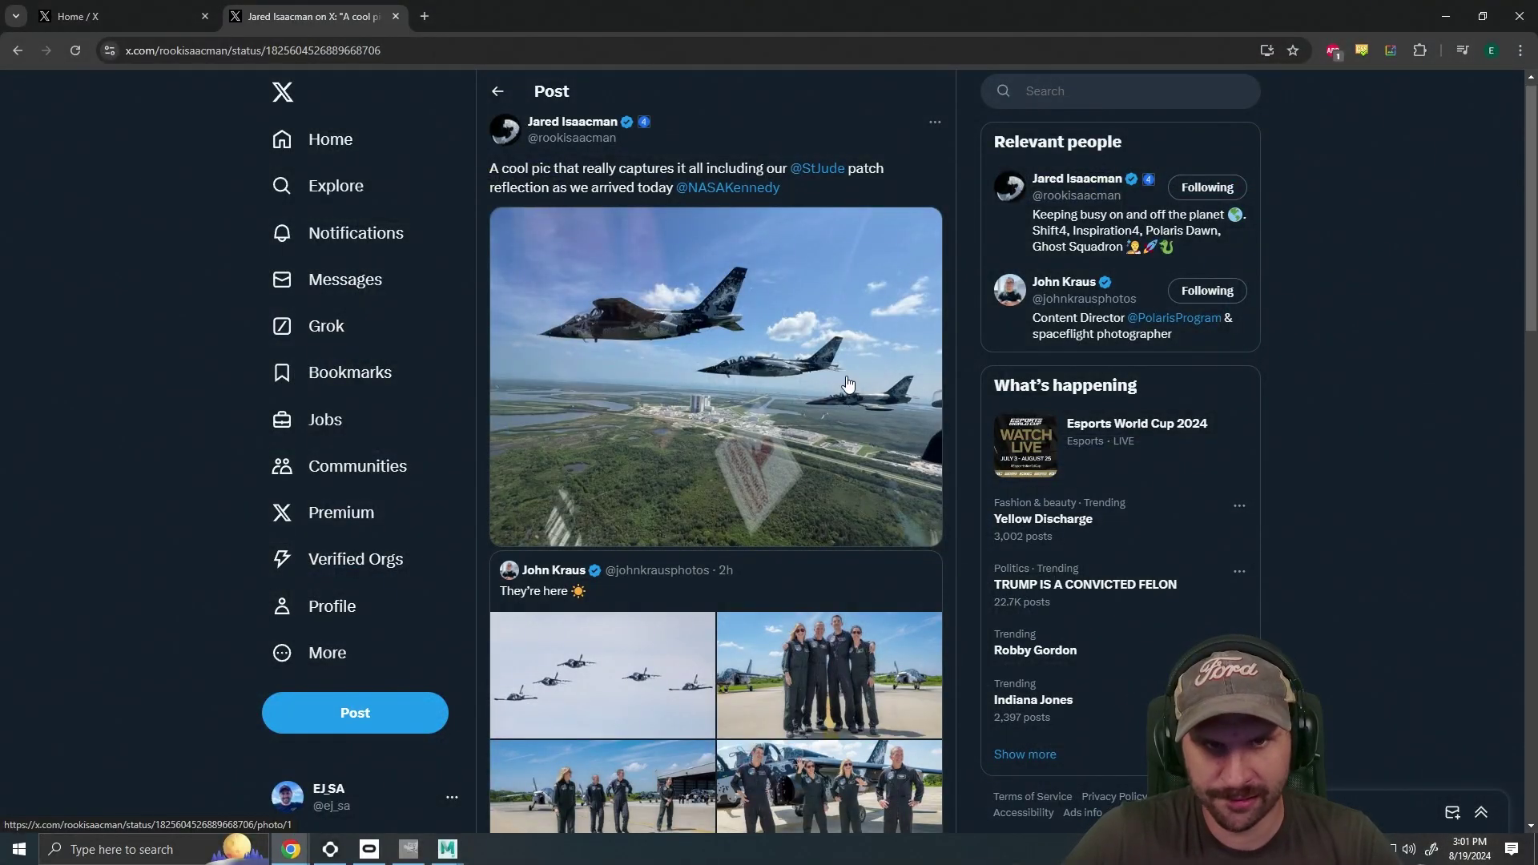
# View the photos of the post captioned "They're here", advancing from the jet formation past the crew picture.
pyautogui.click(742, 354)
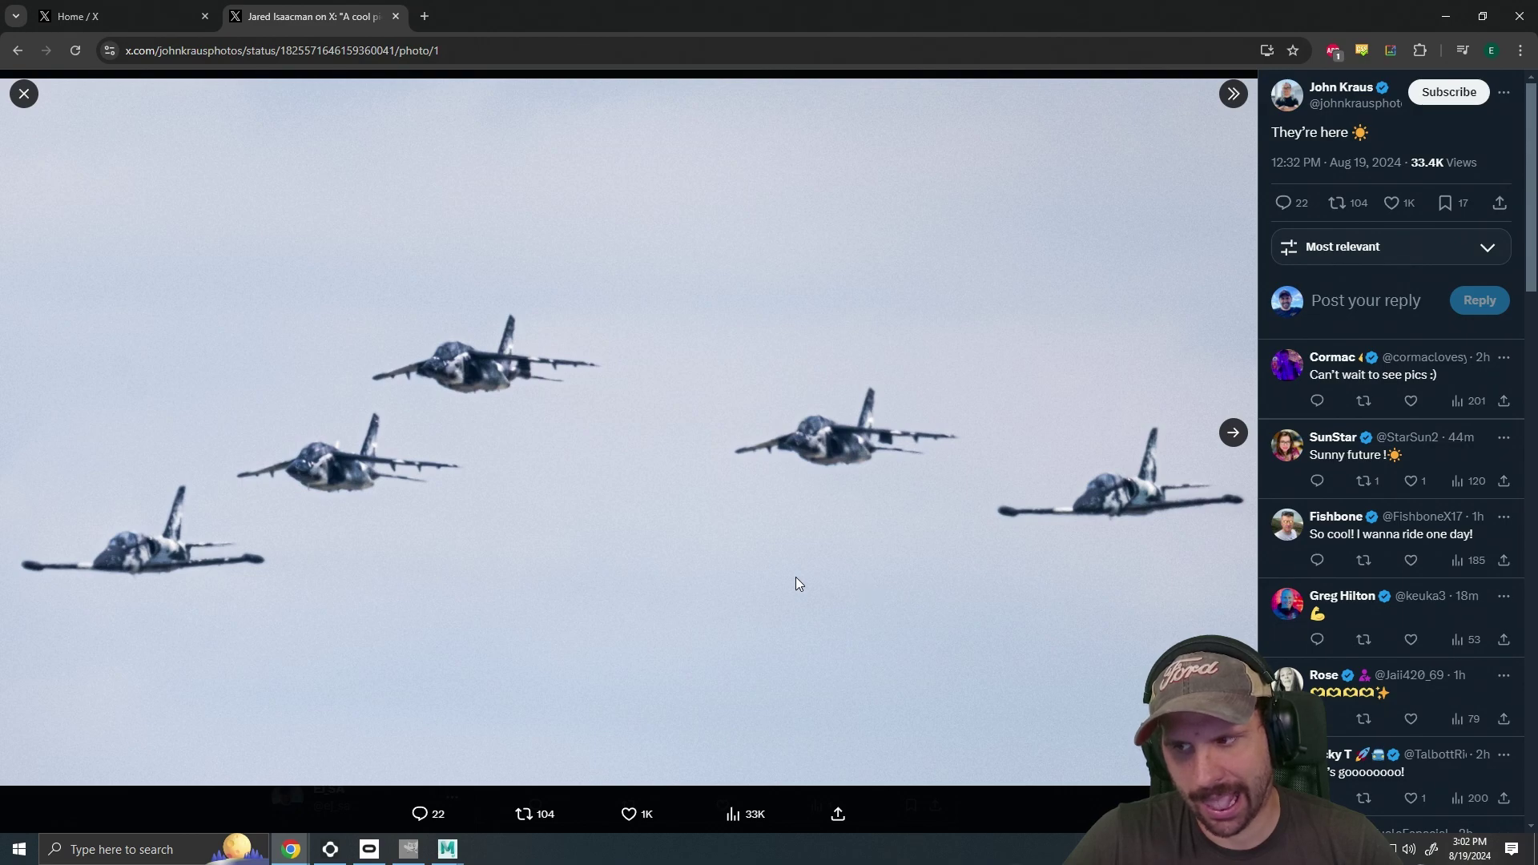
pyautogui.click(1235, 433)
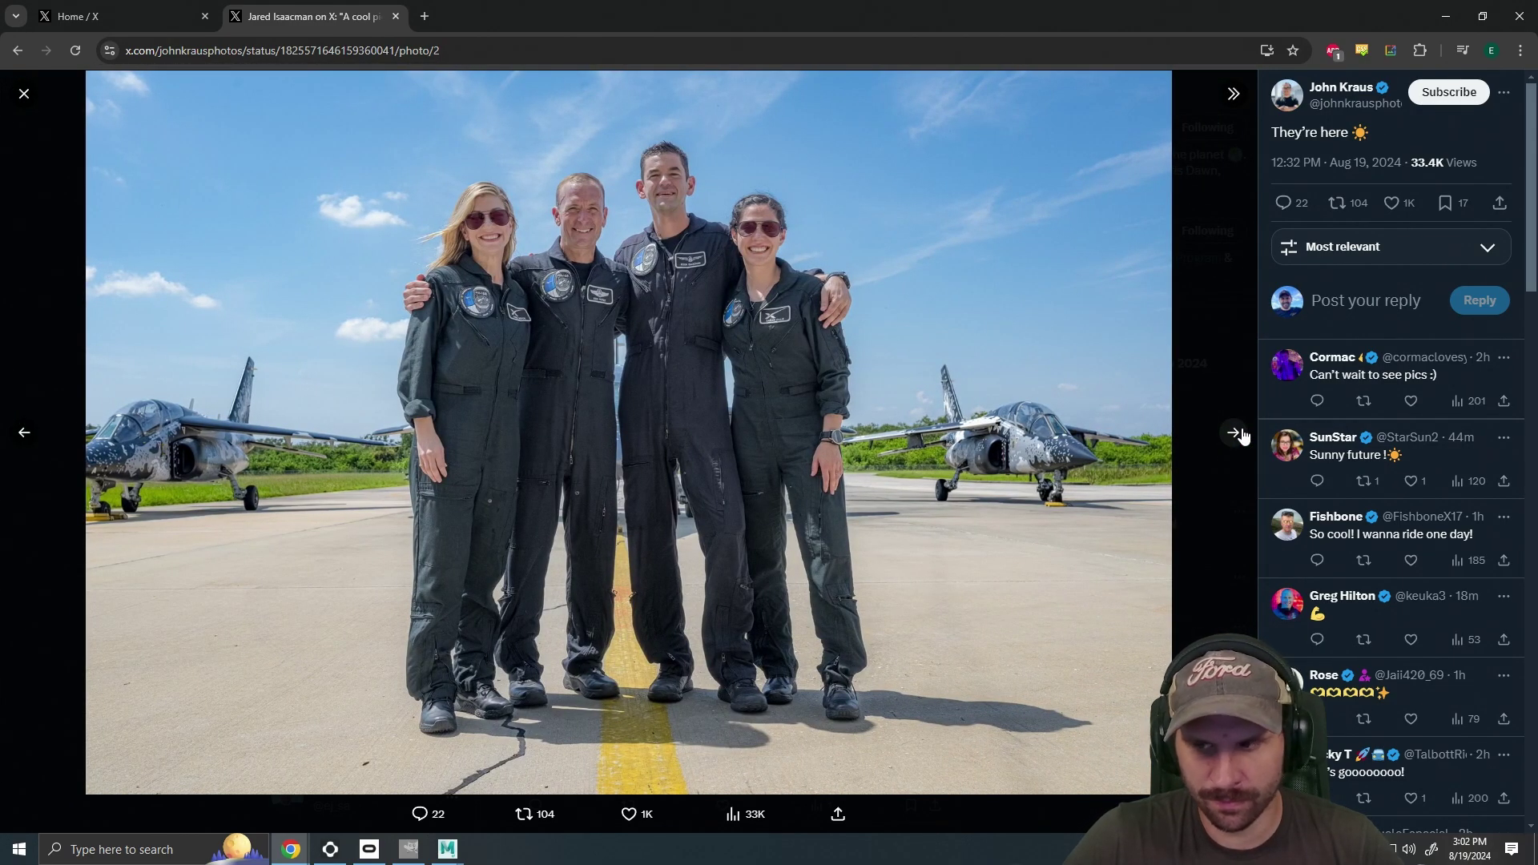
pyautogui.click(1234, 433)
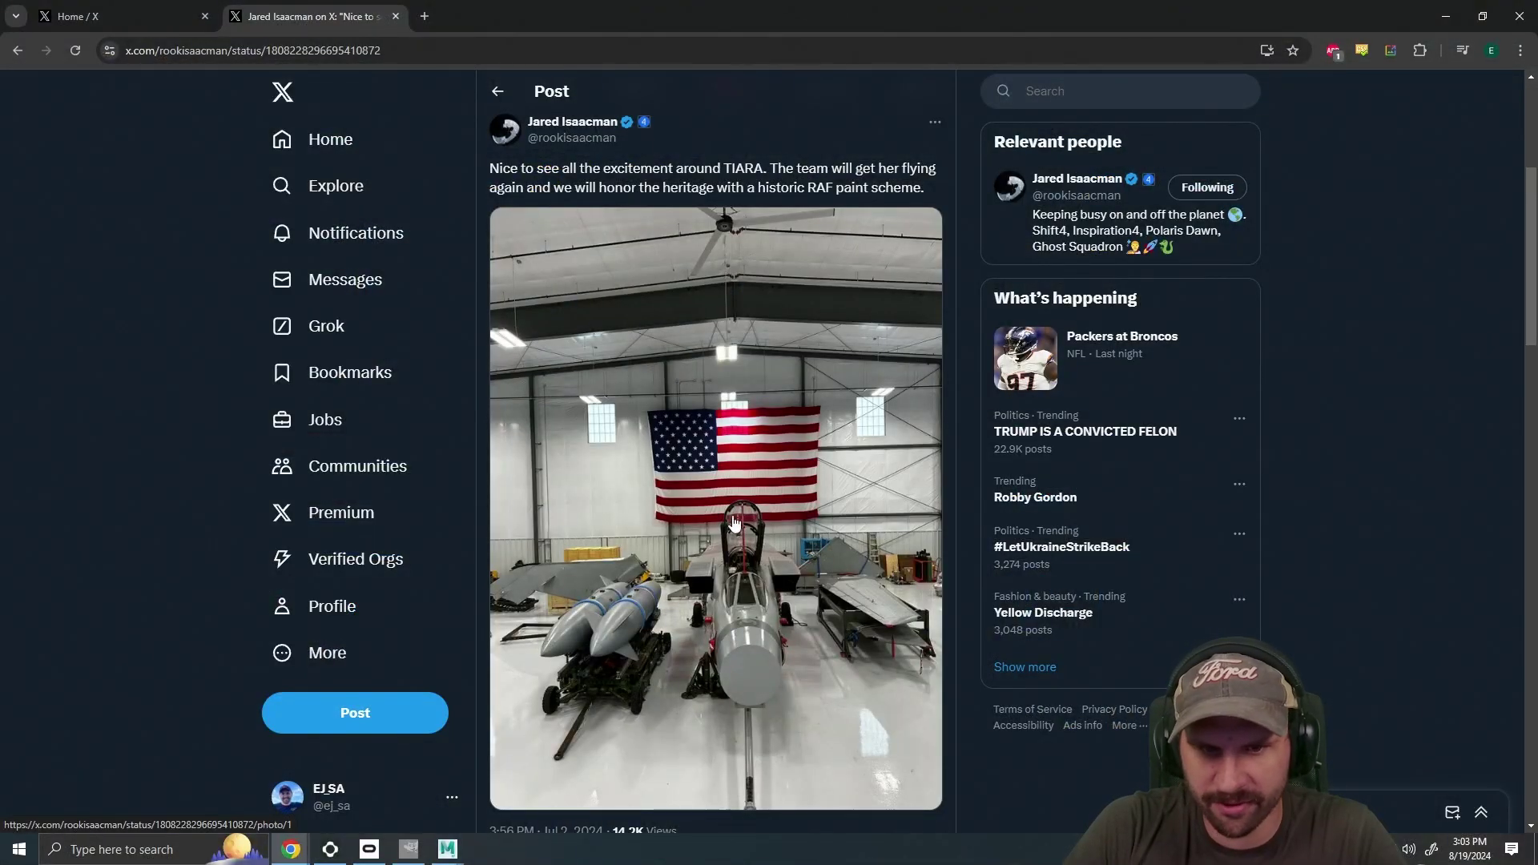
# Open the photos of the Tornado F2 hangar post and advance to the picture of the disassembled jet.
pyautogui.click(620, 366)
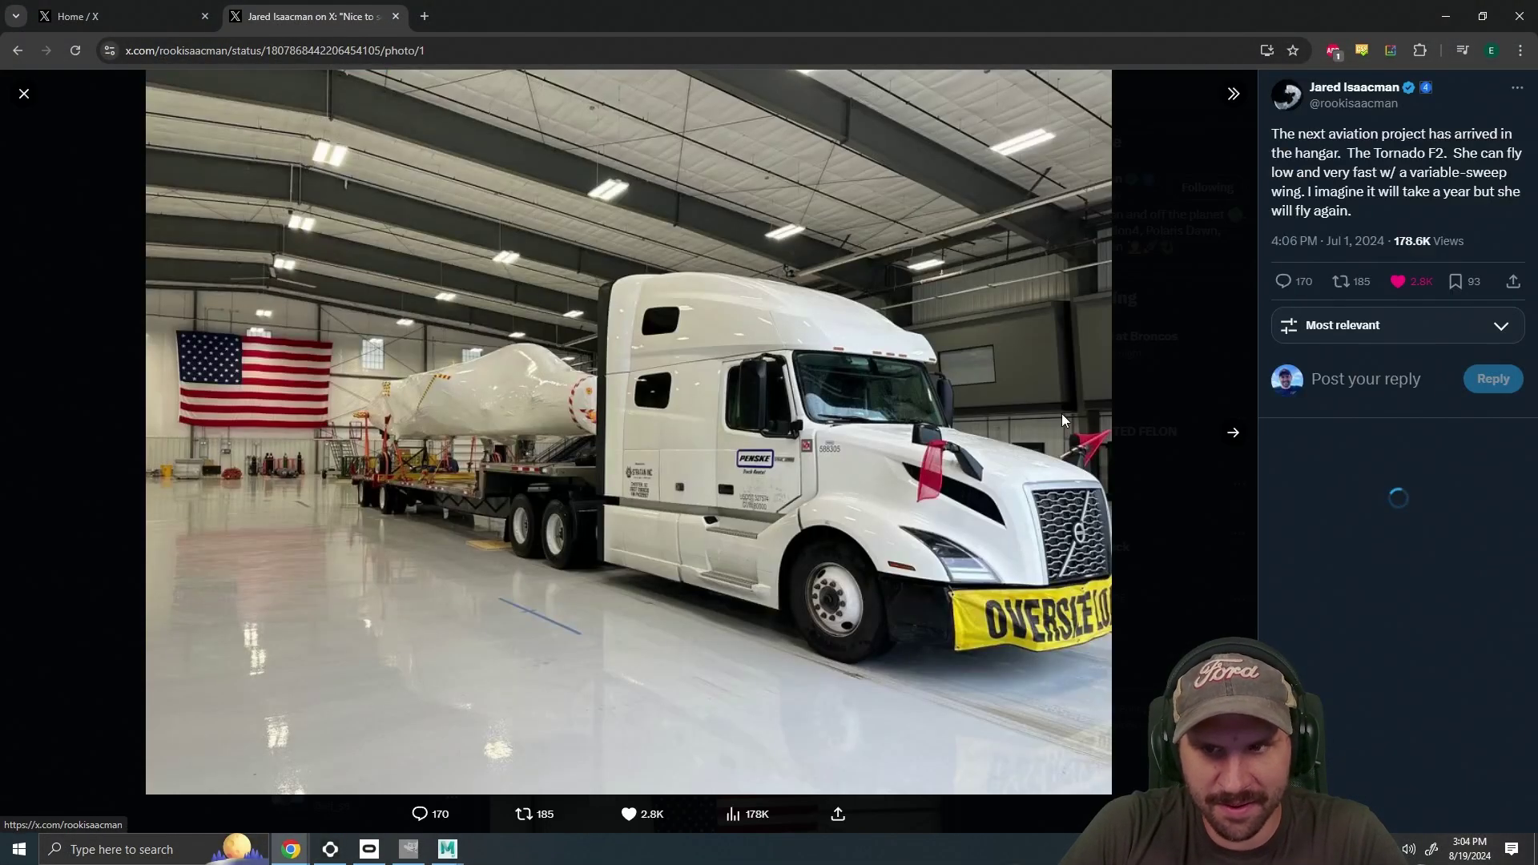
pyautogui.click(1232, 434)
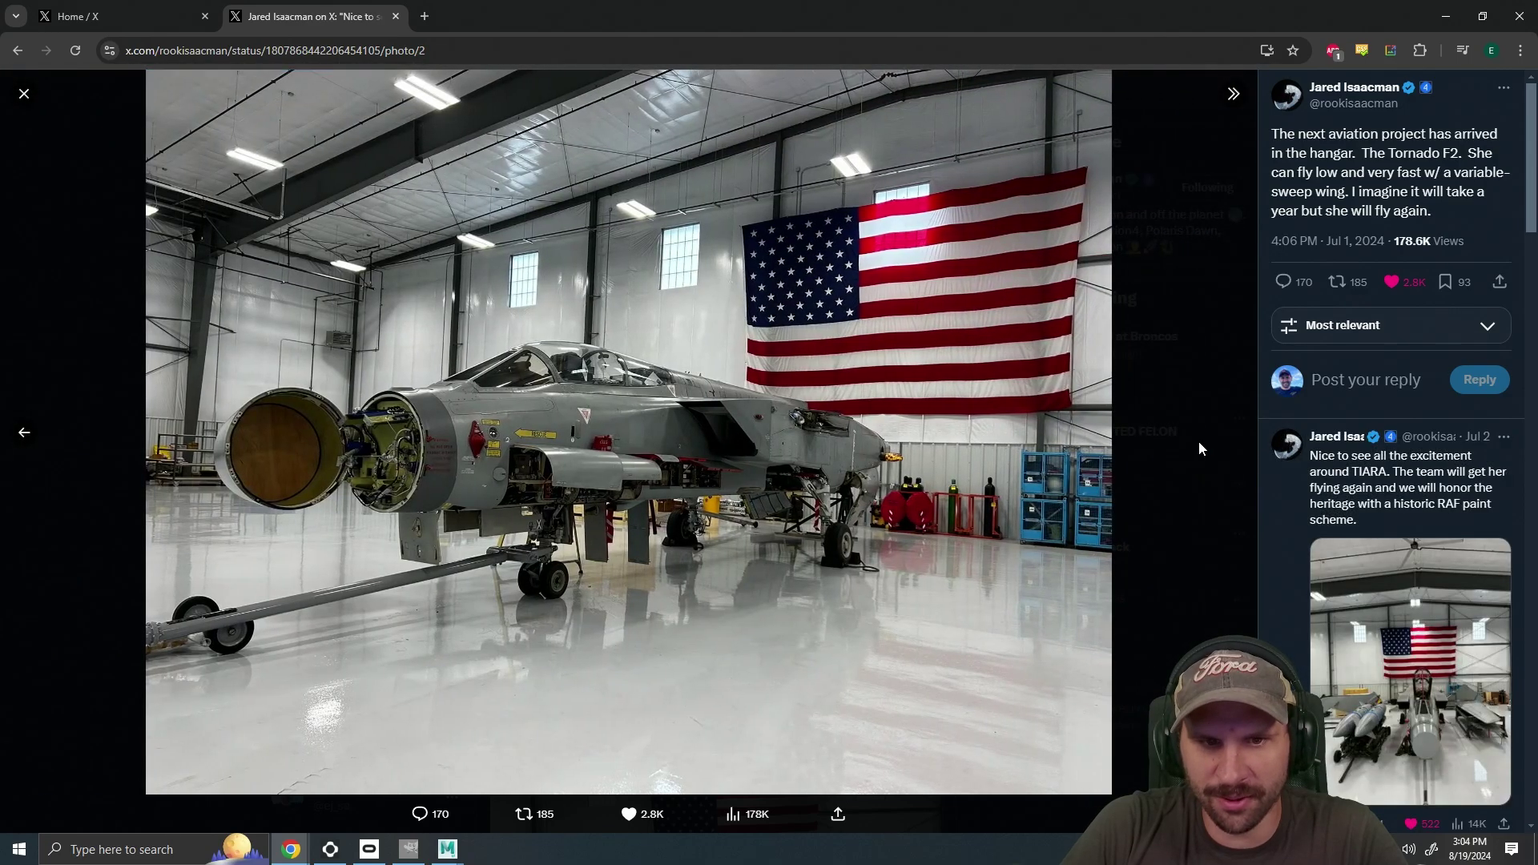
pyautogui.click(0, 551)
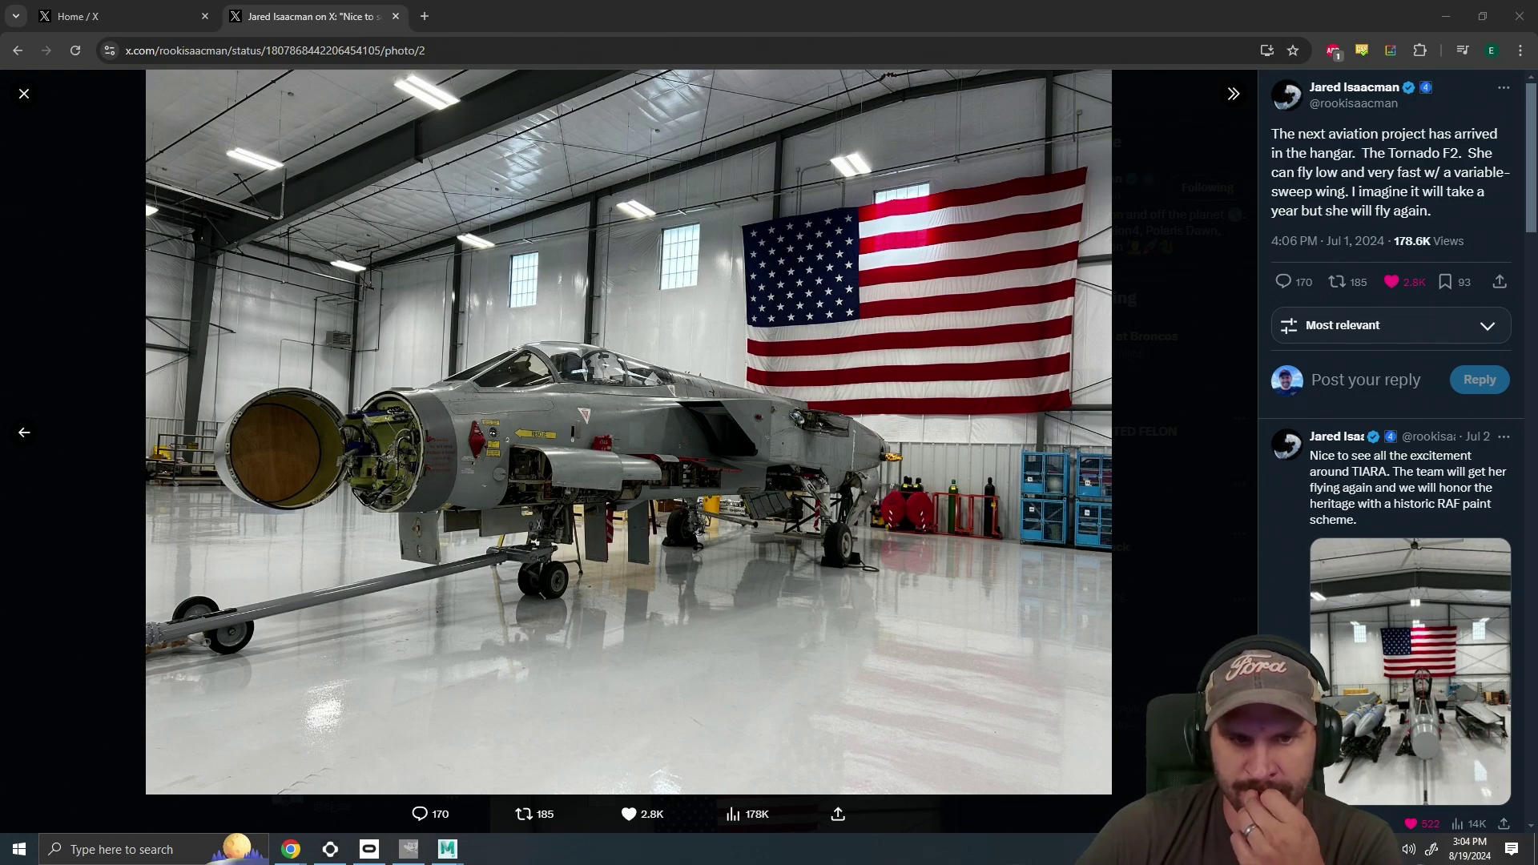
pyautogui.click(570, 460)
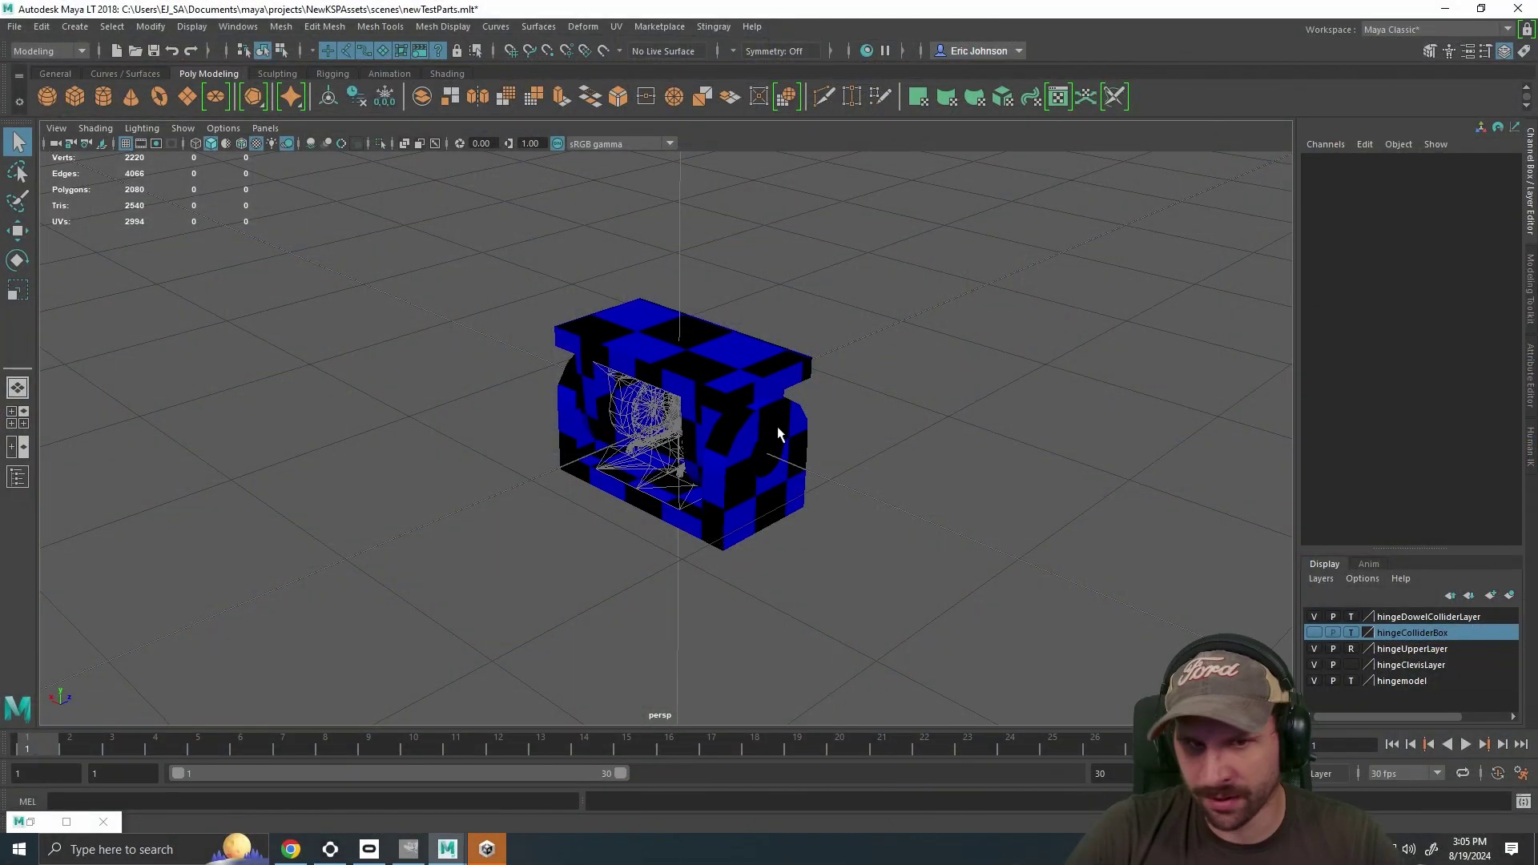
# Open the EMP_NEW project in Unity and examine the blue hinge in the KSP Parts scene from several angles.
pyautogui.moveTo(776, 427); pyautogui.dragTo(1127, 427)
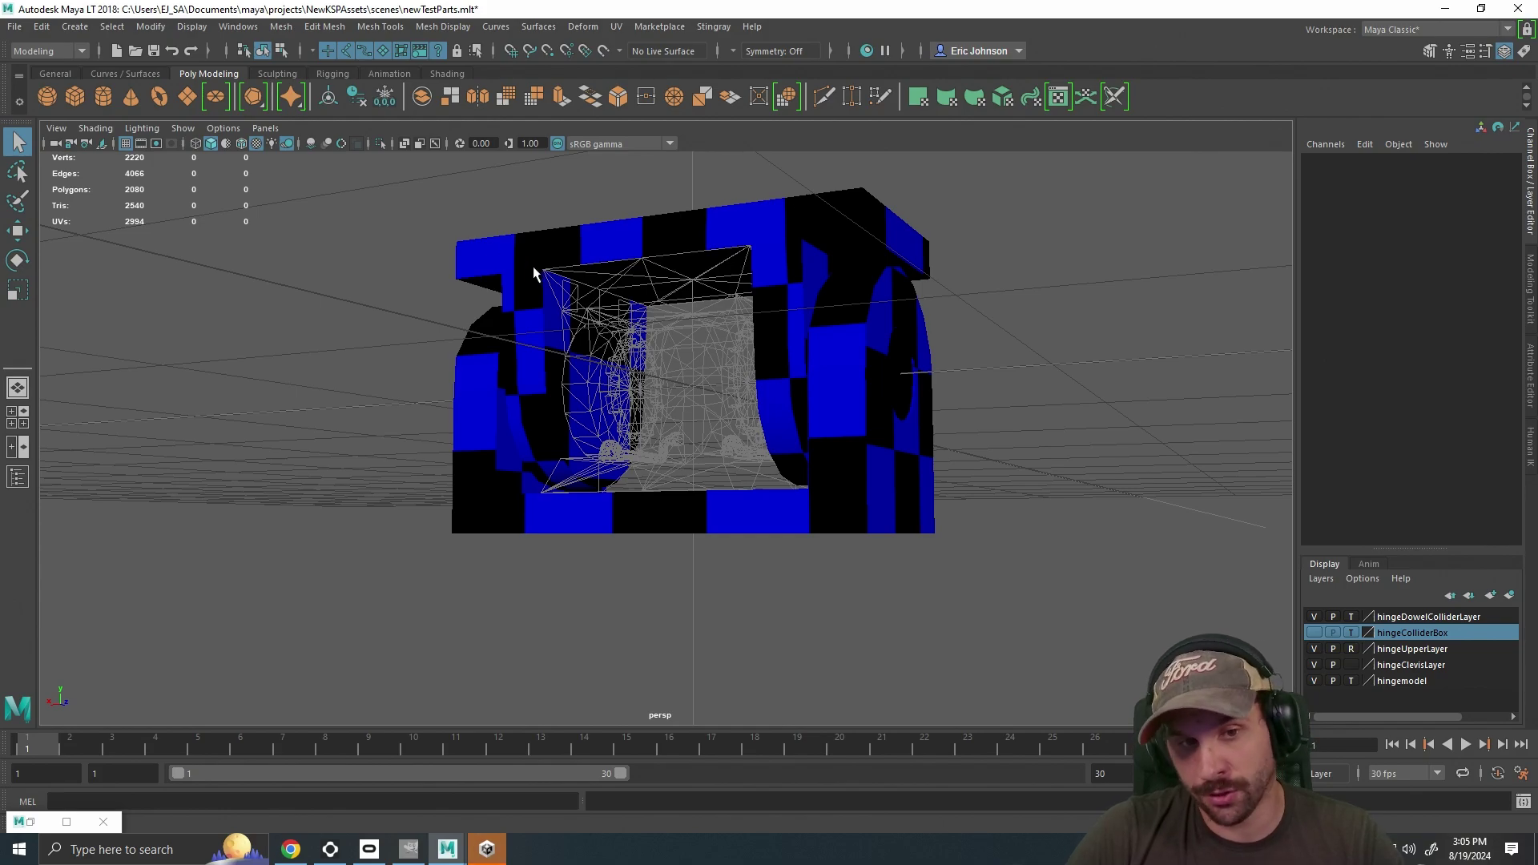
pyautogui.moveTo(1236, 418); pyautogui.dragTo(1149, 469)
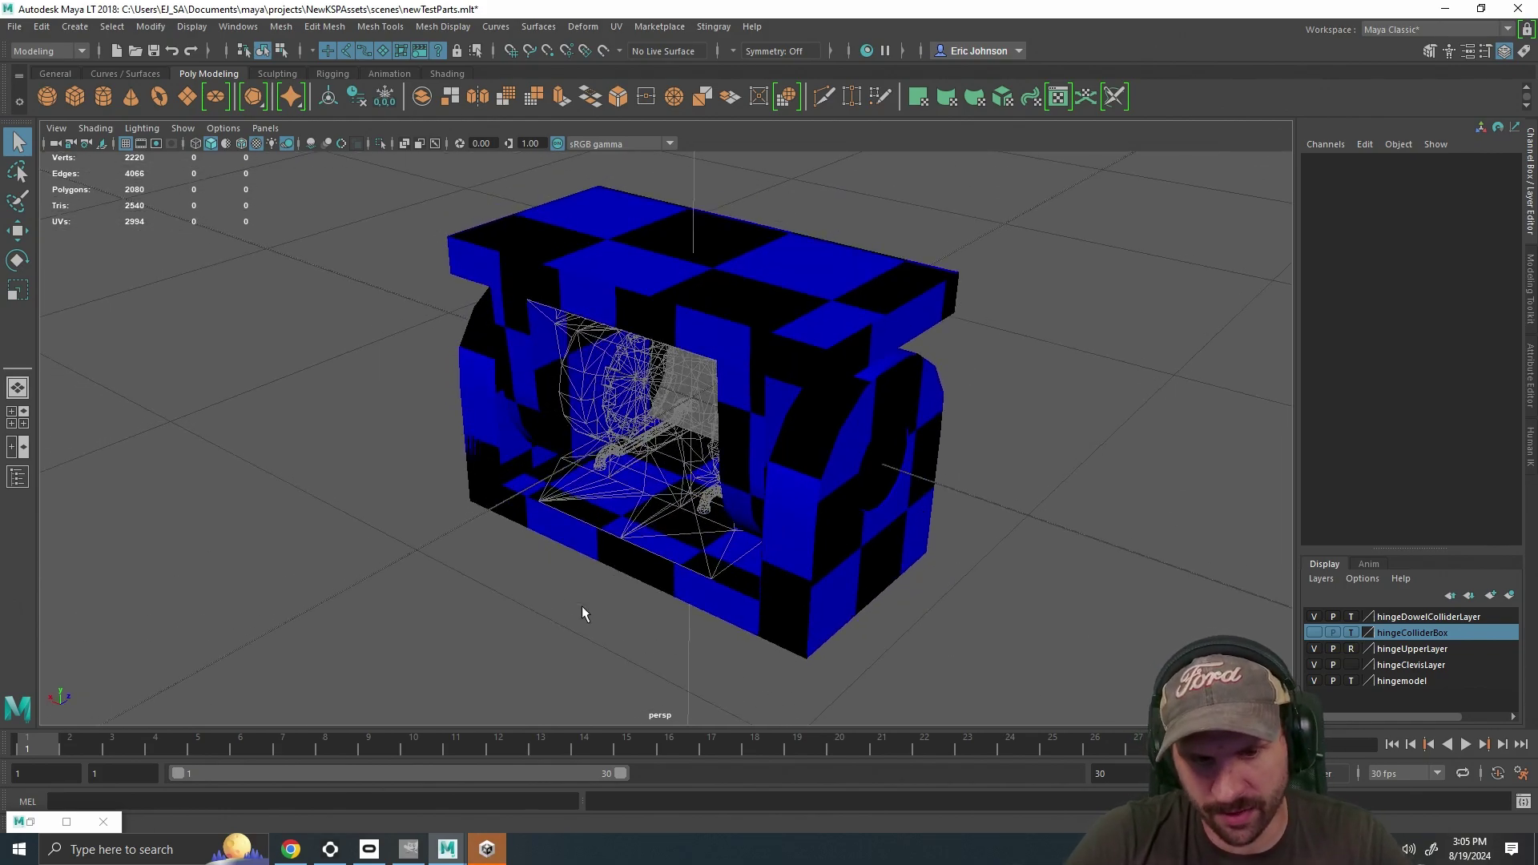
pyautogui.click(763, 448)
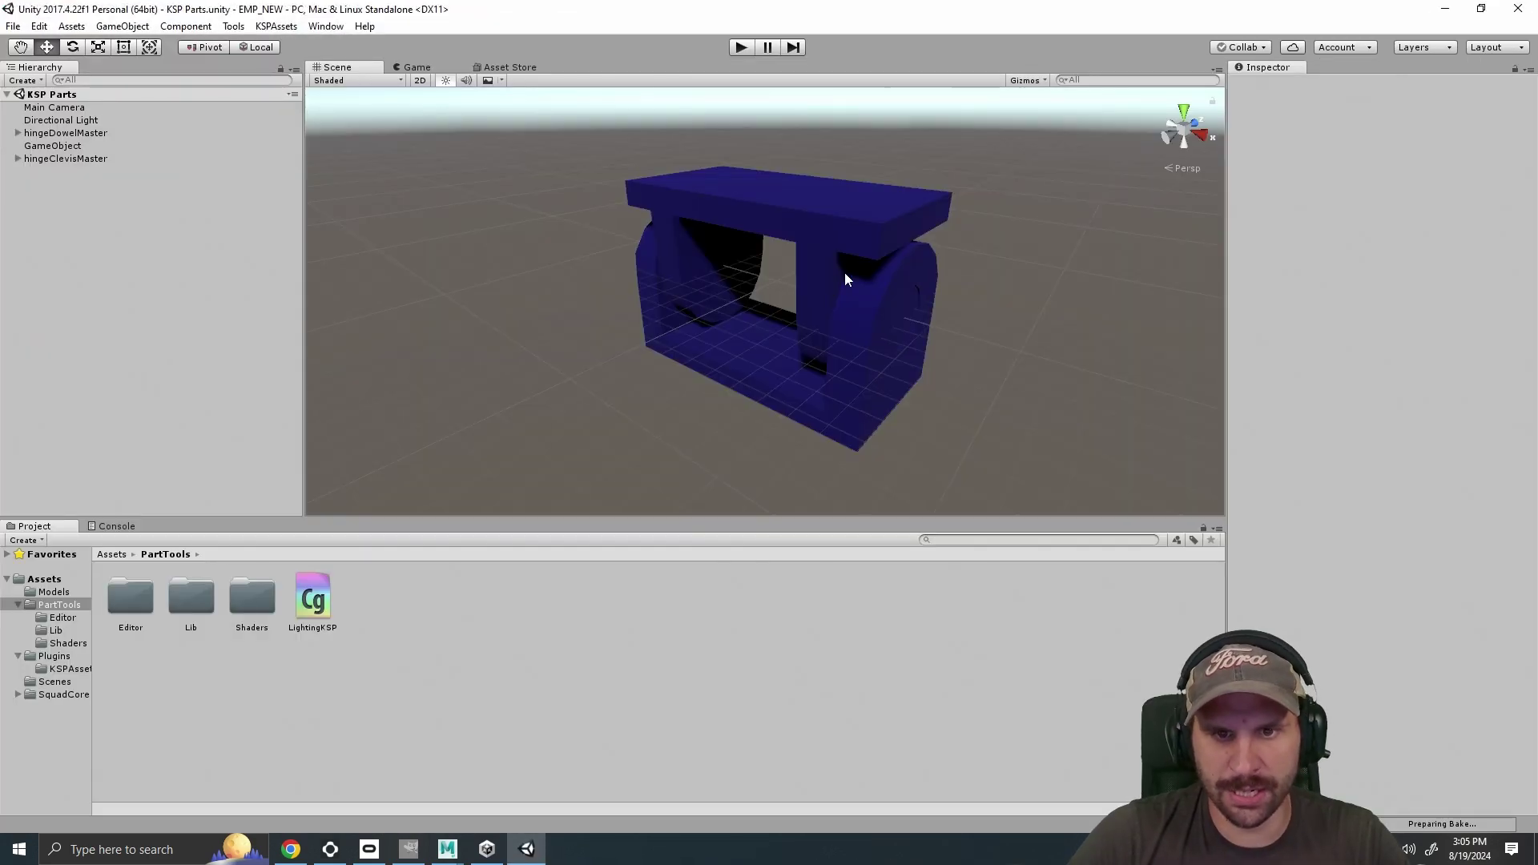
pyautogui.moveTo(844, 278); pyautogui.dragTo(952, 266)
pyautogui.moveTo(904, 353); pyautogui.dragTo(995, 380)
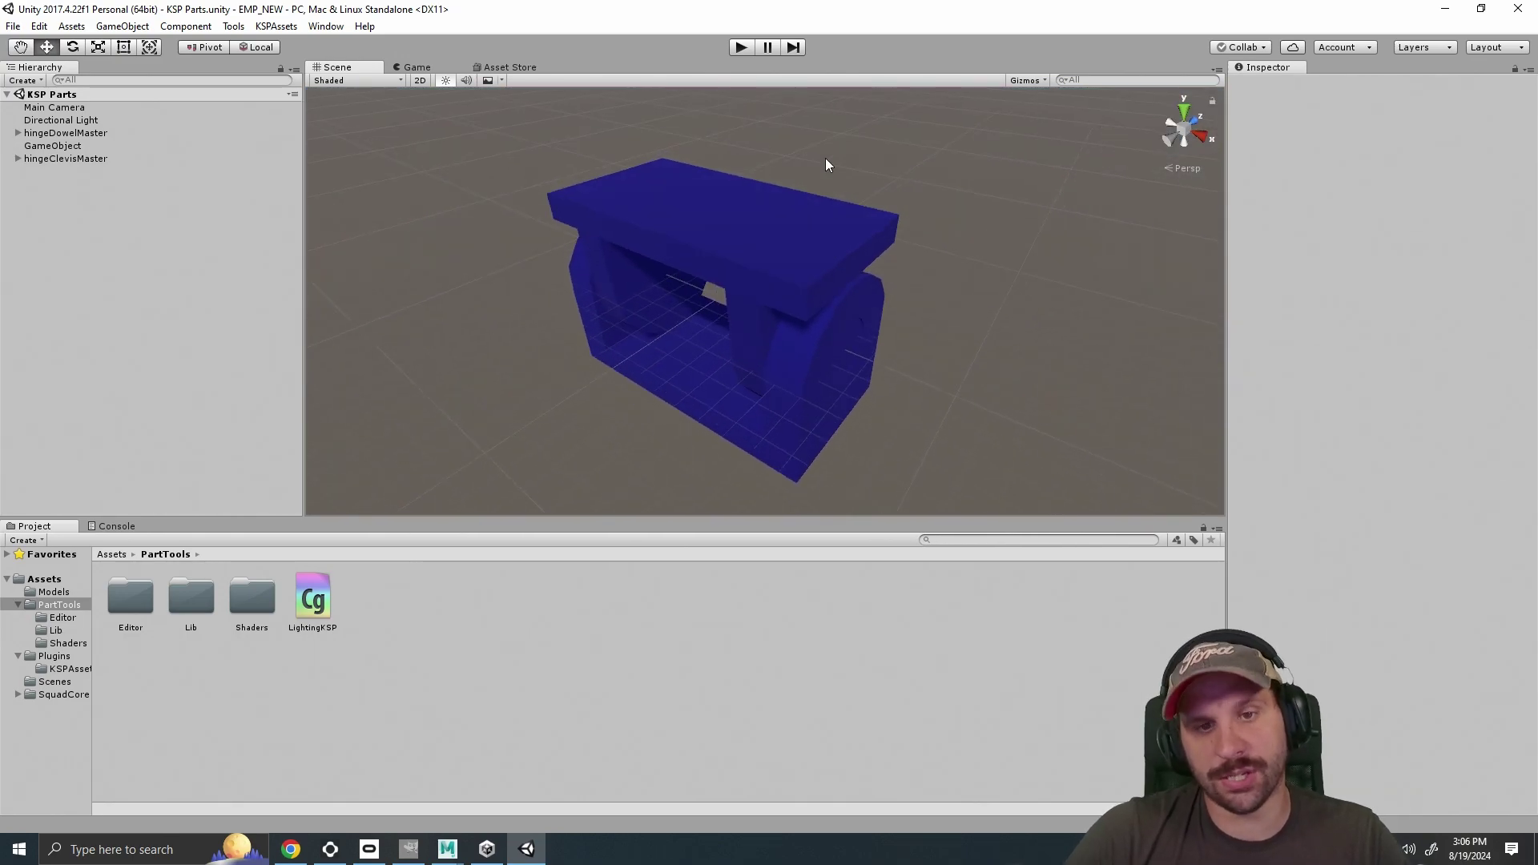
# Switch to GIMP and look over the hingeDowelUvMap texture layout down to its painted area.
pyautogui.click(408, 850)
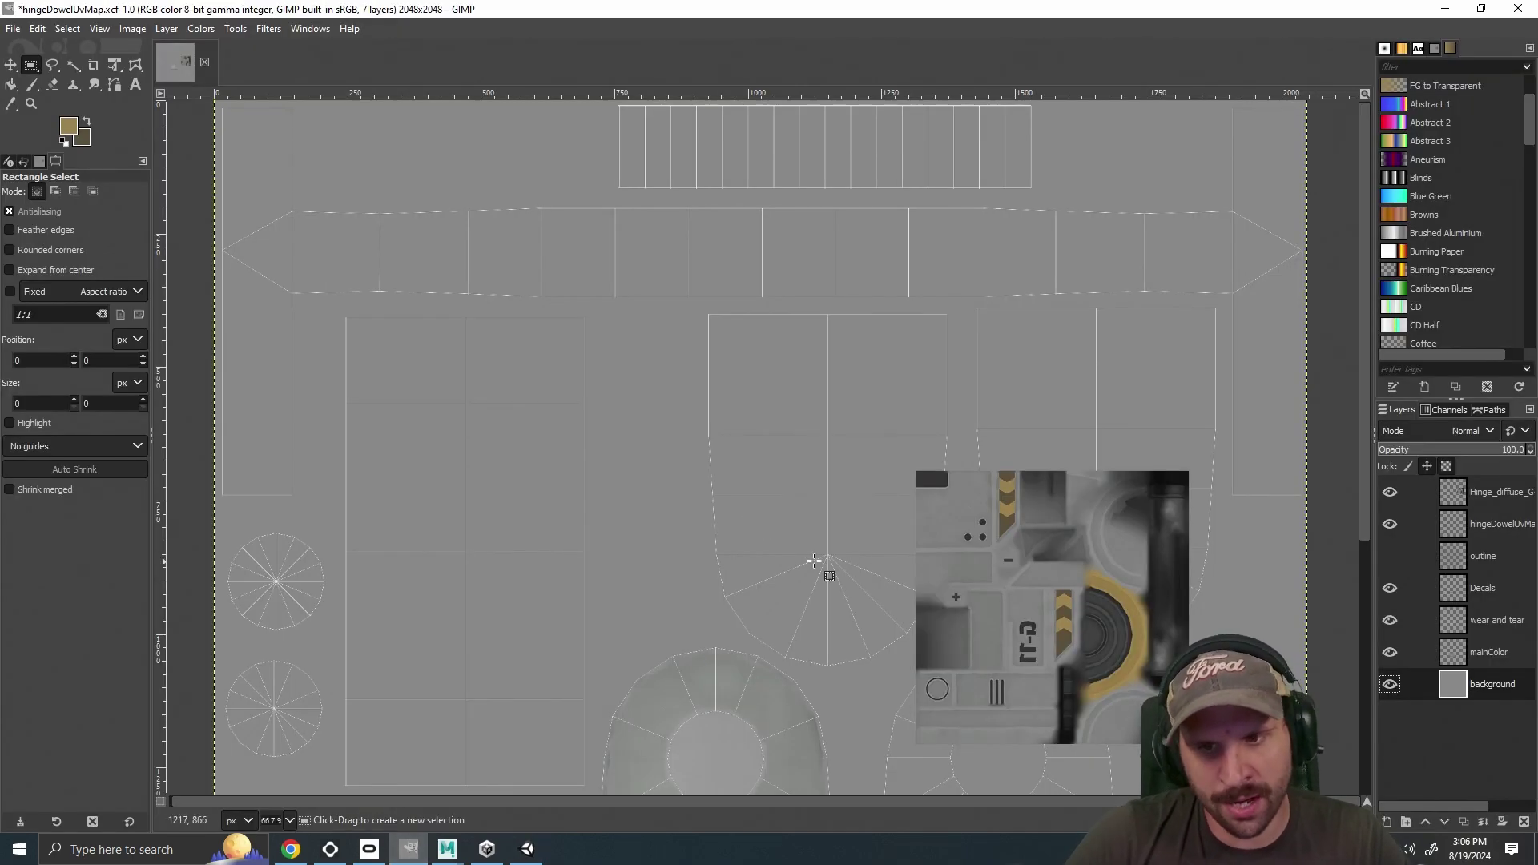
pyautogui.scroll(-5, 890, 502)
pyautogui.scroll(2, 891, 502)
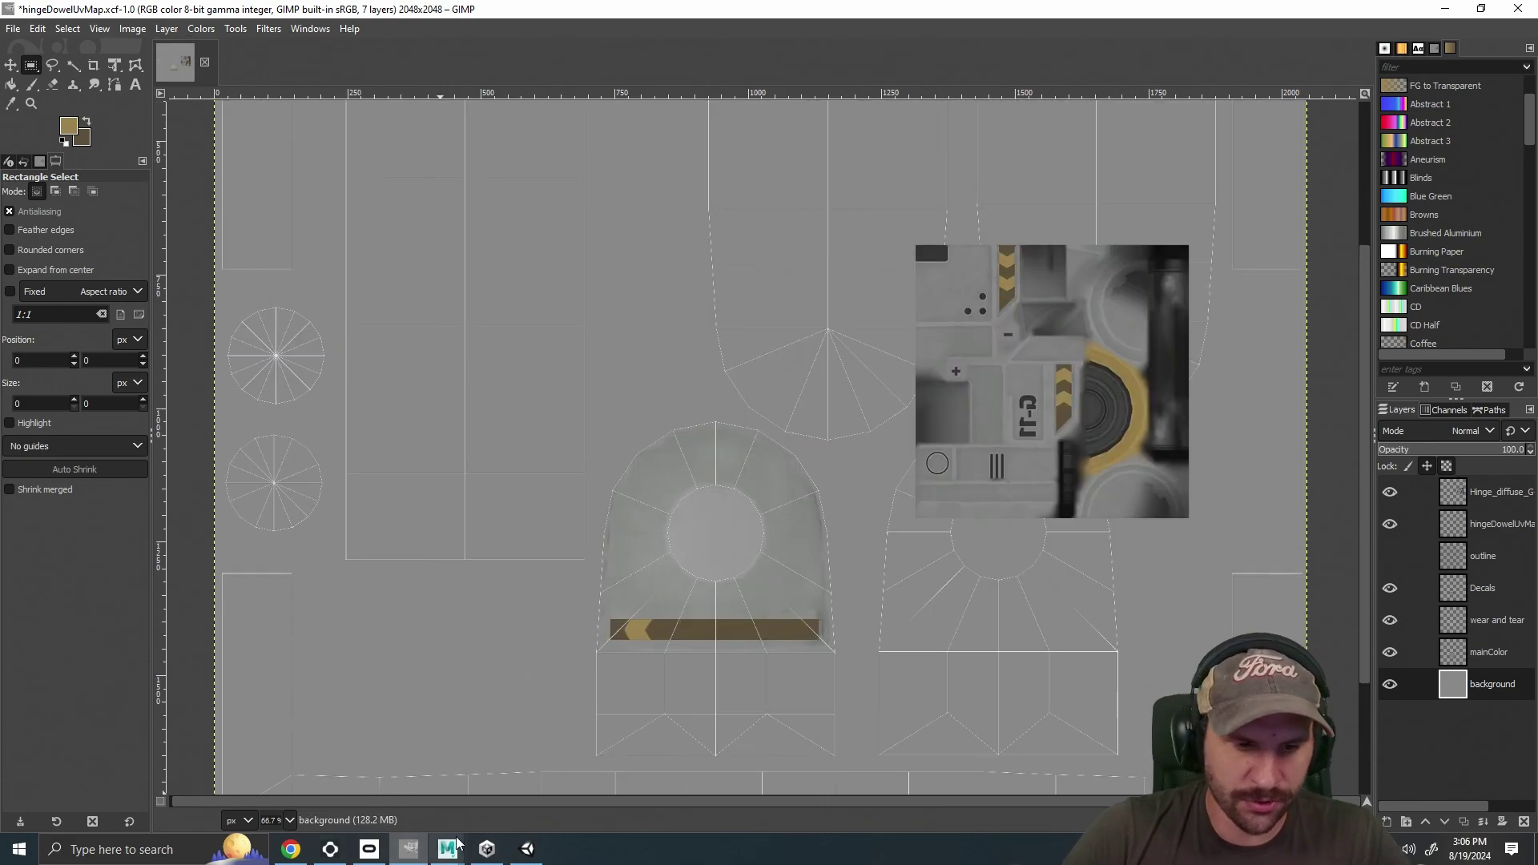
# Switch to Maya, hide hingeDowelColliderLayer, and set the hingeColliderBox and hingeUpperLayer layers to normal display.
pyautogui.click(520, 780)
pyautogui.moveTo(930, 552); pyautogui.dragTo(1020, 536)
pyautogui.click(1352, 617)
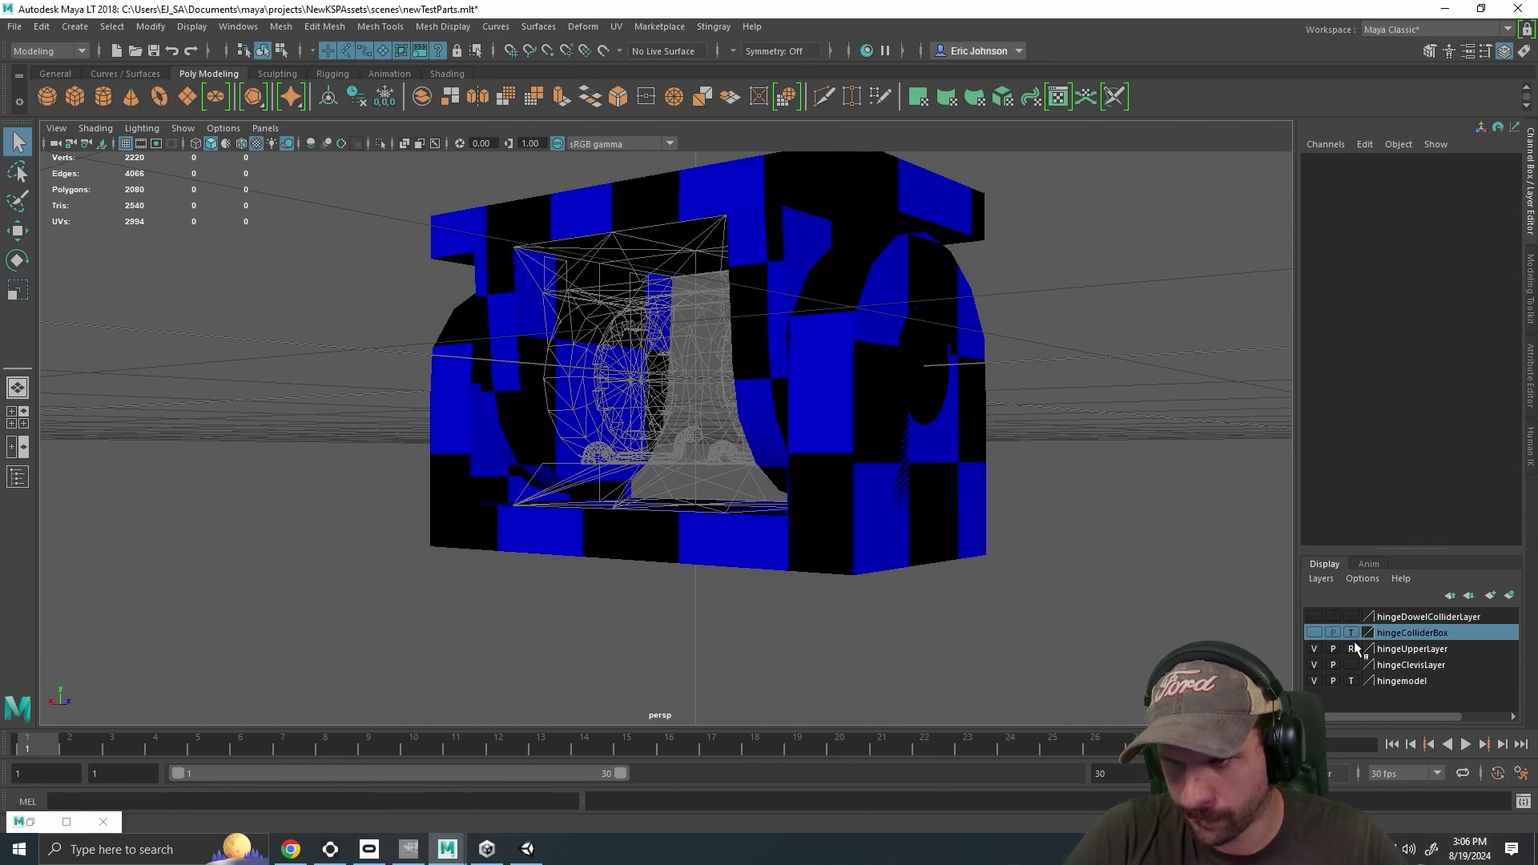
pyautogui.moveTo(1011, 484); pyautogui.dragTo(1109, 553)
pyautogui.click(1352, 634)
pyautogui.click(1352, 634)
pyautogui.click(1352, 649)
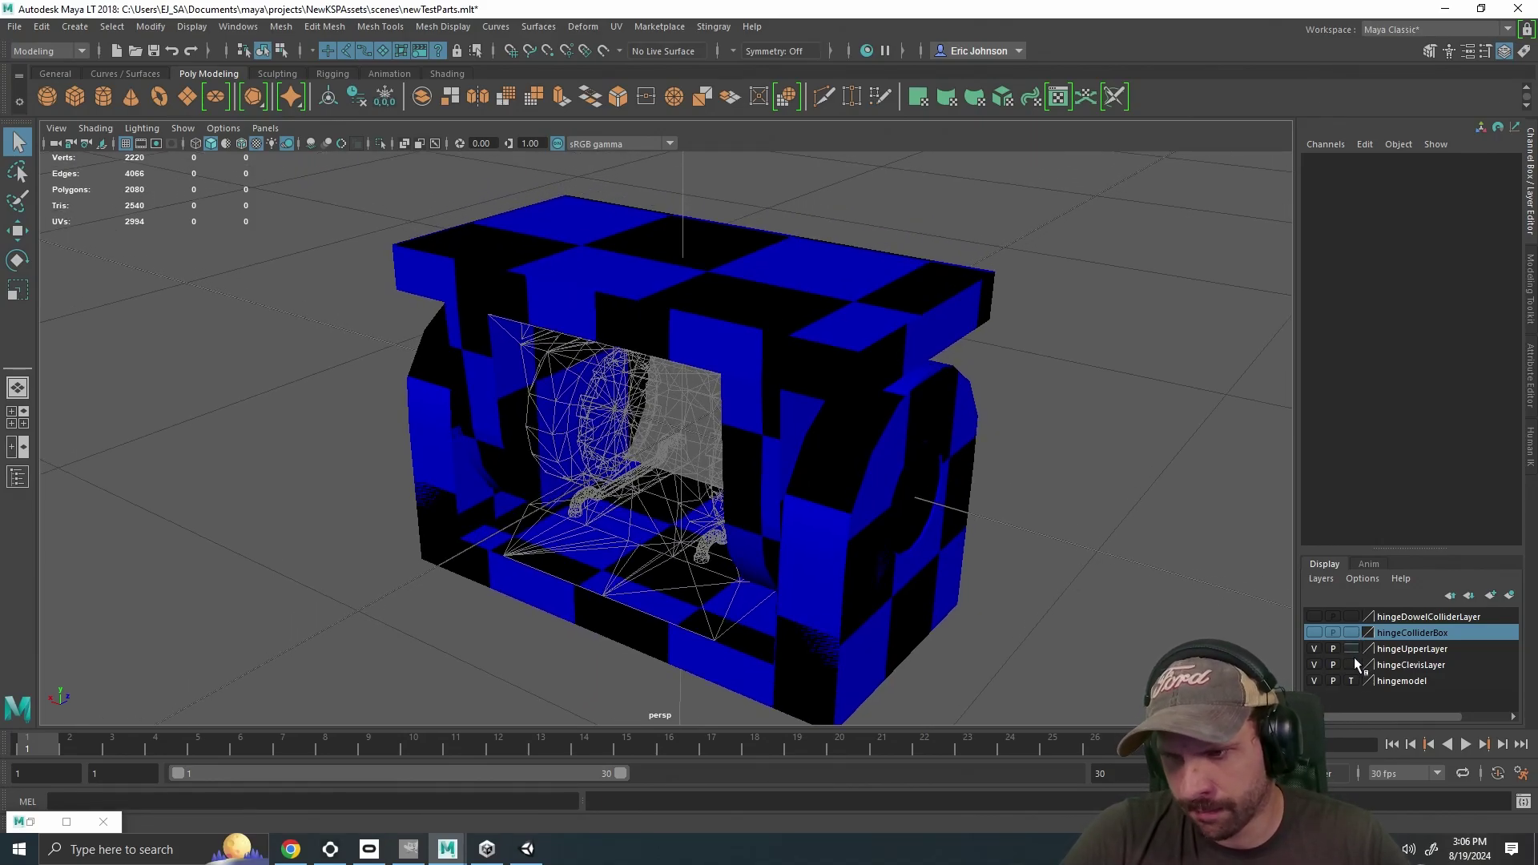
# Set the hingemodel layer to reference display so the inner hinge is shown shaded.
pyautogui.click(1352, 680)
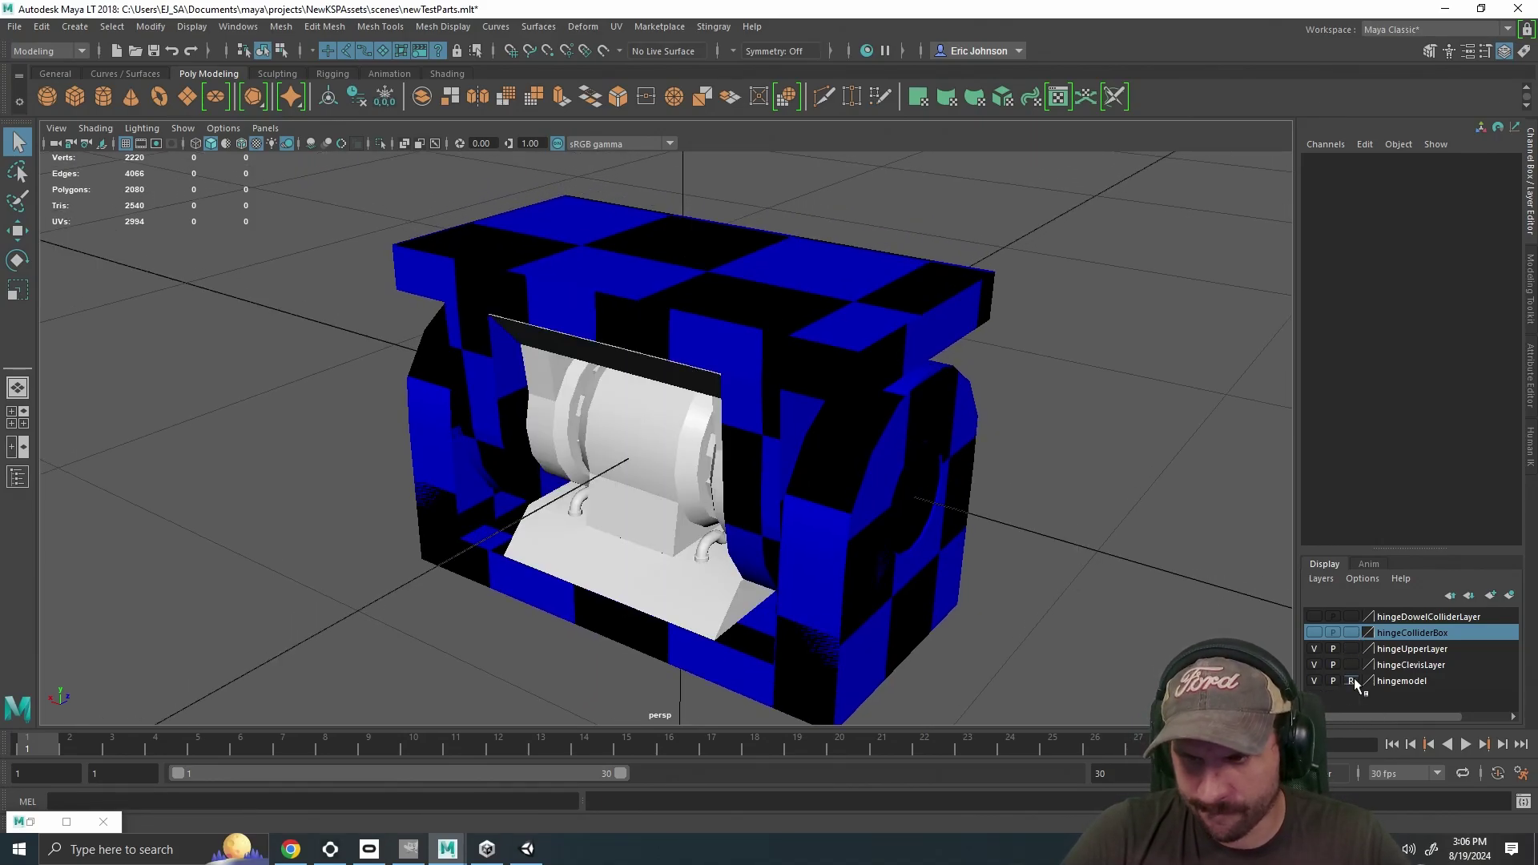
pyautogui.moveTo(801, 390); pyautogui.dragTo(905, 602)
pyautogui.scroll(4, 962, 605)
pyautogui.scroll(-5, 945, 605)
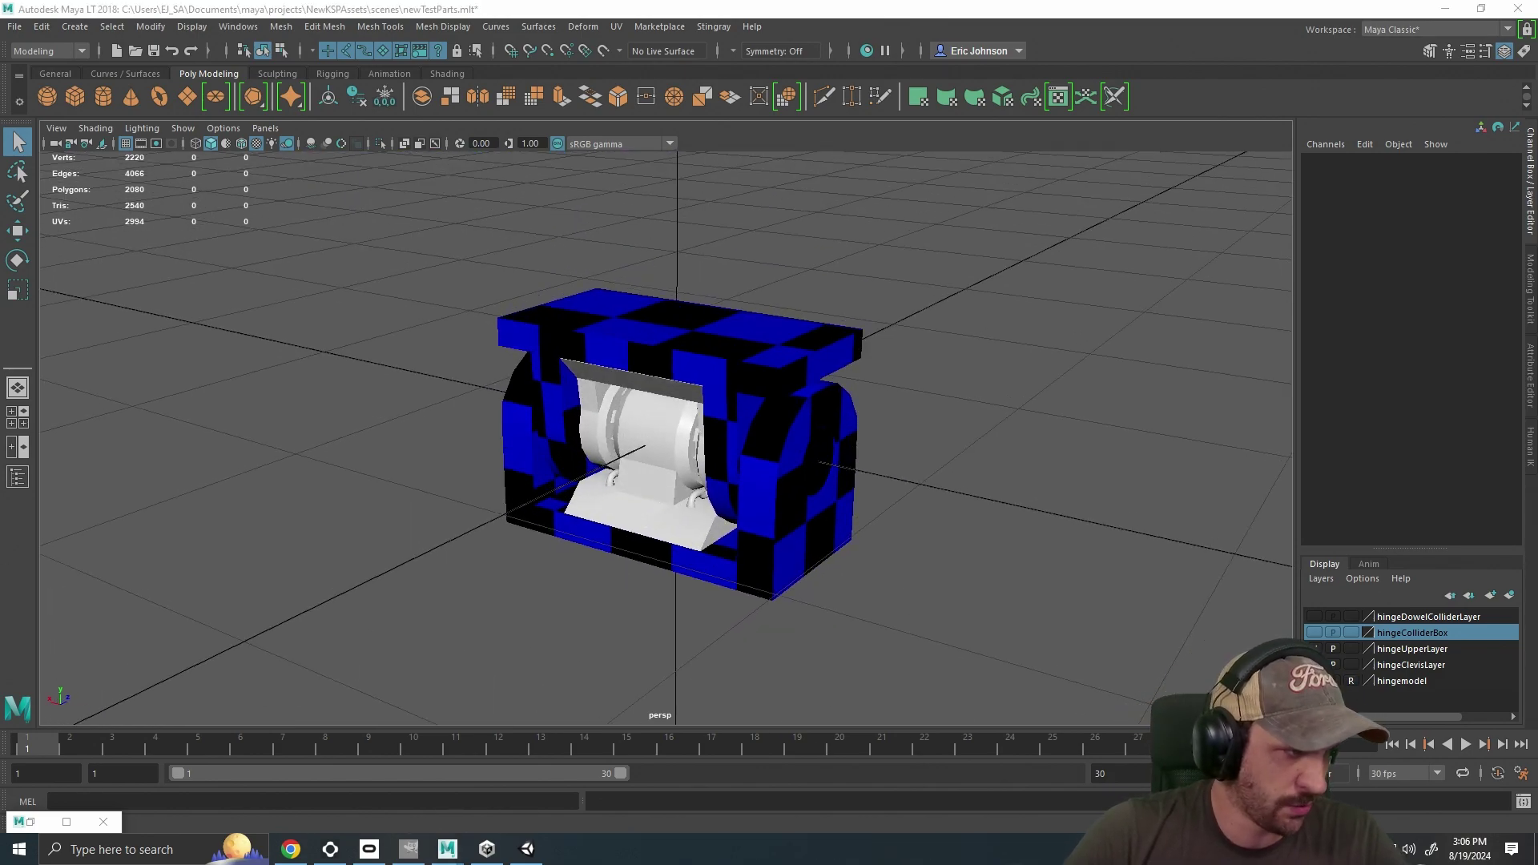
# Examine the white reference hinge inside the checkered housing from the front and select the hinge dowel.
pyautogui.click(1134, 466)
pyautogui.scroll(5, 1121, 471)
pyautogui.moveTo(1061, 490); pyautogui.dragTo(1153, 381)
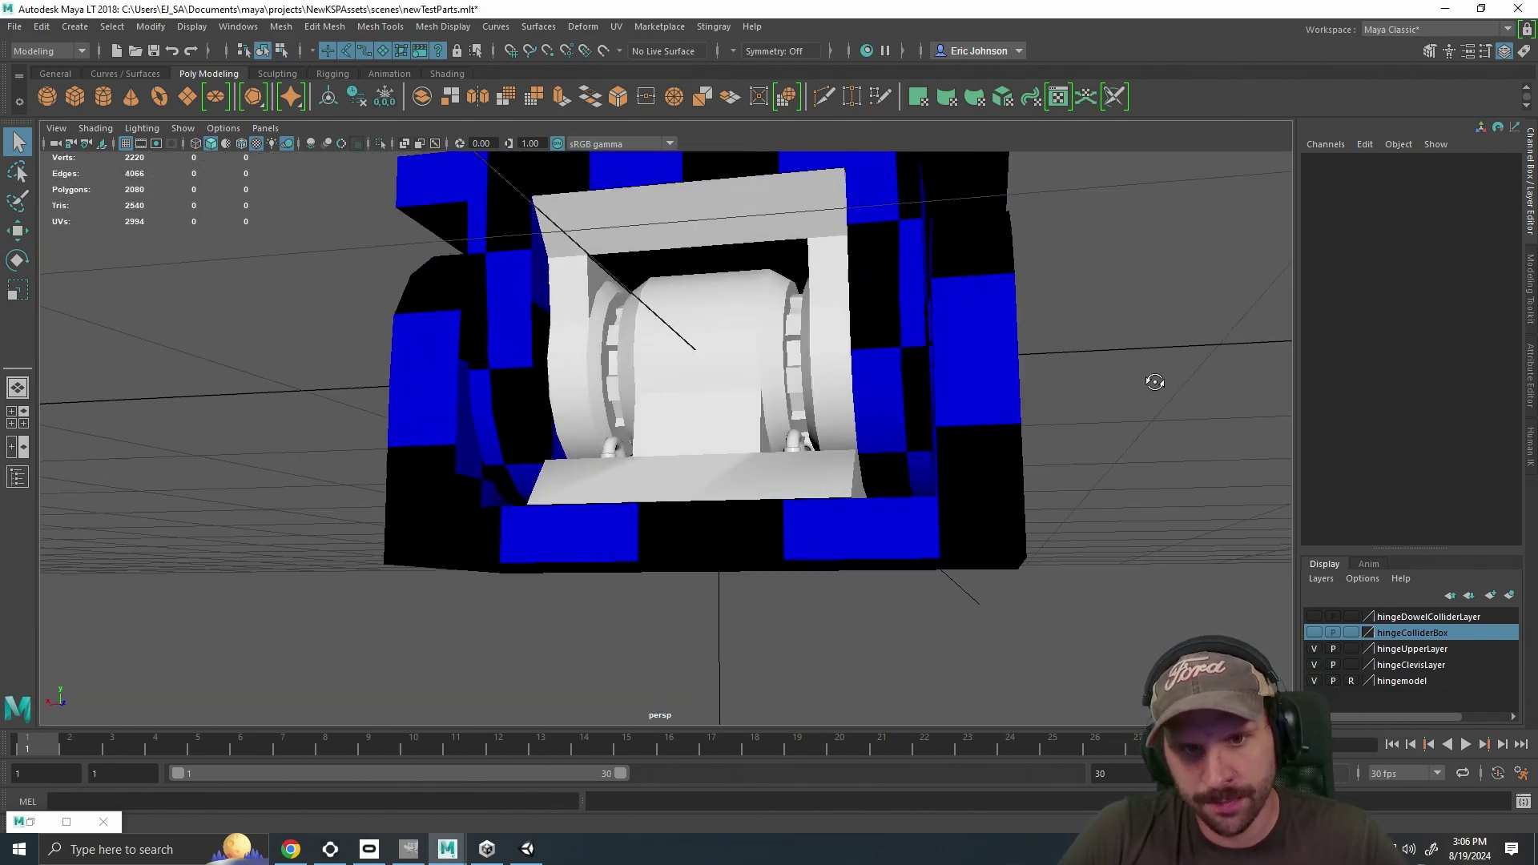
pyautogui.moveTo(677, 519); pyautogui.dragTo(689, 531)
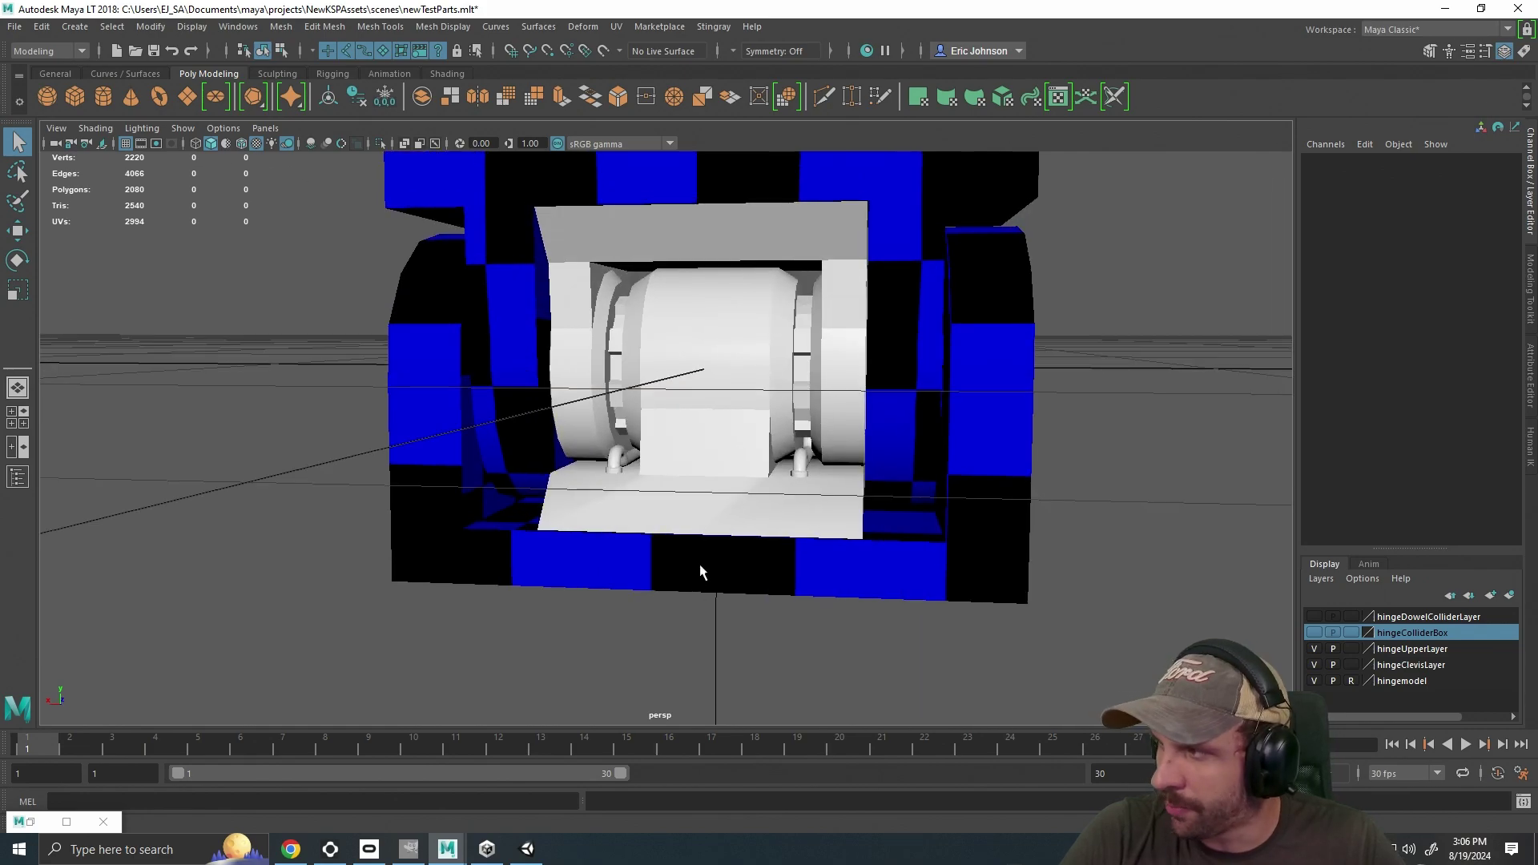
pyautogui.moveTo(825, 319); pyautogui.dragTo(715, 329)
pyautogui.moveTo(853, 446); pyautogui.dragTo(809, 473)
pyautogui.click(679, 436)
pyautogui.moveTo(689, 437); pyautogui.dragTo(794, 374)
pyautogui.scroll(1, 784, 441)
pyautogui.scroll(-1, 795, 373)
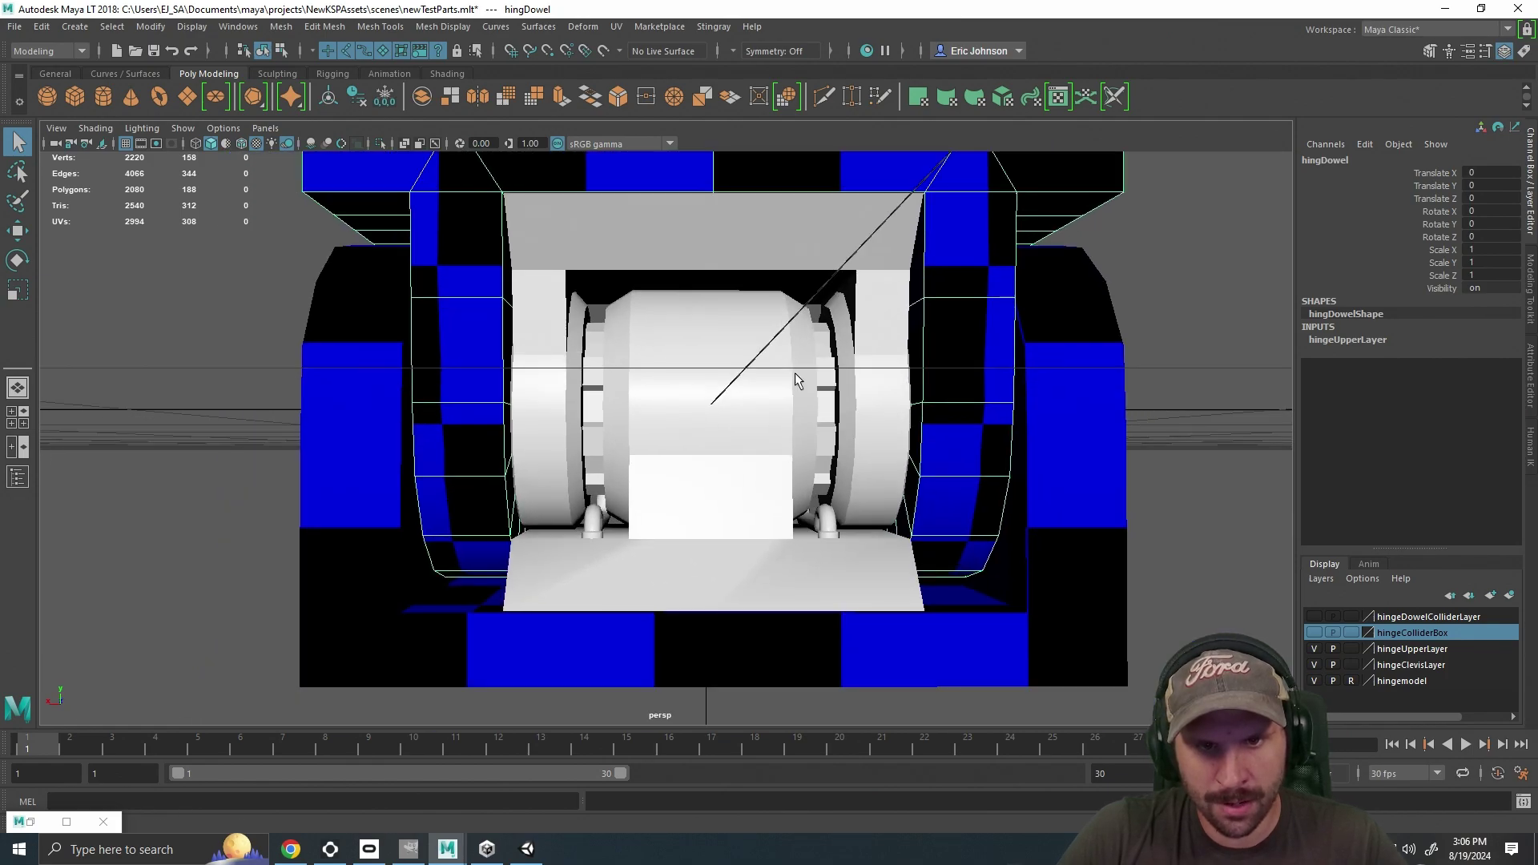
# Examine the hinge dowel's round pivot end and the checkered housing around it, and clear the selection.
pyautogui.scroll(-8, 794, 372)
pyautogui.moveTo(1093, 510); pyautogui.dragTo(985, 370)
pyautogui.moveTo(587, 320); pyautogui.dragTo(952, 406)
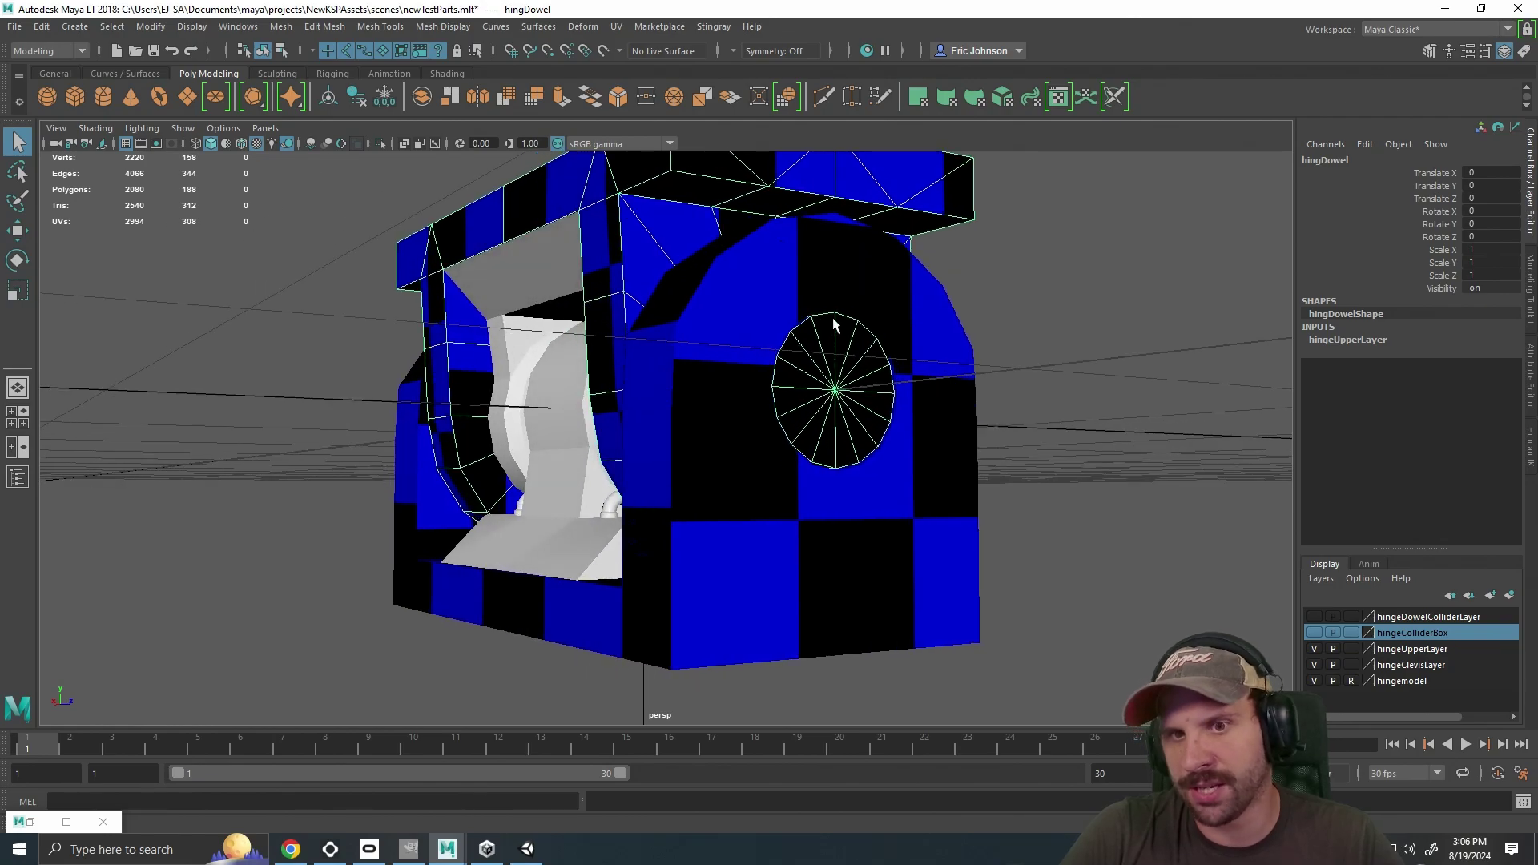
pyautogui.moveTo(662, 435); pyautogui.dragTo(738, 404)
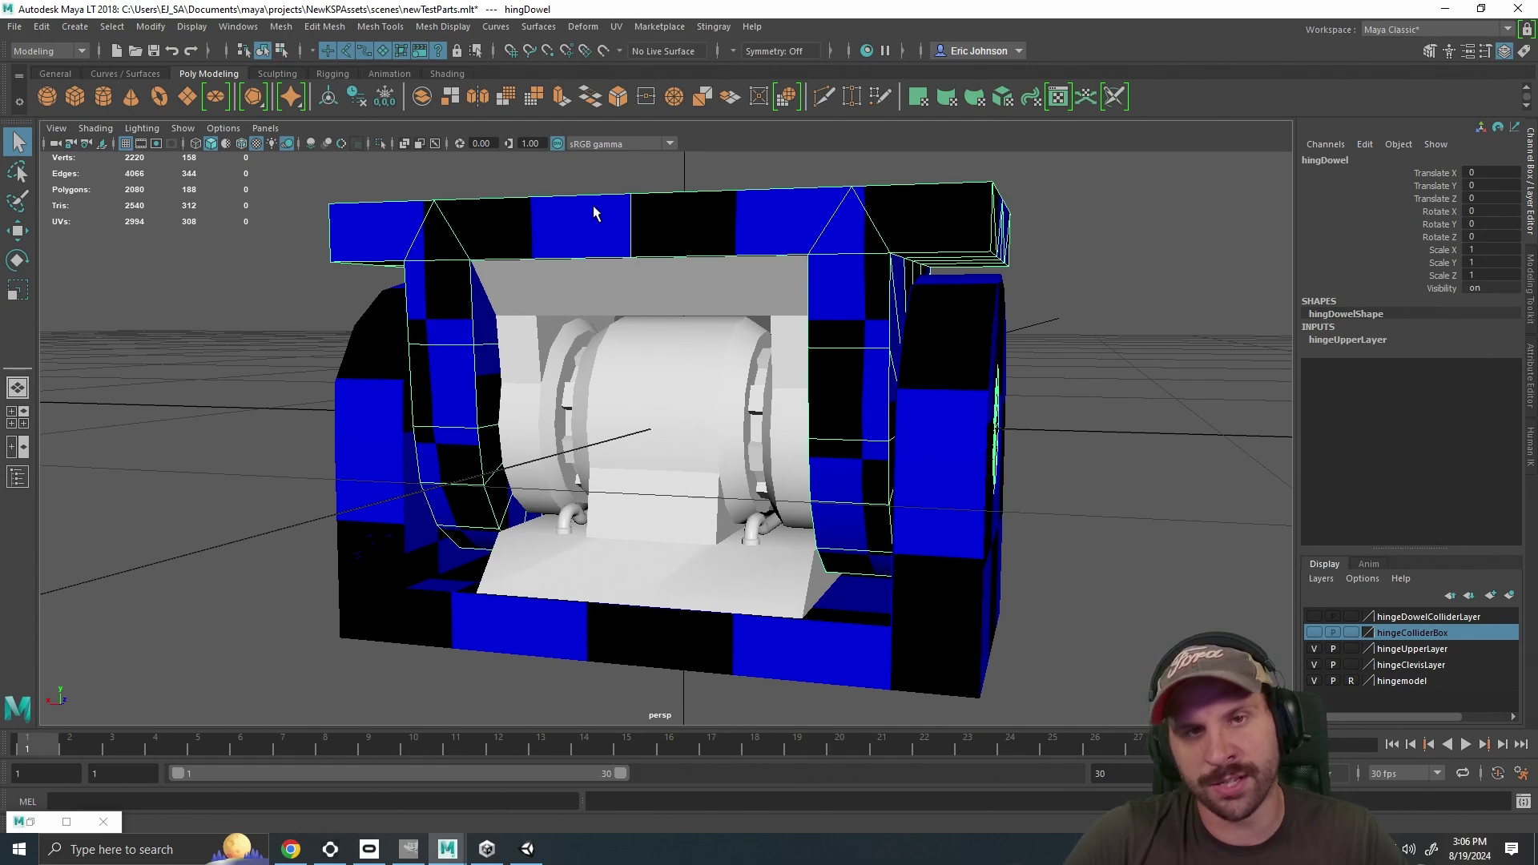
pyautogui.scroll(-5, 663, 330)
pyautogui.scroll(5, 687, 443)
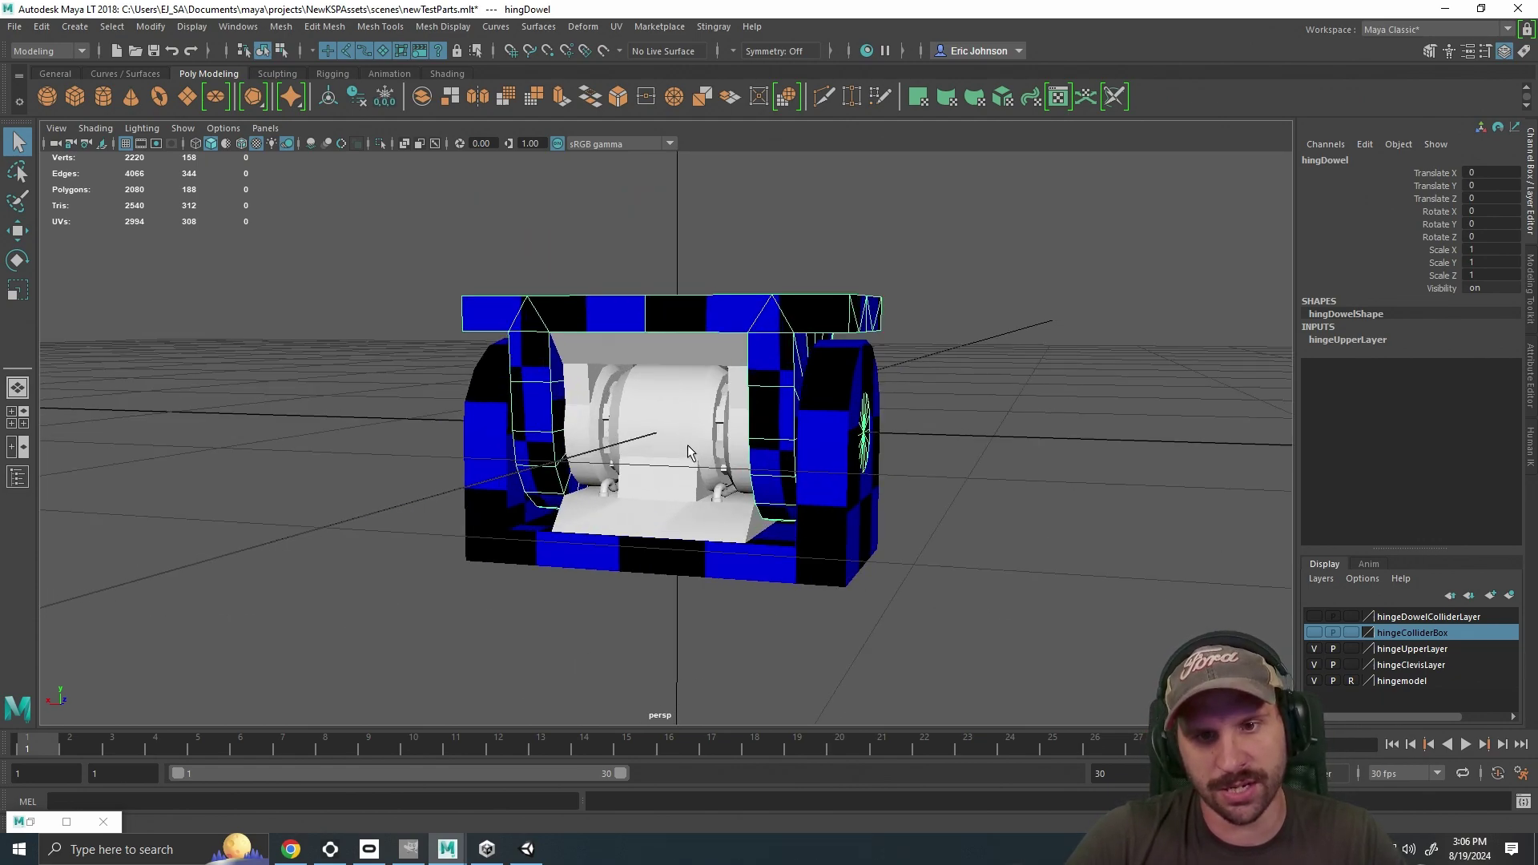
pyautogui.moveTo(651, 438); pyautogui.dragTo(605, 423)
pyautogui.moveTo(1198, 473); pyautogui.dragTo(1157, 470)
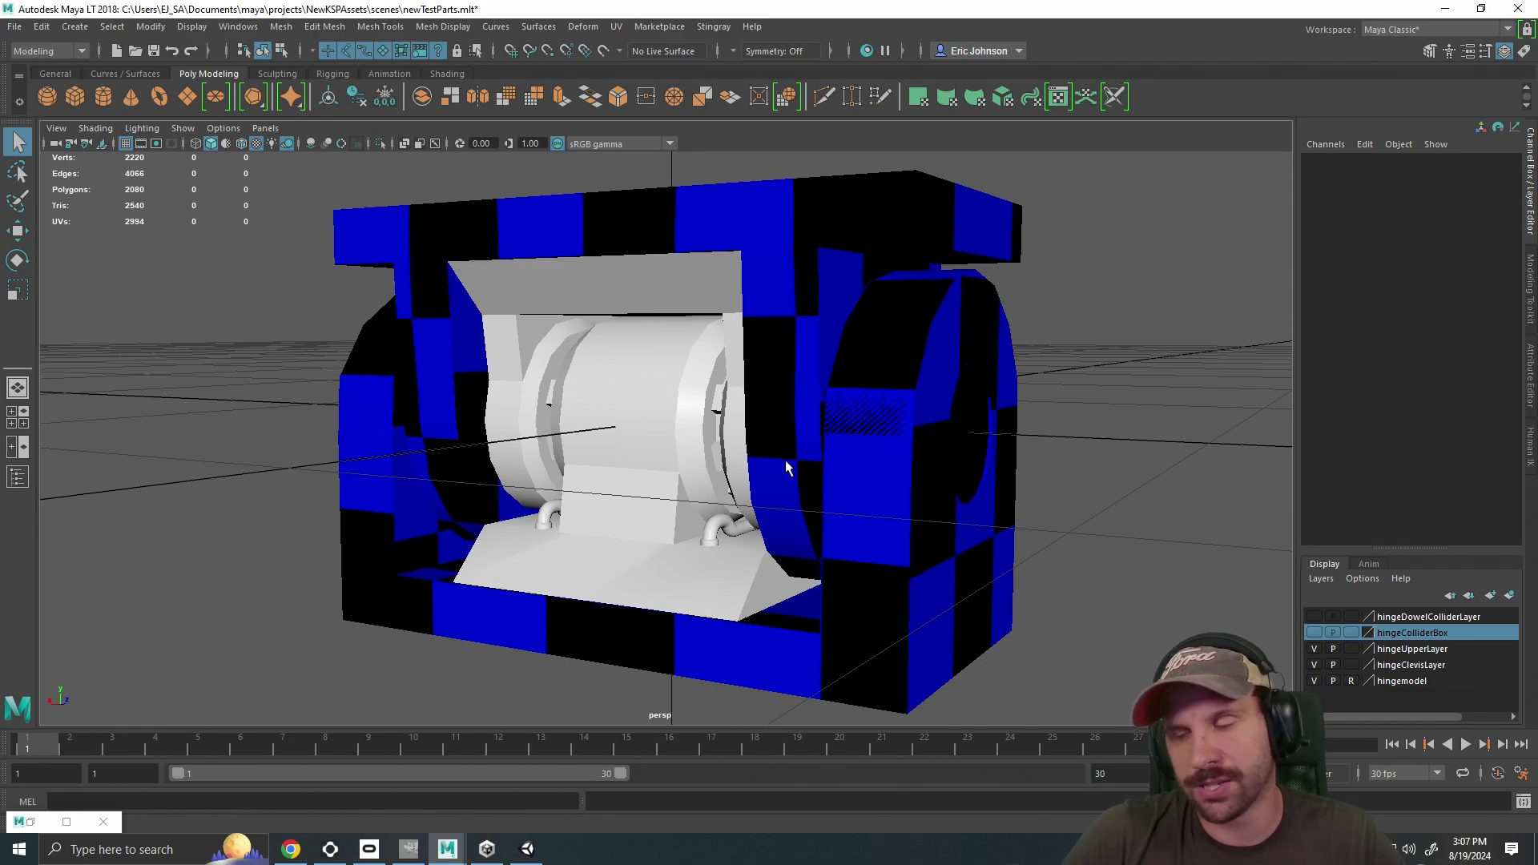
pyautogui.moveTo(880, 421); pyautogui.dragTo(961, 470)
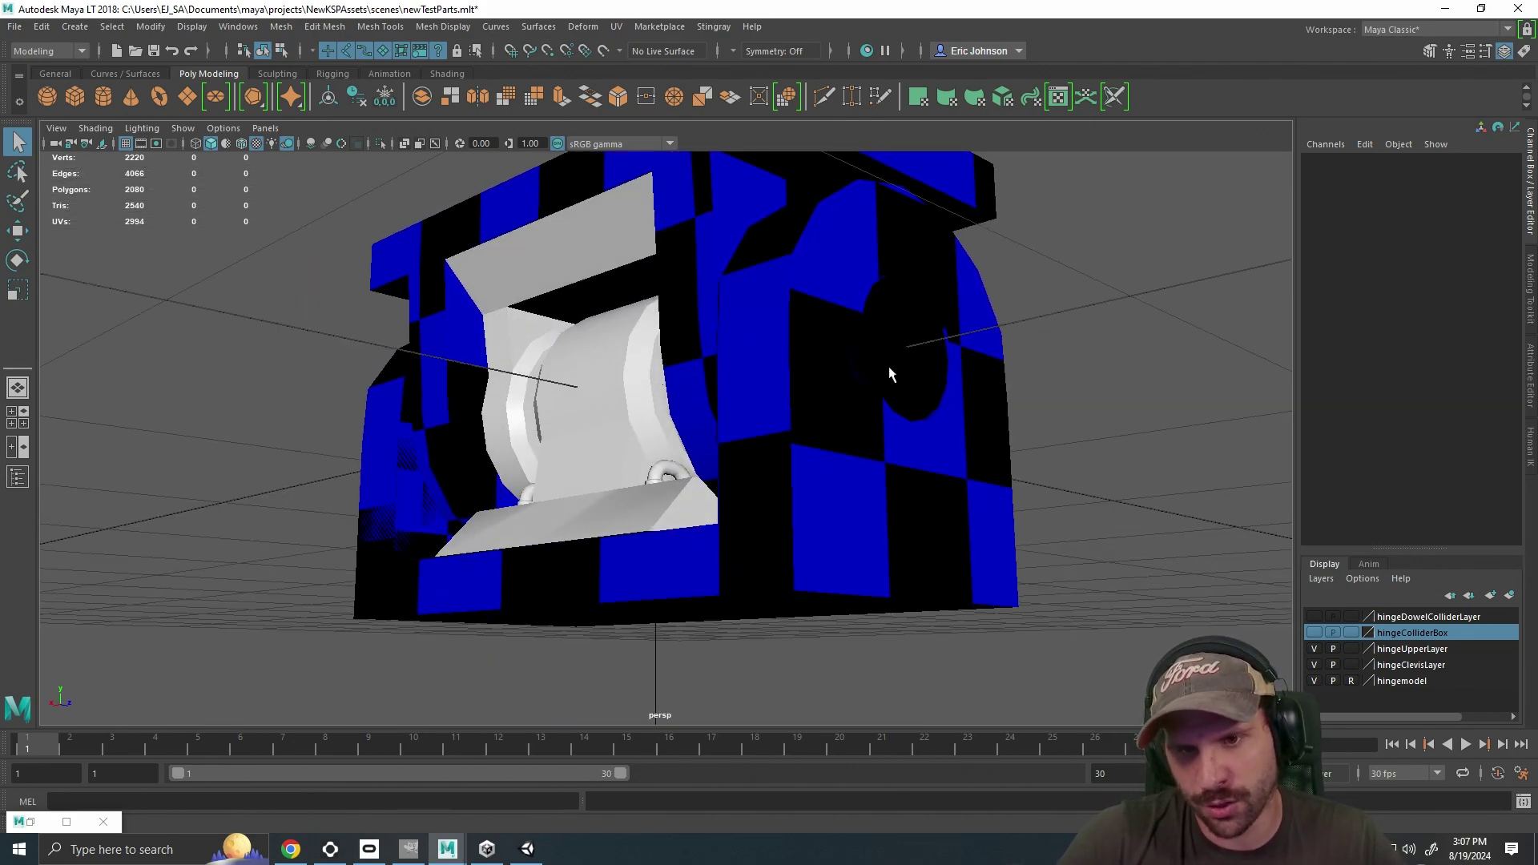
pyautogui.moveTo(889, 374); pyautogui.dragTo(819, 476)
pyautogui.scroll(-5, 710, 352)
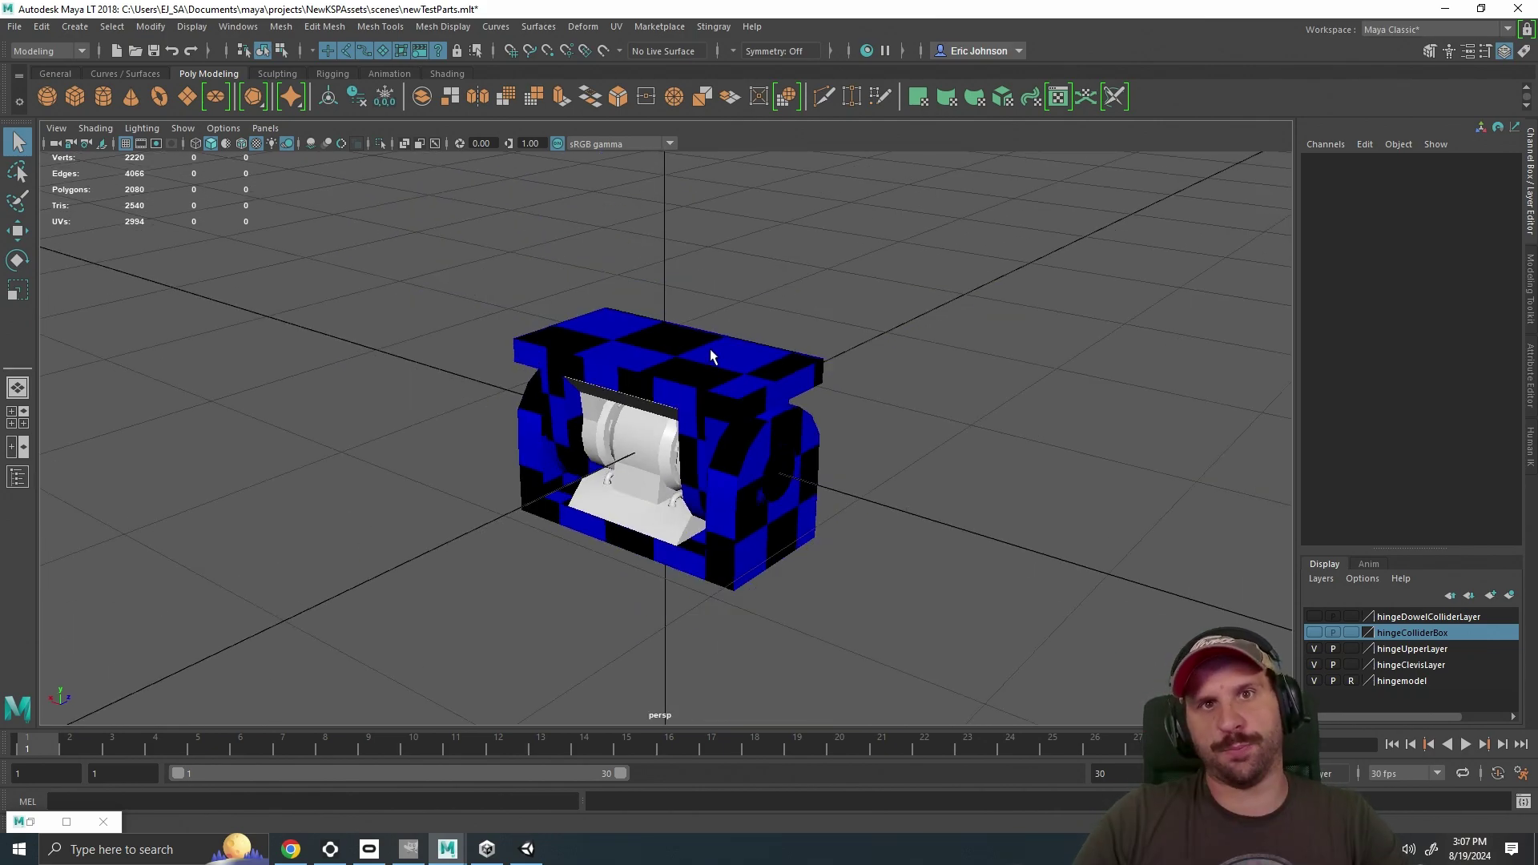
# Select the hinge's parts to examine how they fit together, deselect them, and inspect the whole hinge.
pyautogui.click(770, 473)
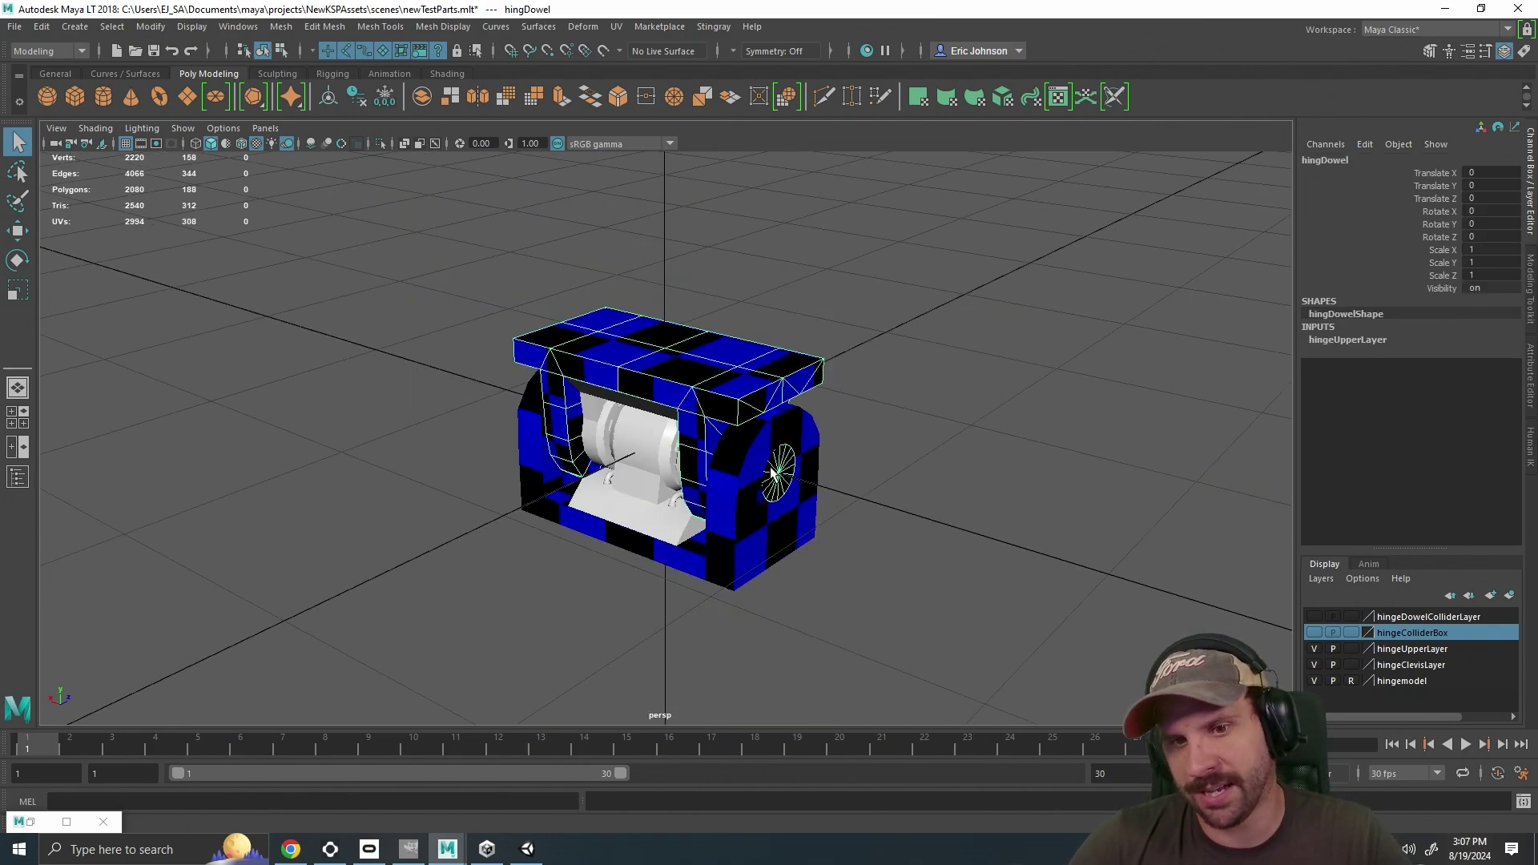
pyautogui.scroll(5, 1073, 520)
pyautogui.moveTo(1145, 522); pyautogui.dragTo(1042, 479)
pyautogui.click(748, 362)
pyautogui.click(805, 510)
pyautogui.click(1111, 571)
pyautogui.moveTo(921, 493)
pyautogui.mouseDown()
pyautogui.moveTo(1026, 529)
pyautogui.moveTo(986, 535)
pyautogui.moveTo(943, 508)
pyautogui.mouseUp()
pyautogui.scroll(-6, 1033, 525)
pyautogui.scroll(7, 944, 509)
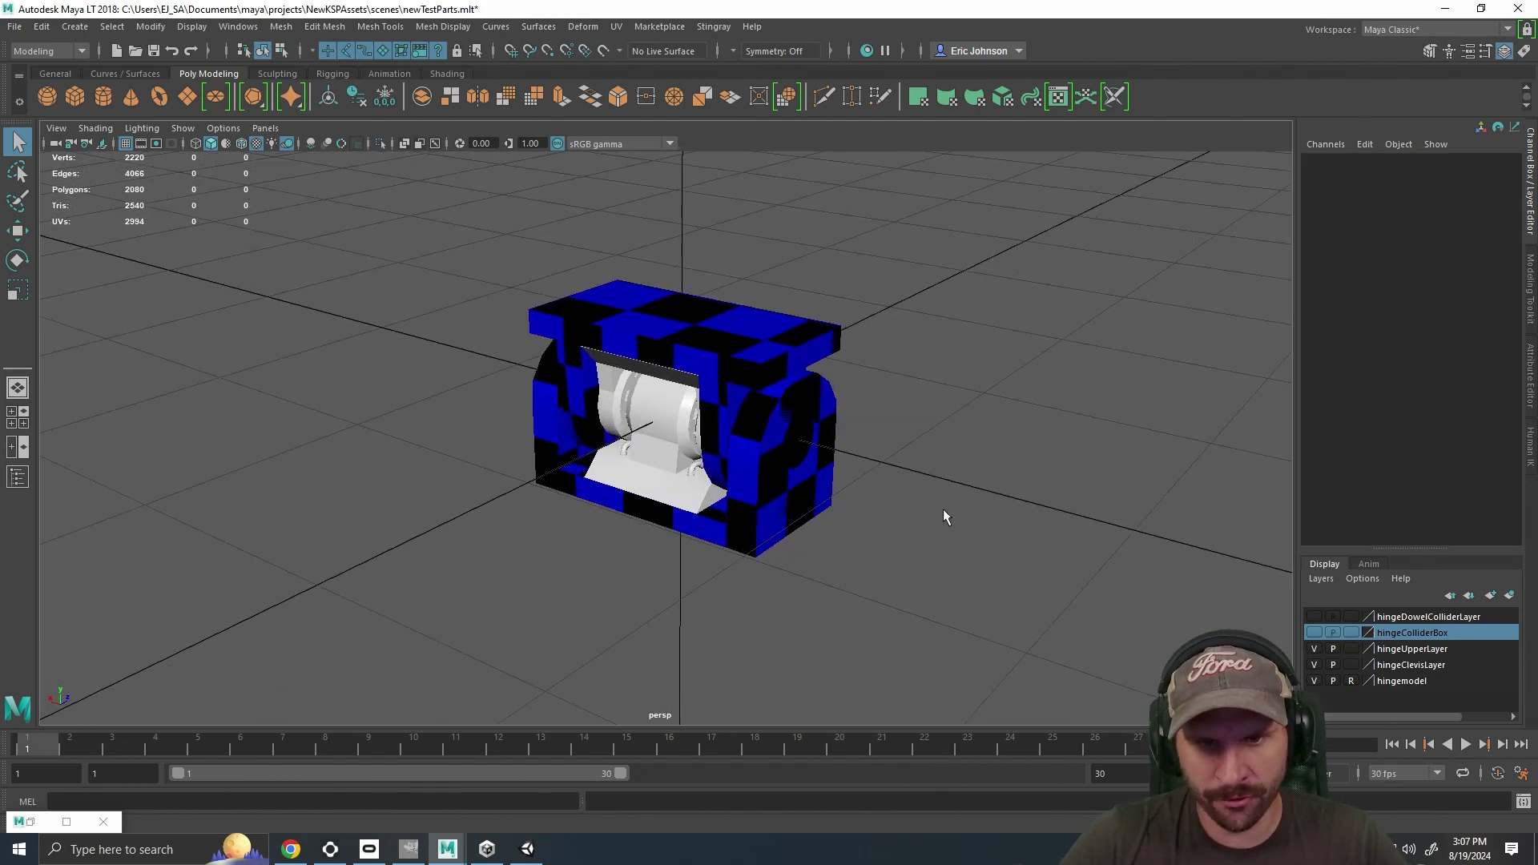
pyautogui.moveTo(1056, 526); pyautogui.dragTo(1098, 503)
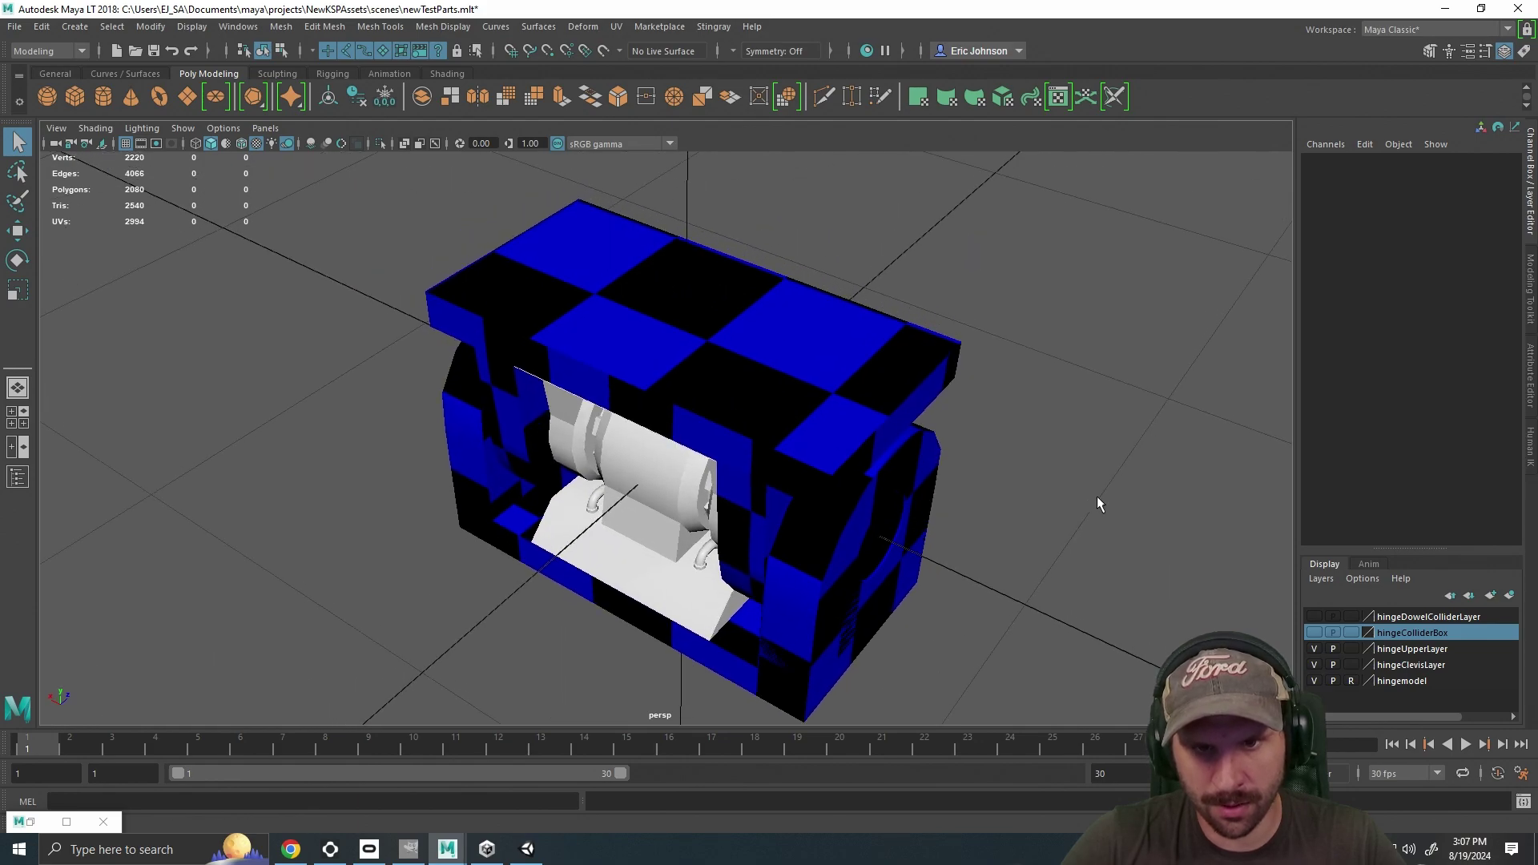
pyautogui.moveTo(641, 468); pyautogui.dragTo(1033, 465)
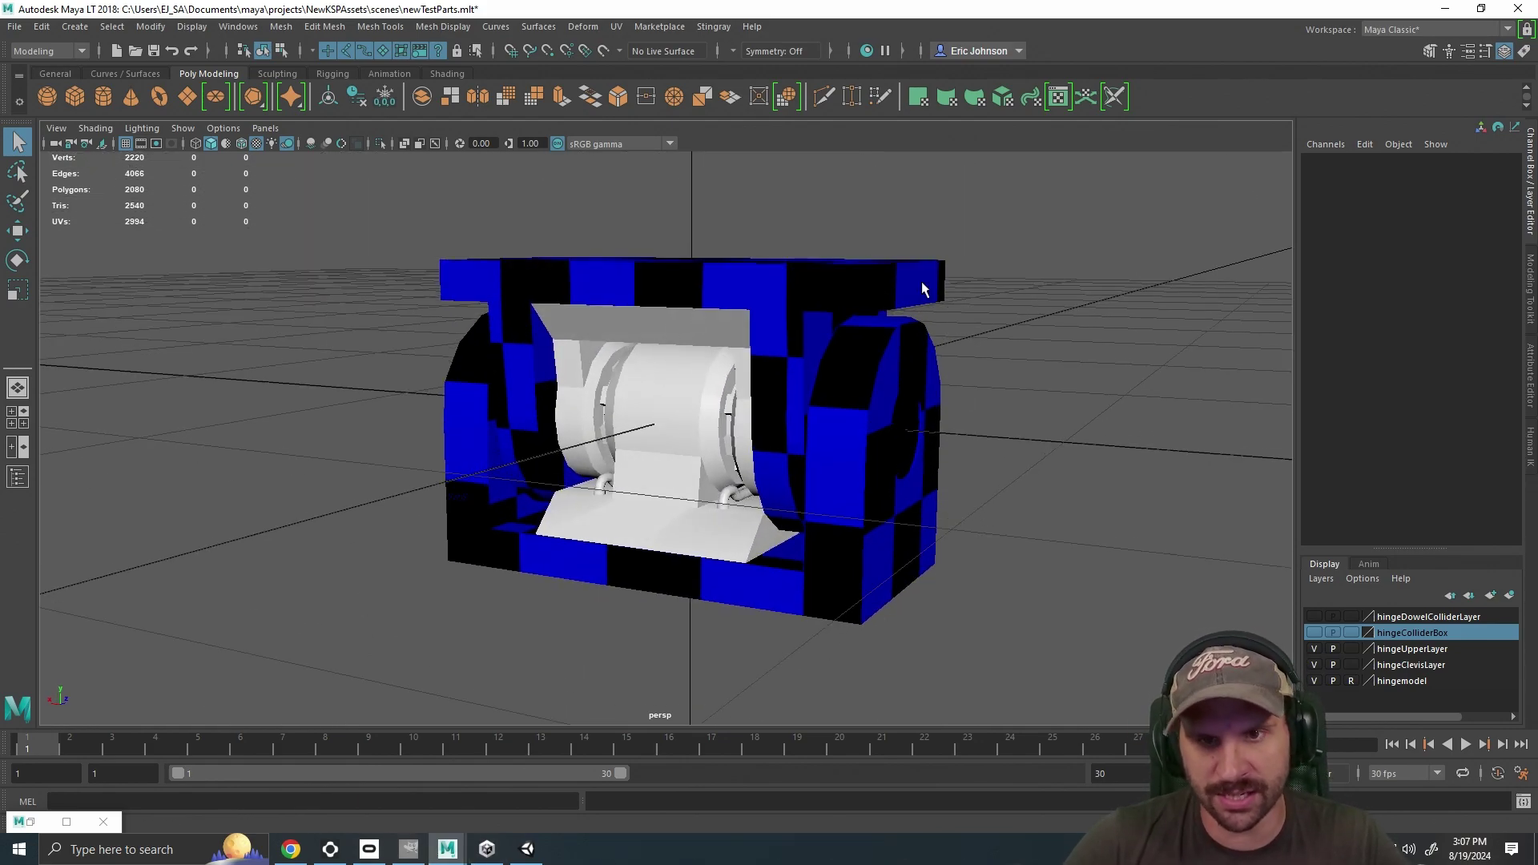
# Put away the Unity Hub, switch to the Unity editor, and examine the hinge from a low angle.
pyautogui.click(490, 850)
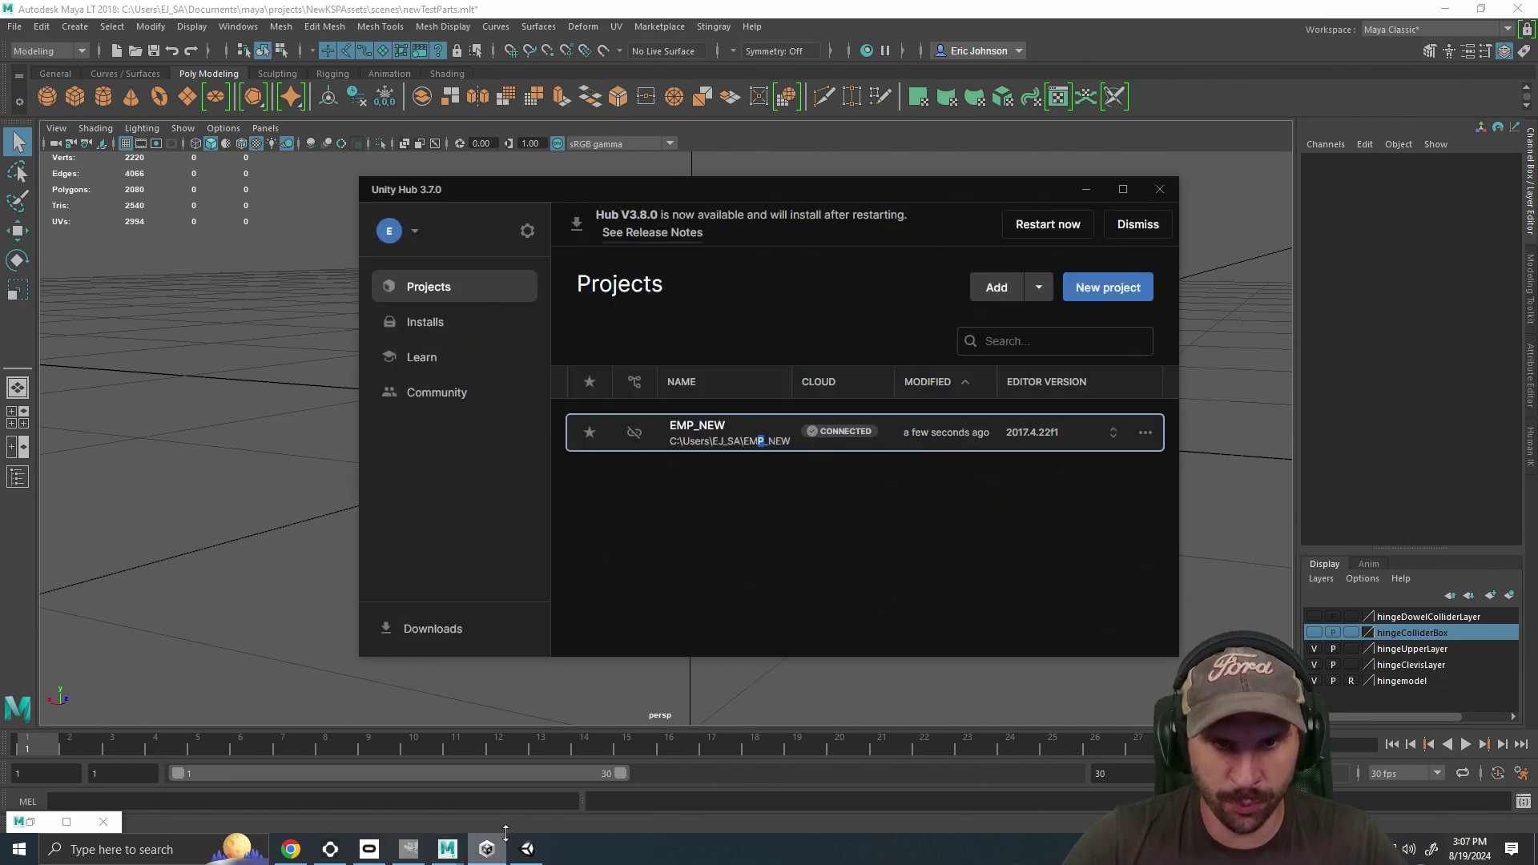
pyautogui.click(1097, 194)
pyautogui.click(527, 848)
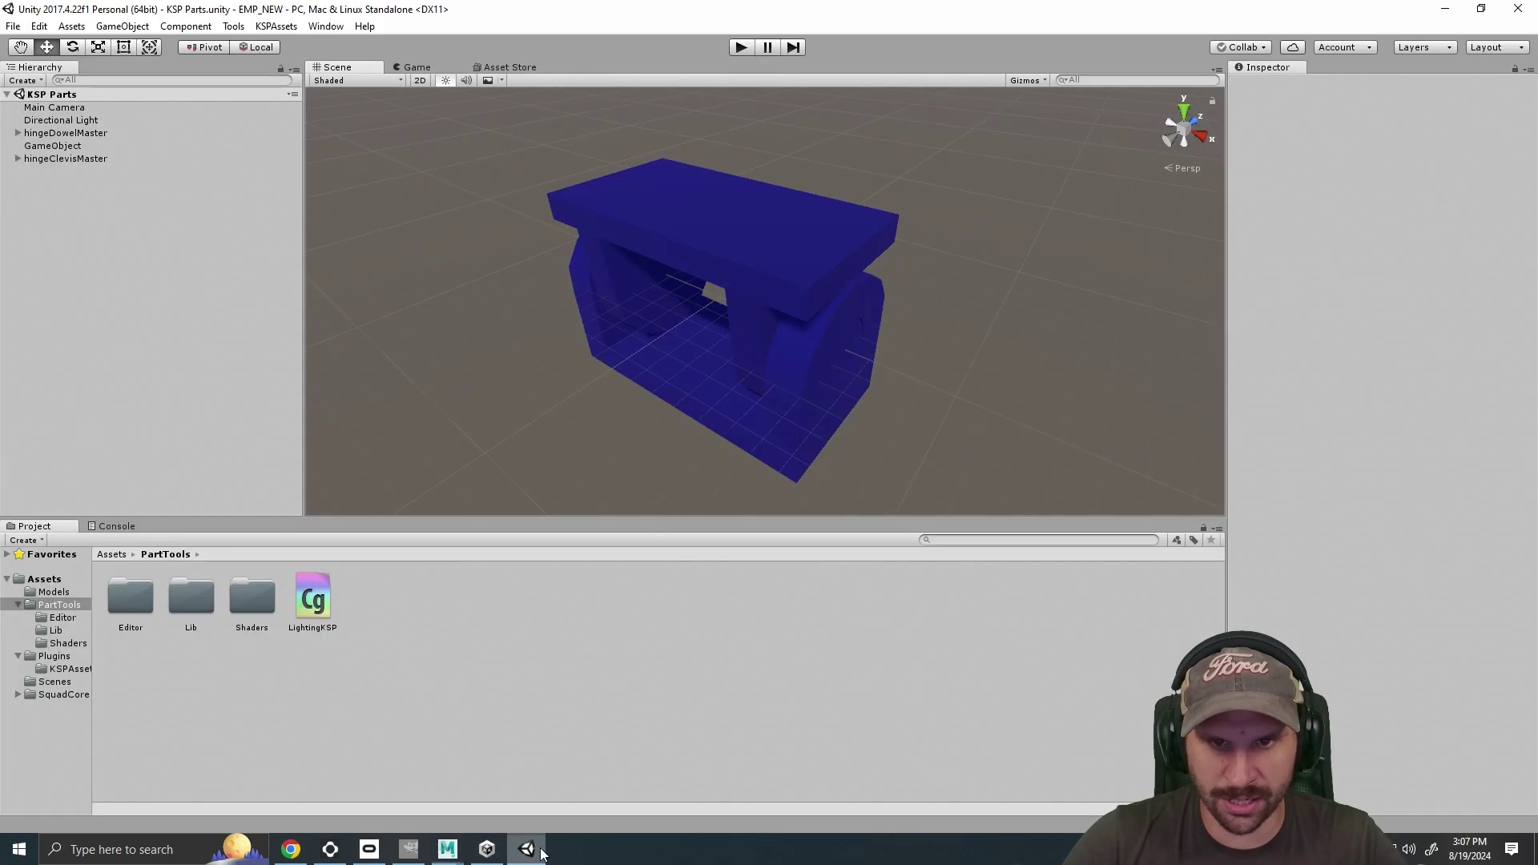
pyautogui.moveTo(926, 350); pyautogui.dragTo(824, 432)
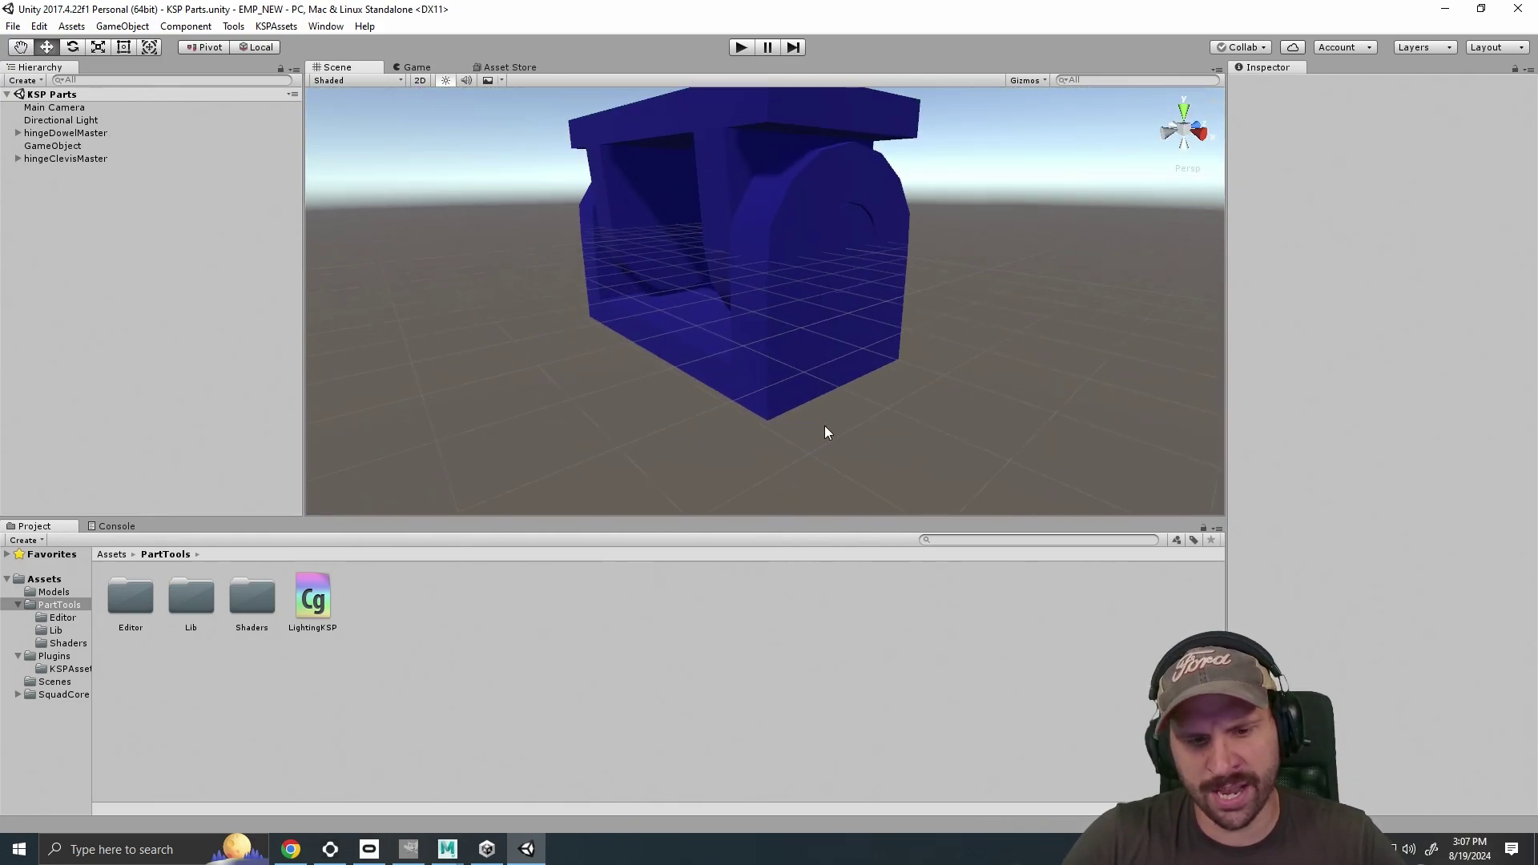
# Return to Maya and view the checkered hinge and its white reference model from the front.
pyautogui.moveTo(454, 854)
pyautogui.click(560, 766)
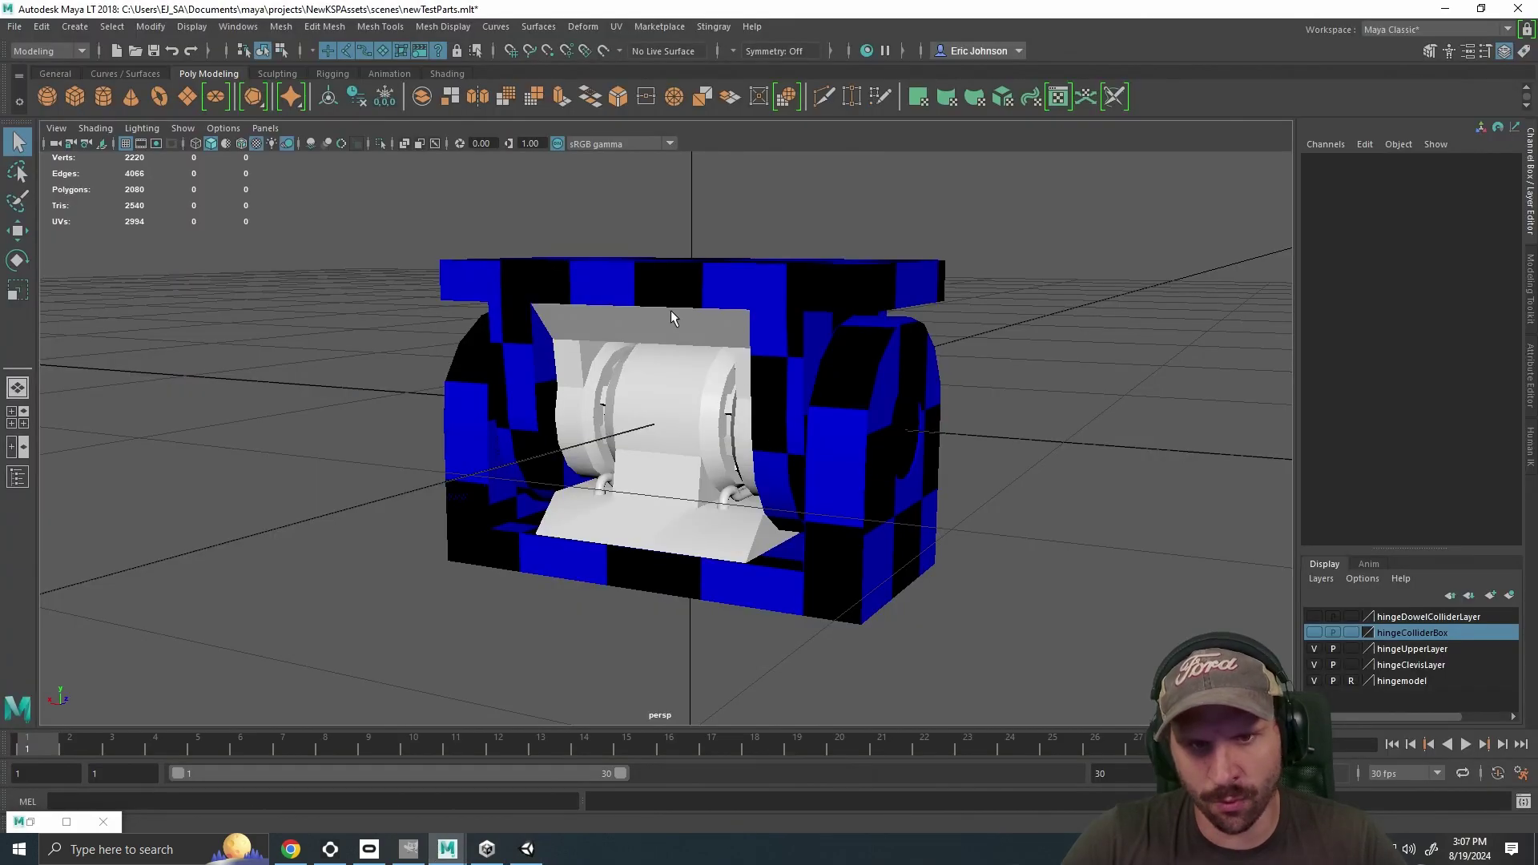
pyautogui.moveTo(690, 471); pyautogui.dragTo(718, 456)
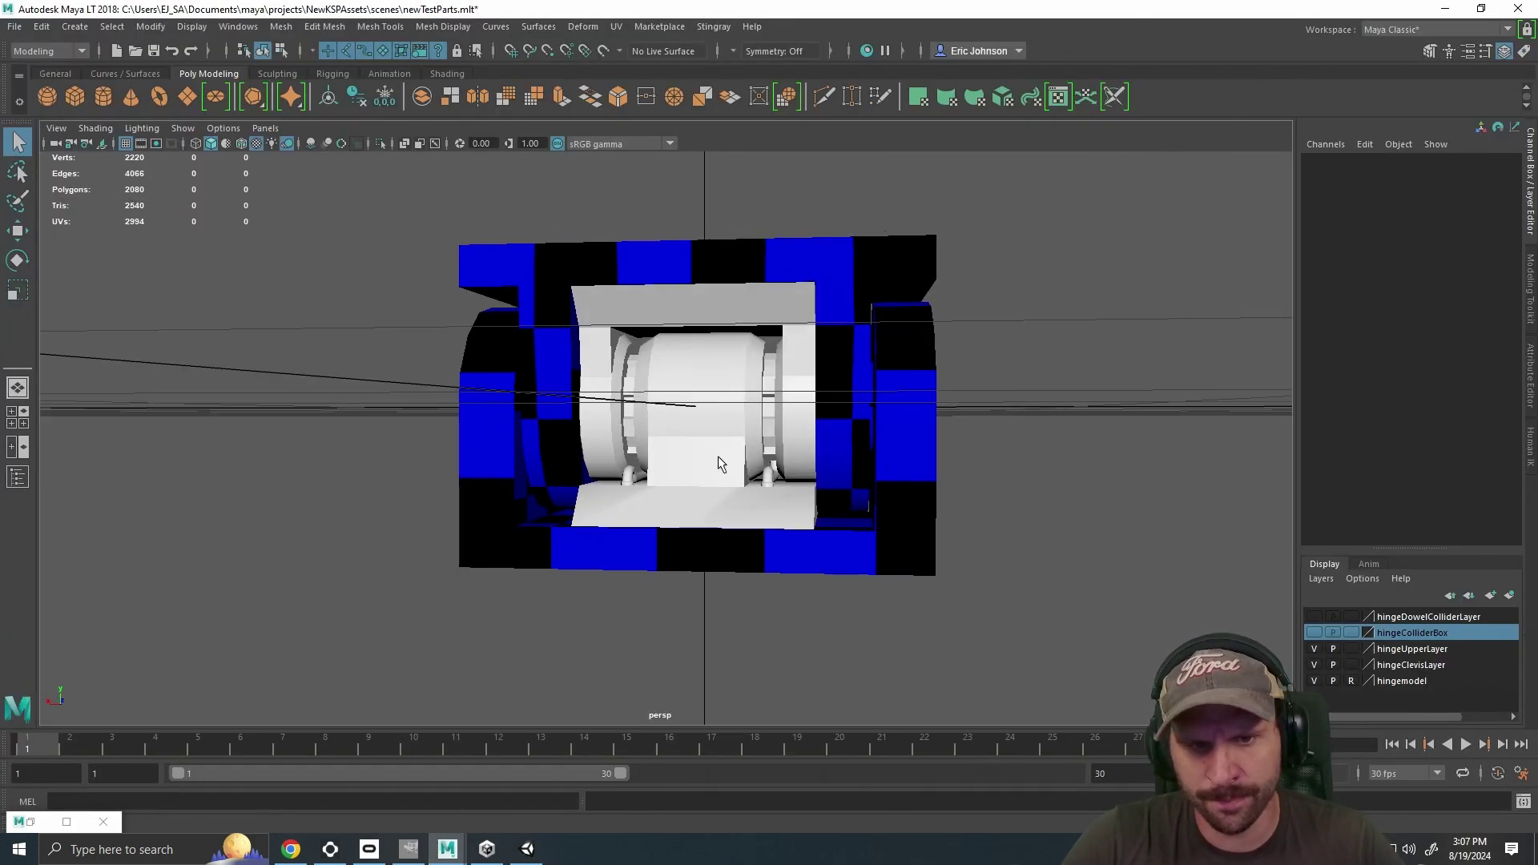
# Inspect the checkered hinge and its white reference model in perspective from the front, side, above and below.
pyautogui.scroll(5, 718, 457)
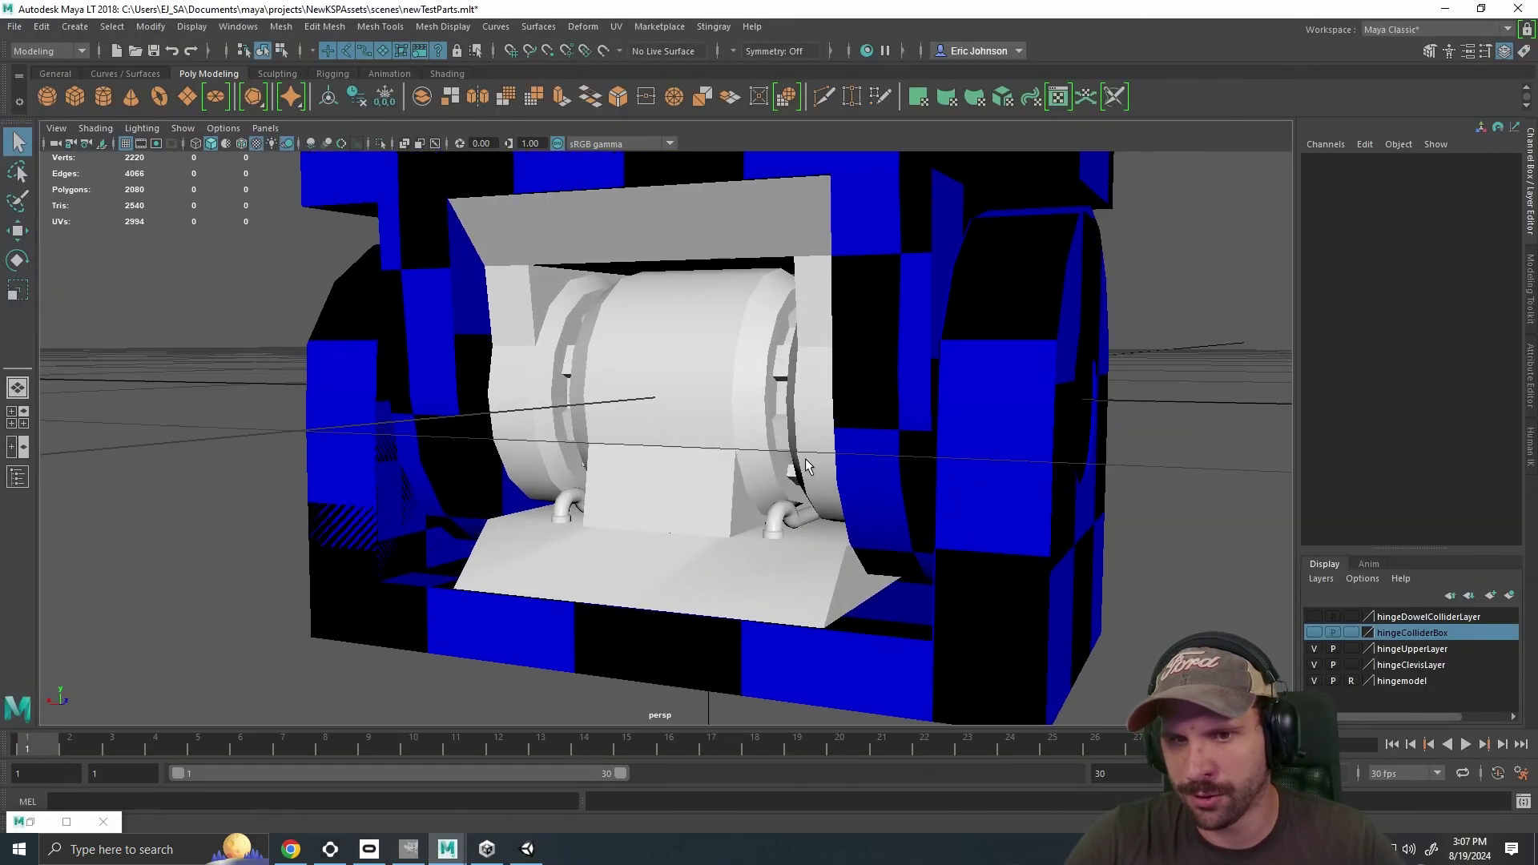
pyautogui.moveTo(674, 398); pyautogui.dragTo(727, 415)
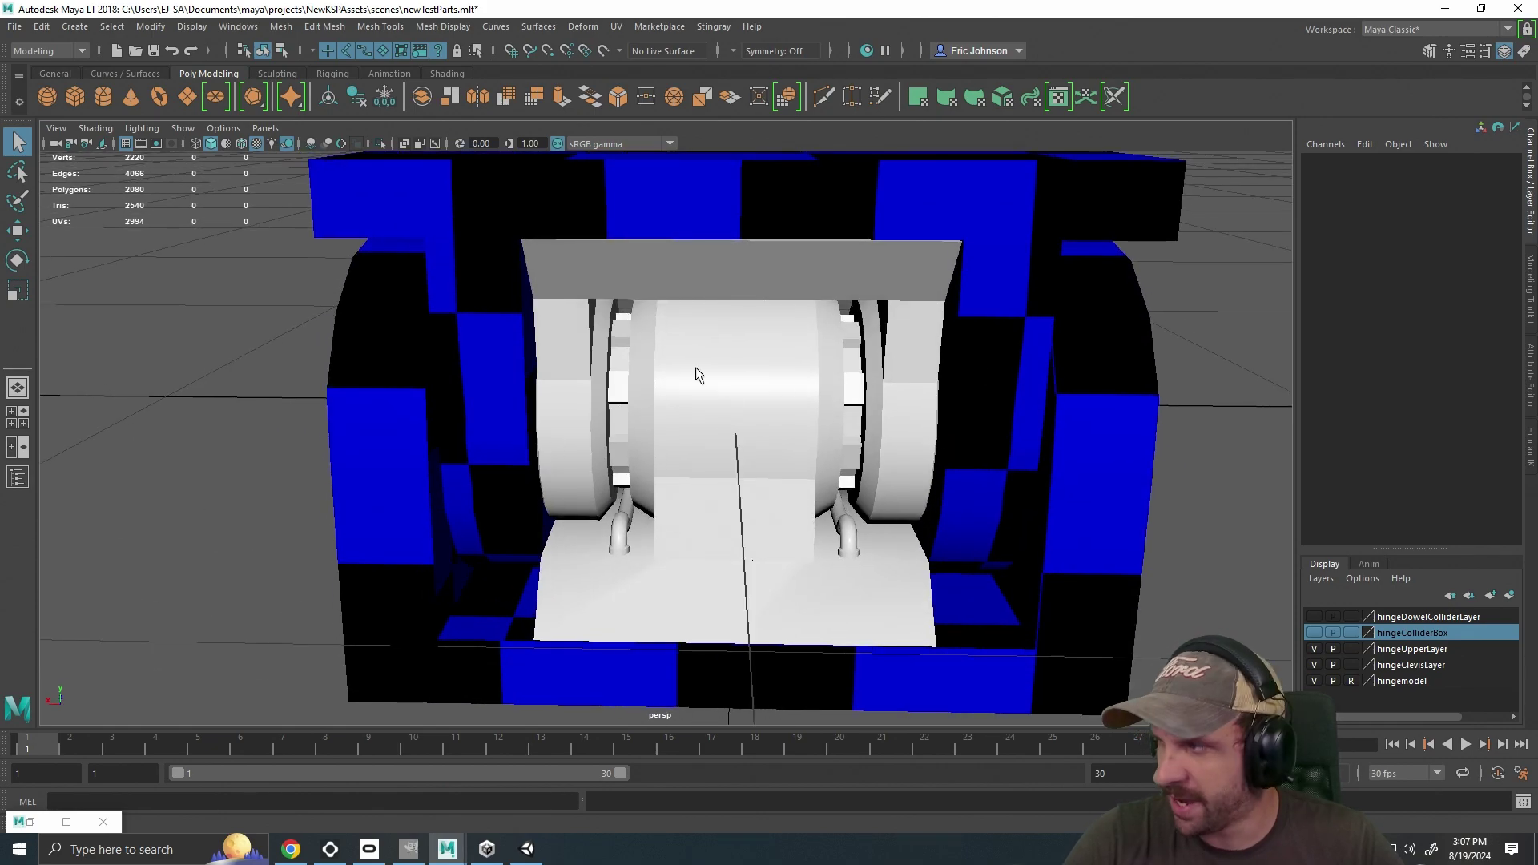
pyautogui.moveTo(1030, 406); pyautogui.dragTo(916, 405)
pyautogui.scroll(-4, 916, 405)
pyautogui.moveTo(670, 401)
pyautogui.mouseDown()
pyautogui.moveTo(721, 408)
pyautogui.moveTo(694, 417)
pyautogui.mouseUp()
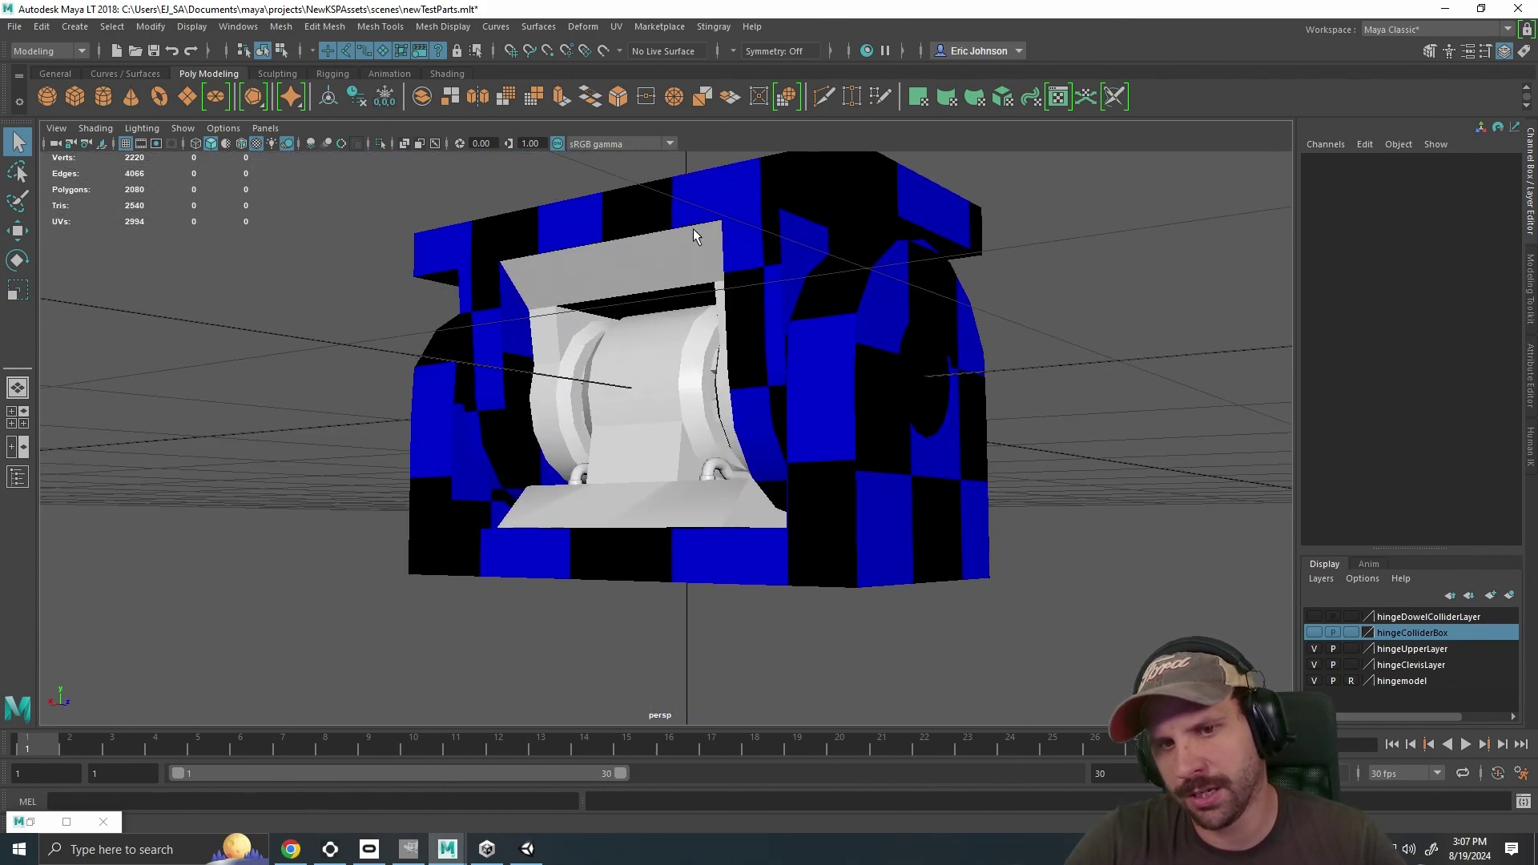
pyautogui.moveTo(526, 350); pyautogui.dragTo(583, 364)
pyautogui.moveTo(952, 407)
pyautogui.mouseDown()
pyautogui.moveTo(978, 384)
pyautogui.moveTo(927, 353)
pyautogui.moveTo(913, 309)
pyautogui.moveTo(974, 286)
pyautogui.moveTo(952, 411)
pyautogui.mouseUp()
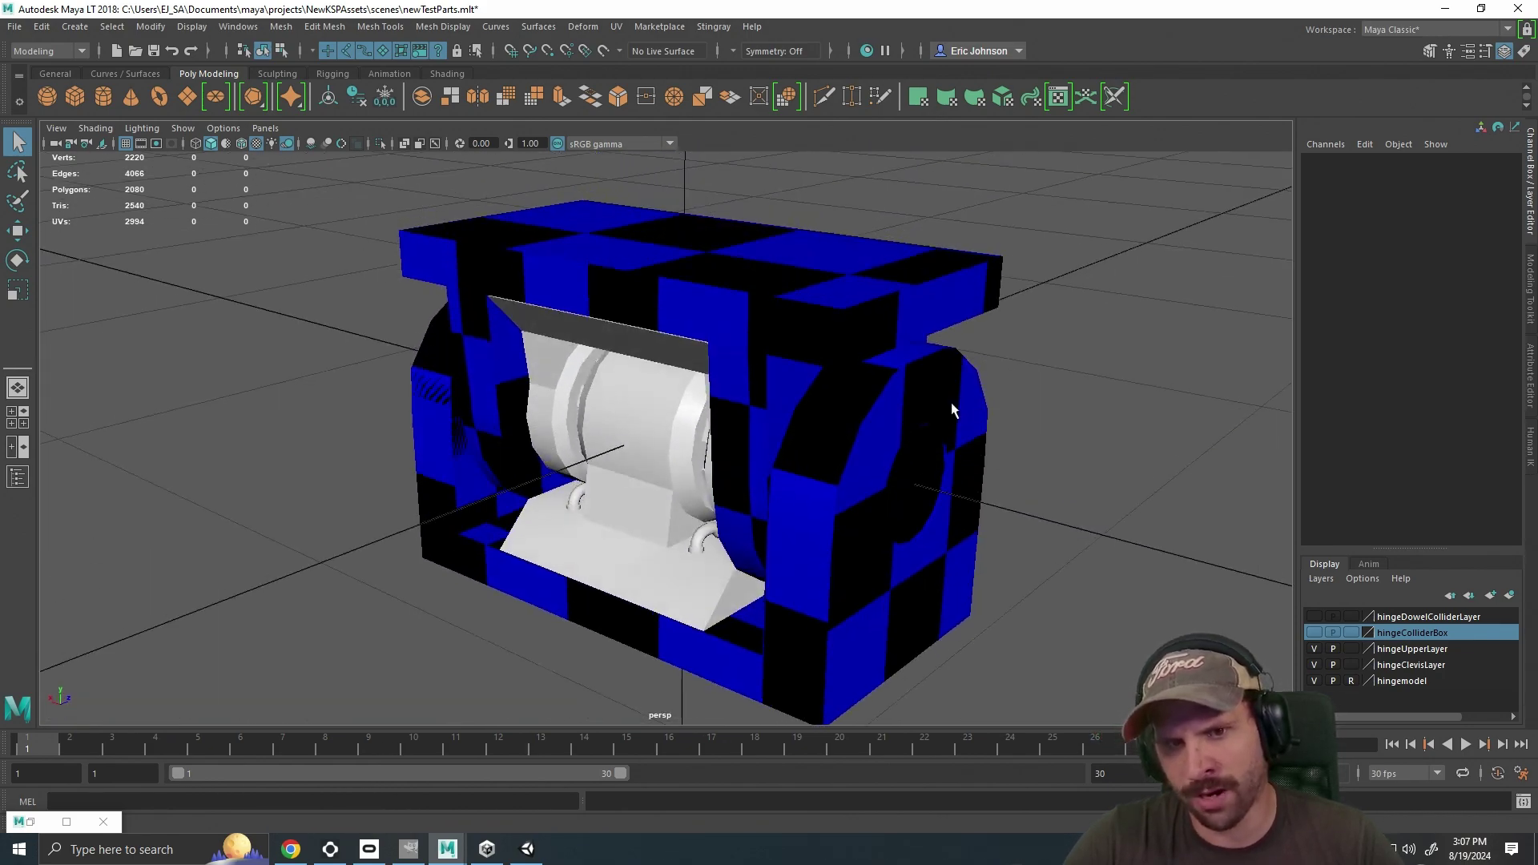
pyautogui.moveTo(587, 533); pyautogui.dragTo(695, 410)
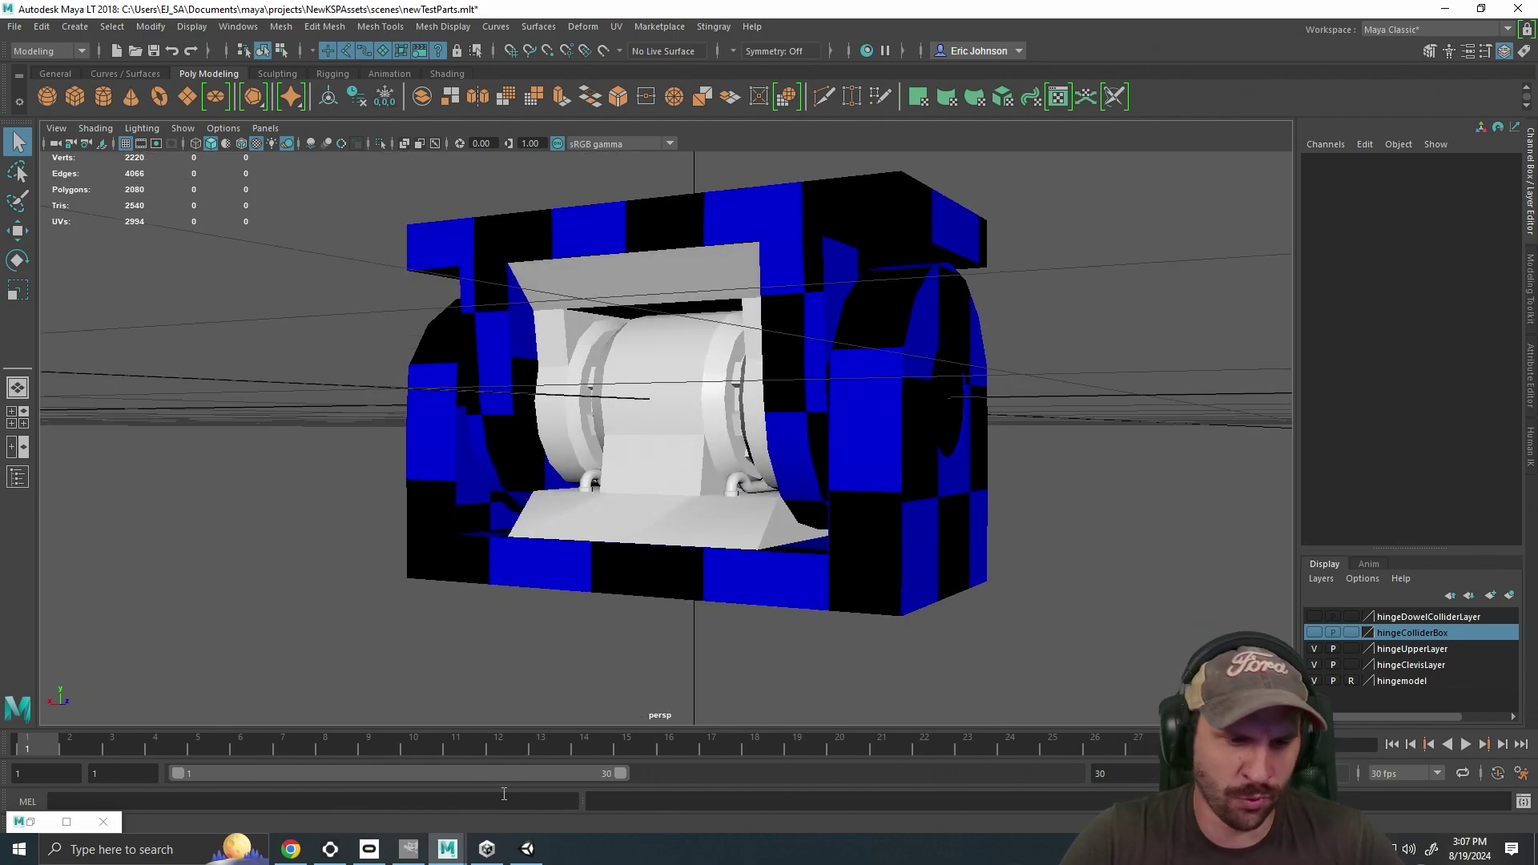
# Switch to GIMP, look over the lower half of the UV map, and toggle the hinge diffuse layer's visibility off and on.
pyautogui.click(409, 849)
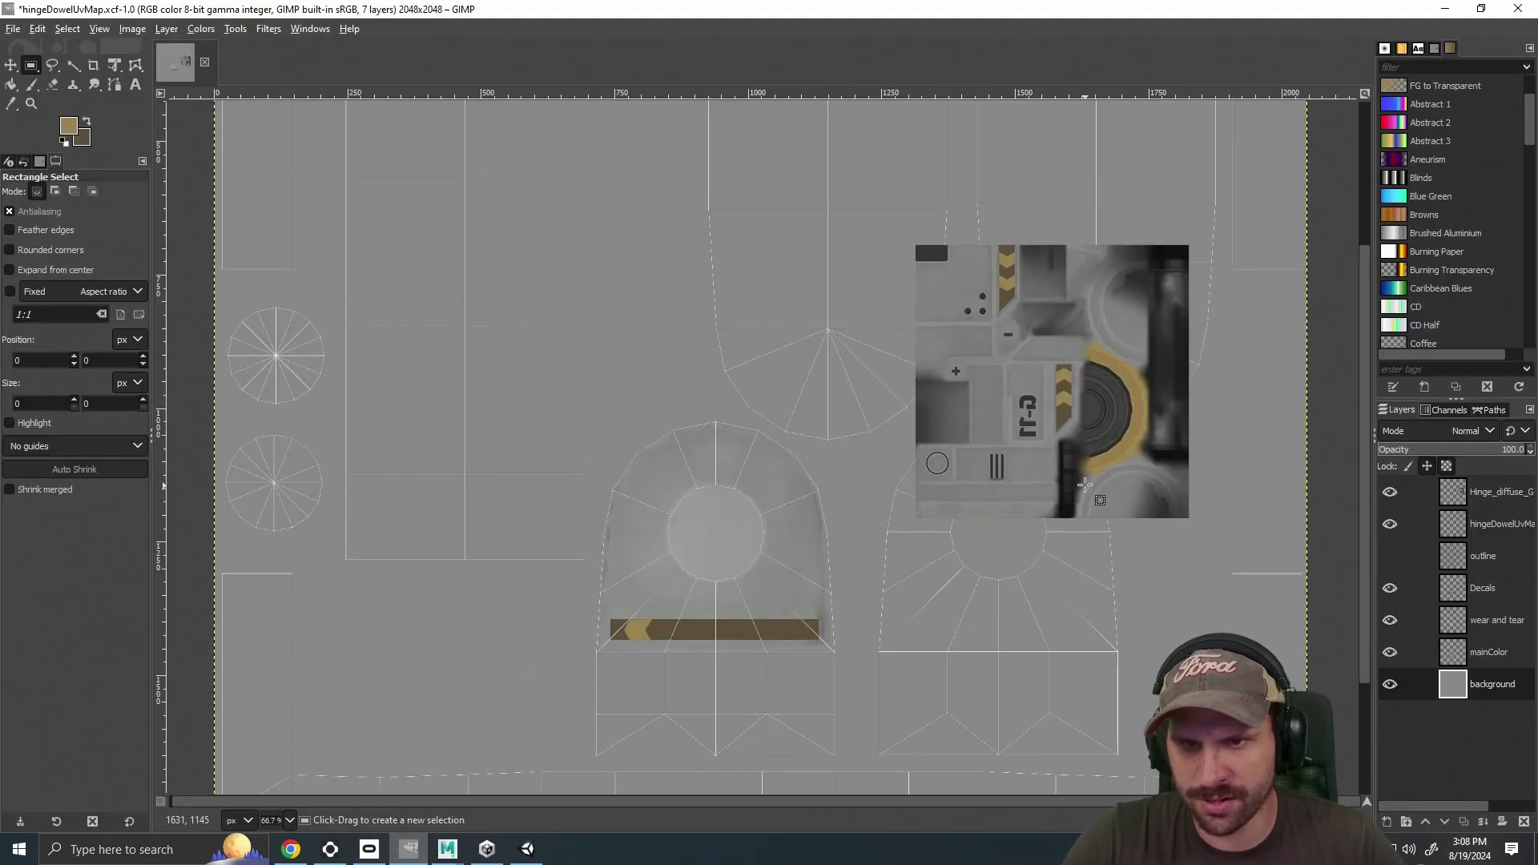
pyautogui.scroll(-3, 1305, 582)
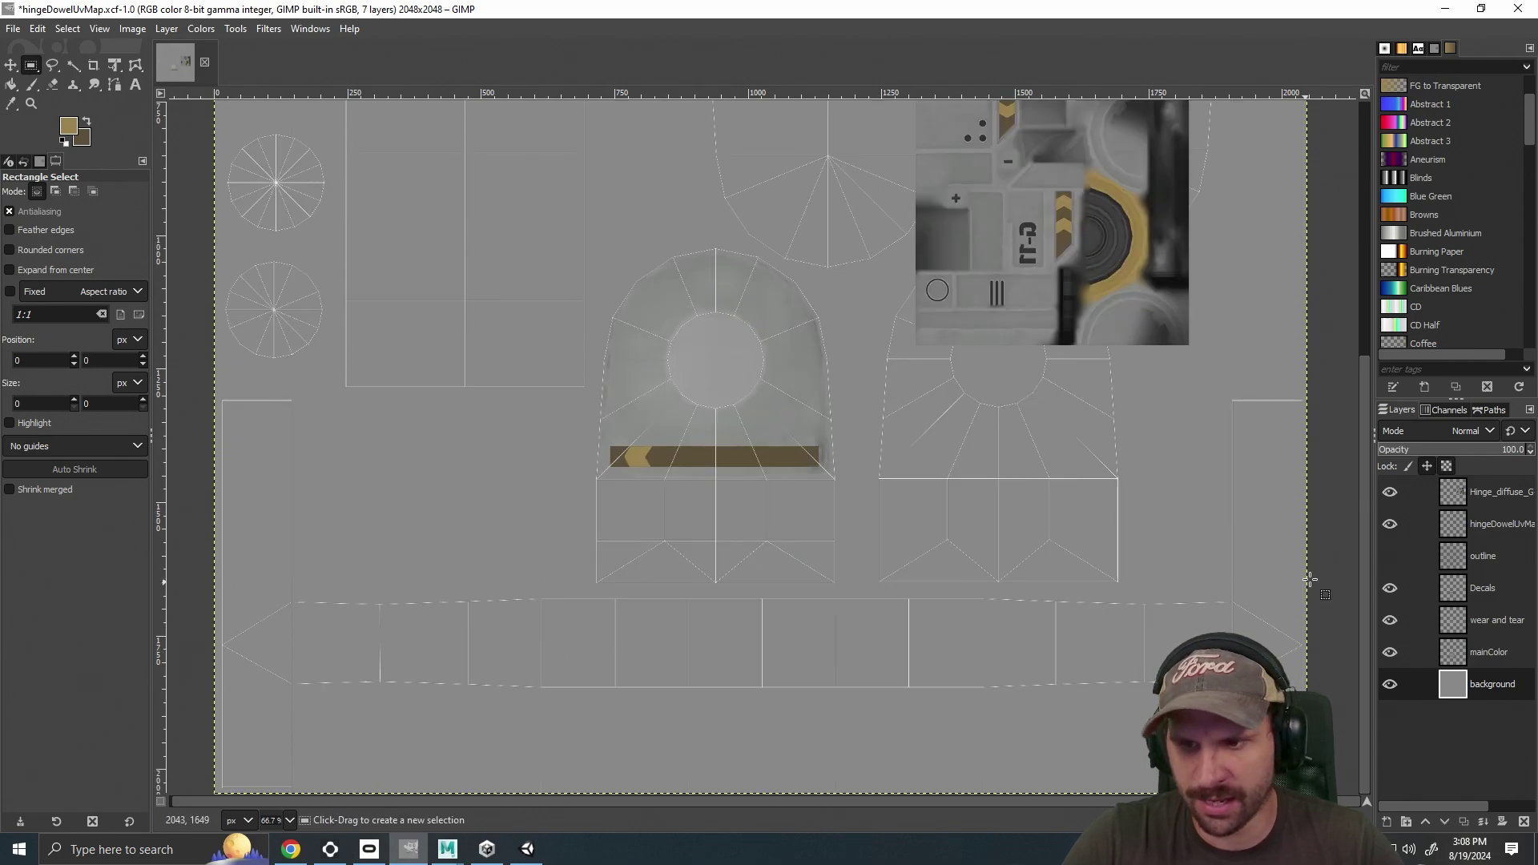
pyautogui.scroll(3, 1253, 369)
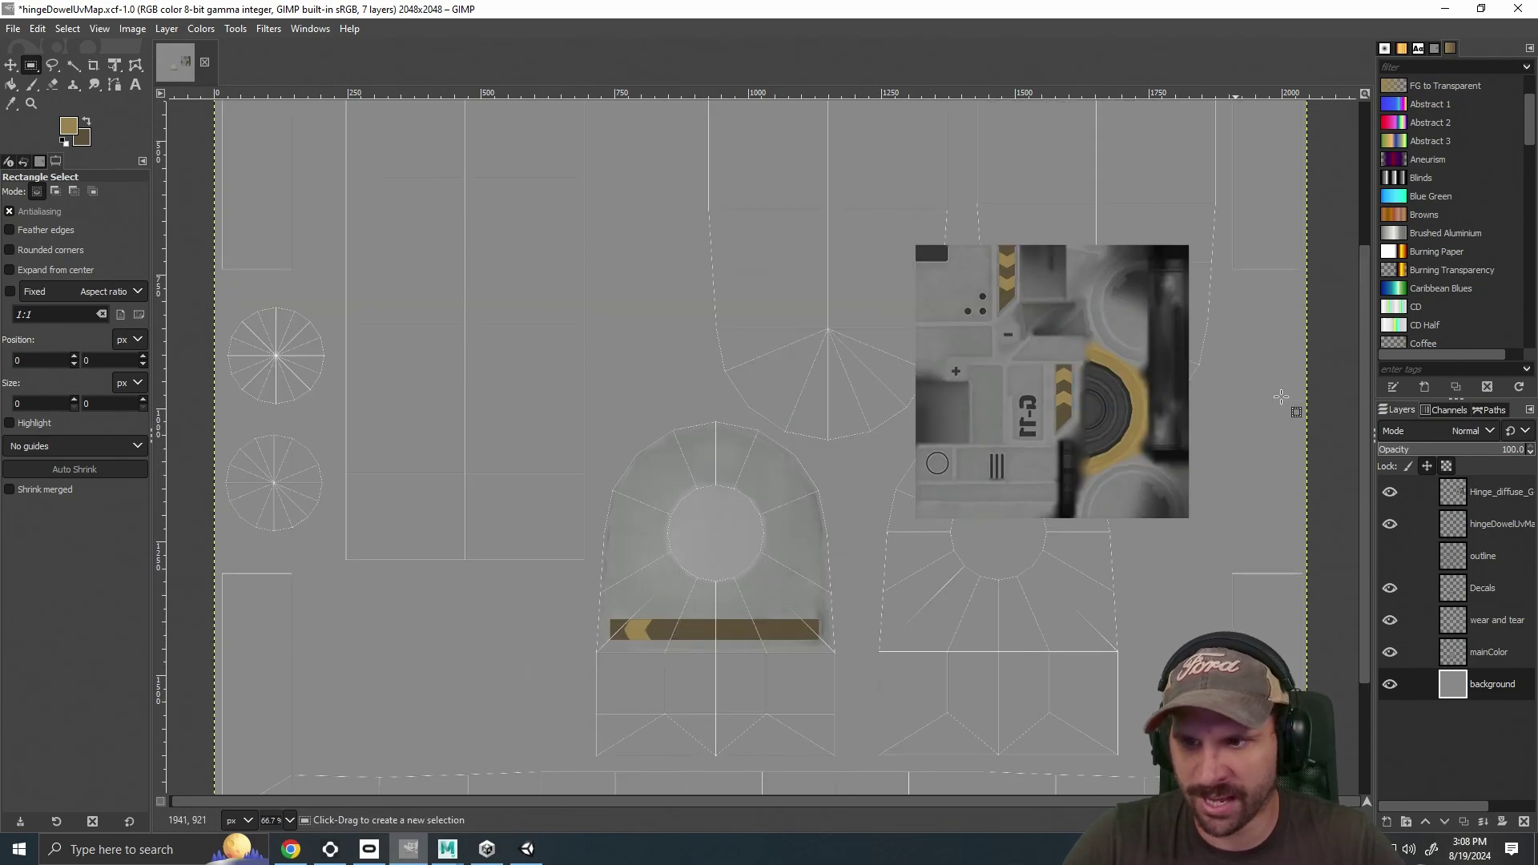
pyautogui.click(1395, 494)
pyautogui.click(1395, 494)
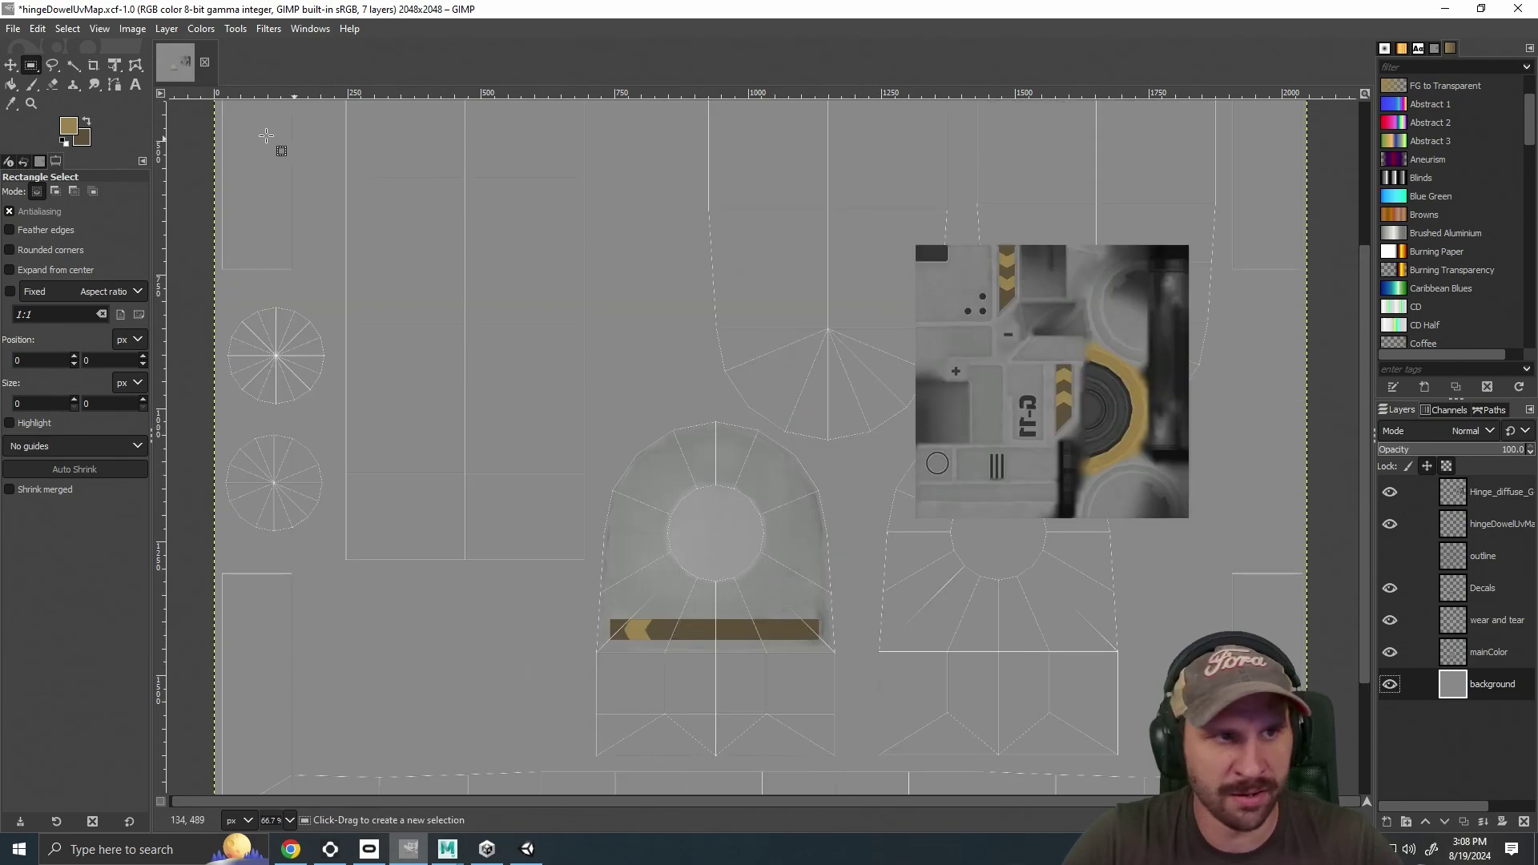
# Move the hinge diffuse reference texture to the left of the painted arched face, just above the lower UV strip.
pyautogui.click(11, 64)
pyautogui.moveTo(1097, 392); pyautogui.dragTo(464, 646)
pyautogui.scroll(-1, 617, 620)
pyautogui.scroll(1, 635, 606)
pyautogui.scroll(-1, 639, 590)
pyautogui.scroll(2, 584, 571)
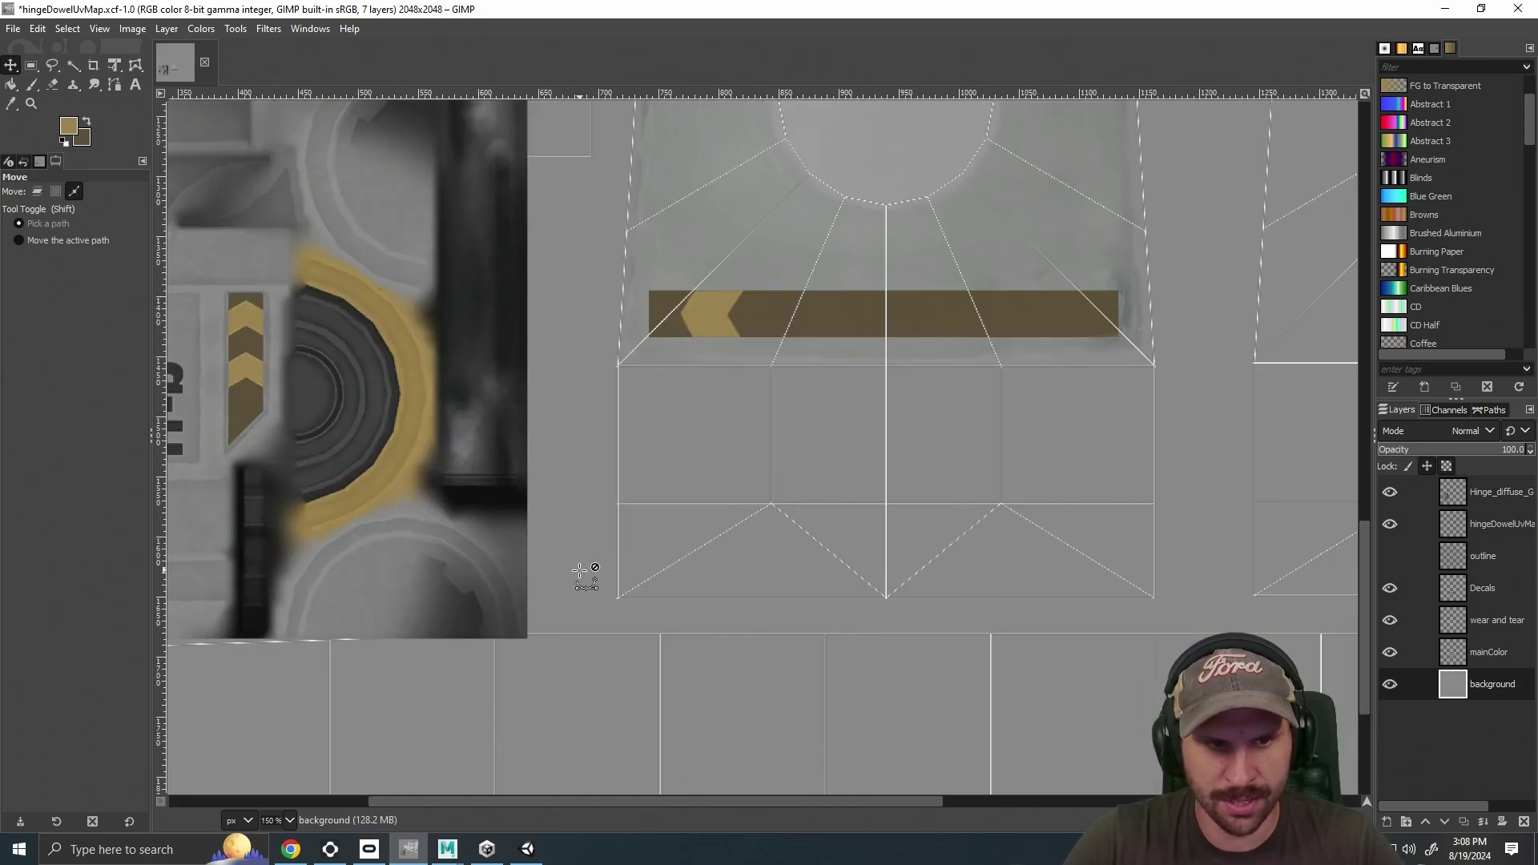
pyautogui.moveTo(896, 802); pyautogui.dragTo(699, 801)
pyautogui.scroll(1, 752, 645)
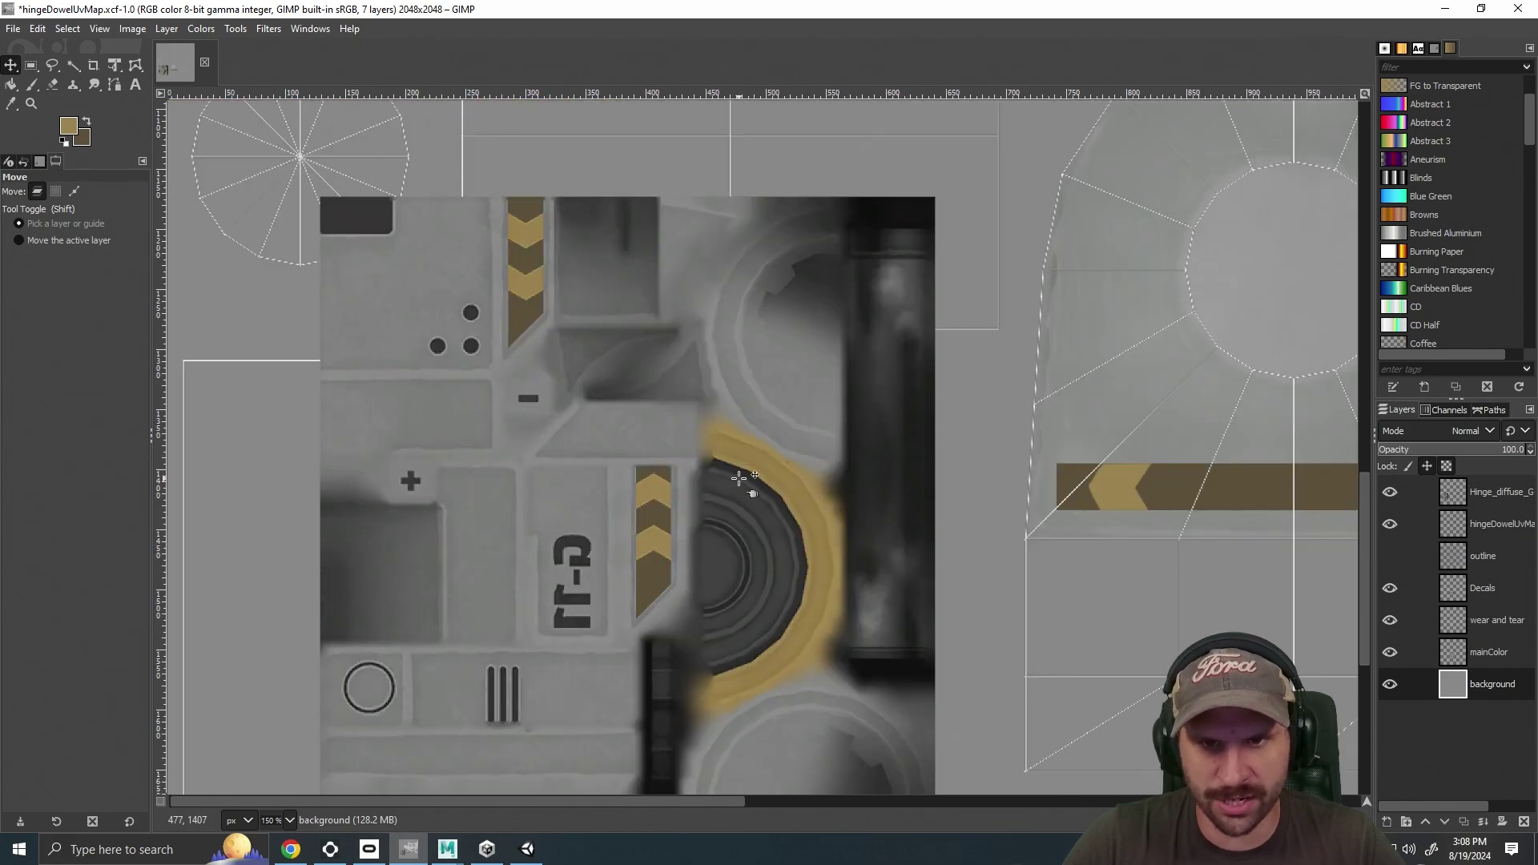
pyautogui.scroll(-1, 761, 475)
pyautogui.moveTo(685, 501)
pyautogui.mouseDown()
pyautogui.moveTo(709, 445)
pyautogui.moveTo(734, 467)
pyautogui.moveTo(700, 508)
pyautogui.mouseUp()
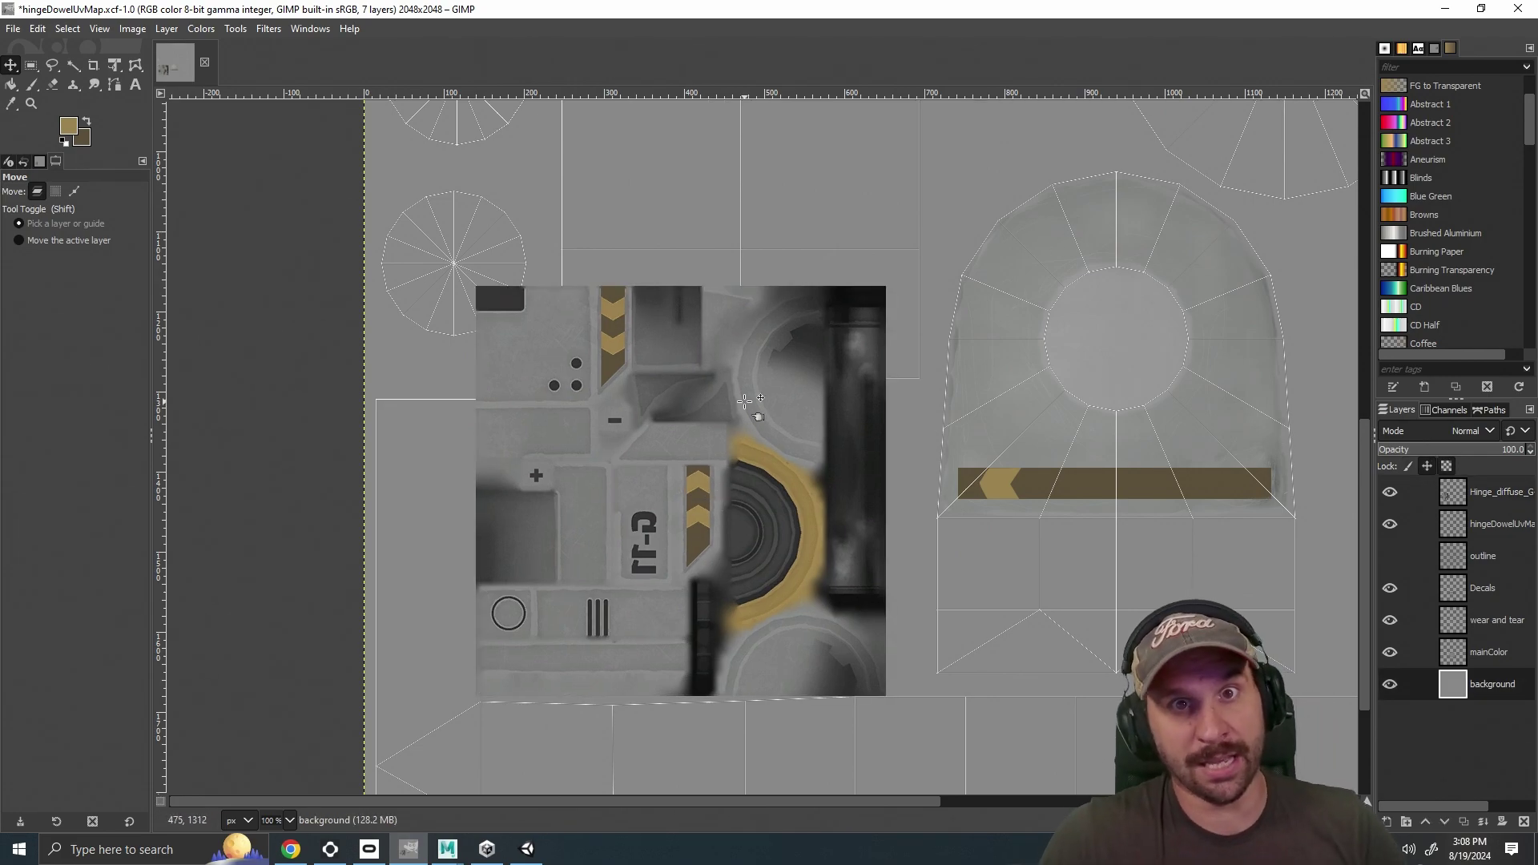
# Compare the reference texture with the painted arched face and the unpainted one beside it.
pyautogui.press('alt')
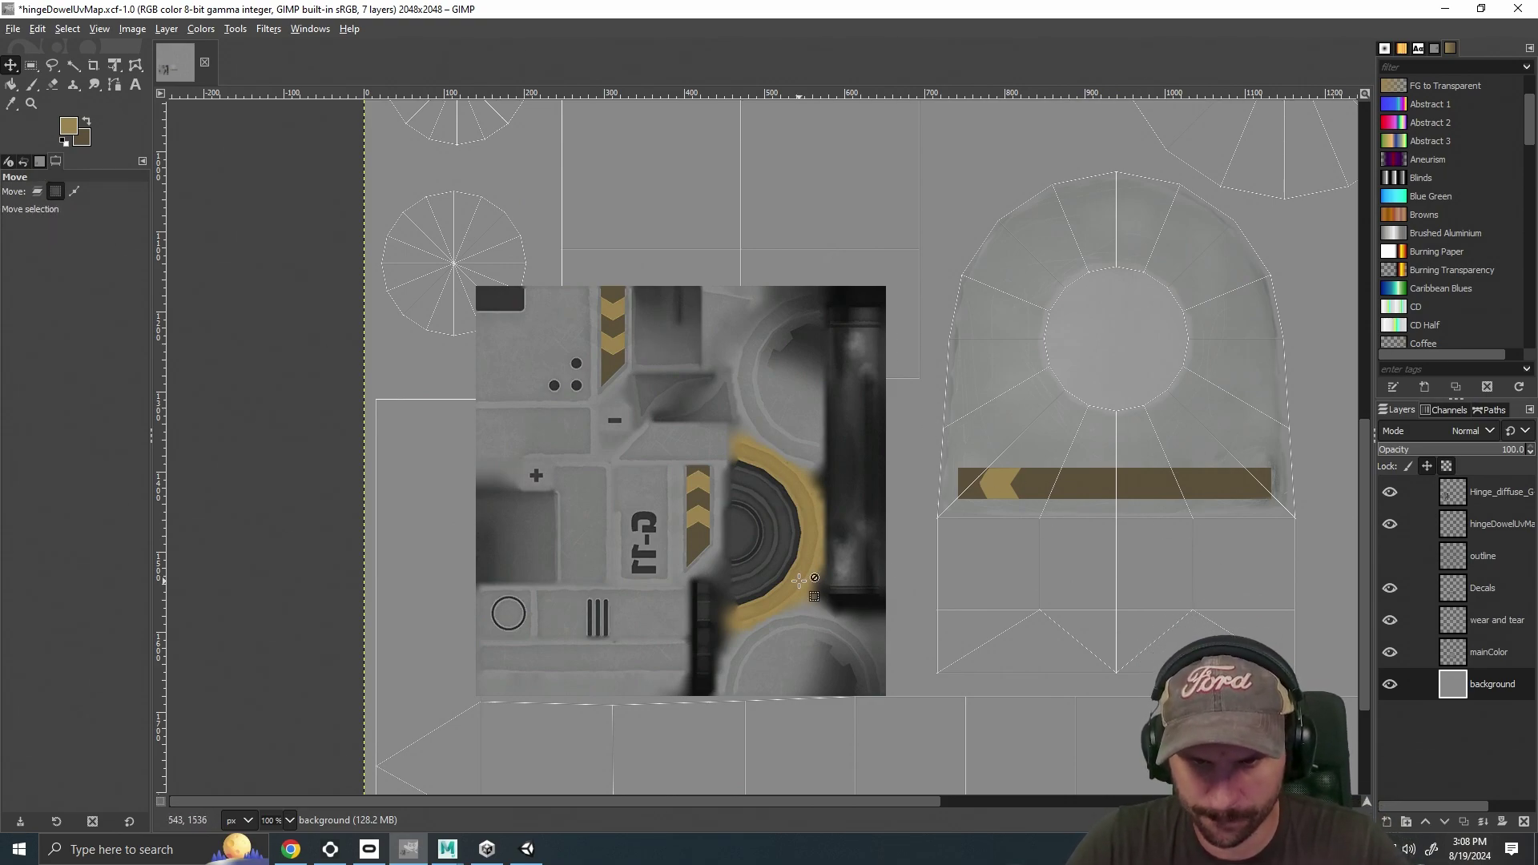
pyautogui.moveTo(930, 805)
pyautogui.mouseDown()
pyautogui.moveTo(952, 801)
pyautogui.moveTo(911, 805)
pyautogui.mouseUp()
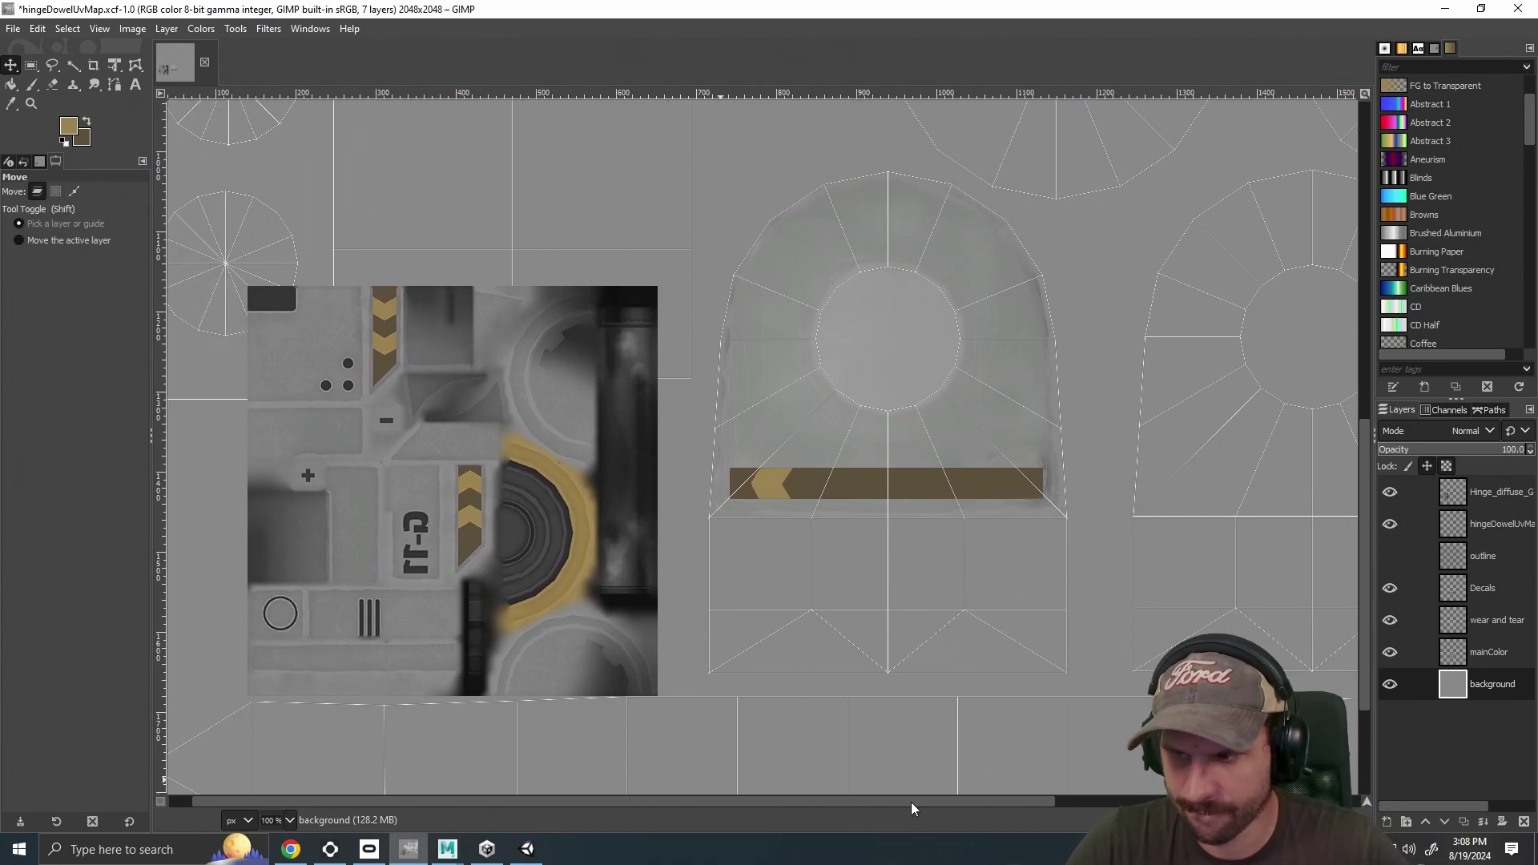
pyautogui.scroll(-2, 911, 641)
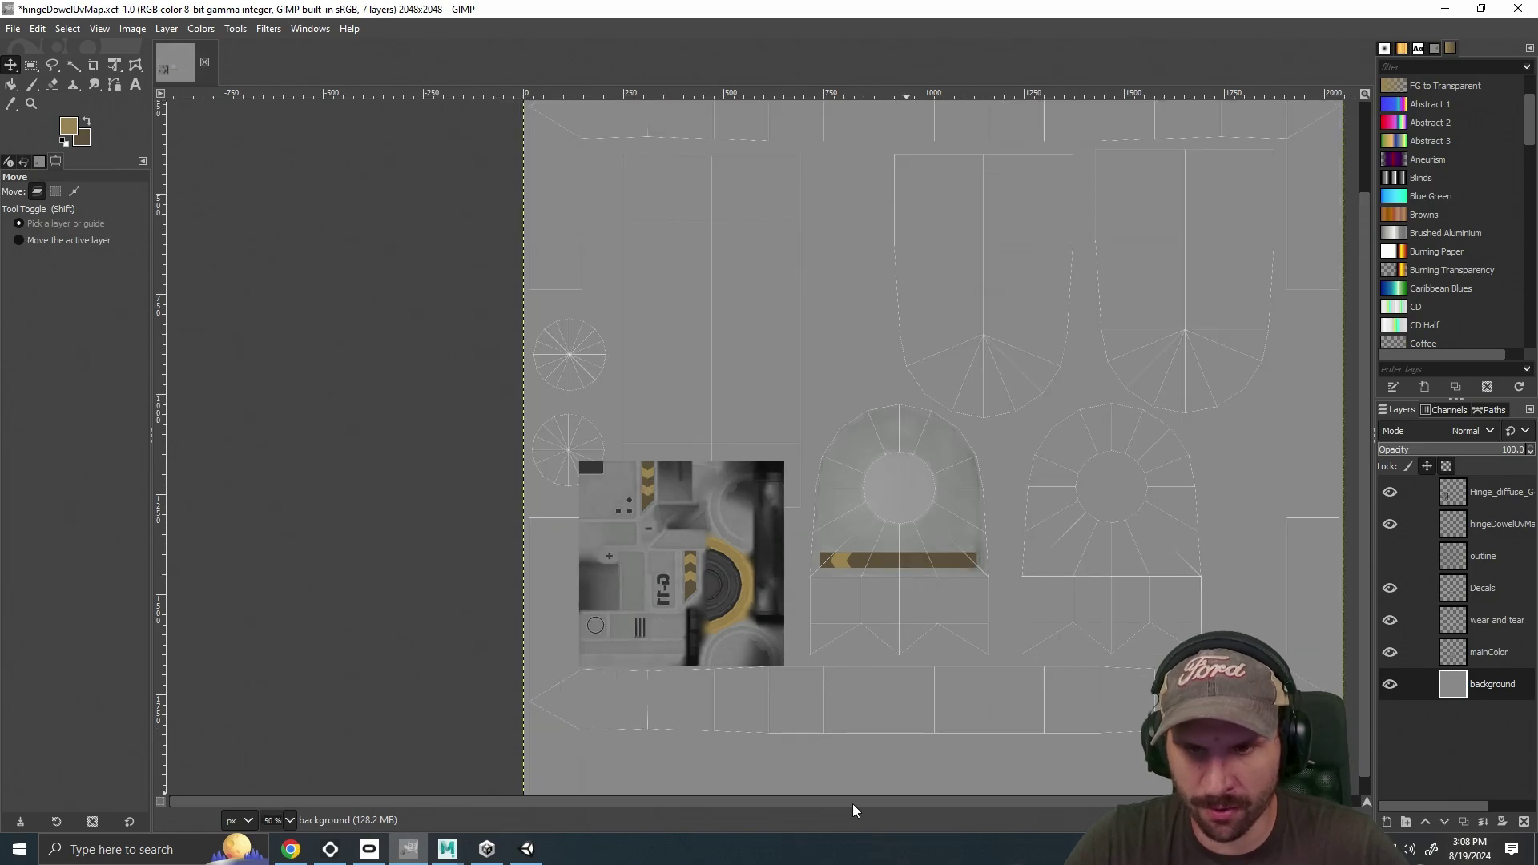
pyautogui.moveTo(852, 804); pyautogui.dragTo(872, 800)
pyautogui.scroll(2, 837, 628)
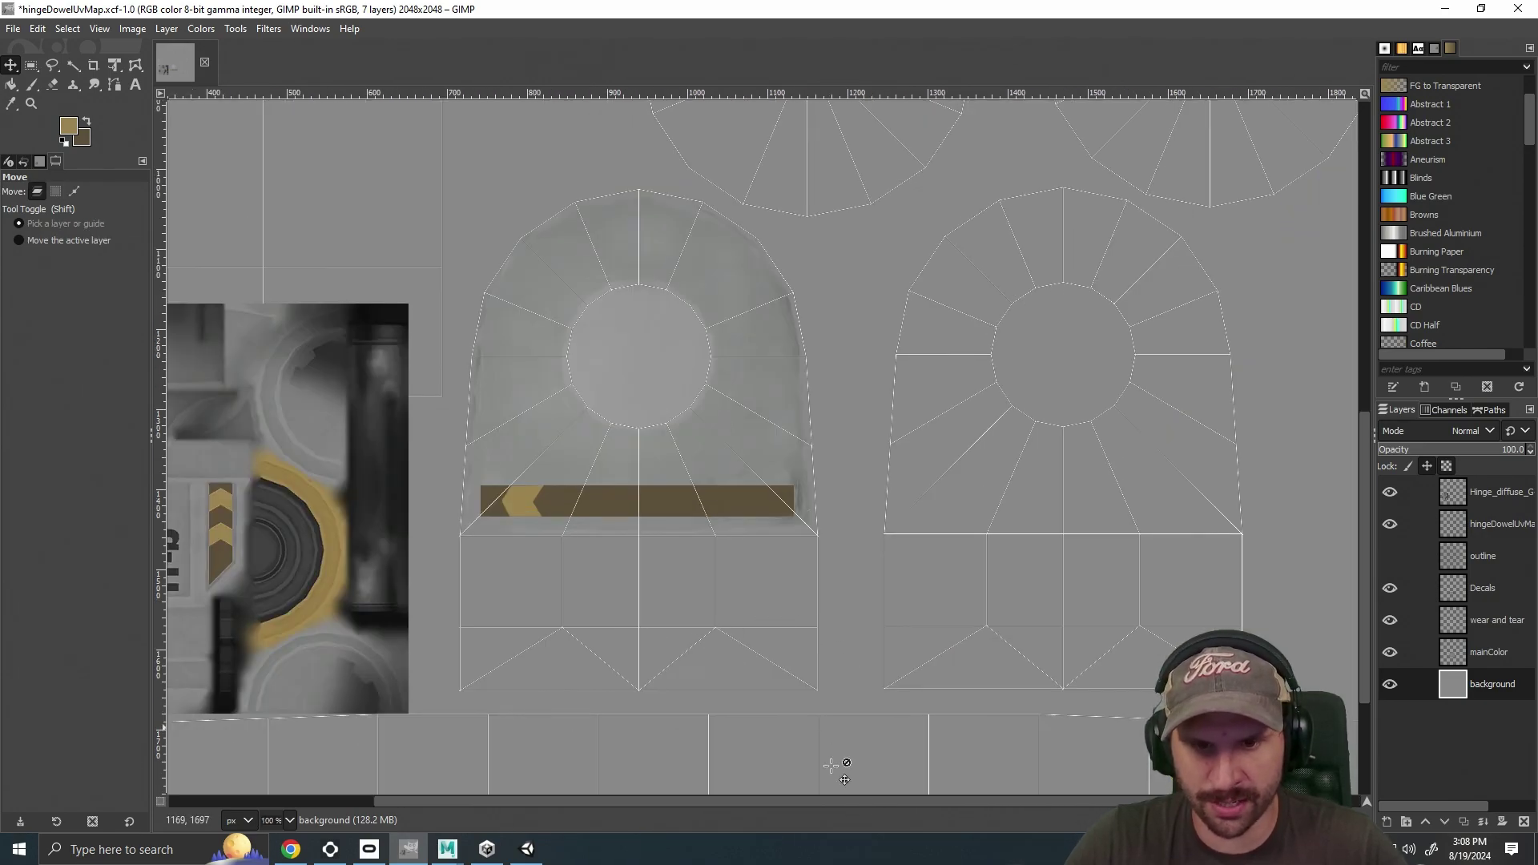
pyautogui.moveTo(818, 800); pyautogui.dragTo(622, 803)
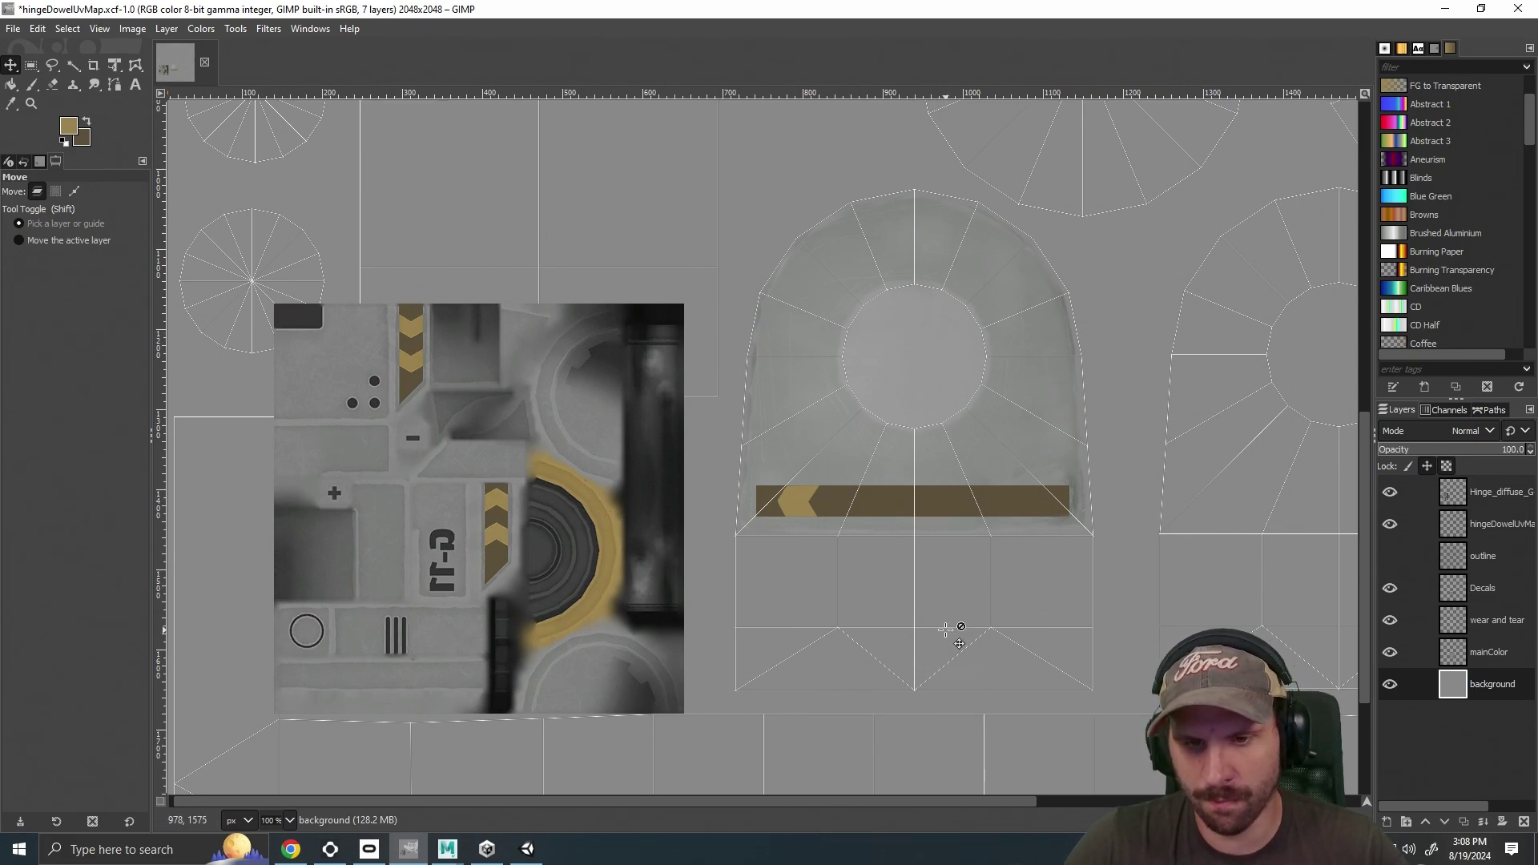
# Paint two large gold test letters across the painted arched face on the mainColor layer using the Paintbrush.
pyautogui.click(32, 84)
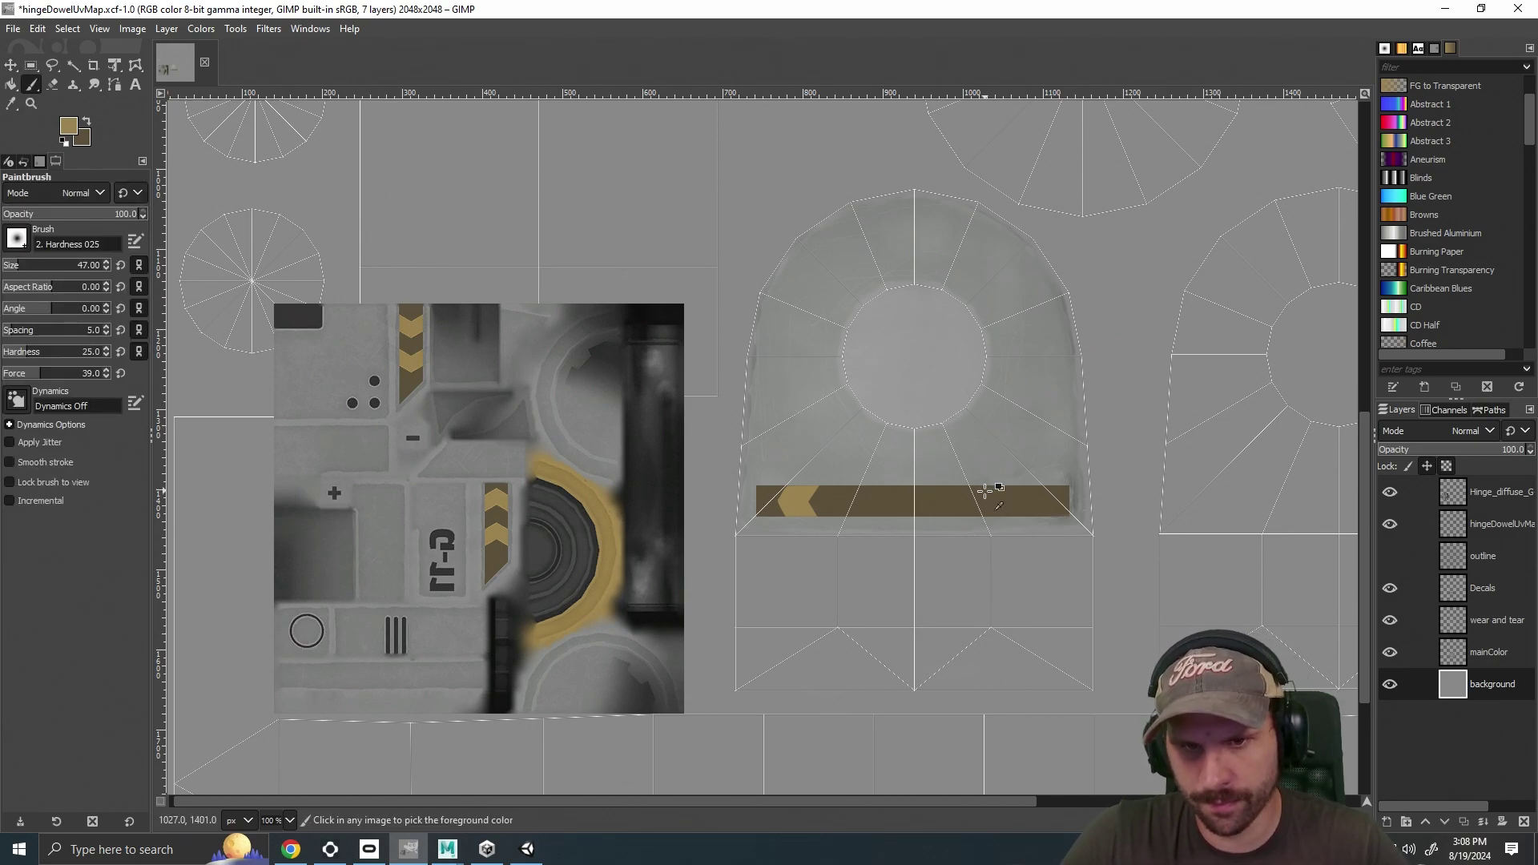
pyautogui.click(1503, 653)
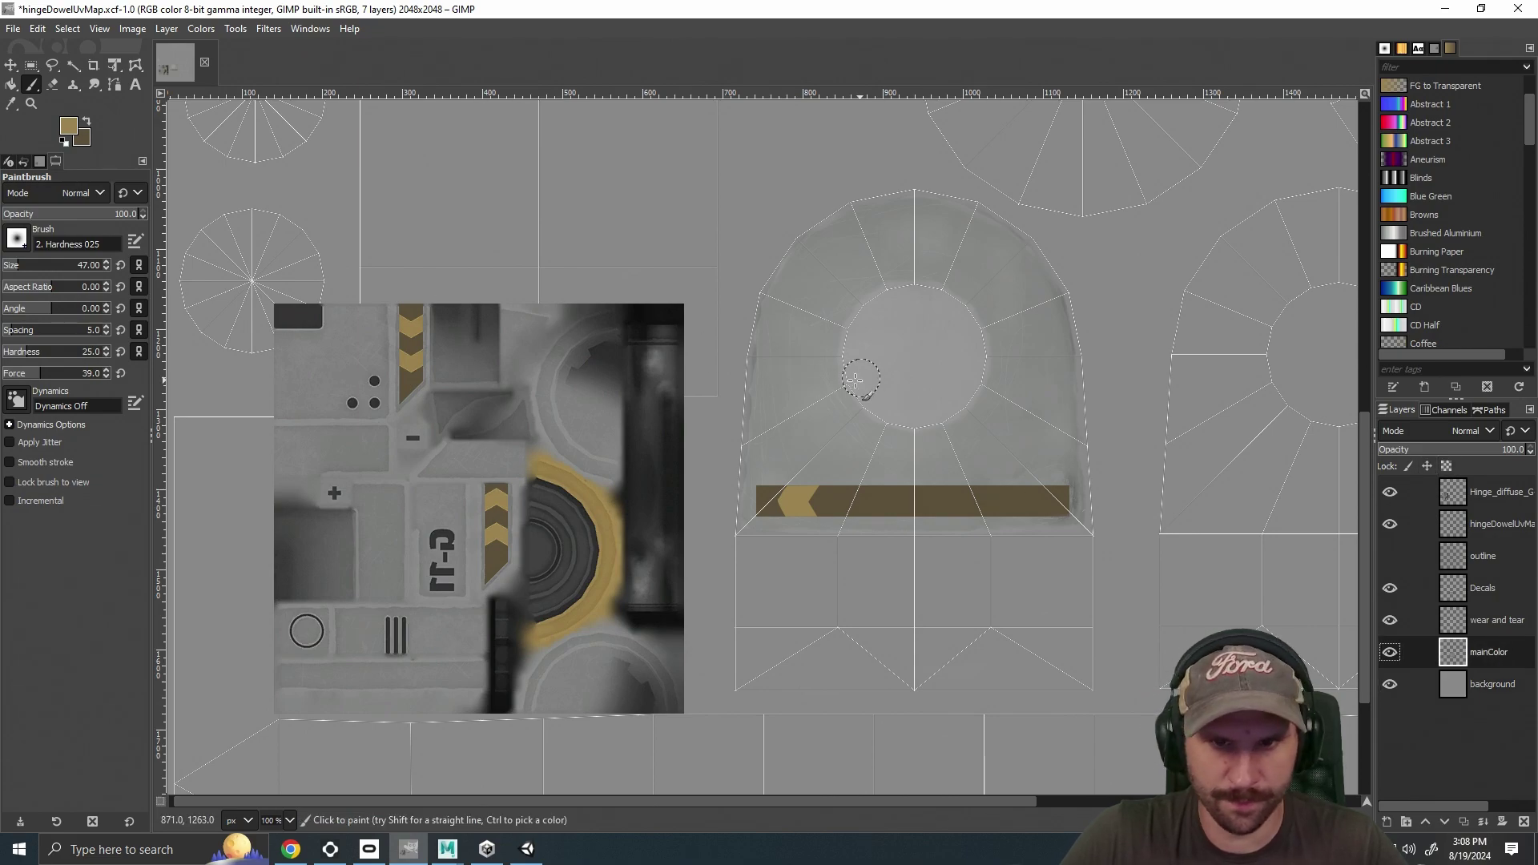
pyautogui.moveTo(784, 398); pyautogui.dragTo(794, 357)
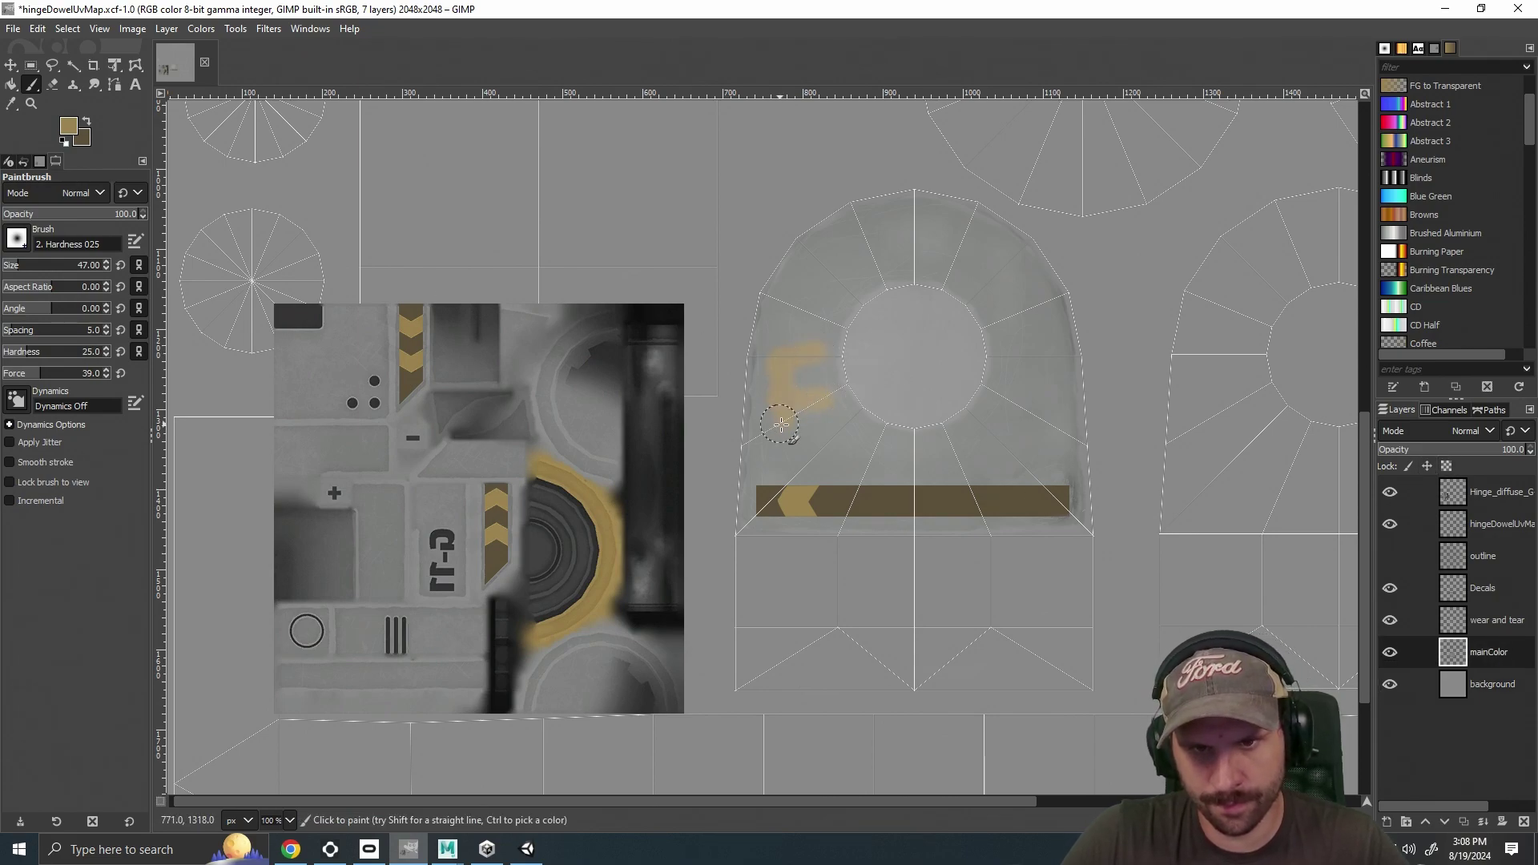
pyautogui.moveTo(985, 340); pyautogui.dragTo(1129, 345)
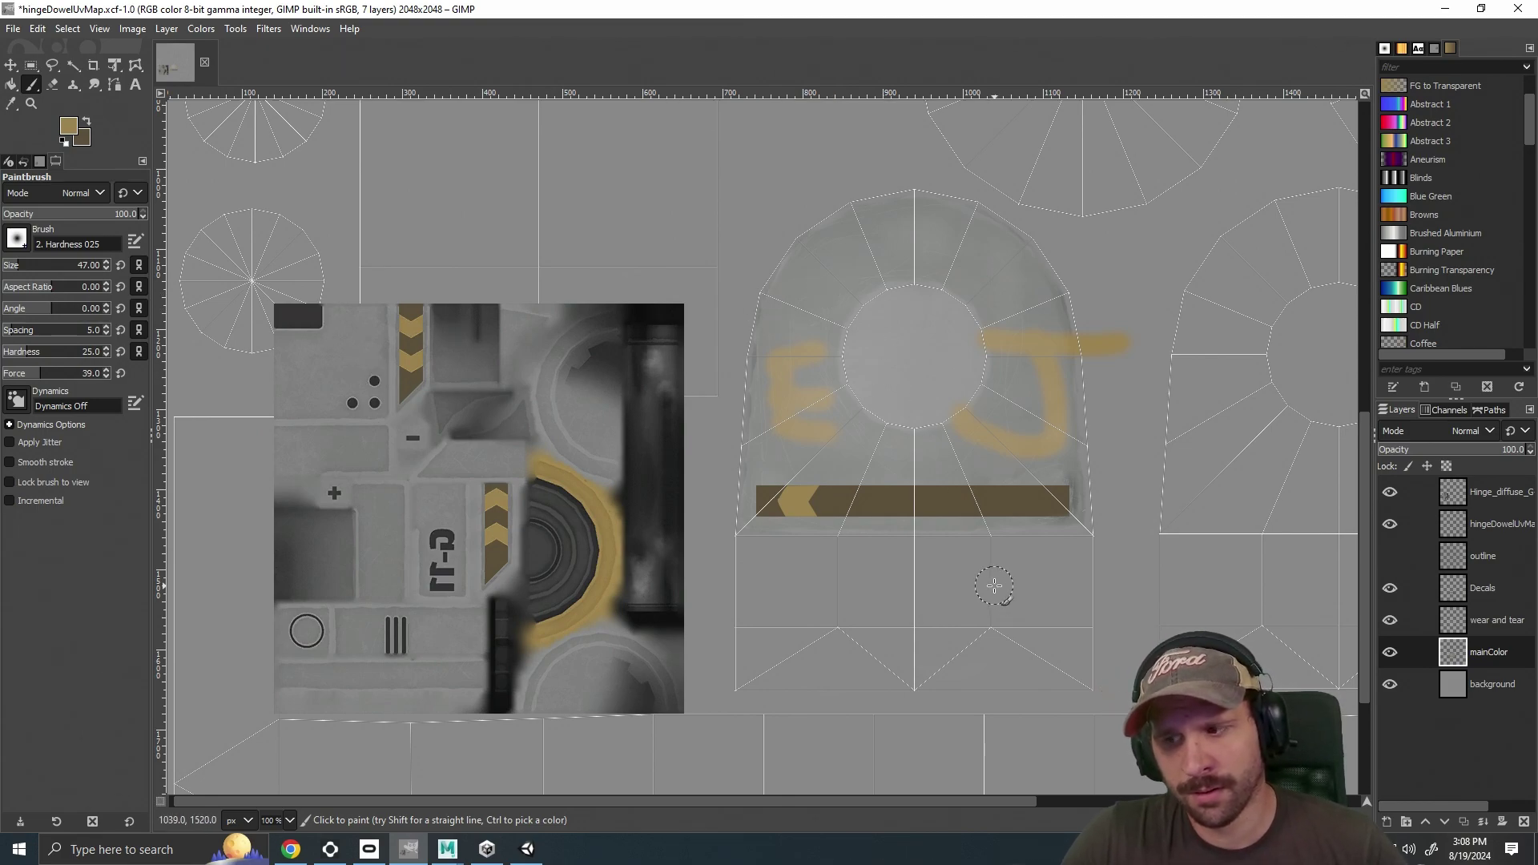
# Undo the gold test lettering on the arched face.
pyautogui.hotkey('ctrl', 'z')
pyautogui.hotkey('ctrl', 'z')
pyautogui.hotkey('ctrl', 'z')
pyautogui.hotkey('ctrl', 'z')
pyautogui.hotkey('ctrl', 'z')
pyautogui.hotkey('ctrl', 'z')
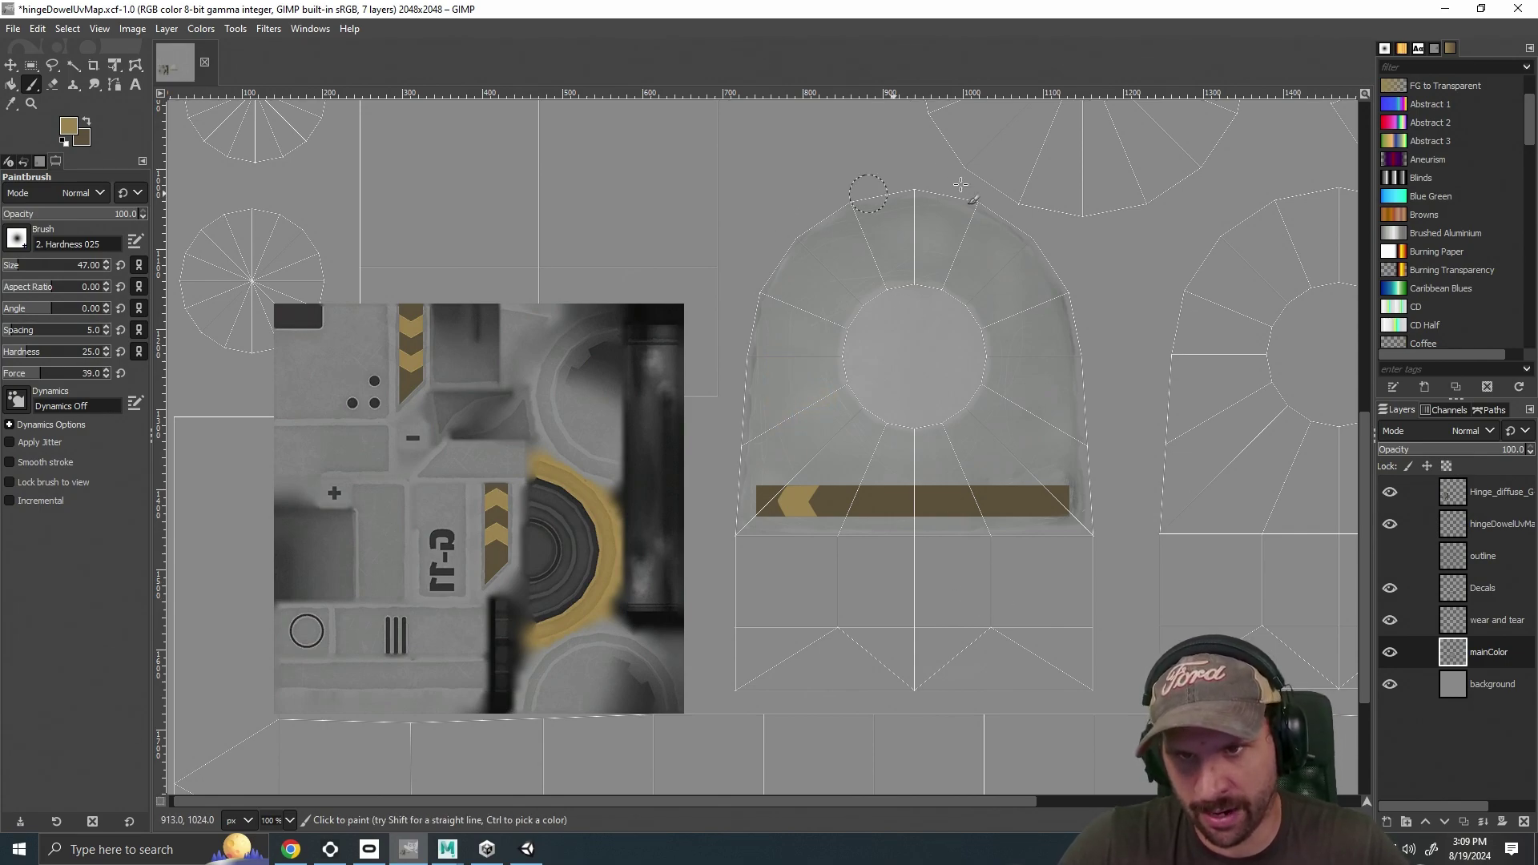
# Review the layout of the whole UV map, including the unpainted shells and the upper and lower strips.
pyautogui.moveTo(673, 796); pyautogui.dragTo(772, 814)
pyautogui.scroll(-3, 984, 479)
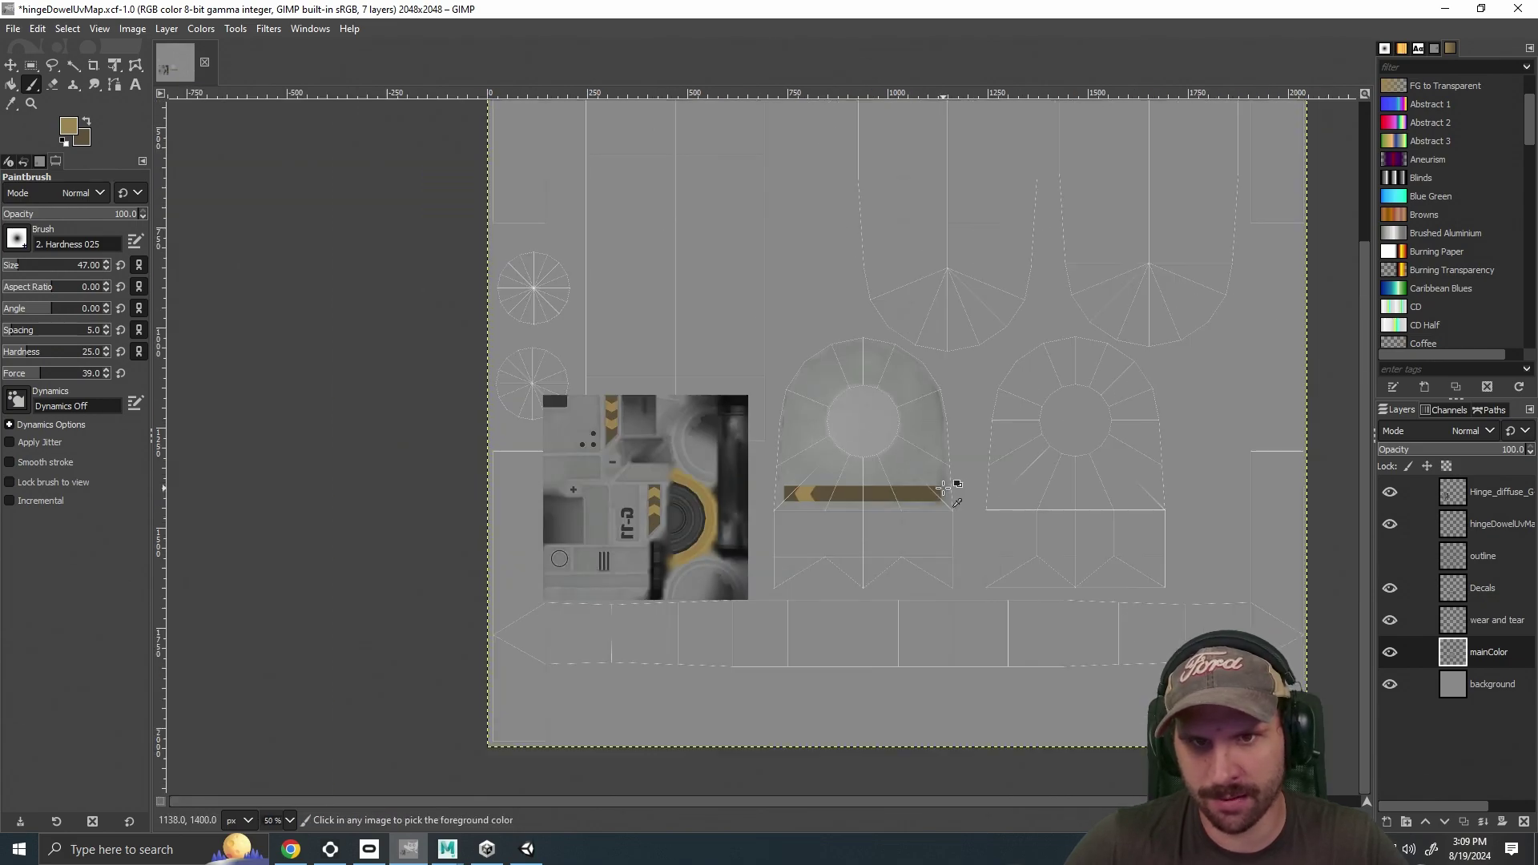
pyautogui.scroll(2, 950, 481)
pyautogui.scroll(-1, 951, 481)
pyautogui.moveTo(1012, 802); pyautogui.dragTo(1048, 799)
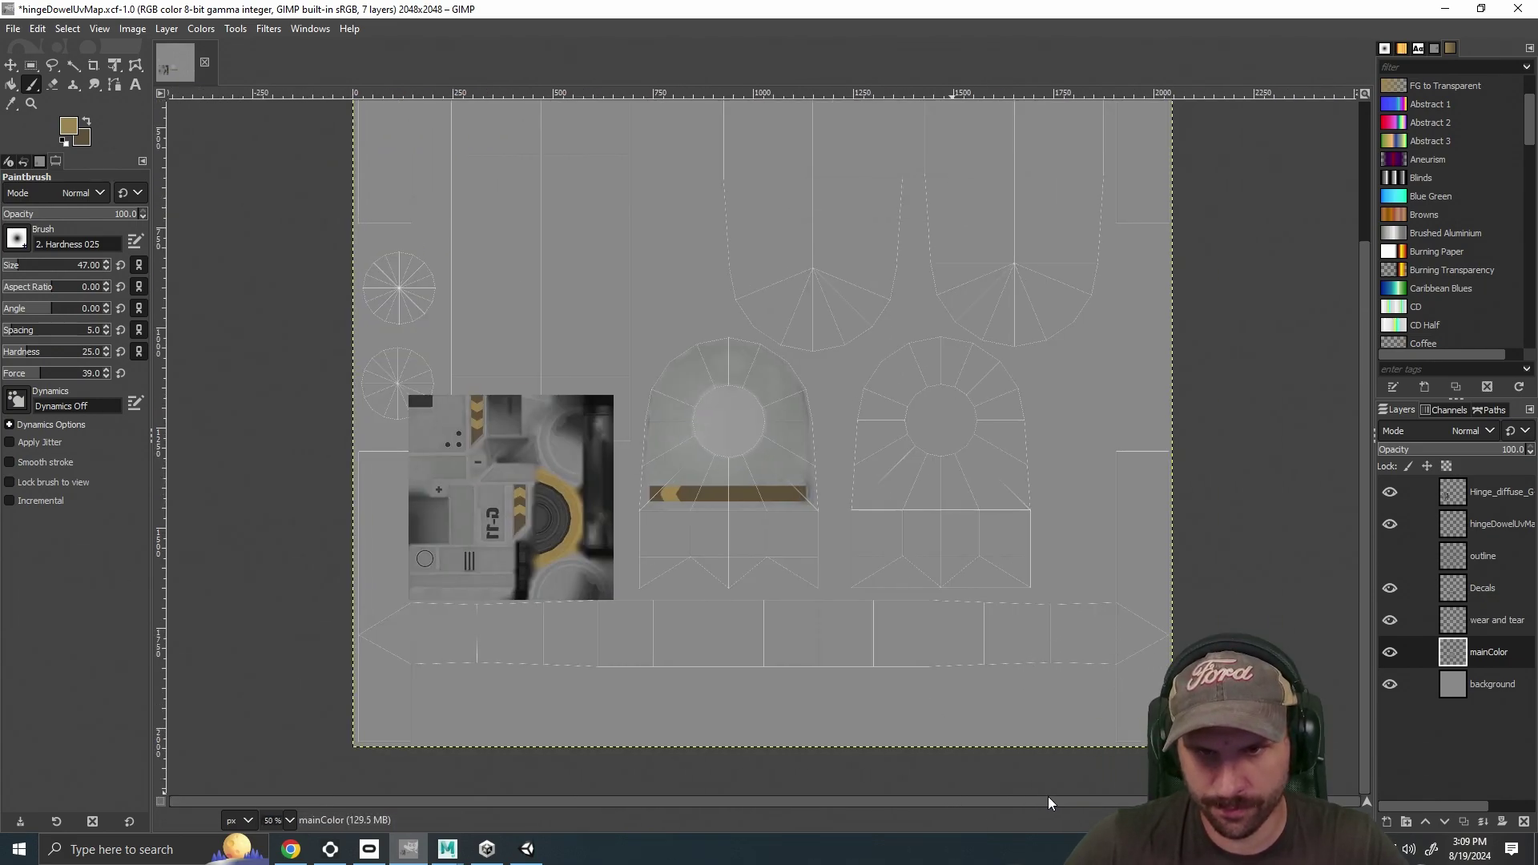
pyautogui.scroll(3, 1001, 664)
pyautogui.moveTo(1364, 499)
pyautogui.mouseDown()
pyautogui.moveTo(1353, 630)
pyautogui.moveTo(1348, 479)
pyautogui.mouseUp()
pyautogui.scroll(-3, 1318, 609)
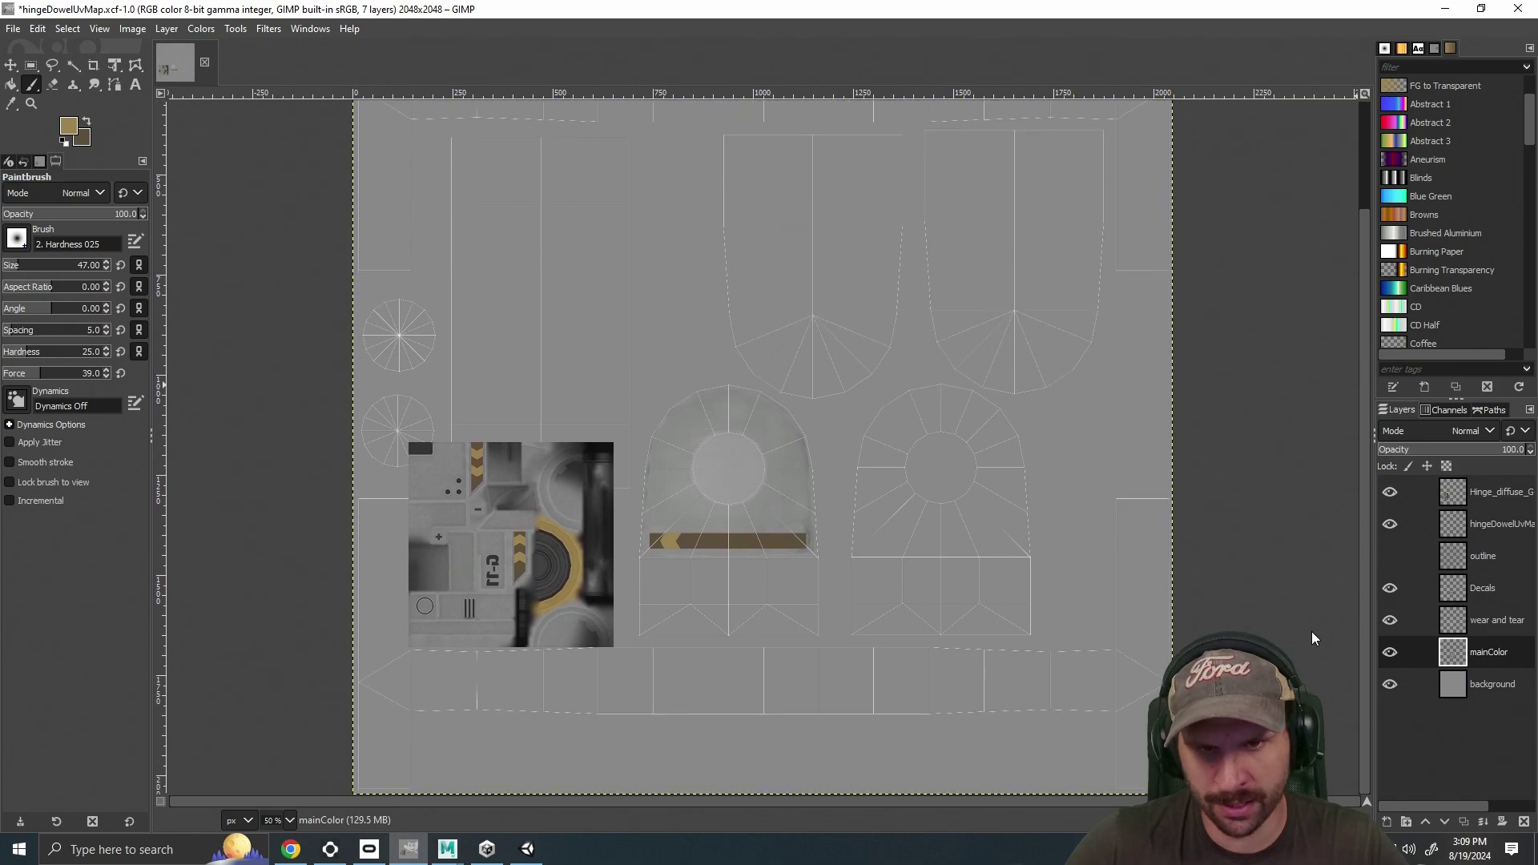
pyautogui.scroll(3, 1309, 617)
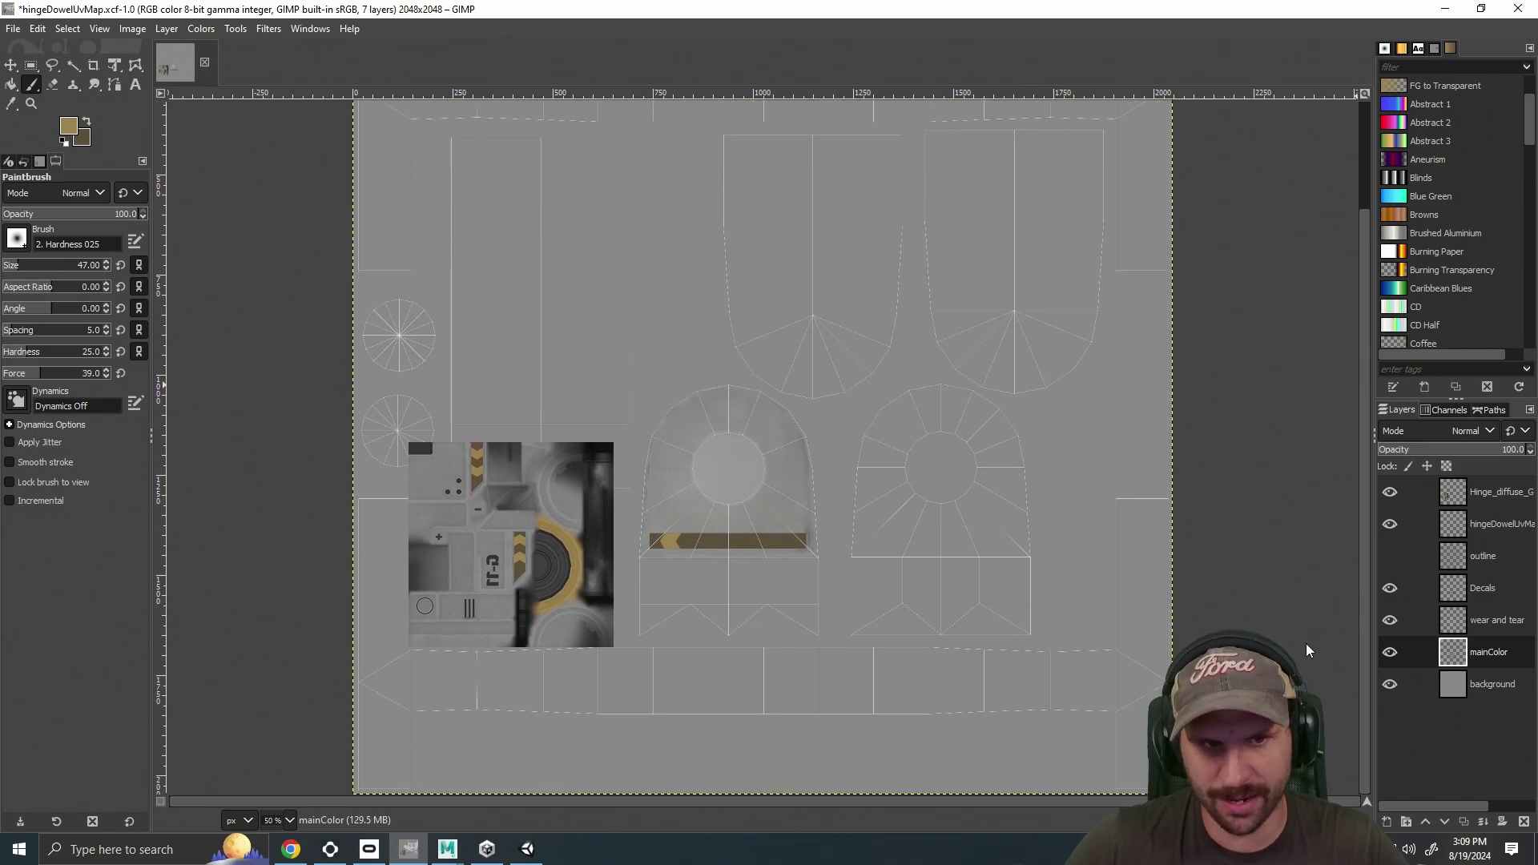
pyautogui.scroll(-2, 1320, 473)
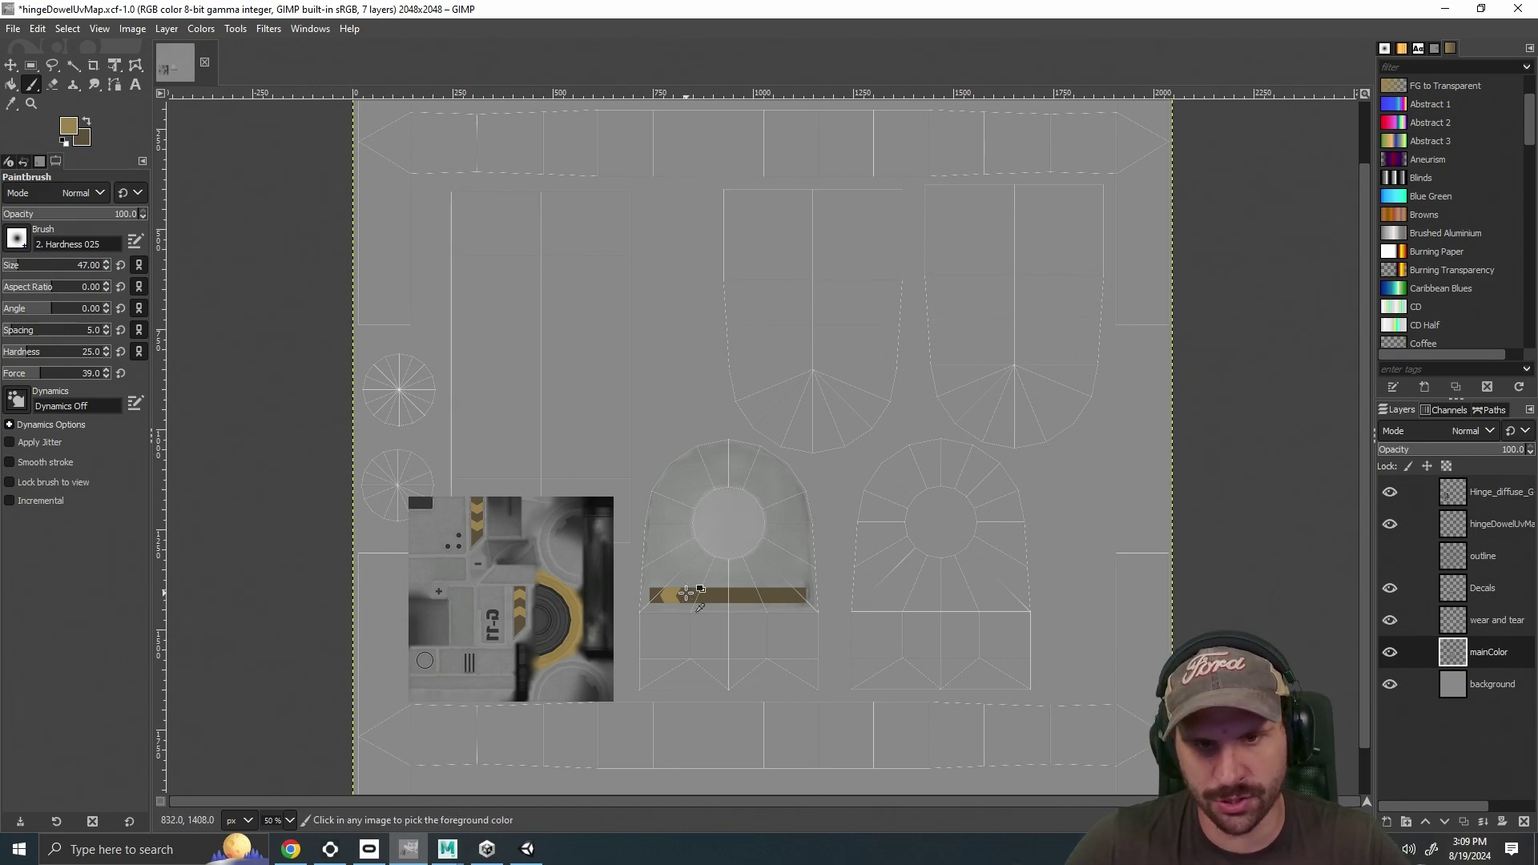
# Examine the painted arched face up close against the panel, stripe and wear details of the reference texture.
pyautogui.keyDown('ctrl'); pyautogui.scroll(2, 695, 598); pyautogui.keyUp('ctrl')
pyautogui.keyDown('ctrl'); pyautogui.scroll(1, 695, 598); pyautogui.keyUp('ctrl')
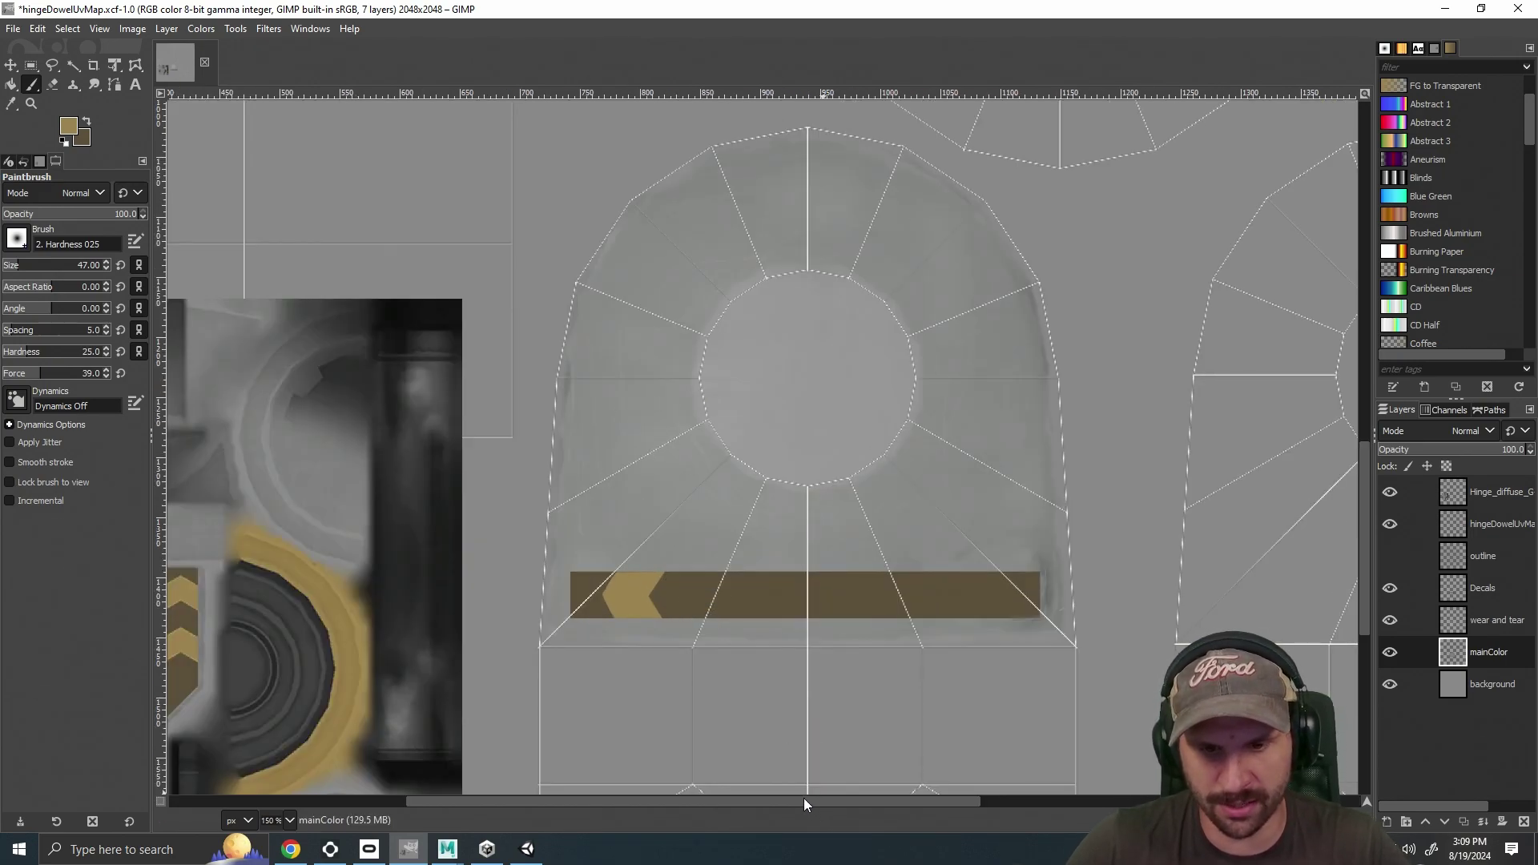
pyautogui.moveTo(804, 804); pyautogui.dragTo(568, 804)
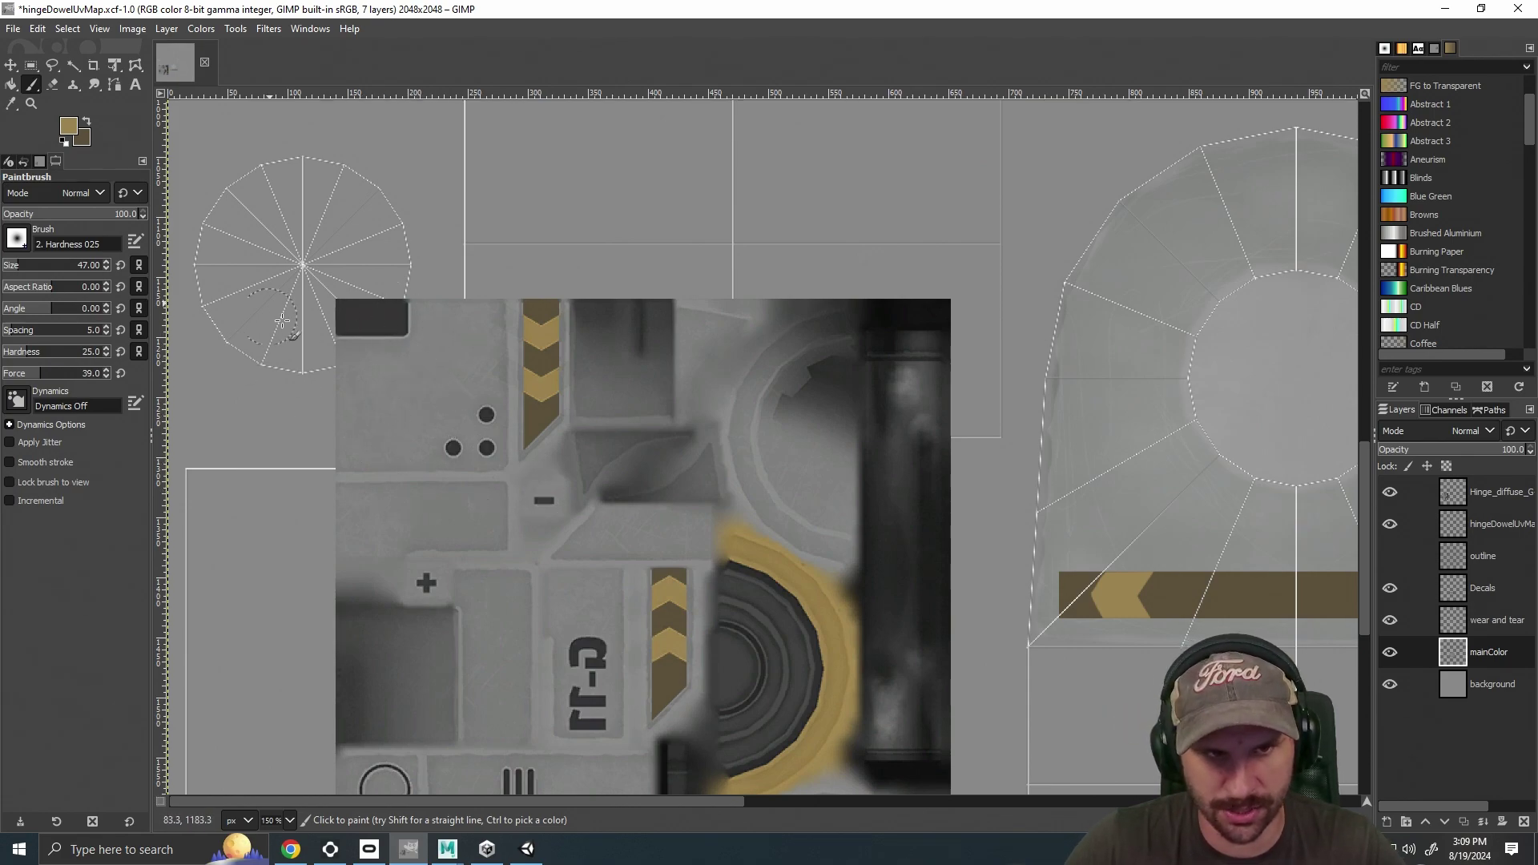
pyautogui.moveTo(545, 803)
pyautogui.mouseDown()
pyautogui.moveTo(560, 804)
pyautogui.moveTo(535, 804)
pyautogui.mouseUp()
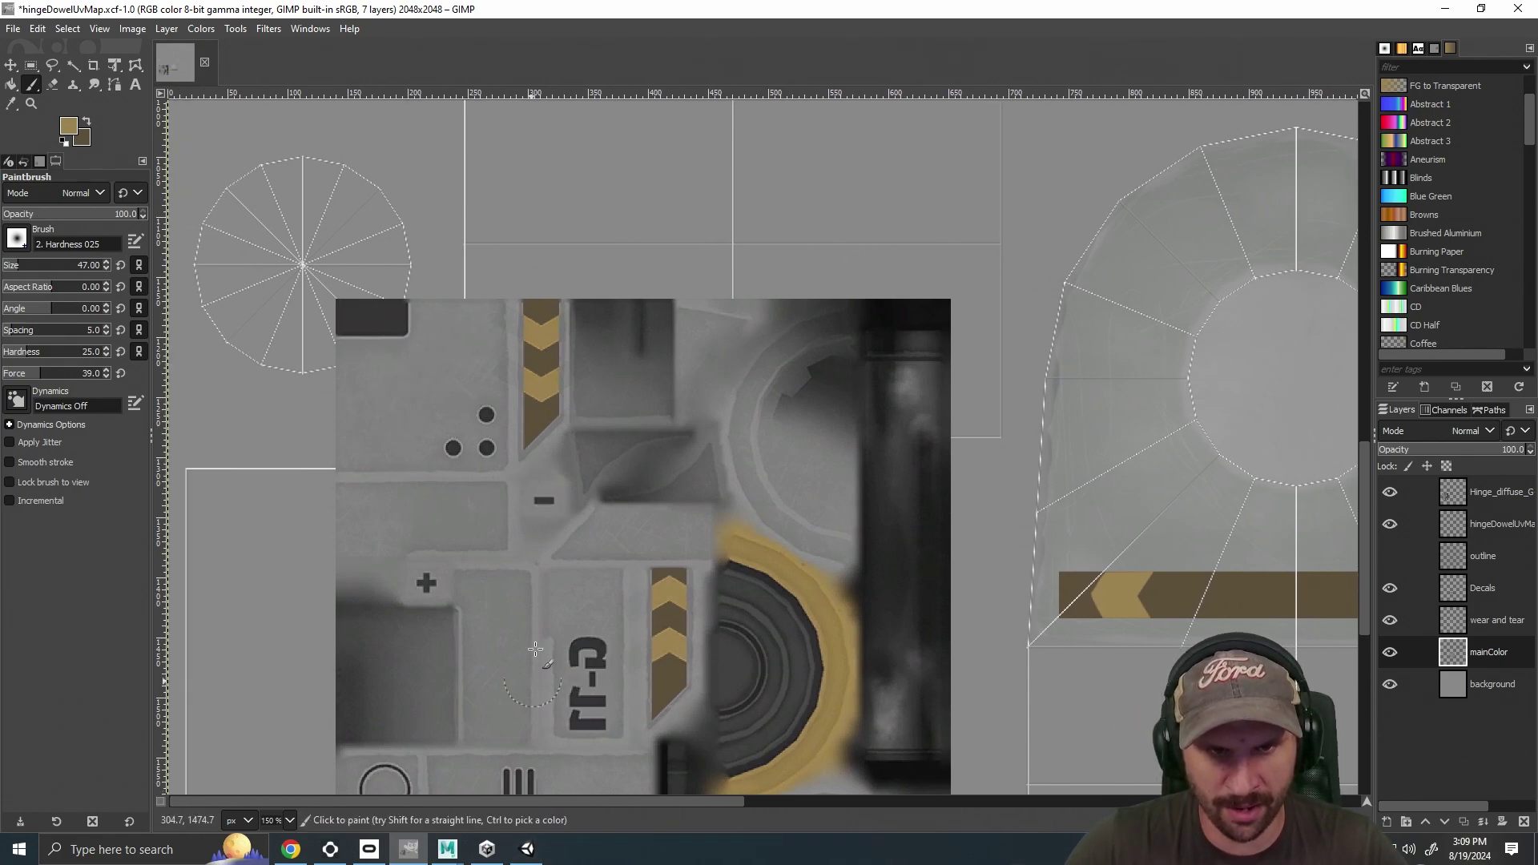
pyautogui.moveTo(691, 803); pyautogui.dragTo(995, 803)
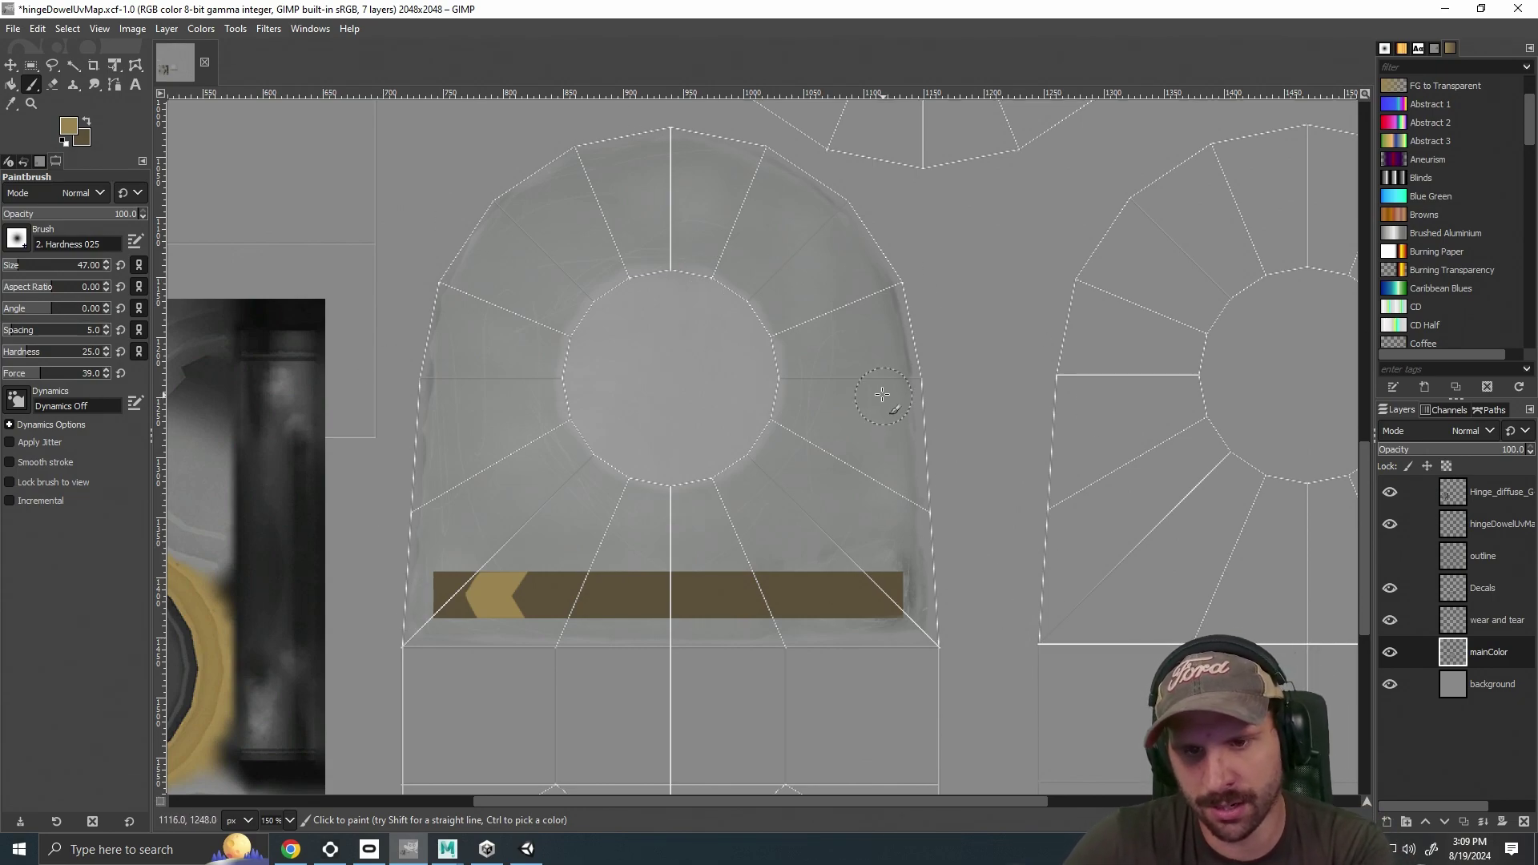
# Check the long UV strip under the arched faces, and frame the reference texture alongside the painted face.
pyautogui.scroll(-1, 968, 416)
pyautogui.moveTo(885, 801); pyautogui.dragTo(817, 819)
pyautogui.scroll(-1, 862, 617)
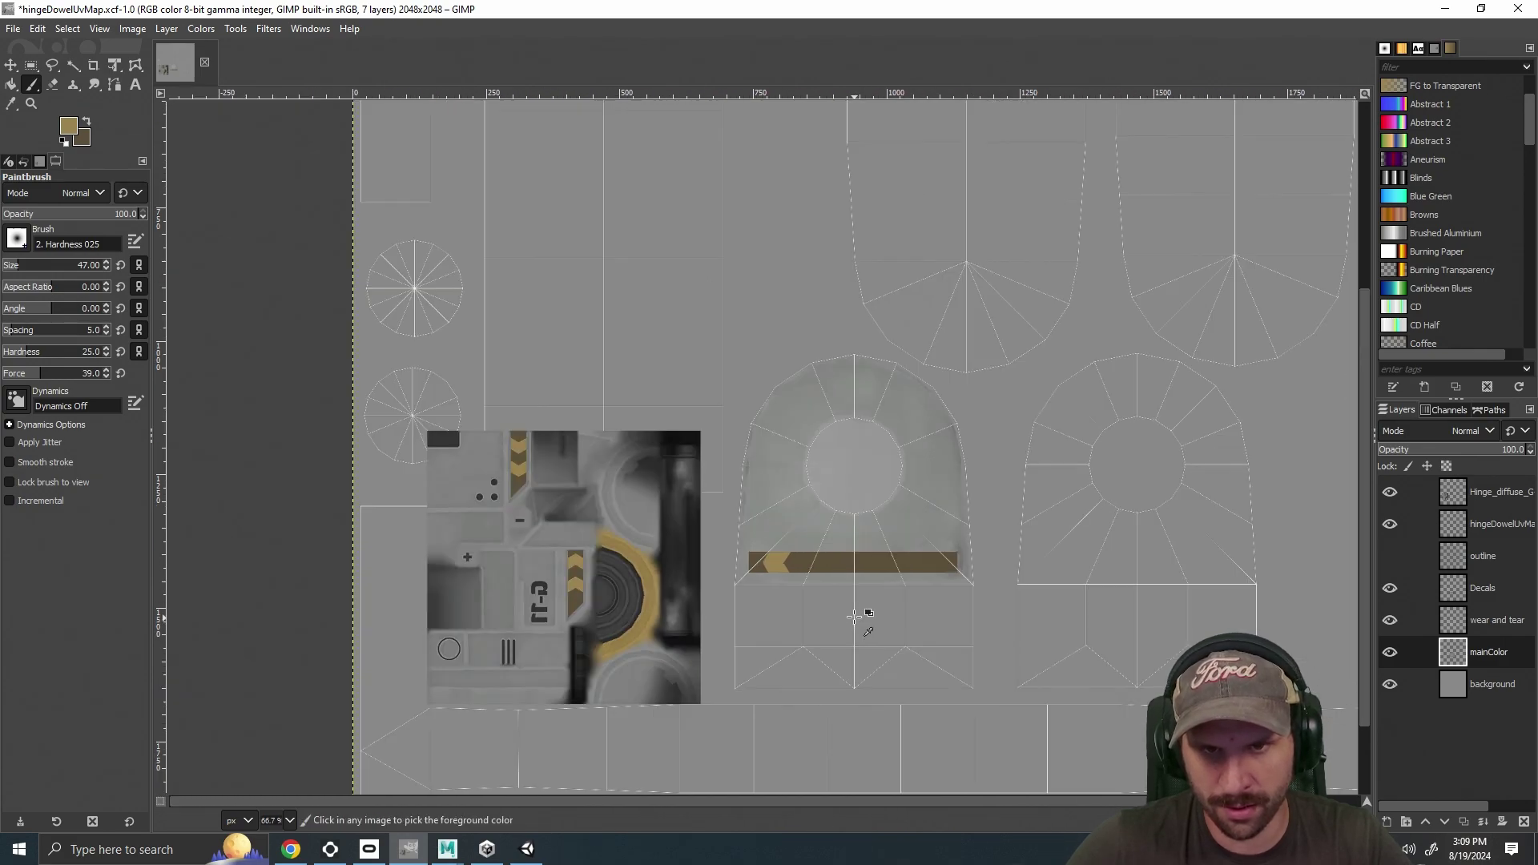
pyautogui.scroll(1, 902, 647)
pyautogui.scroll(-3, 903, 647)
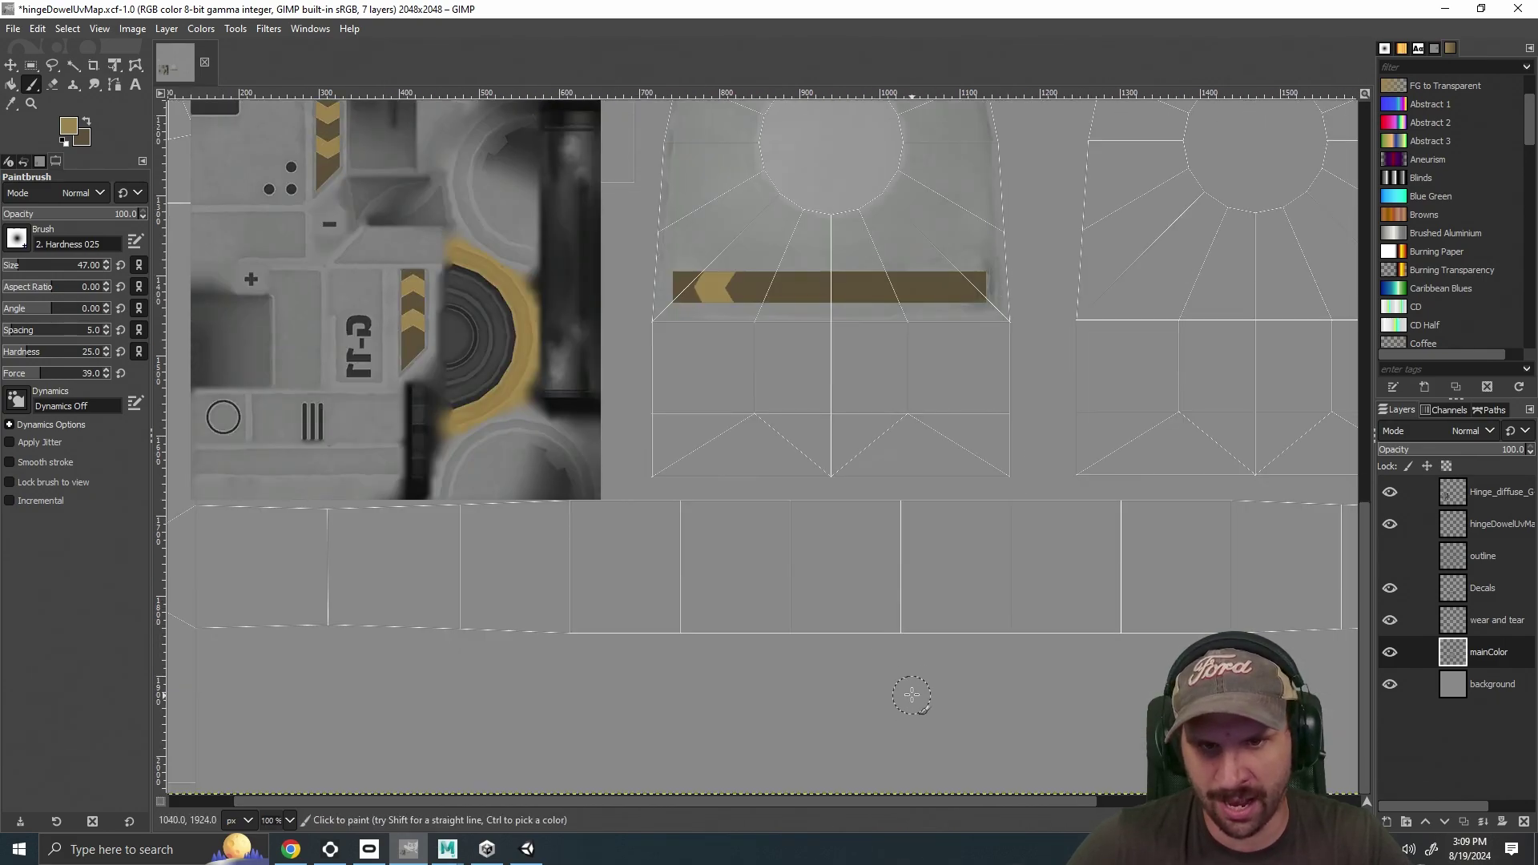
pyautogui.scroll(2, 911, 695)
pyautogui.moveTo(954, 804); pyautogui.dragTo(990, 813)
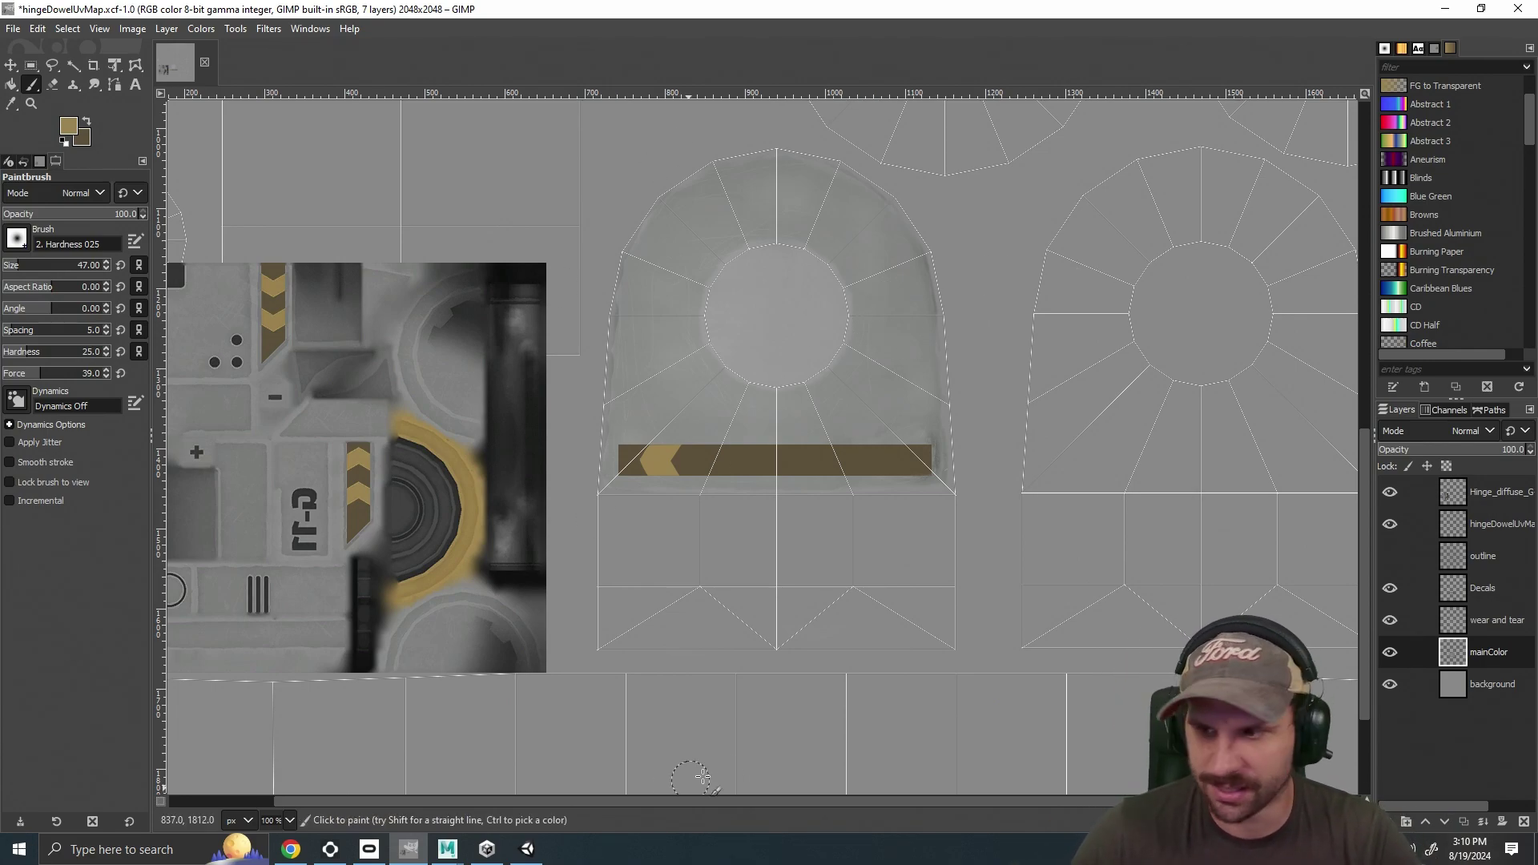
pyautogui.moveTo(908, 800)
pyautogui.mouseDown()
pyautogui.moveTo(766, 809)
pyautogui.moveTo(958, 810)
pyautogui.moveTo(887, 811)
pyautogui.mouseUp()
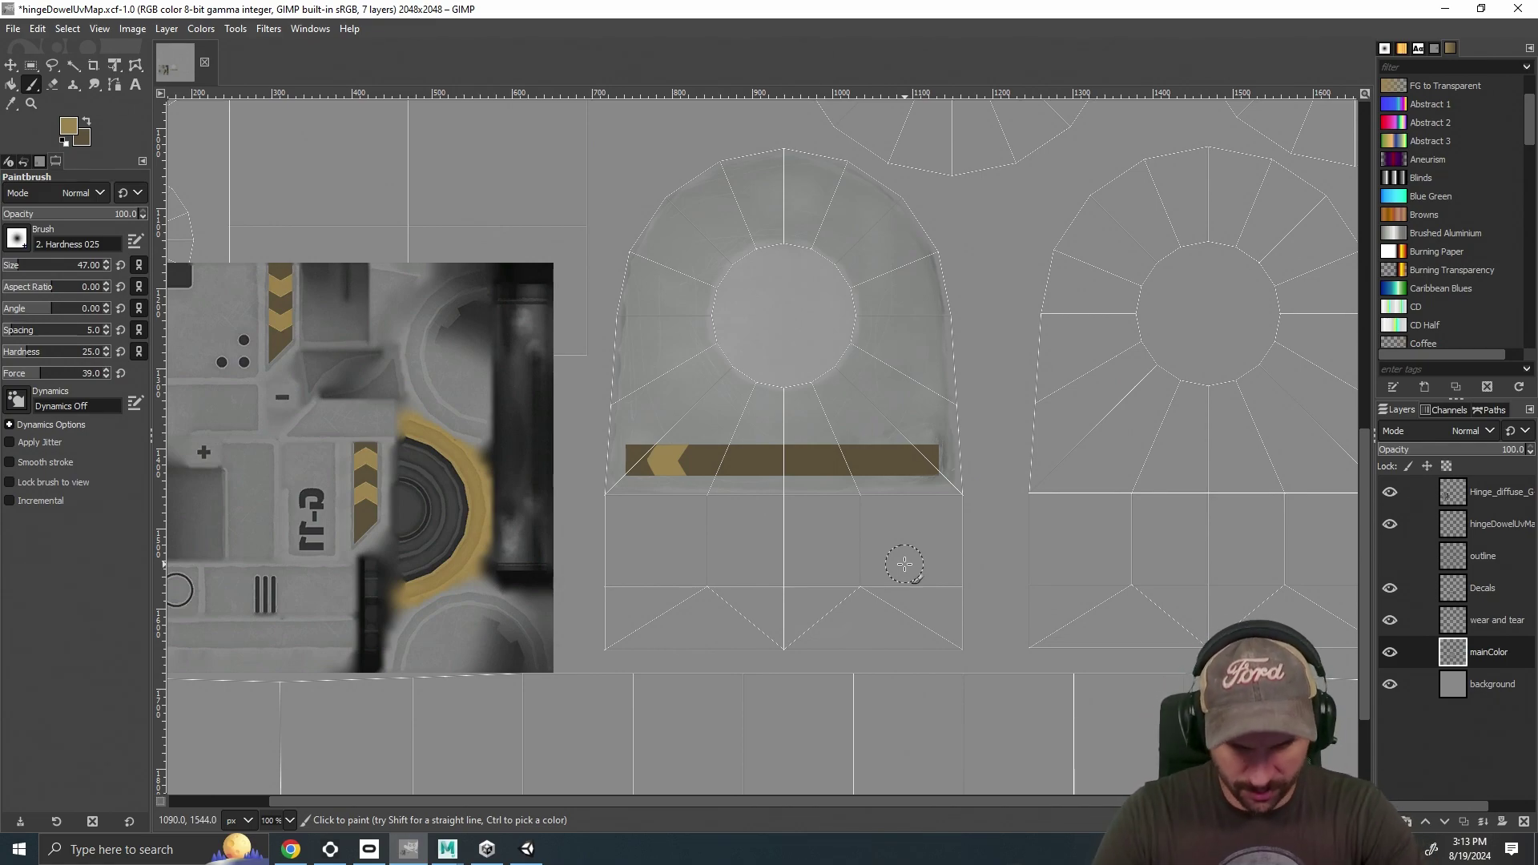
# Paint the gold test letters "EJ" between the two arched faces on the mainColor layer.
pyautogui.rightClick(747, 17)
pyautogui.click(634, 156)
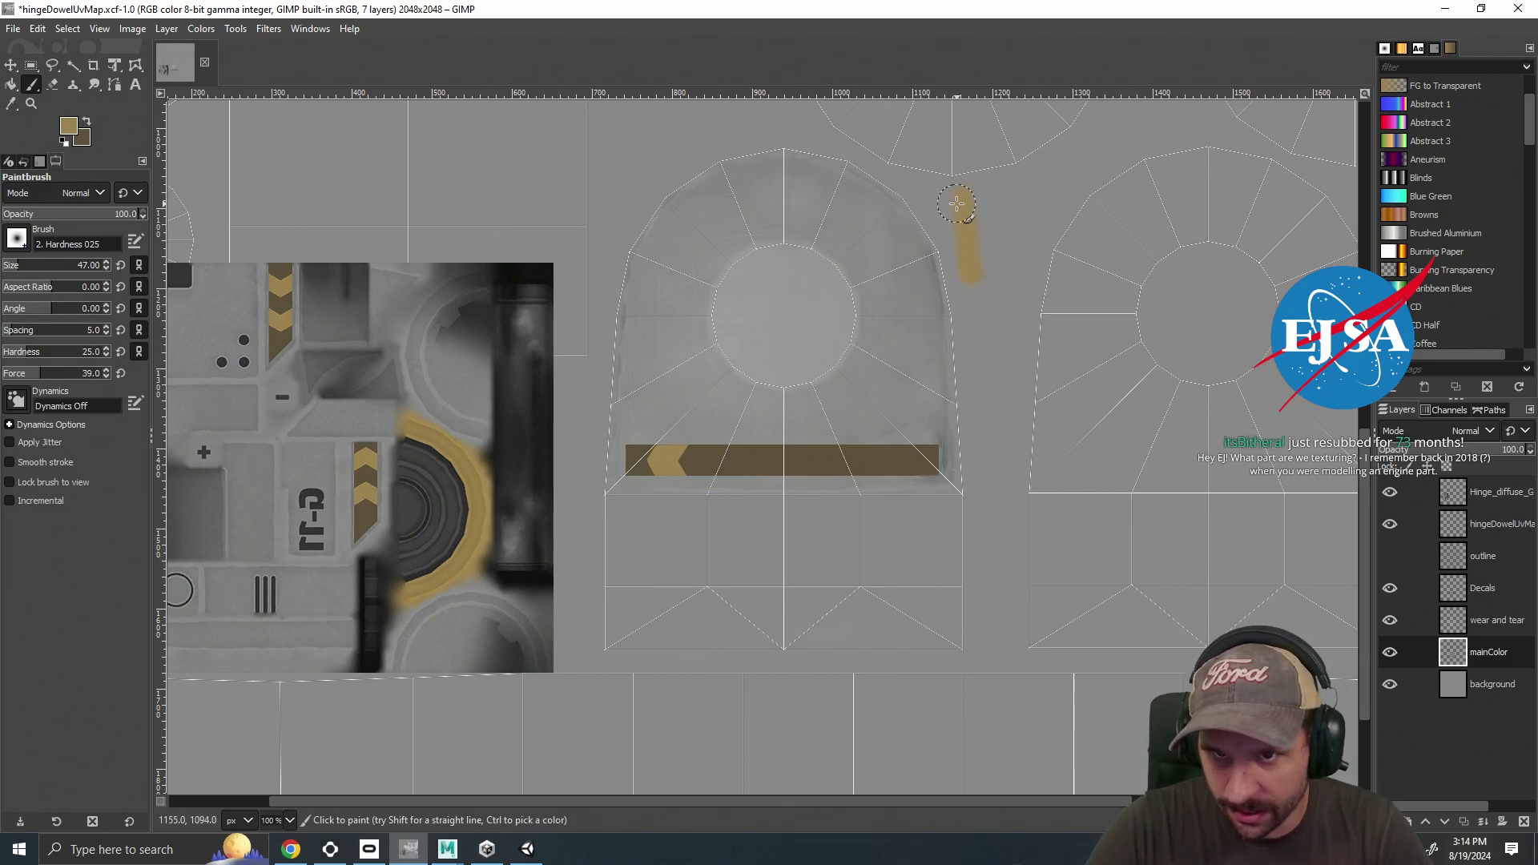
pyautogui.moveTo(1094, 171); pyautogui.dragTo(1072, 277)
pyautogui.moveTo(1047, 167); pyautogui.dragTo(1102, 164)
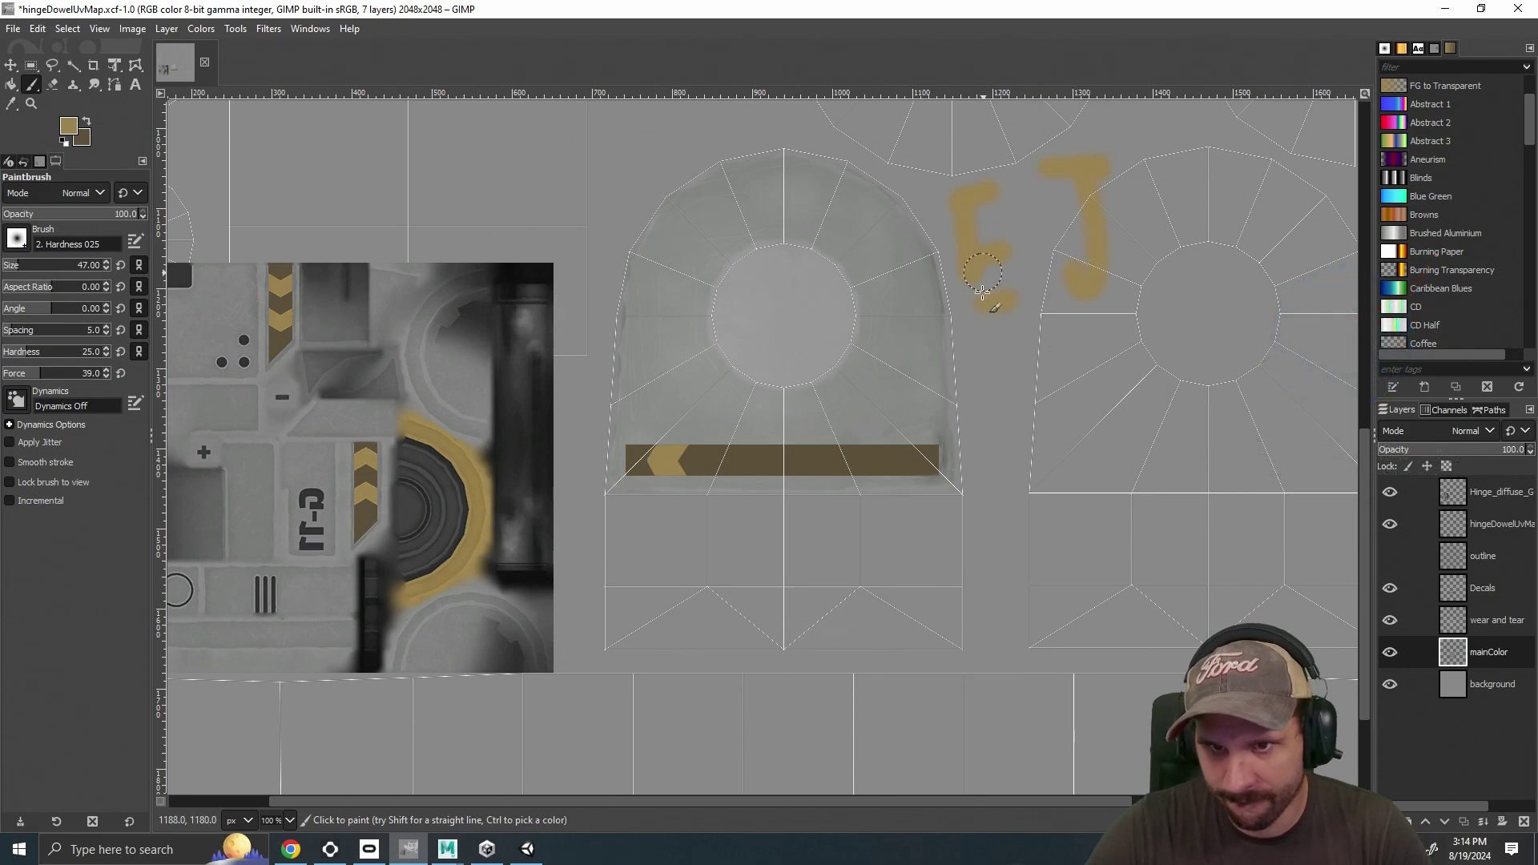
pyautogui.rightClick(1041, 423)
pyautogui.click(1018, 520)
pyautogui.scroll(3, 1001, 529)
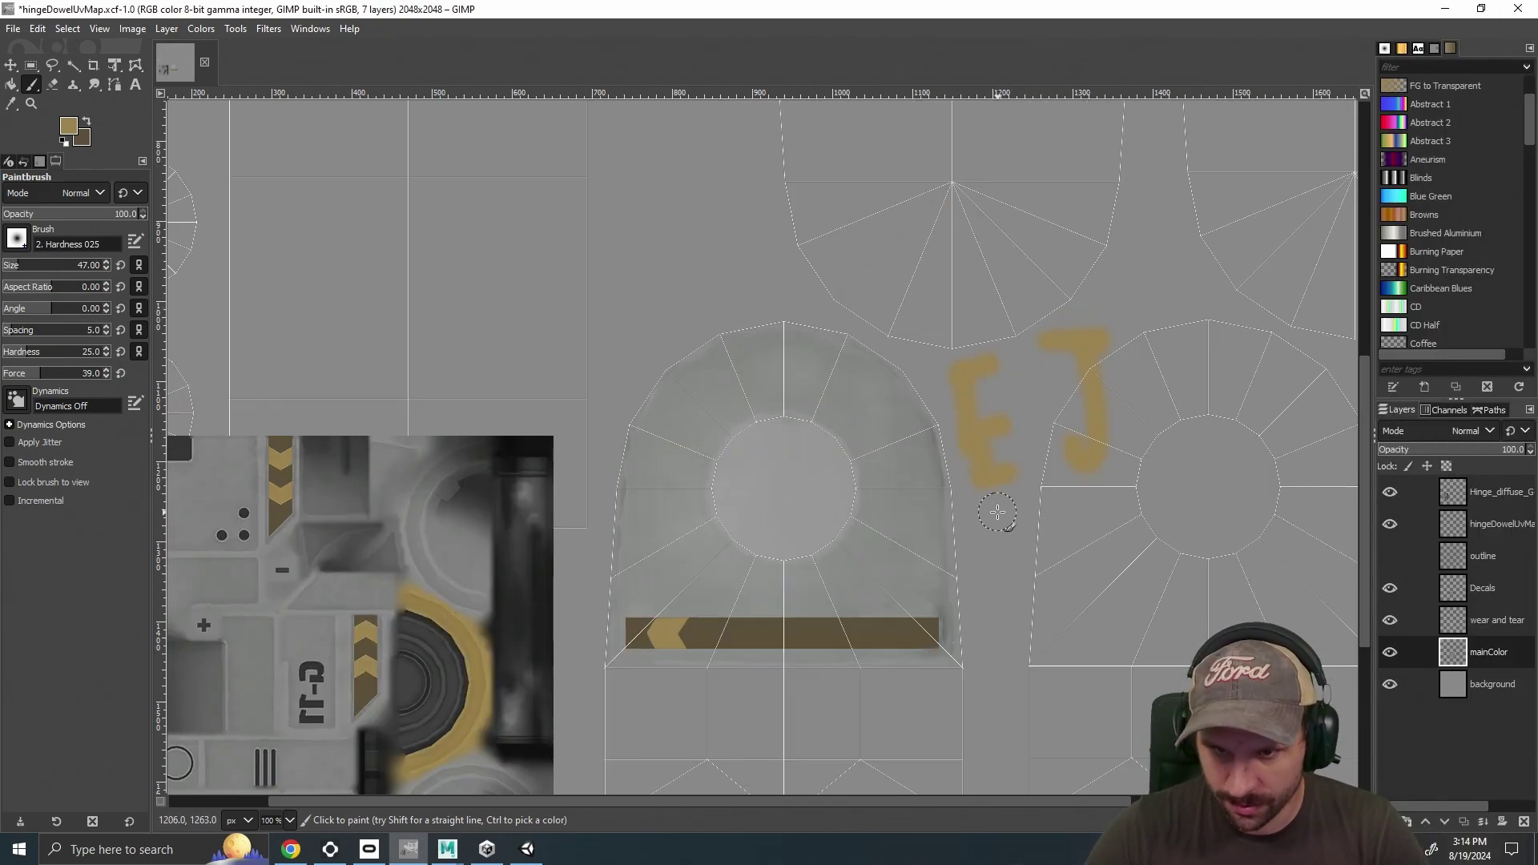
pyautogui.scroll(-6, 1008, 528)
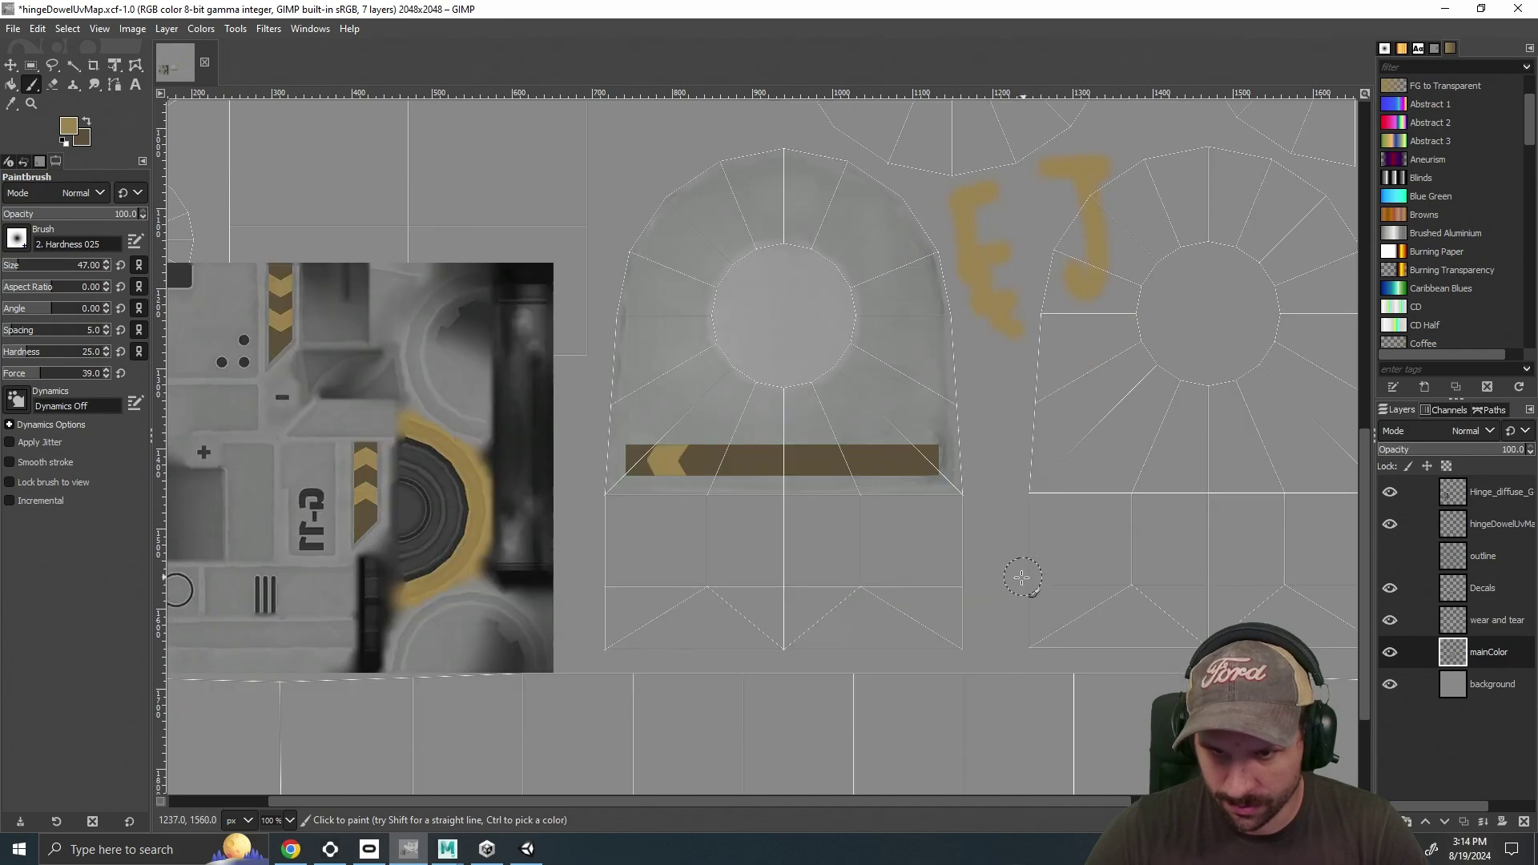
# Paint a long vertical gold stroke from the test letters up to the upper UV strips, and undo it.
pyautogui.moveTo(1001, 184)
pyautogui.mouseDown()
pyautogui.moveTo(1002, 120)
pyautogui.moveTo(980, 331)
pyautogui.moveTo(981, 230)
pyautogui.mouseUp()
pyautogui.scroll(11, 994, 201)
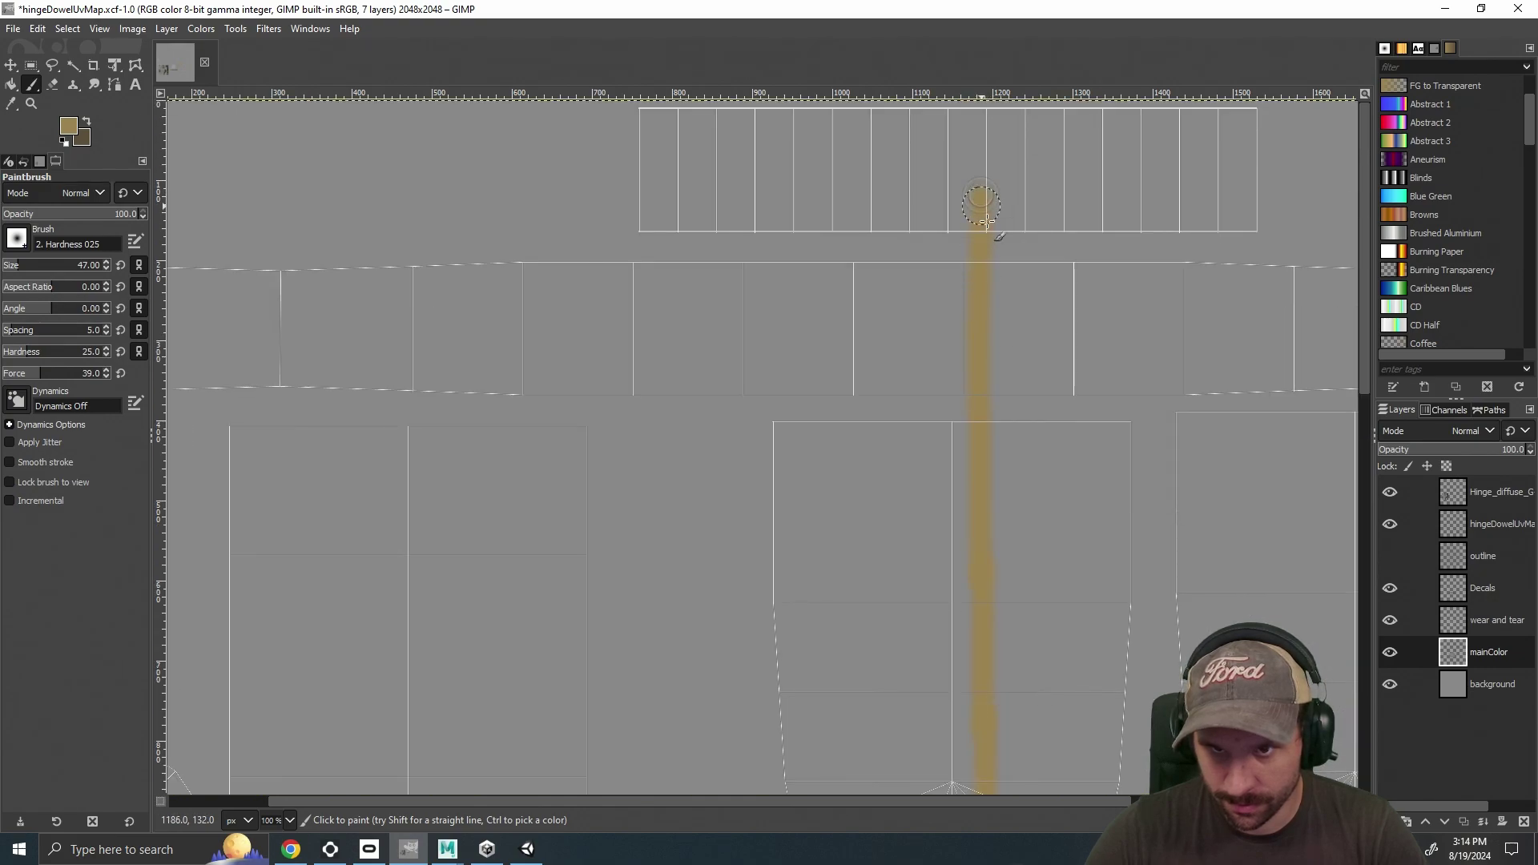
pyautogui.scroll(-4, 1015, 297)
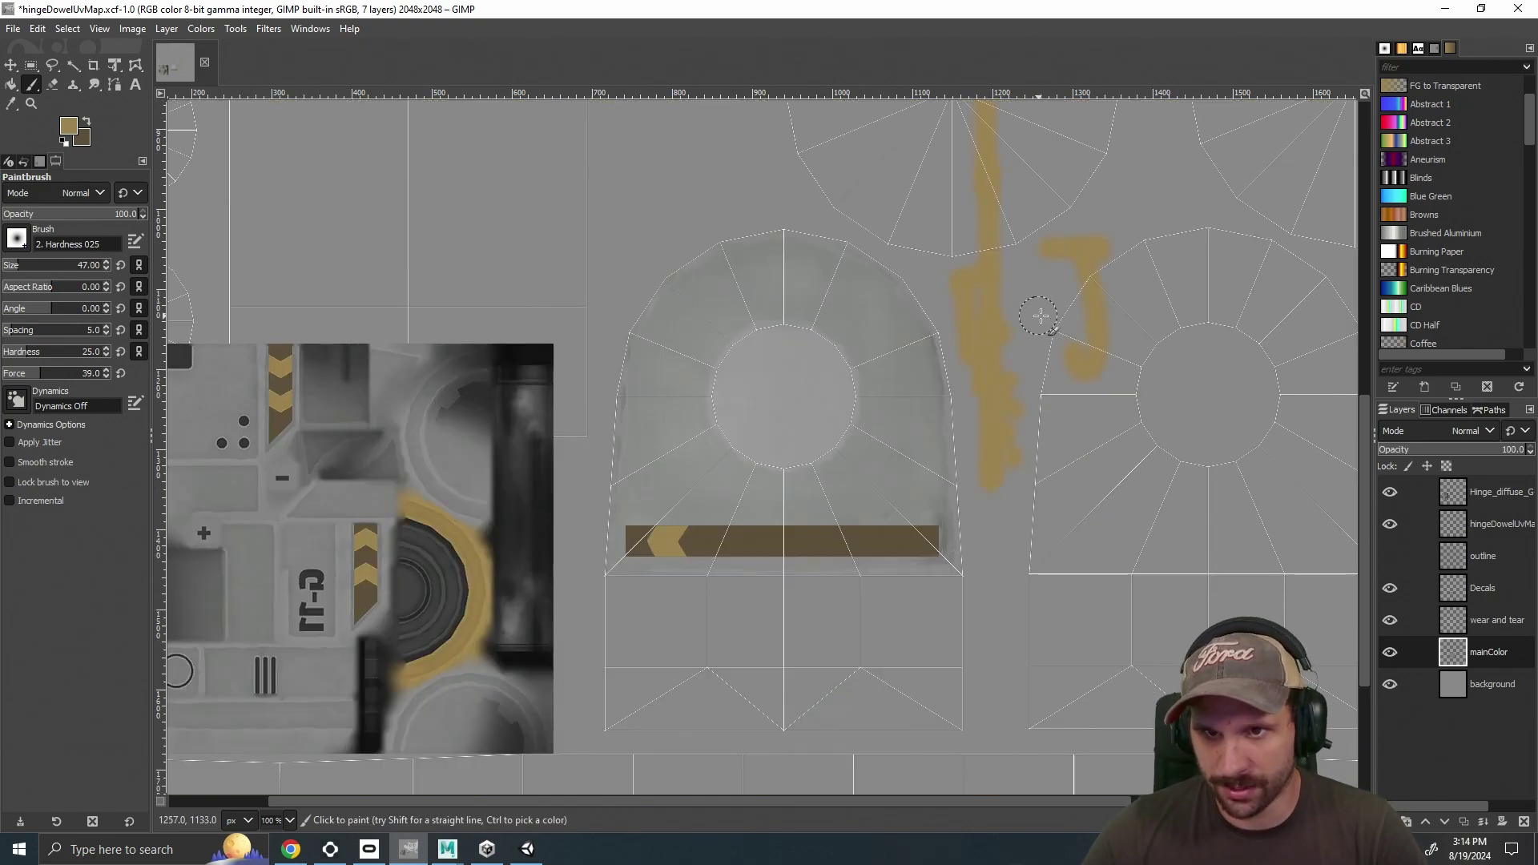
pyautogui.scroll(2, 1049, 319)
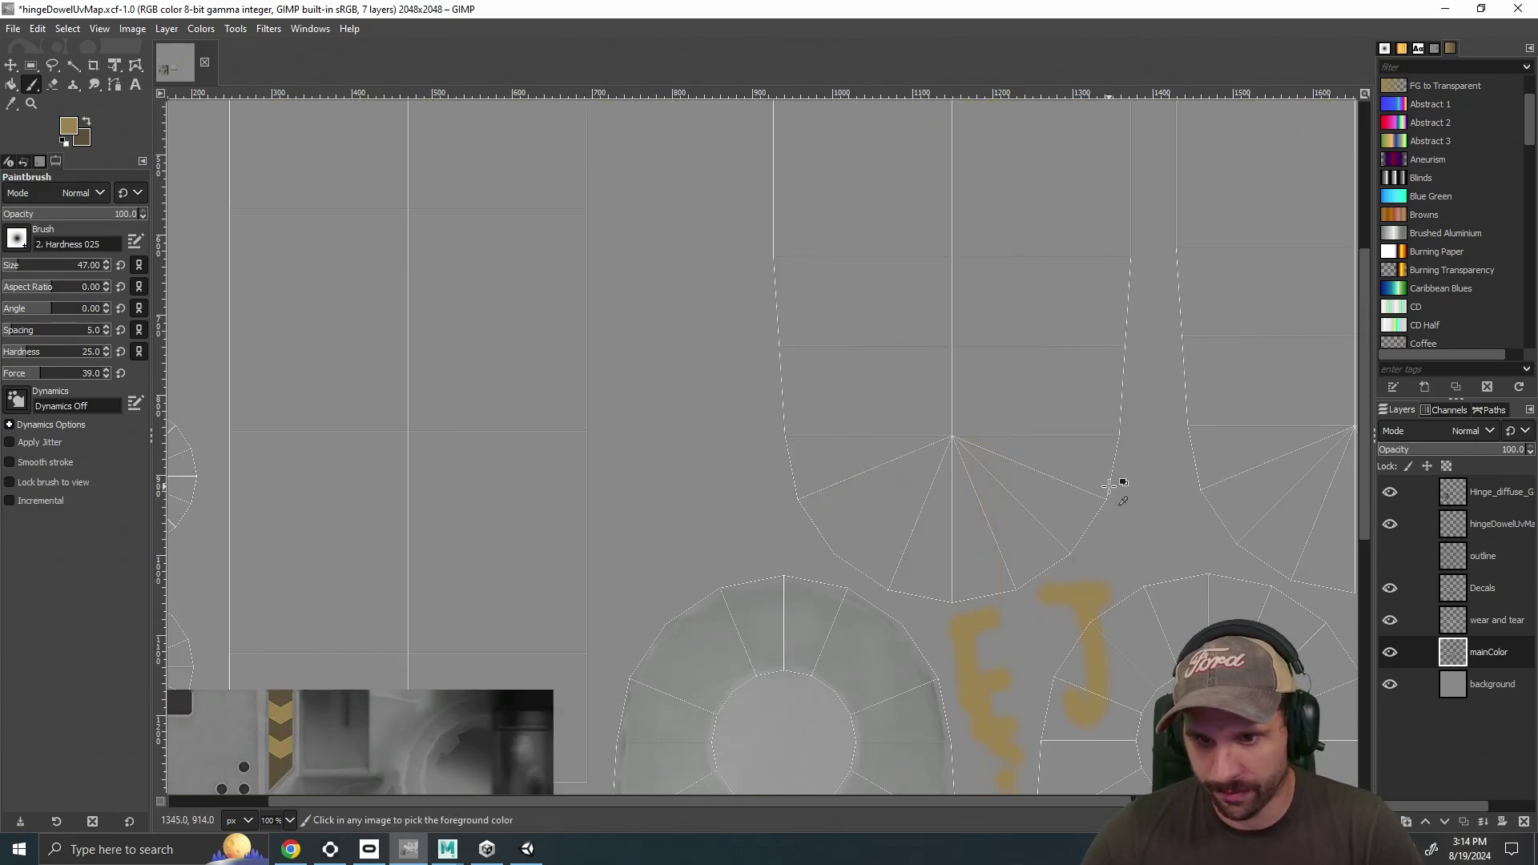
pyautogui.scroll(-4, 1087, 563)
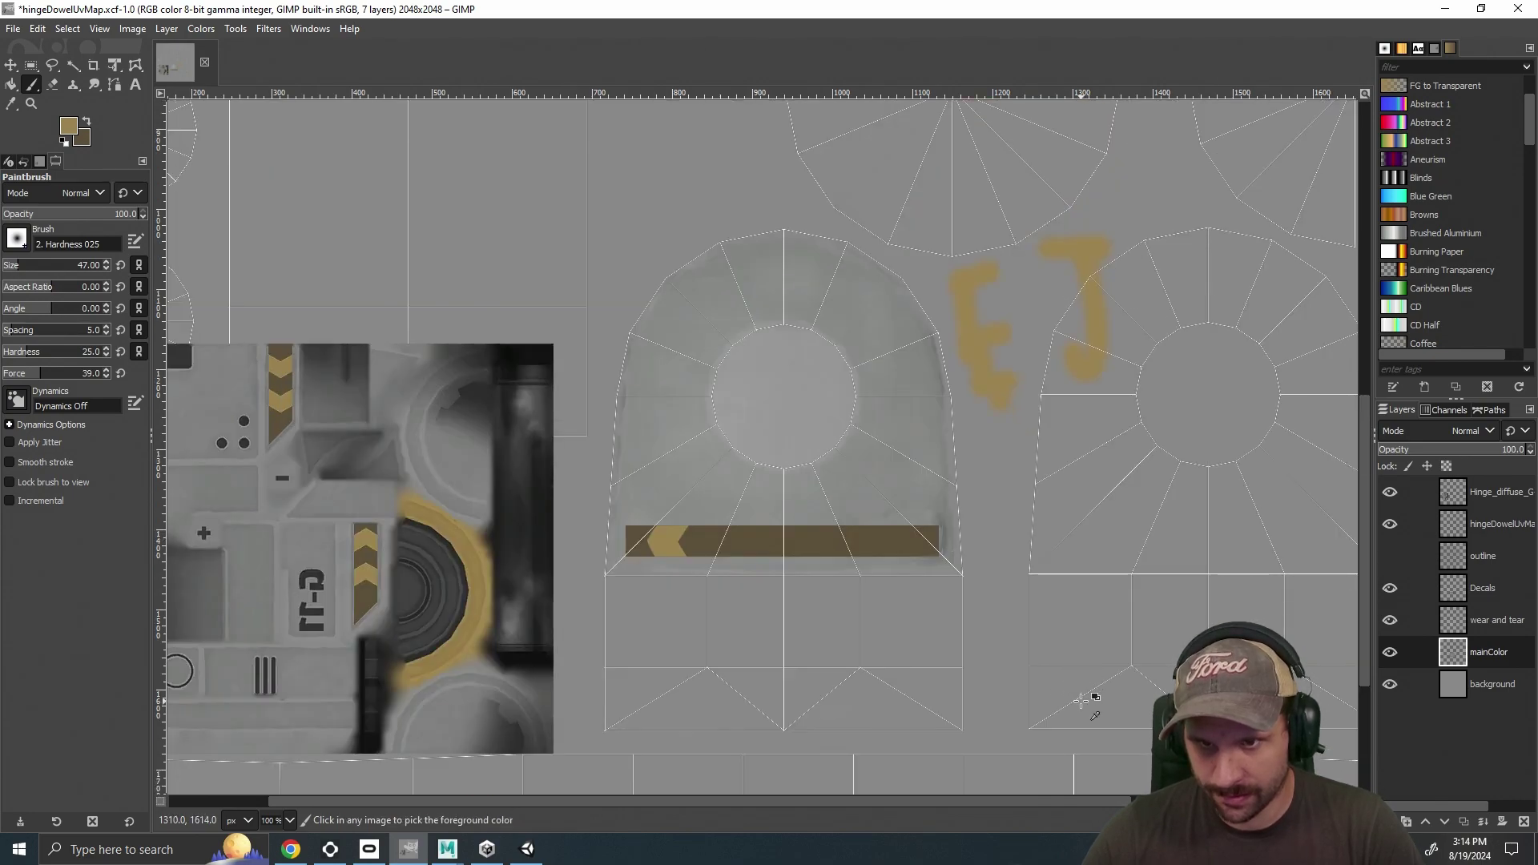
# Erase the gold test letters between the two arched faces.
pyautogui.hotkey('shift', 'e')
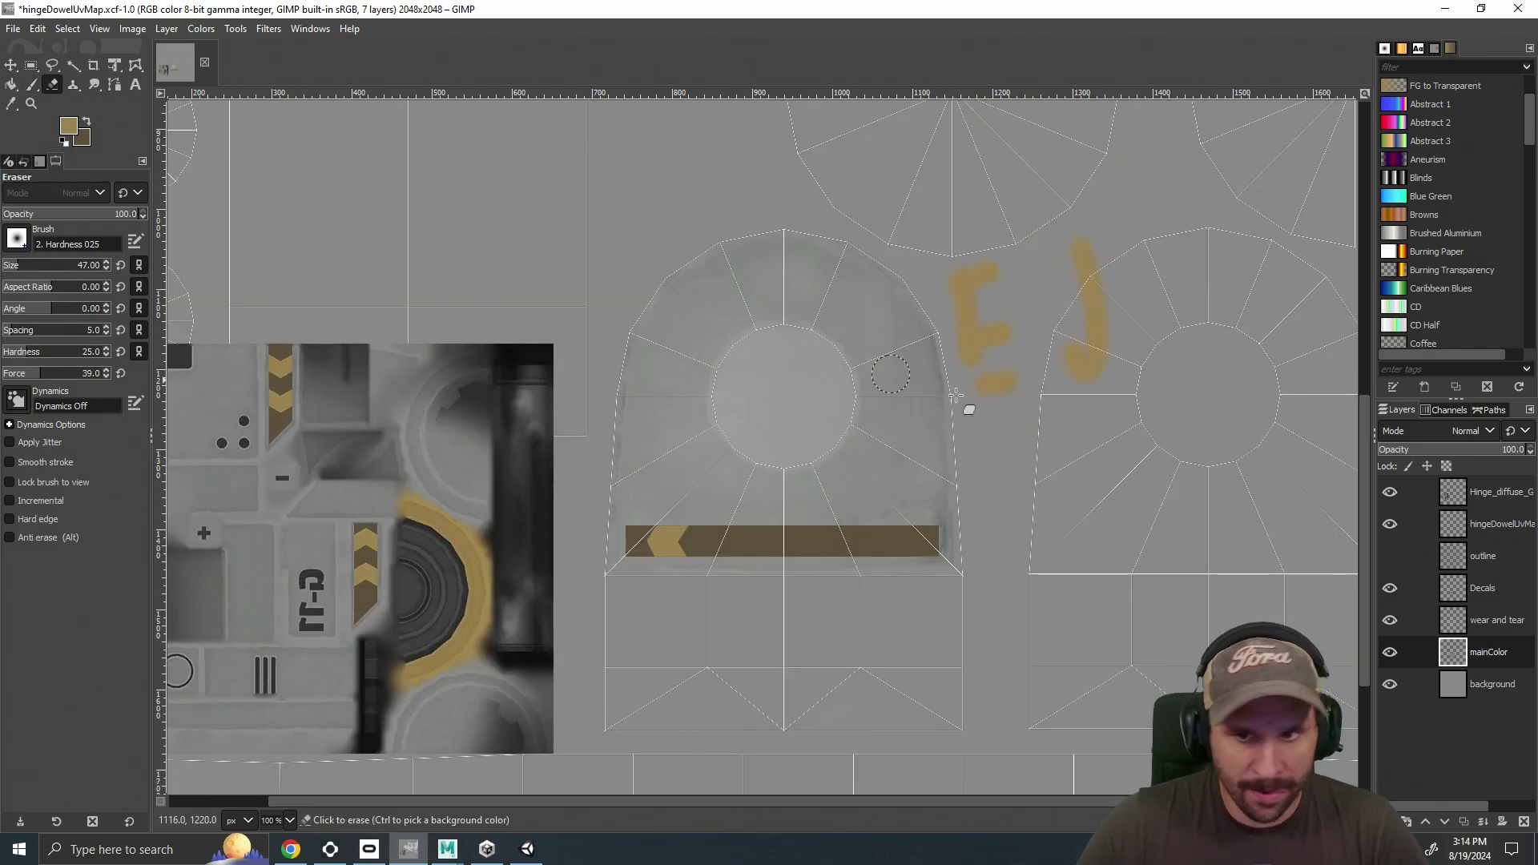
pyautogui.moveTo(967, 273)
pyautogui.mouseDown()
pyautogui.moveTo(964, 343)
pyautogui.moveTo(952, 315)
pyautogui.moveTo(983, 395)
pyautogui.mouseUp()
pyautogui.moveTo(1004, 328)
pyautogui.mouseDown()
pyautogui.moveTo(987, 249)
pyautogui.moveTo(953, 275)
pyautogui.moveTo(996, 261)
pyautogui.moveTo(1067, 283)
pyautogui.moveTo(1098, 238)
pyautogui.moveTo(1077, 271)
pyautogui.moveTo(1086, 315)
pyautogui.mouseUp()
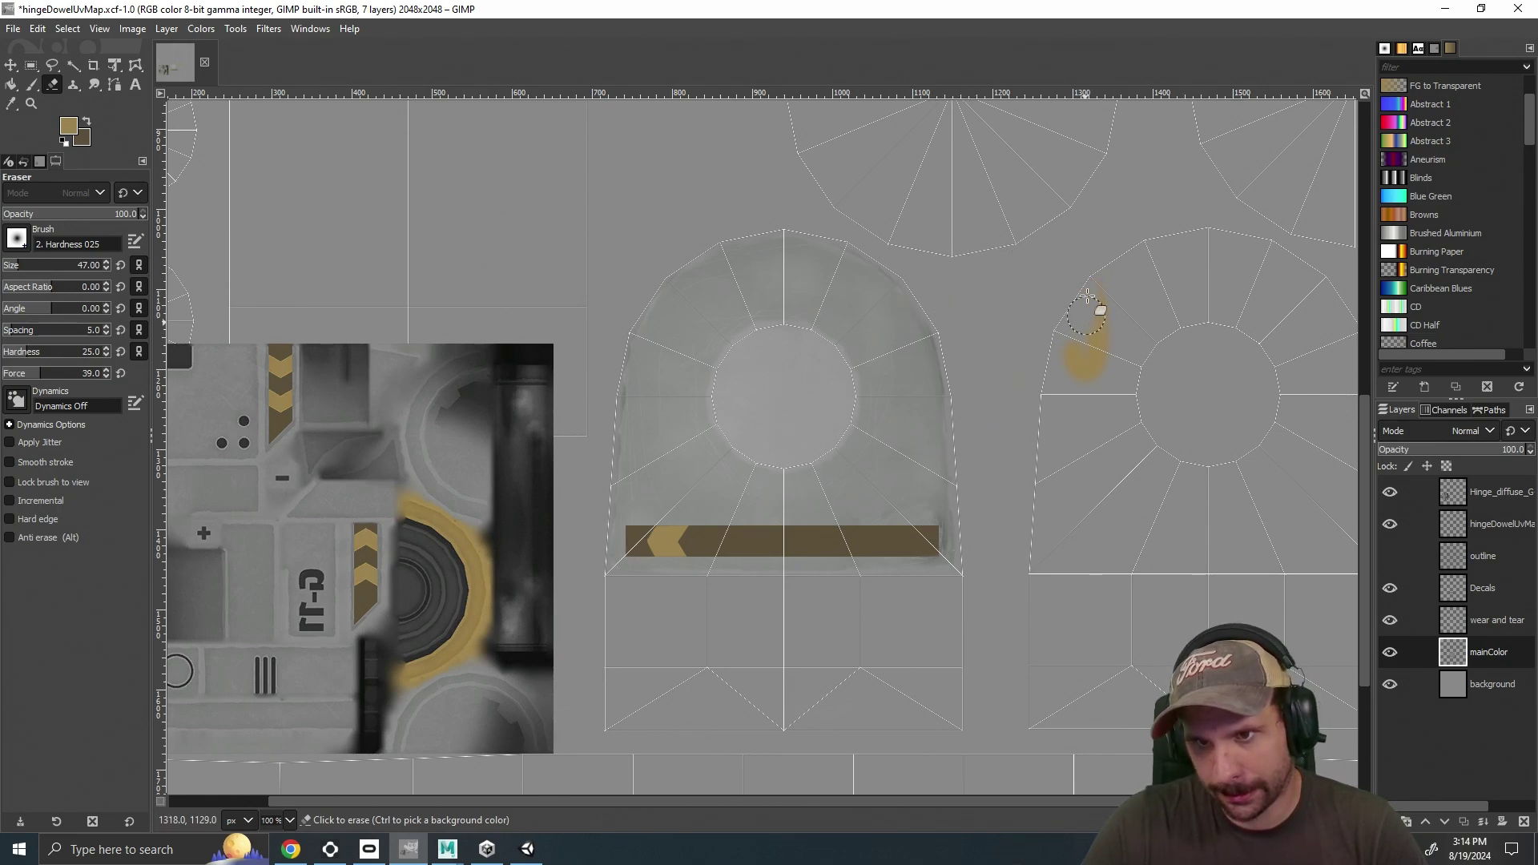
pyautogui.moveTo(1114, 375); pyautogui.dragTo(1094, 364)
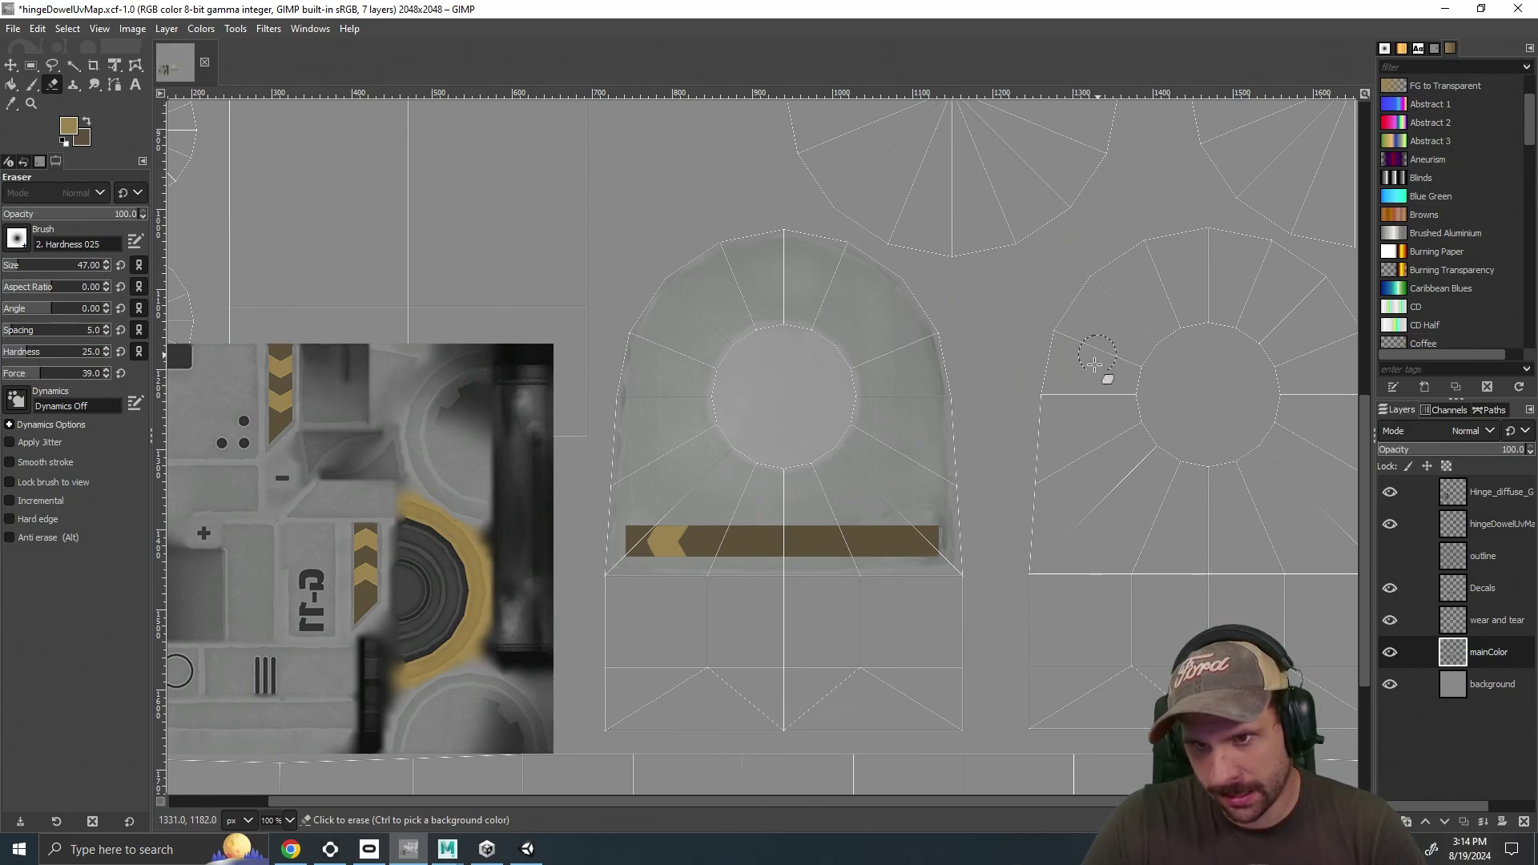
# Examine the chevron stripe and shading of the painted arched face up close, and compare them with the reference texture.
pyautogui.scroll(4, 669, 566)
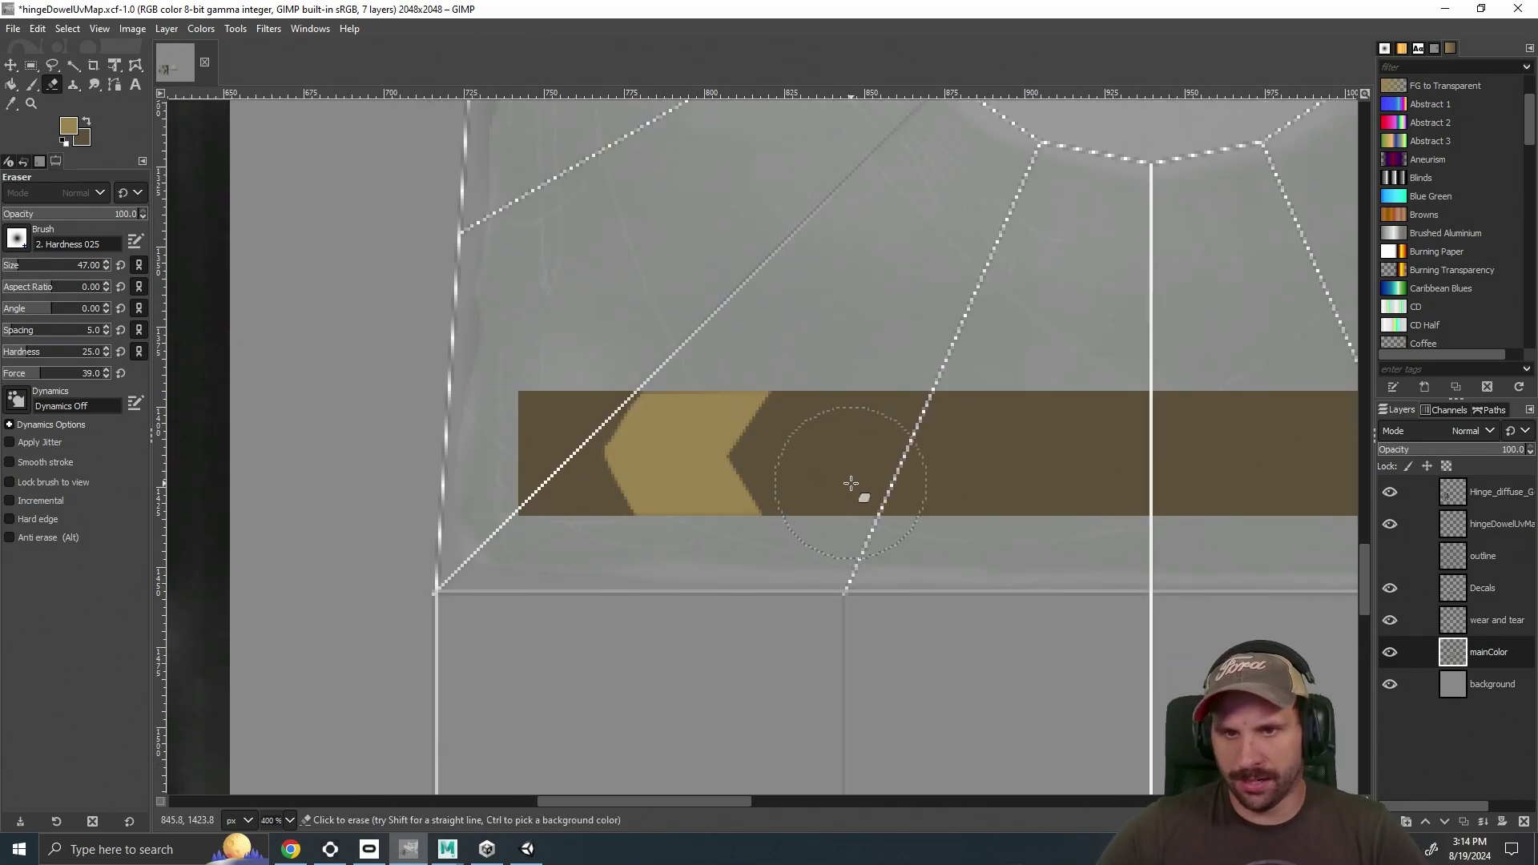
pyautogui.scroll(-4, 850, 484)
pyautogui.scroll(2, 931, 628)
pyautogui.moveTo(822, 801); pyautogui.dragTo(934, 800)
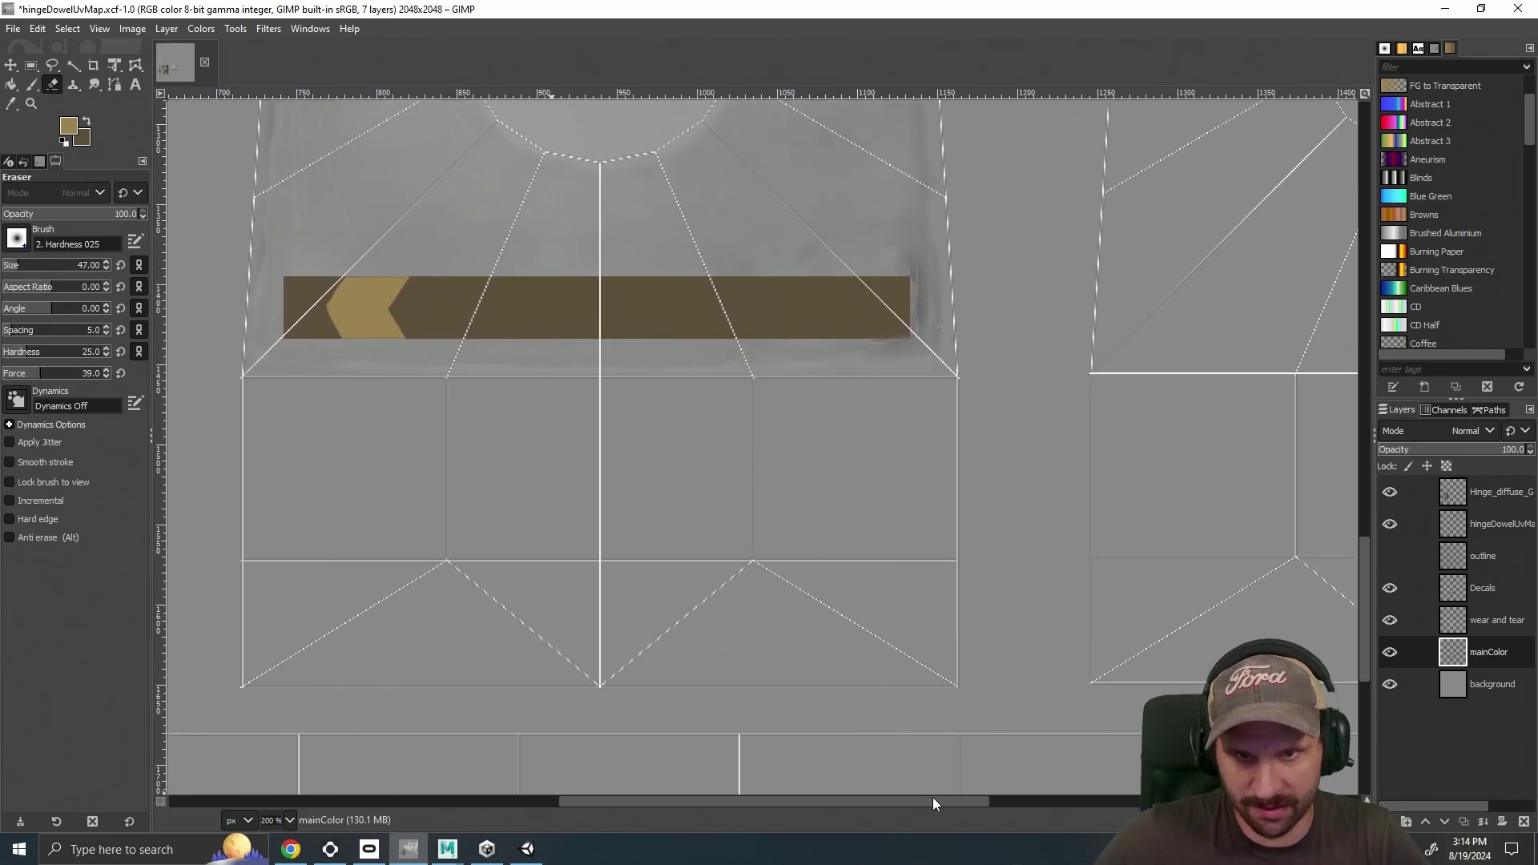
pyautogui.hscroll(-3, 861, 635)
pyautogui.scroll(3, 851, 627)
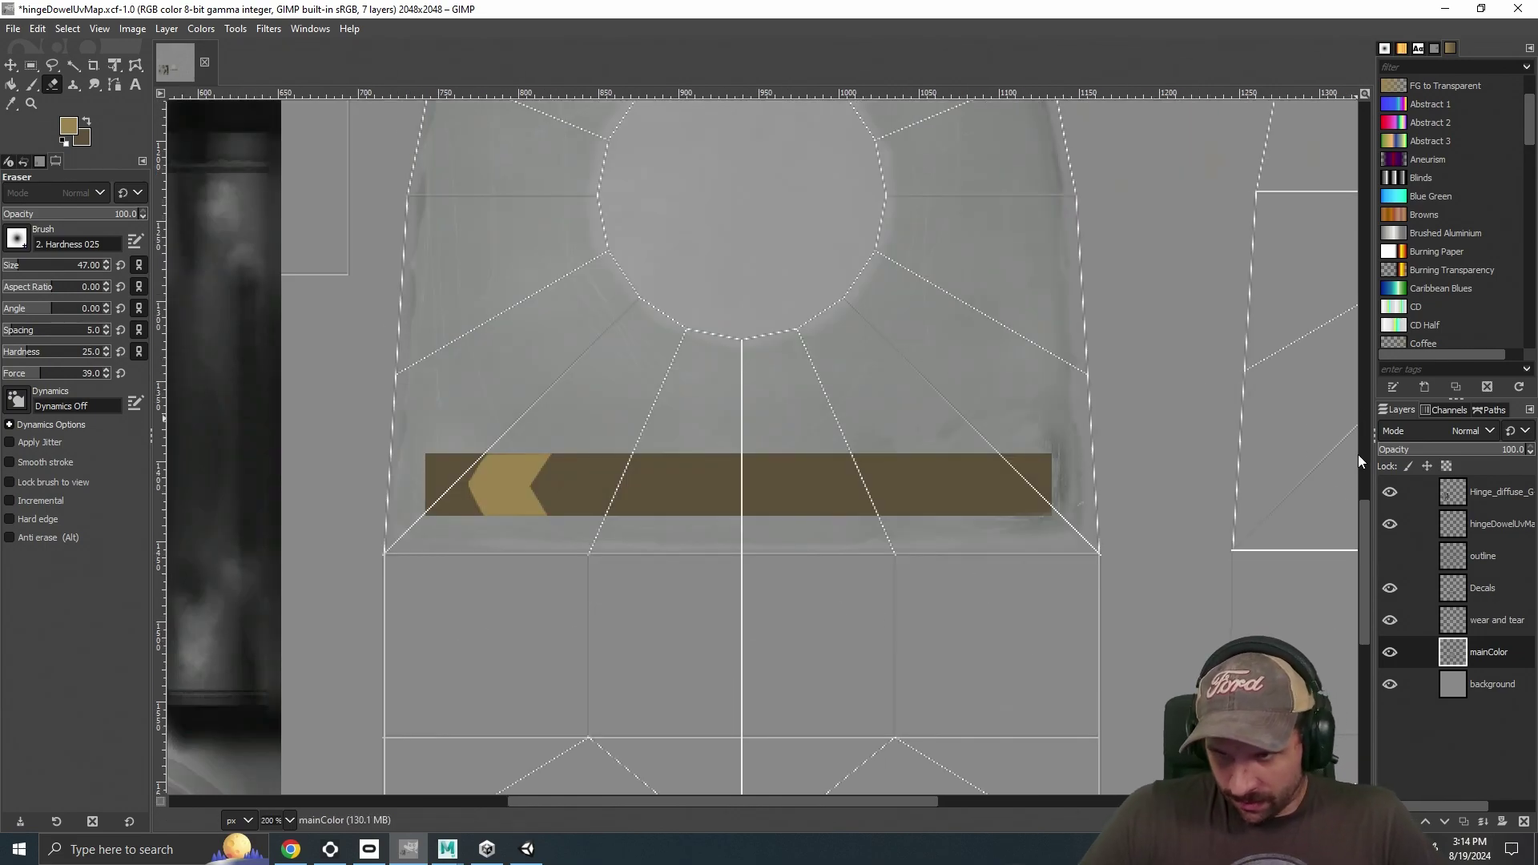
pyautogui.scroll(3, 1354, 497)
pyautogui.scroll(-1, 1313, 492)
pyautogui.scroll(-1, 1137, 529)
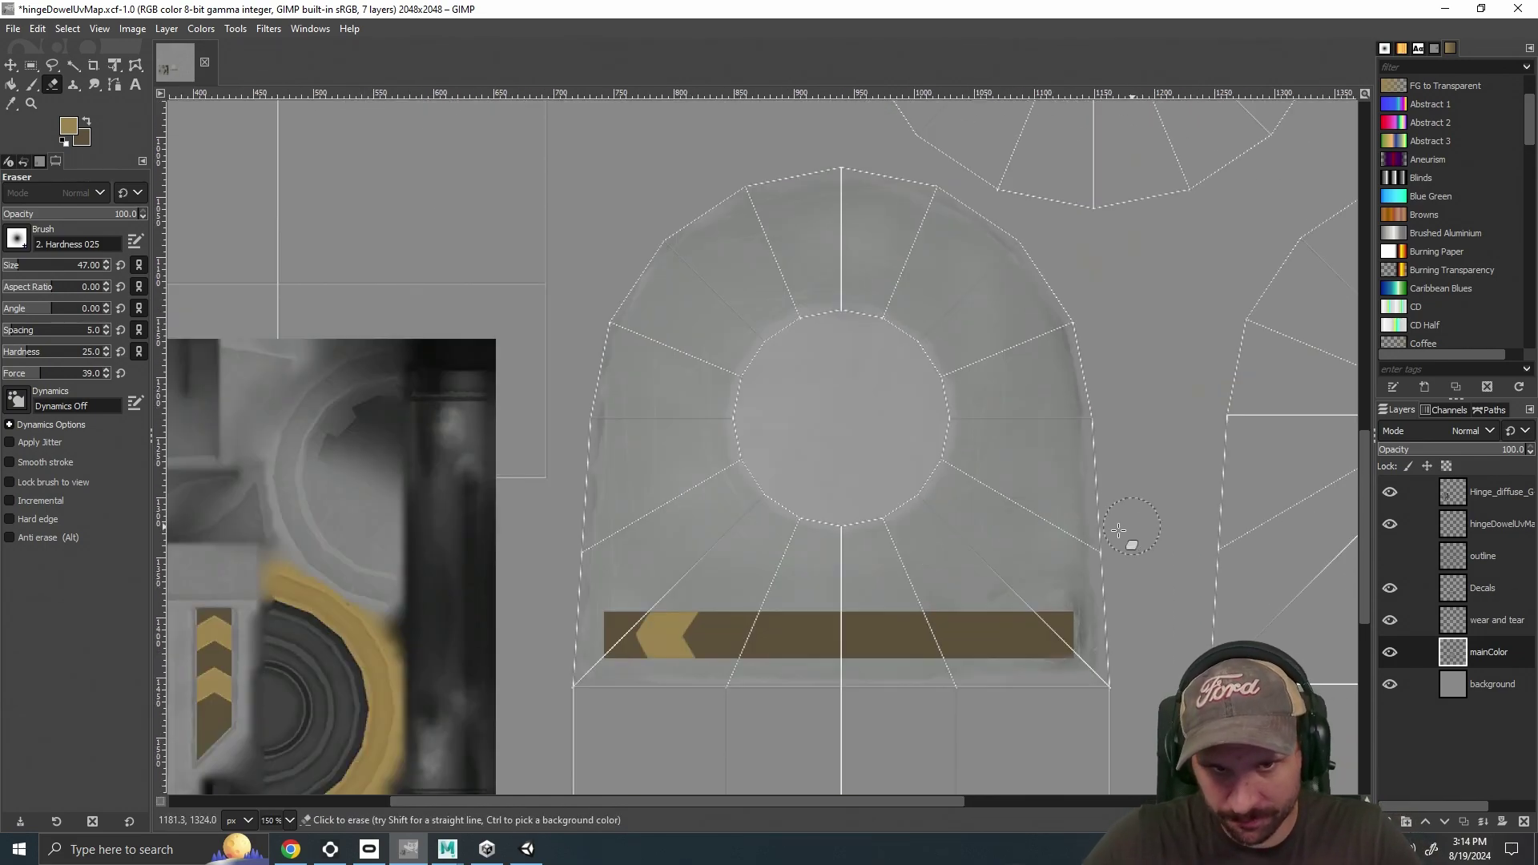
pyautogui.moveTo(818, 804); pyautogui.dragTo(637, 804)
pyautogui.scroll(-2, 1199, 561)
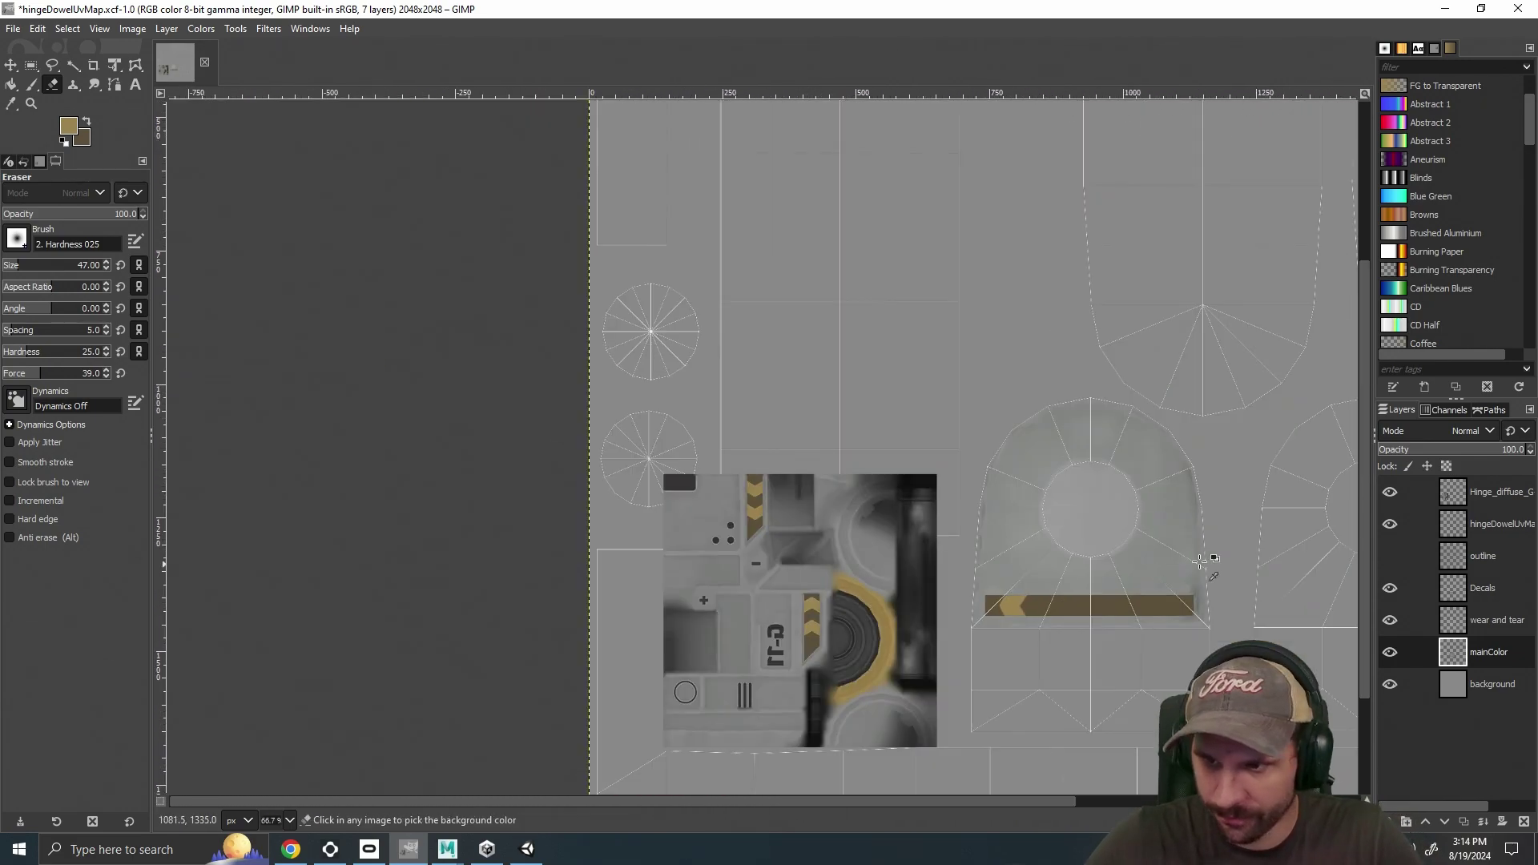
# Move the Hinge_diffuse reference layer to the area directly above the painted arched face.
pyautogui.click(1491, 491)
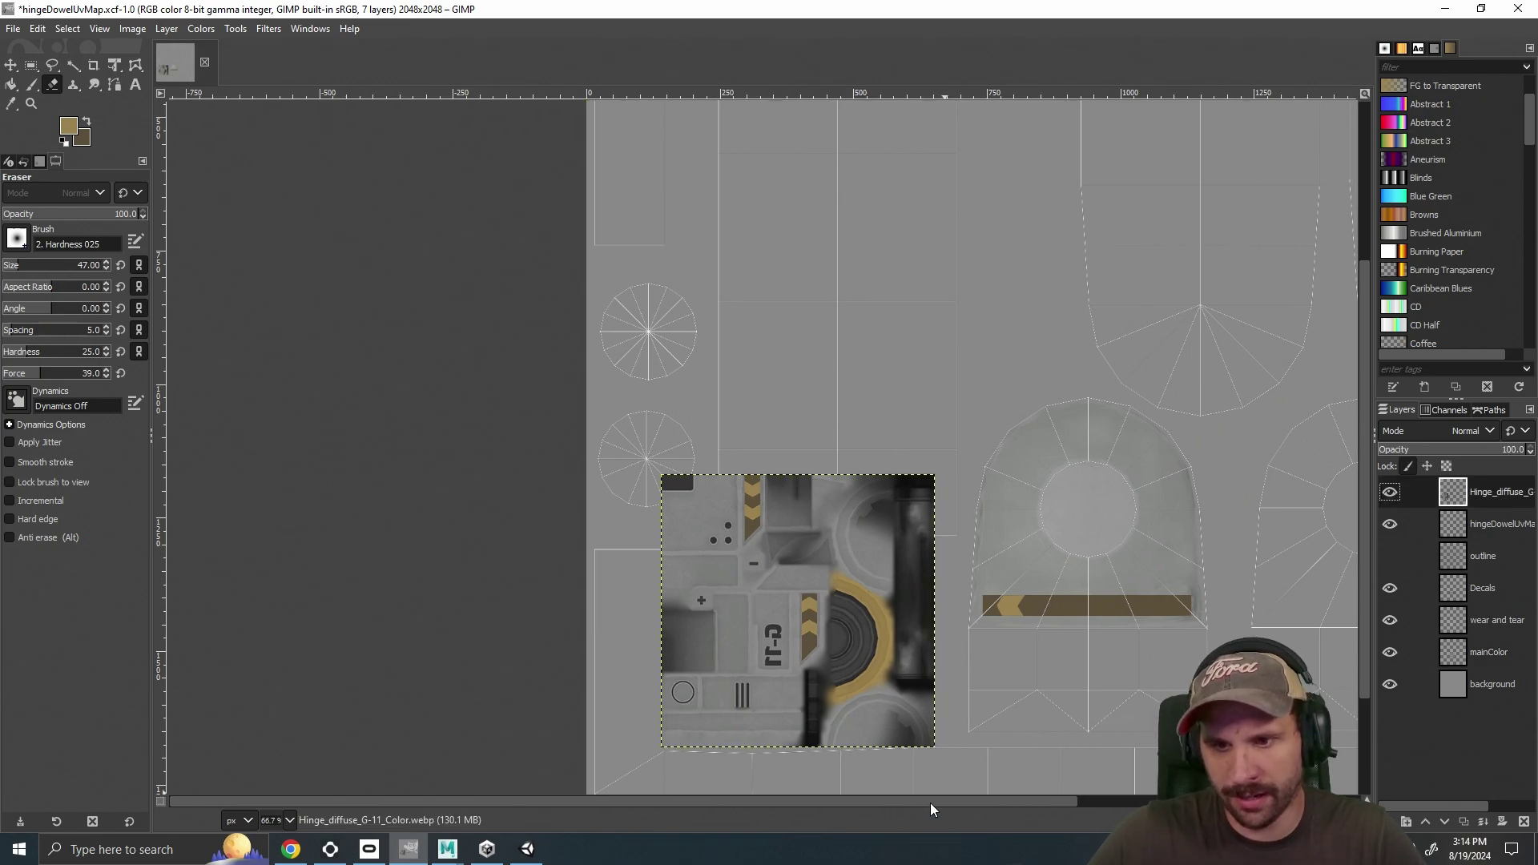
pyautogui.hscroll(3, 962, 804)
pyautogui.scroll(2, 906, 721)
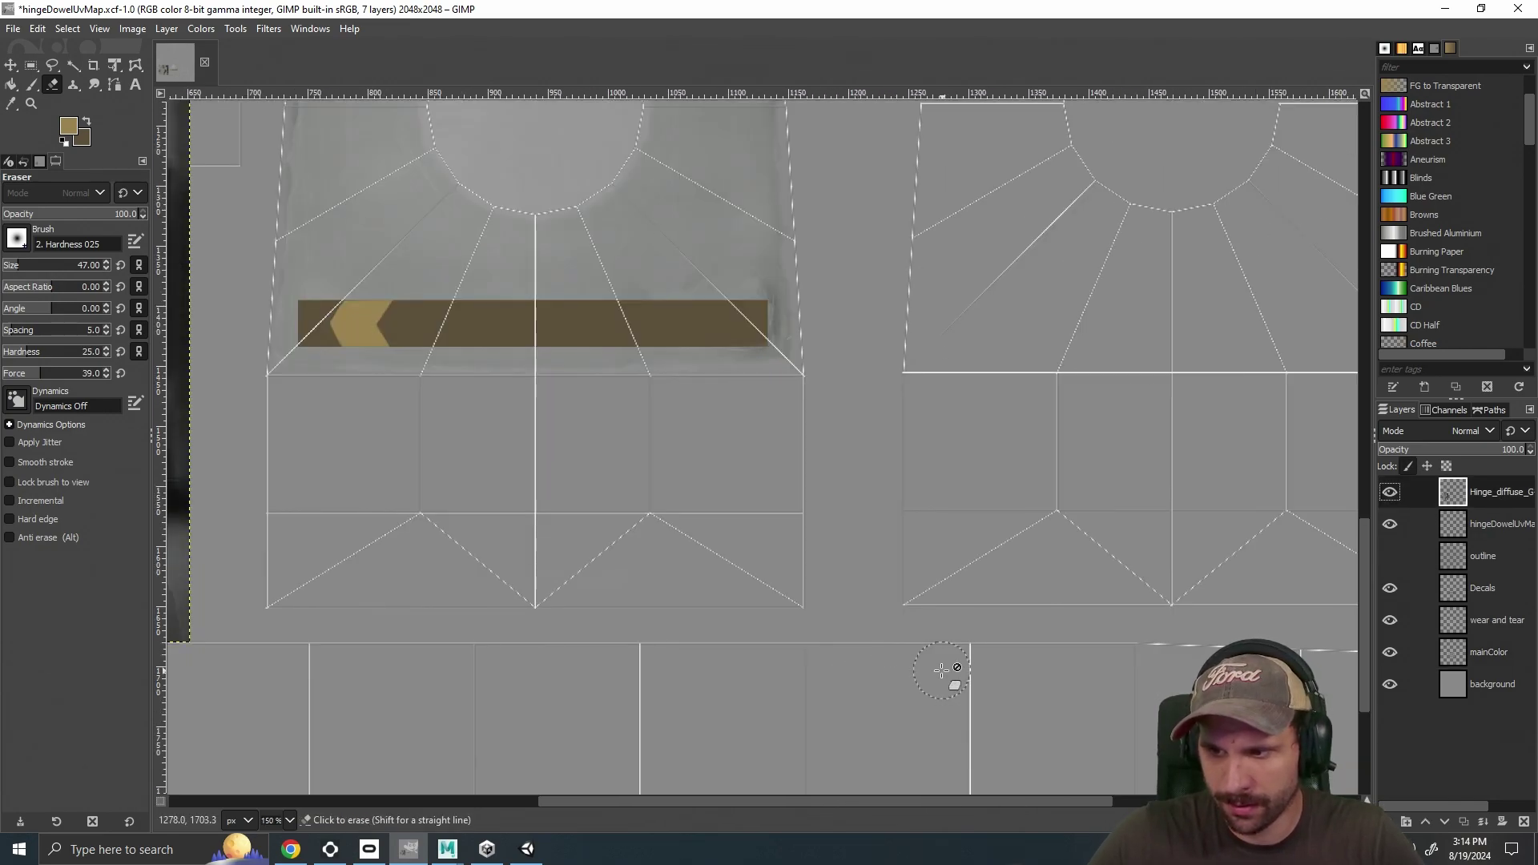
pyautogui.scroll(-1, 920, 659)
pyautogui.moveTo(913, 801); pyautogui.dragTo(794, 805)
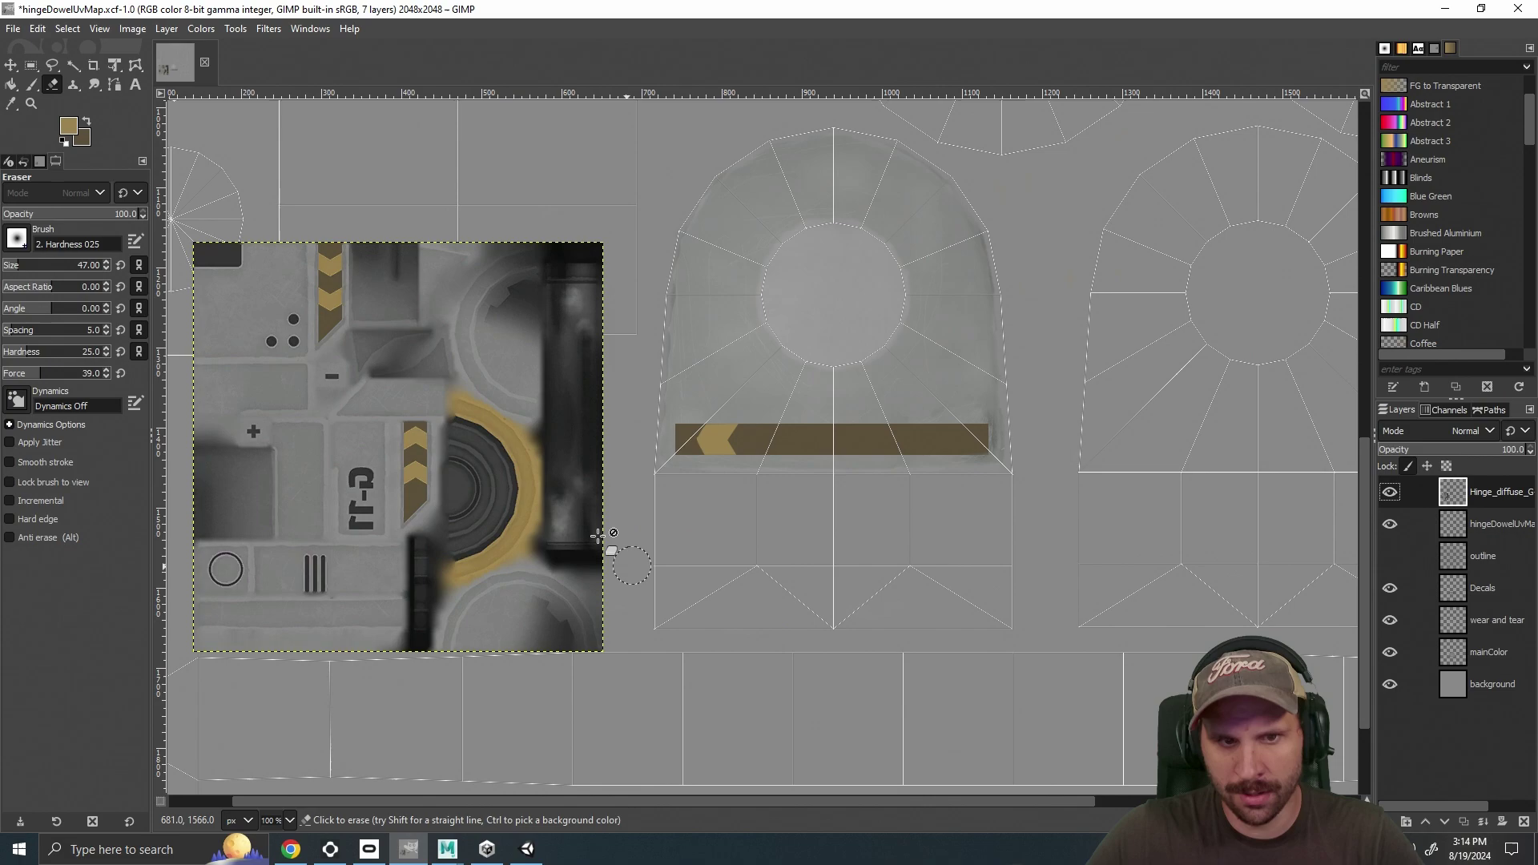
pyautogui.click(12, 67)
pyautogui.moveTo(374, 472); pyautogui.dragTo(826, 425)
pyautogui.scroll(-5, 881, 423)
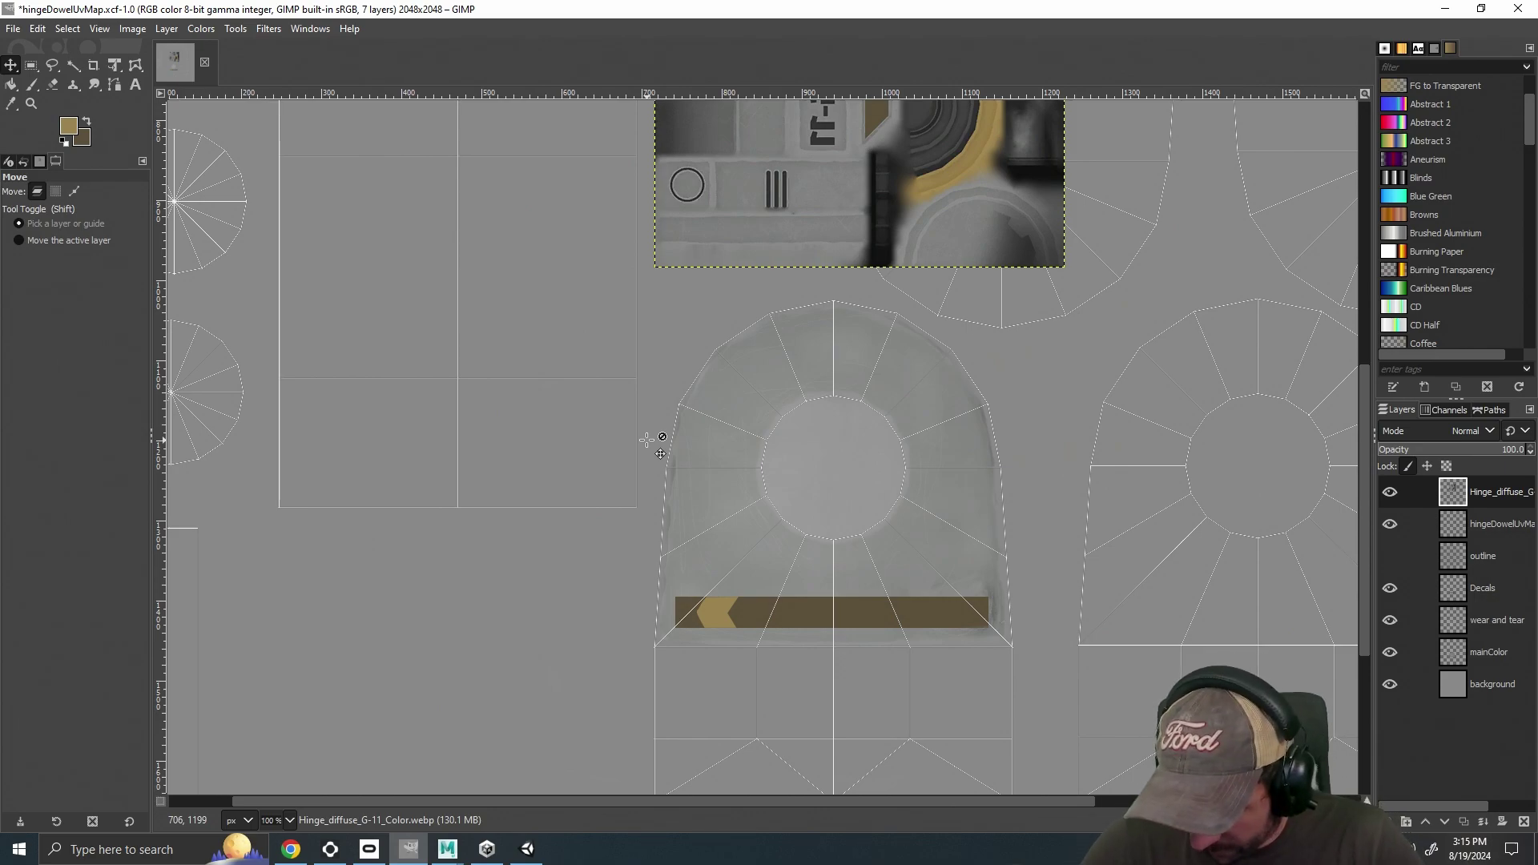
pyautogui.scroll(5, 801, 481)
pyautogui.scroll(-3, 1001, 505)
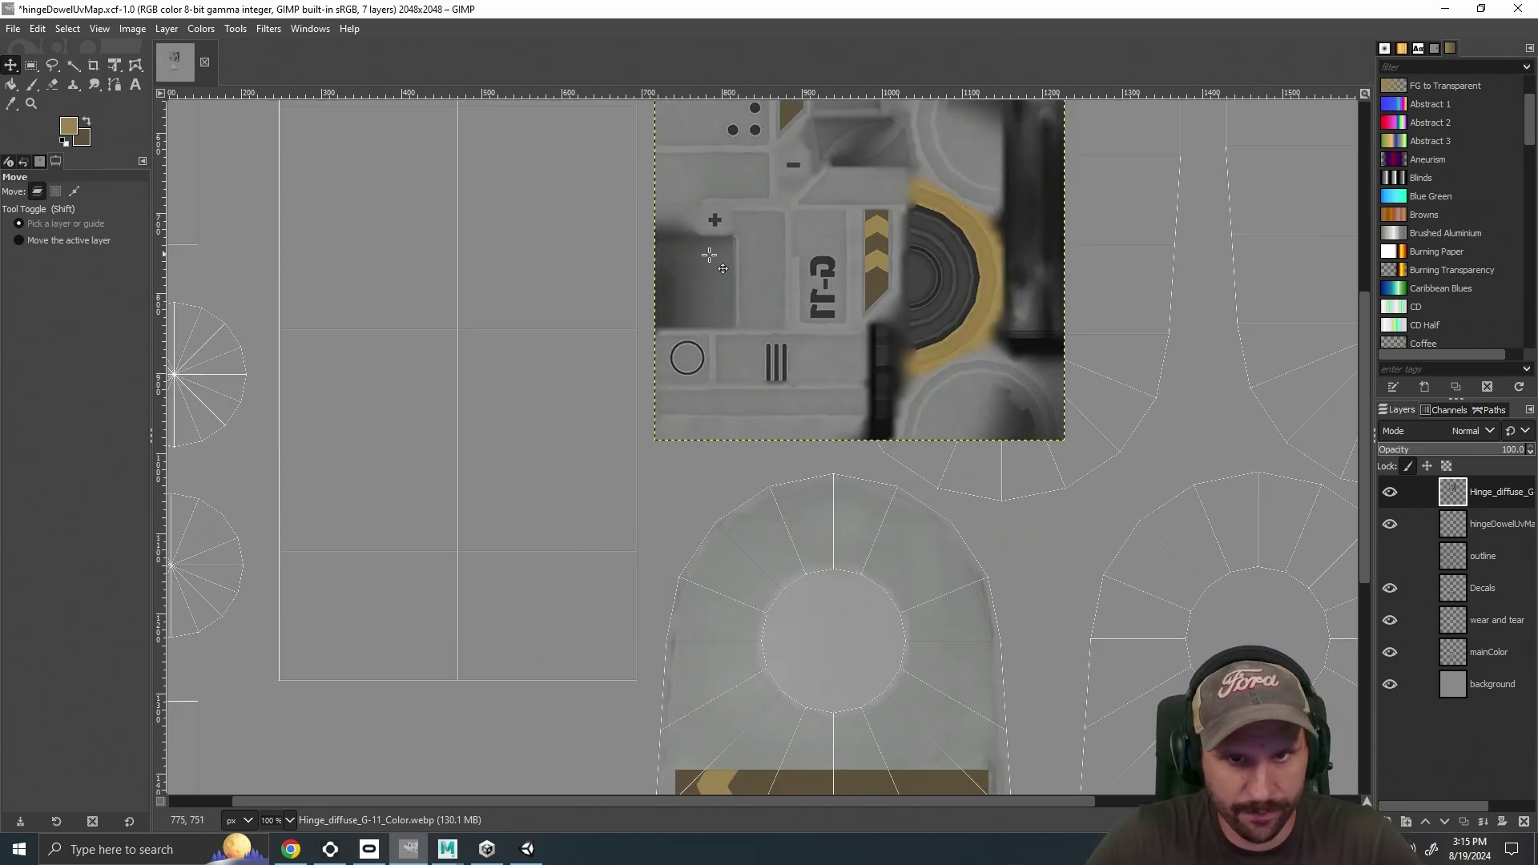
# Move the reference texture down beside the arched face, clear of the face and its stripe.
pyautogui.moveTo(749, 257); pyautogui.dragTo(312, 603)
pyautogui.scroll(-3, 393, 477)
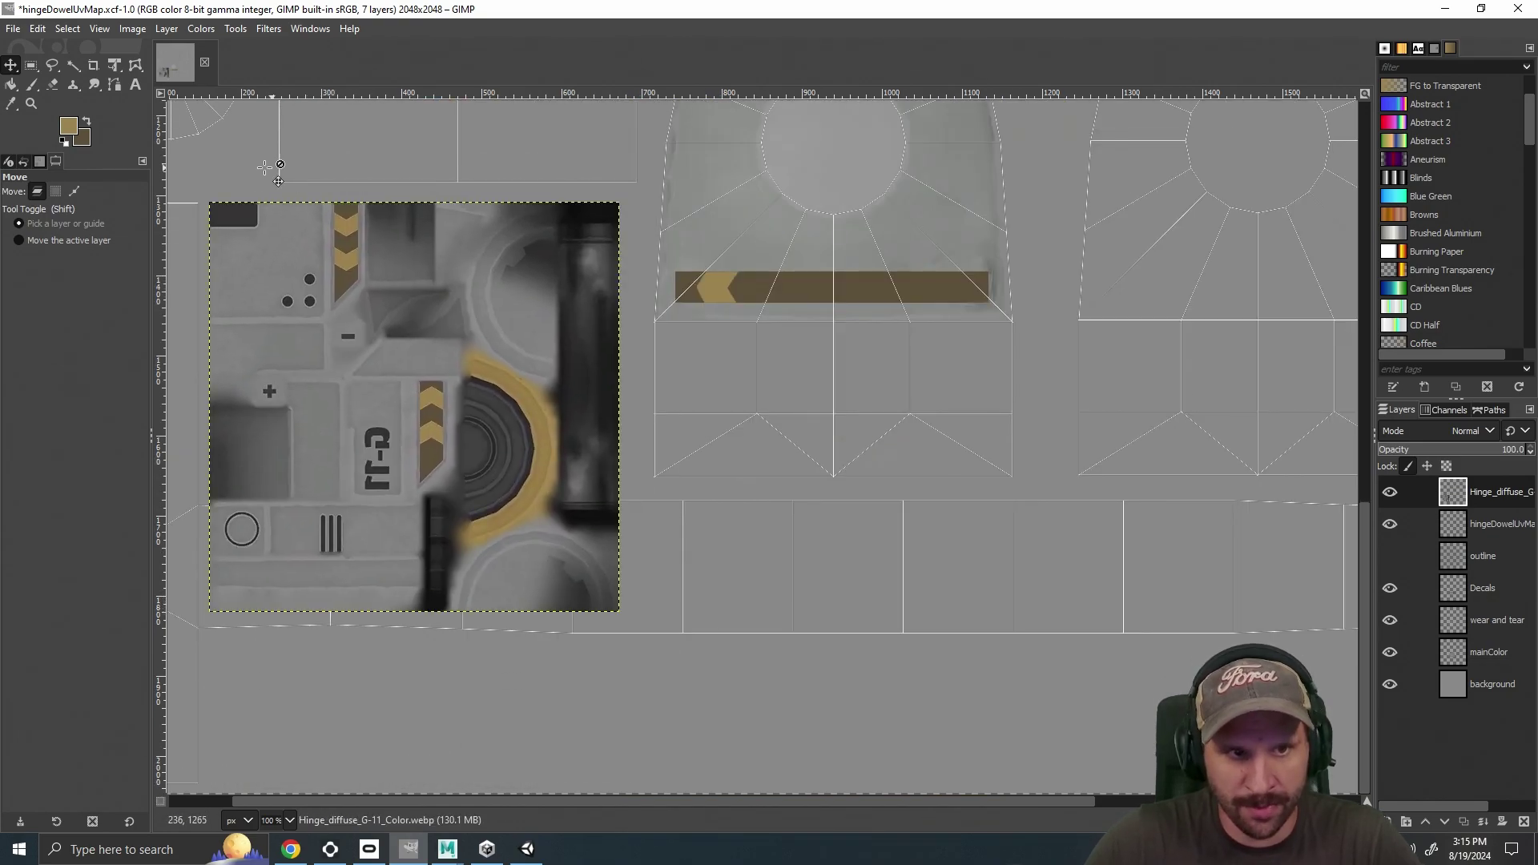
pyautogui.scroll(3, 419, 398)
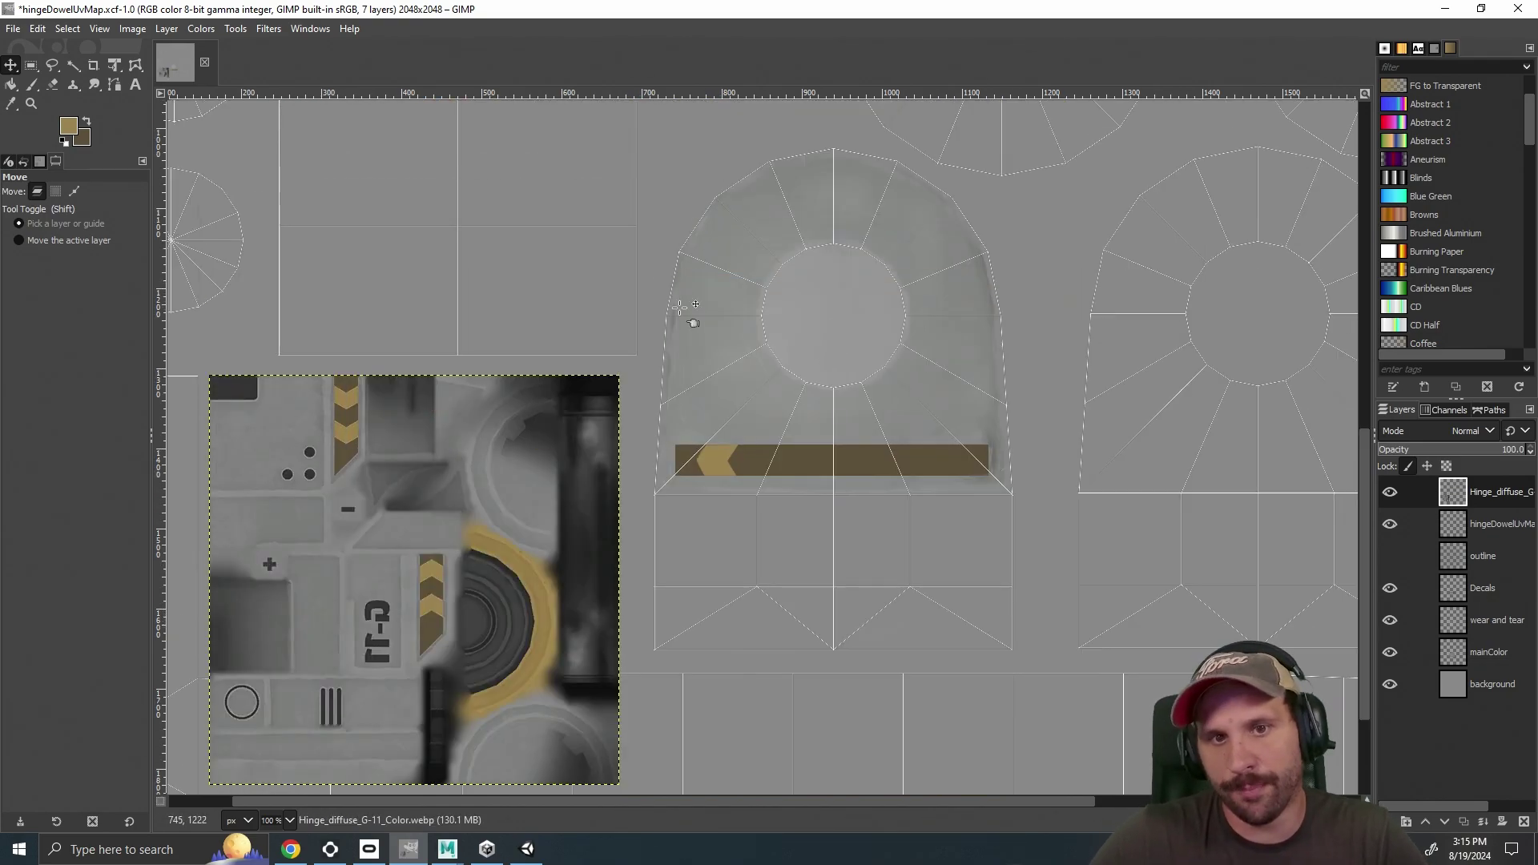
# Check what the Decals layer holds by hiding and showing it, and study the chevron stripes and panel details of the reference texture.
pyautogui.click(32, 84)
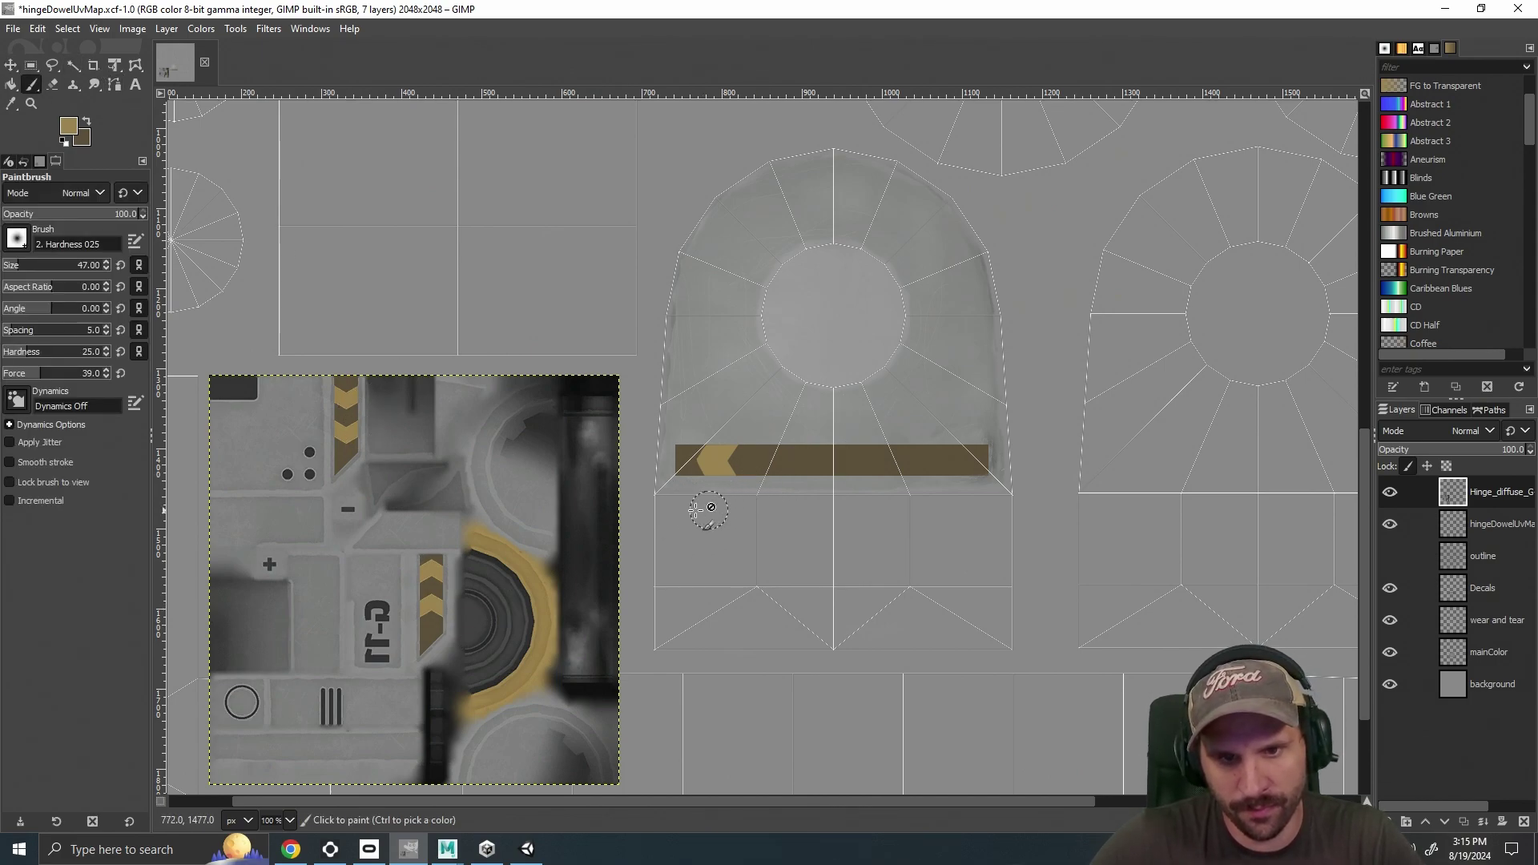
pyautogui.scroll(2, 709, 511)
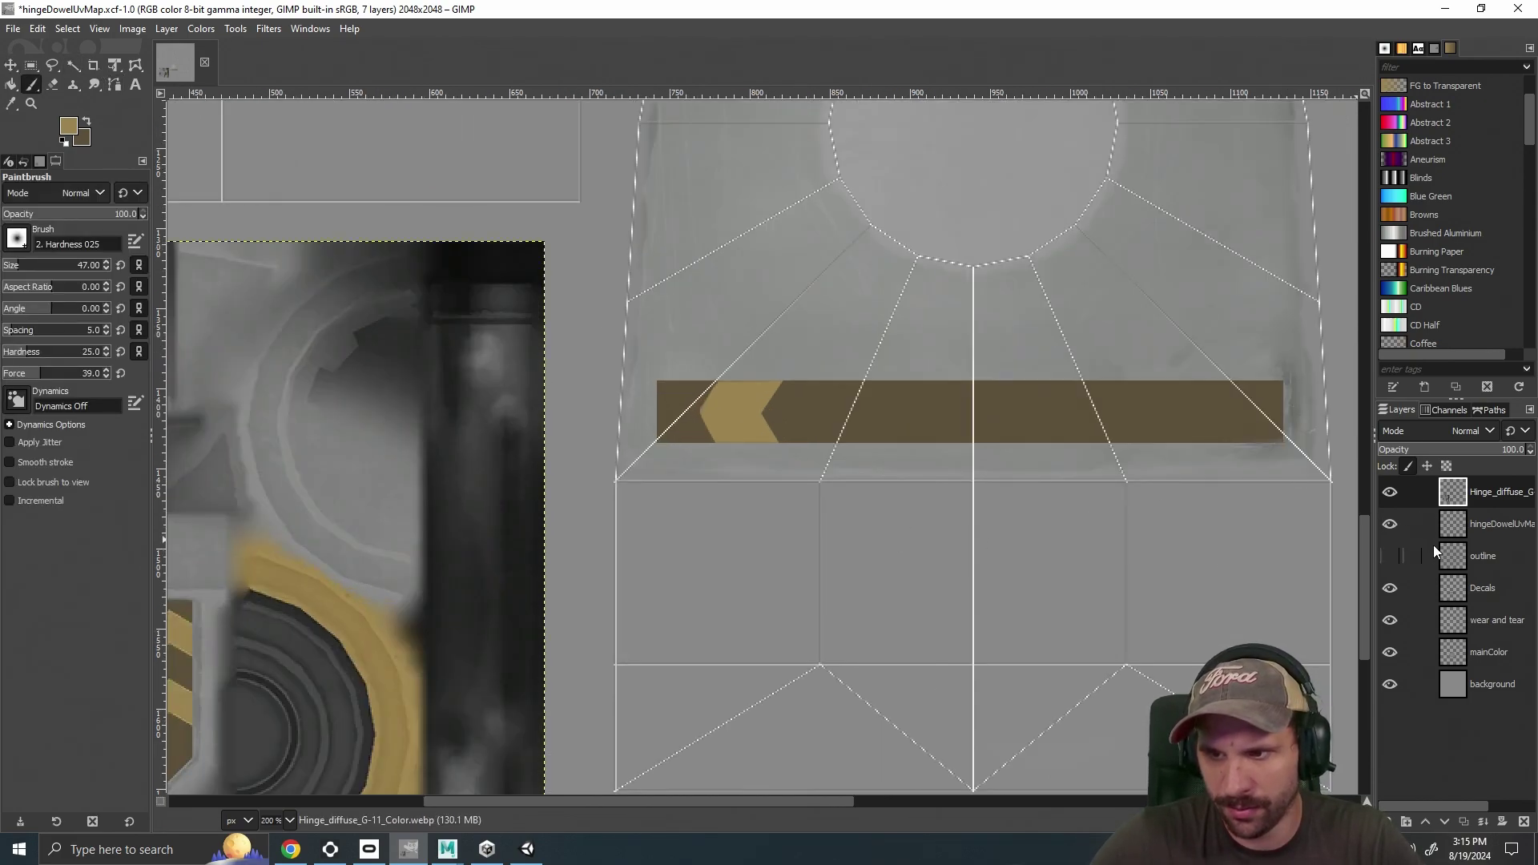
pyautogui.click(1390, 588)
pyautogui.click(1390, 587)
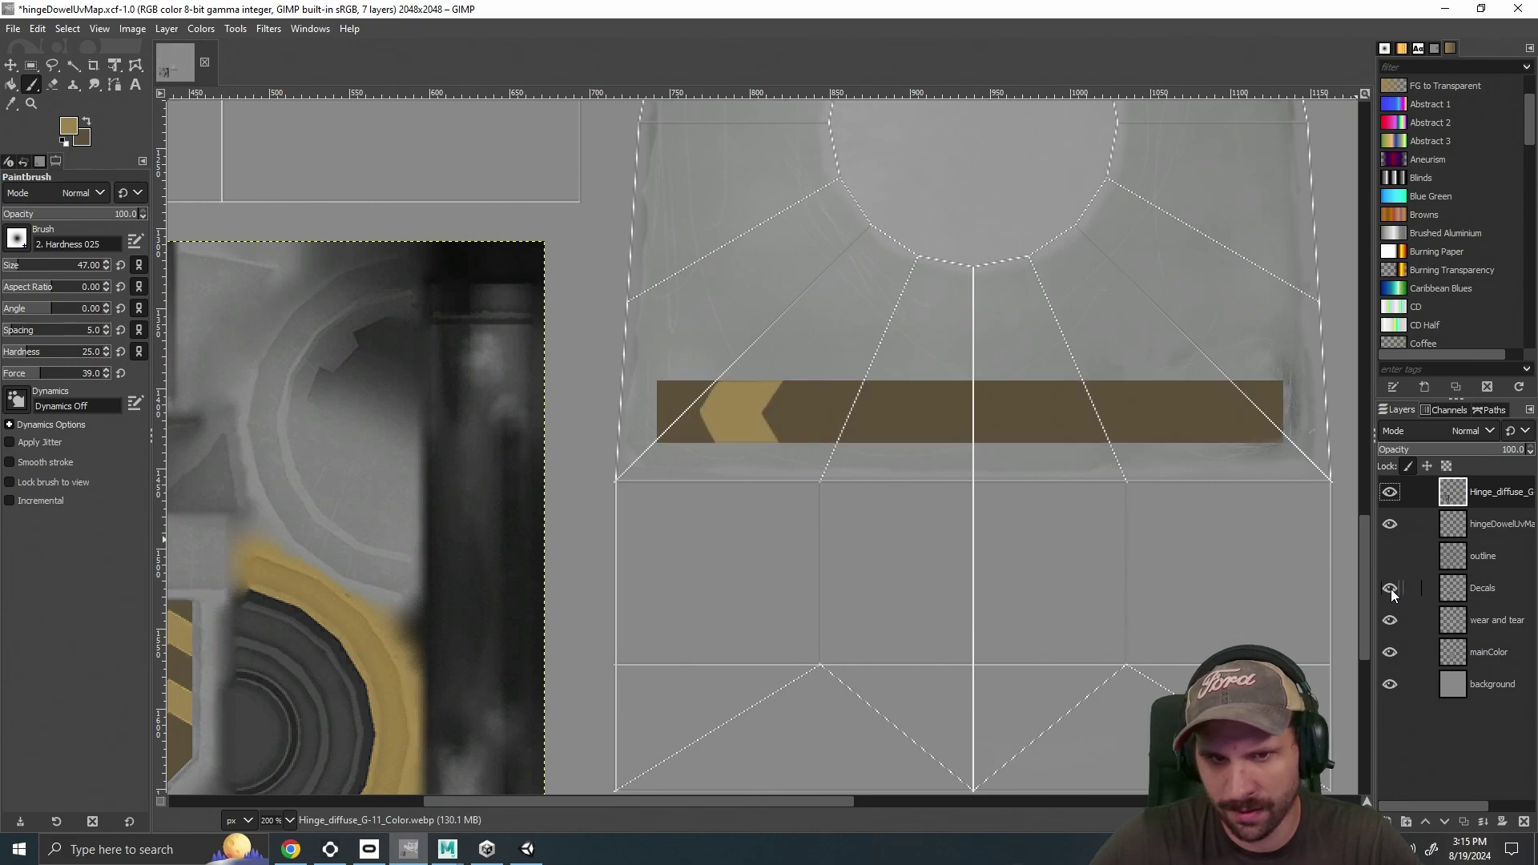
pyautogui.moveTo(663, 801); pyautogui.dragTo(524, 801)
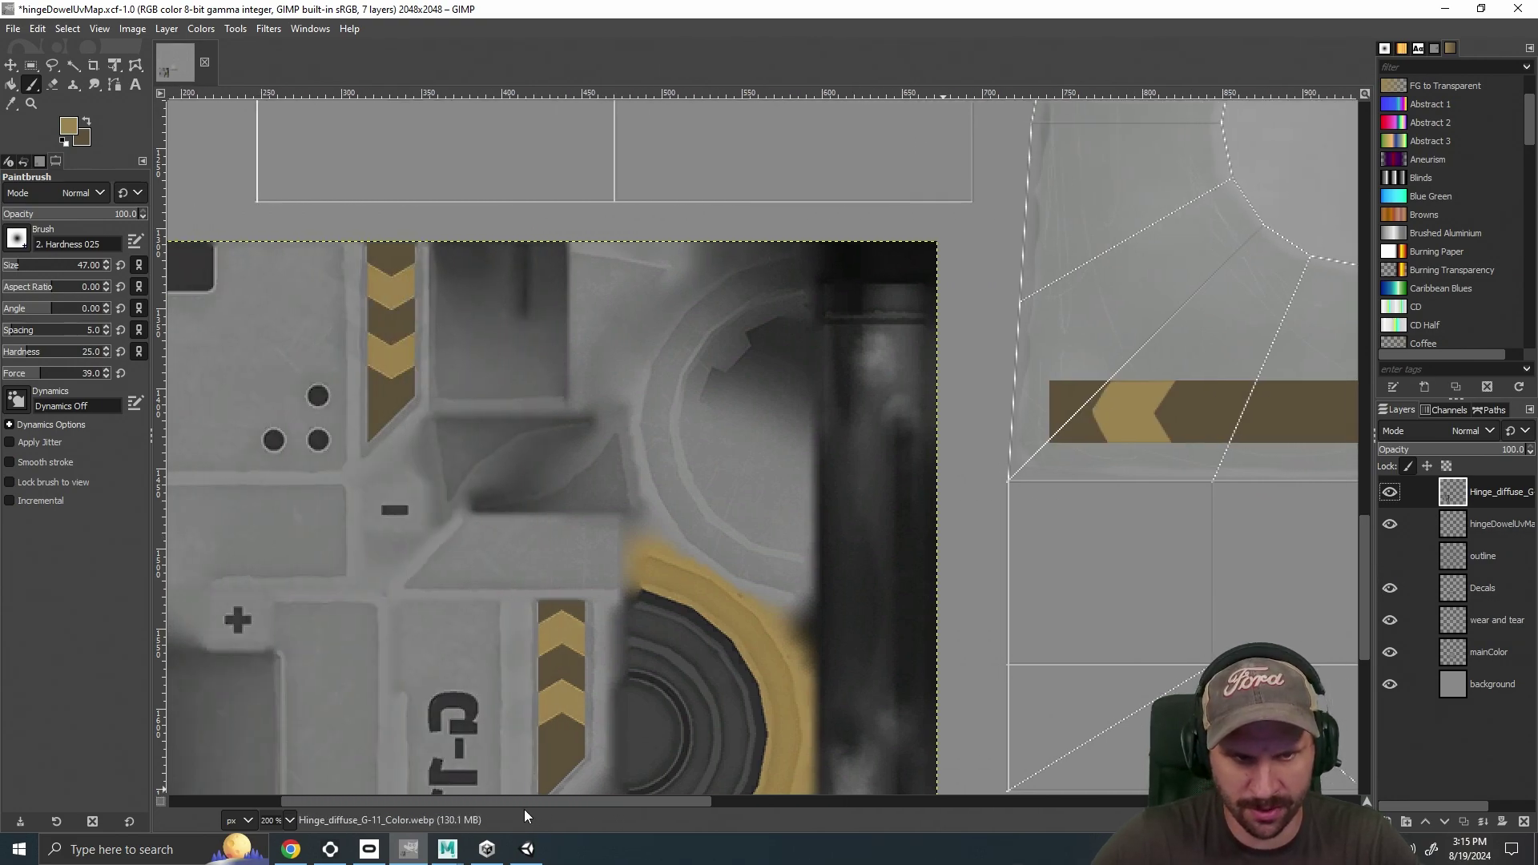
pyautogui.scroll(-5, 749, 687)
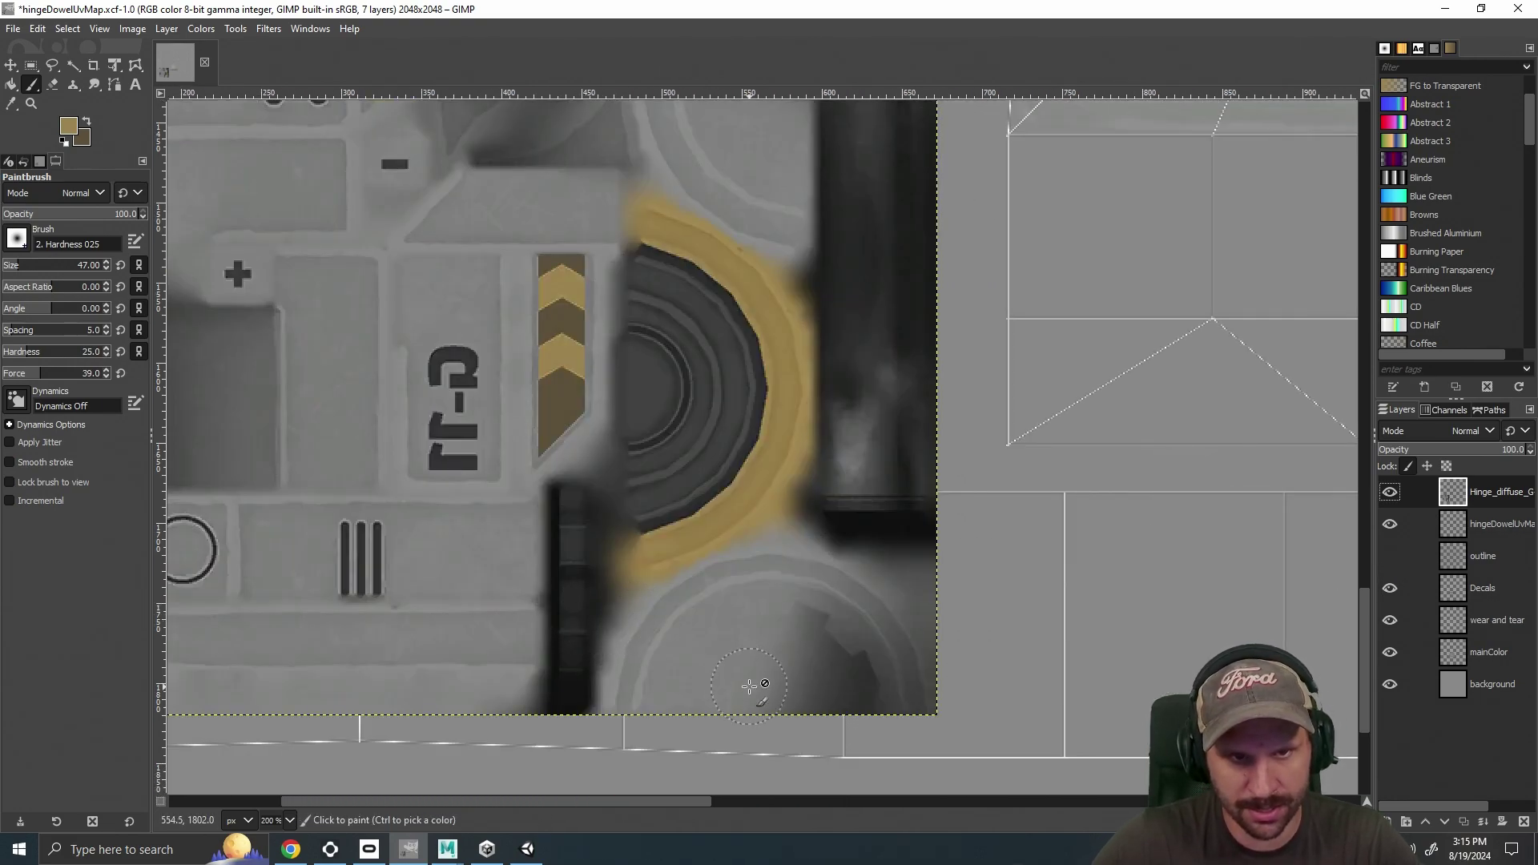
pyautogui.moveTo(646, 801); pyautogui.dragTo(694, 801)
pyautogui.scroll(2, 824, 654)
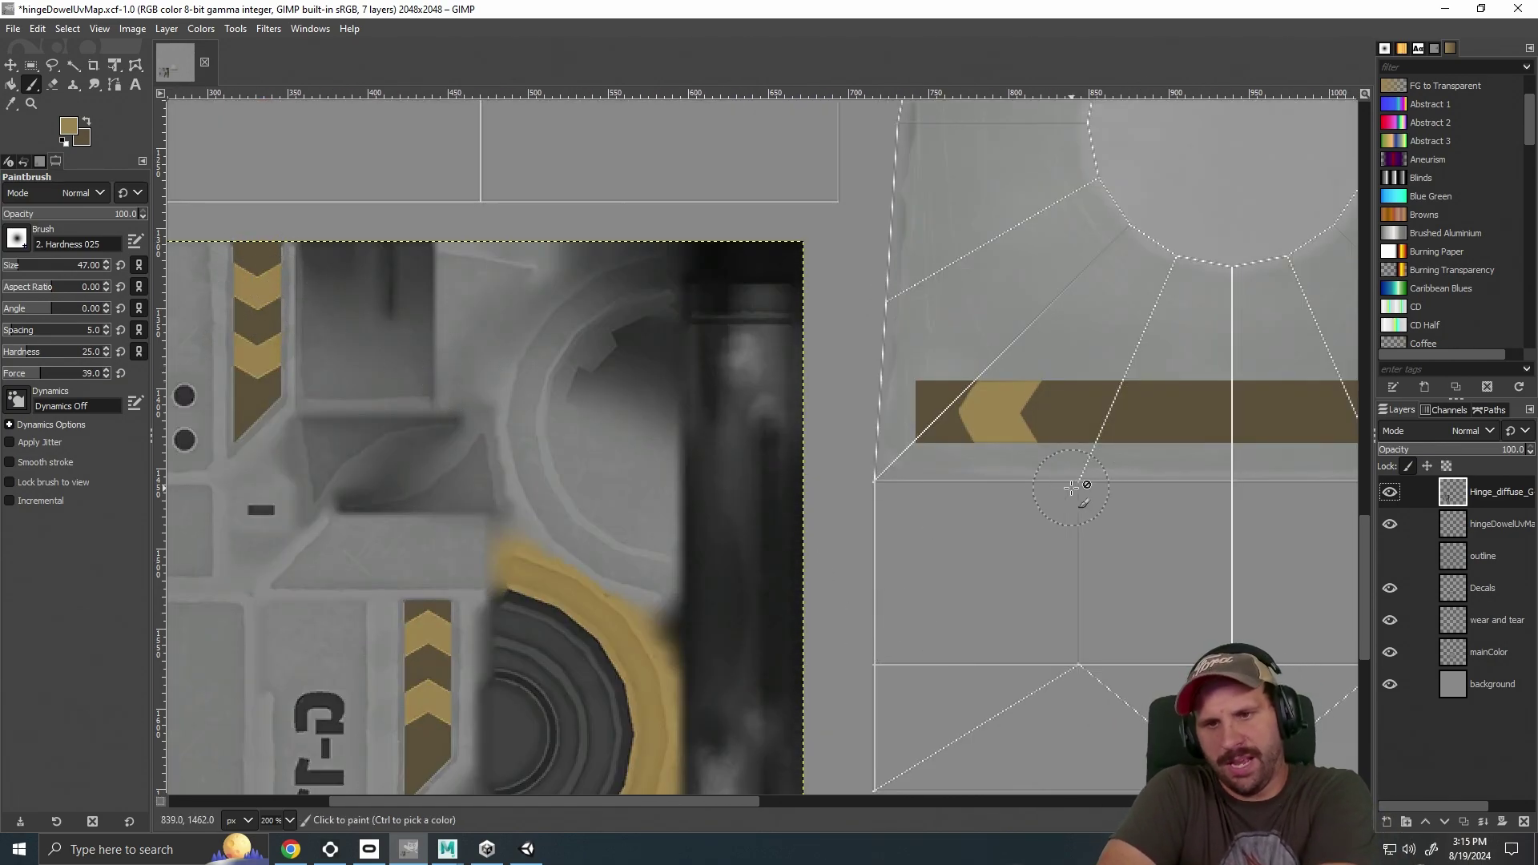
# Select the outline layer with the Eraser active, and compare the arched face with that layer shown and hidden.
pyautogui.click(1492, 559)
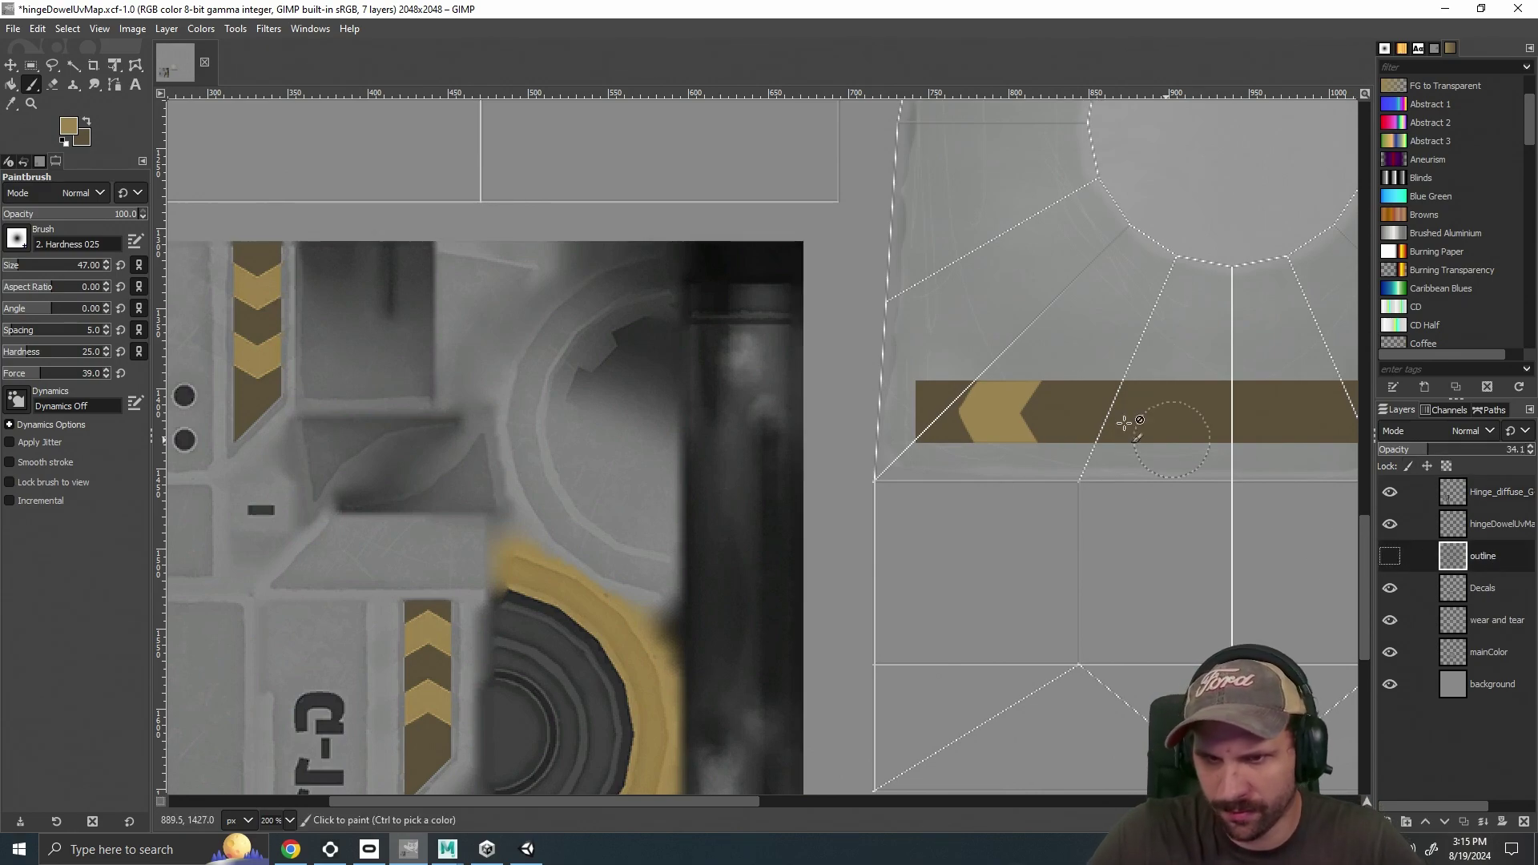
pyautogui.click(52, 84)
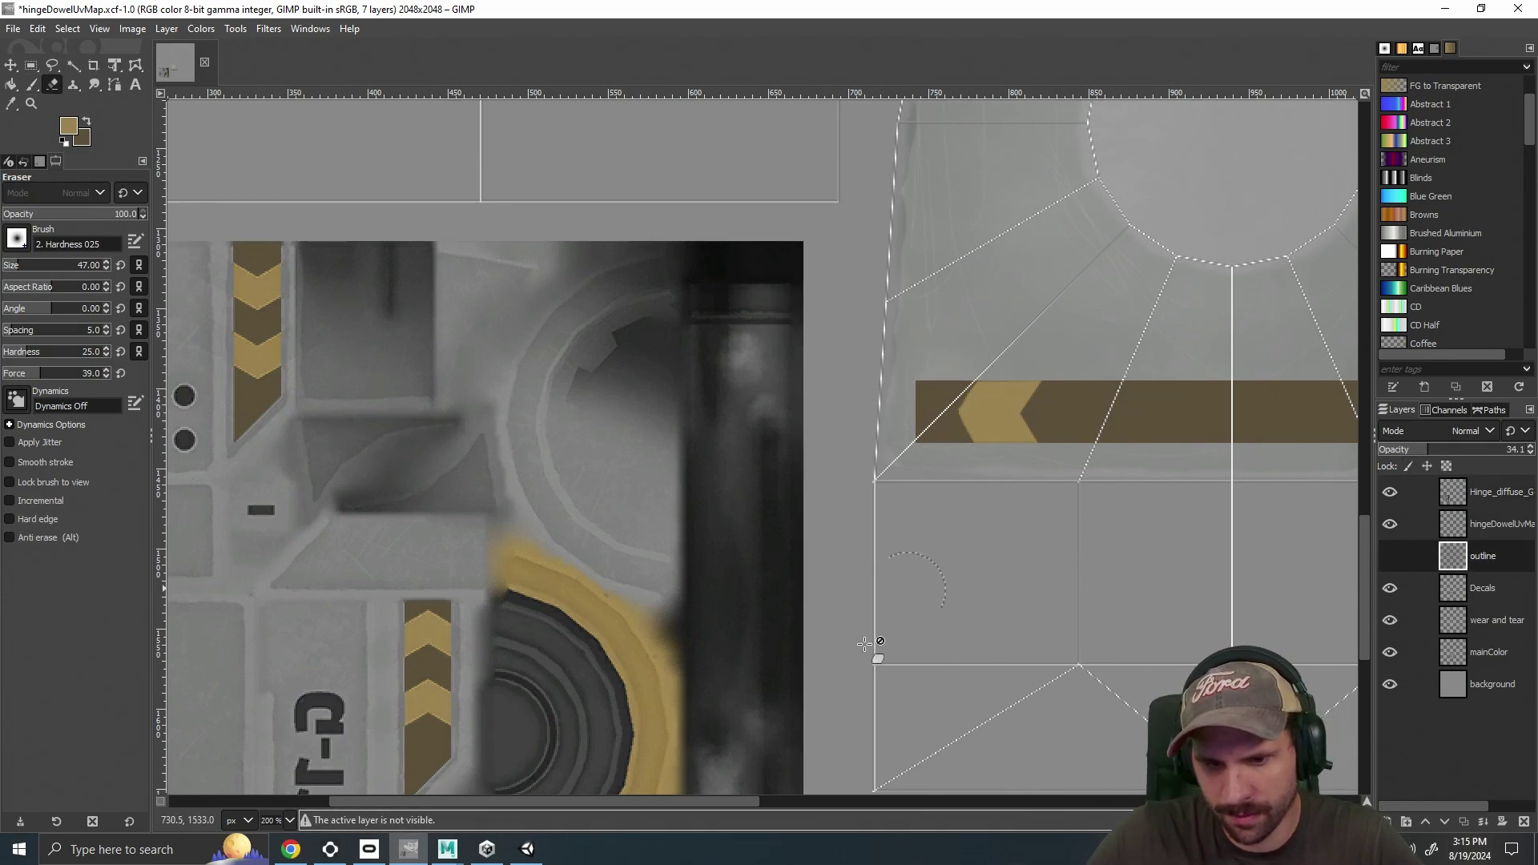
pyautogui.moveTo(709, 801); pyautogui.dragTo(802, 801)
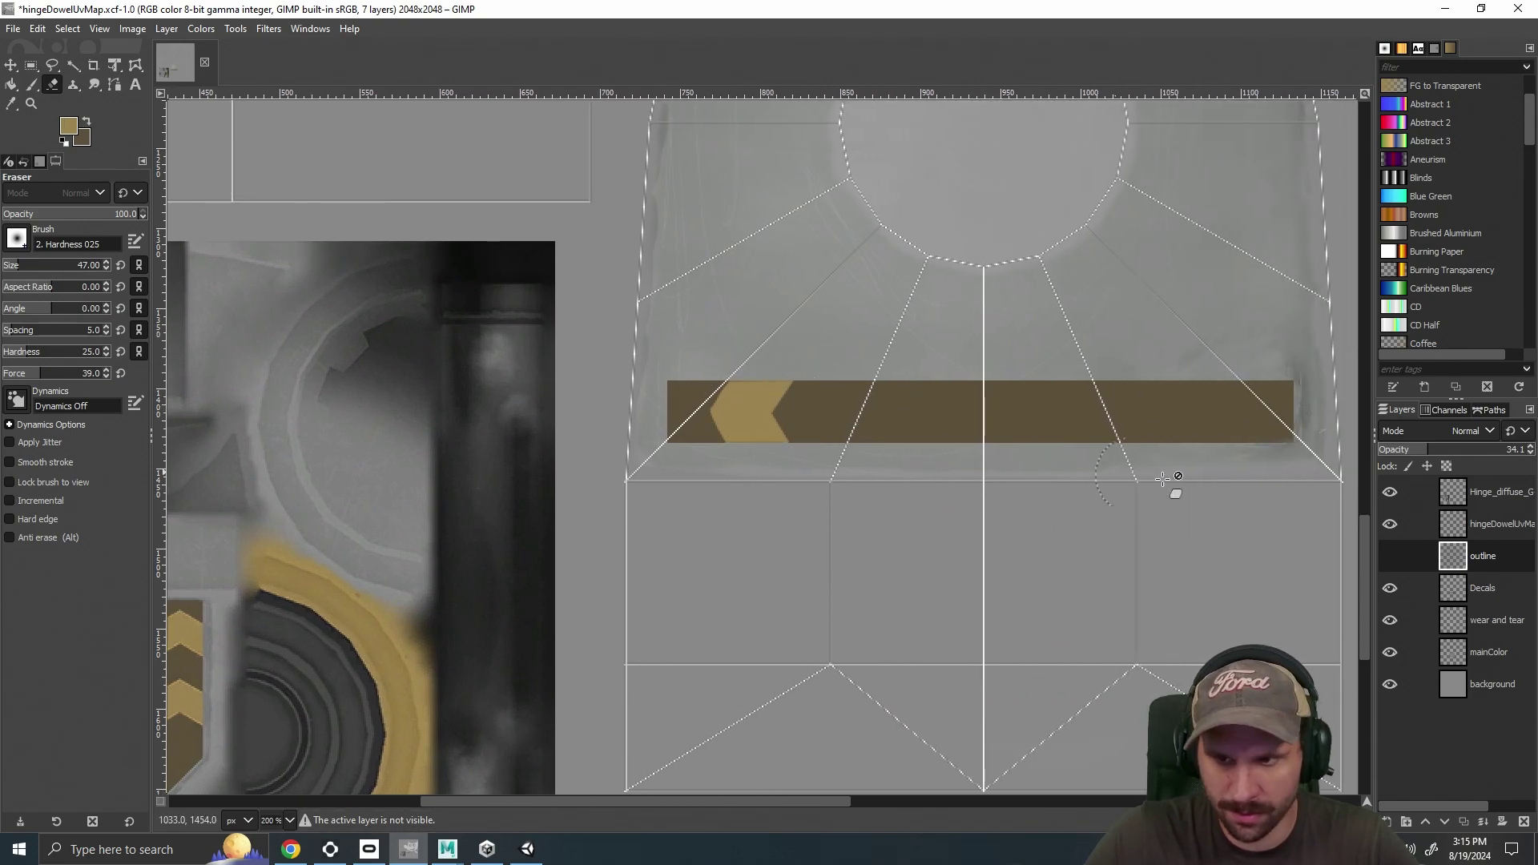
pyautogui.click(1396, 558)
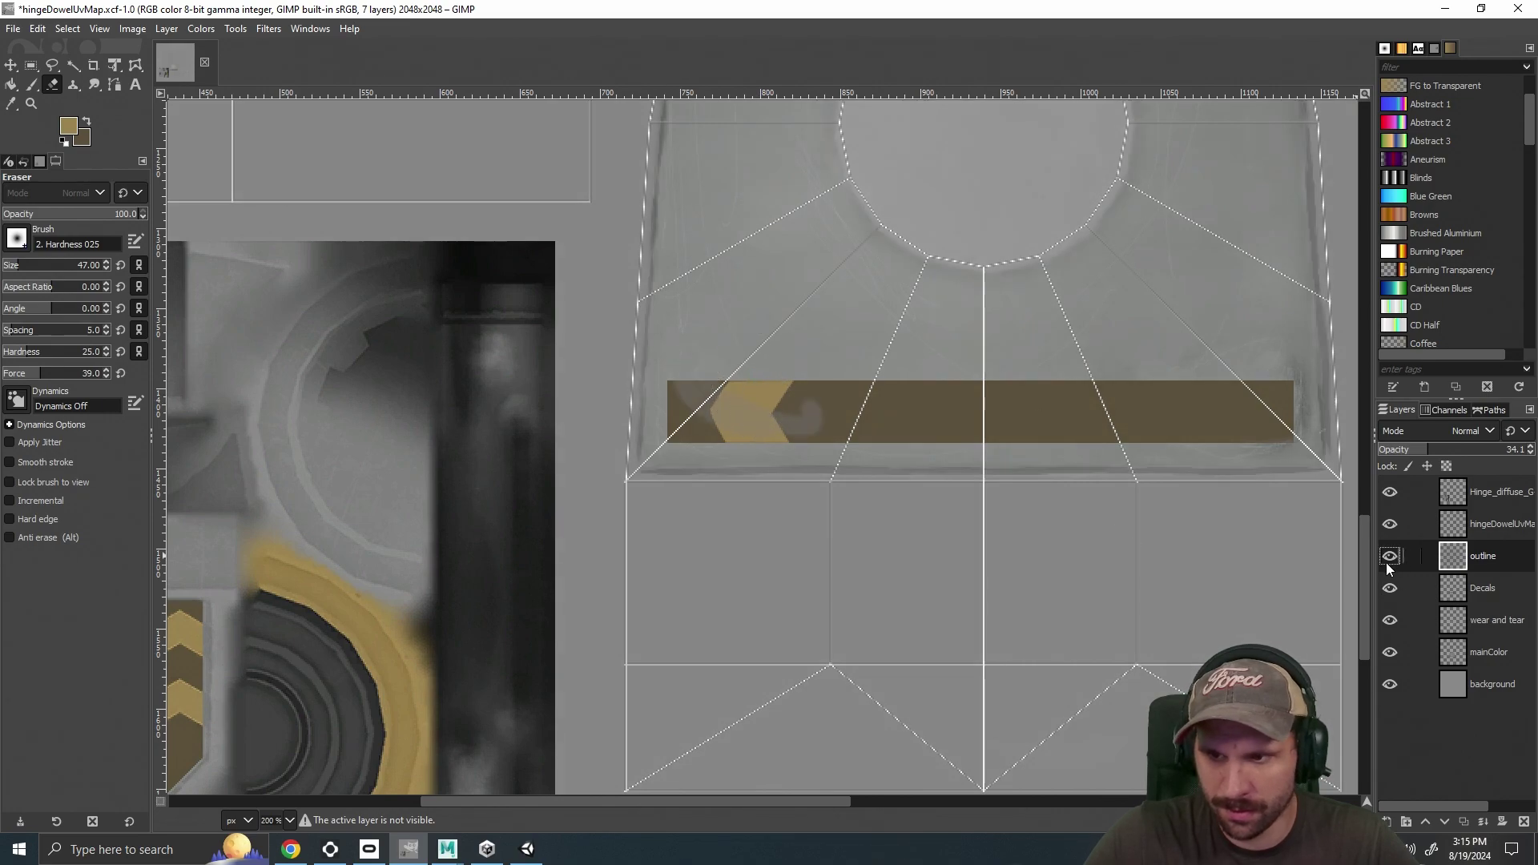
pyautogui.click(1393, 552)
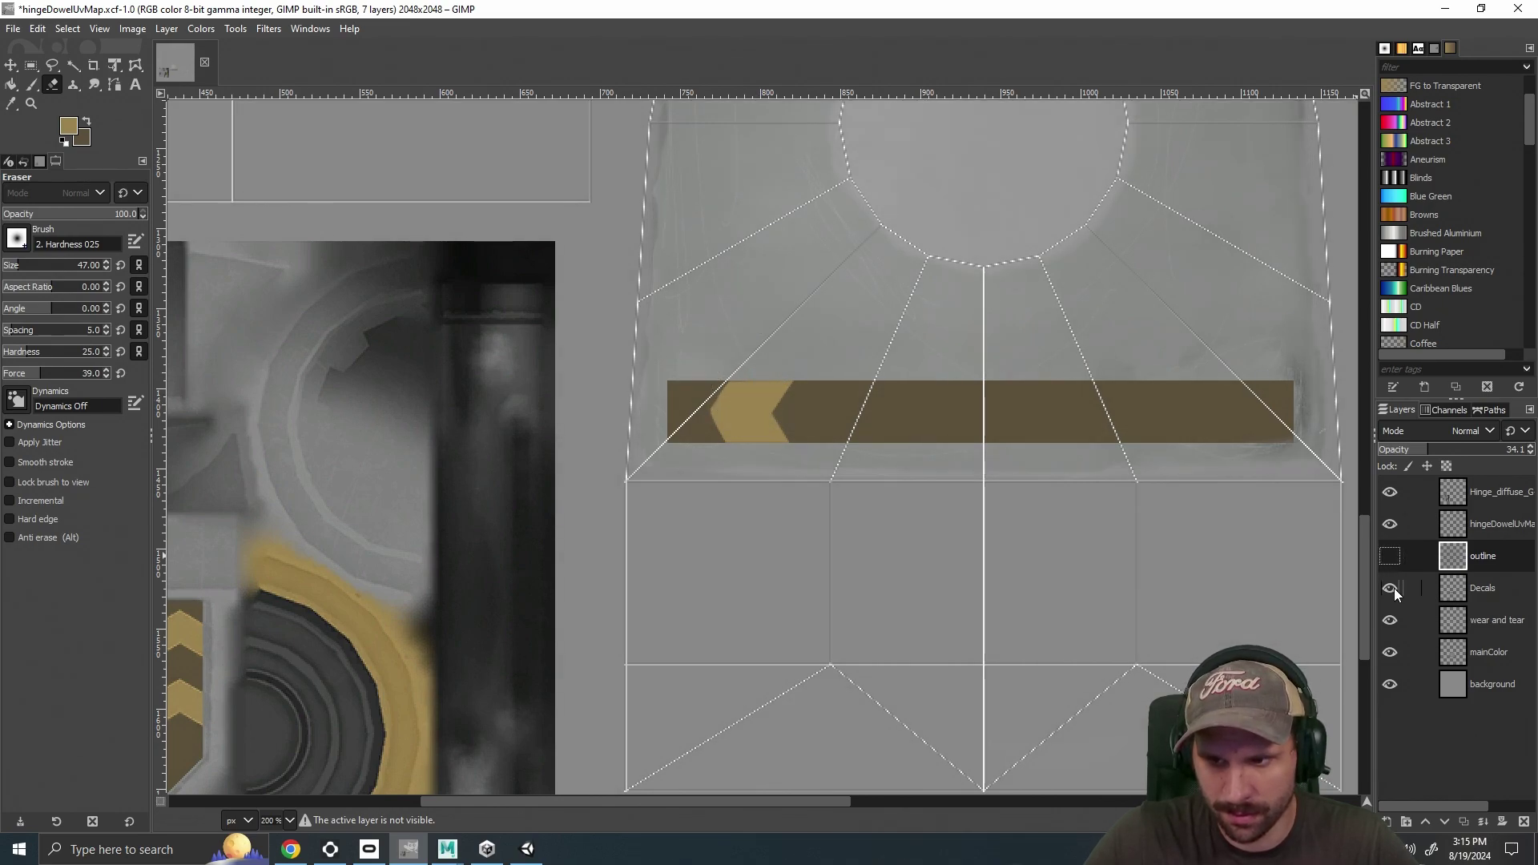
# Erase the brown stripe and its gold chevron from the arched face on the Decals layer.
pyautogui.click(1394, 588)
pyautogui.click(1399, 585)
pyautogui.click(1397, 583)
pyautogui.moveTo(808, 389)
pyautogui.mouseDown()
pyautogui.moveTo(690, 405)
pyautogui.moveTo(865, 422)
pyautogui.moveTo(811, 409)
pyautogui.moveTo(1294, 404)
pyautogui.moveTo(1161, 432)
pyautogui.moveTo(912, 410)
pyautogui.moveTo(1274, 416)
pyautogui.moveTo(687, 459)
pyautogui.moveTo(1106, 411)
pyautogui.mouseUp()
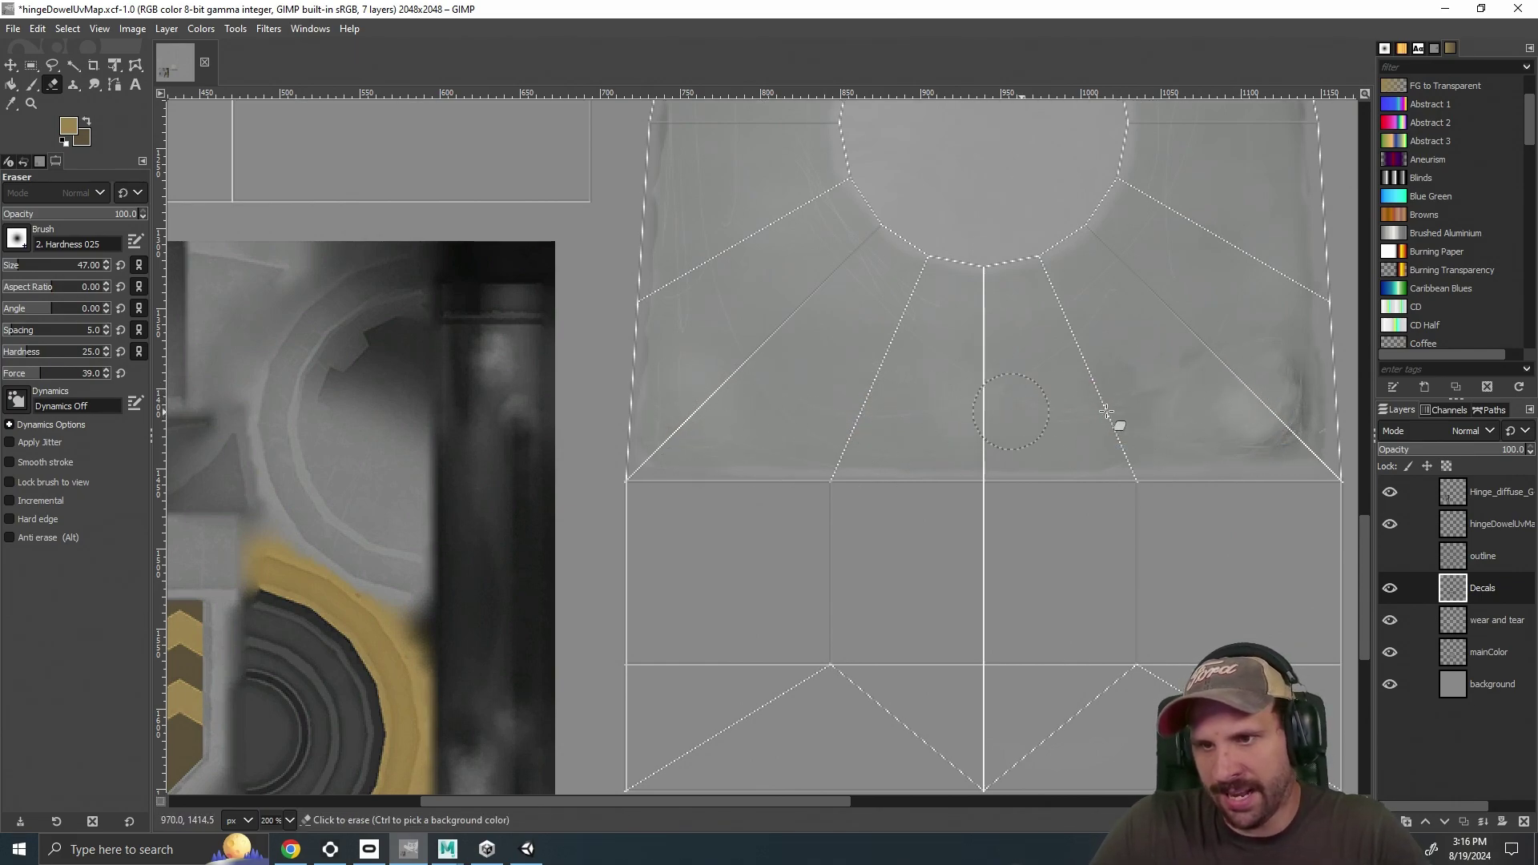
# Study the chevron stripes and panel details of the reference texture against the blank rectangular section below the arched face.
pyautogui.moveTo(814, 803); pyautogui.dragTo(650, 812)
pyautogui.scroll(-5, 689, 600)
pyautogui.scroll(5, 632, 405)
pyautogui.scroll(-2, 539, 414)
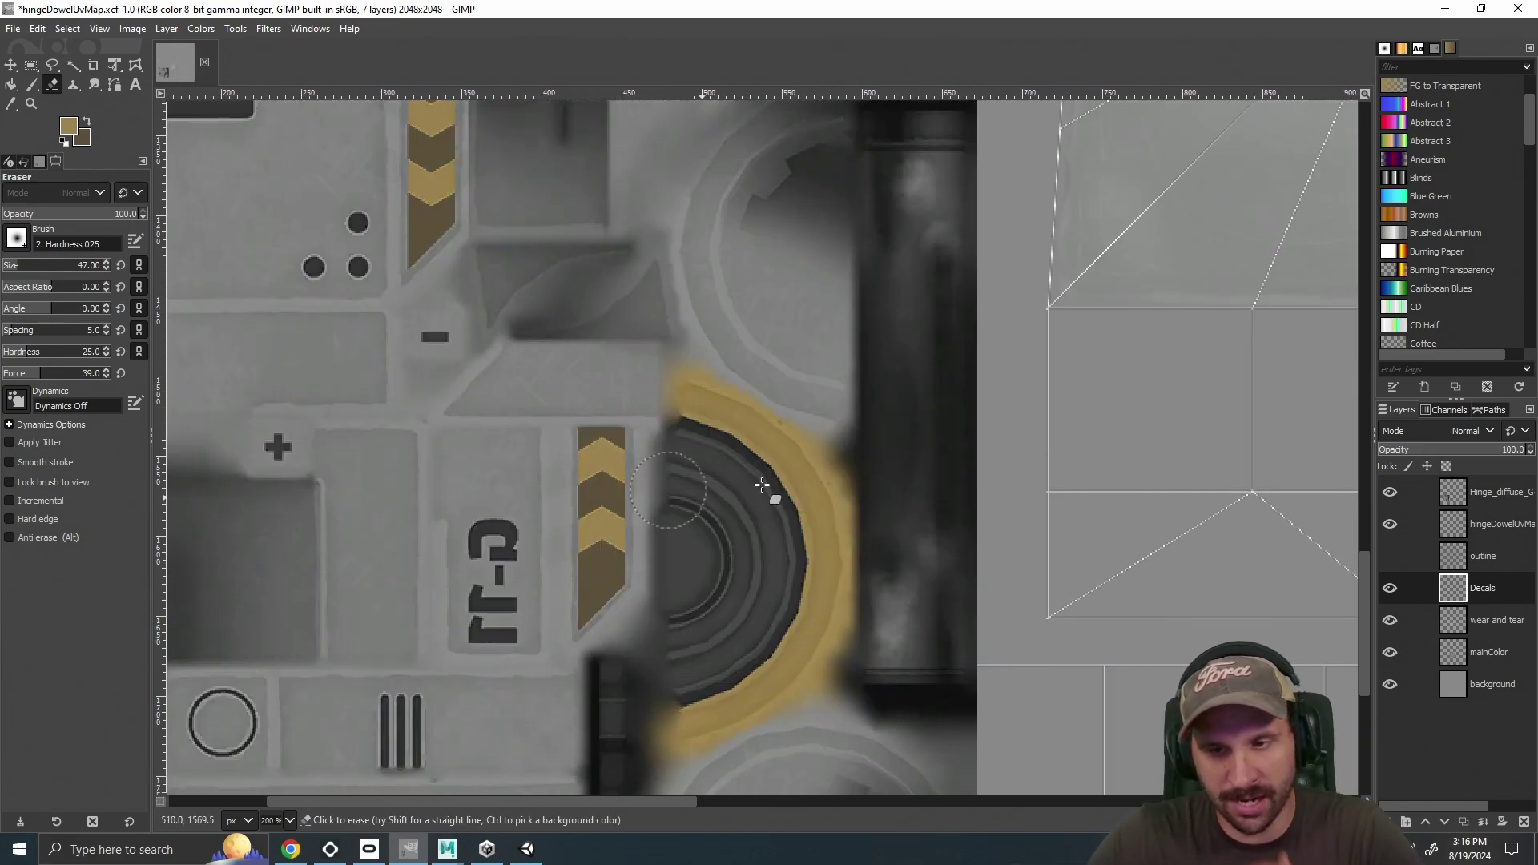
pyautogui.moveTo(634, 803); pyautogui.dragTo(850, 798)
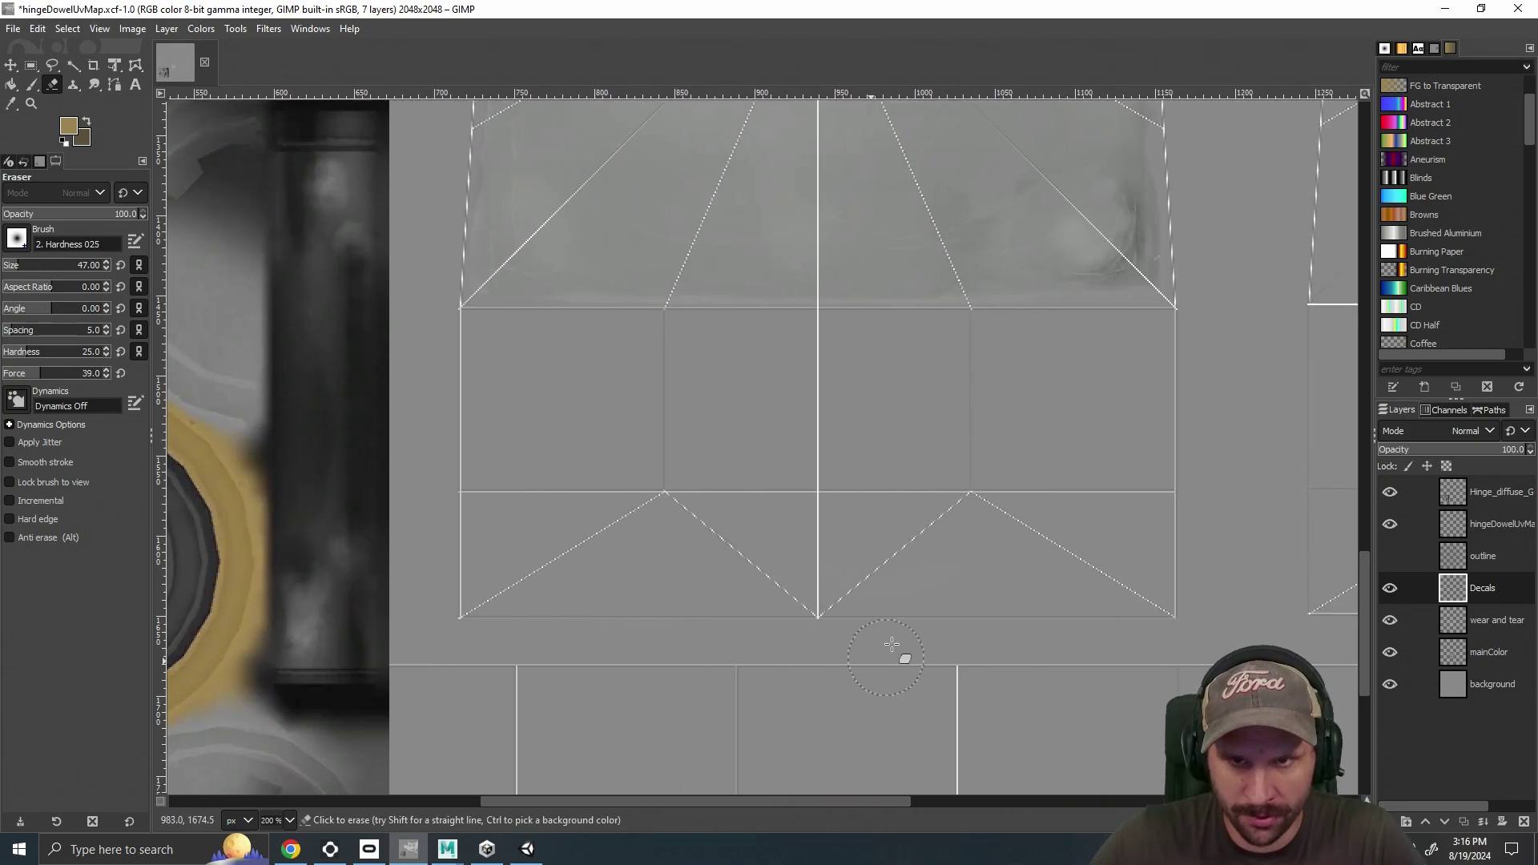
pyautogui.scroll(2, 911, 599)
pyautogui.scroll(-4, 865, 631)
pyautogui.scroll(2, 850, 601)
pyautogui.scroll(-4, 855, 593)
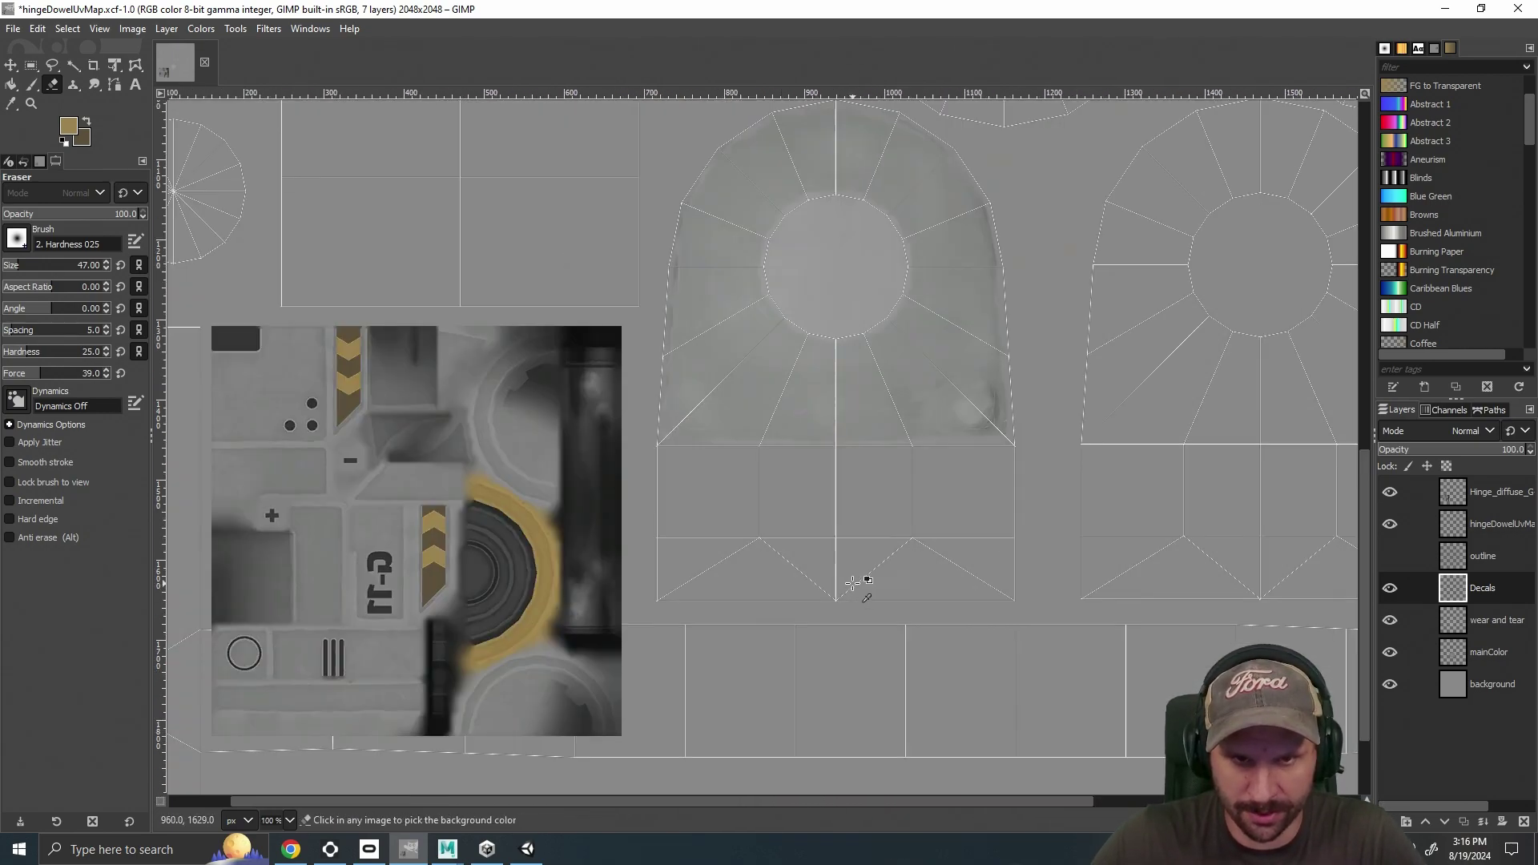
pyautogui.scroll(3, 837, 589)
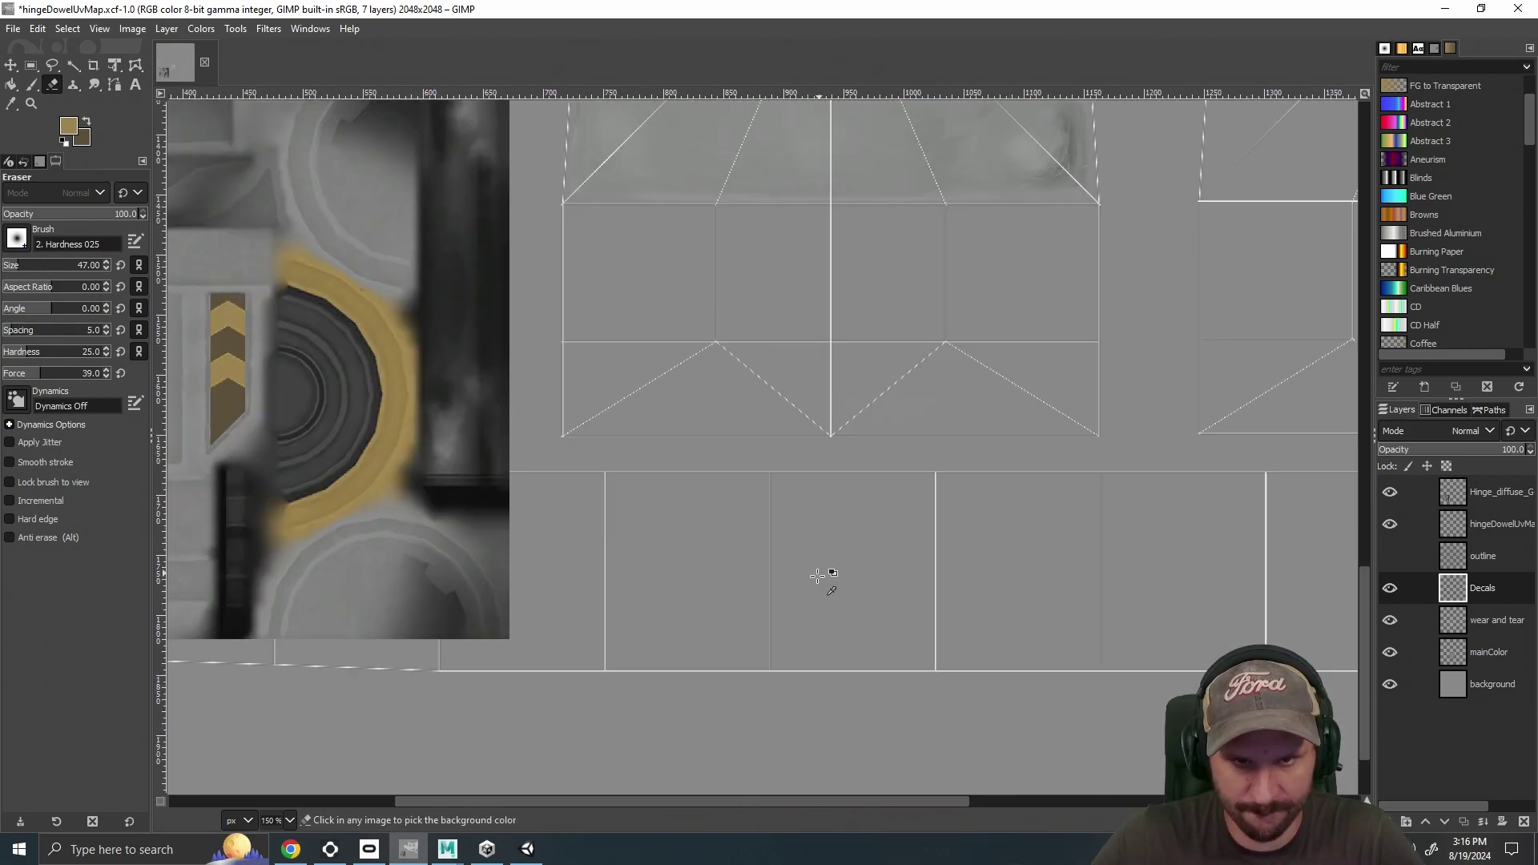
pyautogui.scroll(3, 825, 573)
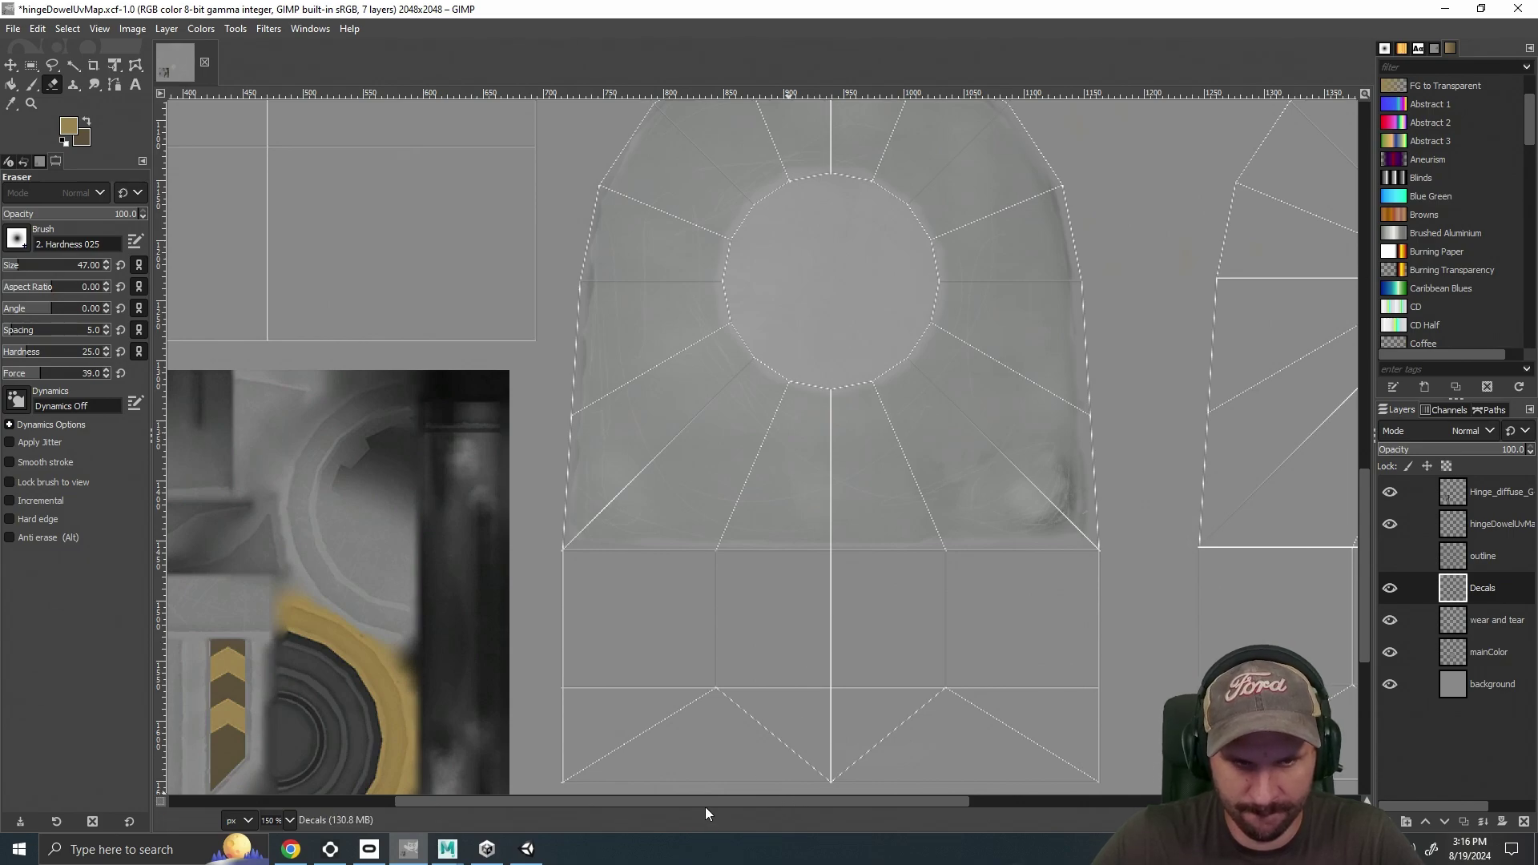
pyautogui.moveTo(613, 801); pyautogui.dragTo(540, 804)
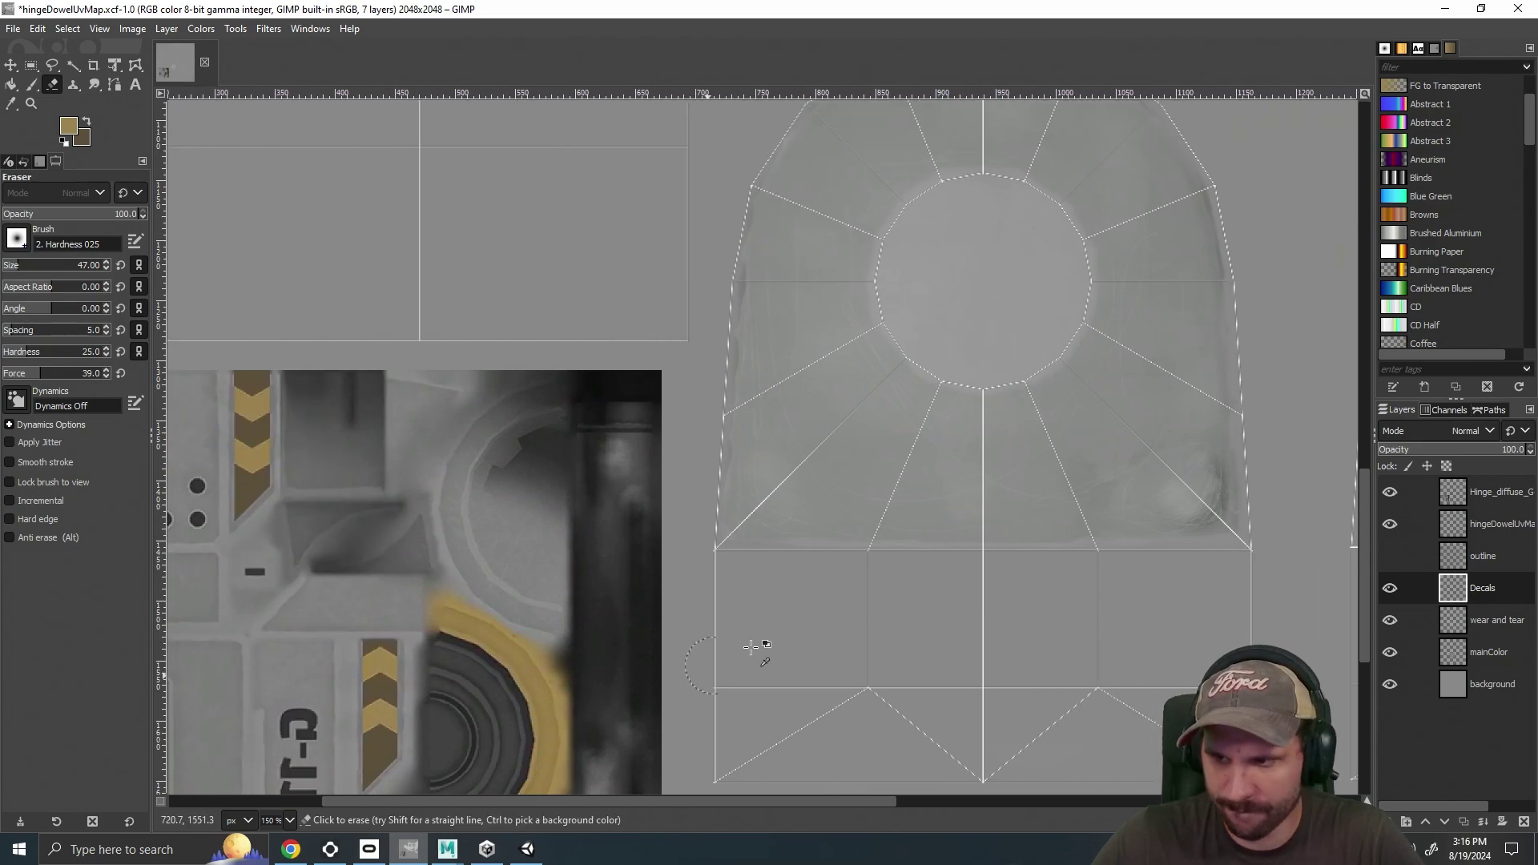
pyautogui.scroll(-1, 770, 635)
pyautogui.scroll(-1, 837, 612)
pyautogui.scroll(1, 834, 624)
pyautogui.scroll(1, 833, 627)
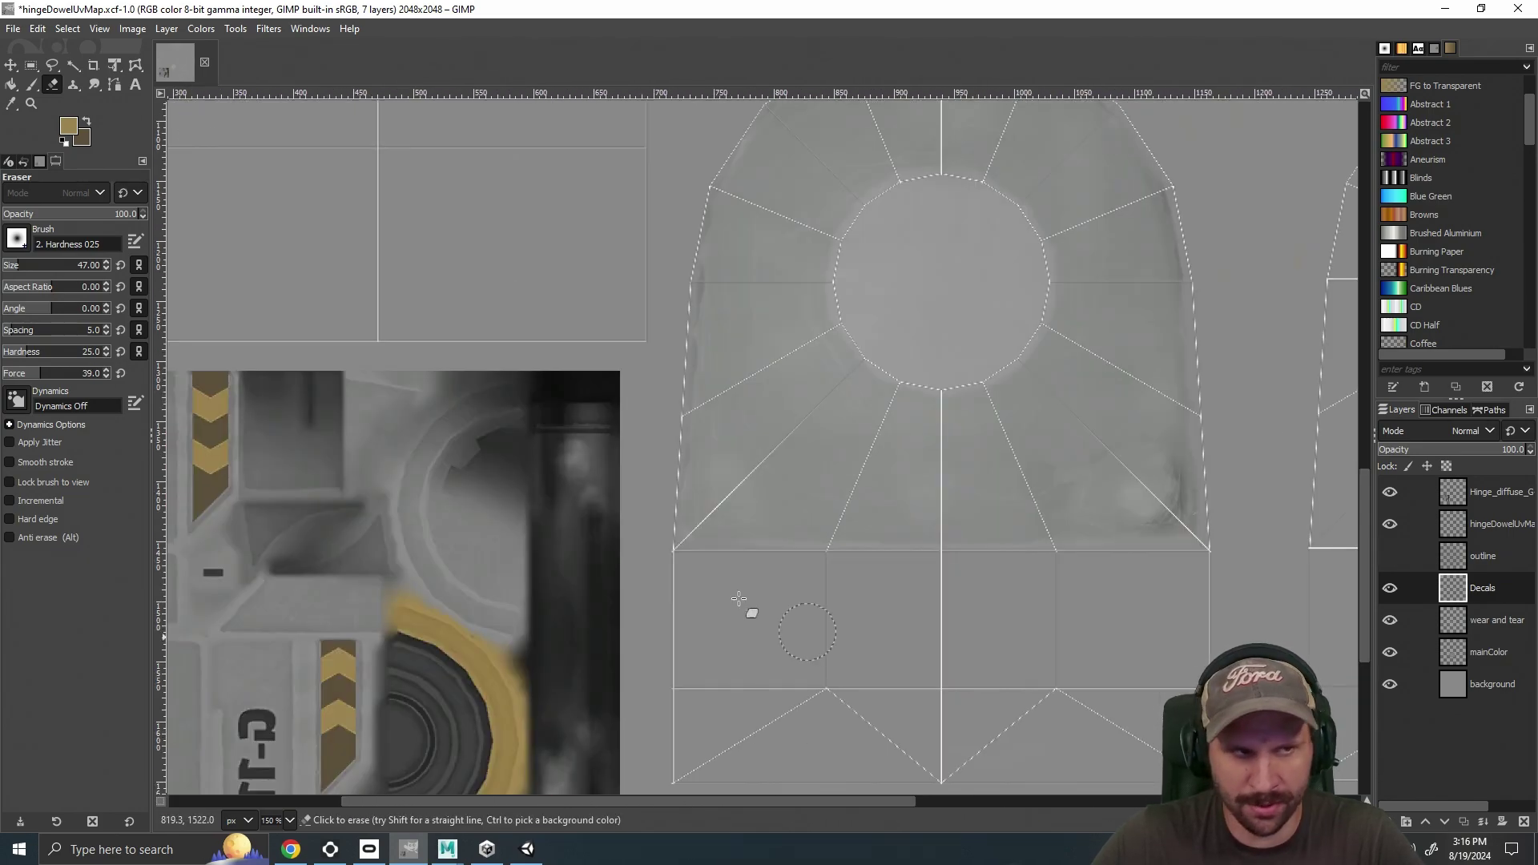
# Activate Rectangle Select and examine the reference texture's panels alongside the arched faces and the whole UV layout.
pyautogui.click(31, 67)
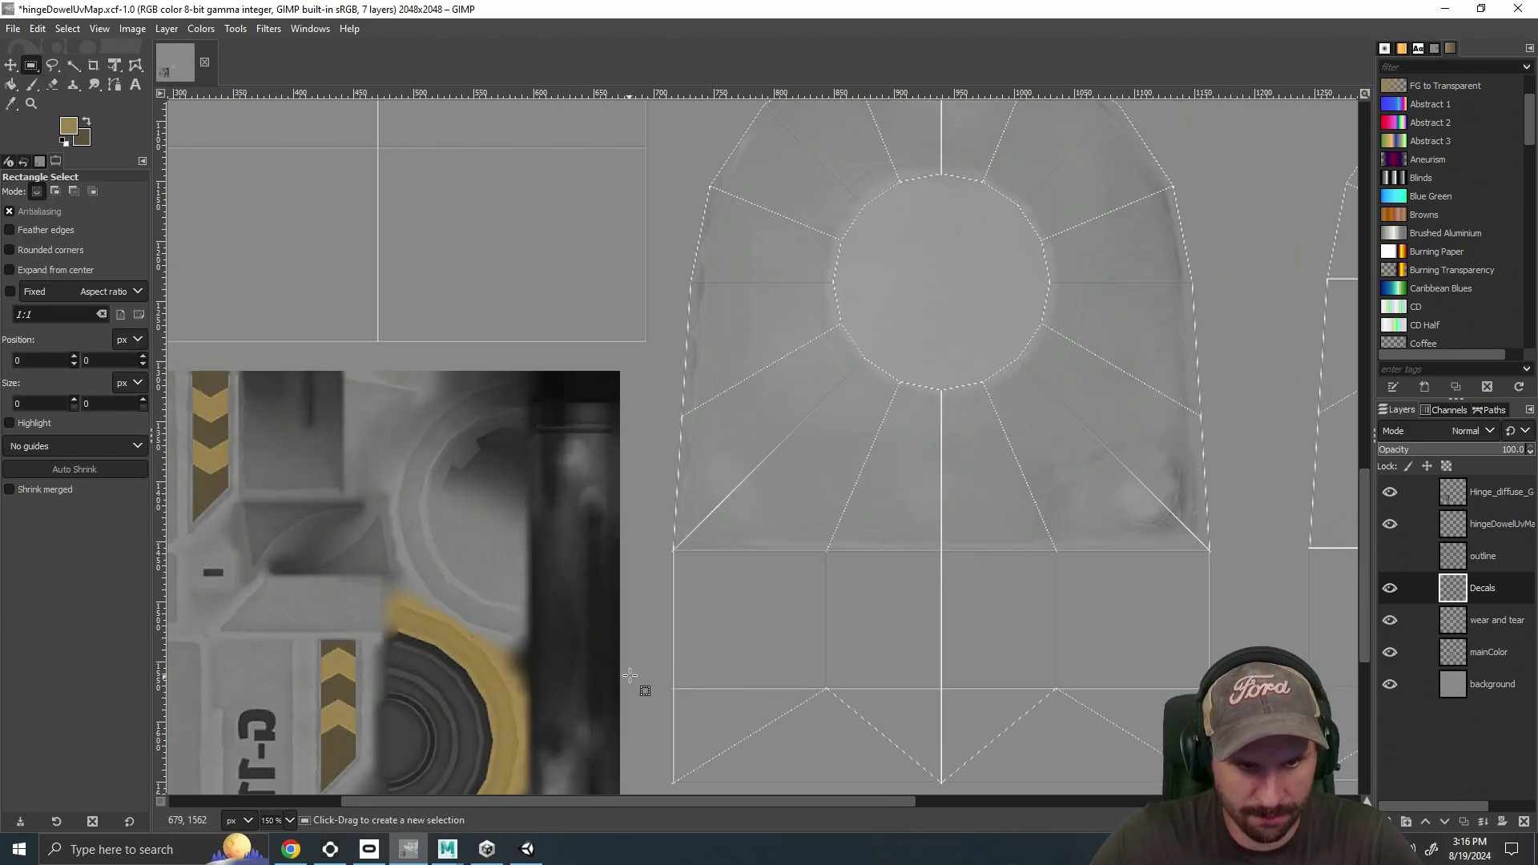
pyautogui.scroll(-3, 628, 678)
pyautogui.hscroll(-6, 629, 680)
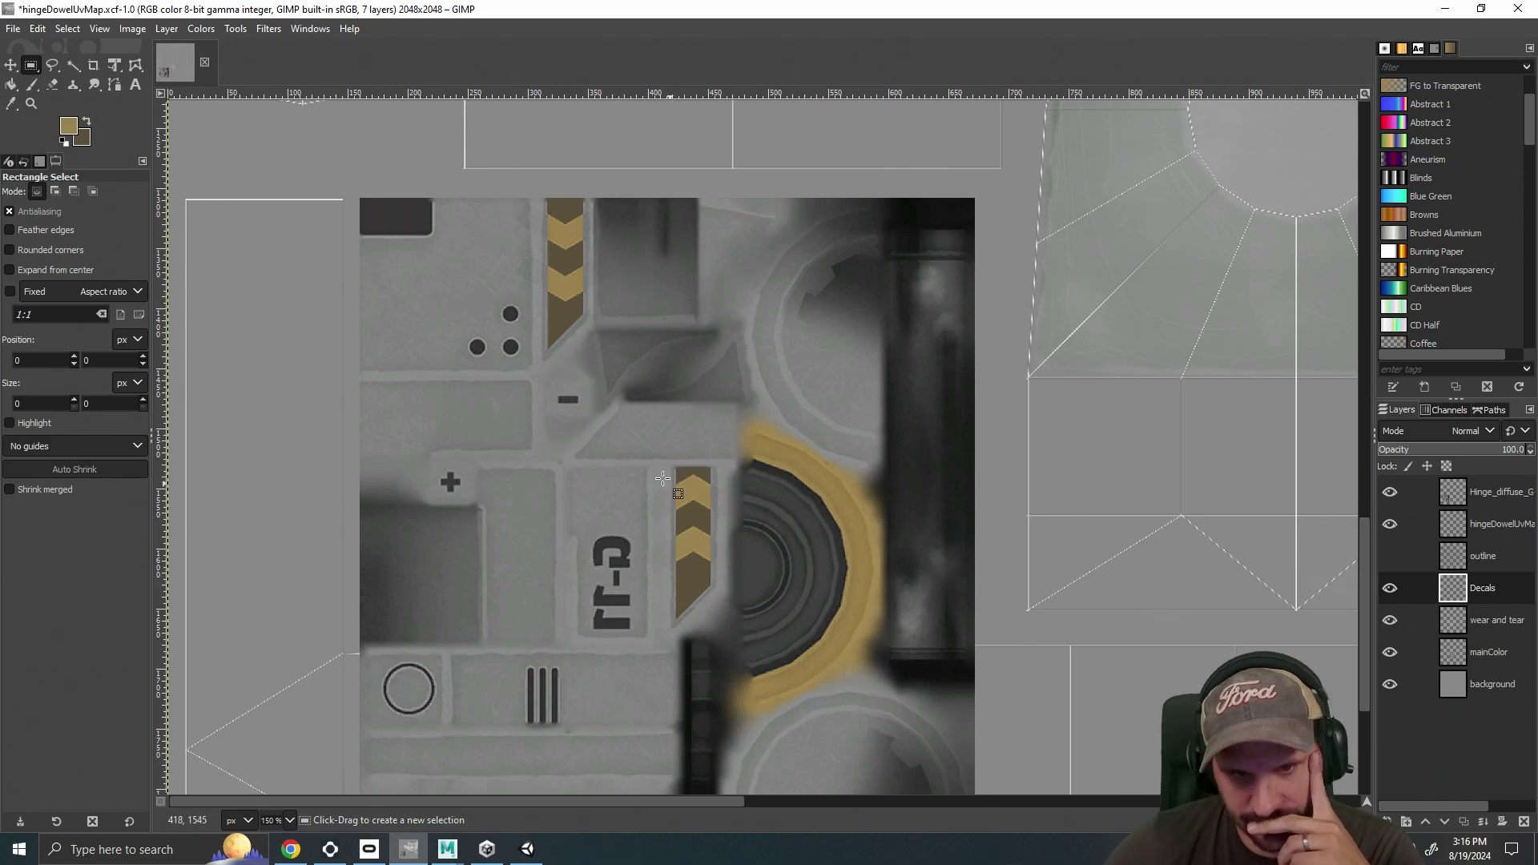
pyautogui.moveTo(692, 800); pyautogui.dragTo(724, 801)
pyautogui.scroll(-2, 729, 640)
pyautogui.scroll(2, 728, 640)
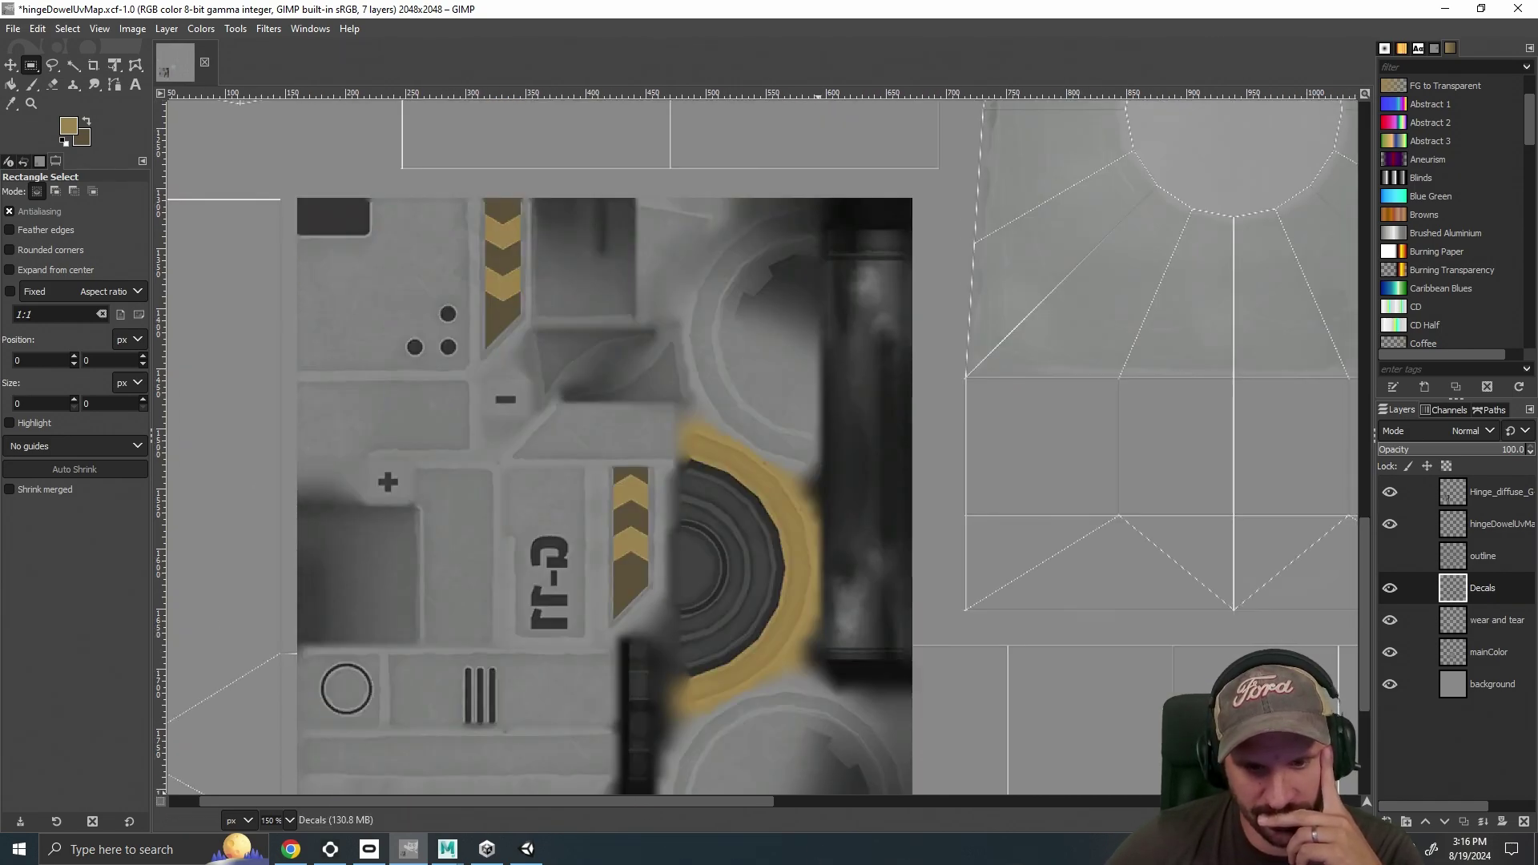
pyautogui.scroll(-2, 1159, 560)
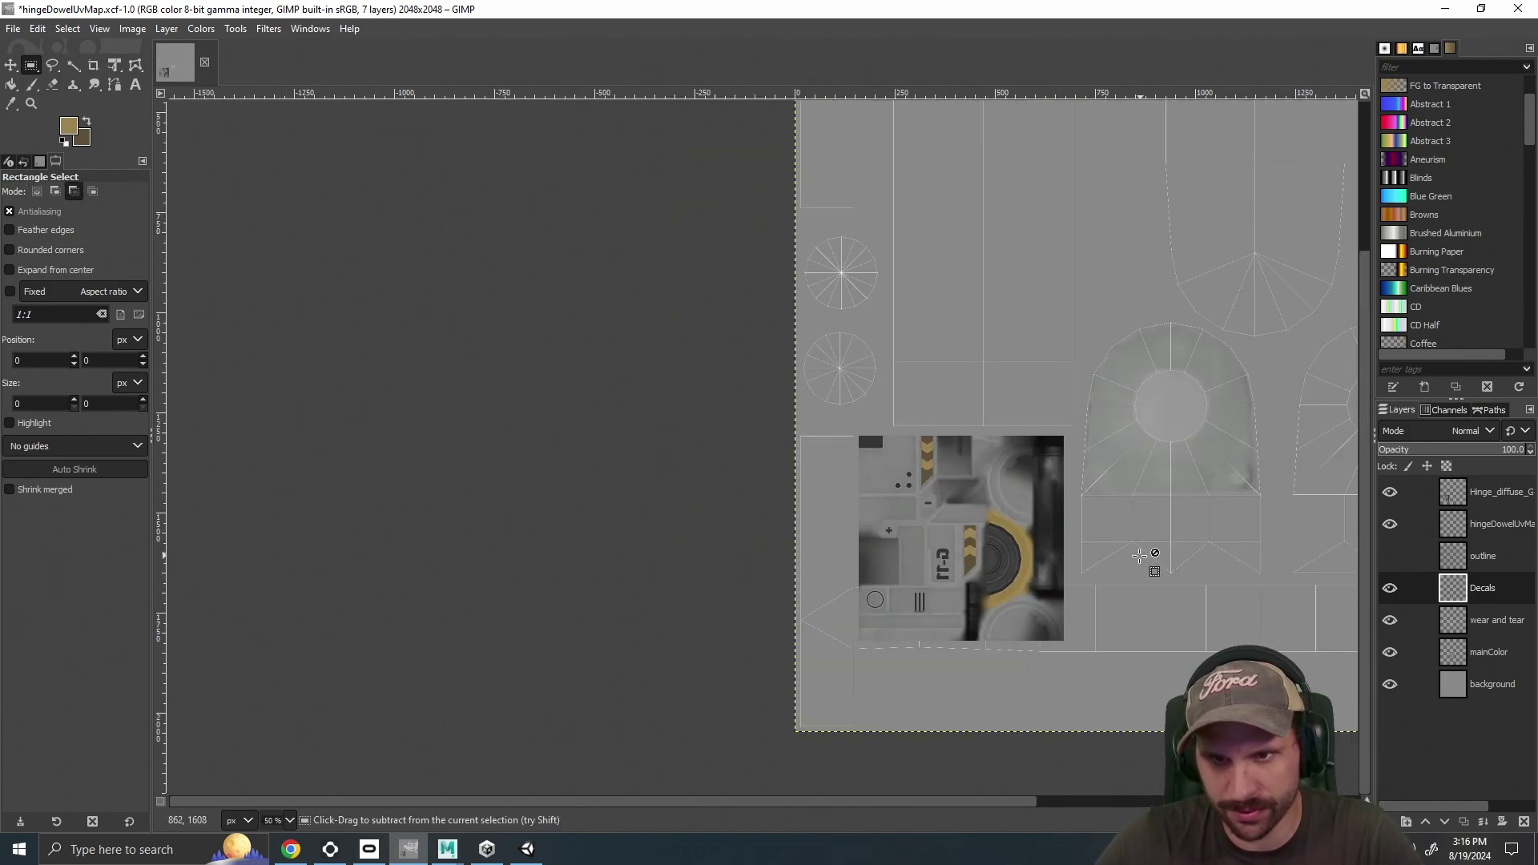
pyautogui.scroll(1, 1118, 647)
pyautogui.hscroll(5, 971, 683)
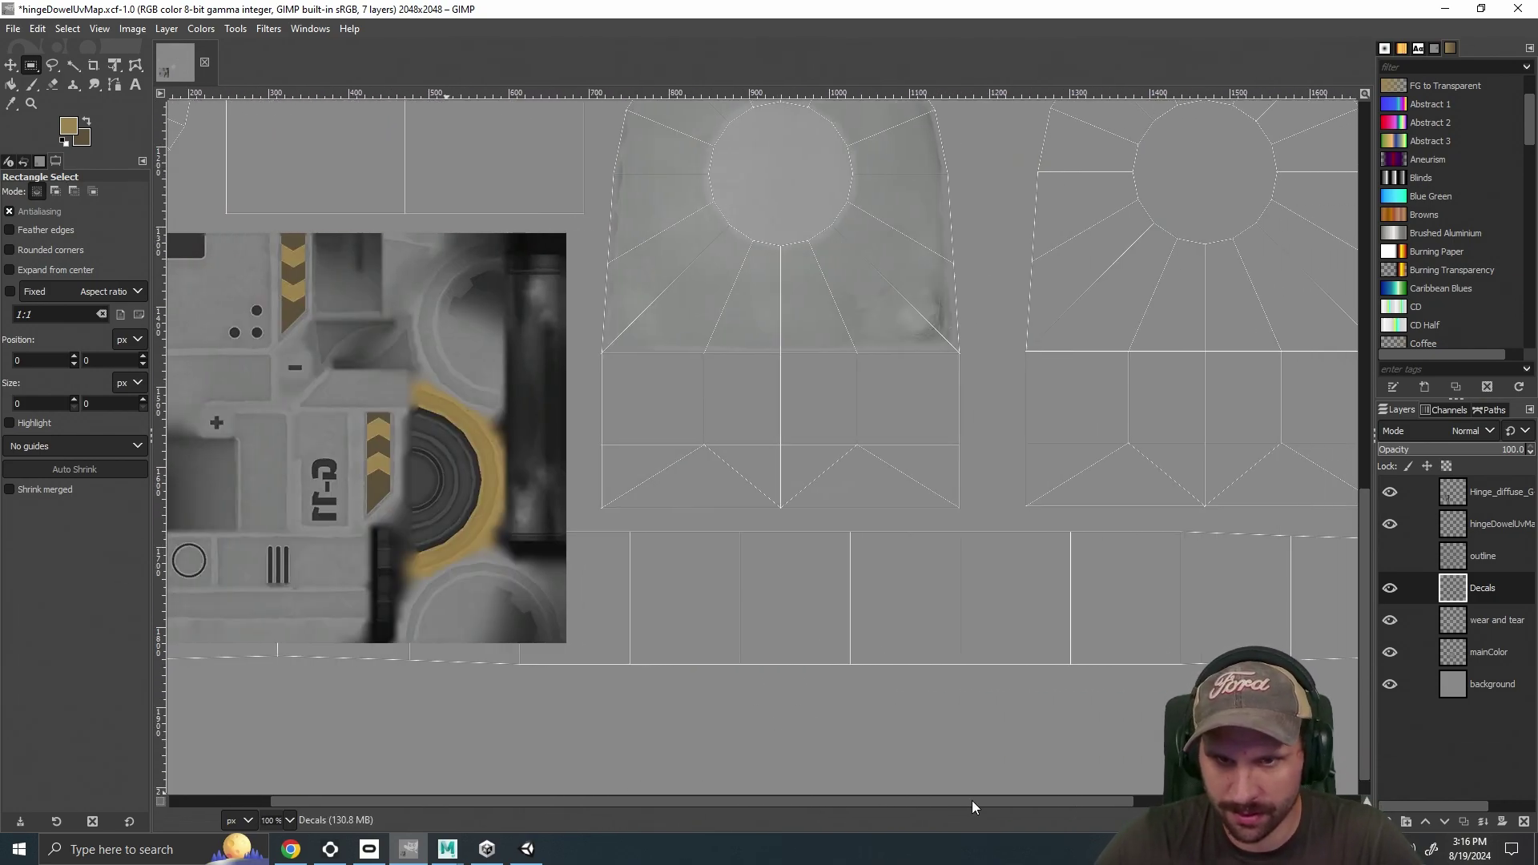
pyautogui.scroll(-3, 971, 682)
pyautogui.scroll(1, 1002, 690)
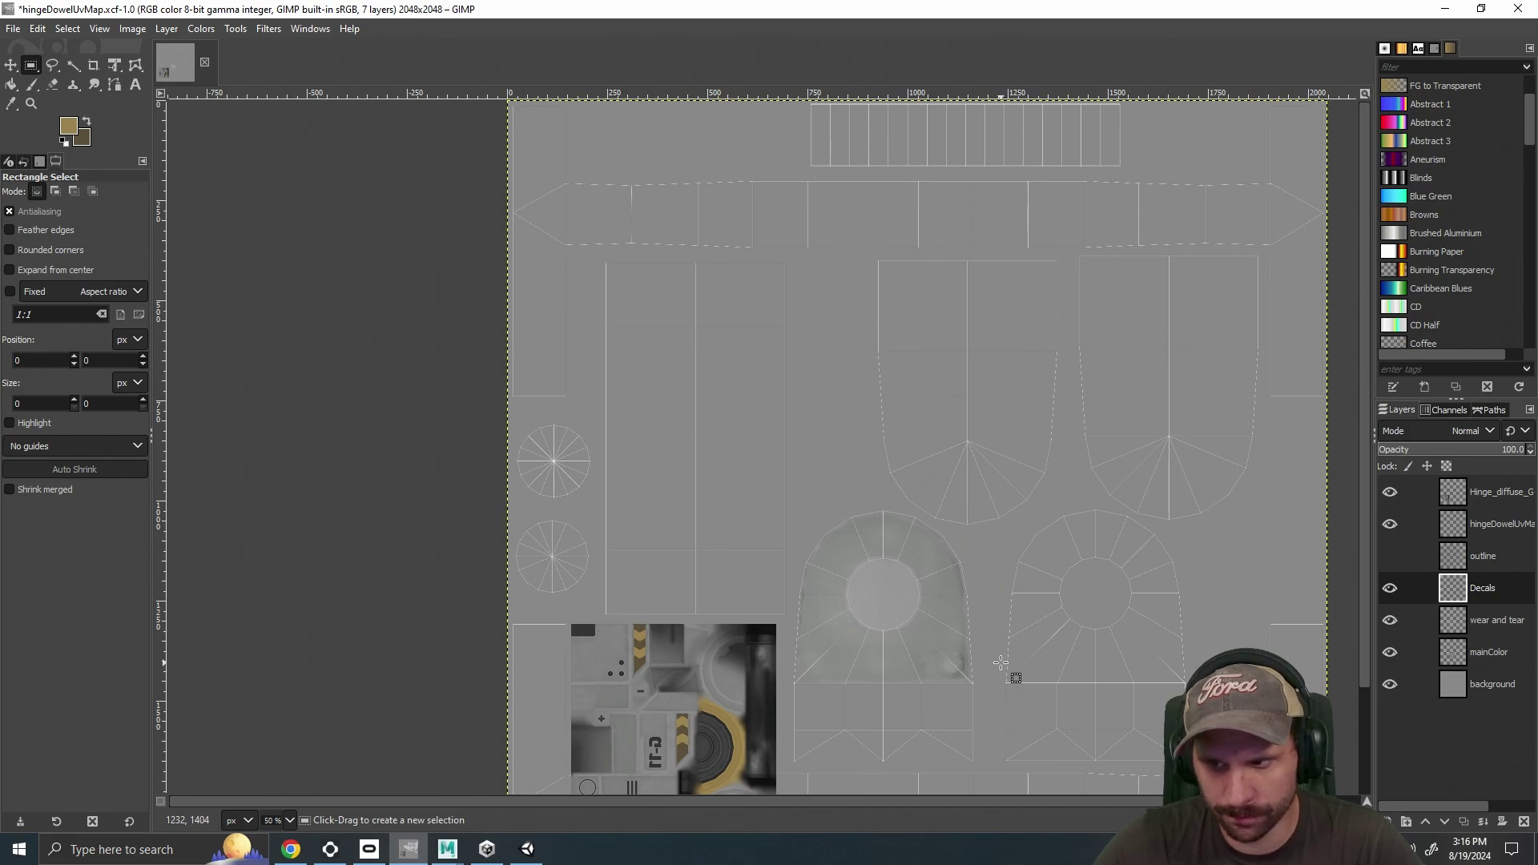
pyautogui.scroll(3, 1001, 663)
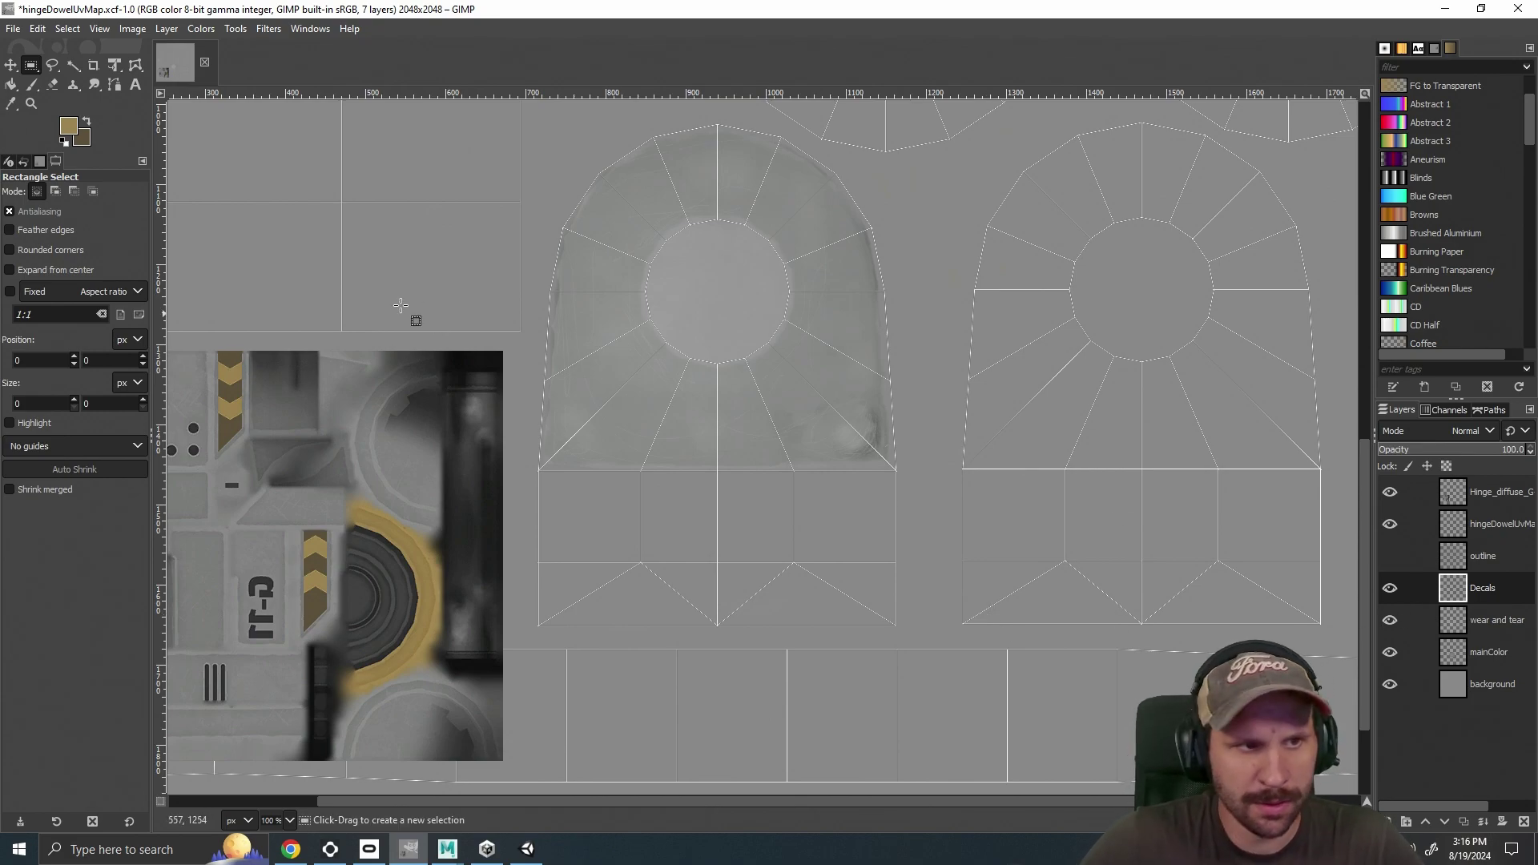
# Toggle the wear and tear layer, then hide the UV wireframe layer and compare the bare arched face with the reference texture.
pyautogui.click(1390, 620)
pyautogui.click(1391, 621)
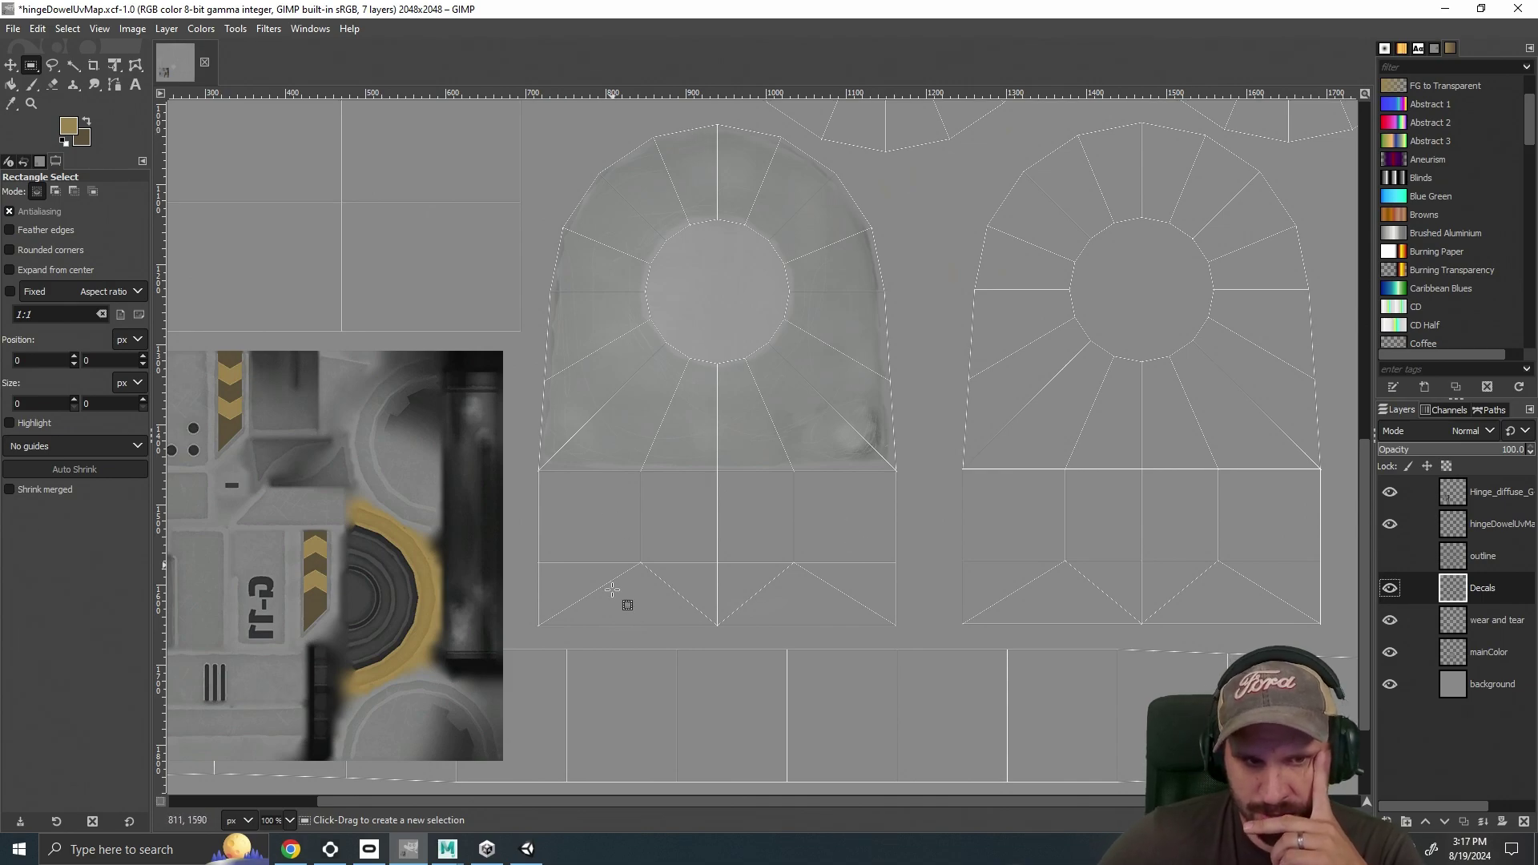
pyautogui.press('2')
pyautogui.click(1390, 522)
pyautogui.scroll(8, 998, 515)
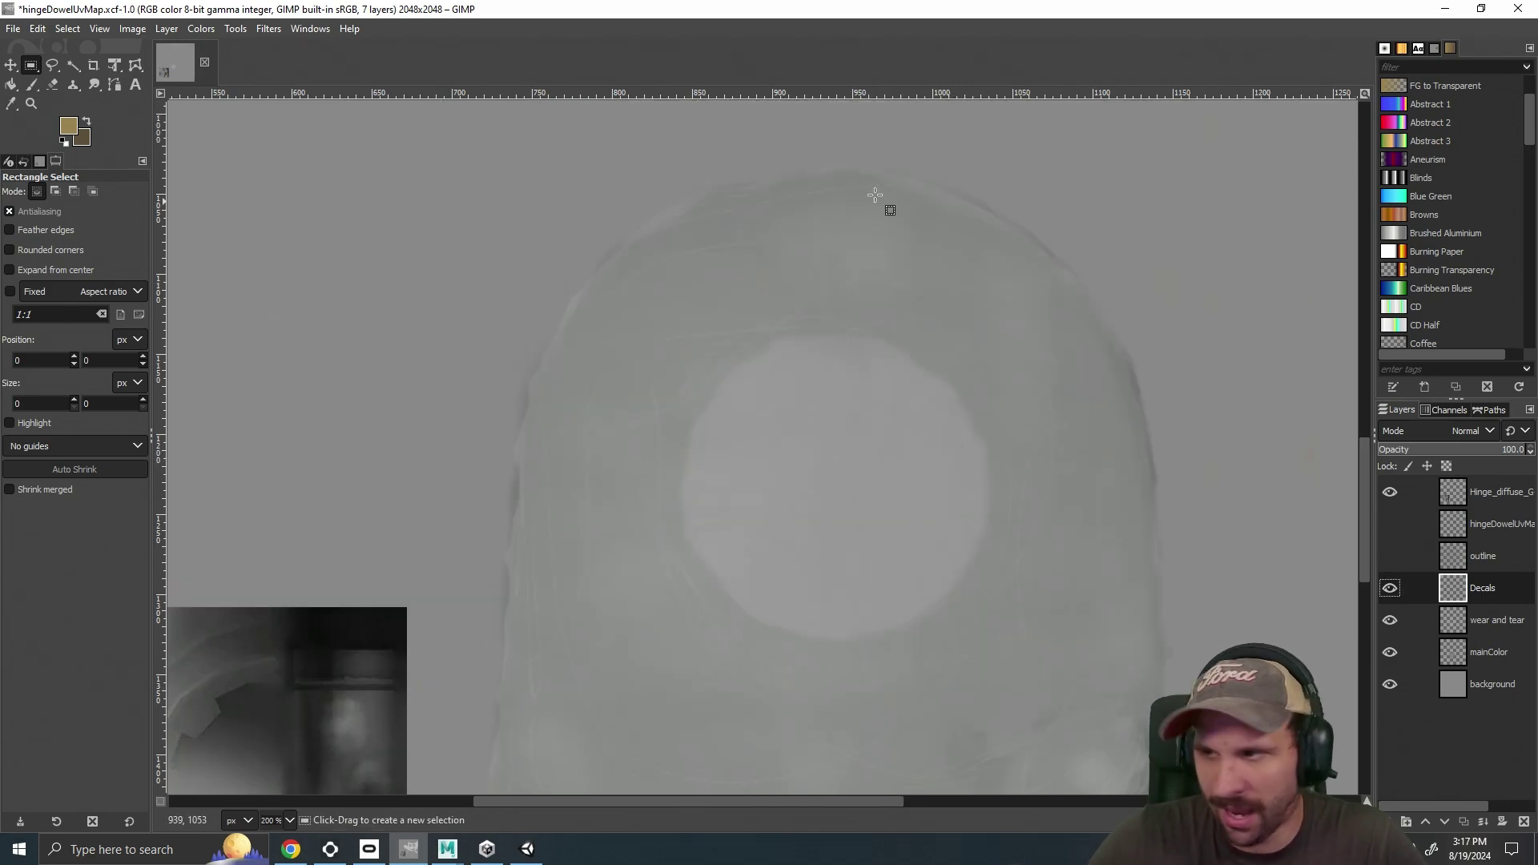
pyautogui.scroll(-5, 781, 406)
pyautogui.scroll(-2, 701, 465)
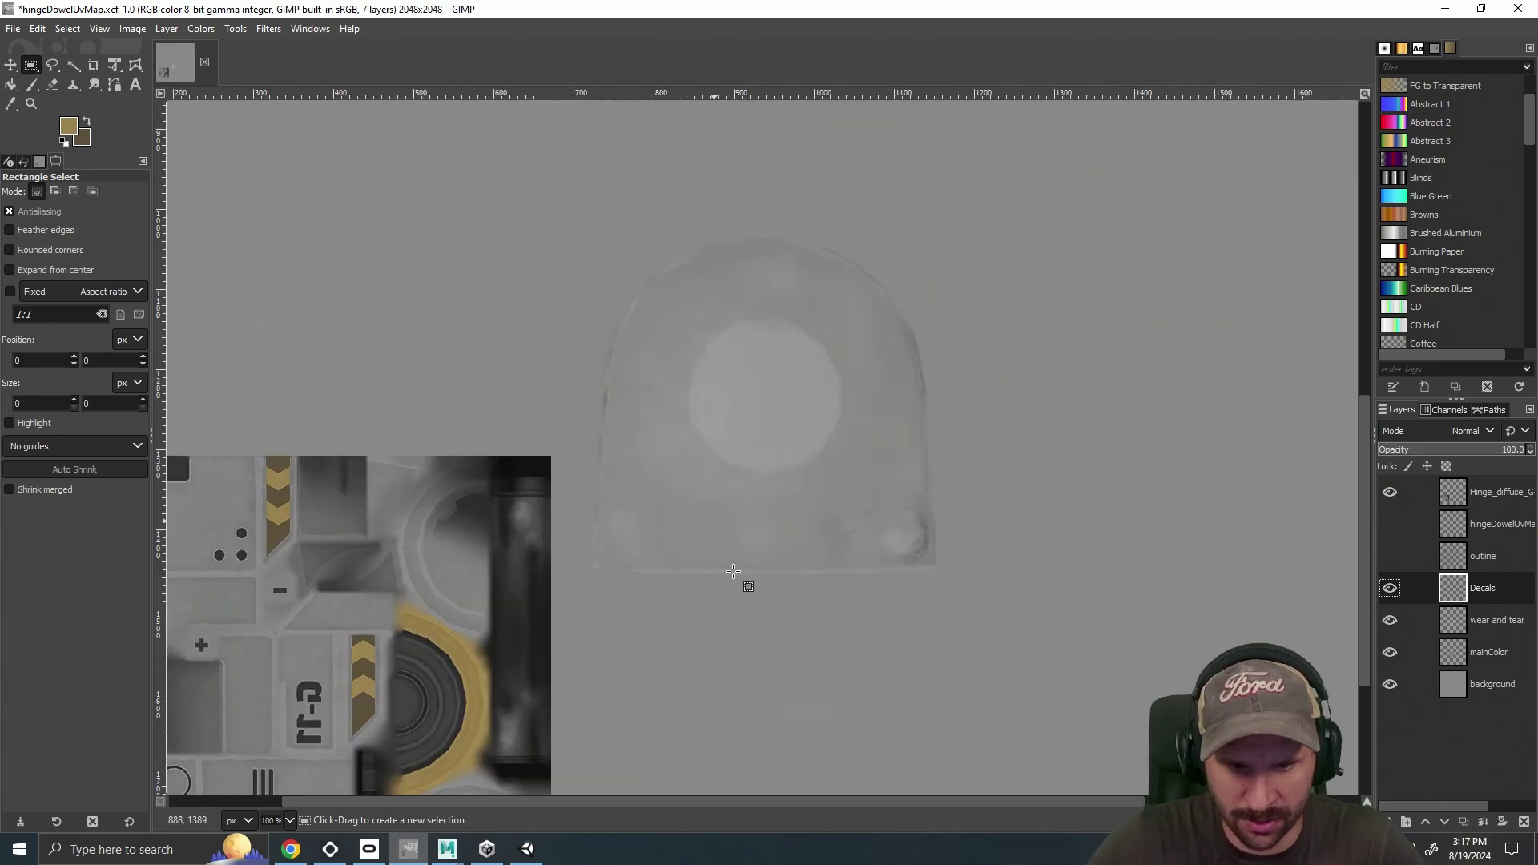
pyautogui.scroll(1, 801, 713)
pyautogui.moveTo(828, 801); pyautogui.dragTo(620, 799)
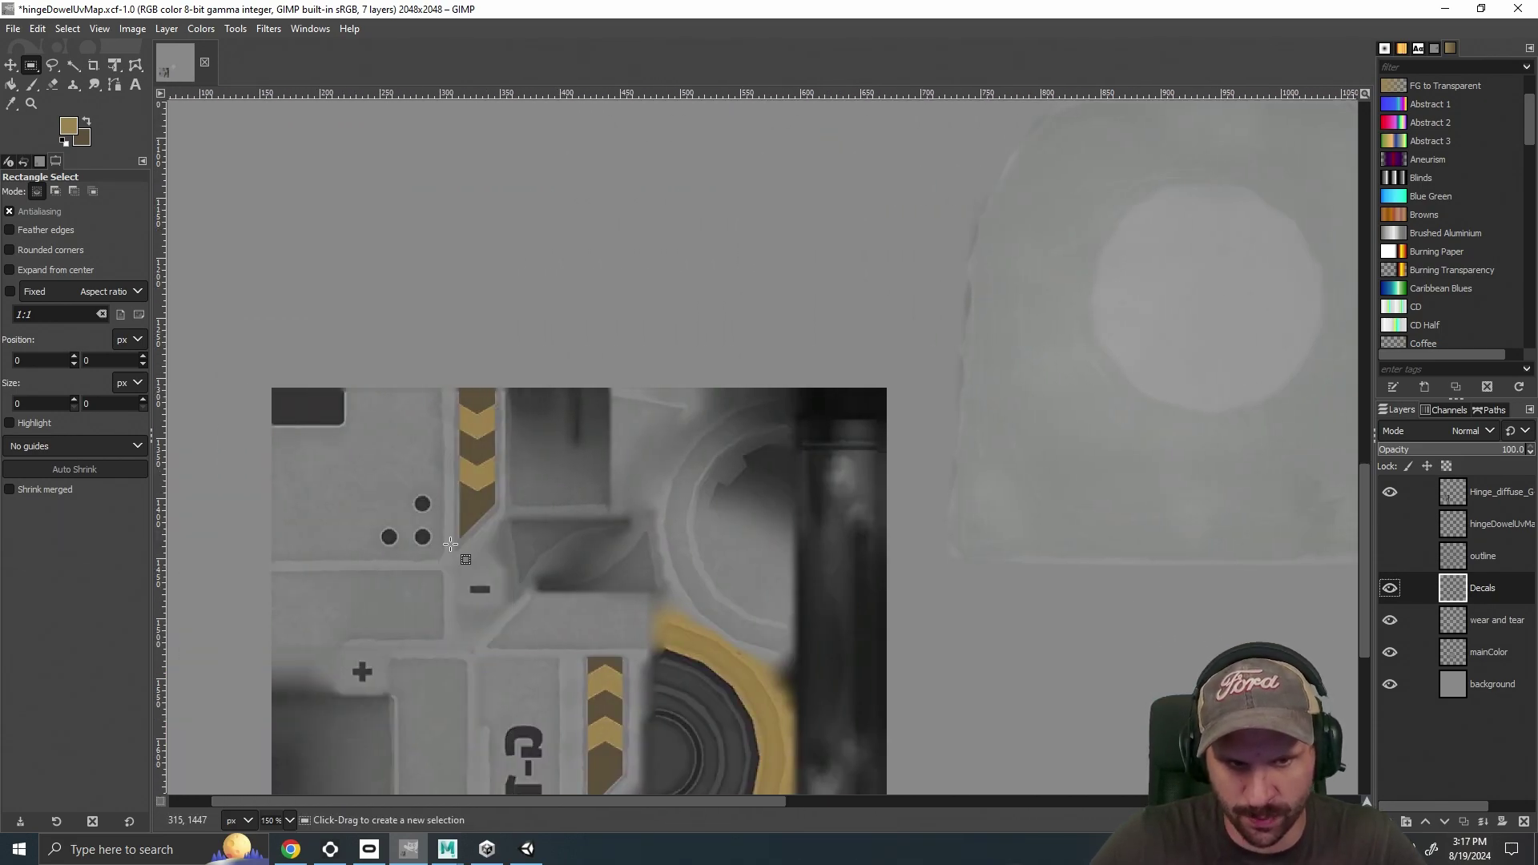
pyautogui.moveTo(673, 803); pyautogui.dragTo(678, 802)
pyautogui.scroll(-1, 744, 630)
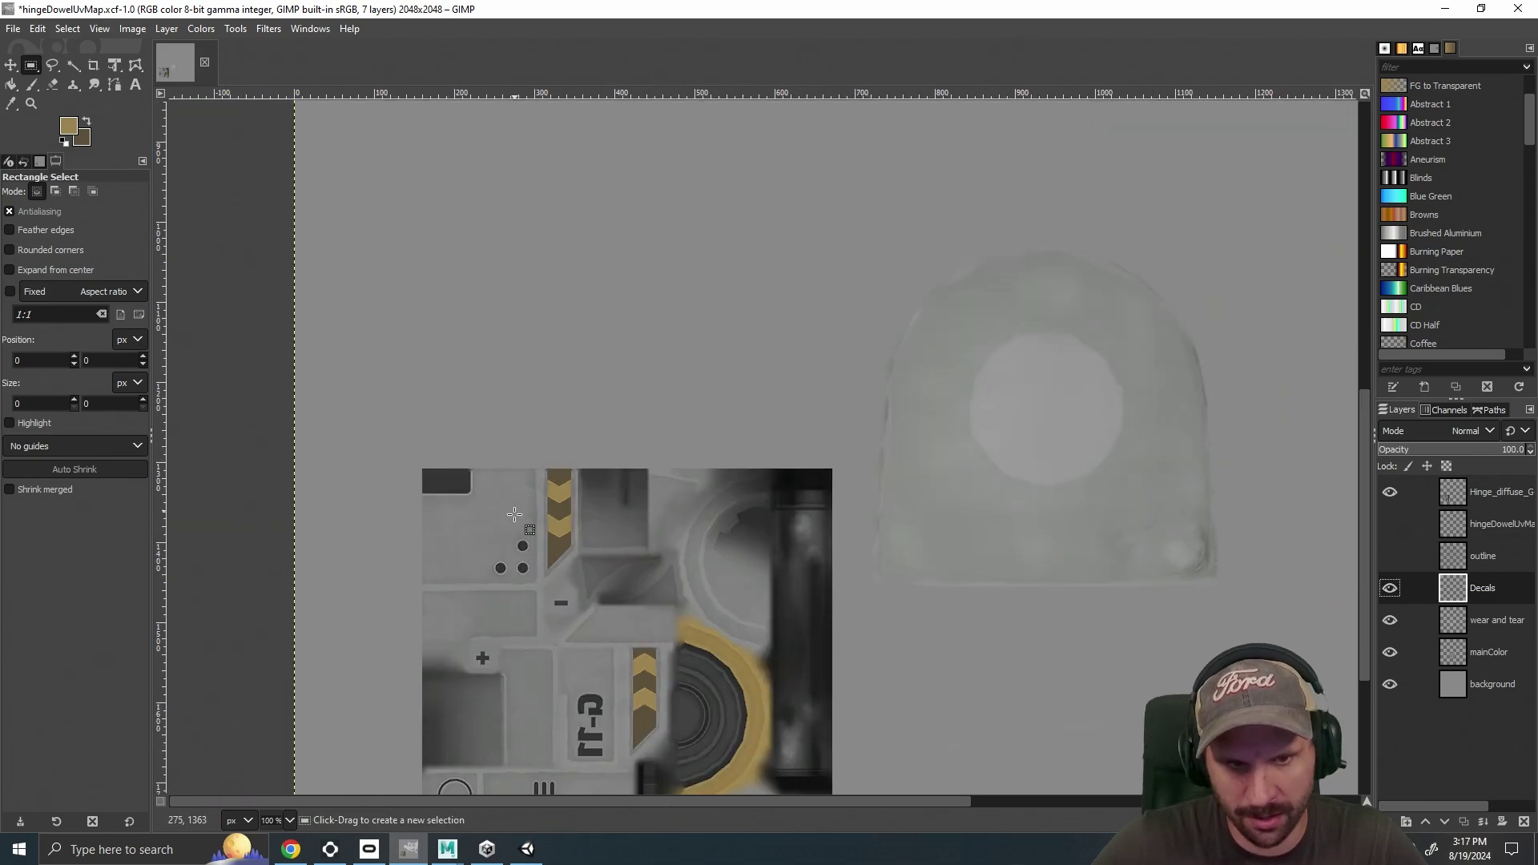
pyautogui.moveTo(853, 802); pyautogui.dragTo(905, 800)
pyautogui.scroll(-2, 920, 680)
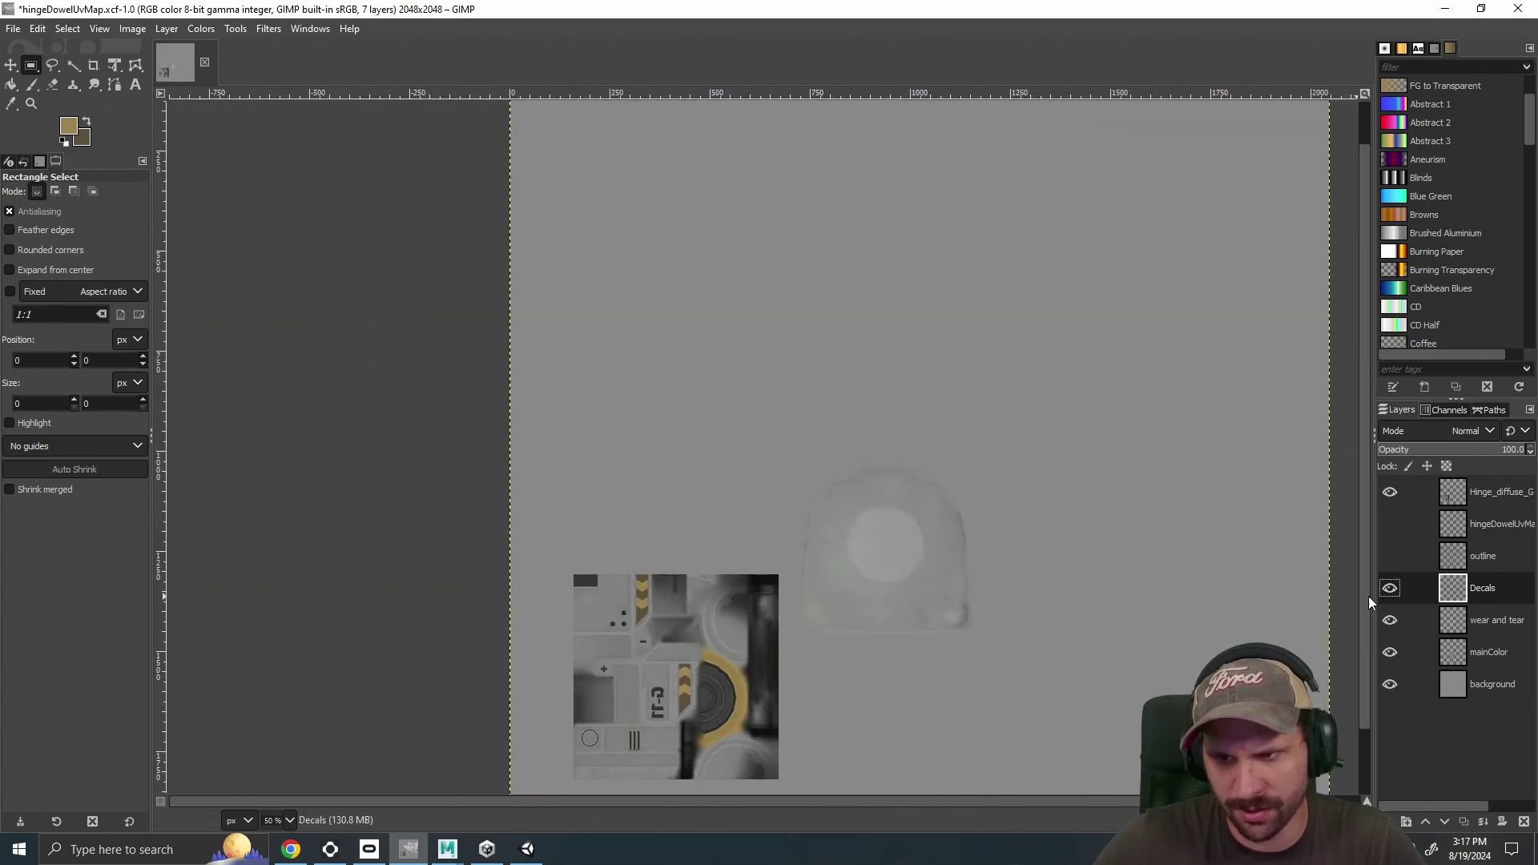
# Turn on the outline layer and bring back the UV wireframe layer.
pyautogui.click(1389, 557)
pyautogui.click(1390, 558)
pyautogui.click(1389, 558)
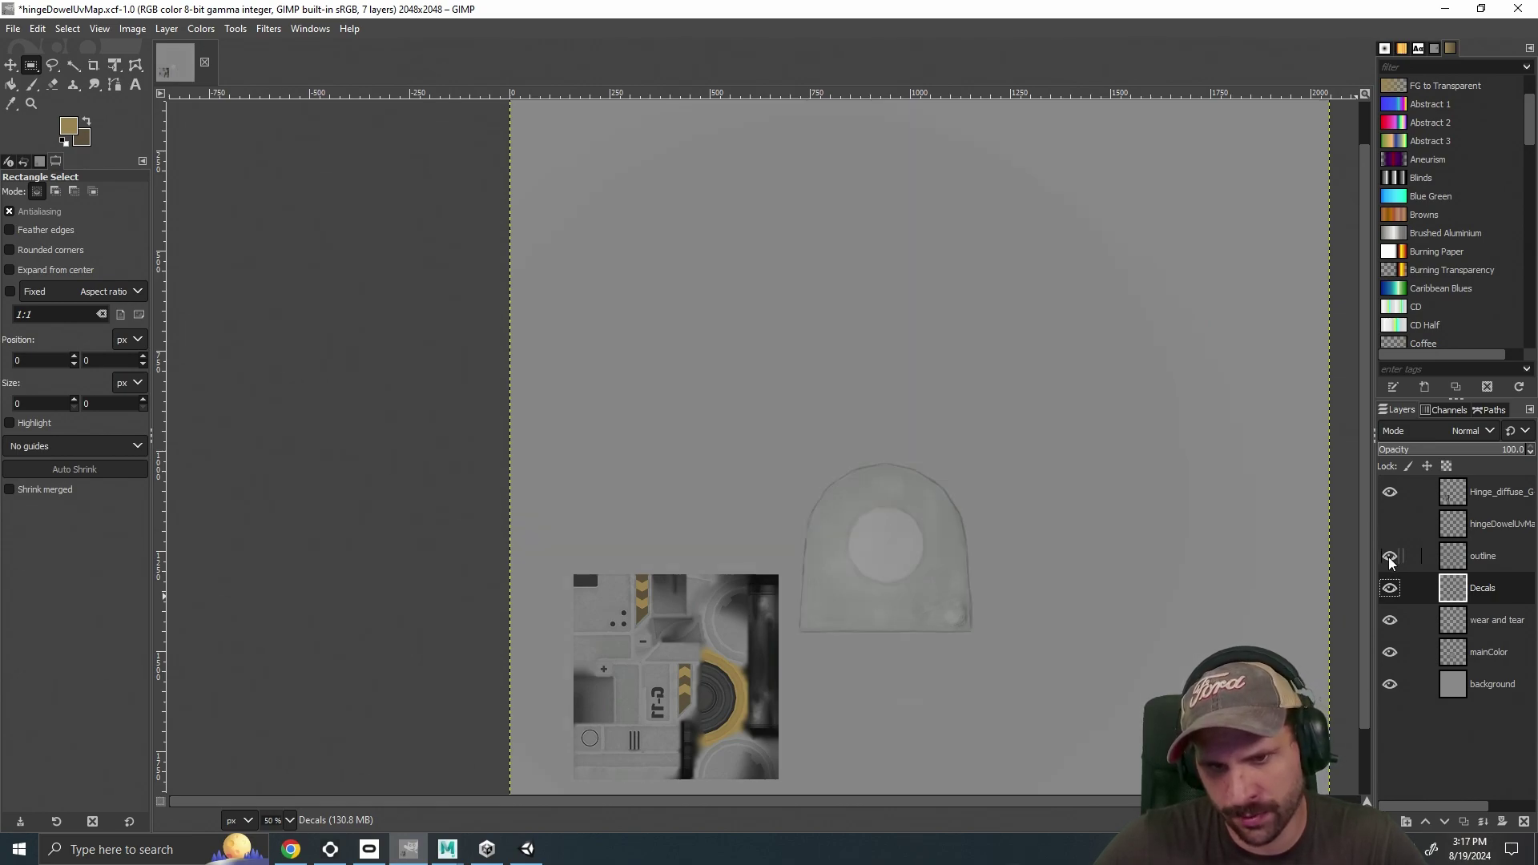
pyautogui.click(1389, 524)
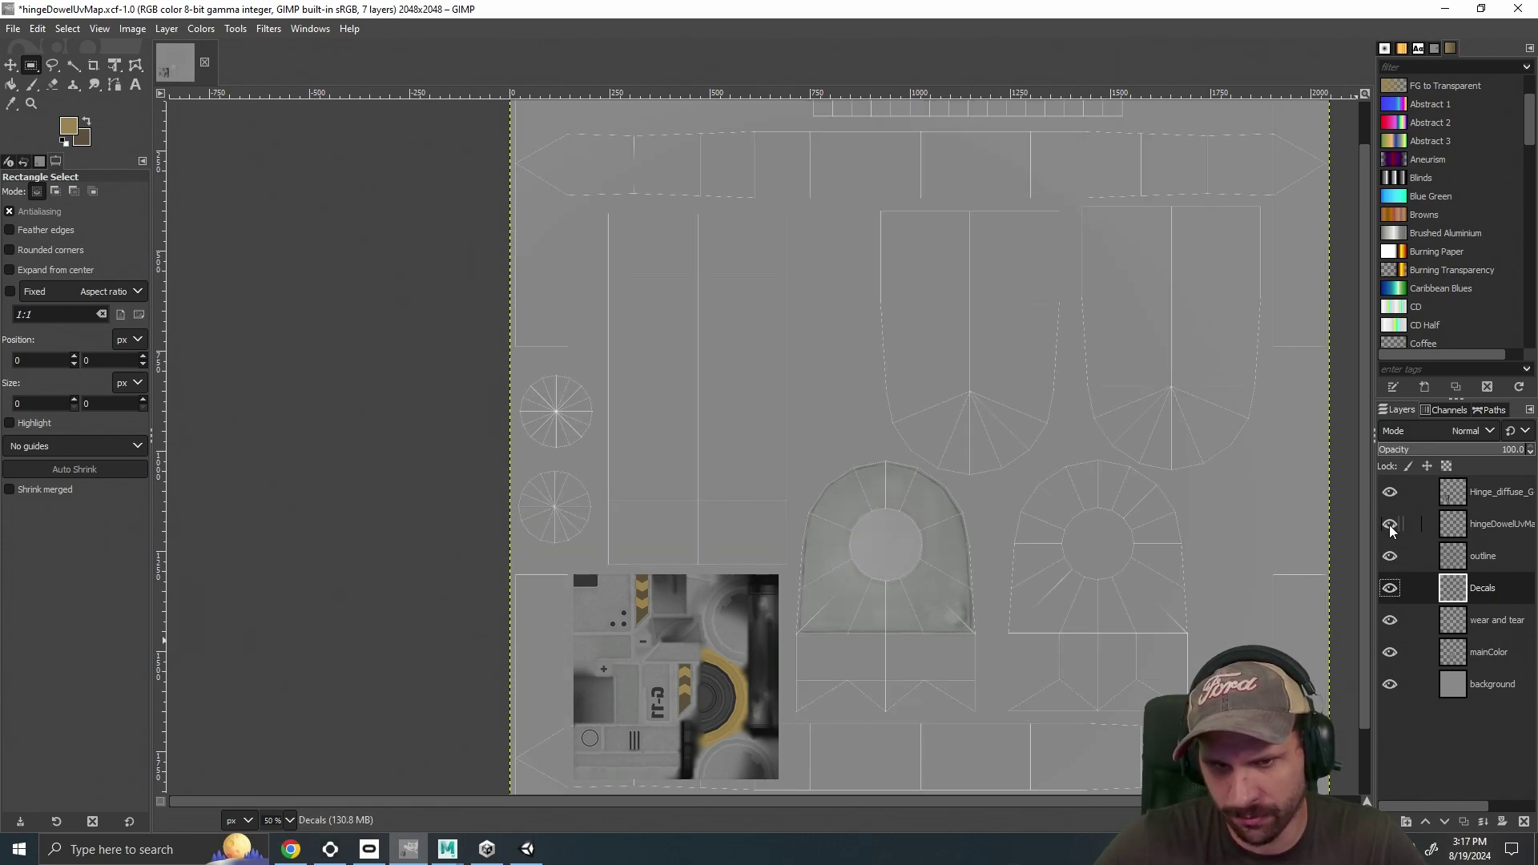
# Soften the dark outline along the arched face's edges on the outline layer, using the Eraser at opacity 42.4 and force 20.
pyautogui.scroll(3, 817, 696)
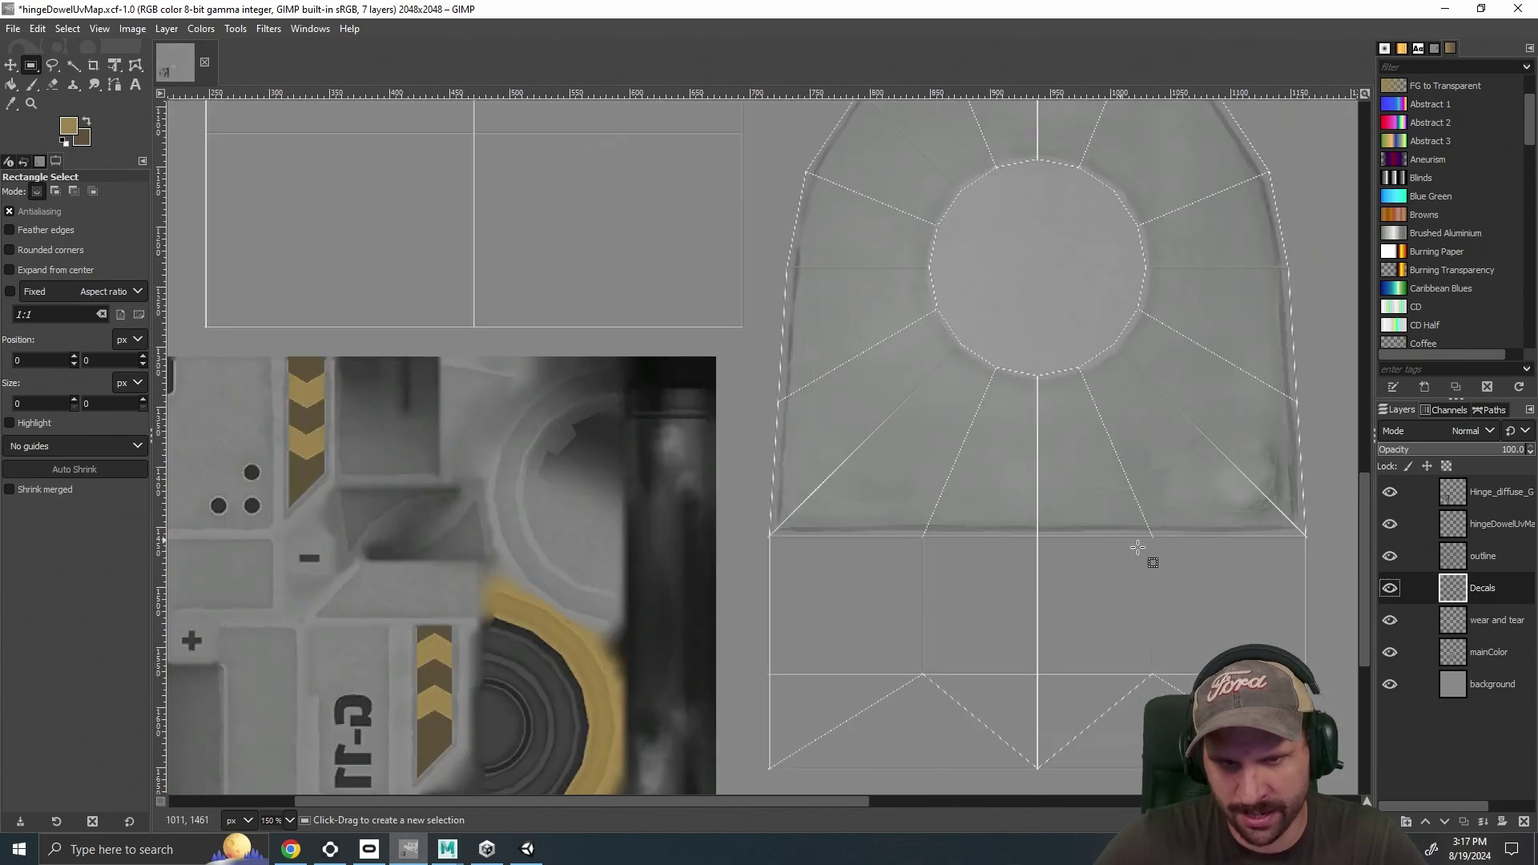
pyautogui.click(1482, 556)
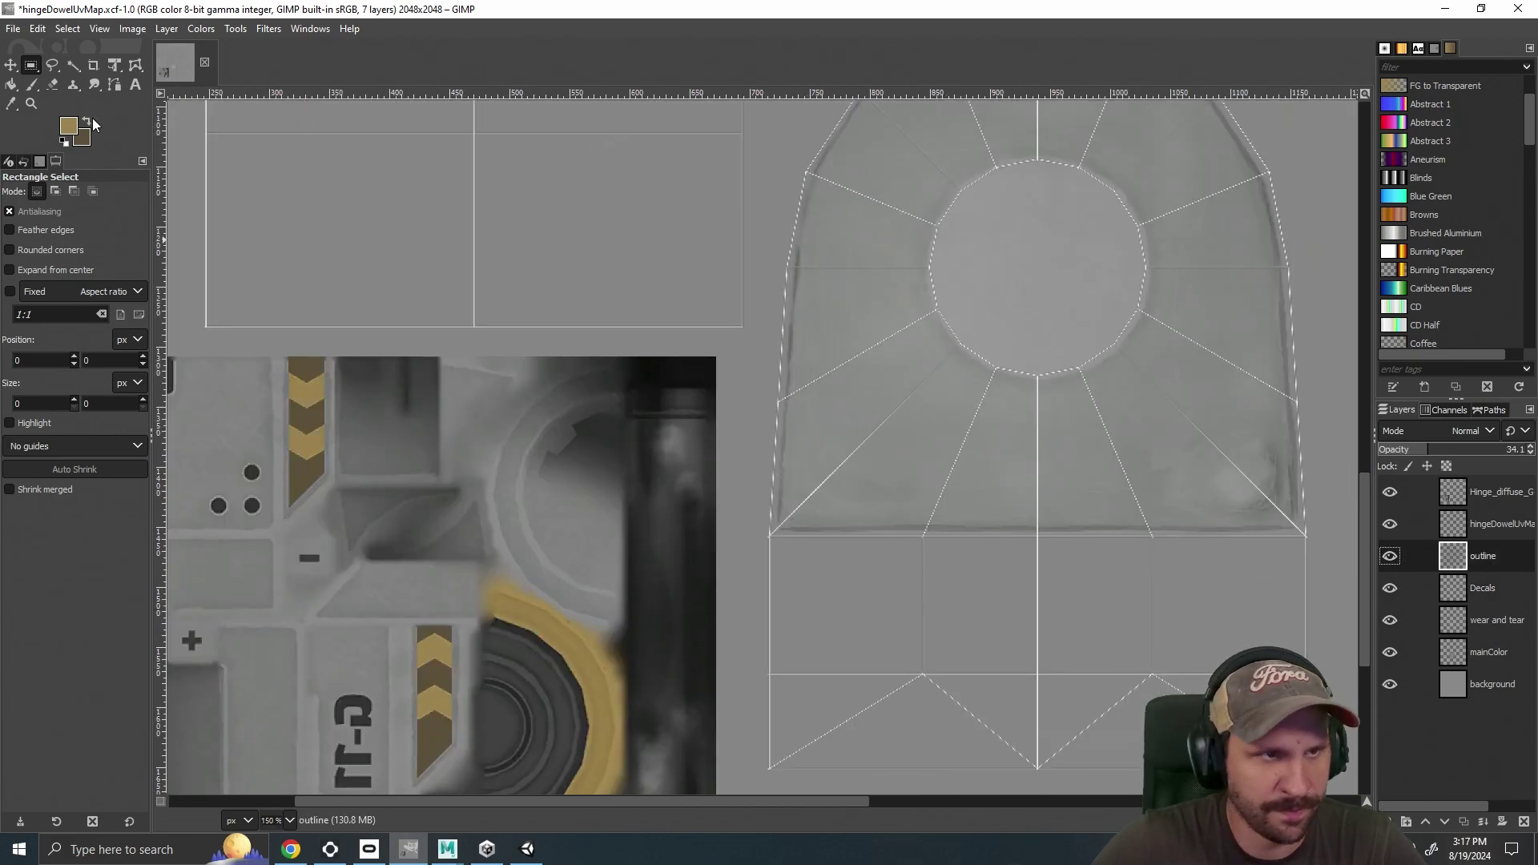
pyautogui.click(52, 85)
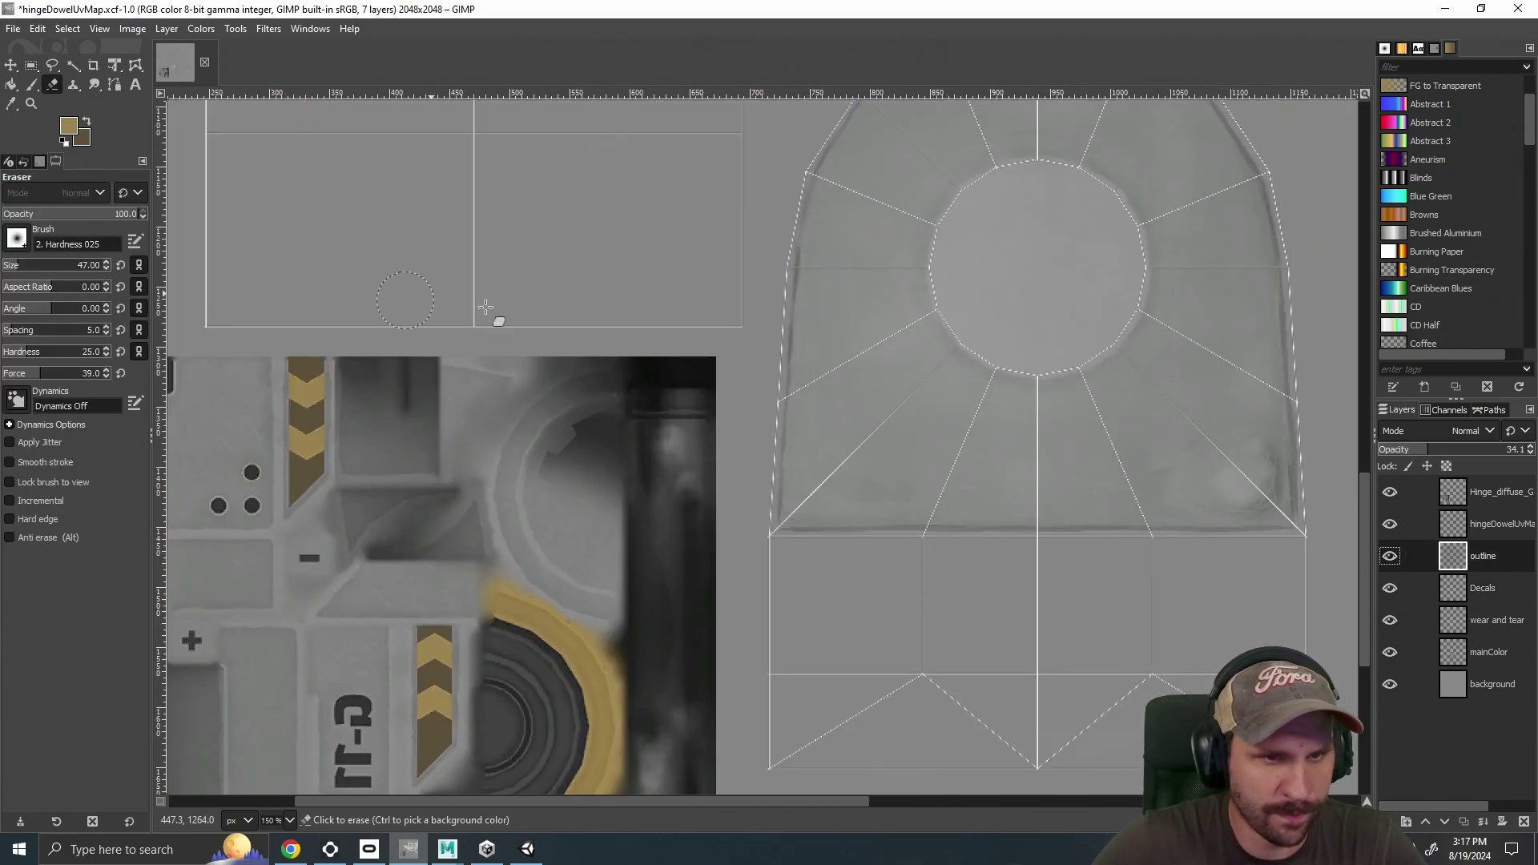
pyautogui.click(792, 509)
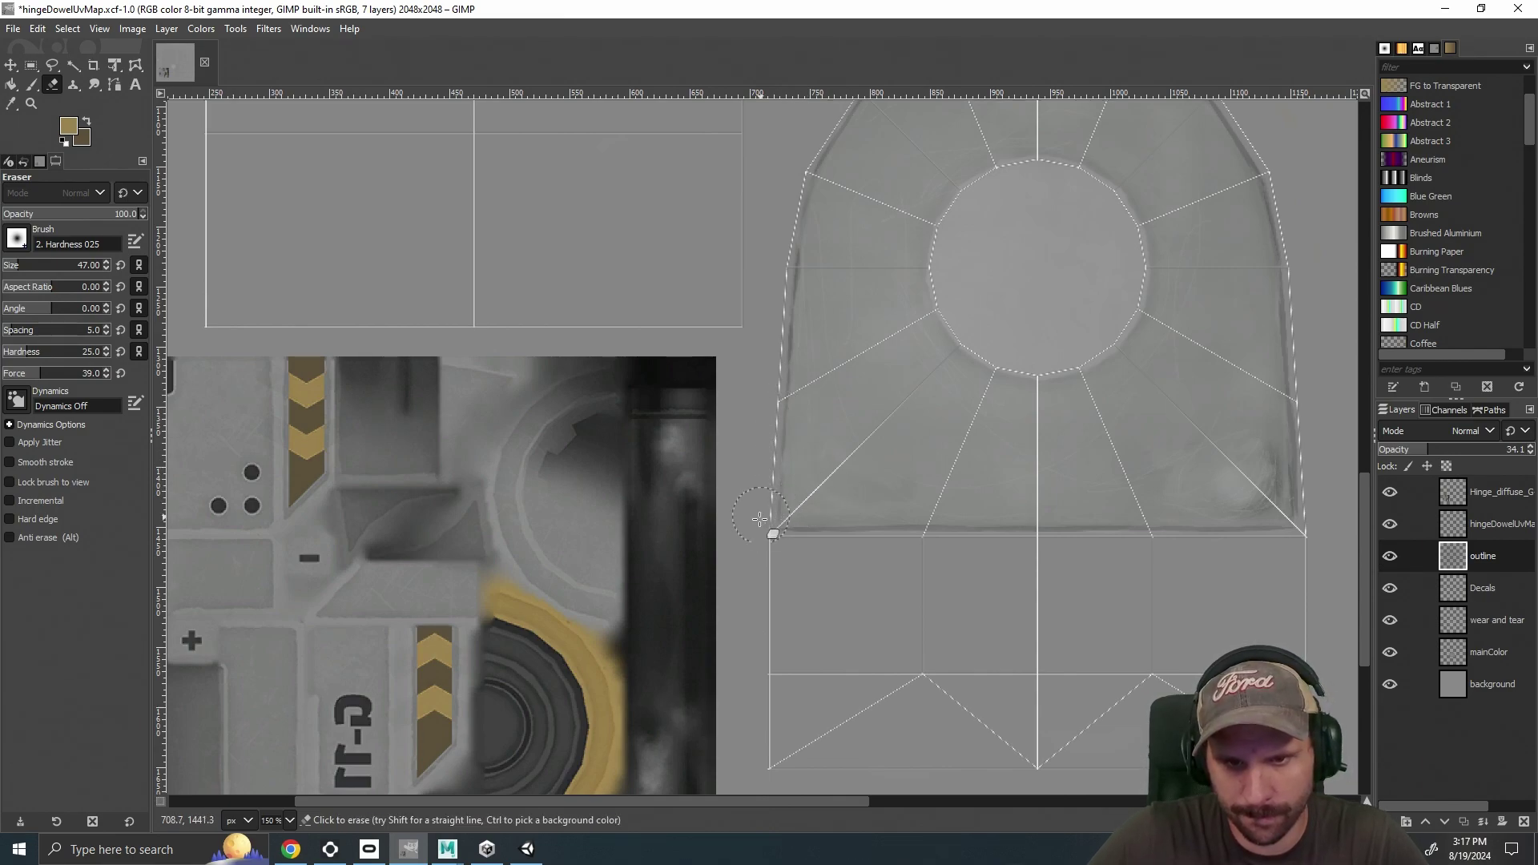
pyautogui.click(26, 373)
pyautogui.click(63, 220)
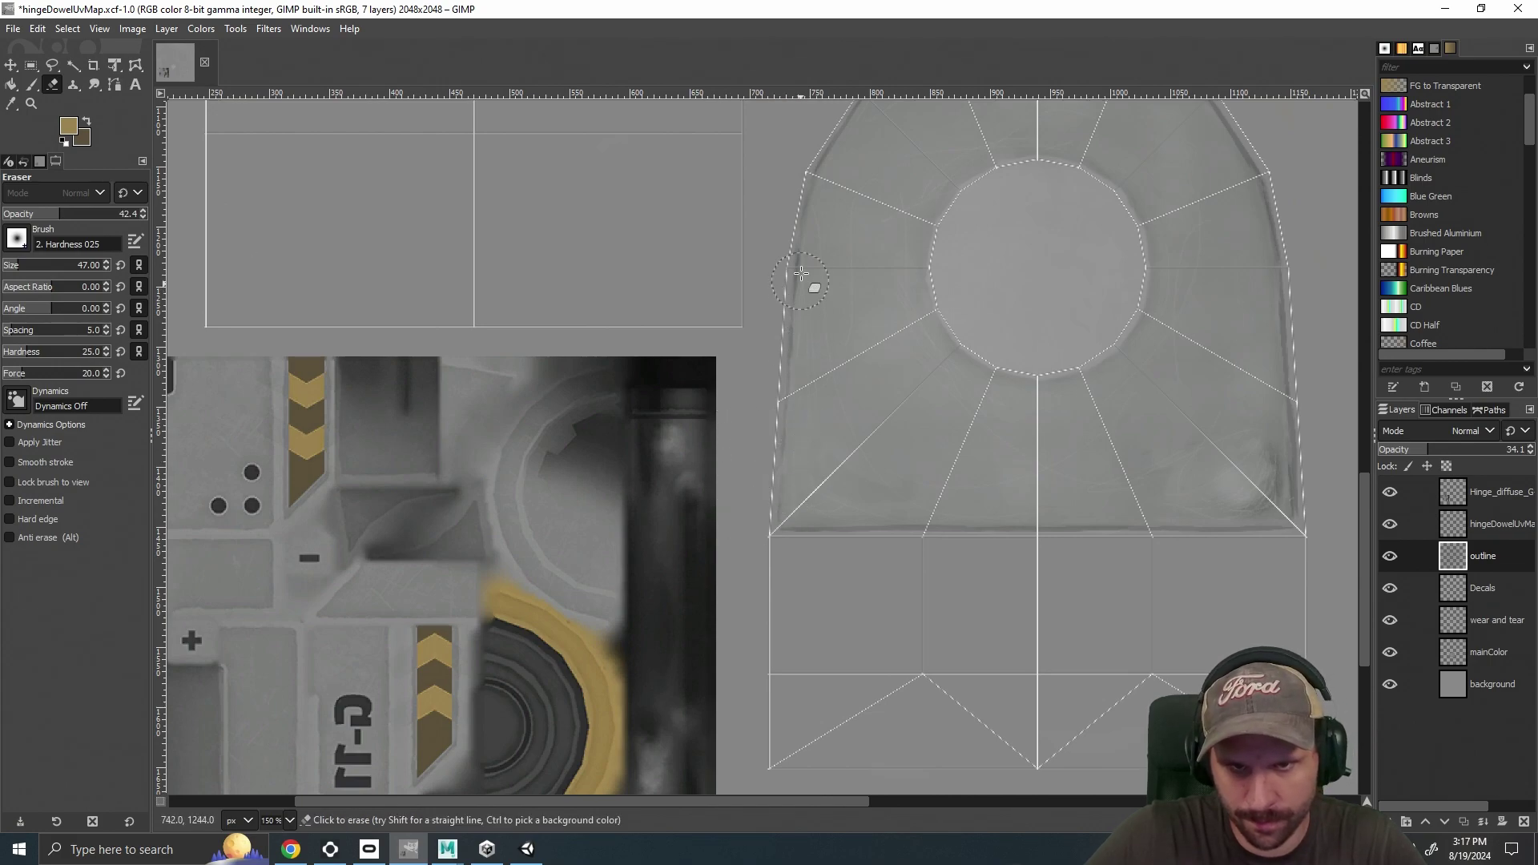
pyautogui.moveTo(874, 530); pyautogui.dragTo(1232, 533)
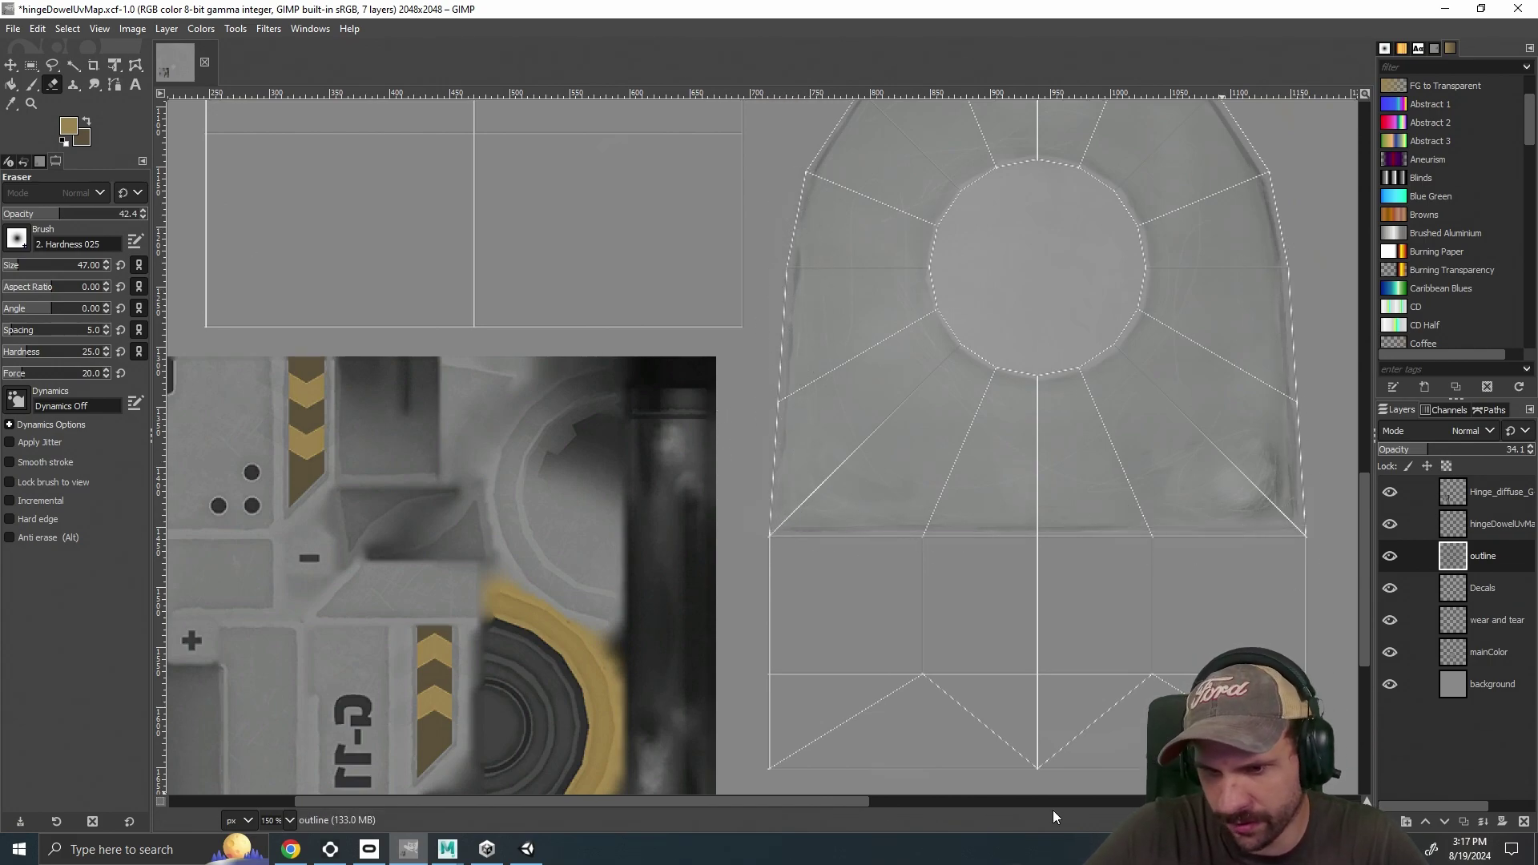
pyautogui.moveTo(824, 801); pyautogui.dragTo(848, 801)
pyautogui.moveTo(1364, 505); pyautogui.dragTo(1364, 455)
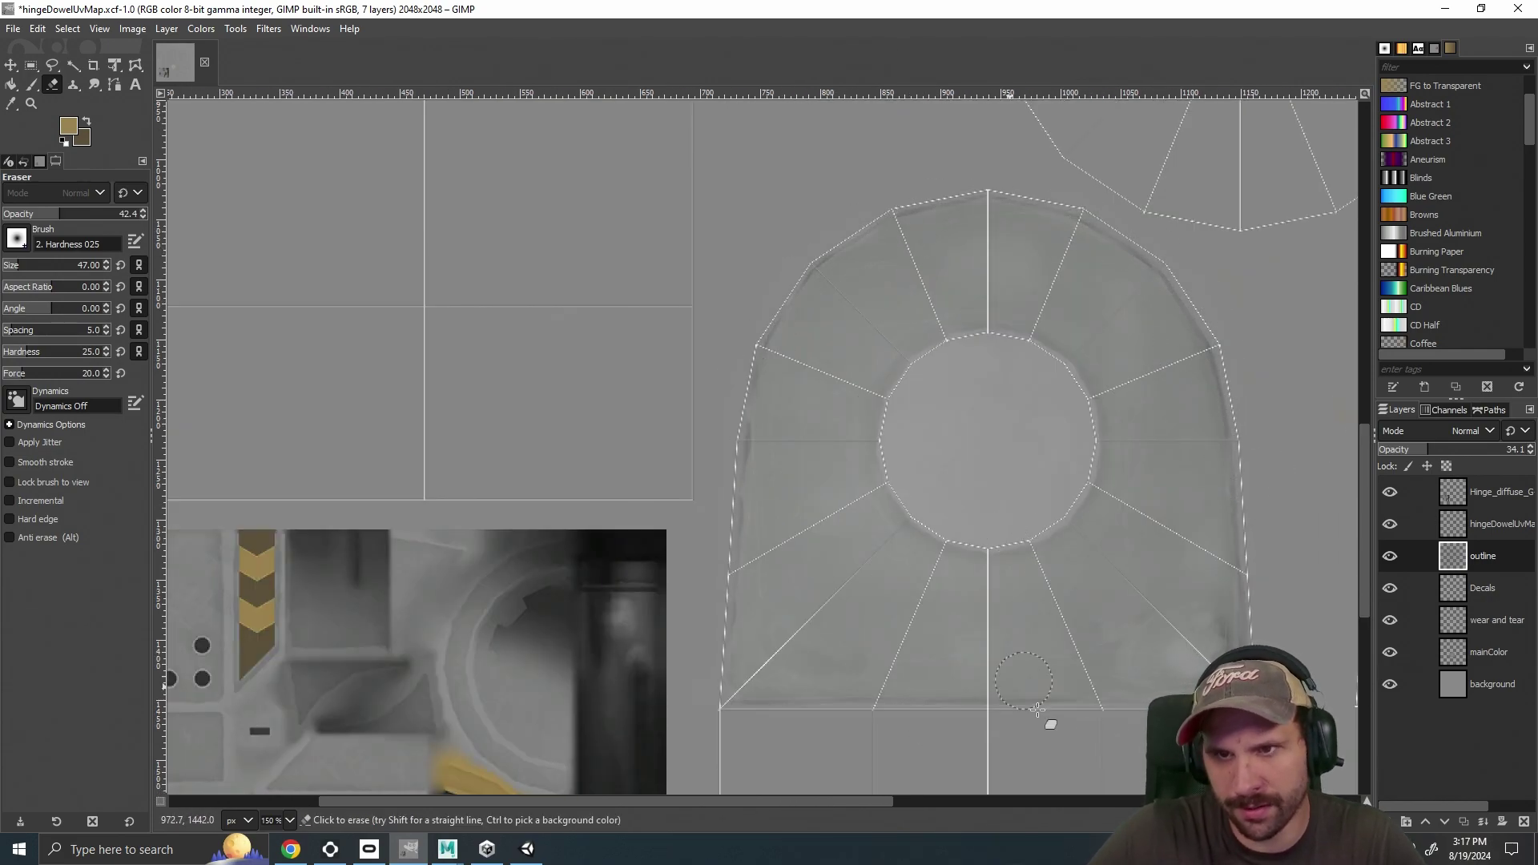
# Examine the blank sections below the arched face against the reference texture's panels, and activate Rectangle Select.
pyautogui.scroll(-1, 933, 594)
pyautogui.scroll(-3, 837, 683)
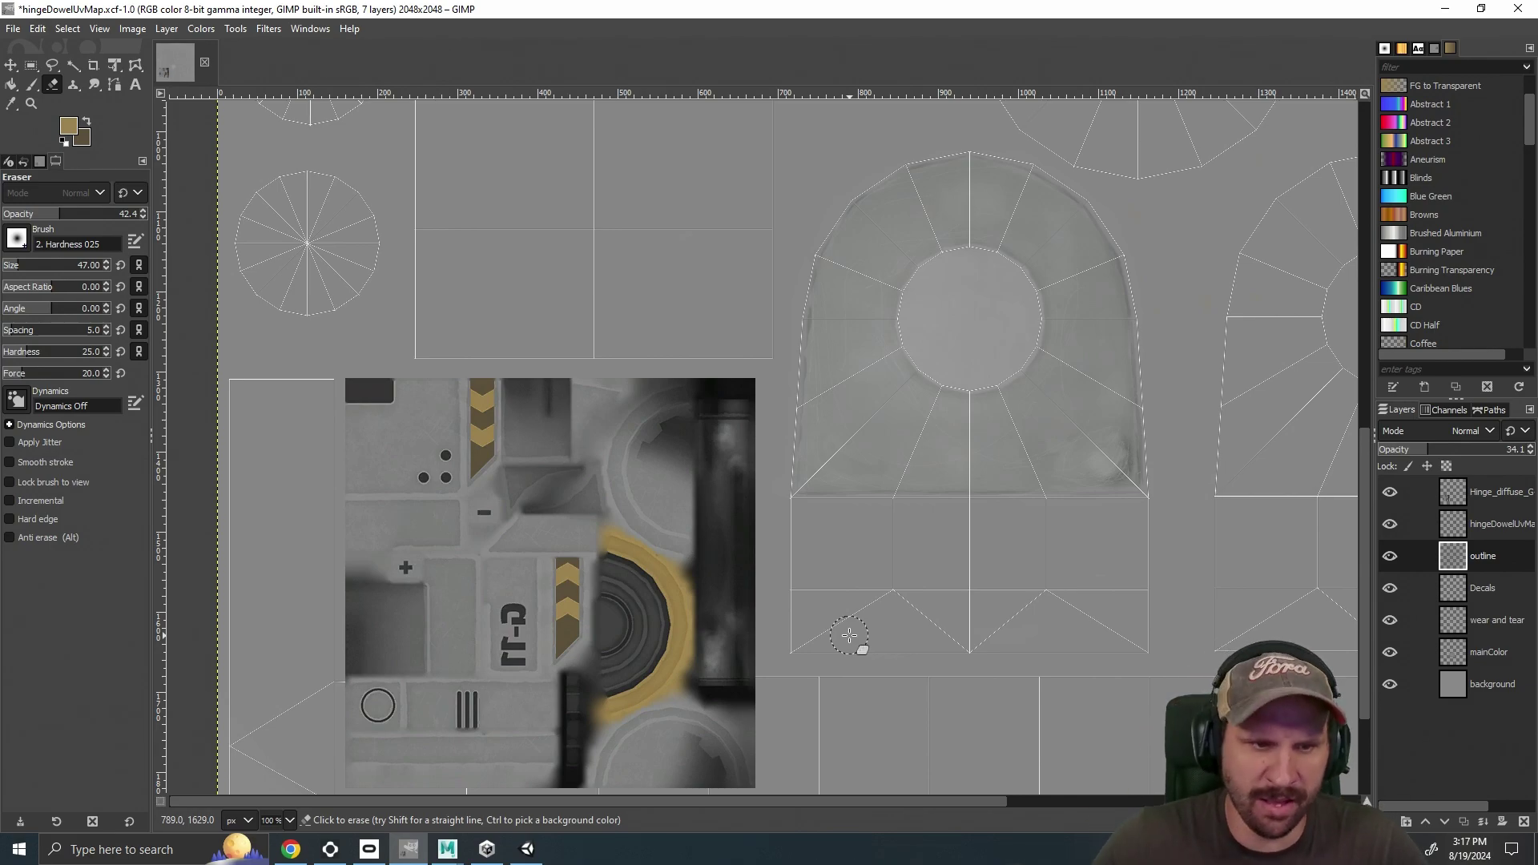
pyautogui.scroll(-3, 1023, 533)
pyautogui.scroll(3, 1017, 560)
pyautogui.scroll(-3, 997, 553)
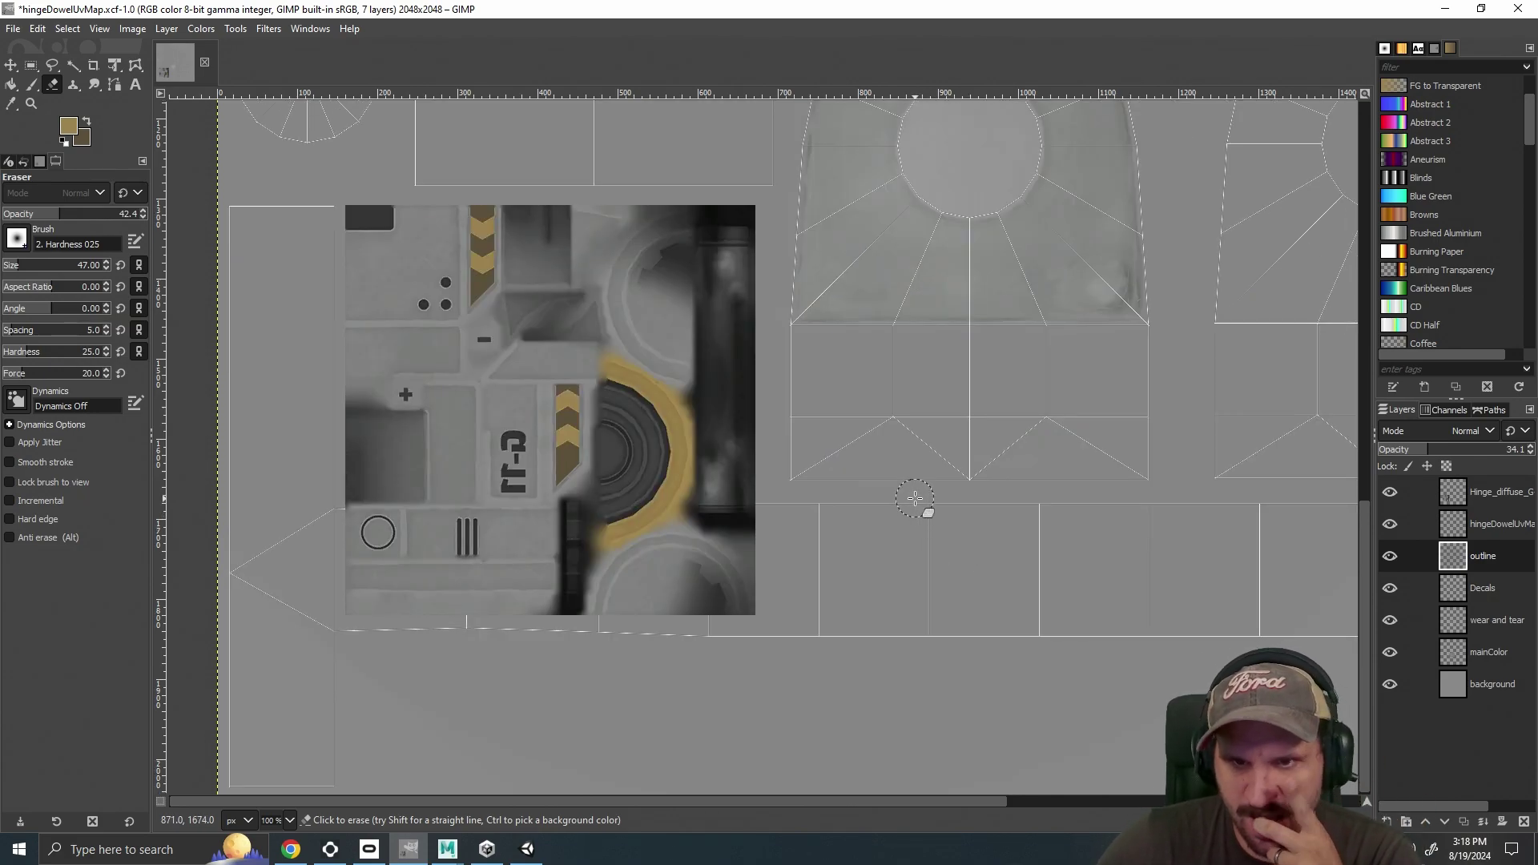
pyautogui.scroll(3, 995, 537)
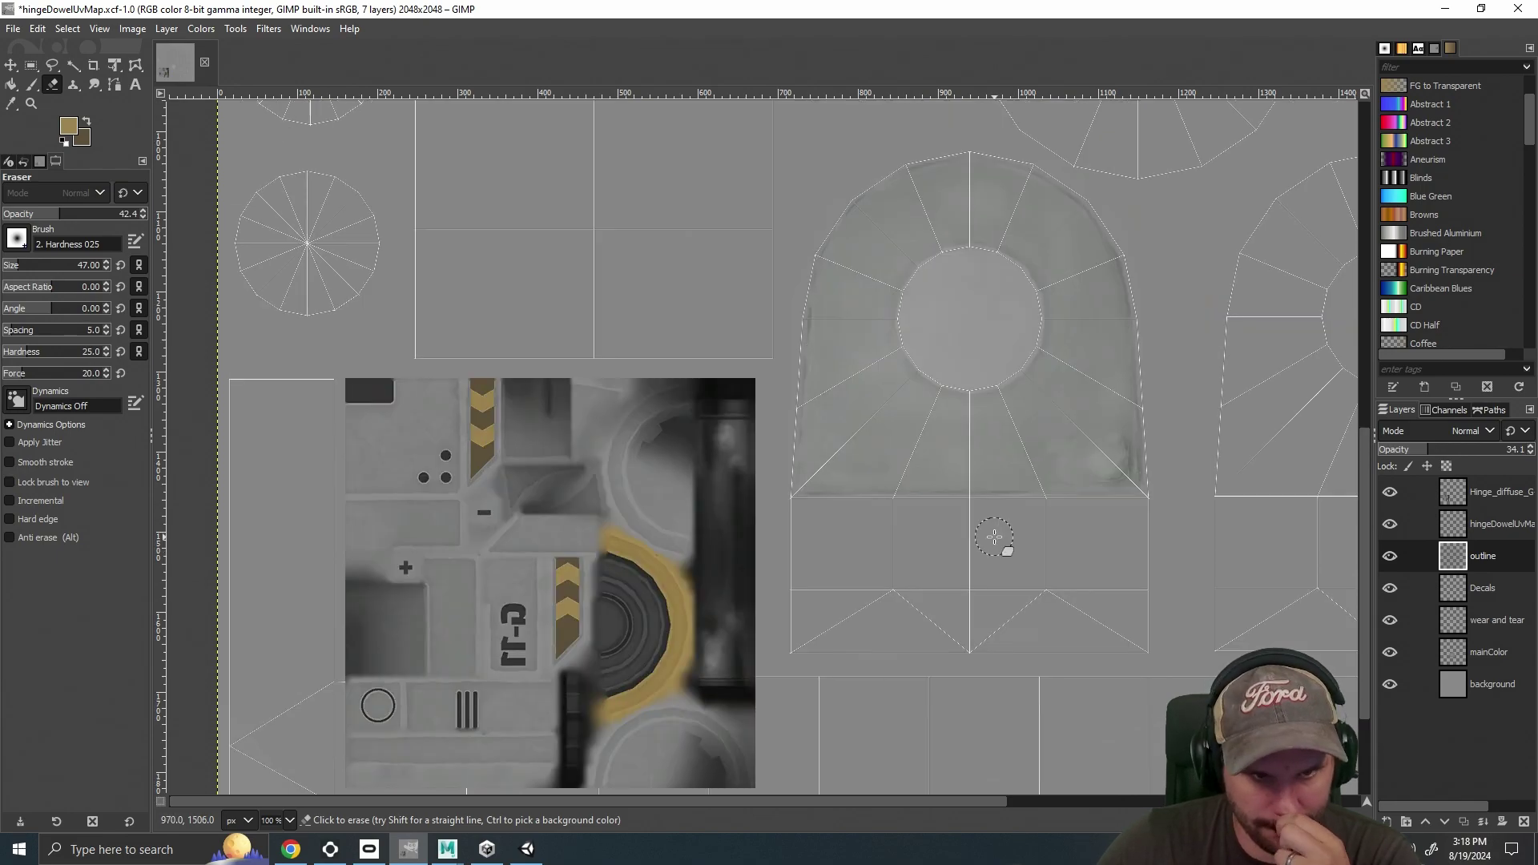
pyautogui.scroll(-3, 994, 536)
pyautogui.scroll(3, 990, 539)
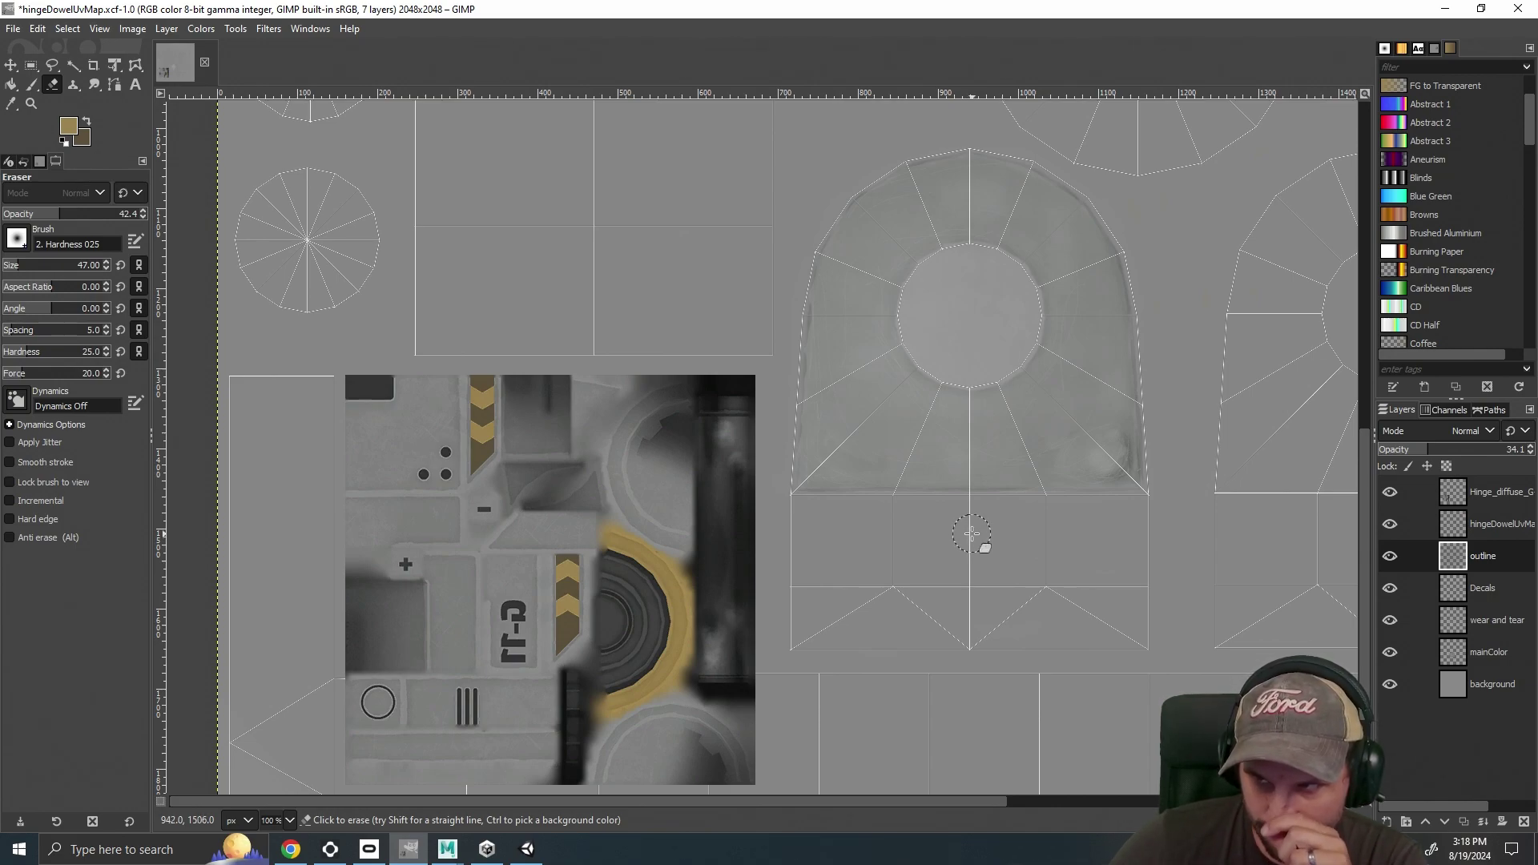
pyautogui.scroll(-3, 970, 532)
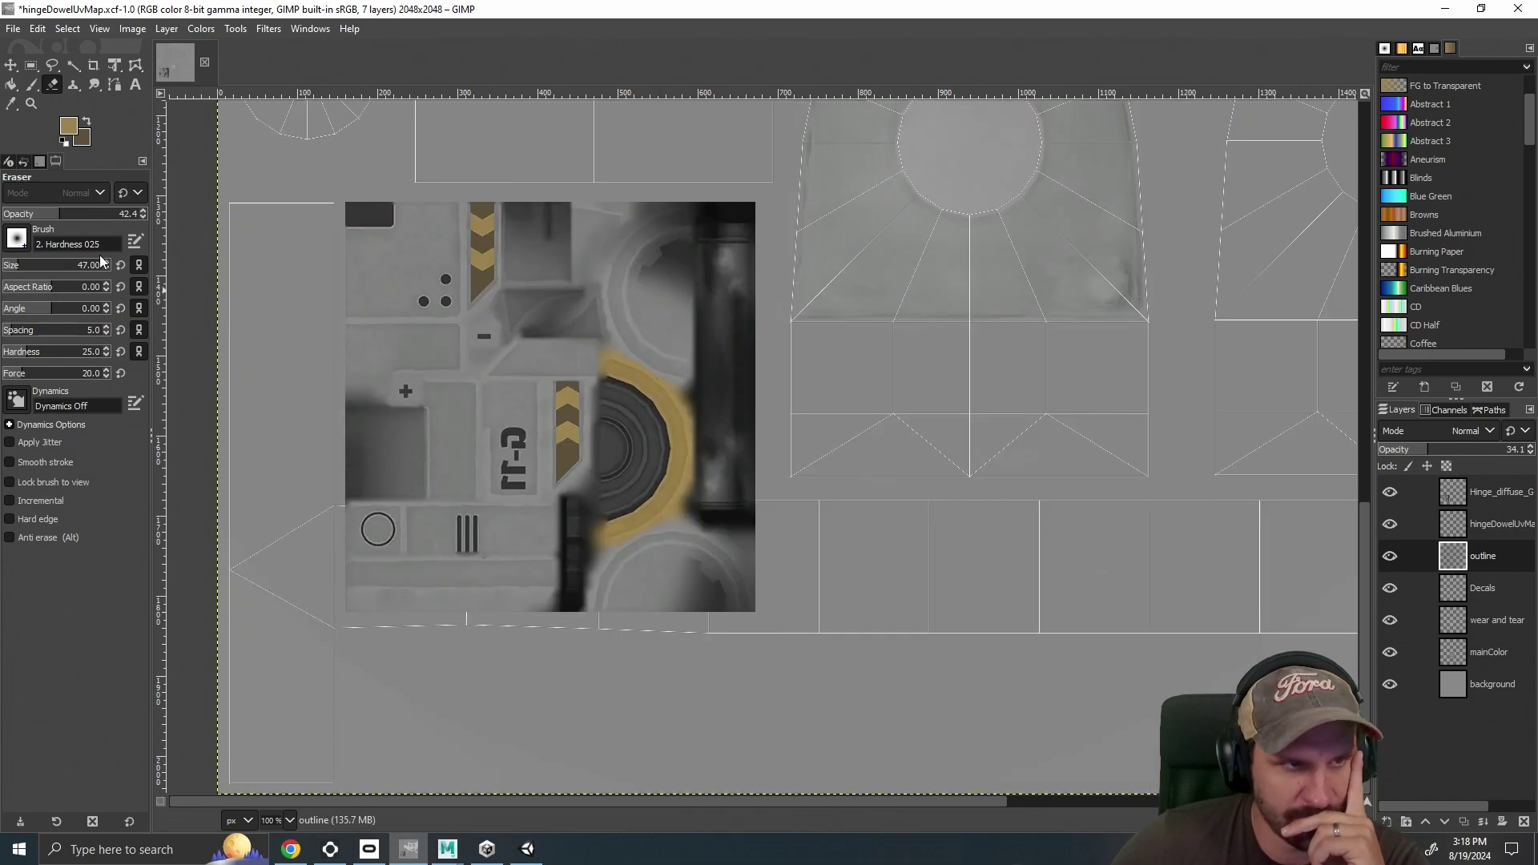
pyautogui.click(32, 65)
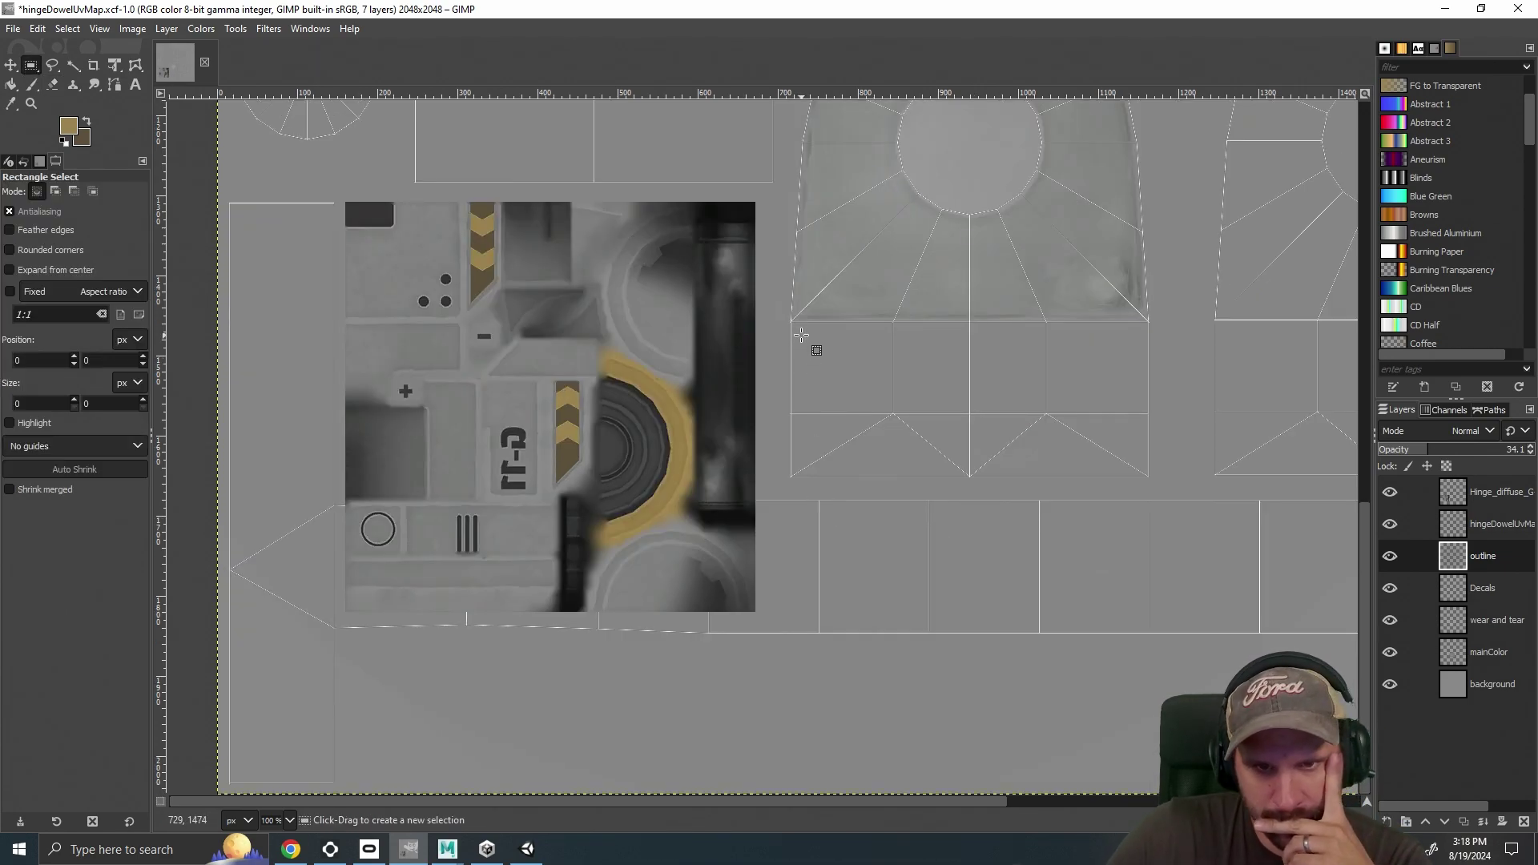
# Review the UV map around the arched faces and switch to the hinge model in Maya LT.
pyautogui.hscroll(3, 994, 398)
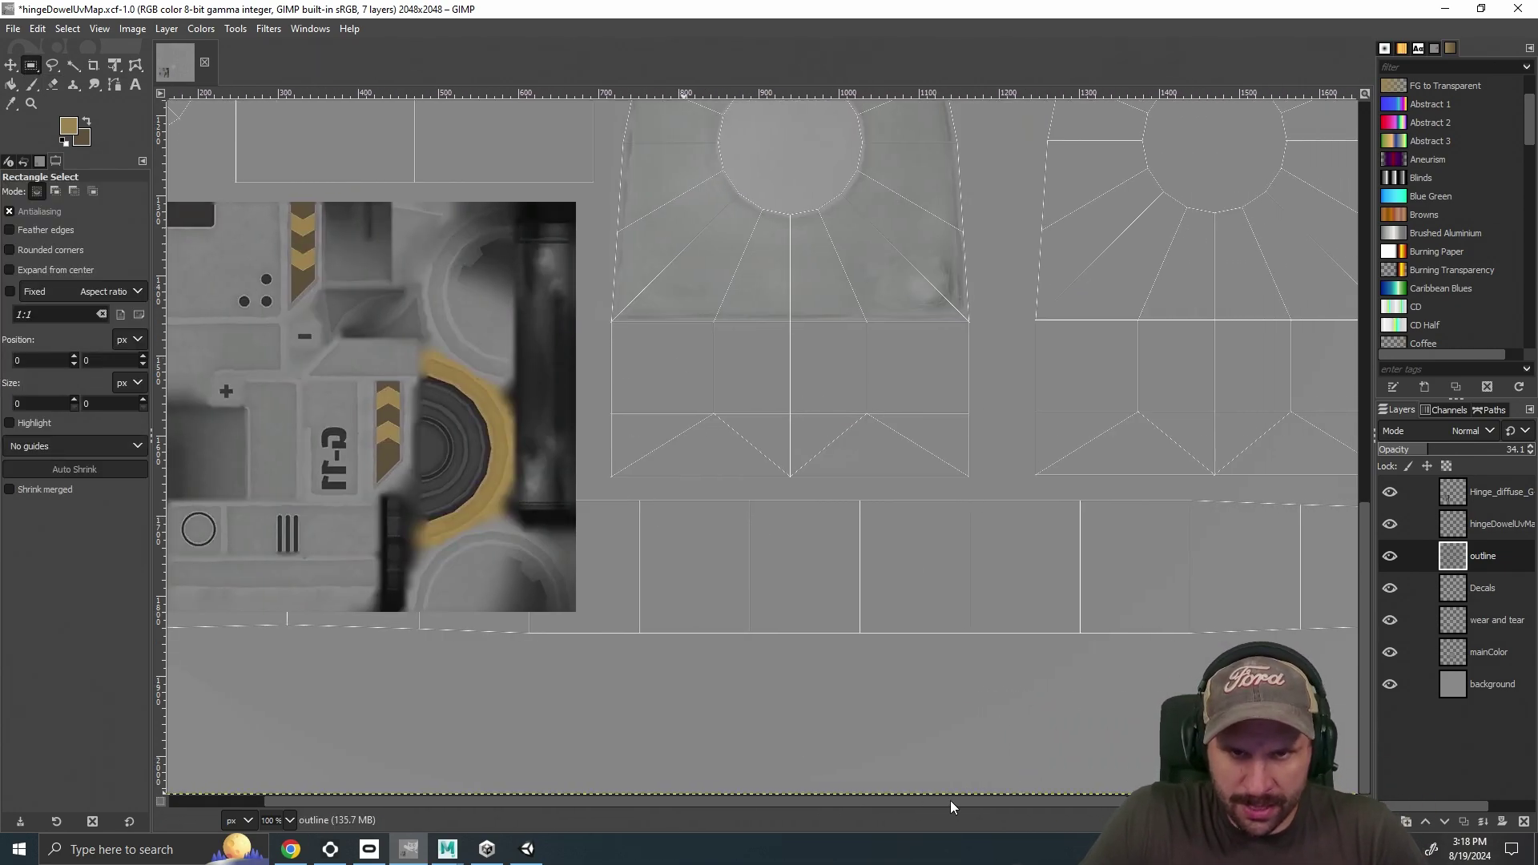
pyautogui.scroll(3, 941, 431)
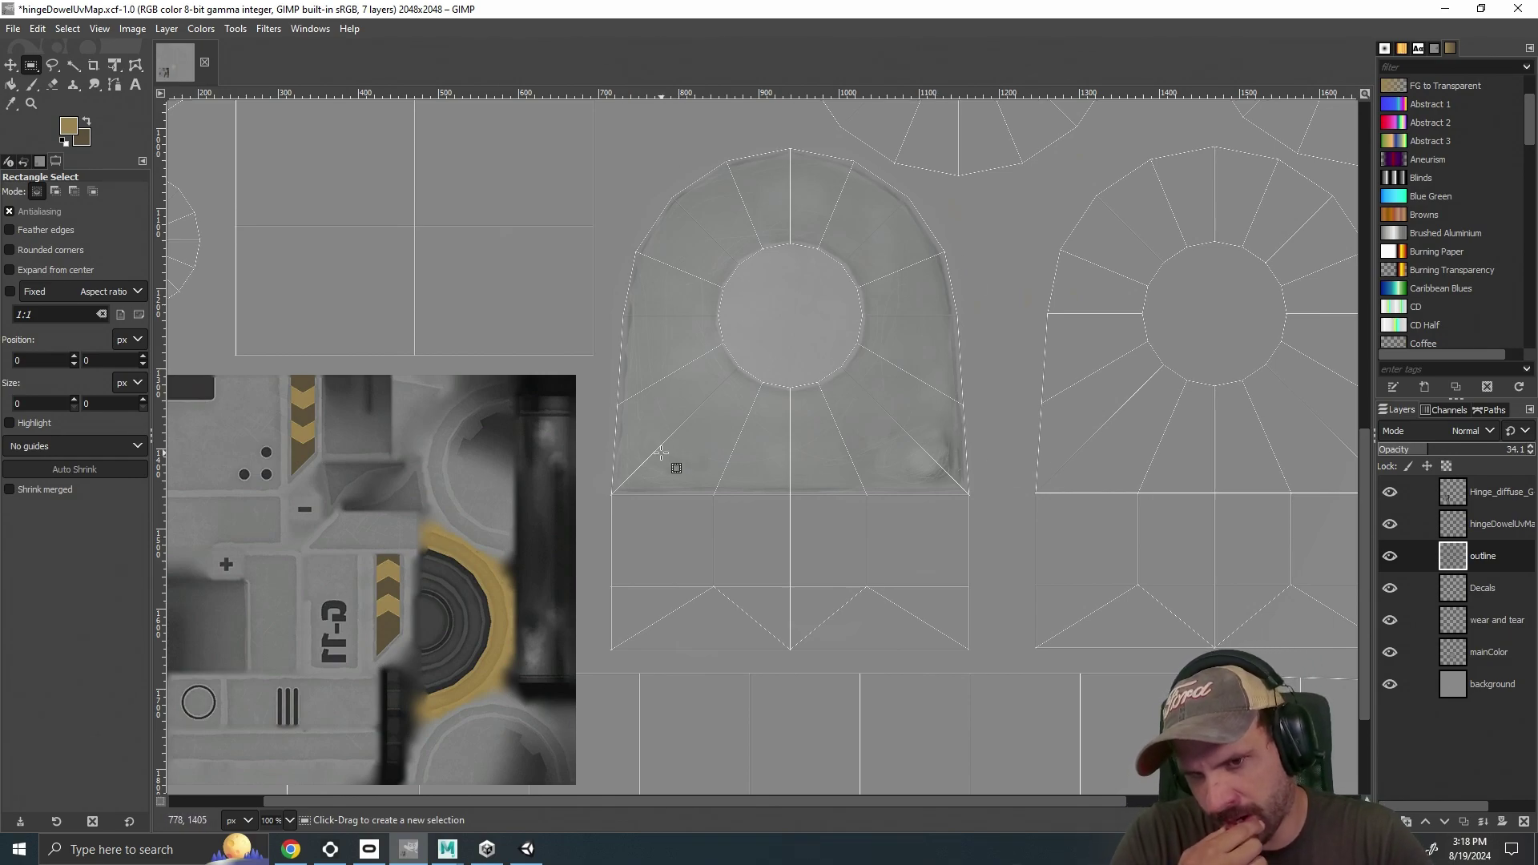
pyautogui.scroll(-1, 693, 492)
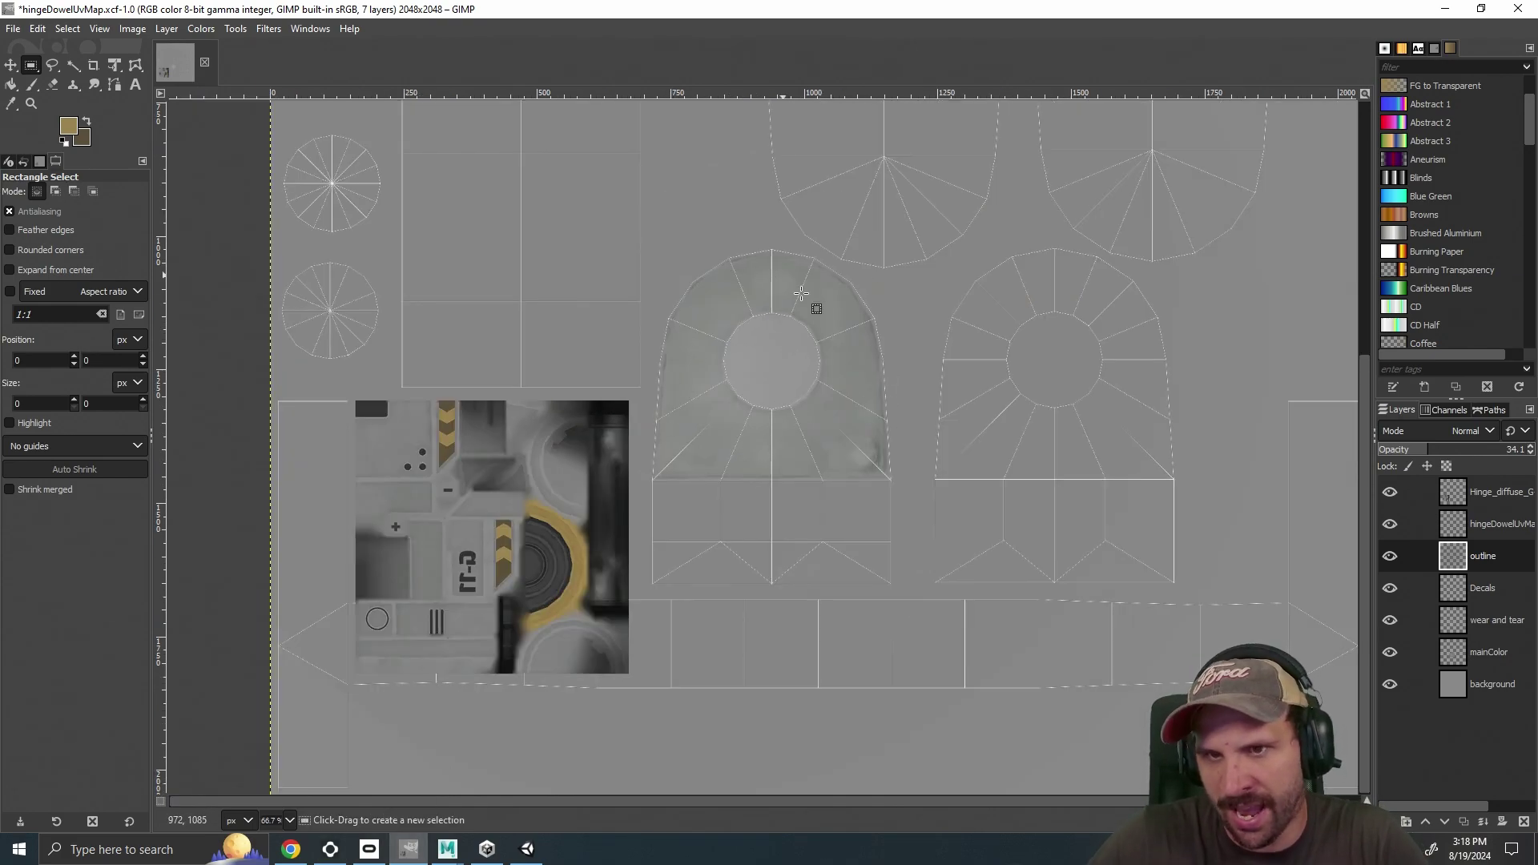
pyautogui.scroll(3, 830, 381)
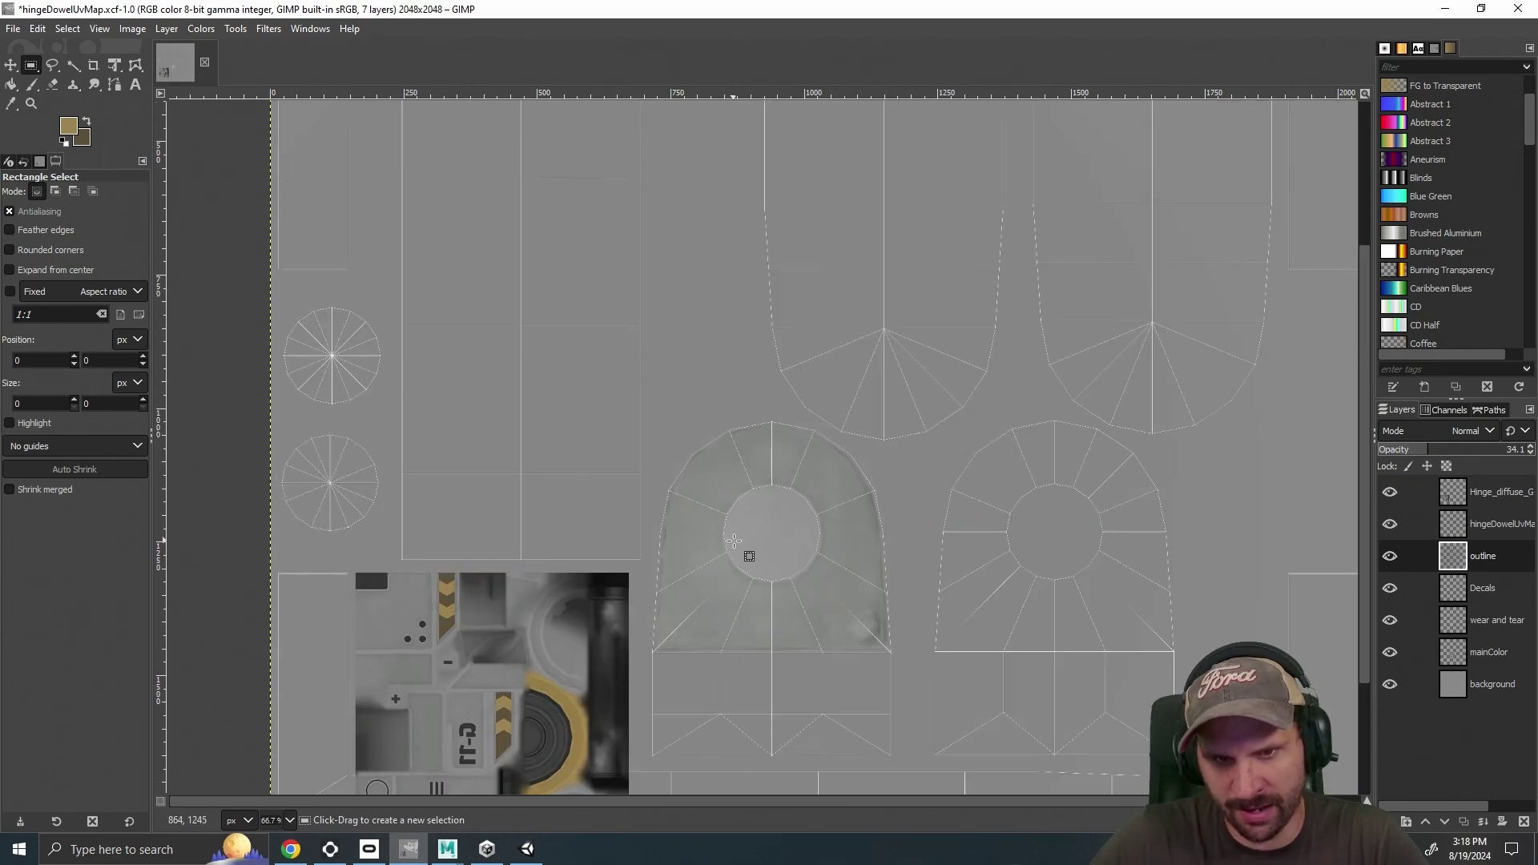
pyautogui.scroll(-3, 454, 704)
pyautogui.click(447, 848)
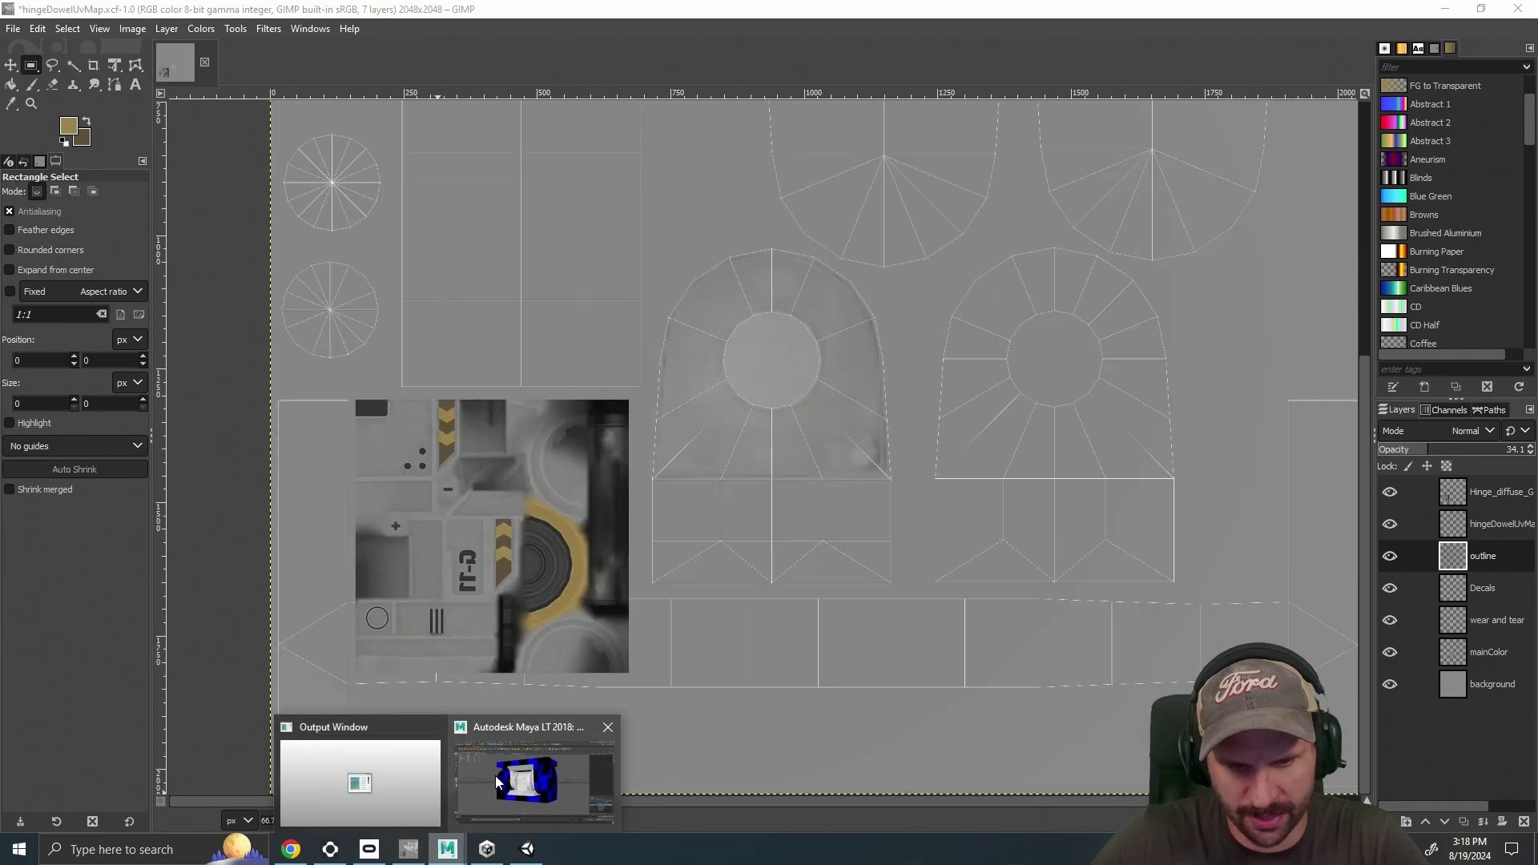
pyautogui.click(538, 773)
pyautogui.click(834, 526)
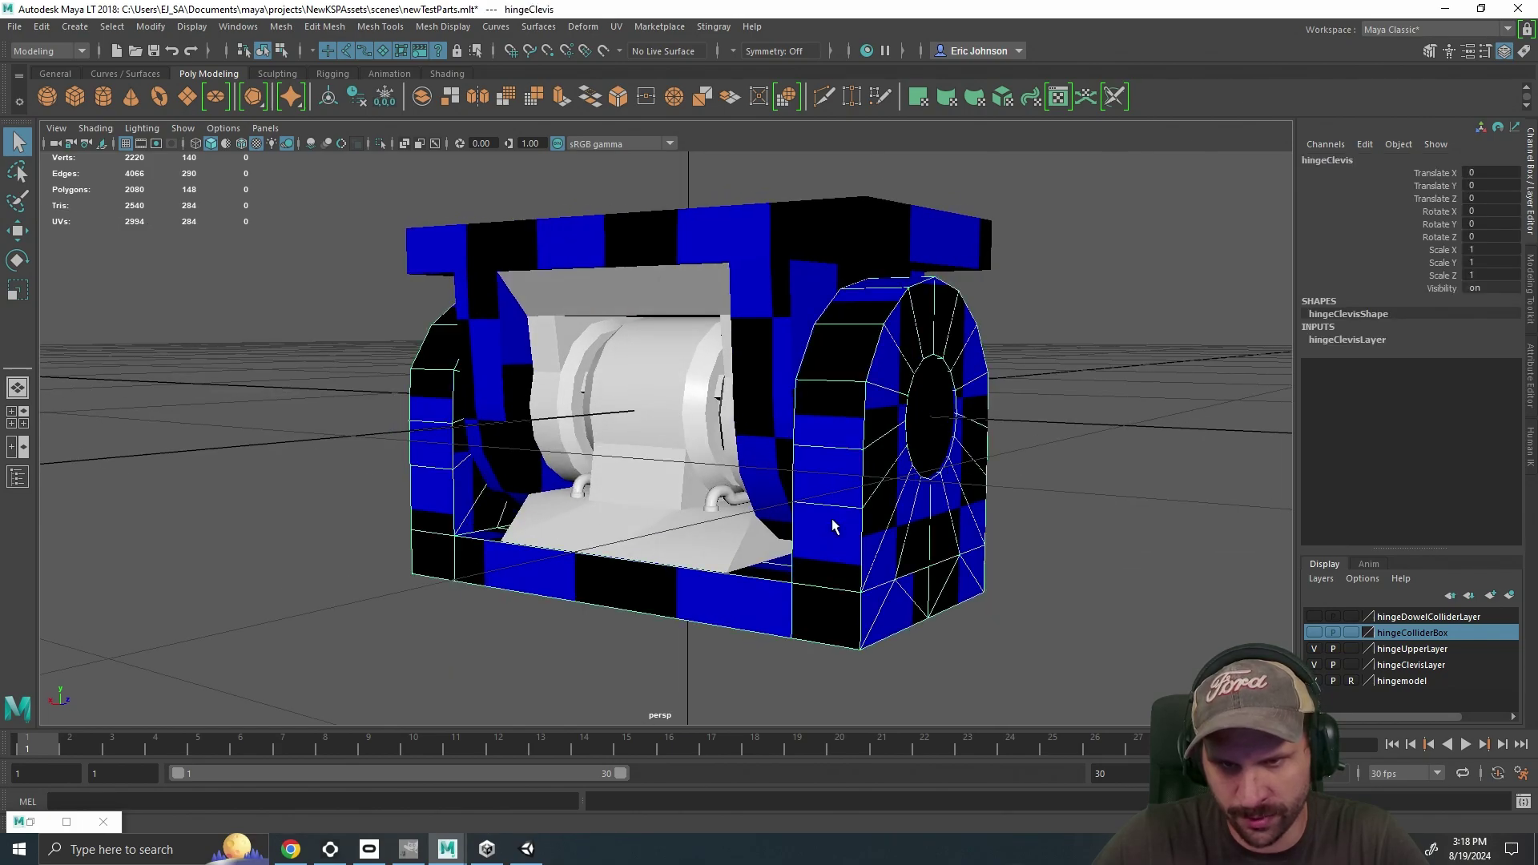
# Set the hingeUpperLayer display layer to reference and the hingeClevisLayer display layer to template.
pyautogui.click(1351, 649)
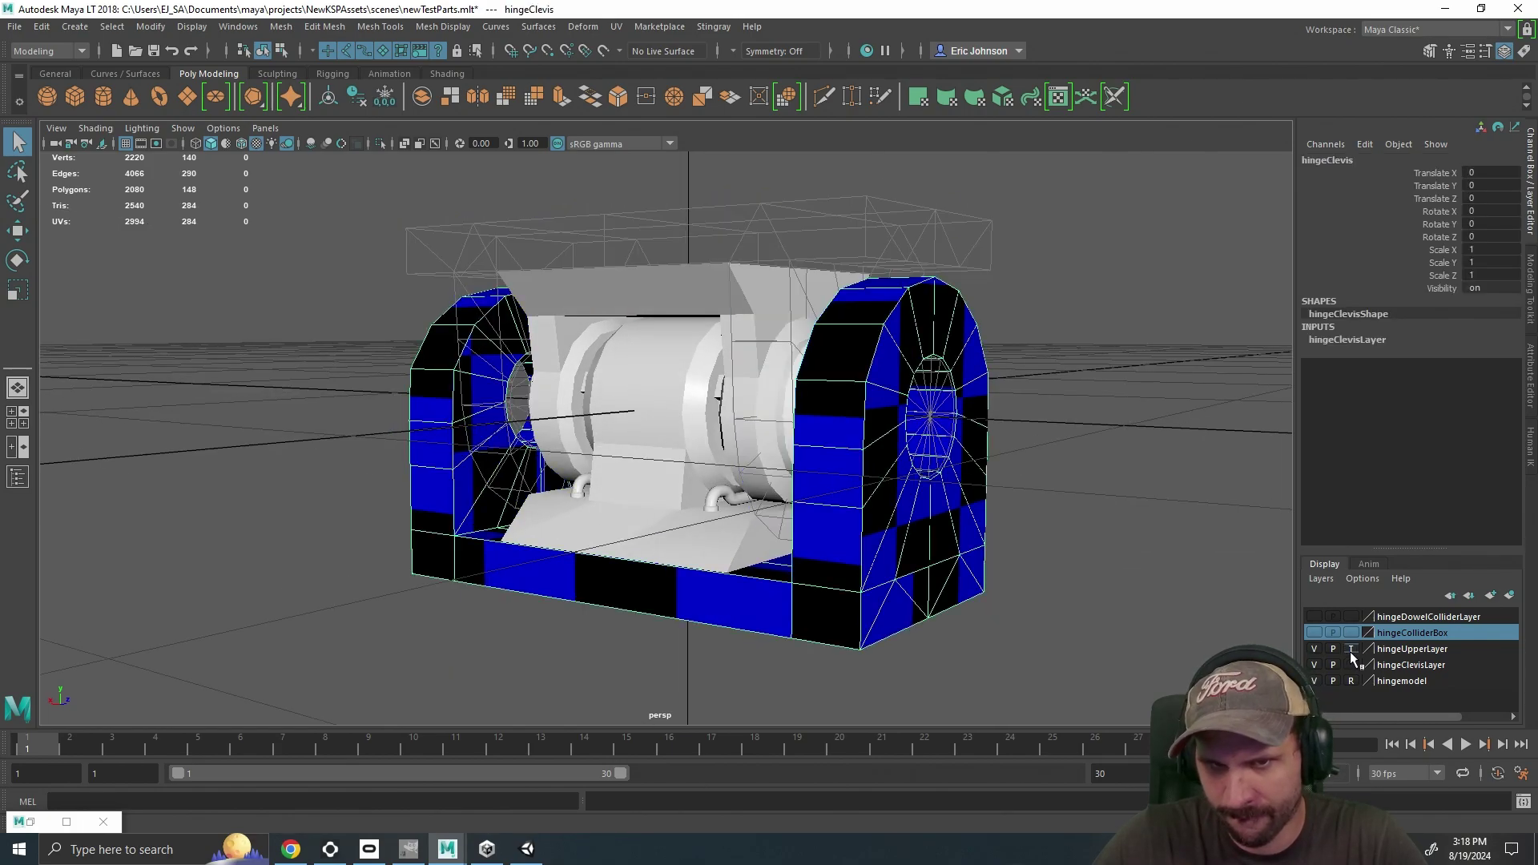
pyautogui.click(1352, 649)
pyautogui.click(1352, 665)
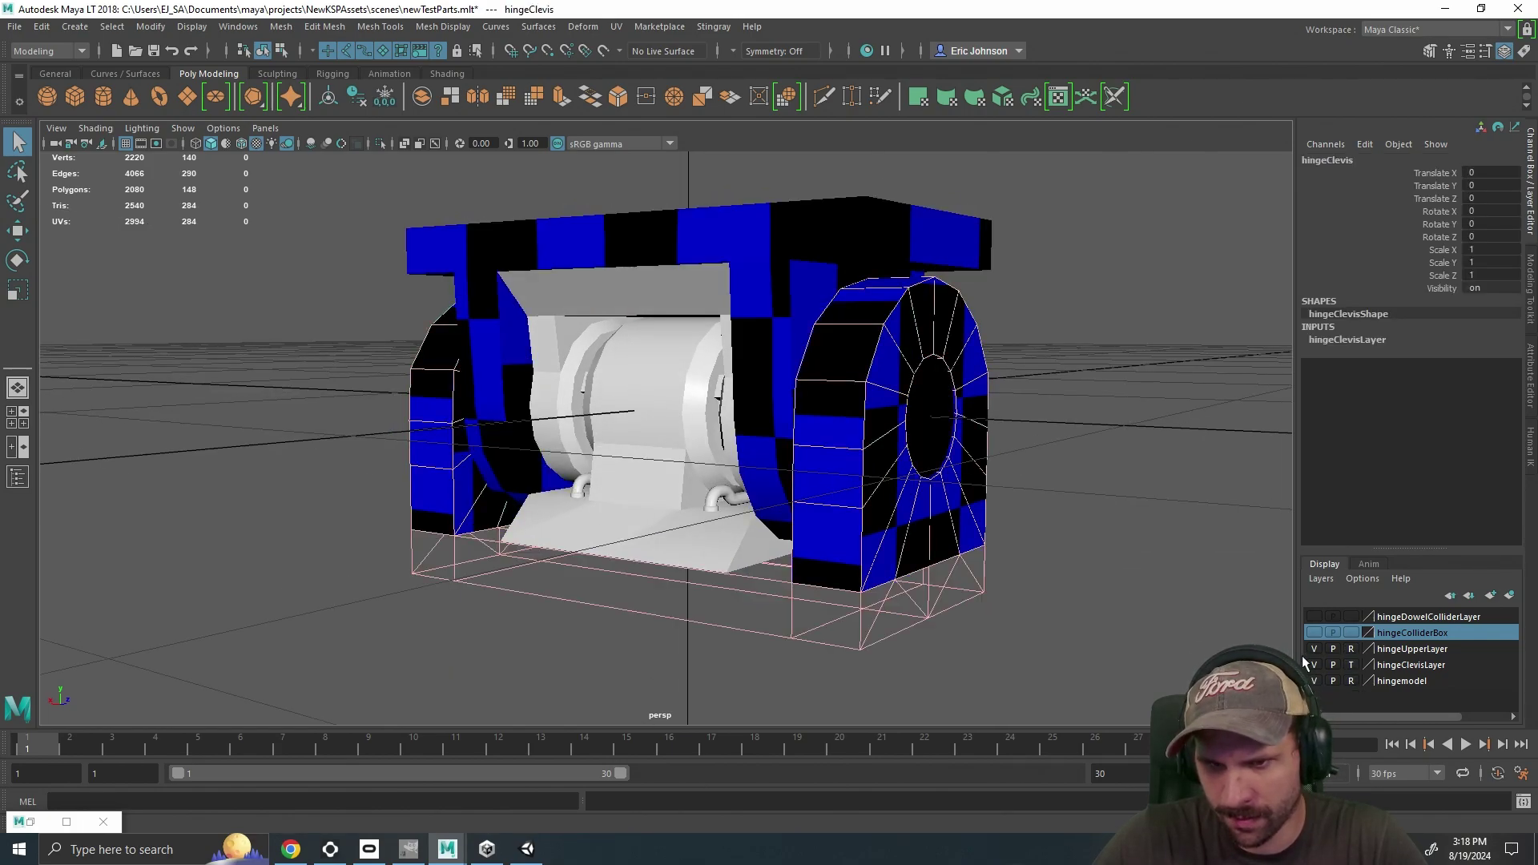
pyautogui.click(1113, 613)
pyautogui.moveTo(1021, 583); pyautogui.dragTo(1073, 600)
# Open the Outliner, select hingeClevisColliderGroup and add it to the hidden hingeDowelColliderLayer display layer.
pyautogui.click(238, 26)
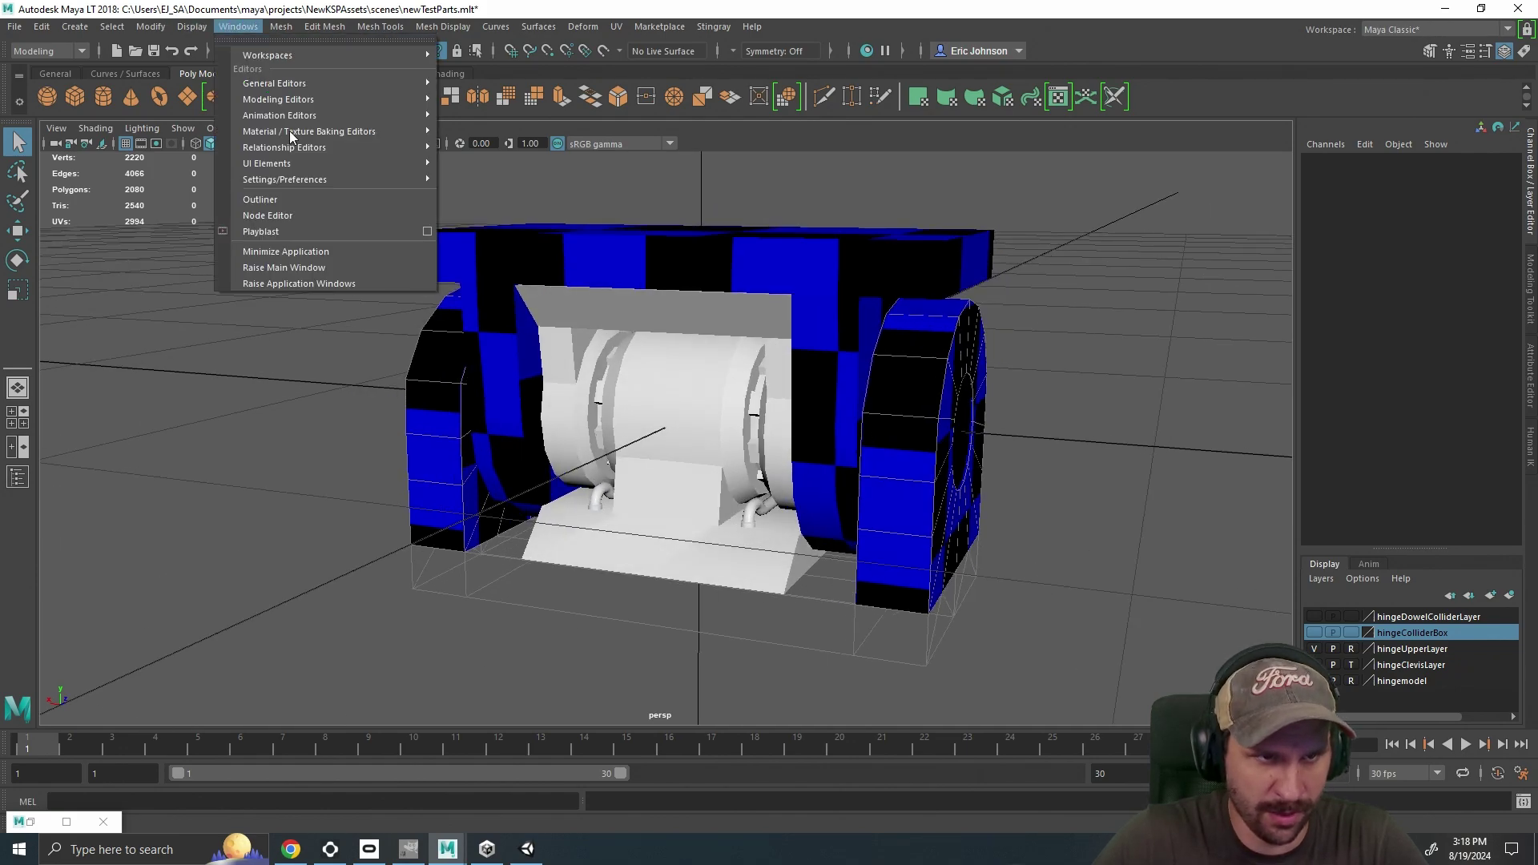
pyautogui.click(287, 200)
pyautogui.click(146, 319)
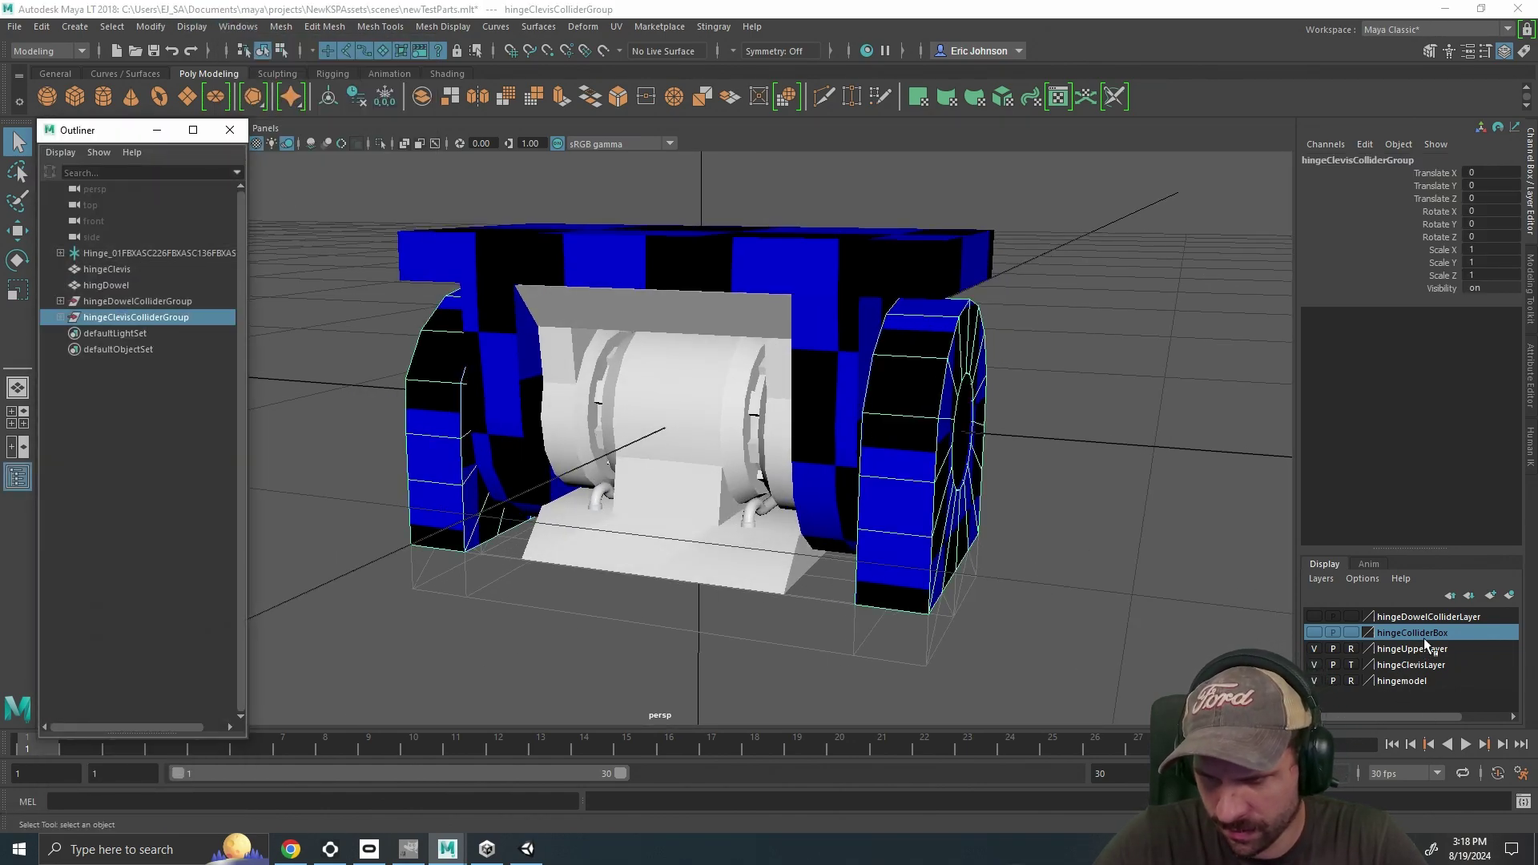
pyautogui.rightClick(1427, 617)
pyautogui.click(1443, 655)
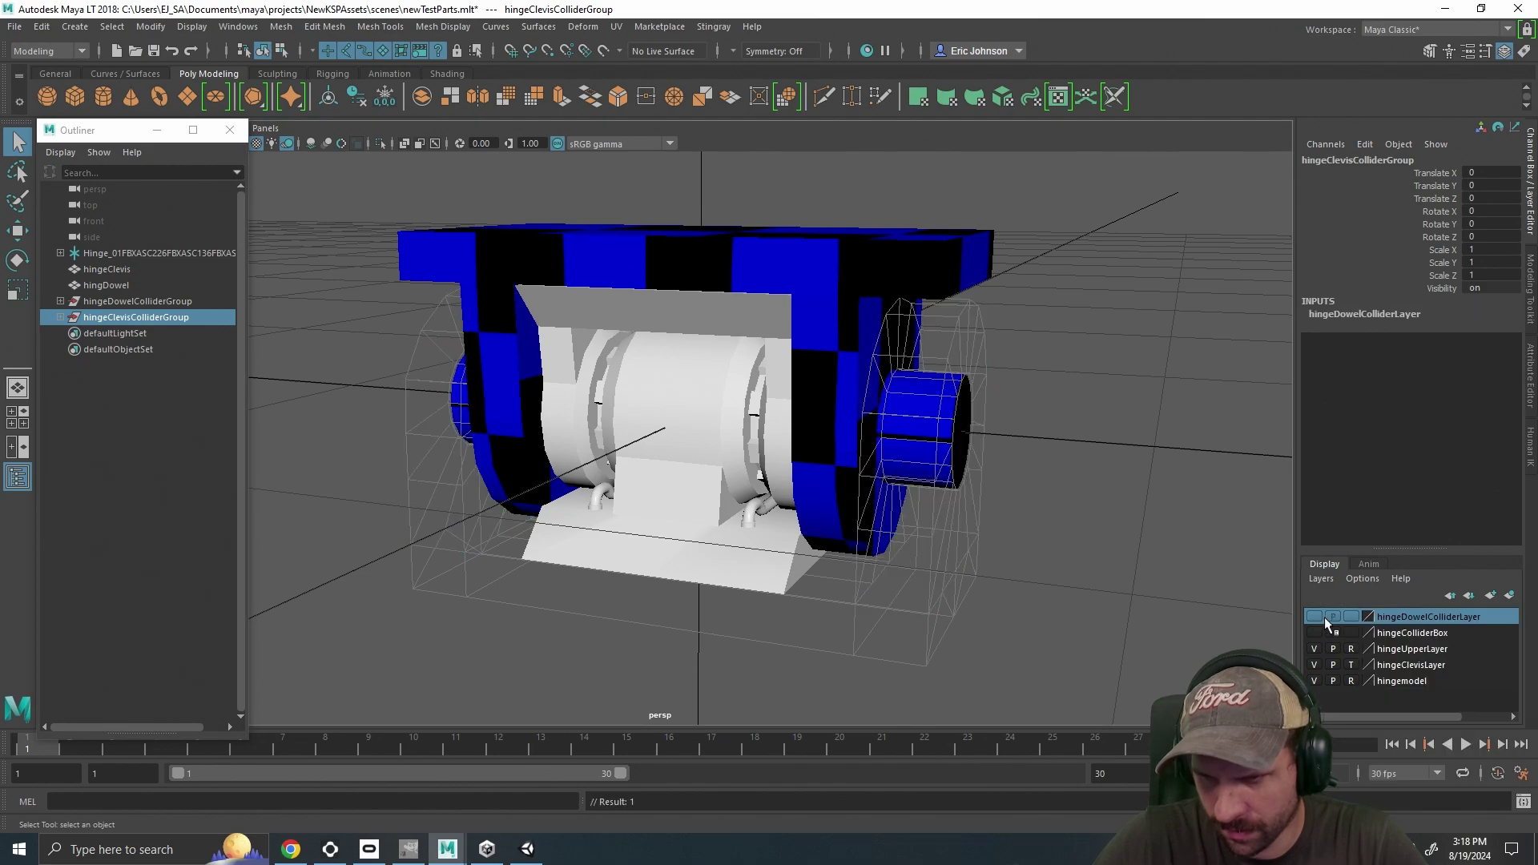
# Examine the hinge's upper part and protruding dowel from several angles, including the faces beside the clevis wireframe.
pyautogui.click(1123, 511)
pyautogui.moveTo(1123, 511); pyautogui.dragTo(1058, 526)
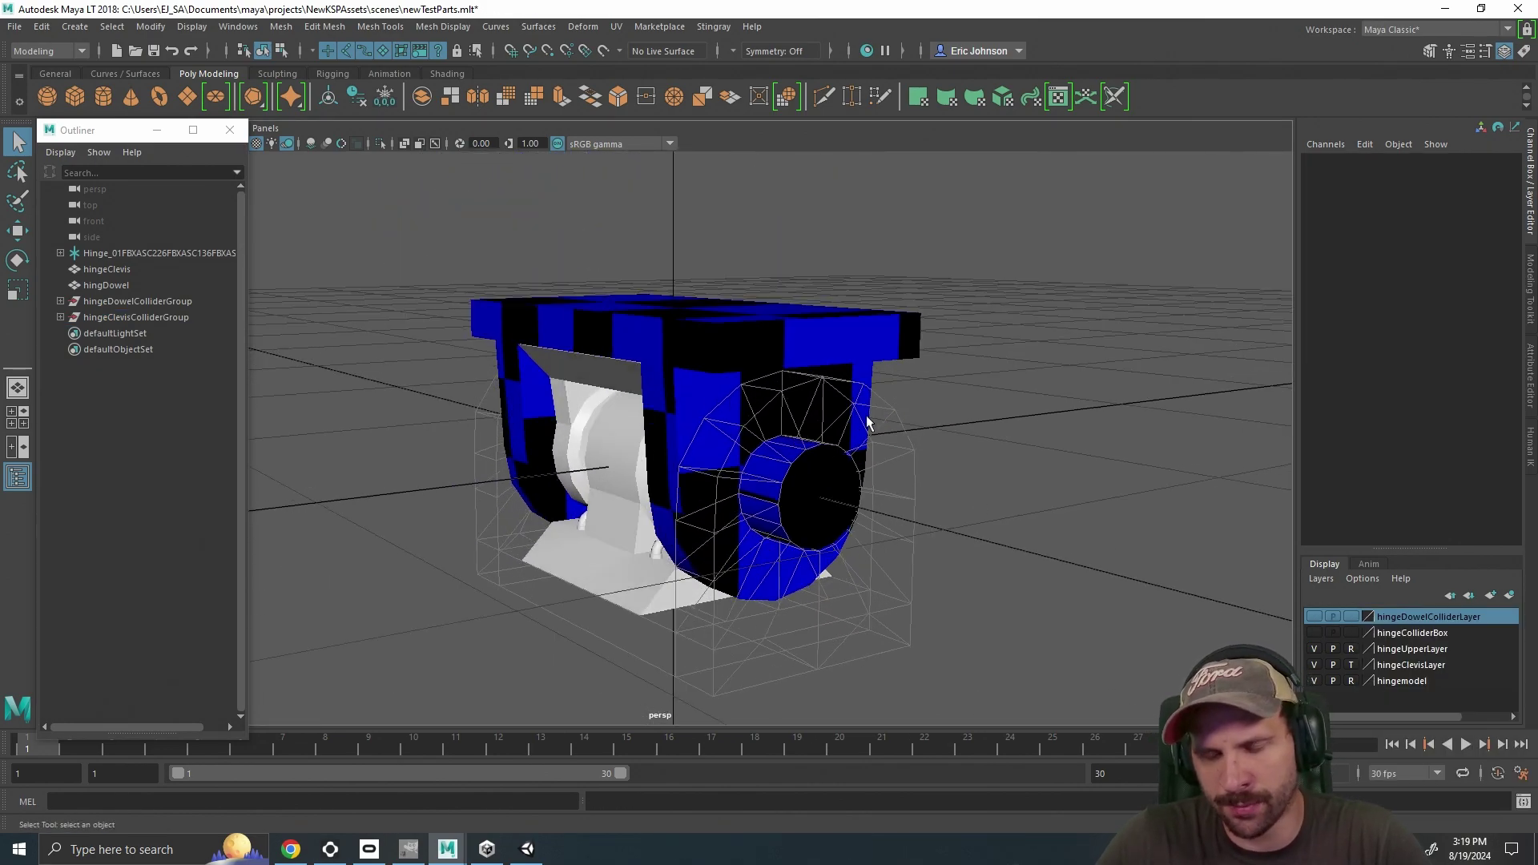
pyautogui.scroll(-4, 907, 484)
pyautogui.moveTo(907, 484); pyautogui.dragTo(934, 505)
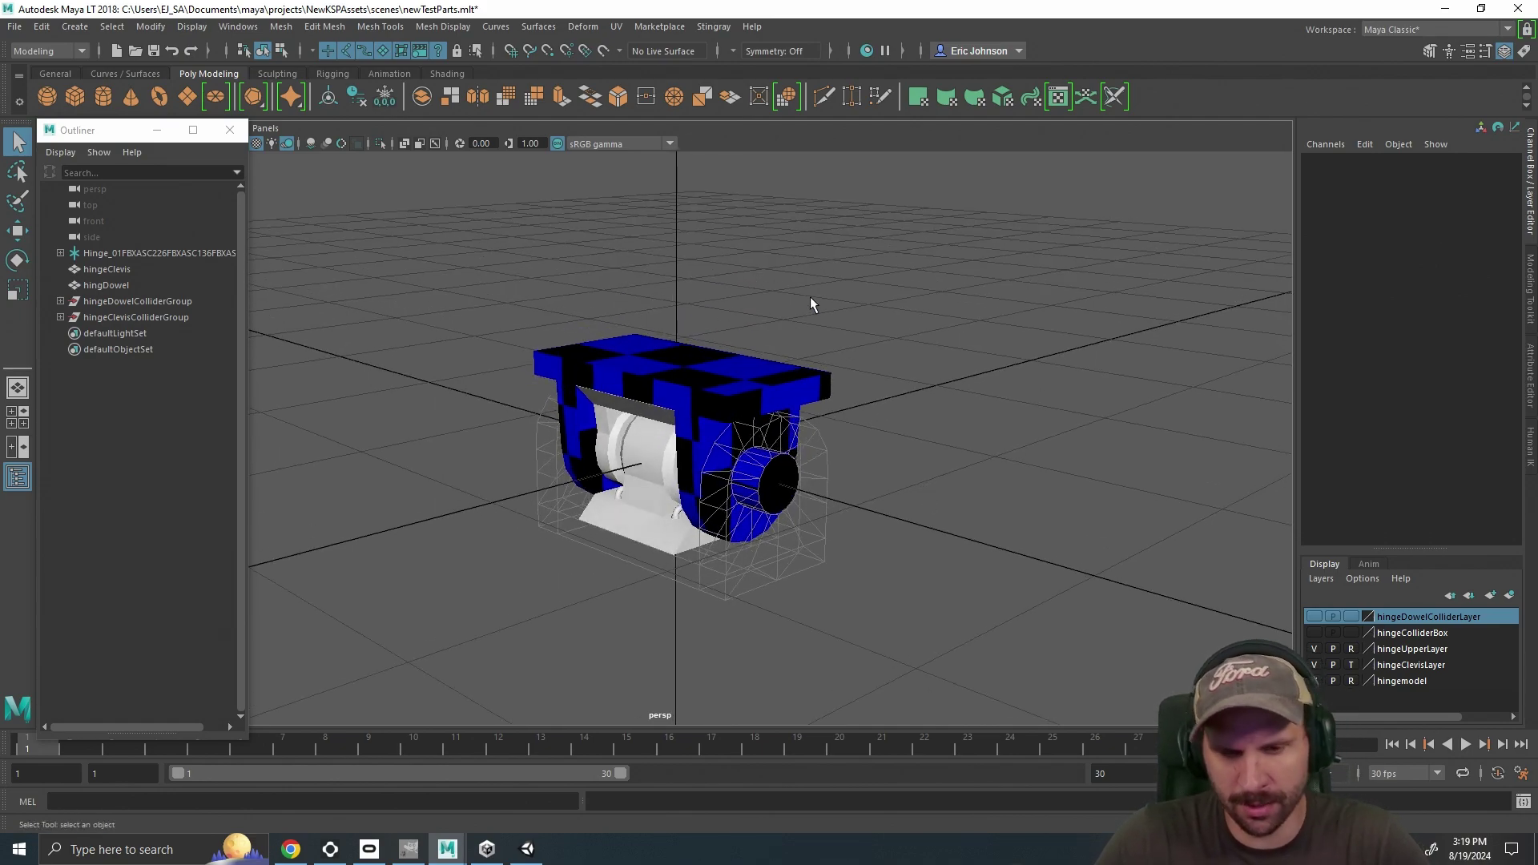
pyautogui.scroll(2, 831, 342)
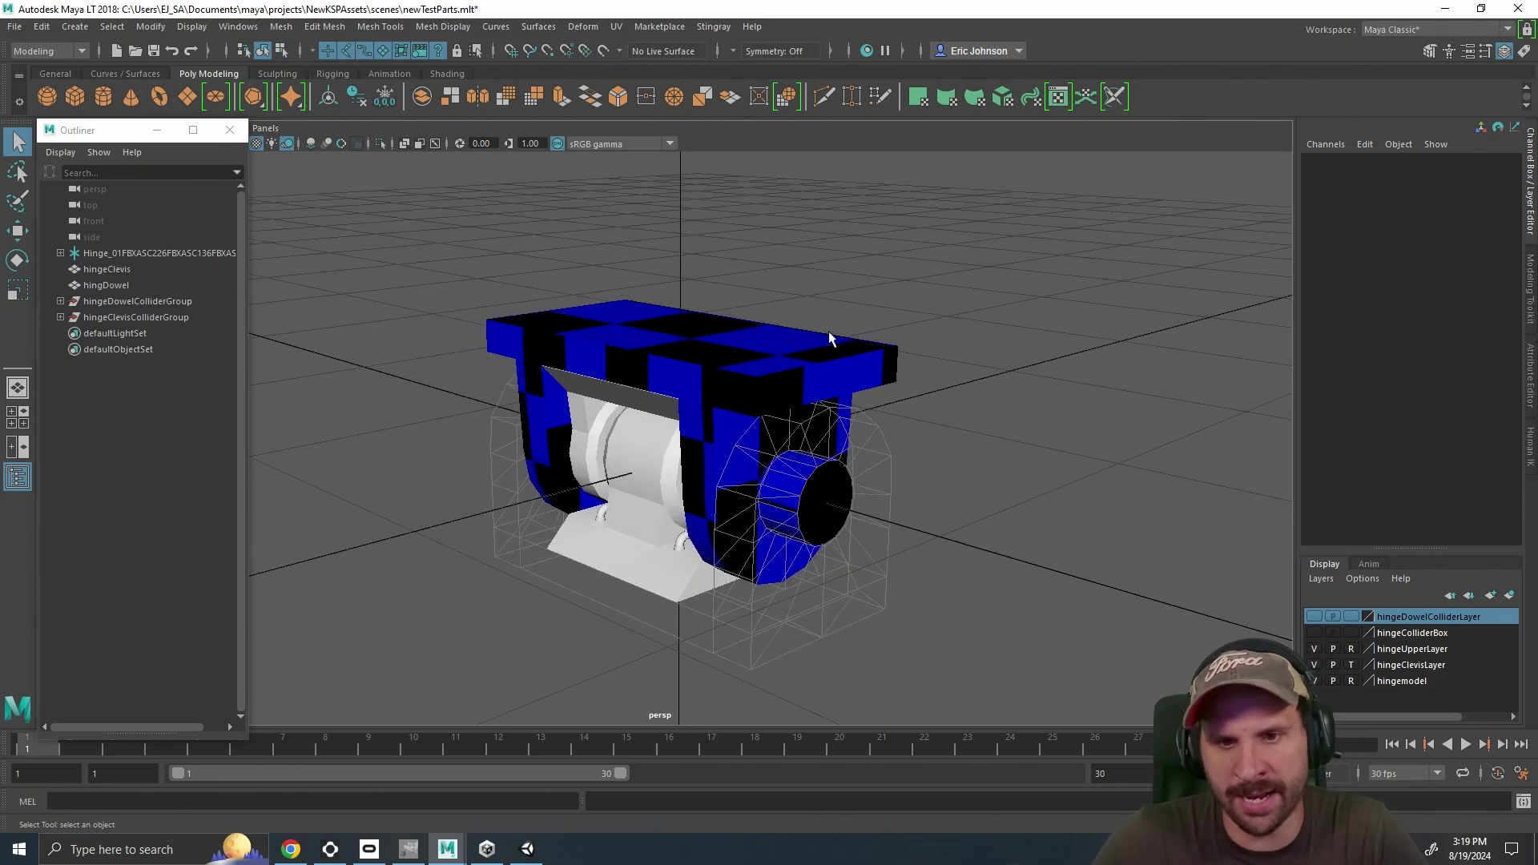
pyautogui.moveTo(673, 223); pyautogui.dragTo(905, 461)
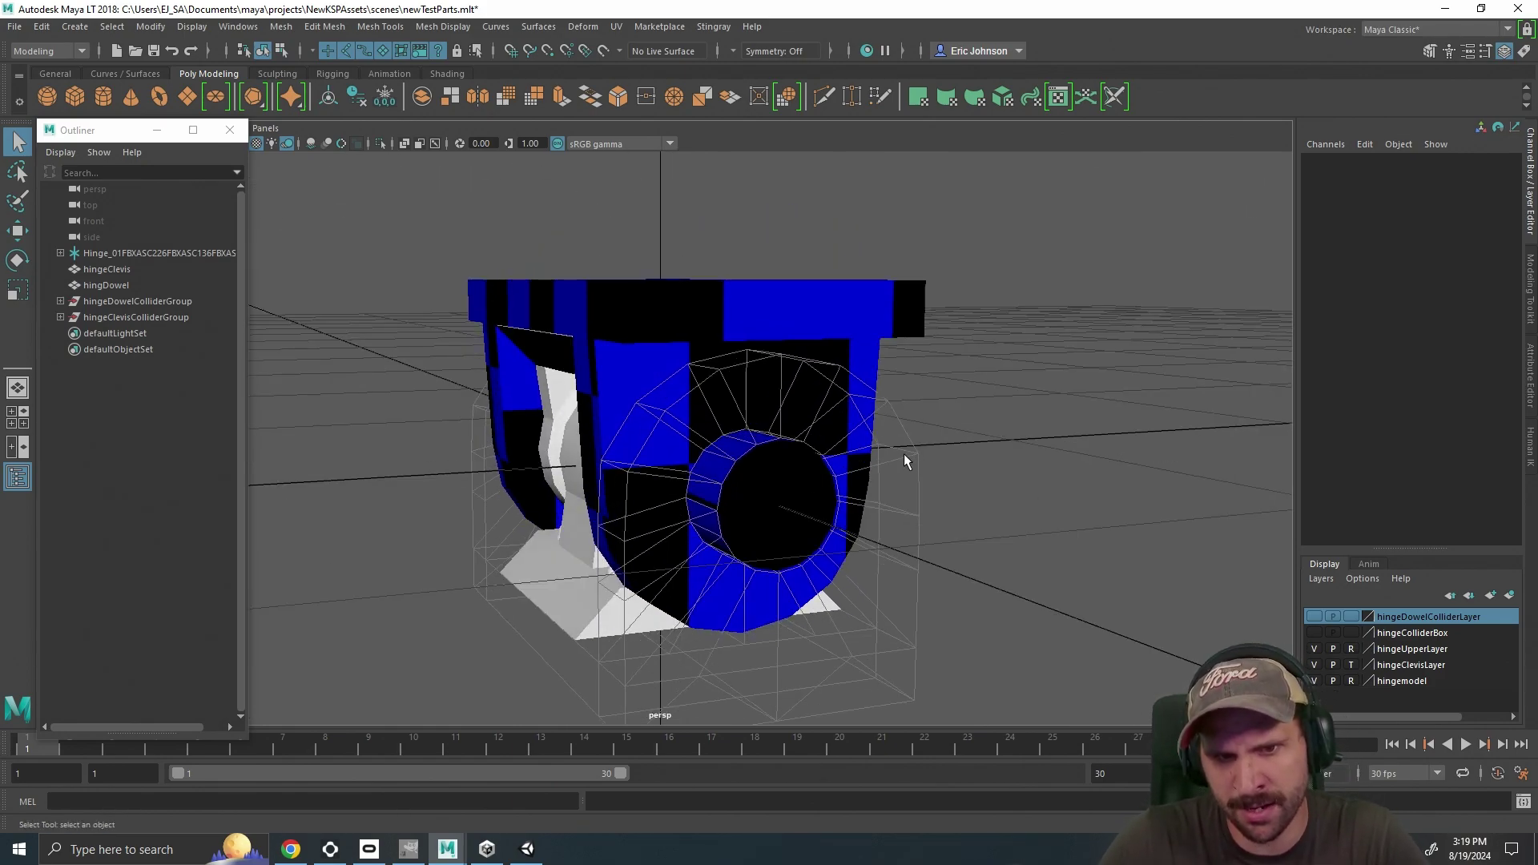
pyautogui.moveTo(569, 378); pyautogui.dragTo(694, 379)
pyautogui.moveTo(1036, 535); pyautogui.dragTo(675, 371)
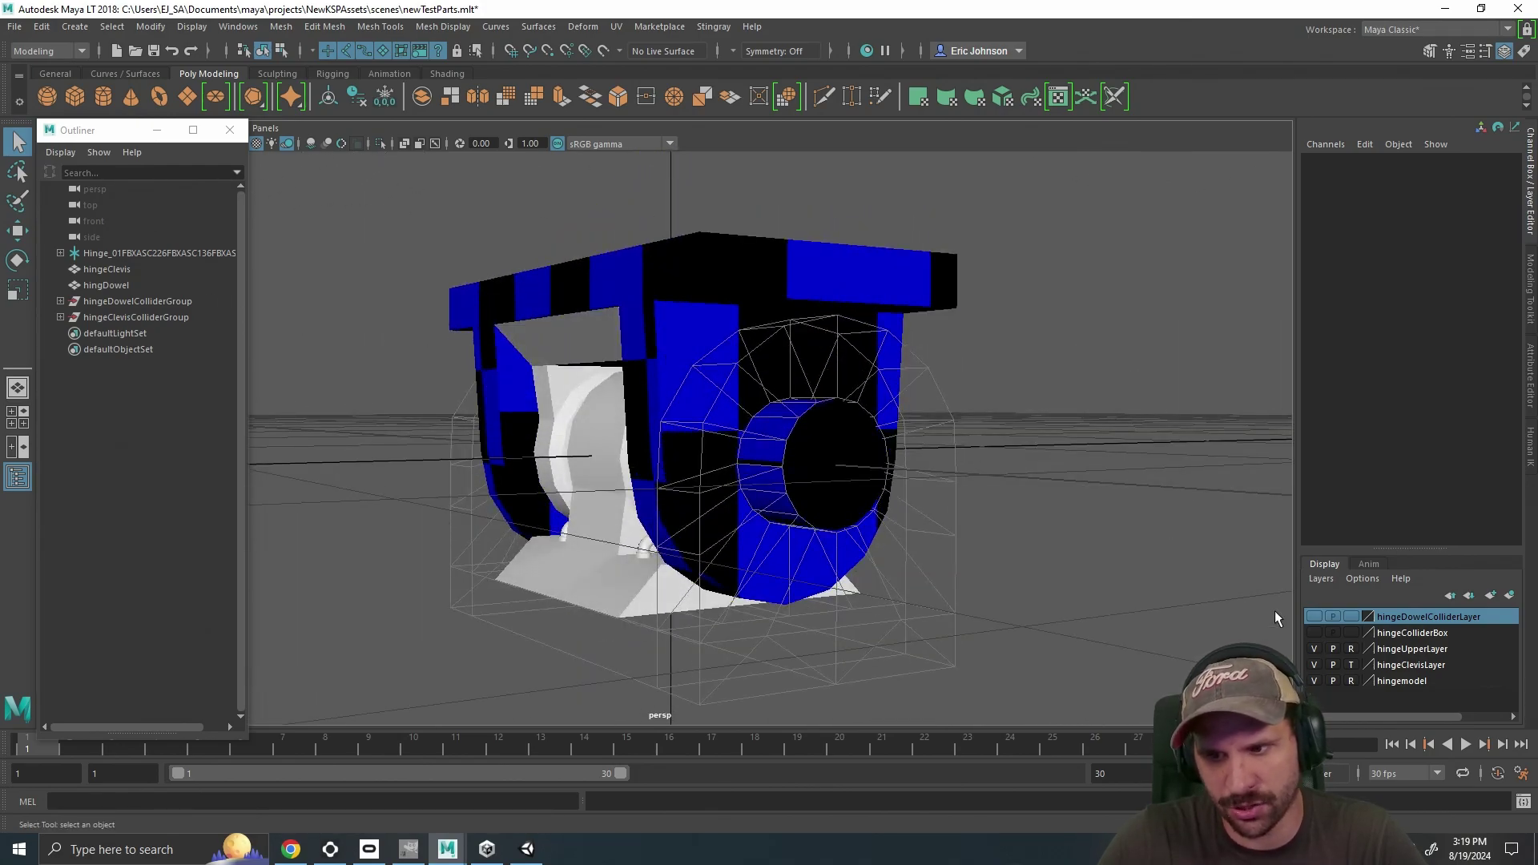
pyautogui.moveTo(1159, 527); pyautogui.dragTo(1211, 563)
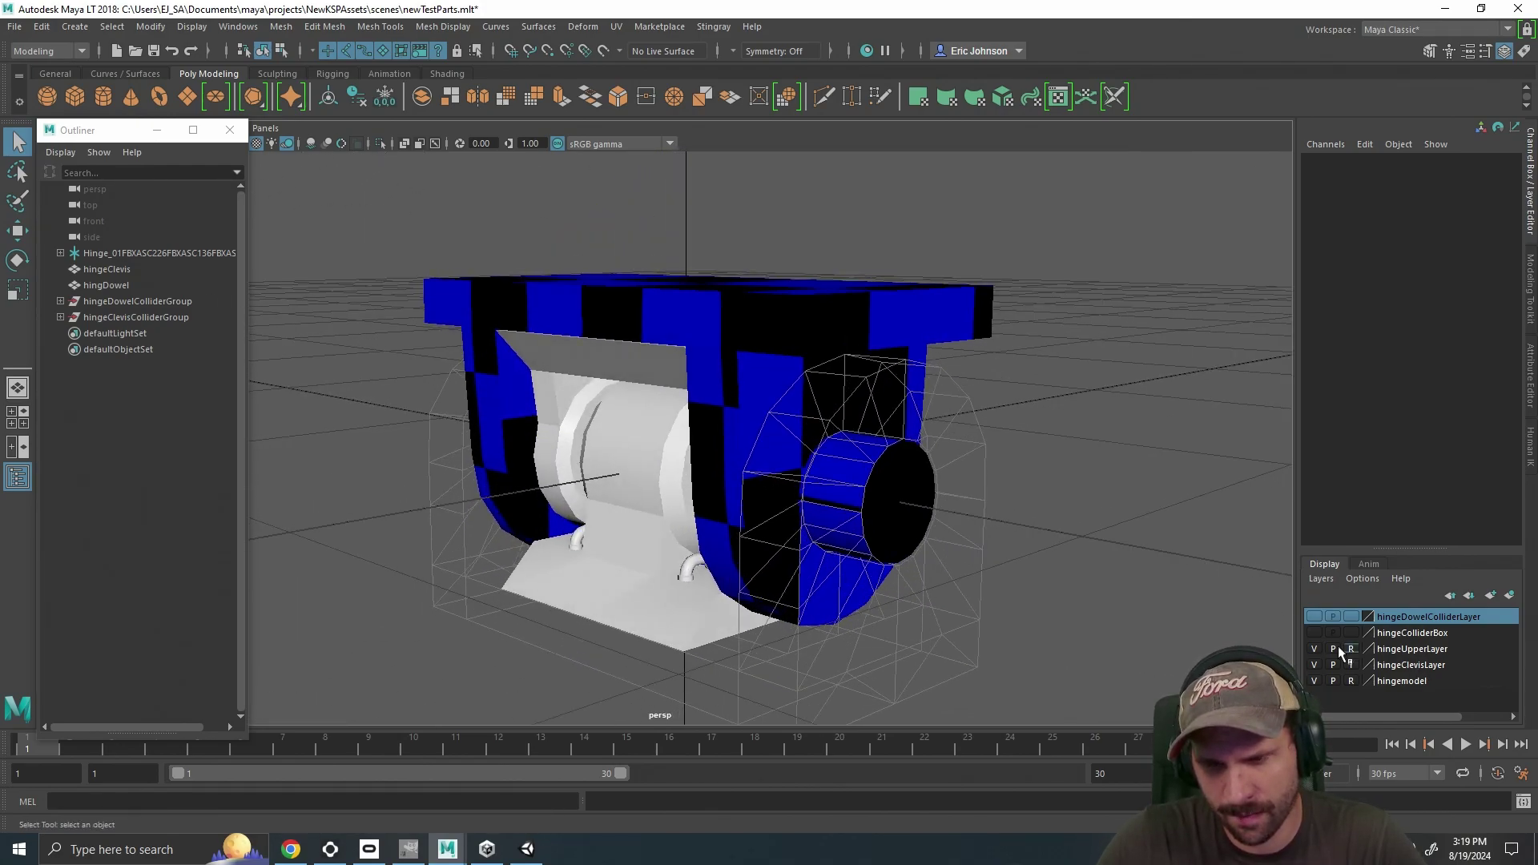
pyautogui.scroll(-2, 1041, 489)
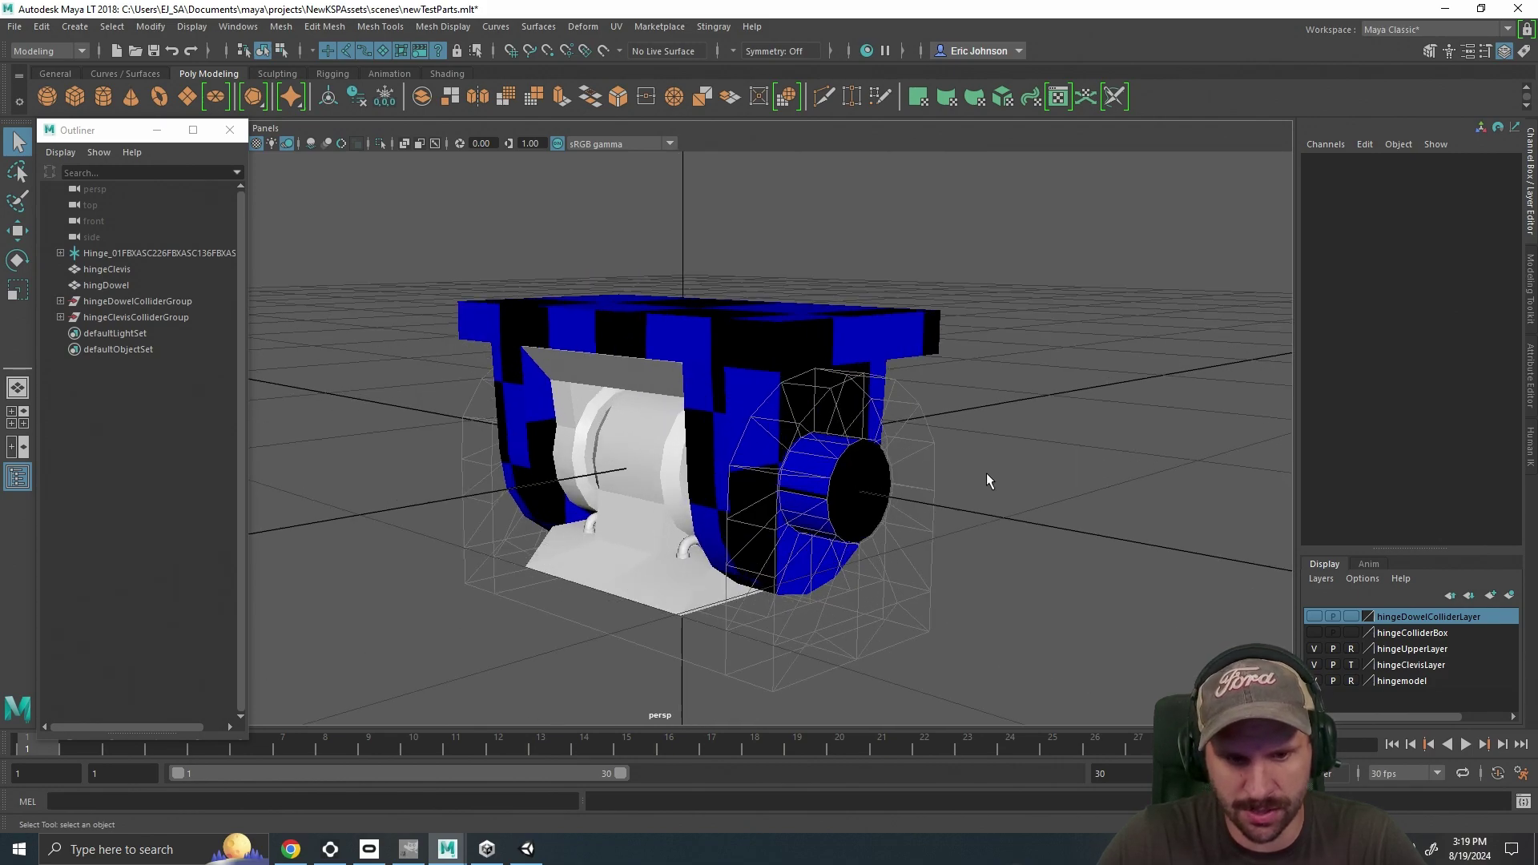
# Bring up the Unity Hub and Meta login windows in turn and close both.
pyautogui.click(490, 852)
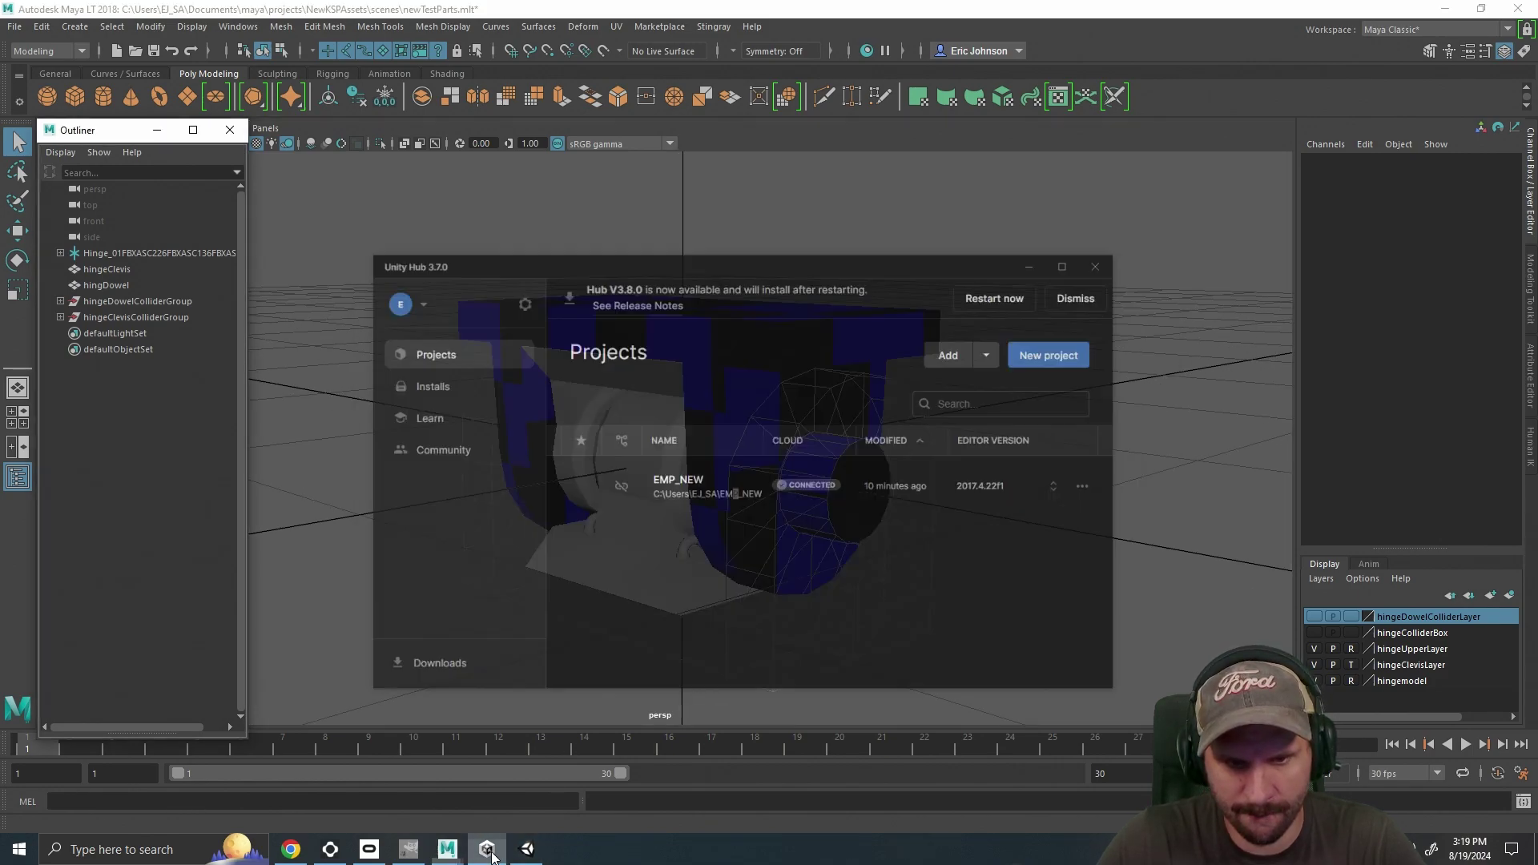
pyautogui.click(1160, 190)
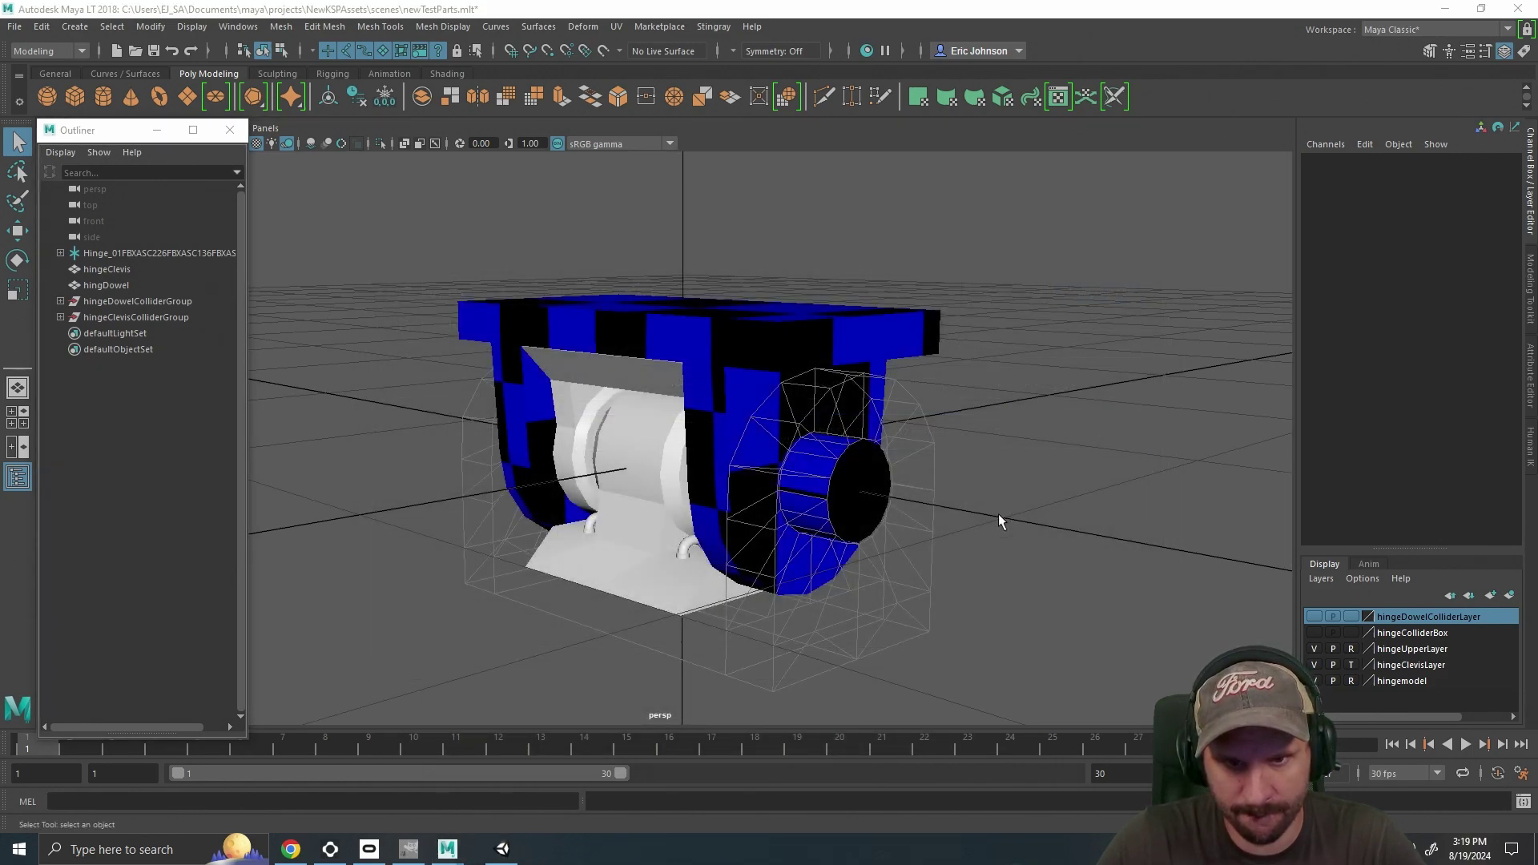
pyautogui.click(369, 850)
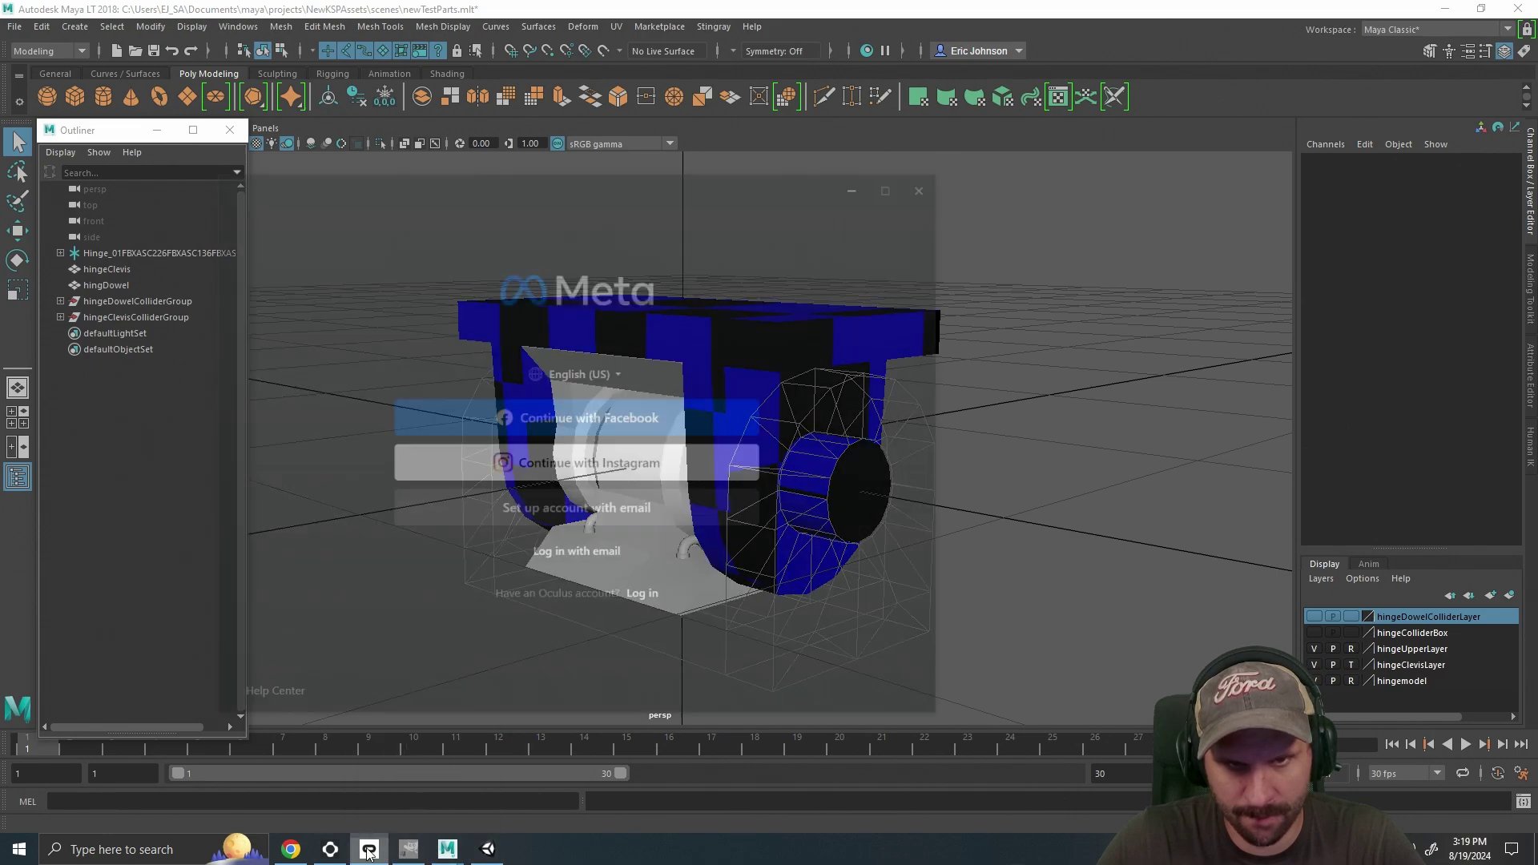
pyautogui.click(998, 75)
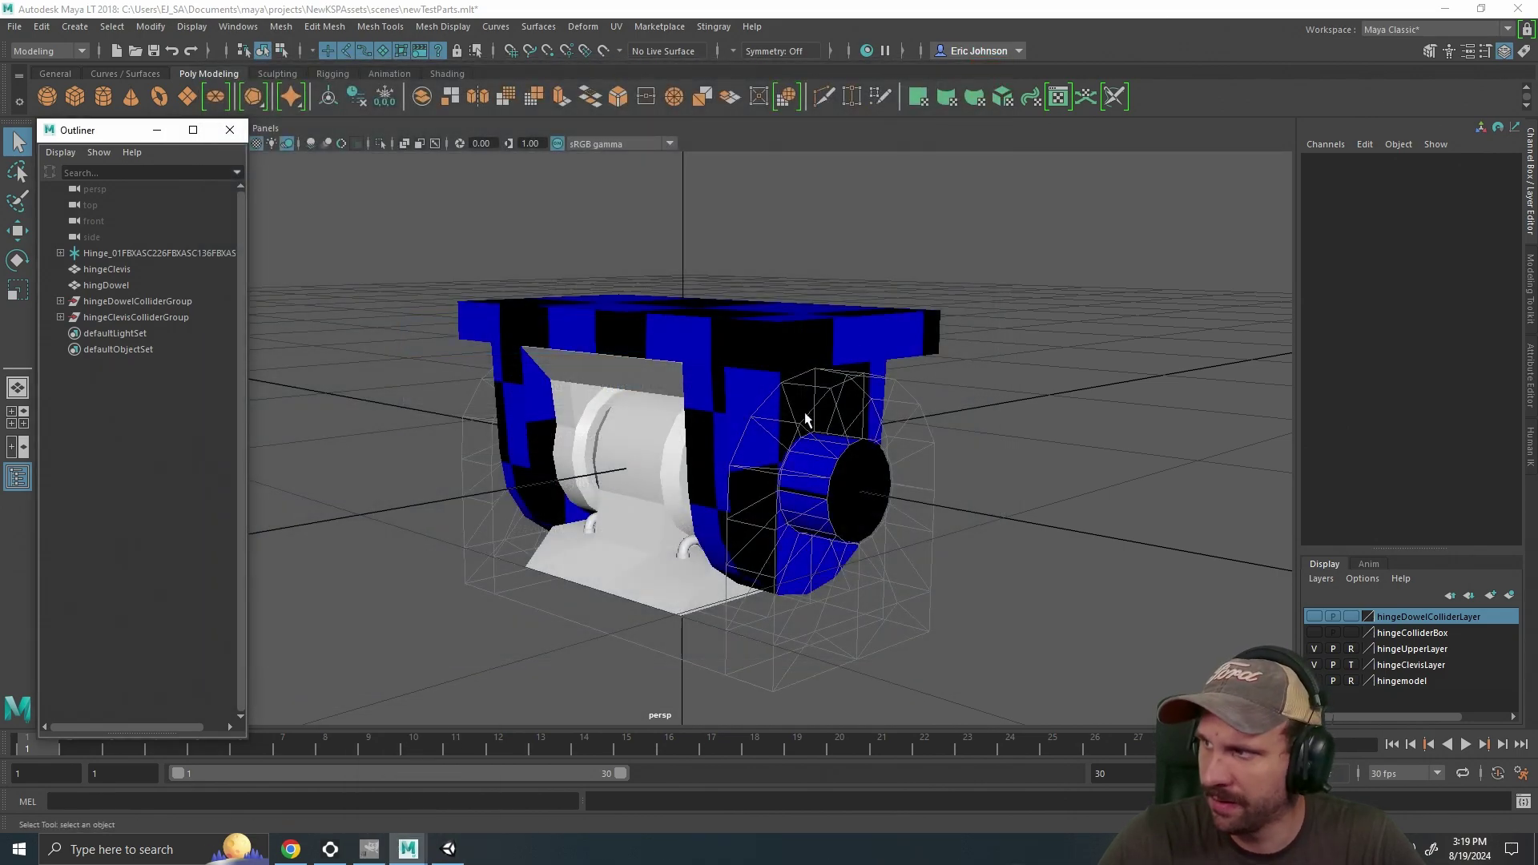
# Switch to GIMP and hide the UV wireframe and reference texture layers, keeping only the painted texture layers shown.
pyautogui.keyDown('alt'); pyautogui.moveTo(525, 669); pyautogui.dragTo(900, 364); pyautogui.keyUp('alt')
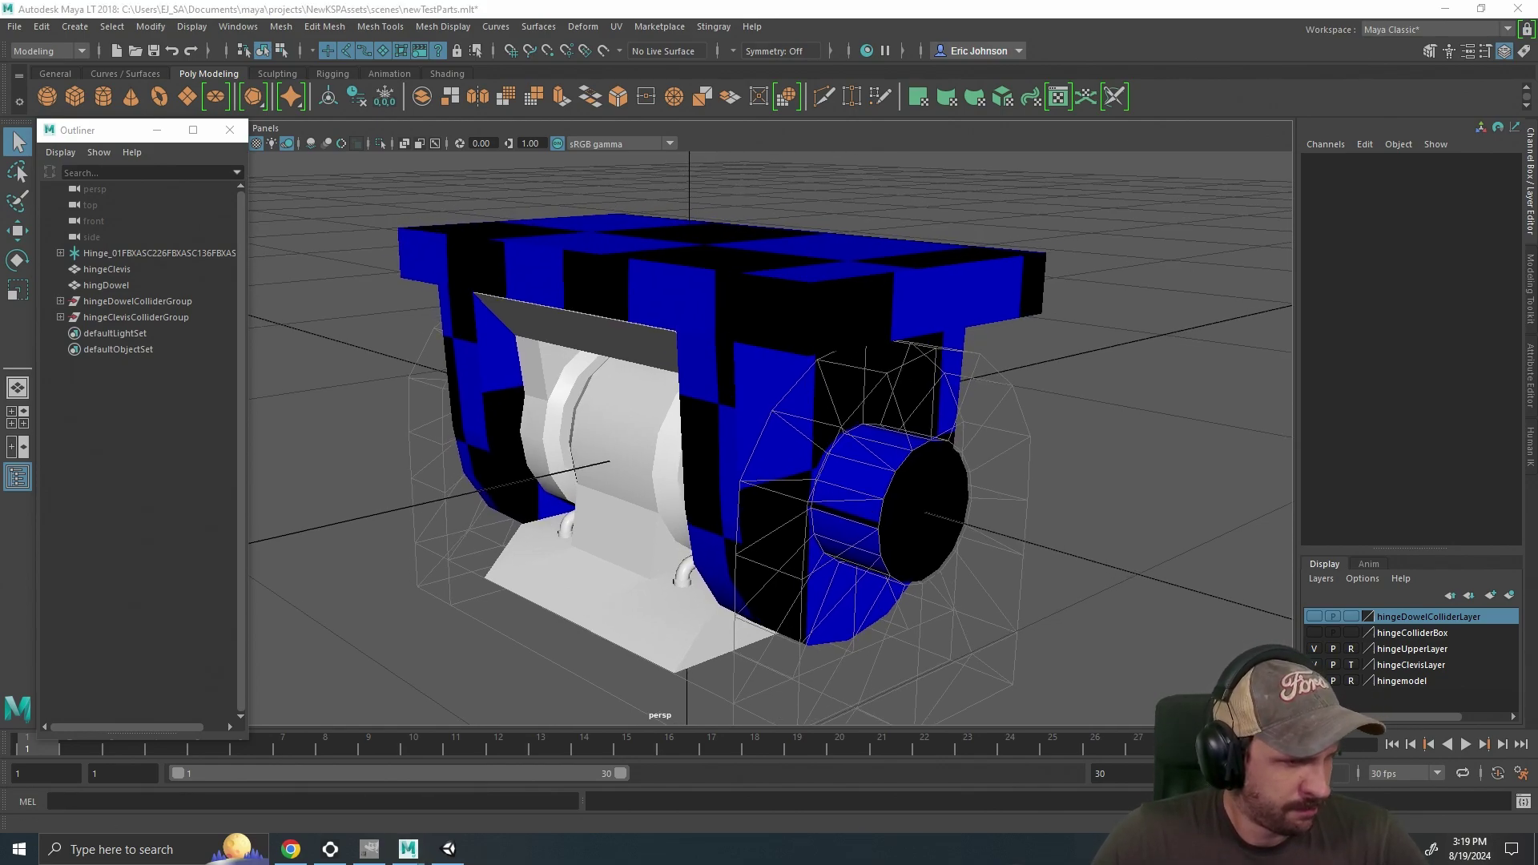
pyautogui.keyDown('alt'); pyautogui.moveTo(997, 472); pyautogui.dragTo(837, 445); pyautogui.keyUp('alt')
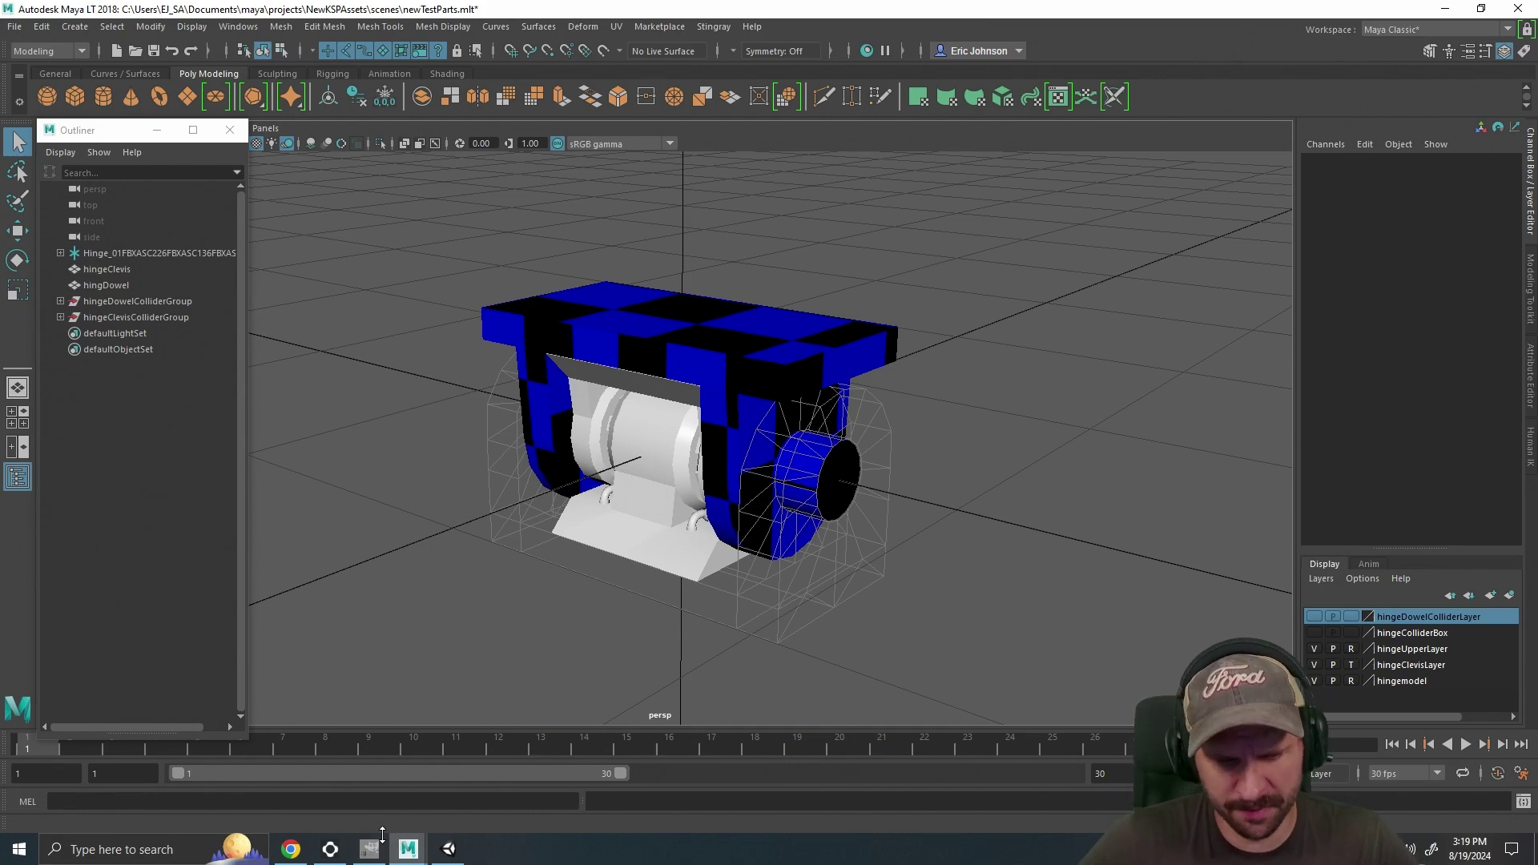
pyautogui.click(373, 856)
pyautogui.click(1390, 524)
pyautogui.click(1390, 524)
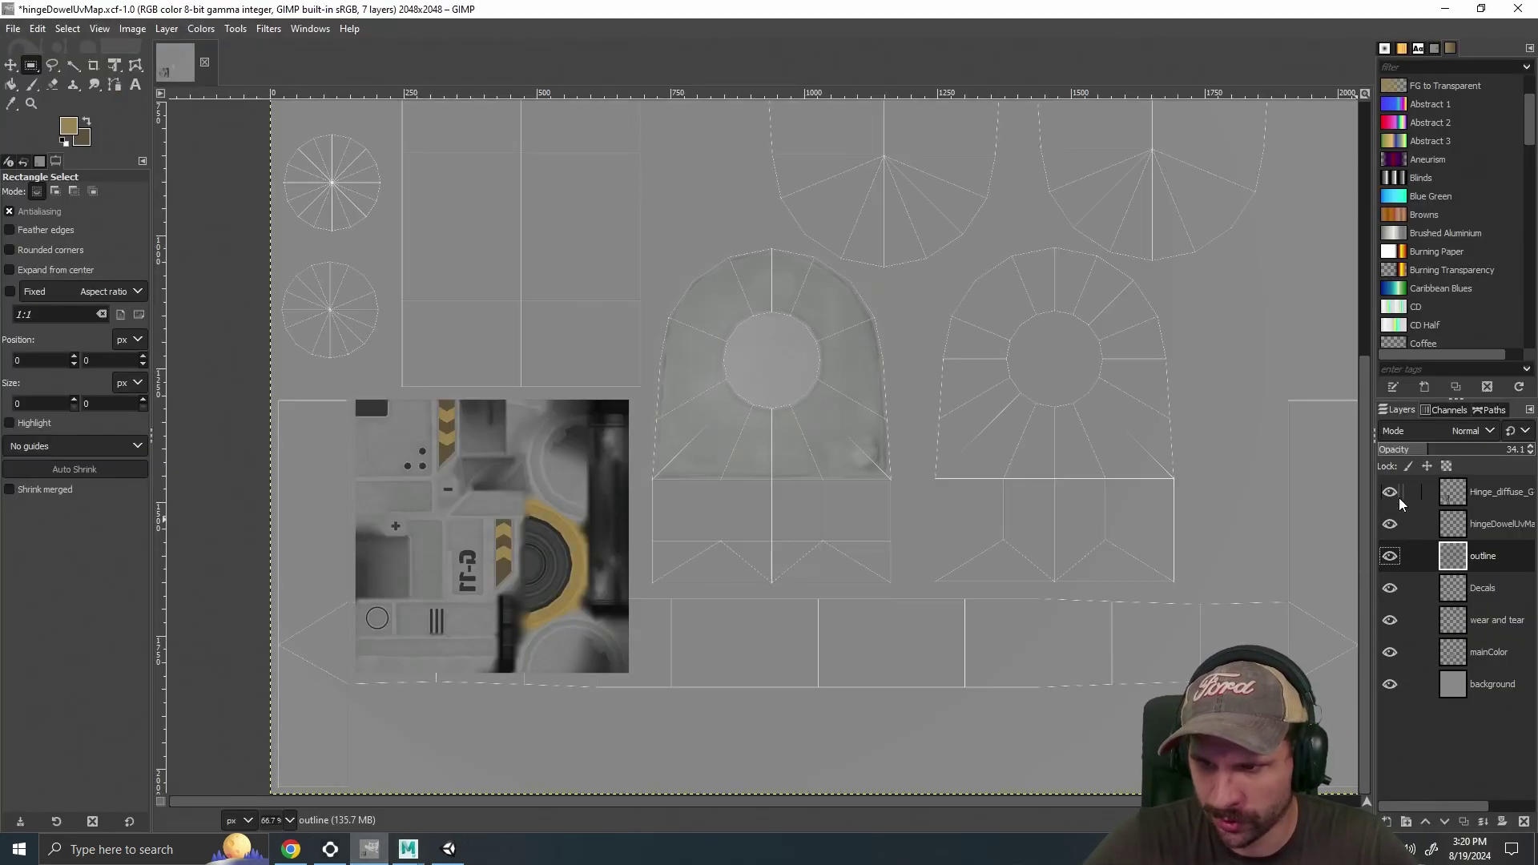
pyautogui.click(1389, 525)
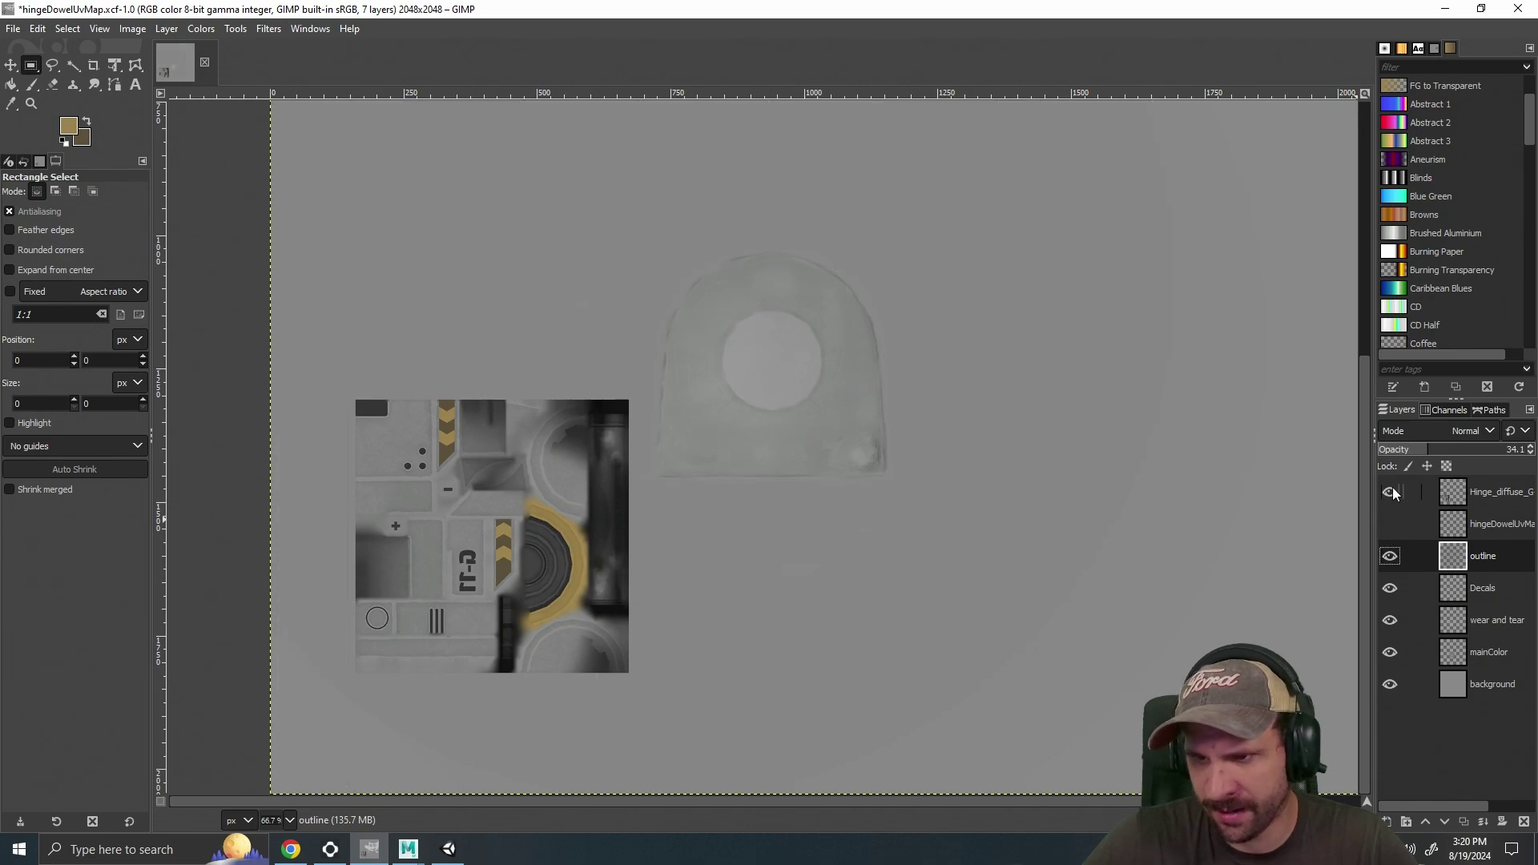
pyautogui.click(1390, 493)
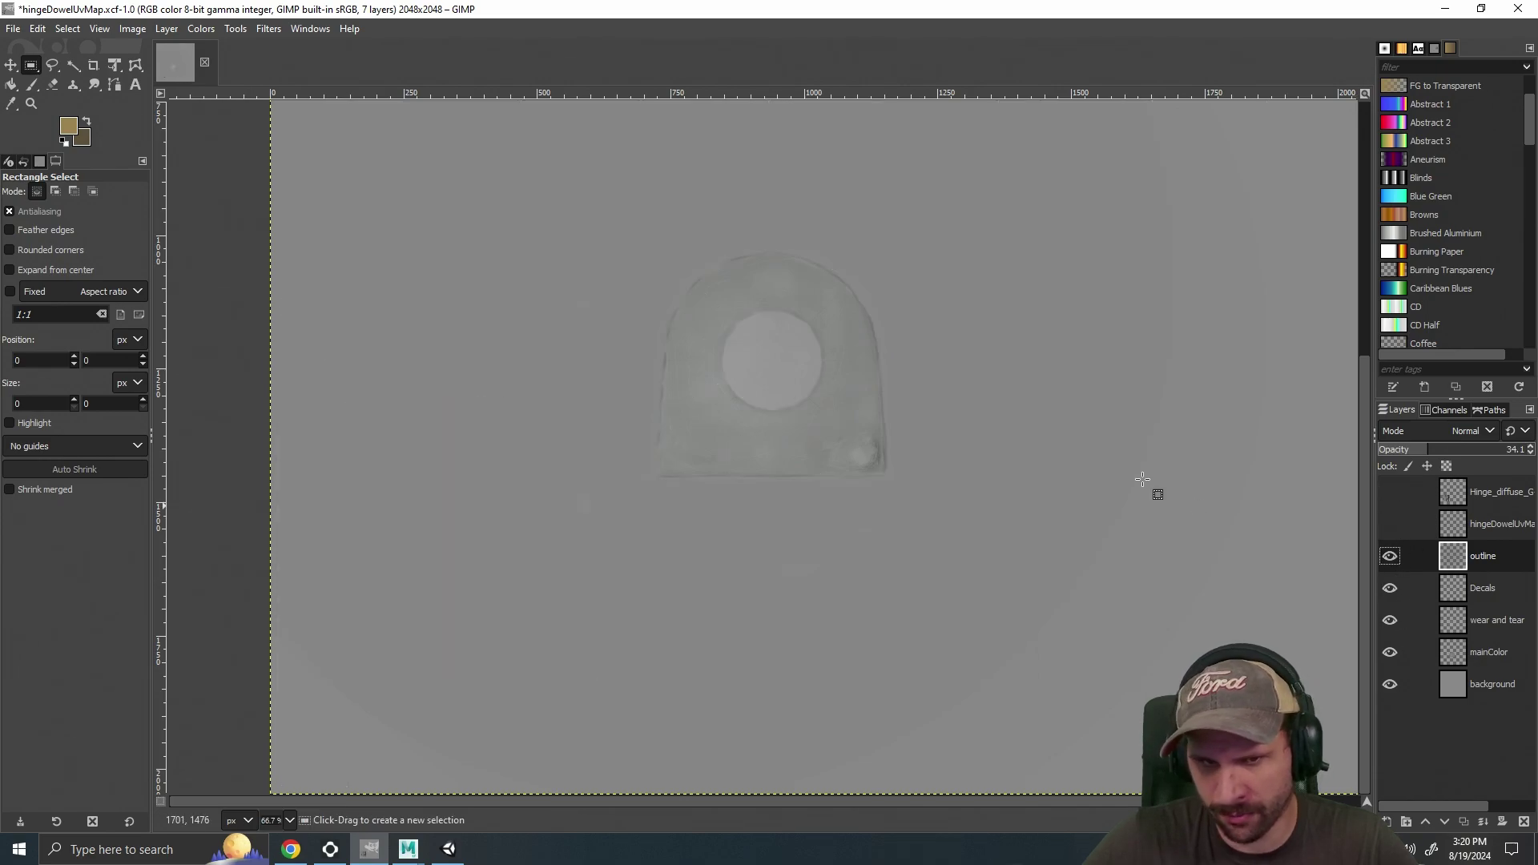
pyautogui.scroll(-2, 1138, 498)
pyautogui.scroll(1, 1138, 498)
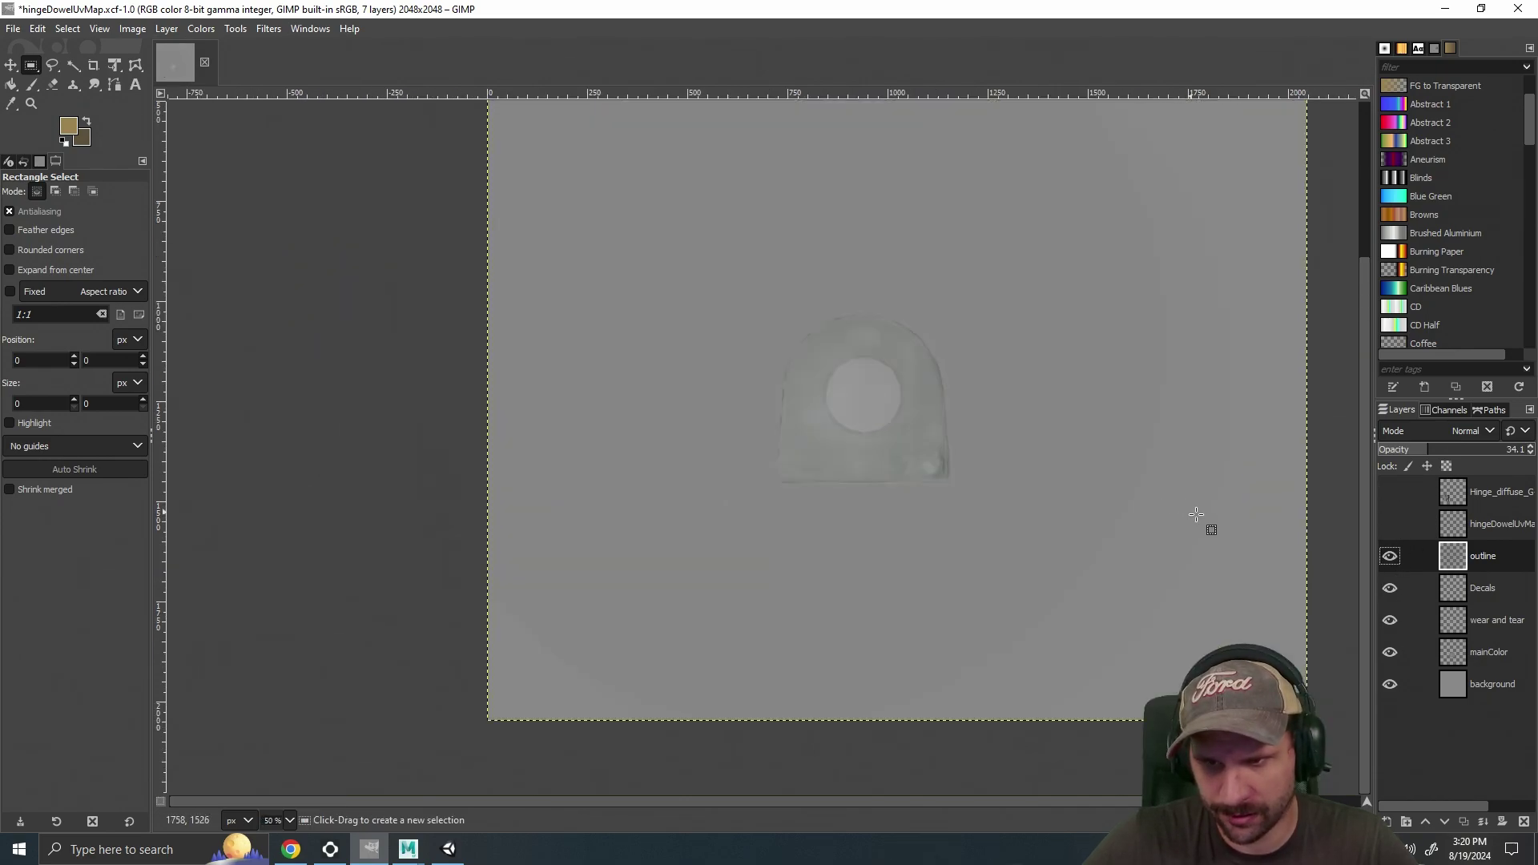
pyautogui.scroll(-1, 1197, 511)
pyautogui.scroll(1, 1367, 466)
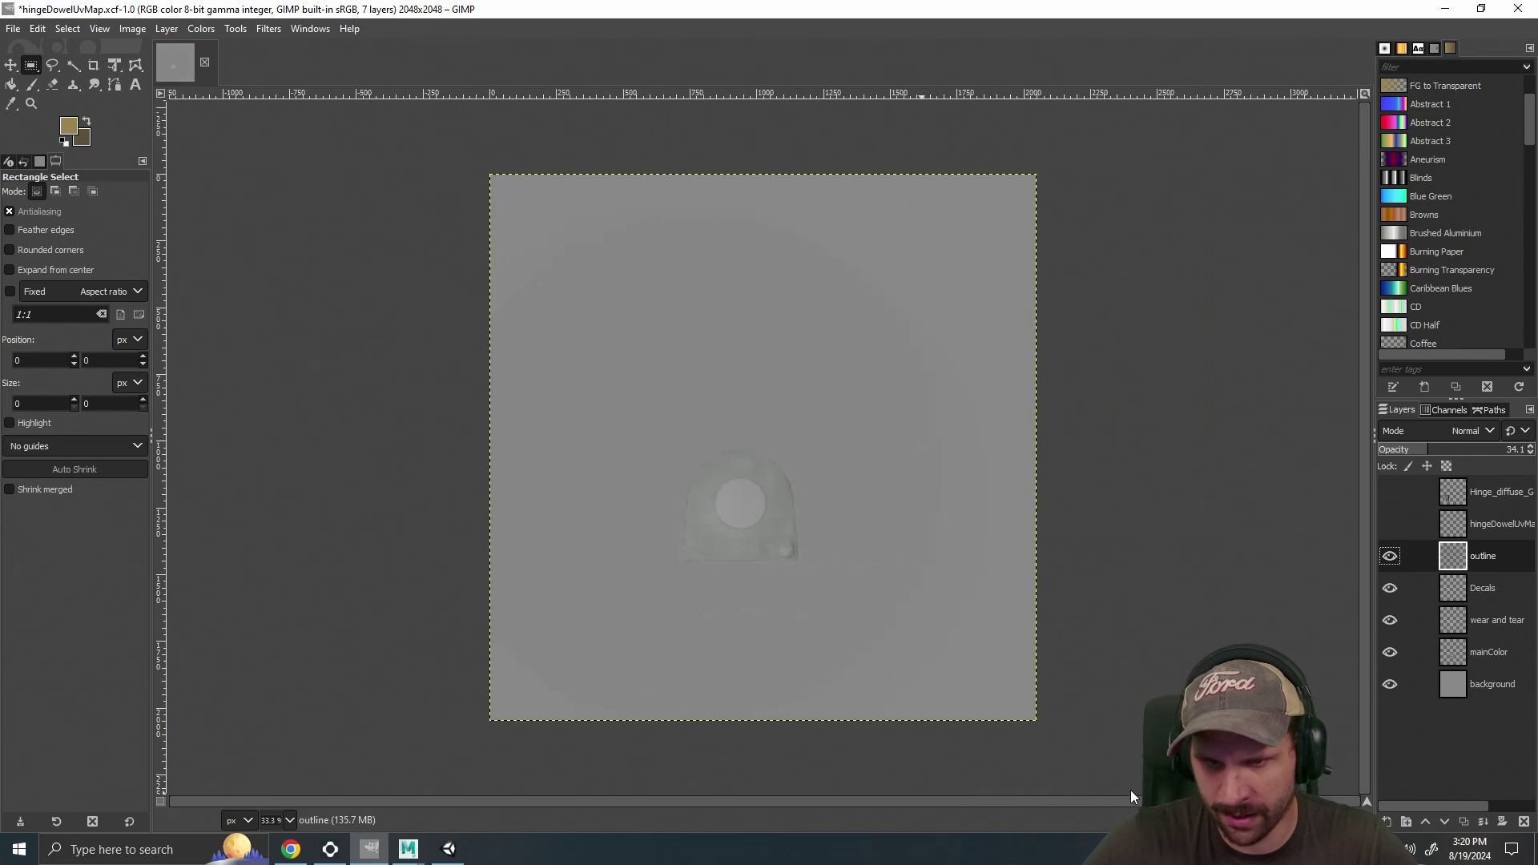
pyautogui.click(13, 29)
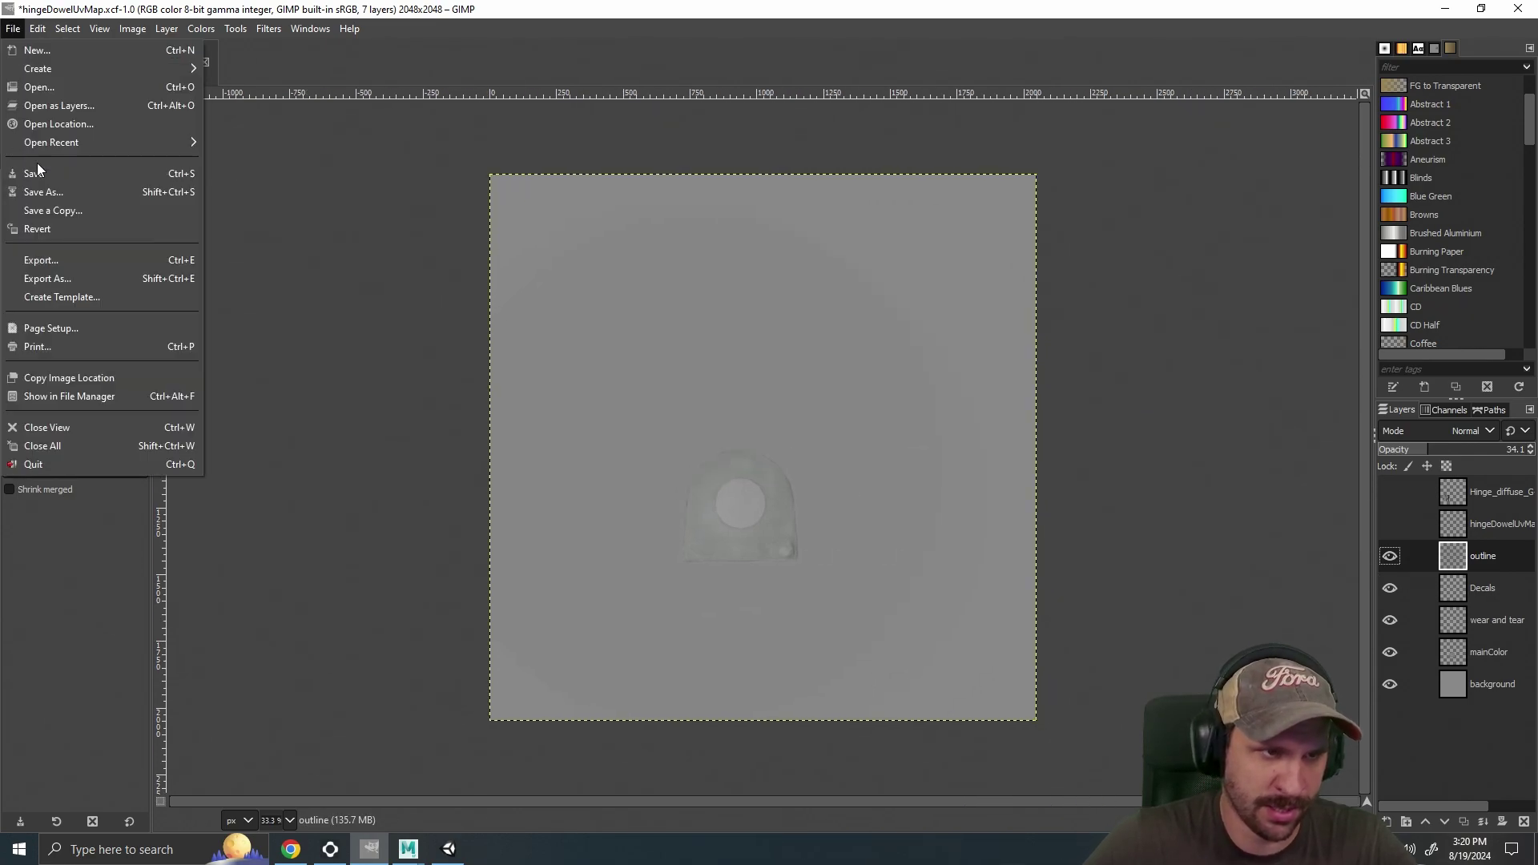
pyautogui.click(80, 191)
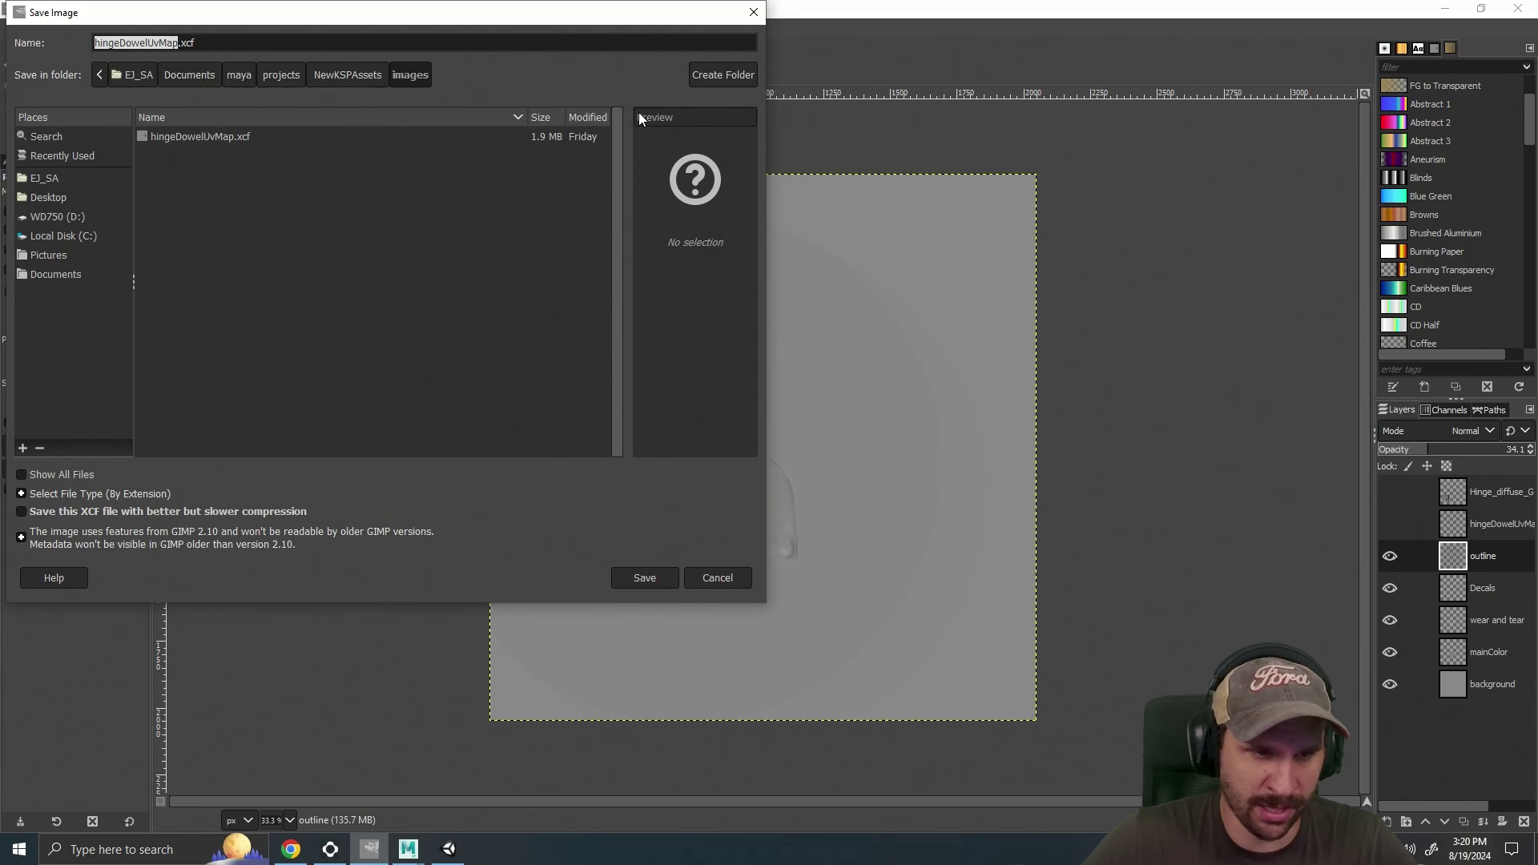
pyautogui.click(706, 579)
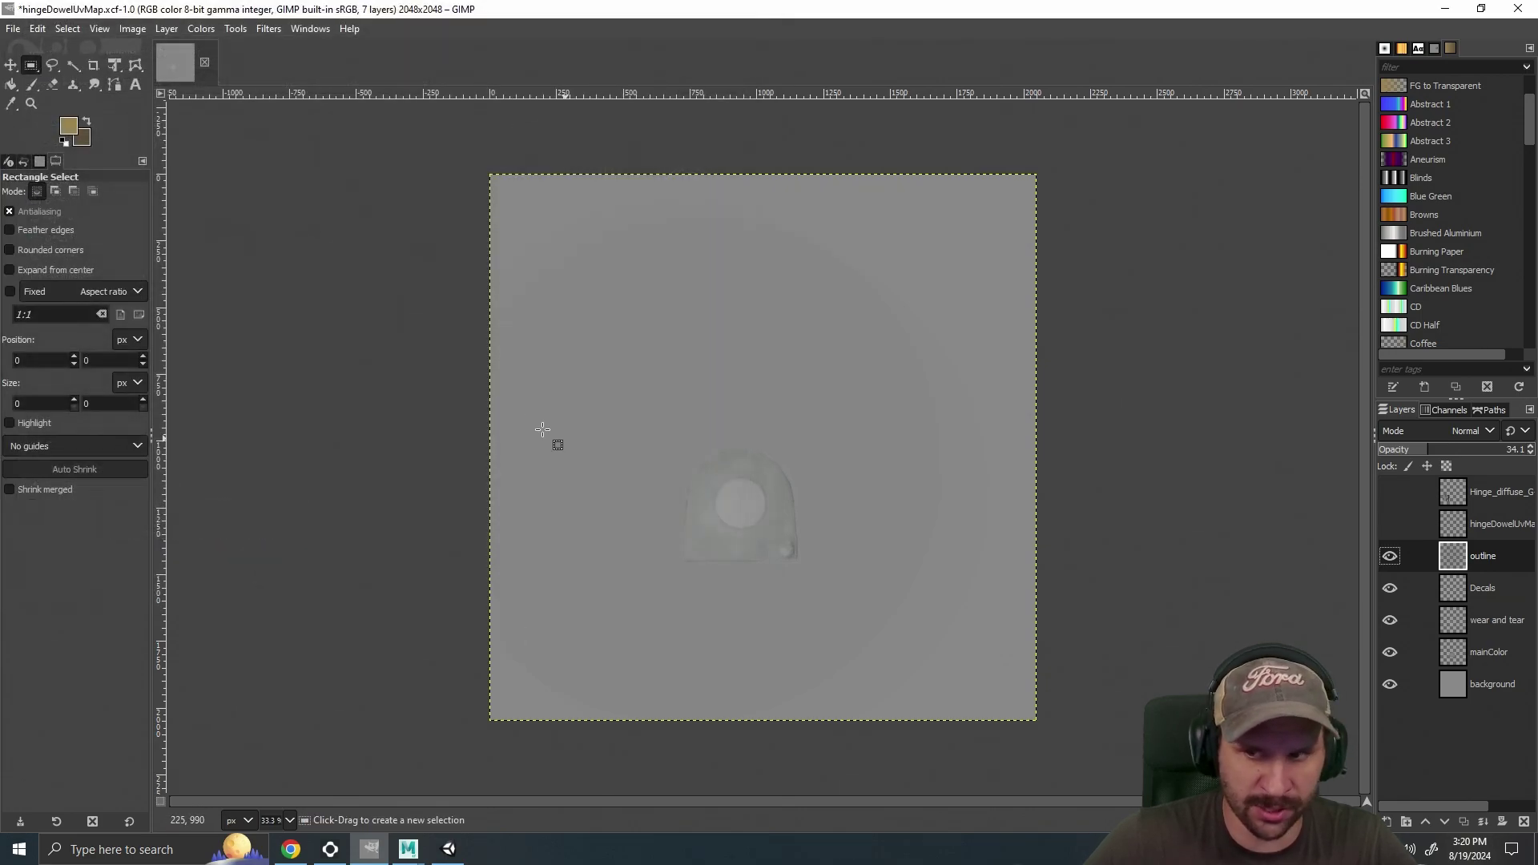
# Export the painted map as hingeDowelUvMapPainted.png into the NewKSPAssets images folder, keeping the default PNG options.
pyautogui.click(14, 30)
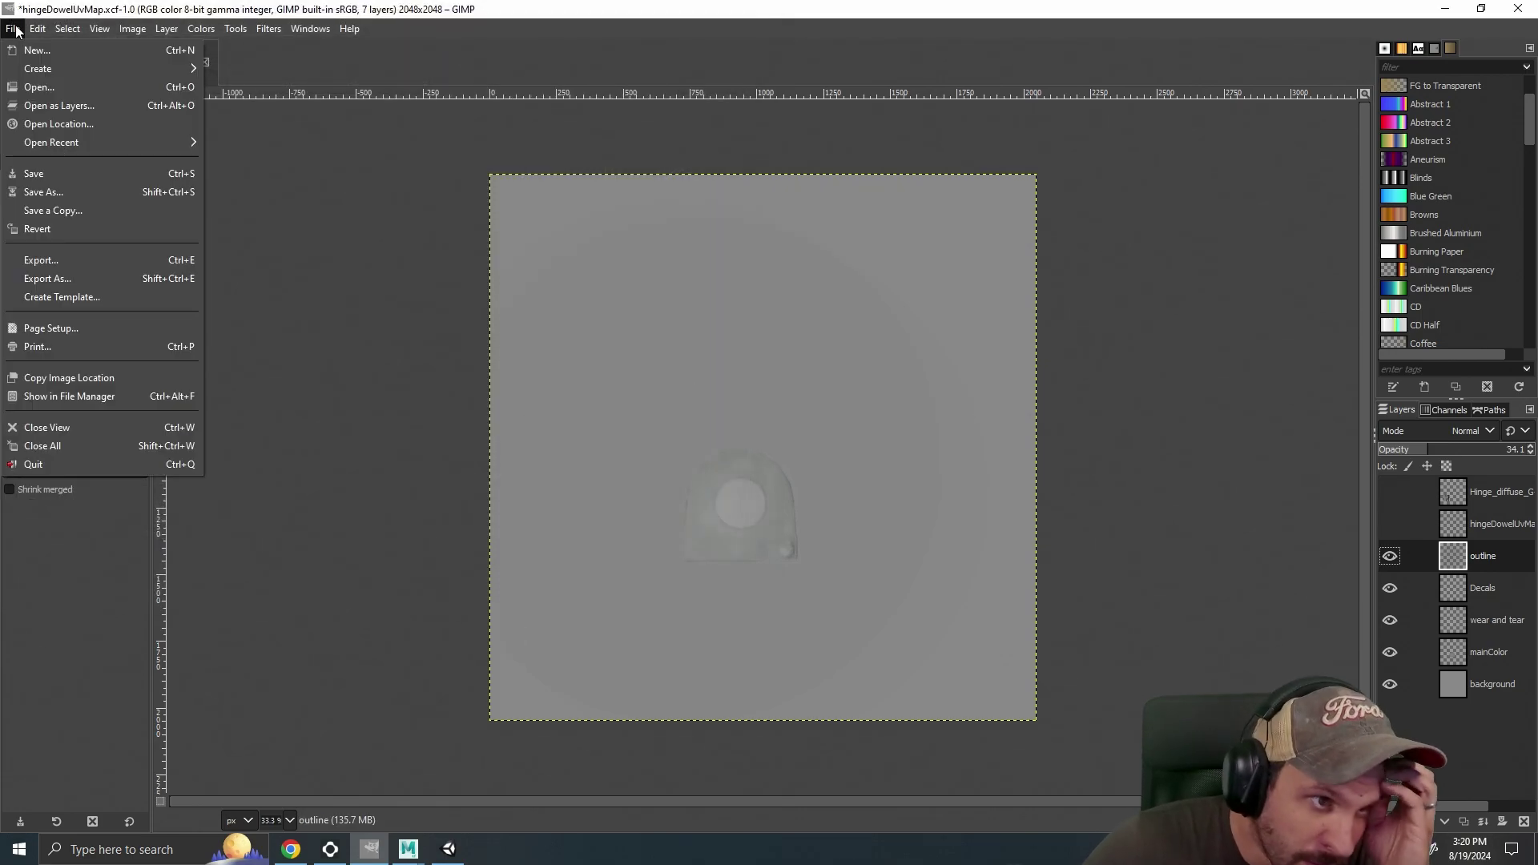
pyautogui.click(176, 285)
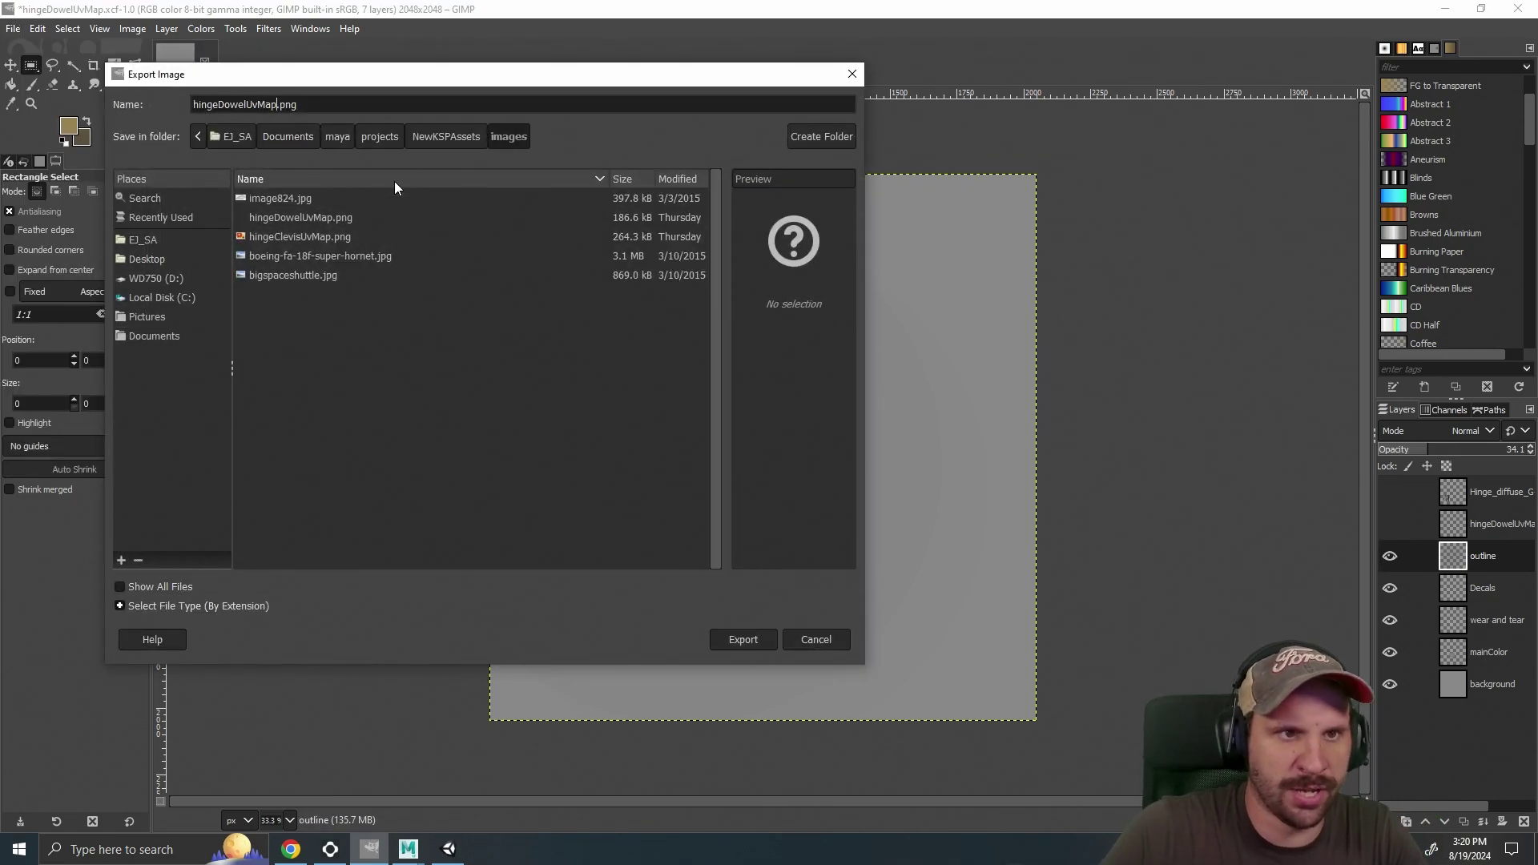
pyautogui.write('Painted')
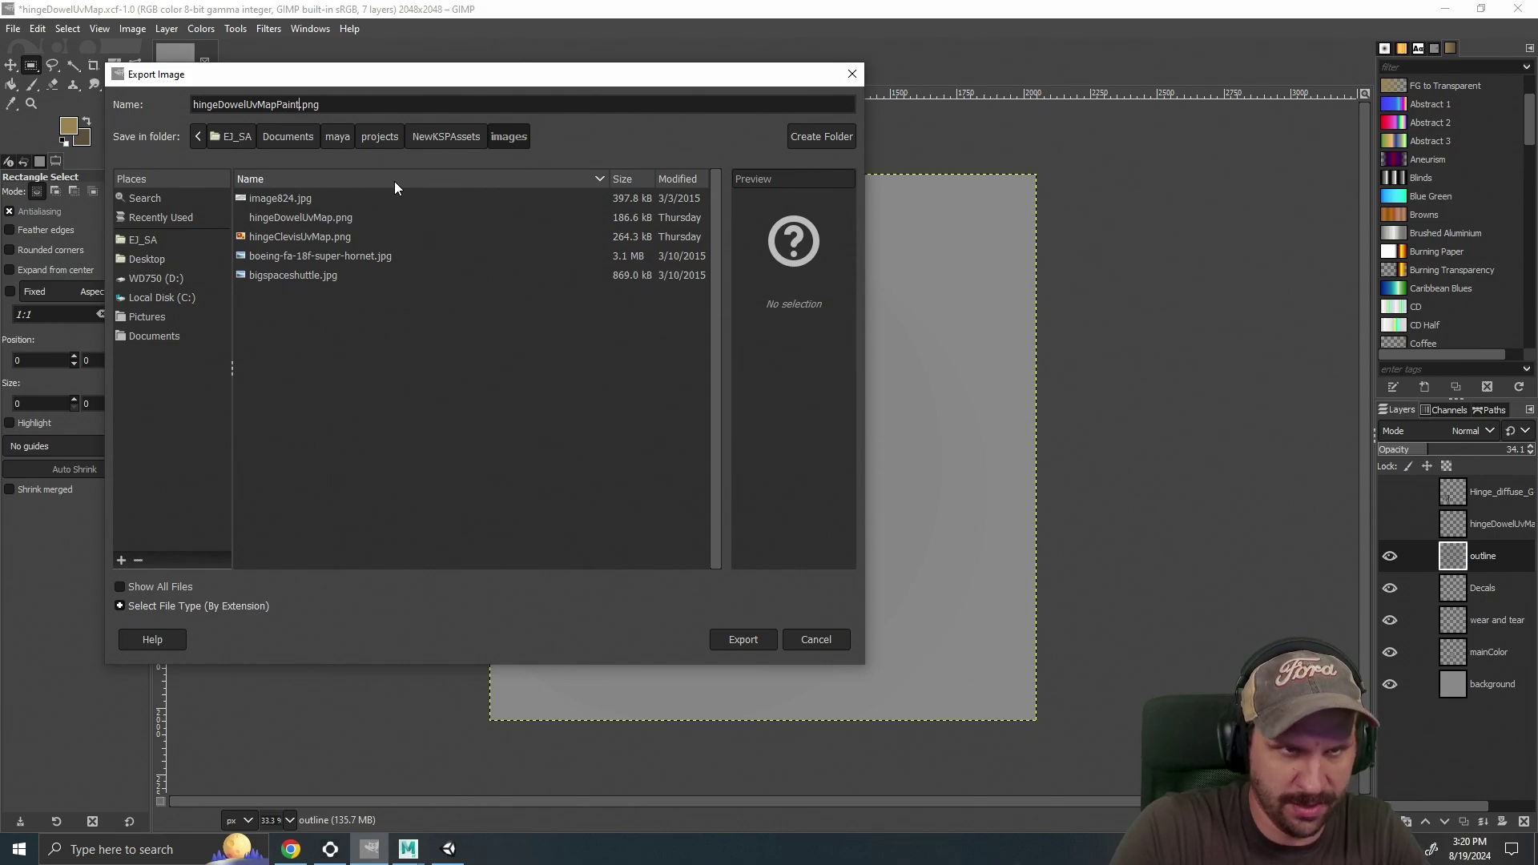
pyautogui.press('Return')
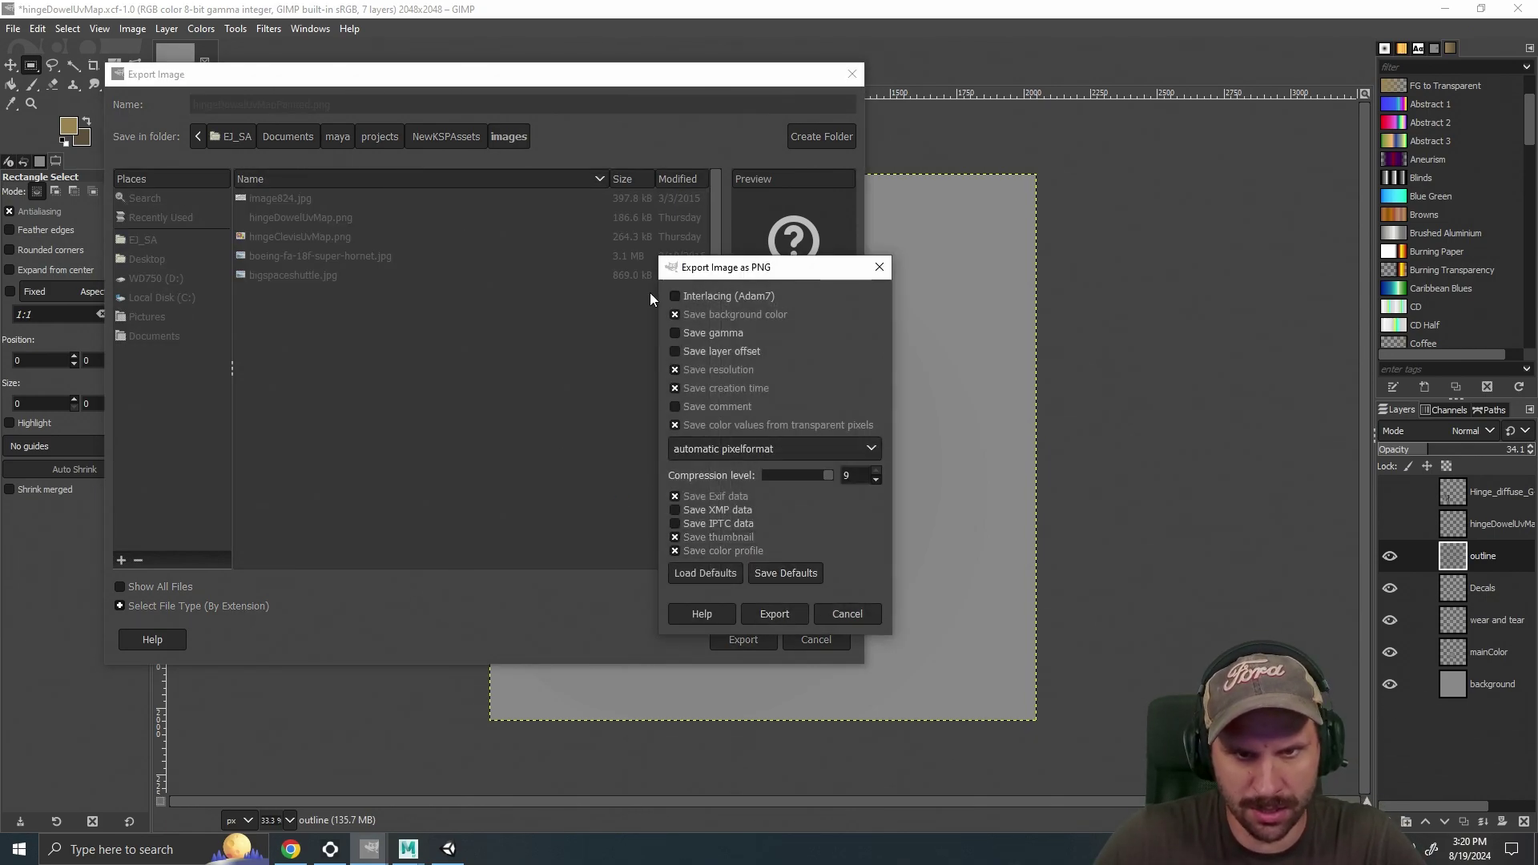
pyautogui.click(774, 614)
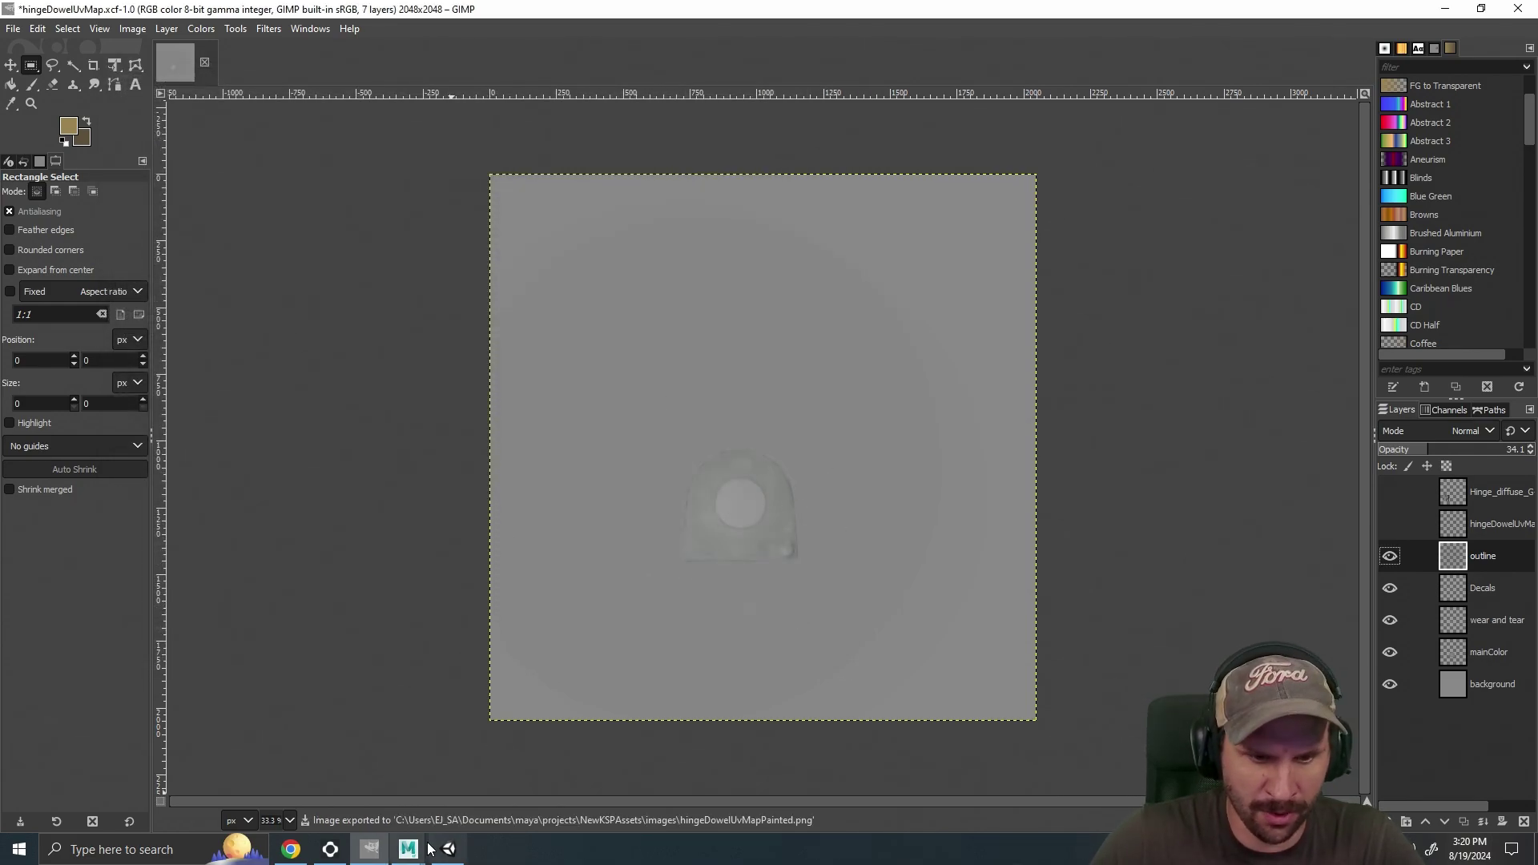
# Check which folder the painted PNG was exported to, leaving the export settings as they are.
pyautogui.click(13, 28)
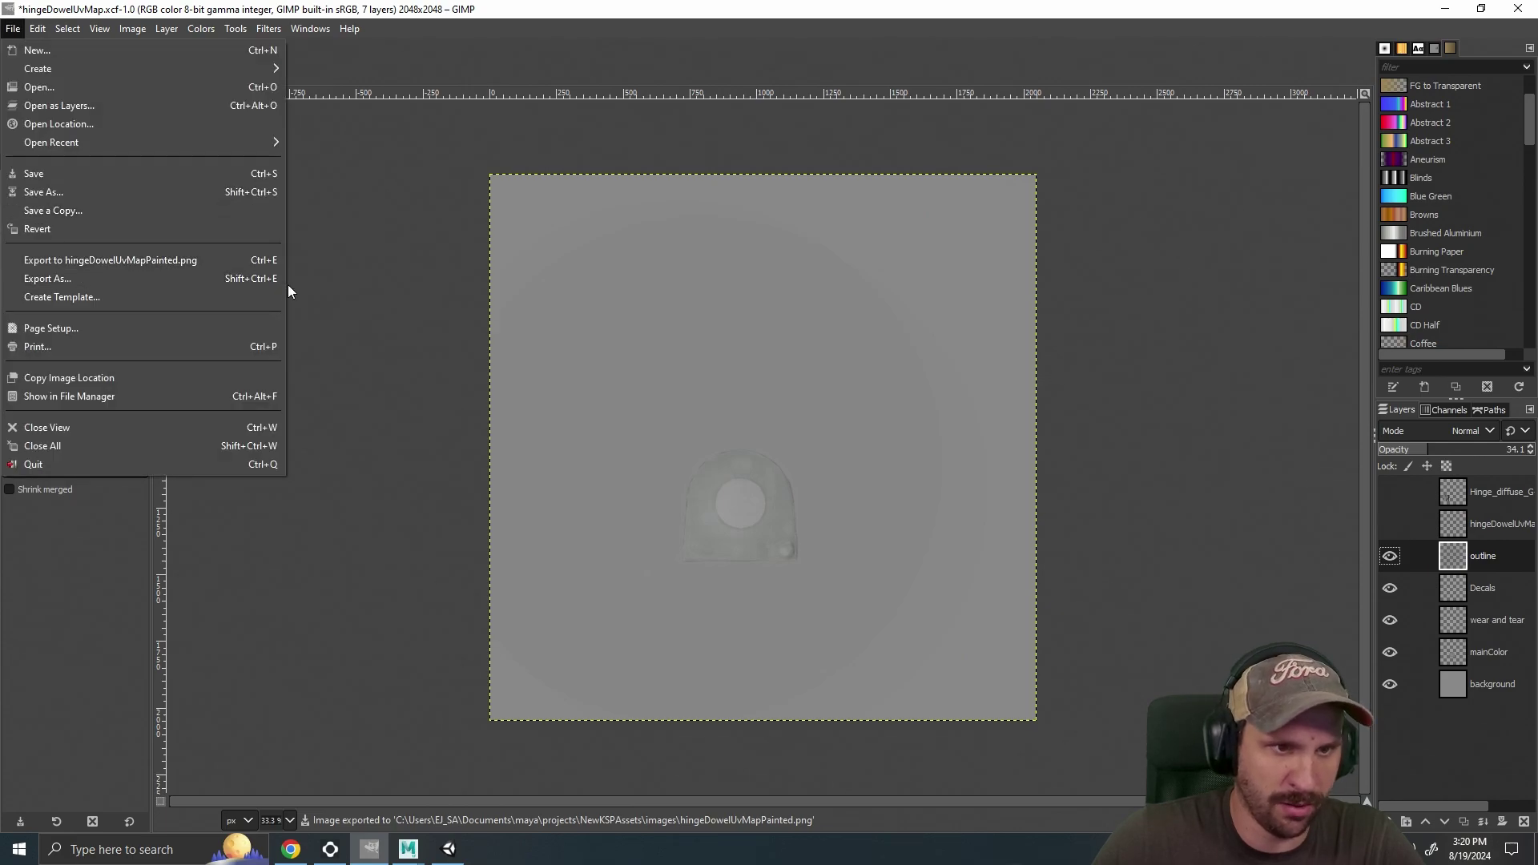
pyautogui.click(264, 282)
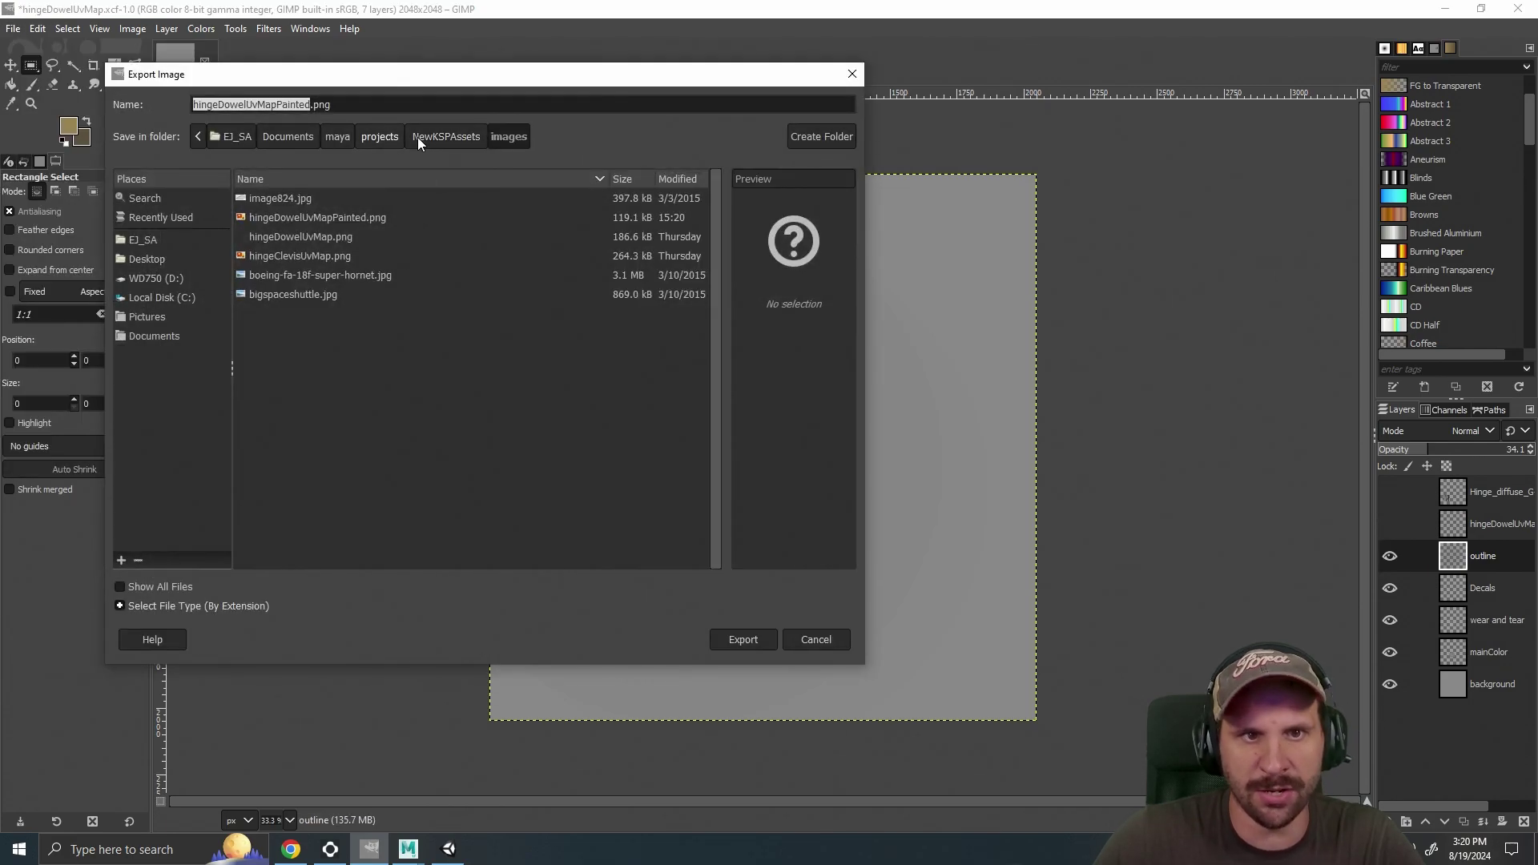
pyautogui.click(817, 641)
# Switch to Maya LT, open the Hypershade and place its window over the viewport so its material and node areas are accessible.
pyautogui.moveTo(407, 849)
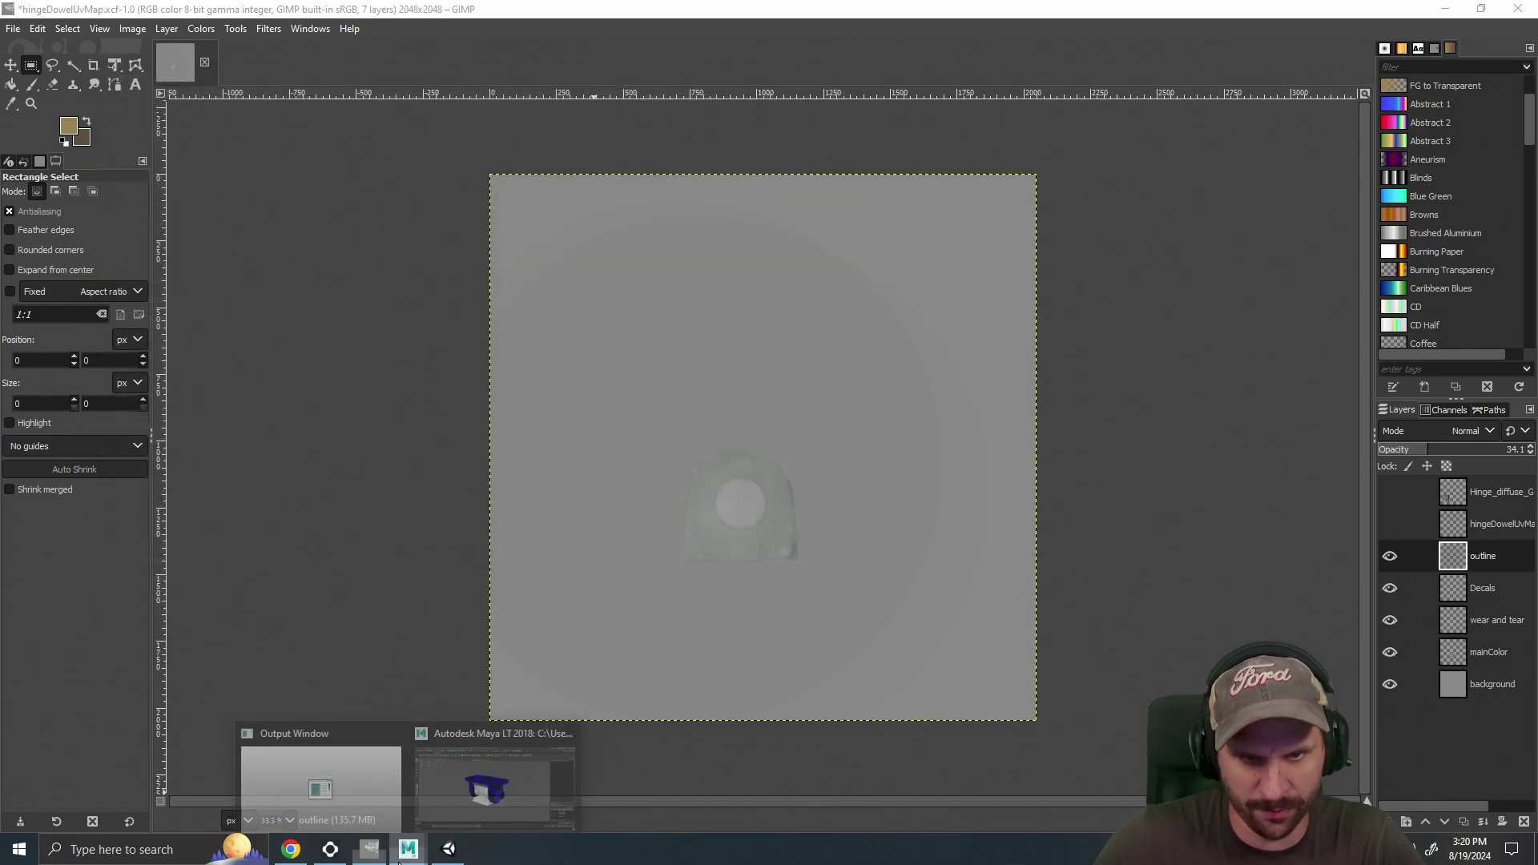
pyautogui.click(494, 769)
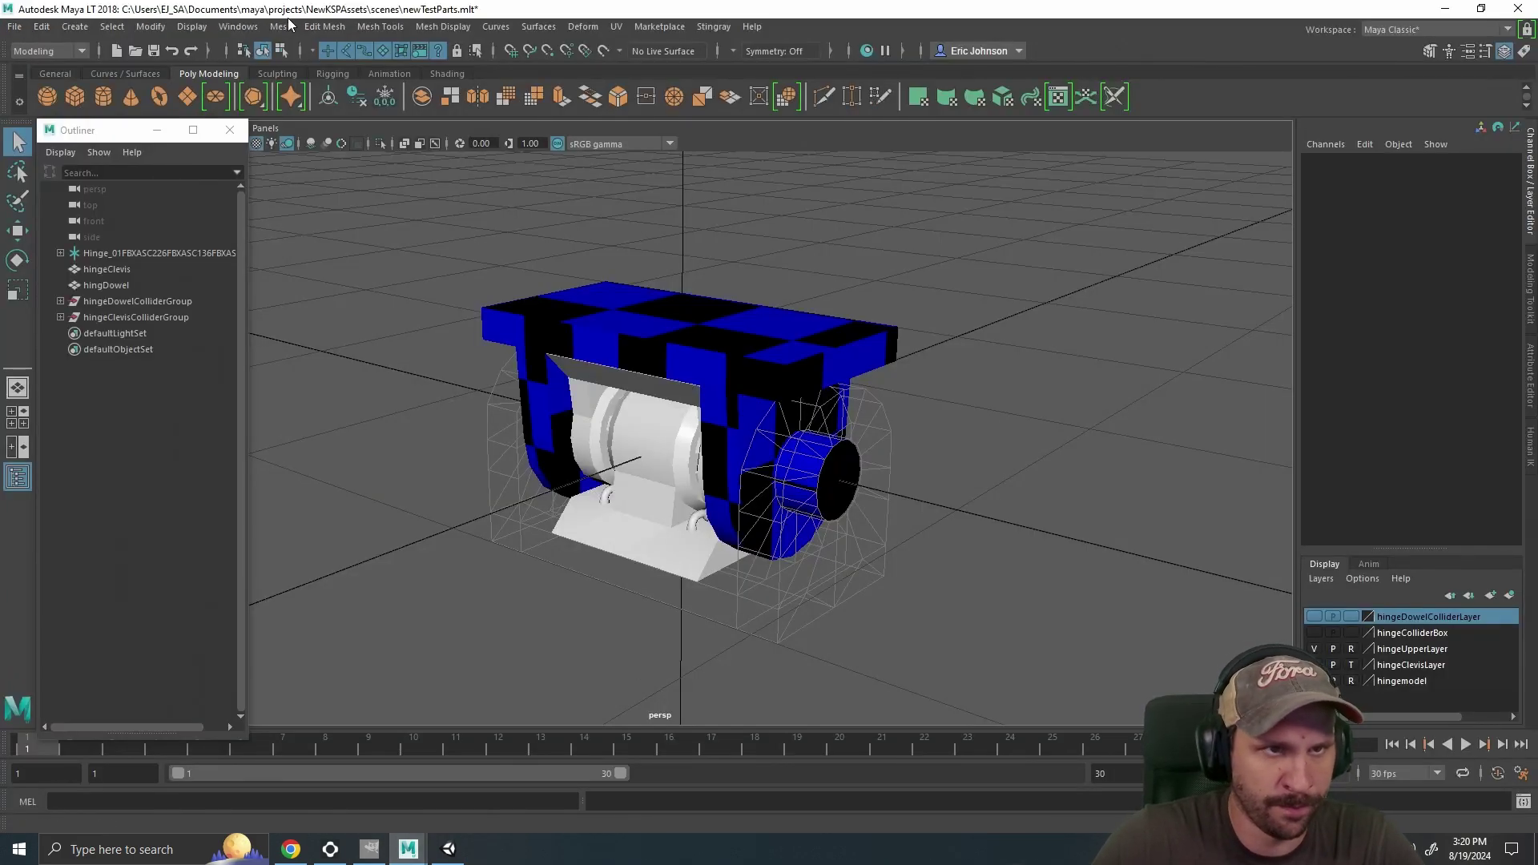
pyautogui.click(238, 26)
pyautogui.moveTo(336, 150)
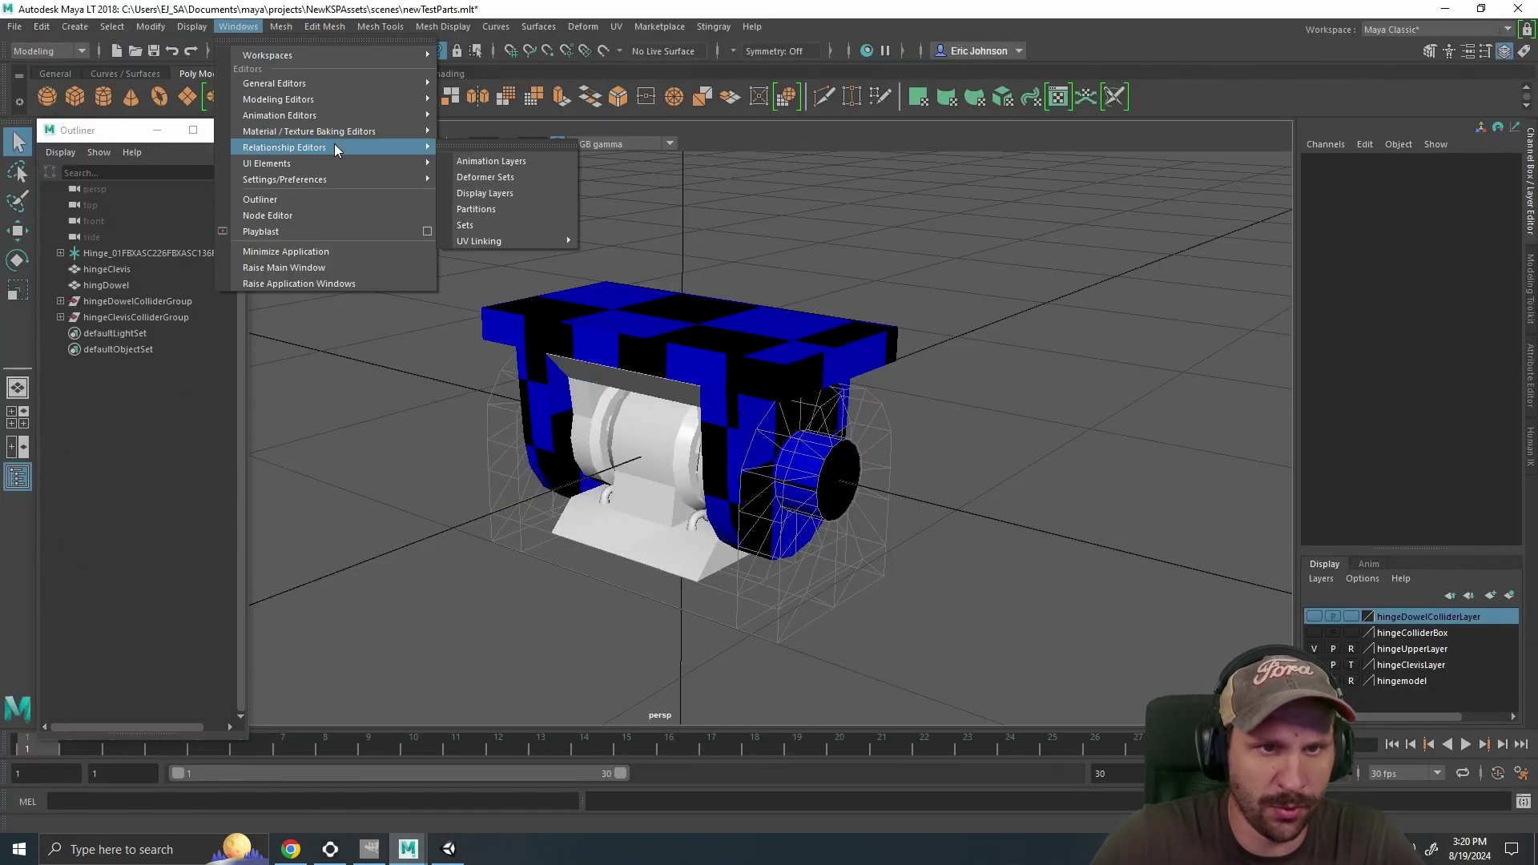
pyautogui.click(481, 179)
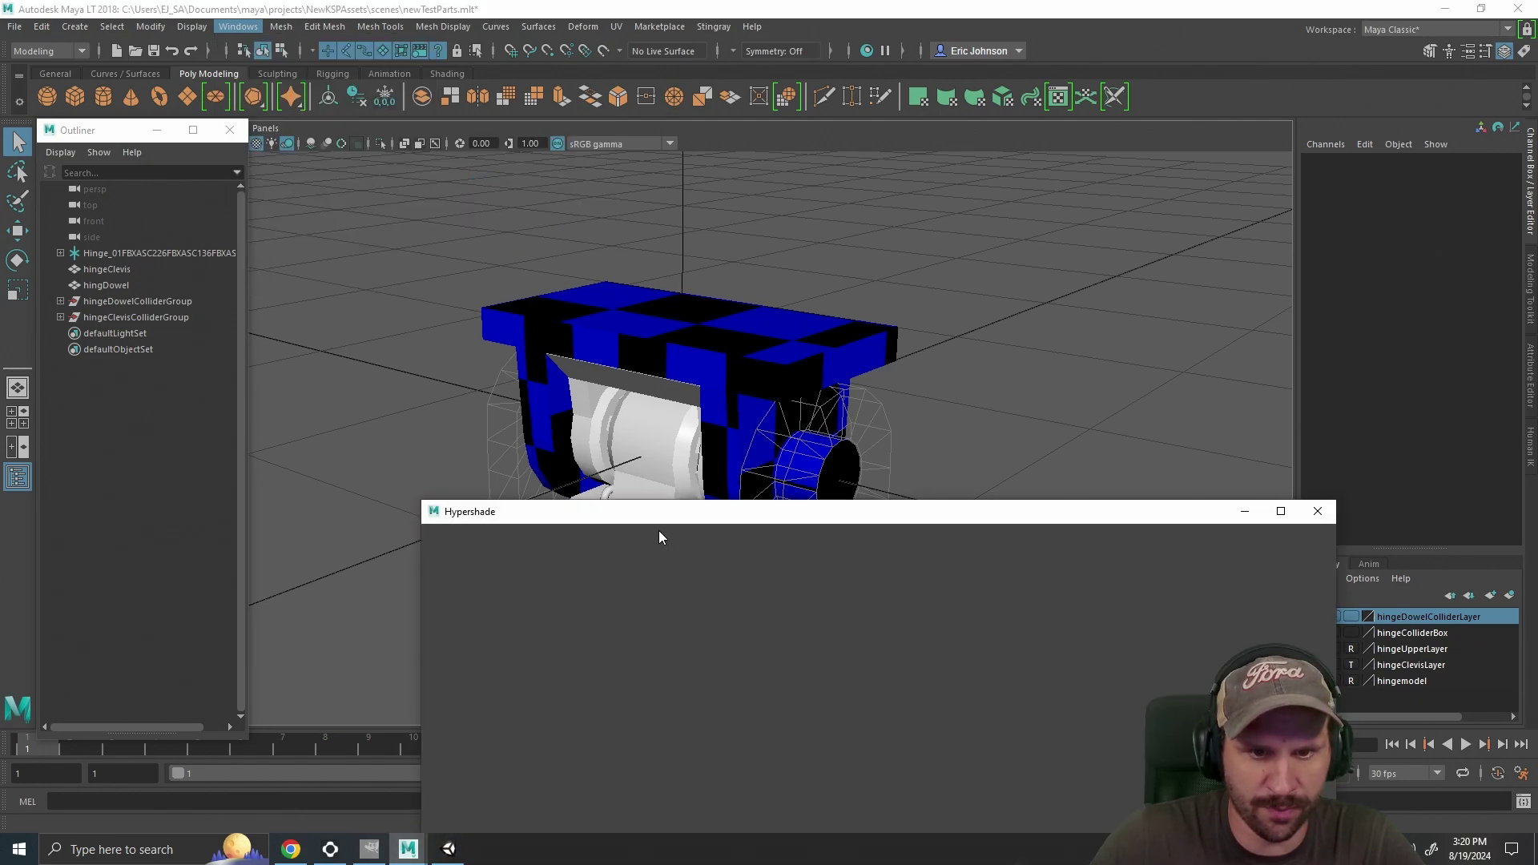
pyautogui.moveTo(819, 516); pyautogui.dragTo(790, 334)
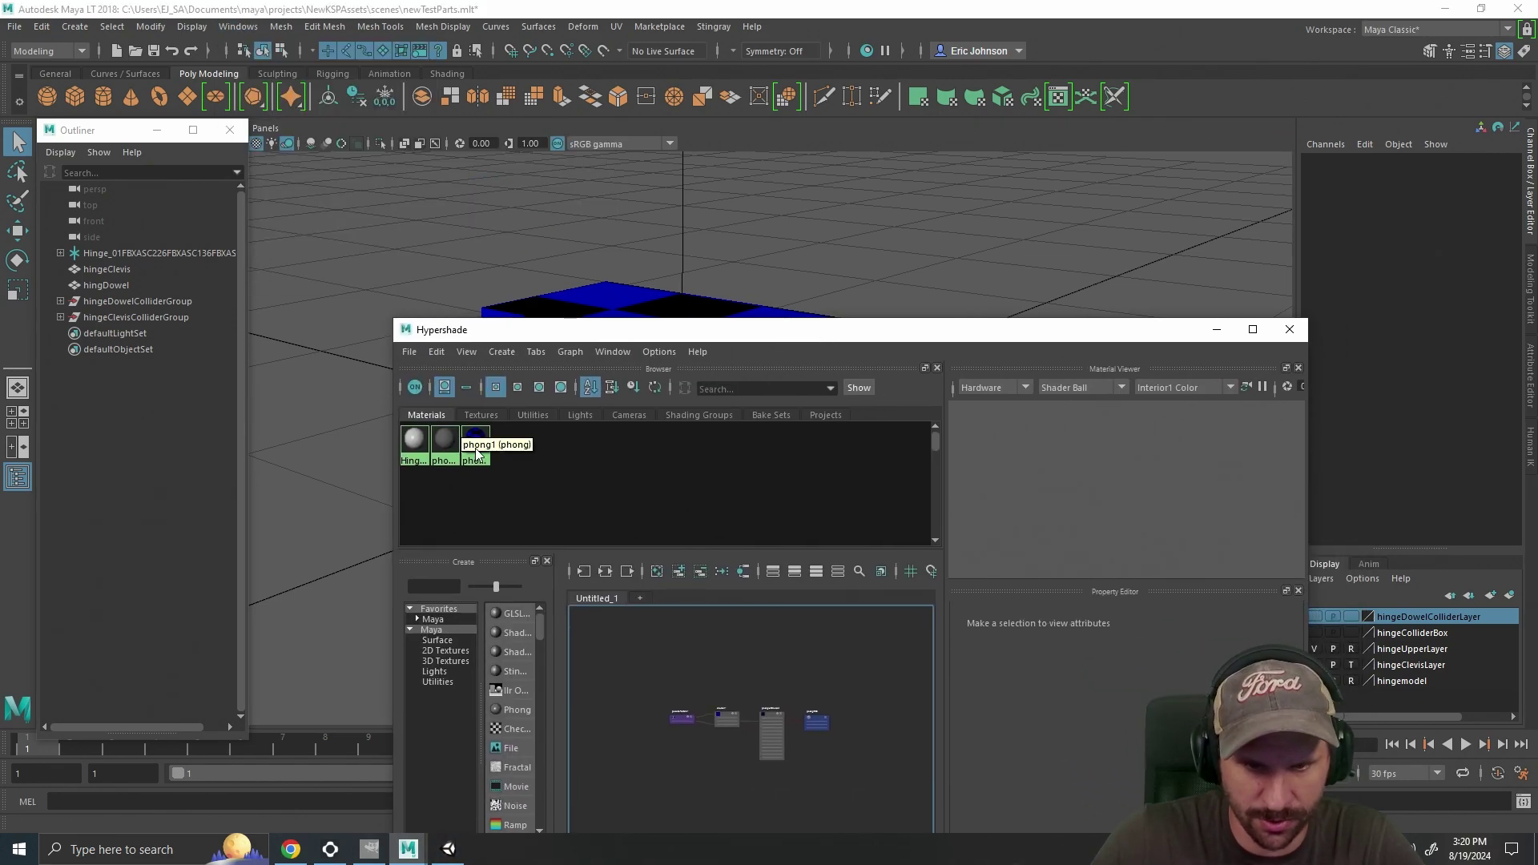
pyautogui.moveTo(747, 336); pyautogui.dragTo(608, 526)
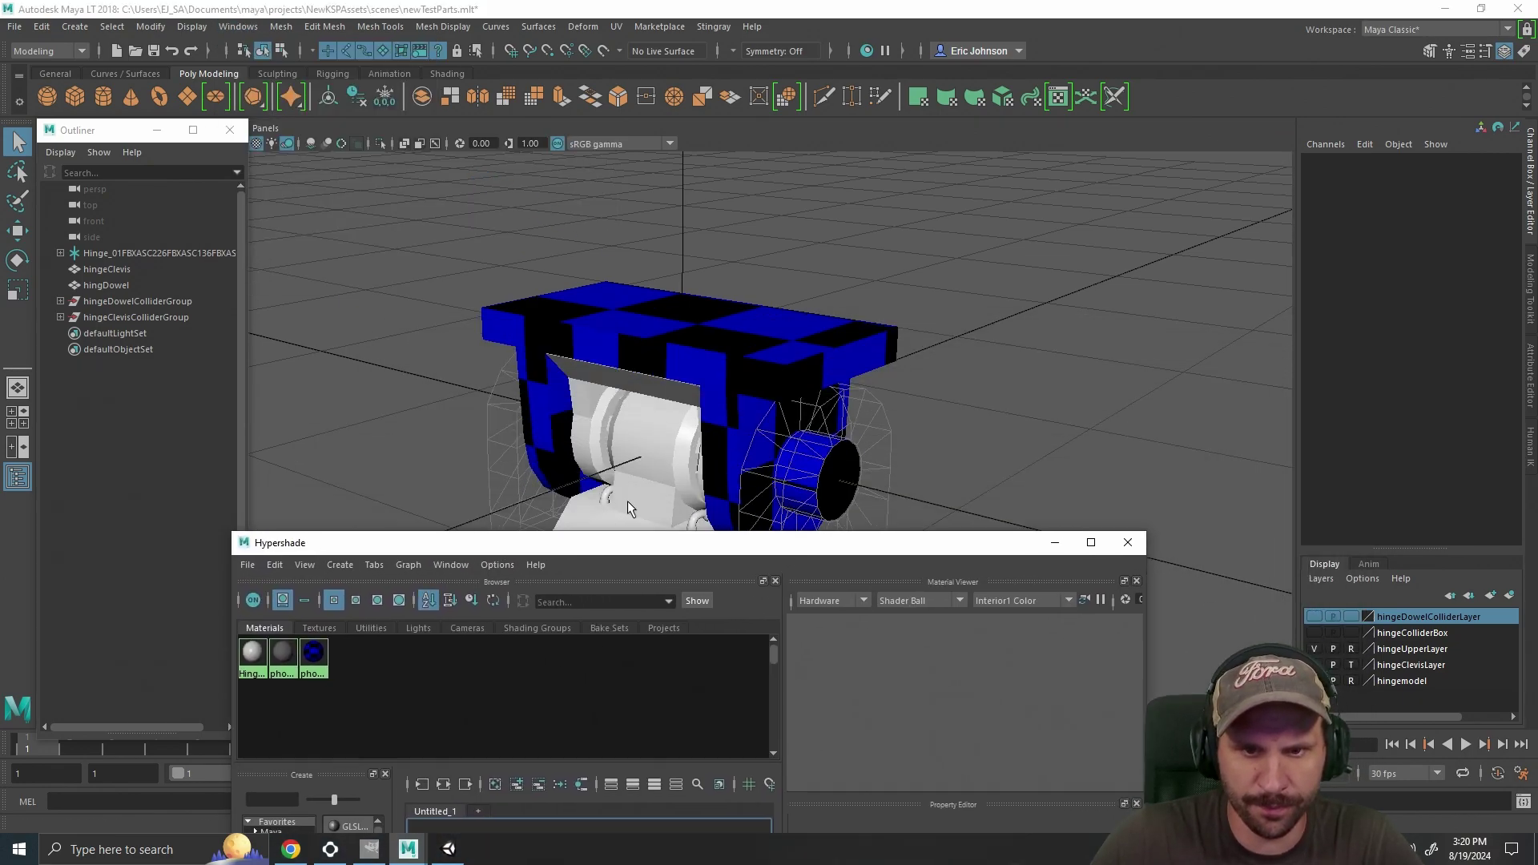
pyautogui.moveTo(981, 441); pyautogui.dragTo(1034, 273)
pyautogui.moveTo(775, 549); pyautogui.dragTo(899, 253)
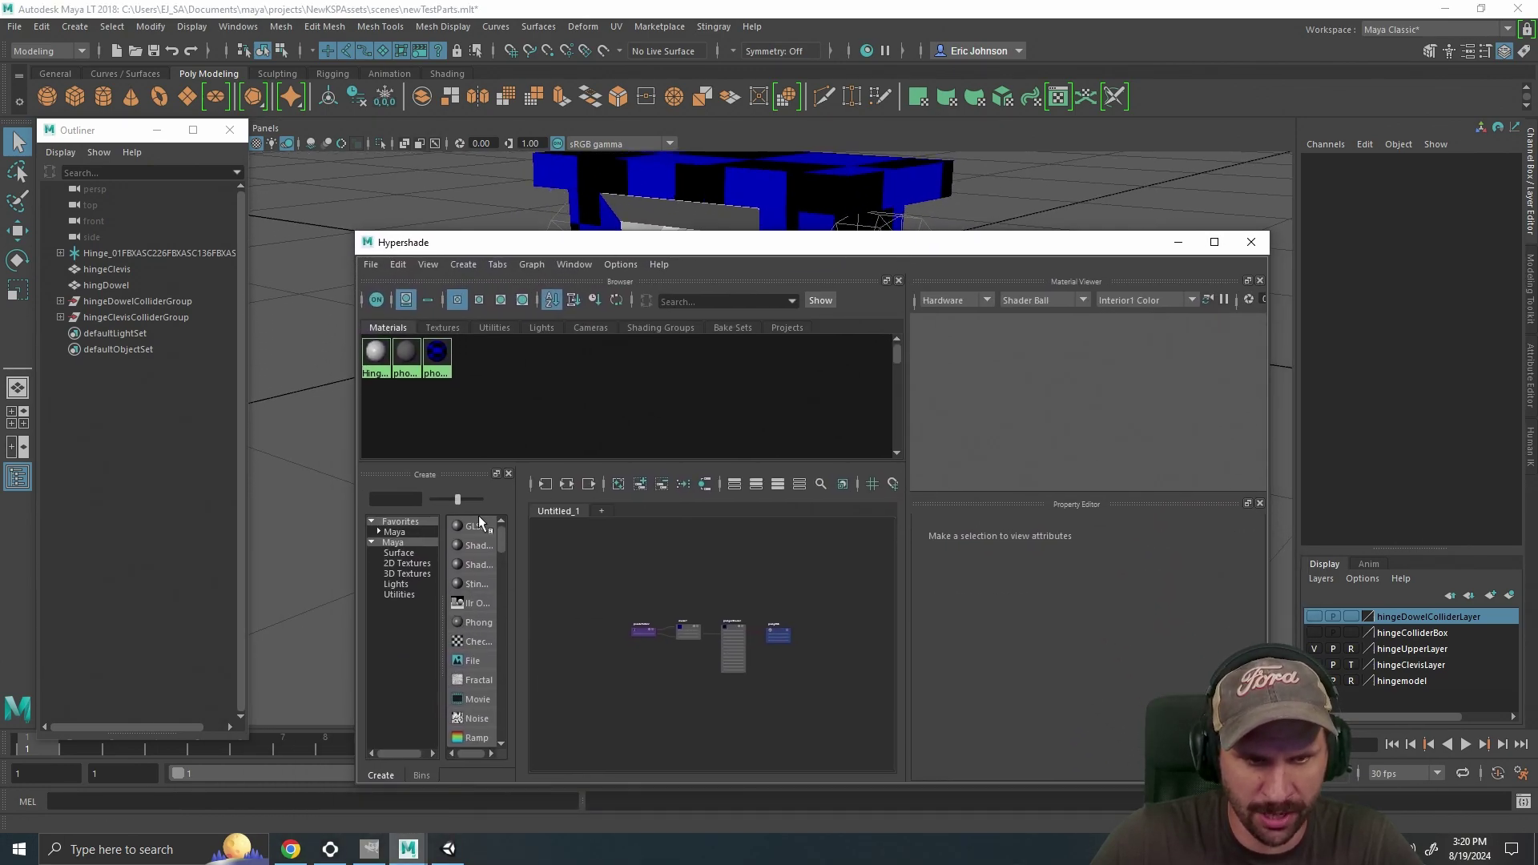
# Create a new Phong material in the Hypershade and name it hingeUpperShader.
pyautogui.scroll(-1, 500, 570)
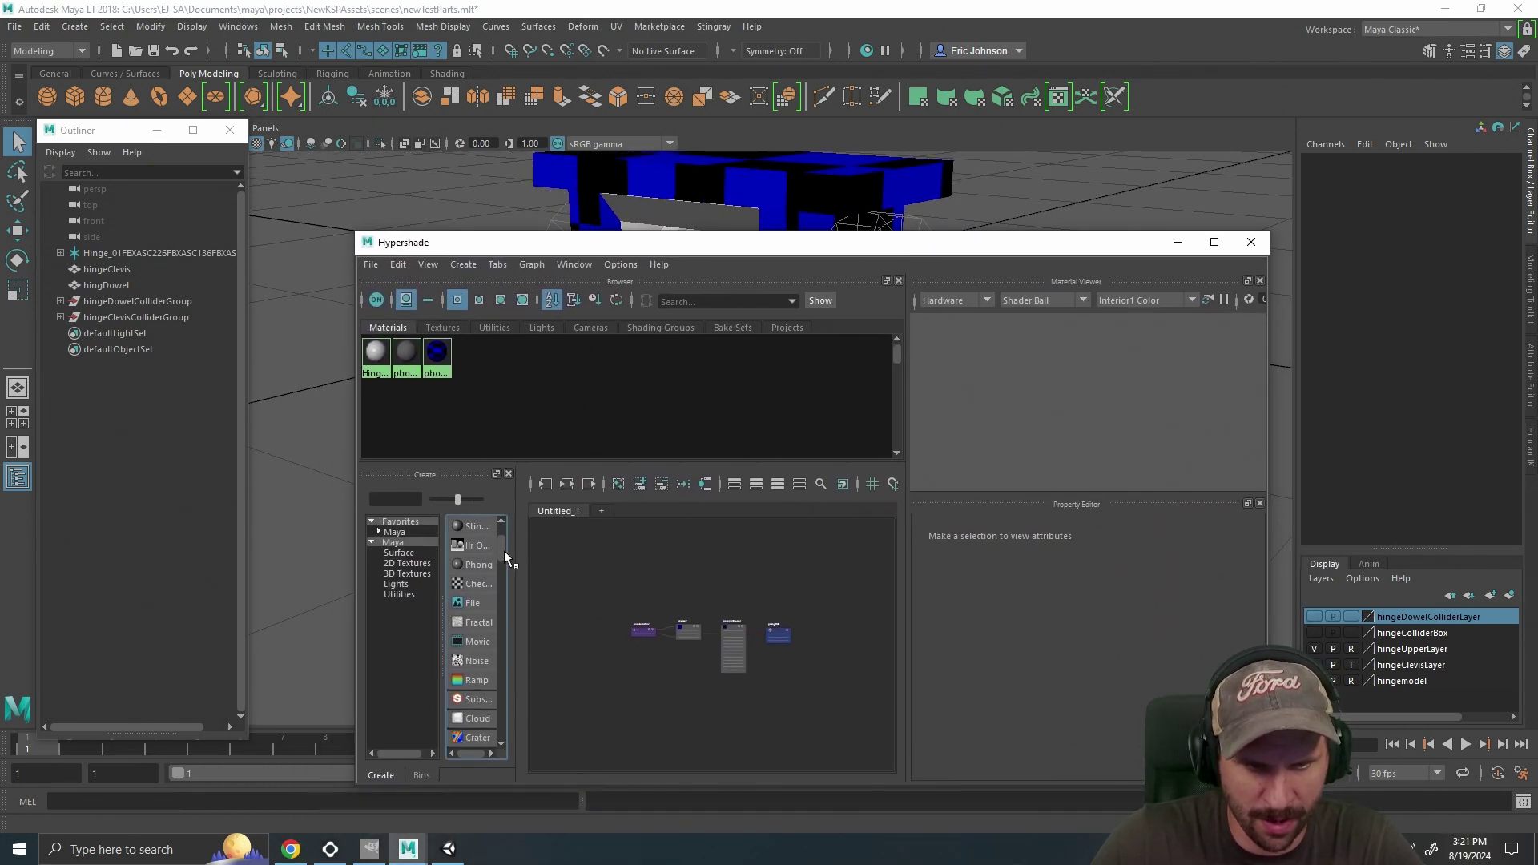
pyautogui.click(480, 565)
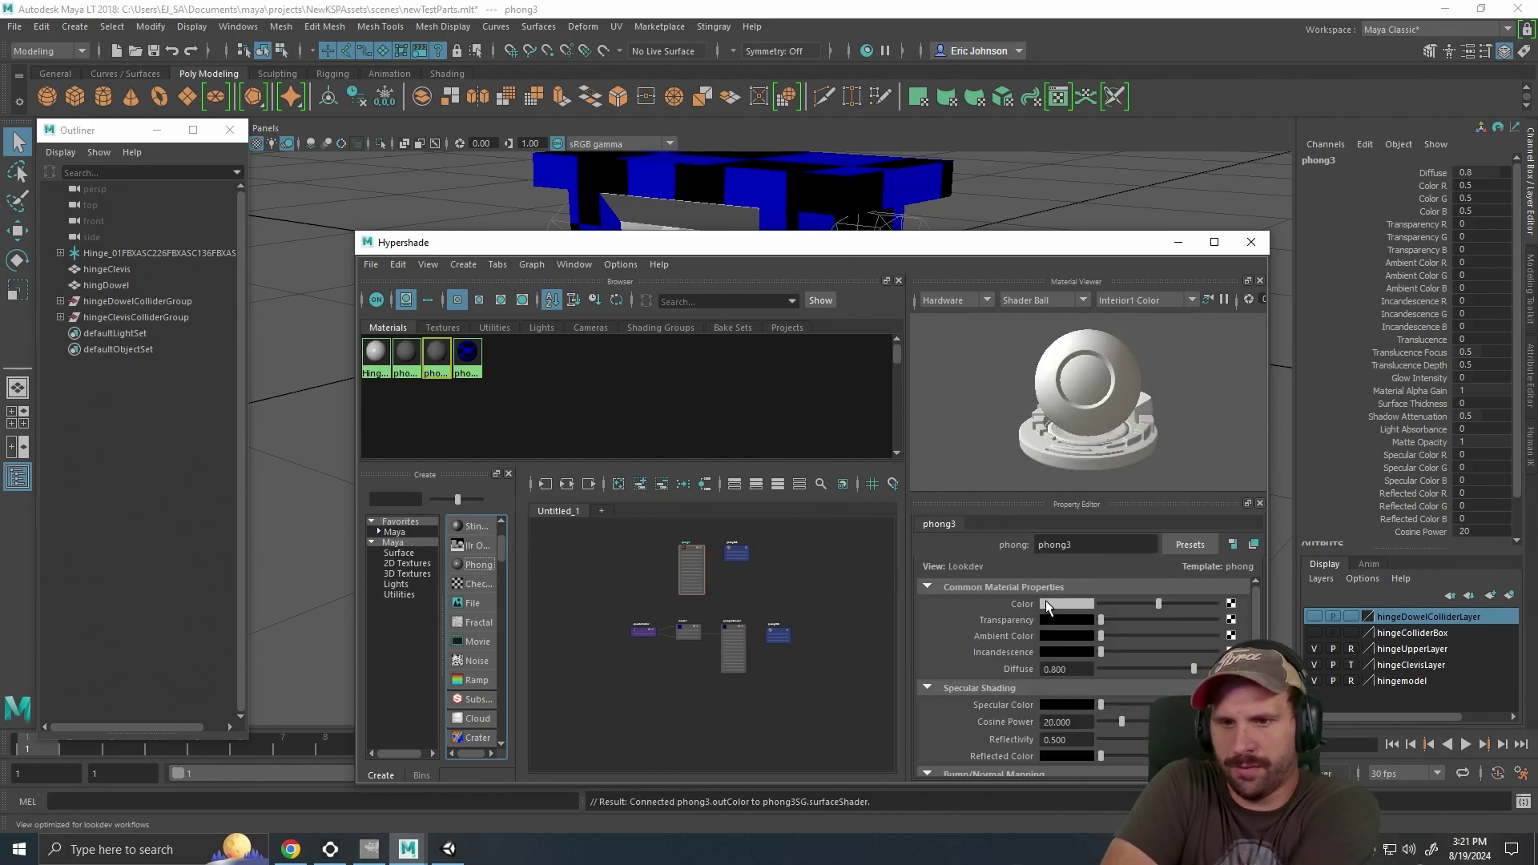
pyautogui.moveTo(1110, 544); pyautogui.dragTo(1011, 545)
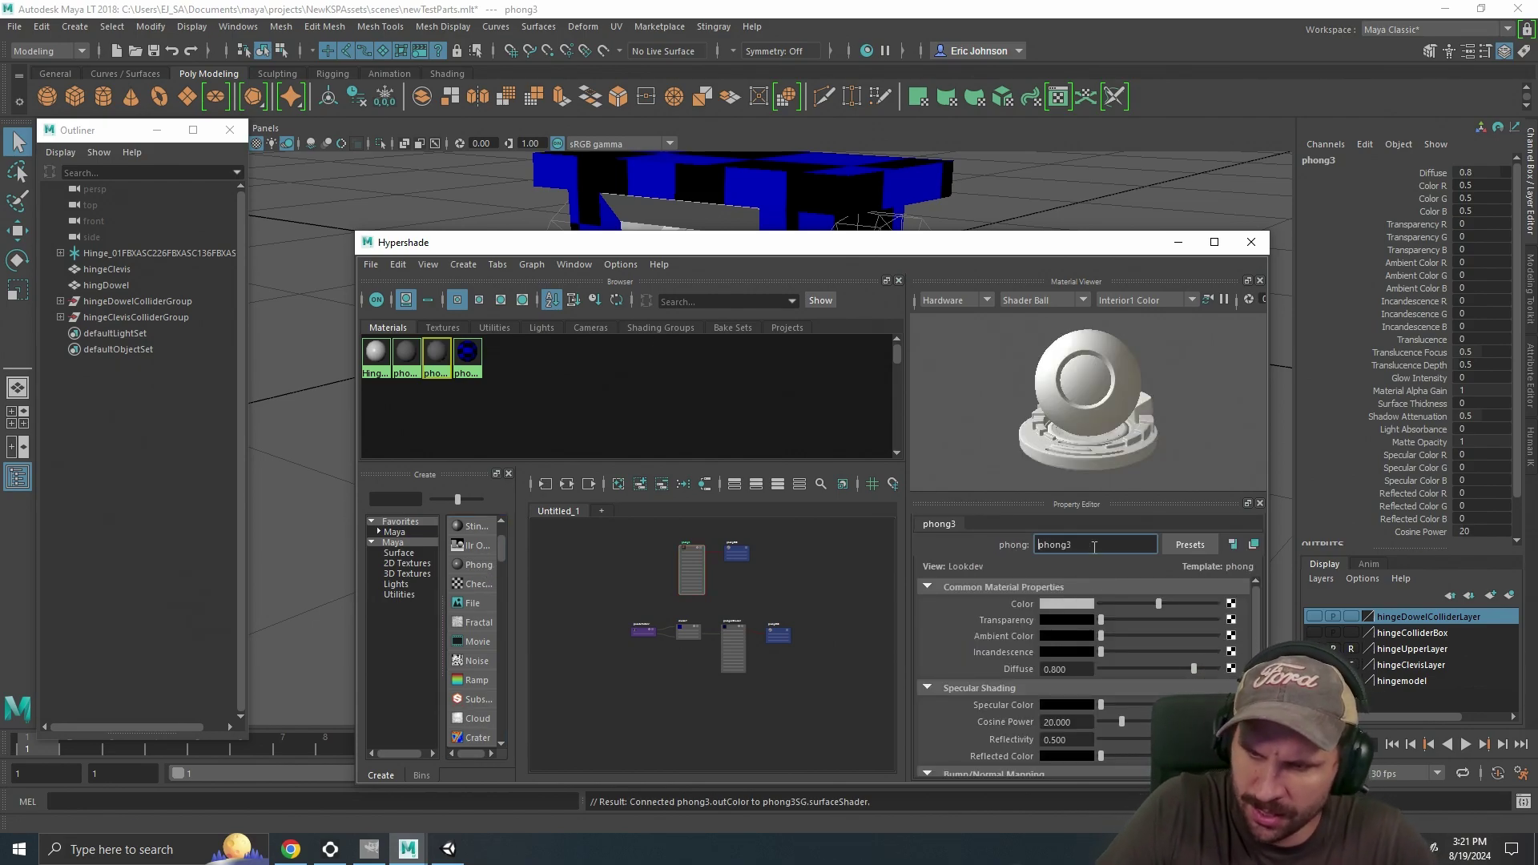
pyautogui.write('hu')
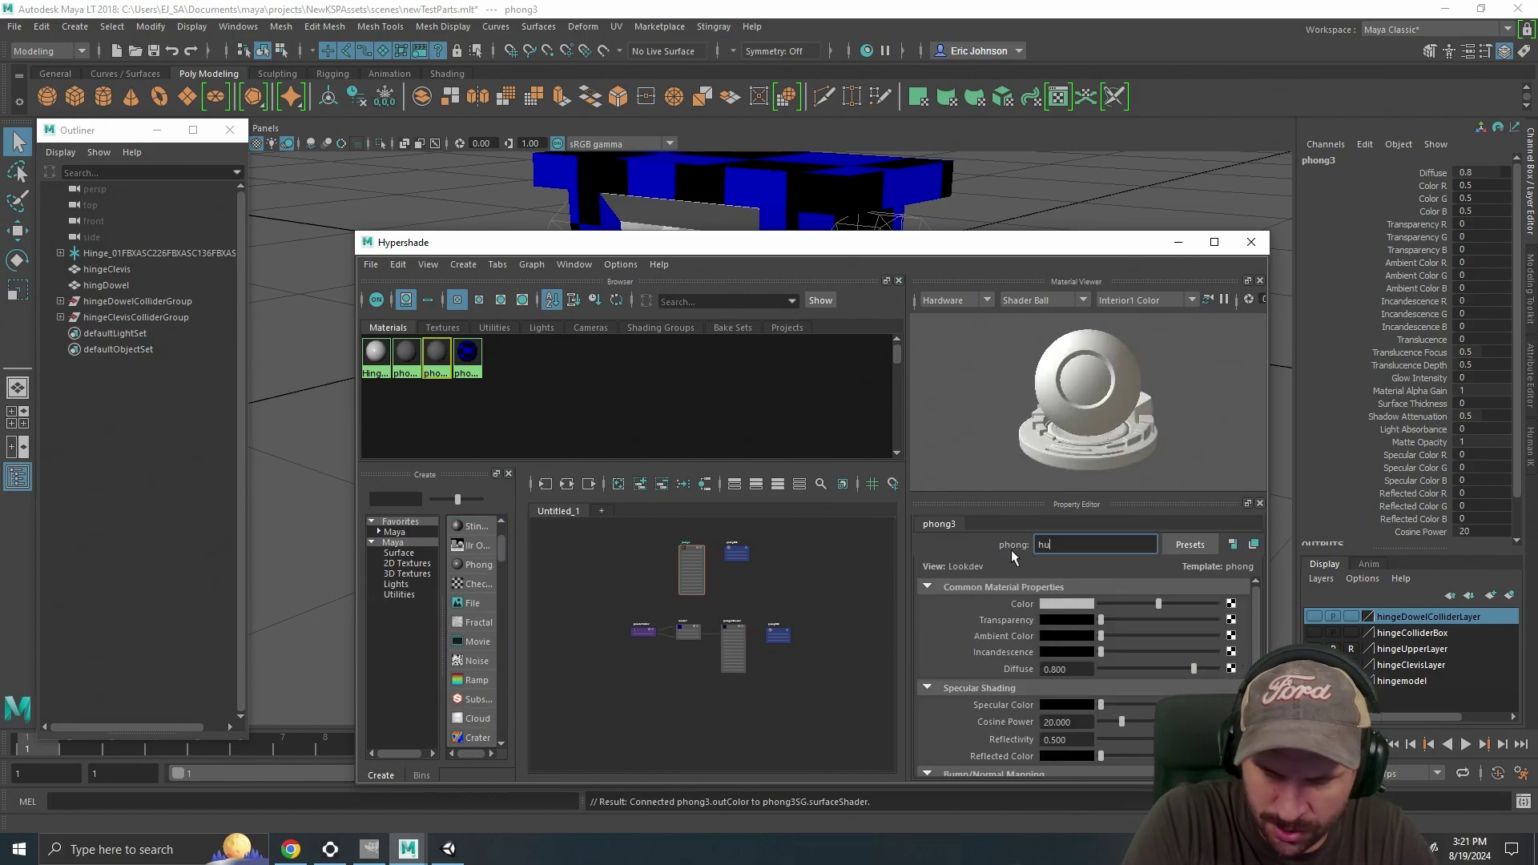
pyautogui.write('inUppe')
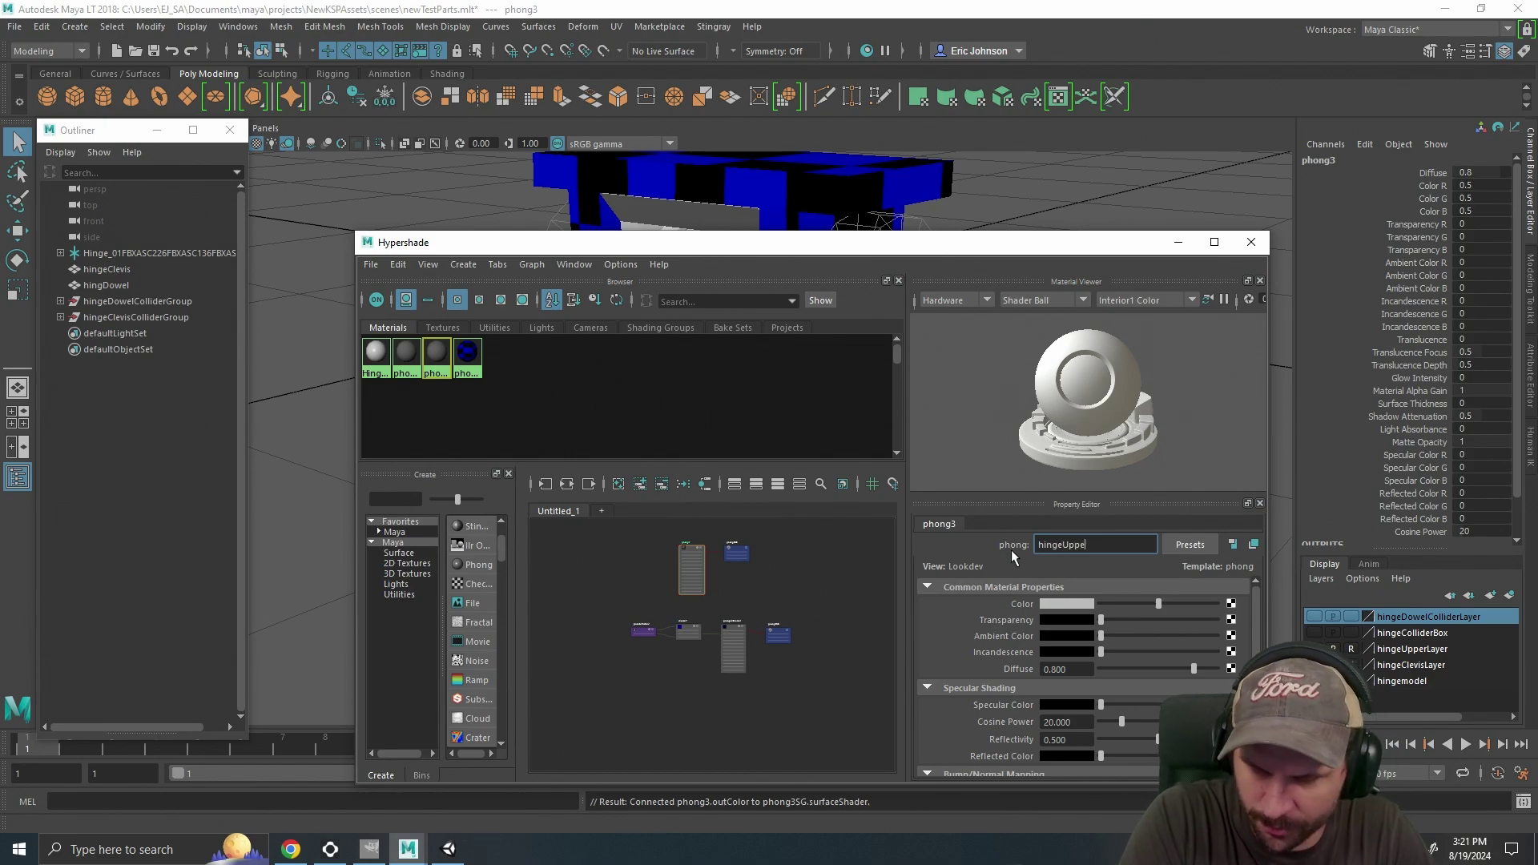
pyautogui.write('rStade')
pyautogui.write('r')
pyautogui.press('BackSpace')
pyautogui.press('BackSpace')
pyautogui.press('BackSpace')
pyautogui.press('BackSpace')
pyautogui.press('BackSpace')
pyautogui.write('ha')
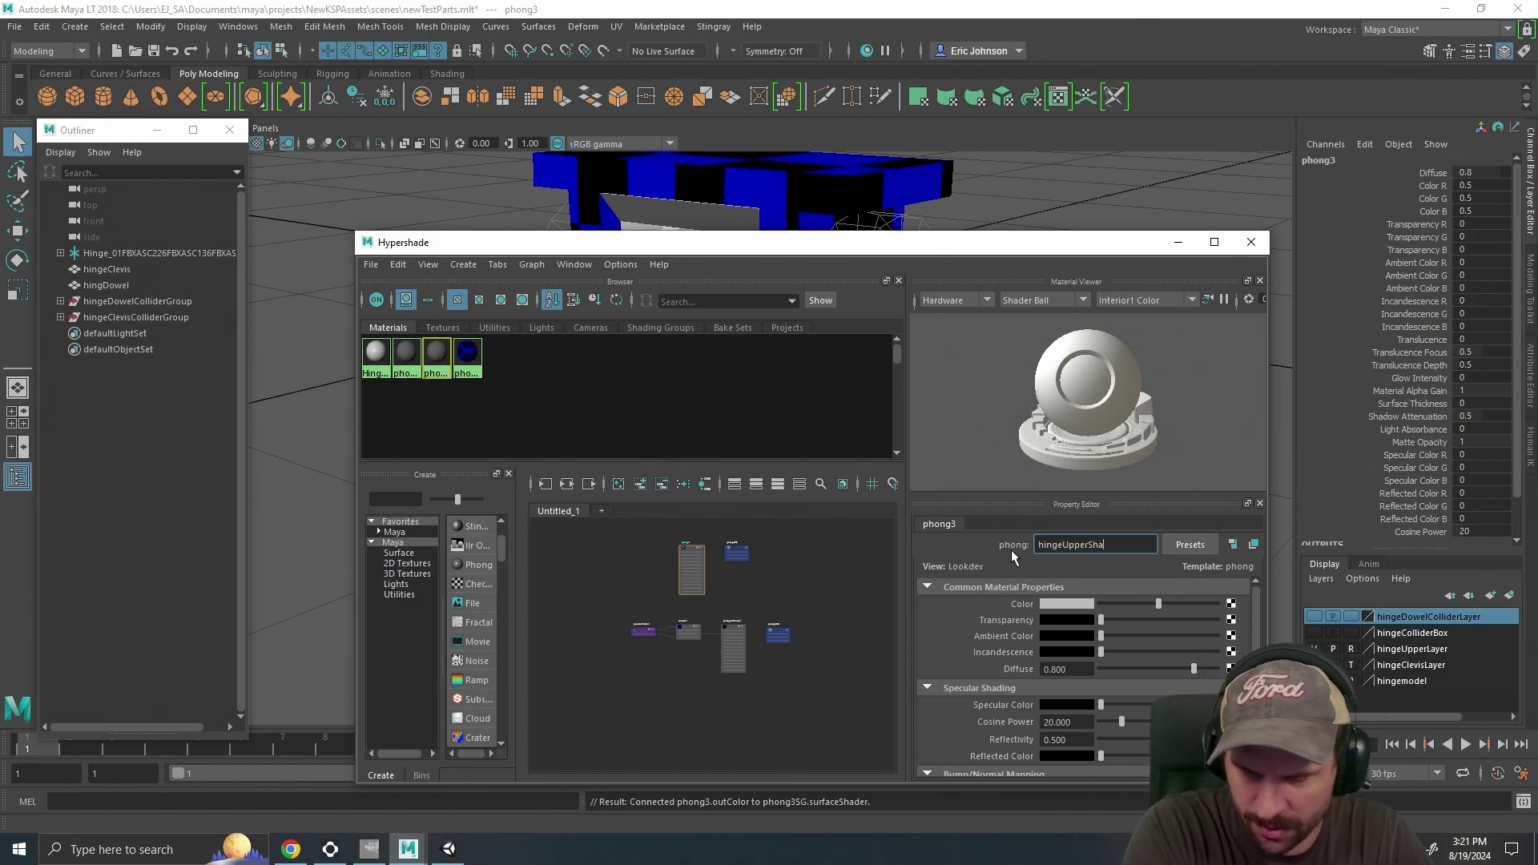
pyautogui.write('der')
pyautogui.press('Return')
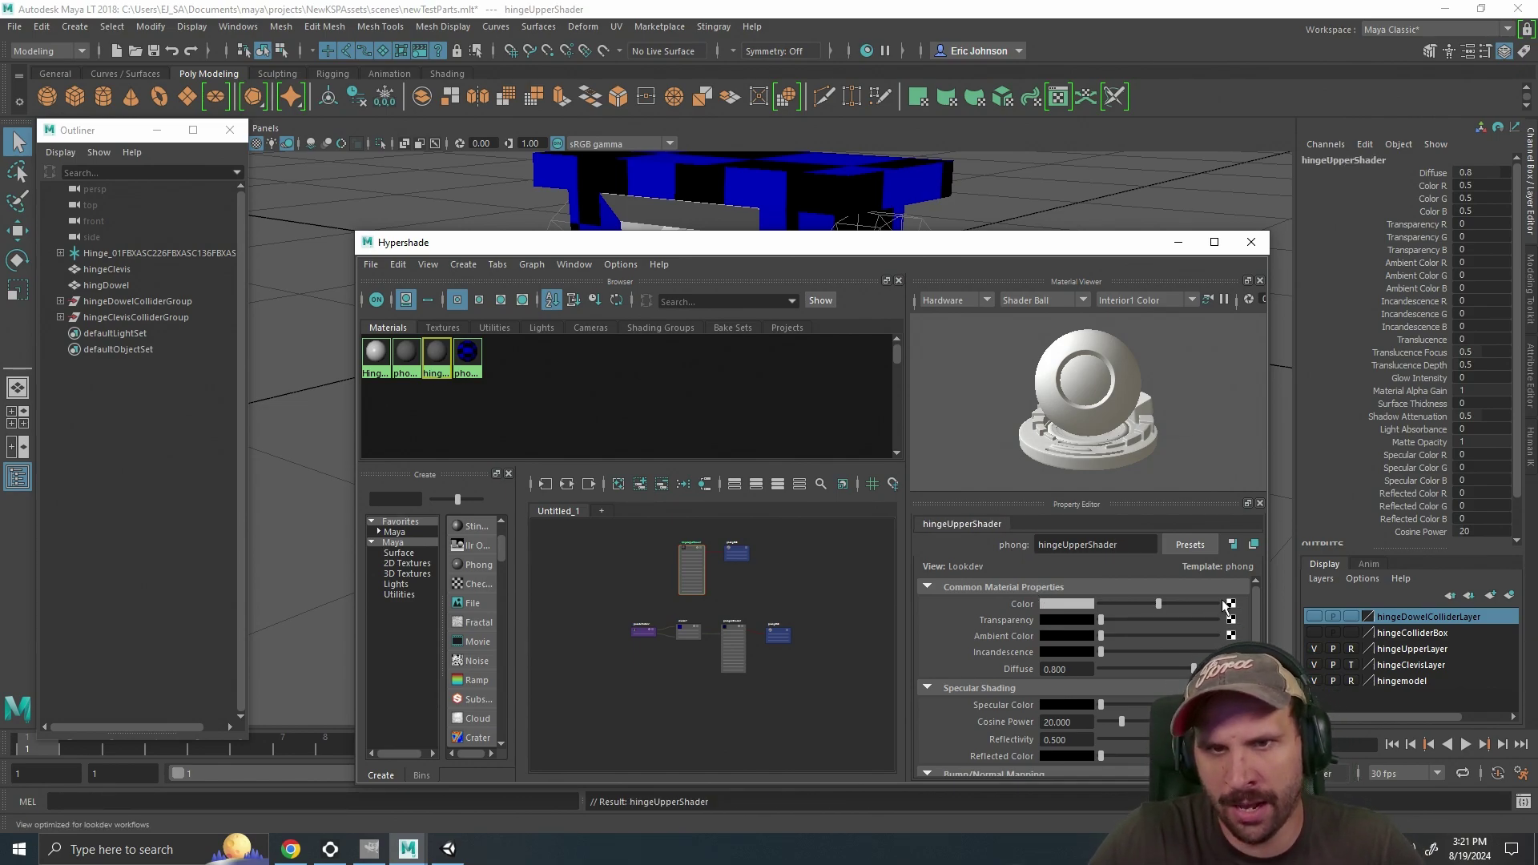
# Connect a File texture node to the Color attribute of hingeUpperShader.
pyautogui.moveTo(933, 237); pyautogui.dragTo(566, 221)
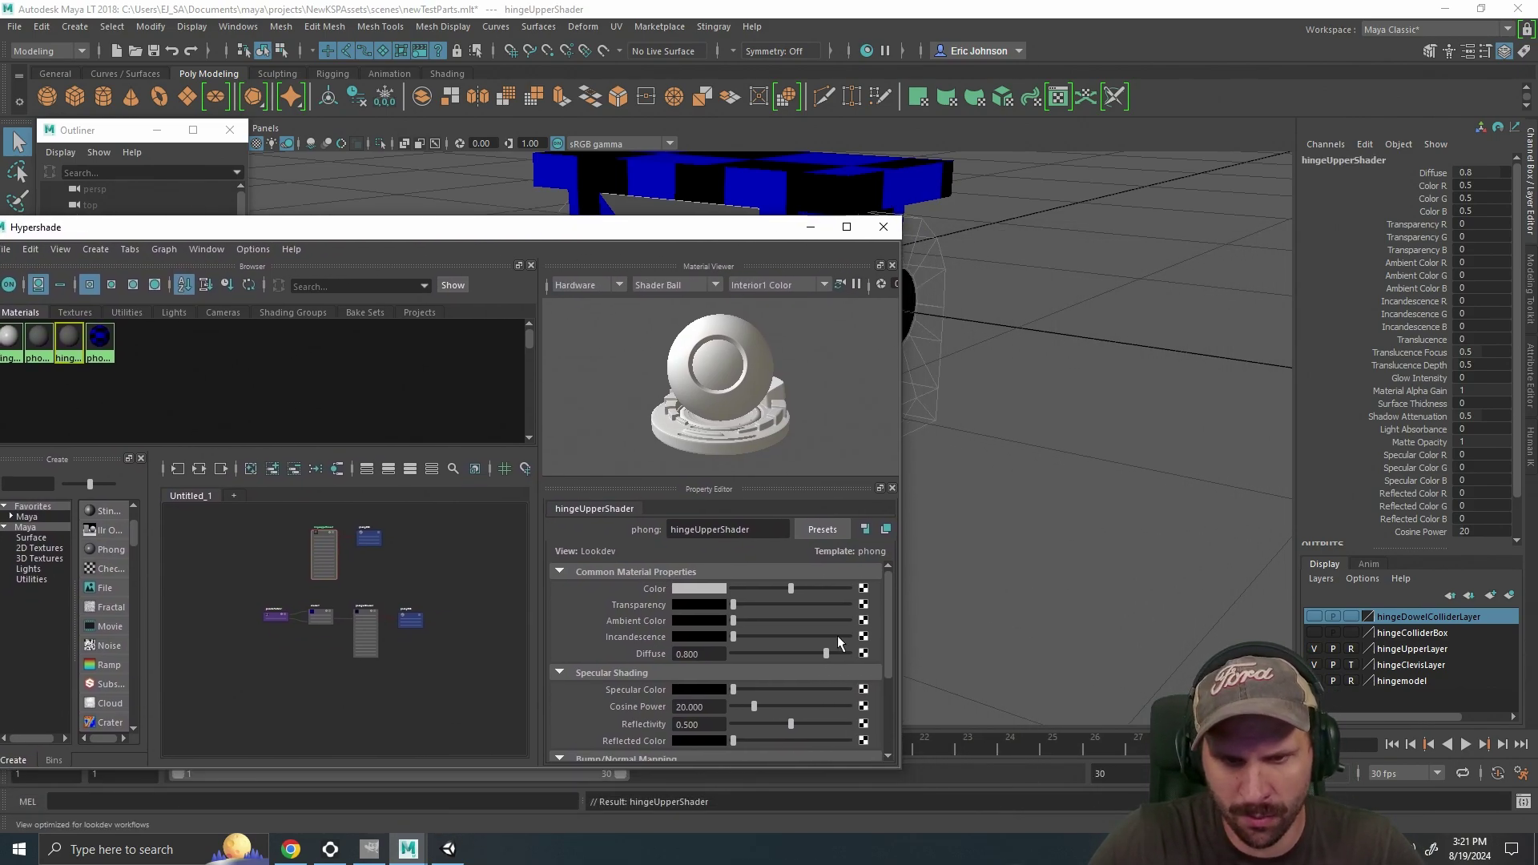
pyautogui.click(863, 590)
pyautogui.click(642, 382)
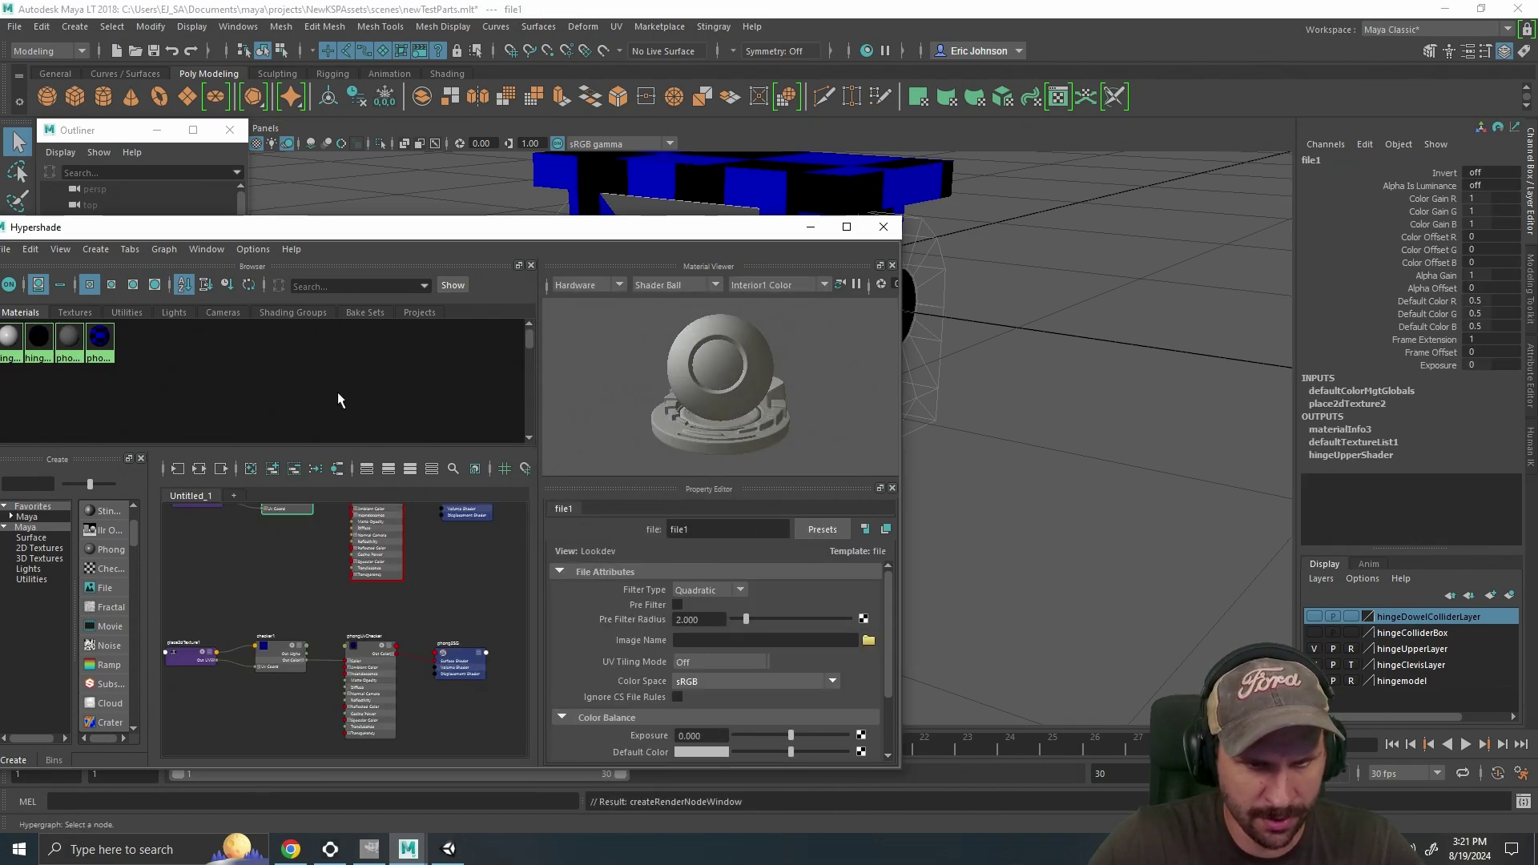
pyautogui.moveTo(463, 232); pyautogui.dragTo(497, 225)
pyautogui.click(918, 521)
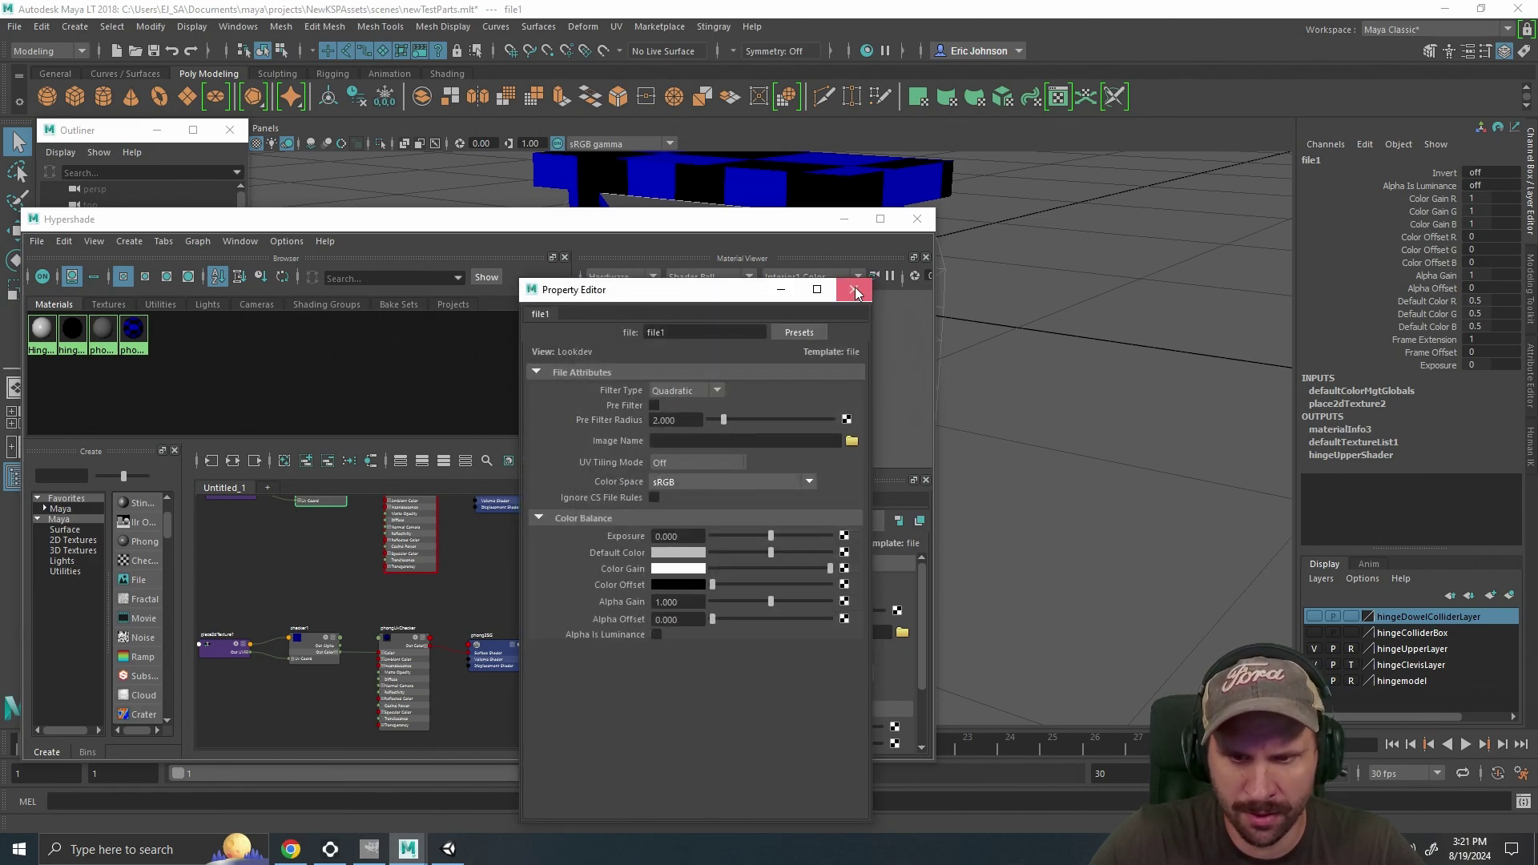
pyautogui.click(854, 290)
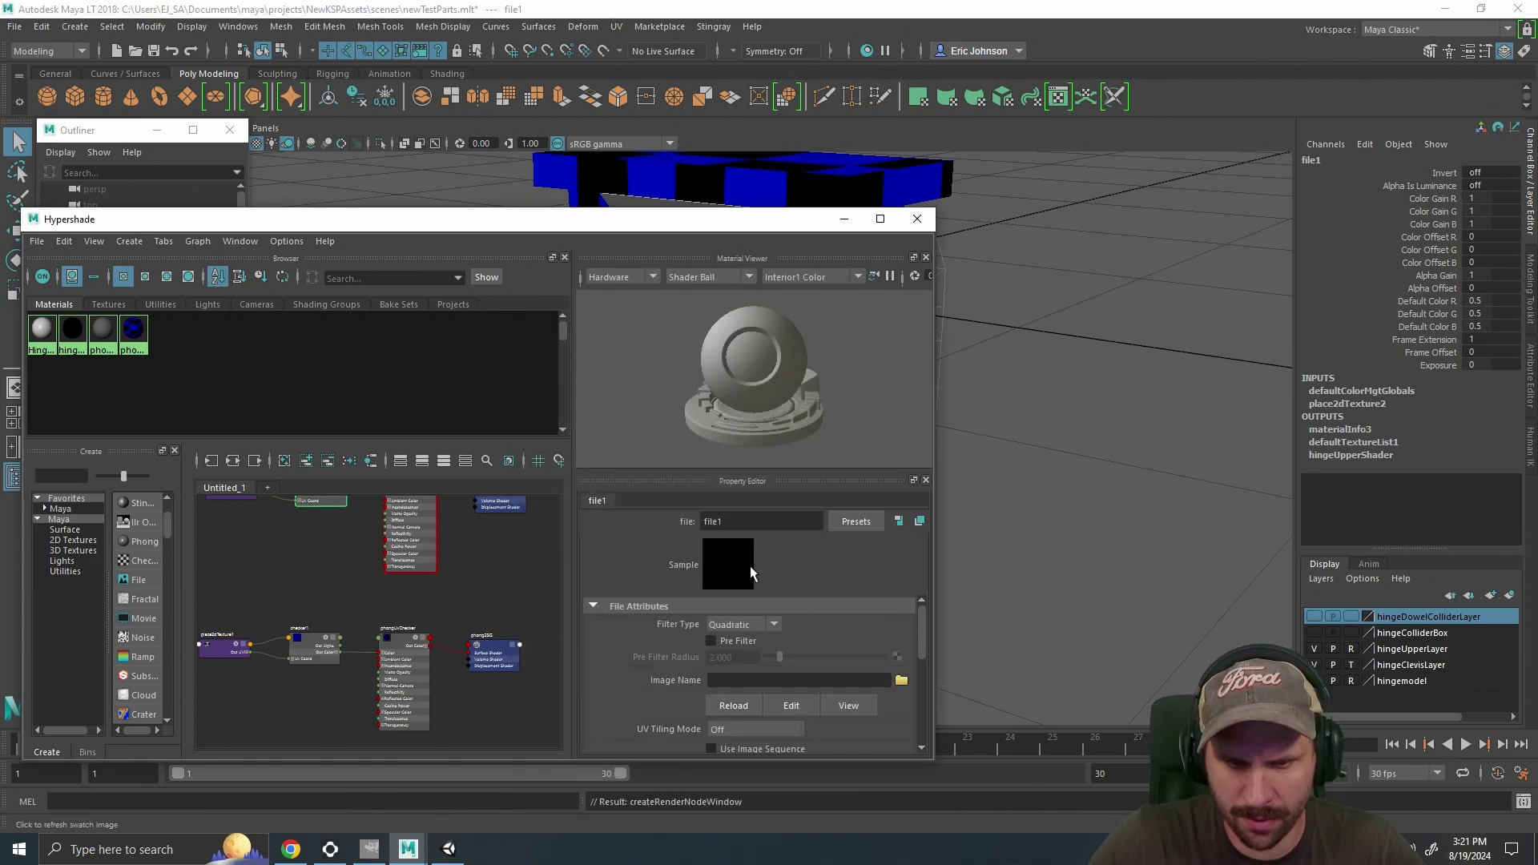
pyautogui.click(899, 521)
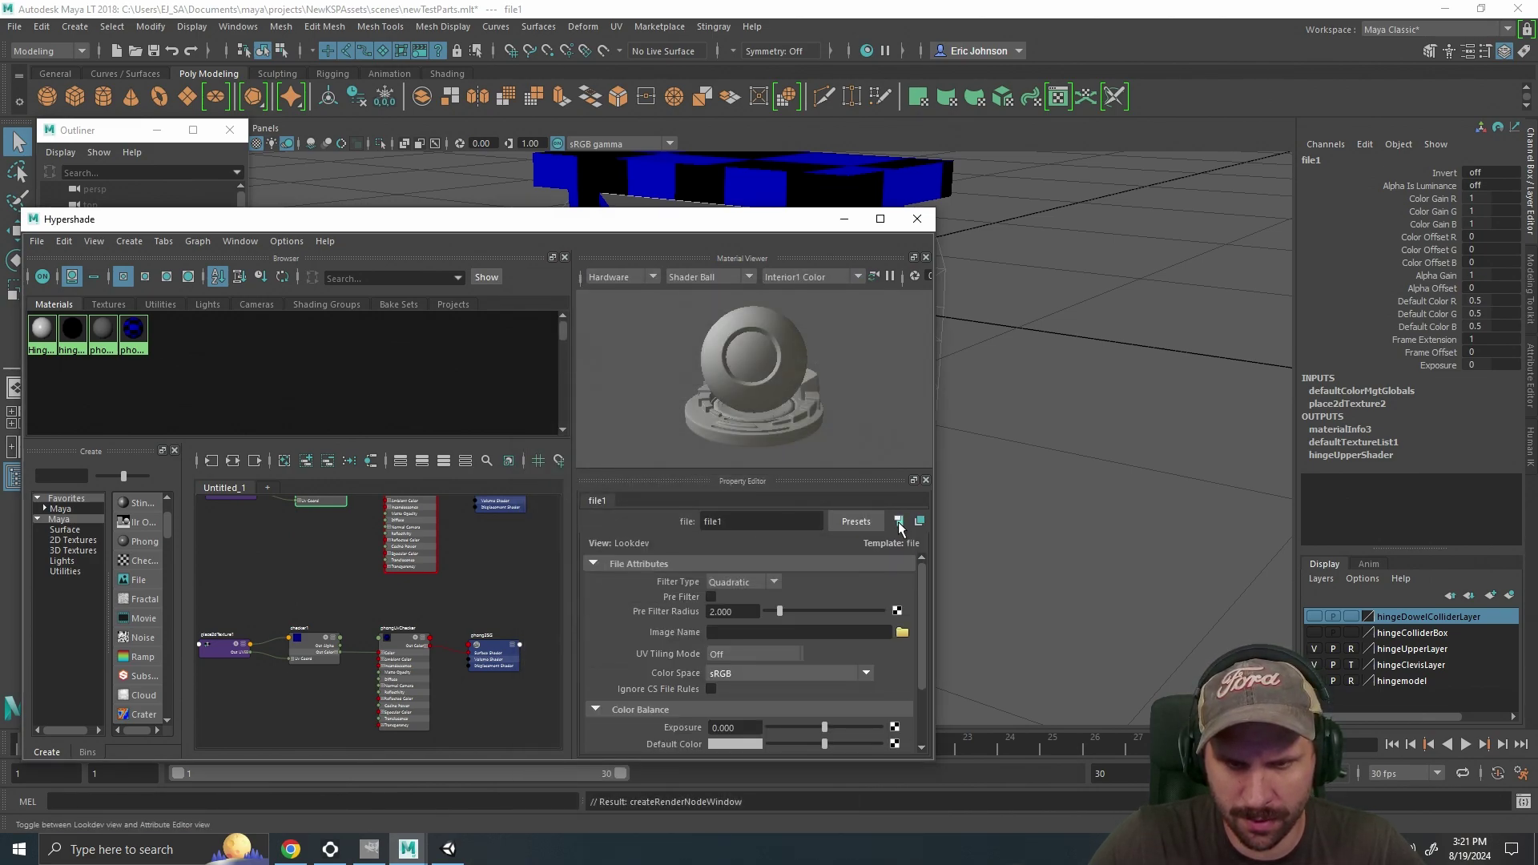
pyautogui.moveTo(920, 575)
pyautogui.mouseDown()
pyautogui.moveTo(929, 636)
pyautogui.moveTo(922, 583)
pyautogui.mouseUp()
pyautogui.click(919, 522)
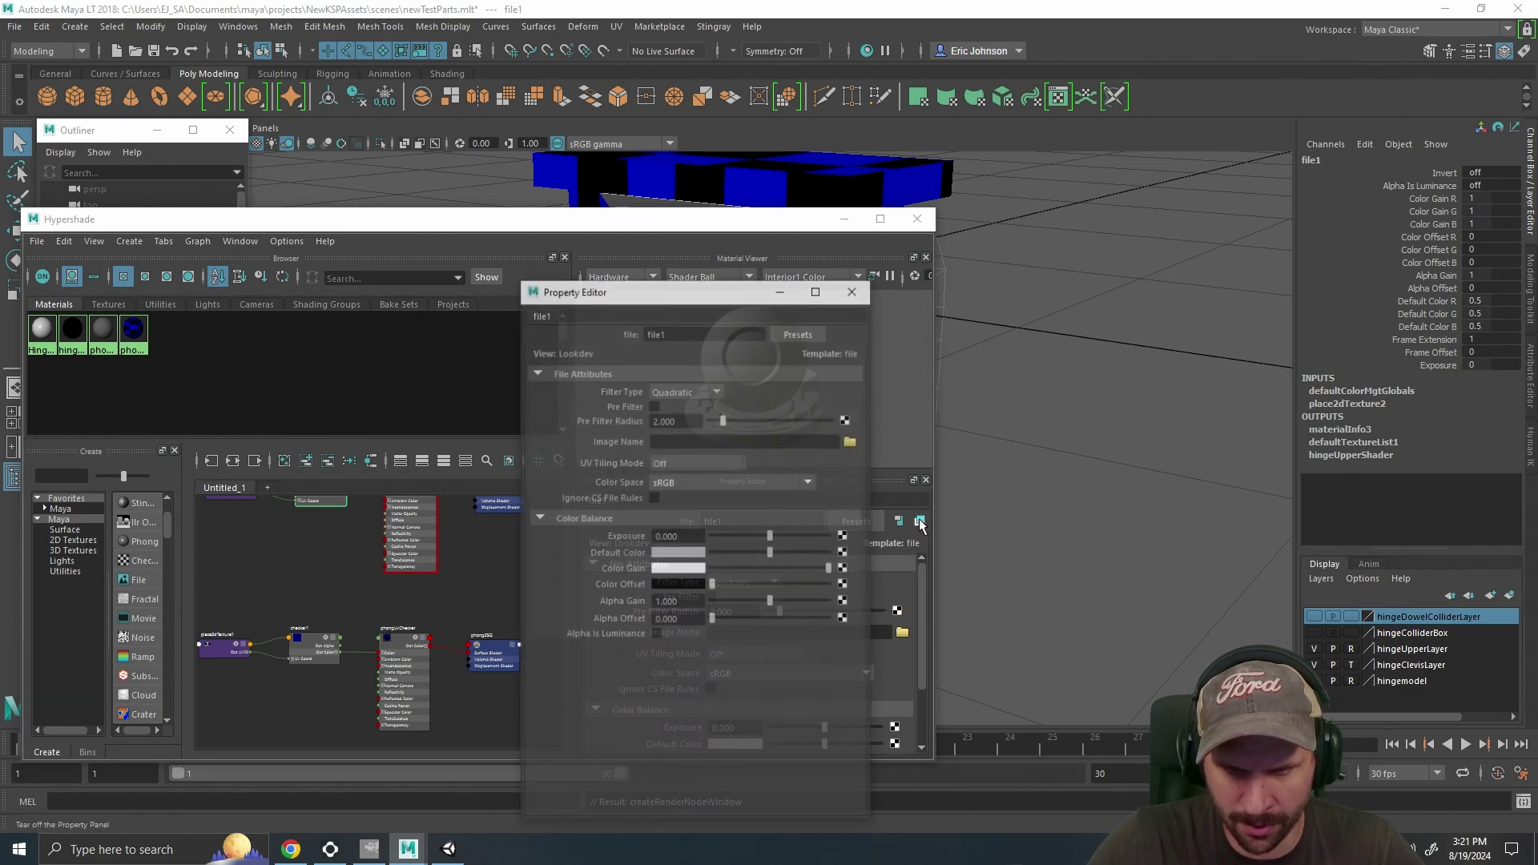
pyautogui.click(854, 289)
# Load hingeDowelUvMapPainted.png from the project's images folder as the file texture's image.
pyautogui.scroll(-2, 861, 665)
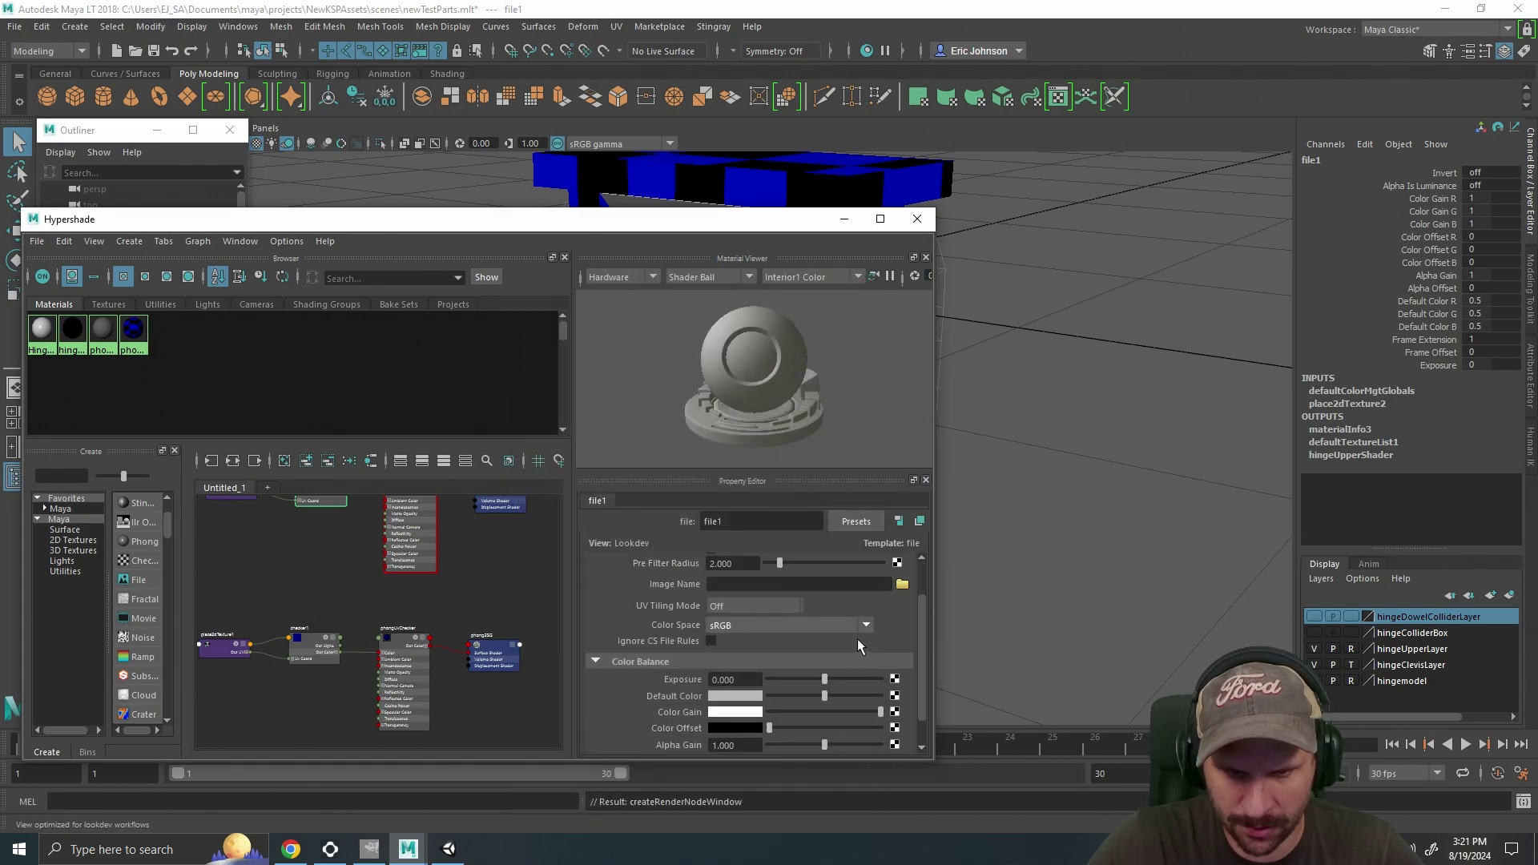
pyautogui.click(902, 584)
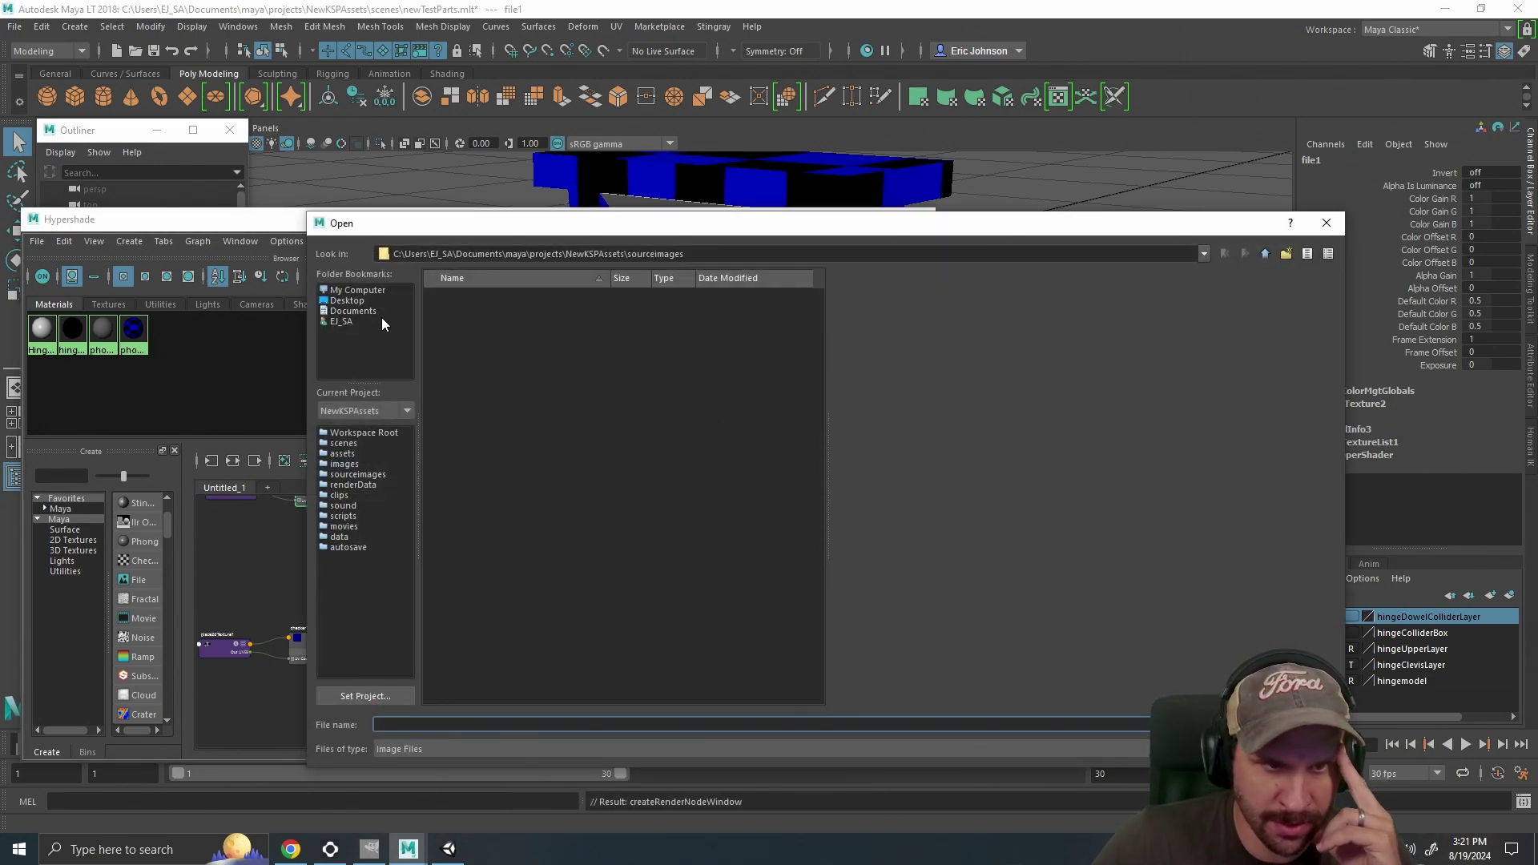
pyautogui.click(595, 253)
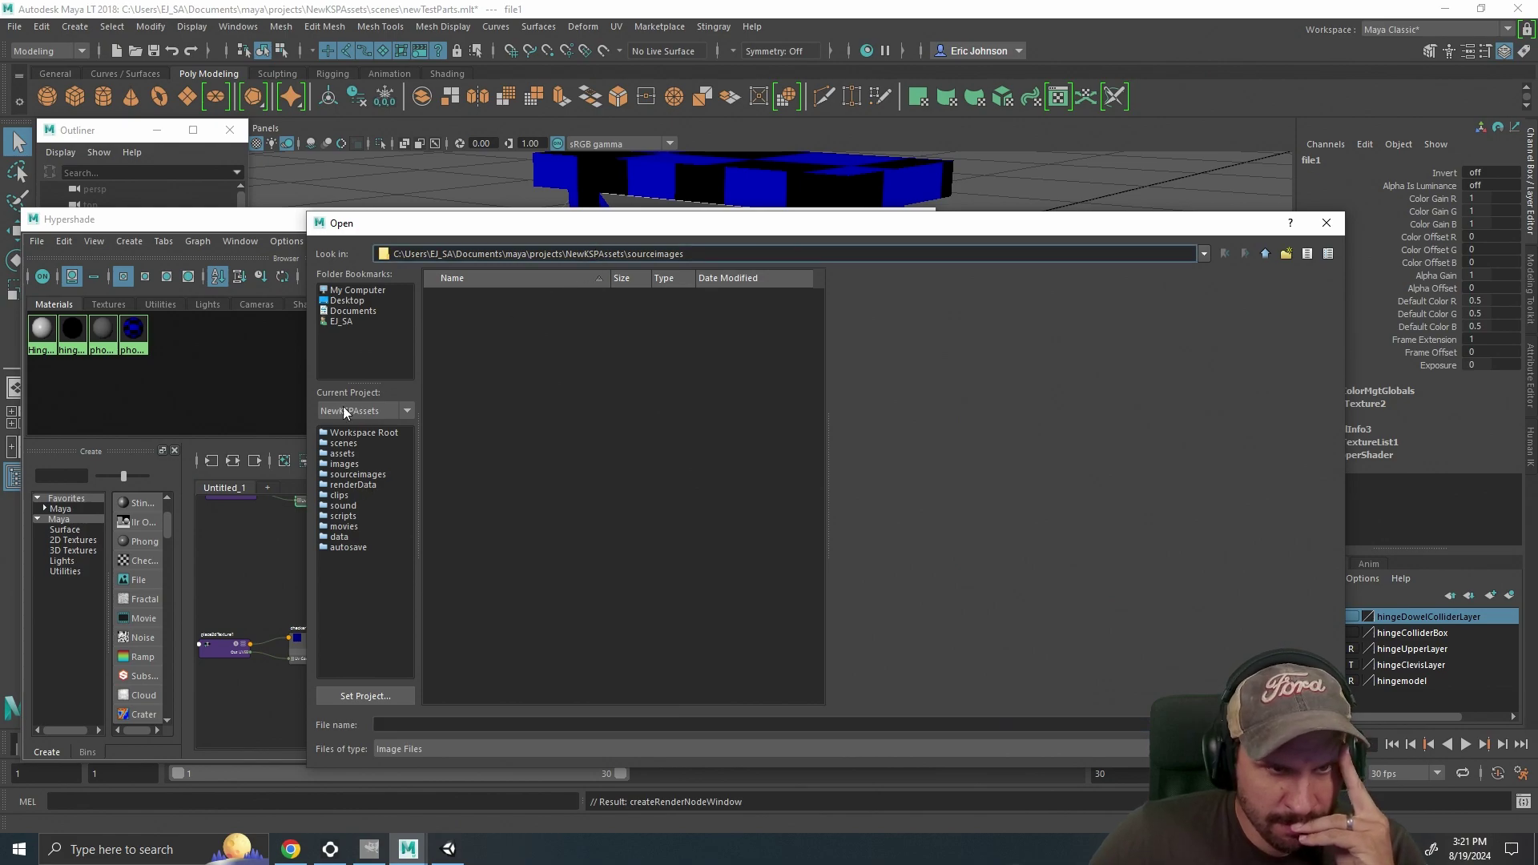
pyautogui.click(1264, 253)
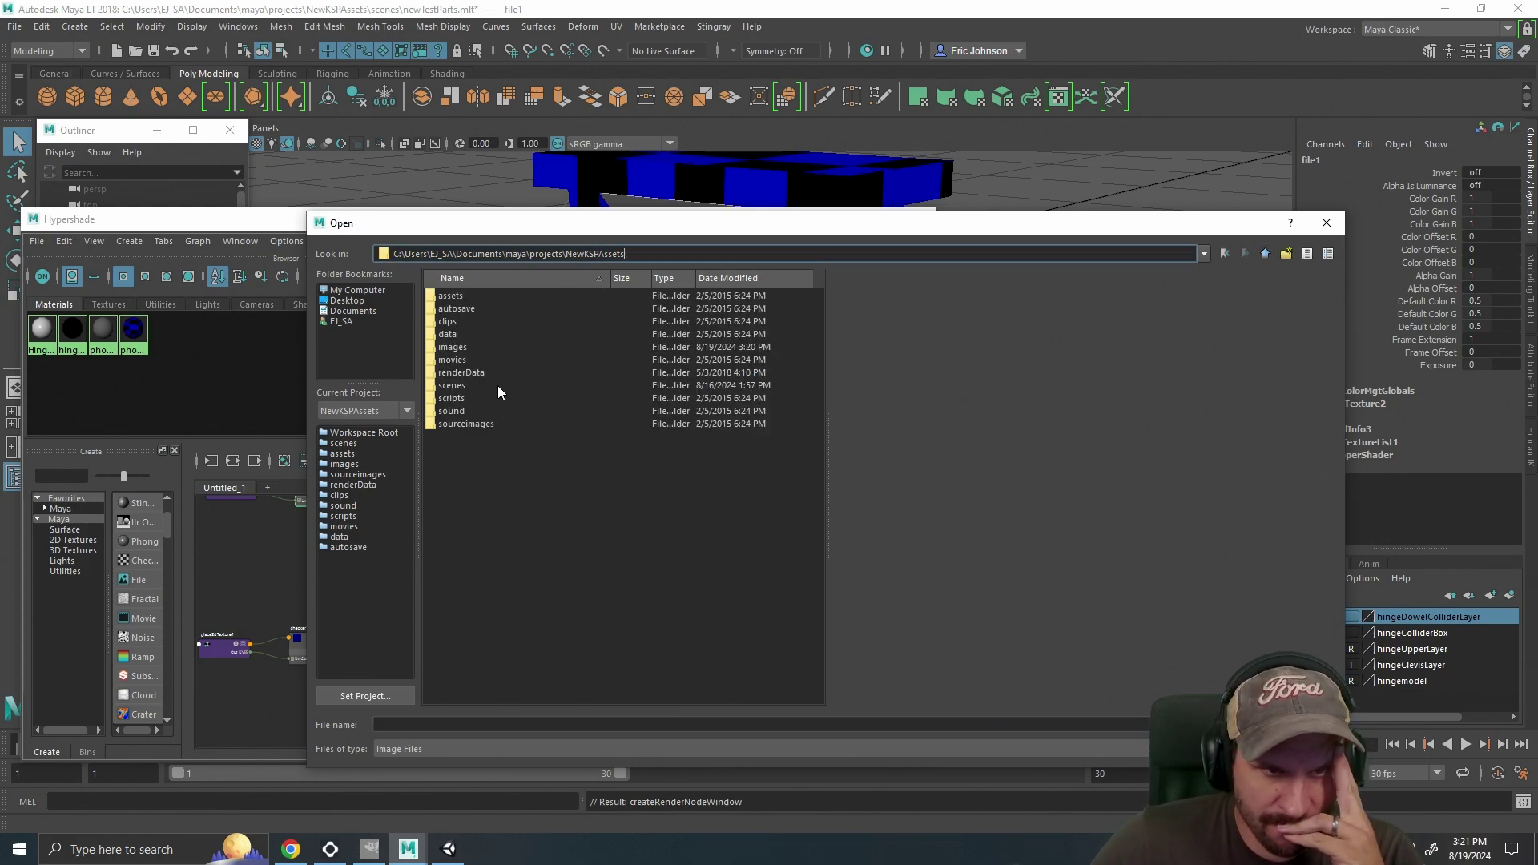
pyautogui.doubleClick(441, 353)
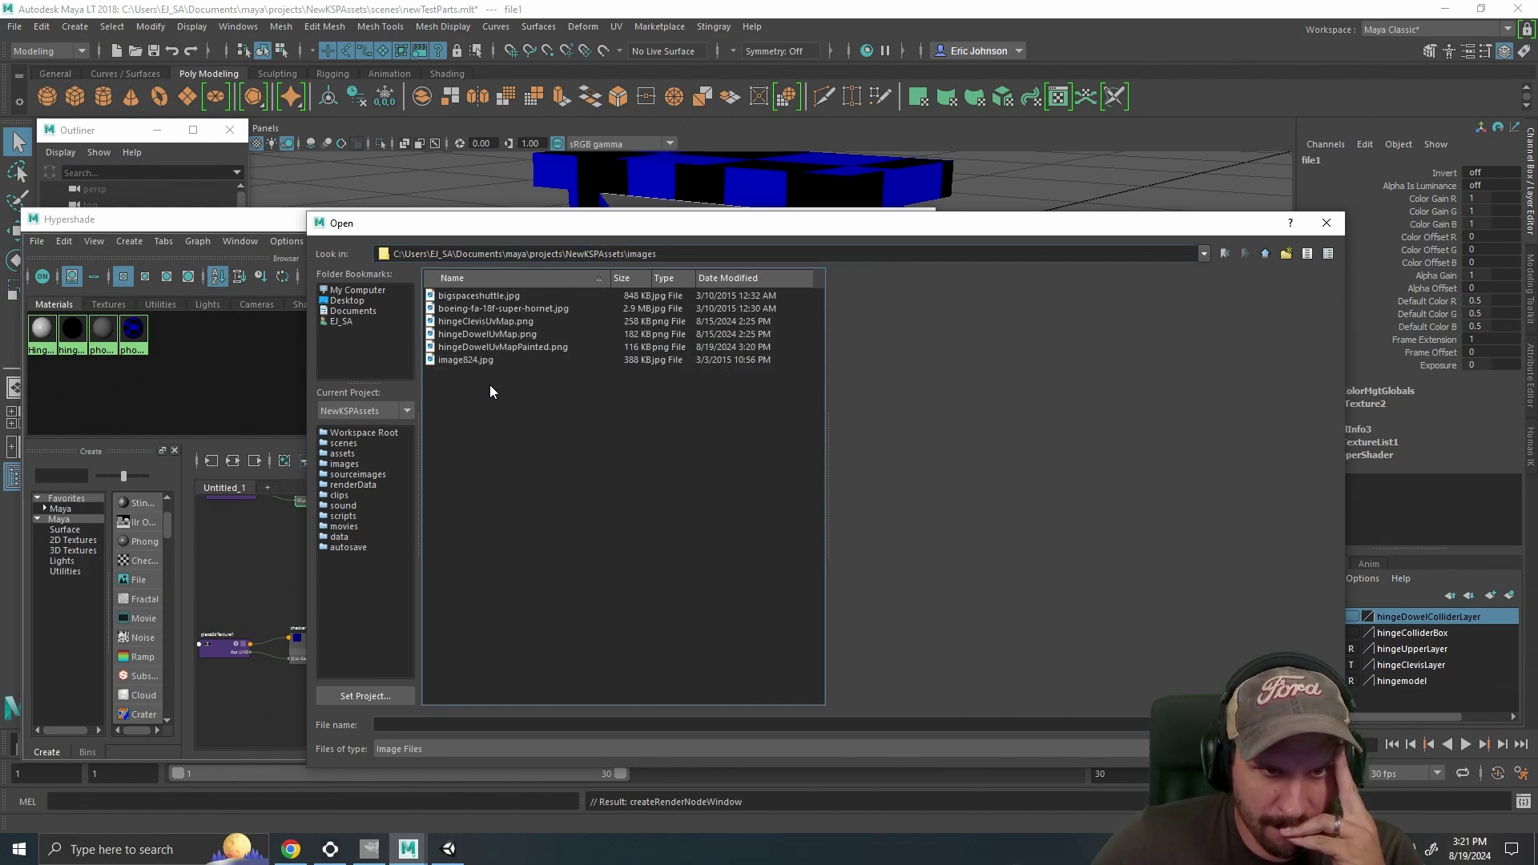
pyautogui.click(495, 347)
pyautogui.click(1302, 725)
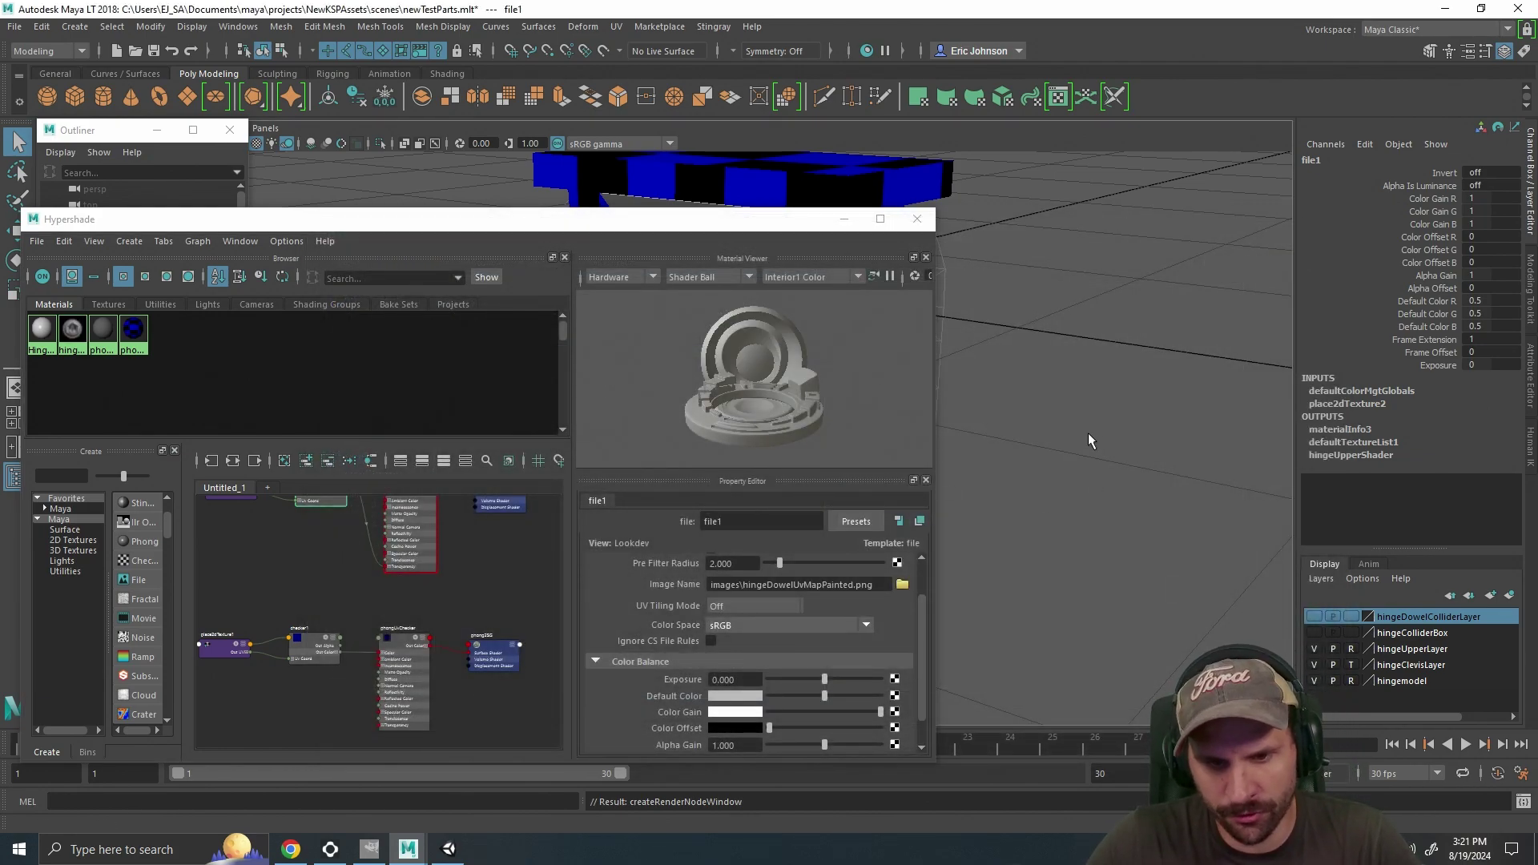
# Check the settings of the phong1 and hingeUpperShader materials and the shader node network in the Hypershade.
pyautogui.press('f')
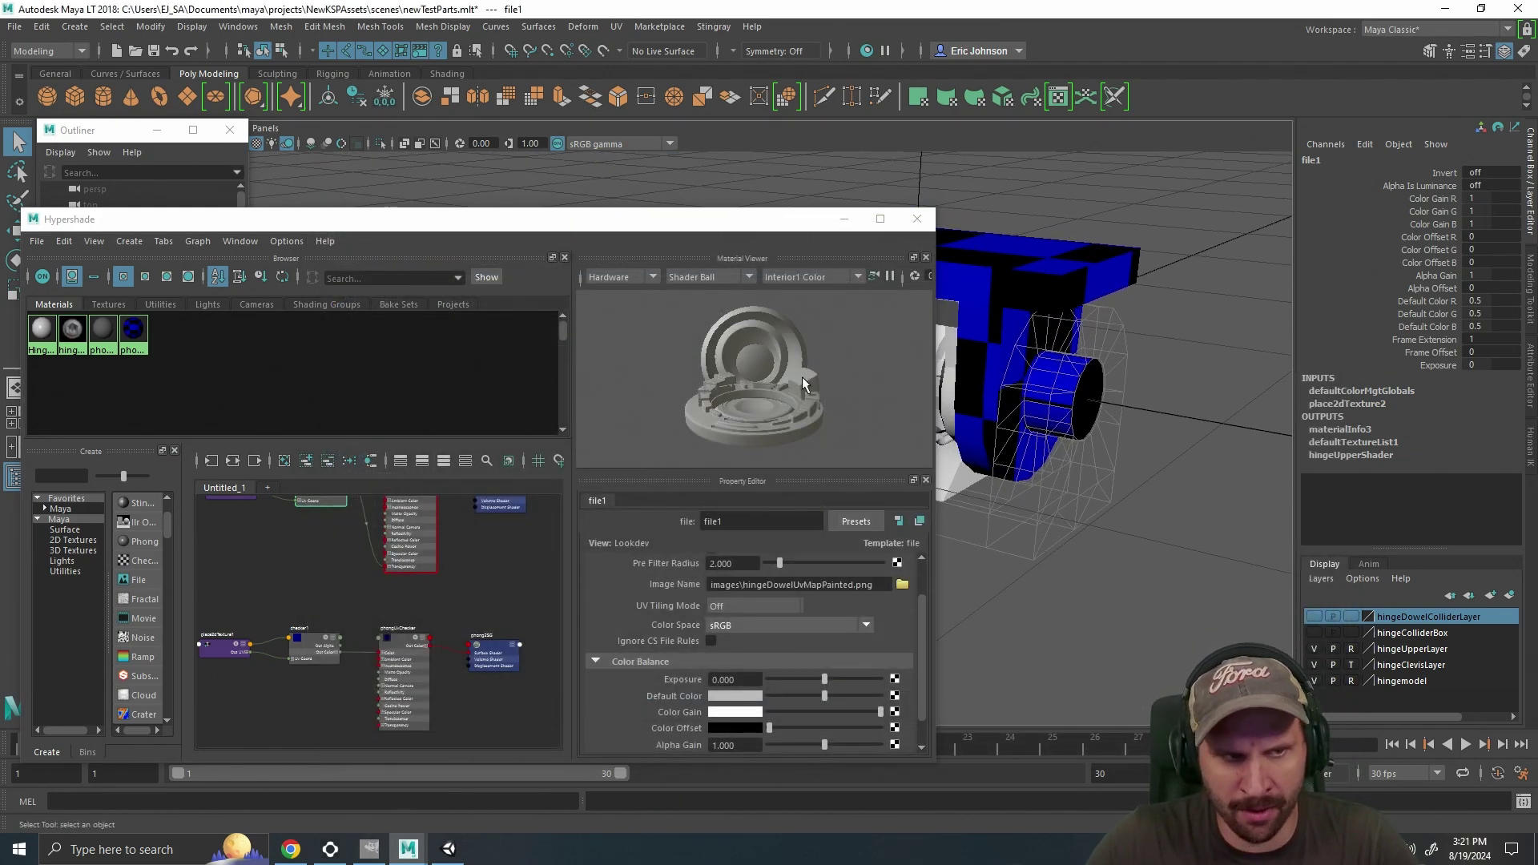
pyautogui.click(103, 335)
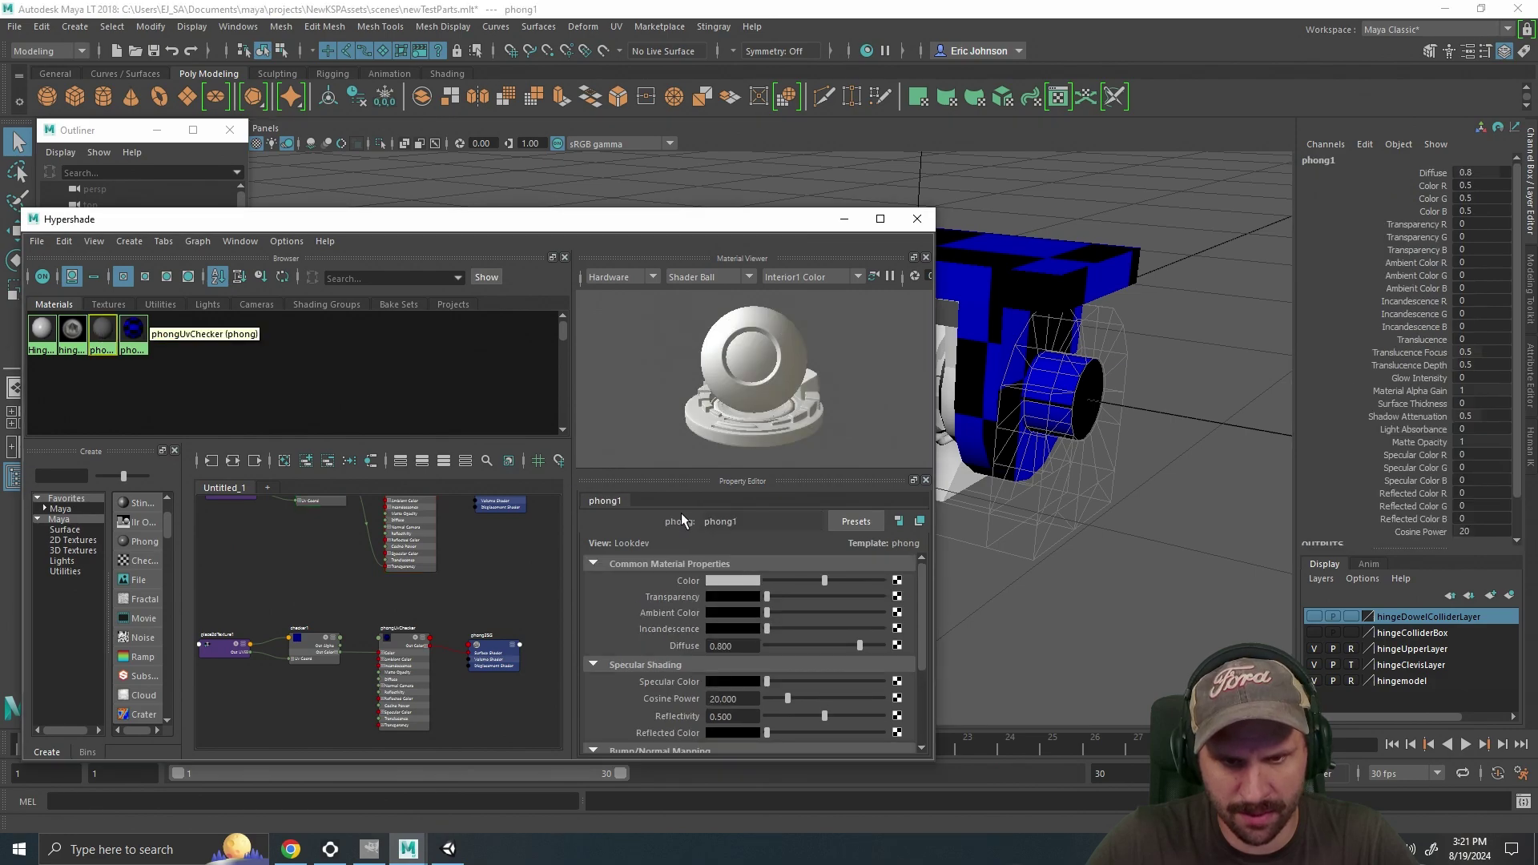
pyautogui.click(753, 521)
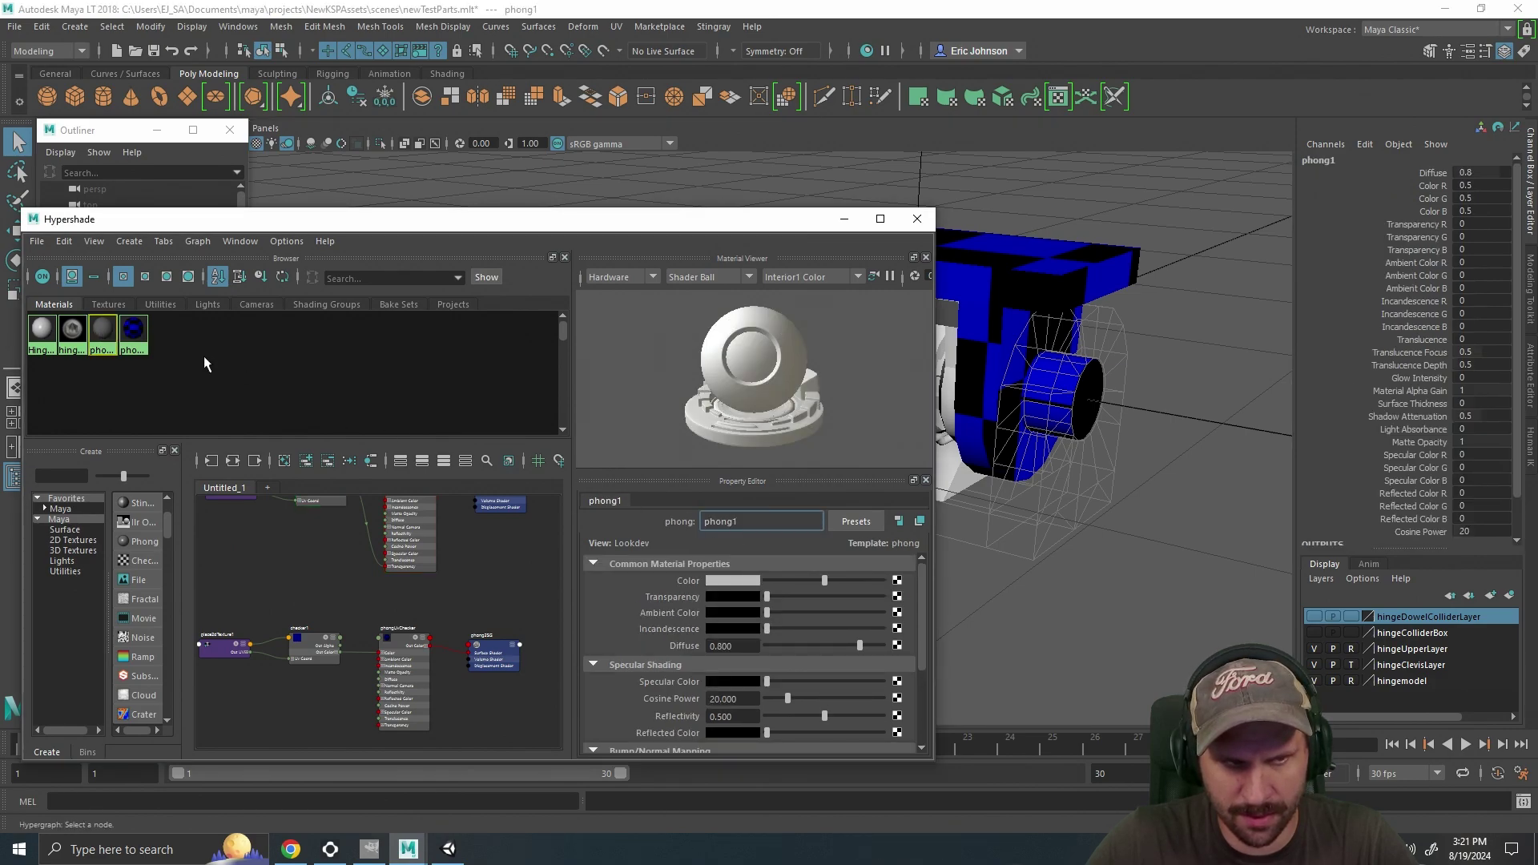
pyautogui.scroll(4, 344, 570)
pyautogui.scroll(-4, 356, 565)
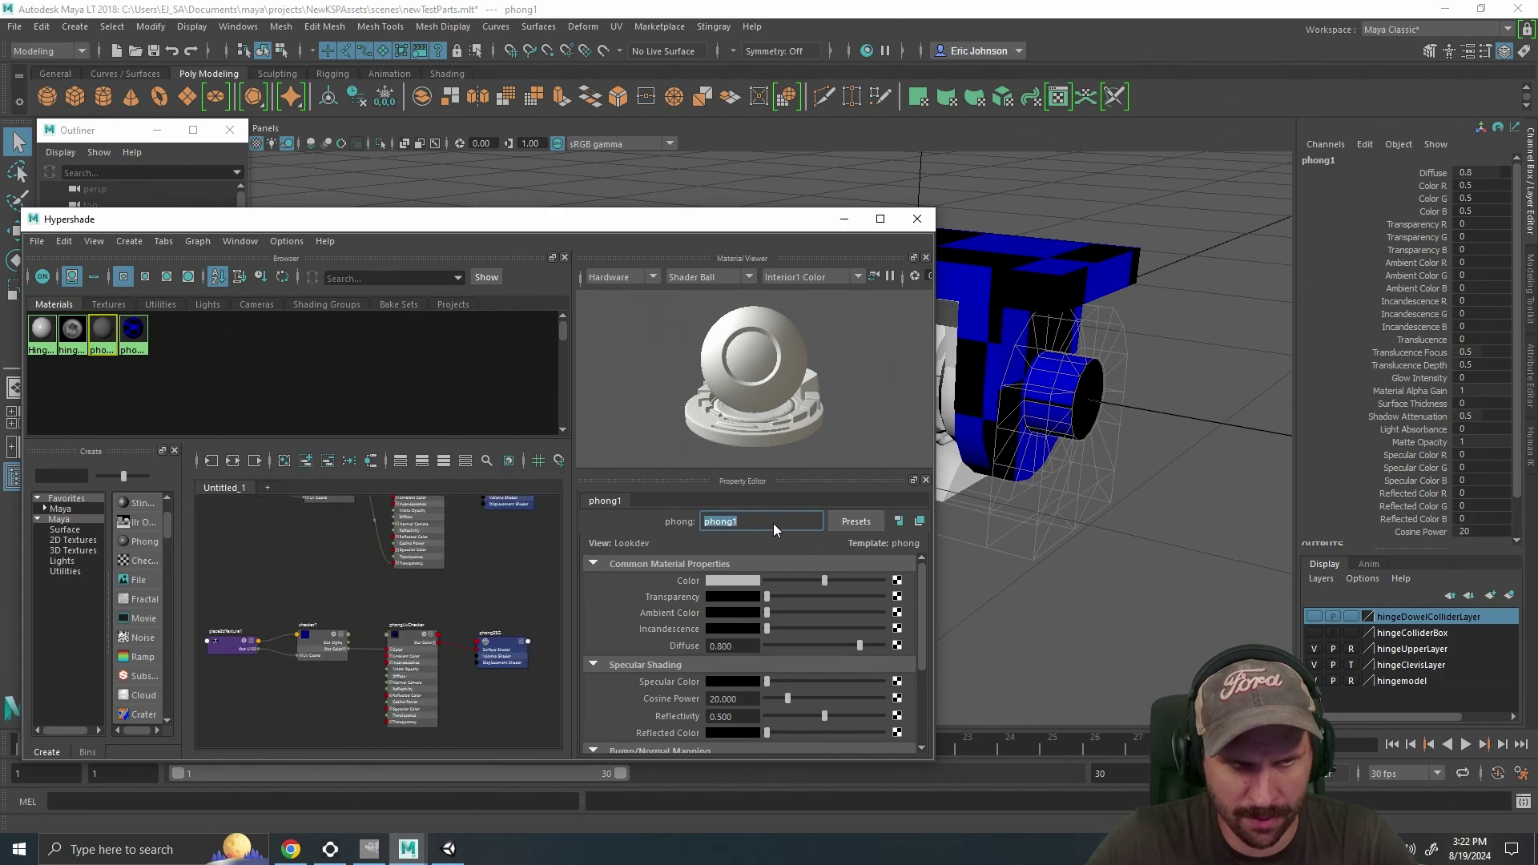
pyautogui.click(72, 330)
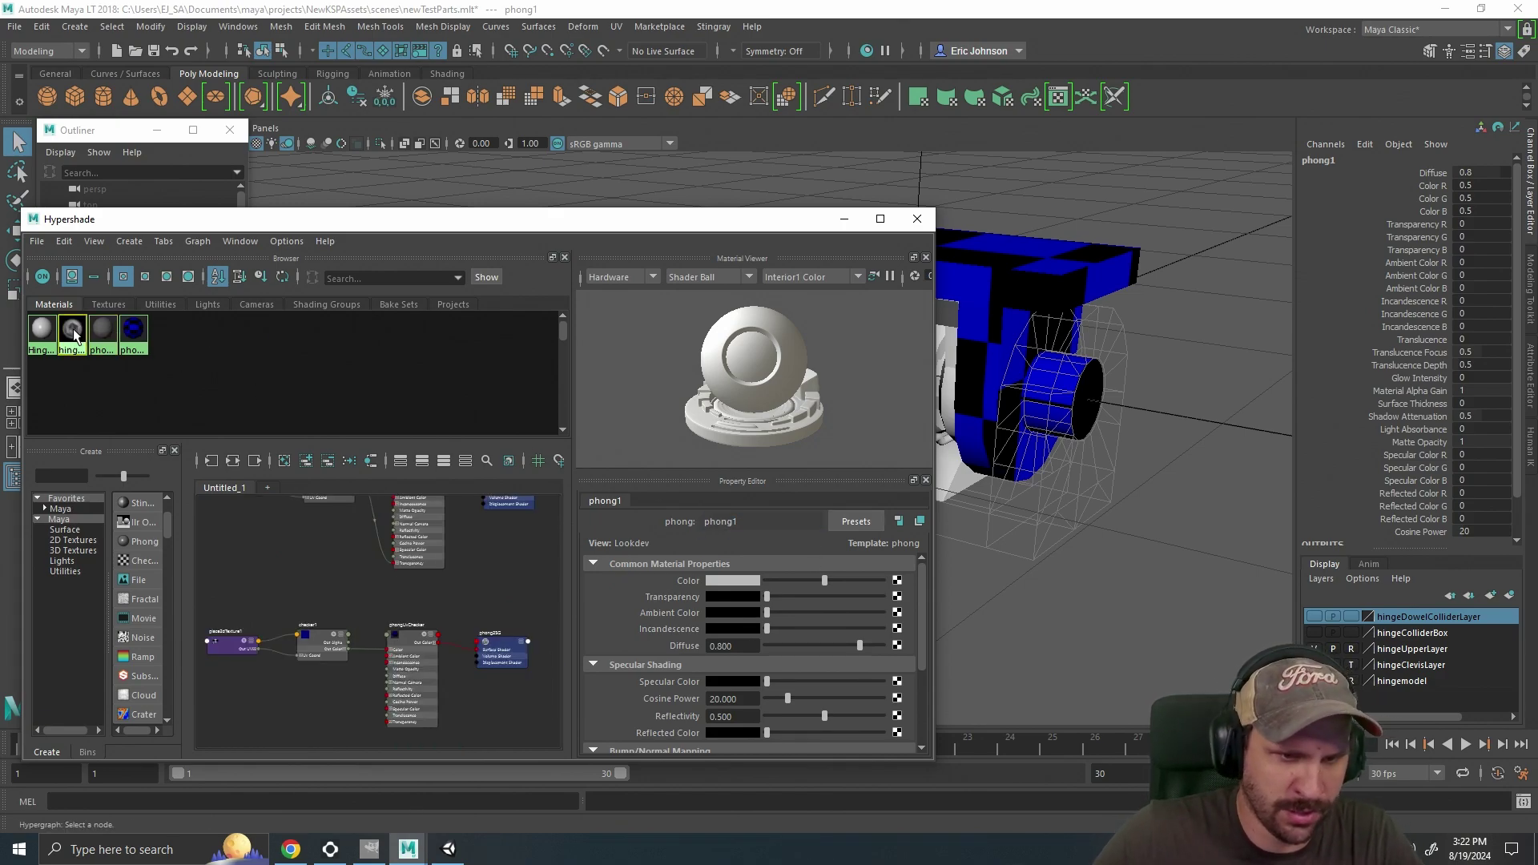
pyautogui.moveTo(498, 556); pyautogui.dragTo(494, 621)
pyautogui.scroll(4, 401, 606)
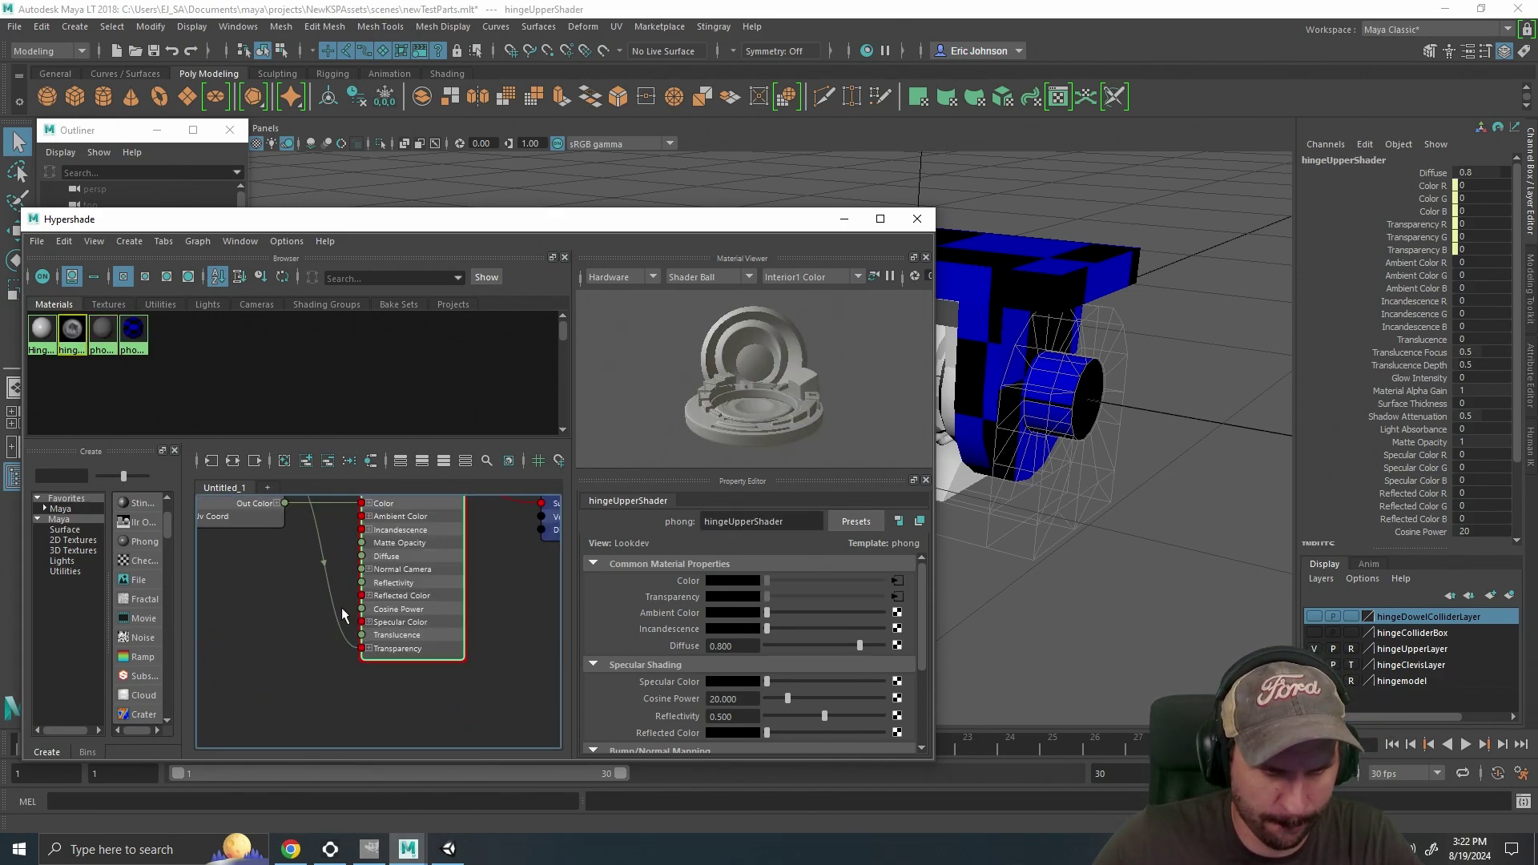
pyautogui.scroll(-4, 373, 607)
# Assign the hingeUpperShader material to hingDowel and minimize the Hypershade.
pyautogui.click(995, 274)
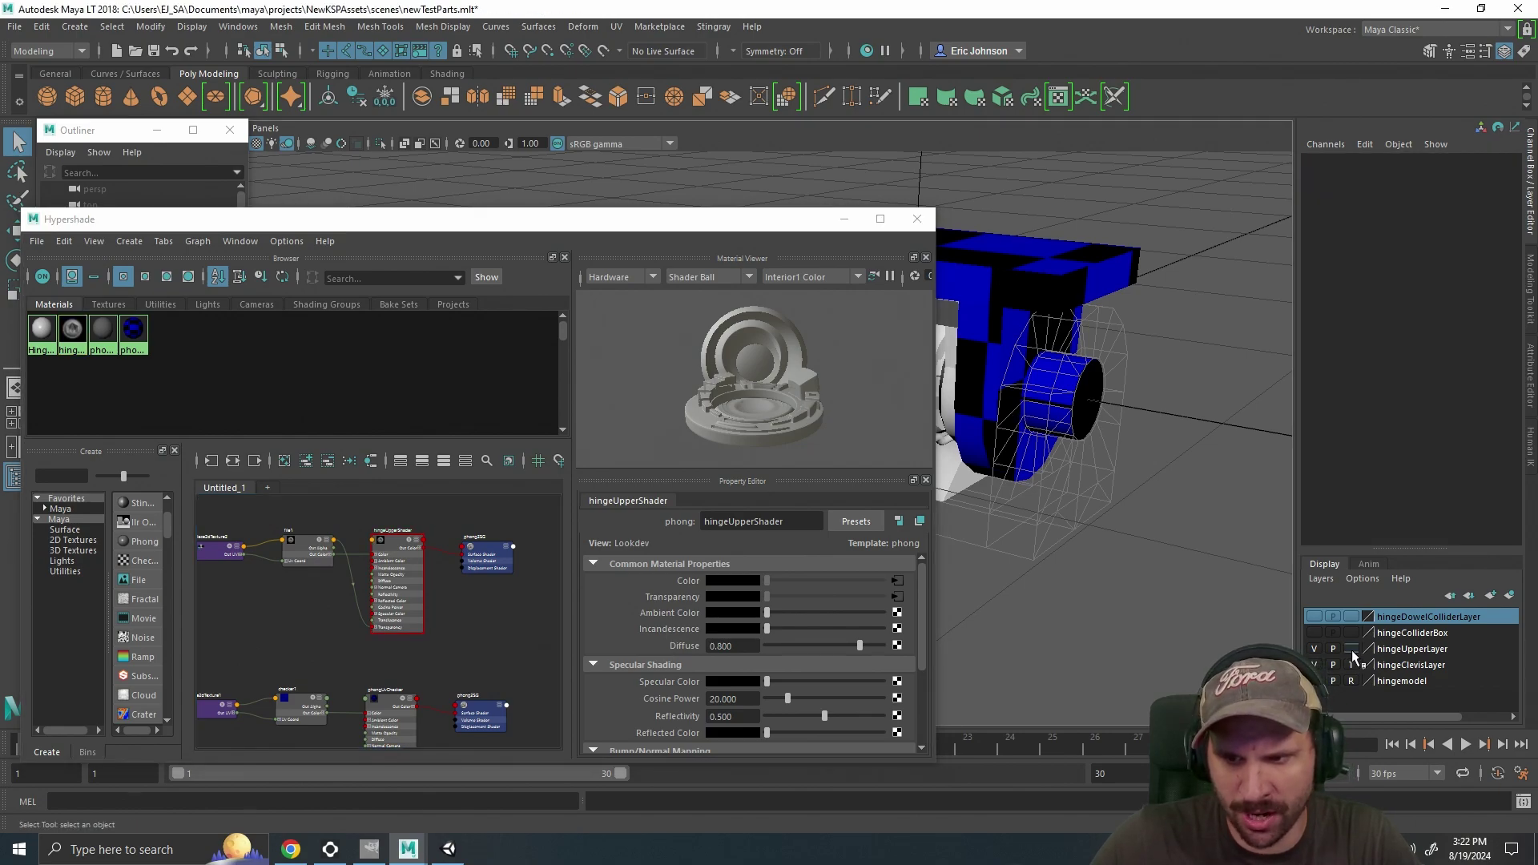
pyautogui.click(1052, 302)
pyautogui.rightClick(133, 330)
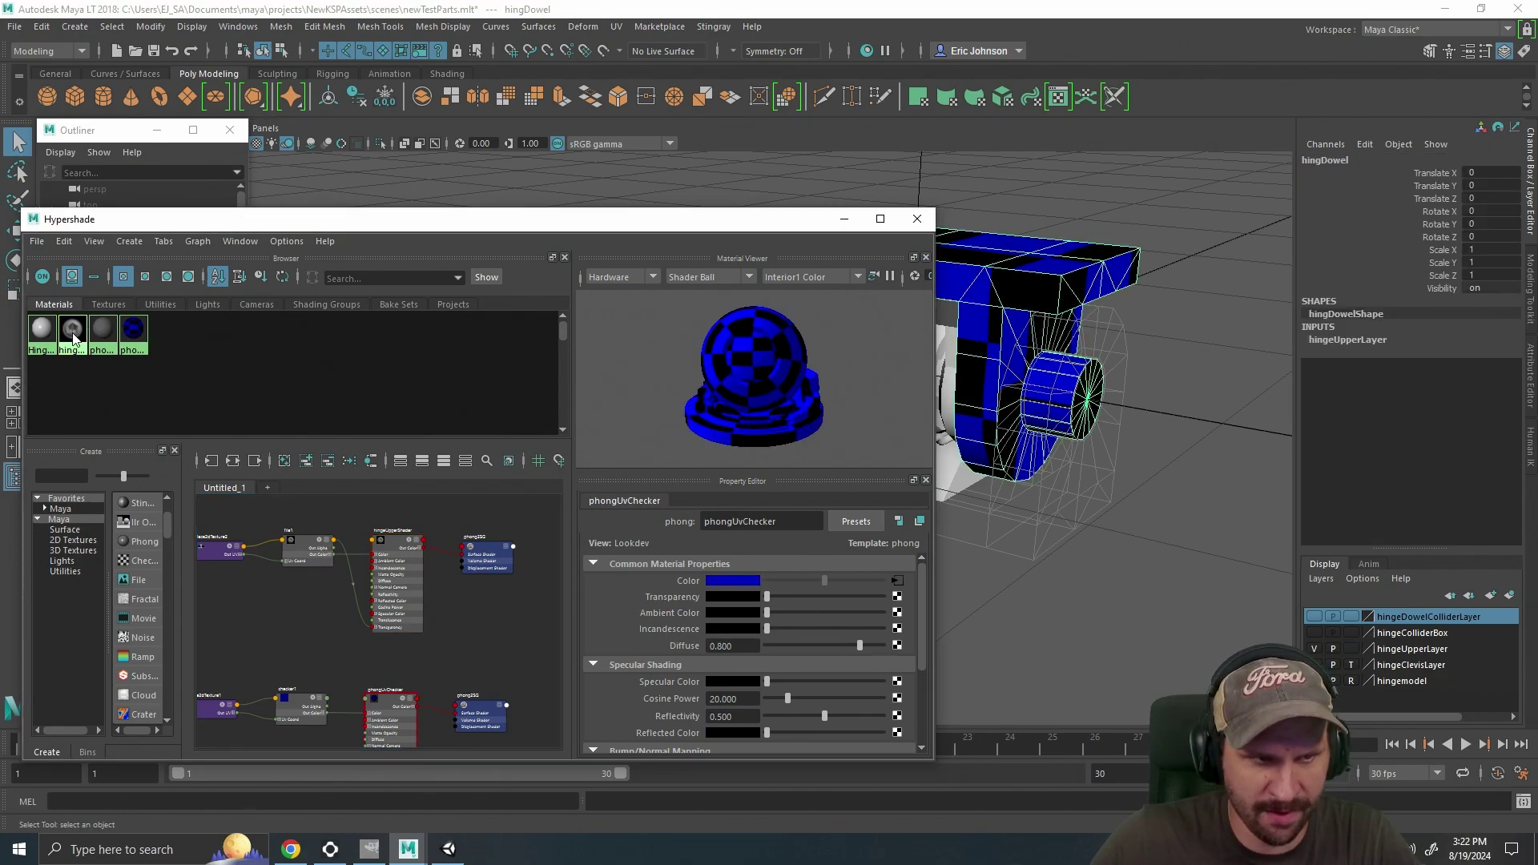
pyautogui.click(83, 291)
pyautogui.click(840, 220)
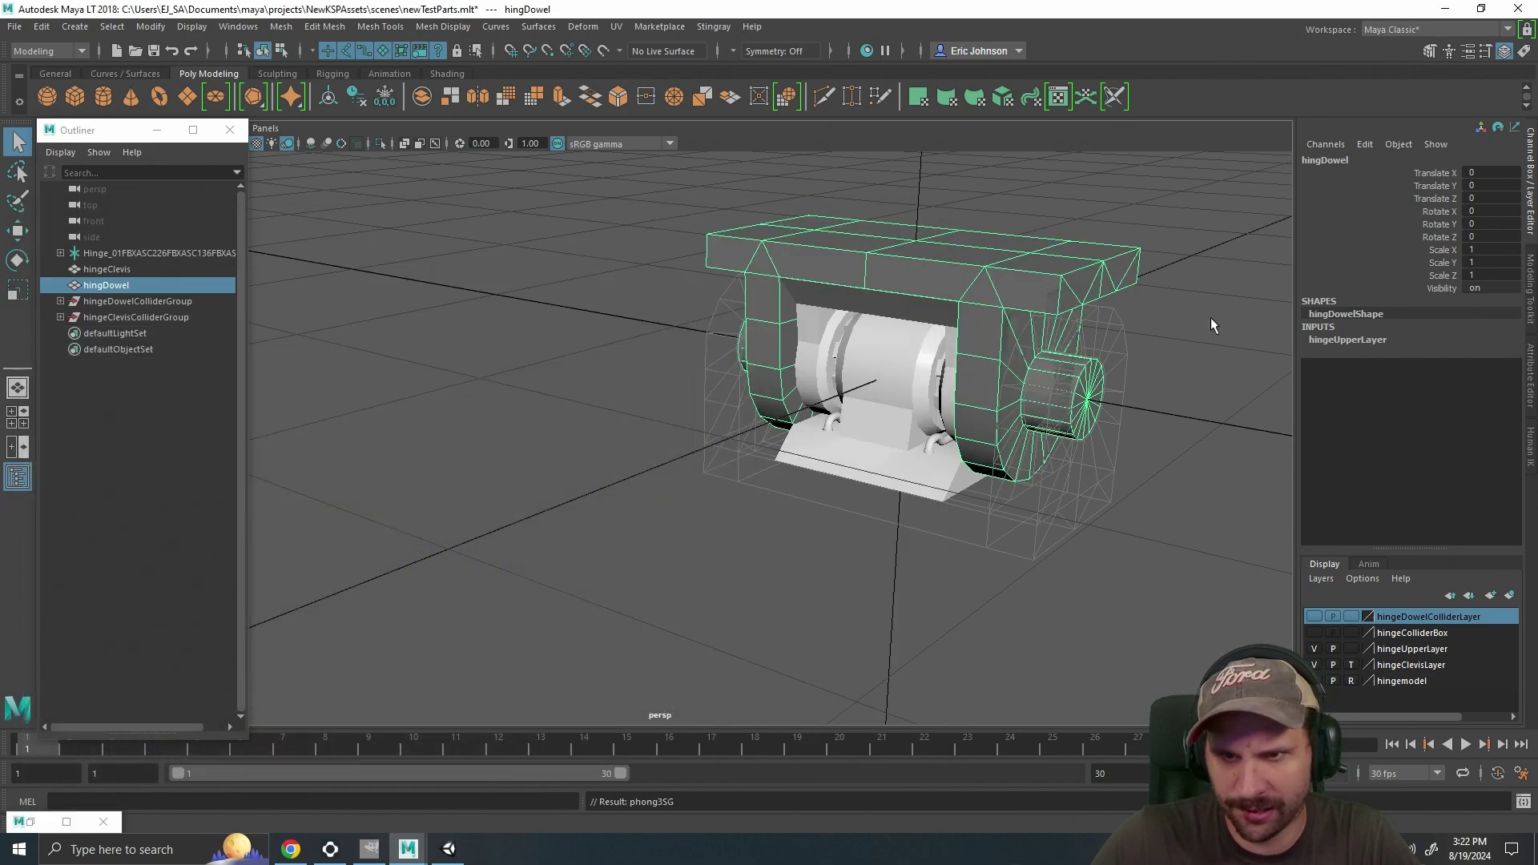
# Inspect the painted texture on hingDowel's outer side face and around its dowel hole from several angles.
pyautogui.click(1210, 314)
pyautogui.moveTo(1219, 386); pyautogui.dragTo(1055, 479)
pyautogui.scroll(6, 1050, 435)
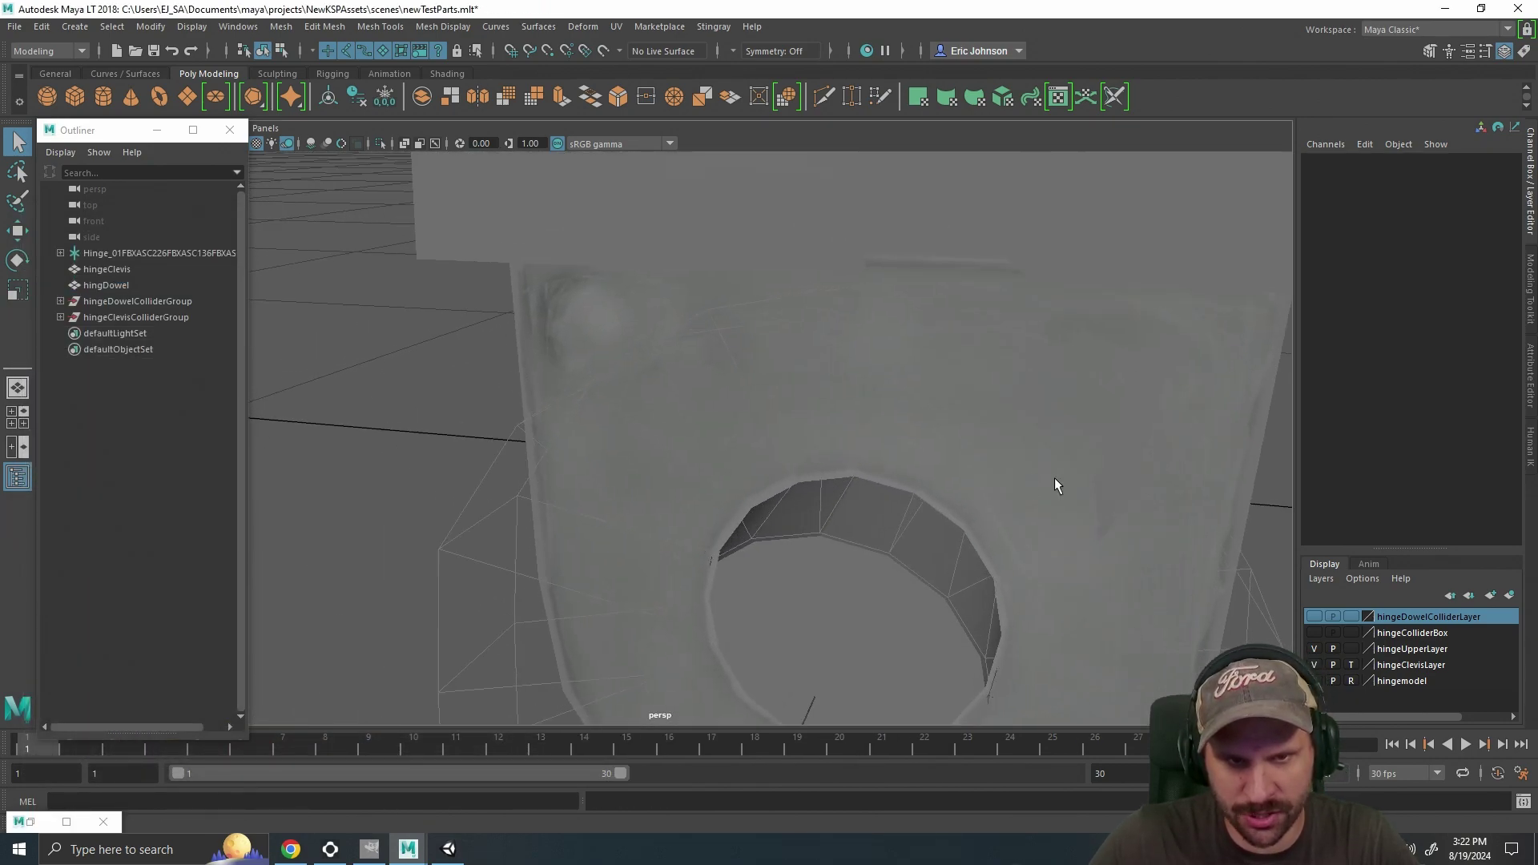
pyautogui.scroll(-4, 856, 442)
pyautogui.moveTo(856, 442); pyautogui.dragTo(781, 525)
pyautogui.moveTo(981, 452); pyautogui.dragTo(867, 511)
pyautogui.scroll(3, 878, 490)
pyautogui.scroll(3, 876, 506)
pyautogui.scroll(-2, 868, 511)
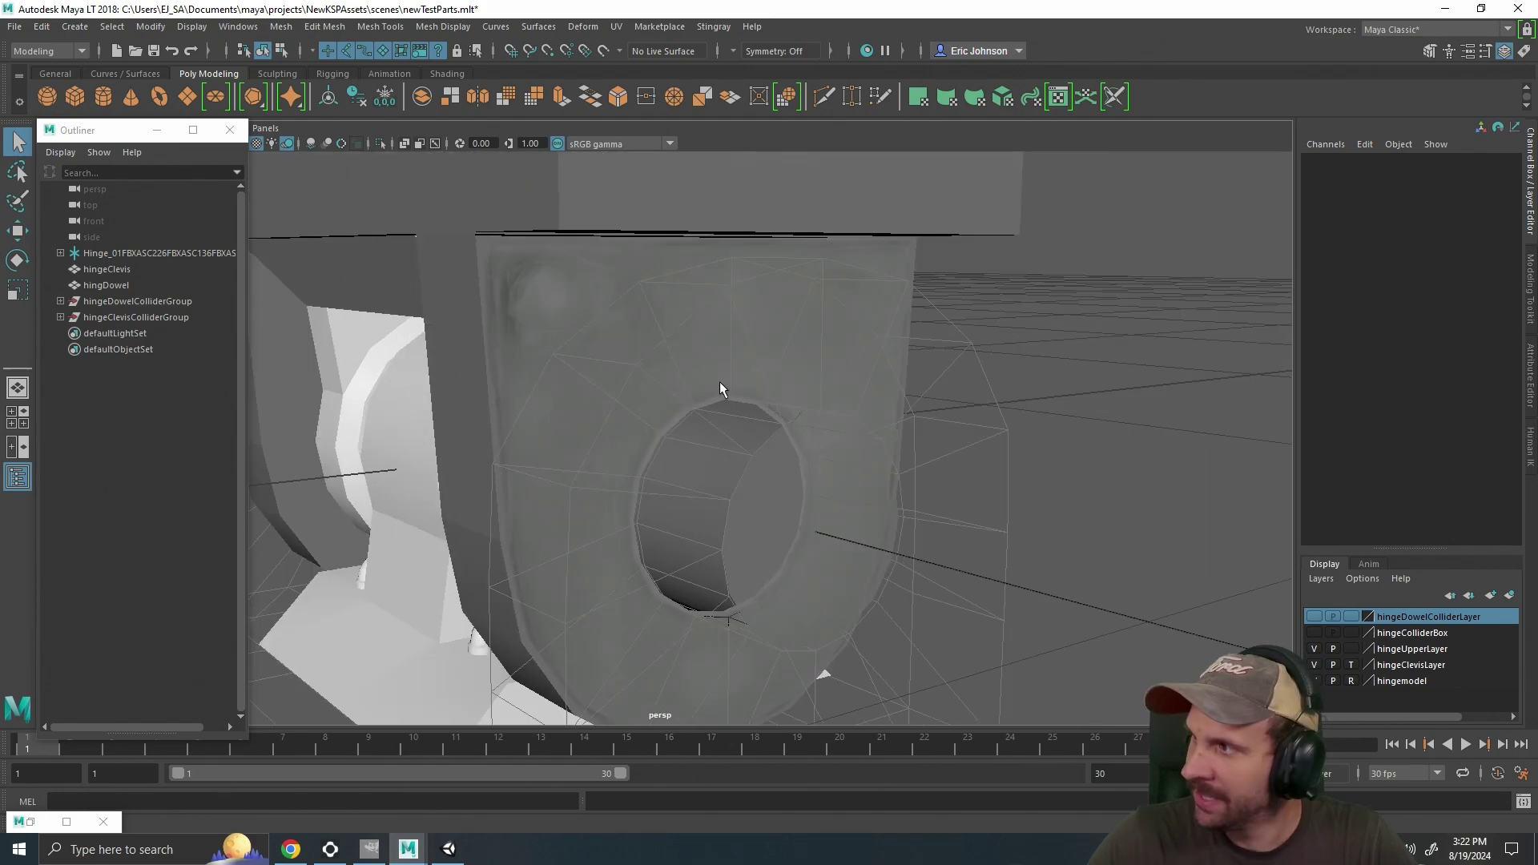
pyautogui.moveTo(758, 482); pyautogui.dragTo(892, 543)
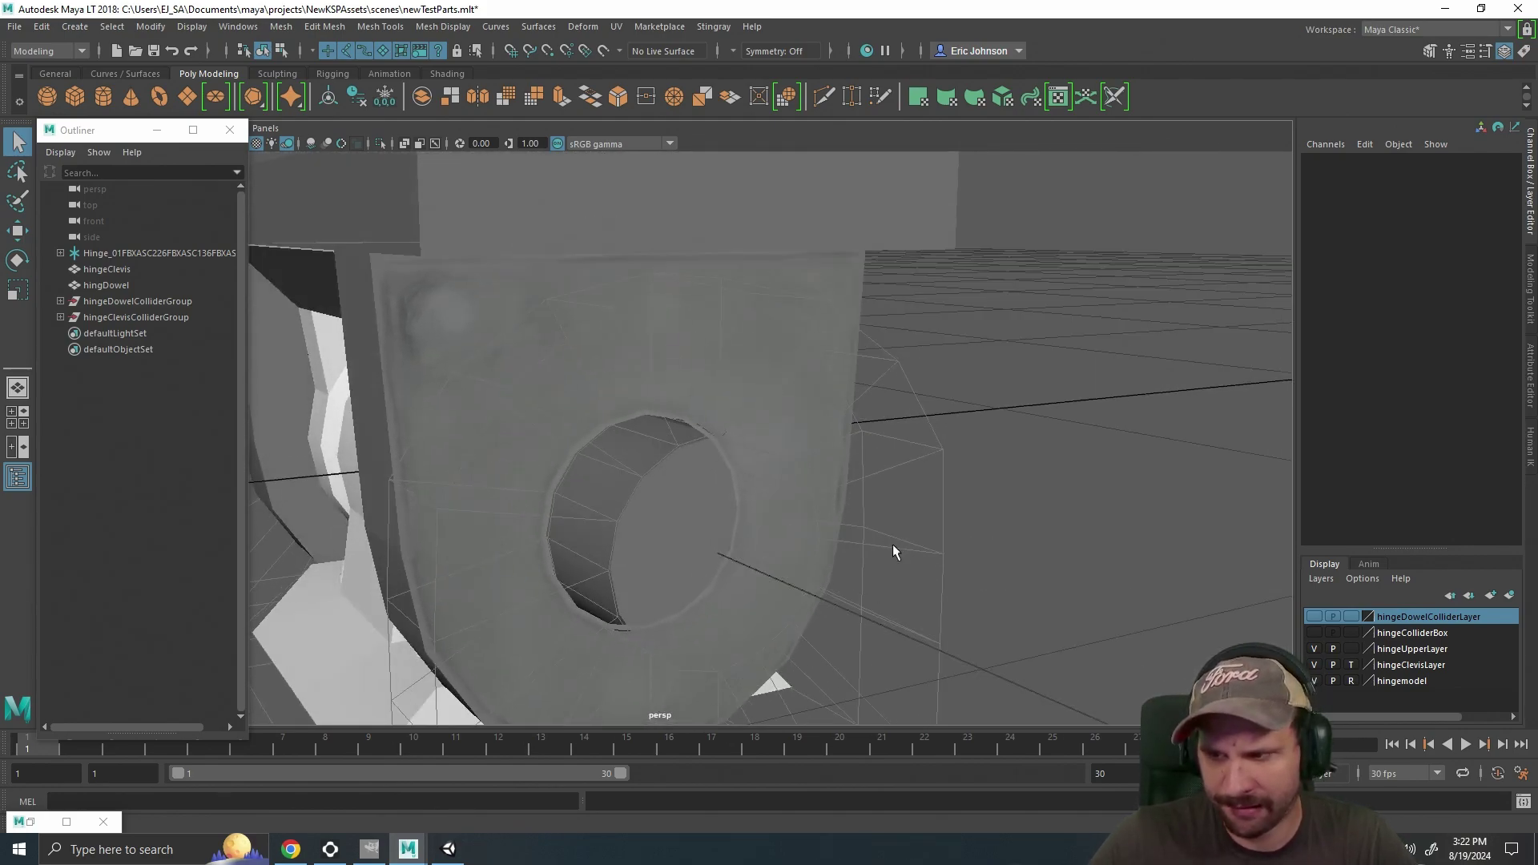
pyautogui.scroll(-4, 893, 543)
pyautogui.moveTo(952, 500); pyautogui.dragTo(1221, 476)
# Raise hingDowel 1 unit along Y with grid snapping to separate it from the lower hinge part.
pyautogui.click(779, 286)
pyautogui.moveTo(645, 536); pyautogui.dragTo(570, 449)
pyautogui.scroll(-5, 569, 449)
pyautogui.press('w')
pyautogui.press('x')
pyautogui.moveTo(724, 342); pyautogui.dragTo(734, 248)
pyautogui.moveTo(1001, 292); pyautogui.dragTo(943, 473)
# Examine the raised hingDowel's underside, inner arm faces and dowels from below and from the front.
pyautogui.click(879, 323)
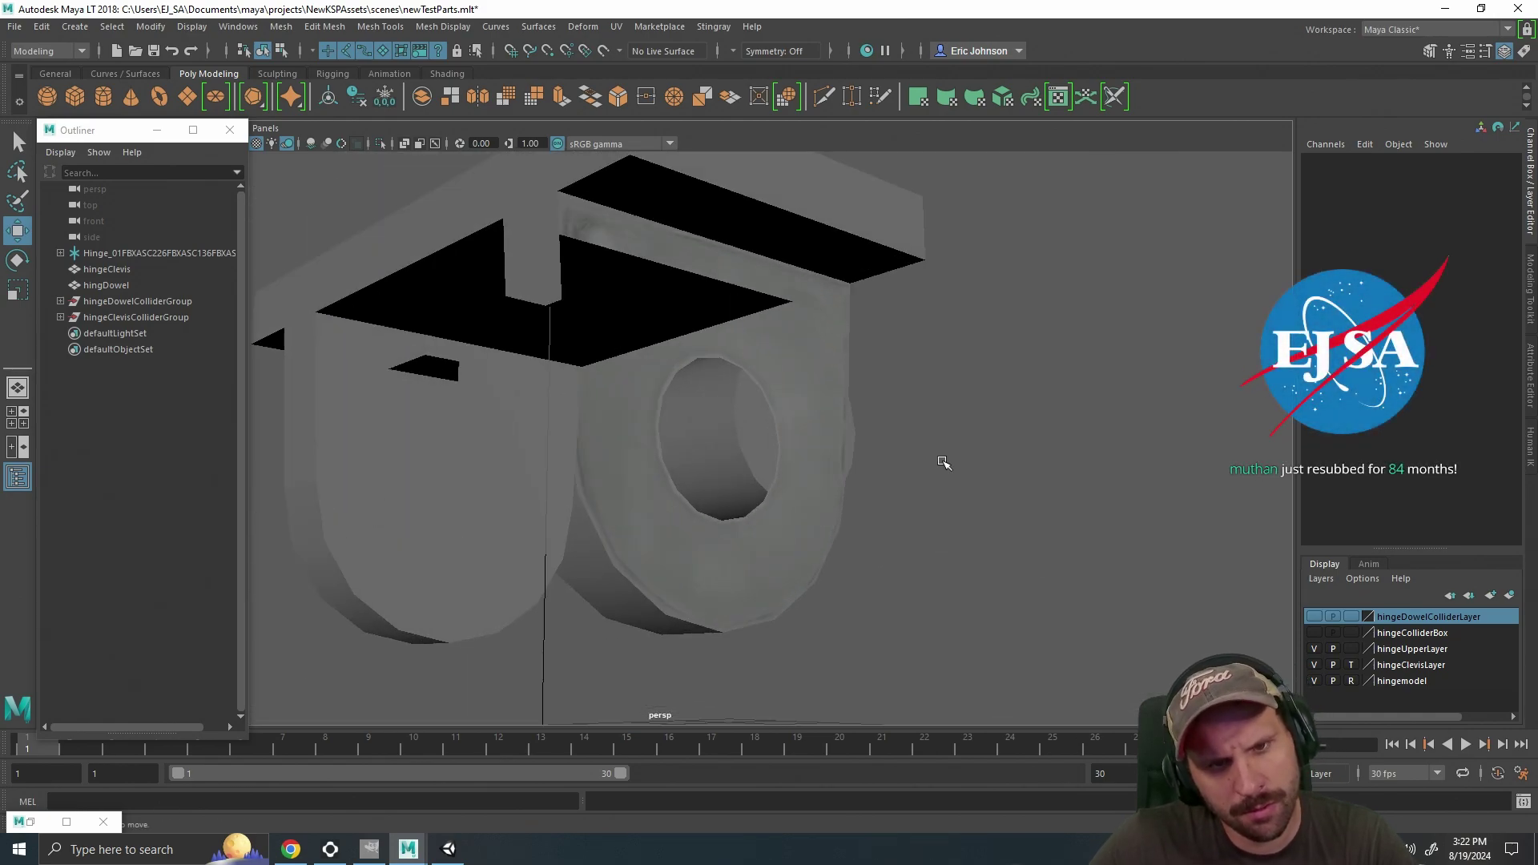
pyautogui.click(789, 349)
pyautogui.moveTo(837, 480); pyautogui.dragTo(1013, 525)
pyautogui.click(995, 519)
pyautogui.moveTo(896, 543); pyautogui.dragTo(920, 484)
pyautogui.click(907, 467)
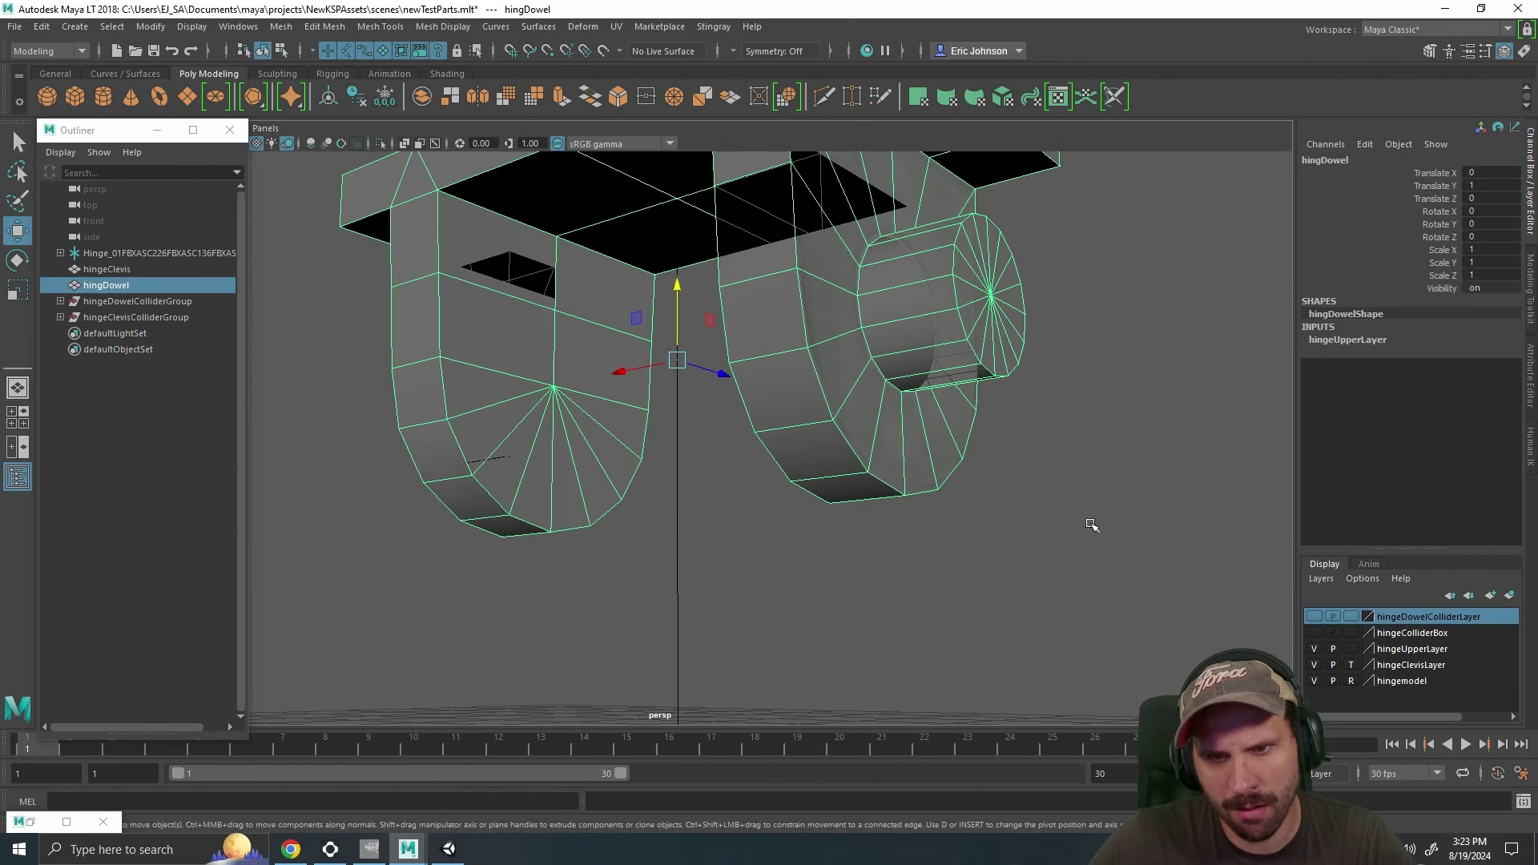
pyautogui.click(1091, 525)
pyautogui.moveTo(1088, 524); pyautogui.dragTo(1060, 543)
pyautogui.scroll(3, 1060, 543)
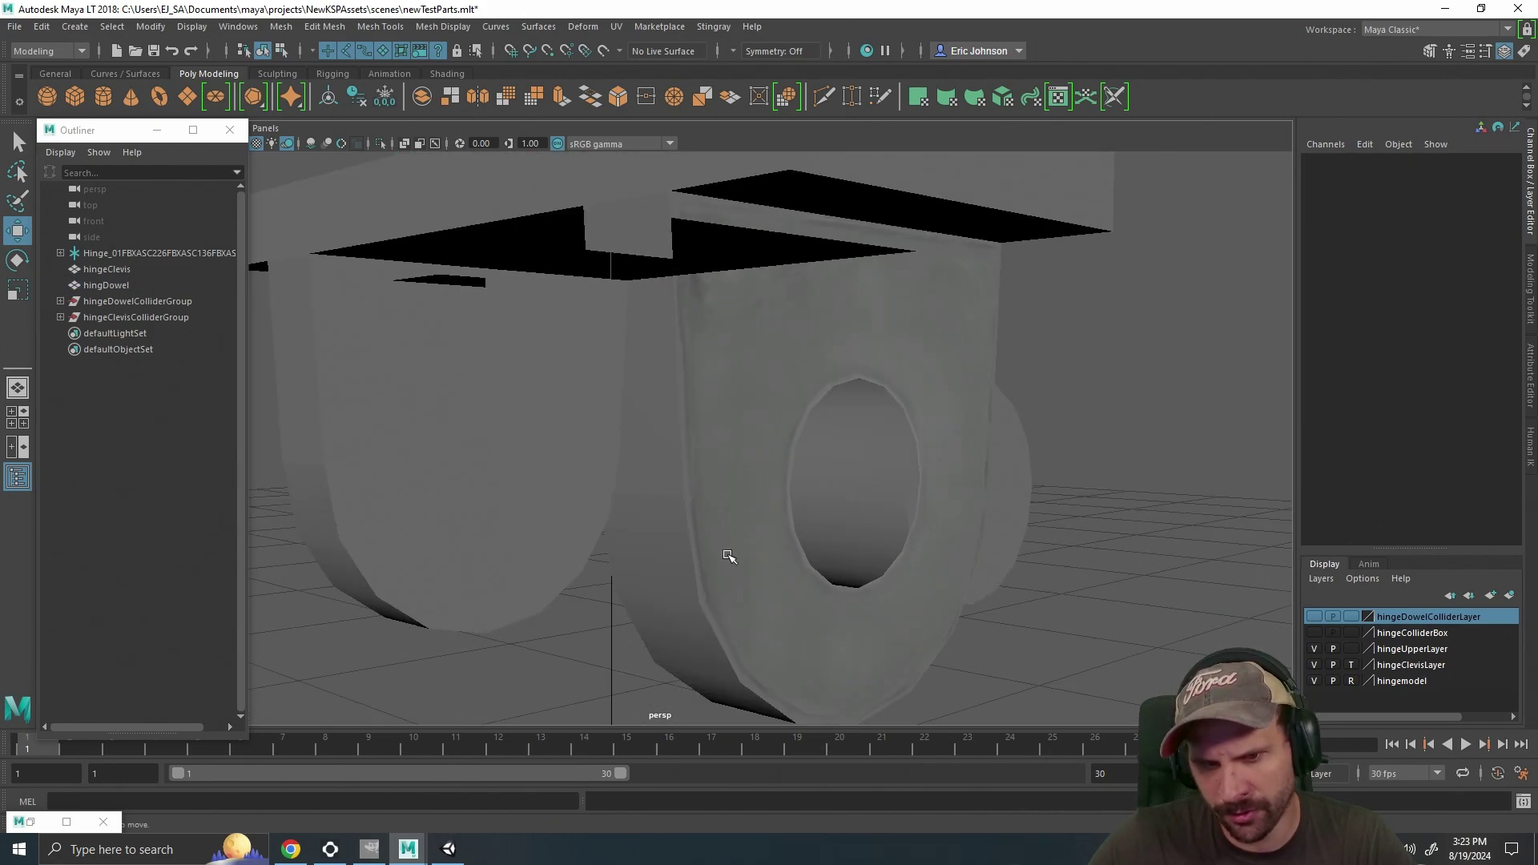
pyautogui.moveTo(892, 459); pyautogui.dragTo(950, 482)
pyautogui.scroll(-4, 951, 484)
pyautogui.click(926, 388)
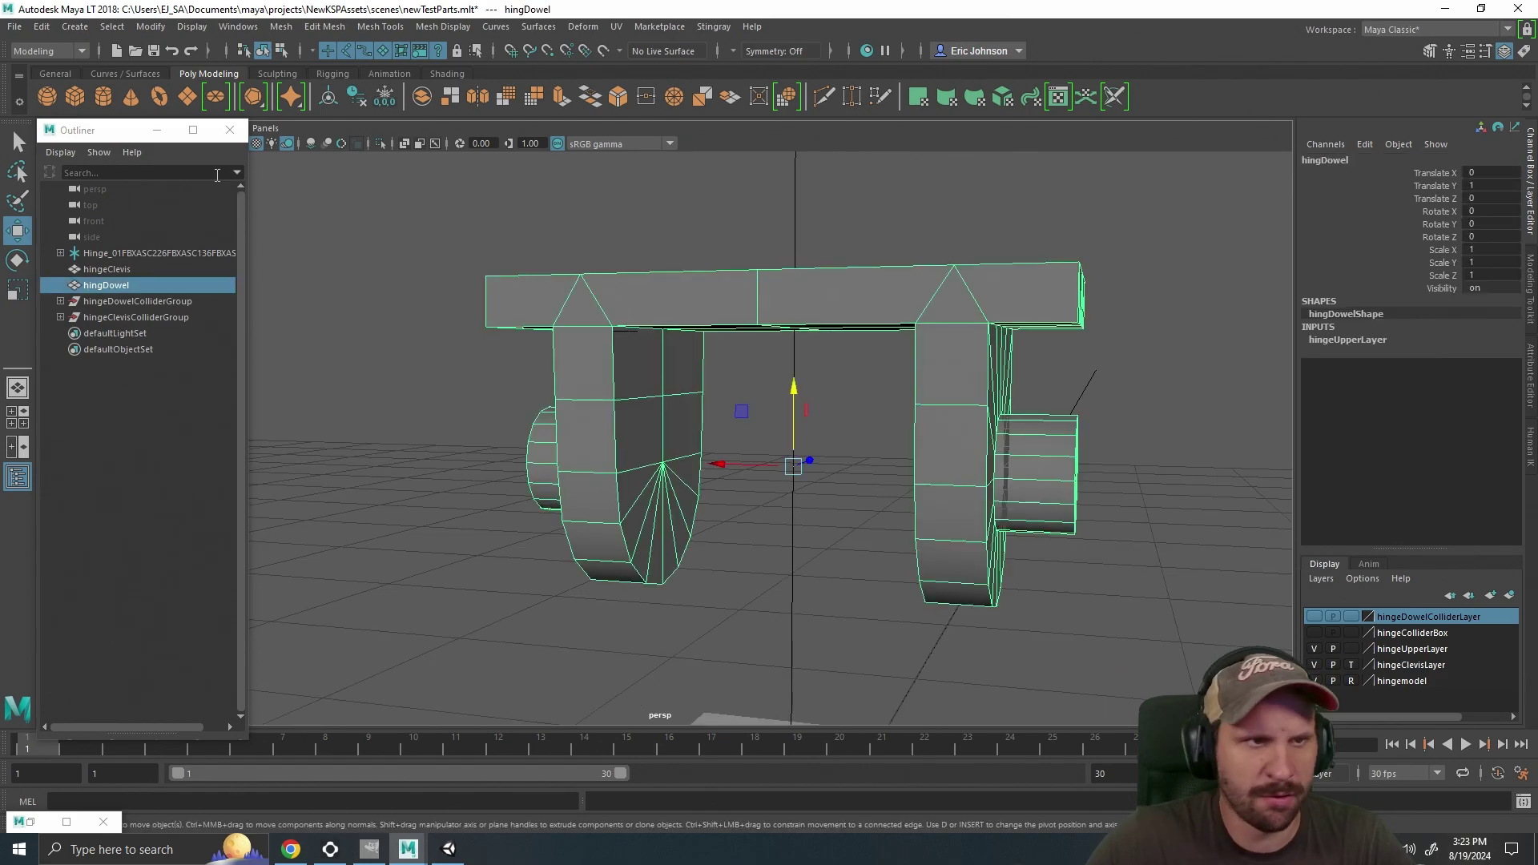
# Move the Outliner off the viewport menus and display the face normals of hingDowel around its arms and underside.
pyautogui.moveTo(134, 131); pyautogui.dragTo(141, 203)
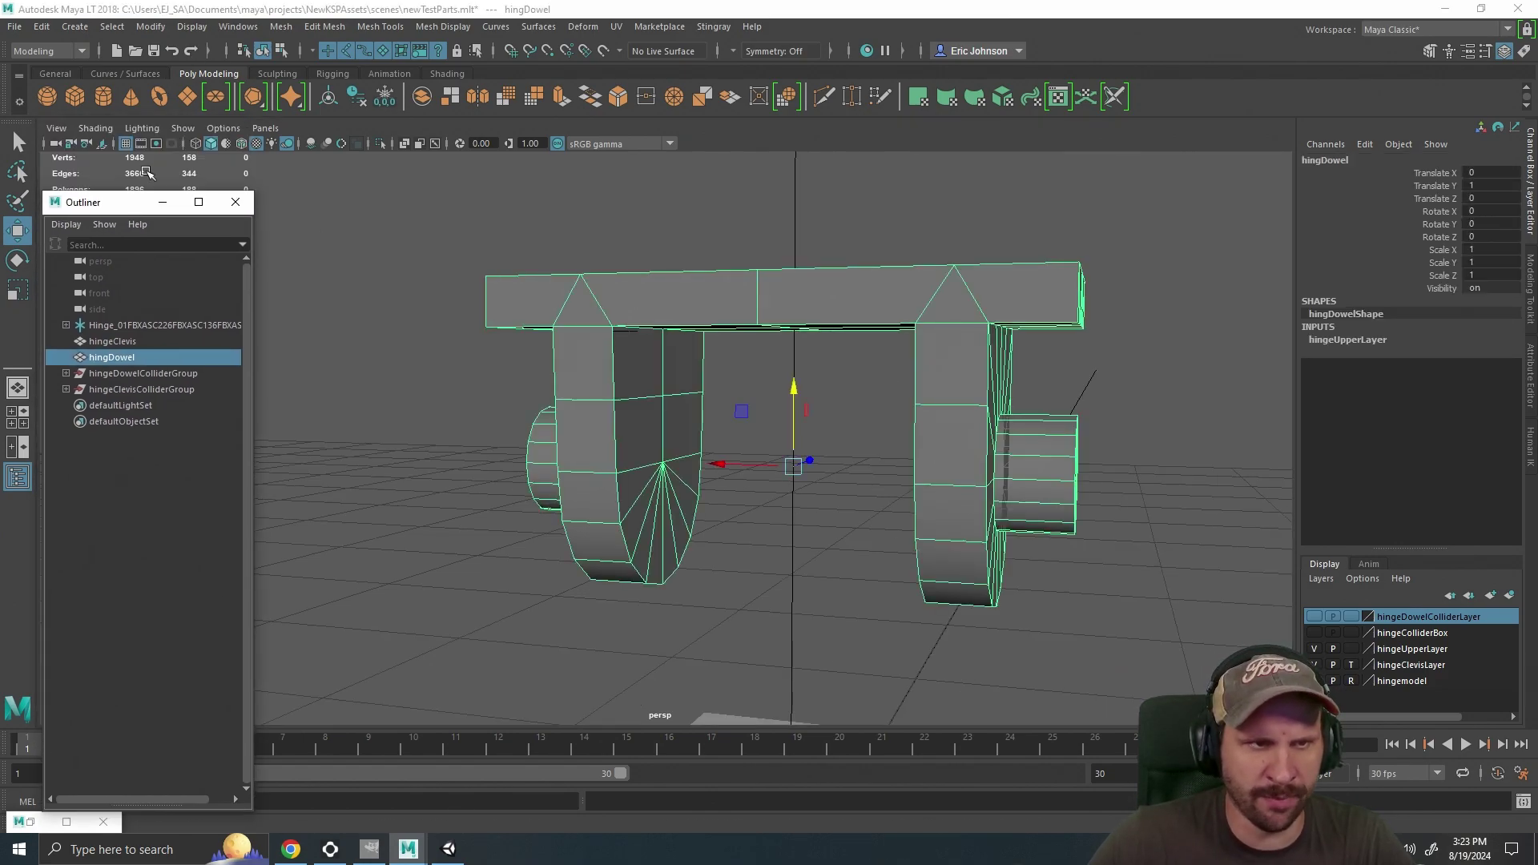
pyautogui.click(173, 129)
pyautogui.click(141, 128)
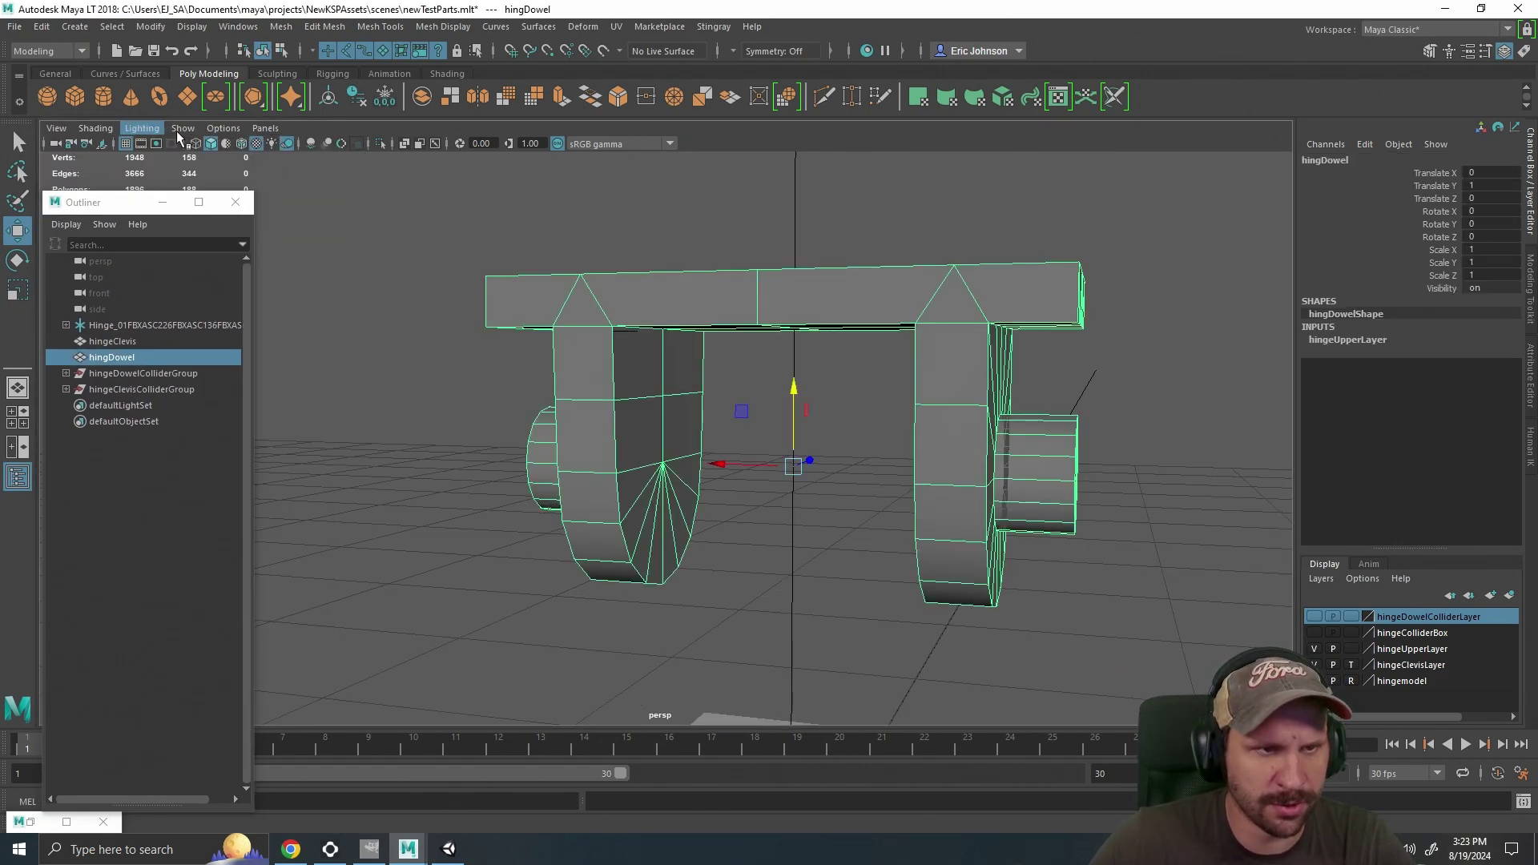
pyautogui.click(214, 131)
pyautogui.moveTo(183, 133)
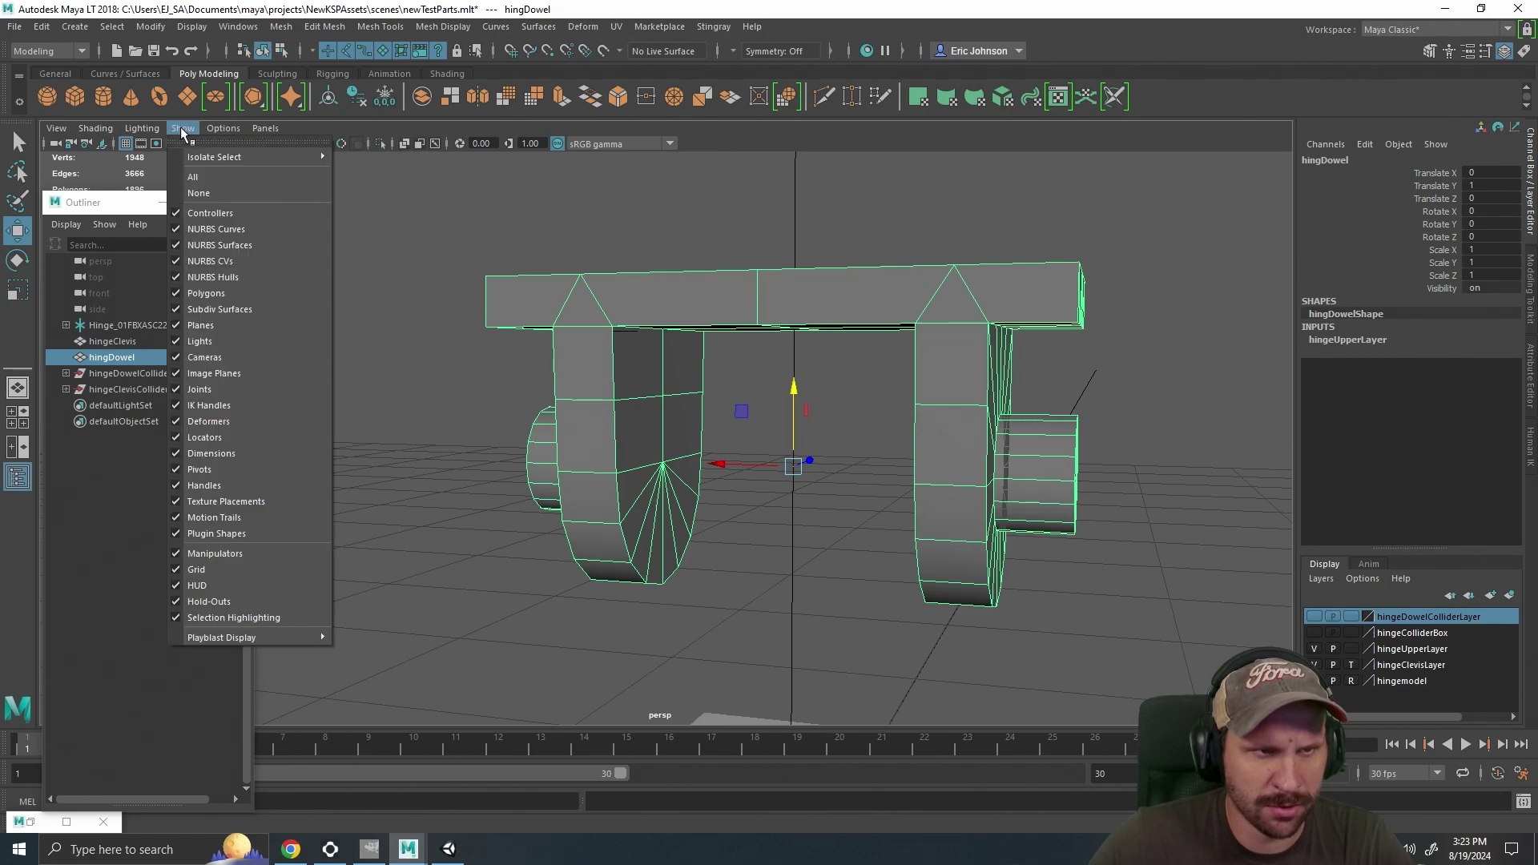
pyautogui.click(192, 26)
pyautogui.moveTo(255, 233)
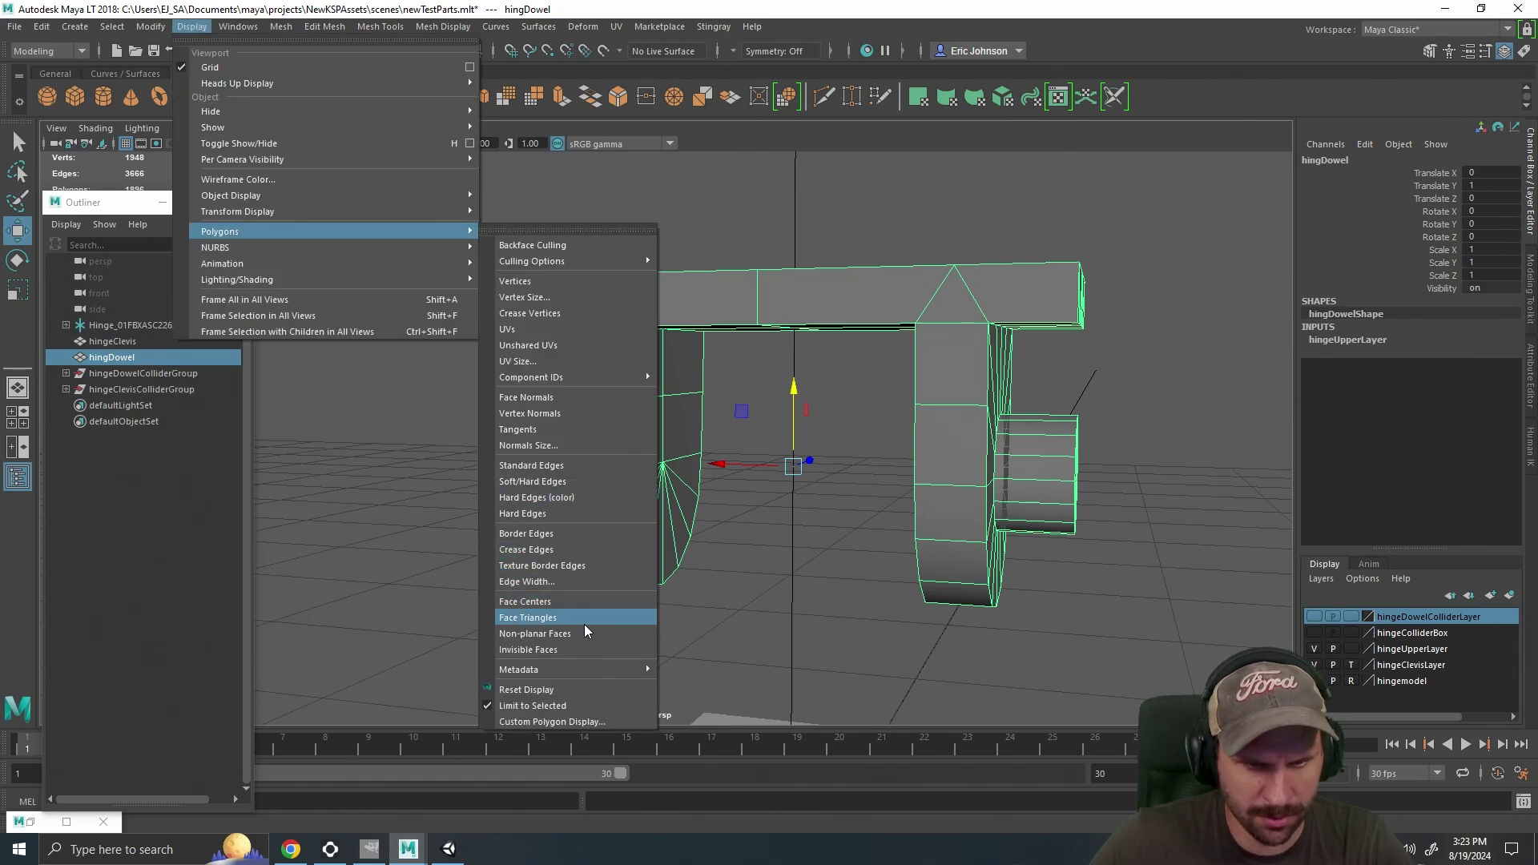
pyautogui.click(559, 399)
pyautogui.moveTo(857, 553); pyautogui.dragTo(861, 477)
pyautogui.scroll(3, 905, 428)
pyautogui.moveTo(910, 425); pyautogui.dragTo(673, 364)
pyautogui.scroll(3, 782, 414)
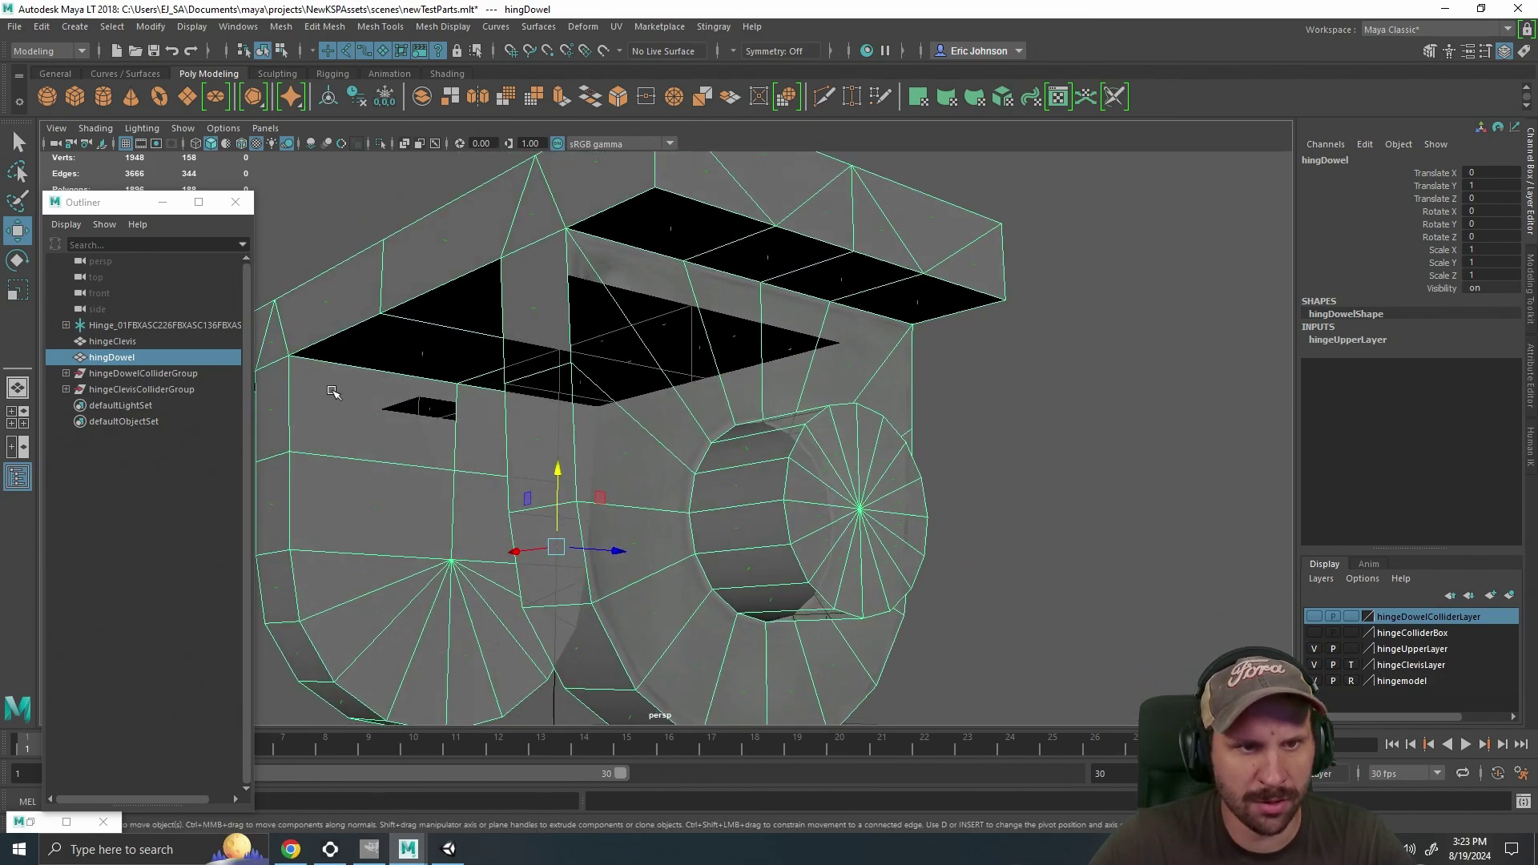
# Undo the recent changes back through the upward move of hingDowel and view its painted side again.
pyautogui.rightClick(607, 350)
pyautogui.click(989, 420)
pyautogui.moveTo(1017, 505); pyautogui.dragTo(1044, 423)
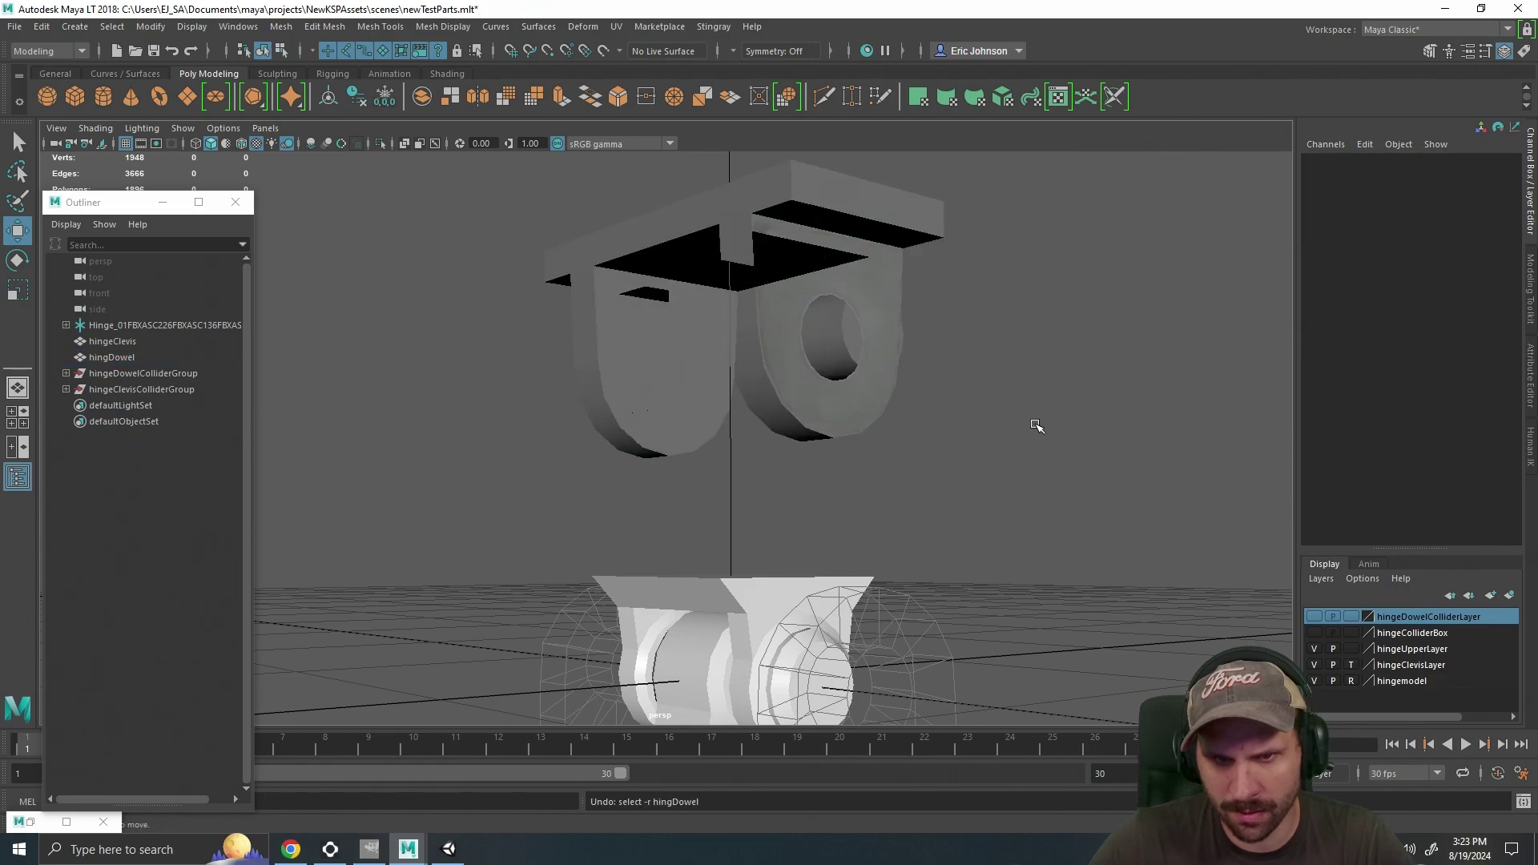
pyautogui.hotkey('ctrl', 'z')
pyautogui.moveTo(981, 460); pyautogui.dragTo(1028, 379)
pyautogui.moveTo(907, 438); pyautogui.dragTo(771, 448)
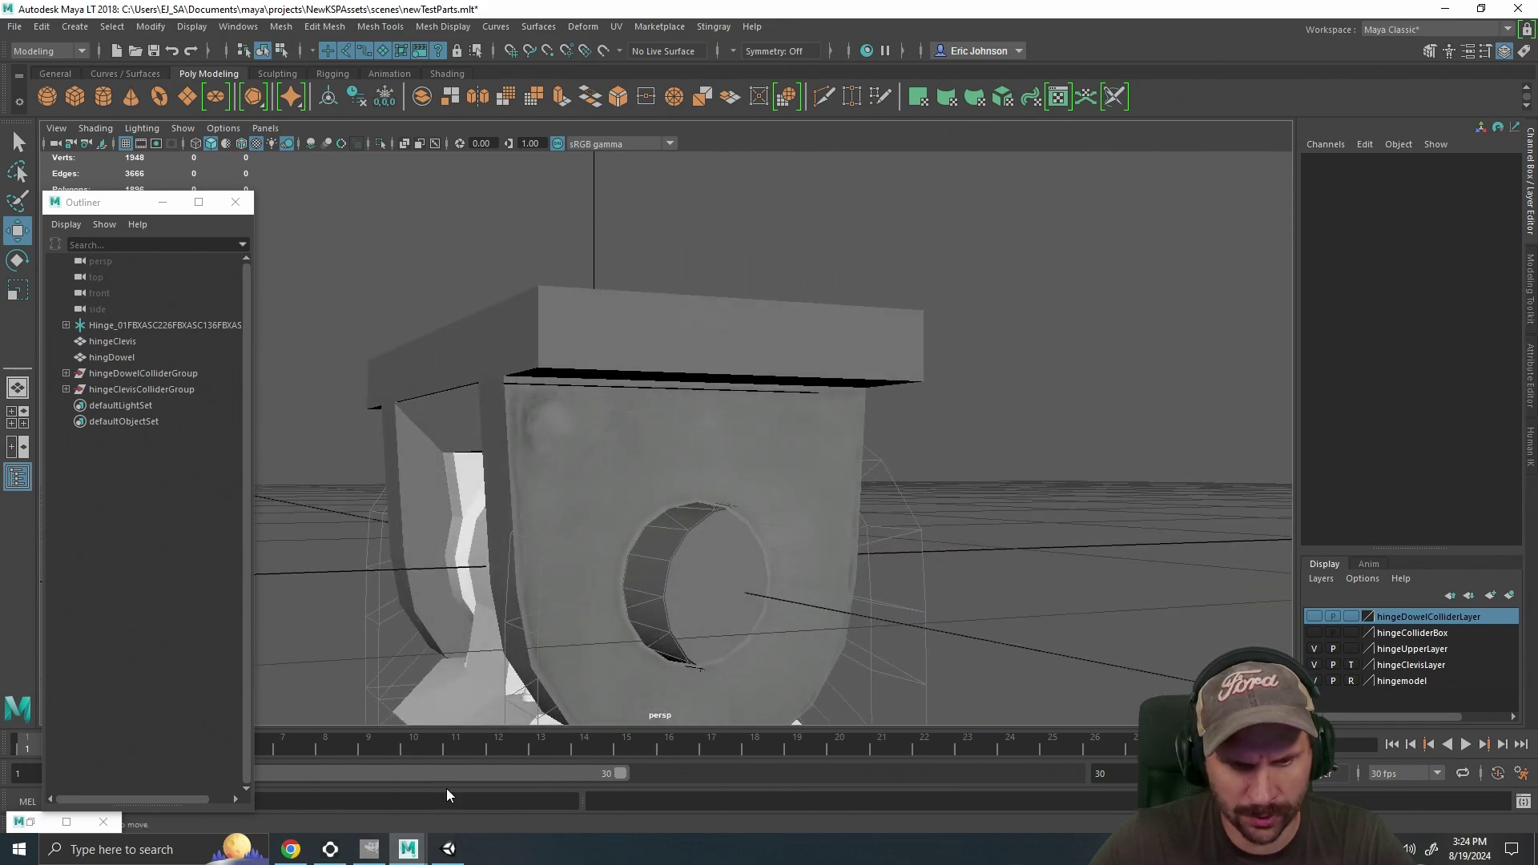
# Switch to GIMP and review the PNG export options for hingeDowelUvMapPainted.png without exporting.
pyautogui.click(369, 849)
pyautogui.click(14, 29)
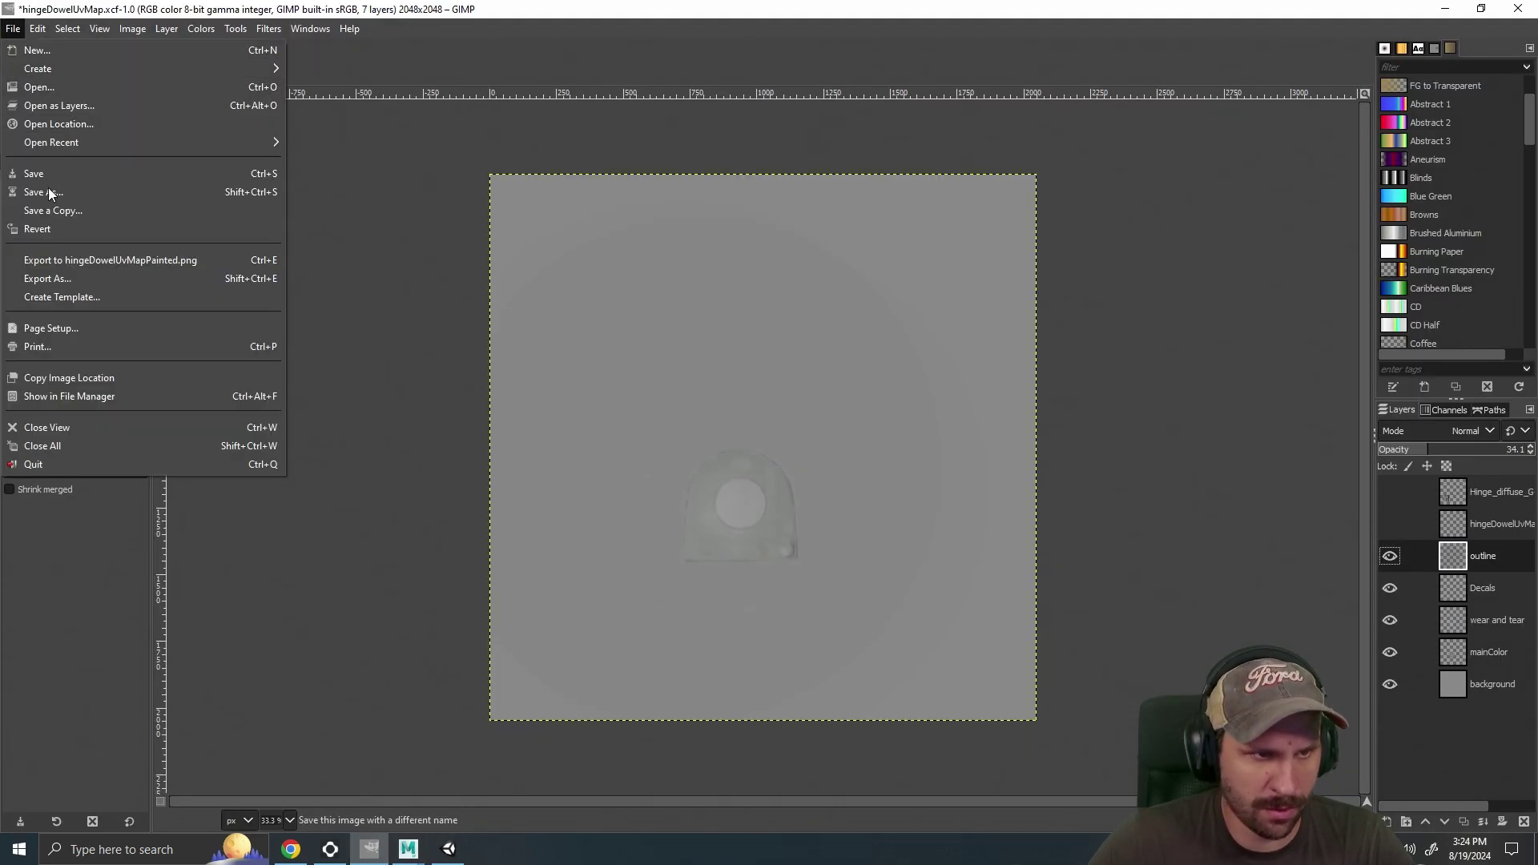
pyautogui.click(64, 282)
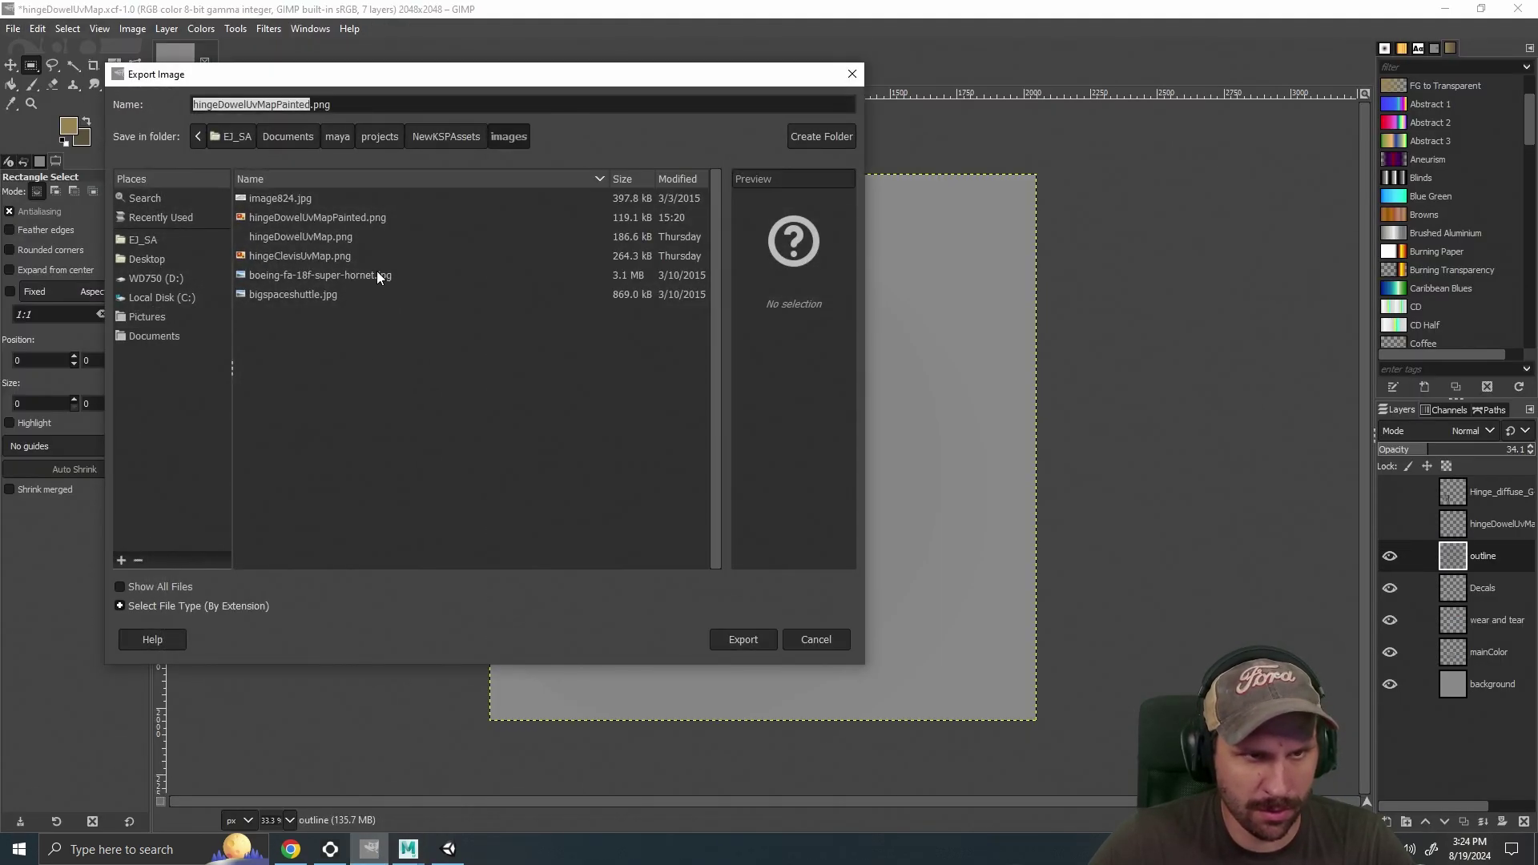
pyautogui.click(752, 645)
pyautogui.click(528, 448)
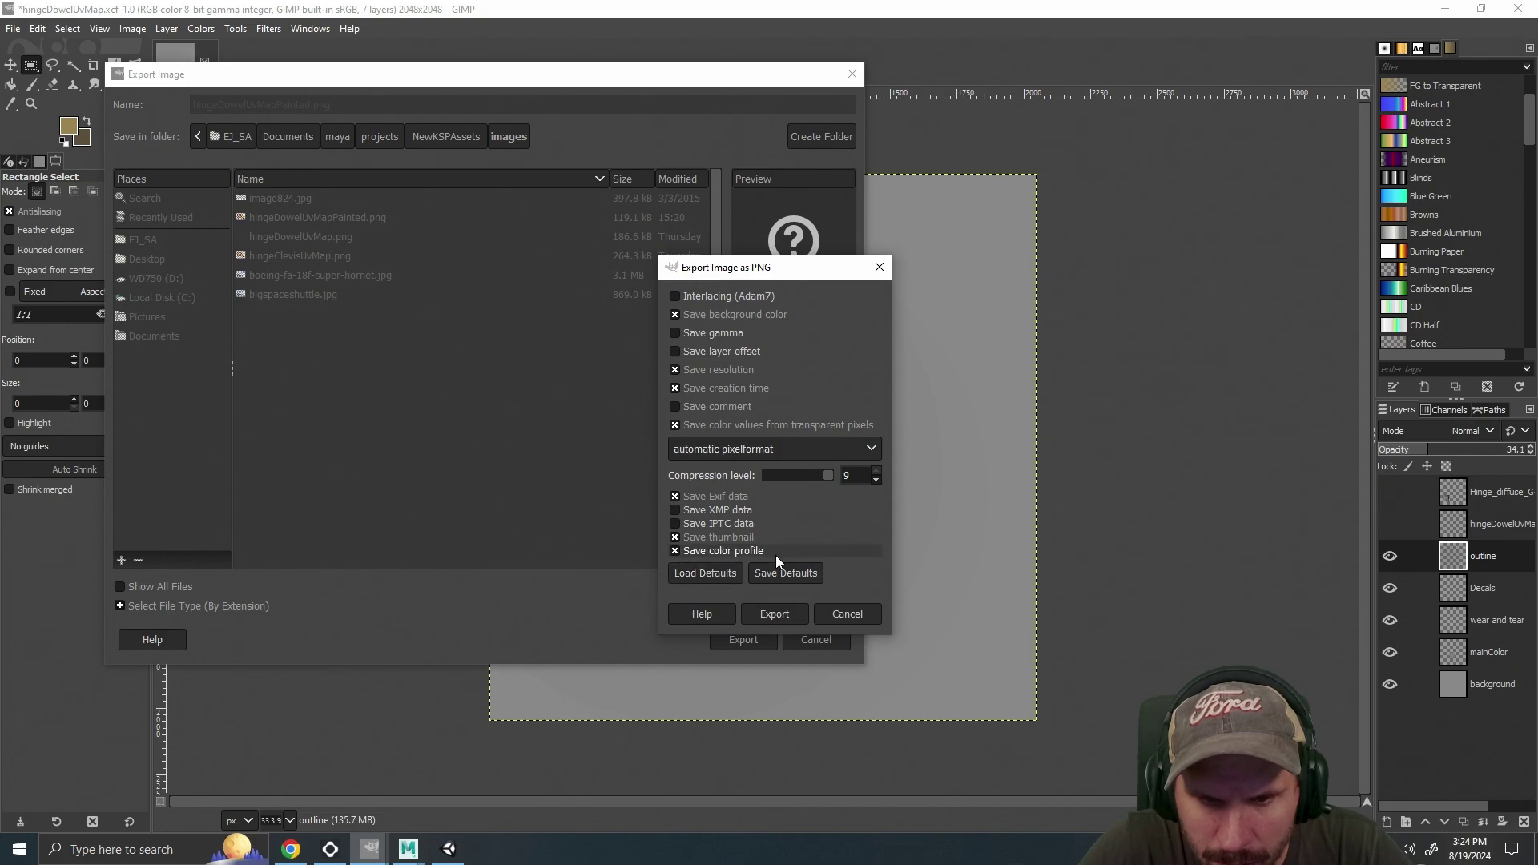
pyautogui.click(852, 613)
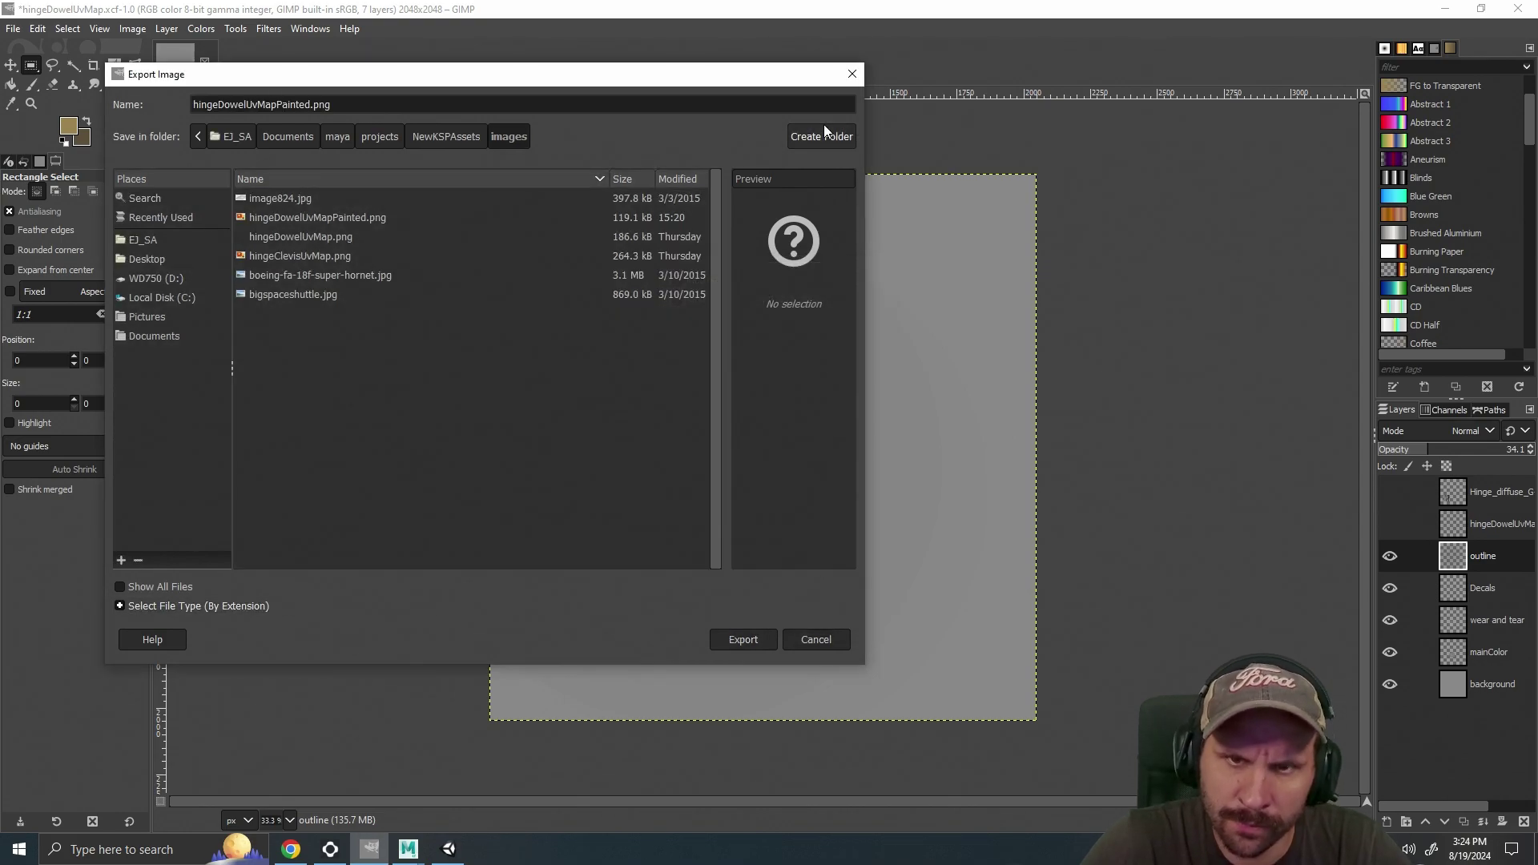
pyautogui.click(852, 74)
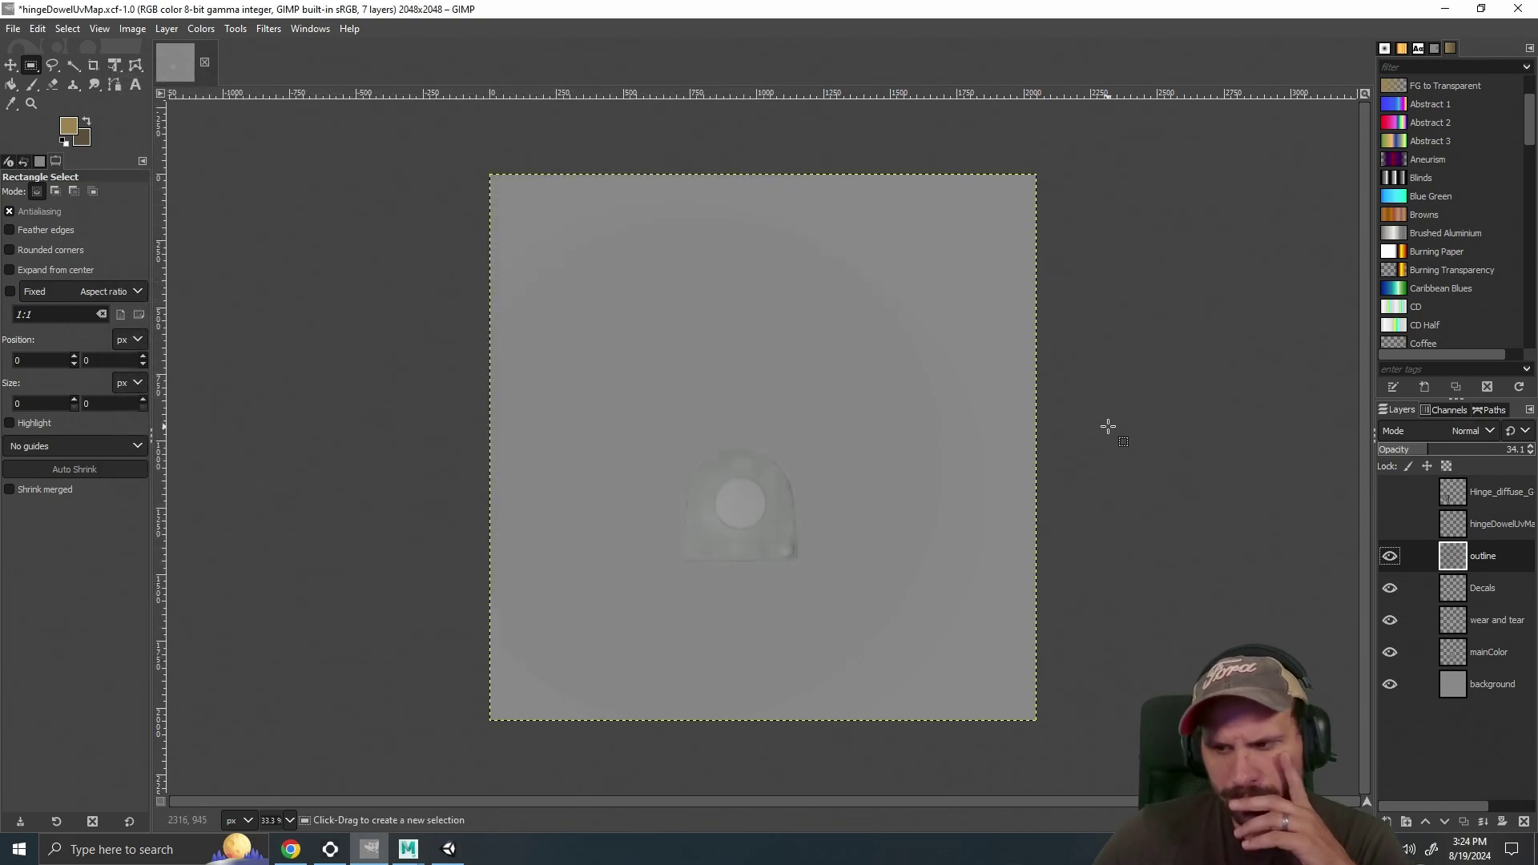
# Switch to Unity and select hingeDowel_0 in the scene to view its components.
pyautogui.click(408, 849)
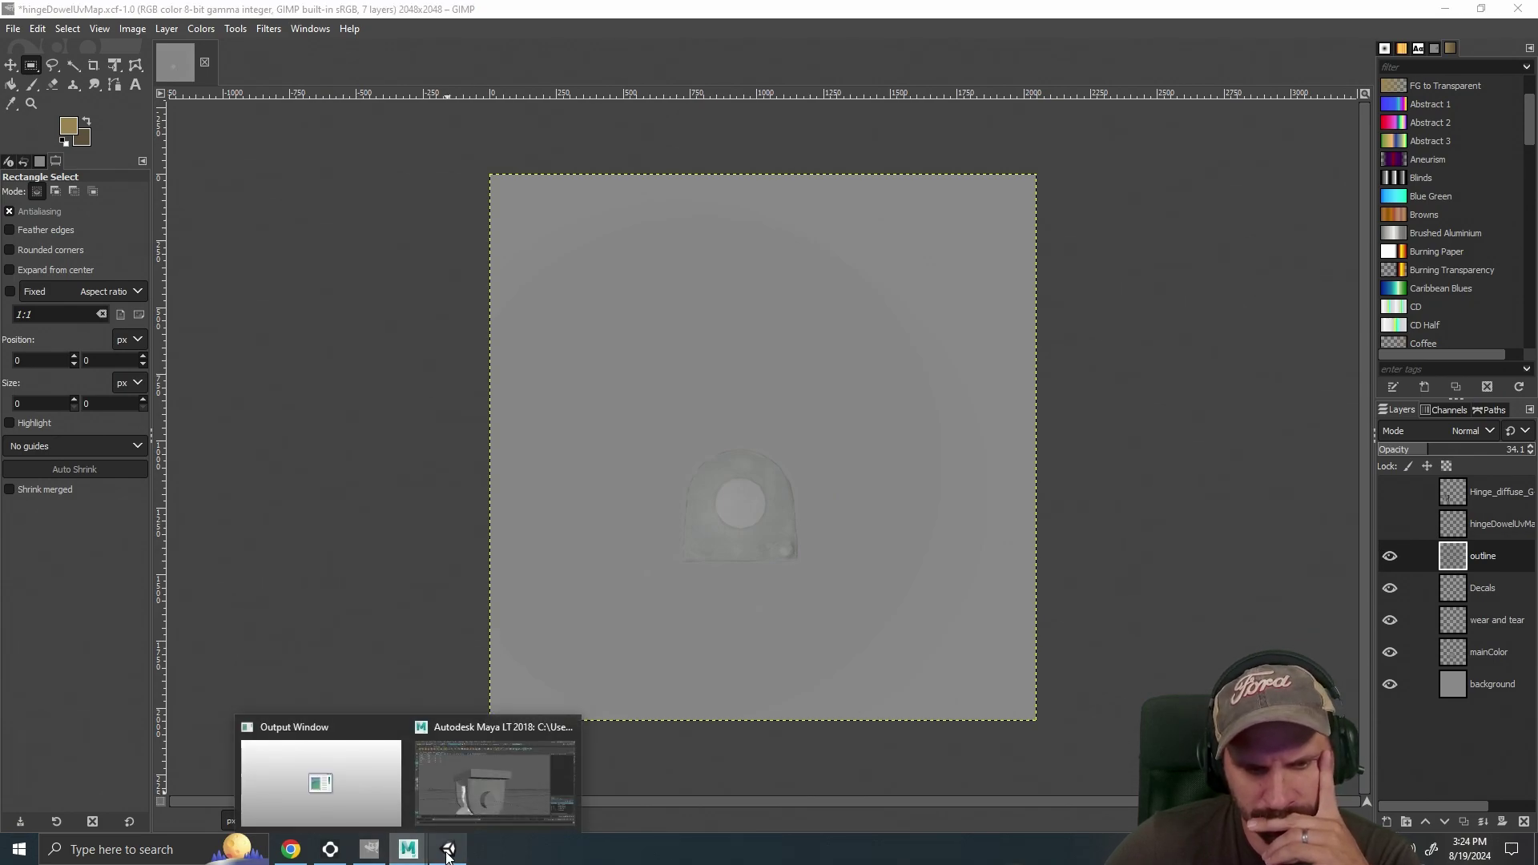
pyautogui.click(447, 851)
pyautogui.moveTo(895, 254); pyautogui.dragTo(950, 329)
pyautogui.click(785, 291)
pyautogui.moveTo(734, 304); pyautogui.dragTo(843, 225)
pyautogui.moveTo(839, 309); pyautogui.dragTo(900, 285)
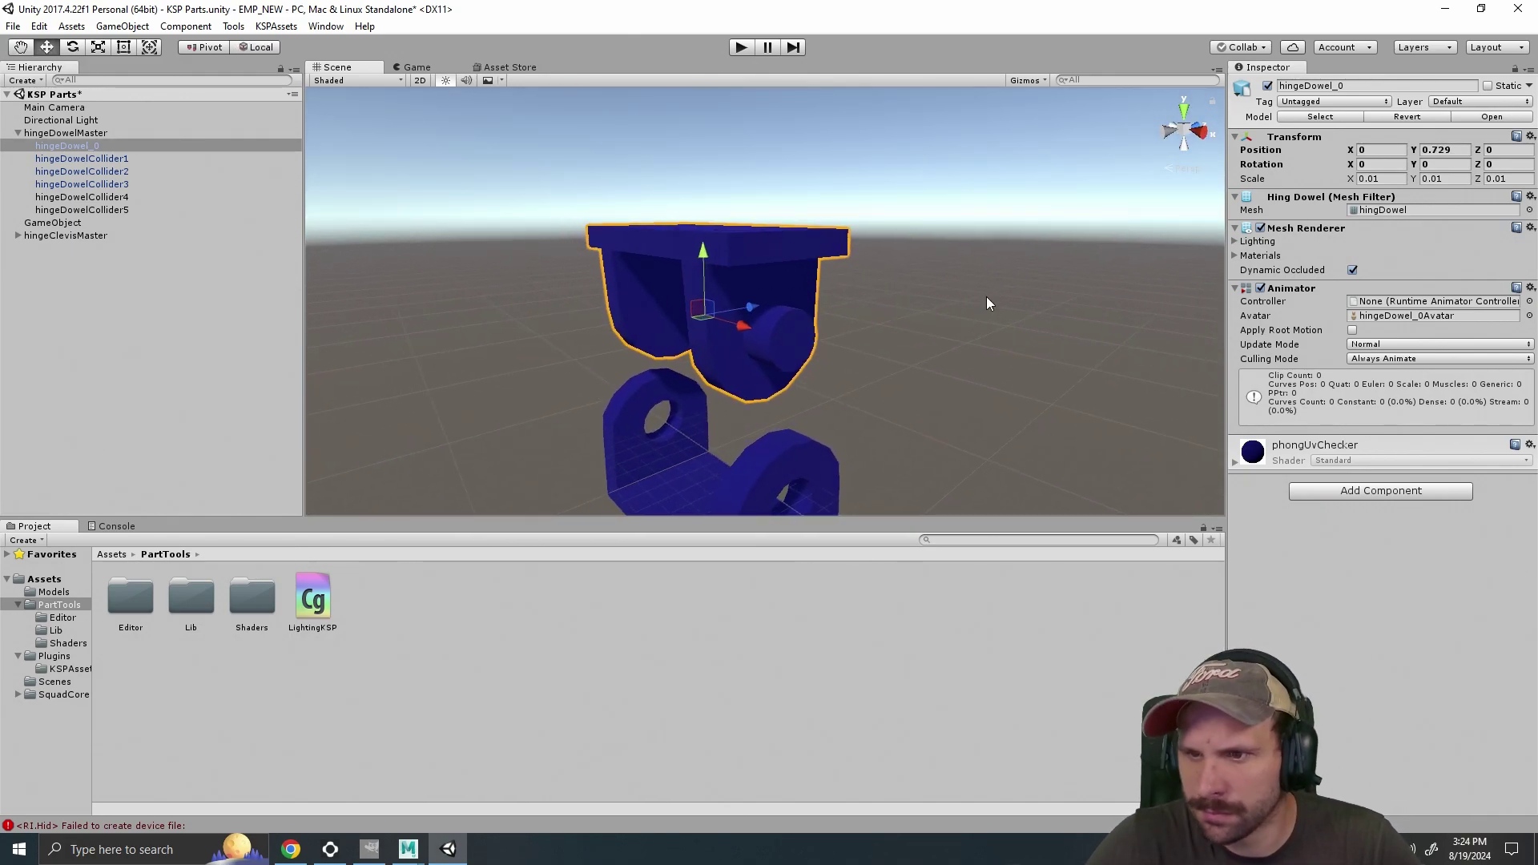
# Examine the phongUvChecker material settings on hingeDowel_0 and the components that can be added.
pyautogui.click(1234, 464)
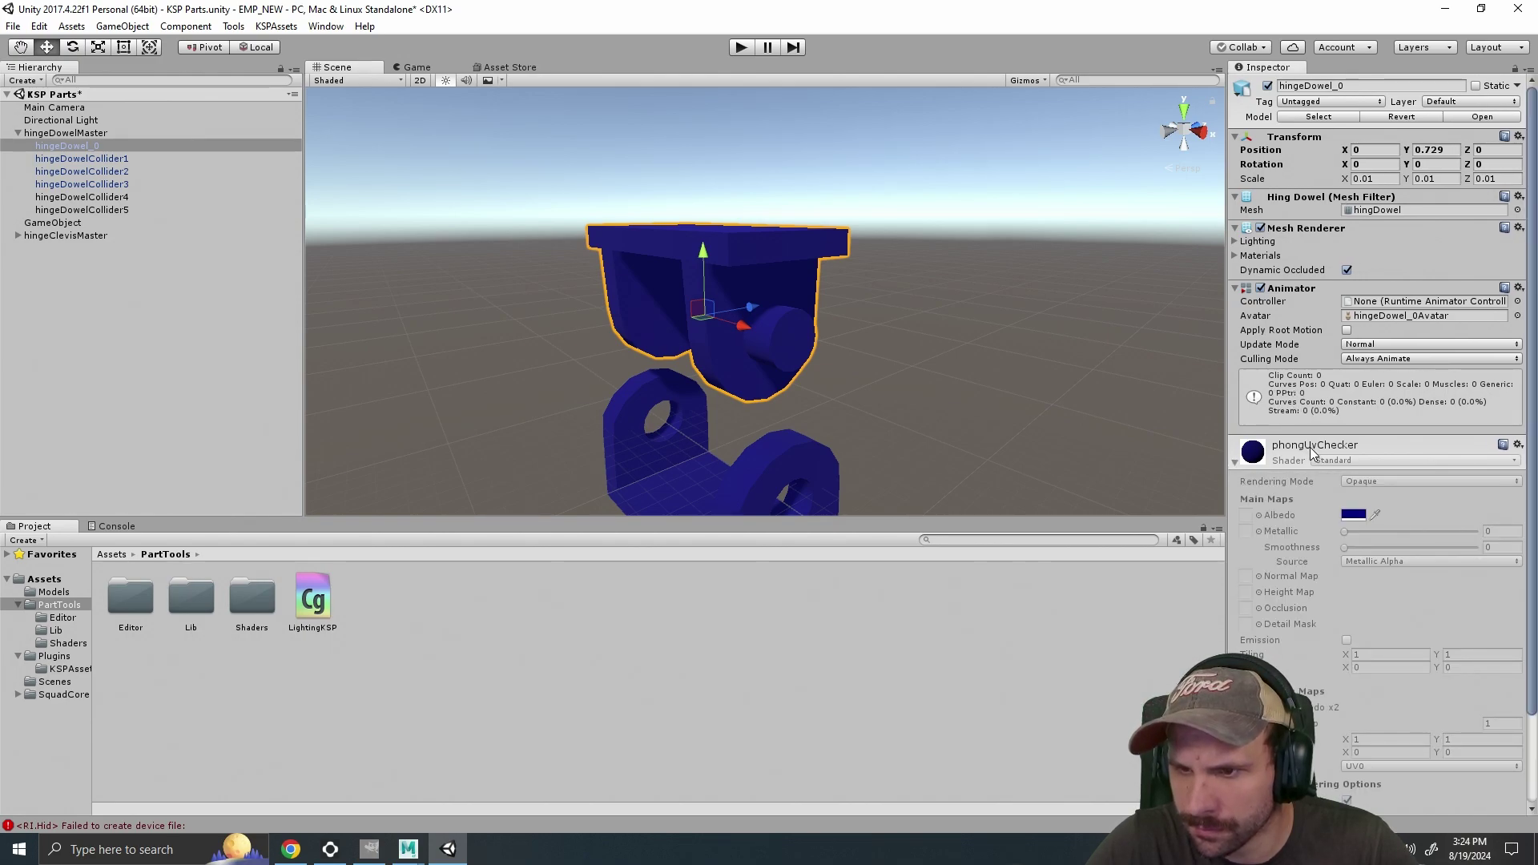
pyautogui.scroll(-3, 1325, 521)
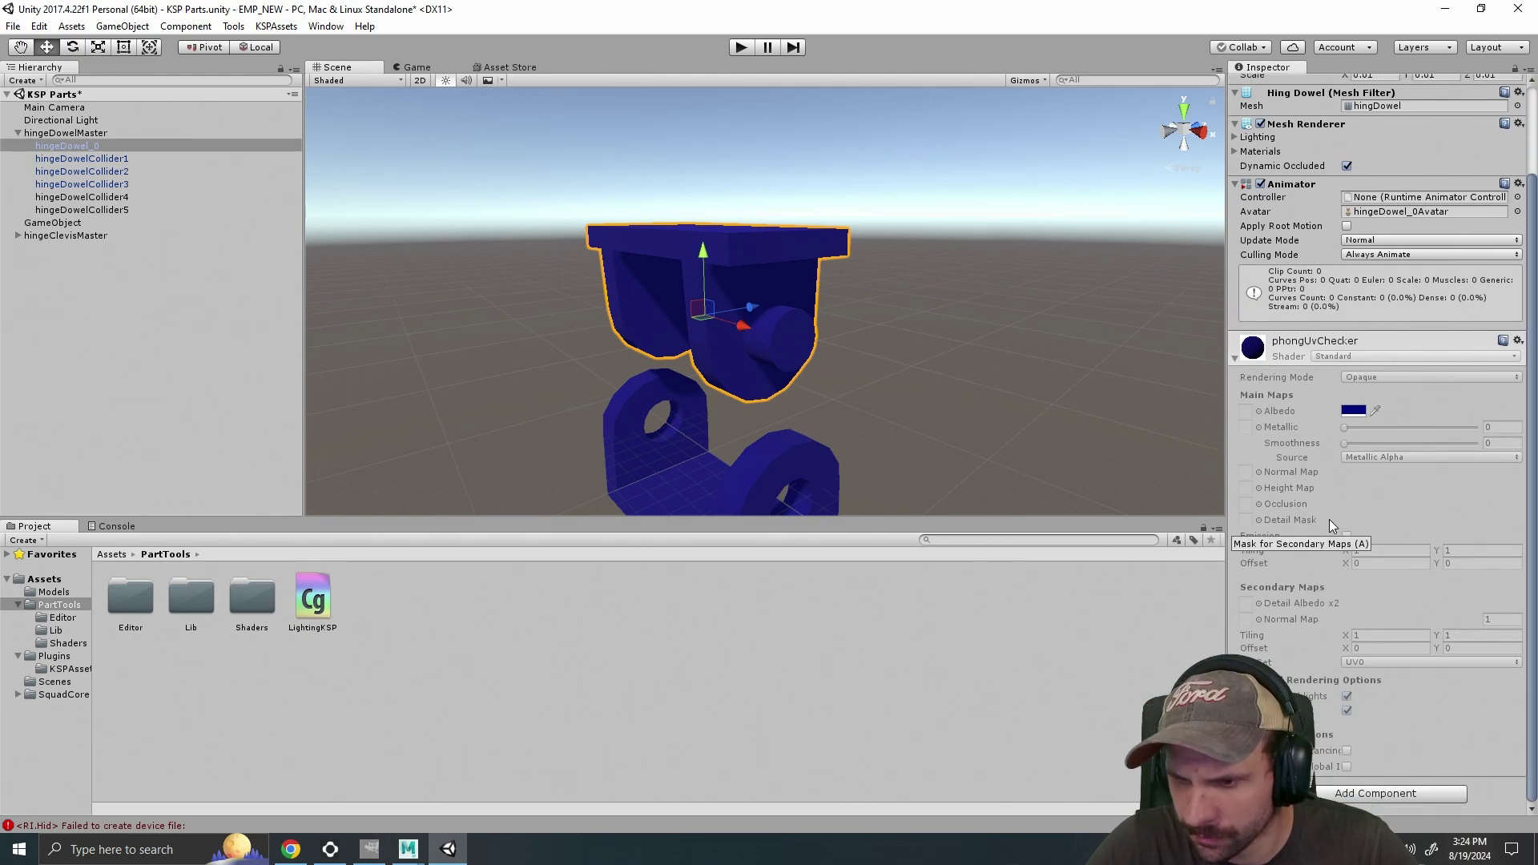
pyautogui.click(1371, 795)
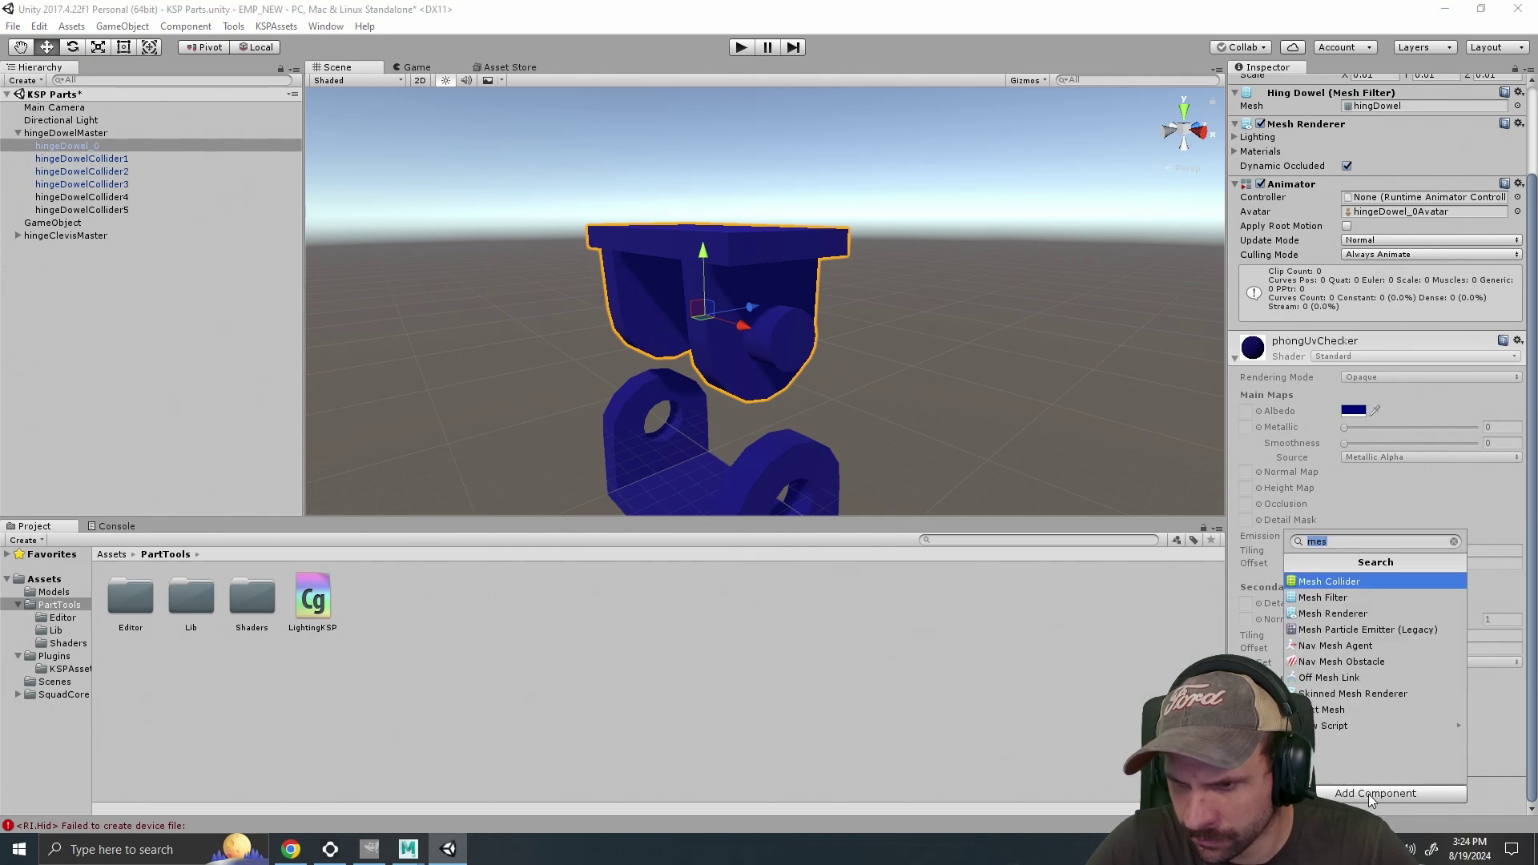
pyautogui.click(1355, 581)
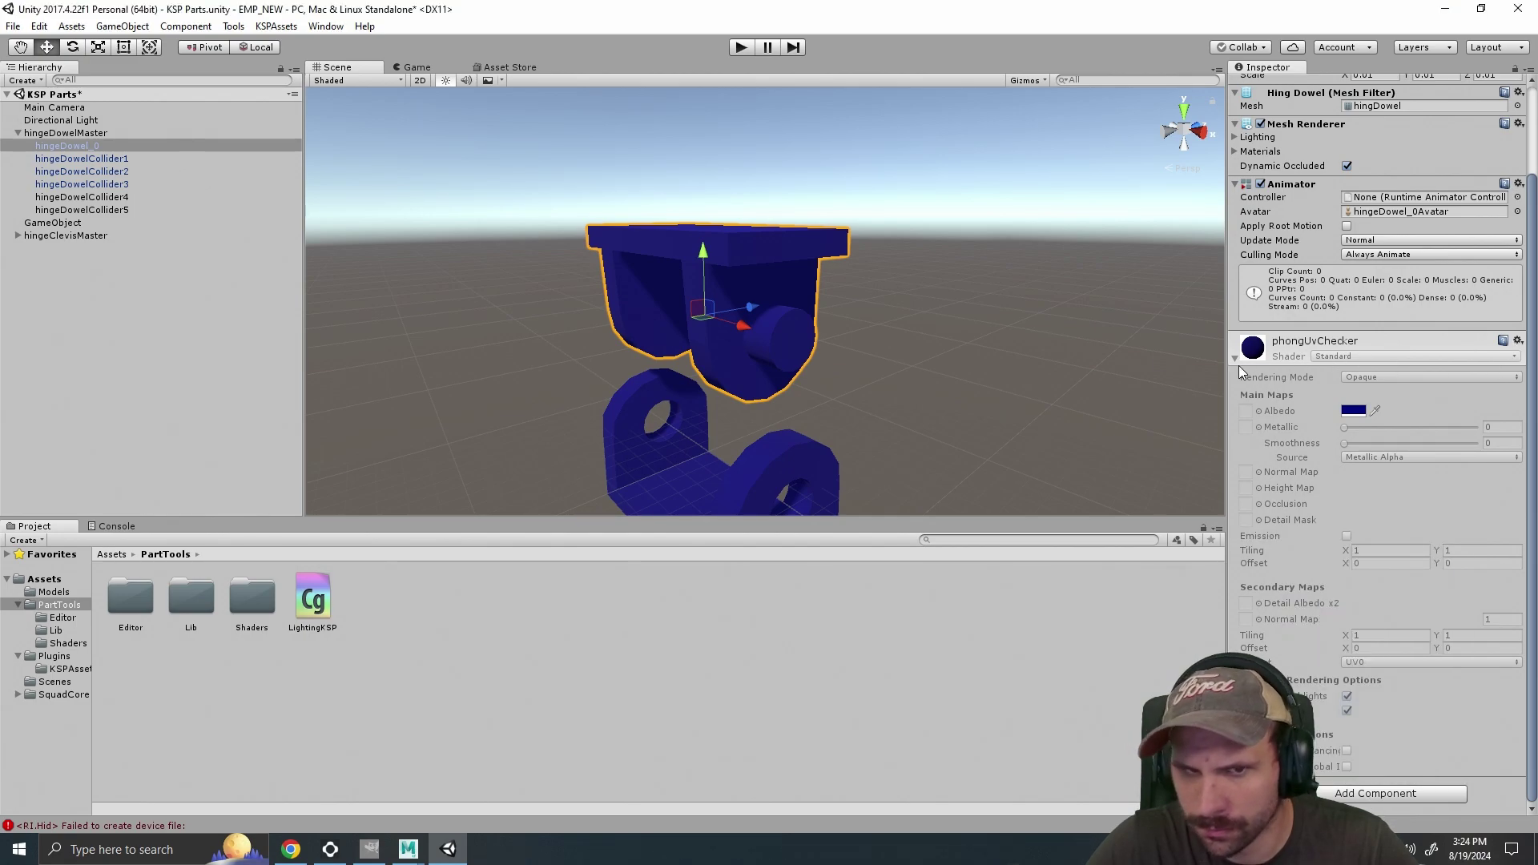
pyautogui.moveTo(623, 302); pyautogui.dragTo(934, 229)
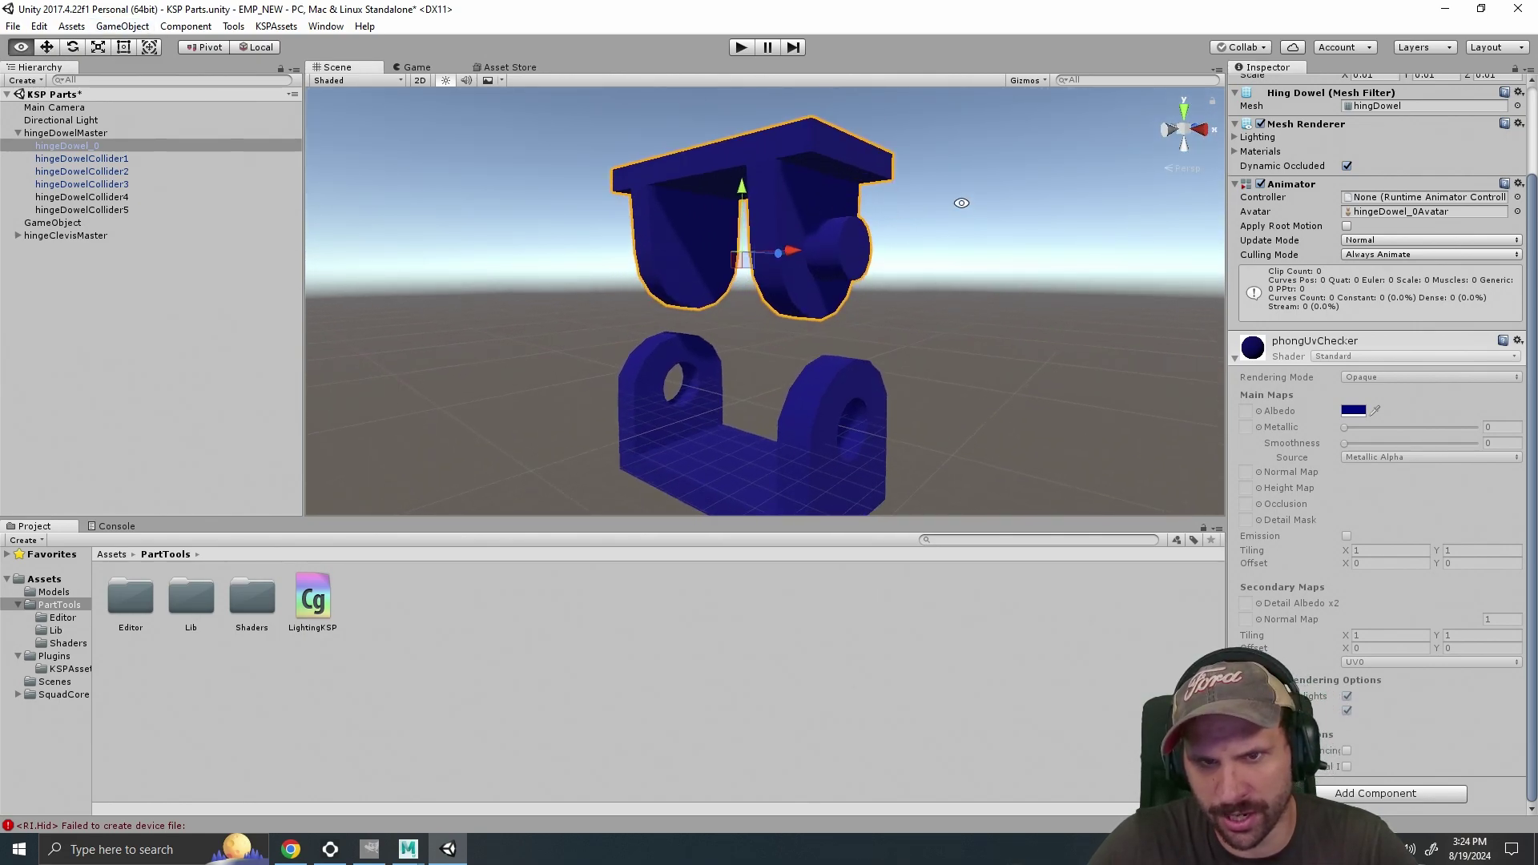
# View the hinge dowel up close and look through the Rendering components available for it.
pyautogui.scroll(4, 906, 225)
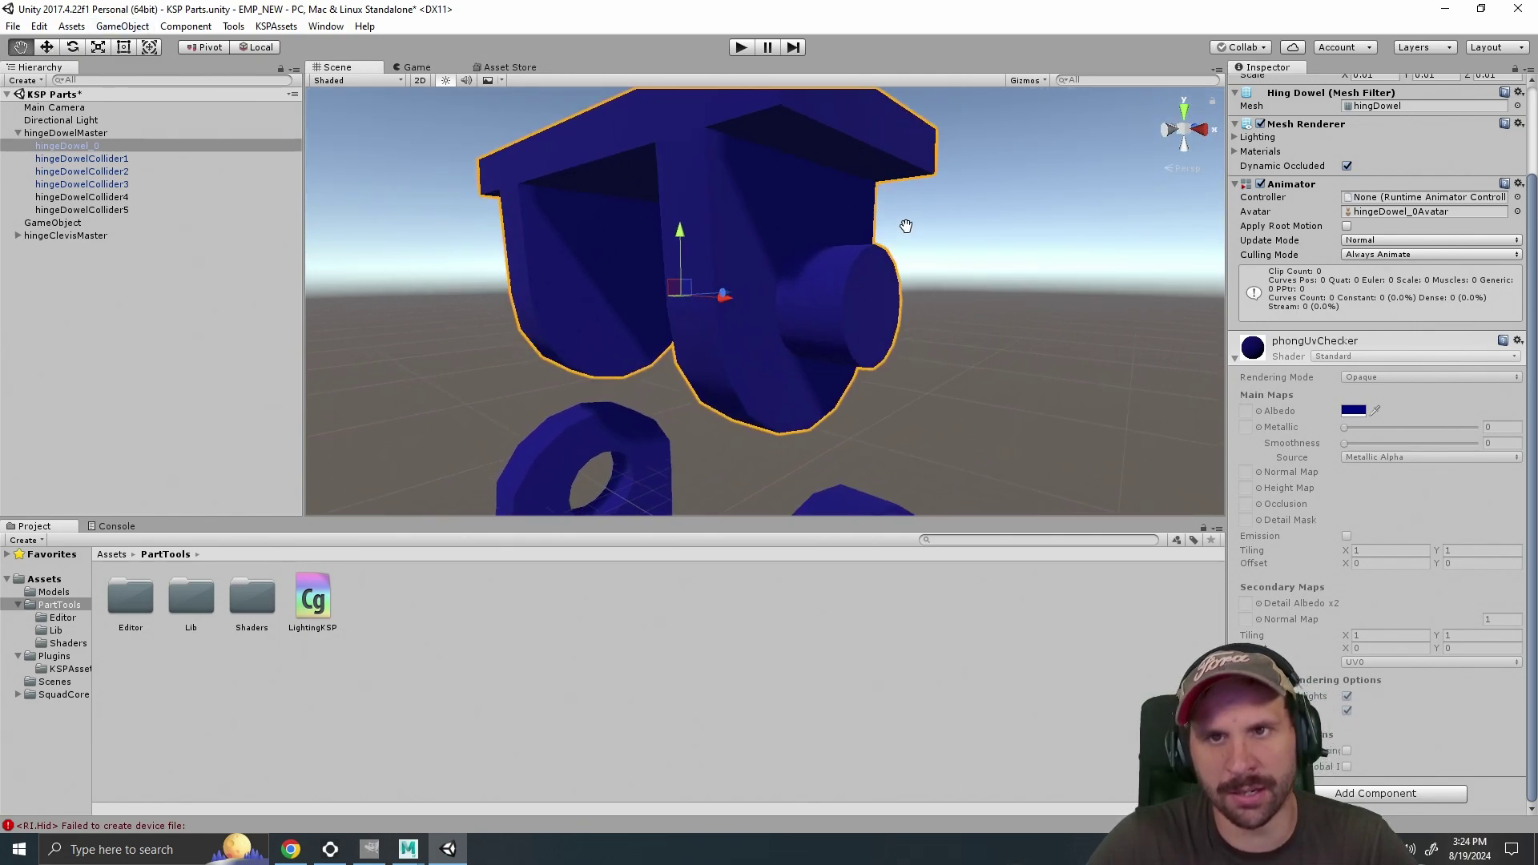
pyautogui.scroll(-4, 906, 225)
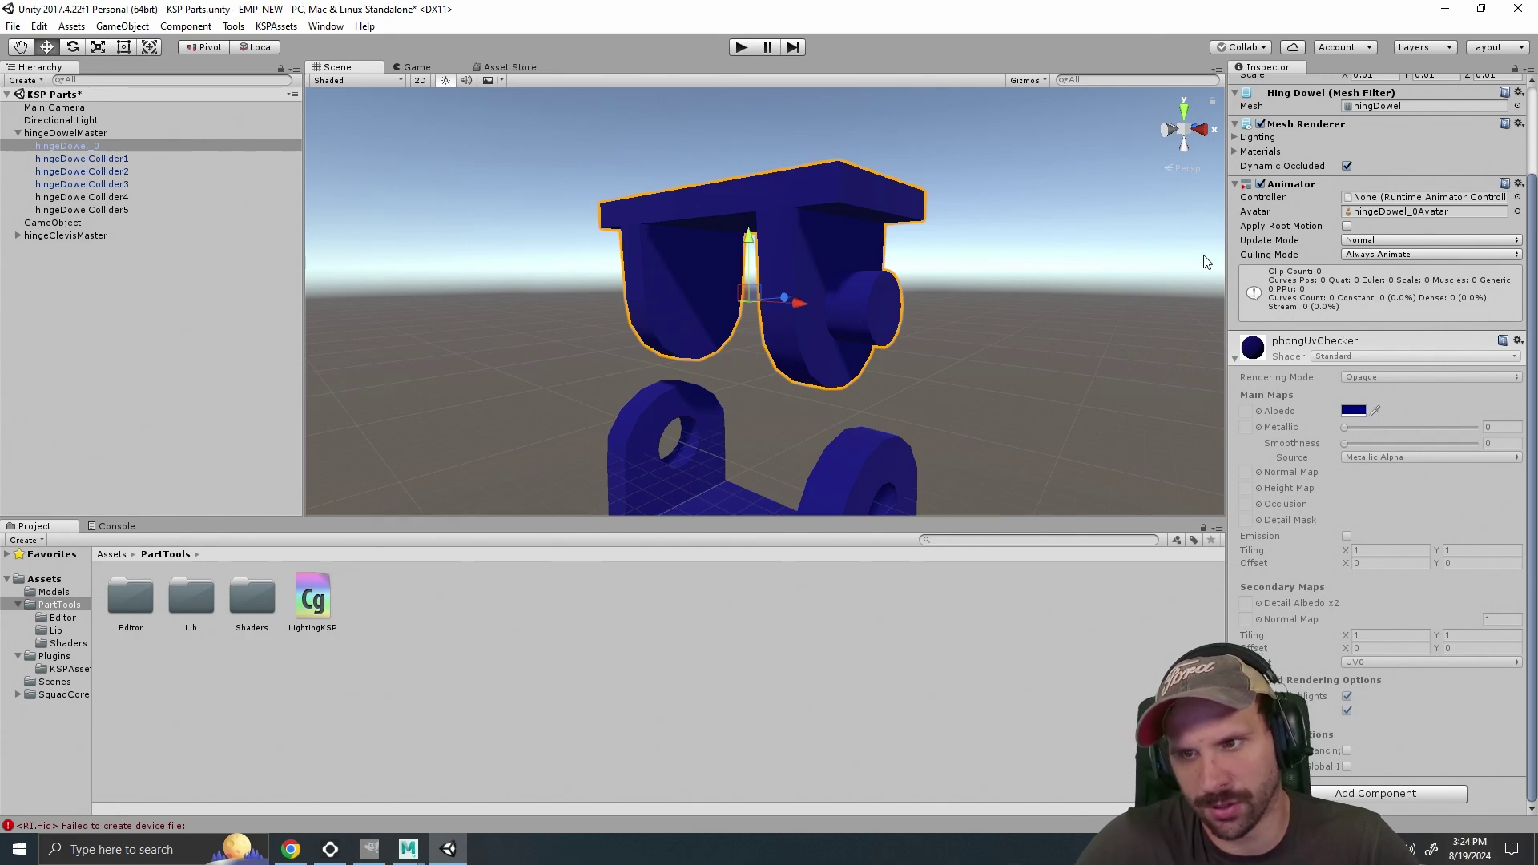
pyautogui.click(186, 27)
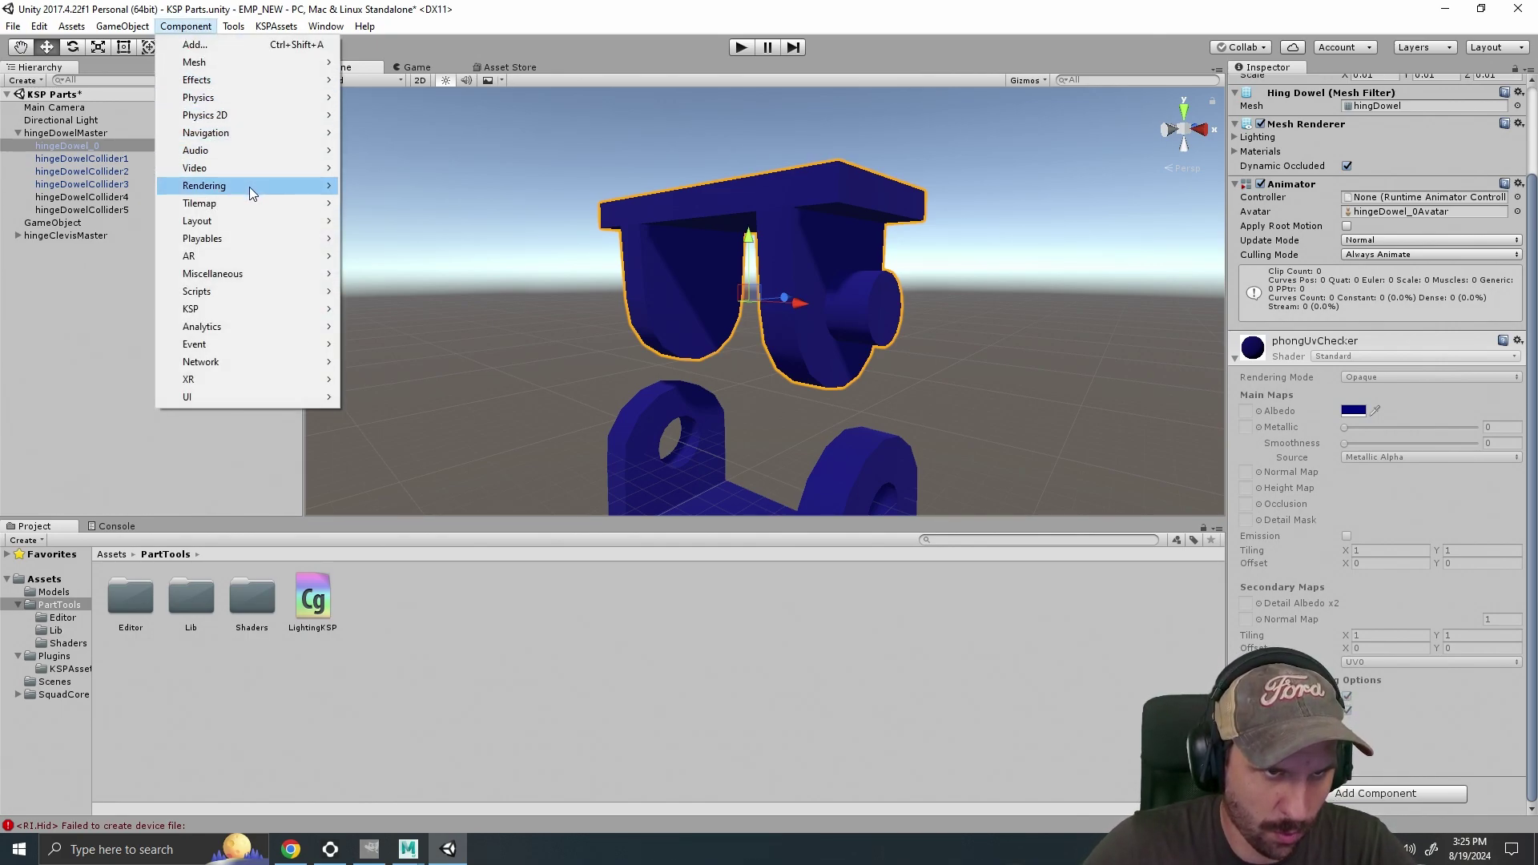
pyautogui.moveTo(248, 186)
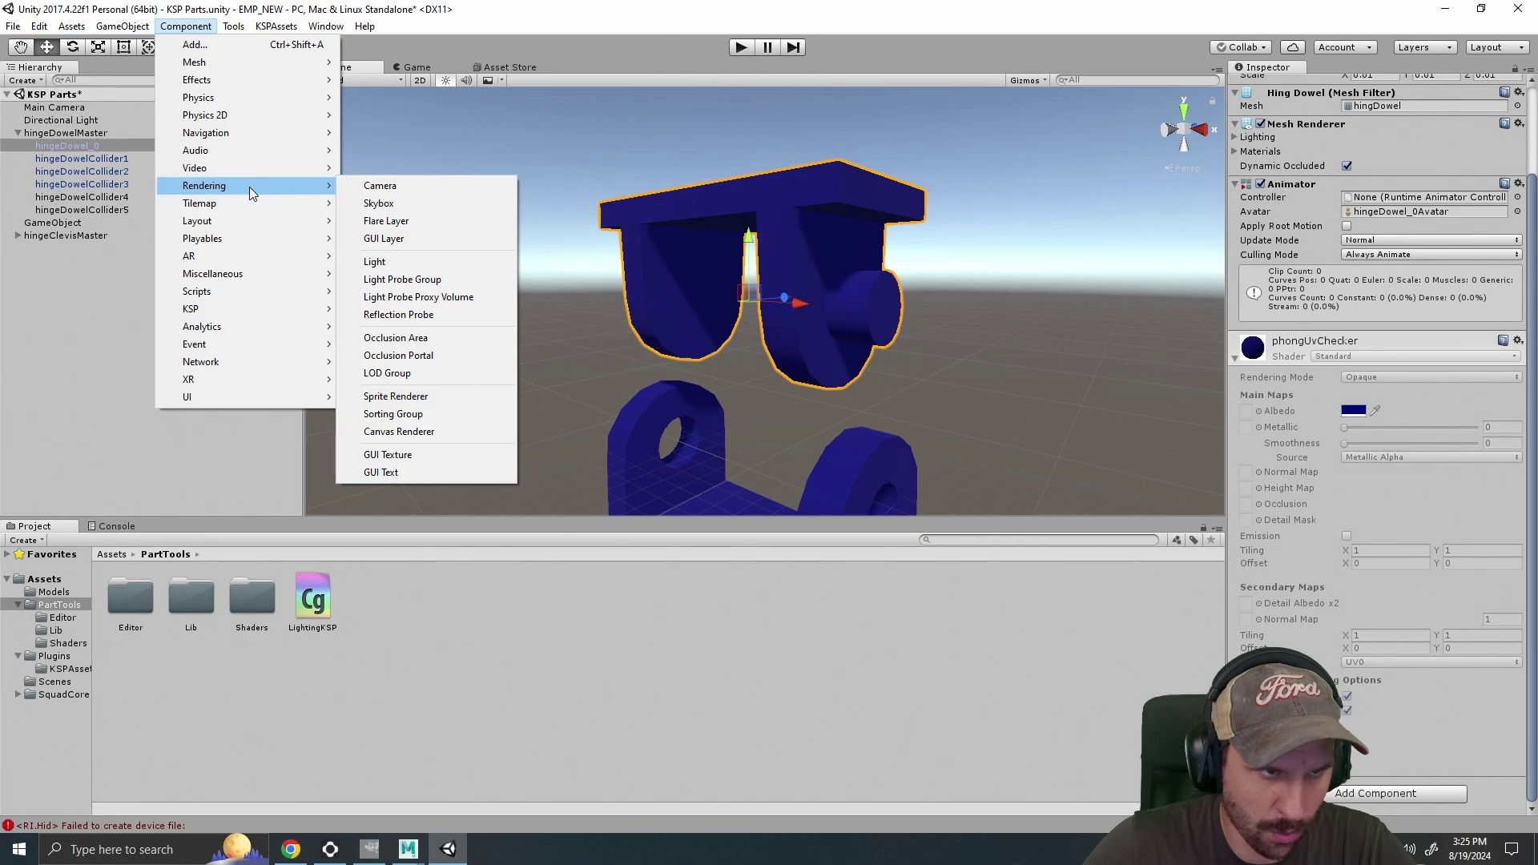
pyautogui.click(60, 373)
# Browse the PartTools Shaders folder and inspect shaders such as Cutoff and DepthMask.
pyautogui.click(69, 644)
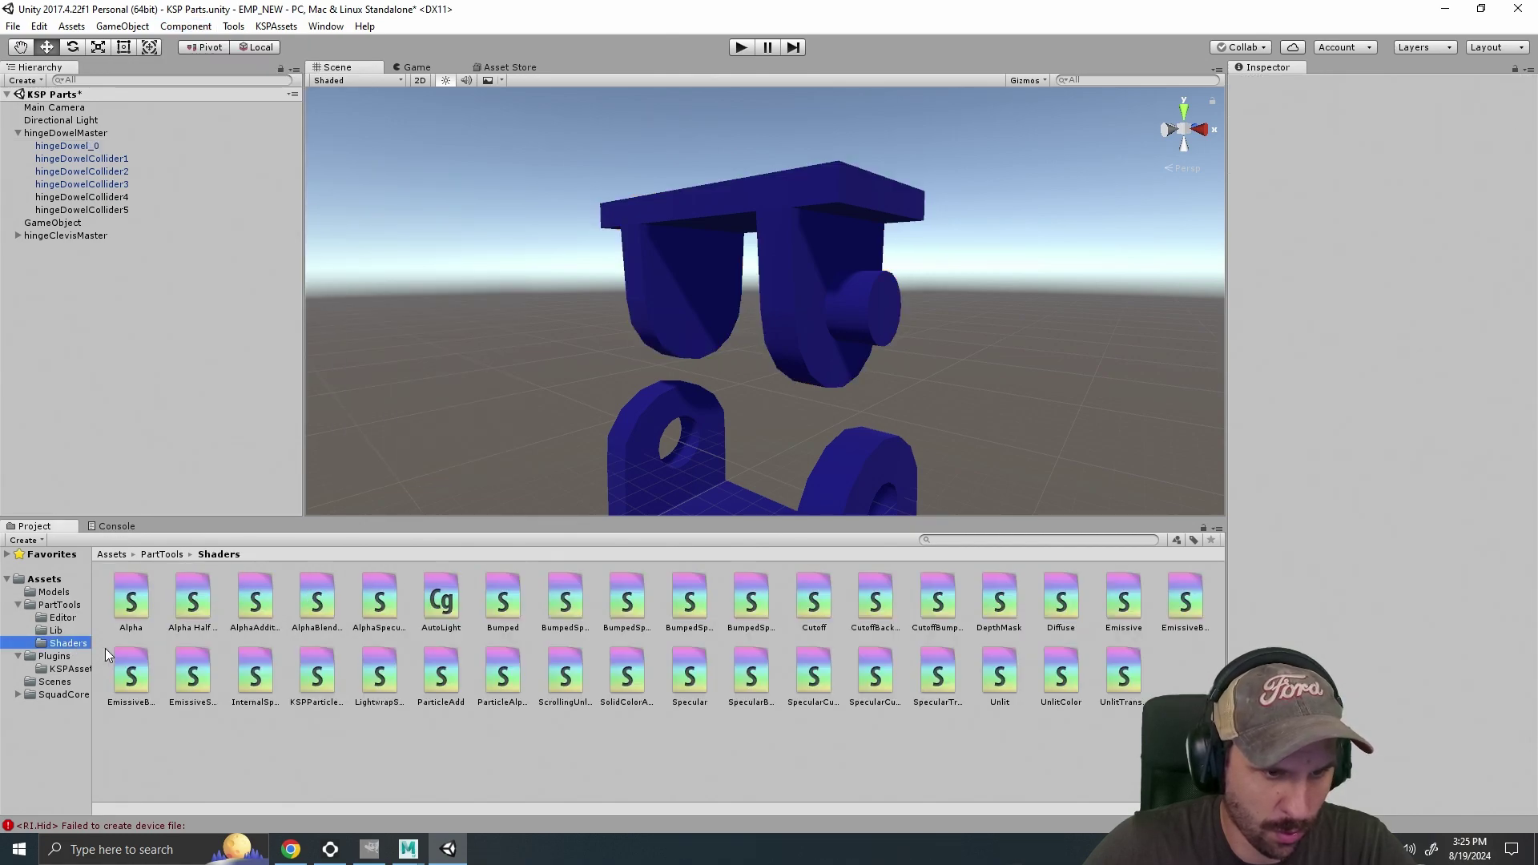
pyautogui.click(819, 594)
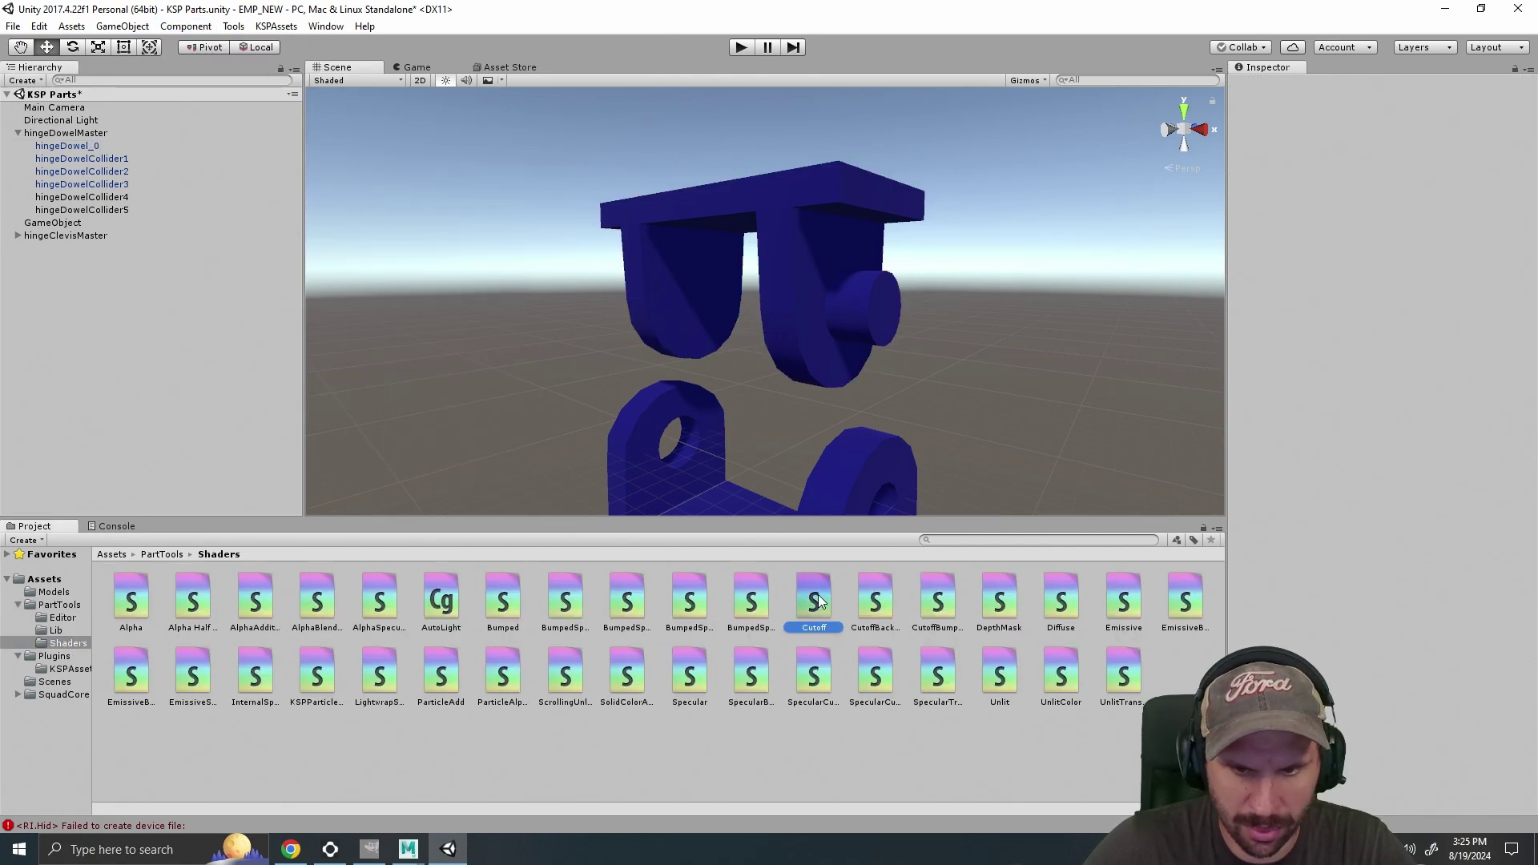
pyautogui.click(872, 611)
pyautogui.click(961, 614)
pyautogui.click(1000, 617)
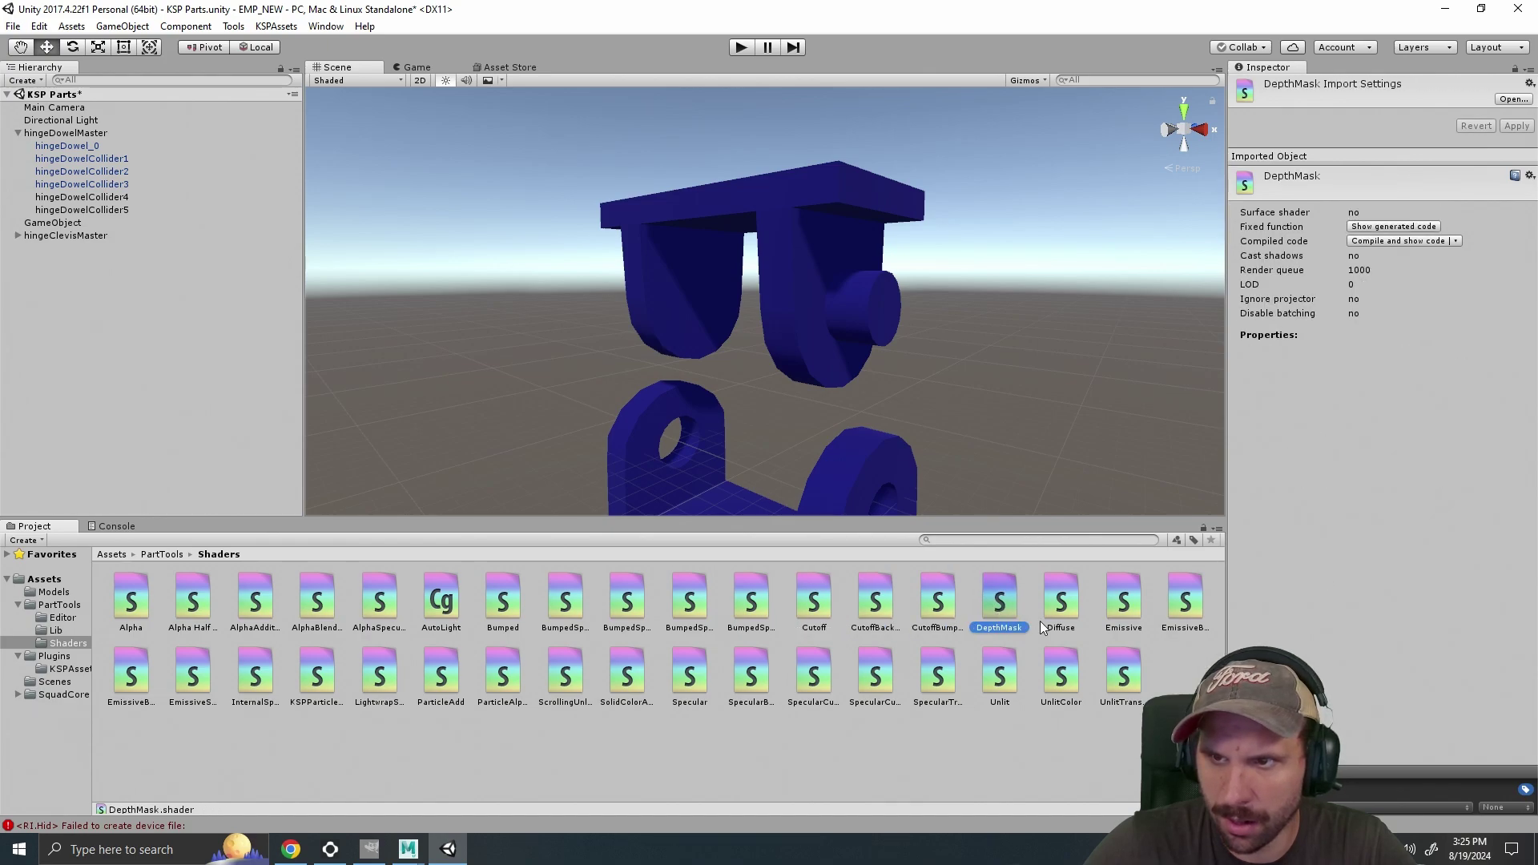
pyautogui.click(1008, 347)
pyautogui.moveTo(1026, 325); pyautogui.dragTo(968, 345)
# Switch to Maya and open the Hypershade editor.
pyautogui.click(408, 849)
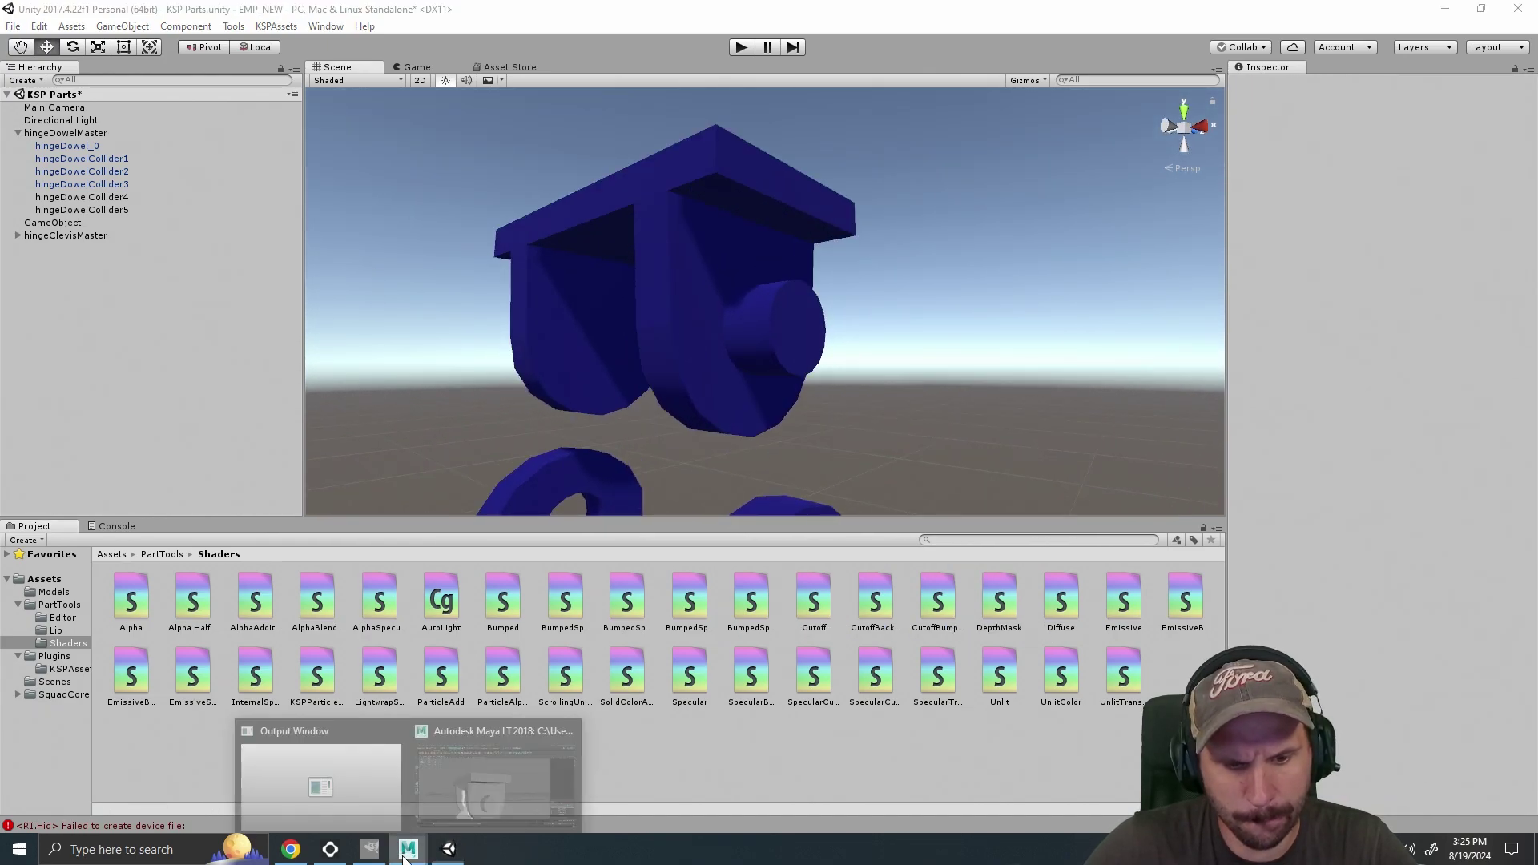
pyautogui.click(487, 801)
pyautogui.click(238, 26)
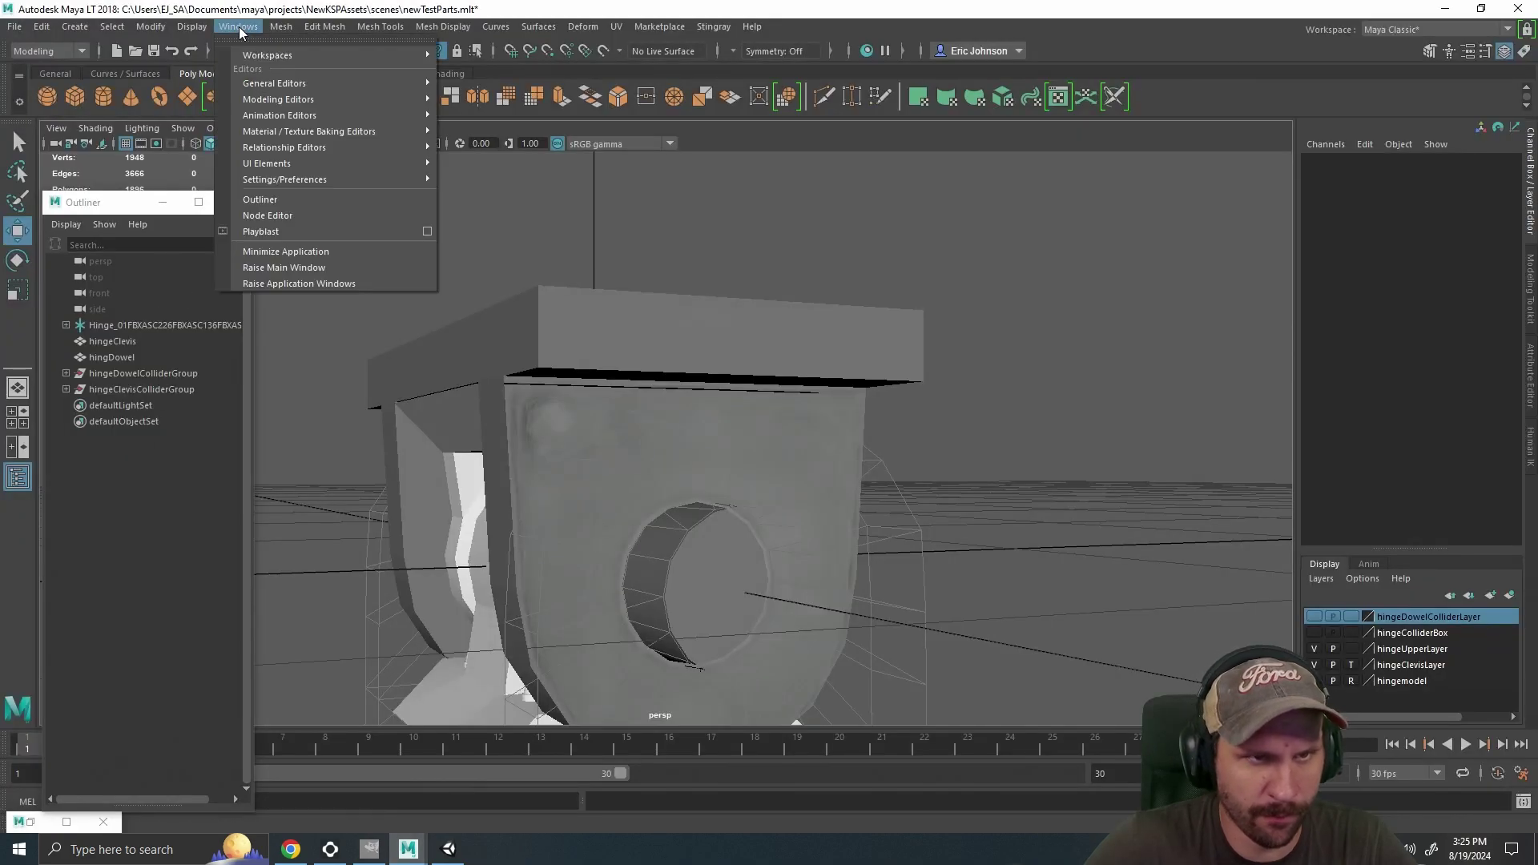
pyautogui.moveTo(298, 132)
pyautogui.click(524, 177)
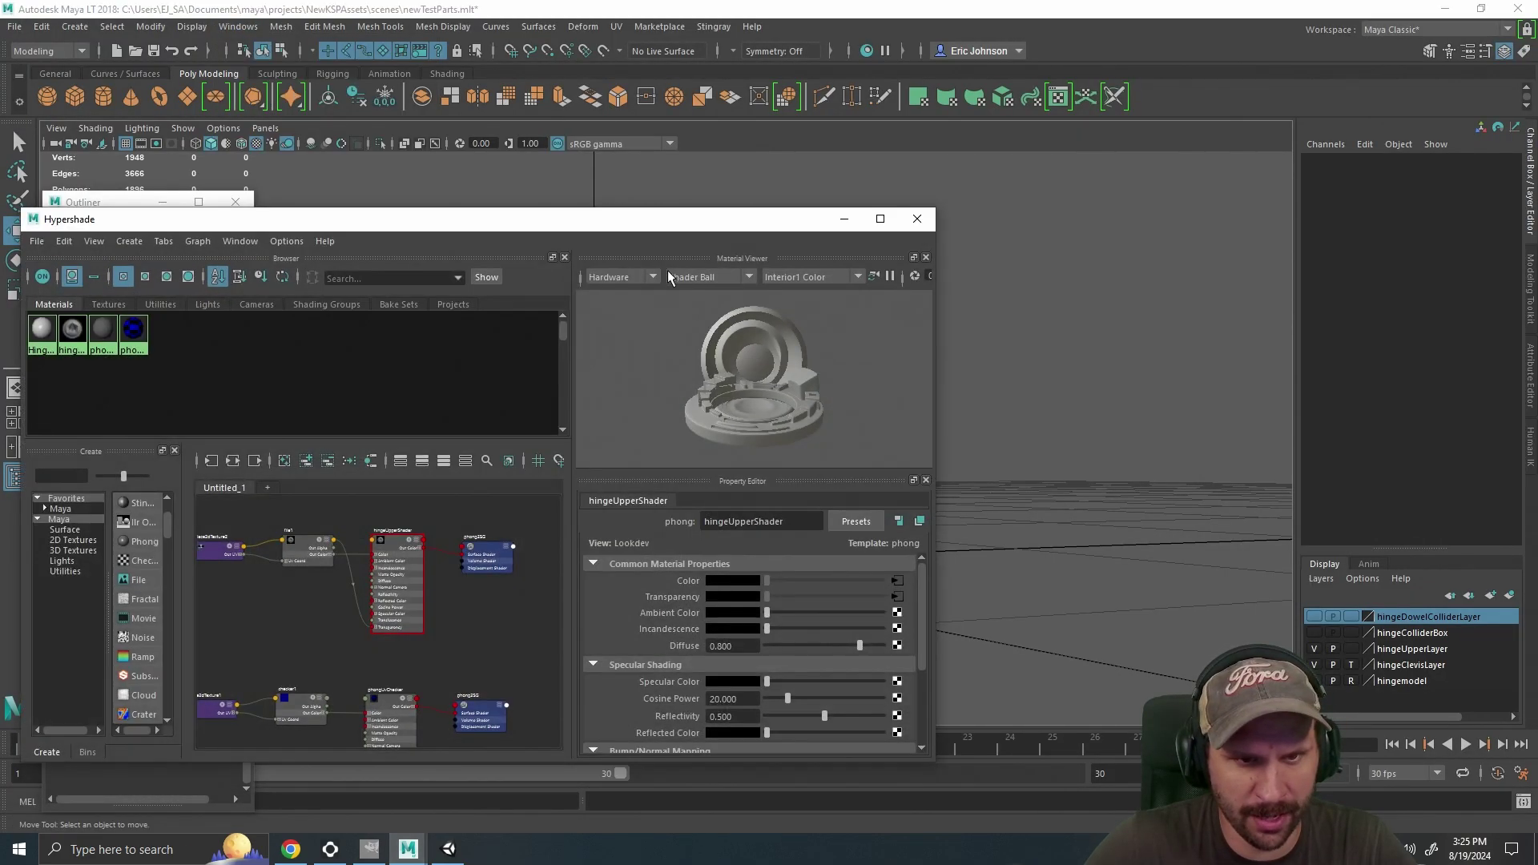
# Examine hingeUpperShader's common, specular and ray tracing attributes beside the hinge model.
pyautogui.scroll(-2, 745, 627)
pyautogui.scroll(2, 795, 628)
pyautogui.moveTo(749, 220); pyautogui.dragTo(283, 220)
pyautogui.moveTo(977, 495)
pyautogui.keyDown('alt'); pyautogui.mouseDown()
pyautogui.moveTo(978, 462)
pyautogui.moveTo(979, 478)
pyautogui.mouseUp(); pyautogui.keyUp('alt')
pyautogui.moveTo(300, 214); pyautogui.dragTo(358, 157)
pyautogui.scroll(-2, 374, 528)
pyautogui.scroll(-1, 376, 530)
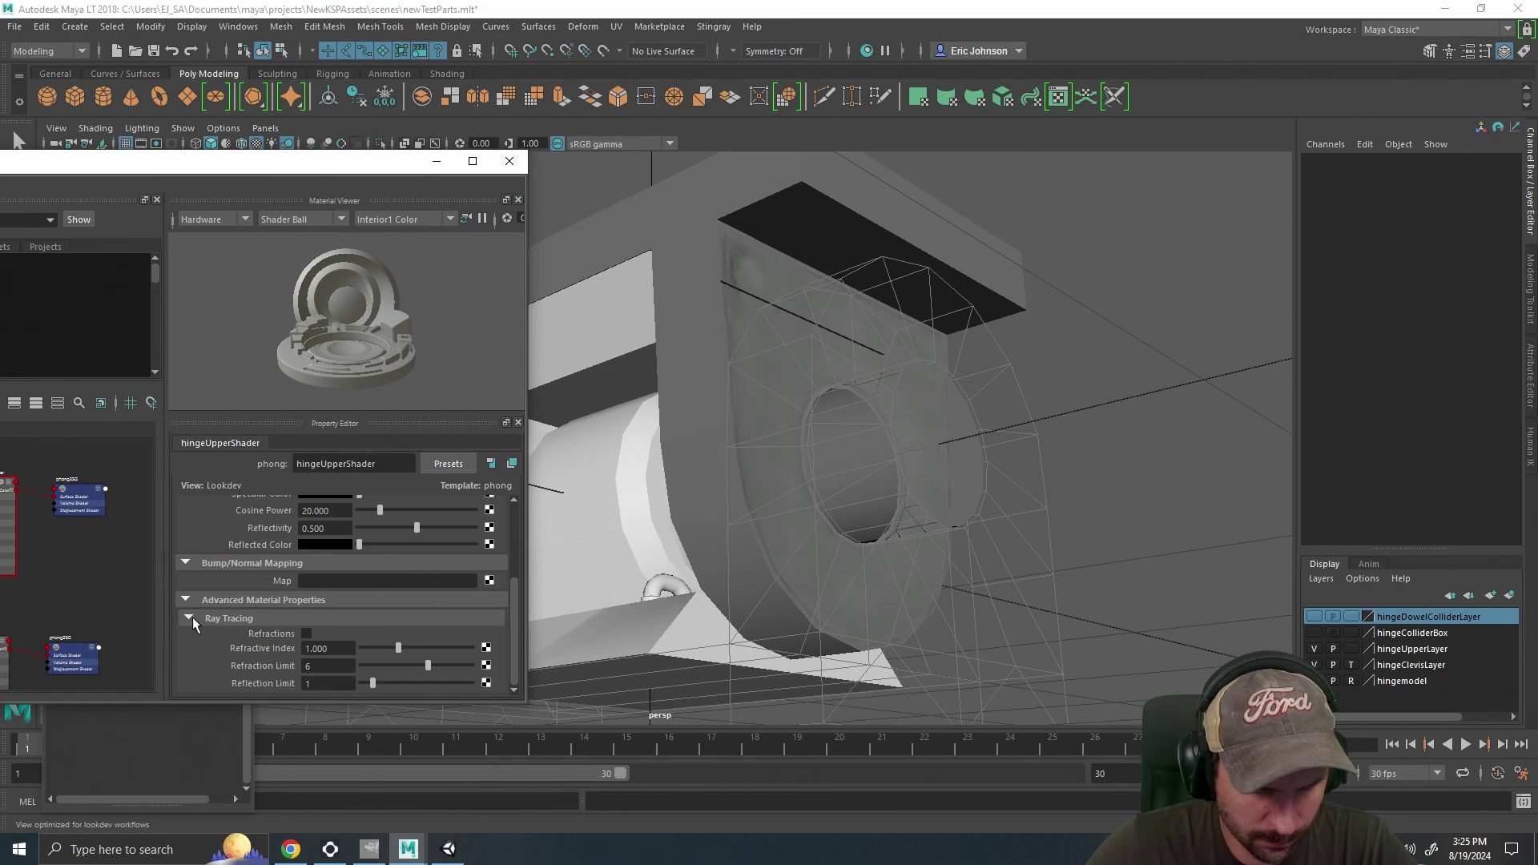
pyautogui.scroll(3, 320, 624)
pyautogui.scroll(1, 298, 658)
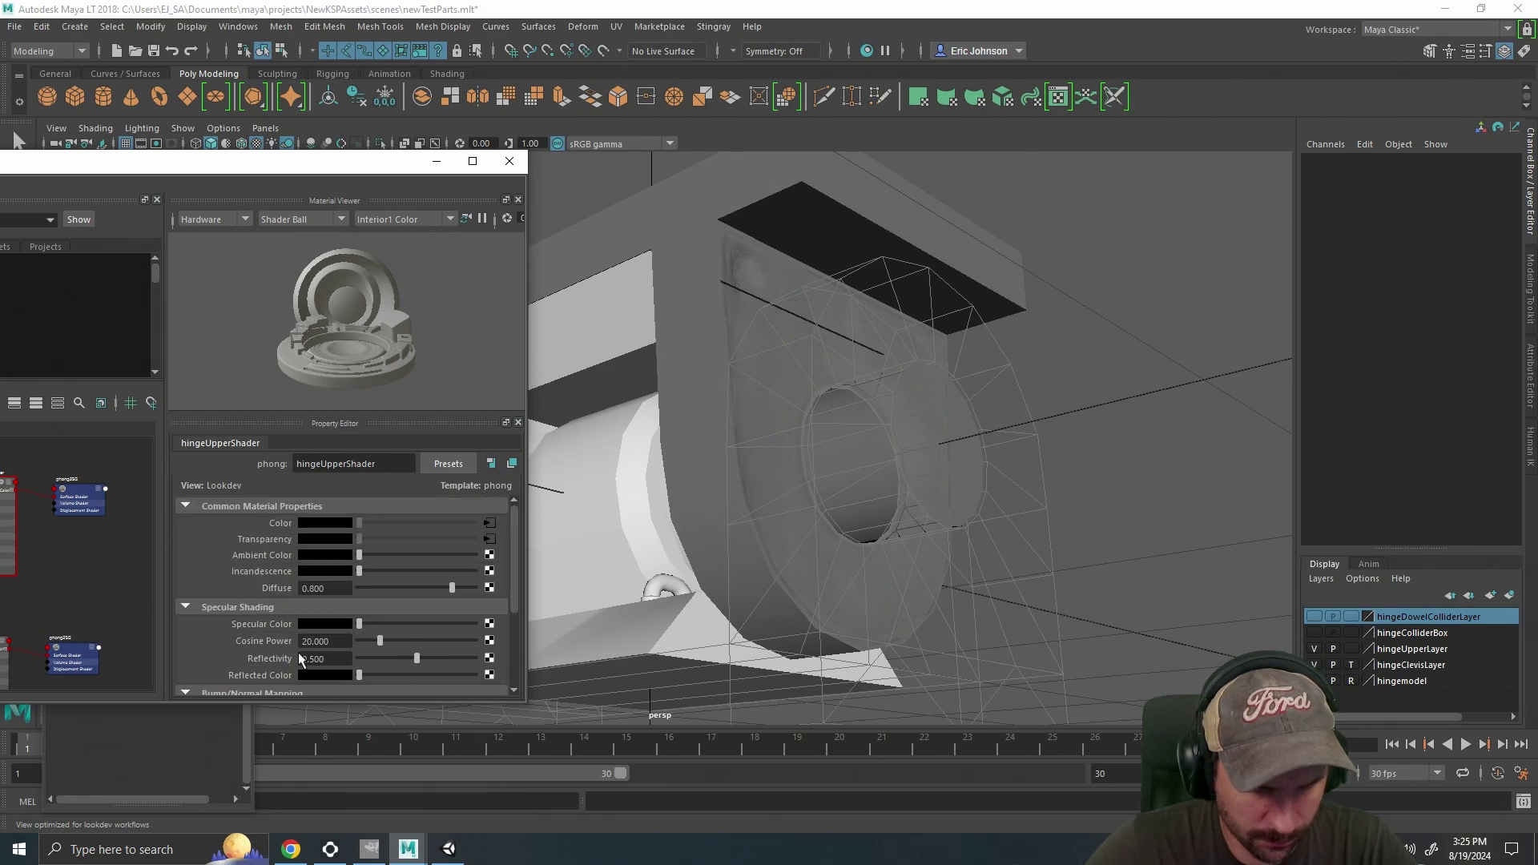
pyautogui.moveTo(641, 505); pyautogui.dragTo(689, 496)
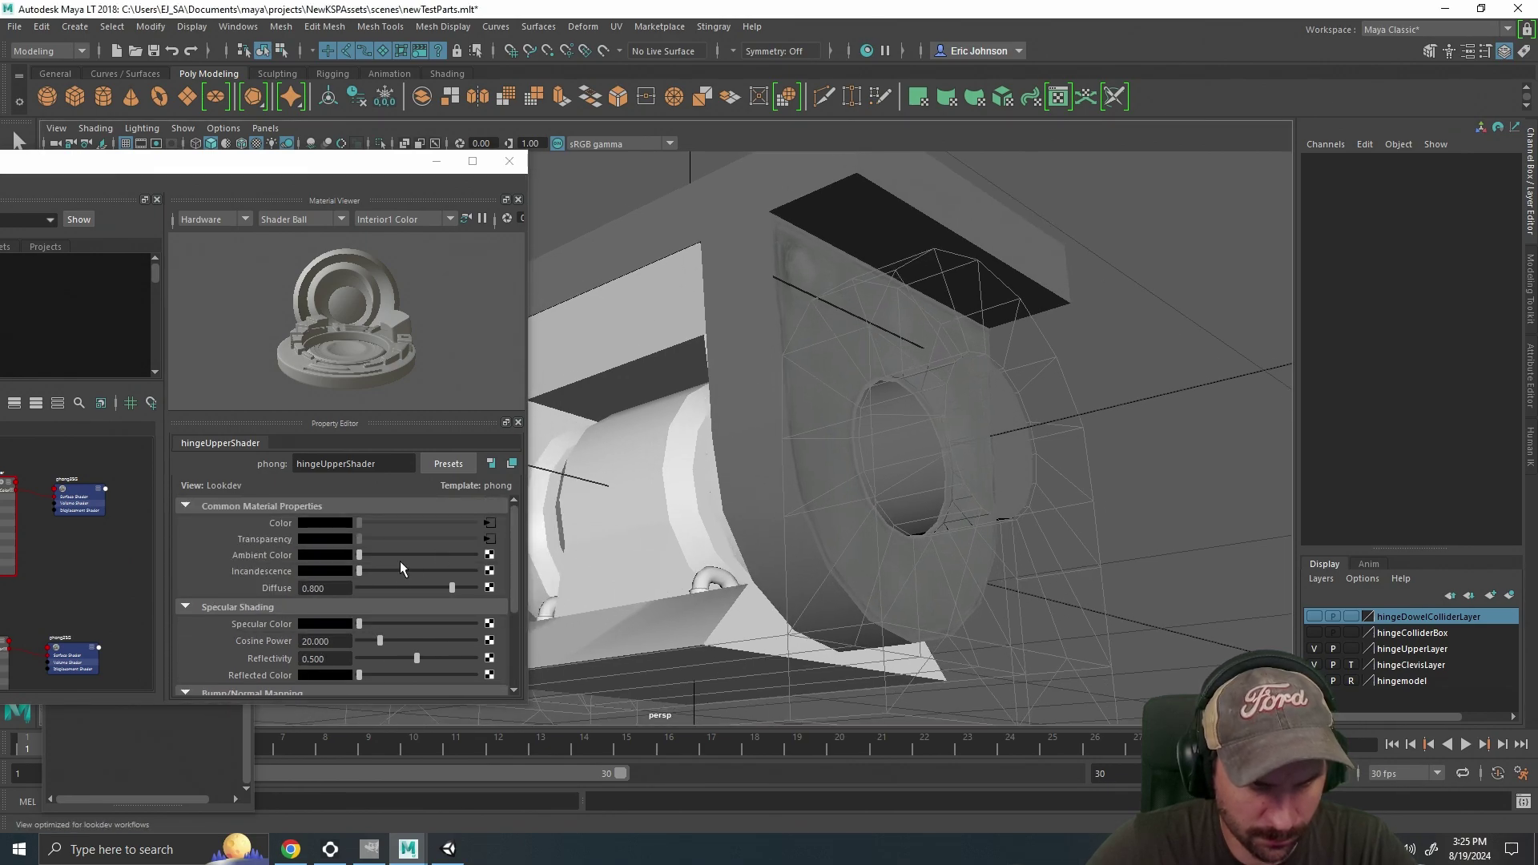
# Try a Diffuse value of 1.000 on hingeUpperShader, check the hinge, and undo the change.
pyautogui.moveTo(358, 554); pyautogui.dragTo(303, 570)
pyautogui.moveTo(455, 588); pyautogui.dragTo(516, 597)
pyautogui.moveTo(969, 549); pyautogui.dragTo(1001, 512)
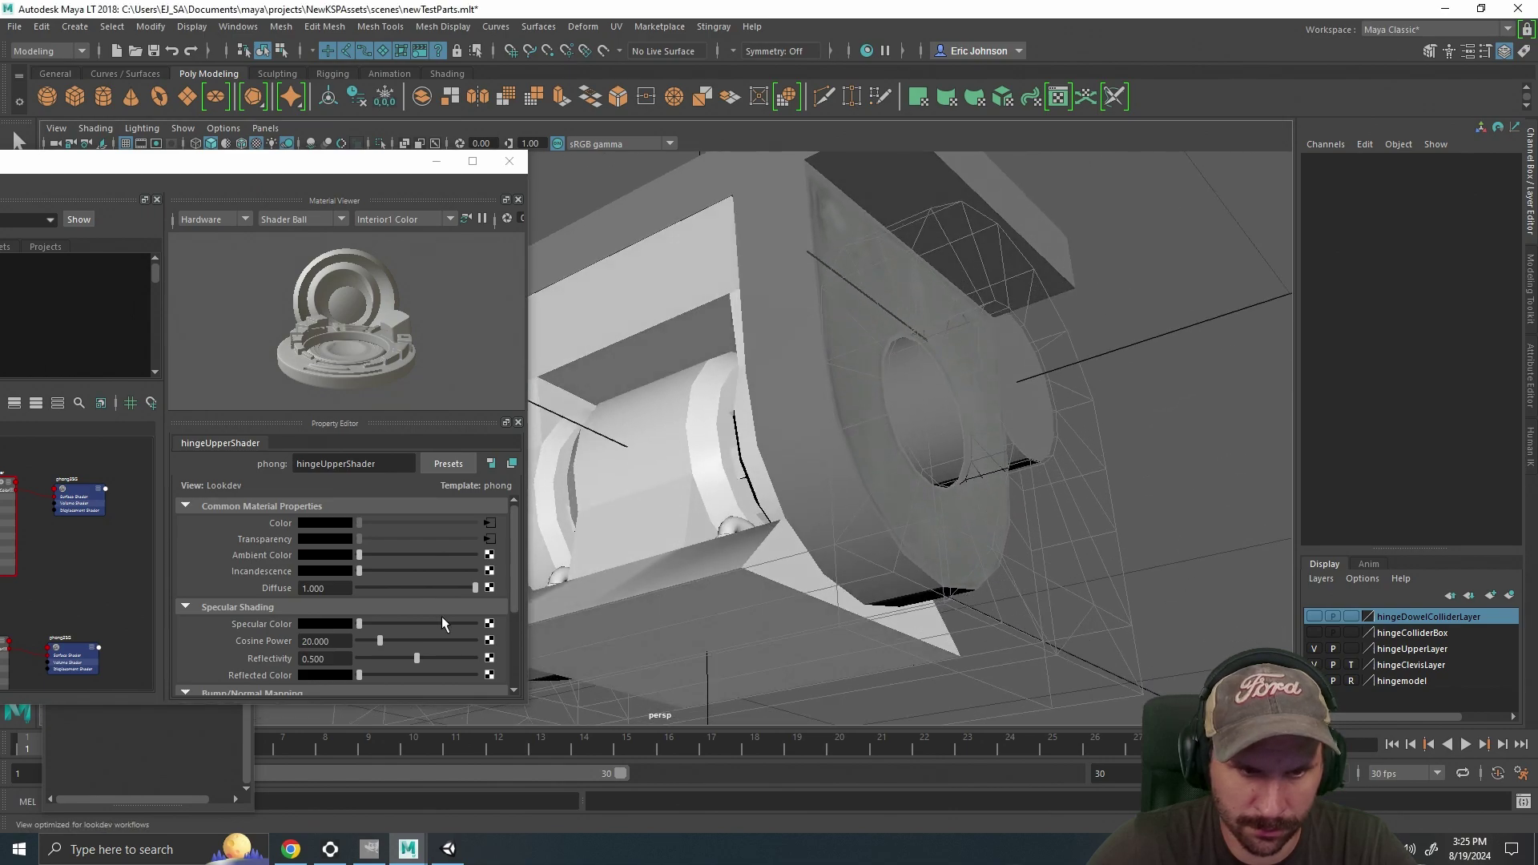
pyautogui.hotkey('ctrl', 'z')
# Try a Cosine Power of 100.000 on hingeUpperShader and undo the change.
pyautogui.scroll(-1, 417, 593)
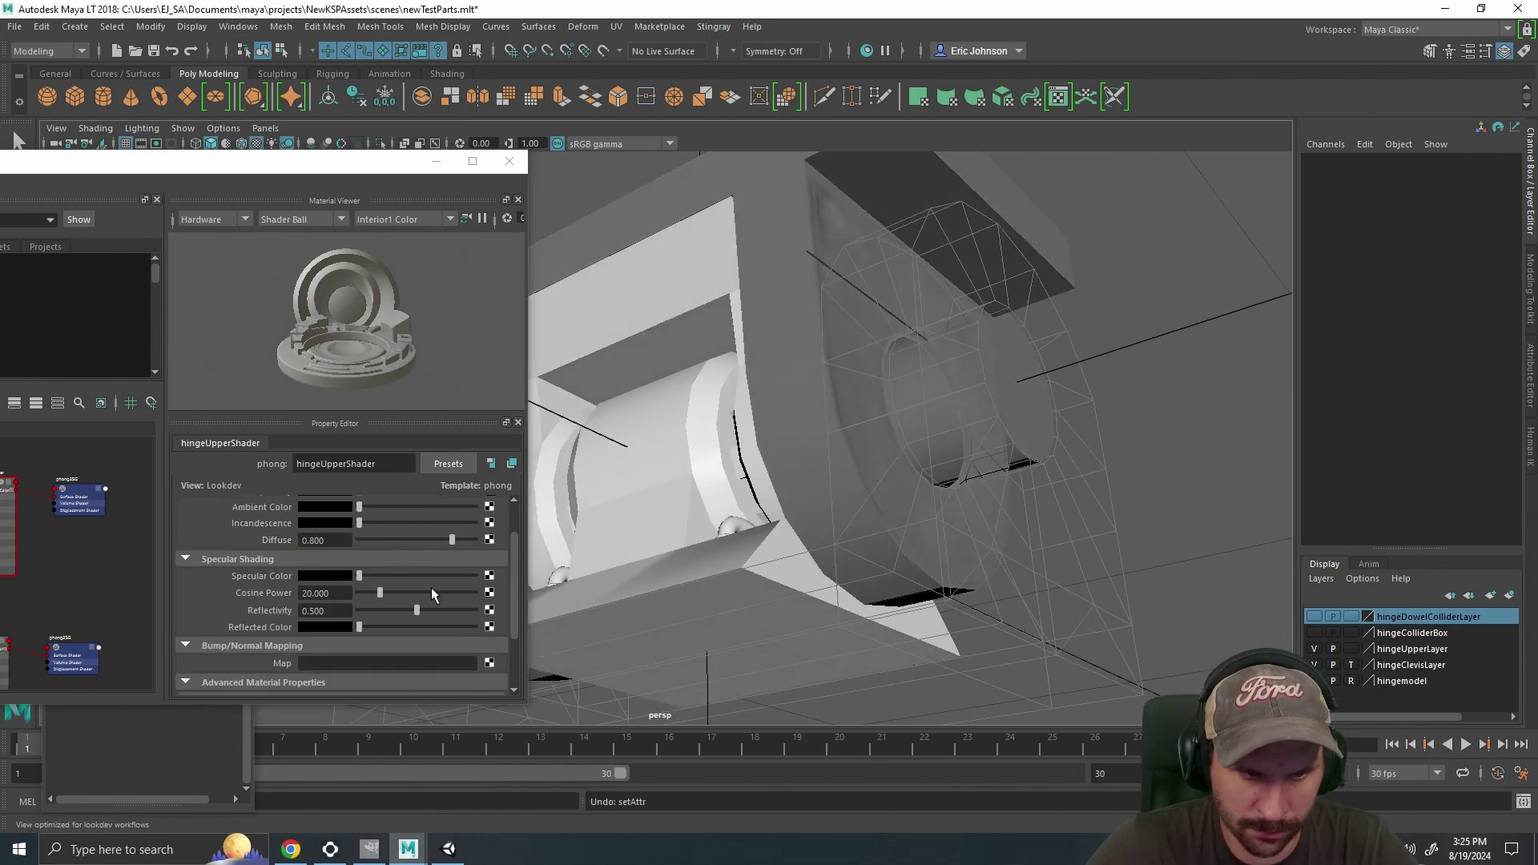
pyautogui.scroll(-1, 415, 608)
pyautogui.moveTo(384, 545); pyautogui.dragTo(484, 548)
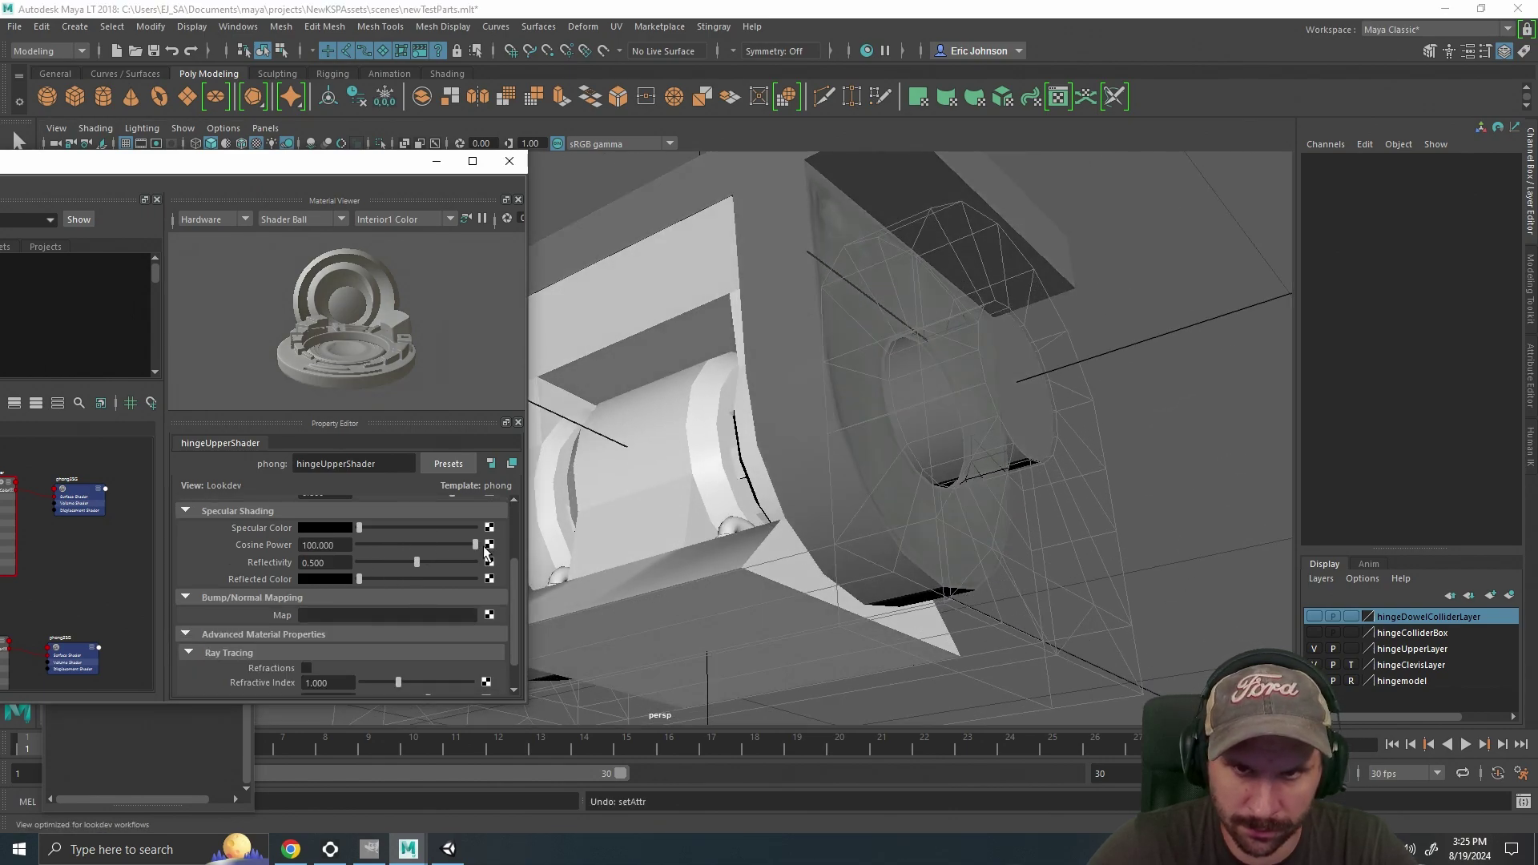
pyautogui.hotkey('ctrl', 'z')
# Enable Refractions in hingeUpperShader's ray tracing settings.
pyautogui.scroll(-1, 476, 609)
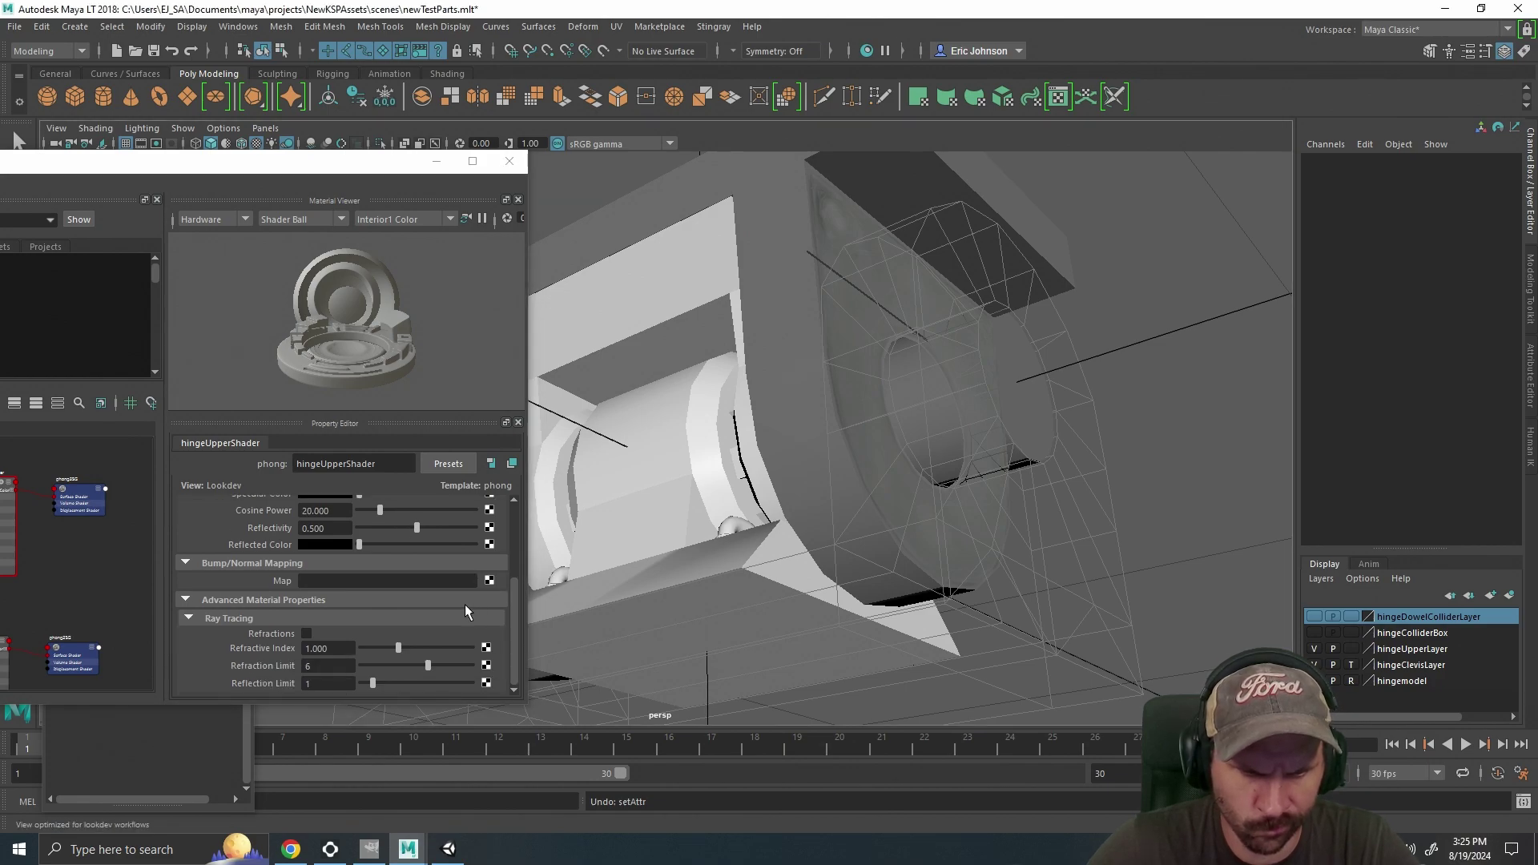
pyautogui.click(306, 634)
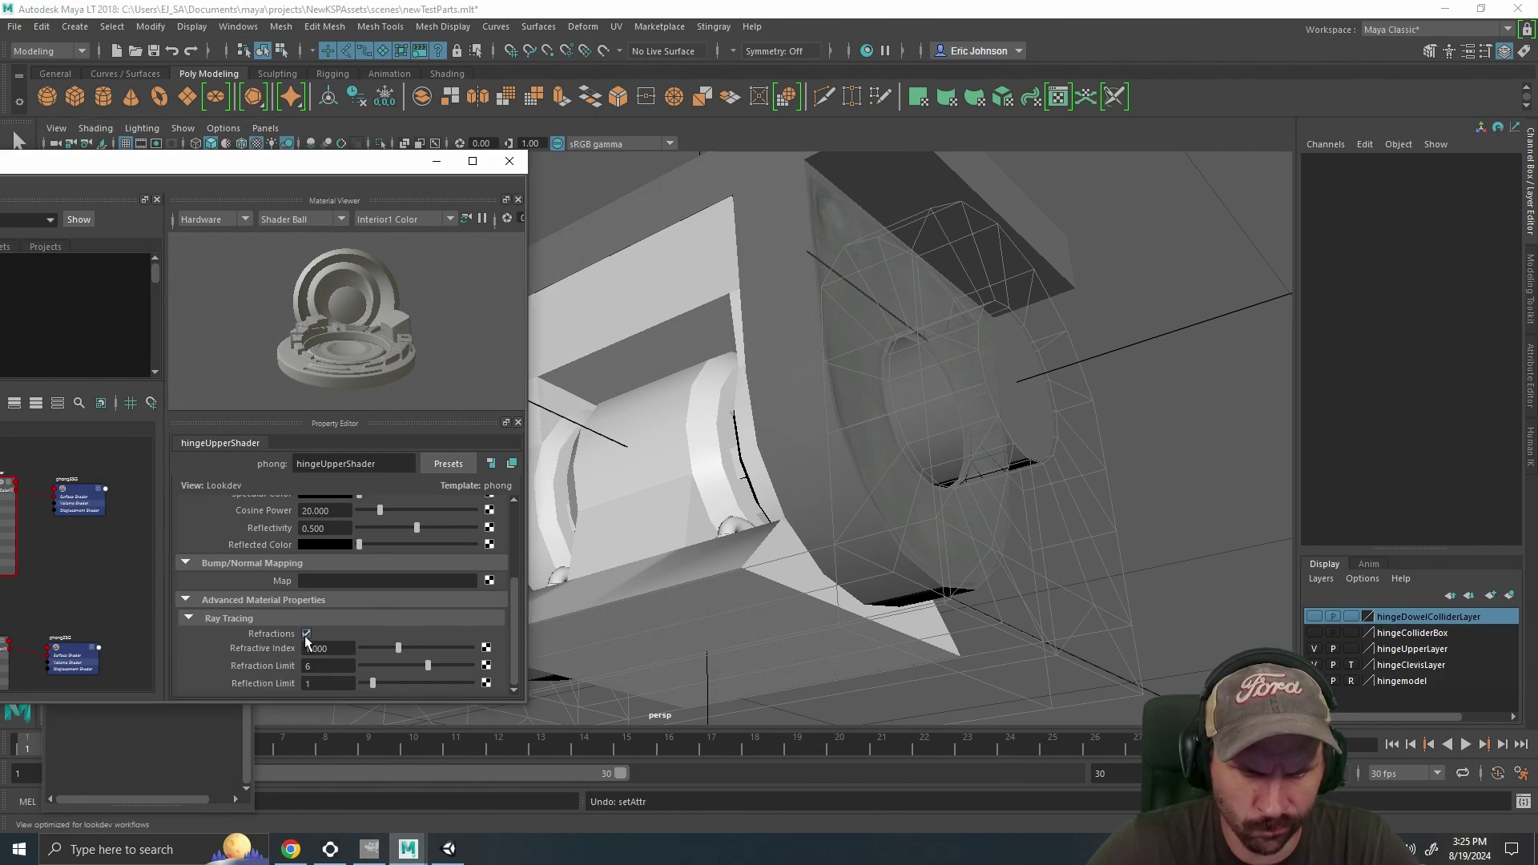
pyautogui.click(186, 602)
pyautogui.scroll(2, 288, 596)
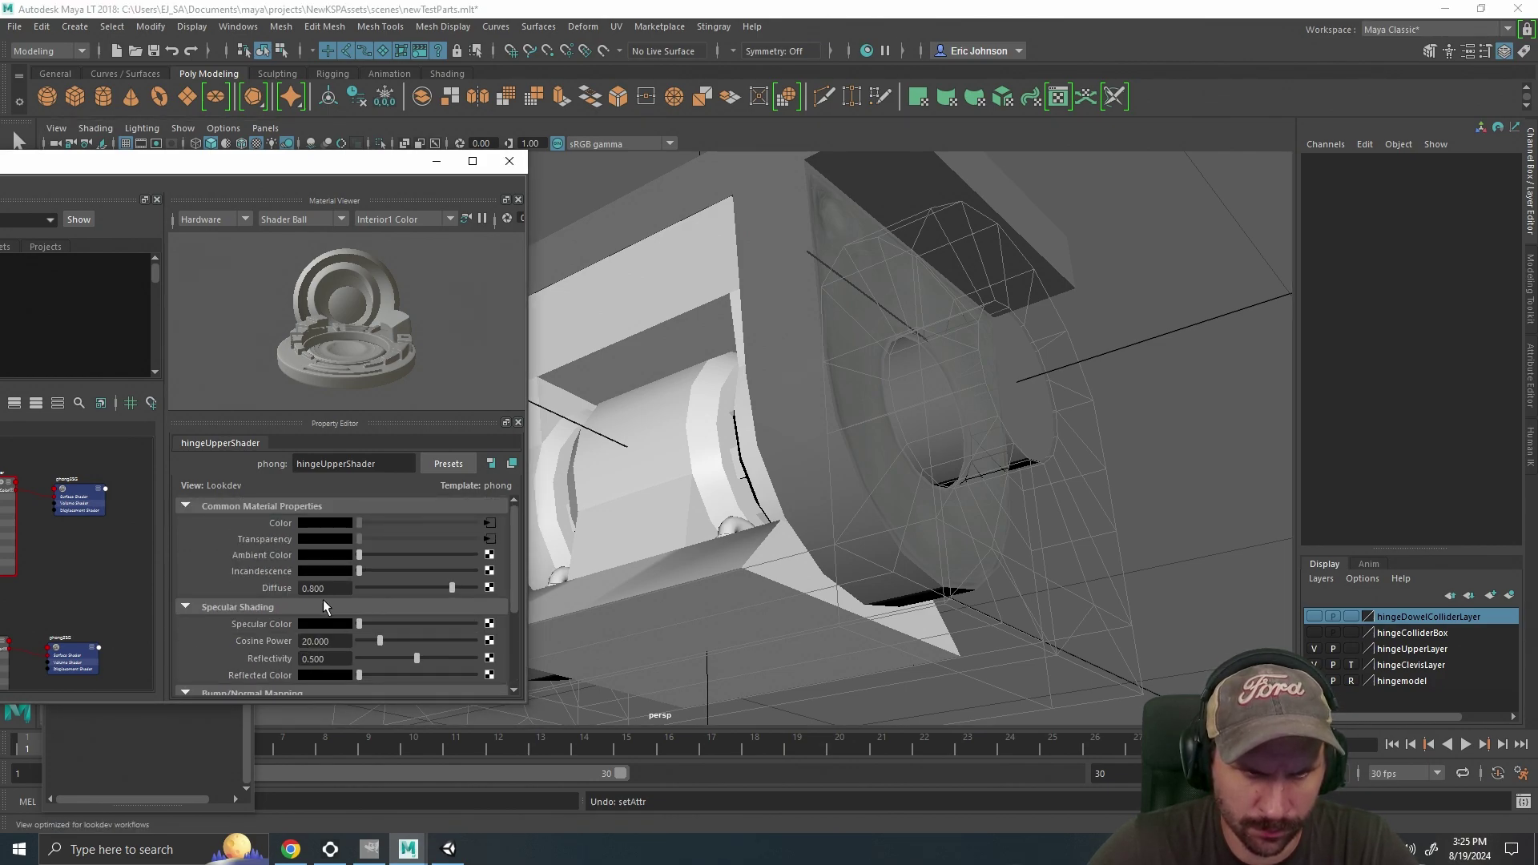
# Select the place2dTexture2 node in the shader graph and review its texture placement attributes.
pyautogui.moveTo(229, 170); pyautogui.dragTo(687, 193)
pyautogui.scroll(3, 493, 589)
pyautogui.moveTo(330, 529); pyautogui.dragTo(559, 631)
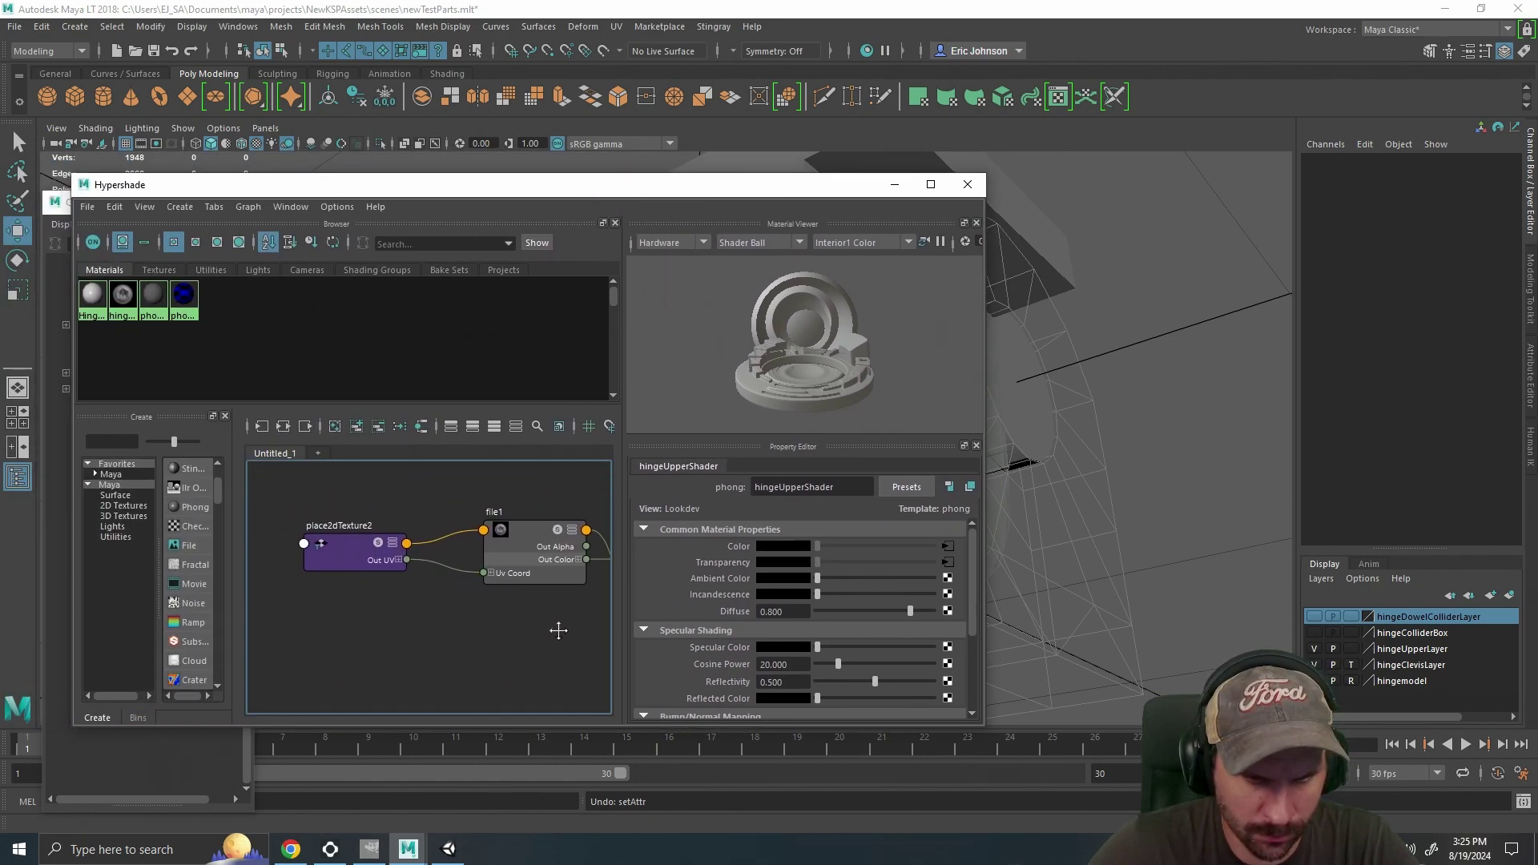
pyautogui.click(326, 563)
pyautogui.moveTo(560, 611); pyautogui.dragTo(363, 620)
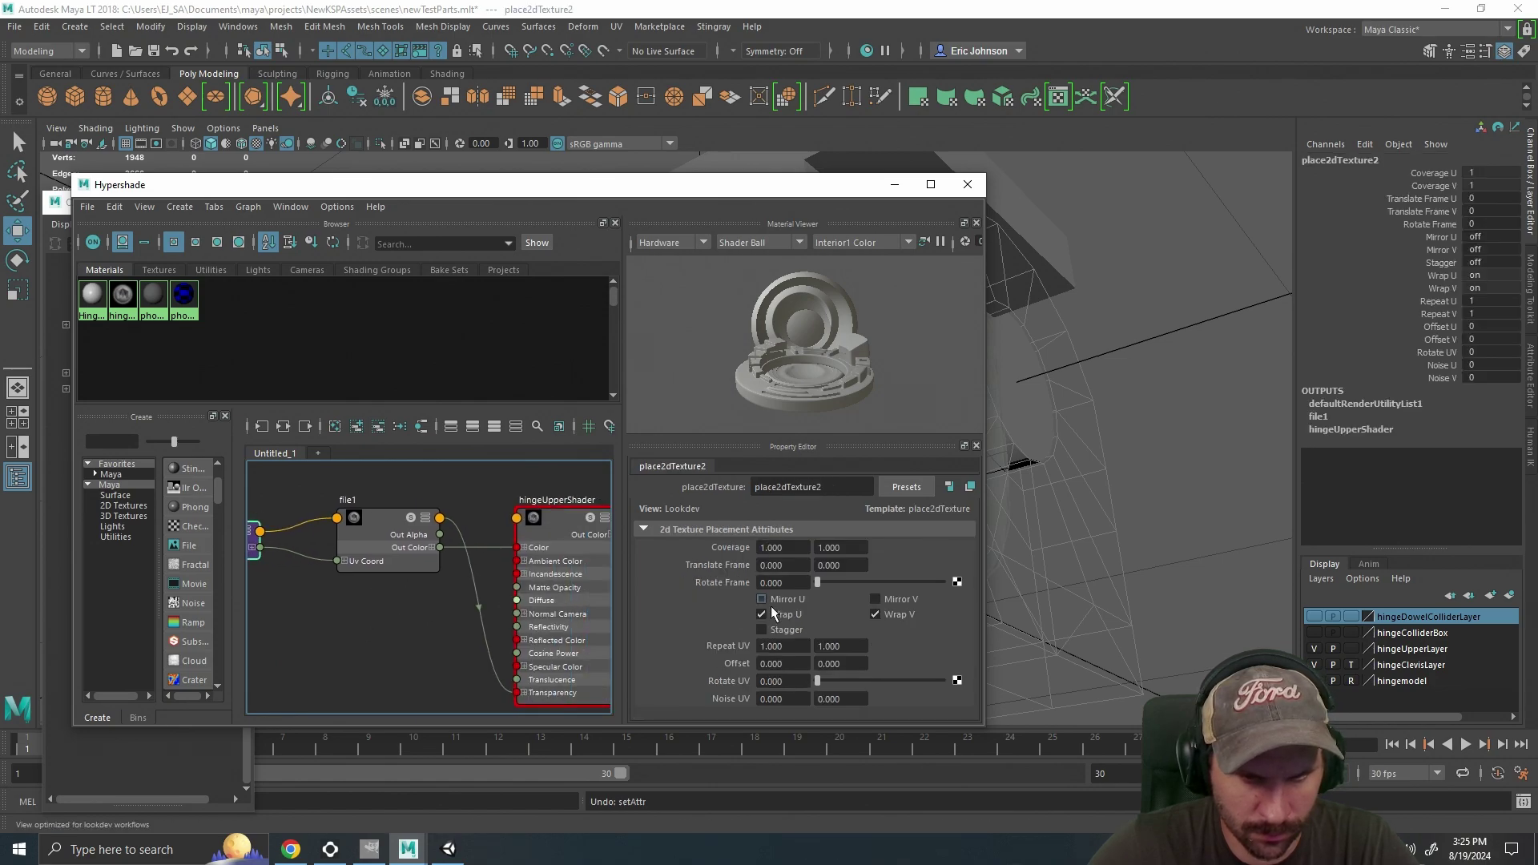
# Select the file1 texture node and examine its file and color balance attributes beside the hinge model.
pyautogui.click(384, 543)
pyautogui.scroll(-2, 834, 592)
pyautogui.scroll(2, 833, 592)
pyautogui.moveTo(645, 193); pyautogui.dragTo(105, 155)
pyautogui.moveTo(958, 357); pyautogui.dragTo(987, 449)
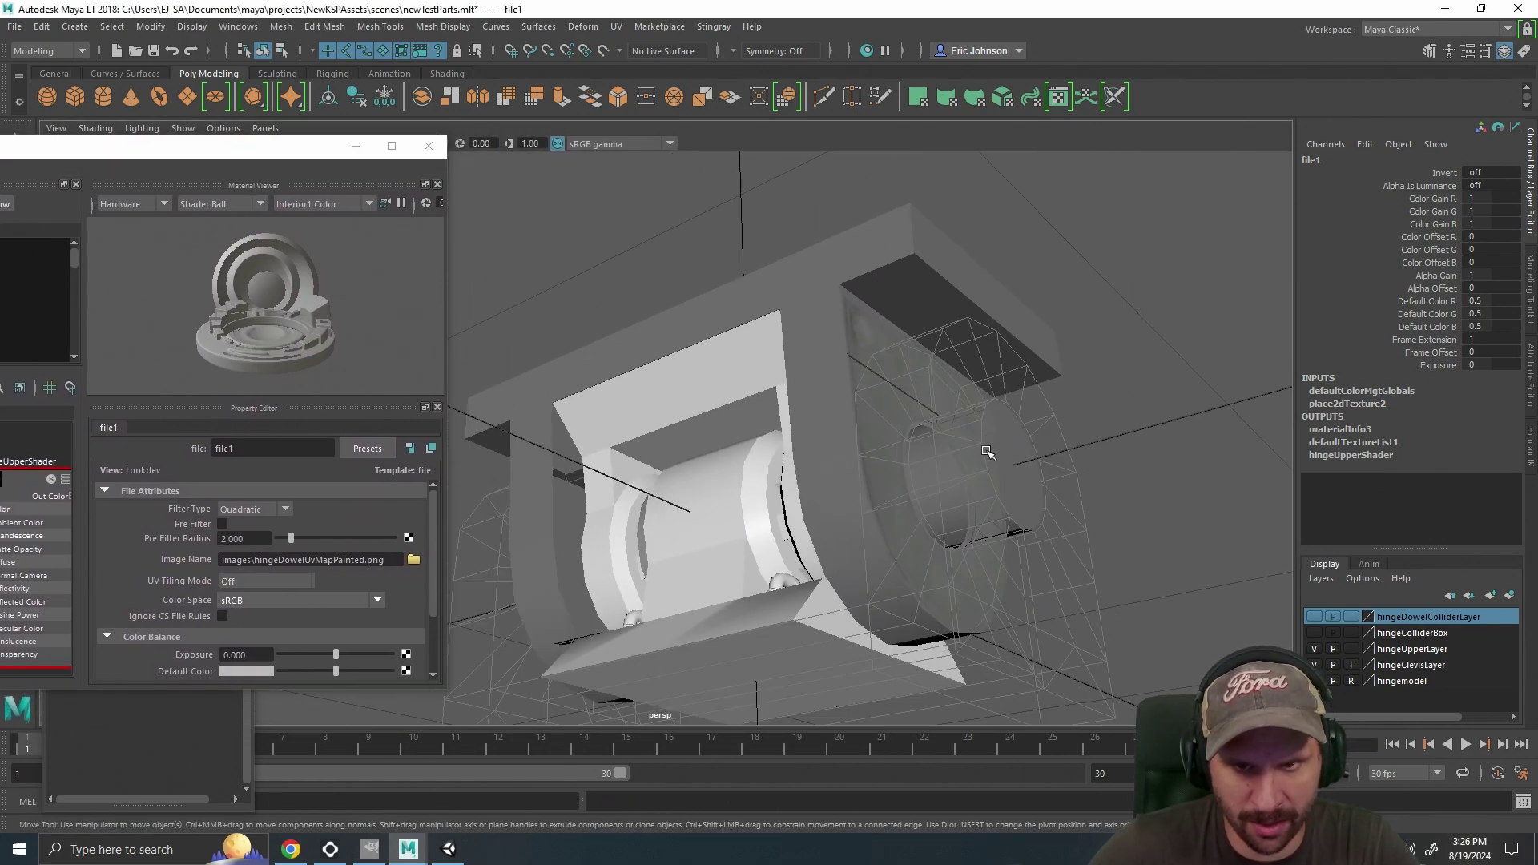
pyautogui.scroll(-1, 324, 593)
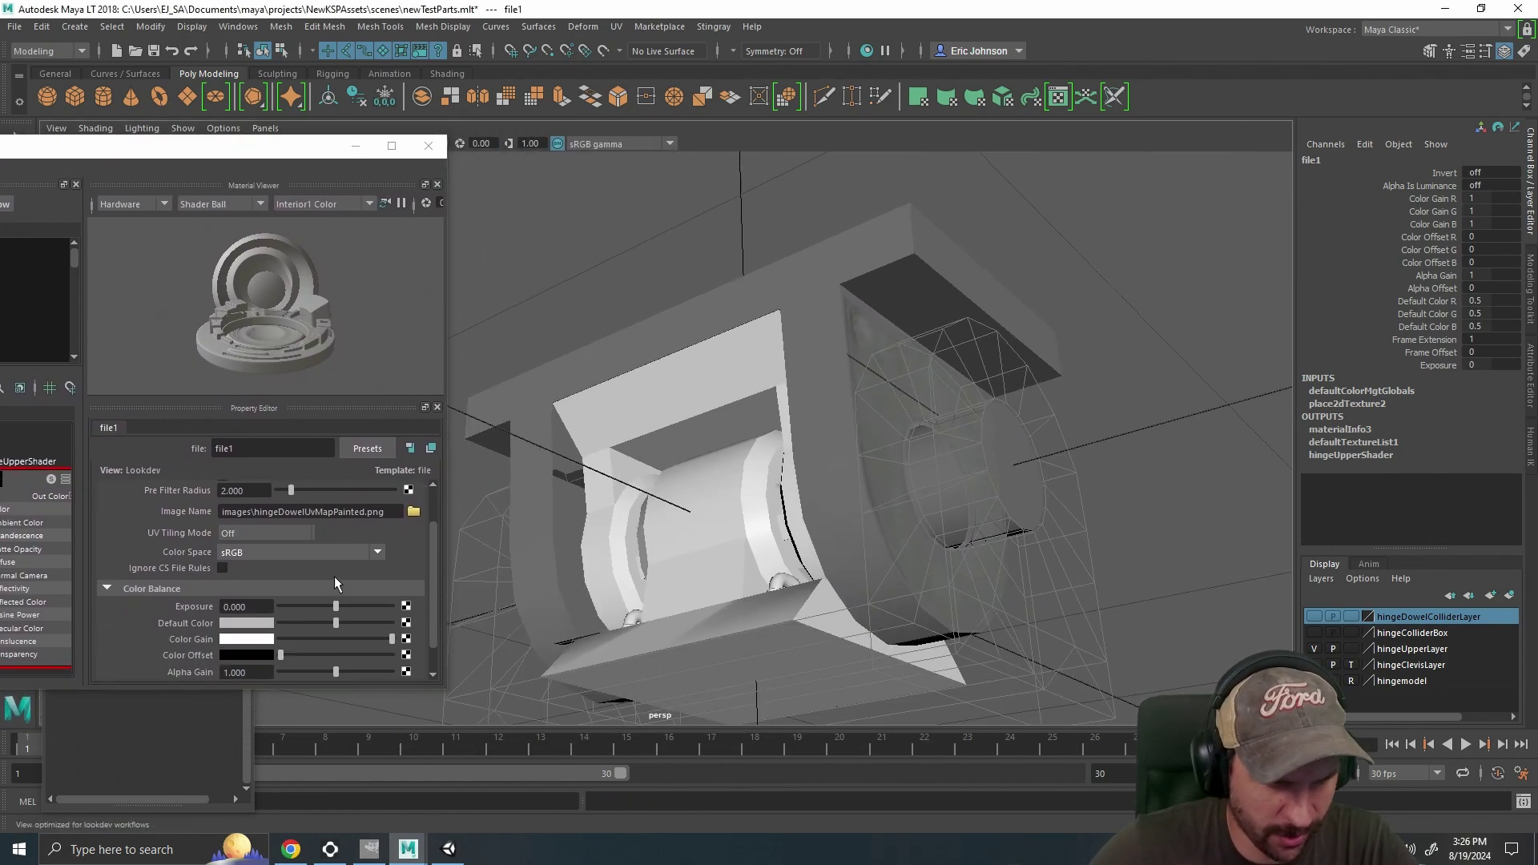
pyautogui.moveTo(431, 550); pyautogui.dragTo(431, 570)
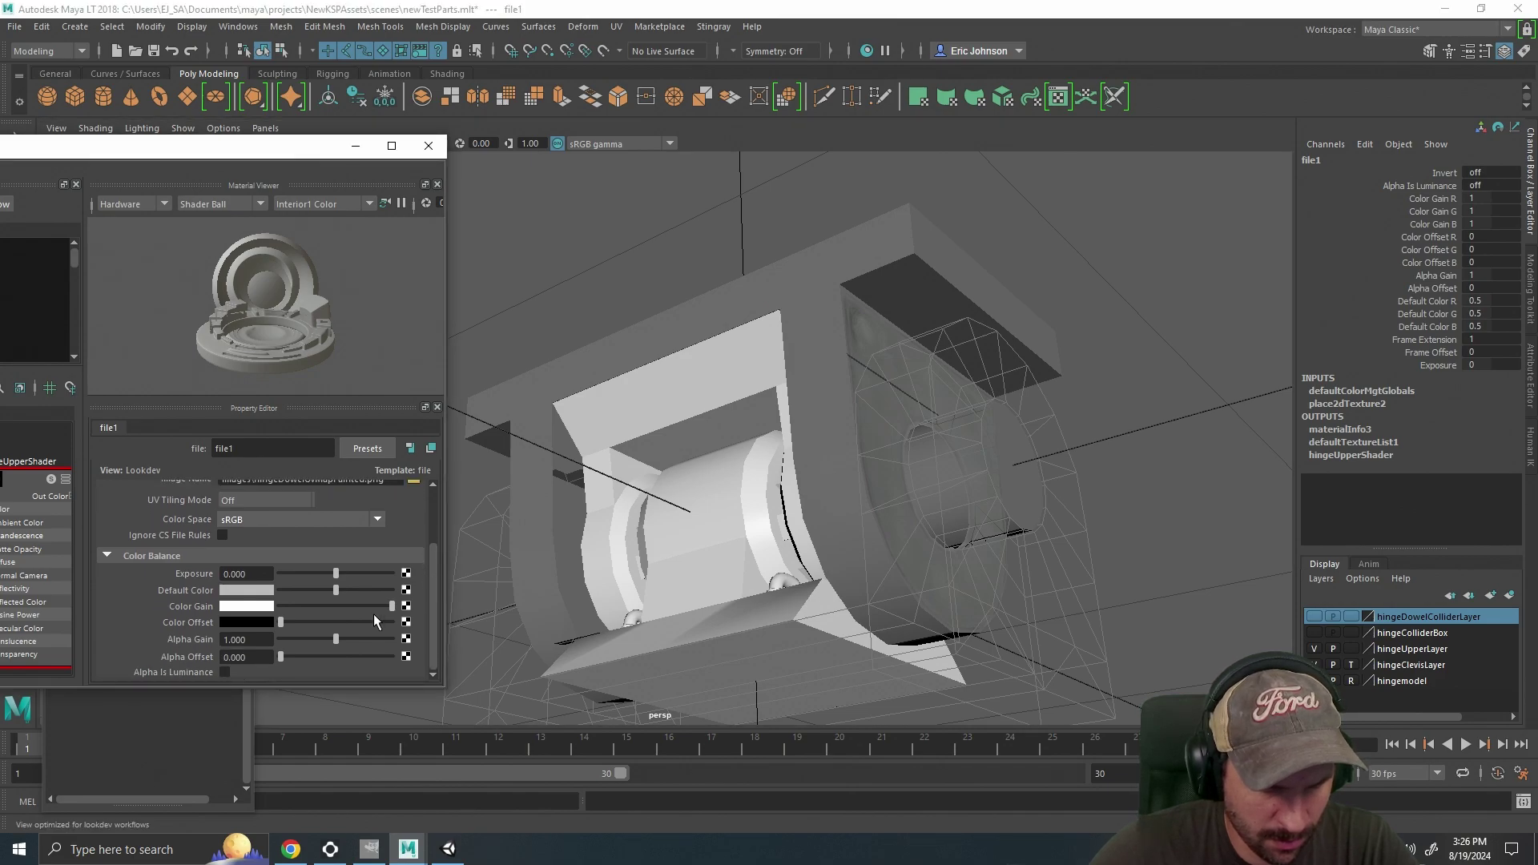
# Try an Alpha Gain of 2.000 on file1, check the hinge from several angles, and undo the changes.
pyautogui.moveTo(337, 638); pyautogui.dragTo(416, 651)
pyautogui.moveTo(1098, 481); pyautogui.dragTo(993, 556)
pyautogui.hotkey('ctrl', 'z')
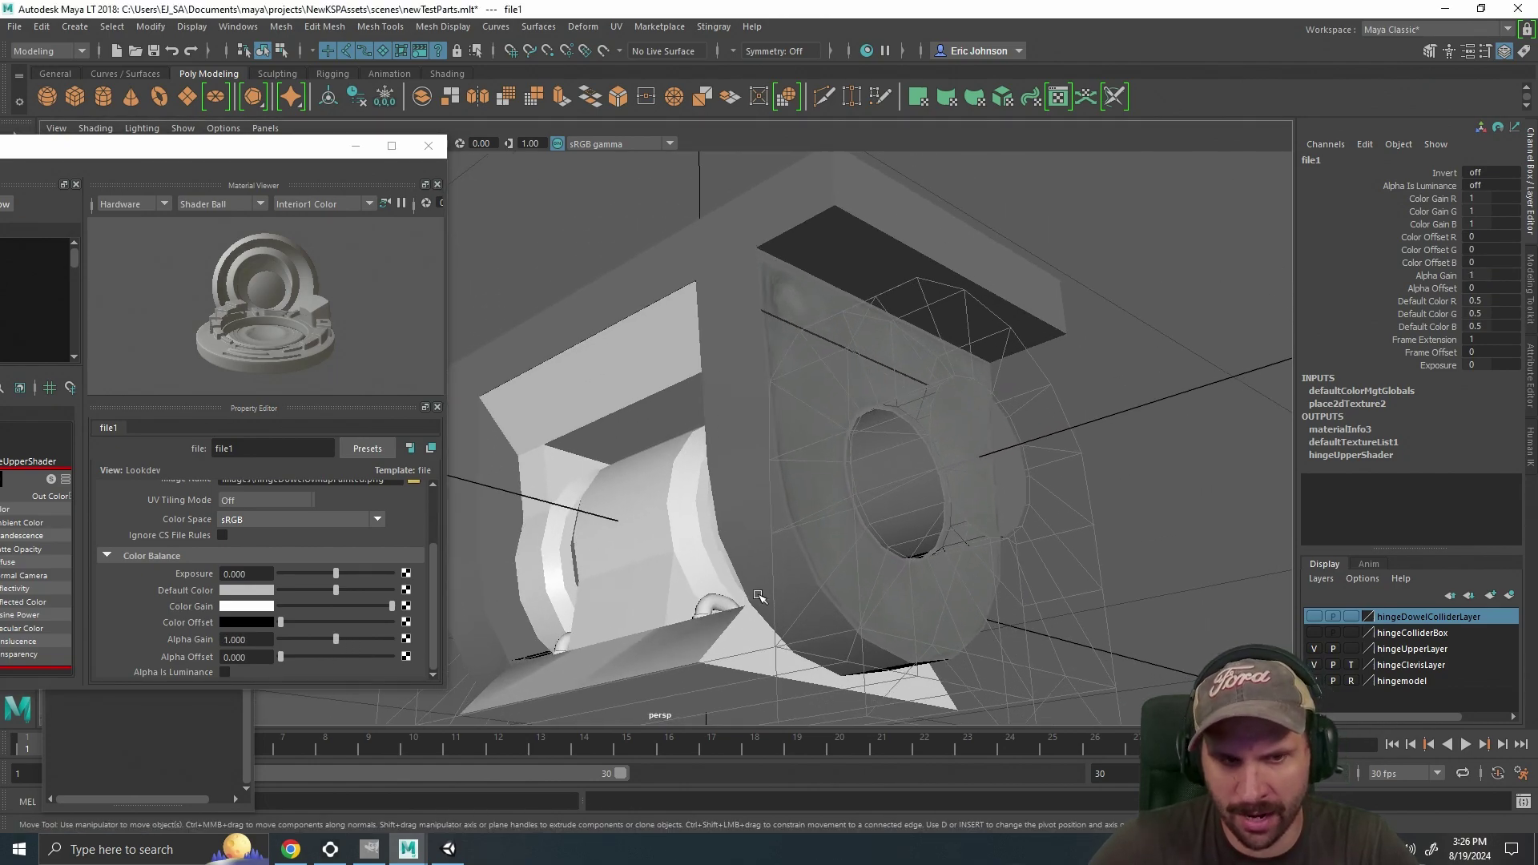
pyautogui.moveTo(337, 640); pyautogui.dragTo(525, 649)
pyautogui.moveTo(750, 598); pyautogui.dragTo(796, 559)
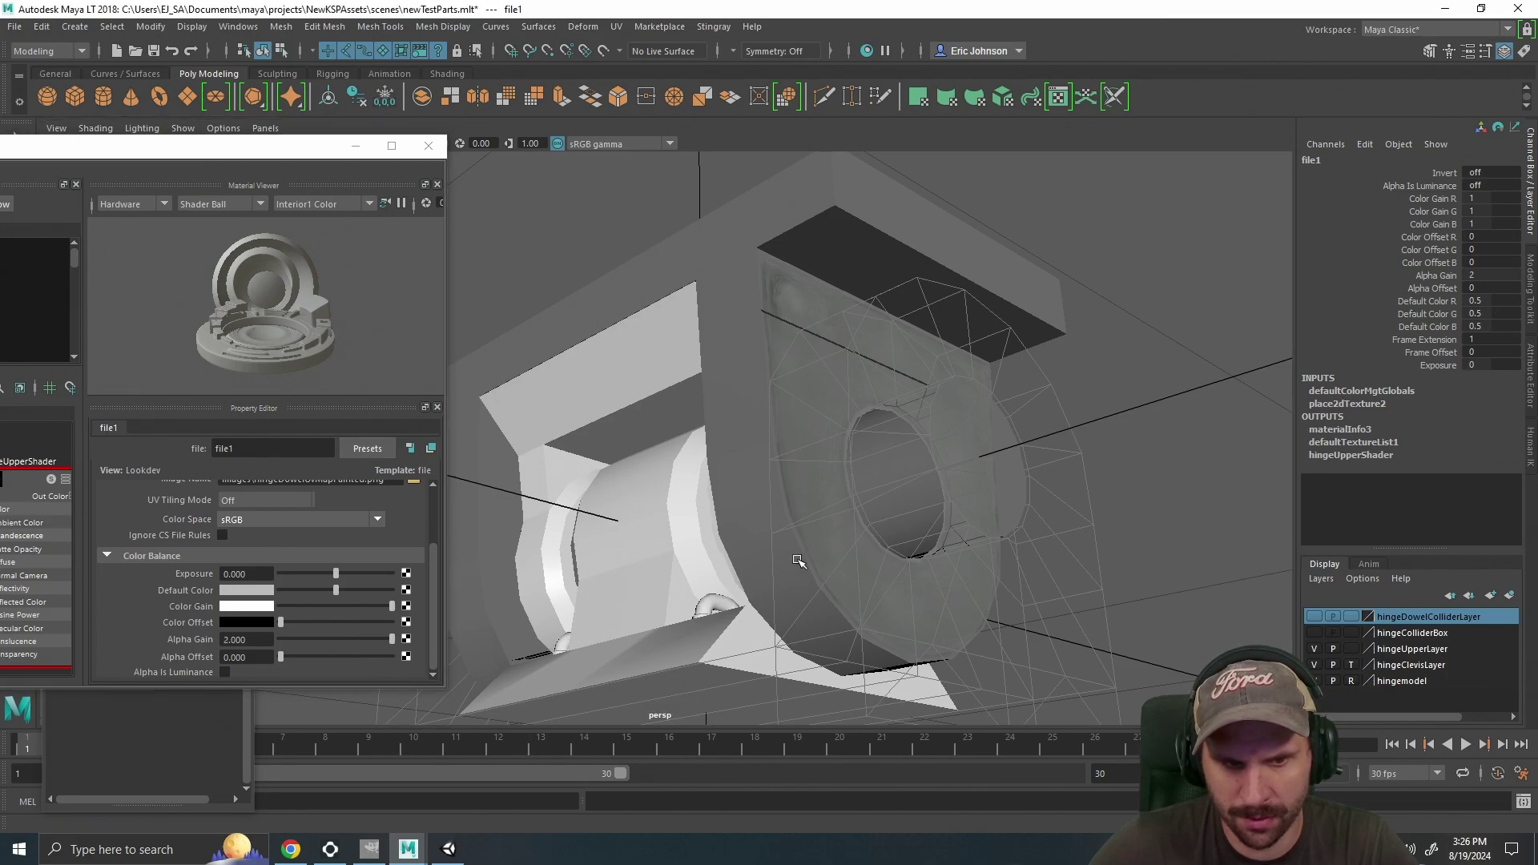
pyautogui.moveTo(886, 584); pyautogui.dragTo(974, 580)
pyautogui.click(296, 673)
pyautogui.hotkey('ctrl', 'z')
pyautogui.hotkey('ctrl', 'z')
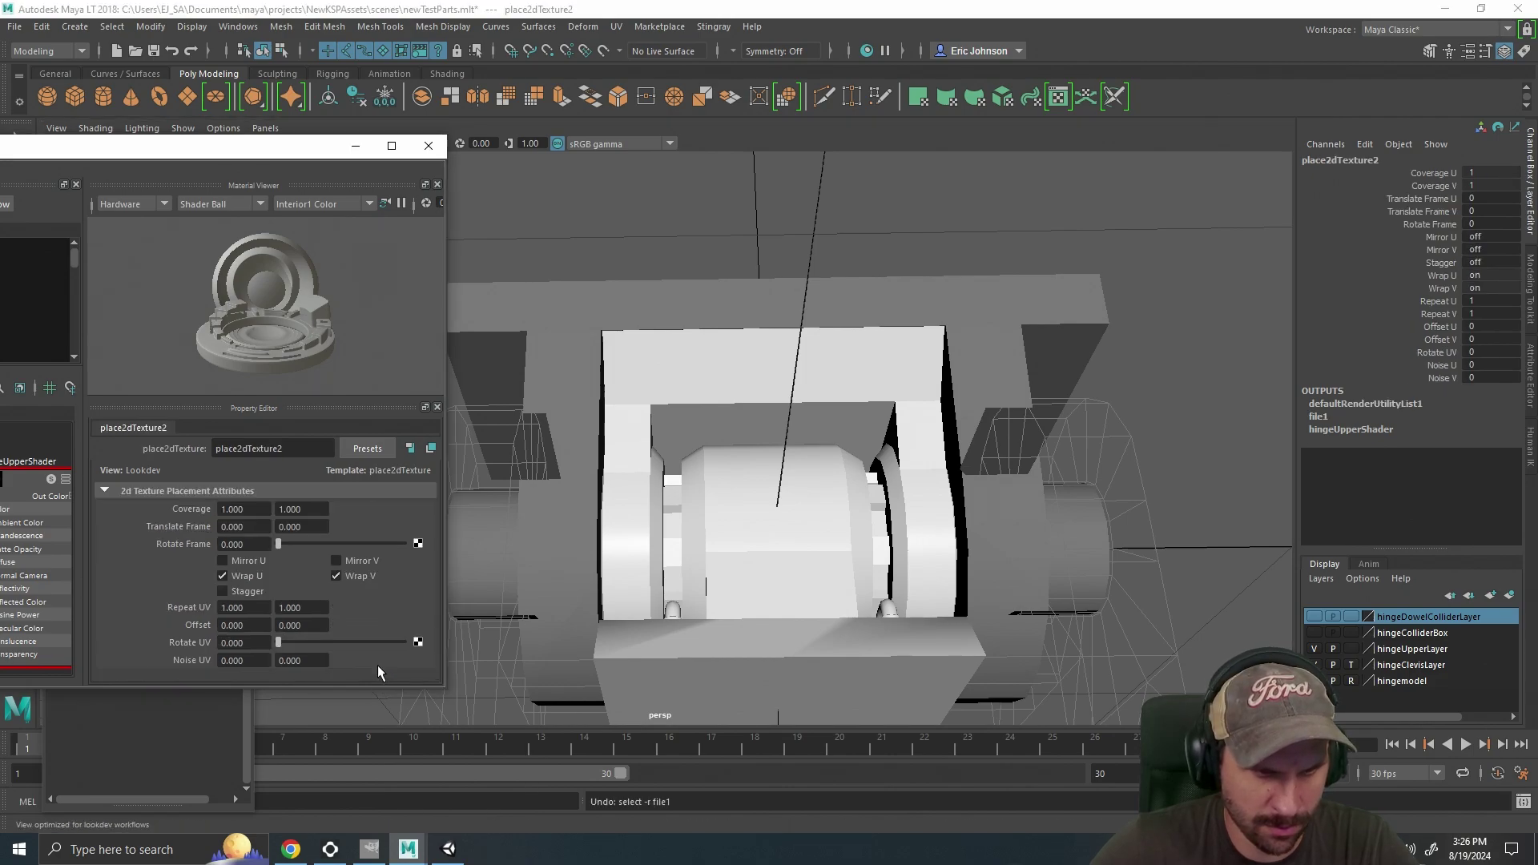
# Select the file1 node again, set its Alpha Gain to 2.000, and check the painted face of the hinge.
pyautogui.moveTo(183, 149); pyautogui.dragTo(396, 137)
pyautogui.moveTo(933, 465); pyautogui.dragTo(1153, 408)
pyautogui.moveTo(1102, 560); pyautogui.dragTo(1113, 458)
pyautogui.moveTo(1067, 559); pyautogui.dragTo(997, 545)
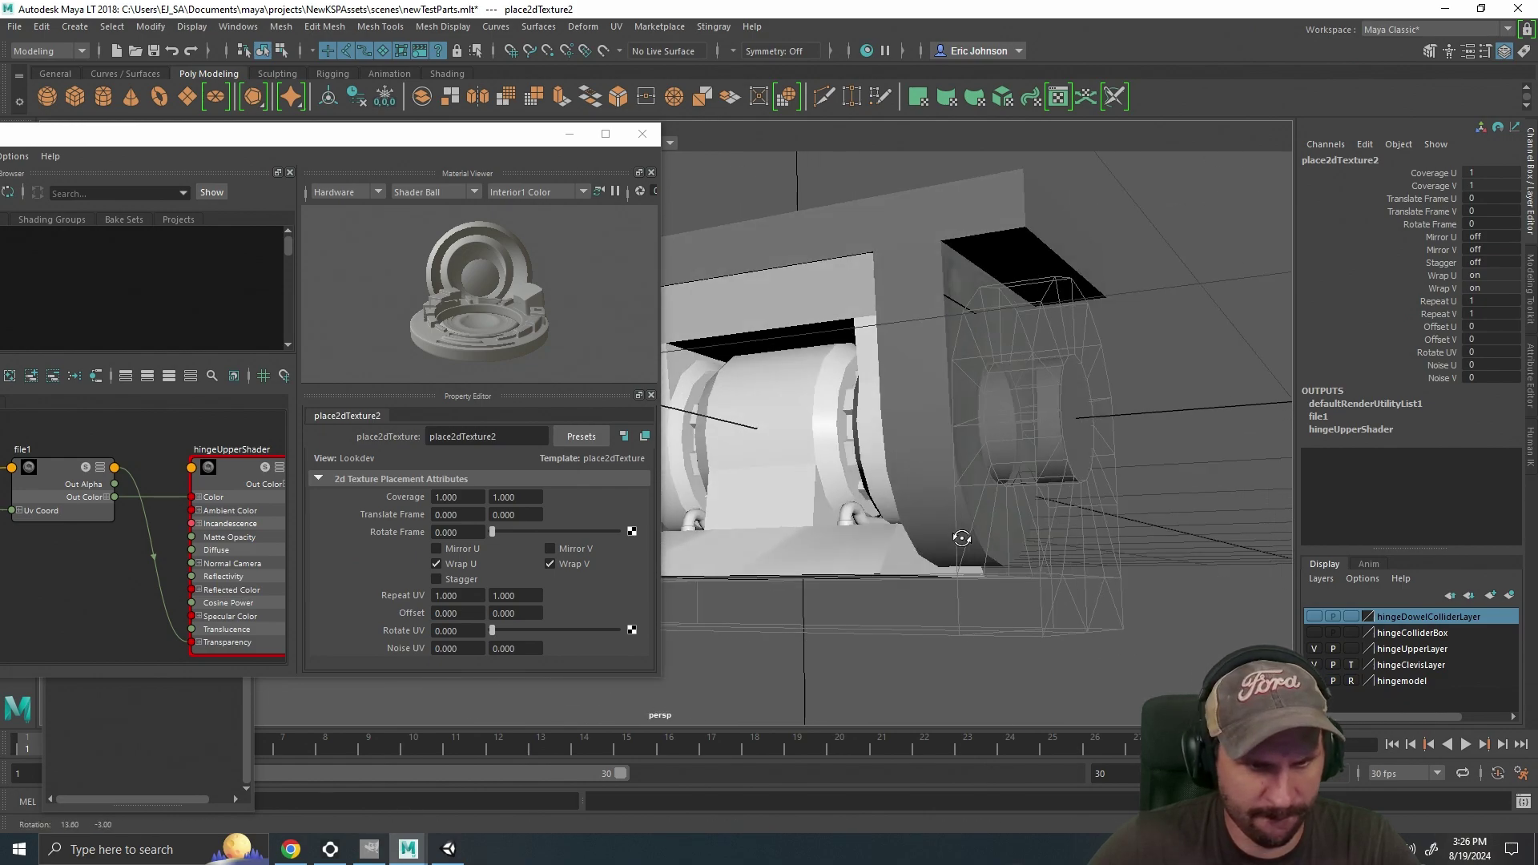
pyautogui.click(55, 496)
pyautogui.scroll(-3, 497, 581)
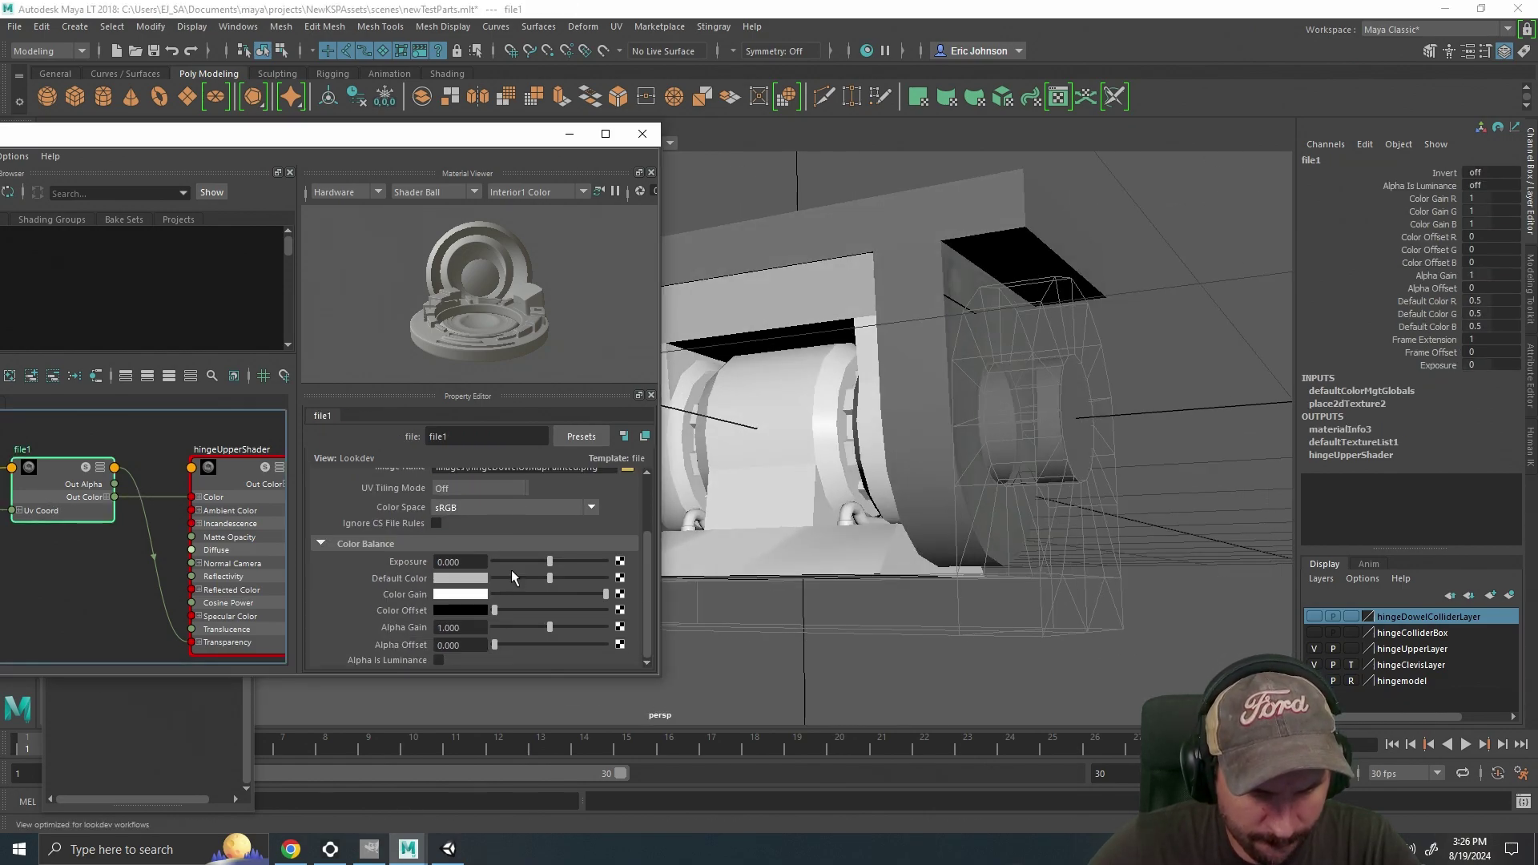
pyautogui.moveTo(494, 645)
pyautogui.mouseDown()
pyautogui.moveTo(582, 645)
pyautogui.moveTo(489, 636)
pyautogui.moveTo(502, 623)
pyautogui.moveTo(613, 626)
pyautogui.mouseUp()
pyautogui.moveTo(748, 642); pyautogui.dragTo(833, 659)
pyautogui.moveTo(494, 610)
pyautogui.mouseDown()
pyautogui.moveTo(521, 613)
pyautogui.moveTo(479, 610)
pyautogui.mouseUp()
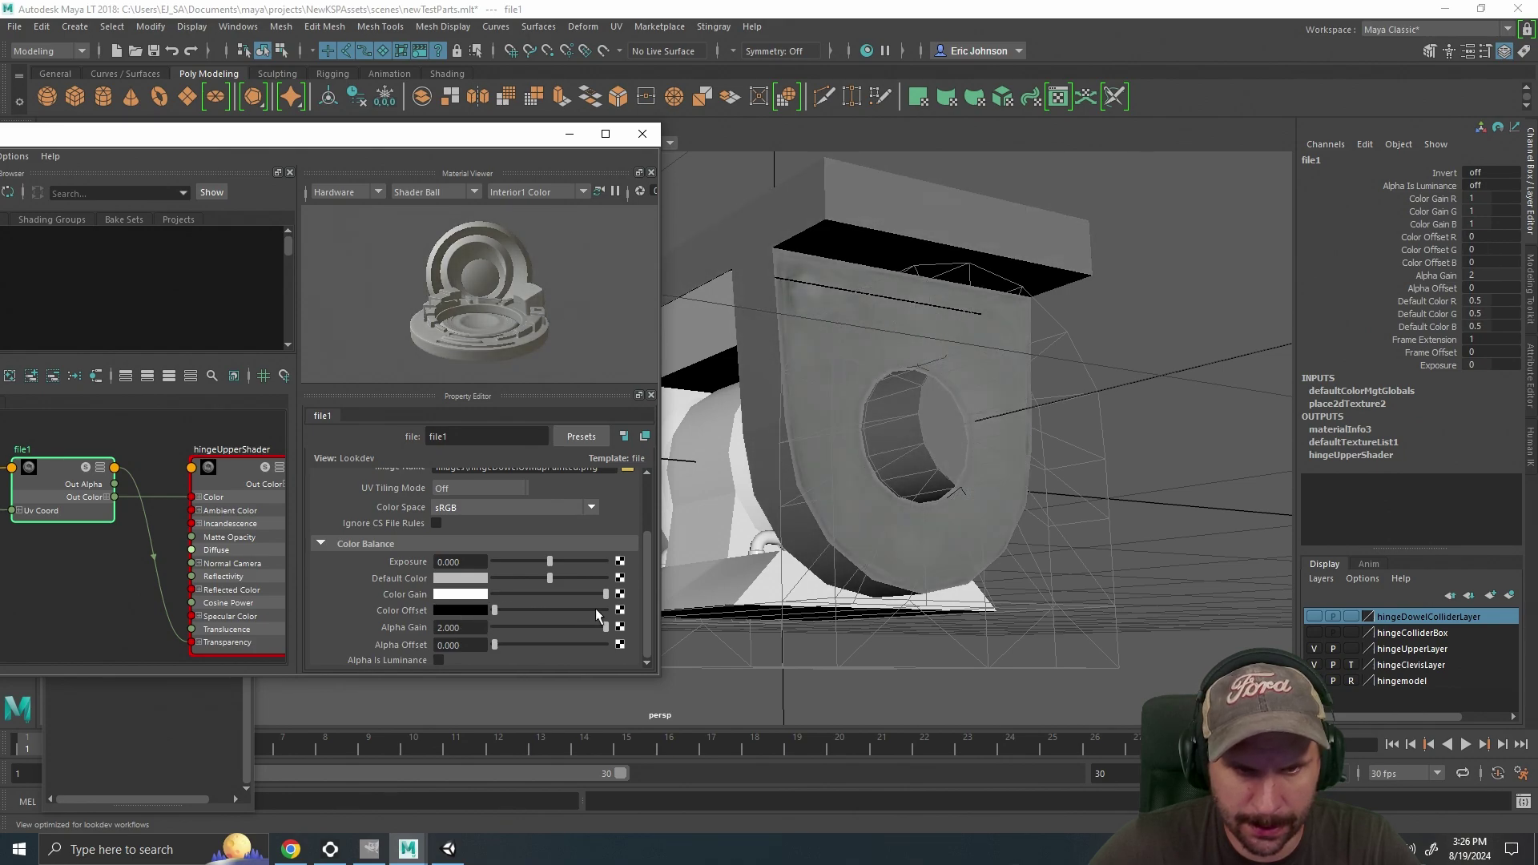
pyautogui.moveTo(598, 592)
pyautogui.mouseDown()
pyautogui.moveTo(541, 598)
pyautogui.moveTo(632, 606)
pyautogui.mouseUp()
pyautogui.scroll(3, 363, 589)
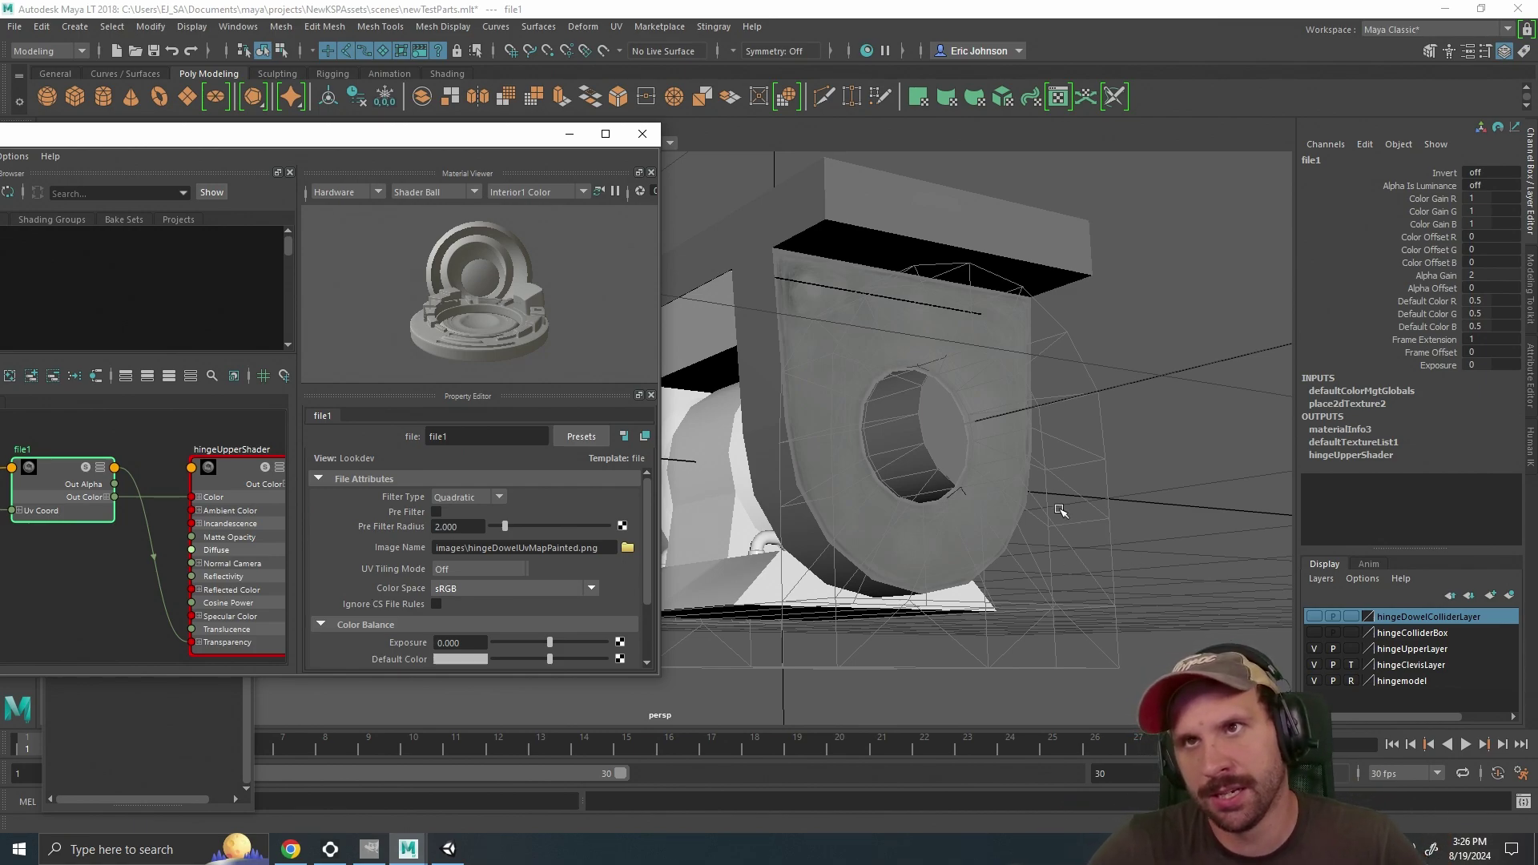
# Inspect the underside of the hinge and select the hingDowel mesh.
pyautogui.moveTo(997, 439); pyautogui.dragTo(968, 450)
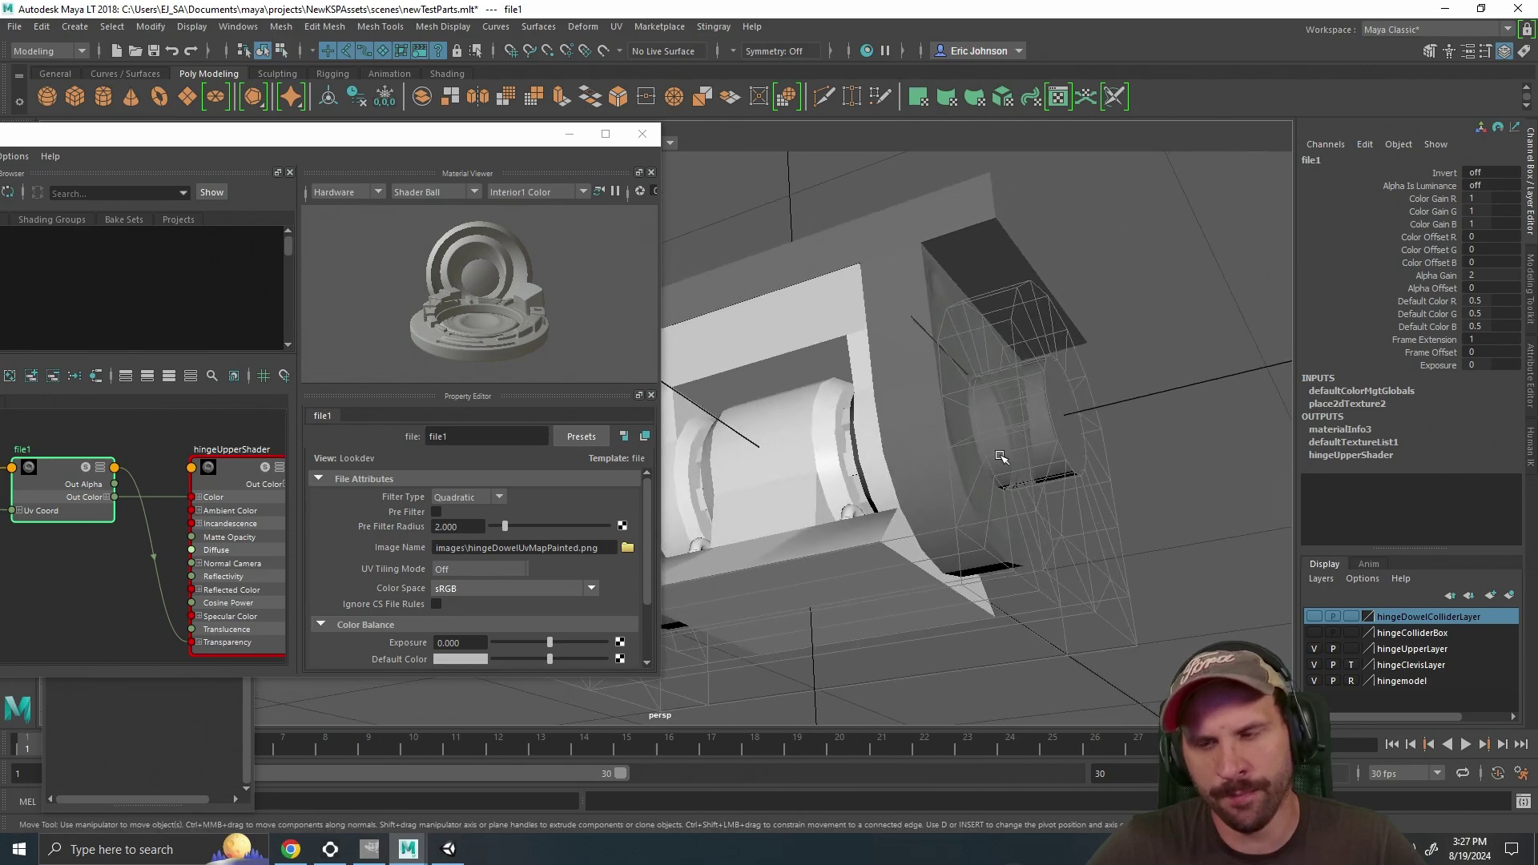
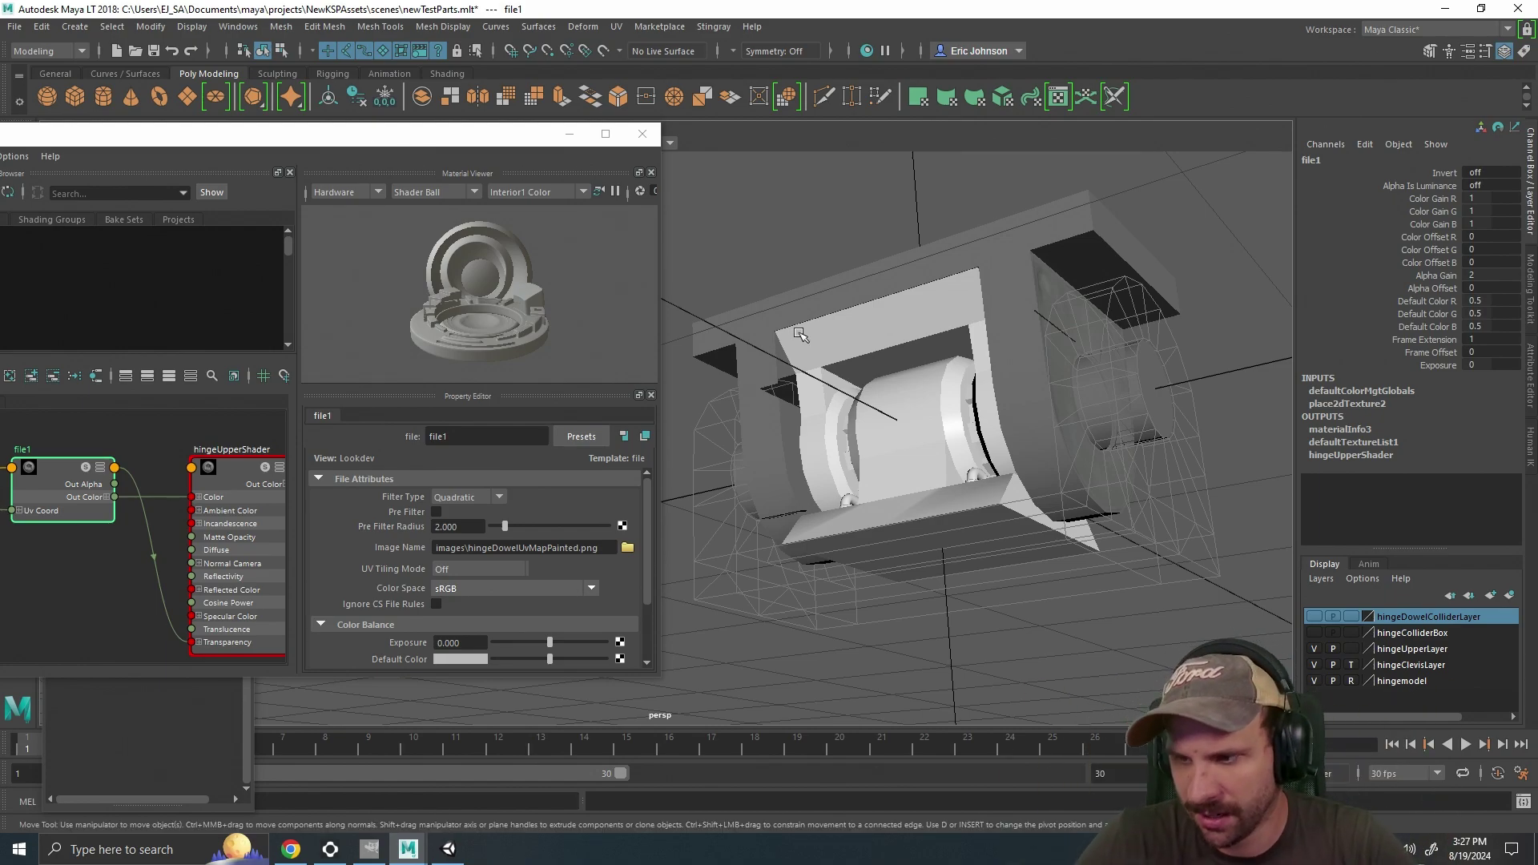
pyautogui.hotkey('ctrl', 'z')
pyautogui.moveTo(798, 243); pyautogui.dragTo(890, 217)
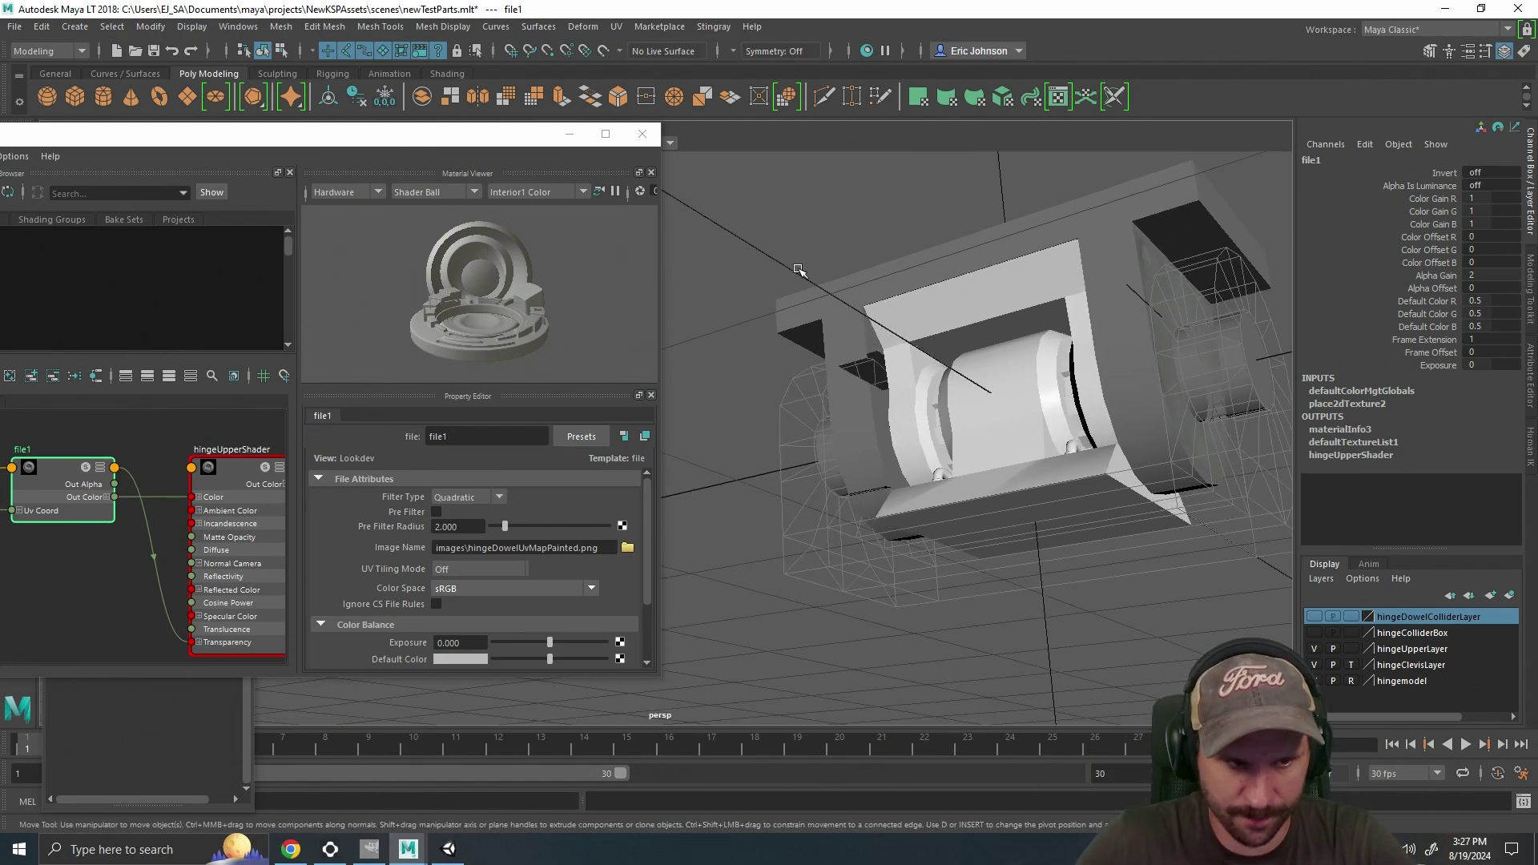
pyautogui.scroll(-2, 480, 561)
pyautogui.keyDown('alt'); pyautogui.moveTo(1105, 352); pyautogui.dragTo(959, 430); pyautogui.keyUp('alt')
pyautogui.click(959, 430)
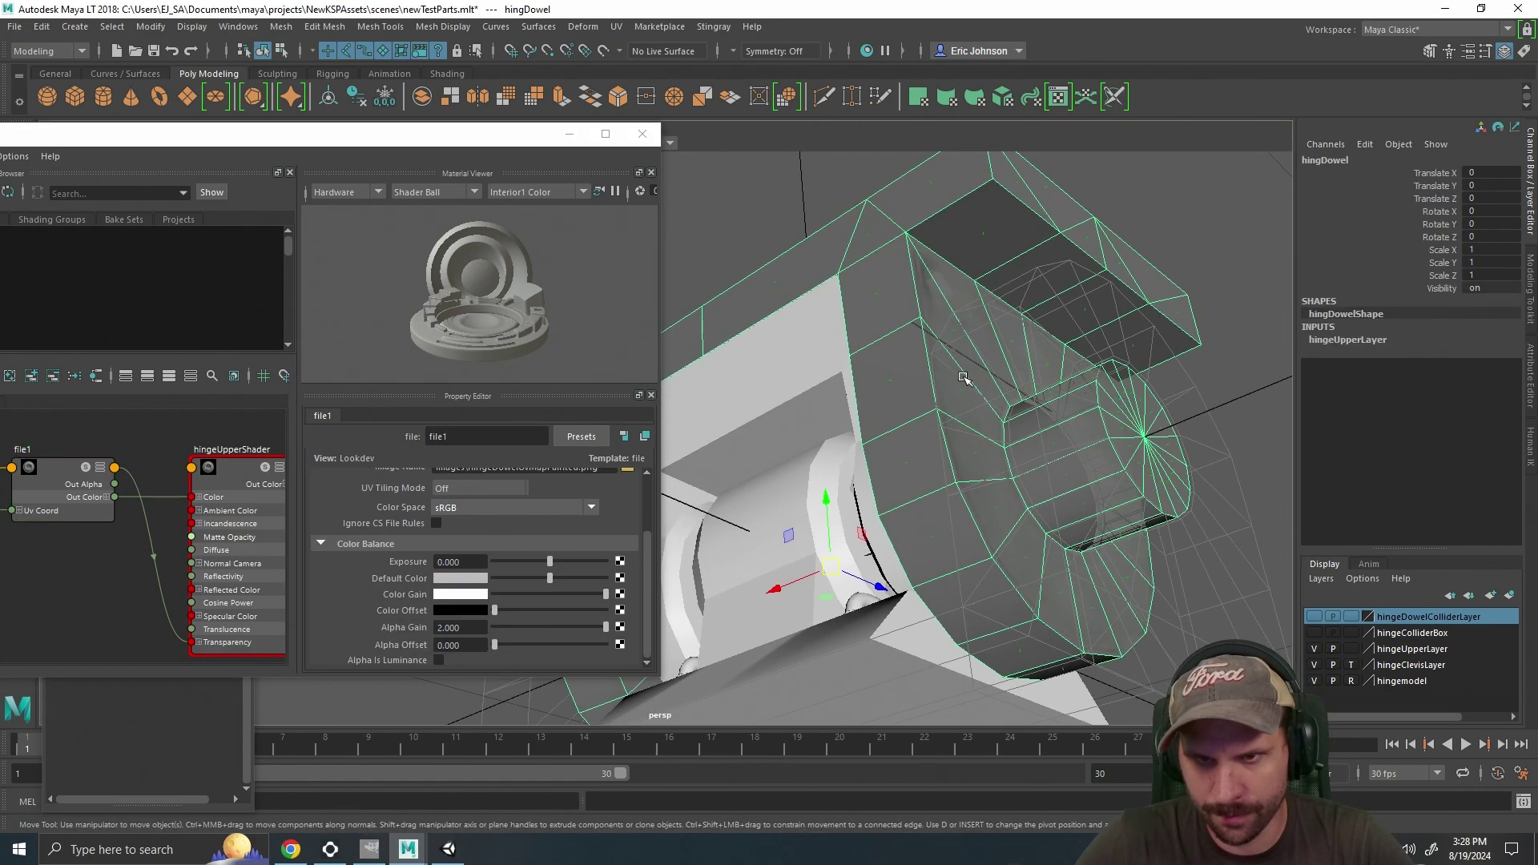
# Examine the underside of the hinge's side plate up close, clear the mesh selection, and uncover more of the model.
pyautogui.scroll(3, 959, 430)
pyautogui.scroll(2, 959, 430)
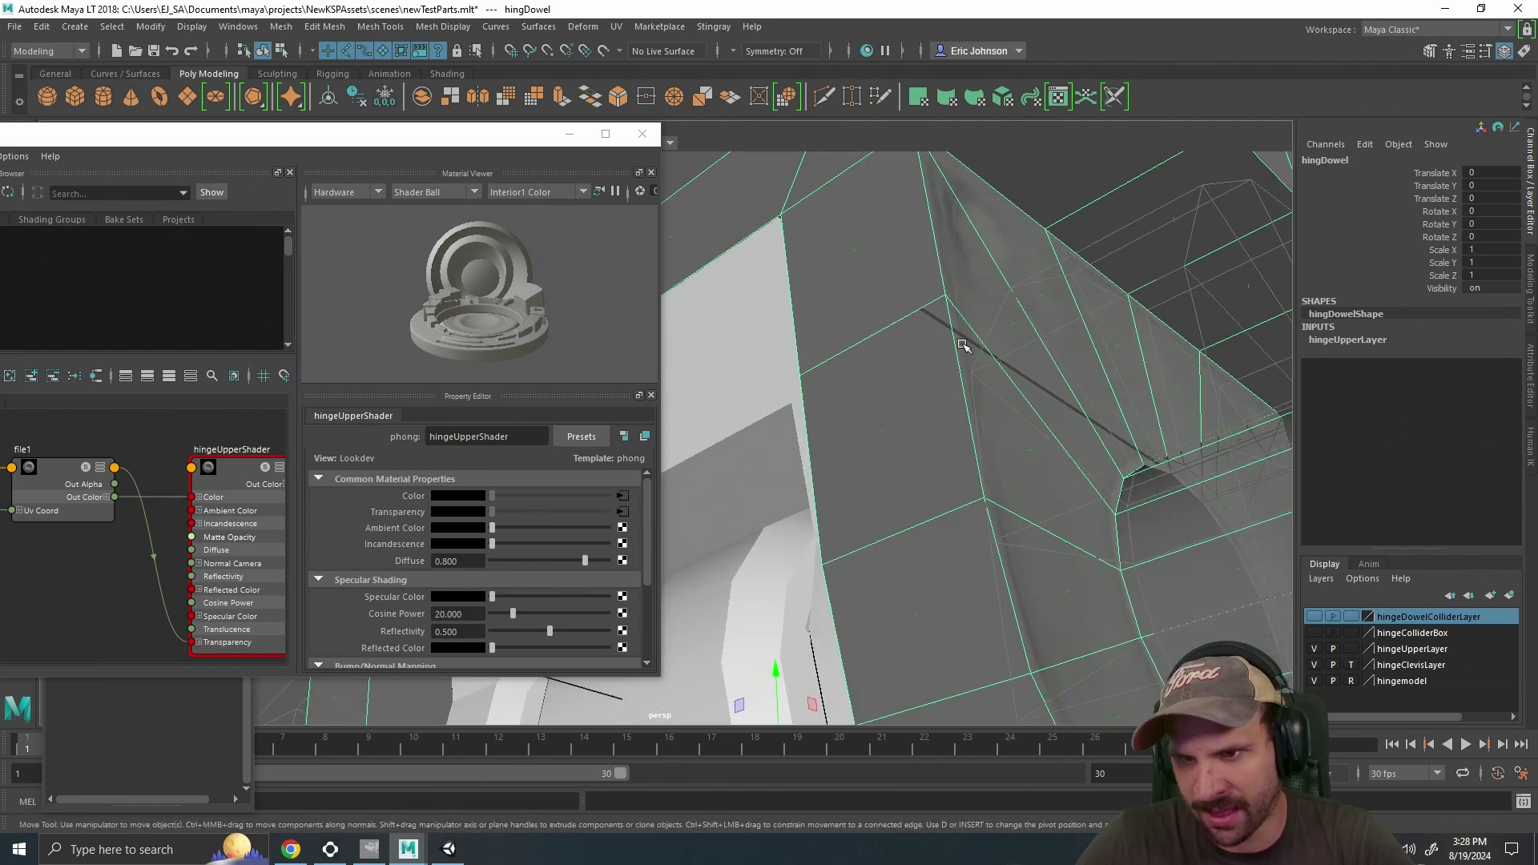
pyautogui.scroll(-5, 1102, 473)
pyautogui.click(1153, 449)
pyautogui.keyDown('alt'); pyautogui.moveTo(1005, 477); pyautogui.dragTo(1081, 389); pyautogui.keyUp('alt')
pyautogui.moveTo(370, 142); pyautogui.dragTo(260, 152)
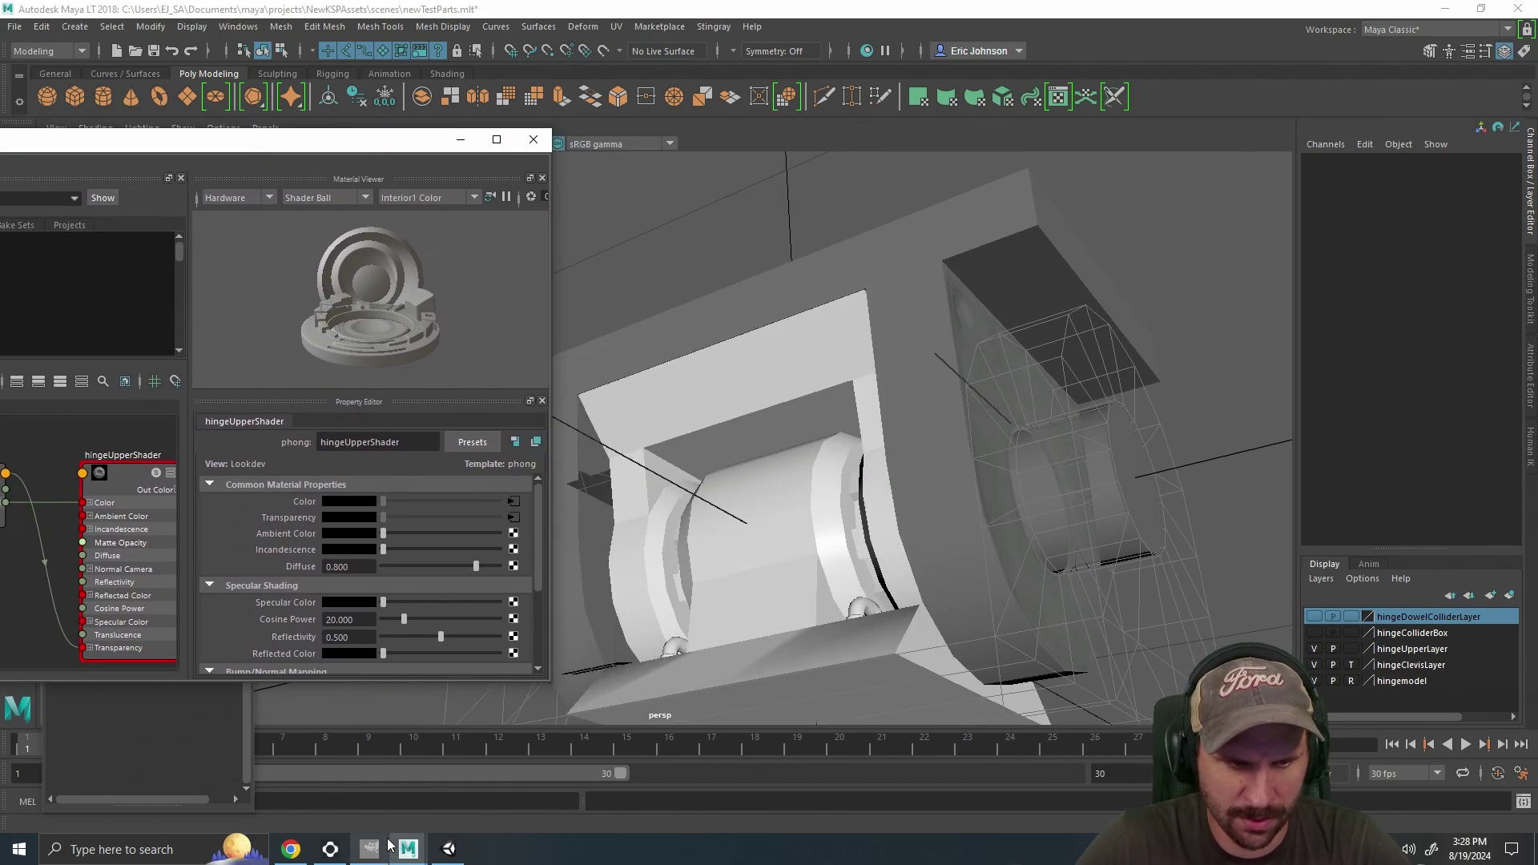
# Switch to Unity, select the hingeDowel_0 object, and expand its phongUvChecker material to examine the Standard shader settings.
pyautogui.click(448, 849)
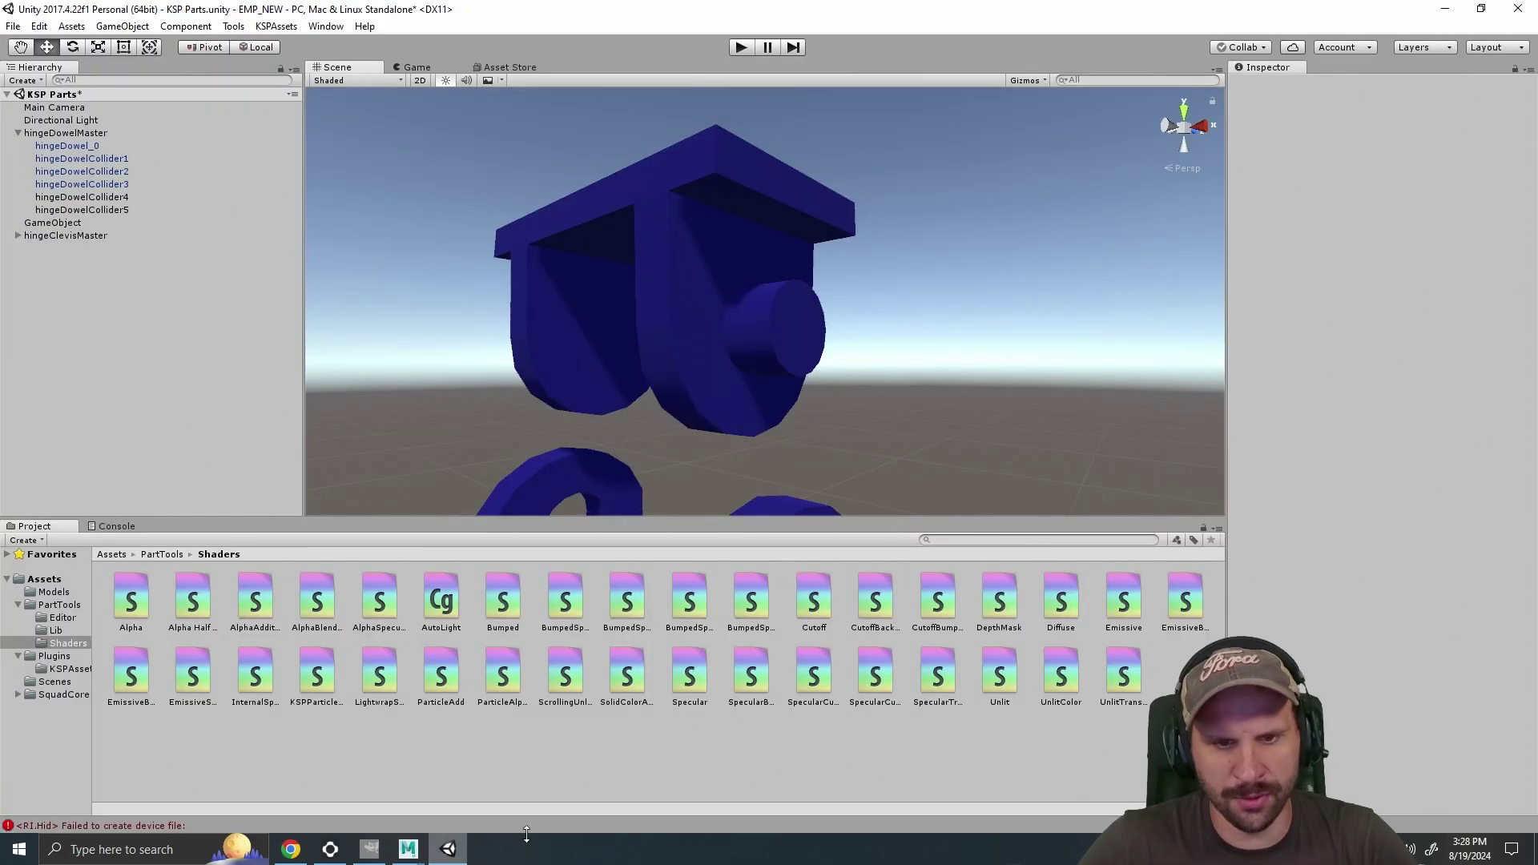
pyautogui.keyDown('alt'); pyautogui.moveTo(869, 296); pyautogui.dragTo(901, 181); pyautogui.keyUp('alt')
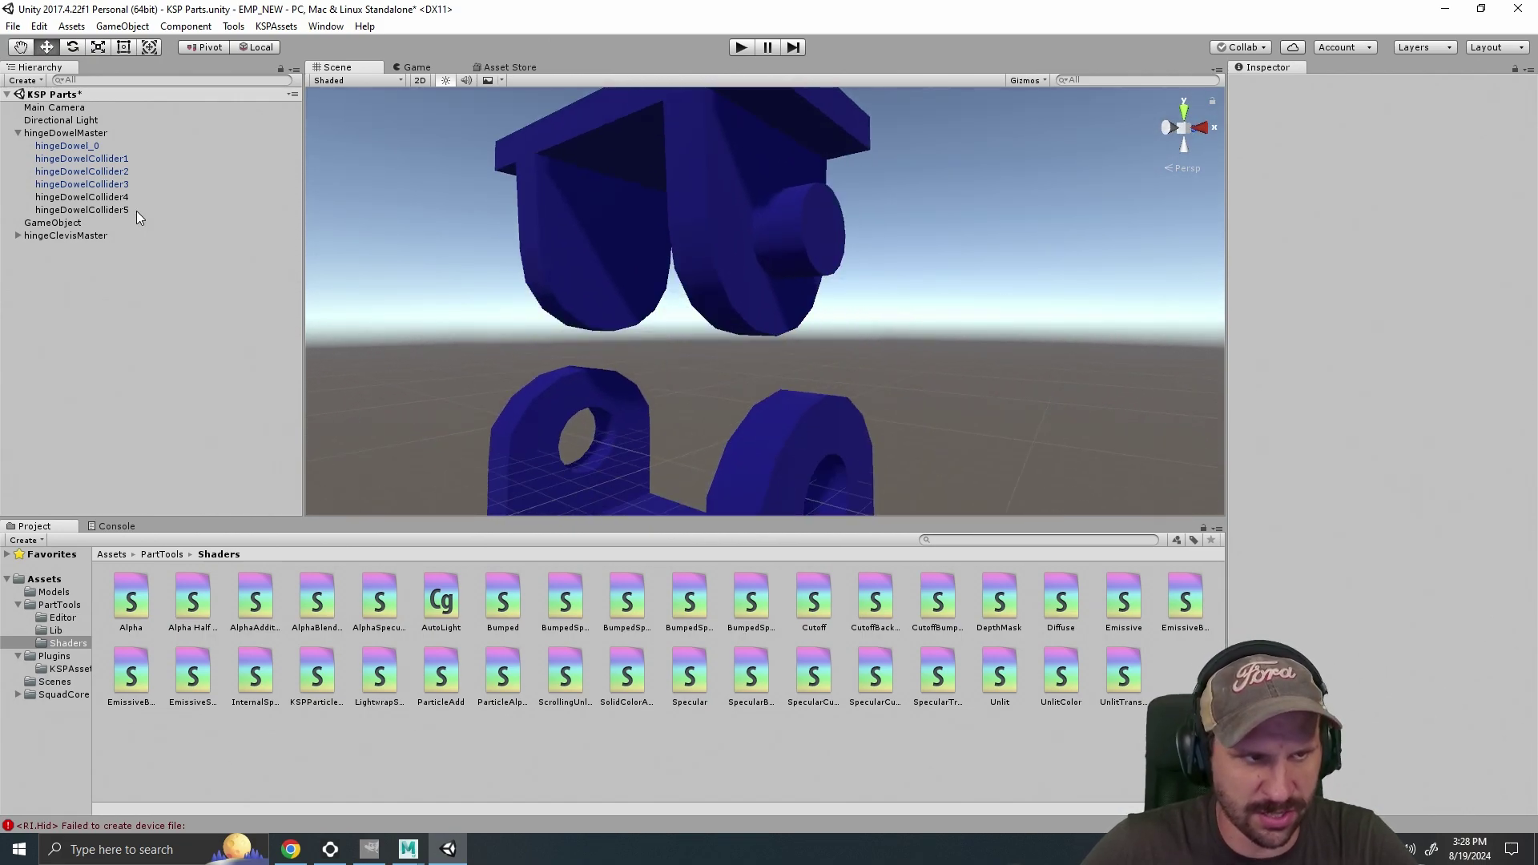
pyautogui.keyDown('alt'); pyautogui.moveTo(703, 225); pyautogui.dragTo(1277, 476); pyautogui.keyUp('alt')
pyautogui.click(819, 285)
pyautogui.click(1297, 453)
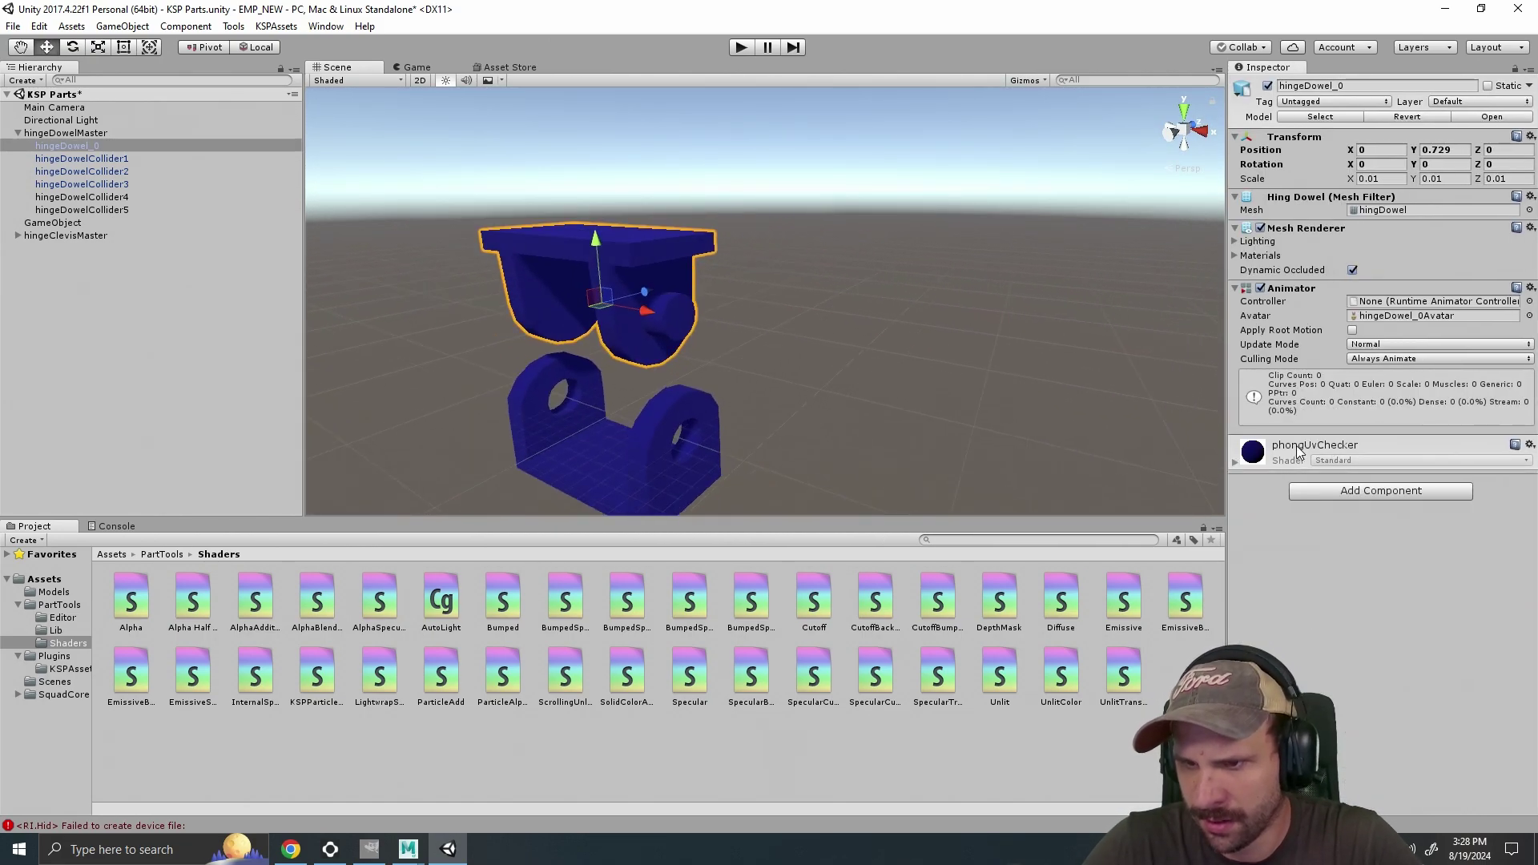
pyautogui.click(1290, 451)
pyautogui.click(1332, 461)
pyautogui.click(1371, 460)
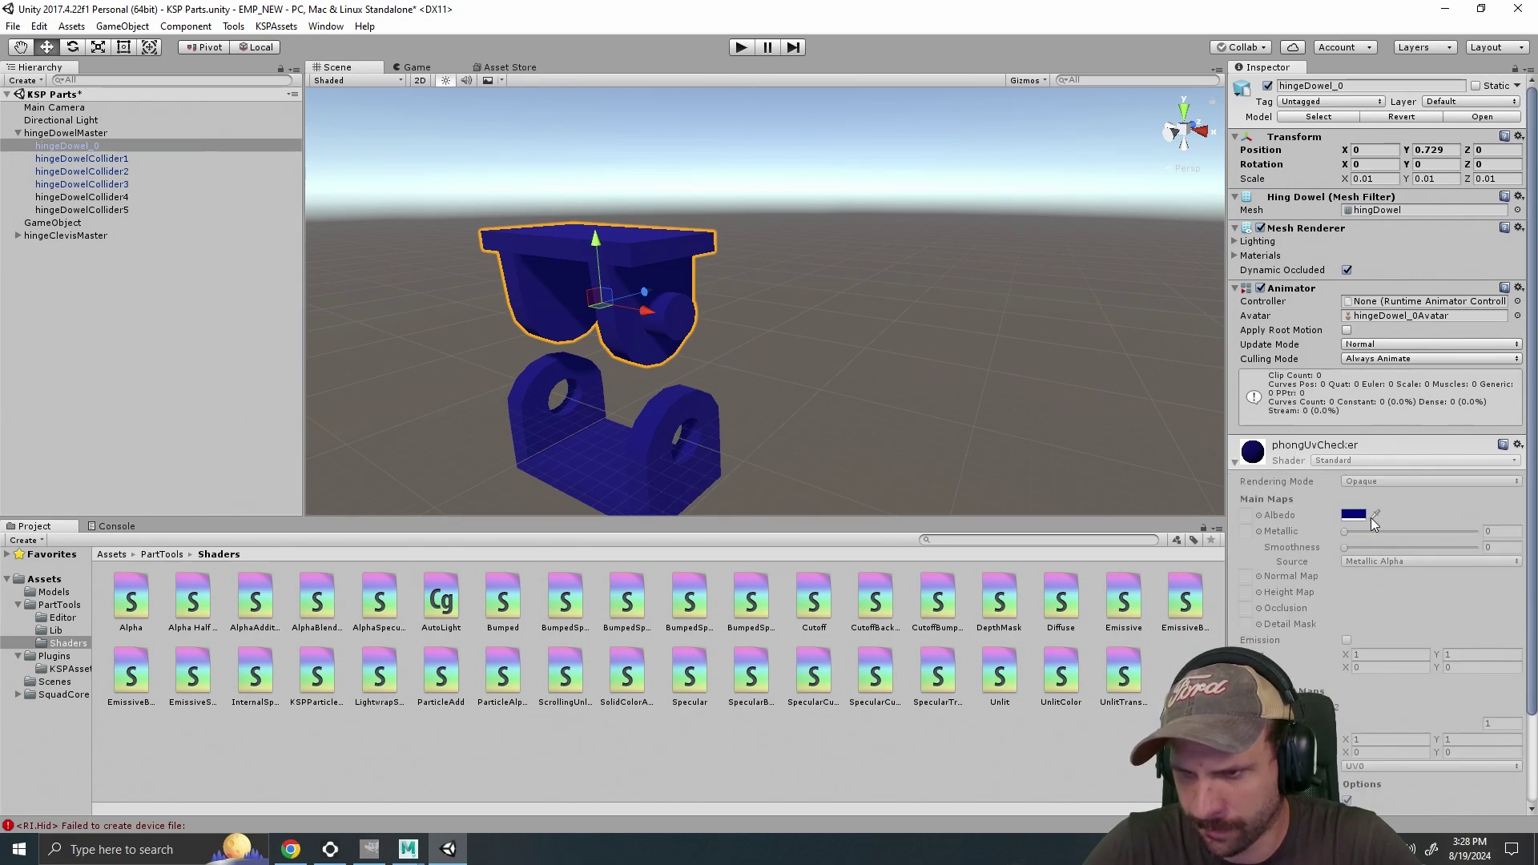
pyautogui.scroll(-3, 1410, 506)
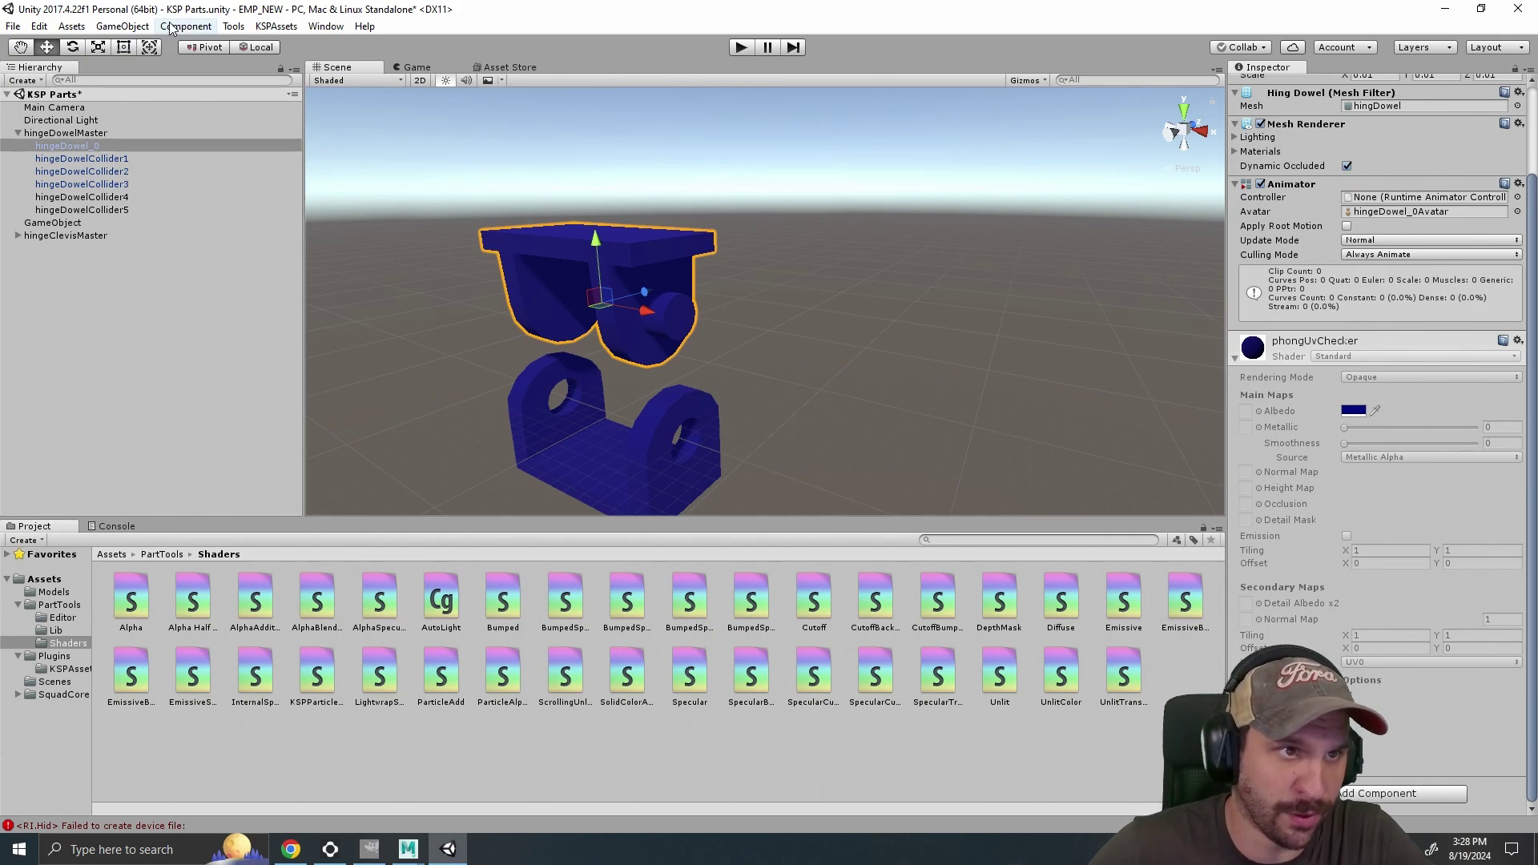
pyautogui.click(71, 25)
pyautogui.moveTo(183, 29)
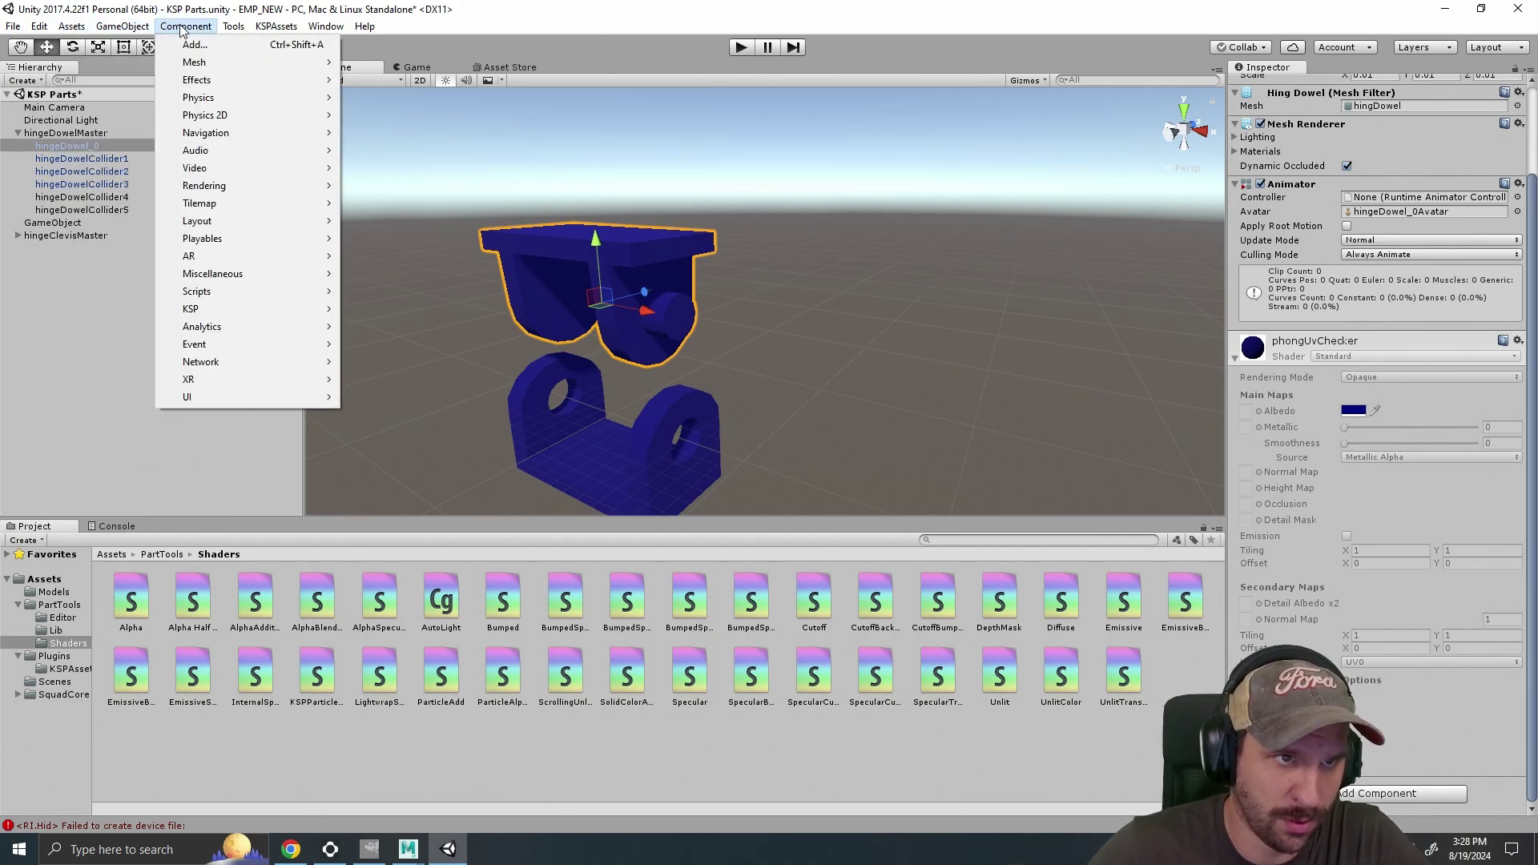
pyautogui.moveTo(117, 30)
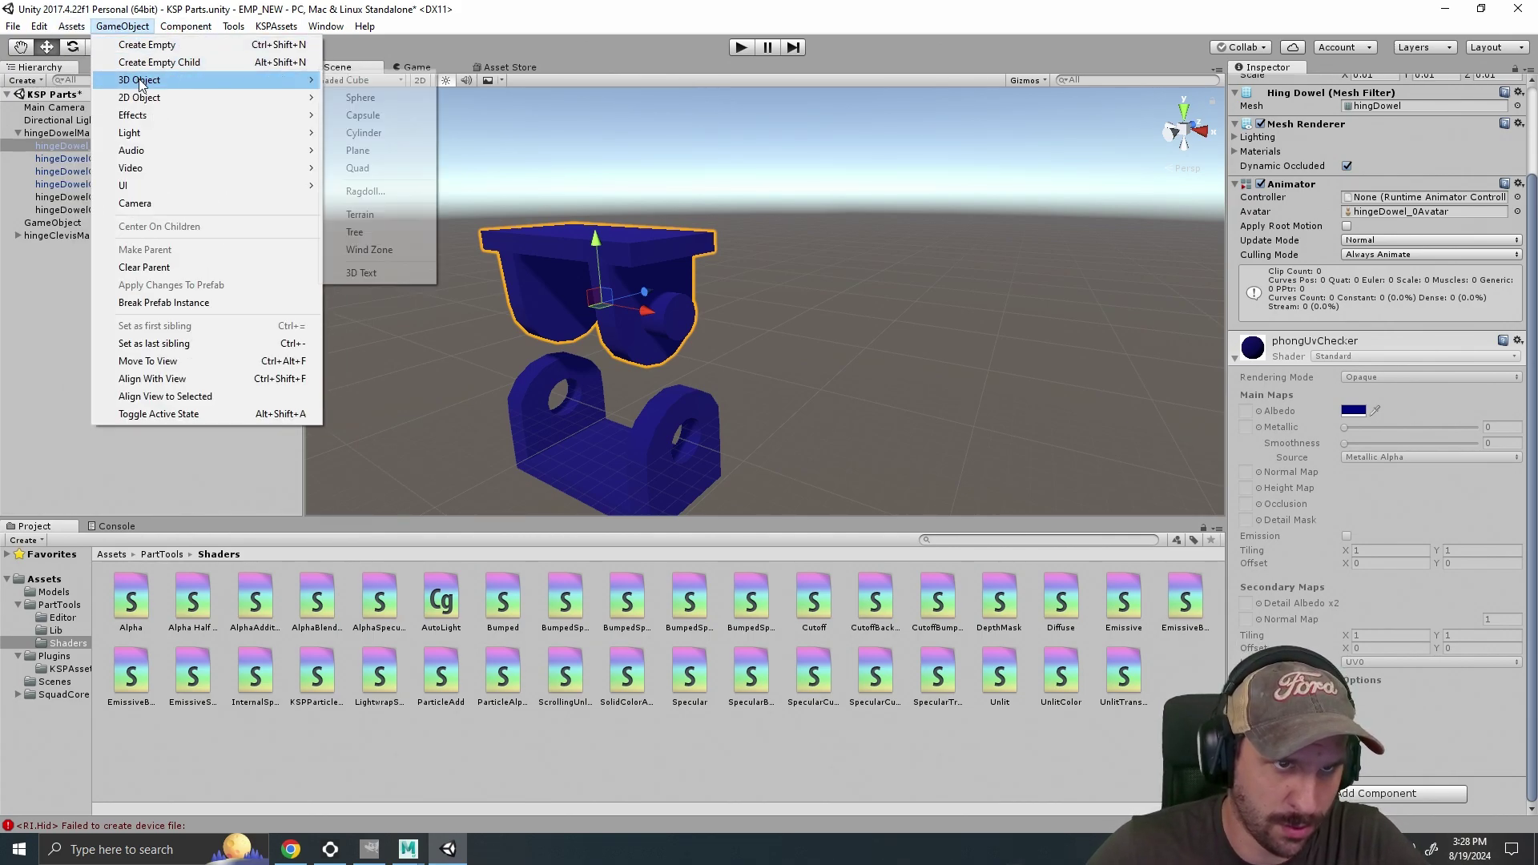
pyautogui.moveTo(144, 98)
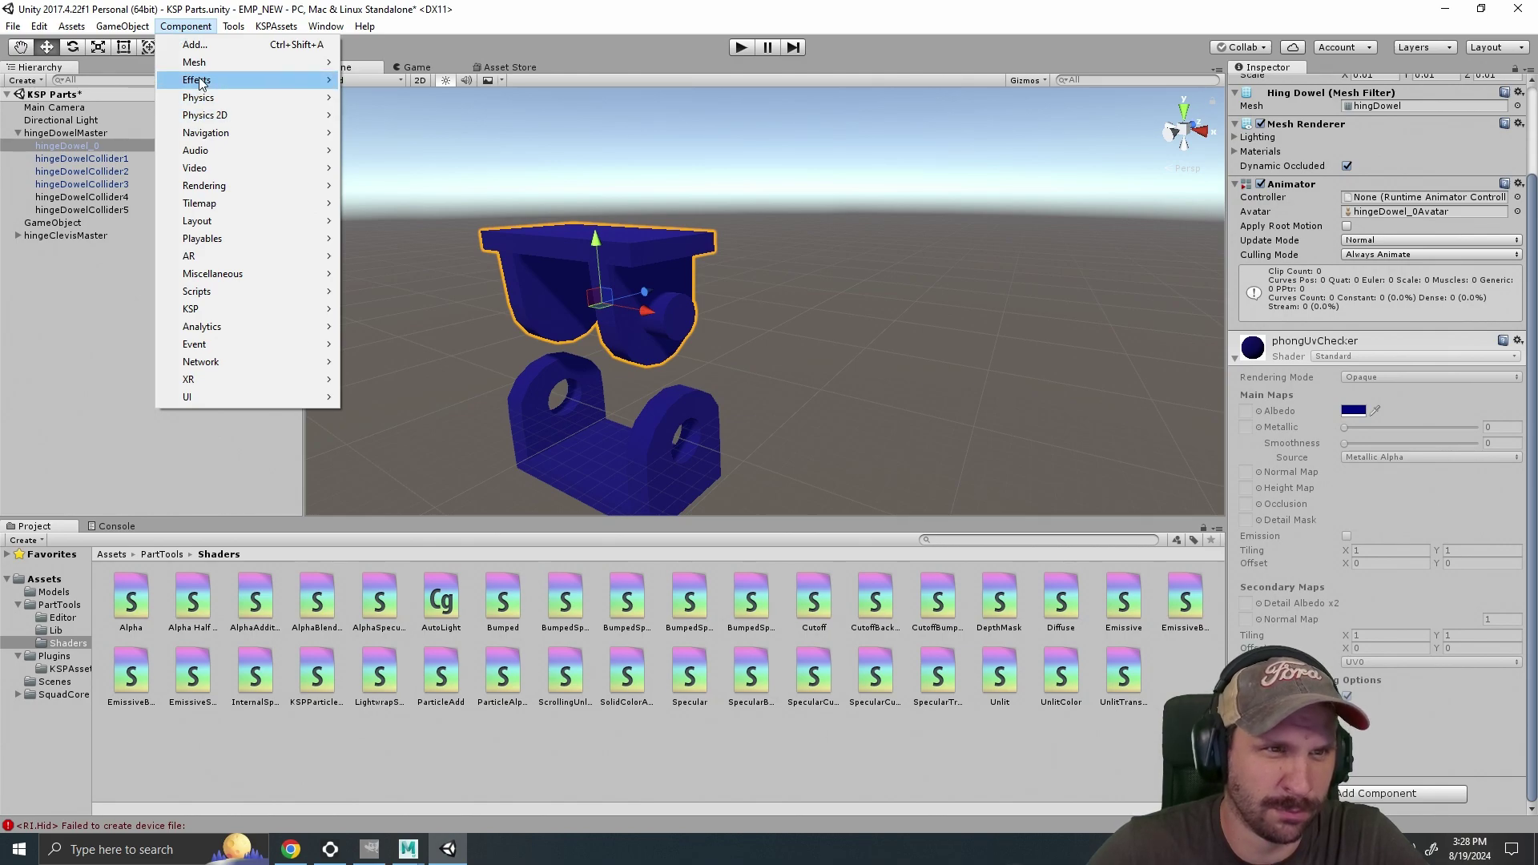
pyautogui.moveTo(201, 83)
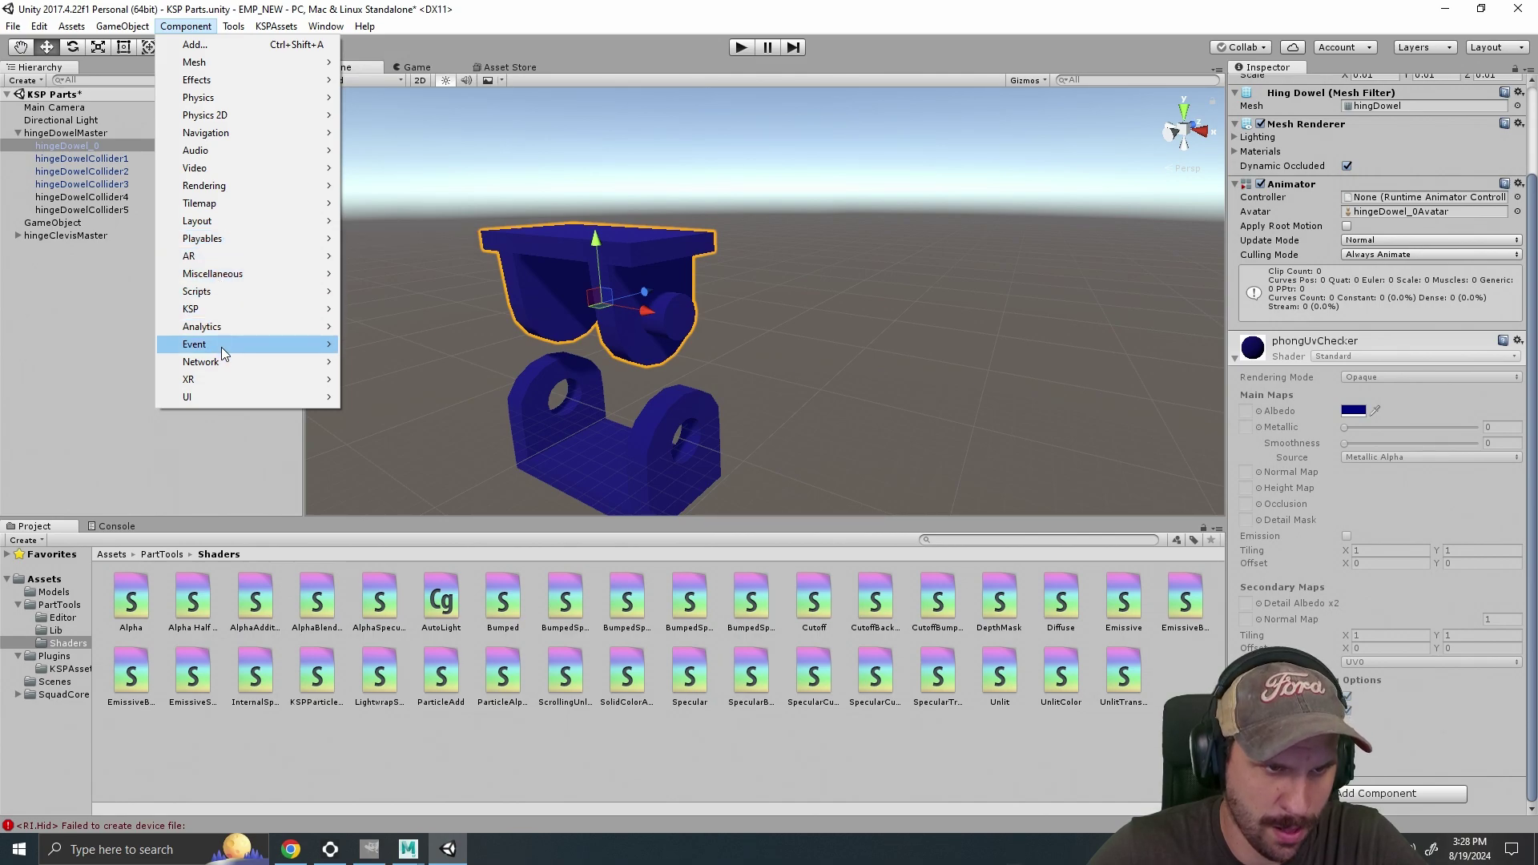
pyautogui.click(211, 482)
# Frame the upper hinge part in the scene and open the properties of the shader used by its phongUvChecker material.
pyautogui.click(636, 274)
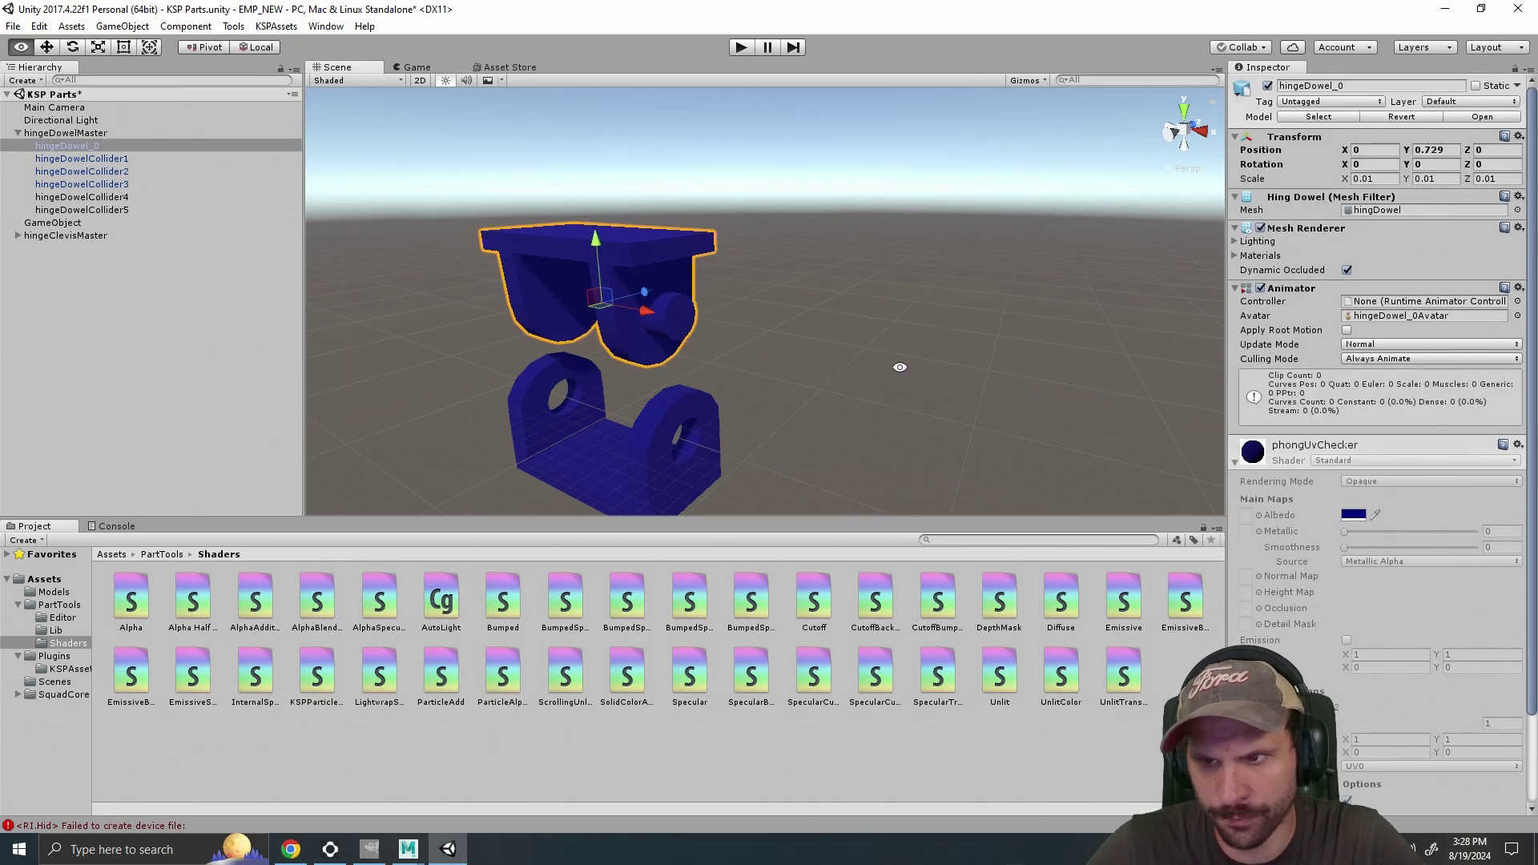
pyautogui.press('f')
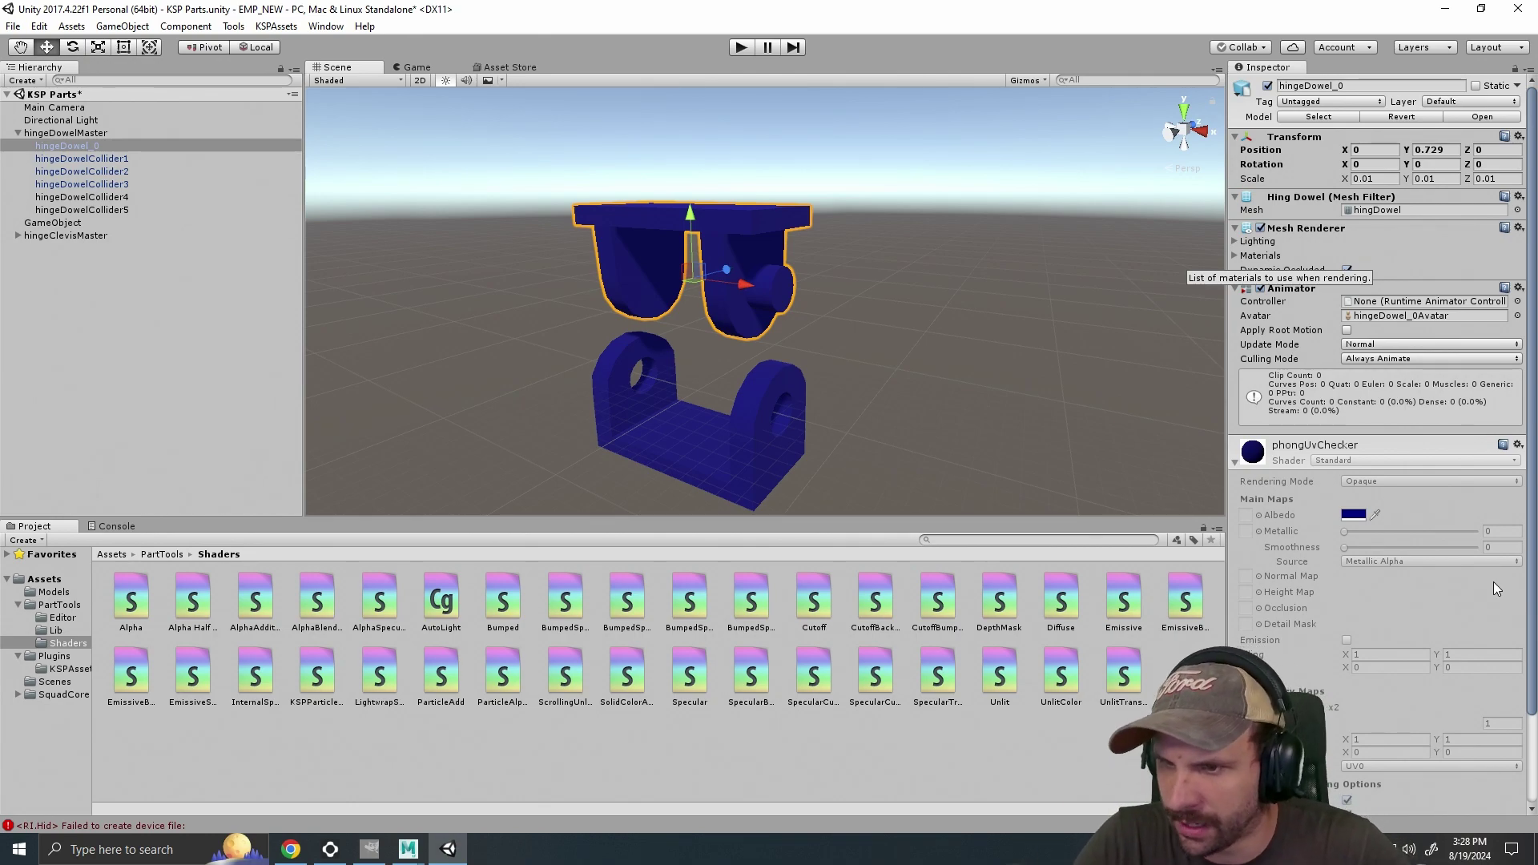
pyautogui.click(1518, 445)
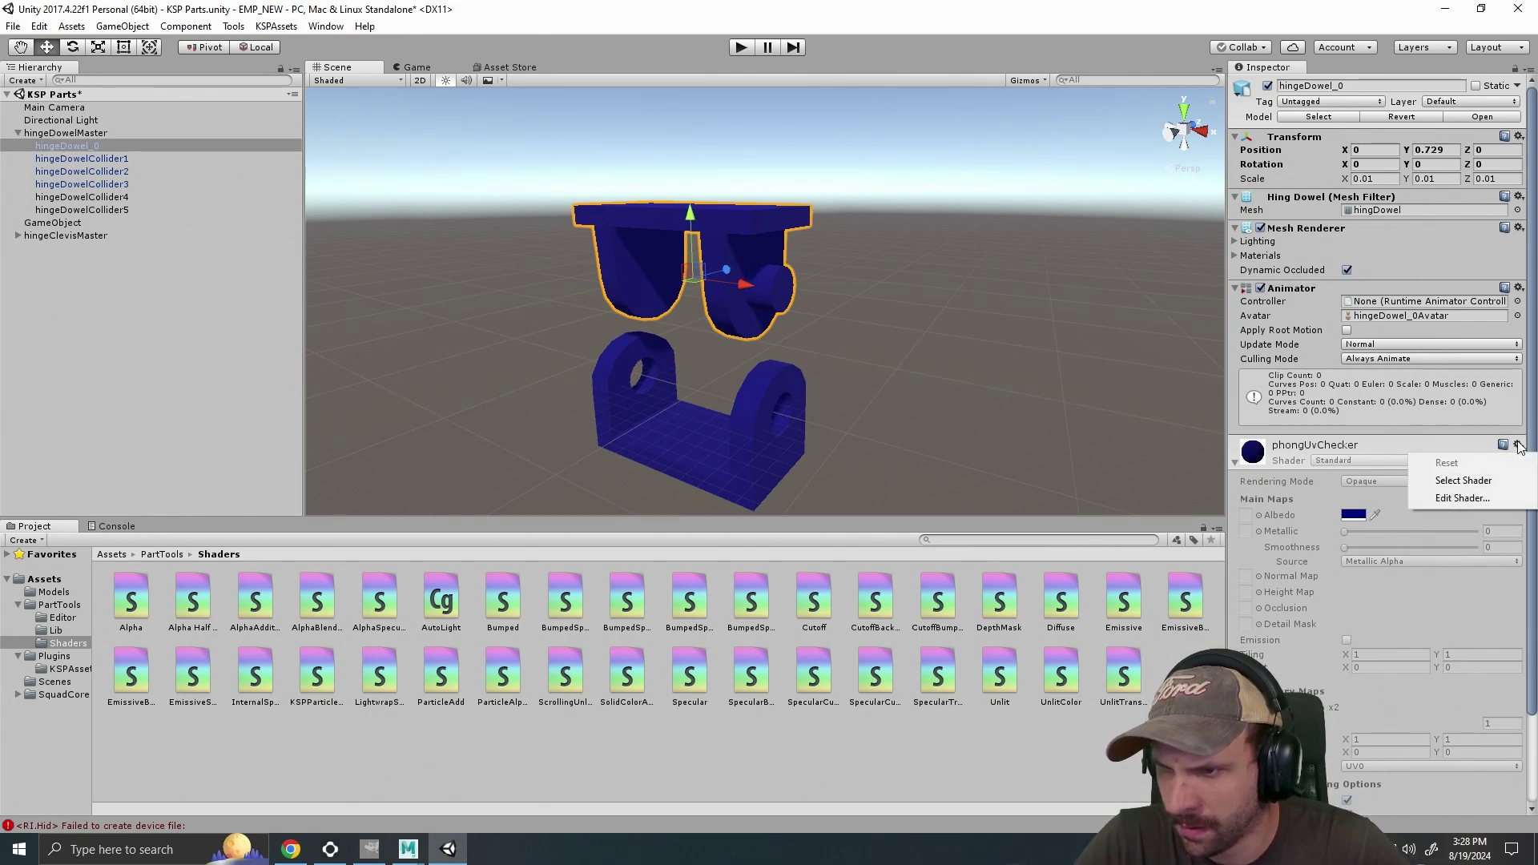
pyautogui.click(1495, 481)
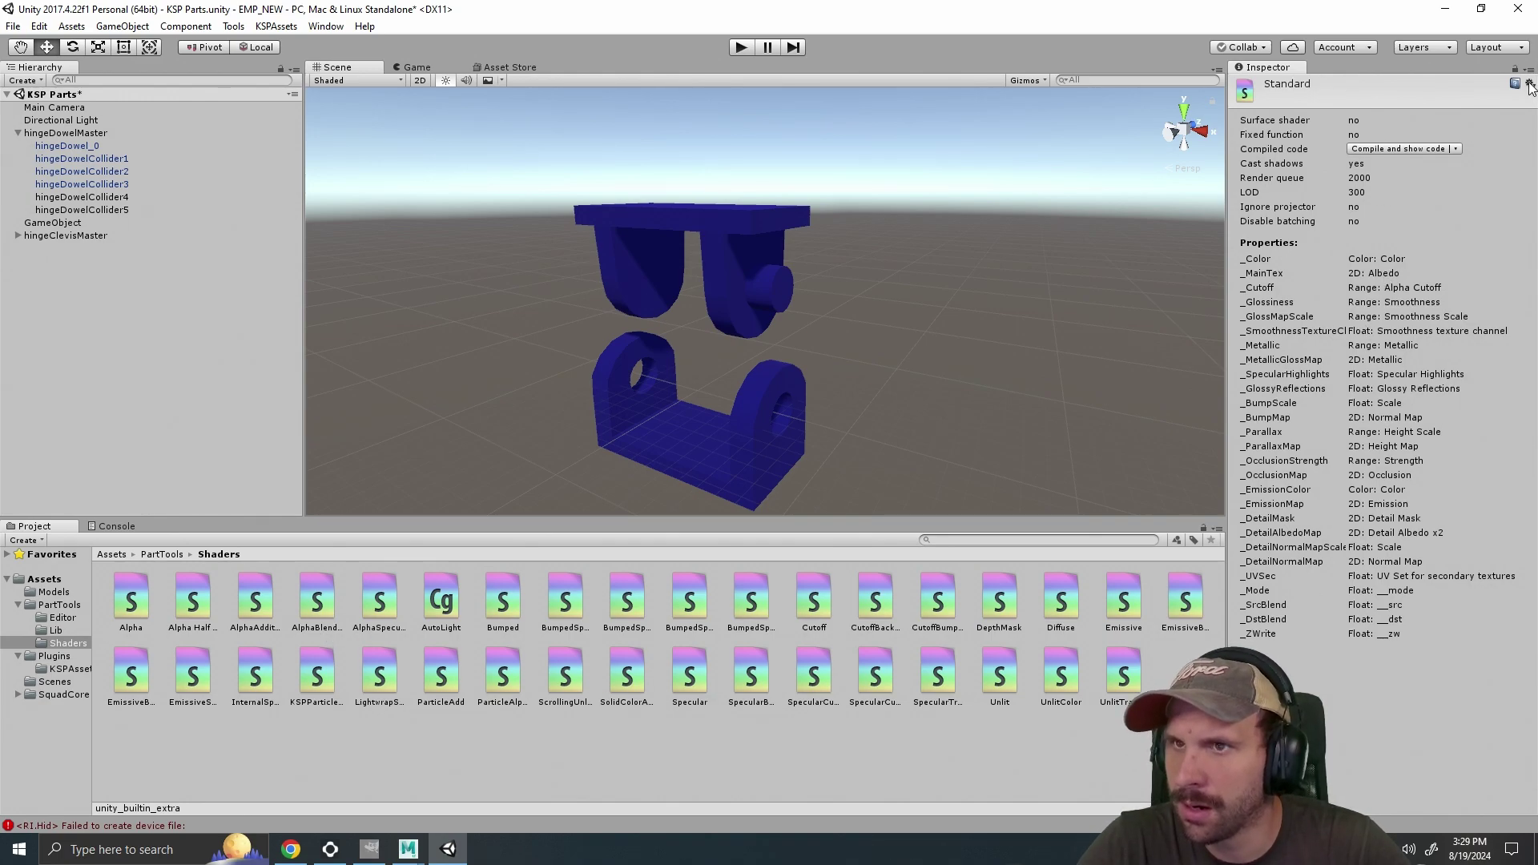
# Select hingeDowelMaster, clear the selection, and return to hingeDowel_0 to view its material settings and the model.
pyautogui.click(67, 135)
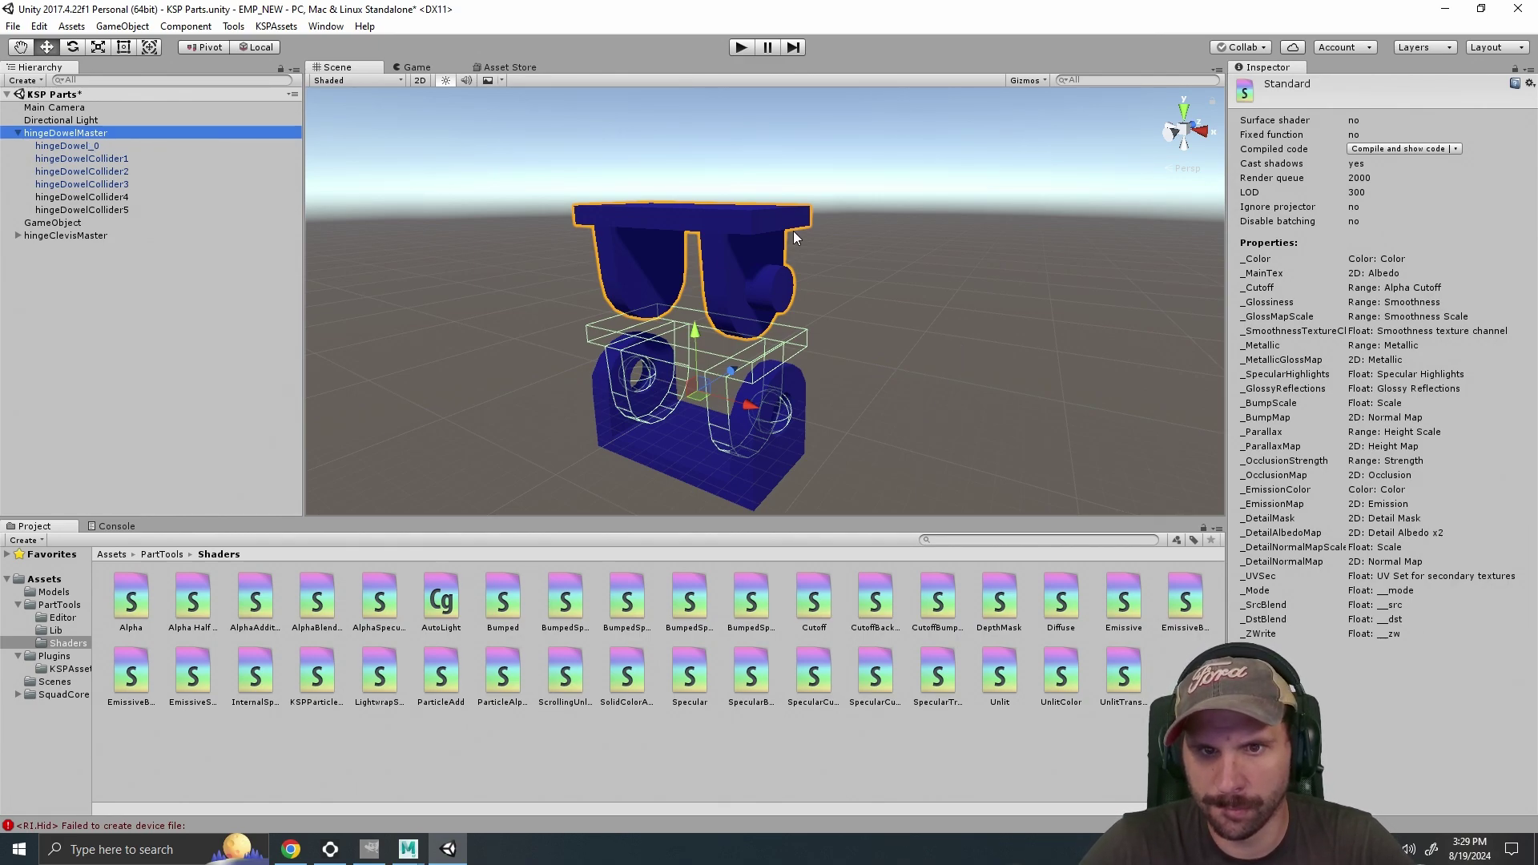
pyautogui.click(793, 319)
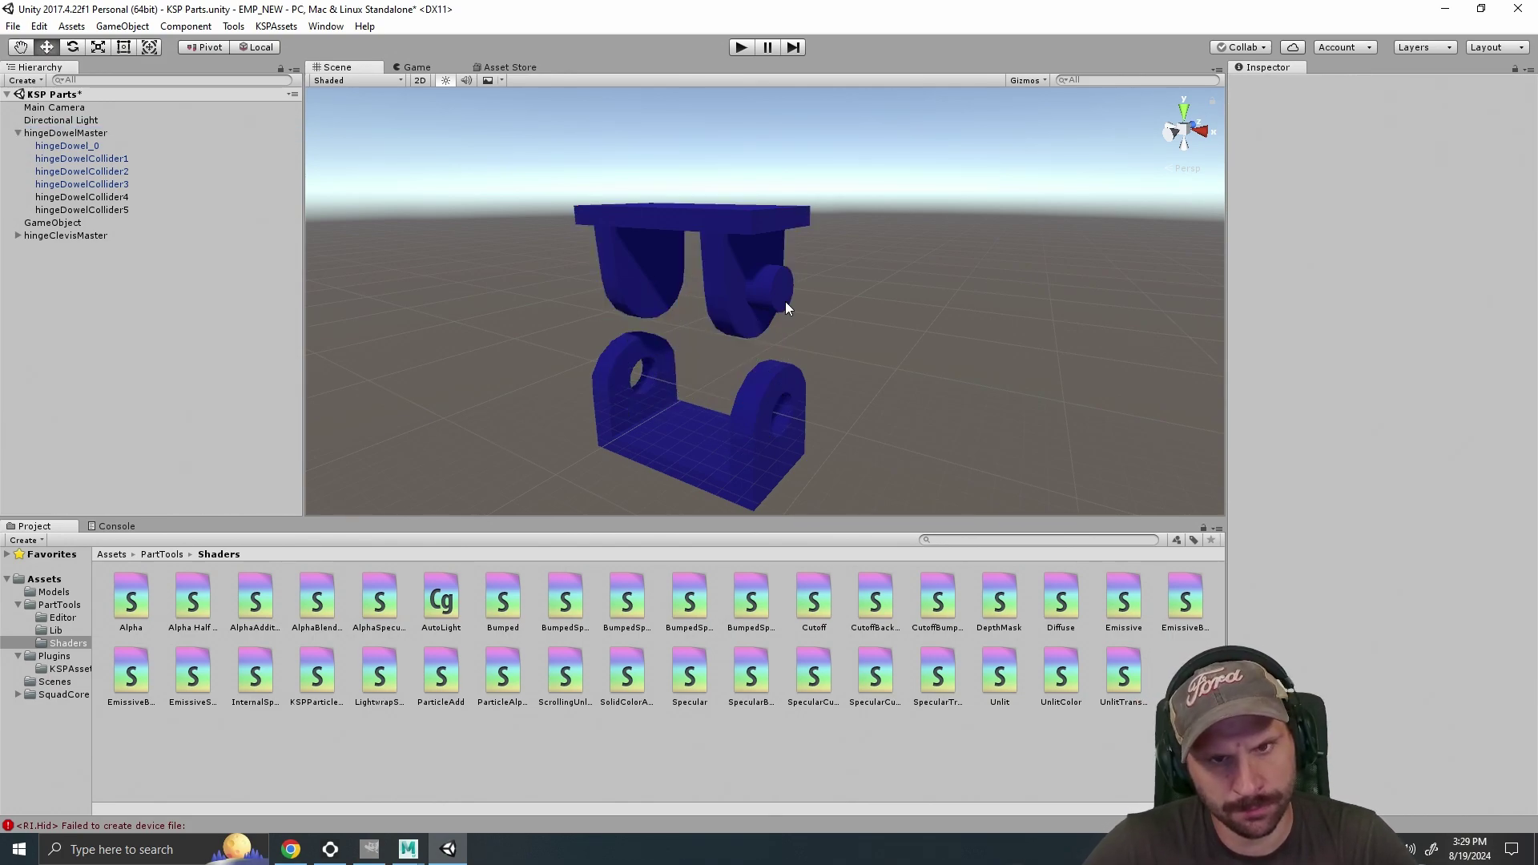
pyautogui.moveTo(813, 350); pyautogui.dragTo(825, 268)
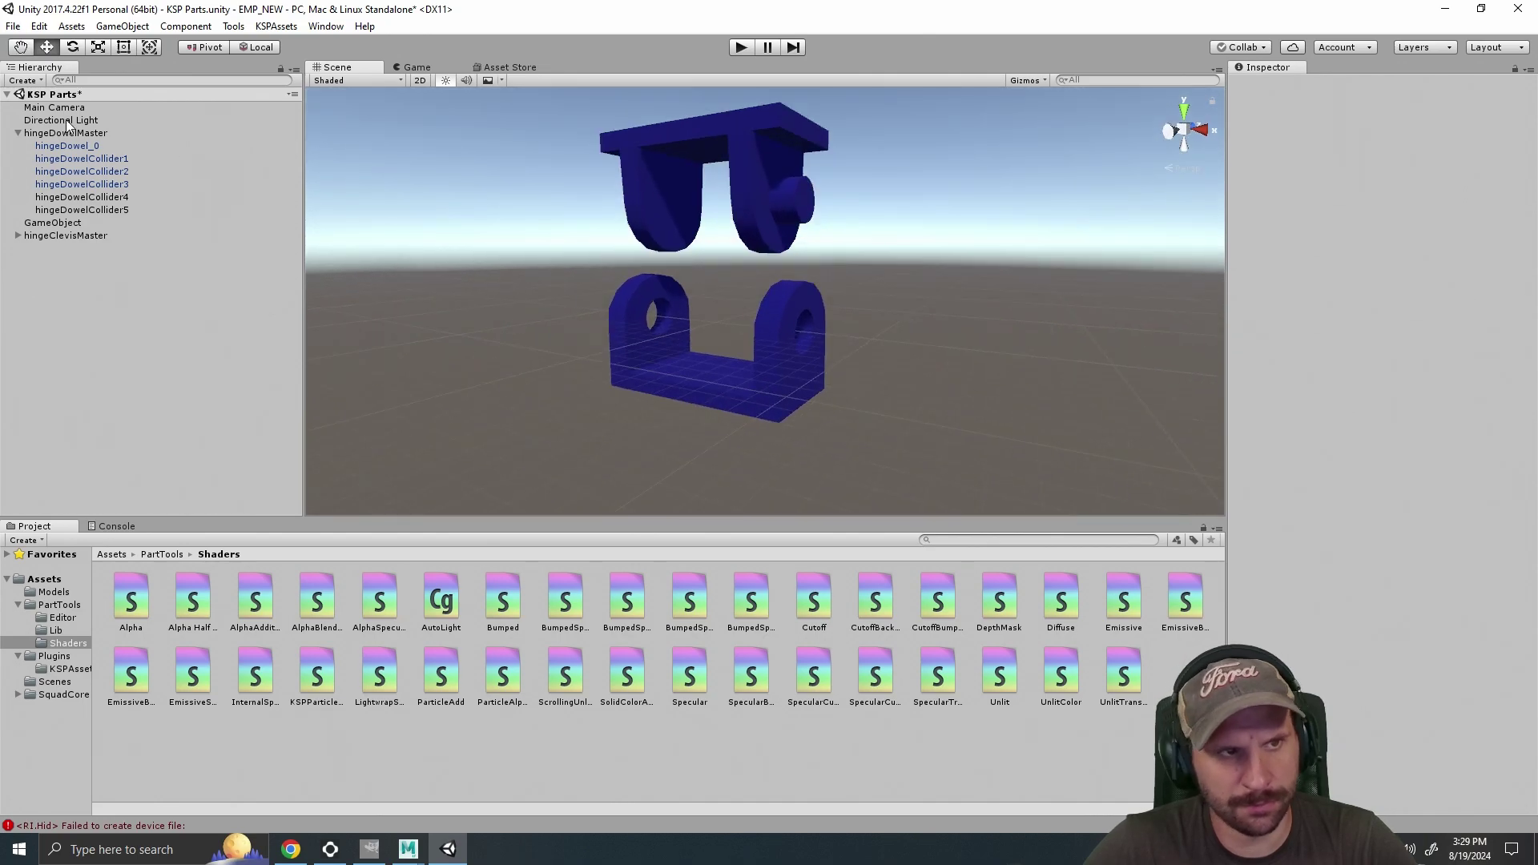
pyautogui.click(70, 145)
pyautogui.moveTo(1019, 264); pyautogui.dragTo(959, 323)
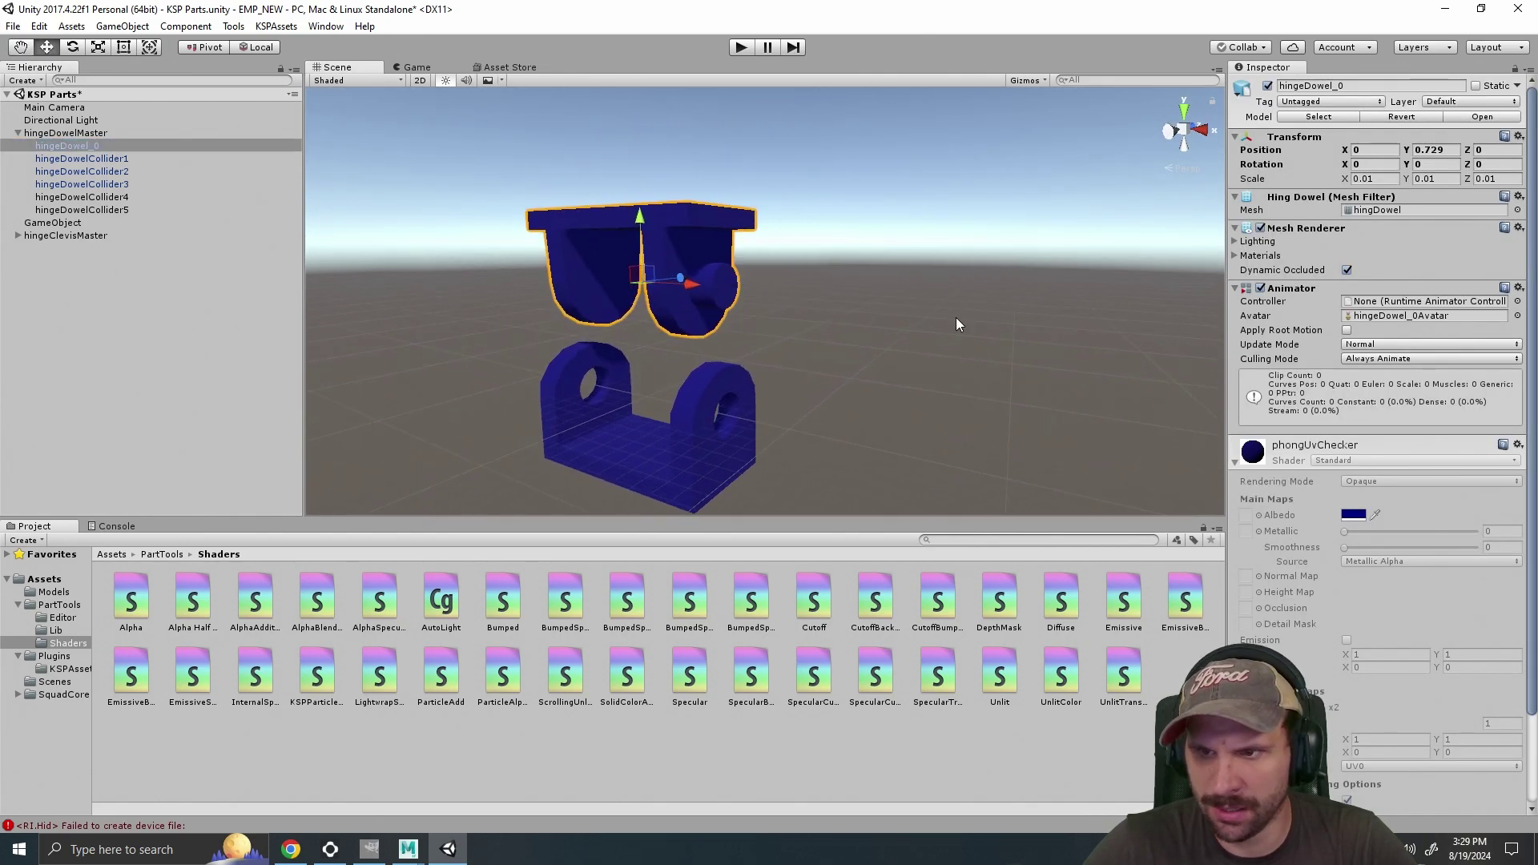
# Switch to Maya and disconnect file1's Out Transparency from the Transparency input of hingeUpperShader in Hypershade.
pyautogui.click(406, 849)
pyautogui.click(495, 787)
pyautogui.moveTo(852, 482); pyautogui.dragTo(893, 455)
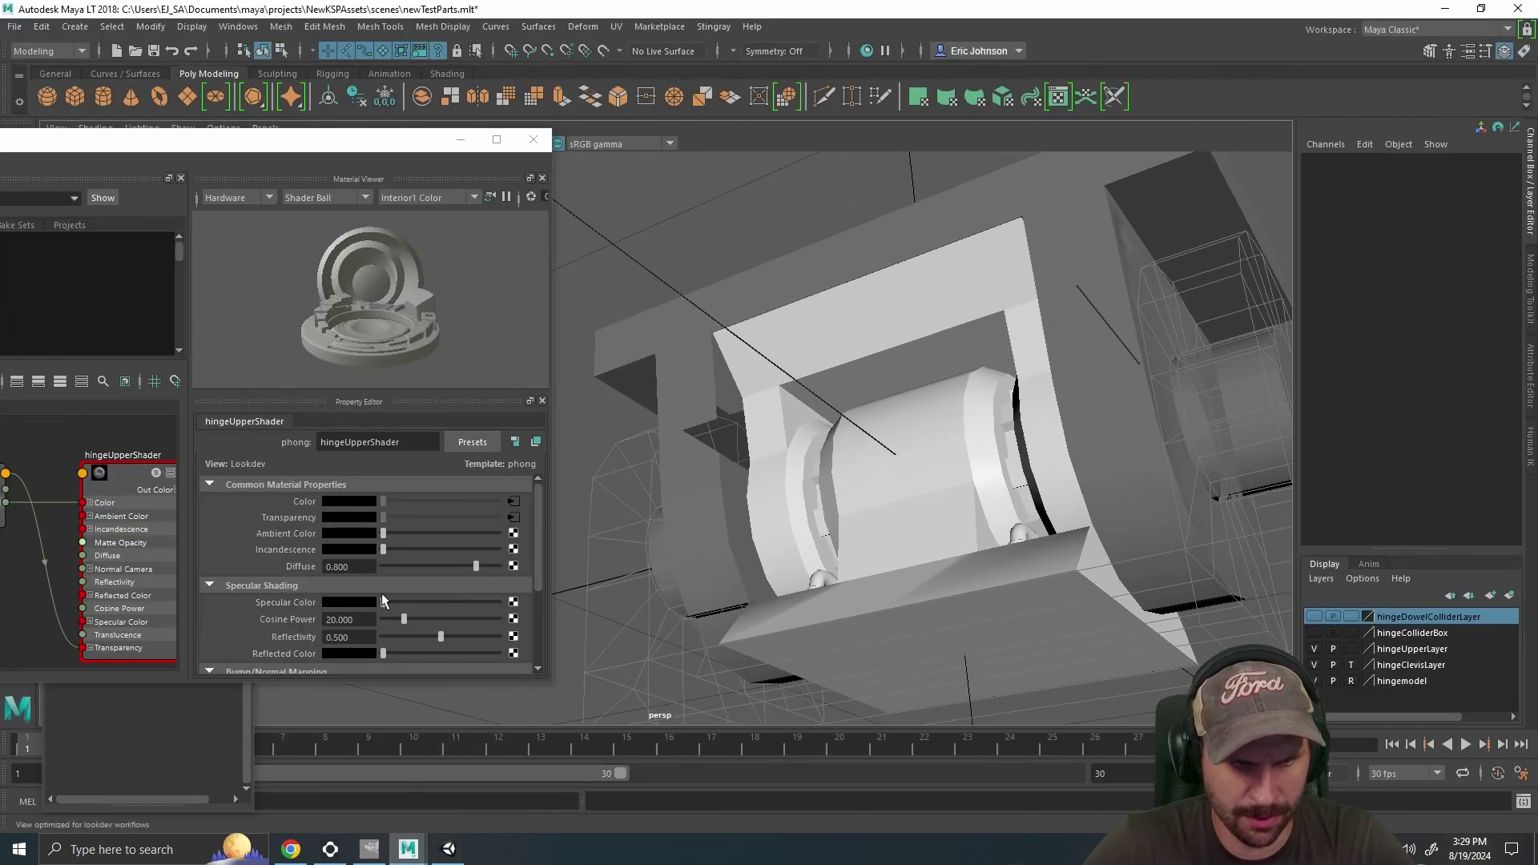
pyautogui.click(514, 502)
pyautogui.moveTo(290, 147); pyautogui.dragTo(757, 144)
pyautogui.scroll(-3, 378, 603)
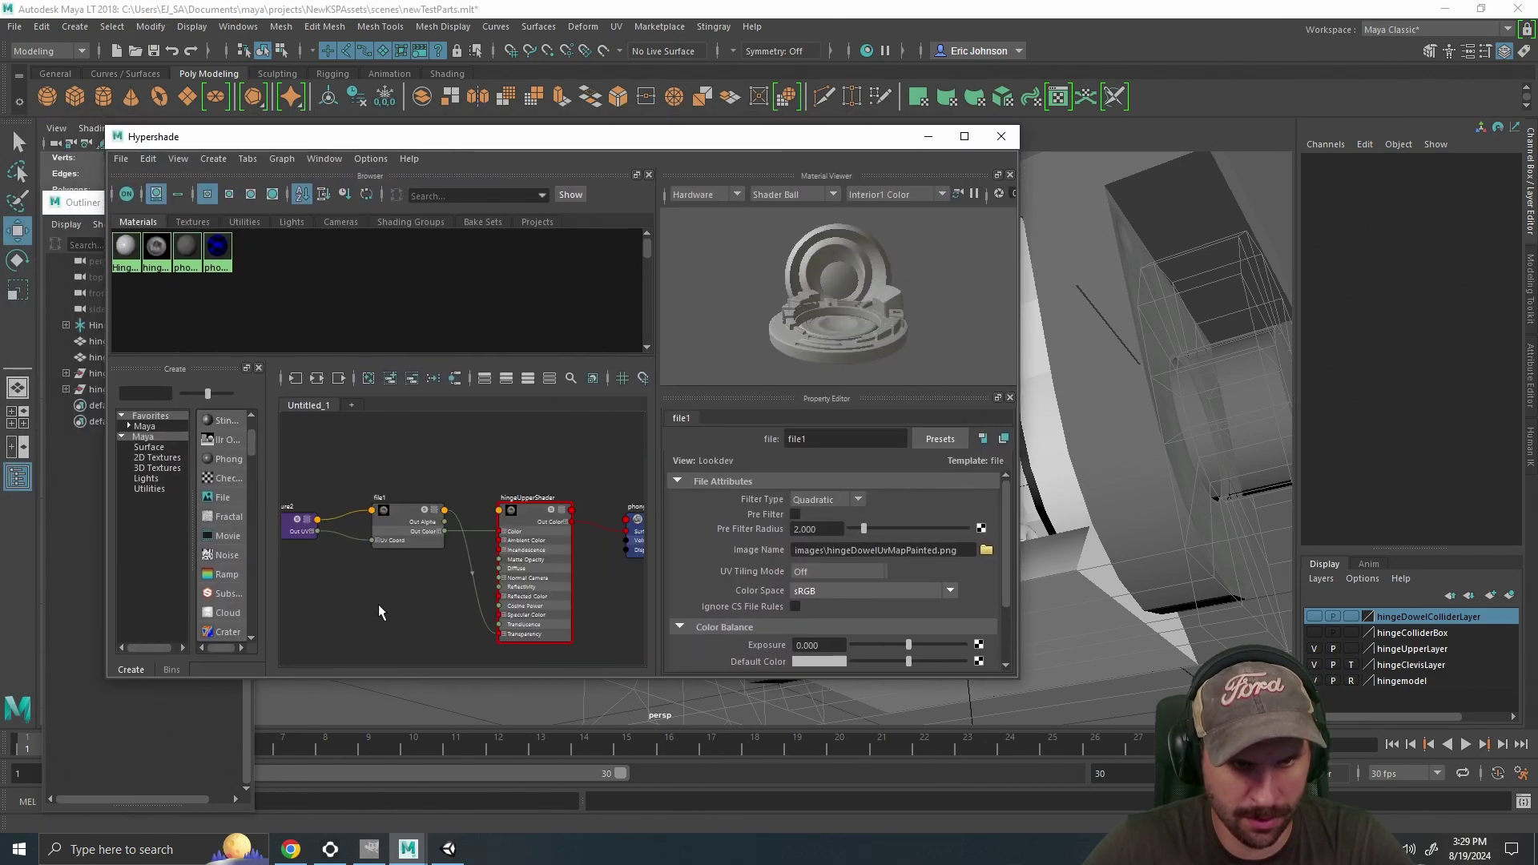
pyautogui.scroll(3, 501, 572)
pyautogui.moveTo(453, 580); pyautogui.dragTo(367, 558)
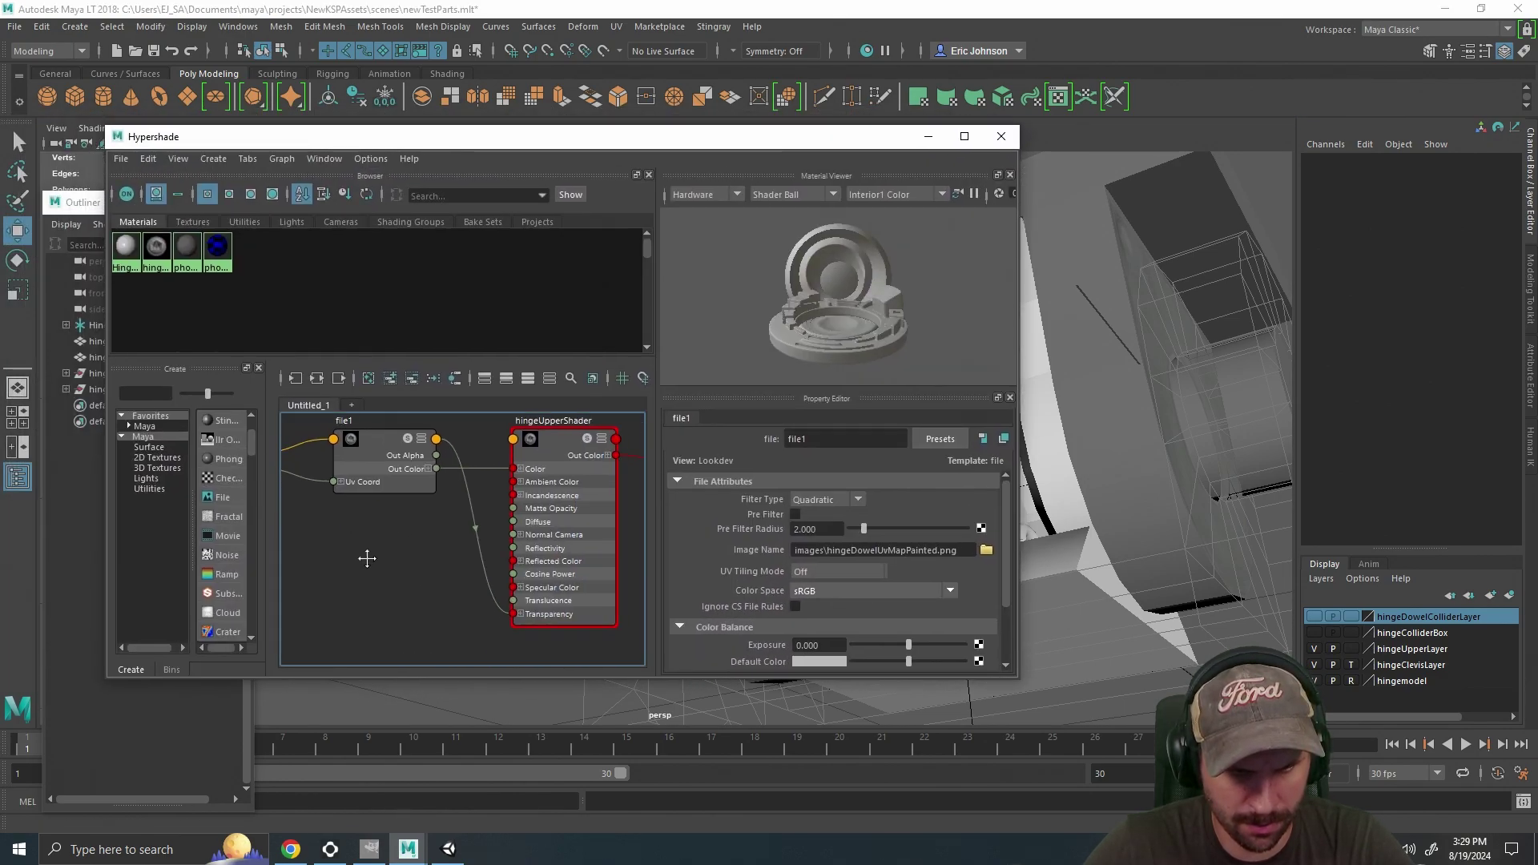
pyautogui.moveTo(474, 531); pyautogui.dragTo(453, 619)
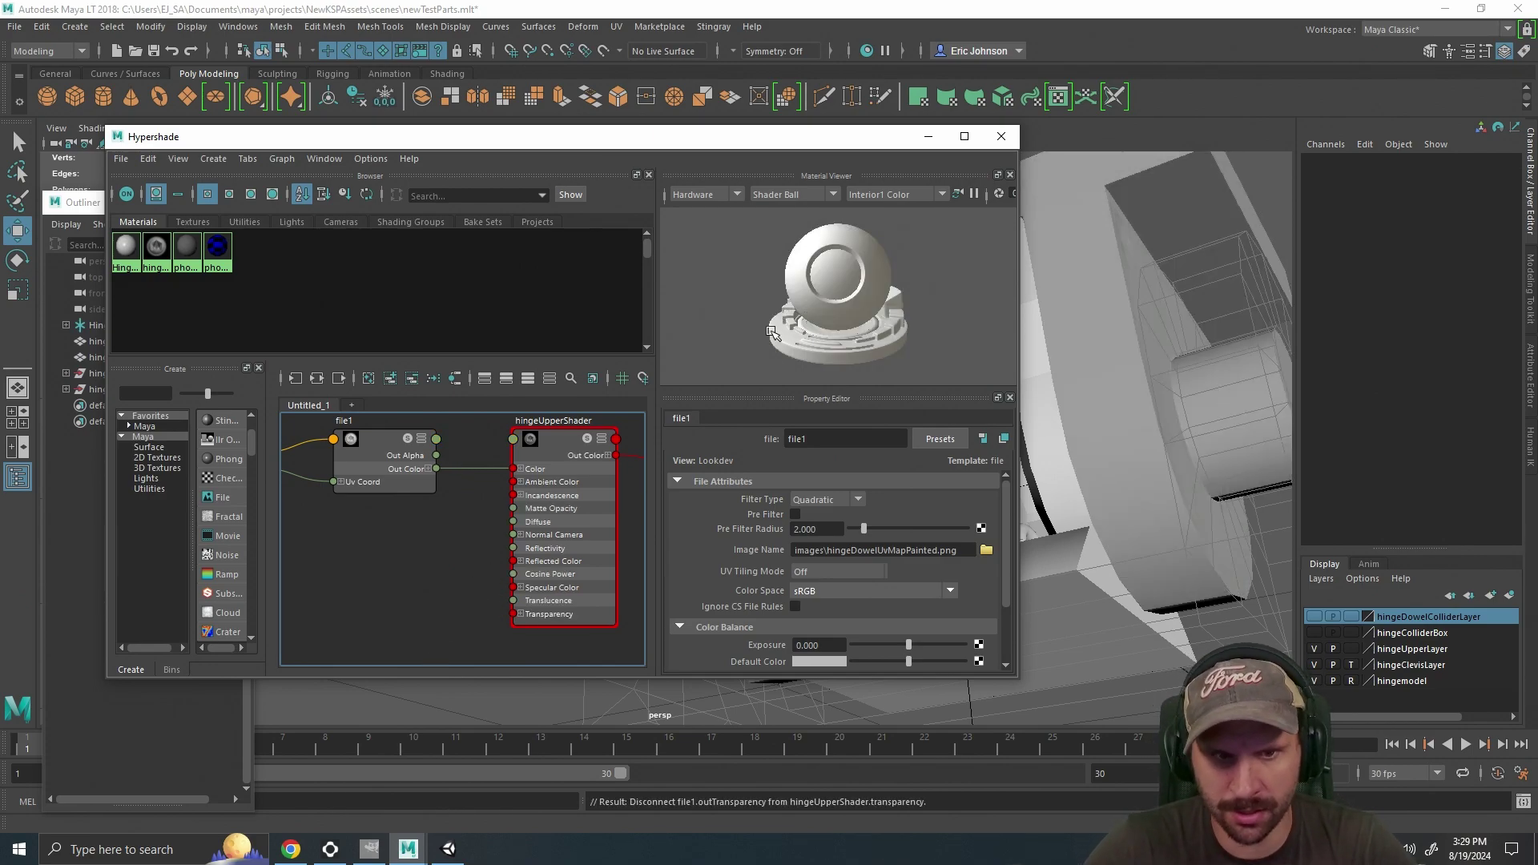
# Minimize Hypershade and inspect the shaded hinge model from several angles and distances.
pyautogui.click(928, 137)
pyautogui.moveTo(1044, 343); pyautogui.dragTo(704, 436)
pyautogui.scroll(4, 890, 483)
pyautogui.scroll(4, 881, 476)
pyautogui.scroll(-6, 879, 474)
pyautogui.moveTo(878, 474); pyautogui.dragTo(1069, 528)
pyautogui.scroll(-6, 982, 457)
pyautogui.scroll(5, 913, 531)
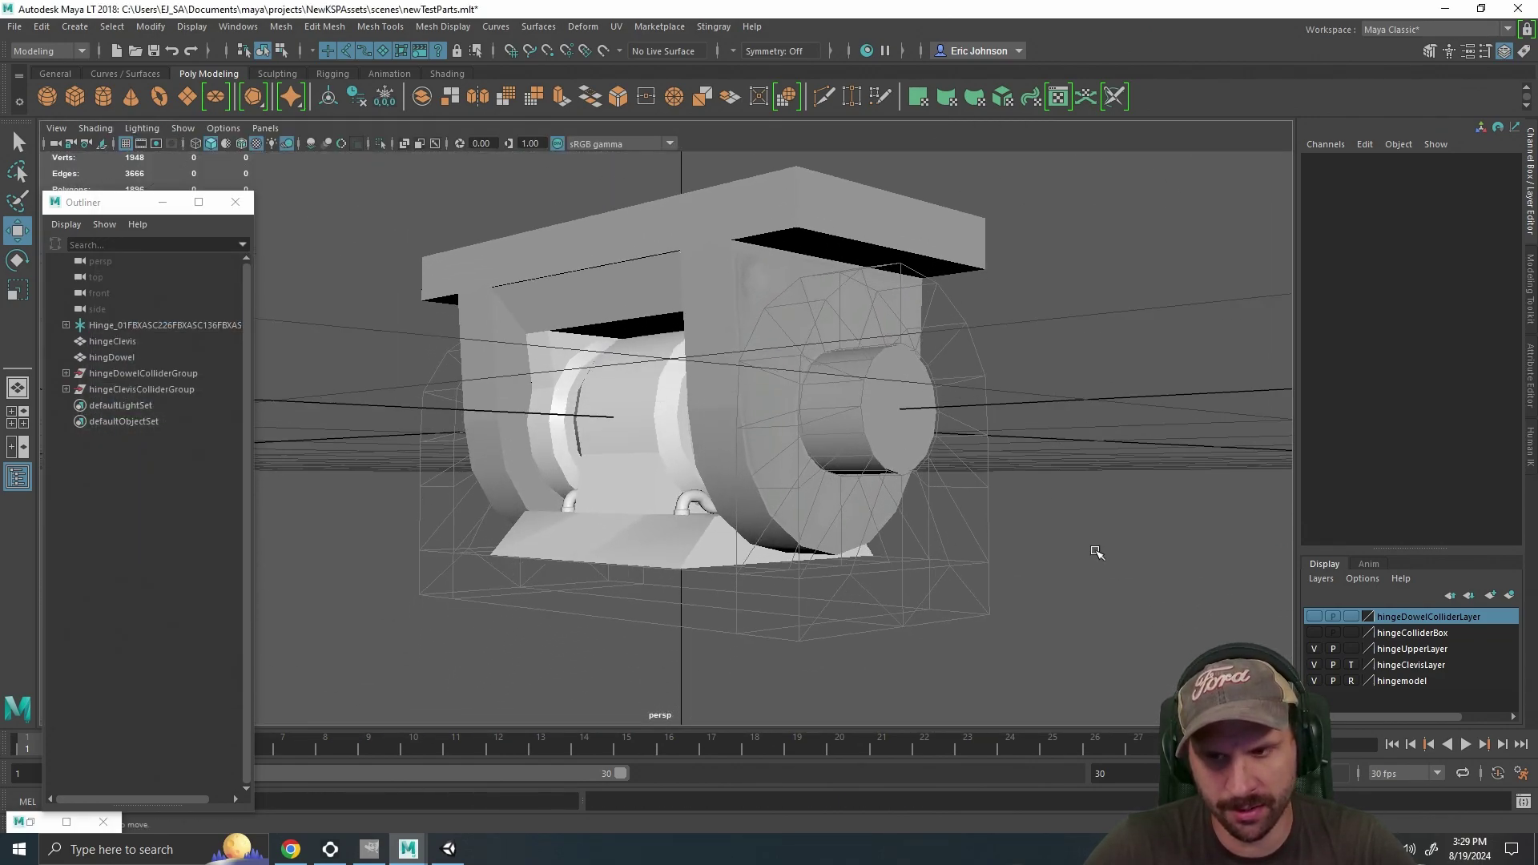
pyautogui.moveTo(927, 459); pyautogui.dragTo(999, 440)
# Set hingeClevisLayer to reference display, leaving hingeColliderBox hidden and hingeUpperLayer in normal mode, and look over the hinge.
pyautogui.click(1314, 633)
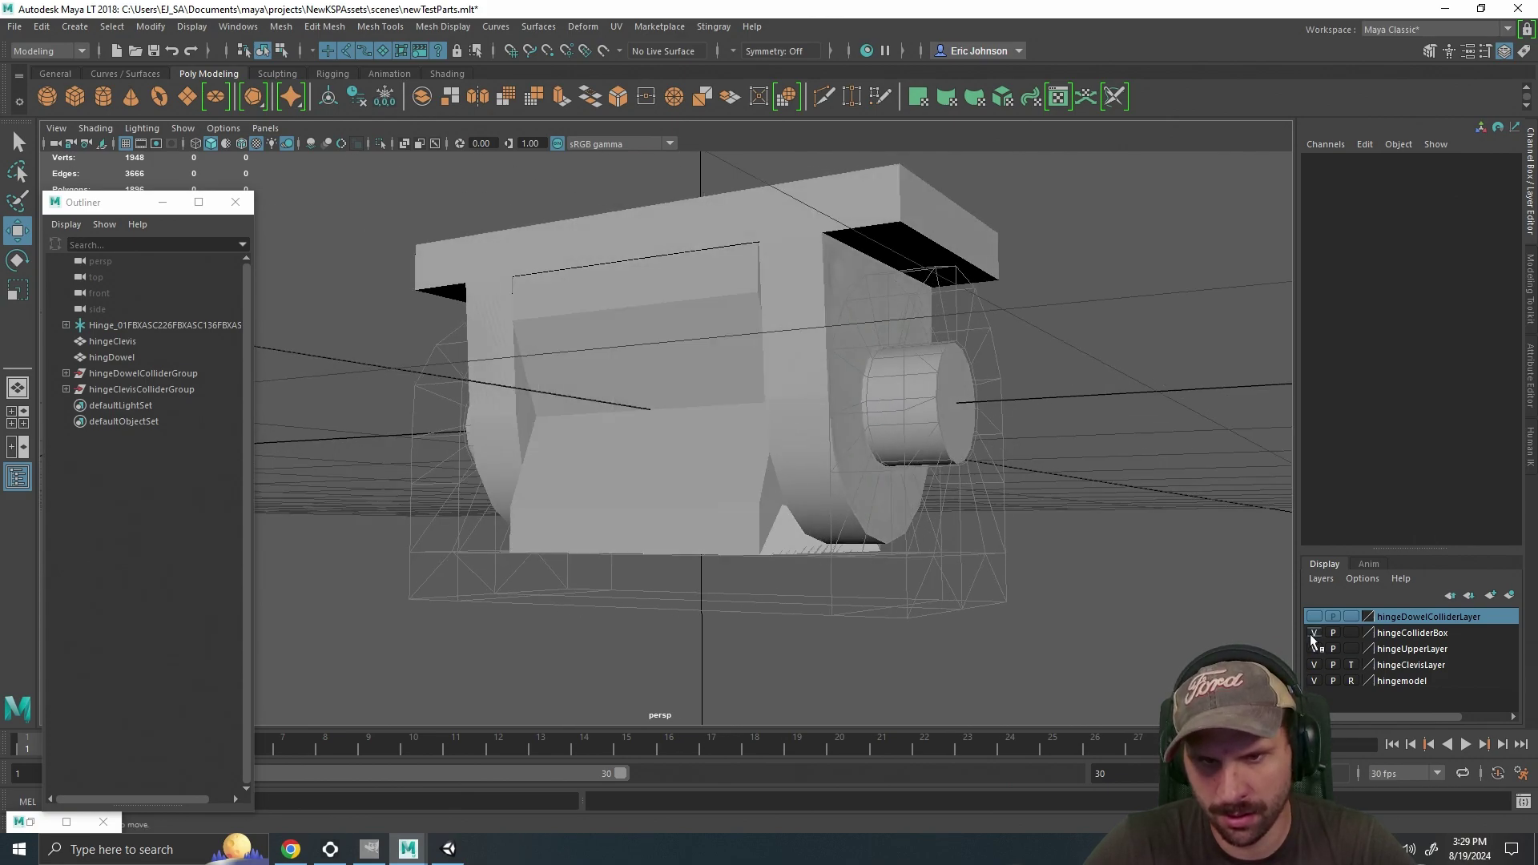
pyautogui.click(1314, 634)
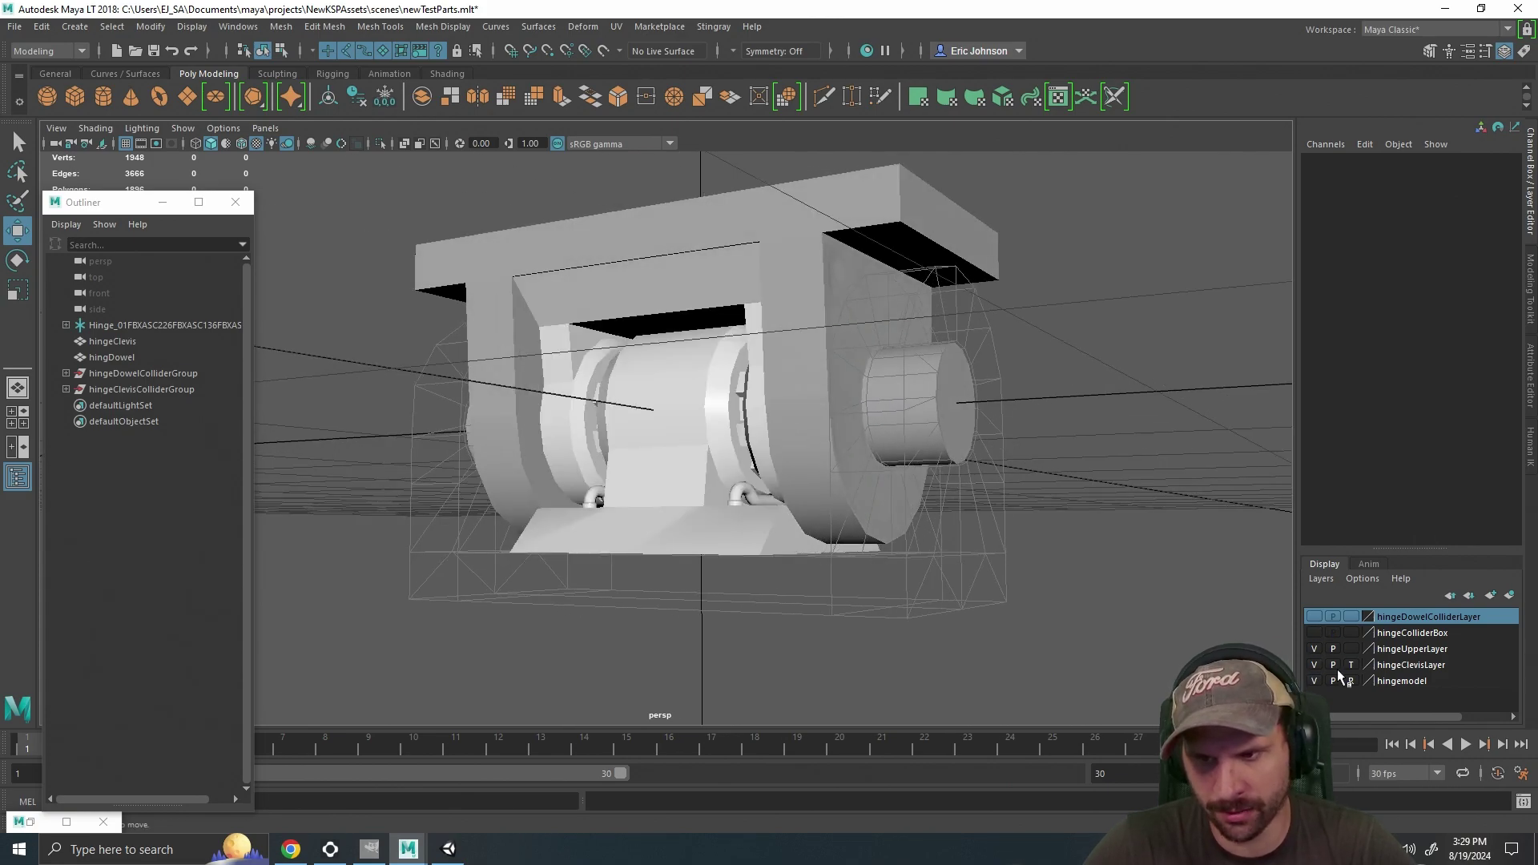
pyautogui.click(1351, 648)
pyautogui.click(1352, 649)
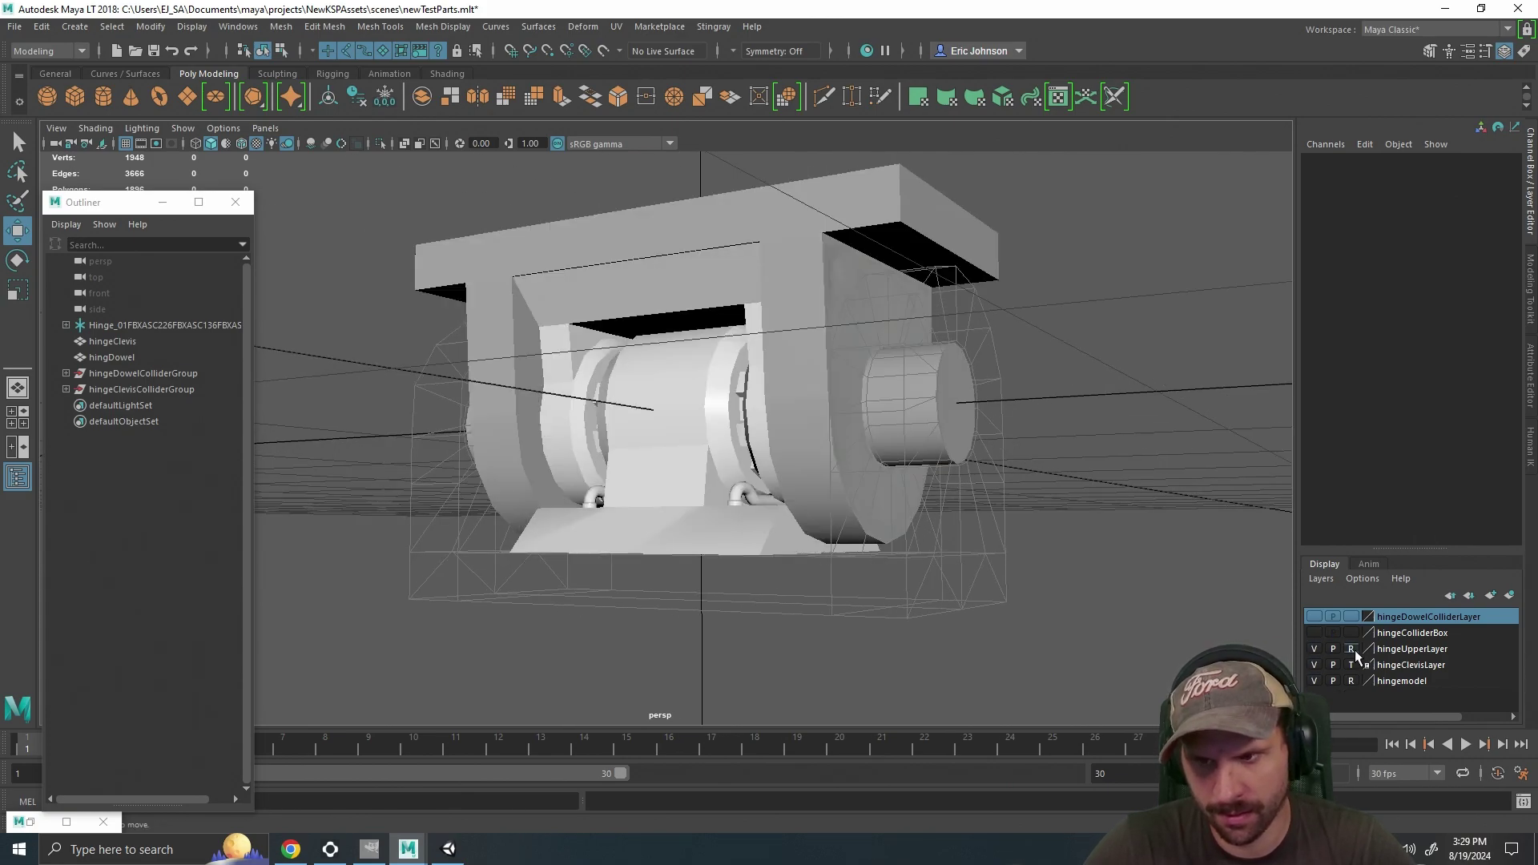
pyautogui.click(1352, 665)
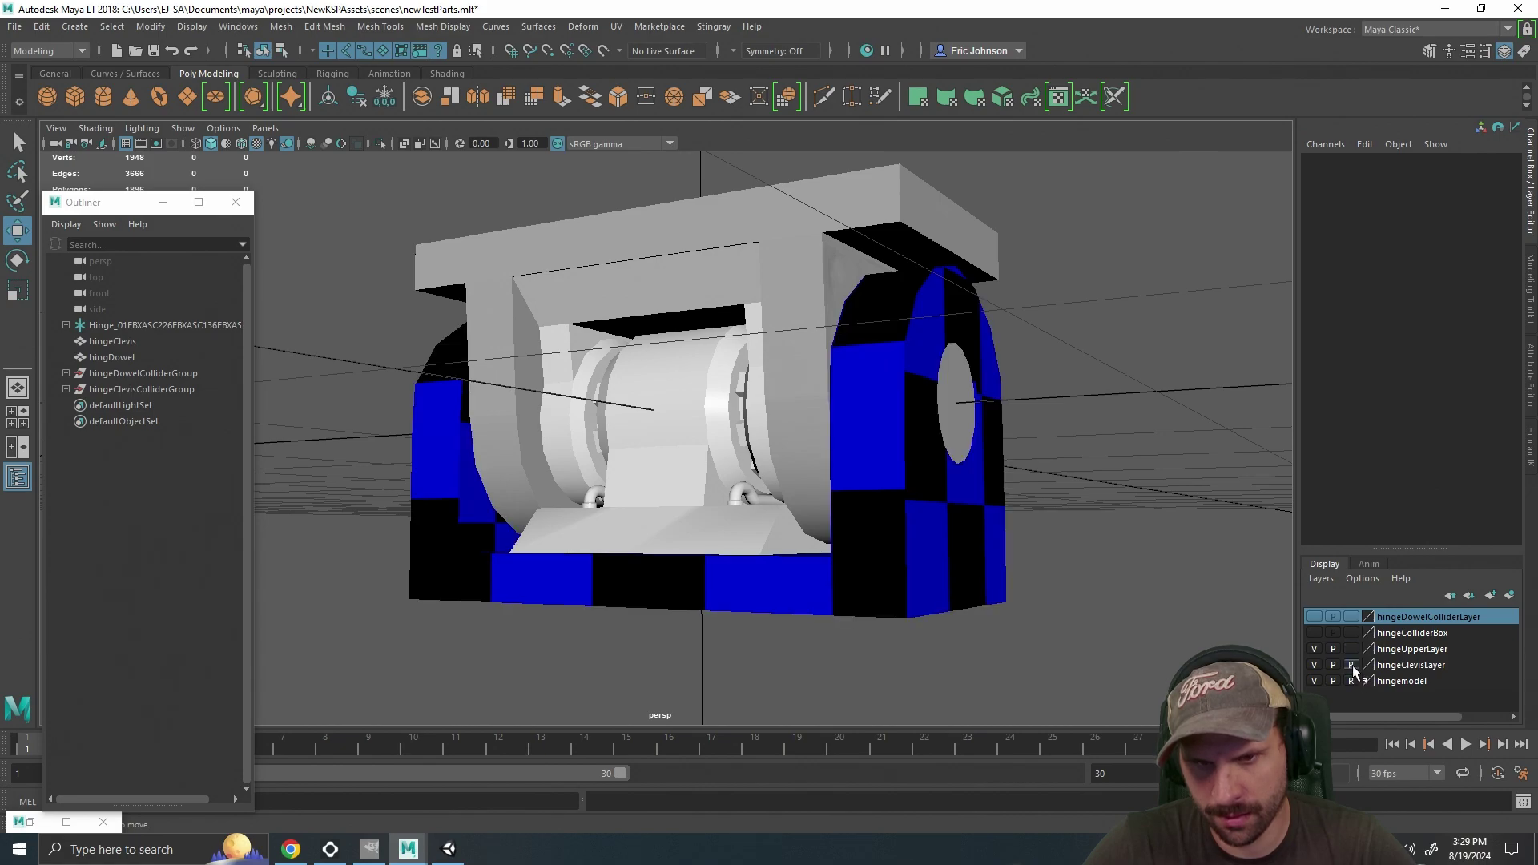
pyautogui.moveTo(1109, 550); pyautogui.dragTo(1145, 587)
pyautogui.keyDown('alt'); pyautogui.moveTo(1082, 542); pyautogui.dragTo(744, 353); pyautogui.keyUp('alt')
pyautogui.scroll(5, 990, 512)
pyautogui.scroll(-5, 744, 353)
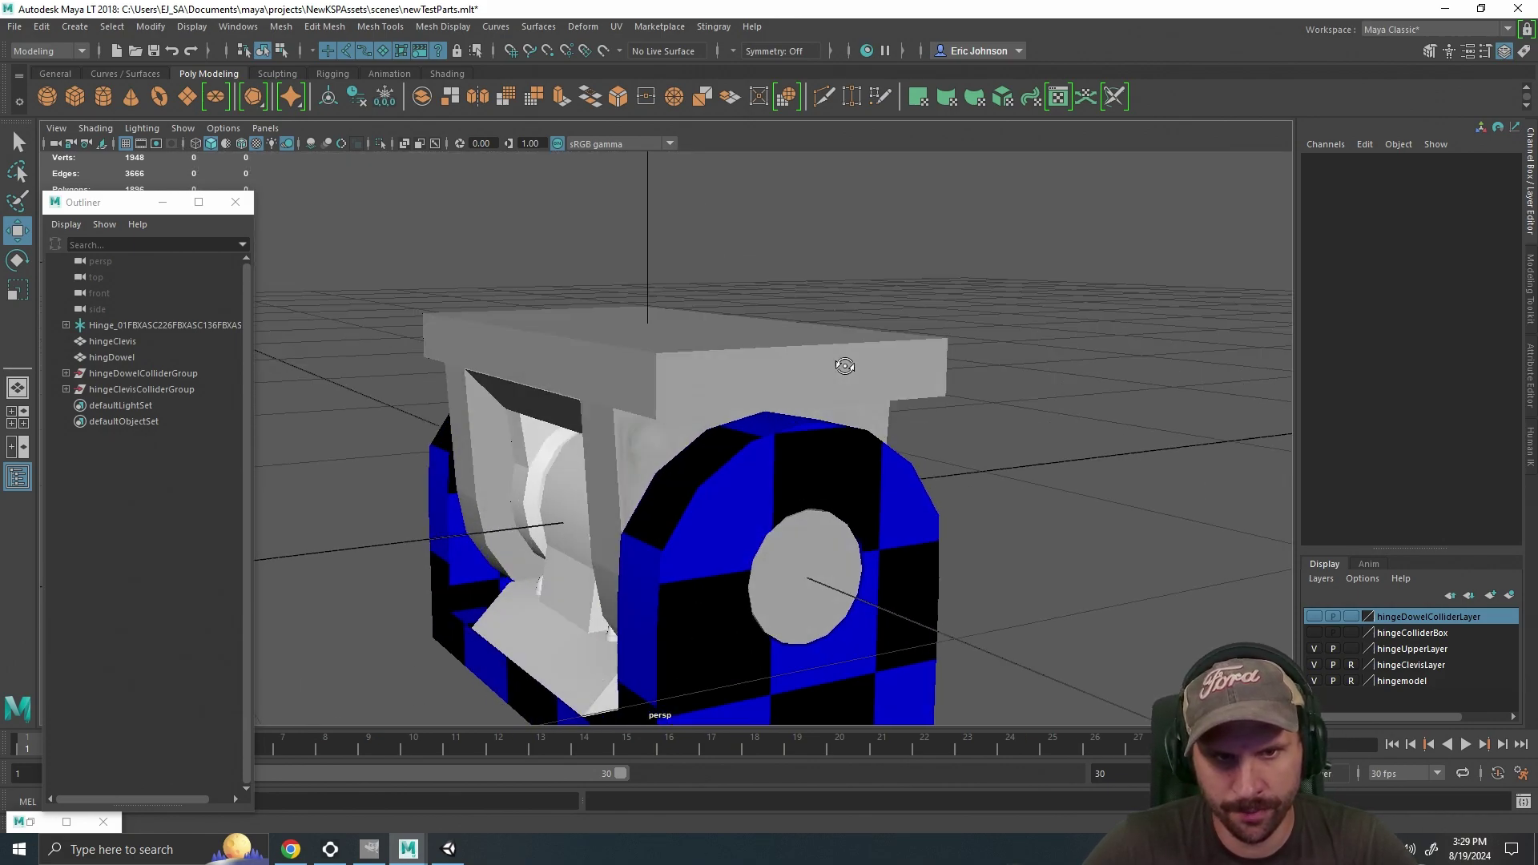
pyautogui.moveTo(844, 350); pyautogui.dragTo(920, 378)
# Switch to GIMP, show the hingeDowelUvMap layer, and export the image over the existing hingeDowelUvMapPainted.png with the current PNG options.
pyautogui.click(369, 849)
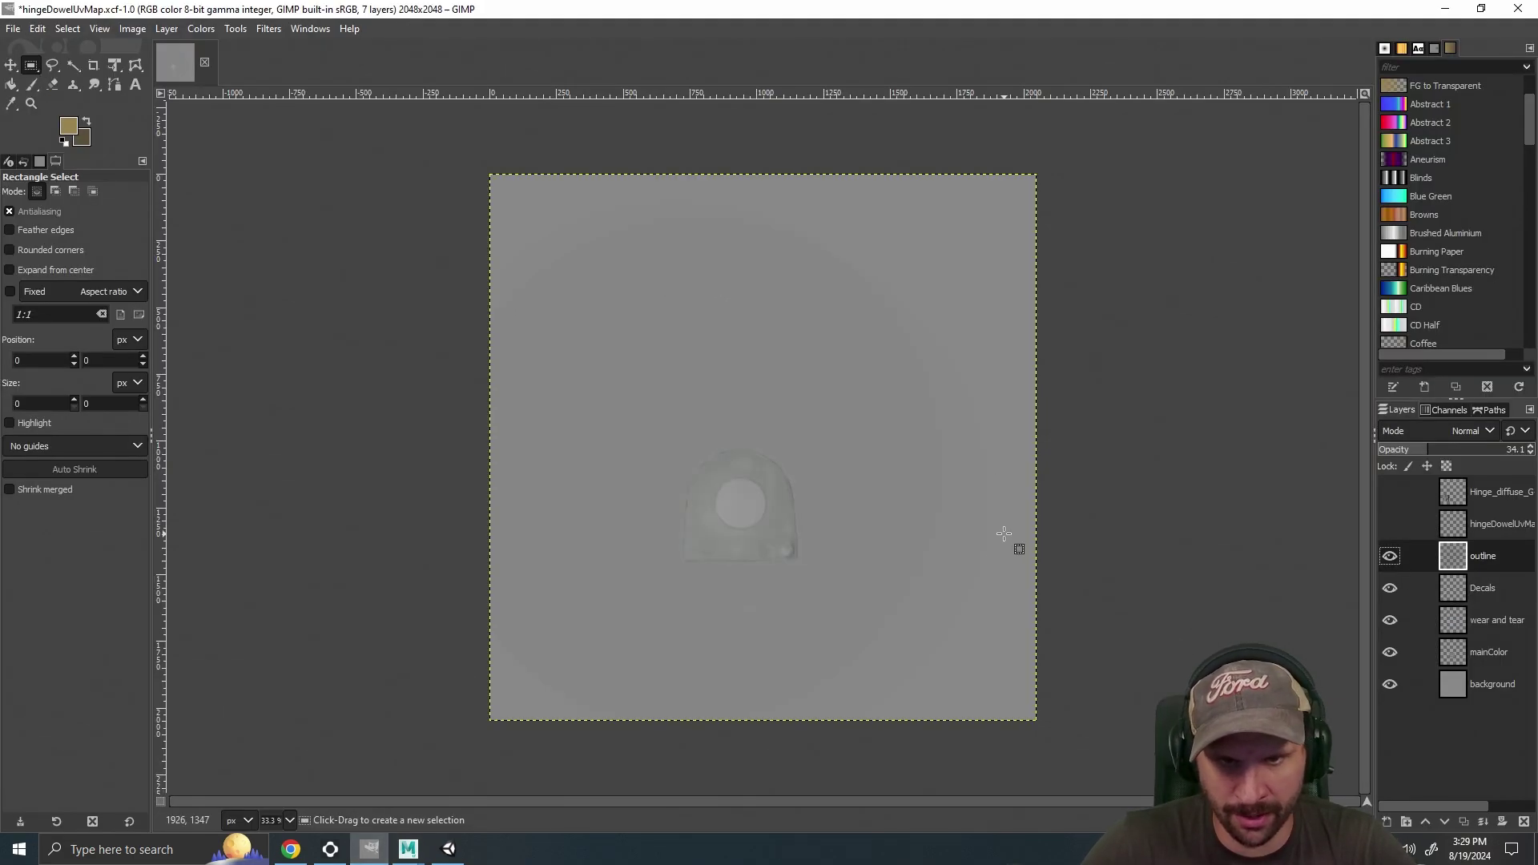
pyautogui.click(1393, 527)
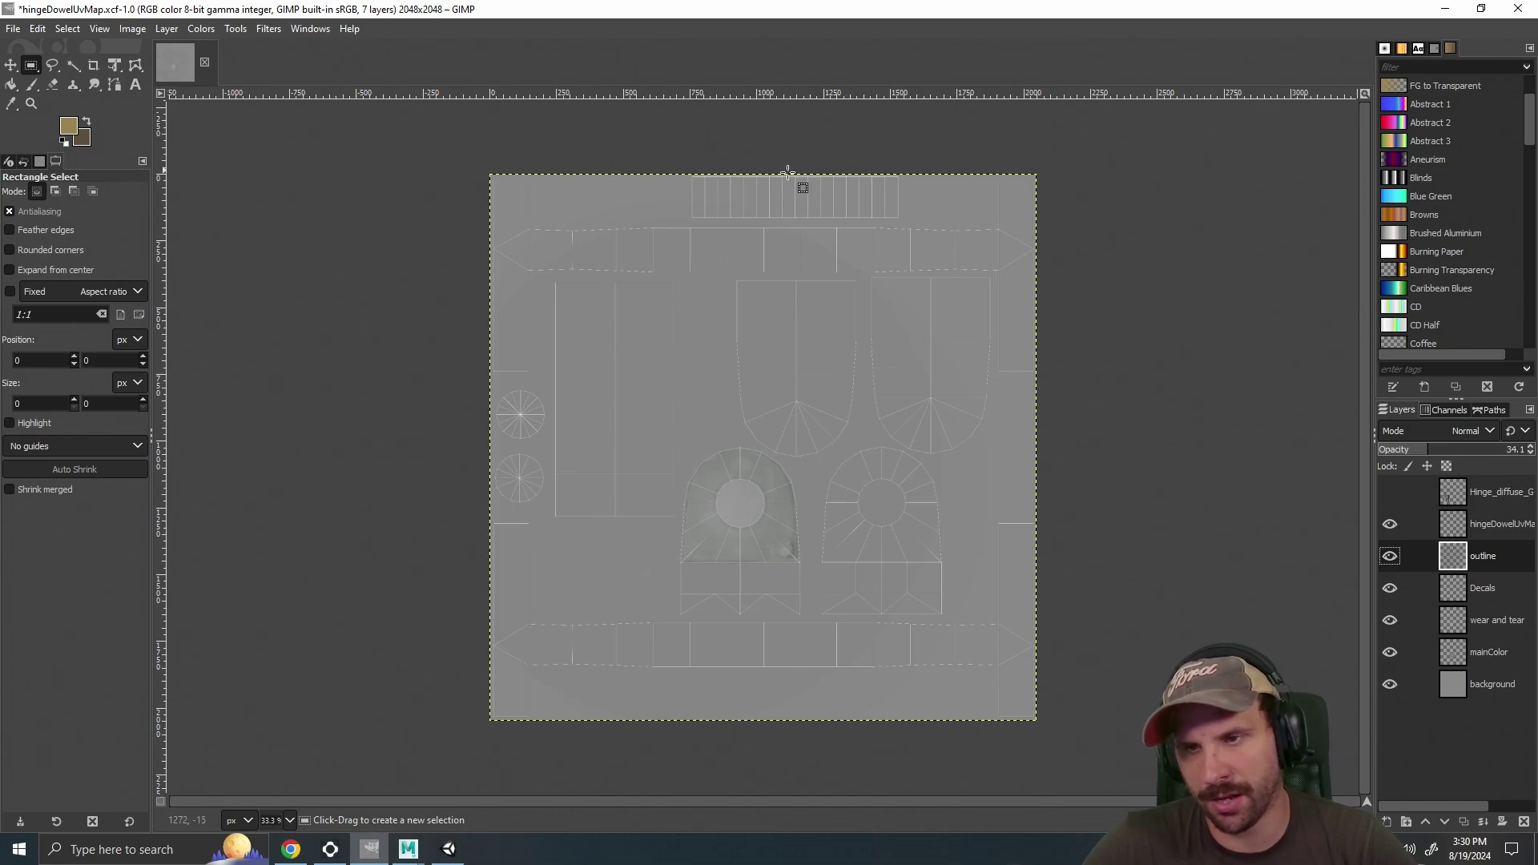
pyautogui.click(14, 29)
pyautogui.click(65, 279)
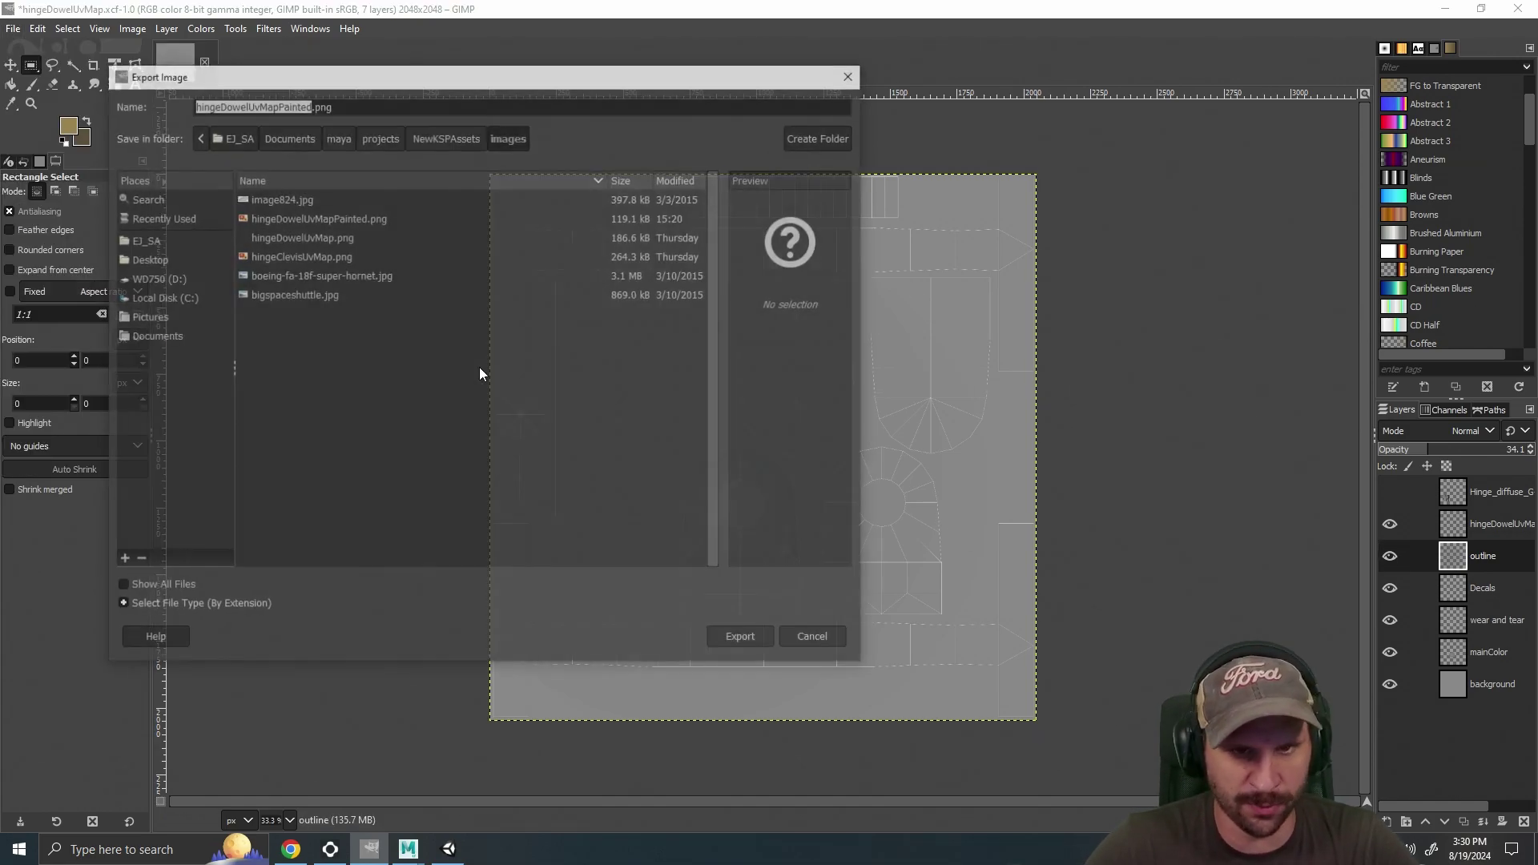
pyautogui.click(738, 638)
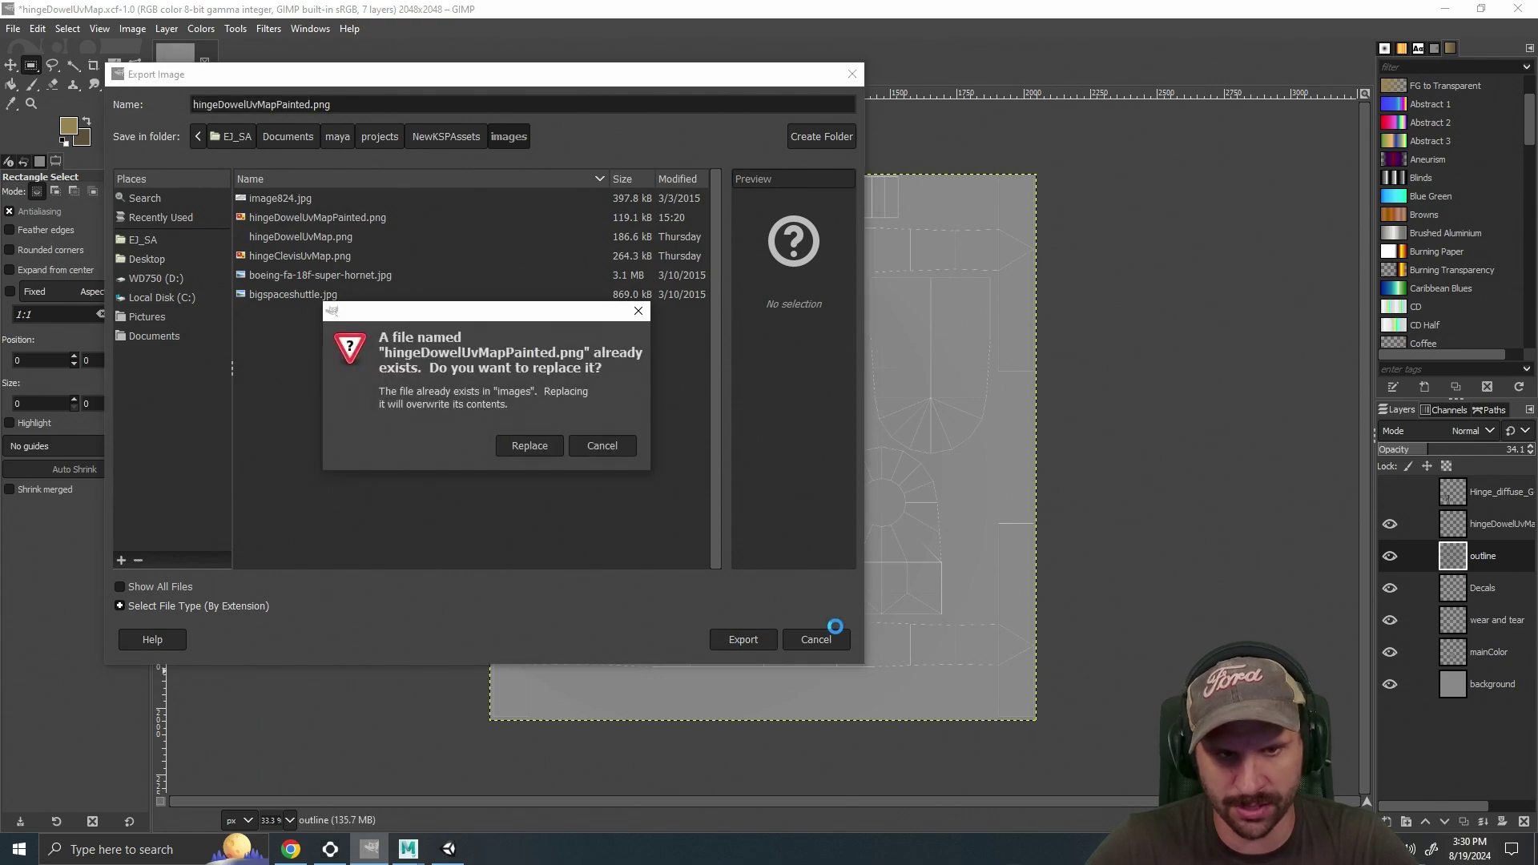
pyautogui.click(530, 446)
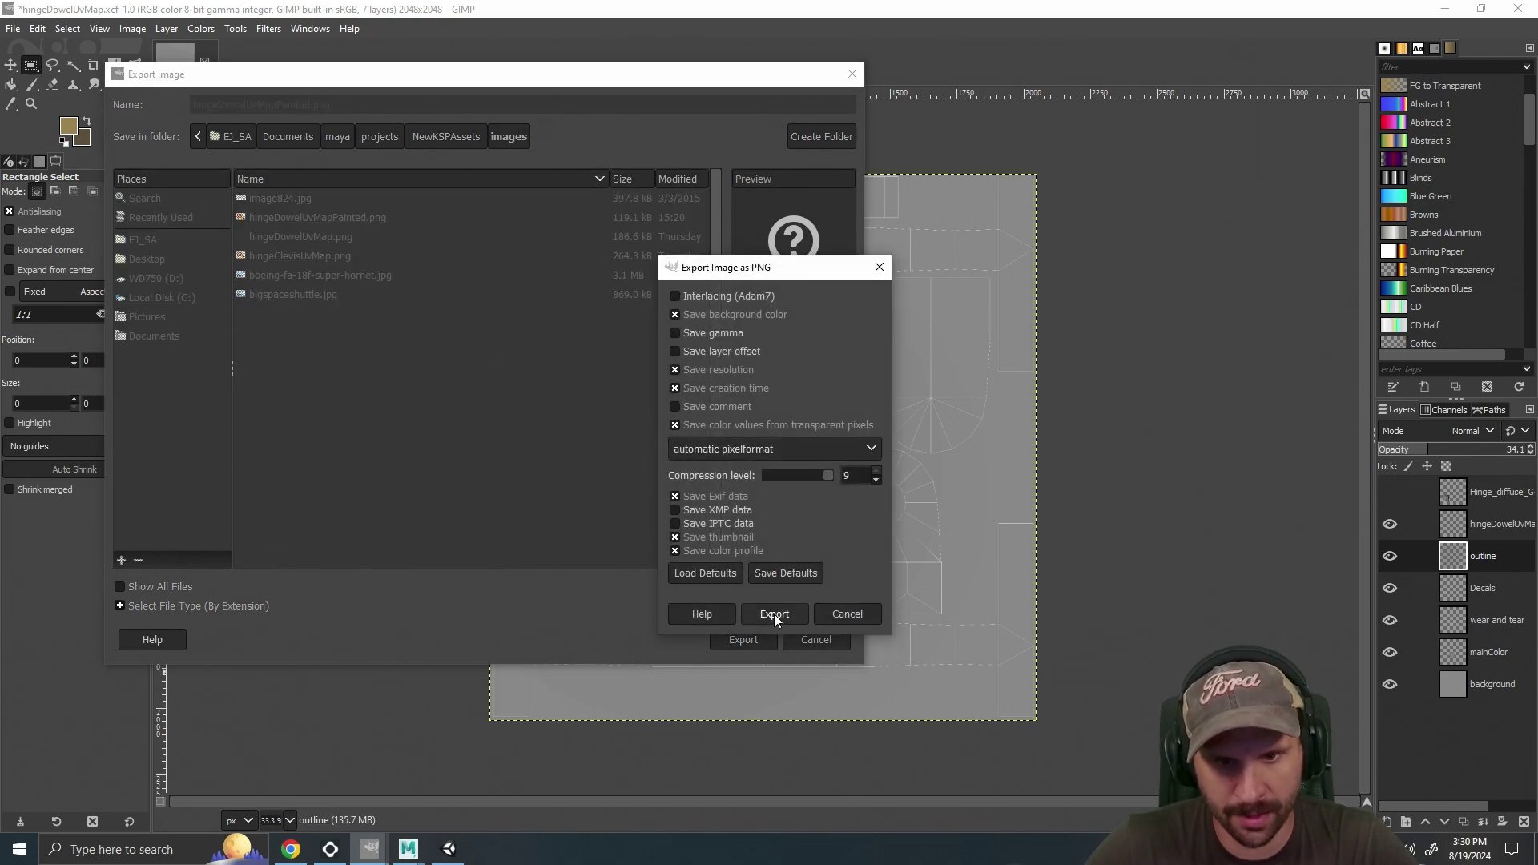
pyautogui.click(774, 613)
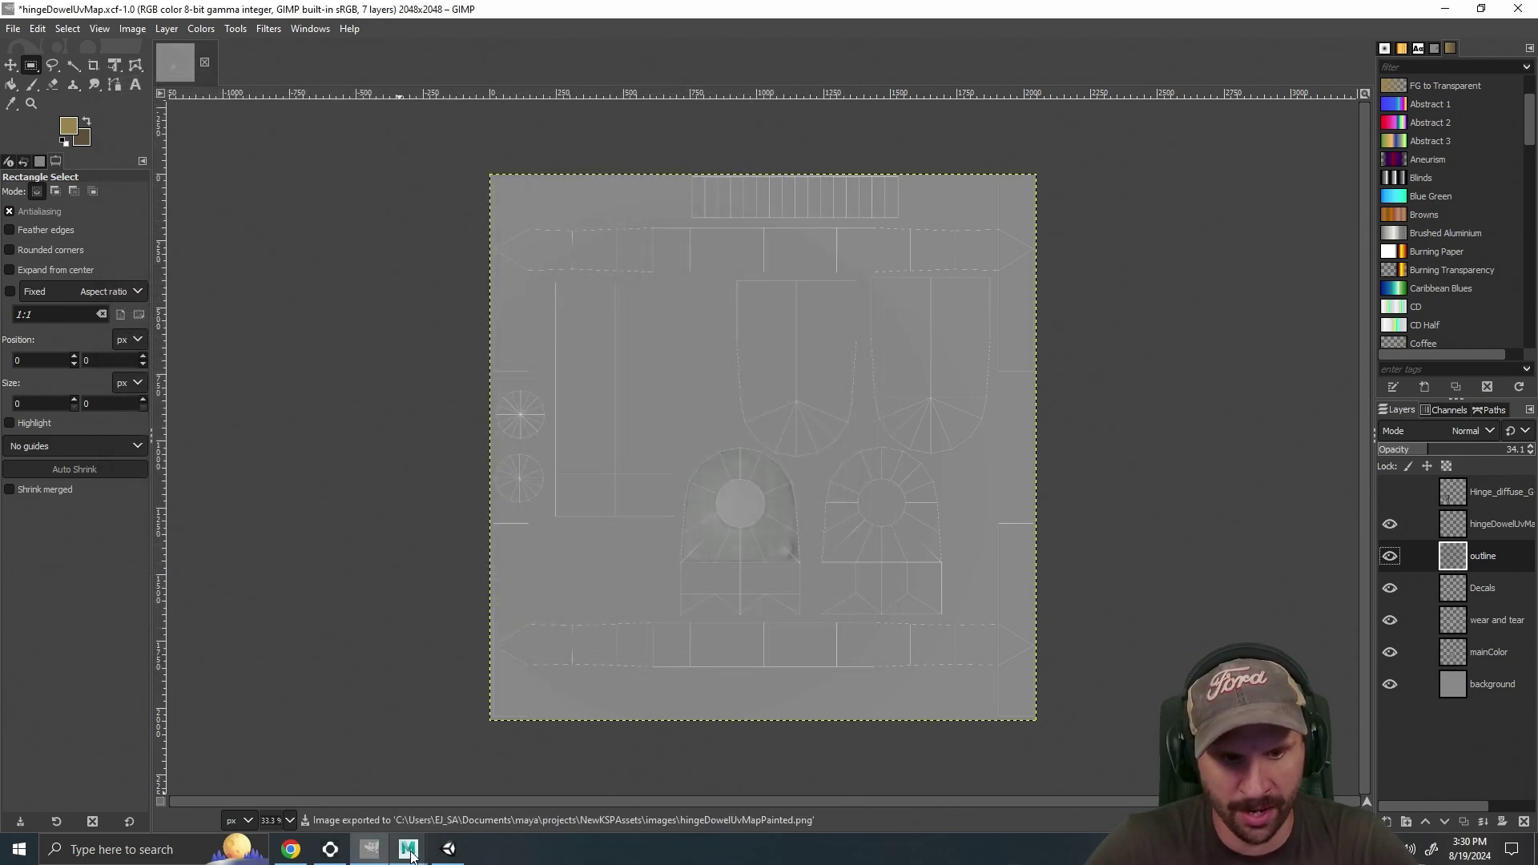
# Switch to Maya and examine the painted texture on the selected hingDowel from close up and farther out.
pyautogui.click(448, 793)
pyautogui.moveTo(1069, 449); pyautogui.dragTo(1103, 470)
pyautogui.scroll(4, 1021, 442)
pyautogui.moveTo(898, 378); pyautogui.dragTo(868, 354)
pyautogui.scroll(2, 833, 336)
pyautogui.moveTo(772, 205); pyautogui.dragTo(748, 282)
pyautogui.click(748, 282)
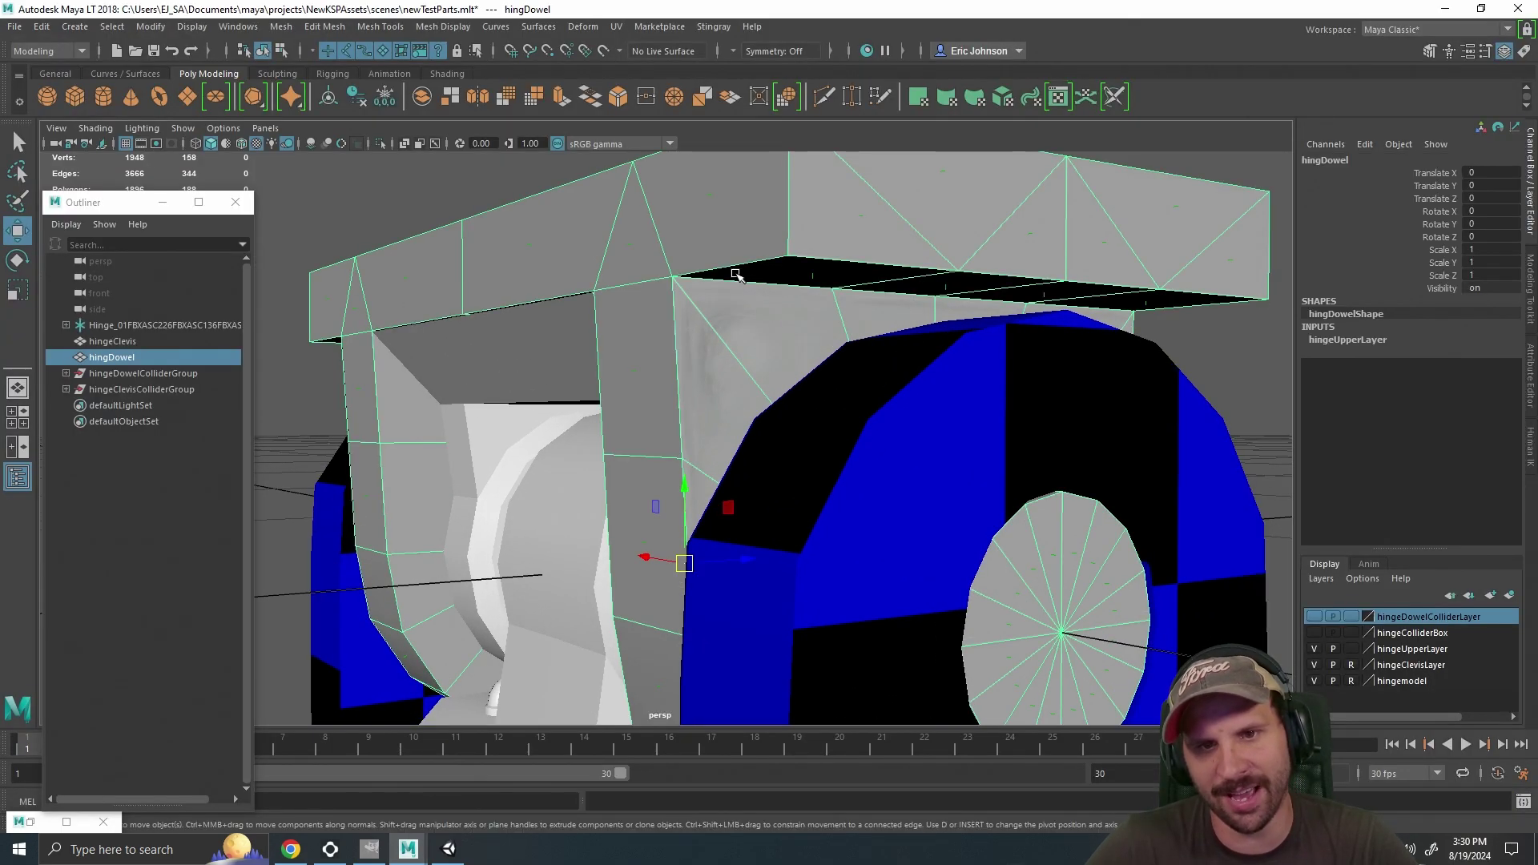
pyautogui.scroll(-4, 734, 267)
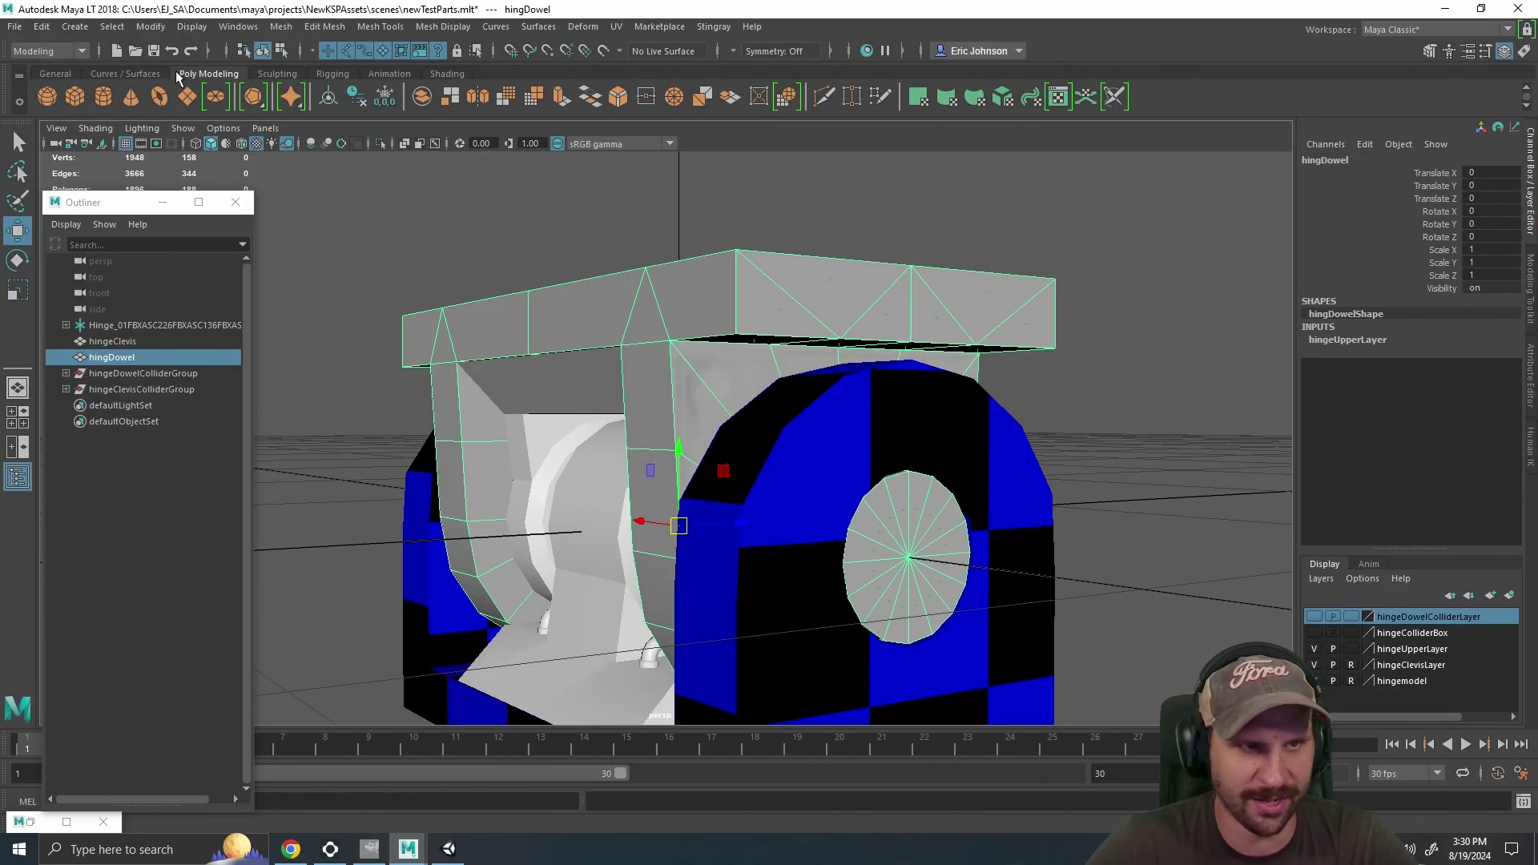
# Turn off the face normals display for hingDowel.
pyautogui.click(191, 27)
pyautogui.moveTo(150, 27)
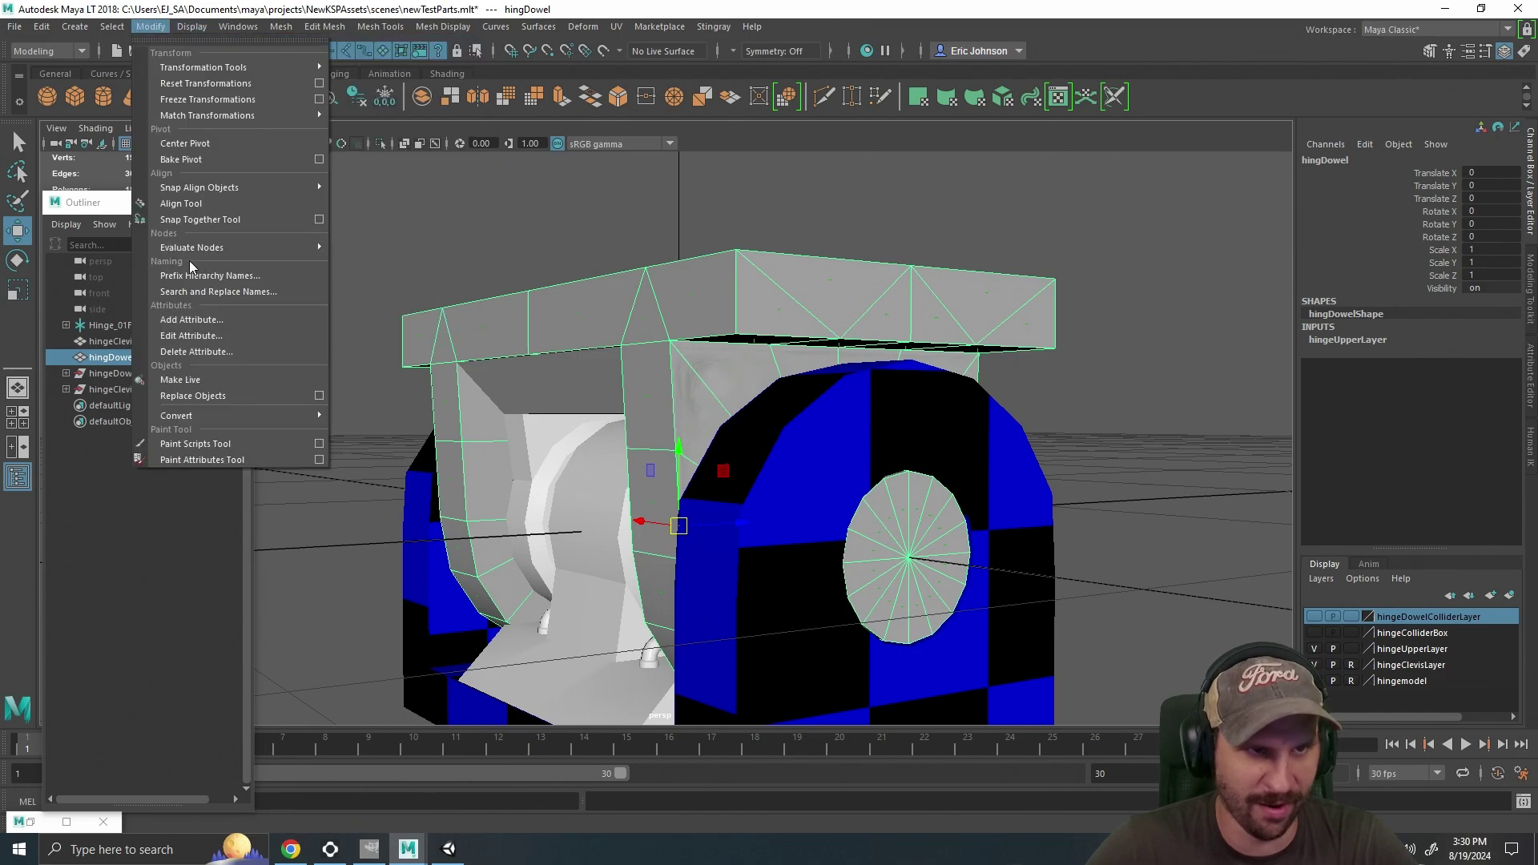
pyautogui.click(537, 130)
pyautogui.click(191, 27)
pyautogui.moveTo(245, 230)
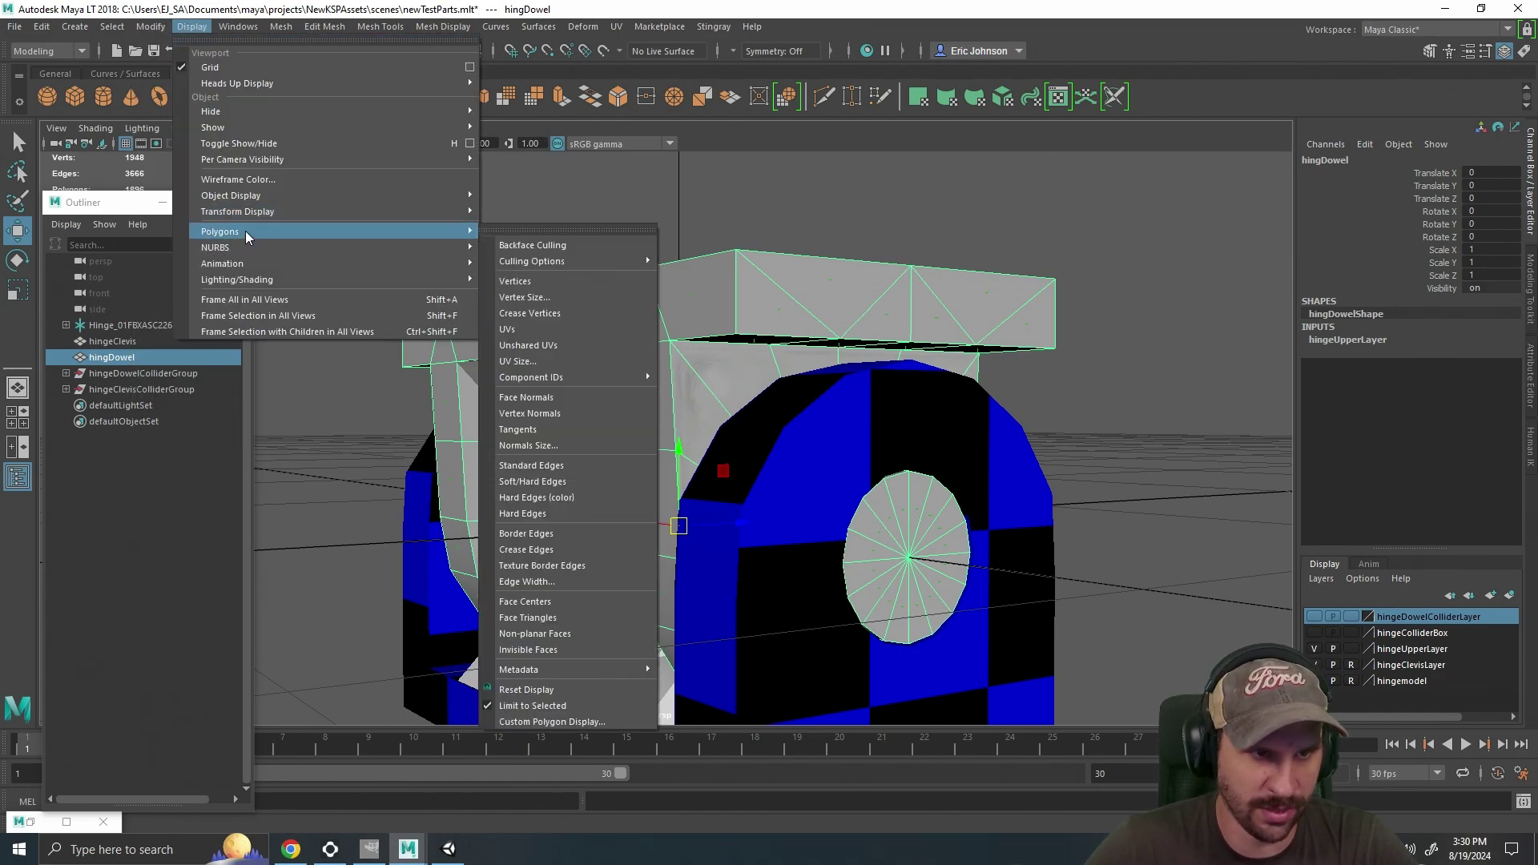
pyautogui.click(571, 399)
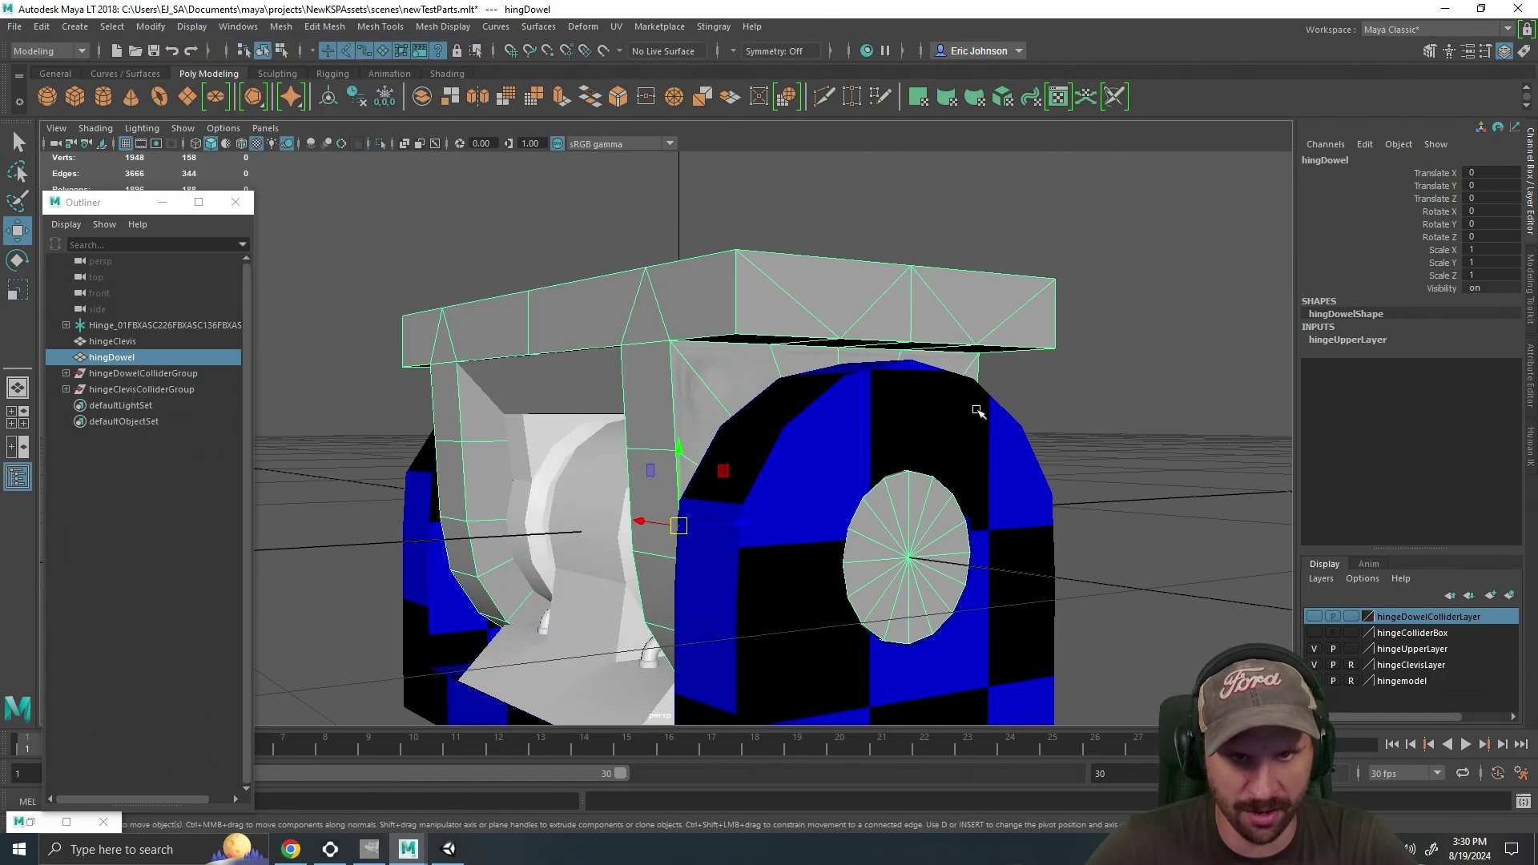
# Deselect hingDowel and inspect the whole textured hinge from several angles and distances.
pyautogui.press('f')
pyautogui.click(1145, 316)
pyautogui.moveTo(1145, 317); pyautogui.dragTo(1095, 374)
pyautogui.scroll(5, 1050, 440)
pyautogui.moveTo(1050, 440); pyautogui.dragTo(1051, 455)
pyautogui.moveTo(1038, 599); pyautogui.dragTo(1013, 462)
pyautogui.scroll(-5, 840, 409)
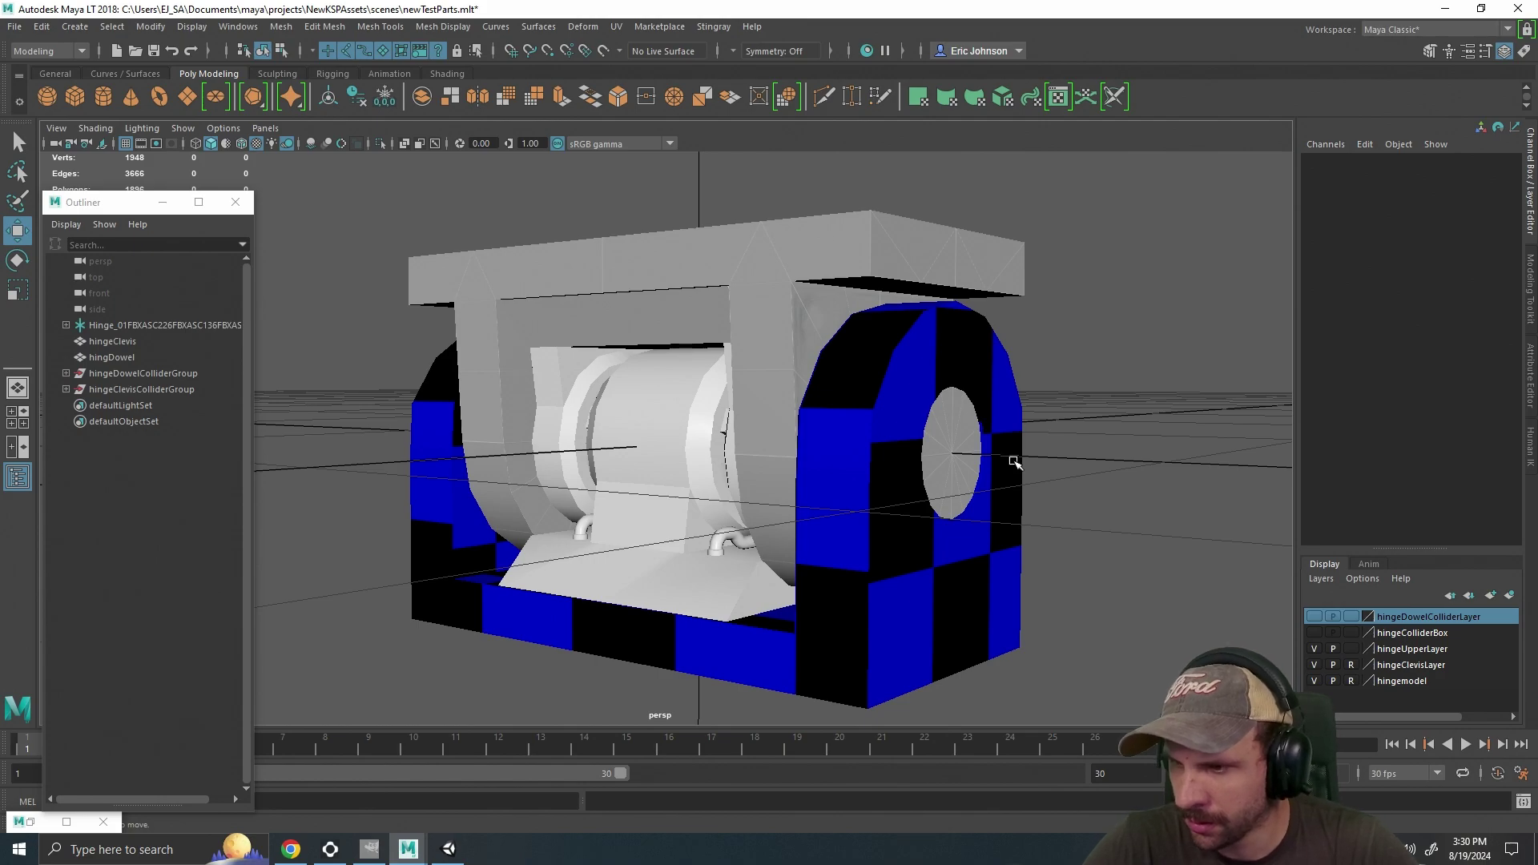
pyautogui.moveTo(985, 446); pyautogui.dragTo(910, 484)
pyautogui.scroll(-5, 842, 415)
pyautogui.moveTo(841, 415); pyautogui.dragTo(834, 416)
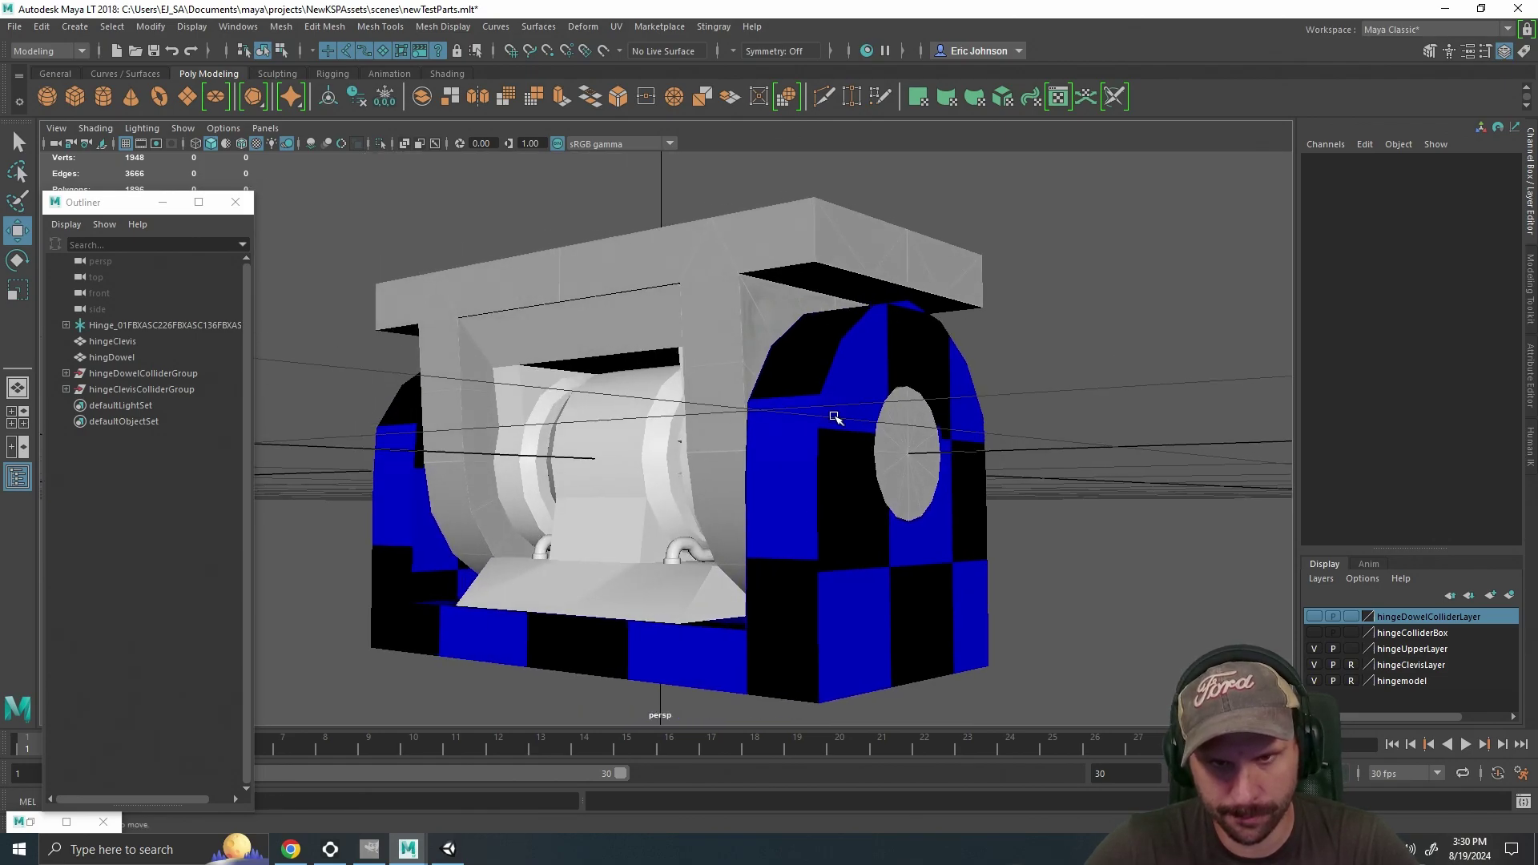
pyautogui.moveTo(825, 508); pyautogui.dragTo(856, 477)
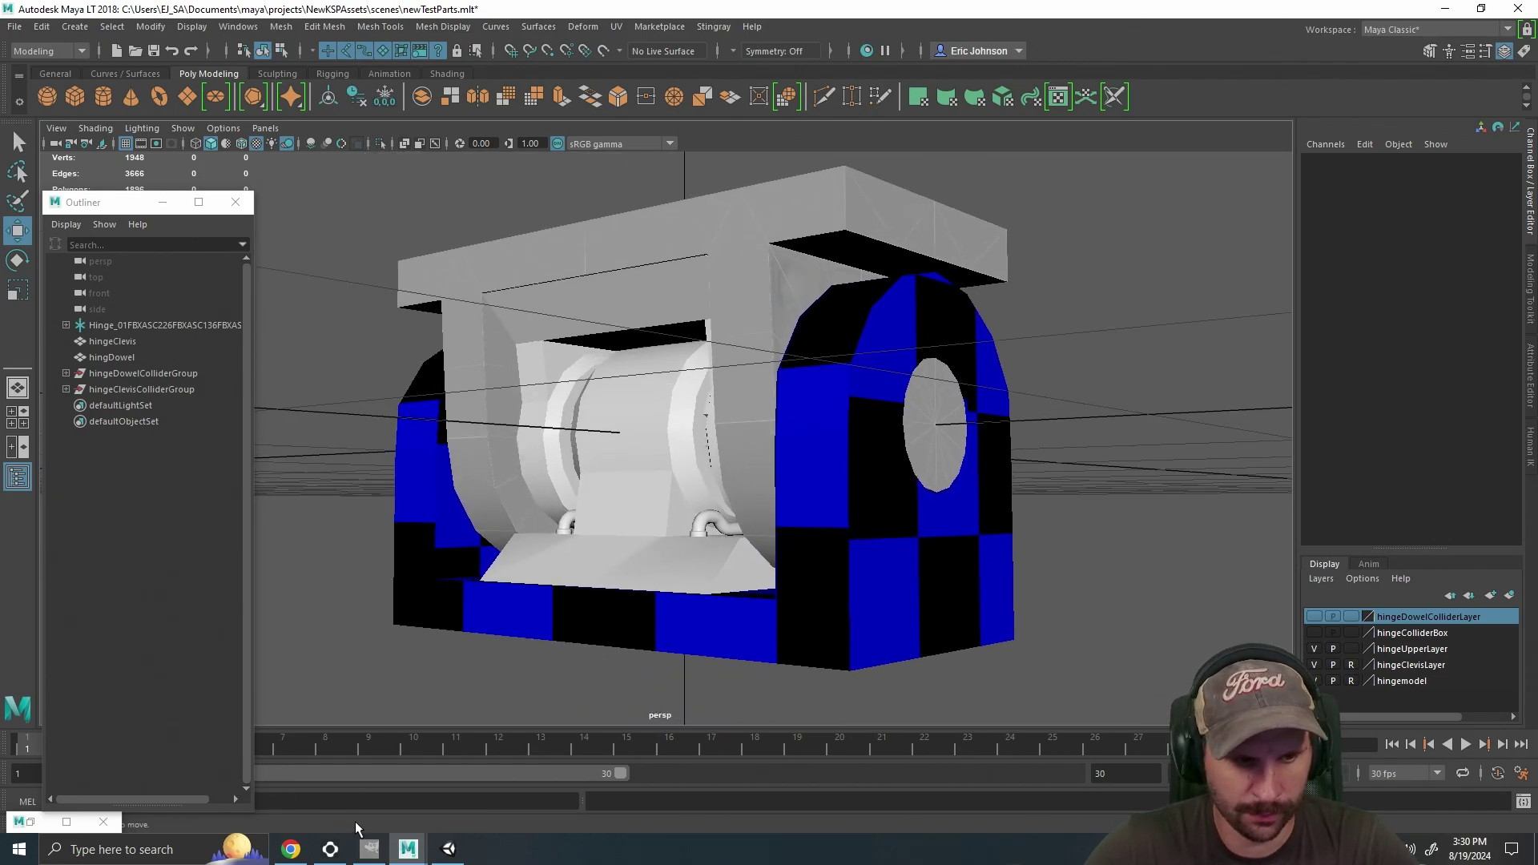
# Minimize the open program windows, launch Kerbal Space Program from the desktop, and dismiss the Kopernicus beta notice.
pyautogui.click(1439, 12)
pyautogui.click(1439, 11)
pyautogui.click(1440, 12)
pyautogui.doubleClick(30, 188)
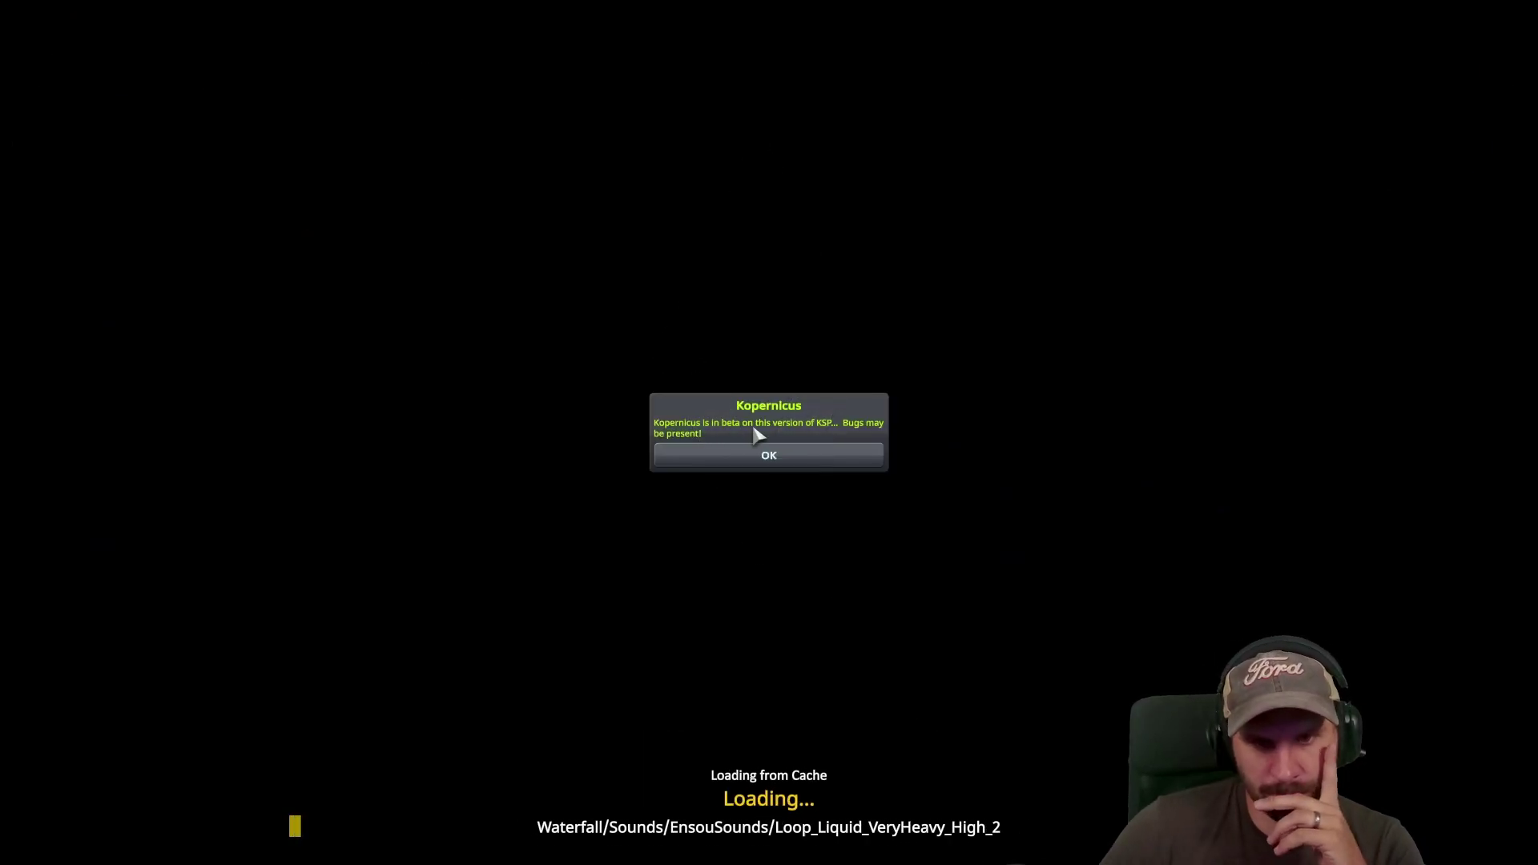
pyautogui.click(761, 454)
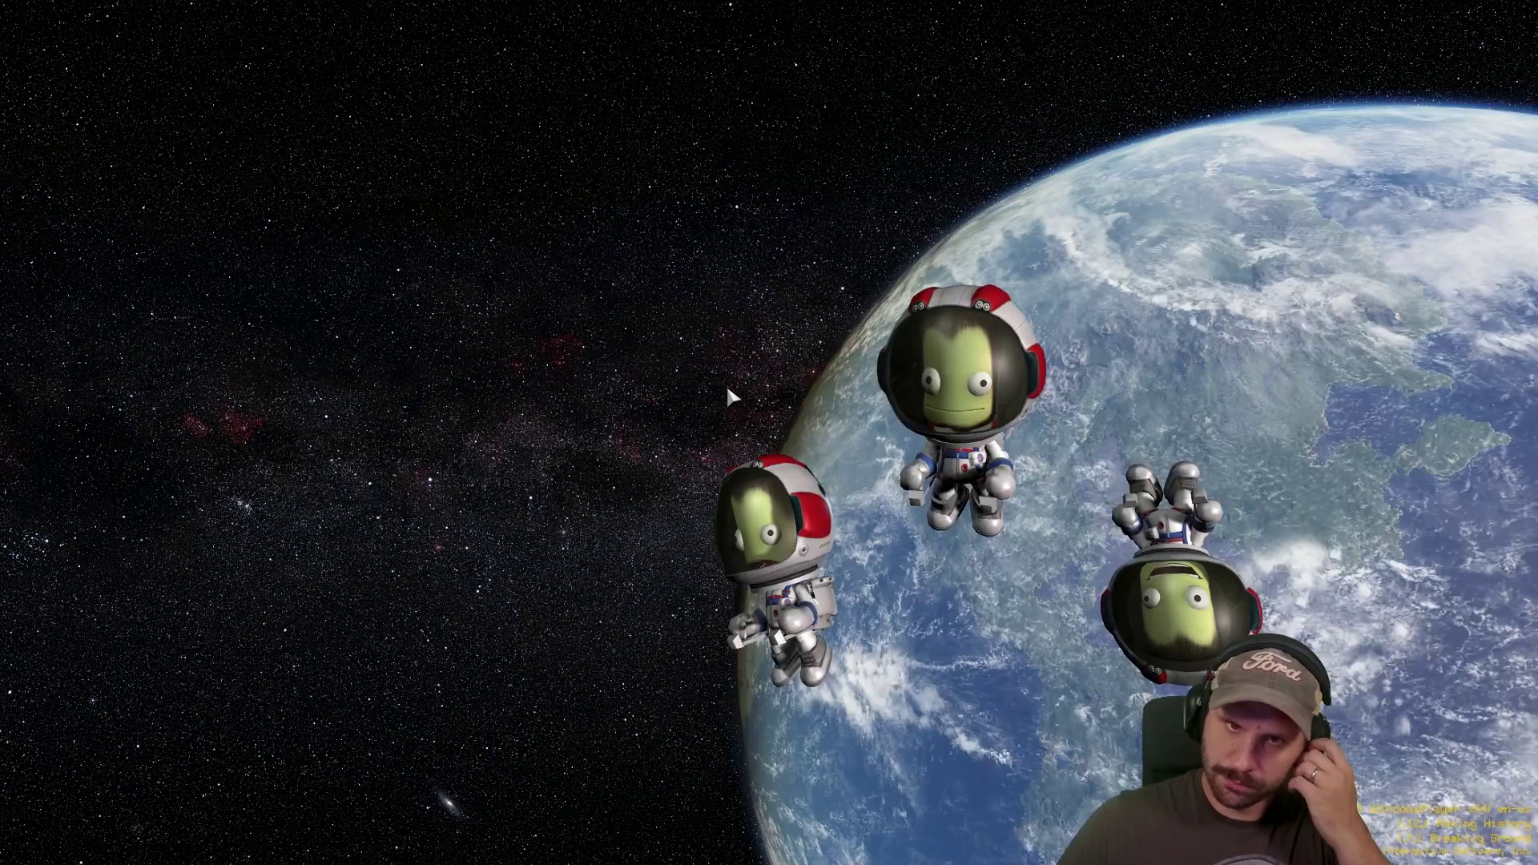
# Load the EngineeringMode22 saved game and enter the spaceplane hangar.
pyautogui.click(560, 407)
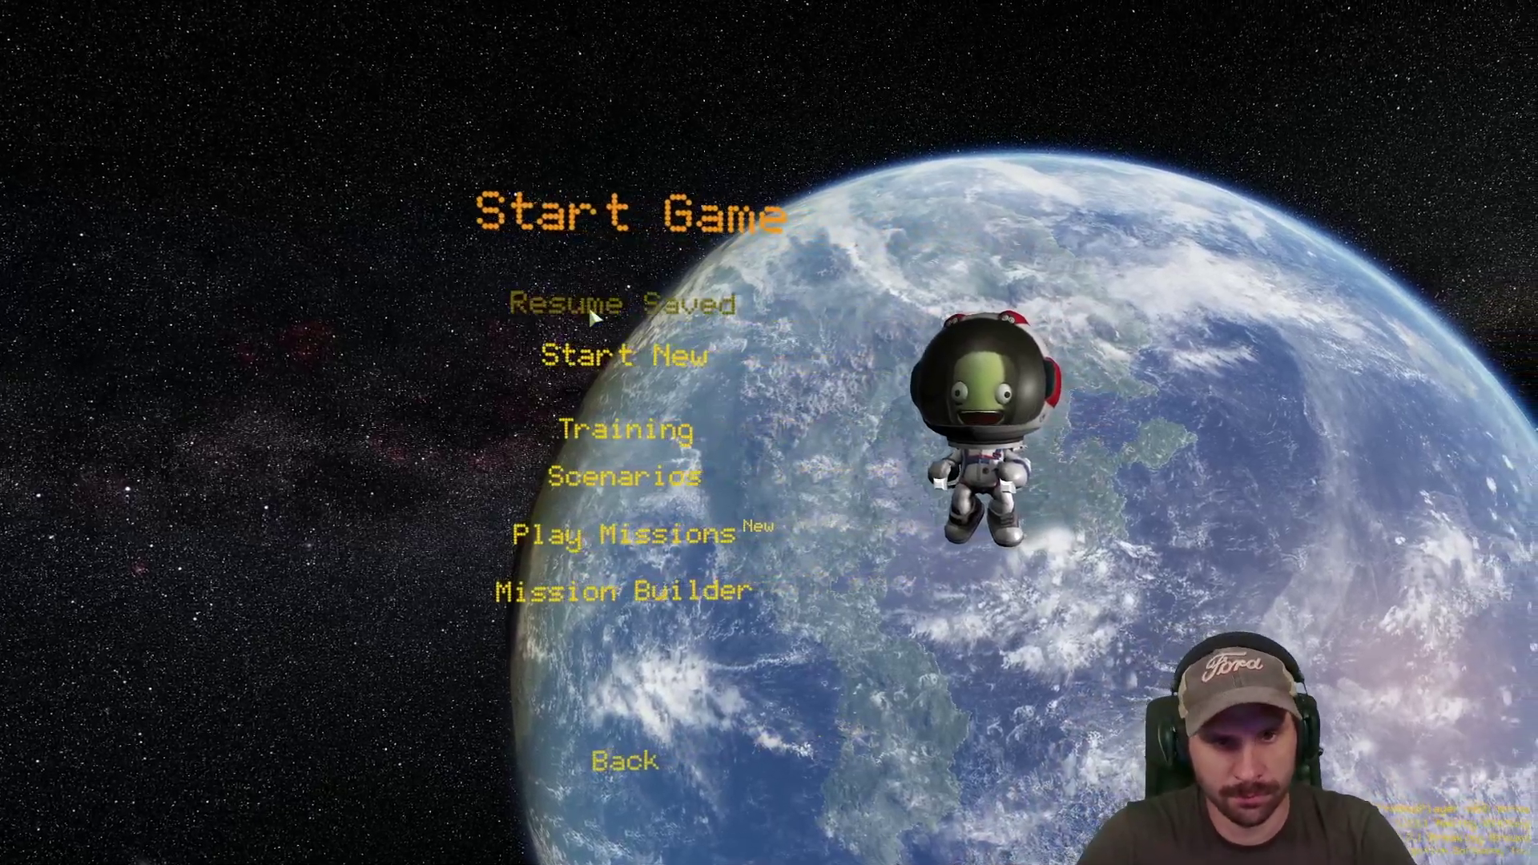
pyautogui.click(588, 305)
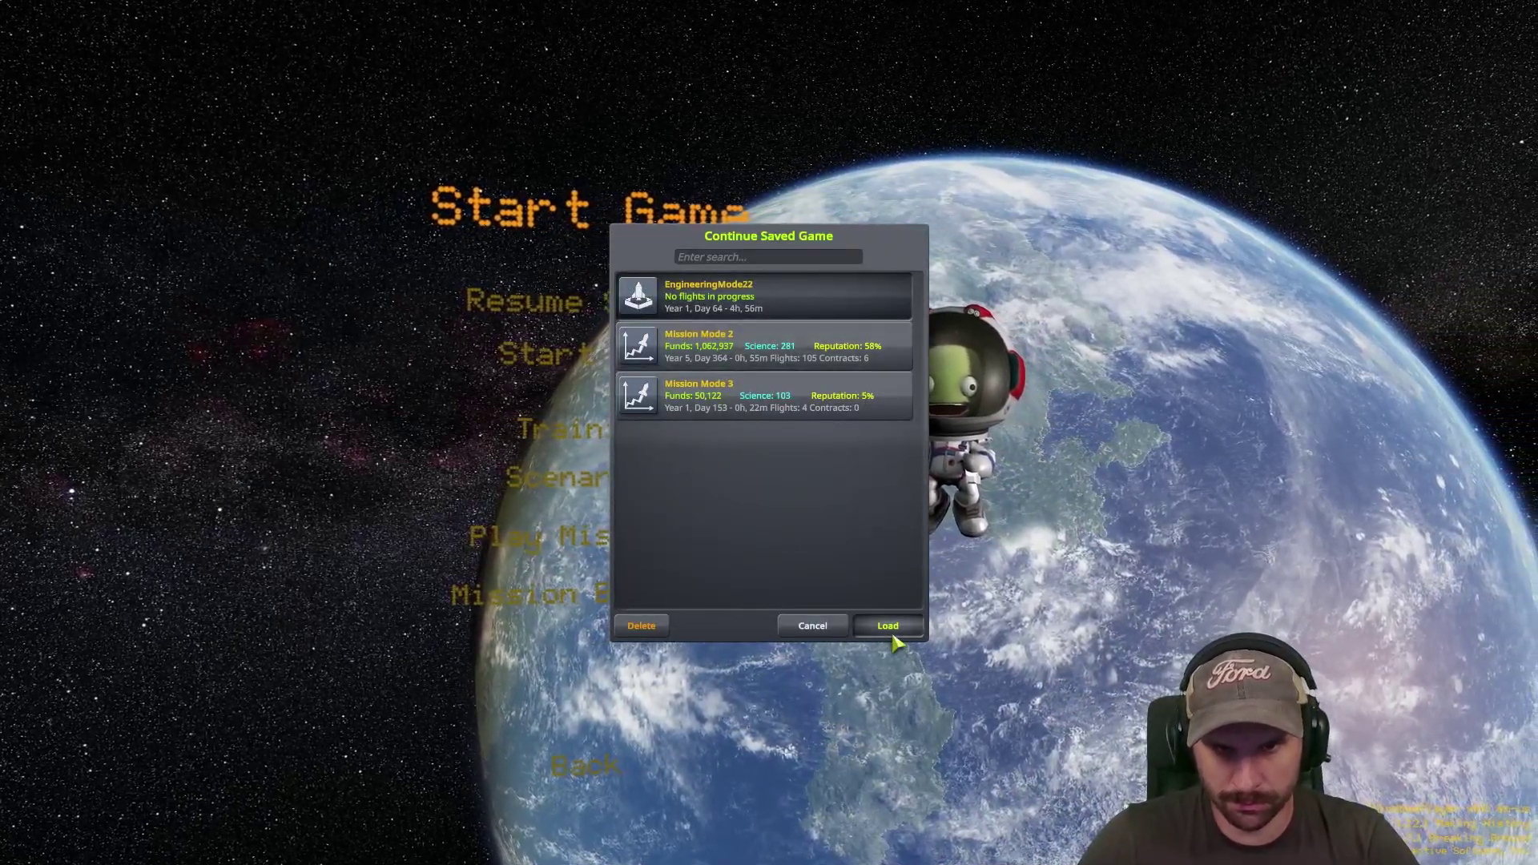
pyautogui.click(889, 630)
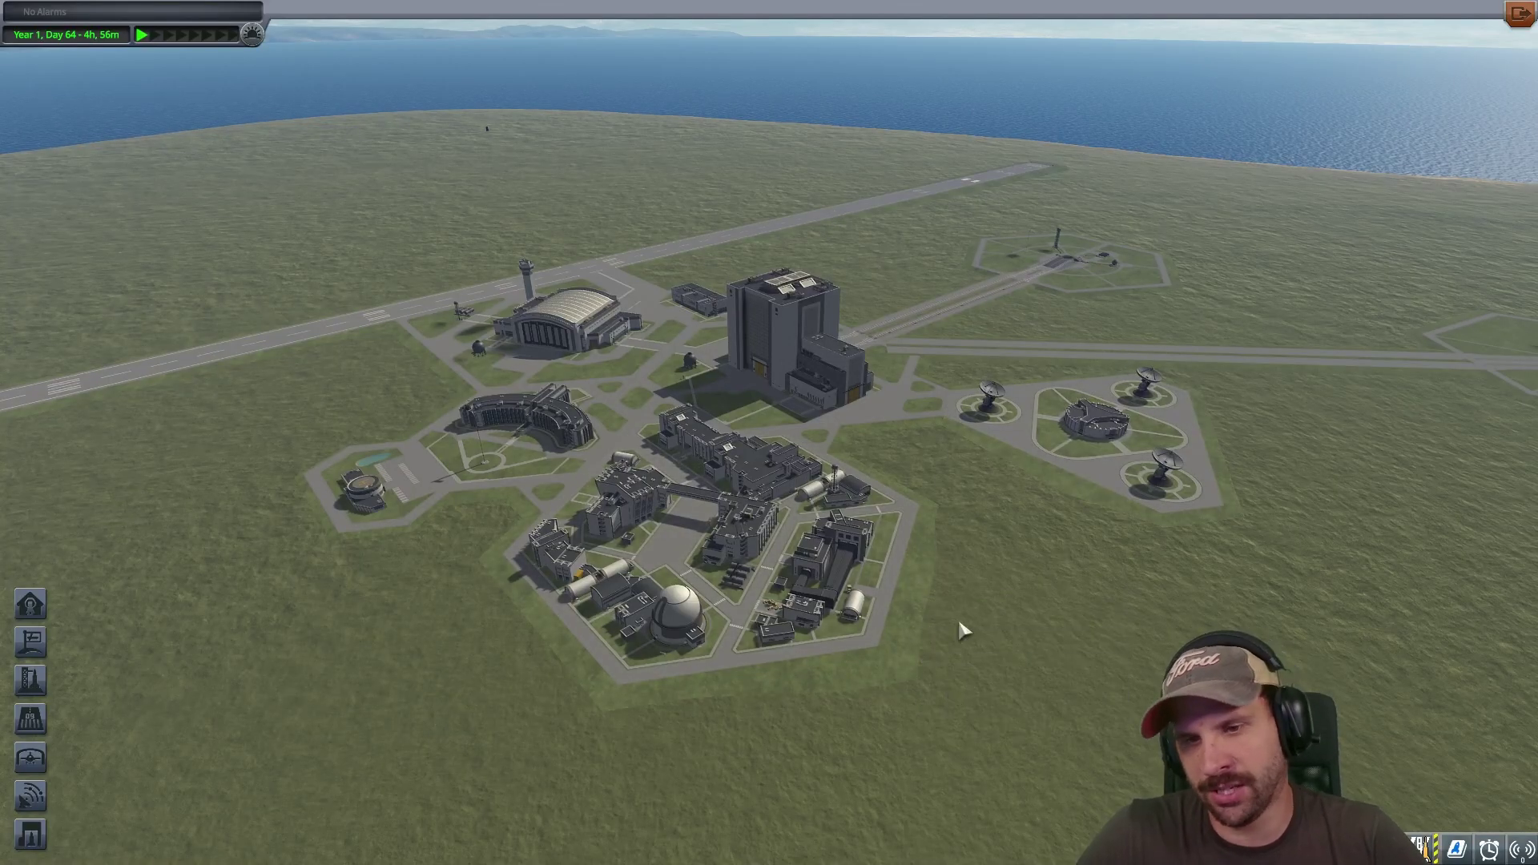
pyautogui.click(637, 374)
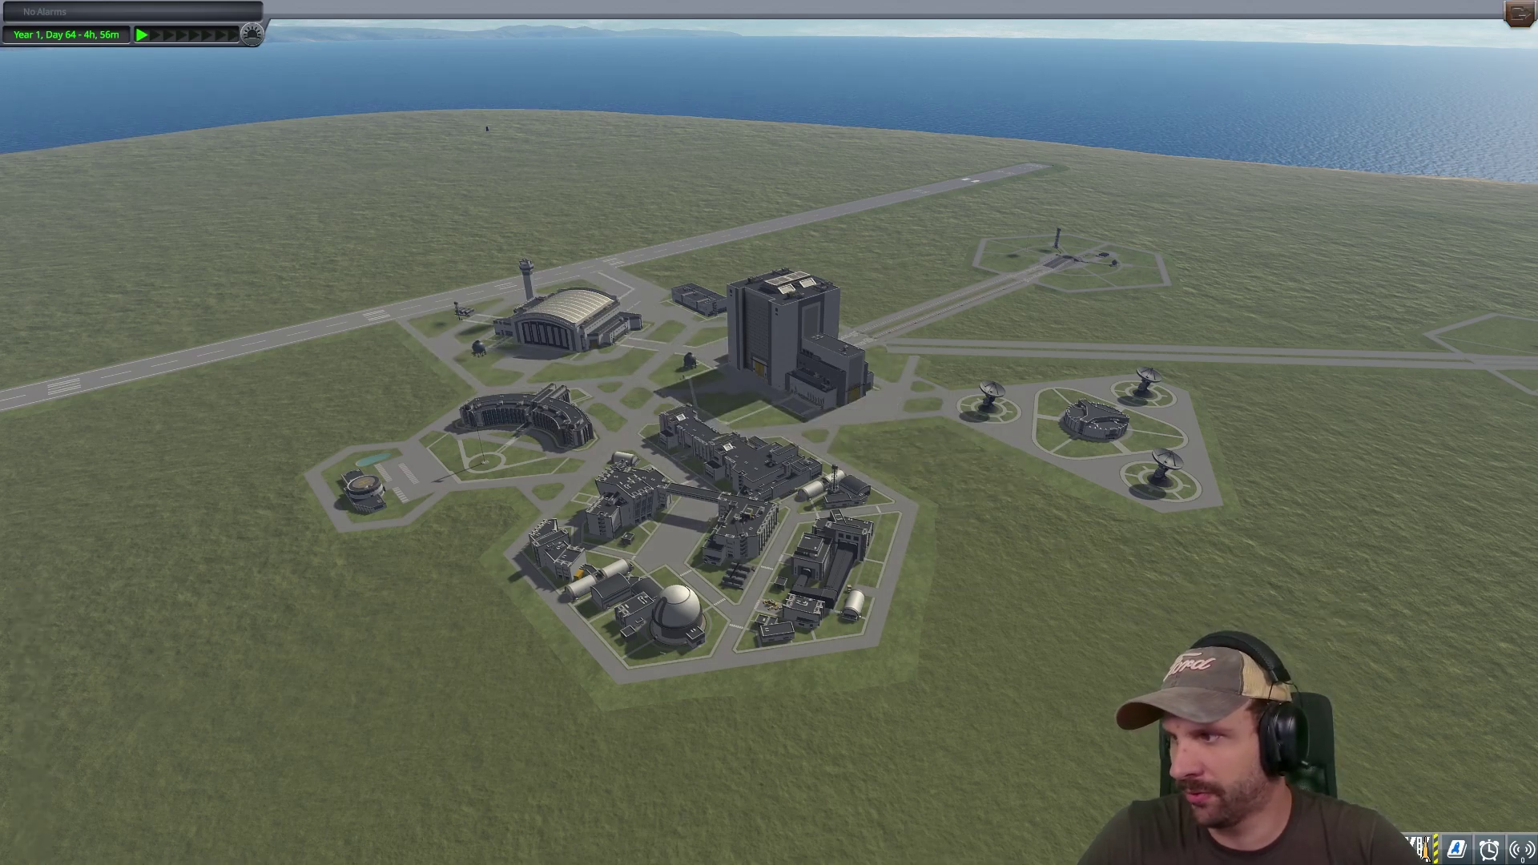
pyautogui.click(575, 318)
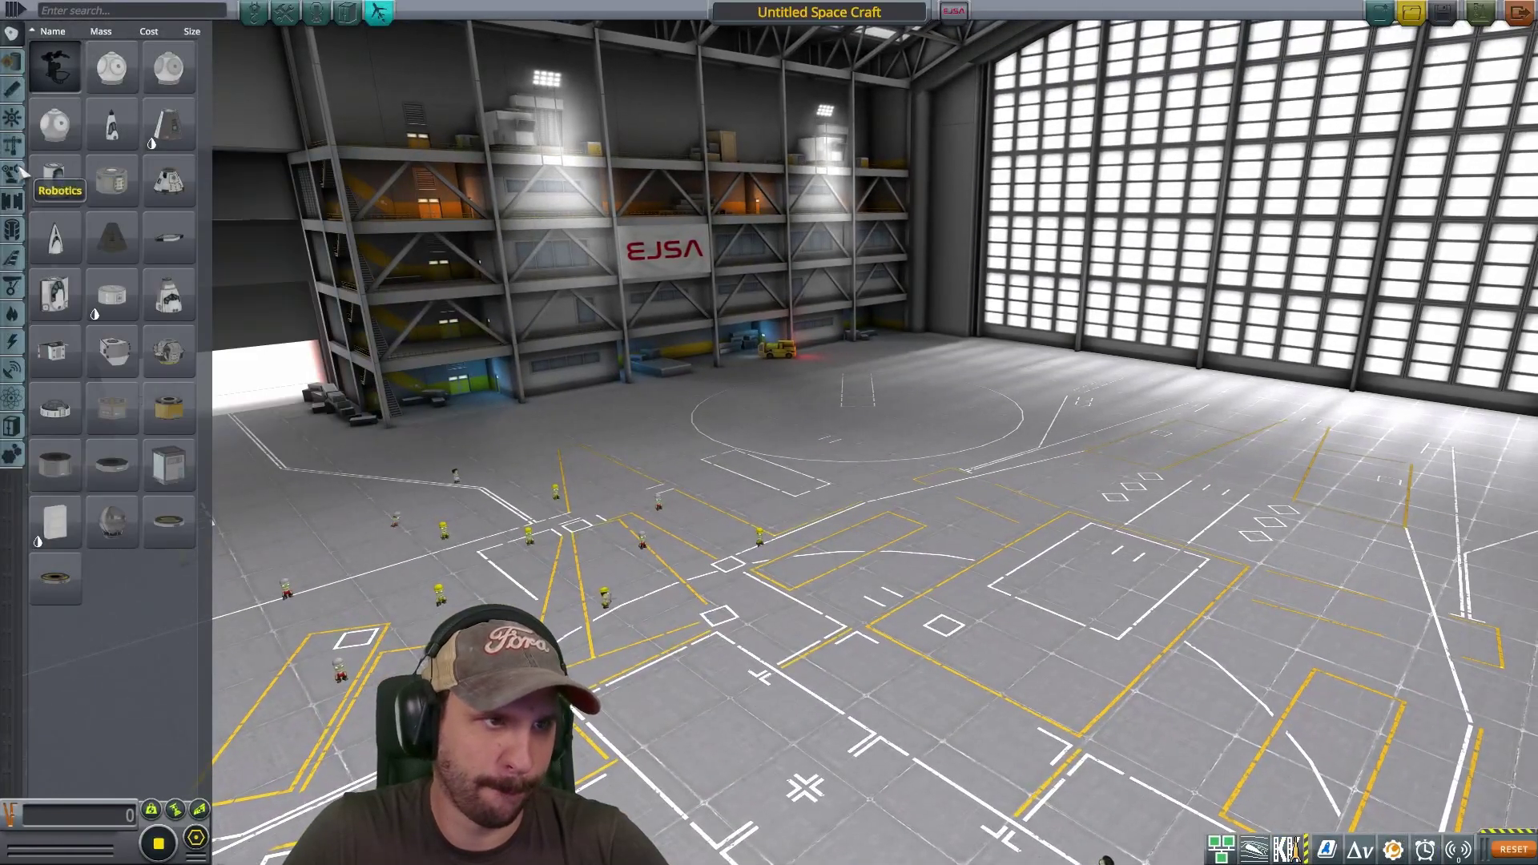
# Place an open structural truss as the root part and attach the blue hinge clevis to its end.
pyautogui.click(12, 146)
pyautogui.click(114, 416)
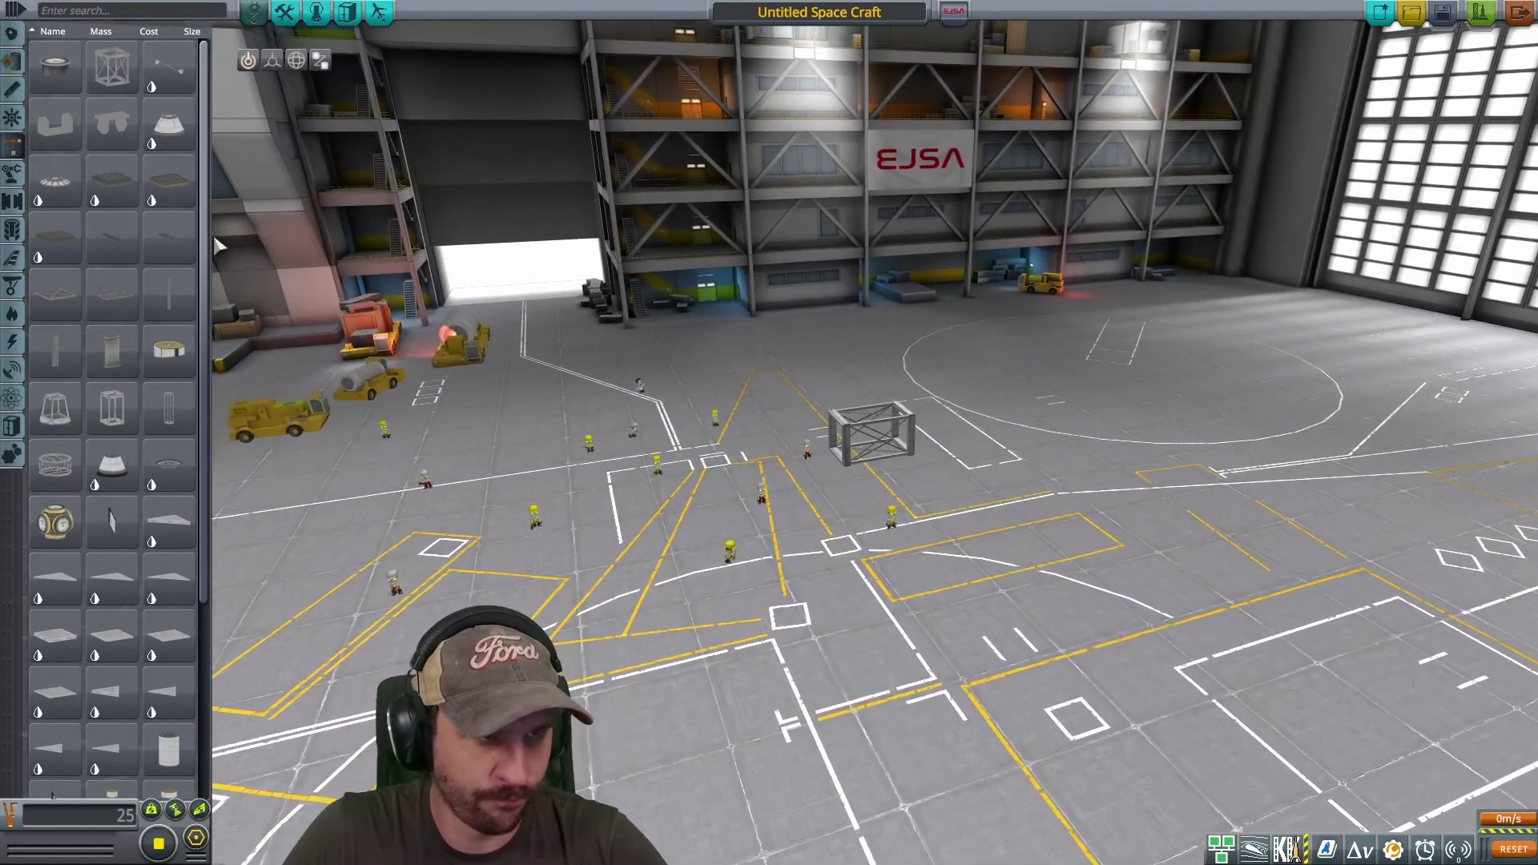
pyautogui.click(55, 123)
pyautogui.click(812, 450)
pyautogui.scroll(5, 873, 524)
pyautogui.moveTo(873, 525); pyautogui.dragTo(873, 569)
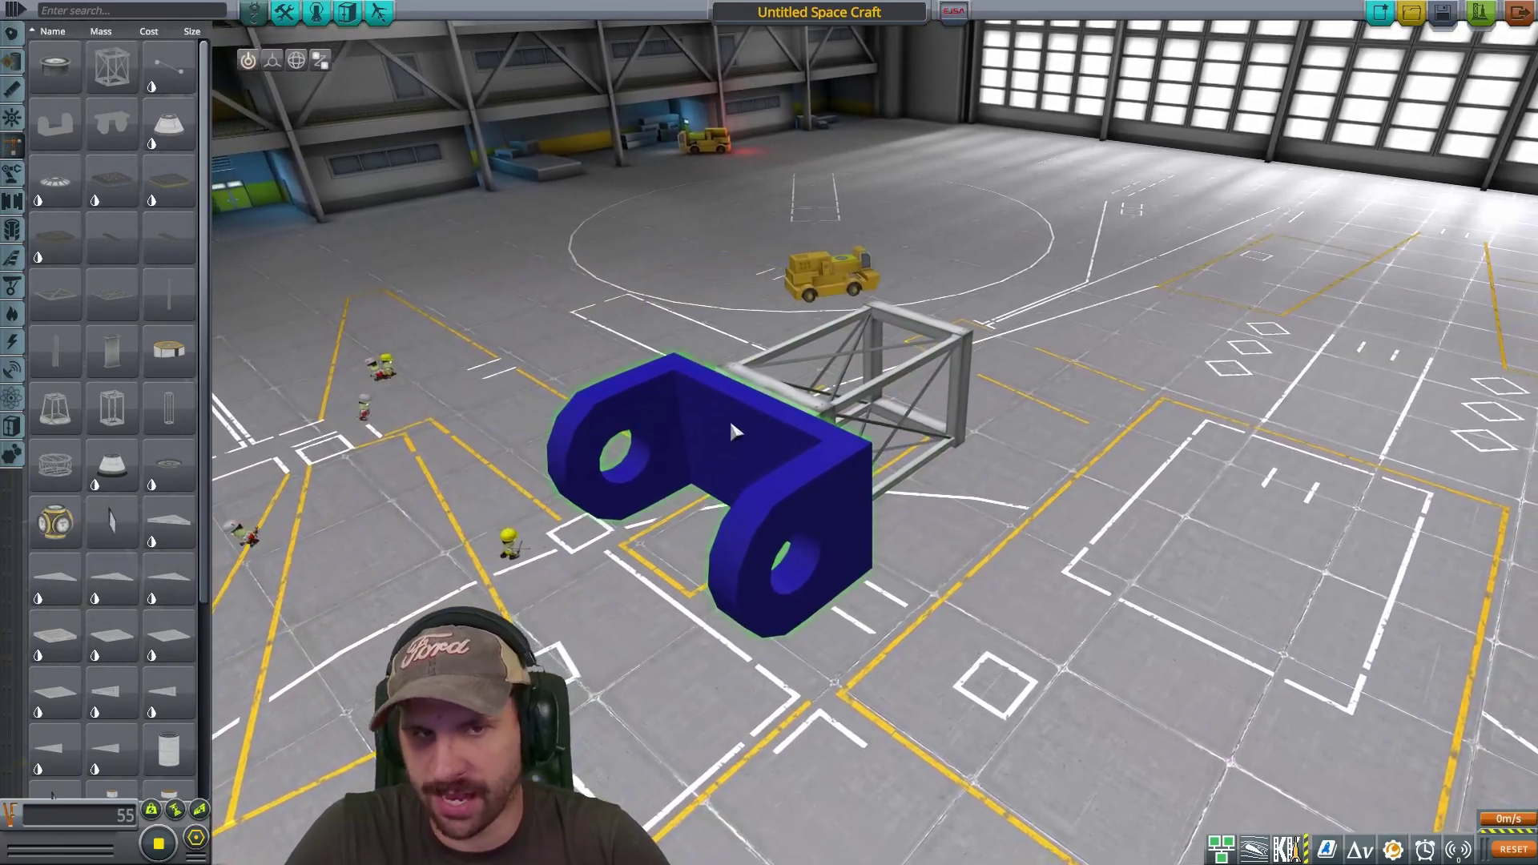
# Attach a G-11 Hinge from the robotics parts inside the blue clevis.
pyautogui.click(12, 172)
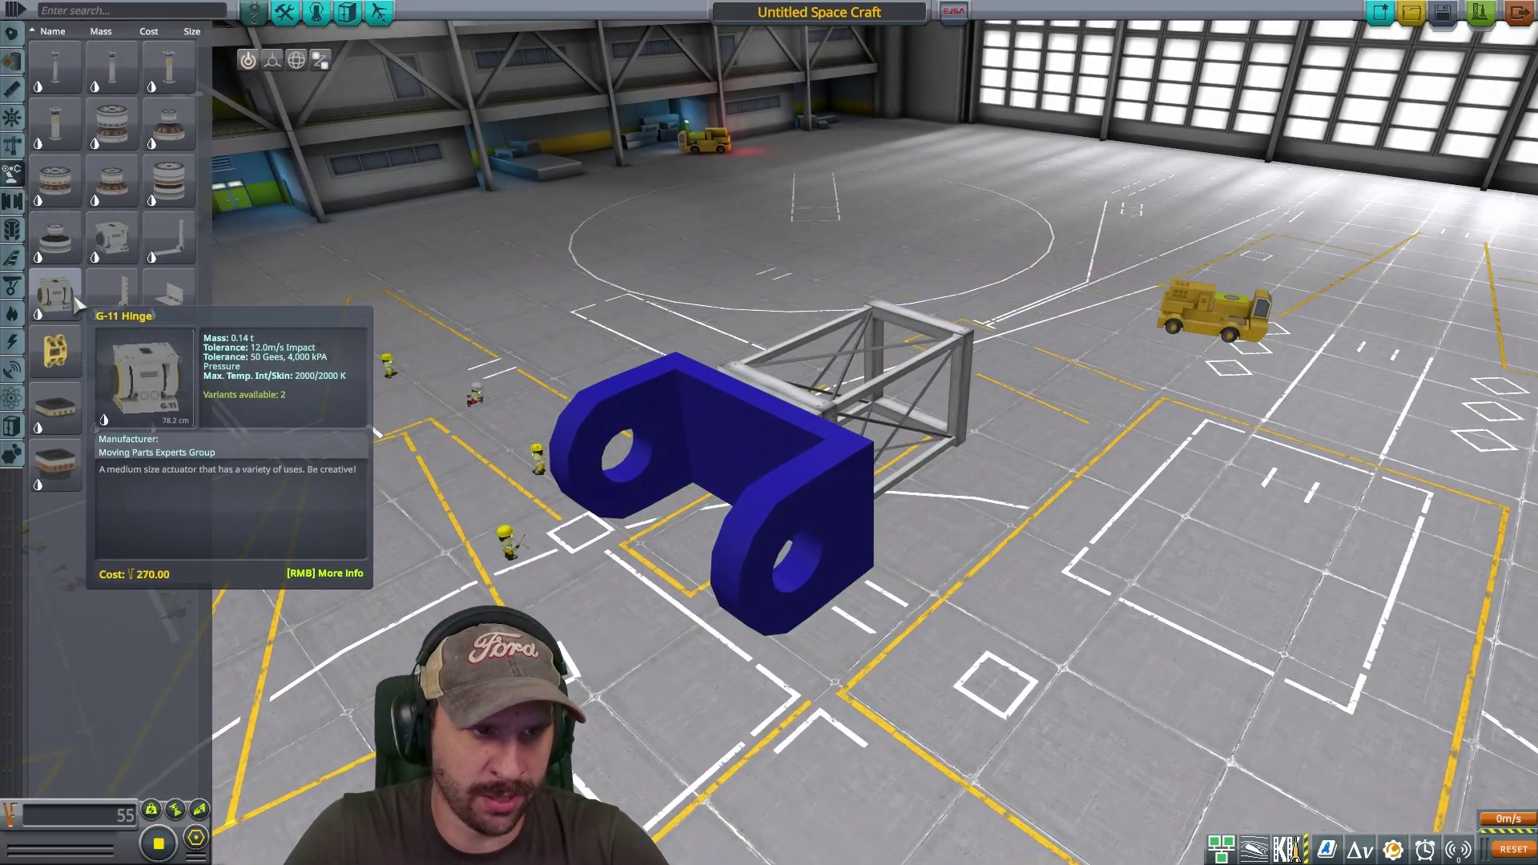
pyautogui.click(74, 302)
pyautogui.click(669, 508)
pyautogui.moveTo(669, 508); pyautogui.dragTo(889, 705)
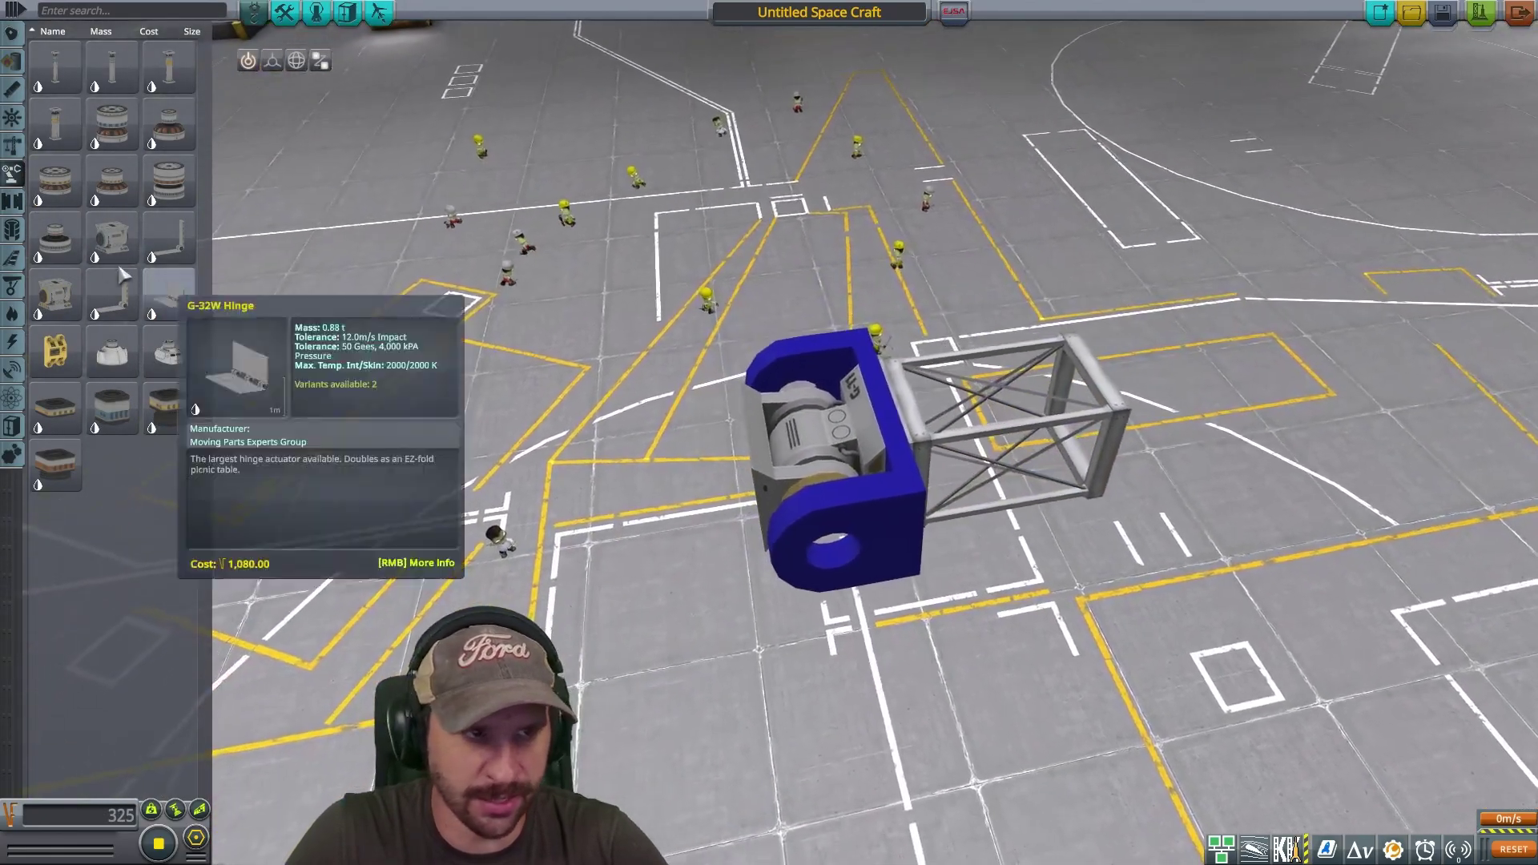
# Attach the blue hinge dowel part to the free end of the G-11 Hinge.
pyautogui.click(12, 145)
pyautogui.click(55, 124)
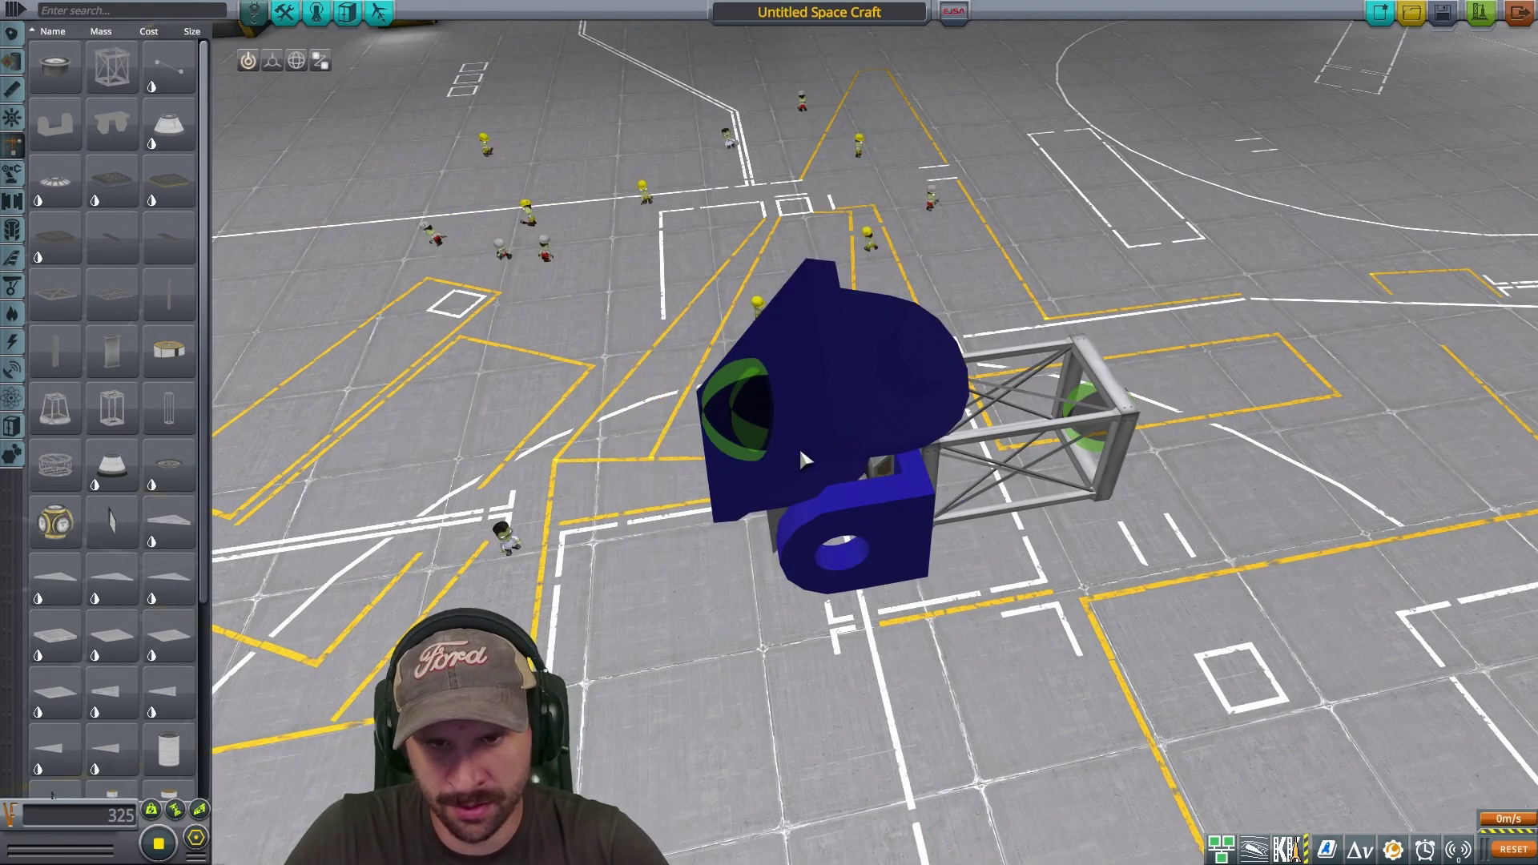
pyautogui.click(837, 449)
pyautogui.scroll(3, 1057, 547)
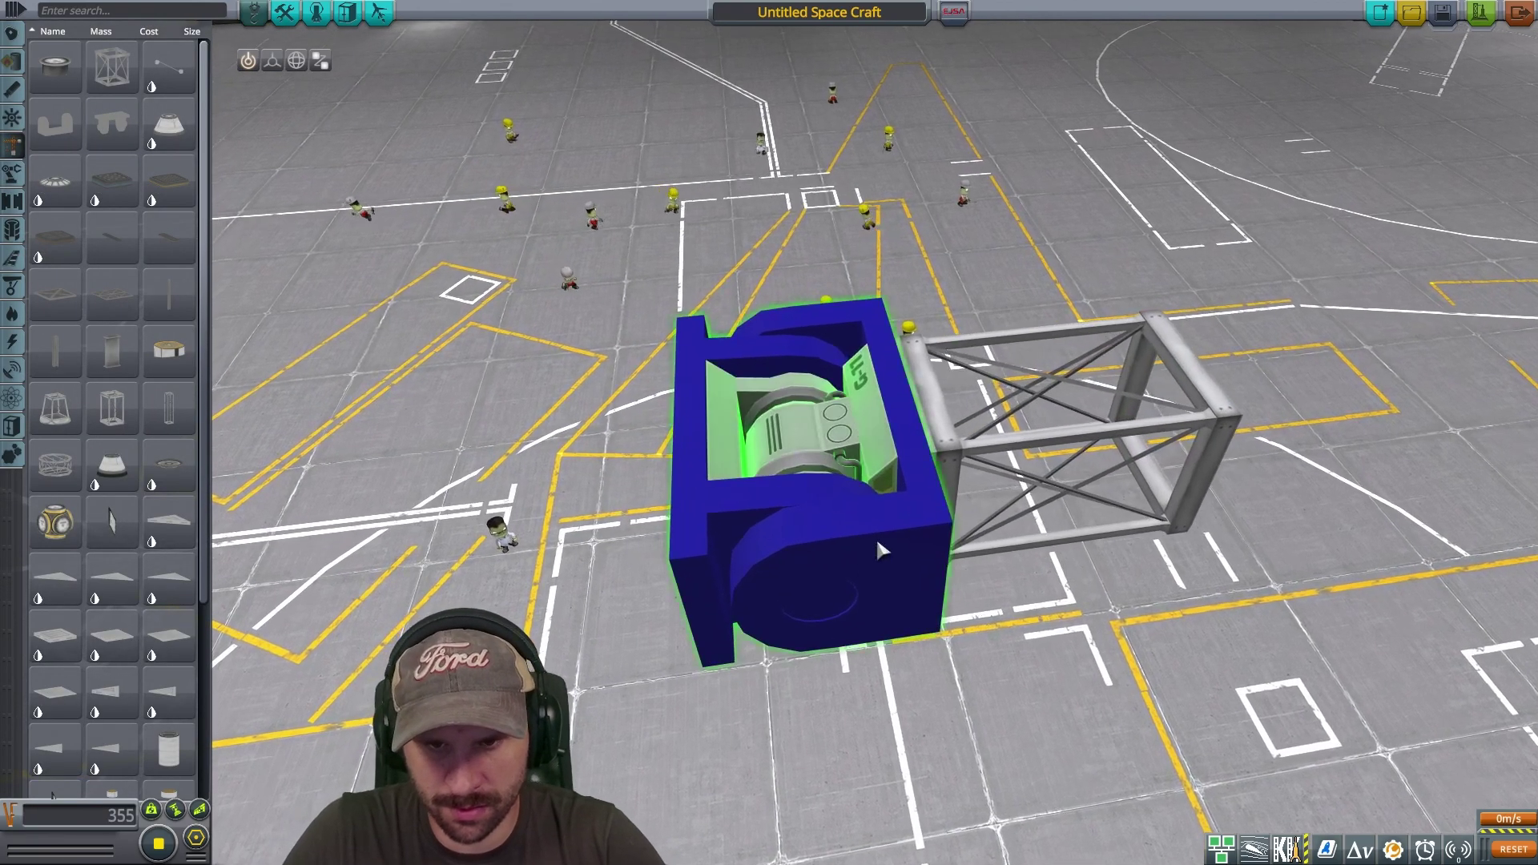
# Offset the blue dowel part in absolute mode along the truss direction to move it farther into the clevis.
pyautogui.press('2')
pyautogui.moveTo(825, 528); pyautogui.dragTo(844, 561)
pyautogui.scroll(2, 844, 561)
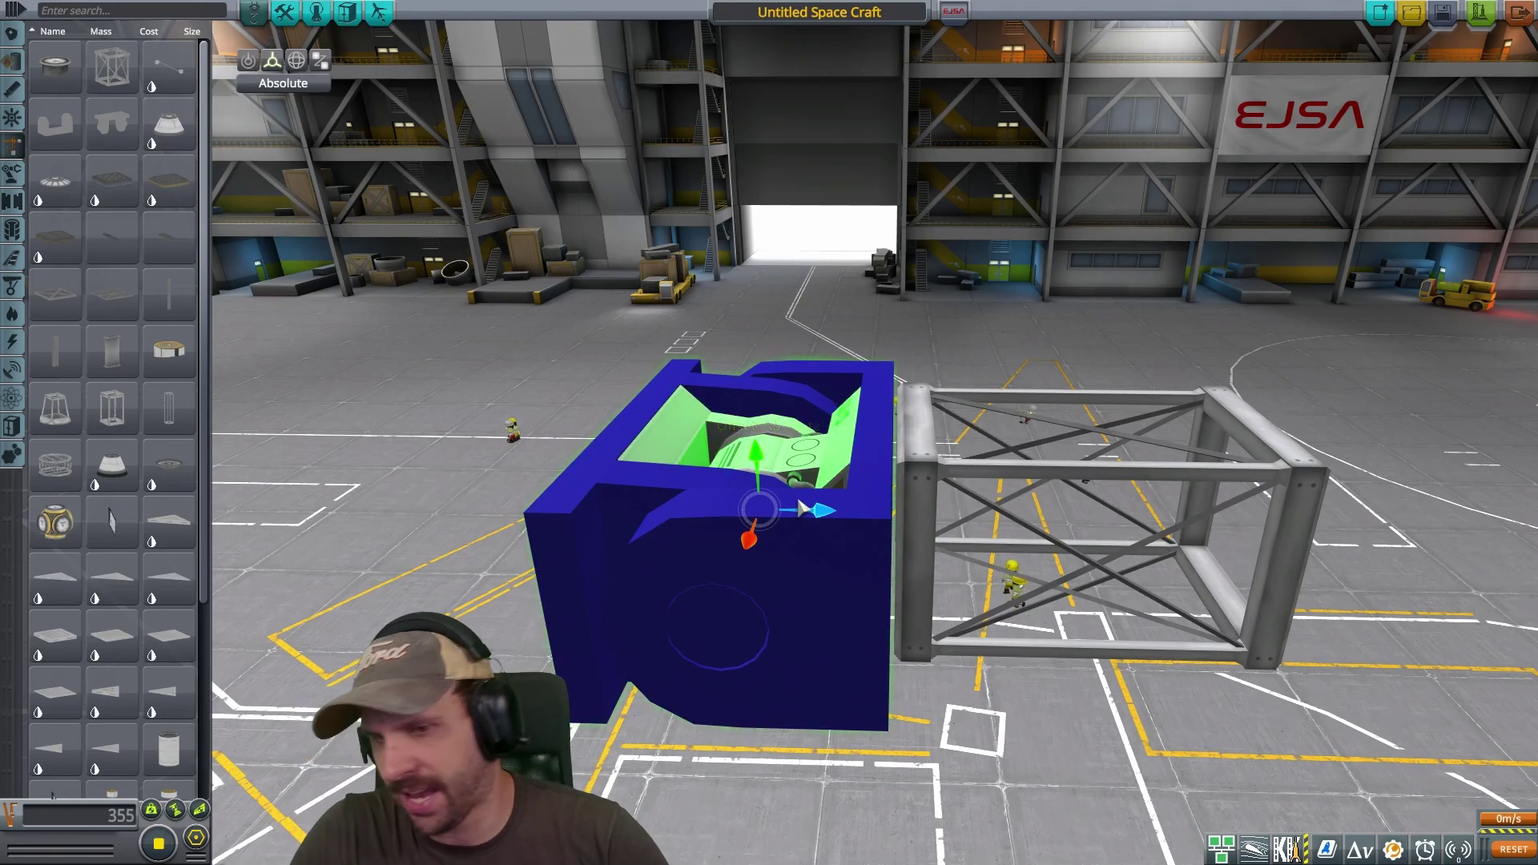
pyautogui.press('1')
pyautogui.moveTo(779, 450); pyautogui.dragTo(811, 454)
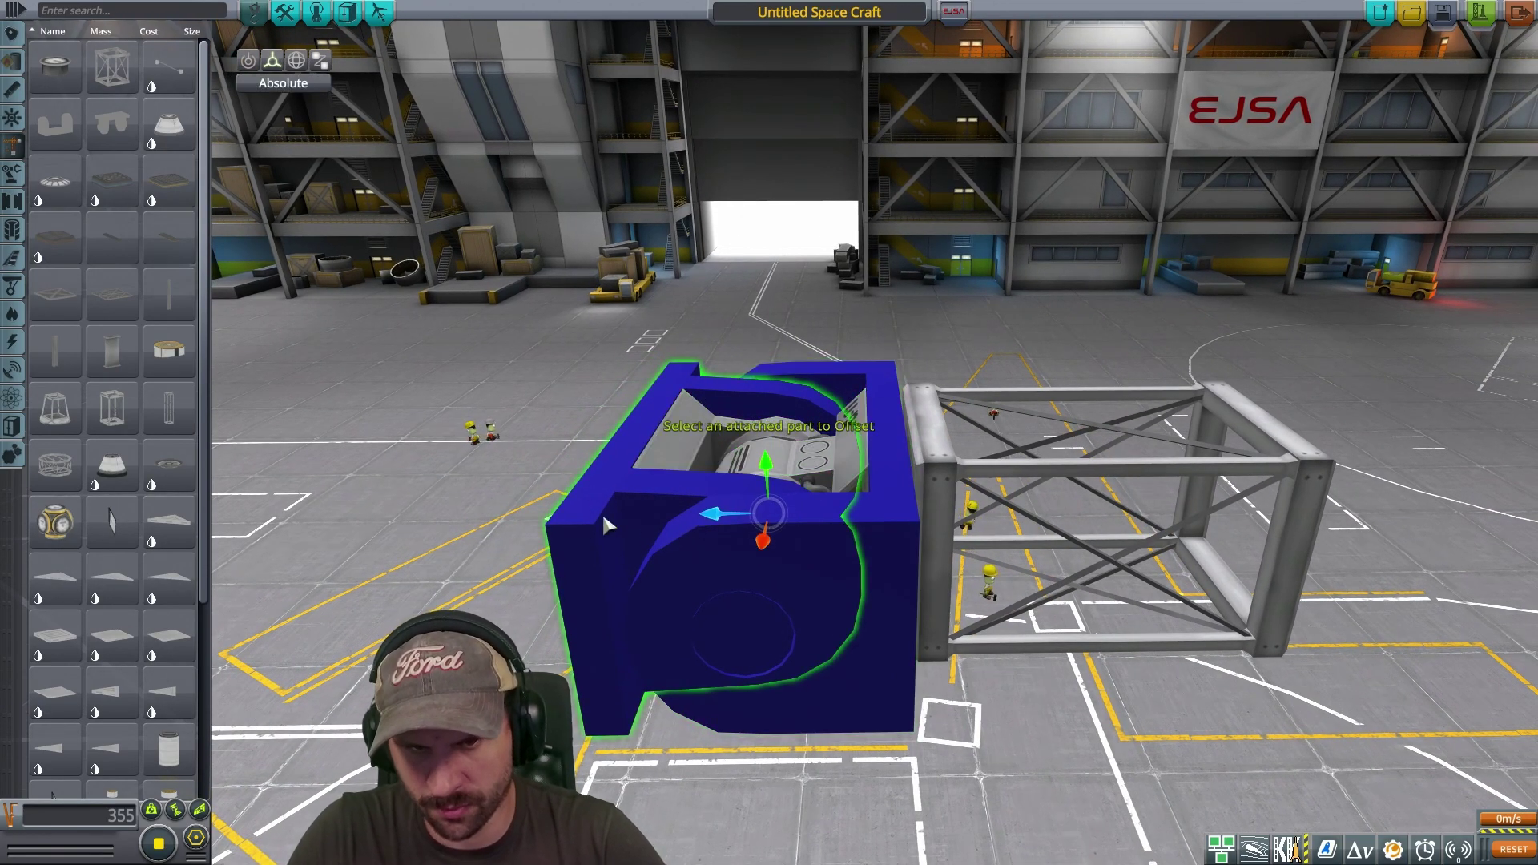
pyautogui.moveTo(701, 521)
pyautogui.mouseDown()
pyautogui.moveTo(717, 472)
pyautogui.moveTo(713, 519)
pyautogui.mouseUp()
pyautogui.press('1')
pyautogui.click(660, 506)
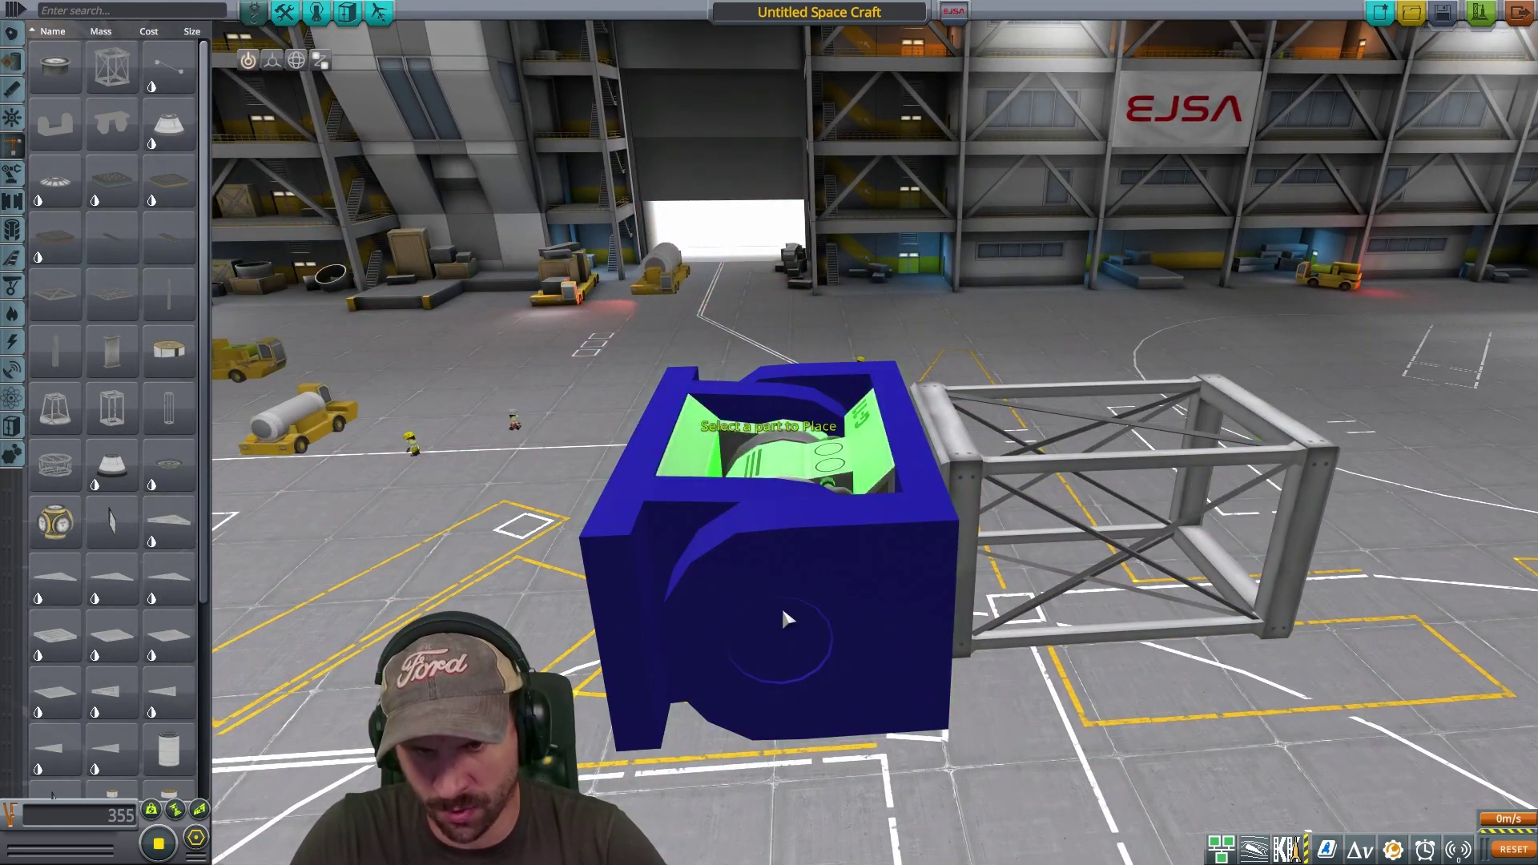
# Fine-tune the dowel part's absolute offset to line up its round pin with the clevis hole.
pyautogui.click(764, 595)
pyautogui.moveTo(769, 605); pyautogui.dragTo(852, 580)
pyautogui.scroll(4, 905, 573)
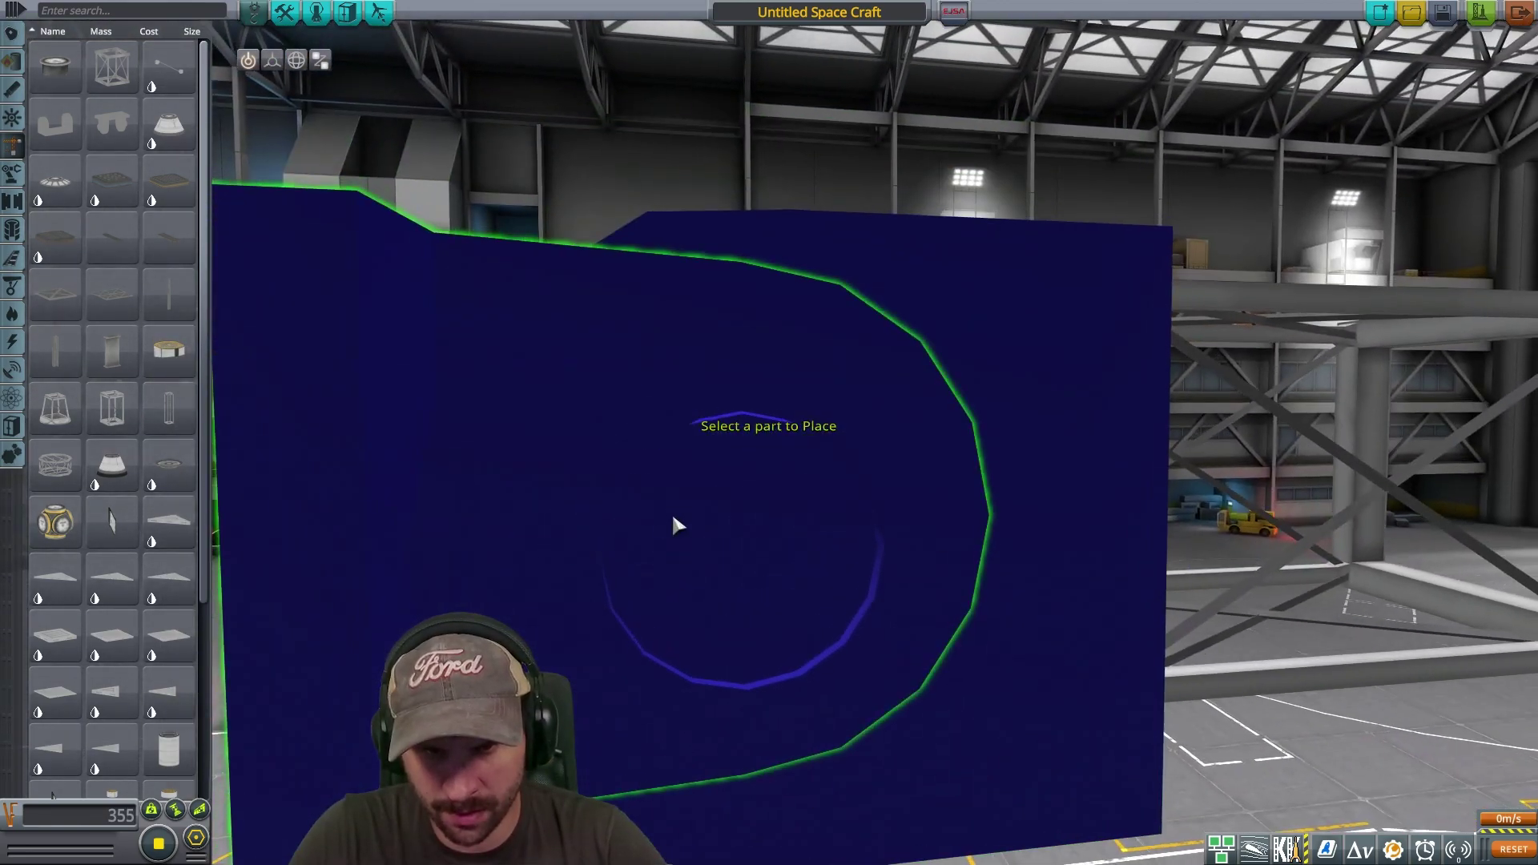
pyautogui.press('2')
pyautogui.click(697, 500)
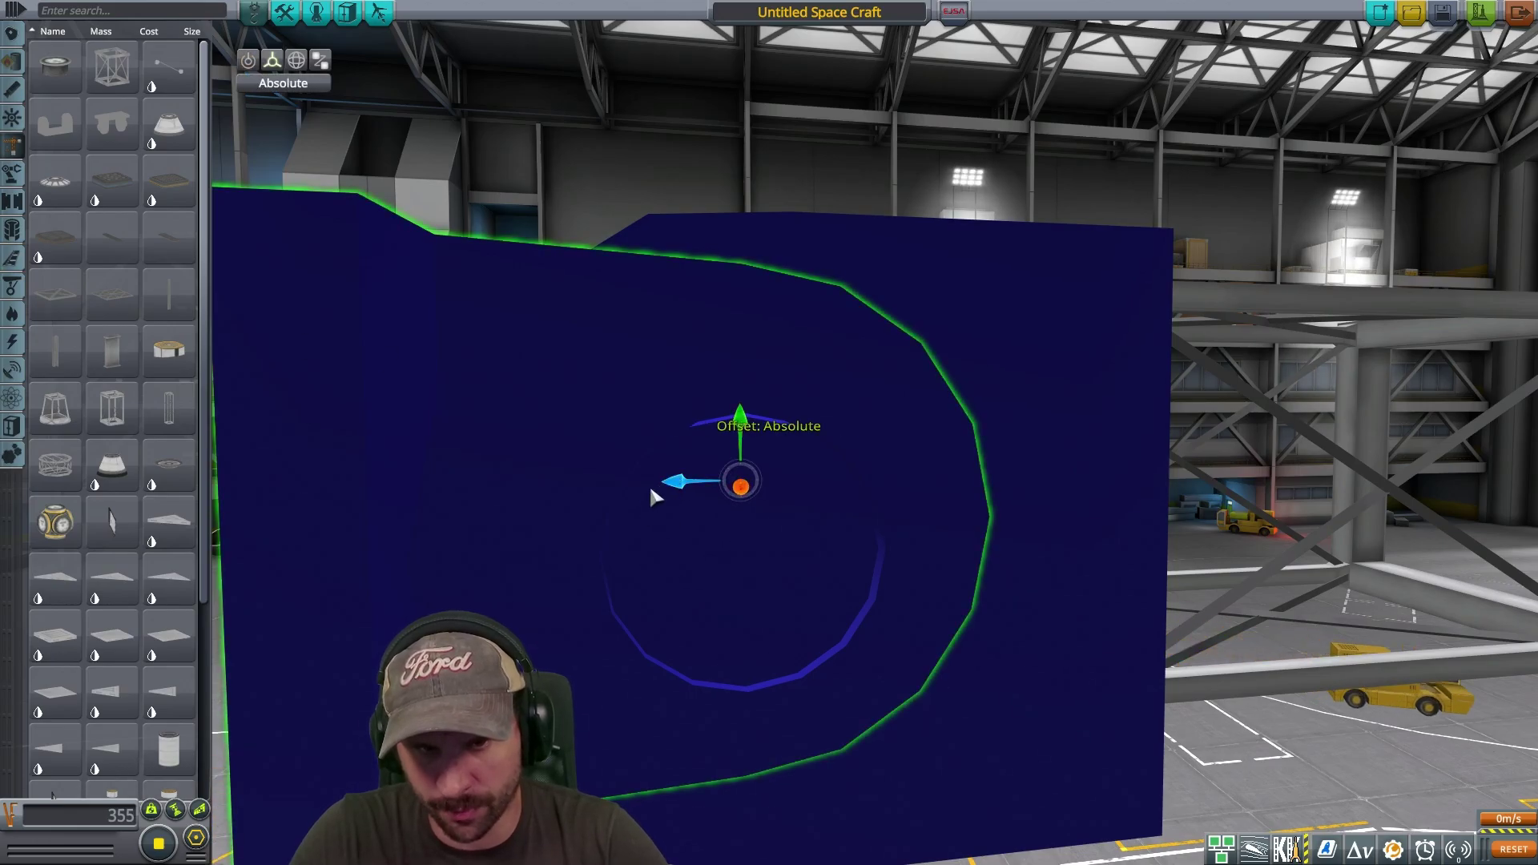
pyautogui.moveTo(673, 485); pyautogui.dragTo(687, 488)
pyautogui.scroll(-5, 710, 520)
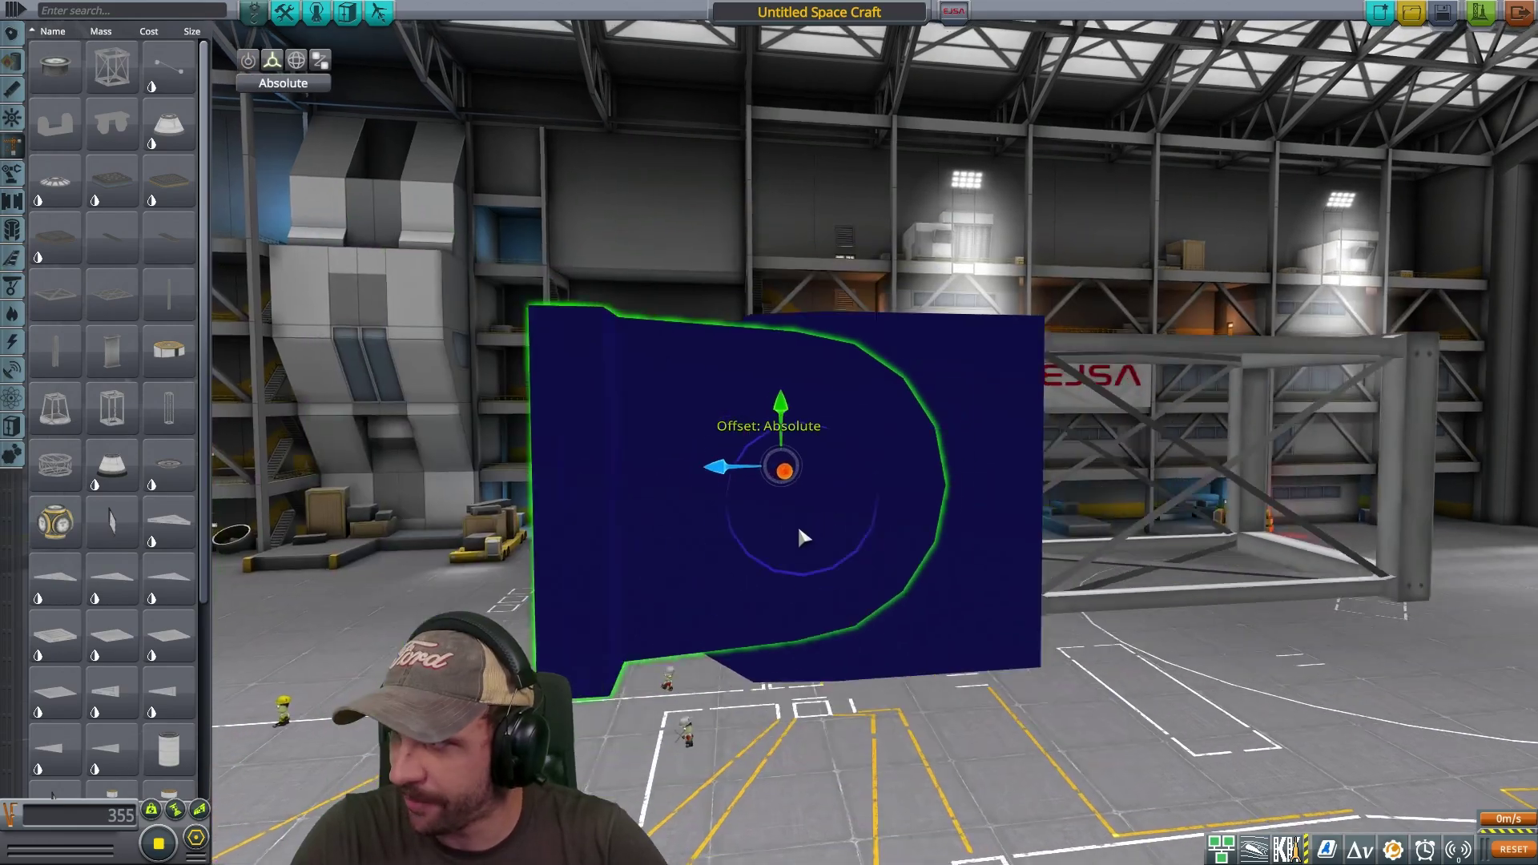
pyautogui.press('1')
# Examine the assembled hinge from above and up close, comparing the blue parts with the G-11 Hinge's texture and details.
pyautogui.scroll(3, 638, 707)
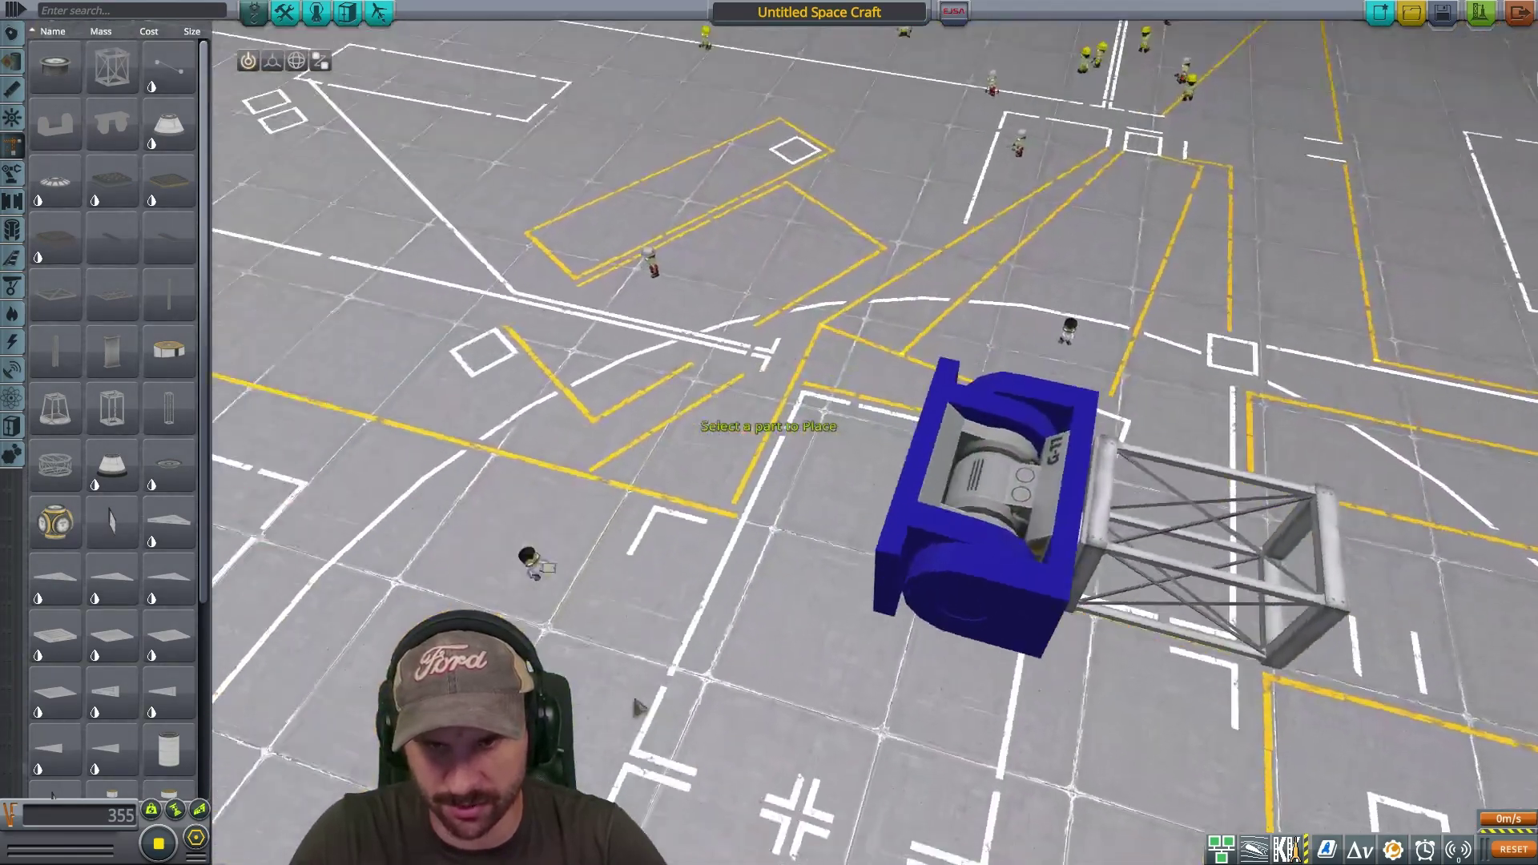
pyautogui.scroll(5, 638, 708)
pyautogui.moveTo(638, 708); pyautogui.dragTo(1156, 460)
pyautogui.scroll(-5, 1156, 459)
pyautogui.scroll(5, 1362, 441)
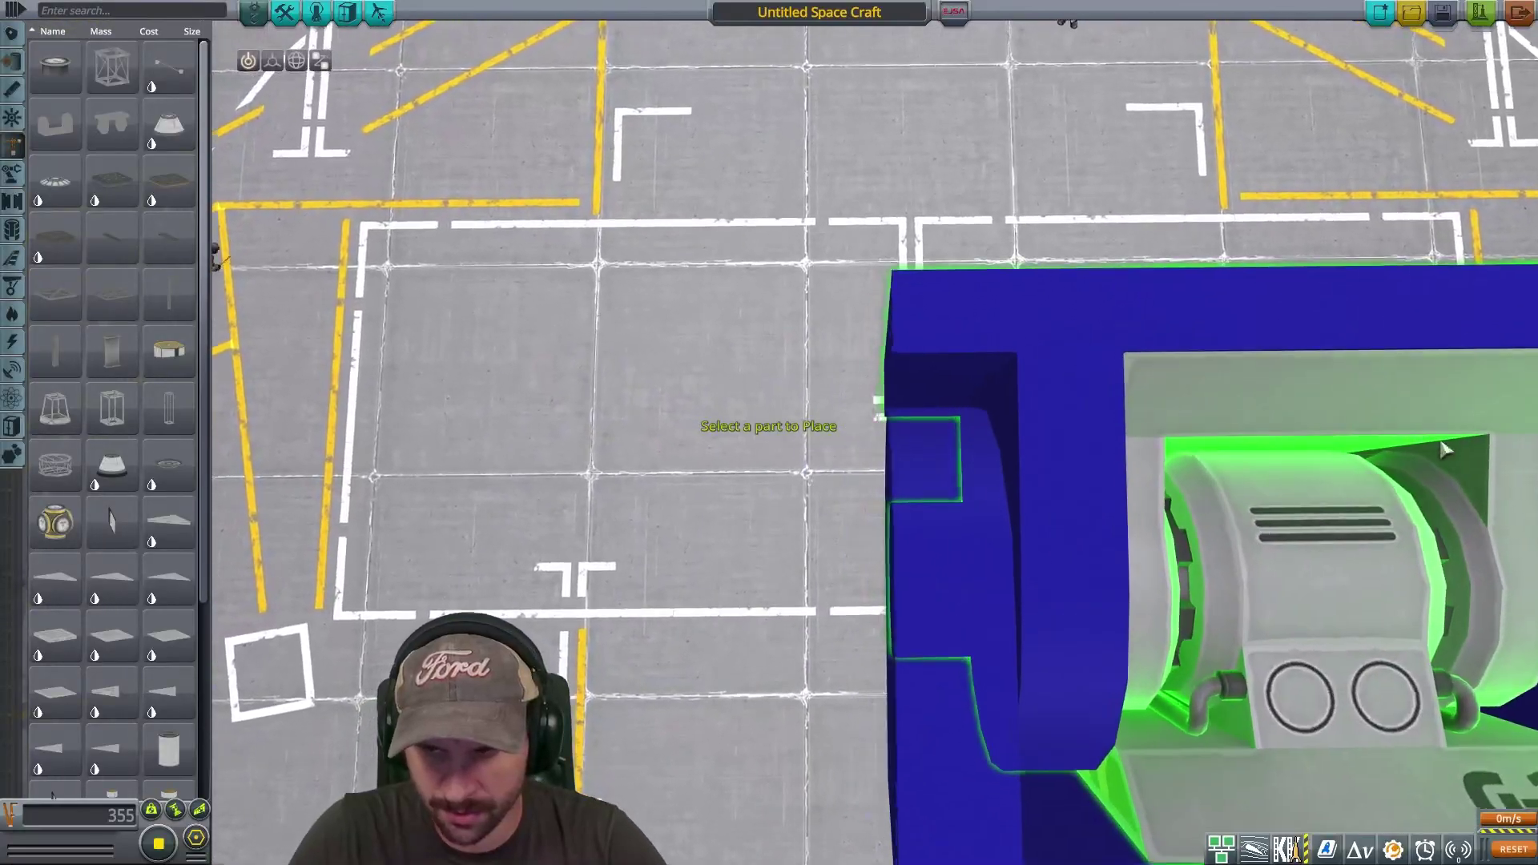
pyautogui.scroll(-5, 1441, 450)
pyautogui.moveTo(1442, 451); pyautogui.dragTo(1405, 431)
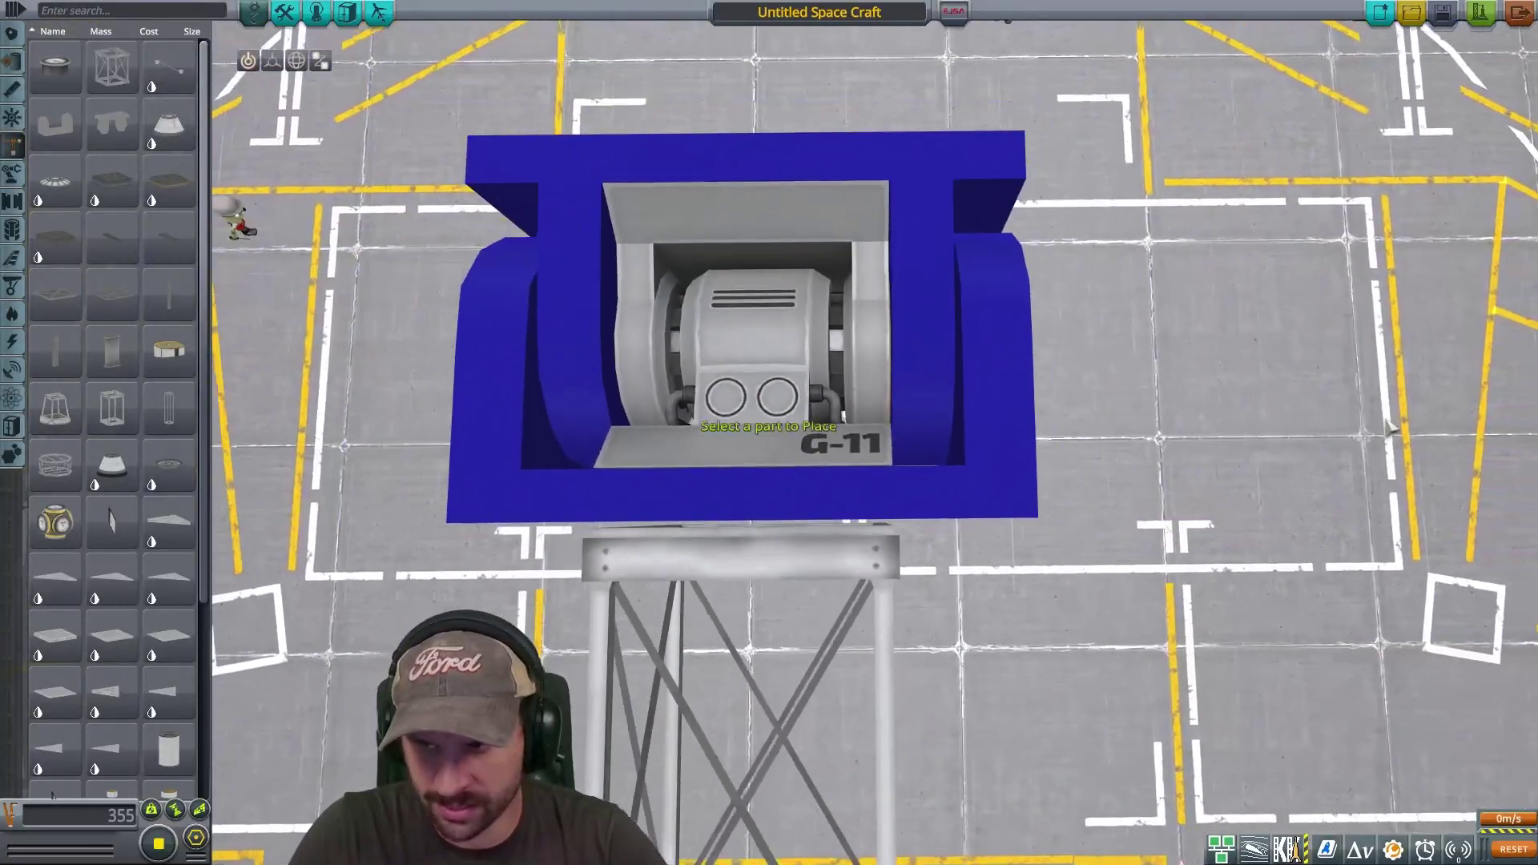
pyautogui.scroll(3, 1338, 432)
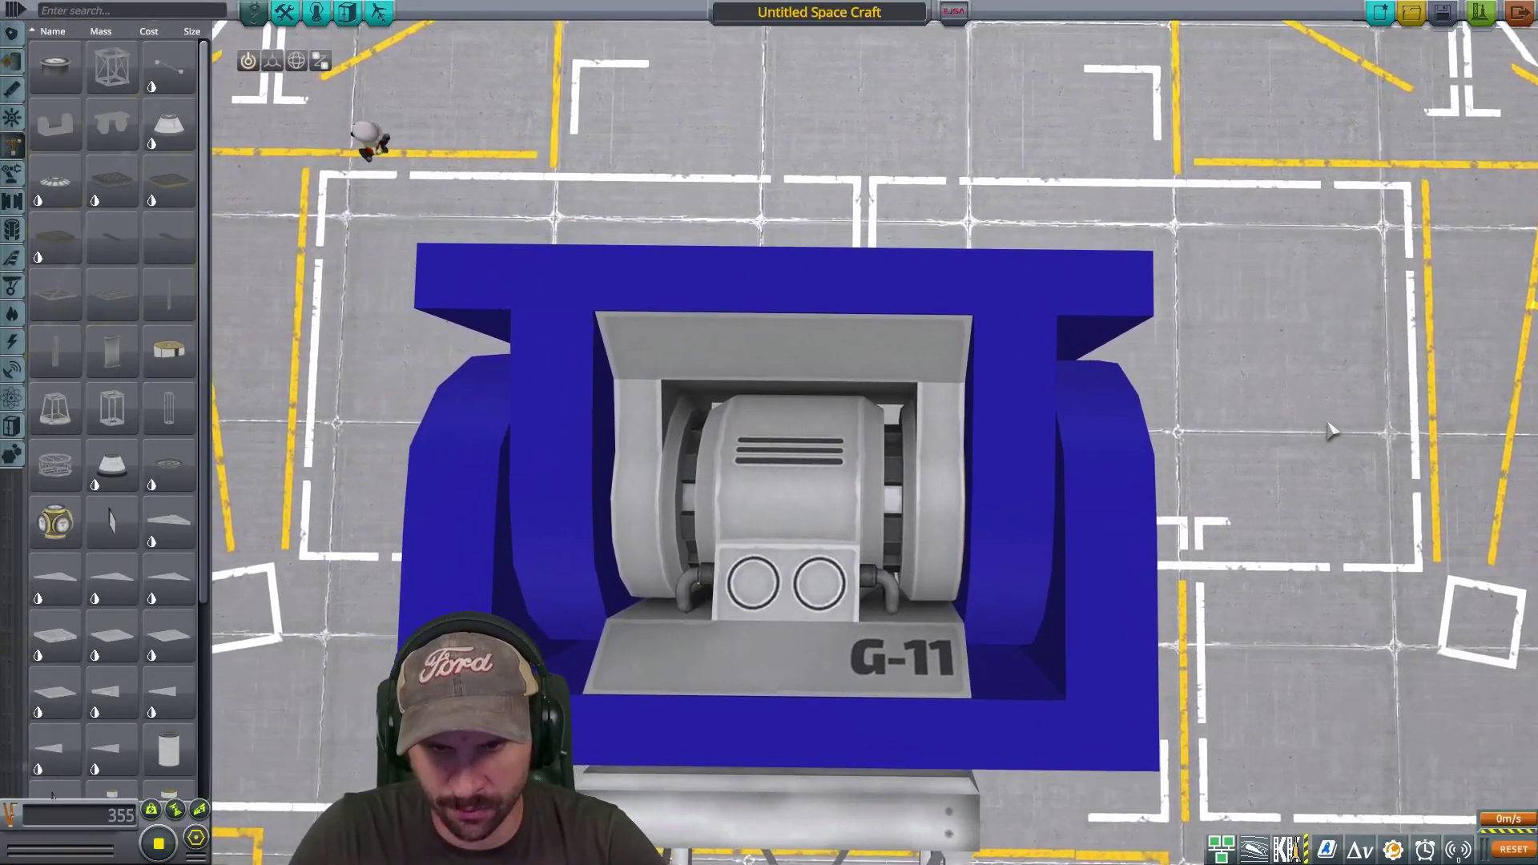
pyautogui.scroll(3, 1329, 433)
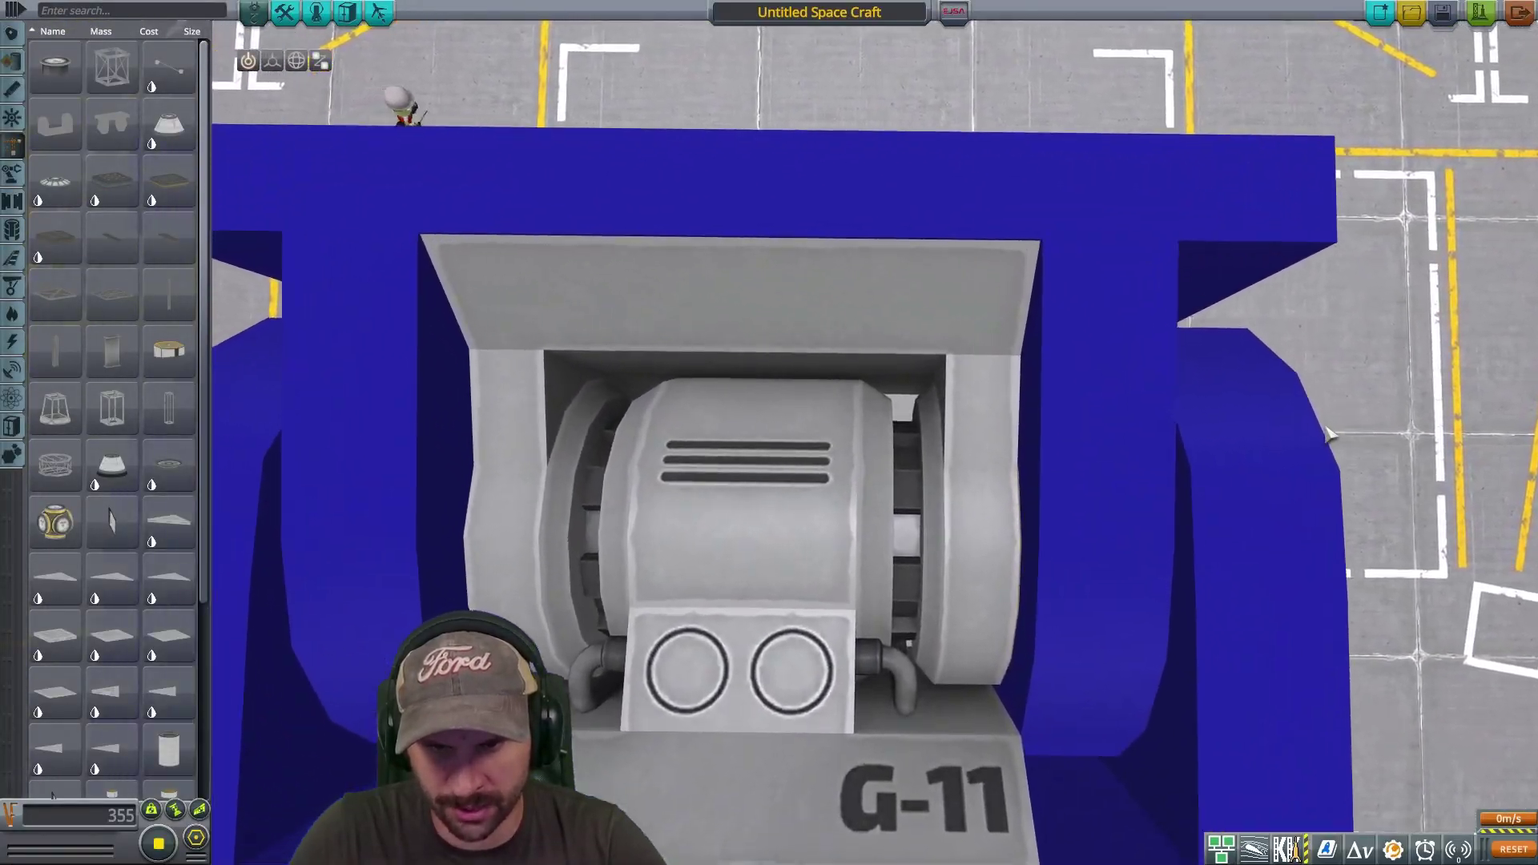
pyautogui.scroll(3, 1353, 440)
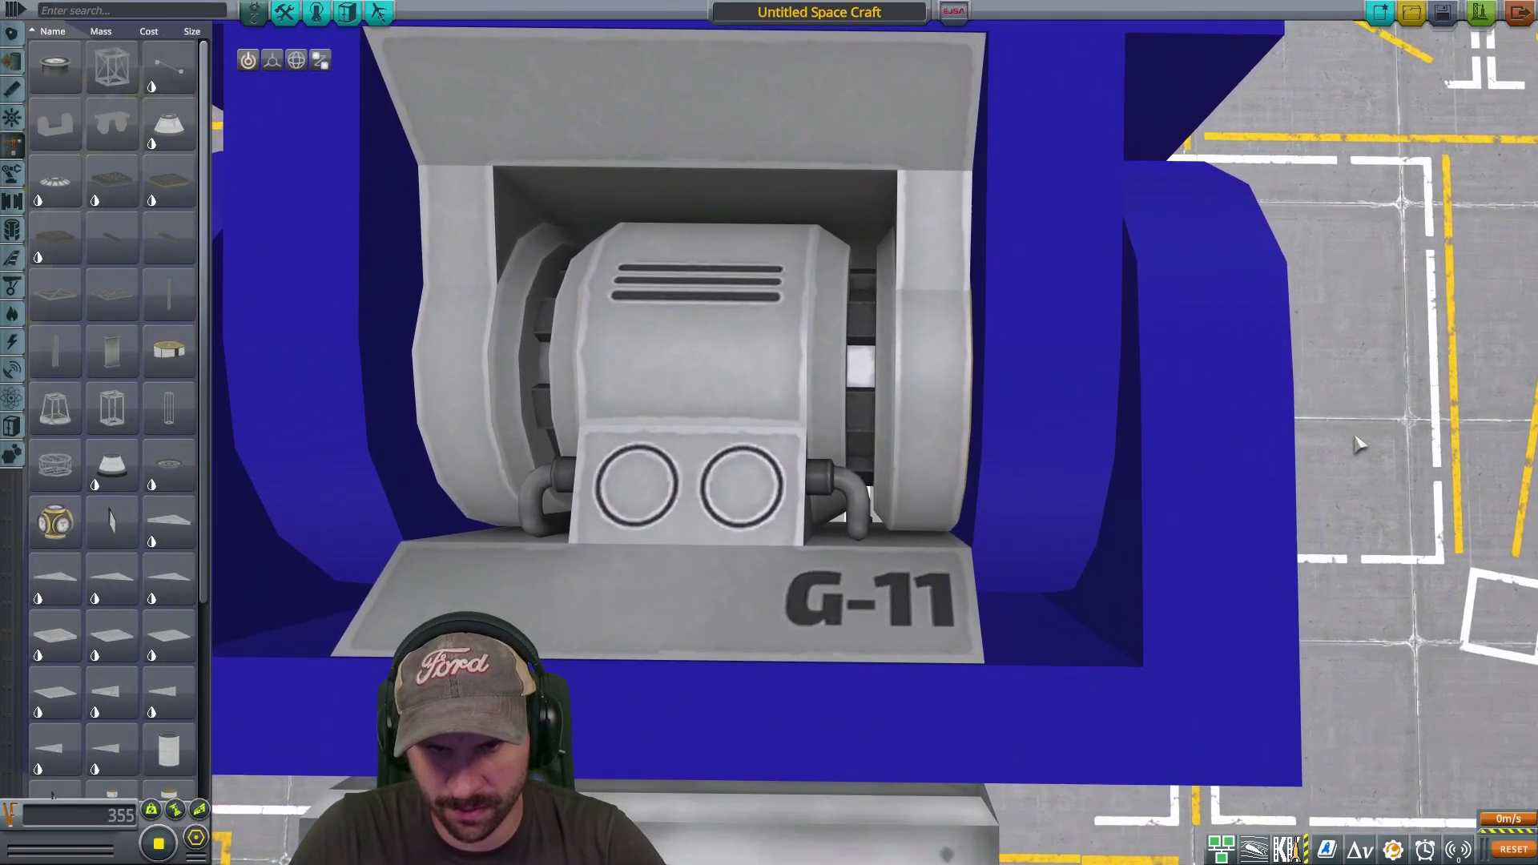
pyautogui.scroll(5, 1354, 440)
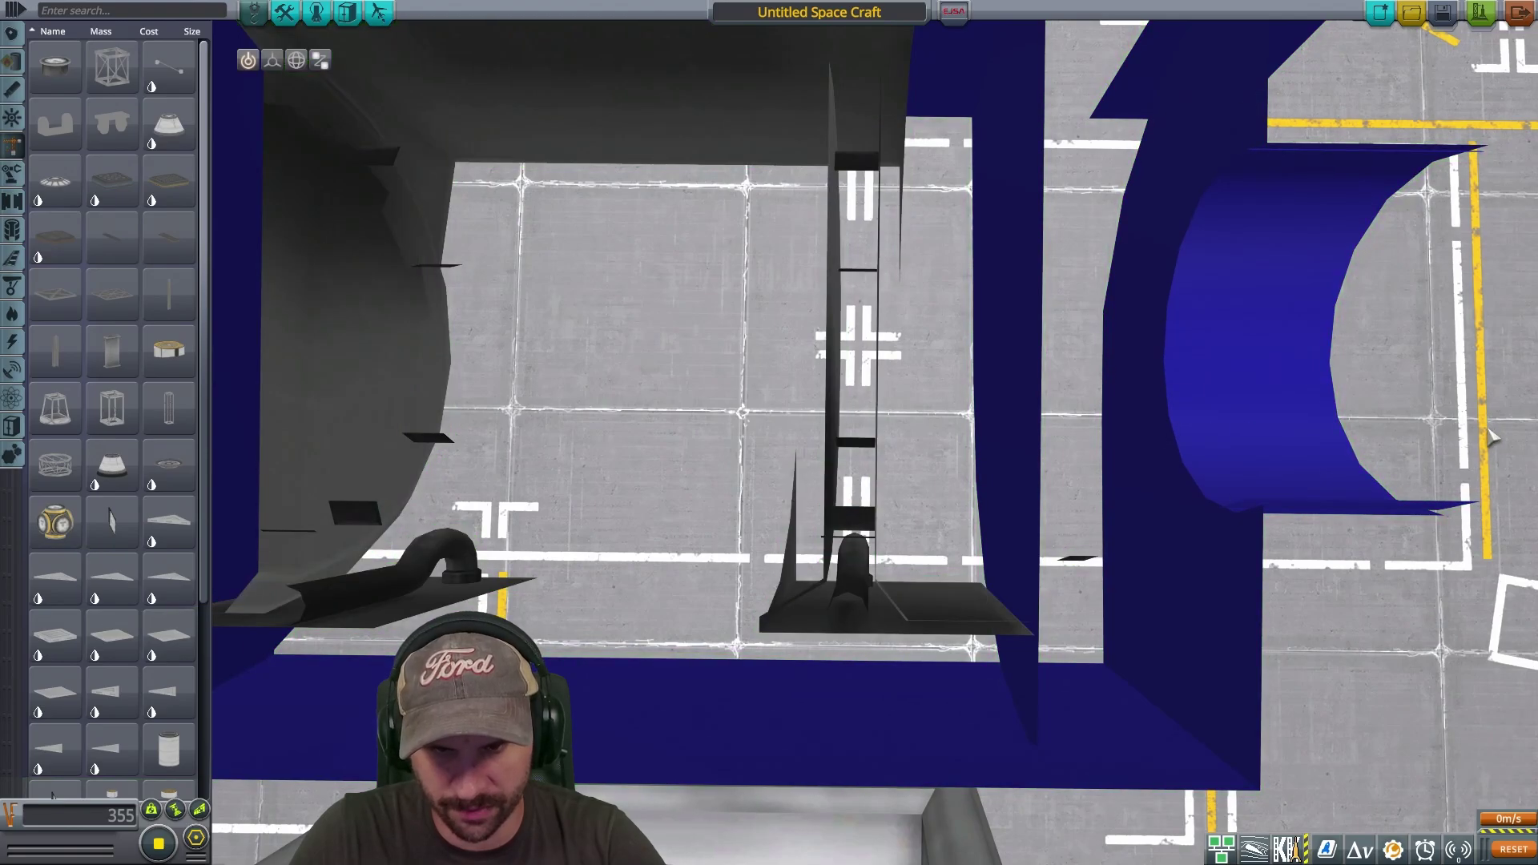
pyautogui.scroll(-4, 1492, 436)
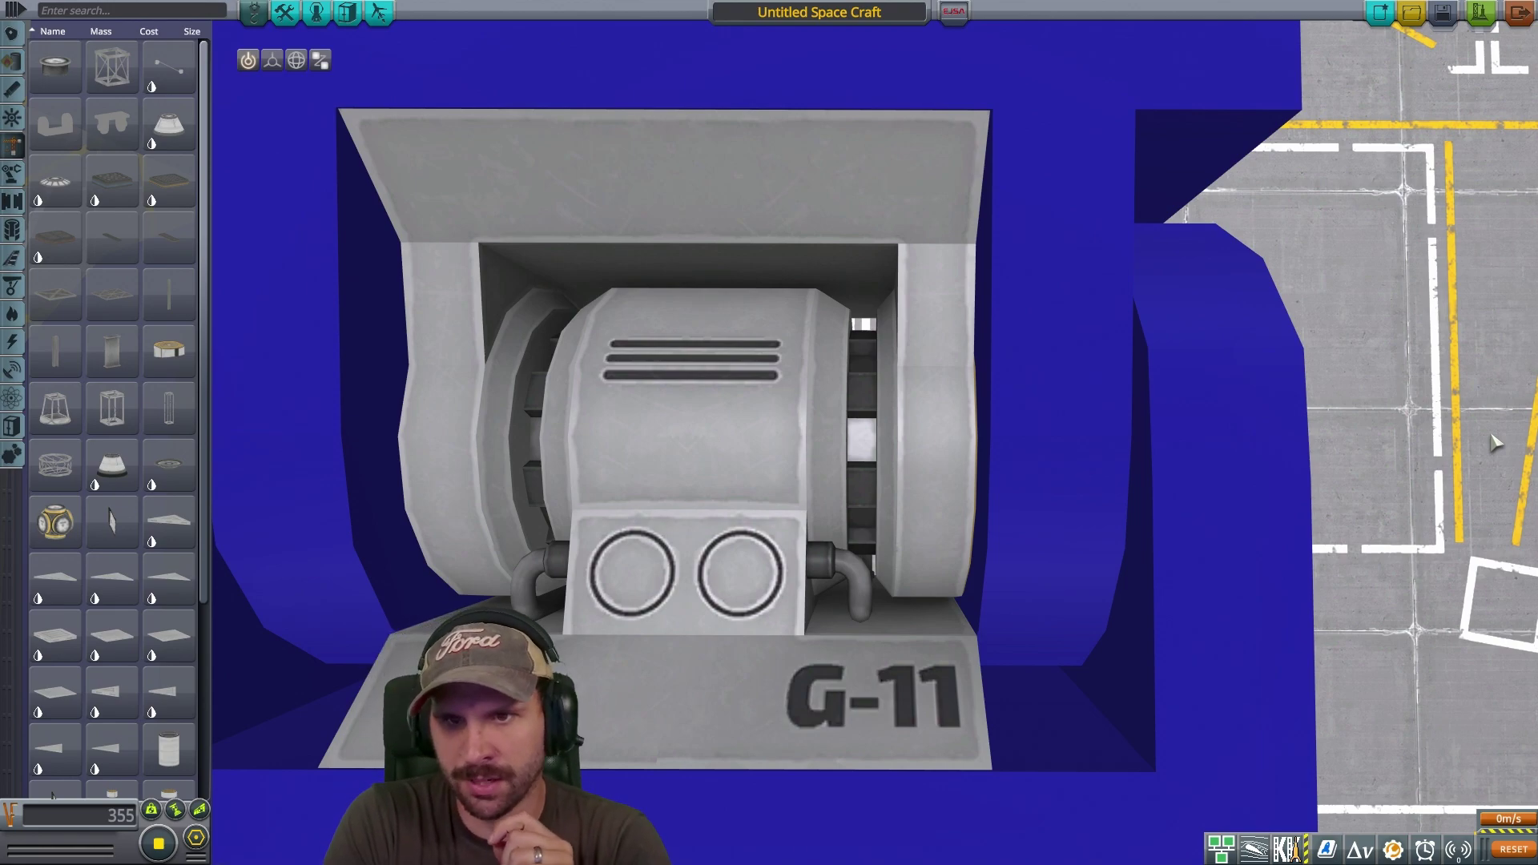
# Attach another G-11 Hinge to the free outer face of the blue dowel part.
pyautogui.scroll(-5, 1105, 422)
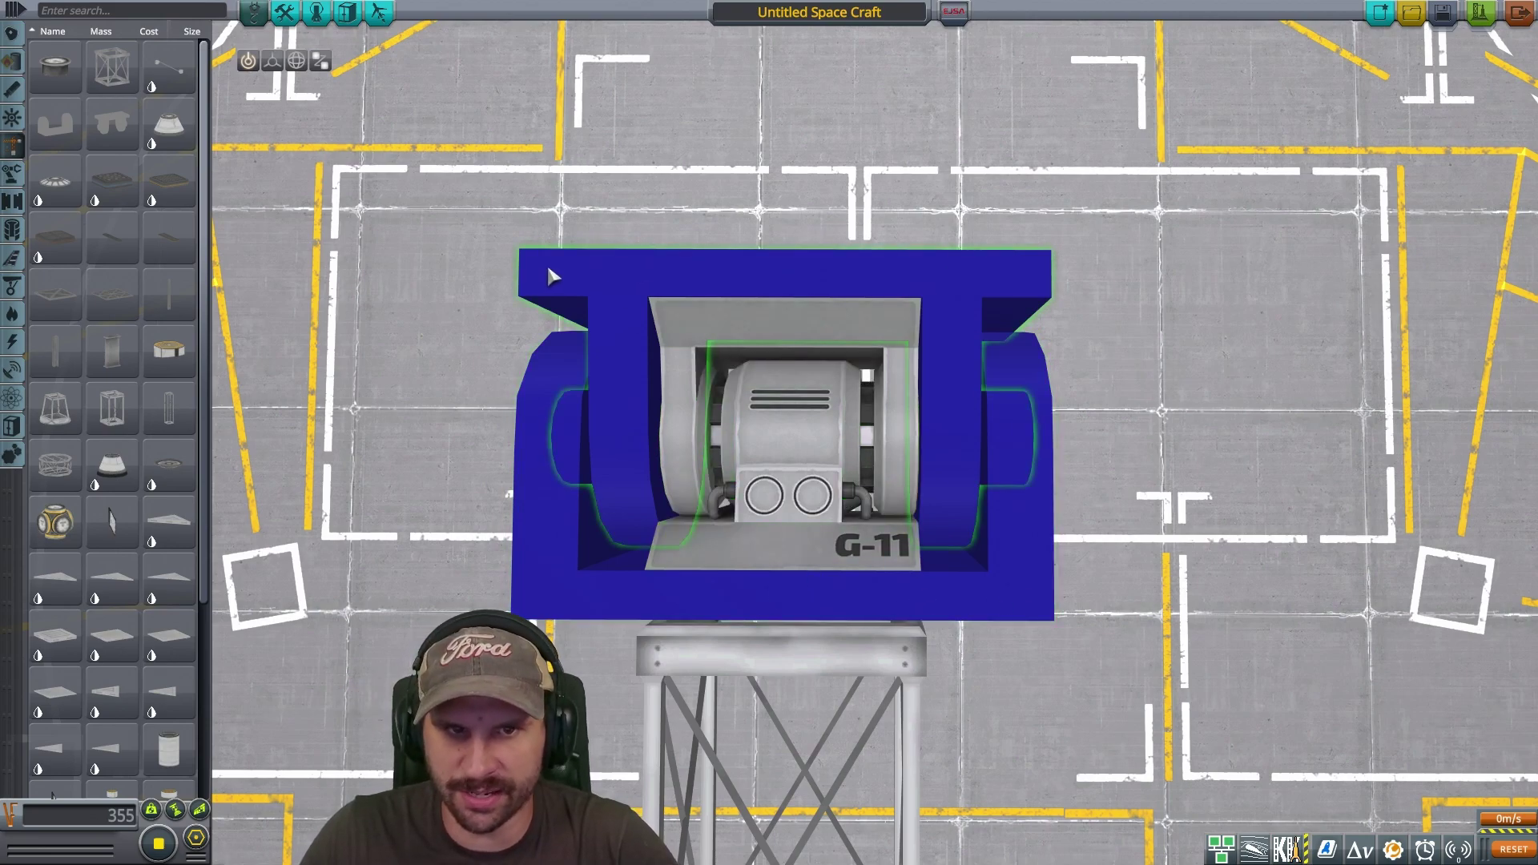
pyautogui.scroll(5, 1236, 440)
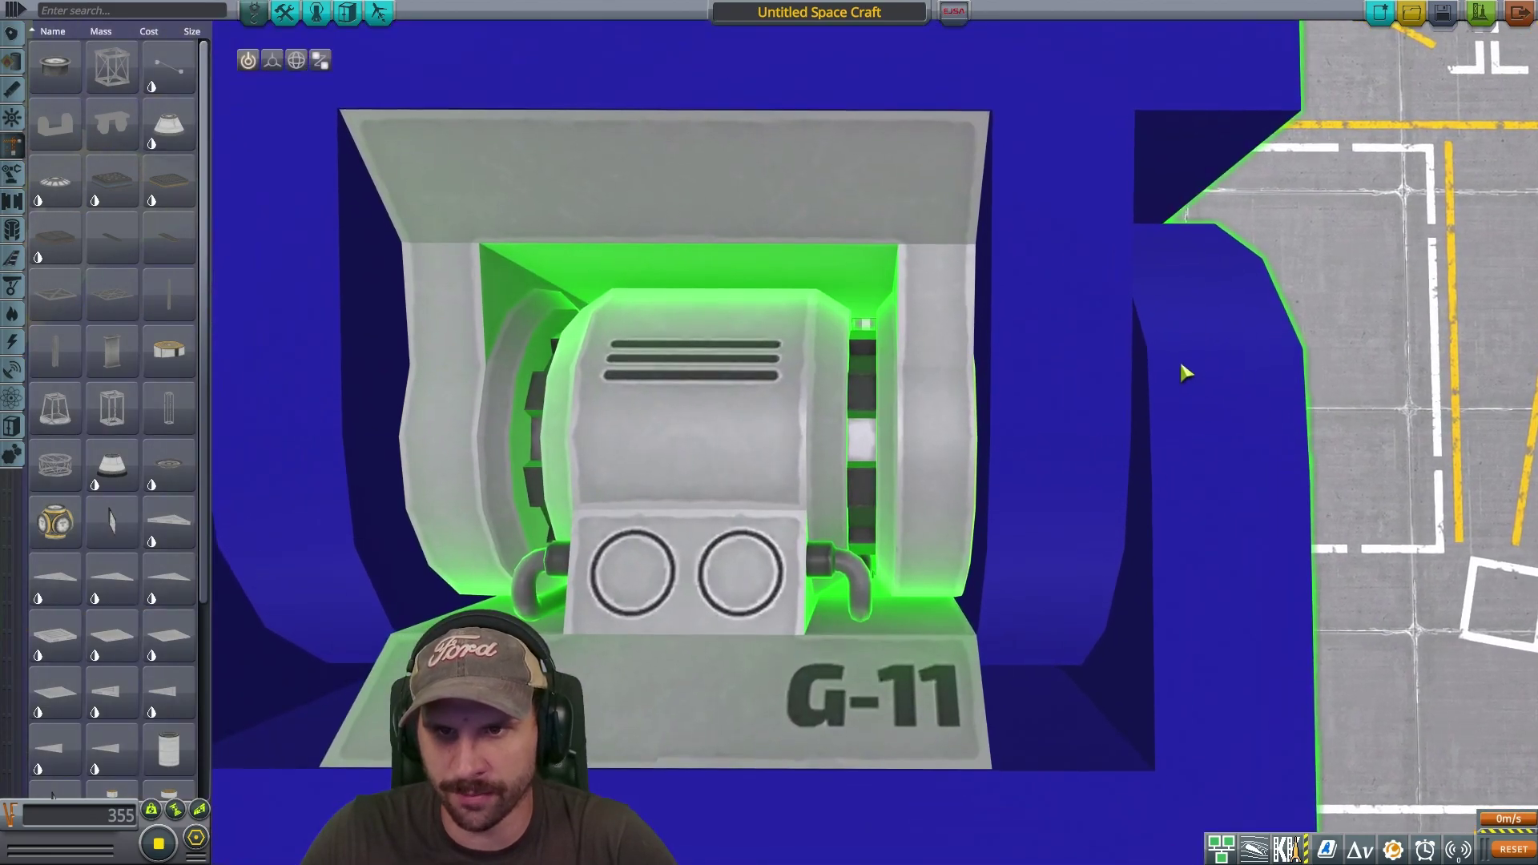
pyautogui.scroll(-6, 1400, 553)
pyautogui.moveTo(1294, 526); pyautogui.dragTo(988, 409)
pyautogui.scroll(3, 988, 408)
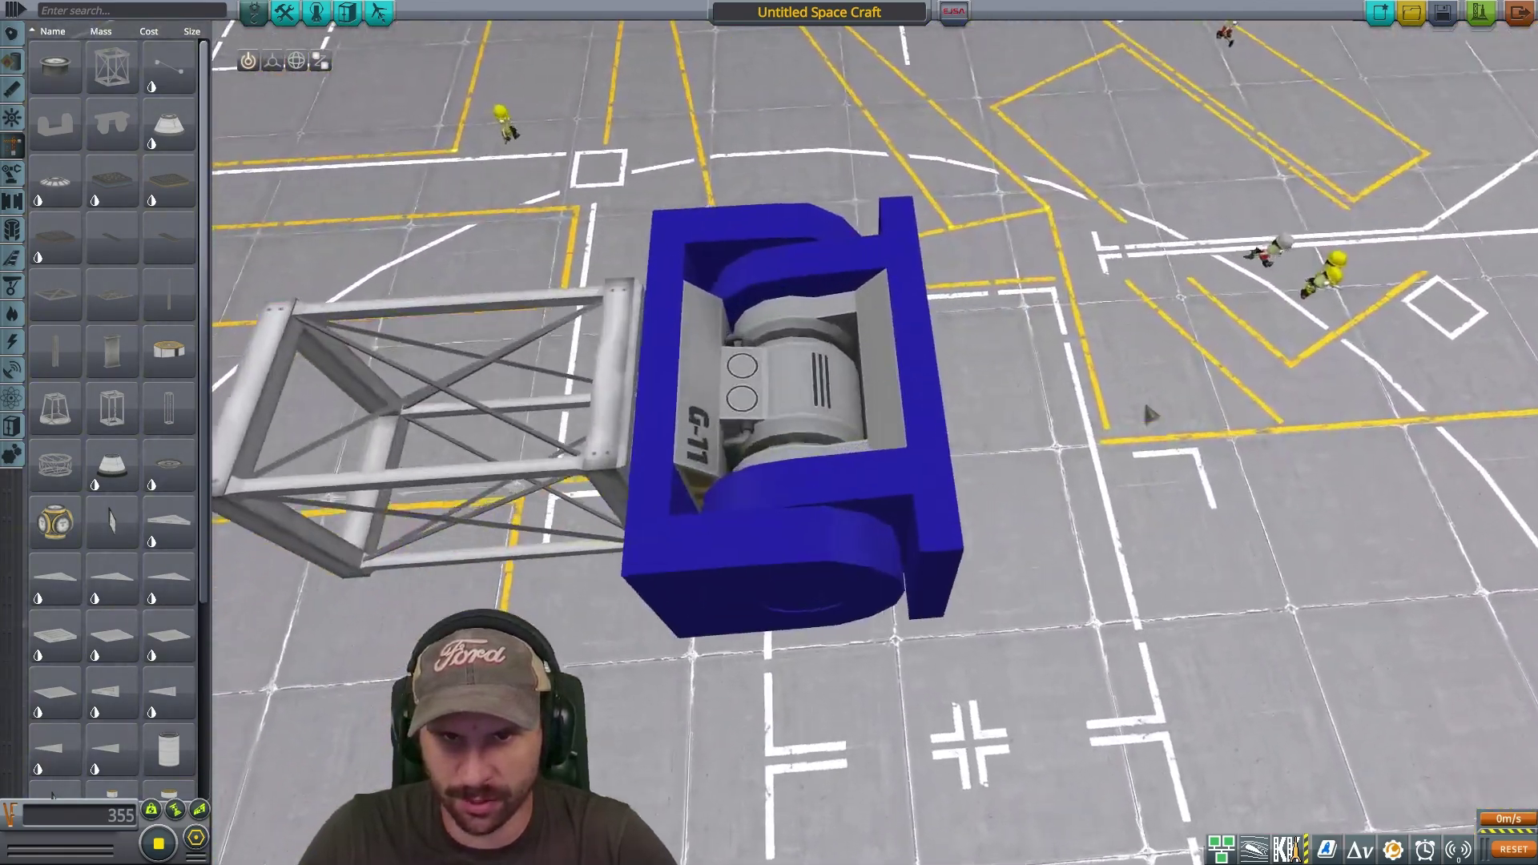
pyautogui.scroll(-2, 1151, 415)
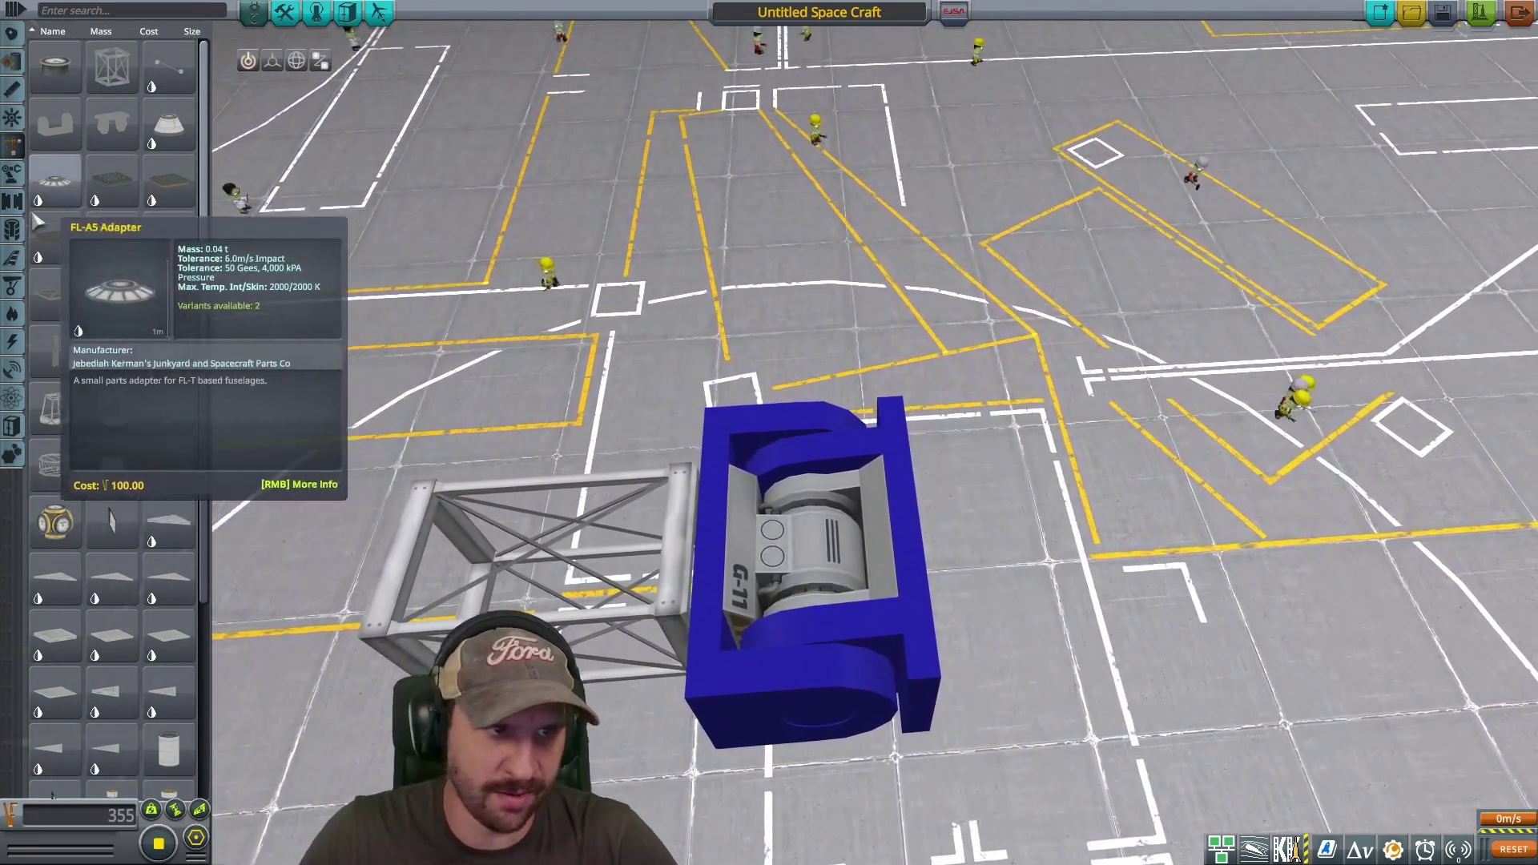
pyautogui.click(12, 172)
pyautogui.click(102, 290)
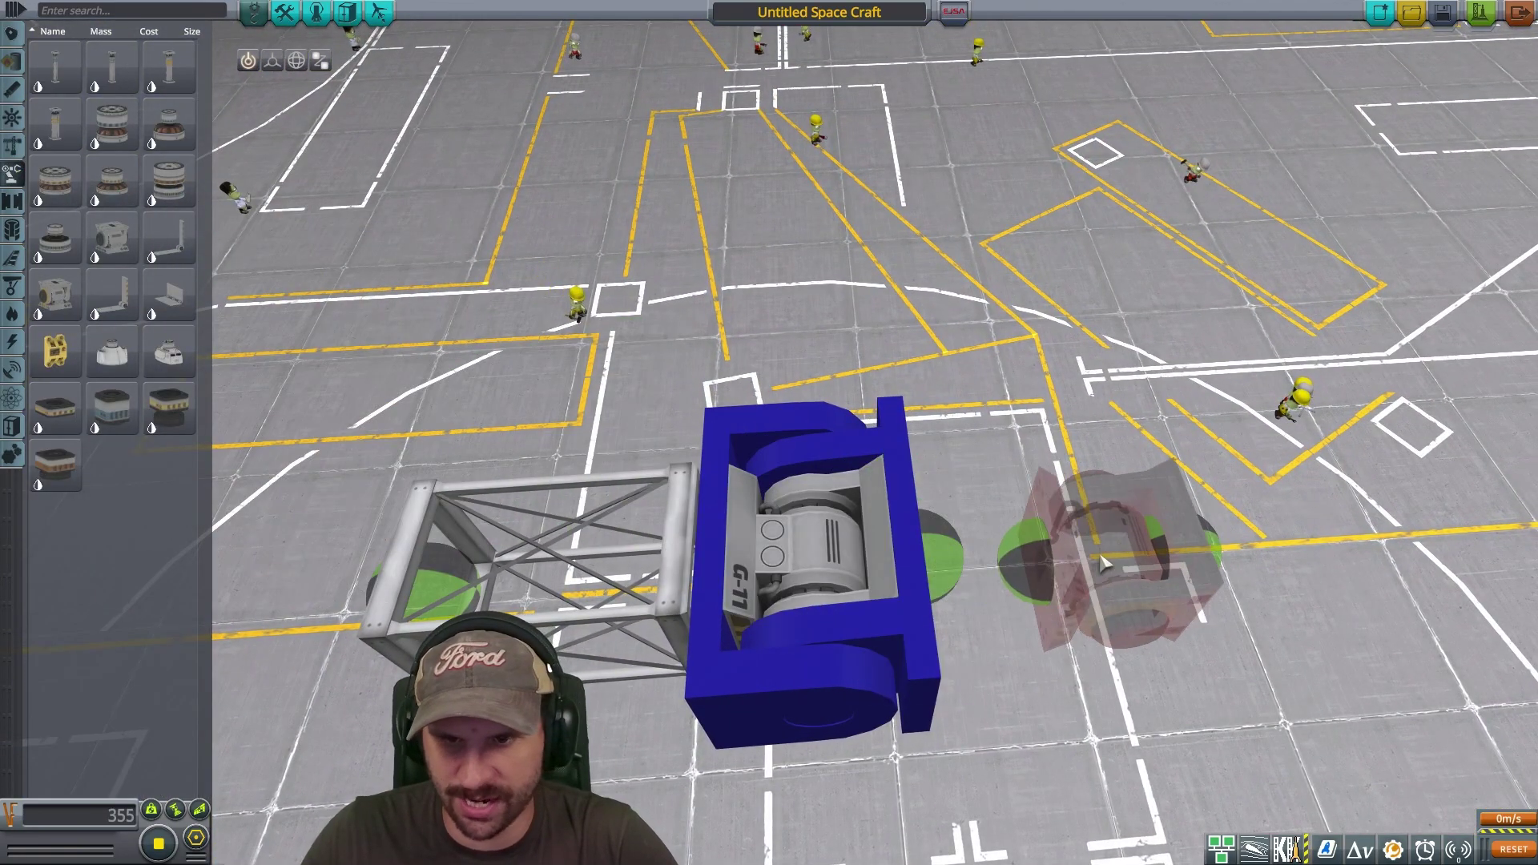
pyautogui.click(1014, 532)
# Compare the blue parts' side profile, pin and proportions with the newly attached G-11 Hinge.
pyautogui.moveTo(1051, 326); pyautogui.dragTo(1146, 371)
pyautogui.scroll(3, 1150, 359)
pyautogui.scroll(-2, 1150, 359)
pyautogui.scroll(3, 1122, 347)
pyautogui.scroll(-5, 1146, 371)
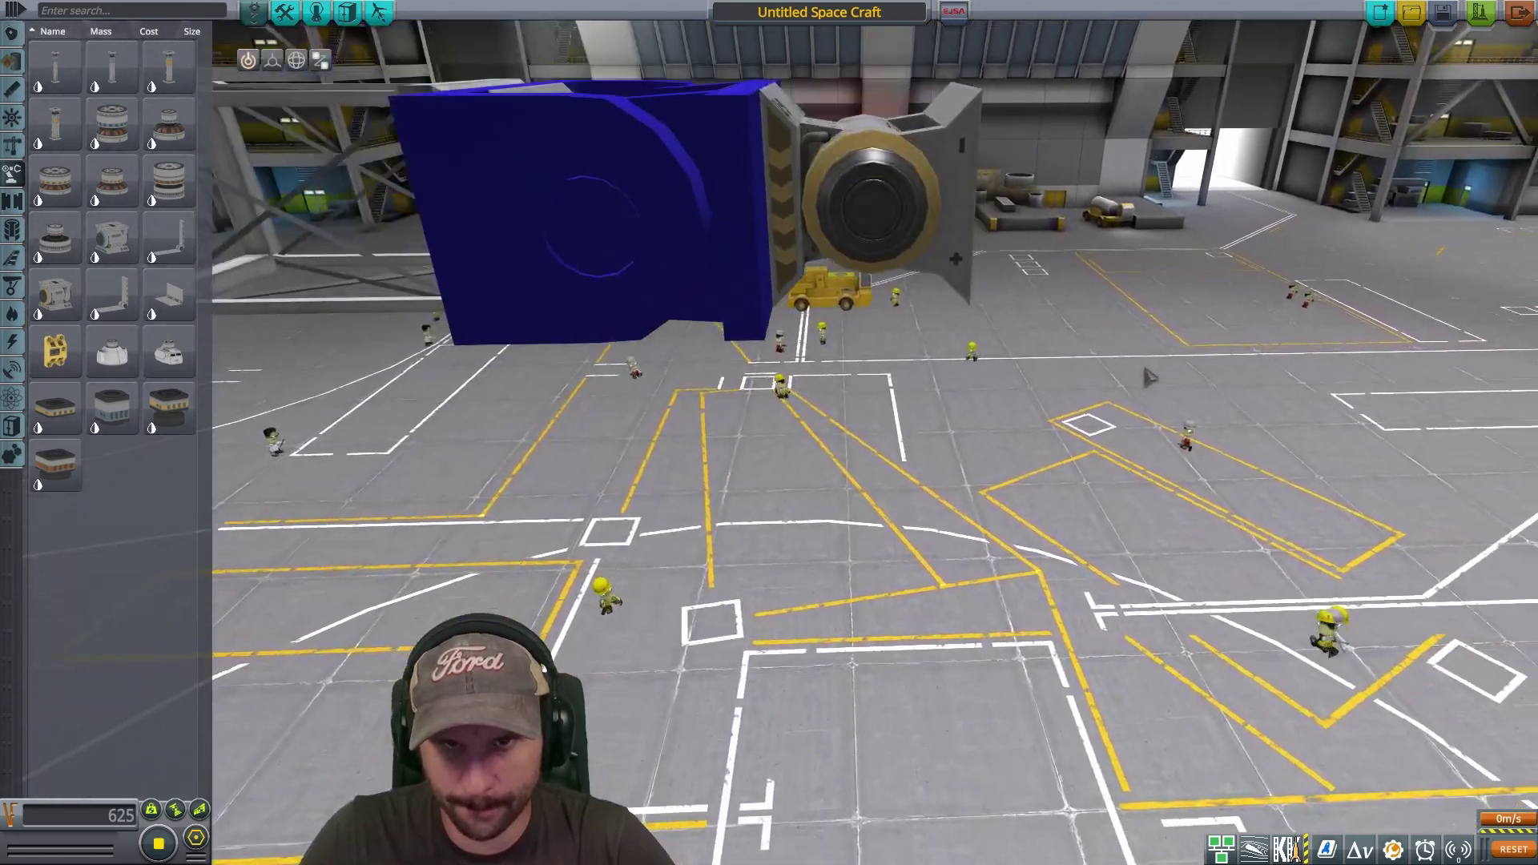
pyautogui.scroll(4, 1146, 371)
pyautogui.scroll(2, 845, 336)
pyautogui.moveTo(813, 343); pyautogui.dragTo(845, 337)
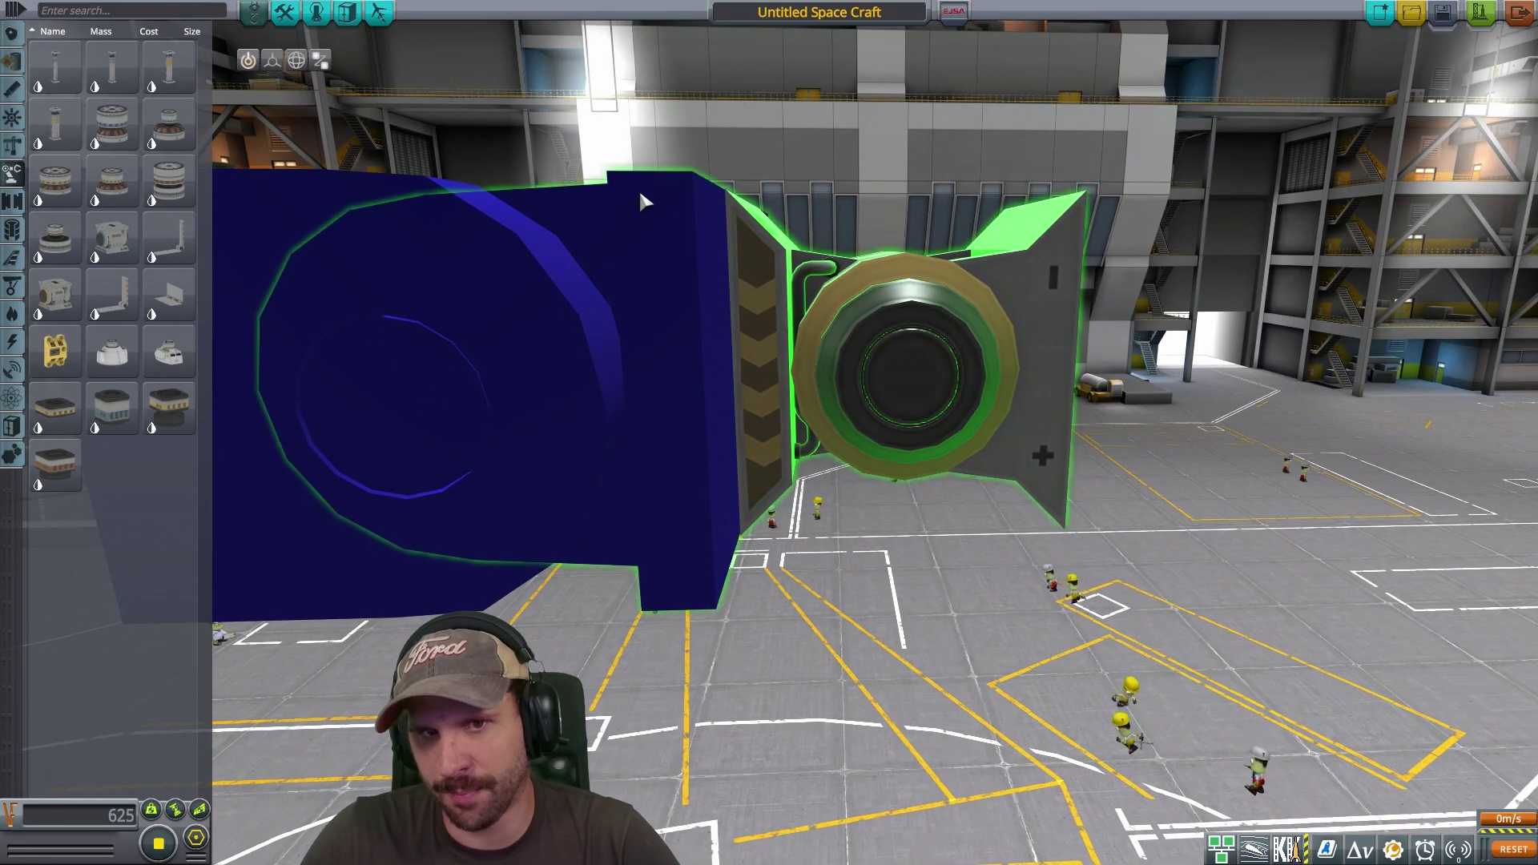
pyautogui.scroll(-4, 958, 551)
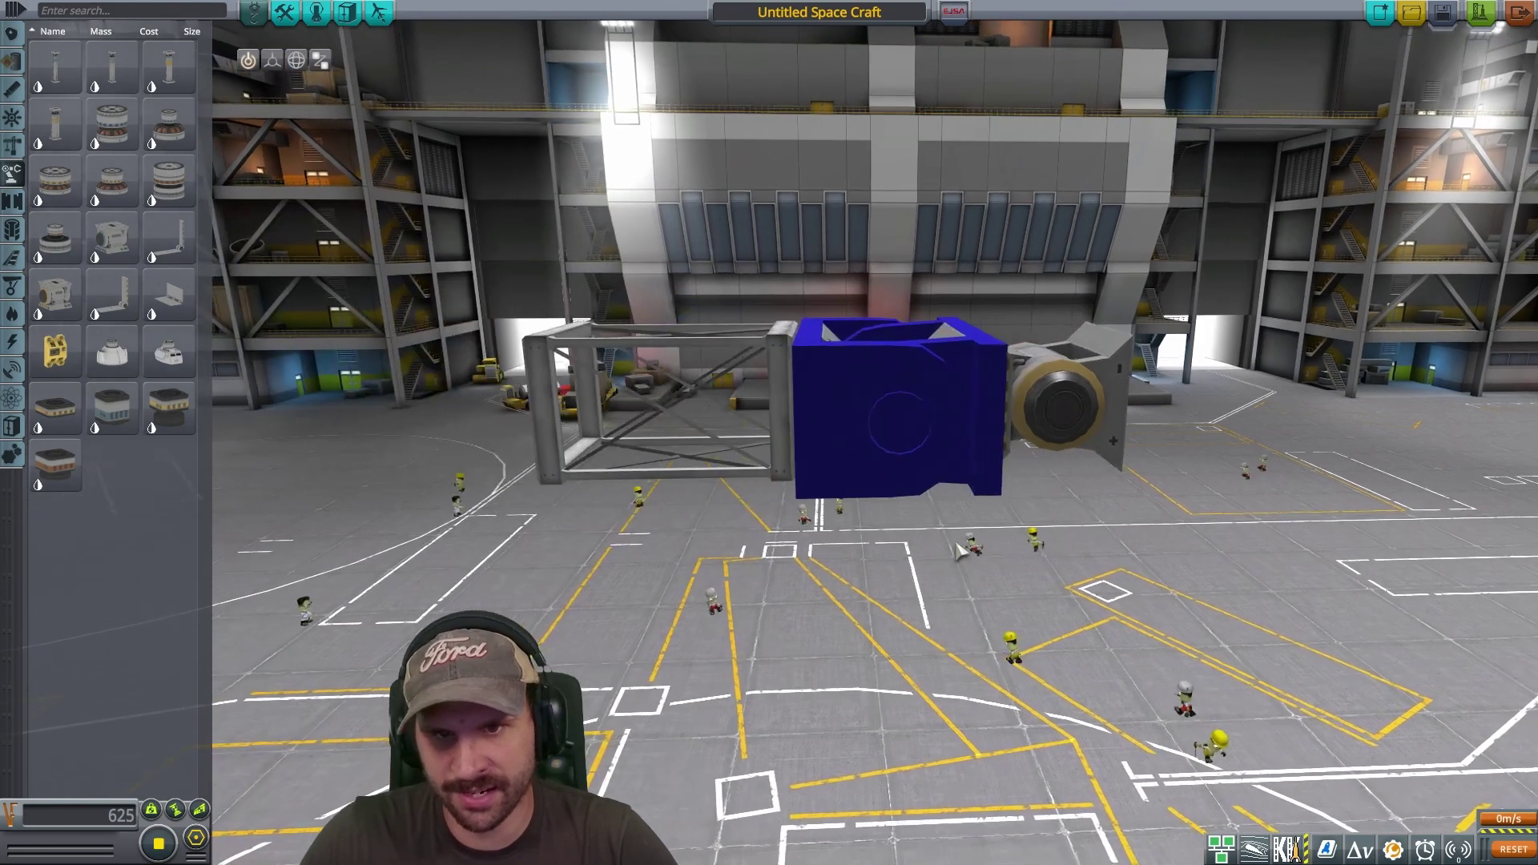
pyautogui.scroll(2, 857, 333)
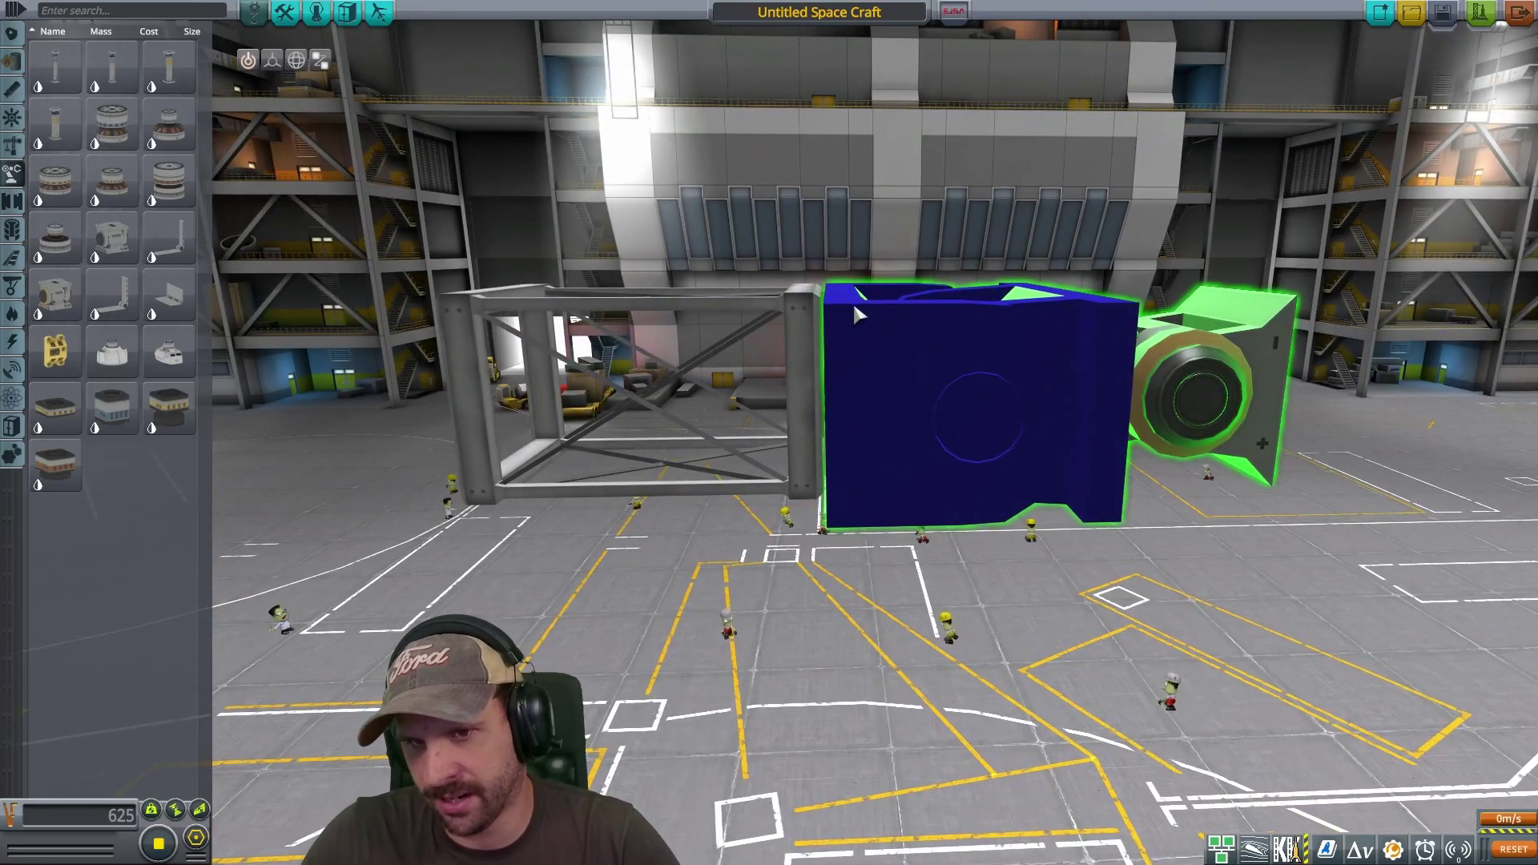
pyautogui.moveTo(857, 314); pyautogui.dragTo(1114, 646)
pyautogui.scroll(3, 1113, 646)
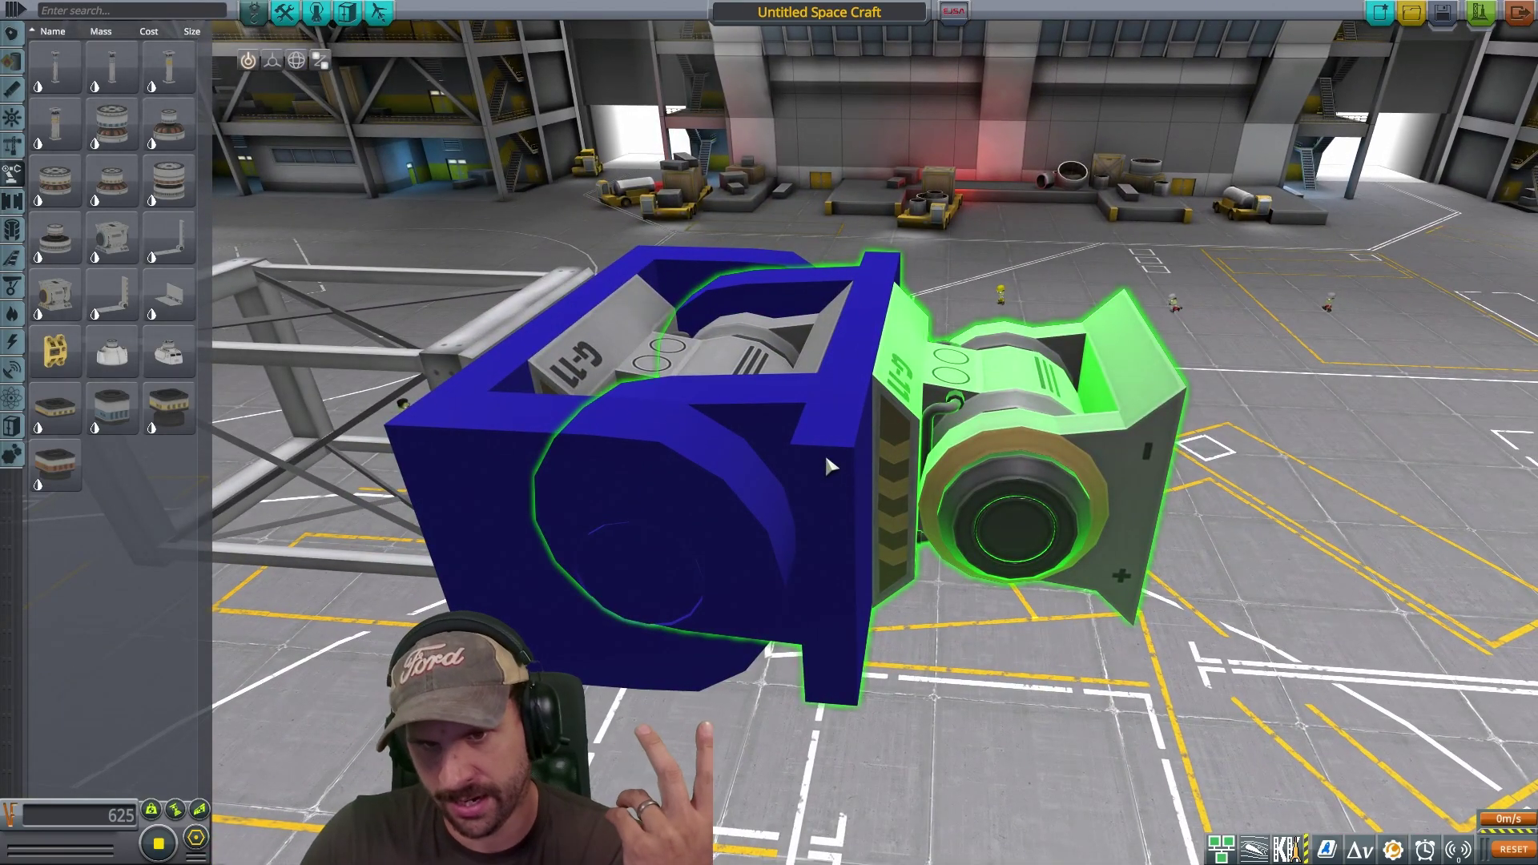
pyautogui.moveTo(1081, 508); pyautogui.dragTo(863, 320)
pyautogui.scroll(3, 901, 390)
pyautogui.moveTo(902, 390); pyautogui.dragTo(822, 200)
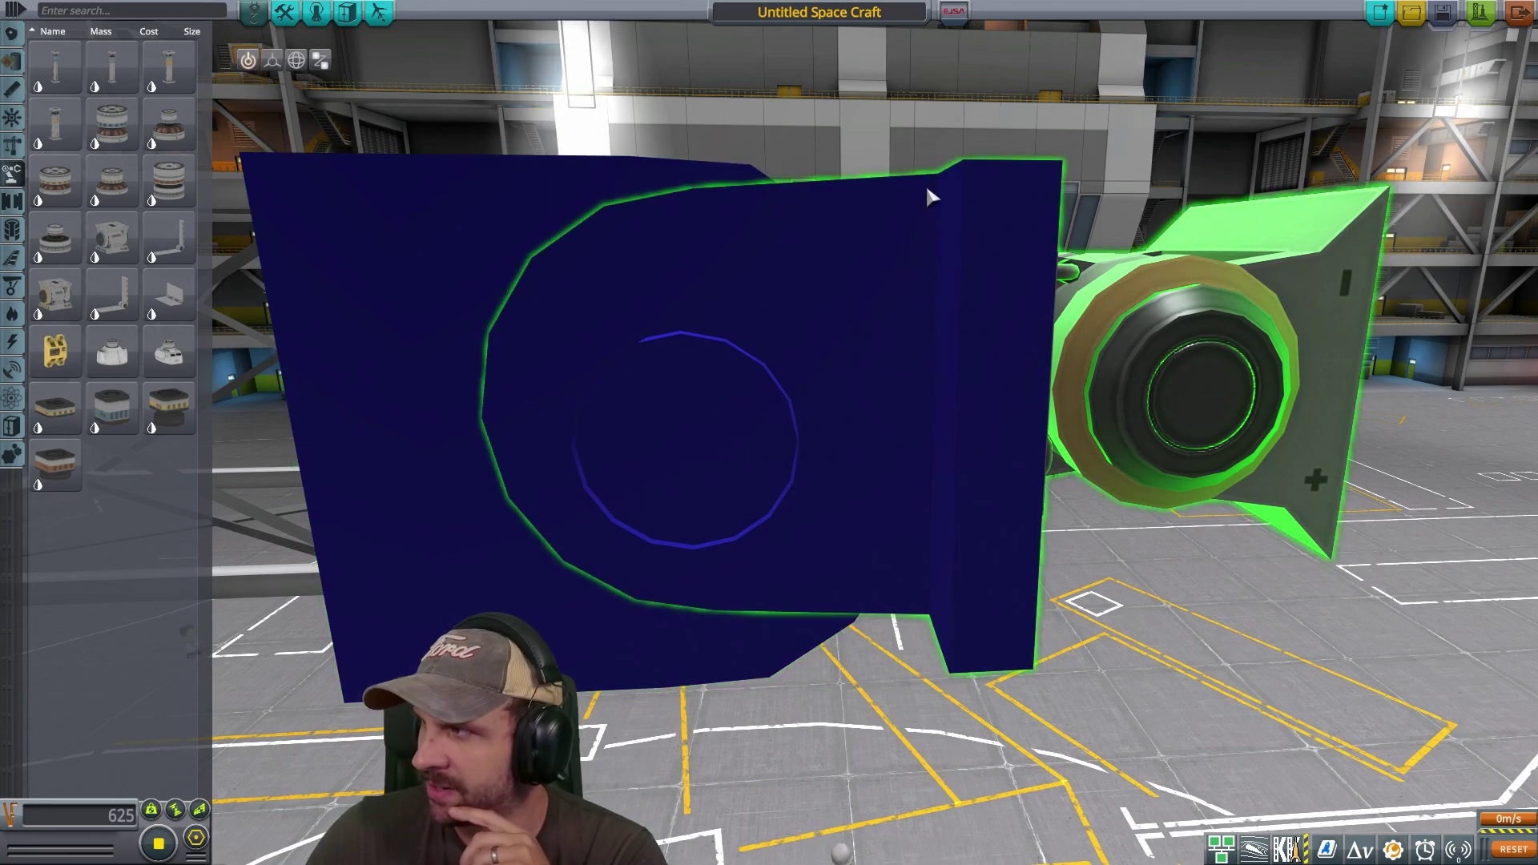
pyautogui.moveTo(881, 192); pyautogui.dragTo(945, 505)
pyautogui.scroll(-5, 945, 505)
pyautogui.scroll(3, 977, 465)
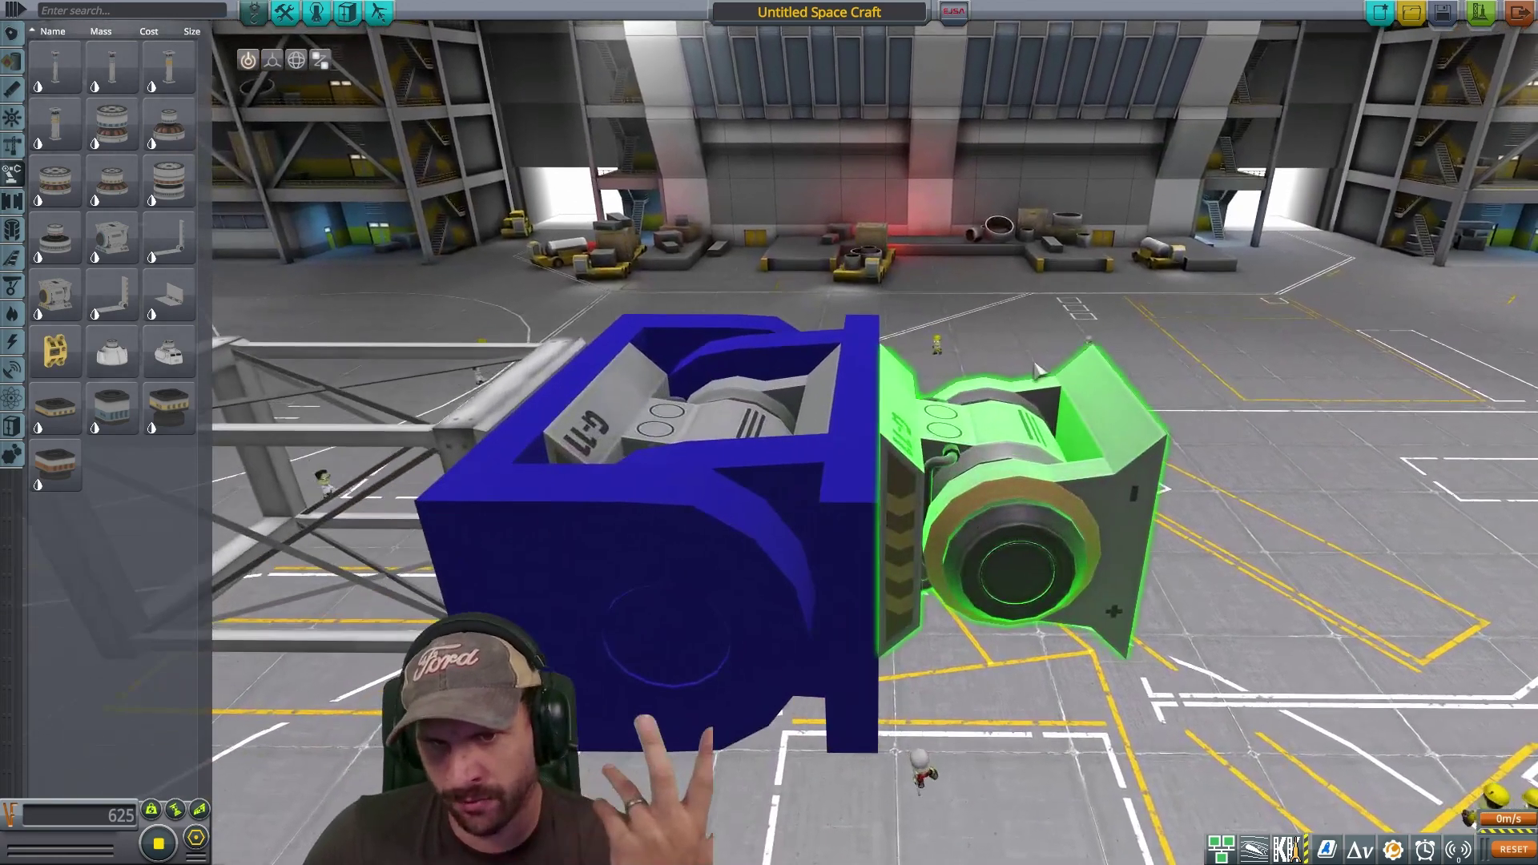
# Examine the stock hinge's end plate, bolt holes and side markings next to the blue part's plain faces.
pyautogui.moveTo(1095, 311); pyautogui.dragTo(827, 455)
pyautogui.moveTo(1060, 287); pyautogui.dragTo(774, 206)
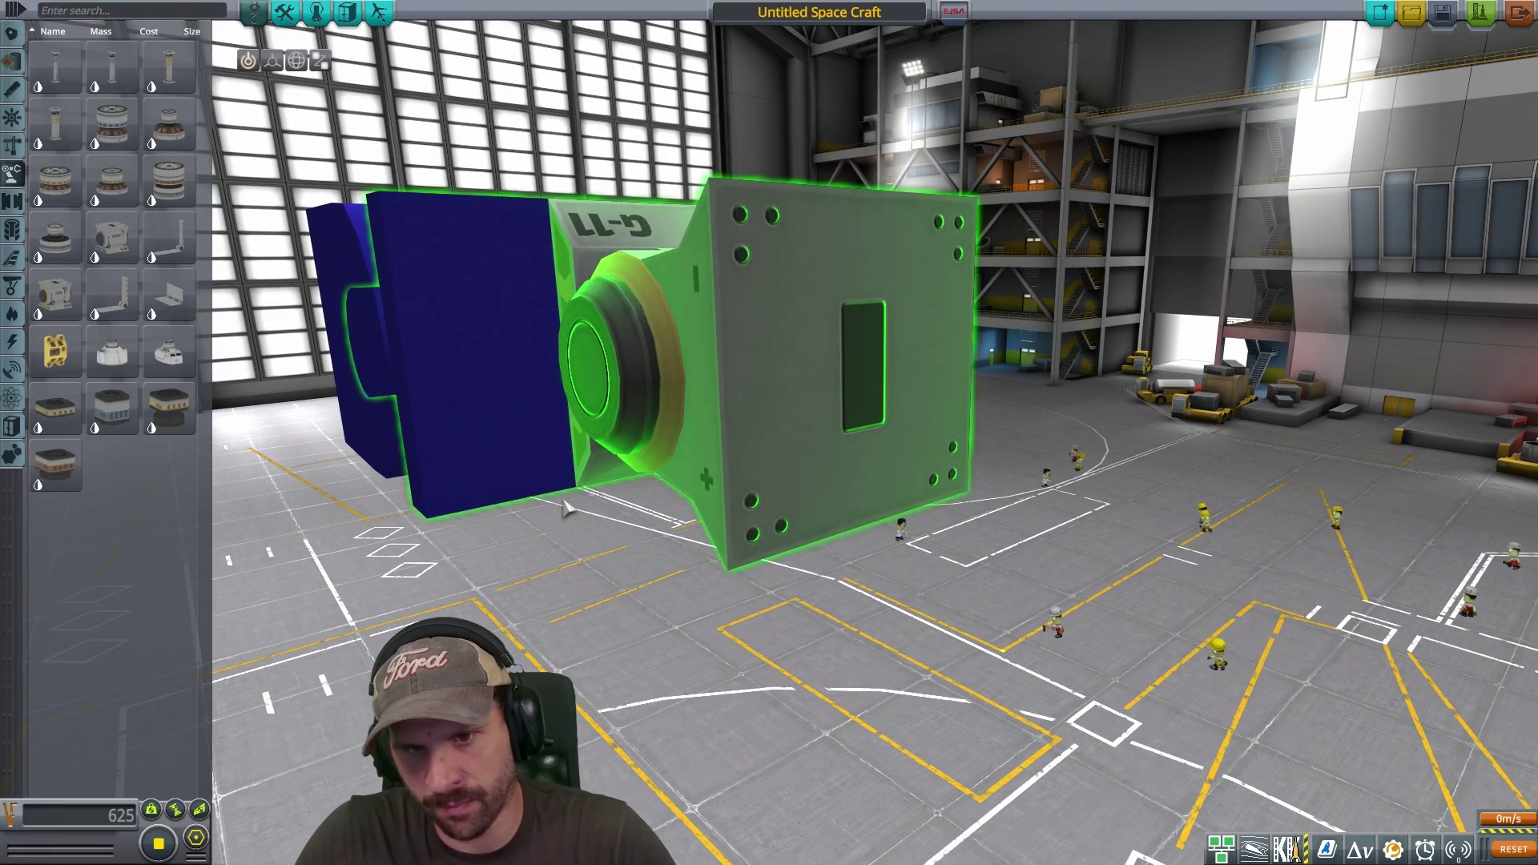
pyautogui.moveTo(989, 512); pyautogui.dragTo(1037, 632)
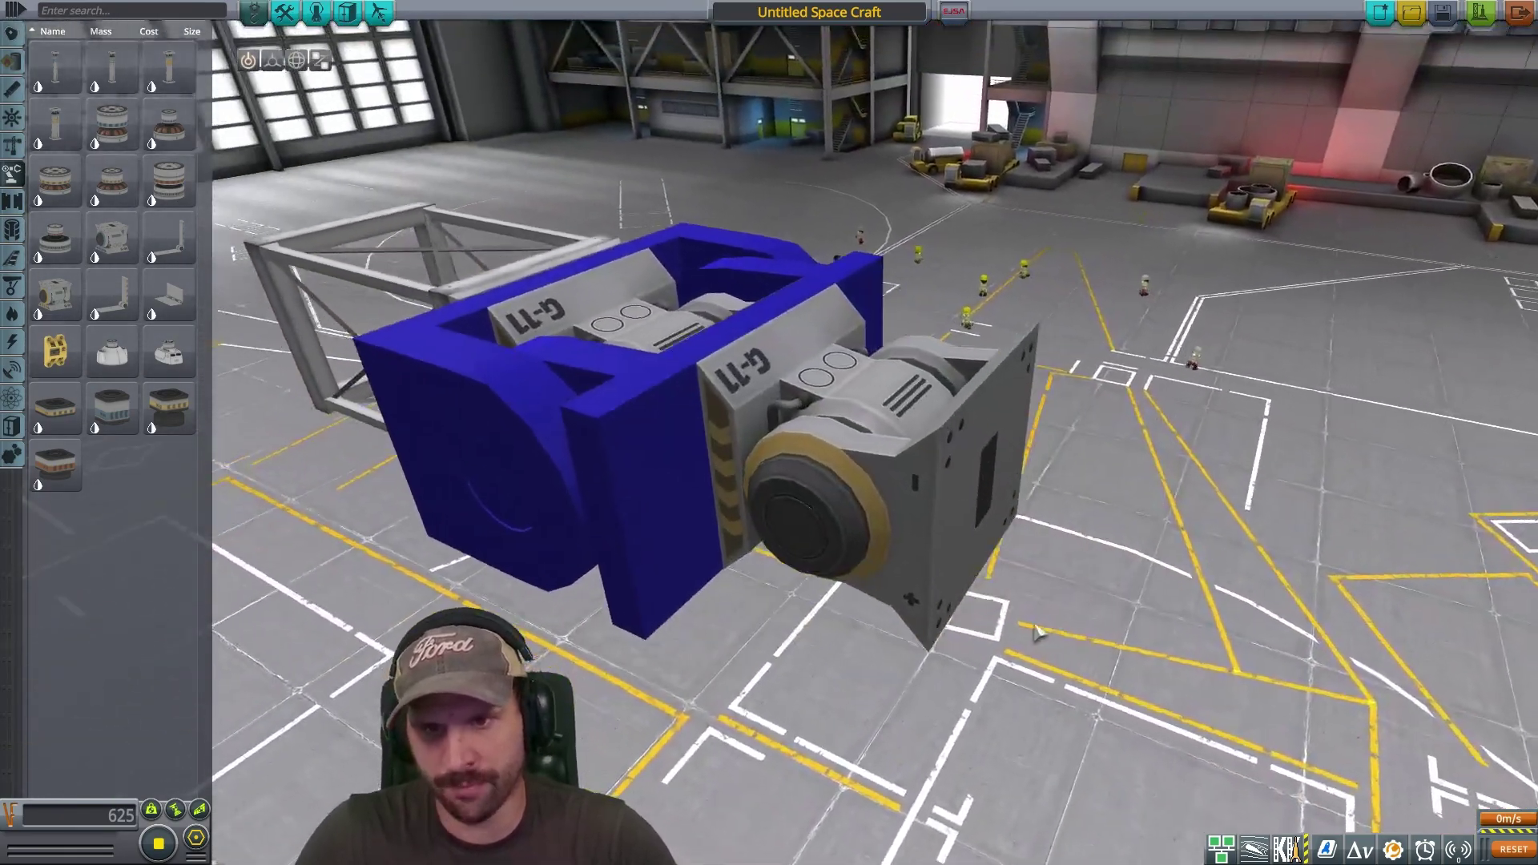
pyautogui.moveTo(1072, 474); pyautogui.dragTo(857, 427)
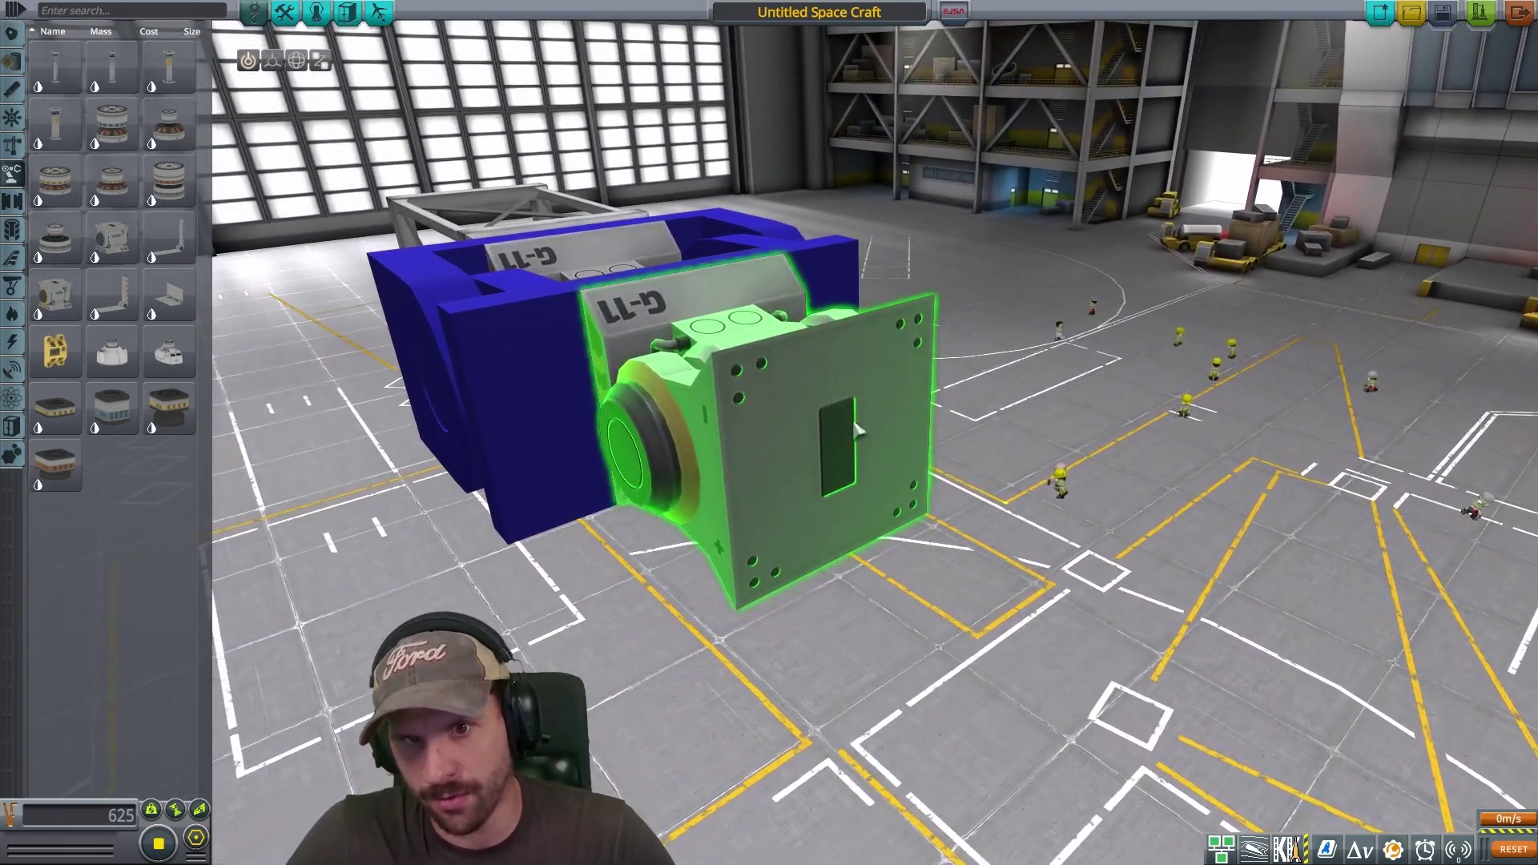
pyautogui.moveTo(1117, 472); pyautogui.dragTo(1329, 501)
pyautogui.scroll(3, 1242, 498)
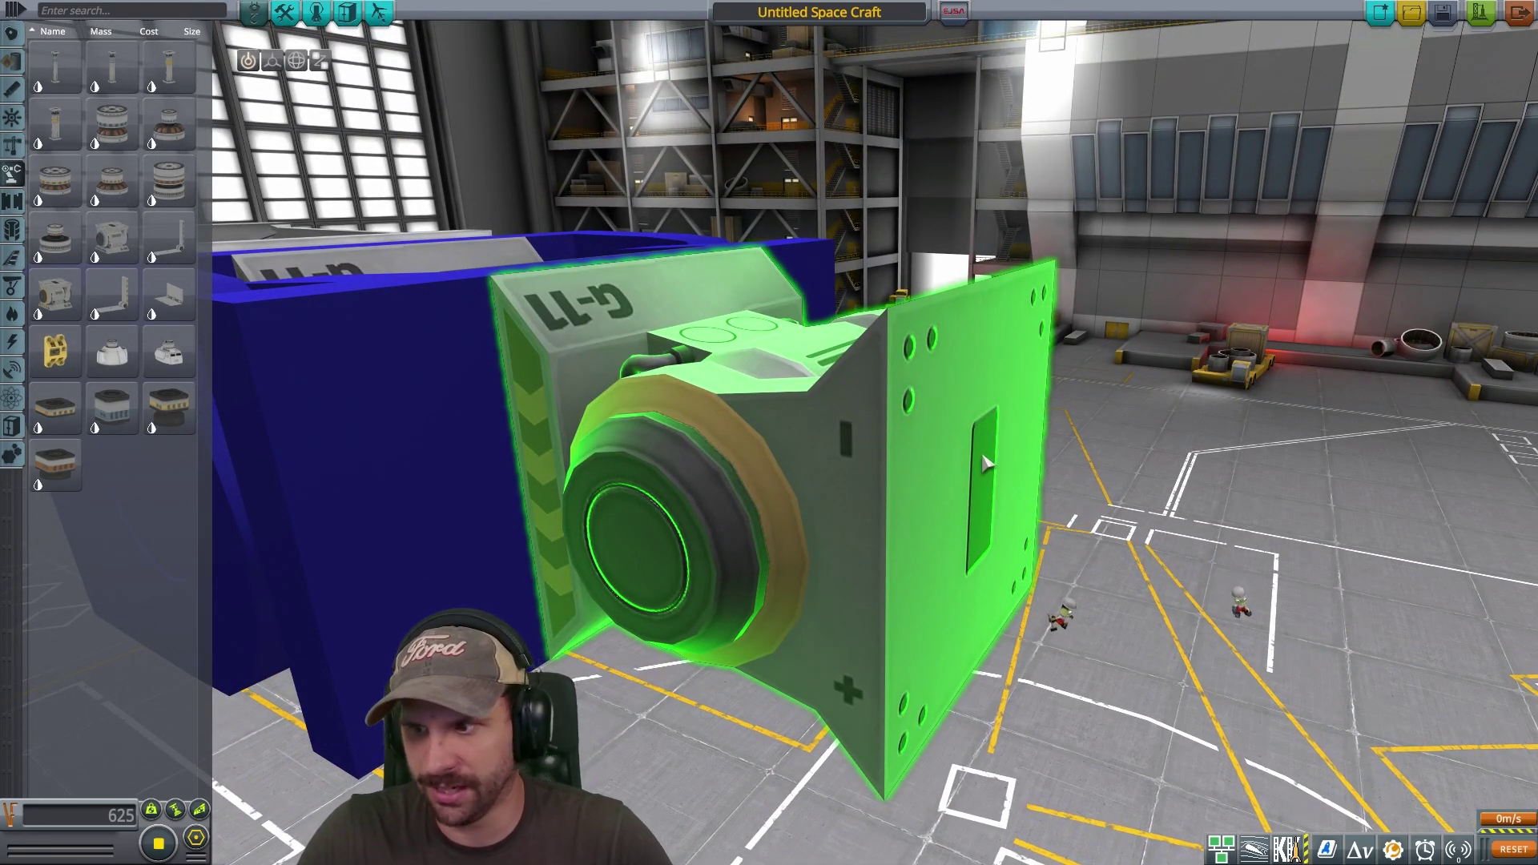
pyautogui.moveTo(962, 508); pyautogui.dragTo(647, 610)
pyautogui.scroll(-5, 848, 657)
# Switch to Maya LT and minimize the Hypershade window to clear the view of the hinge model.
pyautogui.hotkey('alt', 'Tab')
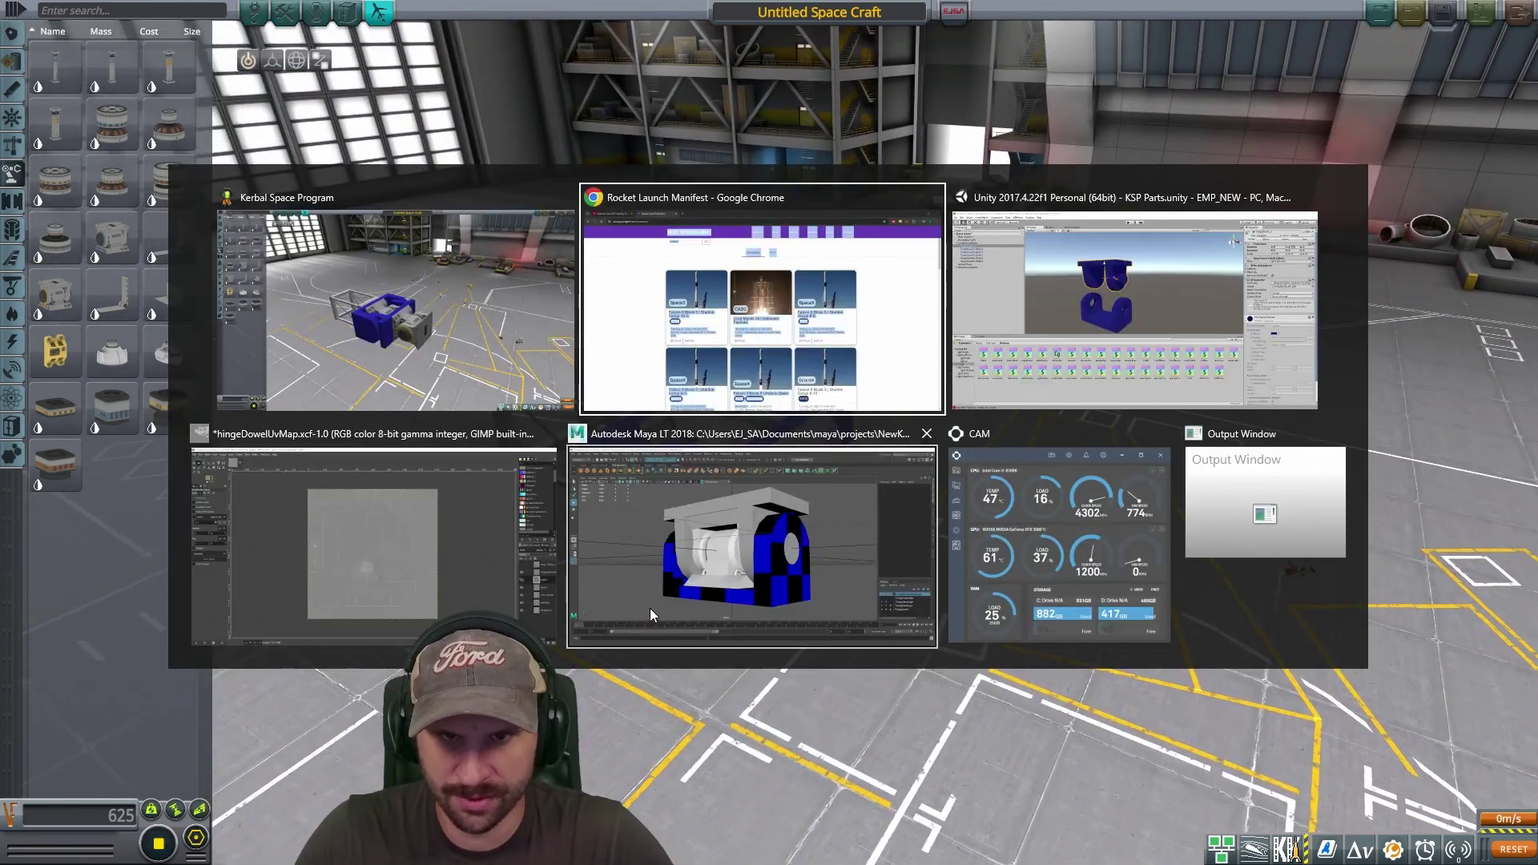
pyautogui.press('Tab')
pyautogui.press('Tab')
pyautogui.press('Tab')
pyautogui.press('Tab')
pyautogui.press('Tab')
pyautogui.press('Tab')
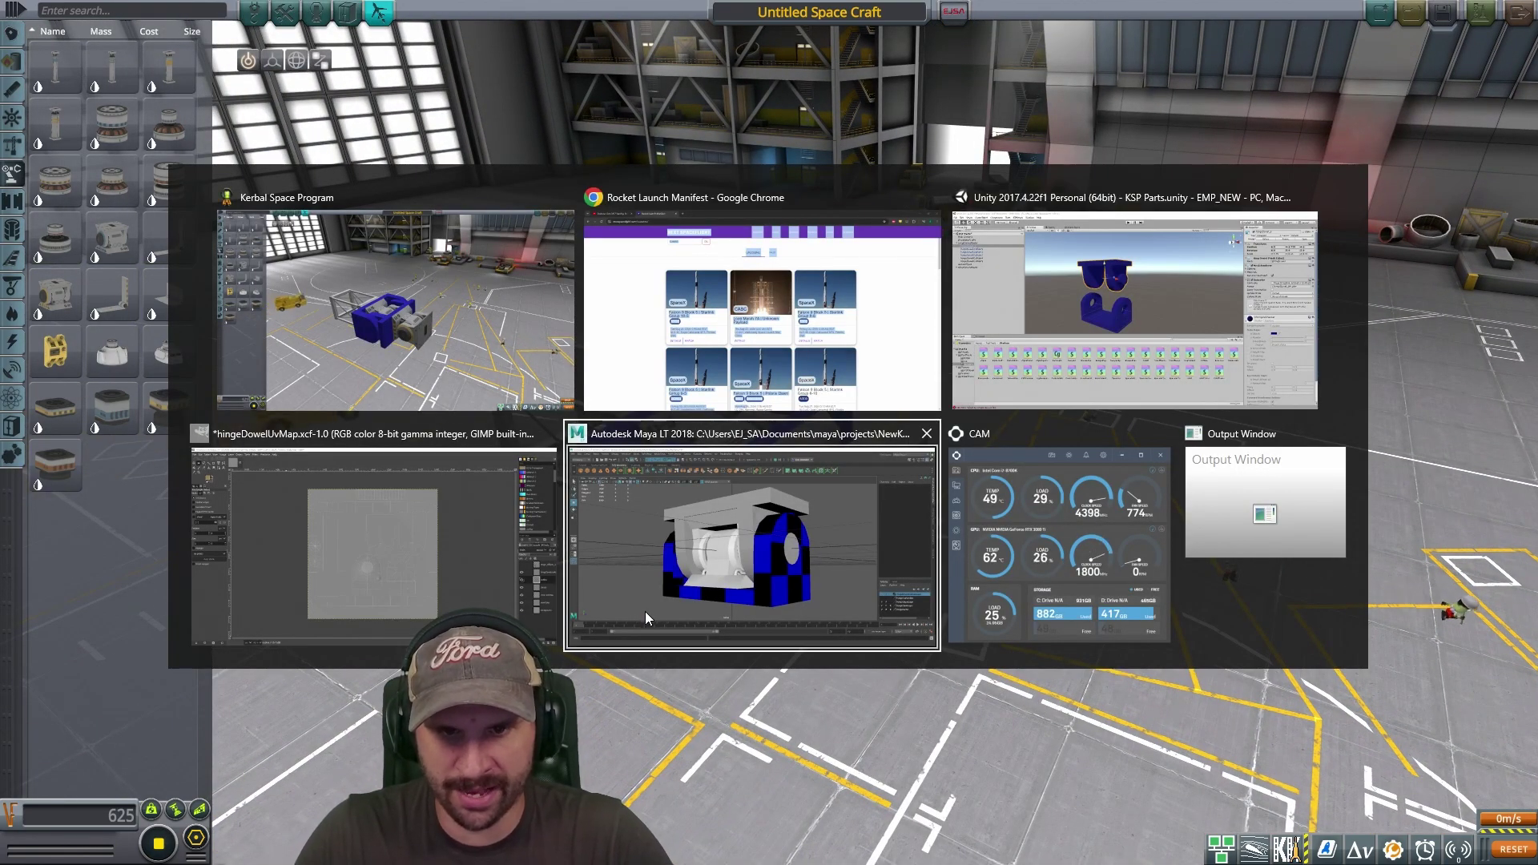
pyautogui.press('Tab')
pyautogui.press('Tab')
pyautogui.press('Tab')
pyautogui.press('Tab')
pyautogui.press('Tab')
pyautogui.press('Tab')
pyautogui.press('Tab')
pyautogui.press('Tab')
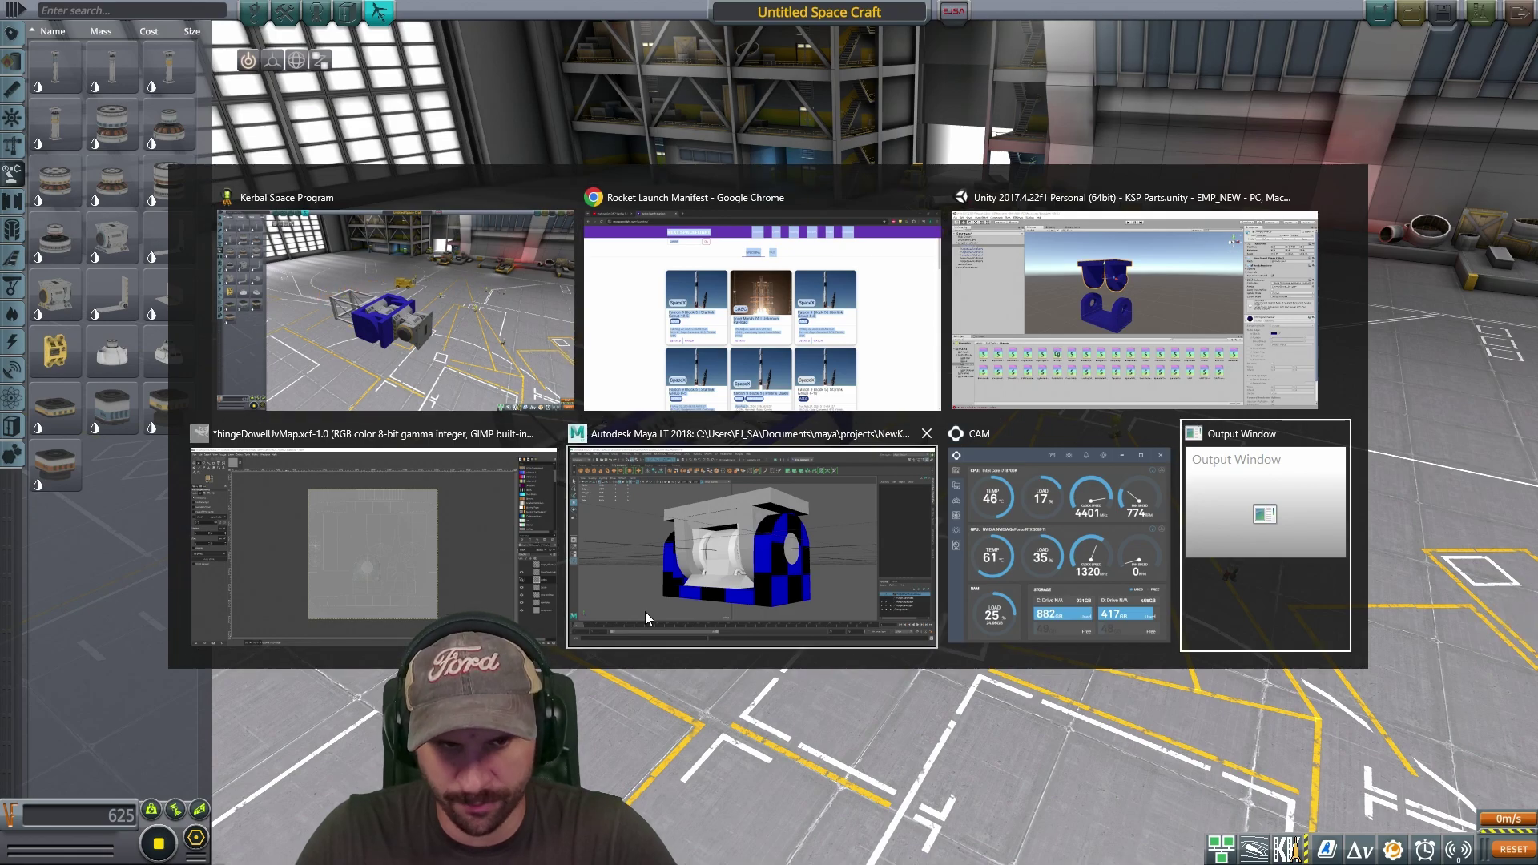
pyautogui.press('Tab')
pyautogui.press('Tab')
pyautogui.press('Tab')
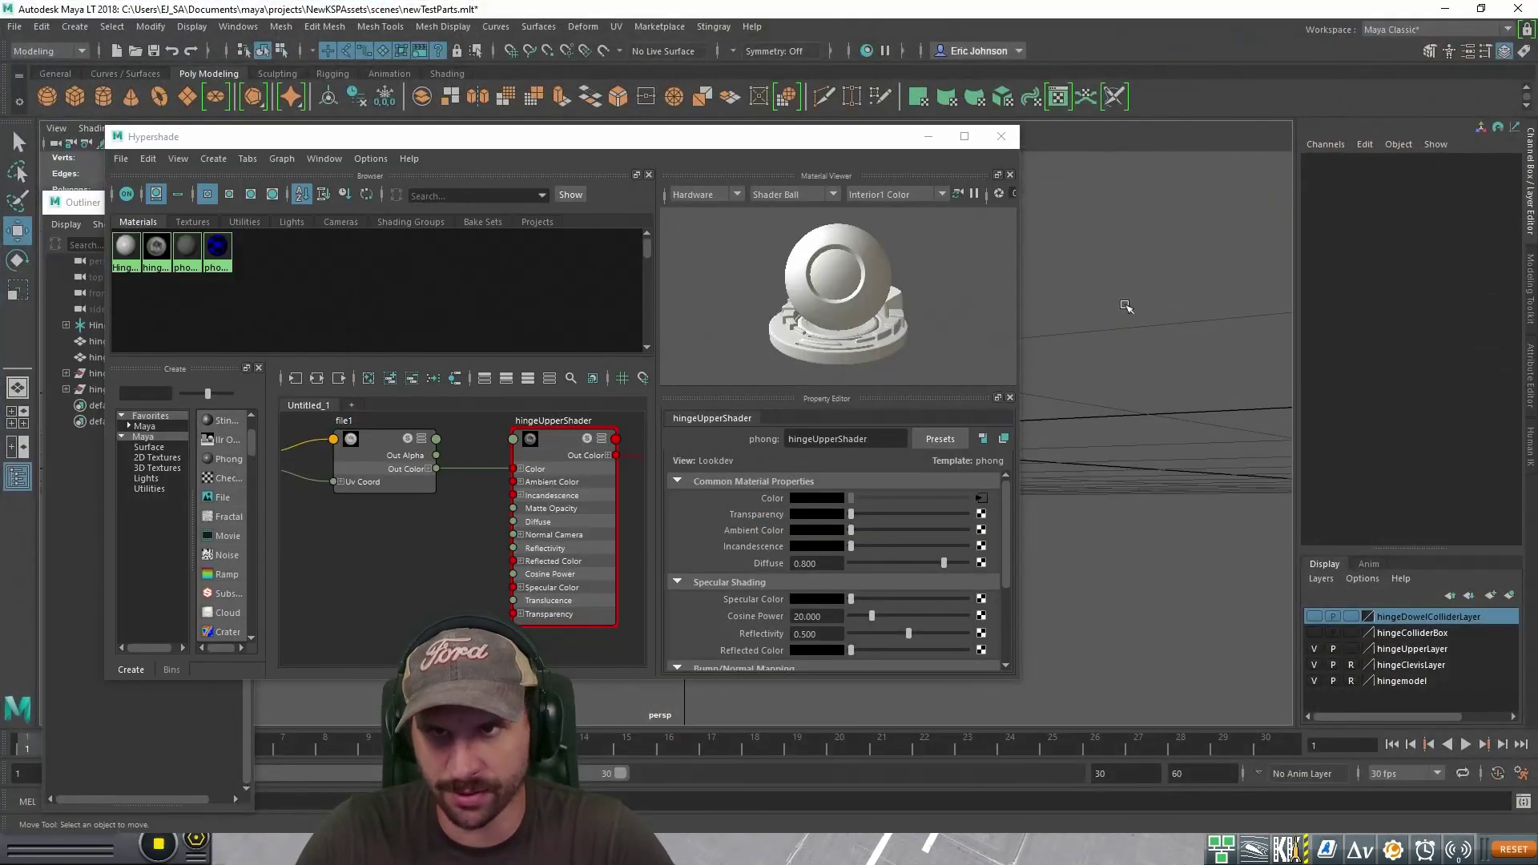
pyautogui.click(935, 140)
pyautogui.click(950, 224)
# Select the hingDowel mesh and examine how its pin and plate sit against the clevis from the side.
pyautogui.moveTo(1057, 436); pyautogui.dragTo(975, 495)
pyautogui.scroll(4, 923, 517)
pyautogui.scroll(-5, 1012, 508)
pyautogui.click(922, 525)
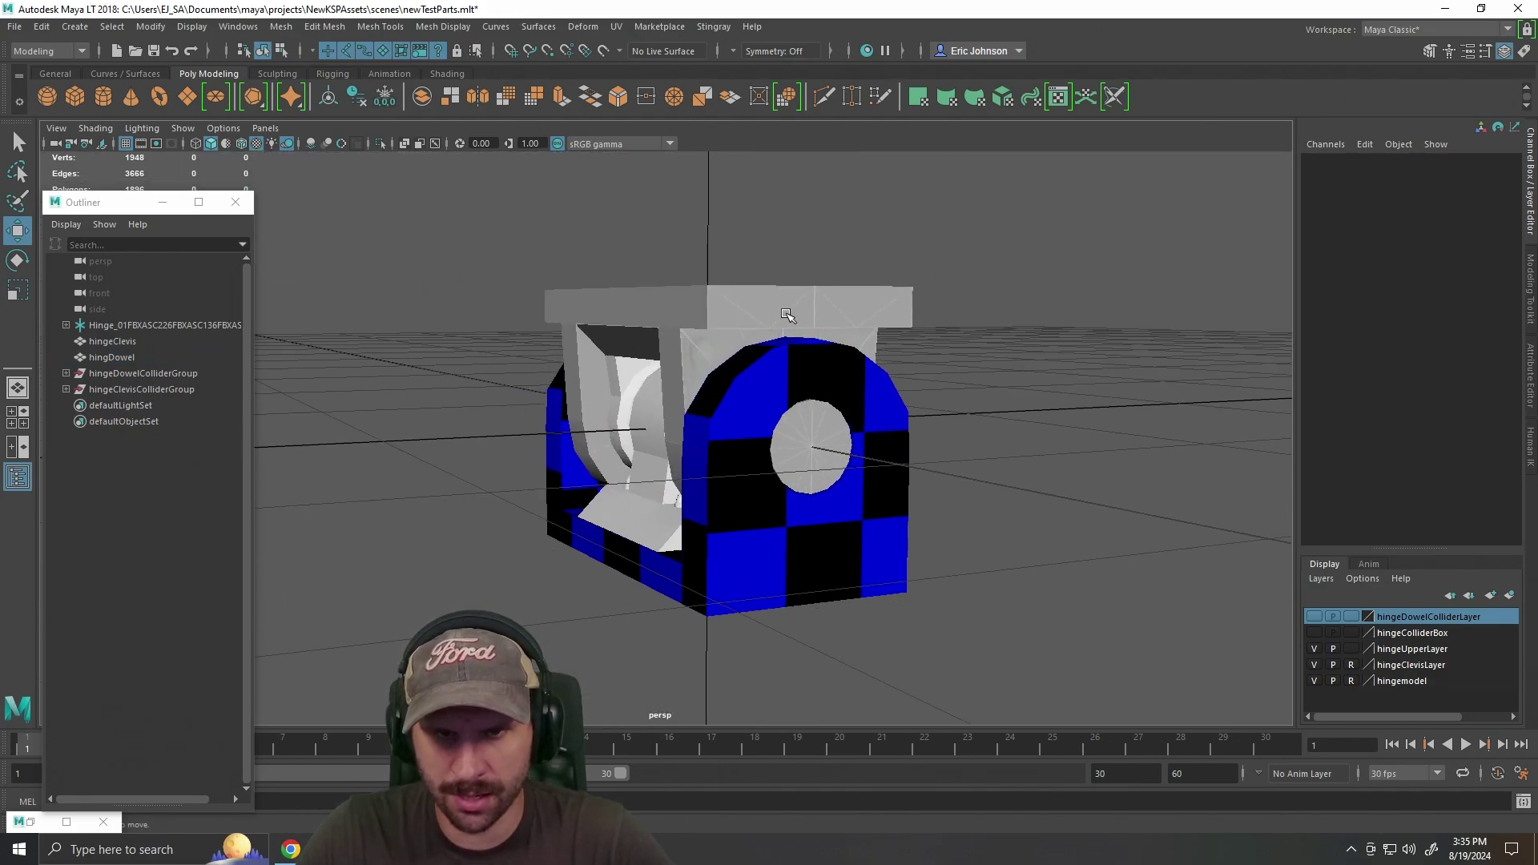
pyautogui.click(788, 314)
pyautogui.moveTo(590, 448); pyautogui.dragTo(803, 465)
pyautogui.scroll(4, 738, 398)
pyautogui.moveTo(817, 395); pyautogui.dragTo(901, 408)
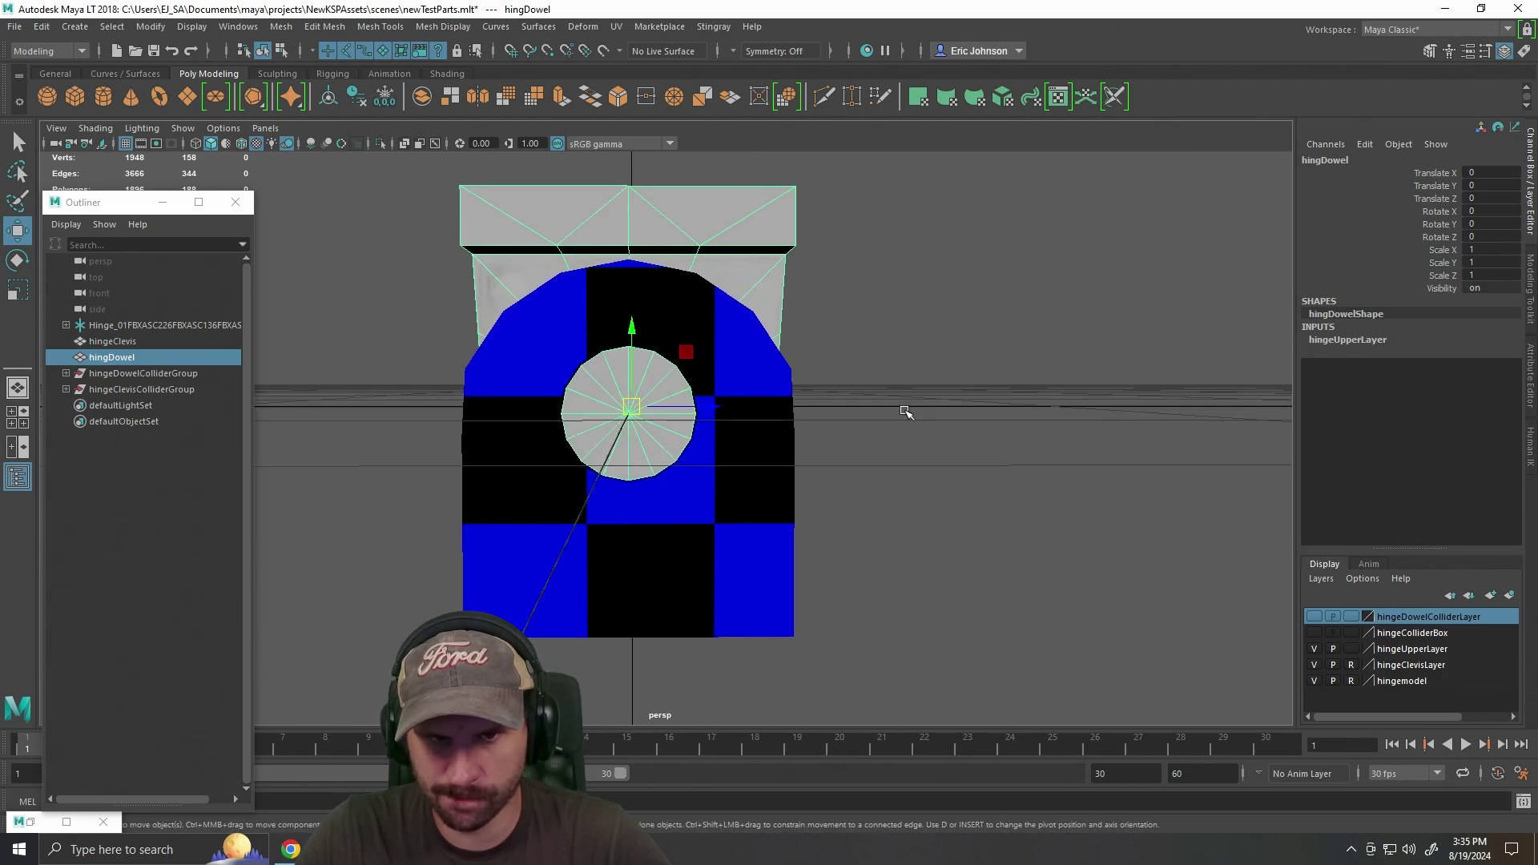
pyautogui.moveTo(911, 414); pyautogui.dragTo(911, 431)
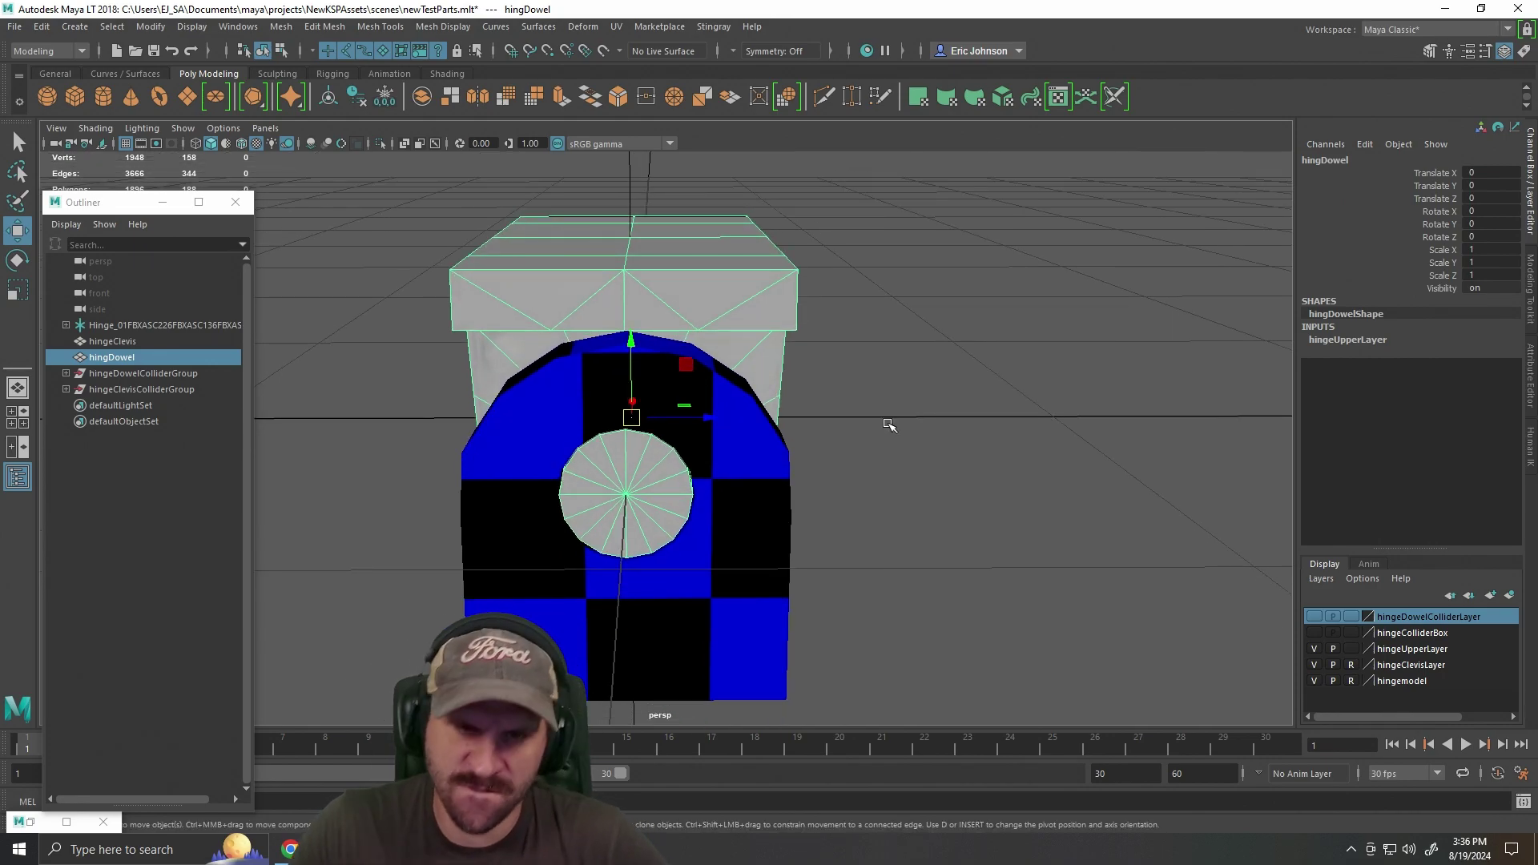
pyautogui.moveTo(899, 488); pyautogui.dragTo(932, 489)
# Compare the hinge's side face in Kerbal Space Program with the dowel pin and clevis model in Maya LT.
pyautogui.hotkey('alt', 'Tab')
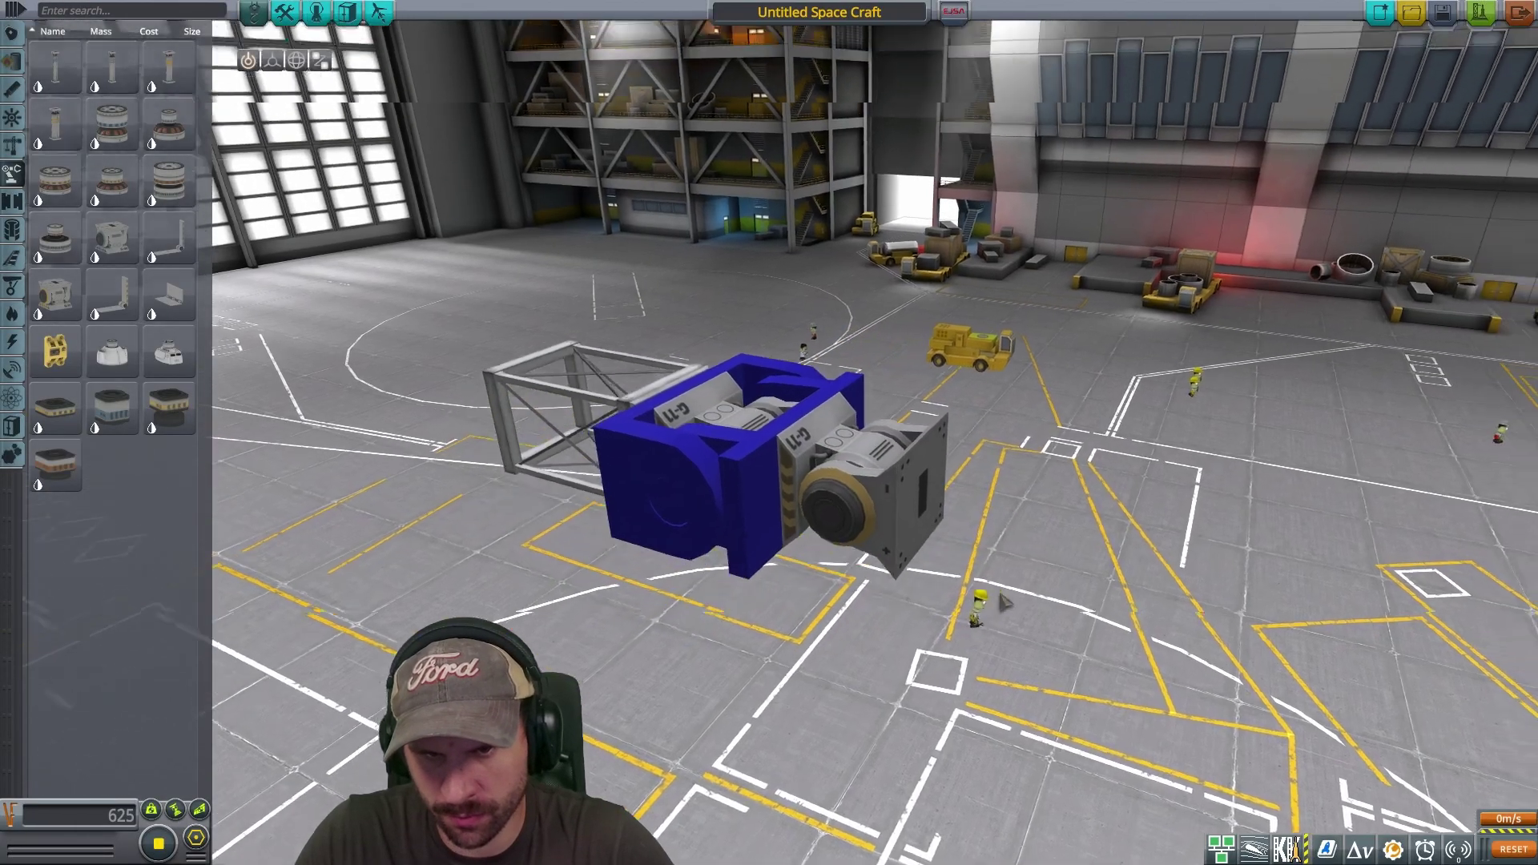
pyautogui.scroll(3, 1005, 602)
pyautogui.moveTo(1005, 602); pyautogui.dragTo(1108, 590)
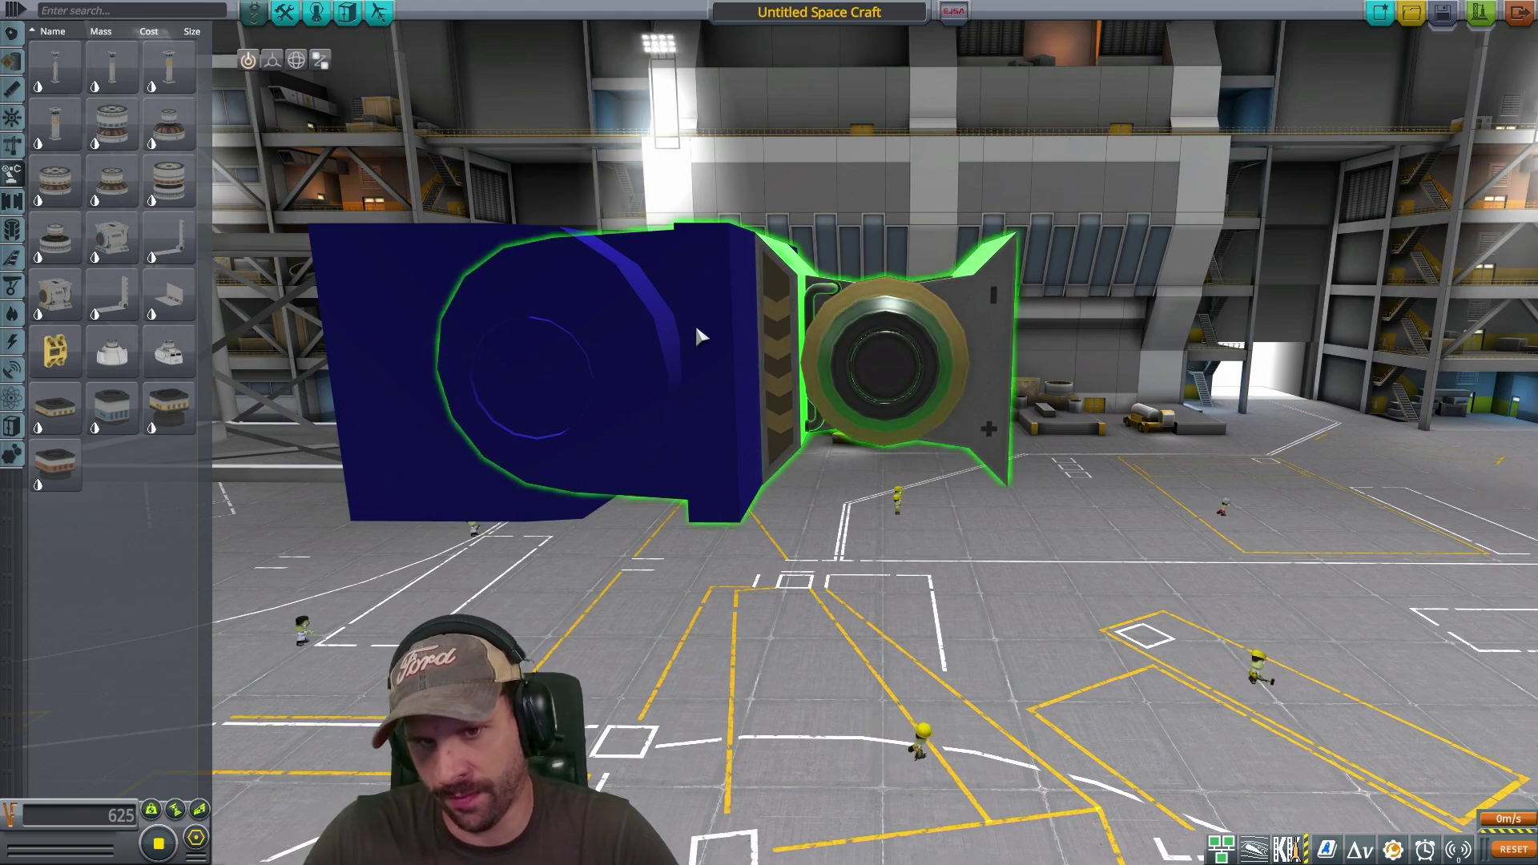
pyautogui.hotkey('alt', 'Tab')
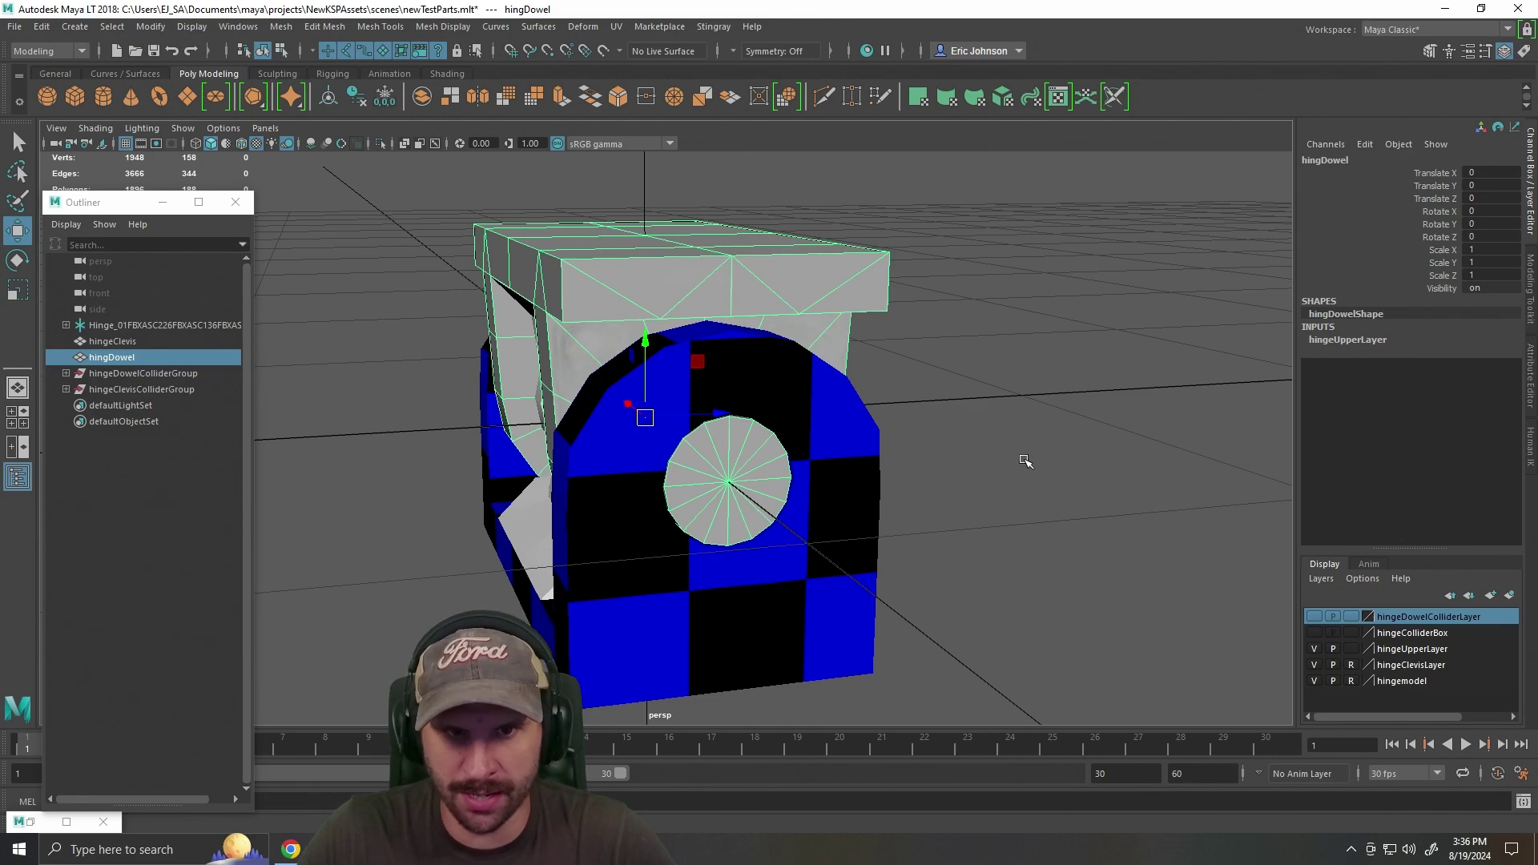
pyautogui.moveTo(934, 462)
pyautogui.keyDown('alt'); pyautogui.mouseDown()
pyautogui.moveTo(1081, 473)
pyautogui.moveTo(899, 478)
pyautogui.moveTo(934, 477)
pyautogui.mouseUp(); pyautogui.keyUp('alt')
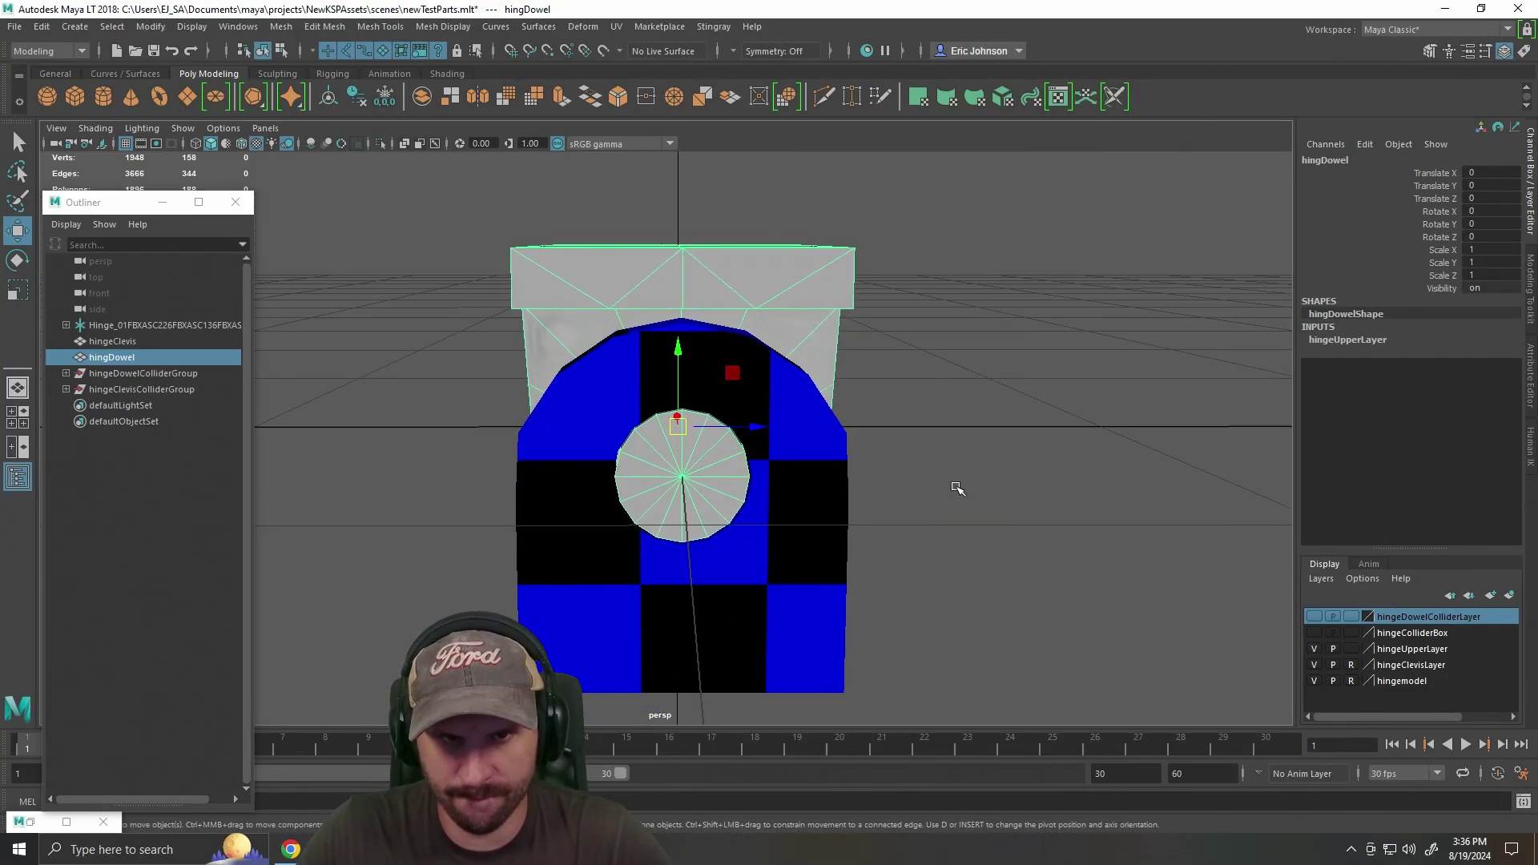
# Switch to GIMP and examine the rounded side-face islands with the circular pin area in the hinge dowel UV map.
pyautogui.hotkey('alt', 'Tab')
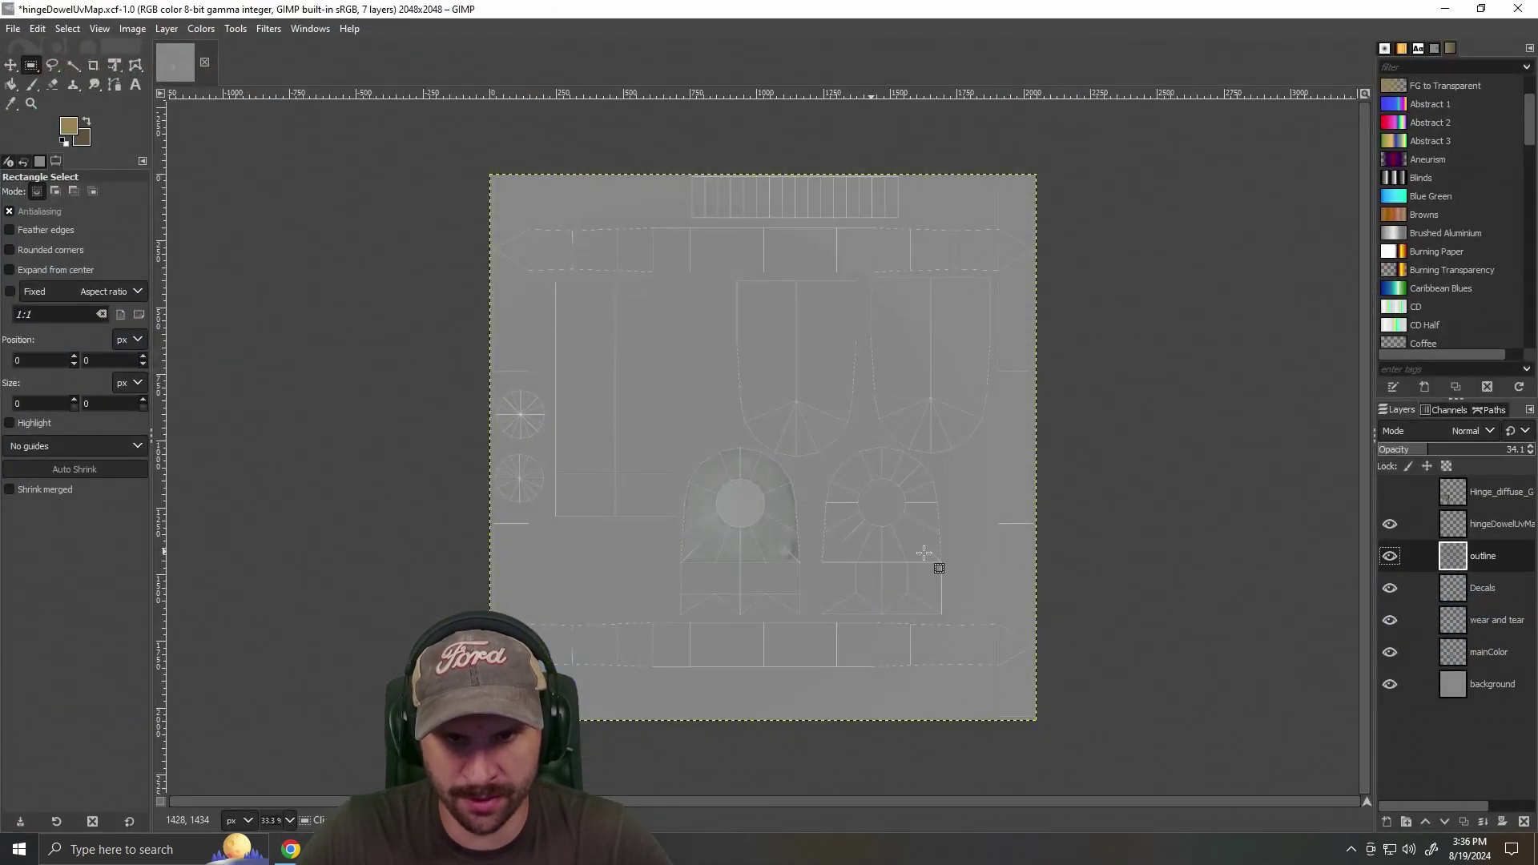
pyautogui.scroll(3, 845, 638)
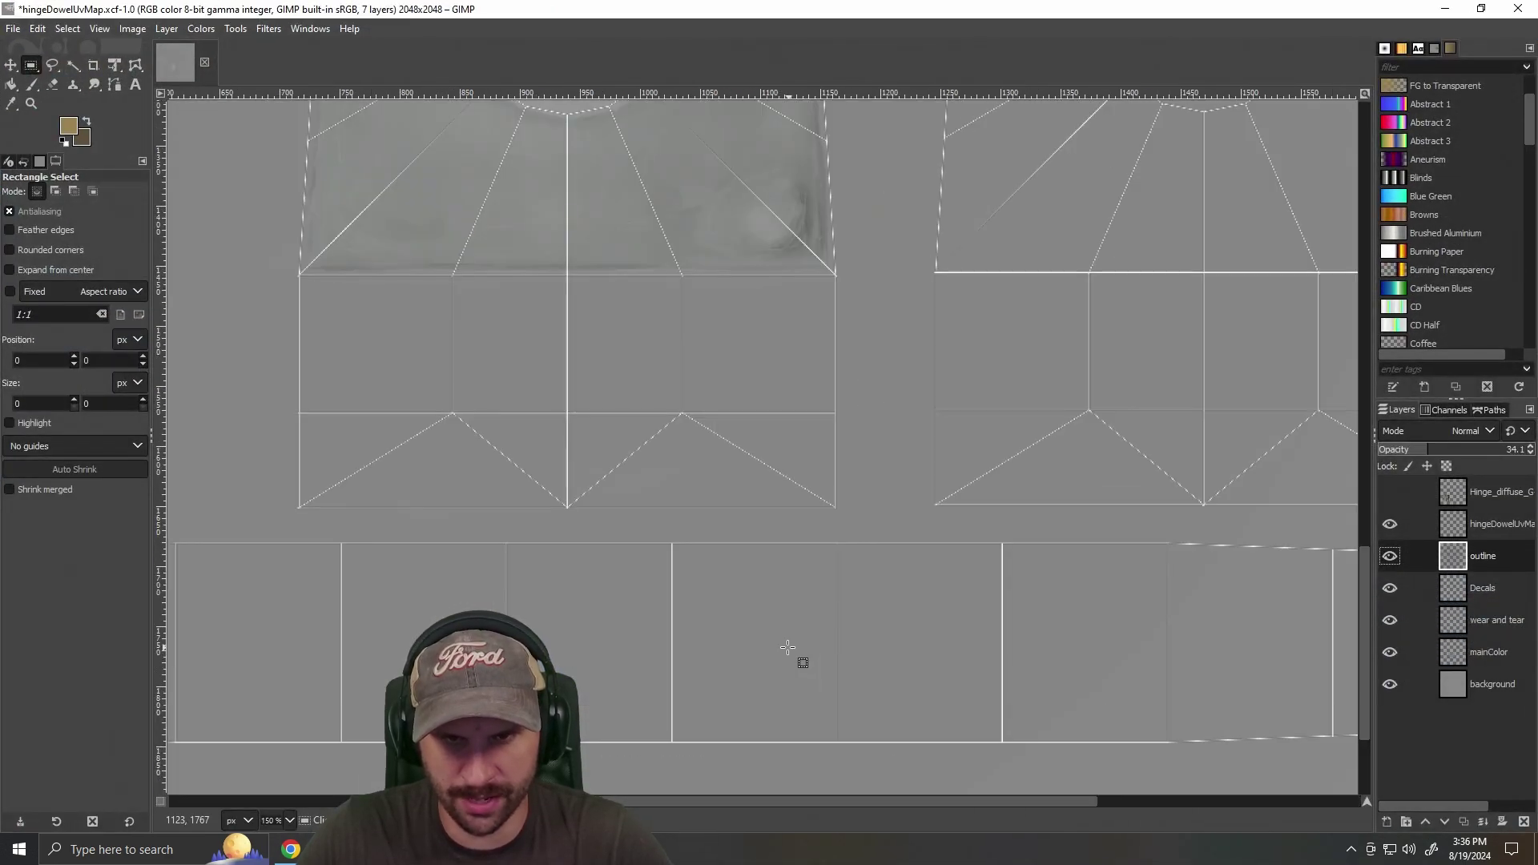
pyautogui.scroll(-1, 900, 565)
pyautogui.scroll(4, 895, 584)
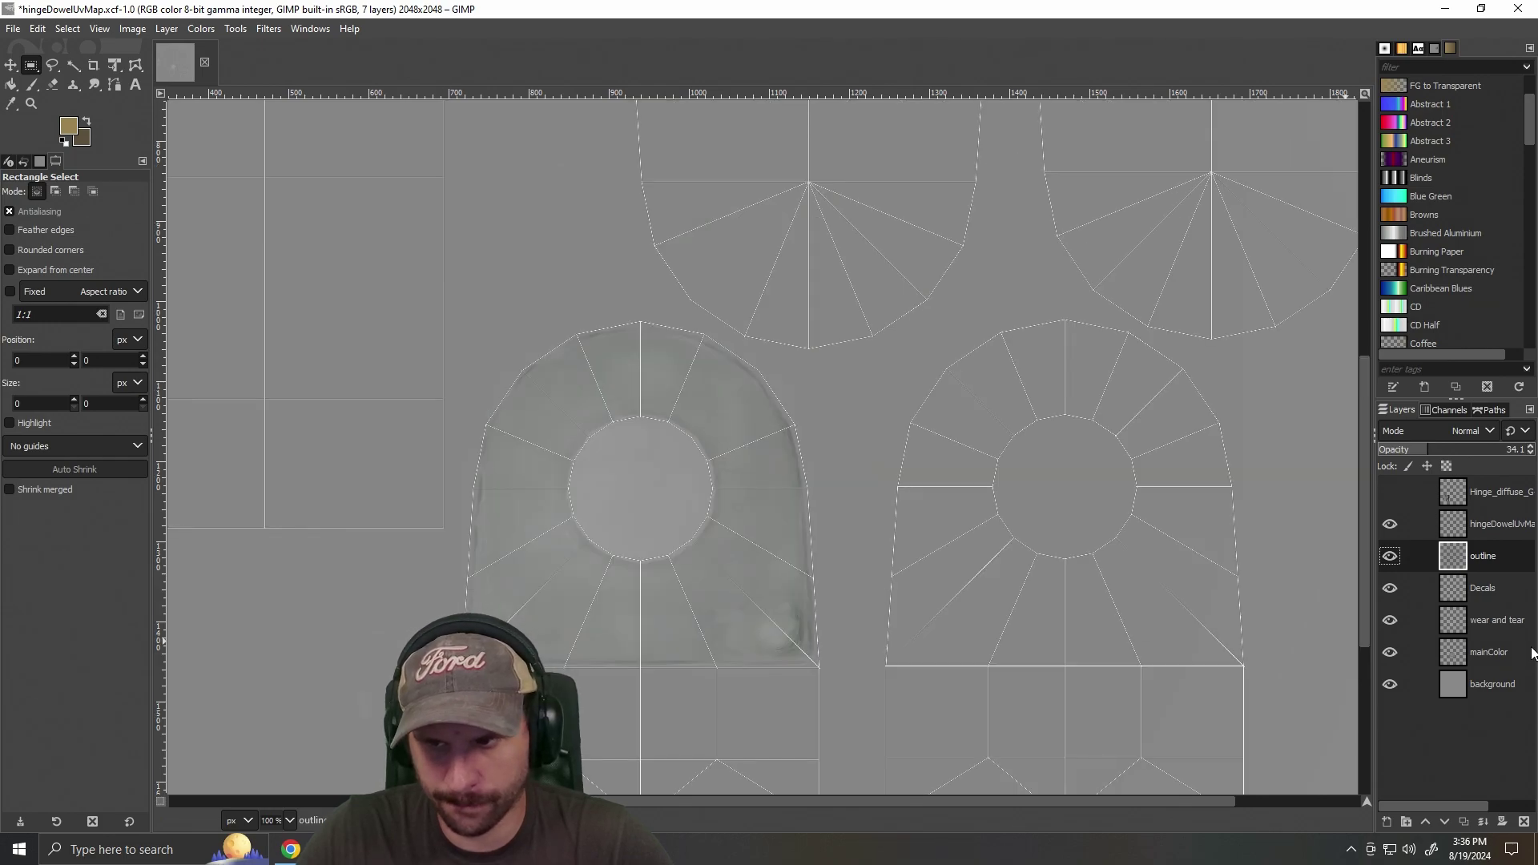
# Examine what the mainColor, wear and tear and Decals layers contribute to the painted tab by toggling their visibility.
pyautogui.click(1389, 654)
pyautogui.click(1390, 654)
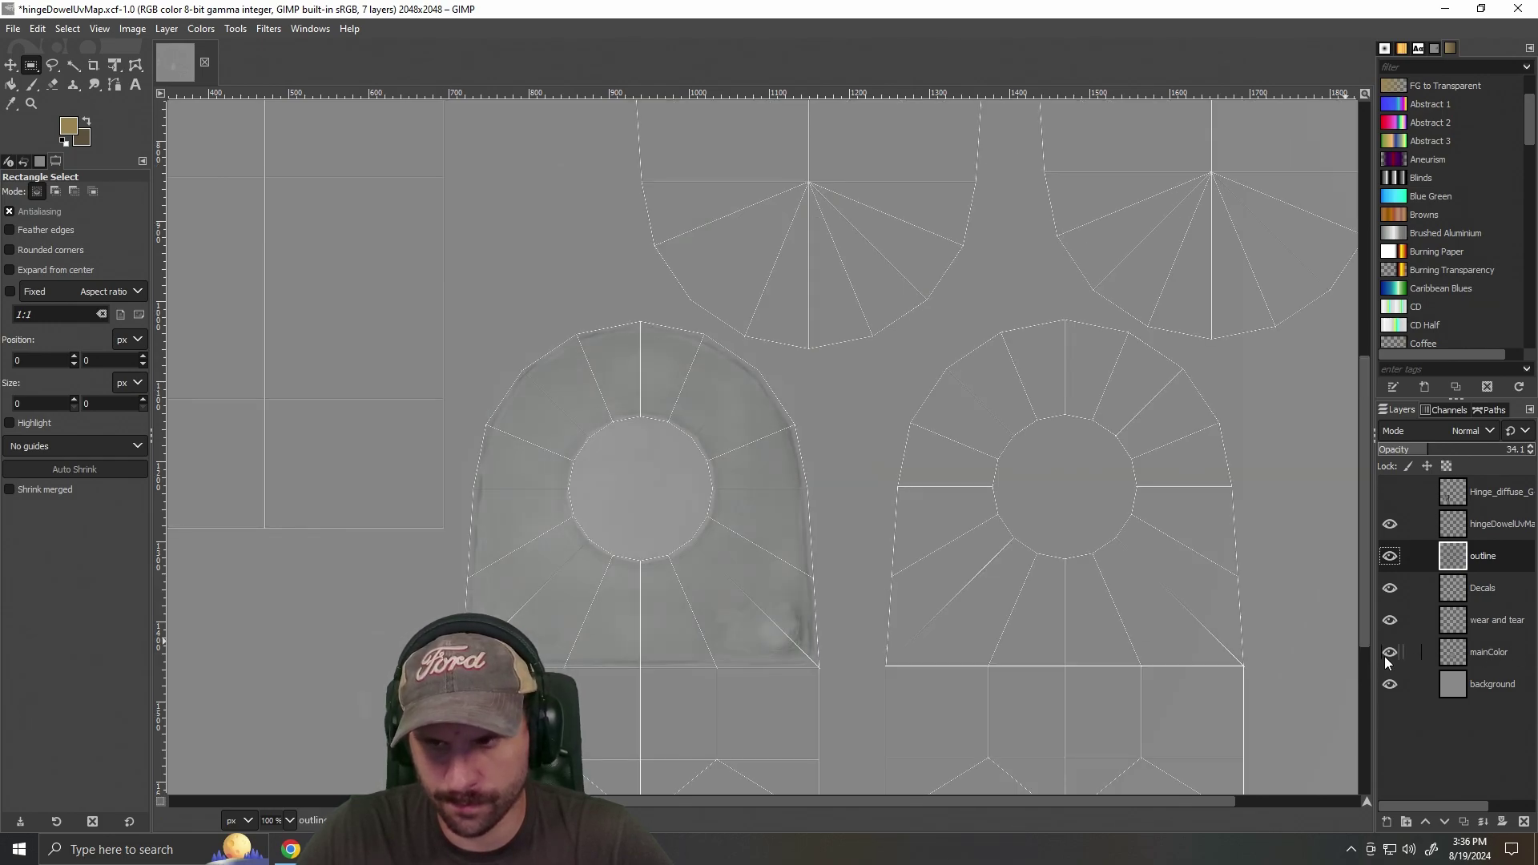
pyautogui.click(1390, 621)
pyautogui.click(1390, 622)
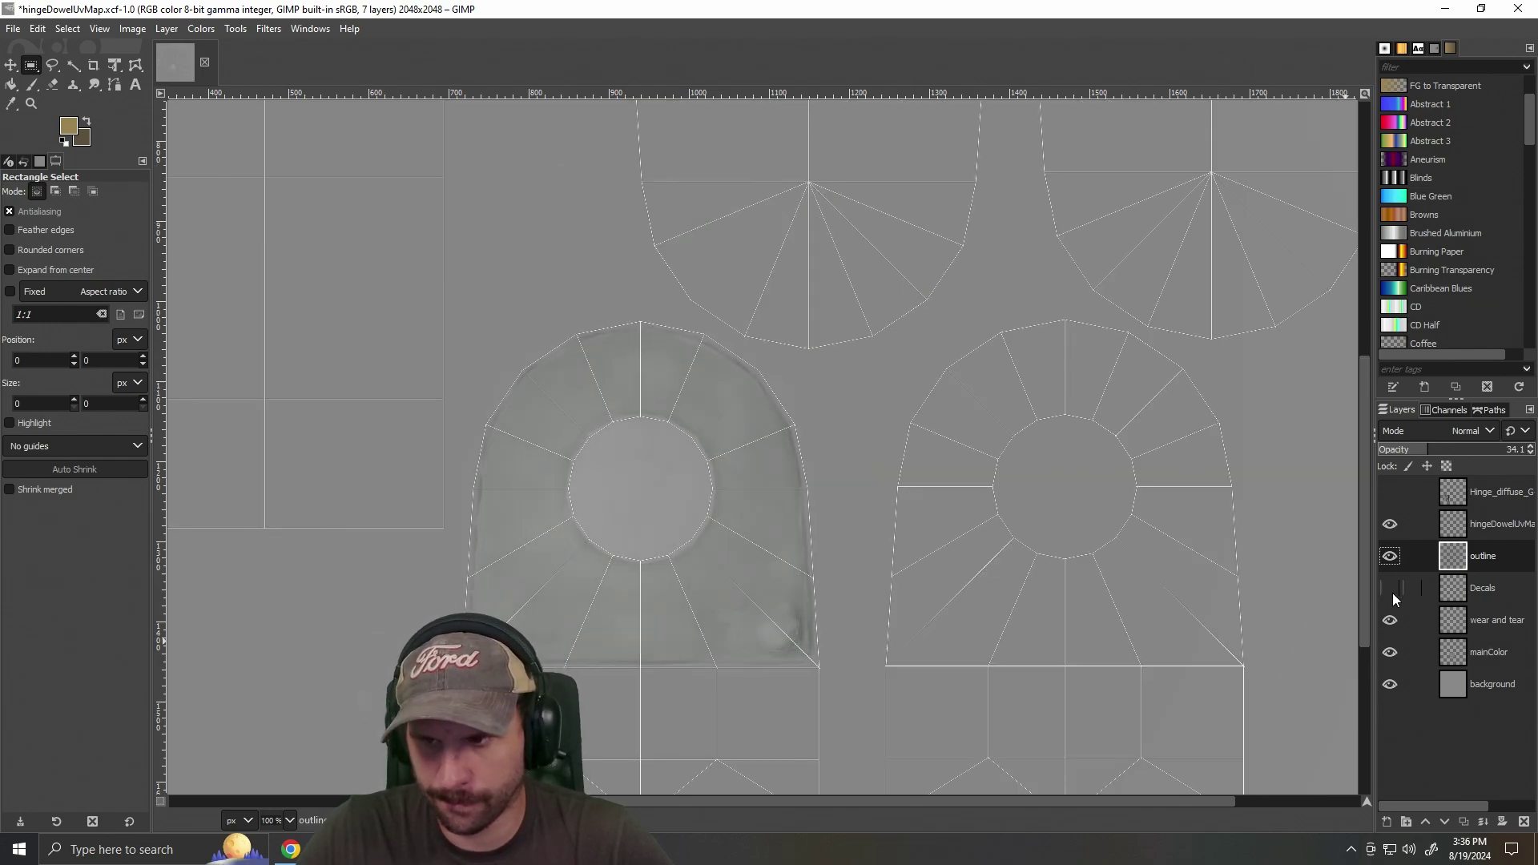
pyautogui.scroll(-4, 1023, 584)
pyautogui.scroll(5, 1023, 584)
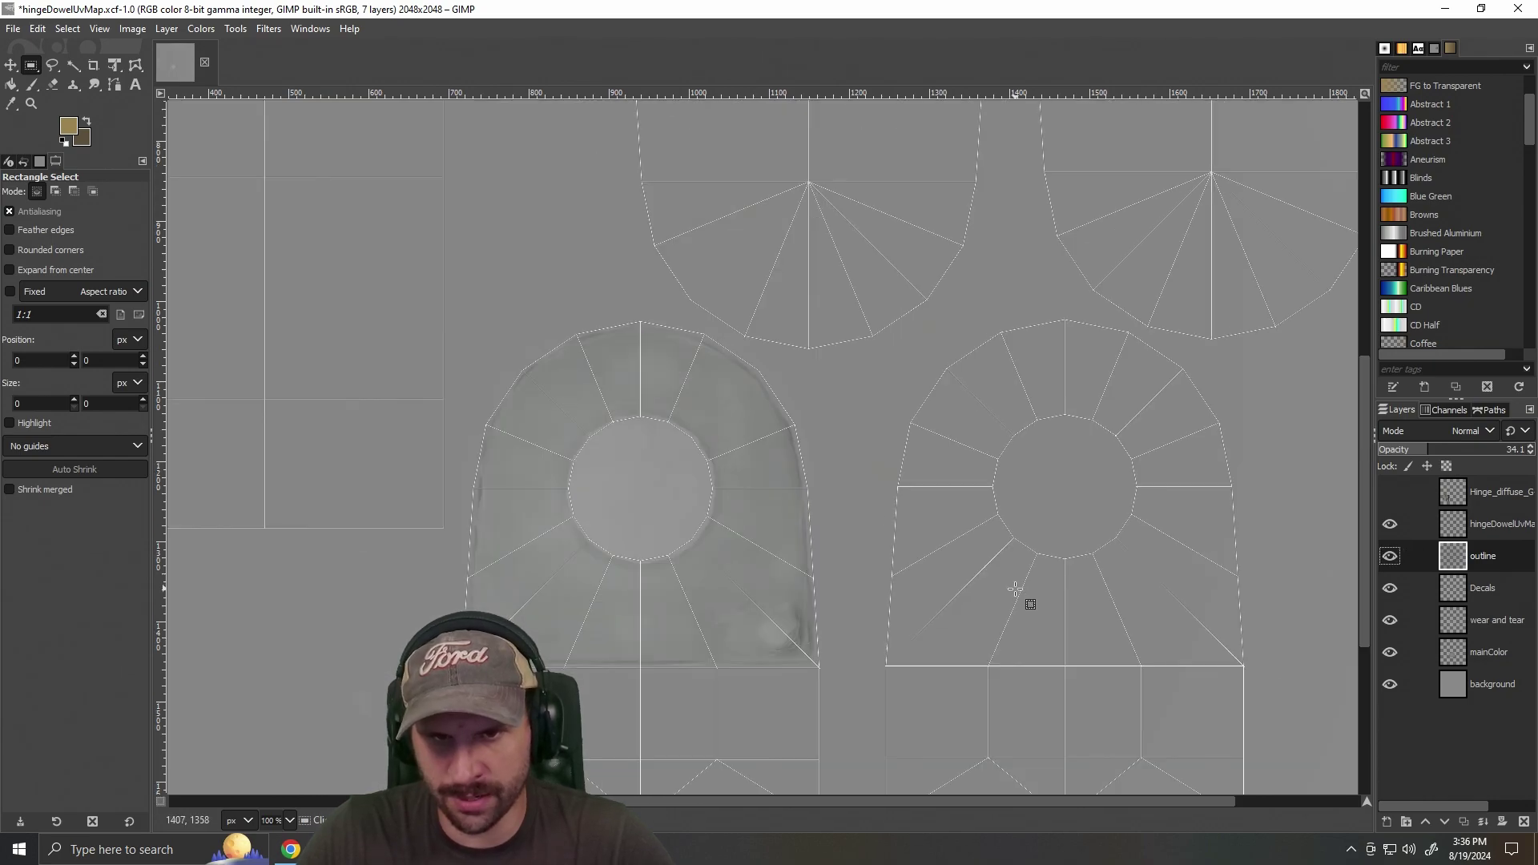
pyautogui.scroll(-1, 1030, 609)
pyautogui.hscroll(1, 832, 805)
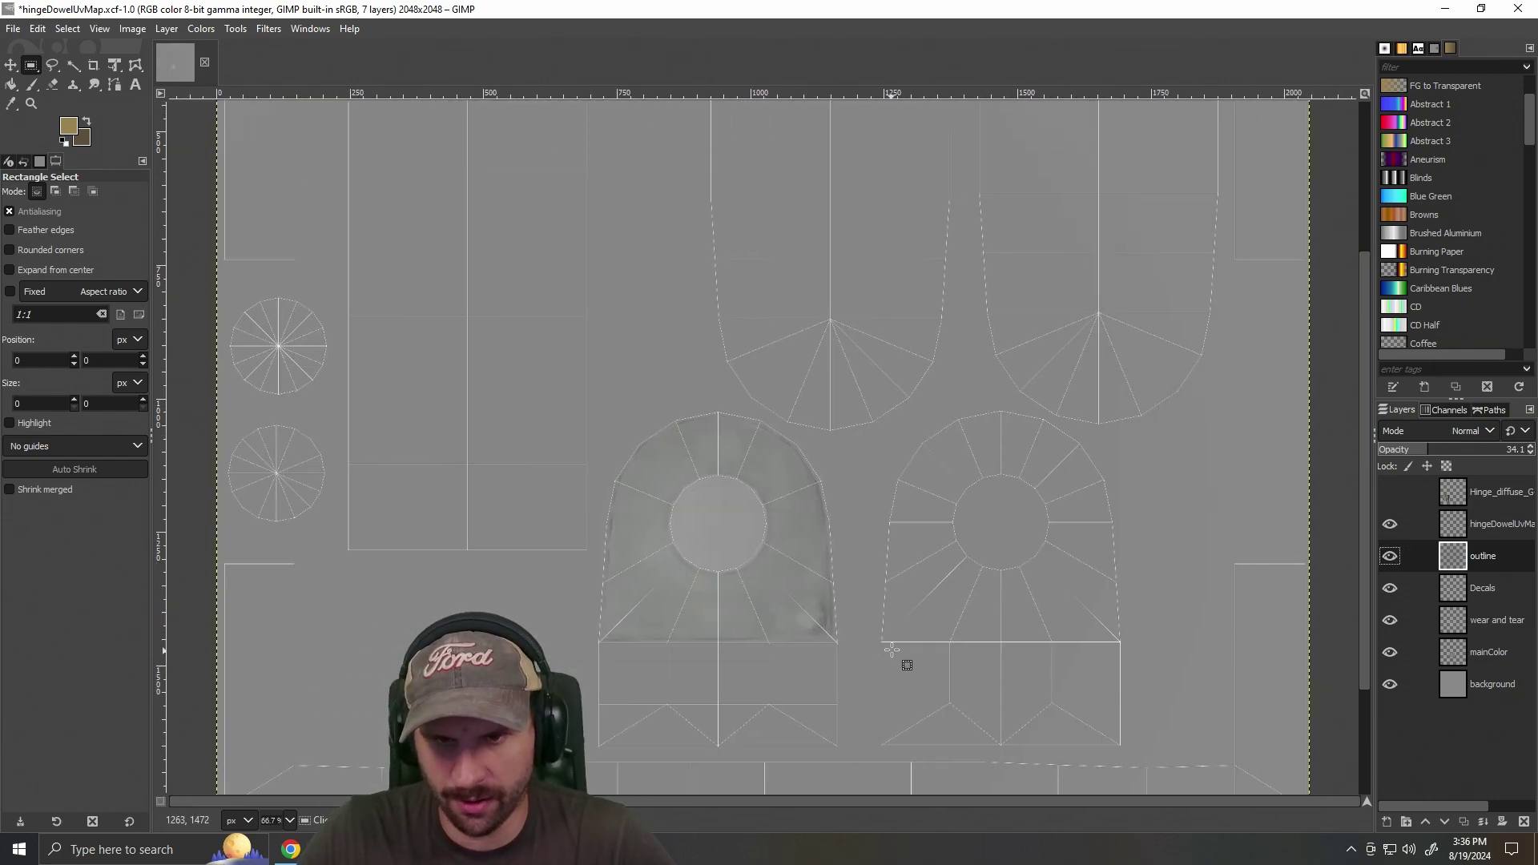
pyautogui.scroll(-4, 892, 649)
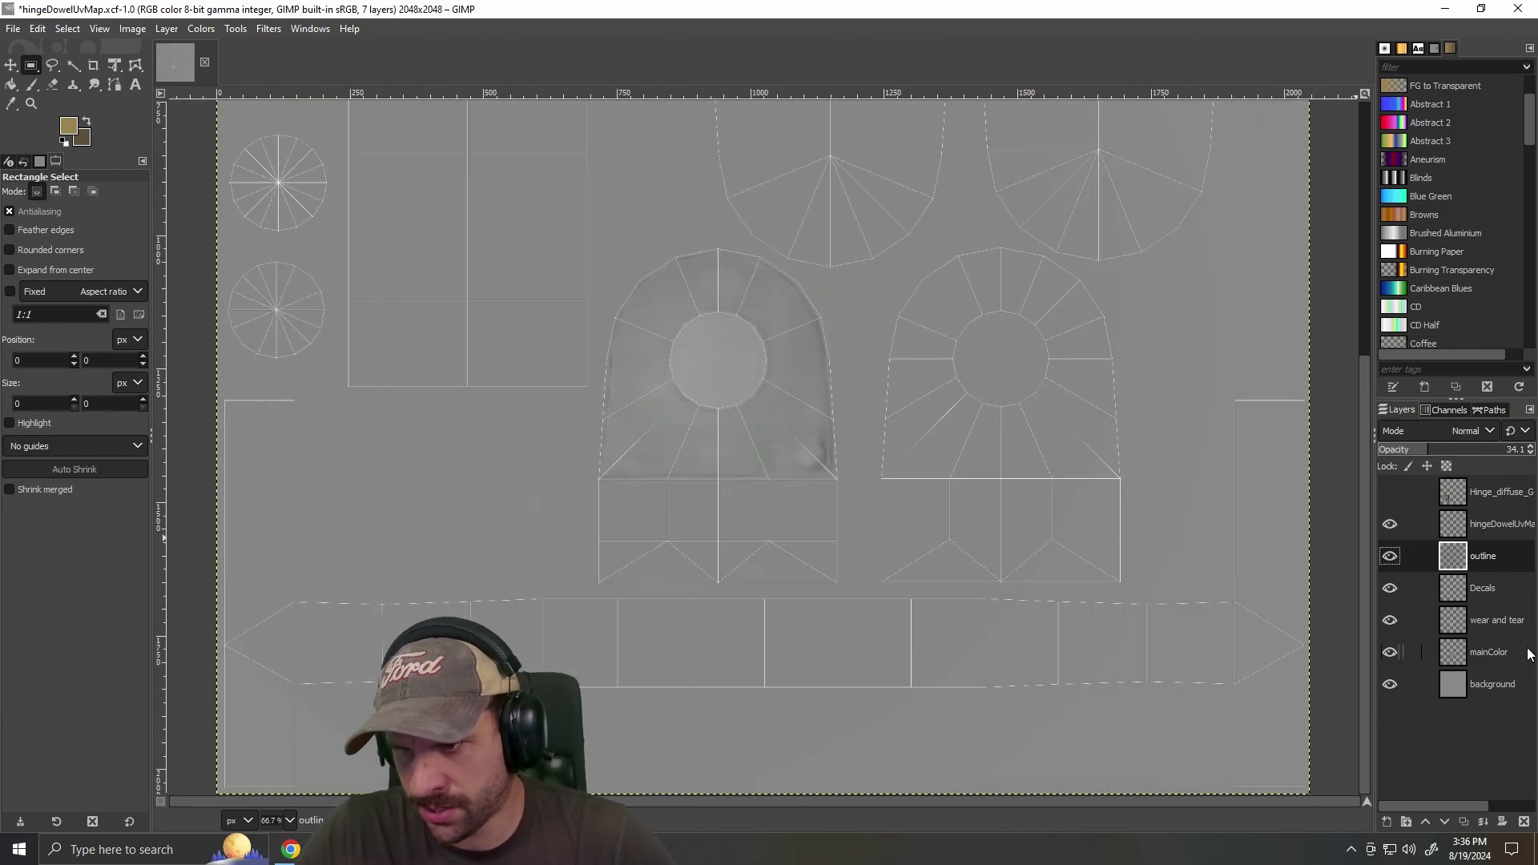
pyautogui.click(1390, 652)
pyautogui.click(1390, 652)
pyautogui.click(1389, 619)
pyautogui.click(1390, 620)
# Delete the Decals layer.
pyautogui.click(1389, 589)
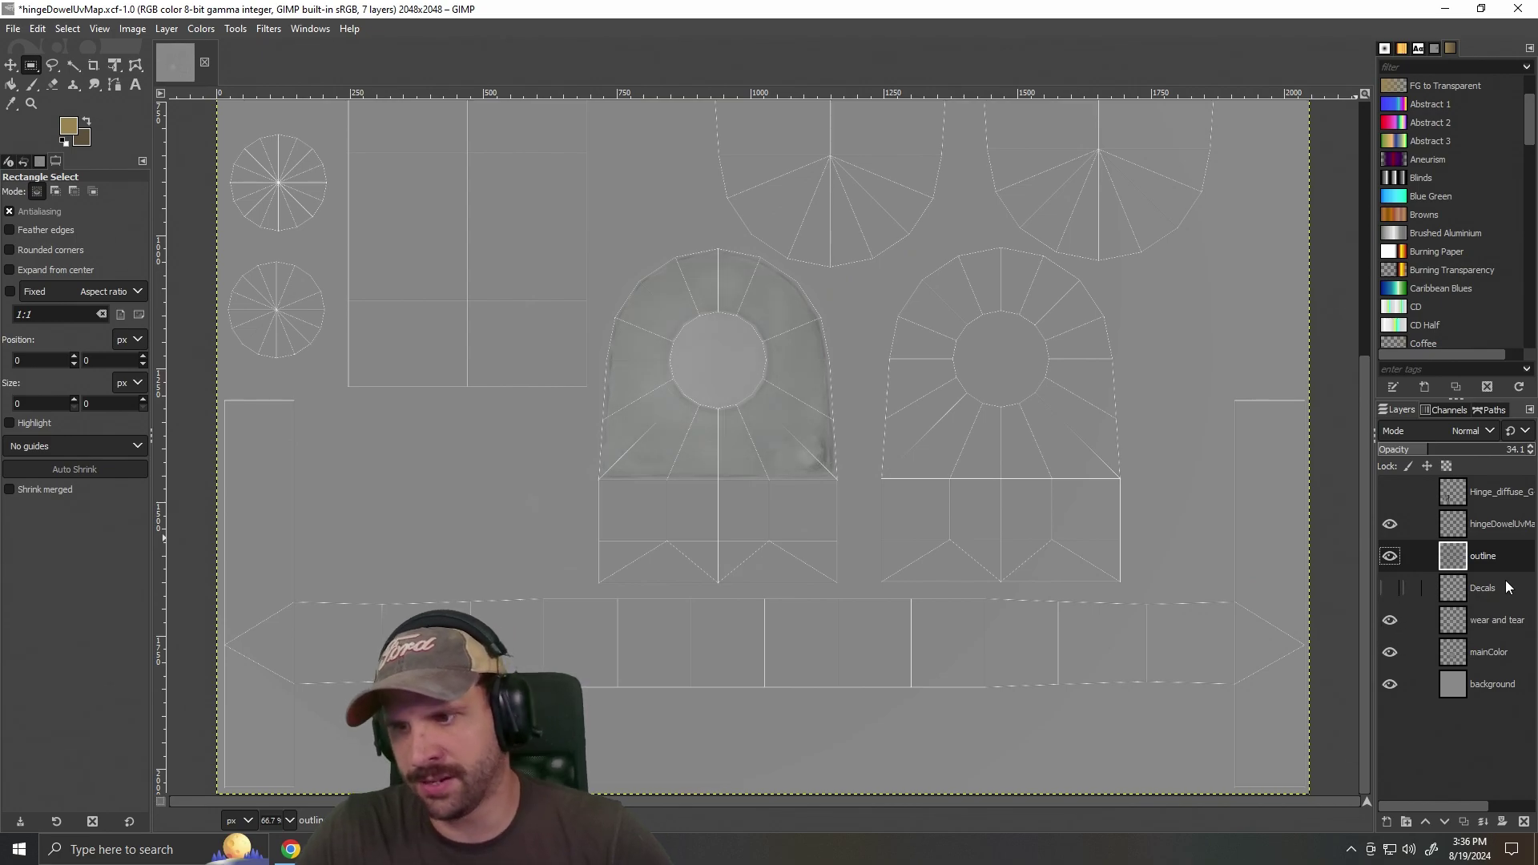
pyautogui.click(1510, 590)
pyautogui.rightClick(1500, 590)
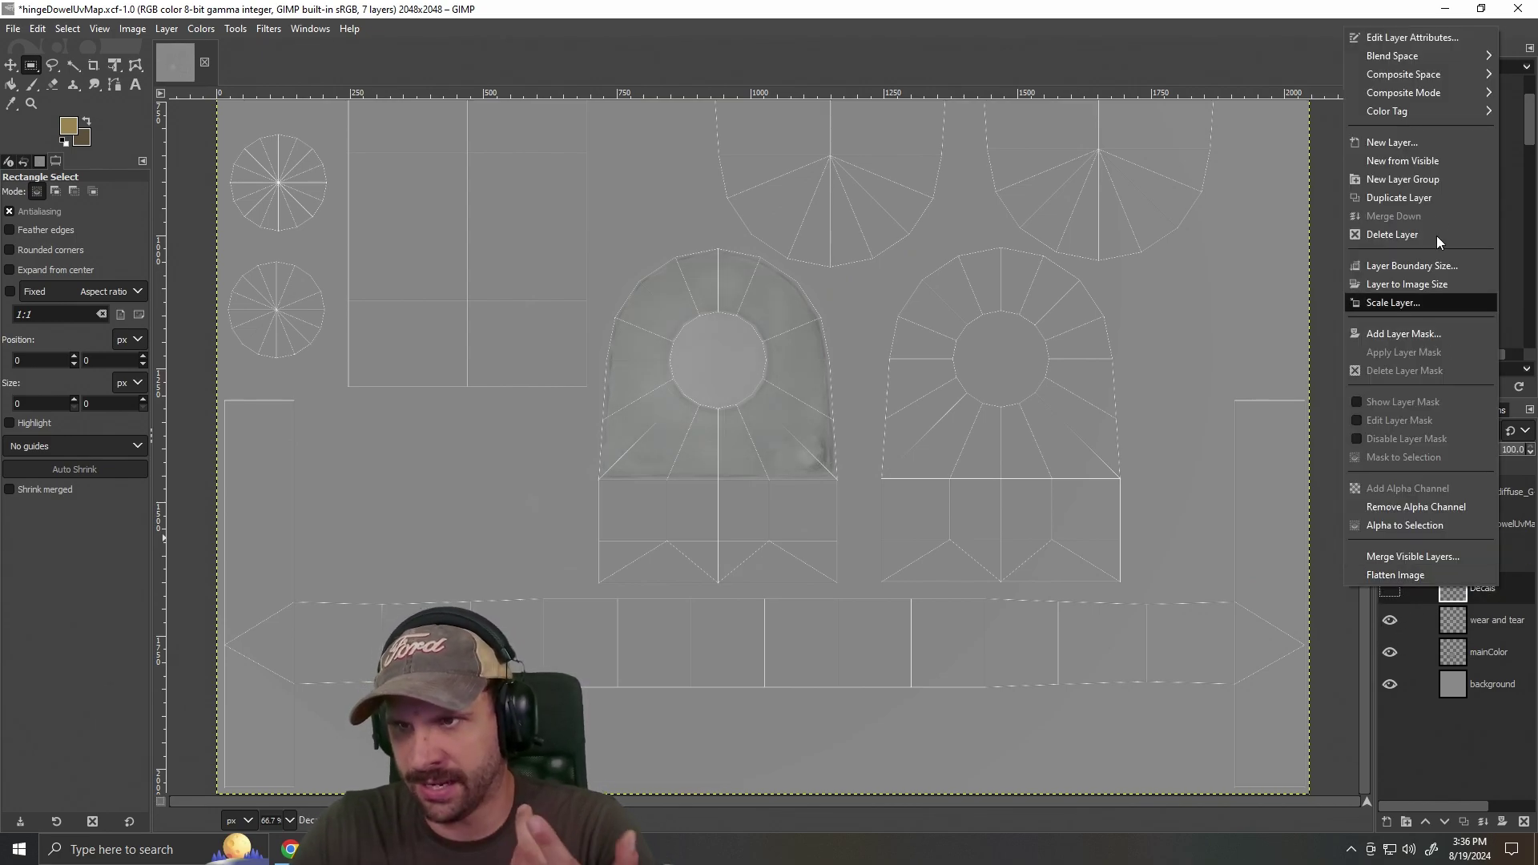
pyautogui.click(1402, 234)
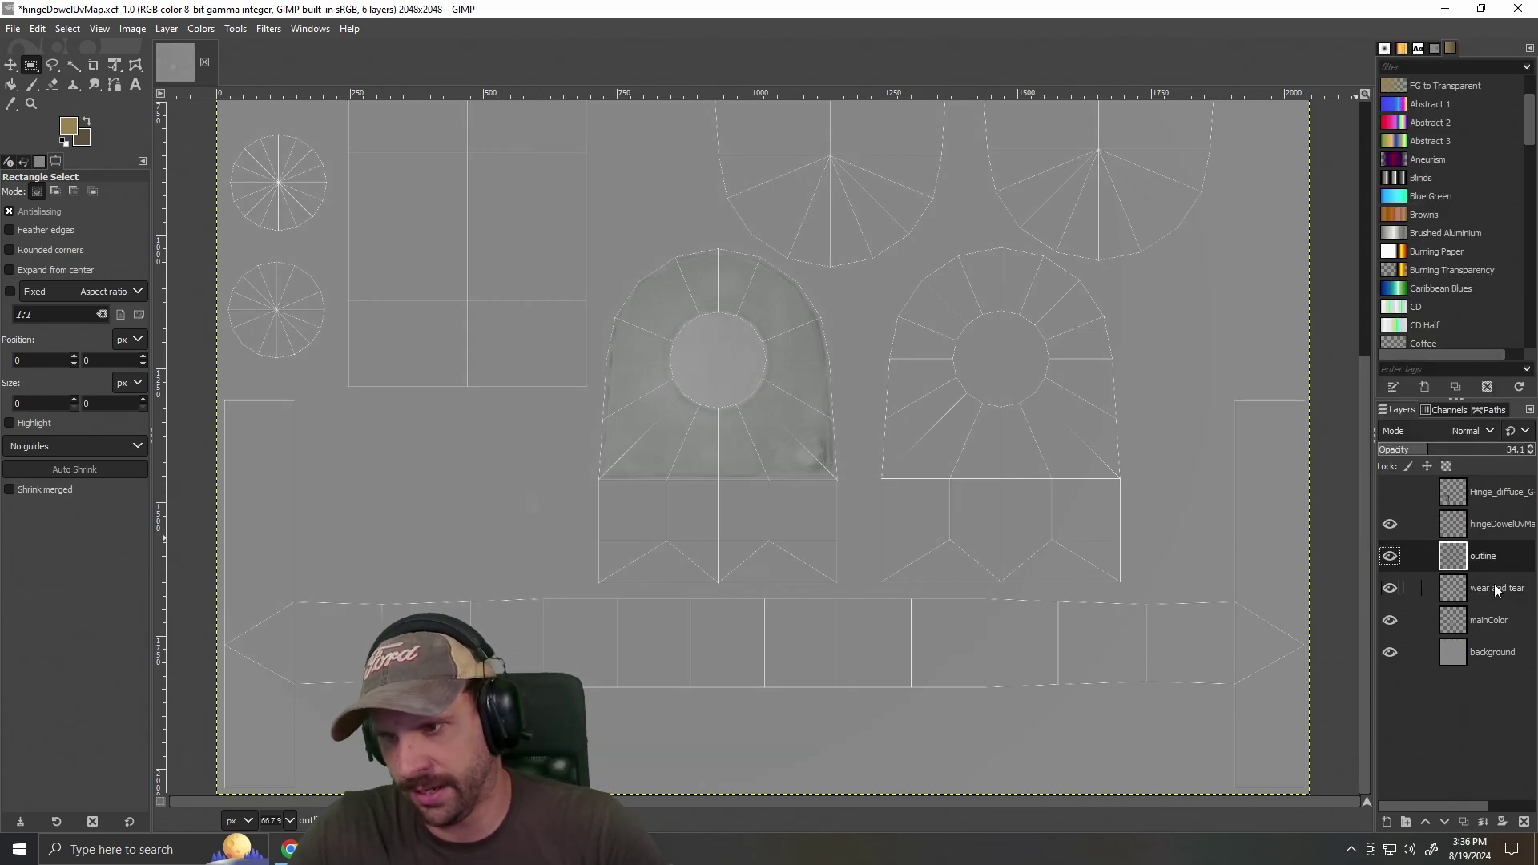
# Create a layer group named Tab1 directly above the outline layer.
pyautogui.click(1494, 591)
pyautogui.click(1495, 621)
pyautogui.click(1489, 591)
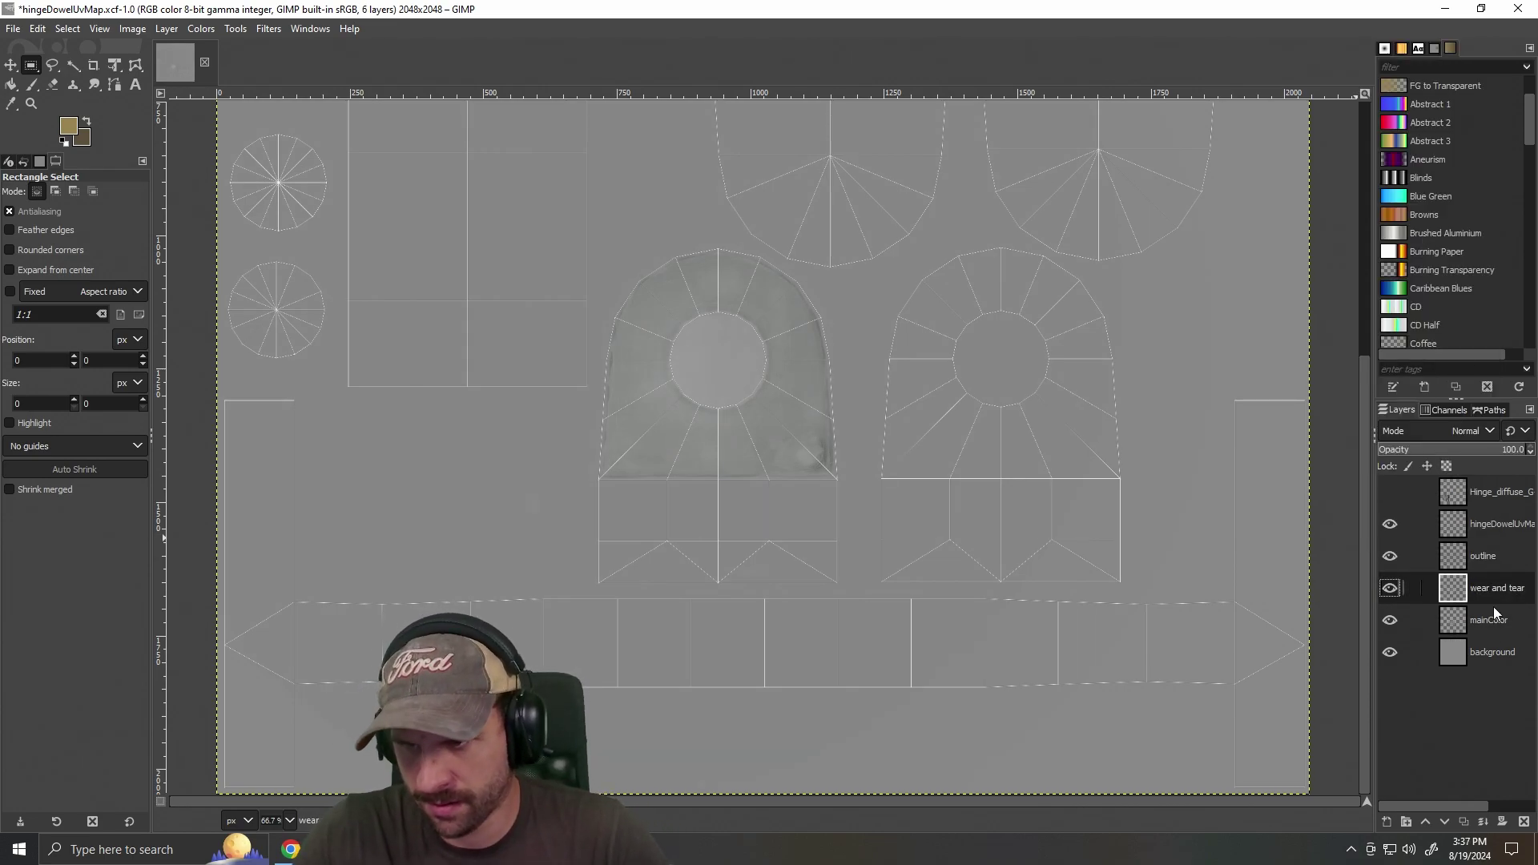
pyautogui.click(1492, 619)
pyautogui.click(1487, 589)
pyautogui.click(1485, 558)
pyautogui.rightClick(1483, 563)
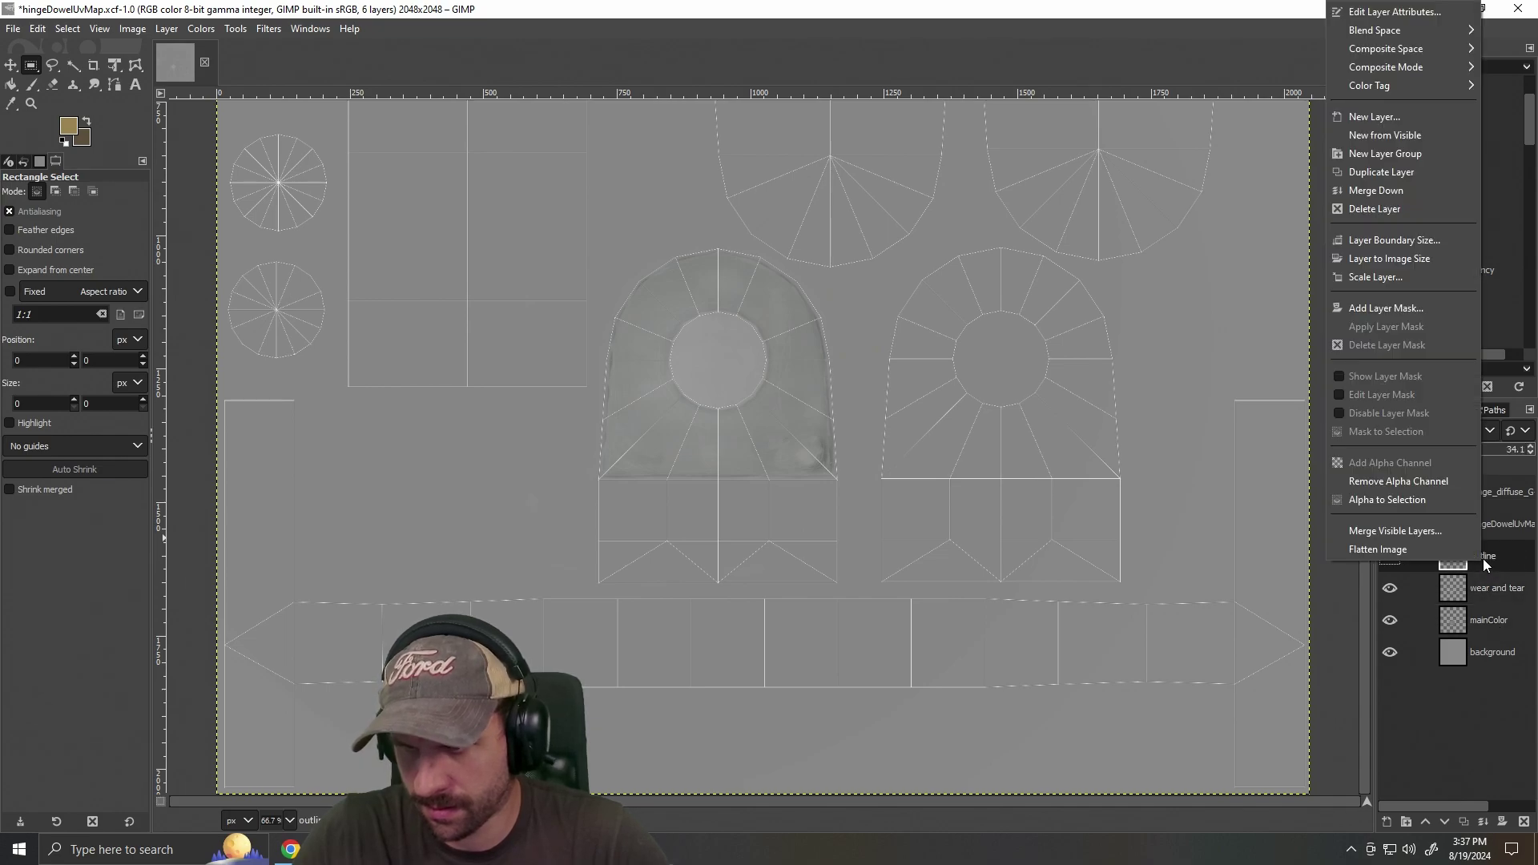
pyautogui.click(1386, 153)
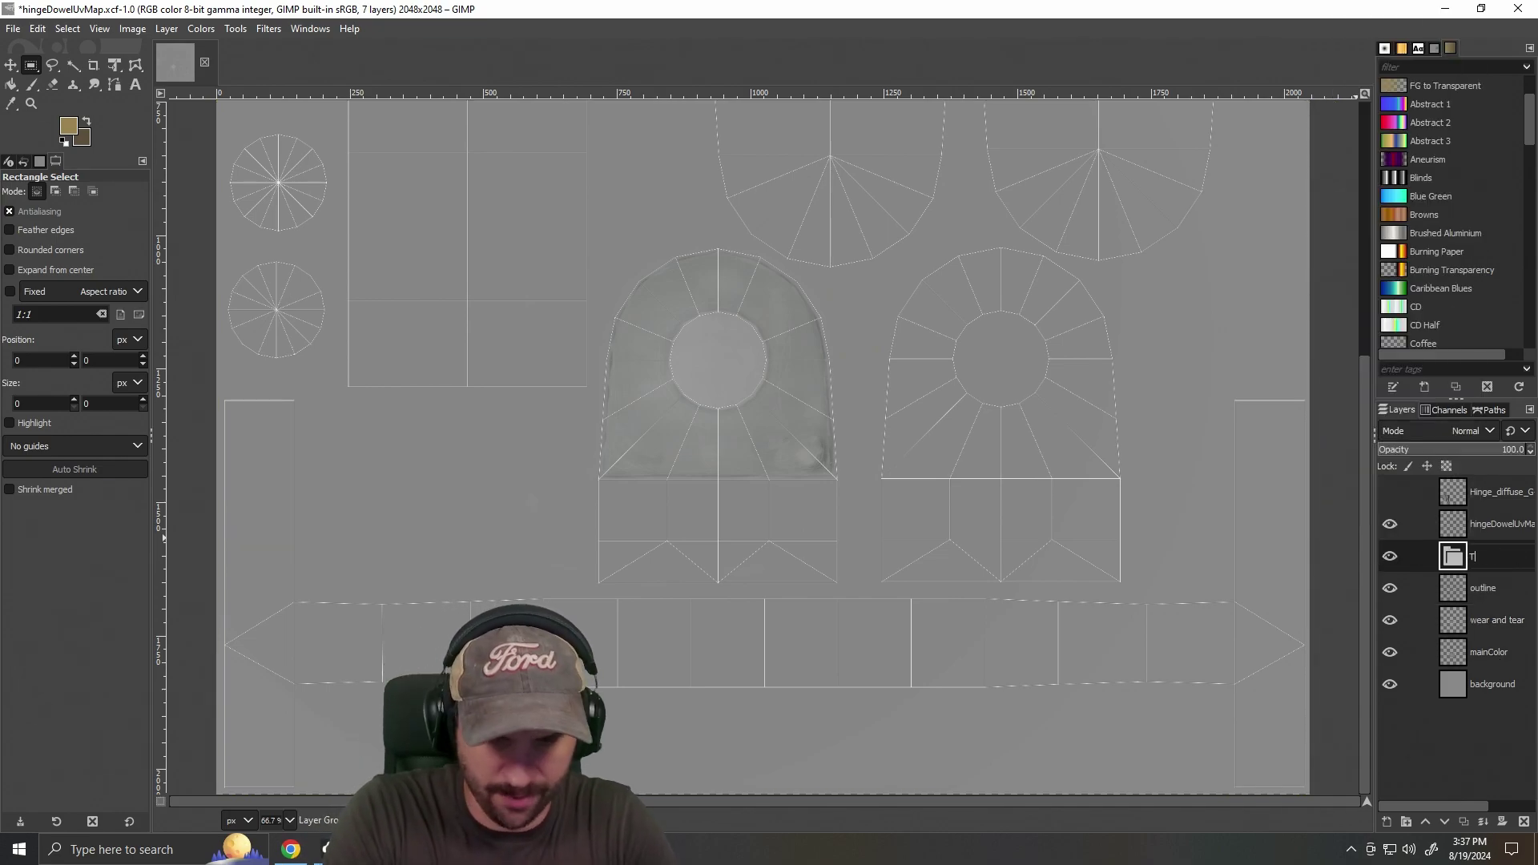
# Move the outline, wear and tear and mainColor layers into the Tab1 group and check the group by toggling its visibility.
pyautogui.moveTo(1492, 595); pyautogui.dragTo(1483, 561)
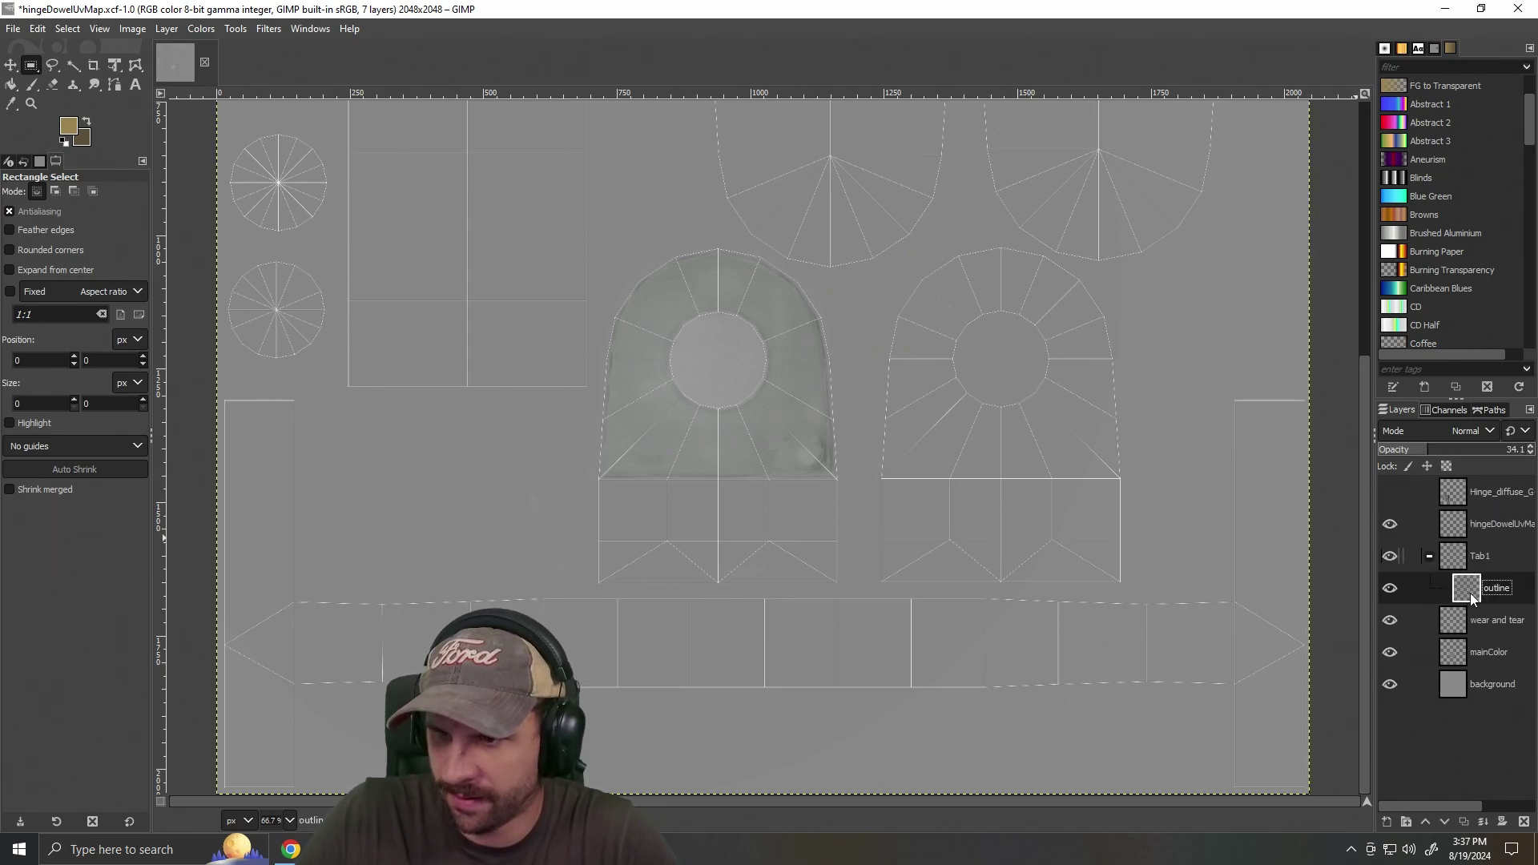
pyautogui.moveTo(1491, 621); pyautogui.dragTo(1514, 594)
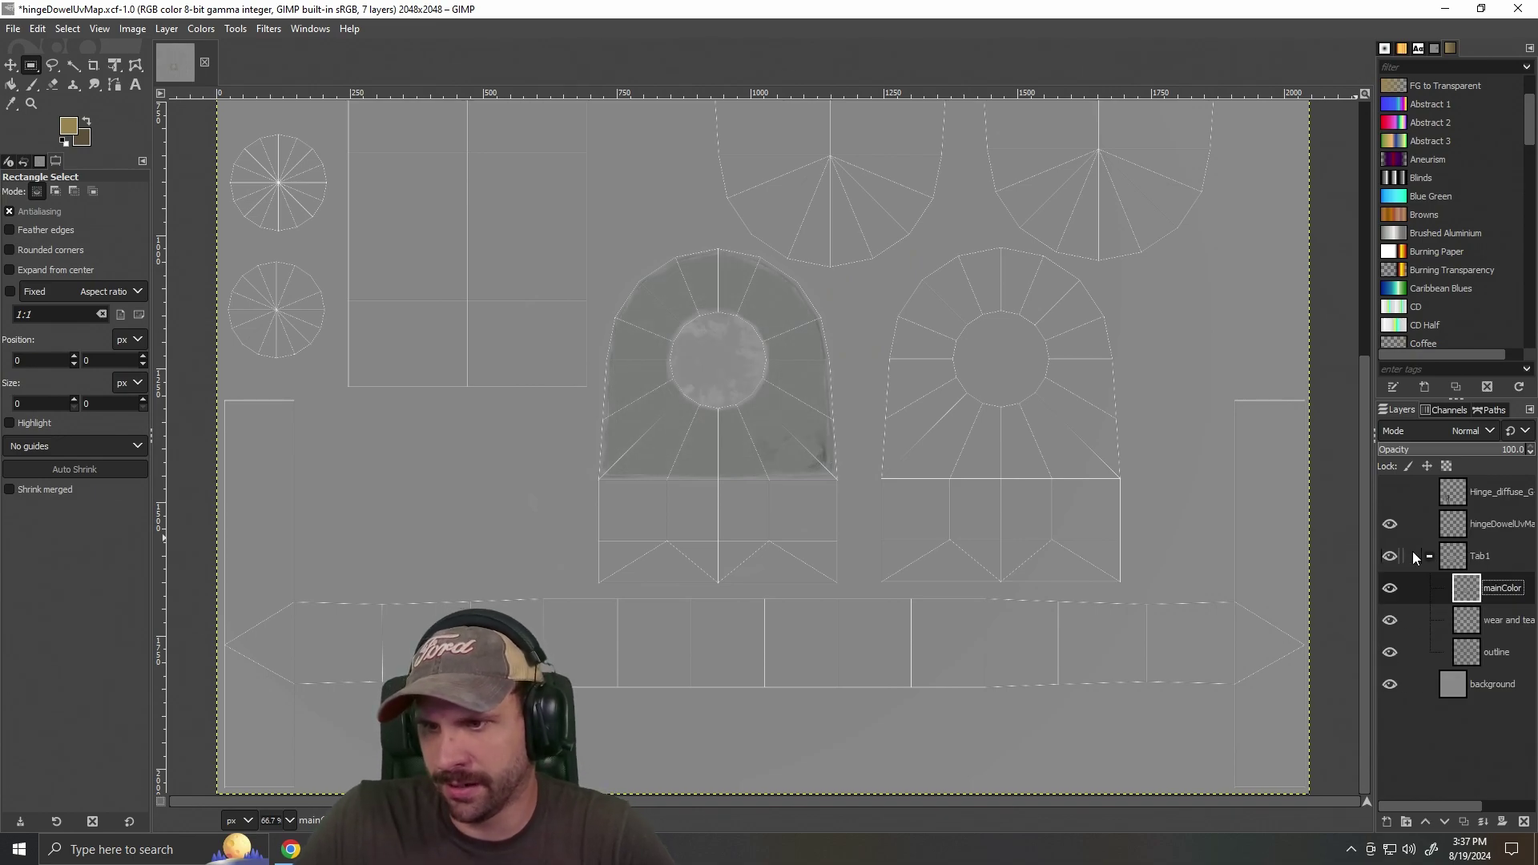
pyautogui.click(1389, 556)
pyautogui.click(1391, 555)
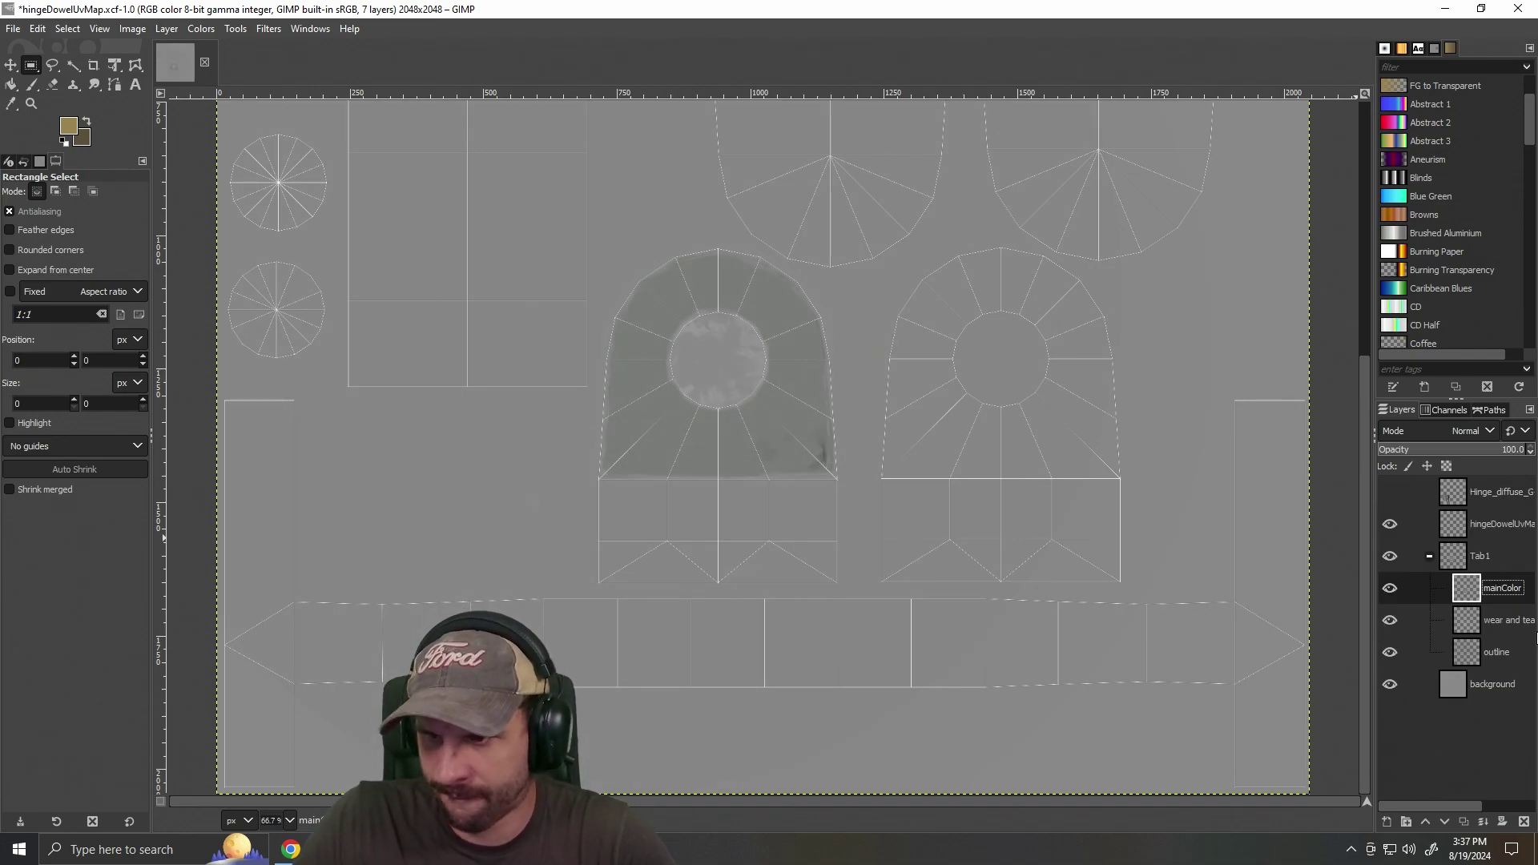
# Reorder the layers inside Tab1 as outline, wear and tear, mainColor from top to bottom, and collapse the group.
pyautogui.click(1503, 627)
pyautogui.moveTo(1505, 653); pyautogui.dragTo(1497, 579)
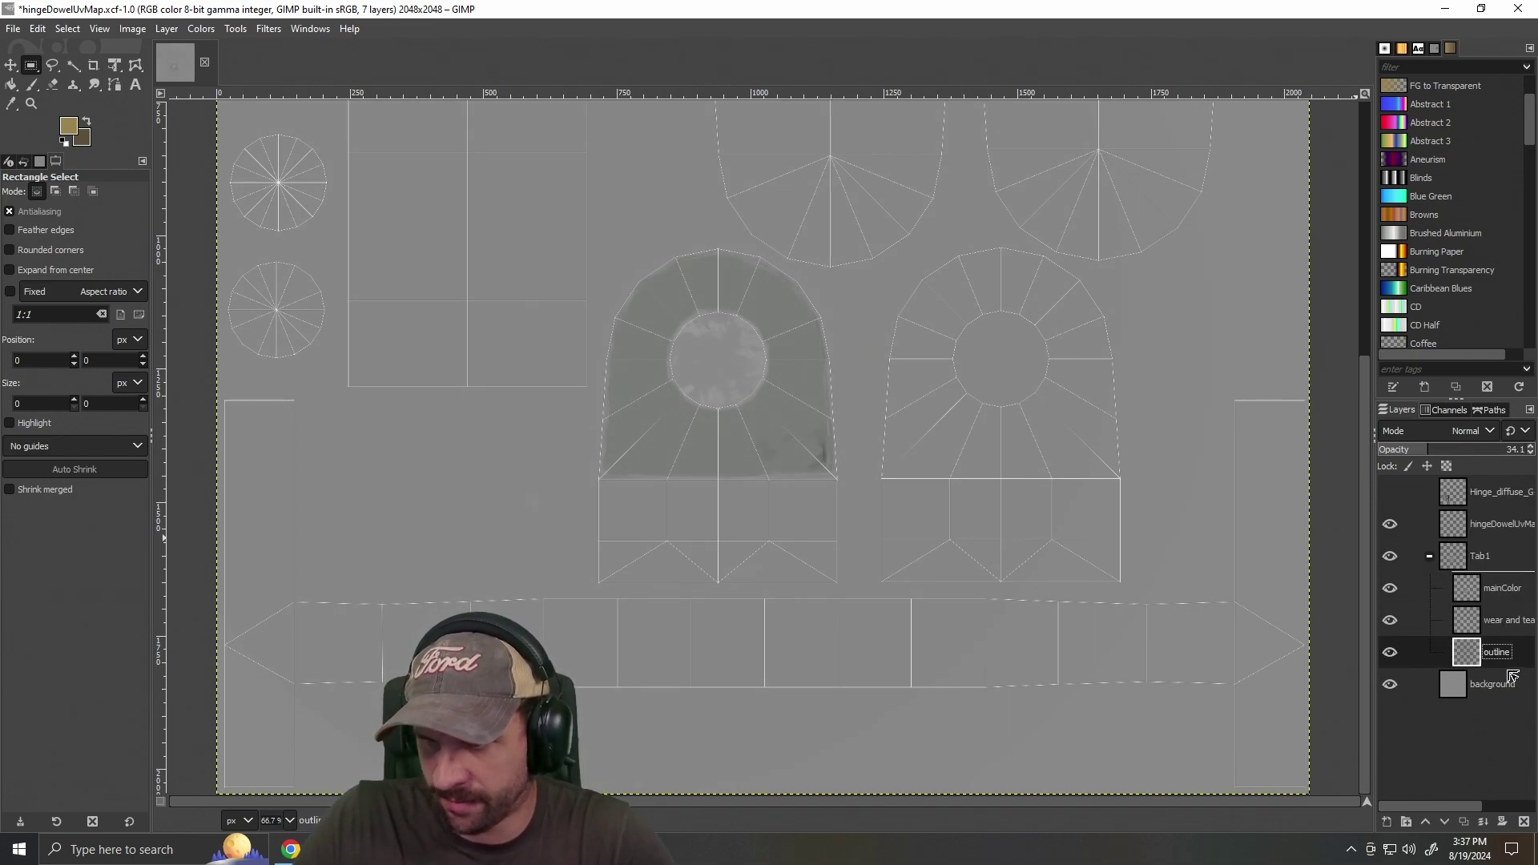
pyautogui.click(1508, 653)
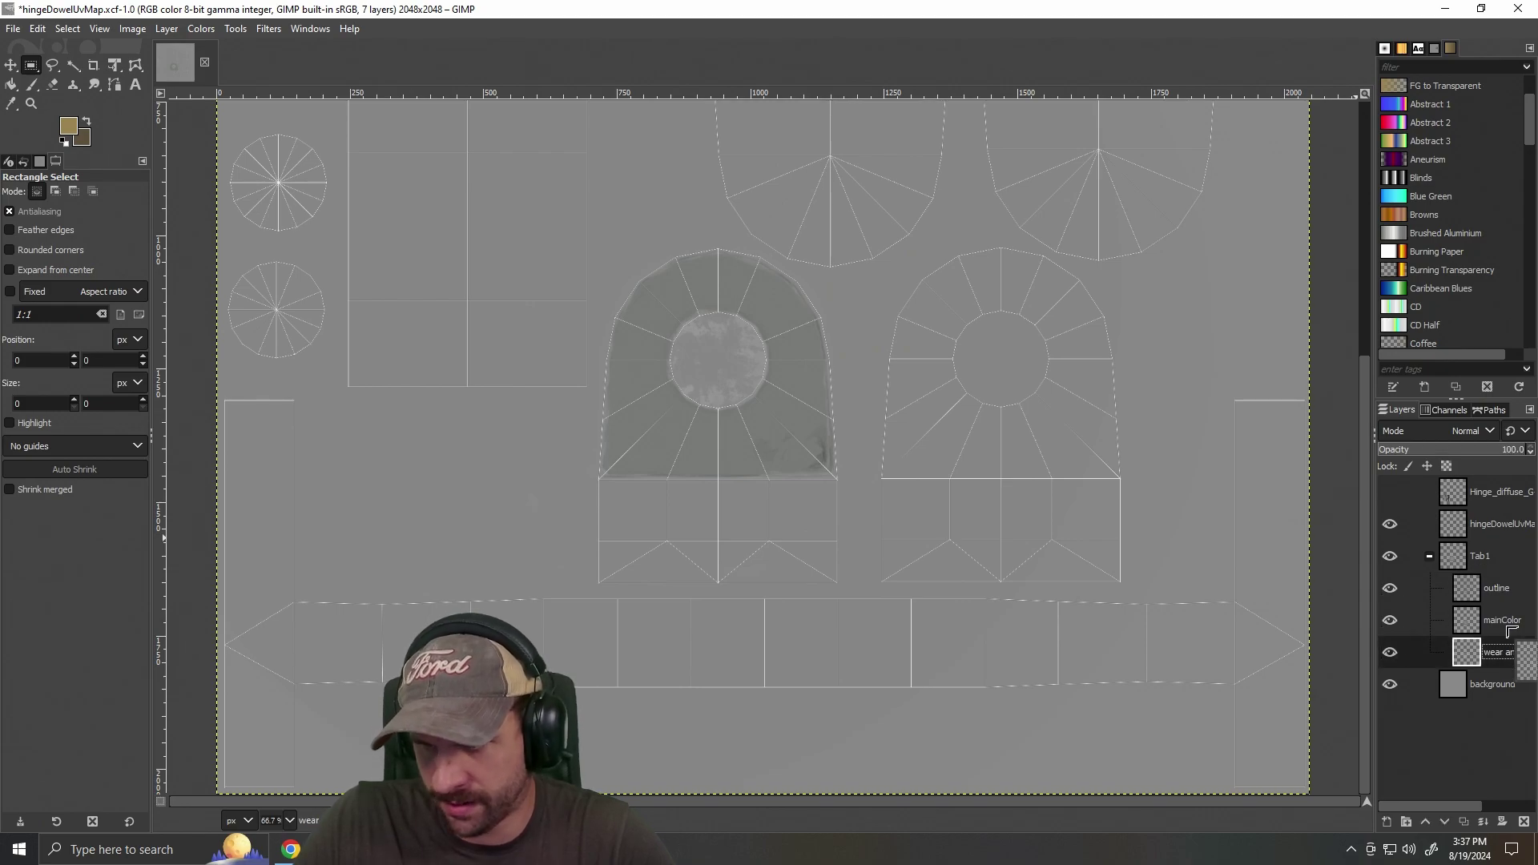
pyautogui.moveTo(1500, 661); pyautogui.dragTo(1499, 621)
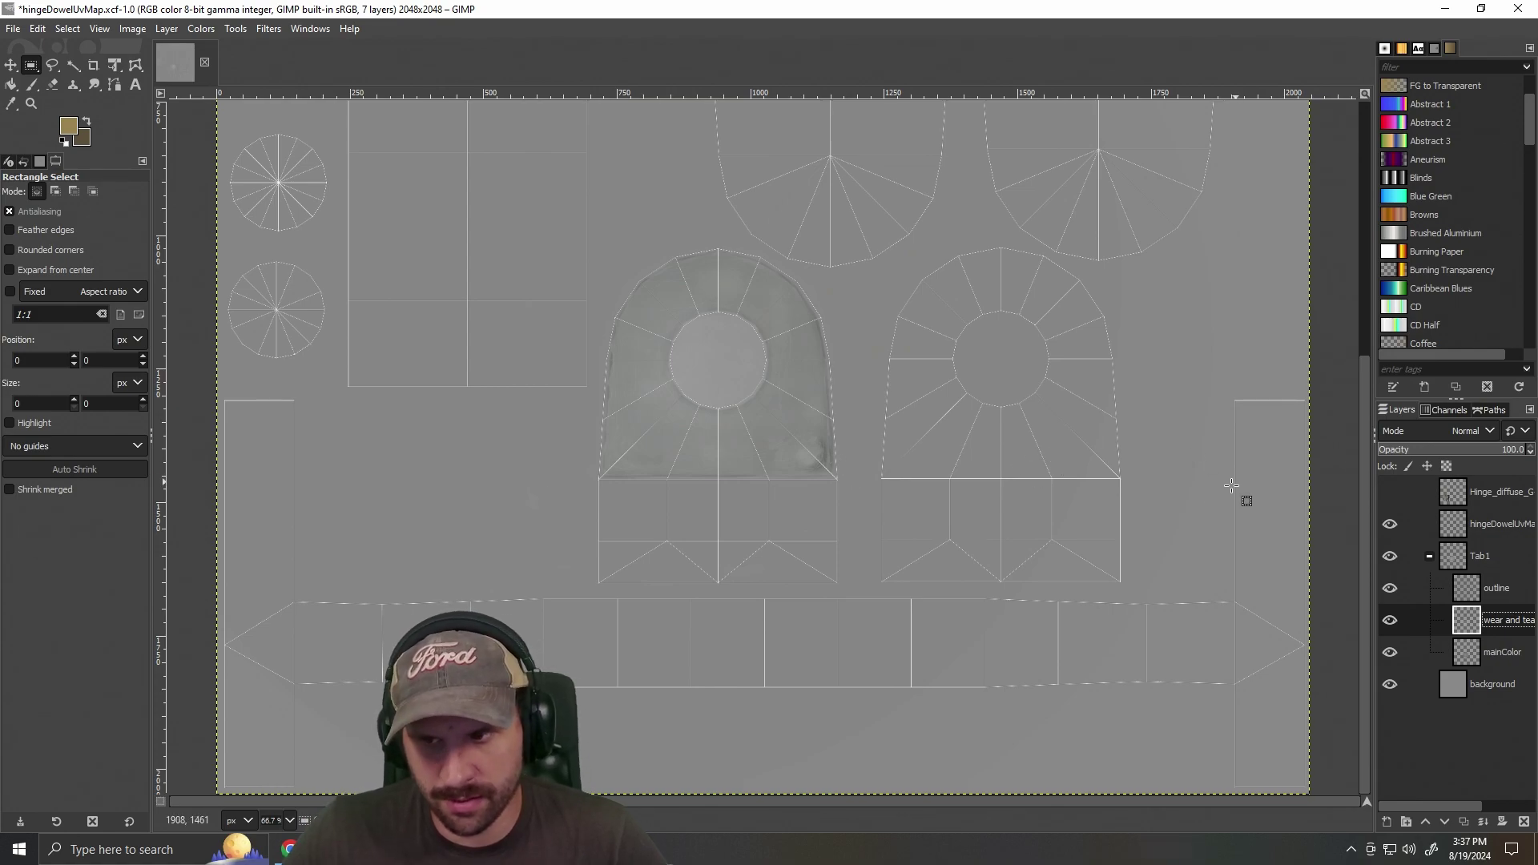
pyautogui.click(1481, 559)
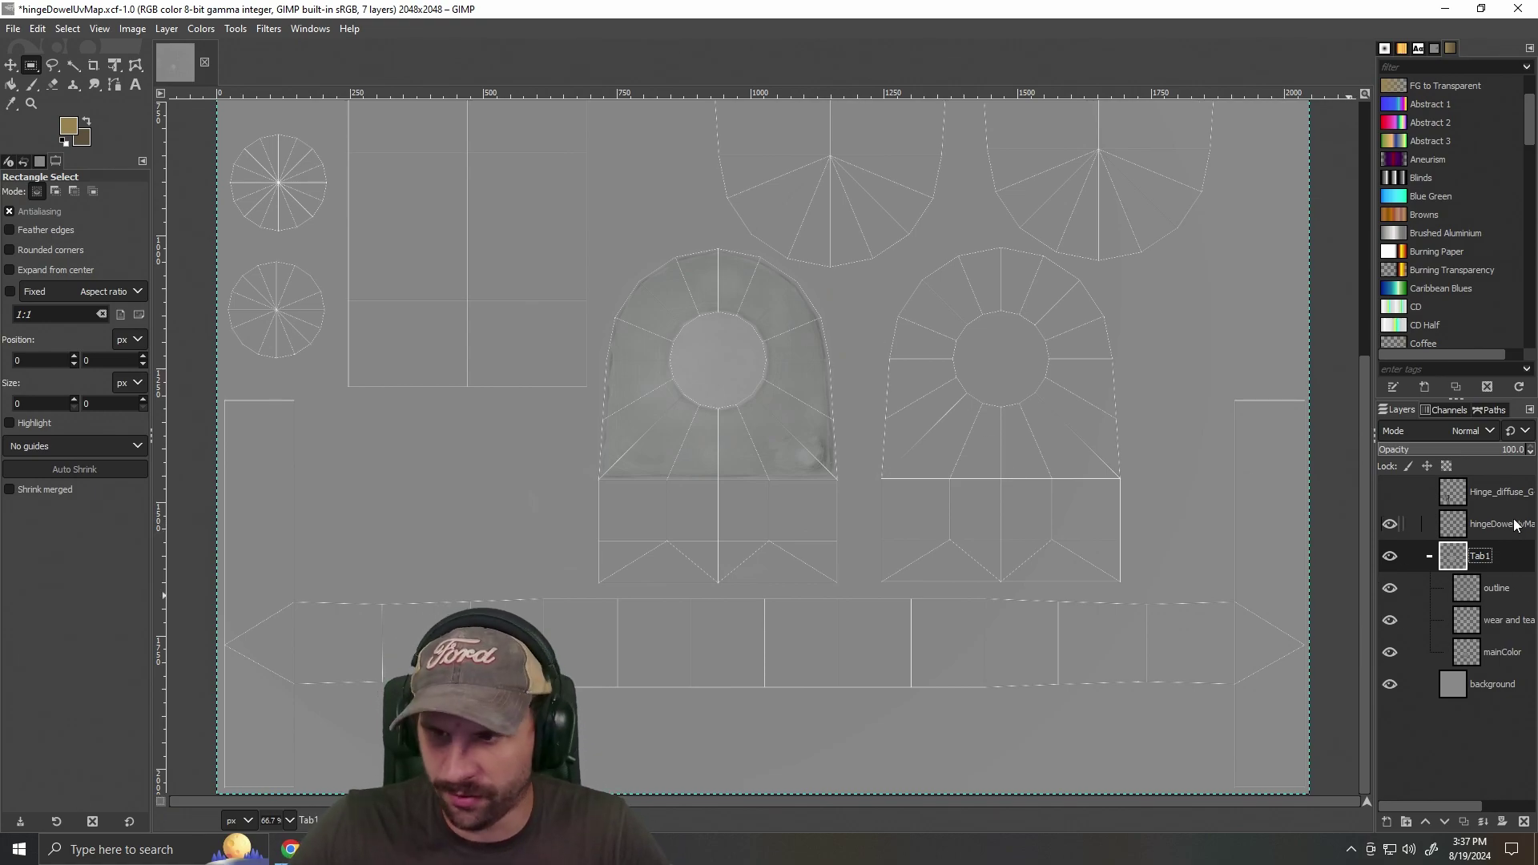
pyautogui.click(1429, 555)
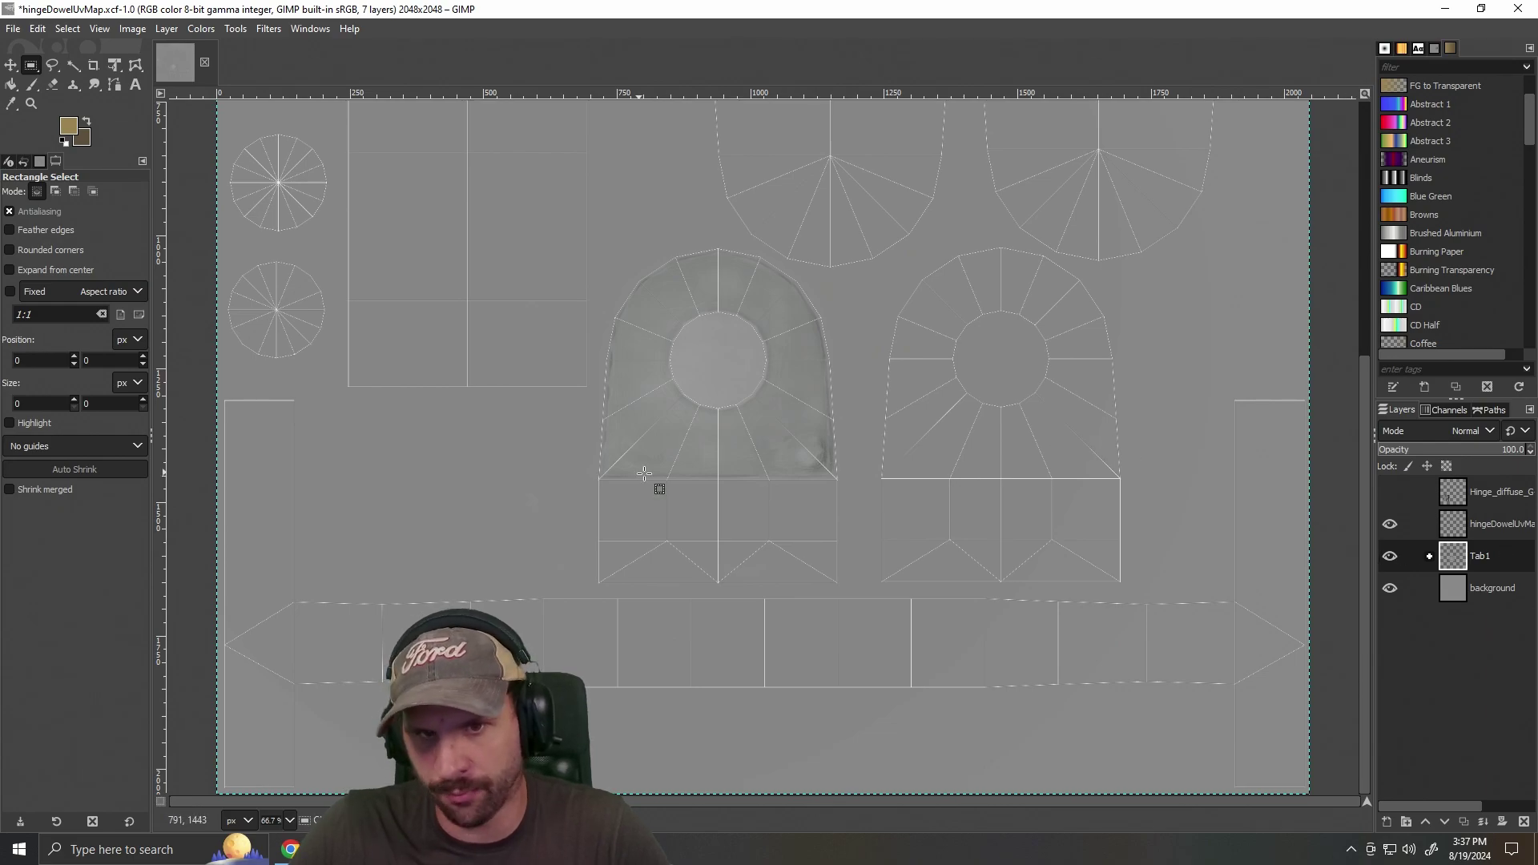
# Examine the painted tab in the other open window and in the image with the hingeDowelUvMap overlay hidden.
pyautogui.scroll(2, 769, 355)
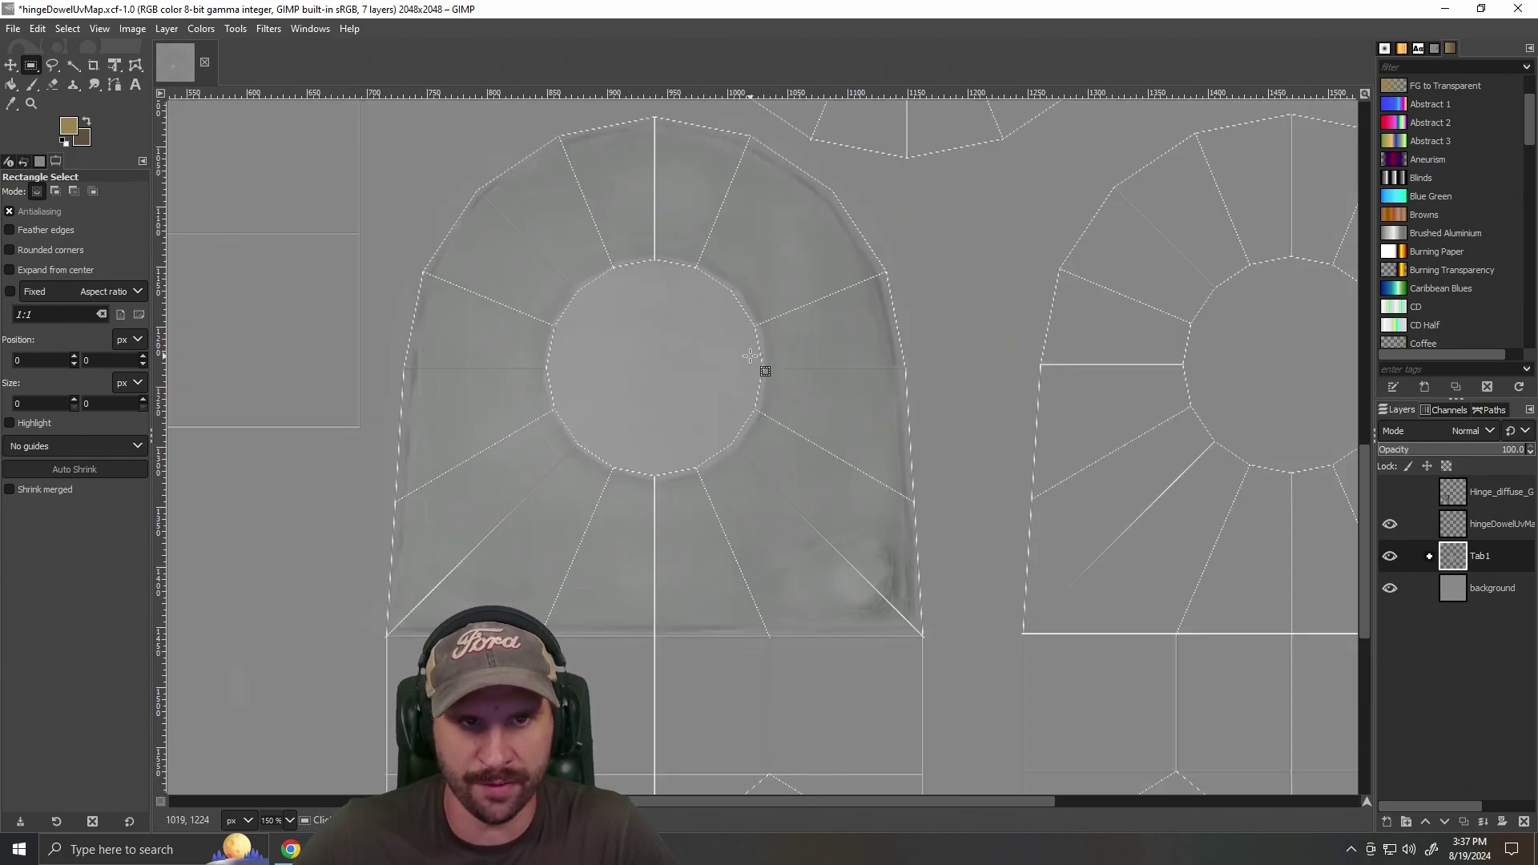
pyautogui.click(400, 849)
pyautogui.click(480, 778)
pyautogui.moveTo(906, 489); pyautogui.dragTo(989, 479)
pyautogui.click(1068, 449)
pyautogui.moveTo(1068, 448); pyautogui.dragTo(1012, 531)
pyautogui.scroll(5, 1013, 532)
pyautogui.moveTo(695, 407); pyautogui.dragTo(711, 426)
pyautogui.click(442, 849)
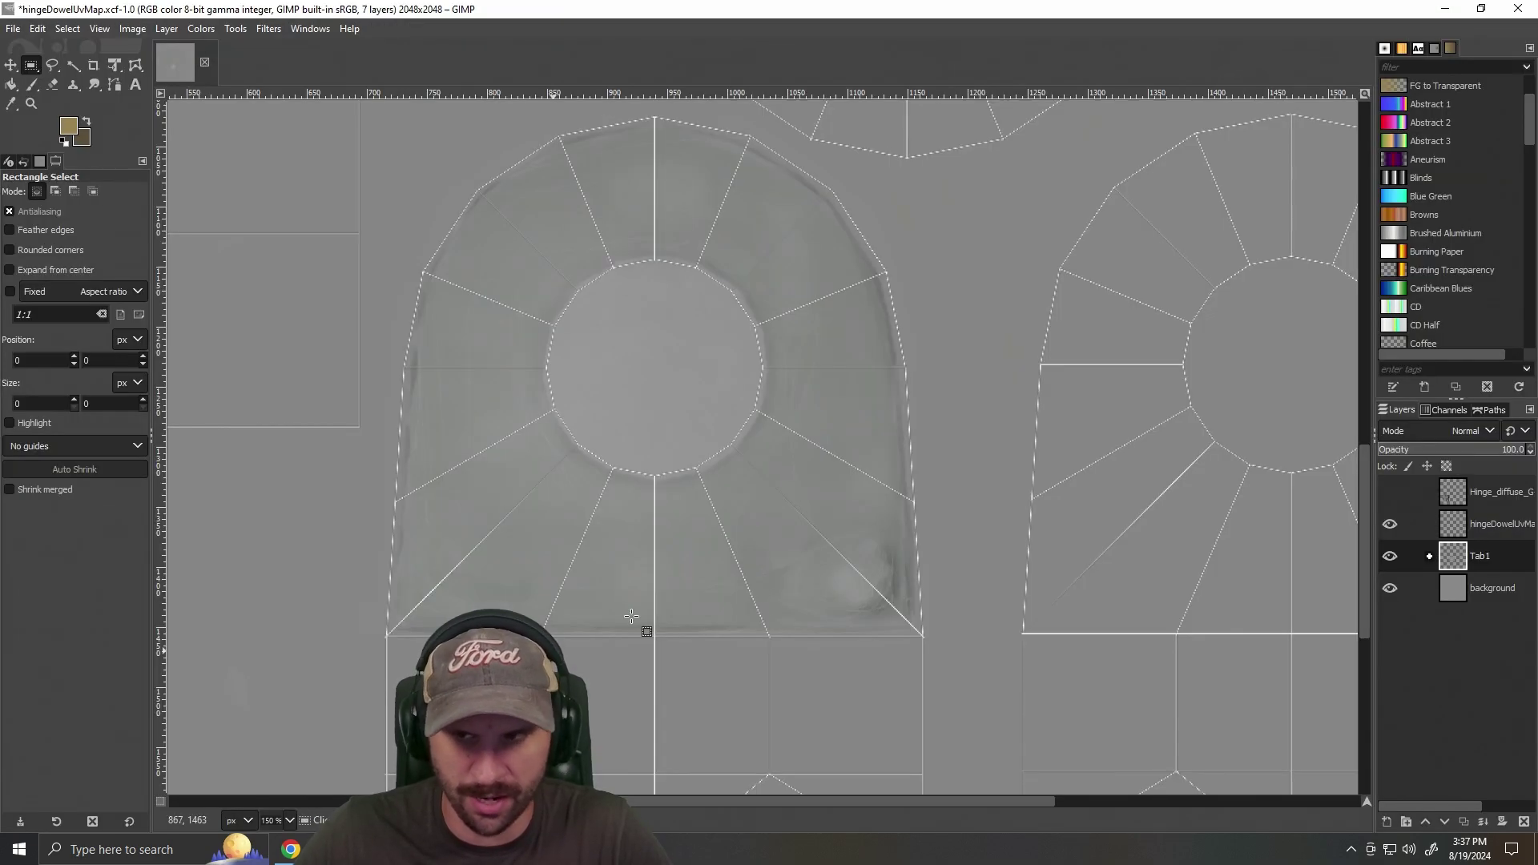
pyautogui.click(1388, 525)
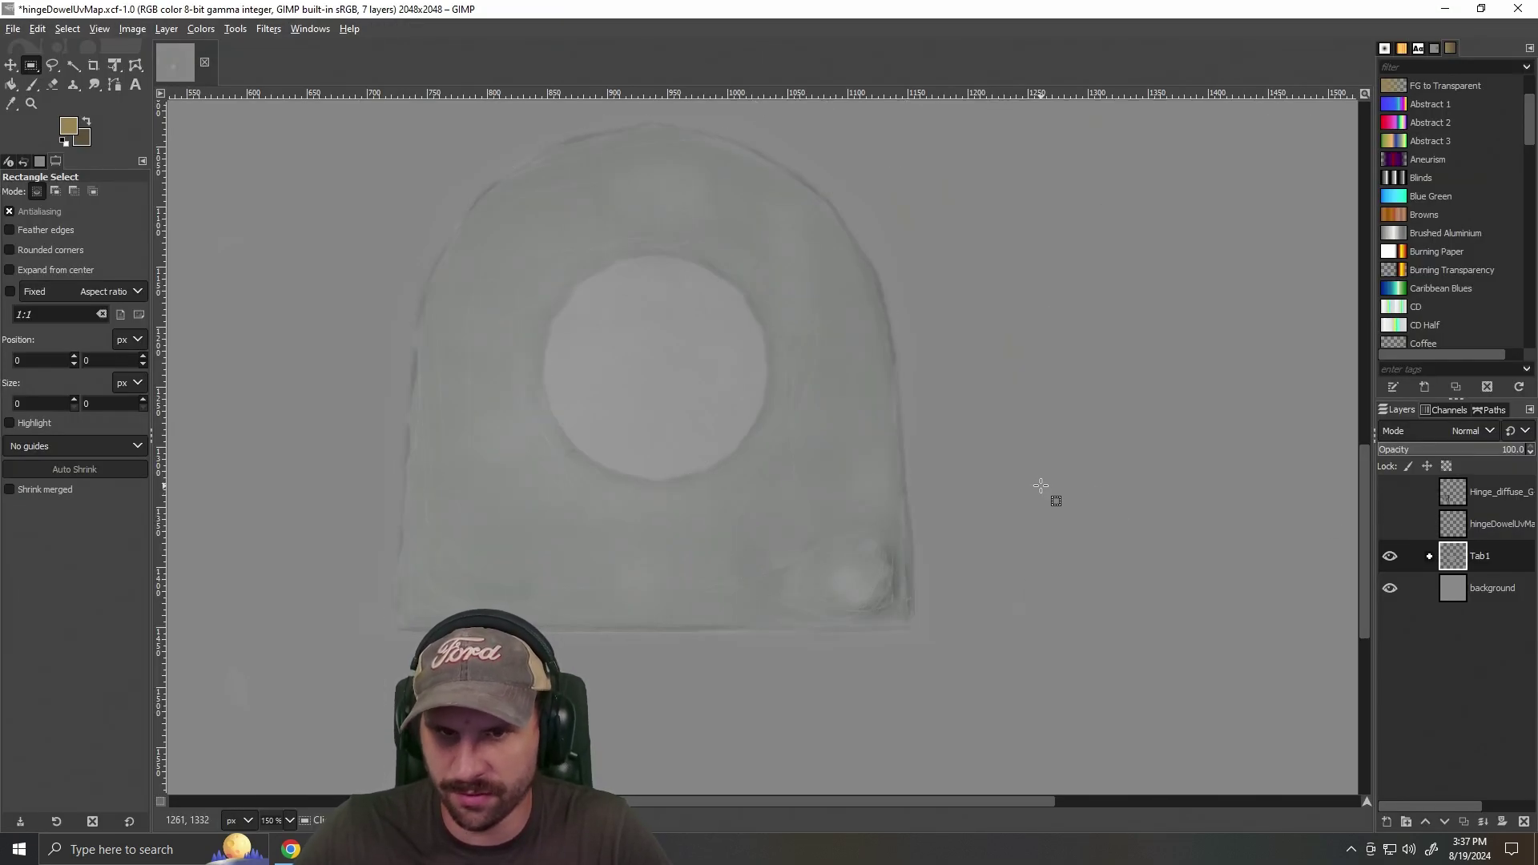
pyautogui.click(1388, 524)
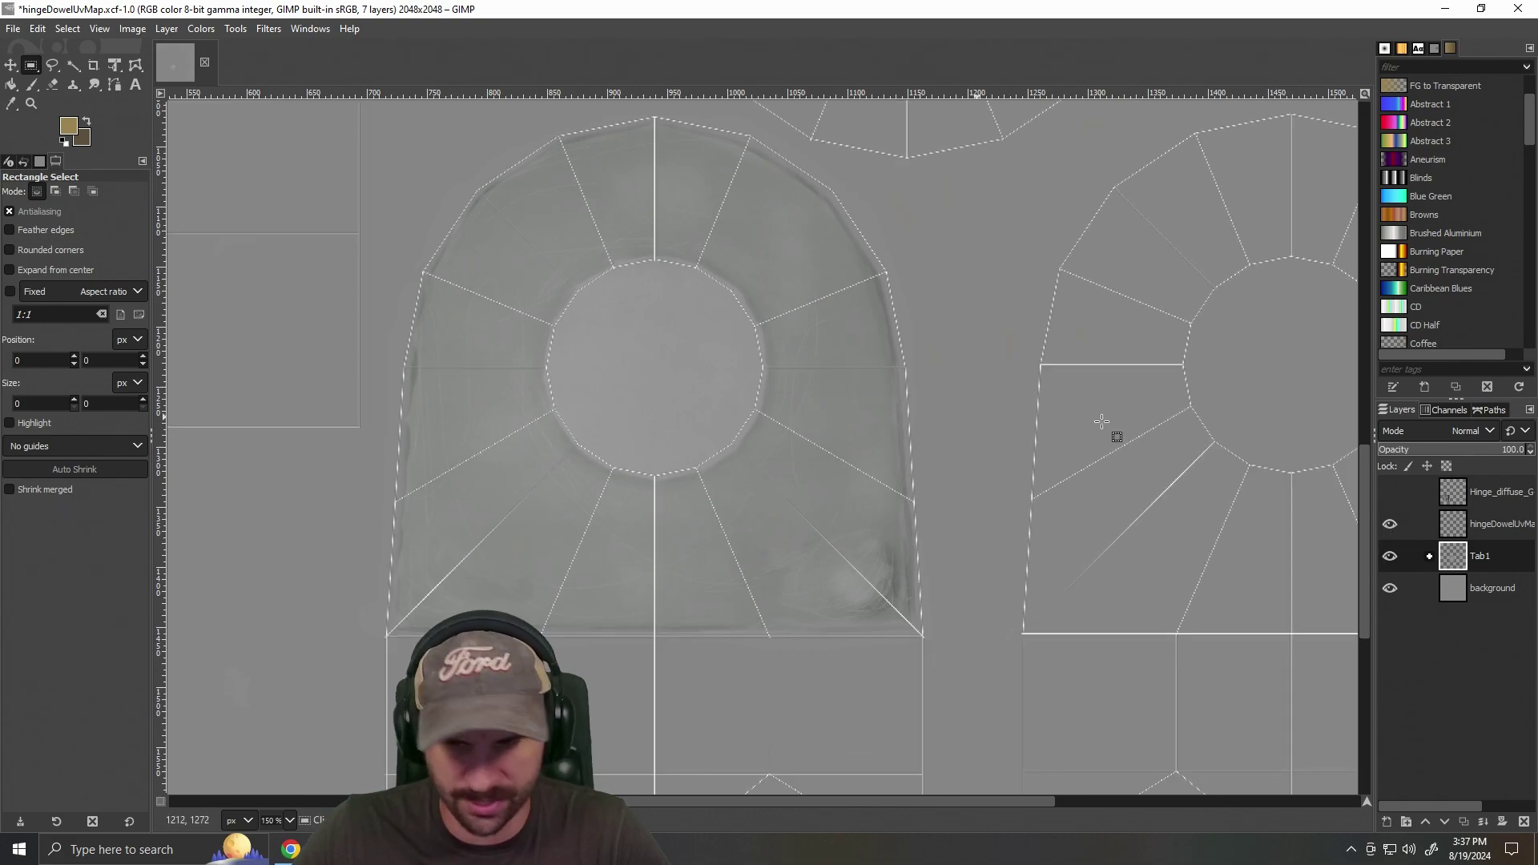
# Duplicate the Tab1 layer group and rename the copy as Tab2.
pyautogui.rightClick(1486, 557)
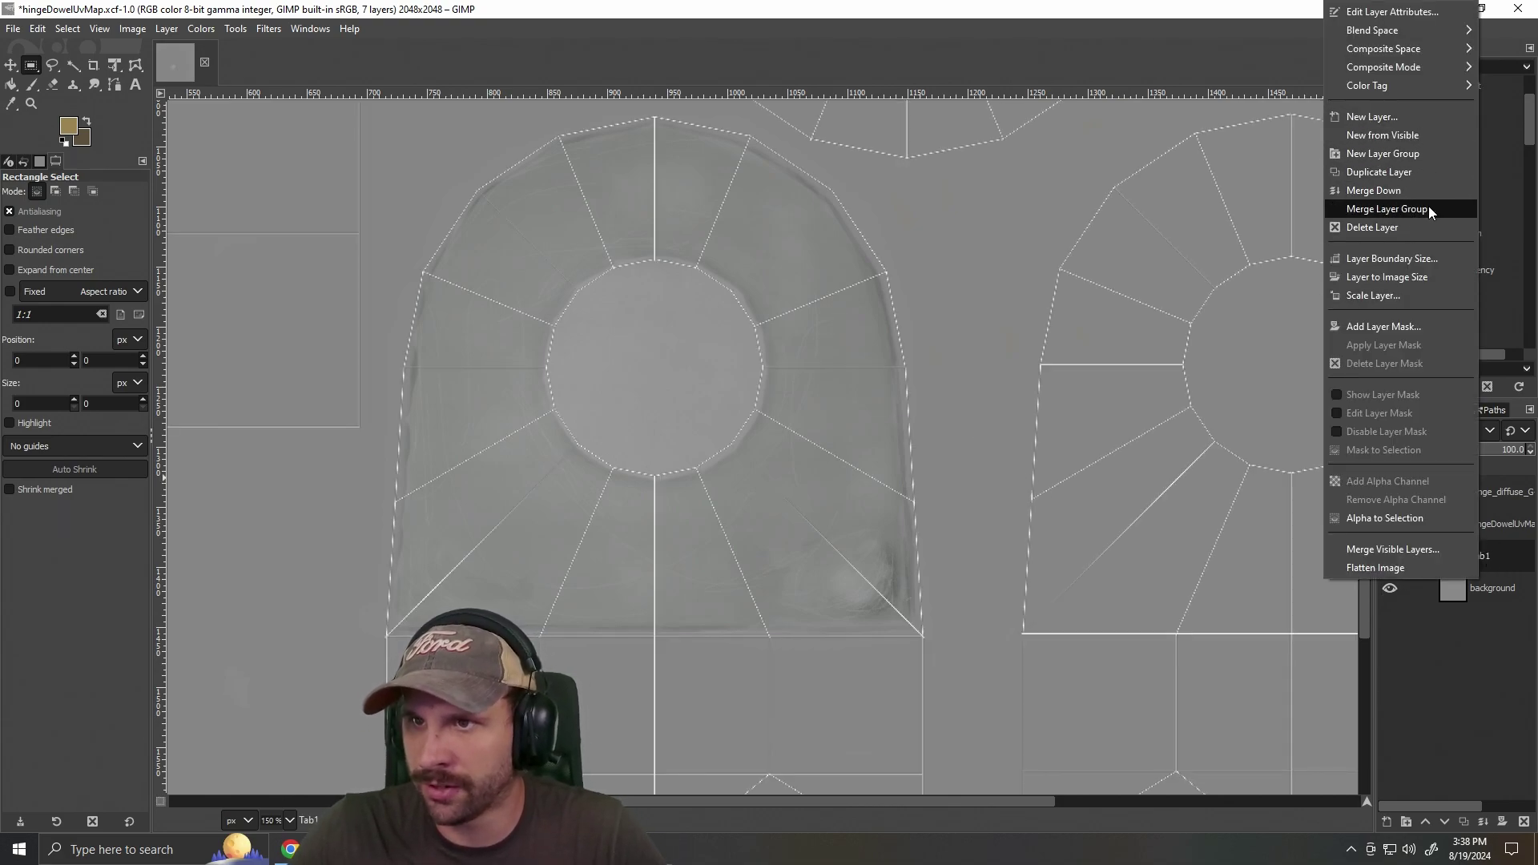
pyautogui.click(1392, 172)
pyautogui.hotkey('shift', 'ctrl', 'd')
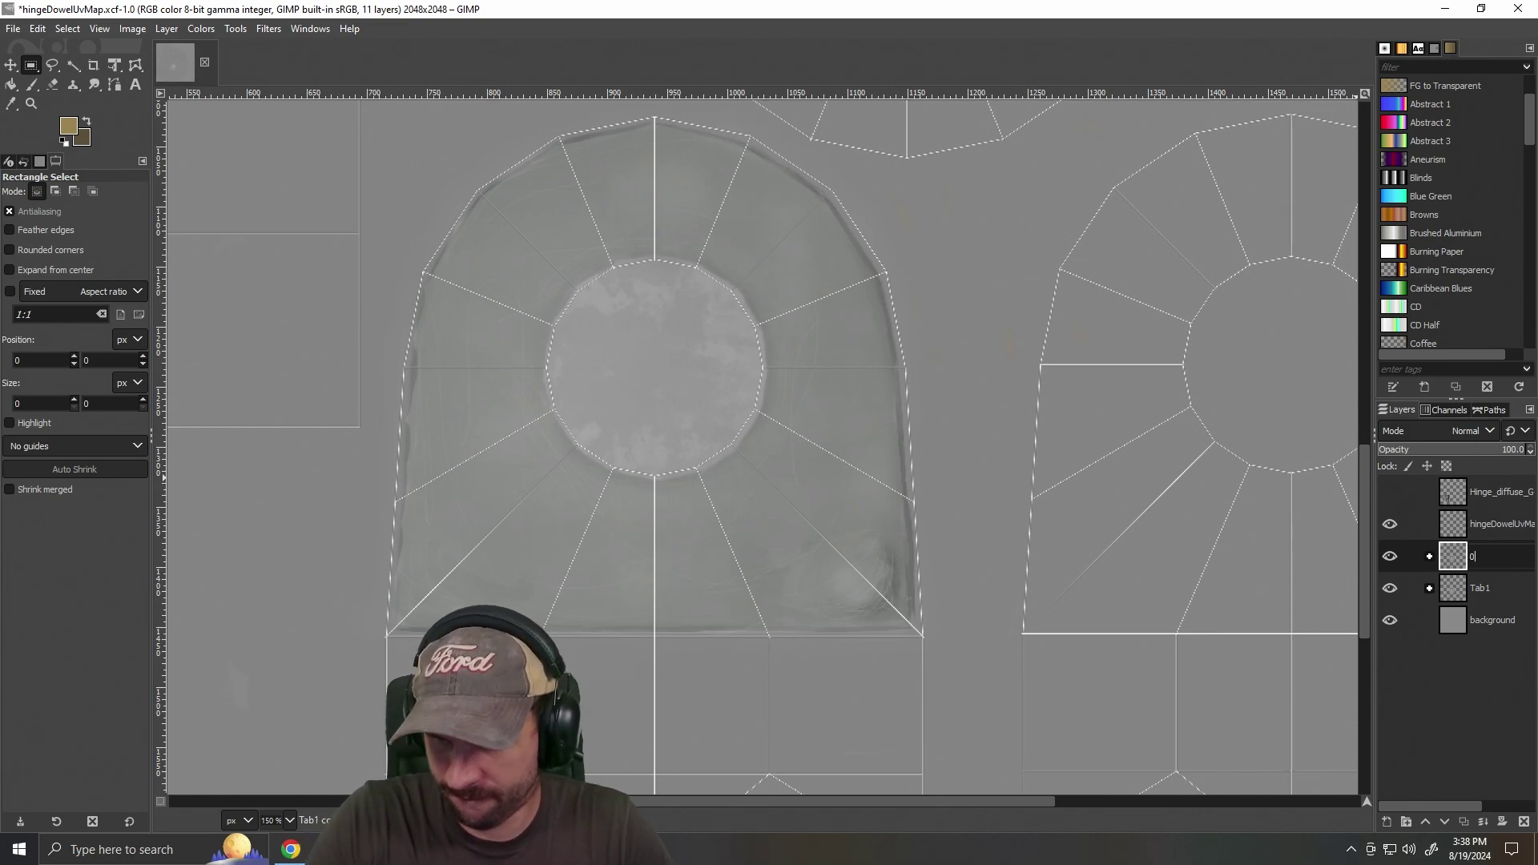
pyautogui.press('Return')
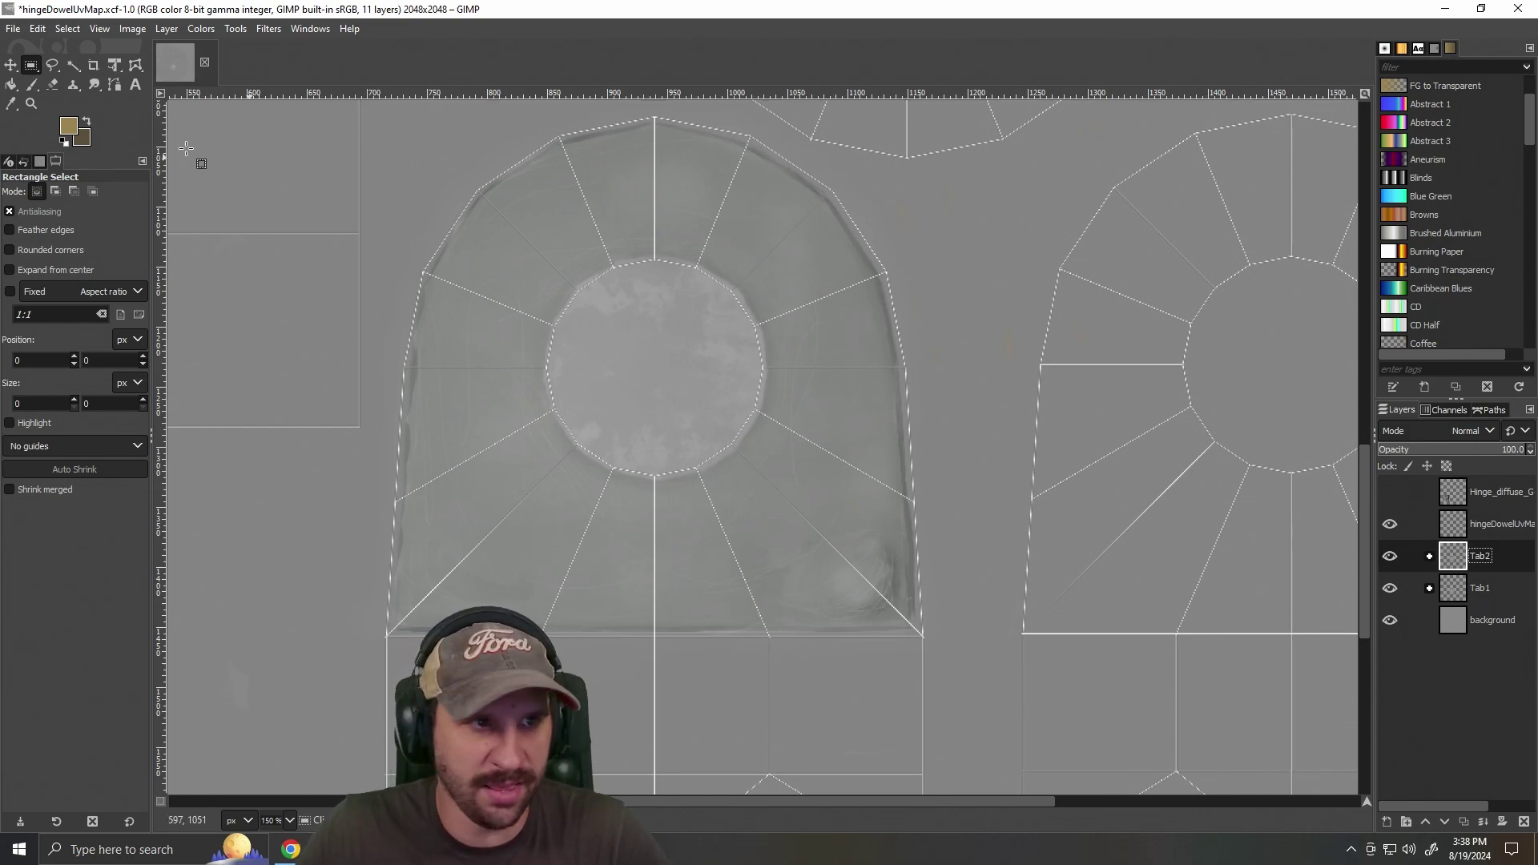
# Try to move the Tab2 group onto the unpainted tab shape beside the painted one with the Move tool.
pyautogui.click(10, 65)
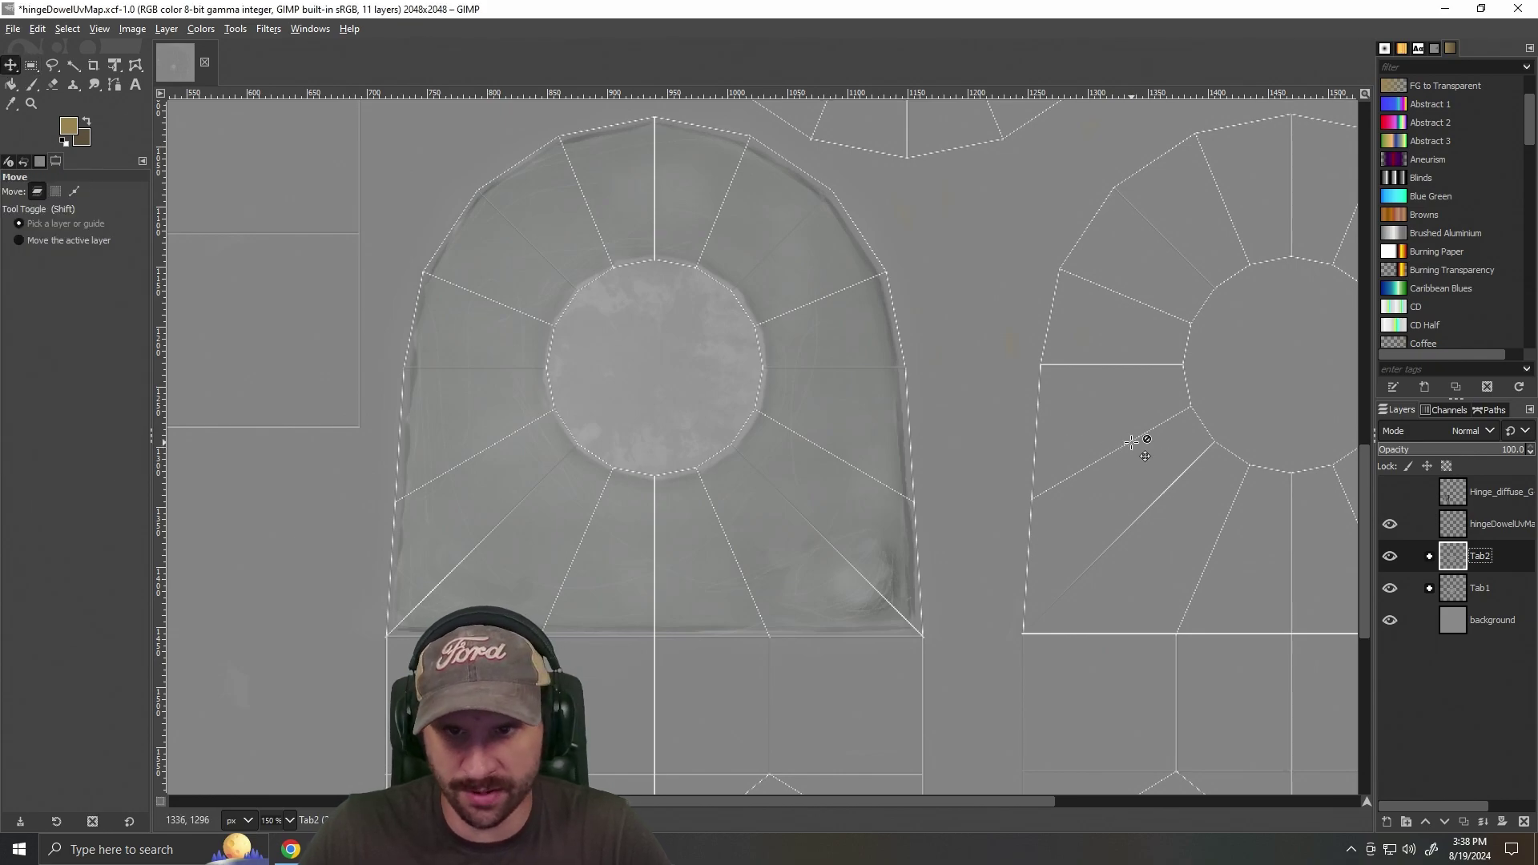
pyautogui.scroll(-1, 1063, 452)
pyautogui.moveTo(945, 801); pyautogui.dragTo(1051, 801)
pyautogui.moveTo(694, 477); pyautogui.dragTo(1123, 477)
pyautogui.click(1258, 623)
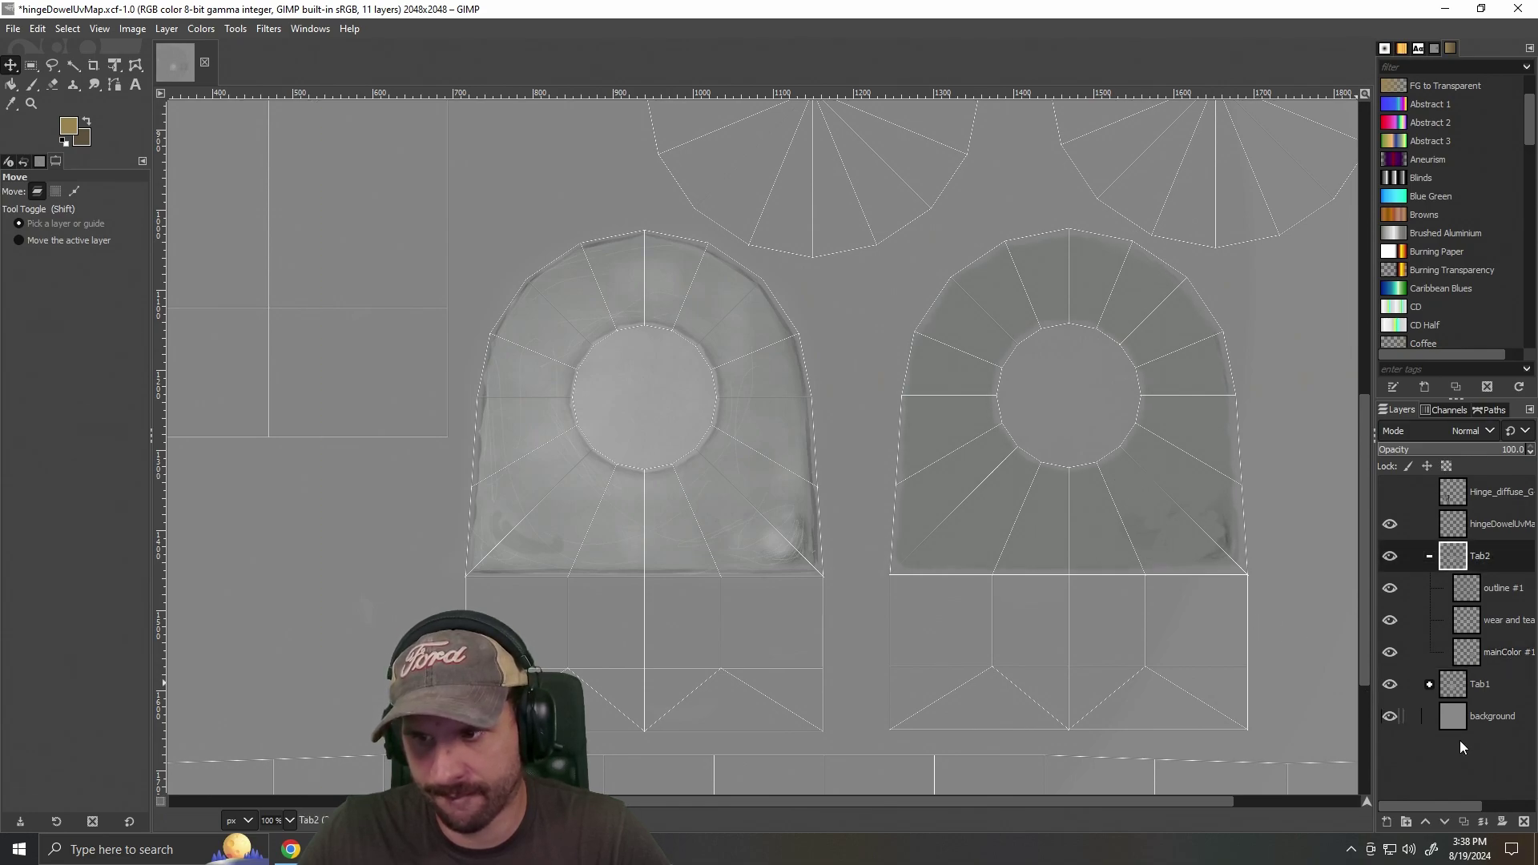
# Undo the last move of the Tab2 content.
pyautogui.click(1493, 592)
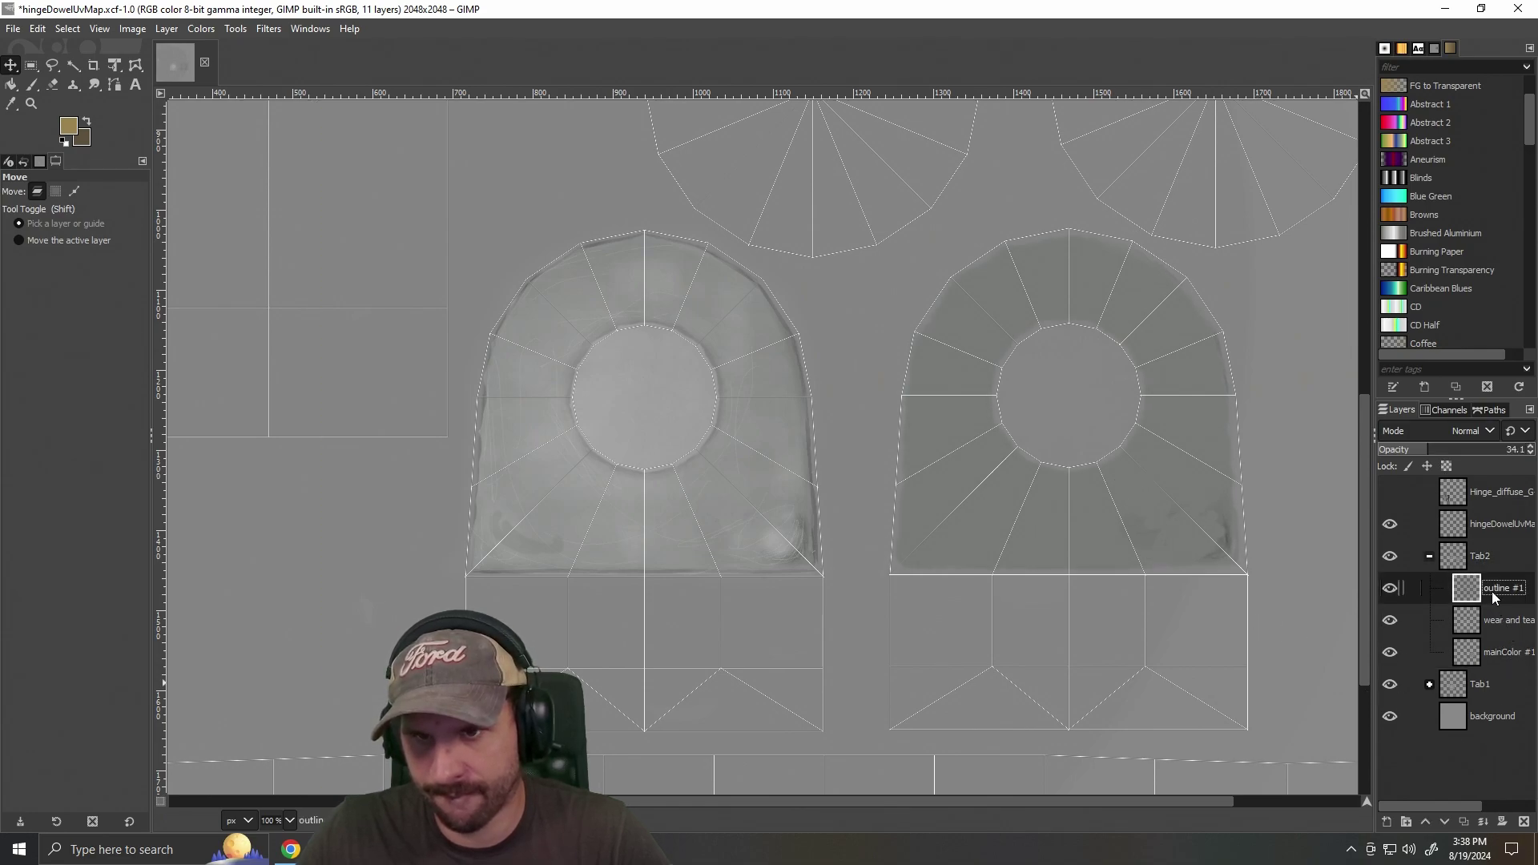
pyautogui.click(1389, 588)
pyautogui.hotkey('ctrl', 'z')
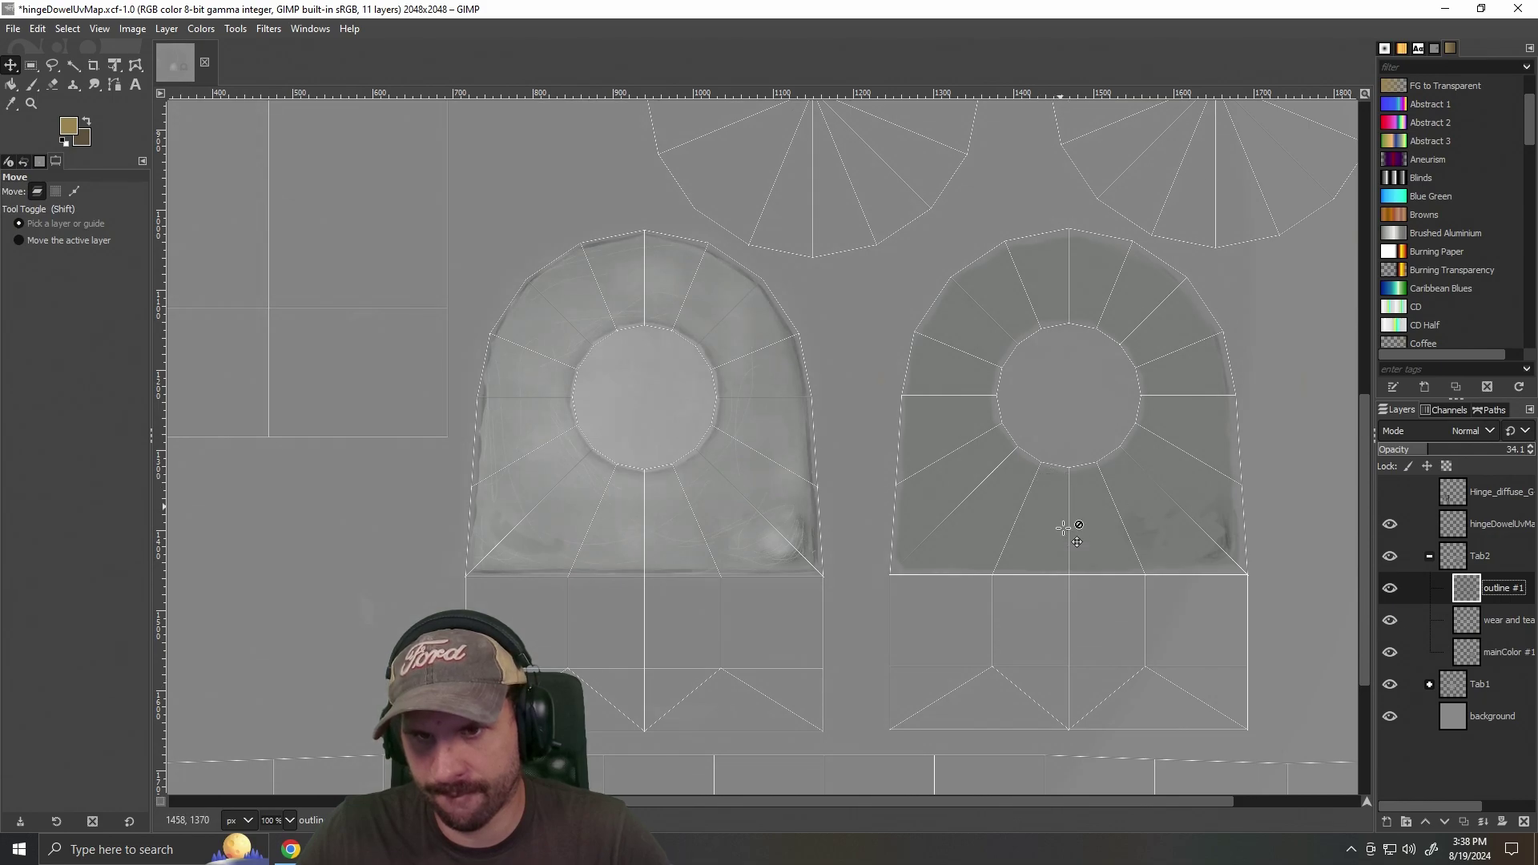
pyautogui.hotkey('ctrl', 'z')
# Examine the Tab2 group and its outline #1, wear and tear and mainColor #1 layers by toggling their visibility.
pyautogui.click(1496, 559)
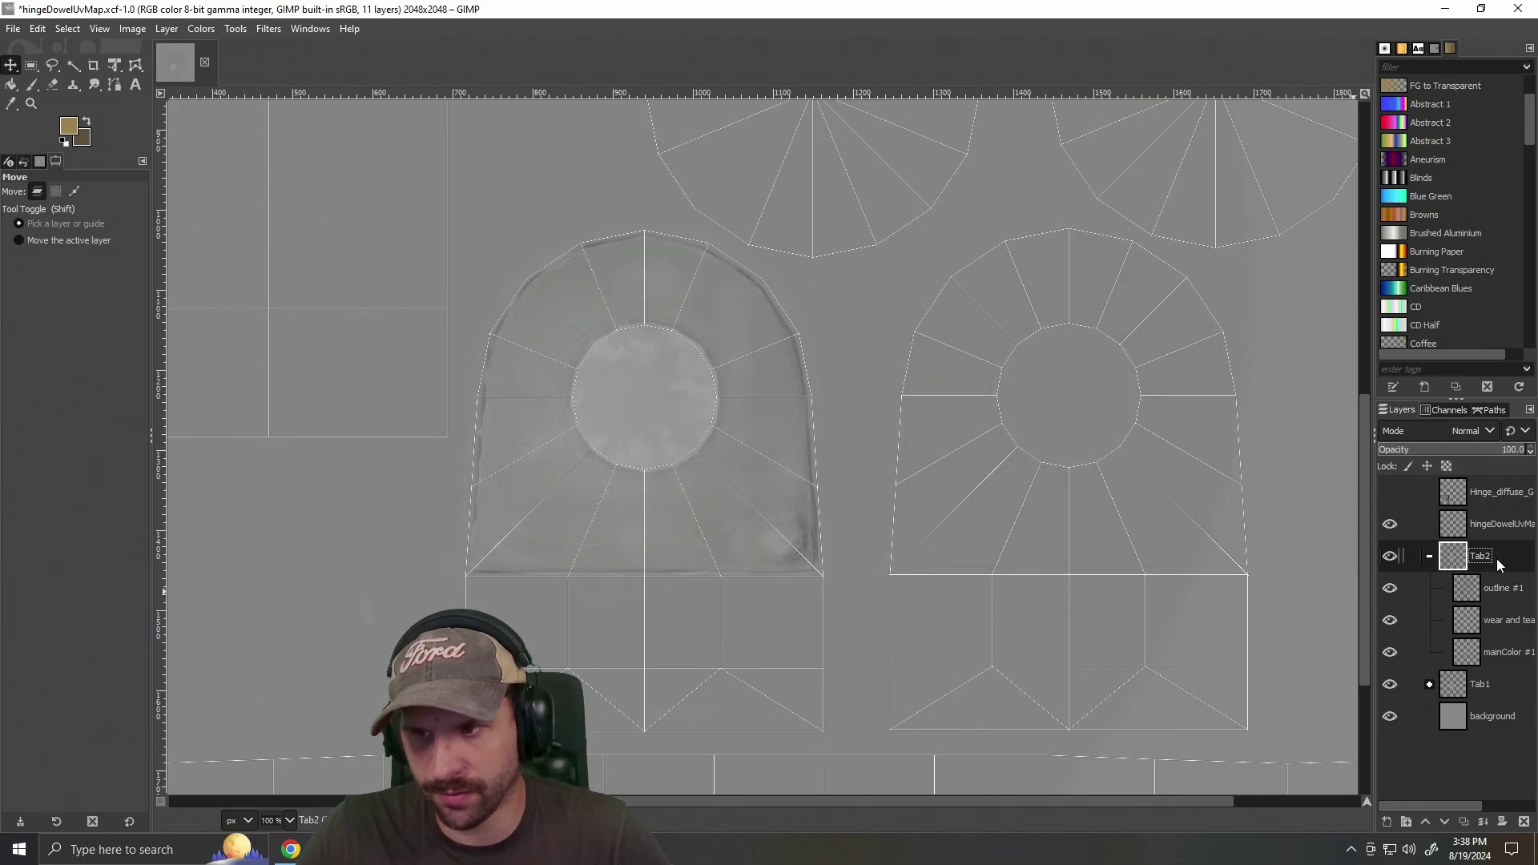
pyautogui.click(1389, 555)
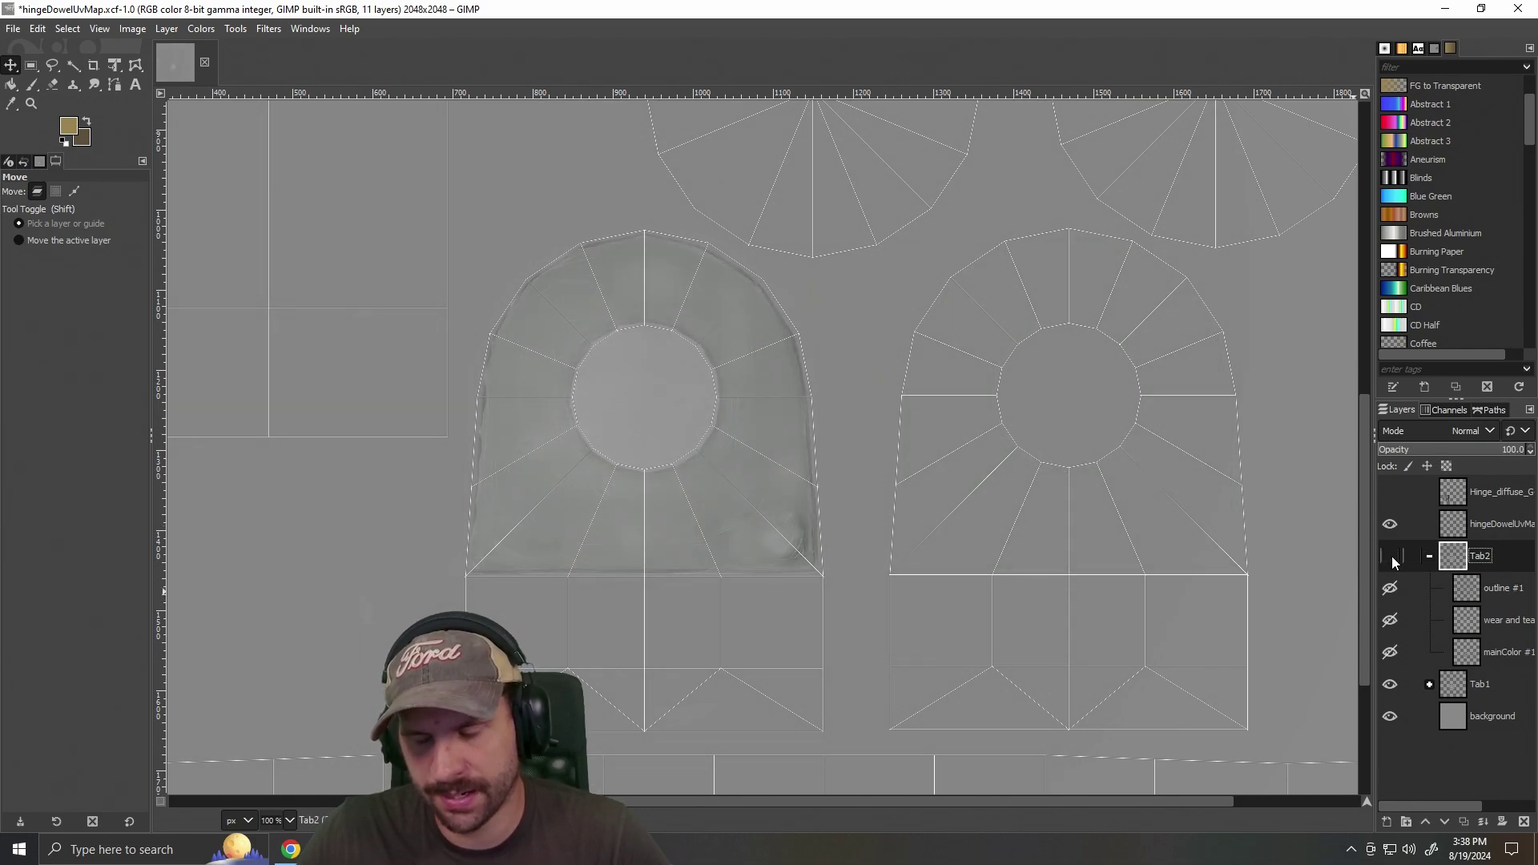
pyautogui.click(1389, 557)
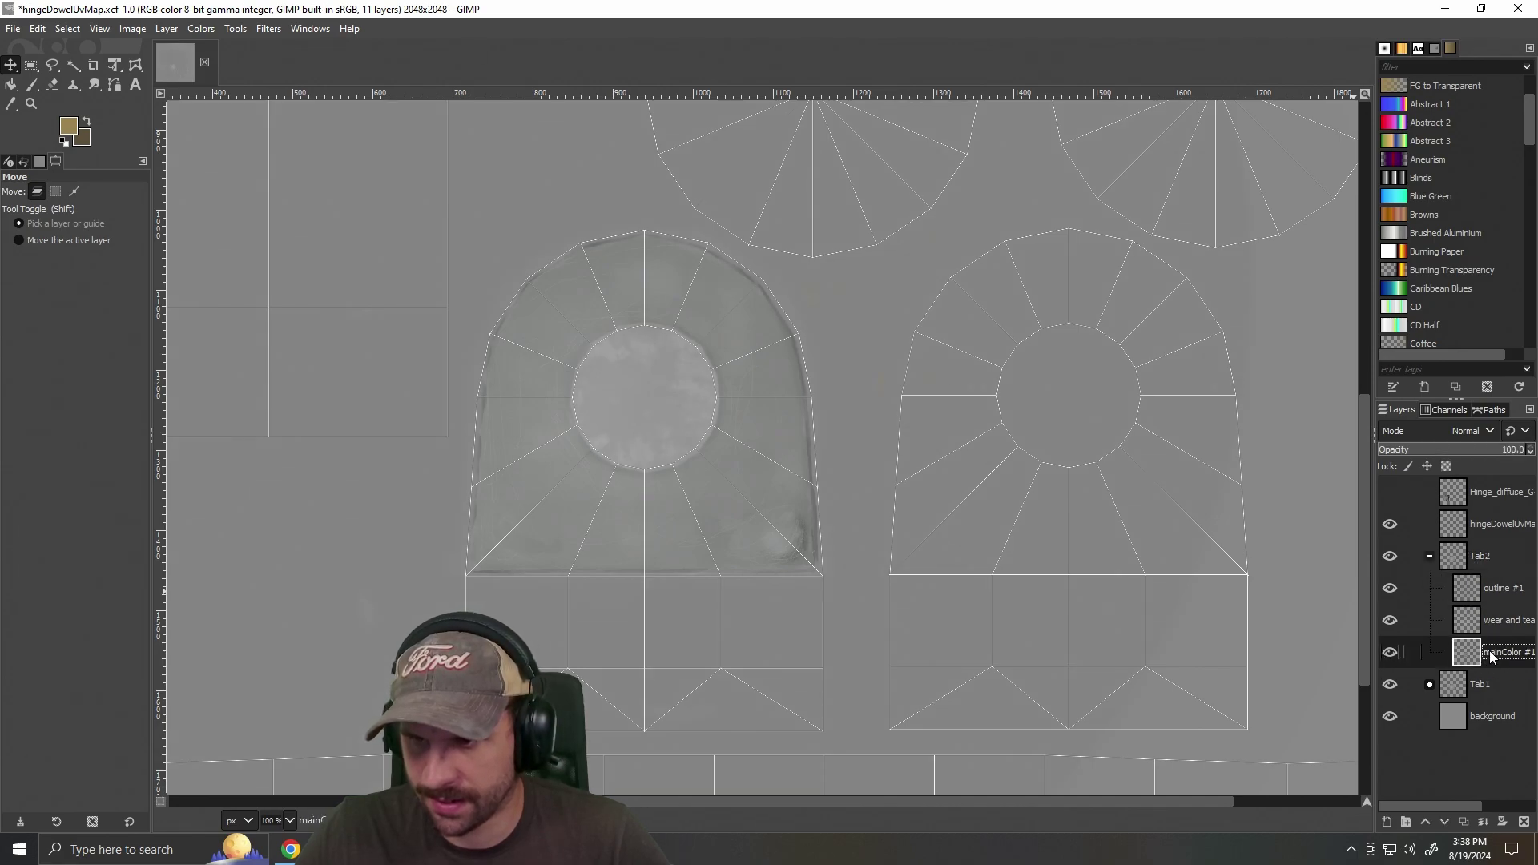
pyautogui.click(1390, 589)
pyautogui.click(1389, 621)
pyautogui.click(1391, 651)
pyautogui.click(1392, 650)
pyautogui.click(1391, 618)
pyautogui.click(1391, 619)
pyautogui.click(1391, 588)
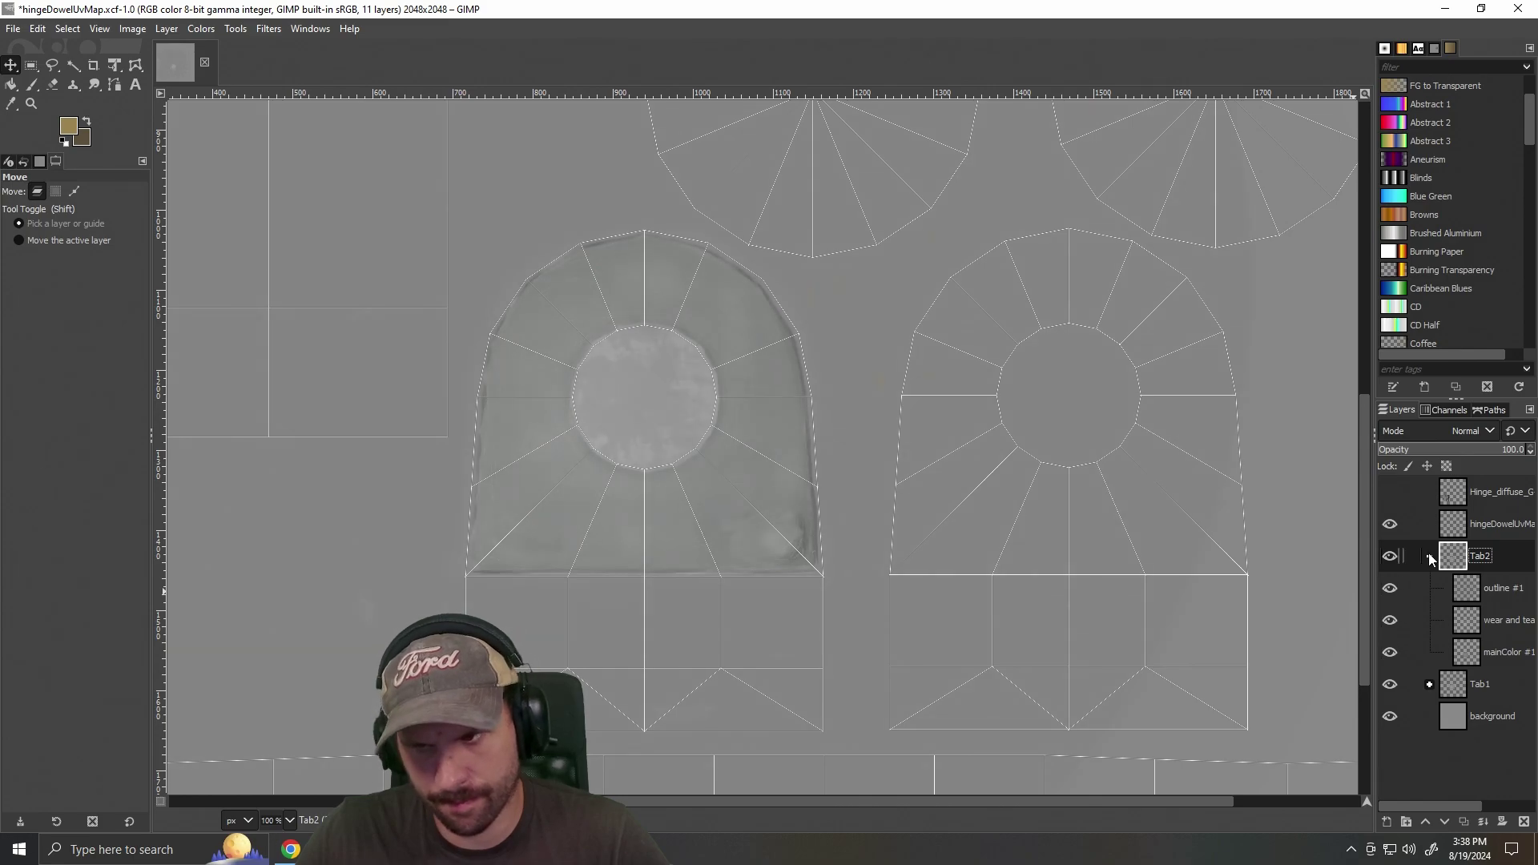
# Draw a rectangular selection of about 586 × 544 px around the painted tab.
pyautogui.click(1429, 556)
pyautogui.press('r')
pyautogui.moveTo(420, 189); pyautogui.dragTo(888, 624)
# Try to move the selected outline #1 content of the Tab2 group onto the unpainted tab shape.
pyautogui.click(11, 67)
pyautogui.moveTo(636, 324); pyautogui.dragTo(915, 370)
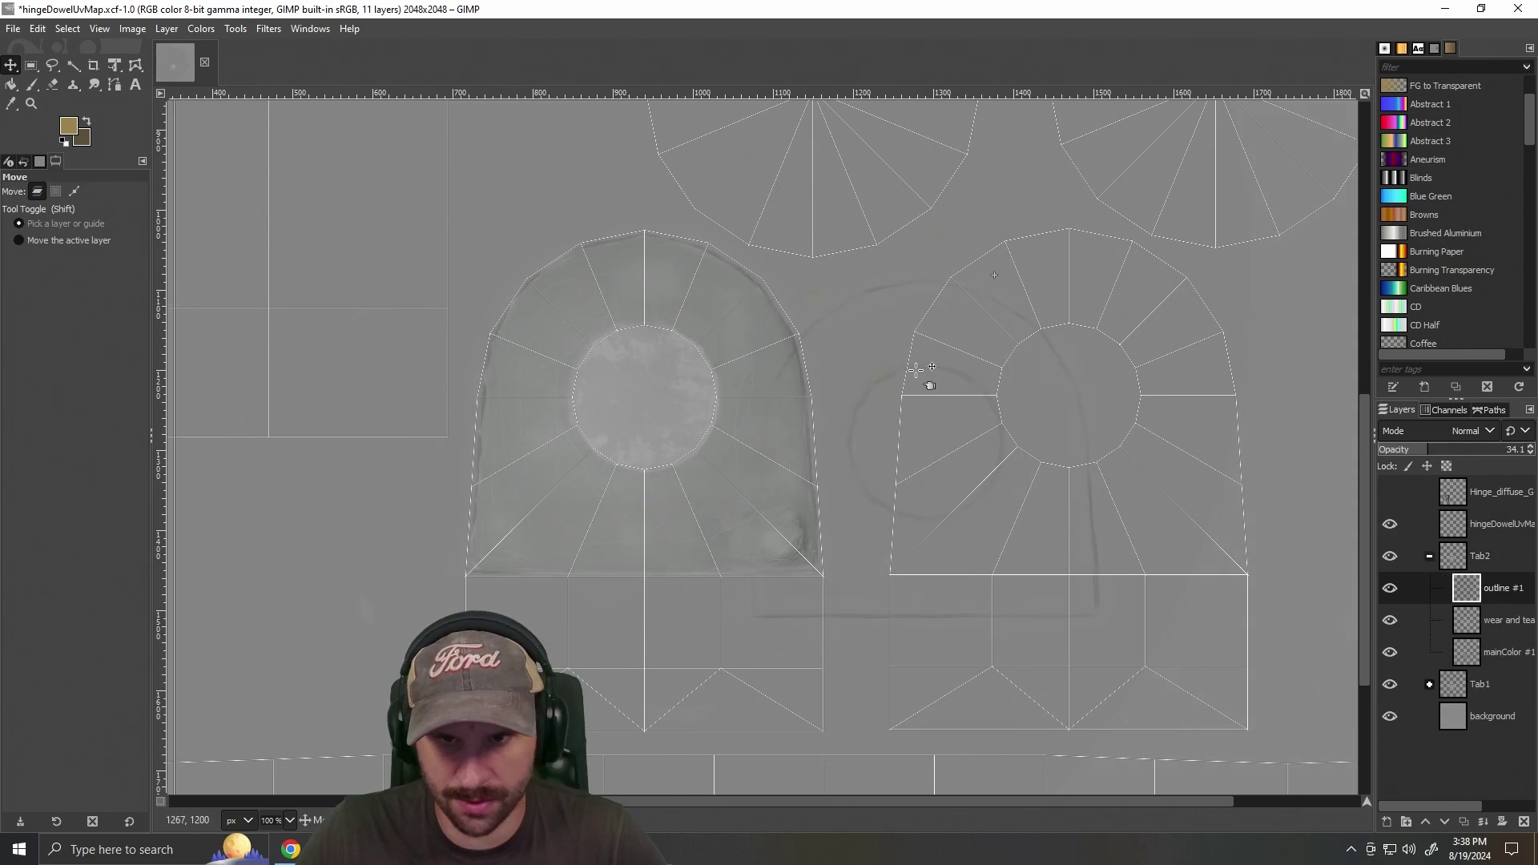
pyautogui.moveTo(1046, 344)
pyautogui.mouseDown()
pyautogui.moveTo(1058, 353)
pyautogui.moveTo(1050, 322)
pyautogui.mouseUp()
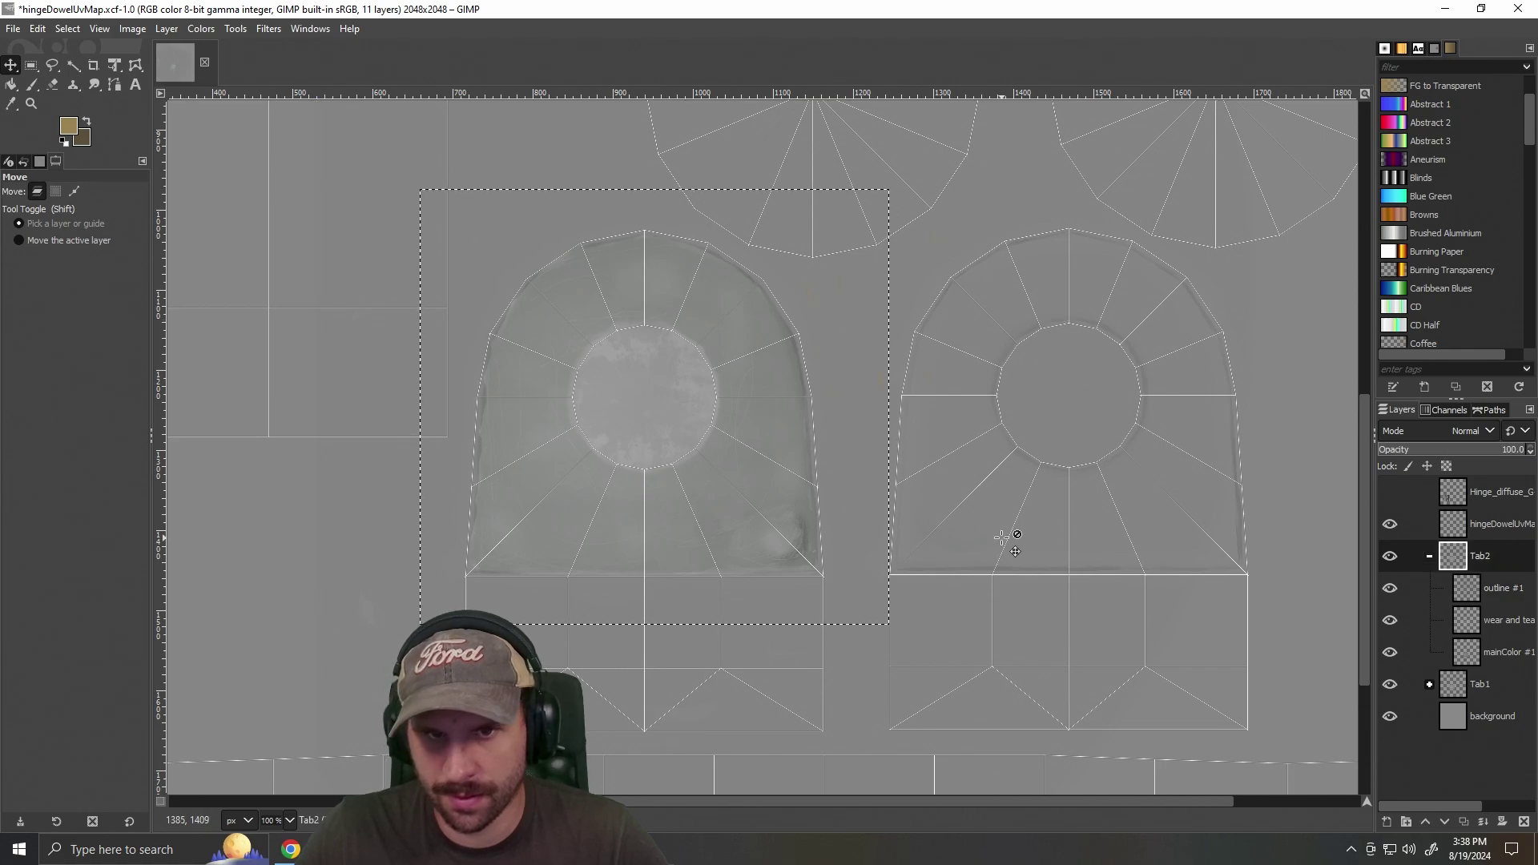
# Try to move the remaining painted tab content, including the main colour, onto the second tab shape.
pyautogui.click(1507, 602)
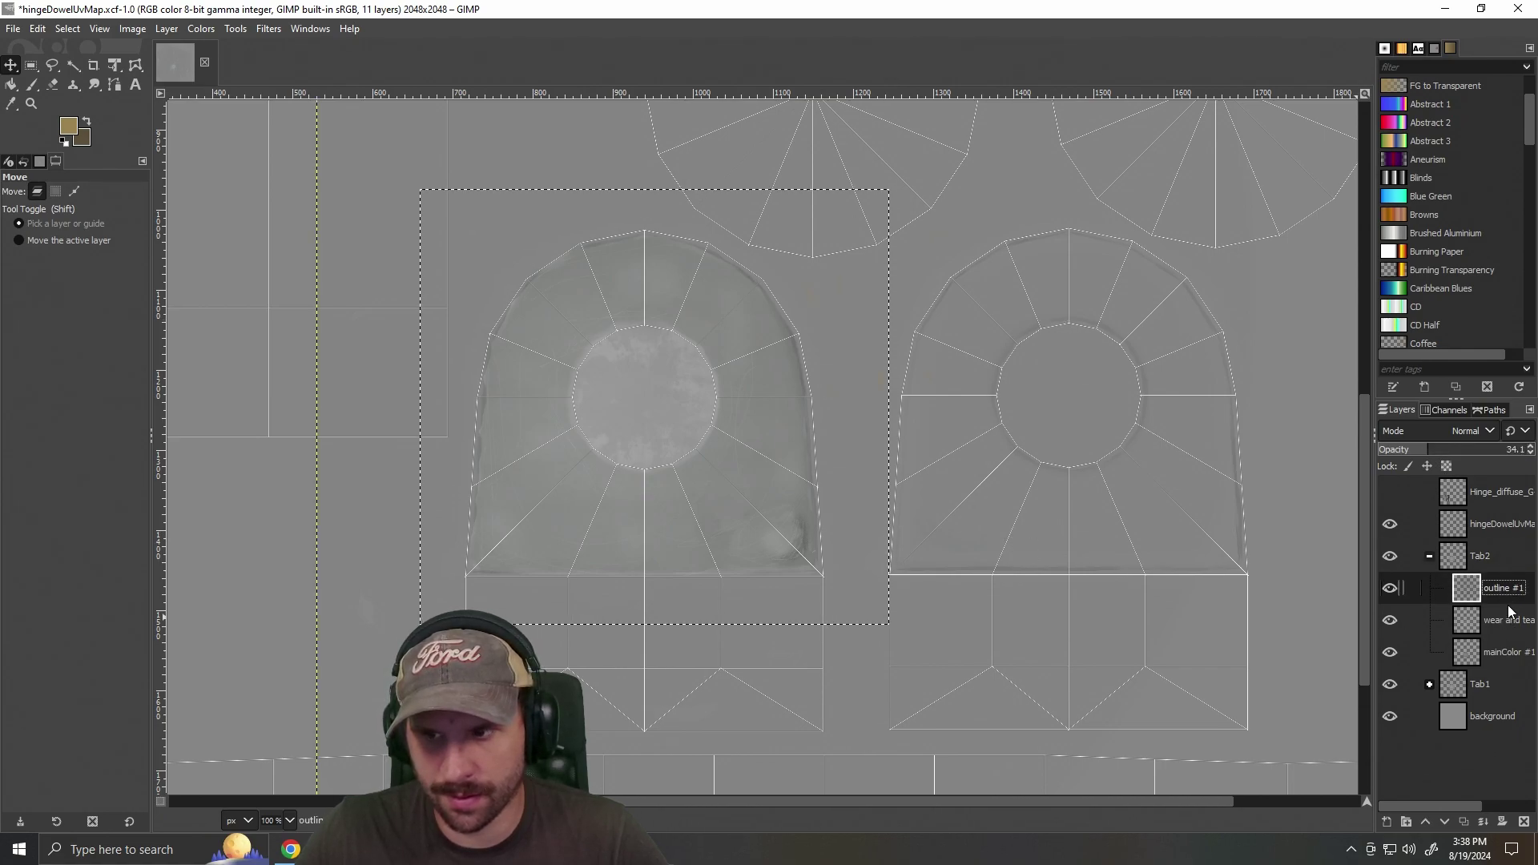
pyautogui.moveTo(679, 402); pyautogui.dragTo(1091, 390)
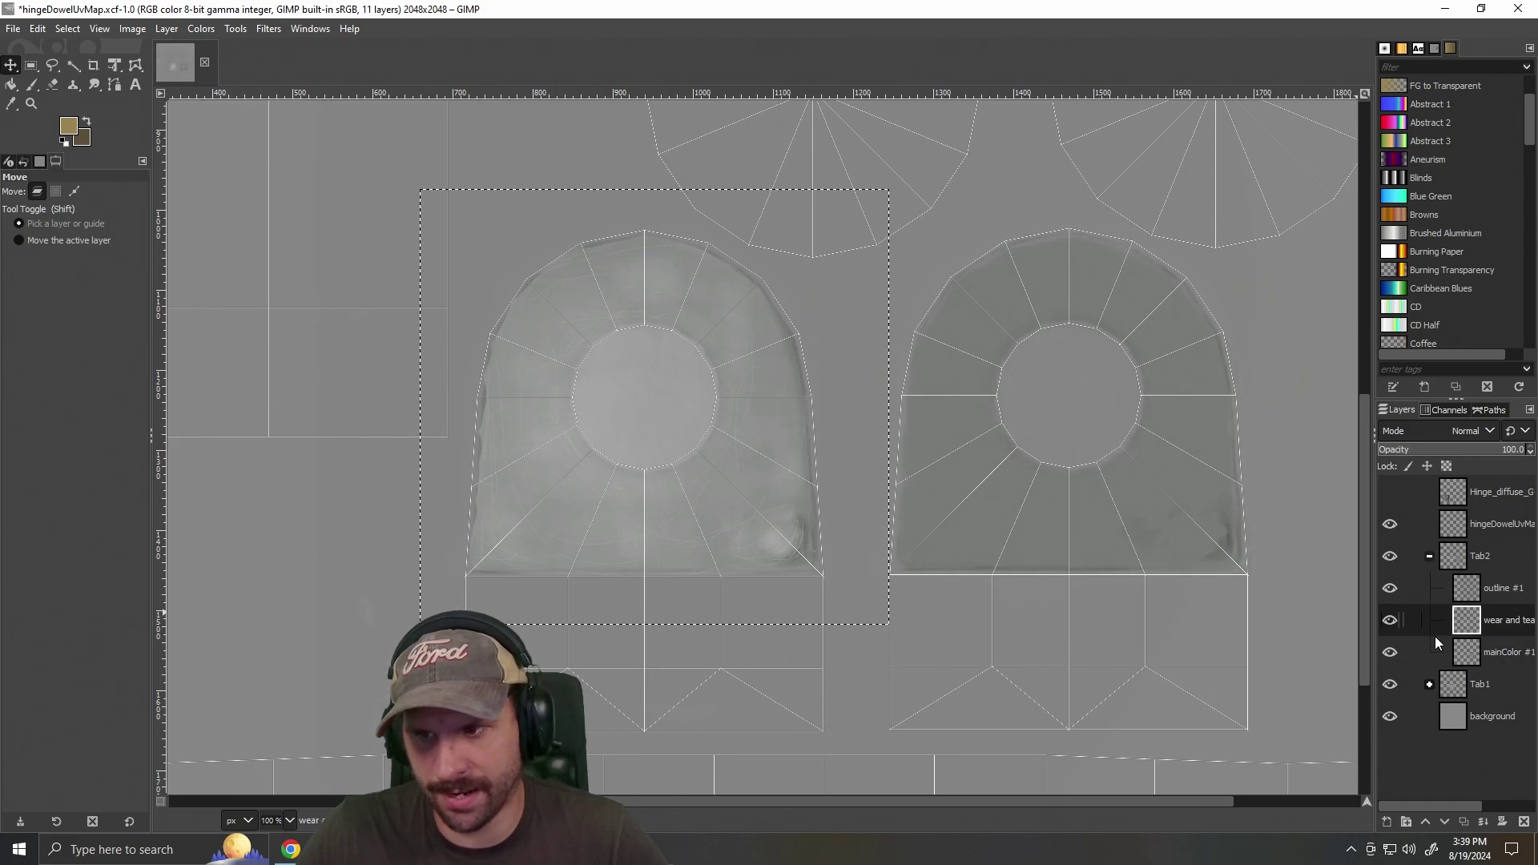
pyautogui.click(1492, 650)
pyautogui.click(654, 422)
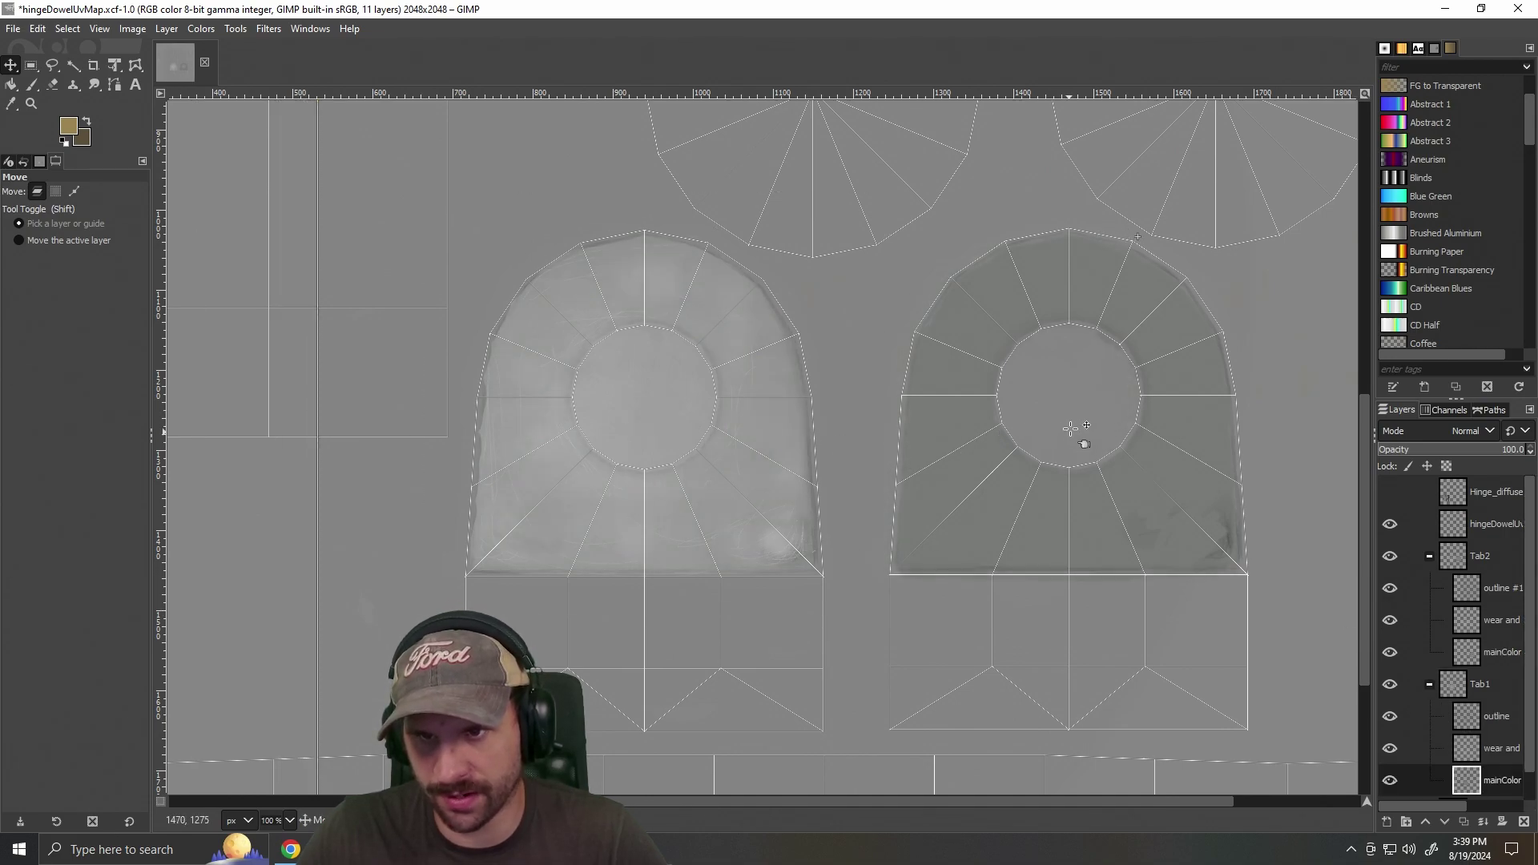
pyautogui.click(1163, 513)
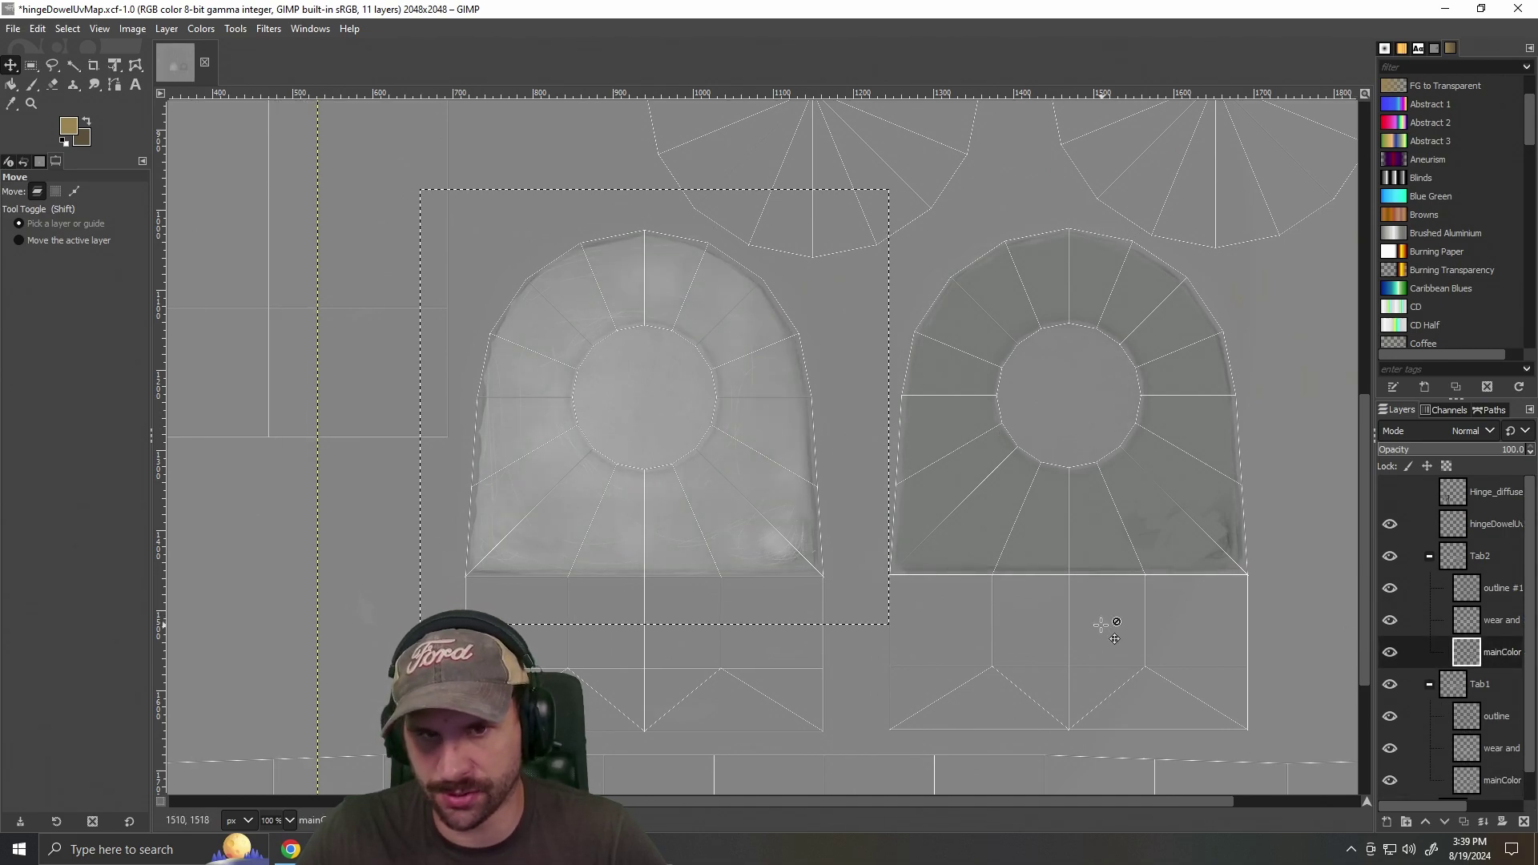
# Delete the Tab2 layer group.
pyautogui.click(1482, 560)
pyautogui.rightClick(1482, 561)
pyautogui.click(1357, 227)
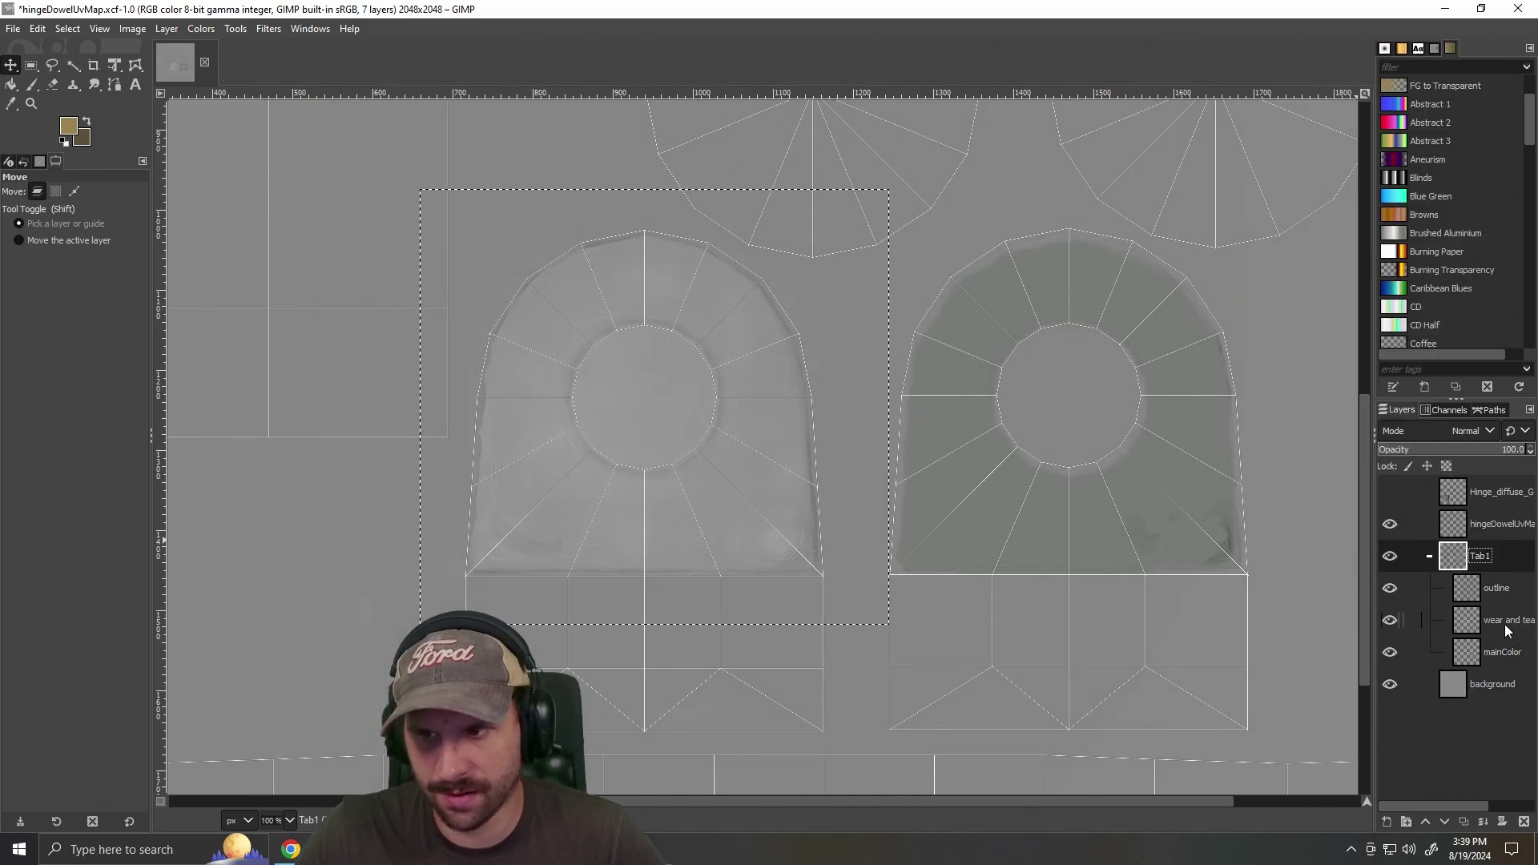
# Examine the Tab1 group's wear and tear, outline and mainColor layers by toggling their visibility.
pyautogui.click(1508, 623)
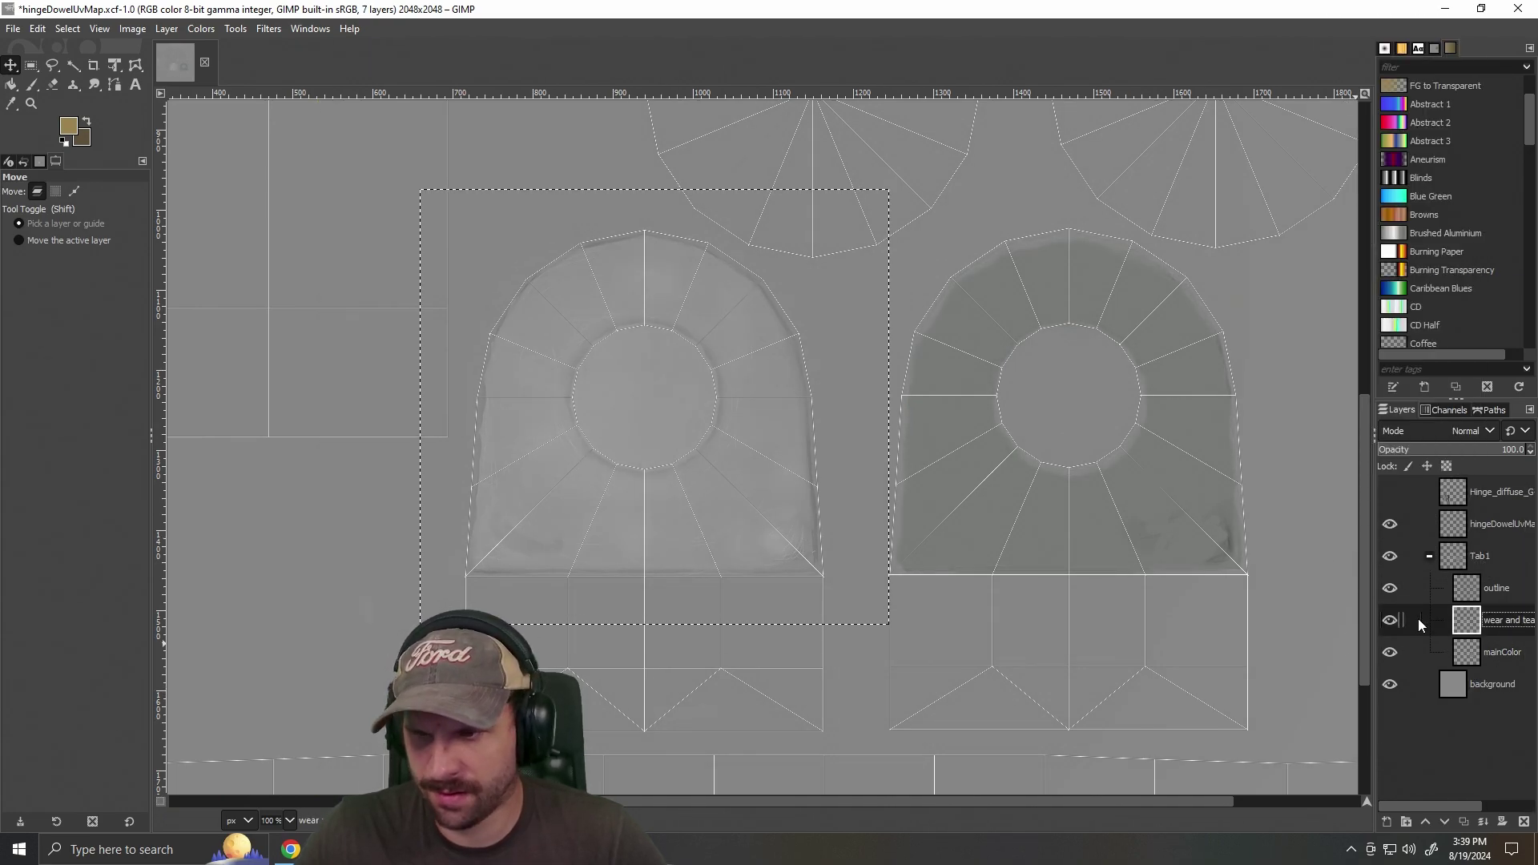
pyautogui.click(1388, 622)
pyautogui.click(1389, 622)
pyautogui.click(1388, 589)
pyautogui.click(1387, 590)
pyautogui.click(1389, 652)
pyautogui.click(1389, 652)
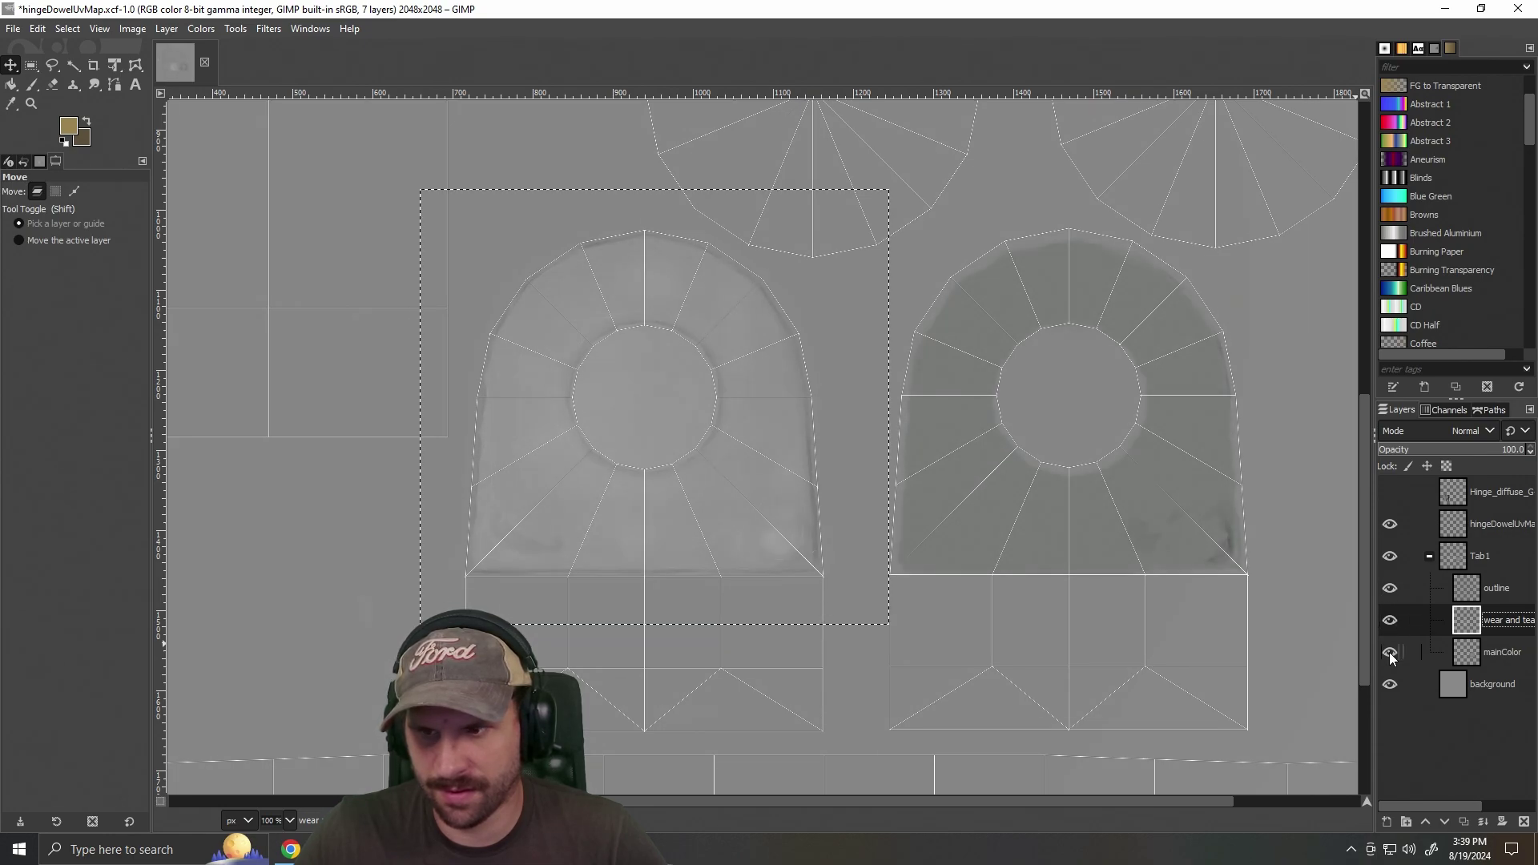
# Move the mainColor layer of Tab1 from the second tab shape back onto the first one.
pyautogui.click(1495, 656)
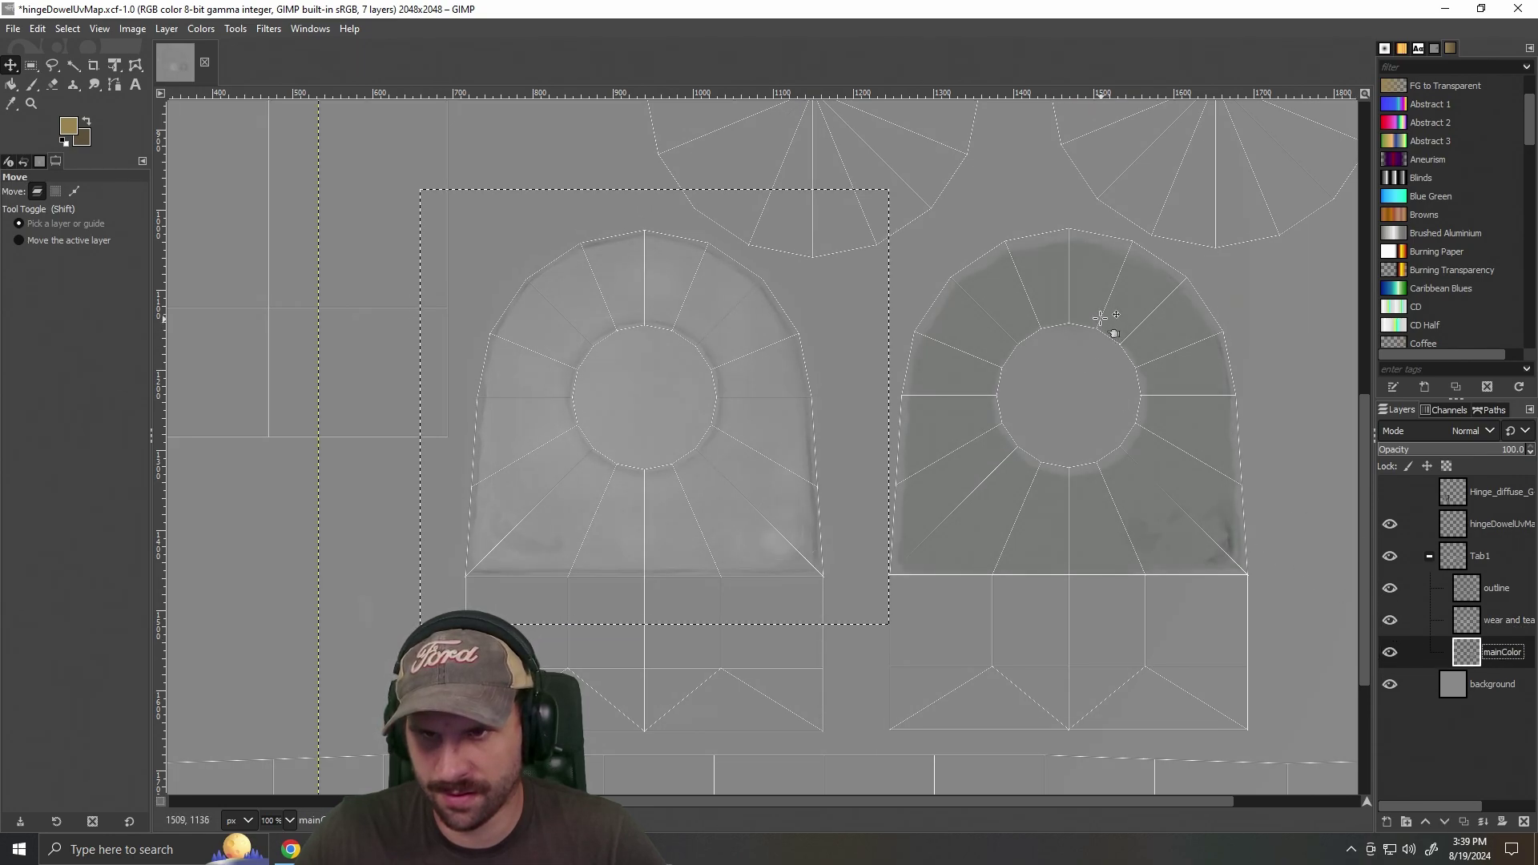
pyautogui.moveTo(1095, 317)
pyautogui.mouseDown()
pyautogui.moveTo(689, 340)
pyautogui.moveTo(671, 312)
pyautogui.mouseUp()
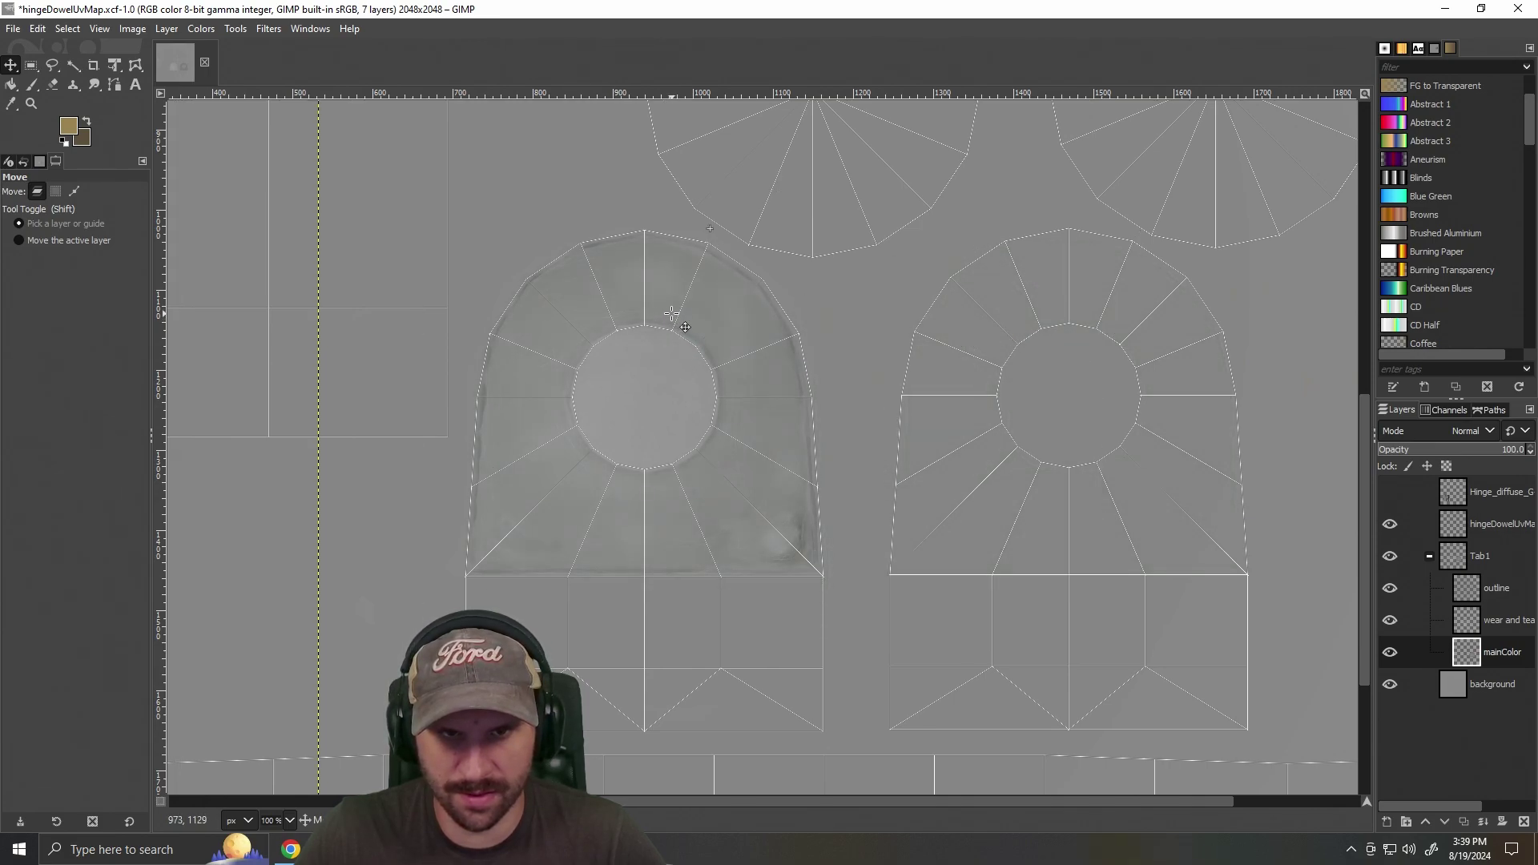
pyautogui.scroll(-5, 983, 456)
pyautogui.scroll(10, 983, 457)
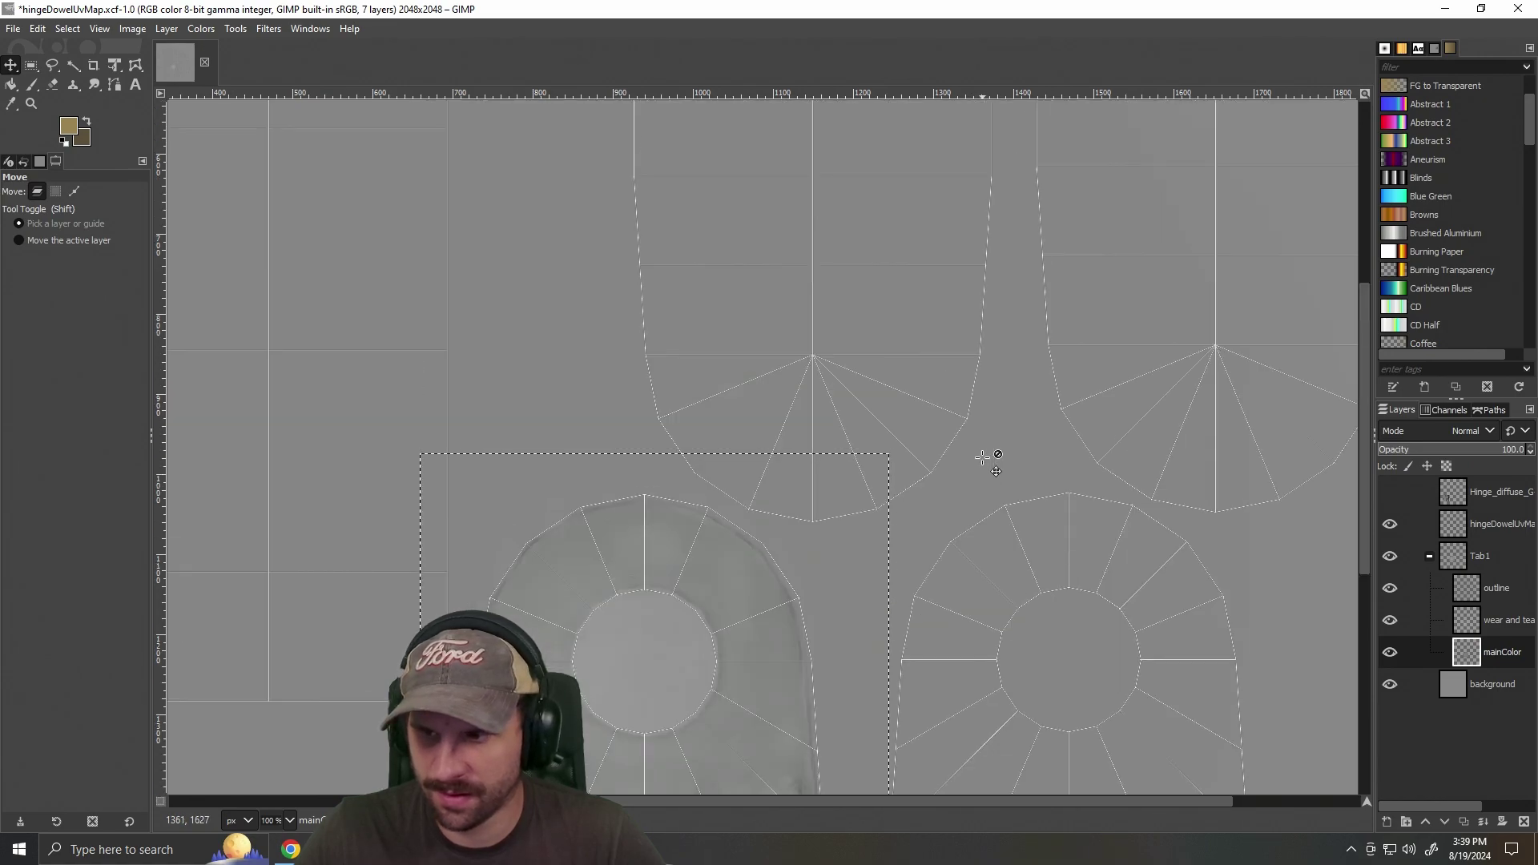
pyautogui.scroll(-2, 984, 457)
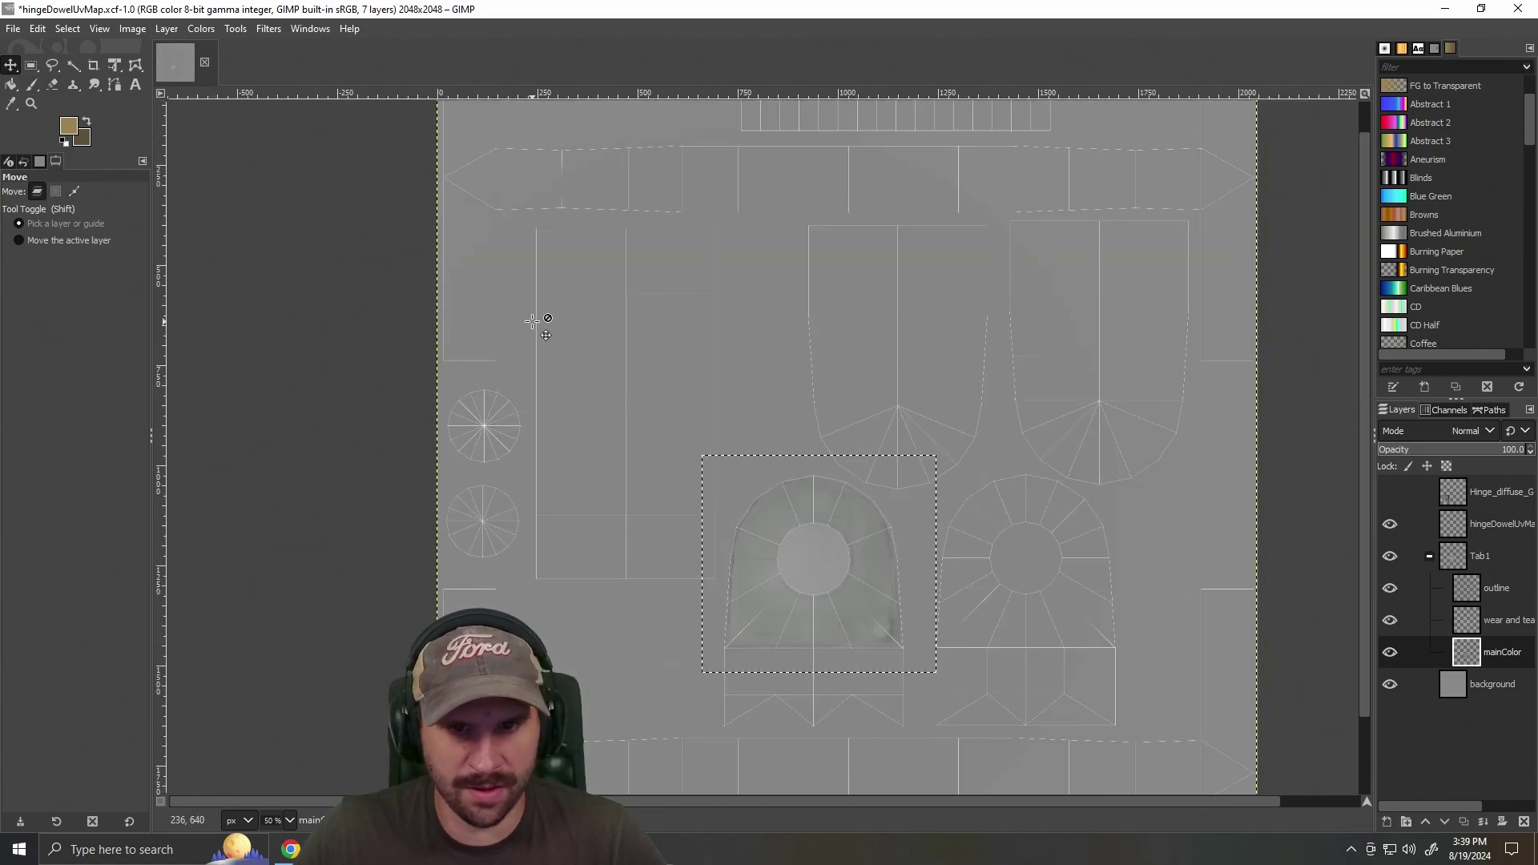
# Undo the recent moves and the group deletion until Tab2 is restored and the paint is back on the first tab.
pyautogui.hotkey('ctrl', 'z')
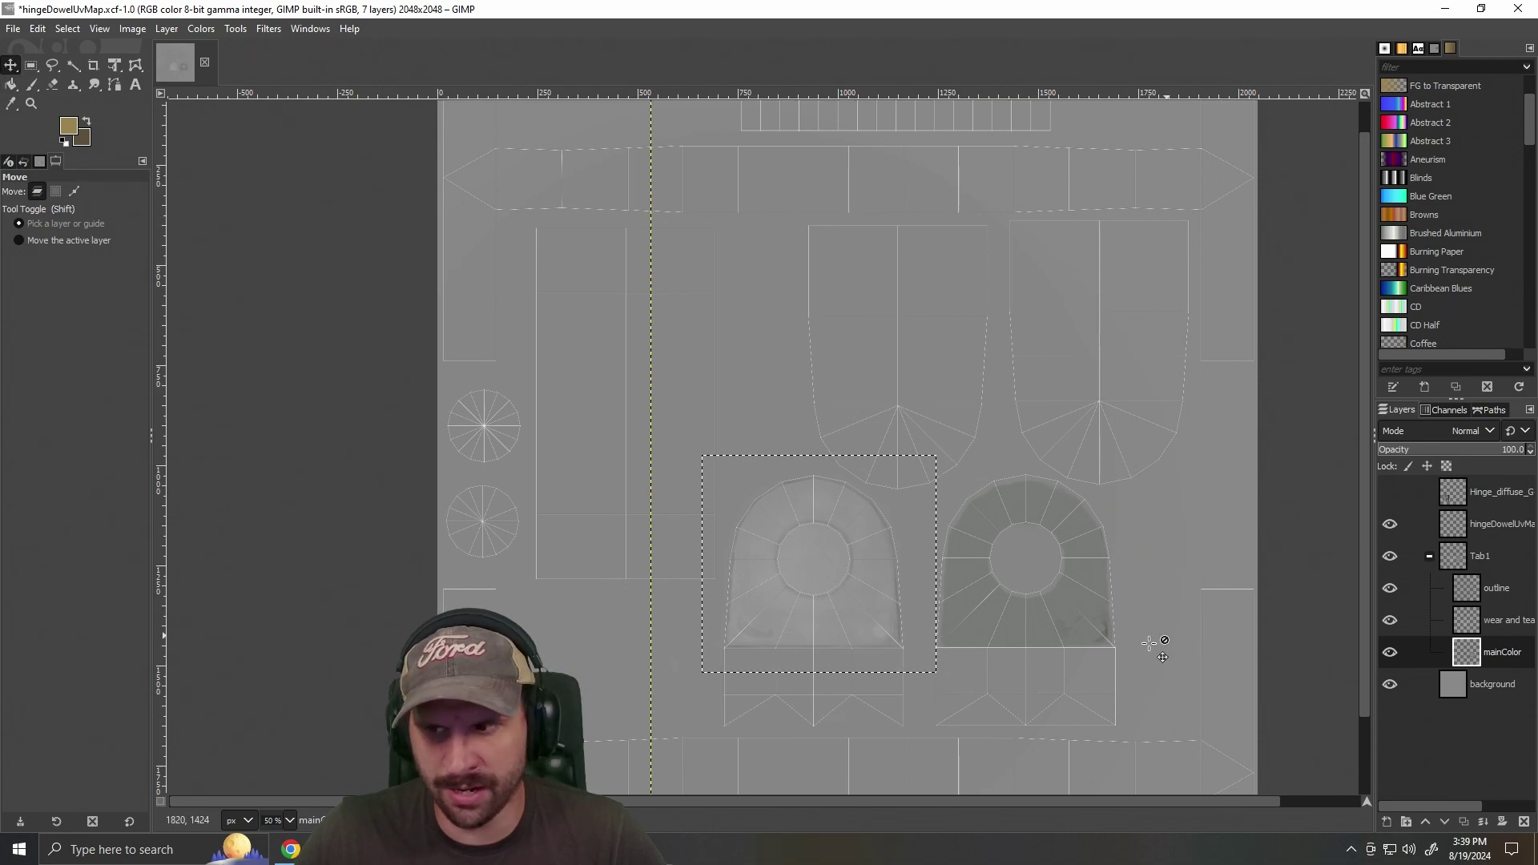
pyautogui.scroll(2, 1157, 644)
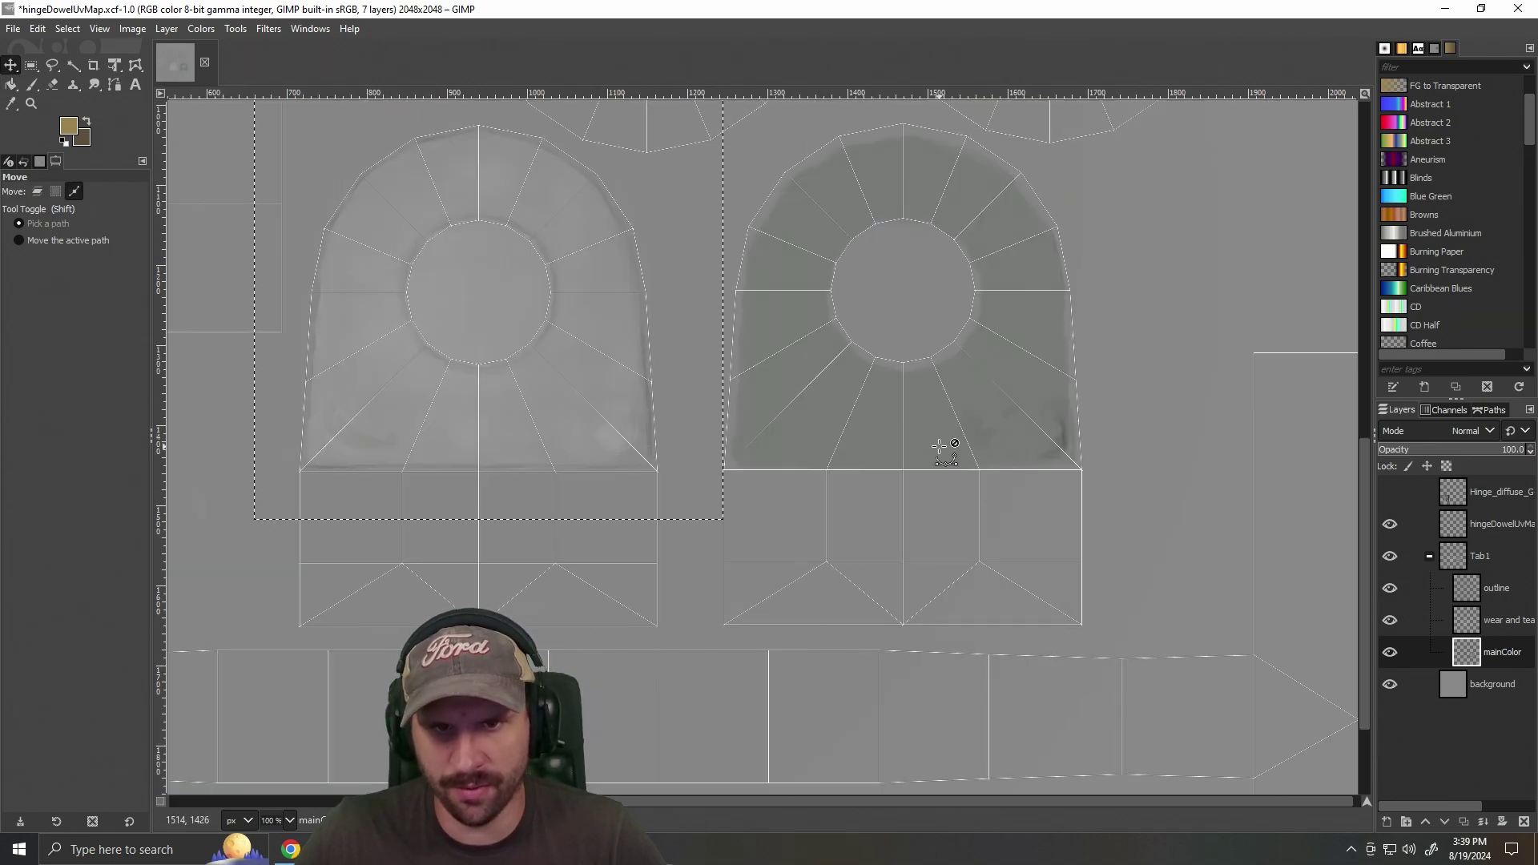
pyautogui.hotkey('shift', 'ctrl', 'd')
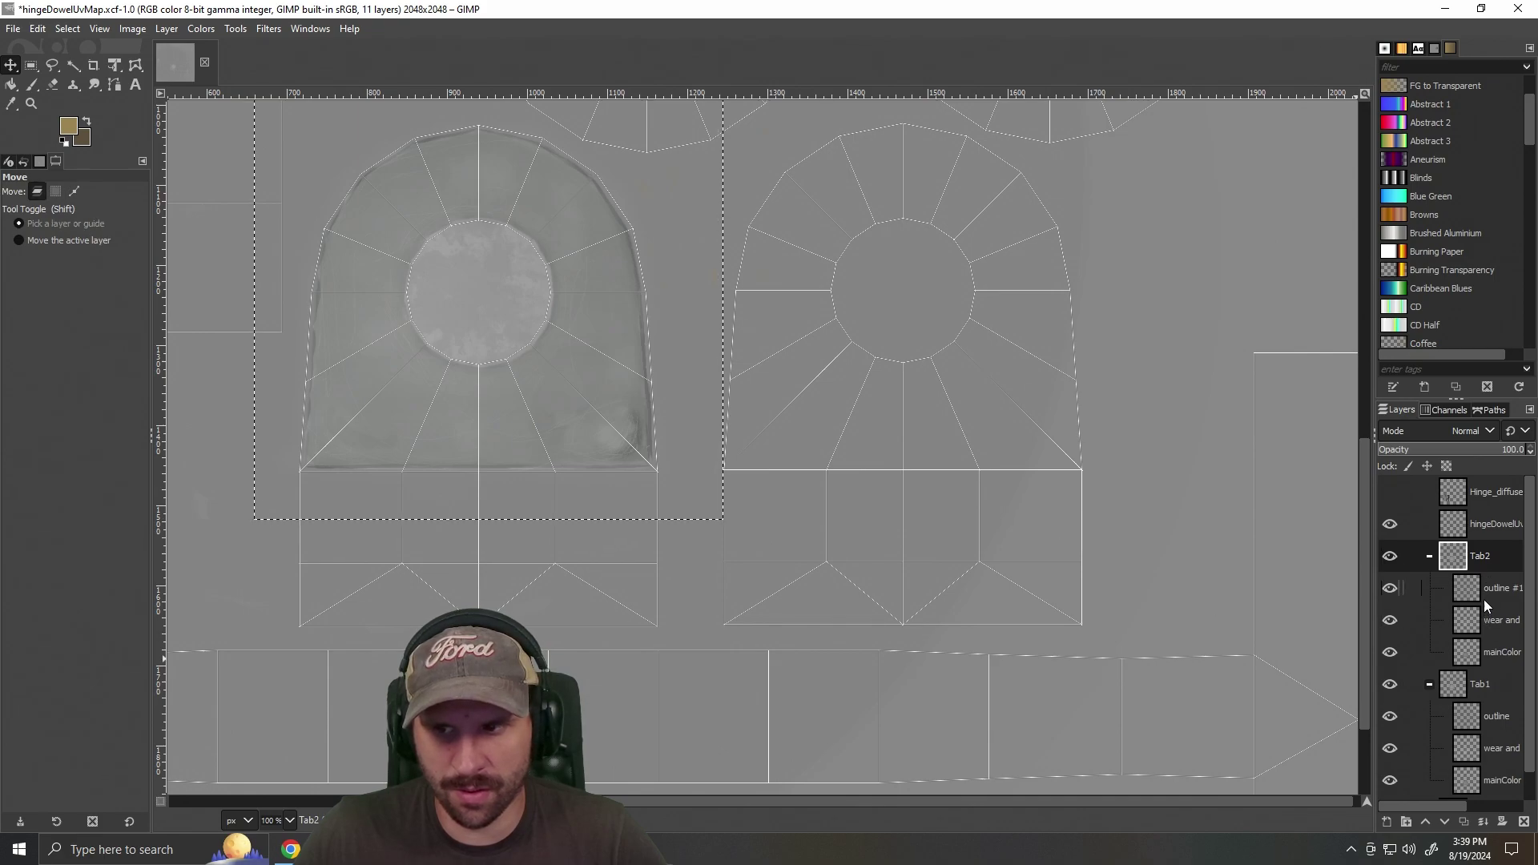
# Delete the duplicated Tab2 layer group, keeping the original Tab1 group.
pyautogui.click(1496, 654)
pyautogui.scroll(-1, 1497, 665)
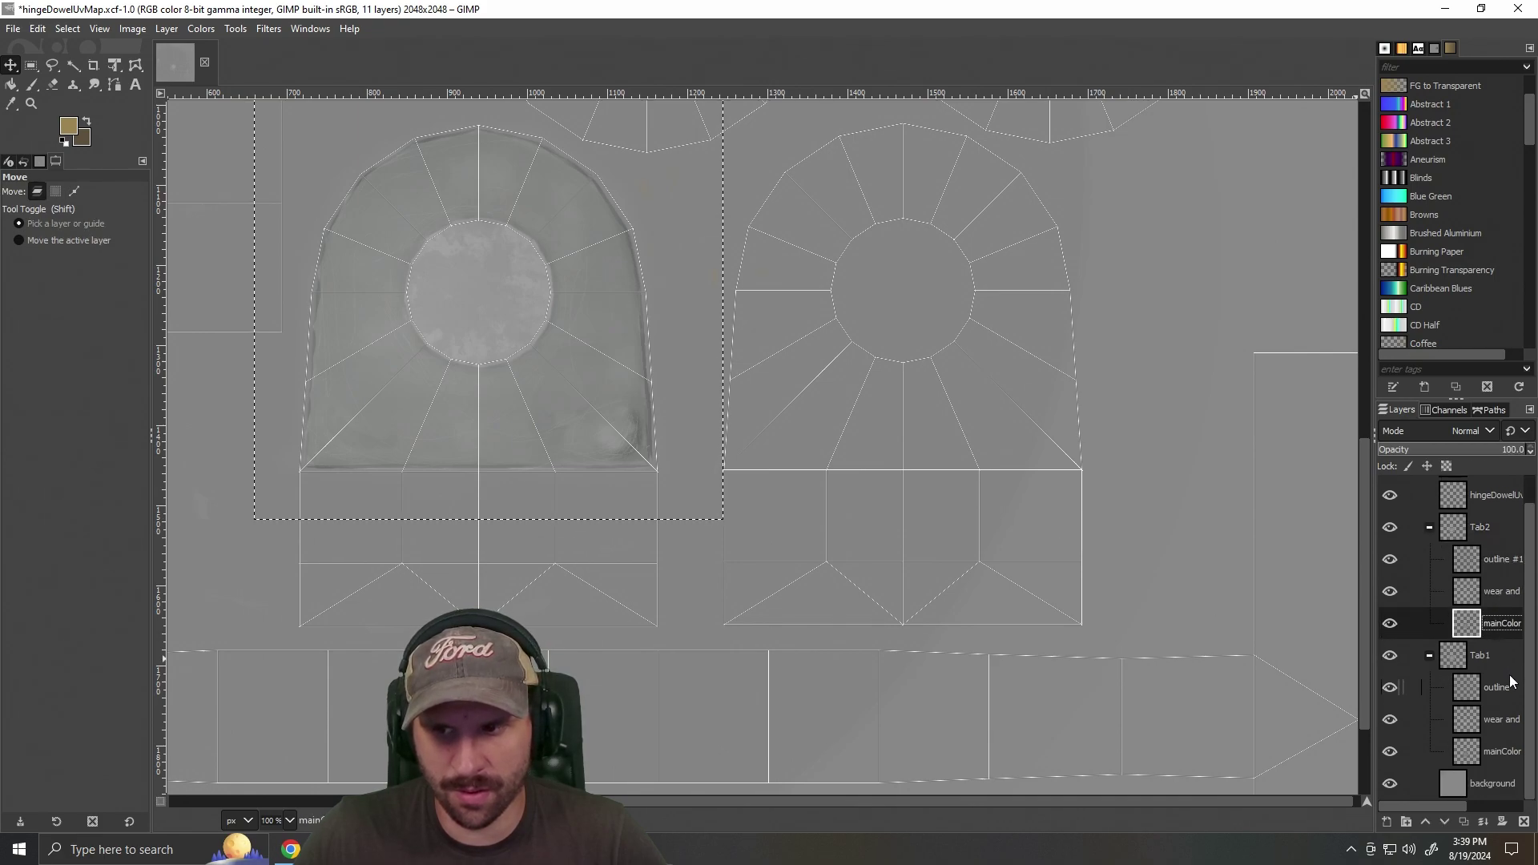
pyautogui.click(1492, 524)
pyautogui.rightClick(1491, 525)
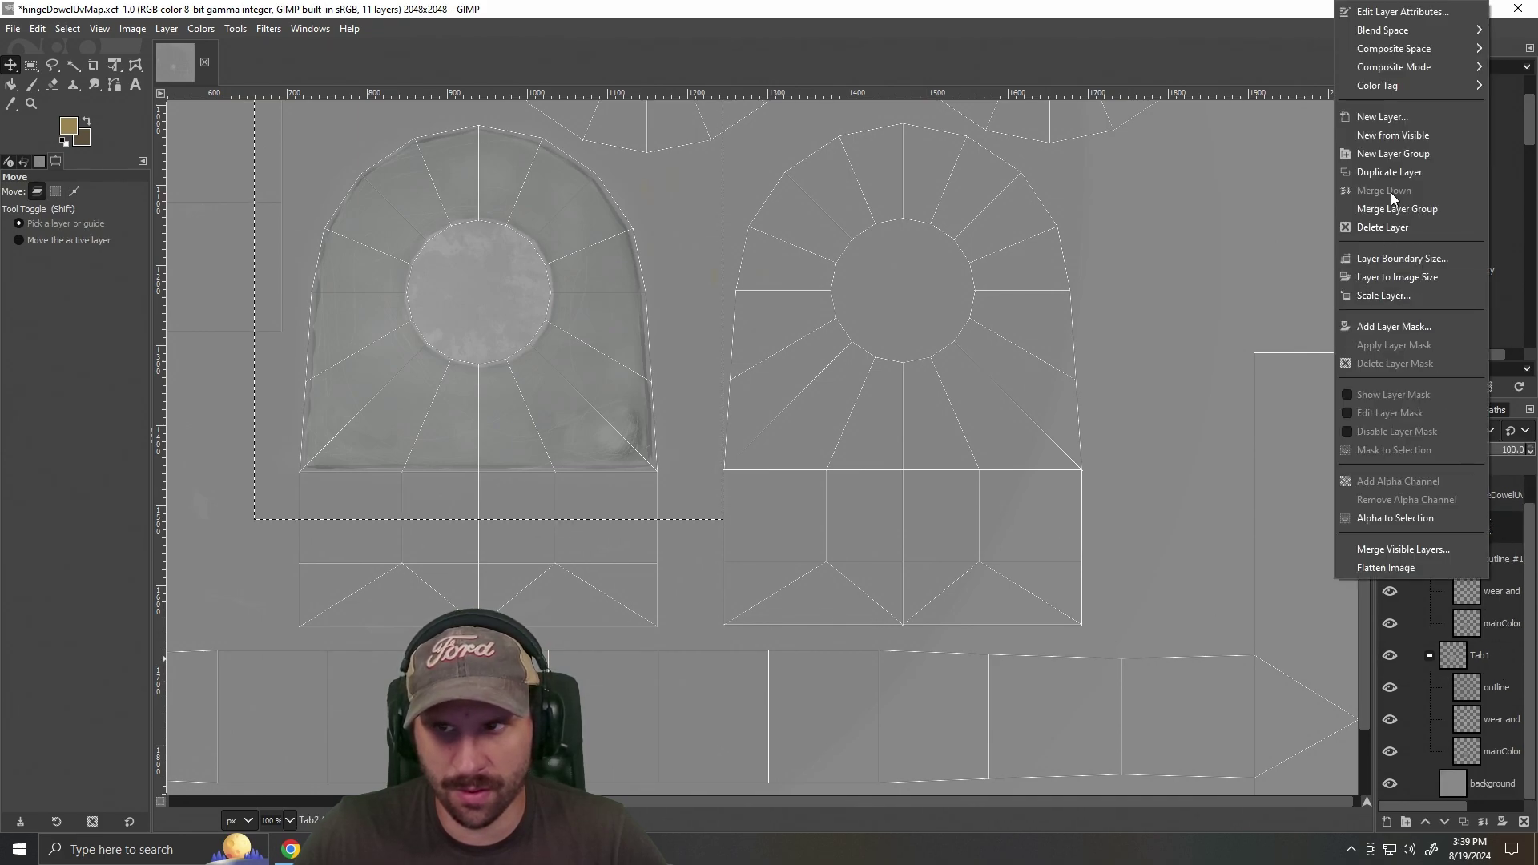
pyautogui.click(1406, 227)
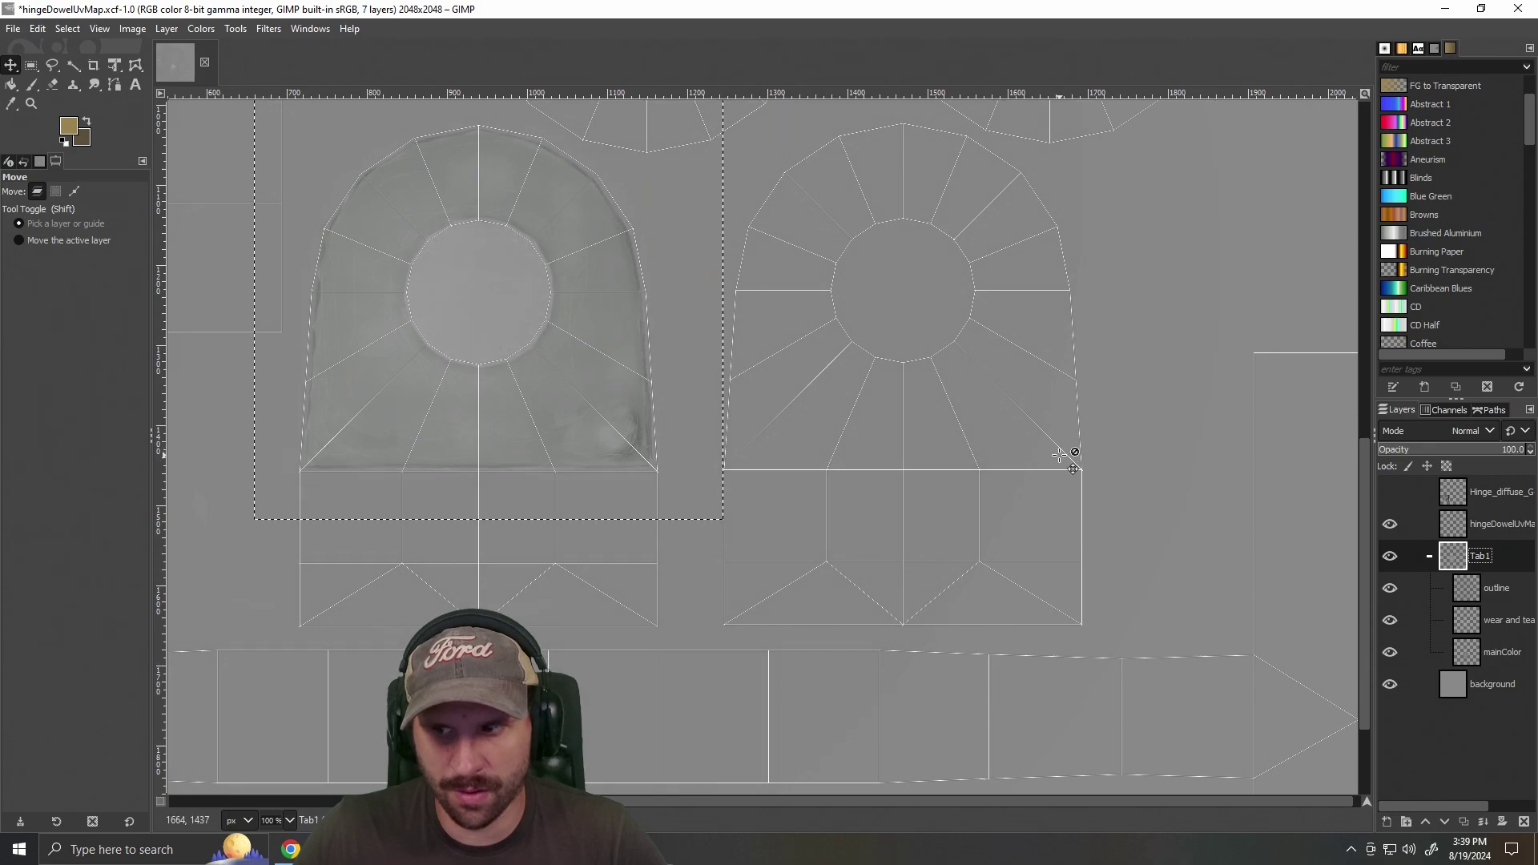
pyautogui.scroll(3, 604, 393)
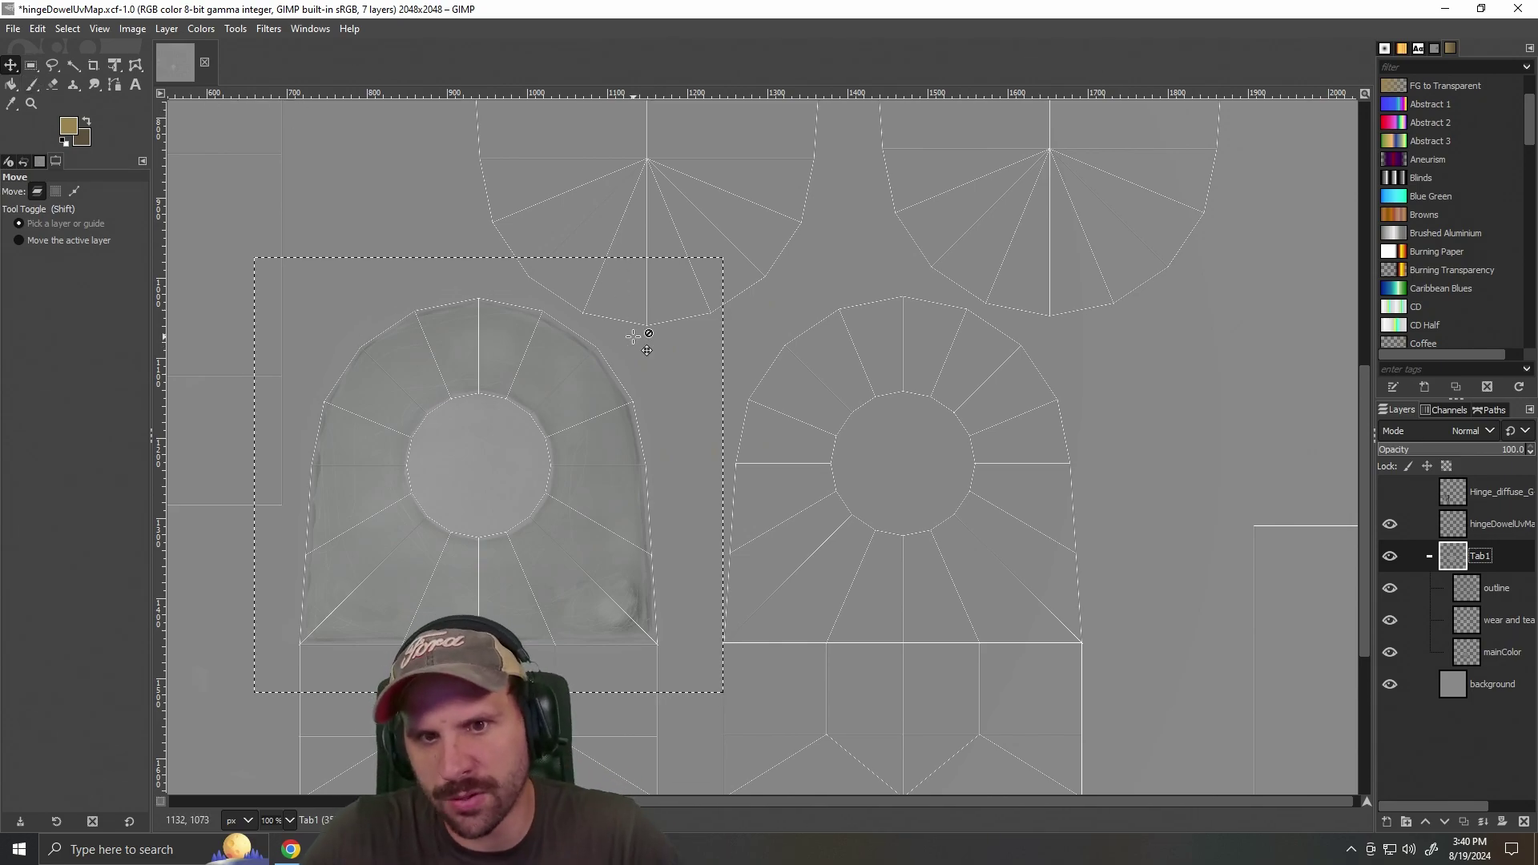
pyautogui.scroll(-2, 633, 336)
pyautogui.scroll(2, 557, 401)
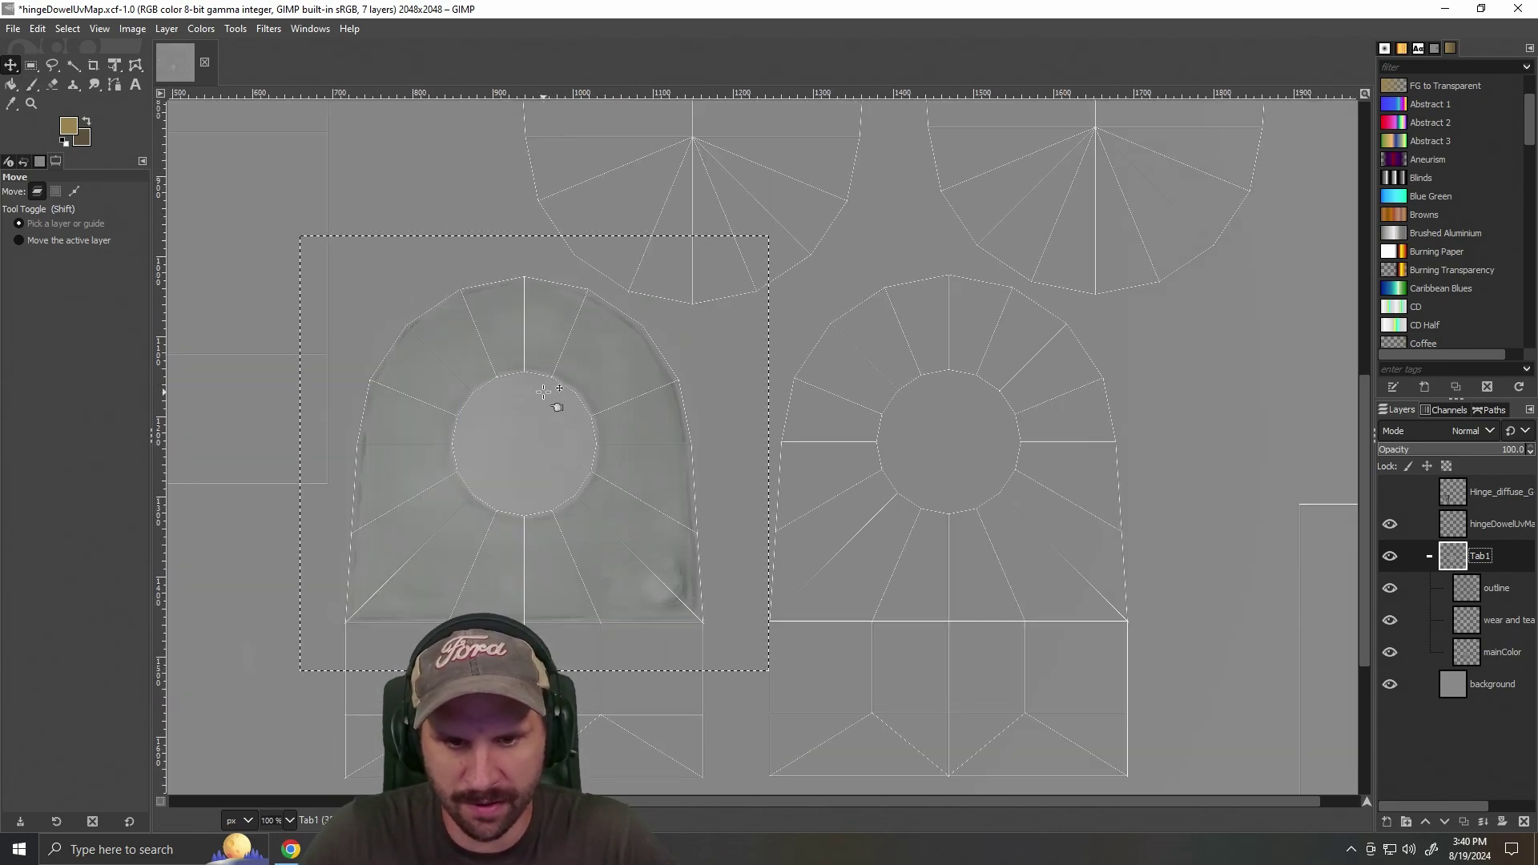
pyautogui.click(32, 67)
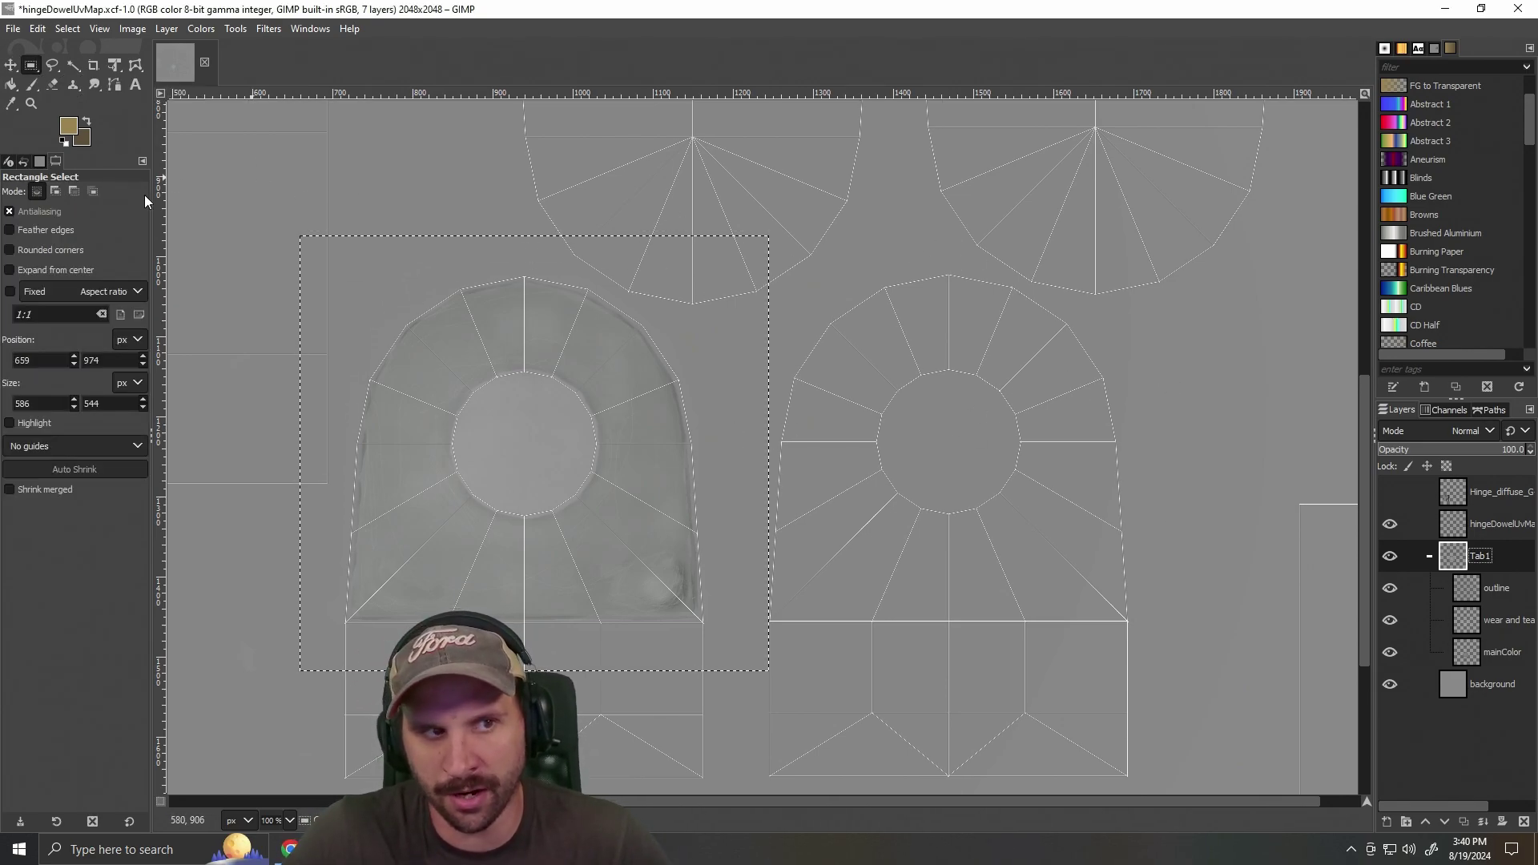
pyautogui.click(12, 66)
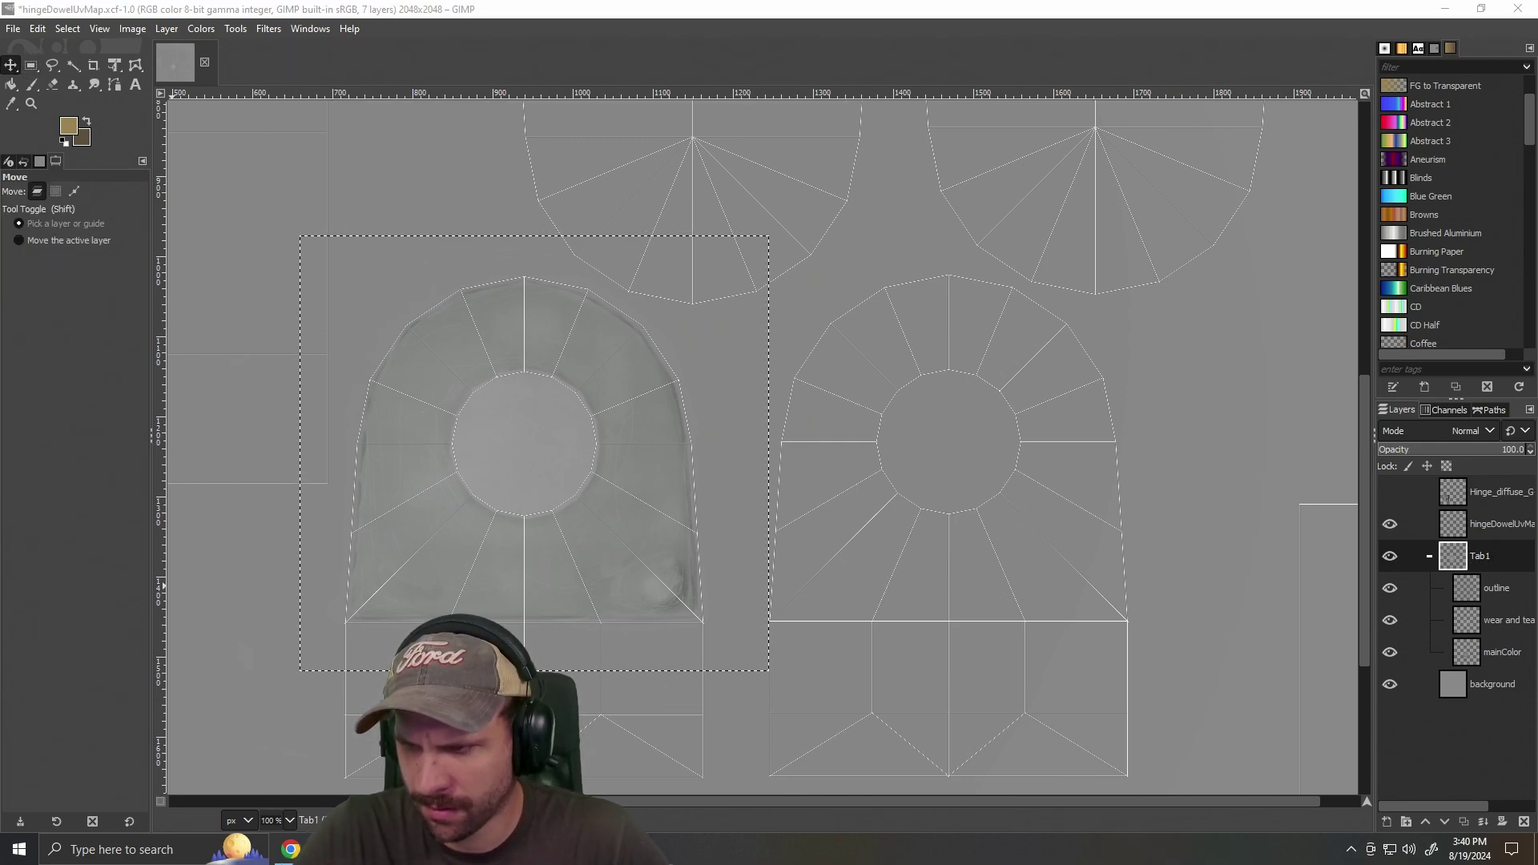
pyautogui.click(725, 478)
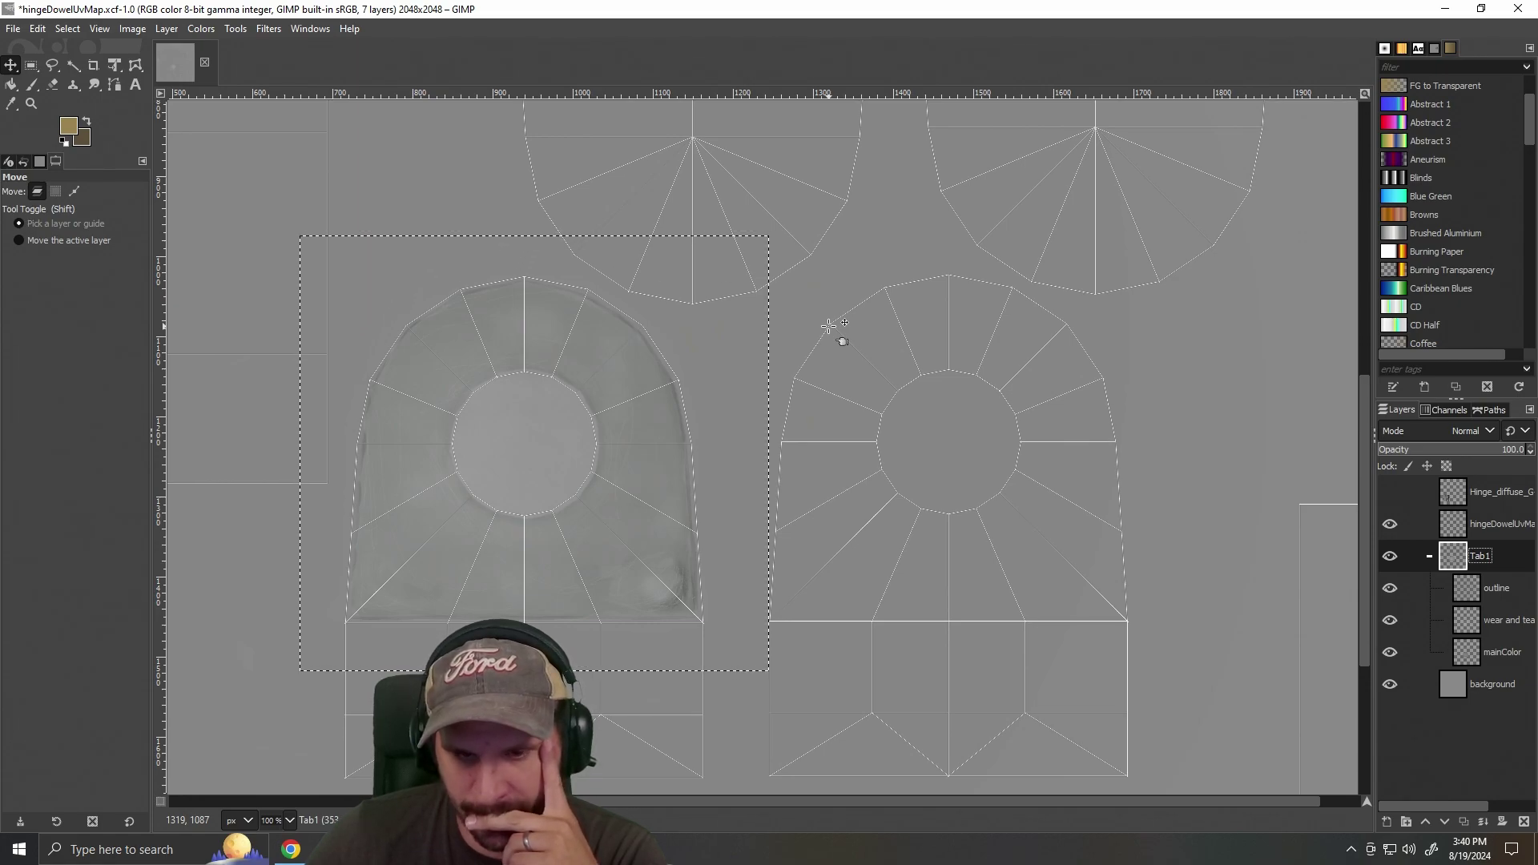
pyautogui.click(32, 63)
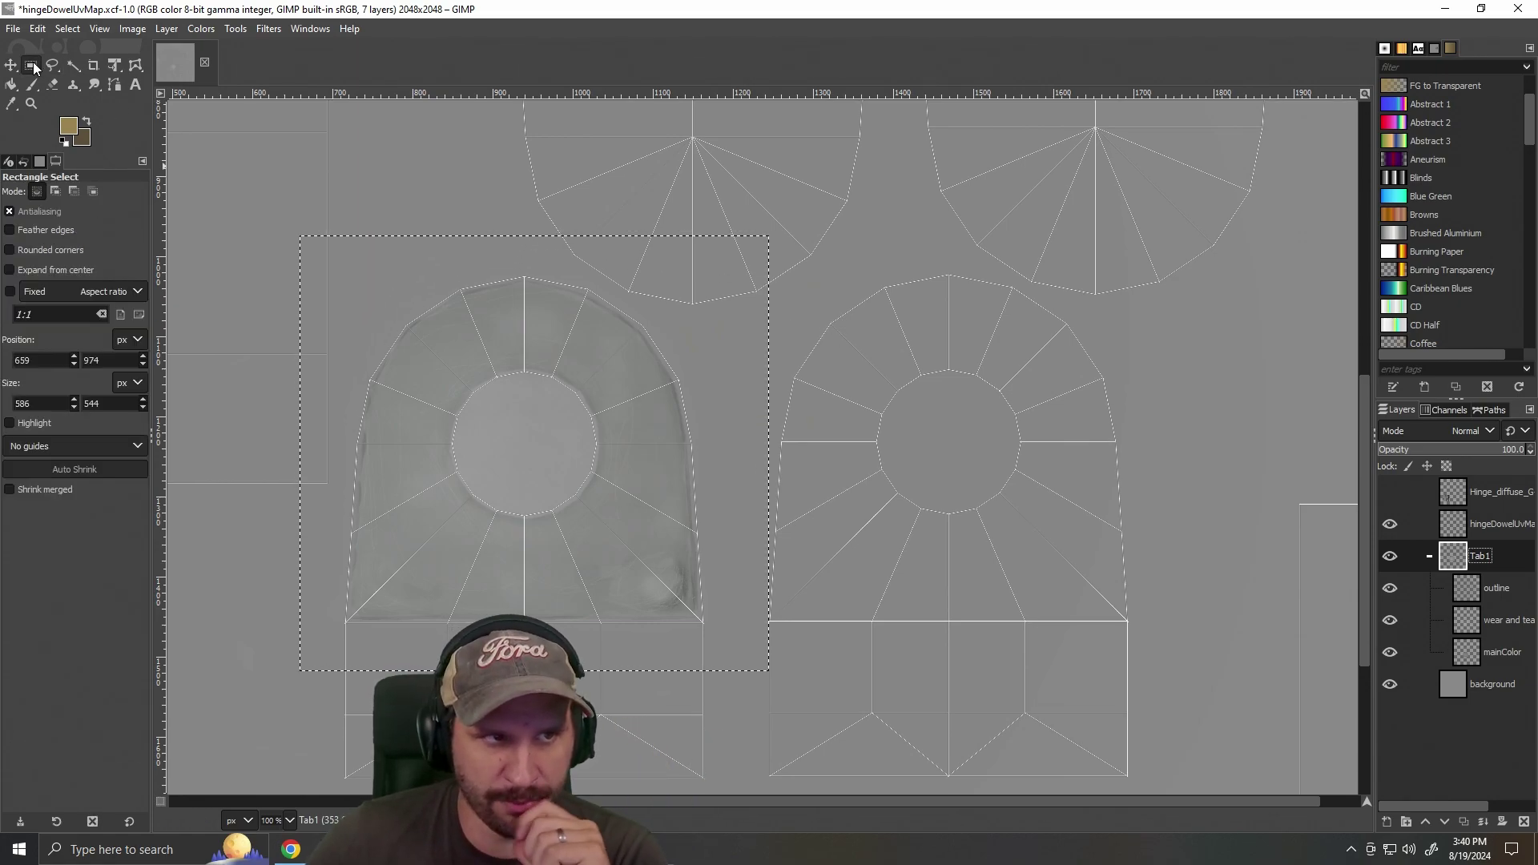
pyautogui.rightClick(415, 153)
pyautogui.click(98, 663)
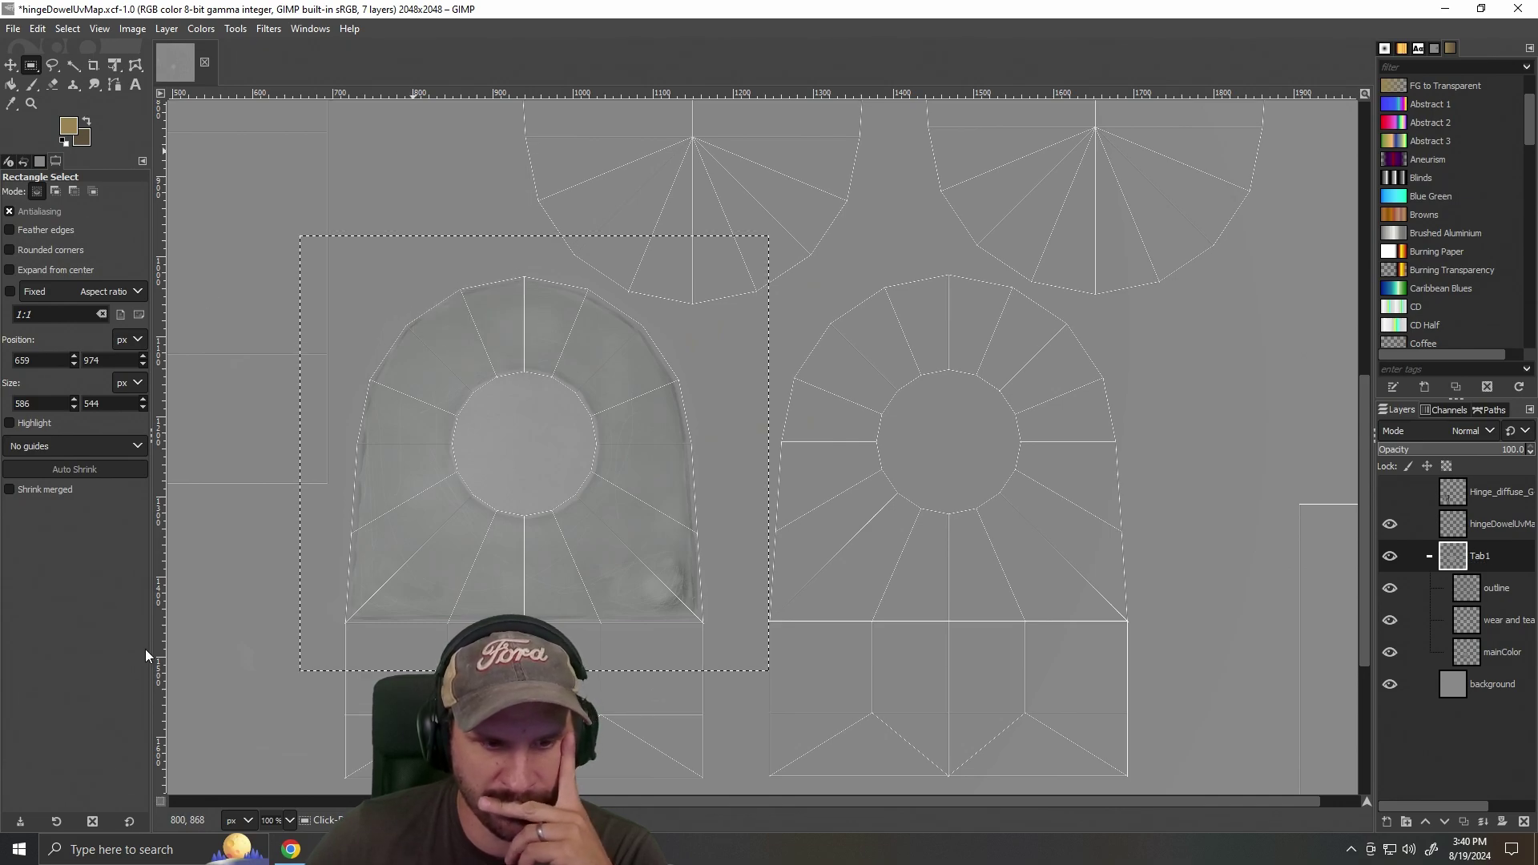
pyautogui.moveTo(656, 801); pyautogui.dragTo(757, 801)
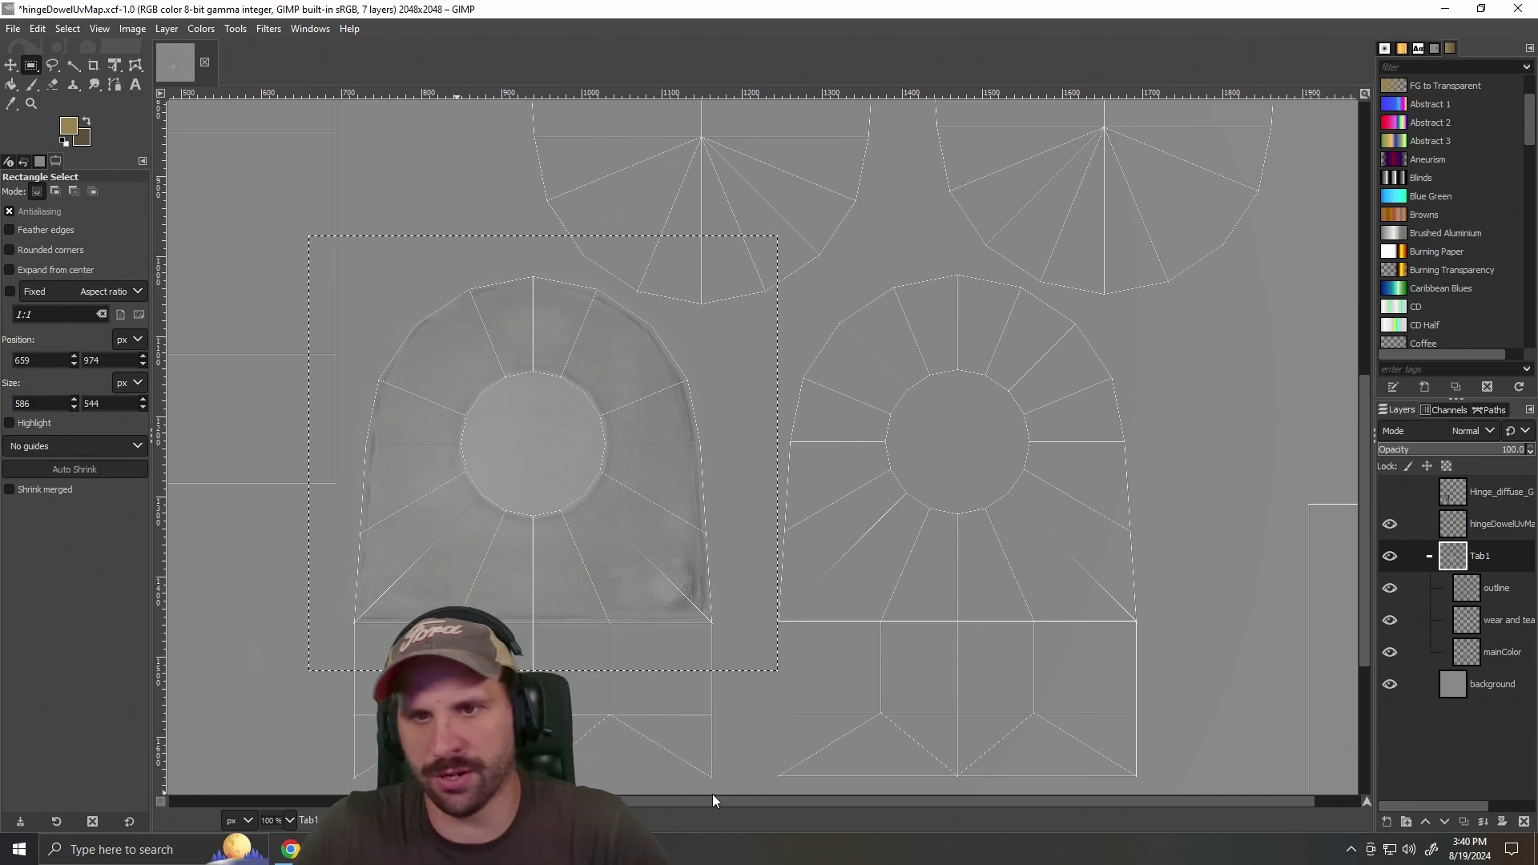
pyautogui.keyDown('ctrl'); pyautogui.scroll(-1, 824, 590); pyautogui.keyUp('ctrl')
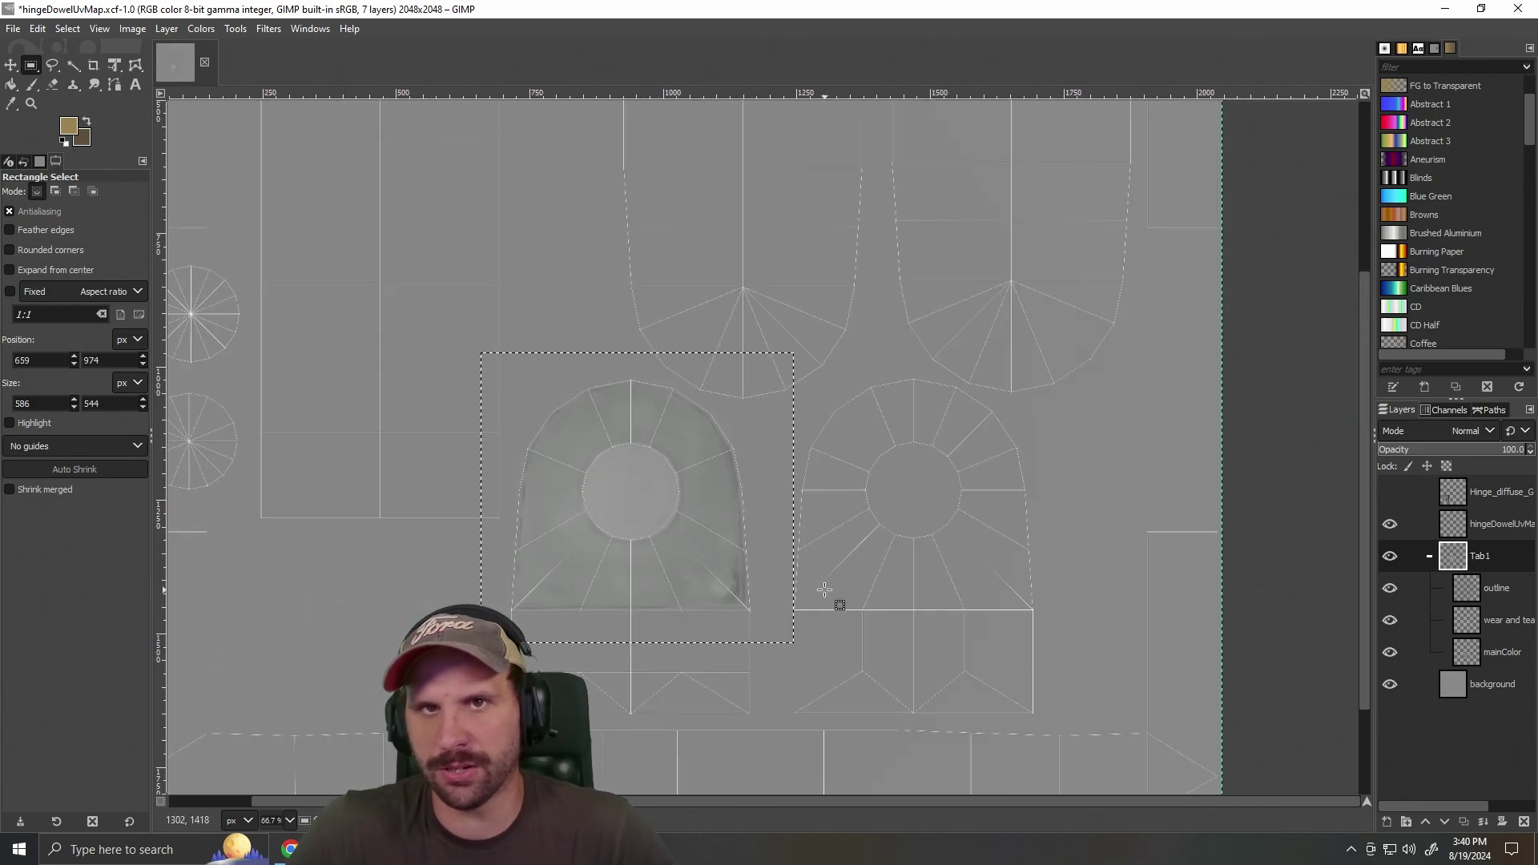
pyautogui.keyDown('ctrl'); pyautogui.scroll(-1, 824, 590); pyautogui.keyUp('ctrl')
pyautogui.keyDown('ctrl'); pyautogui.scroll(1, 820, 589); pyautogui.keyUp('ctrl')
pyautogui.keyDown('ctrl'); pyautogui.scroll(2, 820, 589); pyautogui.keyUp('ctrl')
pyautogui.keyDown('ctrl'); pyautogui.scroll(-2, 820, 589); pyautogui.keyUp('ctrl')
pyautogui.keyDown('ctrl'); pyautogui.scroll(1, 820, 590); pyautogui.keyUp('ctrl')
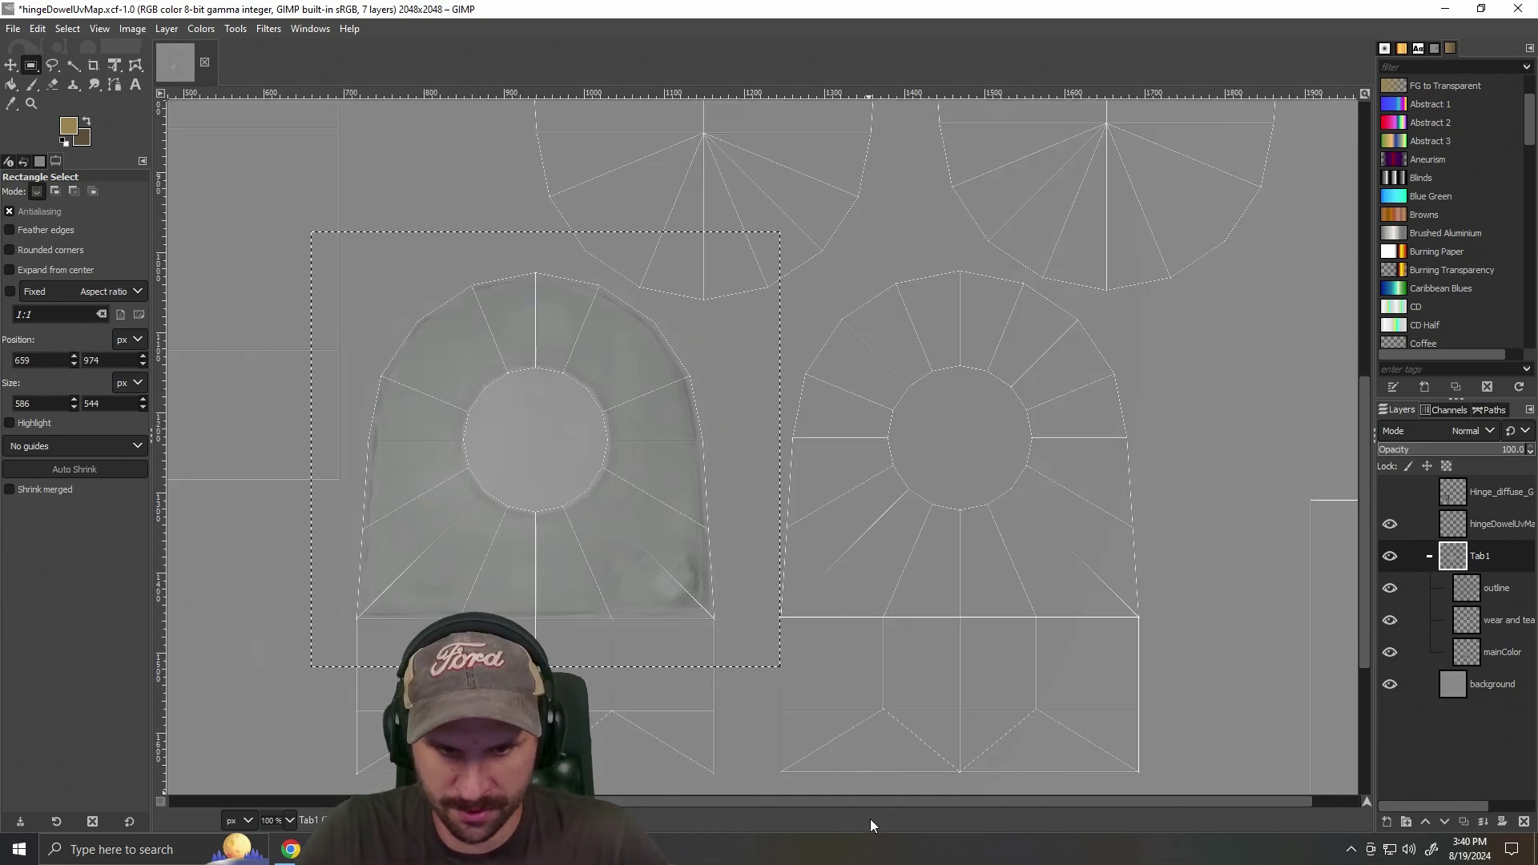
pyautogui.moveTo(844, 802)
pyautogui.mouseDown()
pyautogui.moveTo(586, 812)
pyautogui.moveTo(900, 824)
pyautogui.moveTo(837, 828)
pyautogui.mouseUp()
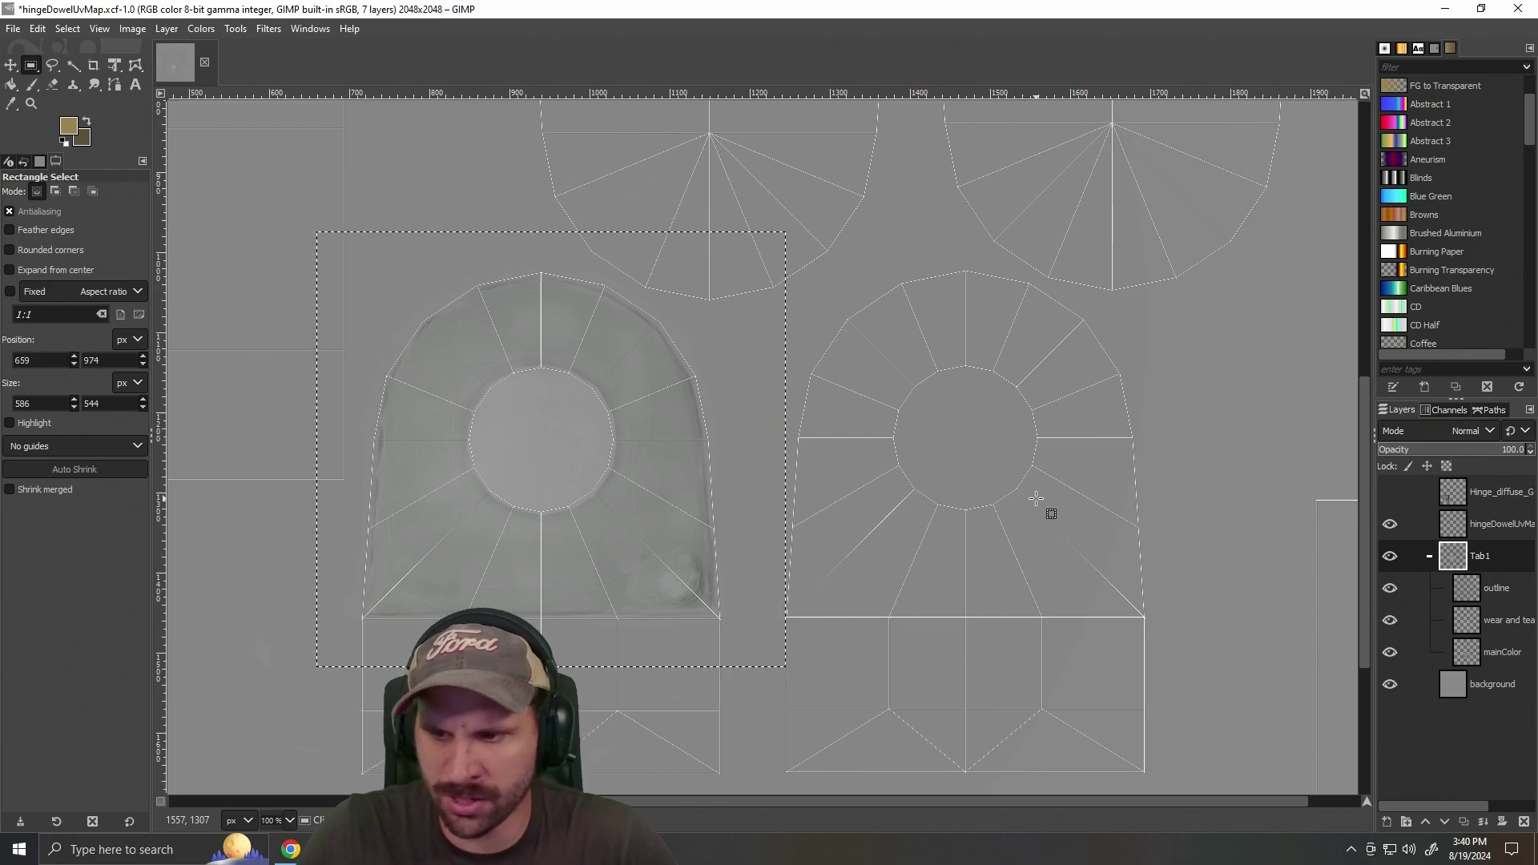
pyautogui.click(1504, 620)
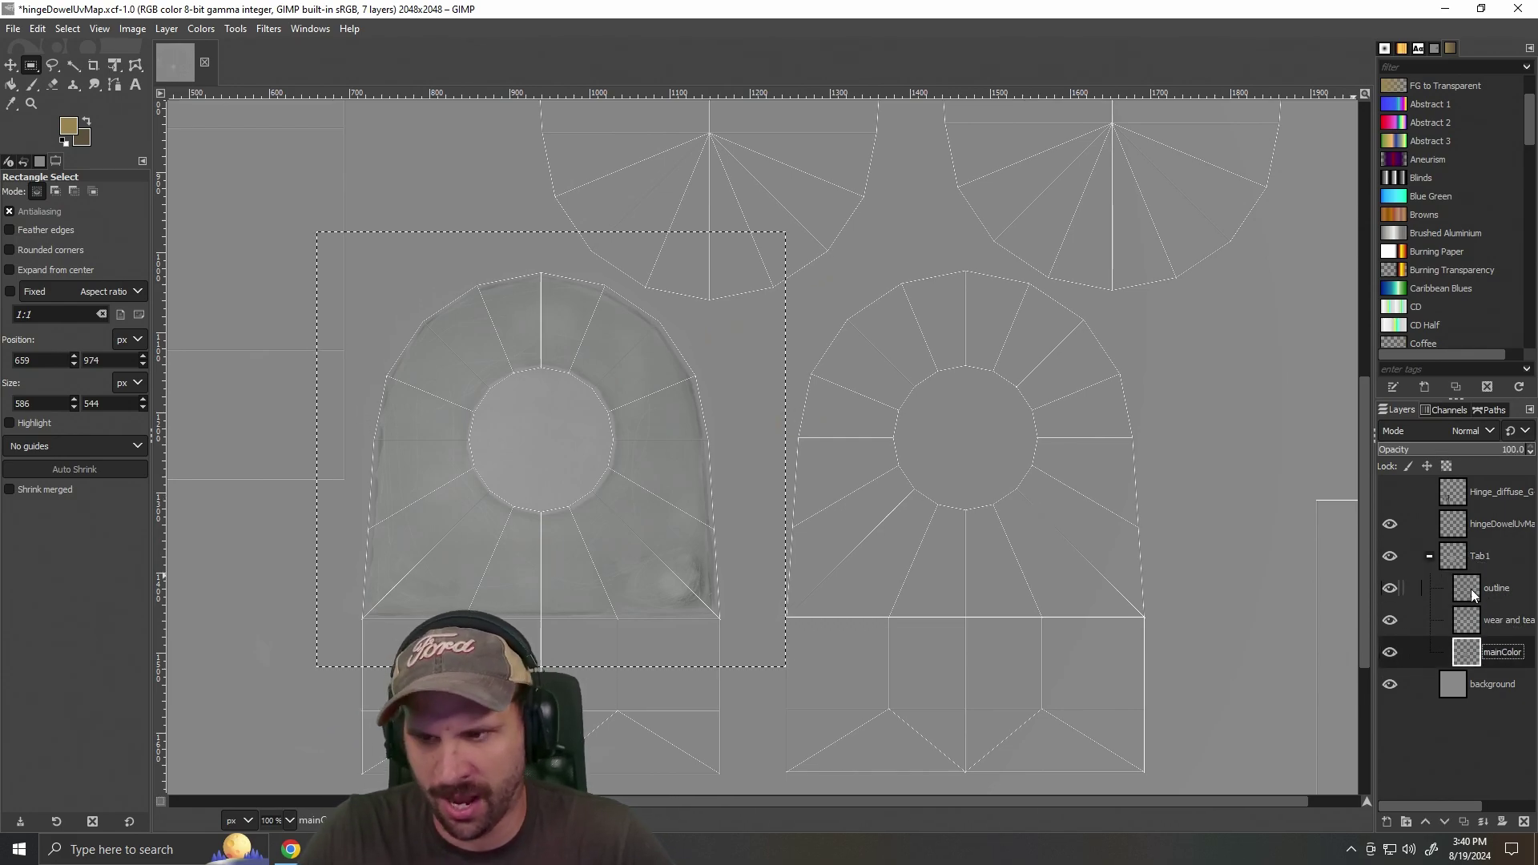
pyautogui.click(1469, 561)
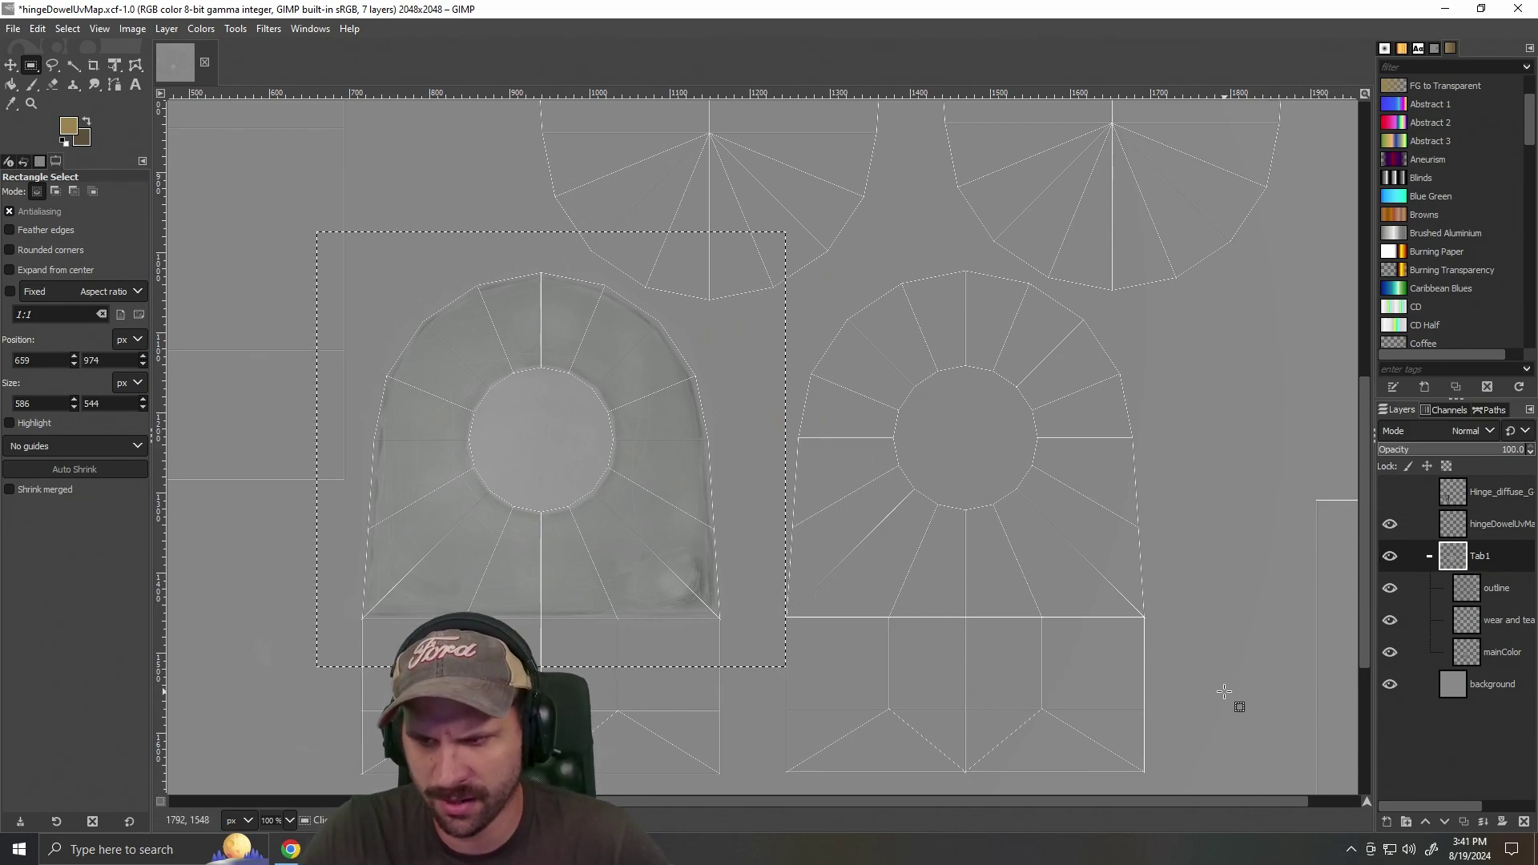
pyautogui.scroll(1, 1061, 616)
pyautogui.scroll(-1, 1060, 616)
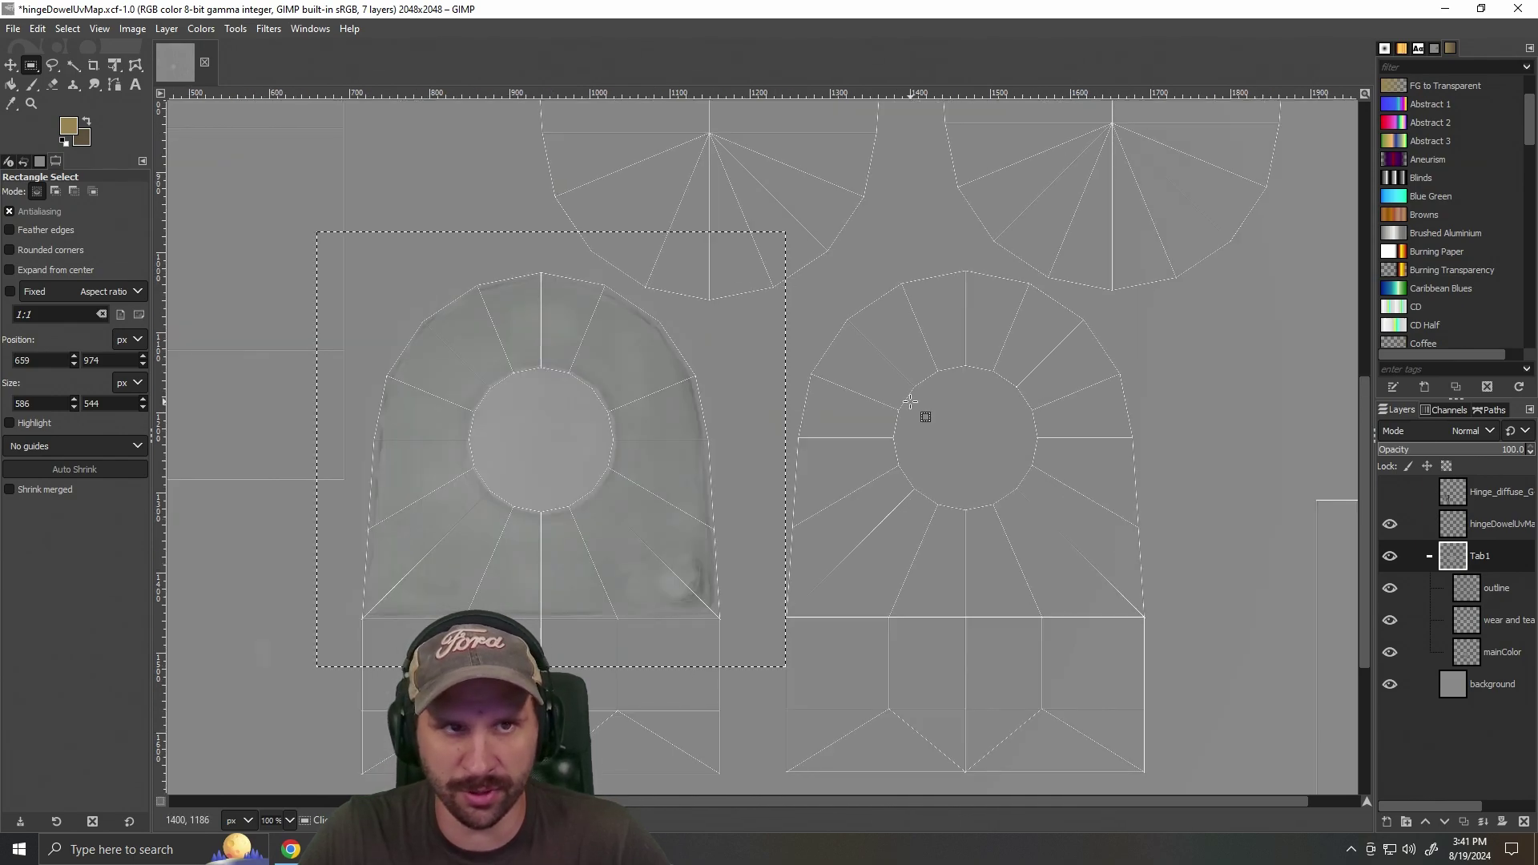
pyautogui.scroll(-1, 916, 586)
pyautogui.scroll(3, 916, 587)
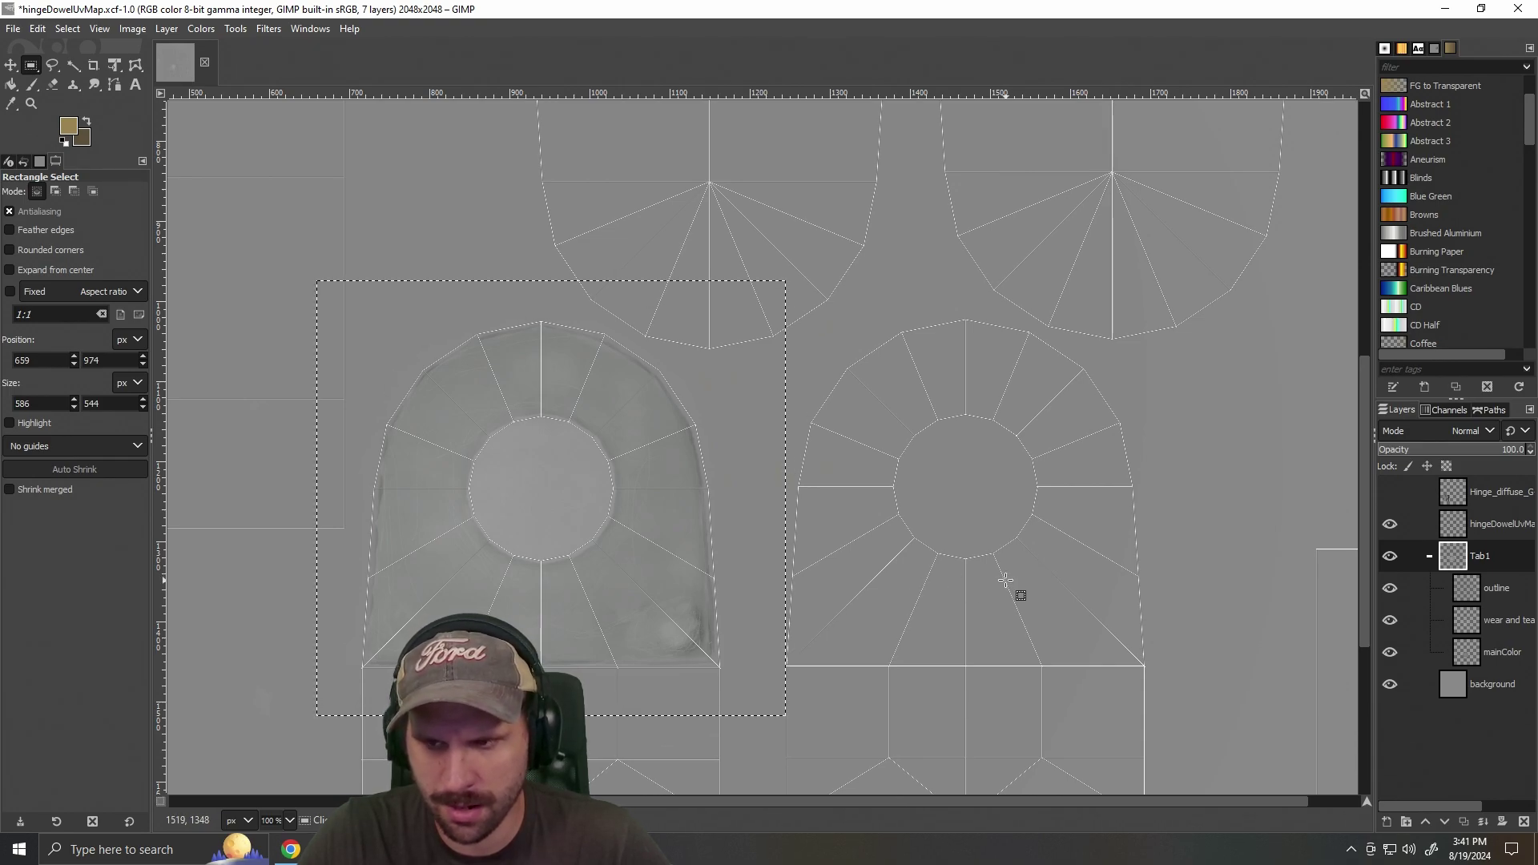
pyautogui.rightClick(610, 517)
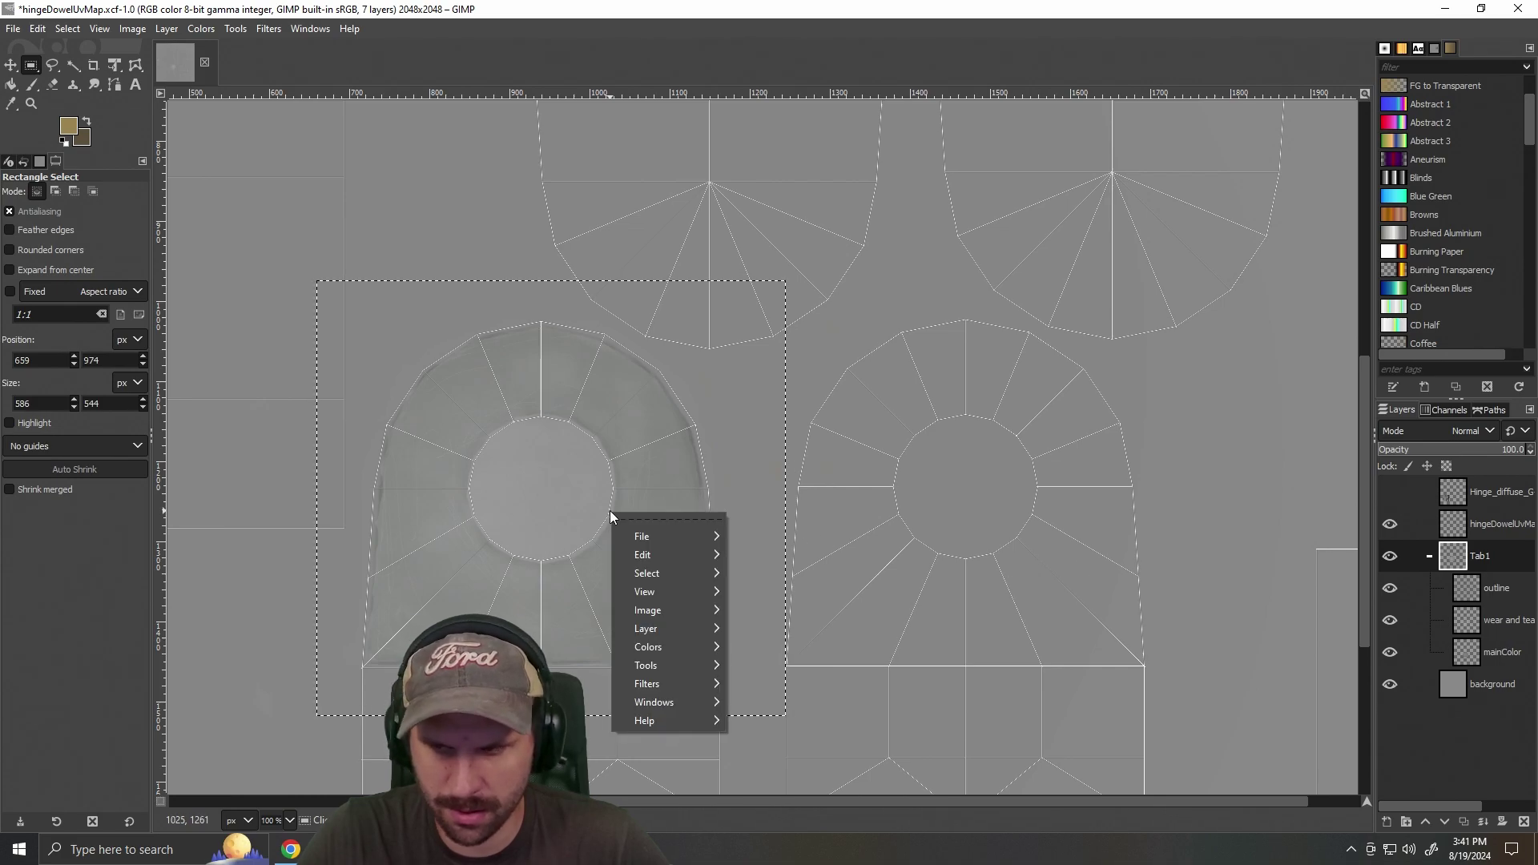
pyautogui.click(874, 845)
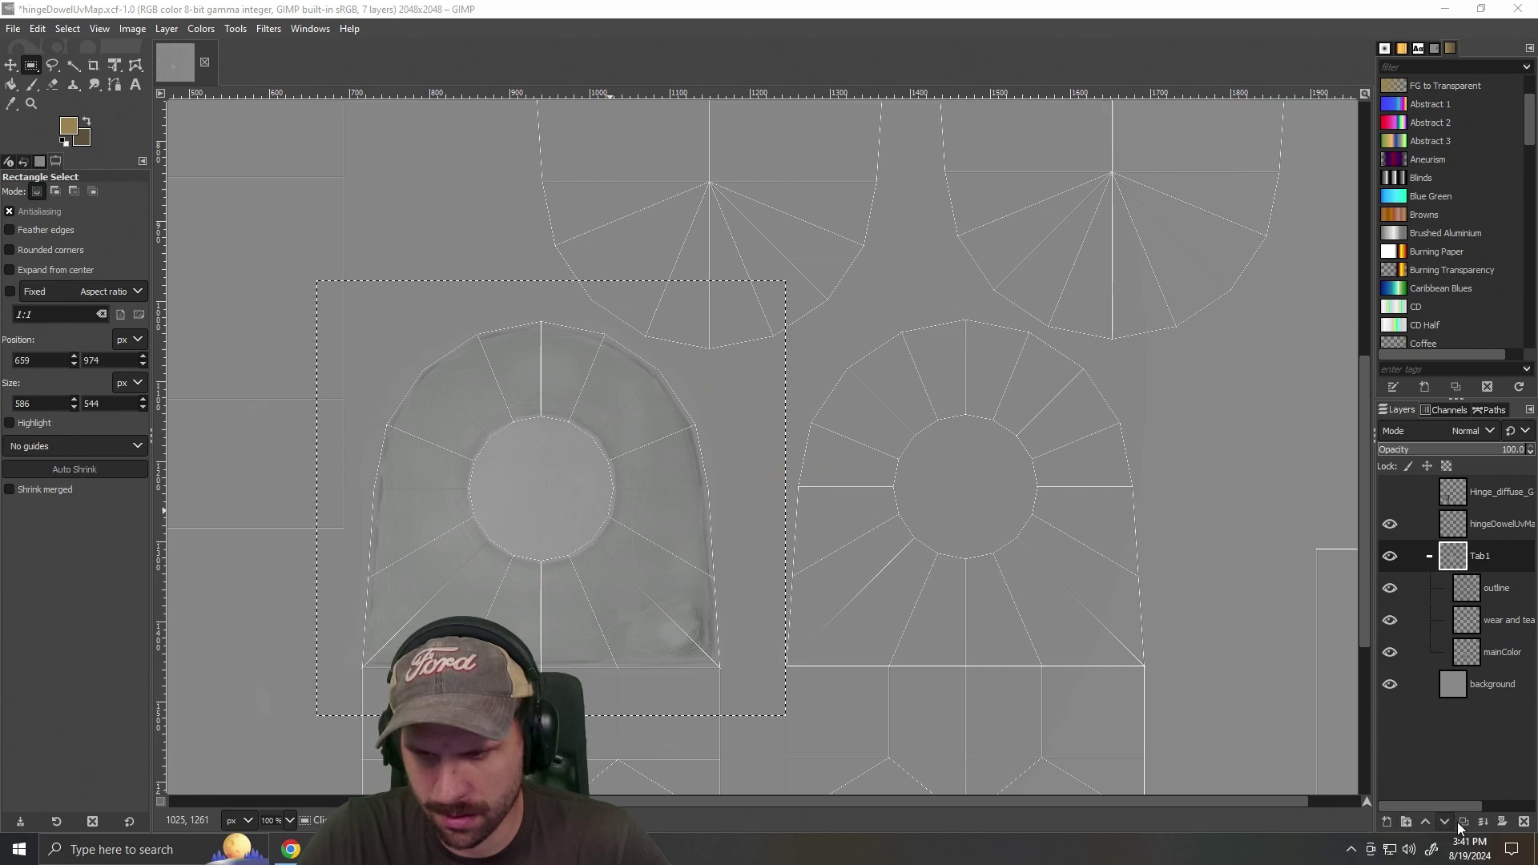
# Duplicate the Tab1 layer group, hide and collapse the original, and rename the copy Tab2.
pyautogui.rightClick(1480, 555)
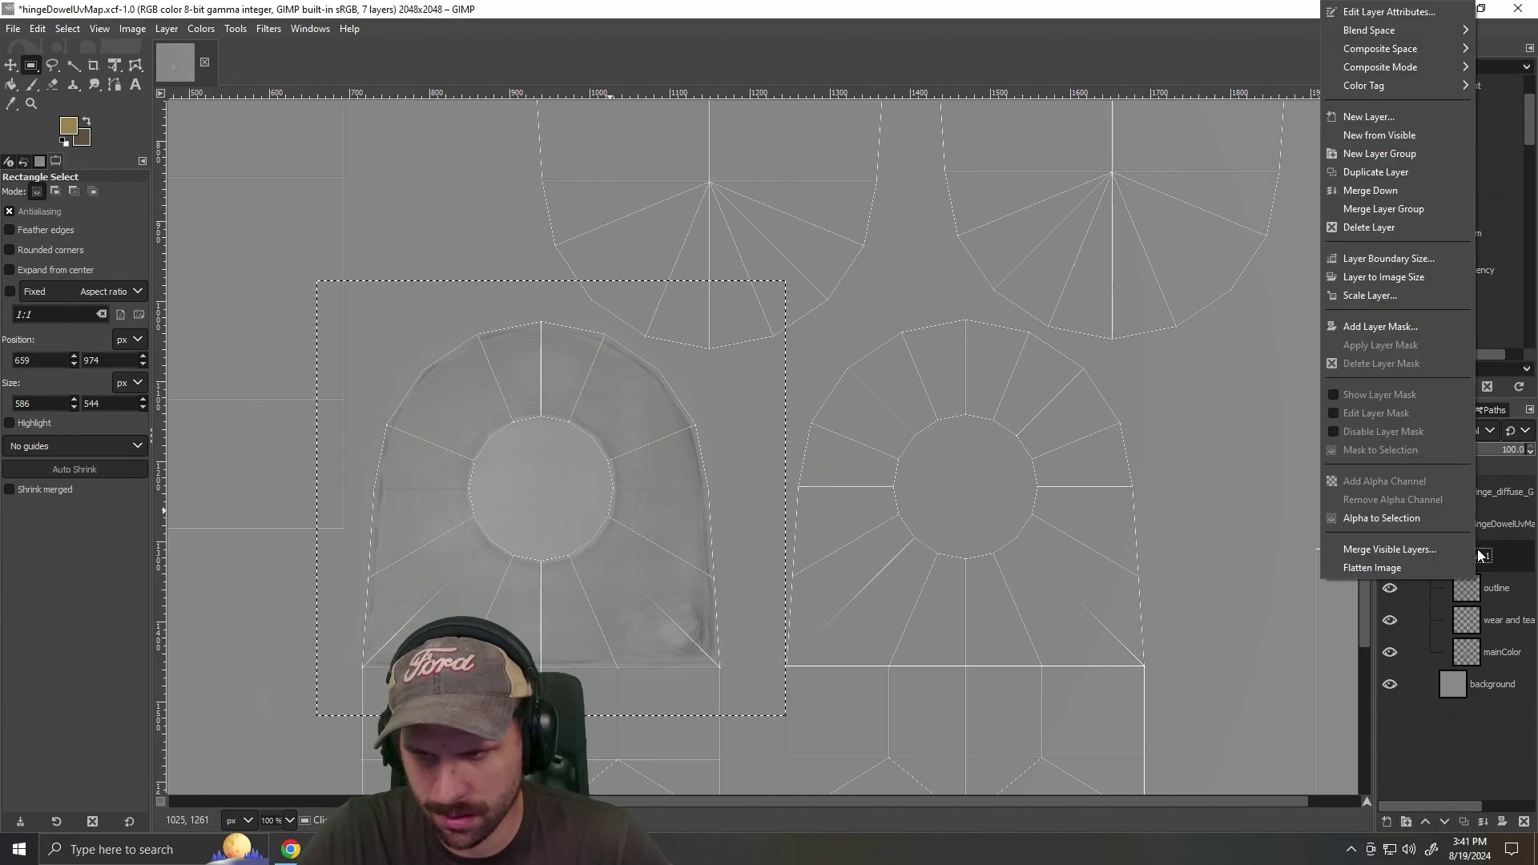
pyautogui.click(1431, 171)
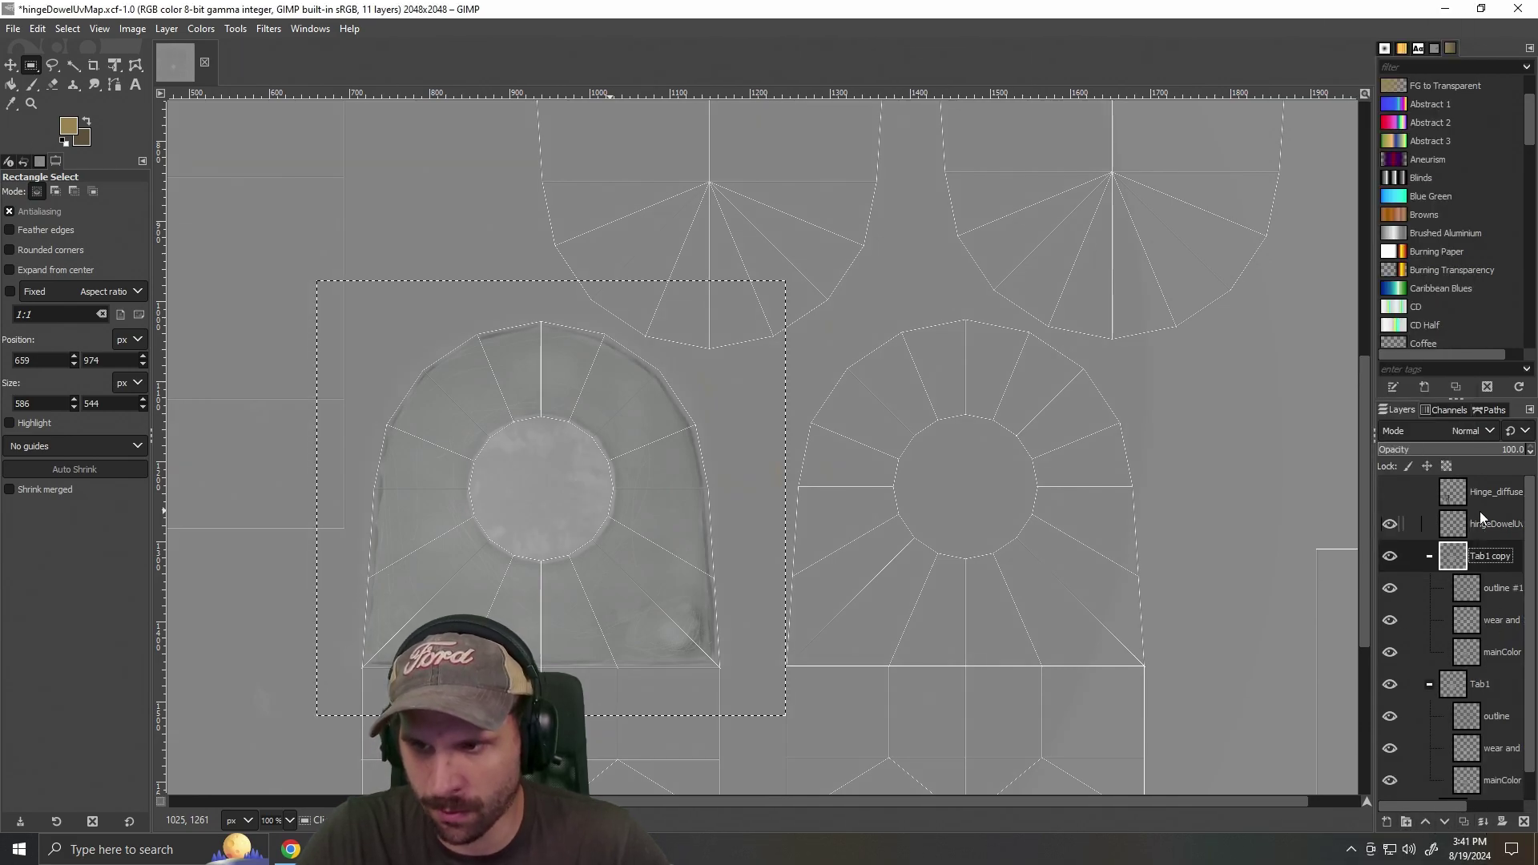
pyautogui.click(1390, 685)
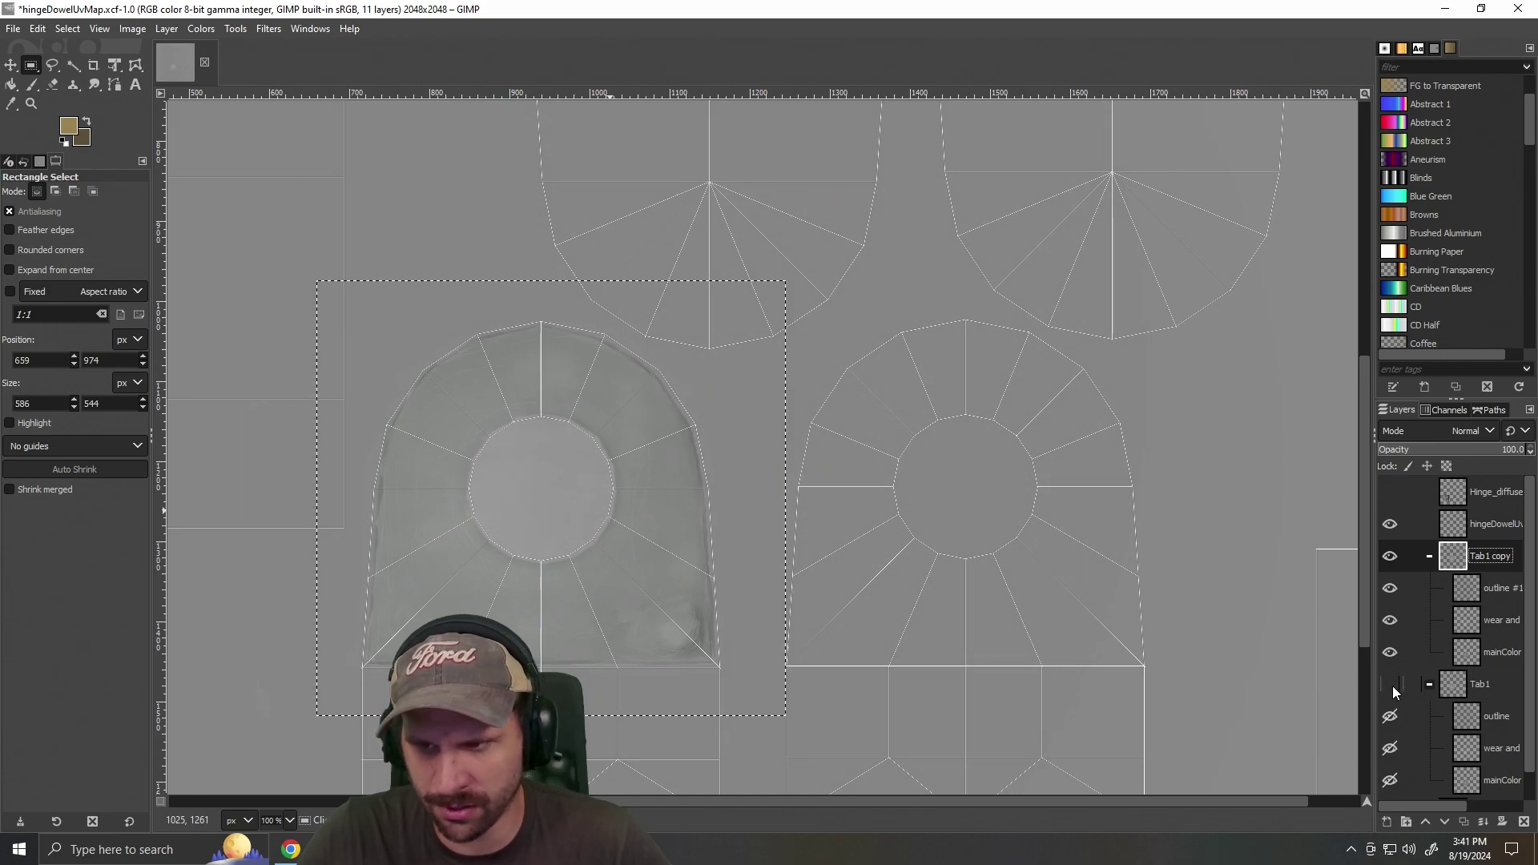
pyautogui.doubleClick(1494, 555)
pyautogui.press('BackSpace')
pyautogui.write('Tab2')
pyautogui.click(1428, 684)
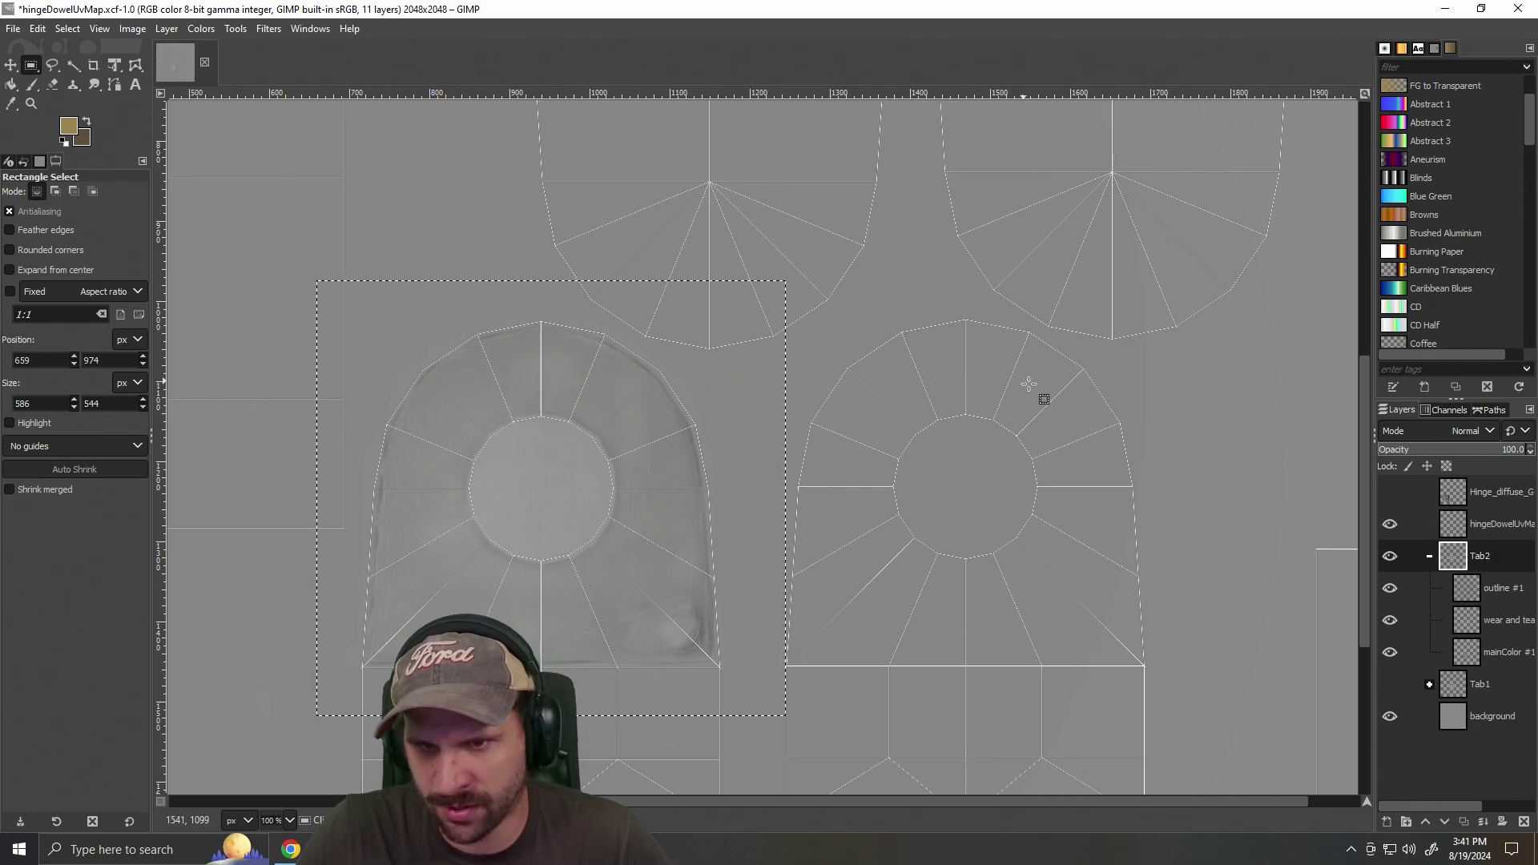
pyautogui.click(1487, 593)
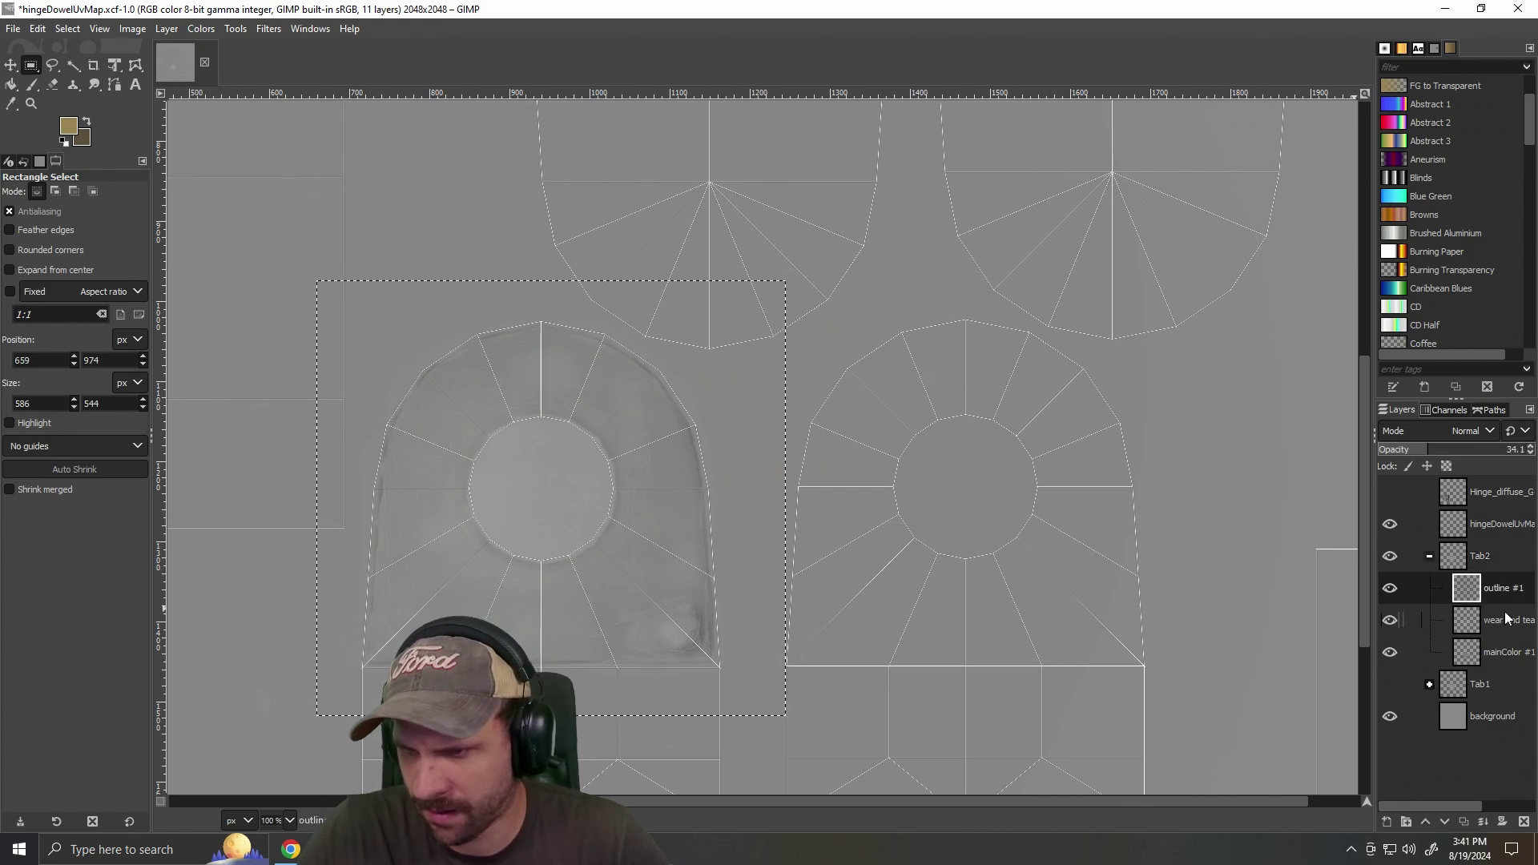
pyautogui.click(1497, 565)
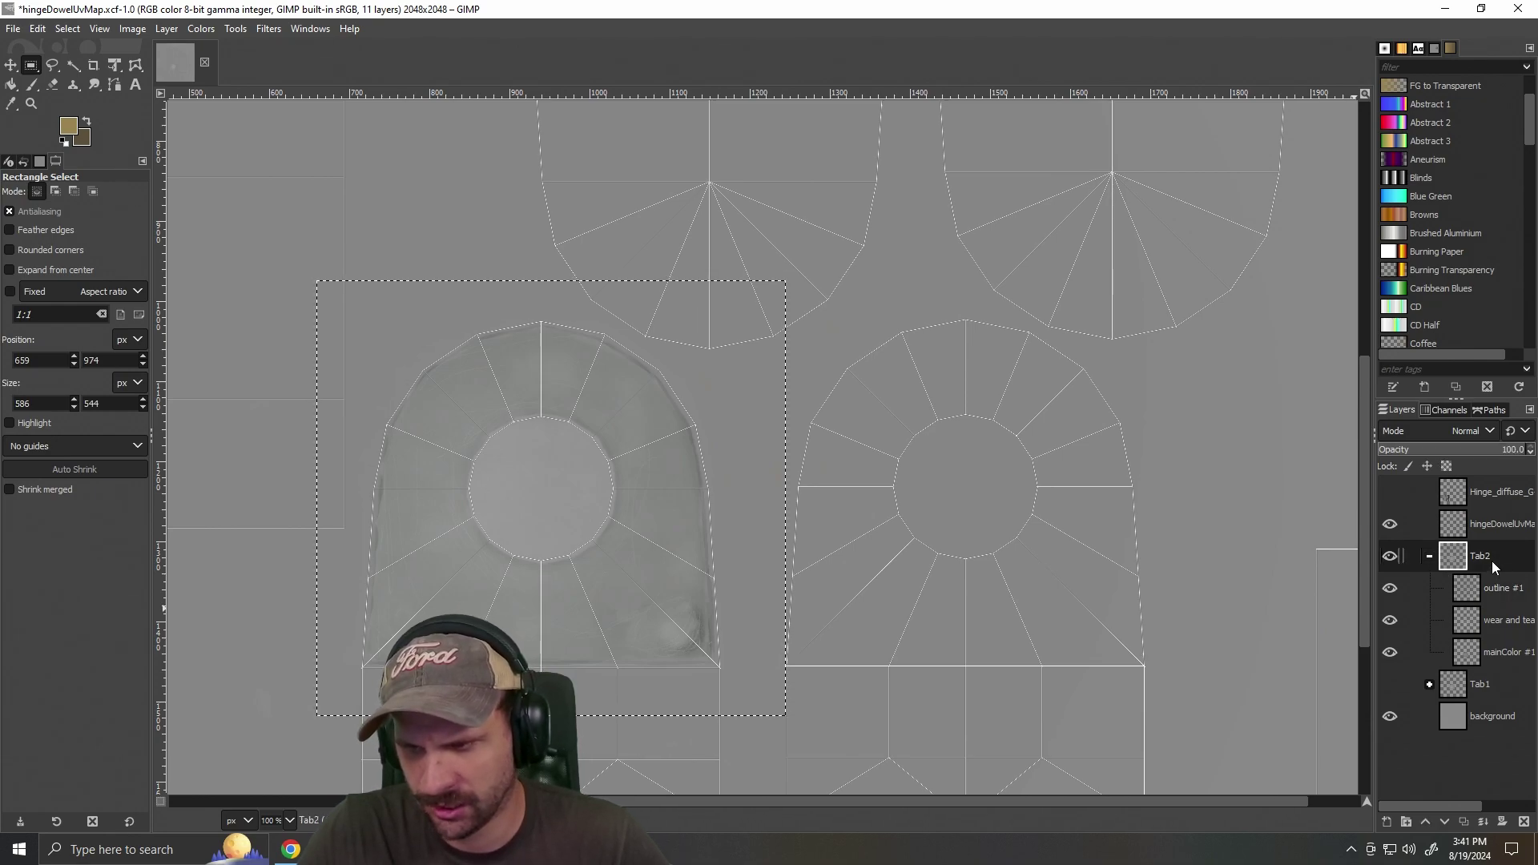
pyautogui.scroll(-1, 1088, 461)
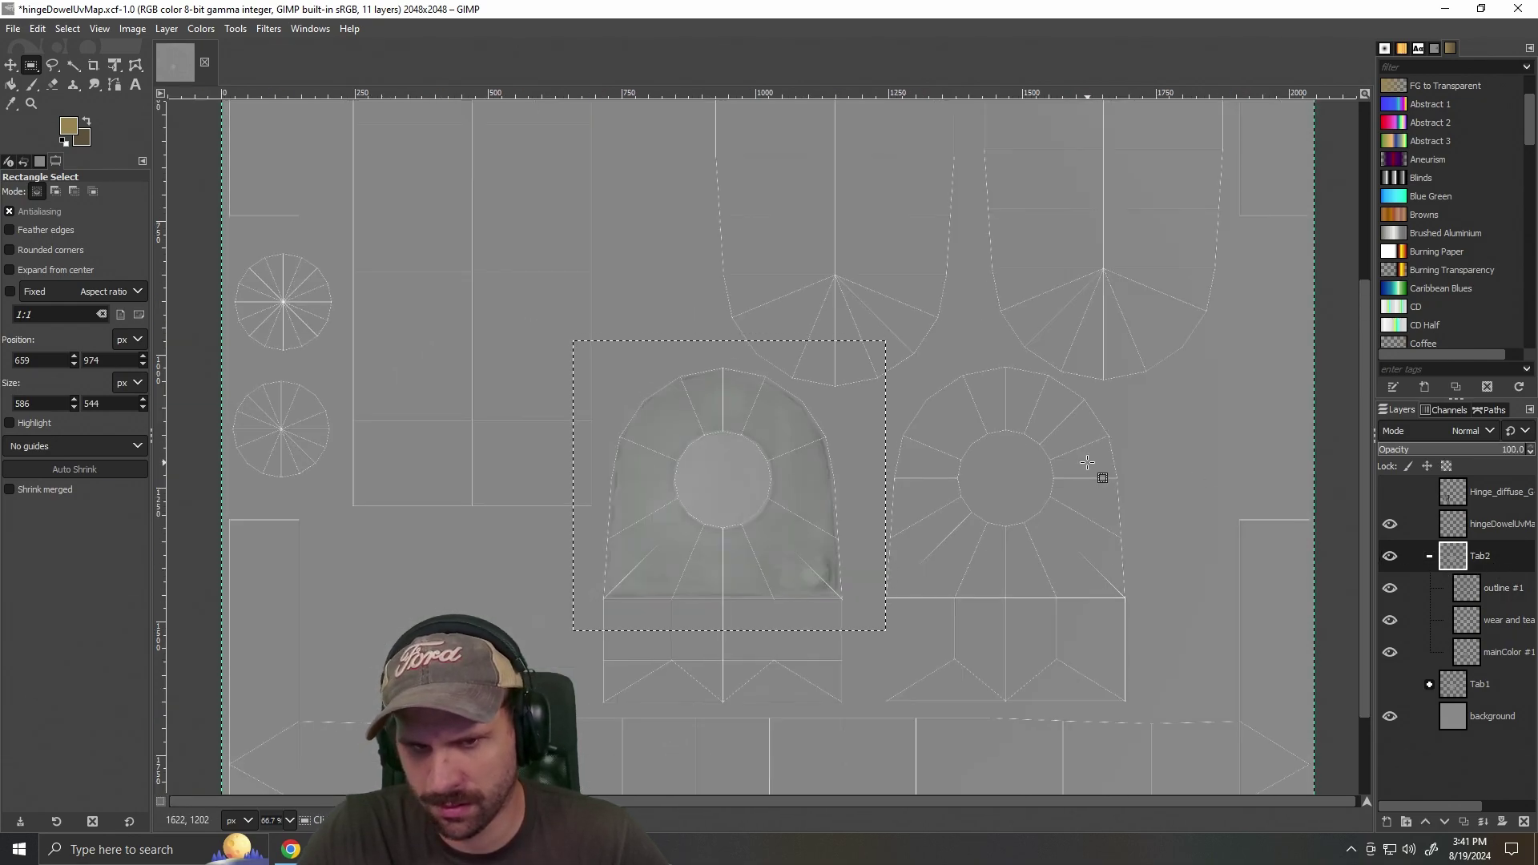
pyautogui.scroll(1, 1087, 462)
pyautogui.press('m')
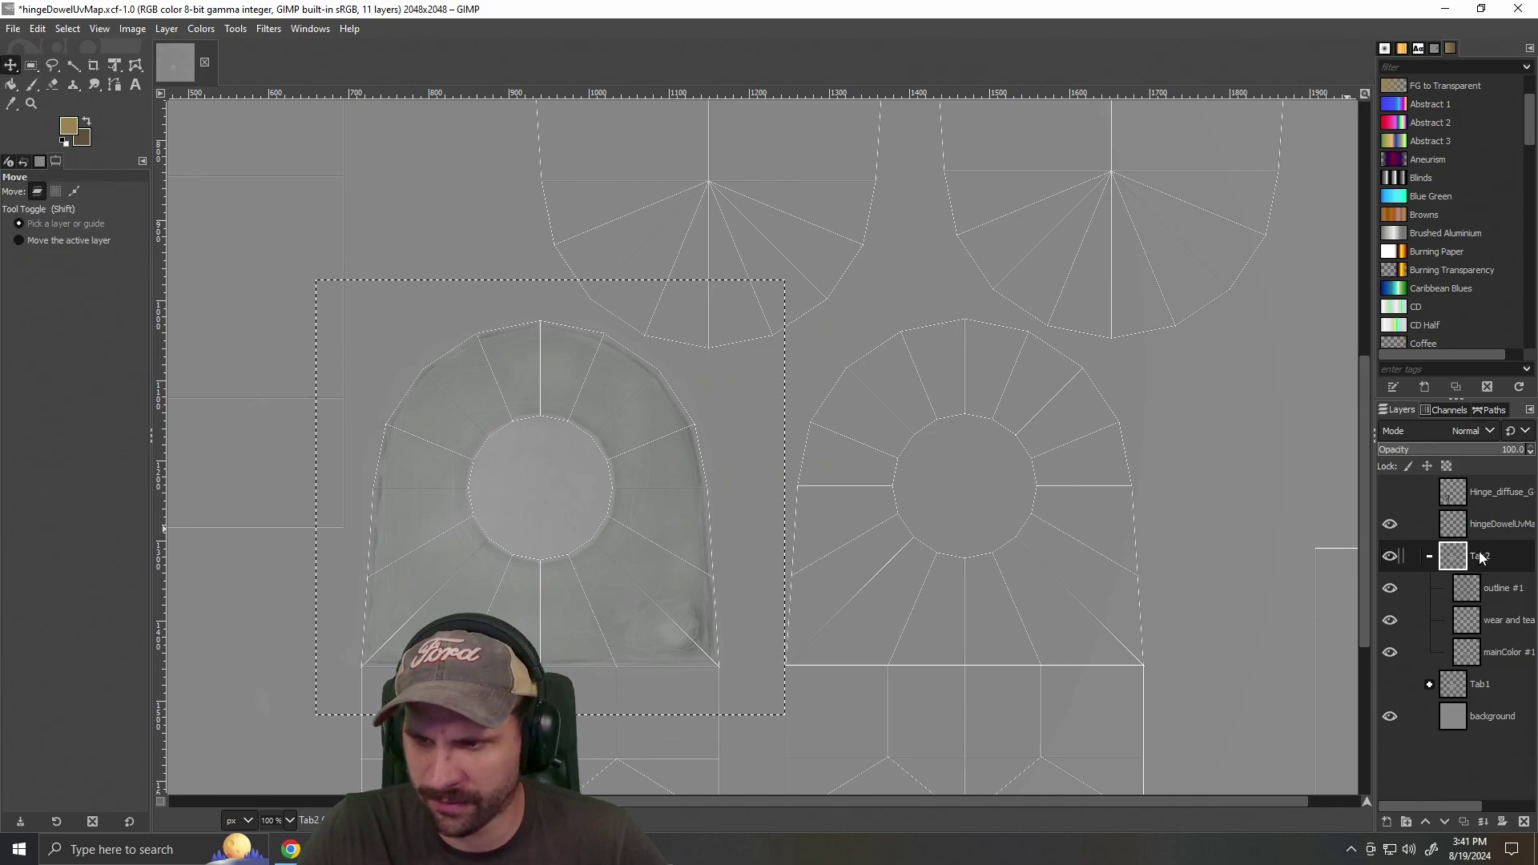
pyautogui.click(729, 428)
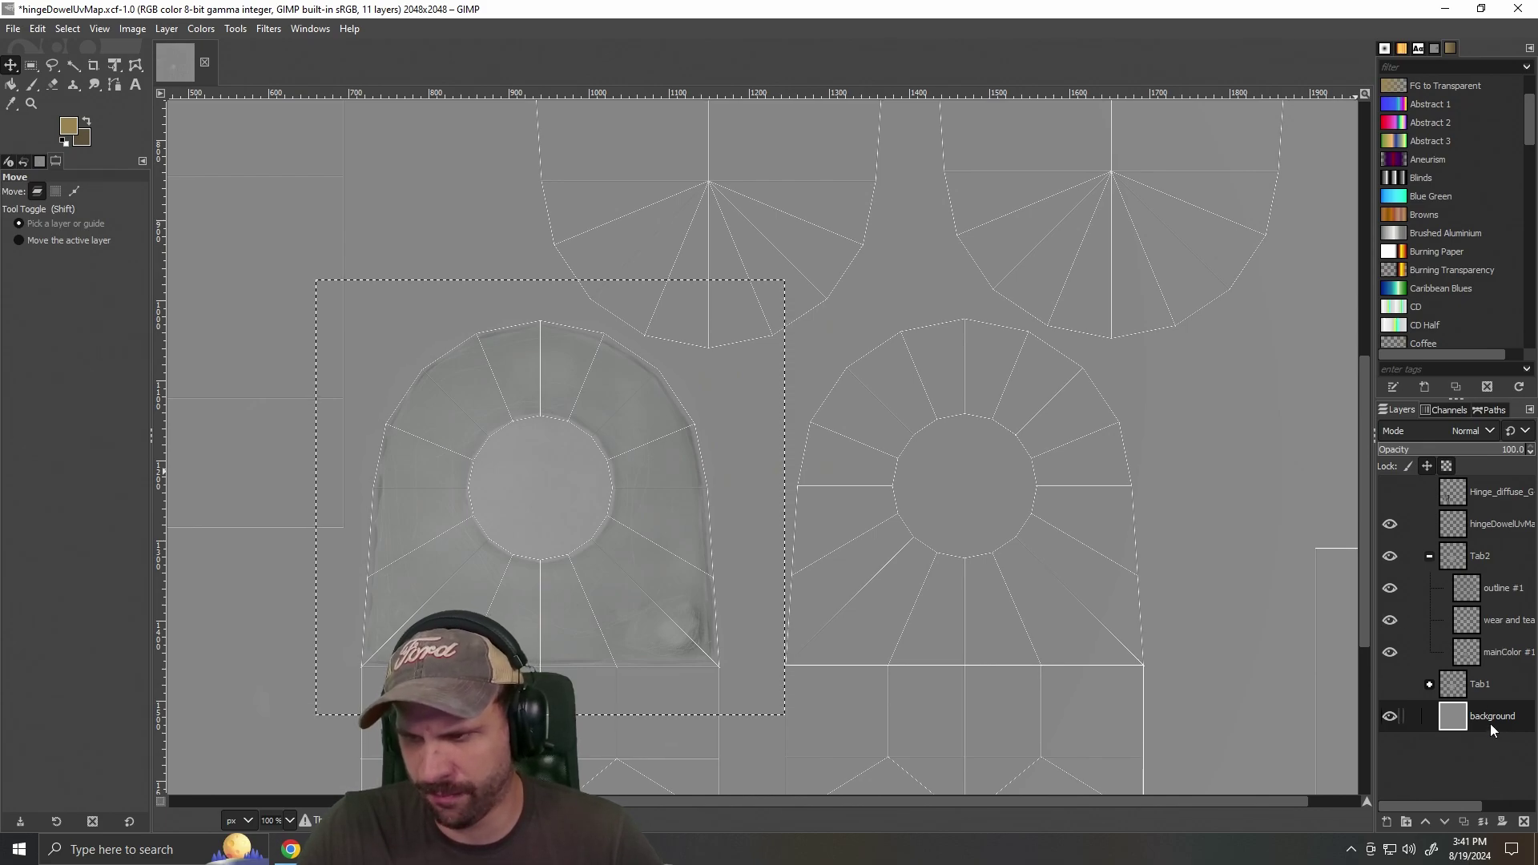
pyautogui.click(1490, 560)
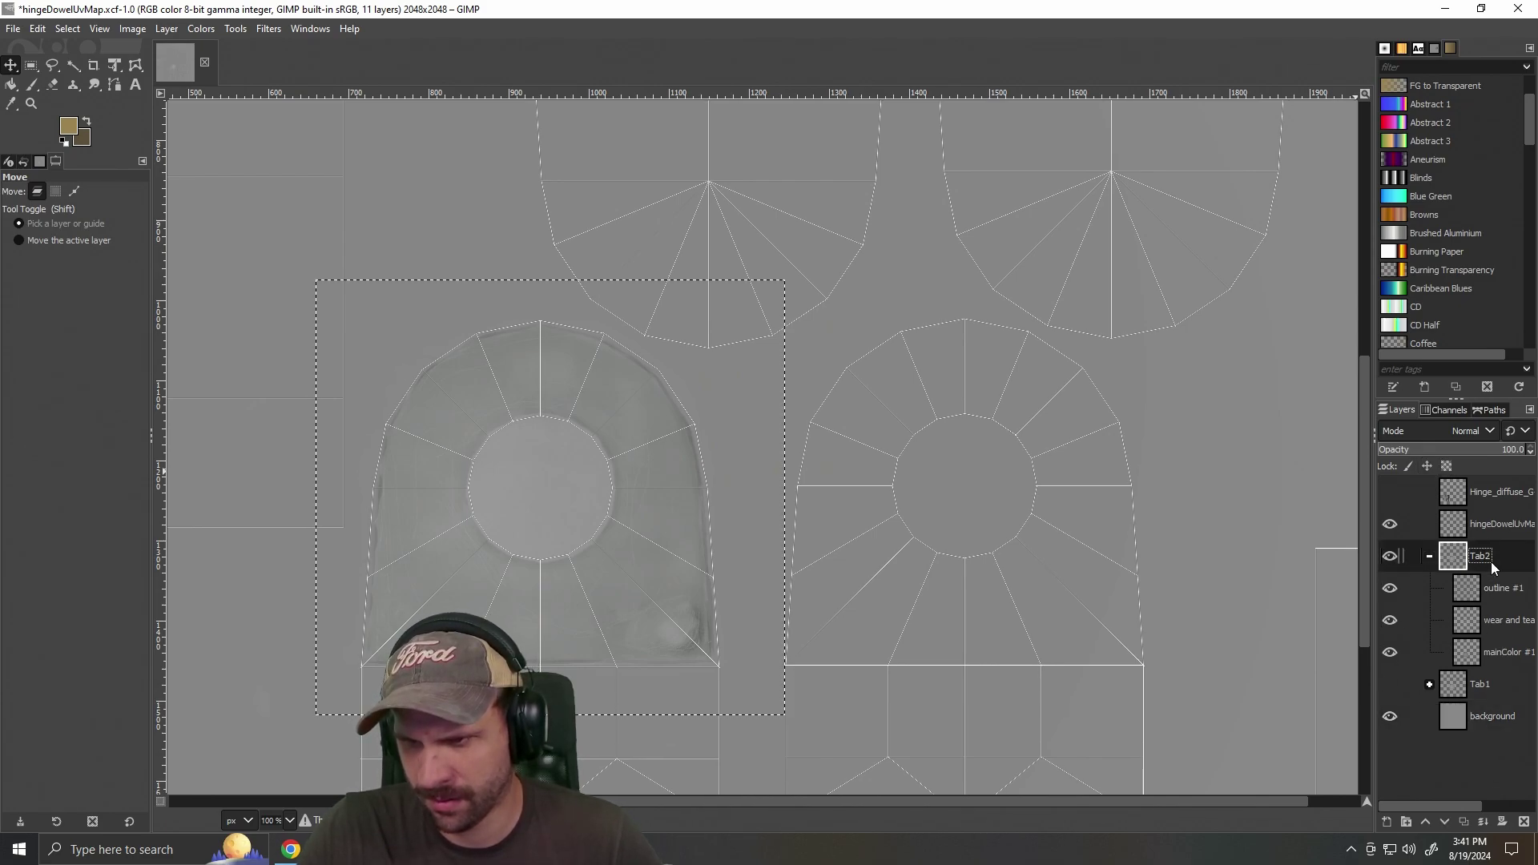
pyautogui.click(31, 65)
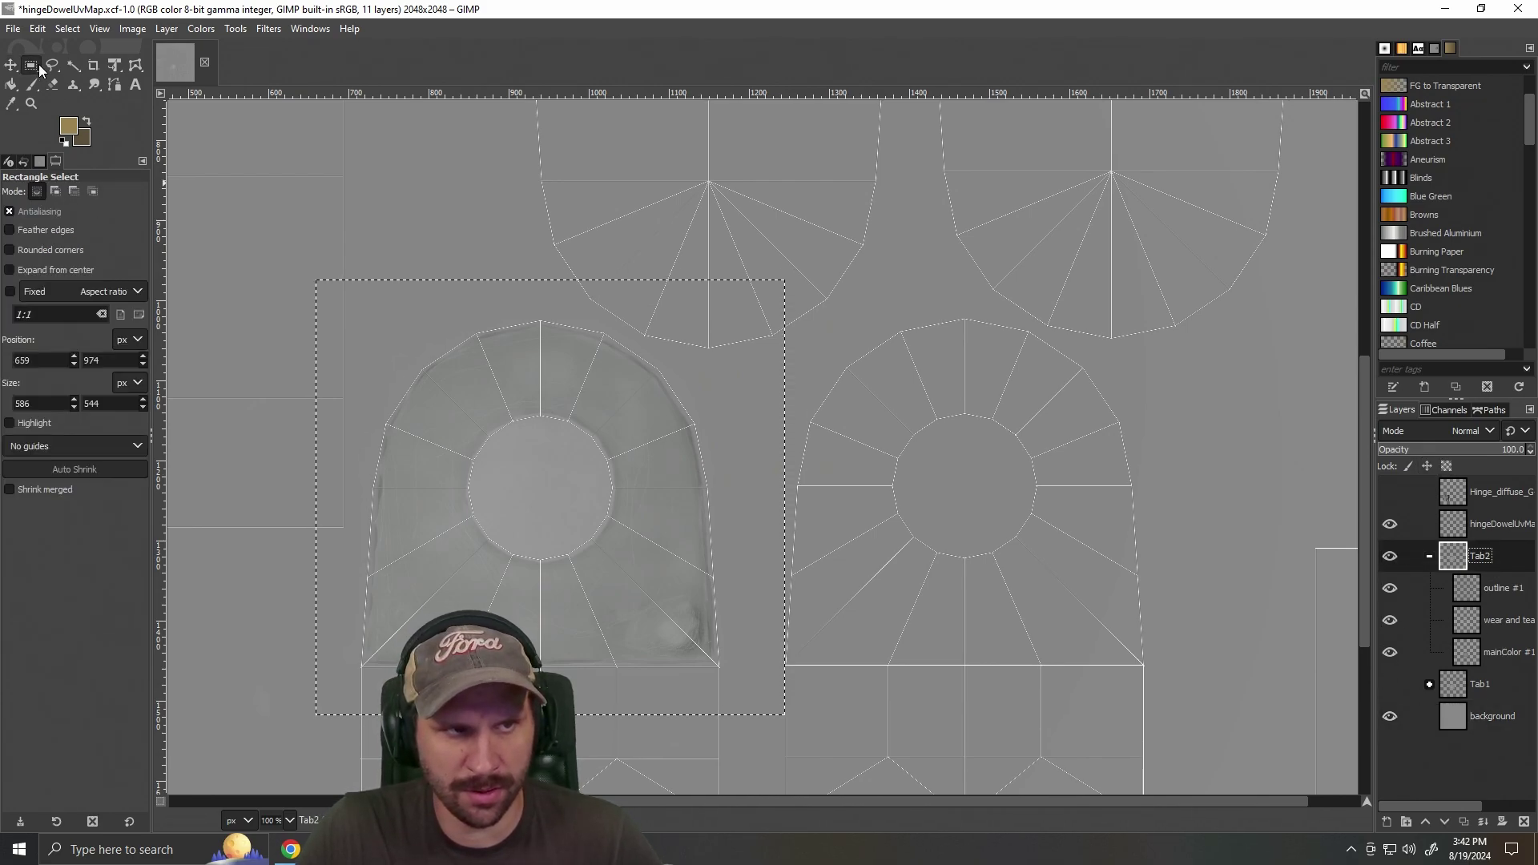
# Examine the Tab2 paint on its own by temporarily hiding the background and hingeDowelUvMap layers.
pyautogui.click(1493, 587)
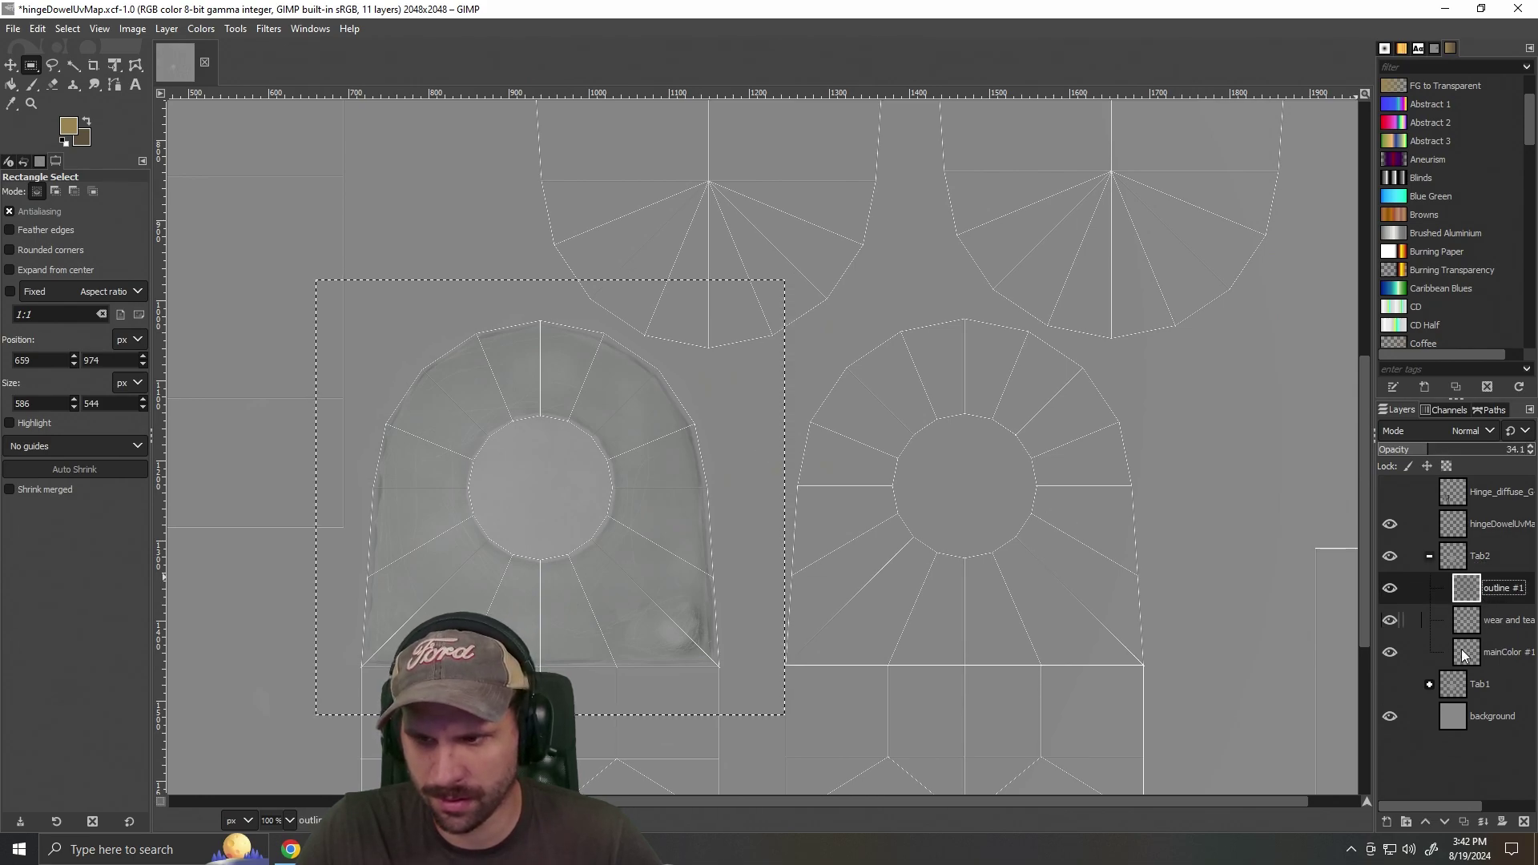
pyautogui.click(1391, 714)
pyautogui.click(1393, 527)
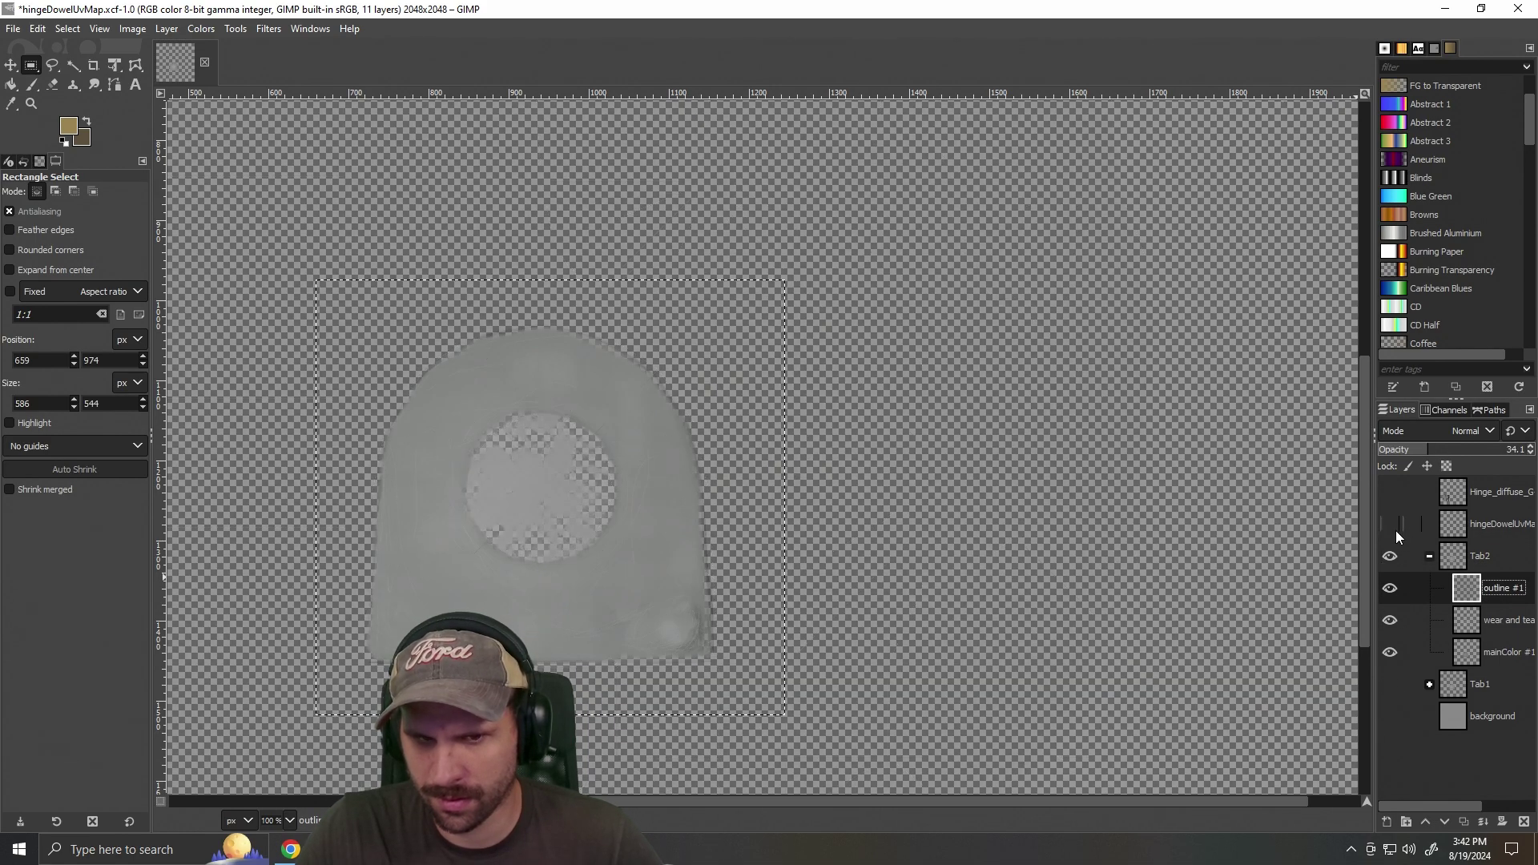
pyautogui.click(1391, 525)
pyautogui.click(1389, 717)
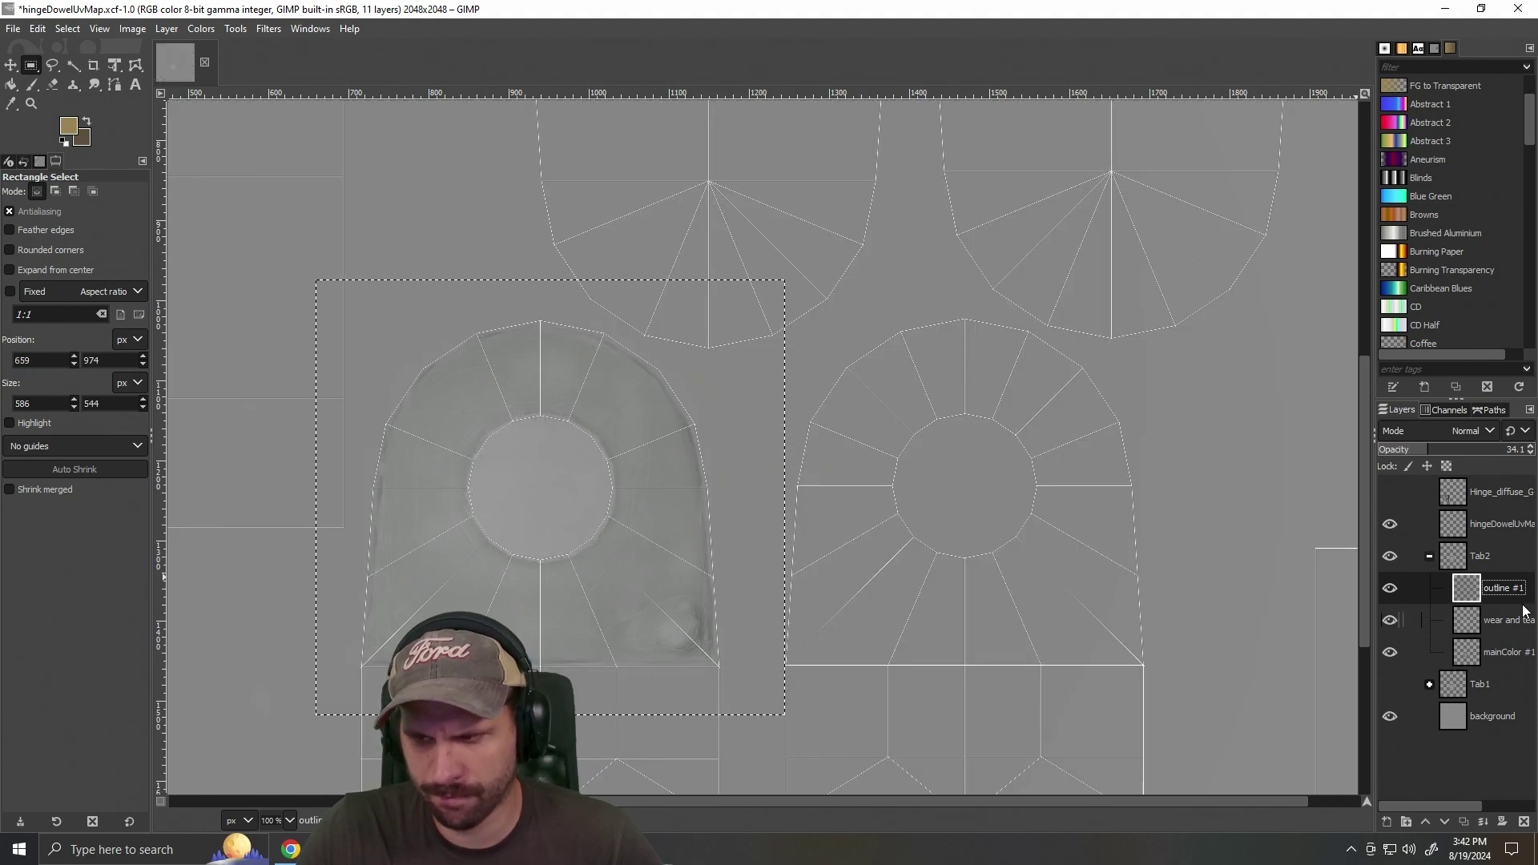
pyautogui.click(1504, 568)
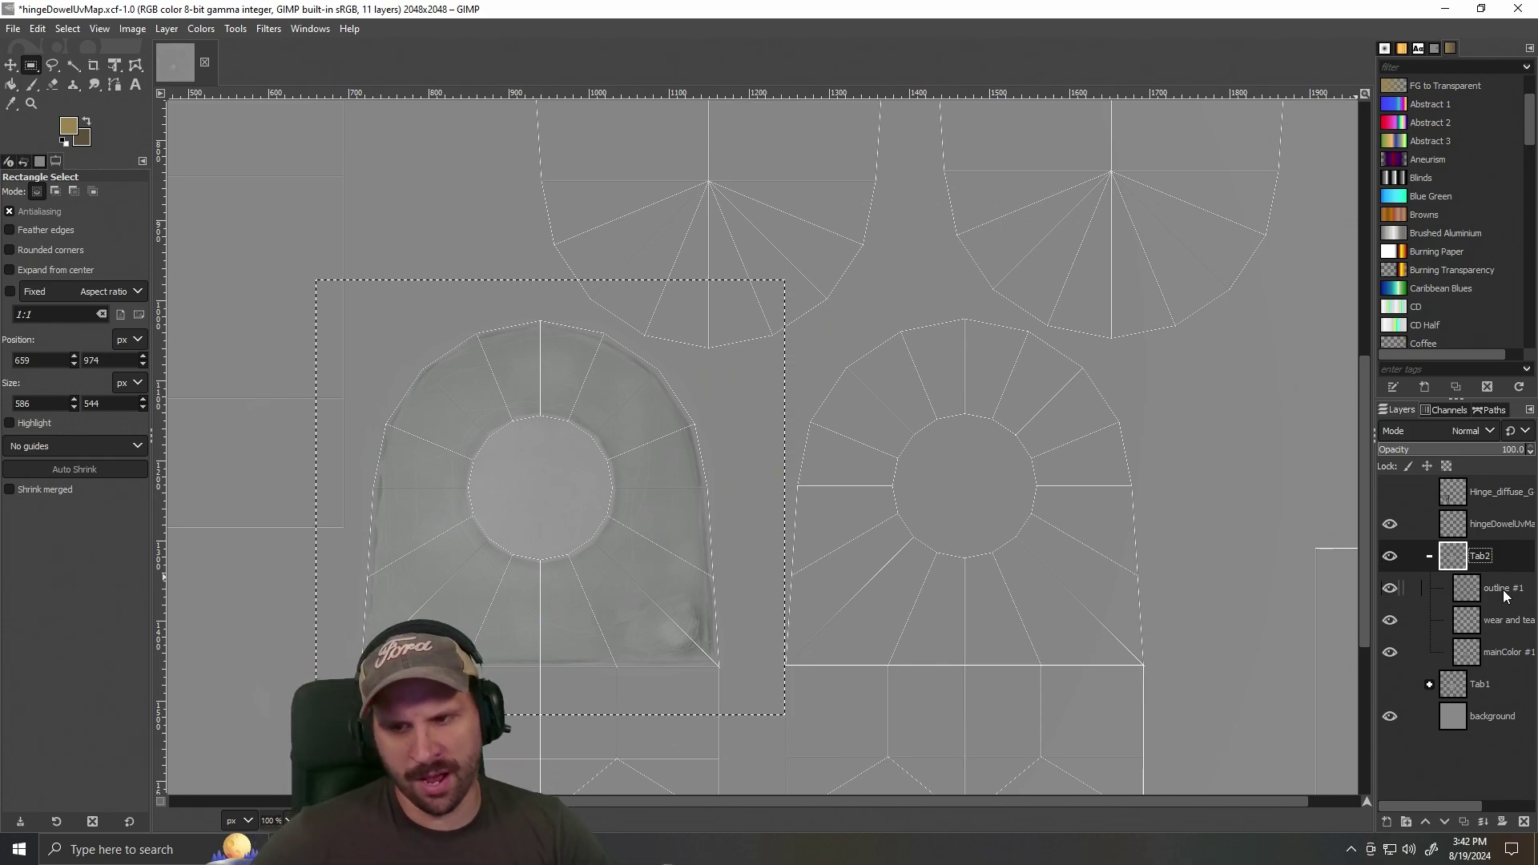
pyautogui.click(1513, 591)
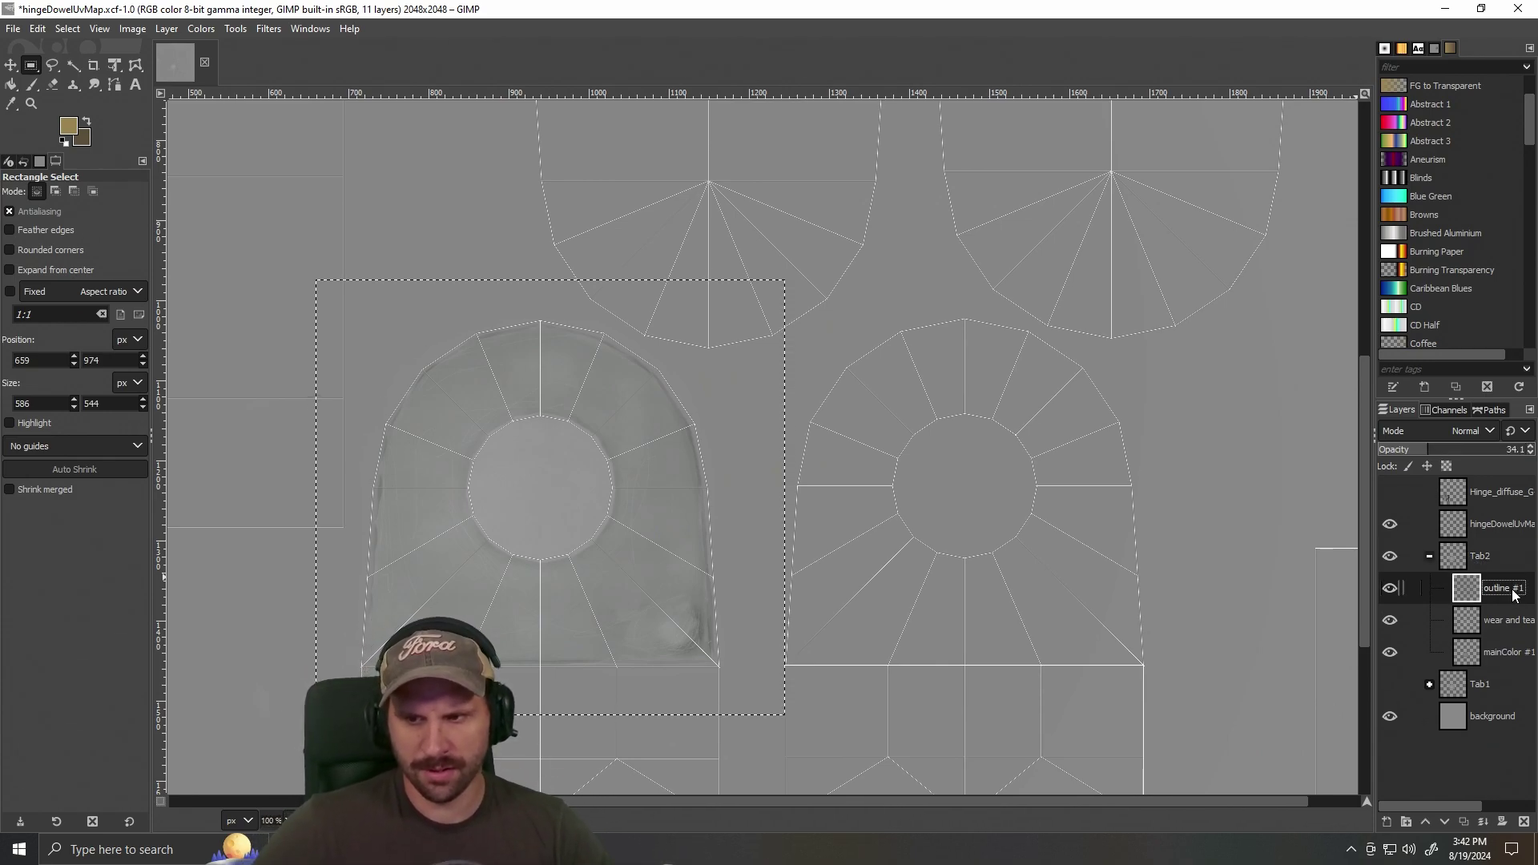
pyautogui.click(1480, 556)
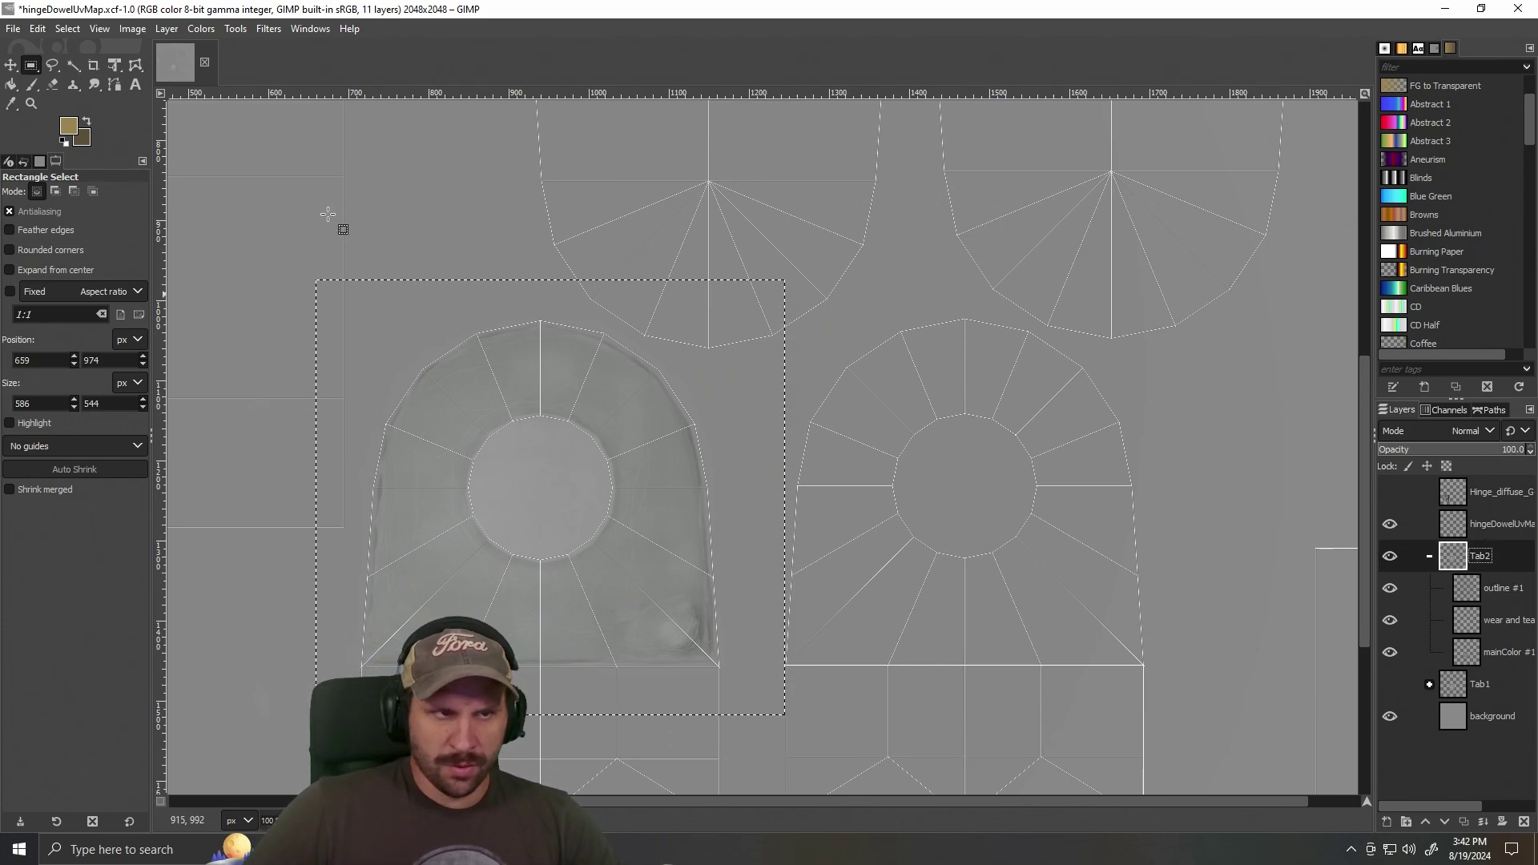
# Clear the rectangular selection around the first tab, keeping the Tab2 group active.
pyautogui.press('m')
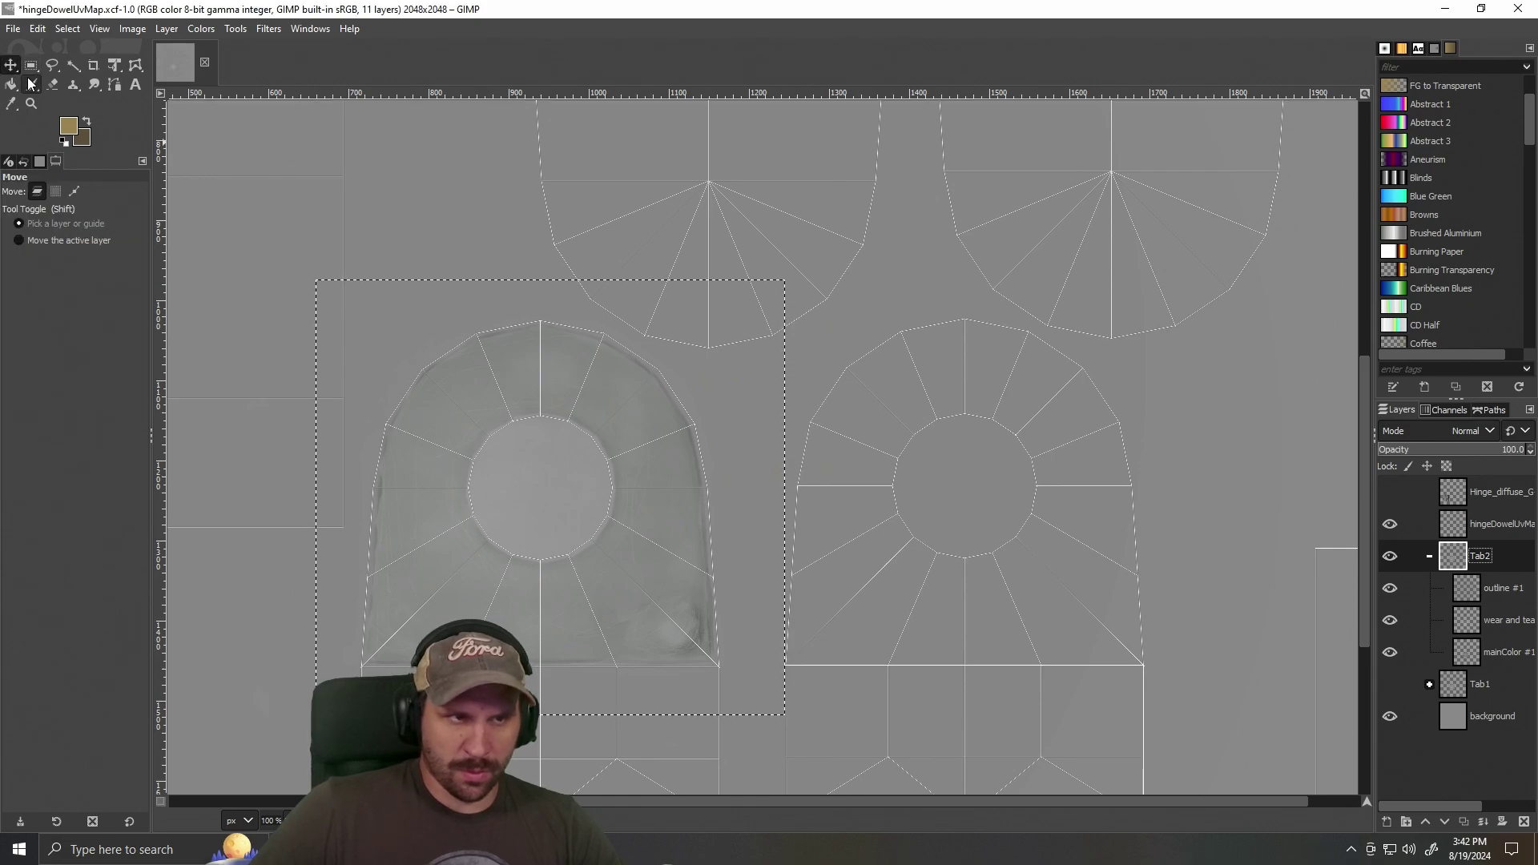
pyautogui.click(32, 65)
pyautogui.click(362, 172)
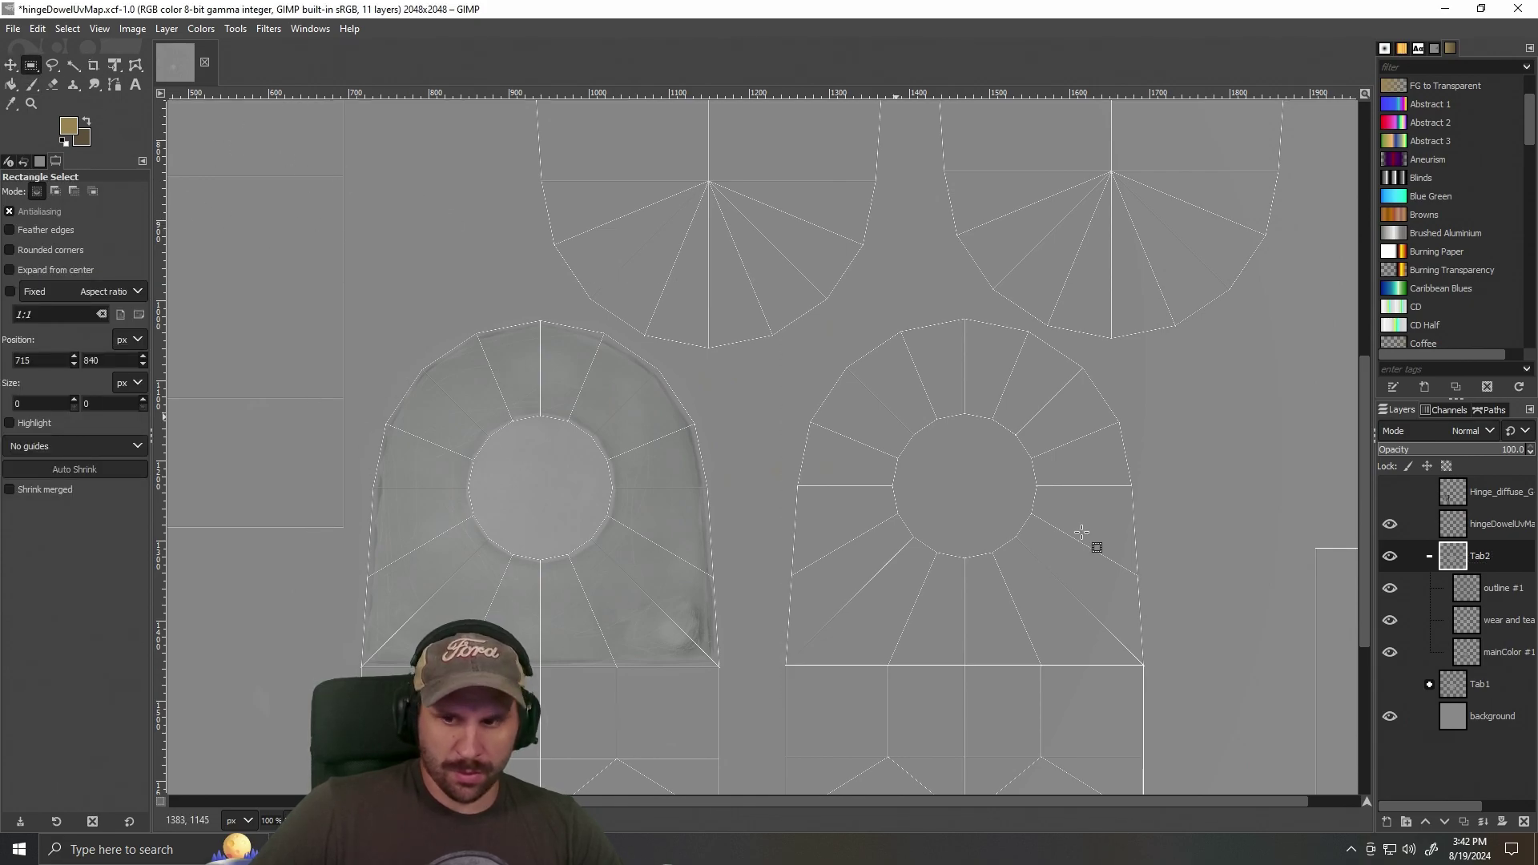
# Try to move the Tab2 paint from the first tab shape onto the second with the Move tool picking a layer.
pyautogui.press('m')
pyautogui.moveTo(662, 498); pyautogui.dragTo(984, 467)
pyautogui.scroll(-2, 714, 456)
pyautogui.scroll(-2, 711, 450)
pyautogui.scroll(2, 714, 456)
pyautogui.scroll(-1, 725, 457)
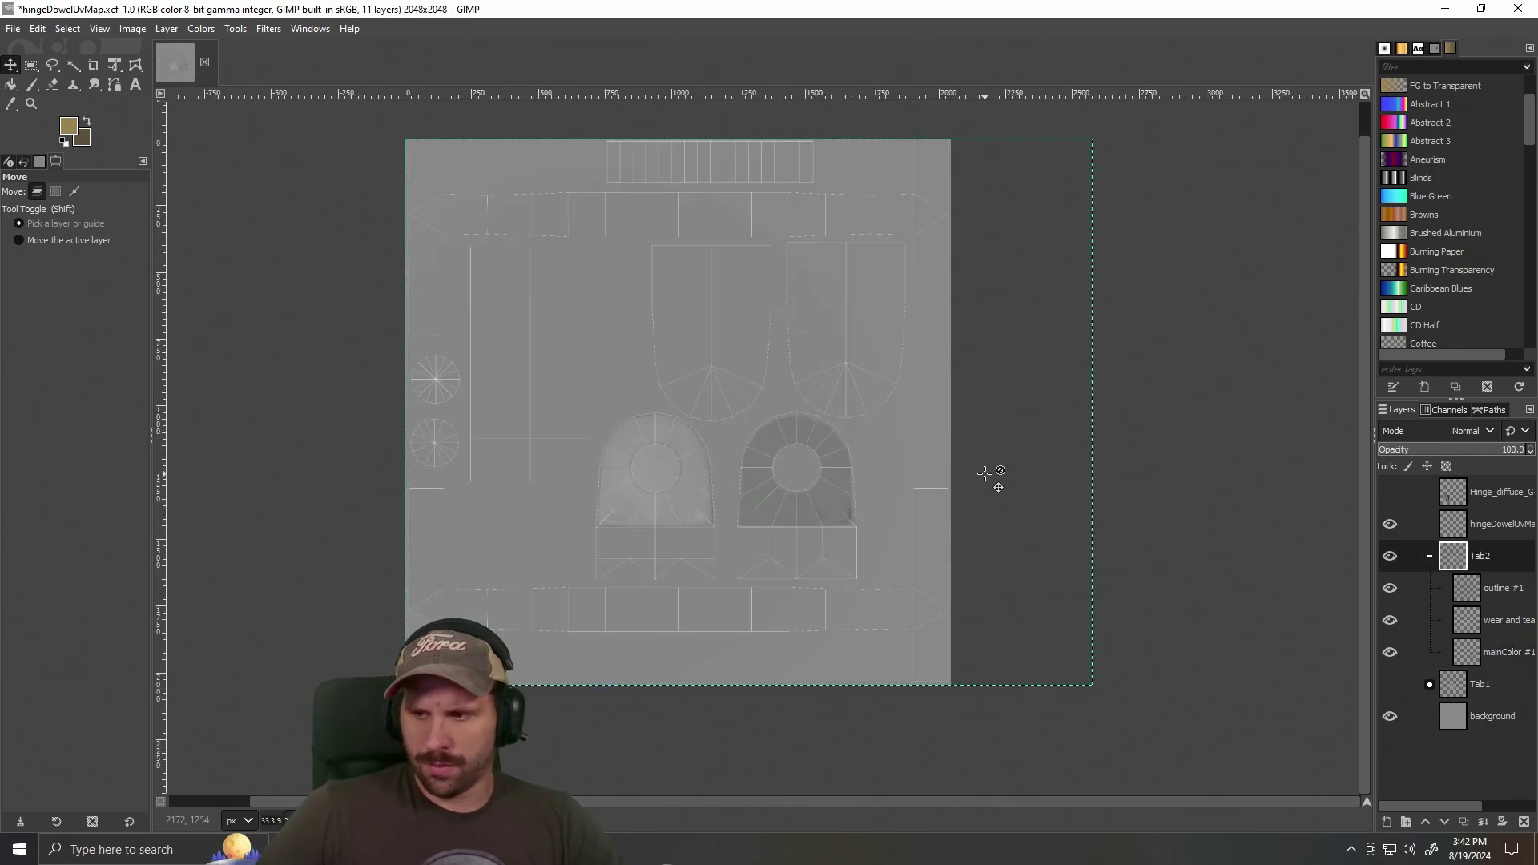
pyautogui.scroll(1, 989, 469)
pyautogui.scroll(3, 992, 469)
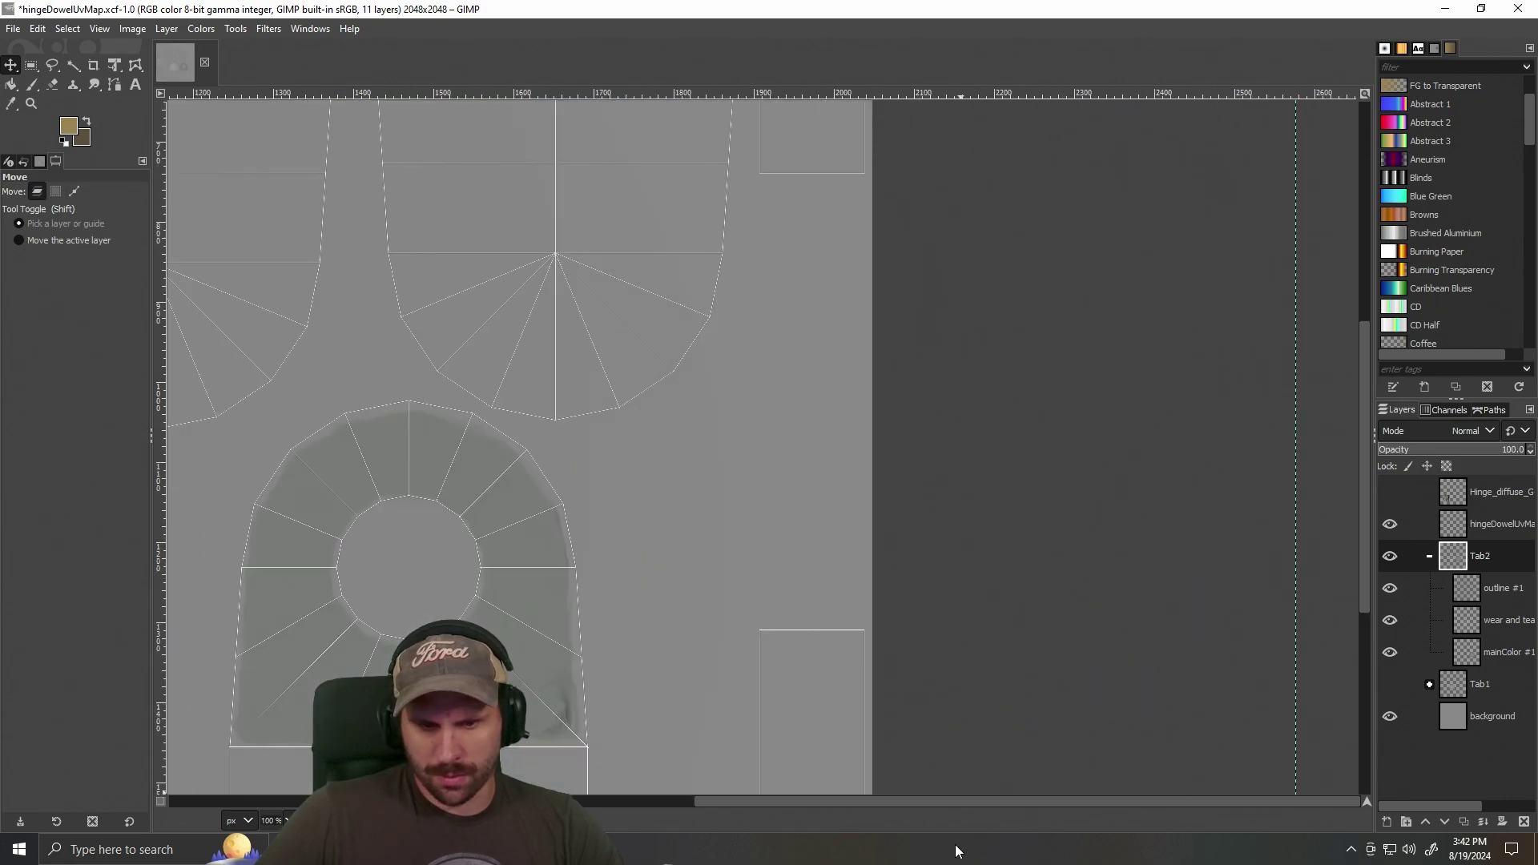
pyautogui.moveTo(902, 797); pyautogui.dragTo(703, 806)
pyautogui.click(1390, 556)
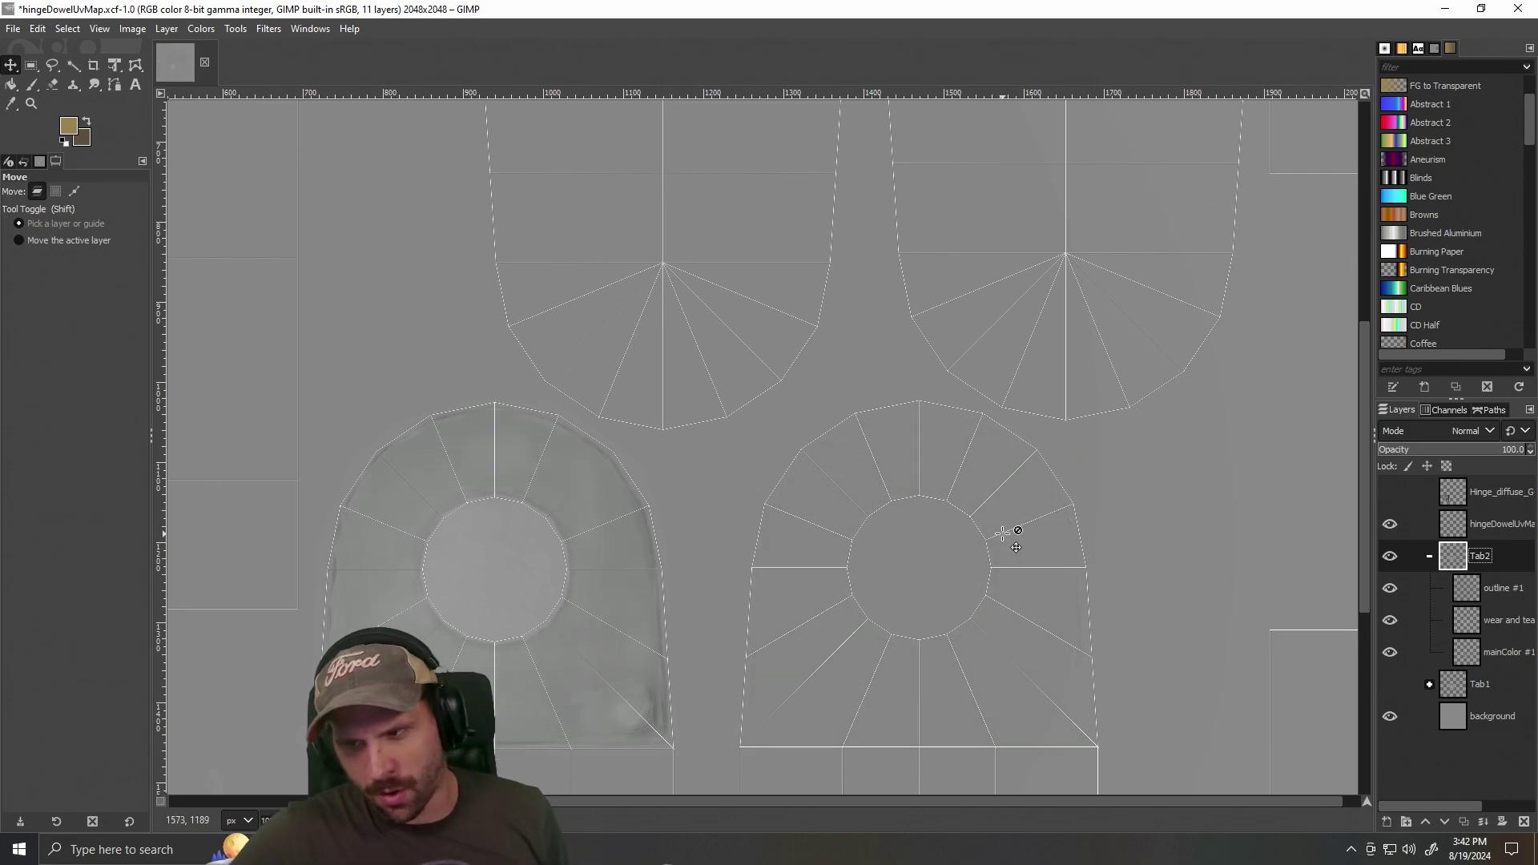
# Move the whole Tab2 group onto the second tab shape using the Move the active layer option, and show Tab1 again.
pyautogui.scroll(-2, 961, 561)
pyautogui.scroll(6, 949, 565)
pyautogui.scroll(-6, 941, 560)
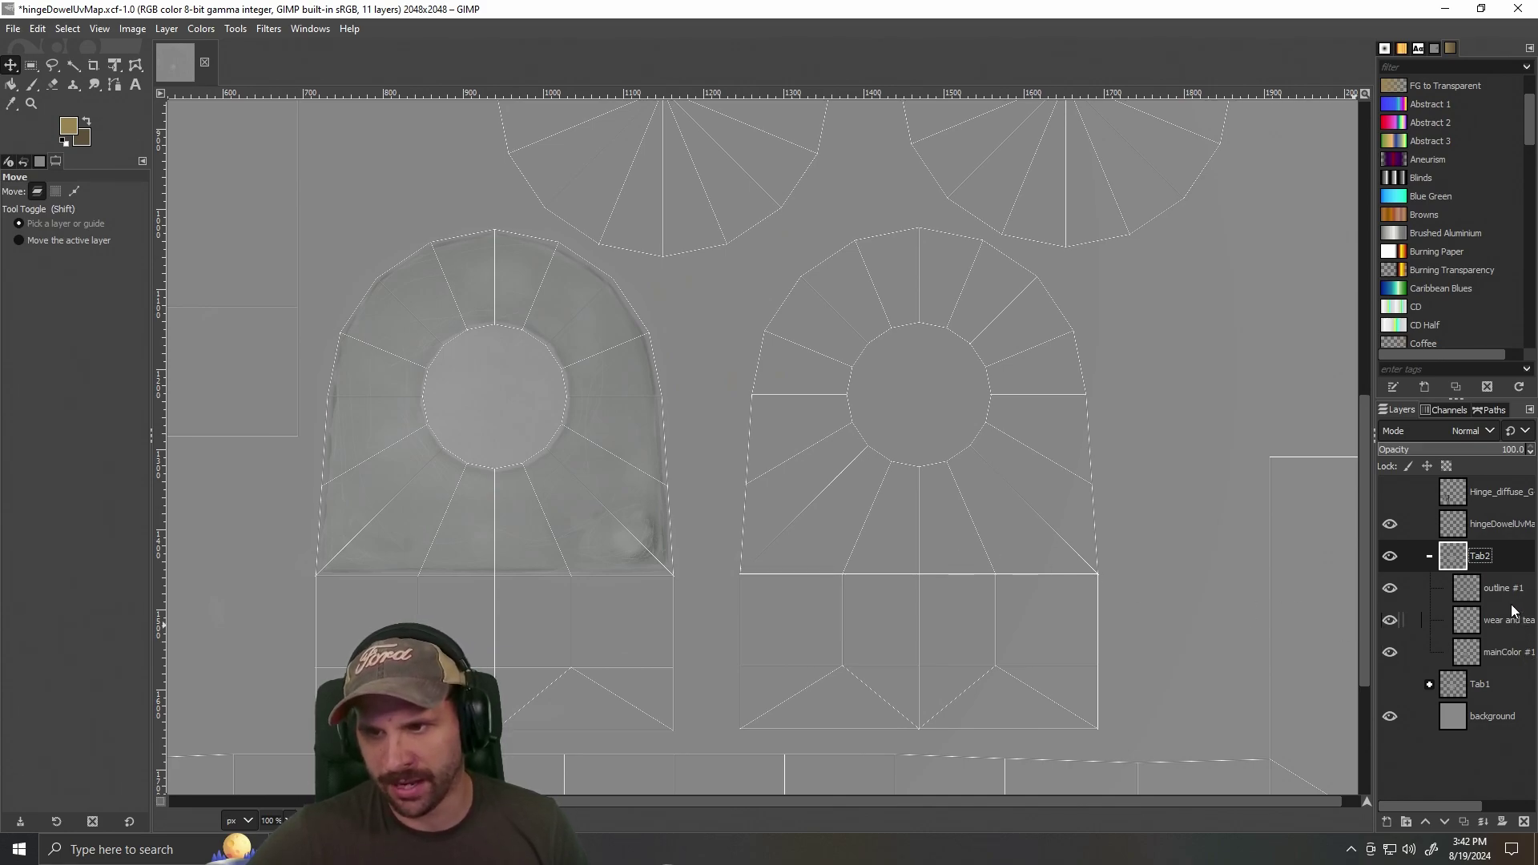
pyautogui.click(167, 29)
pyautogui.click(167, 29)
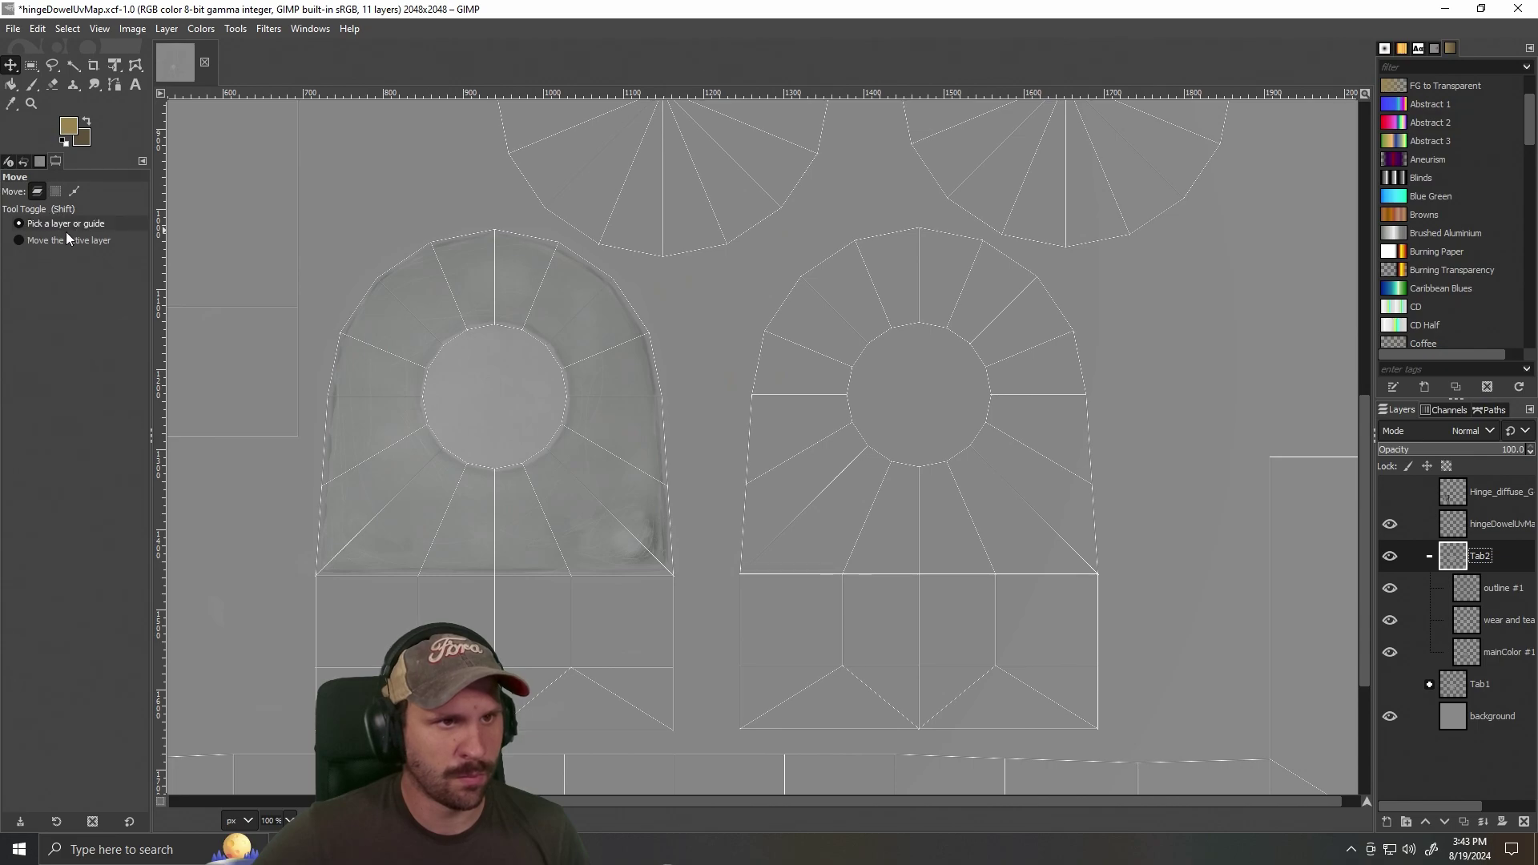
pyautogui.click(18, 242)
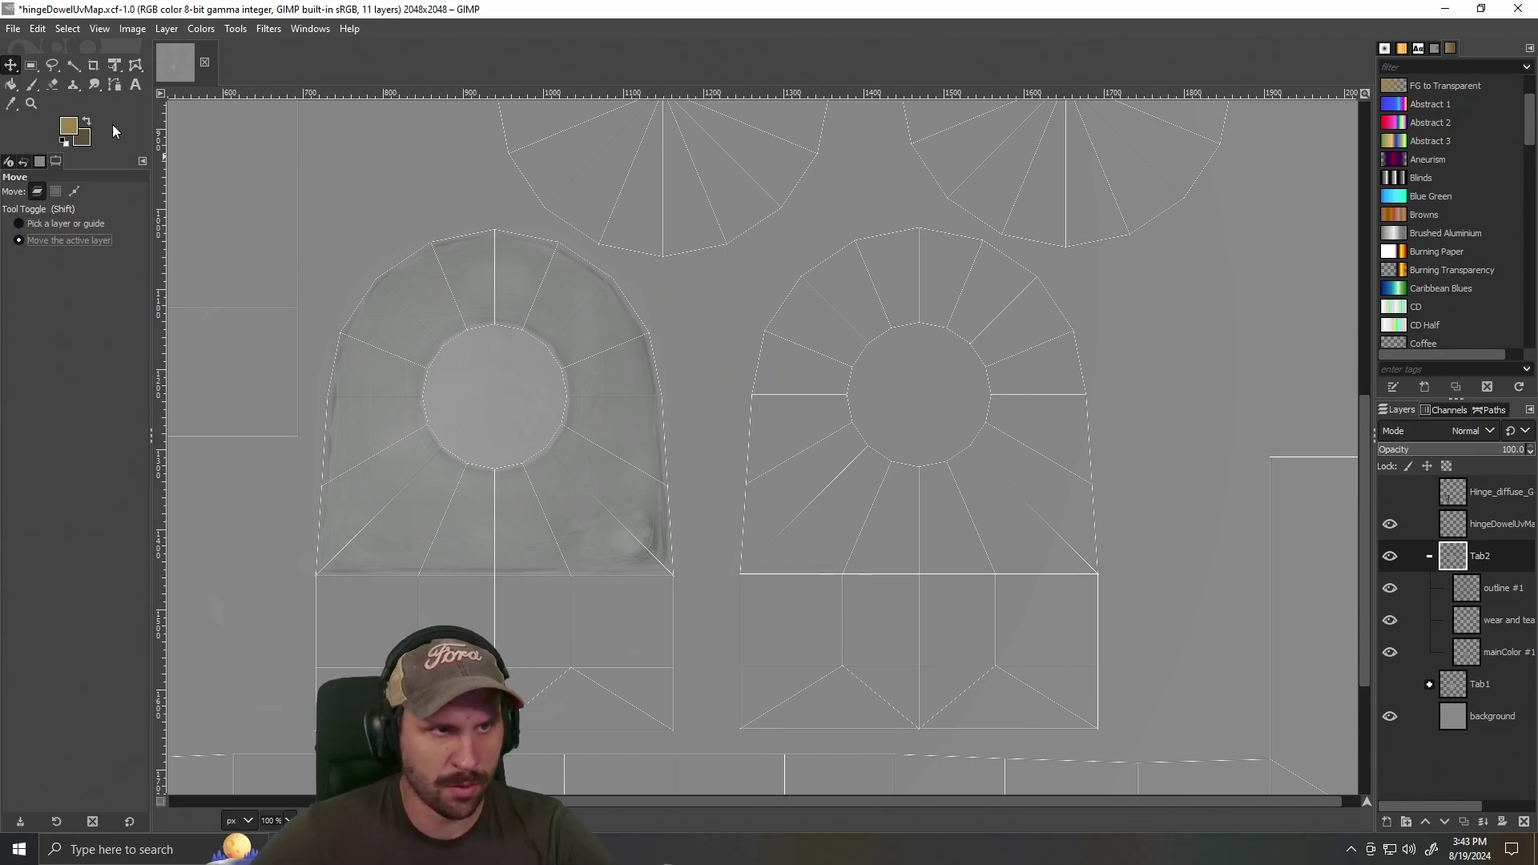
pyautogui.moveTo(567, 319); pyautogui.dragTo(980, 317)
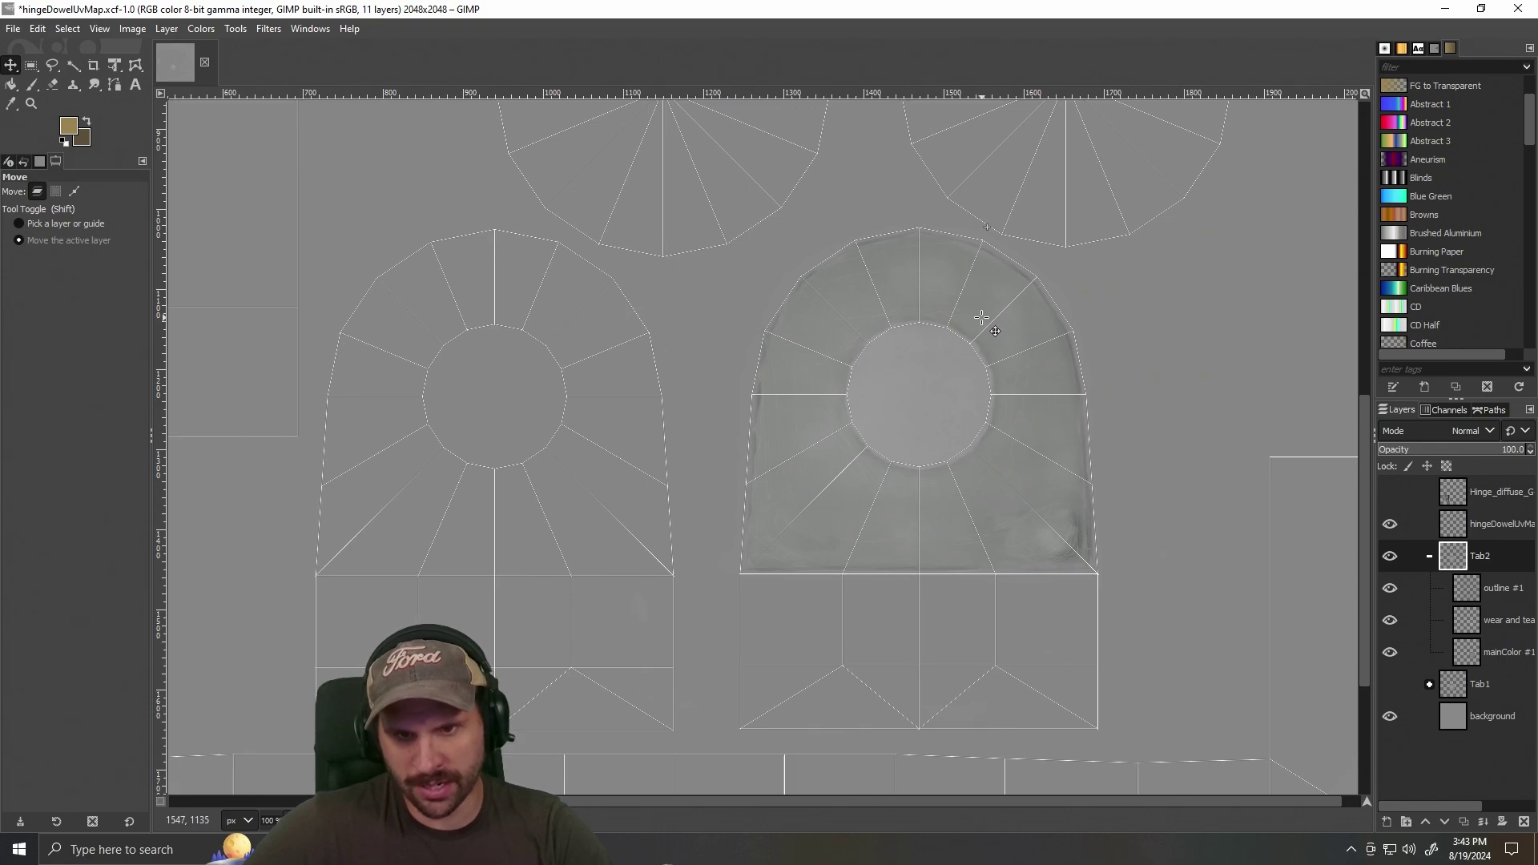
pyautogui.click(1391, 683)
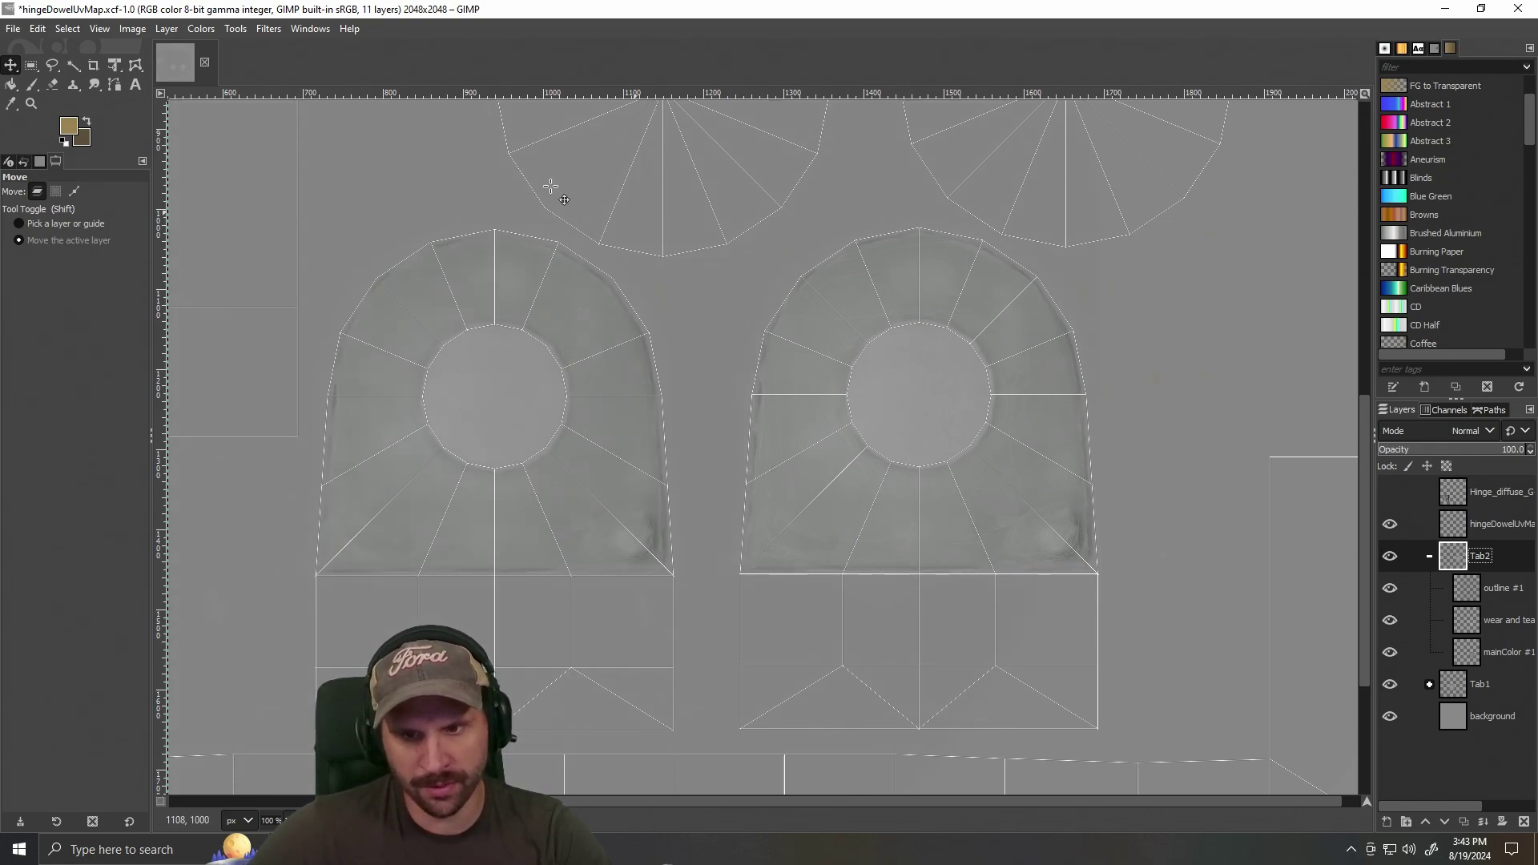
# Try to erase the worn spot in the second tab's lower corner, working through the wear and tear, outline #1 and mainColor #1 layers.
pyautogui.click(1514, 623)
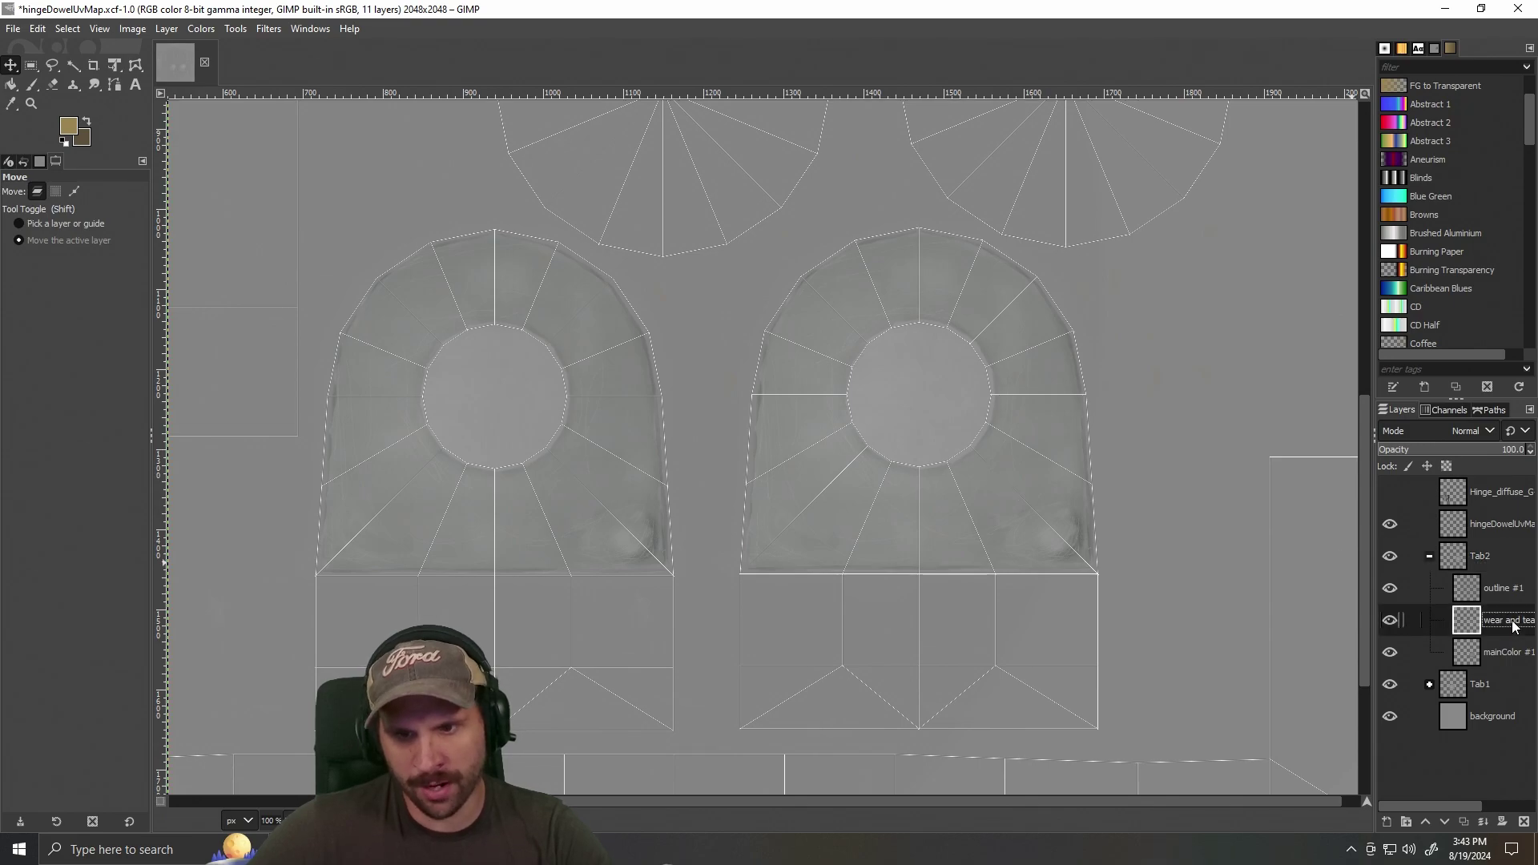
pyautogui.click(52, 84)
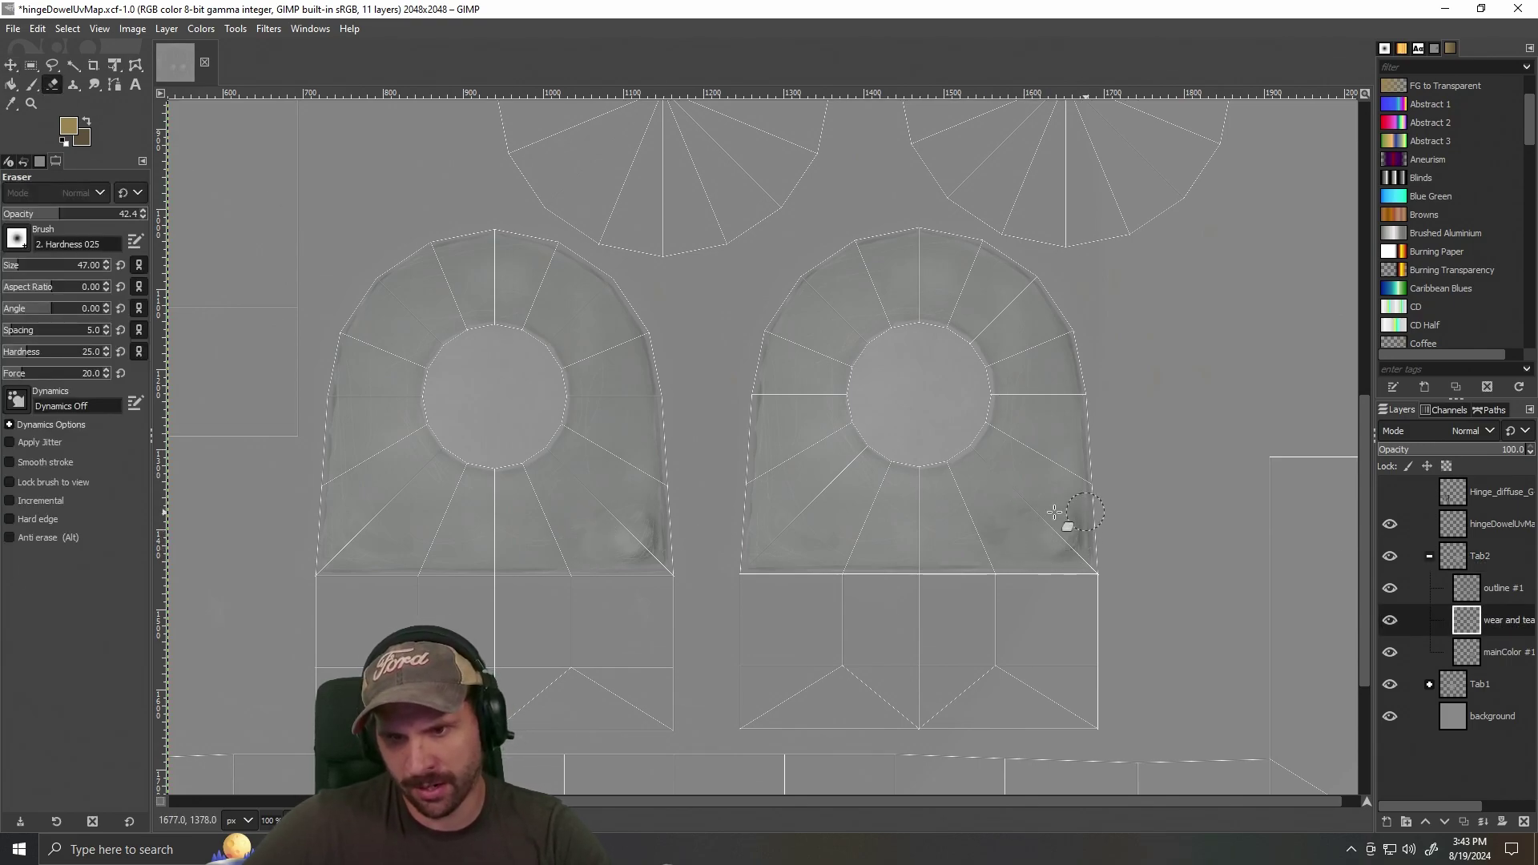
pyautogui.click(1482, 598)
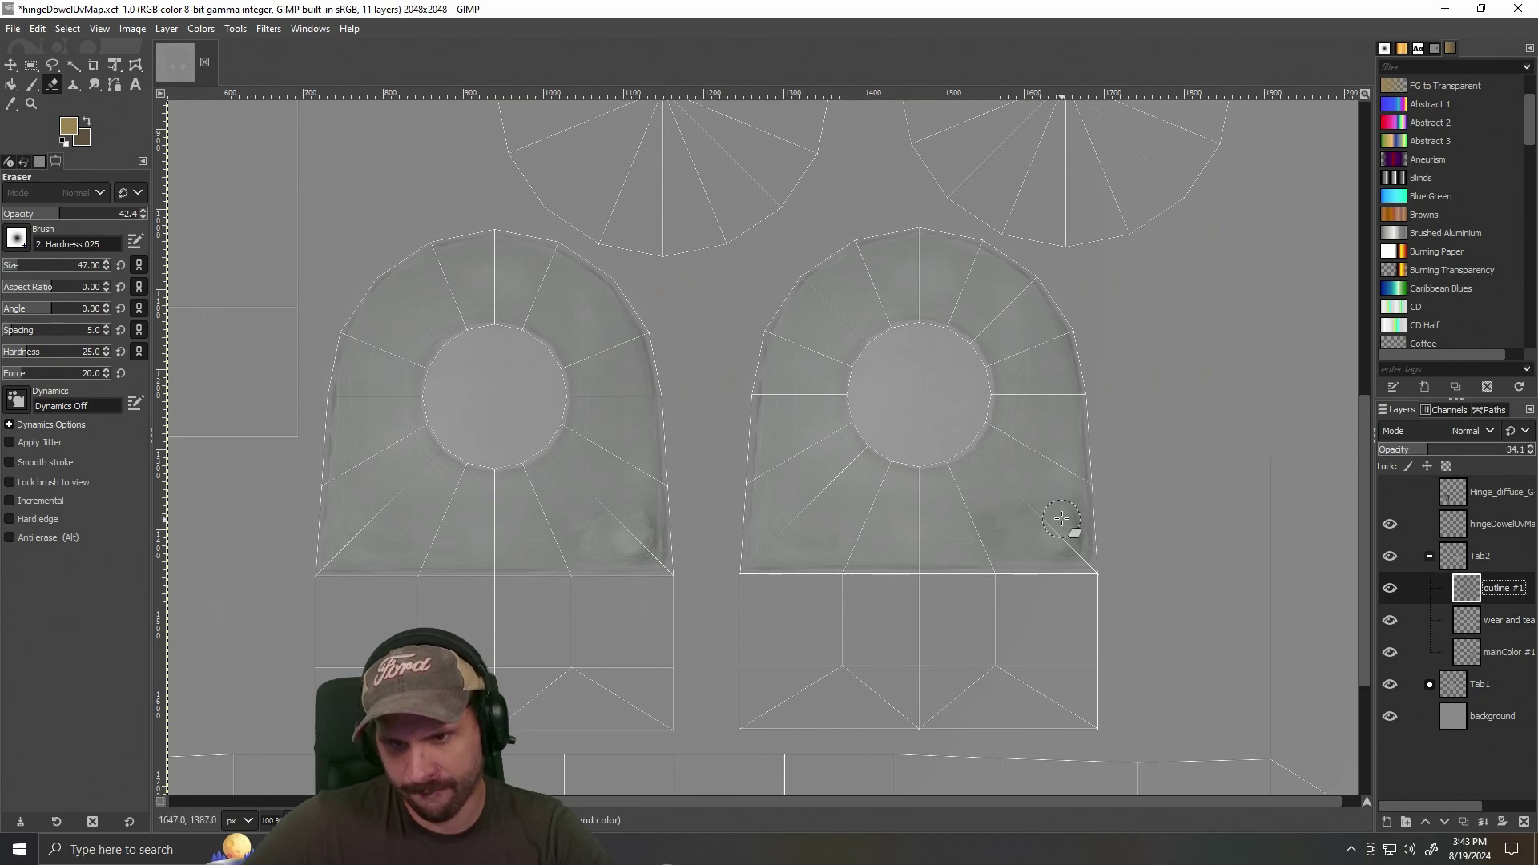
pyautogui.click(1503, 655)
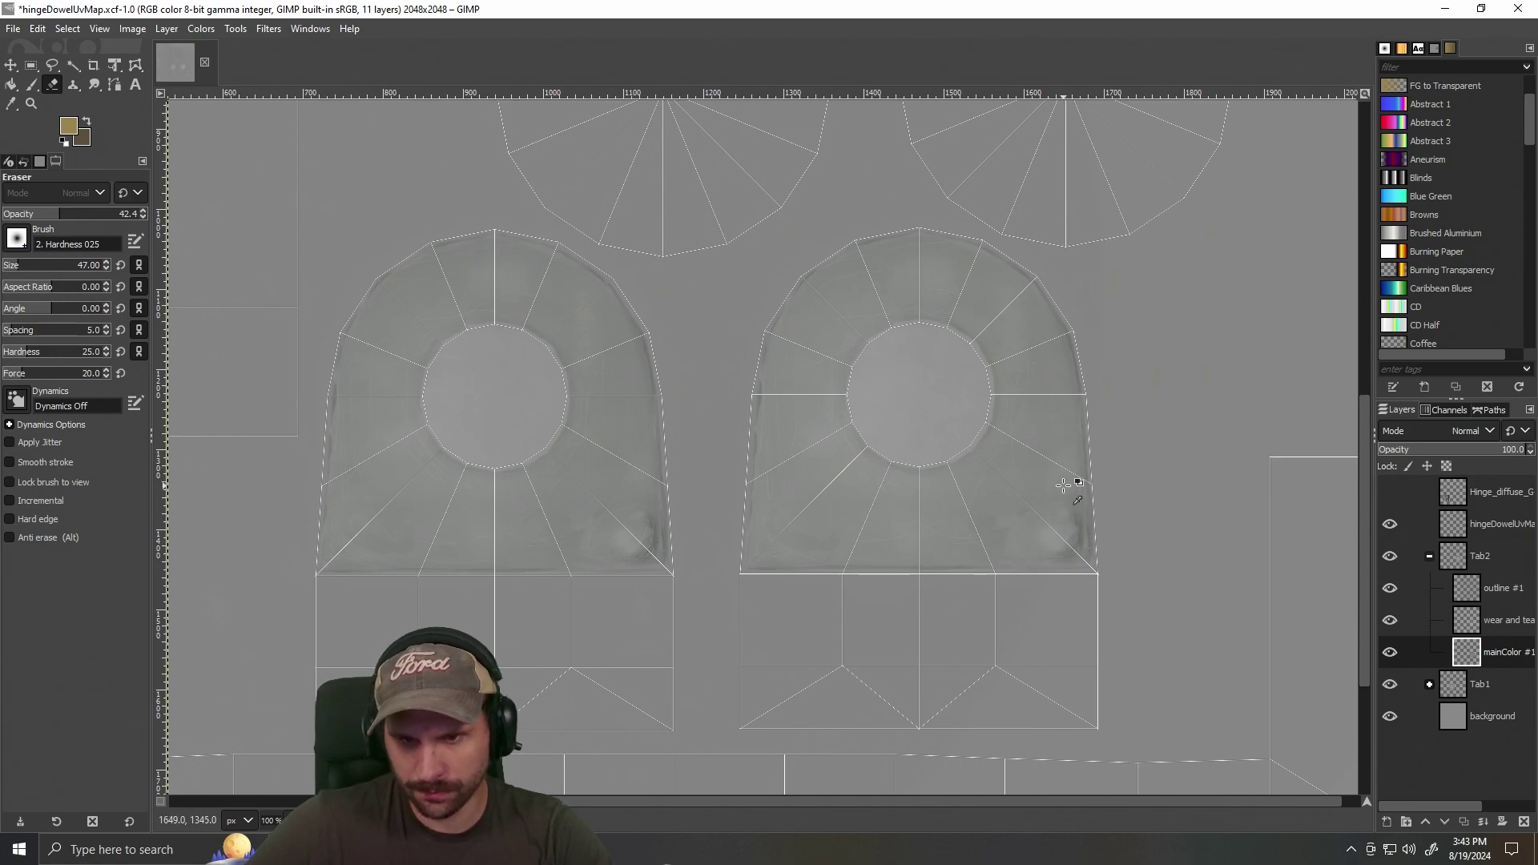
pyautogui.scroll(4, 1137, 569)
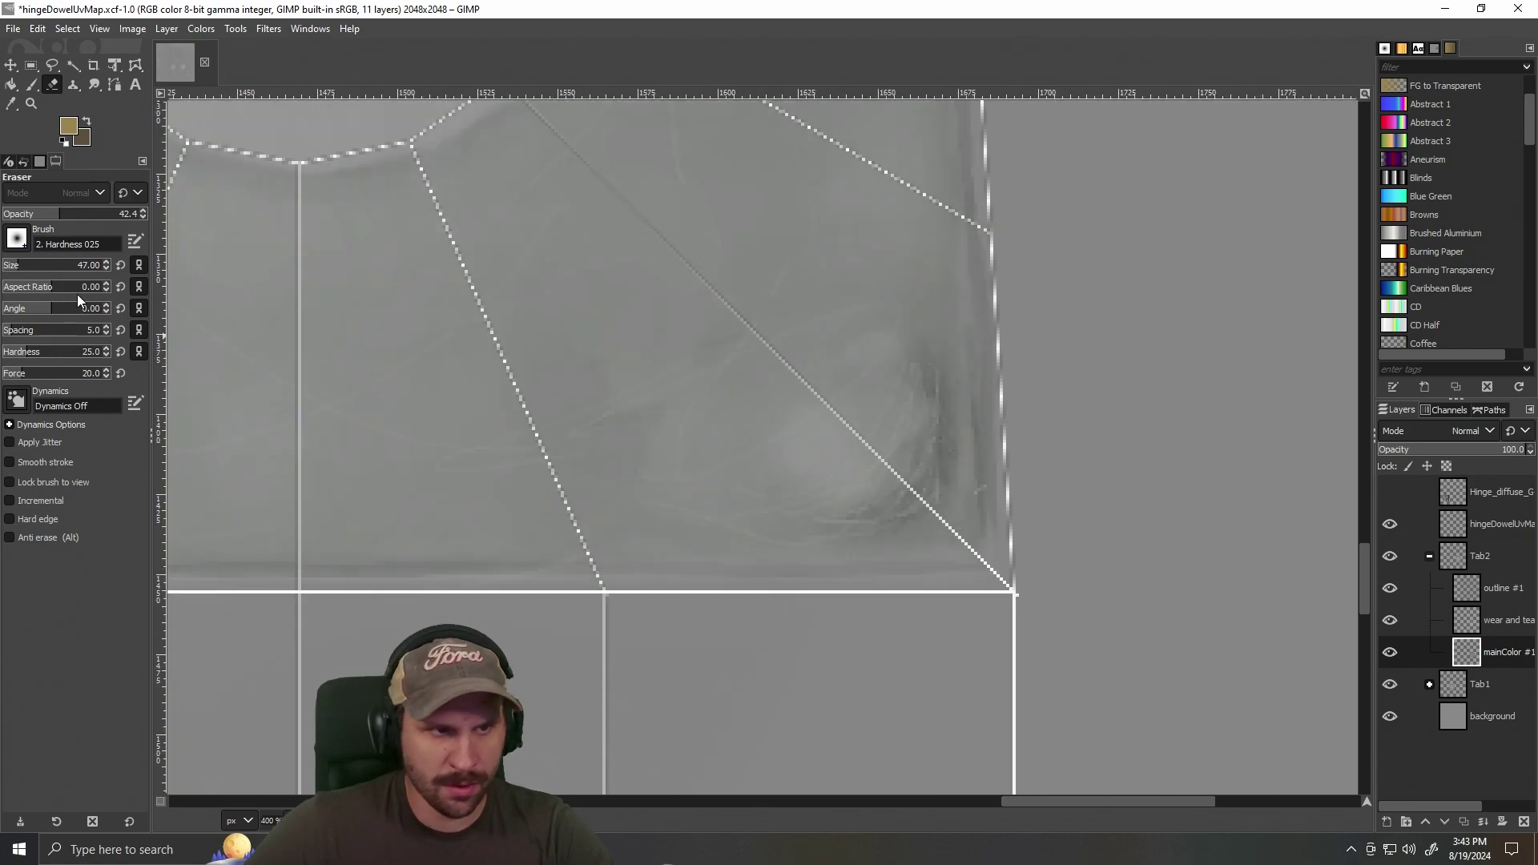
# Set the foreground colour to the saved grey 6f6f6f for repainting the second tab's mainColor #1 layer.
pyautogui.click(86, 120)
pyautogui.click(68, 125)
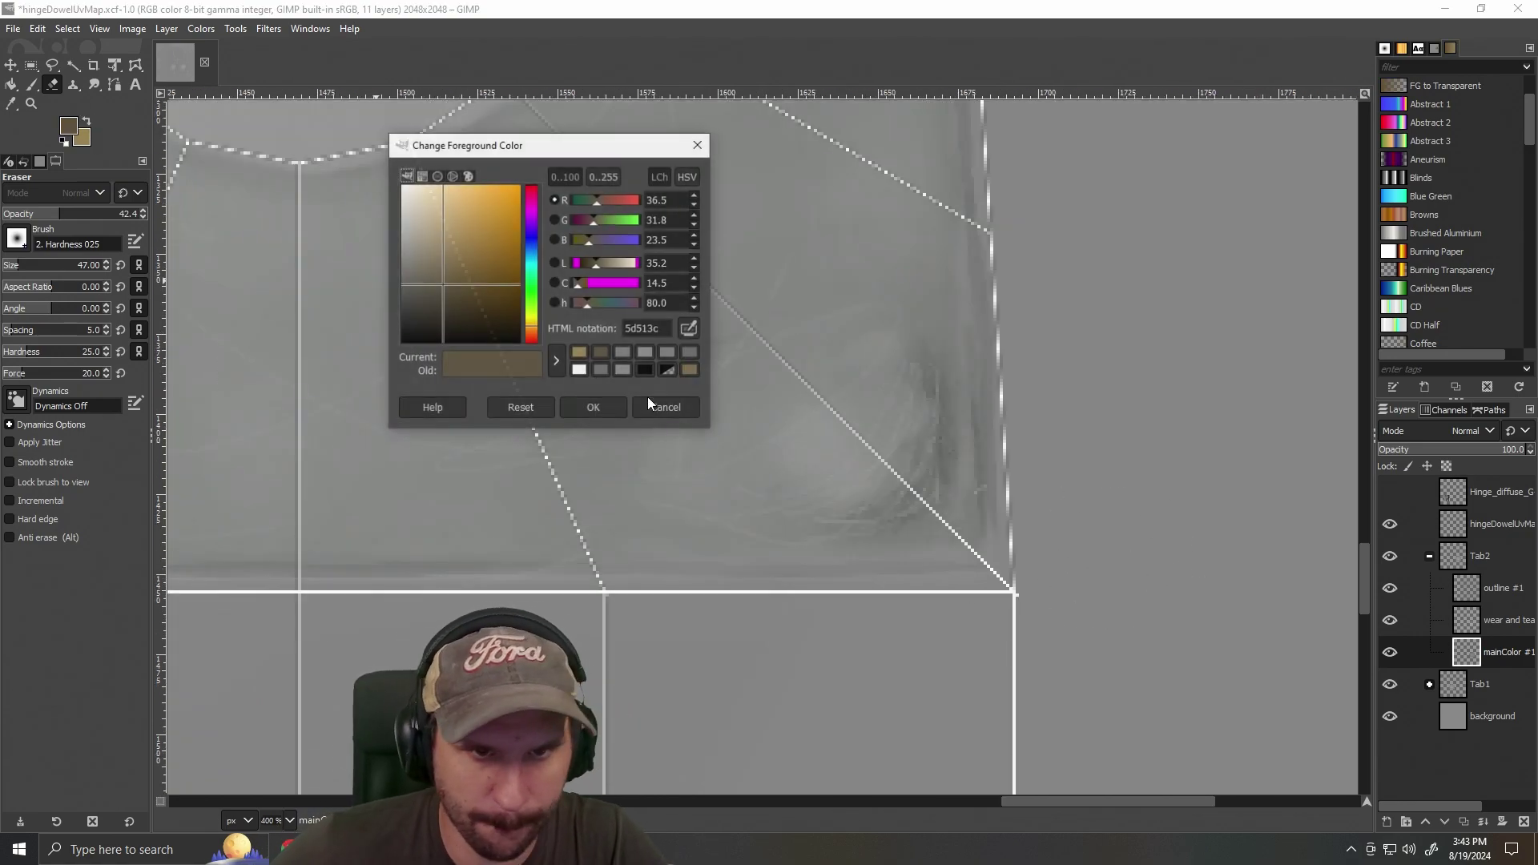
pyautogui.click(603, 370)
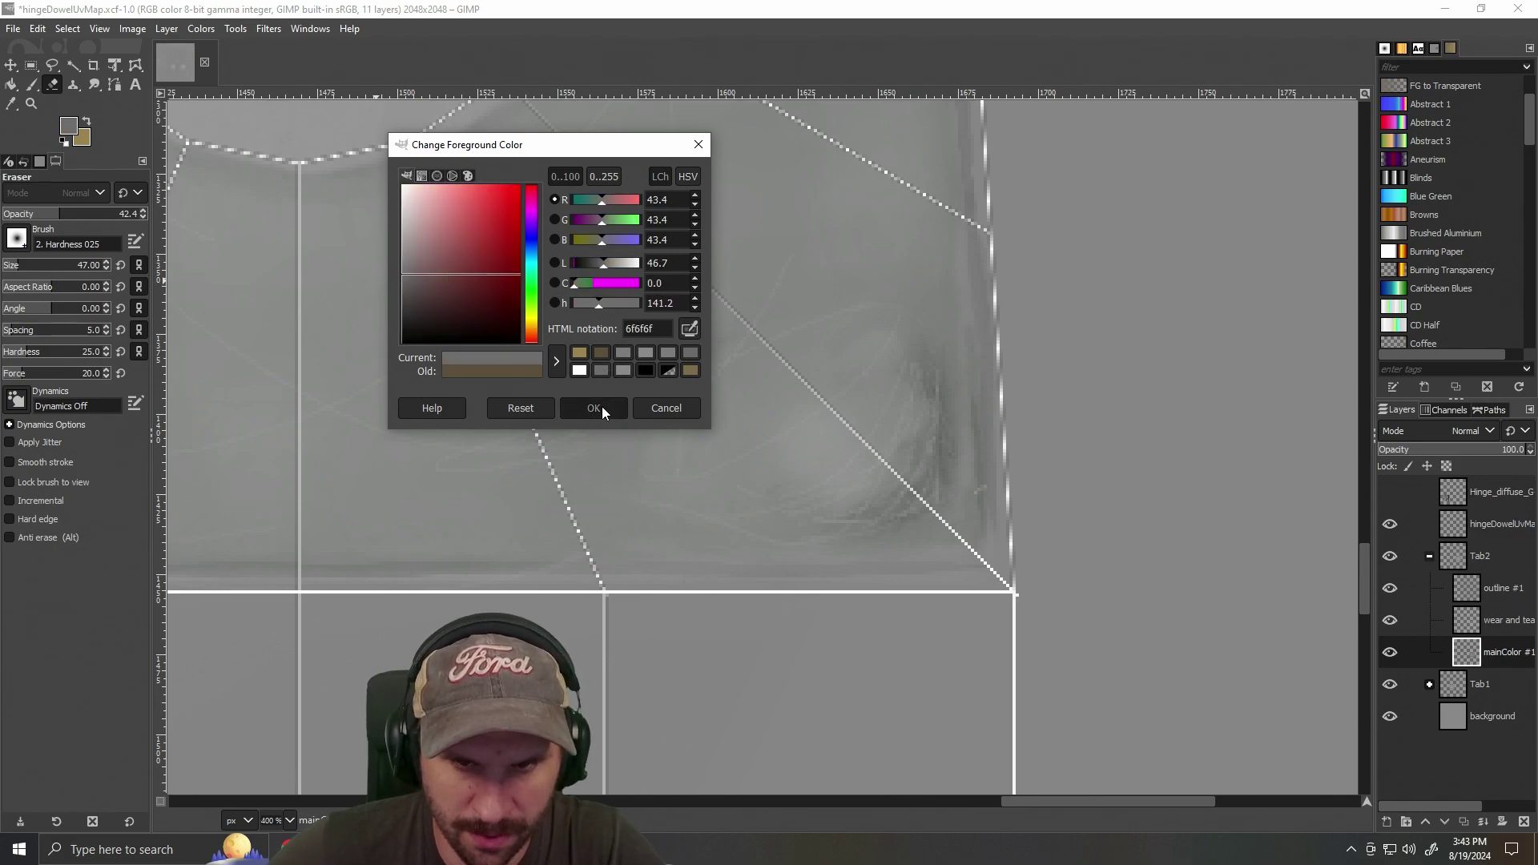
pyautogui.click(601, 407)
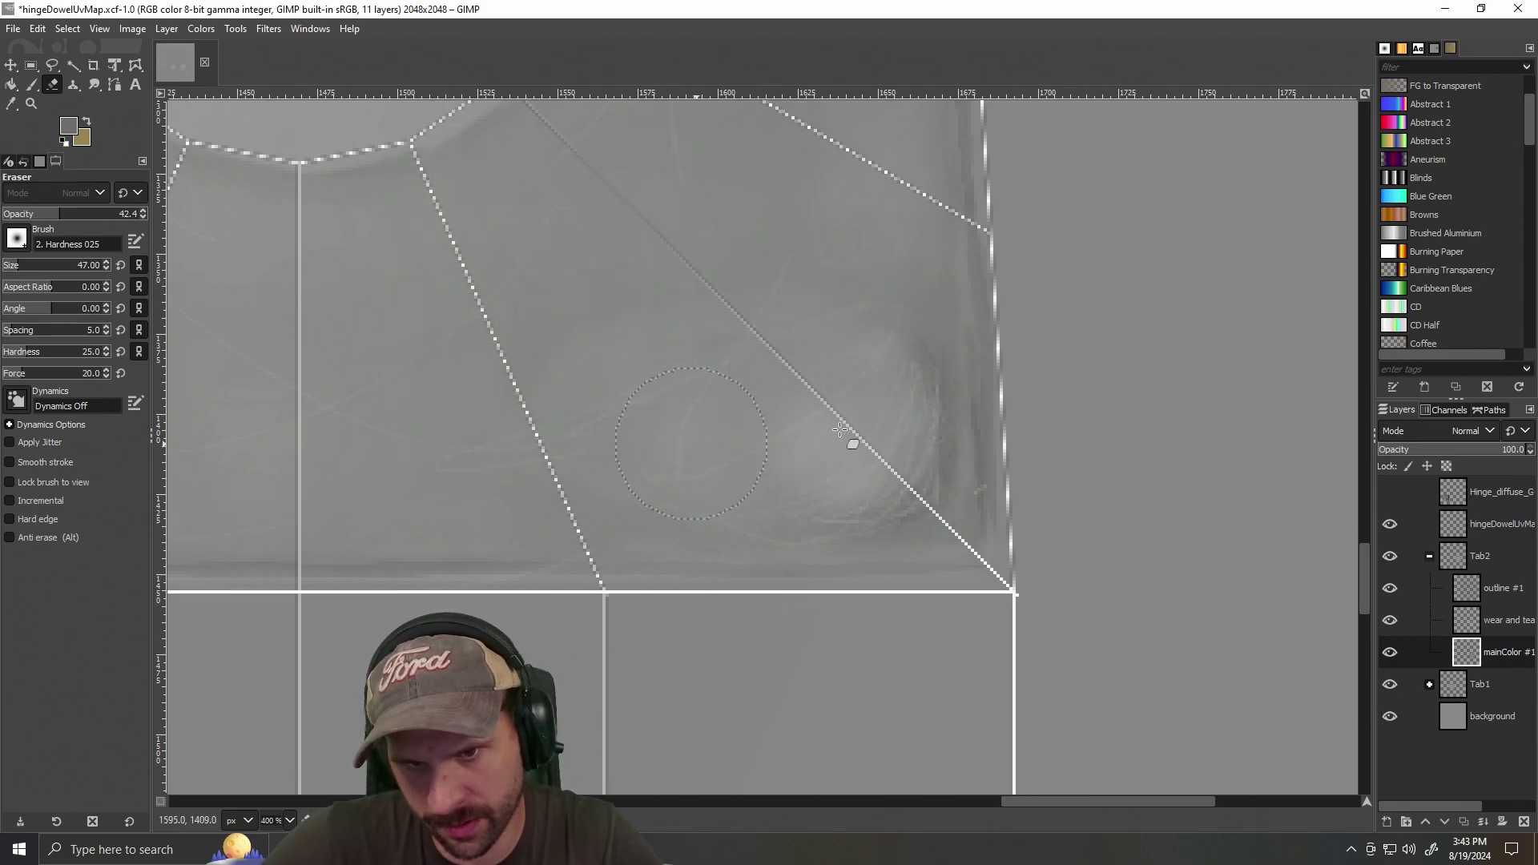
pyautogui.click(68, 126)
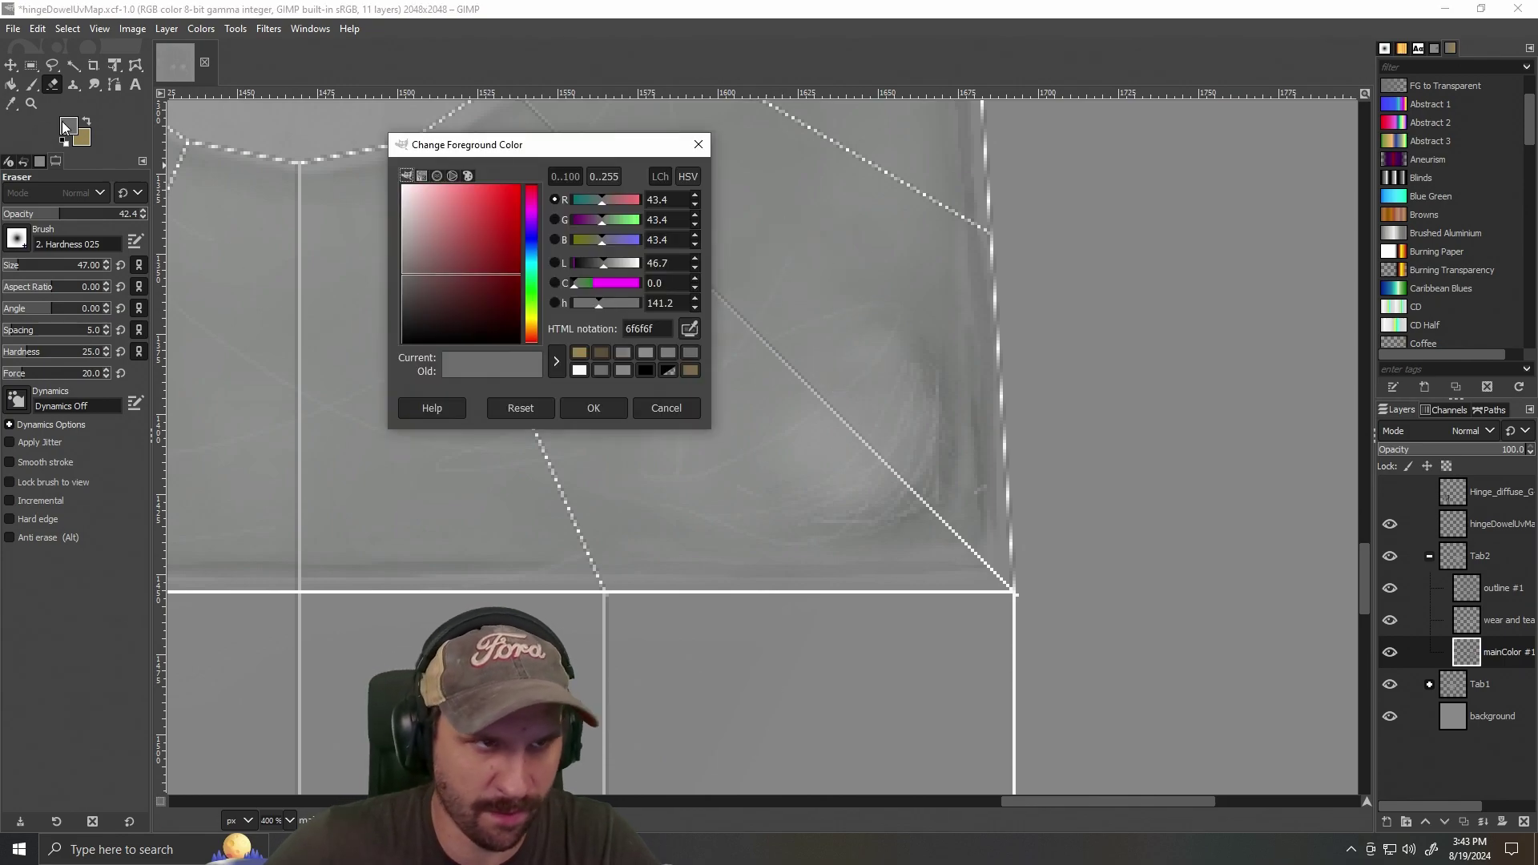
pyautogui.click(592, 405)
# Paint over the second tab's lower corner on mainColor #1 with the Paintbrush, undoing the last two strokes.
pyautogui.press('p')
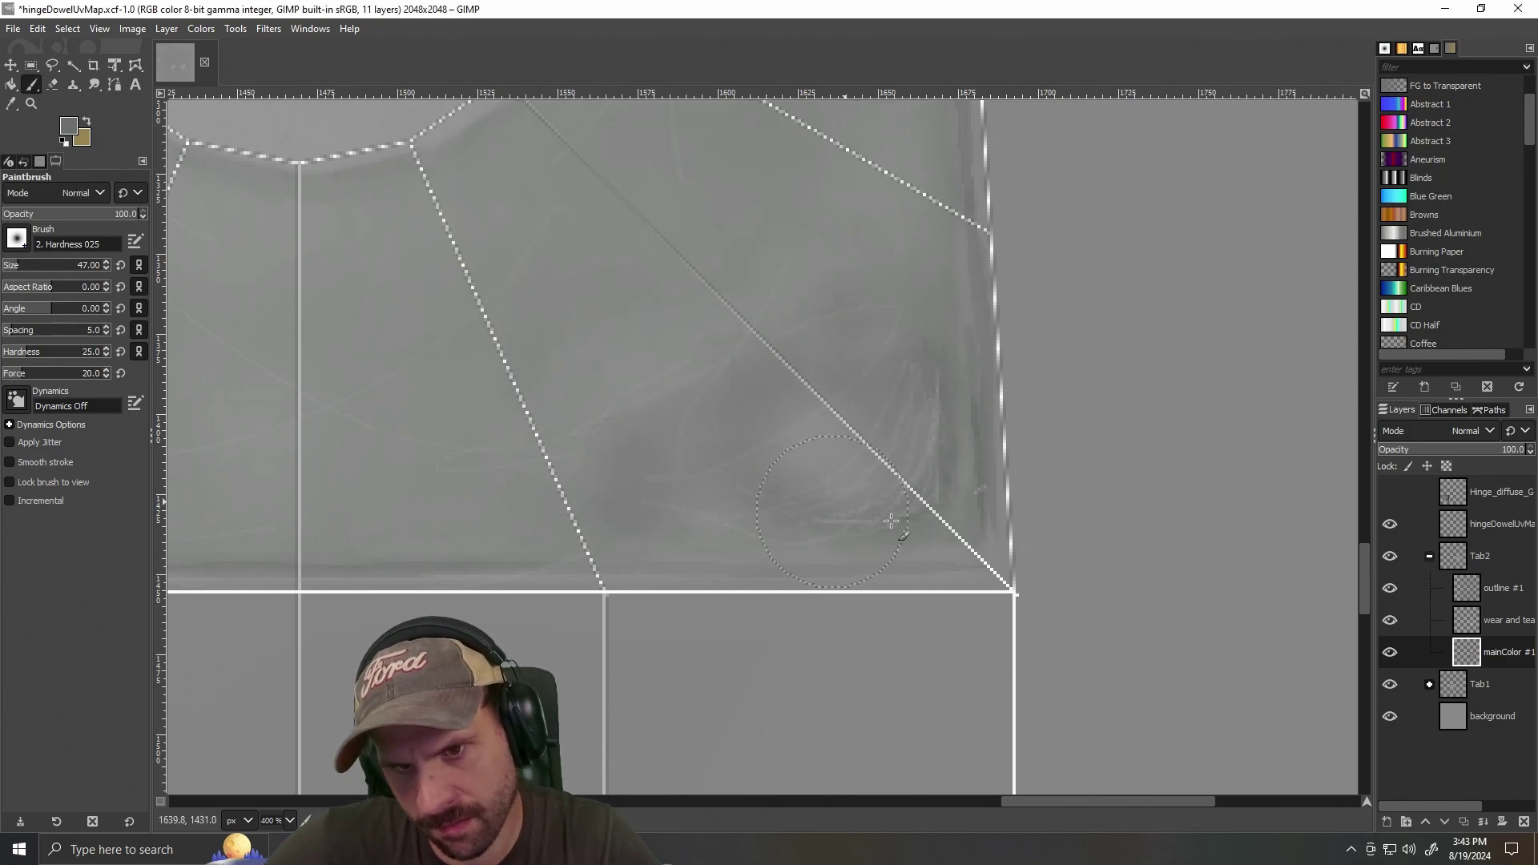
pyautogui.hotkey('ctrl', 'z')
pyautogui.hotkey('ctrl', 'z')
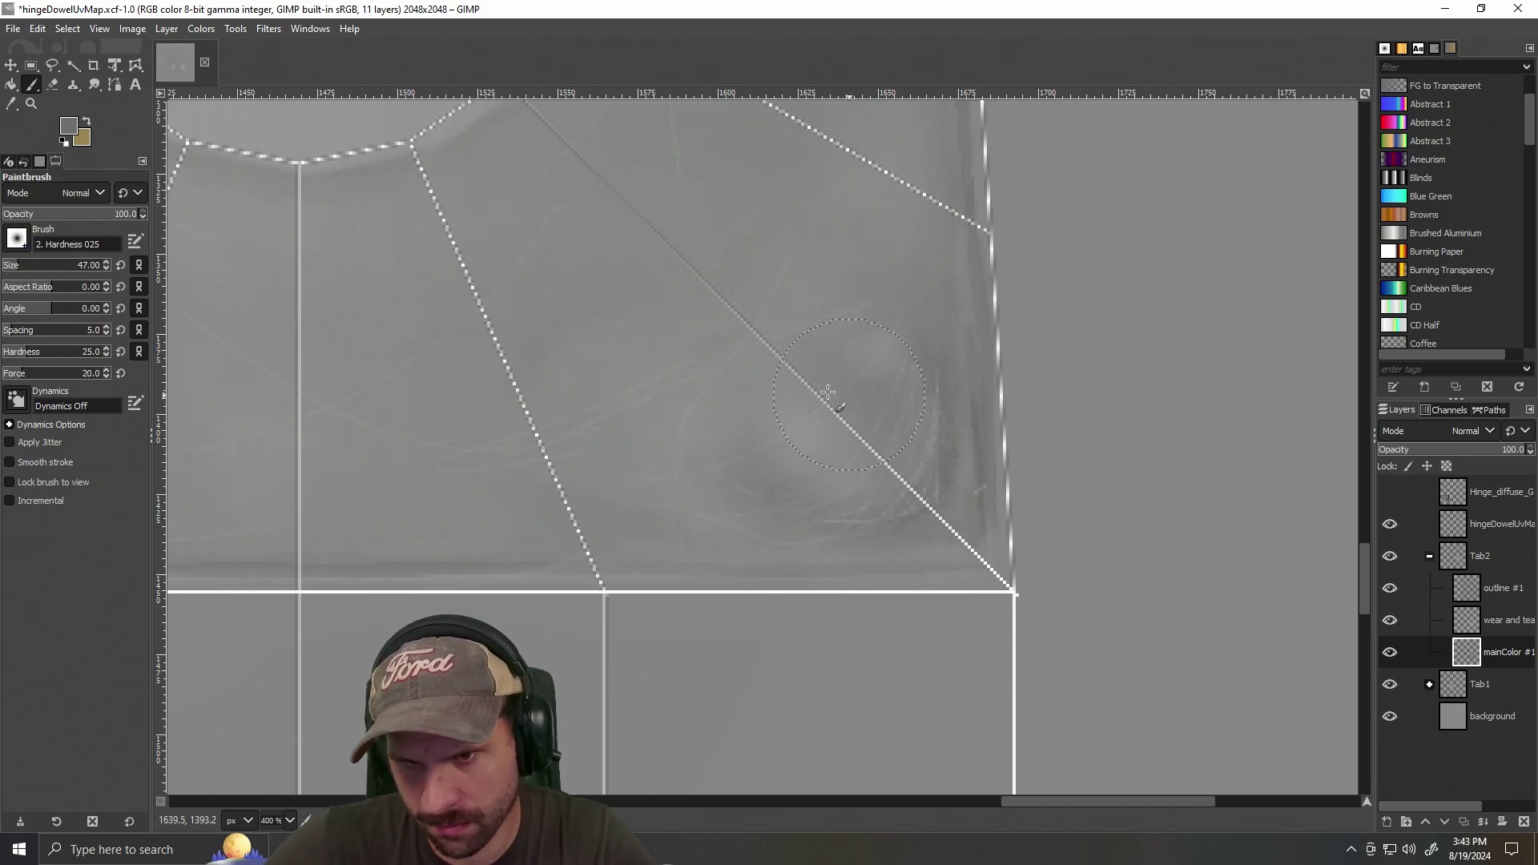
pyautogui.scroll(-4, 841, 391)
pyautogui.scroll(3, 718, 425)
pyautogui.moveTo(703, 288)
pyautogui.mouseDown()
pyautogui.moveTo(783, 213)
pyautogui.moveTo(792, 332)
pyautogui.moveTo(766, 207)
pyautogui.mouseUp()
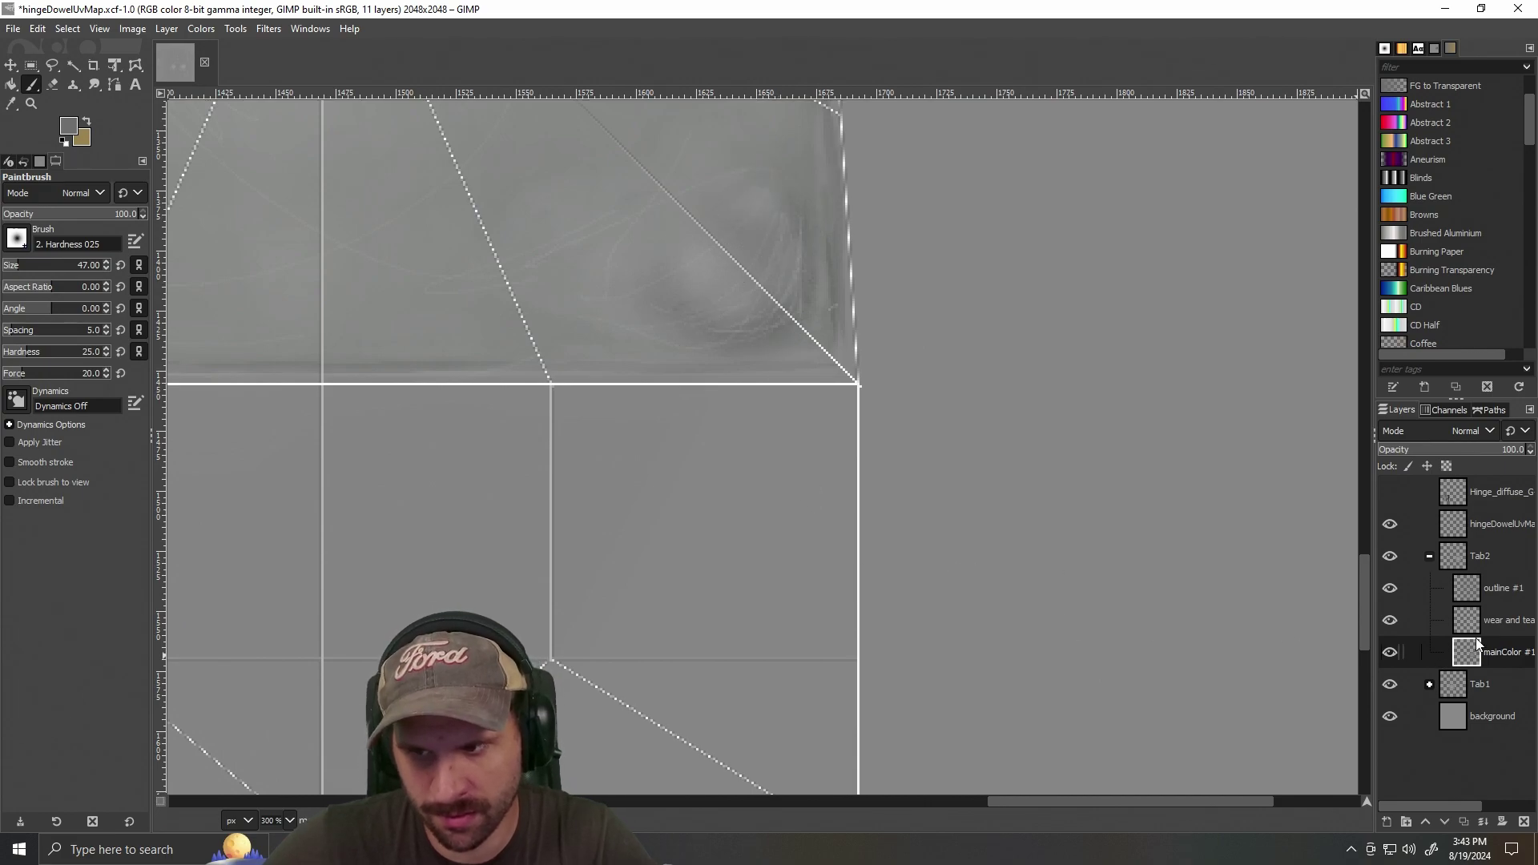
# Erase the light scratches in the second tab's lower corner on the wear and tear layer of the Tab2 group.
pyautogui.click(1499, 588)
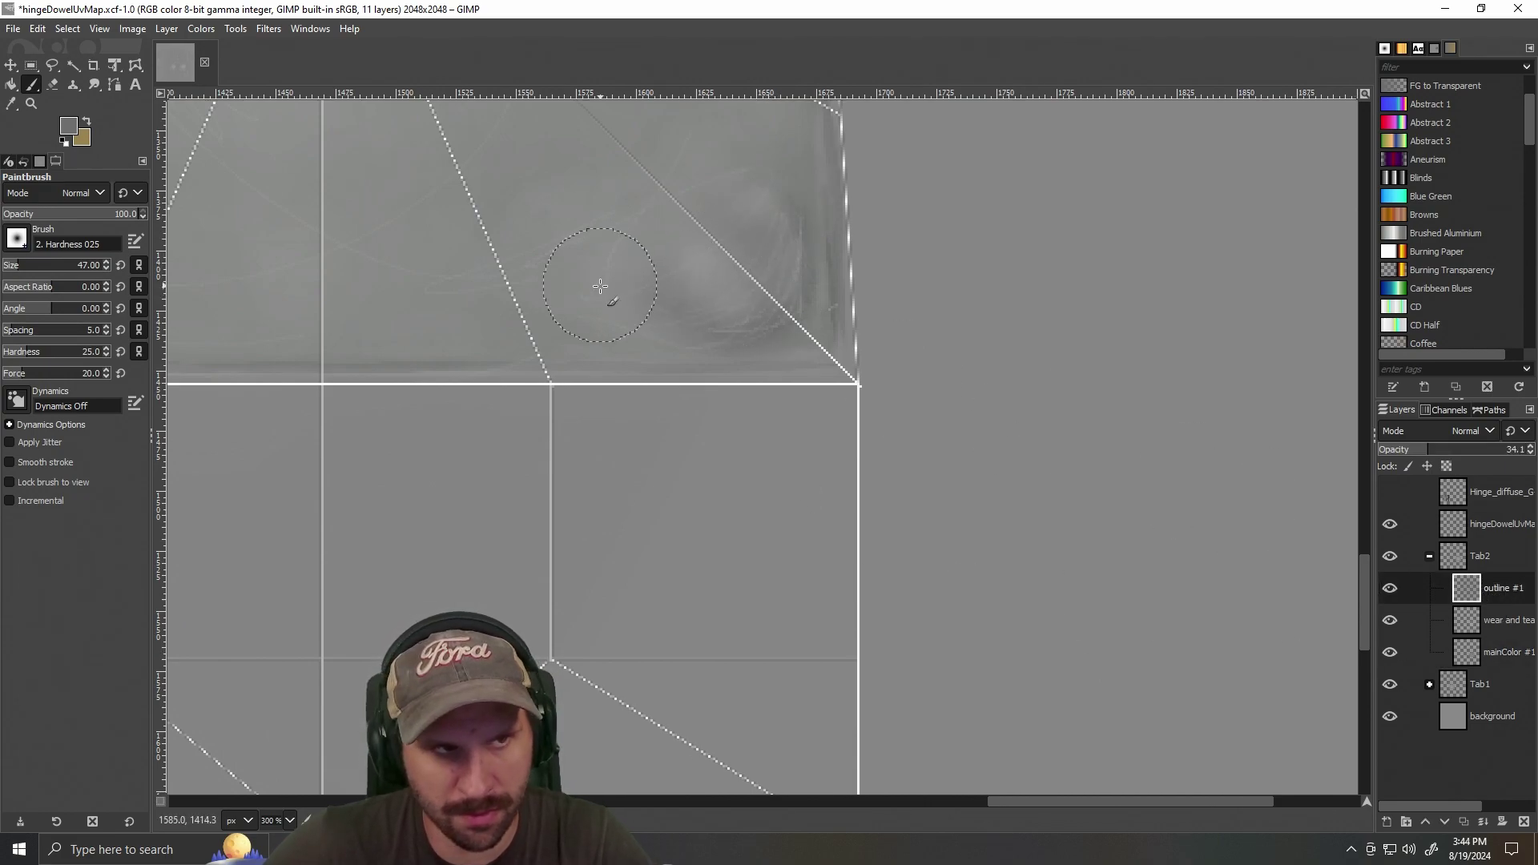
pyautogui.scroll(-2, 618, 331)
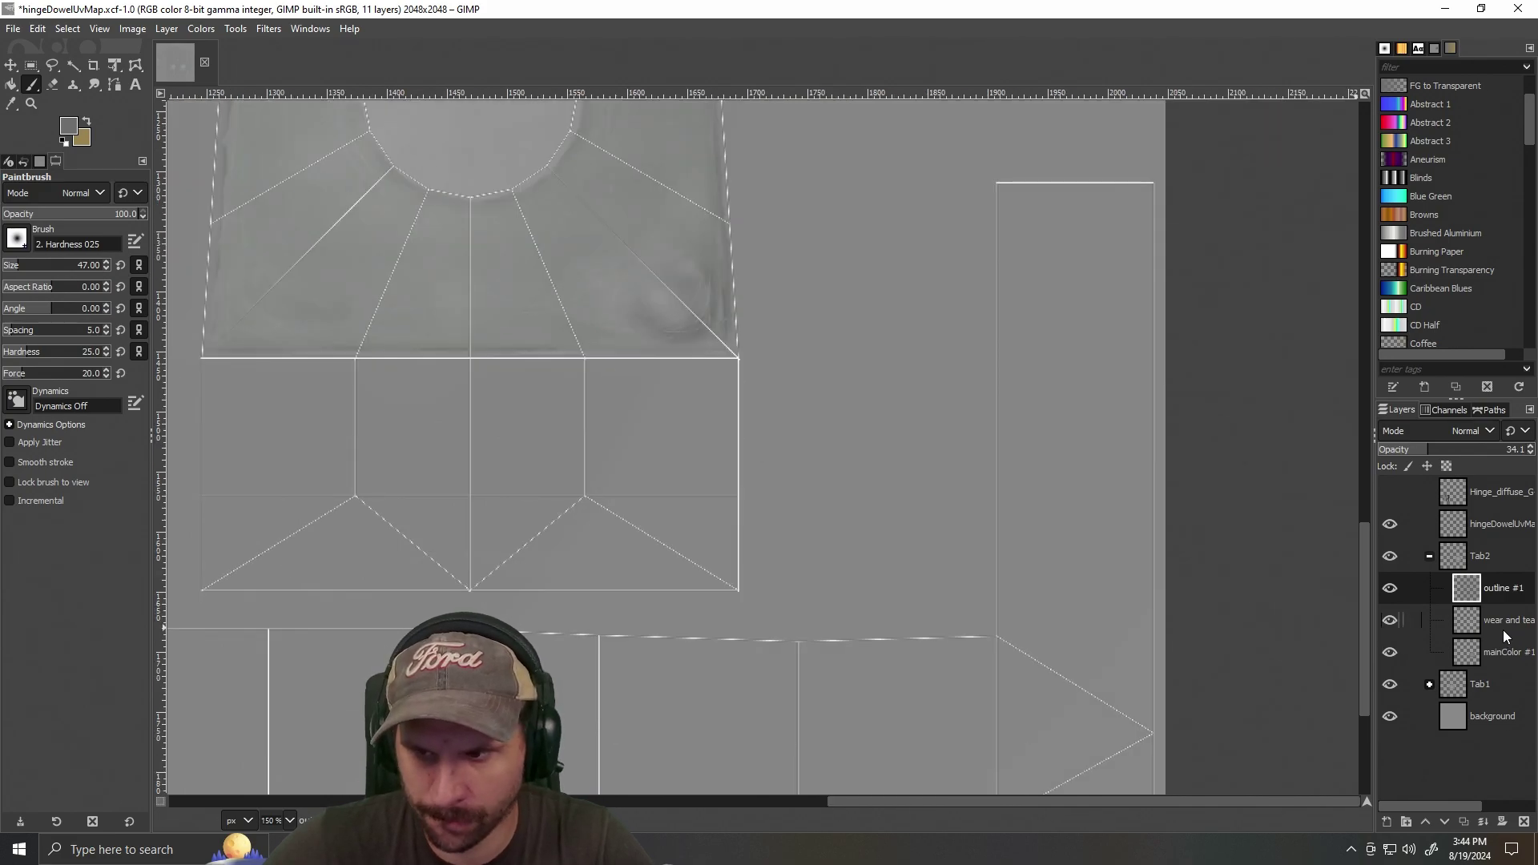
pyautogui.click(1504, 620)
pyautogui.press('e')
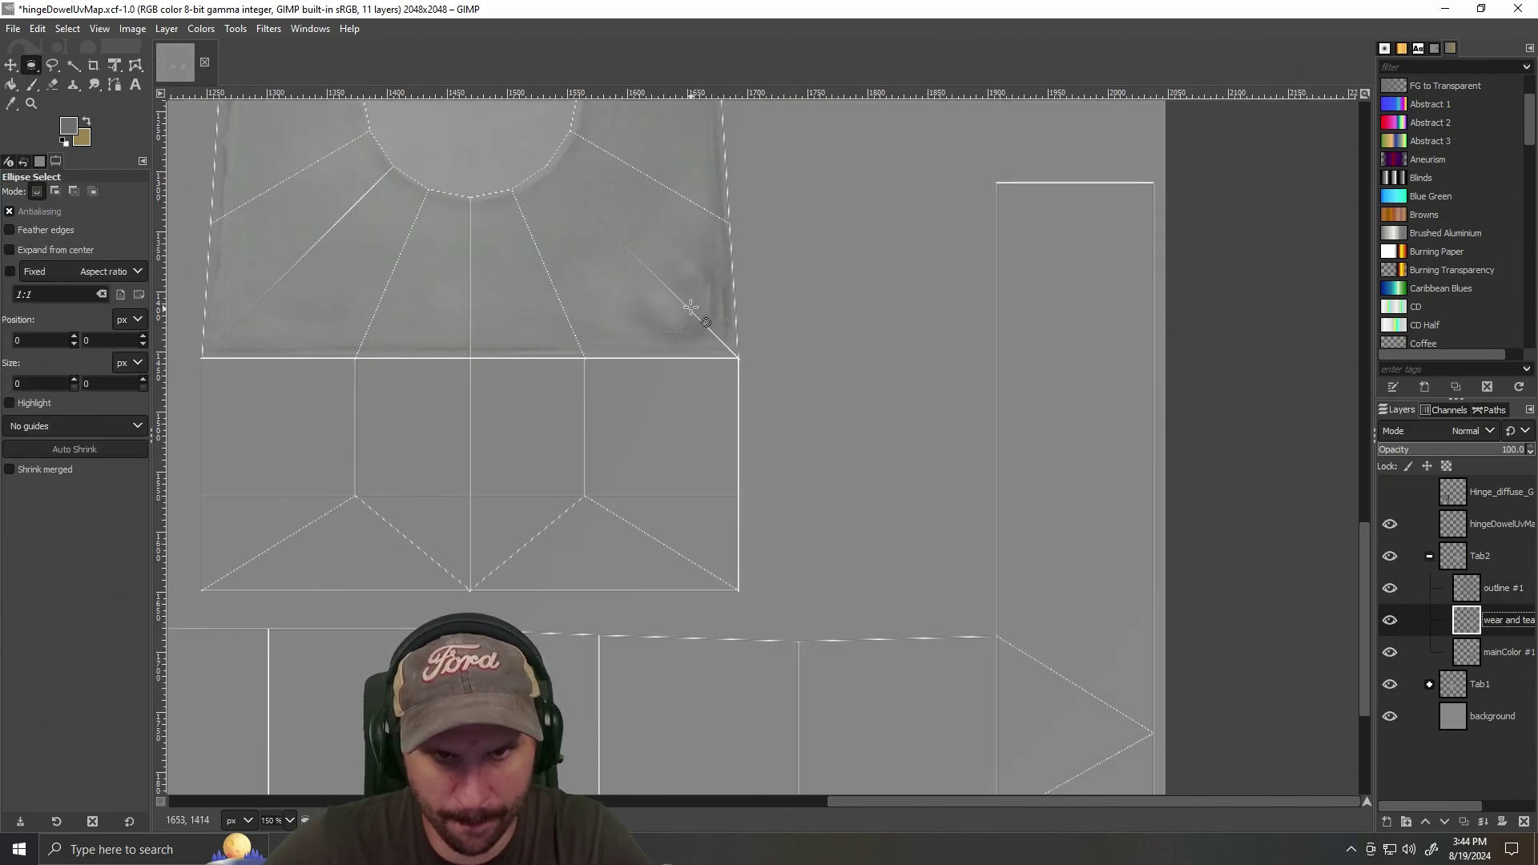
pyautogui.click(52, 85)
pyautogui.moveTo(719, 296)
pyautogui.mouseDown()
pyautogui.moveTo(660, 316)
pyautogui.moveTo(674, 288)
pyautogui.moveTo(674, 327)
pyautogui.moveTo(692, 277)
pyautogui.moveTo(668, 283)
pyautogui.moveTo(685, 323)
pyautogui.moveTo(554, 292)
pyautogui.moveTo(628, 300)
pyautogui.moveTo(598, 291)
pyautogui.moveTo(651, 251)
pyautogui.moveTo(677, 264)
pyautogui.moveTo(682, 306)
pyautogui.mouseUp()
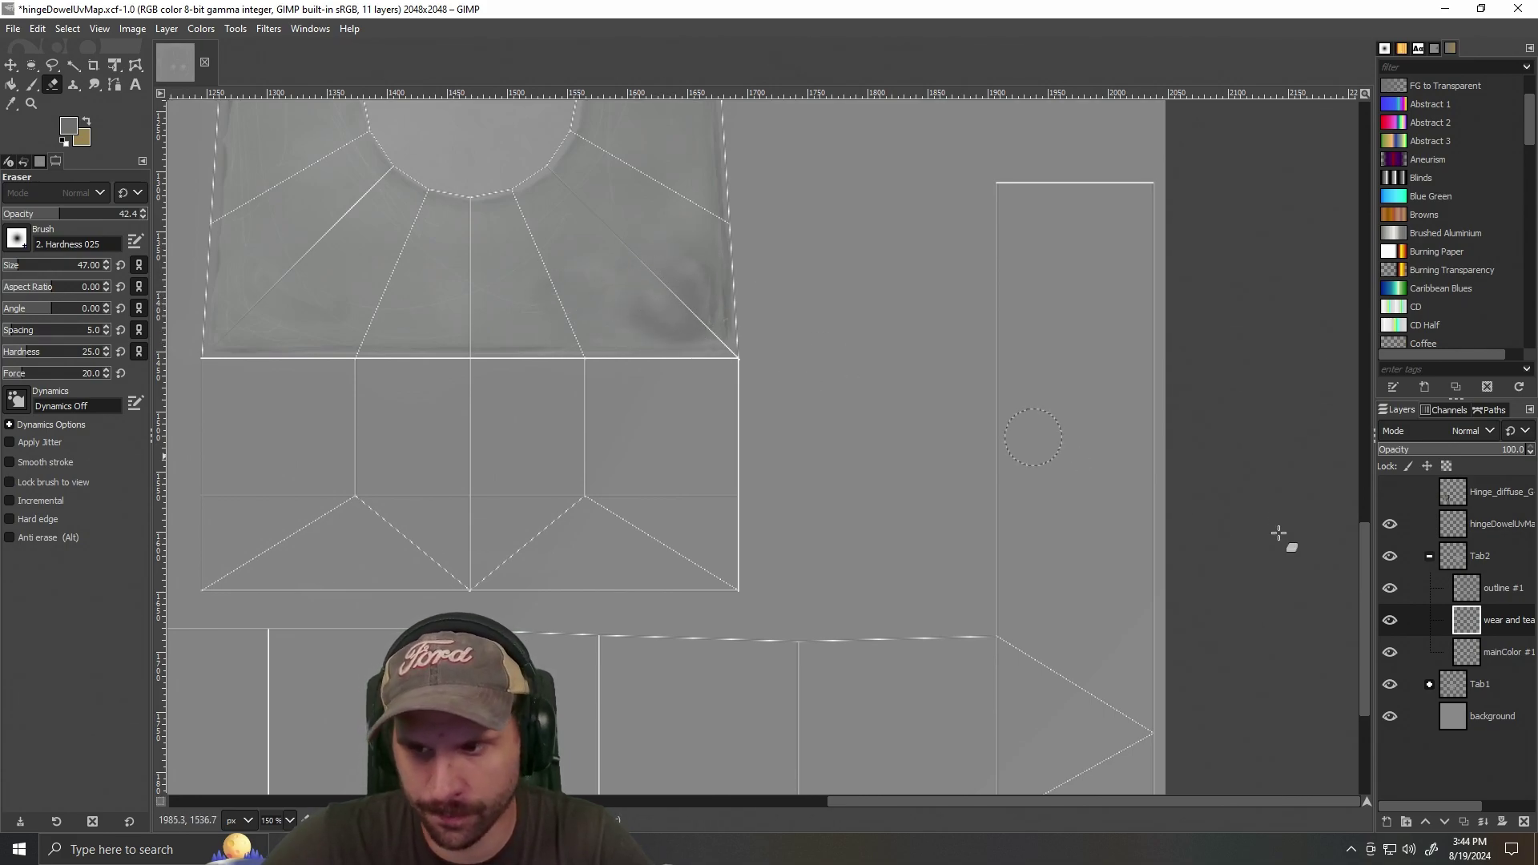
# Paint over the dark smudge in the second tab's lower corner on mainColor #1 with the lighter grey 8b8b8b.
pyautogui.click(1506, 655)
pyautogui.click(80, 129)
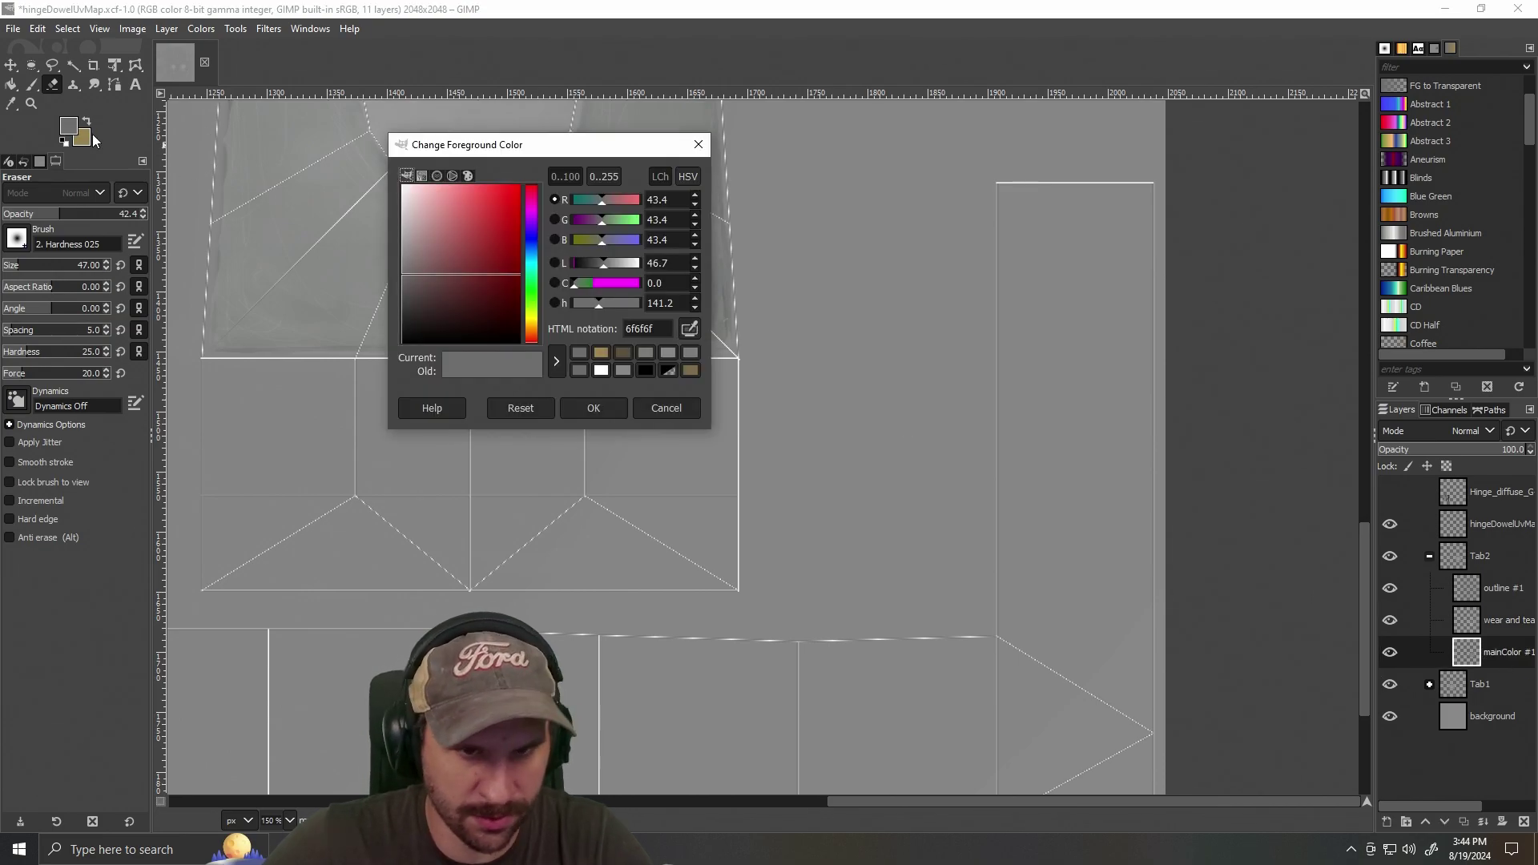
pyautogui.click(656, 404)
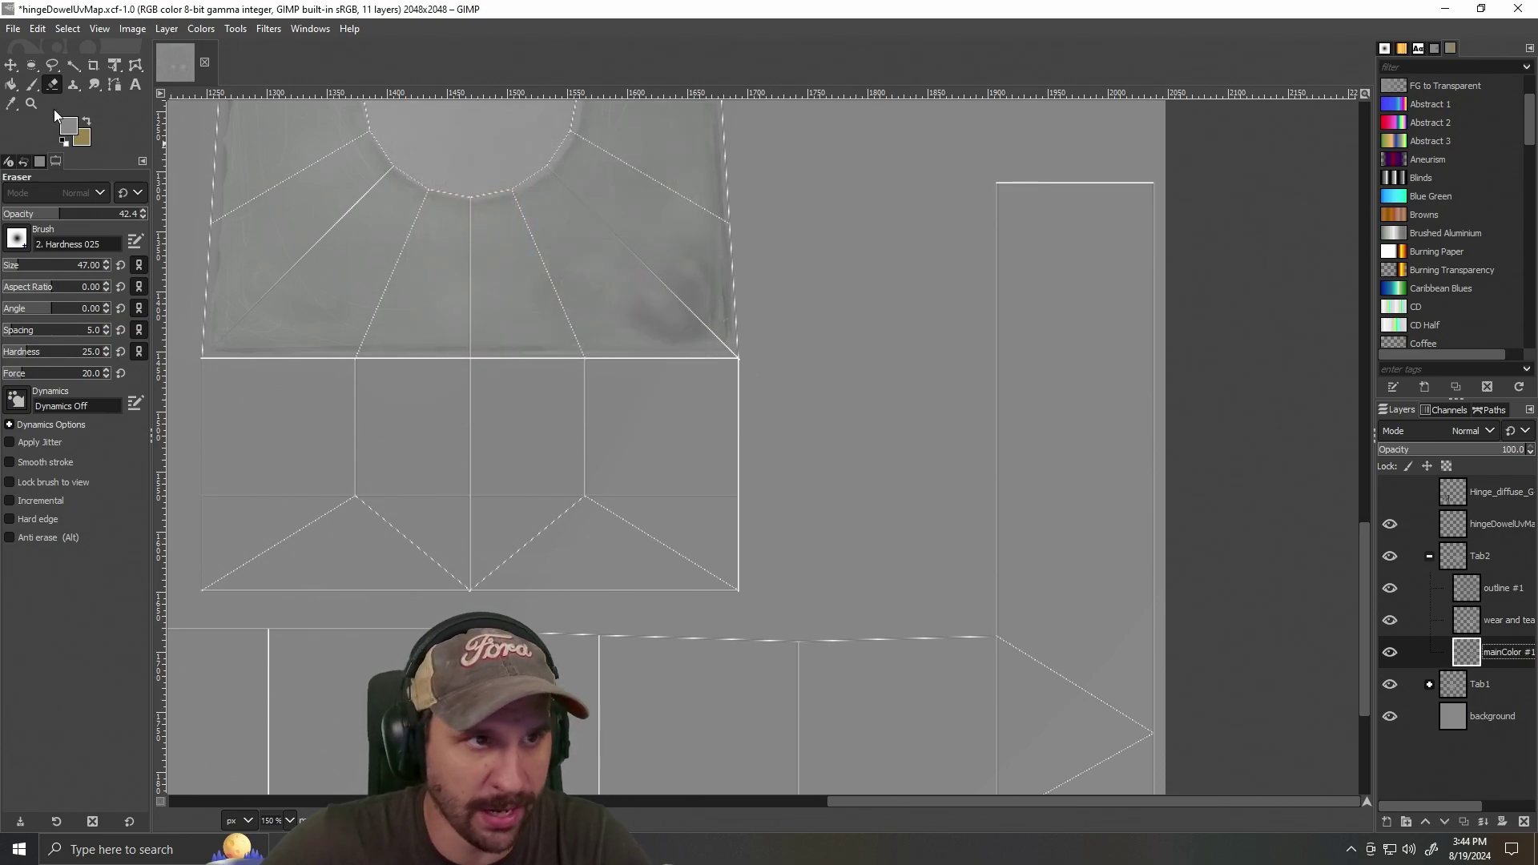
pyautogui.click(31, 84)
pyautogui.moveTo(657, 322); pyautogui.dragTo(669, 329)
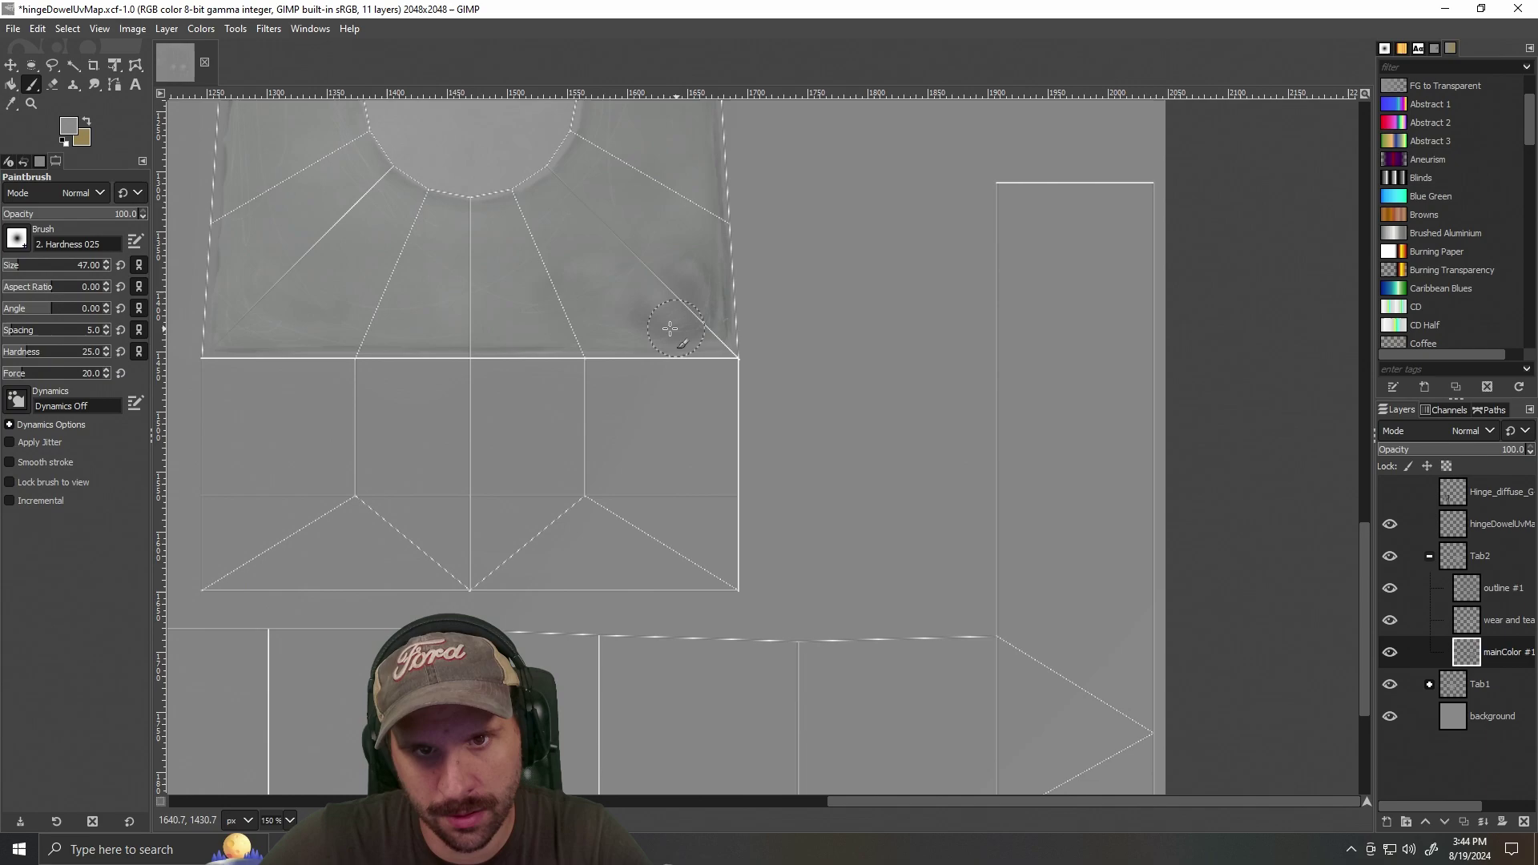
pyautogui.click(66, 124)
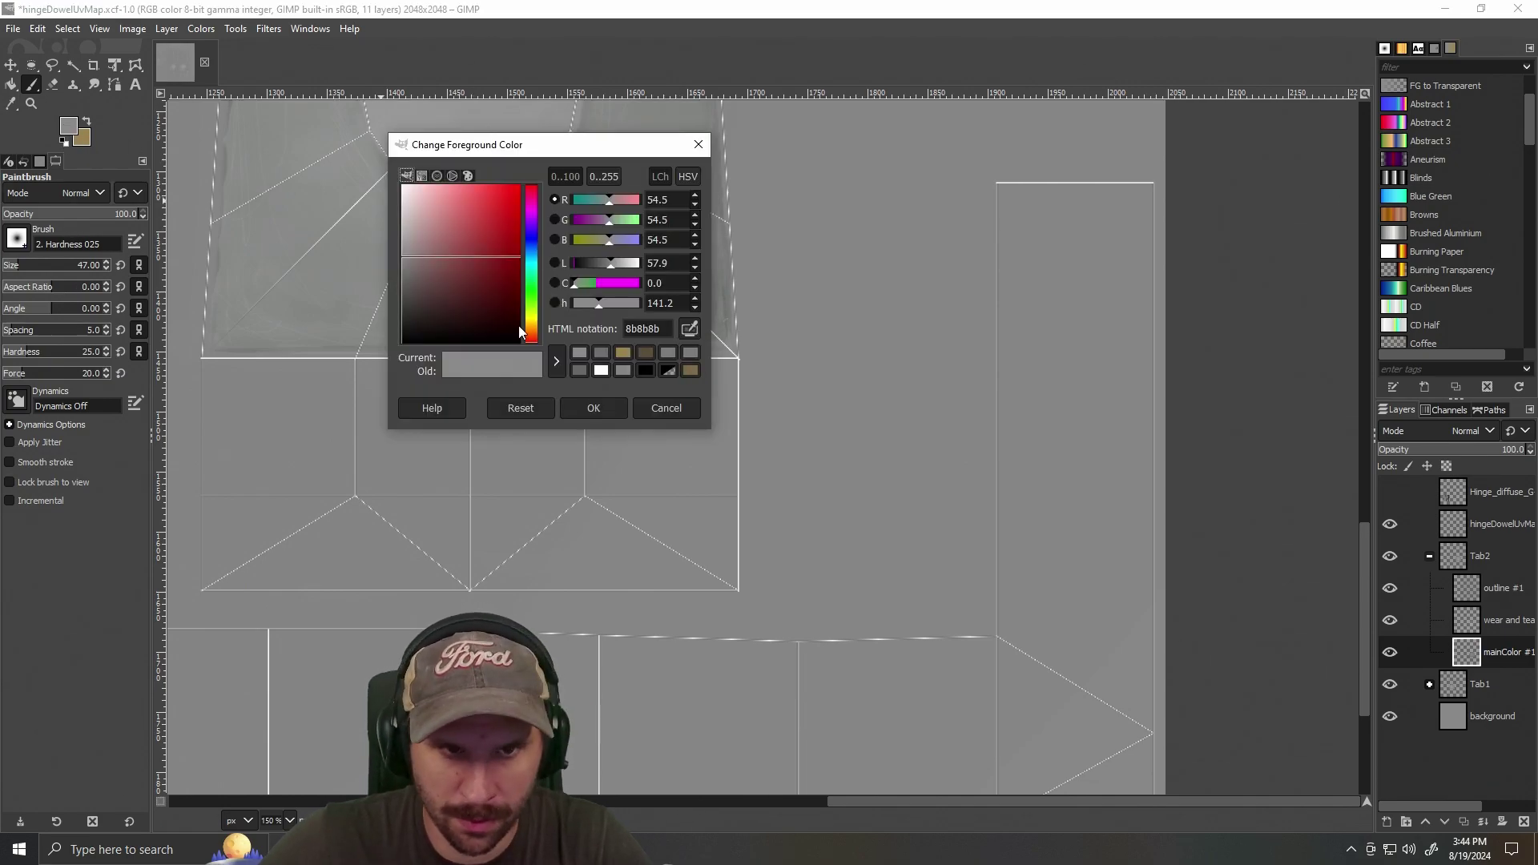
pyautogui.click(593, 409)
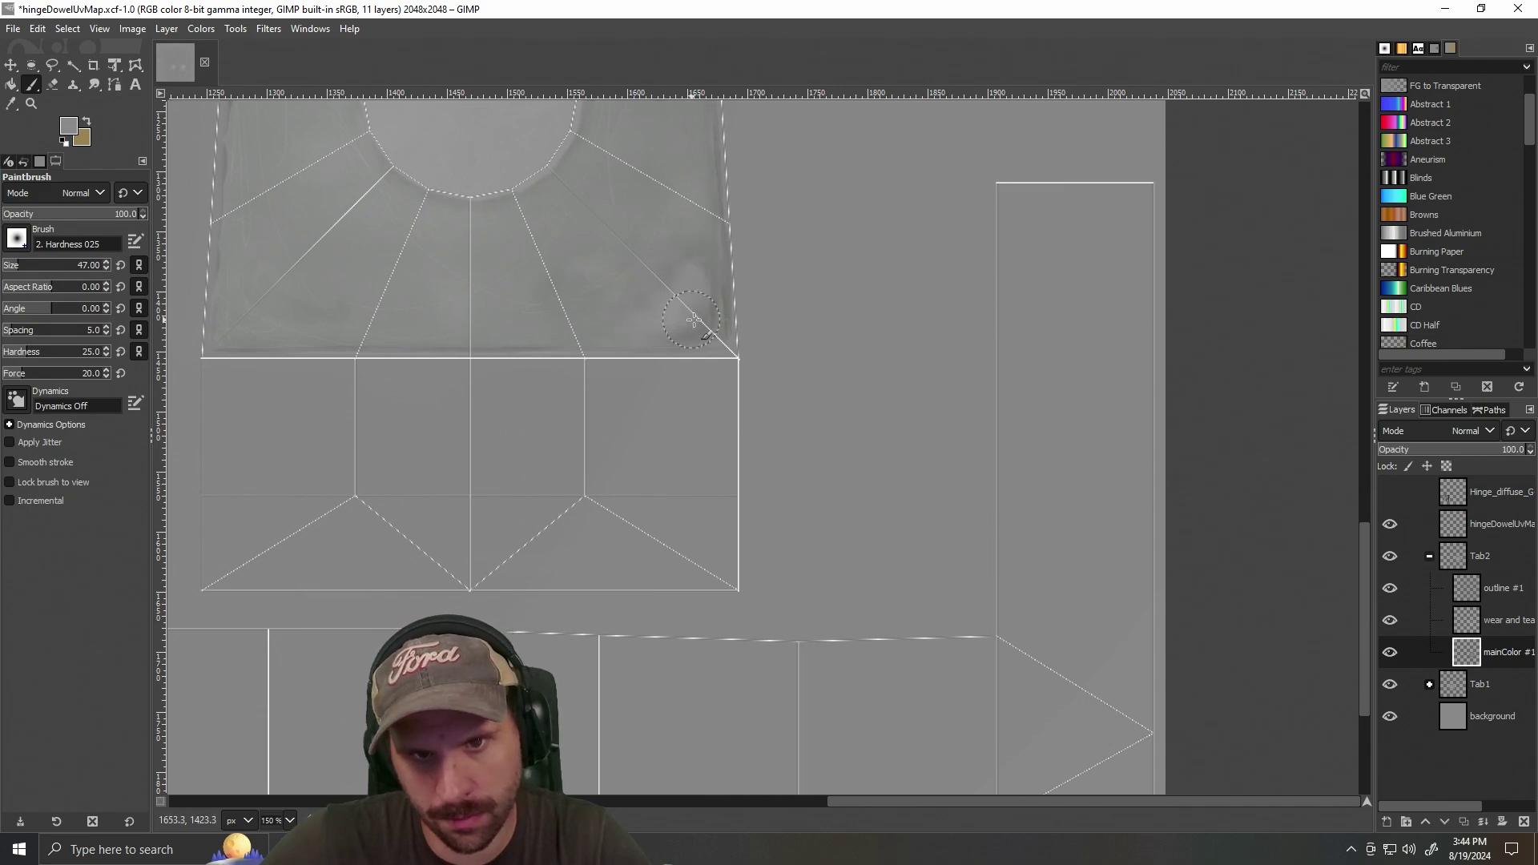
pyautogui.scroll(-1, 515, 377)
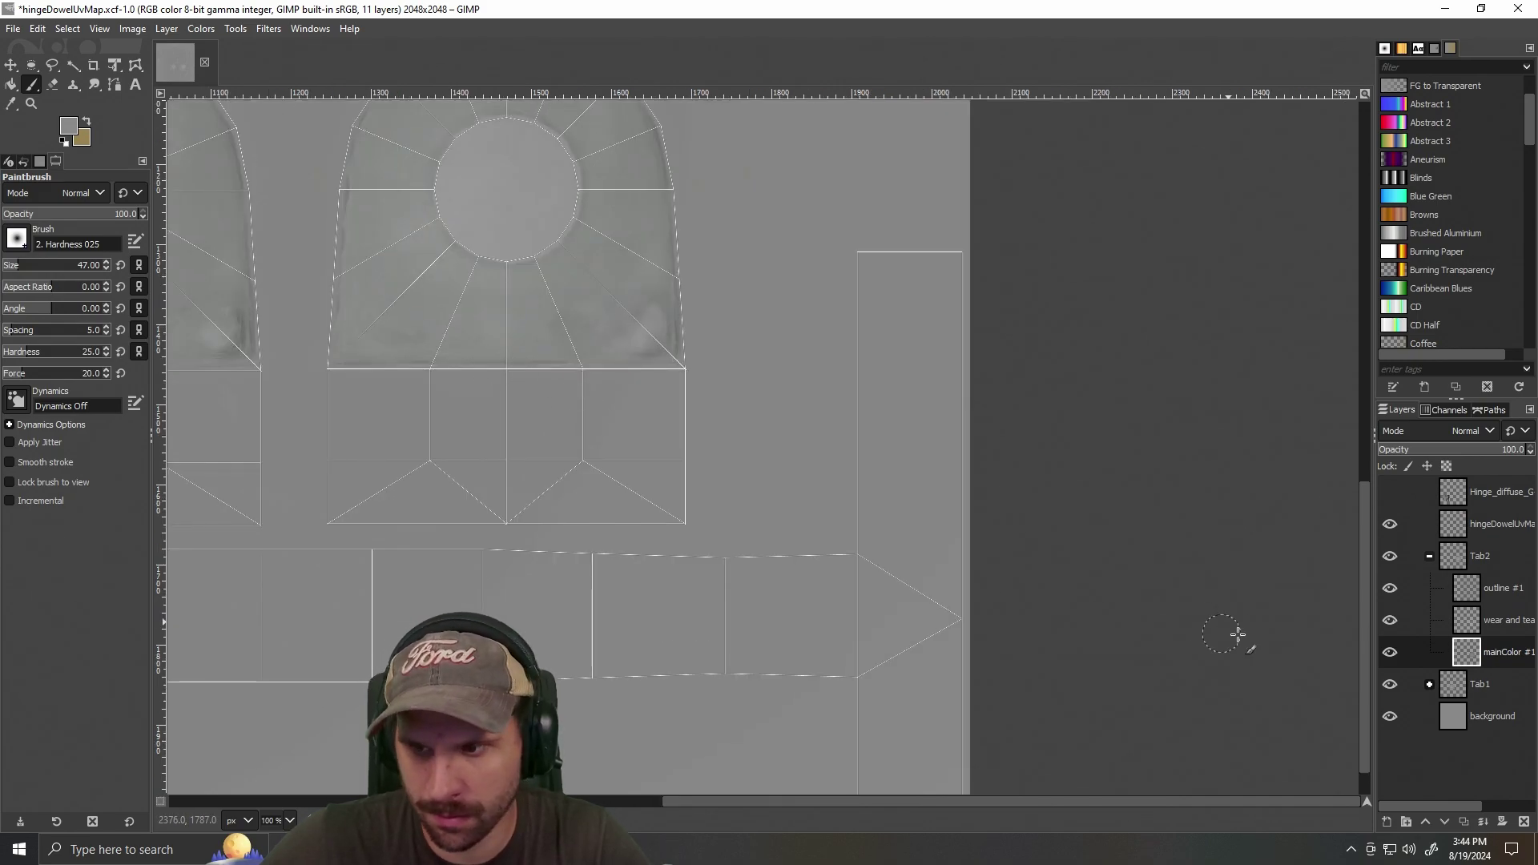
# Go over the area near the second tab's lower corner with the Eraser on the outline #1 layer.
pyautogui.click(1504, 590)
pyautogui.press('e')
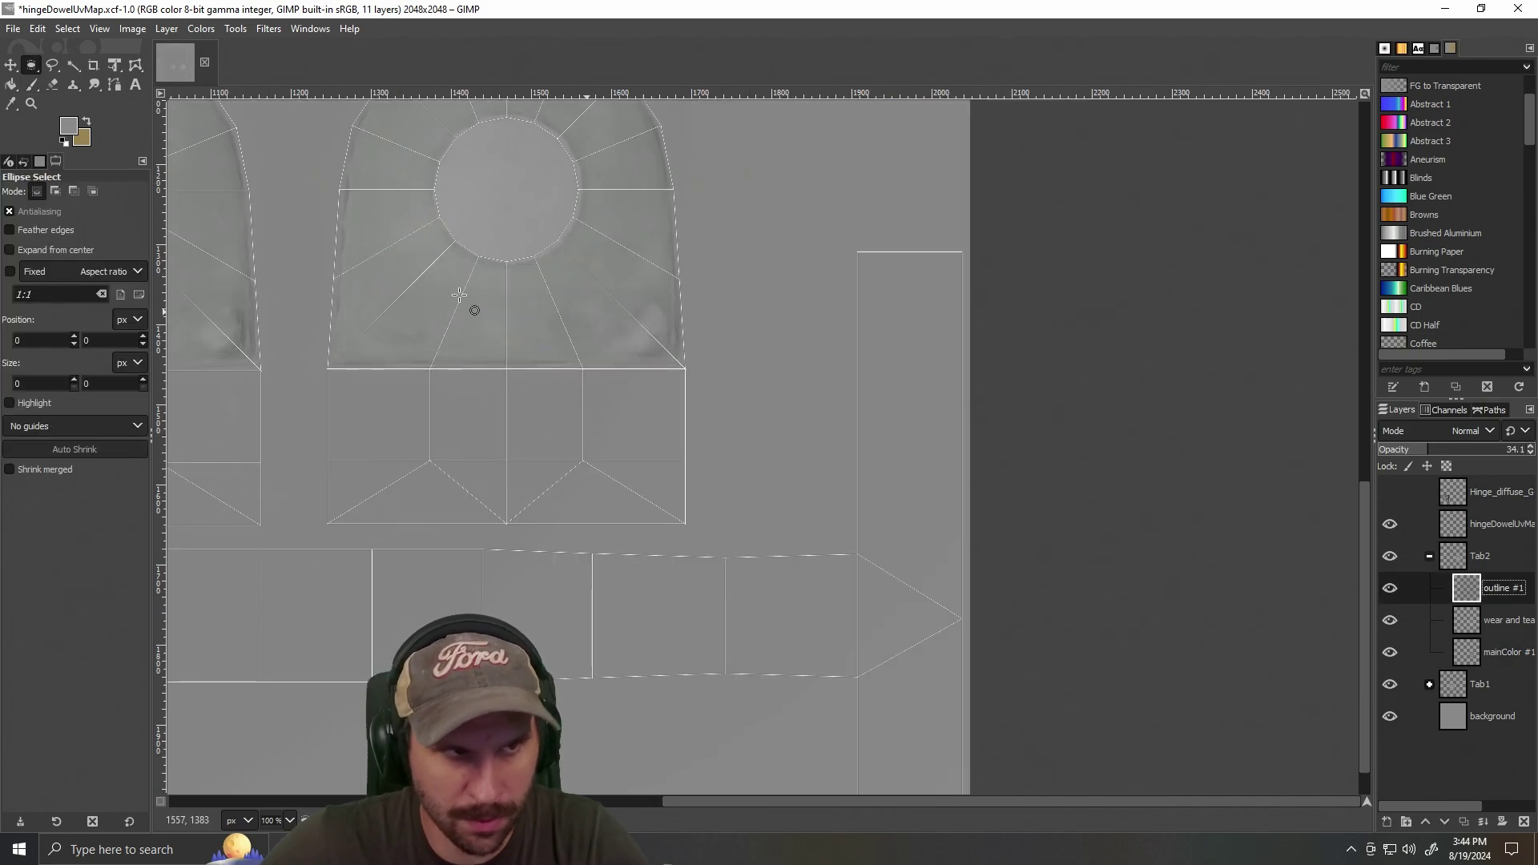
pyautogui.click(49, 85)
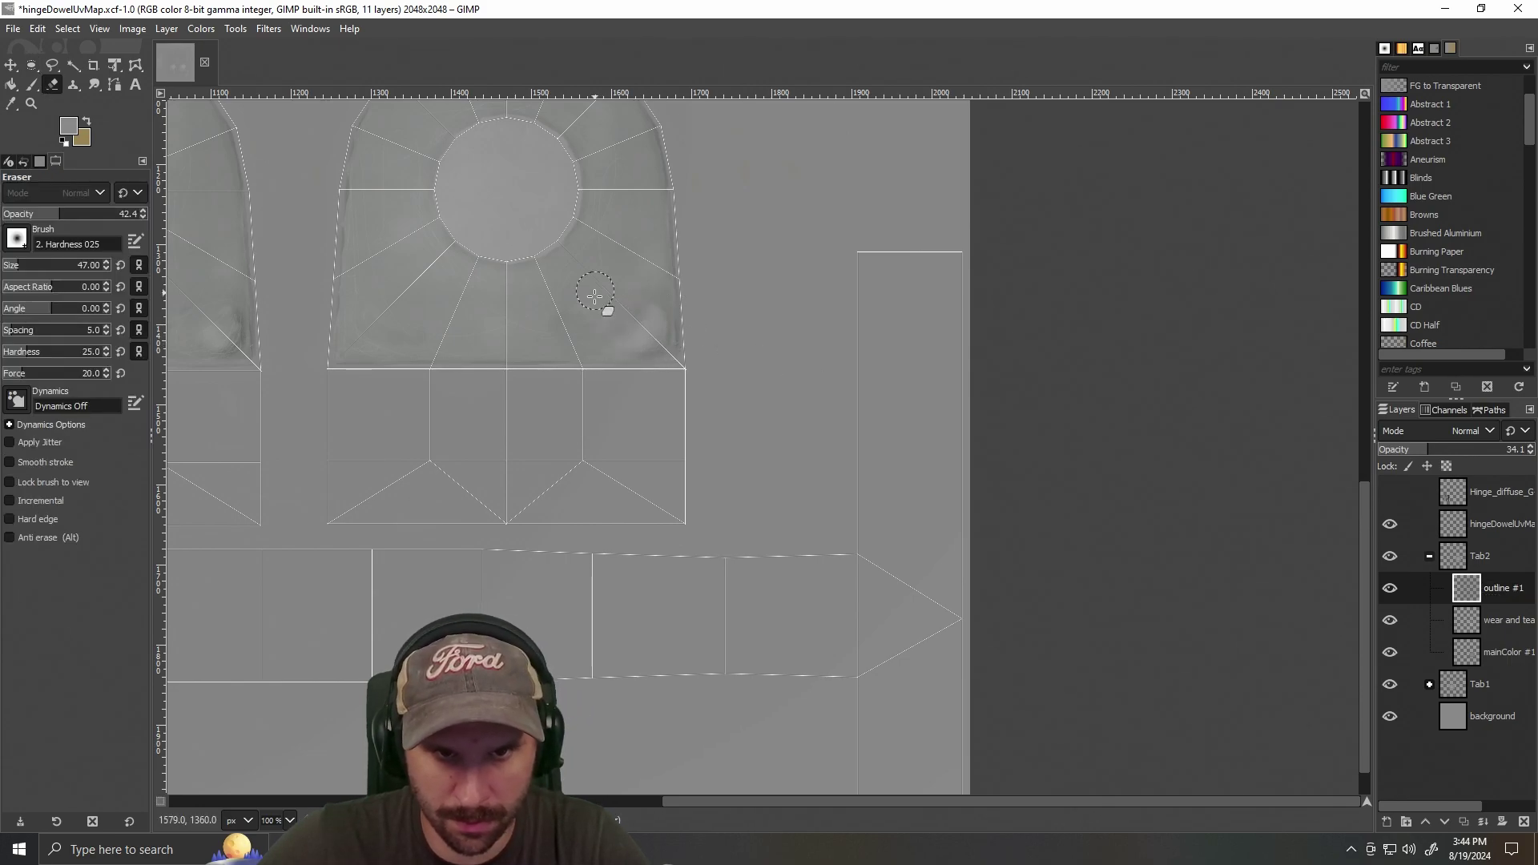
# Touch up the patches near the second tab's lower corner on mainColor #1 with the Paintbrush, switching to a darker grey.
pyautogui.click(32, 86)
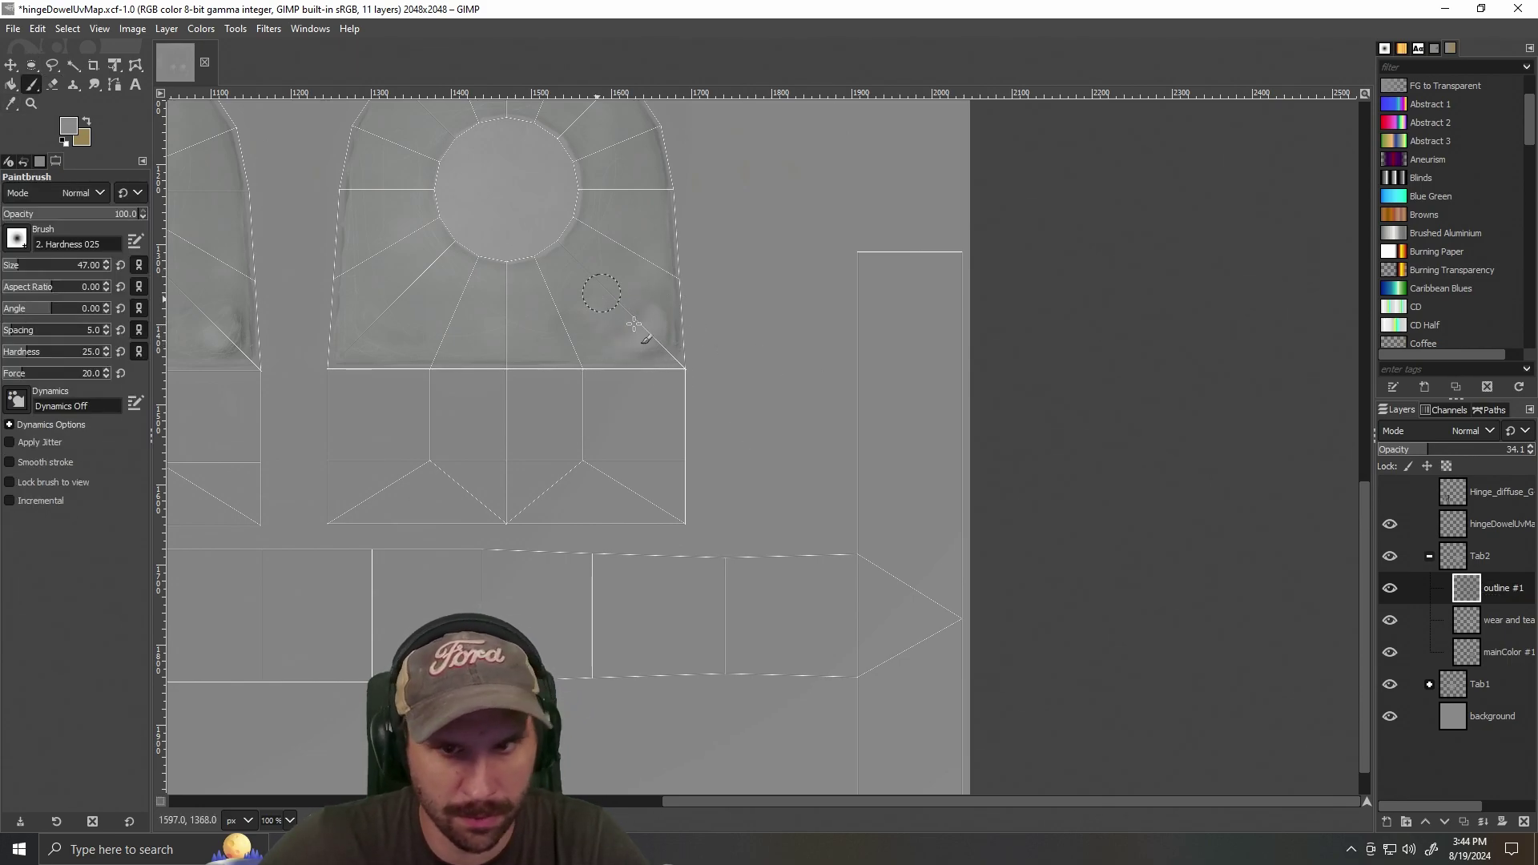
pyautogui.click(1502, 657)
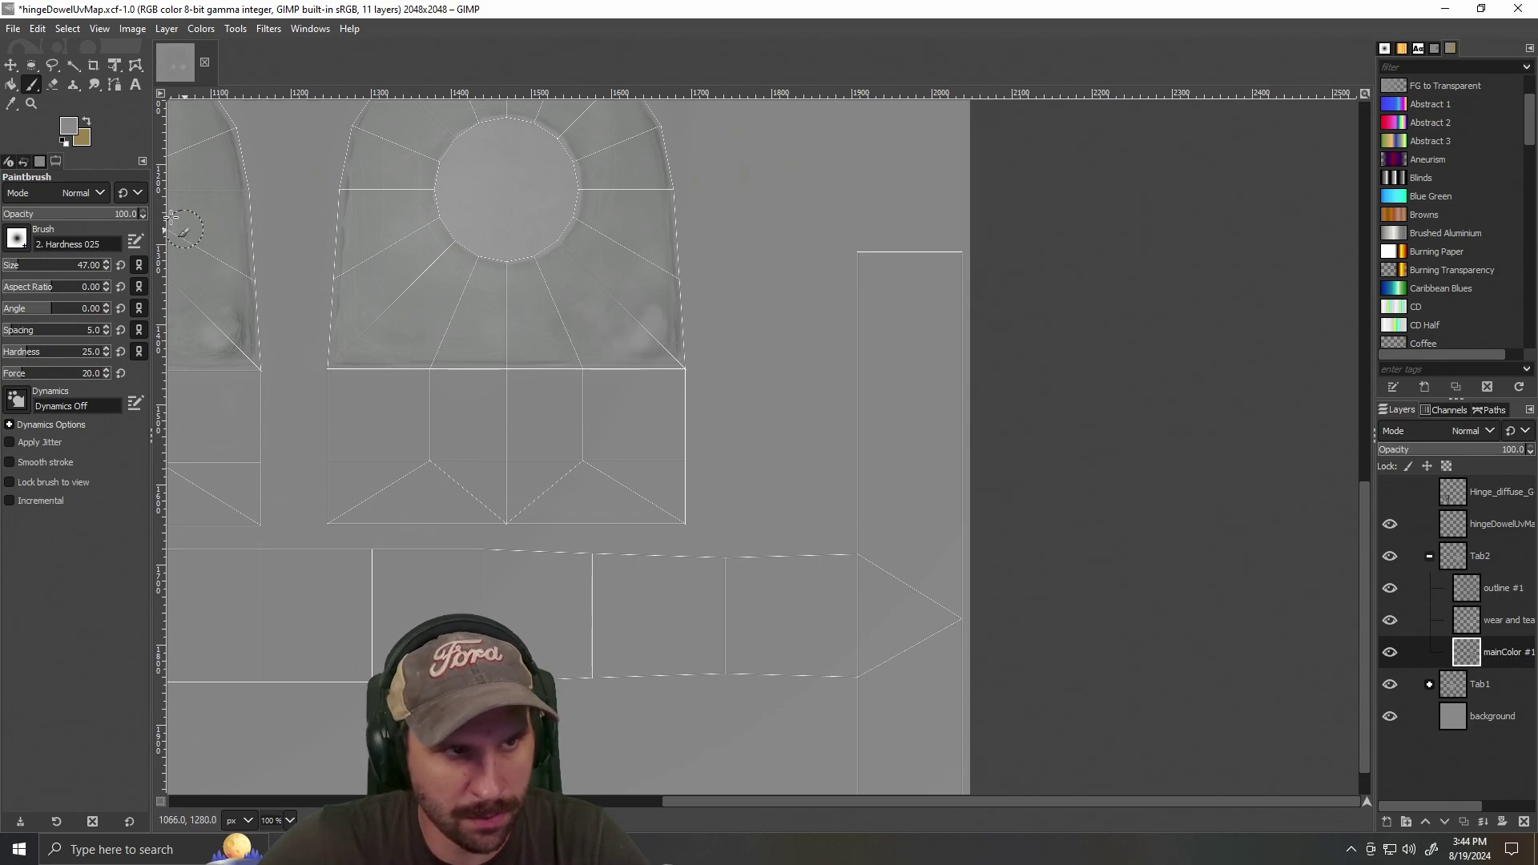
pyautogui.click(71, 130)
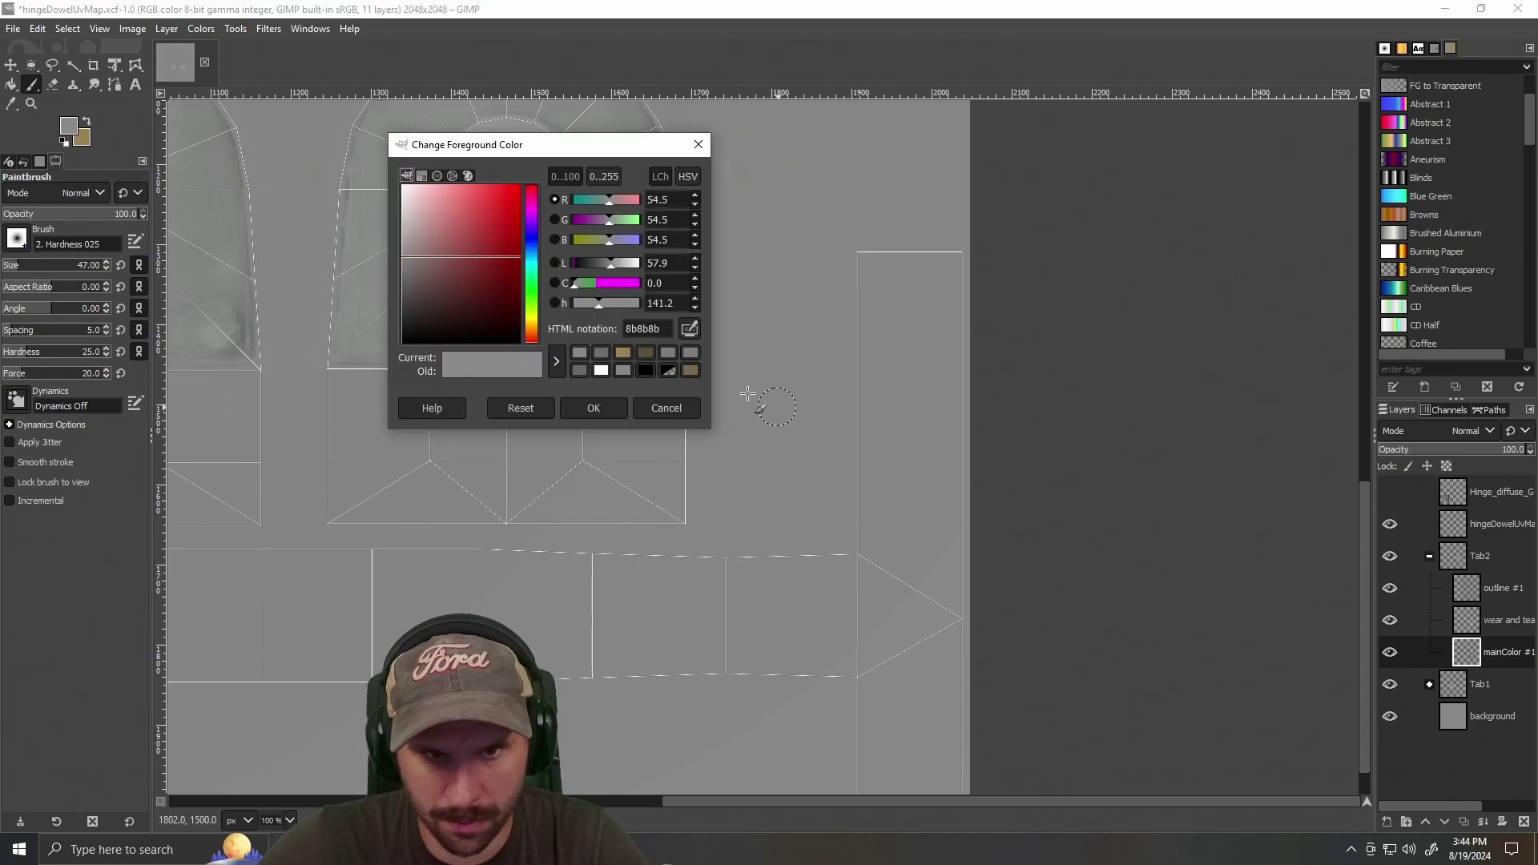
pyautogui.click(590, 405)
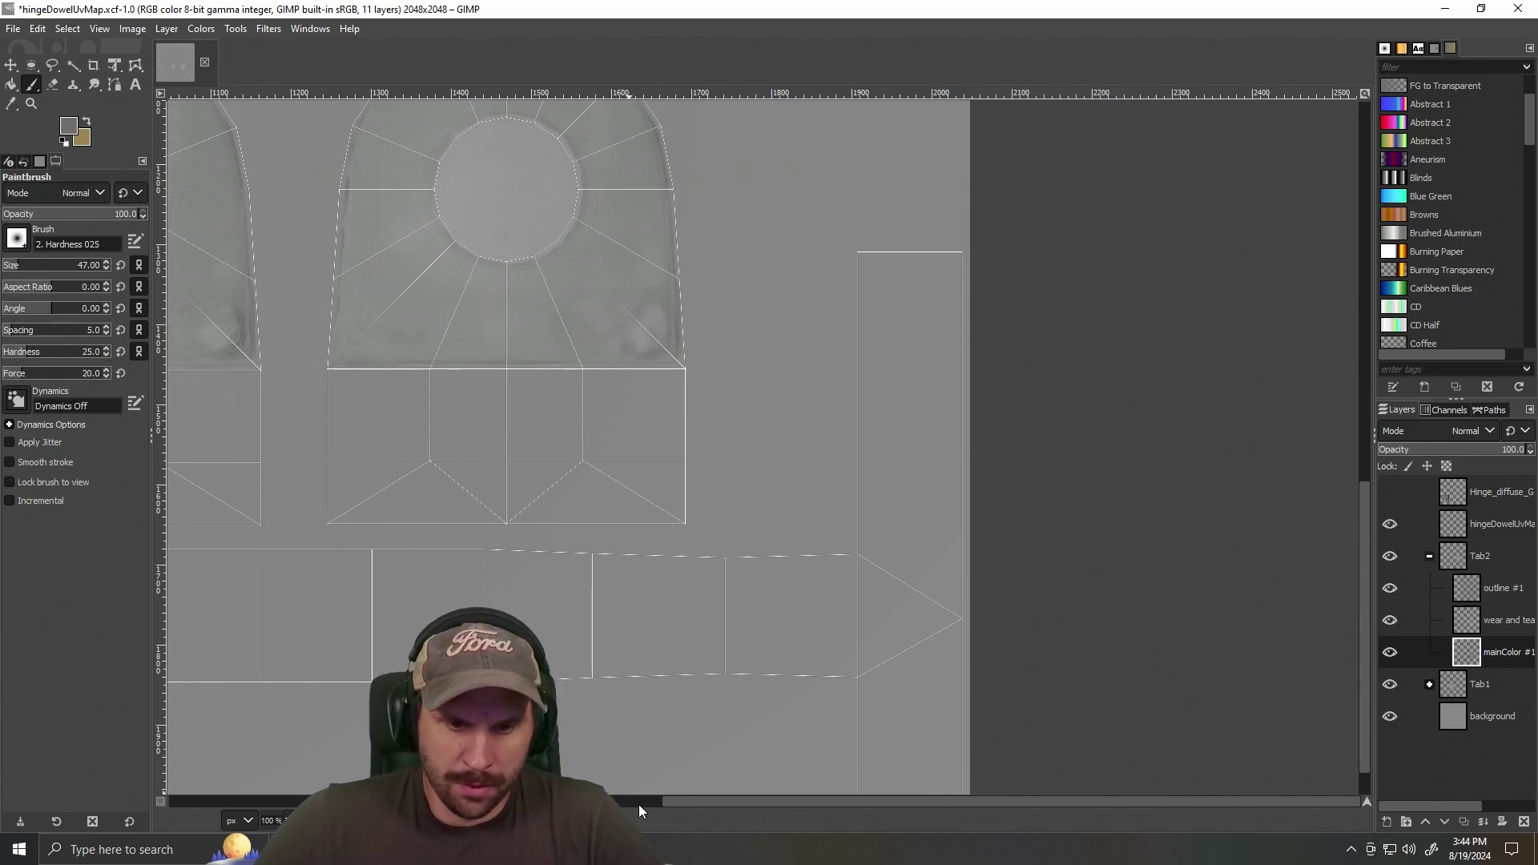
pyautogui.moveTo(745, 804); pyautogui.dragTo(570, 803)
pyautogui.scroll(-3, 611, 623)
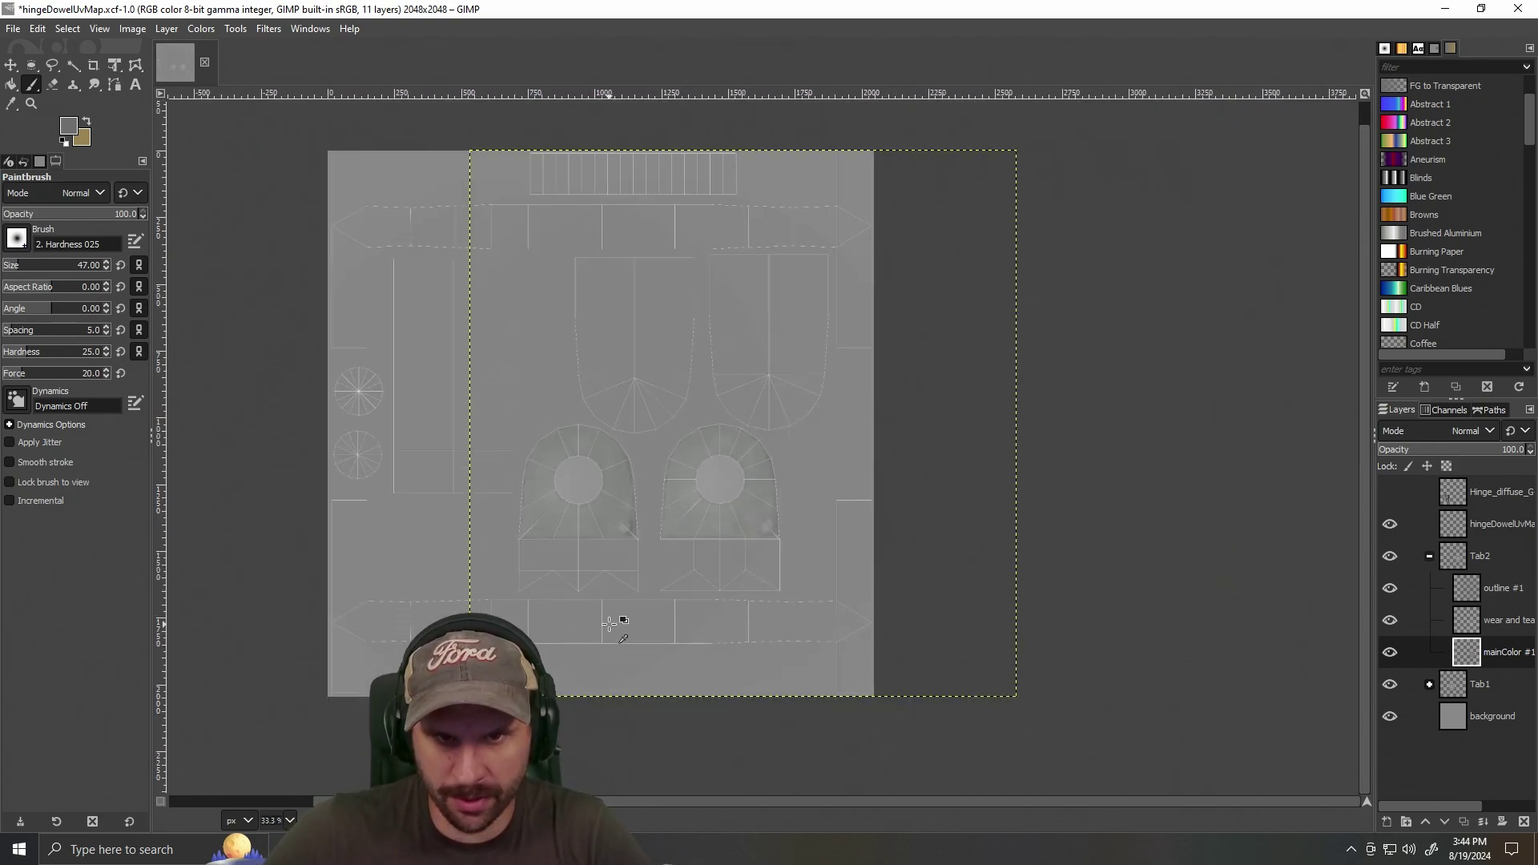
pyautogui.scroll(1, 611, 627)
pyautogui.scroll(1, 992, 554)
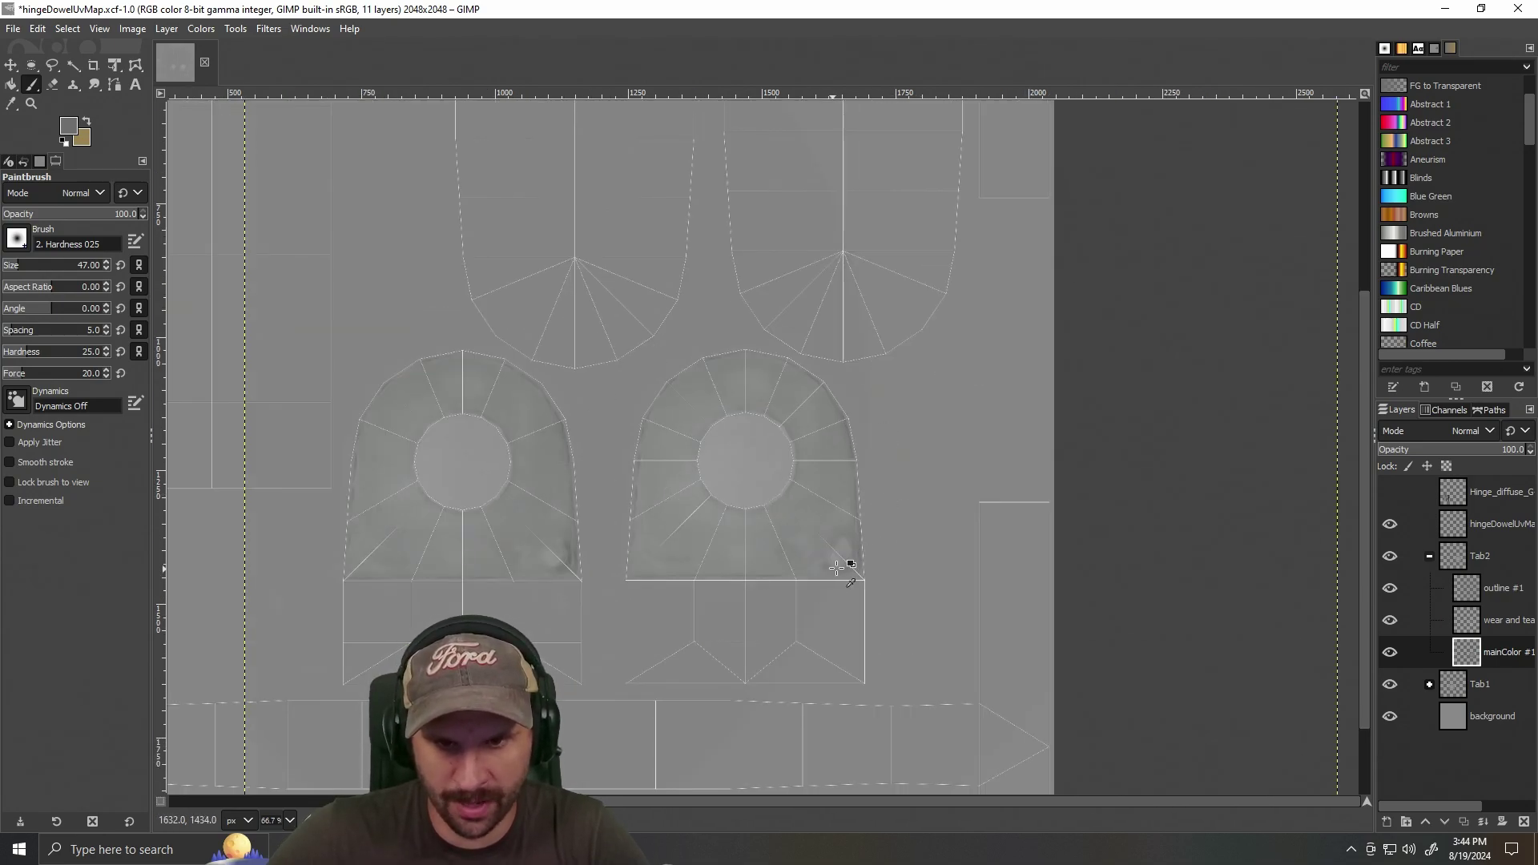
pyautogui.scroll(3, 833, 559)
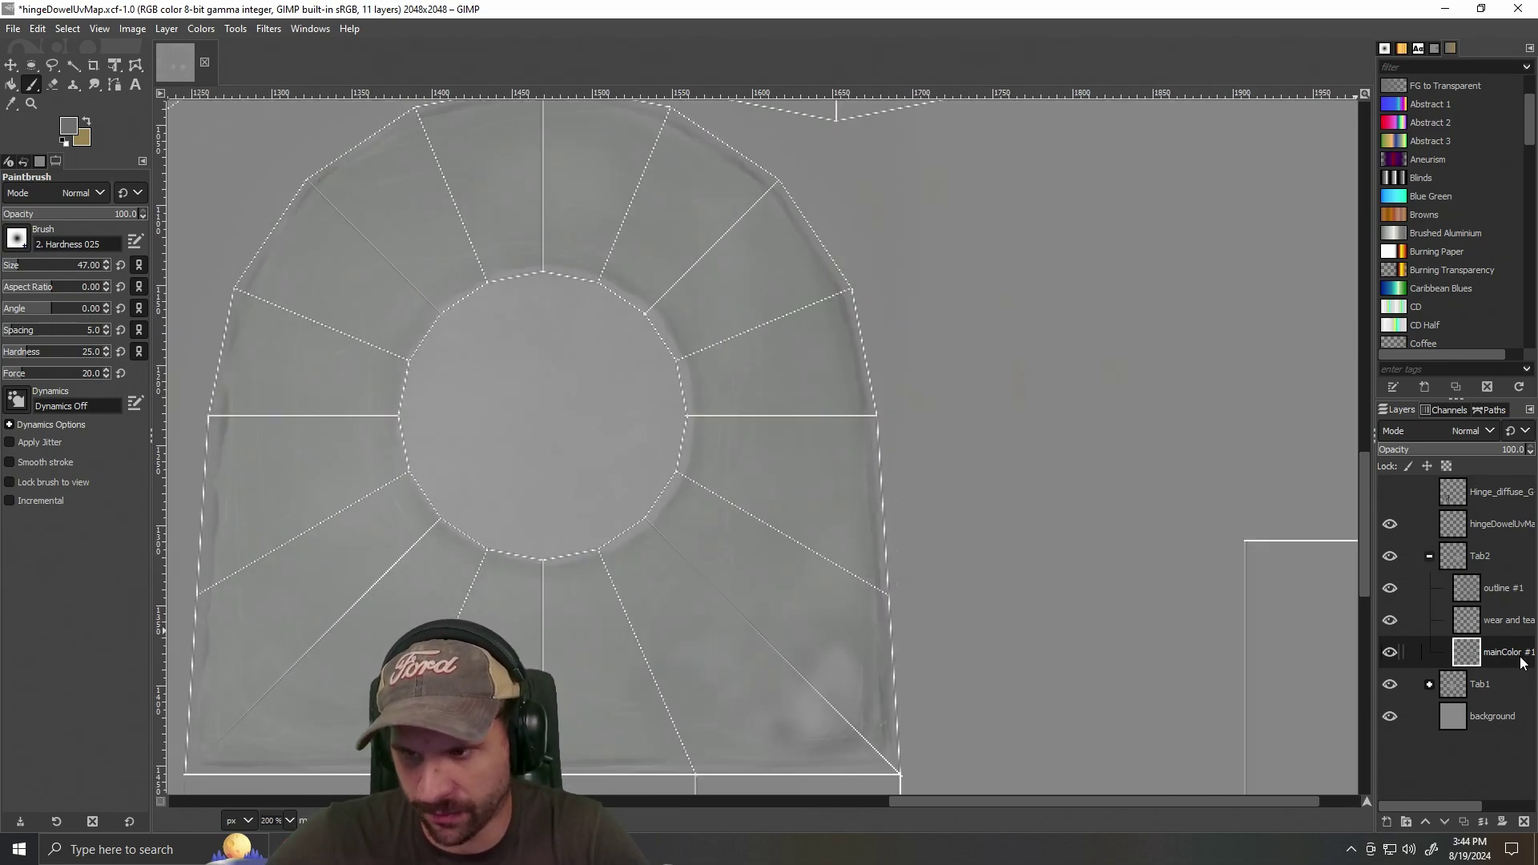
# Hide the background layer and fill the semi-transparent area in the second tab's lower corner on mainColor #1 with sampled grey 878787.
pyautogui.click(1390, 716)
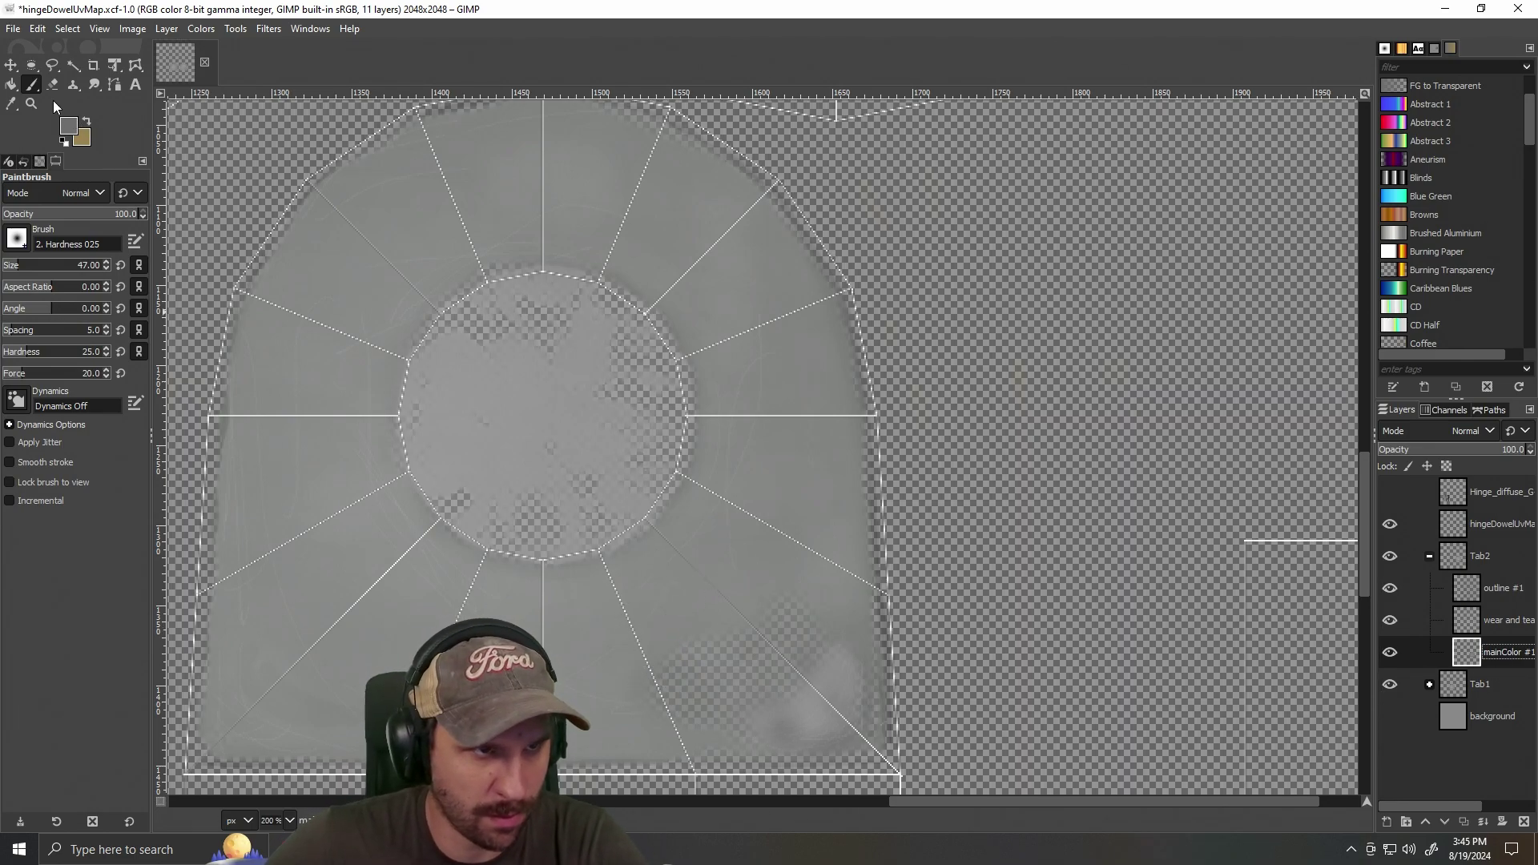
pyautogui.click(52, 65)
pyautogui.press('b')
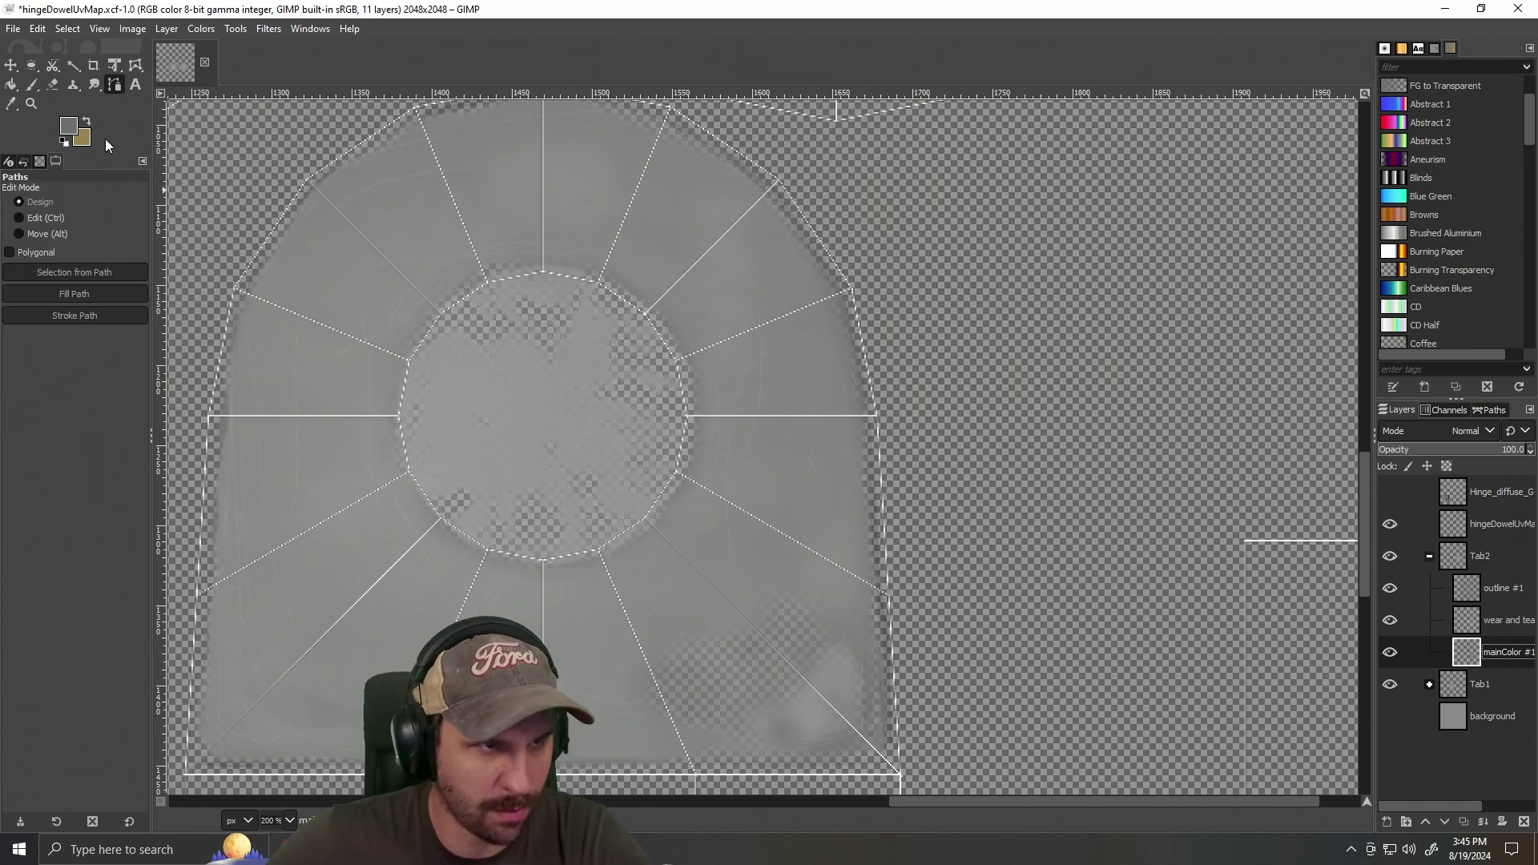
pyautogui.click(32, 85)
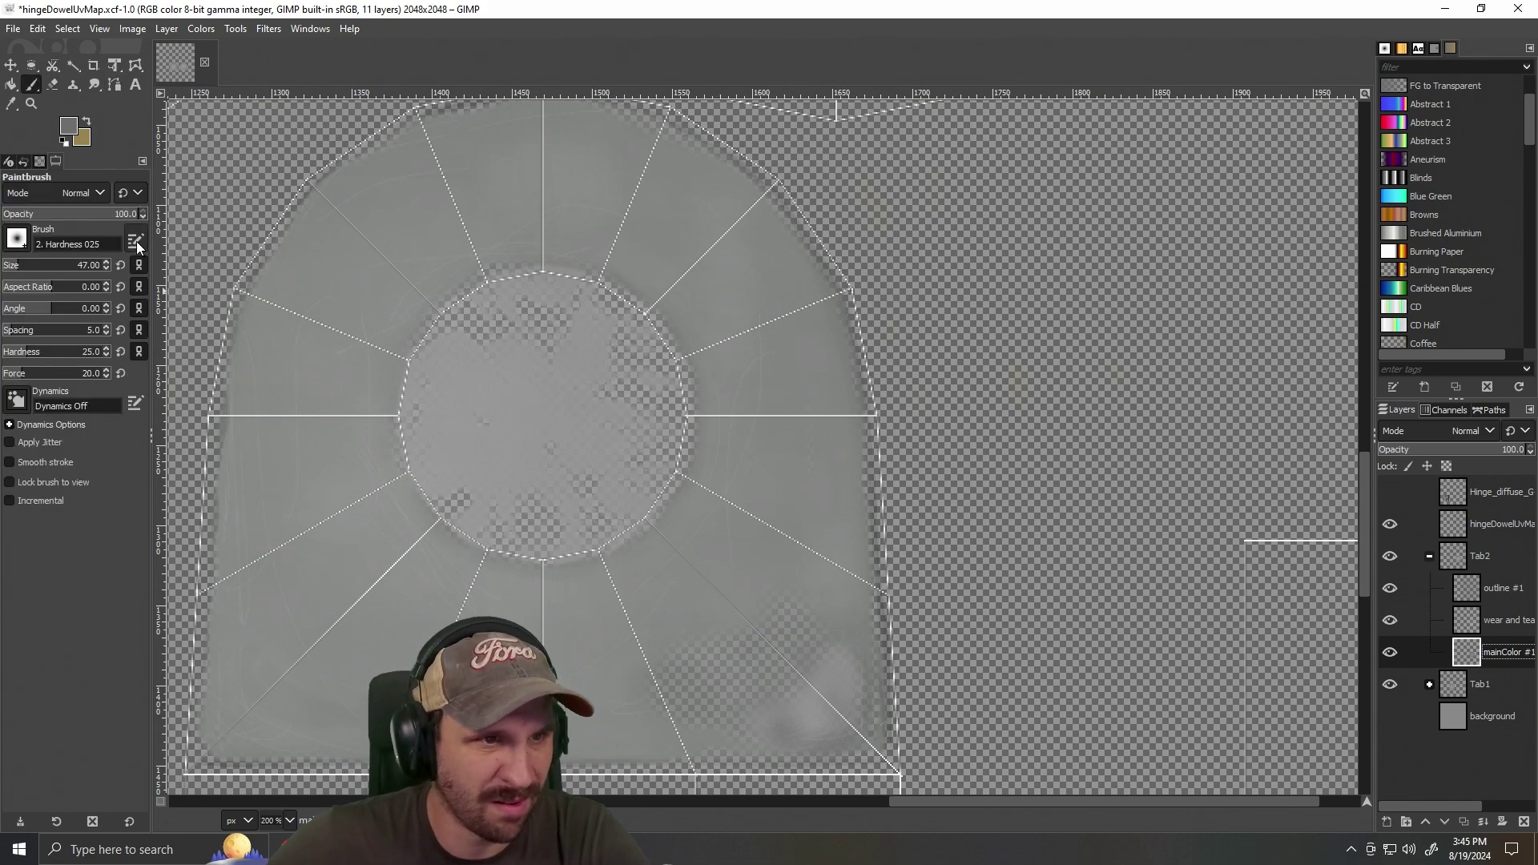
pyautogui.click(68, 126)
pyautogui.click(689, 329)
pyautogui.click(749, 635)
pyautogui.moveTo(753, 639)
pyautogui.mouseDown()
pyautogui.moveTo(671, 685)
pyautogui.moveTo(732, 680)
pyautogui.mouseUp()
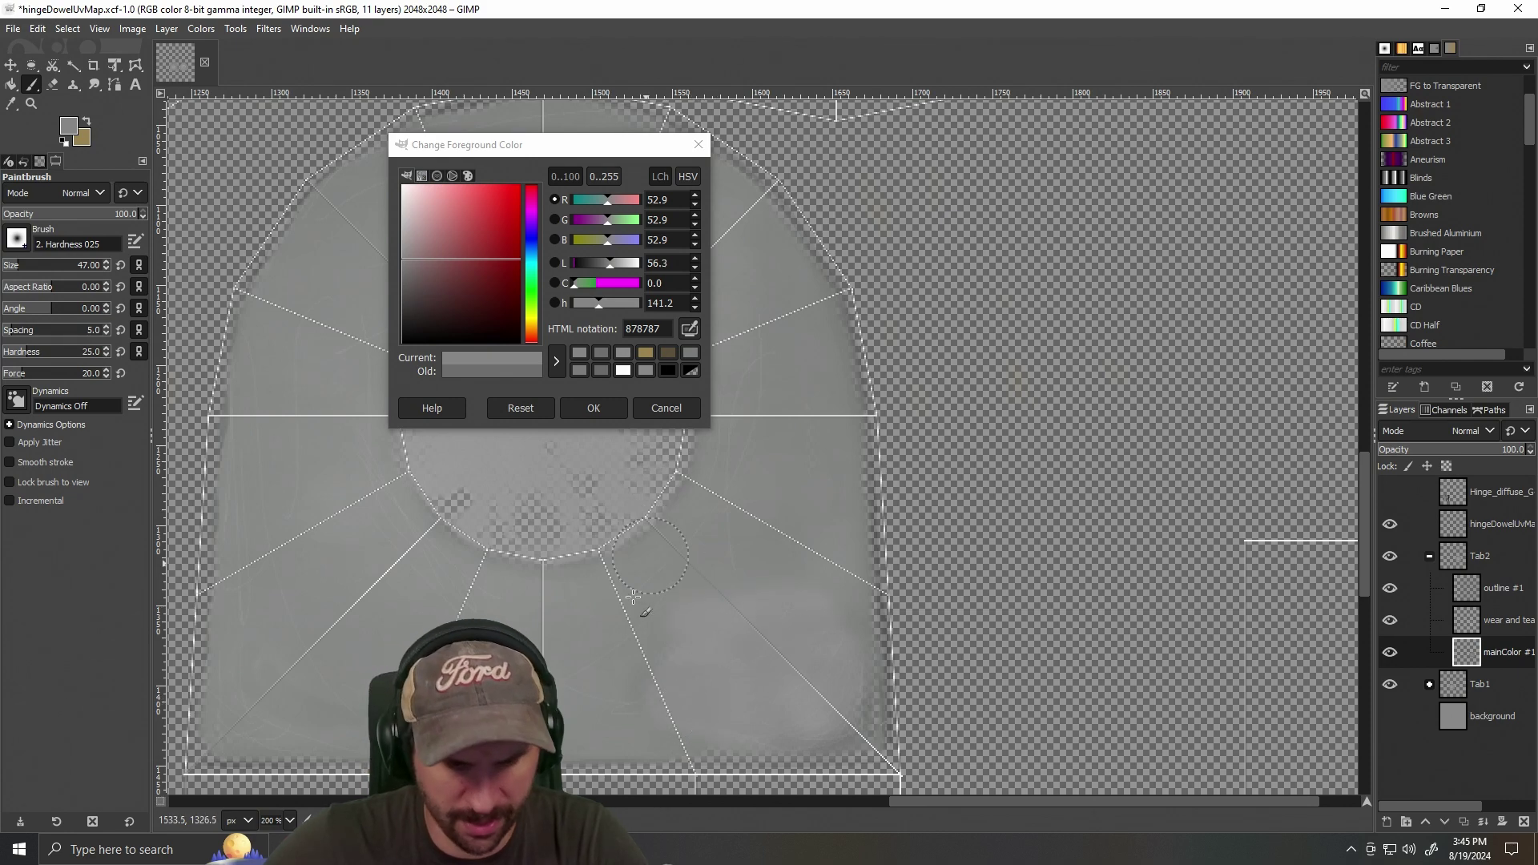
# Sample the lighter grey 8d8d8d and paint it over the second tab's lower corner on mainColor #1 with the Paintbrush.
pyautogui.press('i')
pyautogui.click(690, 330)
pyautogui.click(710, 643)
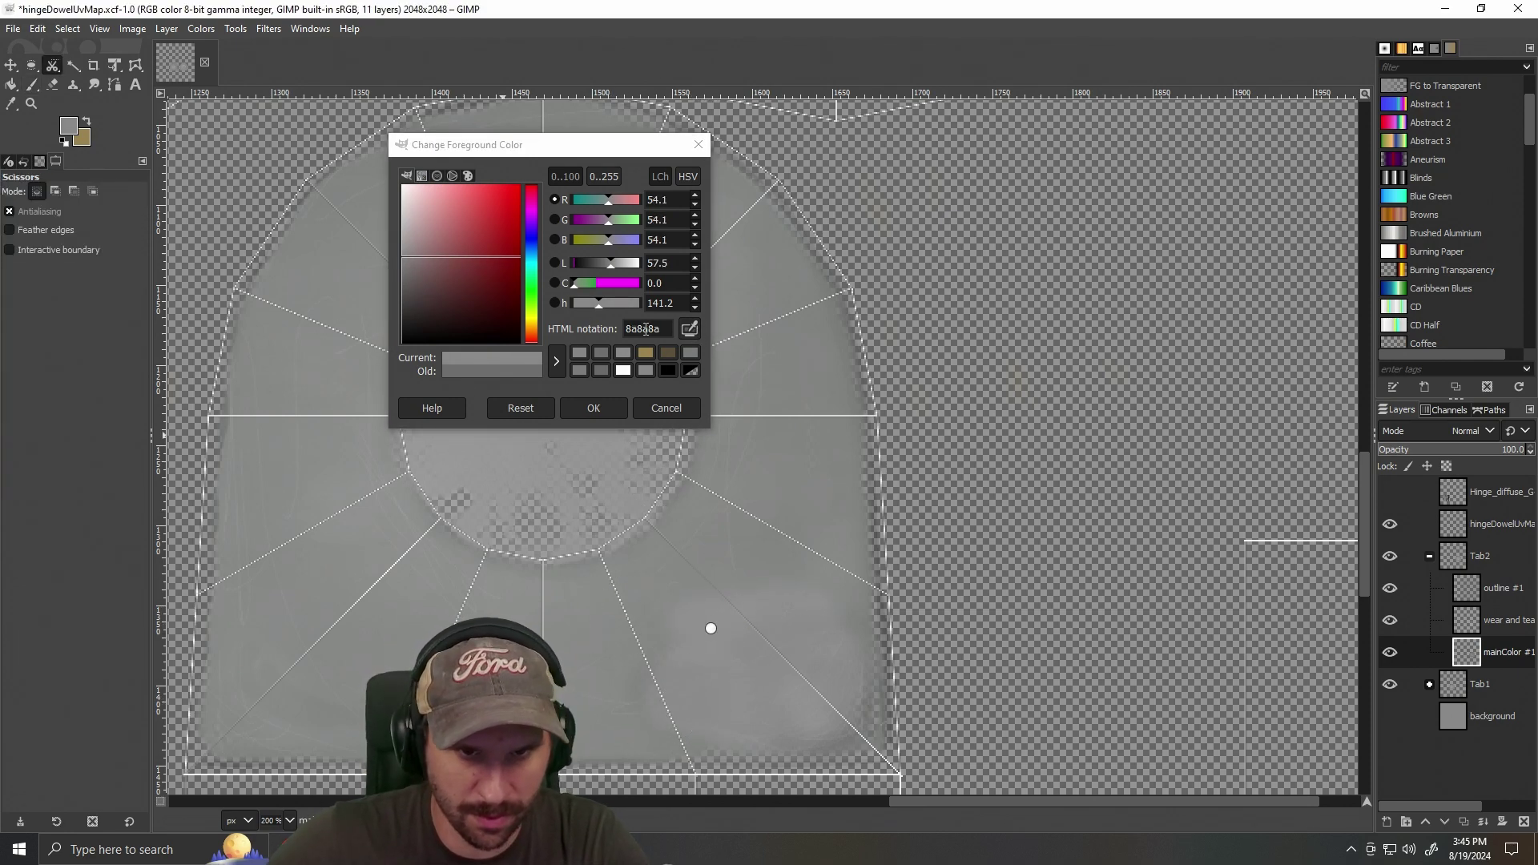
pyautogui.click(705, 676)
pyautogui.click(593, 409)
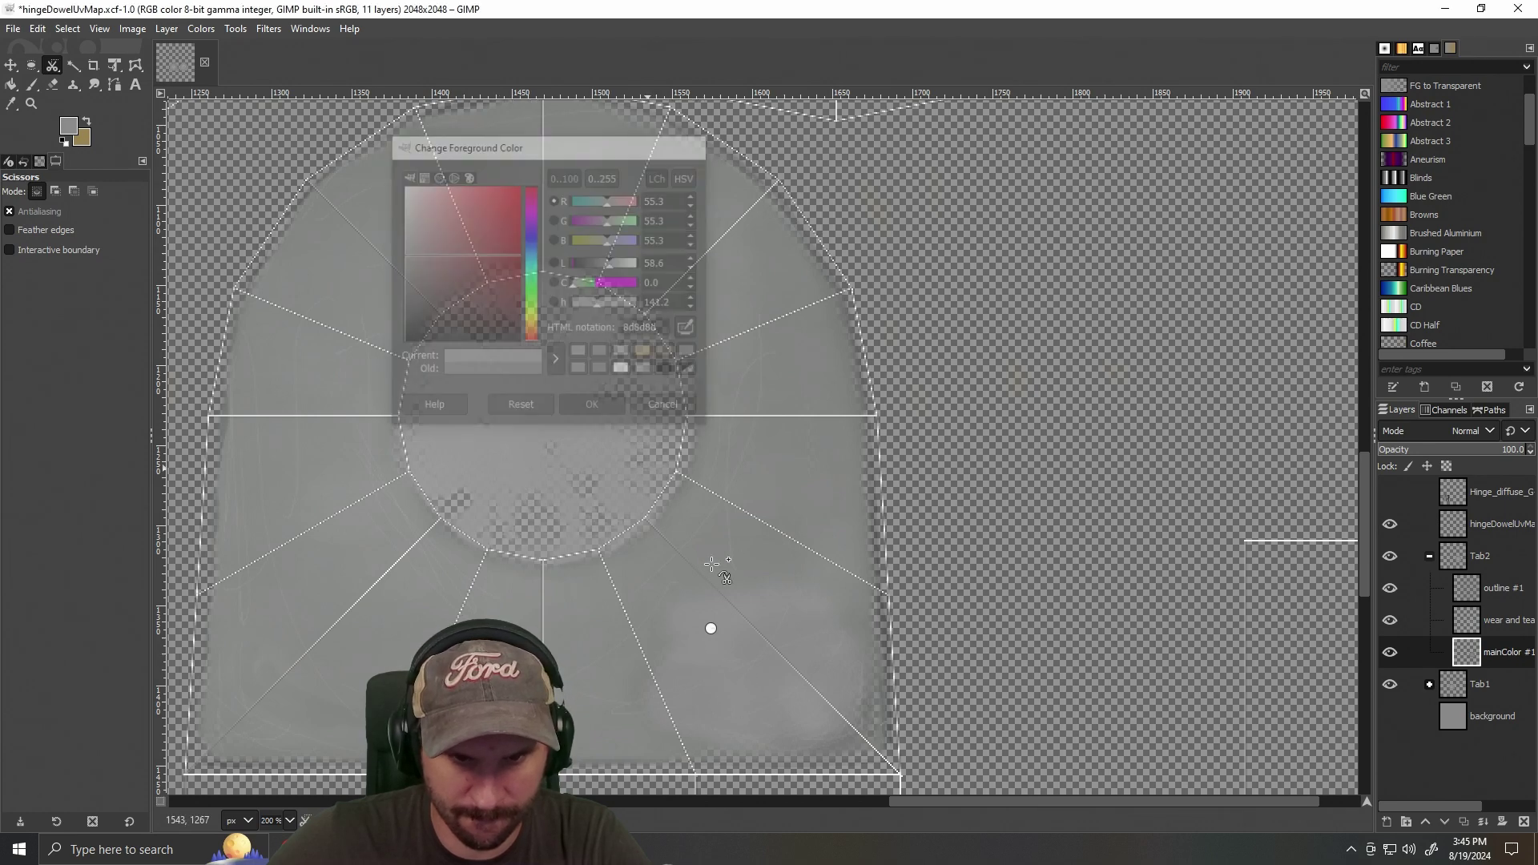
pyautogui.click(35, 83)
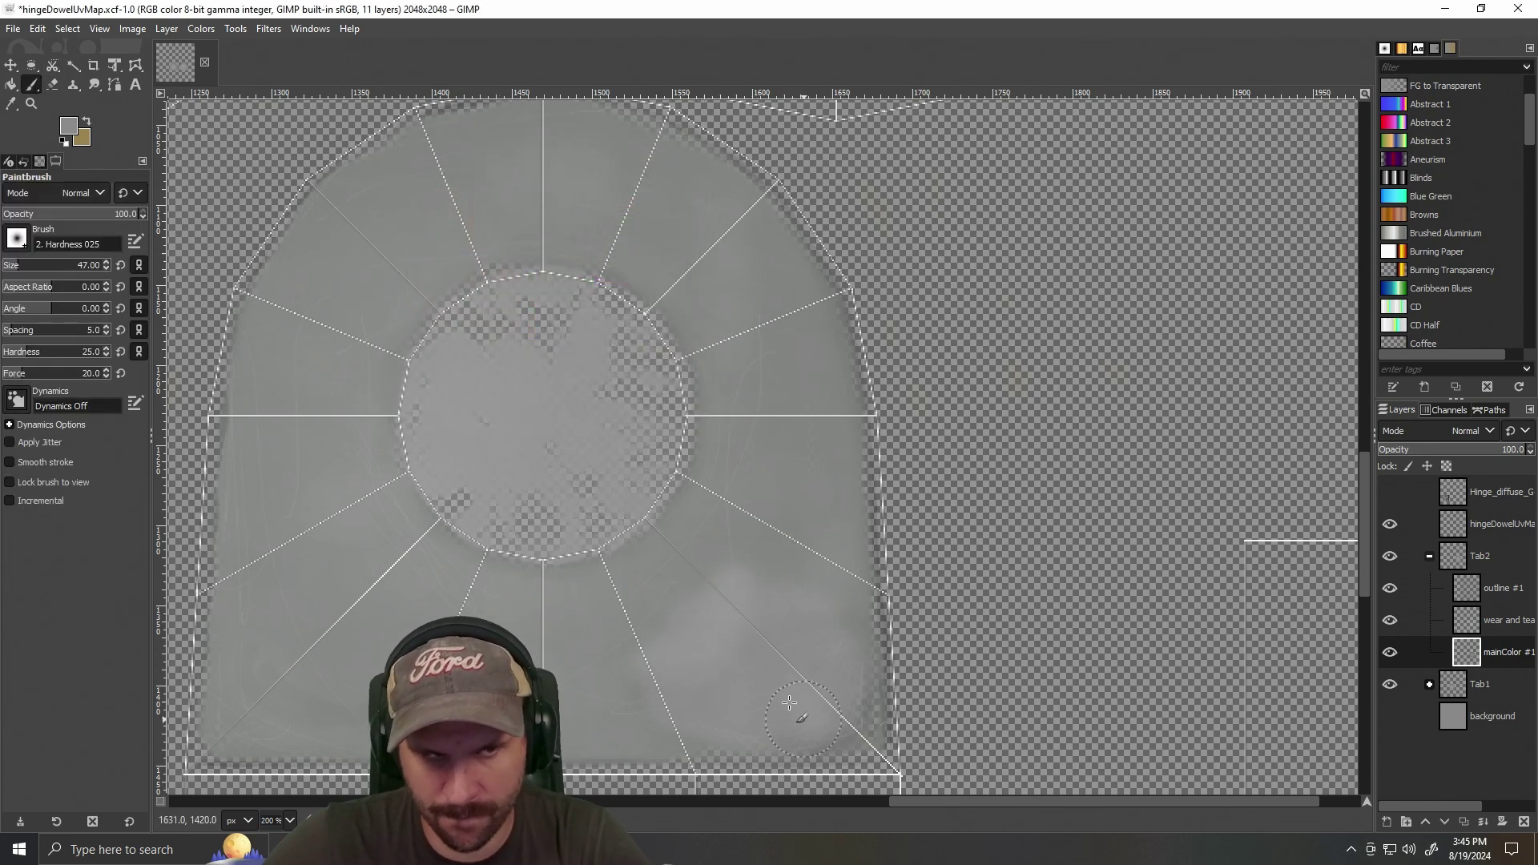
# Show the background layer again and paint over the light patches in the second tab's lower corner with a darker grey.
pyautogui.click(1388, 716)
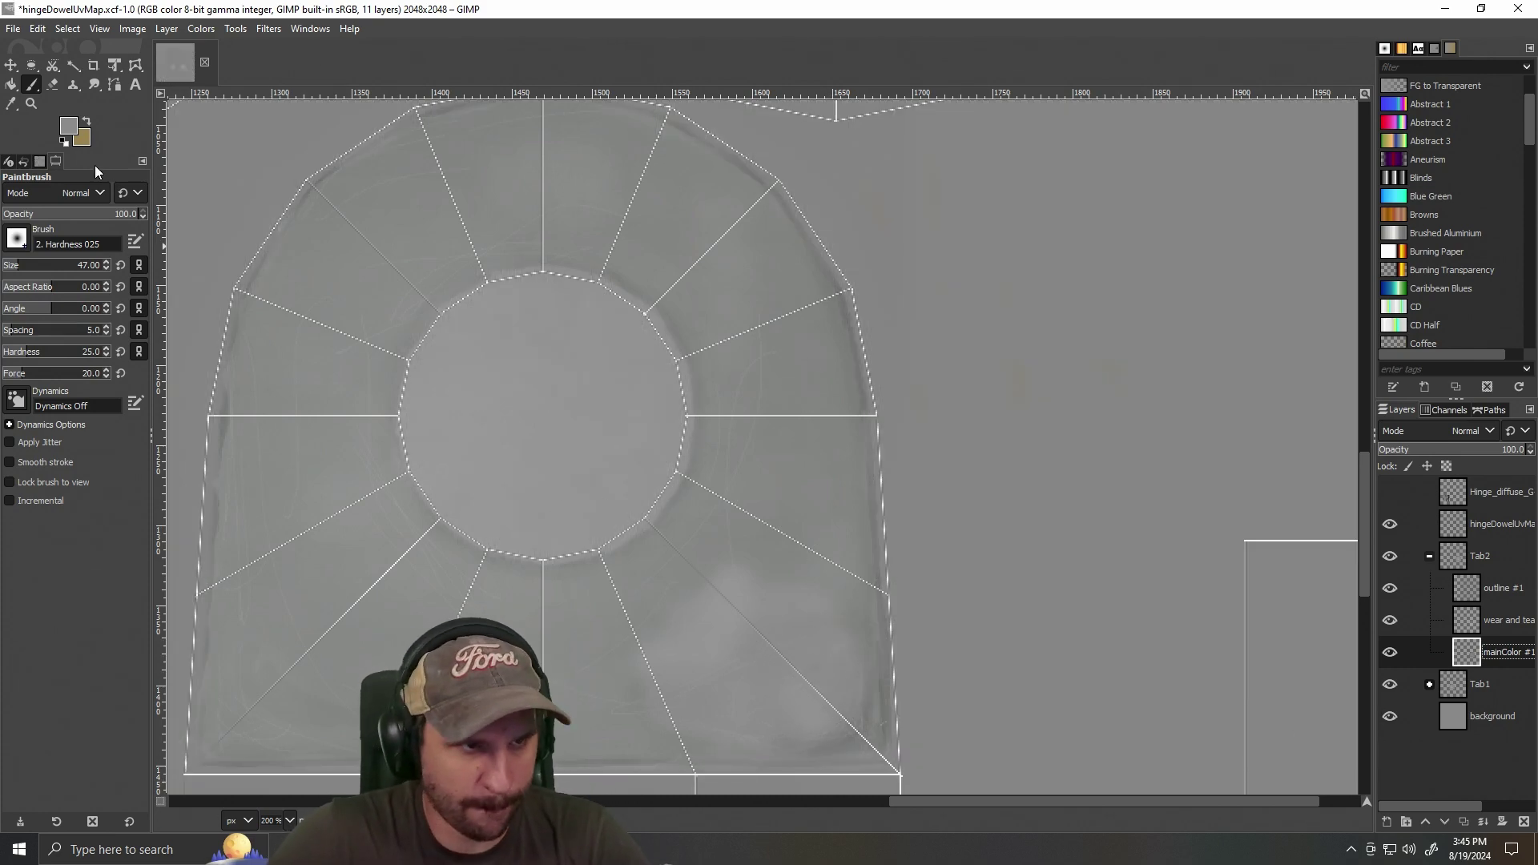
pyautogui.click(67, 128)
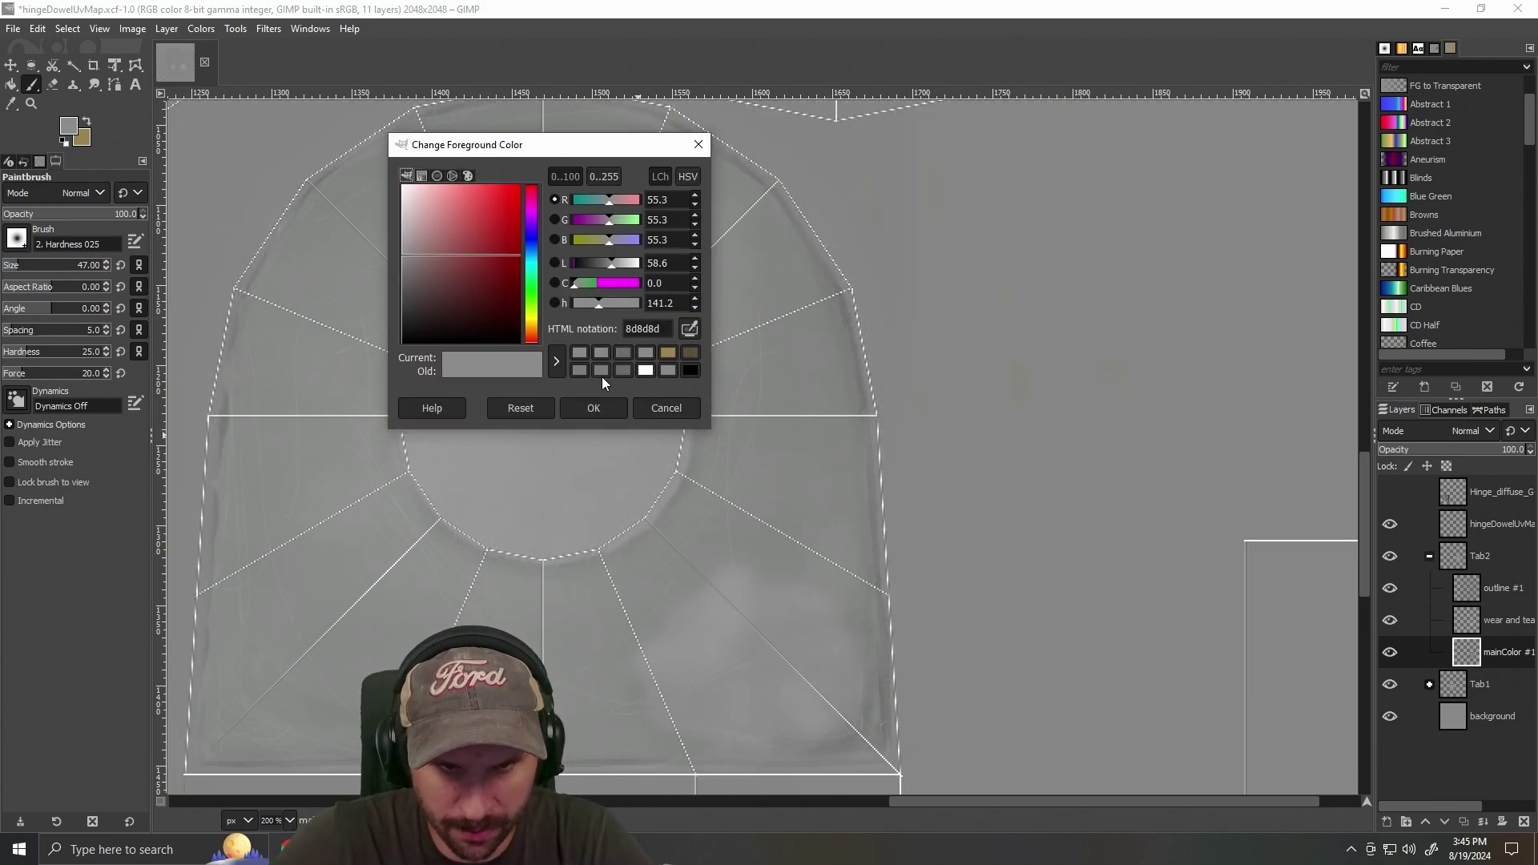
pyautogui.click(592, 408)
pyautogui.moveTo(773, 573)
pyautogui.mouseDown()
pyautogui.moveTo(676, 698)
pyautogui.moveTo(817, 634)
pyautogui.moveTo(826, 705)
pyautogui.moveTo(805, 708)
pyautogui.moveTo(849, 660)
pyautogui.moveTo(766, 640)
pyautogui.mouseUp()
pyautogui.moveTo(831, 679); pyautogui.dragTo(818, 709)
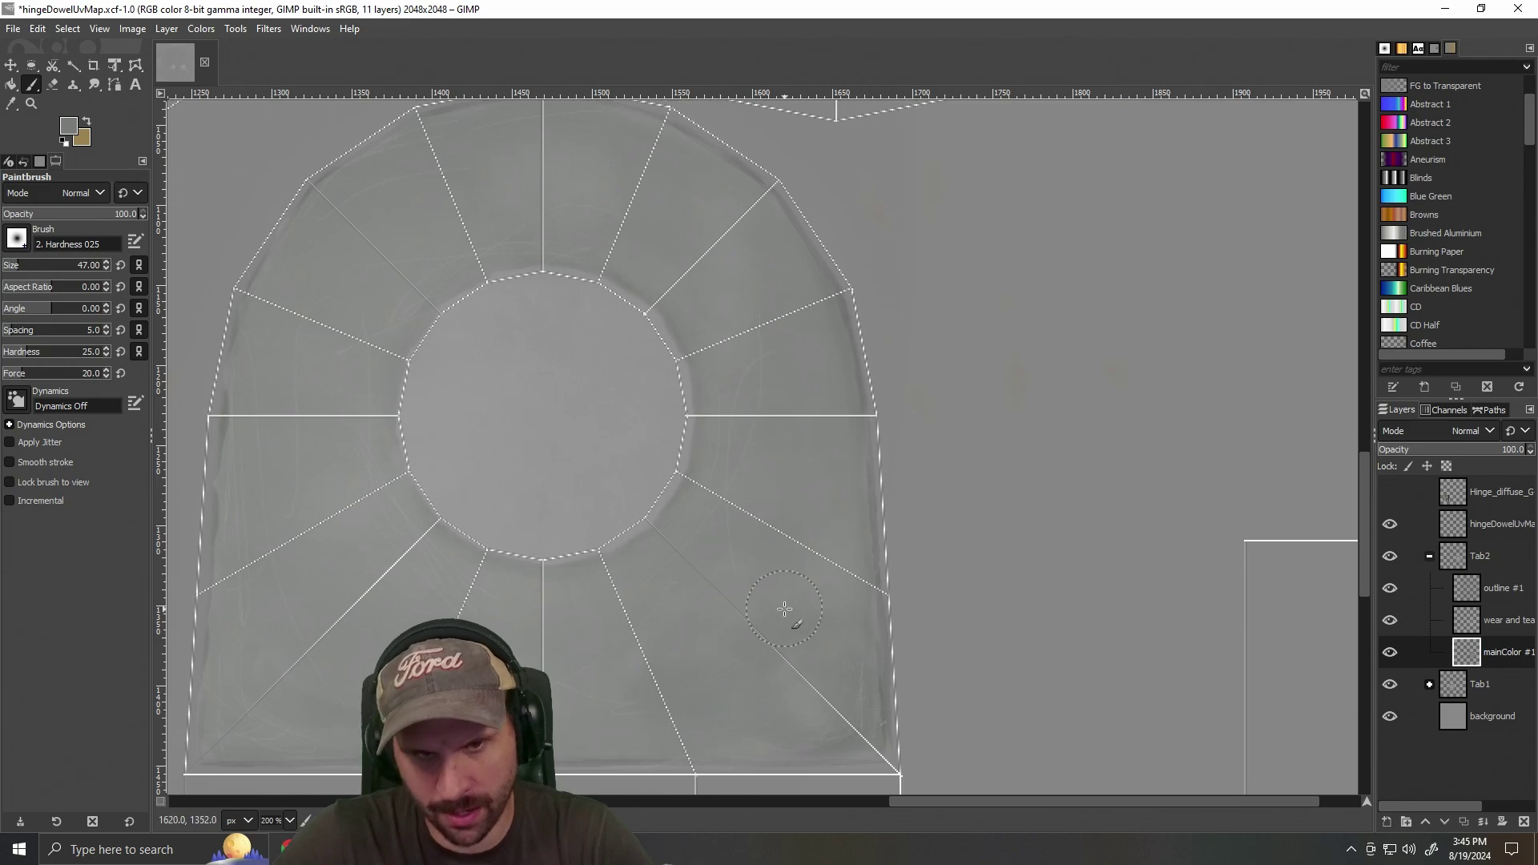
# Inspect the second tab's lower corner, toggling the visibility of the outline #1 and wear and tear layers.
pyautogui.press('-')
pyautogui.press('-')
pyautogui.press('+')
pyautogui.press('+')
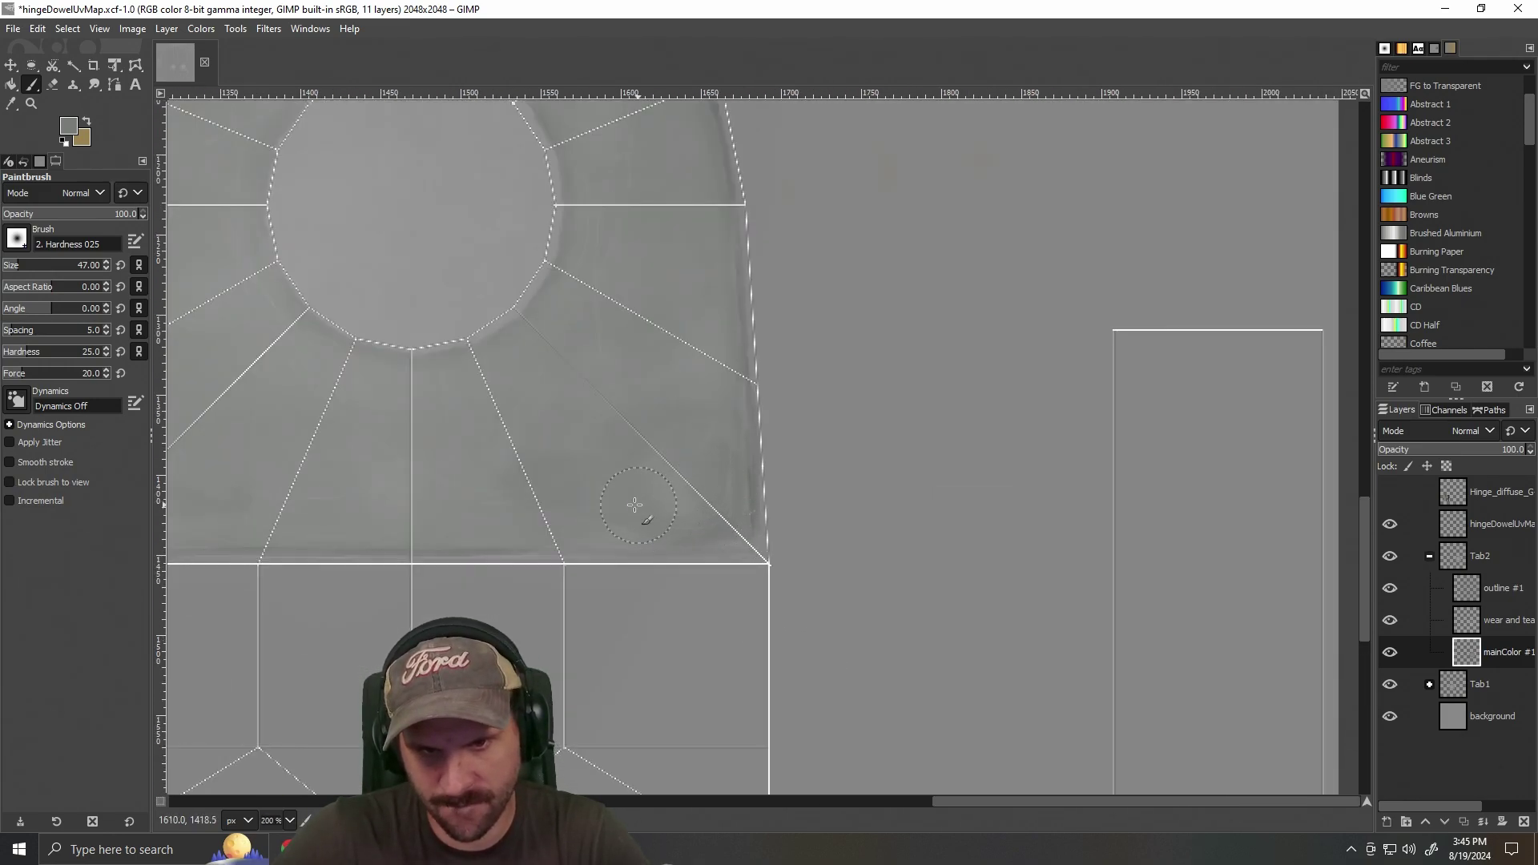
pyautogui.click(1390, 589)
pyautogui.click(1391, 589)
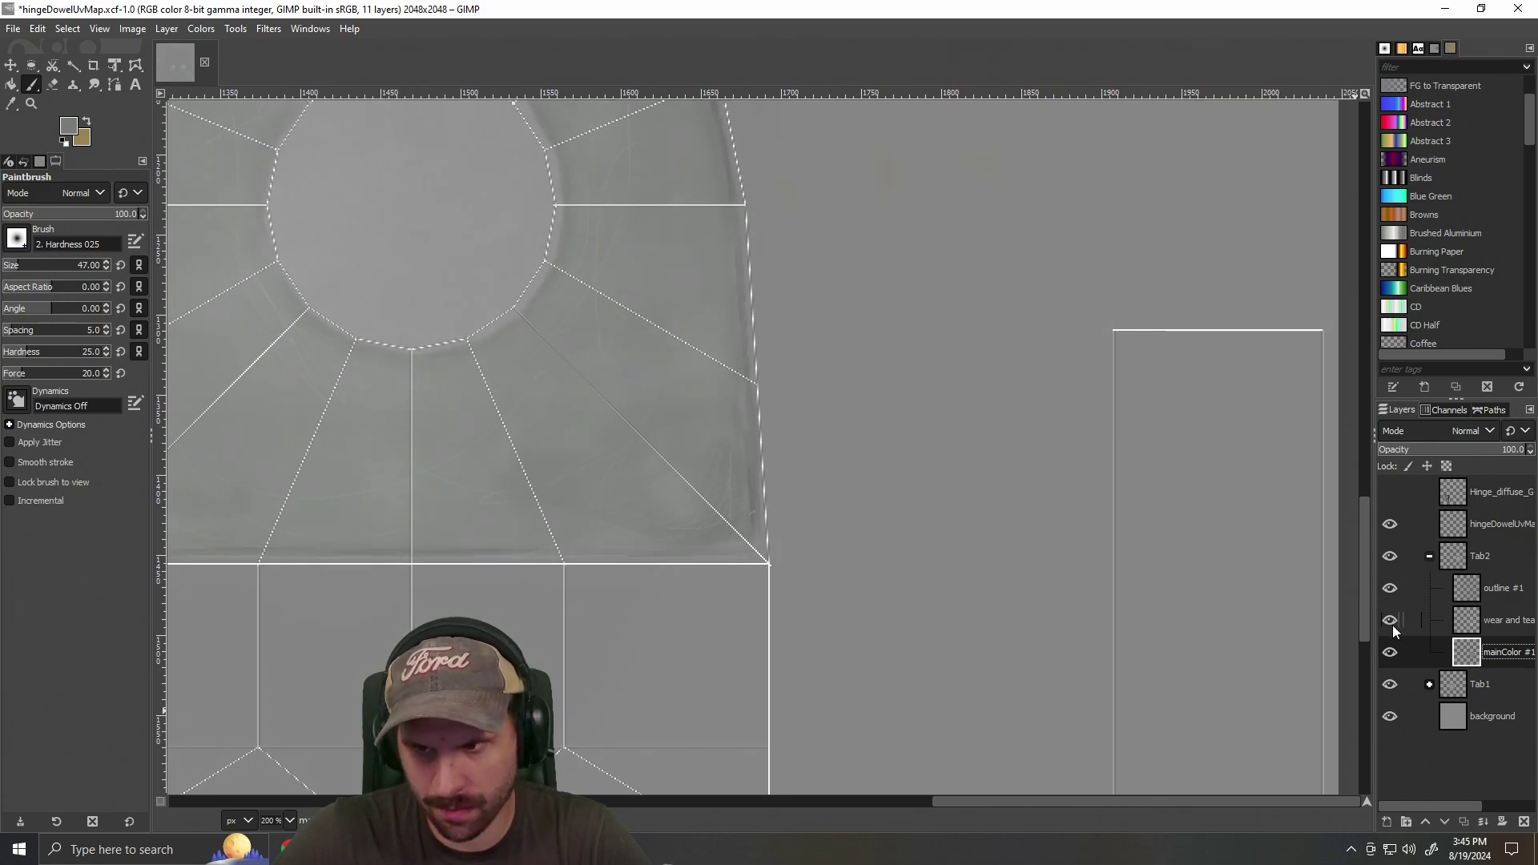
pyautogui.click(1389, 621)
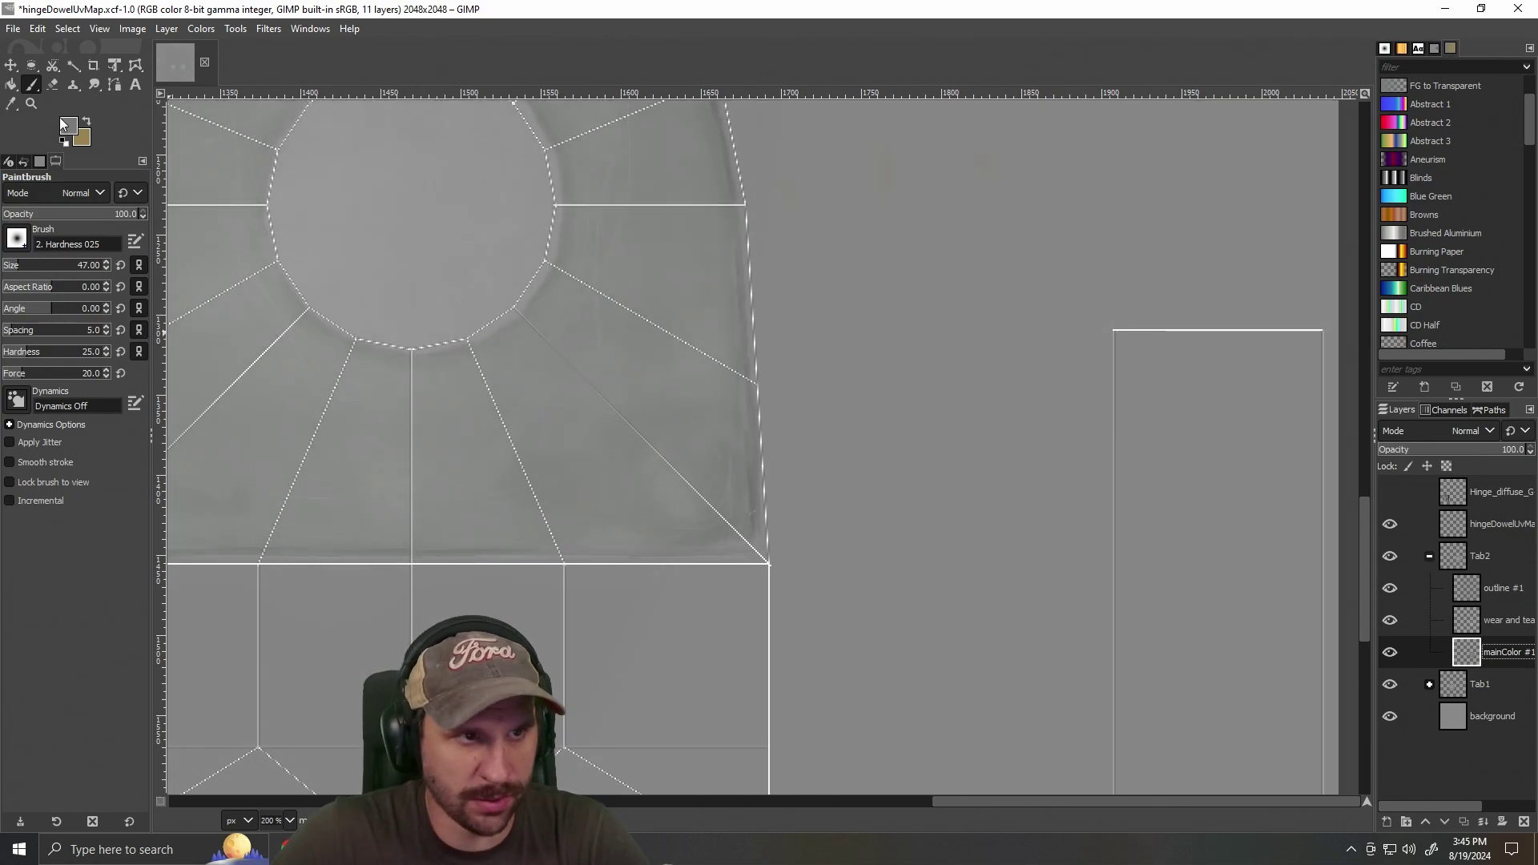
# Soften the second tab's lower corner with the Eraser at 42.4 opacity on mainColor #1 and on the wear and tear layer.
pyautogui.click(53, 87)
pyautogui.moveTo(701, 505)
pyautogui.mouseDown()
pyautogui.moveTo(713, 467)
pyautogui.moveTo(666, 524)
pyautogui.moveTo(725, 521)
pyautogui.moveTo(744, 496)
pyautogui.moveTo(724, 532)
pyautogui.mouseUp()
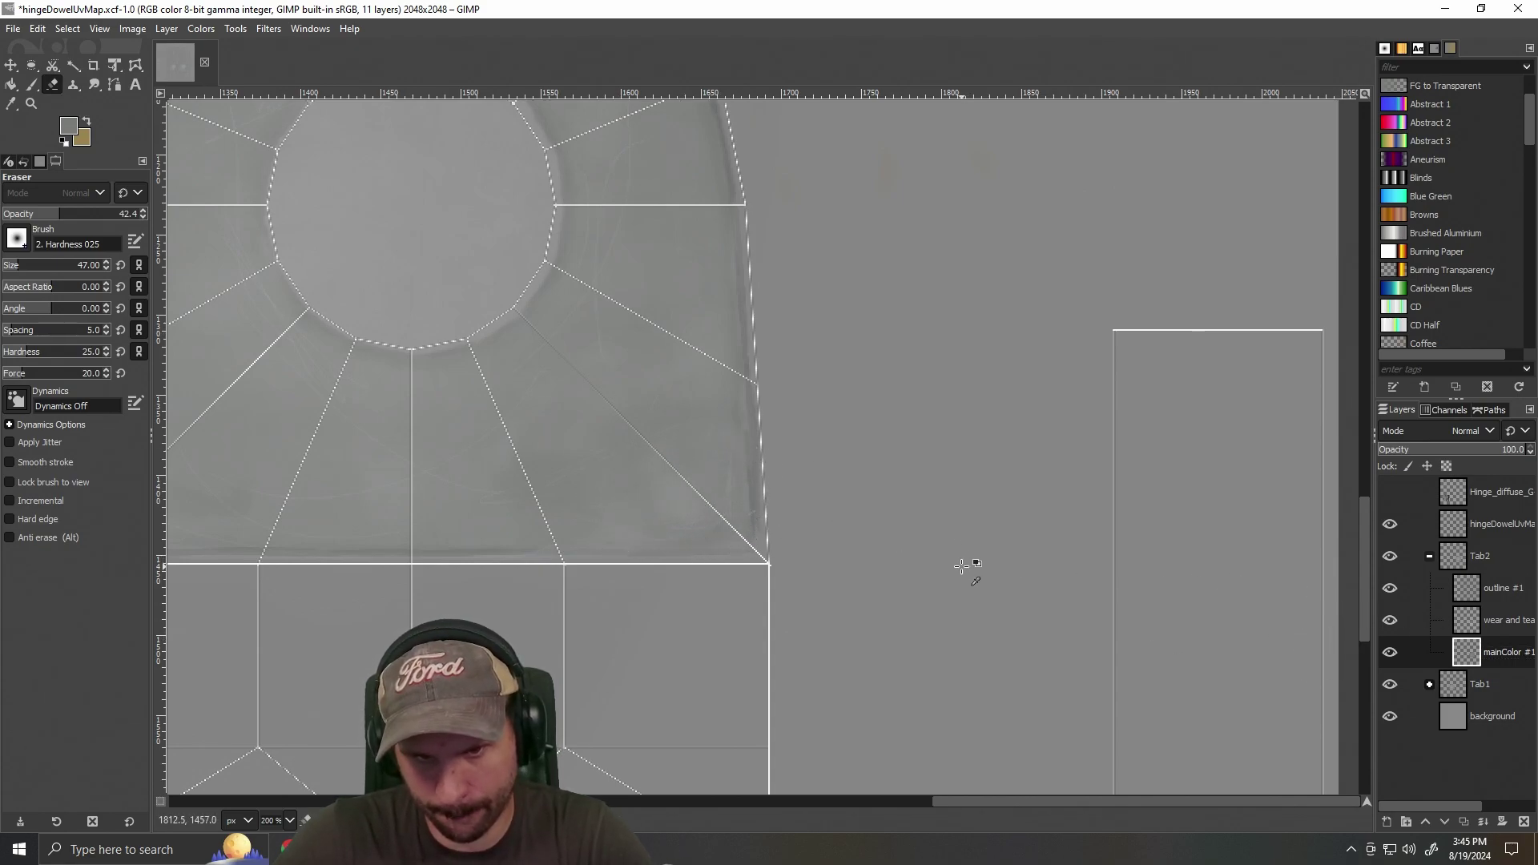
pyautogui.click(1470, 624)
pyautogui.moveTo(736, 452)
pyautogui.mouseDown()
pyautogui.moveTo(767, 498)
pyautogui.moveTo(702, 492)
pyautogui.moveTo(733, 519)
pyautogui.mouseUp()
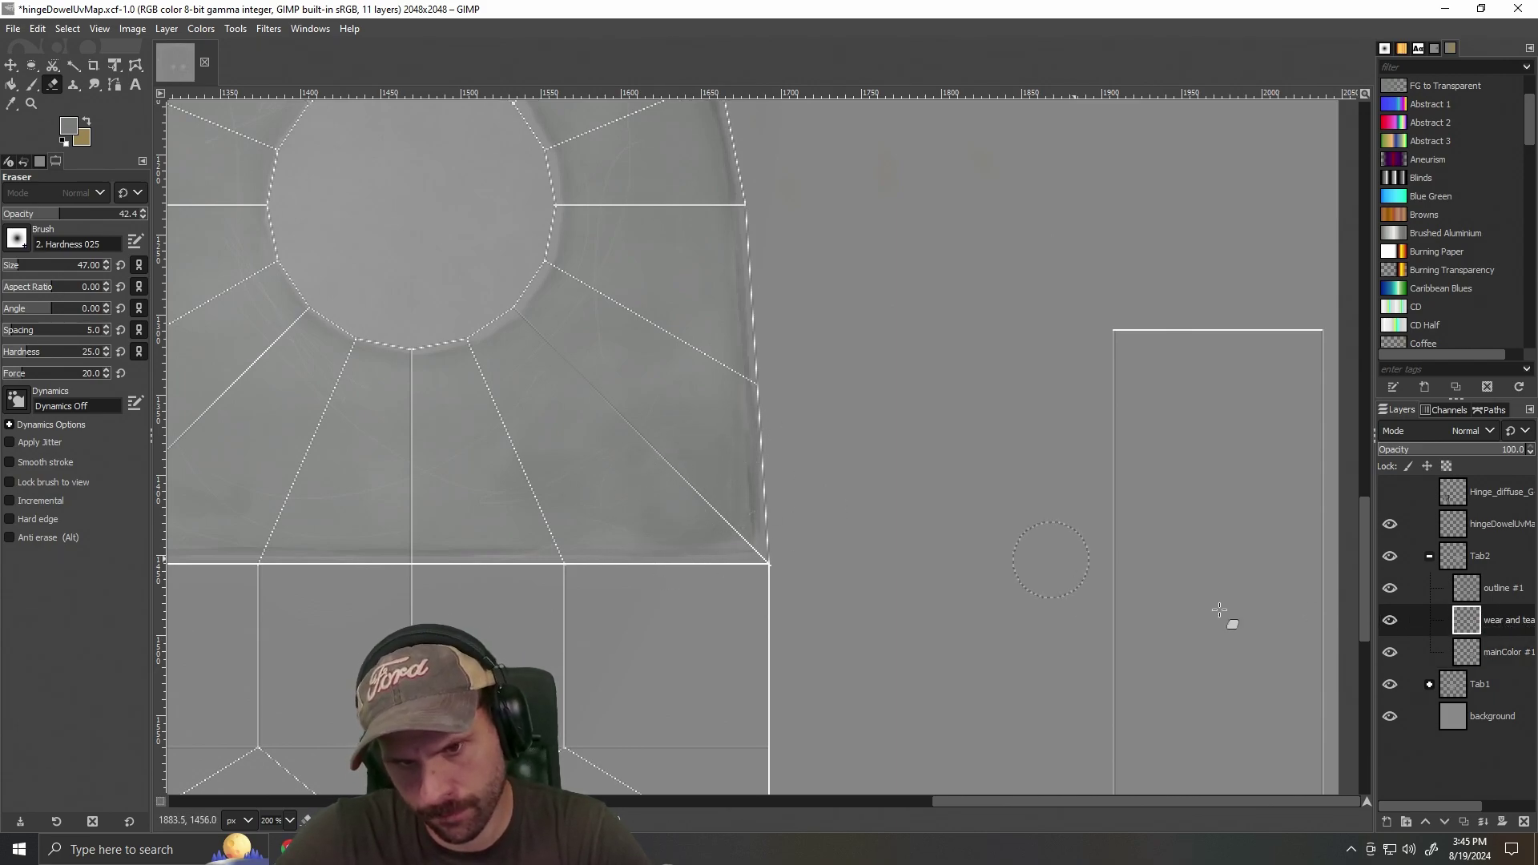
# Prepare the Paintbrush on Tab2's wear and tear layer with a white foreground and the Acrylic 03 brush.
pyautogui.click(1509, 651)
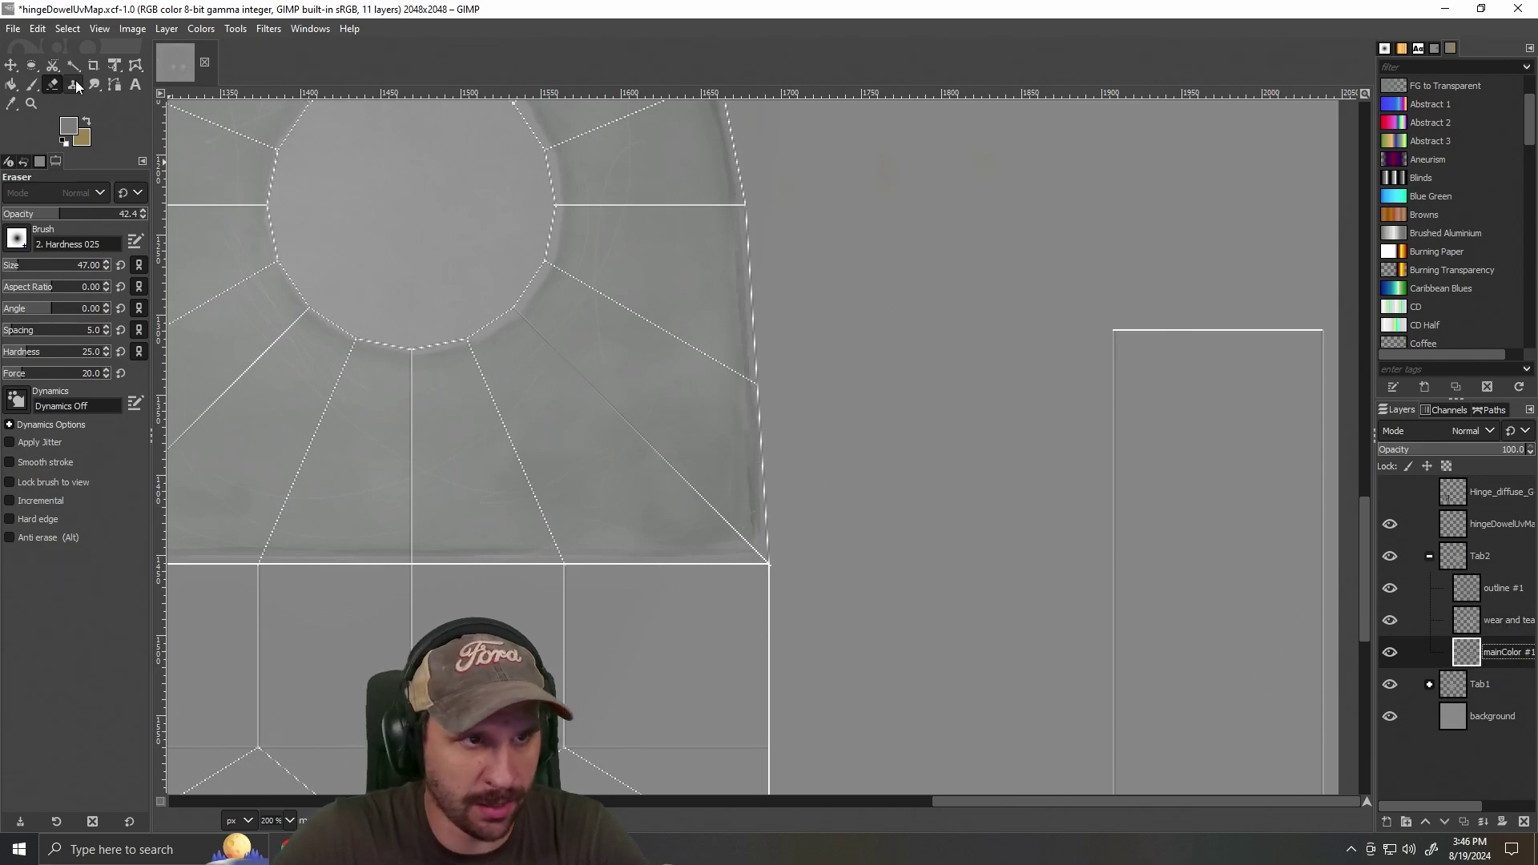
pyautogui.click(32, 85)
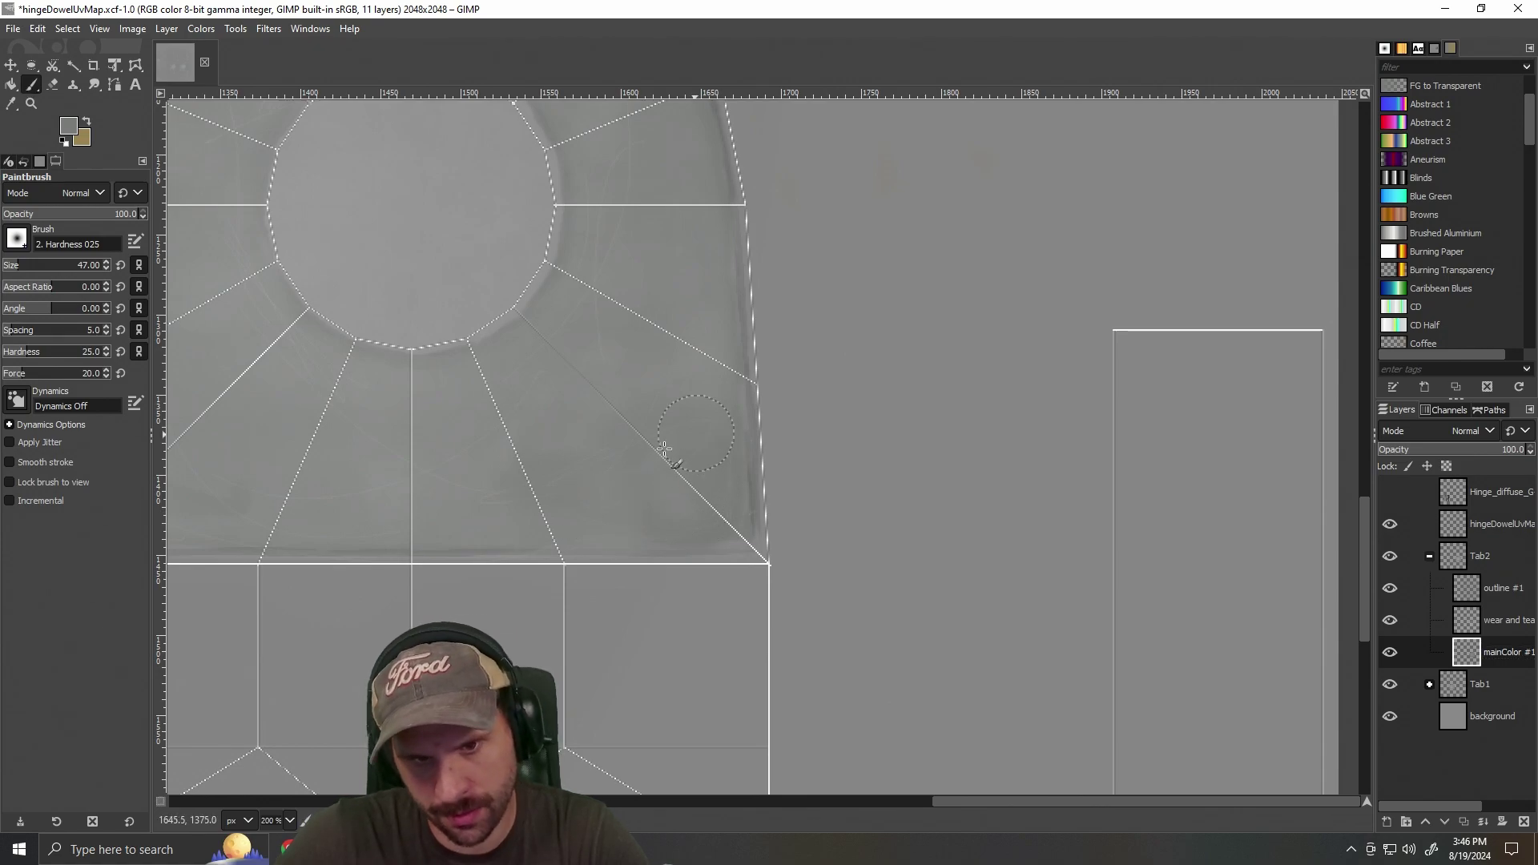
pyautogui.scroll(-4, 721, 613)
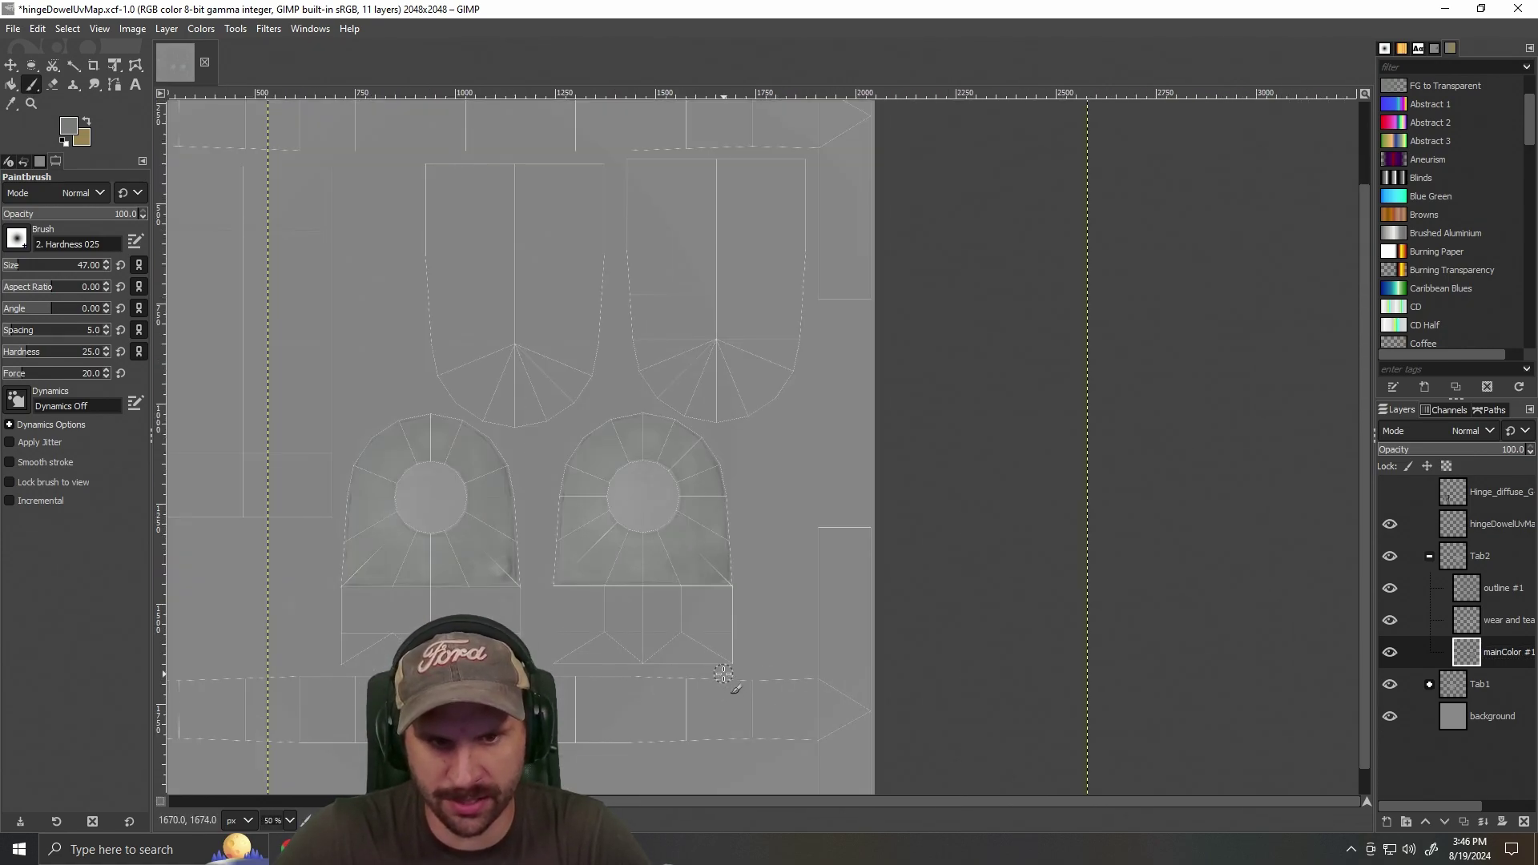
pyautogui.scroll(2, 670, 663)
pyautogui.click(1507, 623)
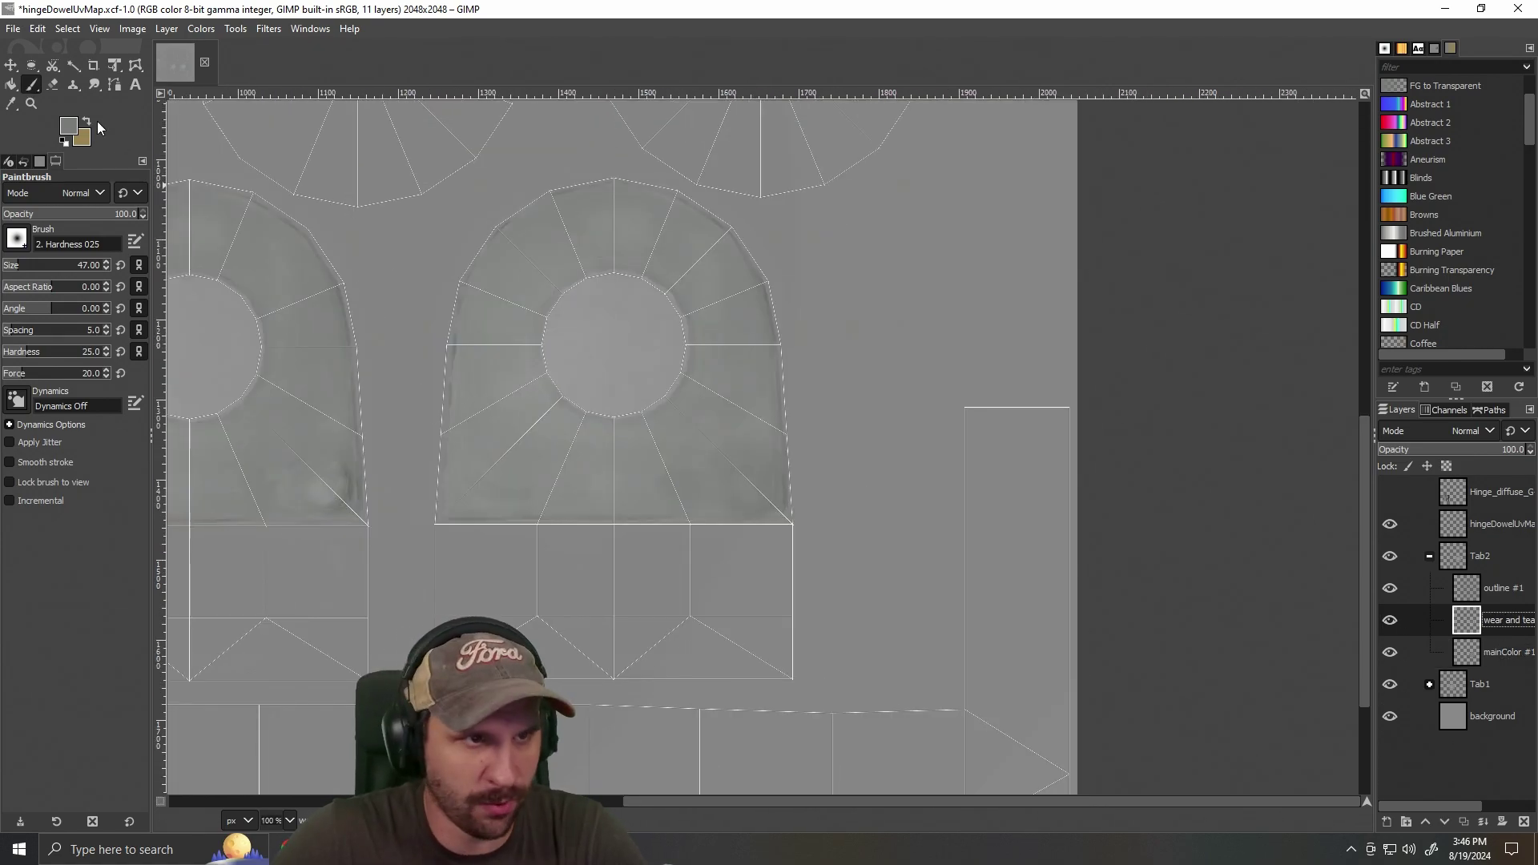
pyautogui.click(71, 128)
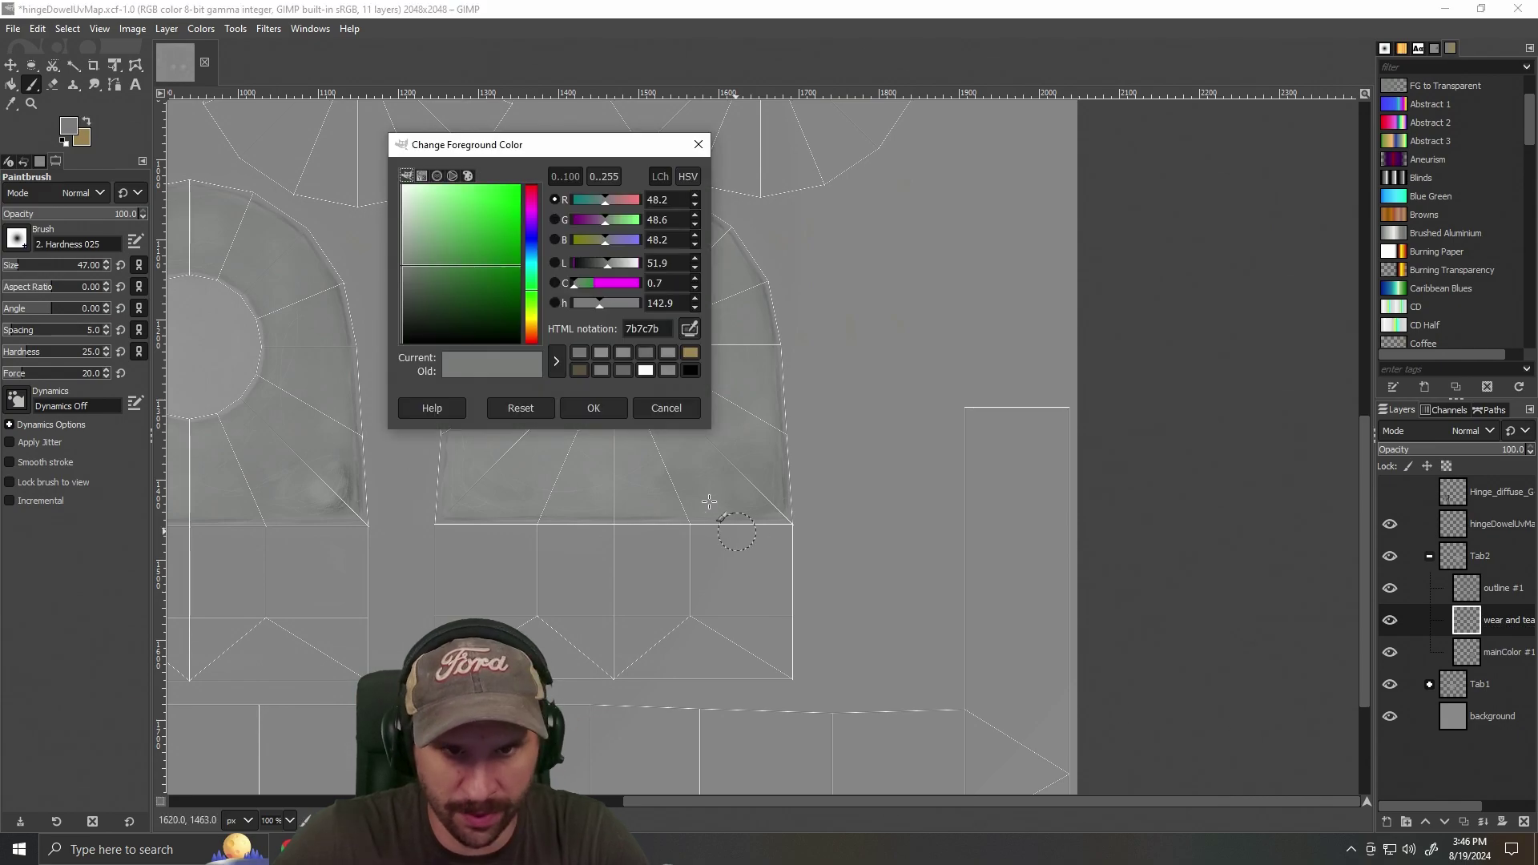
pyautogui.click(645, 370)
pyautogui.click(593, 408)
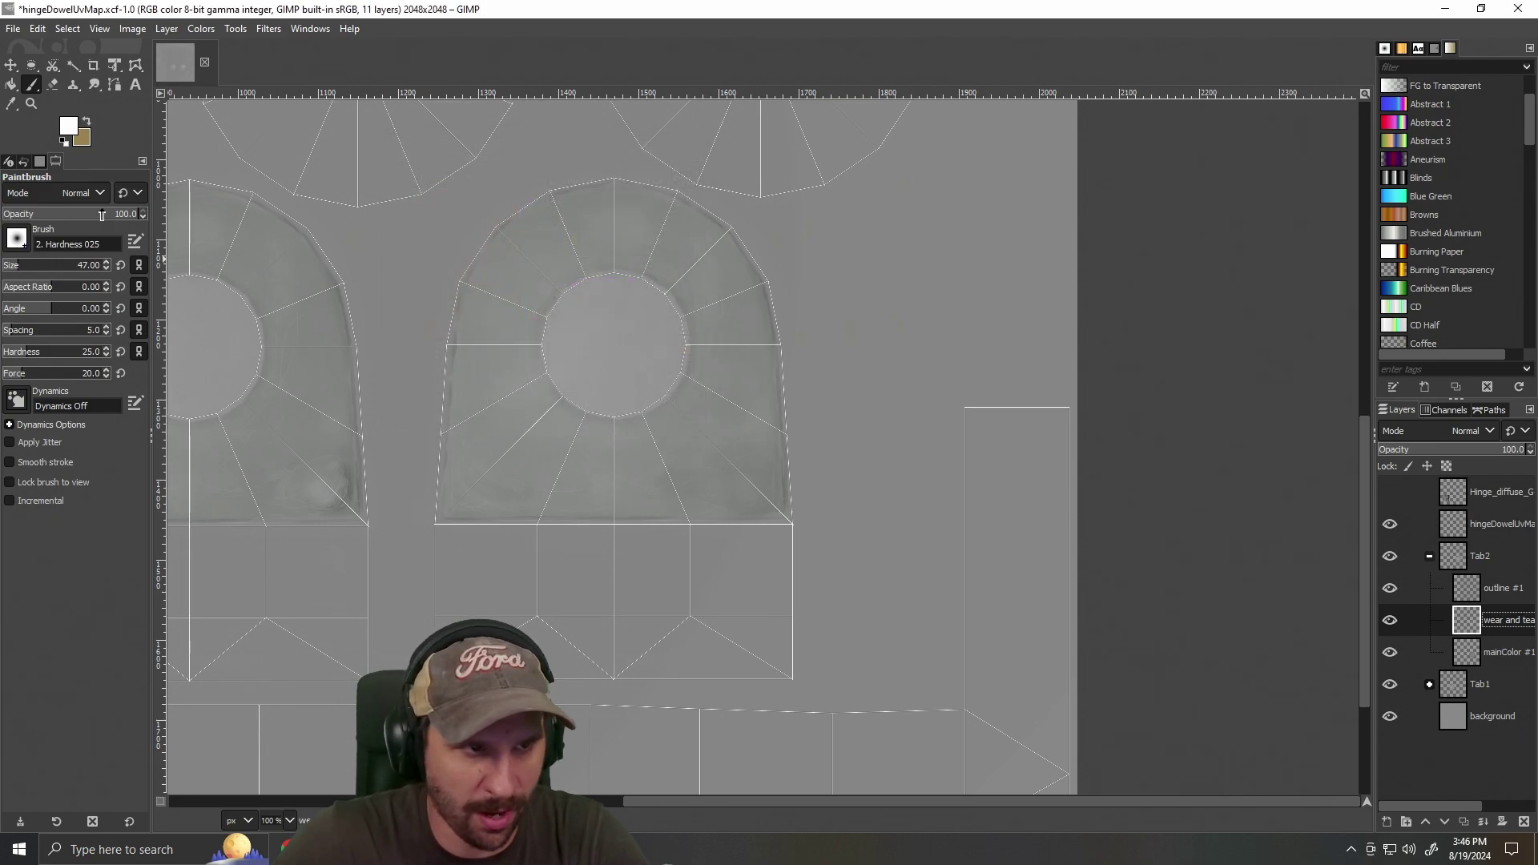
pyautogui.click(17, 239)
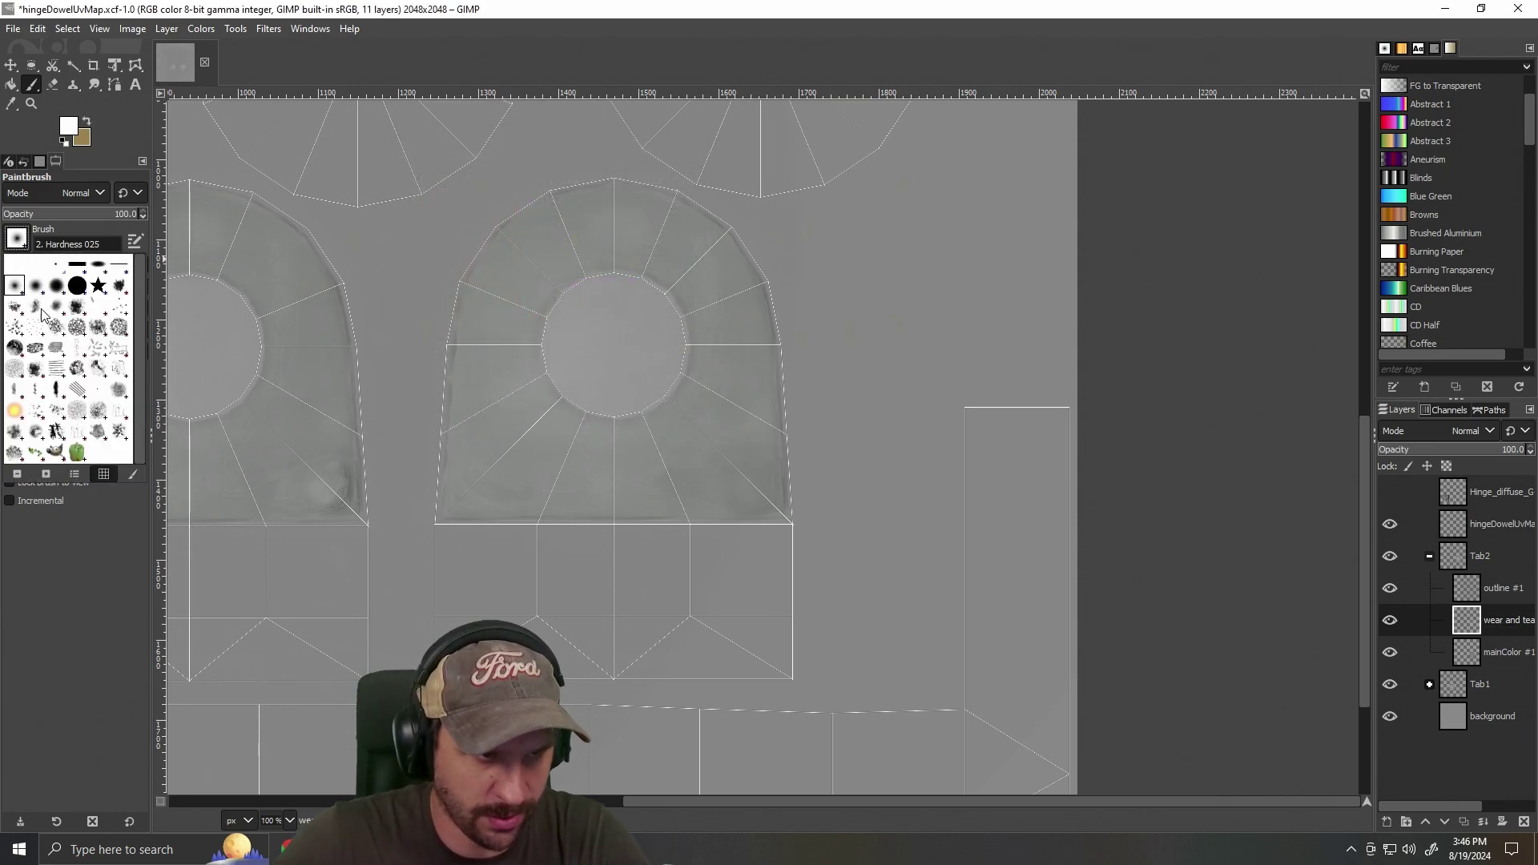
pyautogui.click(40, 315)
pyautogui.click(702, 478)
pyautogui.hotkey('shift', '[')
pyautogui.hotkey('shift', '[')
pyautogui.click(730, 450)
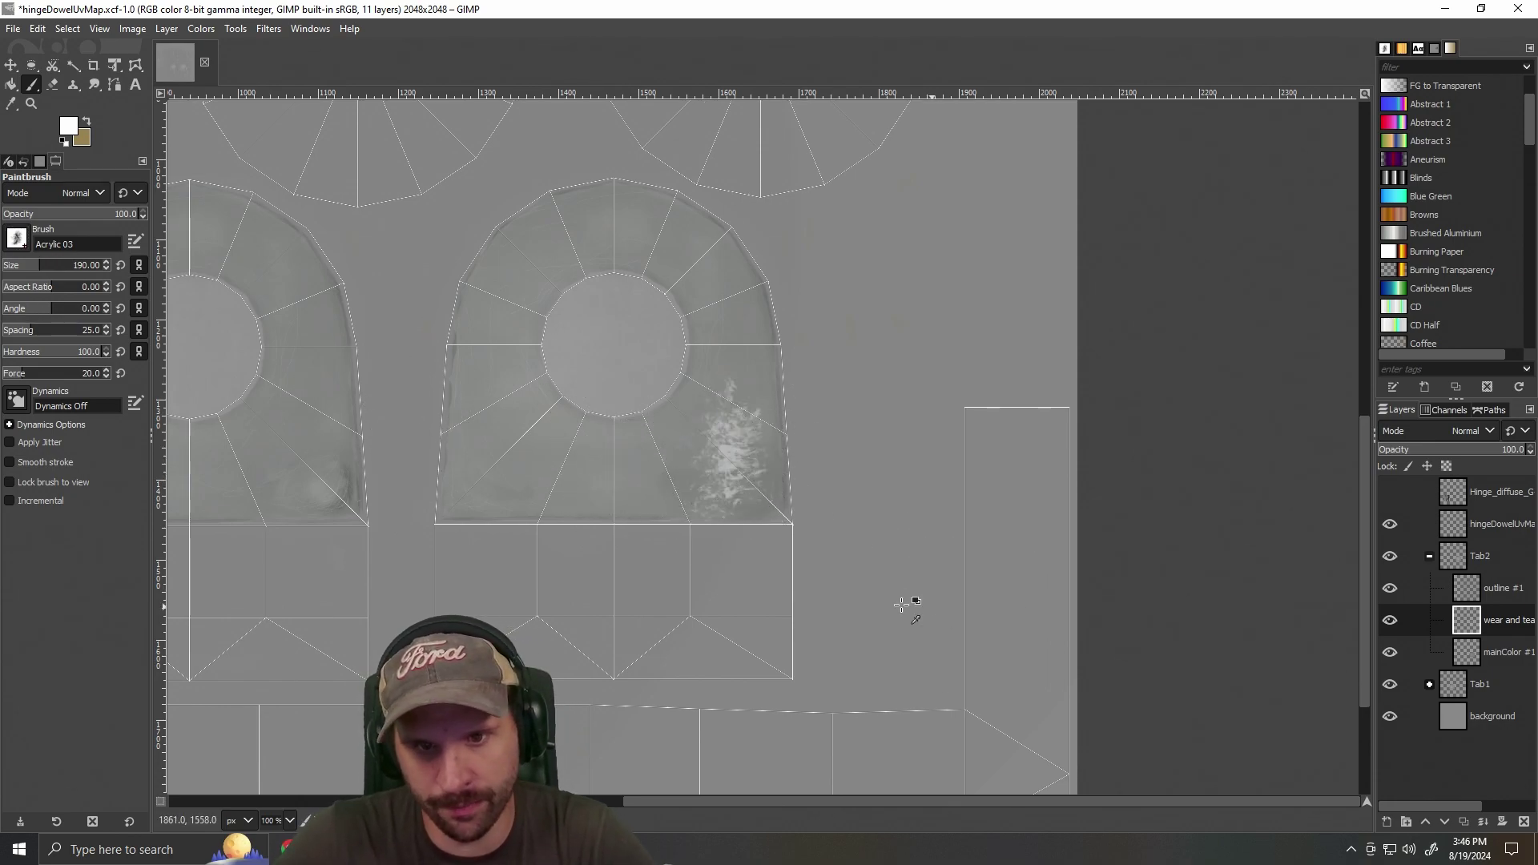
pyautogui.hotkey('ctrl', 'z')
# Set the Acrylic 03 brush to 6.5 opacity and size 42 for faint wear on the second tab's corner.
pyautogui.click(26, 212)
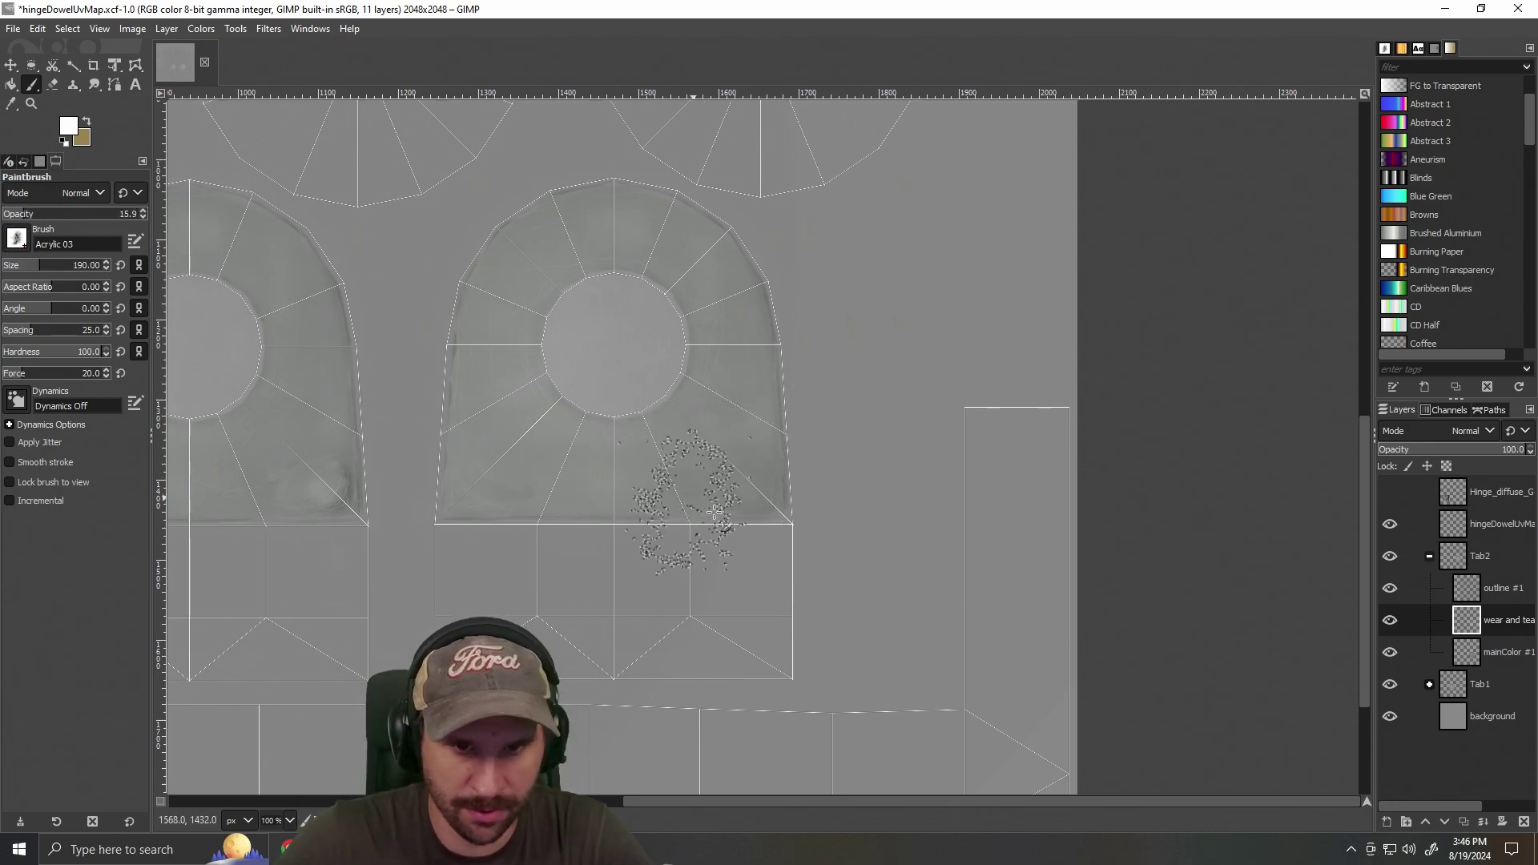
pyautogui.click(12, 215)
pyautogui.click(10, 265)
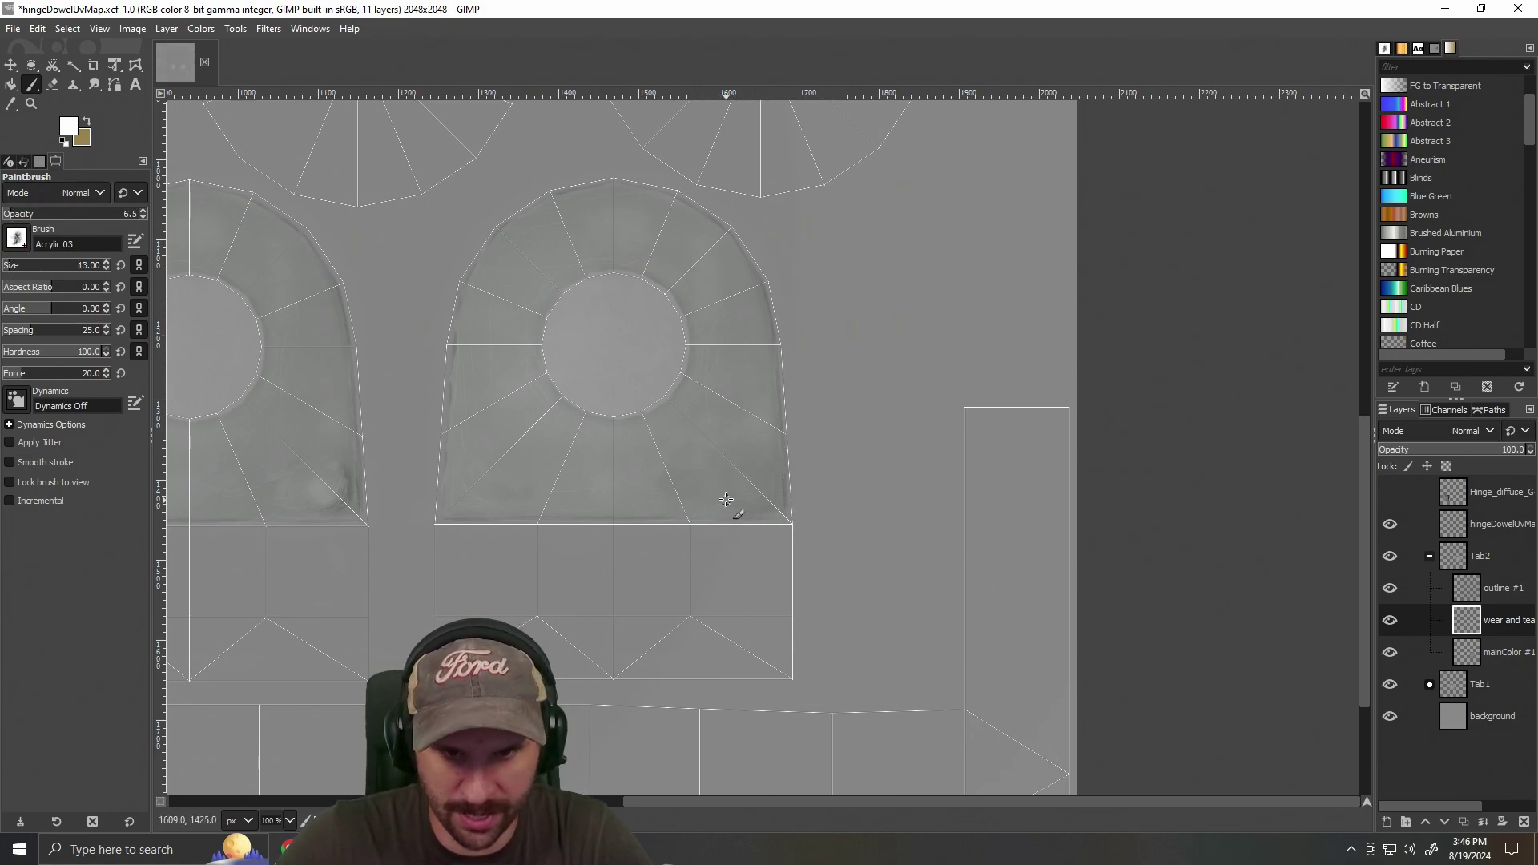
pyautogui.click(17, 265)
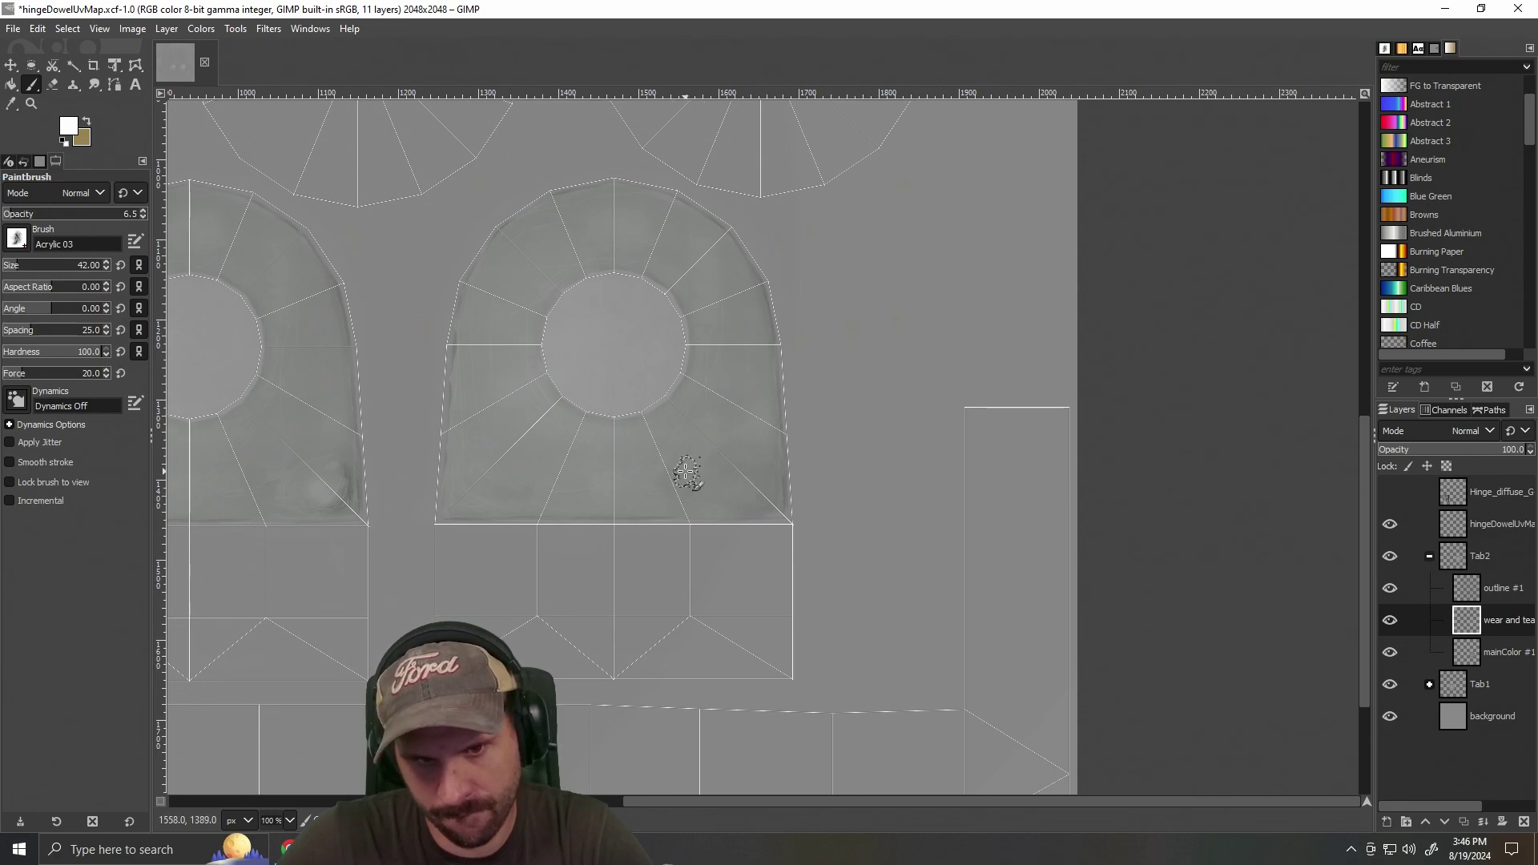
# Hide the UV wireframe layer over both tabs and collapse the Tab2 layer group.
pyautogui.scroll(-2, 627, 445)
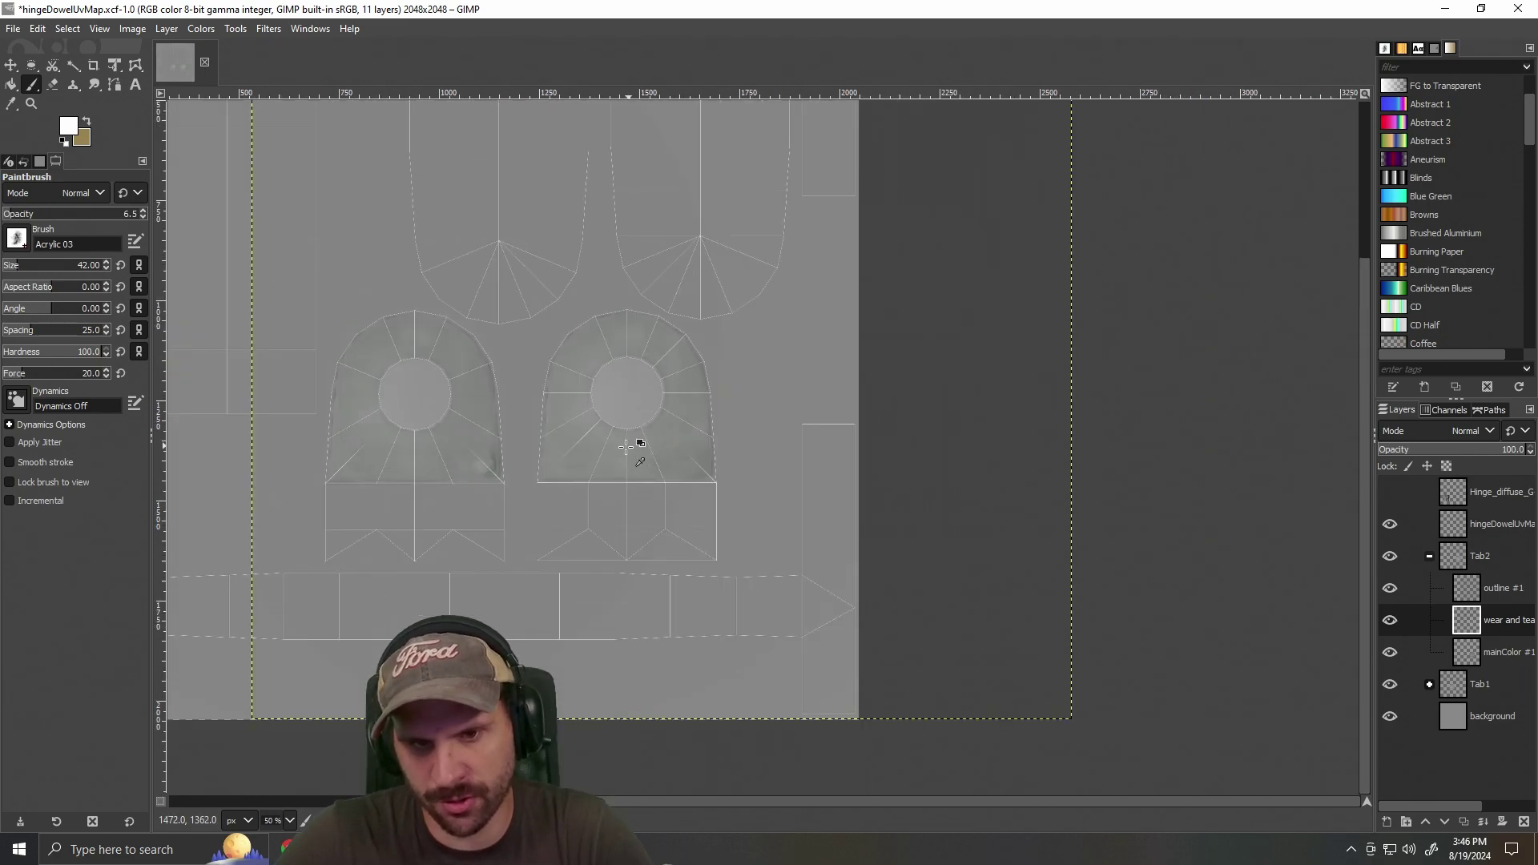
pyautogui.moveTo(686, 801); pyautogui.dragTo(632, 804)
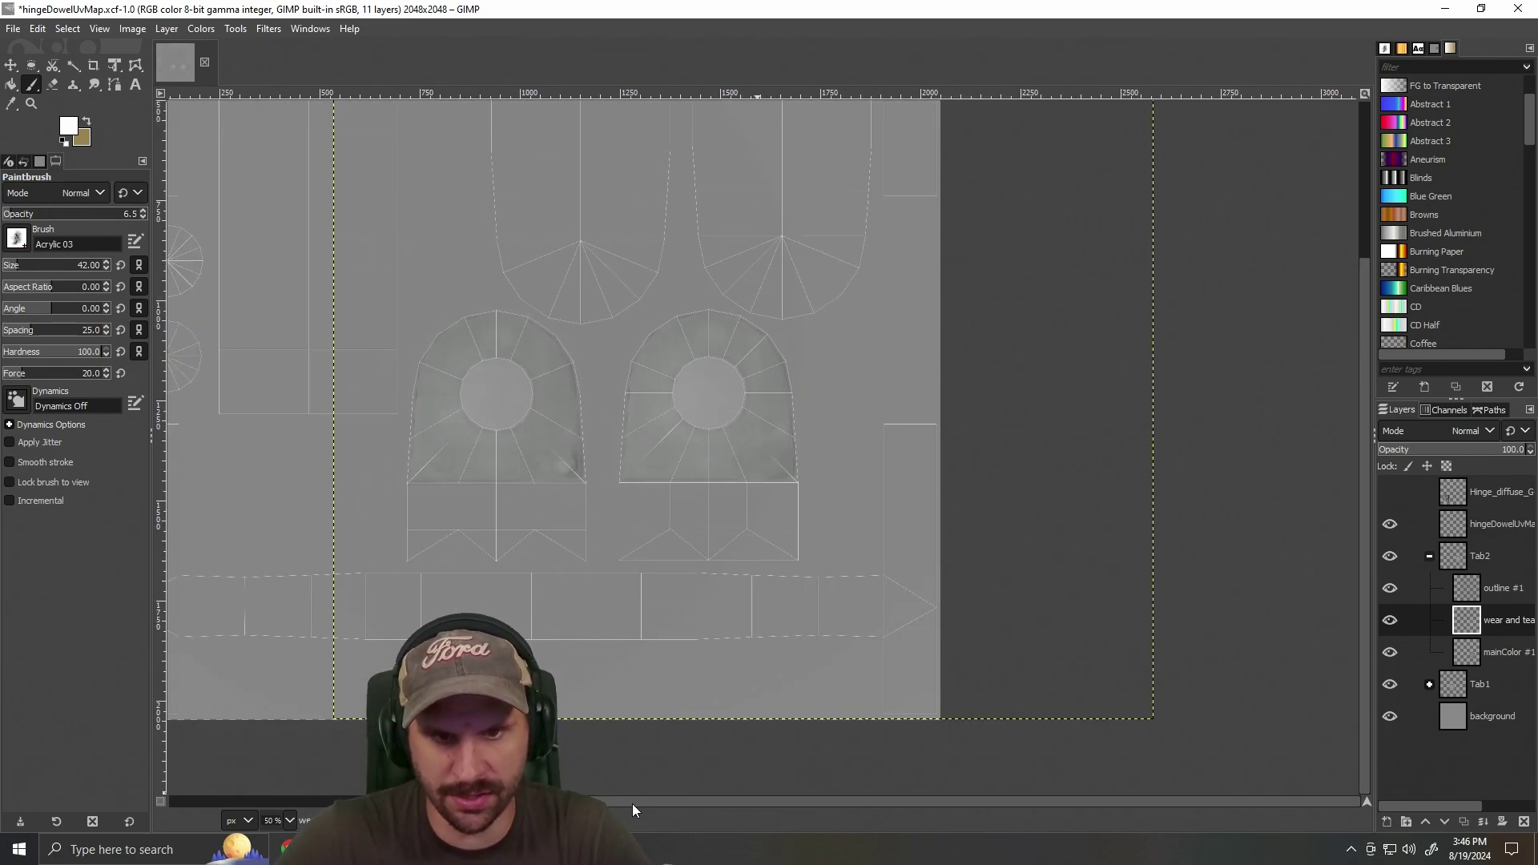
pyautogui.click(1391, 523)
pyautogui.click(1429, 555)
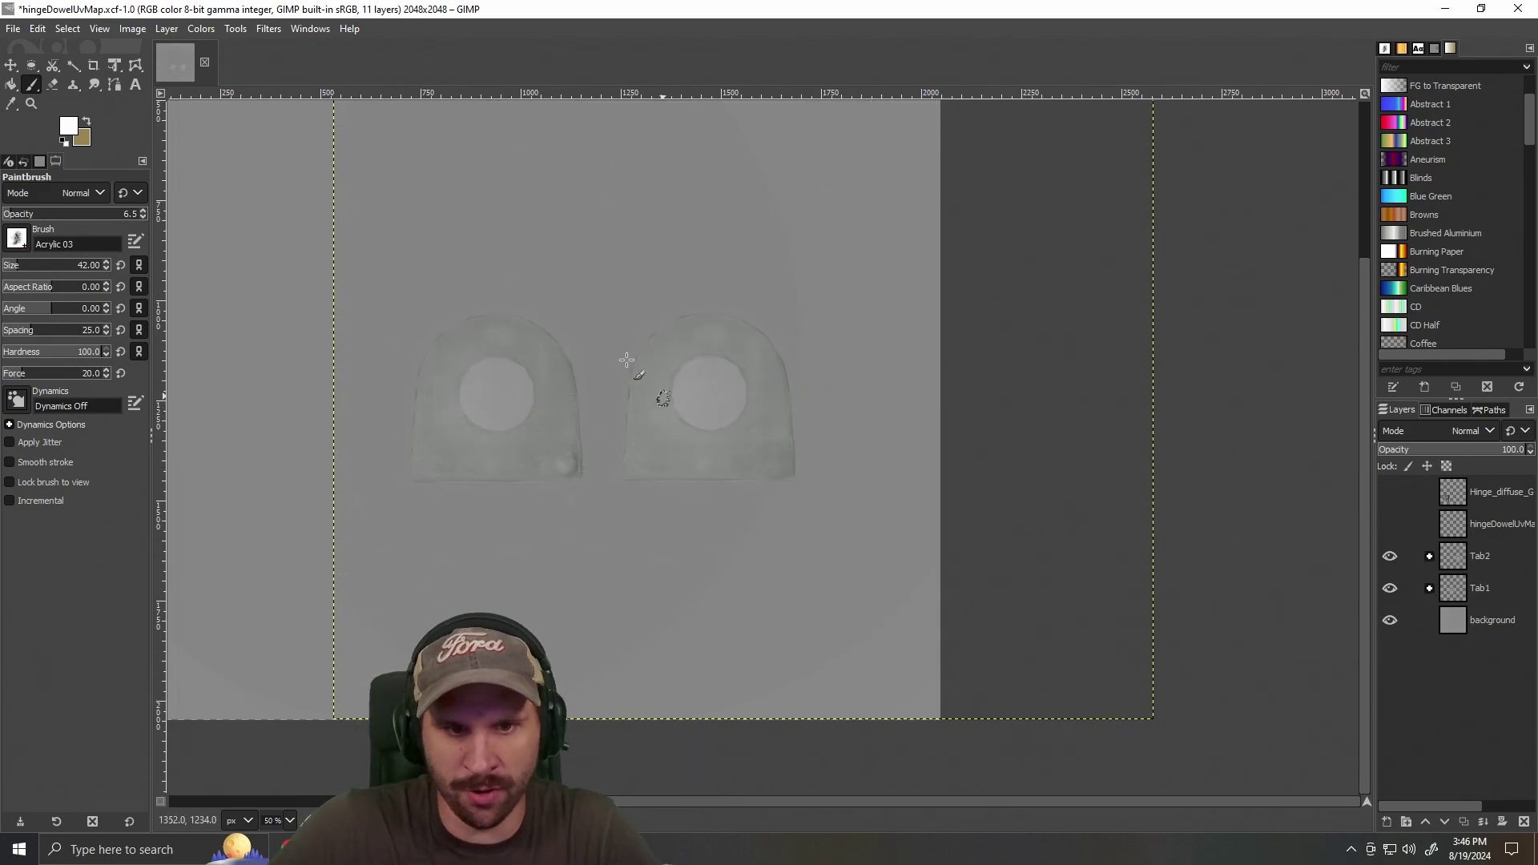
# Export the texture as hingeDowelUvMapPainted.png in the images folder, replacing the existing file and keeping the offered PNG options.
pyautogui.click(13, 28)
pyautogui.click(13, 28)
pyautogui.click(13, 28)
pyautogui.click(83, 280)
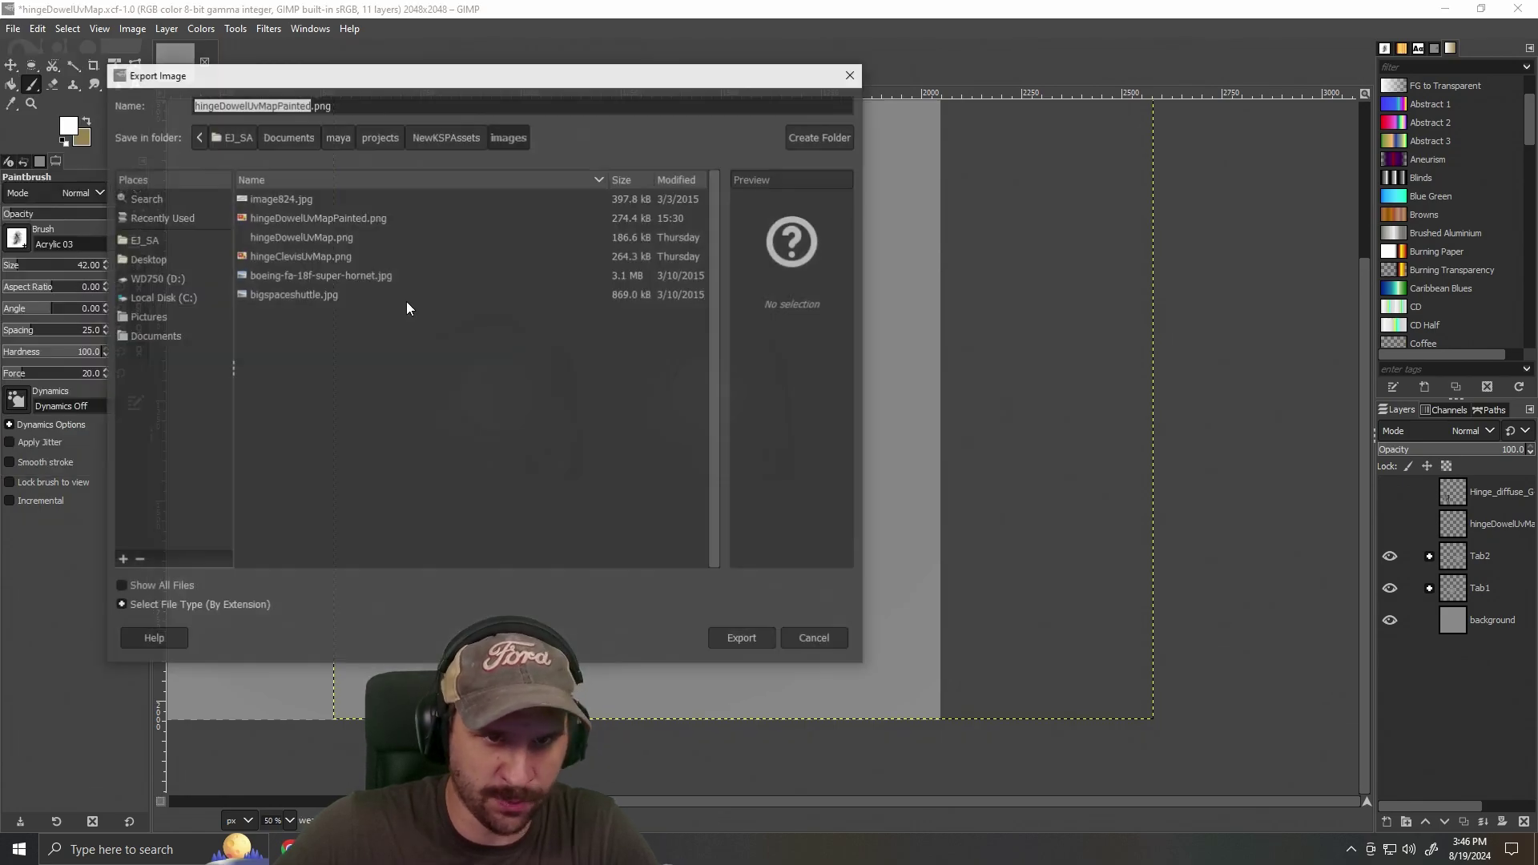
pyautogui.click(740, 638)
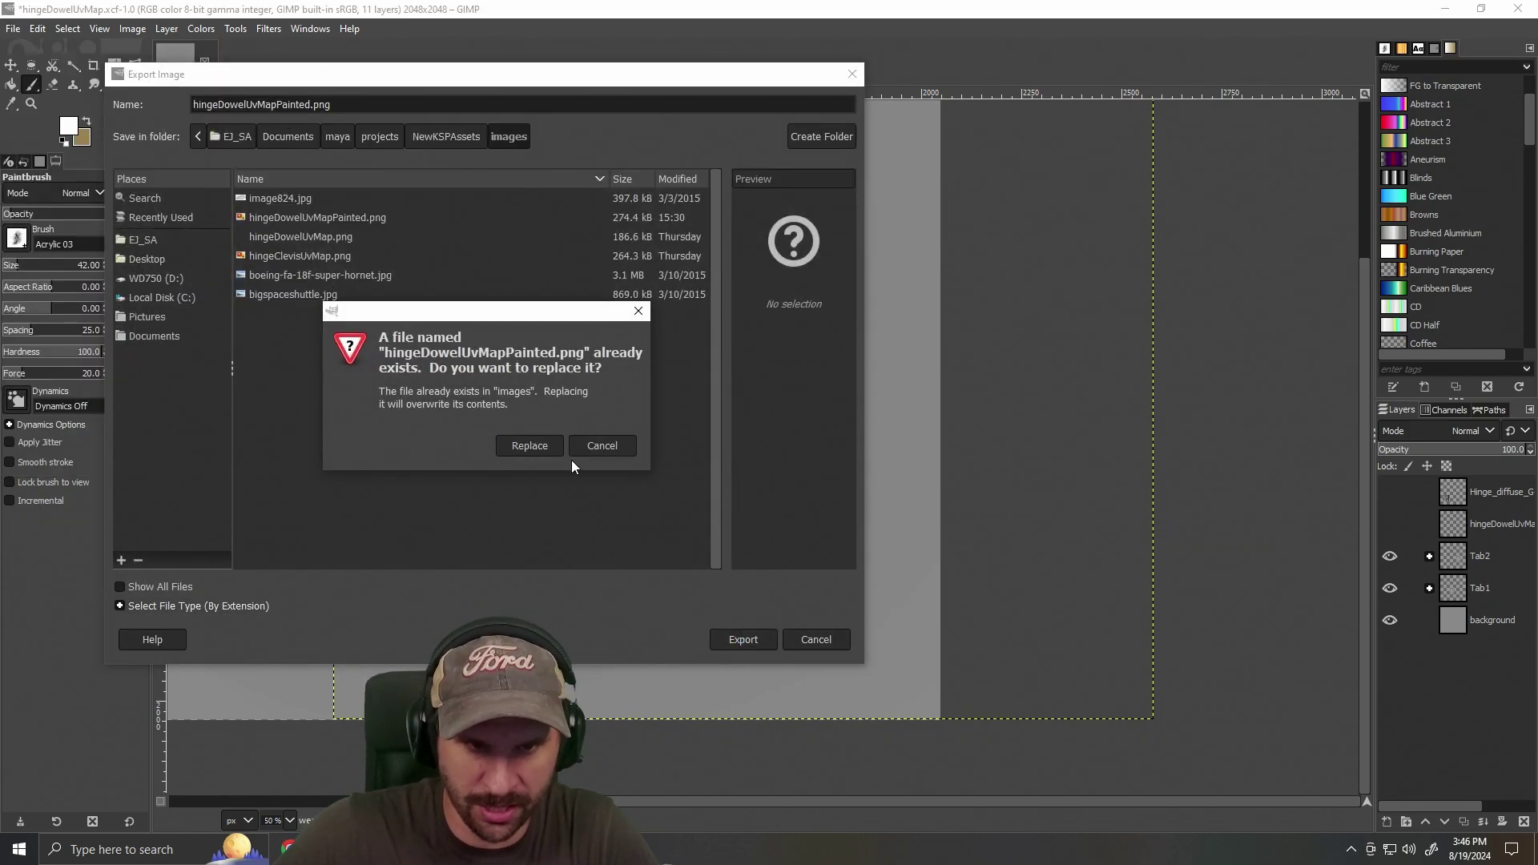
pyautogui.press('Return')
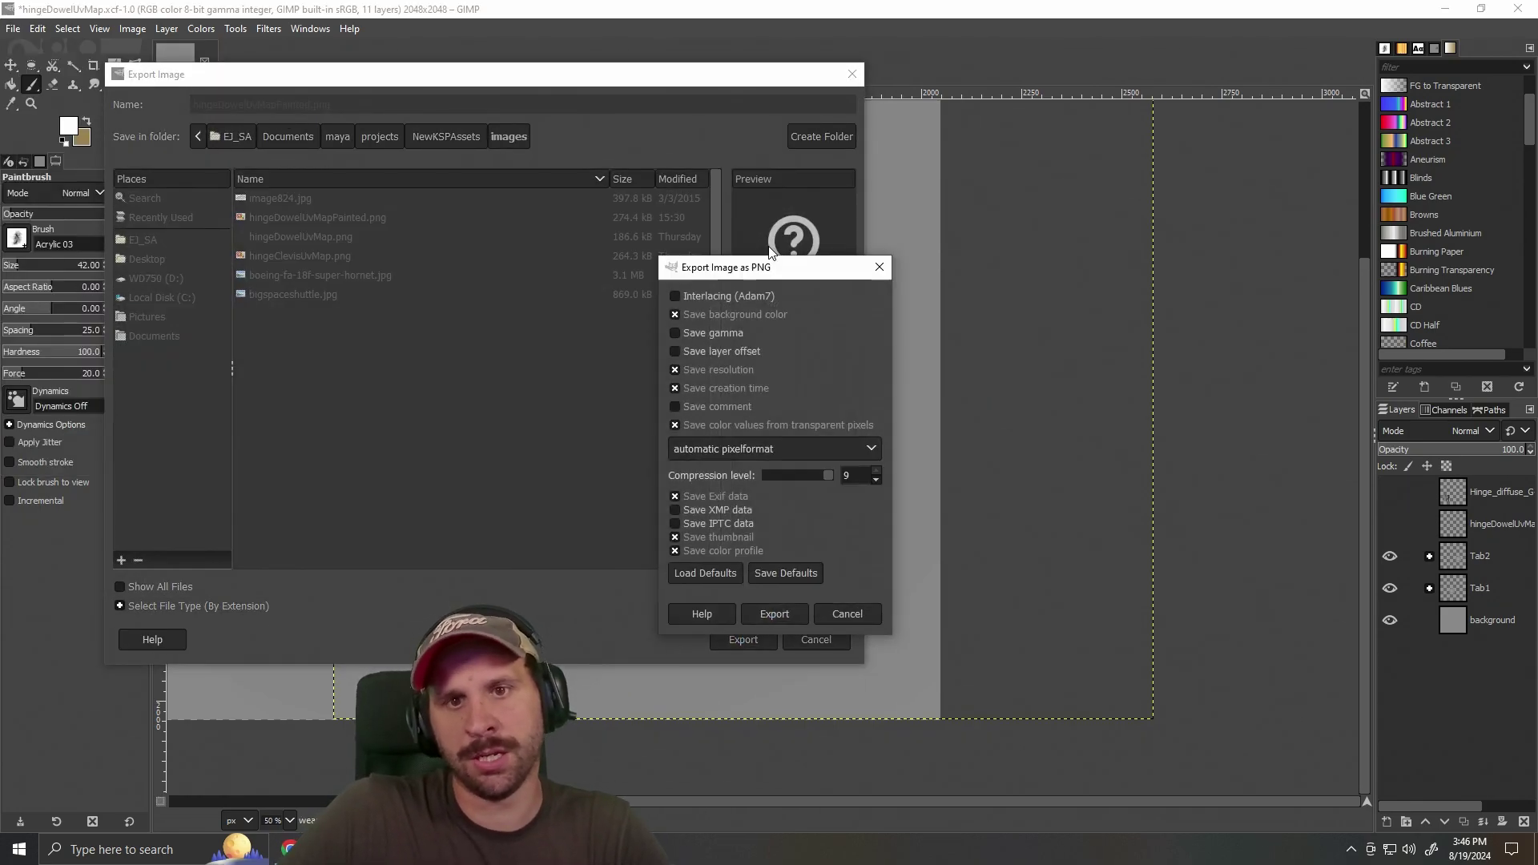
pyautogui.click(773, 614)
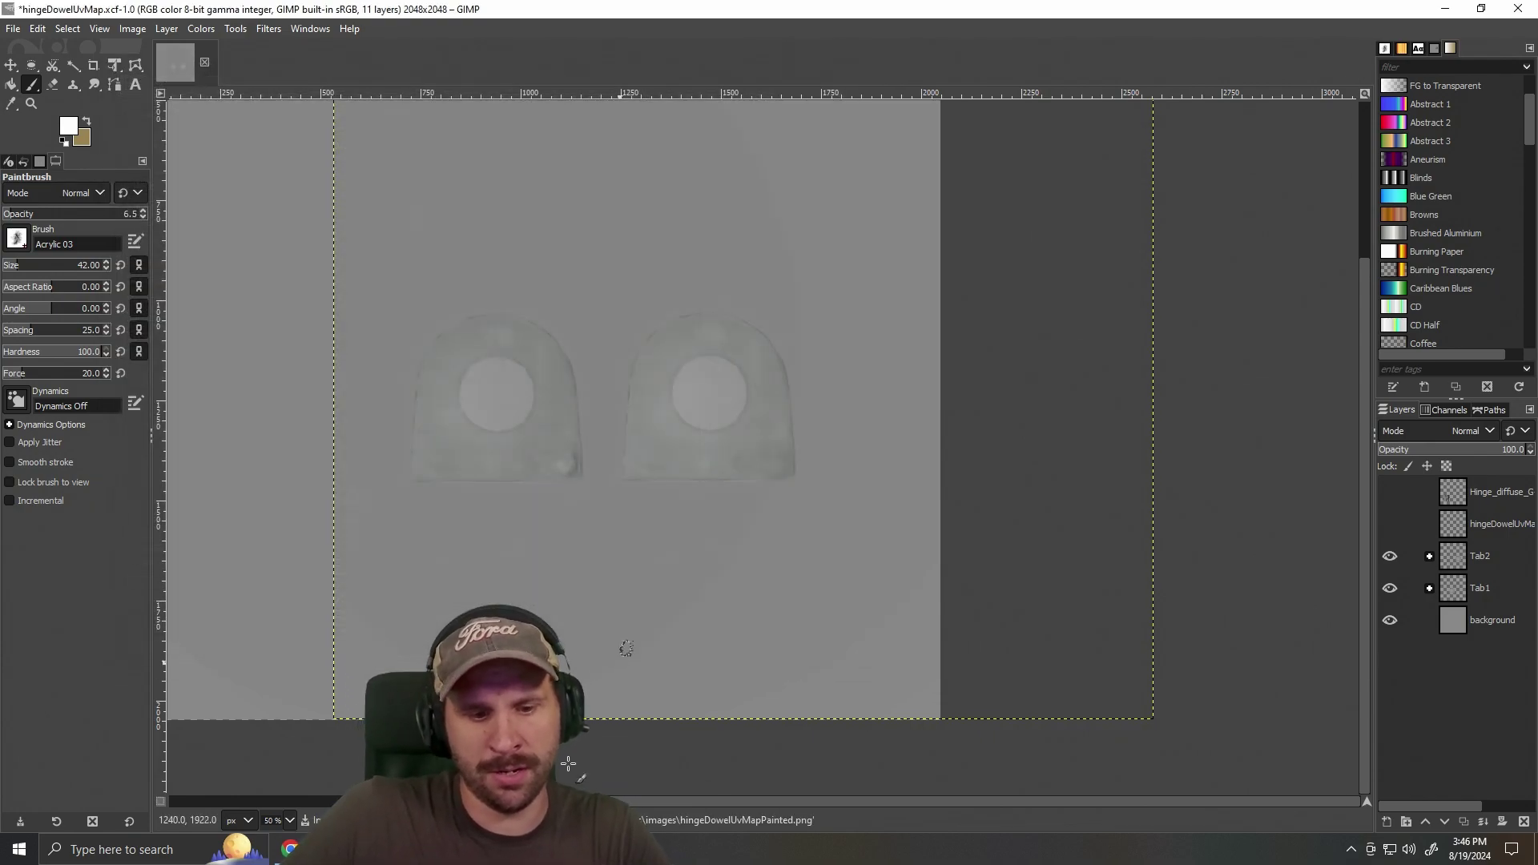
# Switch to Maya LT, frame the hingDowel mesh and examine the exported texture on its two tabs from several angles.
pyautogui.hotkey('alt', 'Tab')
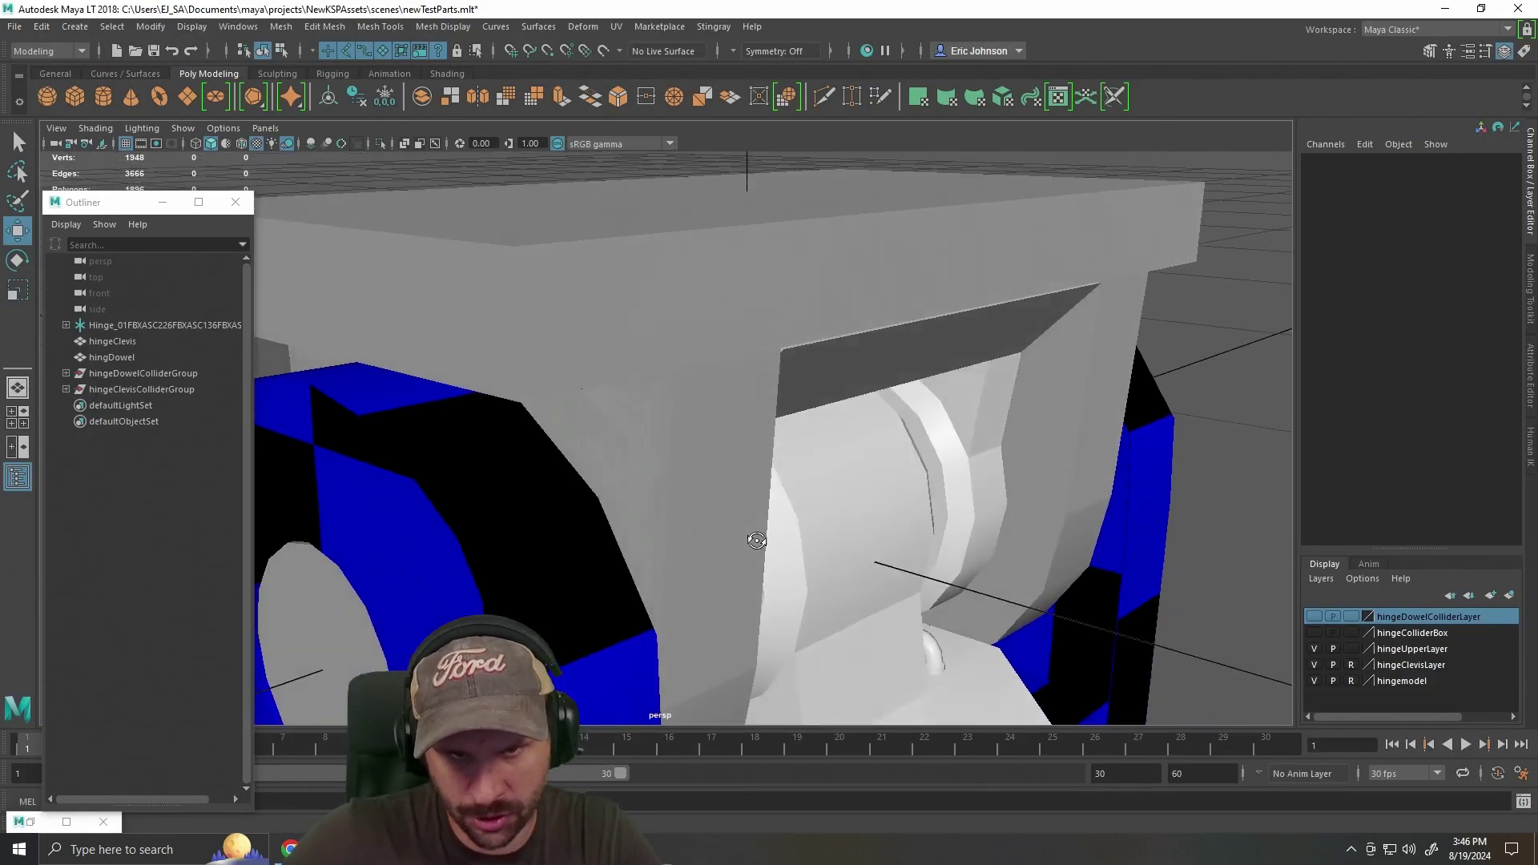
pyautogui.moveTo(756, 540); pyautogui.dragTo(777, 428)
pyautogui.click(777, 428)
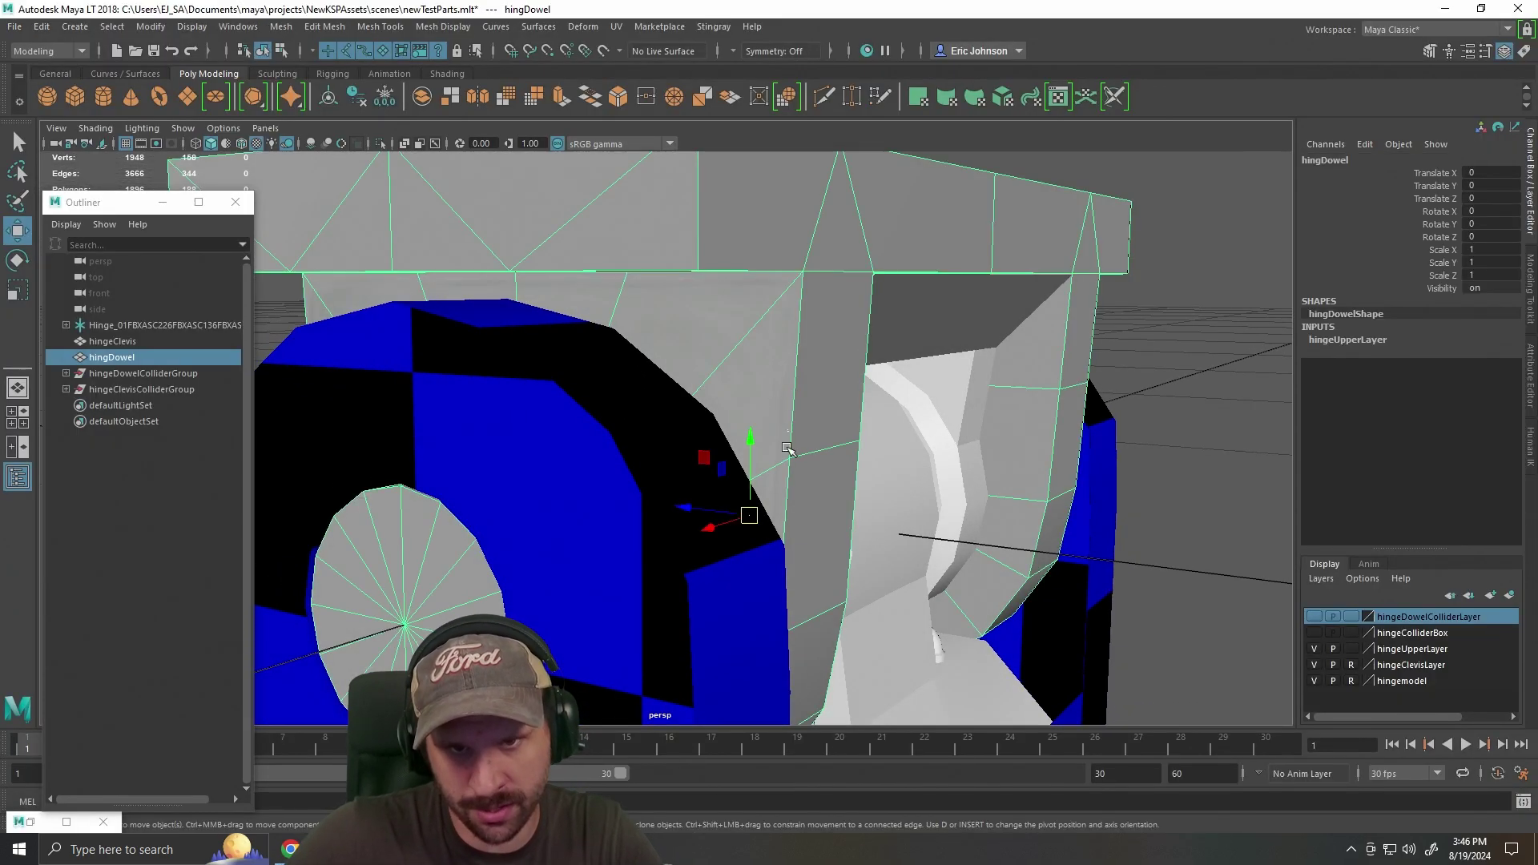
pyautogui.press('f')
pyautogui.moveTo(709, 346); pyautogui.dragTo(744, 230)
pyautogui.moveTo(889, 296); pyautogui.dragTo(699, 575)
pyautogui.click(910, 426)
pyautogui.scroll(5, 910, 473)
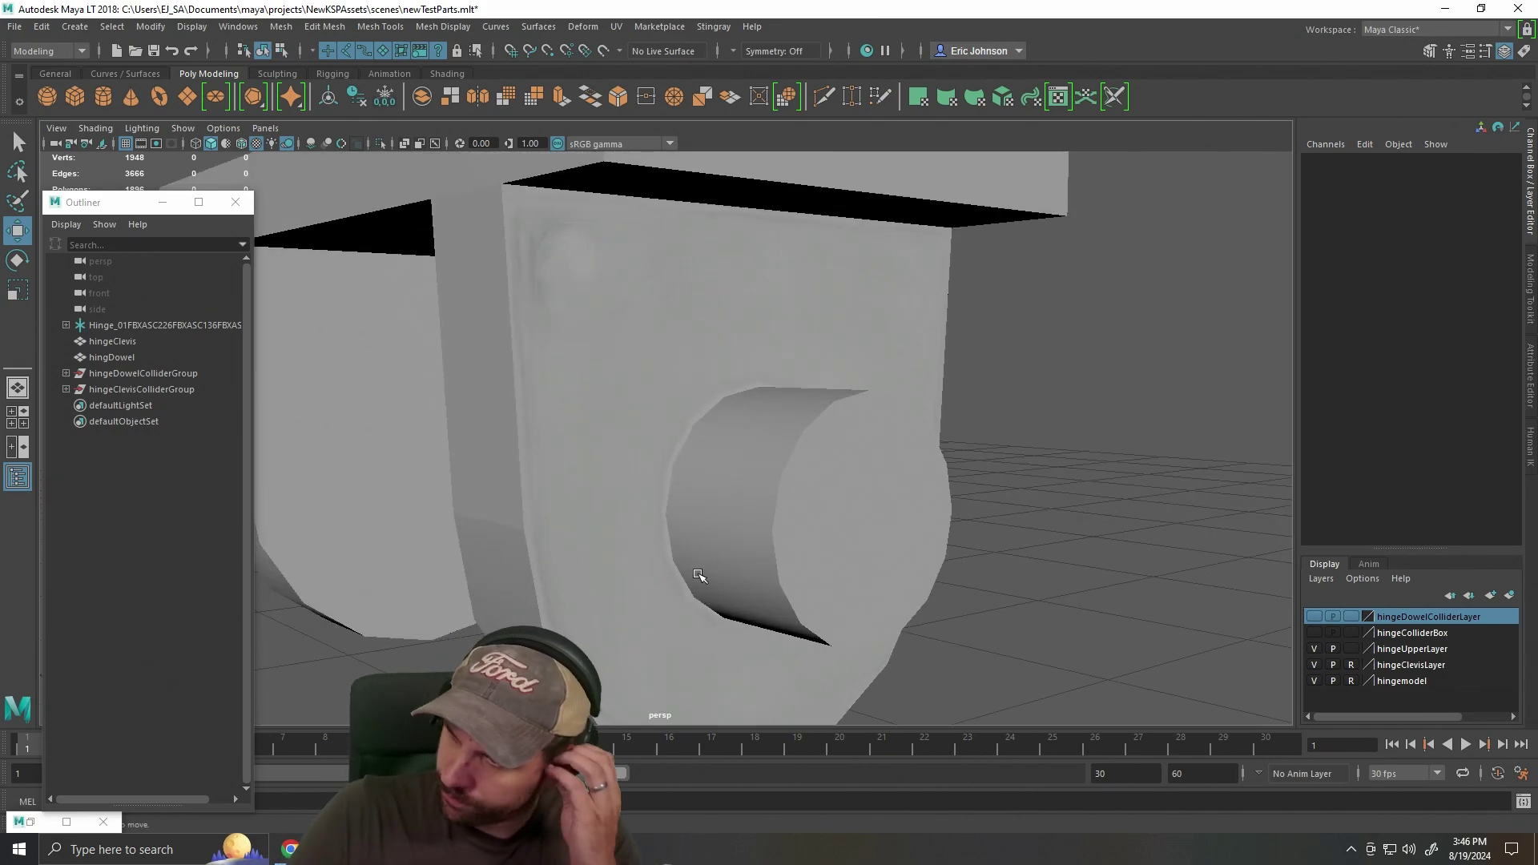
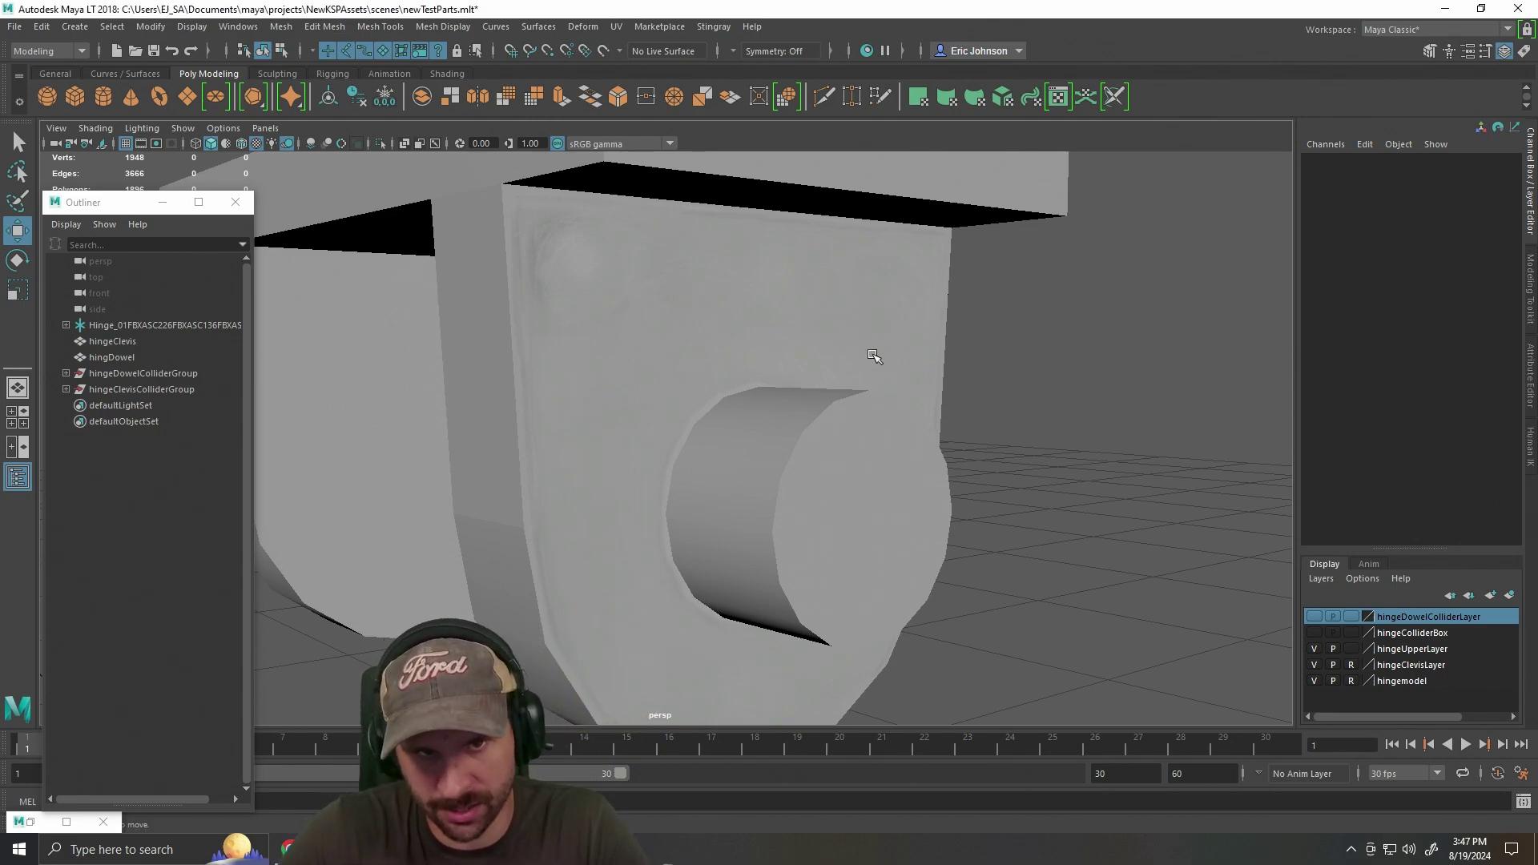
pyautogui.scroll(-5, 1011, 388)
pyautogui.scroll(3, 1038, 404)
pyautogui.moveTo(1040, 409); pyautogui.dragTo(944, 491)
pyautogui.scroll(3, 1105, 420)
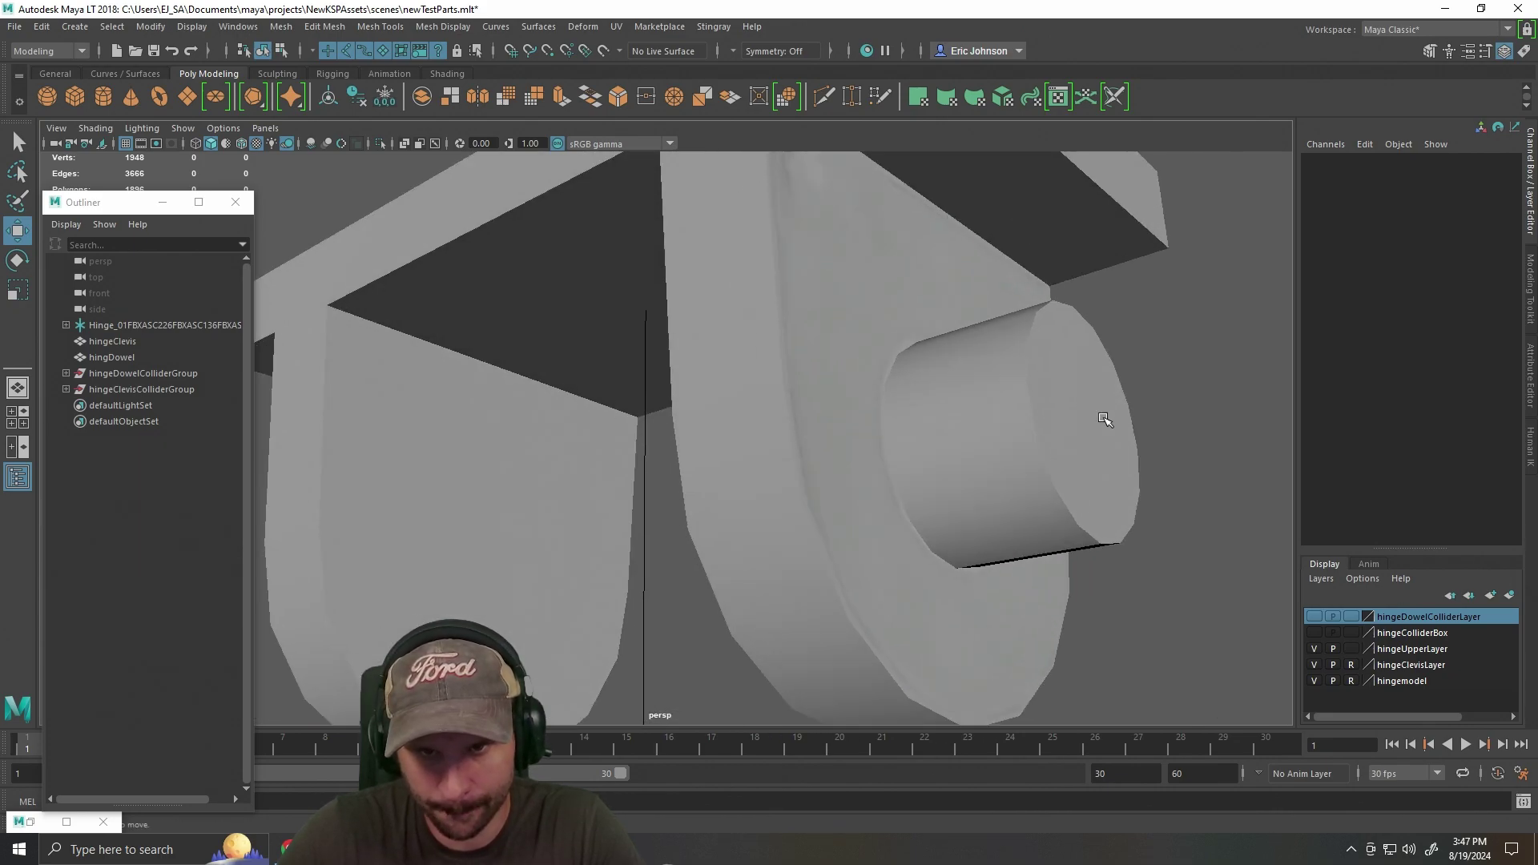
pyautogui.scroll(-5, 1006, 462)
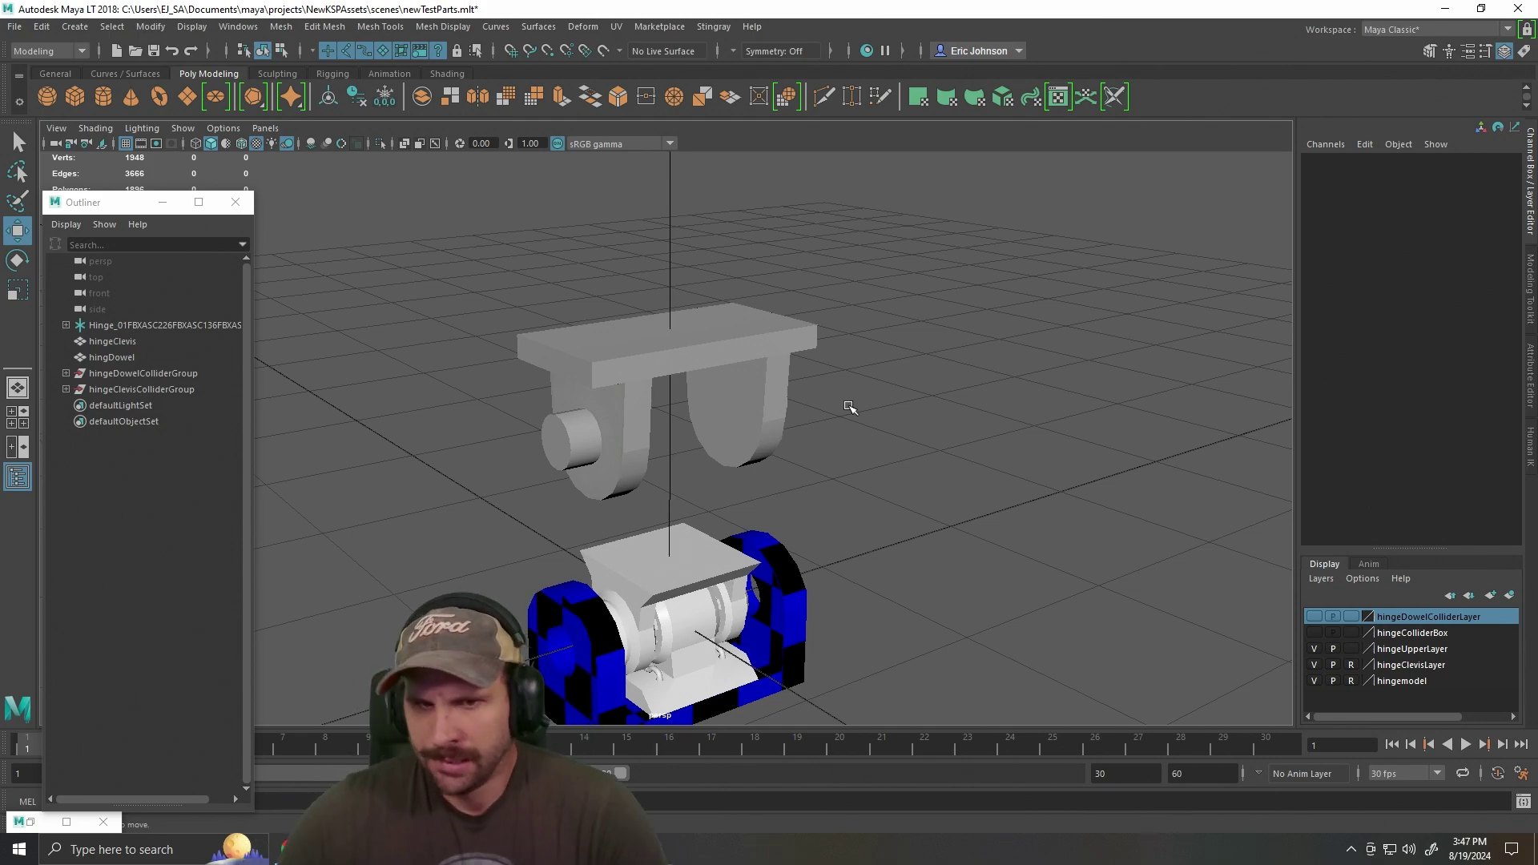
# Undo the last moves of the hinge dowel and select the hingDowel mesh.
pyautogui.hotkey('ctrl', 'z')
pyautogui.hotkey('ctrl', 'z')
pyautogui.click(896, 491)
pyautogui.moveTo(896, 491); pyautogui.dragTo(1039, 446)
pyautogui.click(658, 515)
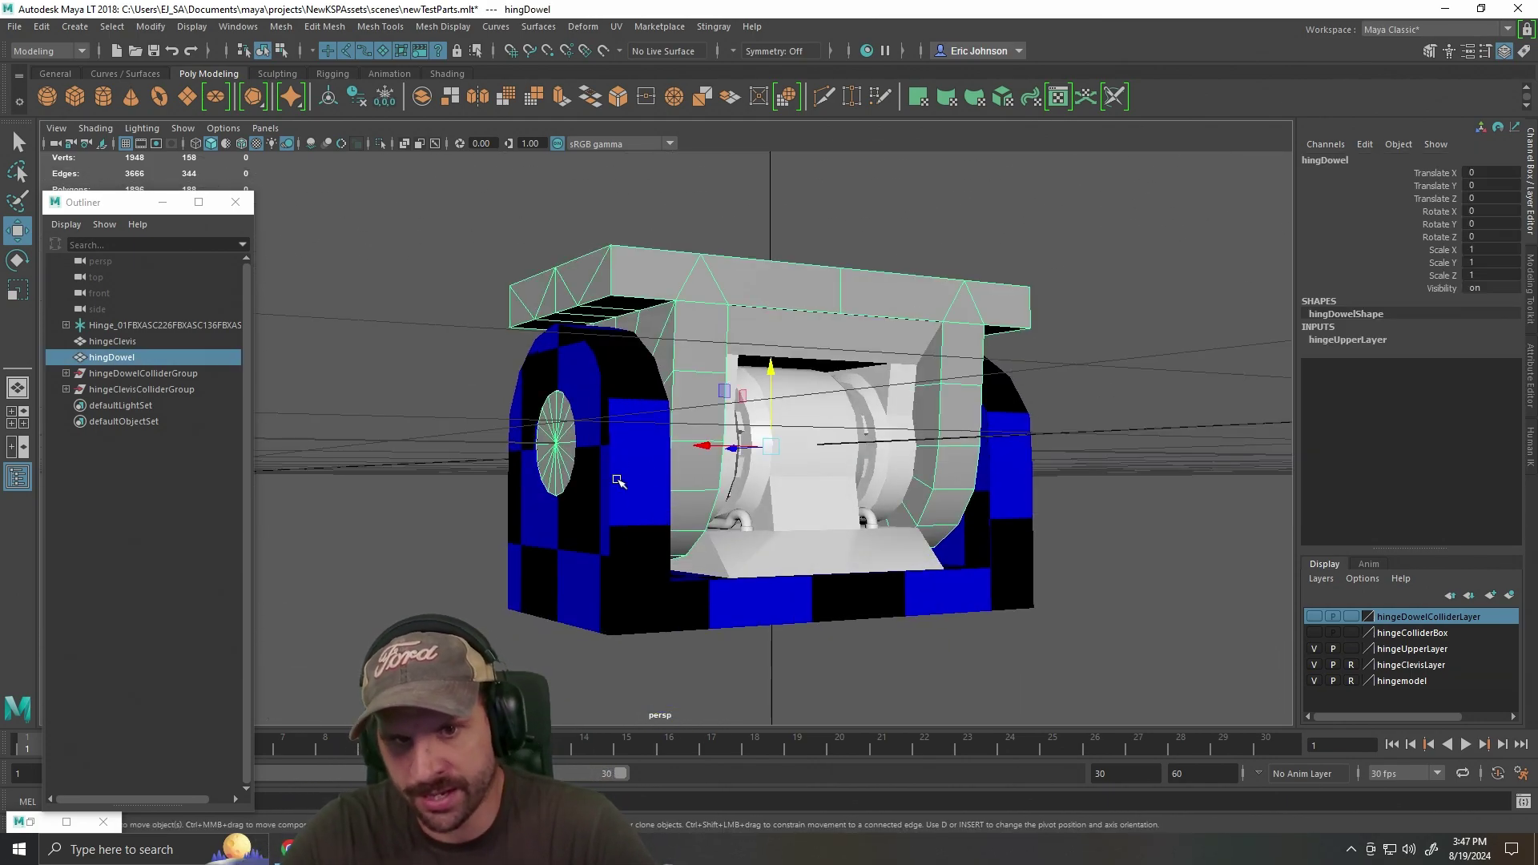
# Examine the dowel's plate and tabs within the assembled hinge from several angles, and clear the selection.
pyautogui.scroll(4, 945, 527)
pyautogui.moveTo(887, 467); pyautogui.dragTo(761, 528)
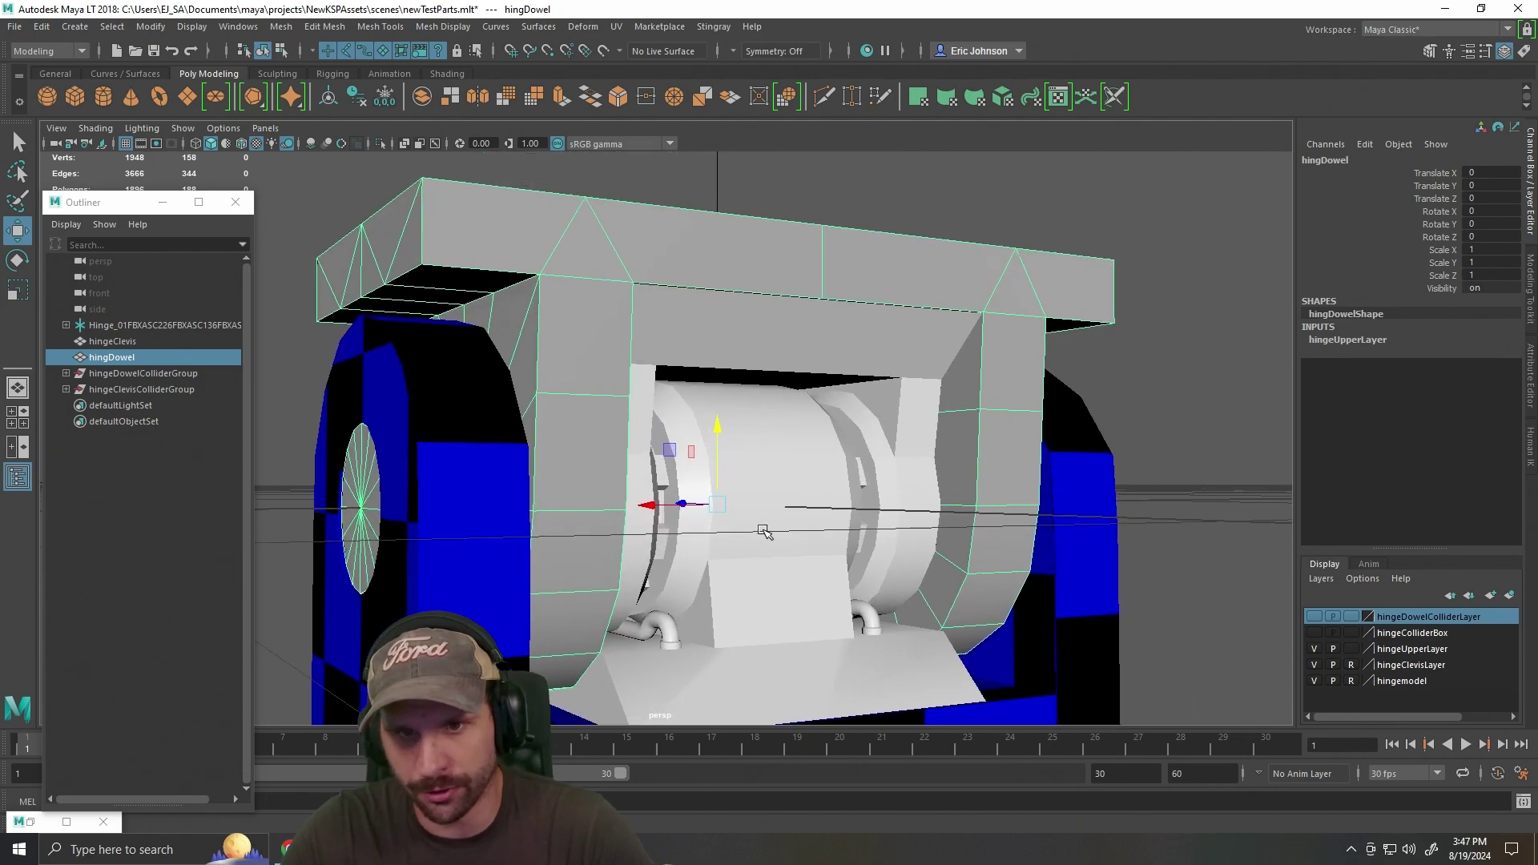
pyautogui.moveTo(641, 329); pyautogui.dragTo(722, 378)
pyautogui.moveTo(1074, 281); pyautogui.dragTo(953, 345)
pyautogui.click(1160, 313)
pyautogui.scroll(-4, 953, 344)
pyautogui.moveTo(1042, 360); pyautogui.dragTo(942, 413)
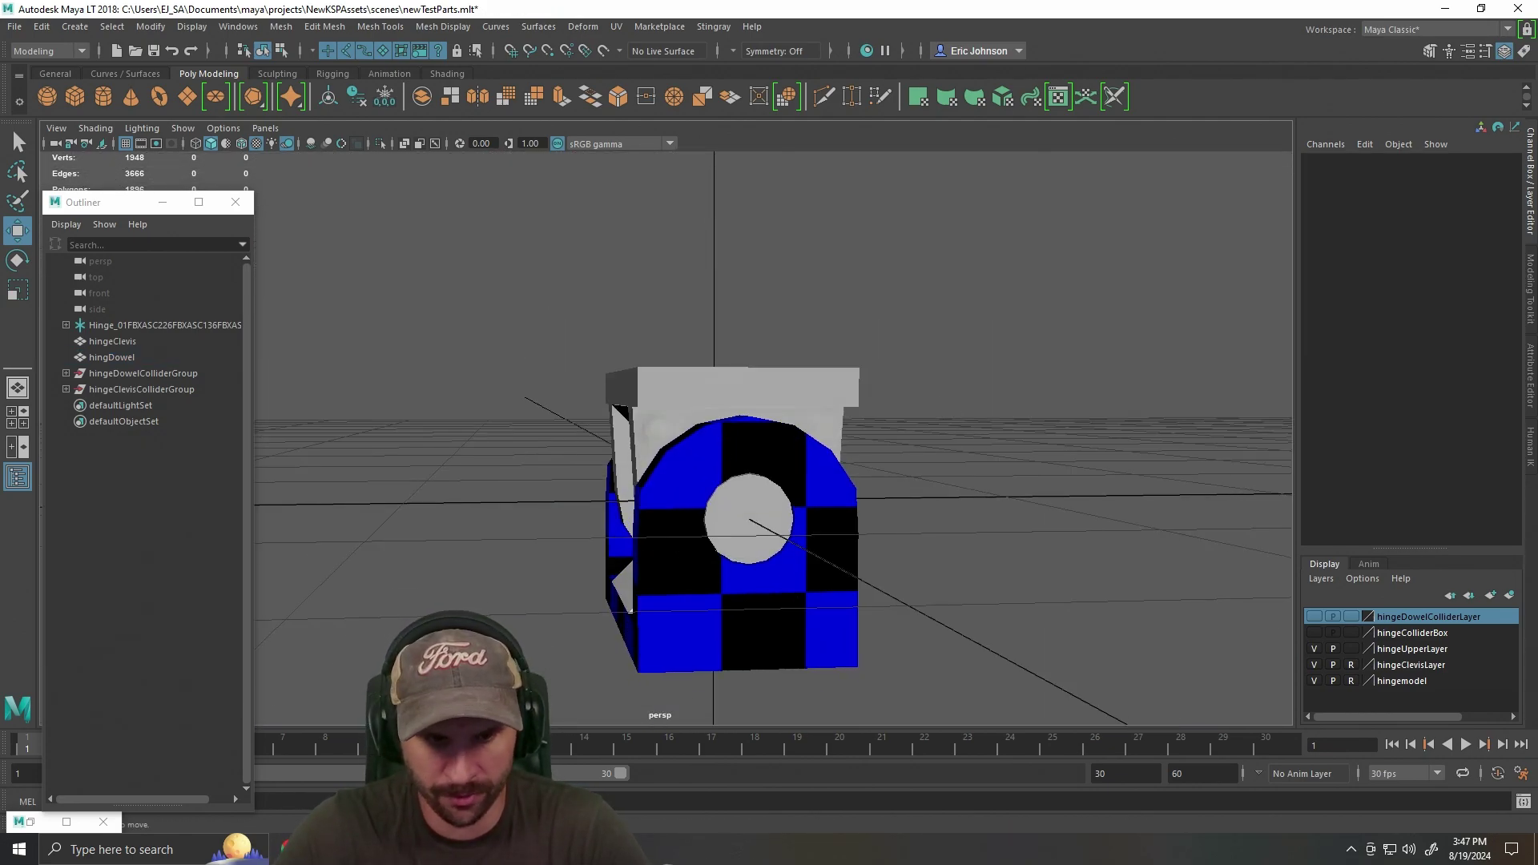
# Switch to GIMP and show the hingeDowelUvMap wireframe layer, comparing the two painted tabs with and without it.
pyautogui.hotkey('alt', 'Tab')
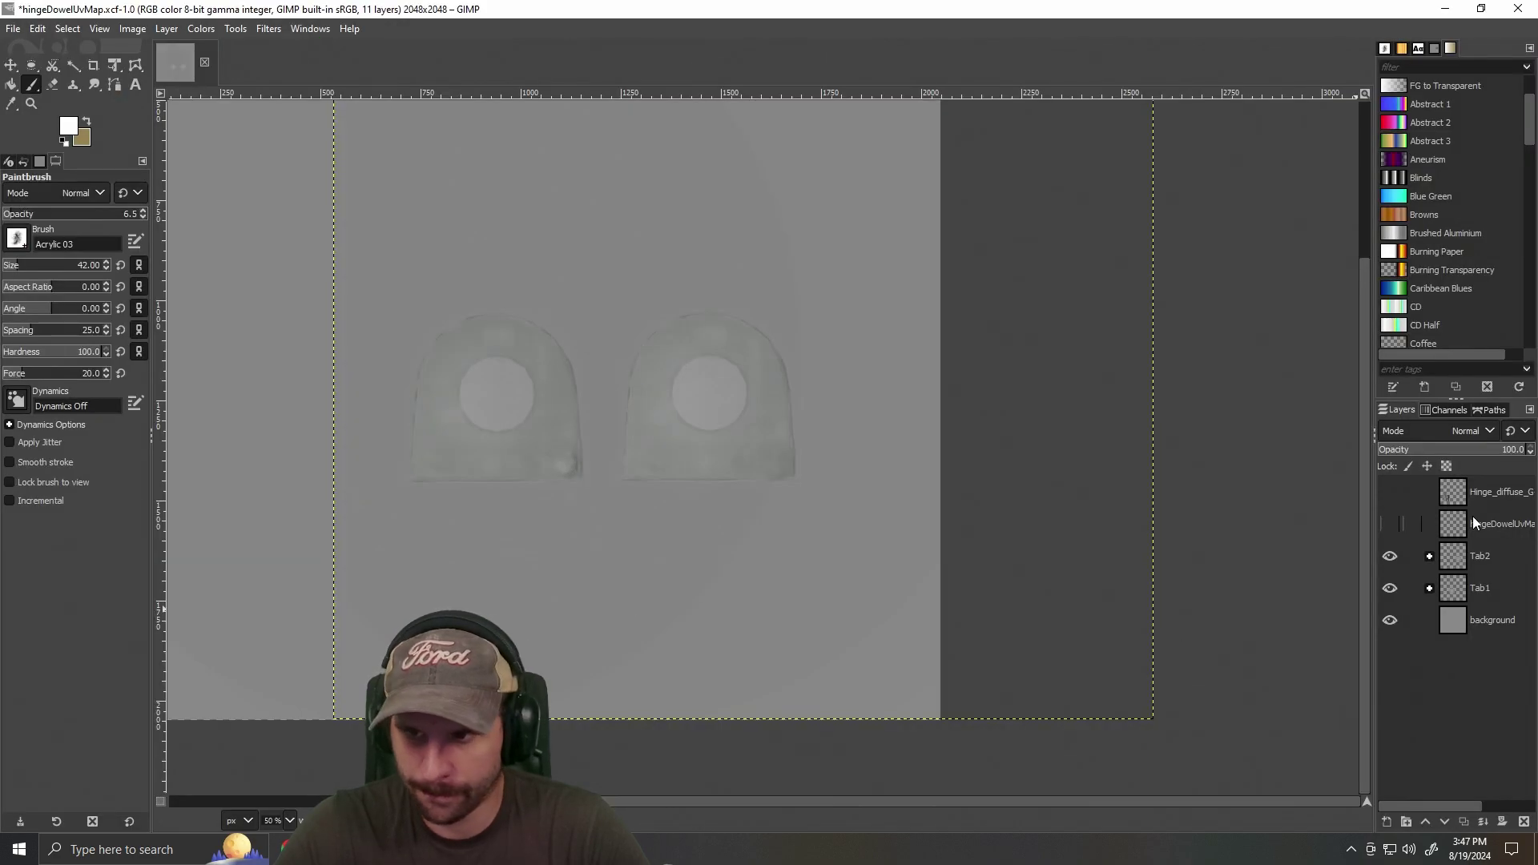
pyautogui.click(1389, 525)
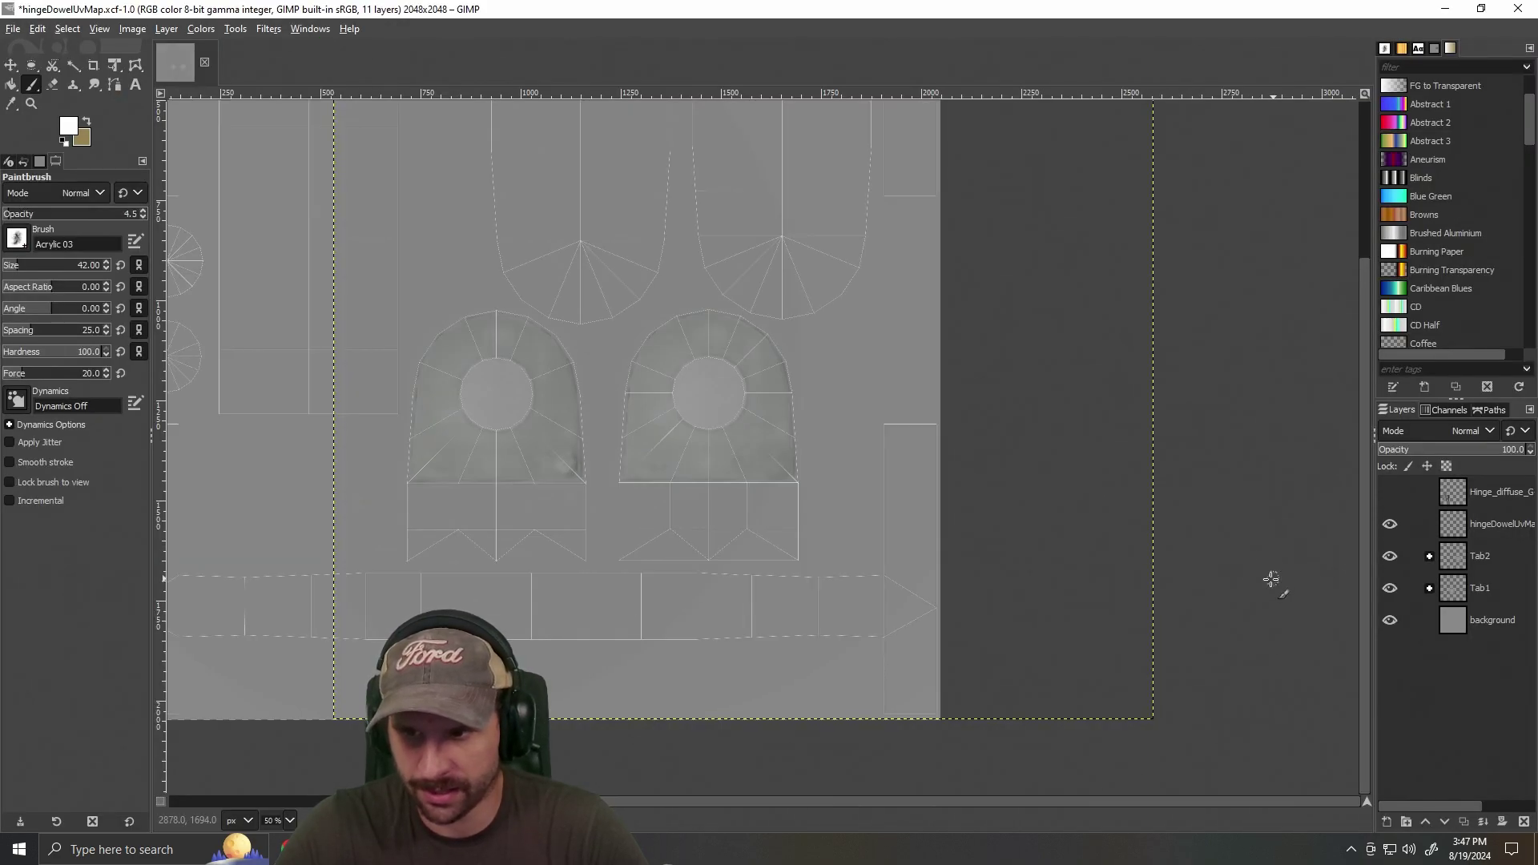
pyautogui.scroll(2, 1118, 522)
pyautogui.scroll(-2, 1057, 531)
pyautogui.click(1390, 525)
pyautogui.scroll(3, 1242, 539)
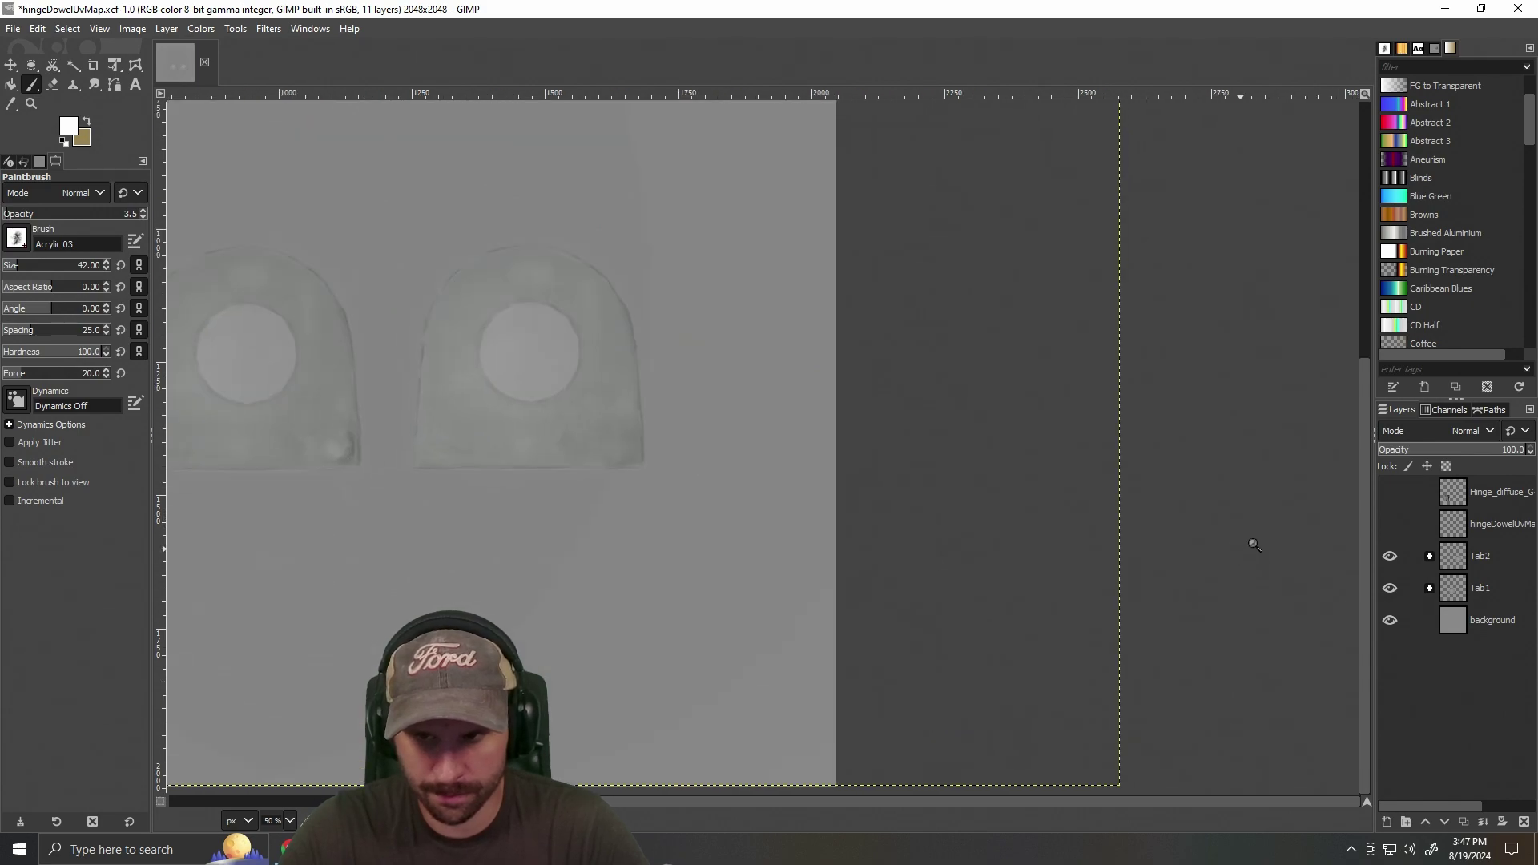
pyautogui.scroll(-4, 1217, 552)
pyautogui.scroll(1, 1057, 789)
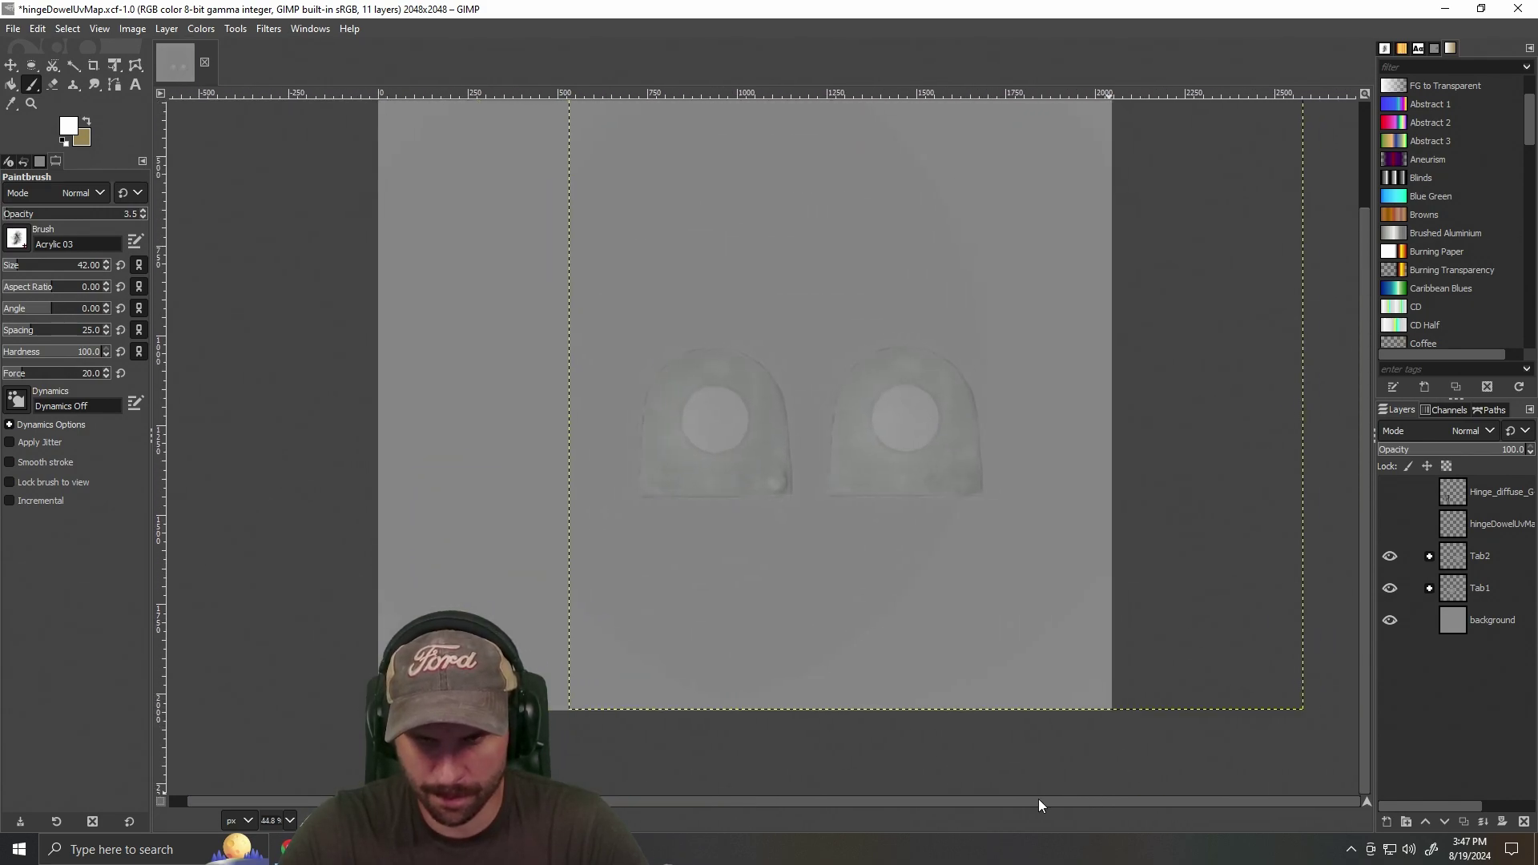
pyautogui.click(1390, 524)
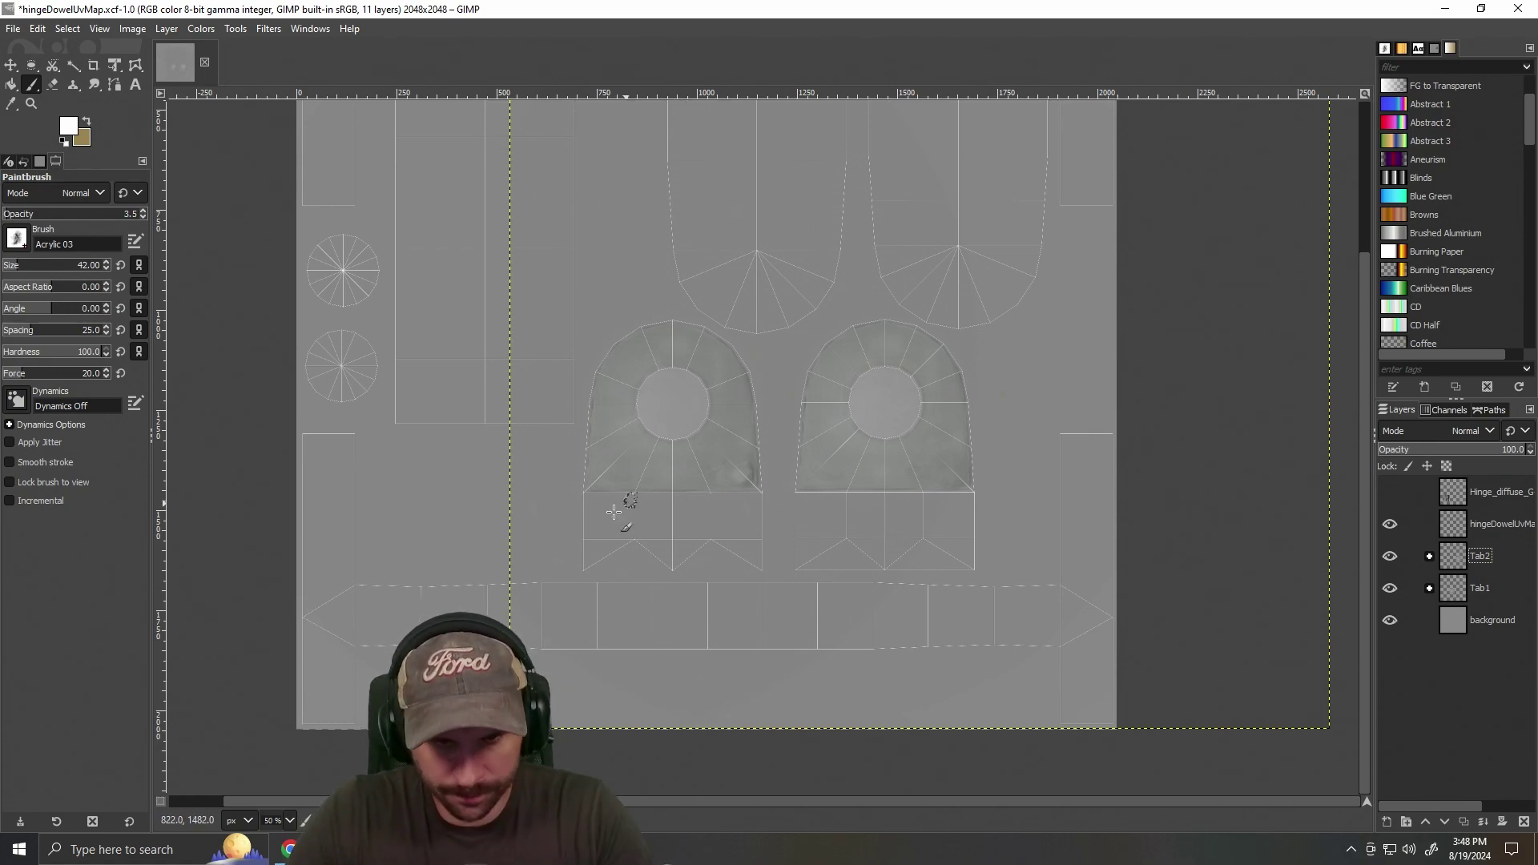
# Show the Hinge_diffuse reference layer and compare its panels with the unpainted strip below the first tab.
pyautogui.scroll(3, 580, 551)
pyautogui.moveTo(974, 801); pyautogui.dragTo(609, 796)
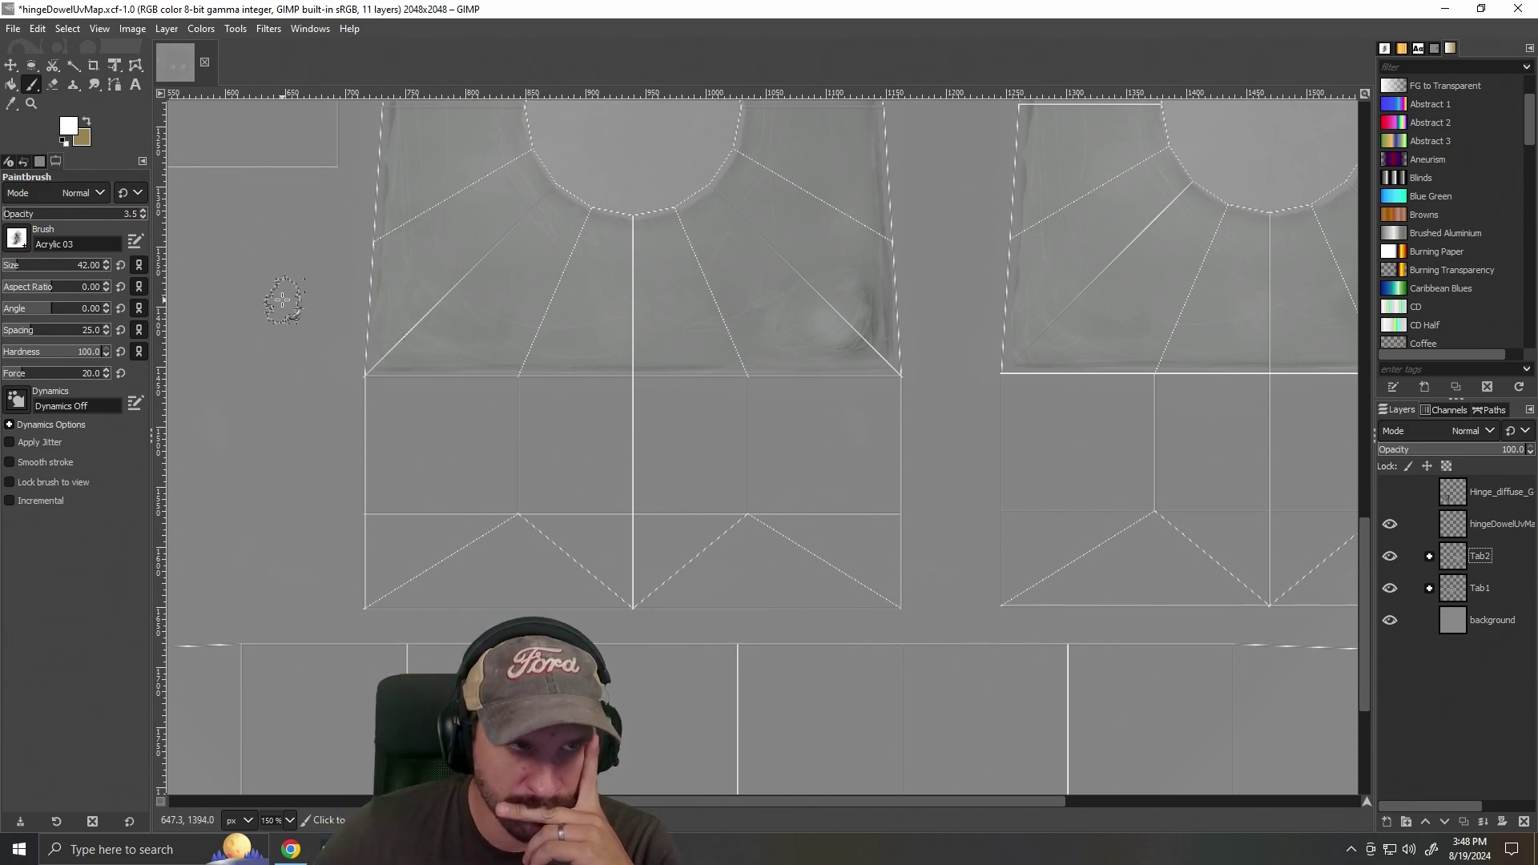
pyautogui.click(1391, 493)
pyautogui.scroll(-2, 1234, 551)
pyautogui.scroll(2, 1233, 551)
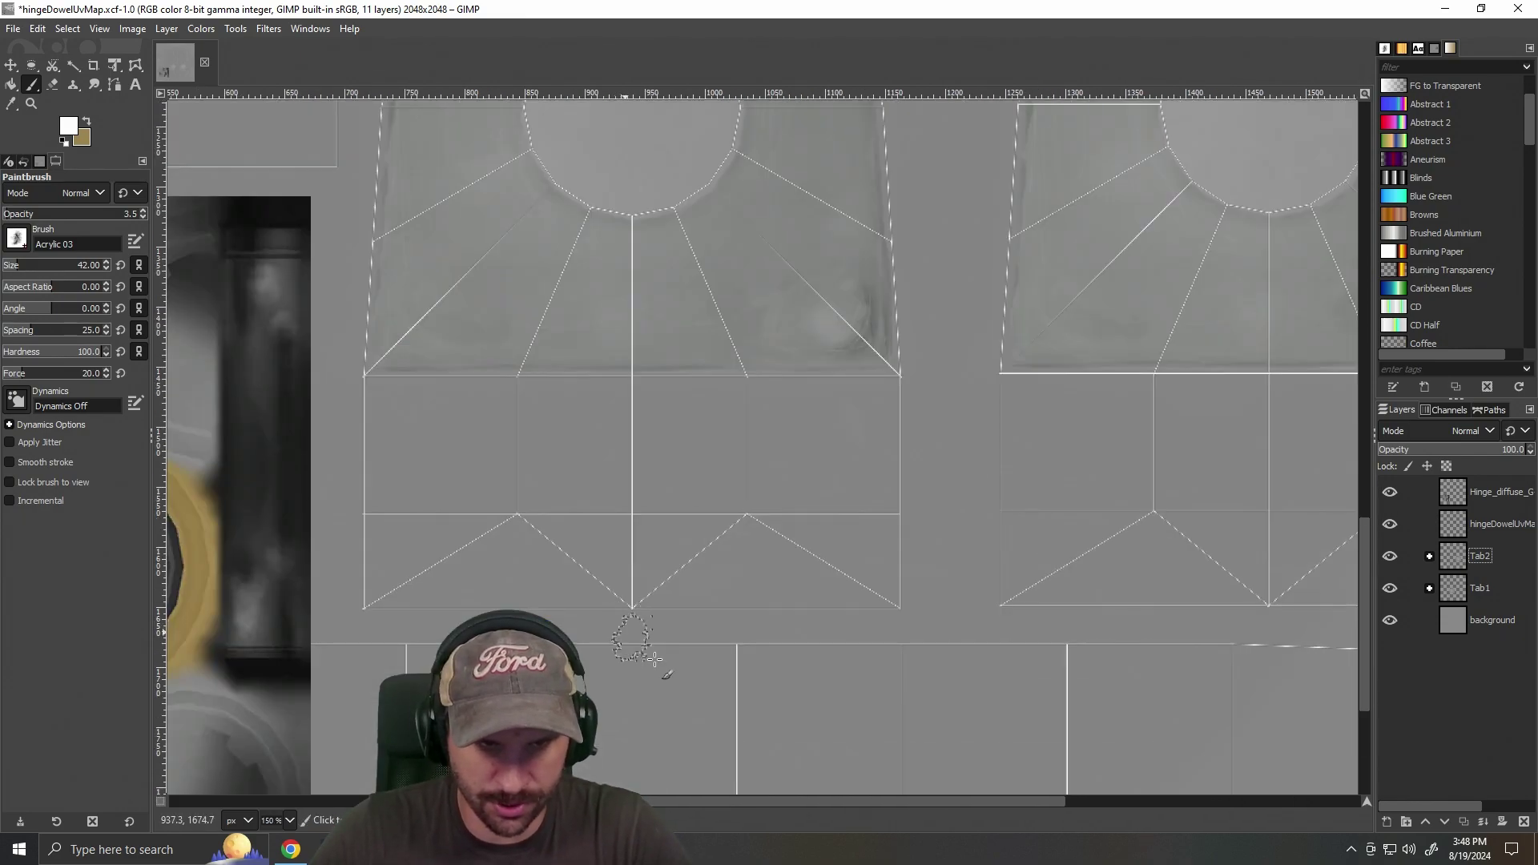
pyautogui.moveTo(780, 803); pyautogui.dragTo(363, 802)
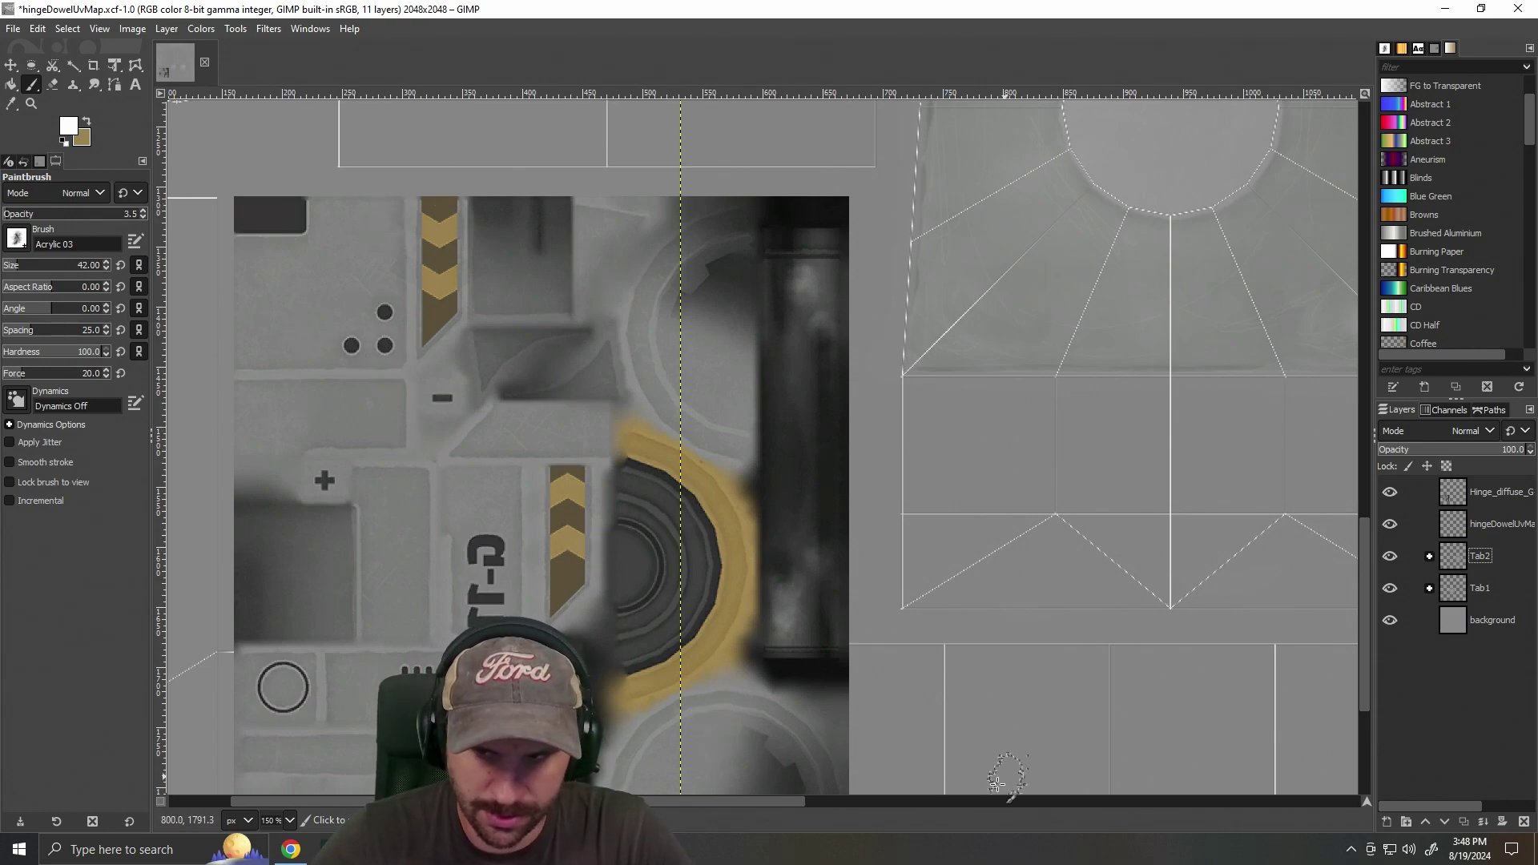
# Lock the pixels of the background layer, leaving its position unlocked.
pyautogui.click(1482, 620)
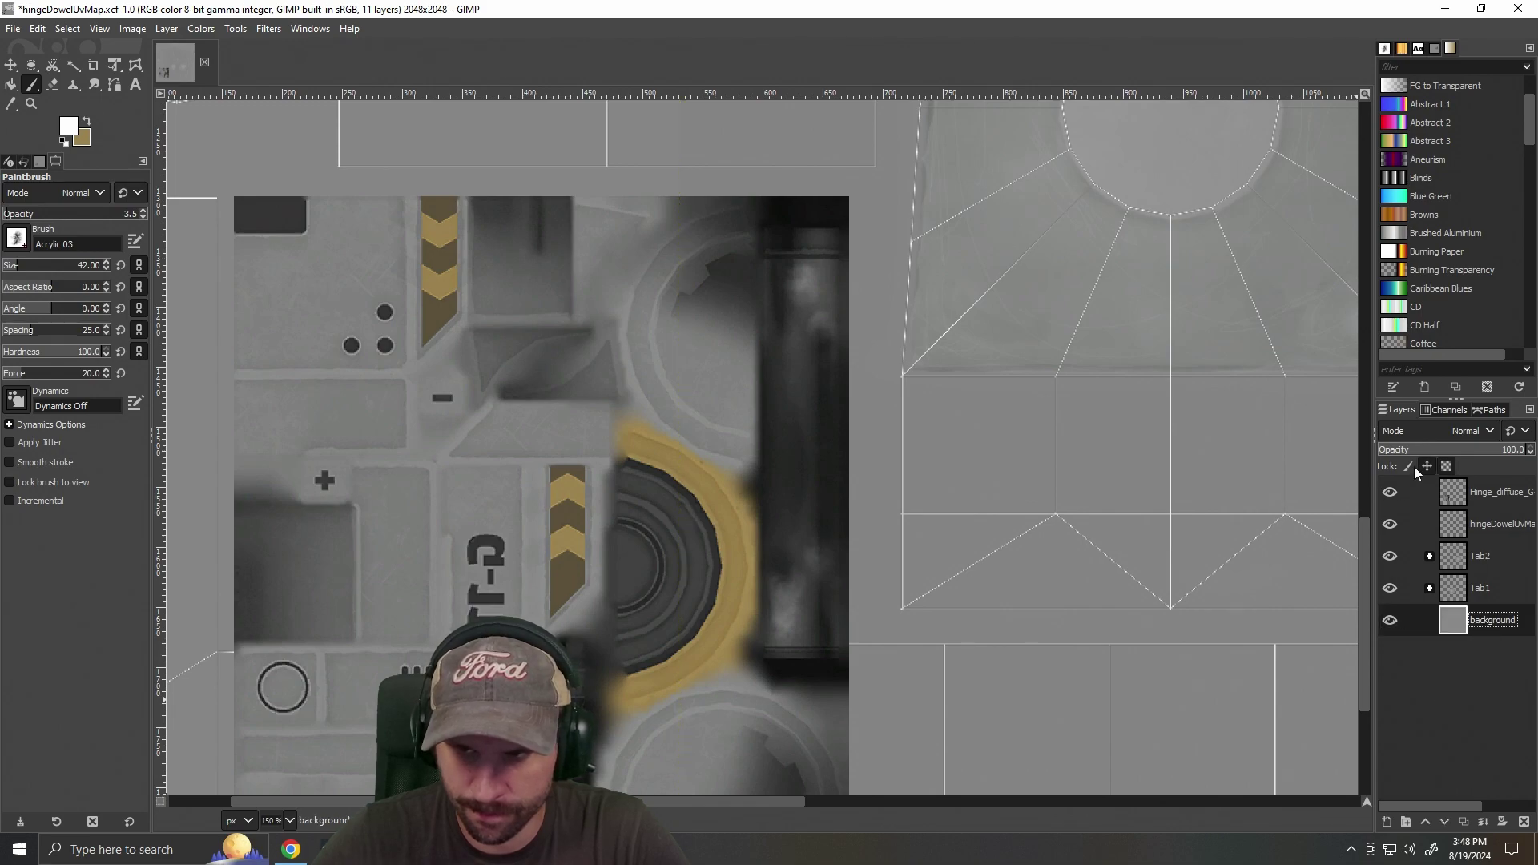
pyautogui.rightClick(1476, 624)
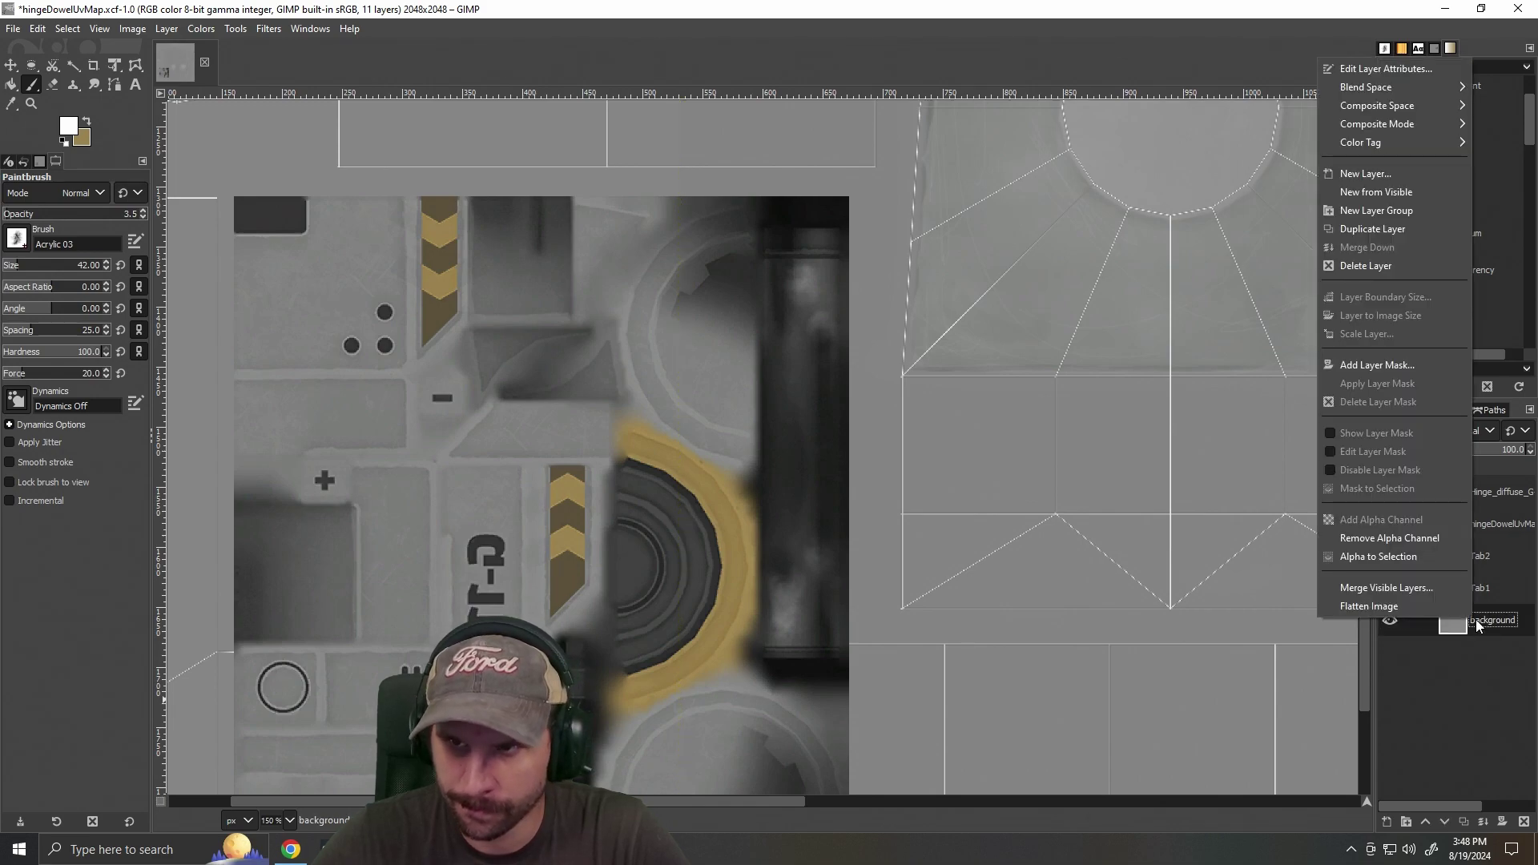
pyautogui.click(1484, 620)
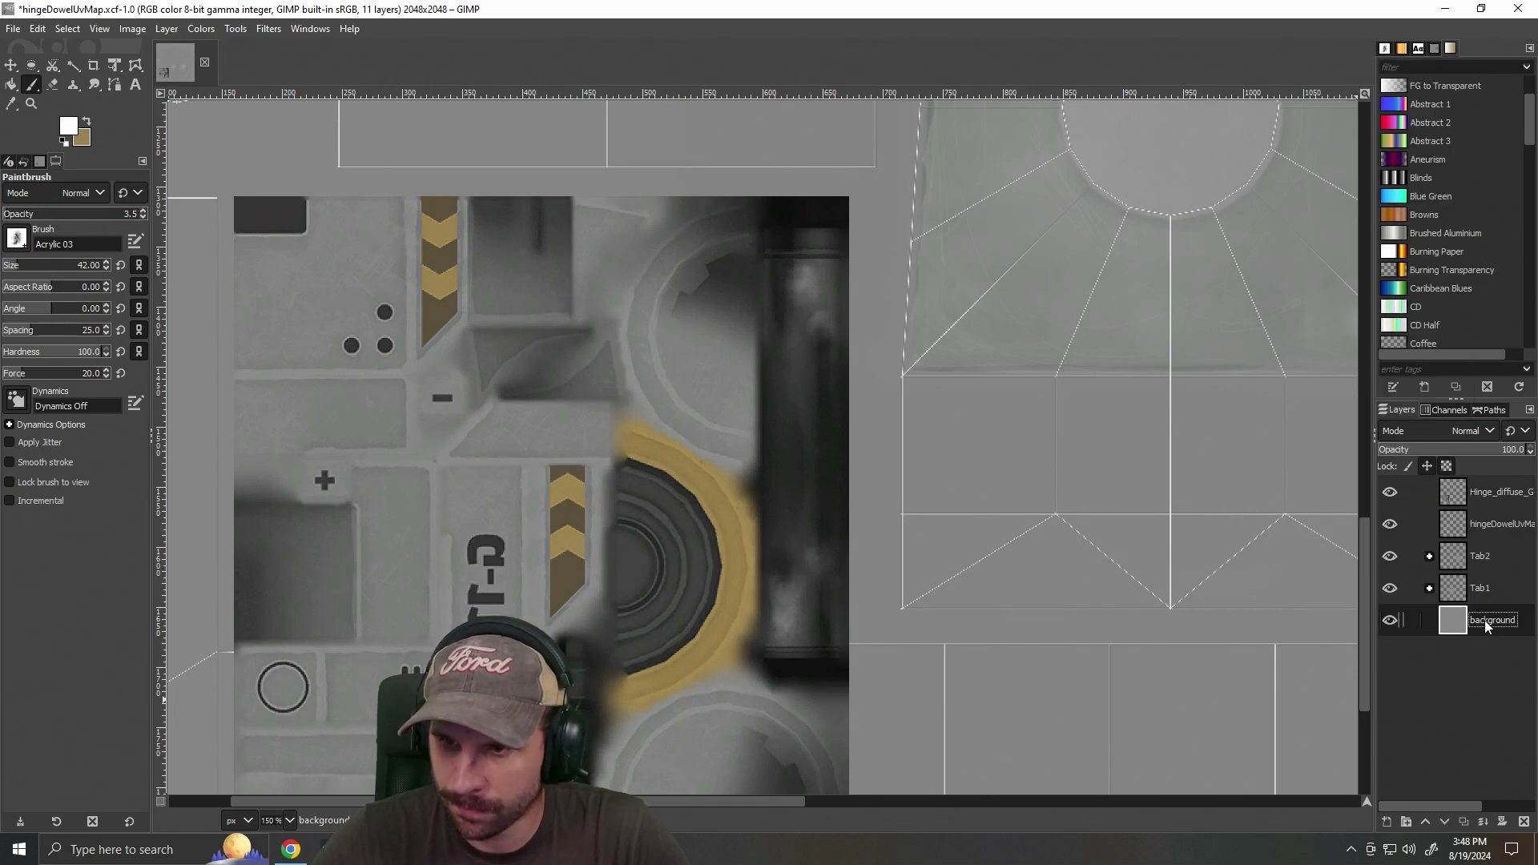
pyautogui.click(1427, 465)
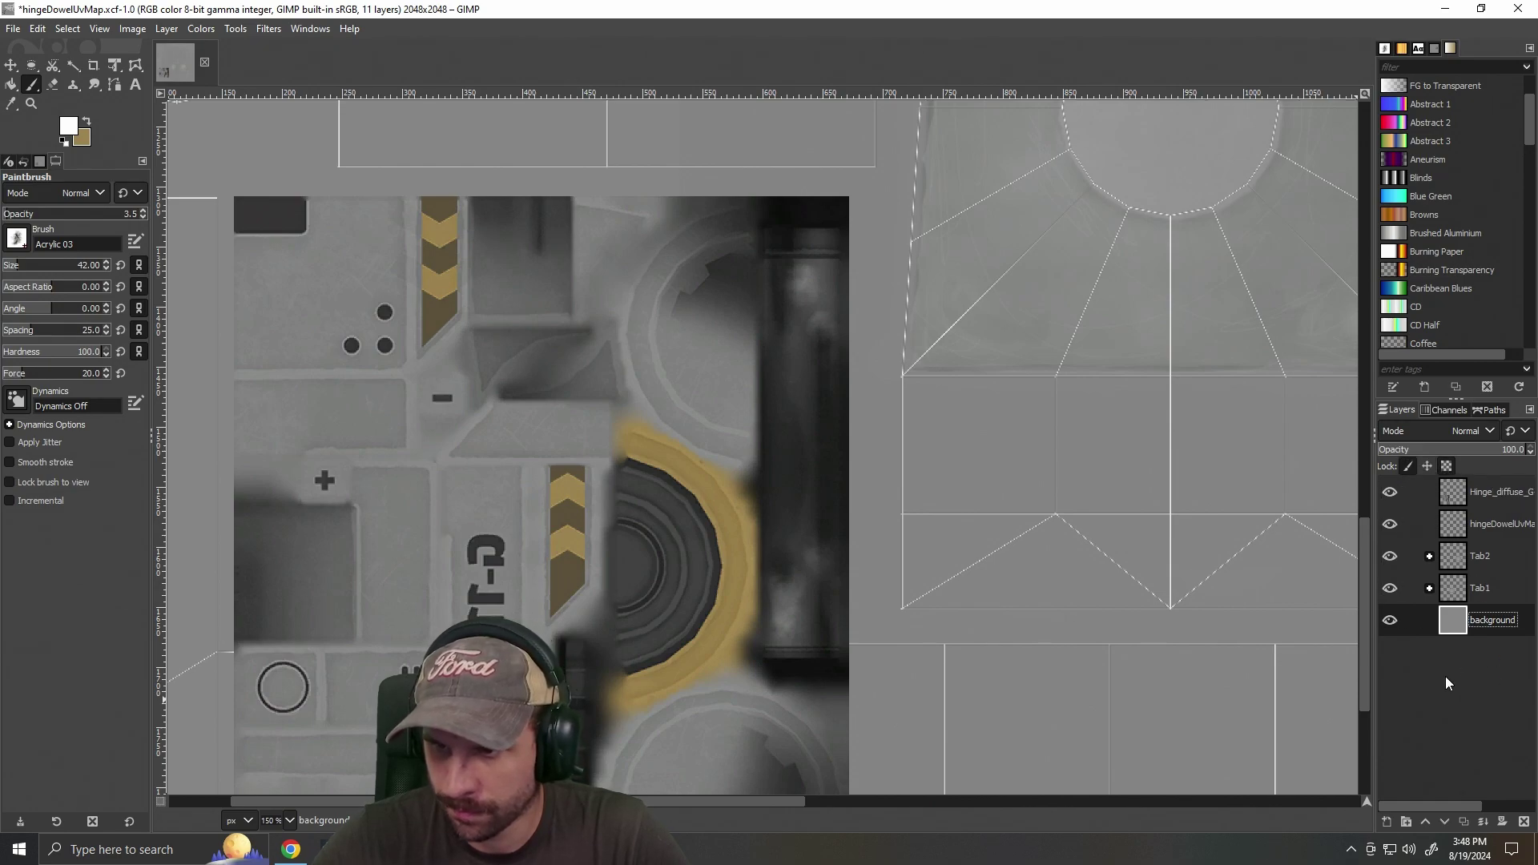
pyautogui.click(1478, 585)
pyautogui.click(1482, 561)
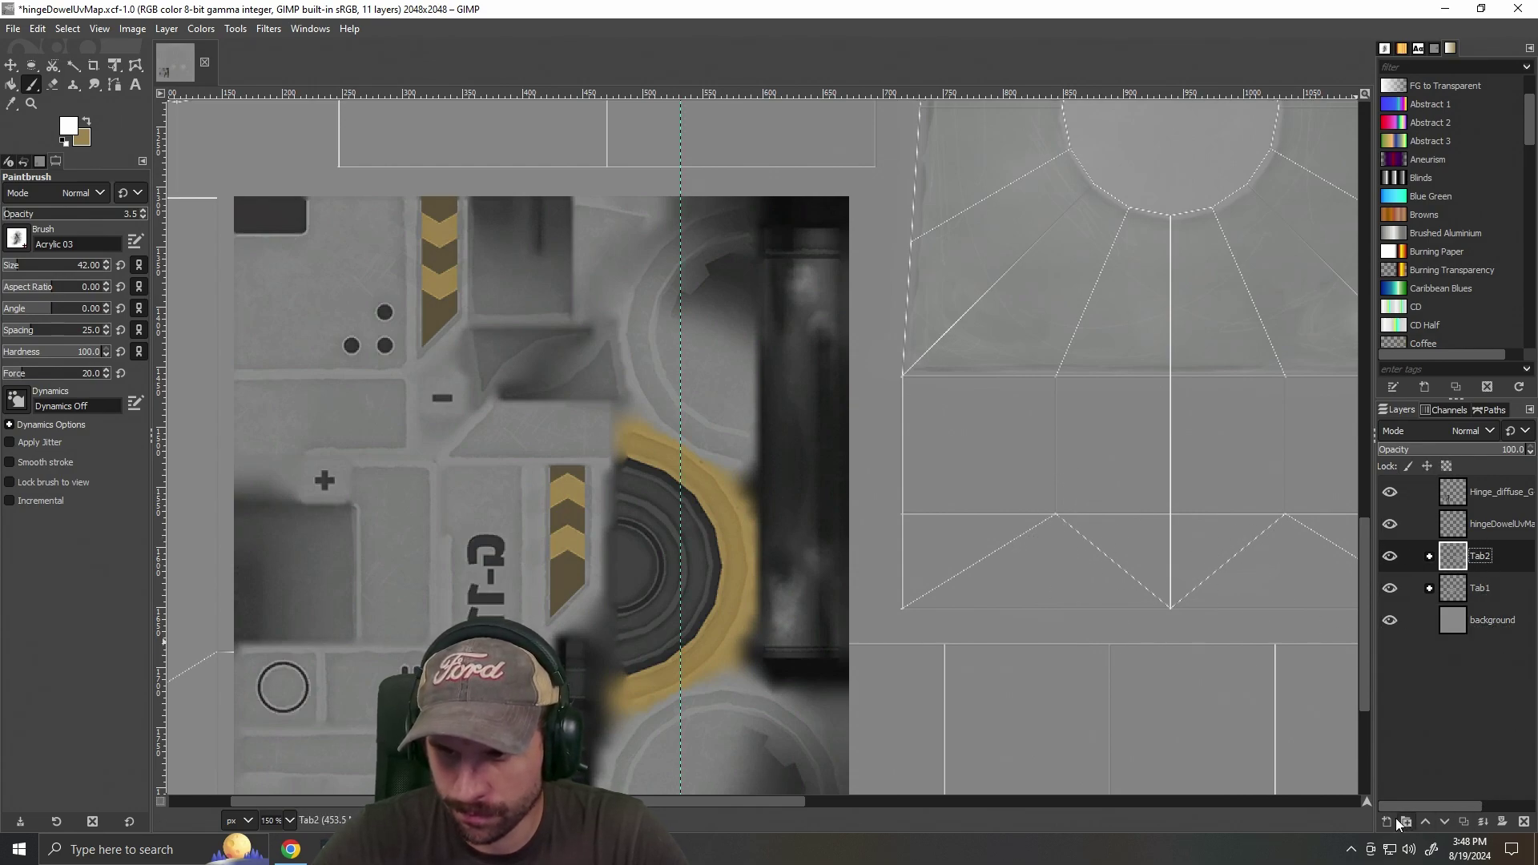
pyautogui.hotkey('ctrl', 'shift', 'n')
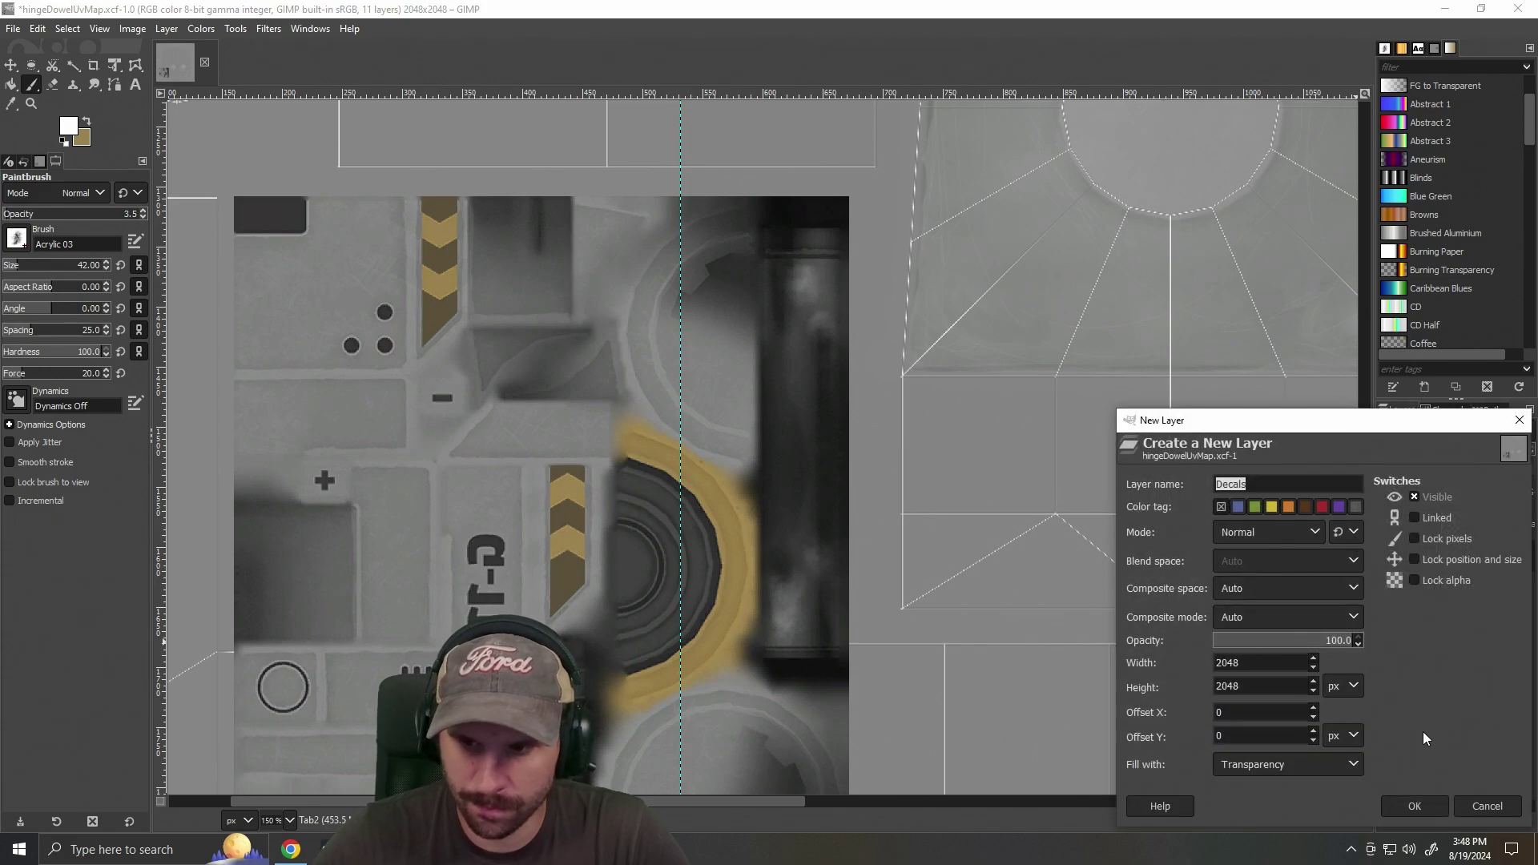
pyautogui.click(1487, 805)
pyautogui.click(1388, 825)
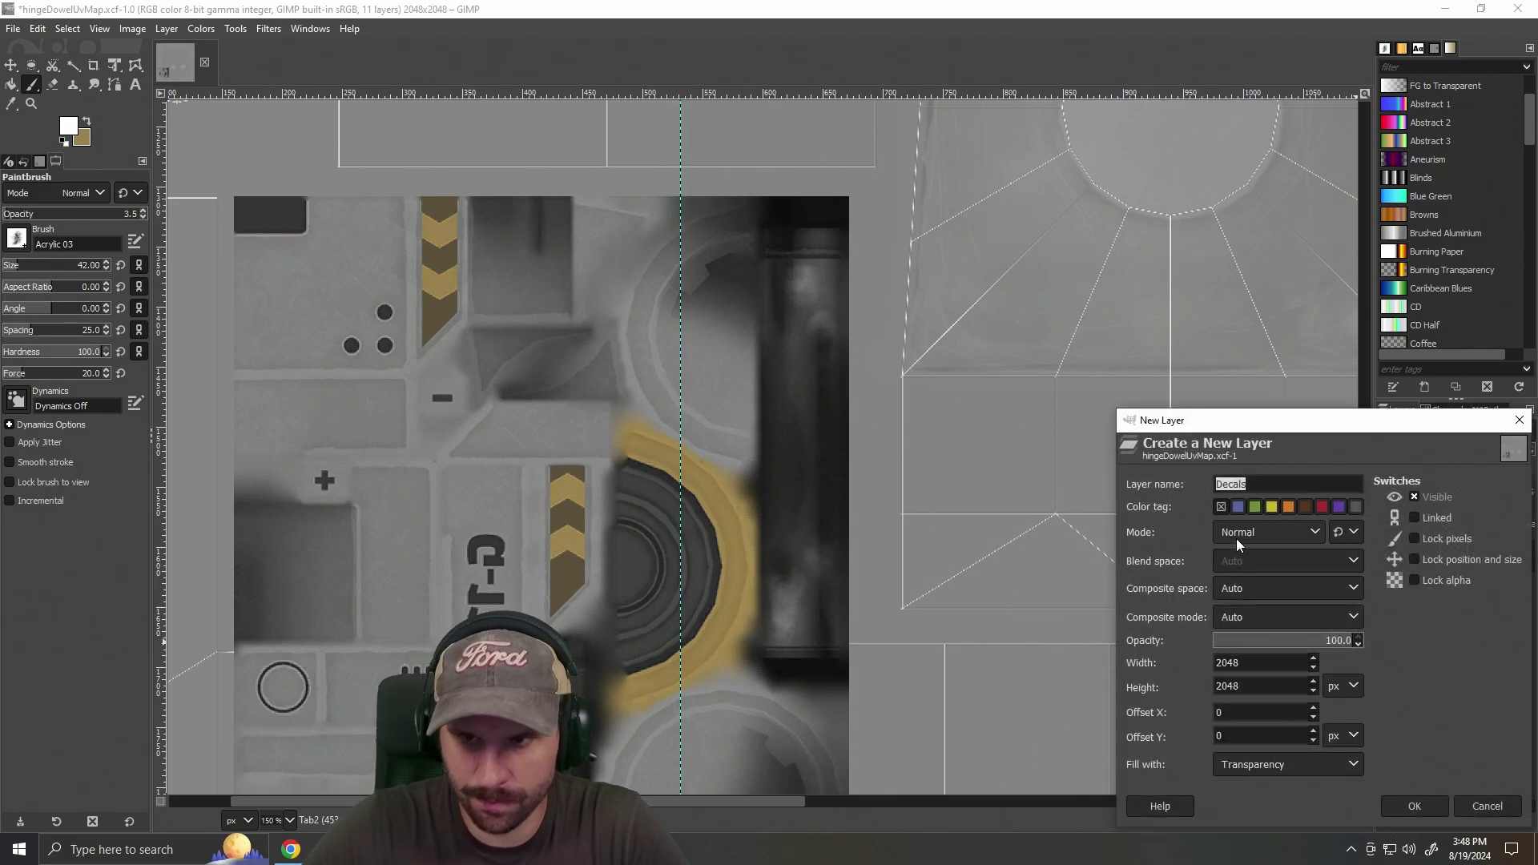
pyautogui.press('BackSpace')
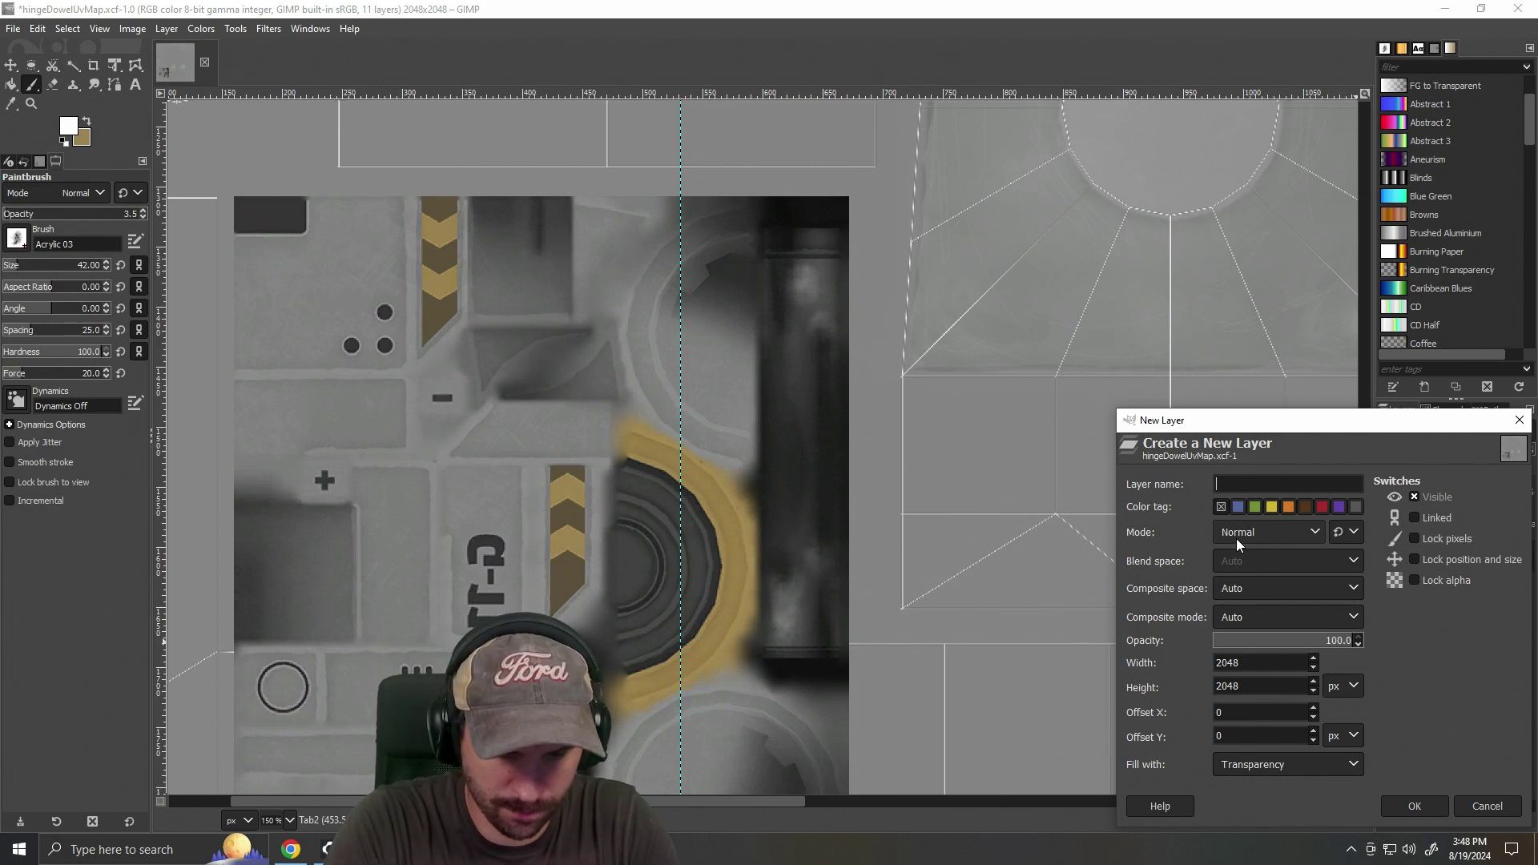
pyautogui.click(1487, 806)
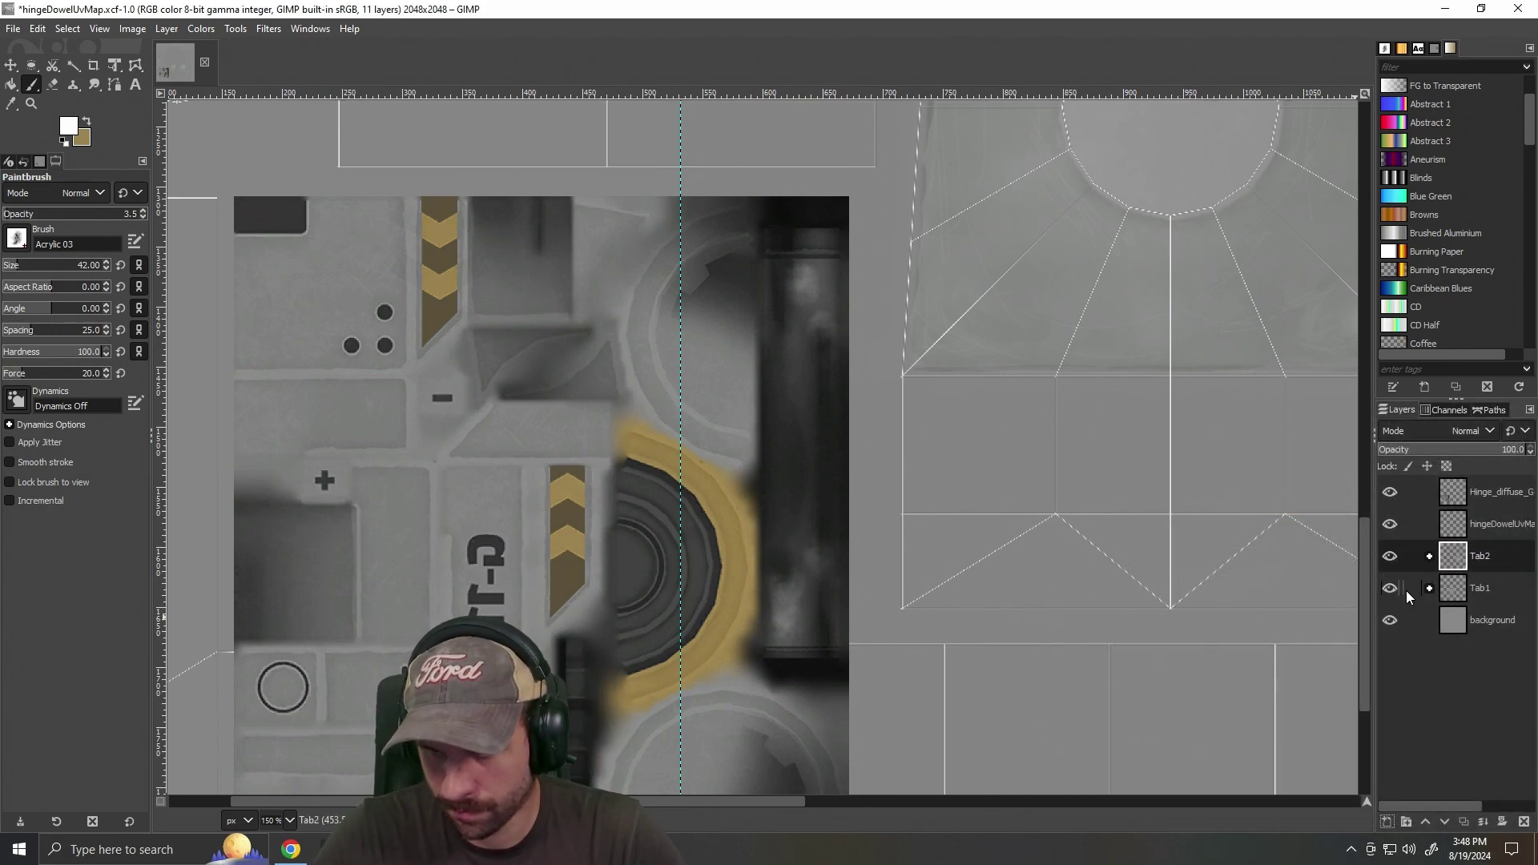
# Select the strip directly below the first tab with Rectangle Select, about 440 × 108 px at position 719, 1461.
pyautogui.hscroll(10, 1110, 480)
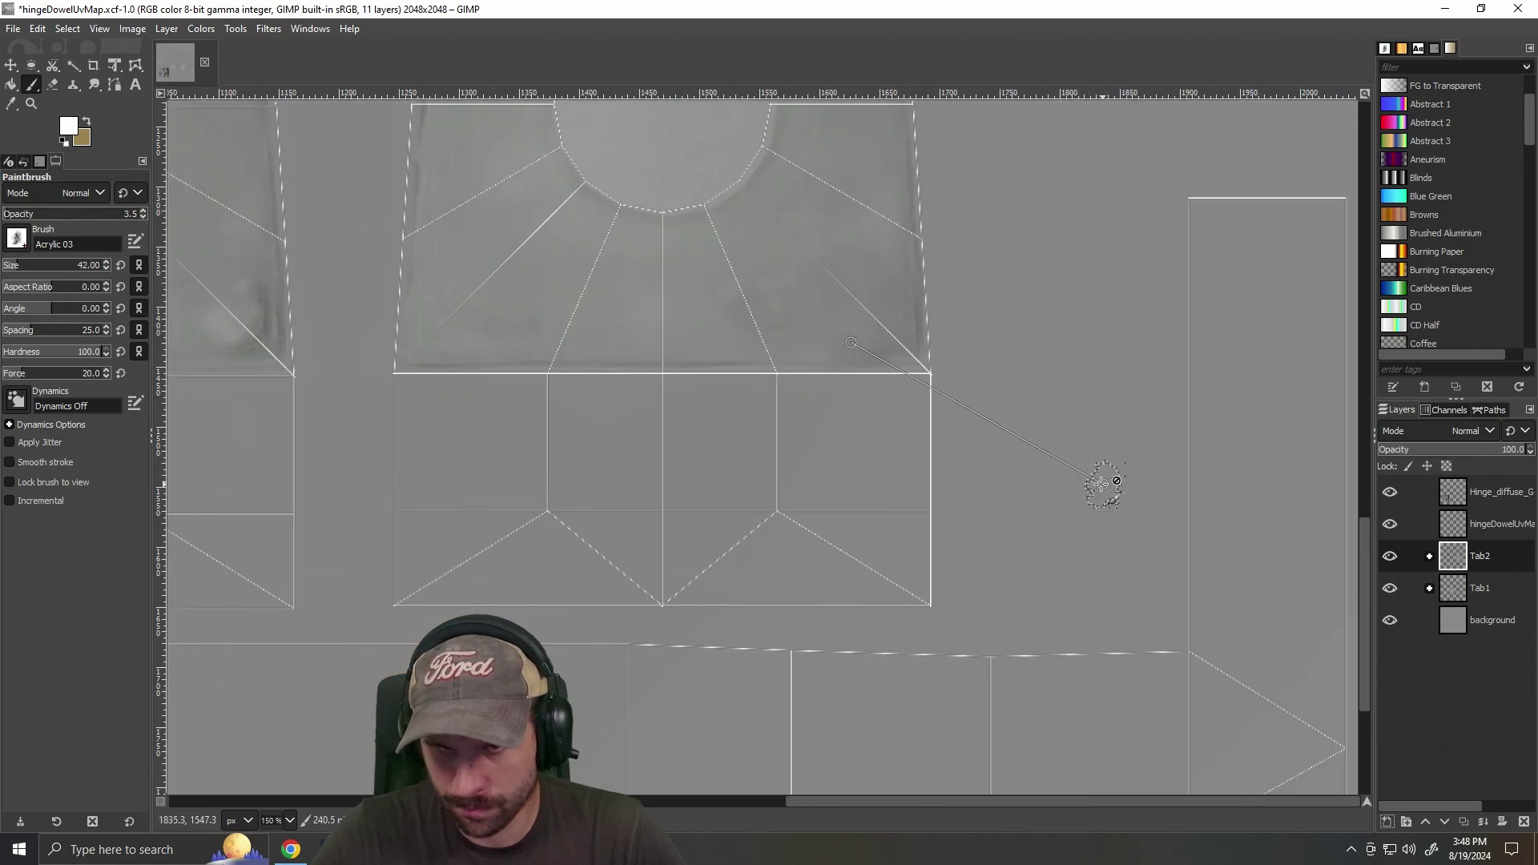
pyautogui.hscroll(-5, 1104, 485)
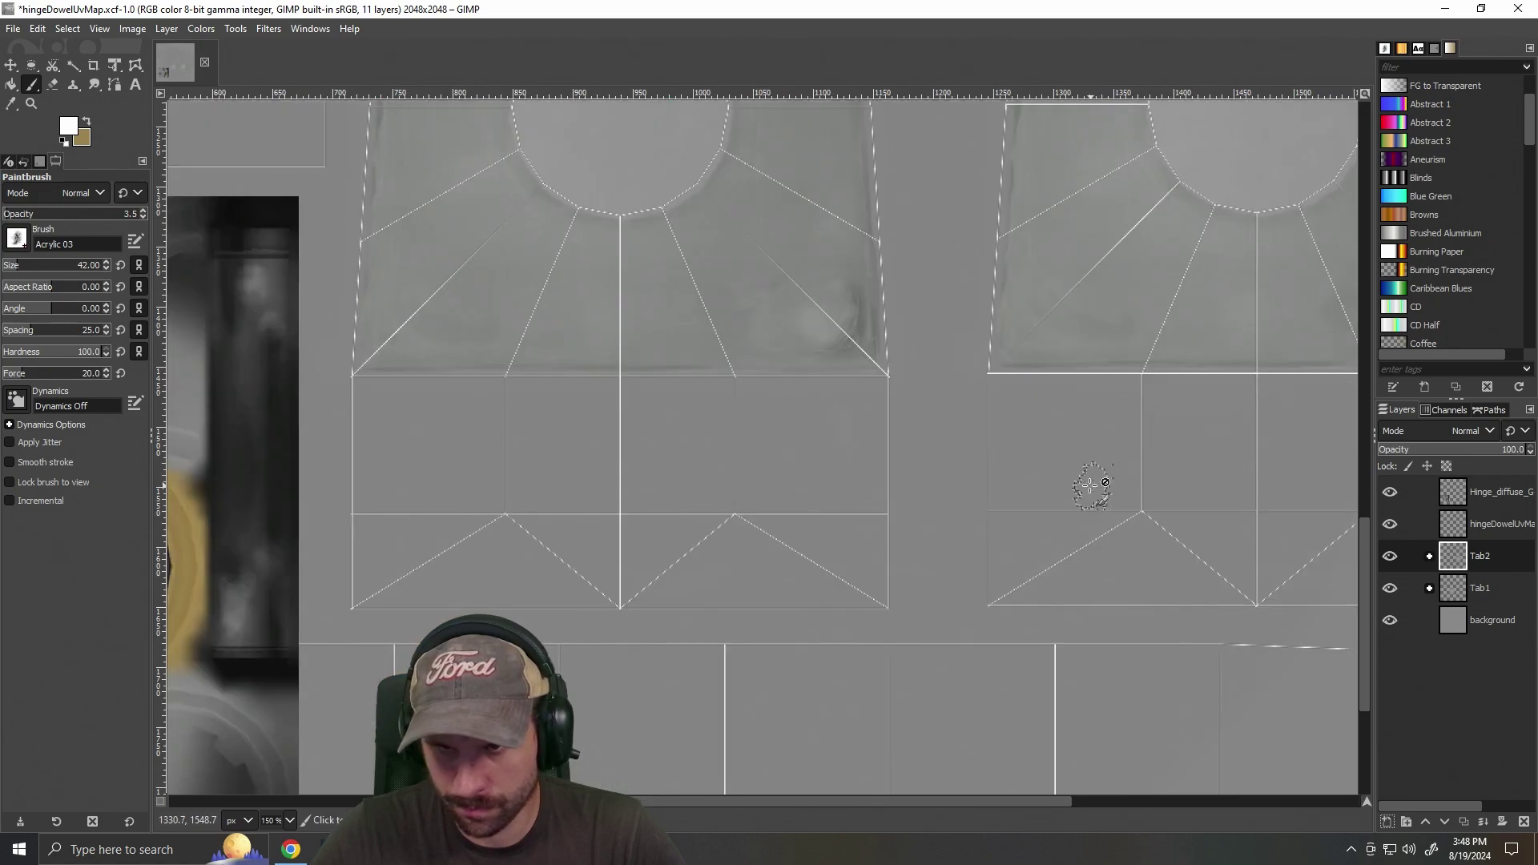
pyautogui.click(32, 66)
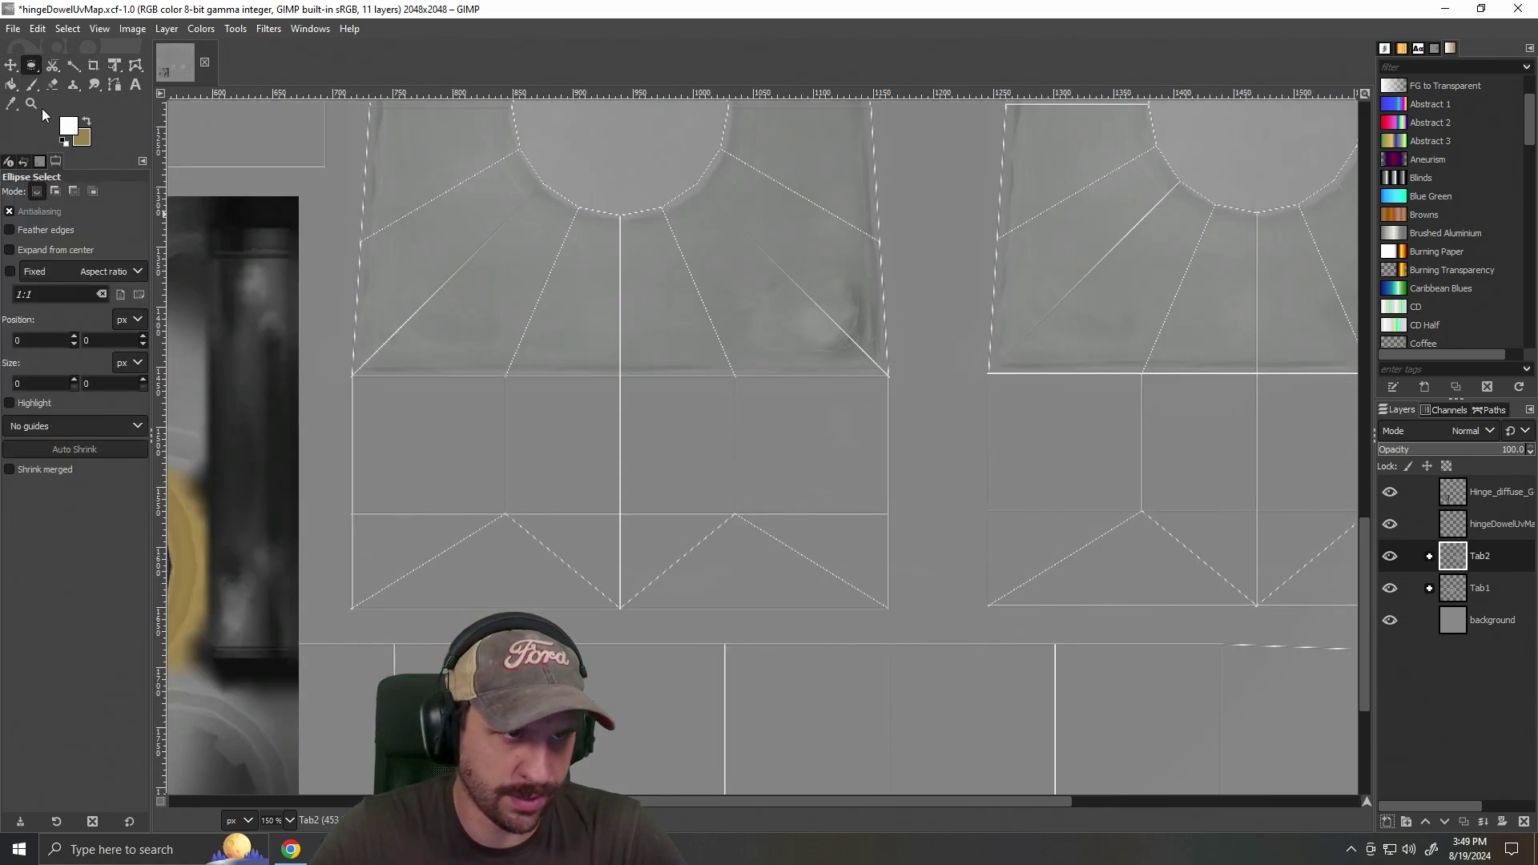
pyautogui.rightClick(34, 69)
pyautogui.click(96, 68)
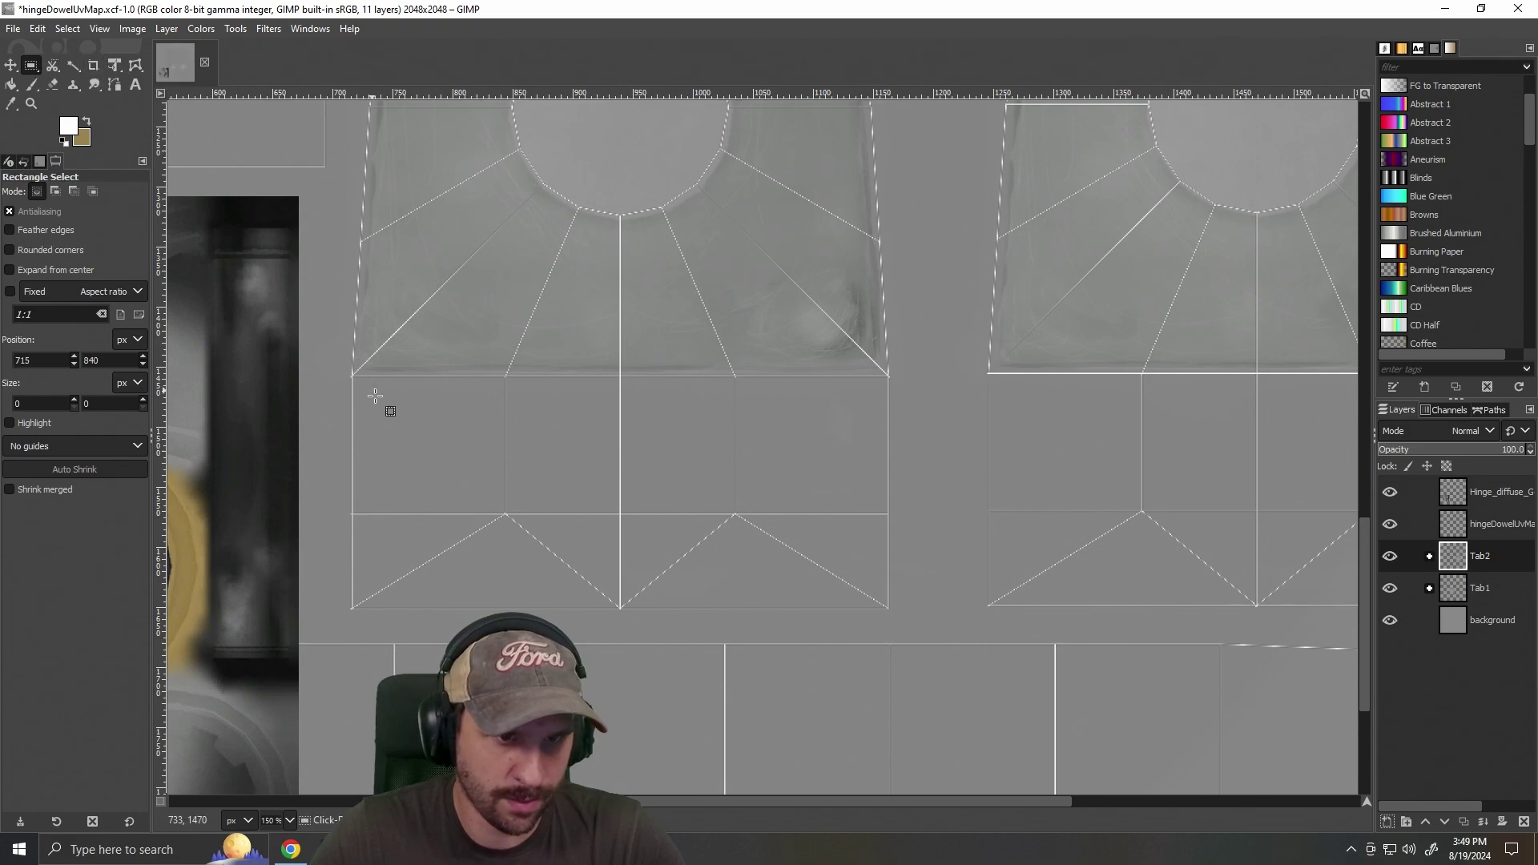
pyautogui.moveTo(355, 379); pyautogui.dragTo(882, 510)
pyautogui.moveTo(891, 800); pyautogui.dragTo(753, 794)
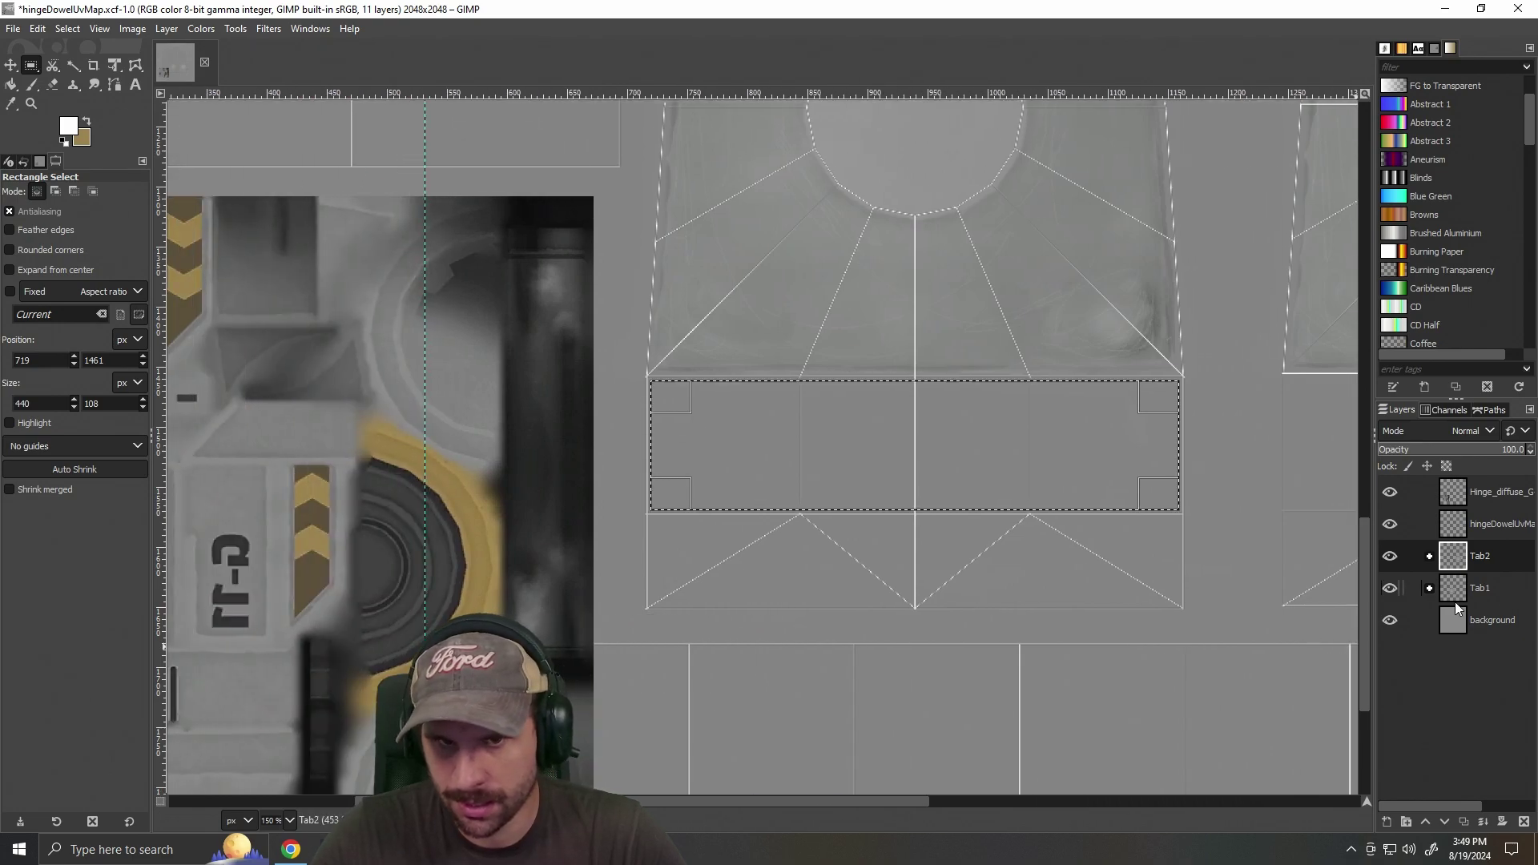
# Expand the Tab1 layer group and make its outline layer active.
pyautogui.click(1473, 585)
pyautogui.click(1429, 588)
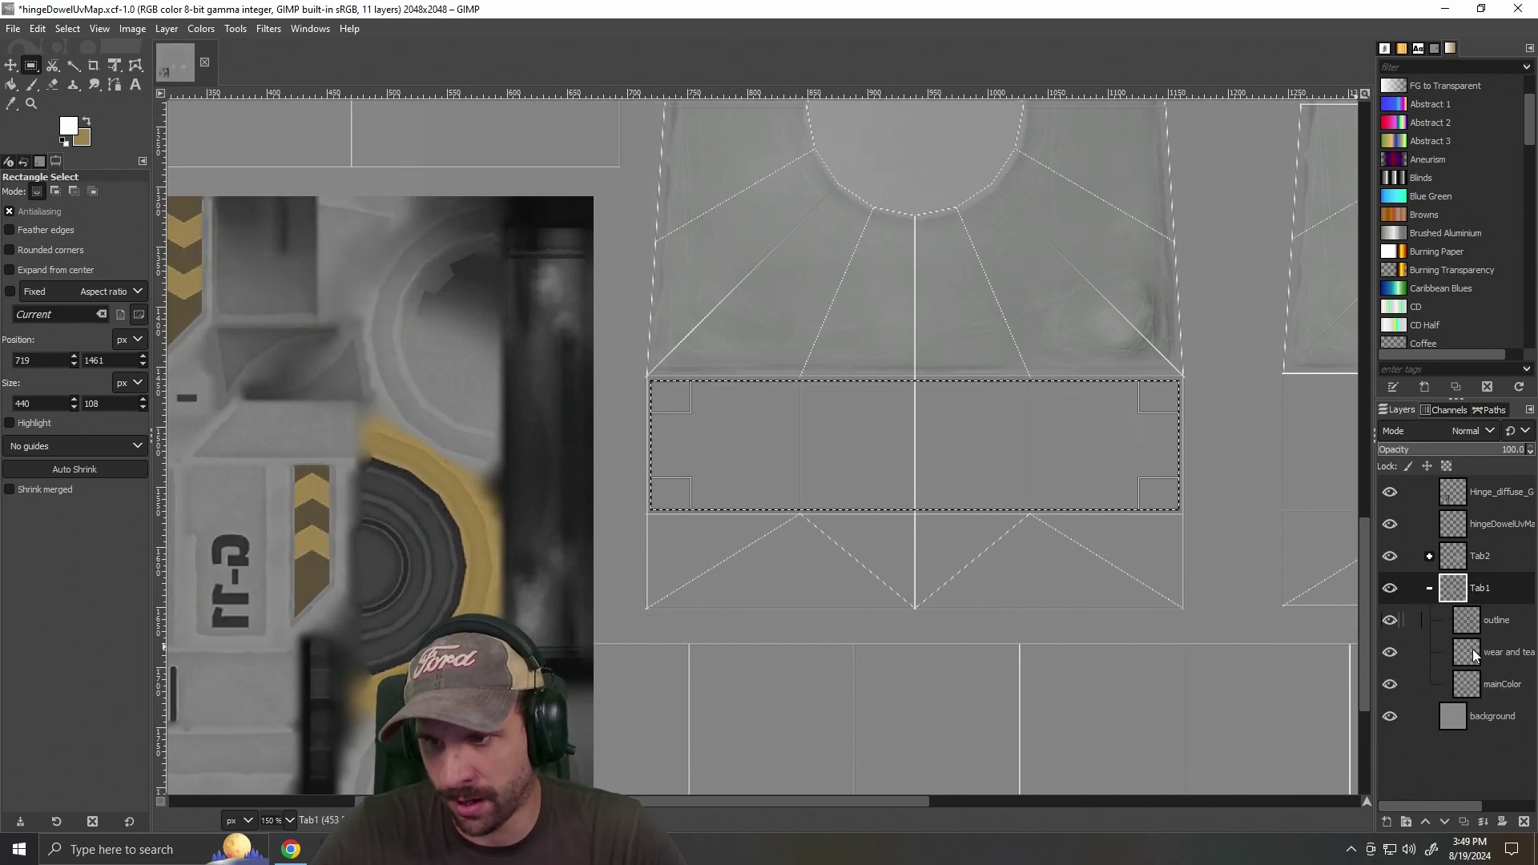
pyautogui.click(1496, 631)
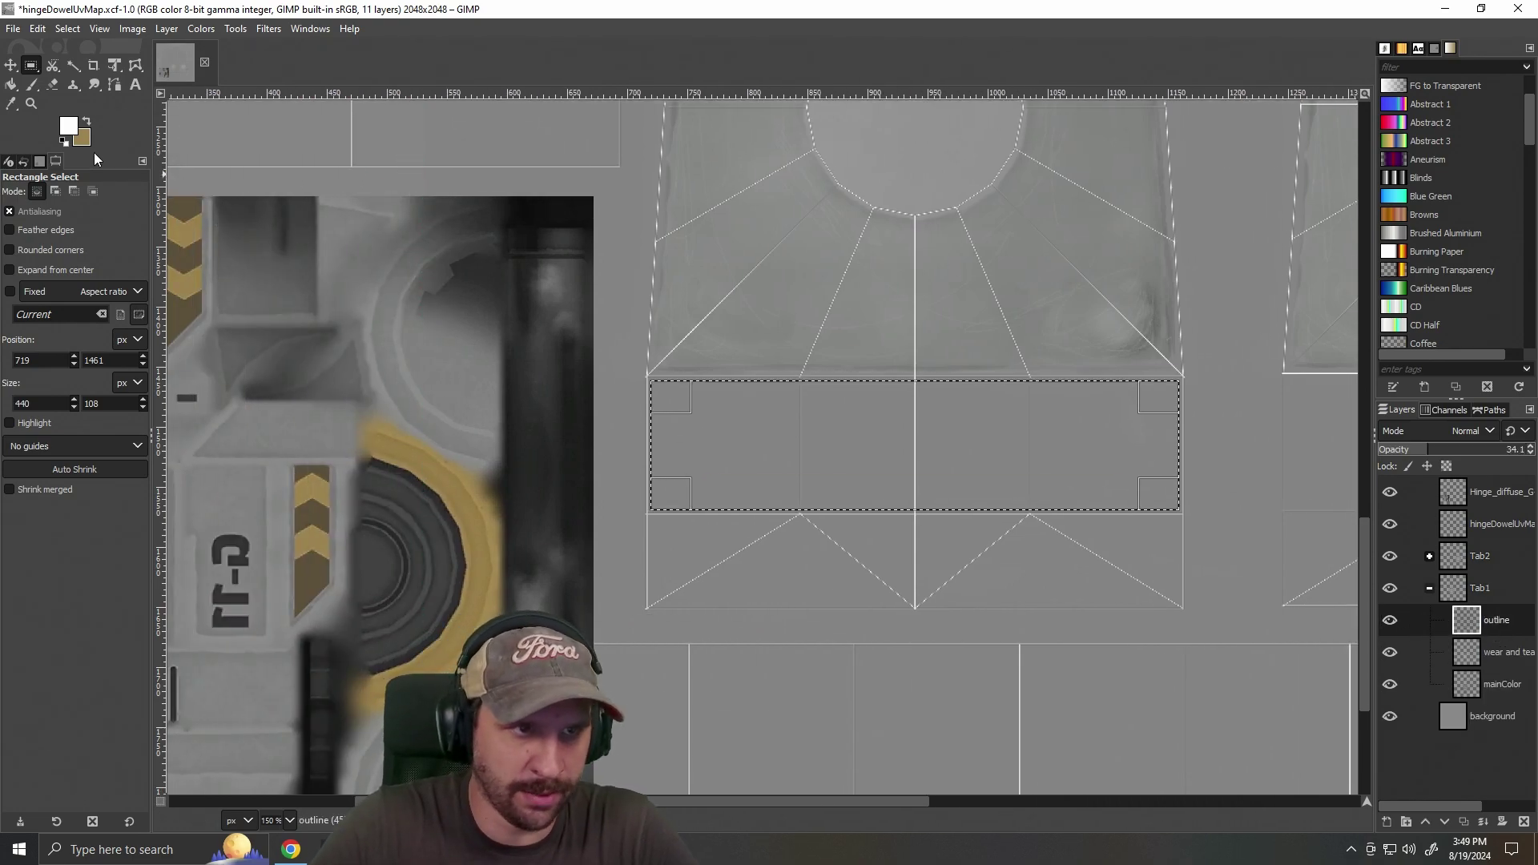
# Set the Paintbrush foreground to a dark gray from the colour history and reduce the Acrylic 03 brush size to 37.
pyautogui.click(32, 84)
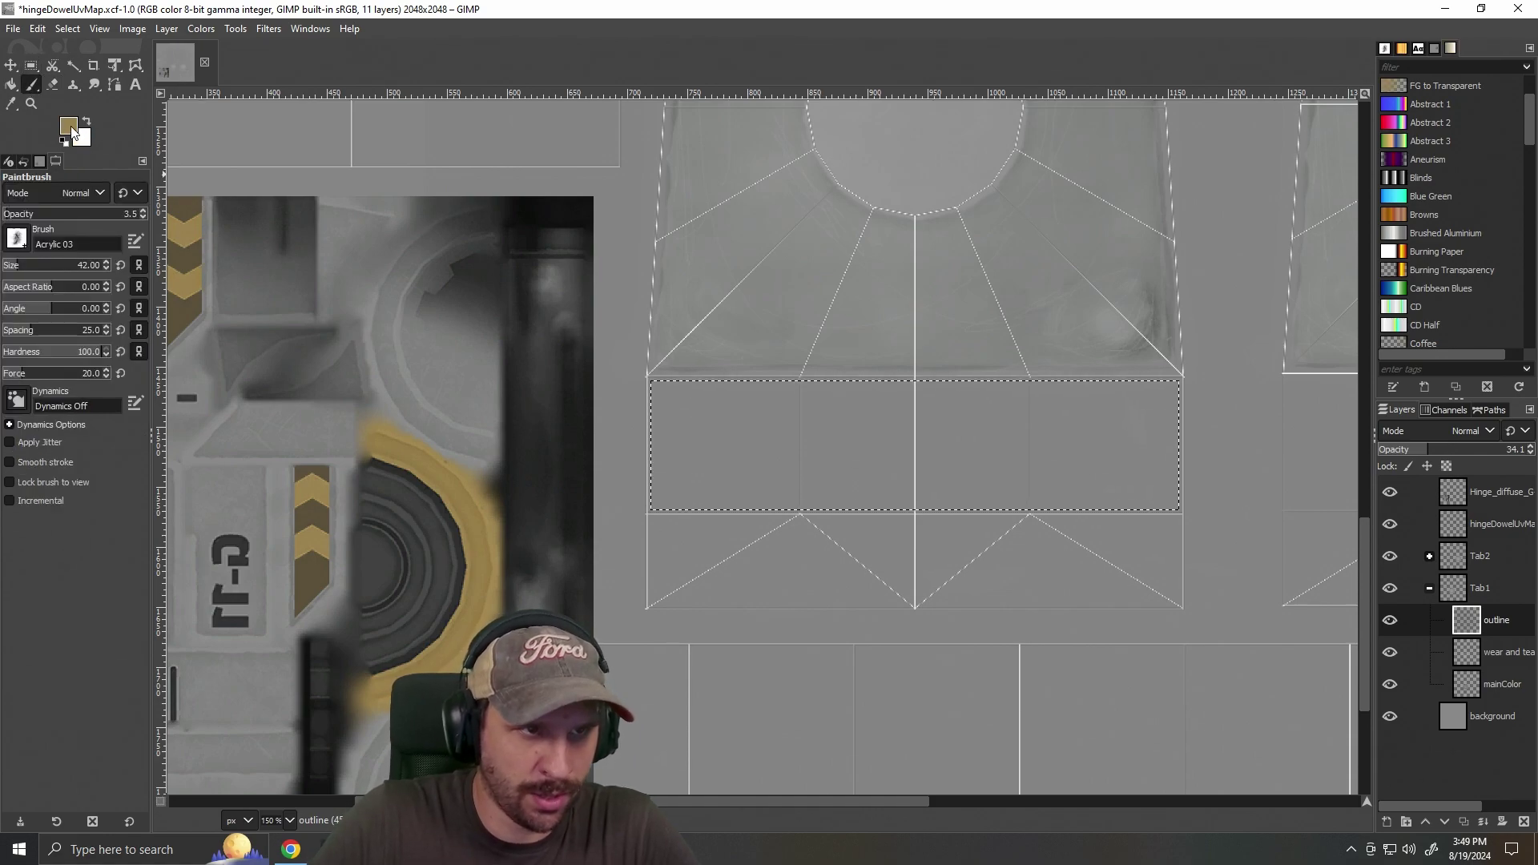
pyautogui.click(84, 123)
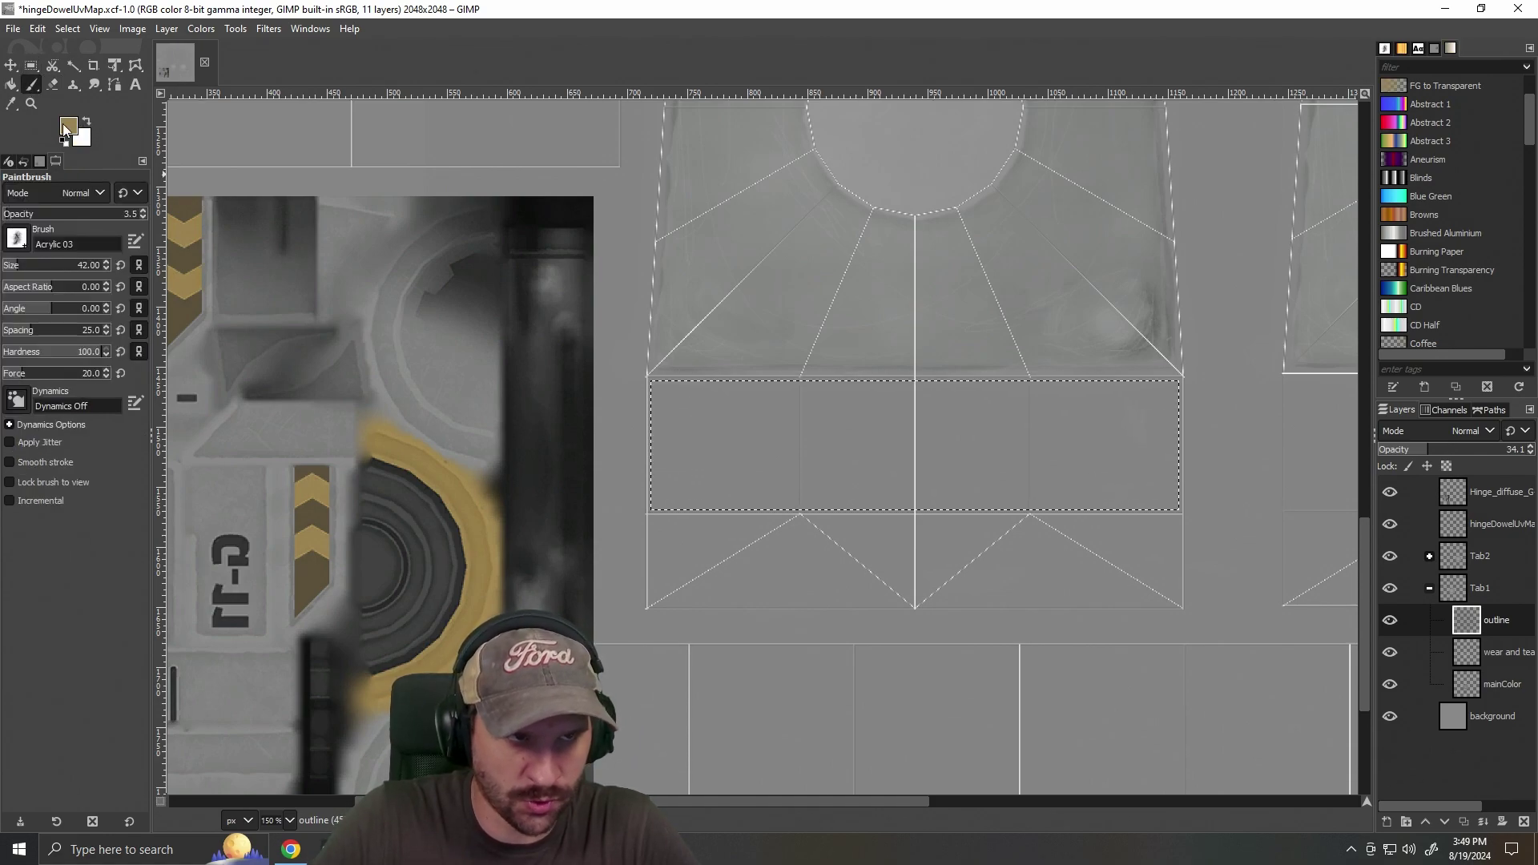
pyautogui.click(68, 126)
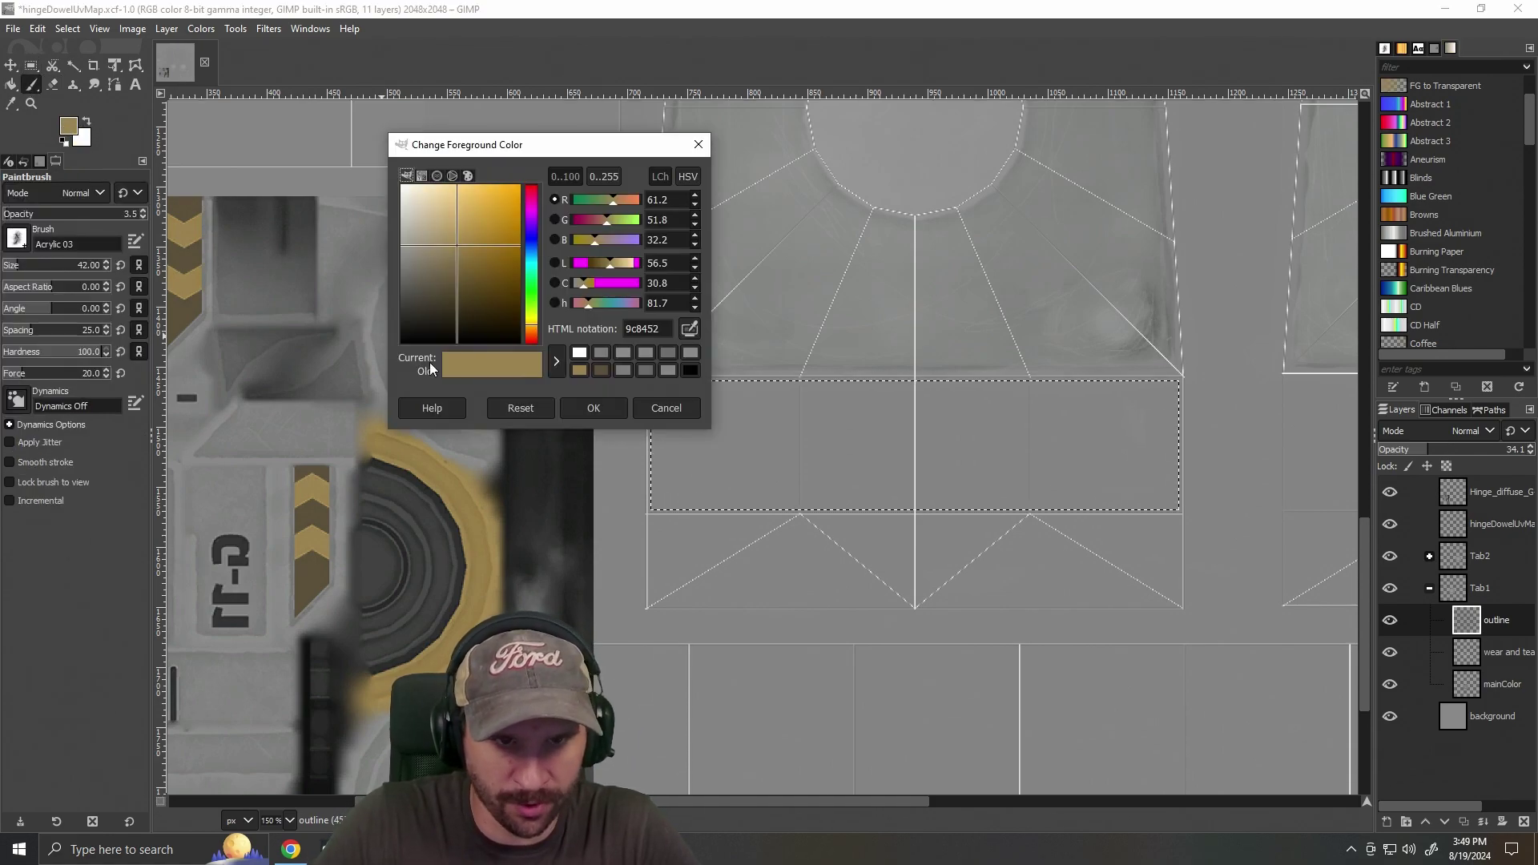
pyautogui.click(645, 370)
pyautogui.click(597, 408)
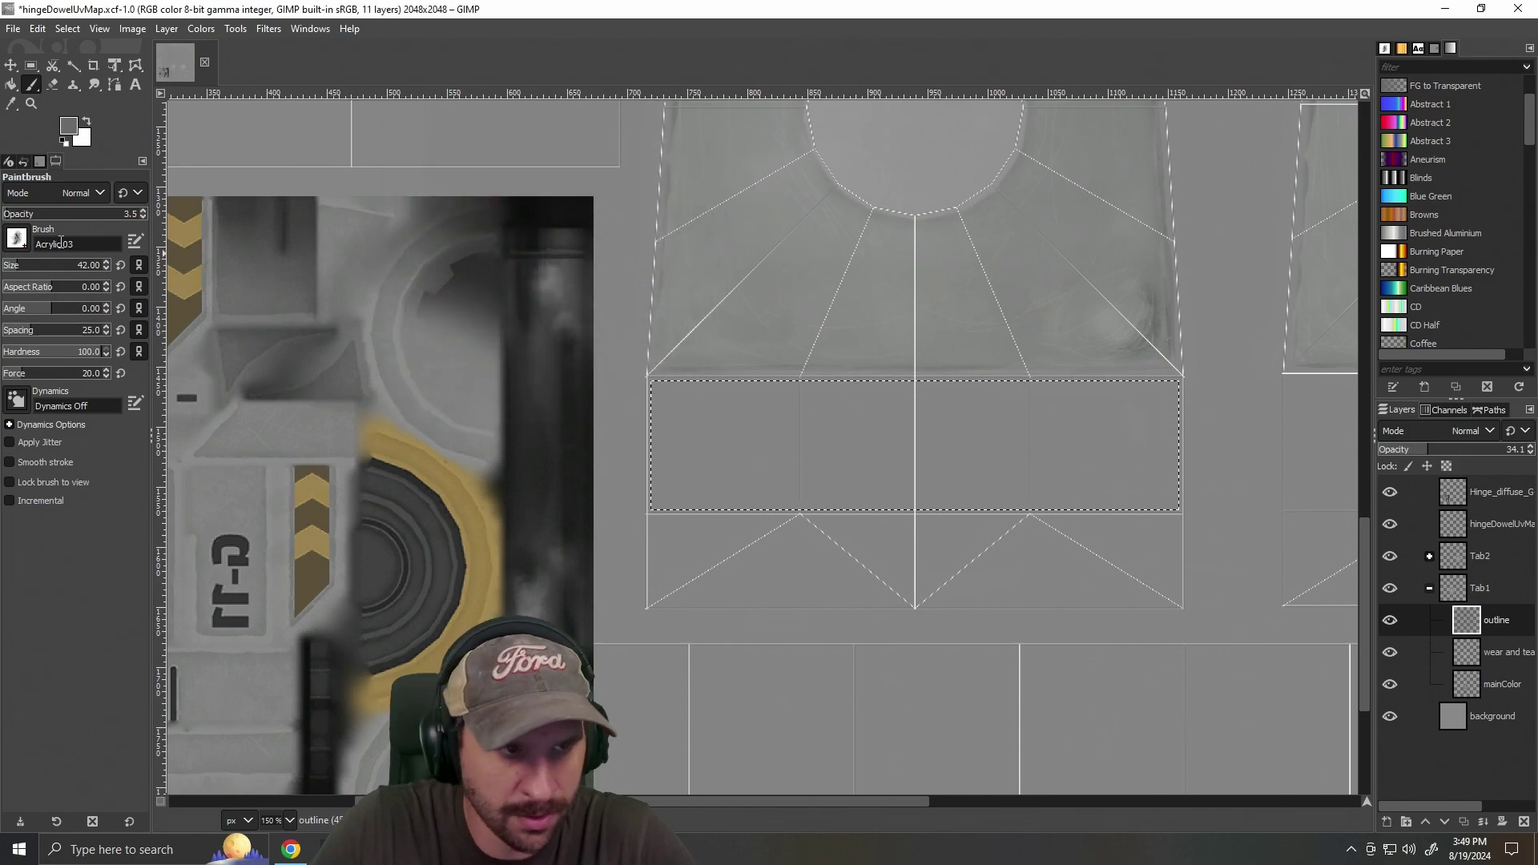
pyautogui.press('[')
pyautogui.press('[')
pyautogui.press('[')
pyautogui.press('[')
pyautogui.press('[')
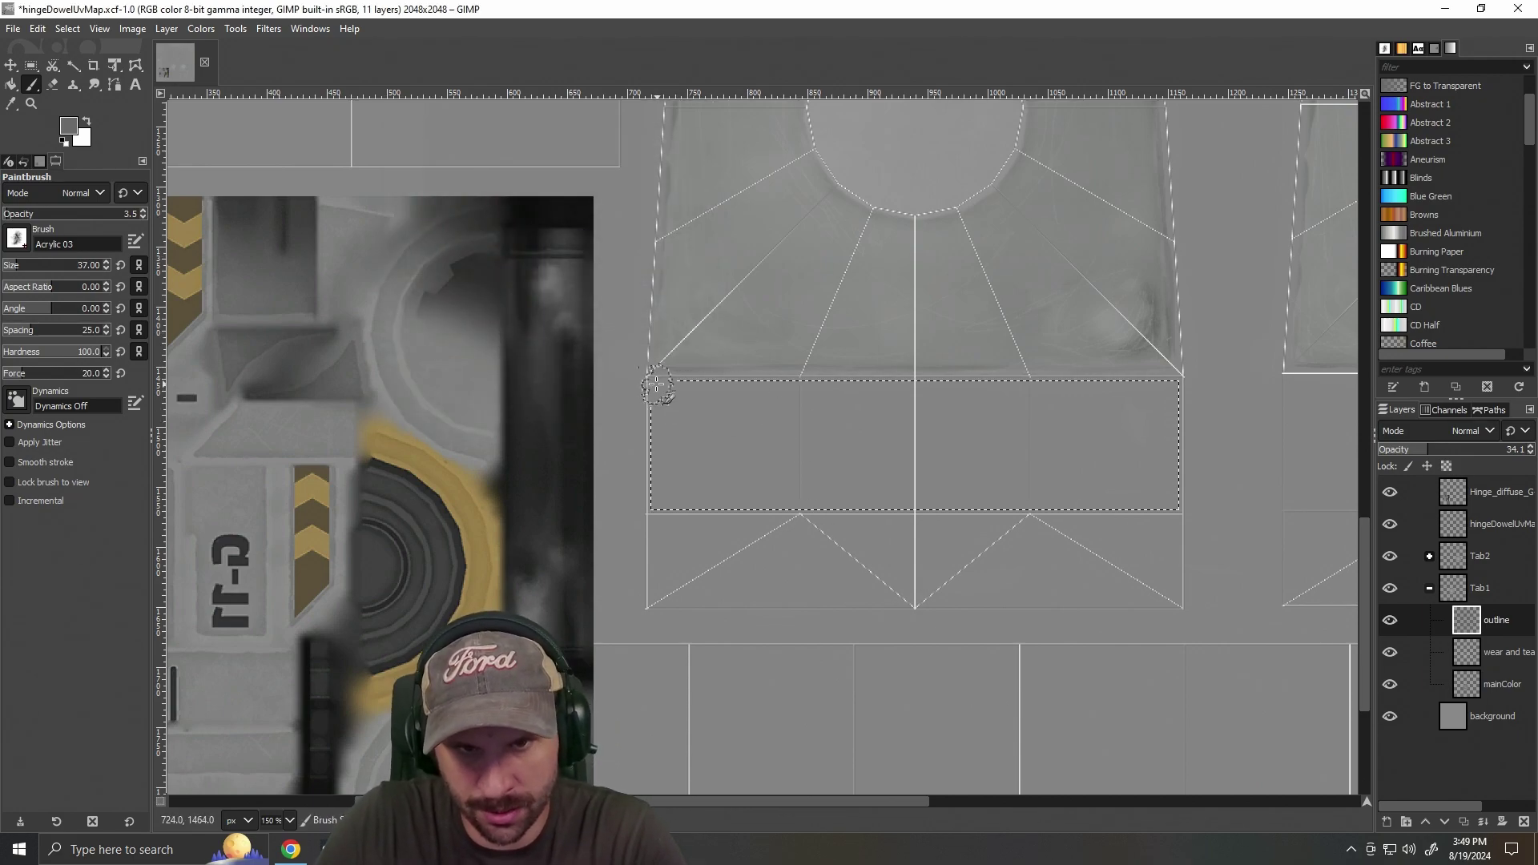
# Paint faint dark gray strokes along the edges of the selected strip on the outline layer, and remove the selection.
pyautogui.moveTo(659, 385); pyautogui.dragTo(919, 386)
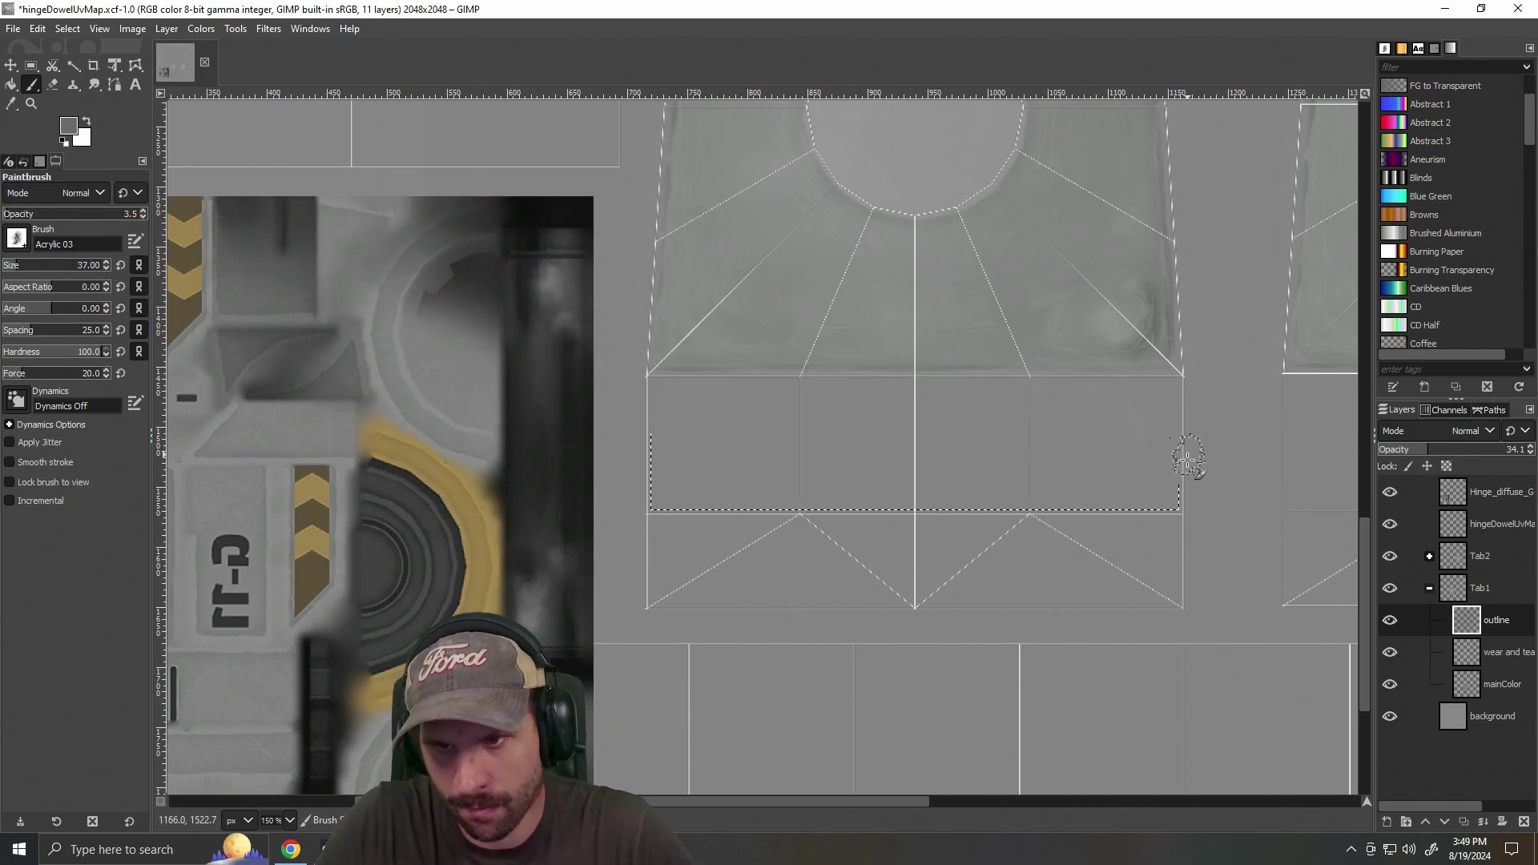
pyautogui.moveTo(710, 509)
pyautogui.mouseDown()
pyautogui.moveTo(650, 455)
pyautogui.moveTo(651, 412)
pyautogui.mouseUp()
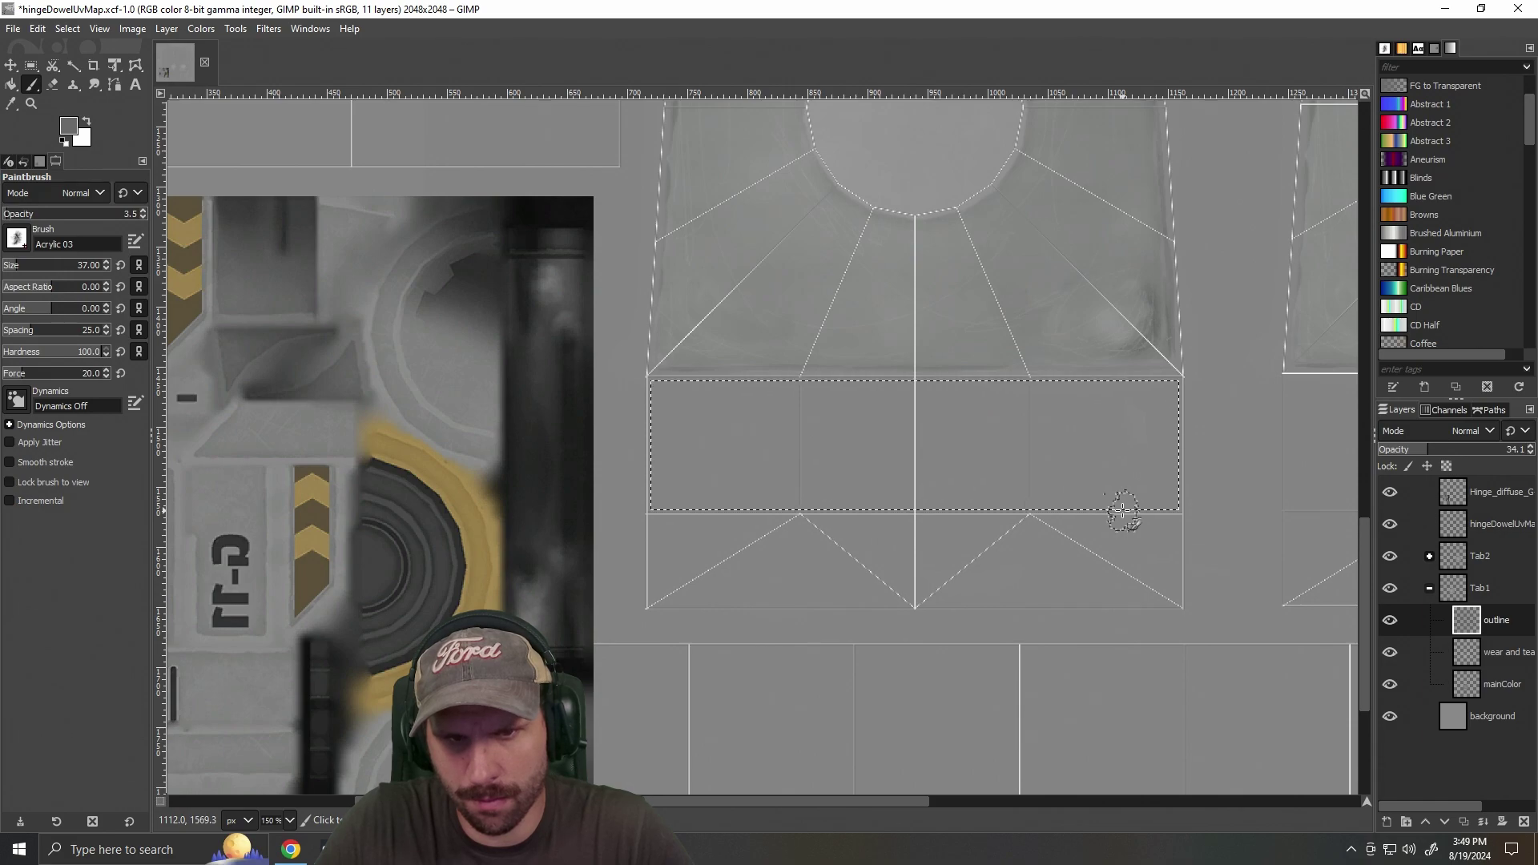
pyautogui.hotkey('ctrl', 'shift', 'a')
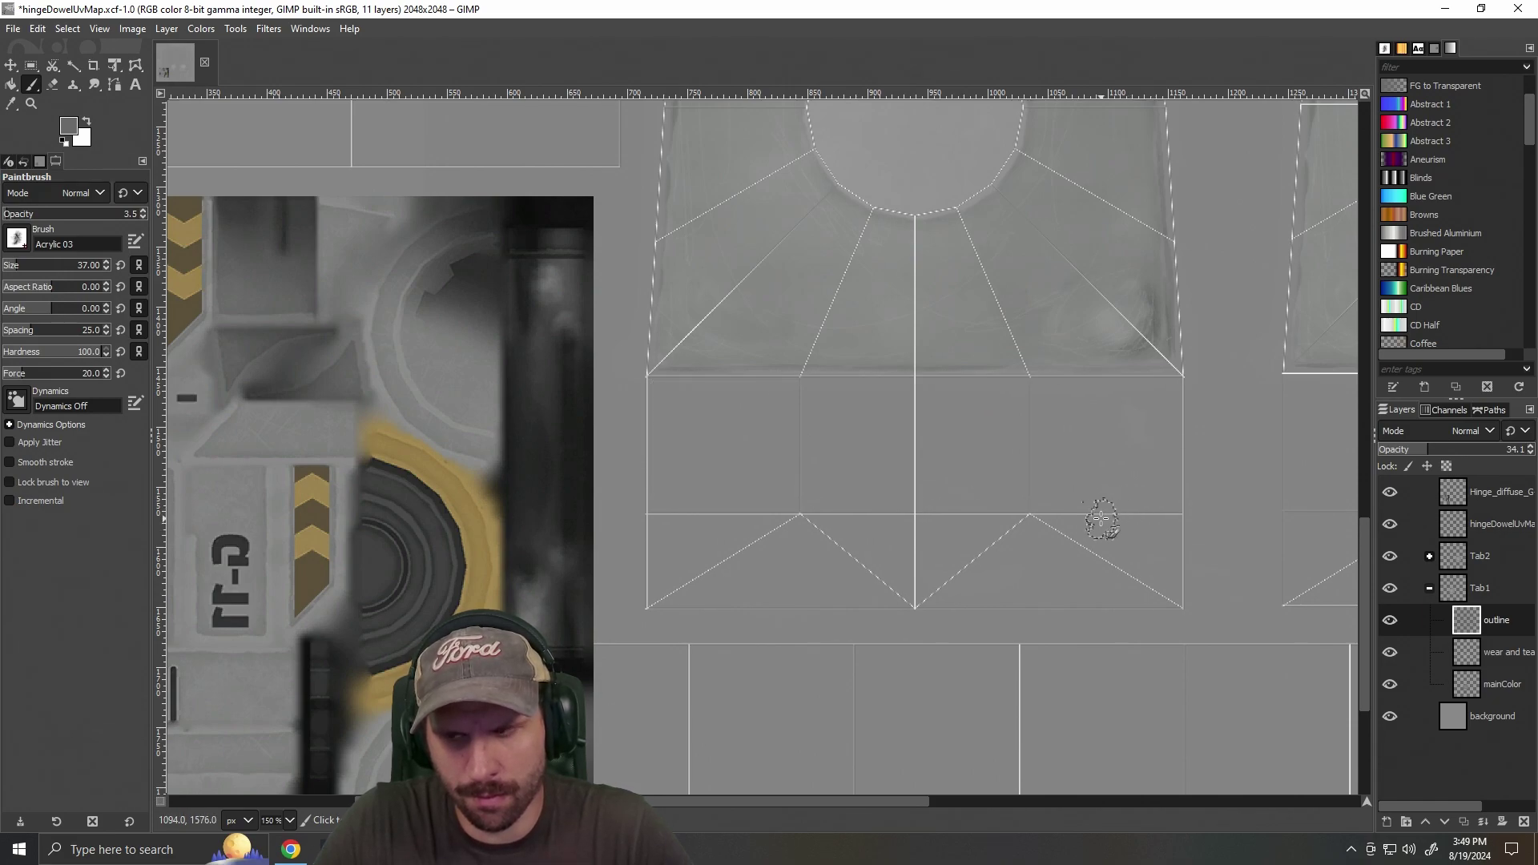
# Create a transparent layer named Outline and move it out of the Tab1 group to just above the Tab2 group.
pyautogui.click(1428, 588)
pyautogui.click(1386, 823)
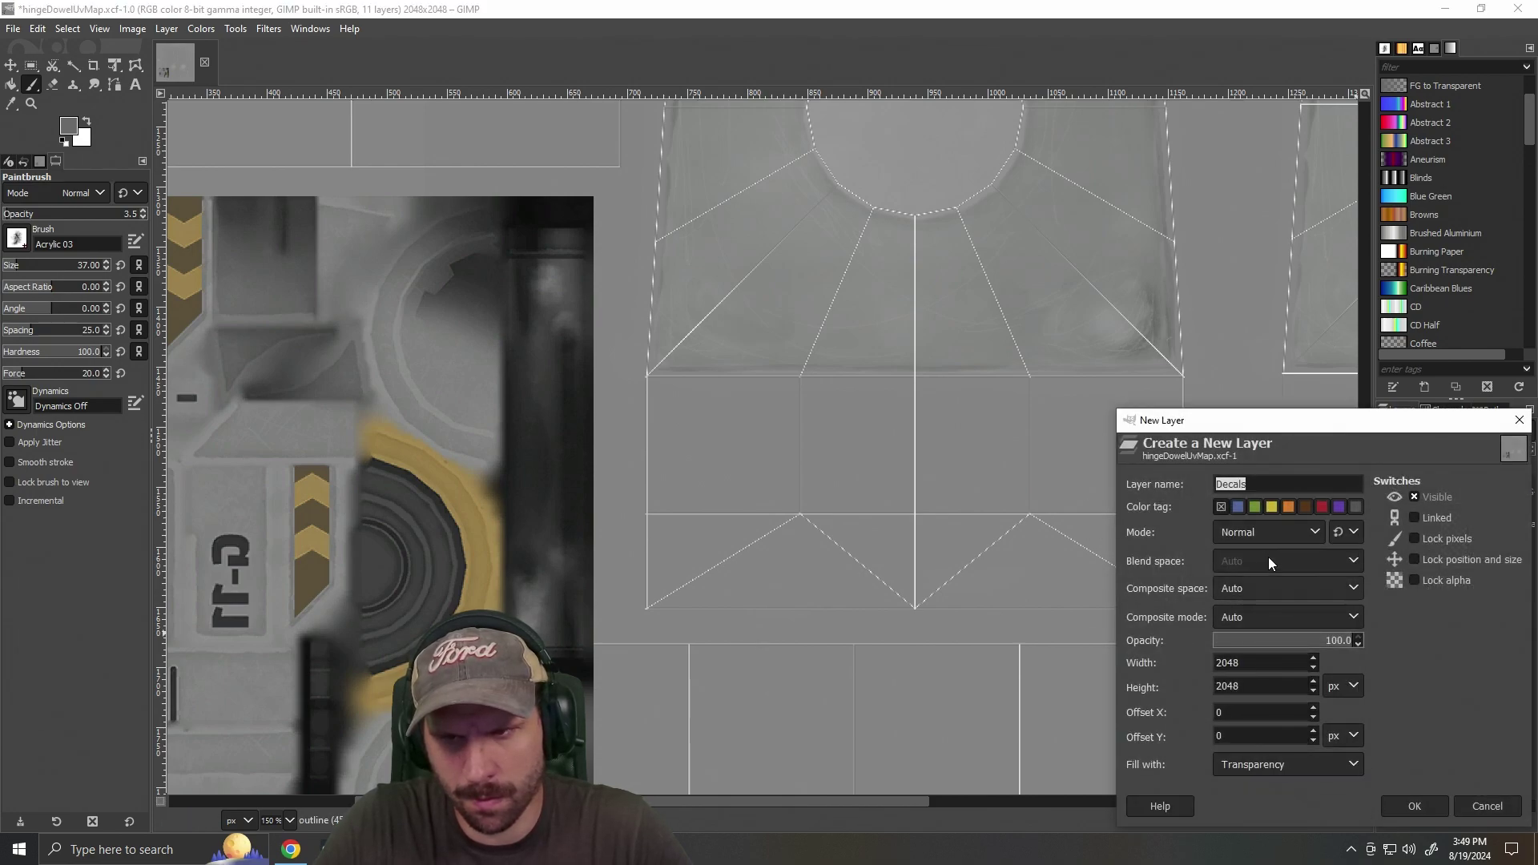
pyautogui.write('Ou')
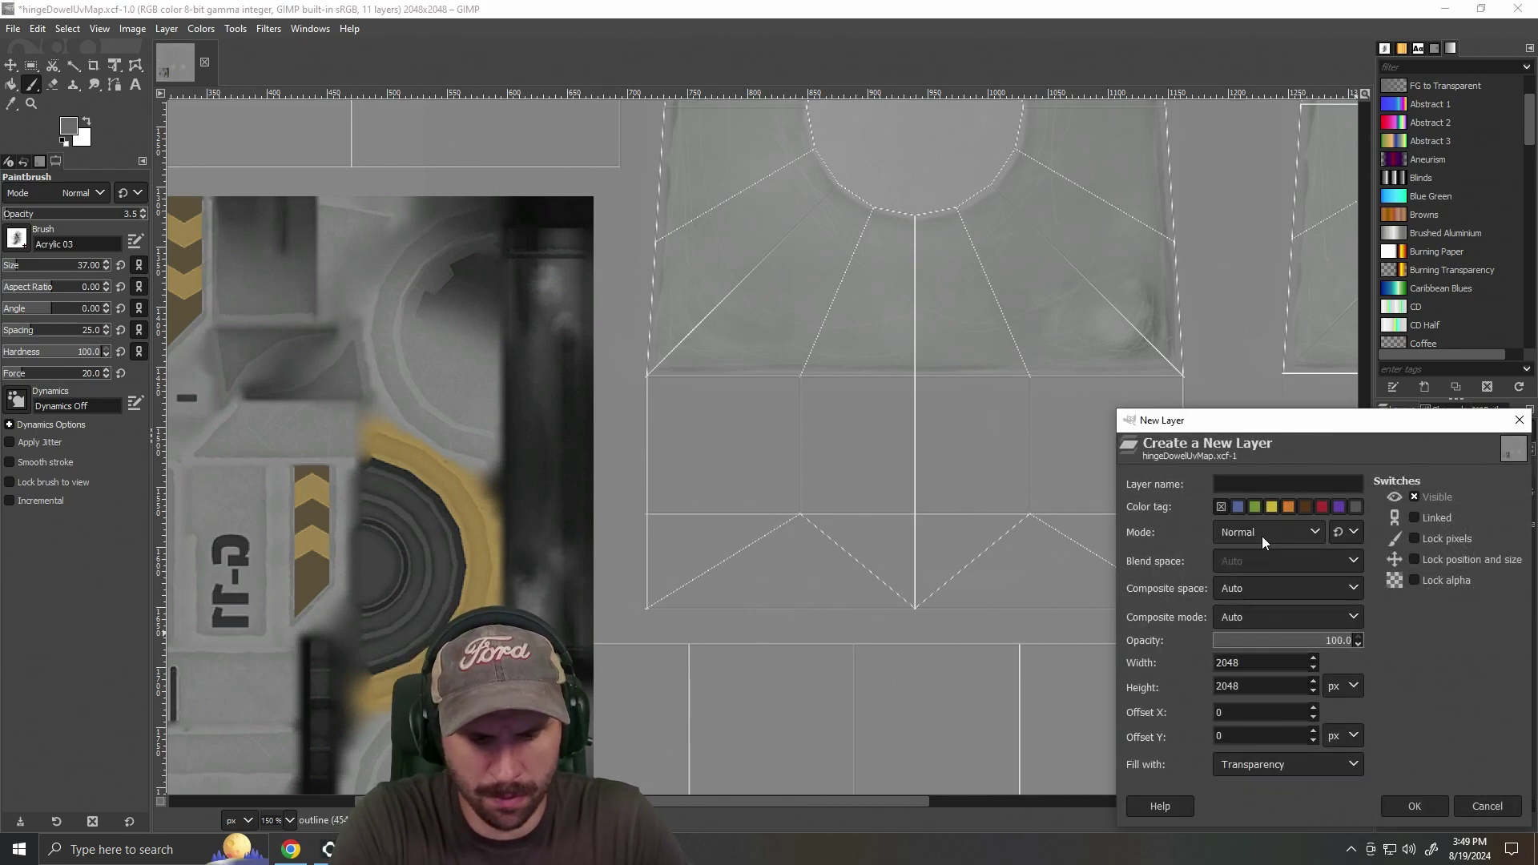
pyautogui.write('tline')
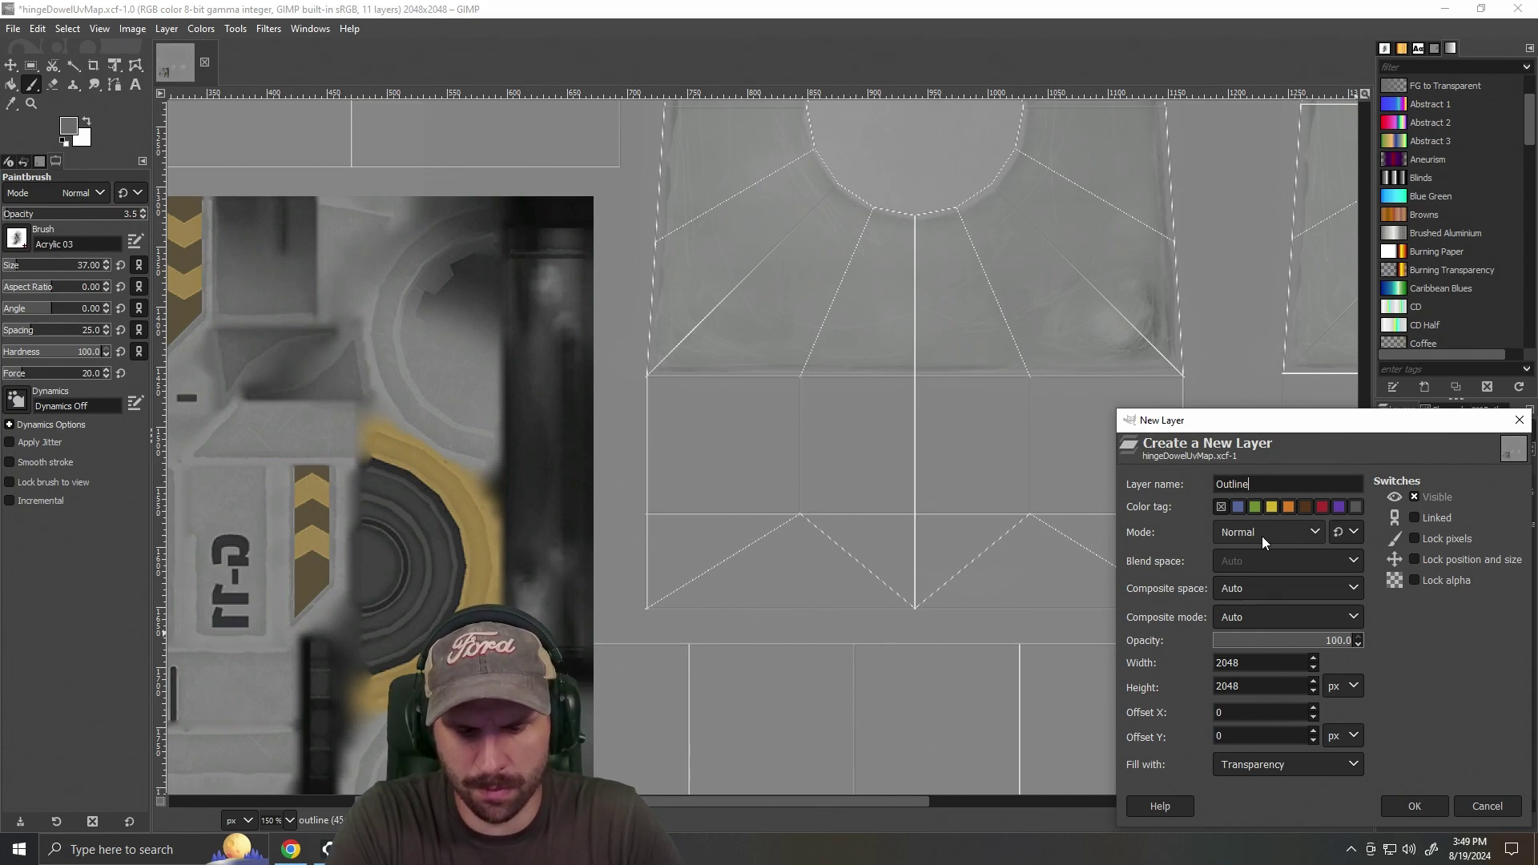
pyautogui.press('Return')
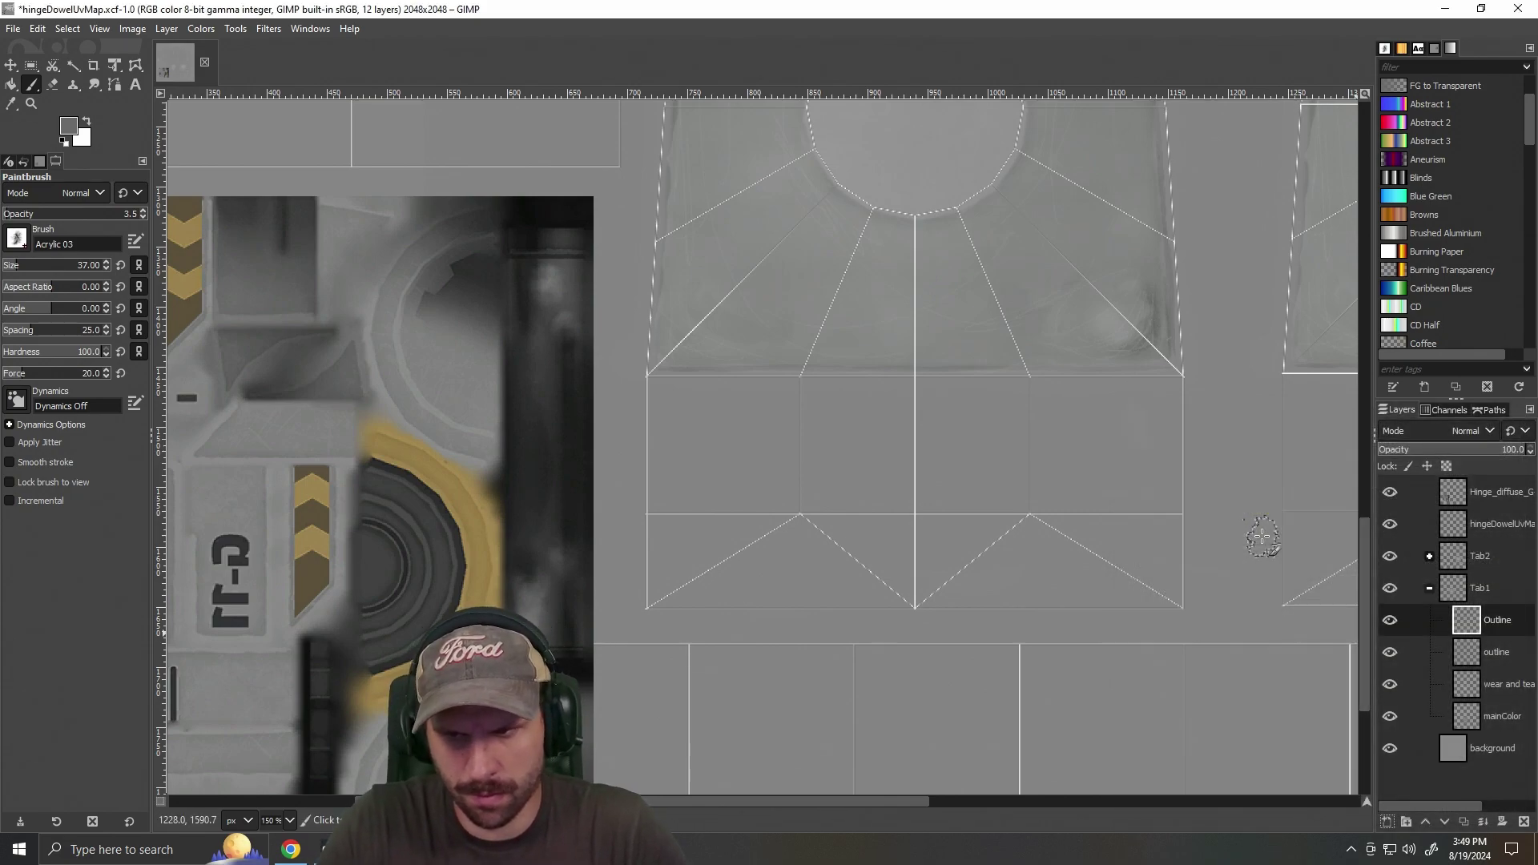
pyautogui.moveTo(1492, 619); pyautogui.dragTo(1498, 544)
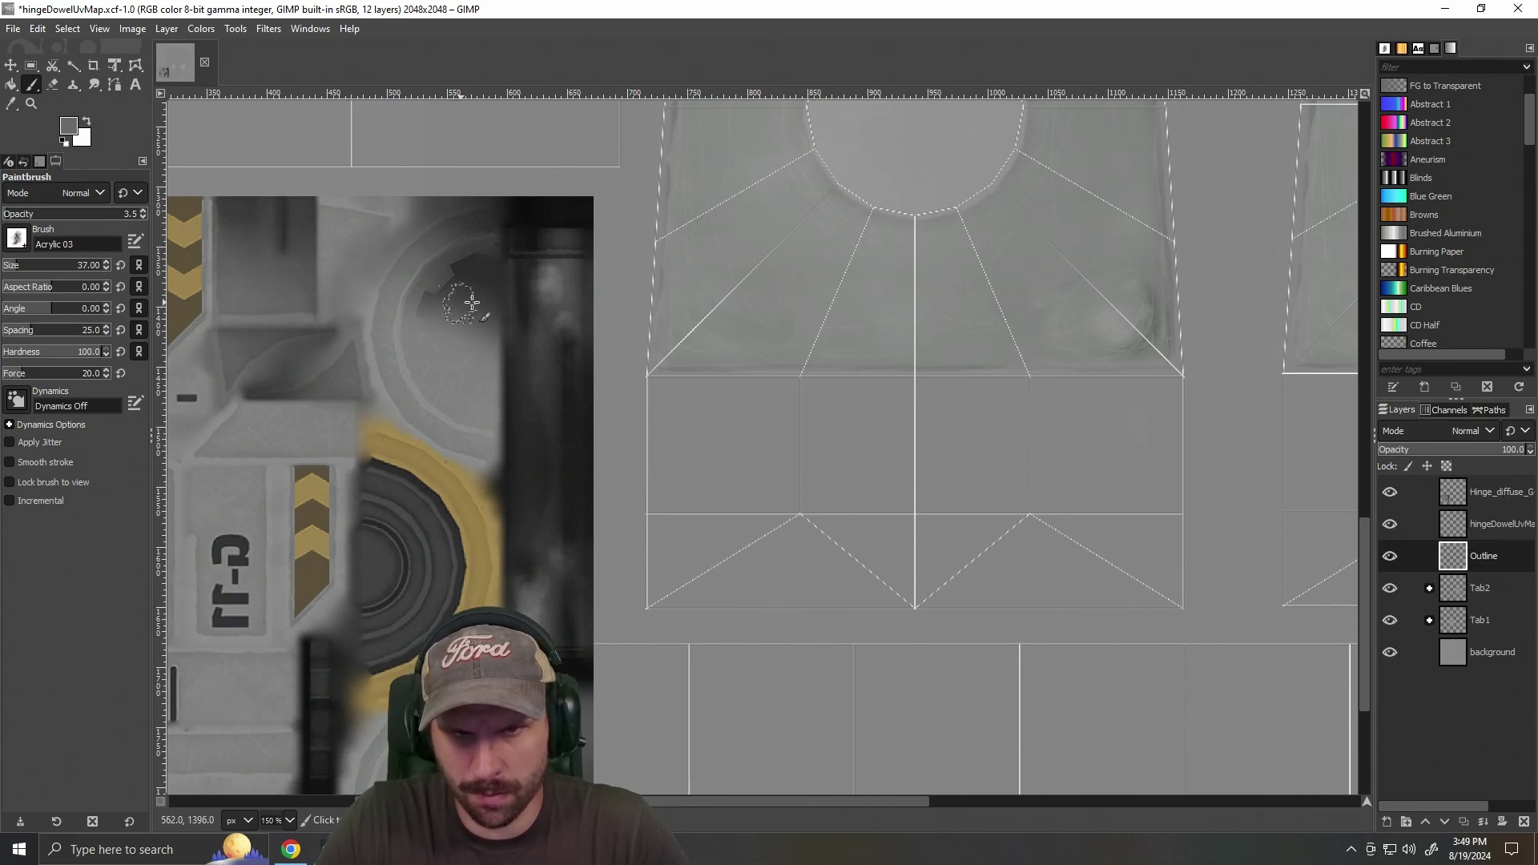
# Select the strip directly below the first tab with Rectangle Select, about 436 × 106 px at position 721, 1461.
pyautogui.click(32, 68)
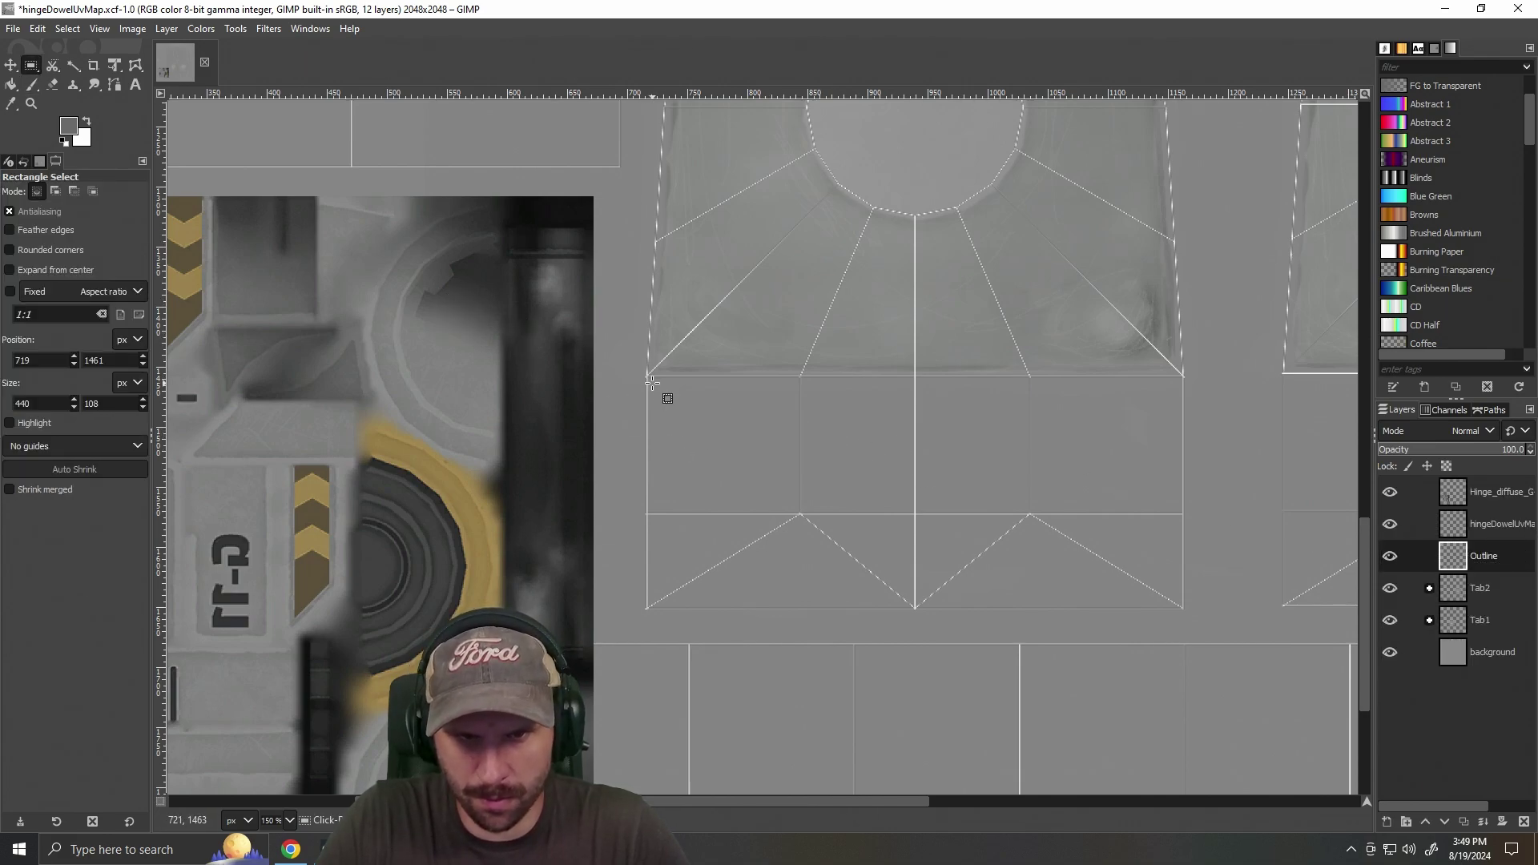
pyautogui.moveTo(649, 381); pyautogui.dragTo(1184, 521)
pyautogui.click(714, 411)
pyautogui.moveTo(652, 381); pyautogui.dragTo(1176, 507)
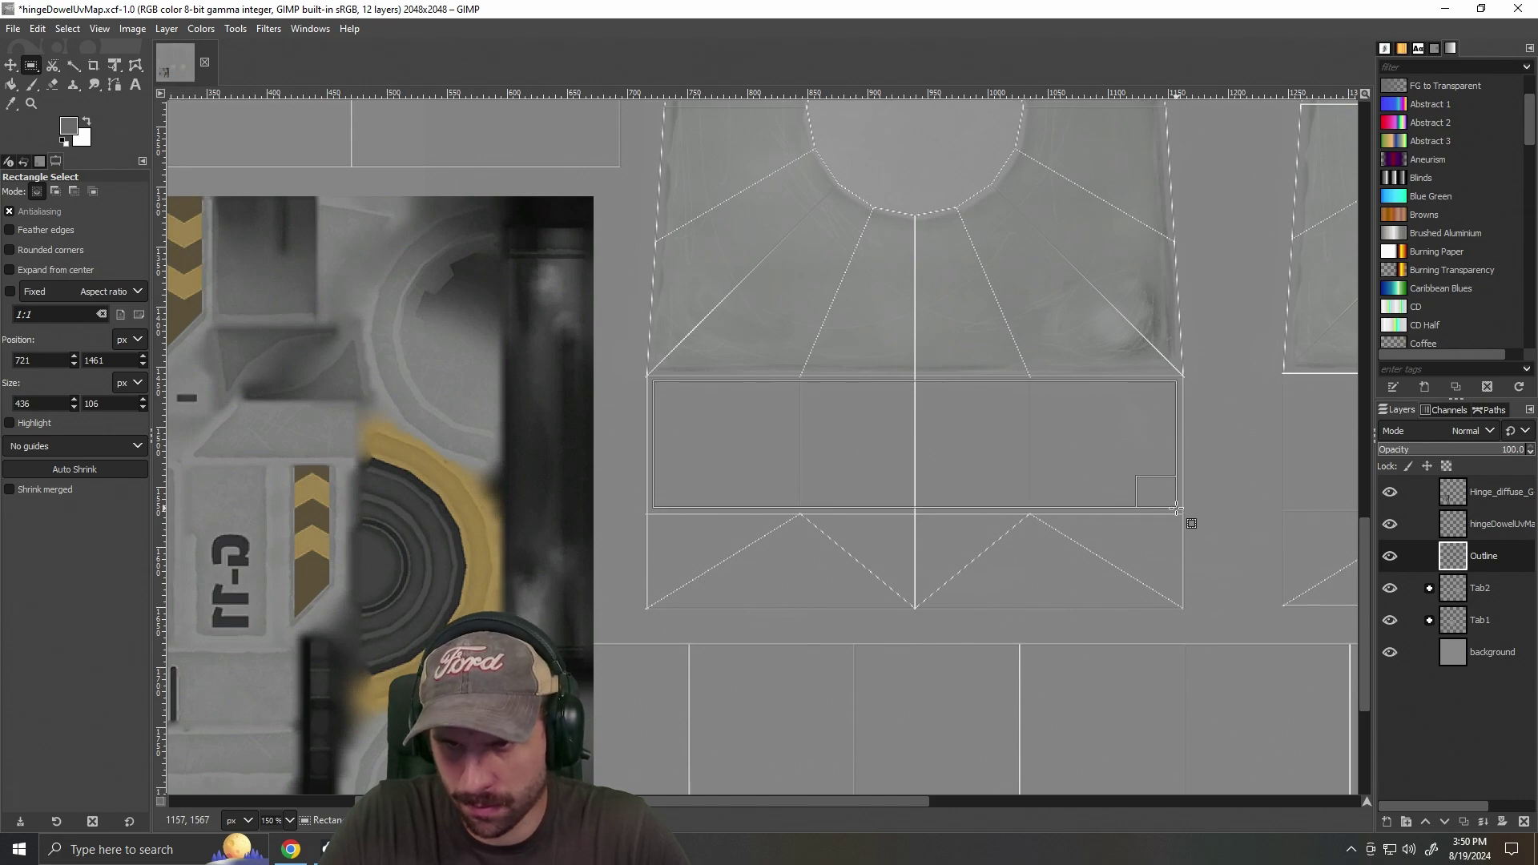
pyautogui.click(33, 88)
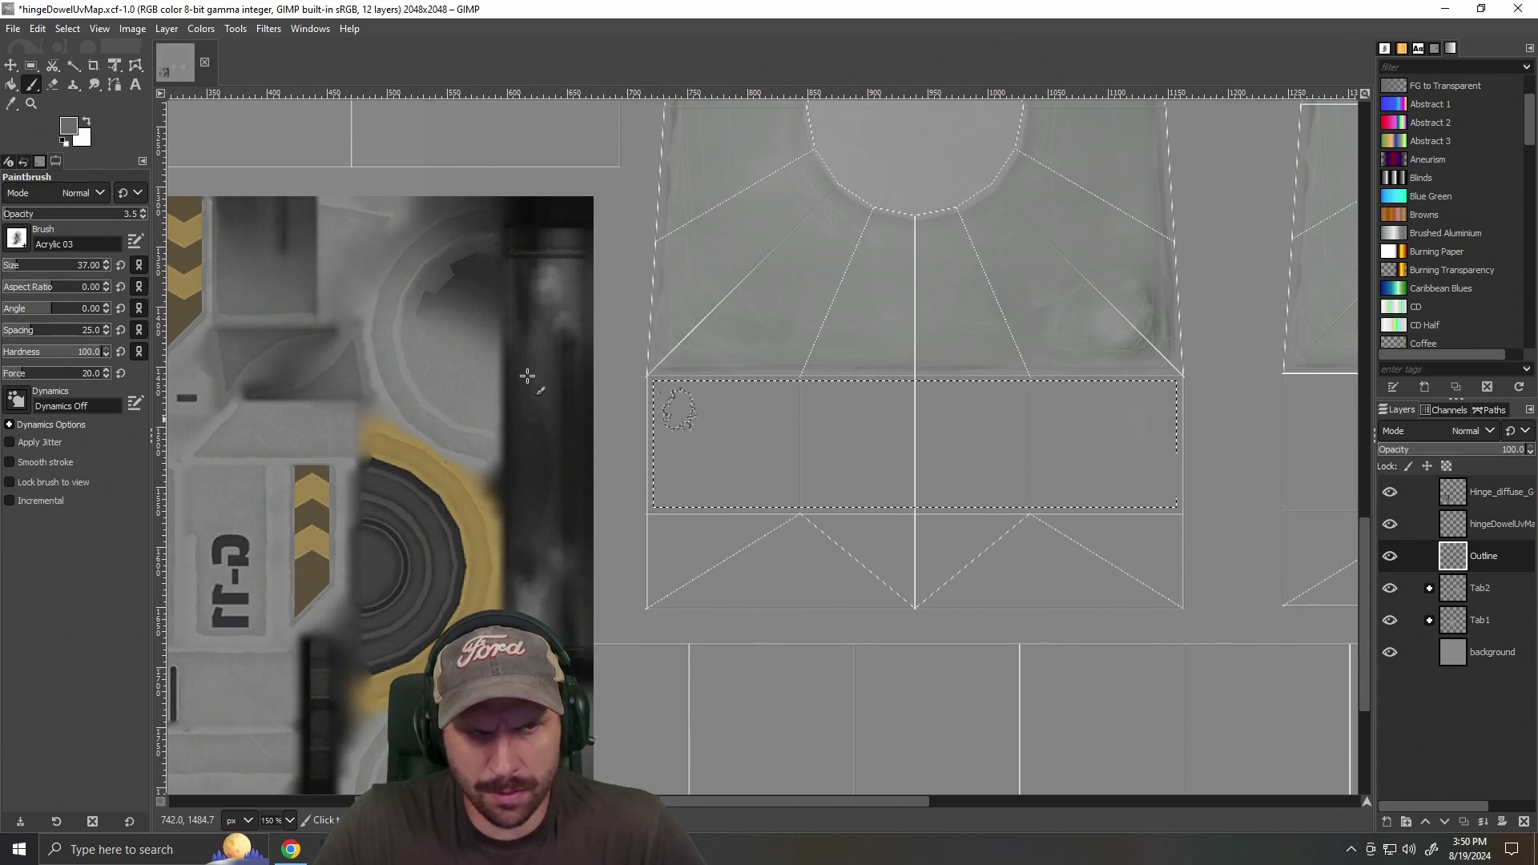
pyautogui.click(30, 66)
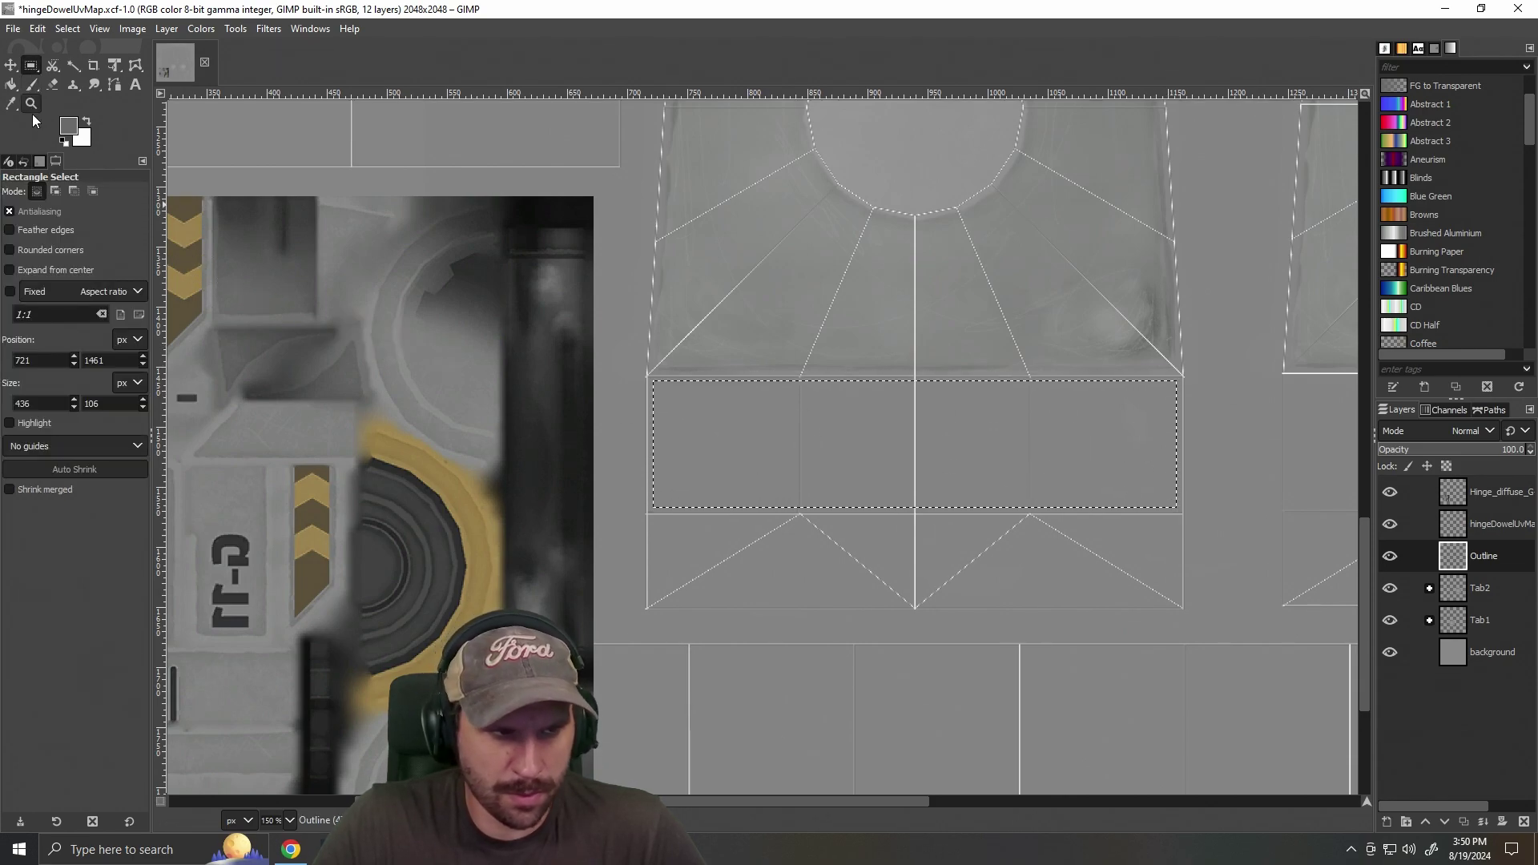
pyautogui.click(10, 250)
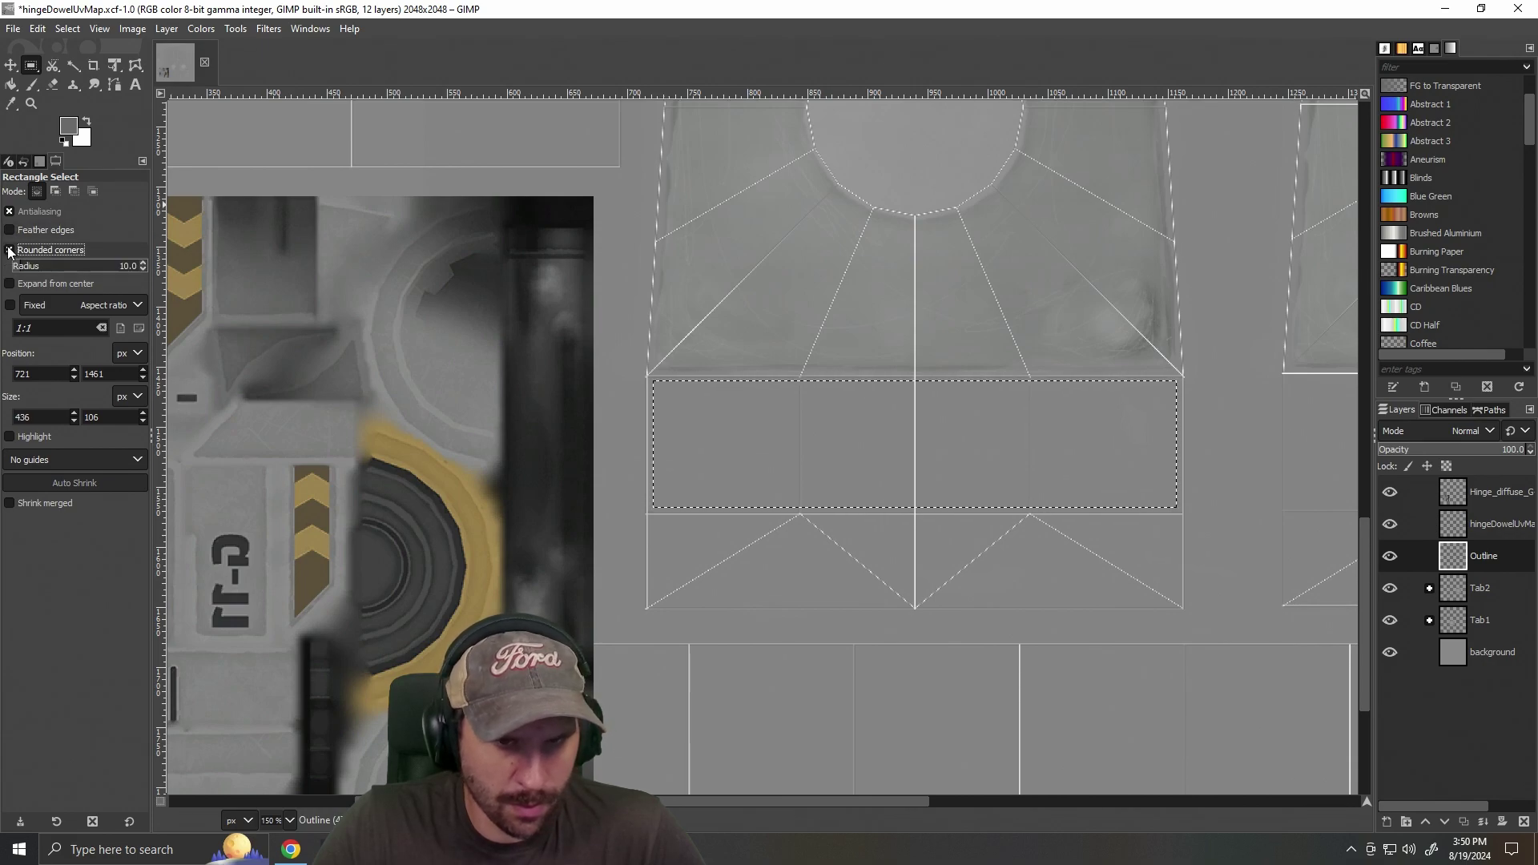
pyautogui.moveTo(19, 266)
pyautogui.mouseDown()
pyautogui.moveTo(46, 277)
pyautogui.moveTo(21, 256)
pyautogui.mouseUp()
pyautogui.click(9, 250)
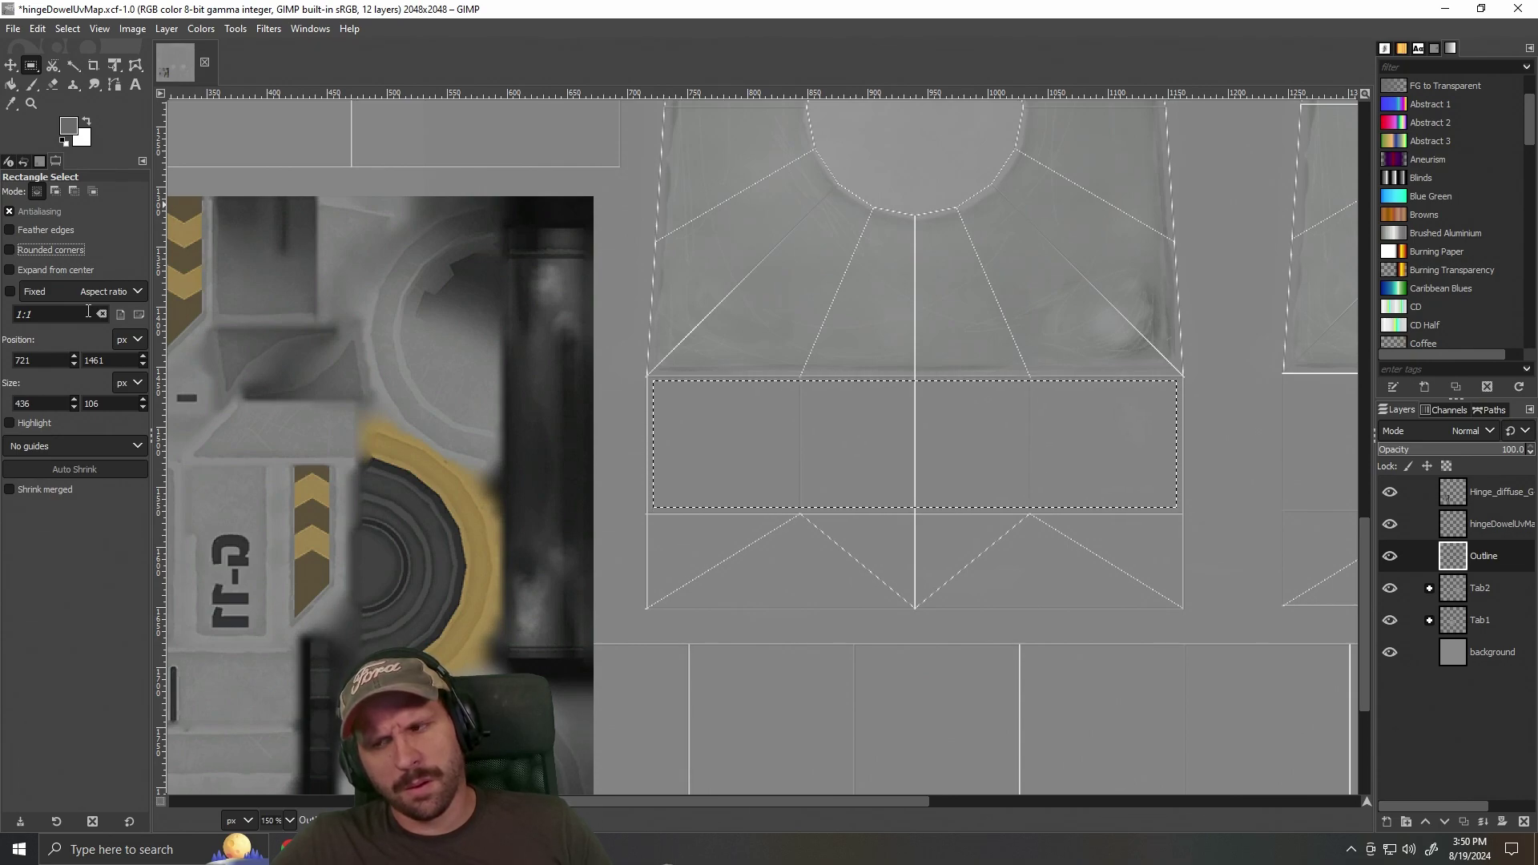
# Remove the rectangular selection around the strip below the first tab.
pyautogui.click(32, 80)
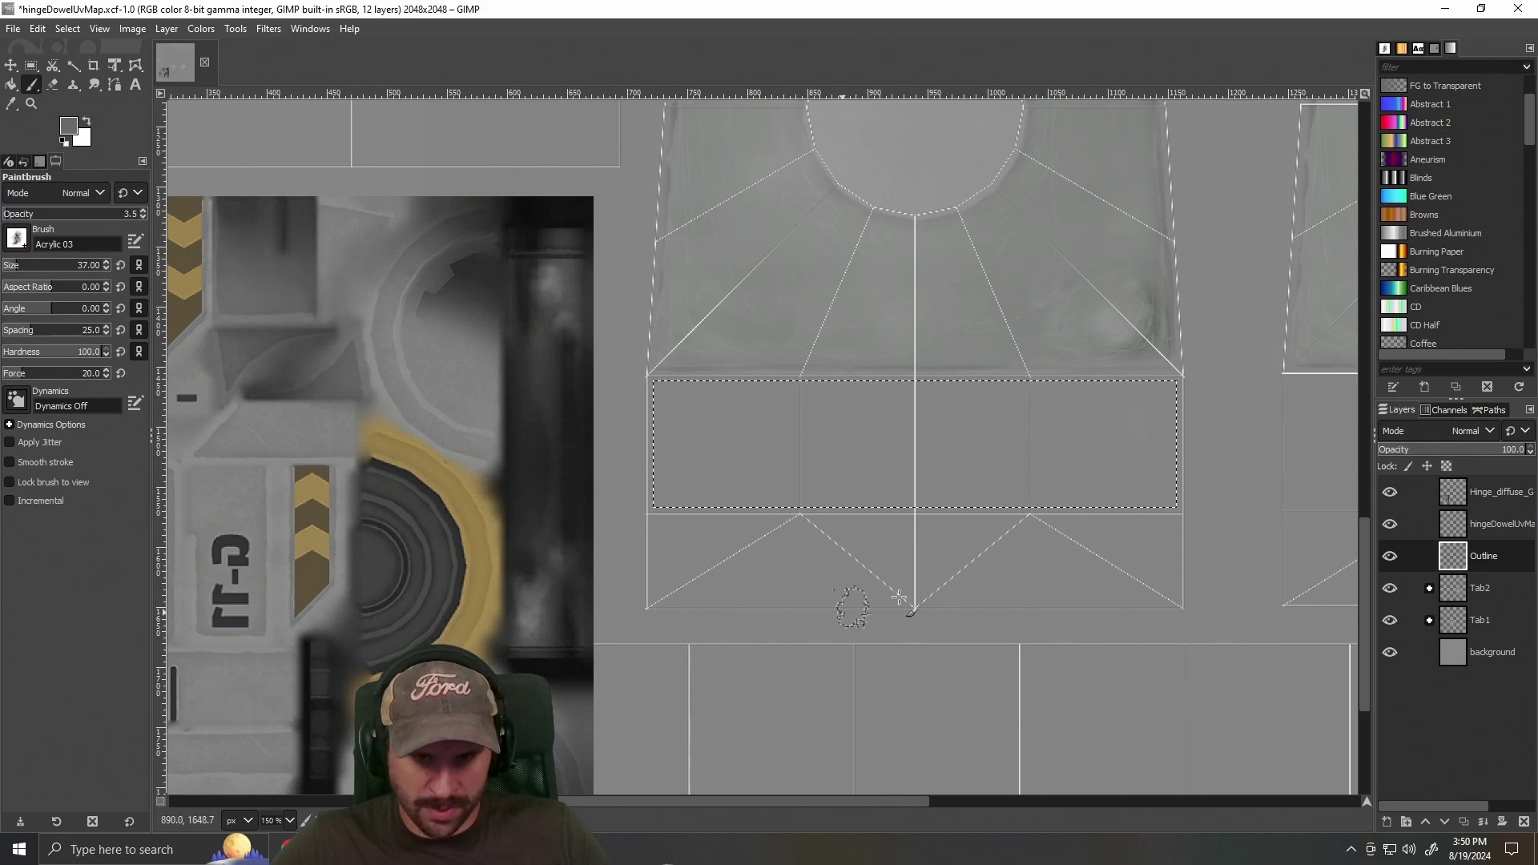
pyautogui.moveTo(1194, 493)
pyautogui.mouseDown()
pyautogui.moveTo(1020, 422)
pyautogui.moveTo(697, 470)
pyautogui.moveTo(1221, 577)
pyautogui.mouseUp()
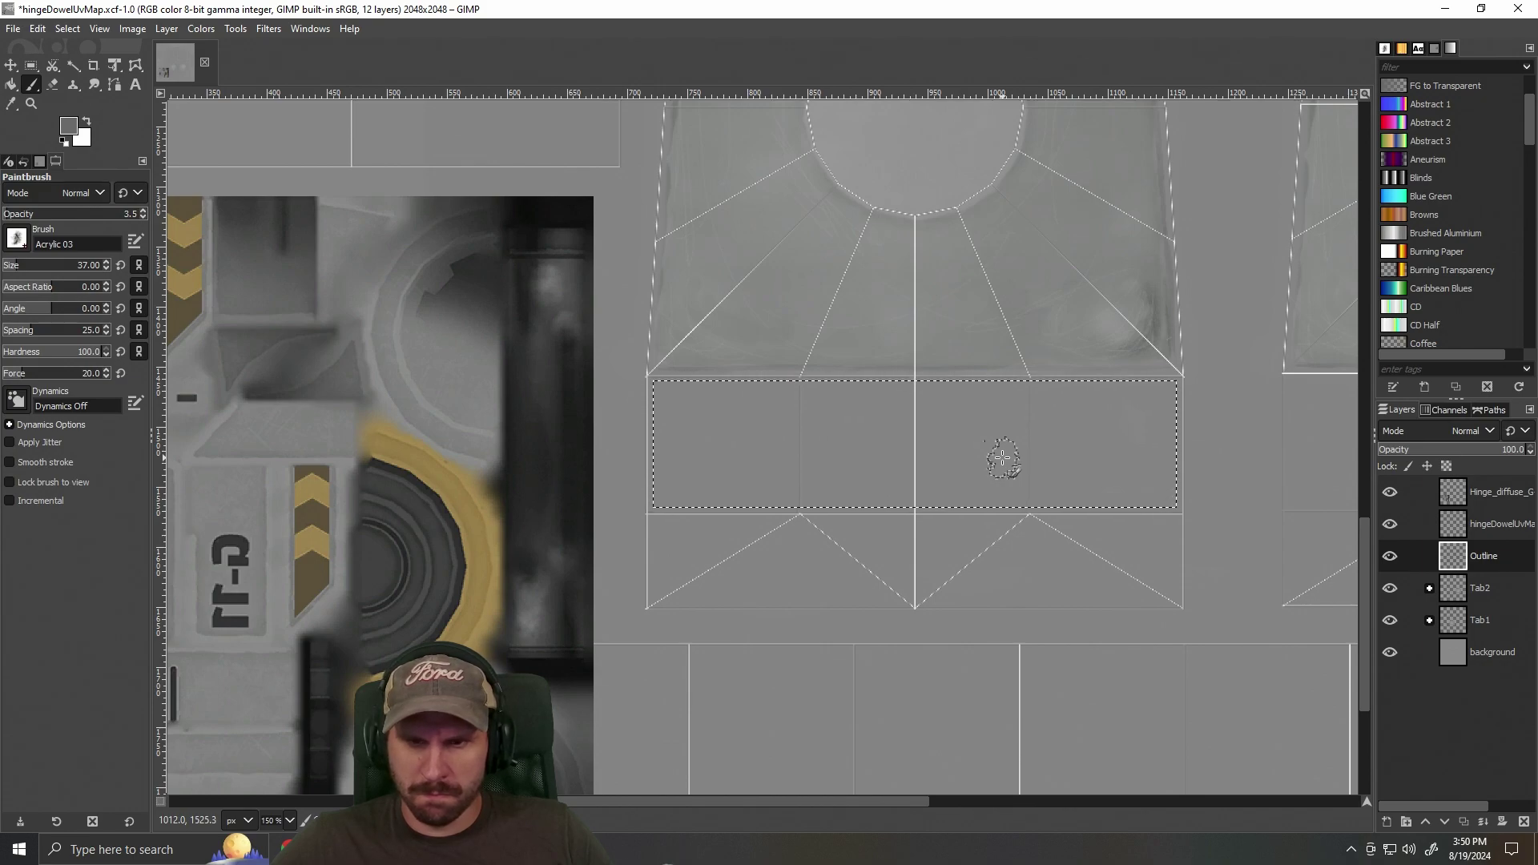
pyautogui.click(31, 65)
pyautogui.rightClick(627, 323)
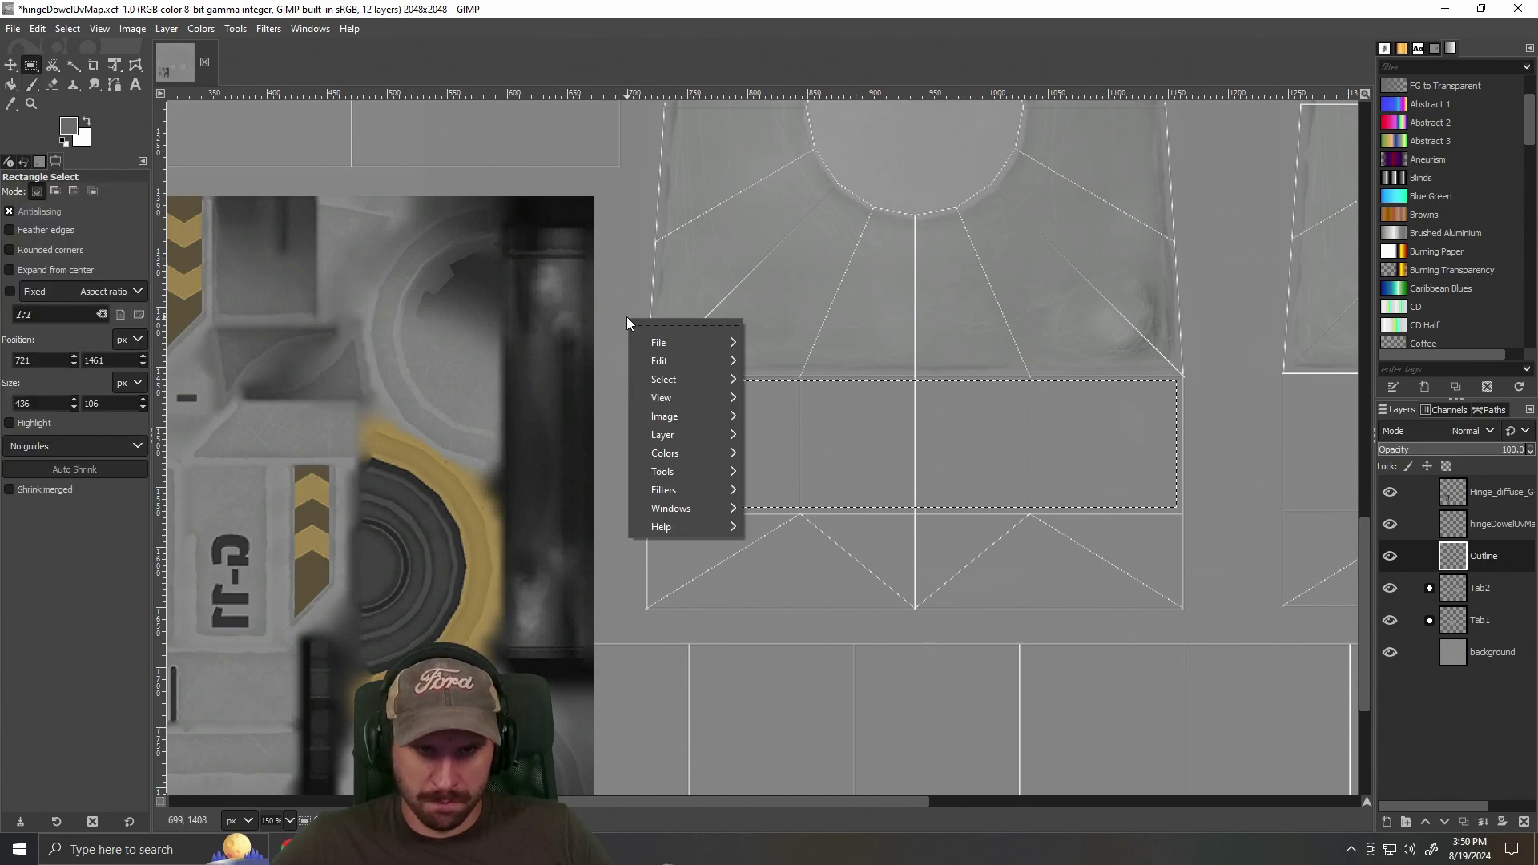
pyautogui.moveTo(668, 382)
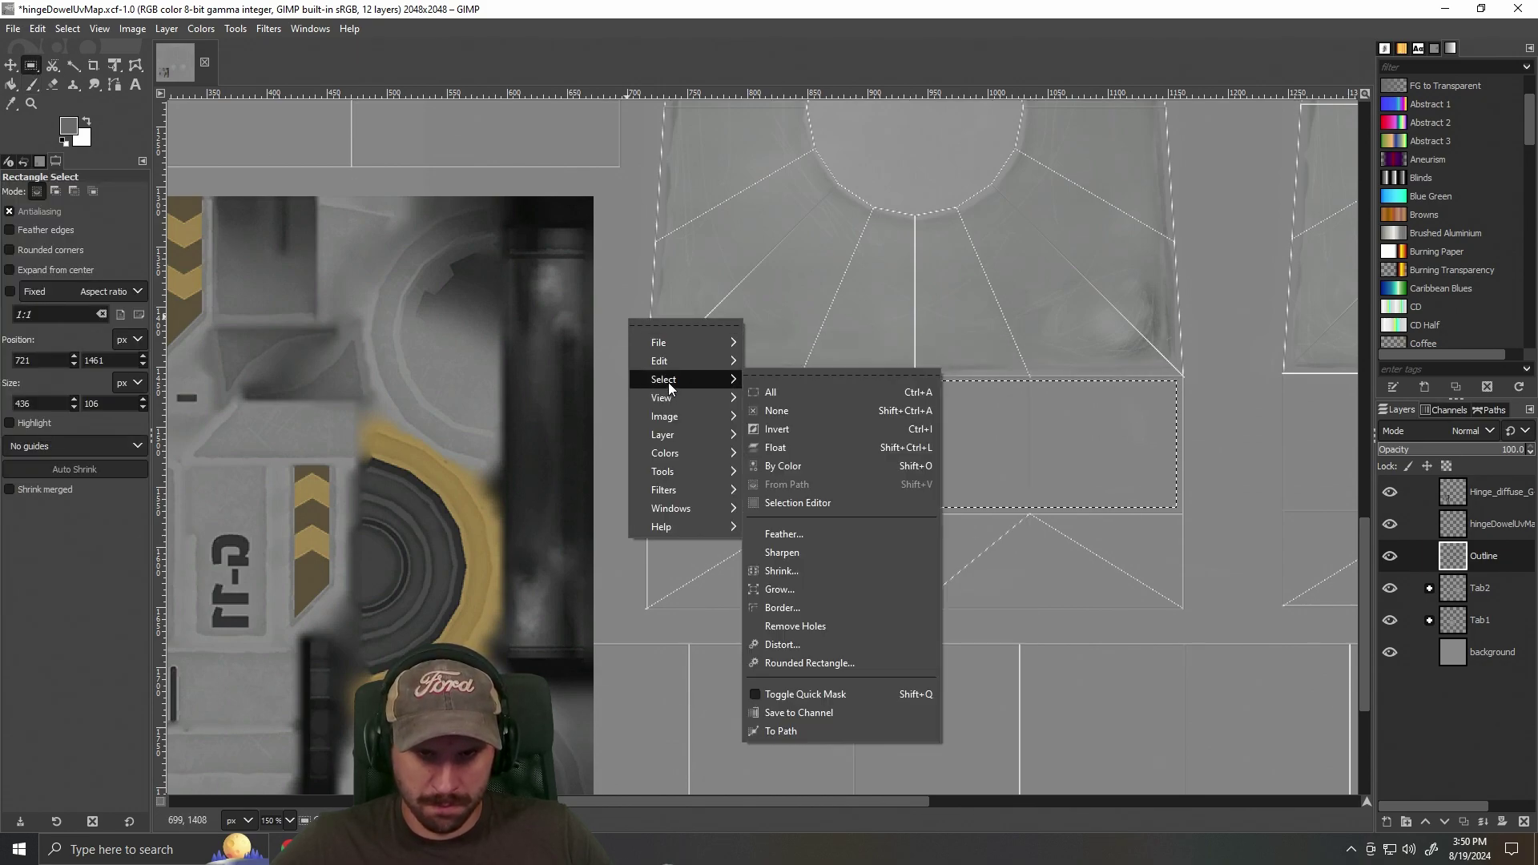
pyautogui.click(885, 776)
pyautogui.click(1210, 637)
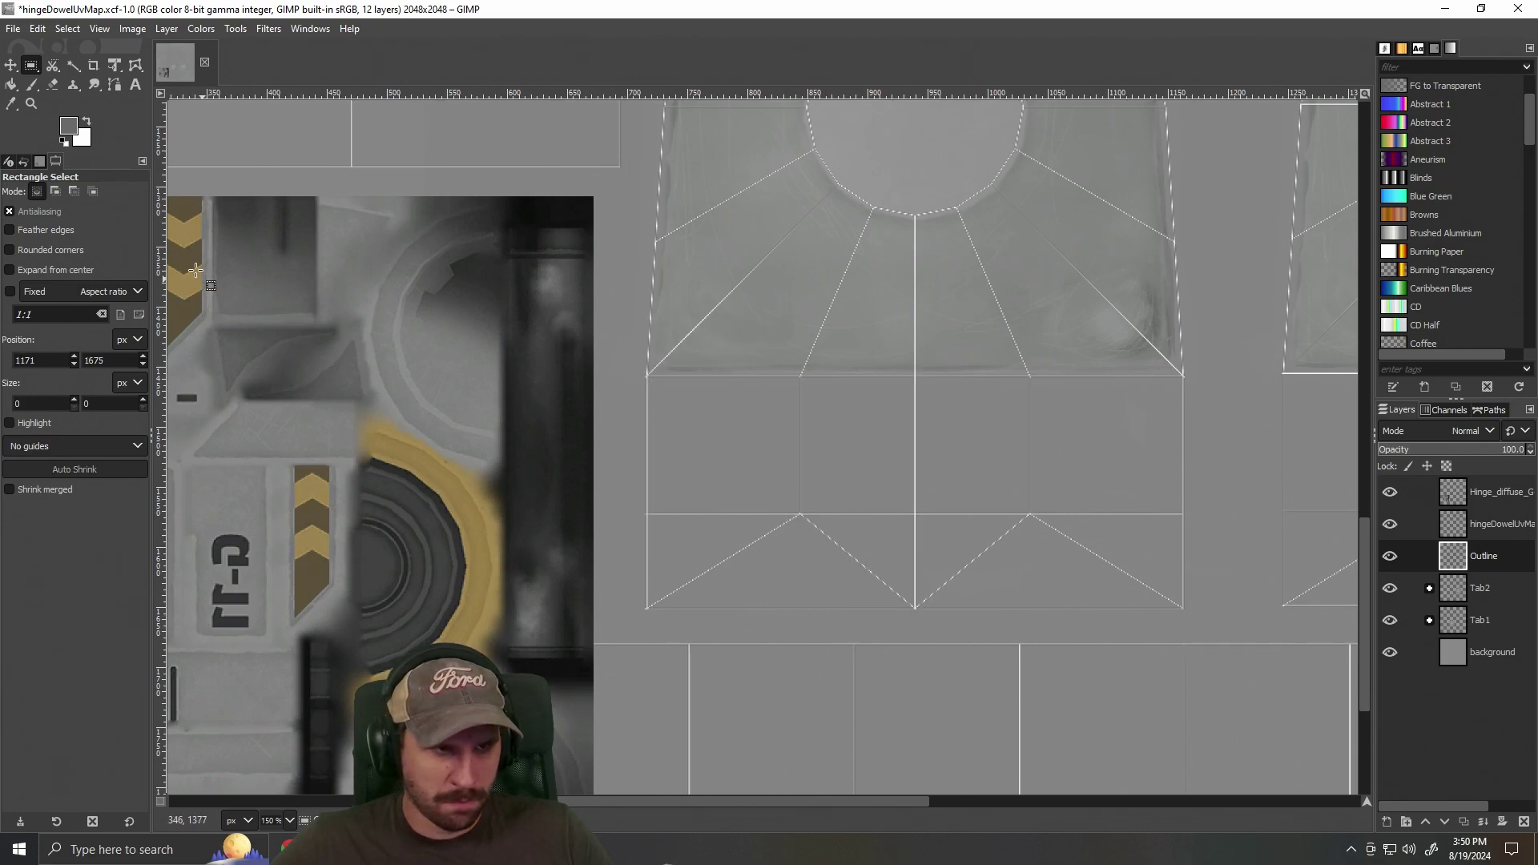
# Raise the Paintbrush opacity to 100, try a dark gray stroke across the unselected strip, and undo the stroke.
pyautogui.click(32, 85)
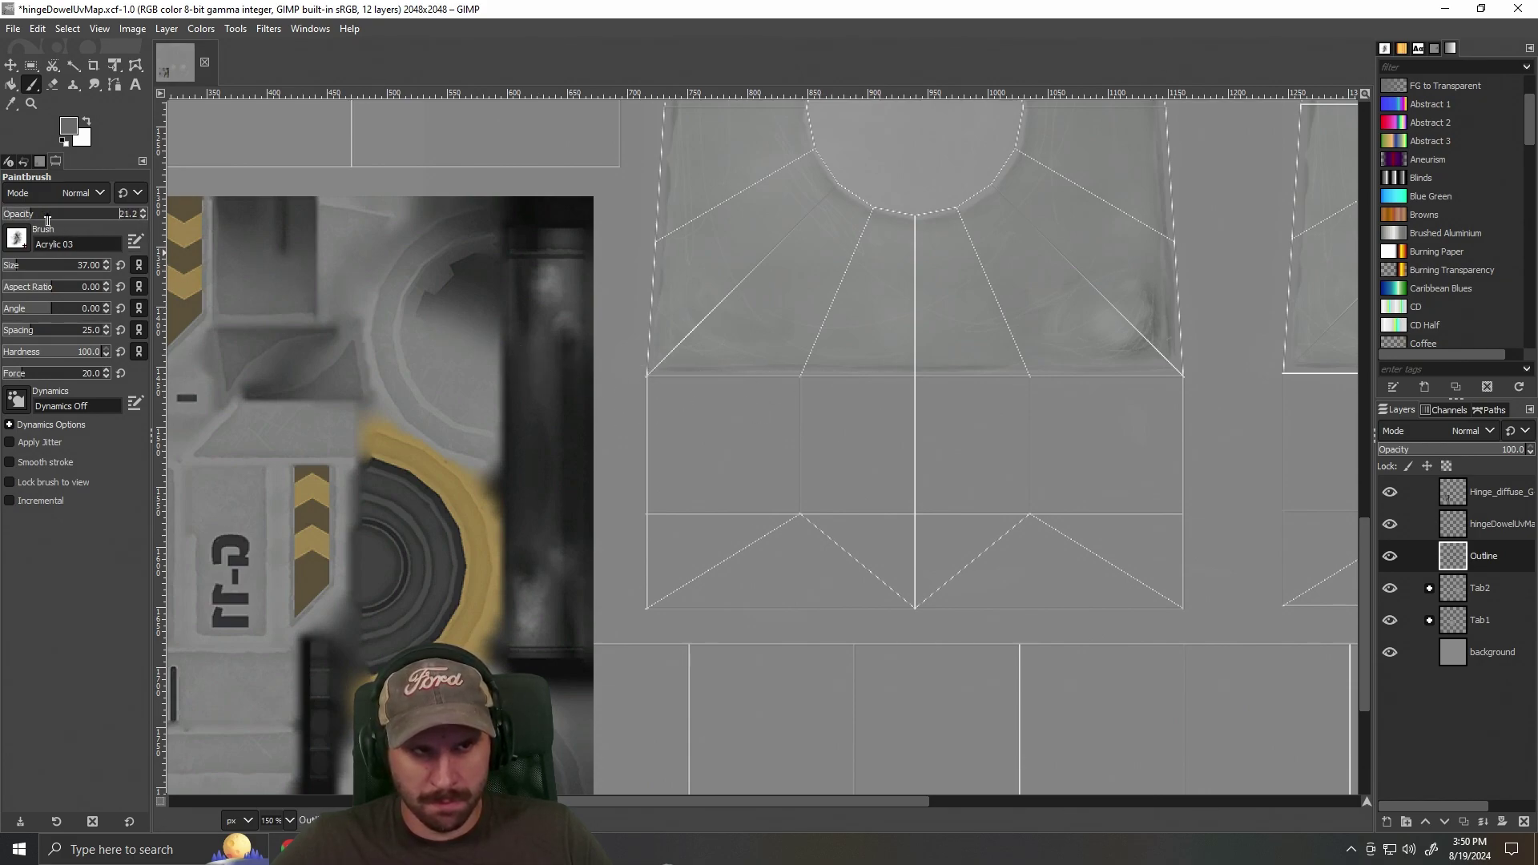
pyautogui.moveTo(37, 221); pyautogui.dragTo(149, 216)
pyautogui.moveTo(649, 393); pyautogui.dragTo(1217, 401)
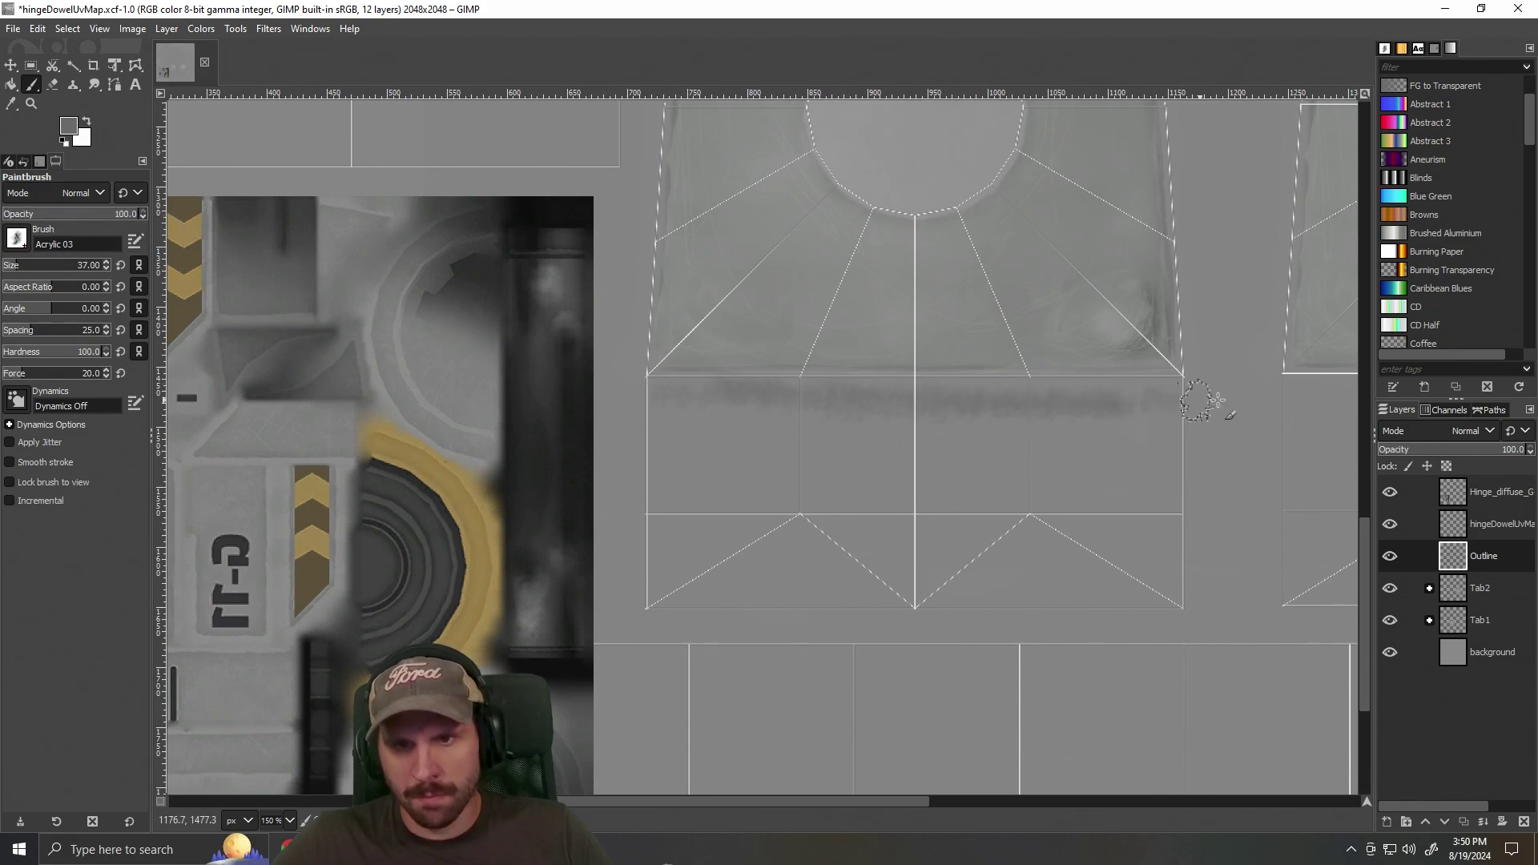
pyautogui.hotkey('ctrl', 'z')
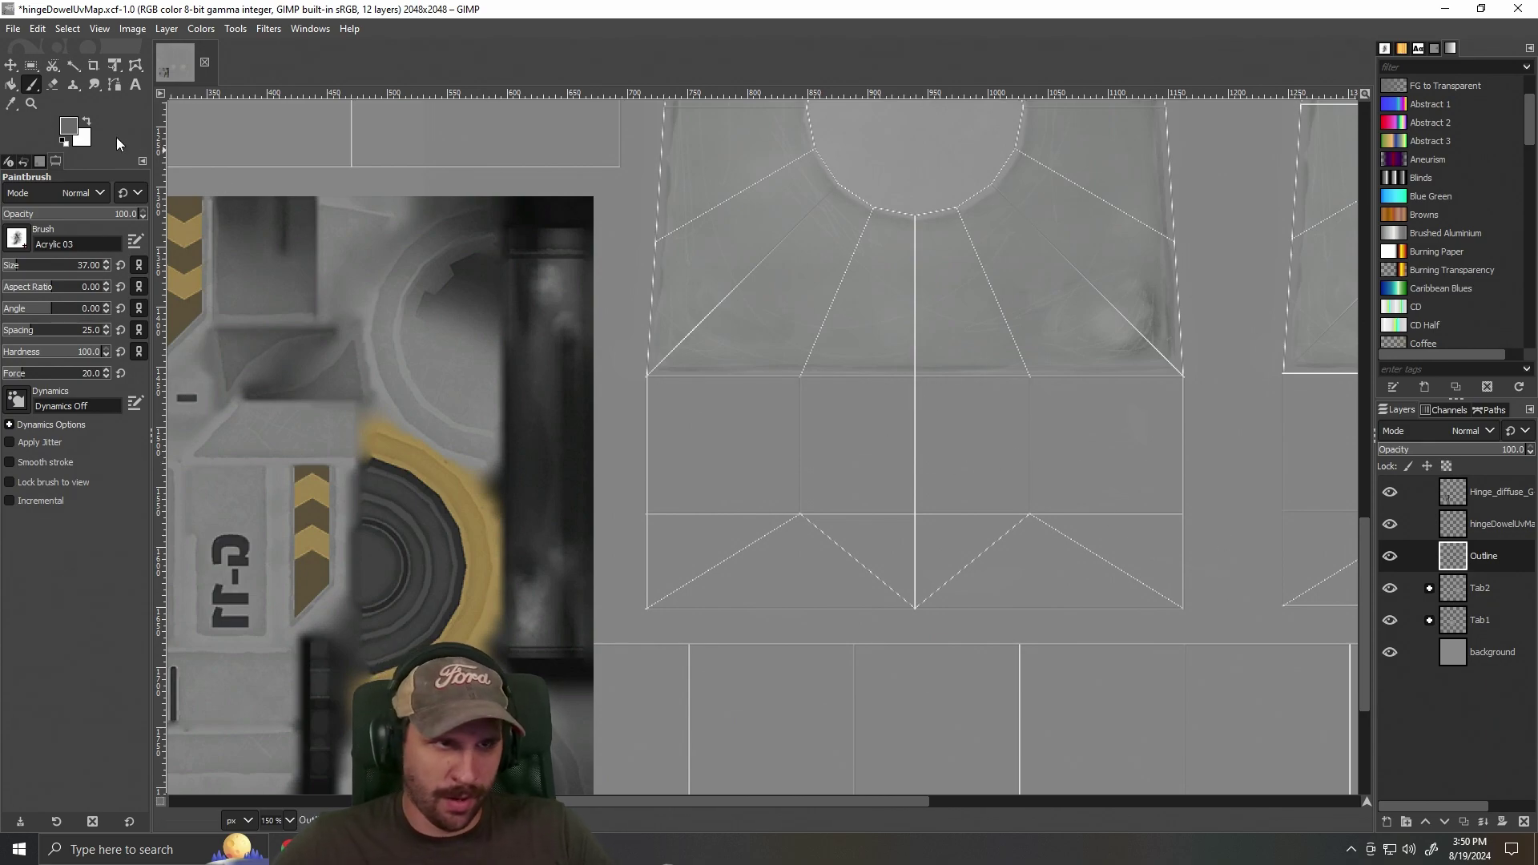
# Select the strip below the first tab, about 440 × 108 px at 719, 1461, and paint dark gray around its inner edges on the Outline layer.
pyautogui.press('r')
pyautogui.moveTo(651, 380); pyautogui.dragTo(1178, 509)
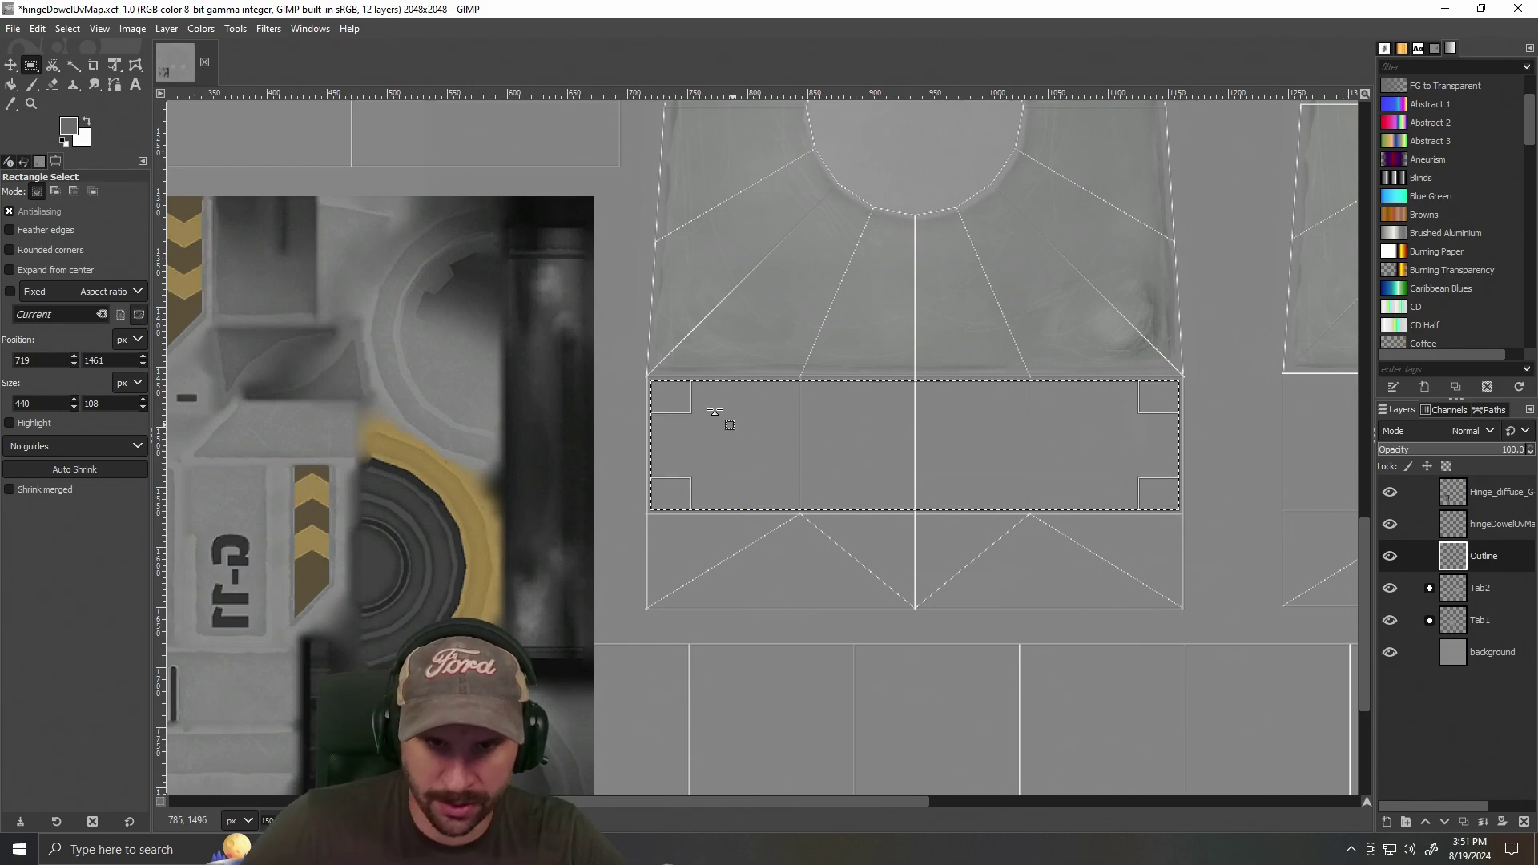
pyautogui.click(32, 84)
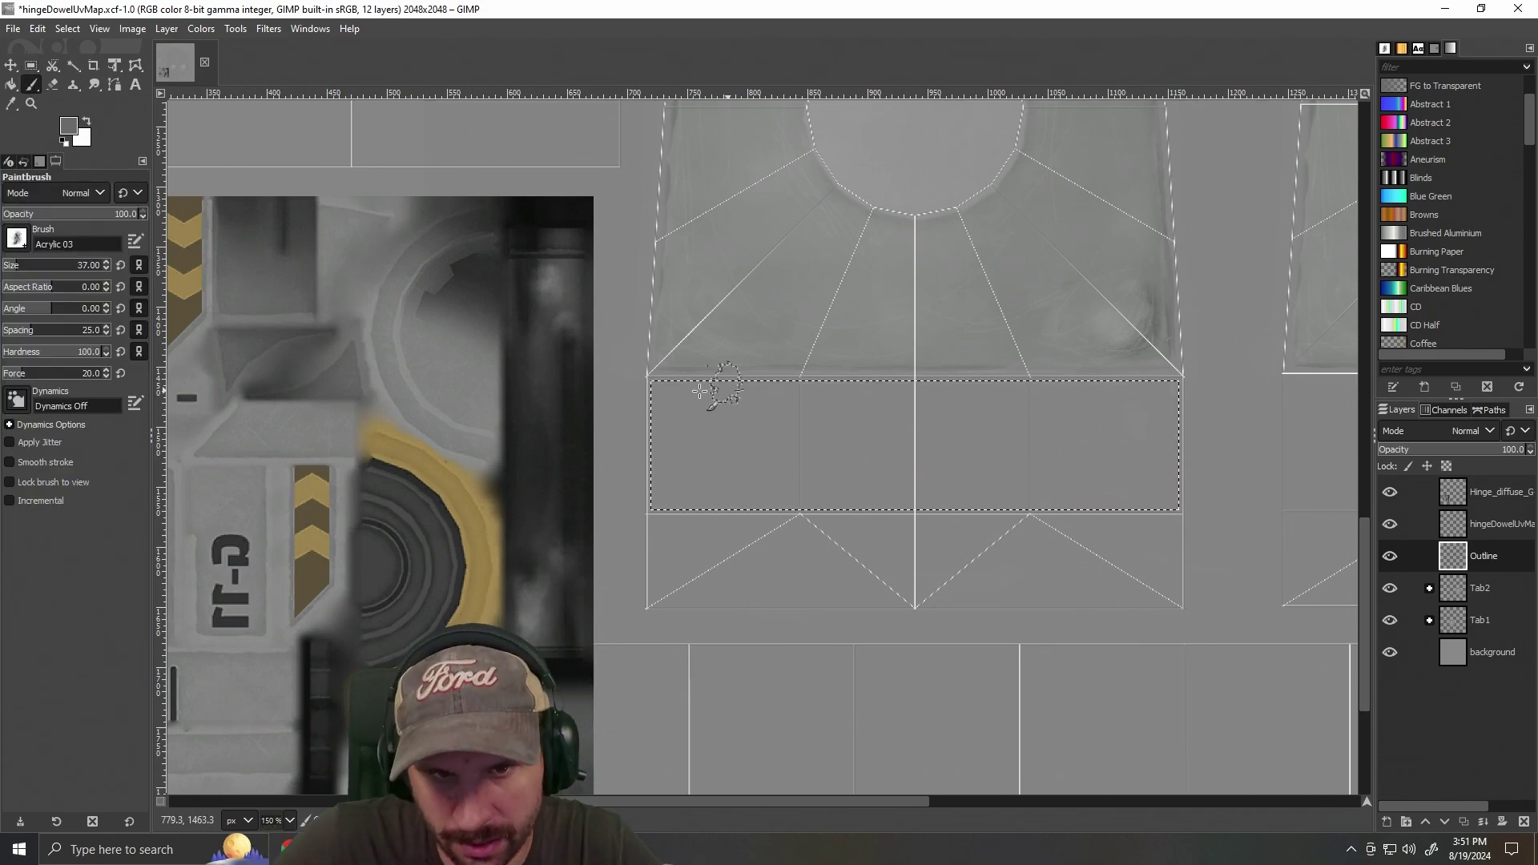
pyautogui.moveTo(652, 384)
pyautogui.mouseDown()
pyautogui.moveTo(945, 392)
pyautogui.moveTo(1169, 379)
pyautogui.moveTo(1171, 491)
pyautogui.moveTo(938, 506)
pyautogui.moveTo(1322, 508)
pyautogui.moveTo(598, 495)
pyautogui.moveTo(807, 513)
pyautogui.moveTo(664, 503)
pyautogui.moveTo(638, 395)
pyautogui.moveTo(656, 384)
pyautogui.moveTo(656, 509)
pyautogui.moveTo(1181, 497)
pyautogui.moveTo(1179, 401)
pyautogui.moveTo(1165, 382)
pyautogui.moveTo(1098, 380)
pyautogui.moveTo(643, 389)
pyautogui.mouseUp()
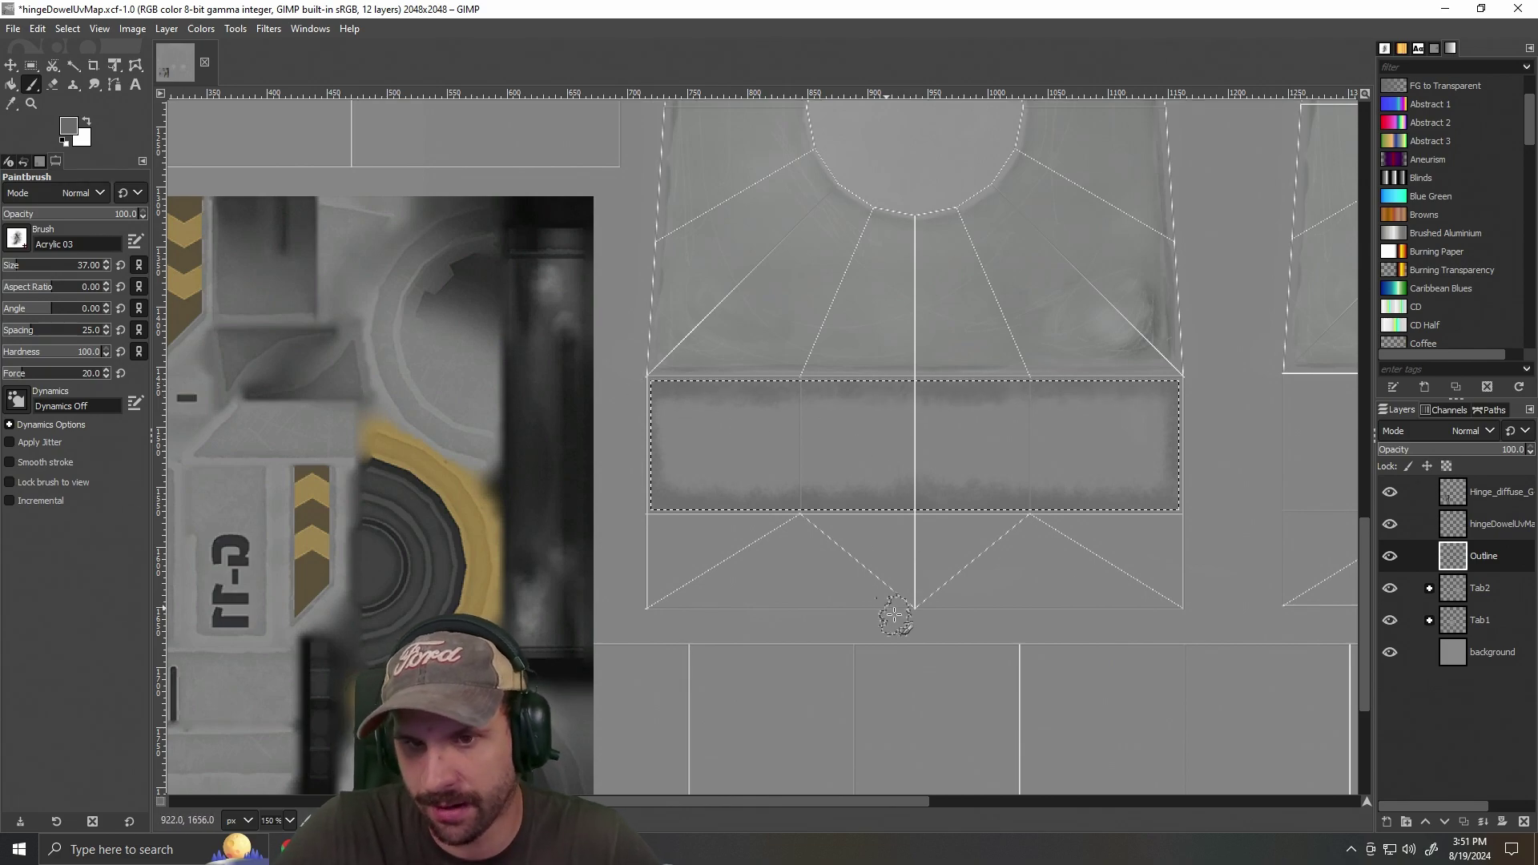
# Create a transparent layer named mainColor2 above the Outline layer.
pyautogui.scroll(1, 786, 571)
pyautogui.scroll(3, 1141, 585)
pyautogui.scroll(-3, 1141, 585)
pyautogui.click(1386, 821)
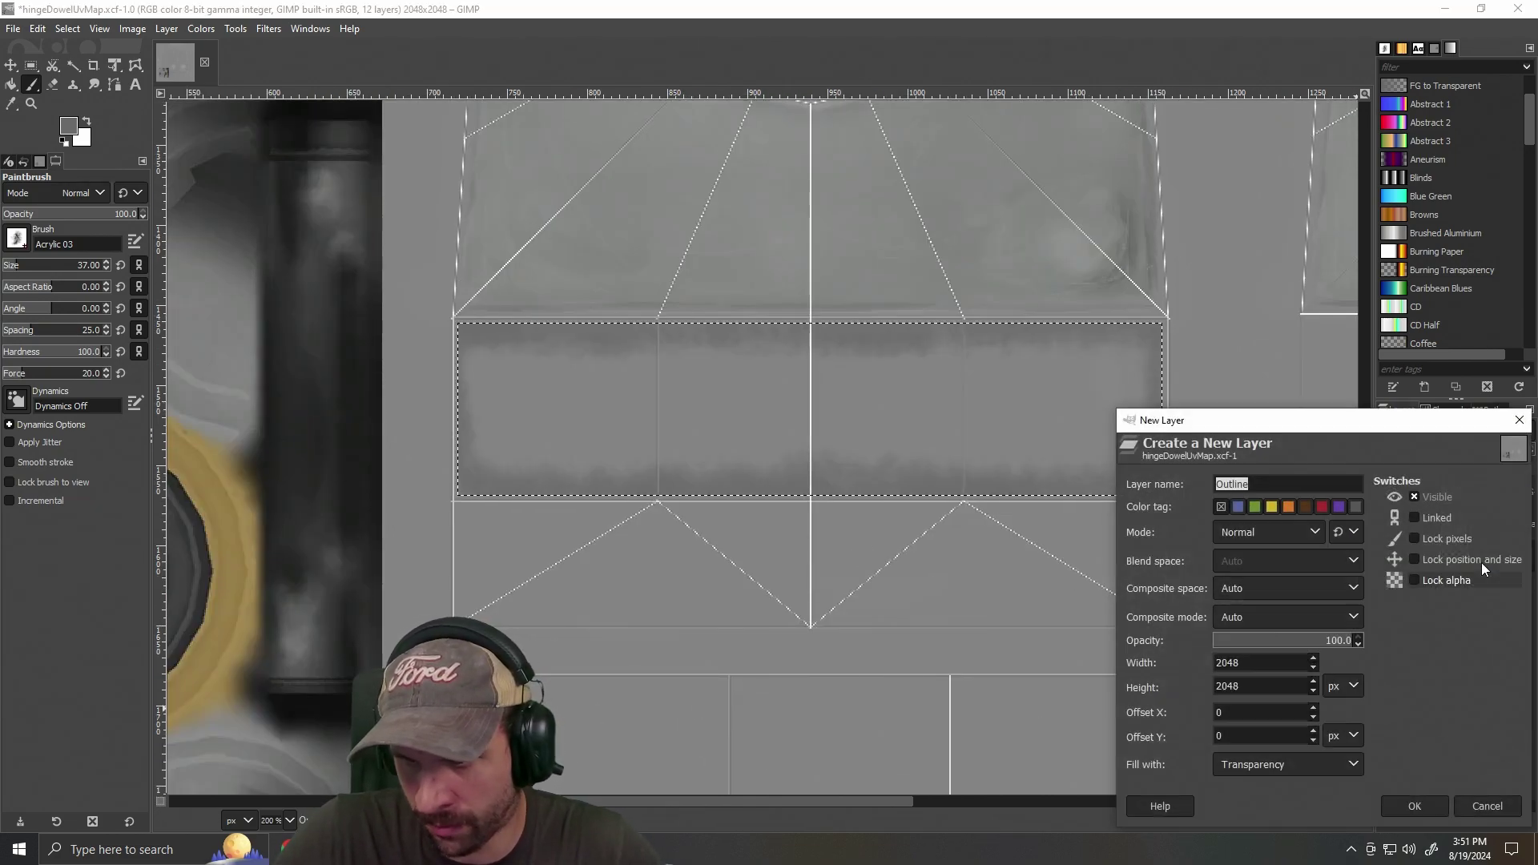
pyautogui.press('BackSpace')
pyautogui.write('Maincol')
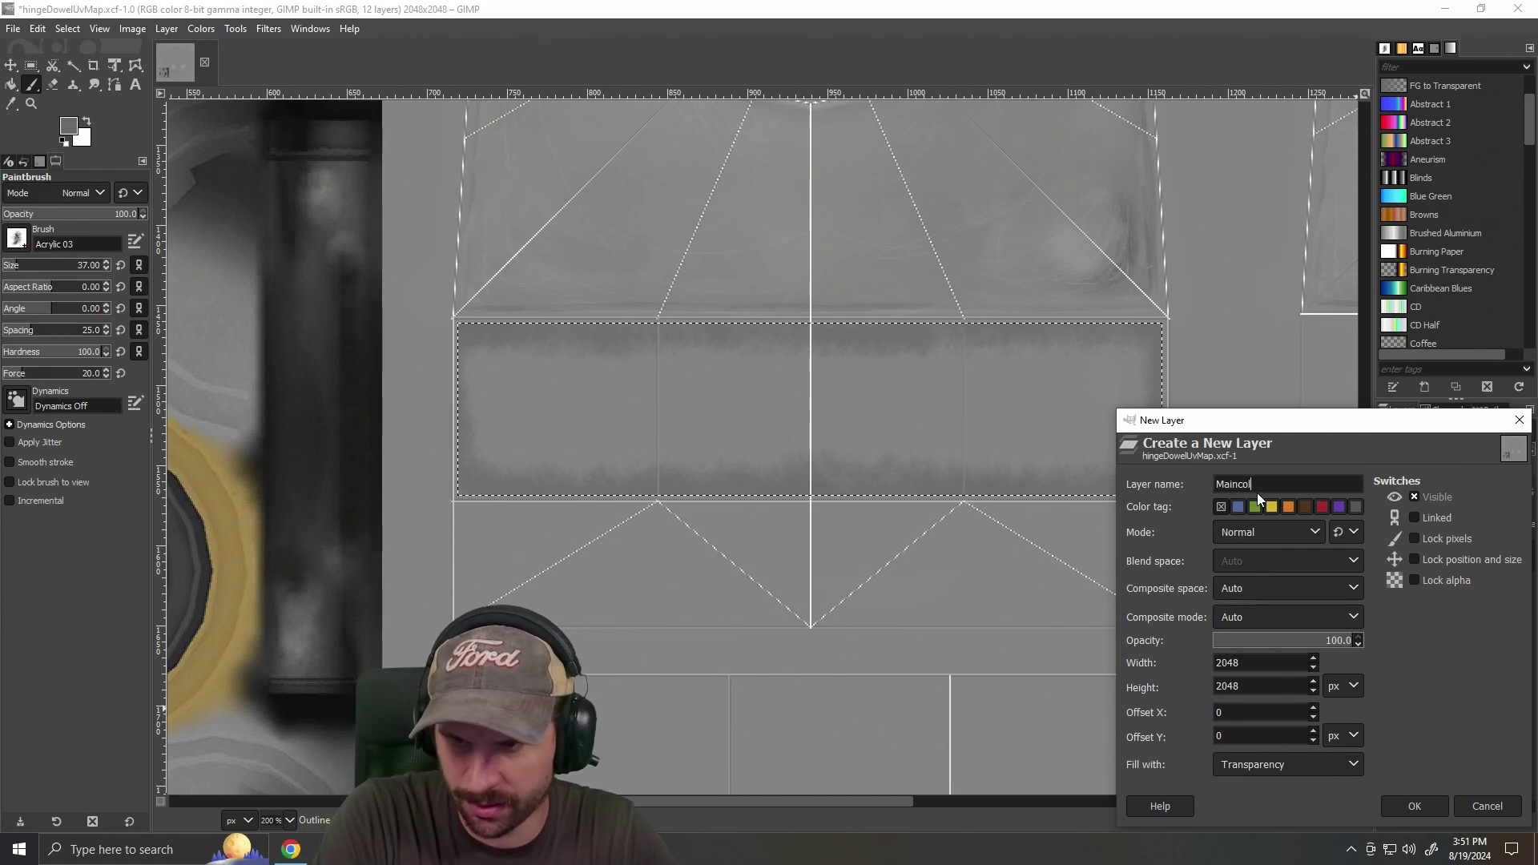
pyautogui.press('BackSpace')
pyautogui.press('BackSpace')
pyautogui.press('BackSpace')
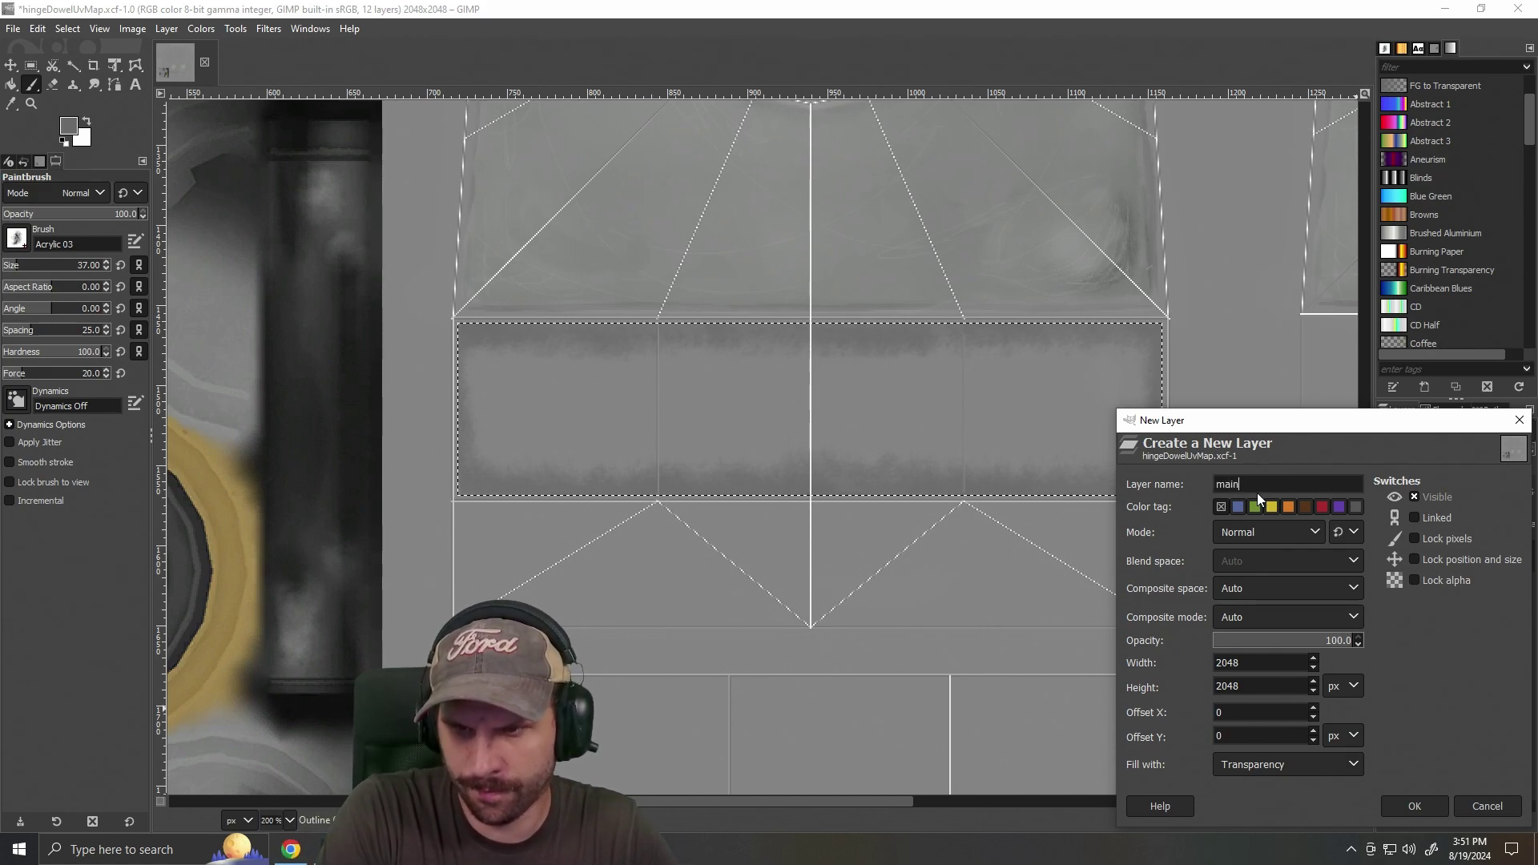
pyautogui.write('nColor')
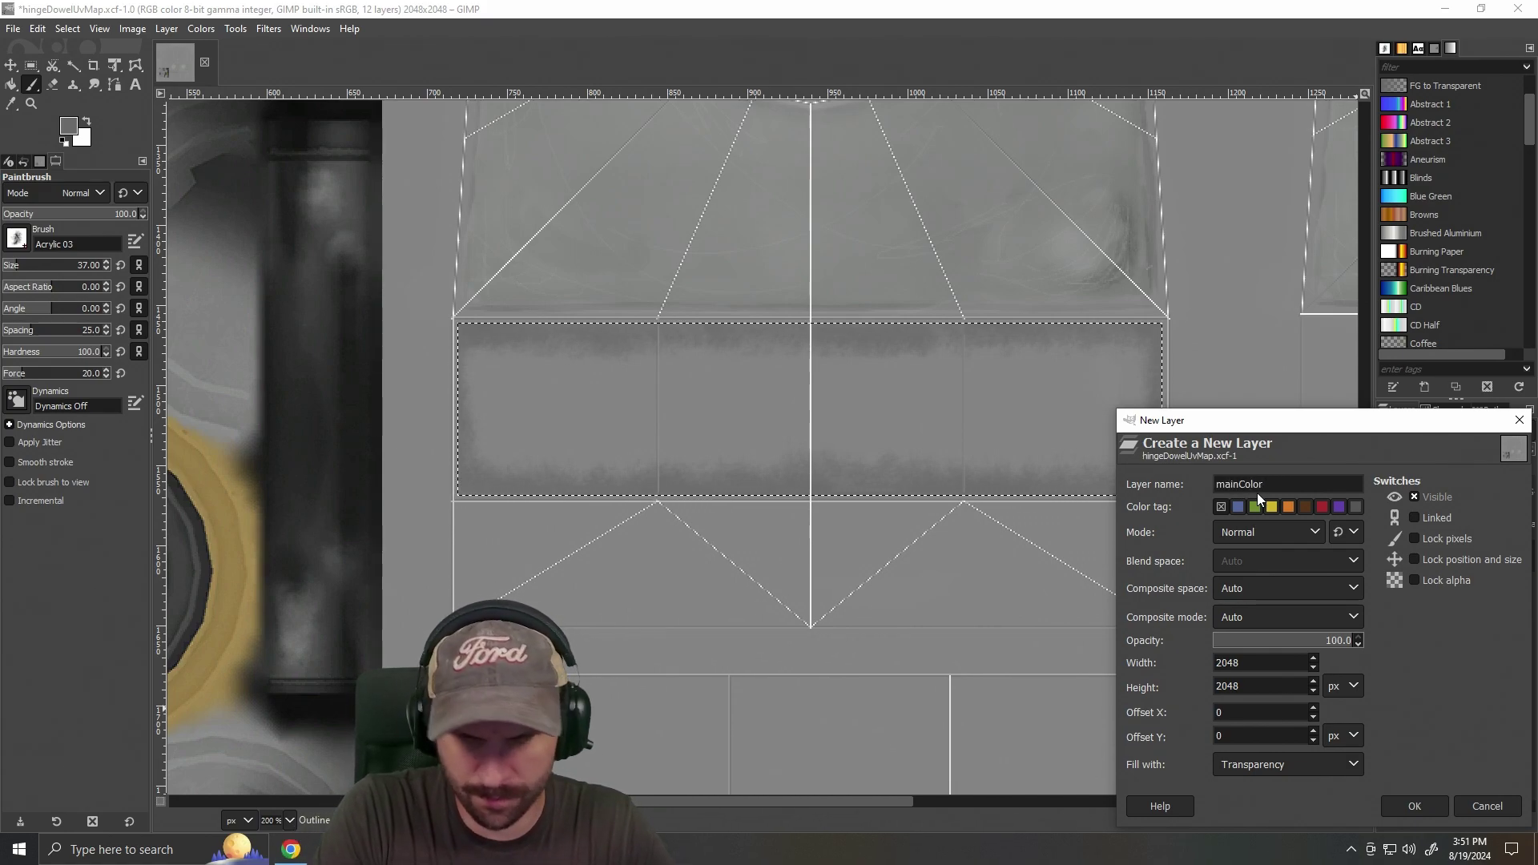
pyautogui.write('2')
pyautogui.press('Return')
pyautogui.moveTo(1487, 560)
pyautogui.mouseDown()
pyautogui.moveTo(1492, 595)
pyautogui.moveTo(1496, 555)
pyautogui.mouseUp()
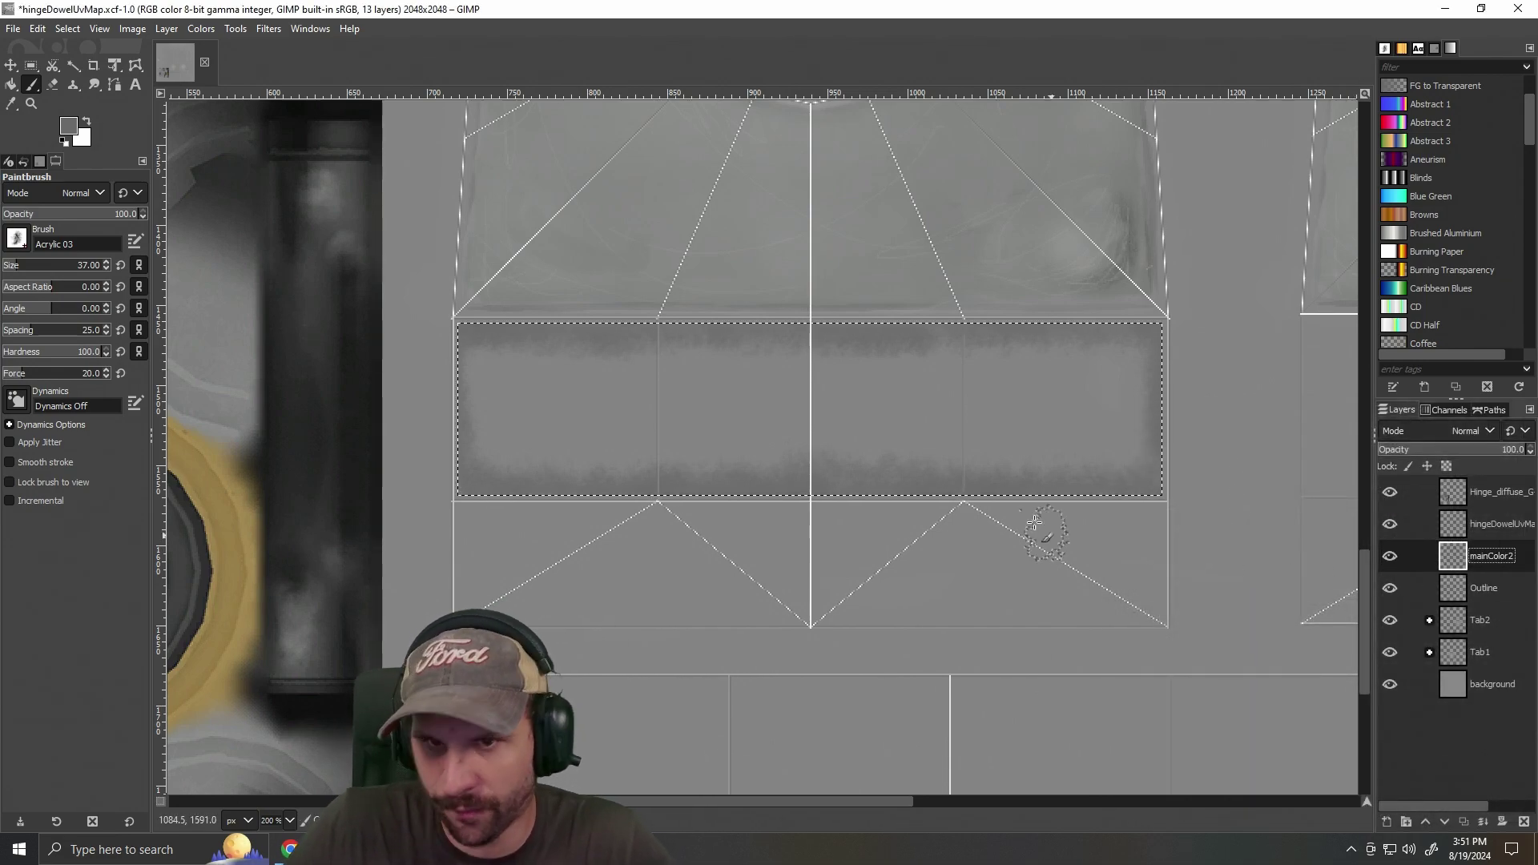
# Set the foreground color to gray 878787 and paint strokes along the strip's upper inner edge on the mainColor2 layer.
pyautogui.click(70, 129)
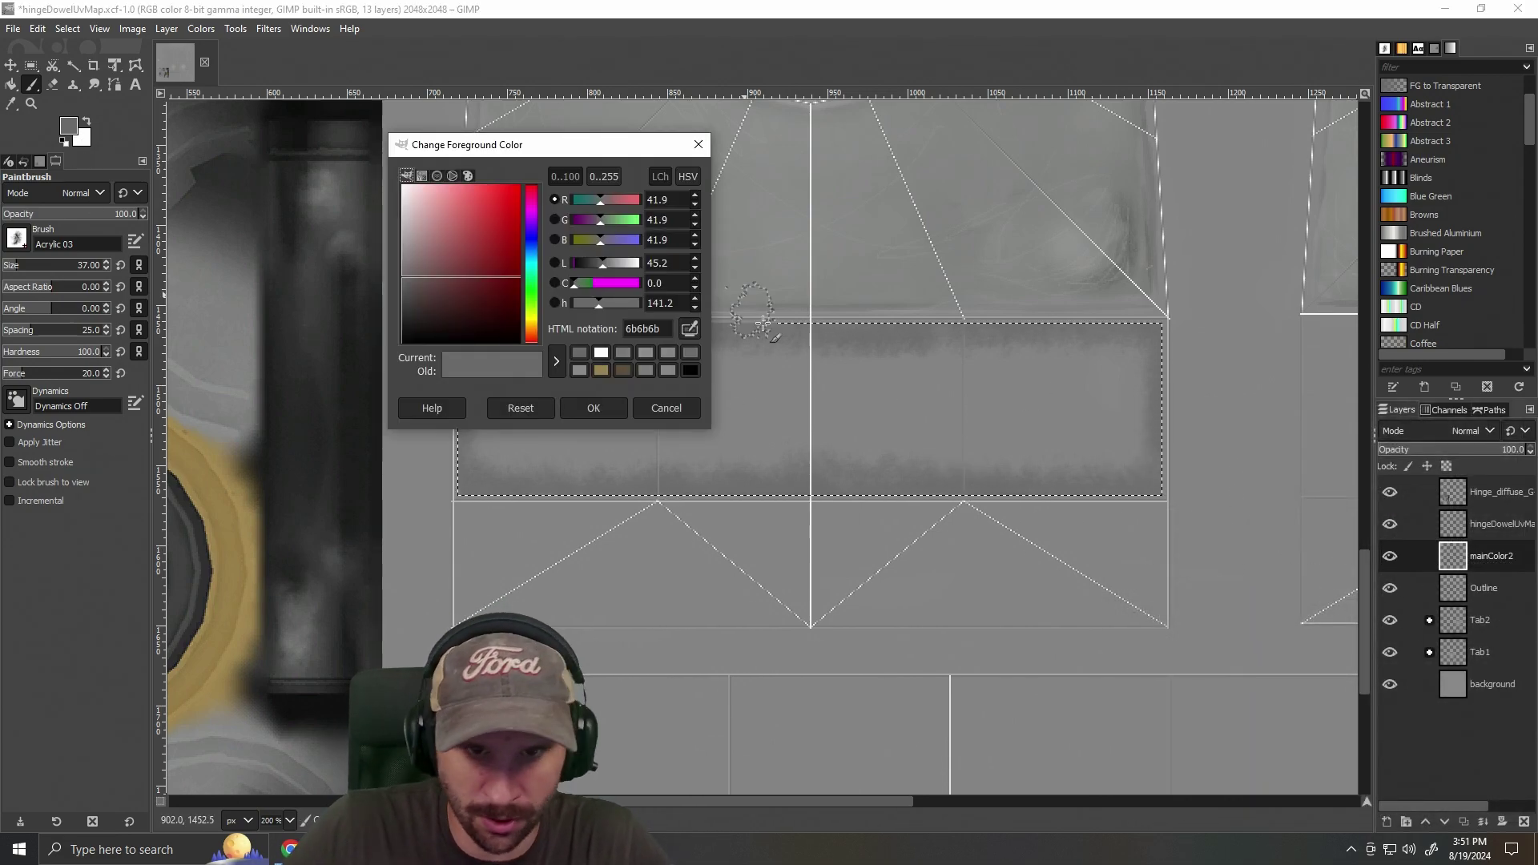
pyautogui.click(655, 373)
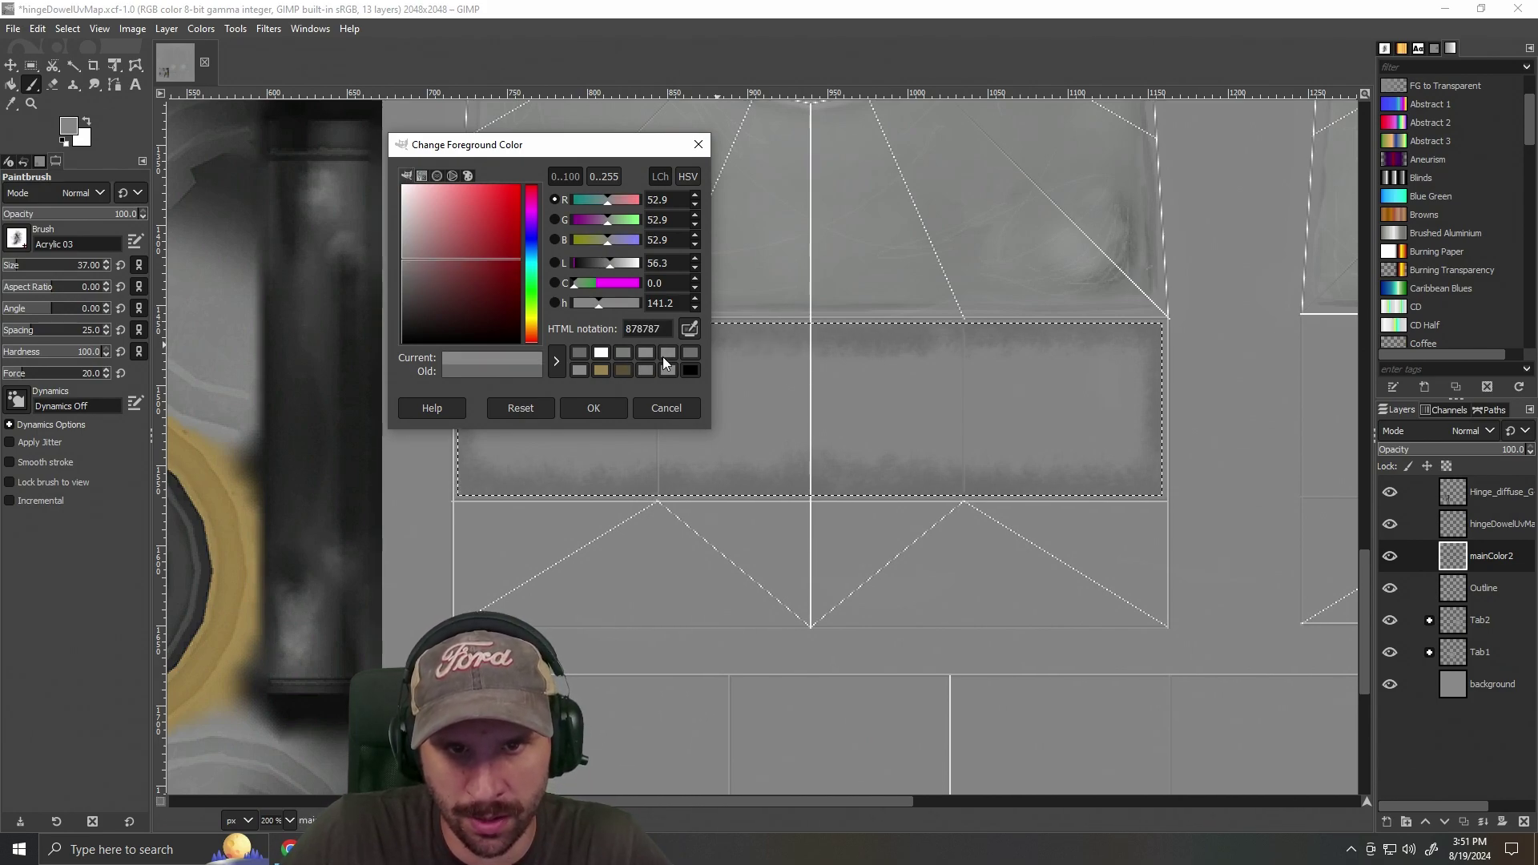
pyautogui.click(594, 407)
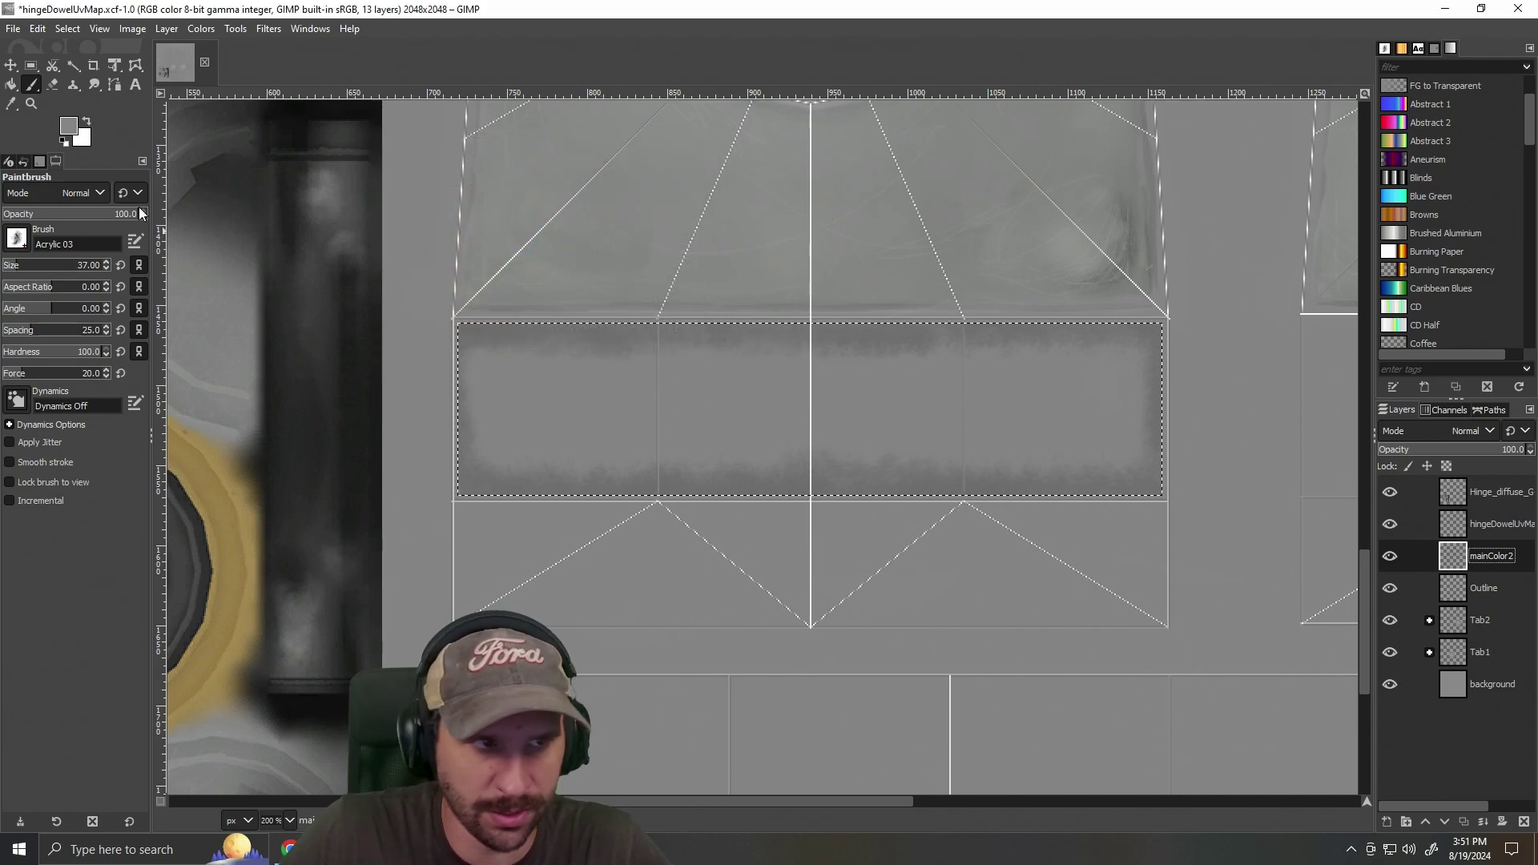
pyautogui.moveTo(518, 365)
pyautogui.mouseDown()
pyautogui.moveTo(634, 349)
pyautogui.moveTo(838, 357)
pyautogui.mouseUp()
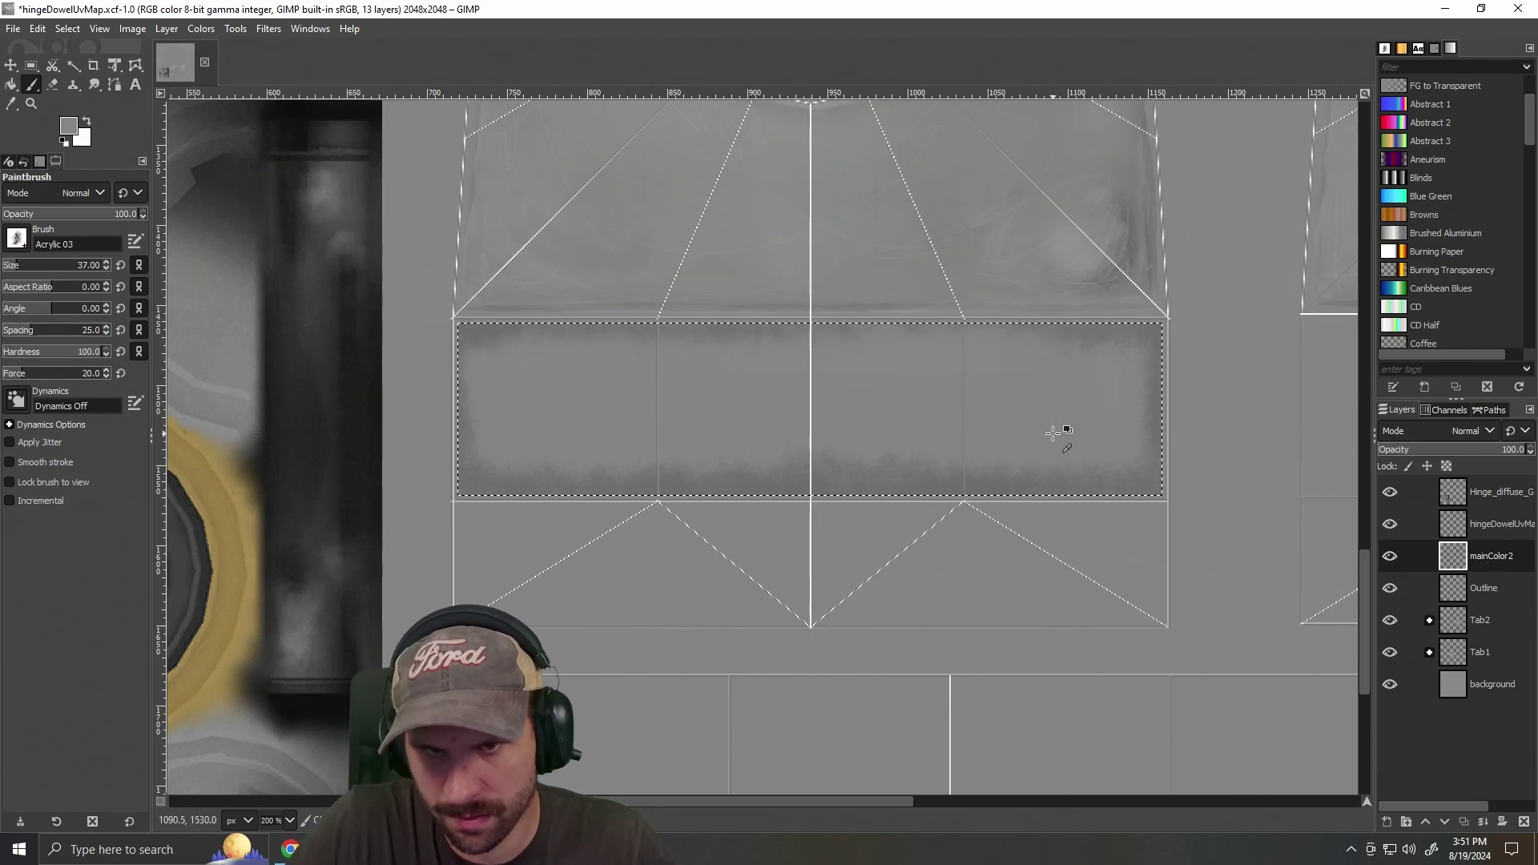
pyautogui.hotkey('ctrl', 'z')
pyautogui.moveTo(554, 351); pyautogui.dragTo(584, 353)
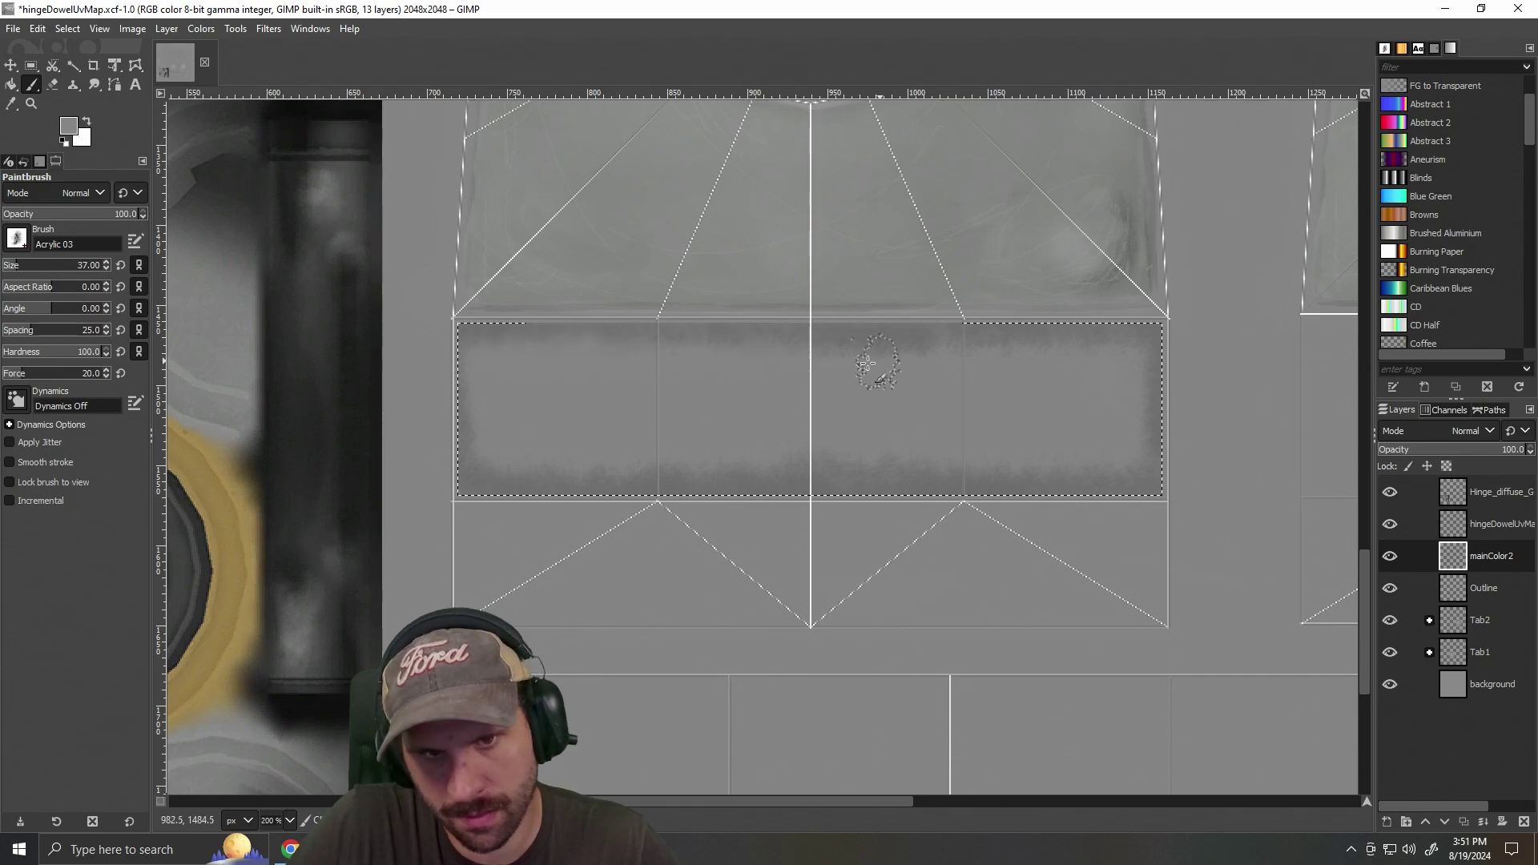
pyautogui.moveTo(868, 349); pyautogui.dragTo(823, 350)
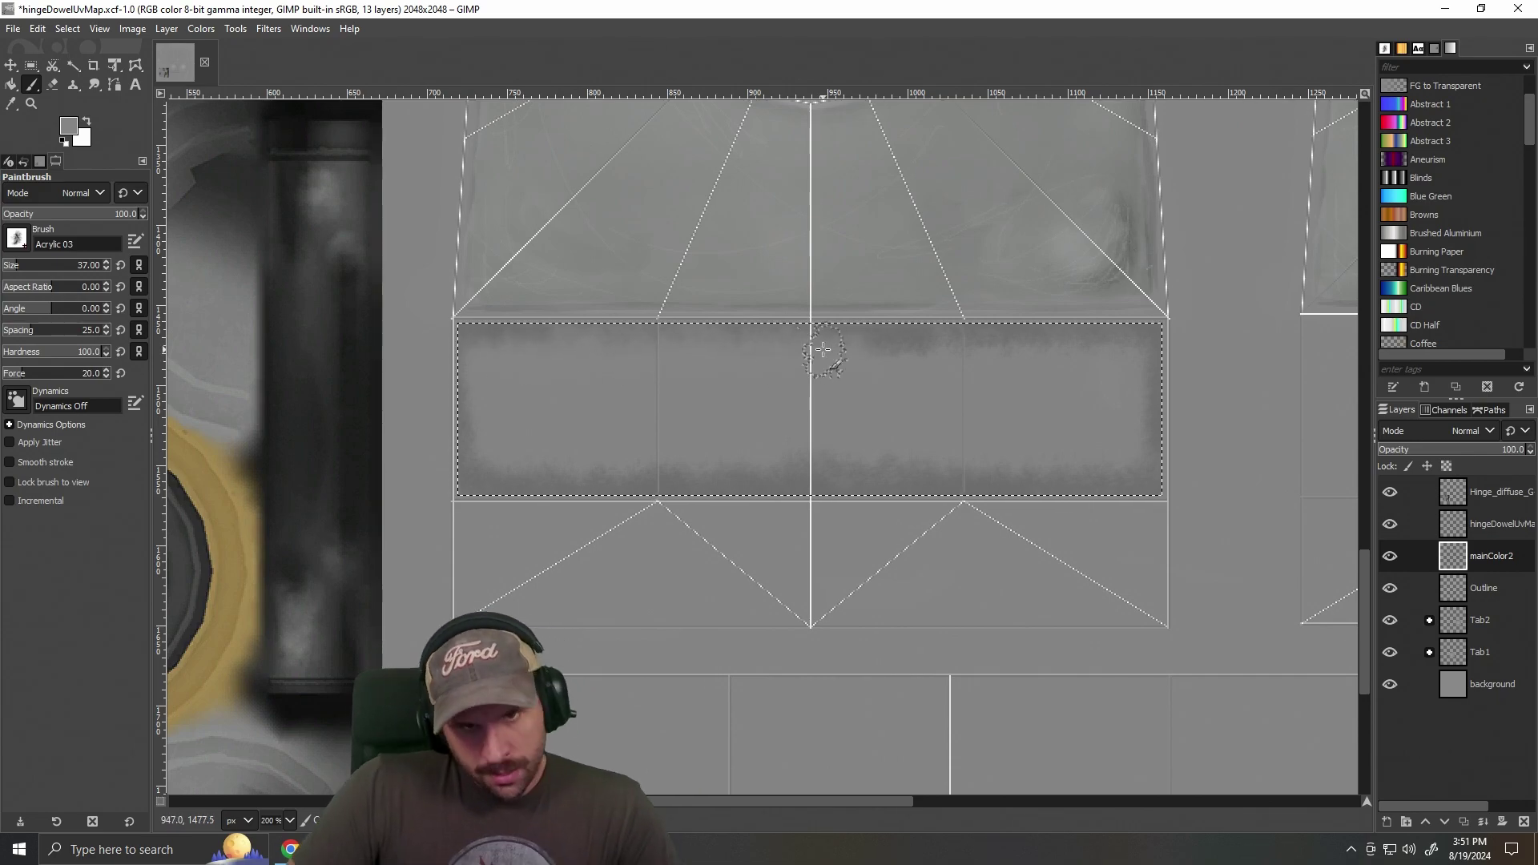
# Switch the Paintbrush to the 2. Hardness 050 brush.
pyautogui.click(16, 237)
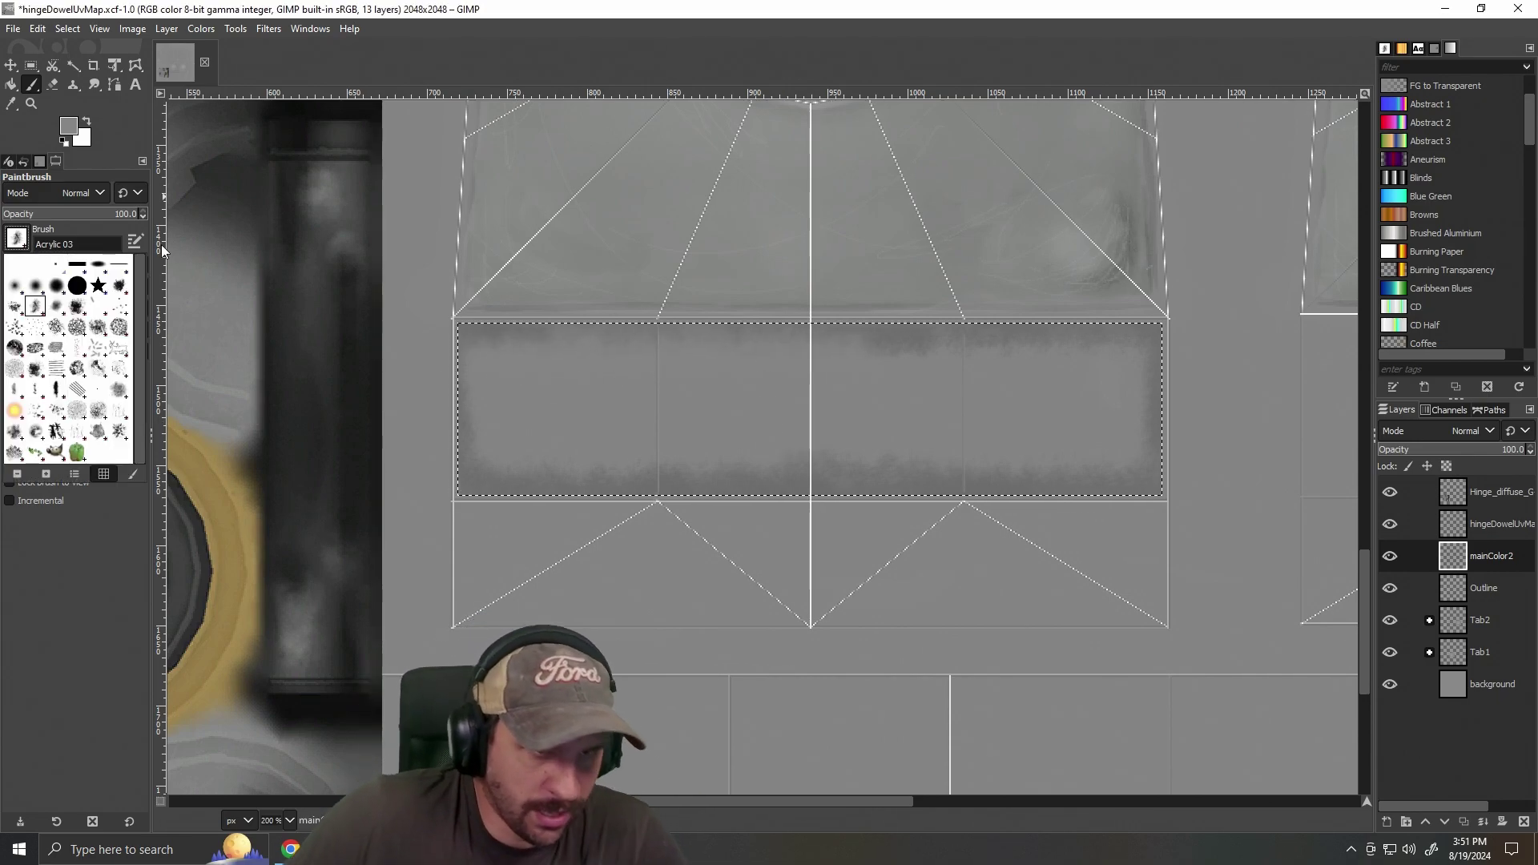
pyautogui.click(32, 286)
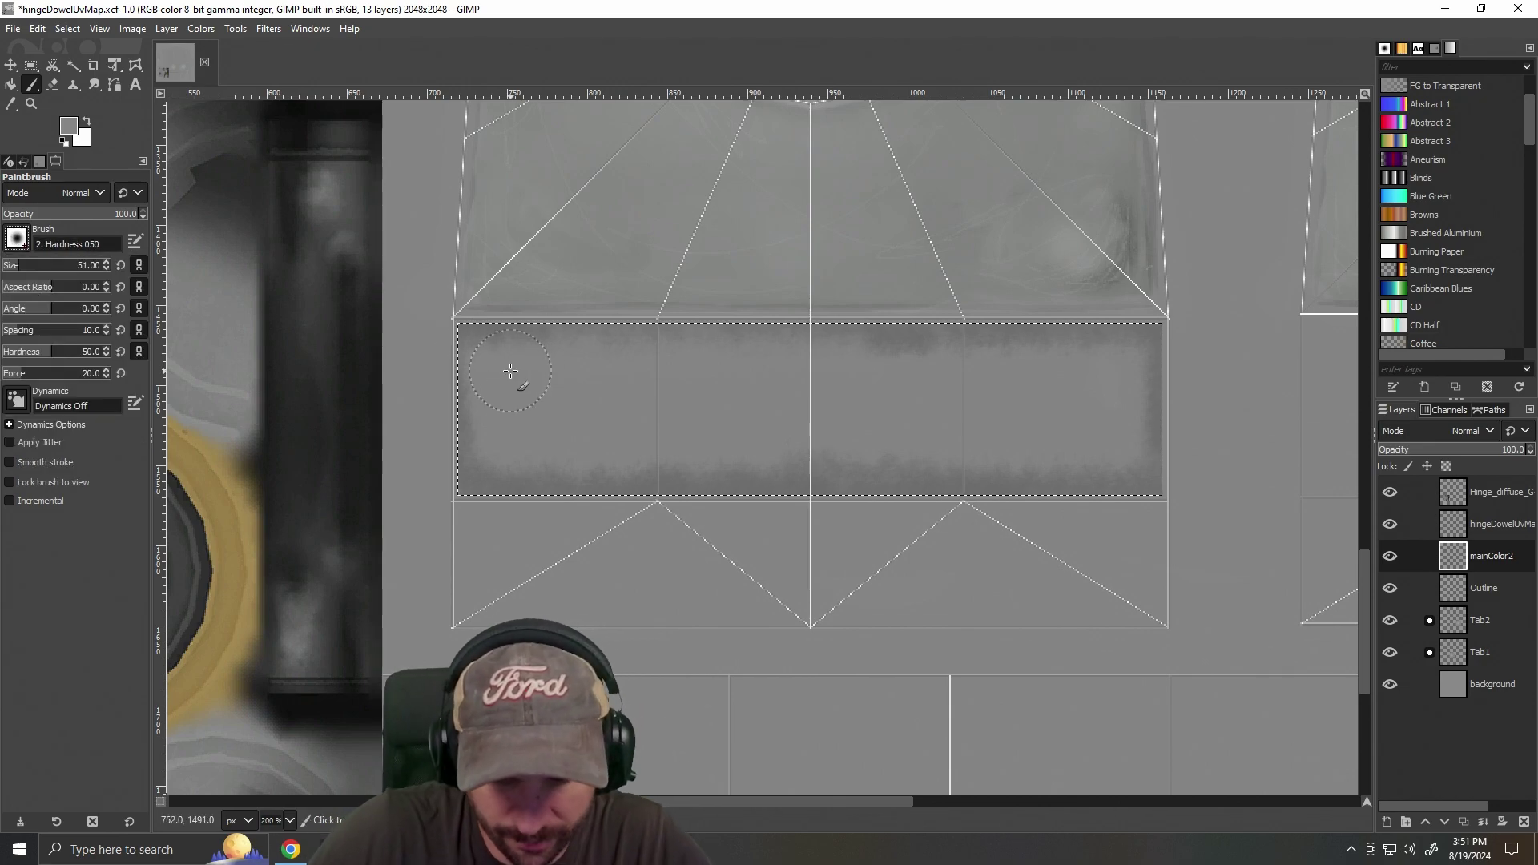
# Switch the Paintbrush to the Smoke brush with size 17 and hardness 39.
pyautogui.click(13, 271)
pyautogui.click(13, 270)
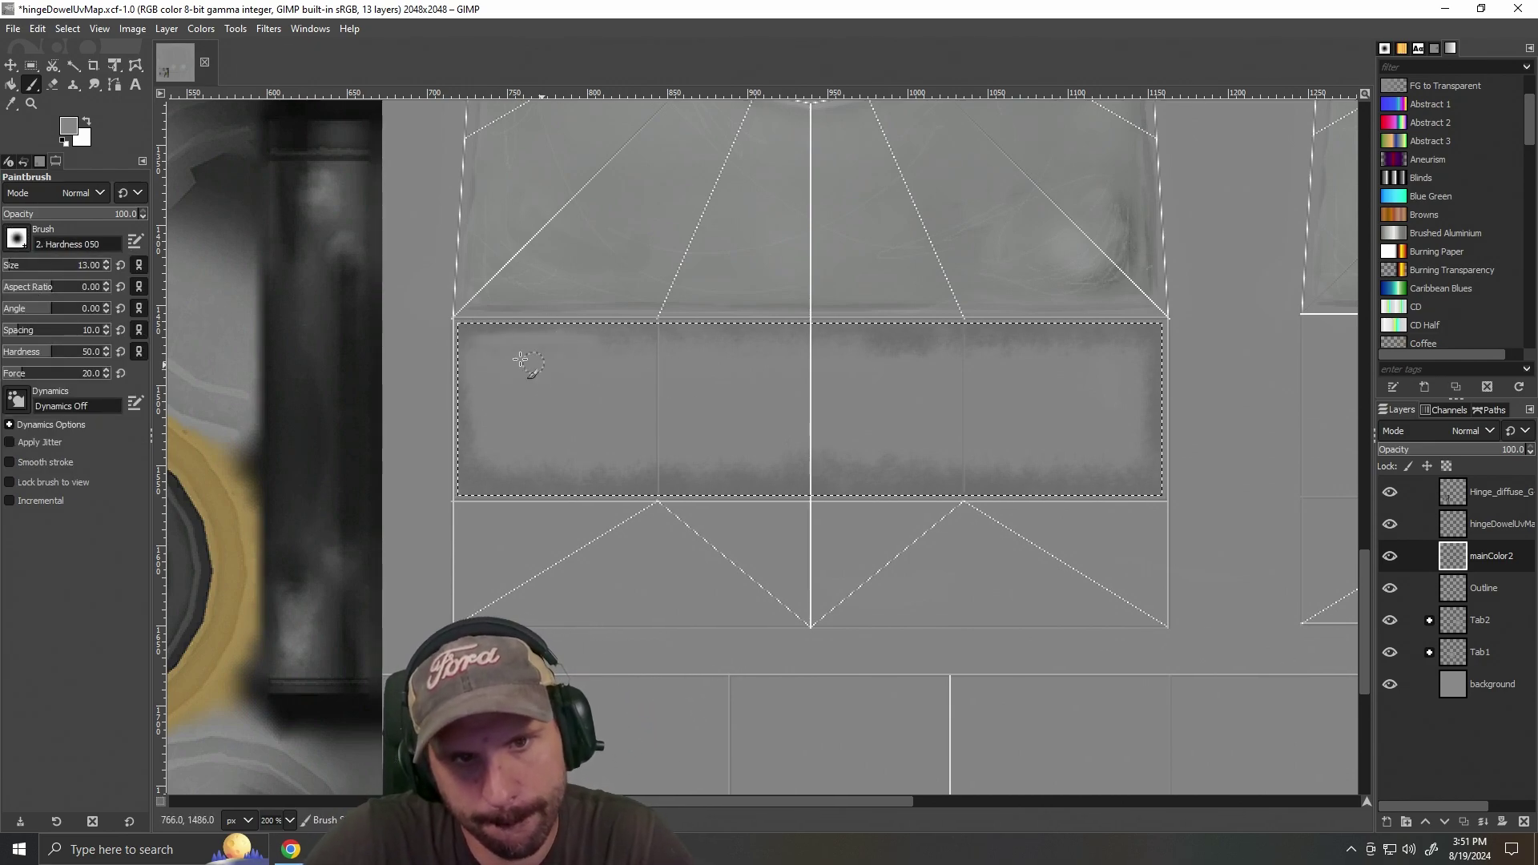
pyautogui.click(16, 238)
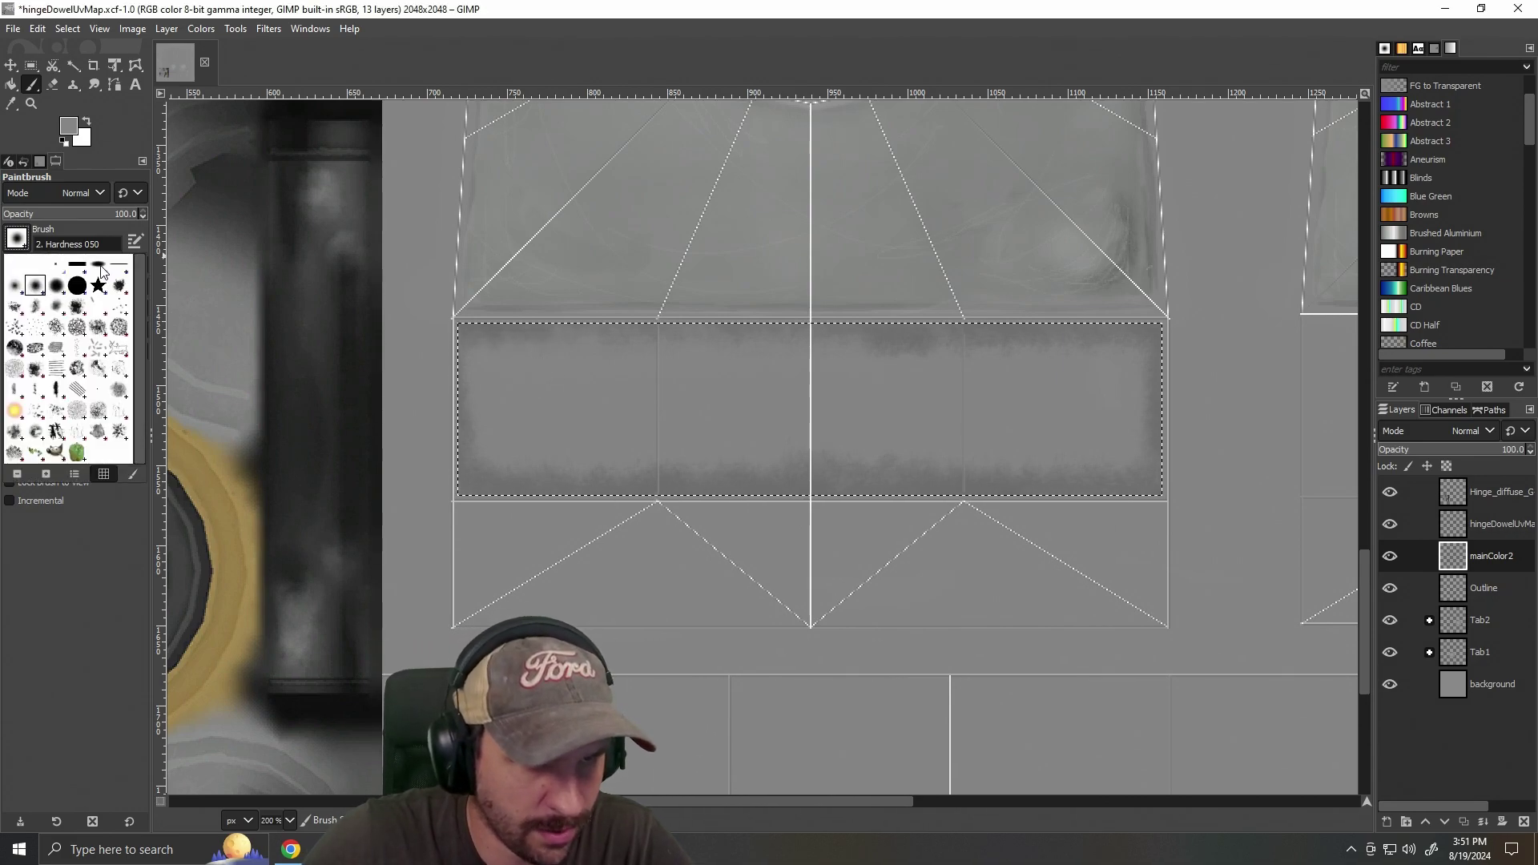
pyautogui.click(117, 390)
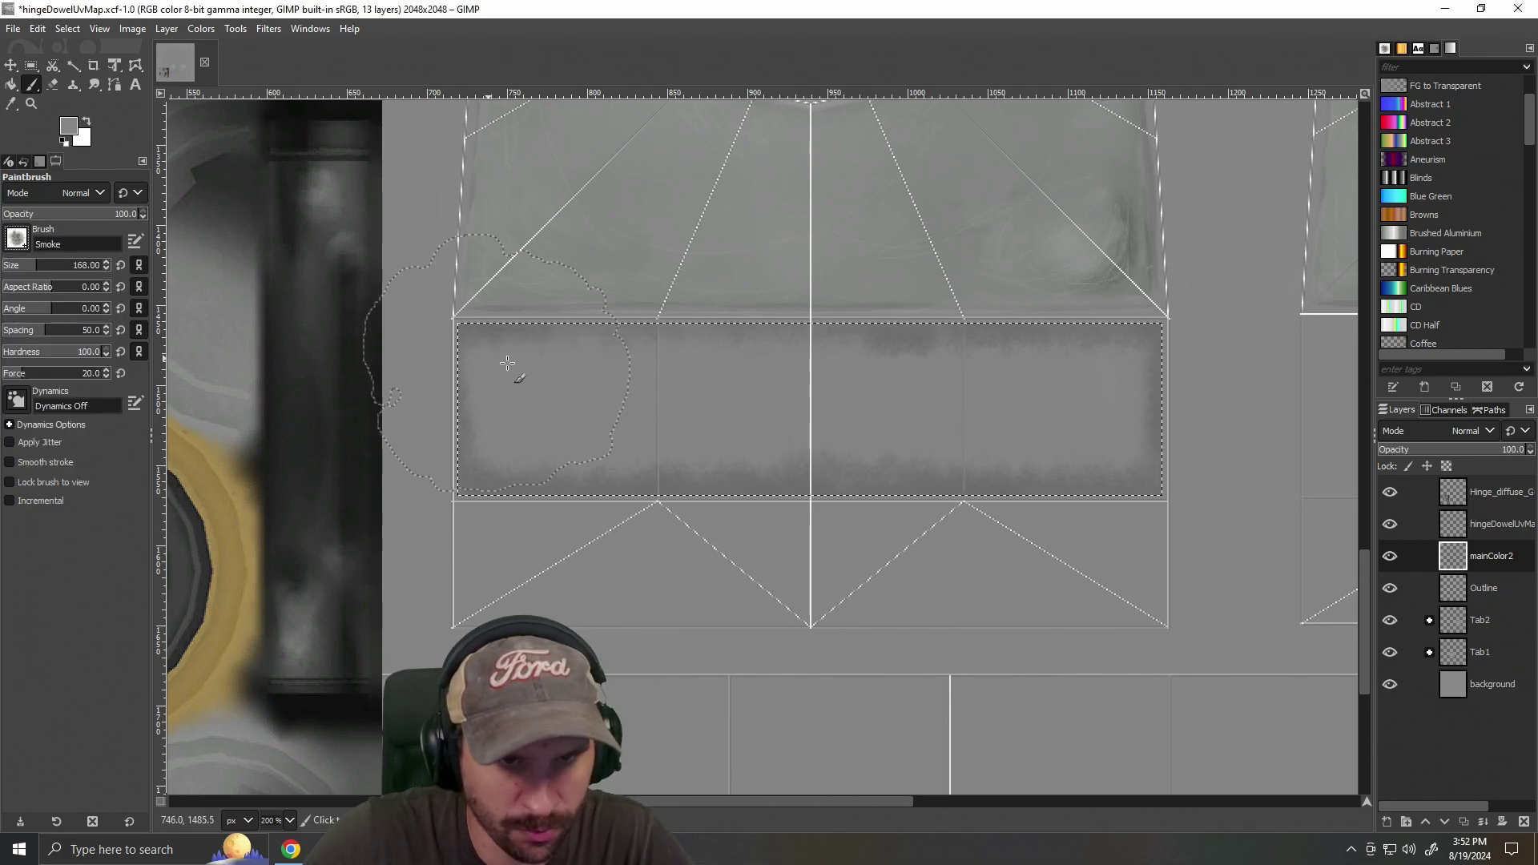
pyautogui.click(9, 264)
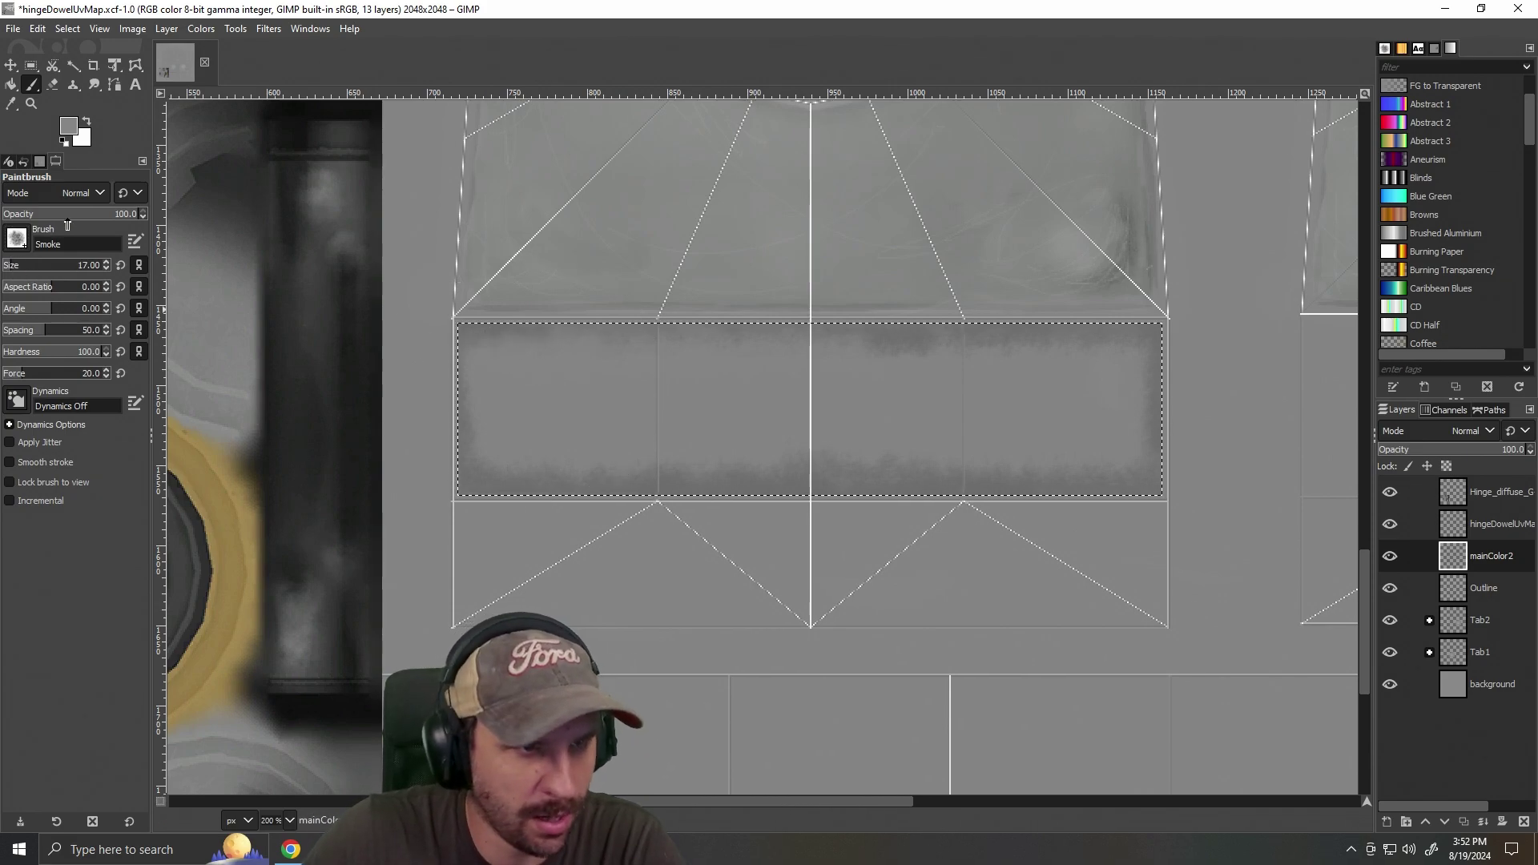
pyautogui.moveTo(71, 351); pyautogui.dragTo(41, 353)
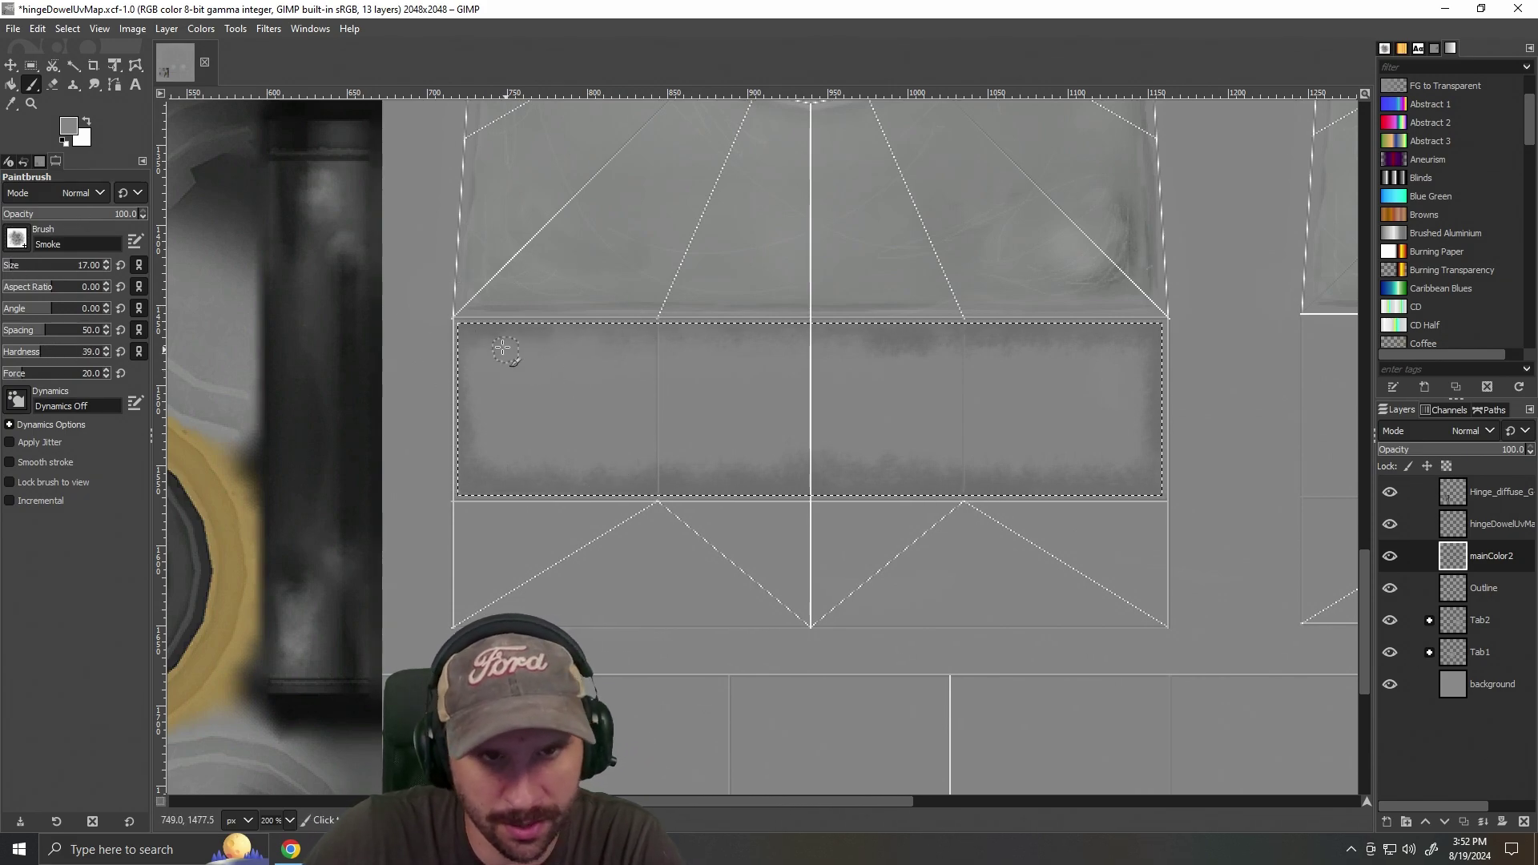
# Paint gray strokes over the inner side of the dark outline along the strip's upper and right edges on the mainColor2 layer.
pyautogui.moveTo(488, 351)
pyautogui.mouseDown()
pyautogui.moveTo(633, 340)
pyautogui.moveTo(583, 337)
pyautogui.mouseUp()
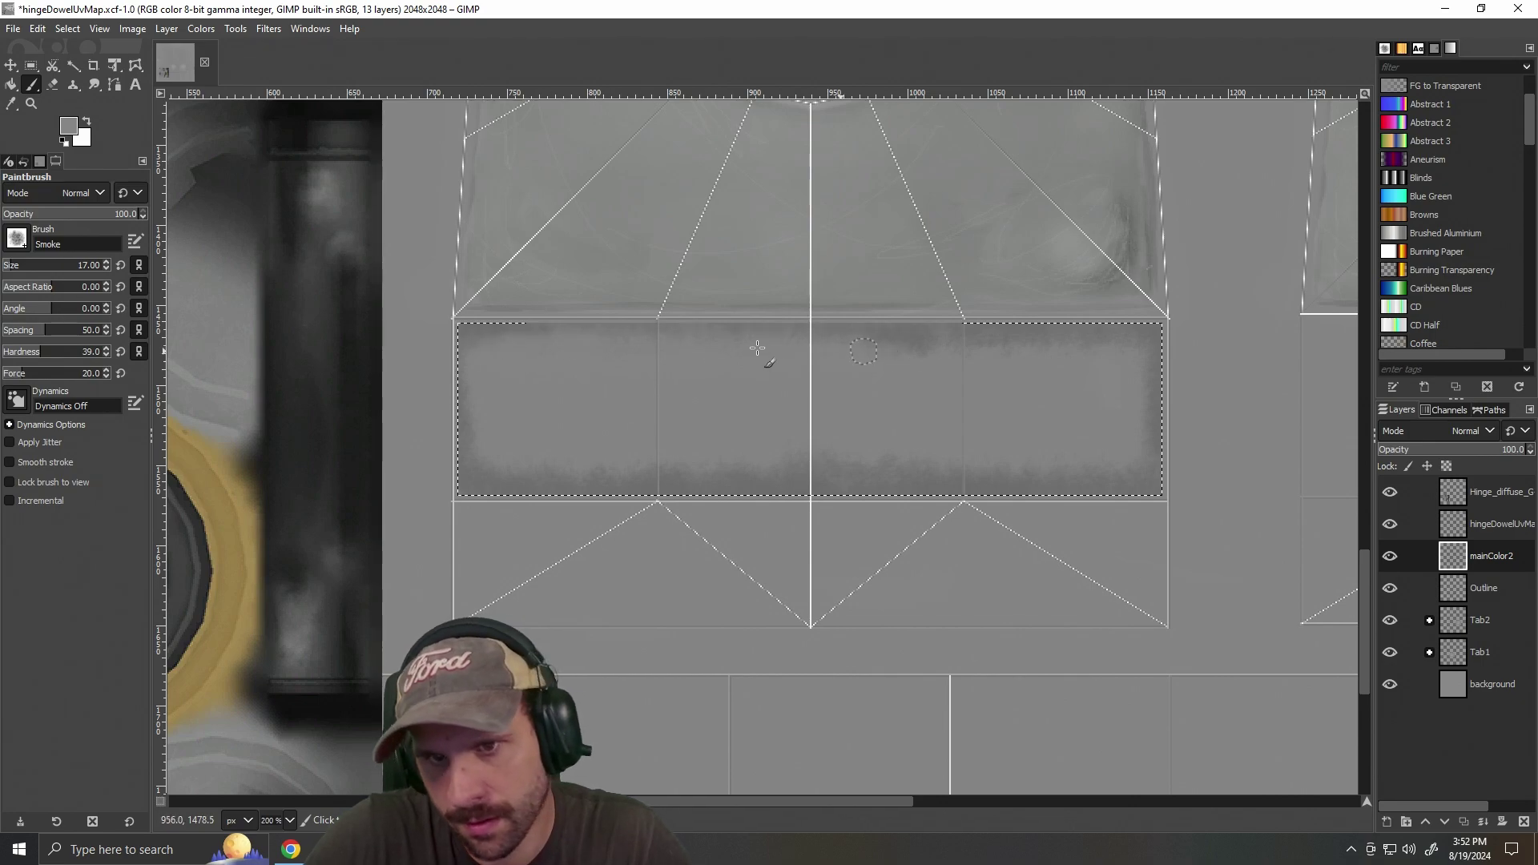
pyautogui.moveTo(757, 348); pyautogui.dragTo(878, 337)
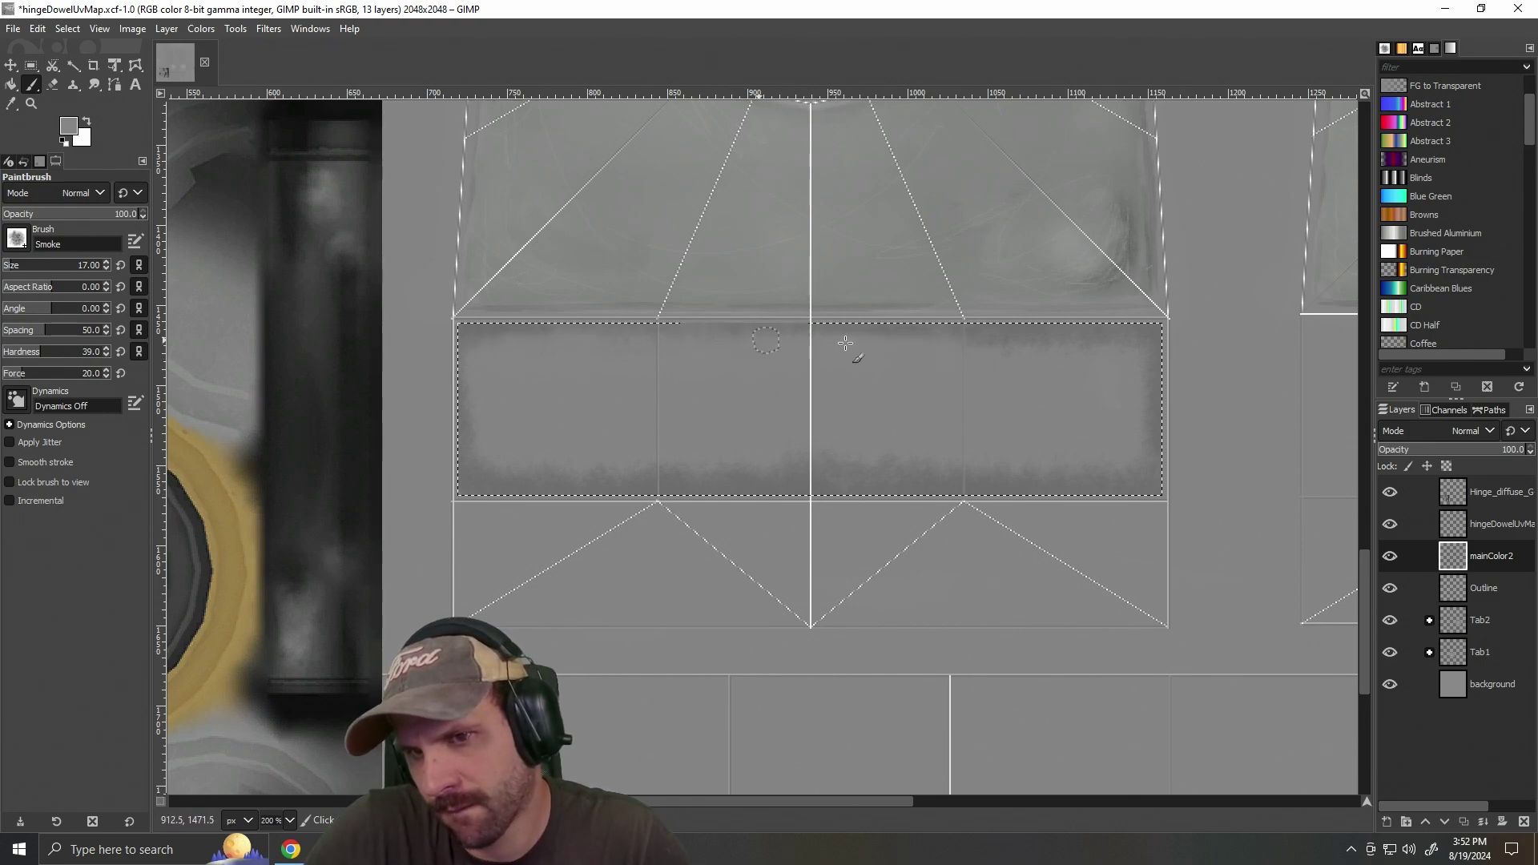
pyautogui.moveTo(1011, 343)
pyautogui.mouseDown()
pyautogui.moveTo(1170, 344)
pyautogui.moveTo(1055, 348)
pyautogui.moveTo(1105, 344)
pyautogui.moveTo(1143, 373)
pyautogui.moveTo(1129, 454)
pyautogui.mouseUp()
pyautogui.moveTo(858, 804); pyautogui.dragTo(741, 814)
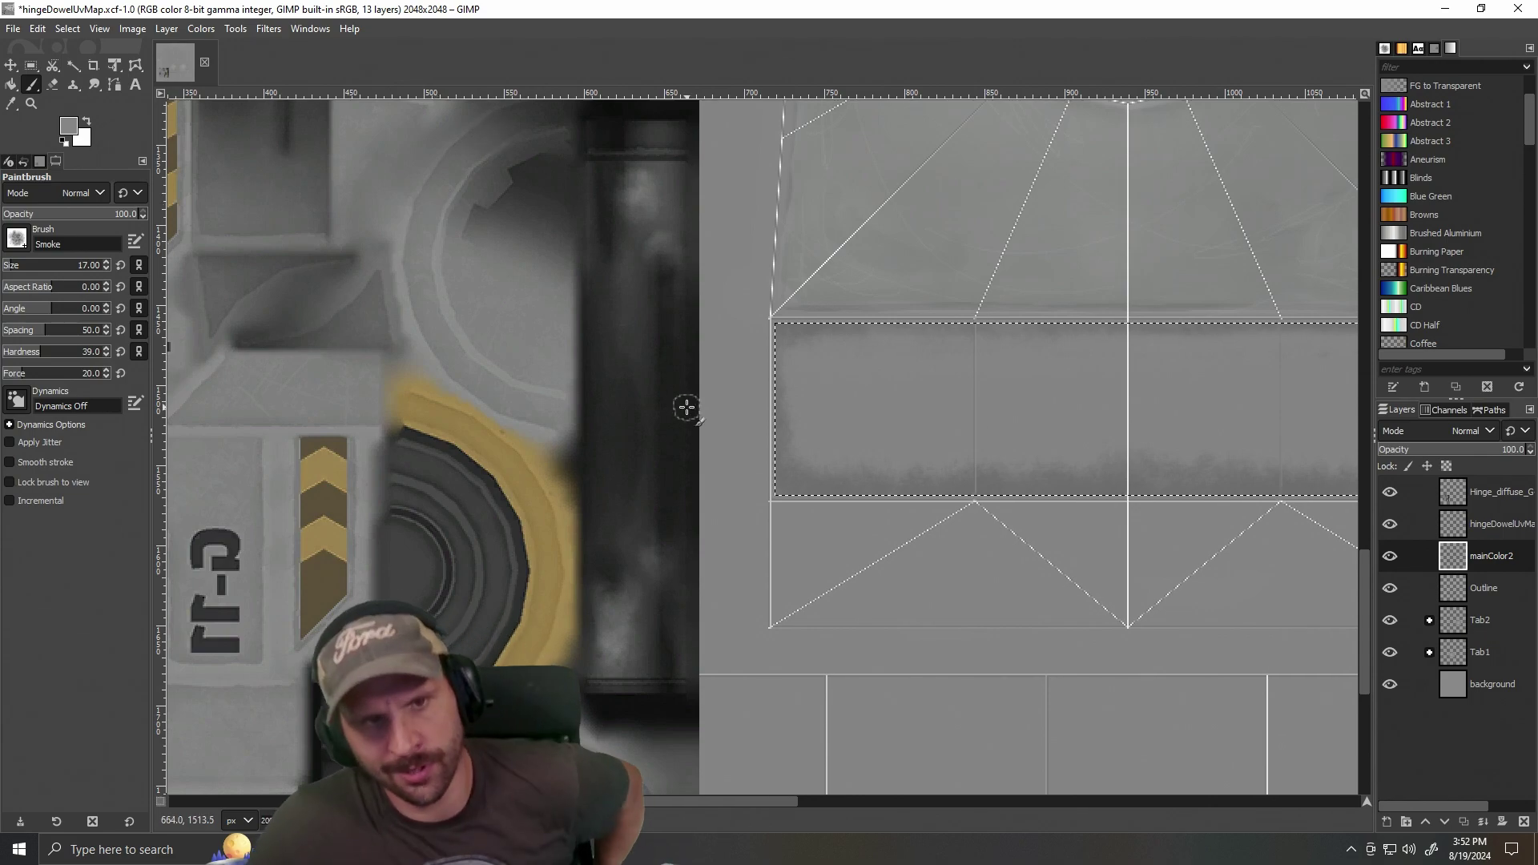
pyautogui.moveTo(781, 324)
pyautogui.mouseDown()
pyautogui.moveTo(864, 344)
pyautogui.moveTo(793, 337)
pyautogui.mouseUp()
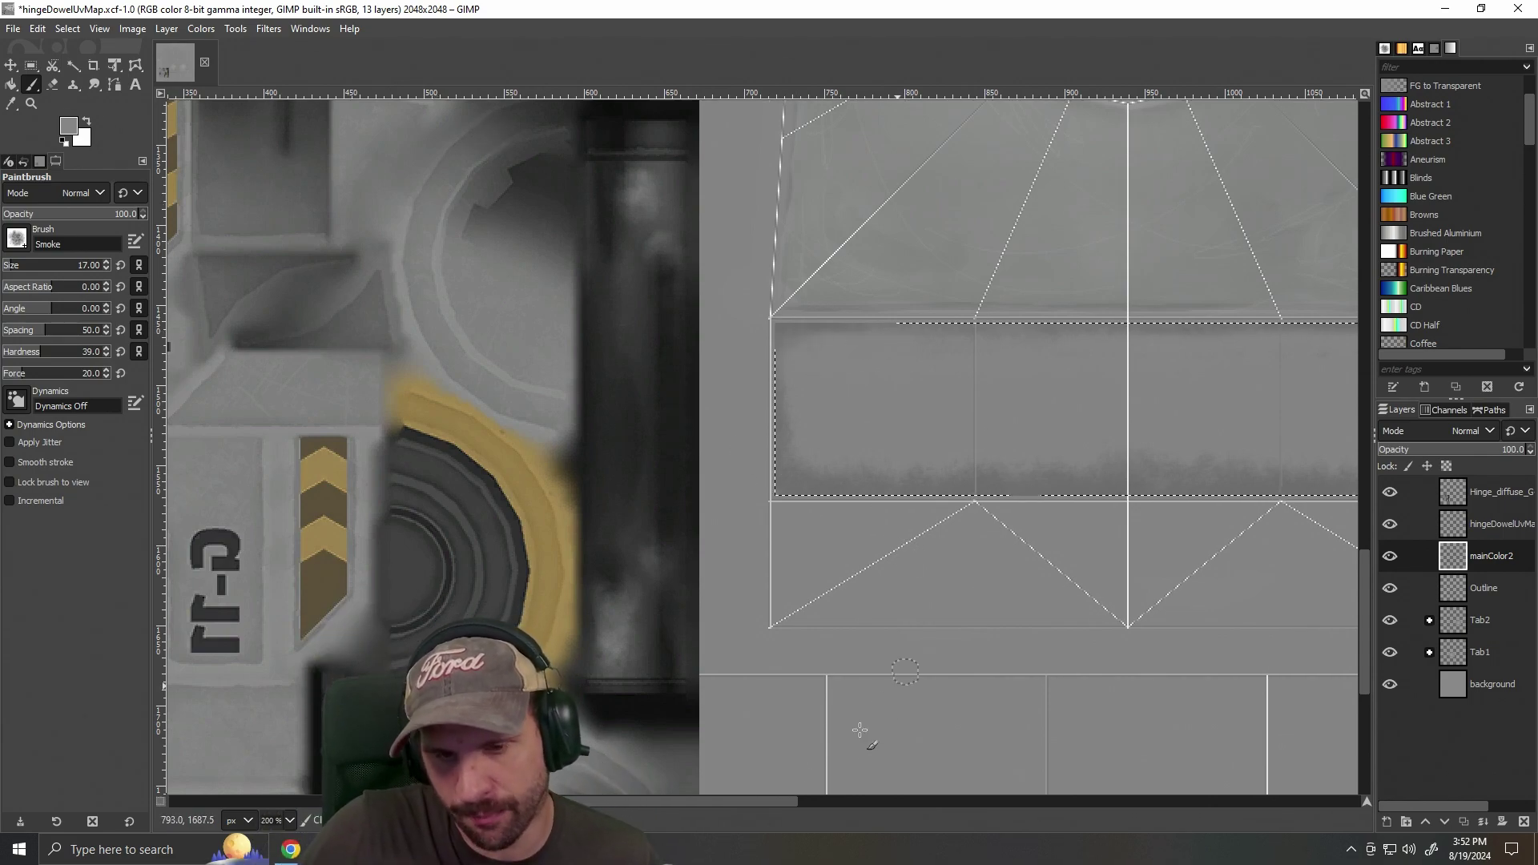
pyautogui.moveTo(756, 803); pyautogui.dragTo(926, 798)
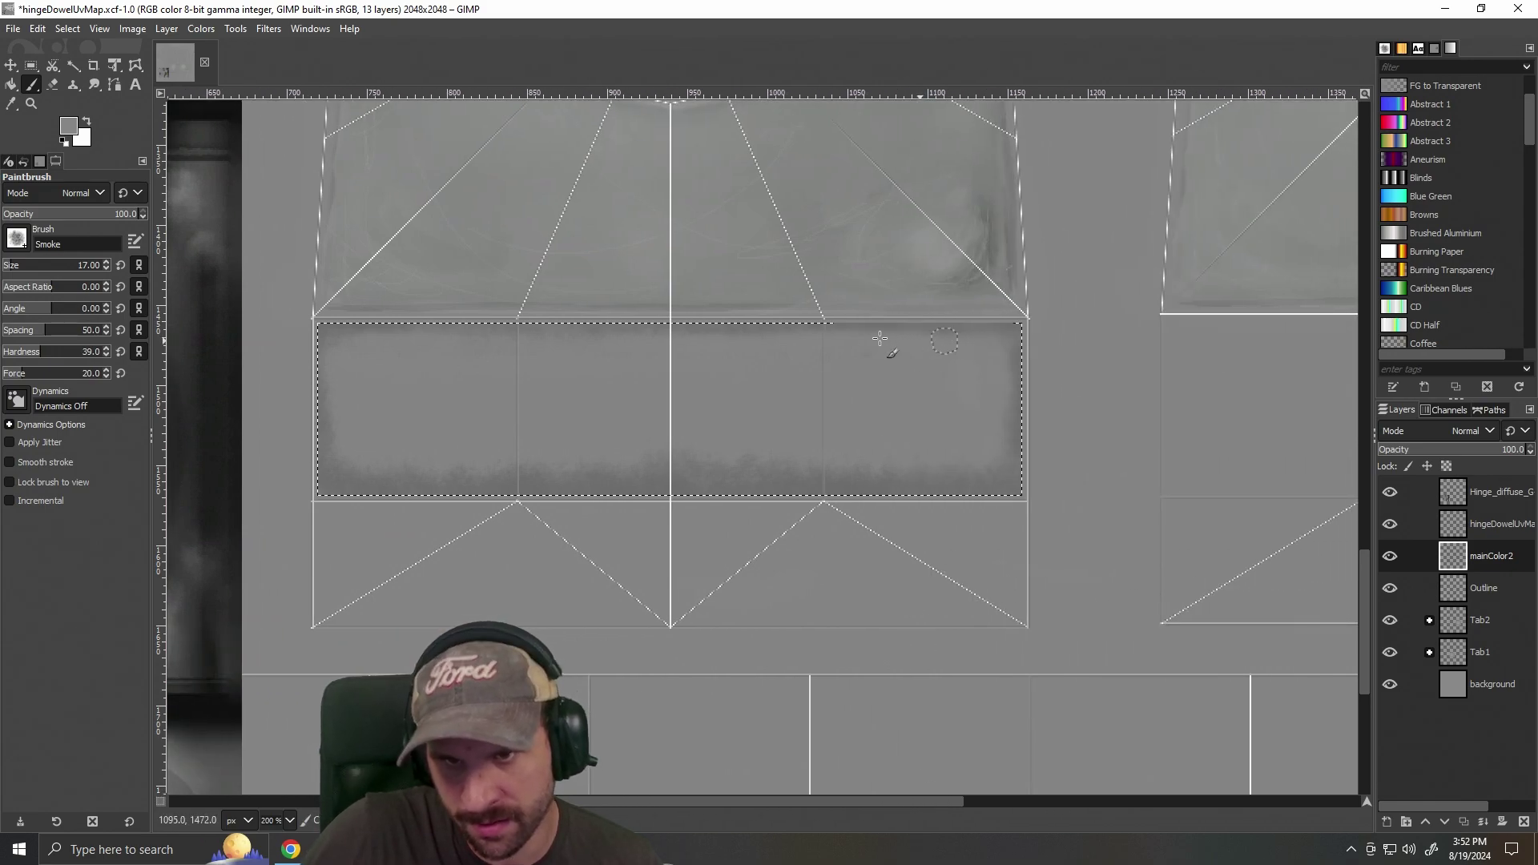
pyautogui.moveTo(988, 338)
pyautogui.mouseDown()
pyautogui.moveTo(1006, 343)
pyautogui.moveTo(1006, 474)
pyautogui.mouseUp()
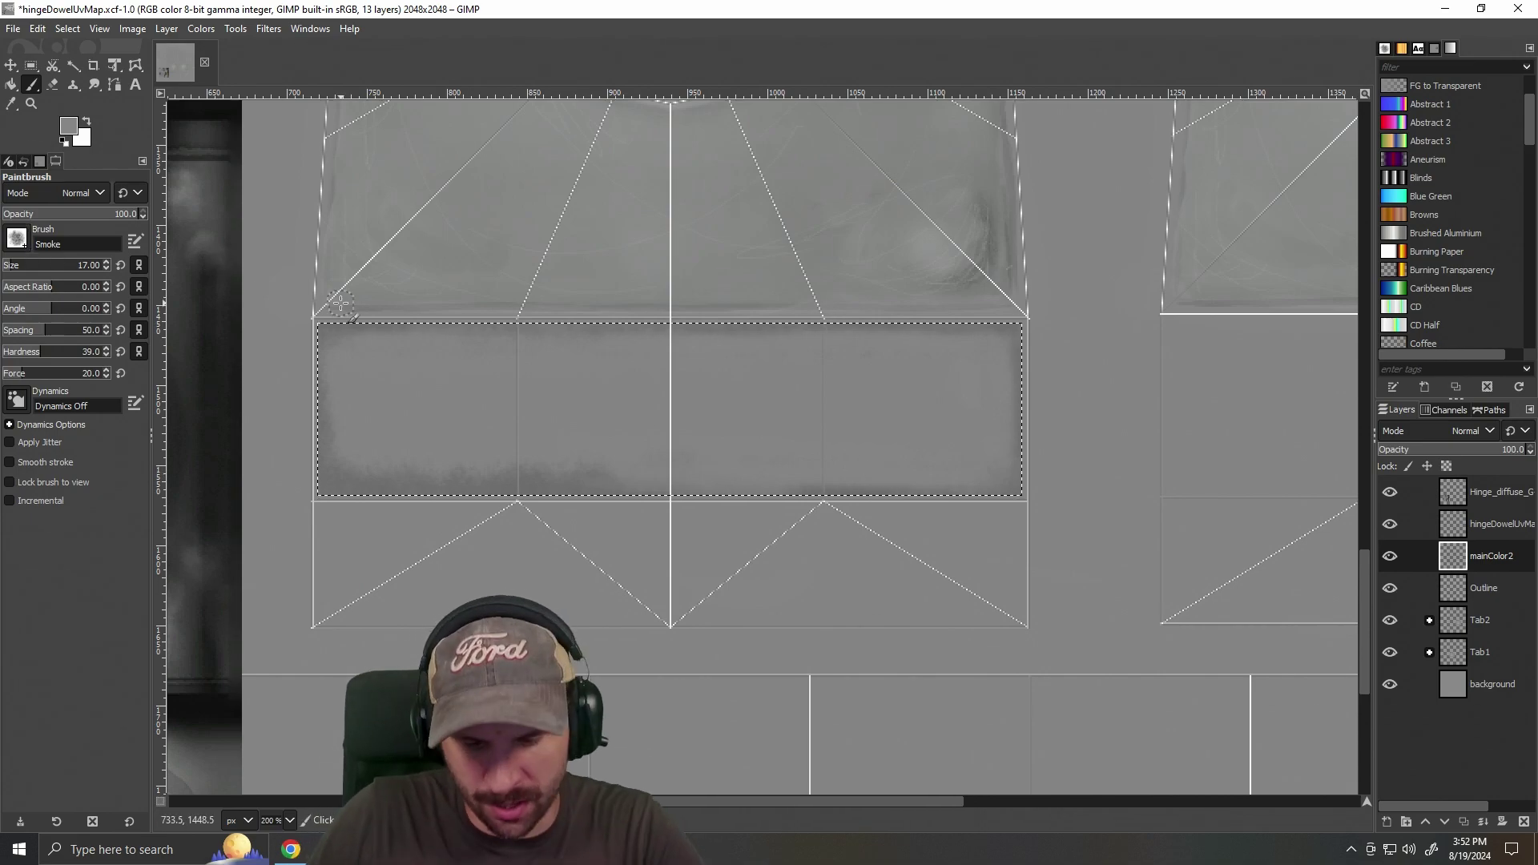
# Enlarge the Smoke brush to size 27 and paint gray over the ragged dark outline along the strip's lower edge.
pyautogui.press(']')
pyautogui.press(']')
pyautogui.press(']')
pyautogui.press(']')
pyautogui.press(']')
pyautogui.press(']')
pyautogui.press(']')
pyautogui.press(']')
pyautogui.press(']')
pyautogui.press(']')
pyautogui.moveTo(599, 463); pyautogui.dragTo(505, 464)
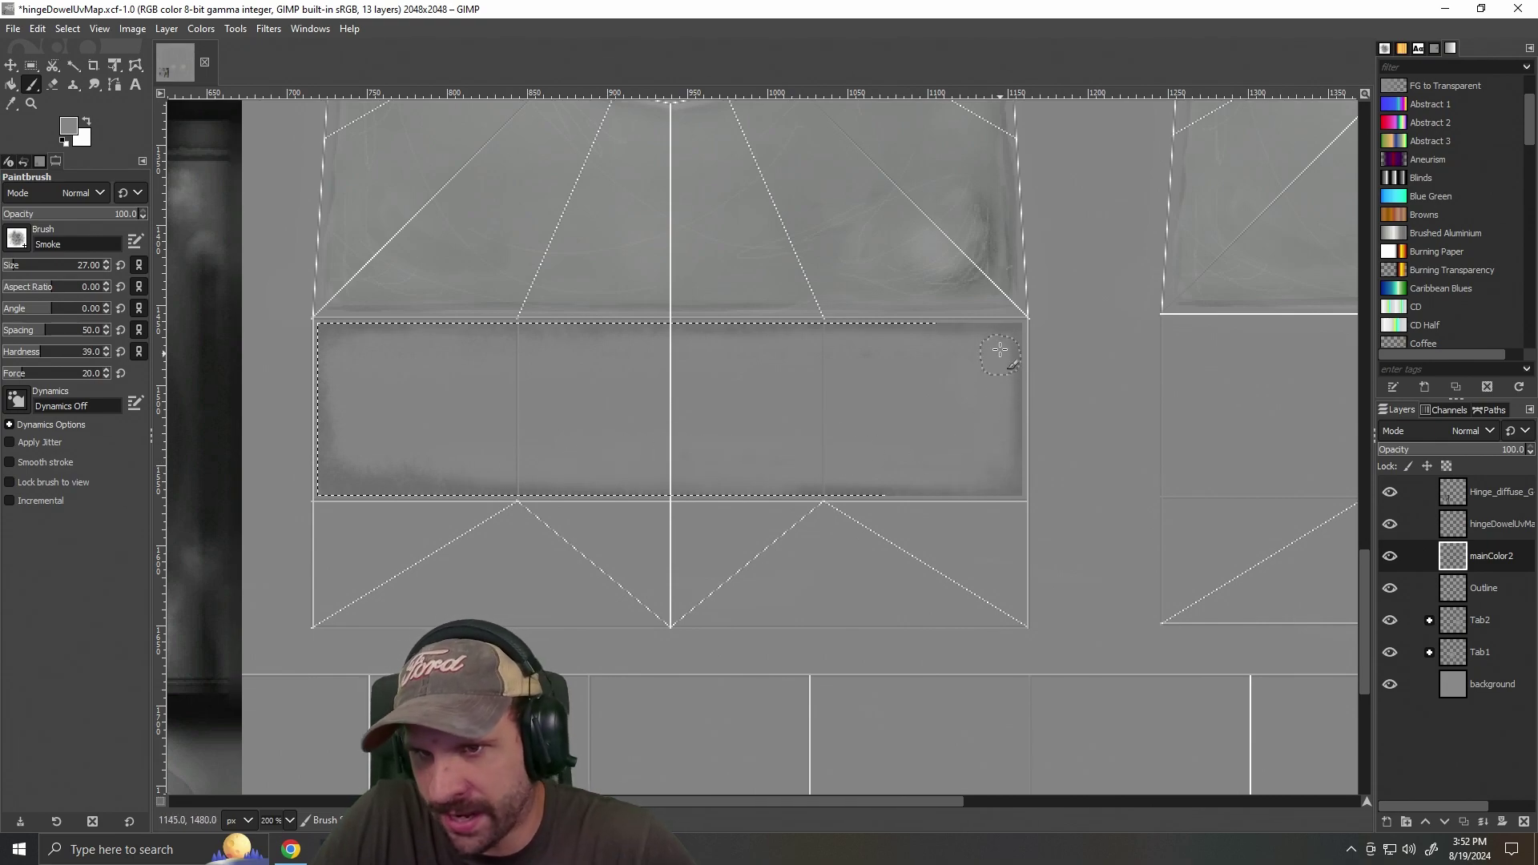
pyautogui.moveTo(924, 347)
pyautogui.mouseDown()
pyautogui.moveTo(376, 324)
pyautogui.moveTo(291, 347)
pyautogui.moveTo(329, 339)
pyautogui.moveTo(336, 454)
pyautogui.mouseUp()
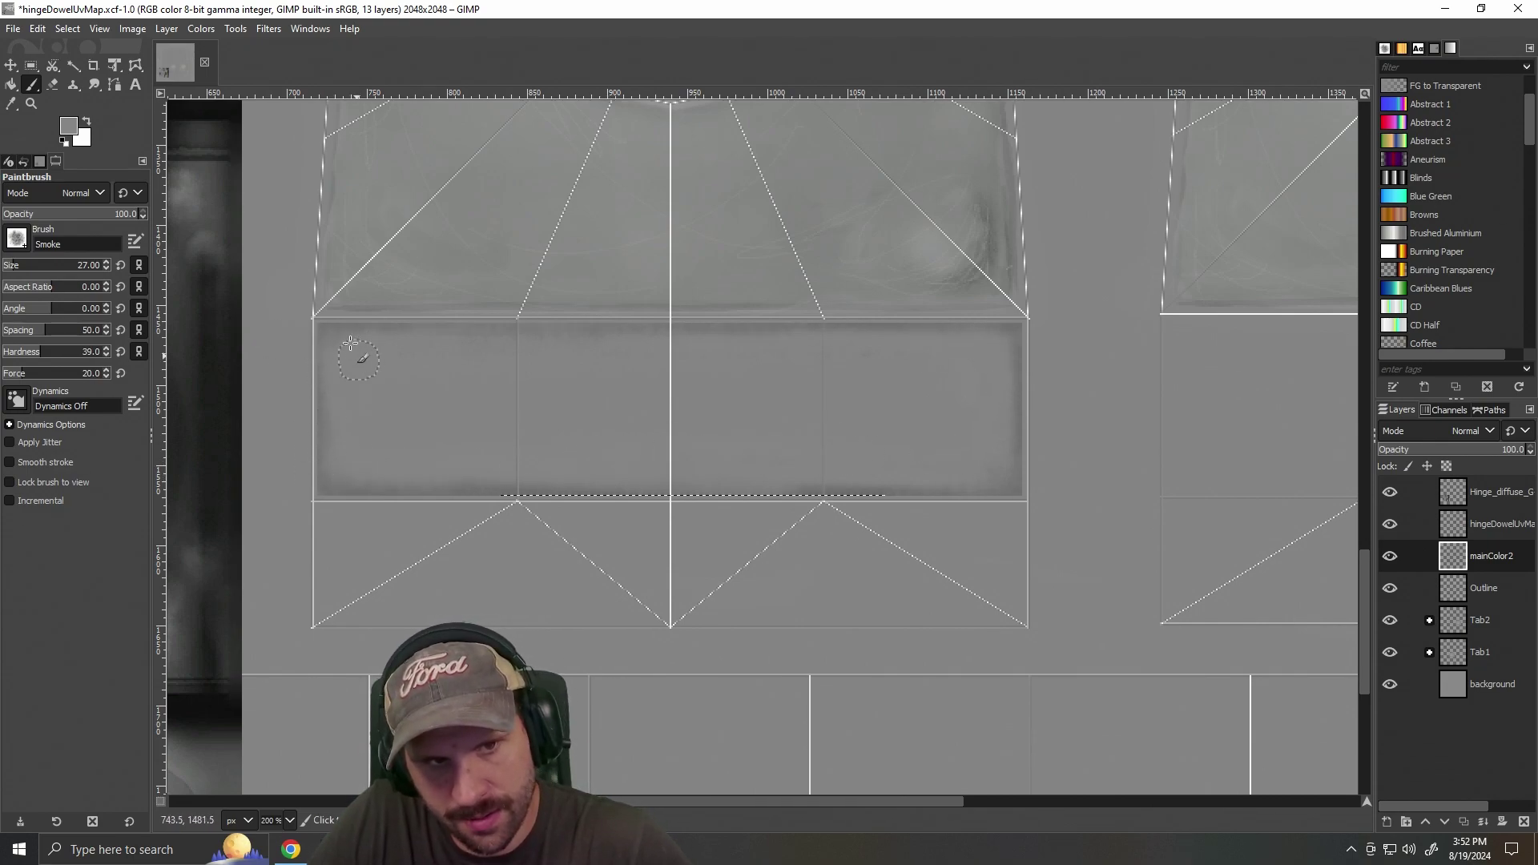
pyautogui.moveTo(613, 327)
pyautogui.mouseDown()
pyautogui.moveTo(544, 333)
pyautogui.moveTo(790, 343)
pyautogui.moveTo(628, 337)
pyautogui.moveTo(967, 327)
pyautogui.moveTo(1018, 437)
pyautogui.moveTo(909, 499)
pyautogui.moveTo(333, 474)
pyautogui.mouseUp()
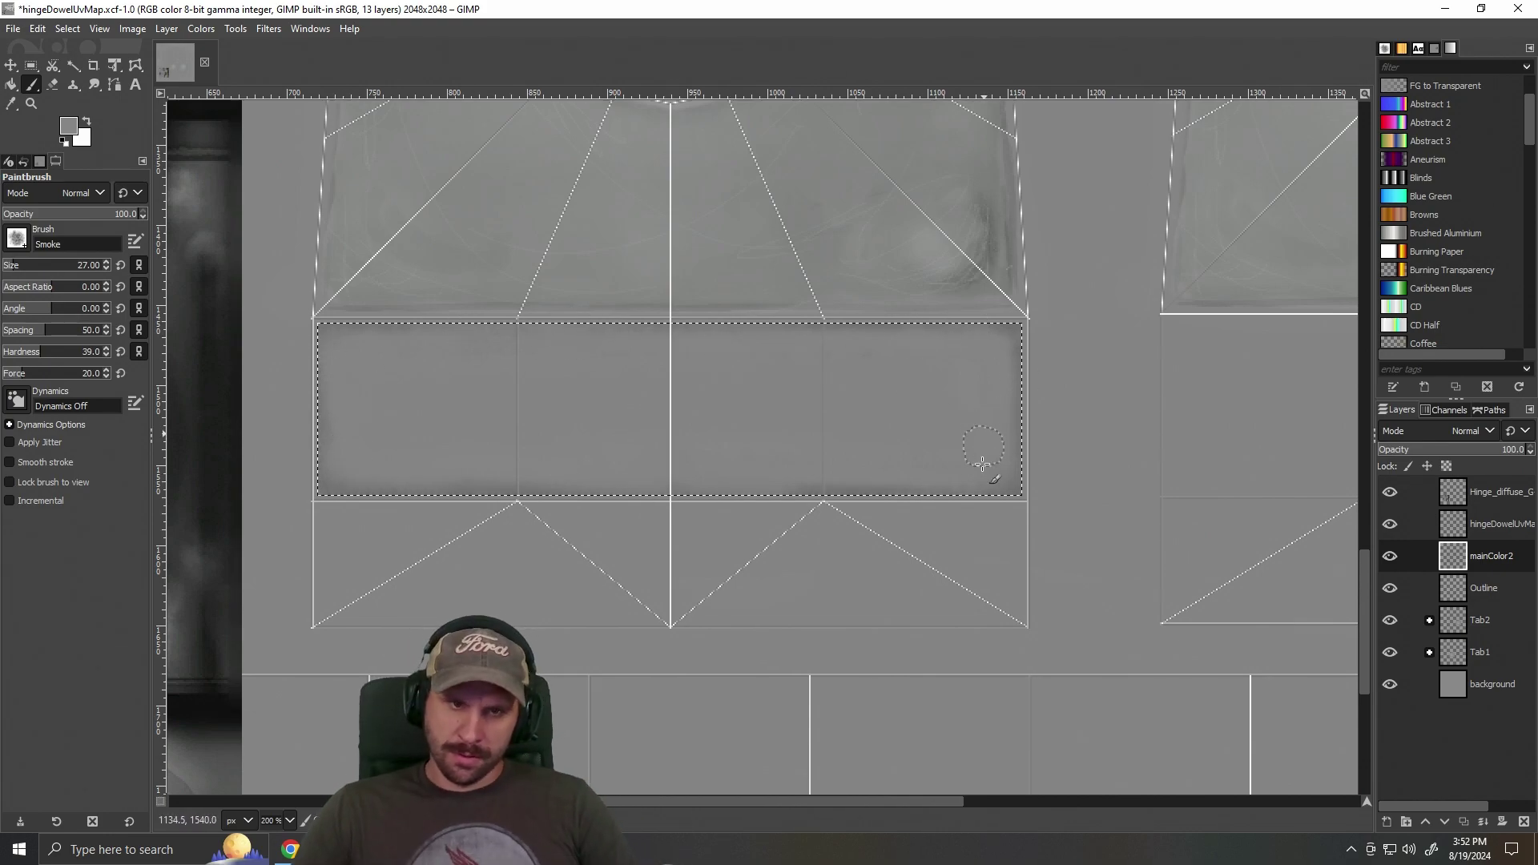
pyautogui.hotkey('ctrl', 'z')
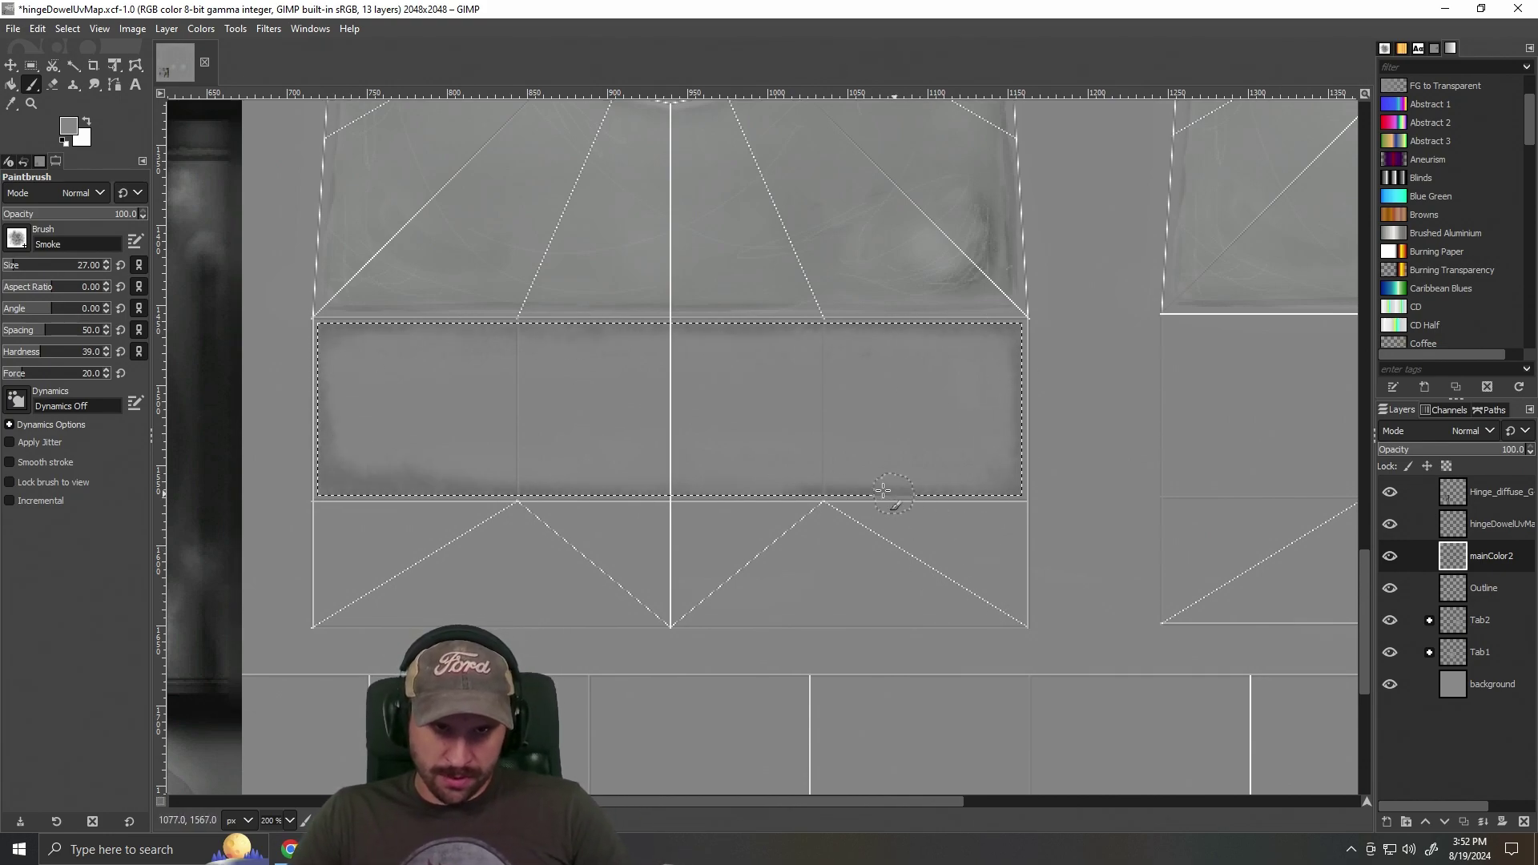
# Blend gray around all inner edges of the strip to thin its dark outline, and compare with the mainColor2 layer hidden and shown.
pyautogui.moveTo(367, 343); pyautogui.dragTo(776, 344)
pyautogui.moveTo(625, 482)
pyautogui.mouseDown()
pyautogui.moveTo(437, 462)
pyautogui.moveTo(355, 469)
pyautogui.moveTo(526, 474)
pyautogui.moveTo(322, 475)
pyautogui.moveTo(332, 451)
pyautogui.moveTo(352, 509)
pyautogui.moveTo(335, 455)
pyautogui.mouseUp()
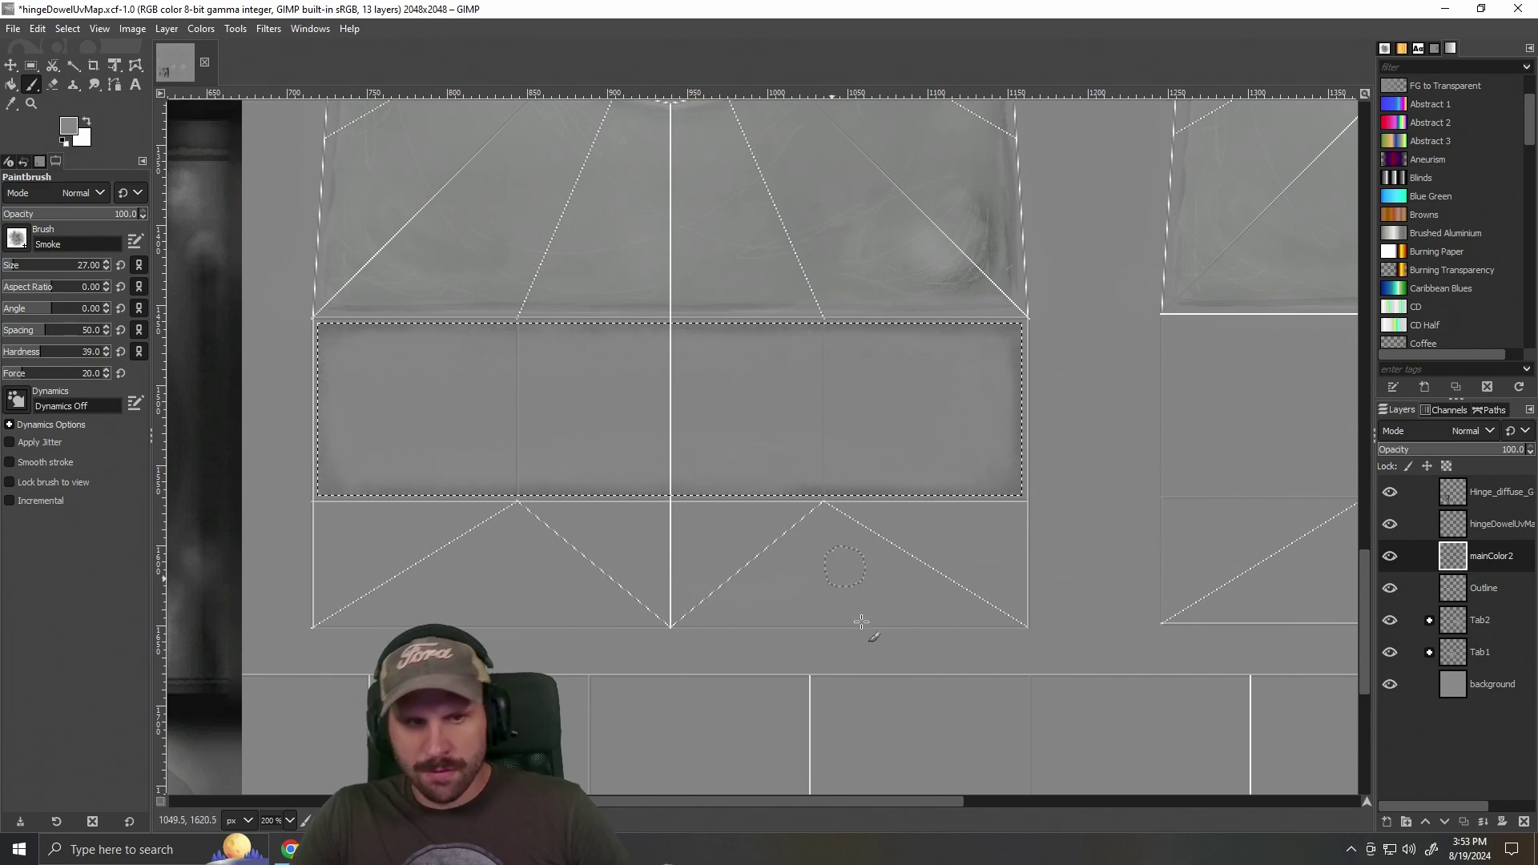
pyautogui.moveTo(767, 800)
pyautogui.mouseDown()
pyautogui.moveTo(594, 798)
pyautogui.moveTo(611, 793)
pyautogui.mouseUp()
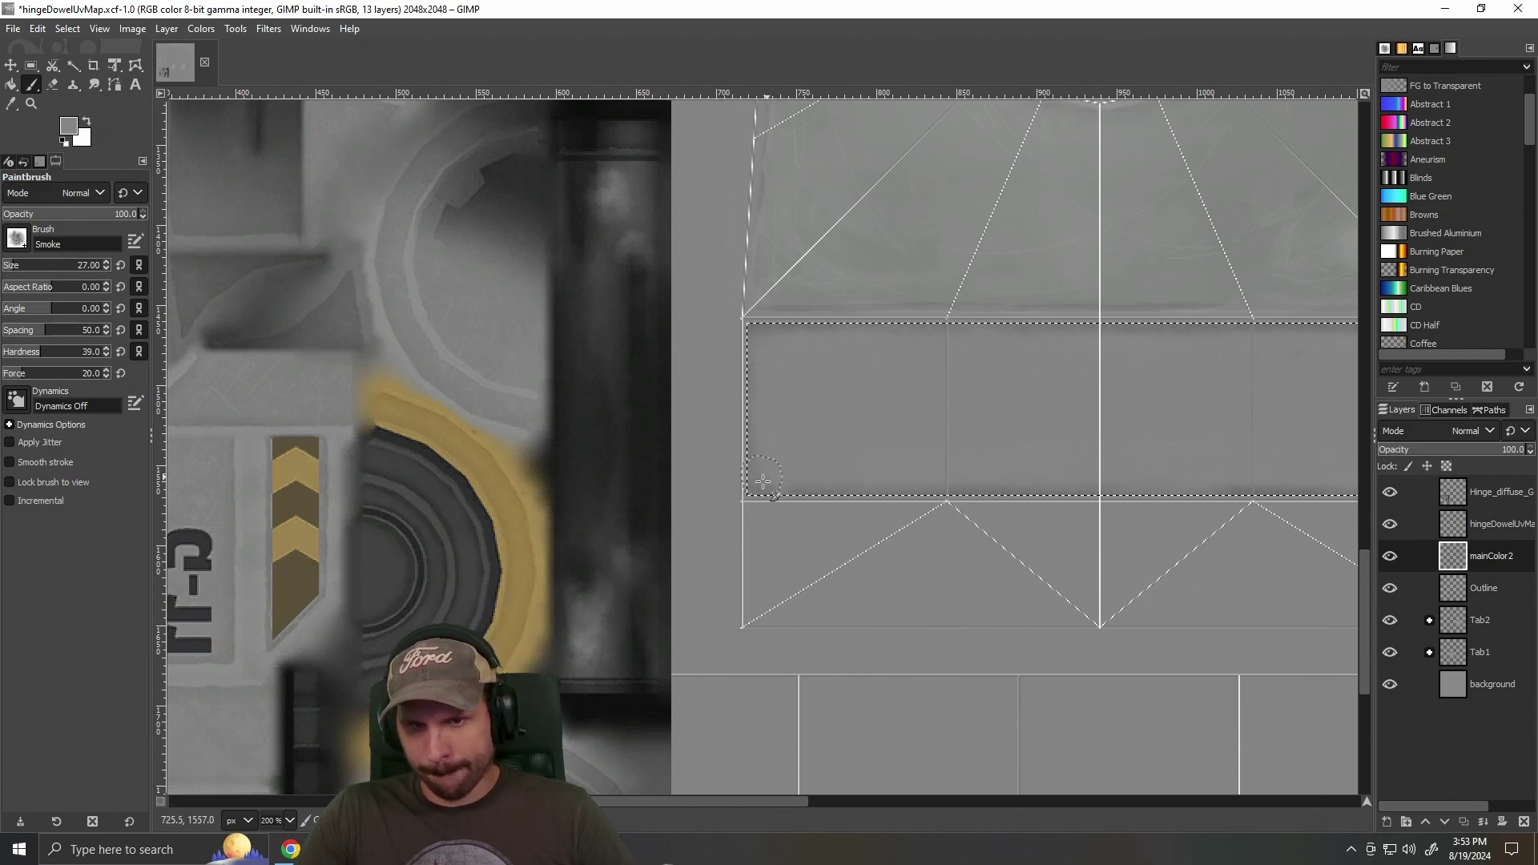
pyautogui.moveTo(737, 800); pyautogui.dragTo(977, 800)
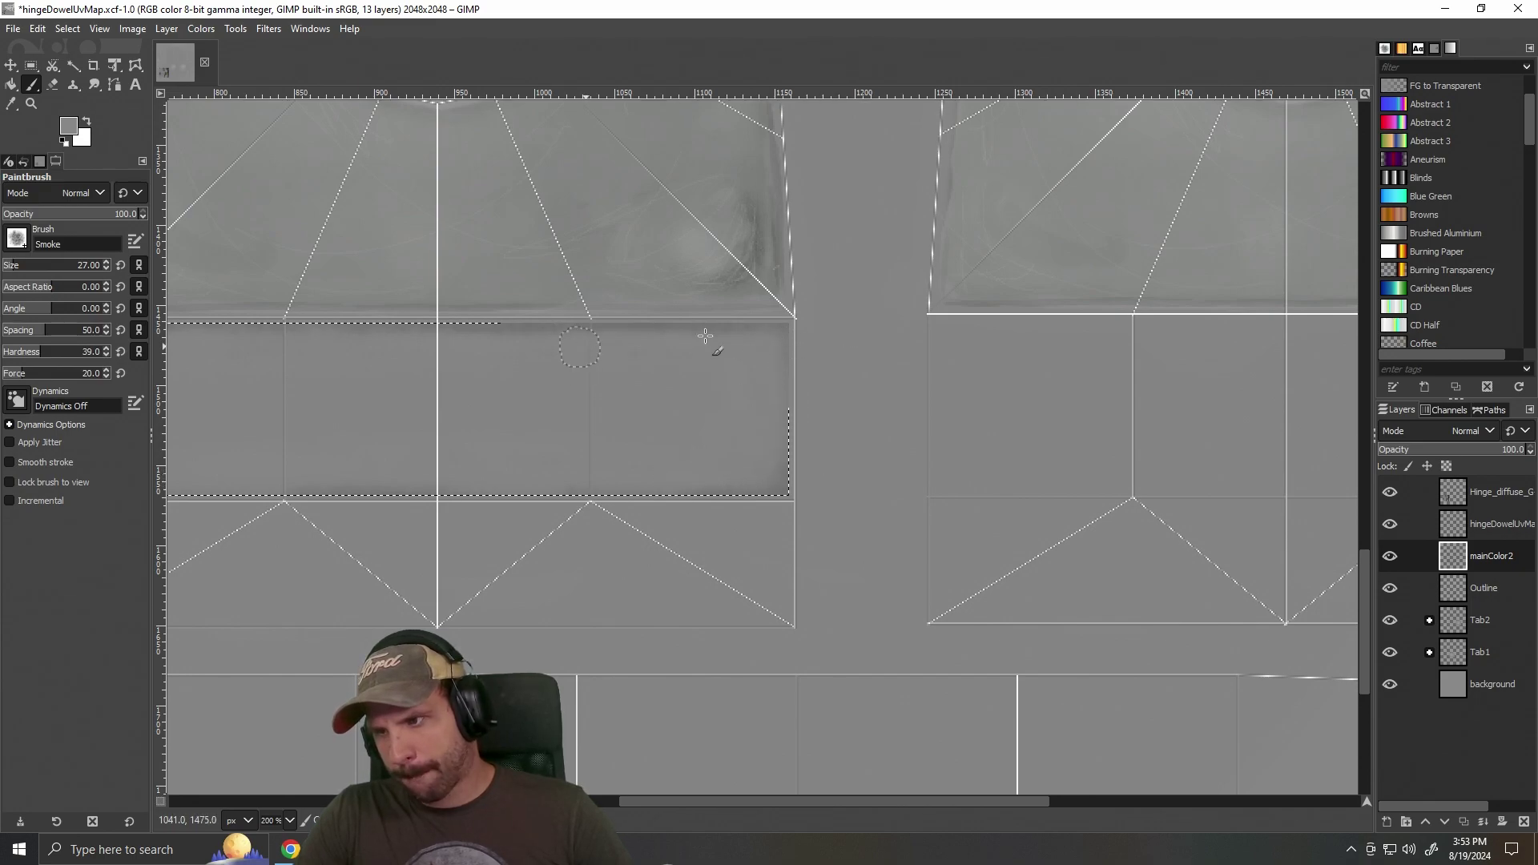
pyautogui.moveTo(851, 806); pyautogui.dragTo(757, 805)
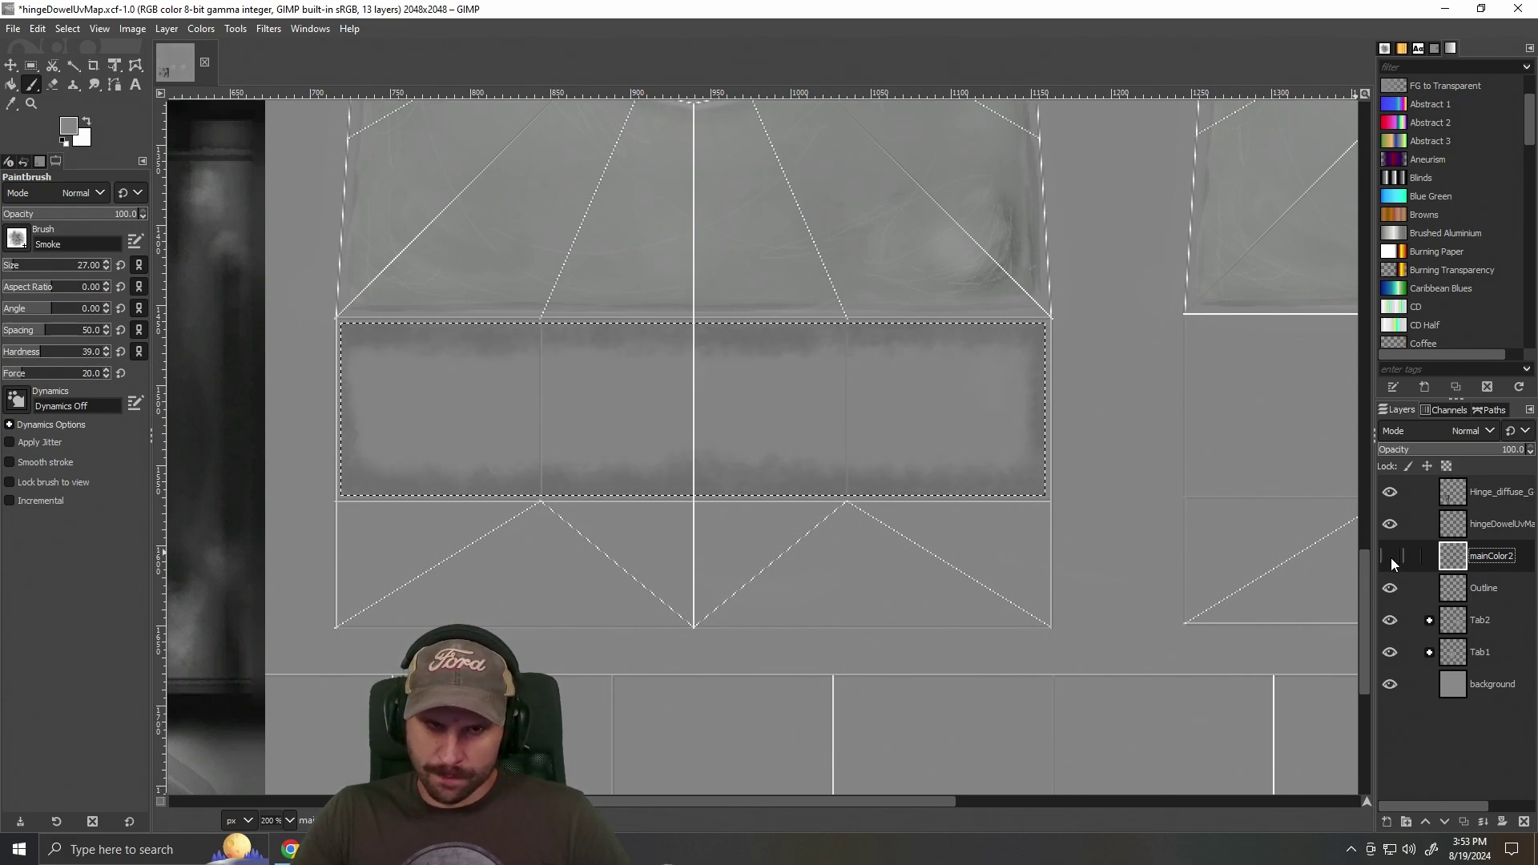
pyautogui.hotkey('ctrl', 'z')
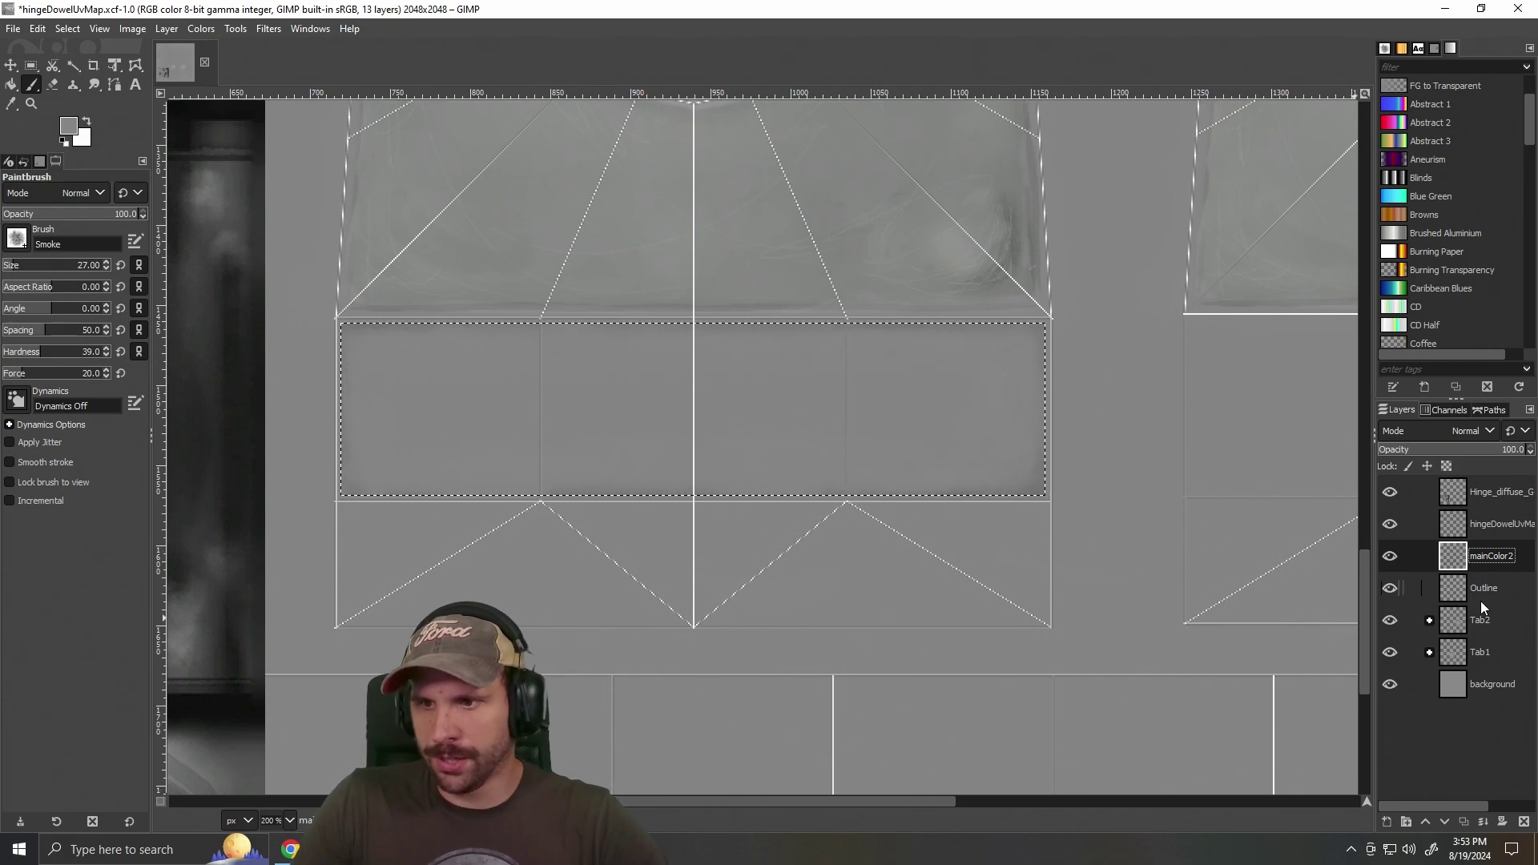
# Create a transparent layer named wearAndTear2 above the mainColor2 layer.
pyautogui.click(1386, 821)
pyautogui.press('BackSpace')
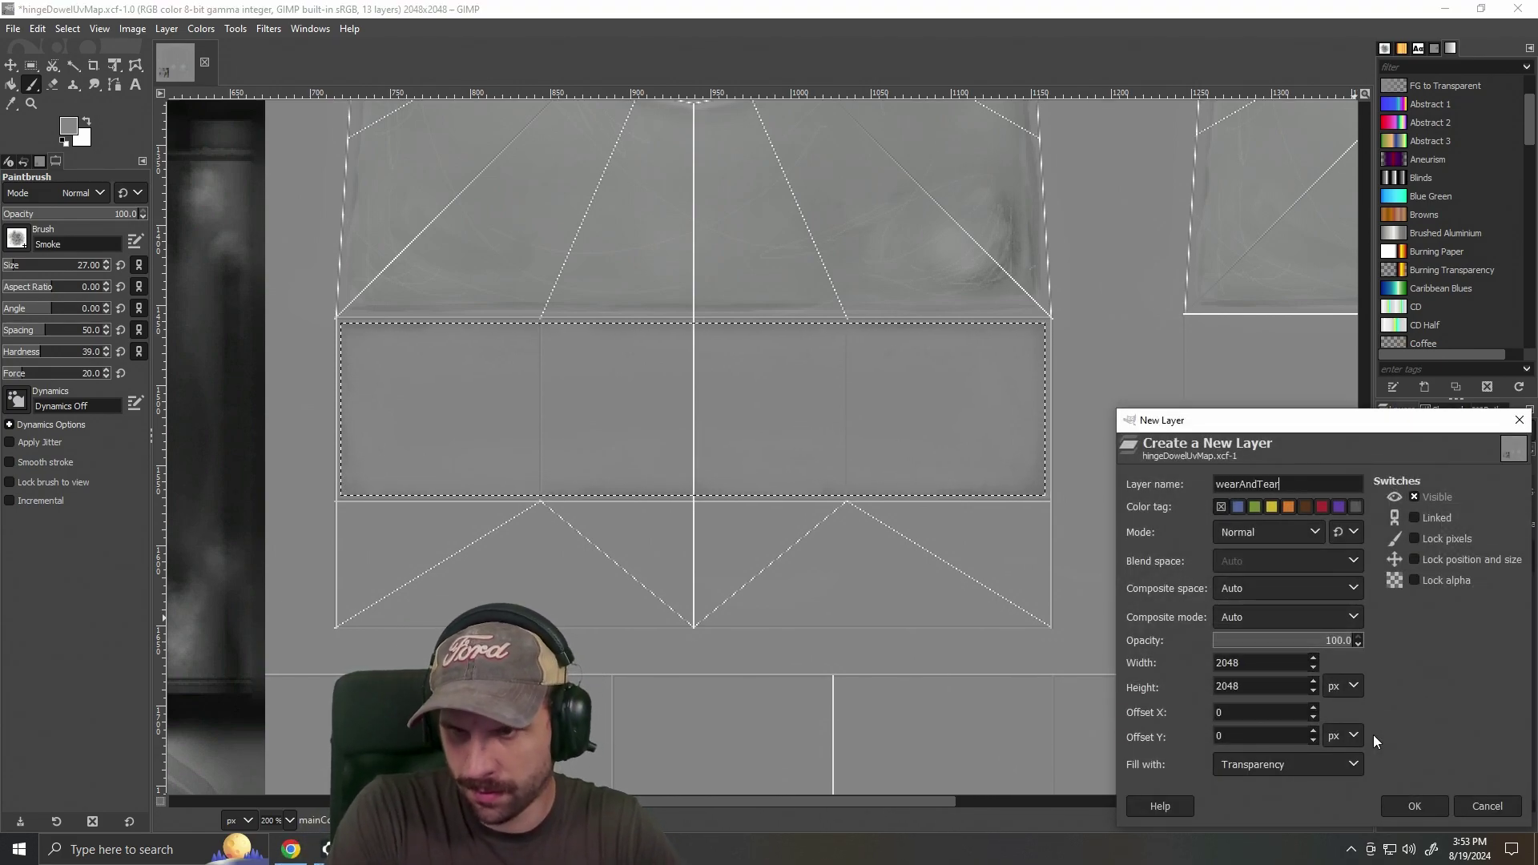
pyautogui.write('wearAndTear2')
pyautogui.press('Return')
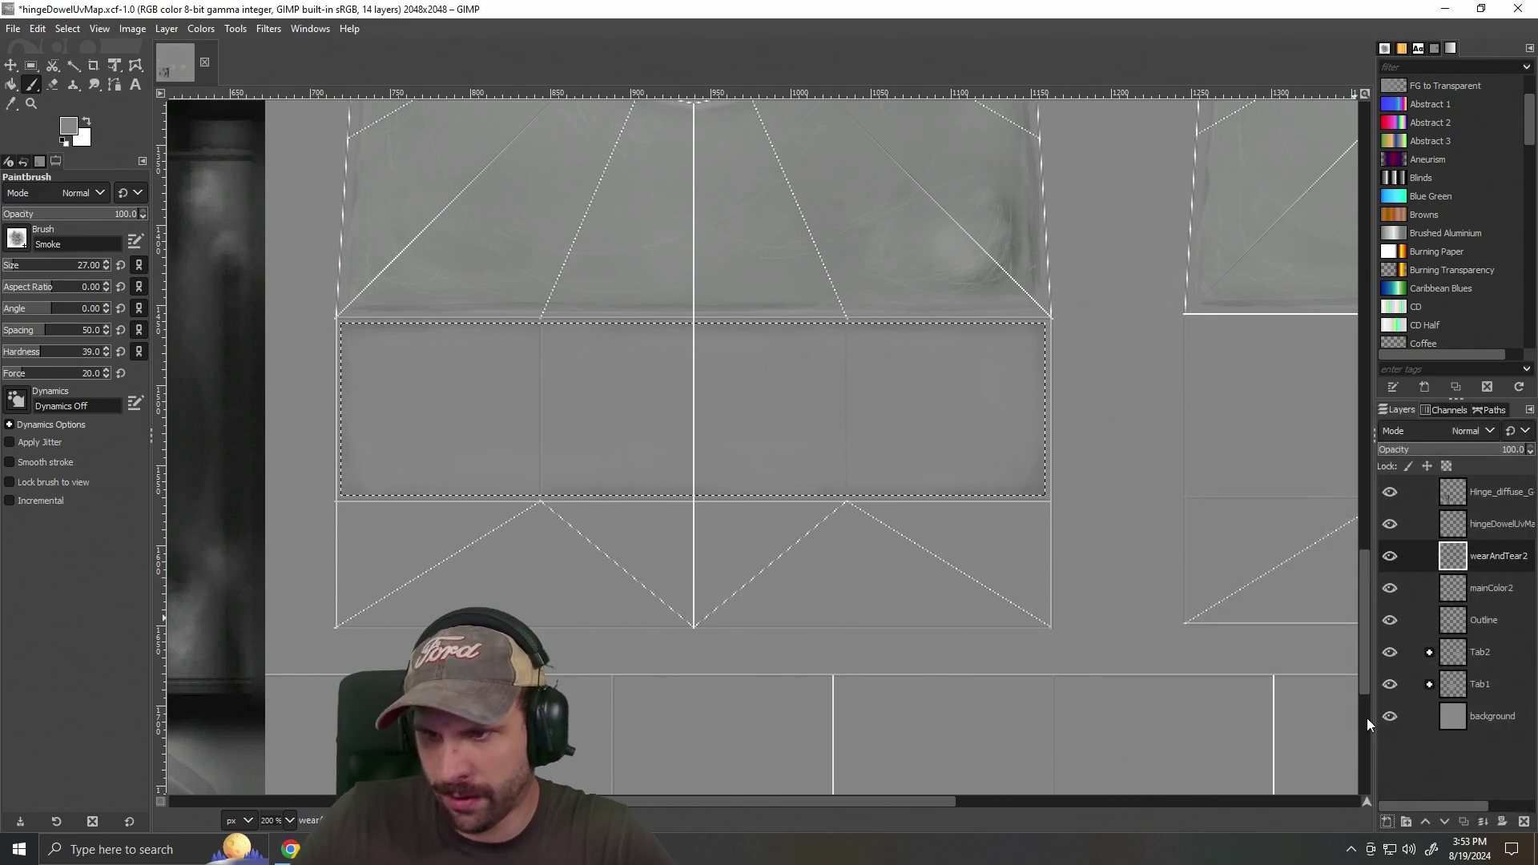
# Swap the colors to make white the foreground and switch the Paintbrush to the 2. Hardness 100 brush.
pyautogui.press('x')
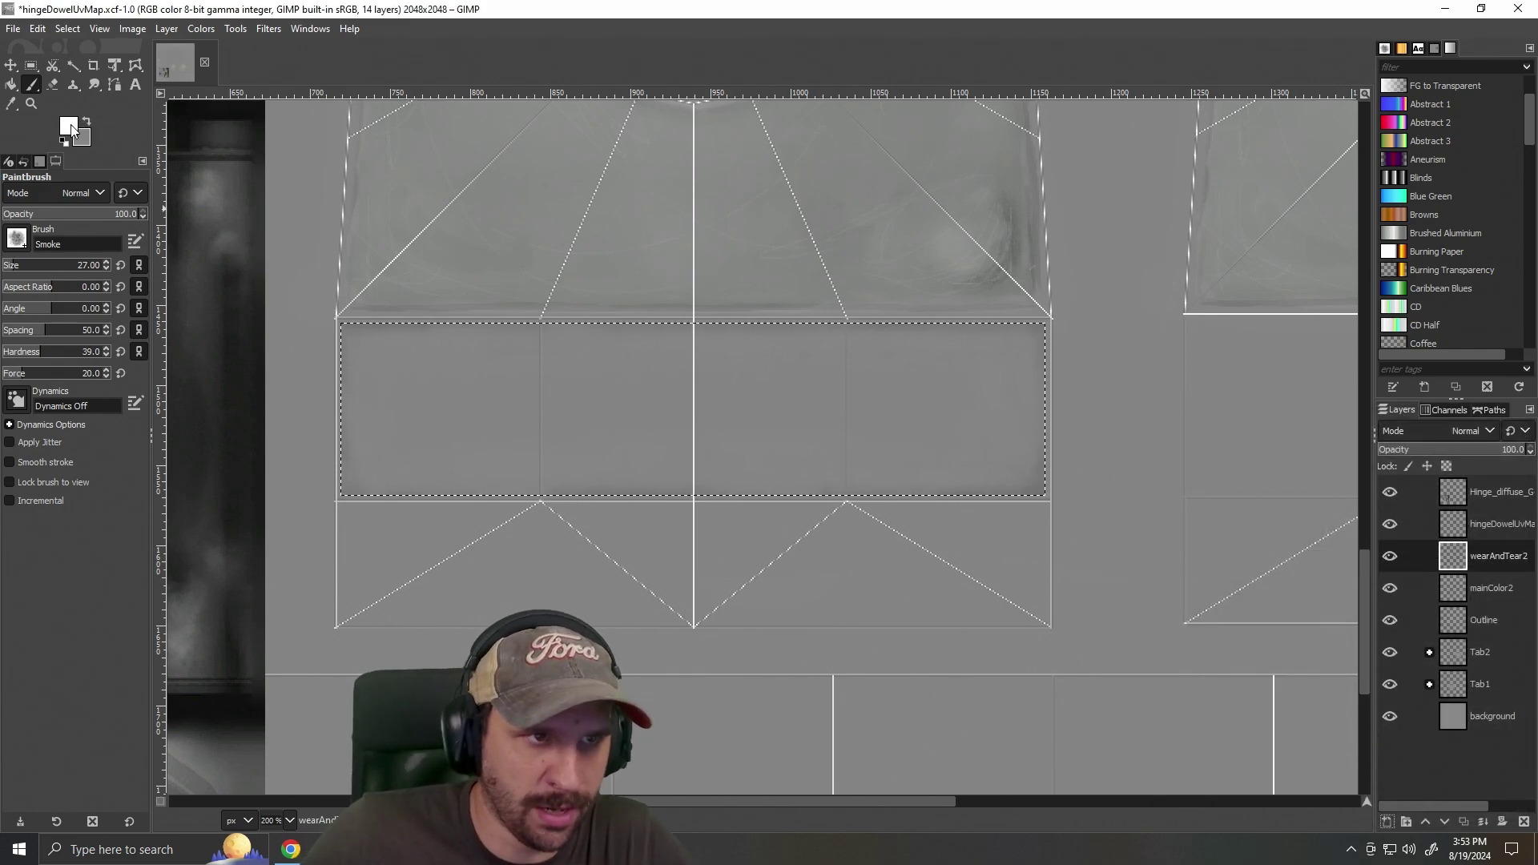
pyautogui.click(17, 238)
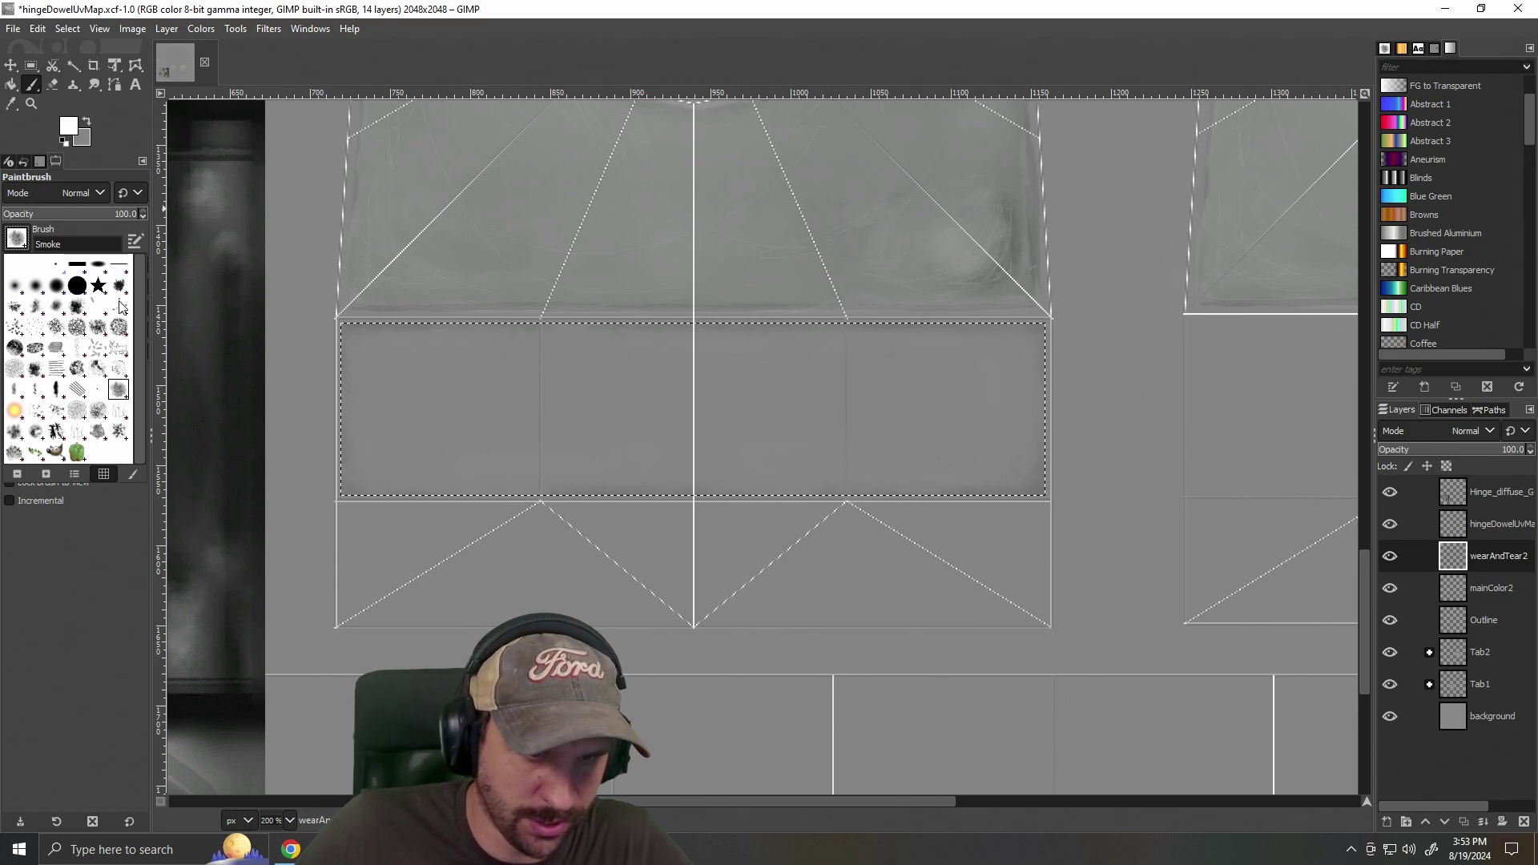
pyautogui.click(118, 270)
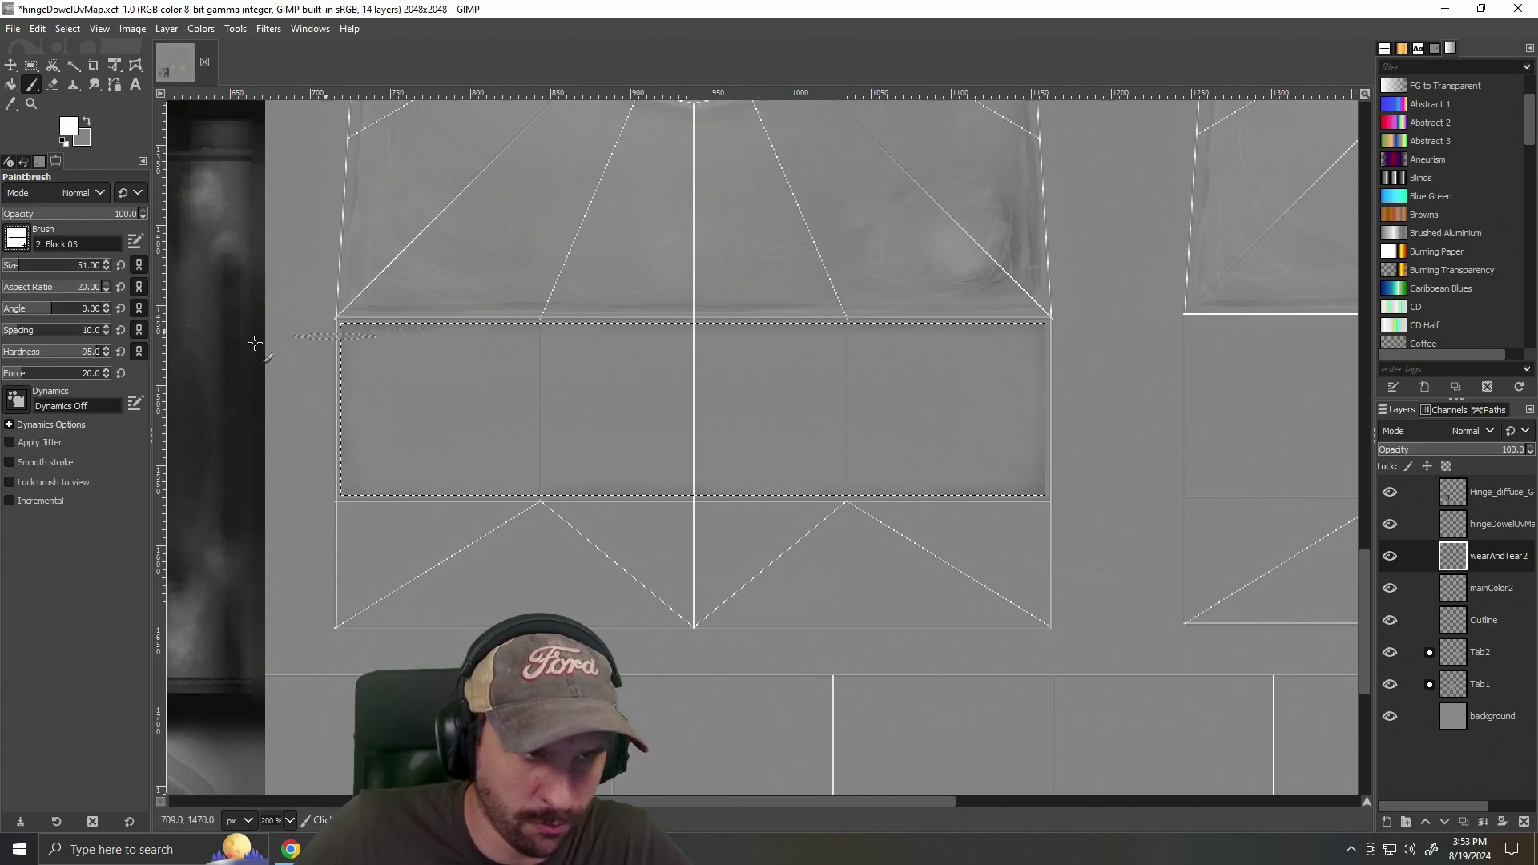
pyautogui.click(17, 240)
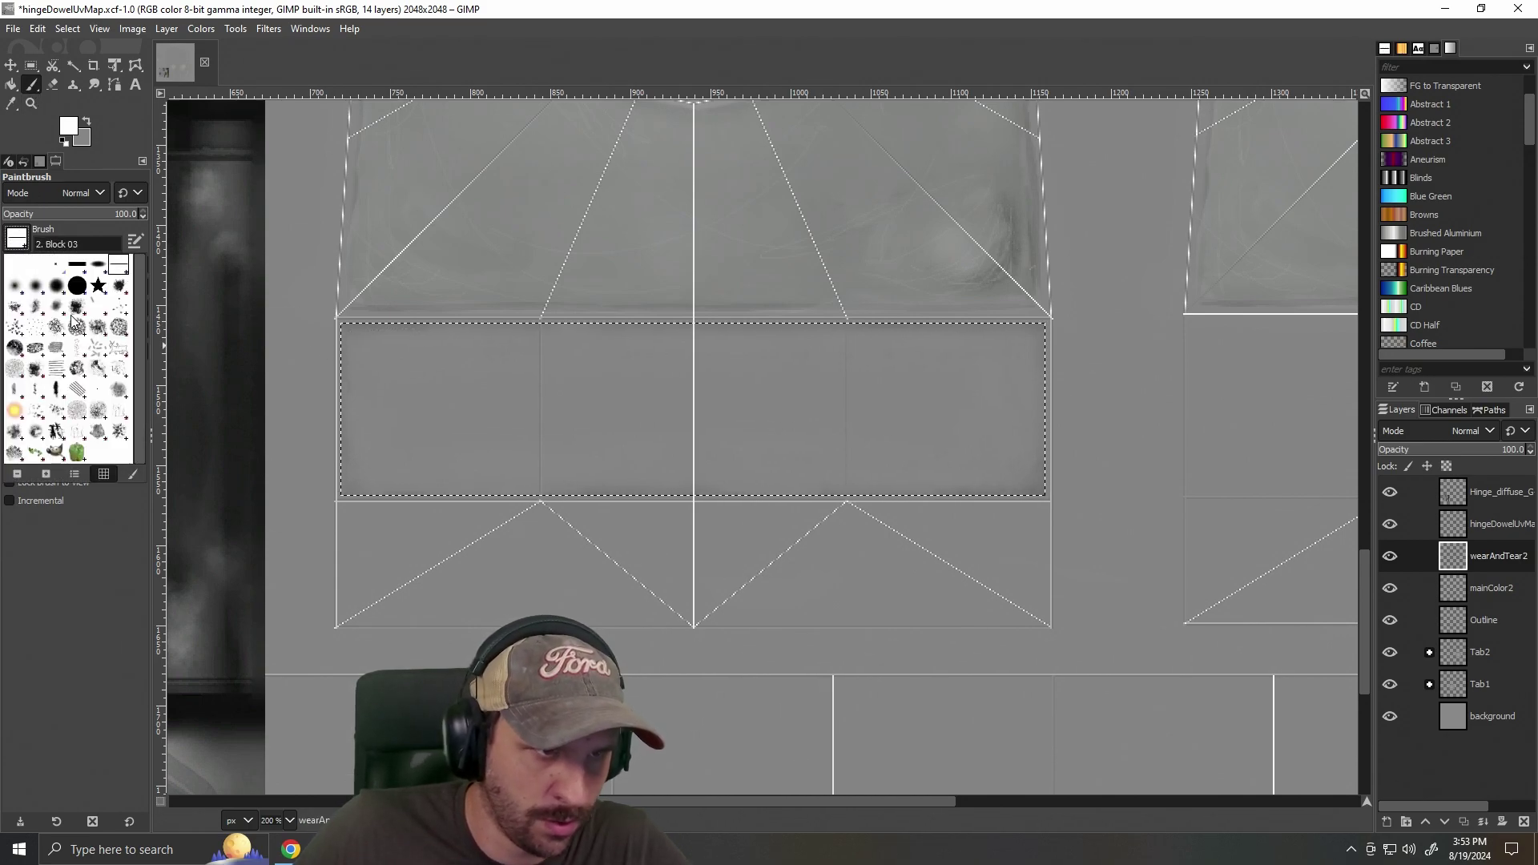
pyautogui.click(77, 286)
# Set the brush's hardness to 8 and its size to 3.
pyautogui.click(73, 353)
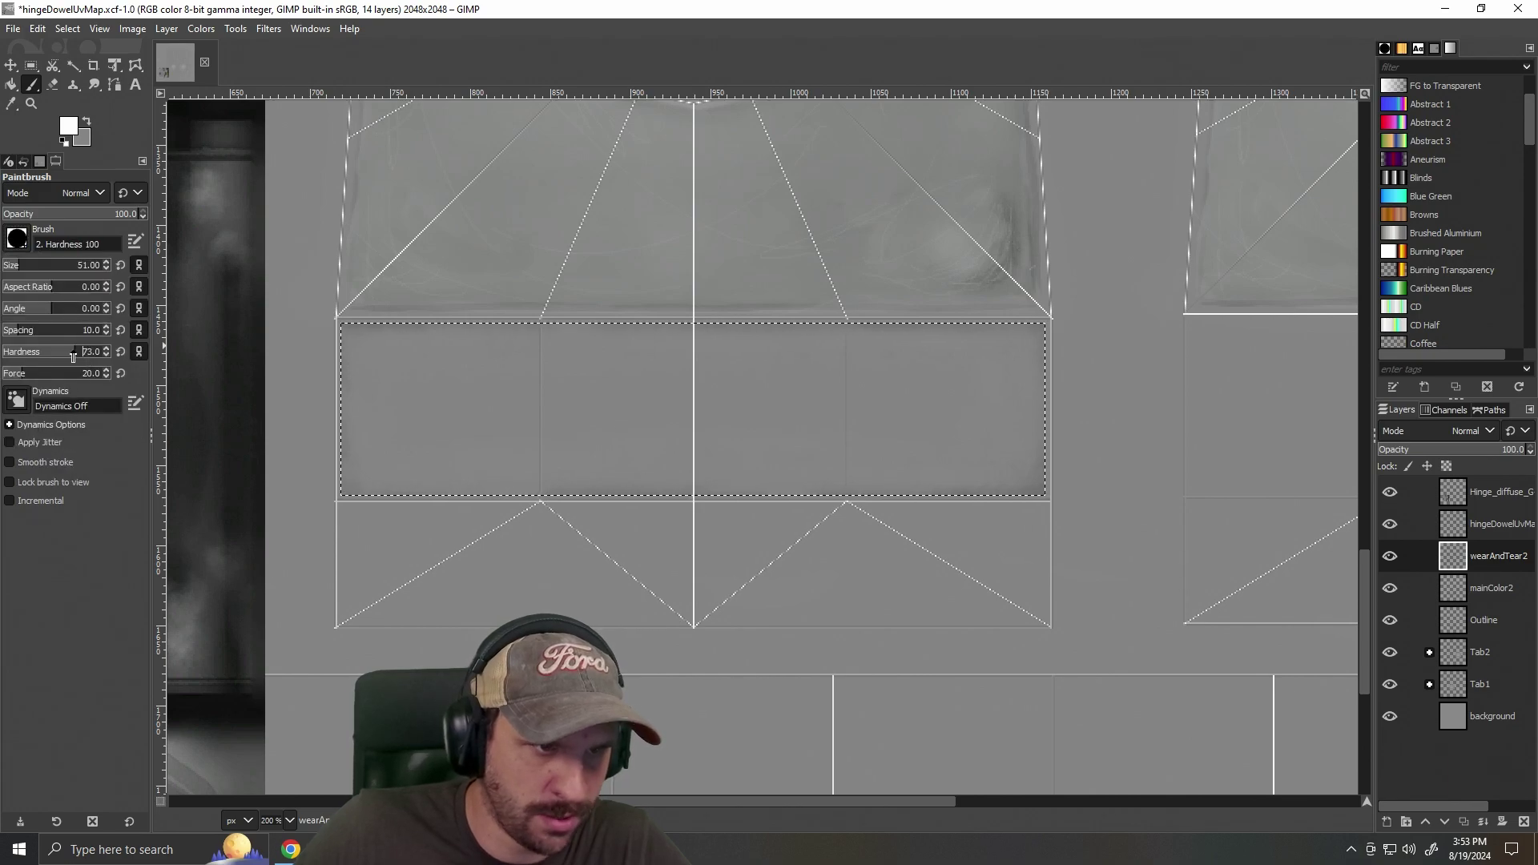
pyautogui.moveTo(87, 359); pyautogui.dragTo(386, 346)
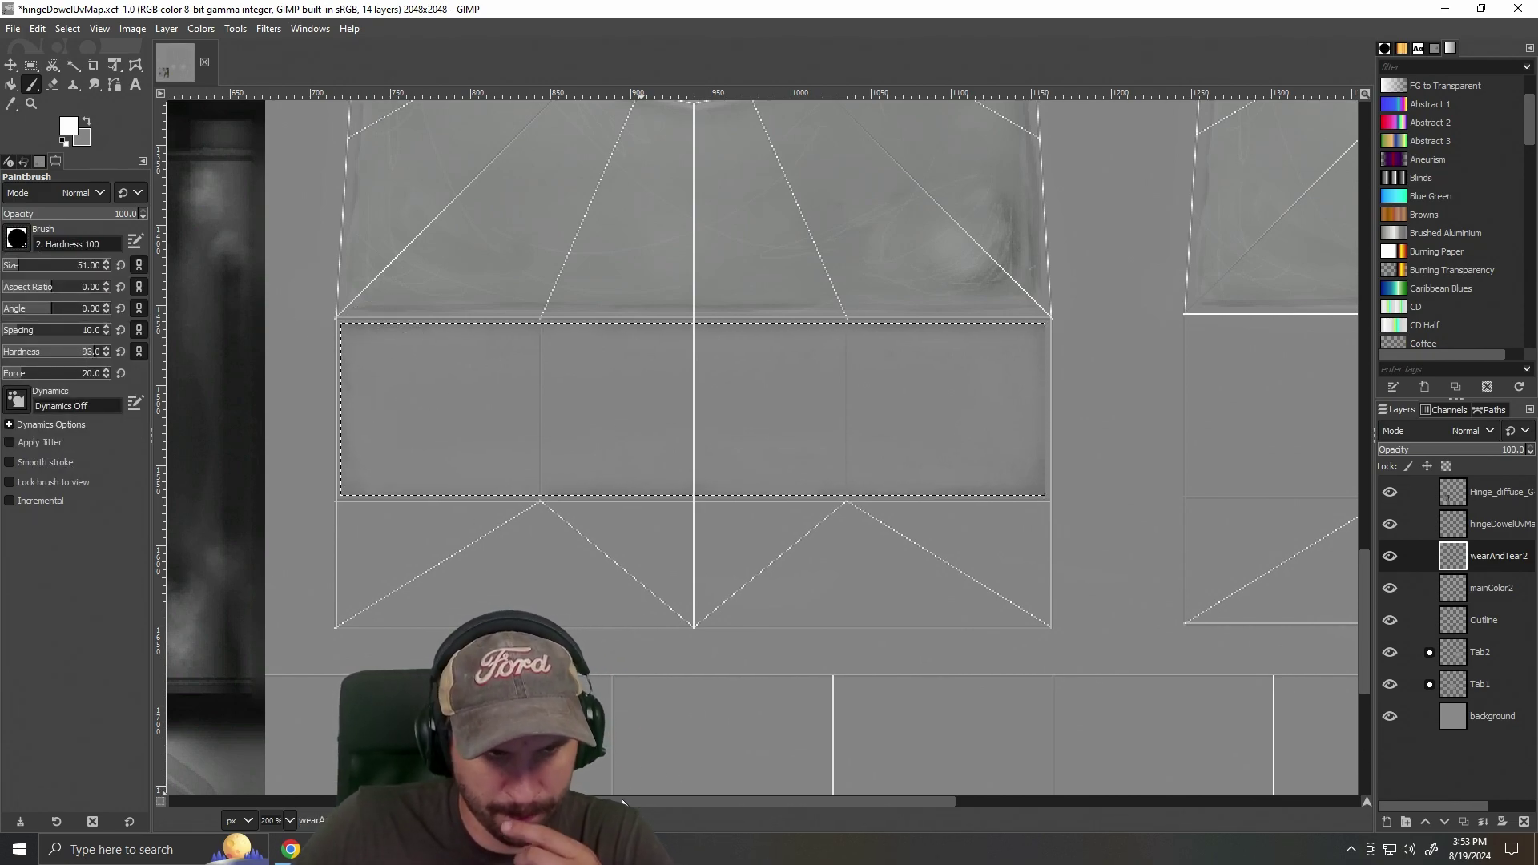
pyautogui.moveTo(646, 800); pyautogui.dragTo(425, 800)
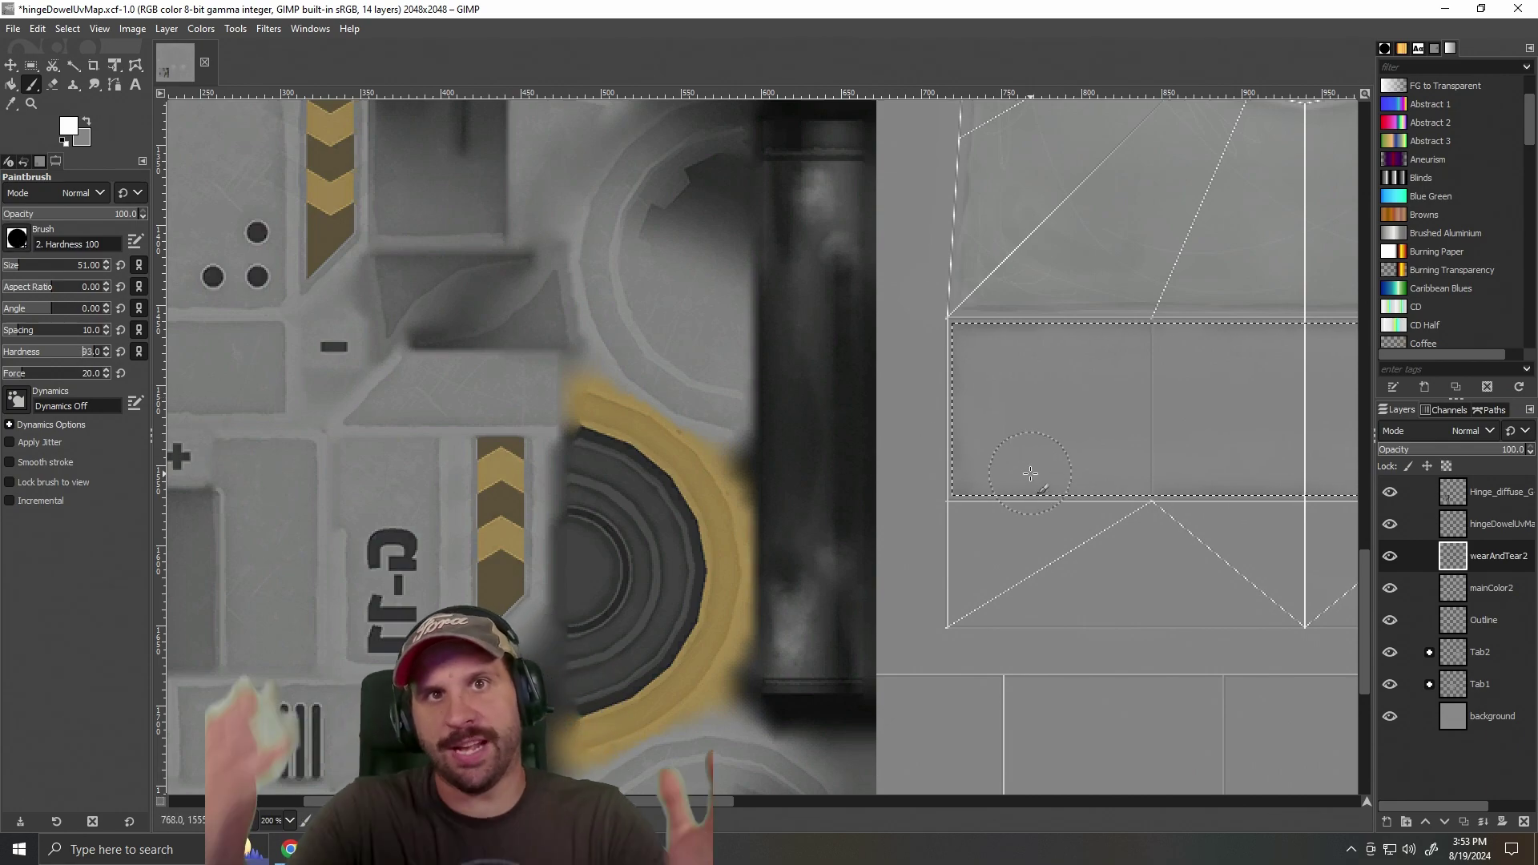
pyautogui.moveTo(729, 800); pyautogui.dragTo(921, 800)
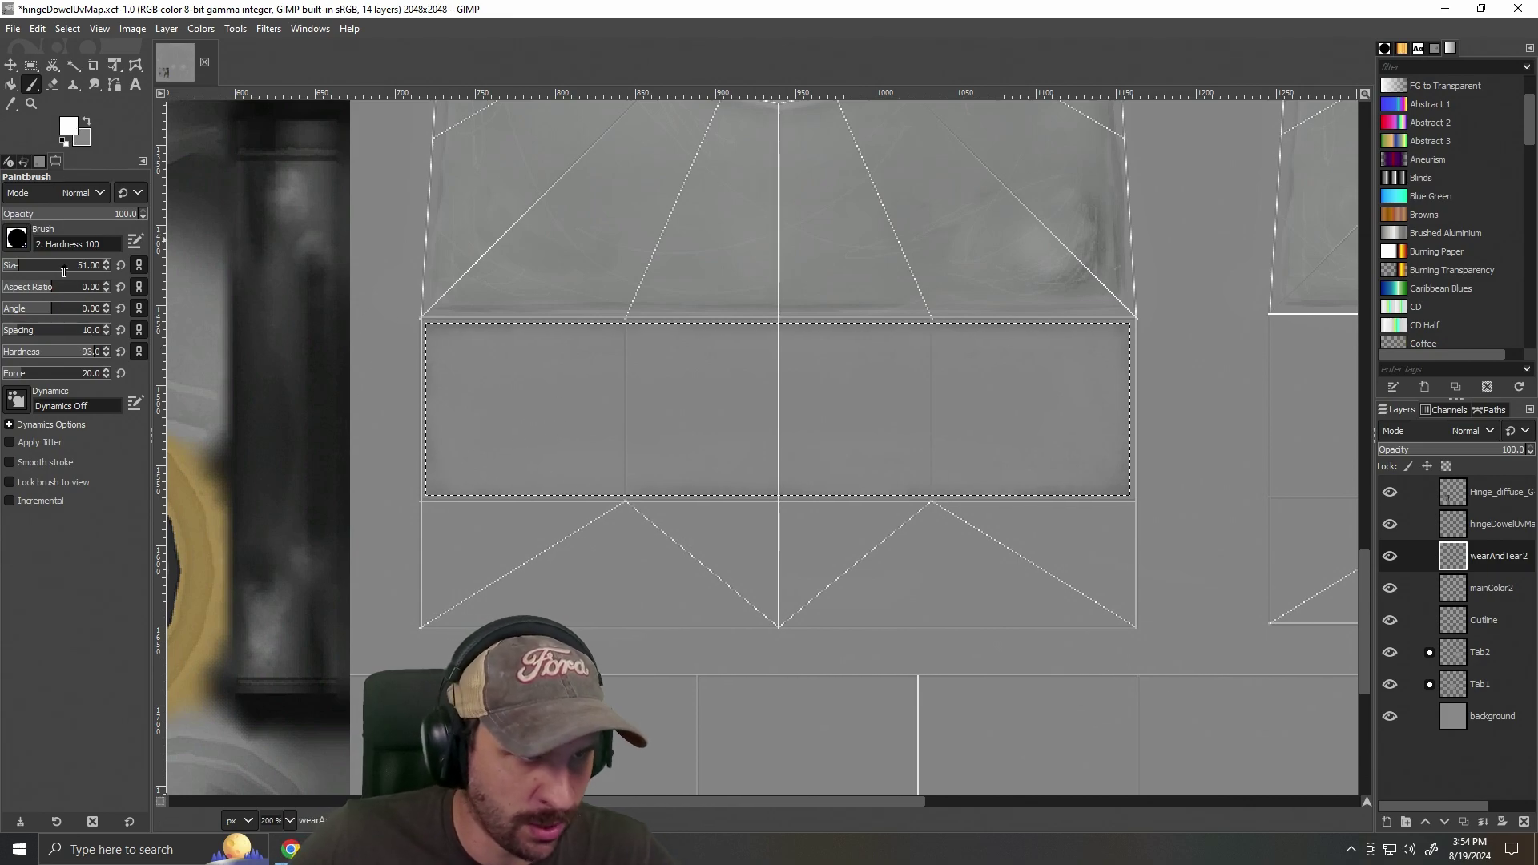
pyautogui.click(12, 359)
pyautogui.click(11, 358)
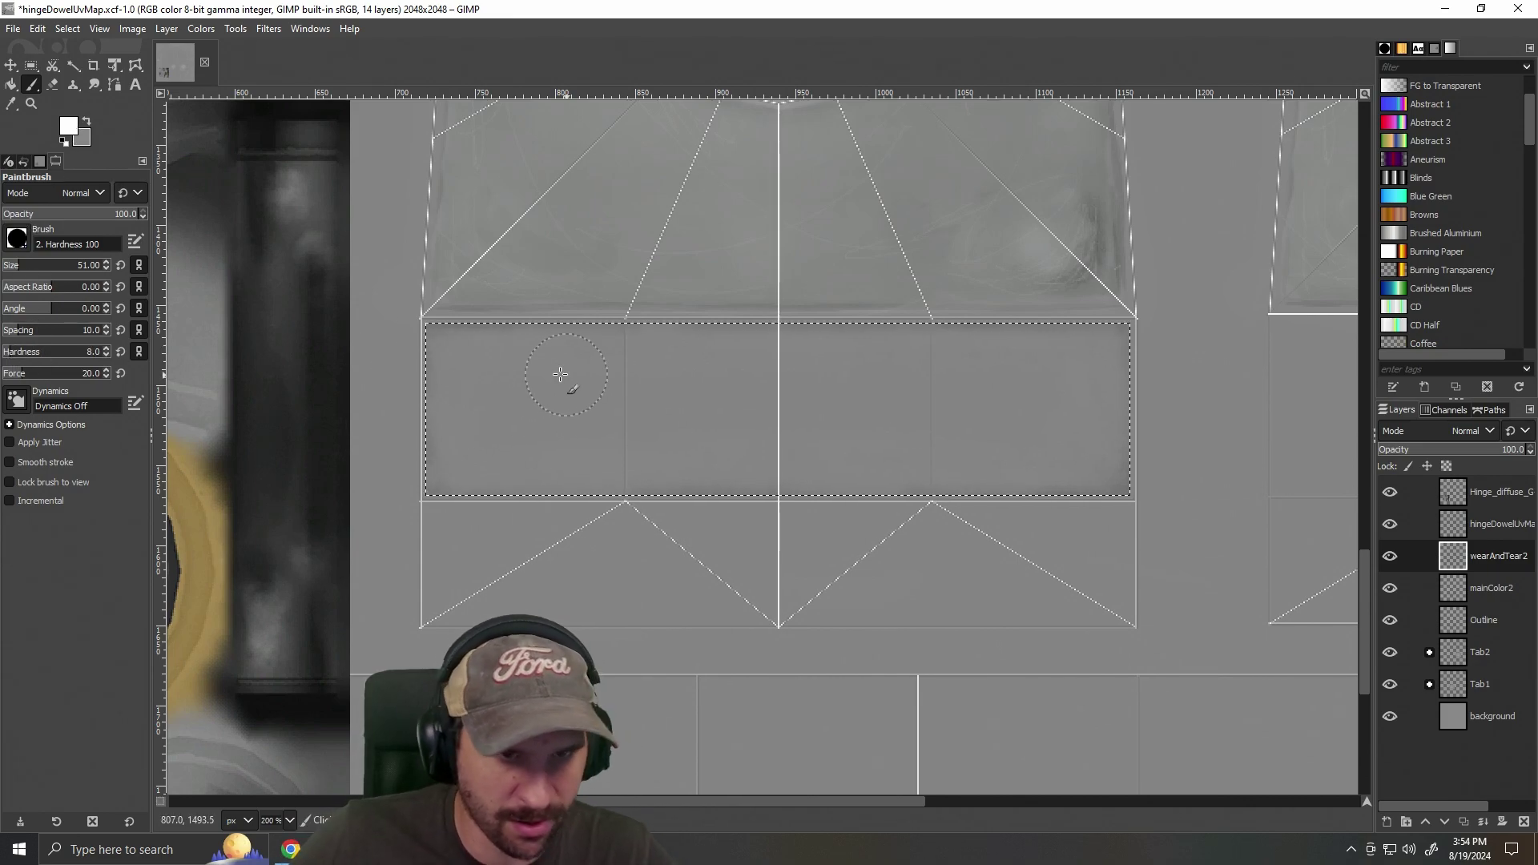
pyautogui.click(12, 267)
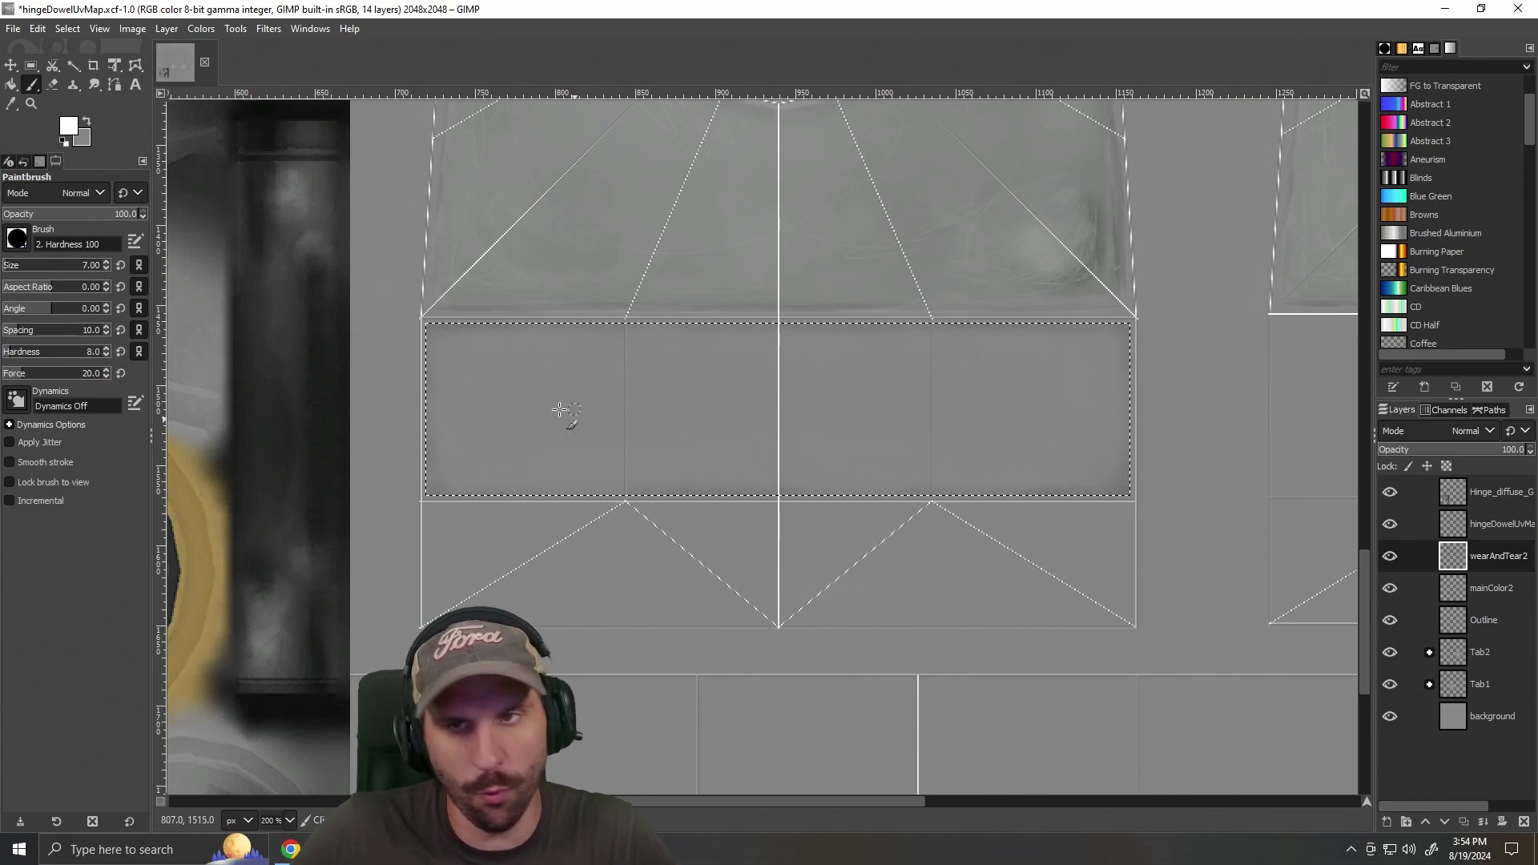
pyautogui.click(6, 272)
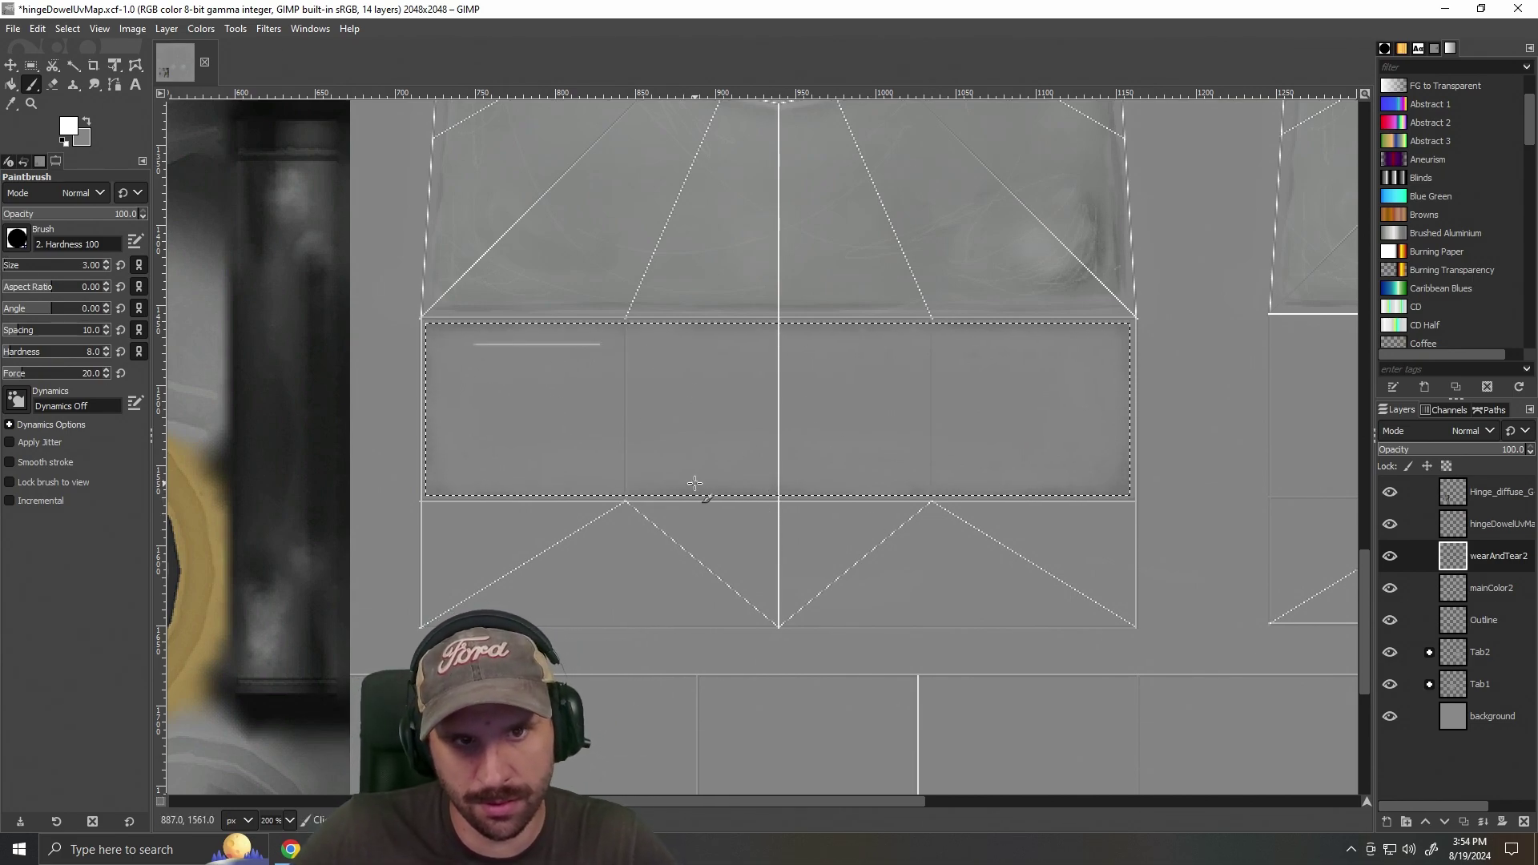
# Try thin white scratch strokes across the strip on the wearAndTear2 layer and undo them.
pyautogui.moveTo(979, 407); pyautogui.dragTo(625, 451)
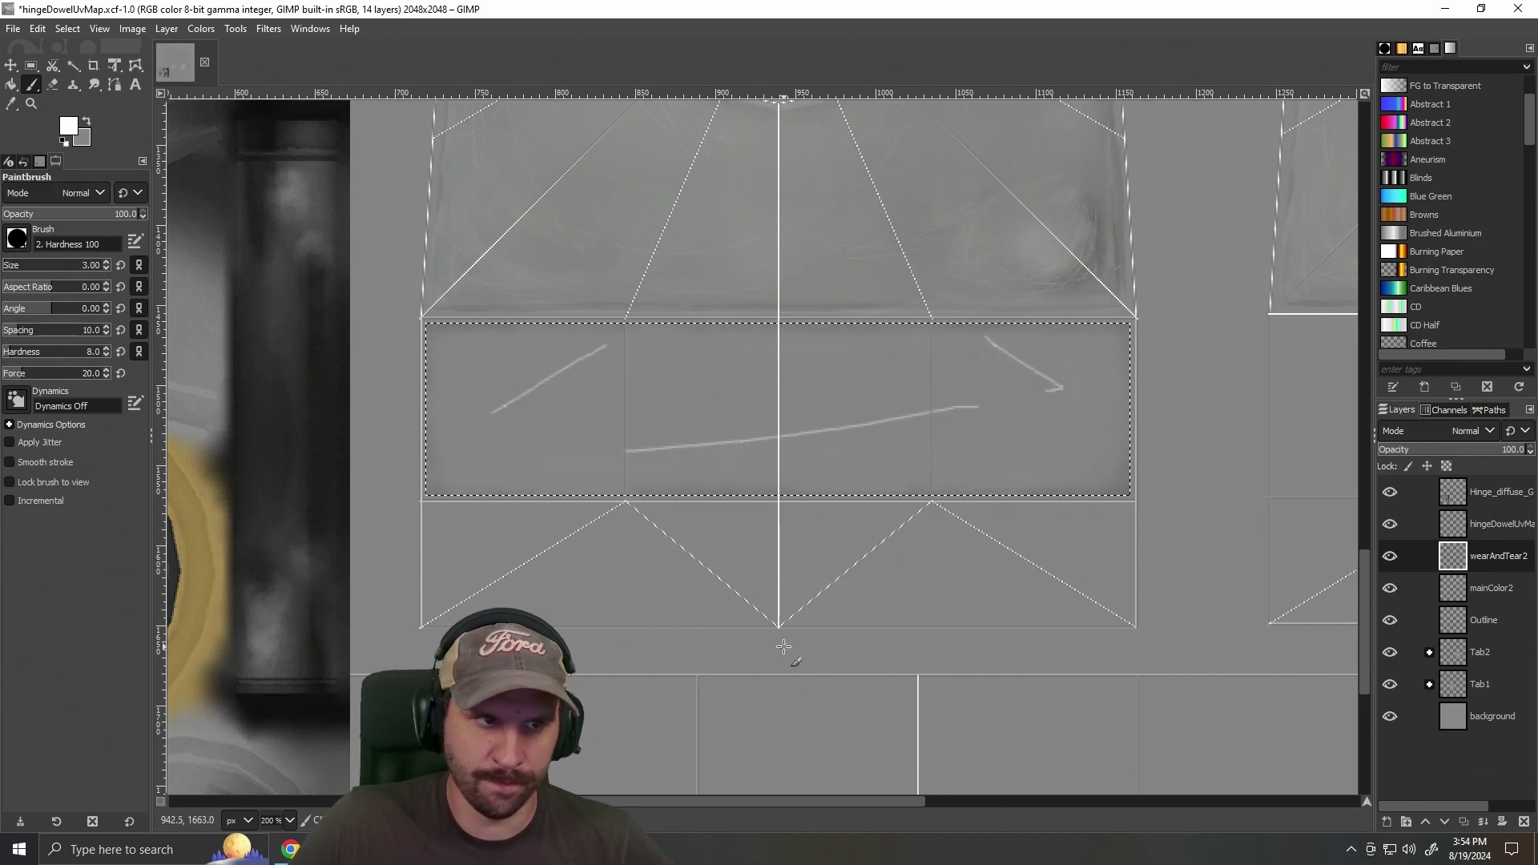
pyautogui.hotkey('ctrl', 'z')
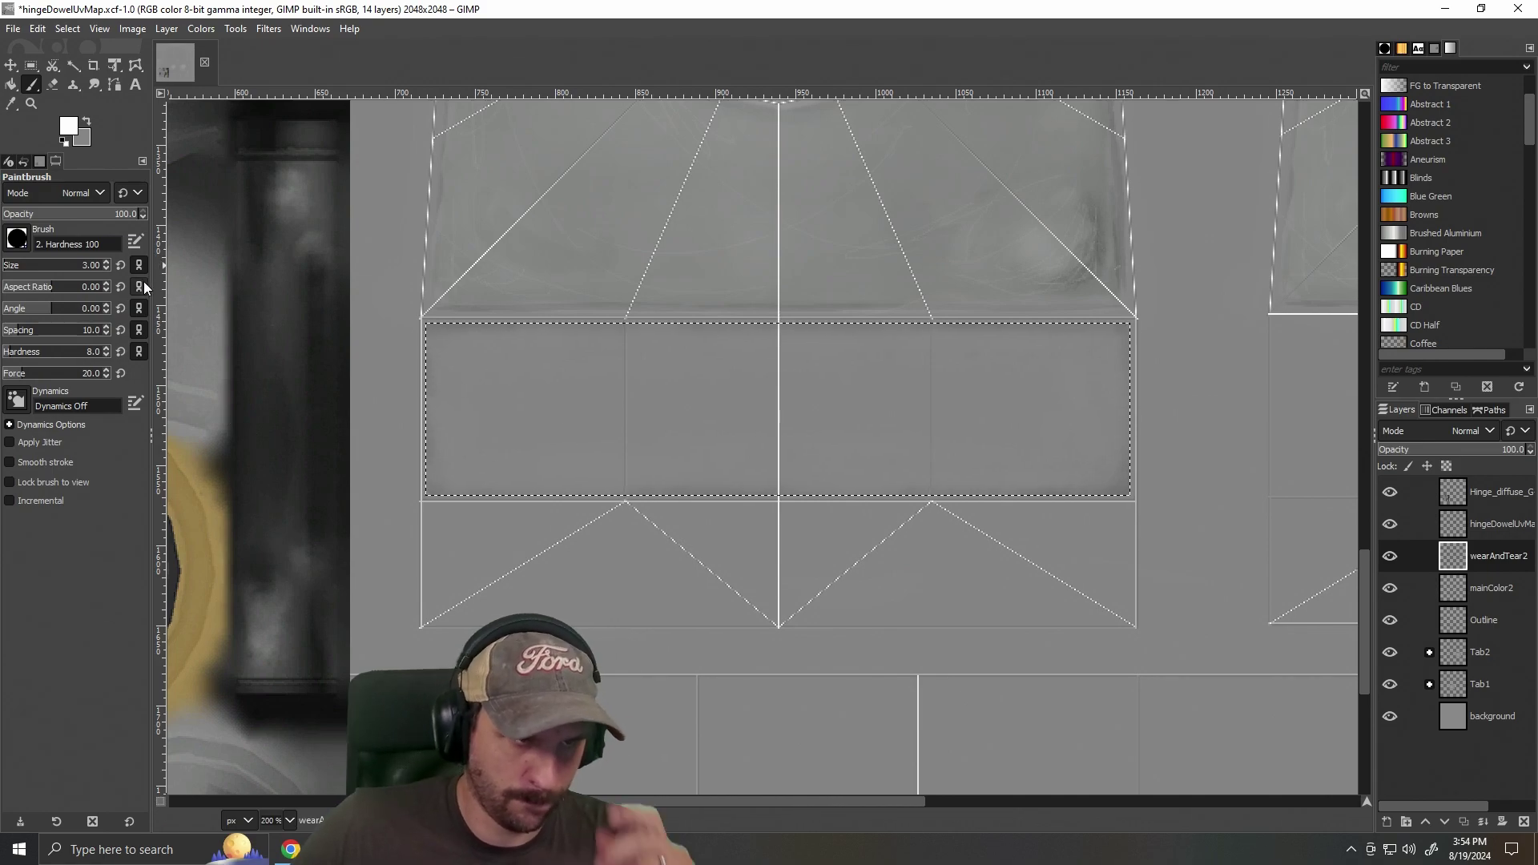
# Set the brush's force to 6 and try white scratch strokes across the strip on the wearAndTear2 layer.
pyautogui.moveTo(9, 379); pyautogui.dragTo(15, 379)
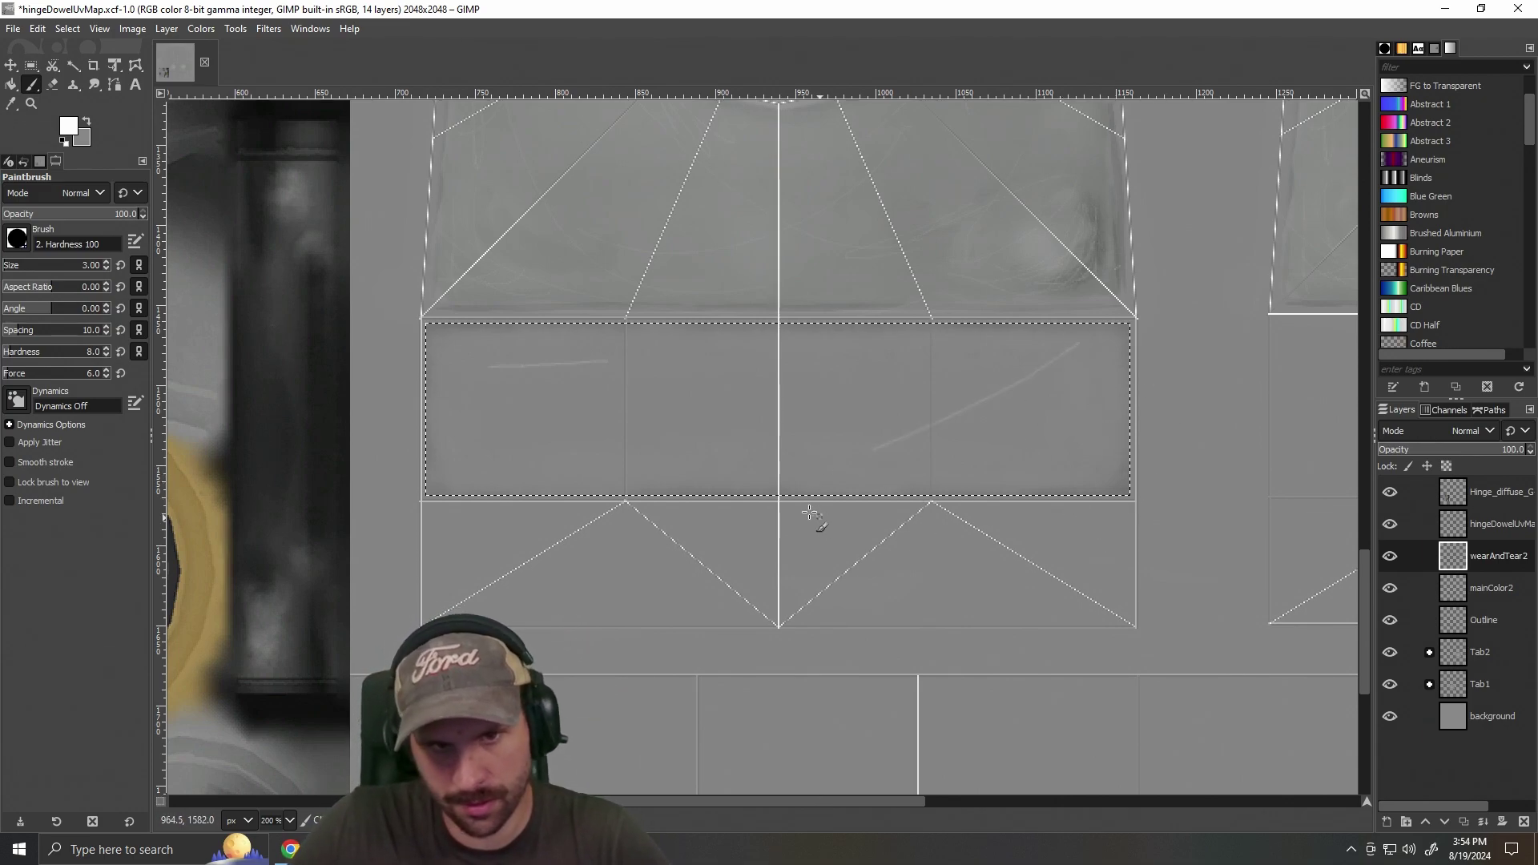
pyautogui.moveTo(481, 437); pyautogui.dragTo(526, 355)
pyautogui.moveTo(1016, 357); pyautogui.dragTo(793, 411)
pyautogui.moveTo(574, 440); pyautogui.dragTo(829, 470)
pyautogui.press('Delete')
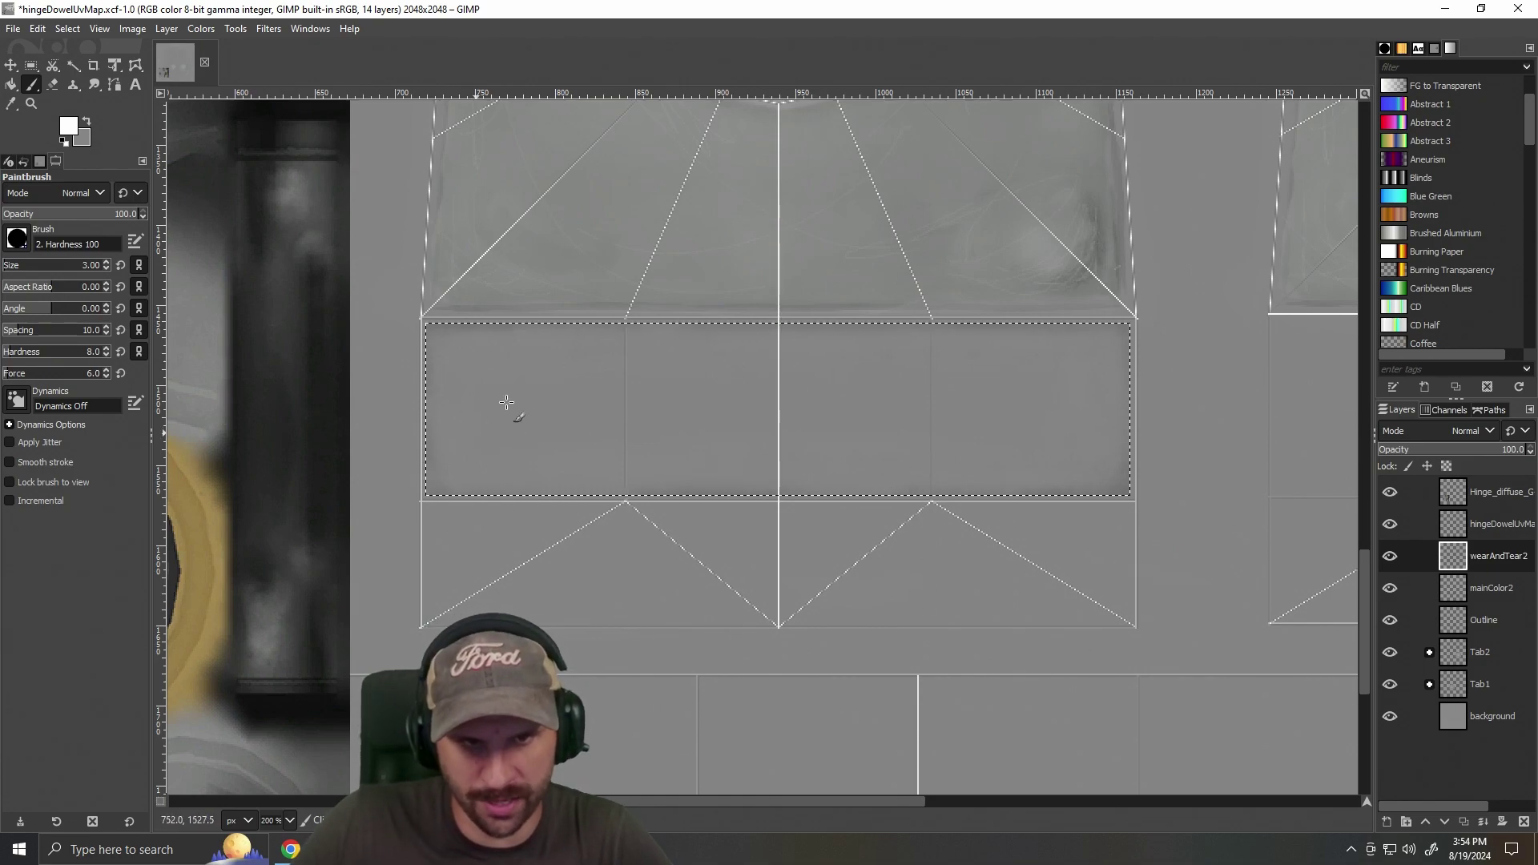
# Try fainter diagonal and lower-edge scratch strokes on the wearAndTear2 layer's strip and undo them.
pyautogui.moveTo(486, 426); pyautogui.dragTo(543, 370)
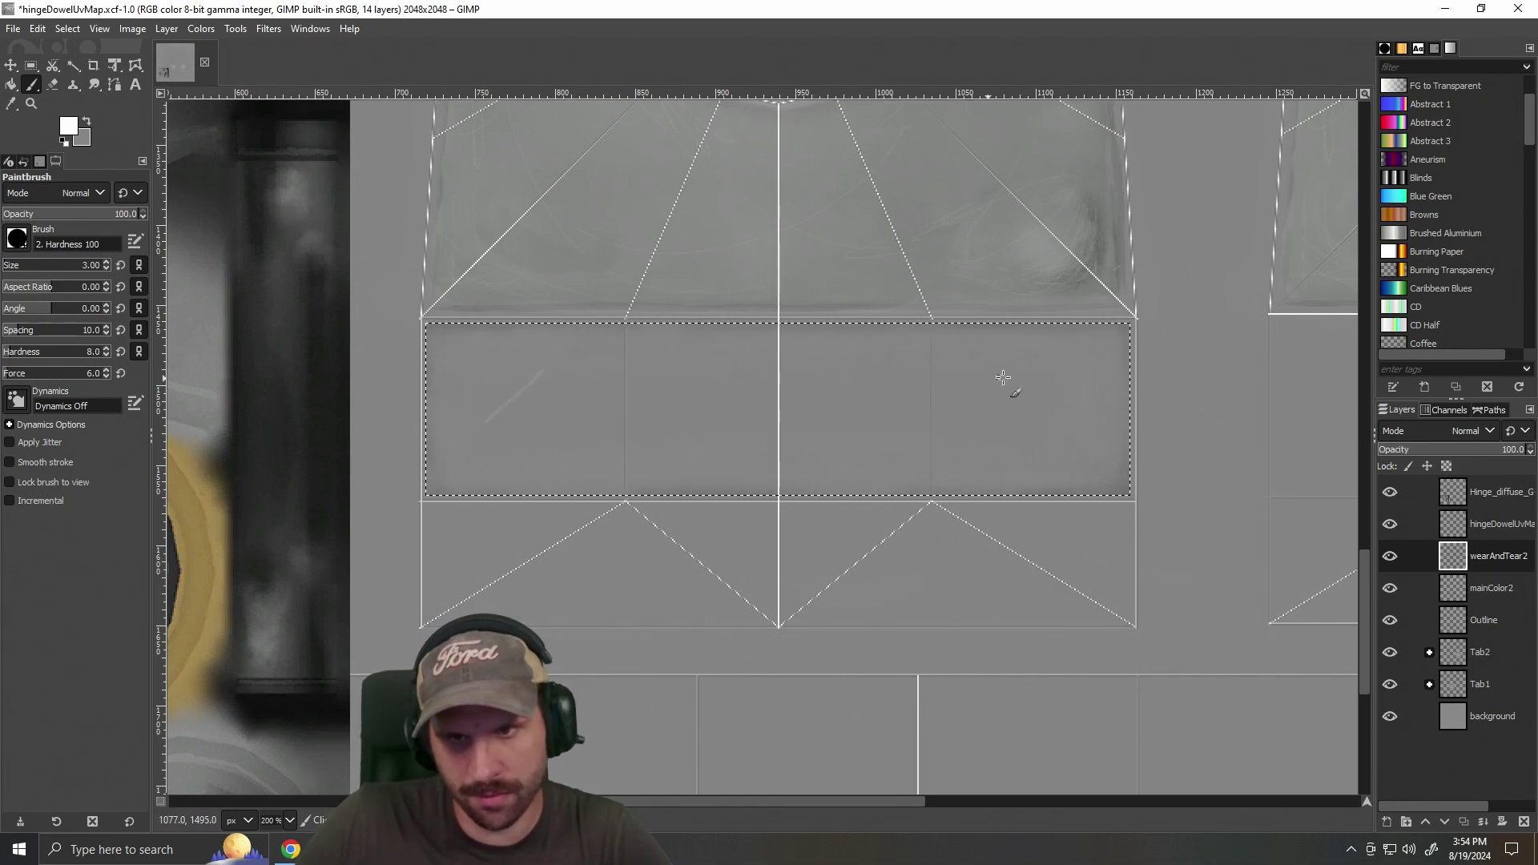
pyautogui.moveTo(744, 476); pyautogui.dragTo(977, 480)
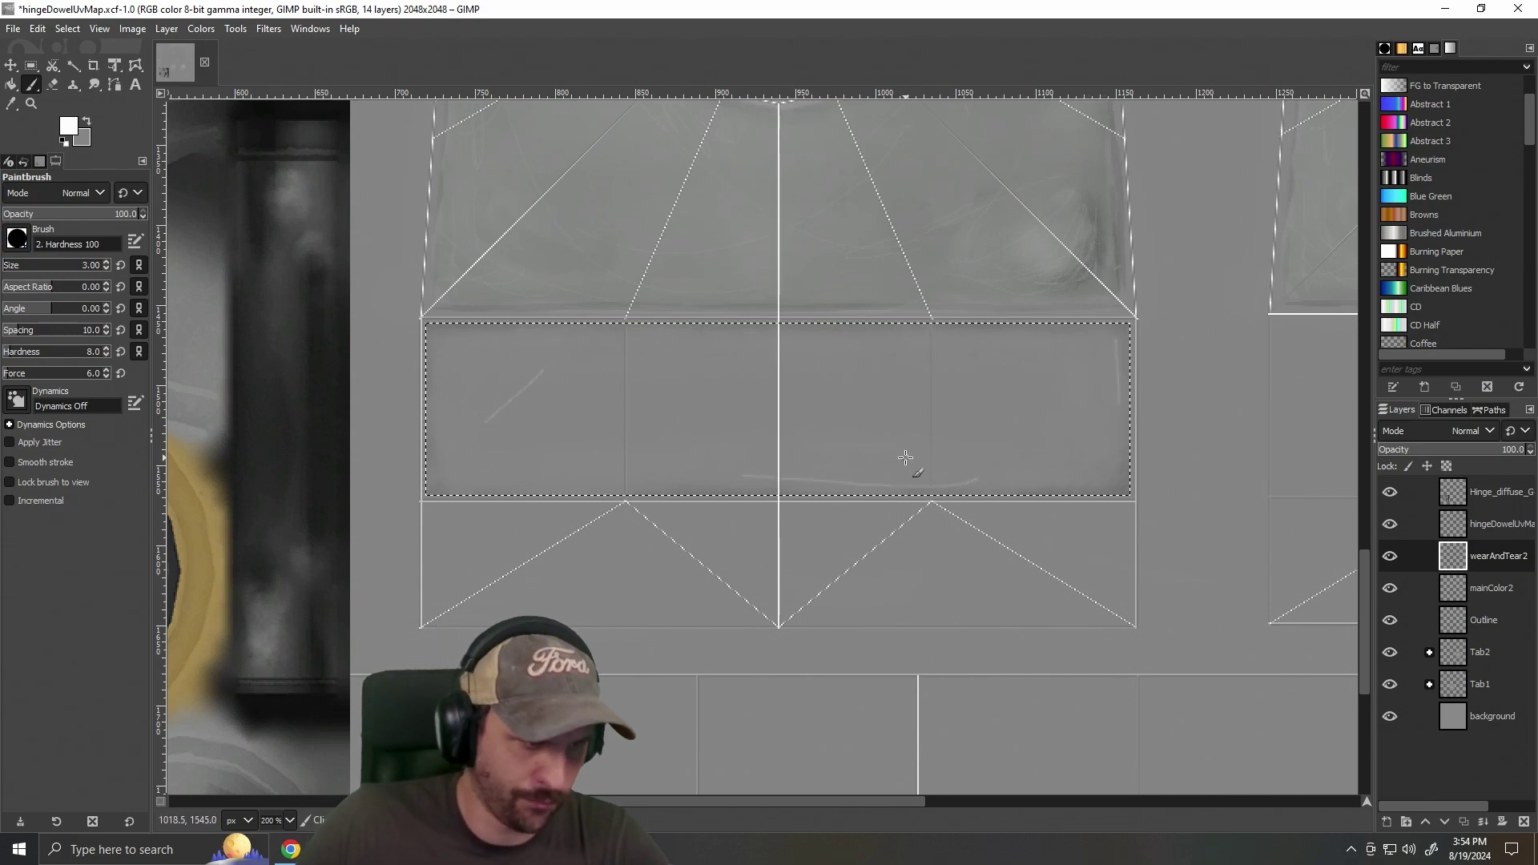
pyautogui.moveTo(673, 807); pyautogui.dragTo(631, 809)
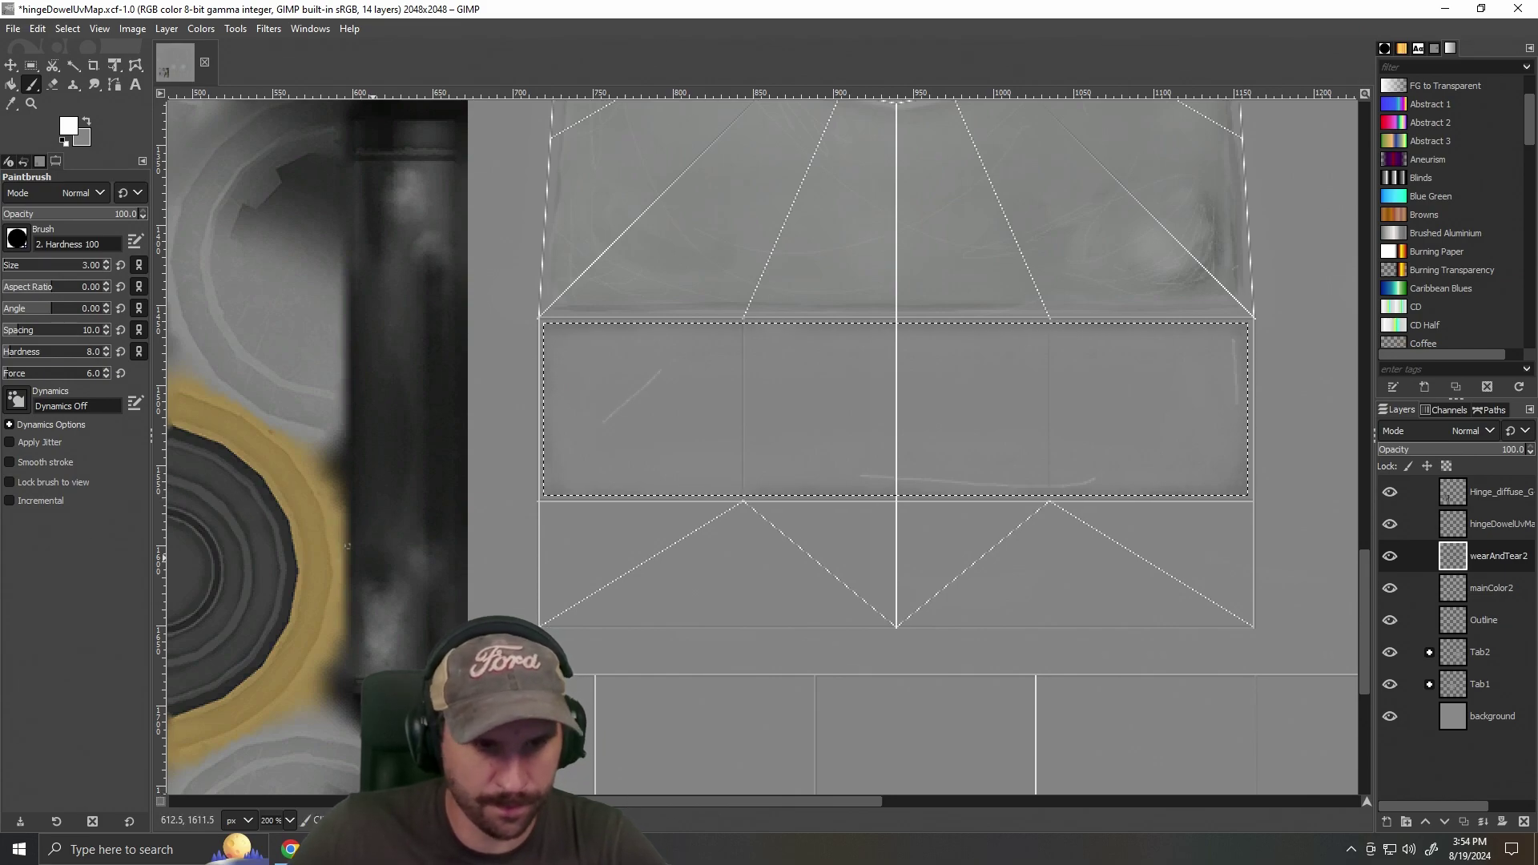
pyautogui.moveTo(599, 802)
pyautogui.mouseDown()
pyautogui.moveTo(467, 801)
pyautogui.moveTo(593, 801)
pyautogui.mouseUp()
pyautogui.hotkey('ctrl', 'z')
pyautogui.hotkey('ctrl', 'z')
pyautogui.hotkey('ctrl', 'z')
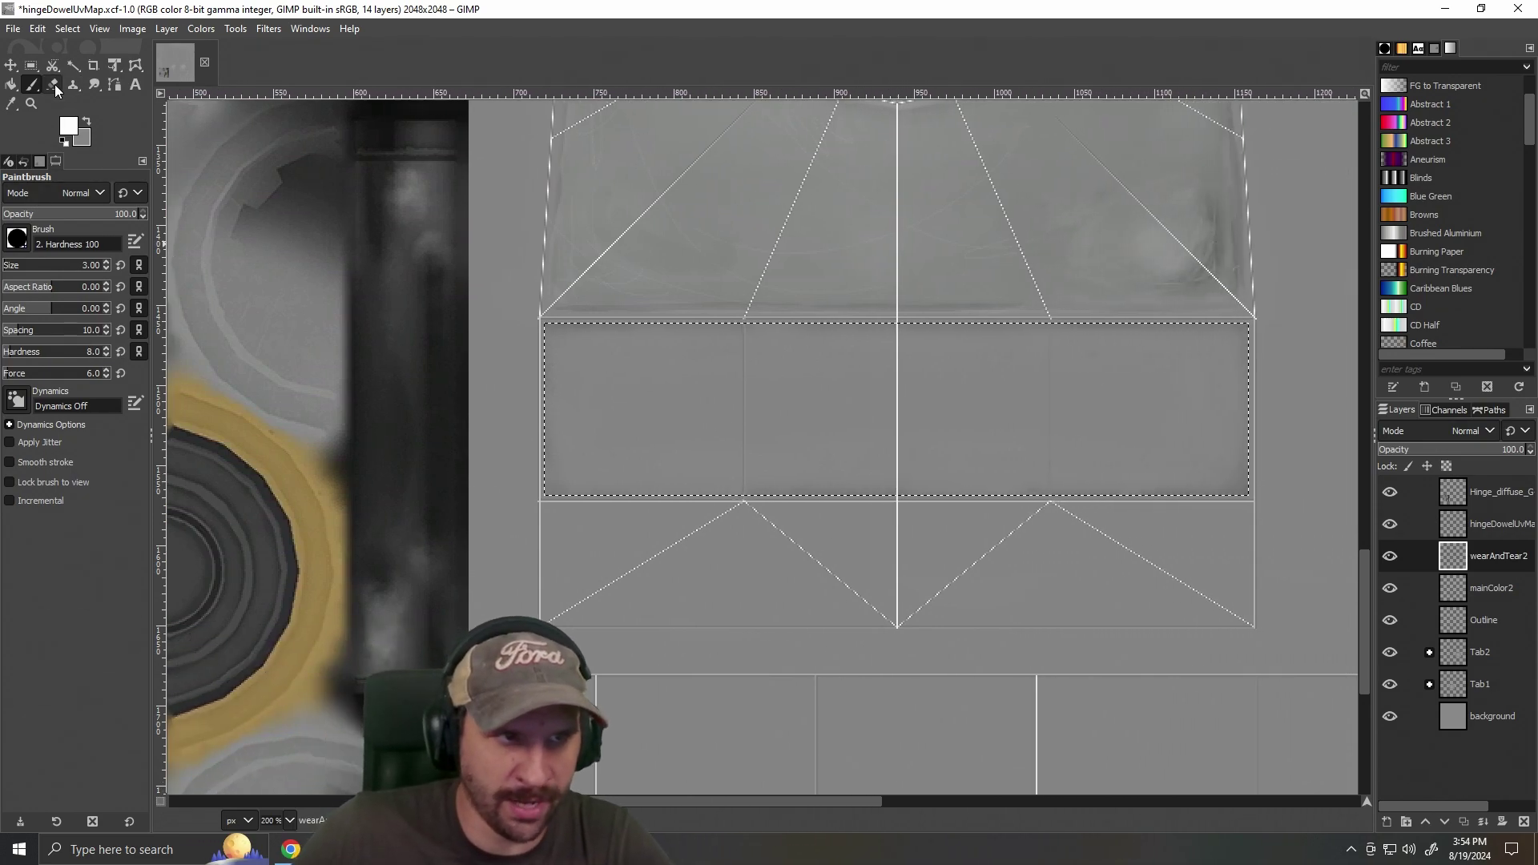
# Hide the background layer and make mainColor2 the active layer.
pyautogui.click(54, 84)
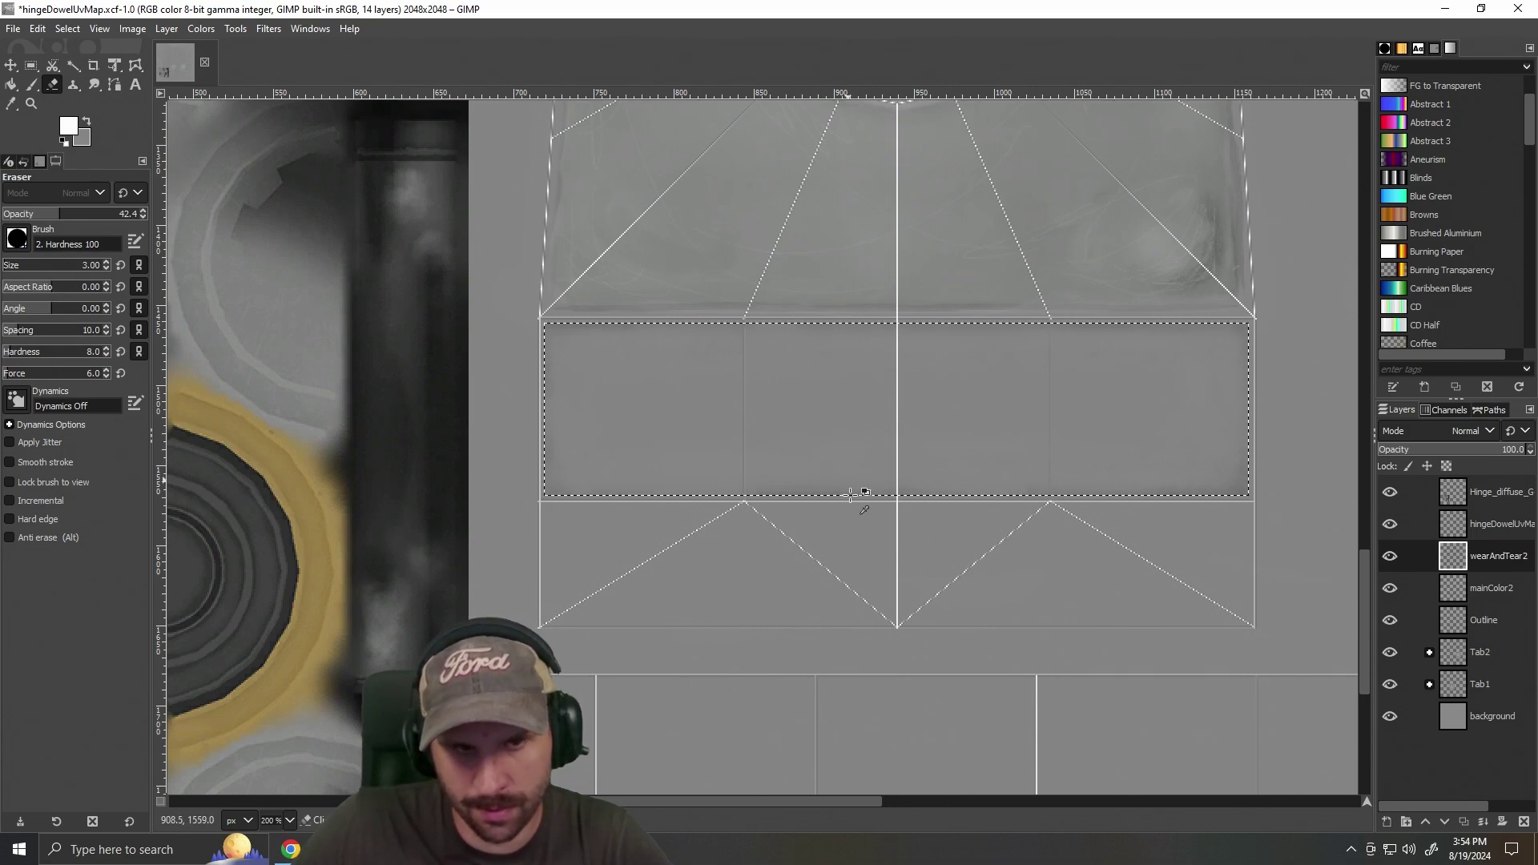
pyautogui.moveTo(857, 804); pyautogui.dragTo(785, 800)
pyautogui.scroll(-3, 853, 507)
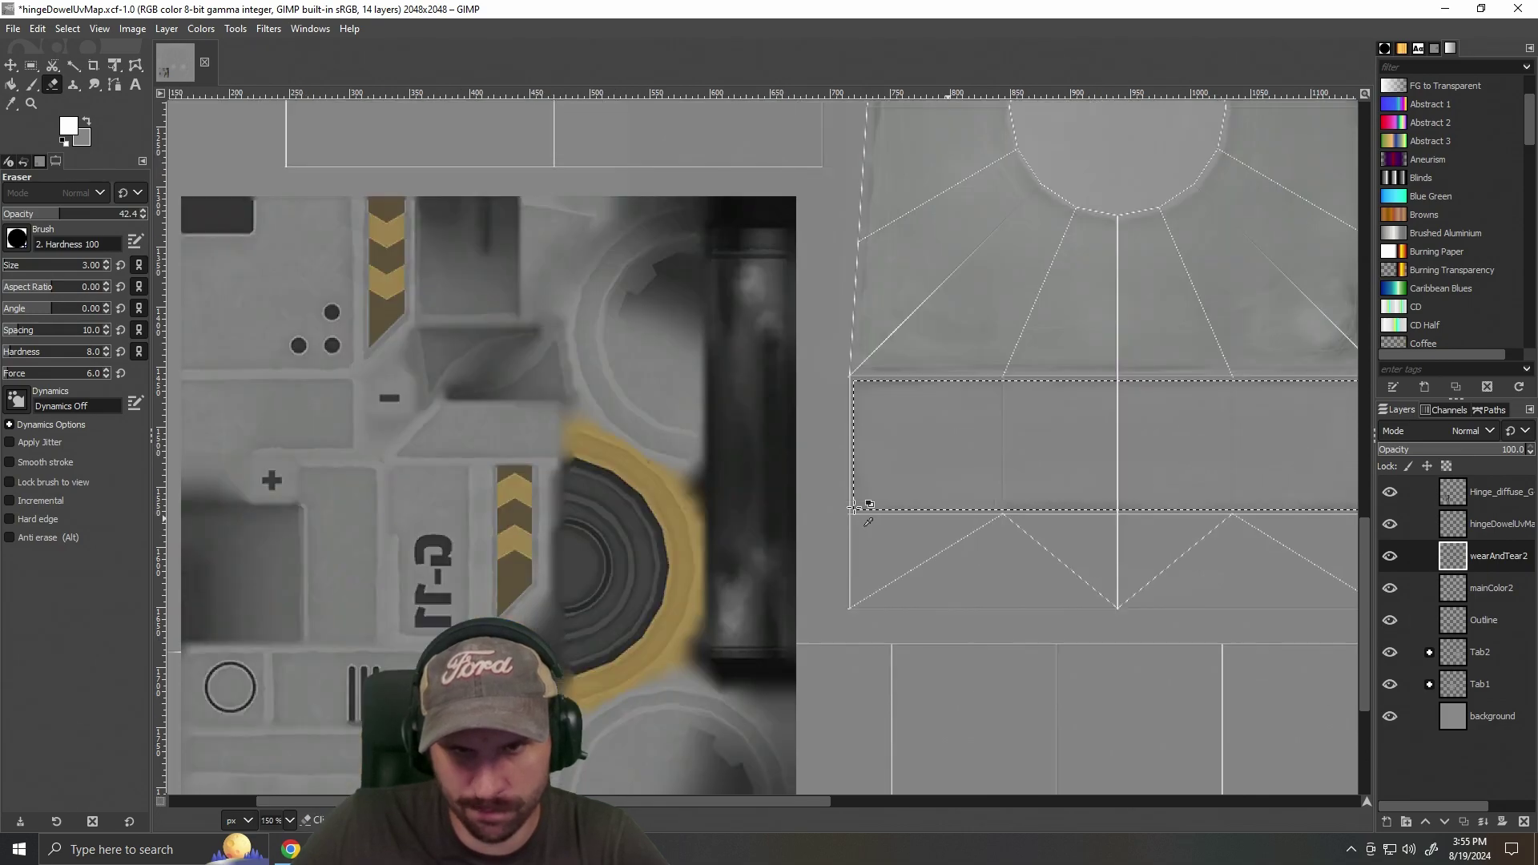
pyautogui.click(1389, 717)
pyautogui.scroll(3, 1118, 605)
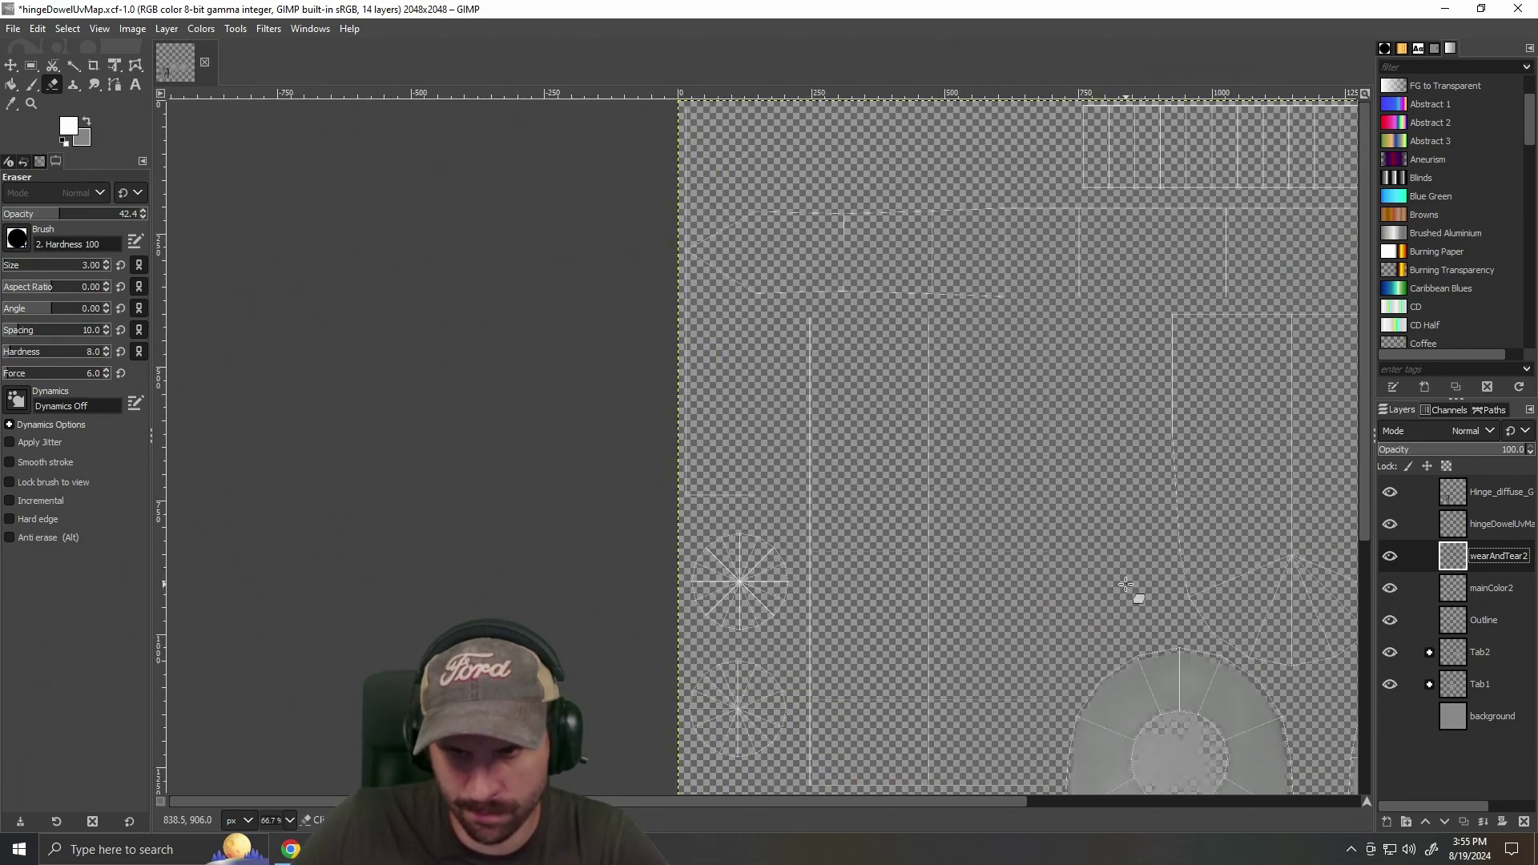
pyautogui.press('pagedown')
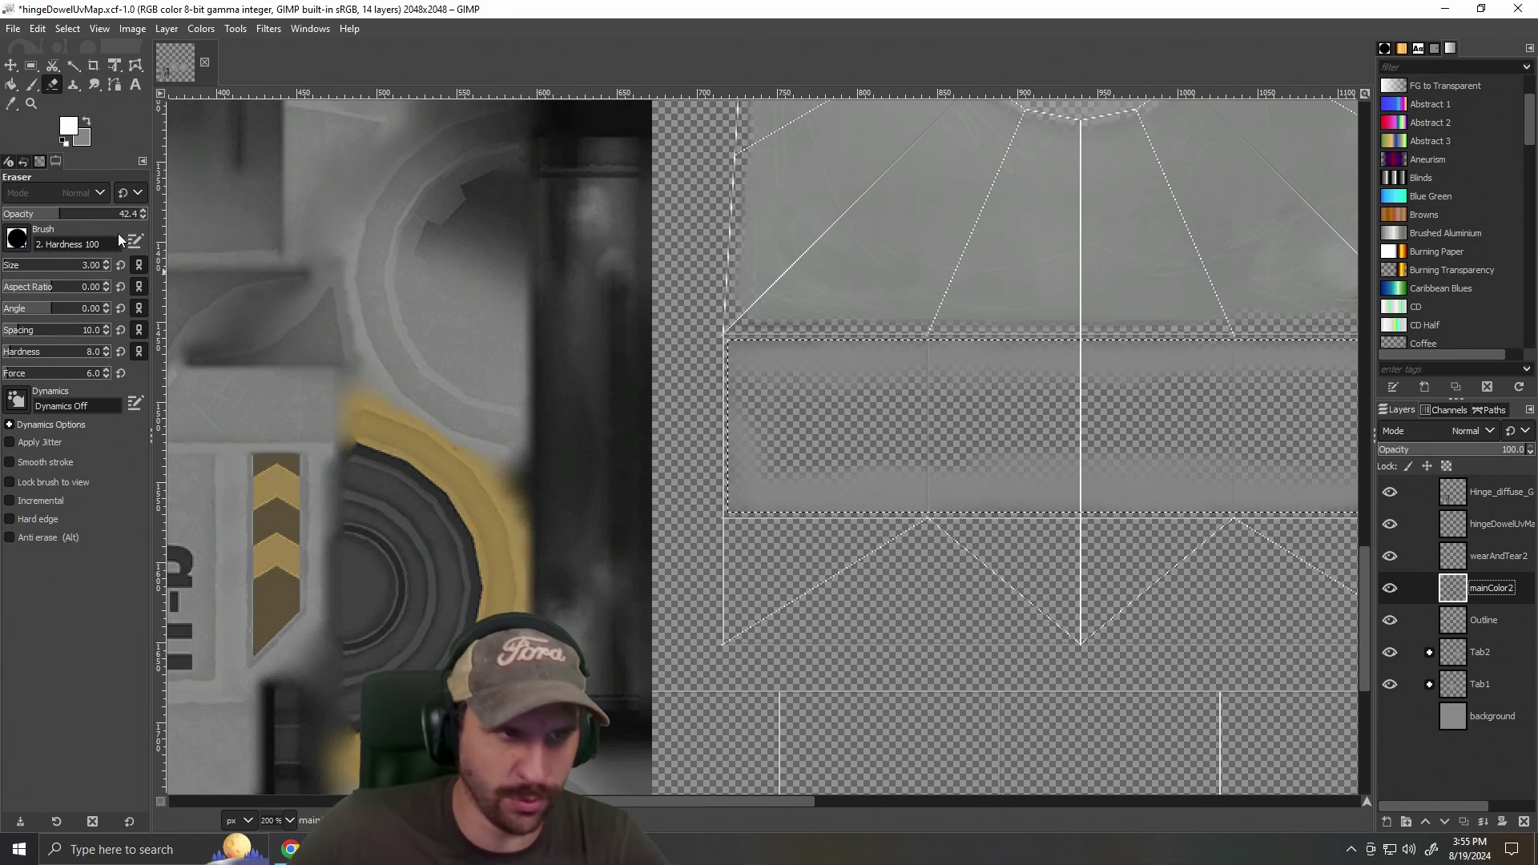
# Fill the strip's transparent middle with grey on mainColor2, using the 2. Hardness 075 Paintbrush at sizes 51 and 23.
pyautogui.press('p')
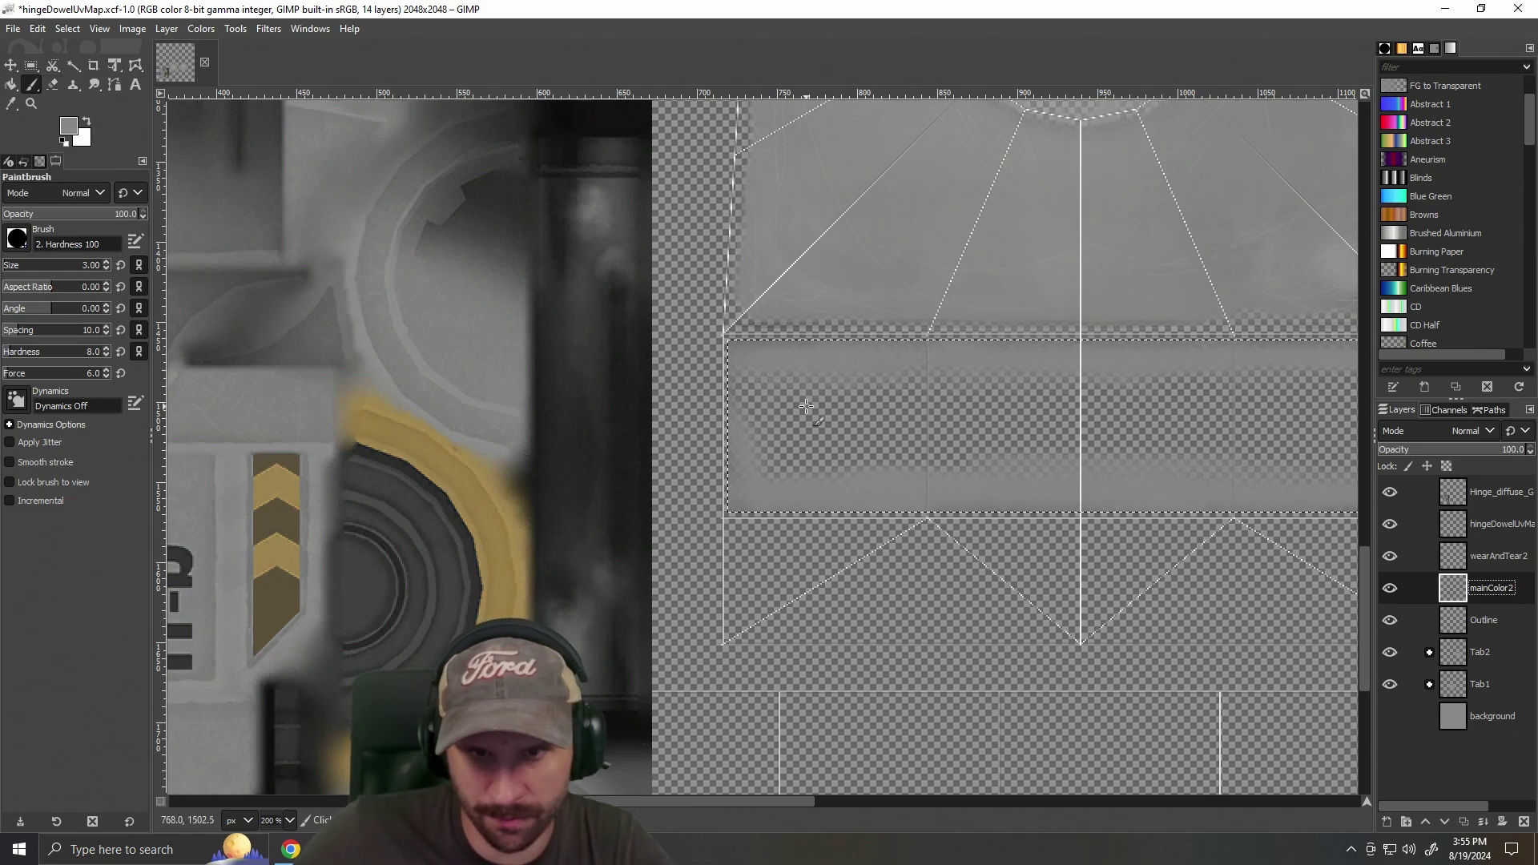
pyautogui.click(17, 239)
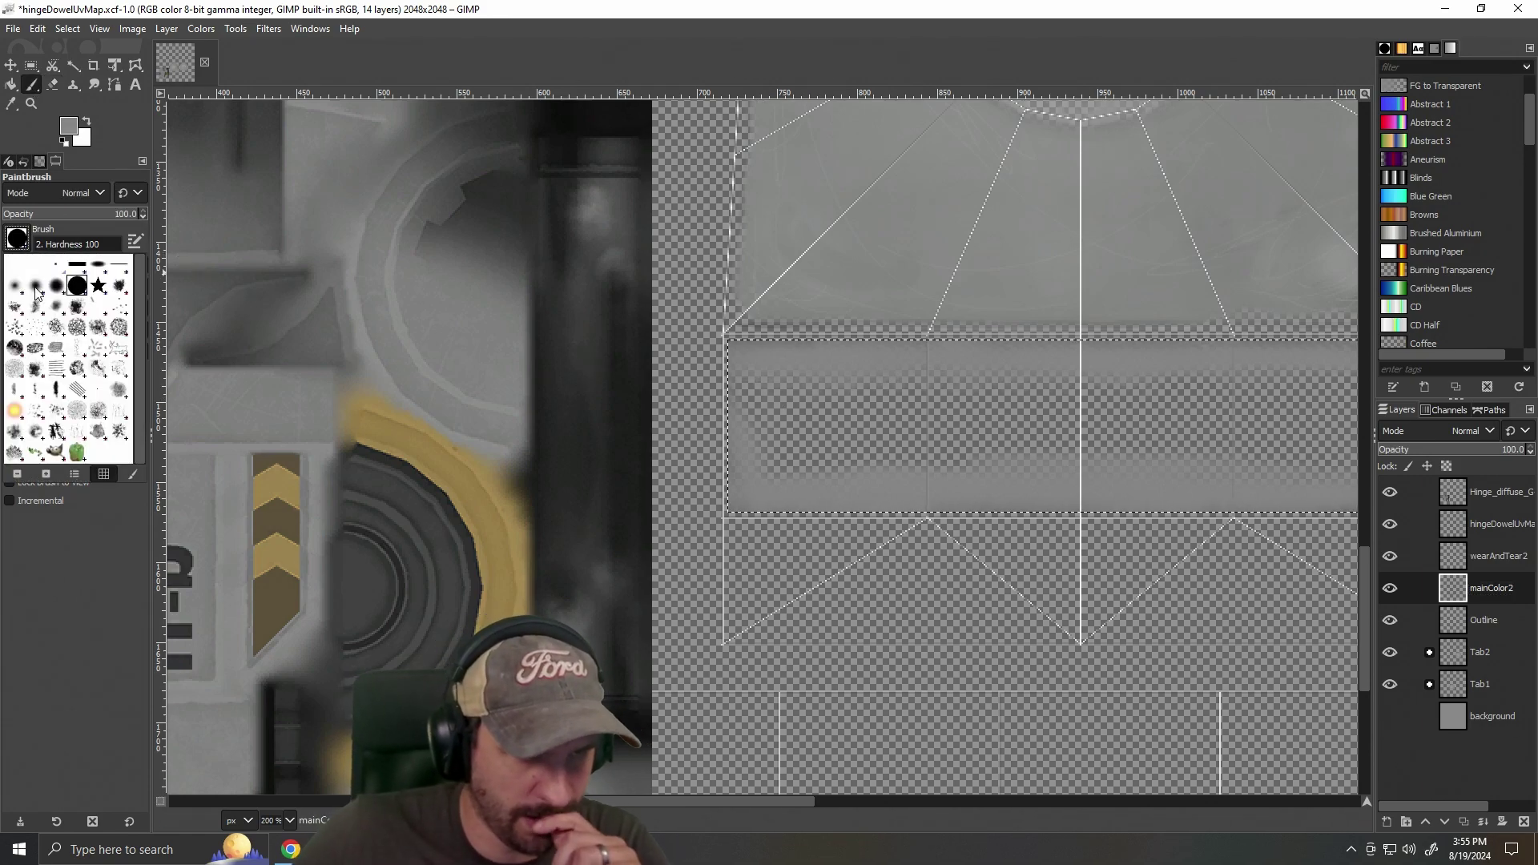
pyautogui.doubleClick(36, 293)
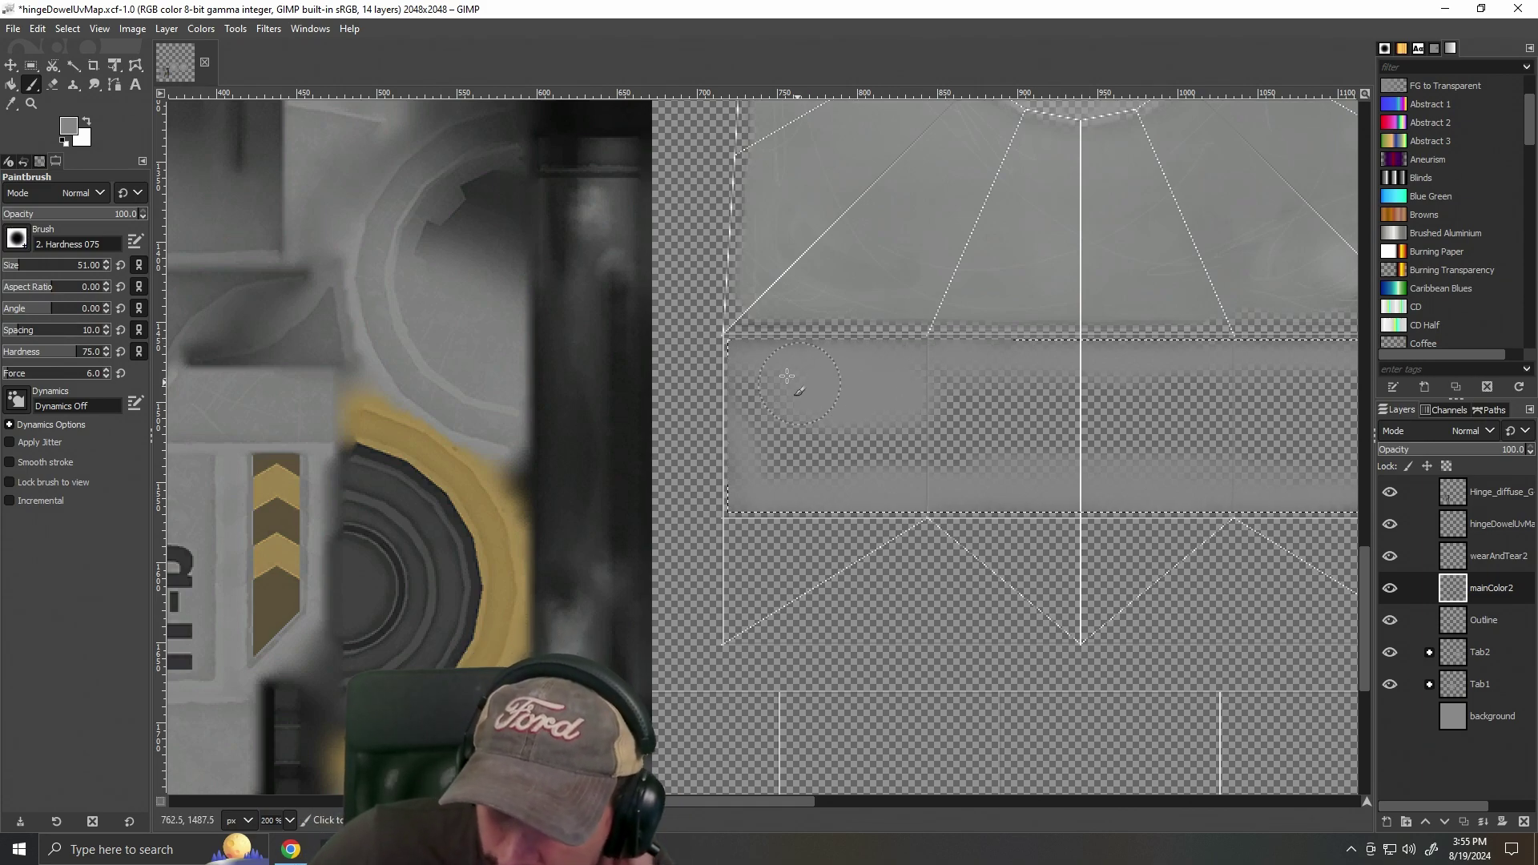
pyautogui.moveTo(768, 404)
pyautogui.mouseDown()
pyautogui.moveTo(784, 445)
pyautogui.moveTo(885, 450)
pyautogui.moveTo(789, 470)
pyautogui.moveTo(800, 453)
pyautogui.moveTo(752, 458)
pyautogui.moveTo(757, 445)
pyautogui.moveTo(1062, 414)
pyautogui.moveTo(947, 400)
pyautogui.moveTo(1009, 369)
pyautogui.moveTo(953, 434)
pyautogui.moveTo(1080, 437)
pyautogui.mouseUp()
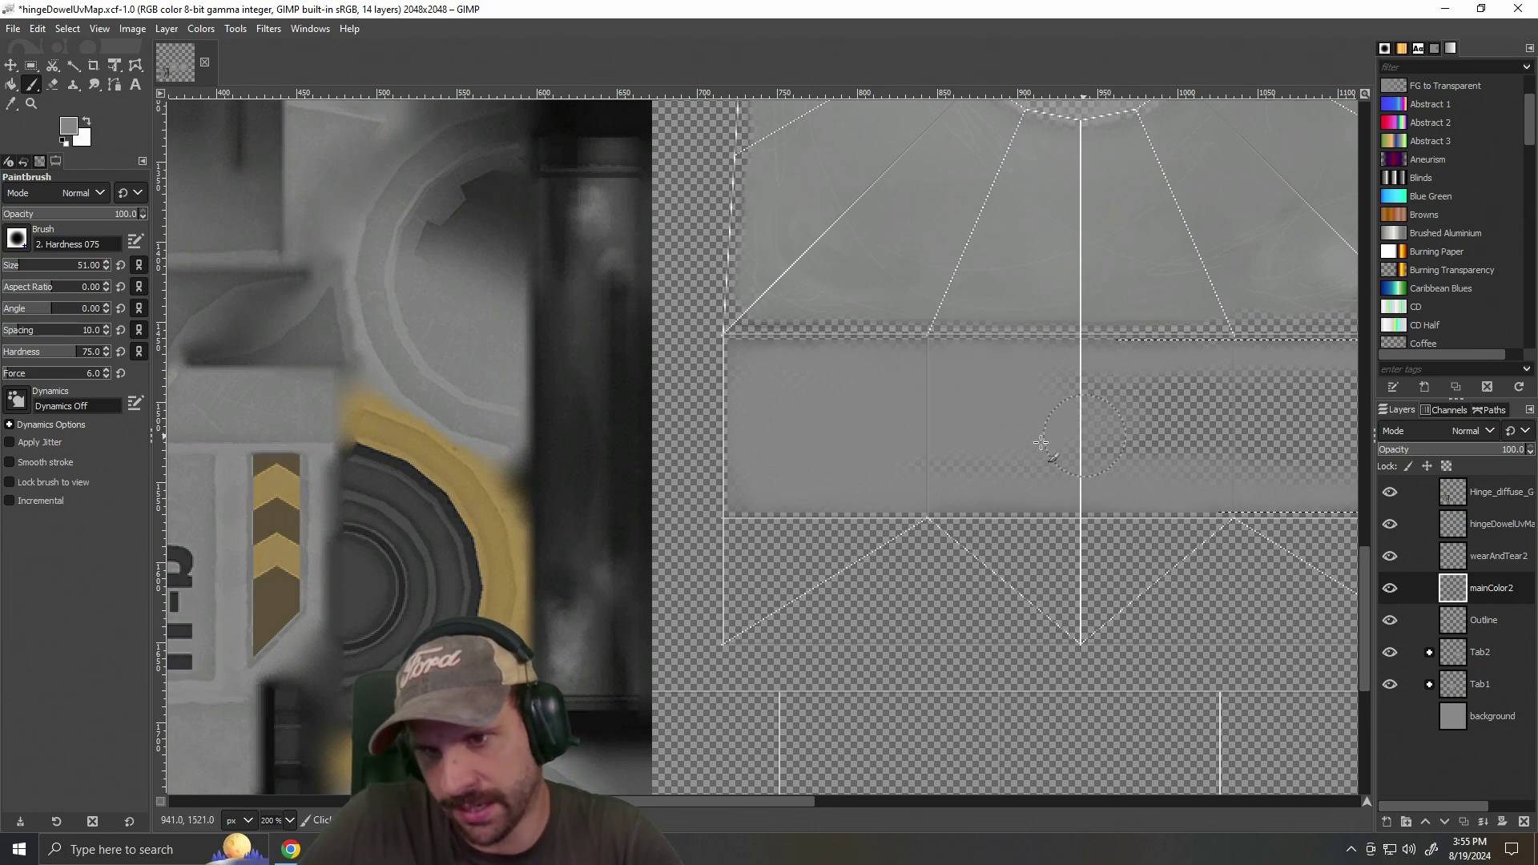
pyautogui.moveTo(1186, 439)
pyautogui.mouseDown()
pyautogui.moveTo(1167, 395)
pyautogui.moveTo(1050, 432)
pyautogui.mouseUp()
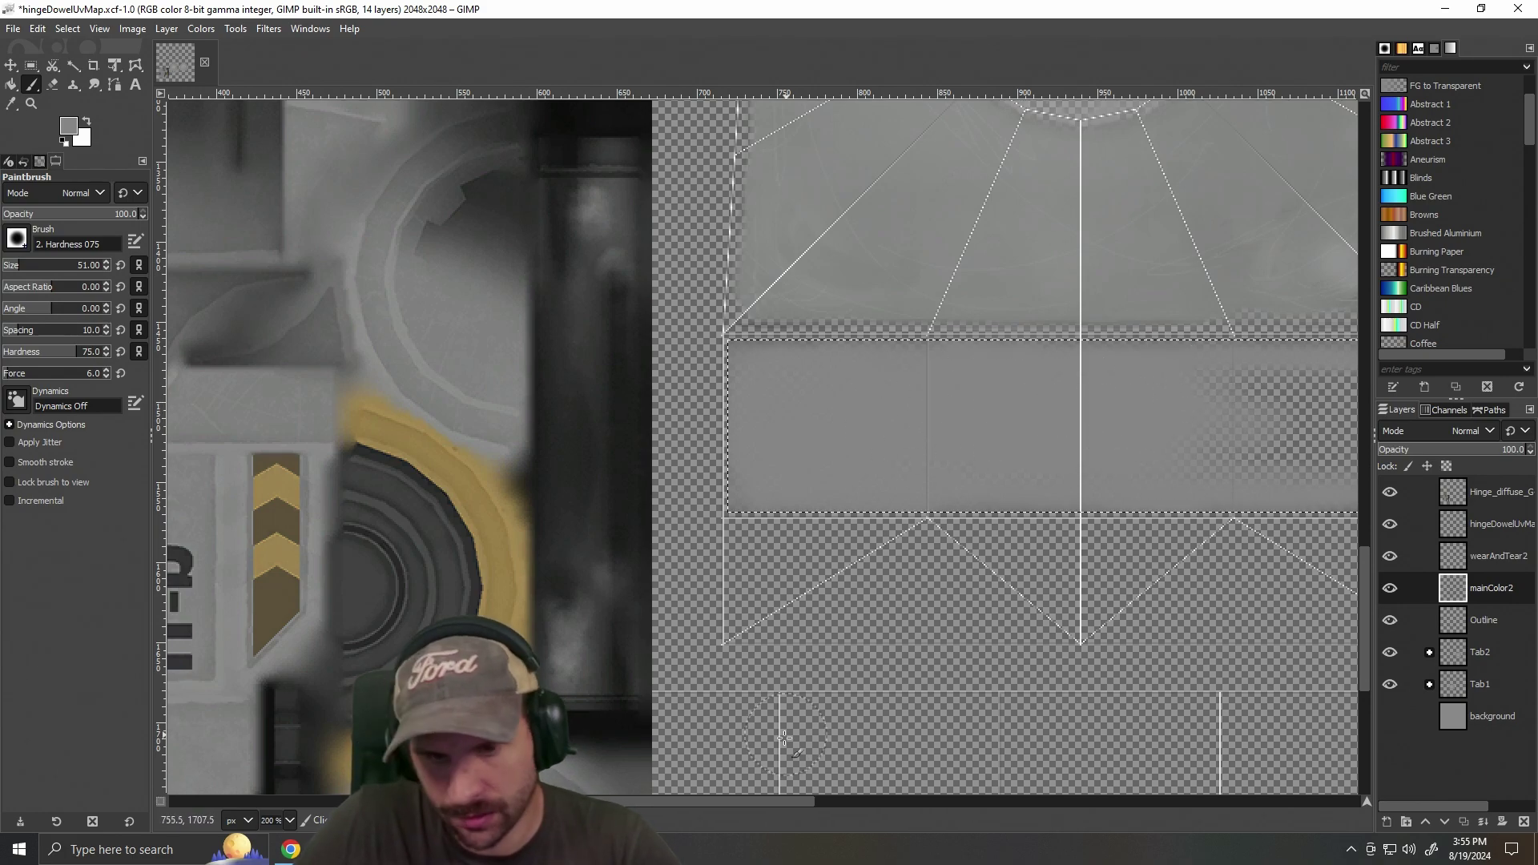
pyautogui.moveTo(761, 804); pyautogui.dragTo(927, 801)
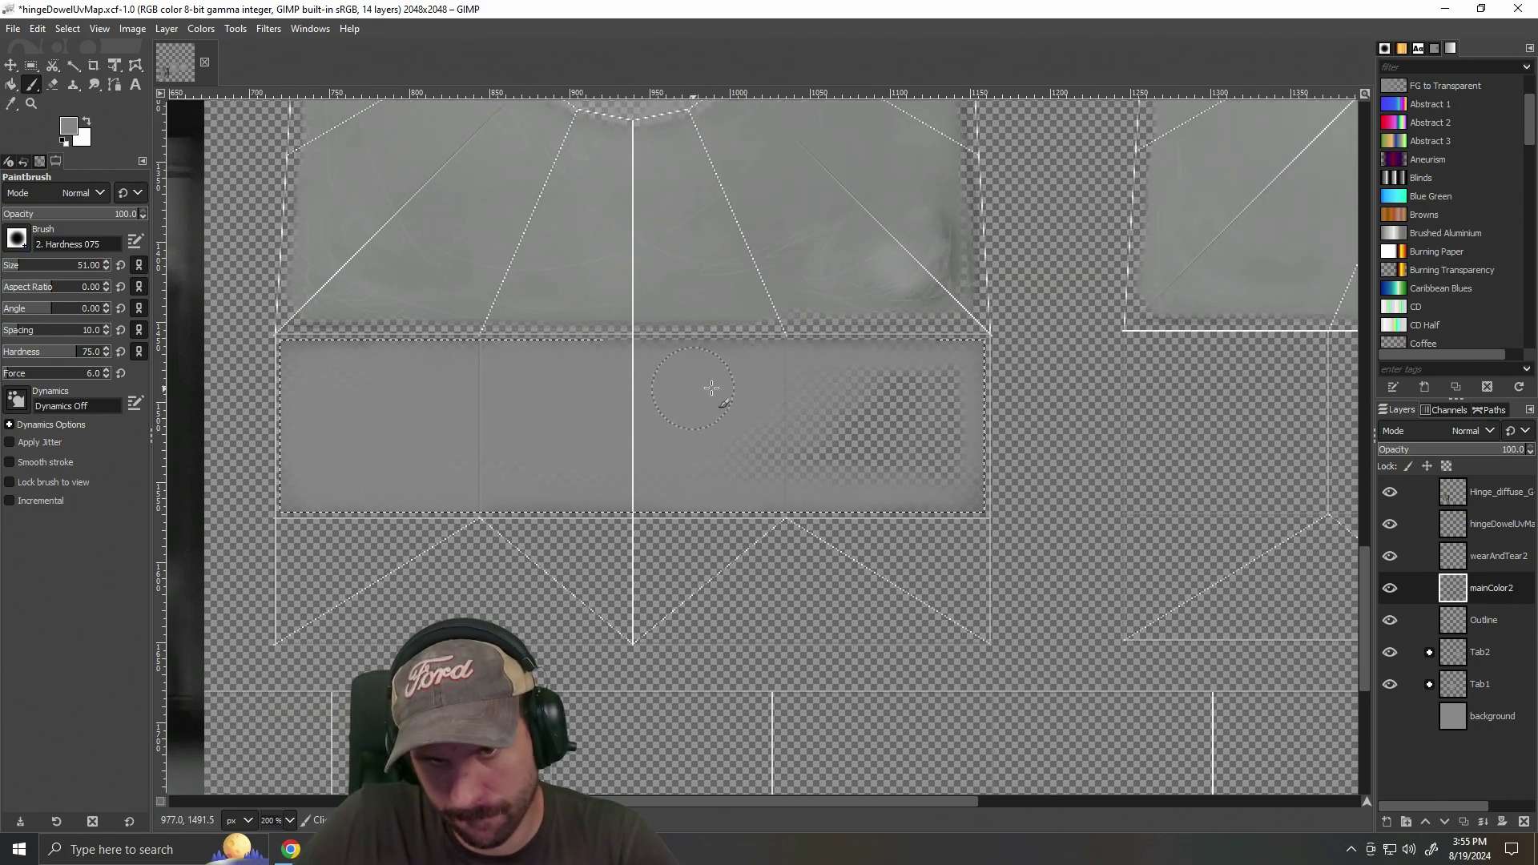
pyautogui.moveTo(895, 400)
pyautogui.mouseDown()
pyautogui.moveTo(933, 415)
pyautogui.moveTo(932, 381)
pyautogui.moveTo(936, 433)
pyautogui.moveTo(937, 394)
pyautogui.moveTo(862, 394)
pyautogui.moveTo(914, 455)
pyautogui.moveTo(726, 448)
pyautogui.mouseUp()
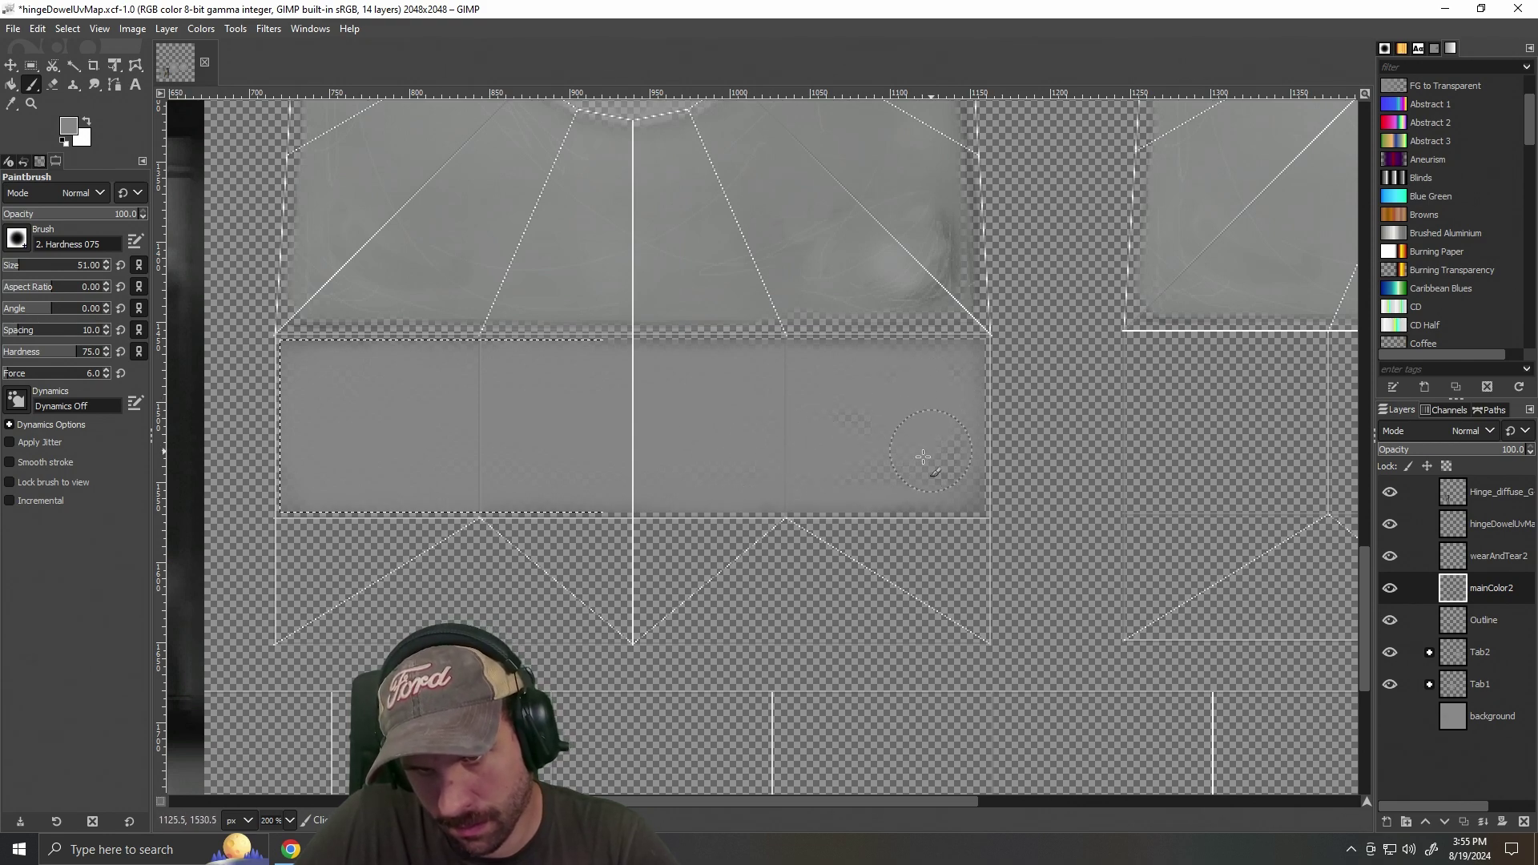
pyautogui.moveTo(878, 452); pyautogui.dragTo(794, 465)
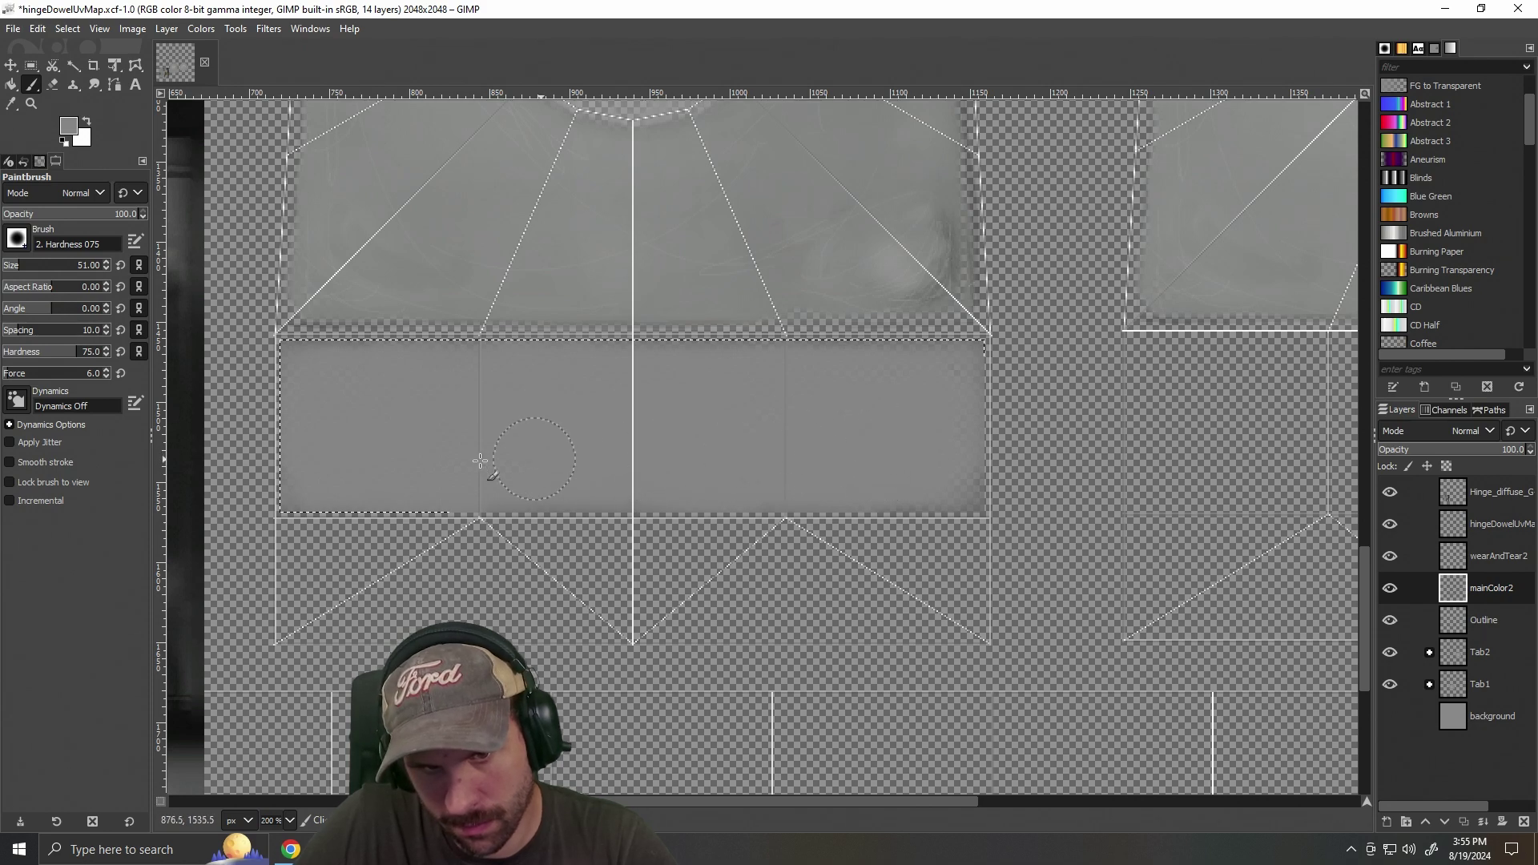
pyautogui.press('[')
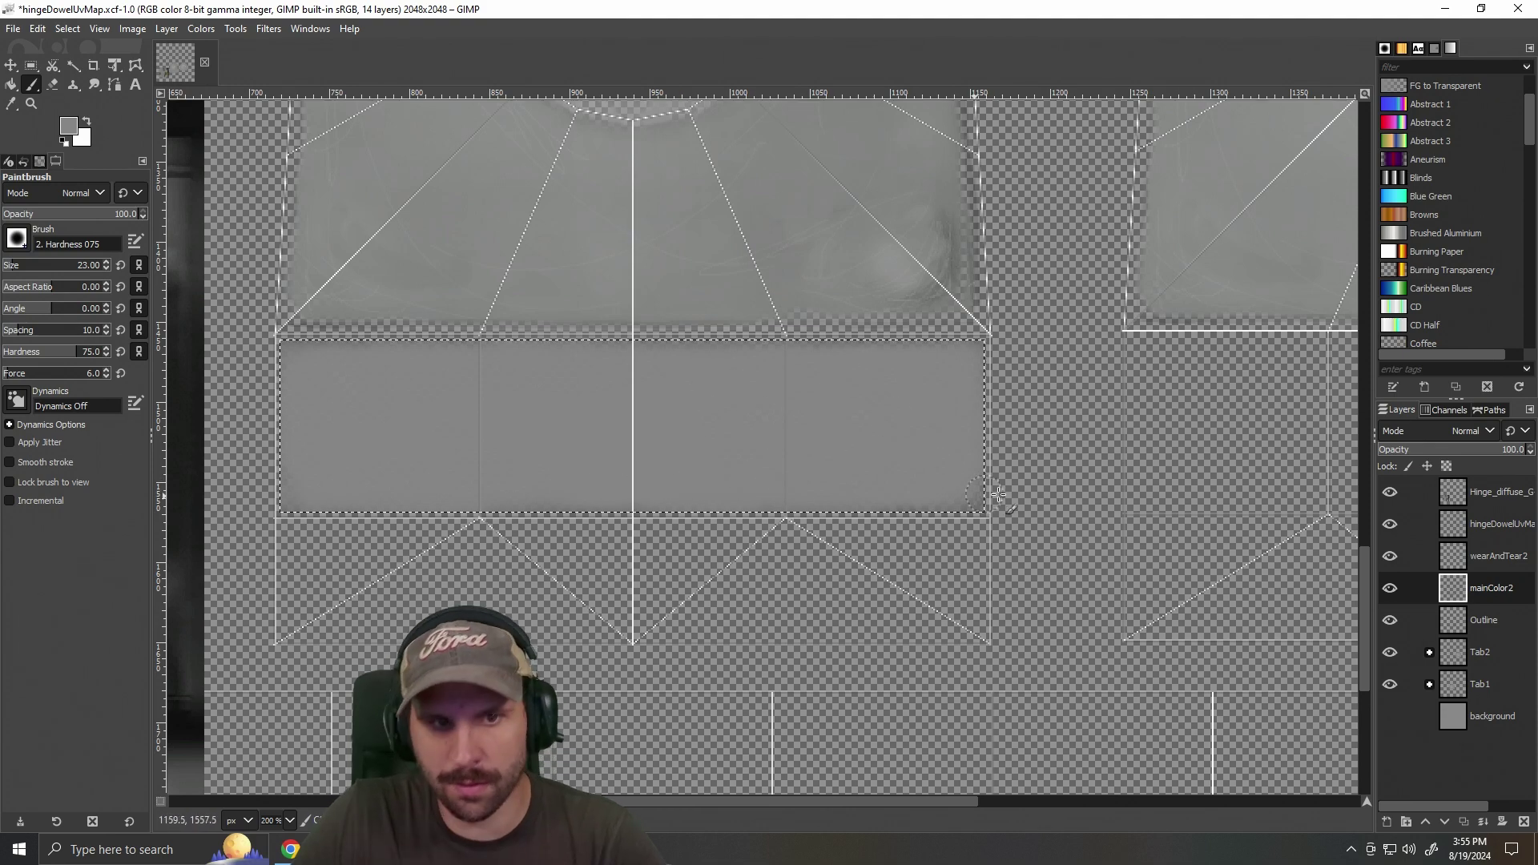
# Compare the filled strip with the background layer shown and hidden, and examine the paint coverage of the tab above it.
pyautogui.click(1390, 715)
pyautogui.click(1391, 715)
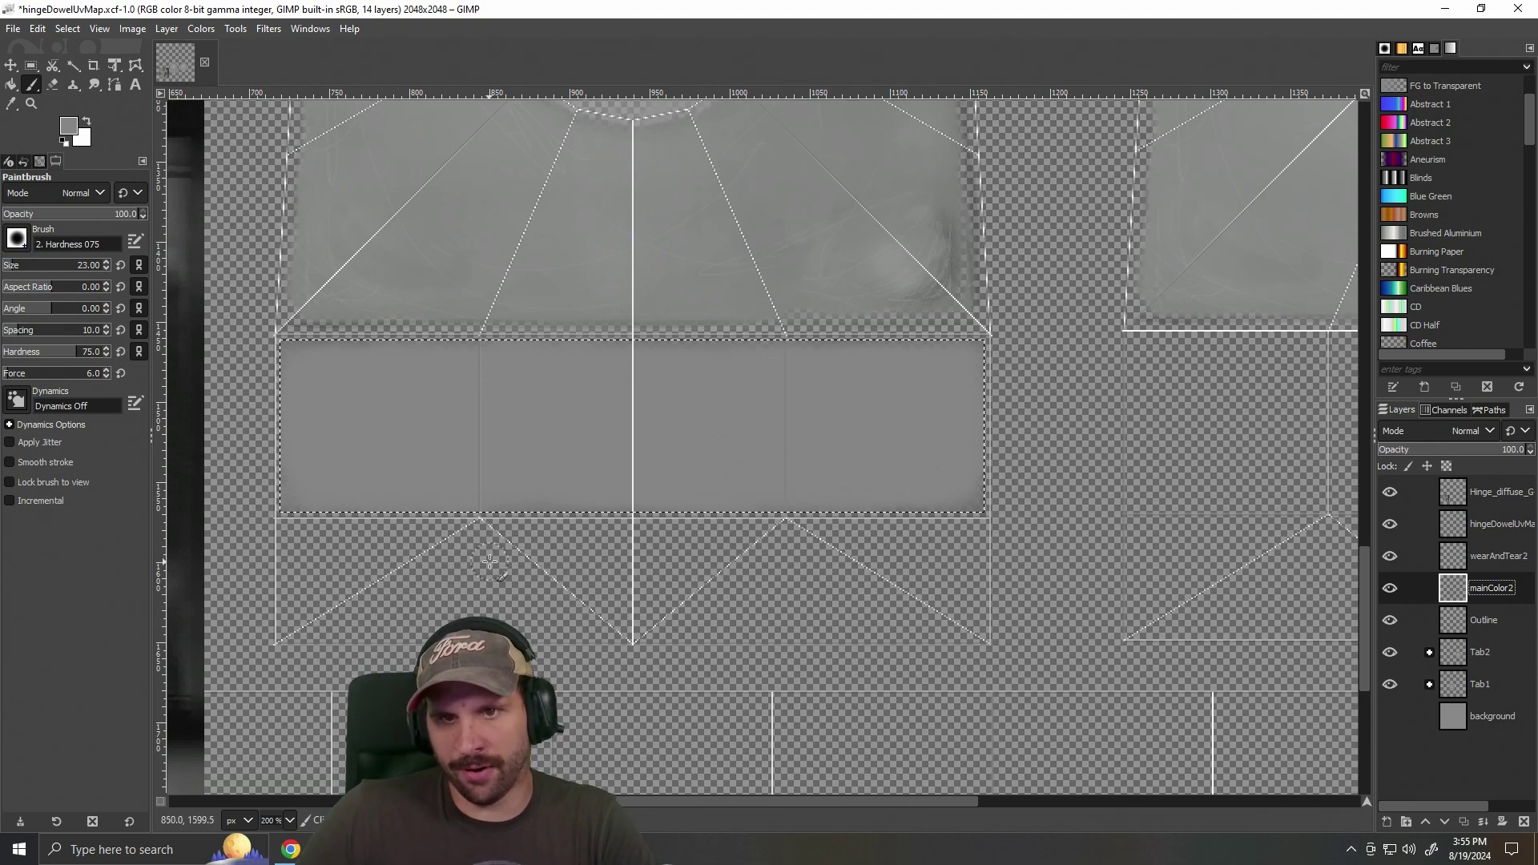
pyautogui.scroll(3, 489, 563)
pyautogui.scroll(6, 634, 594)
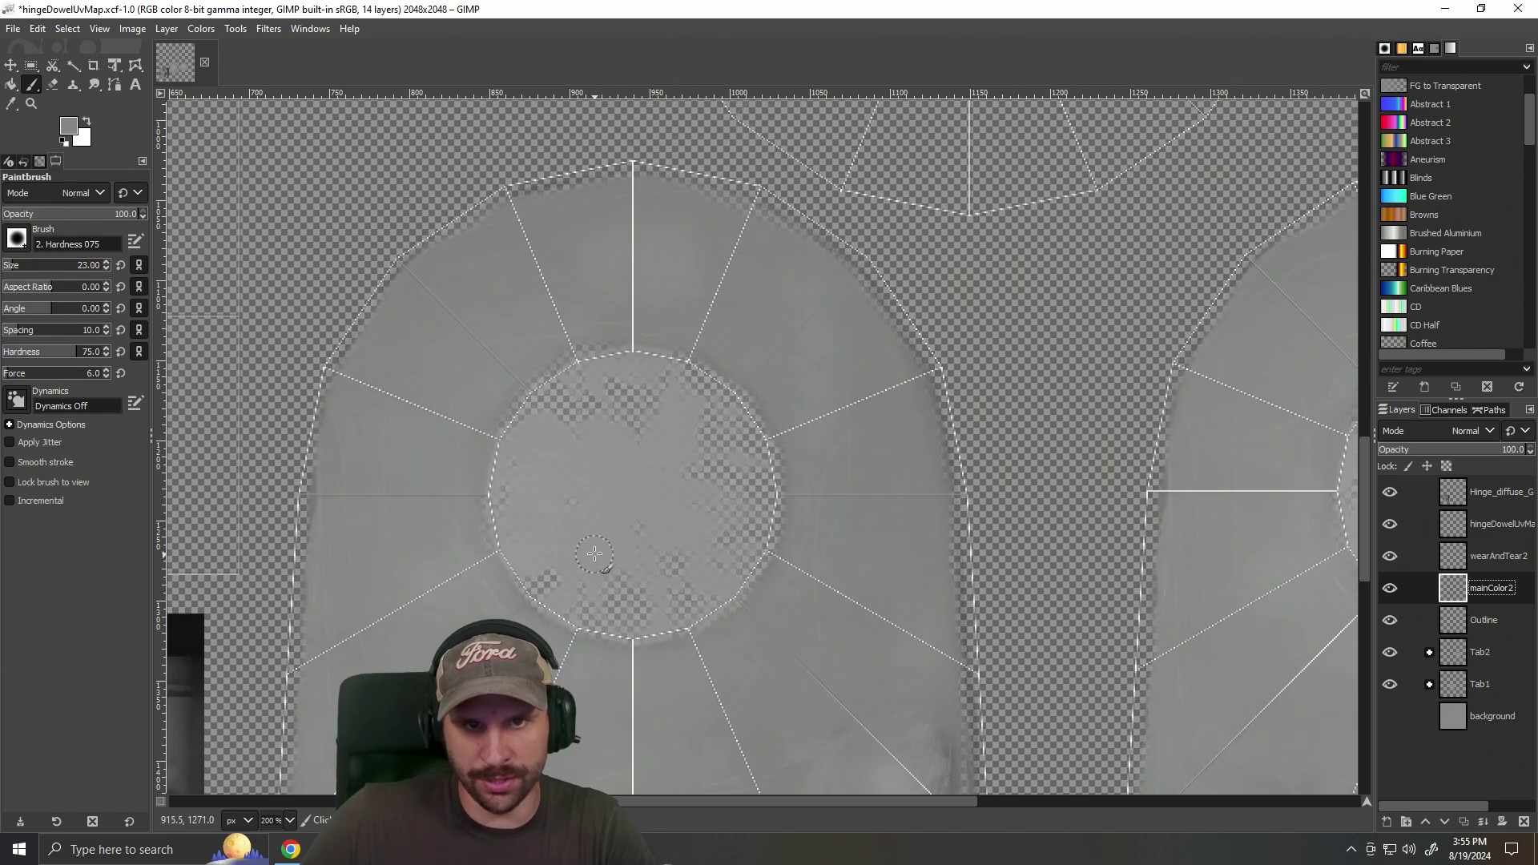
pyautogui.scroll(-4, 640, 589)
pyautogui.scroll(-6, 705, 560)
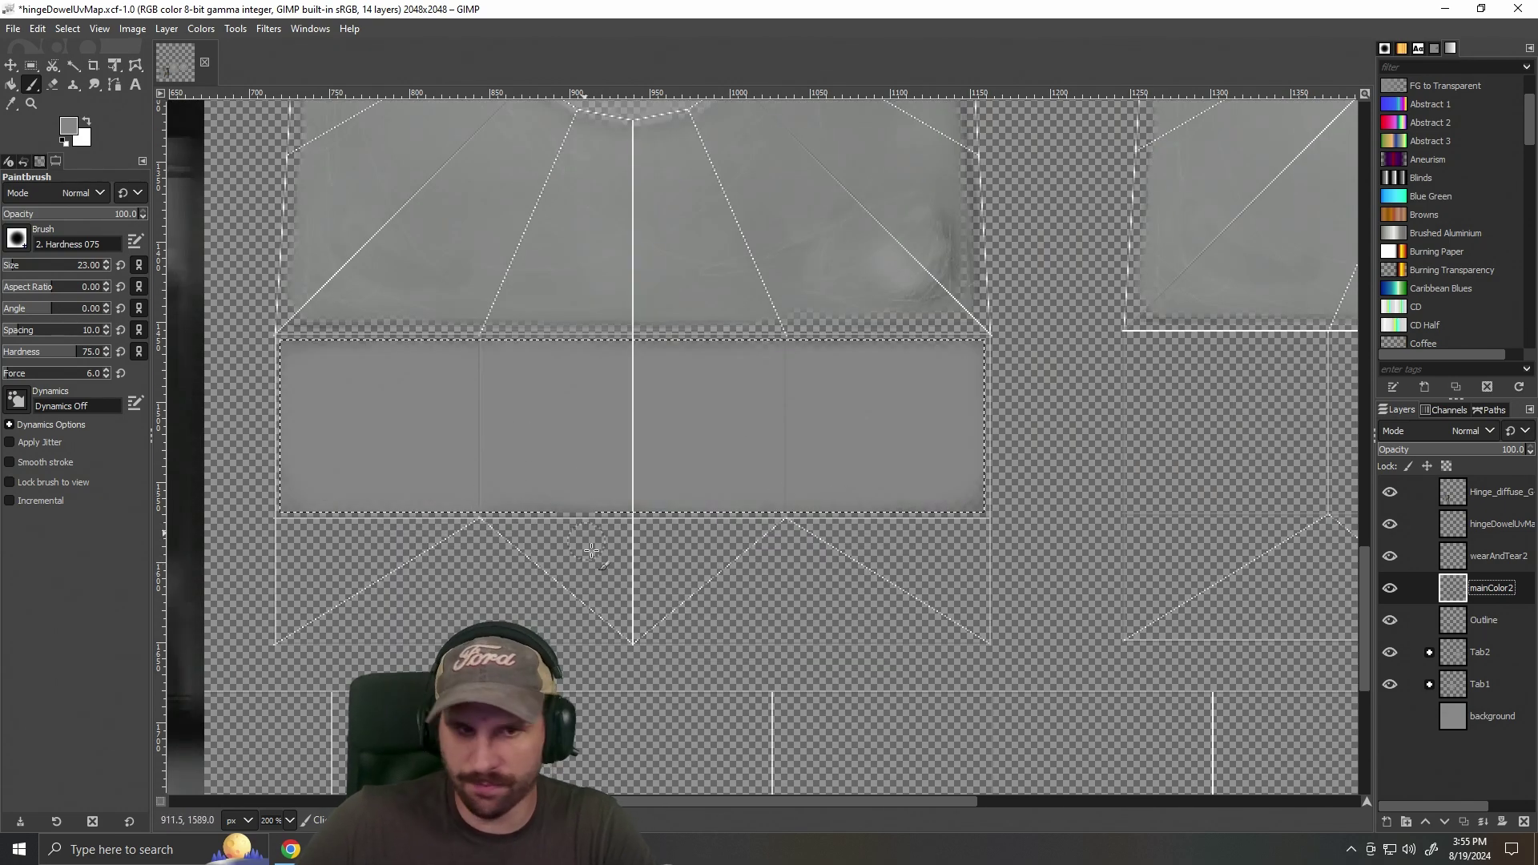
pyautogui.hscroll(-3, 677, 447)
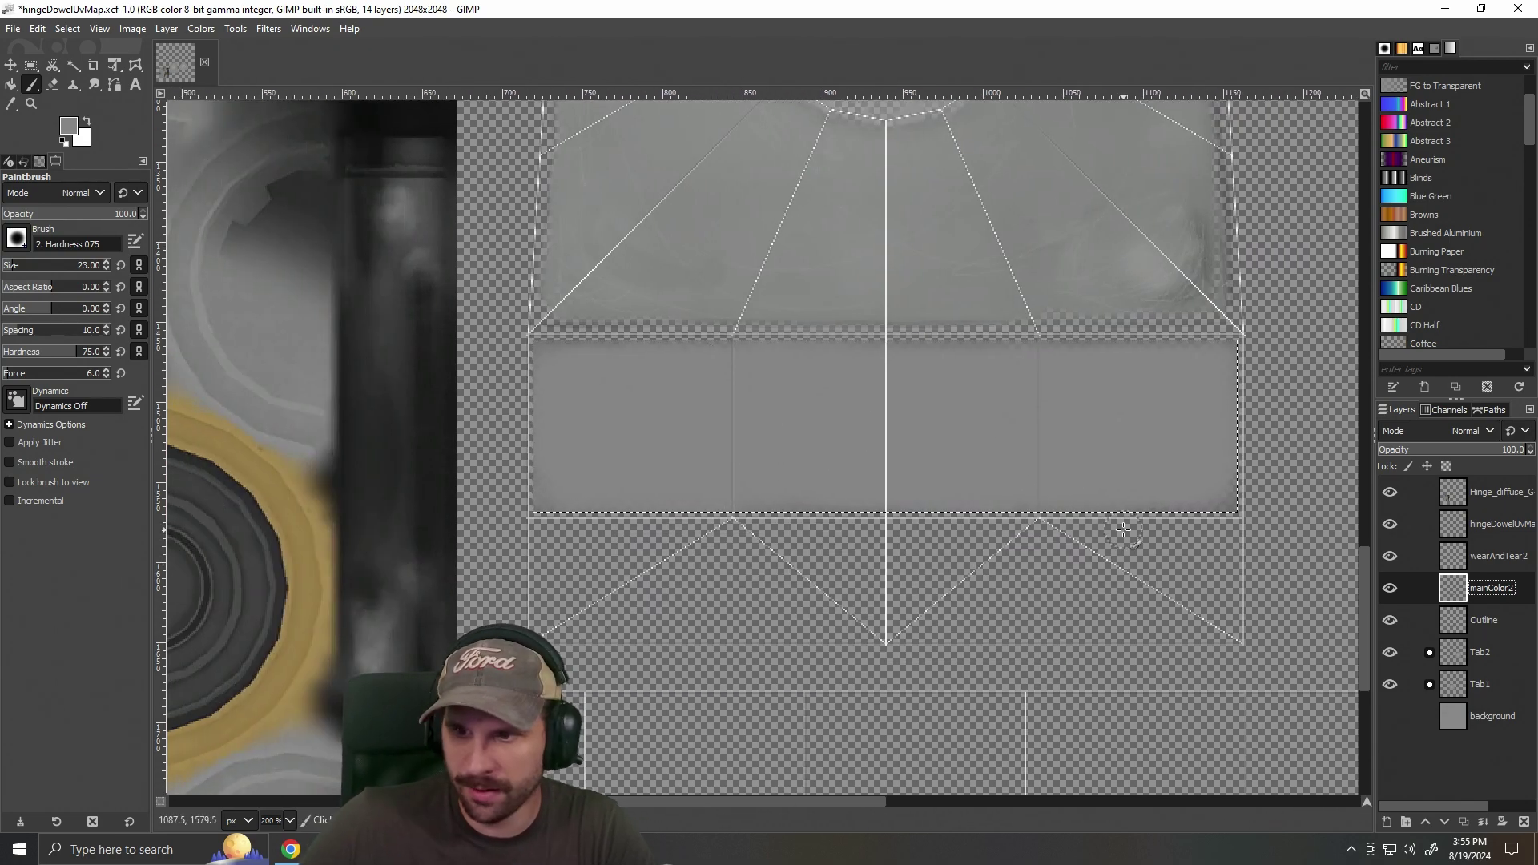
# Make wearAndTear2 the active layer, swap the colors so white is the foreground, and set the brush size to 3.
pyautogui.click(1481, 556)
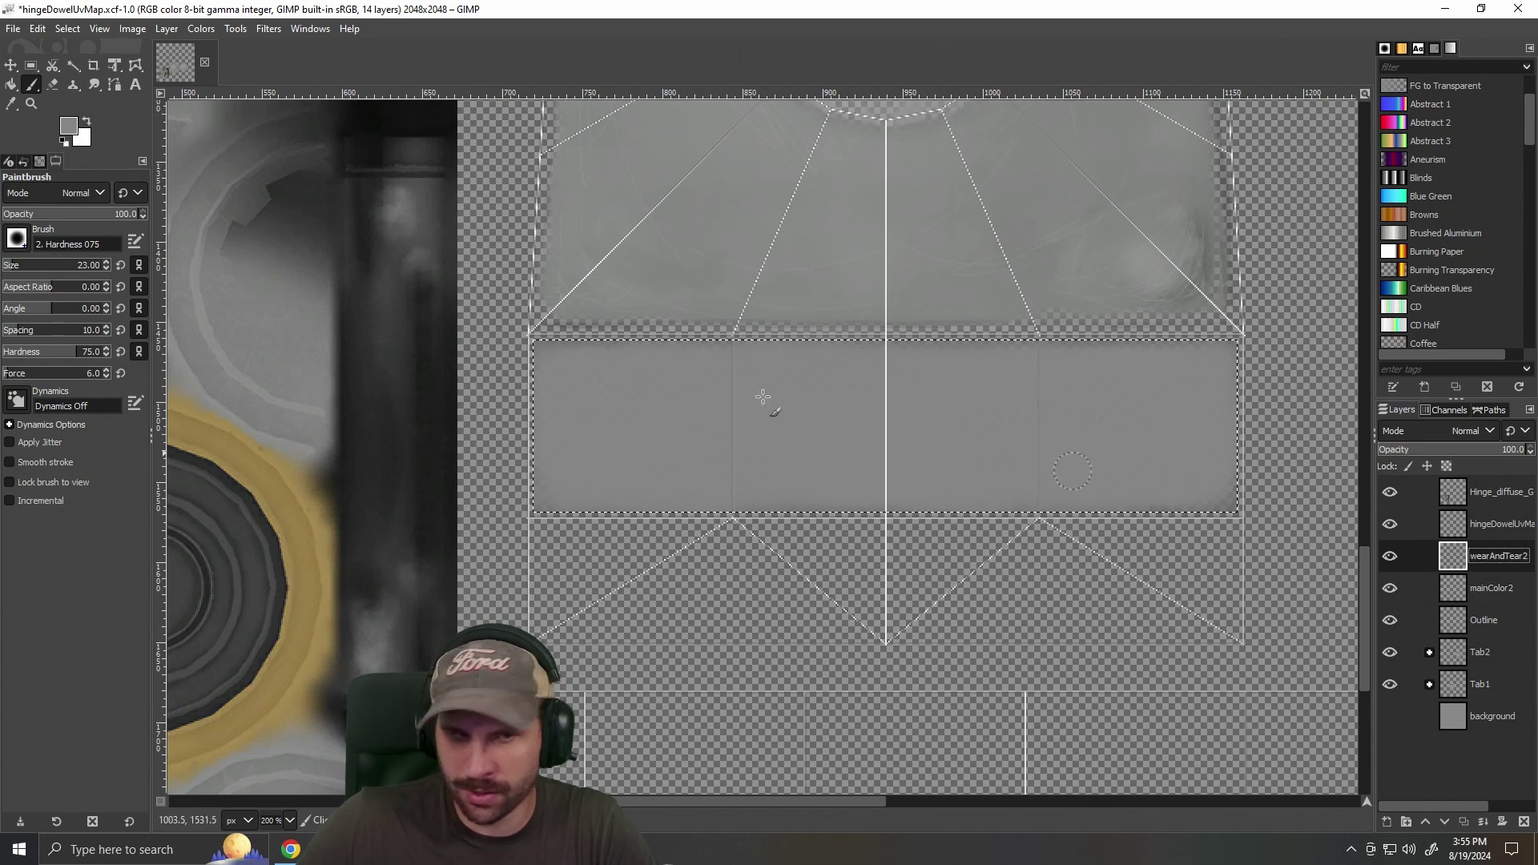
pyautogui.click(86, 119)
pyautogui.click(7, 267)
# Try a short white scratch near the strip's left end and undo it.
pyautogui.moveTo(547, 373); pyautogui.dragTo(571, 456)
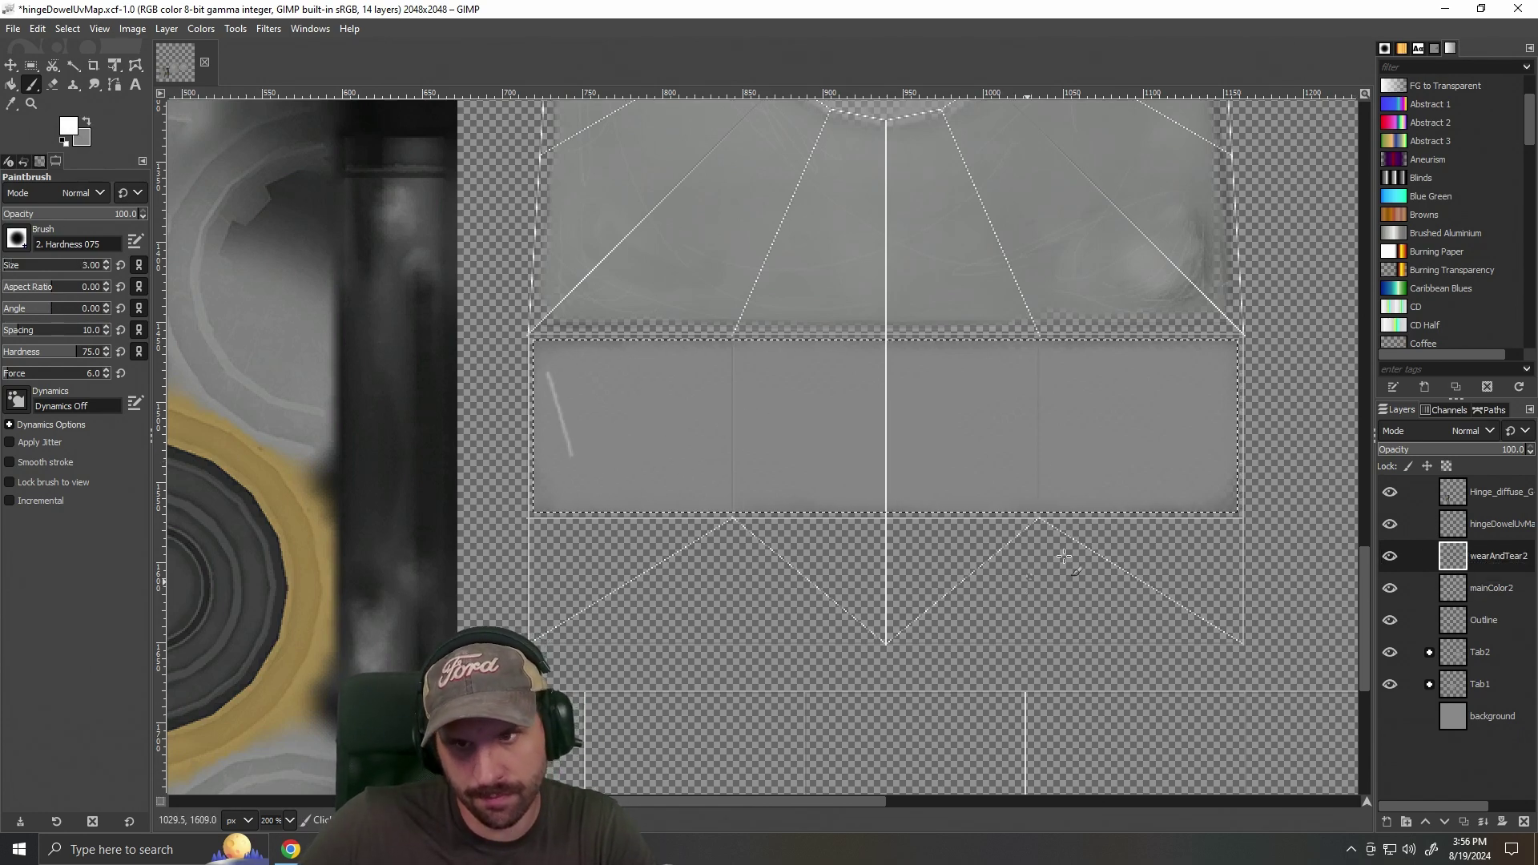
pyautogui.moveTo(752, 802)
pyautogui.mouseDown()
pyautogui.moveTo(700, 801)
pyautogui.moveTo(747, 806)
pyautogui.mouseUp()
pyautogui.hotkey('ctrl', 'z')
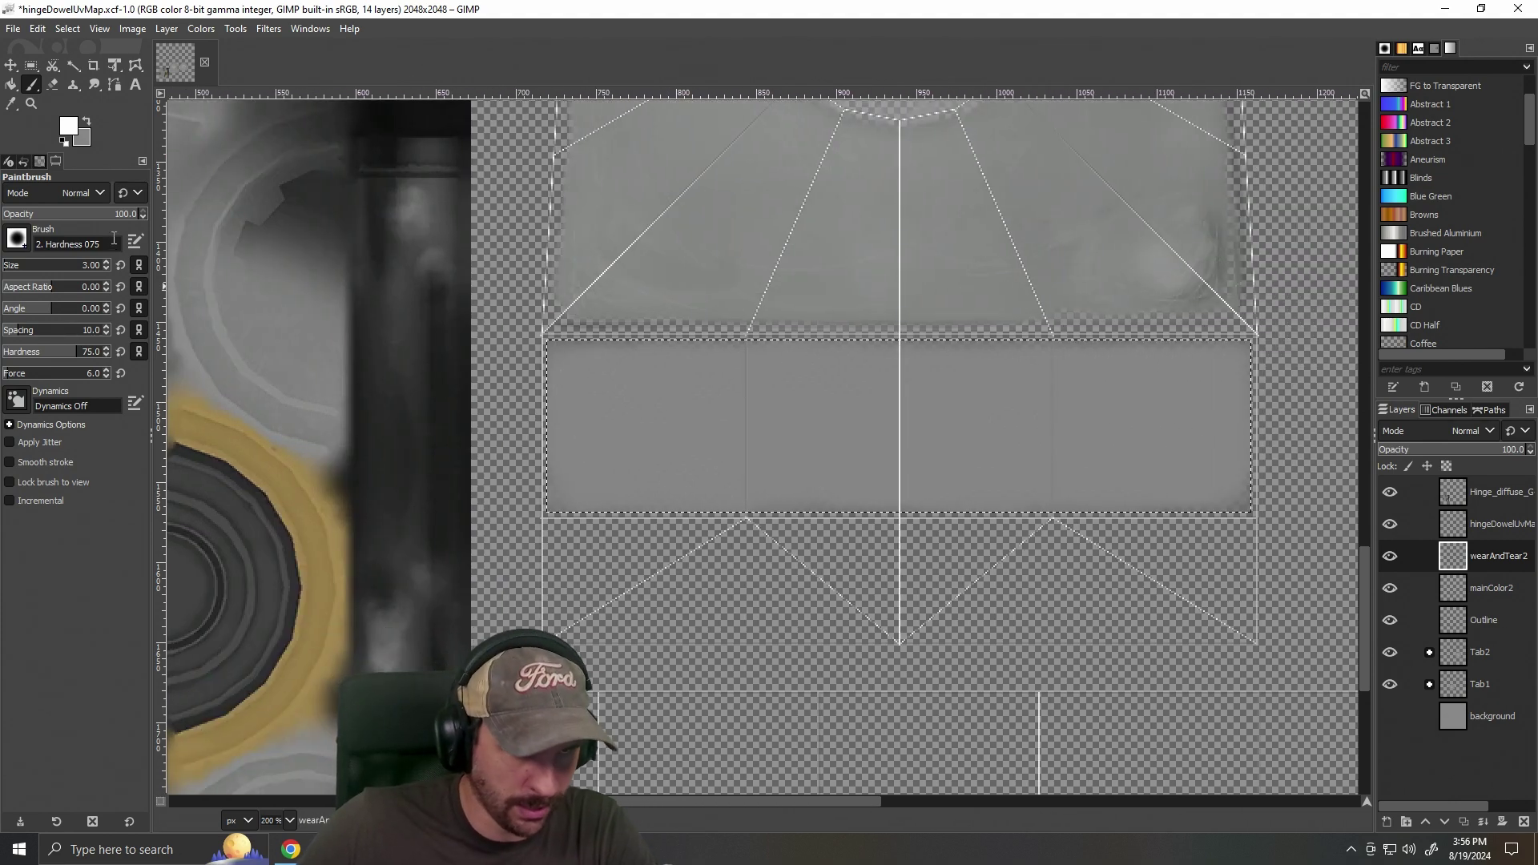
# Switch to the Acrylic 03 brush and set its size to 229, angle to -96 and hardness to 100.
pyautogui.click(16, 238)
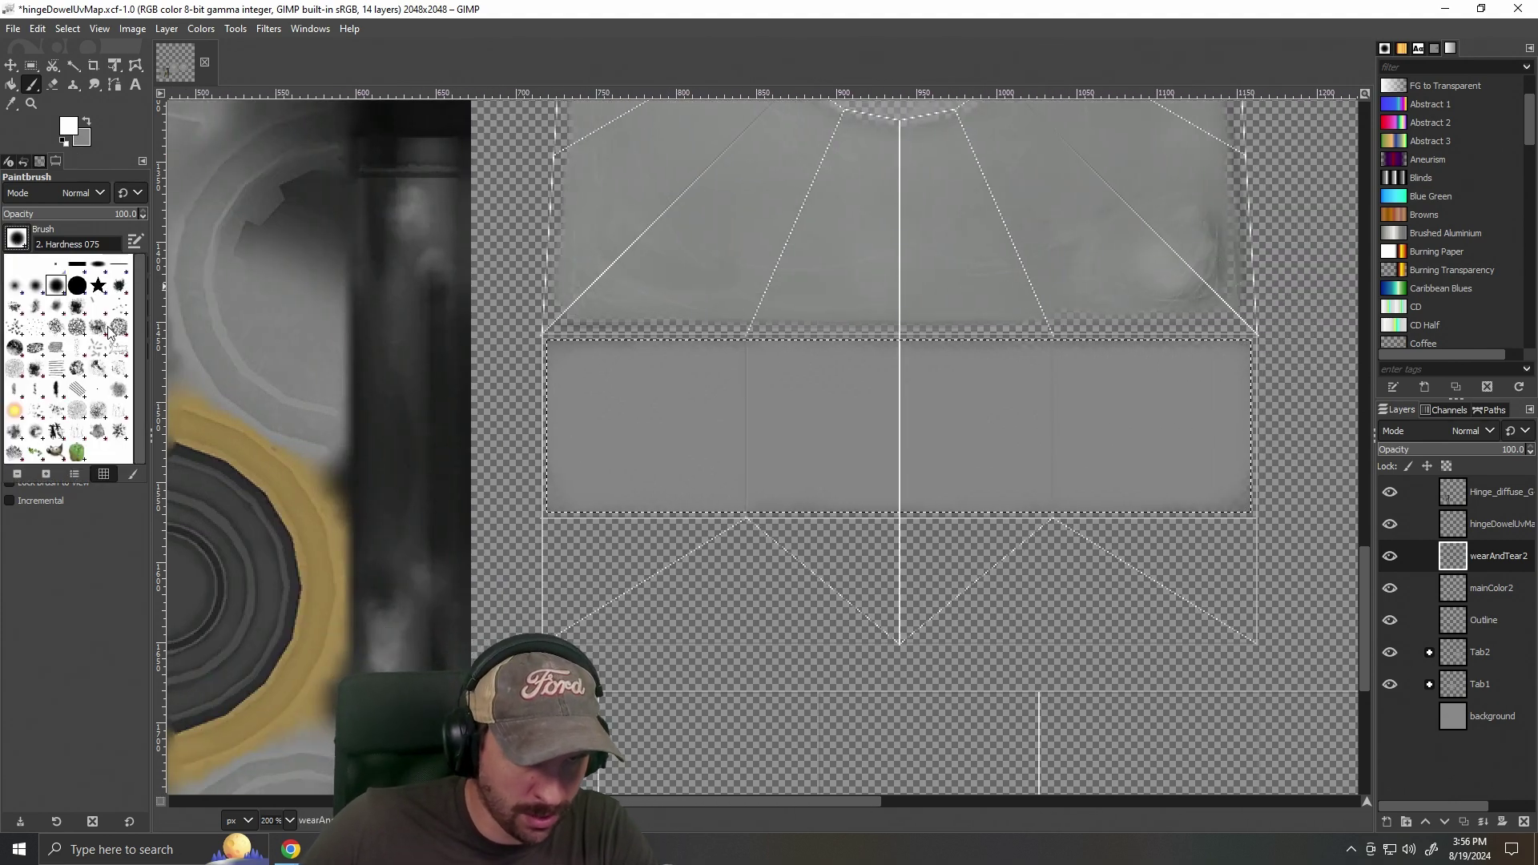
pyautogui.click(21, 327)
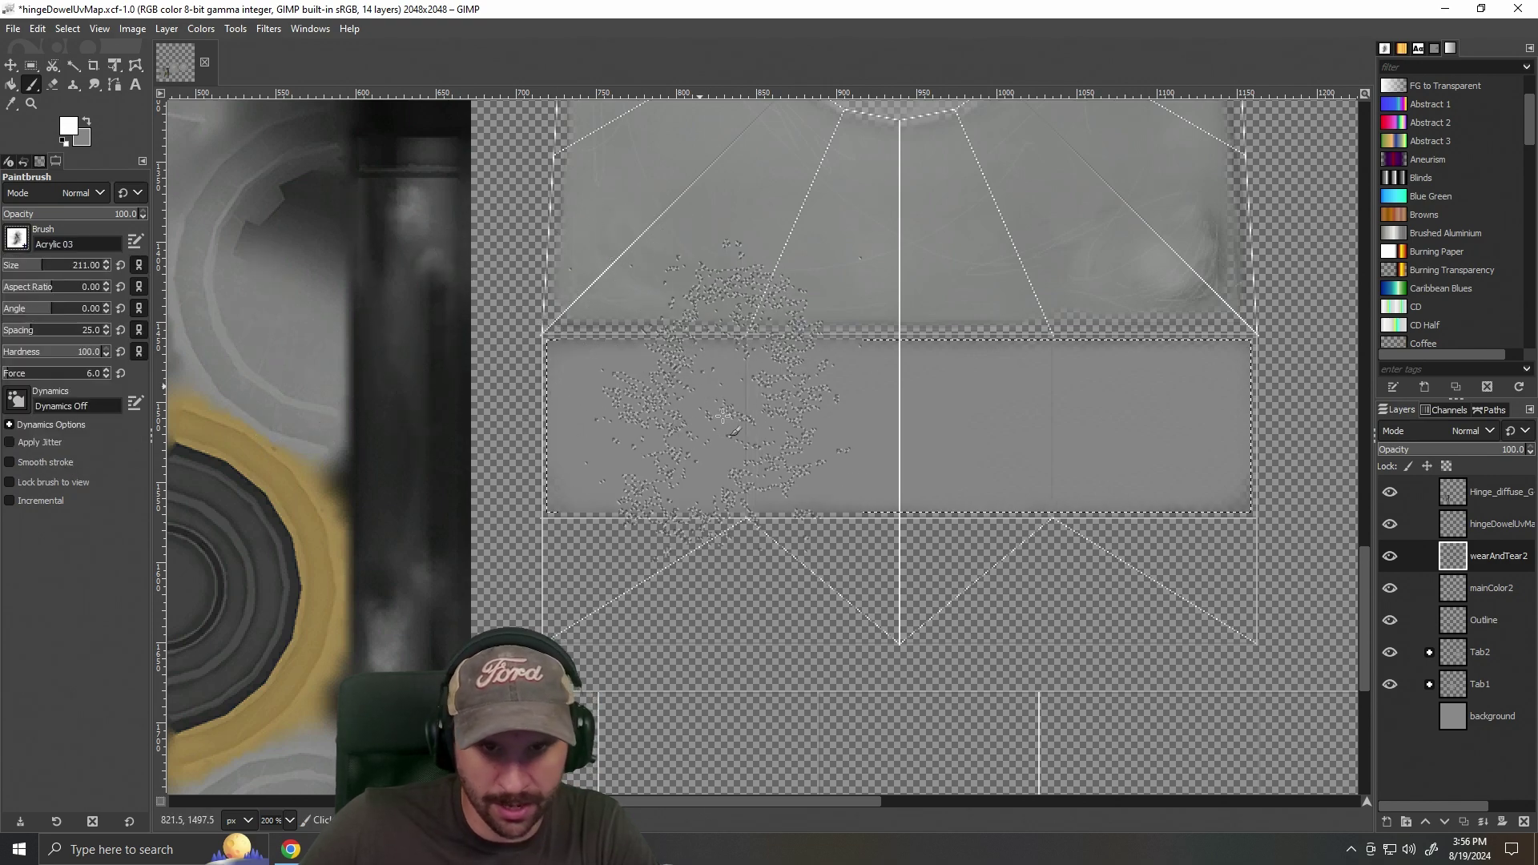
pyautogui.click(15, 271)
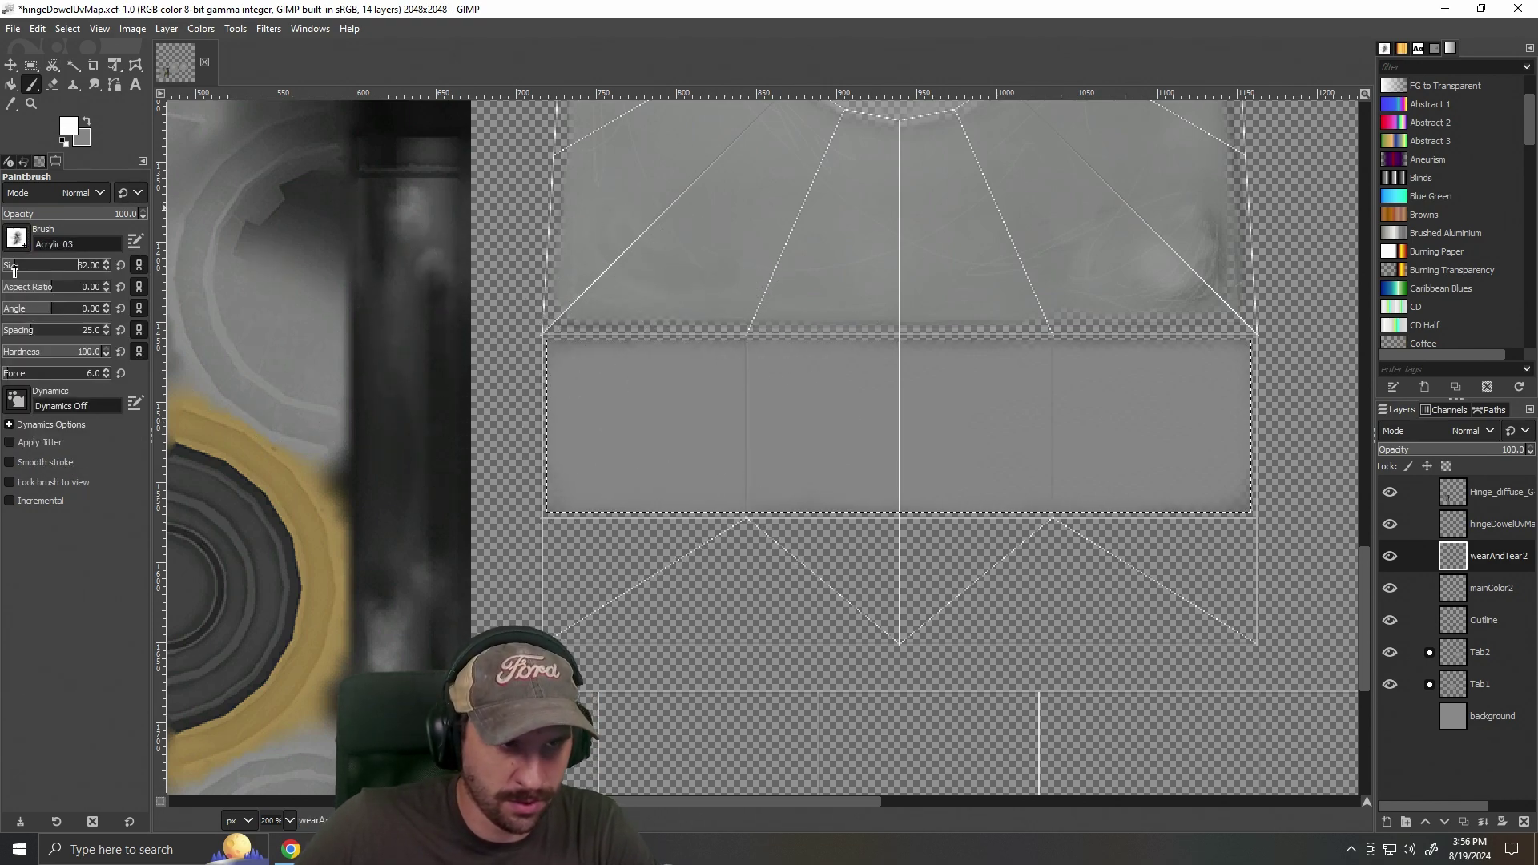
pyautogui.moveTo(50, 275); pyautogui.dragTo(63, 270)
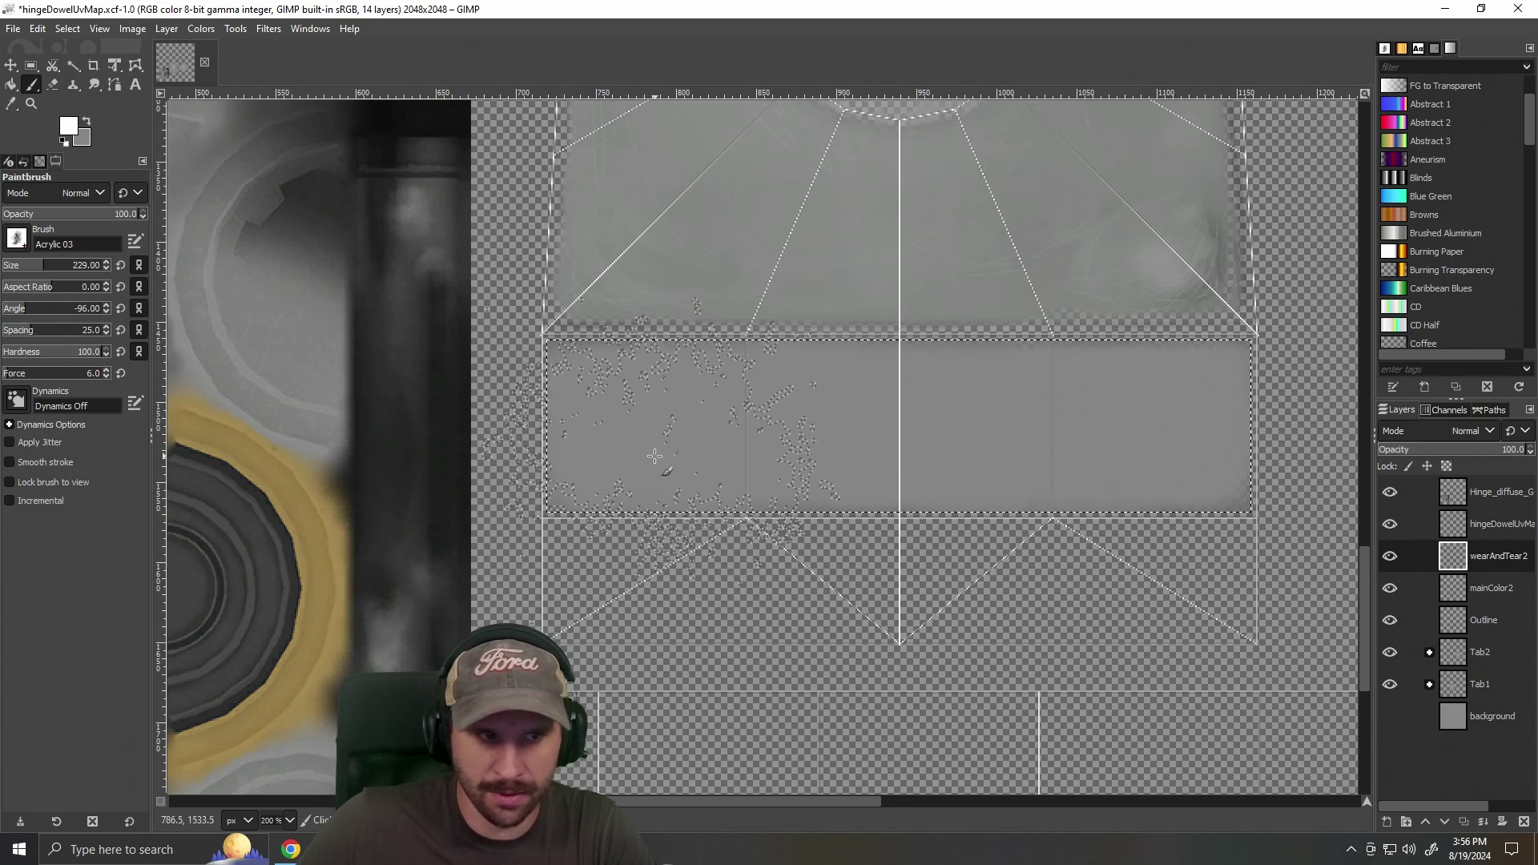
pyautogui.moveTo(54, 361); pyautogui.dragTo(12, 358)
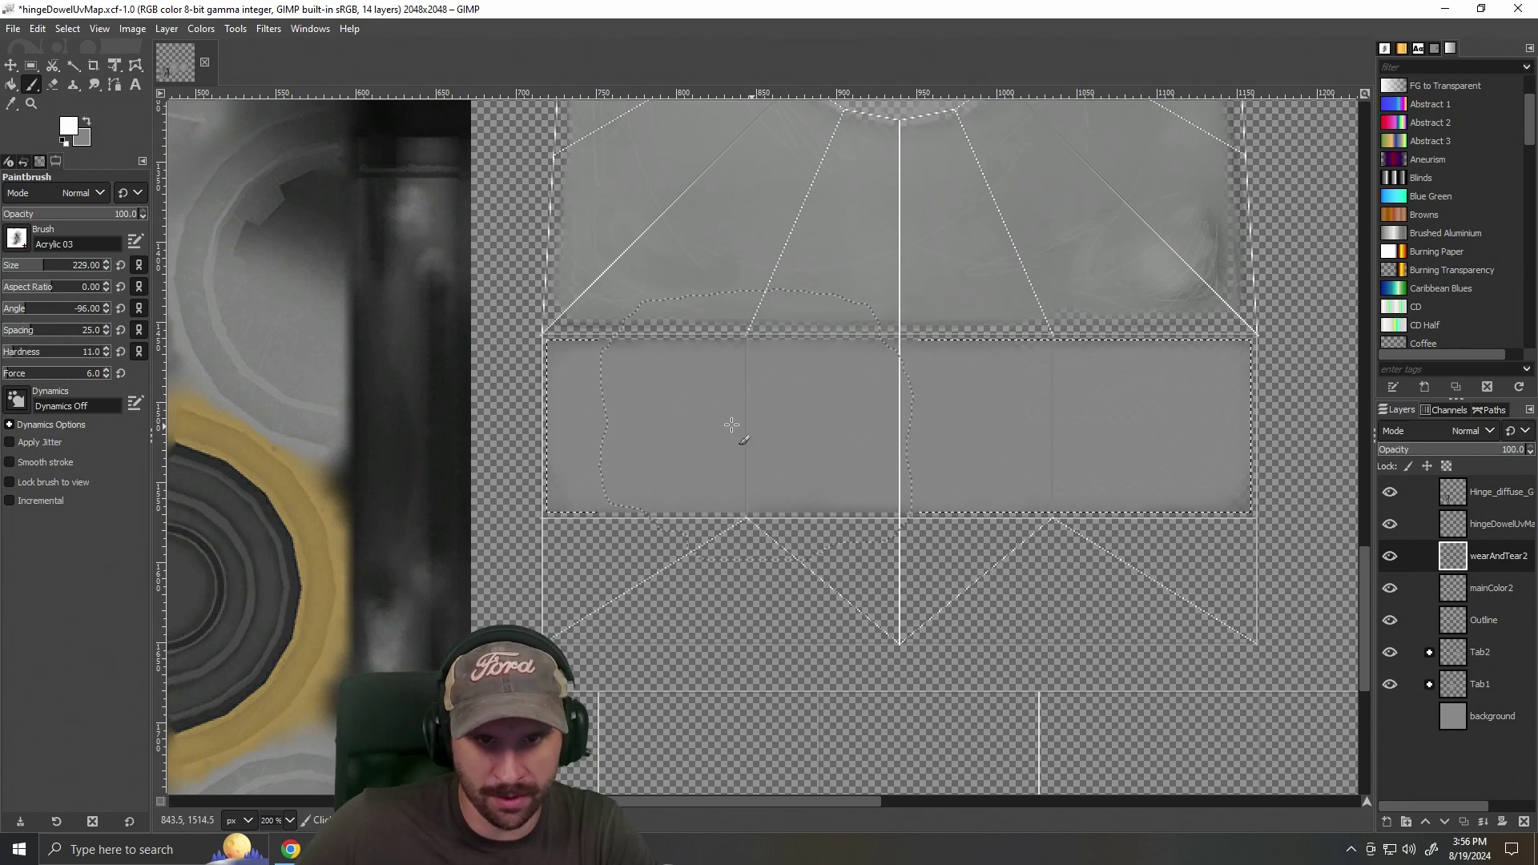
pyautogui.click(40, 361)
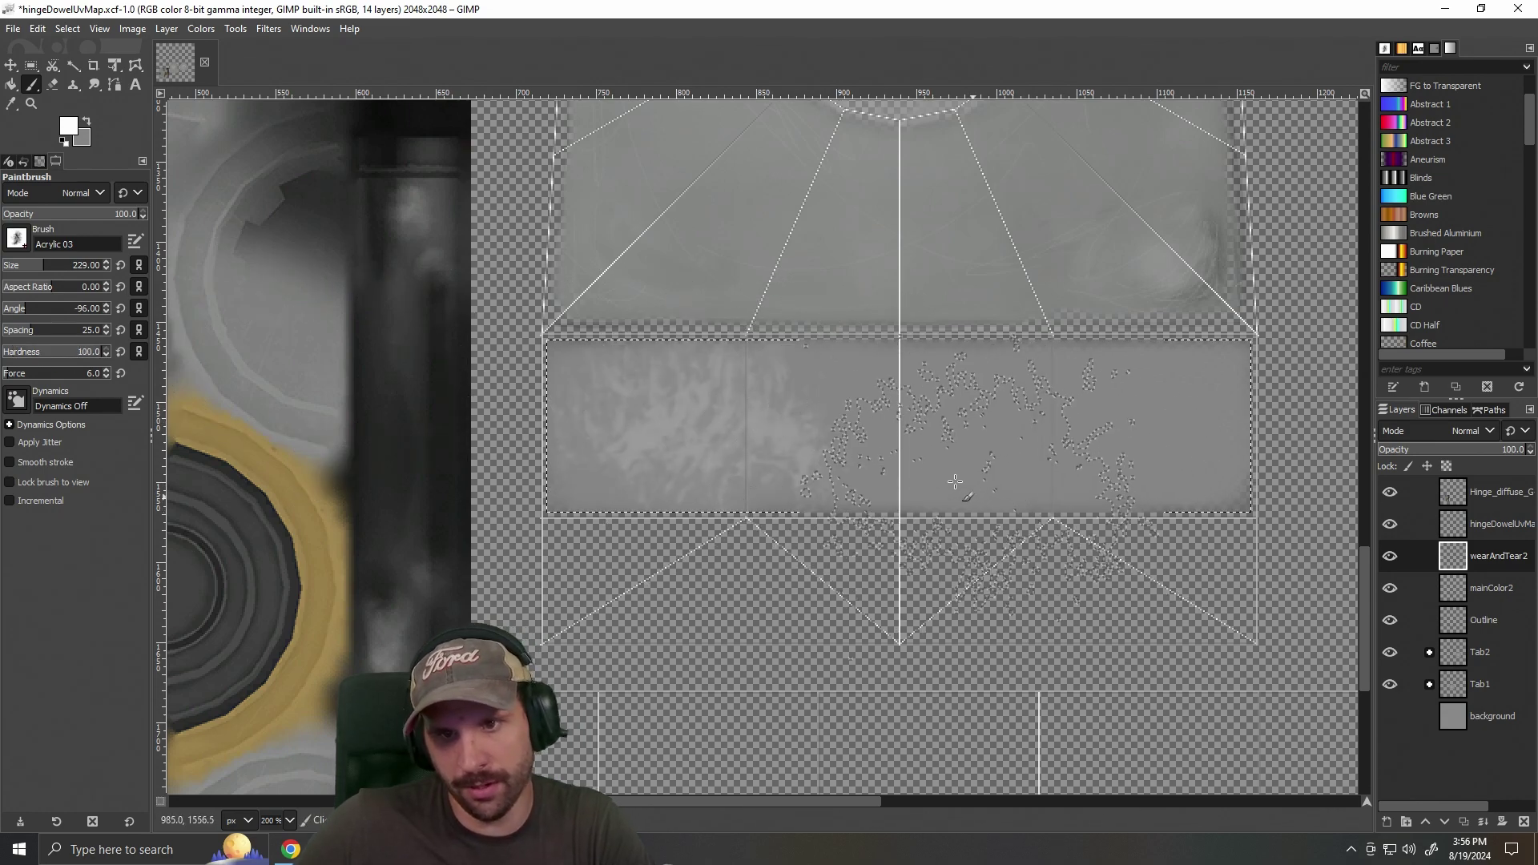
# Try white Acrylic 03 texture dabs on the left half of the strip and undo them.
pyautogui.hotkey('ctrl', 'z')
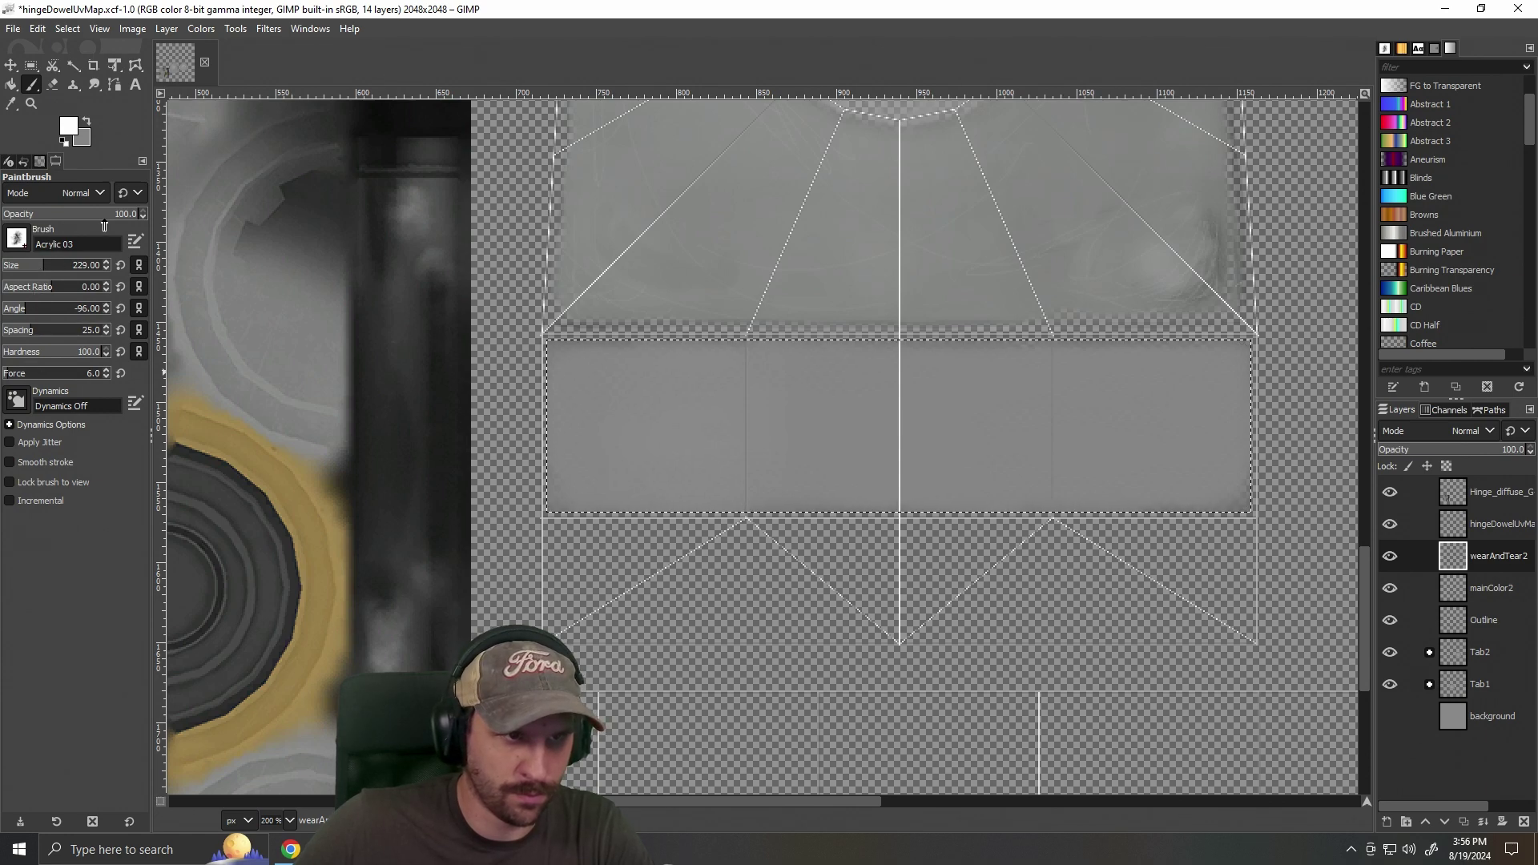
pyautogui.click(681, 443)
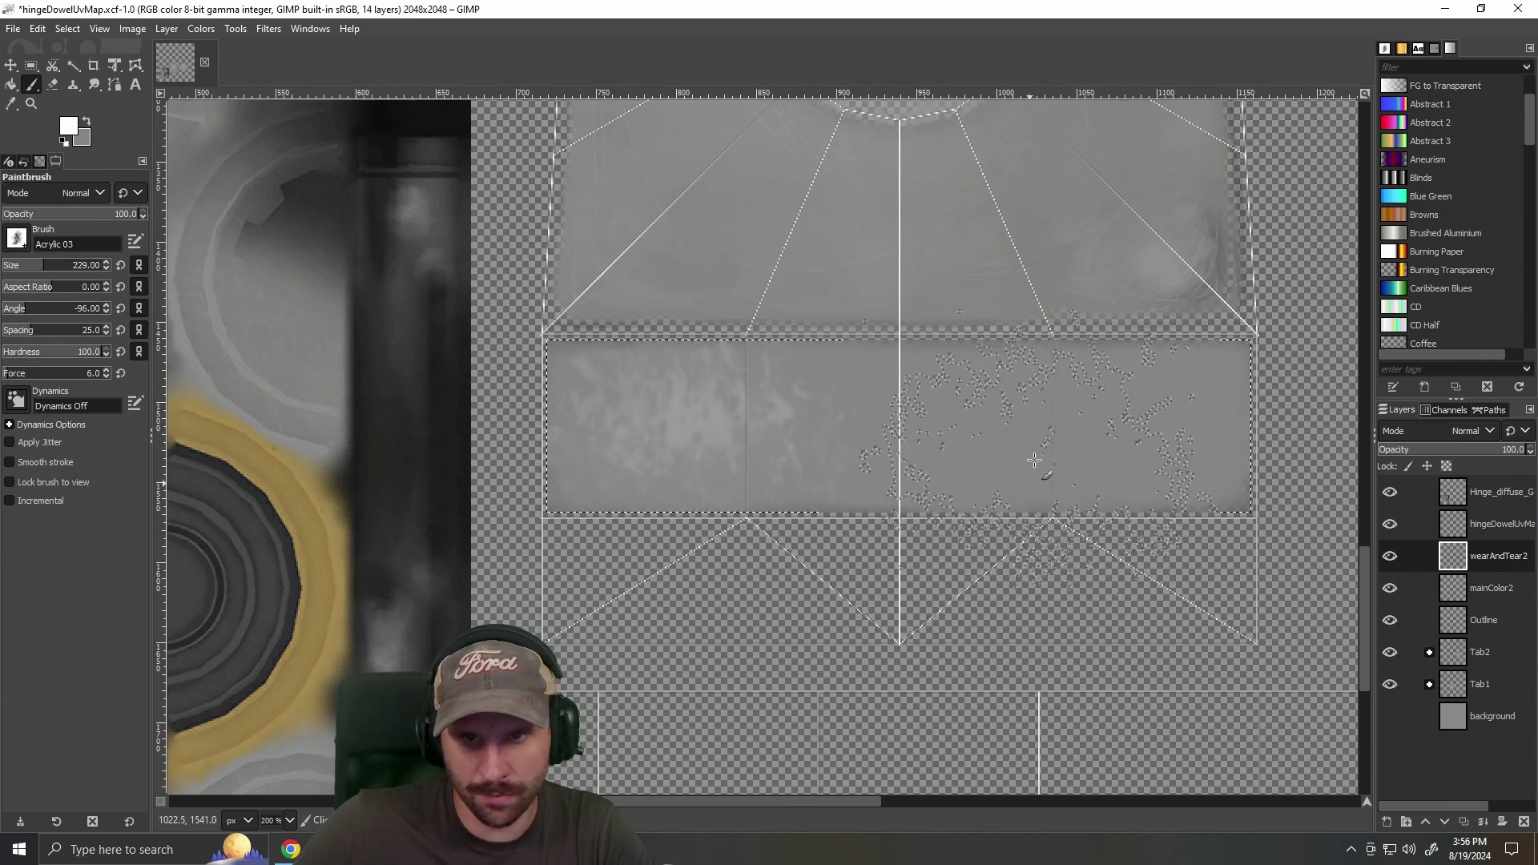
pyautogui.hotkey('ctrl', 'z')
pyautogui.hotkey('ctrl', 'z')
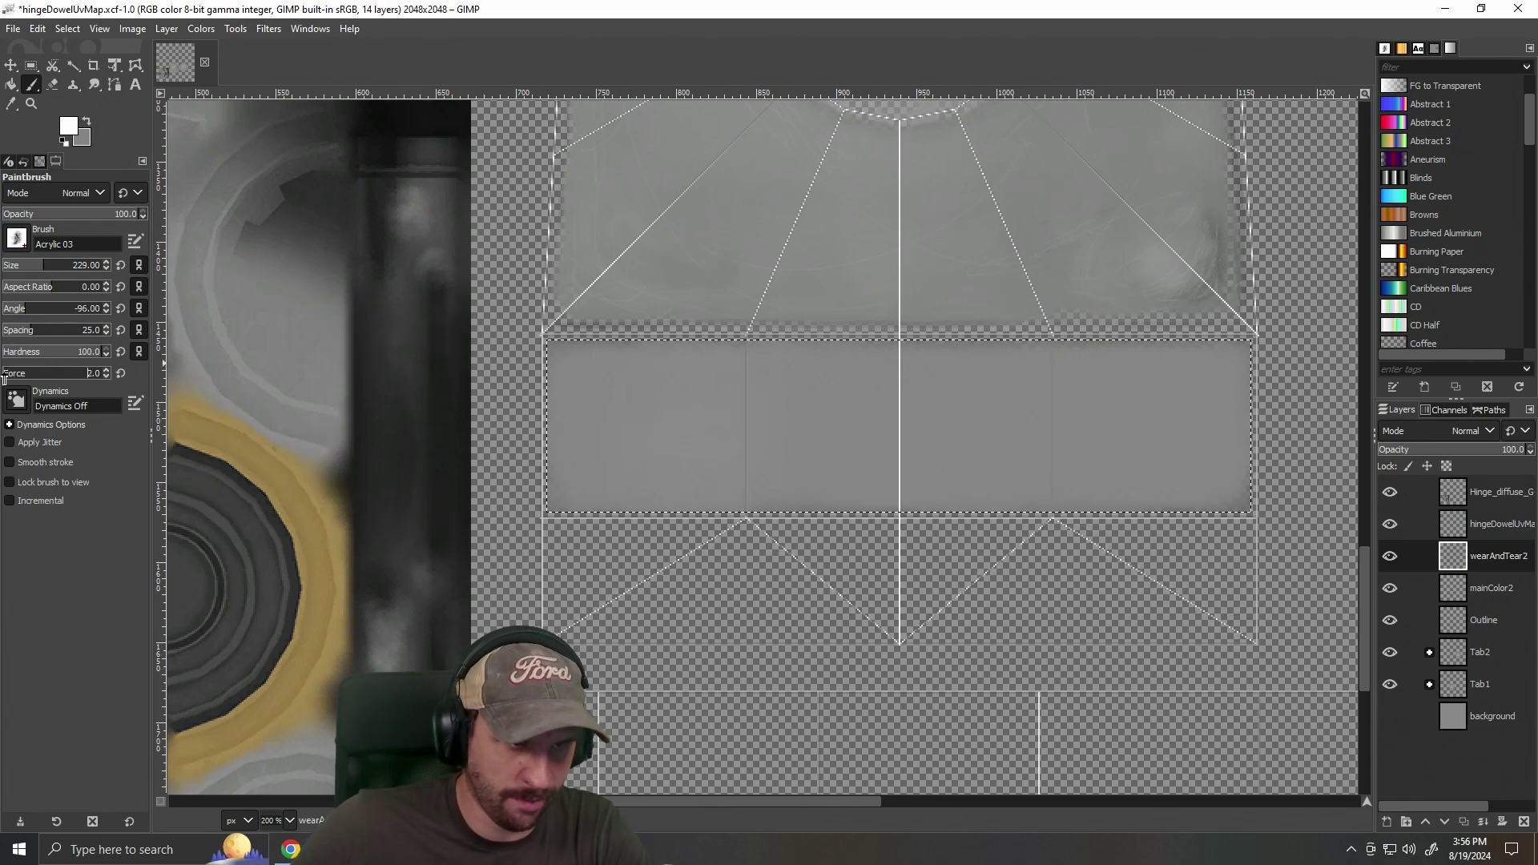
# Apply faint white Acrylic 03 texture across the strip below the tab at brush force 1.
pyautogui.hotkey('ctrl', 'y')
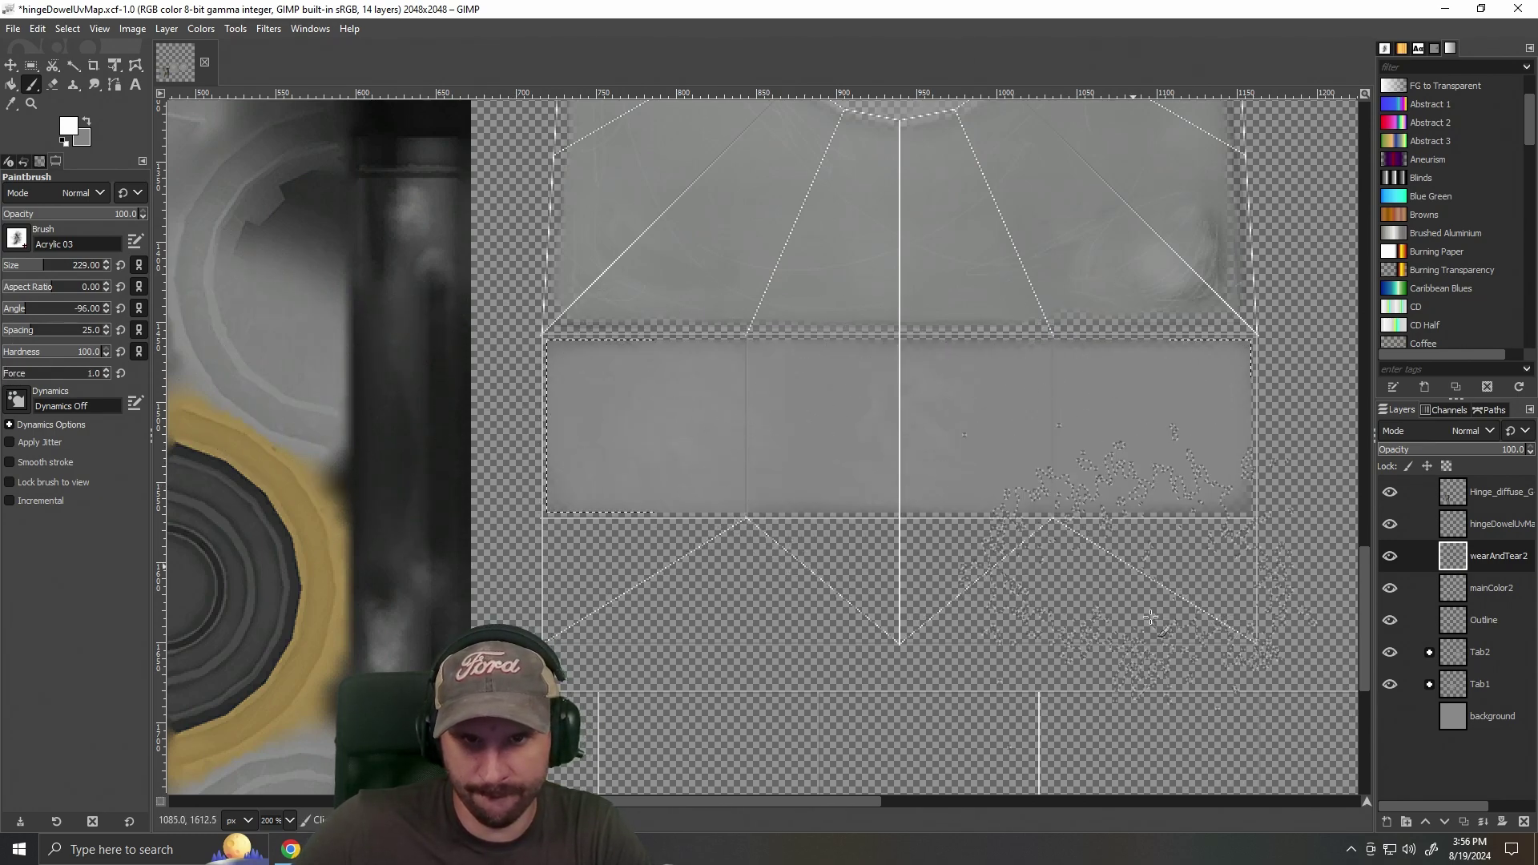
pyautogui.hotkey('ctrl', 'y')
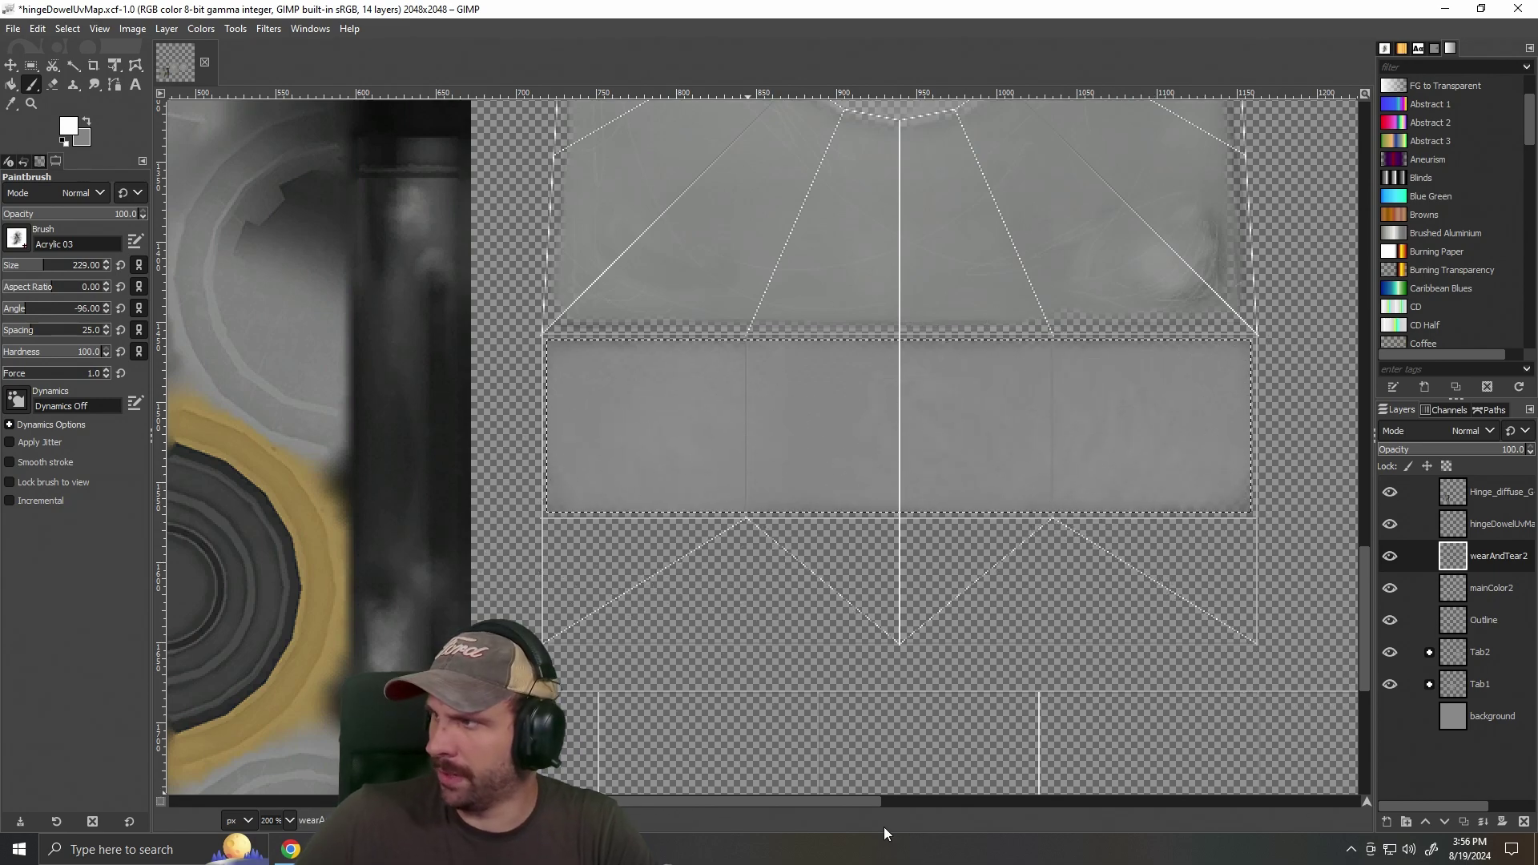
pyautogui.hotkey('ctrl', 'z')
pyautogui.moveTo(854, 801); pyautogui.dragTo(912, 809)
pyautogui.hotkey('ctrl', 'y')
pyautogui.hotkey('ctrl', 'z')
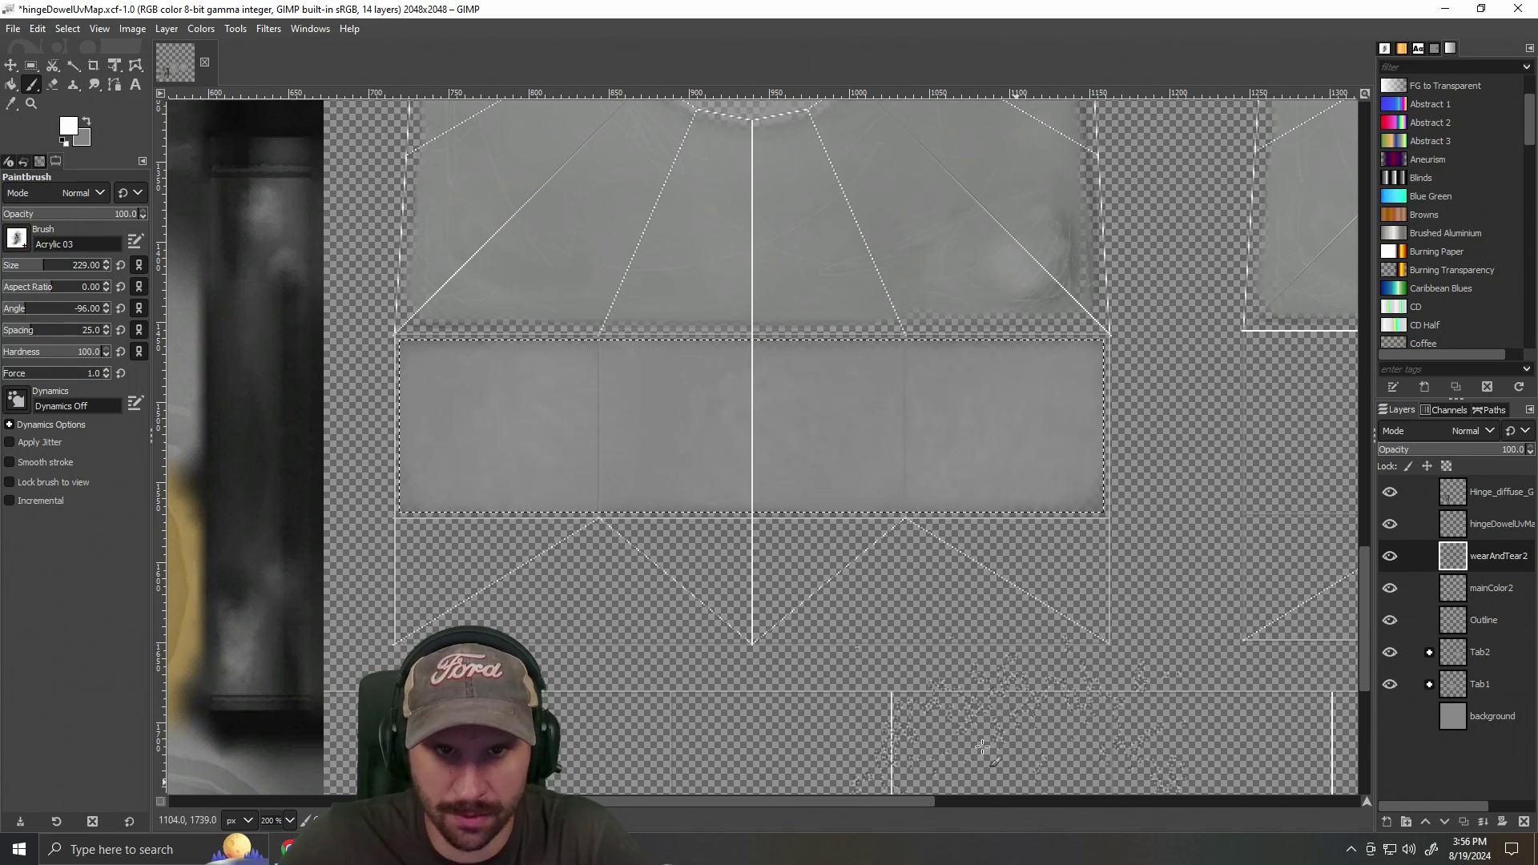
pyautogui.scroll(3, 1002, 679)
pyautogui.scroll(-5, 1003, 679)
pyautogui.scroll(-2, 1073, 593)
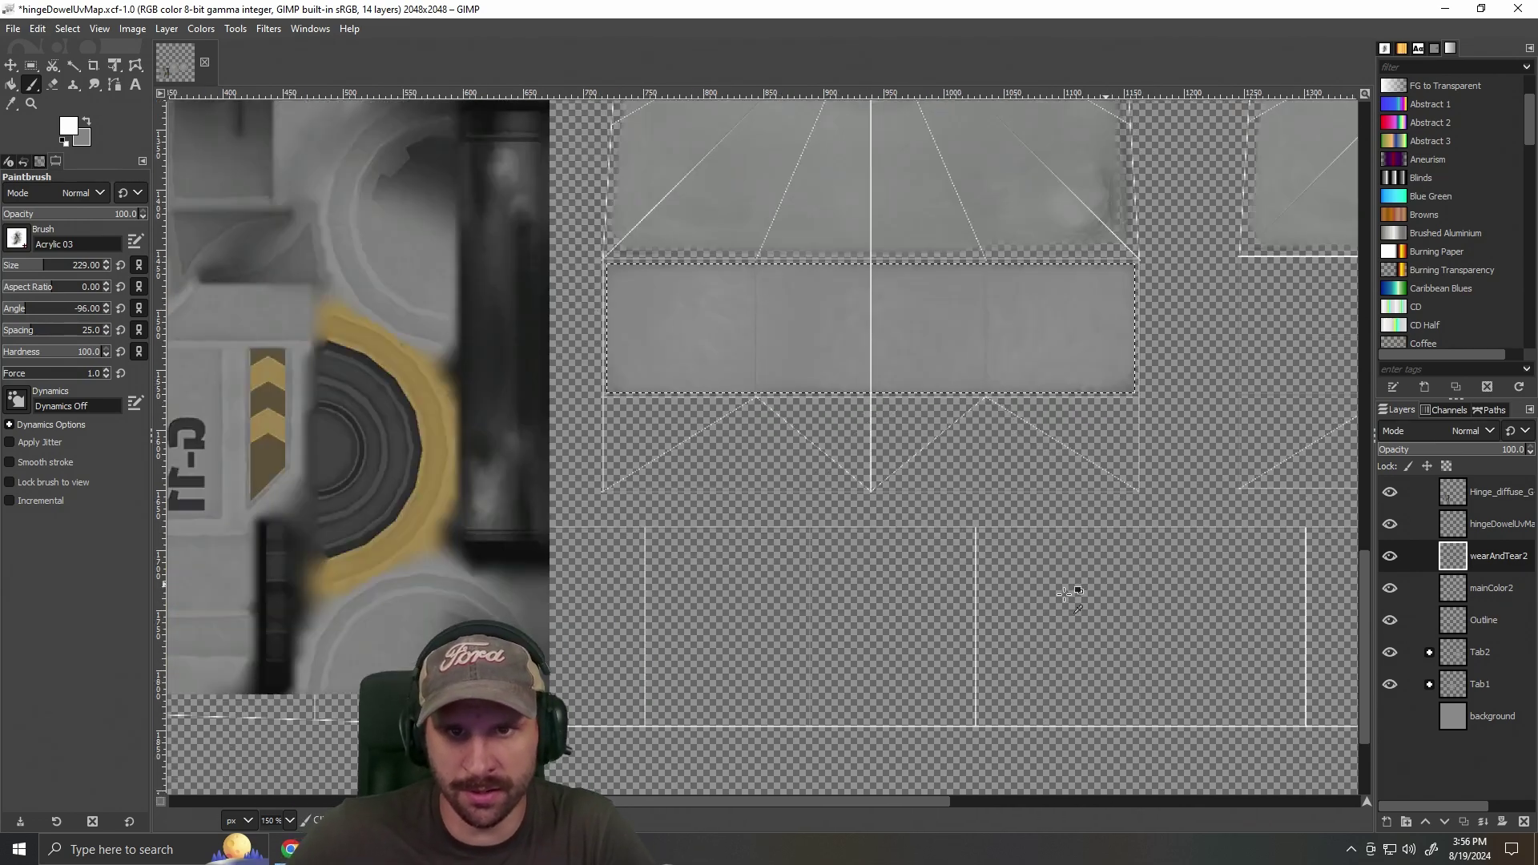
pyautogui.scroll(1, 1053, 635)
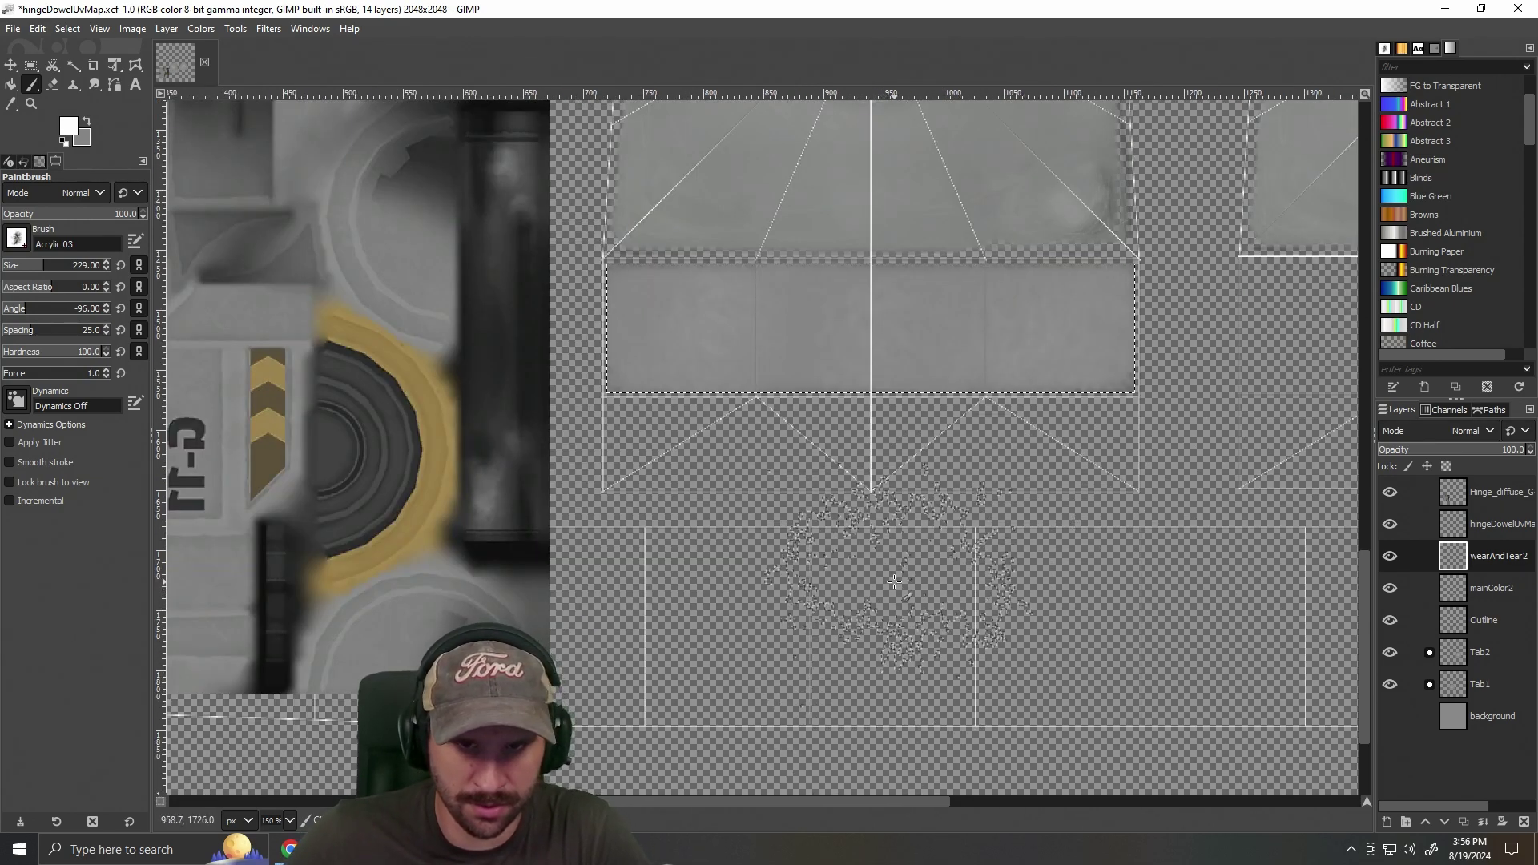
# Switch to the Eraser on the wearAndTear2 layer with the 2. Hardness 100 brush, size 5 and force 100.
pyautogui.click(341, 362)
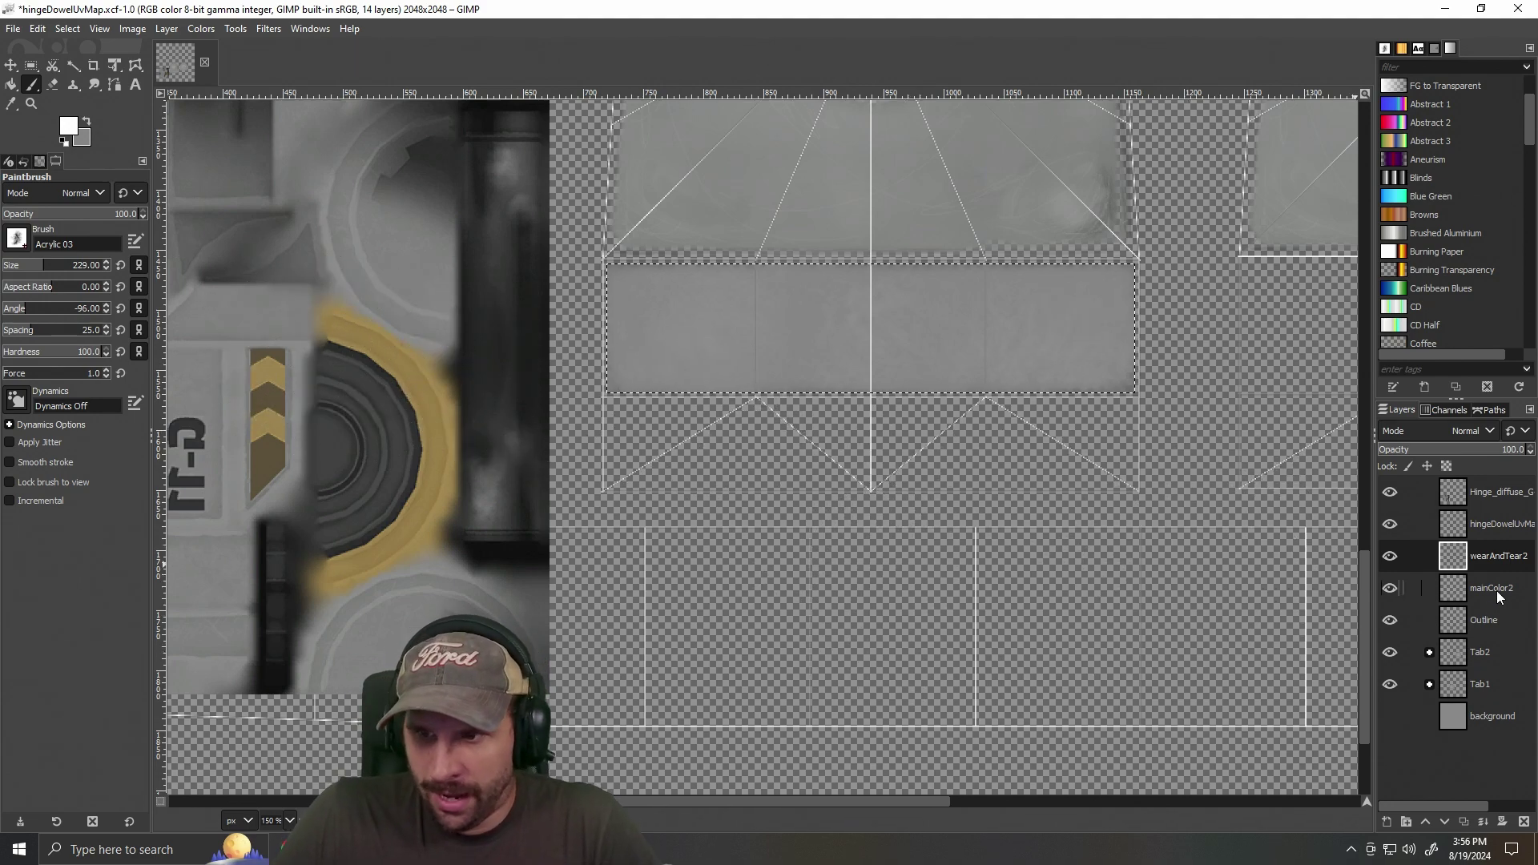
pyautogui.click(1496, 589)
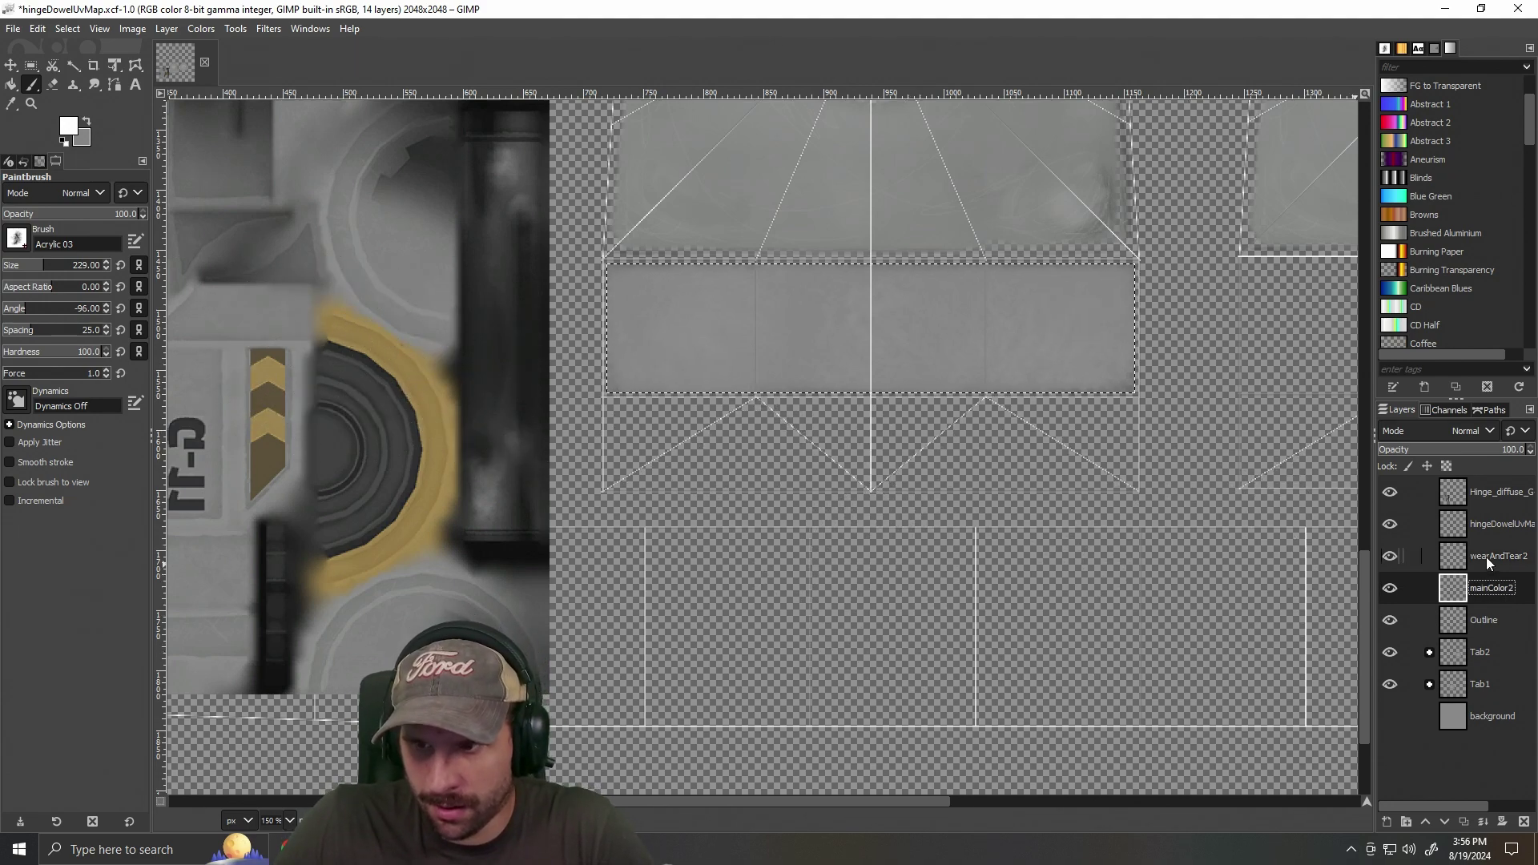
pyautogui.click(1494, 555)
pyautogui.click(52, 84)
pyautogui.click(17, 239)
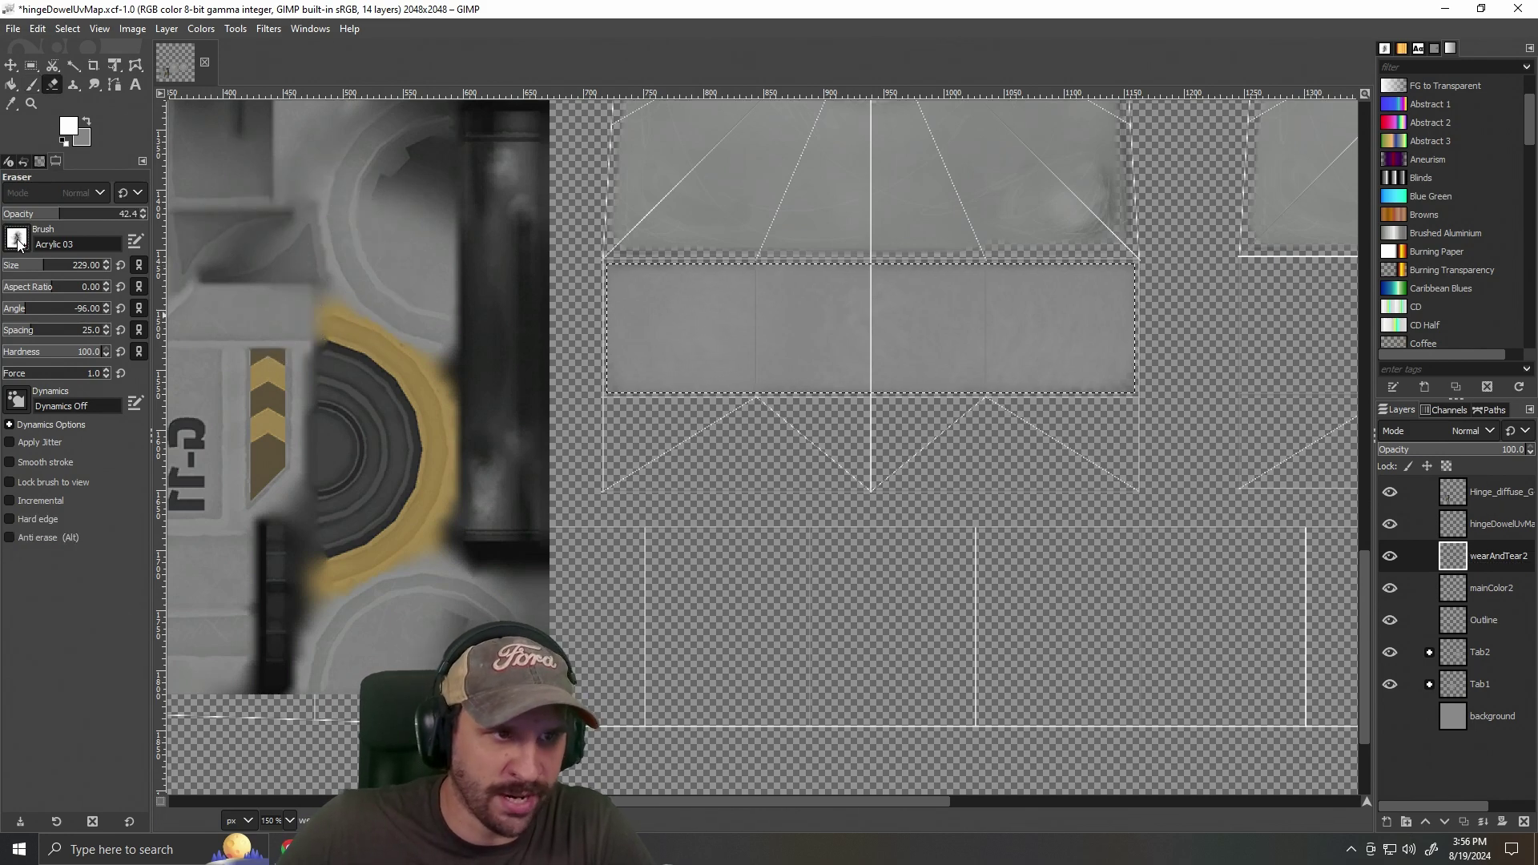
pyautogui.click(128, 290)
pyautogui.moveTo(14, 274); pyautogui.dragTo(2, 274)
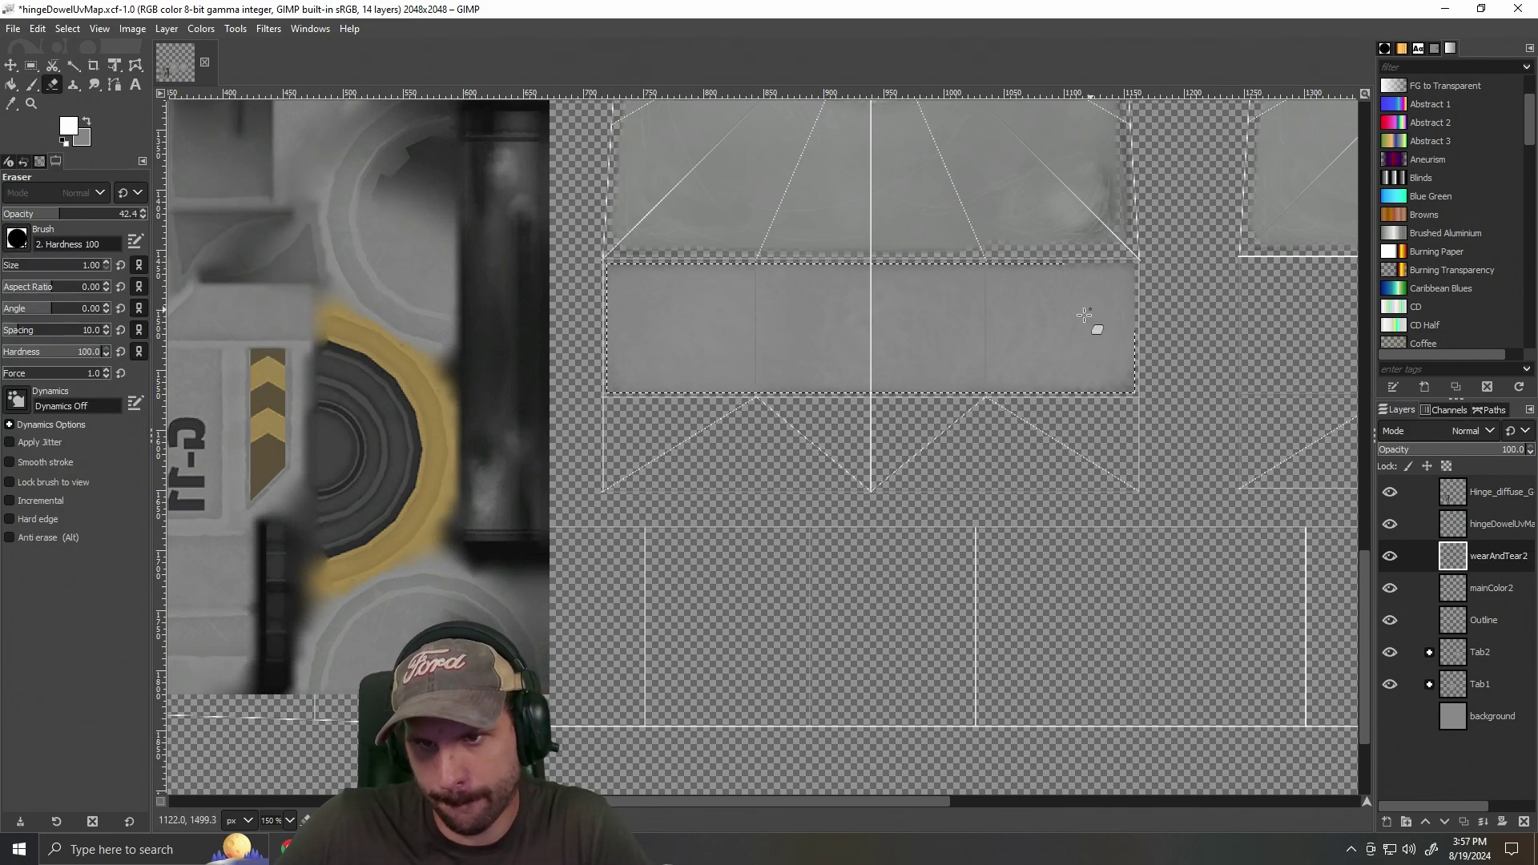
pyautogui.scroll(3, 1047, 458)
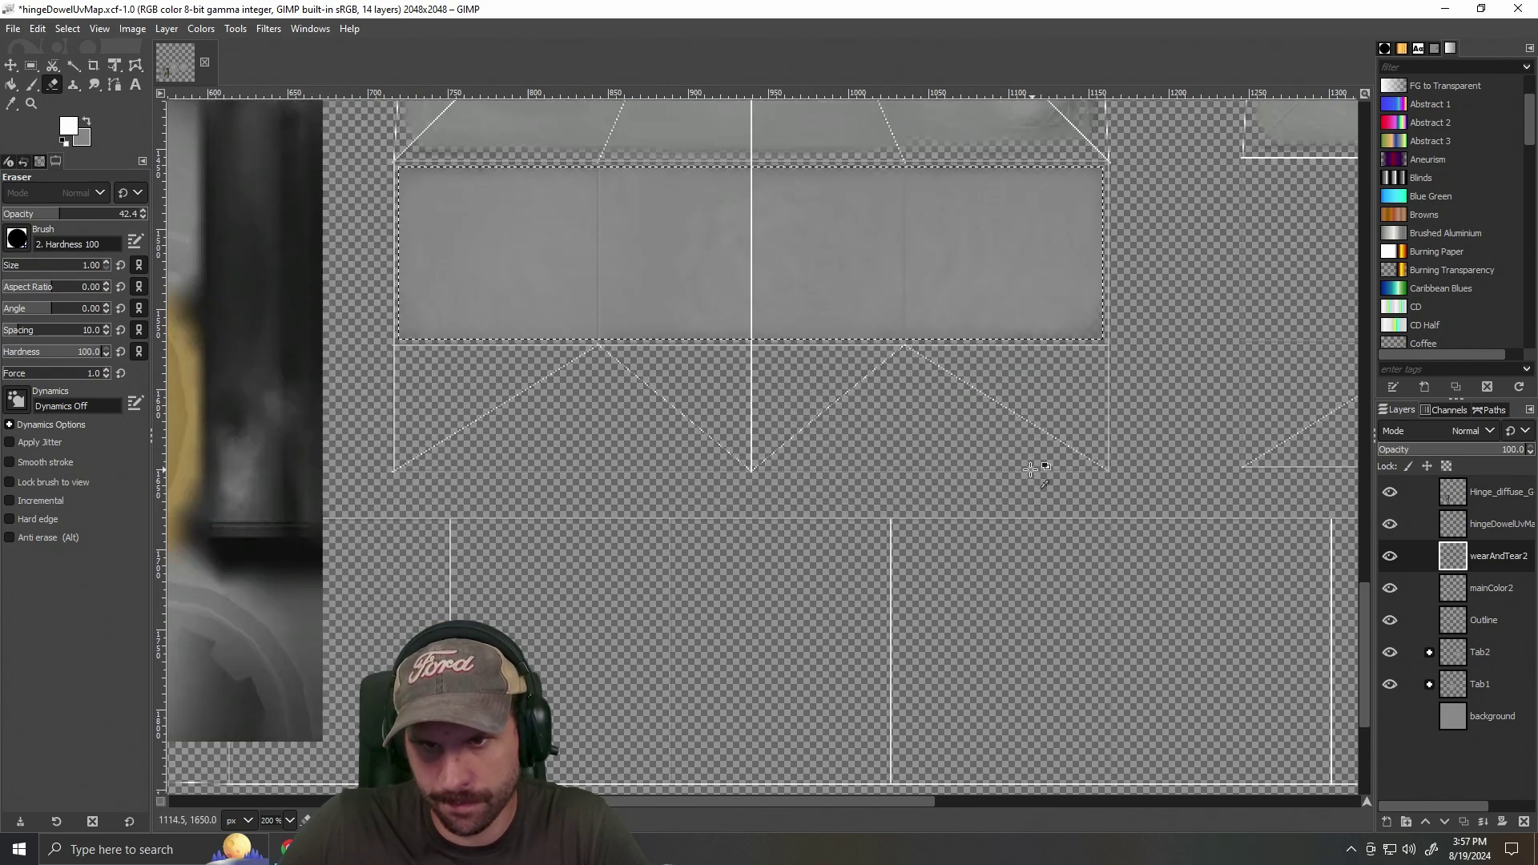
pyautogui.scroll(3, 823, 655)
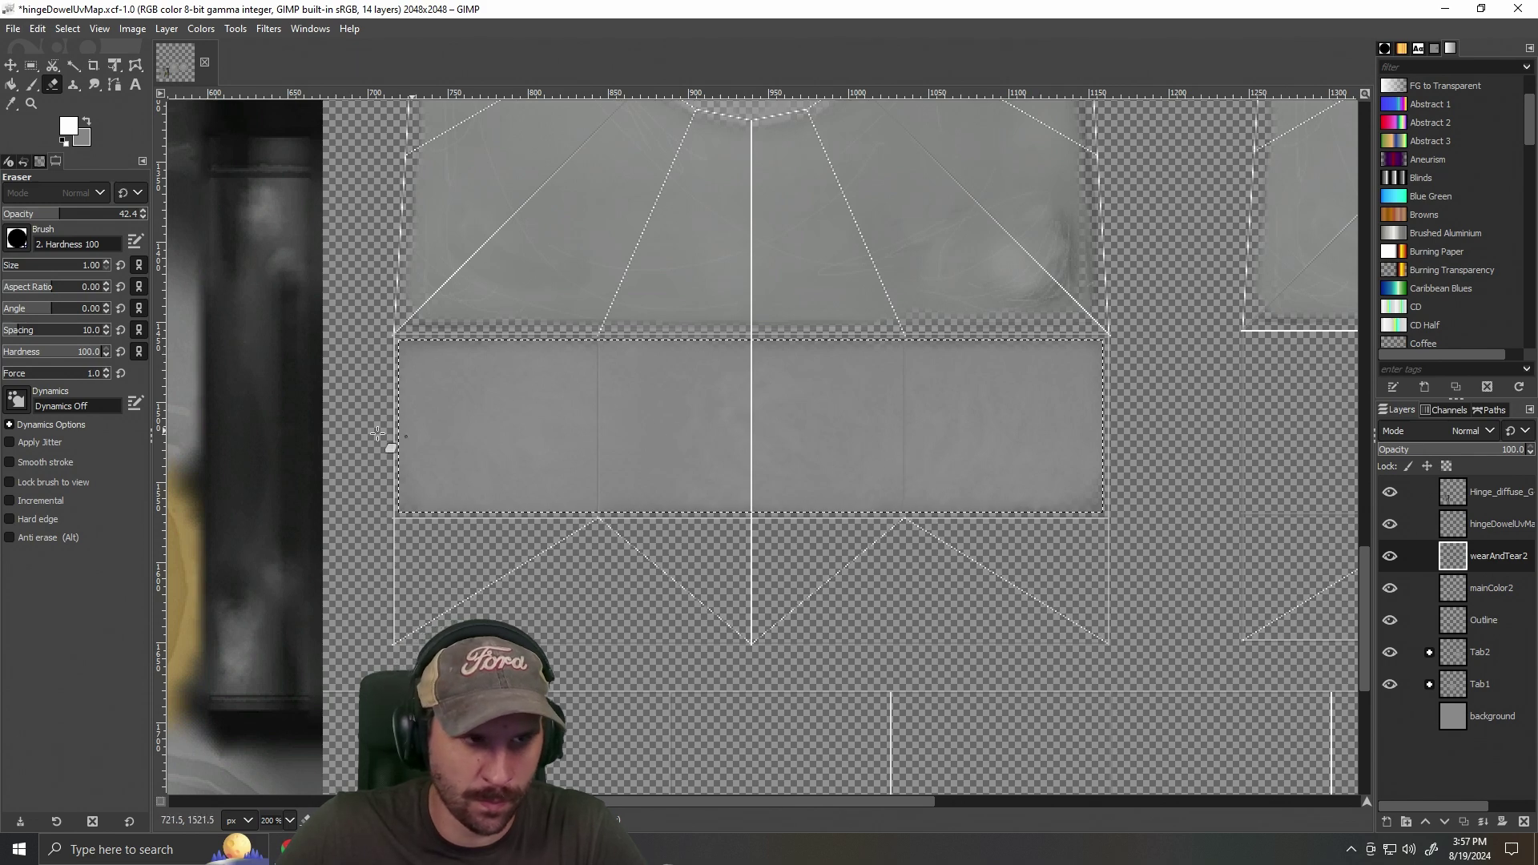
pyautogui.moveTo(36, 267); pyautogui.dragTo(8, 273)
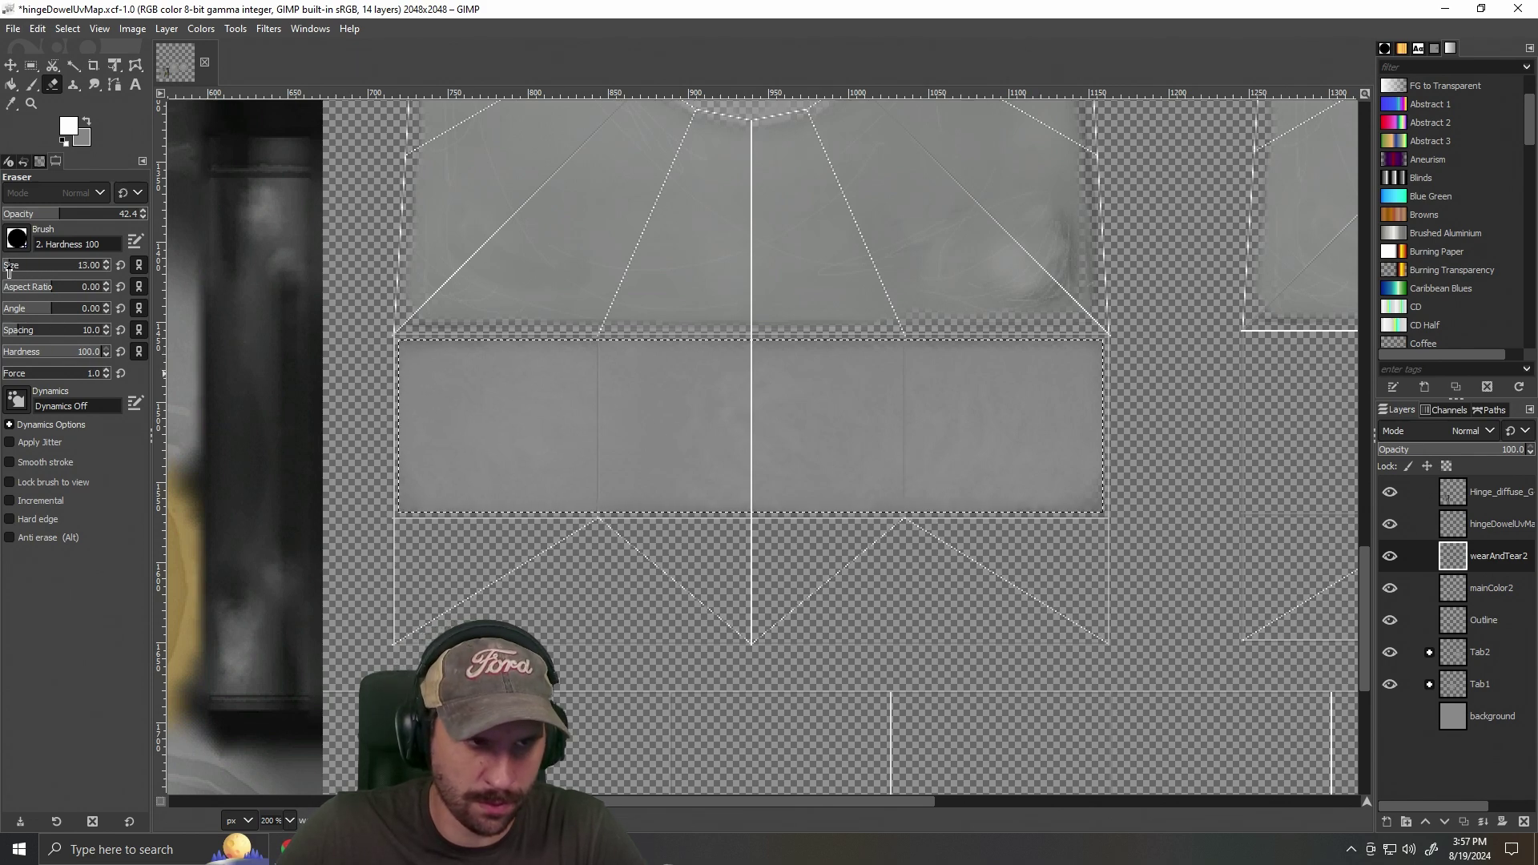
pyautogui.moveTo(29, 376); pyautogui.dragTo(262, 422)
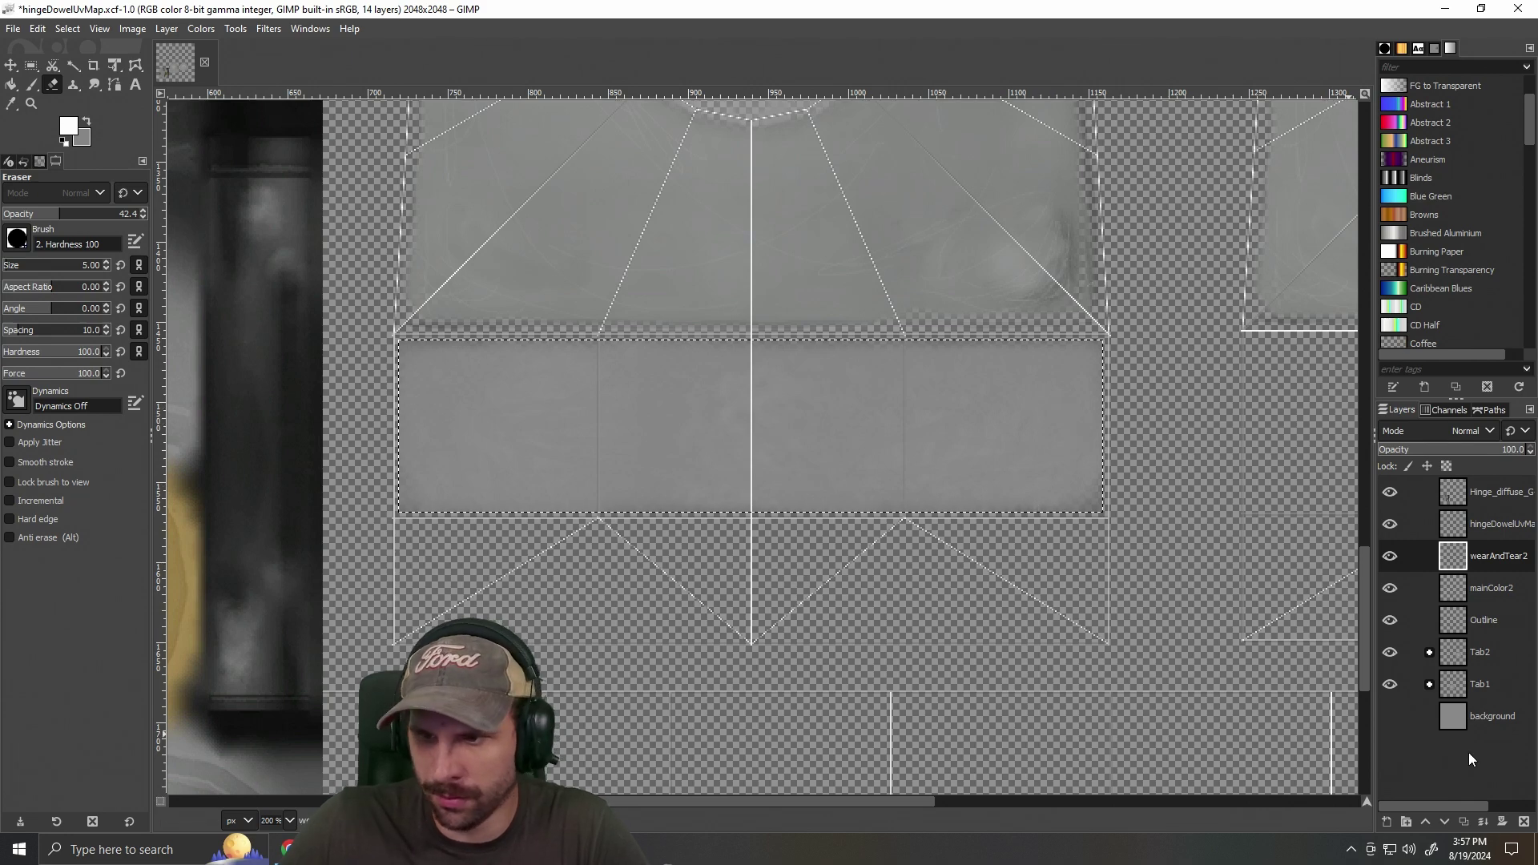
# Try white Paintbrush scratches near the strip's left end at sizes 5 and 1 with force 100, and undo them.
pyautogui.press('p')
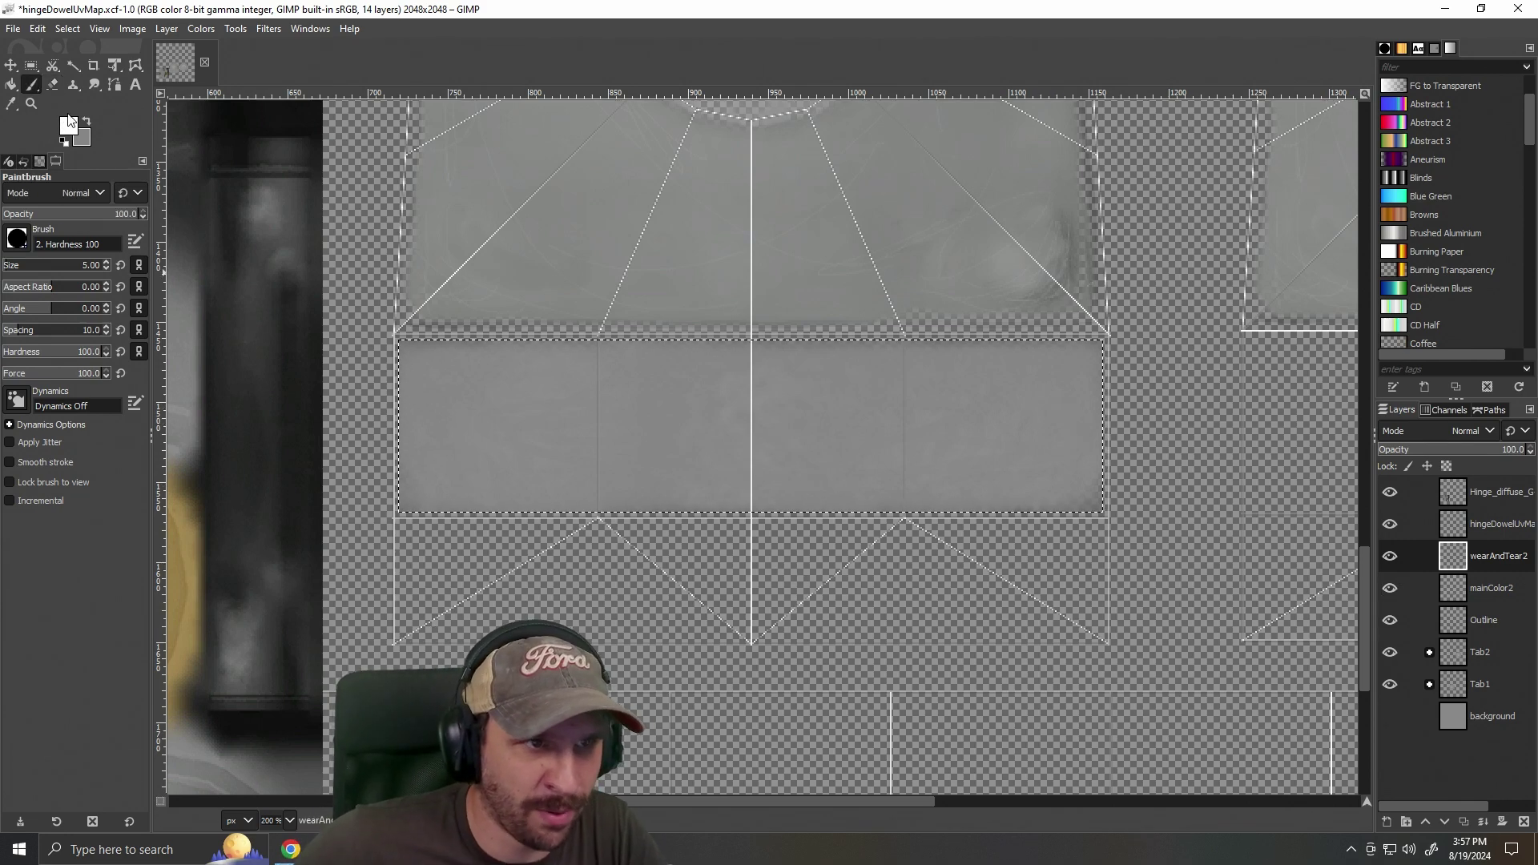
pyautogui.click(69, 122)
pyautogui.click(612, 405)
pyautogui.moveTo(443, 357); pyautogui.dragTo(431, 415)
pyautogui.hotkey('ctrl', 'z')
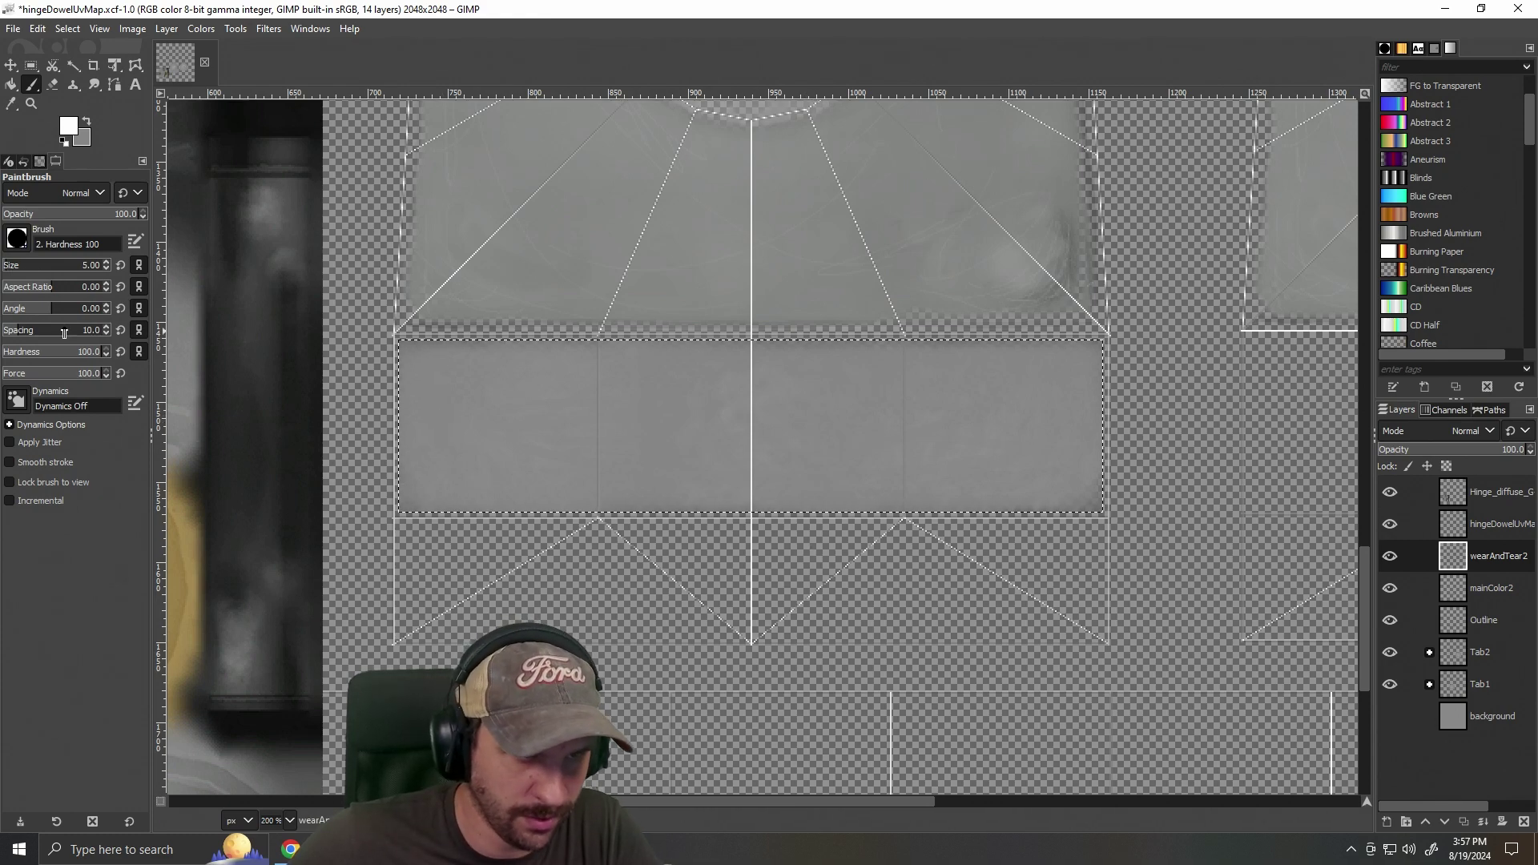
pyautogui.moveTo(60, 376)
pyautogui.mouseDown()
pyautogui.moveTo(11, 380)
pyautogui.moveTo(119, 393)
pyautogui.mouseUp()
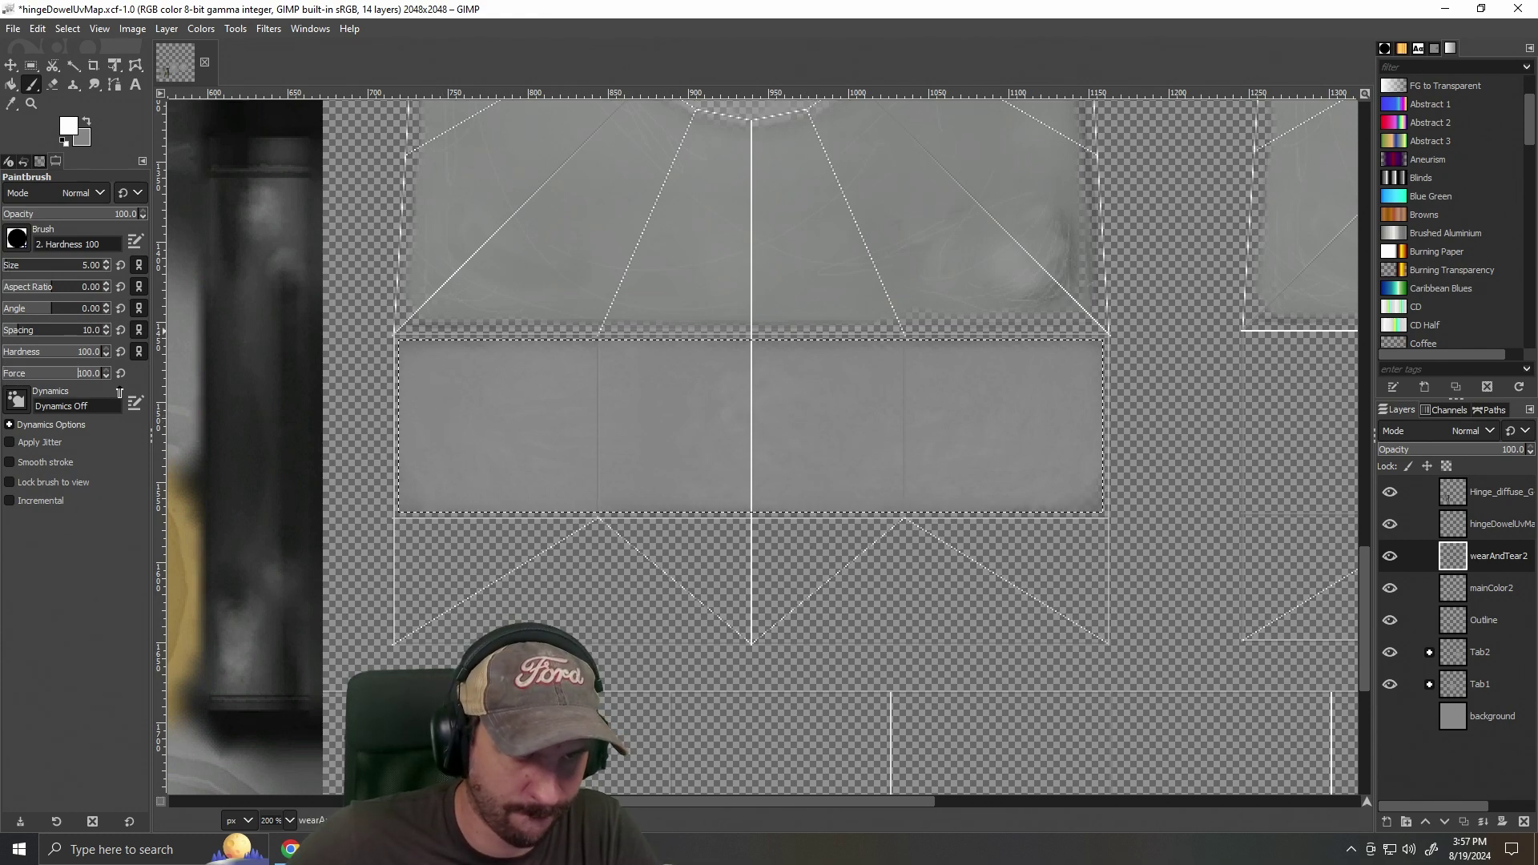
pyautogui.moveTo(14, 267); pyautogui.dragTo(6, 269)
pyautogui.moveTo(474, 355); pyautogui.dragTo(445, 413)
pyautogui.hotkey('ctrl', 'z')
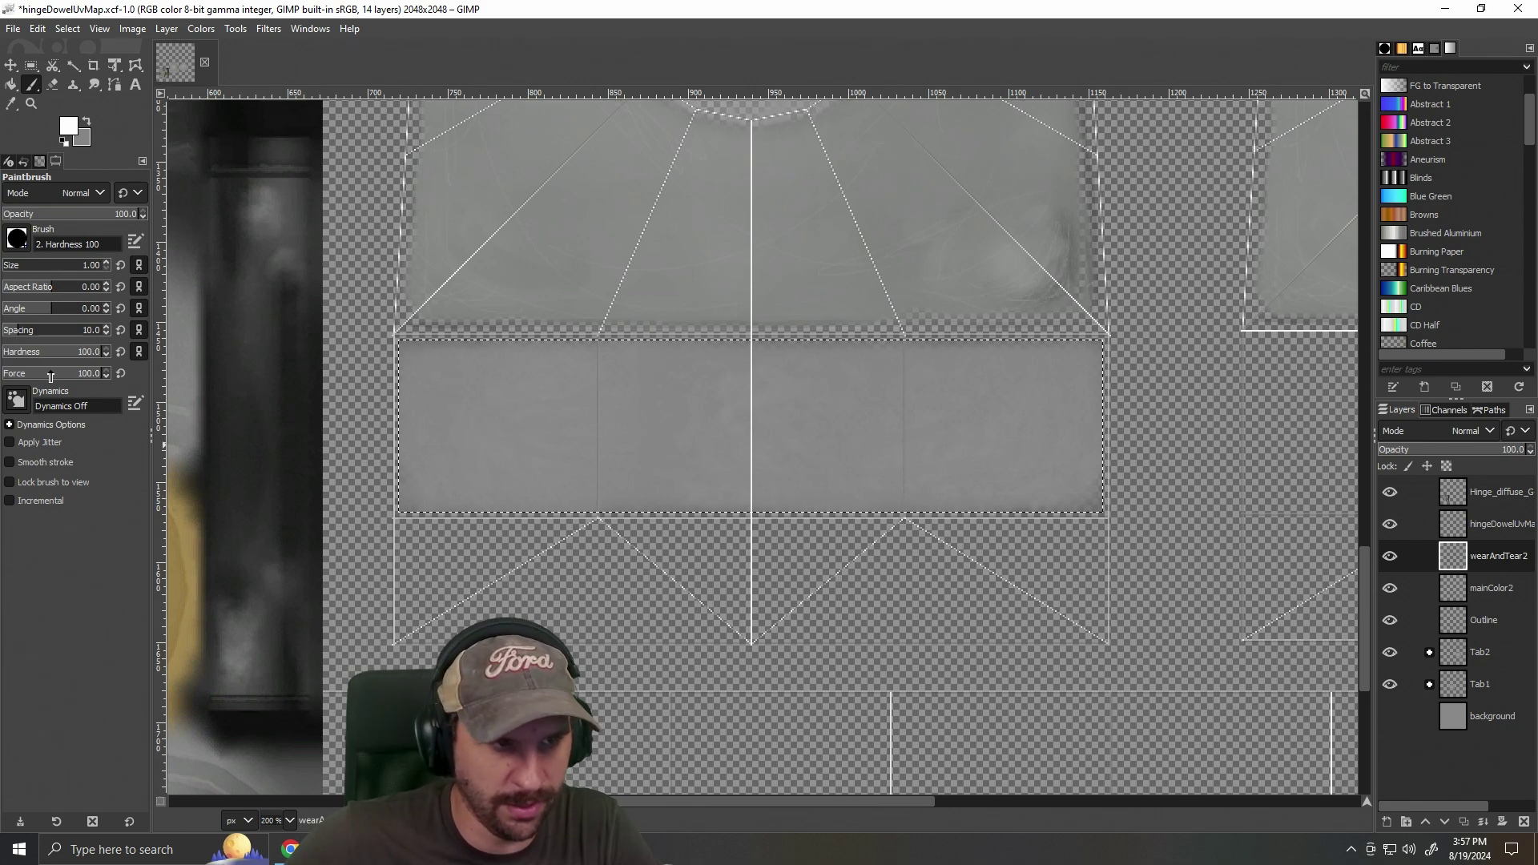
# Set the brush force to 44 and try a size 1 white scratch near the strip's left end.
pyautogui.moveTo(88, 375); pyautogui.dragTo(50, 375)
pyautogui.click(433, 375)
pyautogui.hotkey('ctrl', 'z')
pyautogui.moveTo(66, 266); pyautogui.dragTo(24, 267)
pyautogui.moveTo(463, 346); pyautogui.dragTo(431, 437)
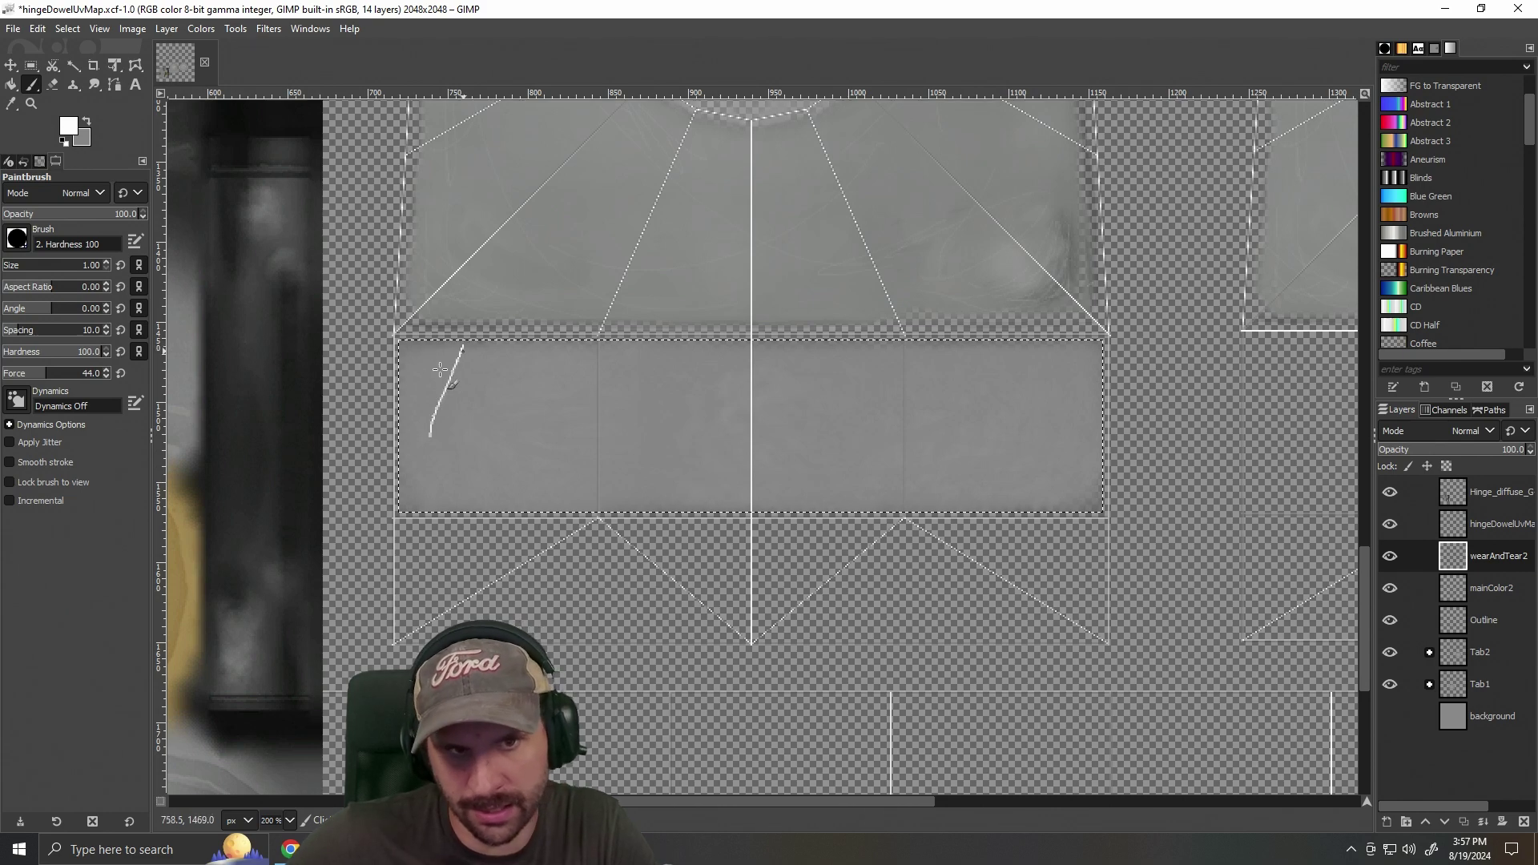
# Choose the 2. Hardness 025 brush at size 1 and draw thin white scratches at the strip's left end, middle and lower right corner.
pyautogui.click(18, 238)
pyautogui.click(18, 290)
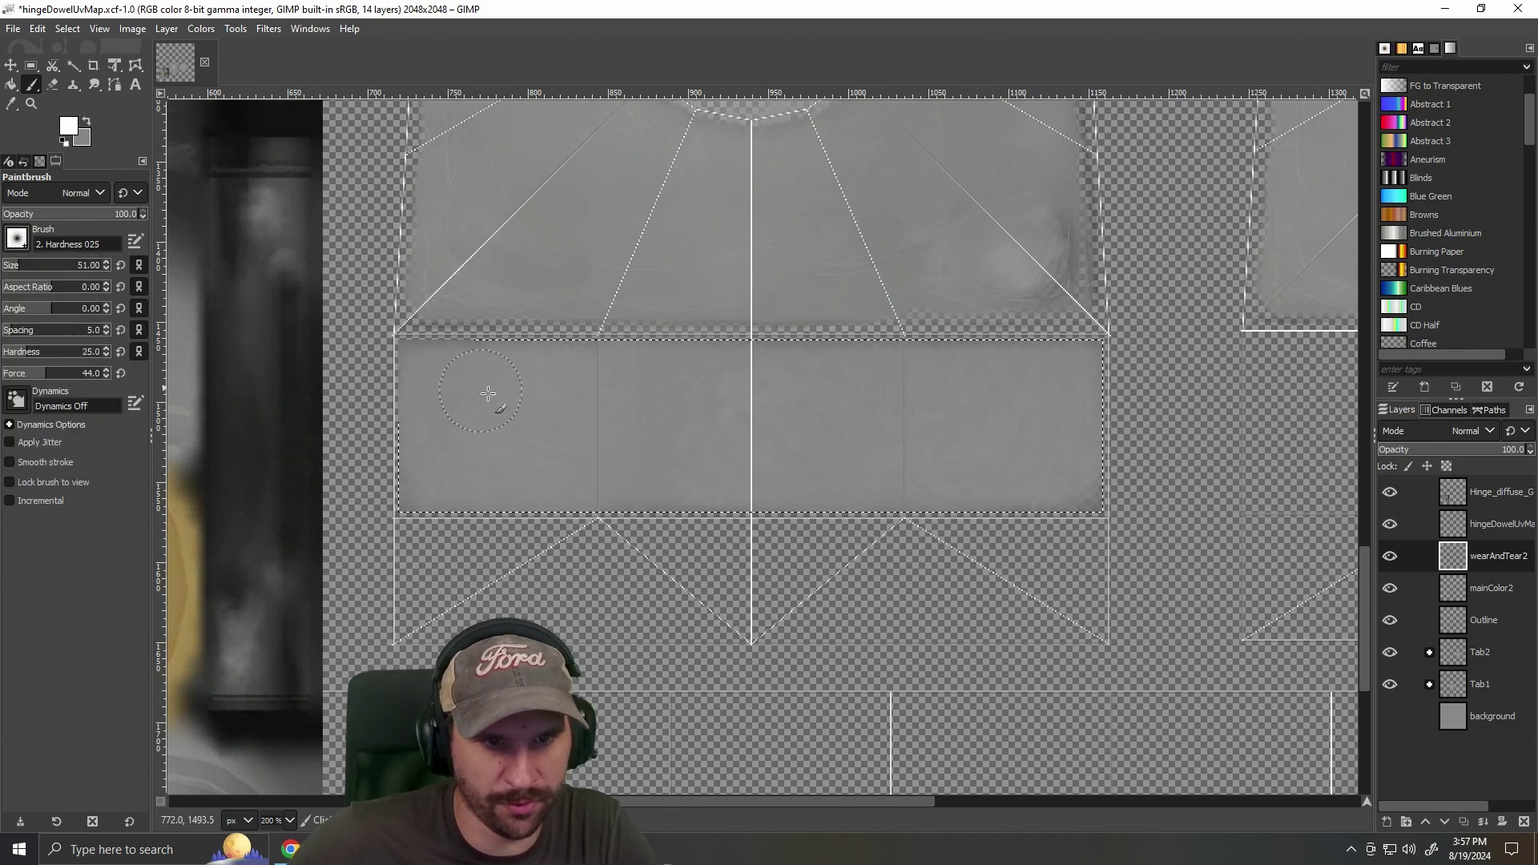
pyautogui.moveTo(42, 276); pyautogui.dragTo(3, 272)
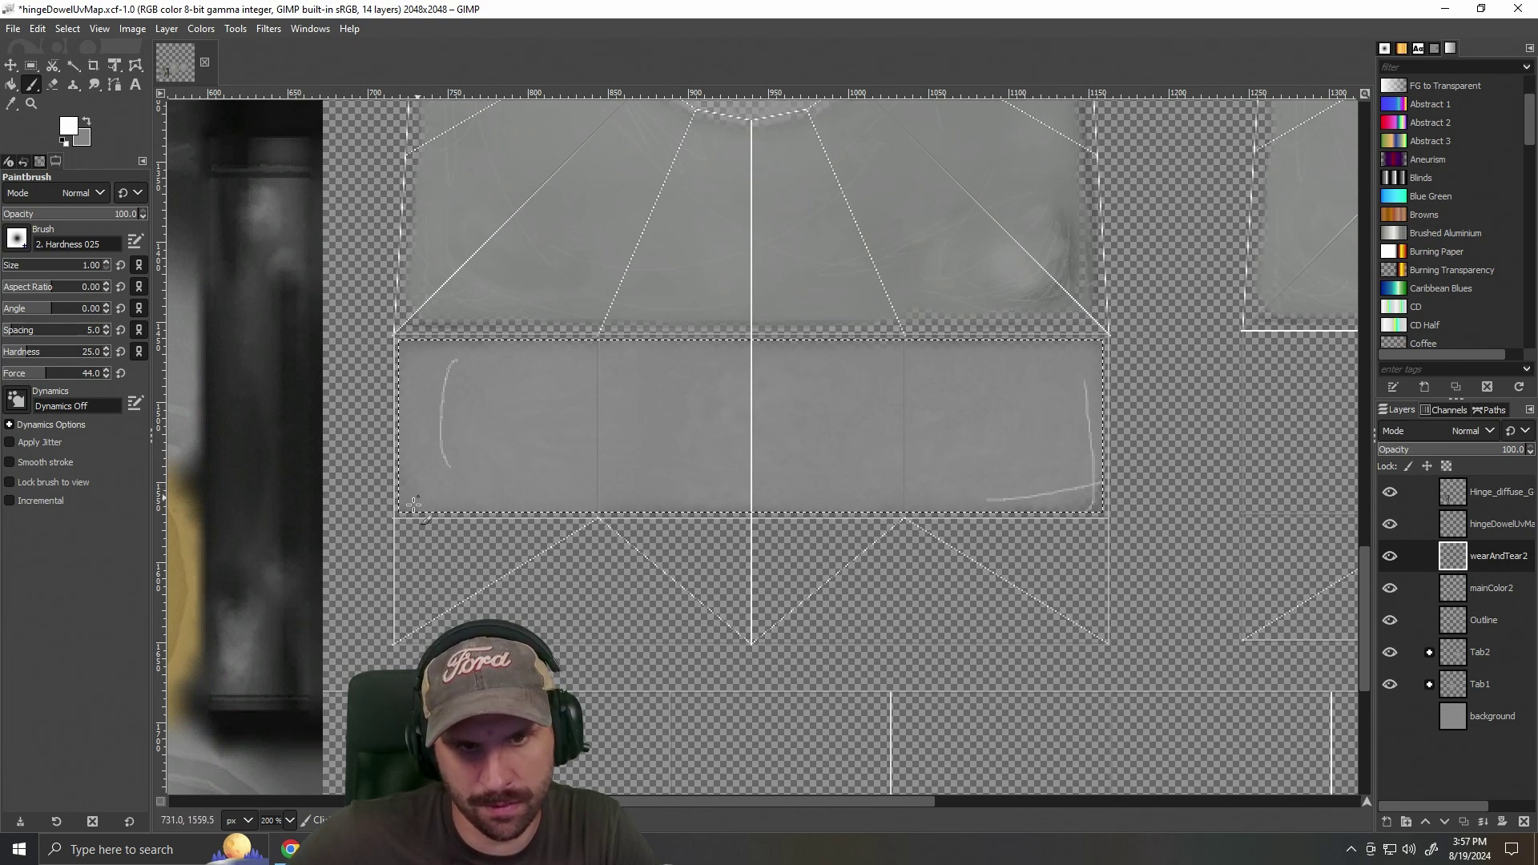
pyautogui.moveTo(652, 450); pyautogui.dragTo(783, 361)
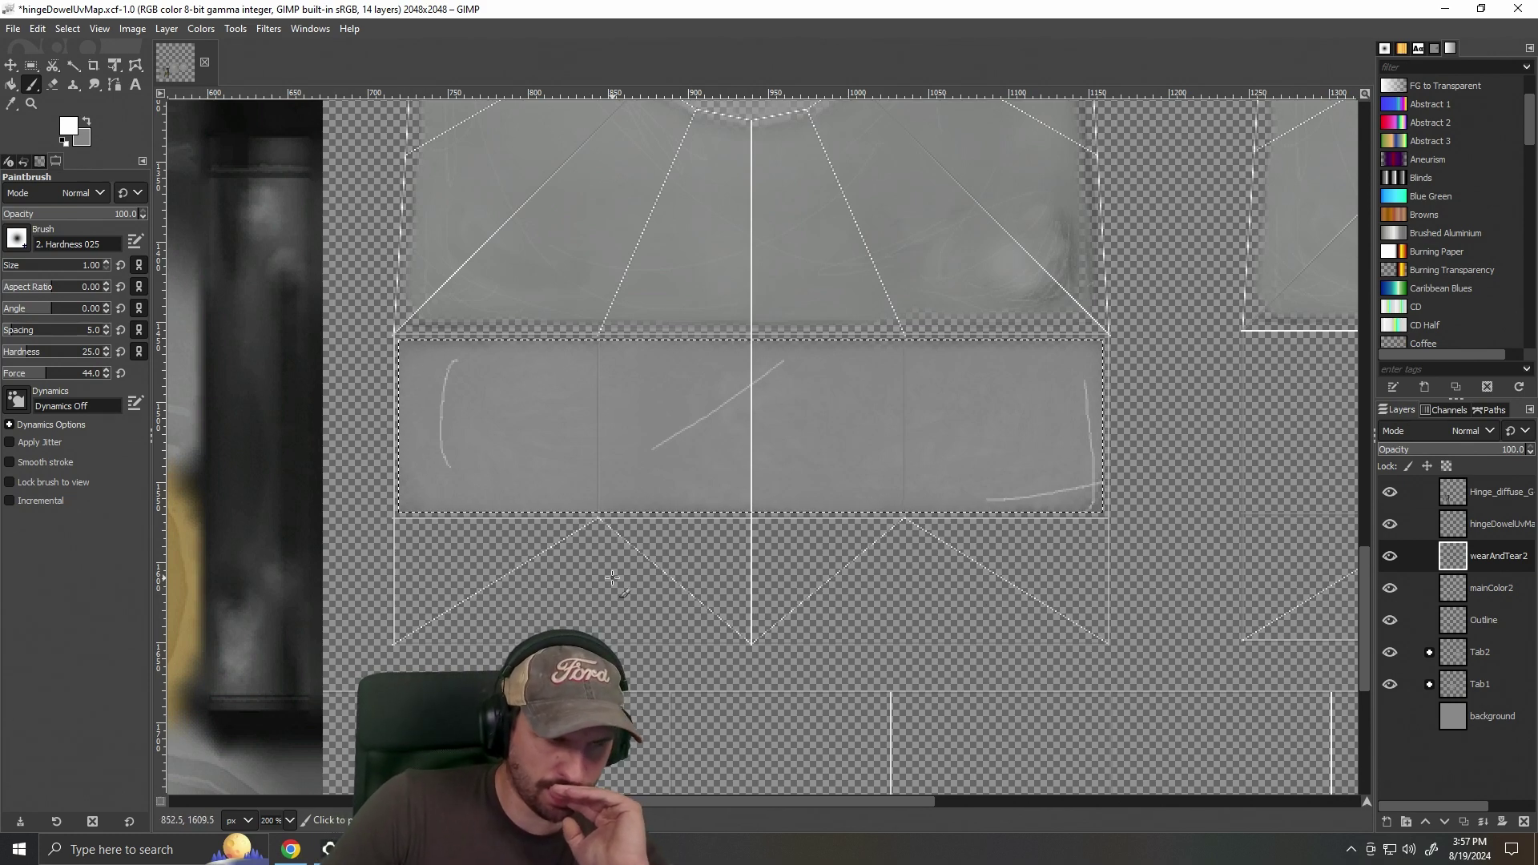
# Fade the white scratches on the strip with the Eraser at size 39.
pyautogui.click(52, 85)
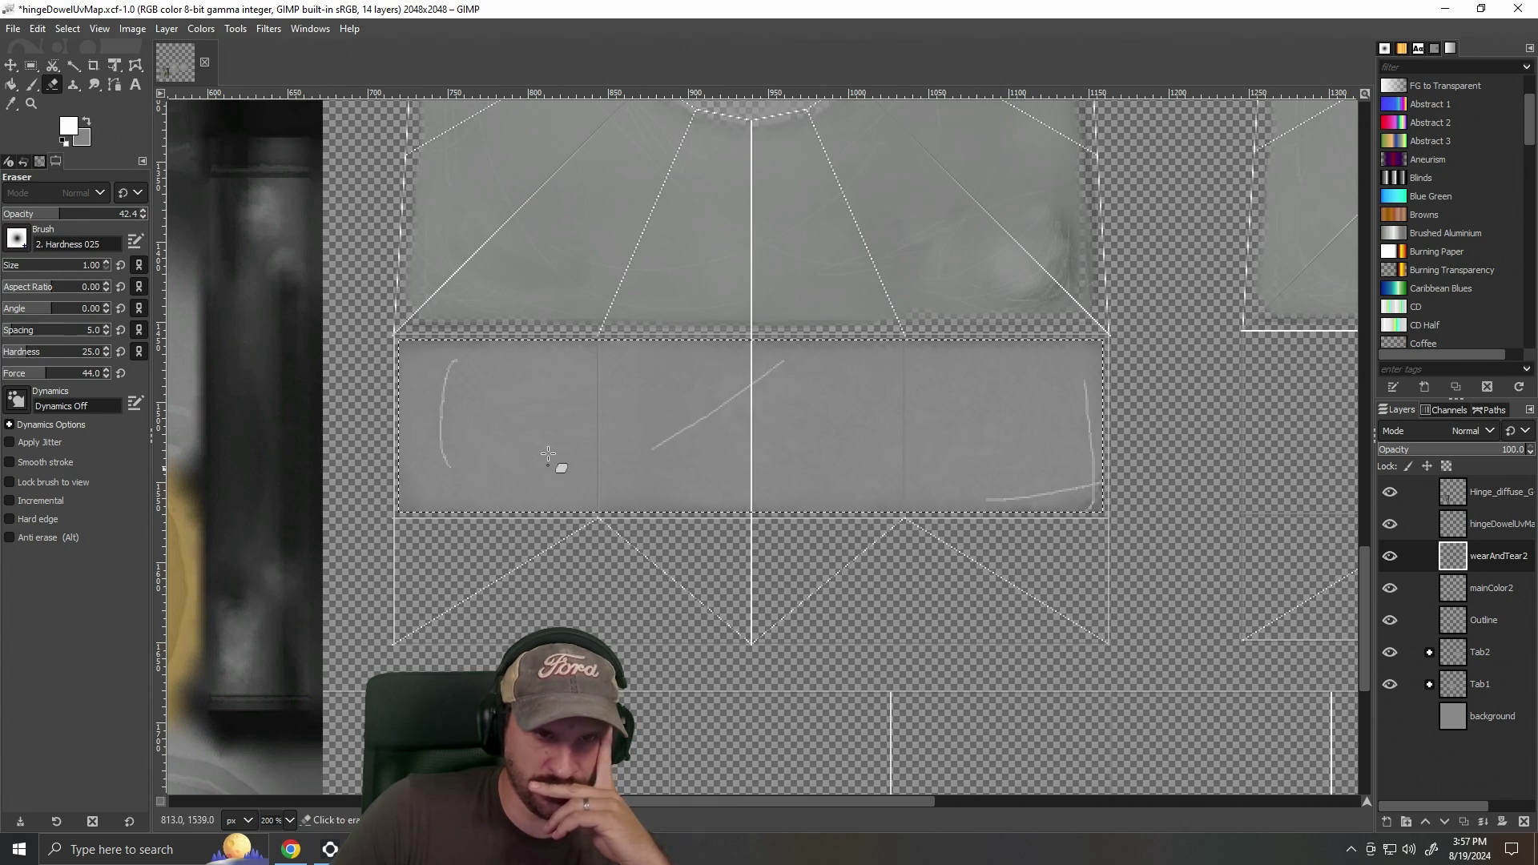
pyautogui.moveTo(451, 474)
pyautogui.mouseDown()
pyautogui.moveTo(440, 386)
pyautogui.moveTo(439, 405)
pyautogui.moveTo(465, 364)
pyautogui.moveTo(432, 372)
pyautogui.mouseUp()
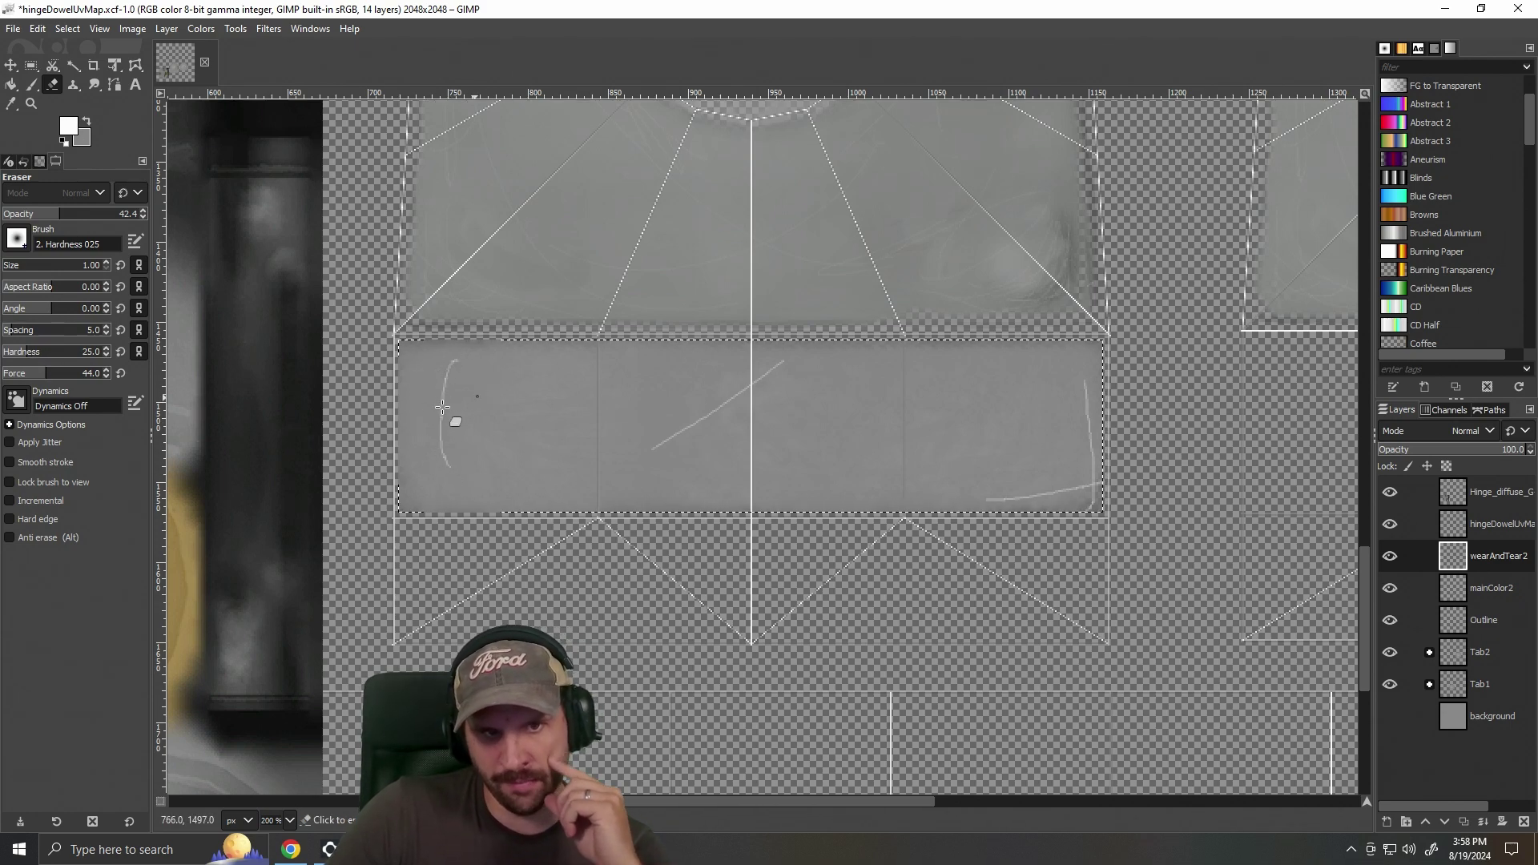
pyautogui.click(28, 272)
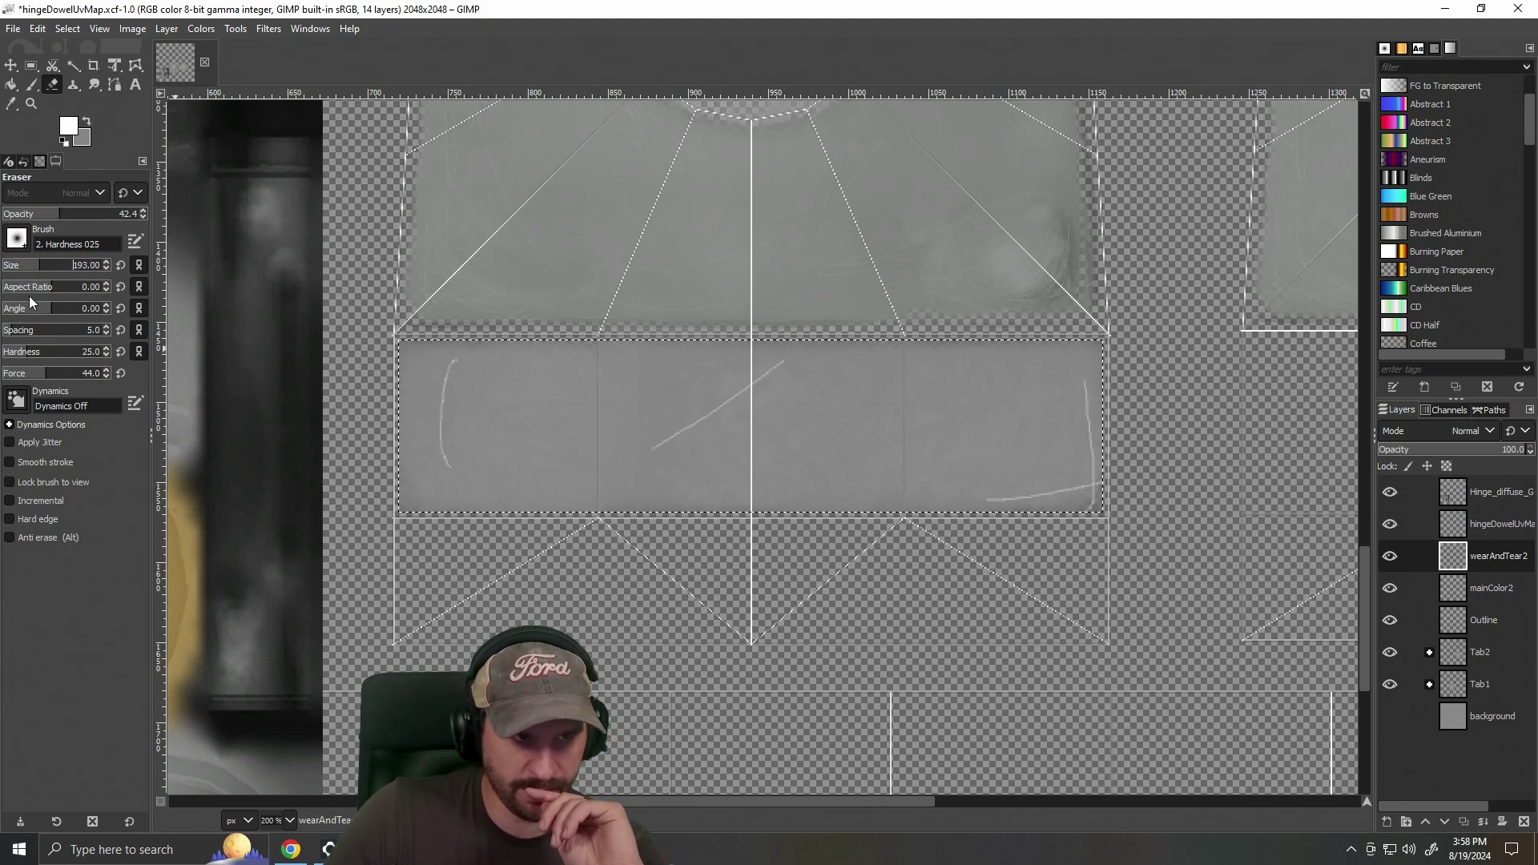
pyautogui.moveTo(19, 272); pyautogui.dragTo(16, 272)
pyautogui.moveTo(459, 372)
pyautogui.mouseDown()
pyautogui.moveTo(454, 429)
pyautogui.moveTo(441, 392)
pyautogui.moveTo(452, 430)
pyautogui.mouseUp()
pyautogui.moveTo(642, 440)
pyautogui.mouseDown()
pyautogui.moveTo(701, 436)
pyautogui.moveTo(790, 374)
pyautogui.mouseUp()
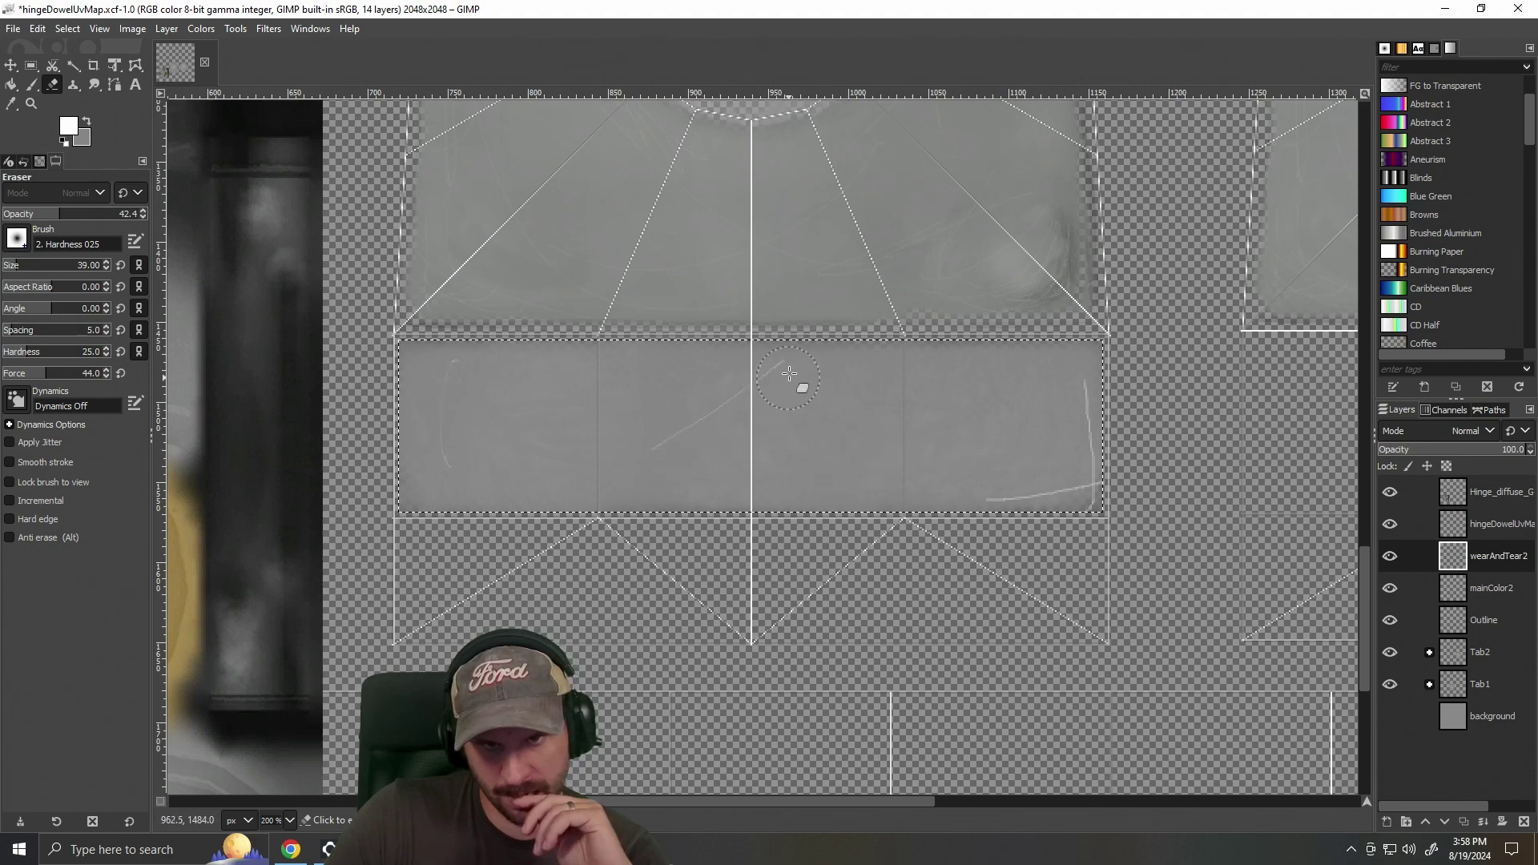
pyautogui.moveTo(972, 504)
pyautogui.mouseDown()
pyautogui.moveTo(1048, 491)
pyautogui.moveTo(1082, 381)
pyautogui.moveTo(1094, 508)
pyautogui.moveTo(1094, 439)
pyautogui.moveTo(975, 513)
pyautogui.mouseUp()
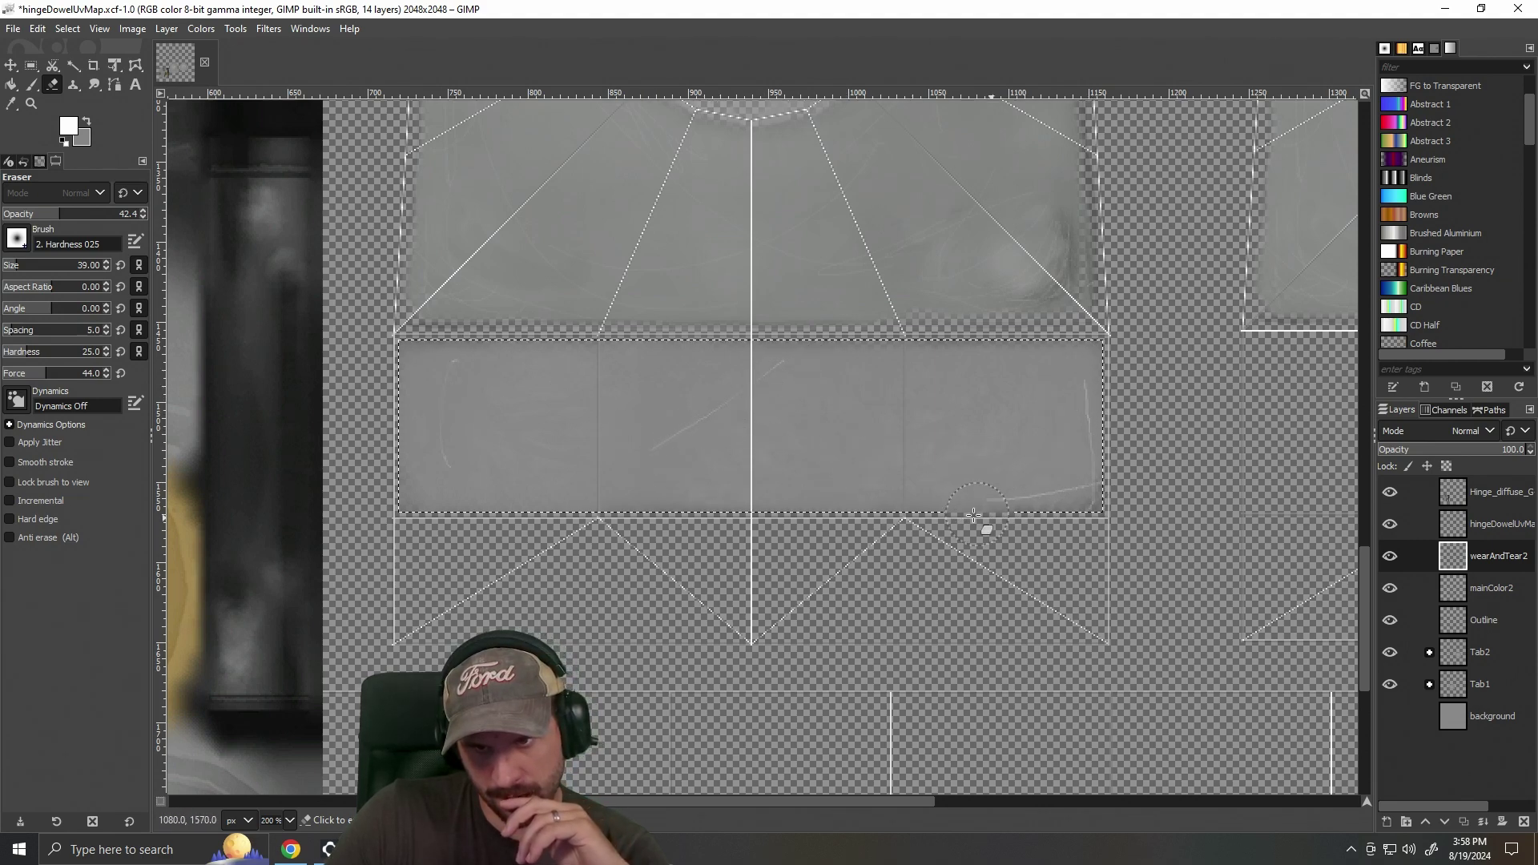
pyautogui.moveTo(464, 349); pyautogui.dragTo(426, 447)
pyautogui.moveTo(962, 506)
pyautogui.mouseDown()
pyautogui.moveTo(1069, 391)
pyautogui.moveTo(1054, 510)
pyautogui.moveTo(1126, 494)
pyautogui.moveTo(1070, 374)
pyautogui.moveTo(951, 514)
pyautogui.moveTo(1041, 462)
pyautogui.mouseUp()
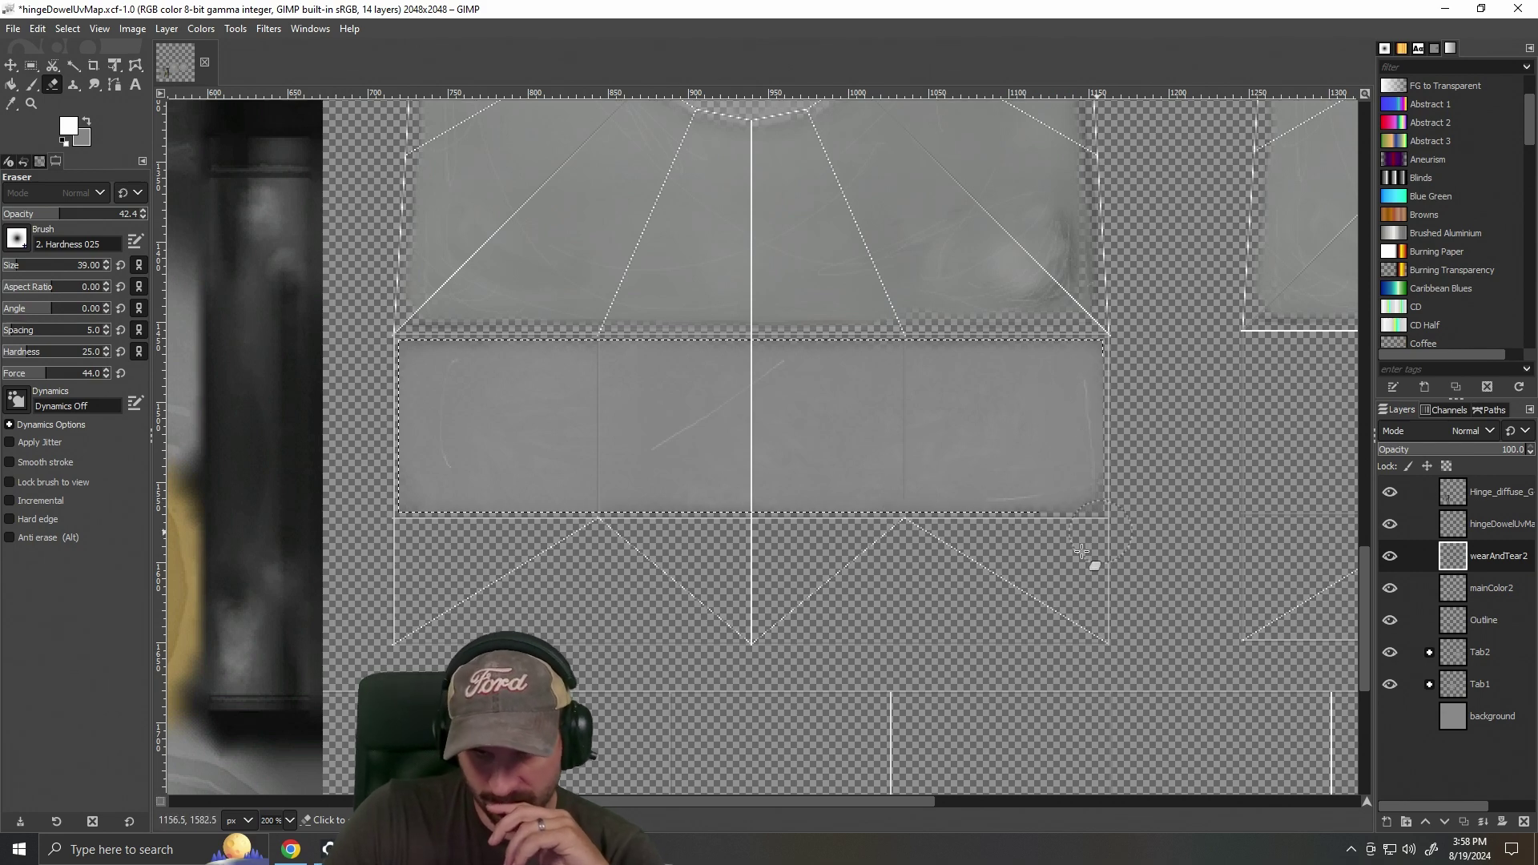
pyautogui.moveTo(751, 366)
pyautogui.mouseDown()
pyautogui.moveTo(676, 432)
pyautogui.moveTo(449, 440)
pyautogui.moveTo(1020, 422)
pyautogui.moveTo(1057, 606)
pyautogui.mouseUp()
# Make the background layer visible to view the strip's wear against it.
pyautogui.scroll(-1, 787, 570)
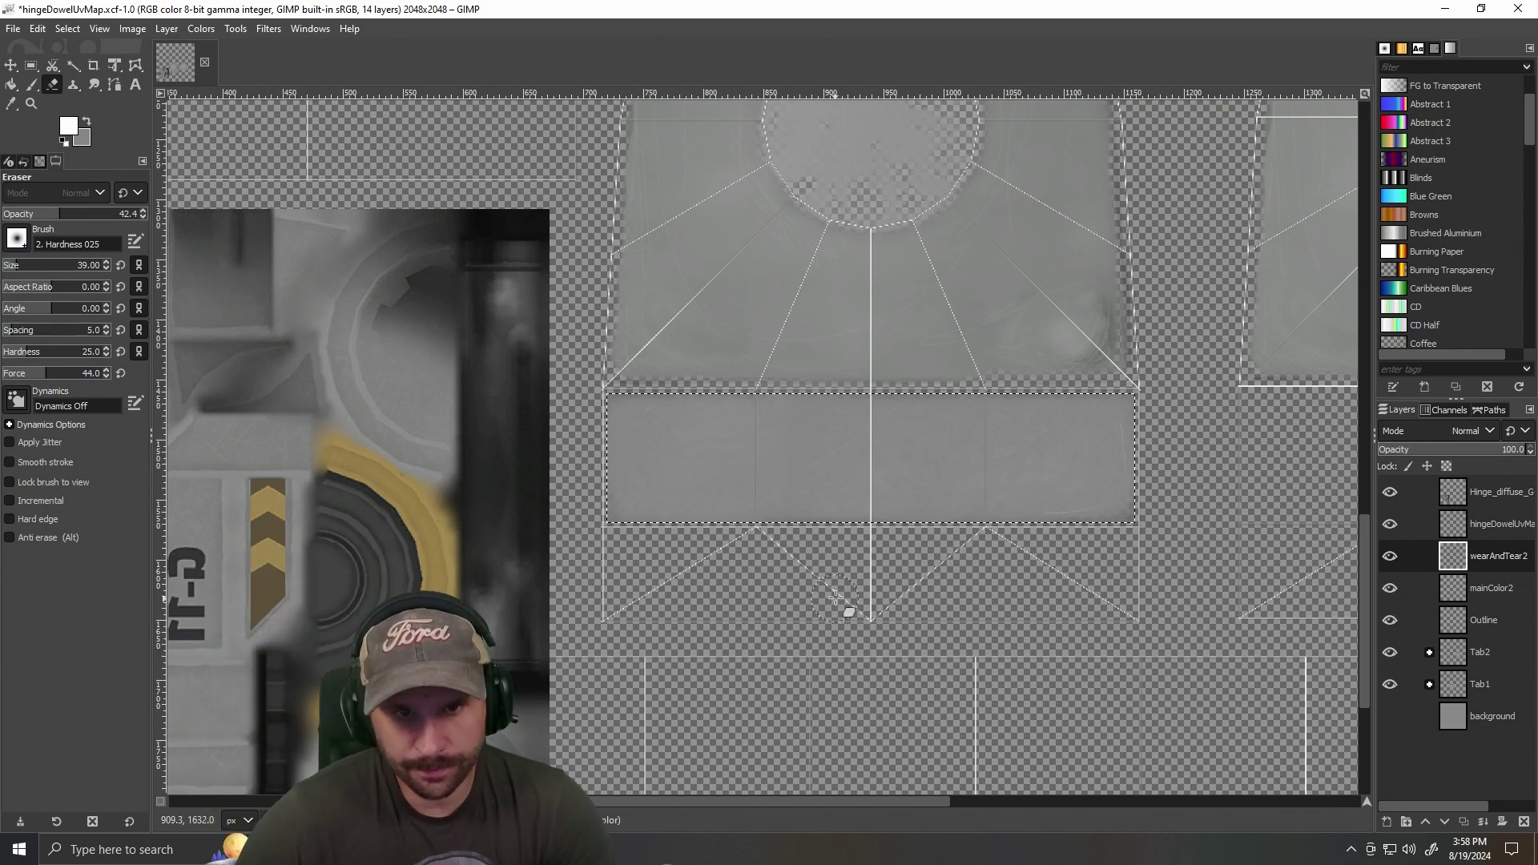
pyautogui.press('+')
pyautogui.hotkey('ctrl', 'z')
pyautogui.click(1390, 717)
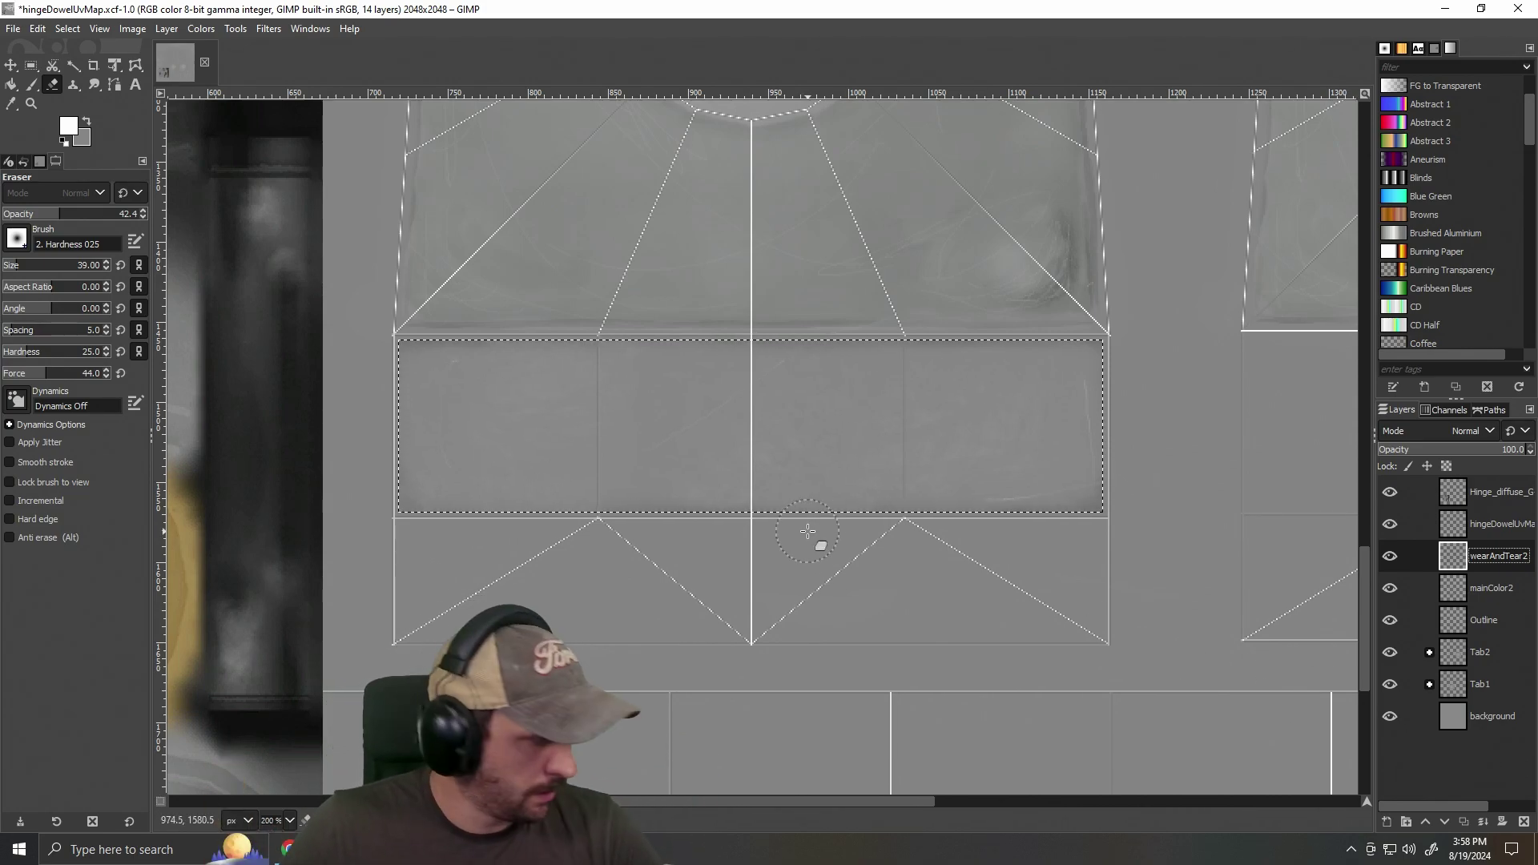
pyautogui.scroll(-1, 807, 531)
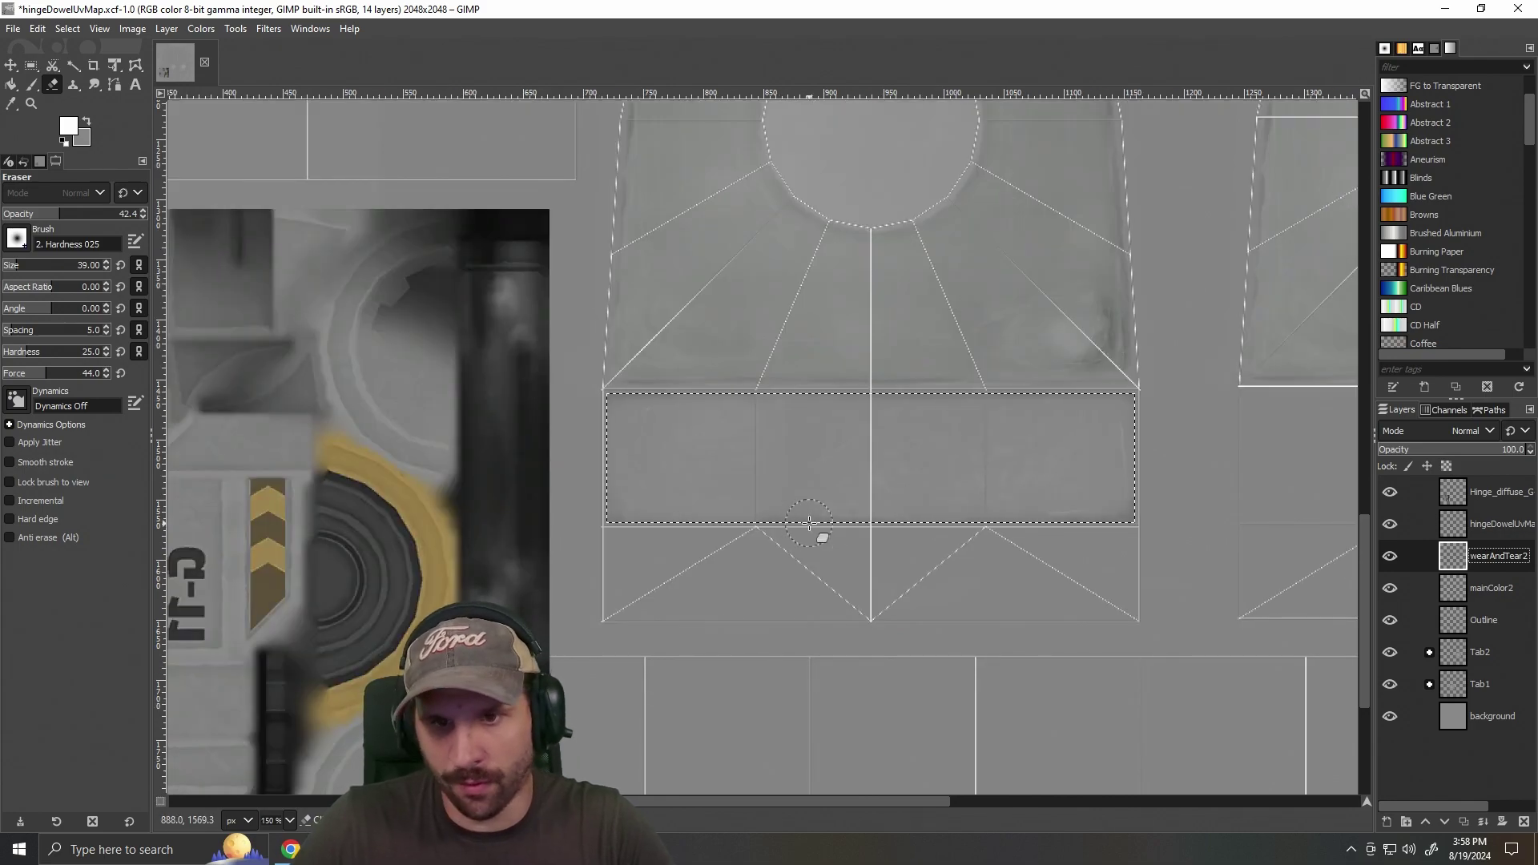
# Activate the Move tool and create a new layer group directly above the wearAndTear2 layer.
pyautogui.click(1494, 589)
pyautogui.click(1500, 624)
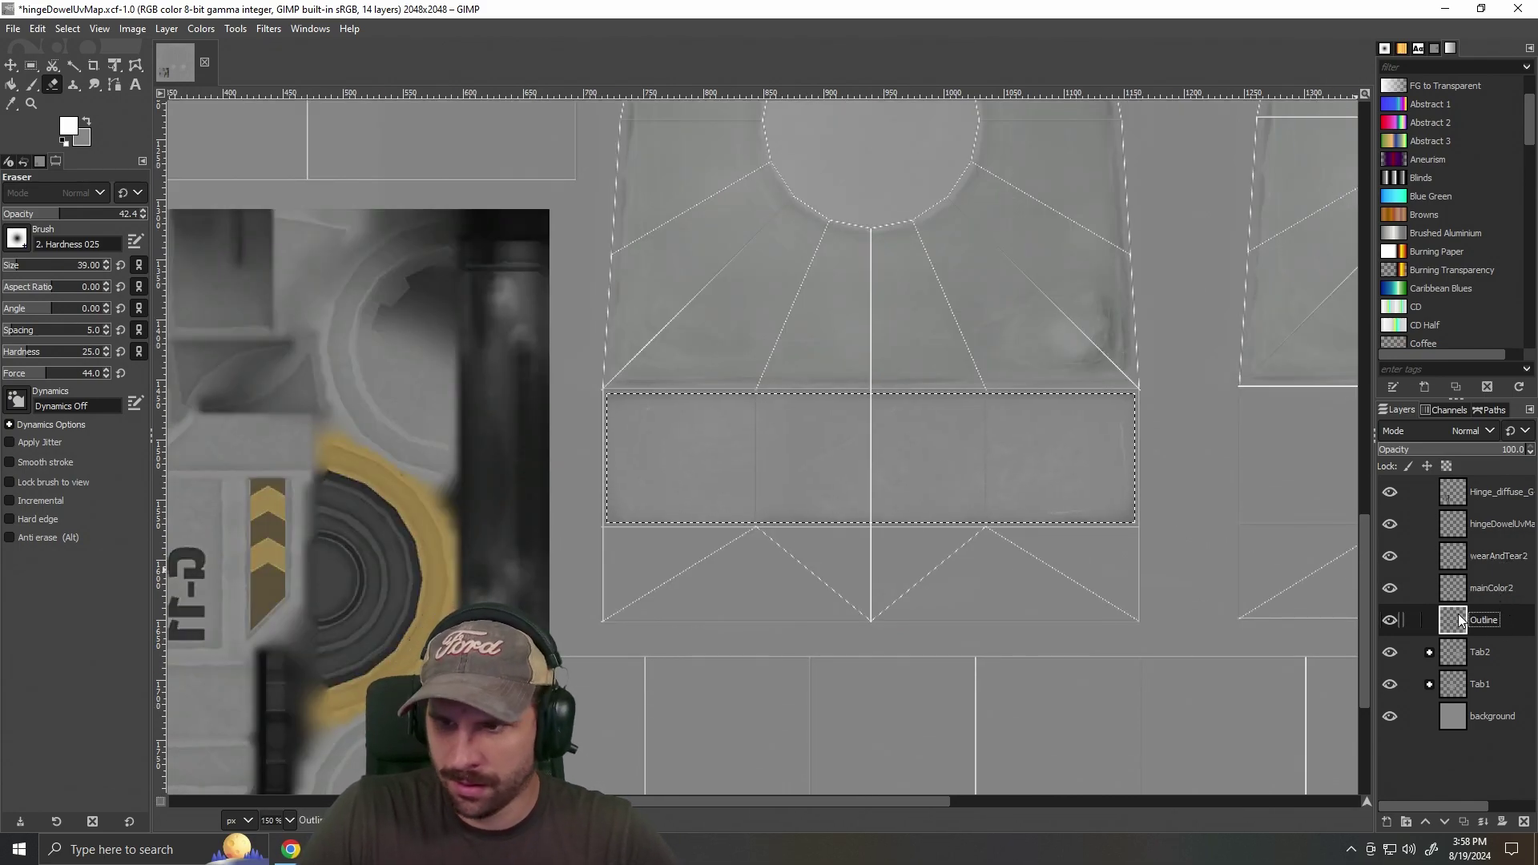
pyautogui.click(32, 65)
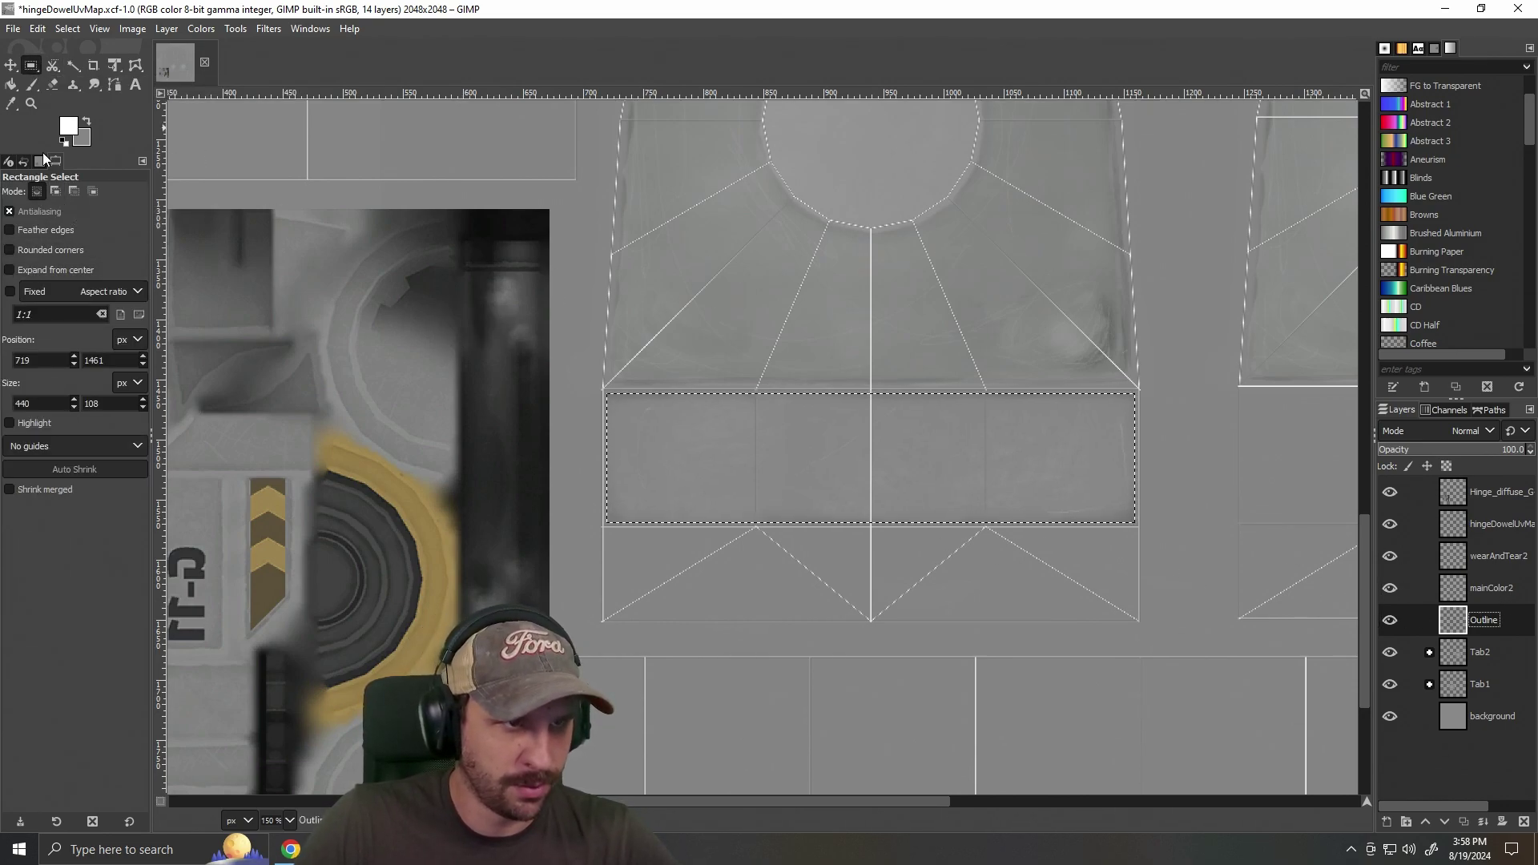
pyautogui.click(11, 67)
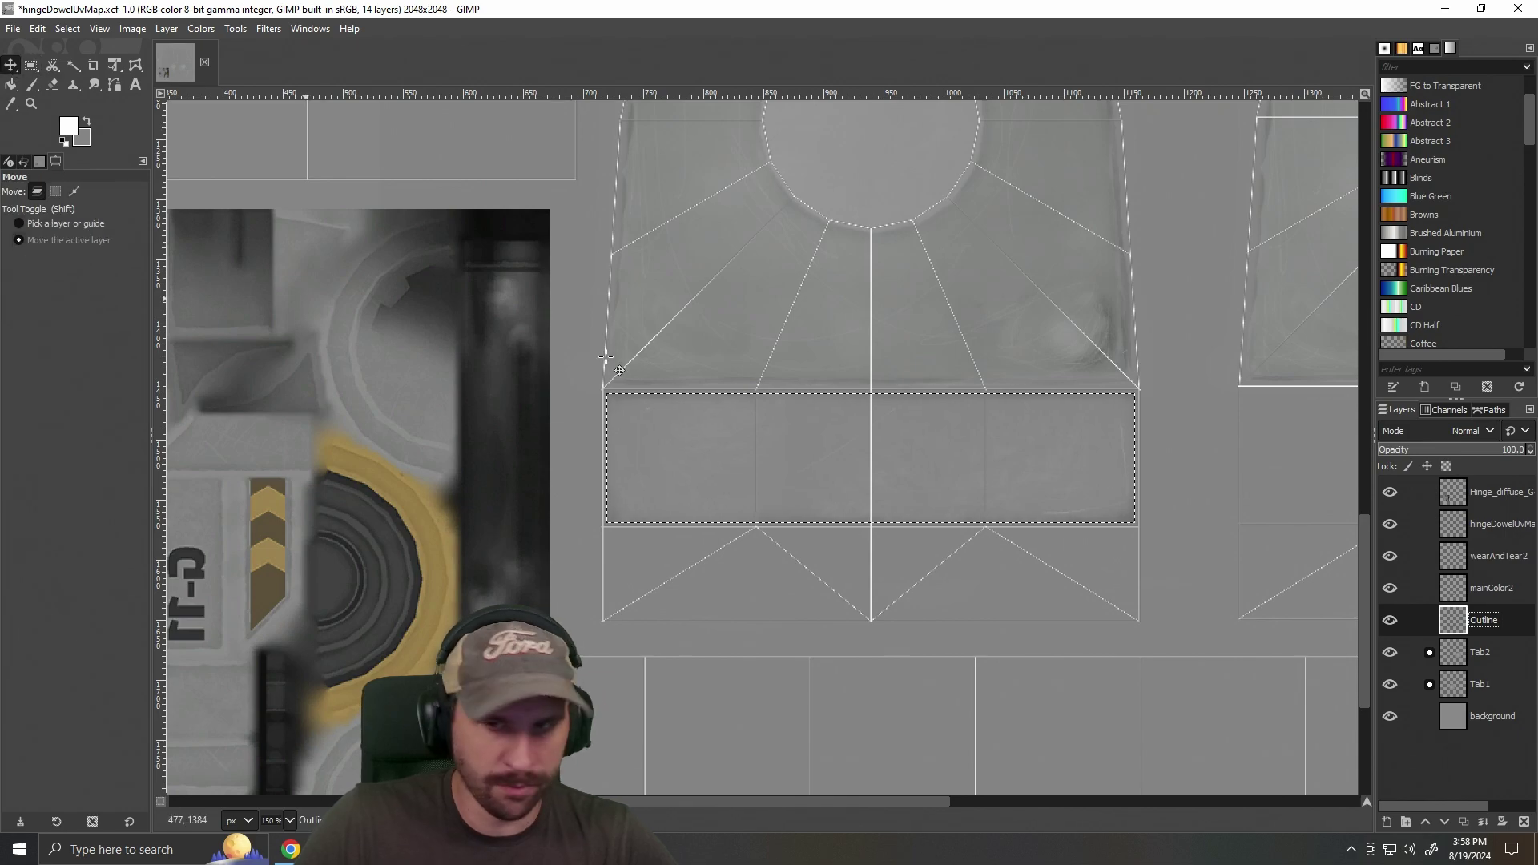
pyautogui.click(1487, 597)
pyautogui.click(1486, 556)
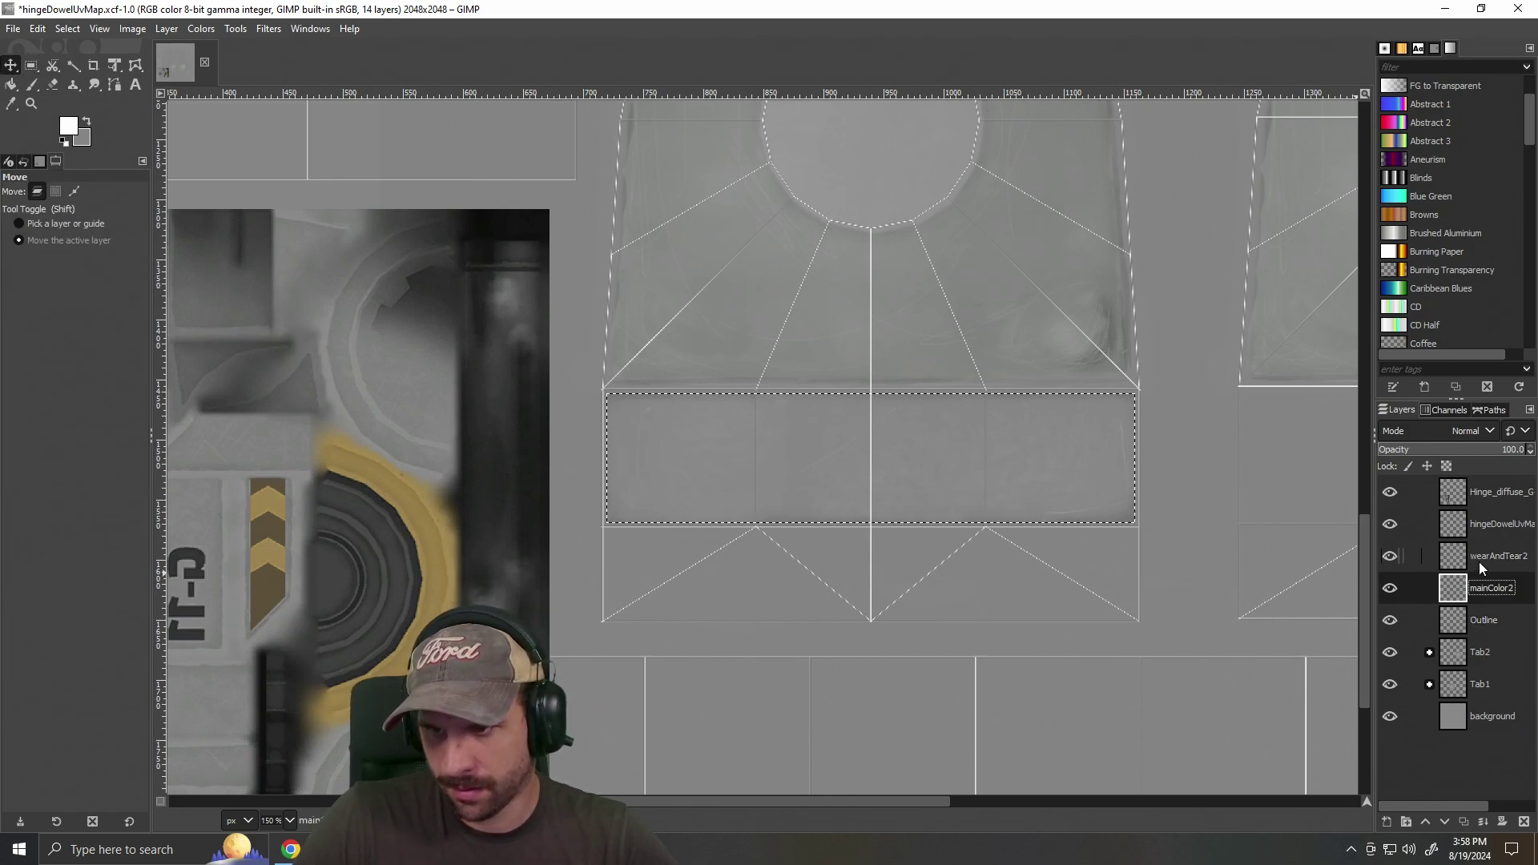
pyautogui.rightClick(1478, 559)
pyautogui.click(1397, 153)
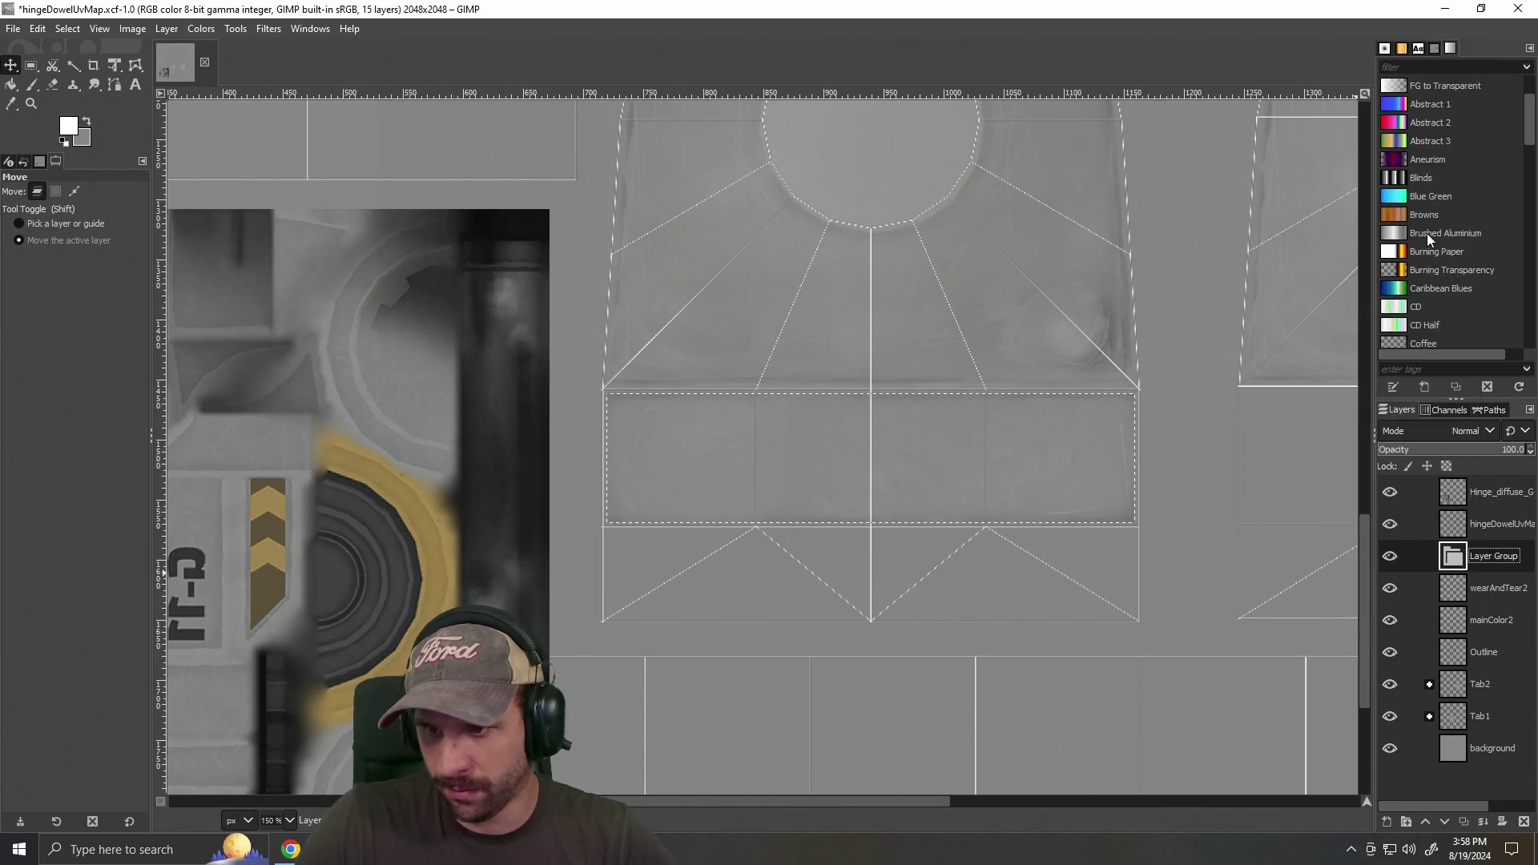
# Move the wearAndTear2, mainColor2 and Outline layers into the new layer group.
pyautogui.moveTo(1498, 591); pyautogui.dragTo(1487, 558)
pyautogui.moveTo(1493, 621); pyautogui.dragTo(1488, 560)
pyautogui.moveTo(1494, 621); pyautogui.dragTo(1487, 566)
pyautogui.moveTo(1485, 664); pyautogui.dragTo(1488, 576)
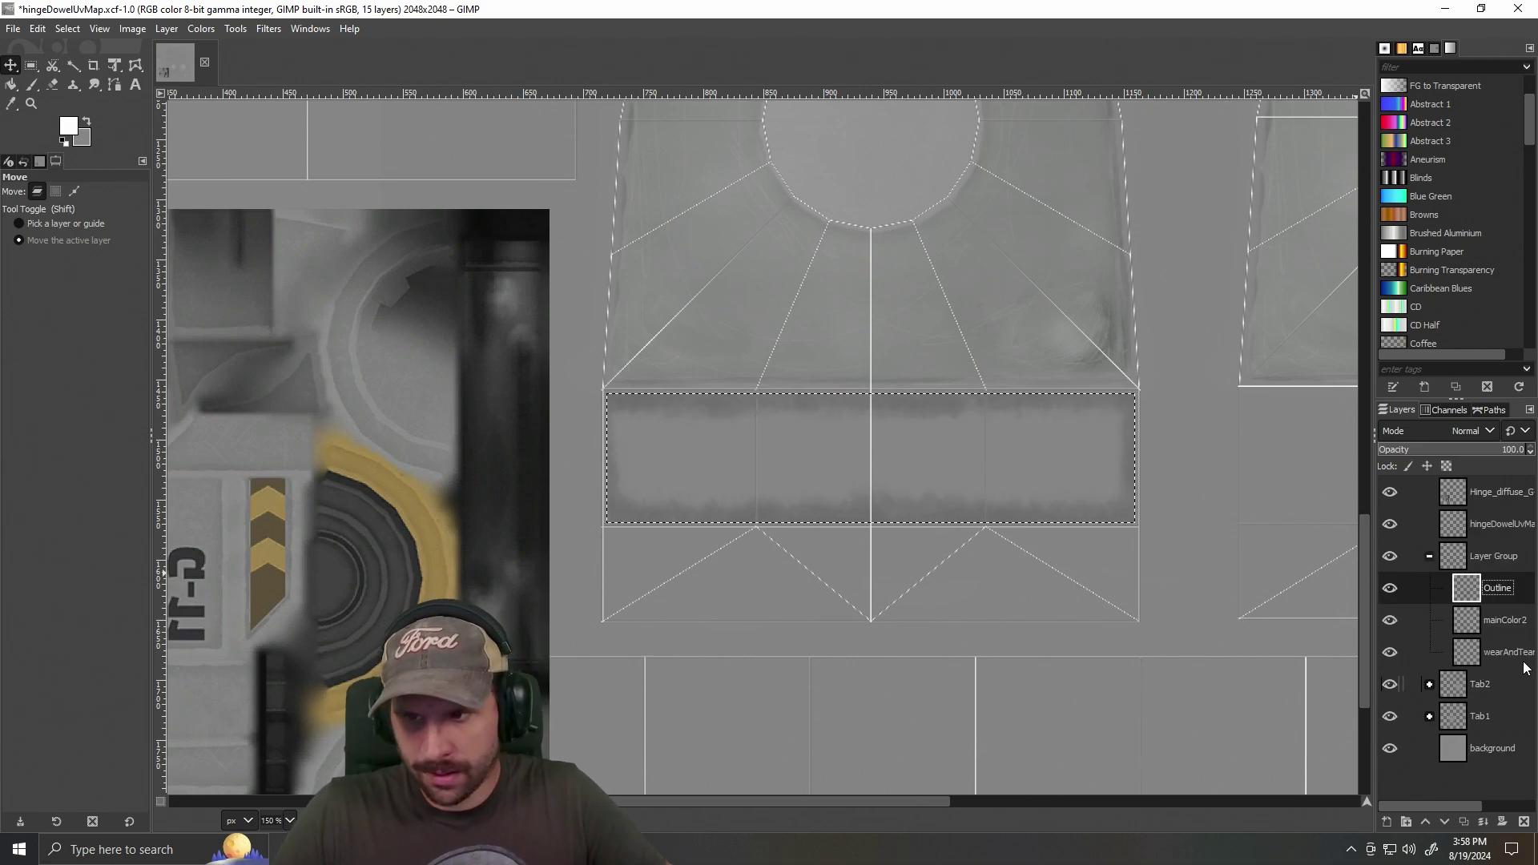
# Reorder the group's layers so wearAndTear2 is on top, mainColor2 in the middle and Outline at the bottom.
pyautogui.click(1504, 591)
pyautogui.moveTo(1504, 591); pyautogui.dragTo(1489, 661)
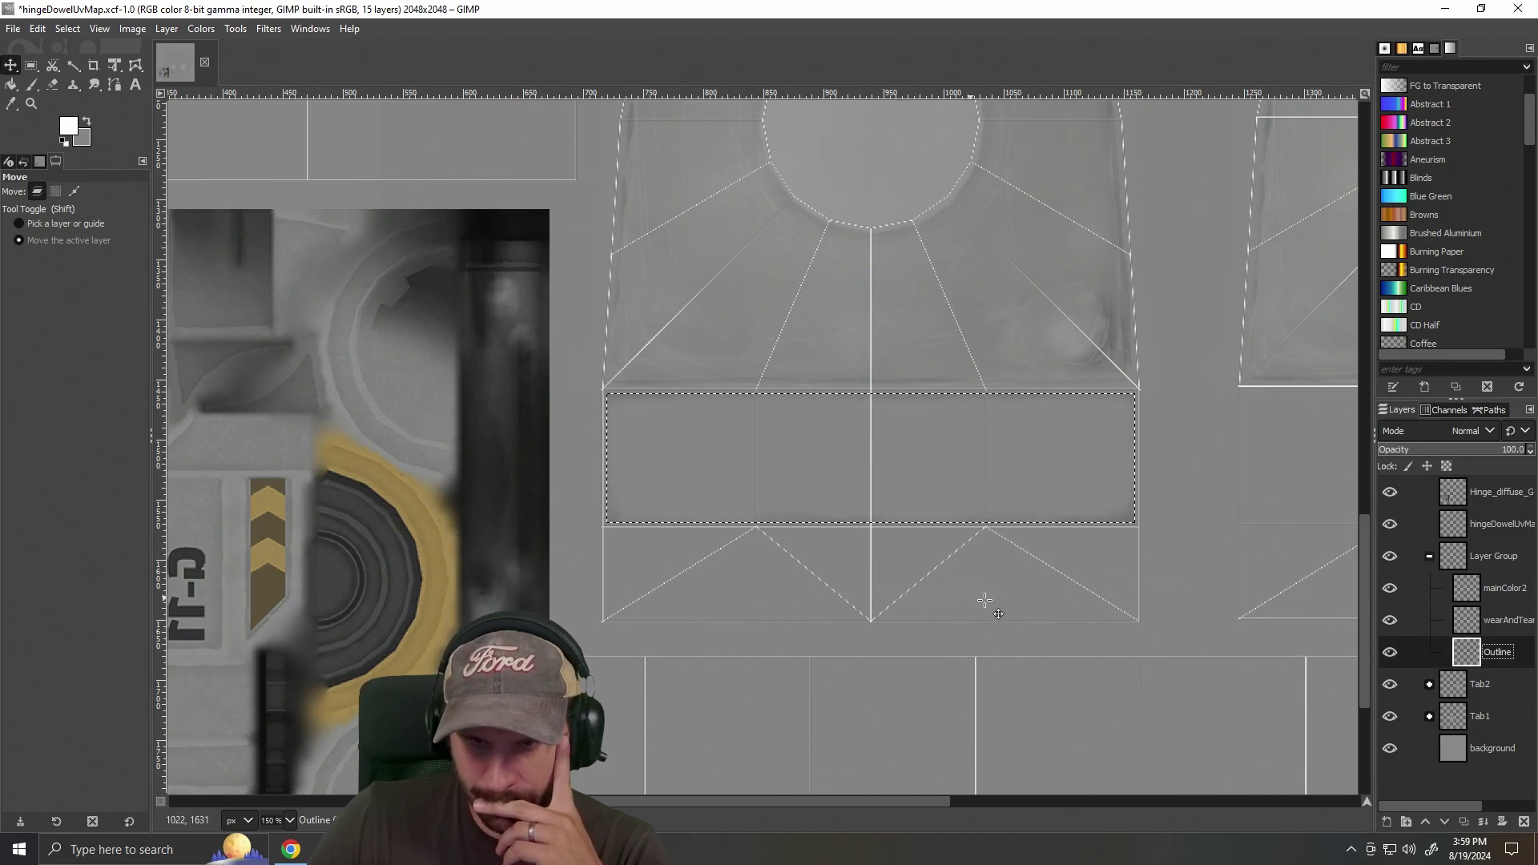
pyautogui.click(1512, 620)
pyautogui.click(1510, 594)
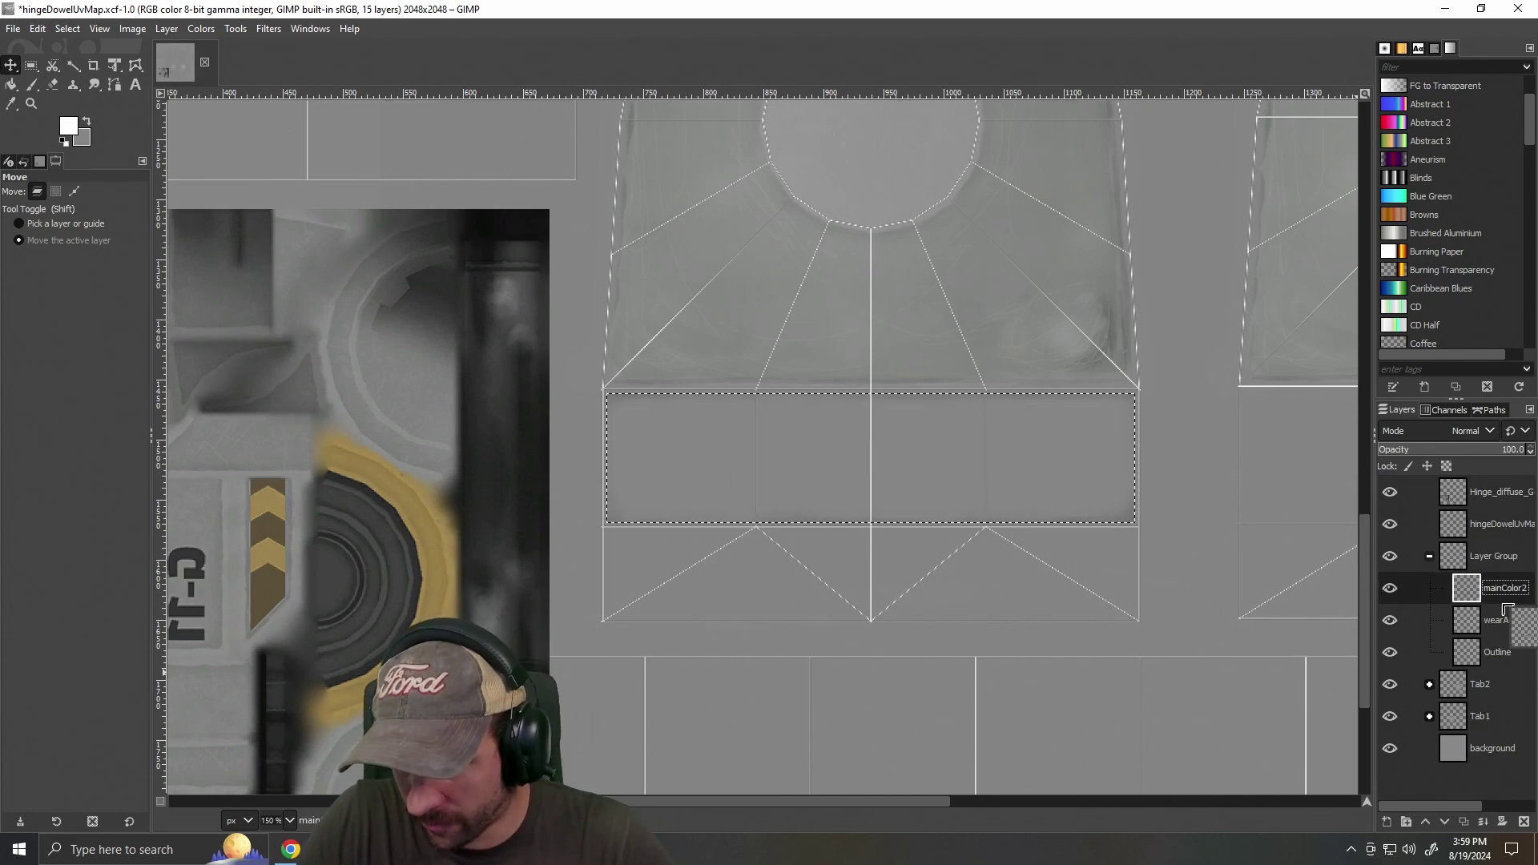
pyautogui.moveTo(1518, 659); pyautogui.dragTo(1517, 655)
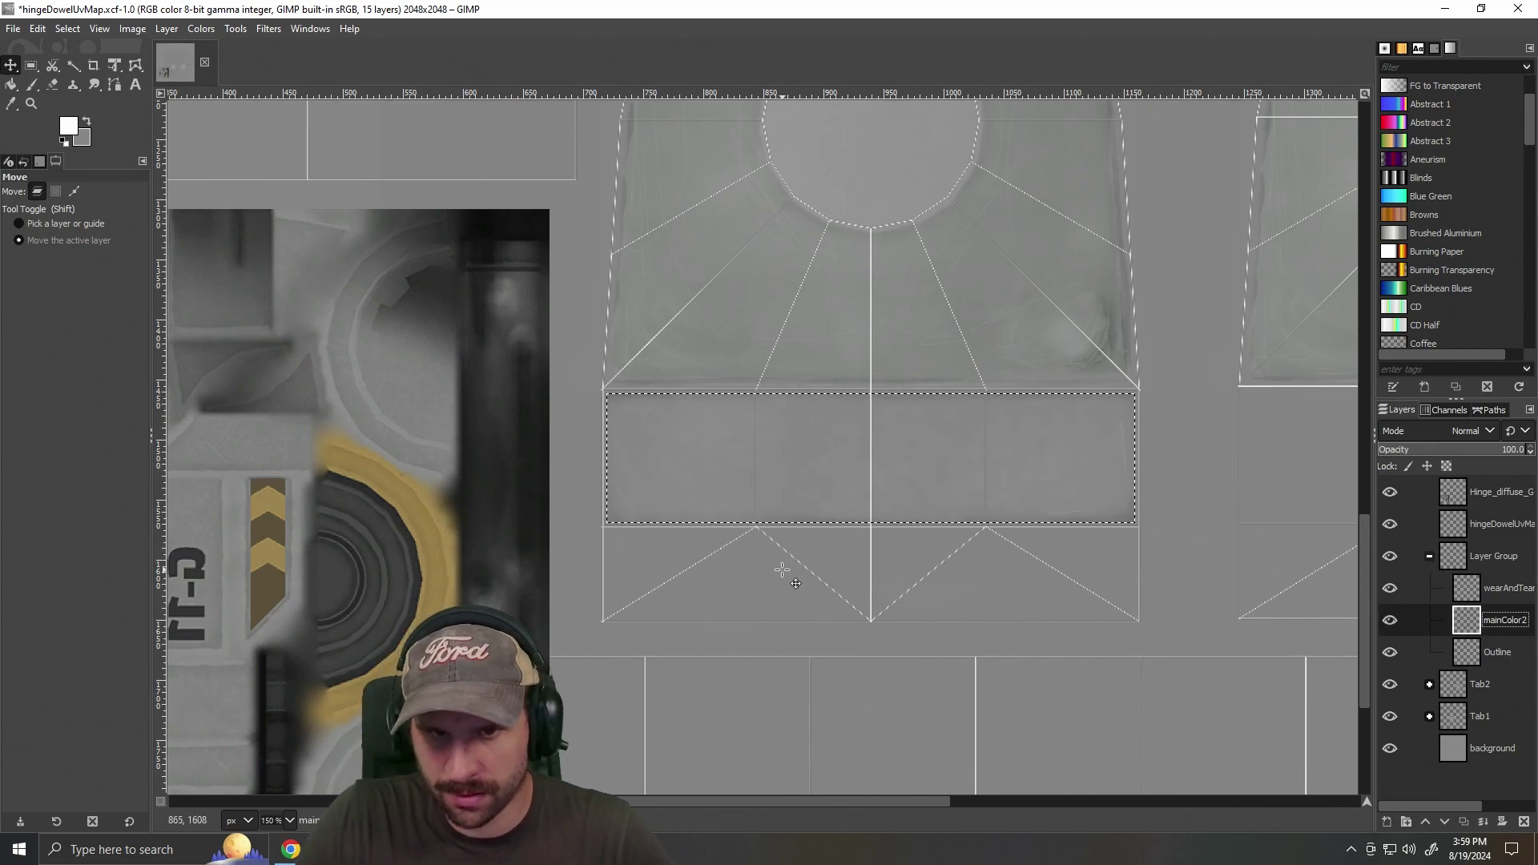
# Rename the new layer group as base1.
pyautogui.scroll(1, 785, 575)
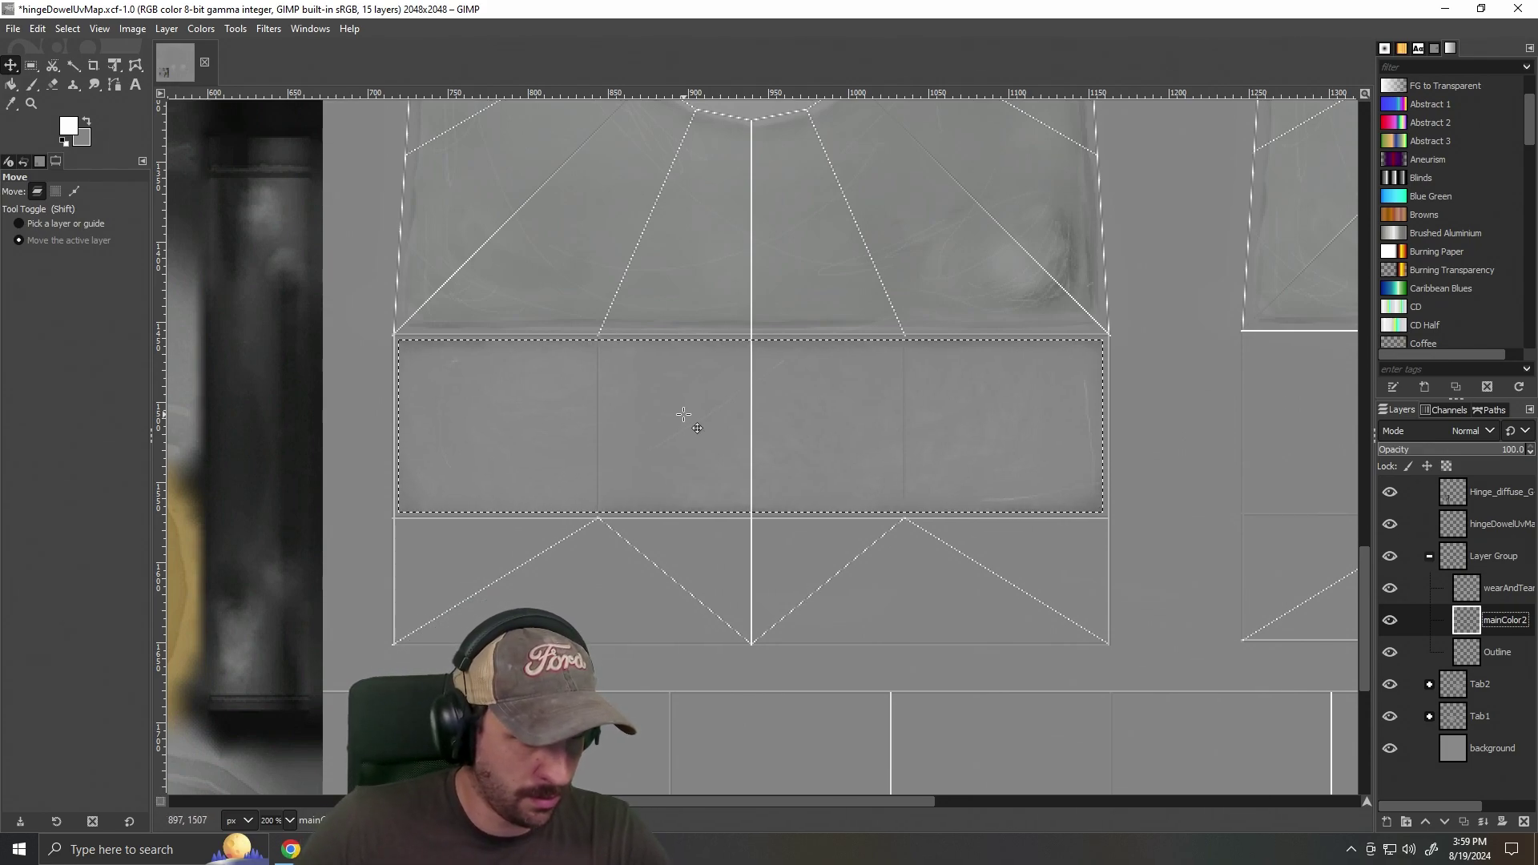
pyautogui.scroll(-1, 799, 553)
pyautogui.hscroll(-1, 805, 565)
pyautogui.moveTo(903, 804); pyautogui.dragTo(1065, 811)
pyautogui.click(1492, 556)
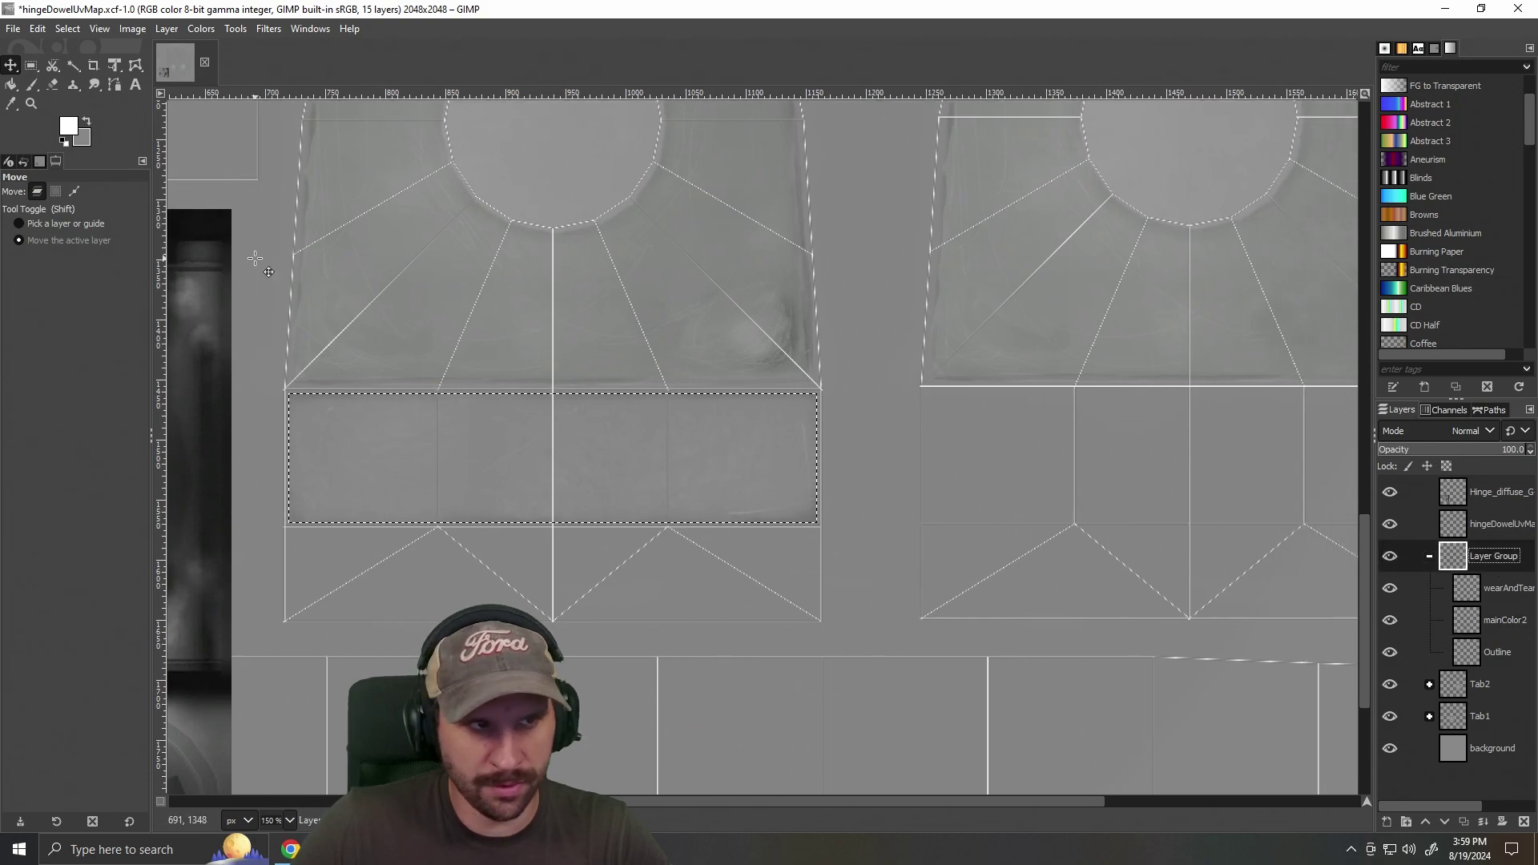
pyautogui.doubleClick(1499, 558)
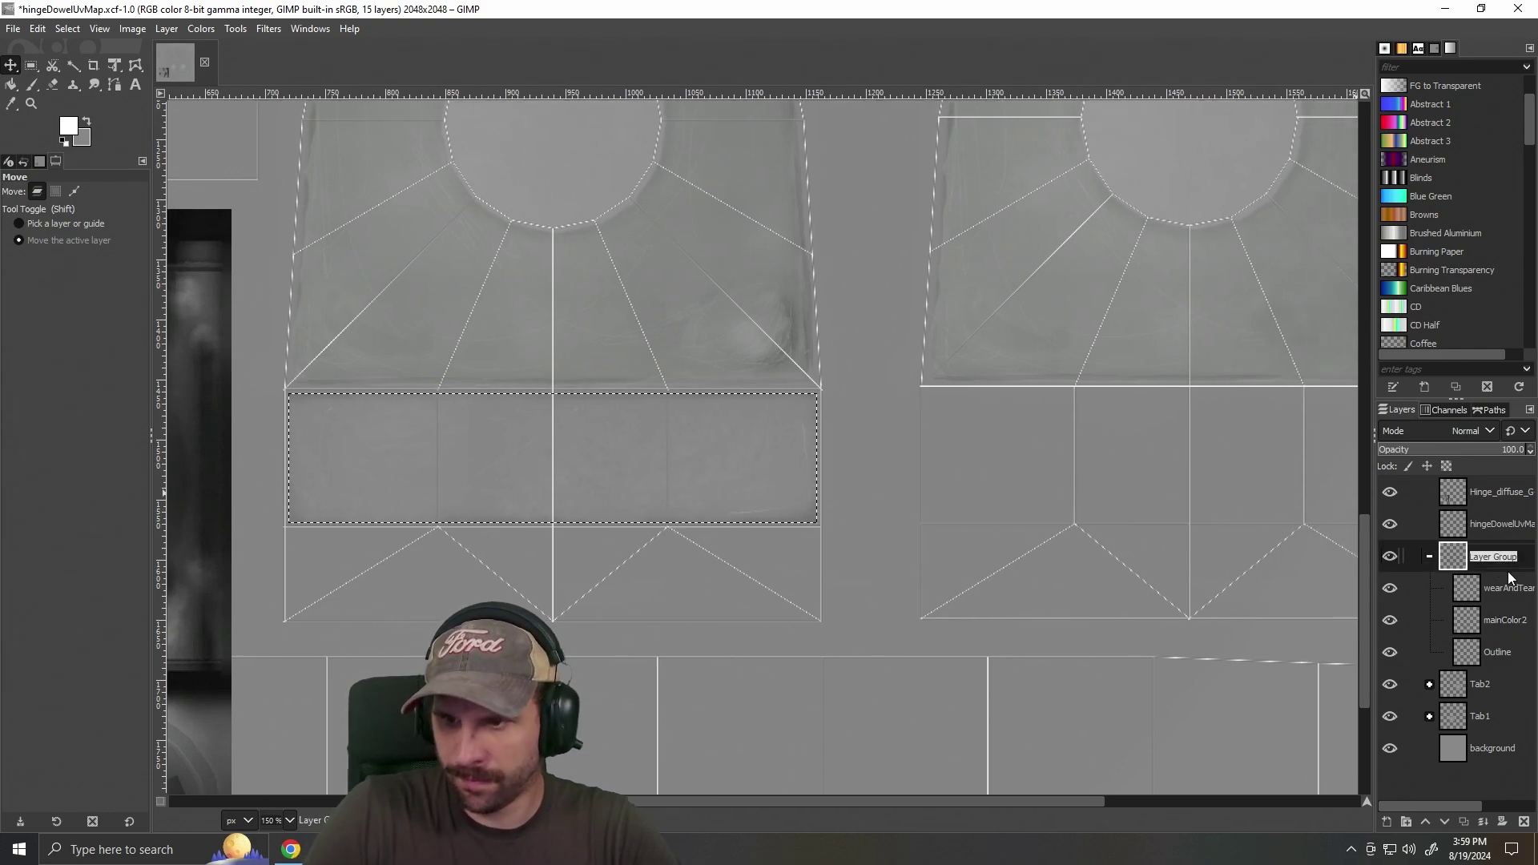
pyautogui.click(1494, 559)
pyautogui.moveTo(1523, 558); pyautogui.dragTo(1415, 564)
pyautogui.press('BackSpace')
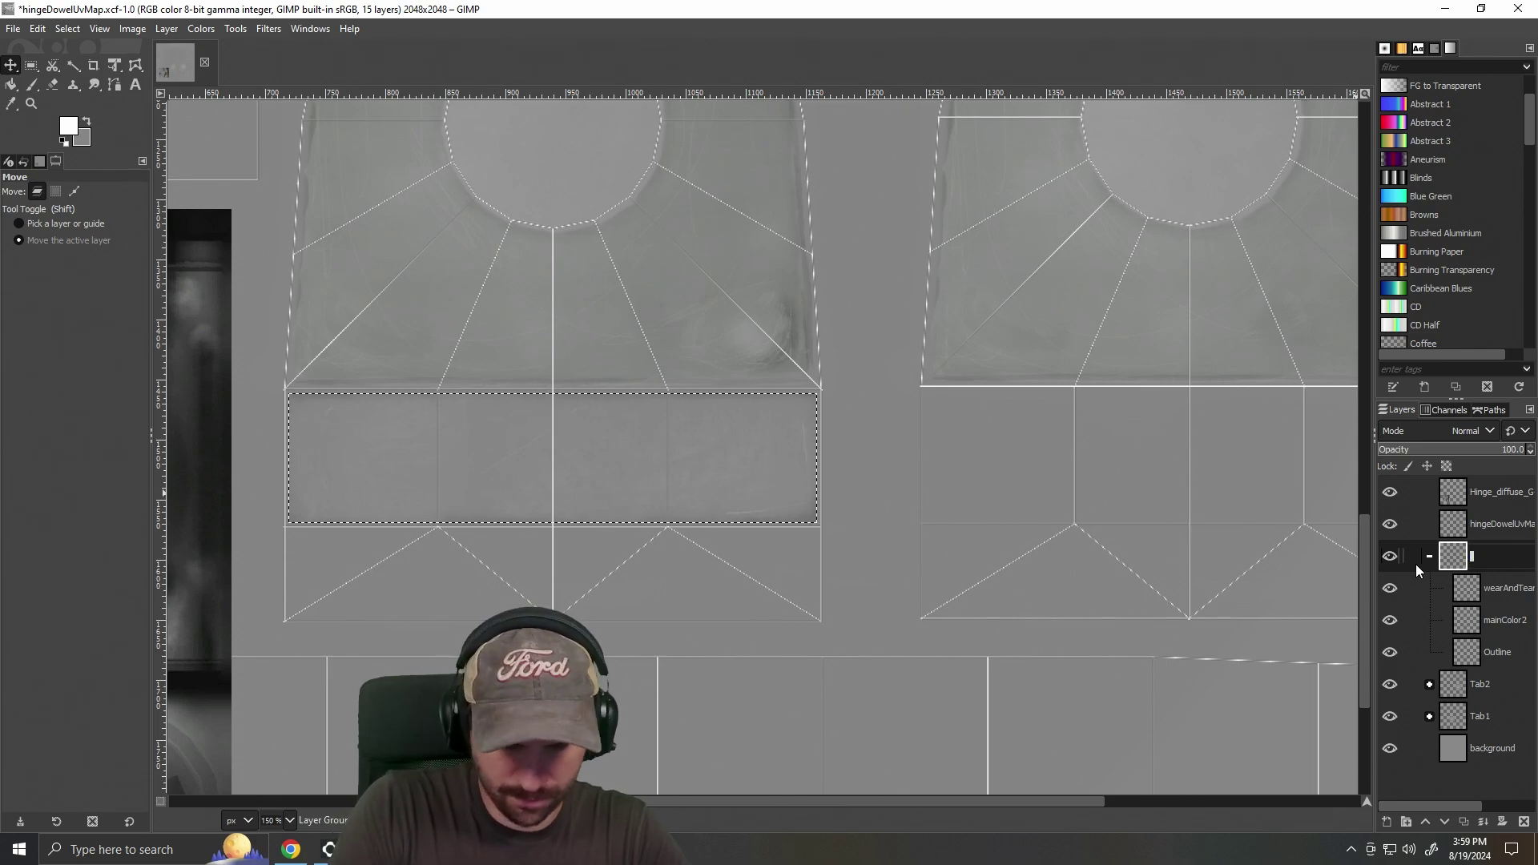
pyautogui.write('base1')
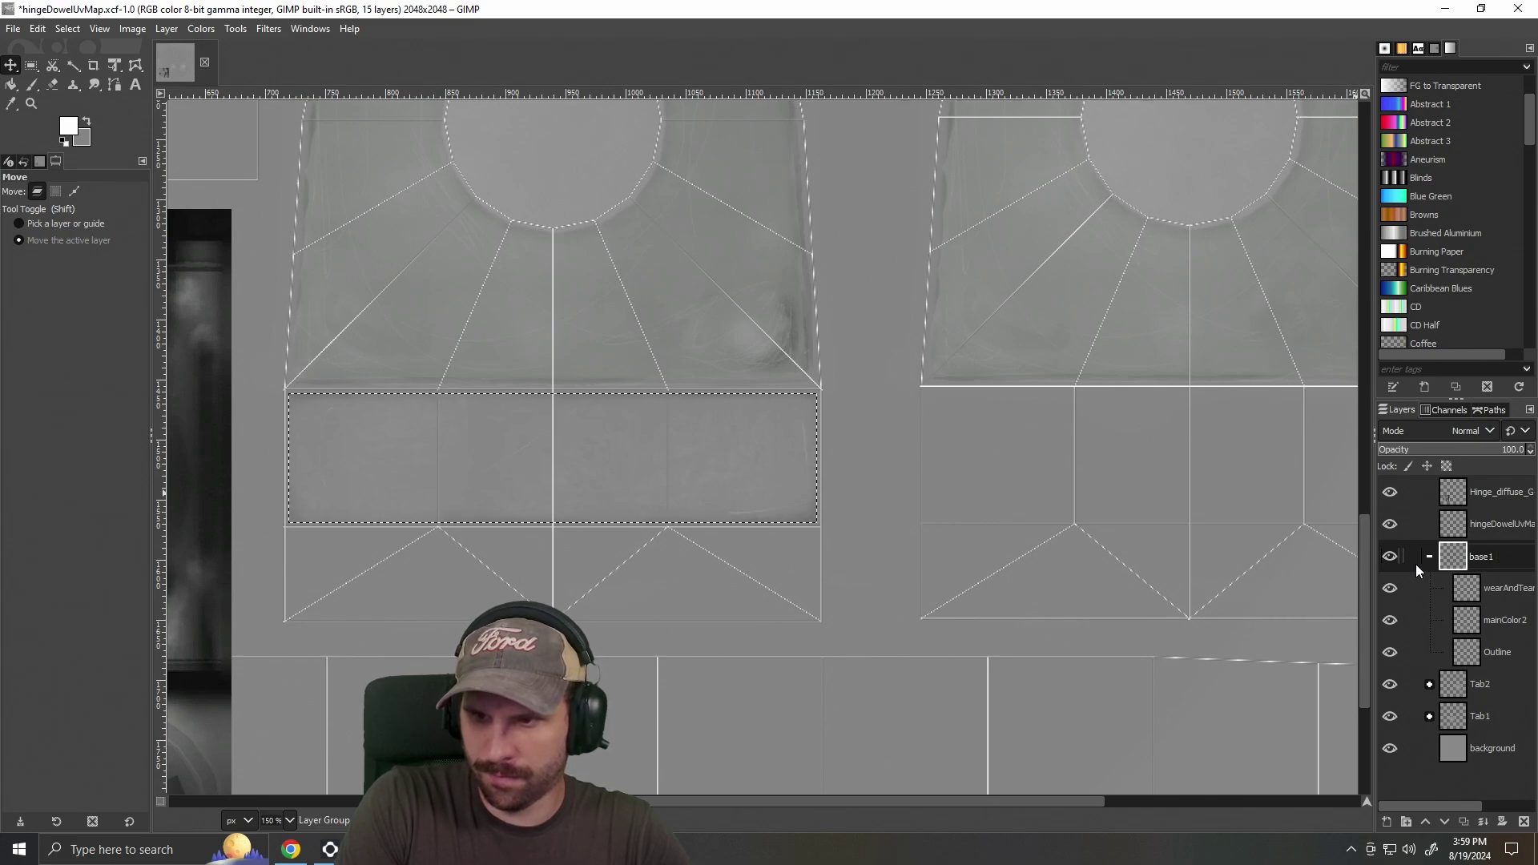
pyautogui.press('Return')
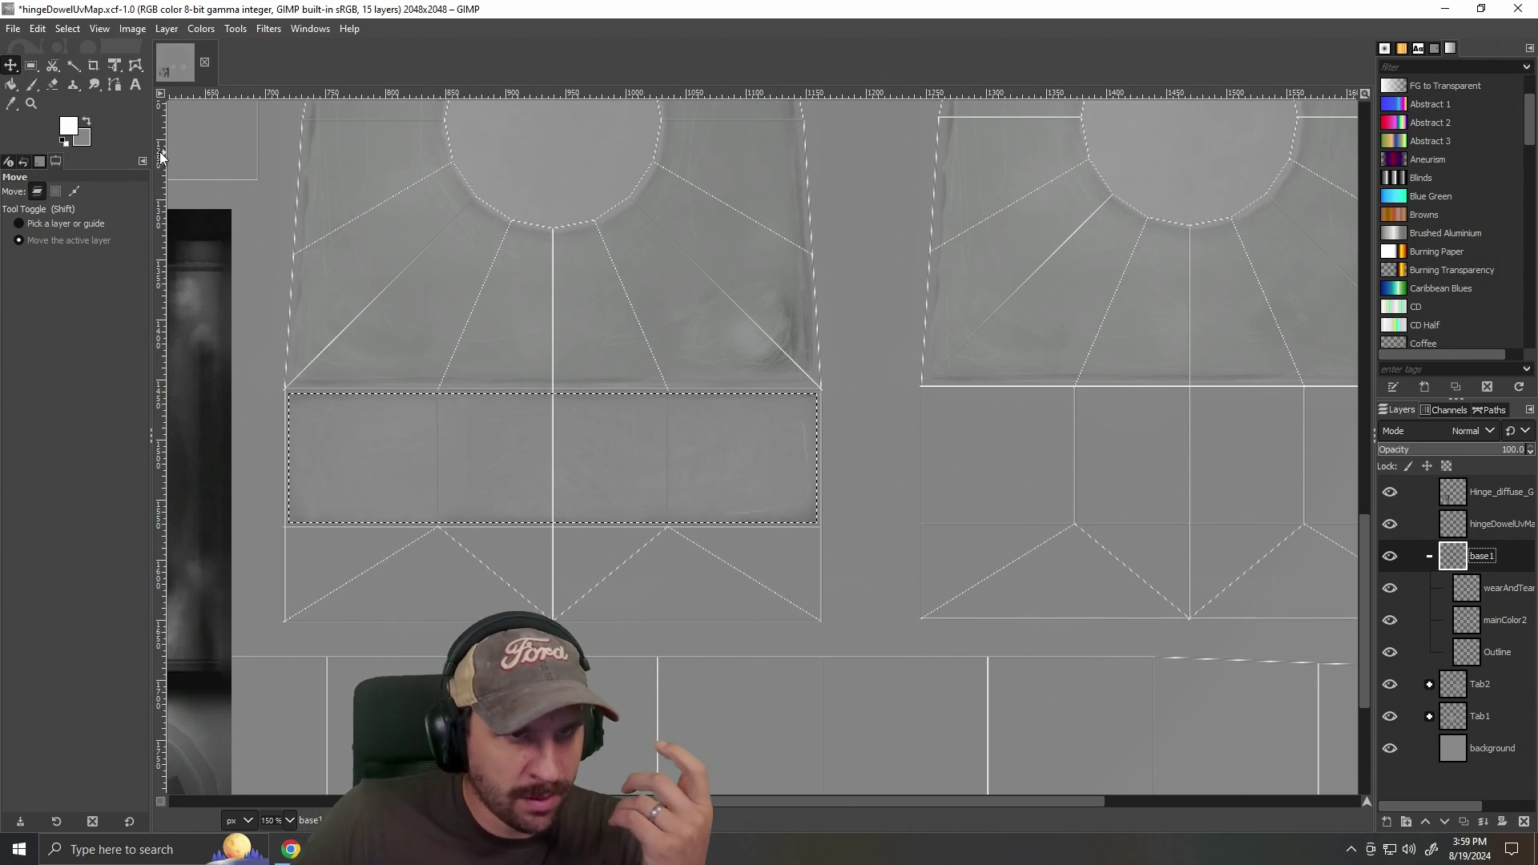
# Duplicate the base1 layer group and move the copy onto the blank strip below the second tab.
pyautogui.rightClick(1492, 563)
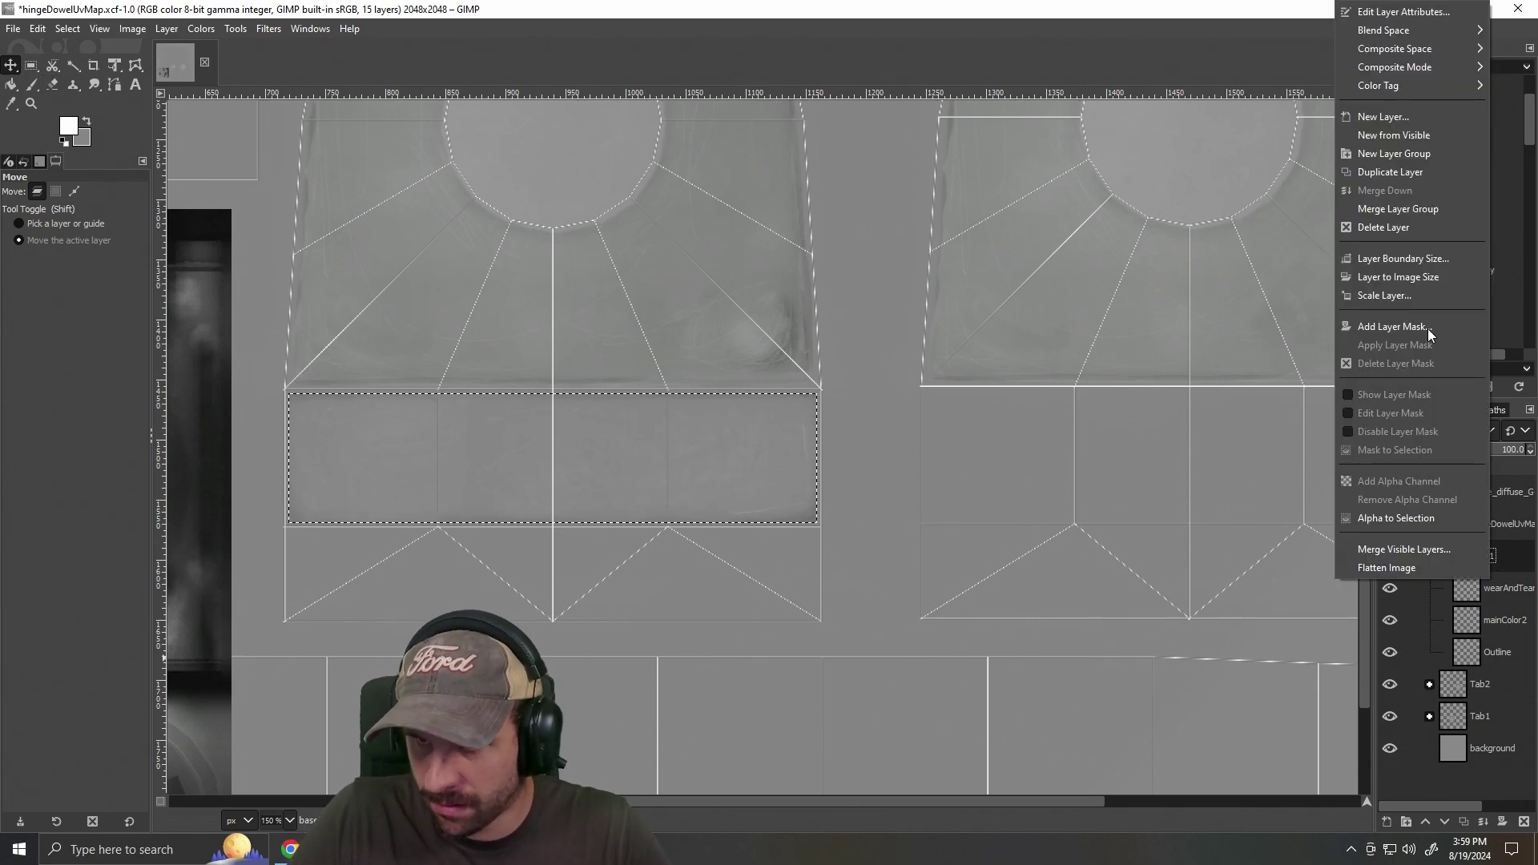
pyautogui.click(1408, 169)
pyautogui.hotkey('ctrl', 'shift', 'd')
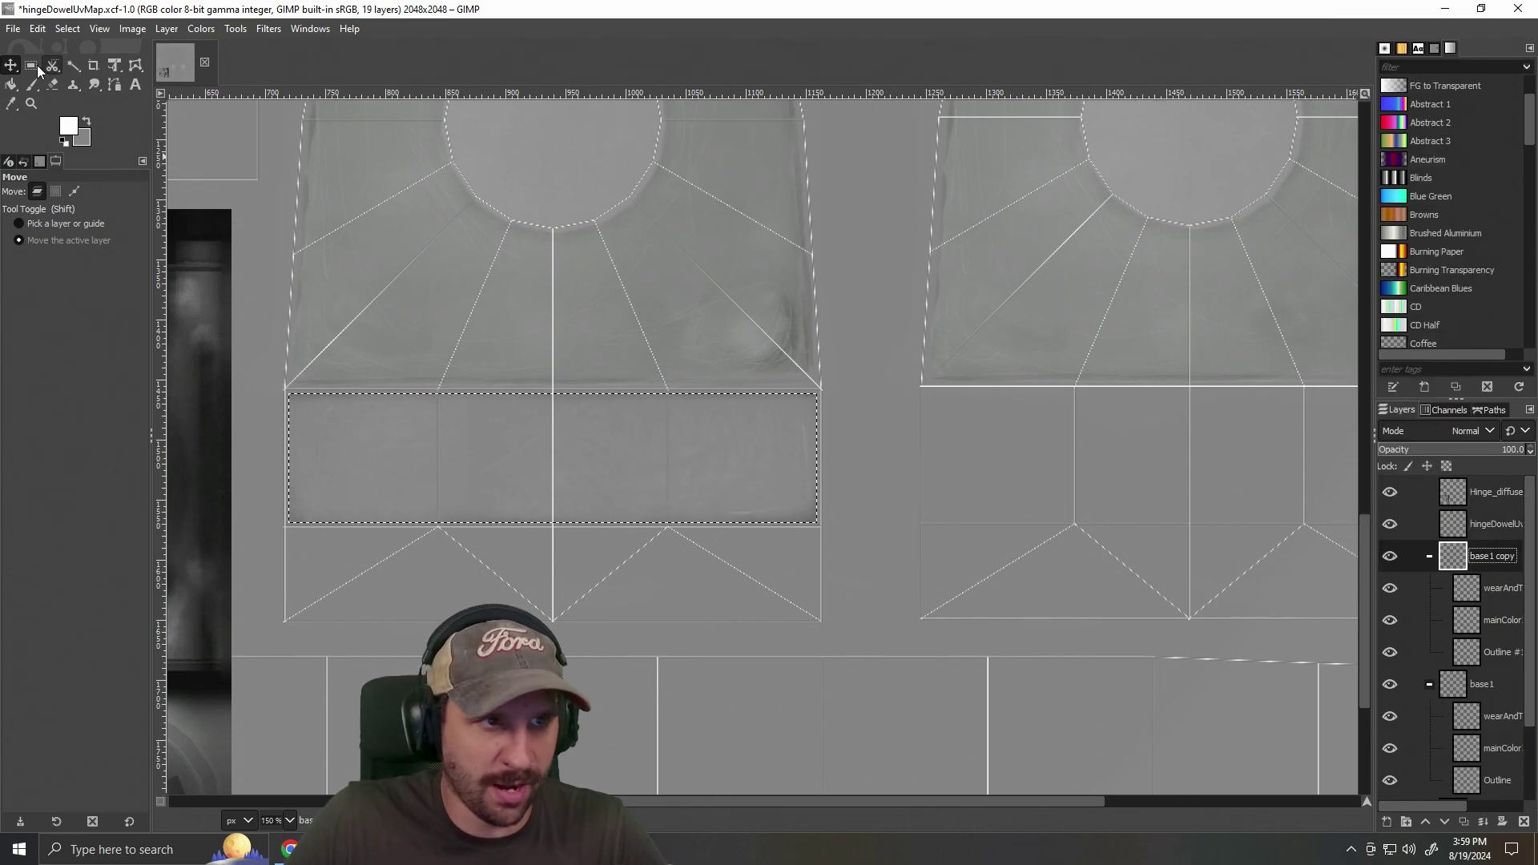
pyautogui.hotkey('ctrl', 'shift', 'a')
pyautogui.moveTo(1006, 492); pyautogui.dragTo(1053, 500)
pyautogui.moveTo(1145, 472)
pyautogui.mouseDown()
pyautogui.moveTo(1178, 477)
pyautogui.moveTo(1127, 455)
pyautogui.mouseUp()
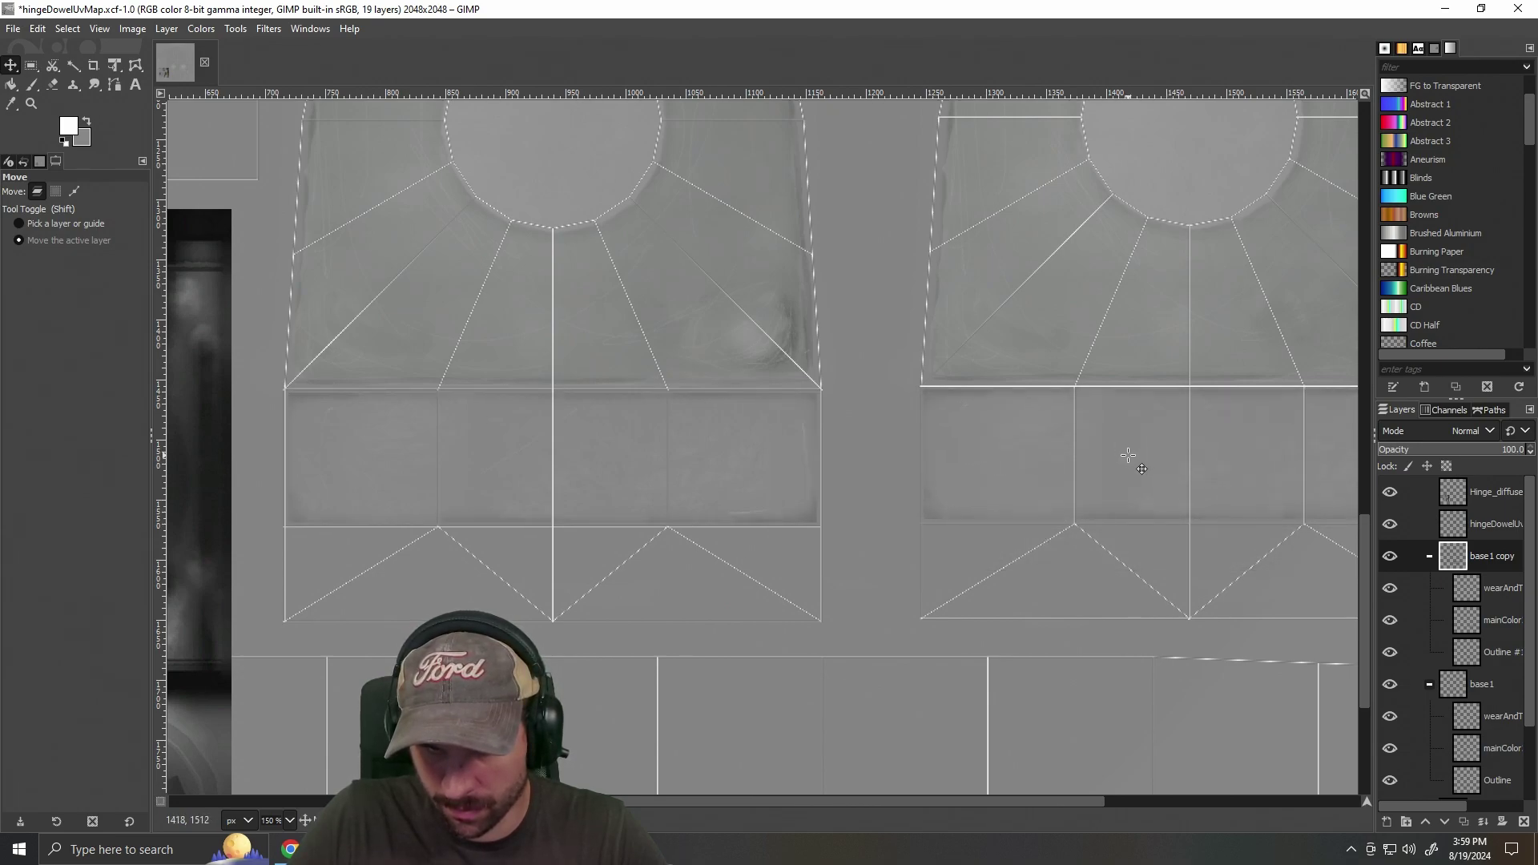
pyautogui.moveTo(1127, 455); pyautogui.dragTo(1129, 456)
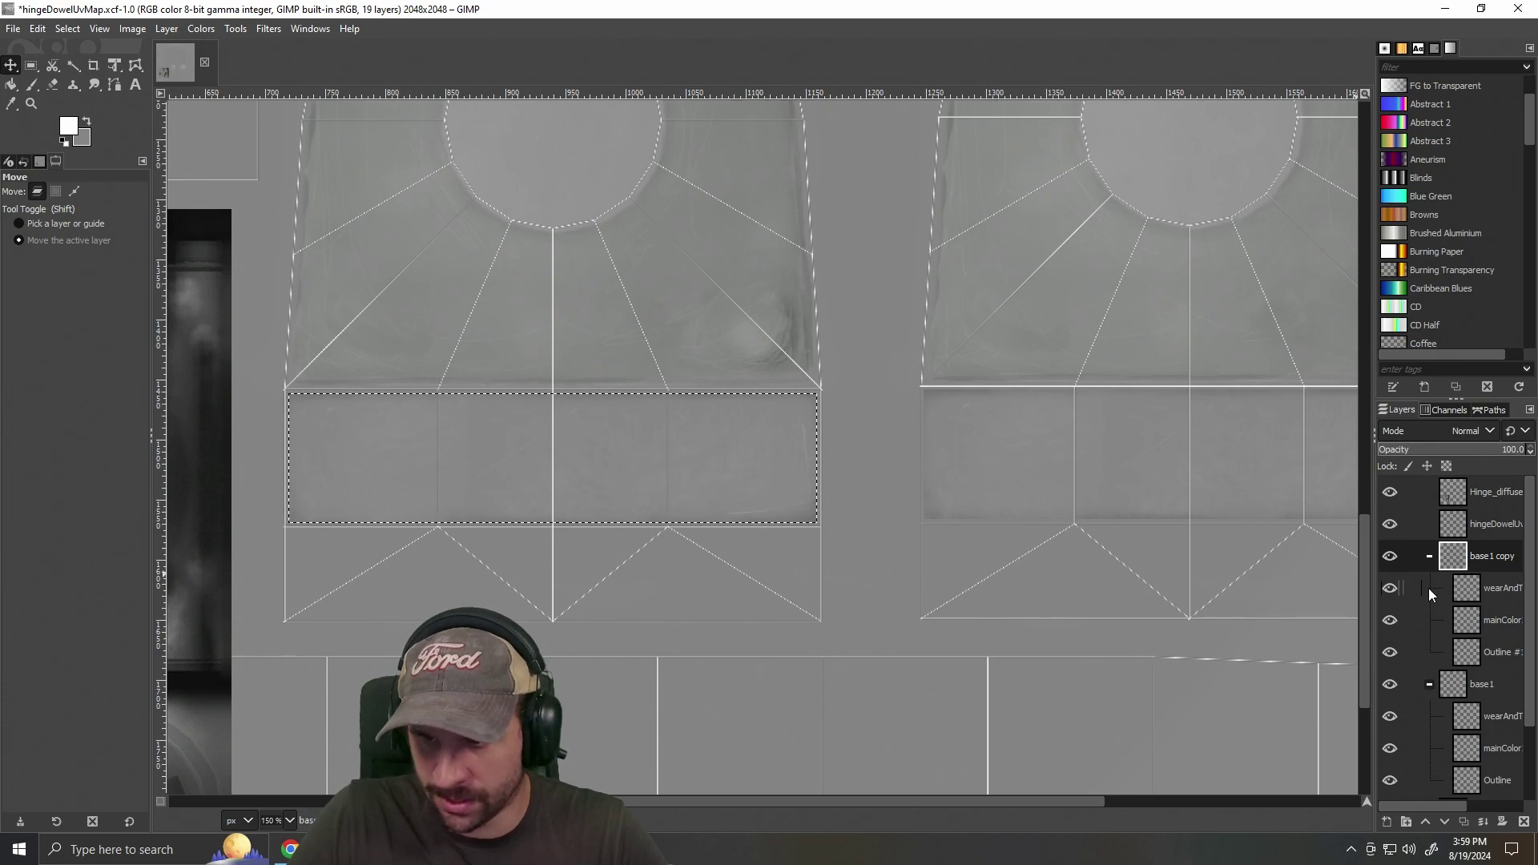
# Examine the copied strip below the second tab against the other UV shells and the reference texture.
pyautogui.scroll(-2, 897, 512)
pyautogui.scroll(1, 861, 506)
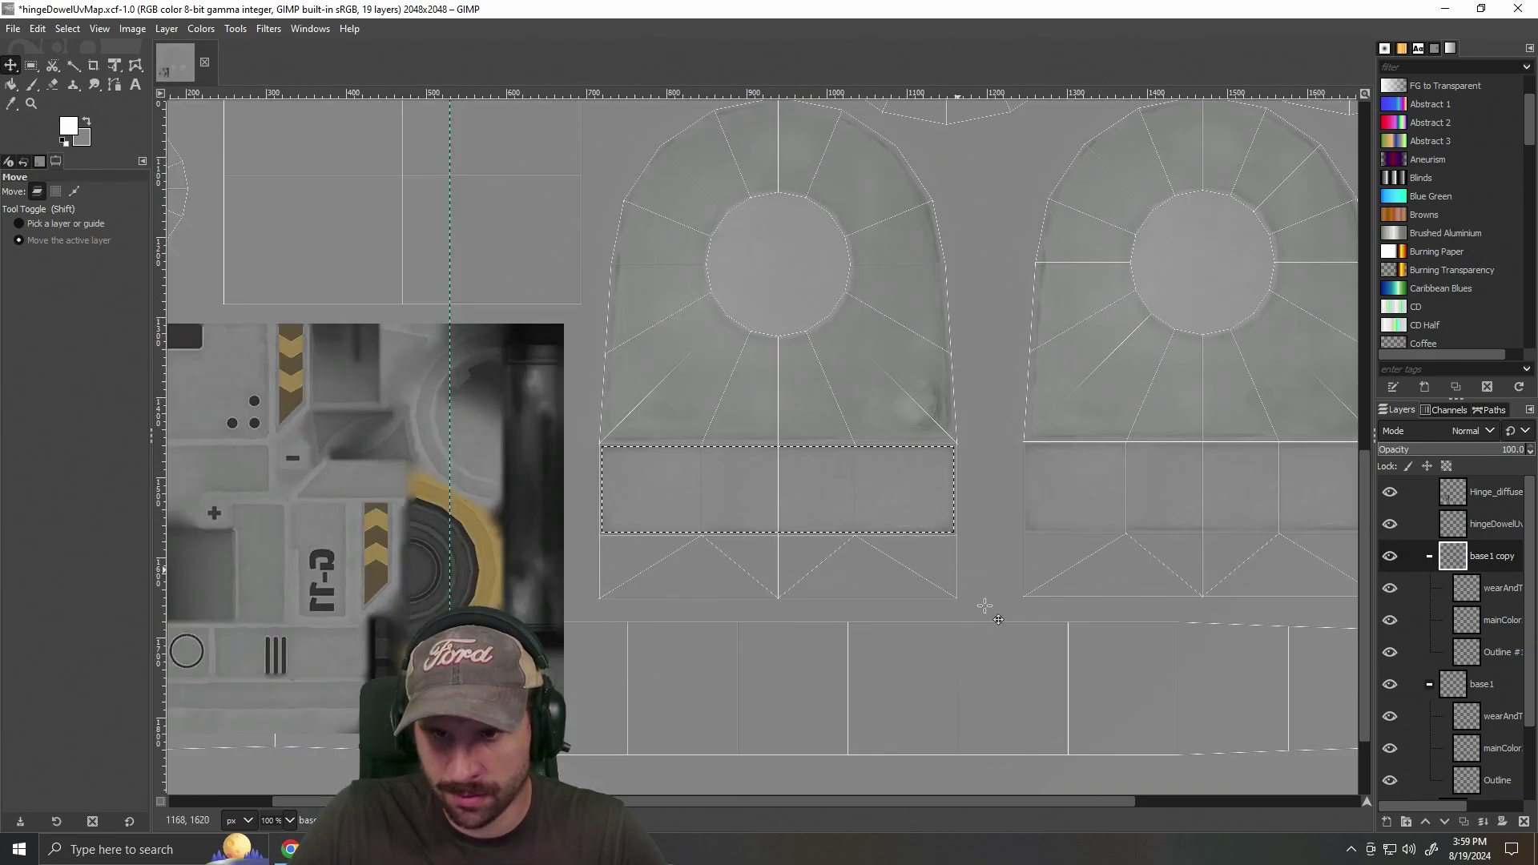
pyautogui.moveTo(998, 800); pyautogui.dragTo(1113, 795)
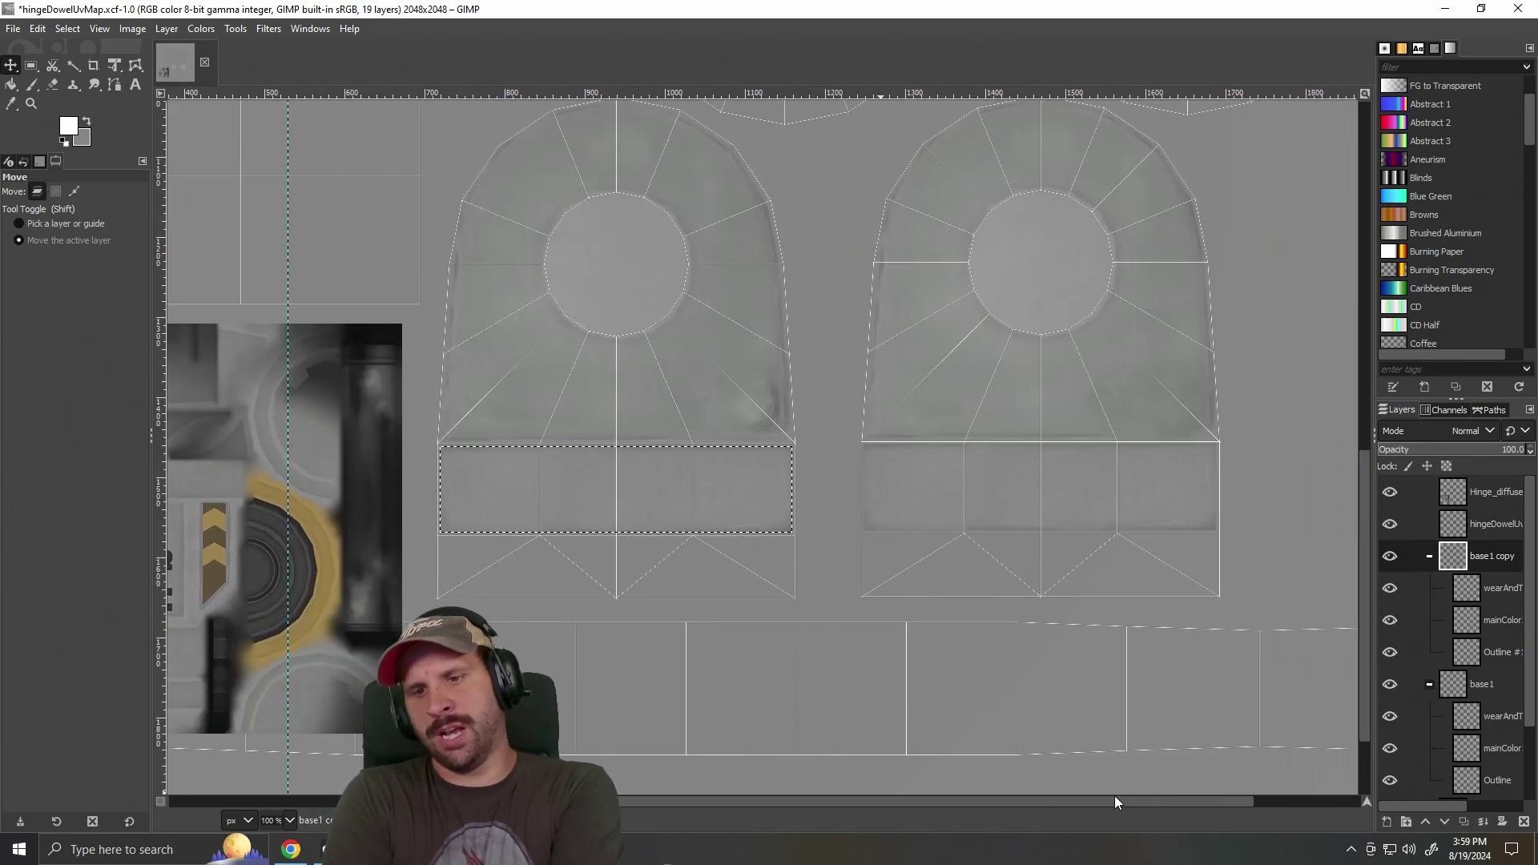
pyautogui.scroll(-1, 1225, 555)
pyautogui.hscroll(1, 1041, 544)
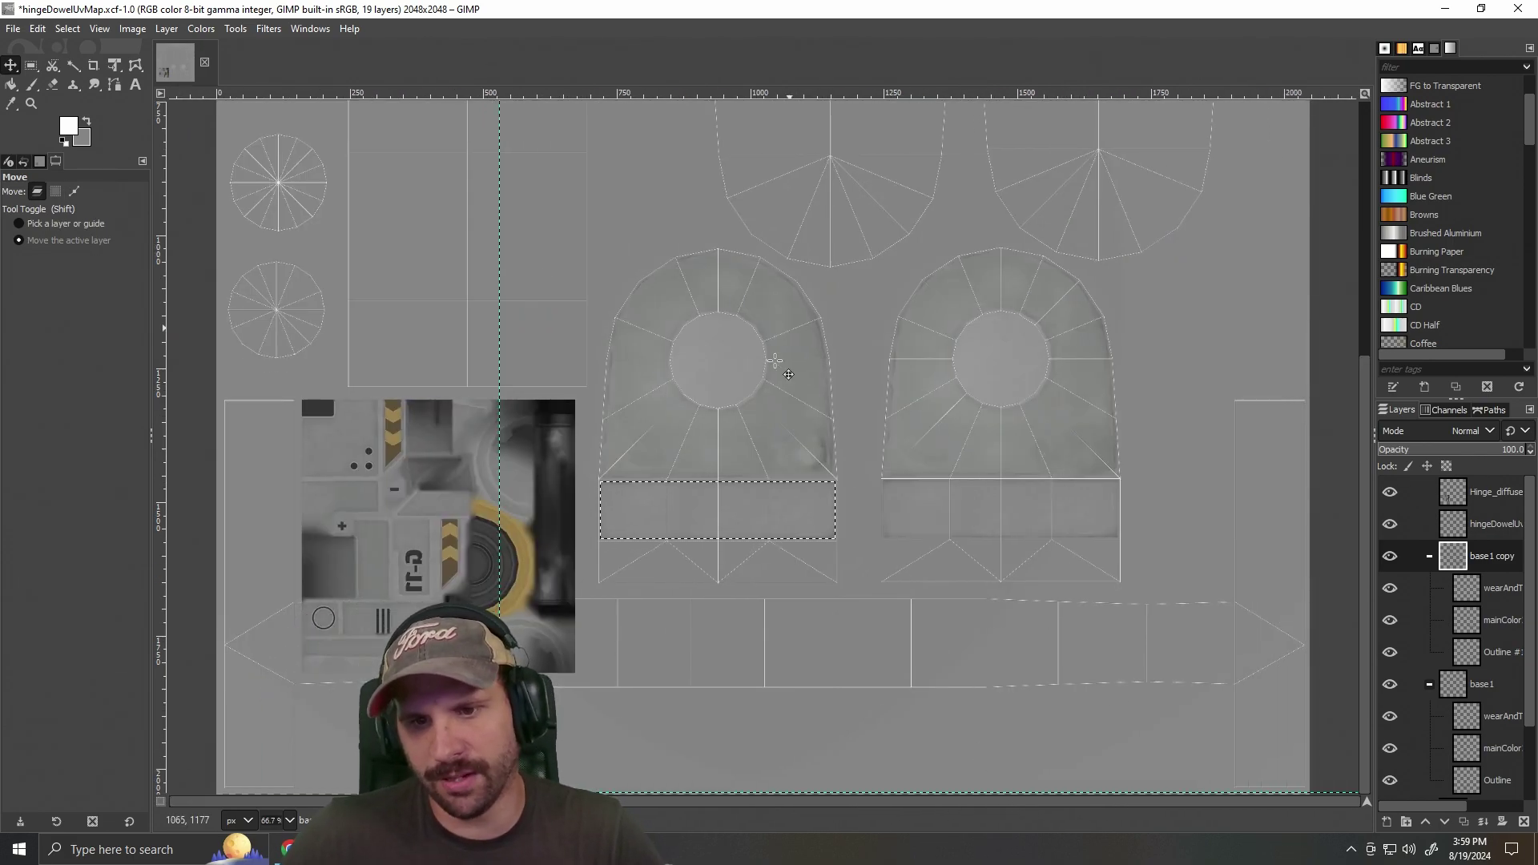
pyautogui.scroll(2, 815, 451)
pyautogui.scroll(-2, 986, 433)
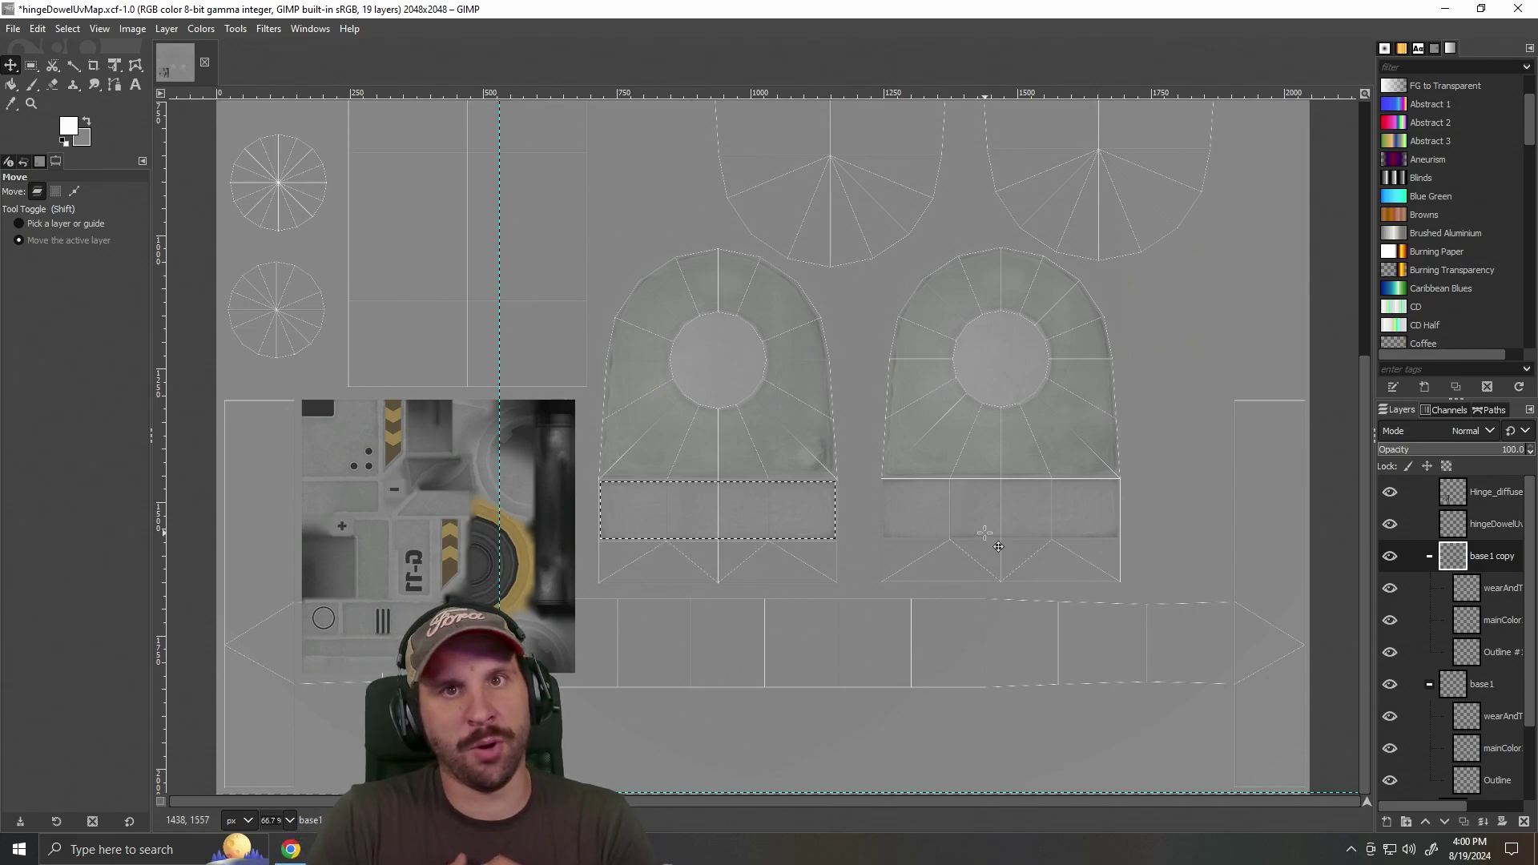
pyautogui.scroll(2, 371, 574)
pyautogui.scroll(-2, 433, 583)
pyautogui.scroll(1, 490, 591)
pyautogui.moveTo(659, 801); pyautogui.dragTo(326, 802)
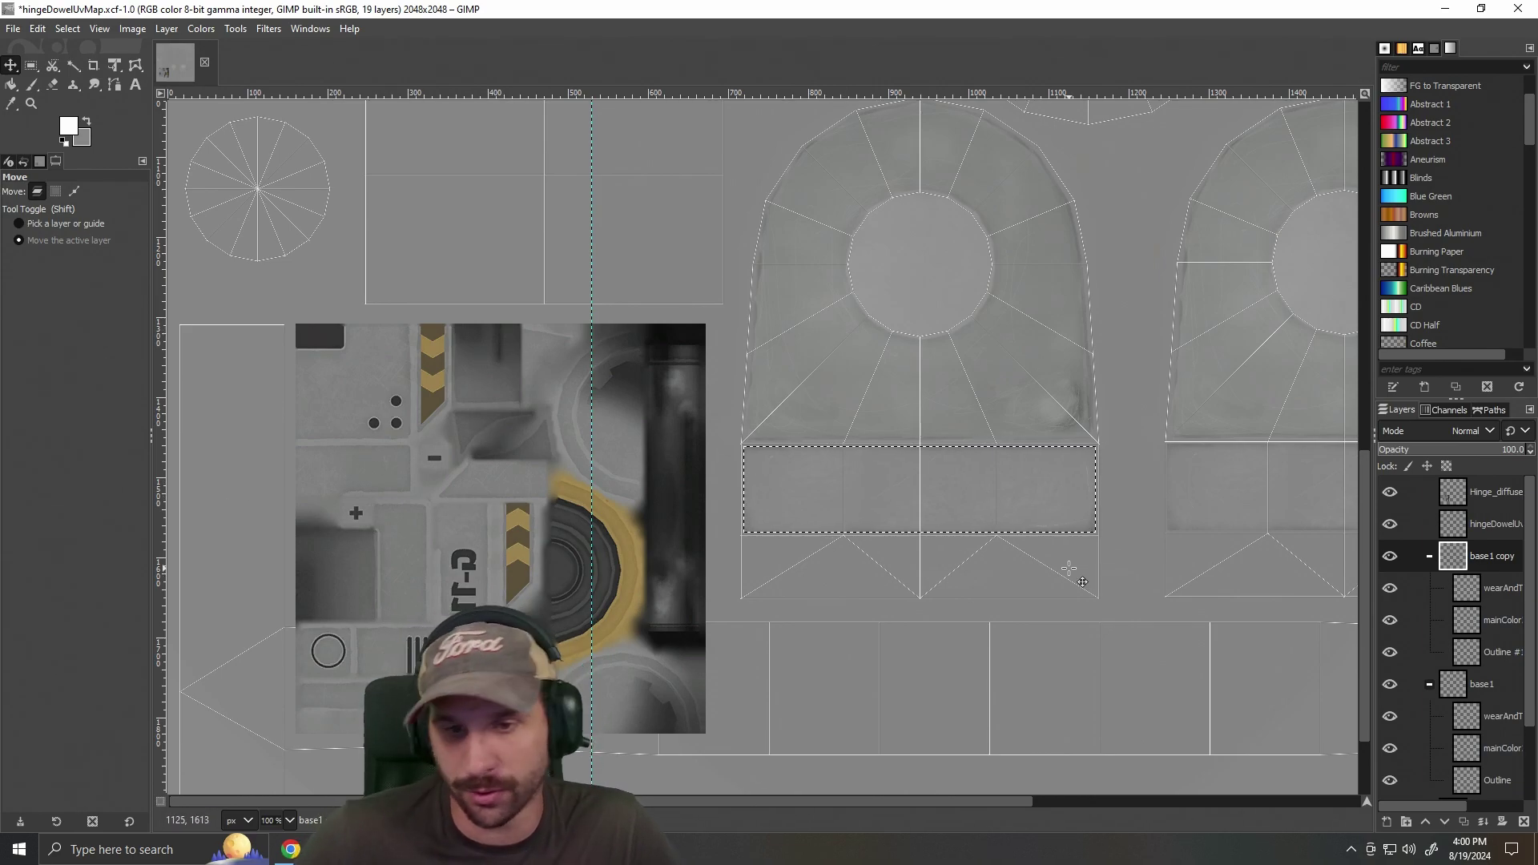
pyautogui.scroll(-2, 1069, 569)
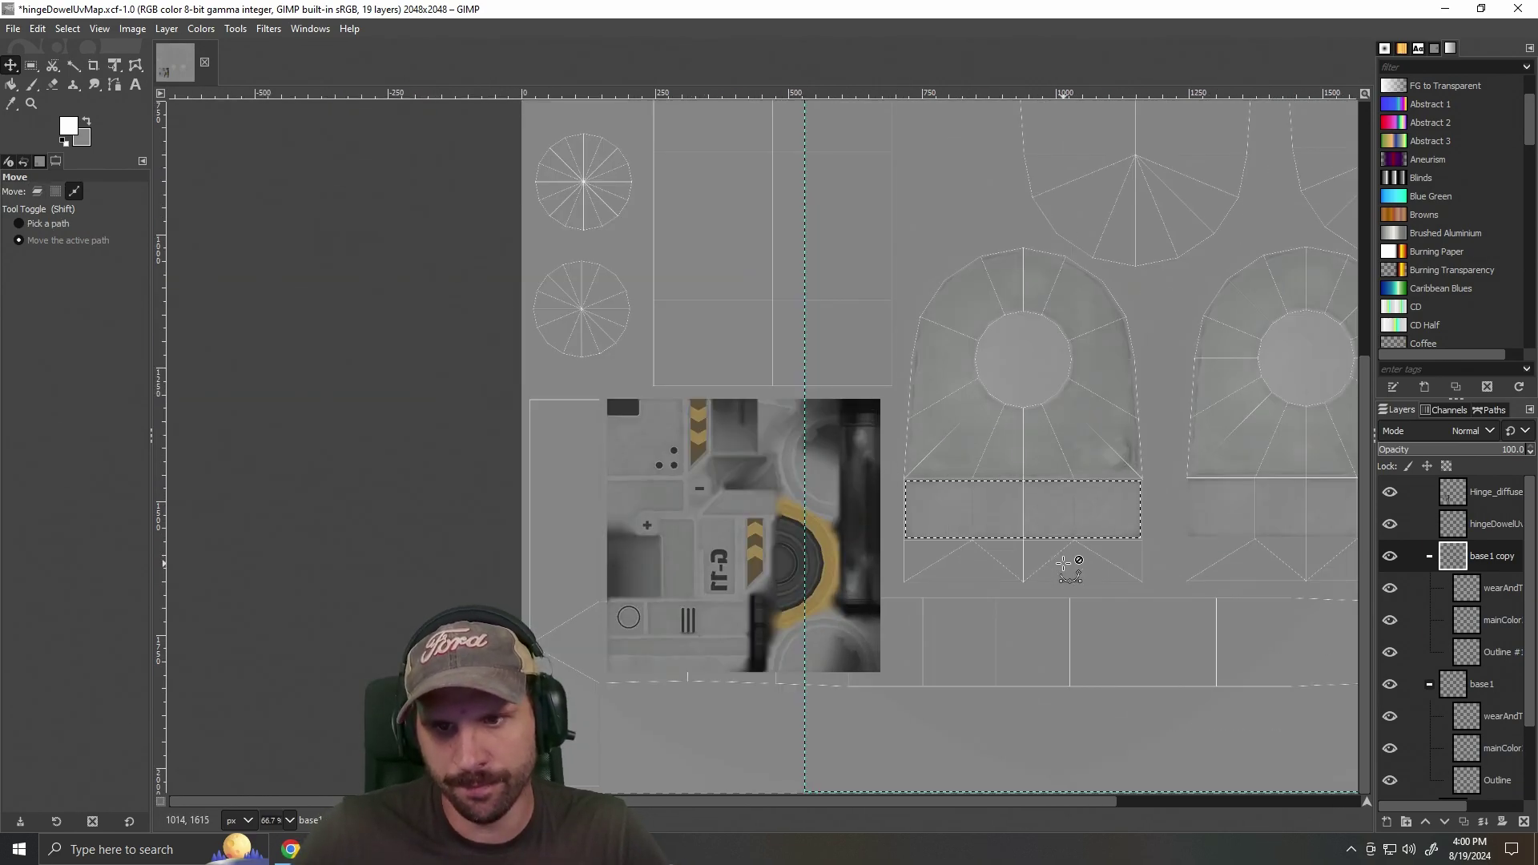
pyautogui.scroll(-1, 1063, 564)
pyautogui.moveTo(1032, 804); pyautogui.dragTo(1177, 805)
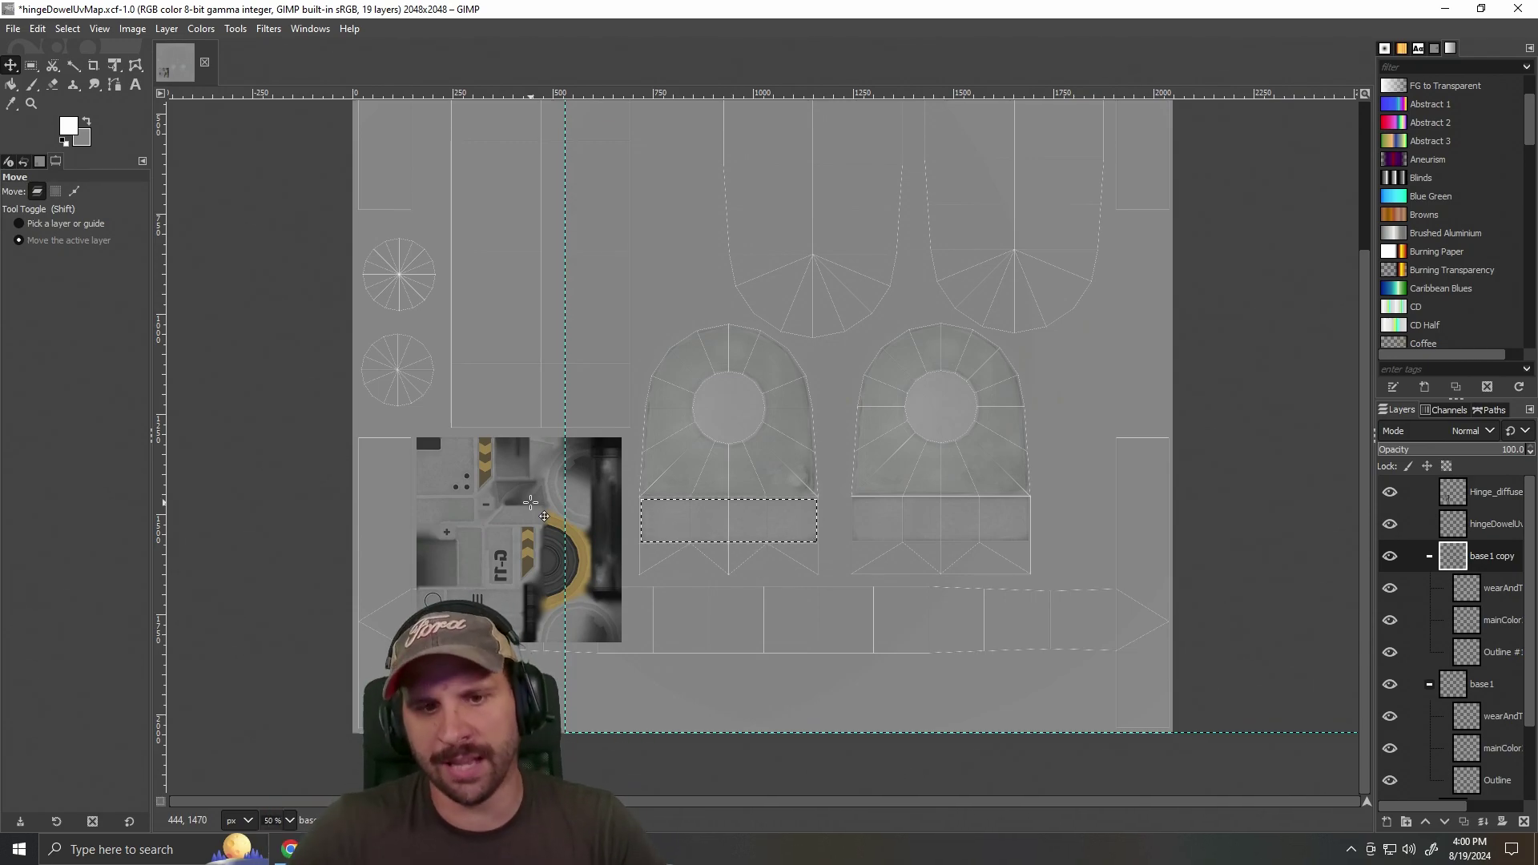
# Collapse the base1 copy and base1 groups in the layer stack.
pyautogui.scroll(2, 671, 580)
pyautogui.moveTo(860, 802); pyautogui.dragTo(726, 804)
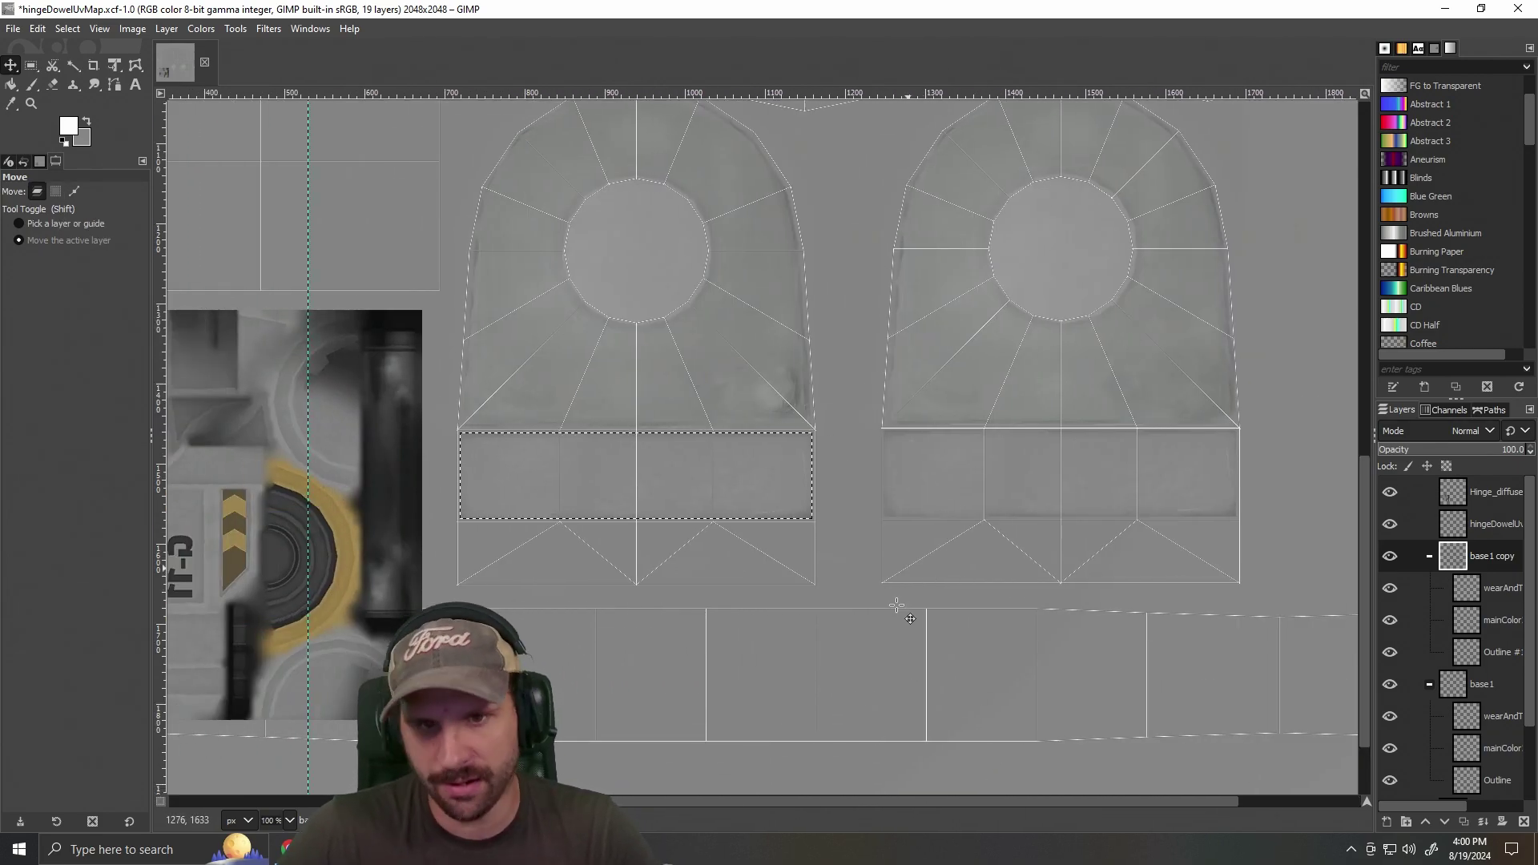
pyautogui.click(1429, 556)
pyautogui.click(1428, 588)
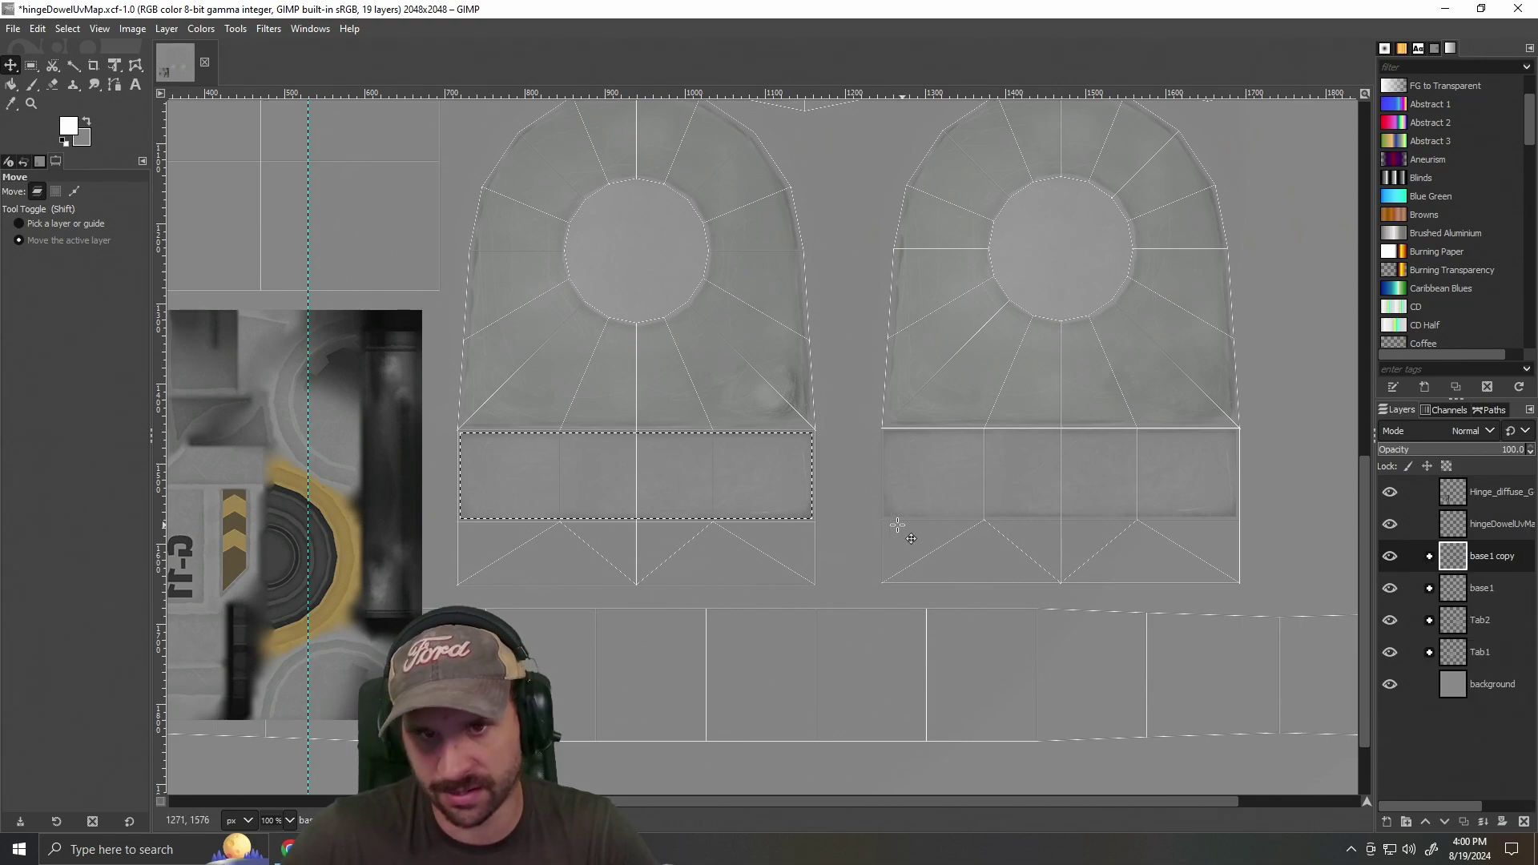
# Inspect the wear on the base strips and compare it with the panels of the hinge reference texture.
pyautogui.scroll(-2, 867, 547)
pyautogui.scroll(3, 866, 548)
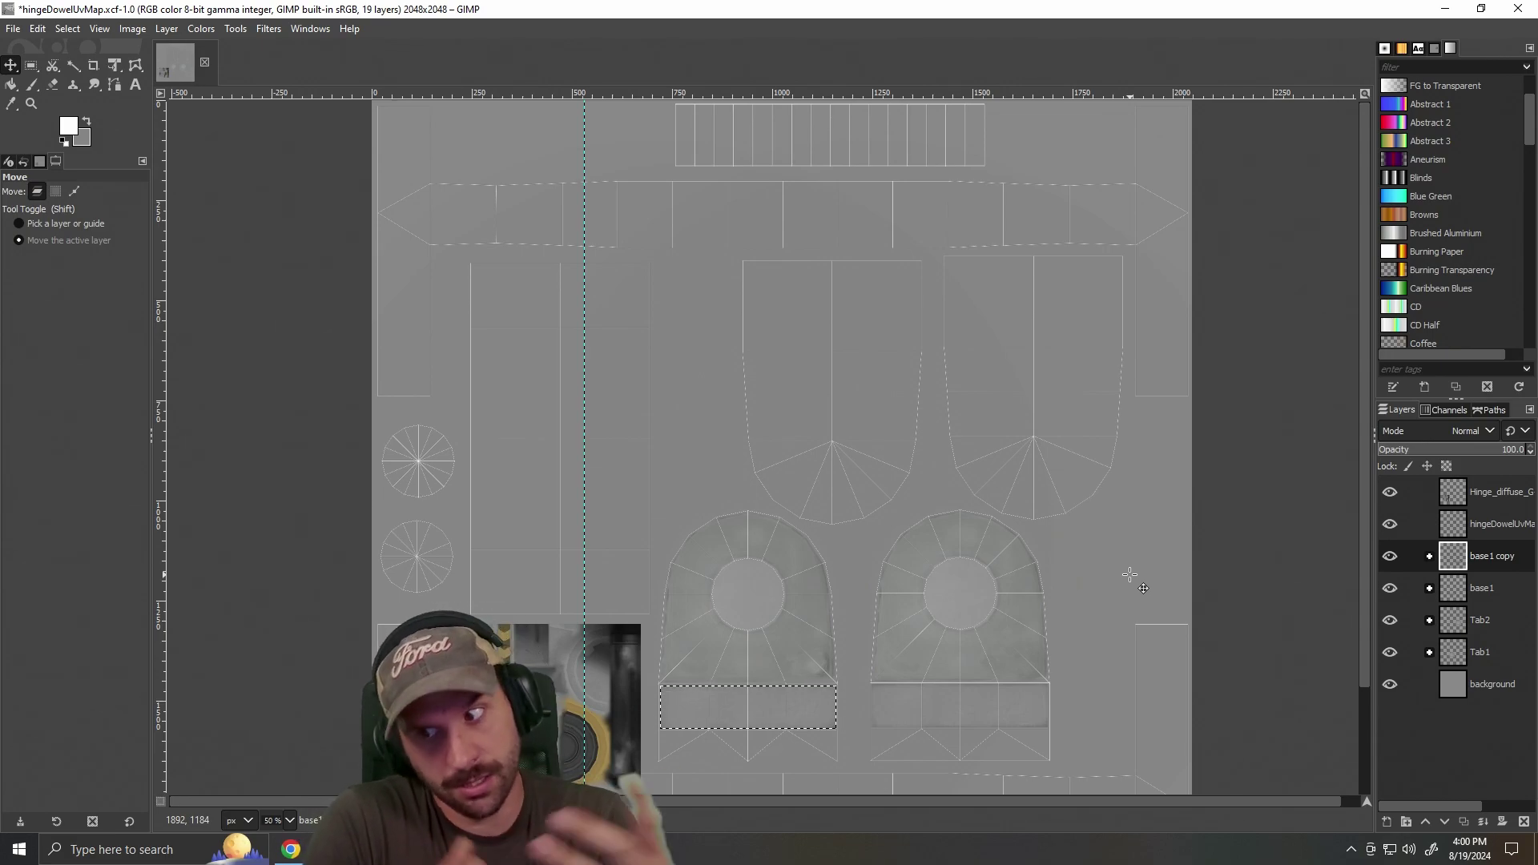
pyautogui.scroll(-2, 1138, 542)
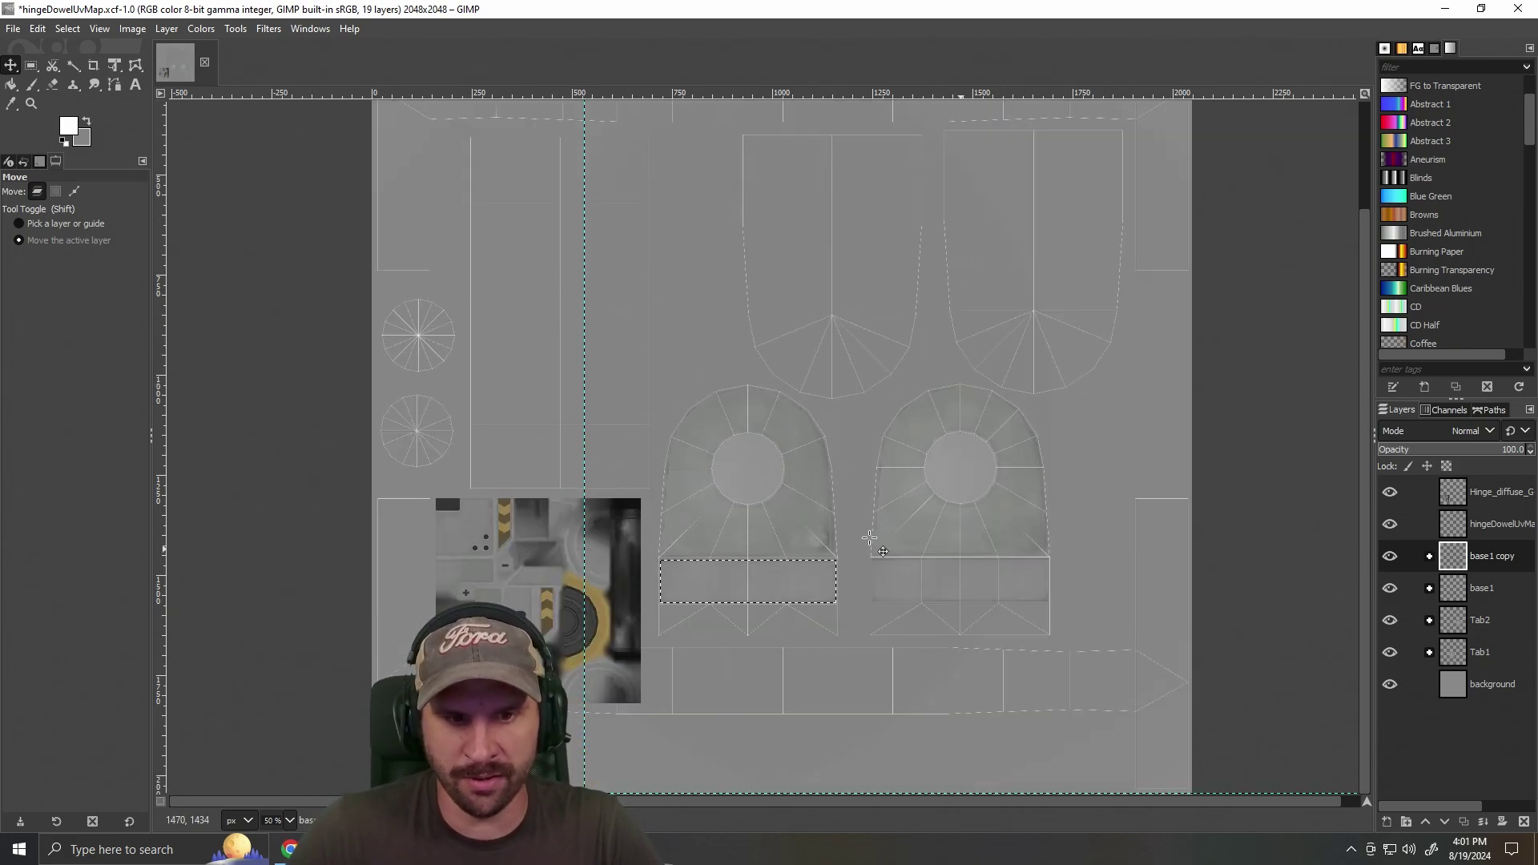
pyautogui.scroll(2, 486, 650)
pyautogui.scroll(-2, 491, 650)
pyautogui.scroll(1, 495, 649)
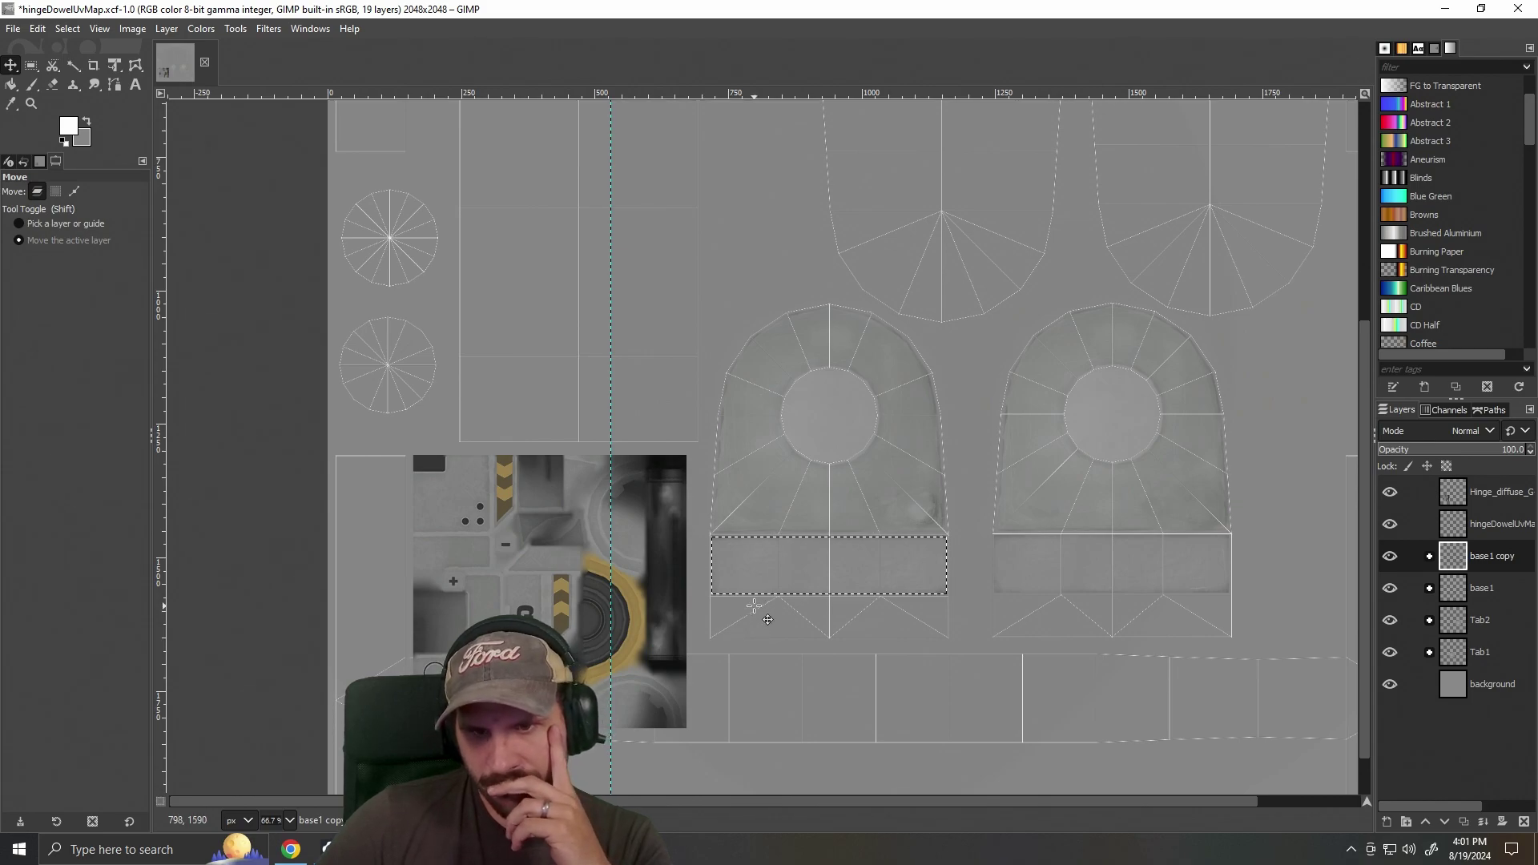
pyautogui.scroll(2, 881, 597)
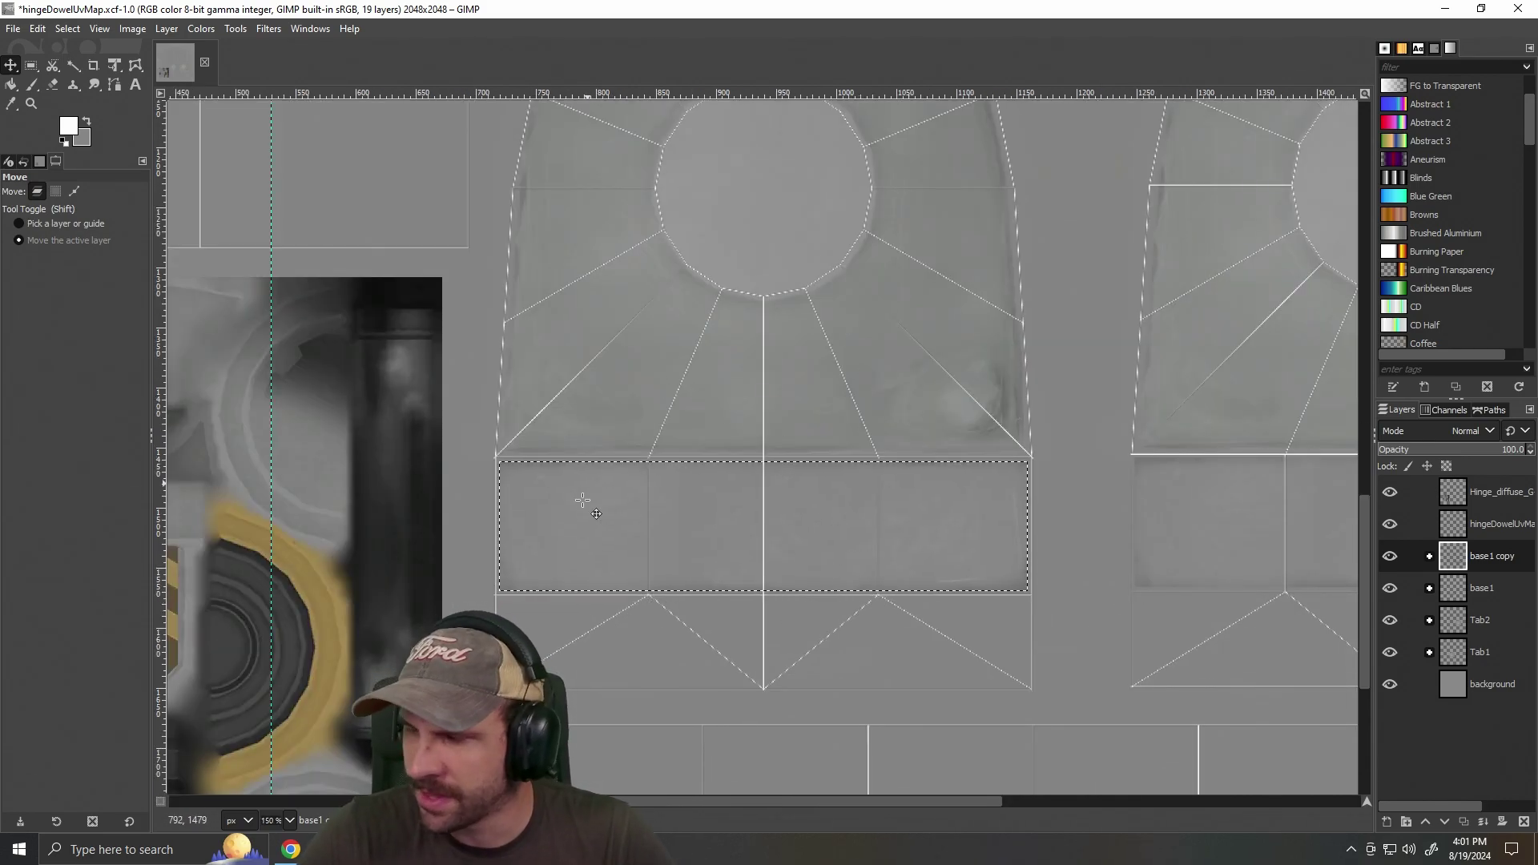
pyautogui.scroll(-1, 751, 556)
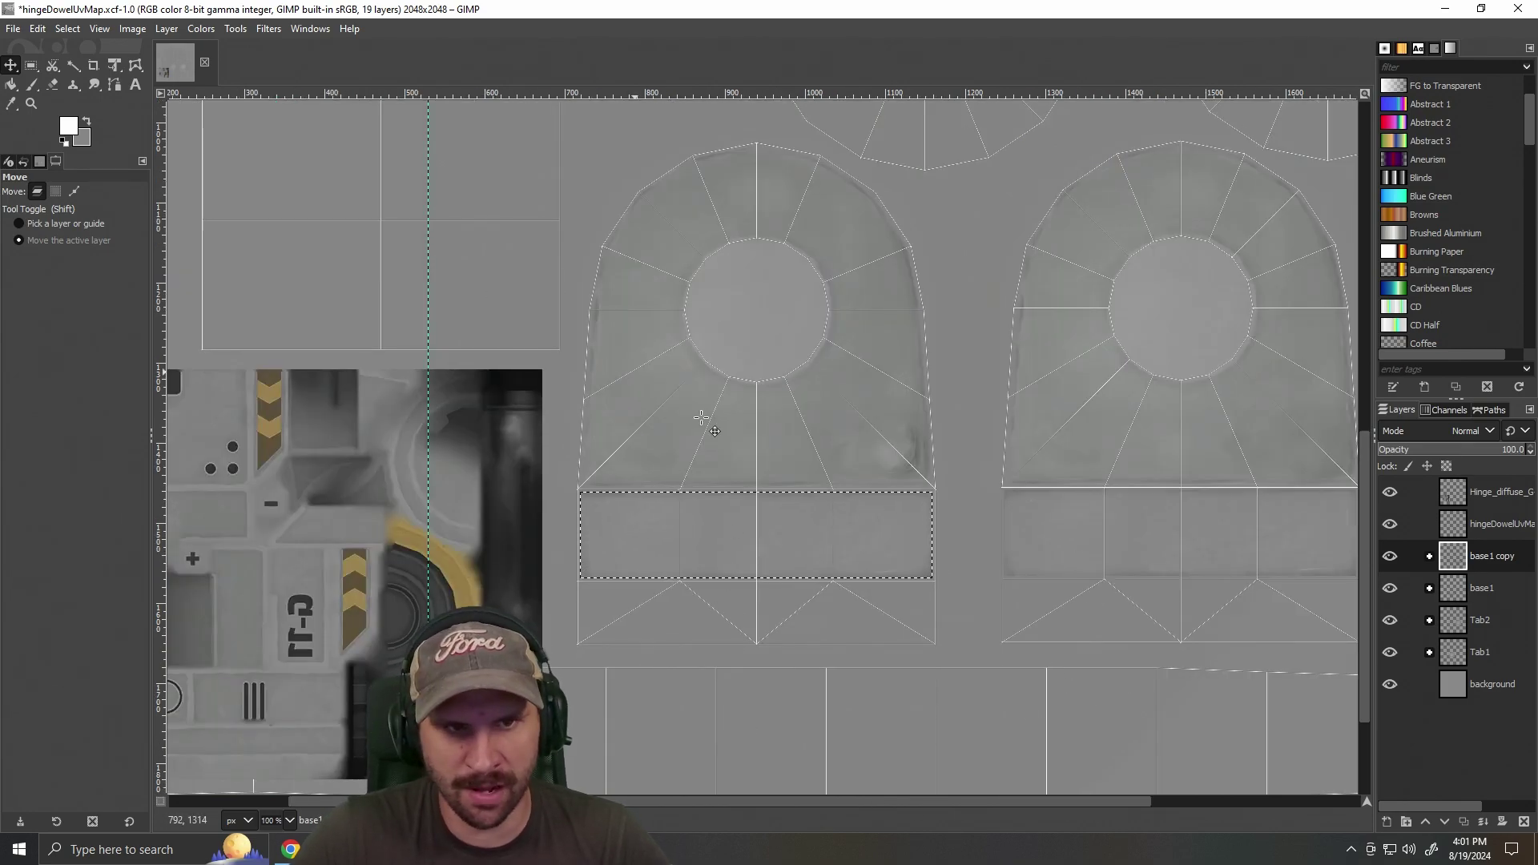
pyautogui.scroll(-1, 732, 639)
pyautogui.scroll(4, 740, 643)
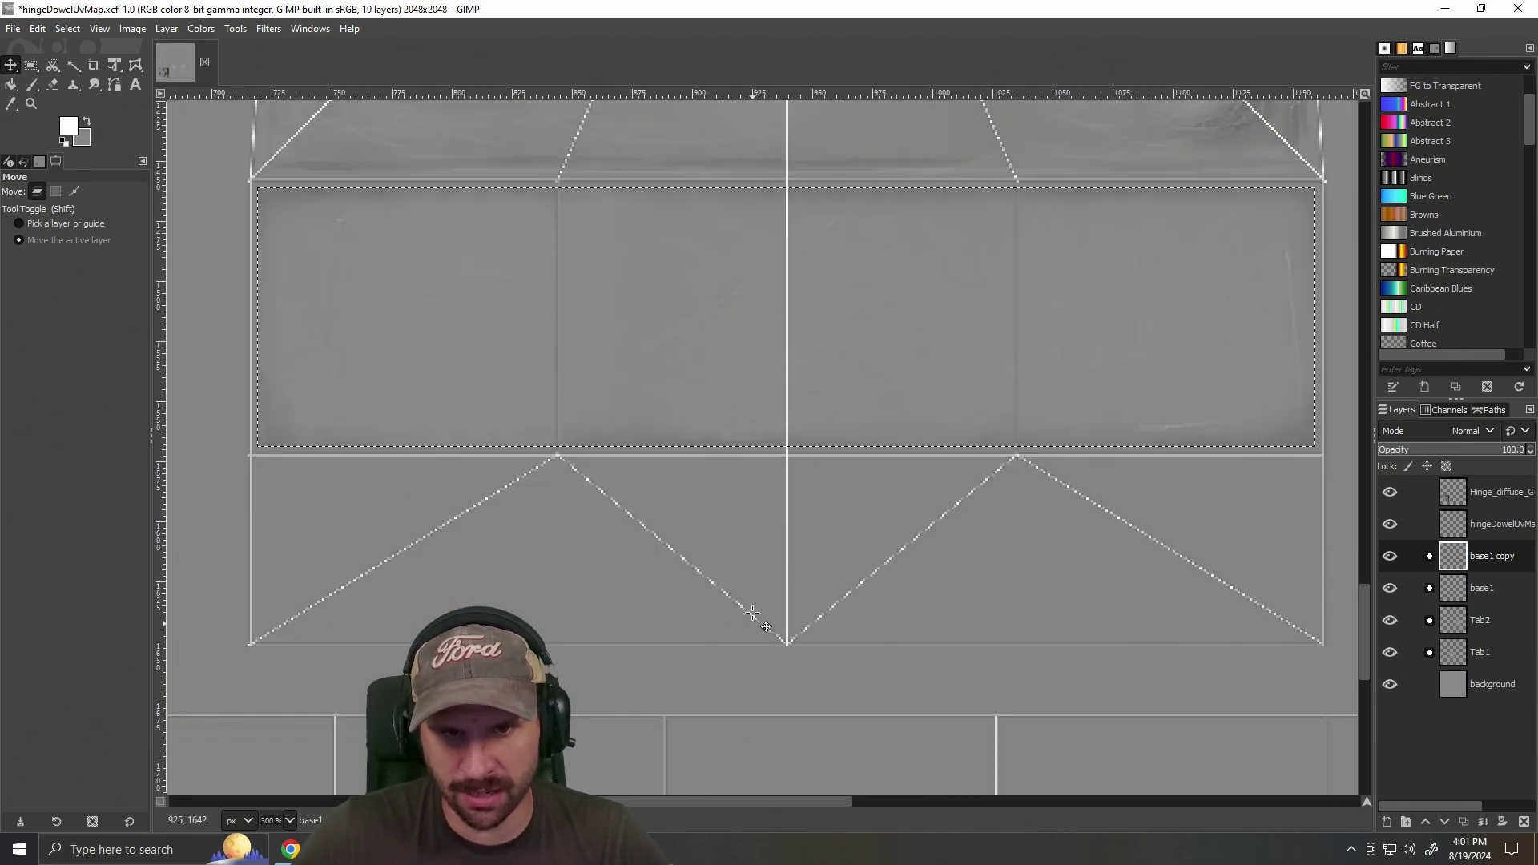
pyautogui.scroll(-1, 748, 607)
pyautogui.moveTo(728, 801); pyautogui.dragTo(501, 801)
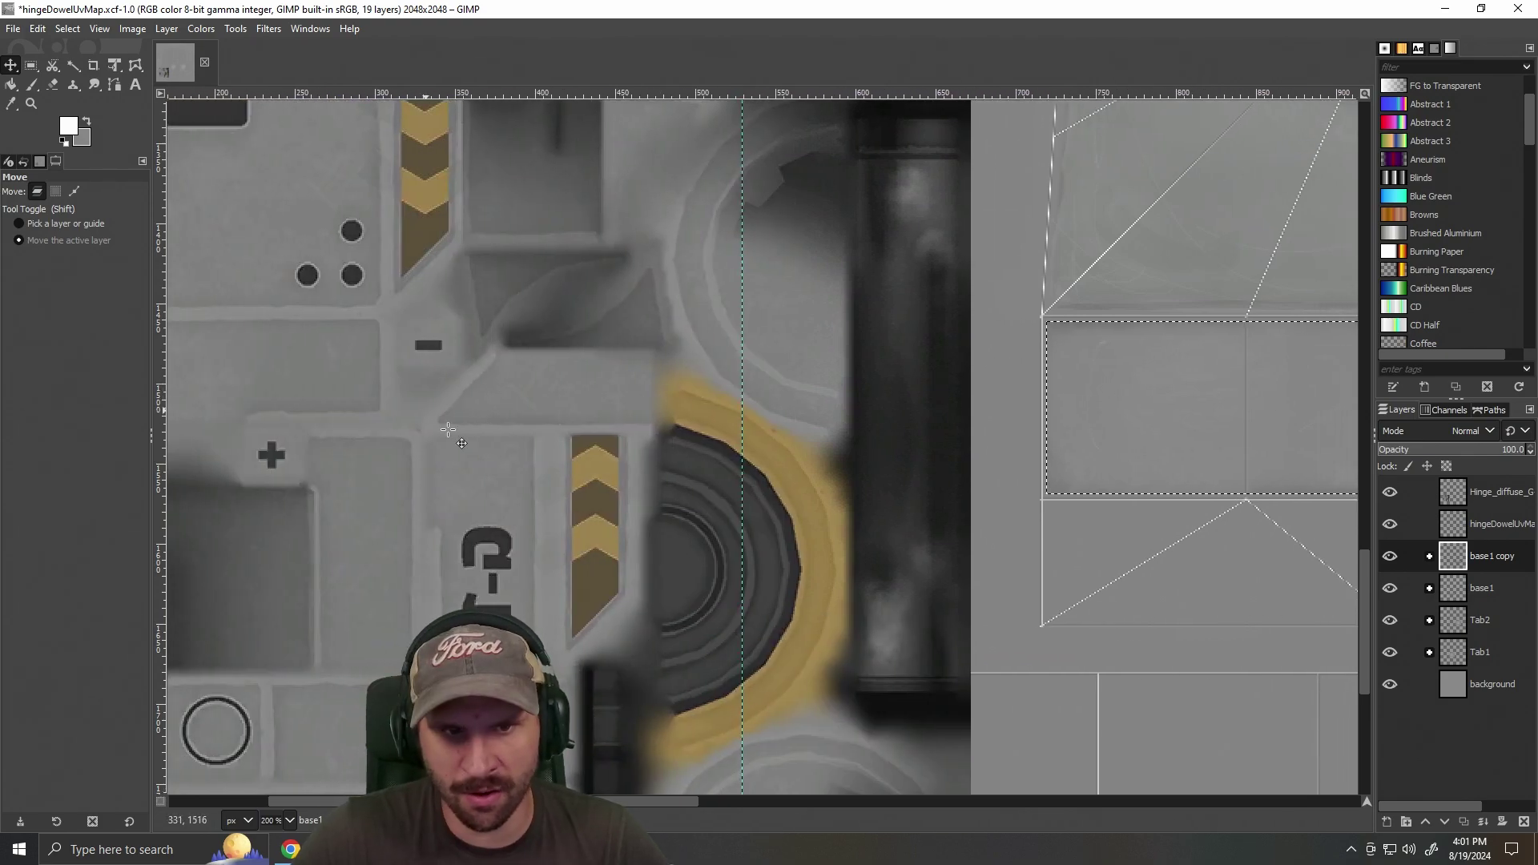
# Undo the last move of the base1 copy group and view the strips beside the reference texture.
pyautogui.hotkey('ctrl', 'z')
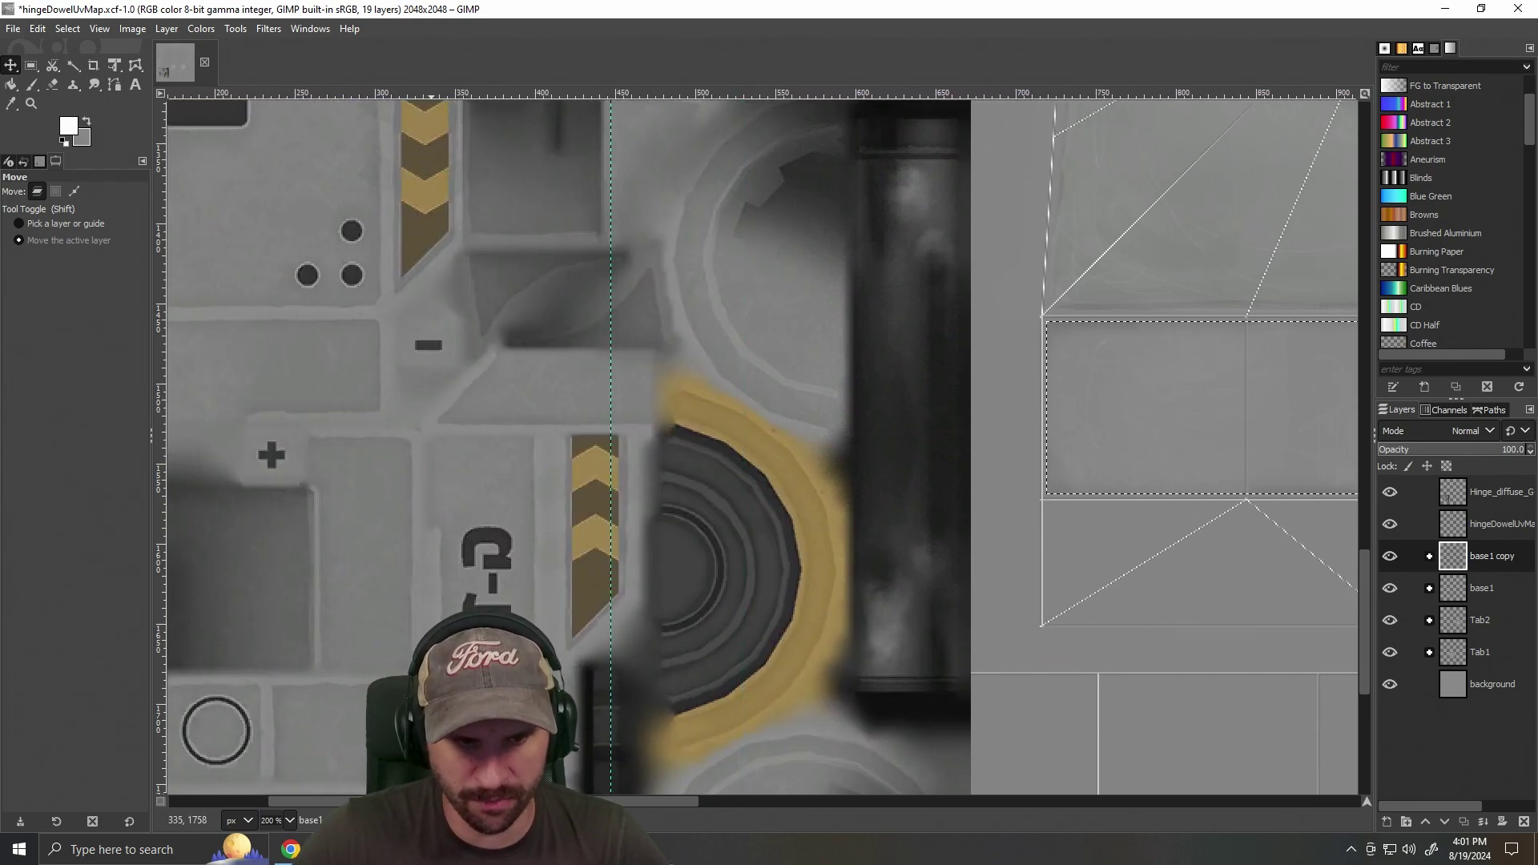
pyautogui.moveTo(416, 806); pyautogui.dragTo(317, 806)
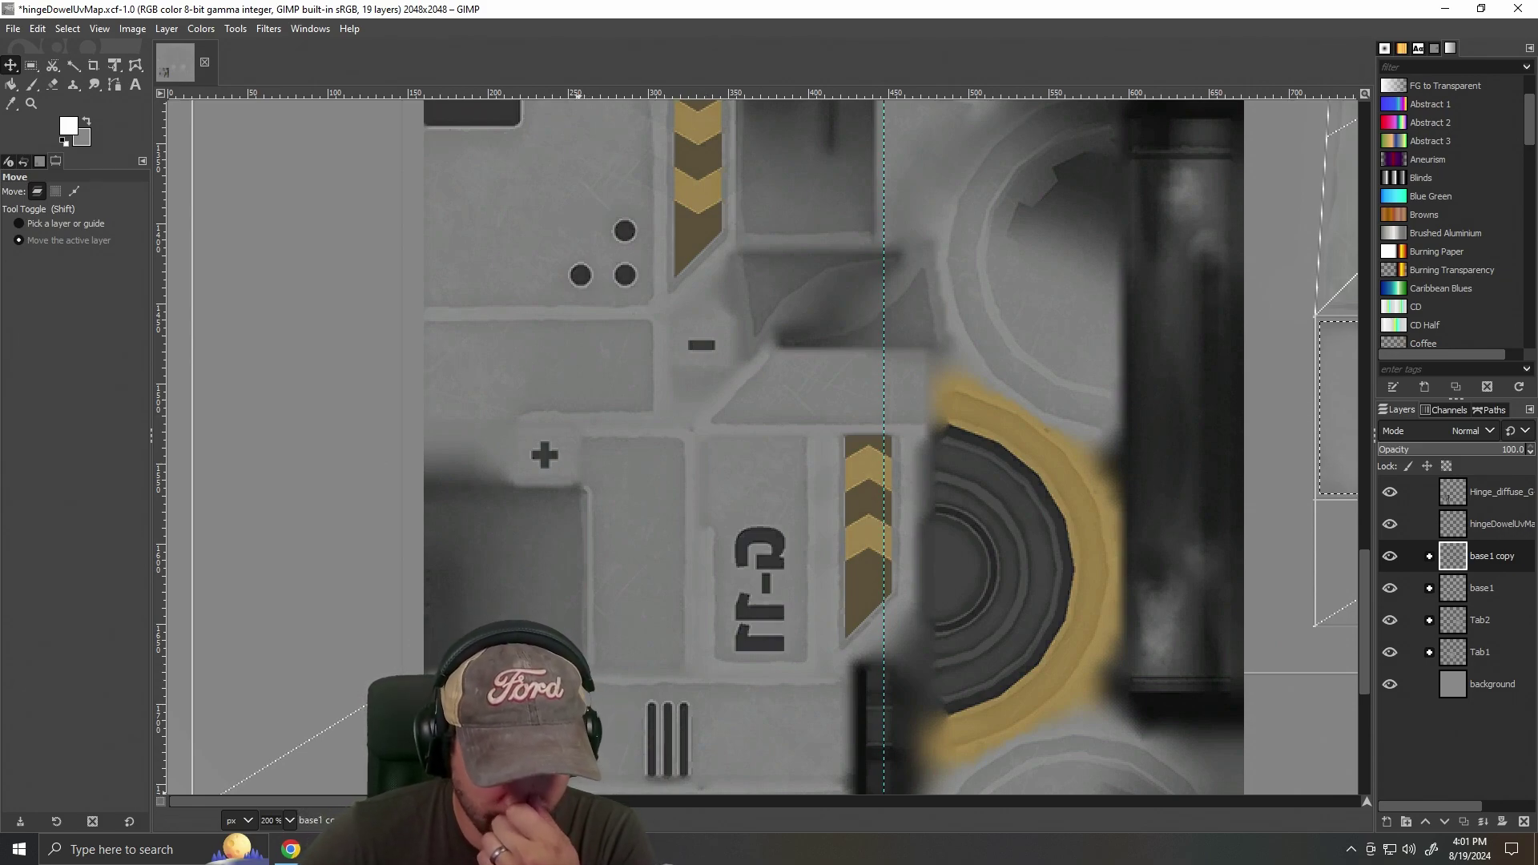
pyautogui.moveTo(537, 802); pyautogui.dragTo(974, 813)
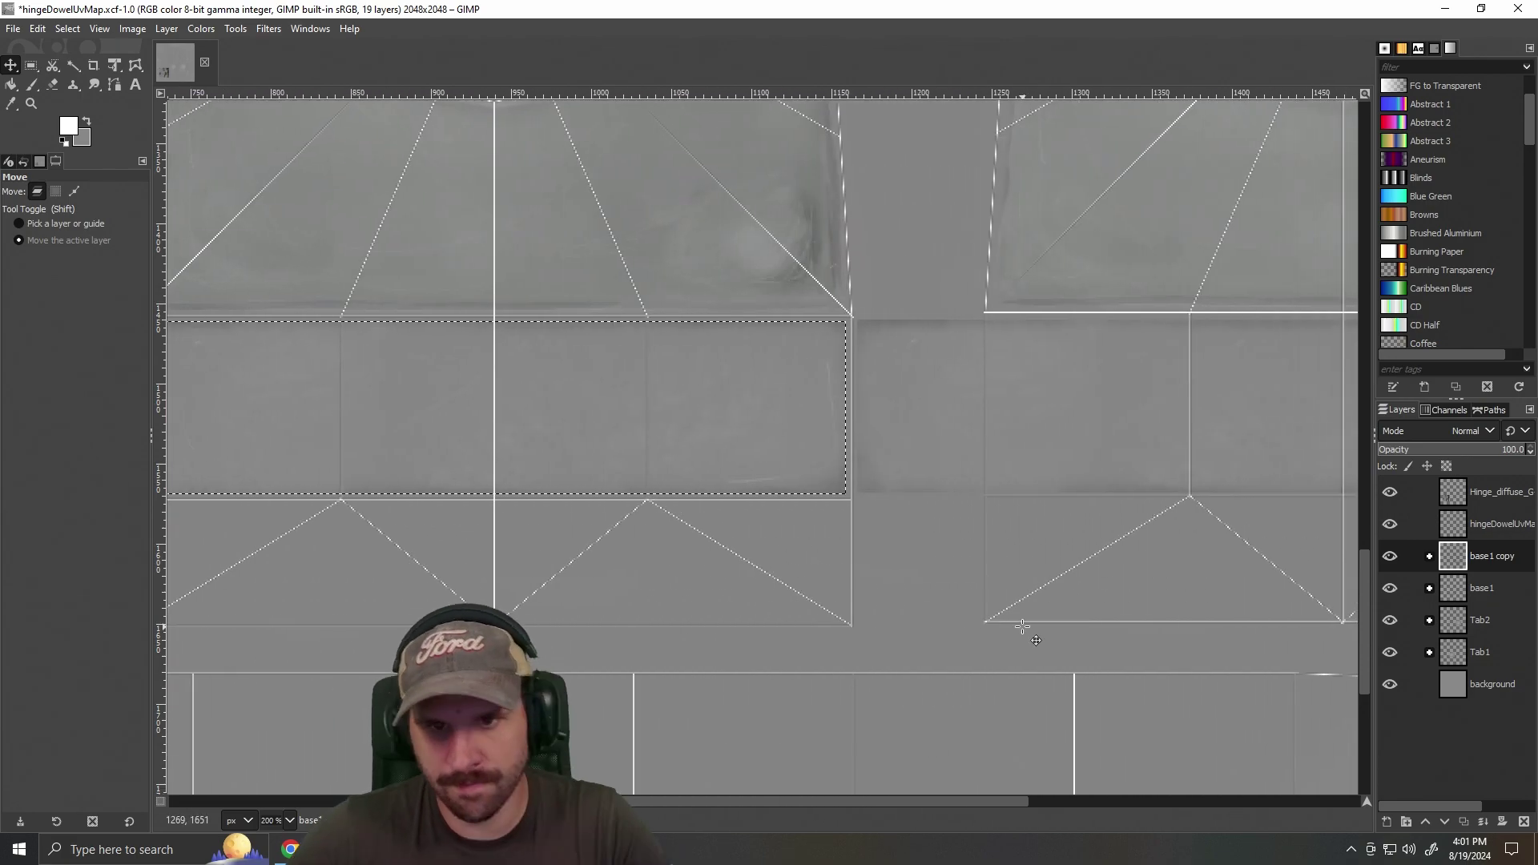
# Examine the painted base strips beneath the two tab islands on the dowel UV map.
pyautogui.scroll(-5, 975, 615)
pyautogui.scroll(1, 976, 615)
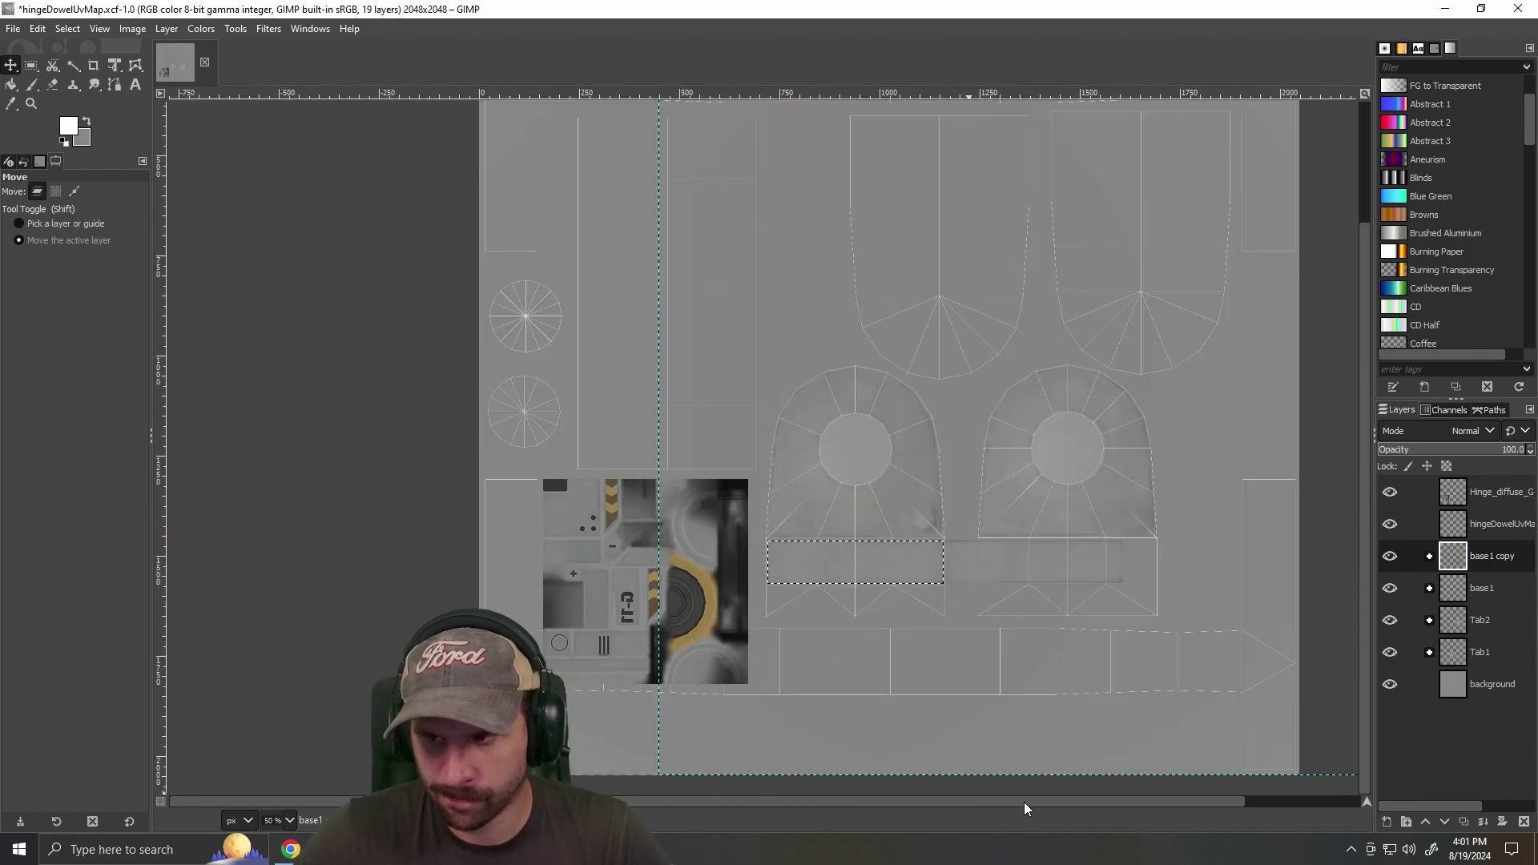
pyautogui.moveTo(1025, 802); pyautogui.dragTo(1069, 808)
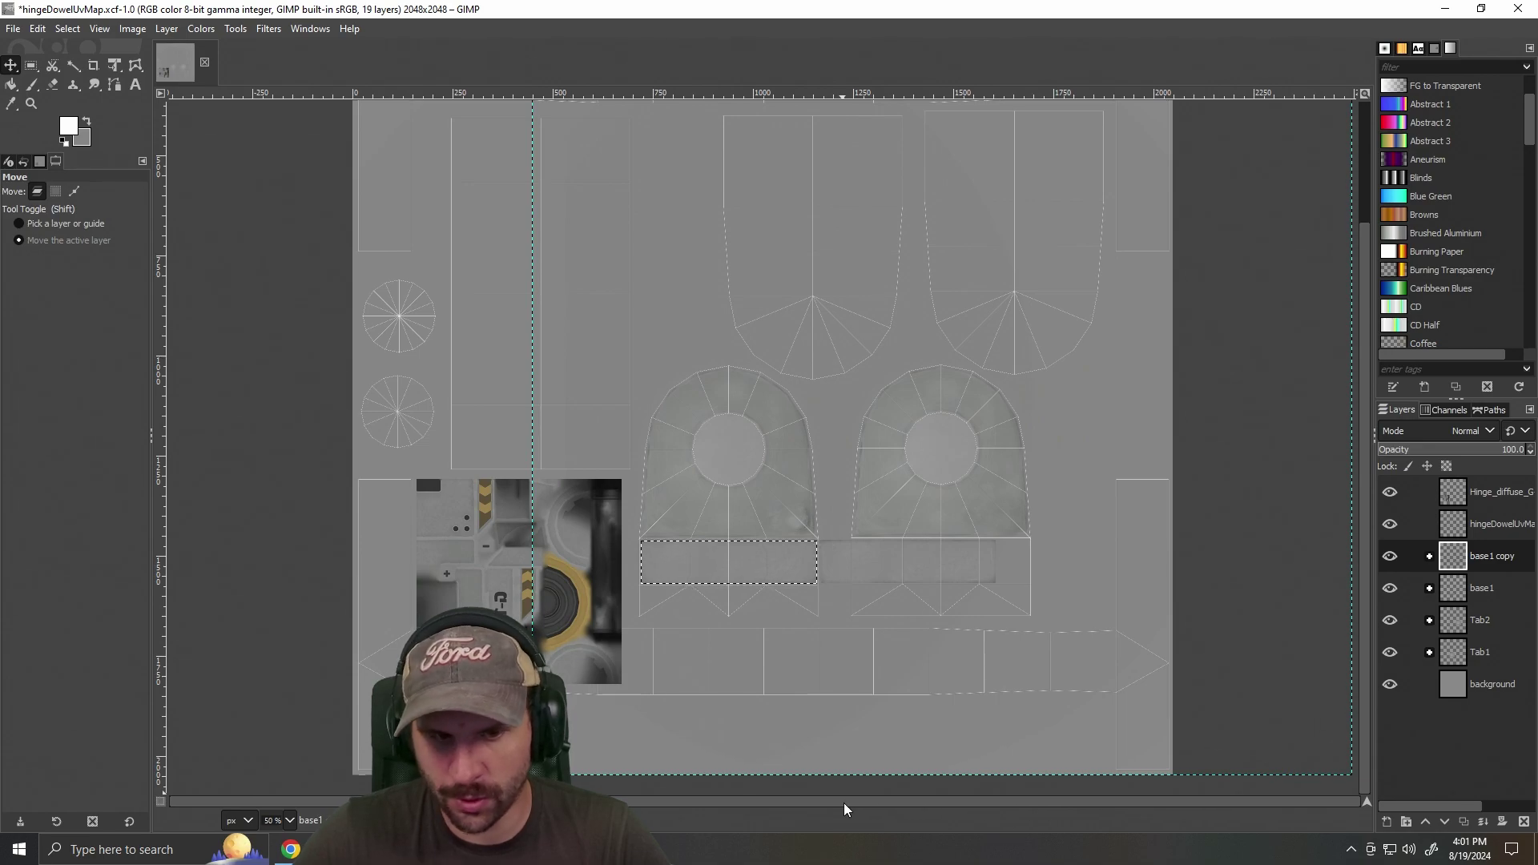
pyautogui.scroll(-1, 884, 611)
pyautogui.scroll(1, 877, 611)
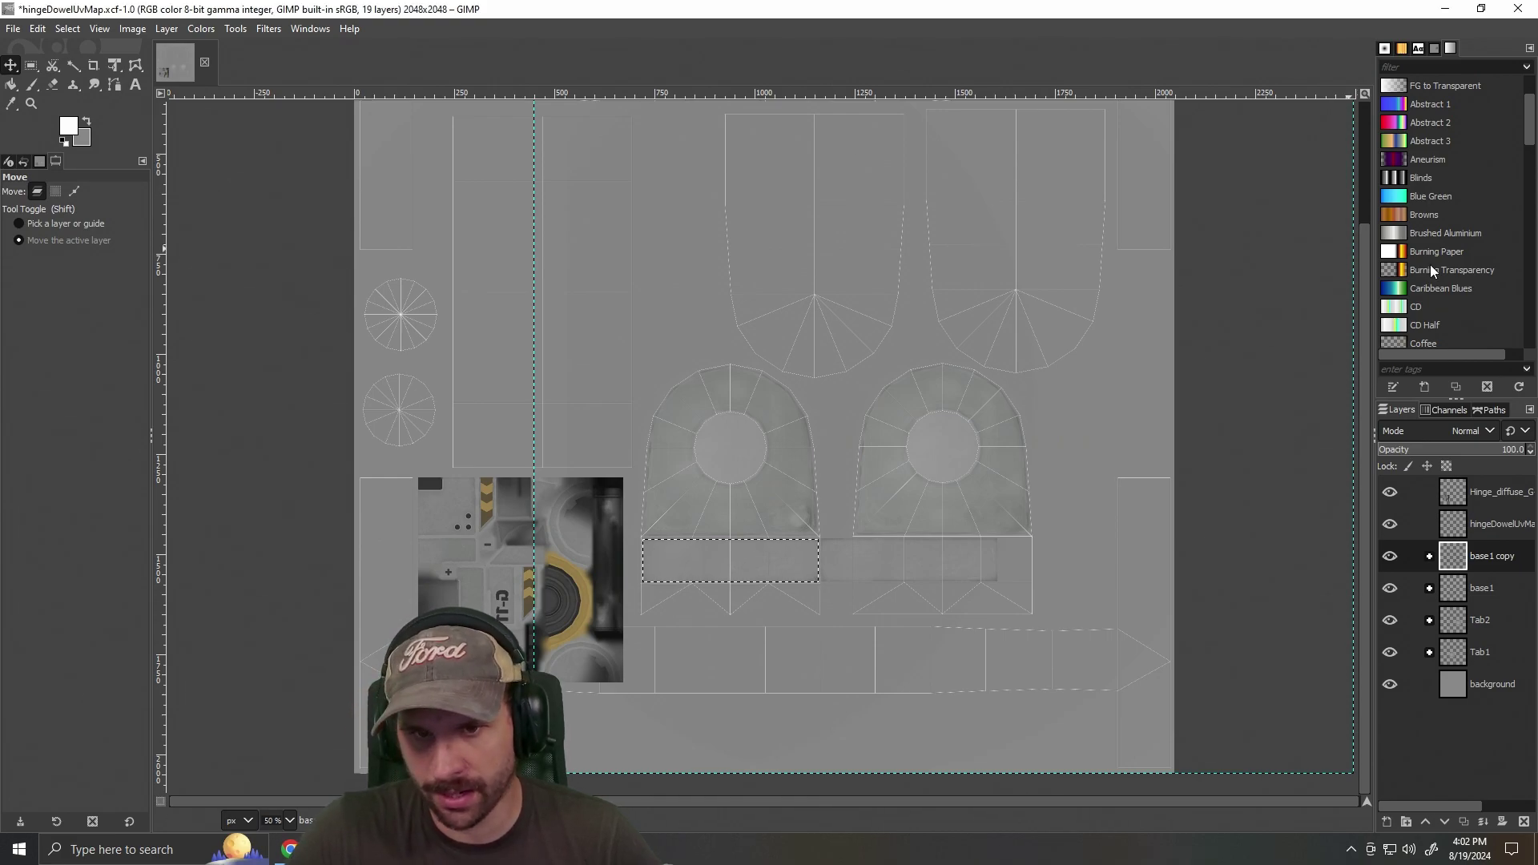
pyautogui.scroll(2, 872, 511)
pyautogui.moveTo(1054, 554); pyautogui.dragTo(1120, 553)
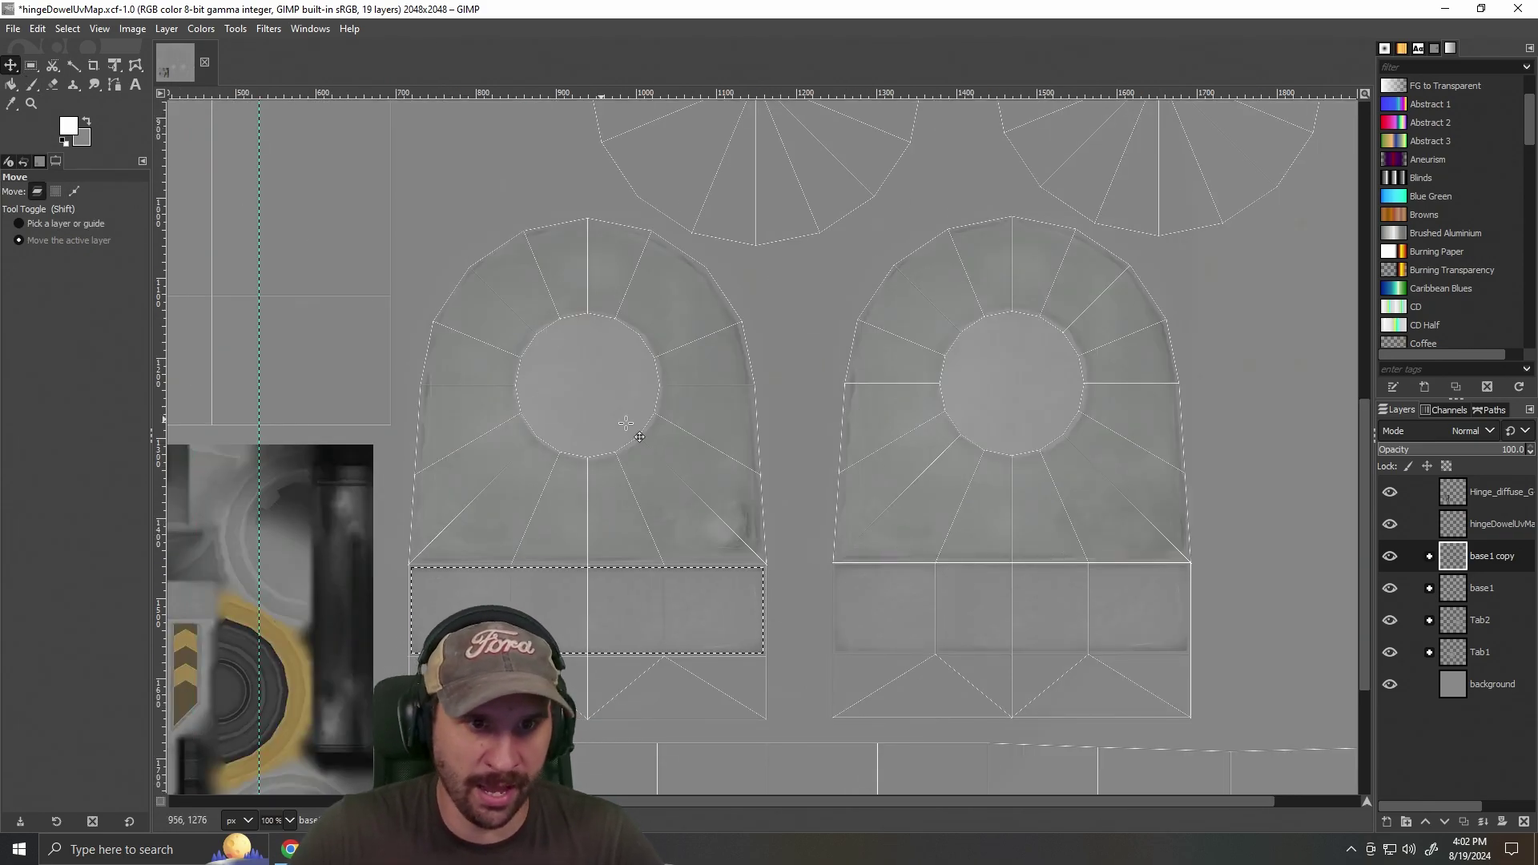
# Switch to Rectangle Select and clear the selection around the base strip beneath the first tab island.
pyautogui.press('r')
pyautogui.rightClick(733, 383)
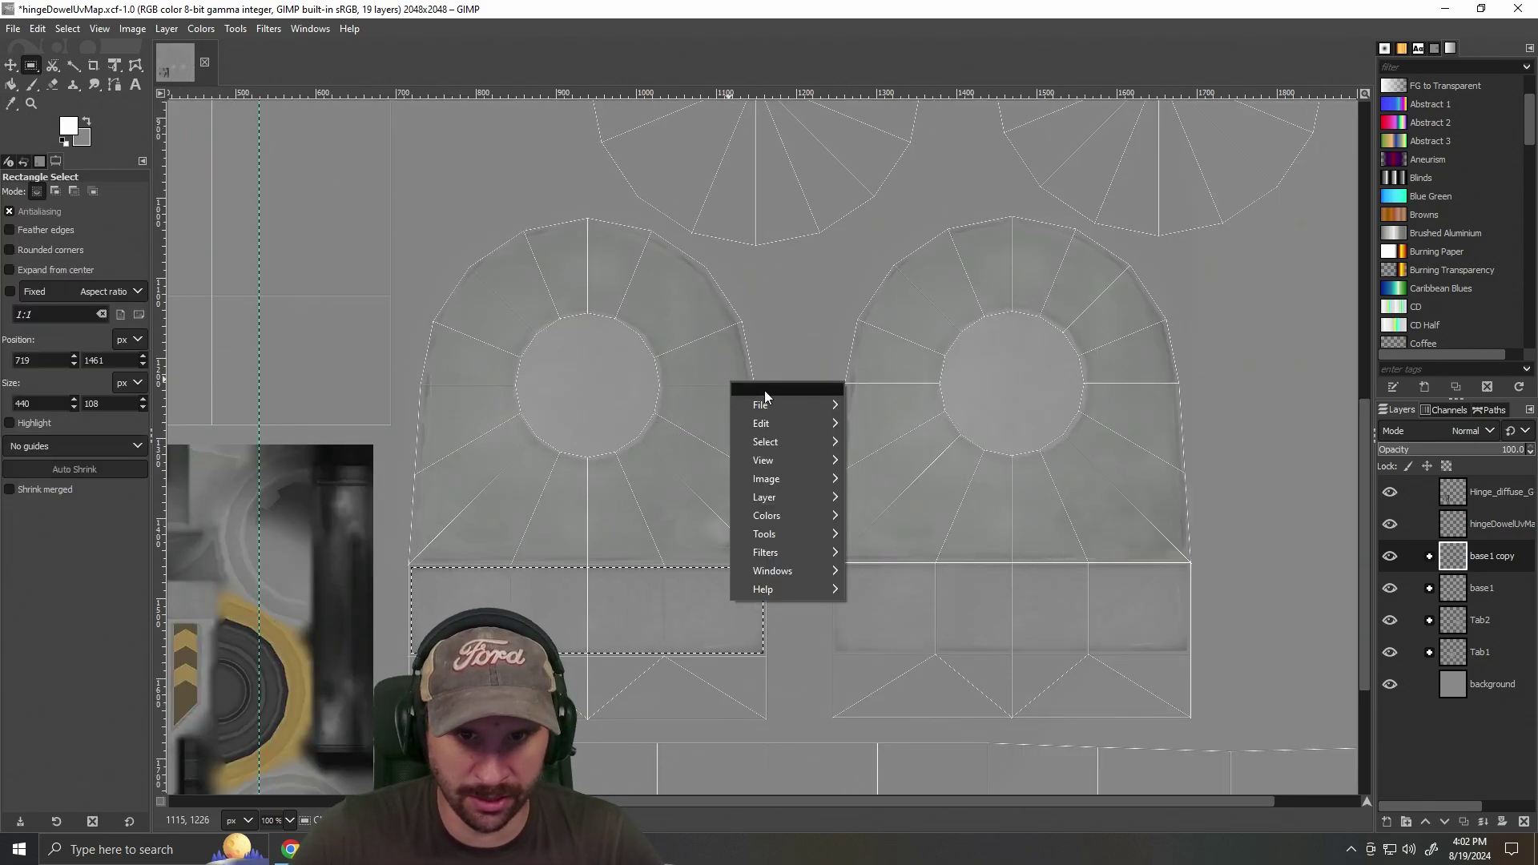
pyautogui.press('Escape')
pyautogui.scroll(-5, 607, 543)
pyautogui.keyDown('ctrl'); pyautogui.scroll(-2, 607, 543); pyautogui.keyUp('ctrl')
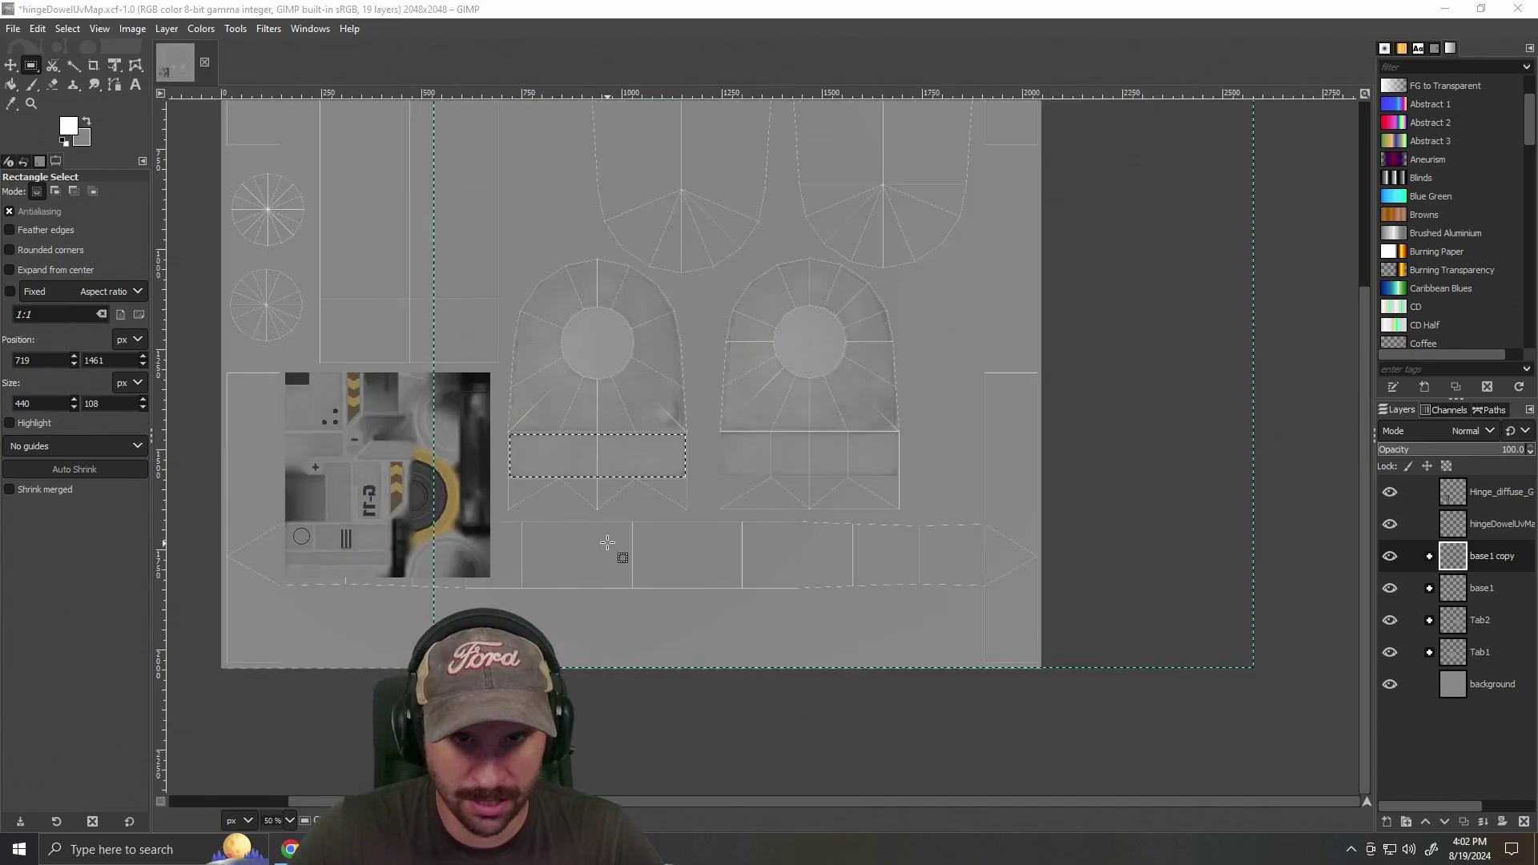
pyautogui.scroll(5, 801, 577)
pyautogui.keyDown('ctrl'); pyautogui.scroll(-1, 1186, 529); pyautogui.keyUp('ctrl')
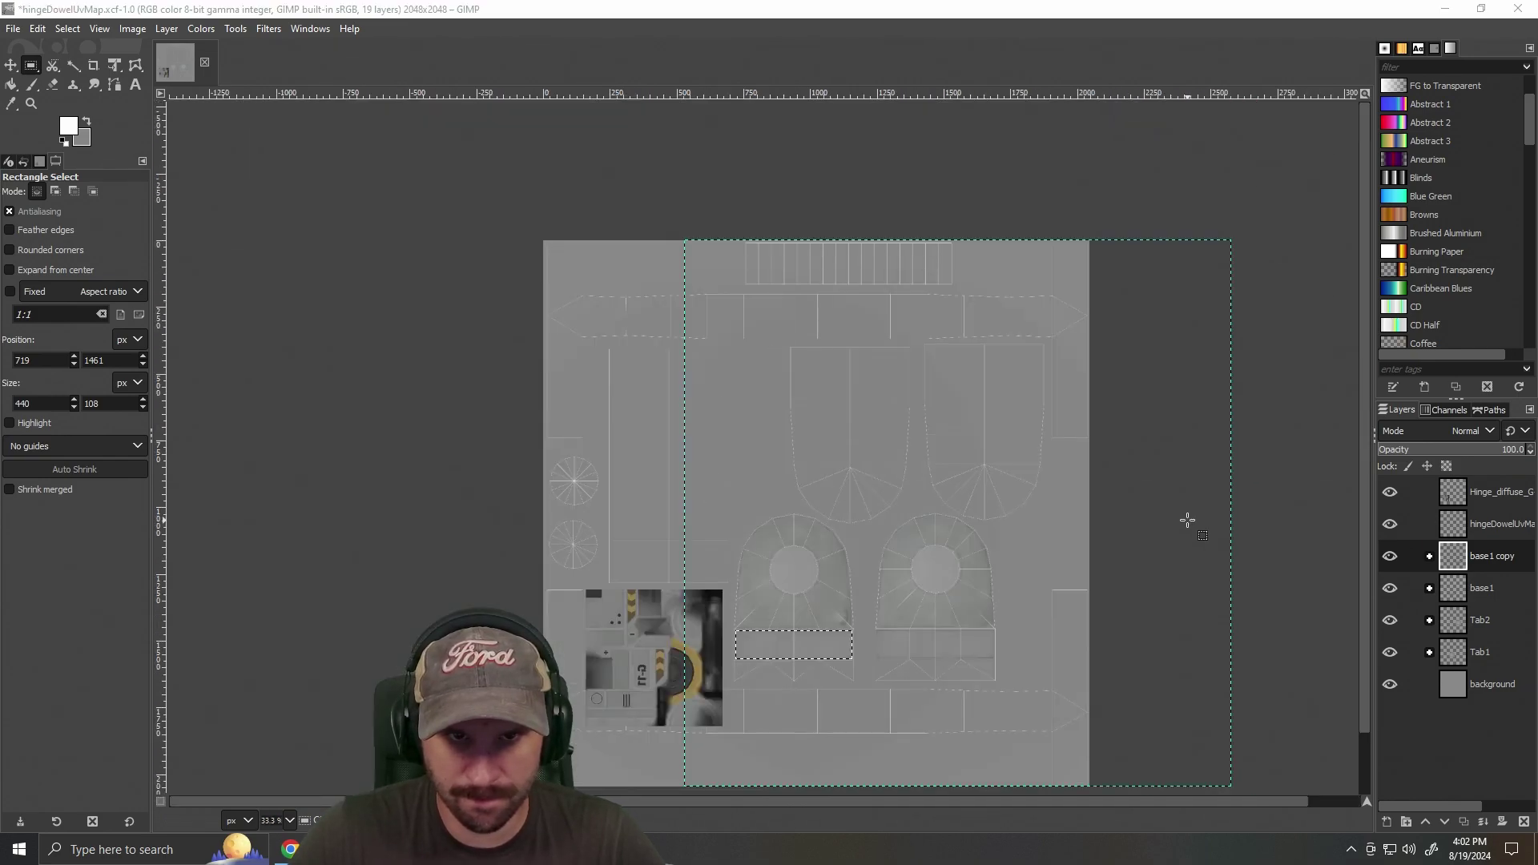
pyautogui.click(1289, 567)
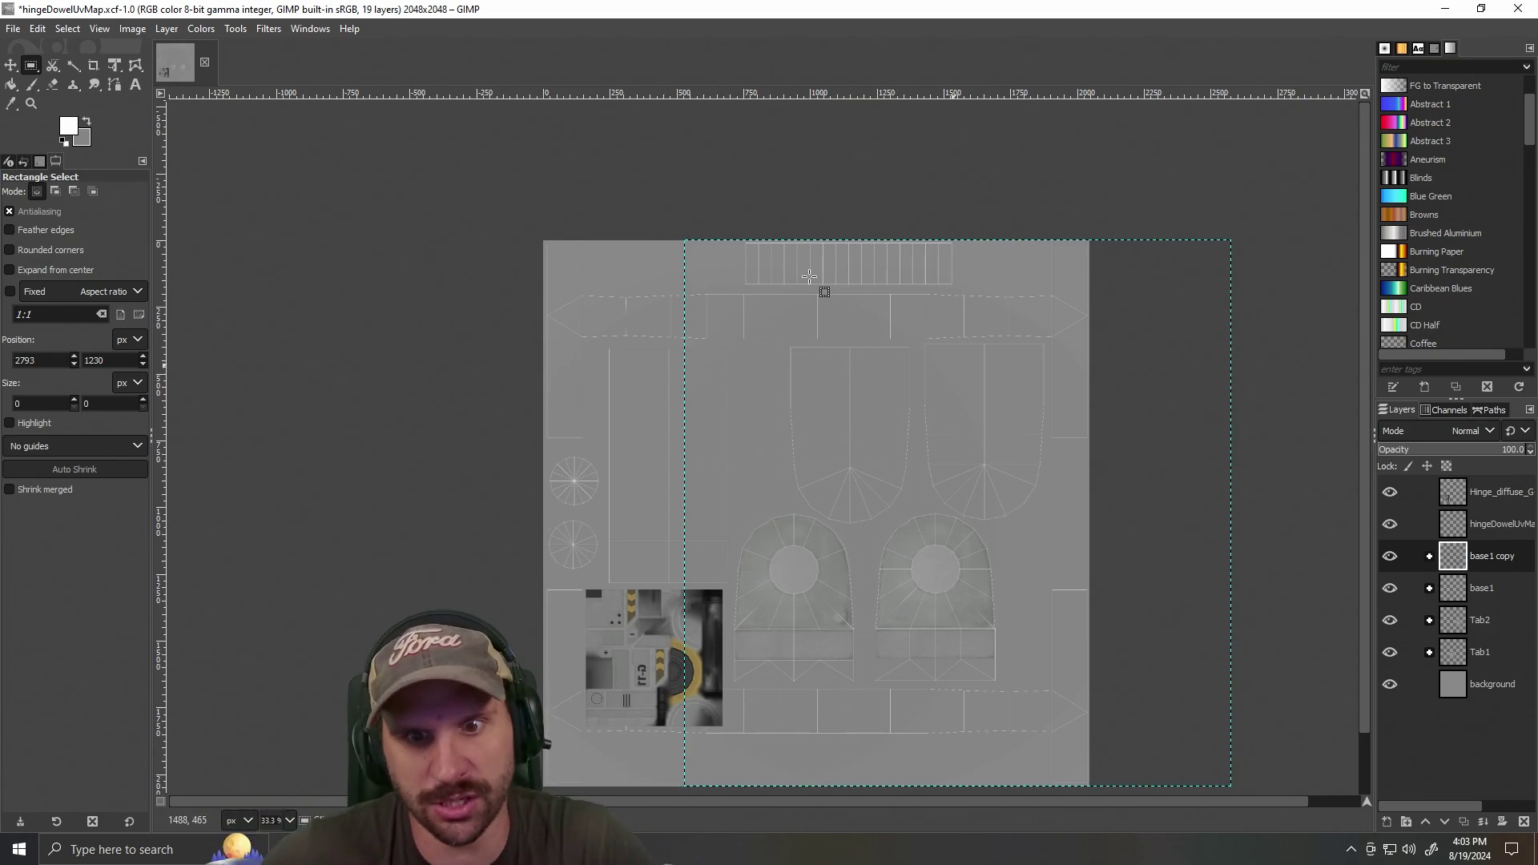
# Examine the painted tabs and base strips against the unpainted islands and the reference texture across the UV layout.
pyautogui.scroll(2, 808, 565)
pyautogui.scroll(-1, 840, 582)
pyautogui.scroll(1, 841, 581)
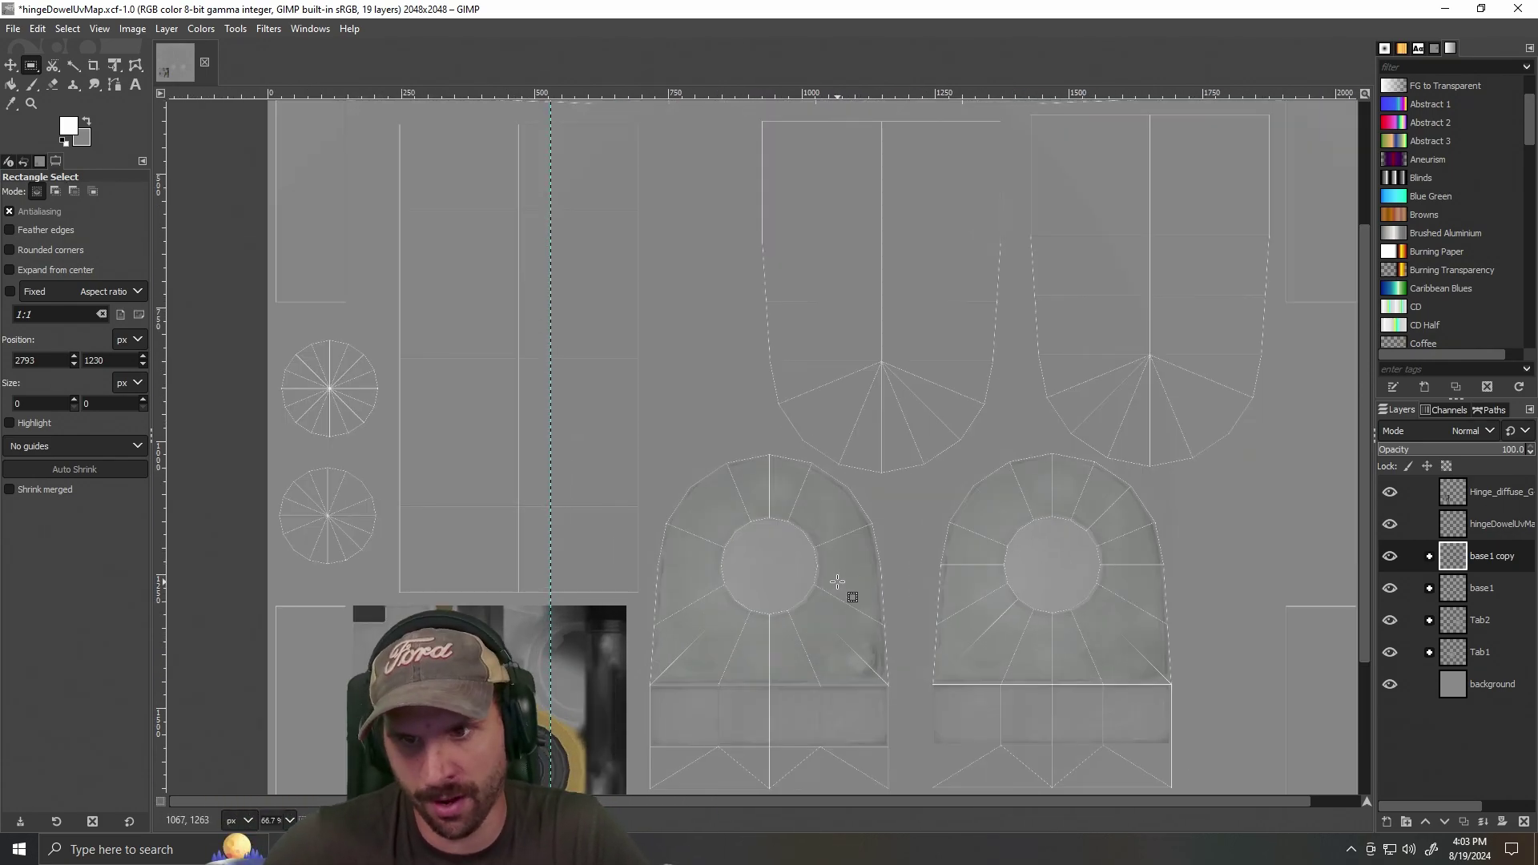
pyautogui.scroll(-3, 845, 577)
pyautogui.scroll(-2, 845, 577)
pyautogui.scroll(3, 881, 597)
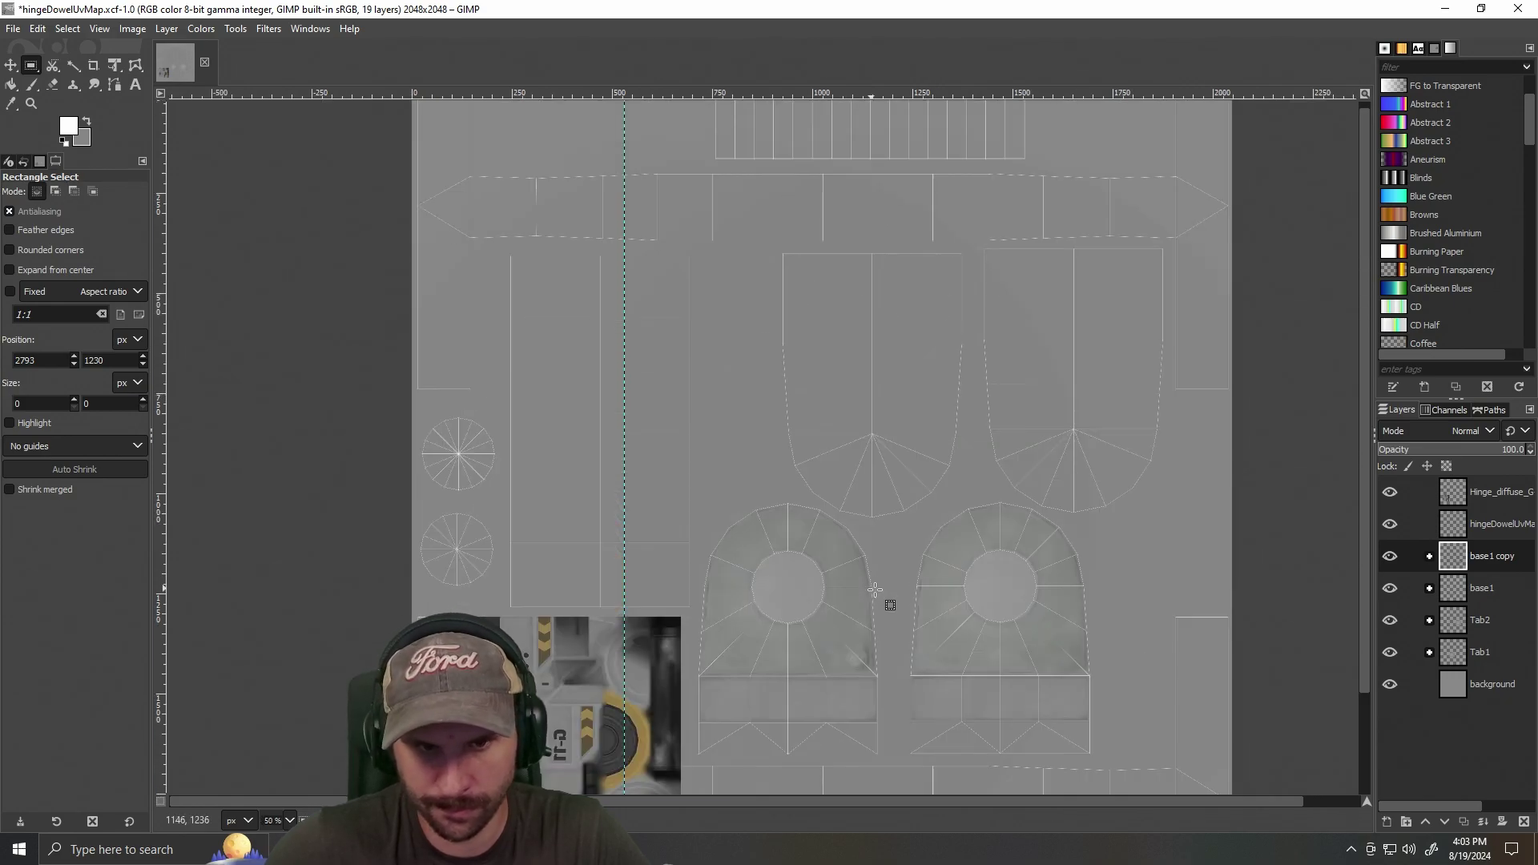
pyautogui.scroll(1, 903, 590)
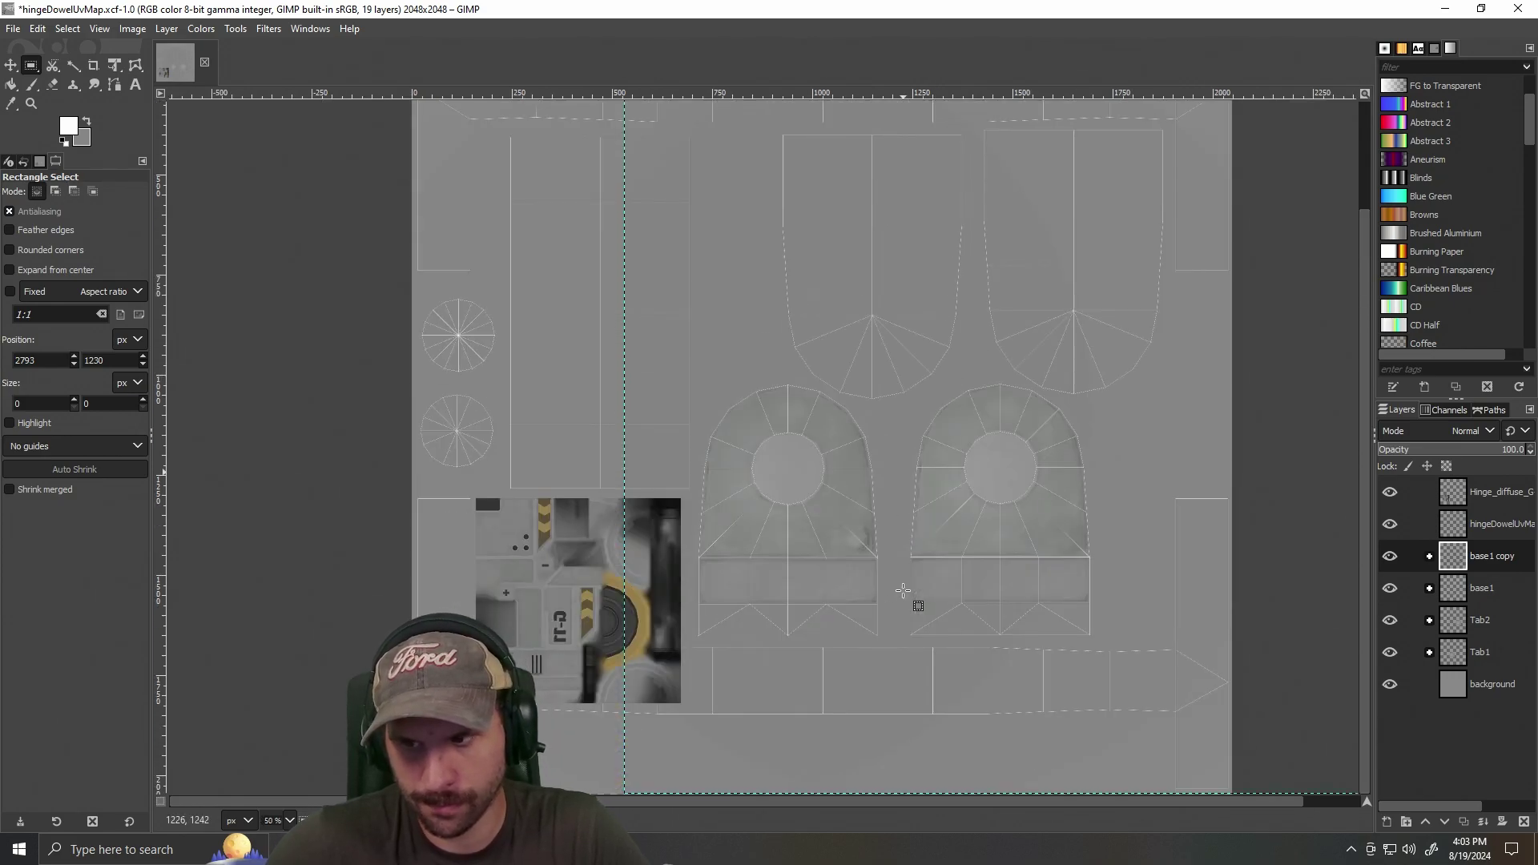
pyautogui.scroll(2, 912, 605)
pyautogui.scroll(-2, 912, 604)
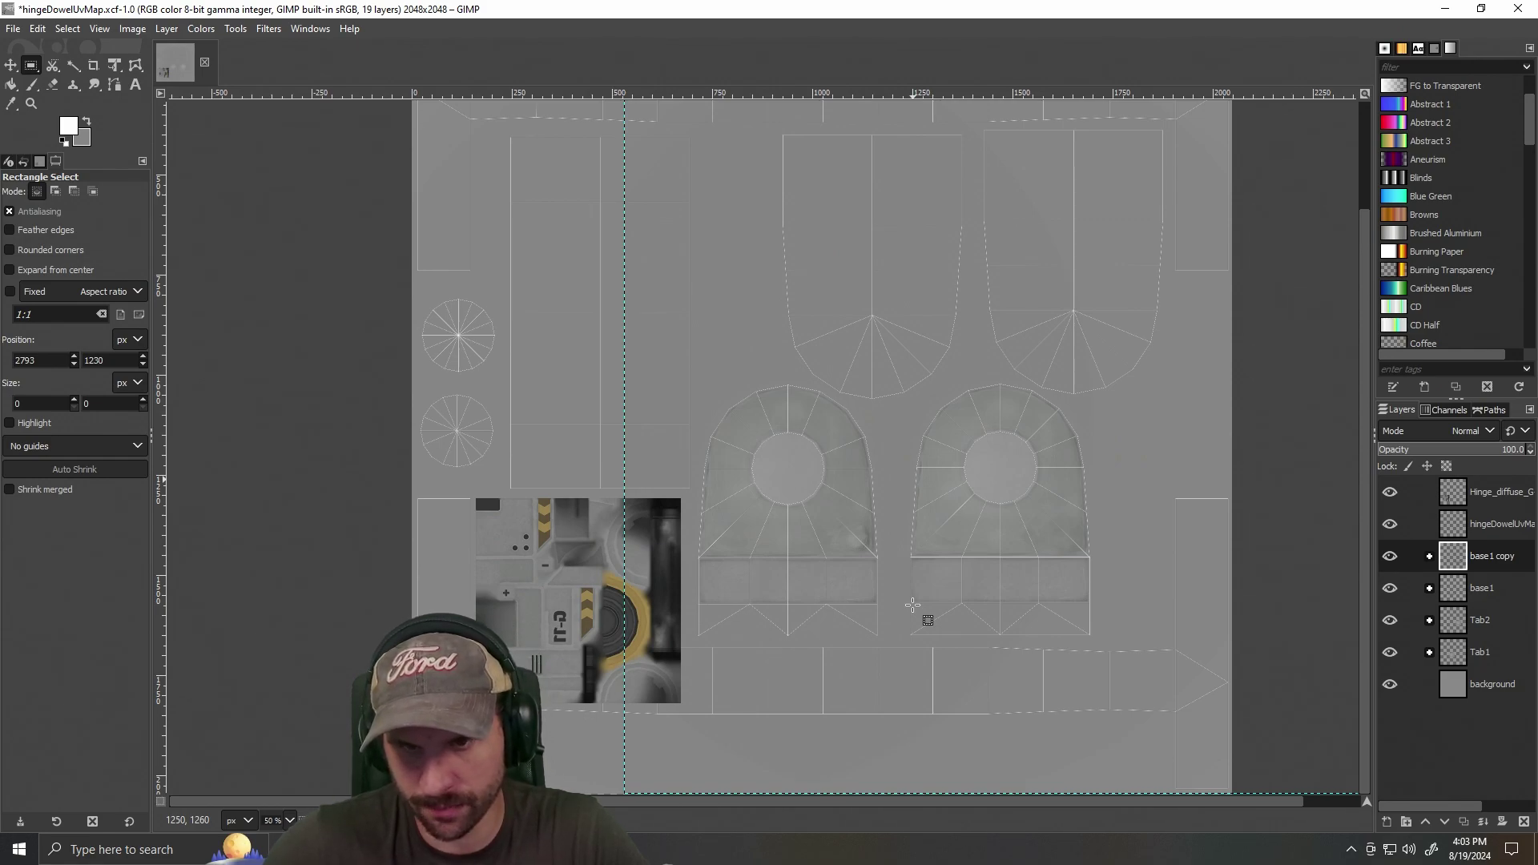
pyautogui.scroll(-1, 912, 605)
pyautogui.scroll(1, 913, 604)
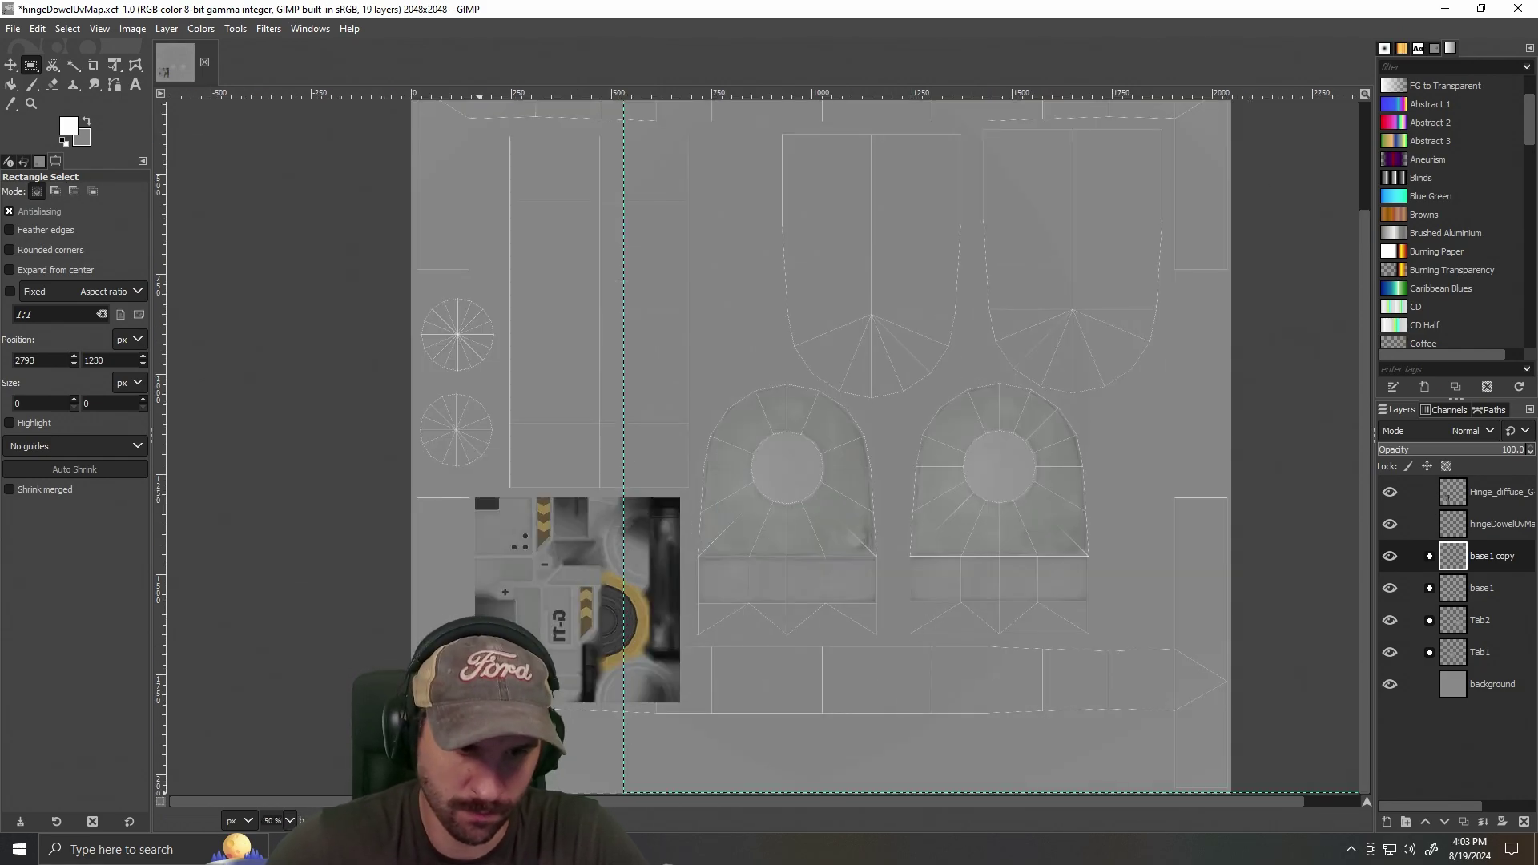
# Switch to Maya LT to view the hinge model, and return to the UV map in GIMP.
pyautogui.hotkey('alt', 'Tab')
pyautogui.moveTo(1044, 432); pyautogui.dragTo(881, 438)
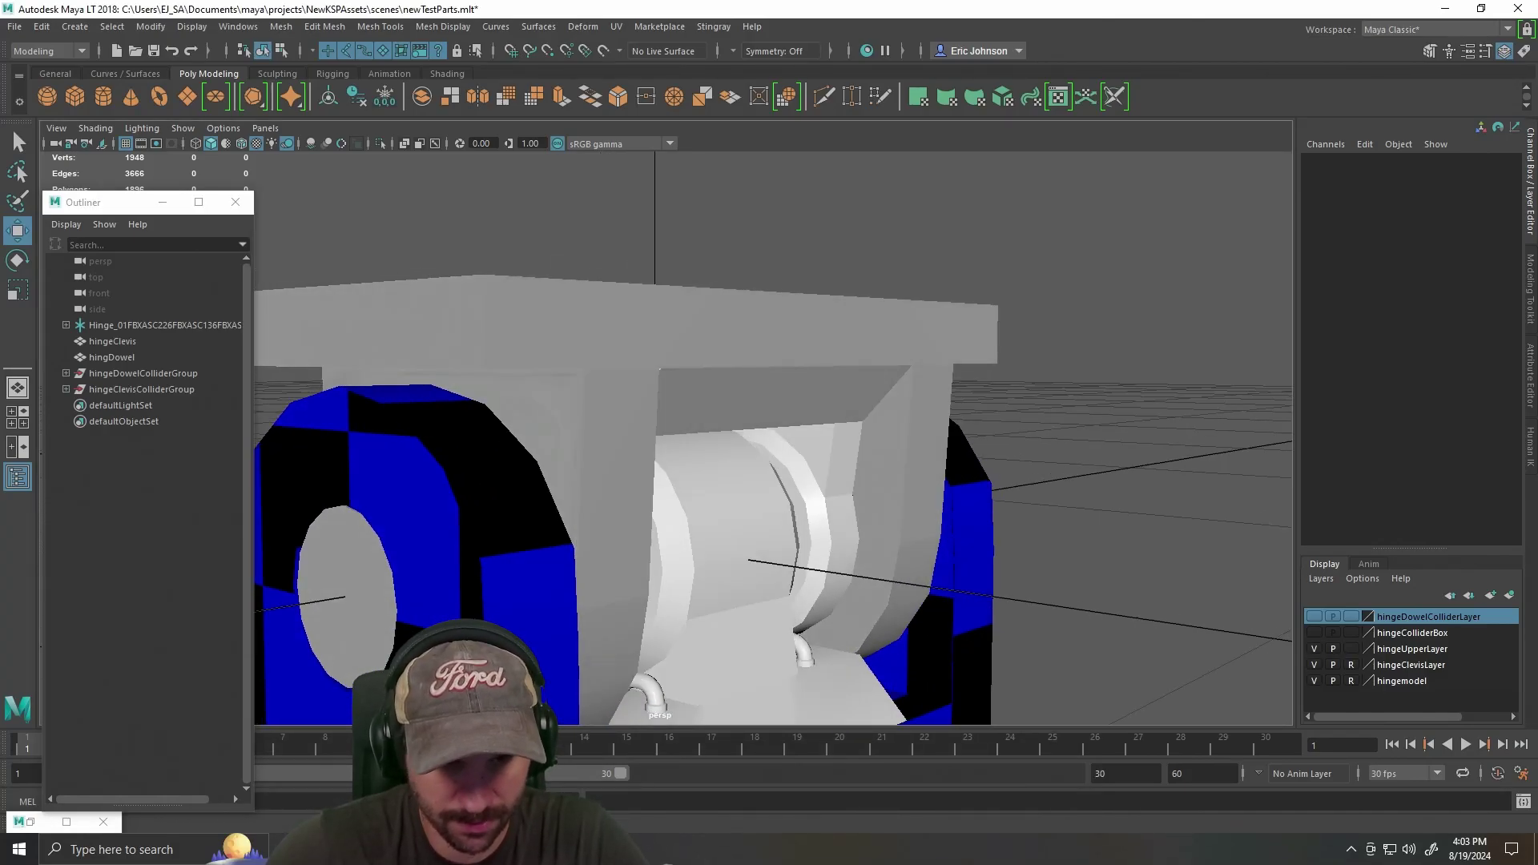
pyautogui.hotkey('alt', 'Tab')
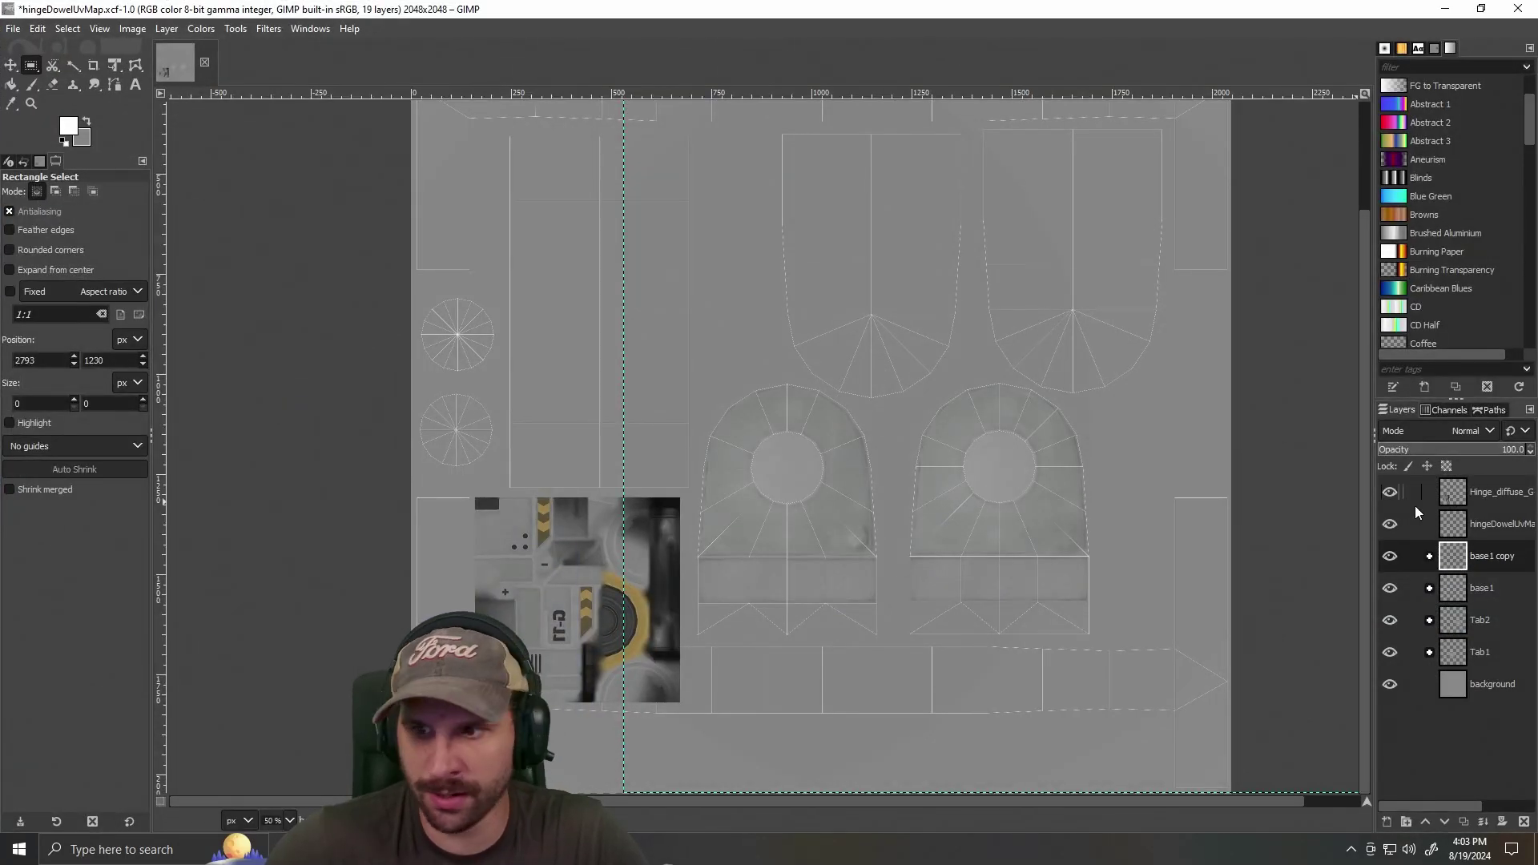
# Hide the UV wireframe and Hinge_diffuse reference layers and export the image as PNG, replacing hingeDowelUvMapPainted.png.
pyautogui.click(1390, 524)
pyautogui.click(1389, 492)
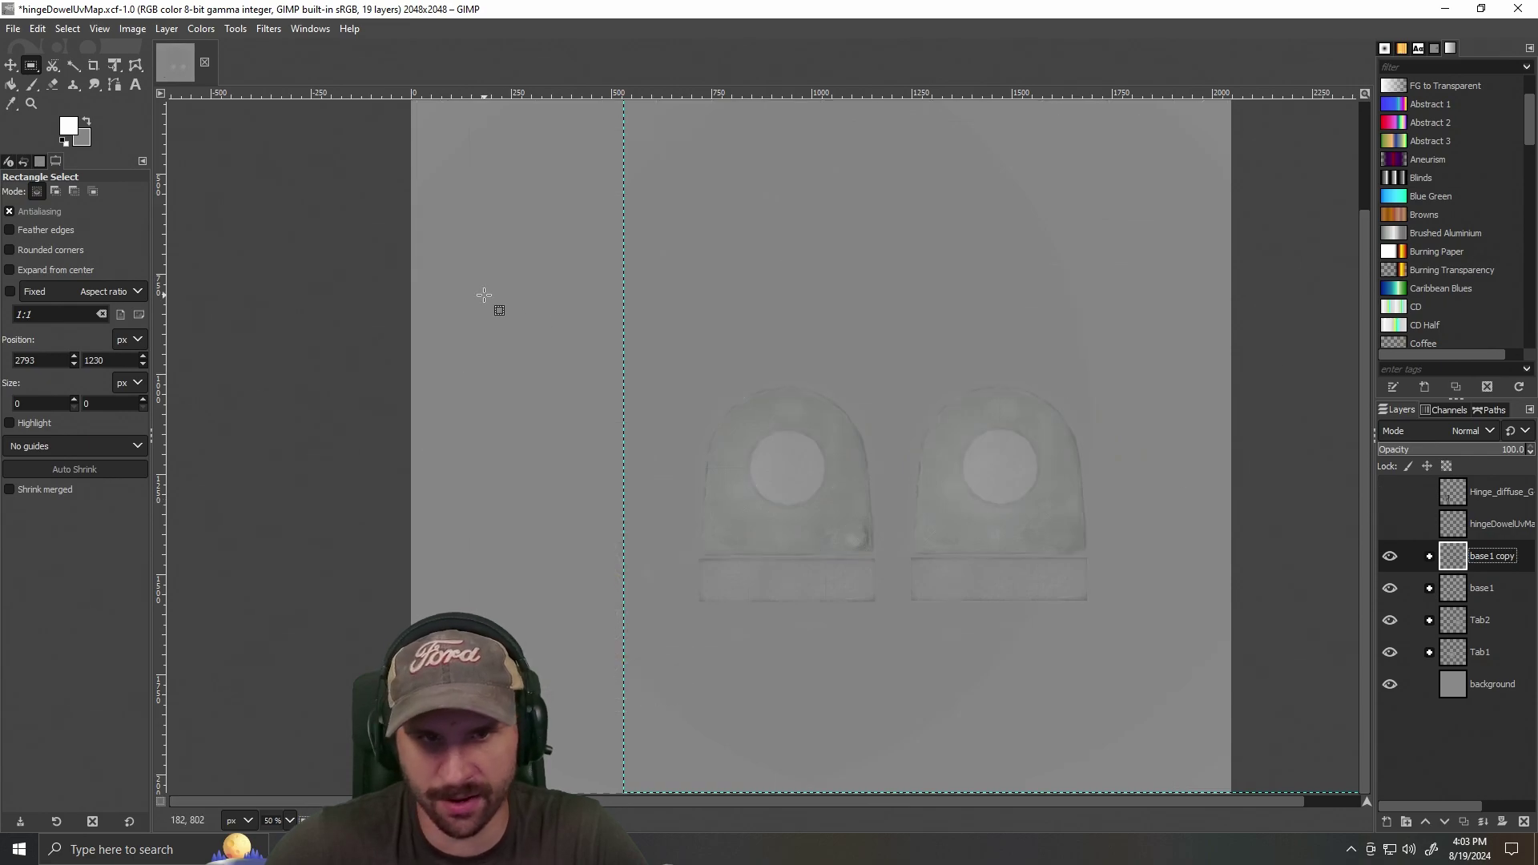
pyautogui.click(13, 29)
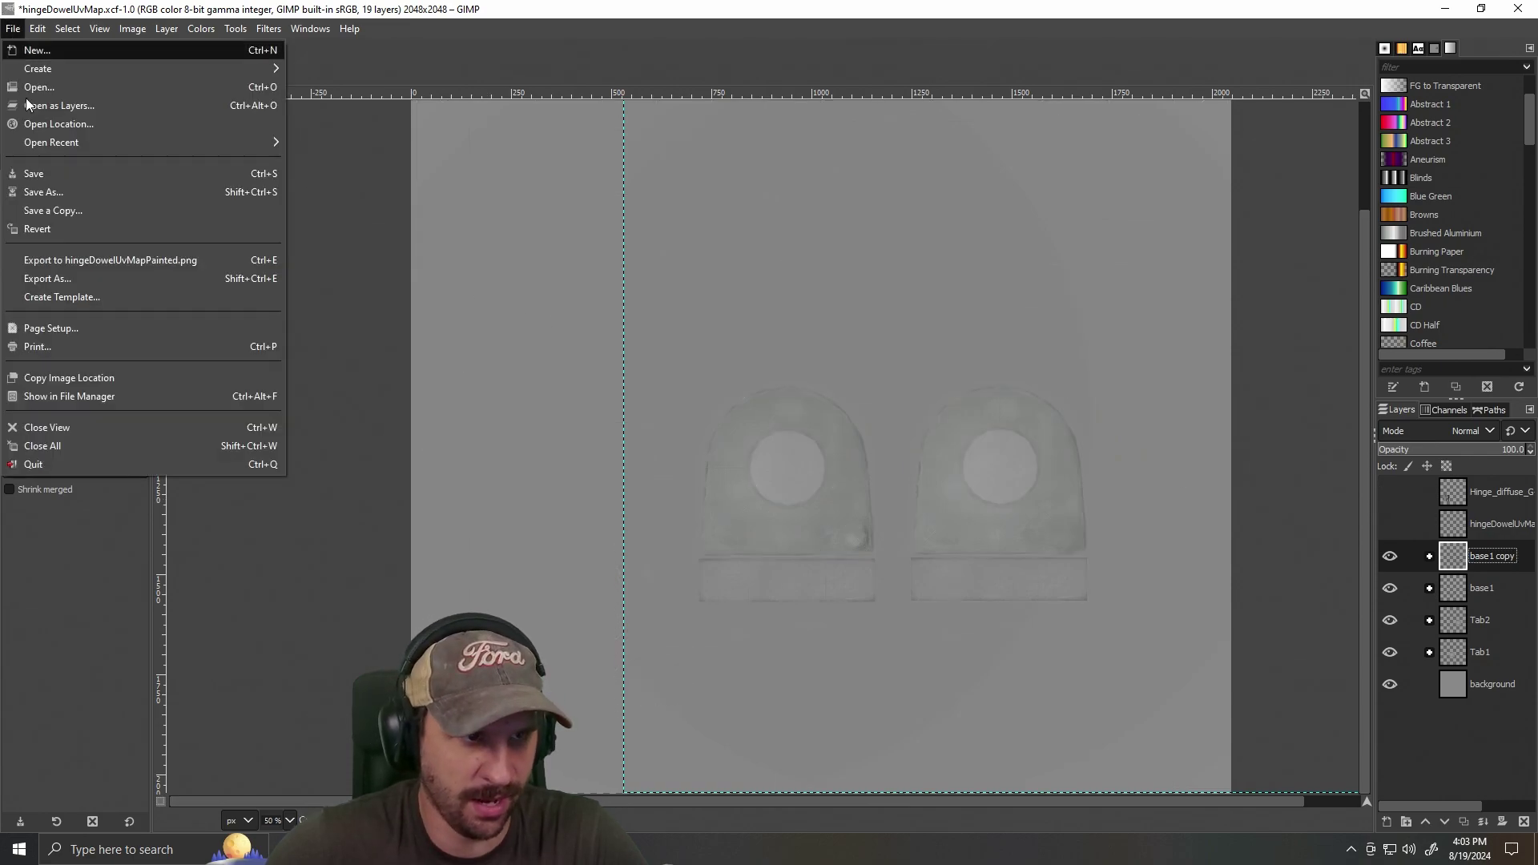
pyautogui.click(61, 277)
pyautogui.click(731, 639)
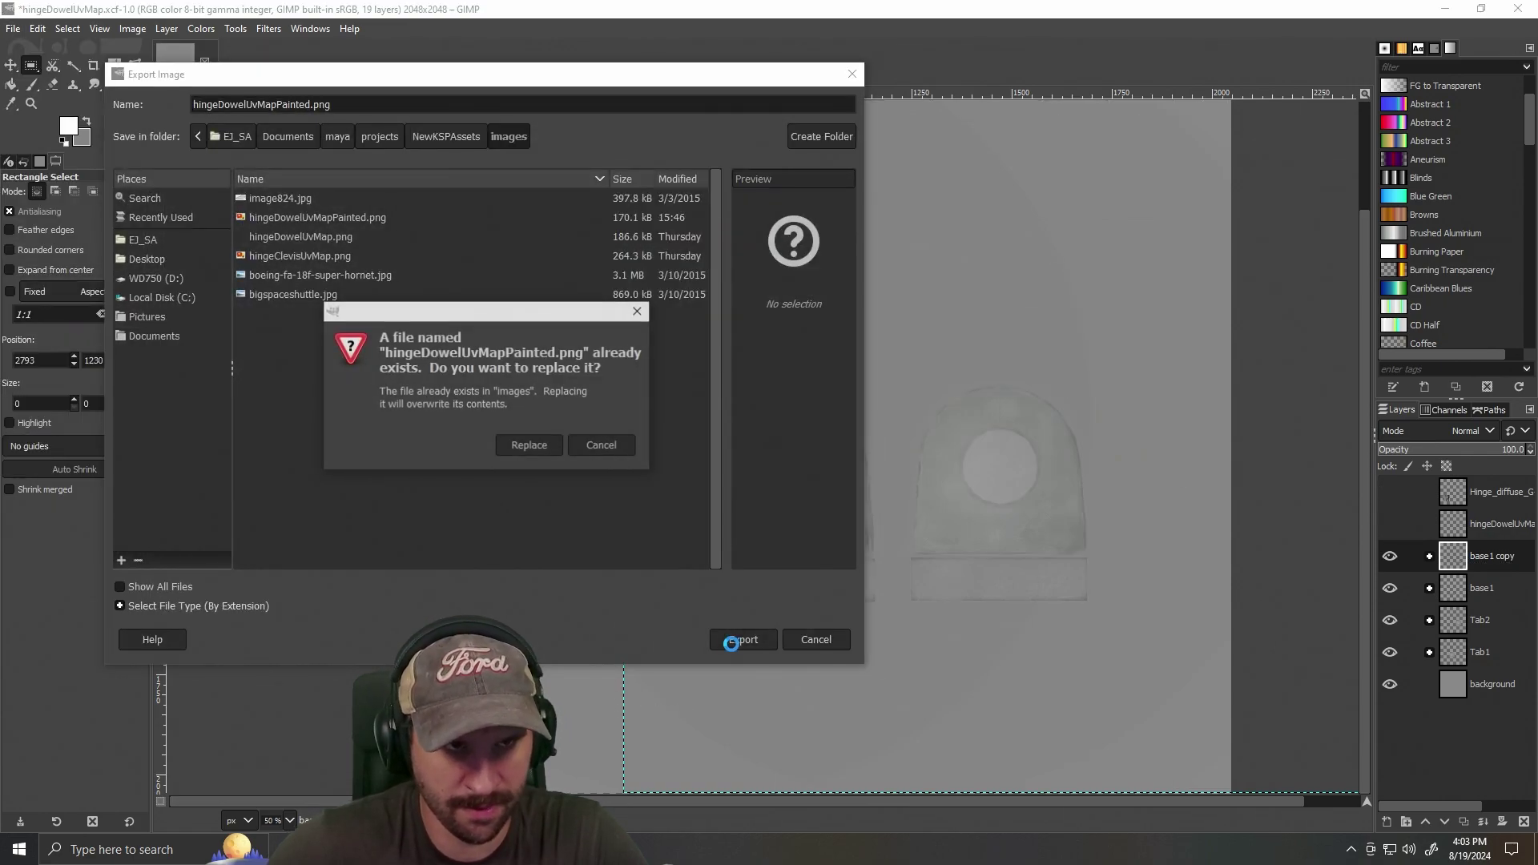
pyautogui.click(541, 447)
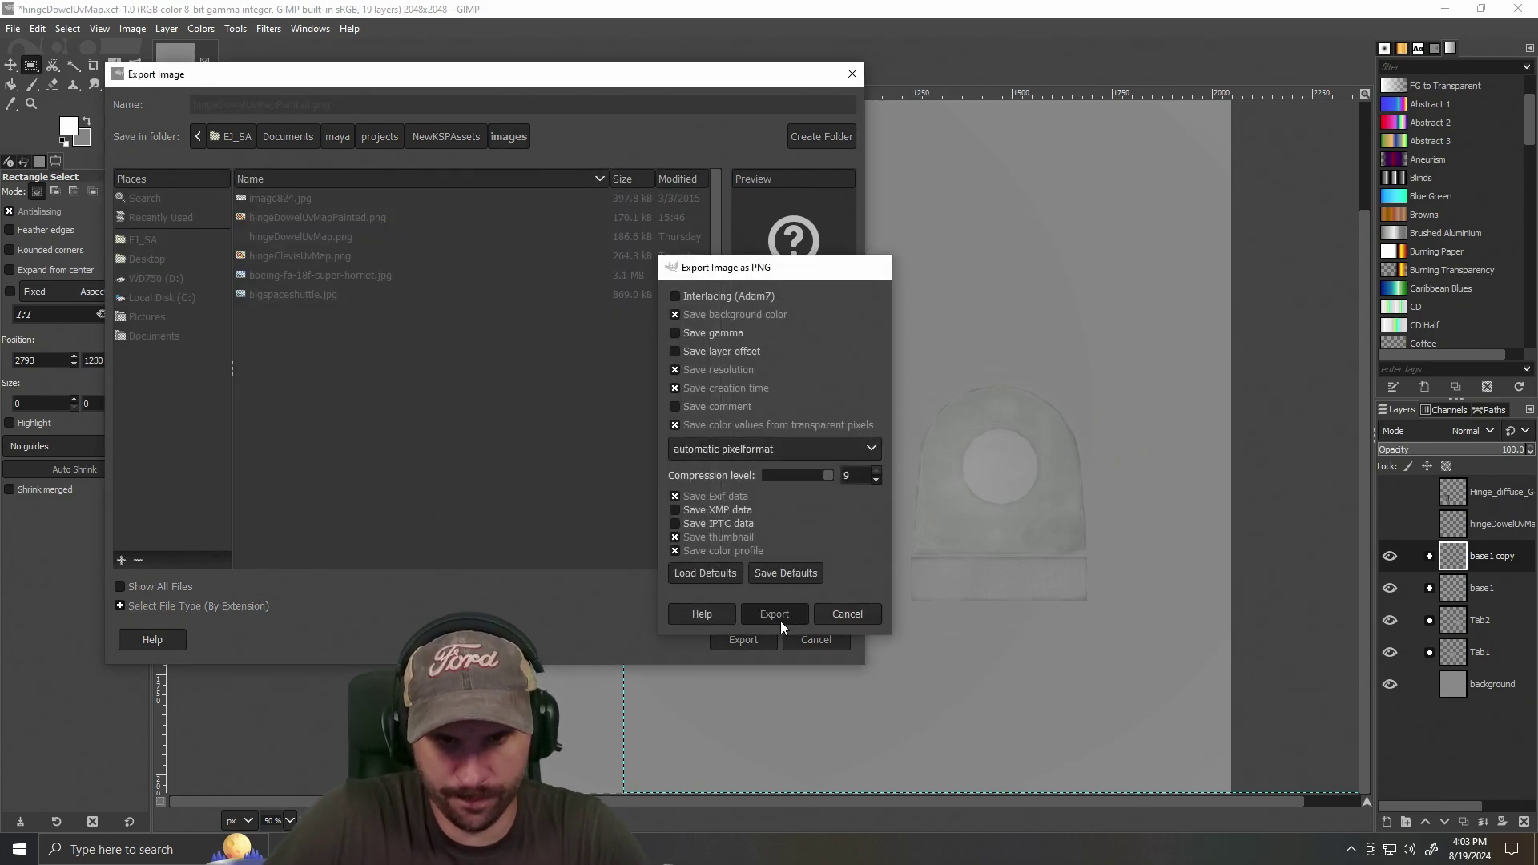
pyautogui.click(777, 617)
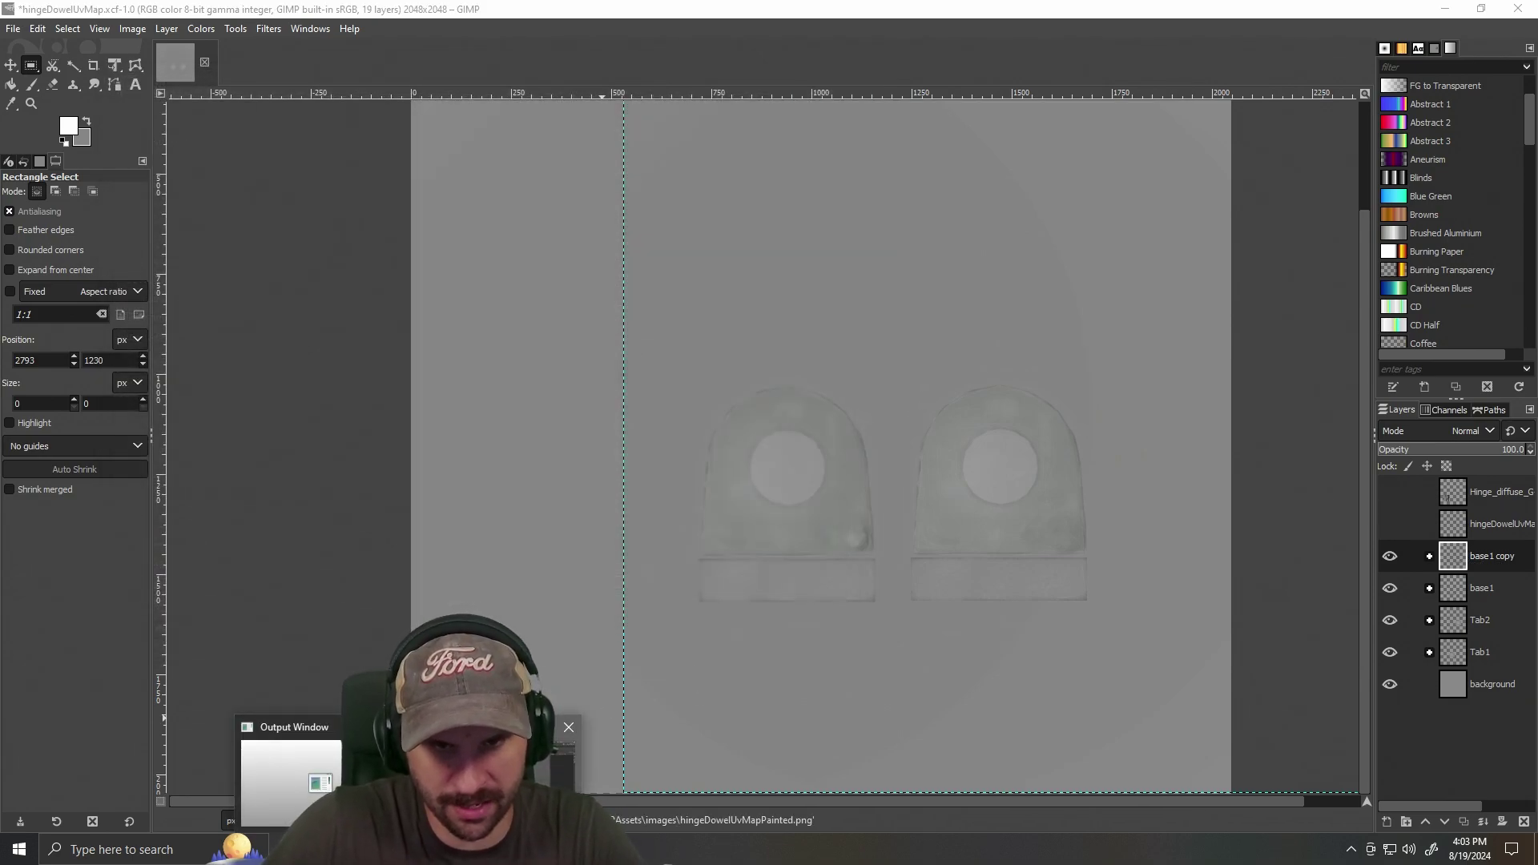
# Switch to Maya LT and view the hinge assembly from below.
pyautogui.click(493, 780)
pyautogui.moveTo(1131, 418); pyautogui.dragTo(857, 429)
pyautogui.moveTo(602, 458); pyautogui.dragTo(744, 336)
# Lift hingDowel straight up out of the clevis with grid snapping.
pyautogui.click(744, 336)
pyautogui.scroll(-5, 743, 337)
pyautogui.press('x')
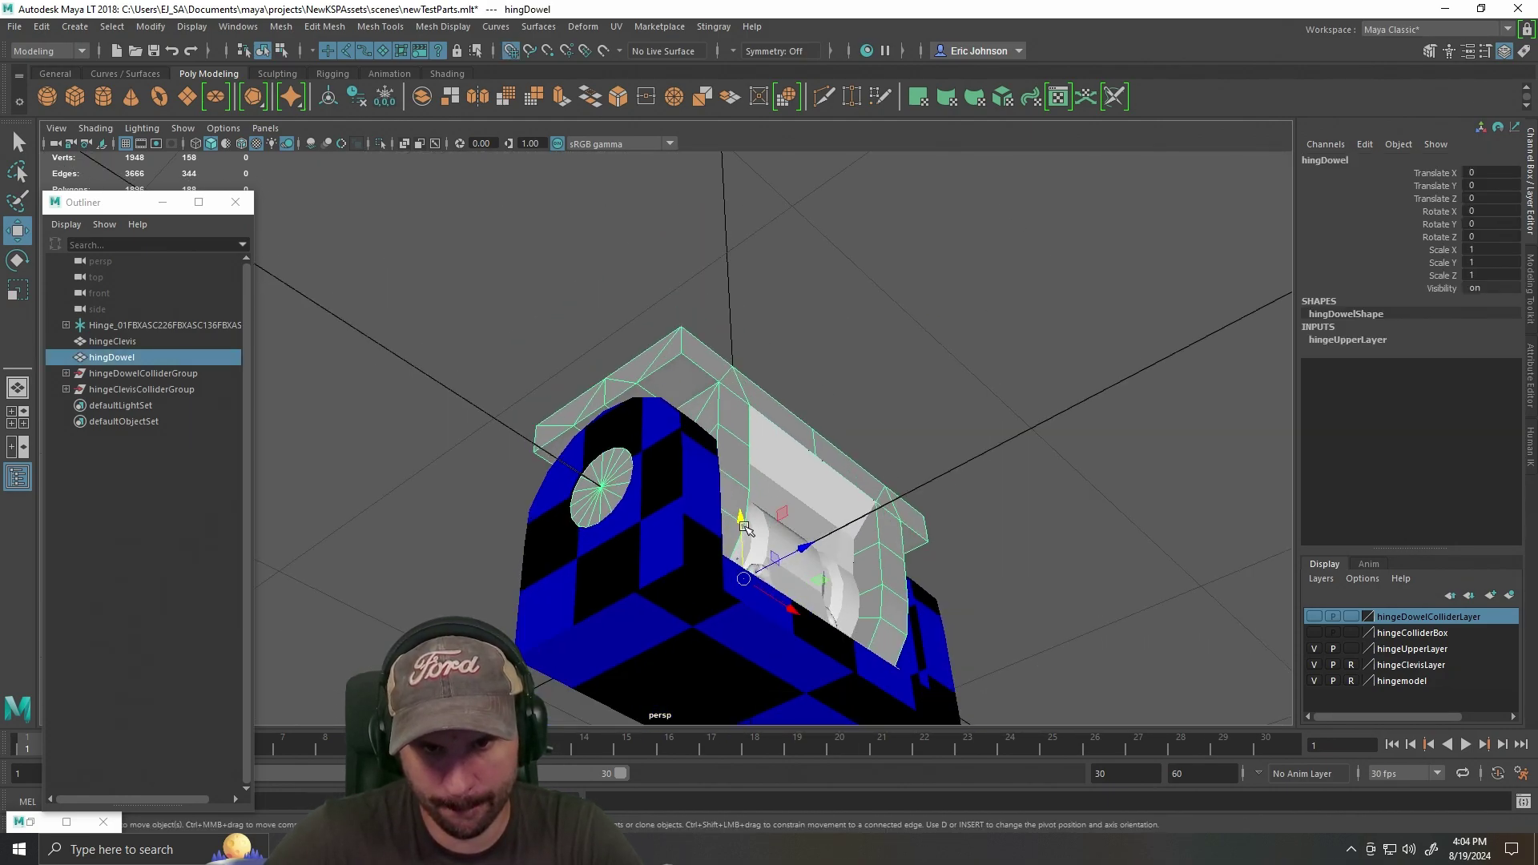
pyautogui.moveTo(742, 525); pyautogui.dragTo(737, 308)
pyautogui.moveTo(898, 263); pyautogui.dragTo(841, 337)
pyautogui.click(755, 272)
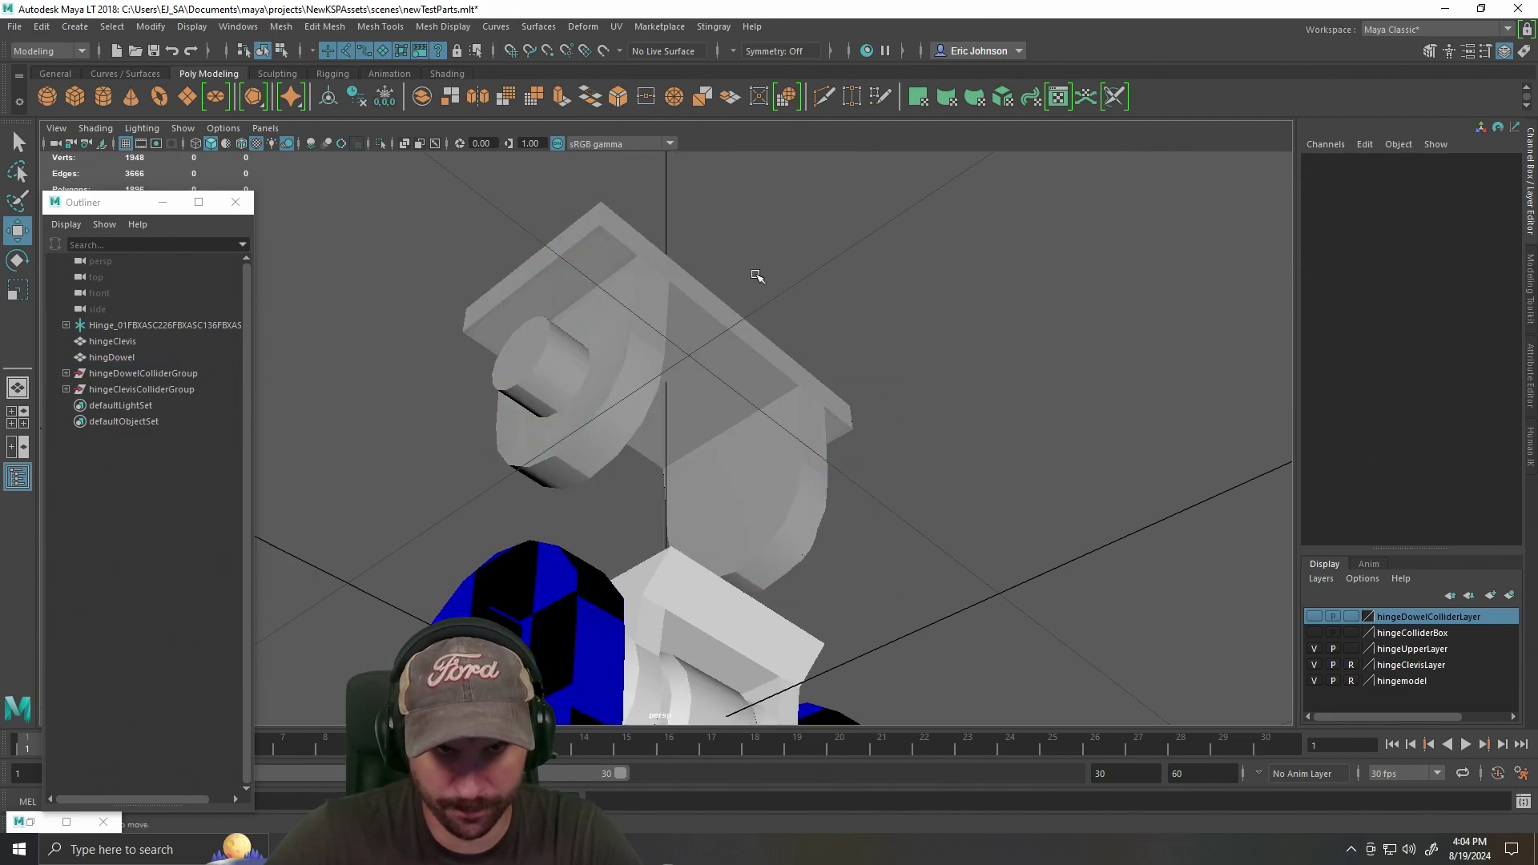
# Examine the painted texture on the dowel part's tabs and base plate at close range.
pyautogui.scroll(5, 865, 396)
pyautogui.moveTo(868, 398); pyautogui.dragTo(870, 434)
pyautogui.scroll(4, 1030, 504)
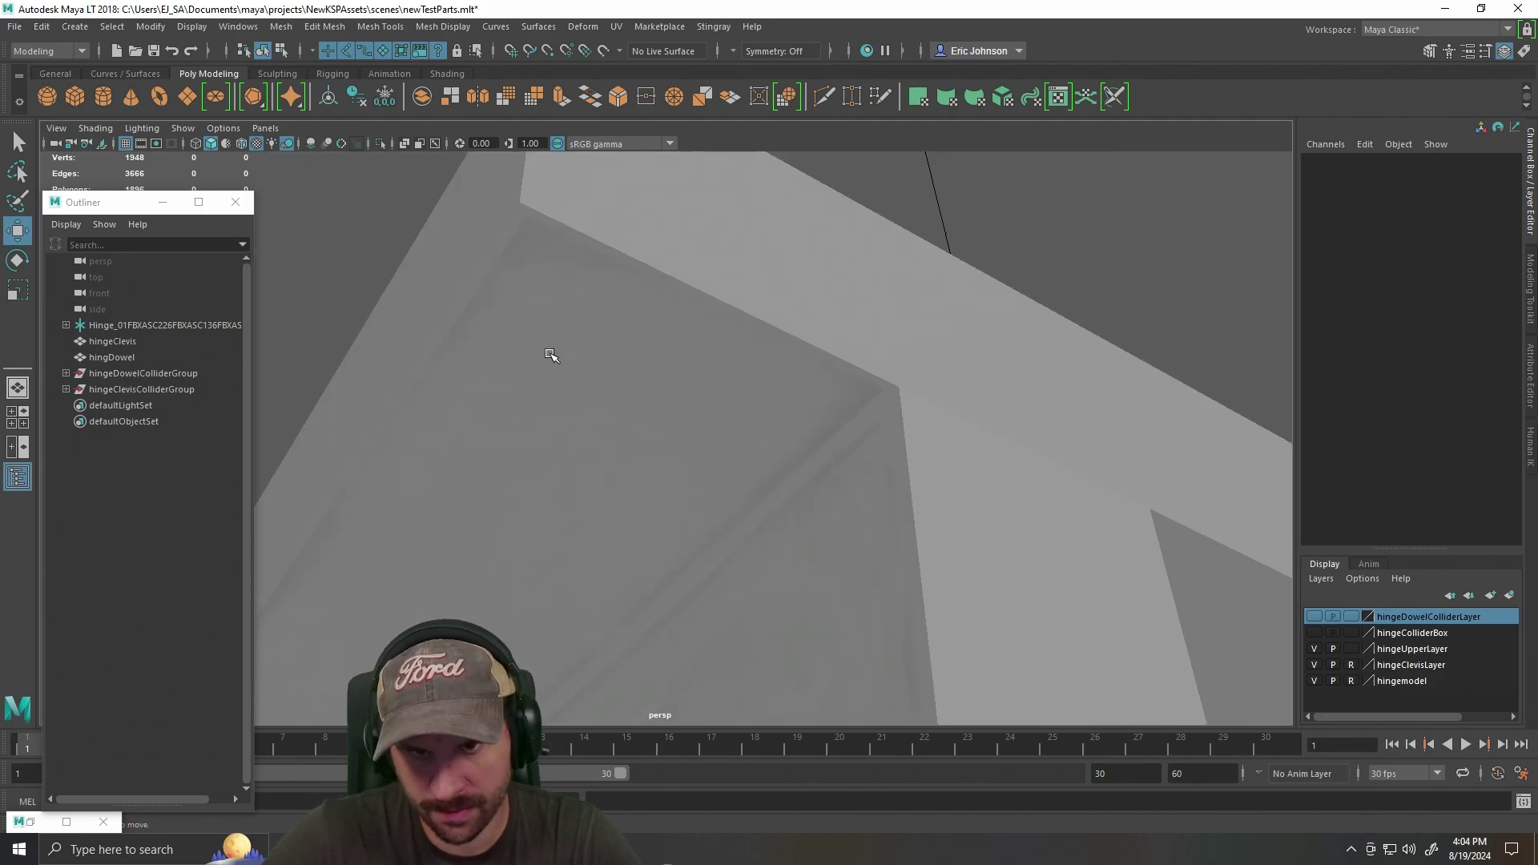
pyautogui.moveTo(734, 508); pyautogui.dragTo(930, 484)
pyautogui.moveTo(686, 344); pyautogui.dragTo(693, 425)
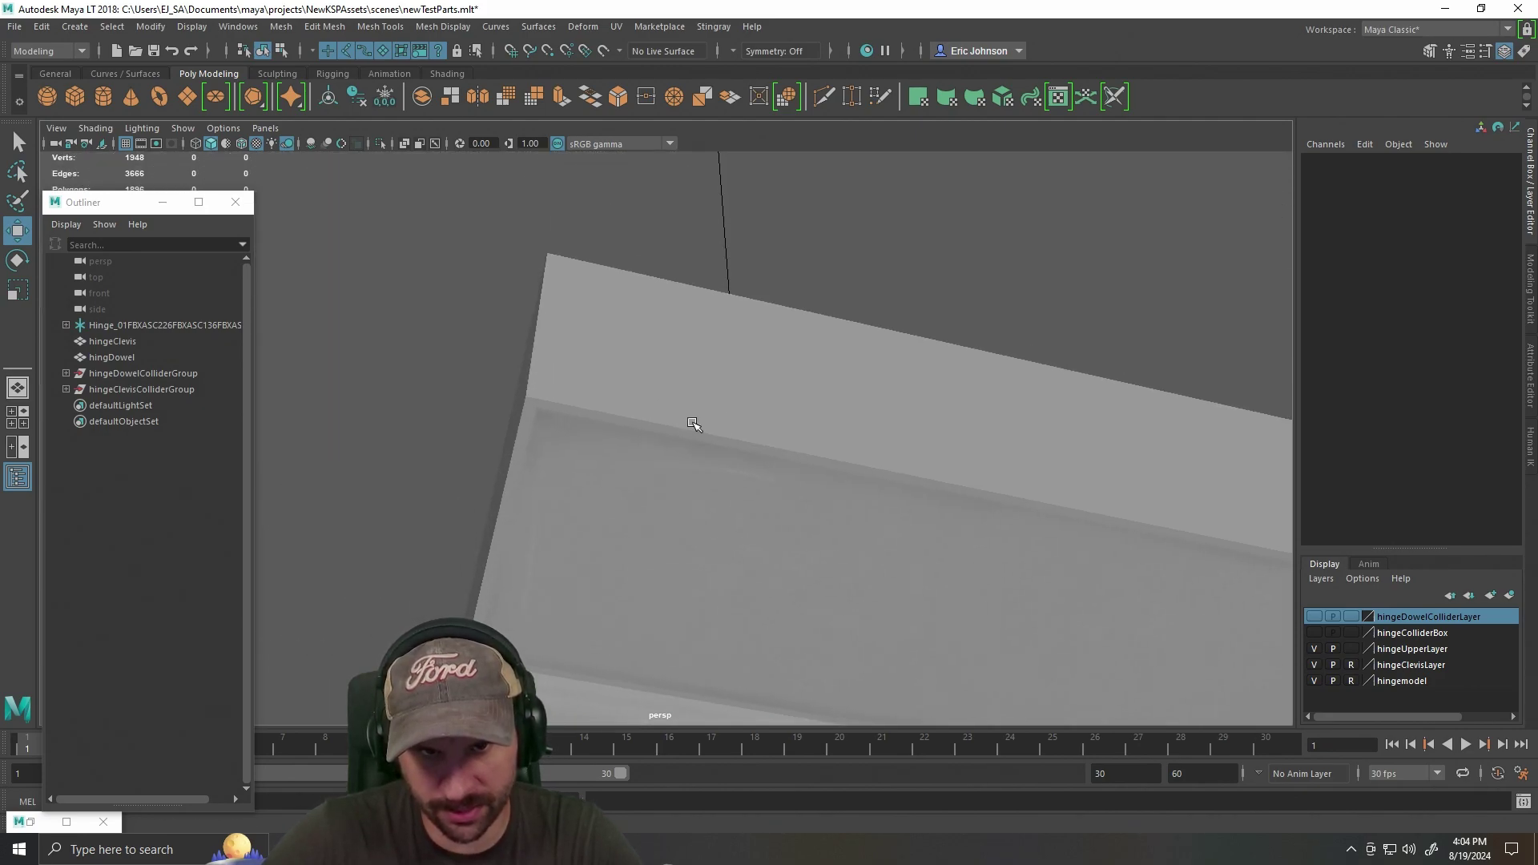
pyautogui.moveTo(856, 548); pyautogui.dragTo(1013, 362)
pyautogui.scroll(-5, 1013, 362)
pyautogui.moveTo(924, 470); pyautogui.dragTo(749, 403)
# Undo the upward move of hingDowel.
pyautogui.hotkey('ctrl', 'z')
pyautogui.hotkey('ctrl', 'z')
pyautogui.hotkey('ctrl', 'z')
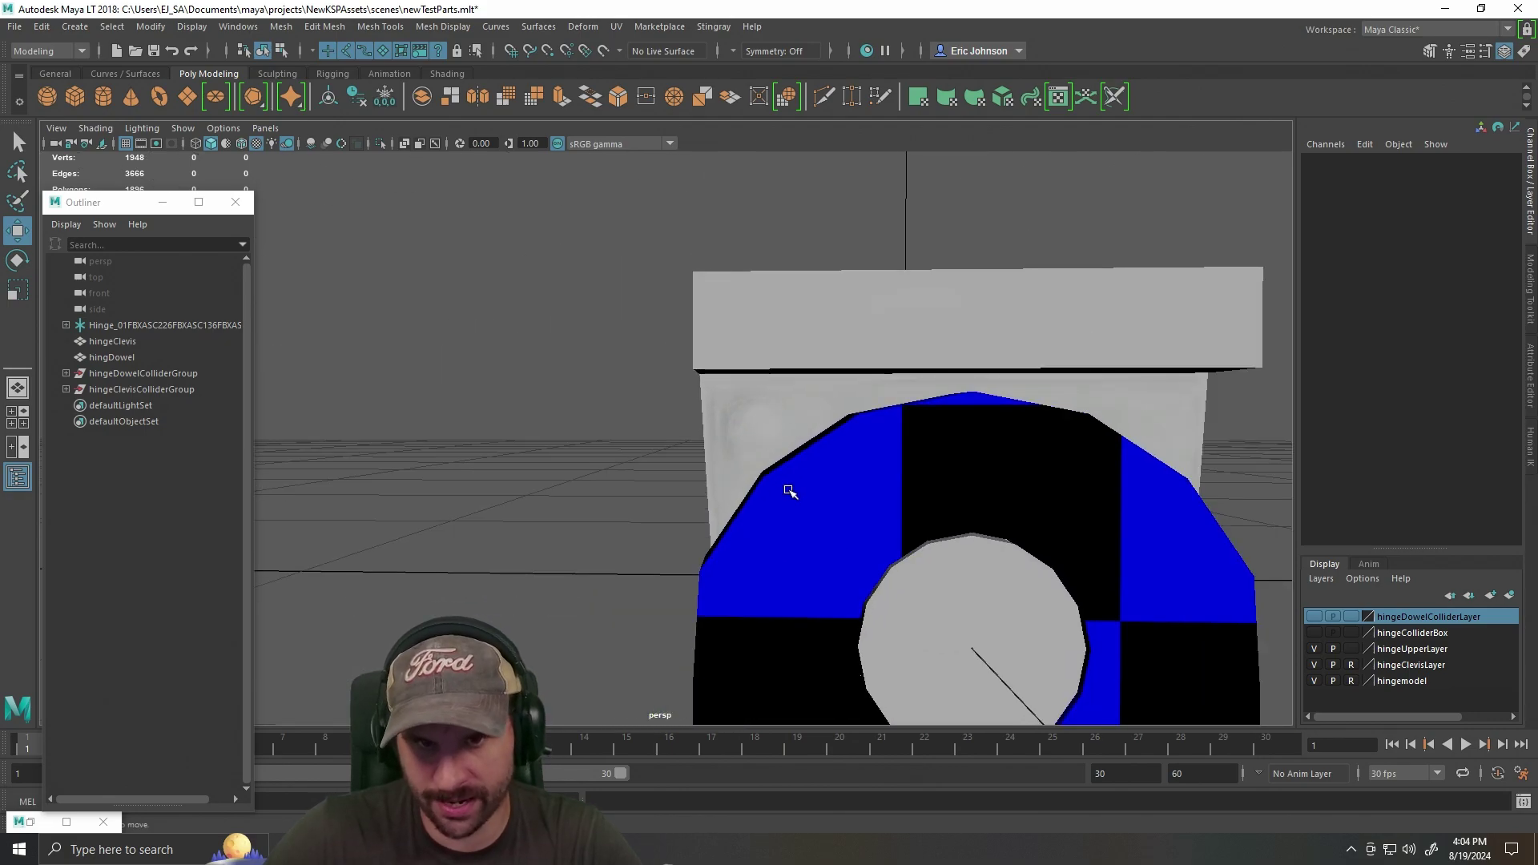
# Raise hingDowel above the clevis with grid snapping to a Translate Y of 1.
pyautogui.scroll(-4, 786, 488)
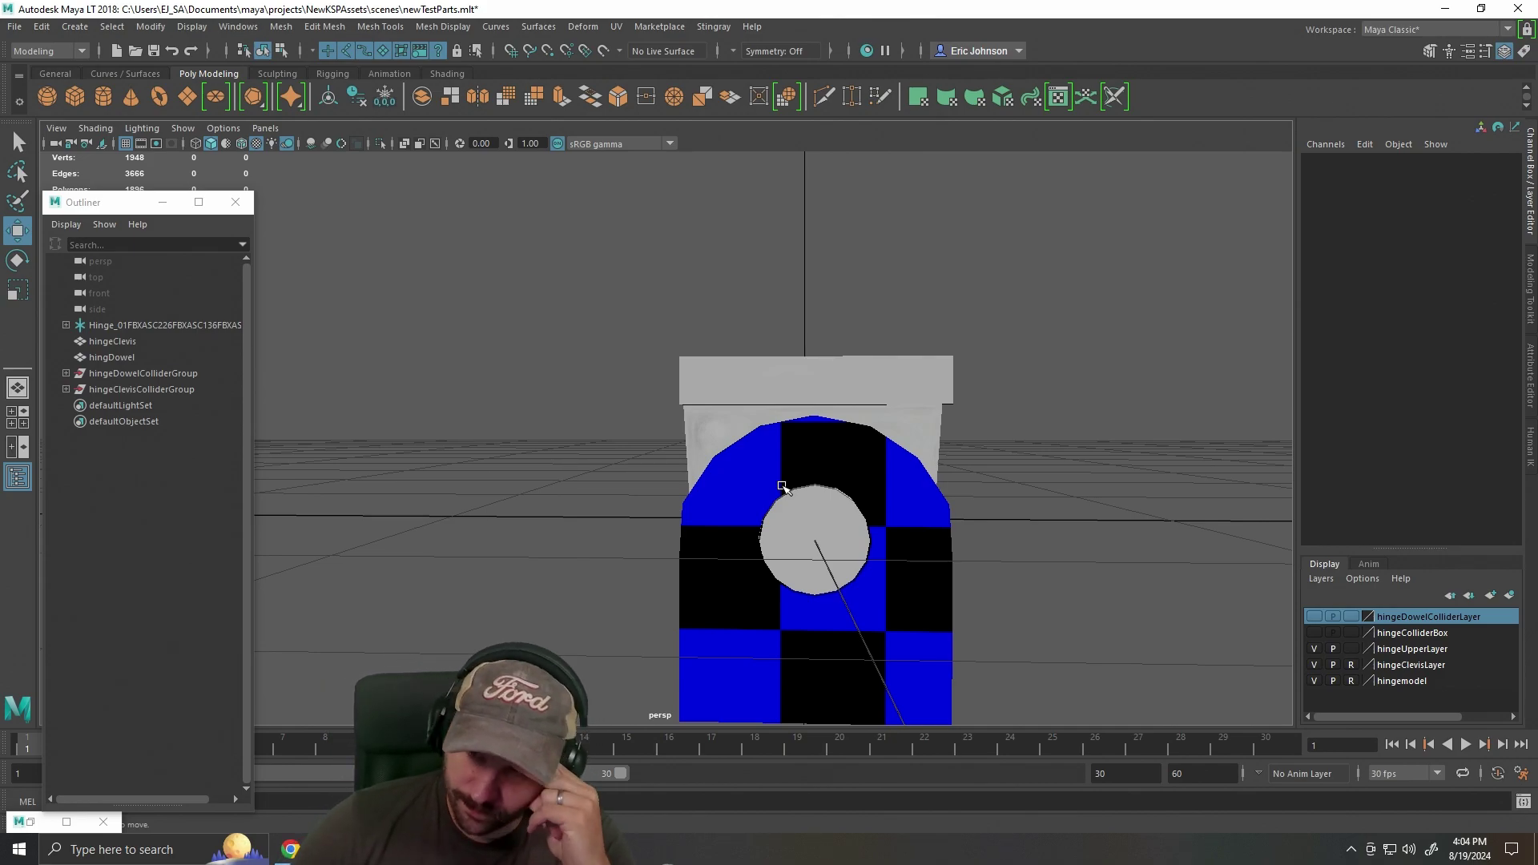
pyautogui.moveTo(618, 425); pyautogui.dragTo(732, 415)
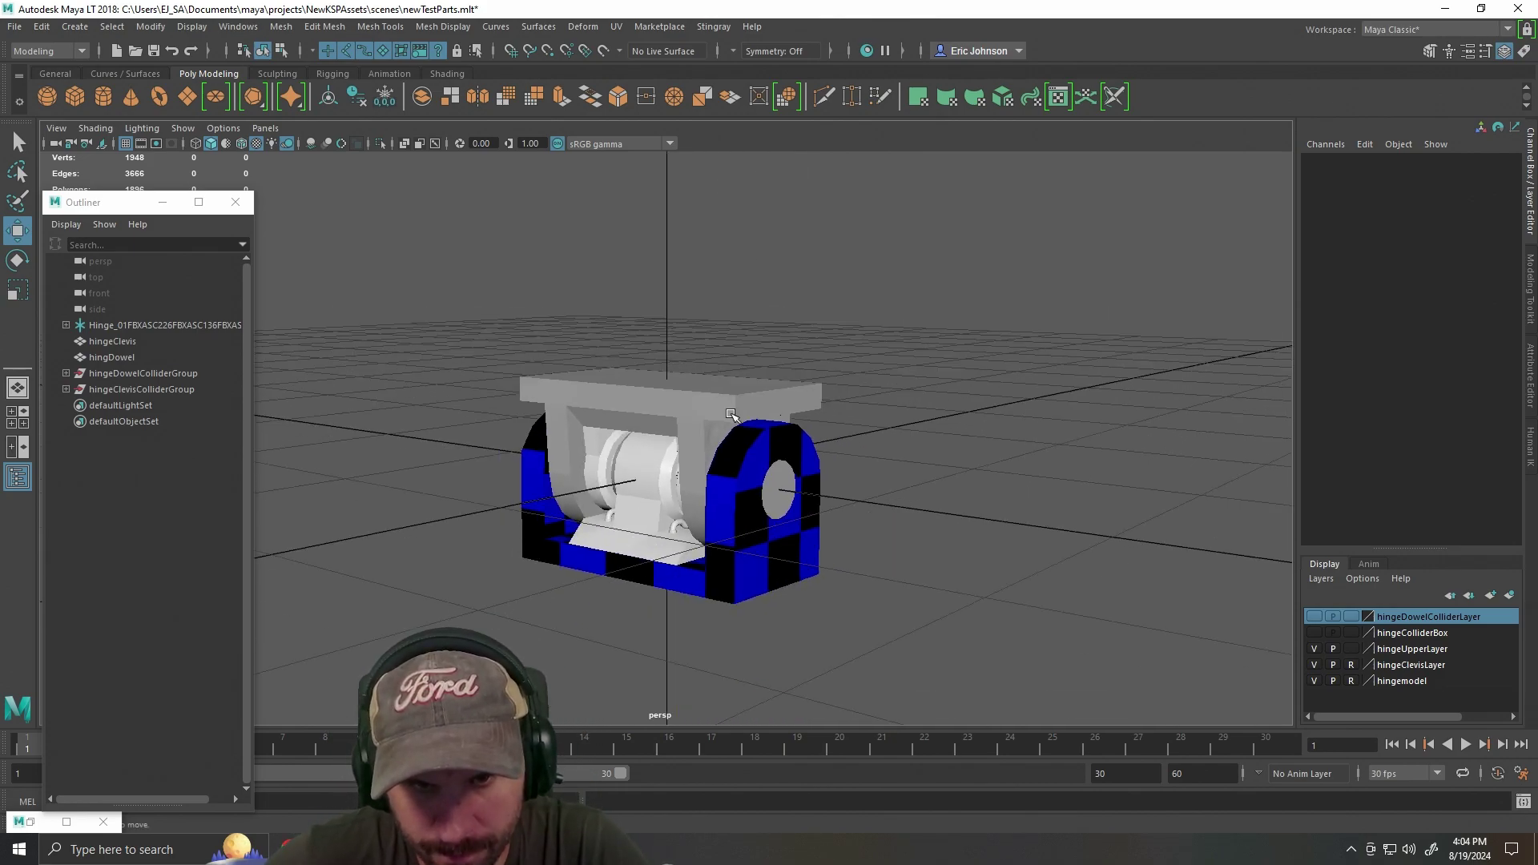
pyautogui.scroll(-4, 733, 416)
pyautogui.click(732, 415)
pyautogui.moveTo(642, 334); pyautogui.dragTo(740, 379)
pyautogui.press('x')
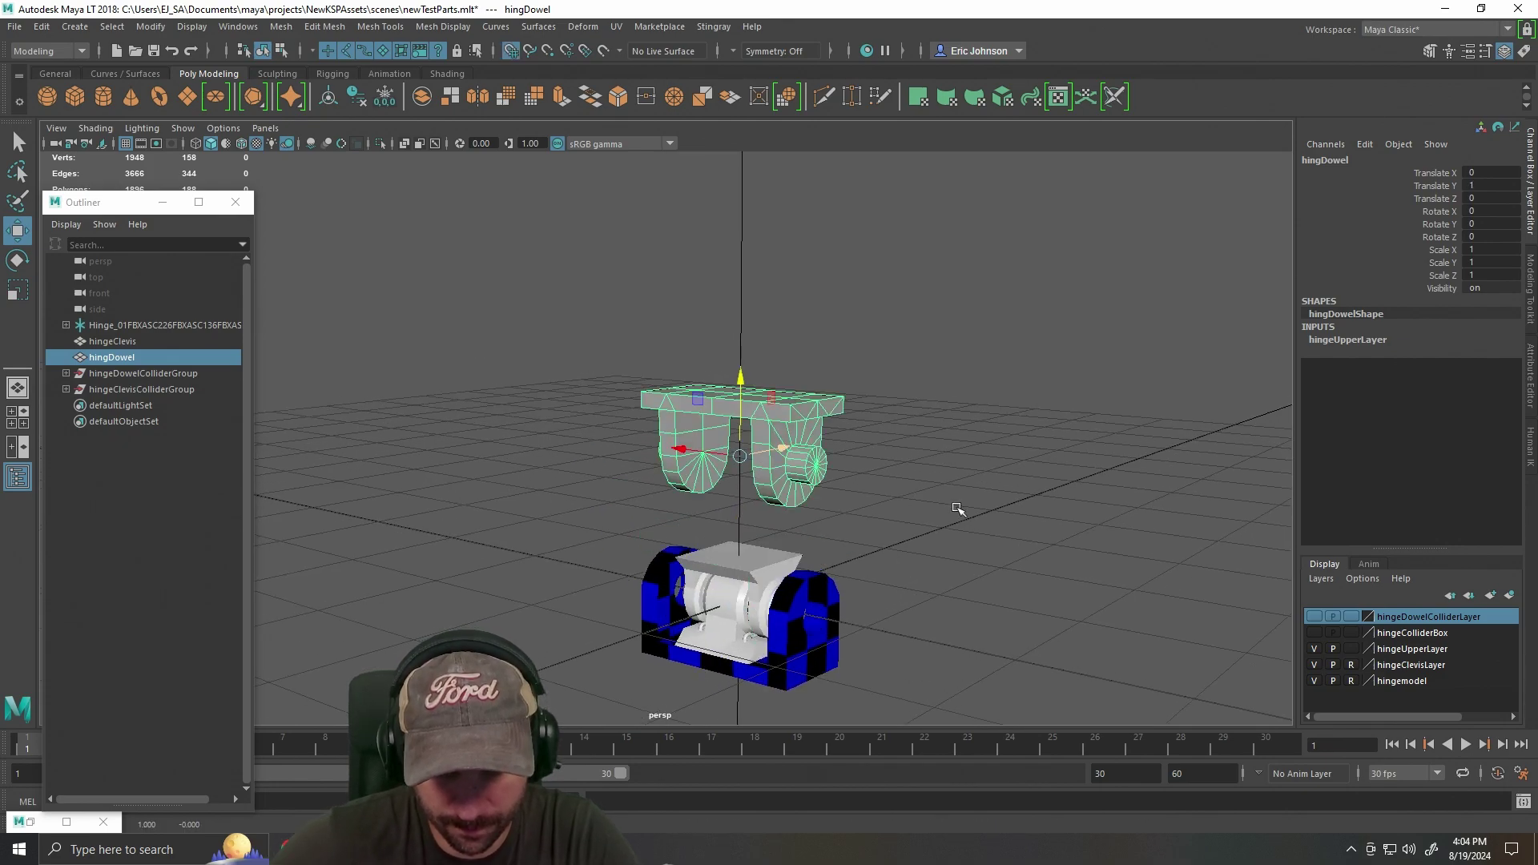
pyautogui.click(940, 554)
# Soften the edge across the lower end of the curved rim on the tab carrying the round dowel.
pyautogui.scroll(5, 940, 554)
pyautogui.moveTo(940, 554); pyautogui.dragTo(837, 552)
pyautogui.click(795, 510)
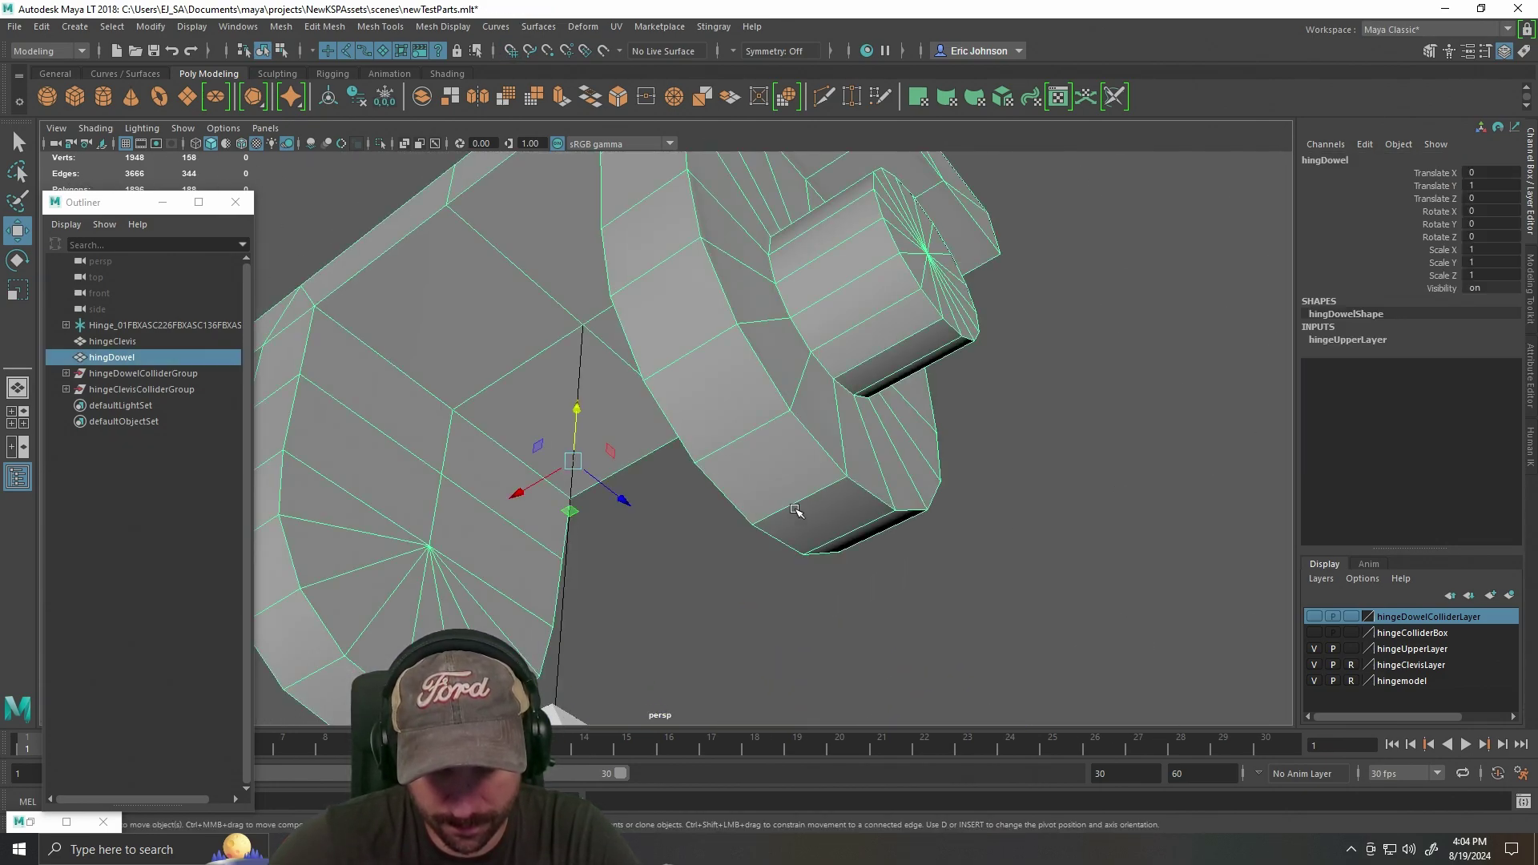
pyautogui.rightClick(795, 510)
pyautogui.click(796, 365)
pyautogui.click(811, 500)
pyautogui.keyDown('shift'); pyautogui.rightClick(814, 494); pyautogui.keyUp('shift')
pyautogui.click(903, 493)
pyautogui.rightClick(812, 474)
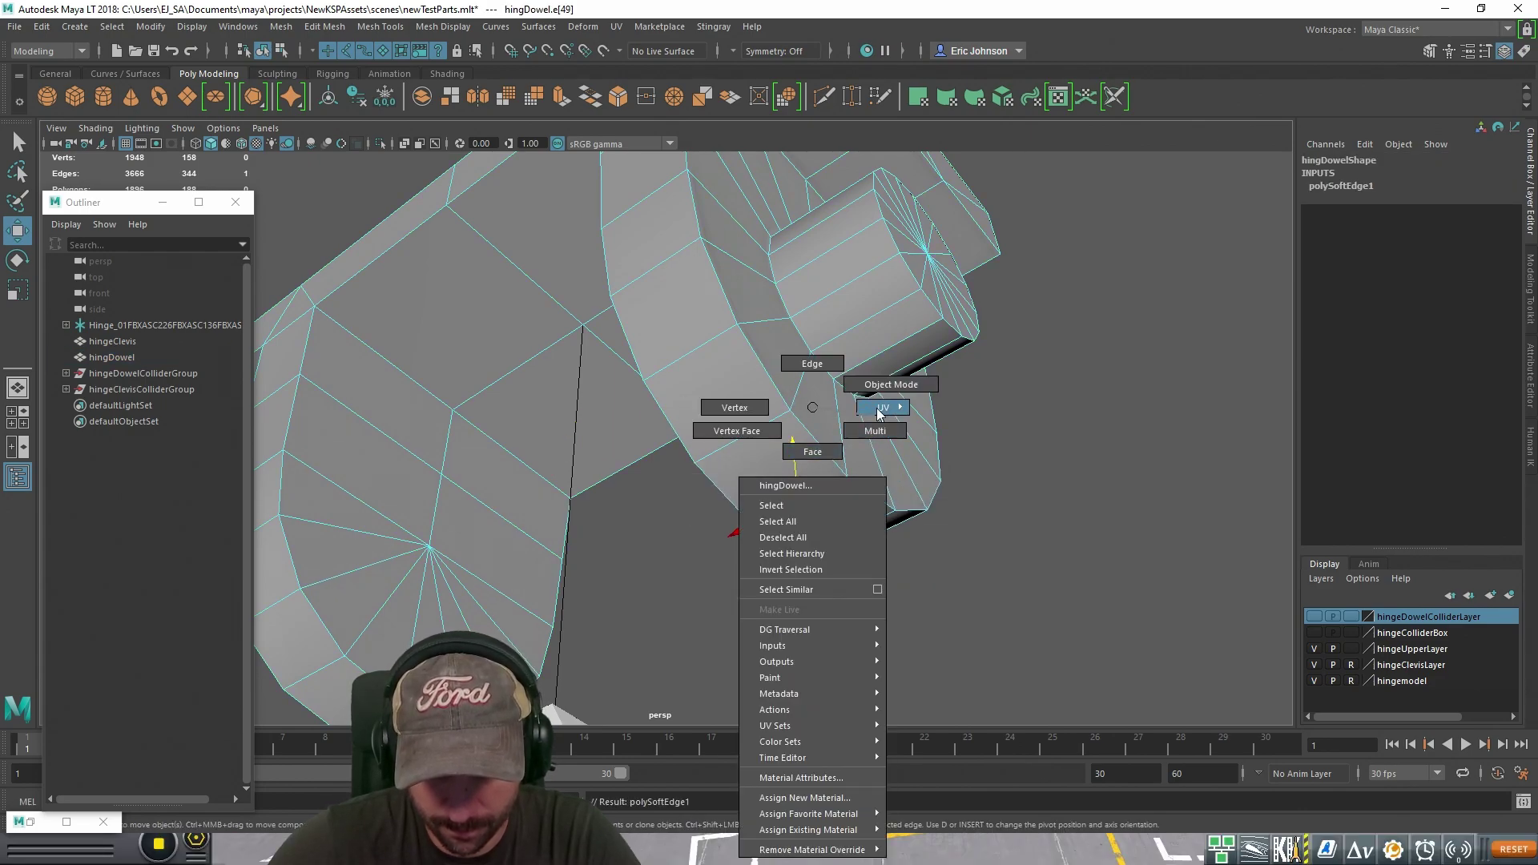
pyautogui.click(891, 384)
pyautogui.click(1031, 419)
# Soften the edge where the same tab's straight upper side meets its curved rim.
pyautogui.moveTo(1073, 496); pyautogui.dragTo(1035, 603)
pyautogui.click(672, 506)
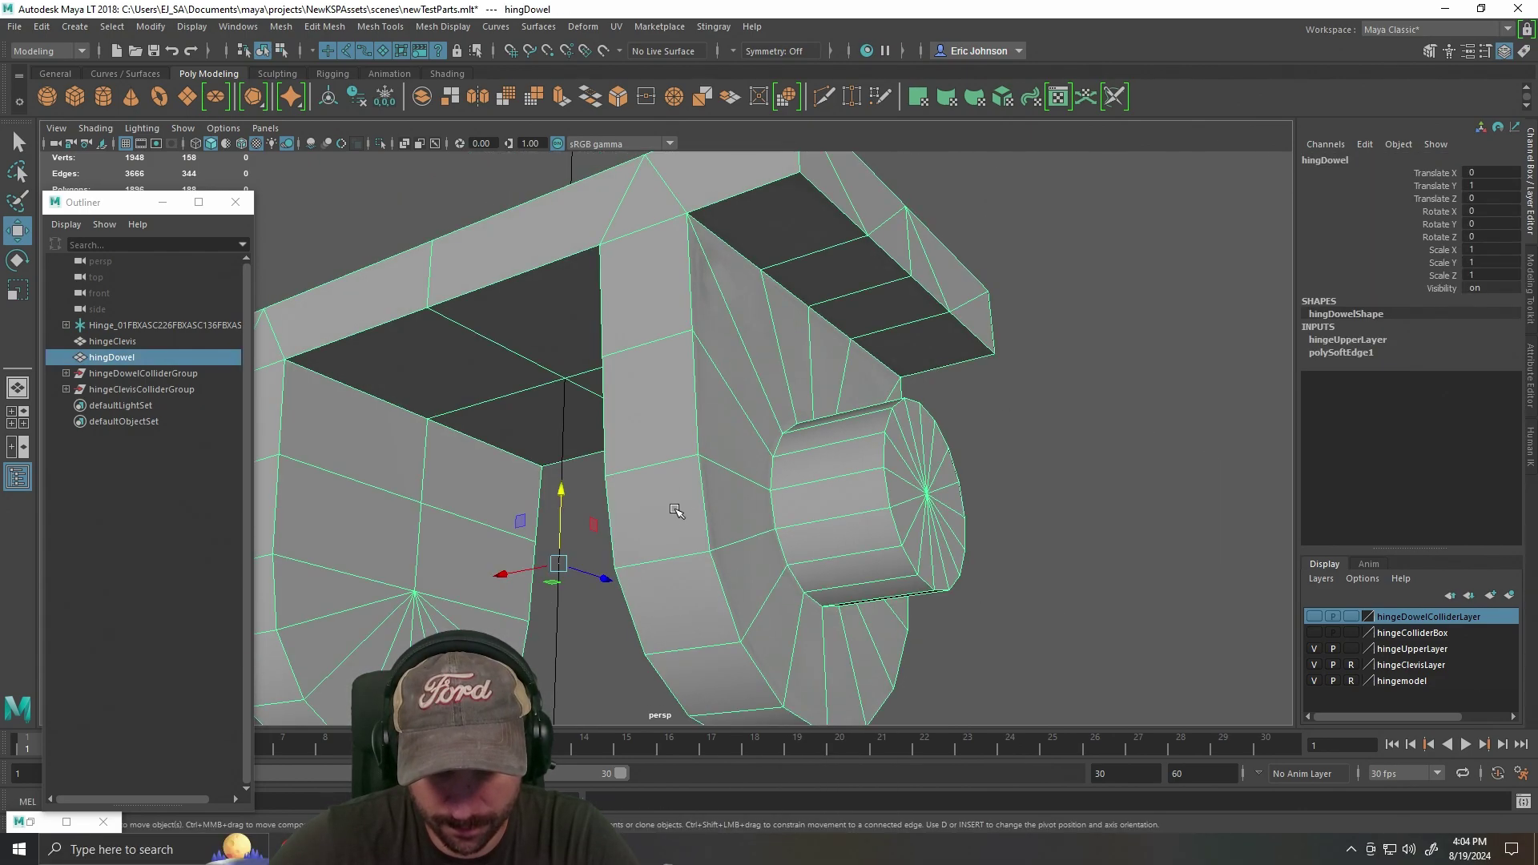
pyautogui.rightClick(672, 506)
pyautogui.click(673, 365)
pyautogui.click(669, 460)
pyautogui.keyDown('shift'); pyautogui.rightClick(667, 458); pyautogui.keyUp('shift')
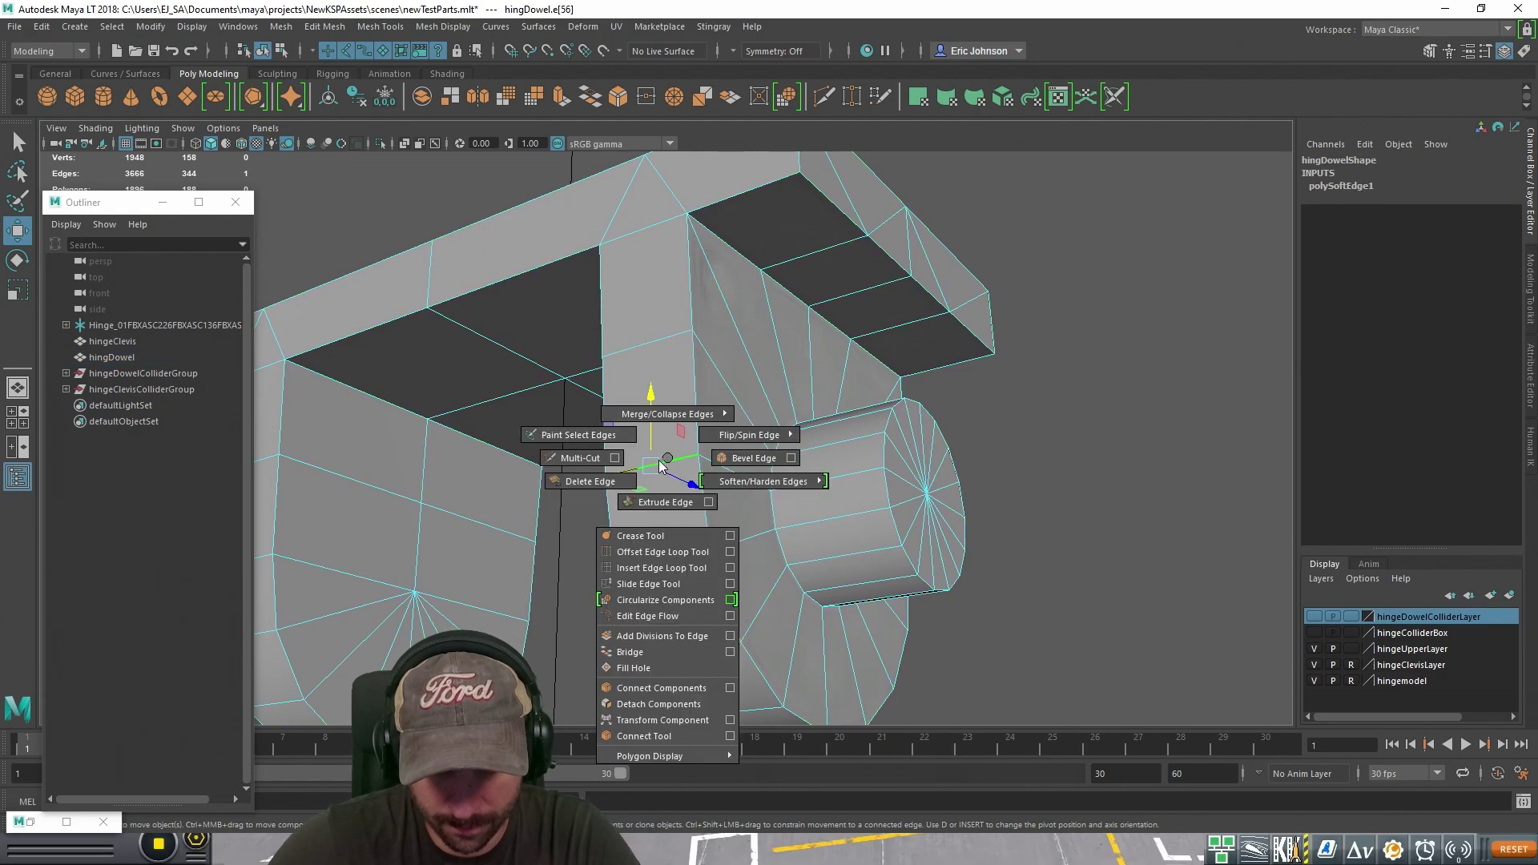
pyautogui.click(789, 459)
pyautogui.rightClick(672, 406)
pyautogui.click(750, 383)
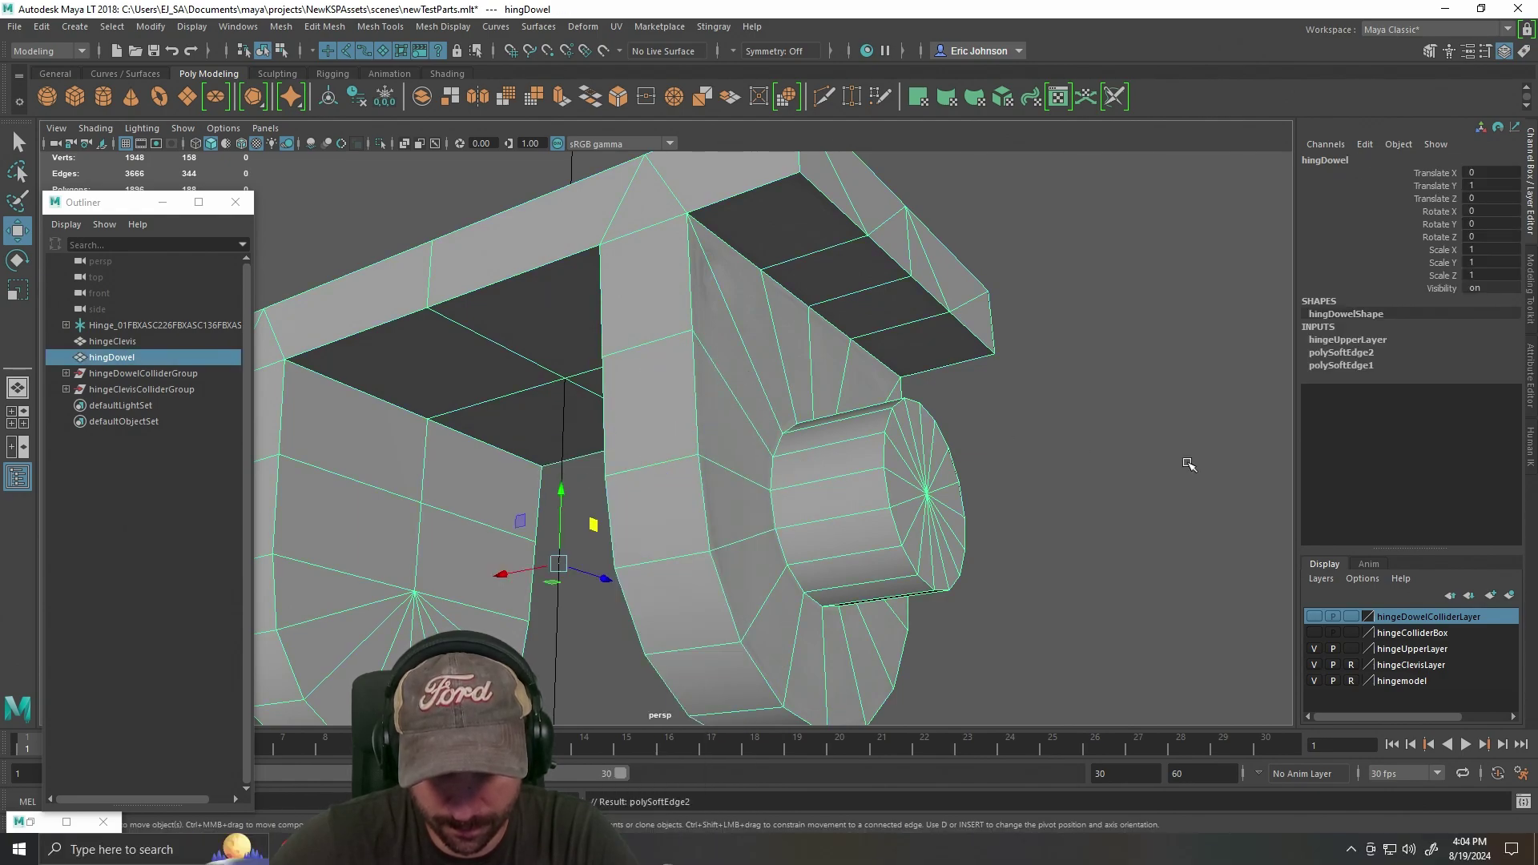
pyautogui.click(1177, 476)
# Soften the edge where the straight upper side meets the curved rim on the left tab, seen from the part's opposite side.
pyautogui.moveTo(1156, 551); pyautogui.dragTo(930, 432)
pyautogui.click(641, 368)
pyautogui.rightClick(638, 356)
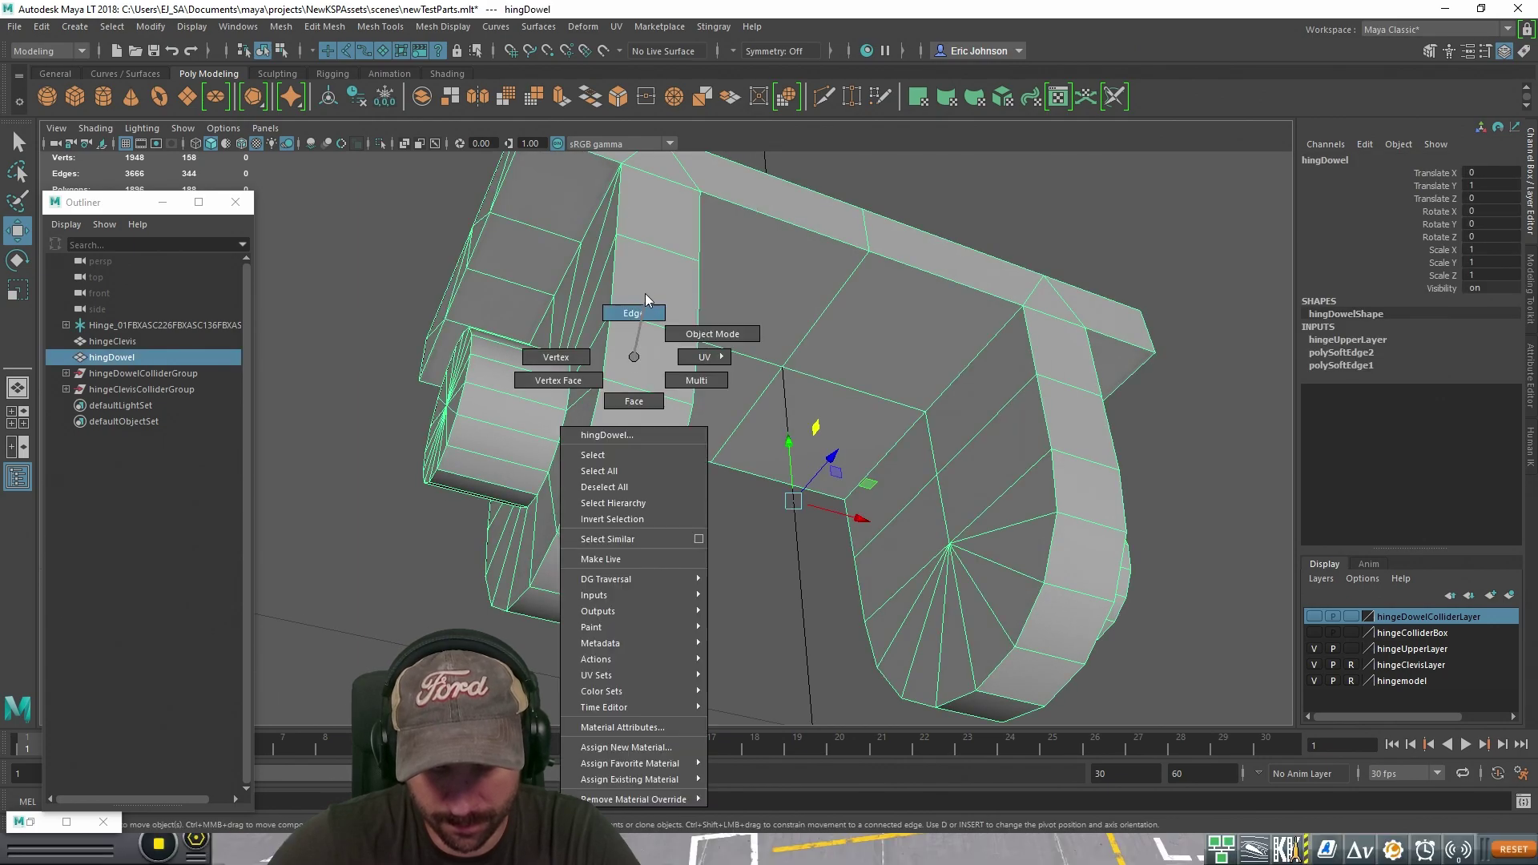
pyautogui.click(637, 309)
pyautogui.click(650, 326)
pyautogui.click(650, 326)
pyautogui.keyDown('shift'); pyautogui.rightClick(650, 326); pyautogui.keyUp('shift')
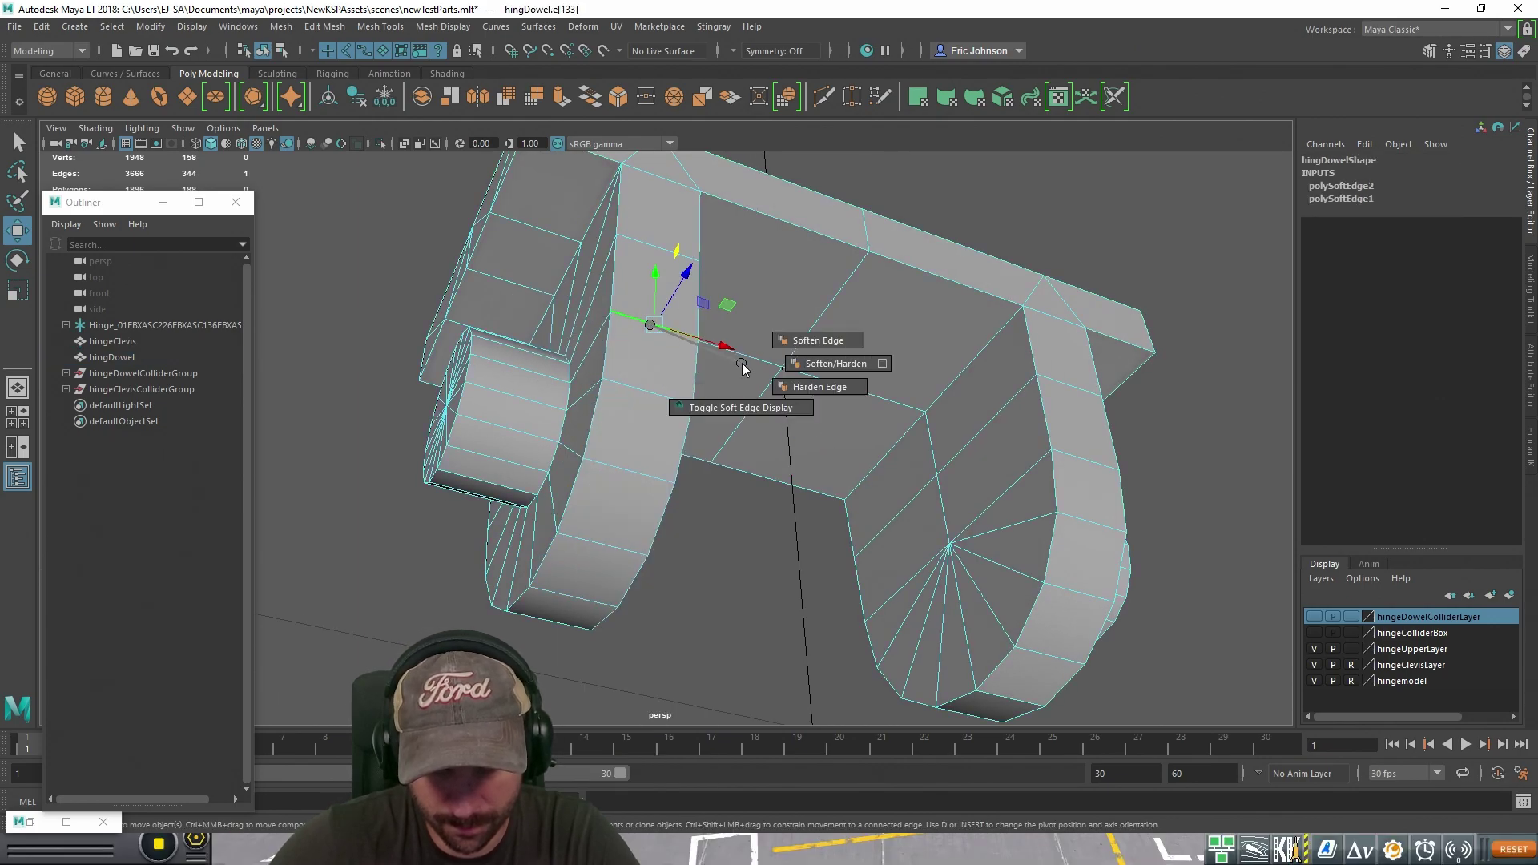
pyautogui.click(828, 360)
# Soften the matching edge across the rim of the right tab, where its straight upper side meets the curve.
pyautogui.moveTo(827, 346); pyautogui.dragTo(774, 435)
pyautogui.click(774, 435)
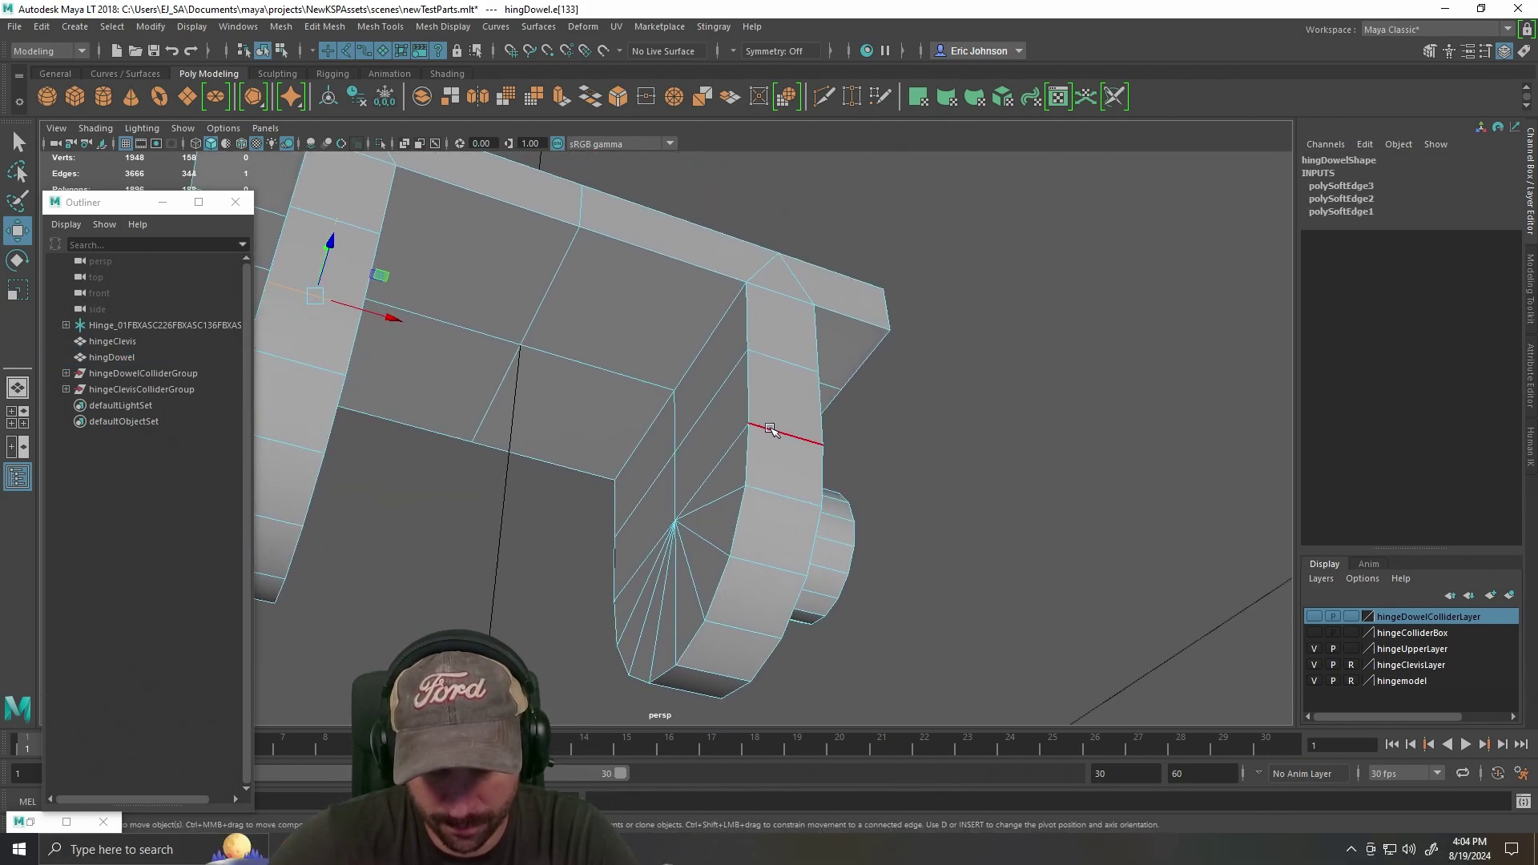
pyautogui.keyDown('shift'); pyautogui.rightClick(774, 435); pyautogui.keyUp('shift')
pyautogui.click(901, 438)
# Soften the edge across the lower end of the right tab's curved rim, and return hingDowel to object mode.
pyautogui.click(906, 676)
pyautogui.keyDown('alt'); pyautogui.moveTo(906, 676); pyautogui.dragTo(898, 595); pyautogui.keyUp('alt')
pyautogui.scroll(3, 929, 624)
pyautogui.click(896, 591)
pyautogui.keyDown('shift'); pyautogui.rightClick(879, 551); pyautogui.keyUp('shift')
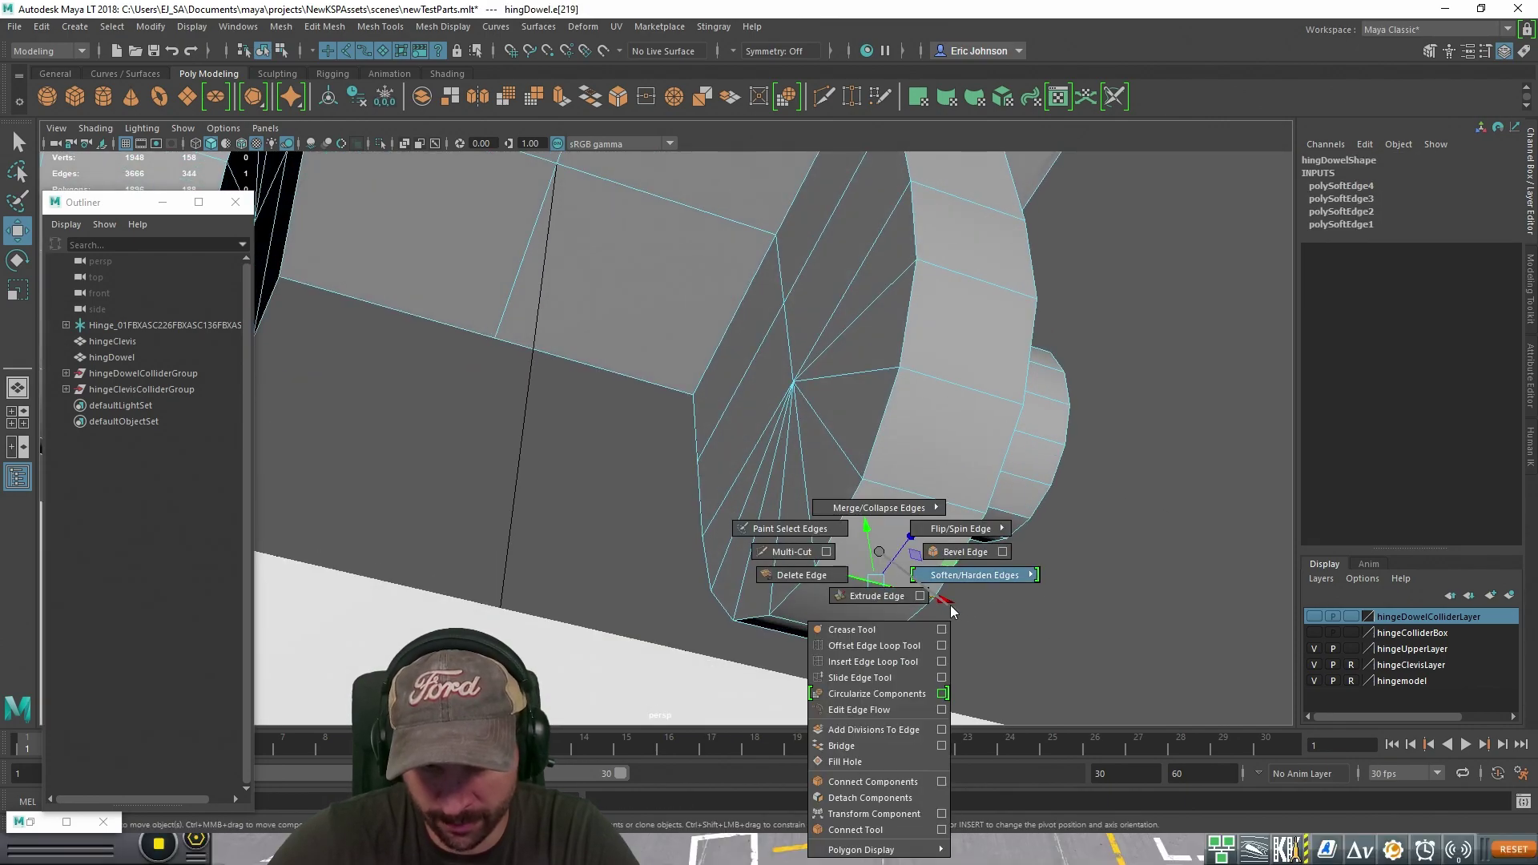
pyautogui.click(1033, 564)
pyautogui.rightClick(923, 405)
pyautogui.click(1009, 377)
pyautogui.click(1068, 638)
pyautogui.scroll(-5, 961, 592)
pyautogui.keyDown('alt'); pyautogui.moveTo(833, 525); pyautogui.dragTo(706, 474); pyautogui.keyUp('alt')
pyautogui.scroll(3, 718, 591)
pyautogui.scroll(-5, 688, 621)
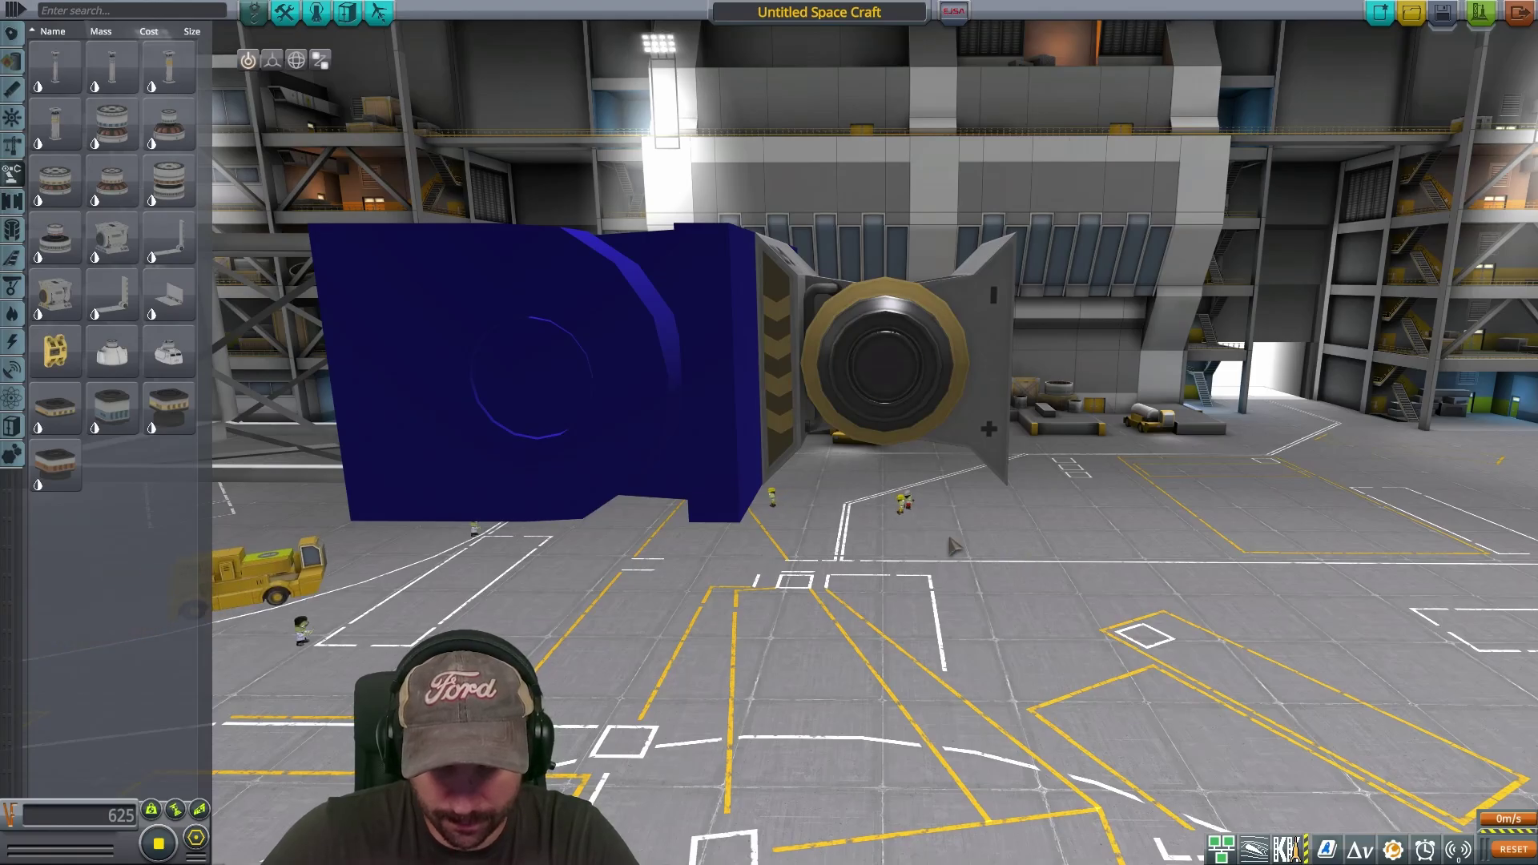
# Switch to Kerbal Space Program and examine the textured G-11 hinge's edges, plates and shading close up from above.
pyautogui.moveTo(953, 546); pyautogui.dragTo(1334, 609)
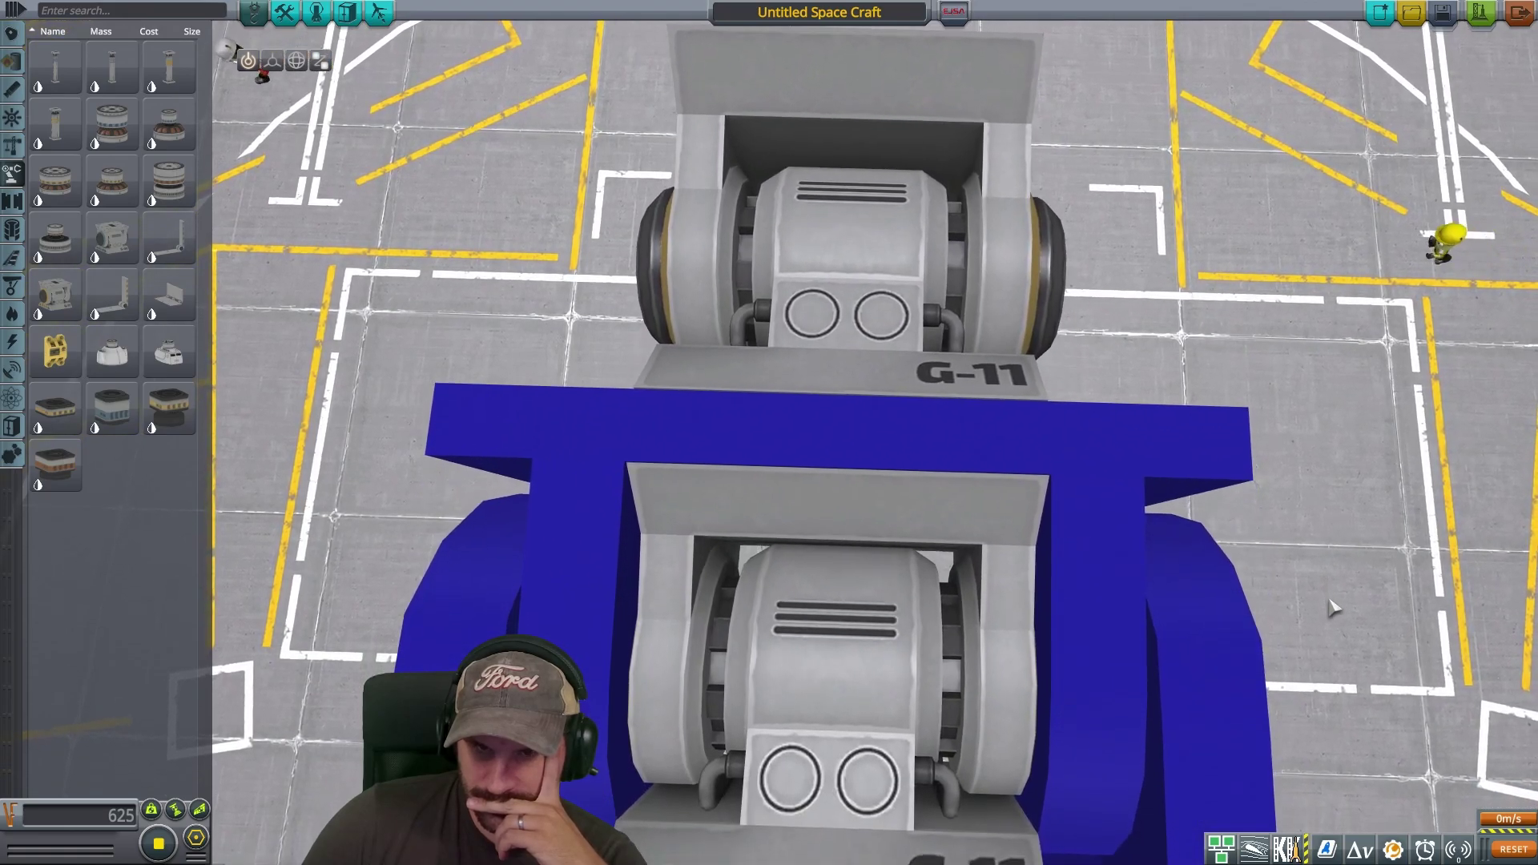
pyautogui.scroll(3, 1331, 593)
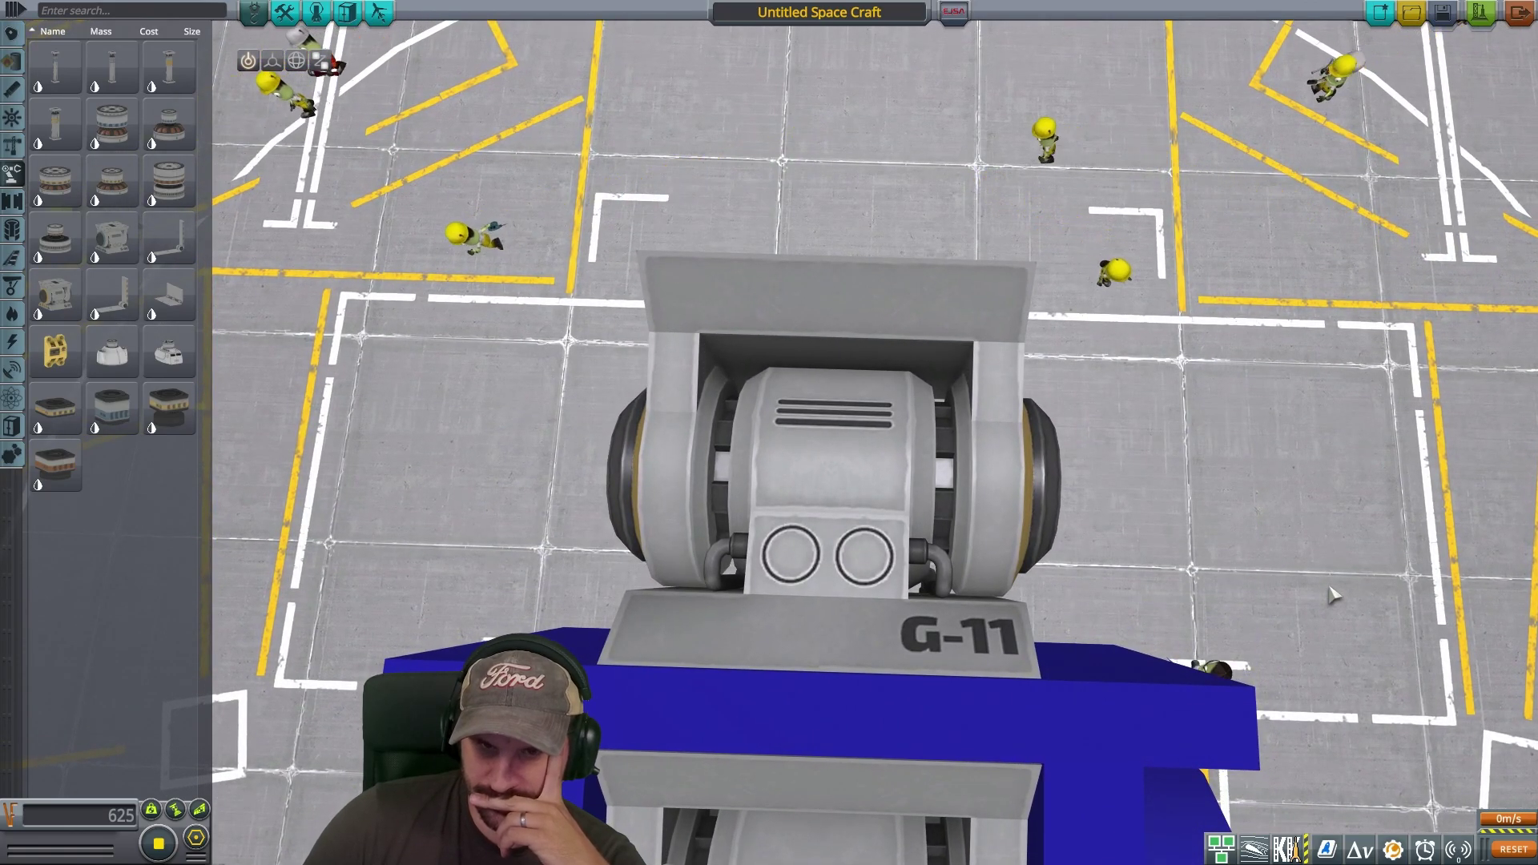
pyautogui.scroll(3, 1332, 595)
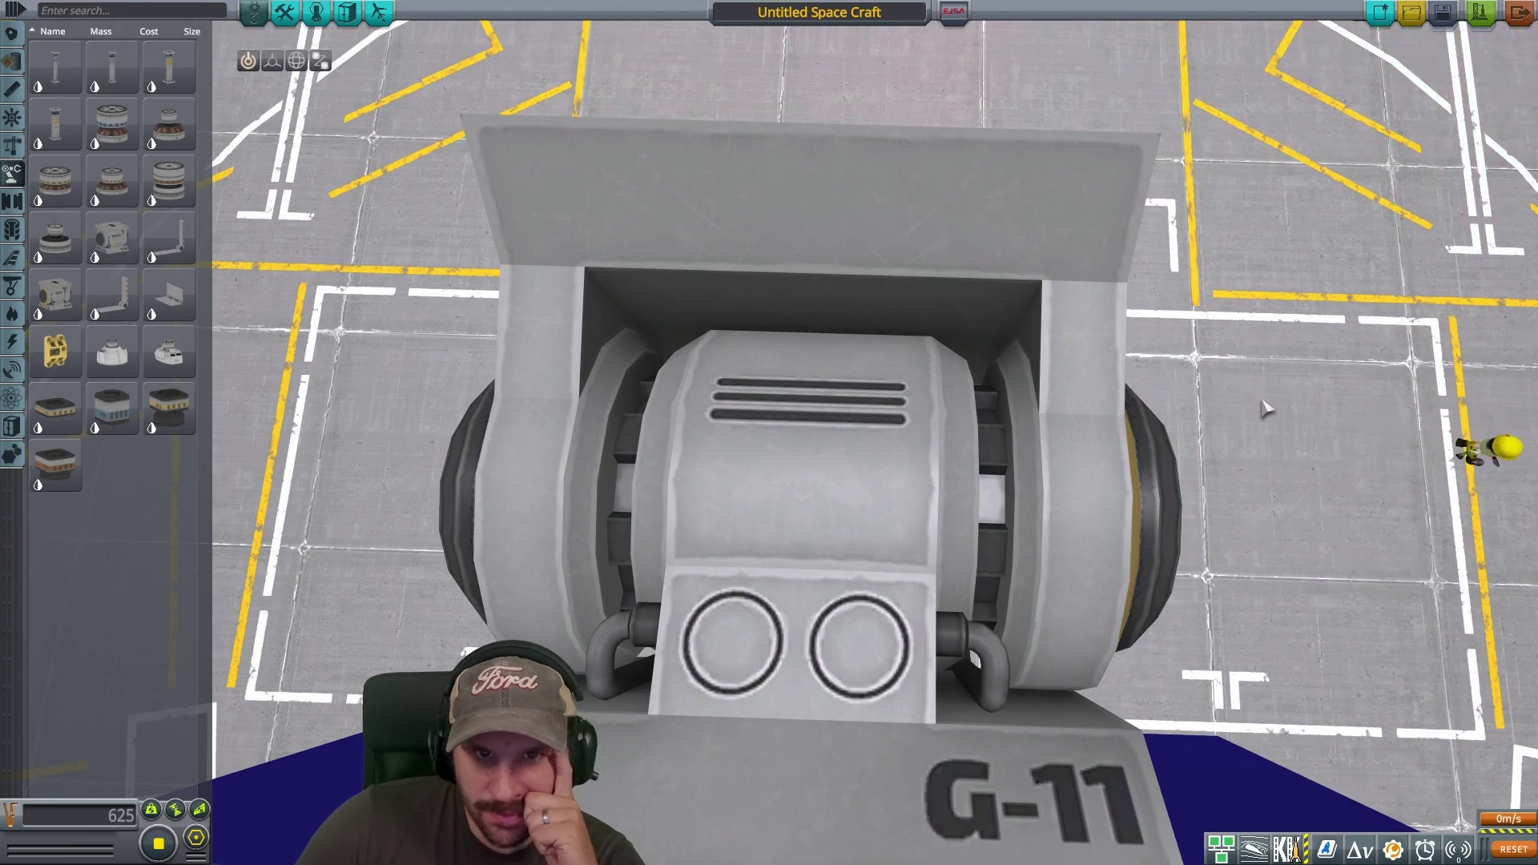
pyautogui.scroll(3, 1263, 402)
pyautogui.scroll(-2, 1269, 391)
pyautogui.scroll(2, 1273, 386)
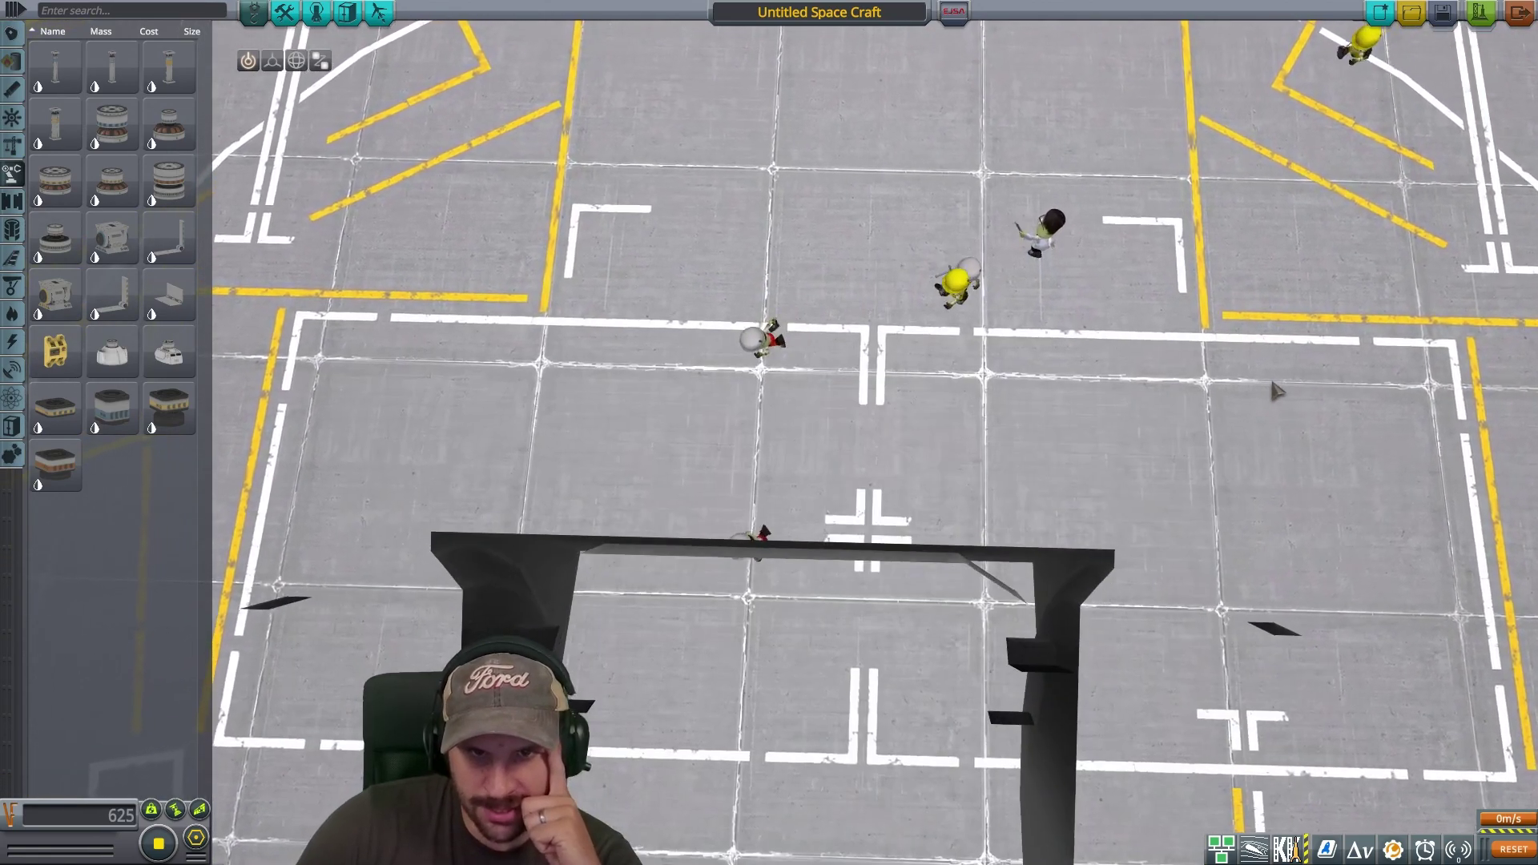
pyautogui.scroll(5, 1274, 391)
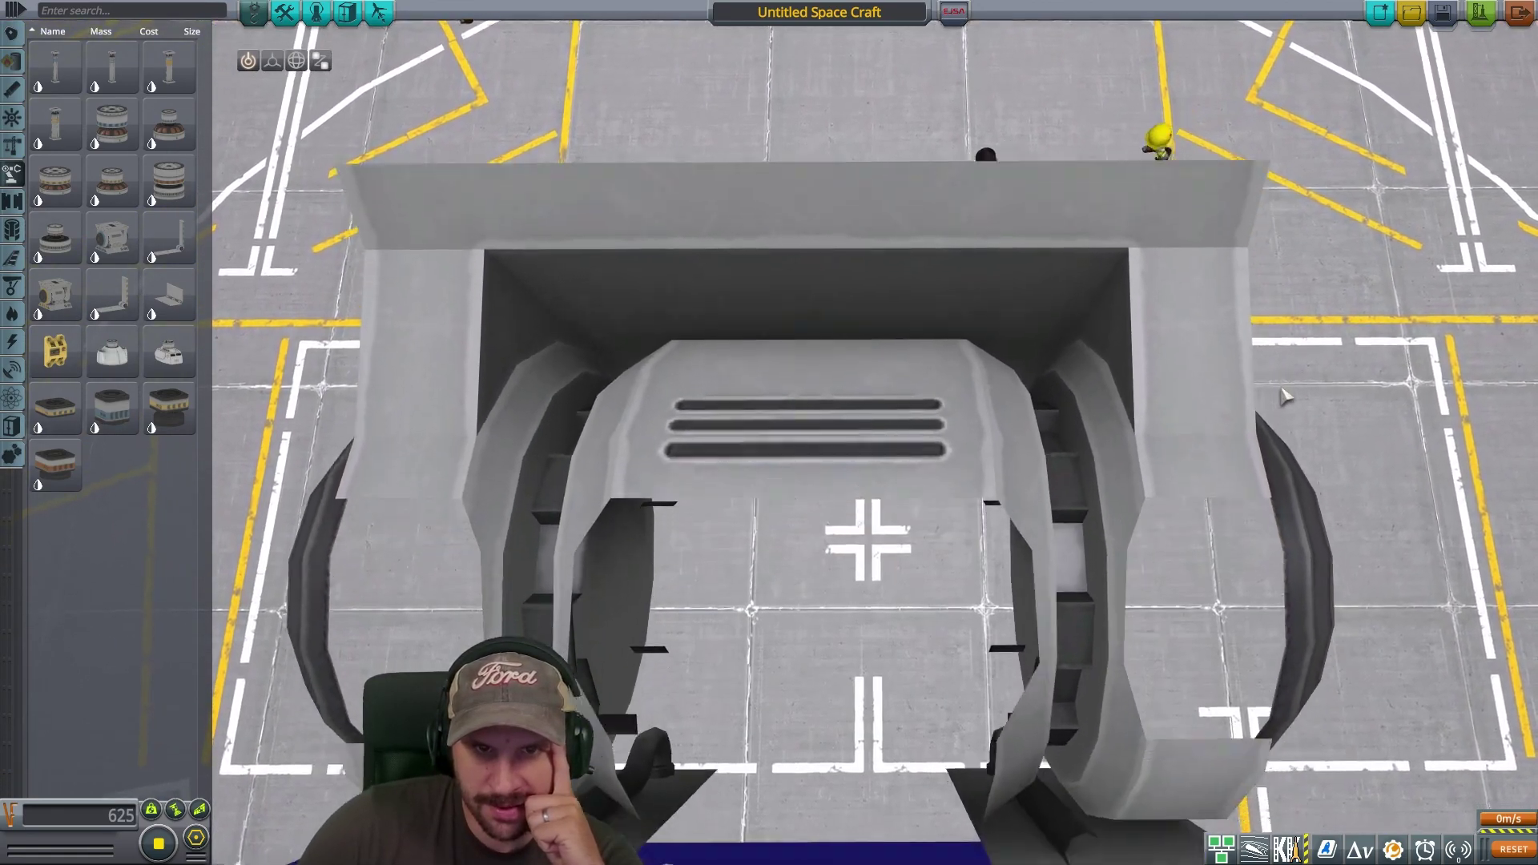
pyautogui.scroll(-5, 1285, 395)
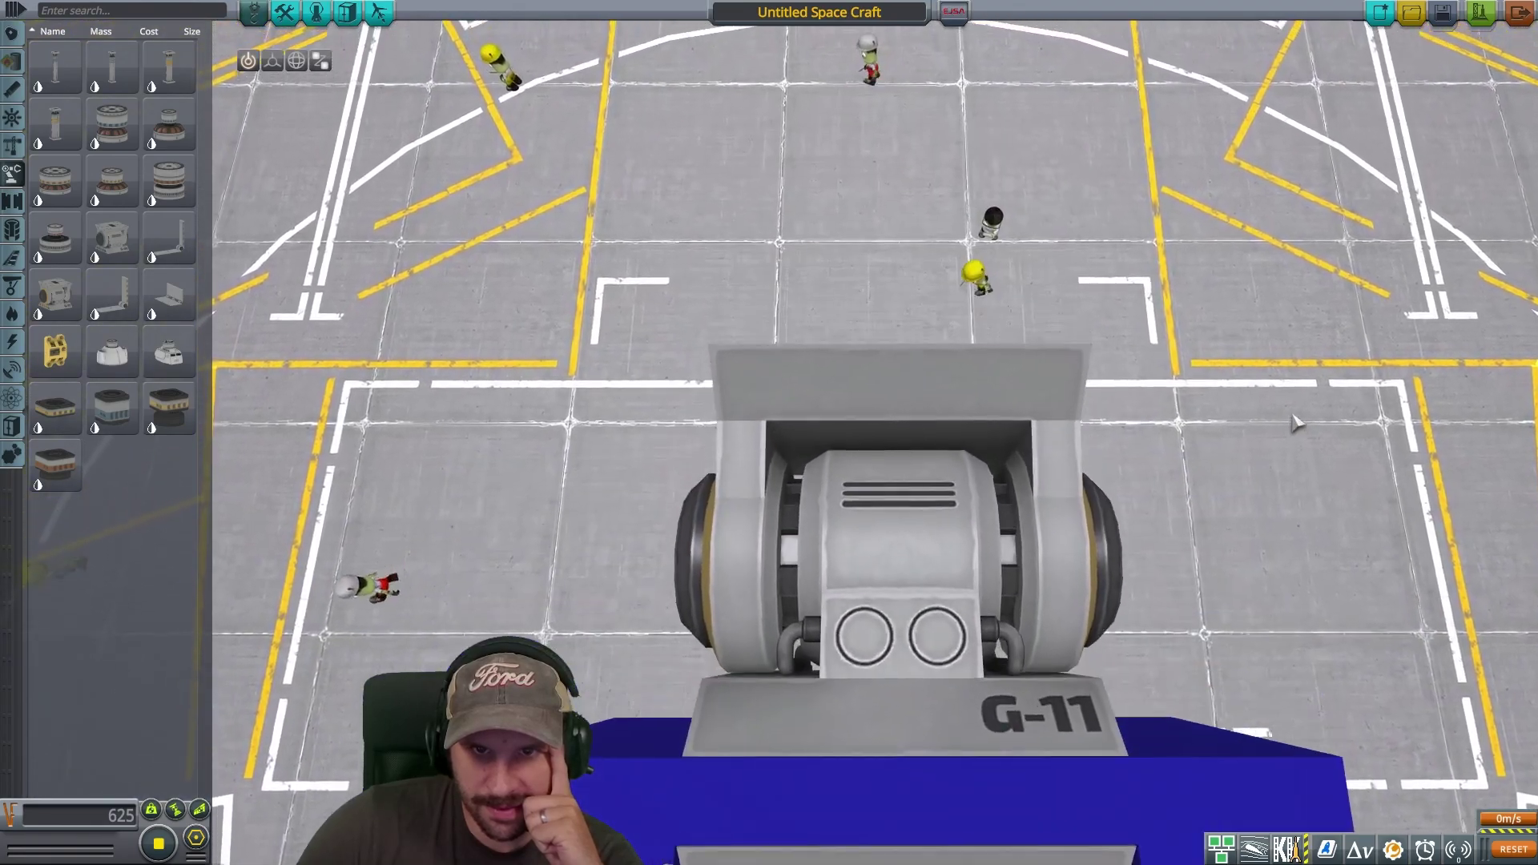
pyautogui.scroll(3, 1314, 429)
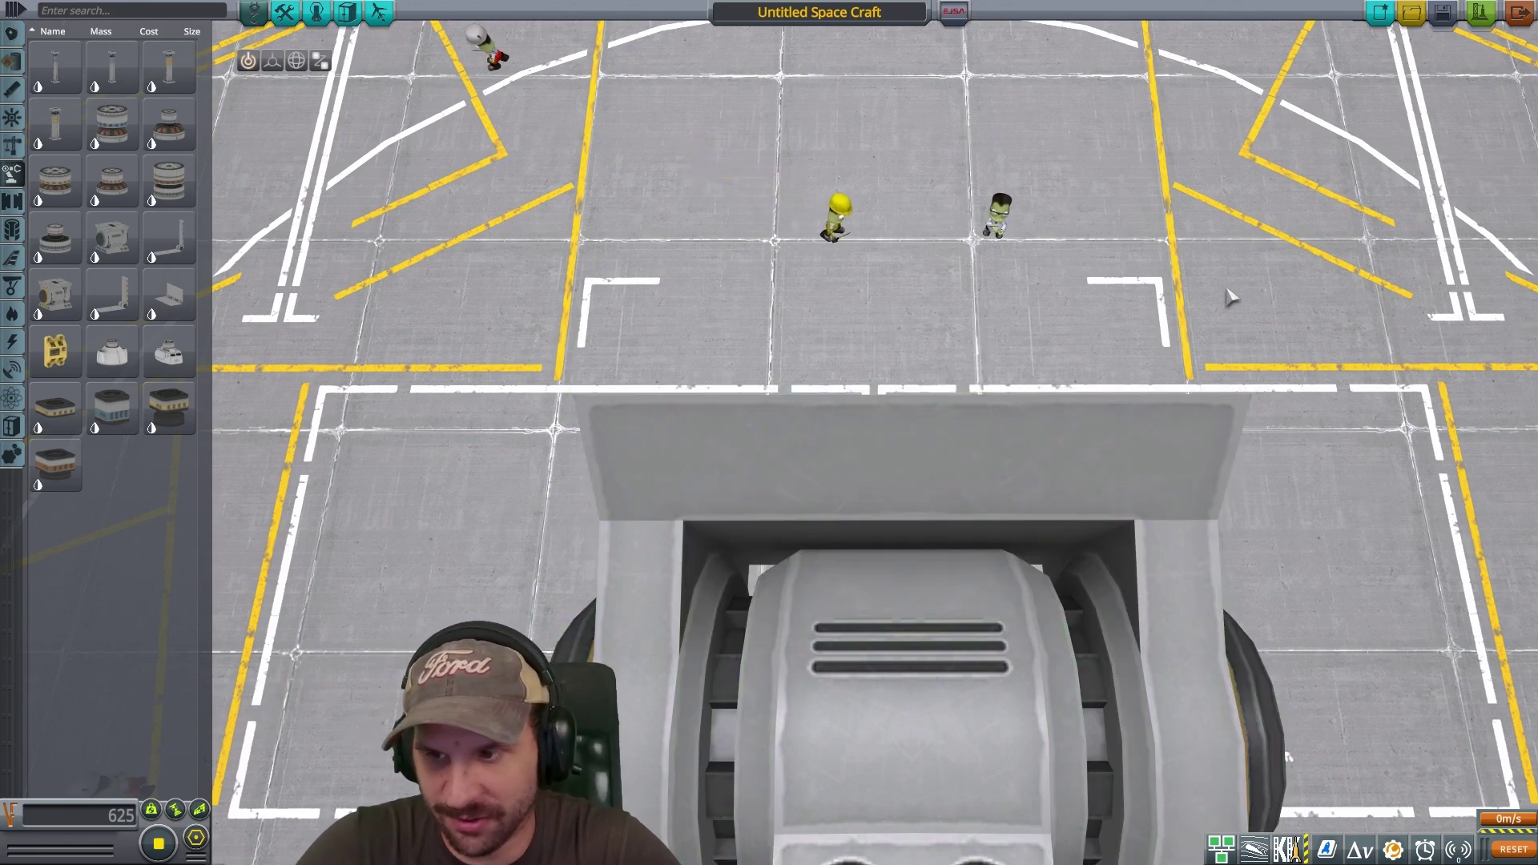
pyautogui.moveTo(1227, 289); pyautogui.dragTo(1234, 294)
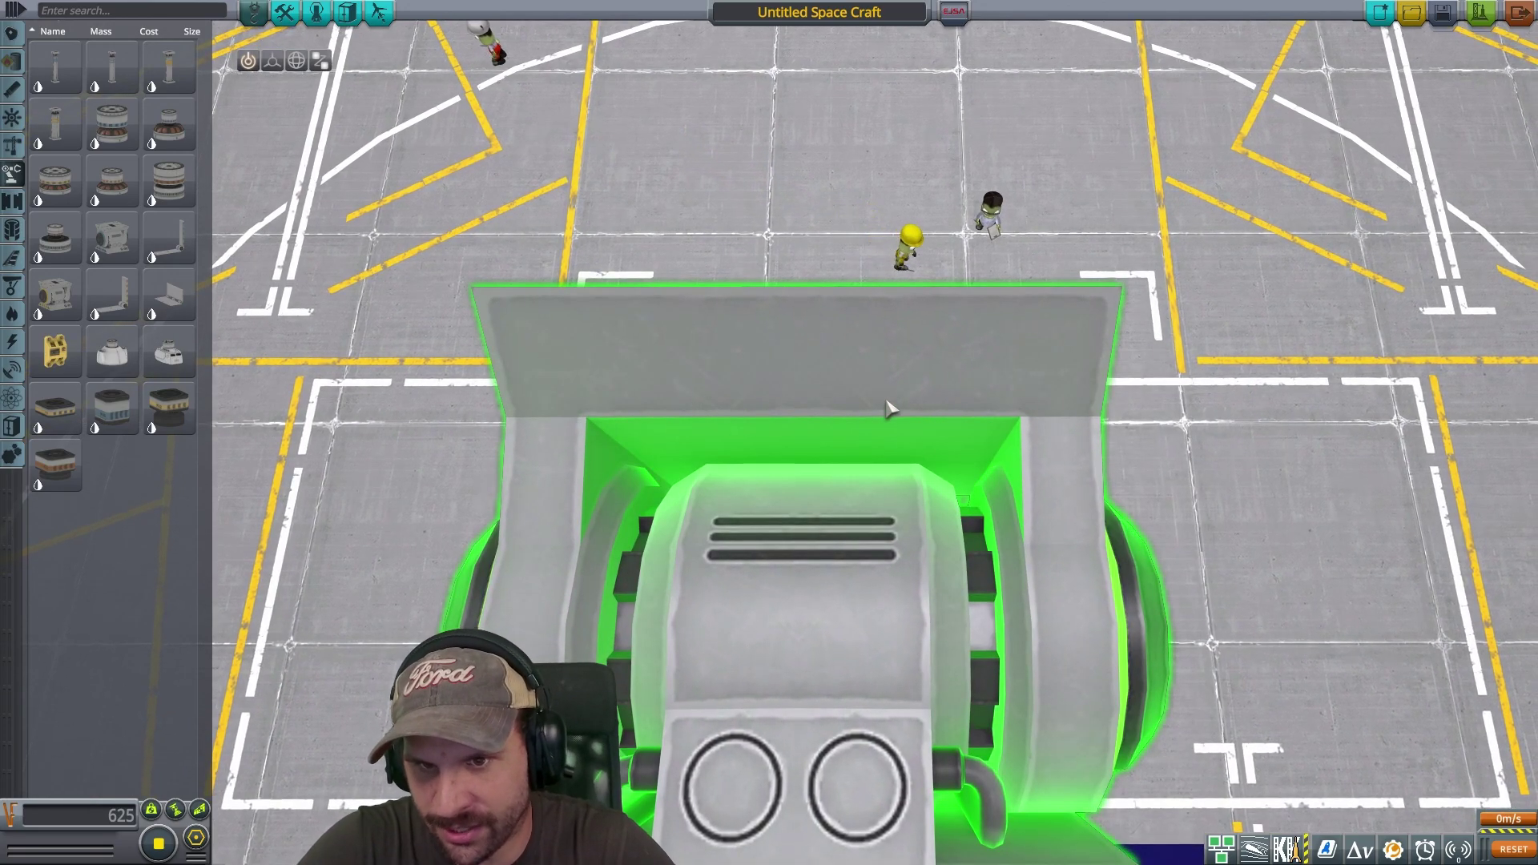
pyautogui.moveTo(1444, 446); pyautogui.dragTo(1441, 457)
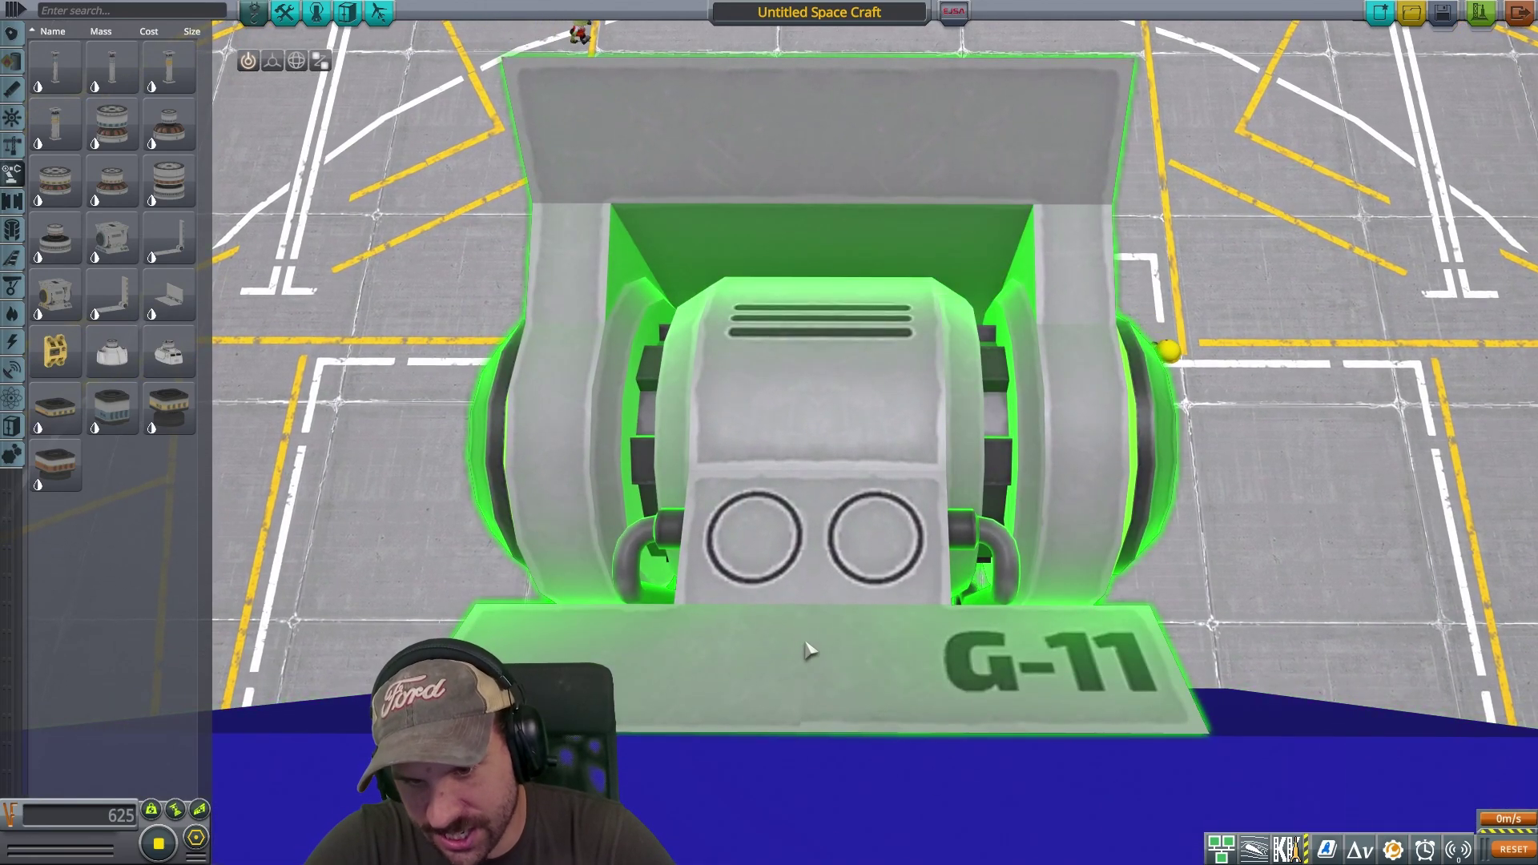
pyautogui.scroll(-3, 1305, 595)
pyautogui.moveTo(1305, 594); pyautogui.dragTo(1331, 649)
pyautogui.scroll(4, 1328, 649)
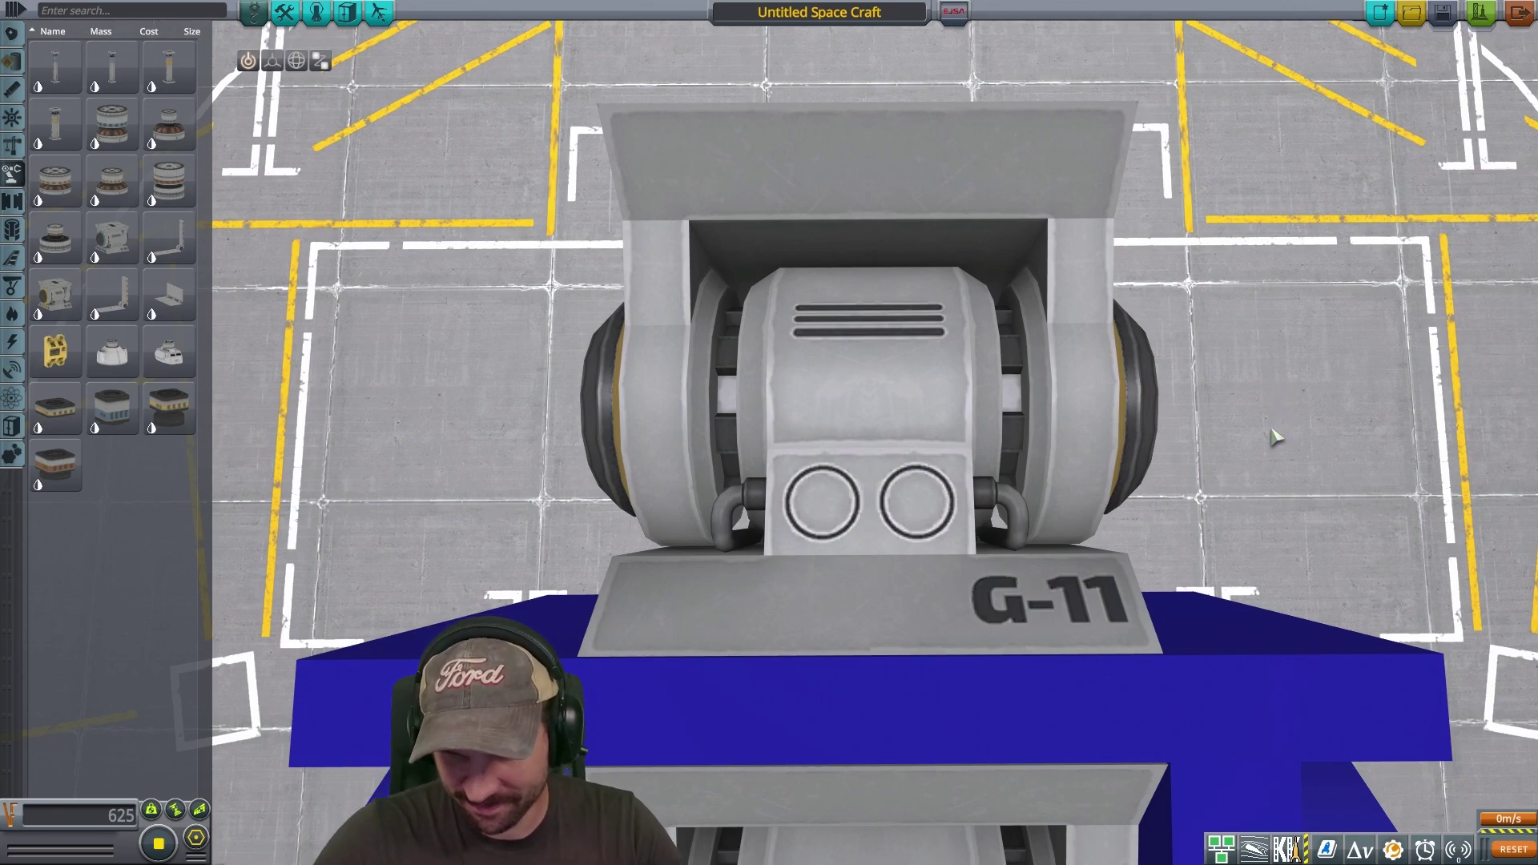
pyautogui.scroll(-5, 1274, 436)
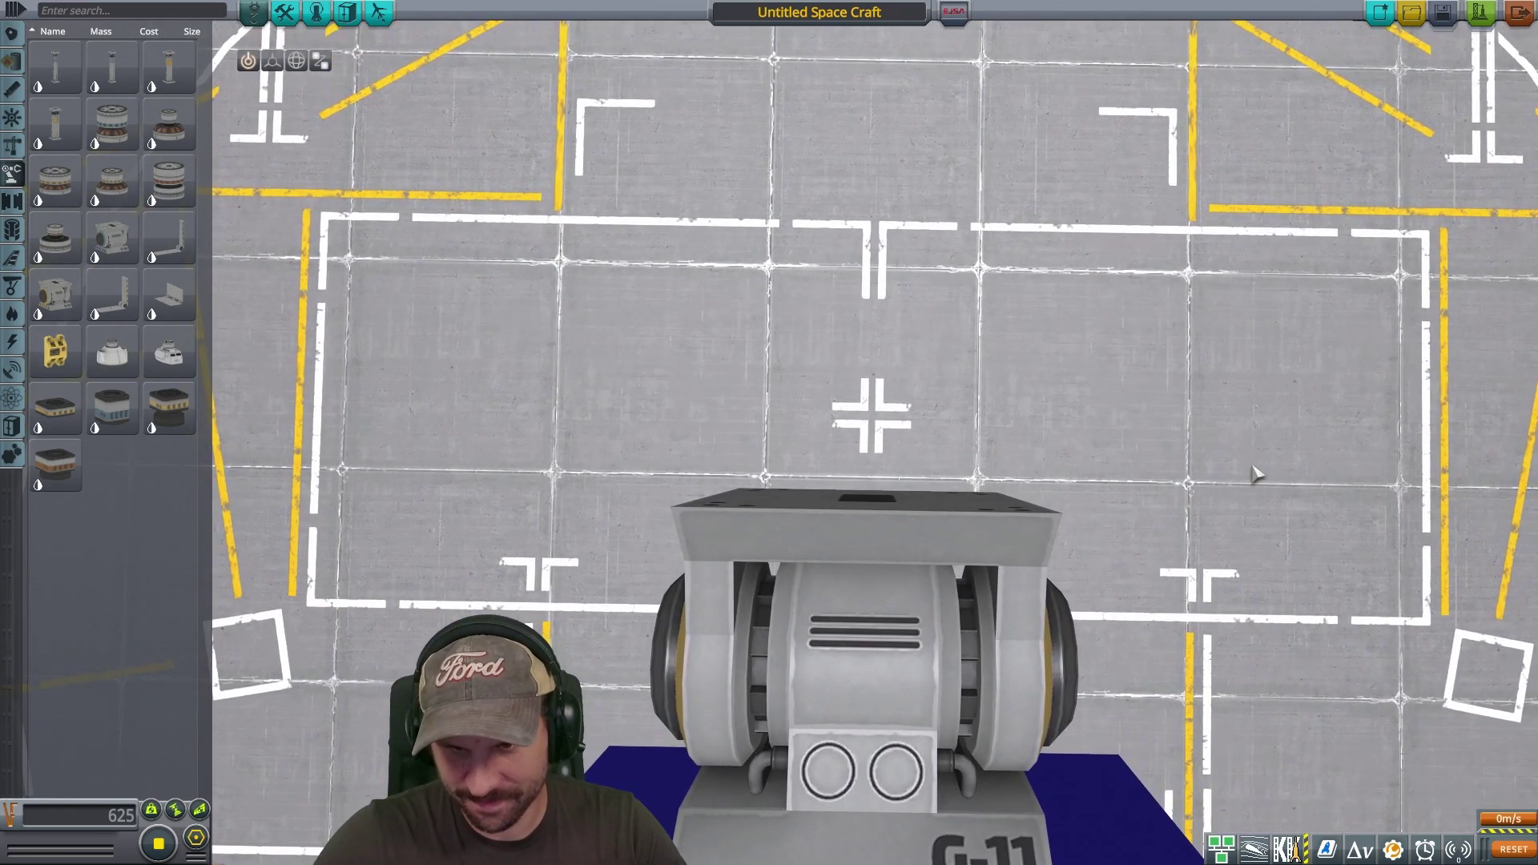
pyautogui.scroll(-4, 1254, 481)
pyautogui.scroll(-4, 875, 425)
pyautogui.moveTo(1253, 484); pyautogui.dragTo(1074, 426)
pyautogui.scroll(6, 1074, 426)
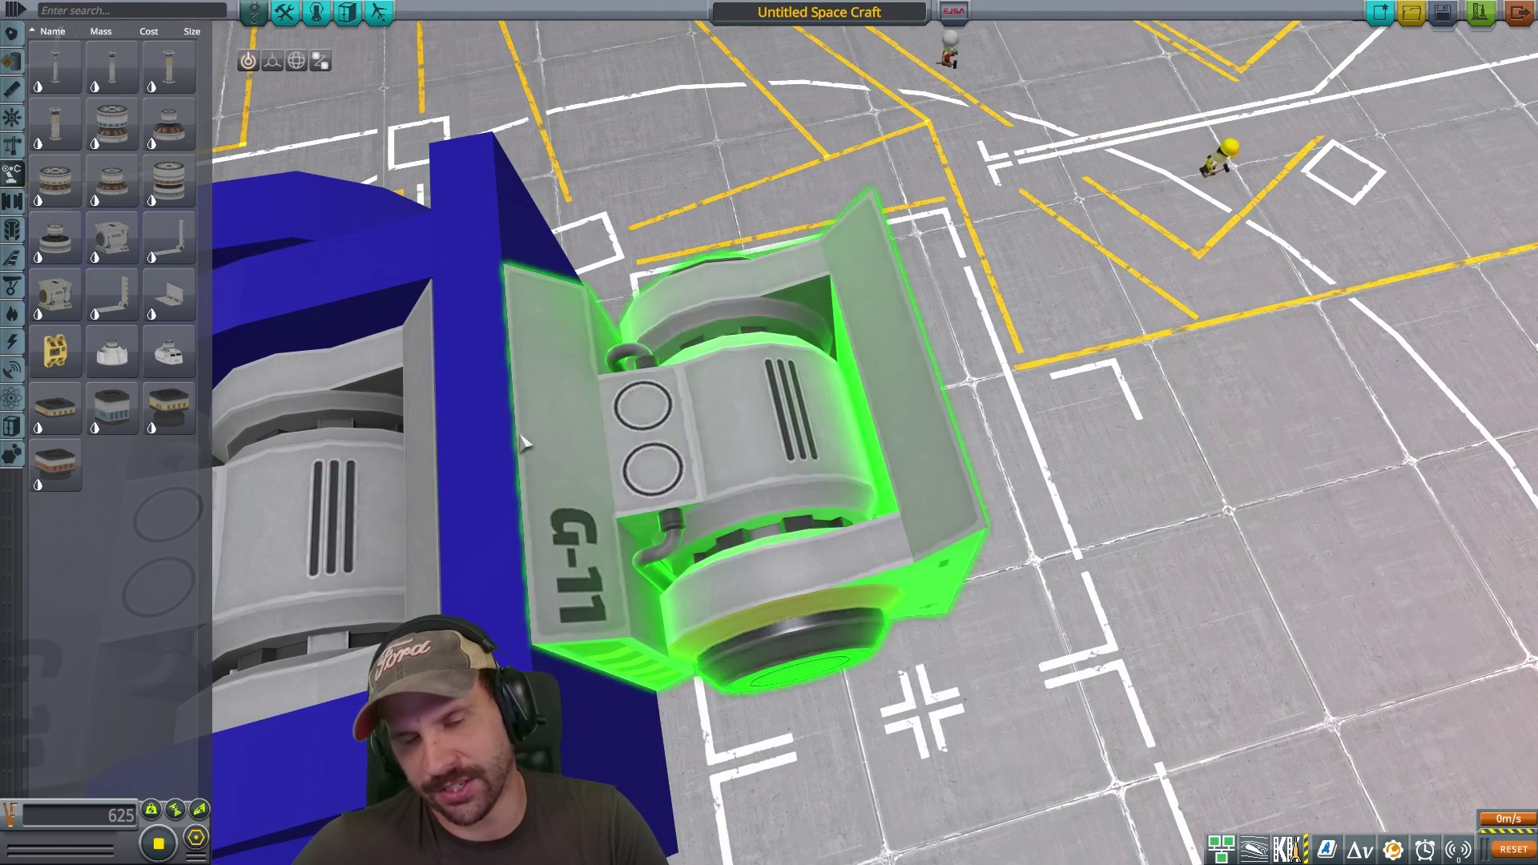
# Compare the plain blue hinge with the textured G-11 hinges from side, oblique and overhead views.
pyautogui.scroll(-8, 1006, 513)
pyautogui.scroll(2, 1330, 548)
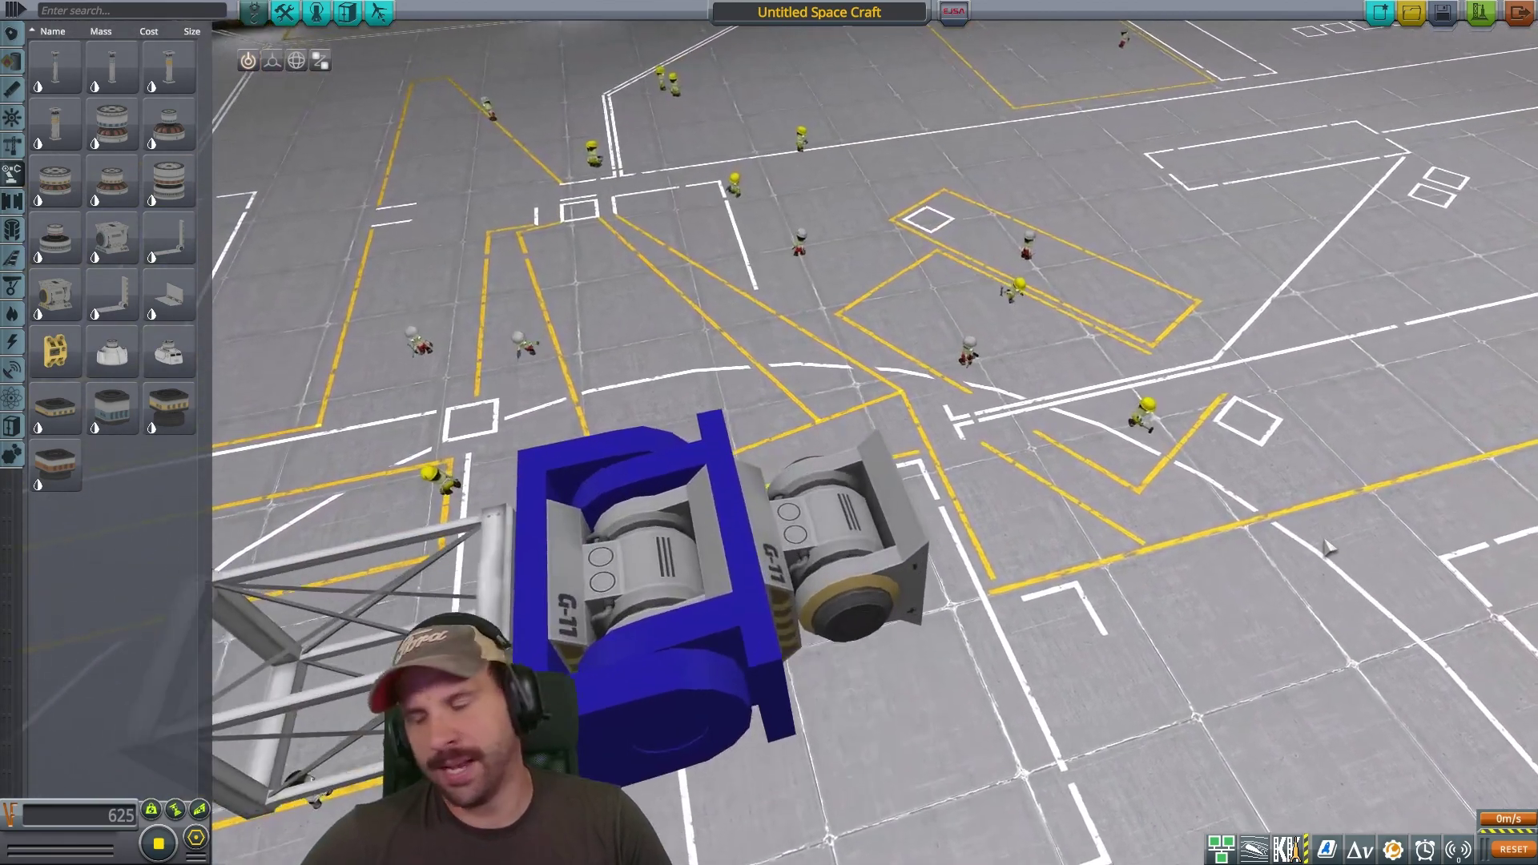
pyautogui.scroll(5, 1326, 547)
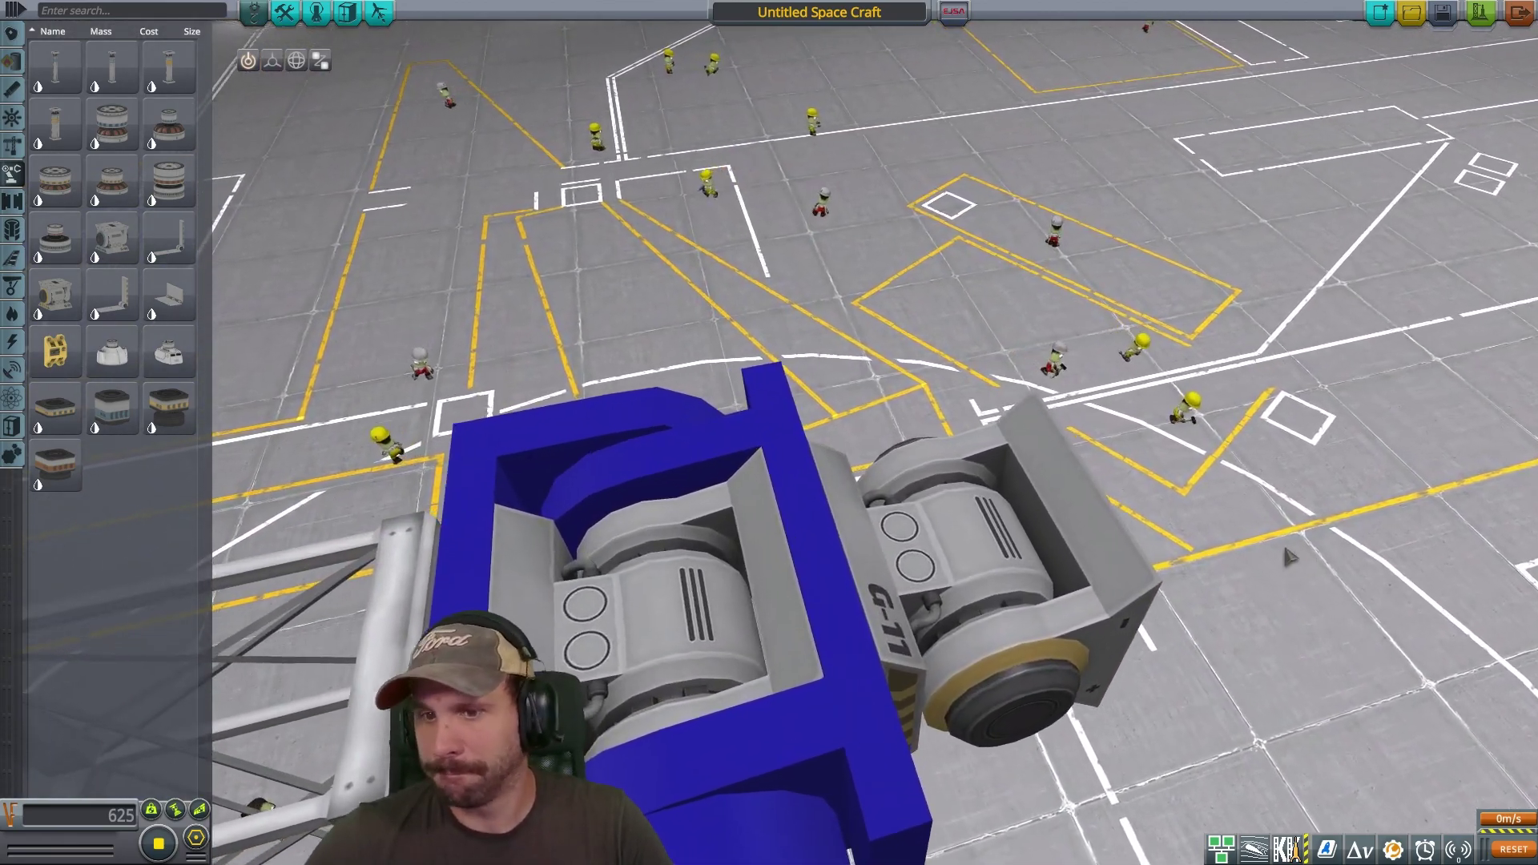
pyautogui.moveTo(1288, 556); pyautogui.dragTo(1305, 672)
pyautogui.scroll(3, 1270, 539)
pyautogui.scroll(4, 1305, 671)
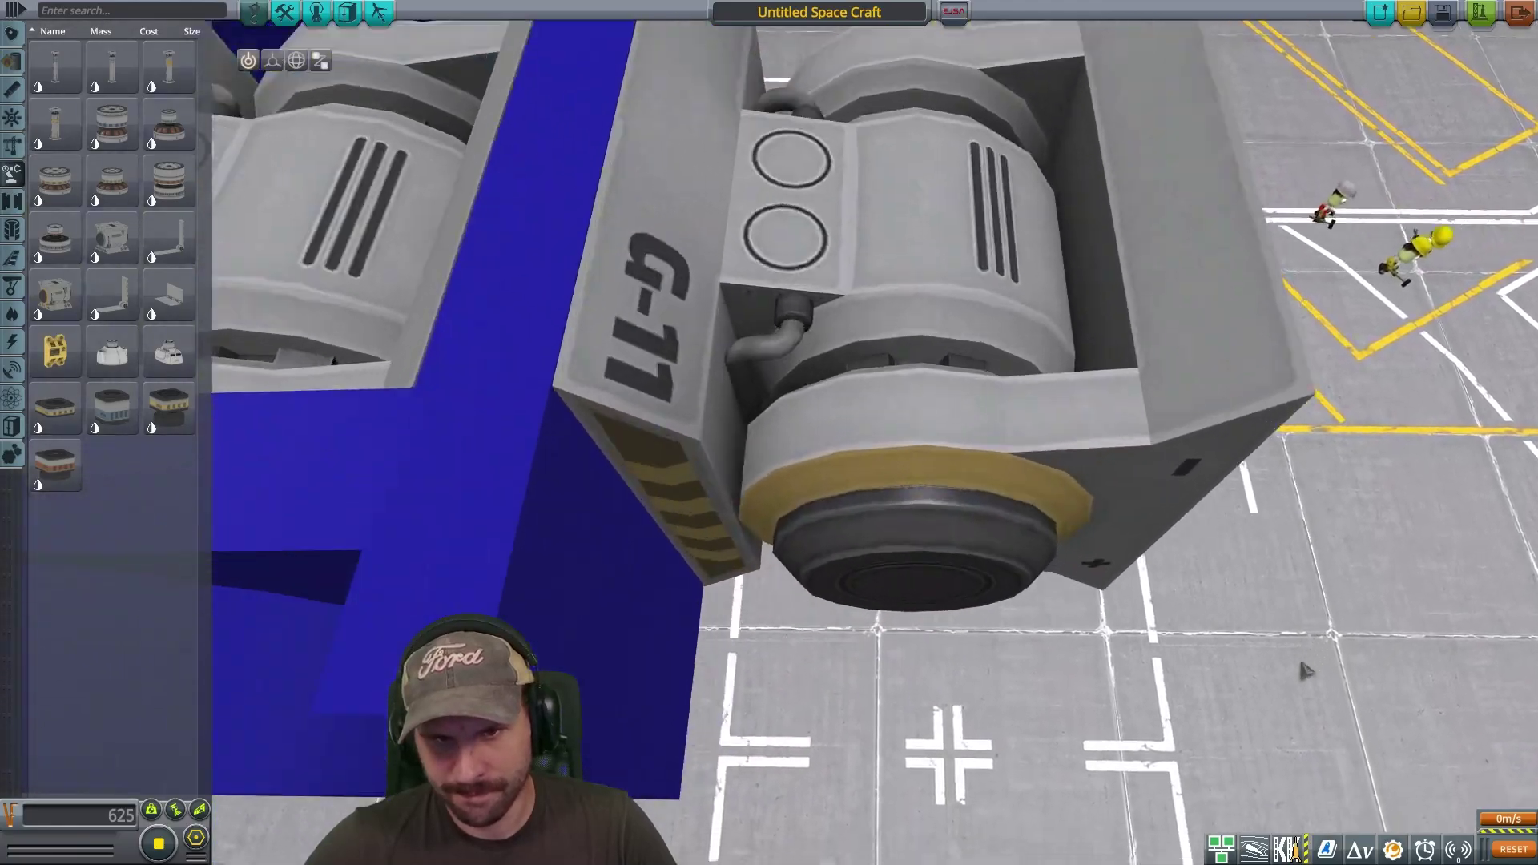
pyautogui.scroll(-8, 1304, 671)
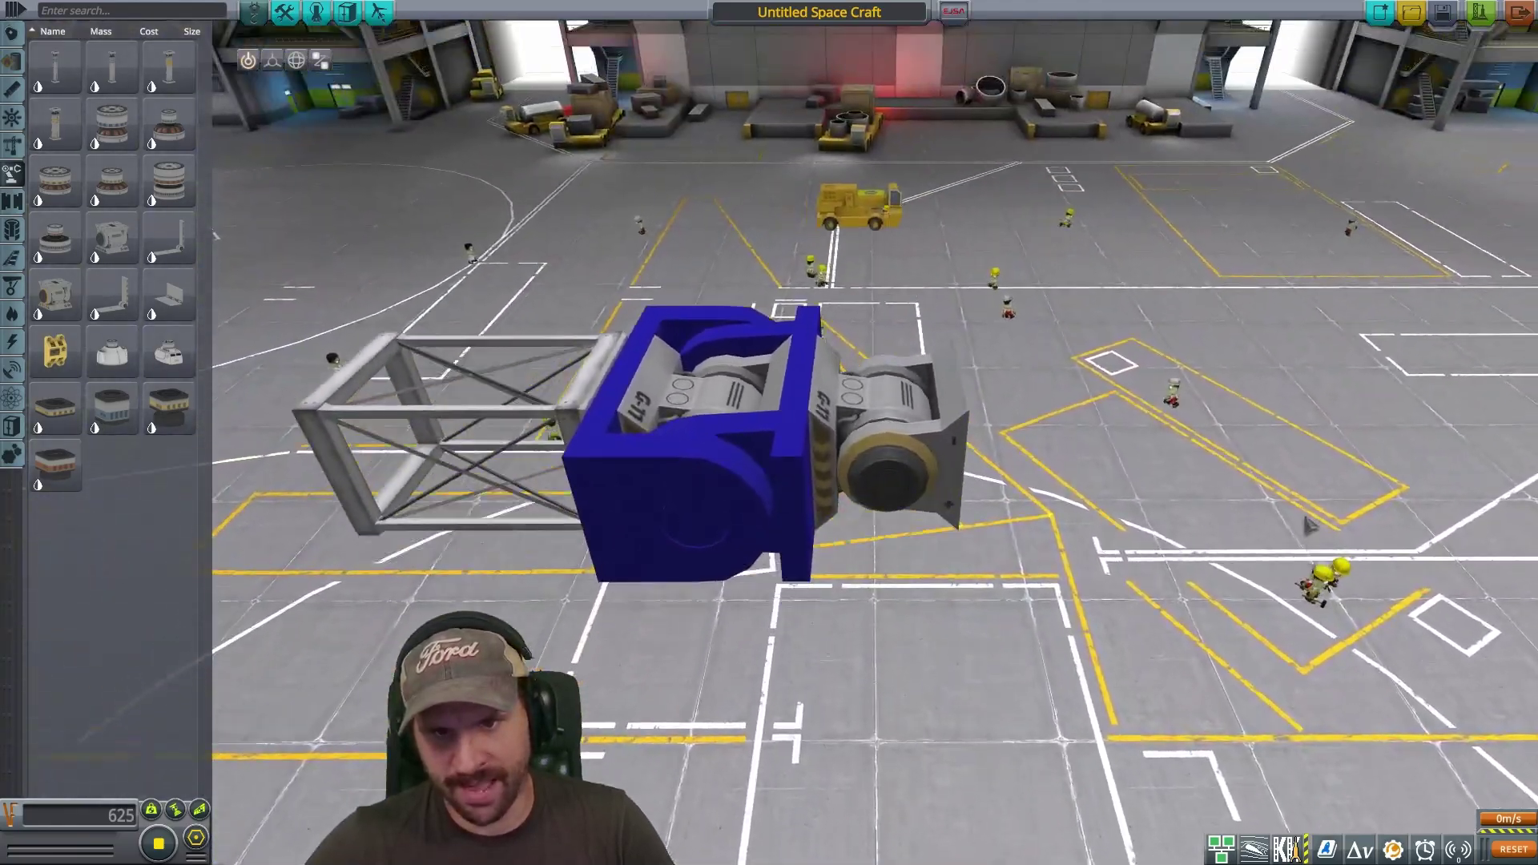
pyautogui.scroll(8, 1309, 524)
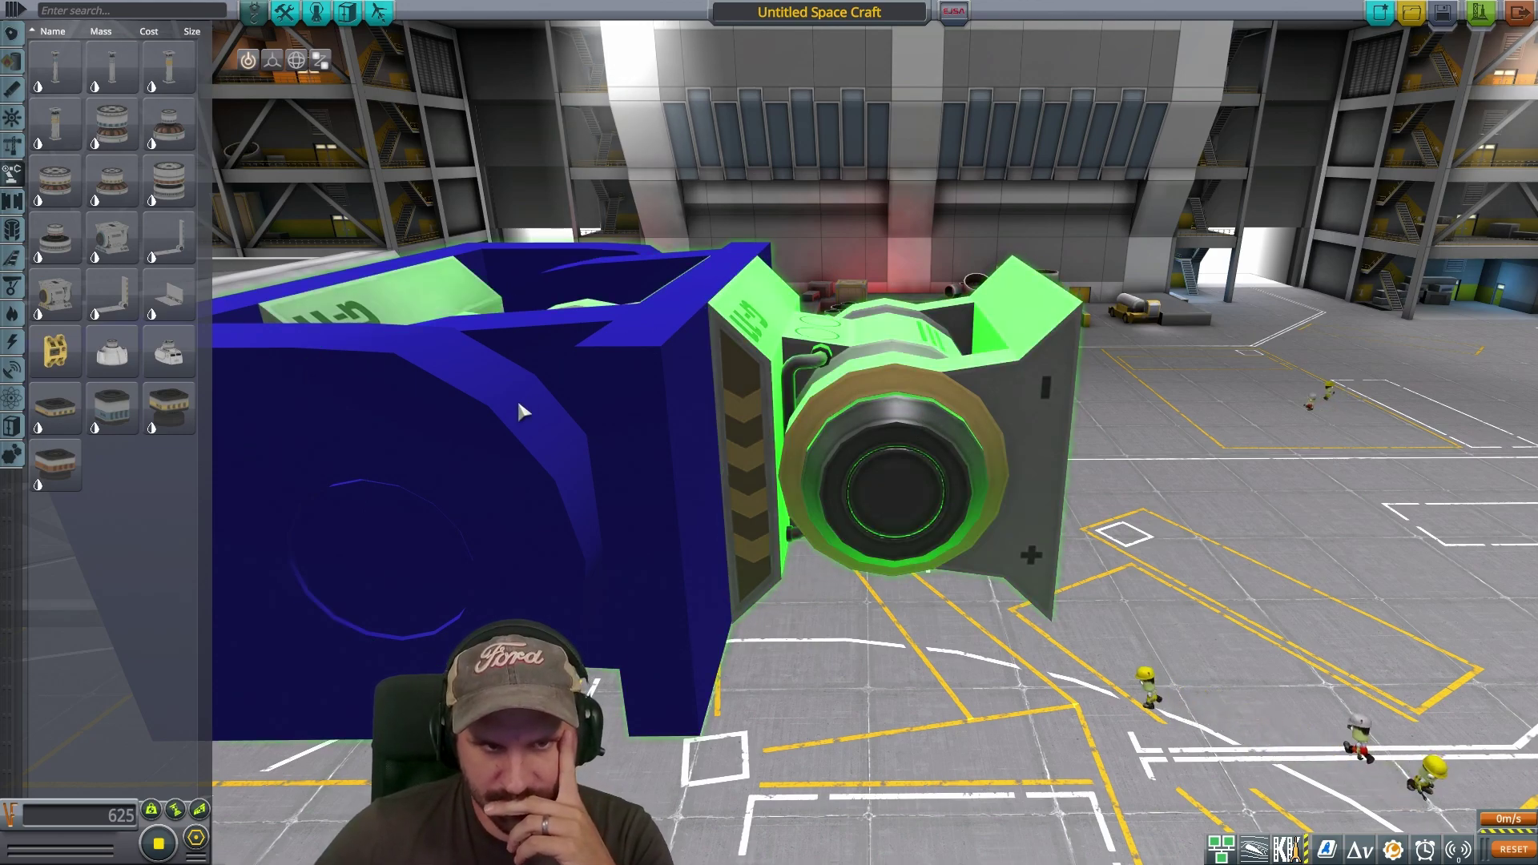
pyautogui.scroll(-5, 617, 456)
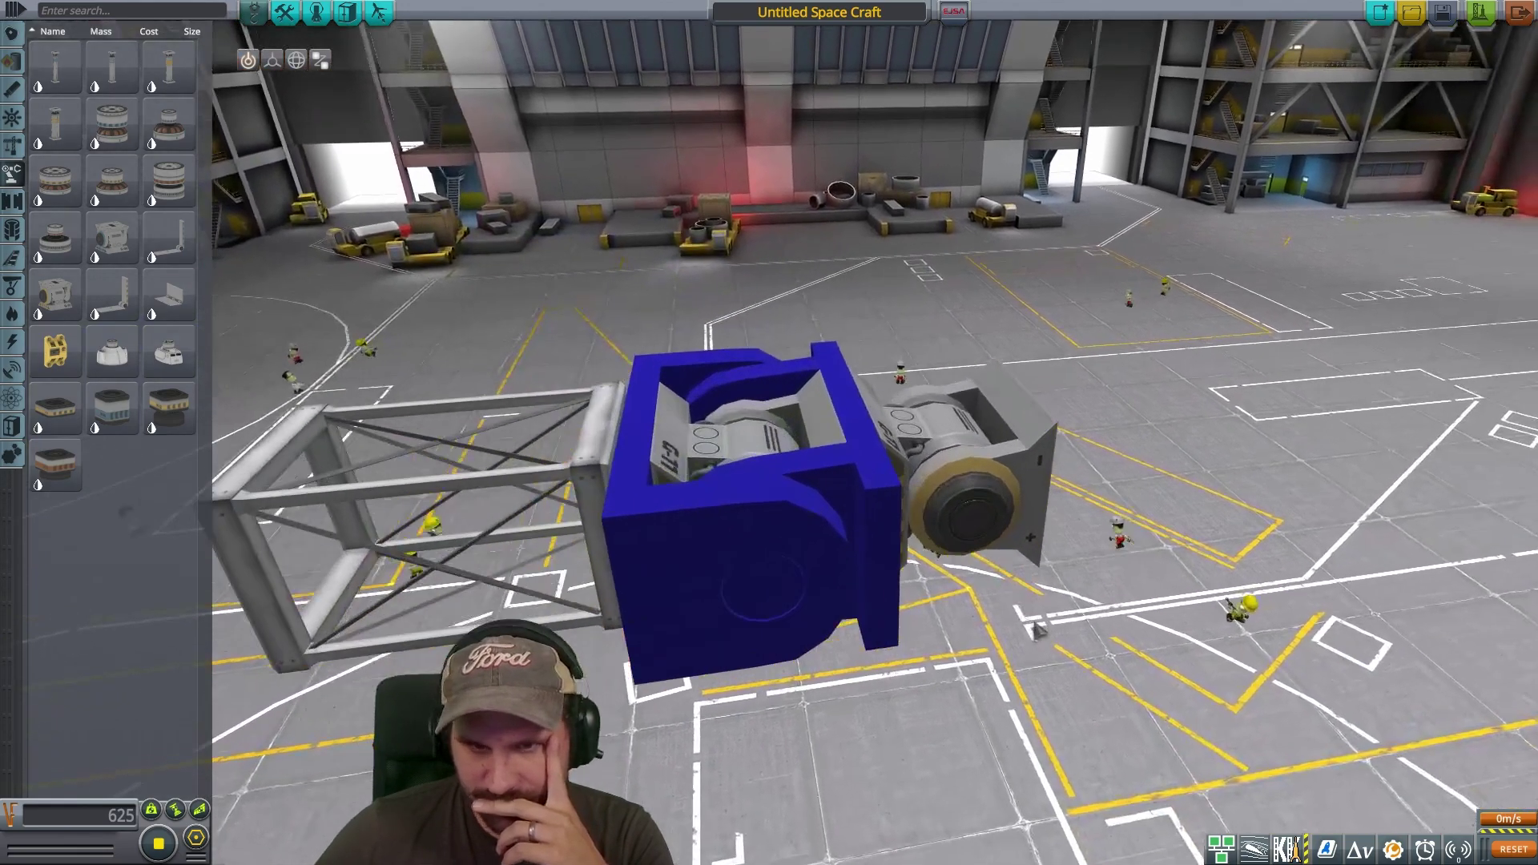
pyautogui.scroll(4, 1037, 631)
pyautogui.moveTo(1037, 631); pyautogui.dragTo(1163, 638)
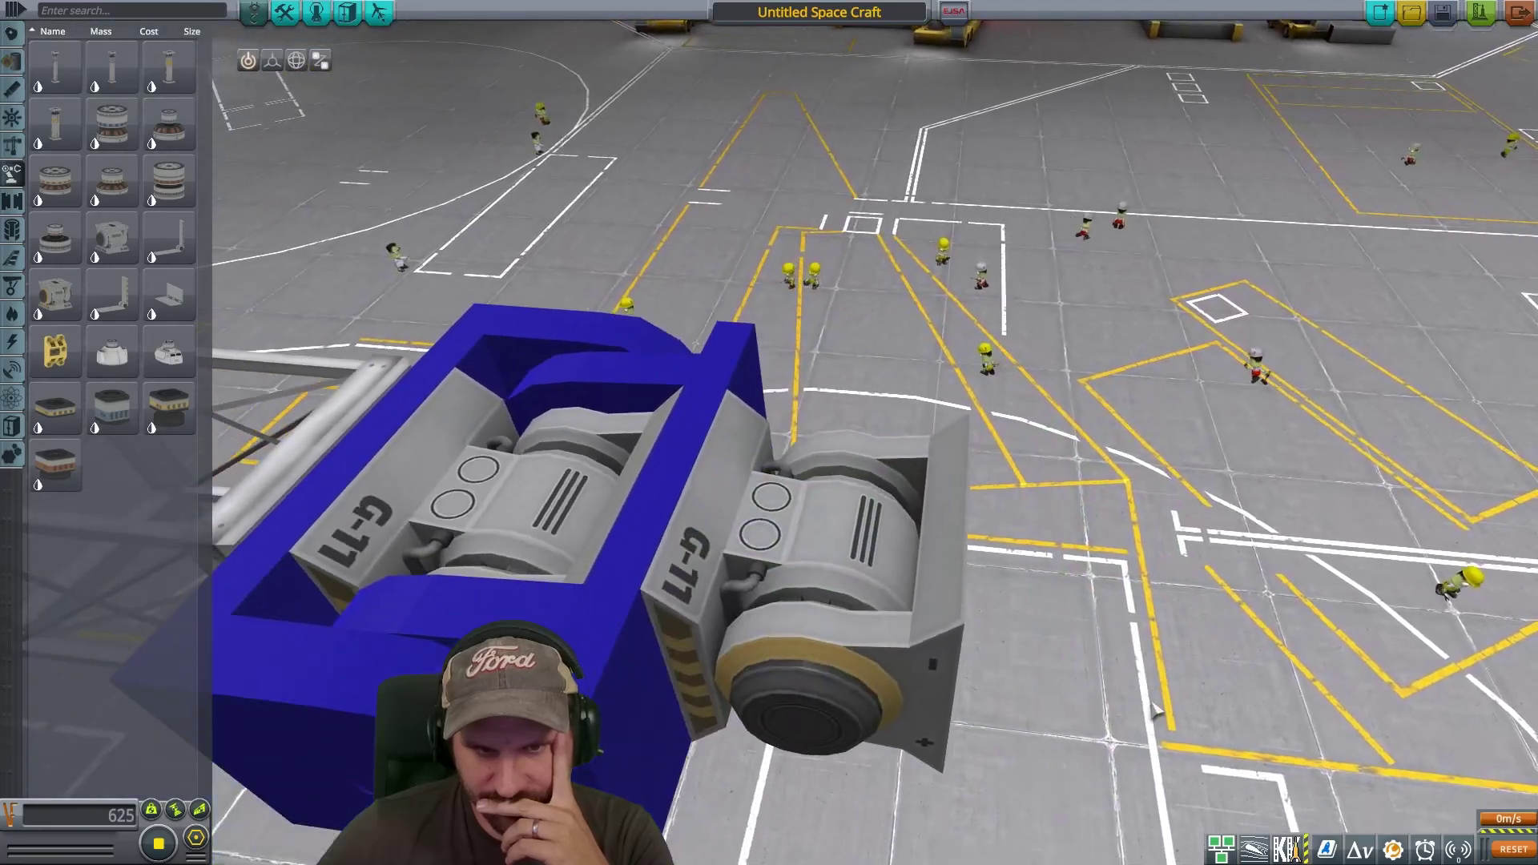
pyautogui.scroll(-3, 1156, 711)
pyautogui.scroll(5, 1121, 710)
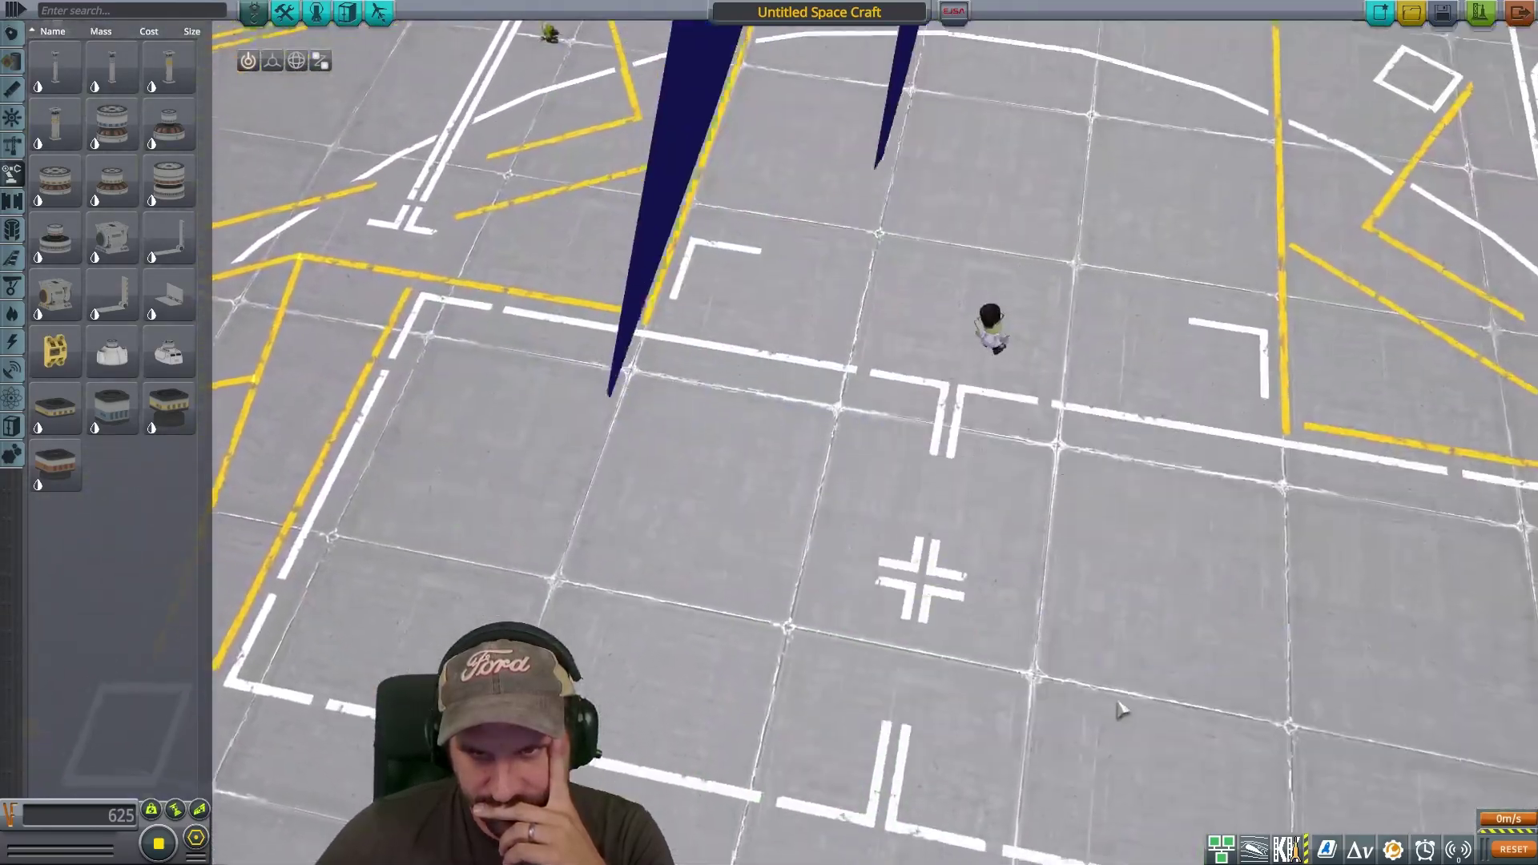
pyautogui.scroll(-4, 1121, 711)
pyautogui.scroll(2, 1124, 745)
pyautogui.scroll(-4, 1167, 635)
pyautogui.scroll(2, 1160, 630)
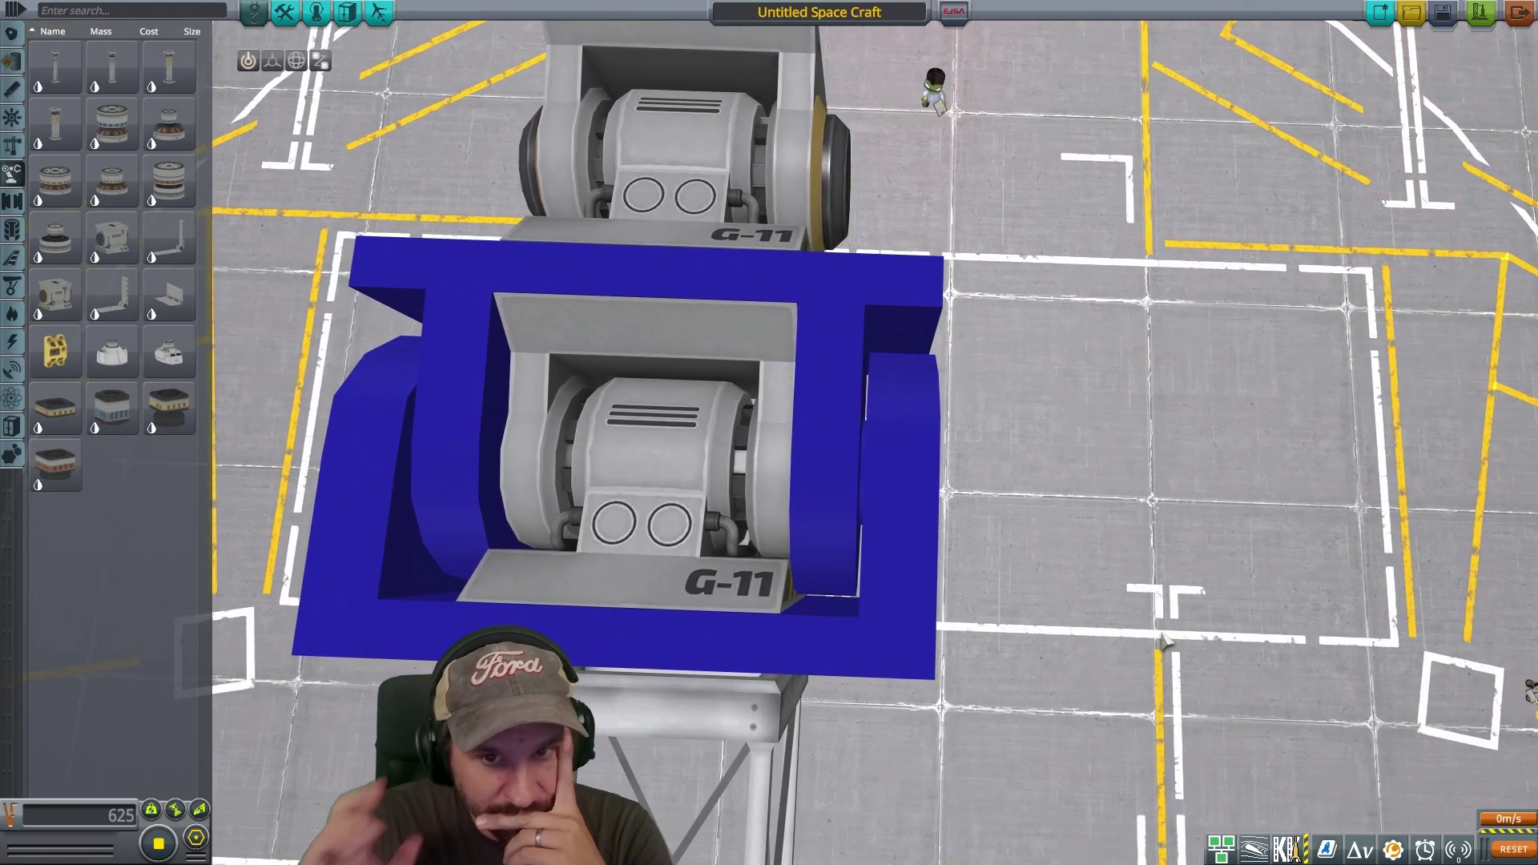
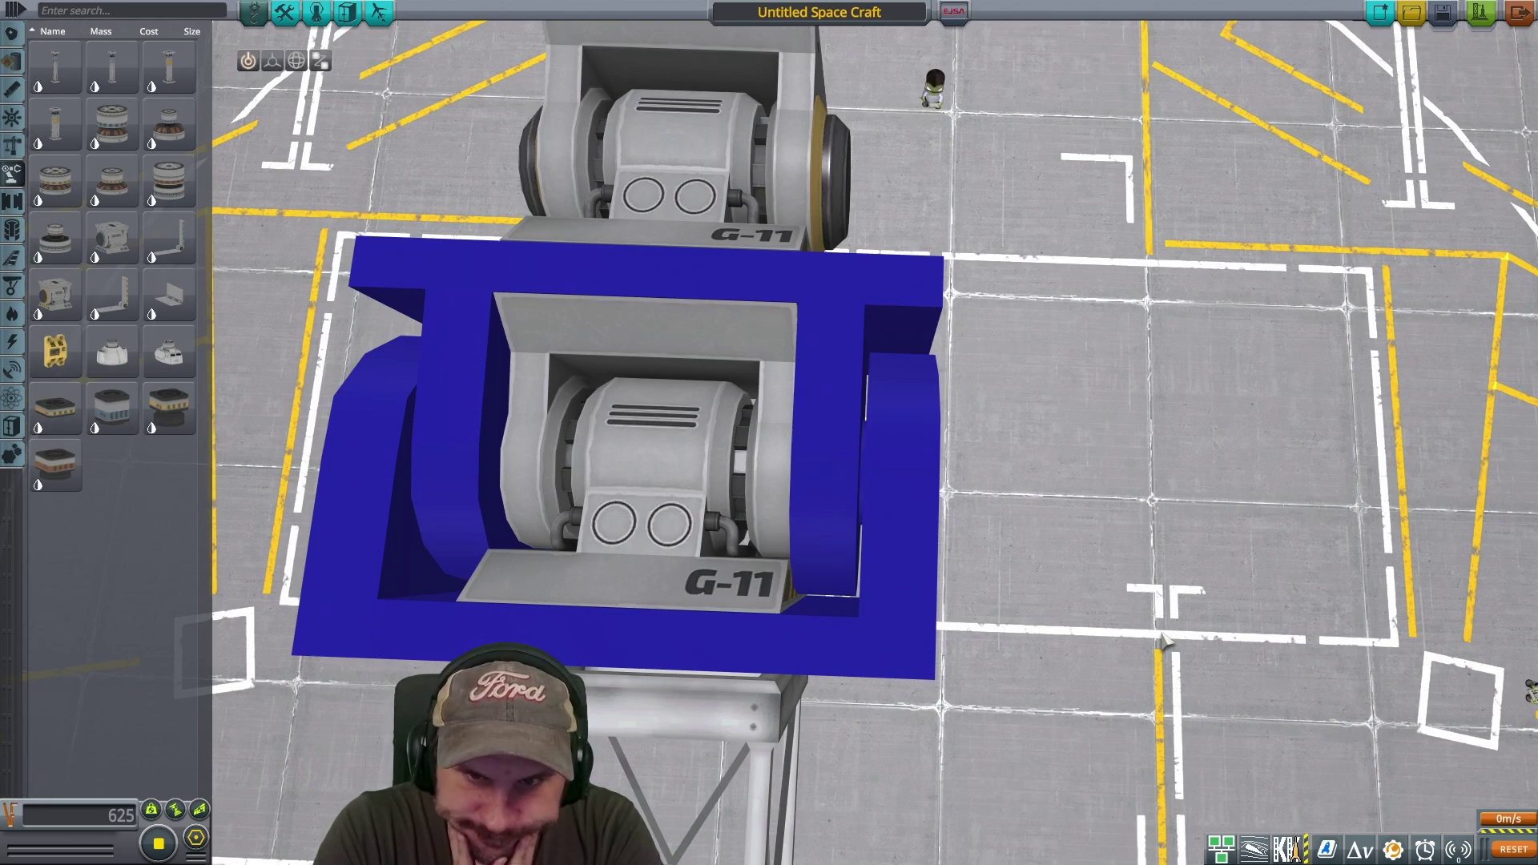
# Inspect the blue hinge's tabs, recesses and gaps around the inner G-11 hinge from several angles.
pyautogui.scroll(-5, 1098, 532)
pyautogui.moveTo(1098, 532); pyautogui.dragTo(1226, 553)
pyautogui.scroll(3, 1127, 478)
pyautogui.moveTo(1050, 419); pyautogui.dragTo(1088, 476)
pyautogui.scroll(4, 1088, 476)
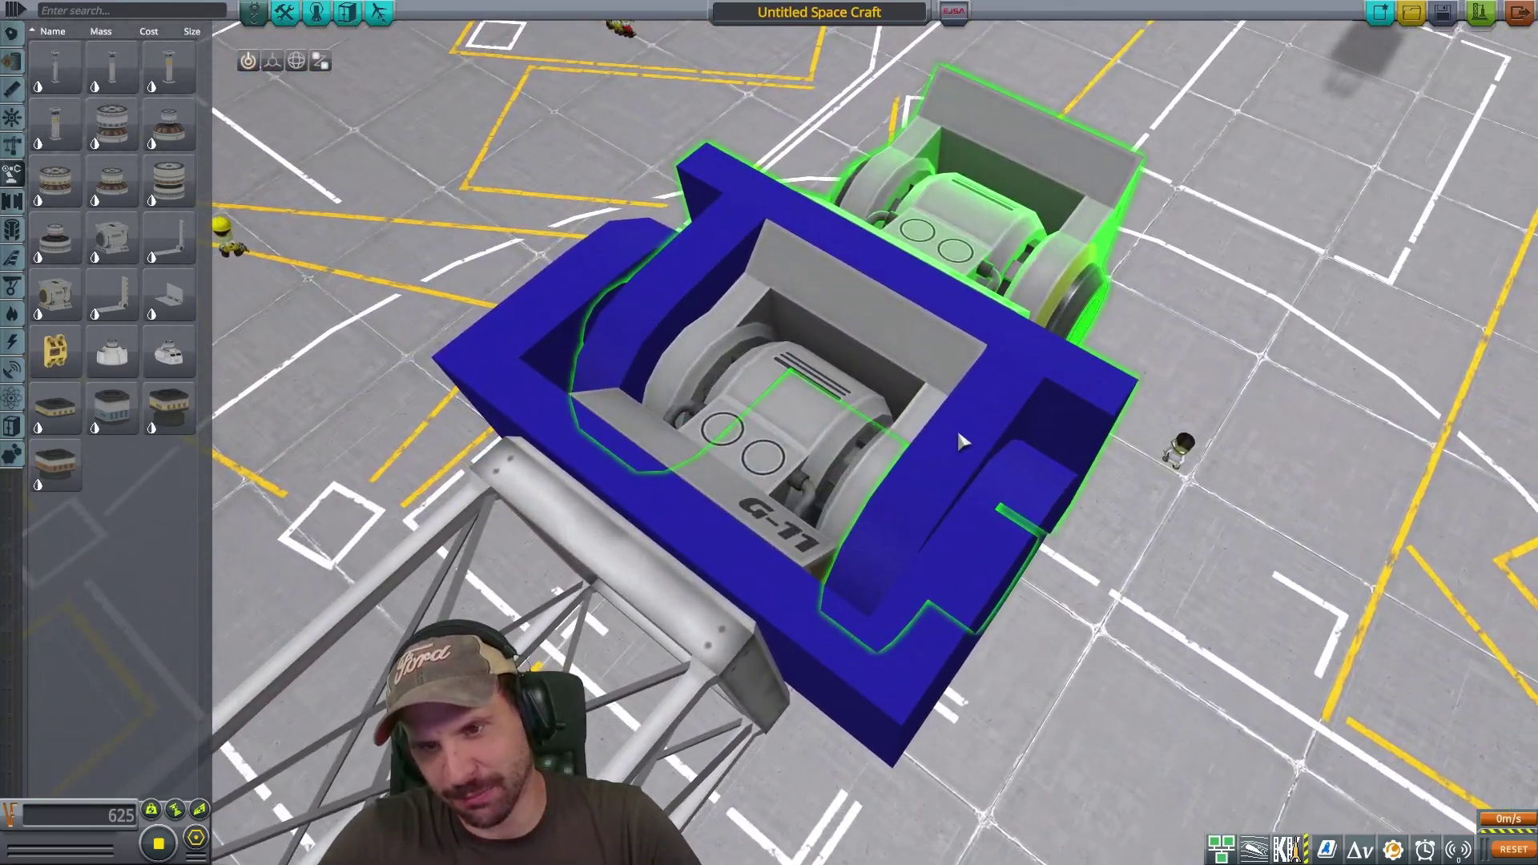
pyautogui.scroll(4, 958, 433)
pyautogui.moveTo(958, 433); pyautogui.dragTo(1024, 481)
pyautogui.scroll(-5, 1034, 493)
pyautogui.moveTo(689, 287); pyautogui.dragTo(1010, 569)
pyautogui.scroll(-3, 1119, 556)
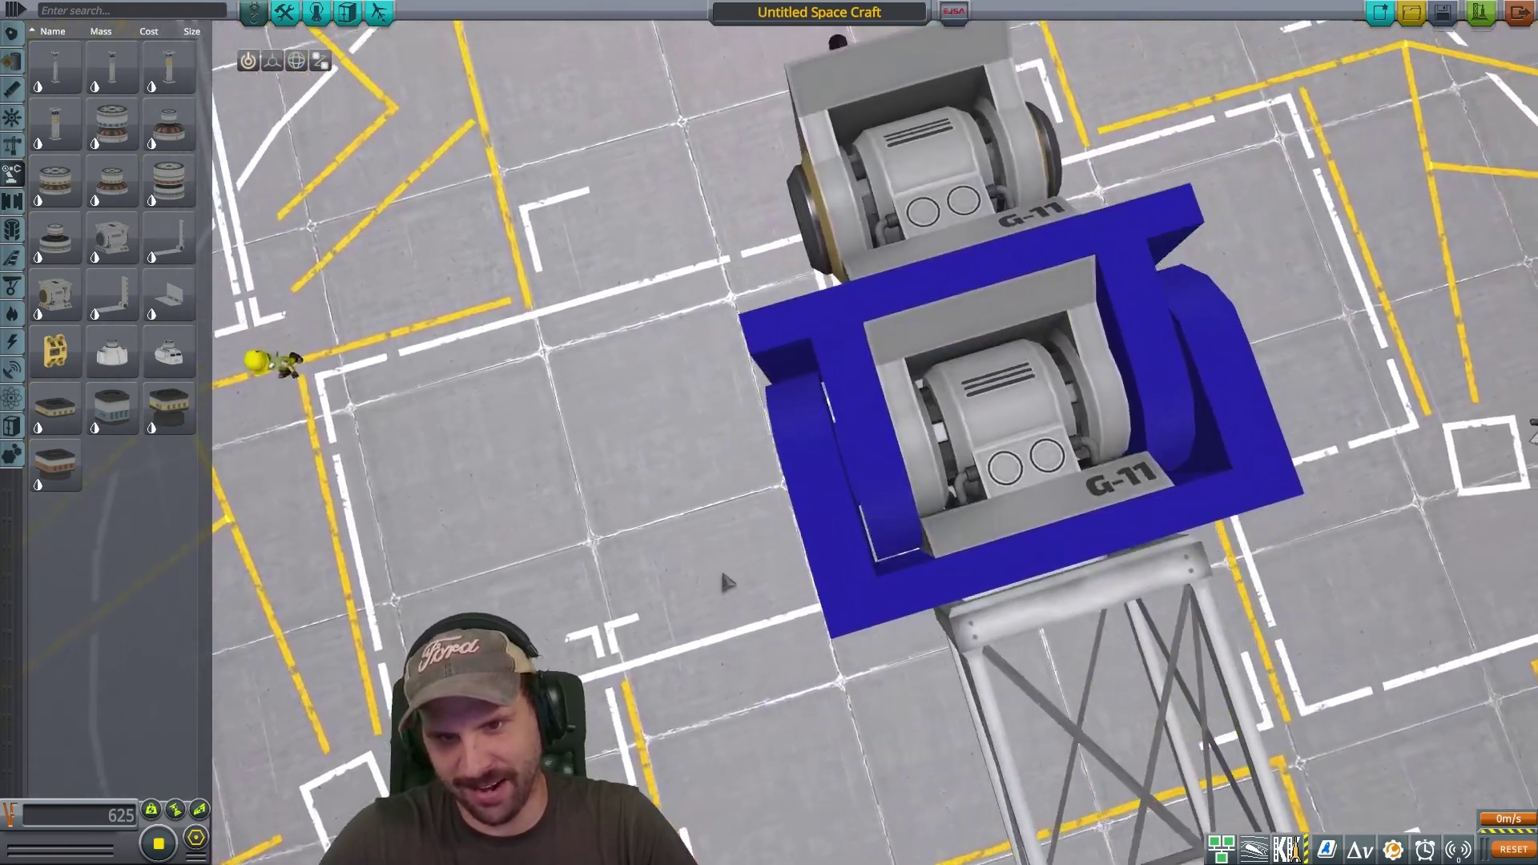
pyautogui.moveTo(669, 533); pyautogui.dragTo(617, 539)
pyautogui.scroll(2, 618, 539)
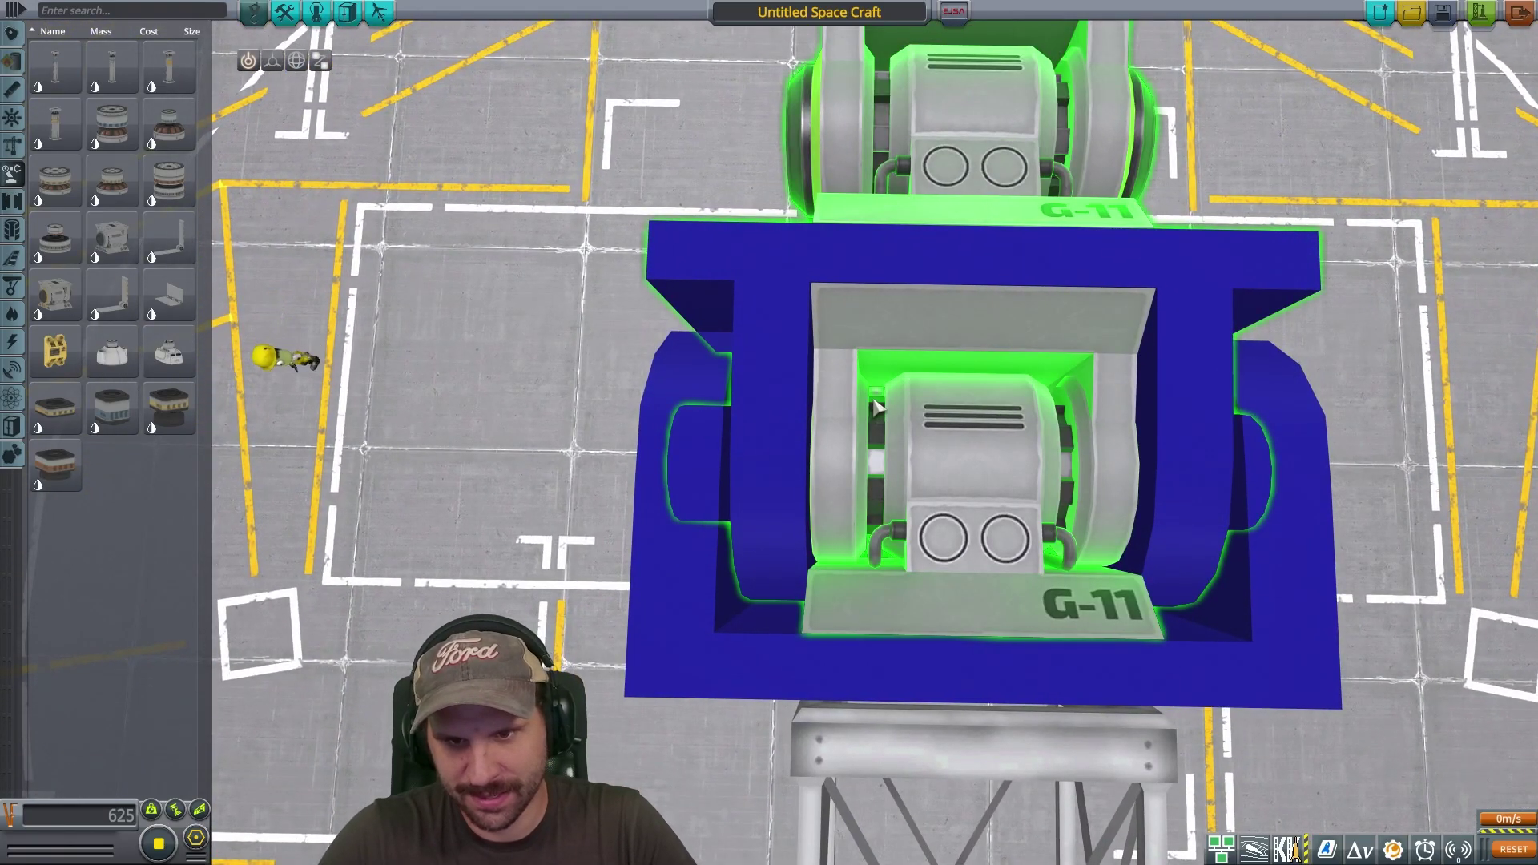
pyautogui.scroll(4, 876, 519)
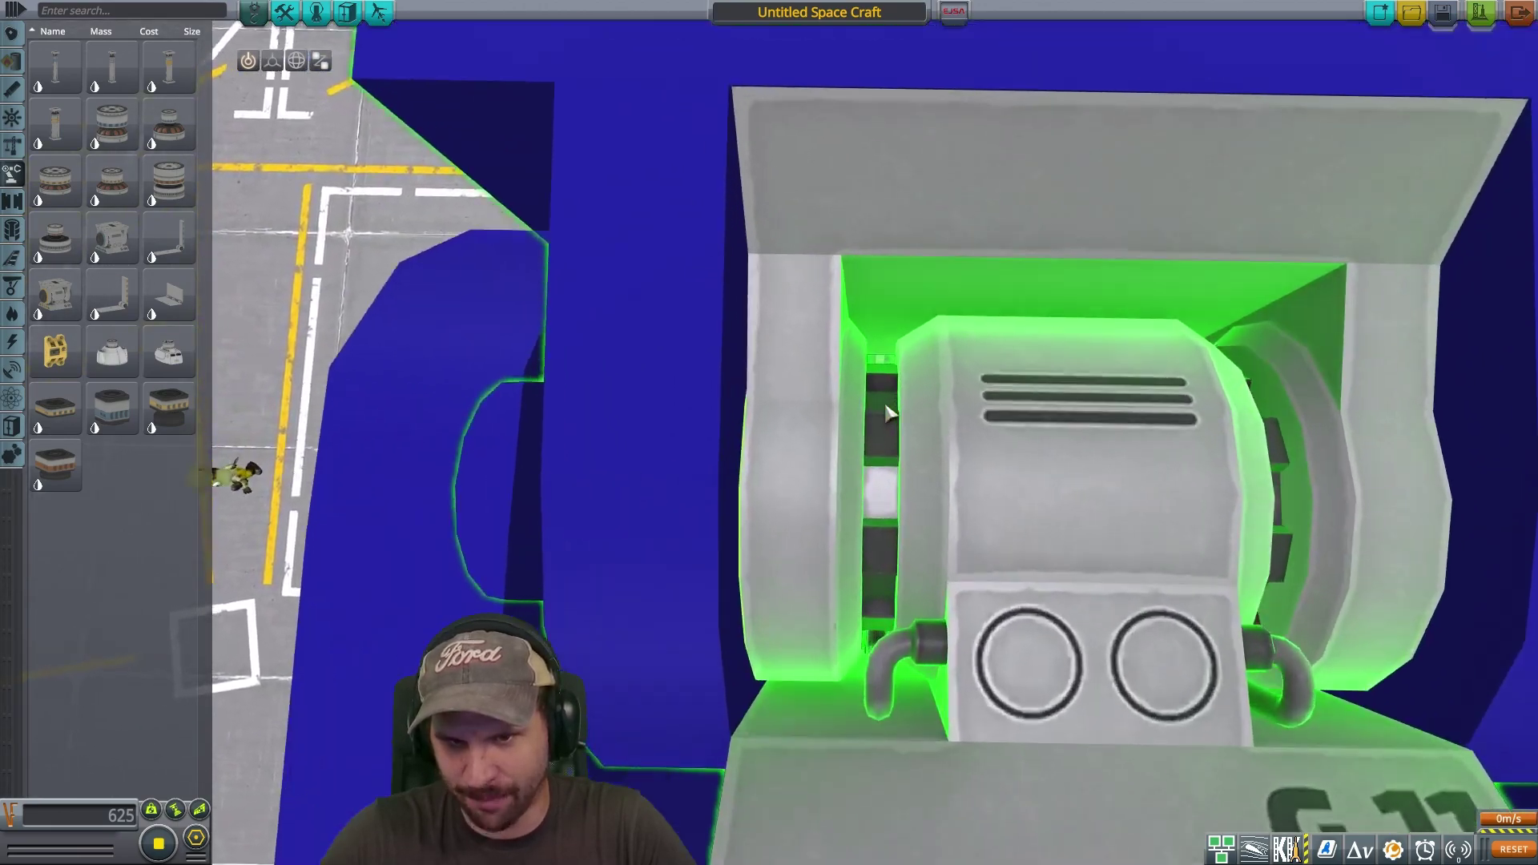
pyautogui.scroll(2, 887, 413)
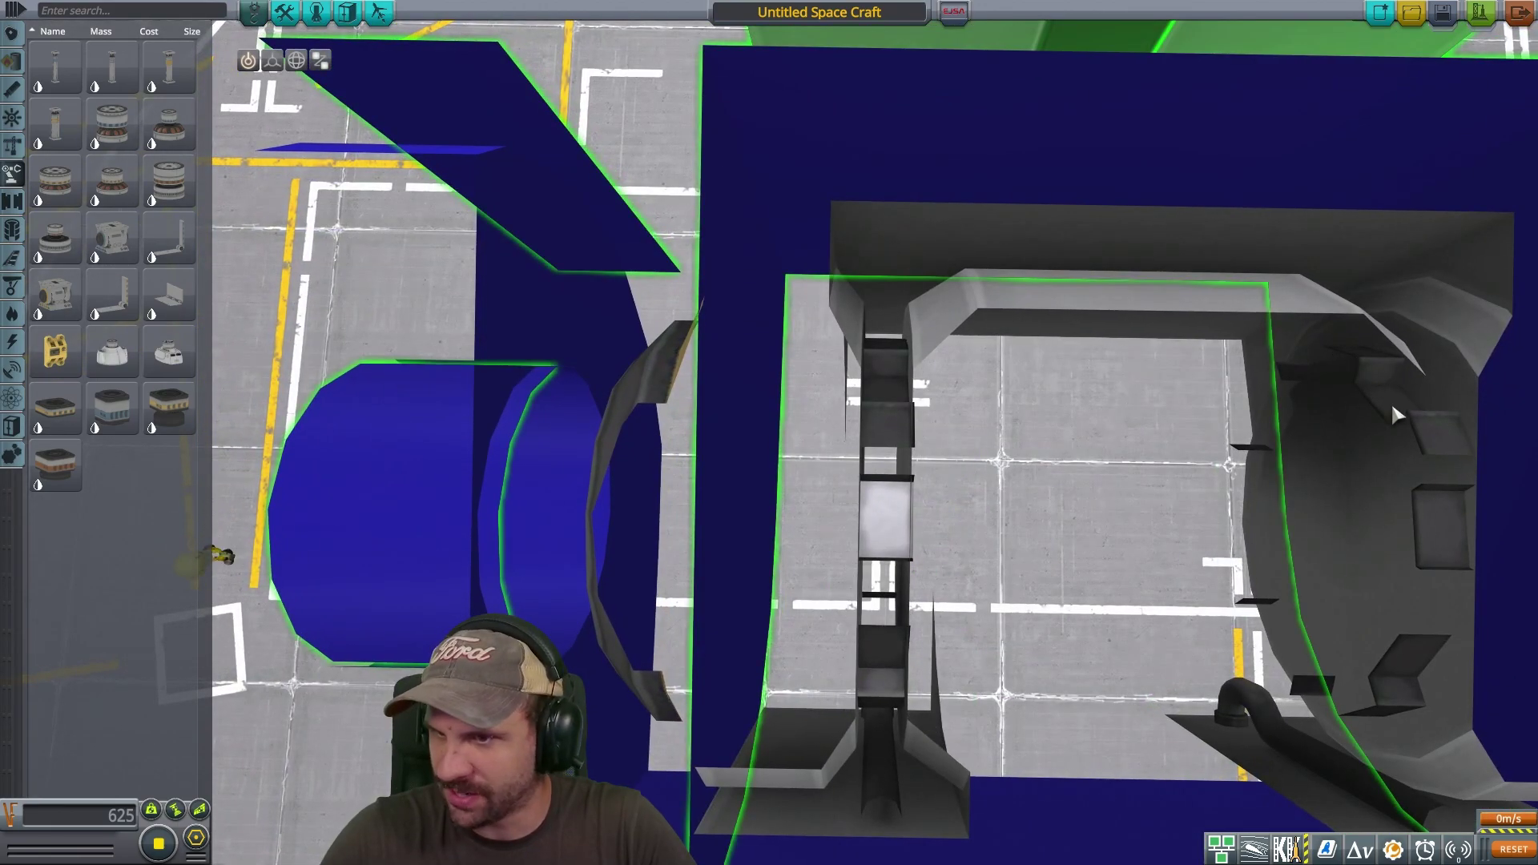
pyautogui.scroll(-8, 1371, 664)
pyautogui.moveTo(1371, 663); pyautogui.dragTo(1379, 337)
pyautogui.scroll(2, 1431, 462)
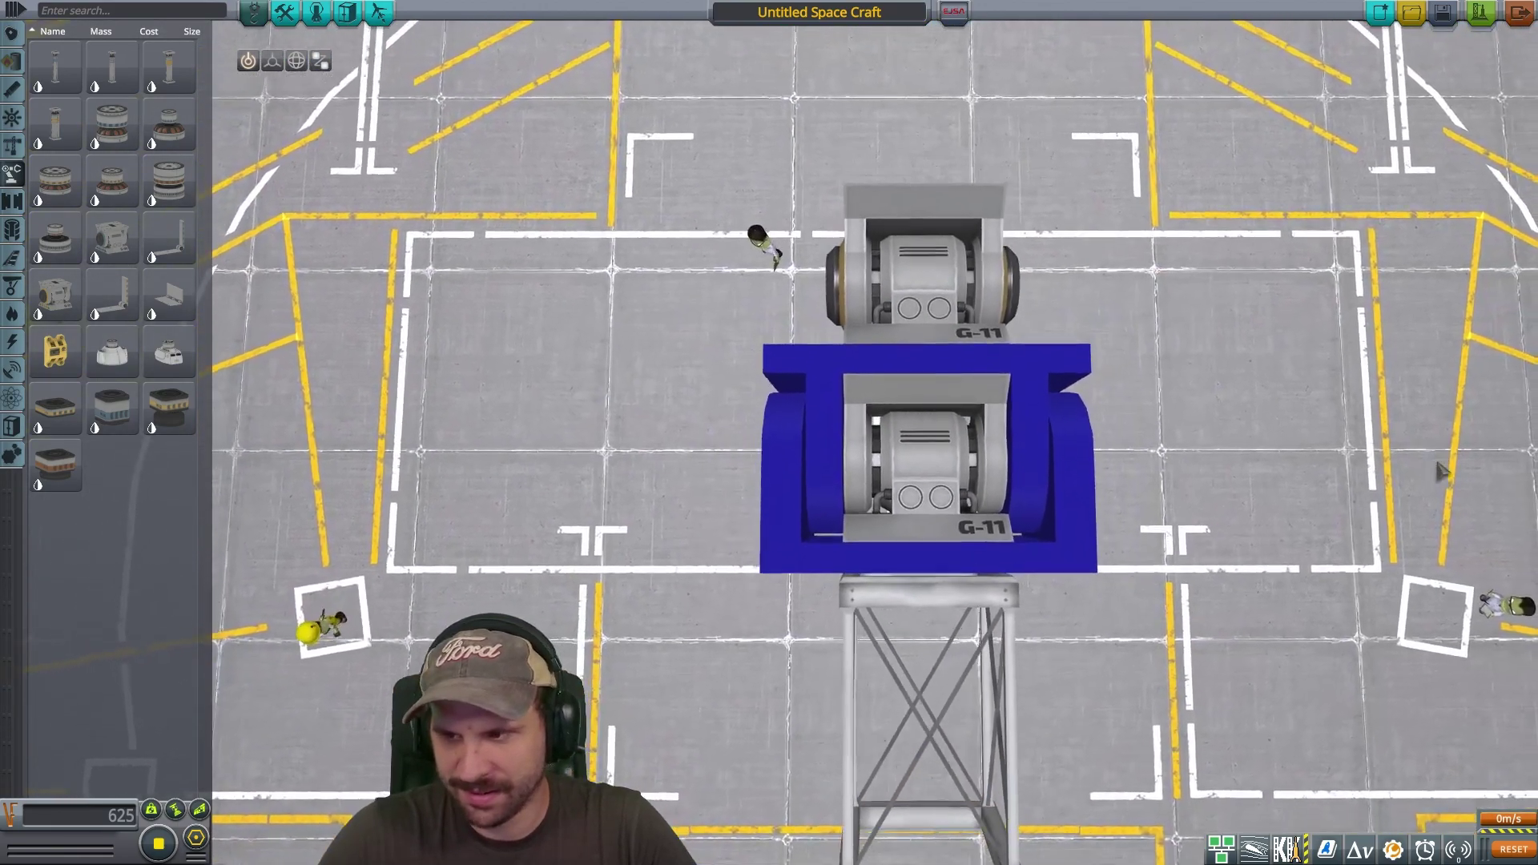
pyautogui.scroll(-2, 1431, 462)
pyautogui.scroll(3, 1306, 345)
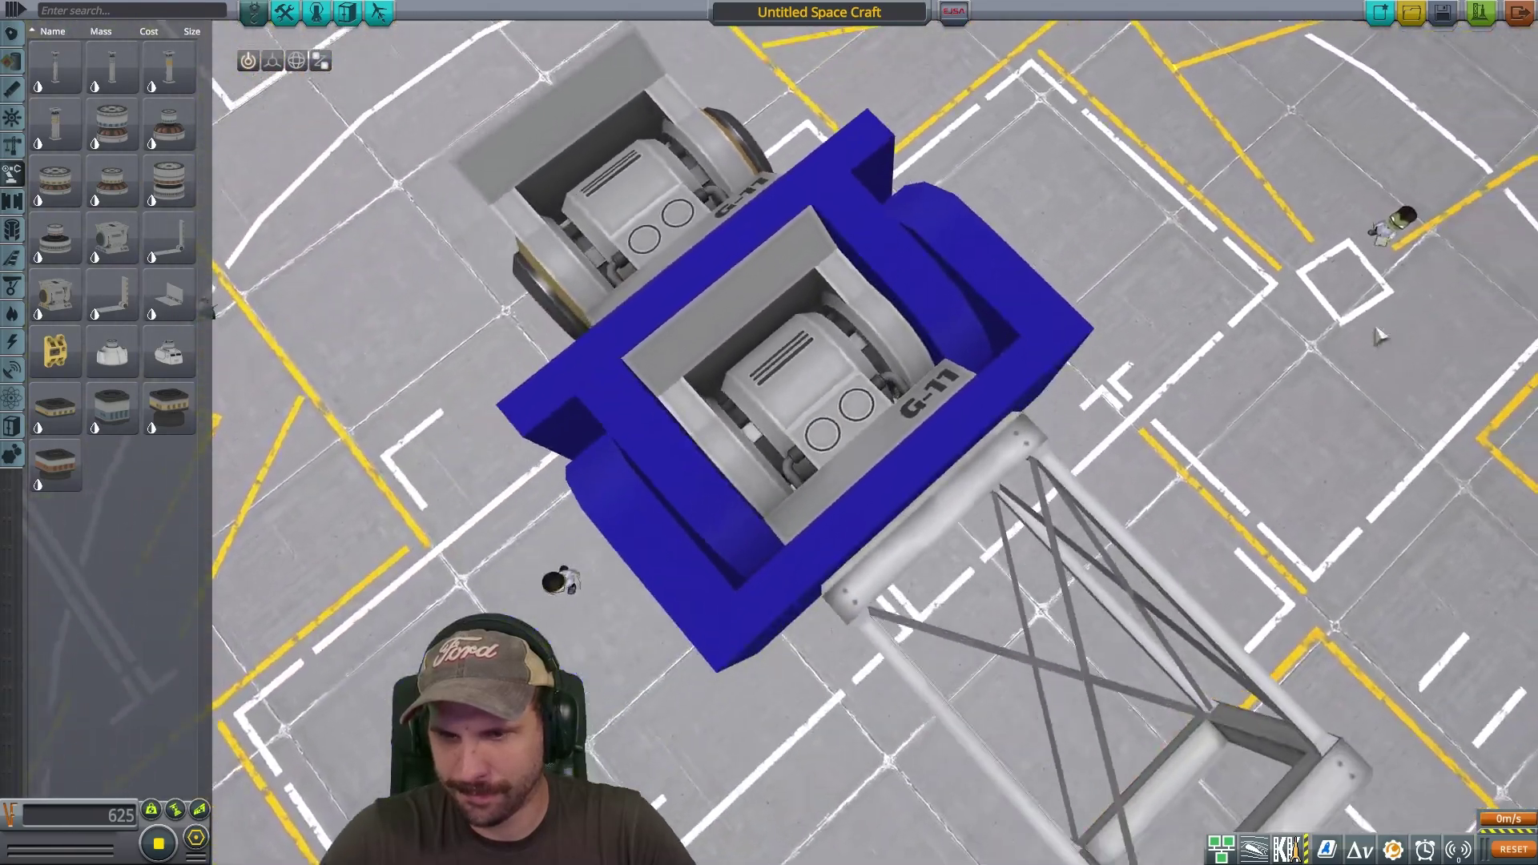
pyautogui.scroll(6, 1377, 335)
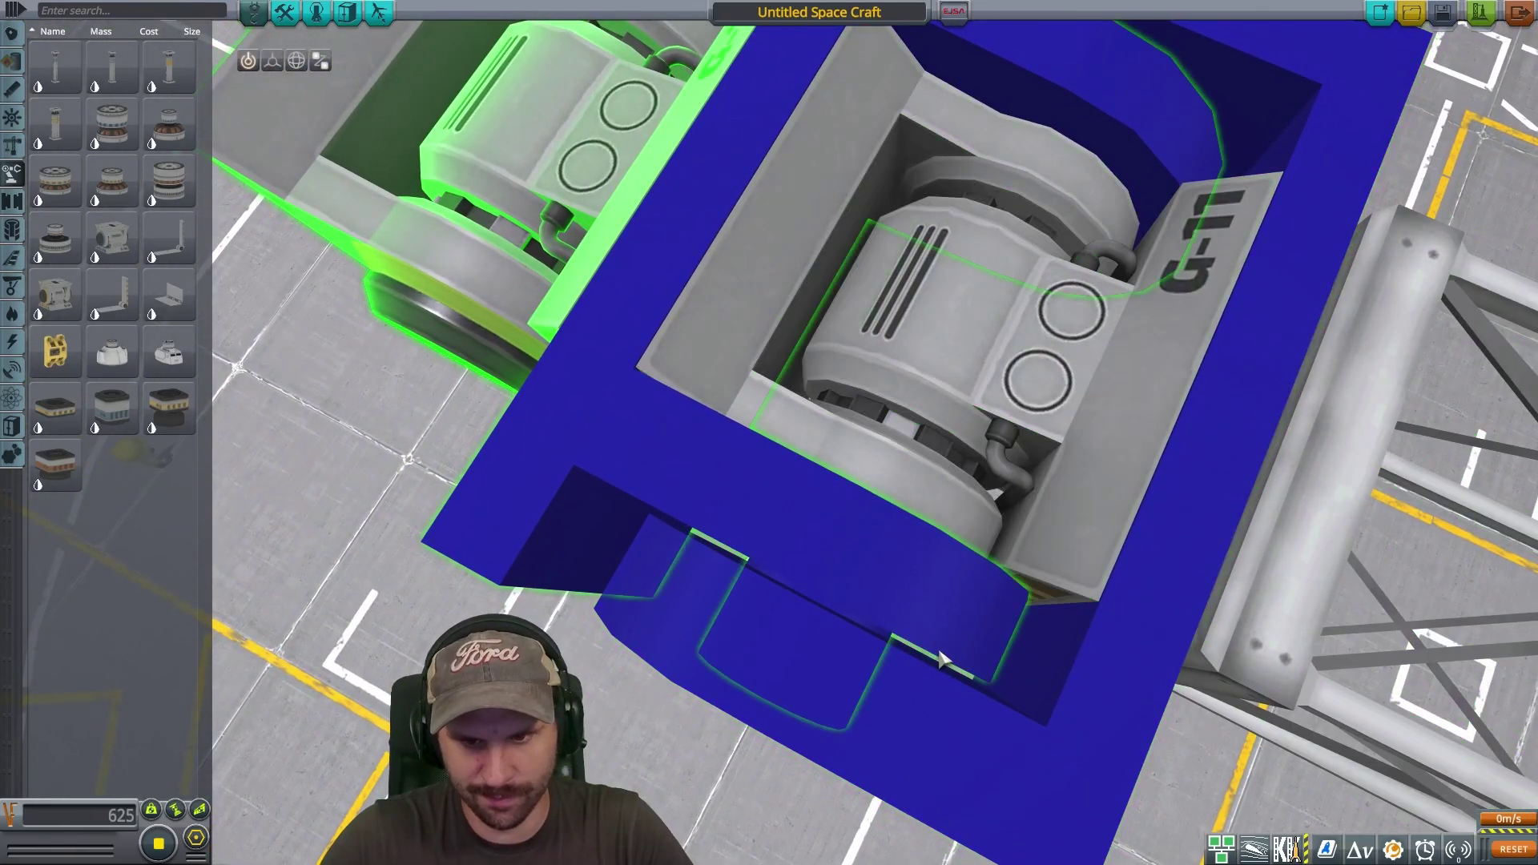
# Examine the blue hinge's layout beside the two G-11 hinges from overhead, including the recesses and rounded rims.
pyautogui.scroll(-5, 669, 704)
pyautogui.scroll(2, 611, 714)
pyautogui.moveTo(611, 714); pyautogui.dragTo(632, 611)
pyautogui.scroll(-3, 632, 611)
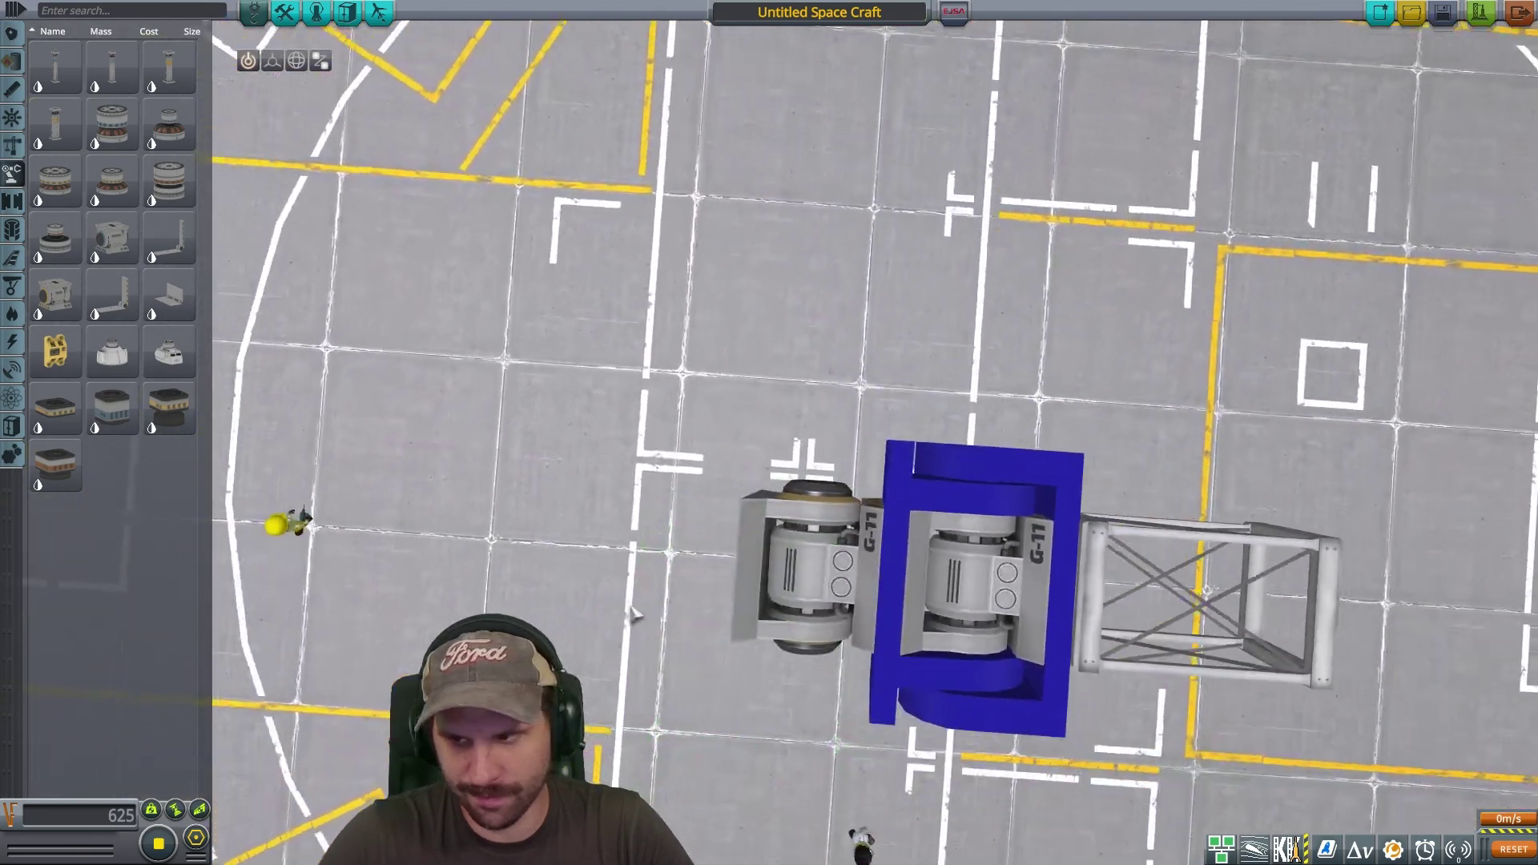
pyautogui.scroll(5, 539, 309)
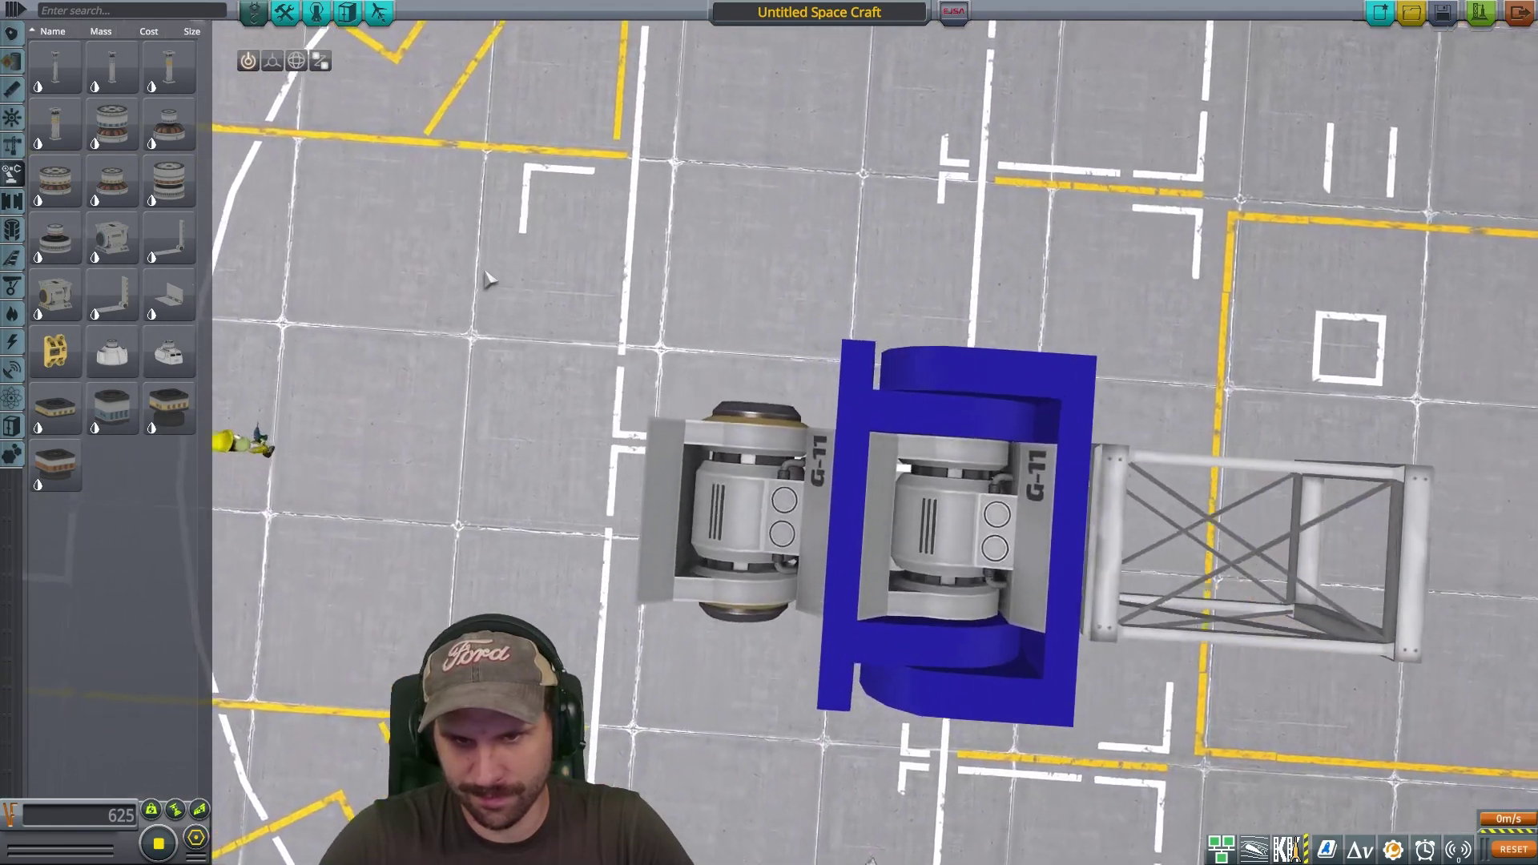
pyautogui.scroll(5, 524, 262)
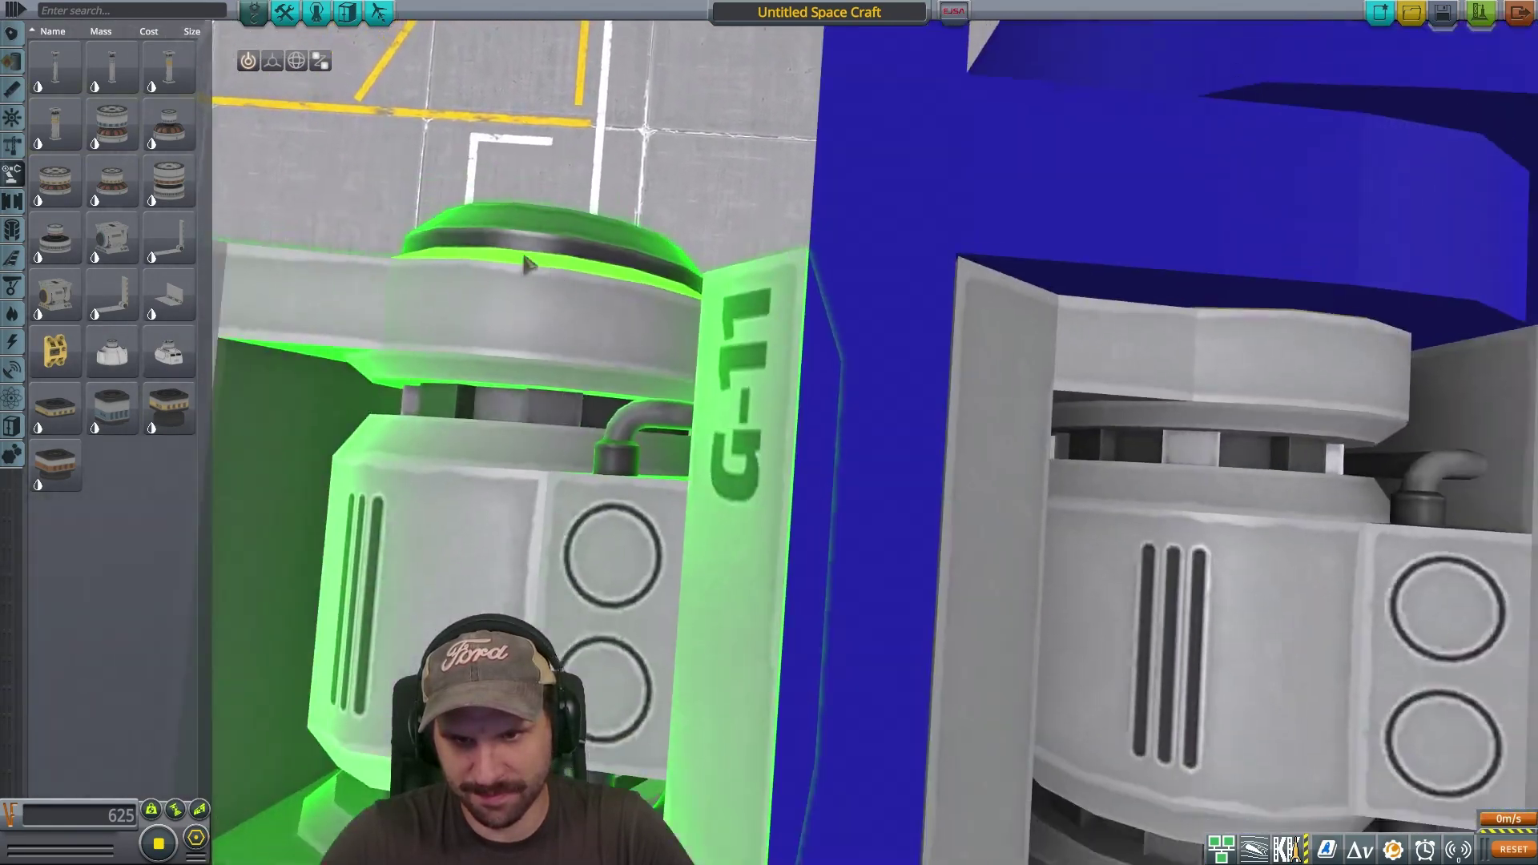
pyautogui.scroll(-4, 524, 259)
pyautogui.scroll(2, 525, 263)
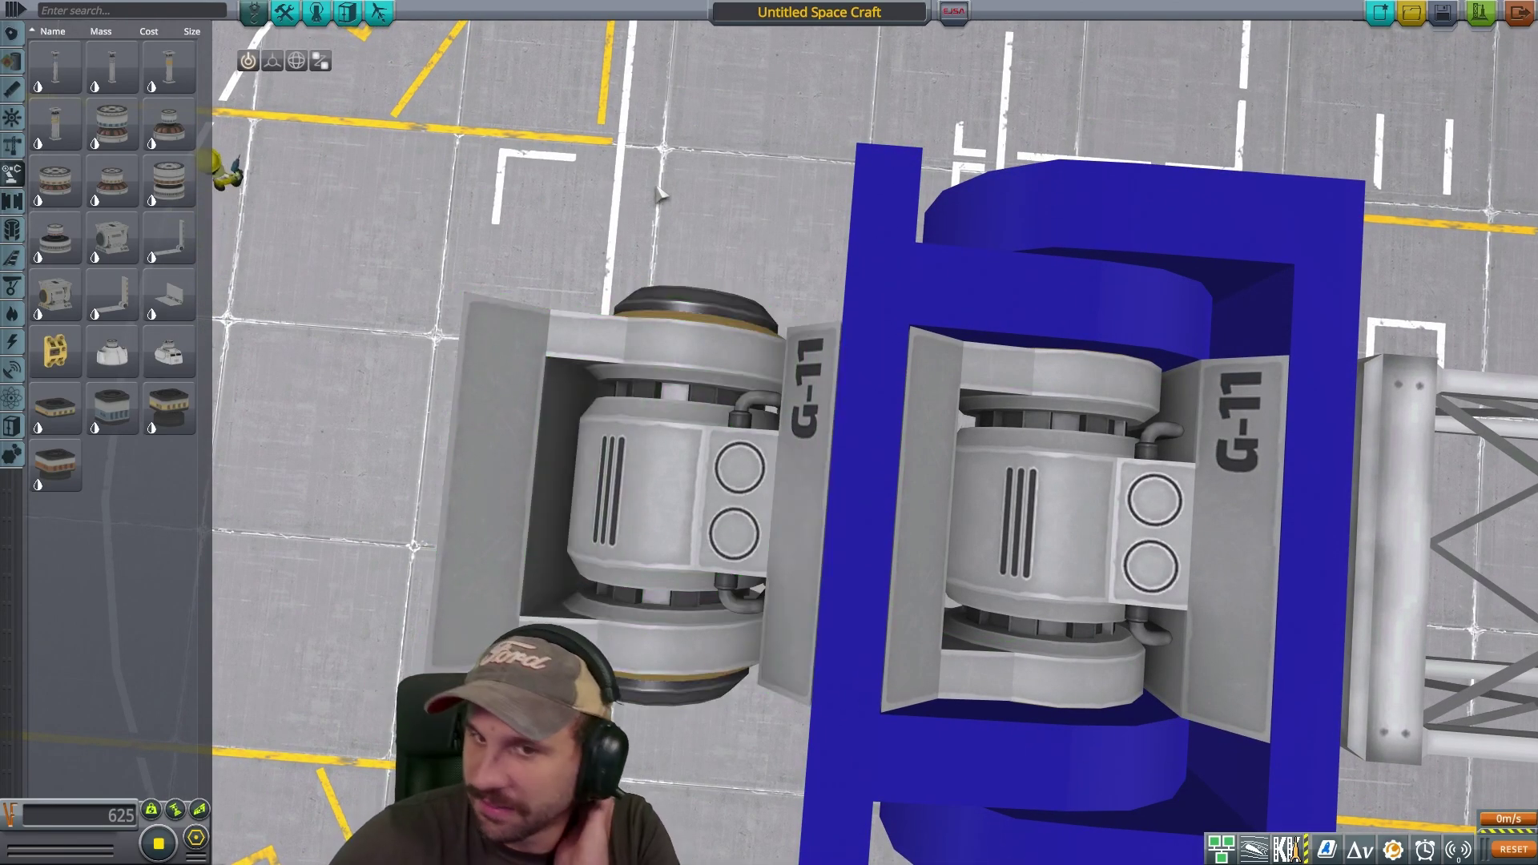
# Compare the blue hinge's frame and side tabs with both G-11 hinges from the front and from an oblique distance.
pyautogui.moveTo(618, 195); pyautogui.dragTo(1265, 282)
pyautogui.scroll(-5, 1282, 296)
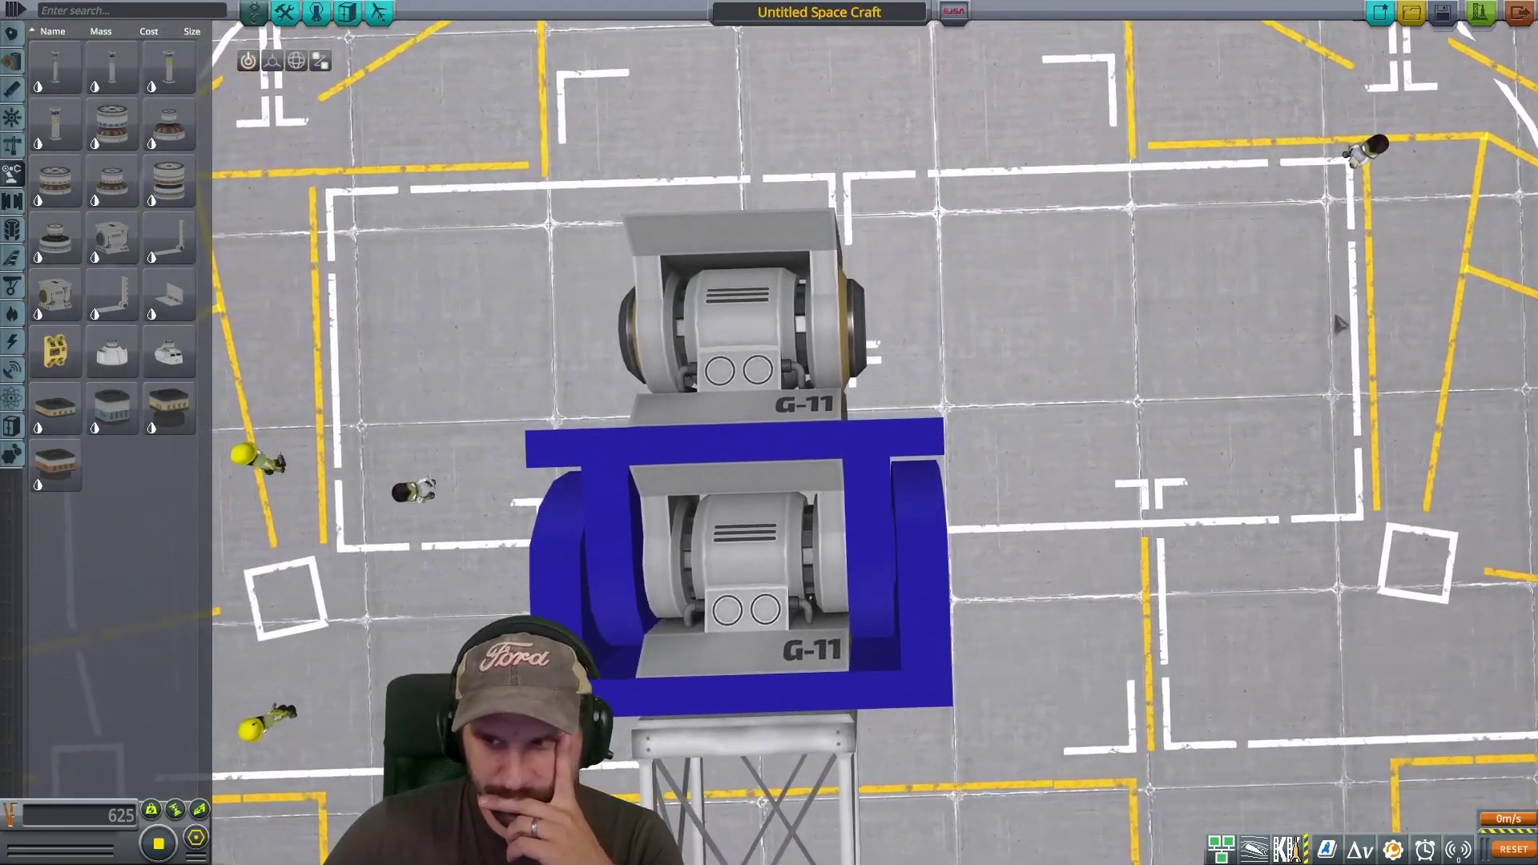
pyautogui.scroll(3, 1305, 371)
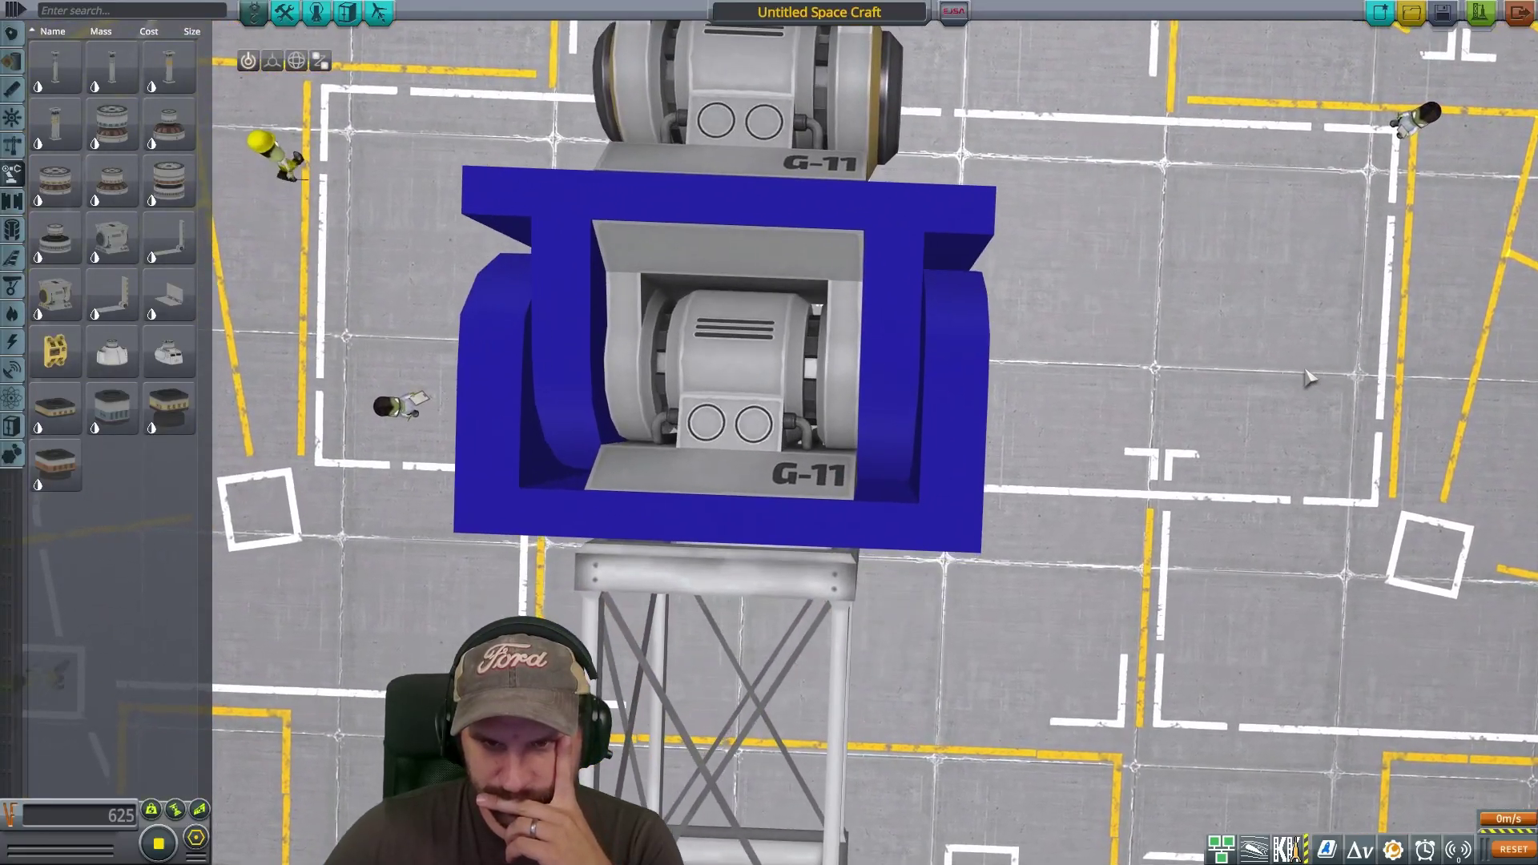
pyautogui.moveTo(1304, 371); pyautogui.dragTo(1184, 285)
pyautogui.scroll(-5, 1186, 285)
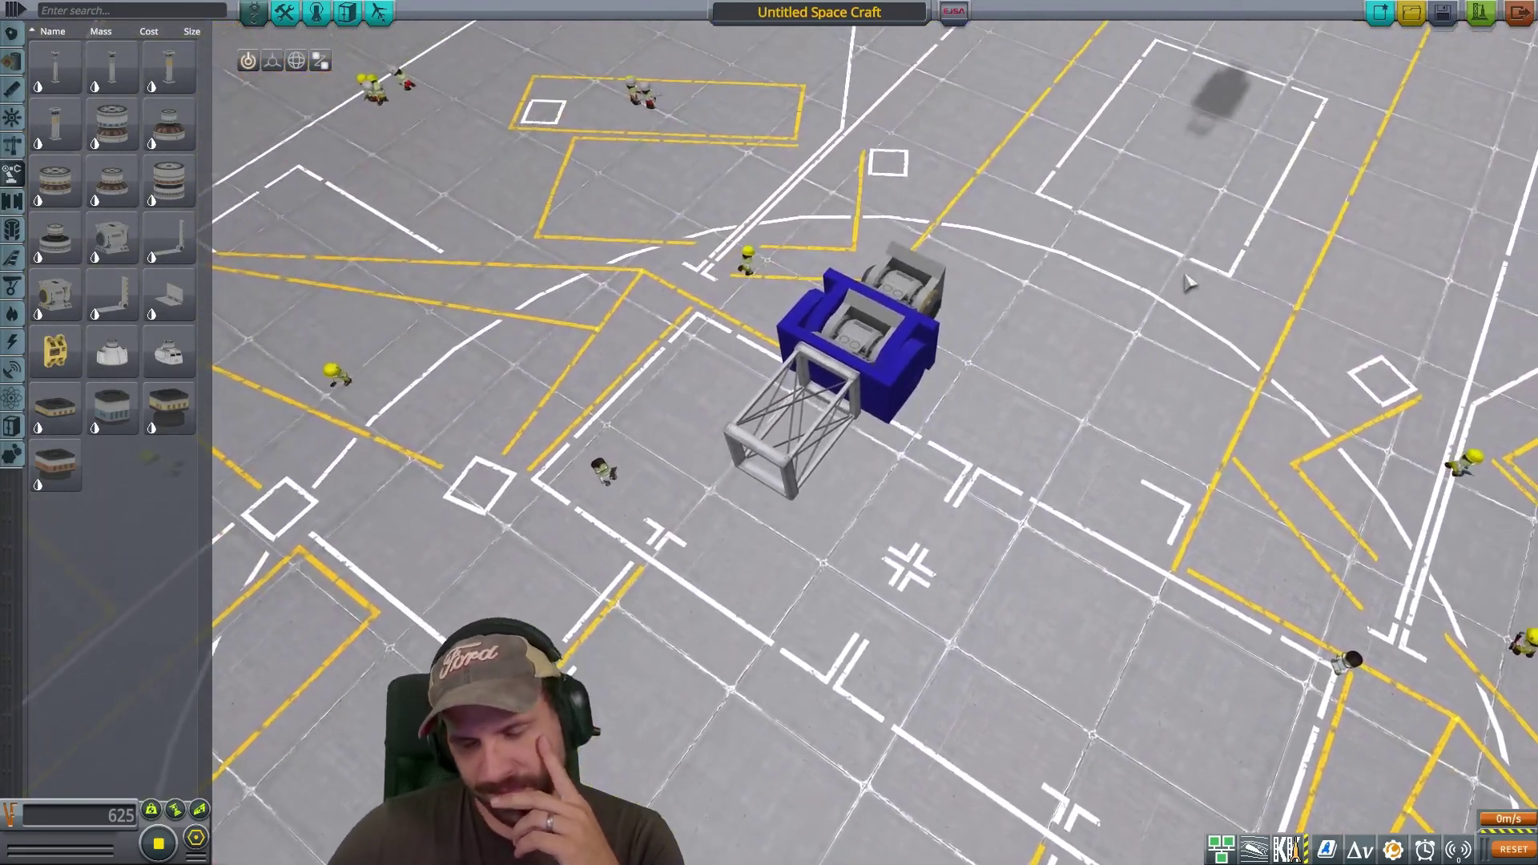
pyautogui.scroll(2, 1200, 317)
pyautogui.moveTo(1208, 336)
pyautogui.mouseDown()
pyautogui.moveTo(1195, 267)
pyautogui.moveTo(1189, 312)
pyautogui.mouseUp()
# Switch to Maya LT, soften the edge on the underside of hingDowel's plate between the tabs, and return to object mode.
pyautogui.hotkey('alt', 'Tab')
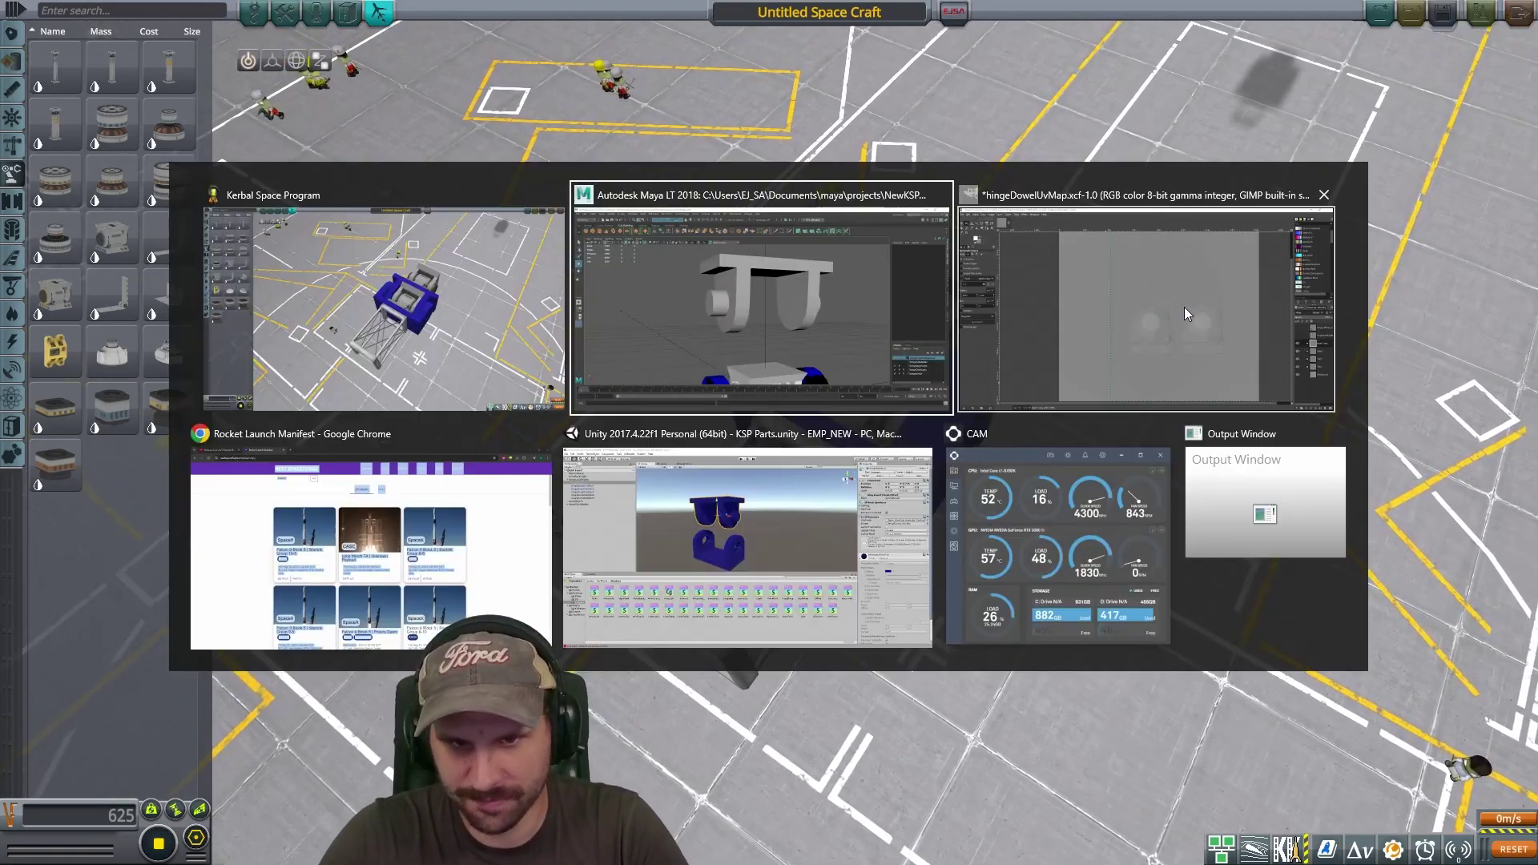
pyautogui.moveTo(1081, 425); pyautogui.dragTo(929, 356)
pyautogui.moveTo(484, 435); pyautogui.dragTo(717, 502)
pyautogui.scroll(-4, 755, 425)
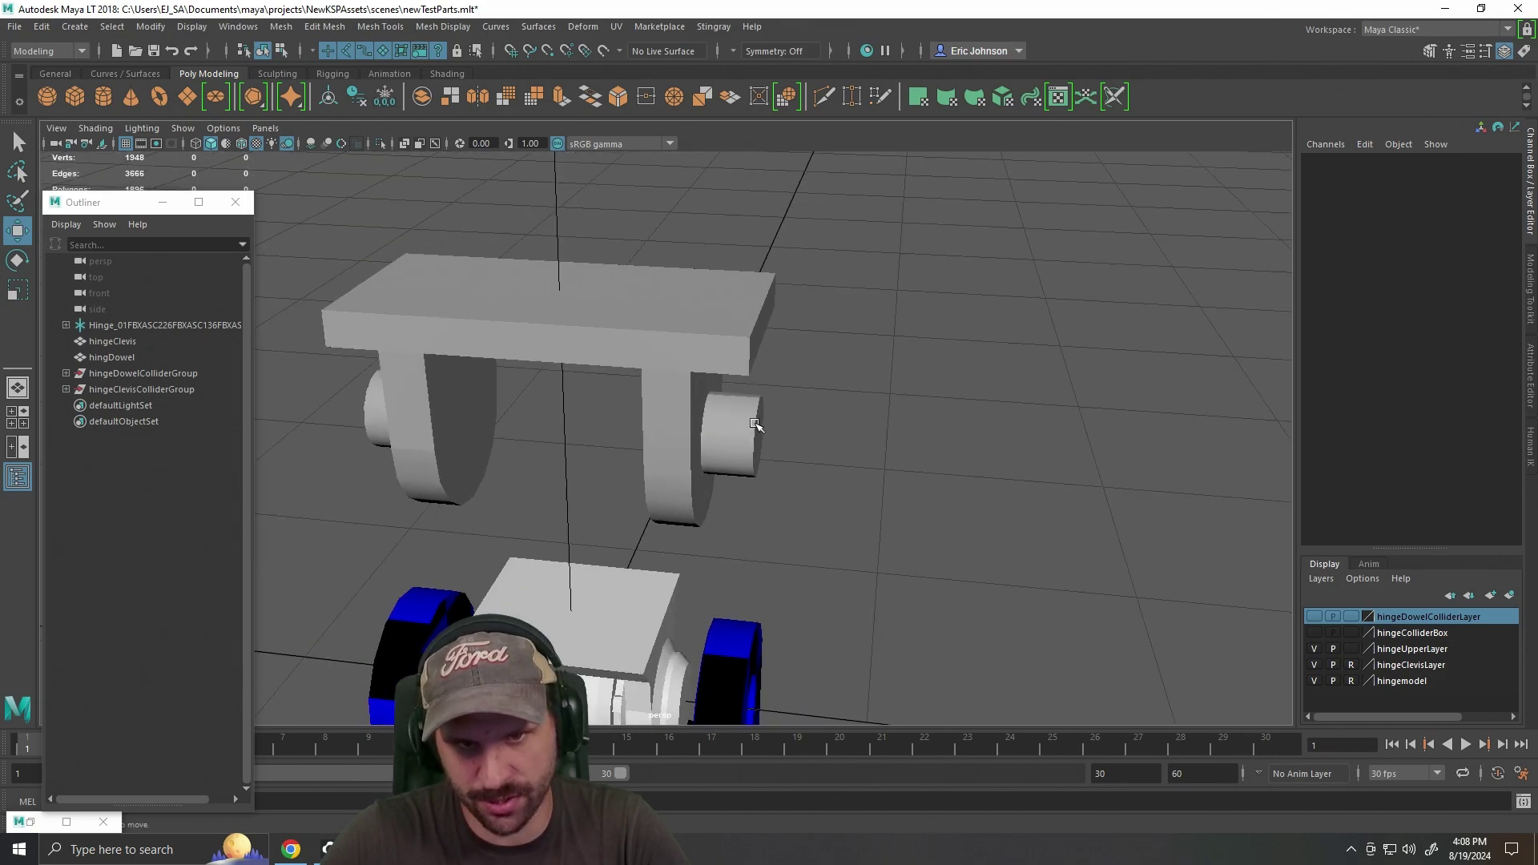
pyautogui.moveTo(756, 426); pyautogui.dragTo(849, 577)
pyautogui.moveTo(312, 332); pyautogui.dragTo(752, 440)
pyautogui.click(584, 411)
pyautogui.rightClick(584, 407)
pyautogui.click(595, 357)
pyautogui.click(601, 413)
pyautogui.keyDown('shift'); pyautogui.rightClick(599, 415); pyautogui.keyUp('shift')
pyautogui.click(705, 458)
pyautogui.rightClick(576, 347)
pyautogui.click(661, 327)
pyautogui.rightClick(592, 322)
pyautogui.click(675, 301)
pyautogui.click(836, 418)
# Undo the last three changes on hingDowel and return it to object mode with the whole part selected.
pyautogui.keyDown('alt'); pyautogui.moveTo(836, 417); pyautogui.dragTo(971, 449); pyautogui.keyUp('alt')
pyautogui.scroll(-5, 971, 448)
pyautogui.hotkey('ctrl', 'z')
pyautogui.hotkey('ctrl', 'z')
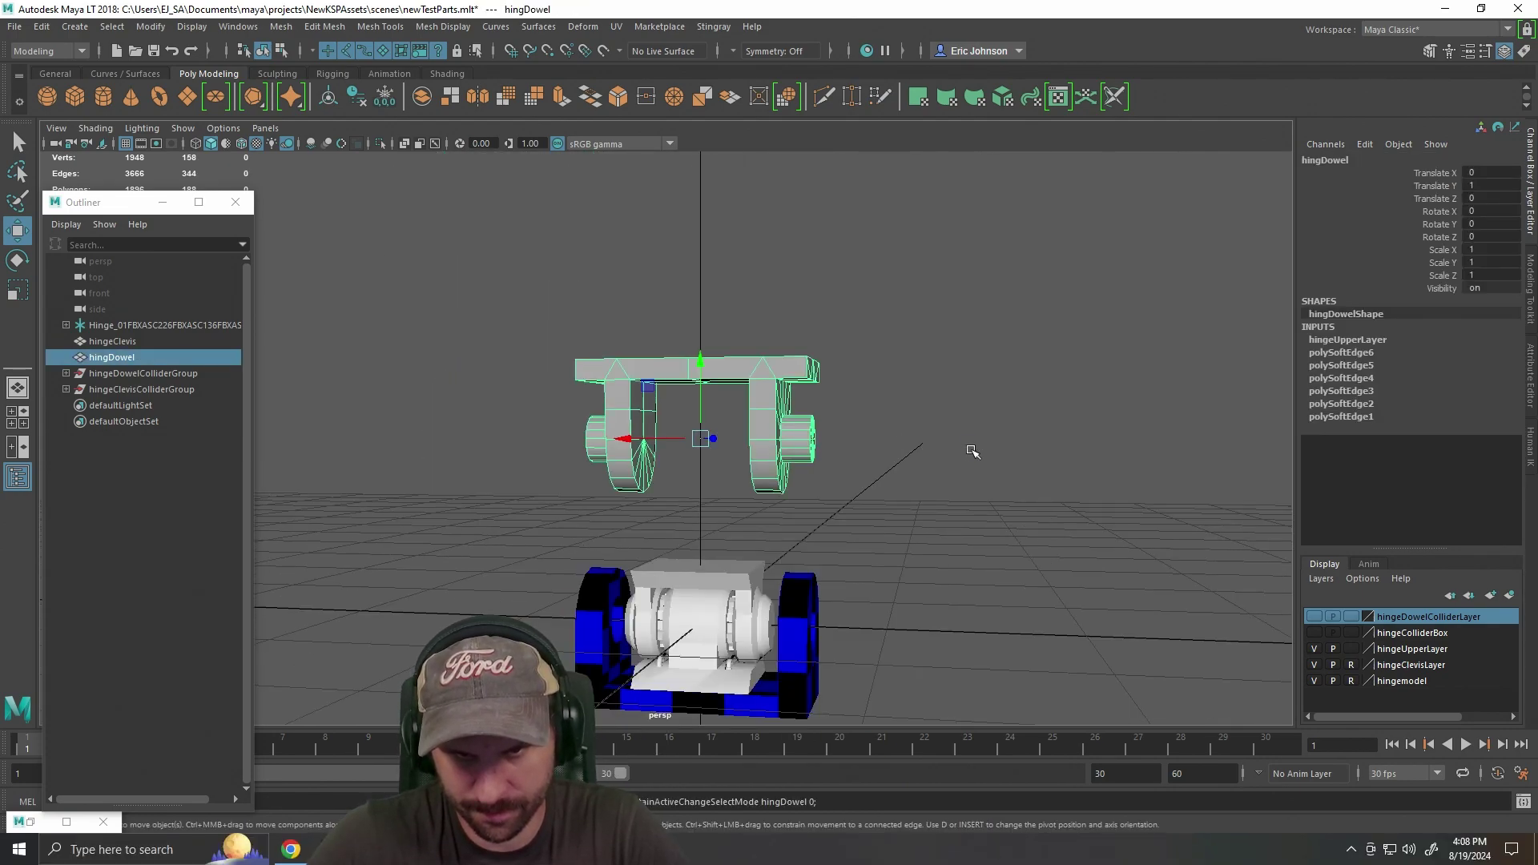
pyautogui.hotkey('ctrl', 'z')
pyautogui.rightClick(738, 377)
pyautogui.click(822, 357)
pyautogui.click(865, 272)
pyautogui.click(811, 357)
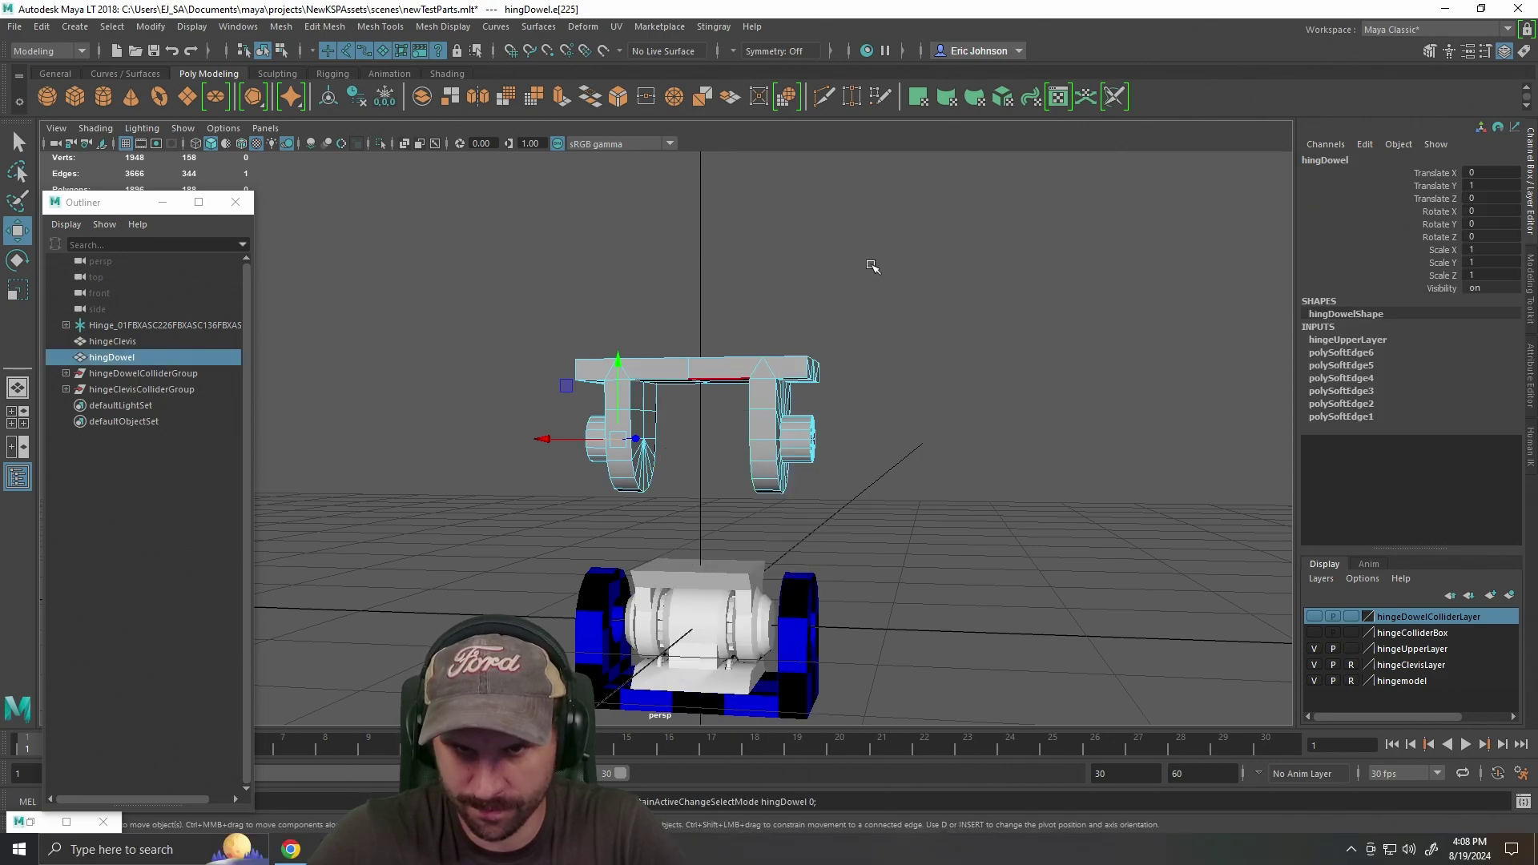
pyautogui.click(813, 357)
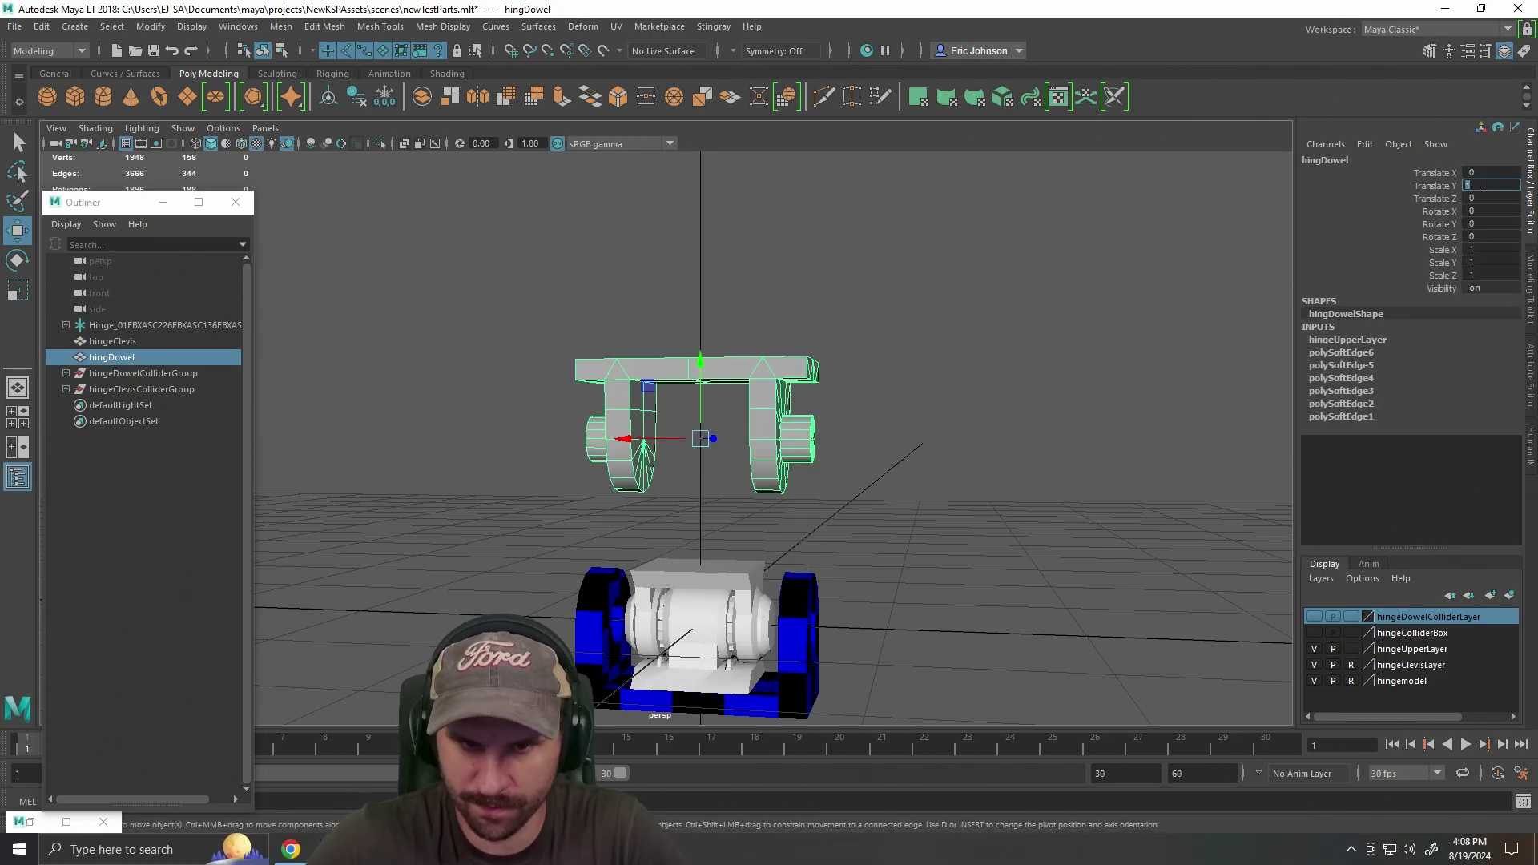
# Lower hingDowel onto the clevis by setting its Translate Y to 0.
pyautogui.write('0')
pyautogui.press('Return')
pyautogui.click(1054, 388)
pyautogui.keyDown('alt'); pyautogui.moveTo(1054, 387); pyautogui.dragTo(1006, 379); pyautogui.keyUp('alt')
pyautogui.scroll(4, 1006, 379)
pyautogui.scroll(4, 1006, 379)
pyautogui.keyDown('alt'); pyautogui.moveTo(1038, 435); pyautogui.dragTo(905, 461); pyautogui.keyUp('alt')
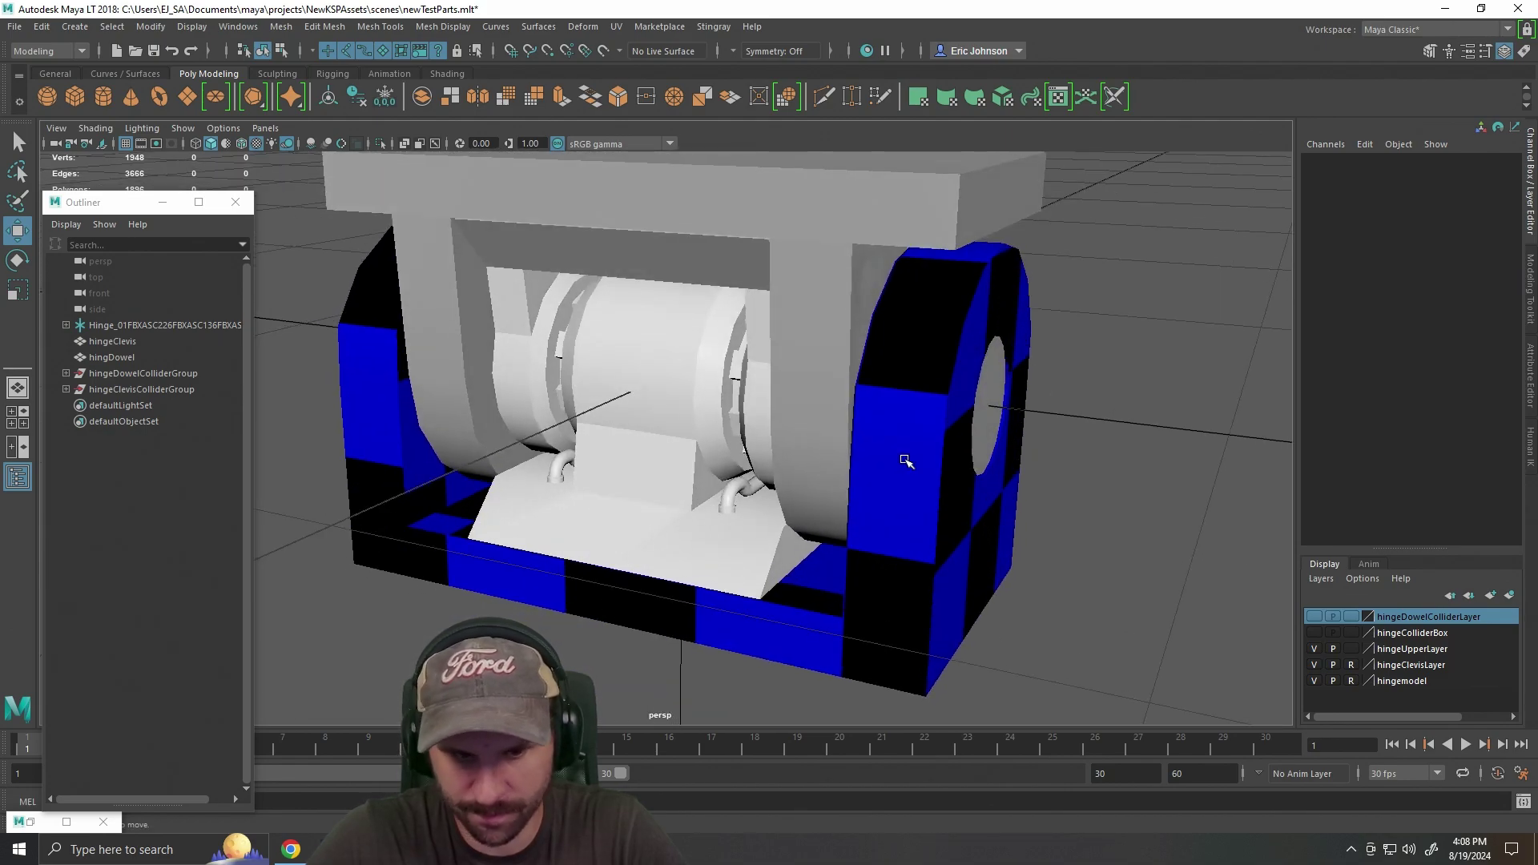
# Switch to GIMP and show the hingeDowelUvMap layer over the tab textures, checking it briefly against the hinge in Kerbal Space Program.
pyautogui.hotkey('alt', 'Tab')
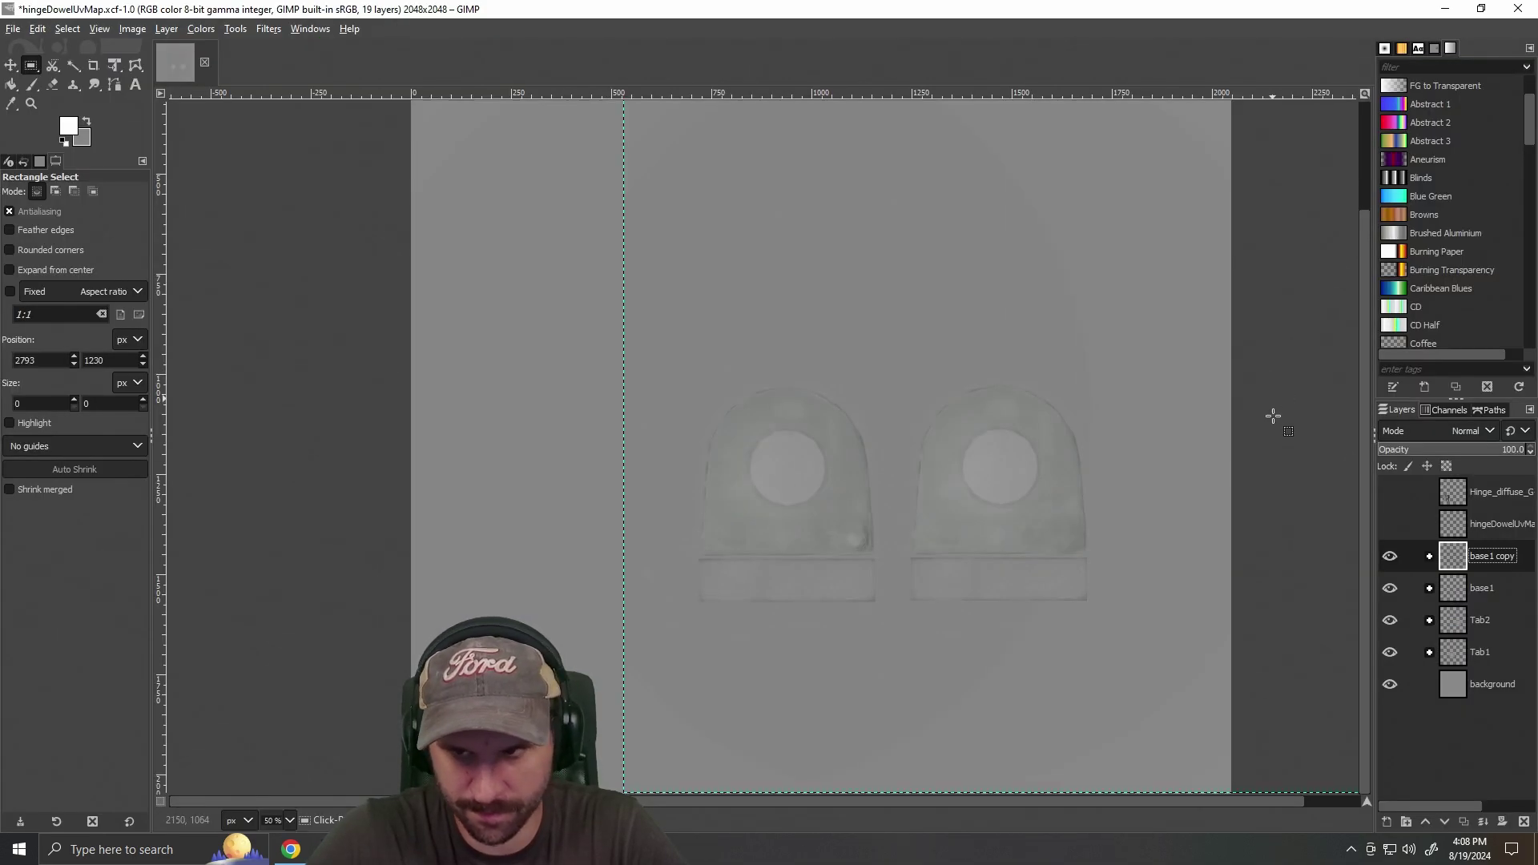
pyautogui.click(1389, 525)
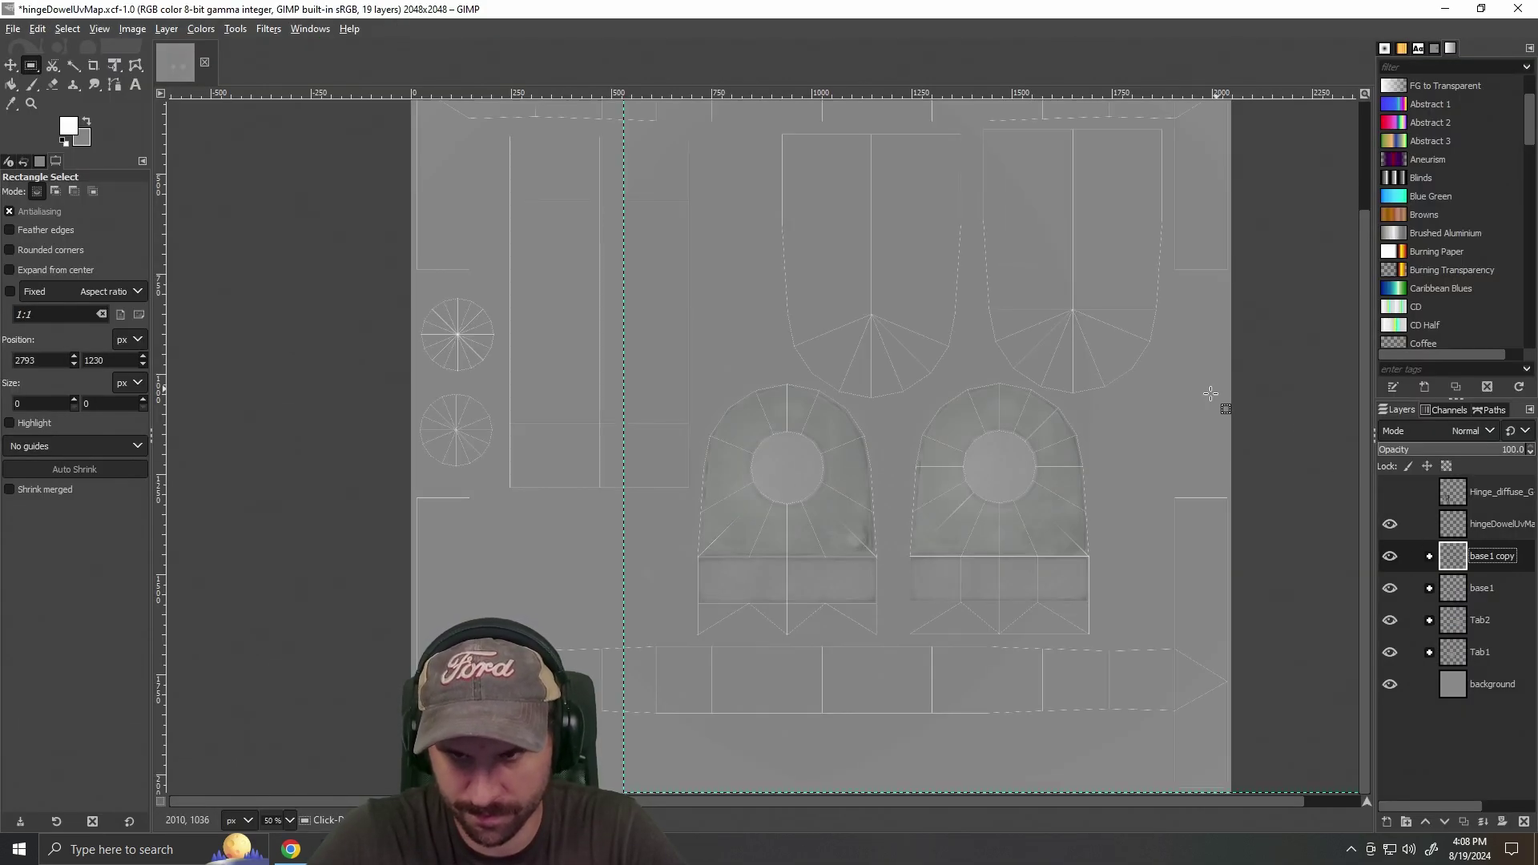
pyautogui.scroll(2, 1243, 483)
pyautogui.scroll(-1, 1243, 482)
pyautogui.moveTo(1015, 801); pyautogui.dragTo(896, 816)
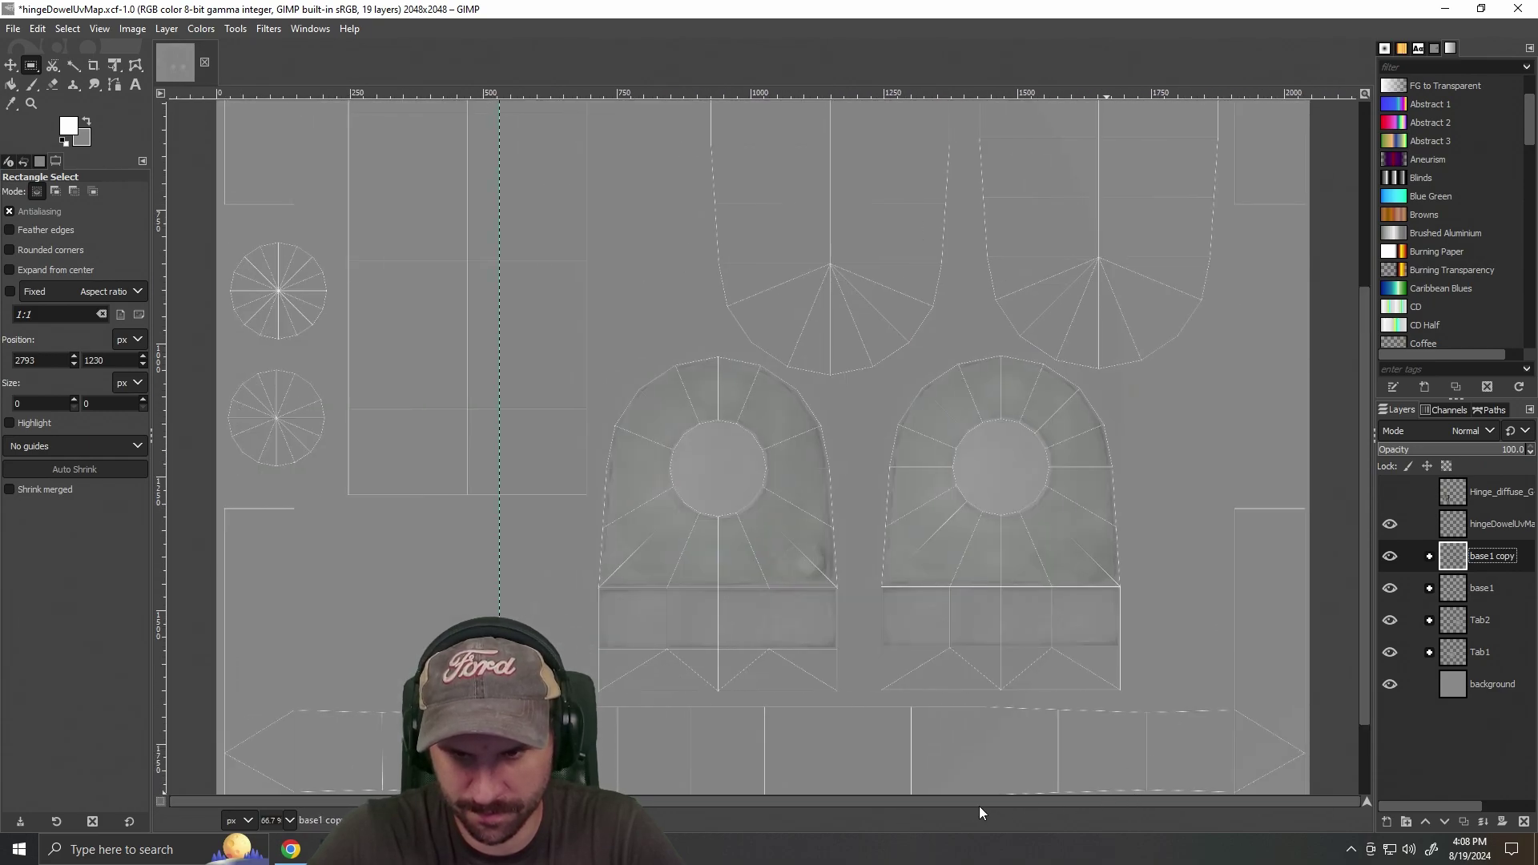
pyautogui.hotkey('alt', 'Tab')
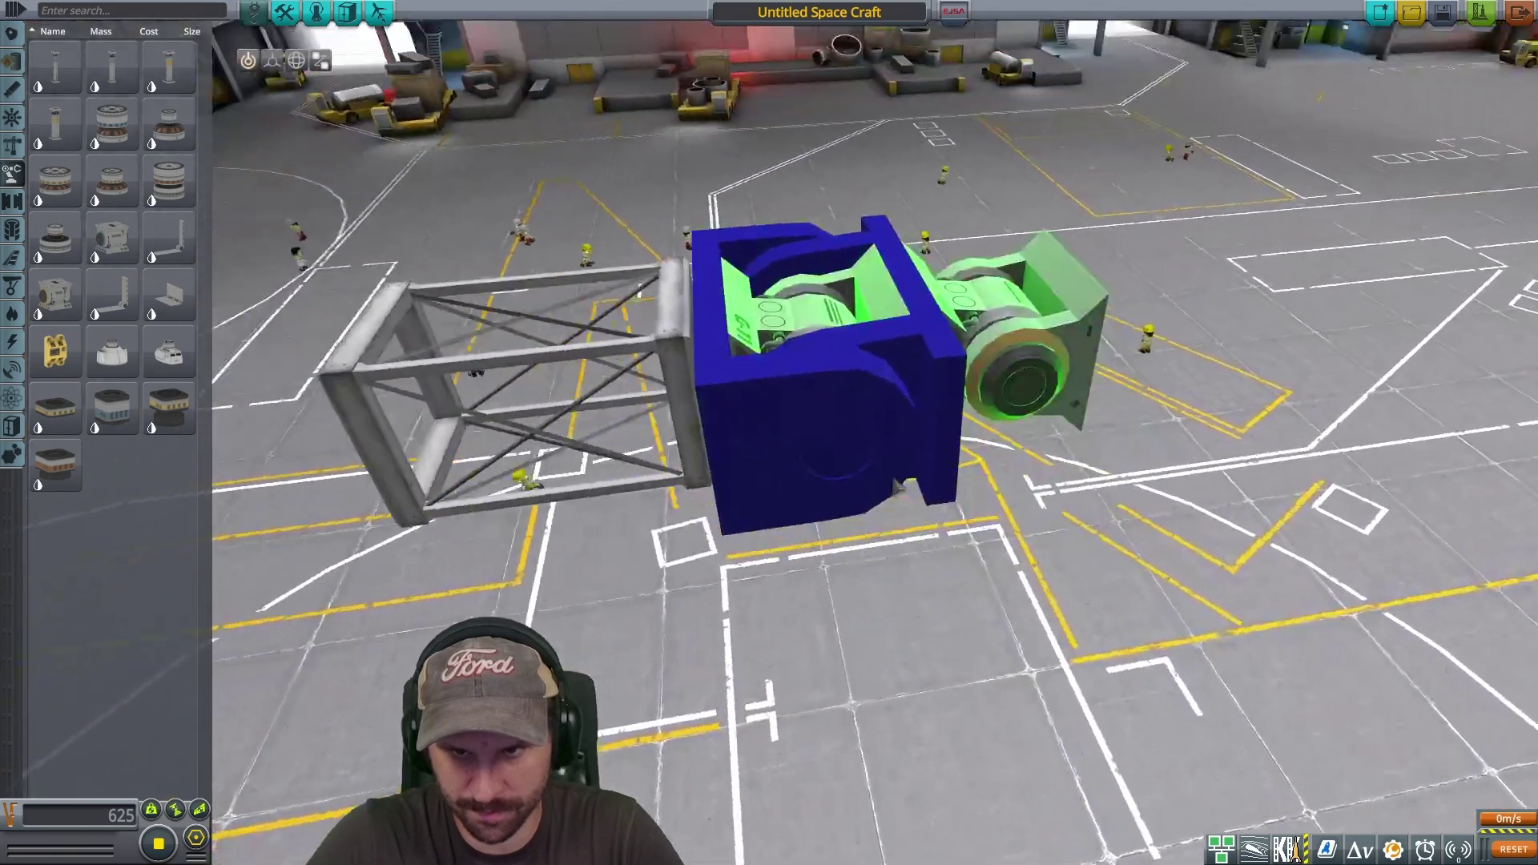
pyautogui.hotkey('alt', 'Tab')
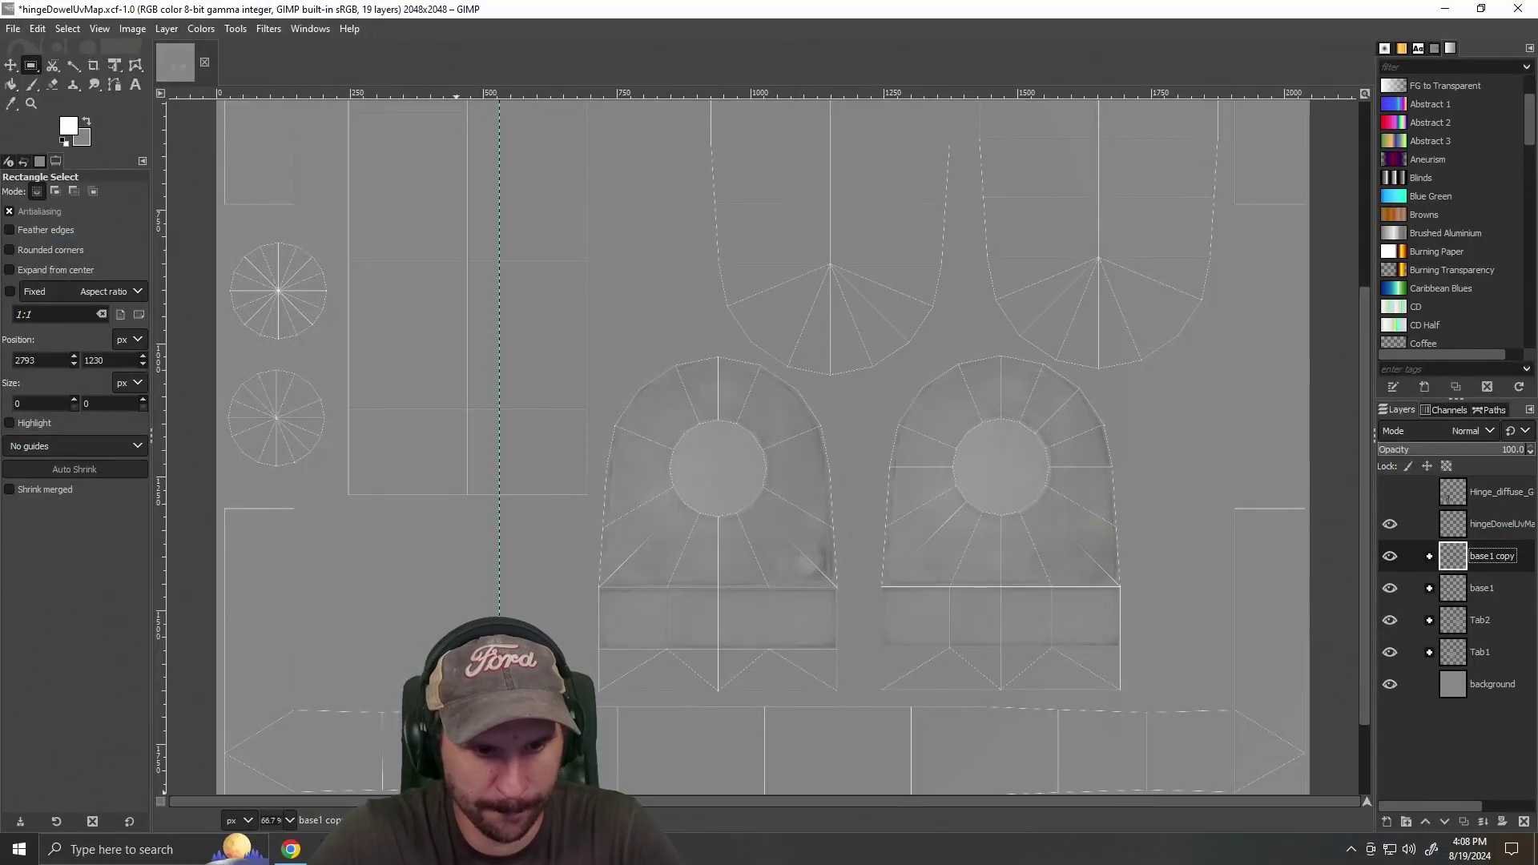
# Switch to Maya LT, select hingDowel, and inspect its plate, tabs and pins seated in the clevis from several angles.
pyautogui.click(487, 779)
pyautogui.moveTo(1160, 490); pyautogui.dragTo(1037, 483)
pyautogui.click(818, 185)
pyautogui.moveTo(1098, 374); pyautogui.dragTo(753, 450)
pyautogui.scroll(2, 958, 511)
pyautogui.scroll(-1, 964, 515)
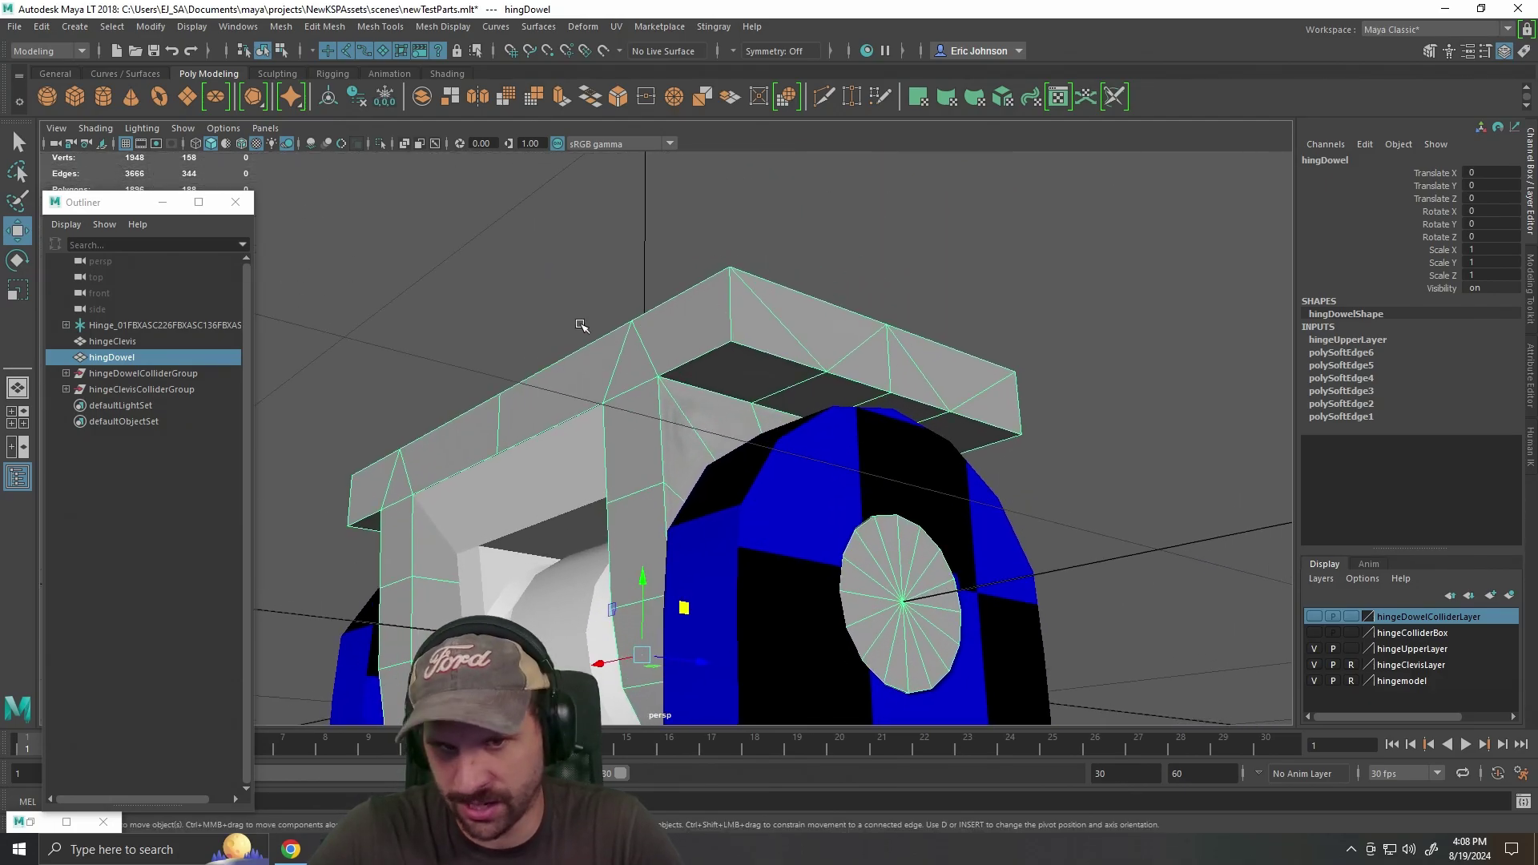
pyautogui.moveTo(738, 579); pyautogui.dragTo(973, 481)
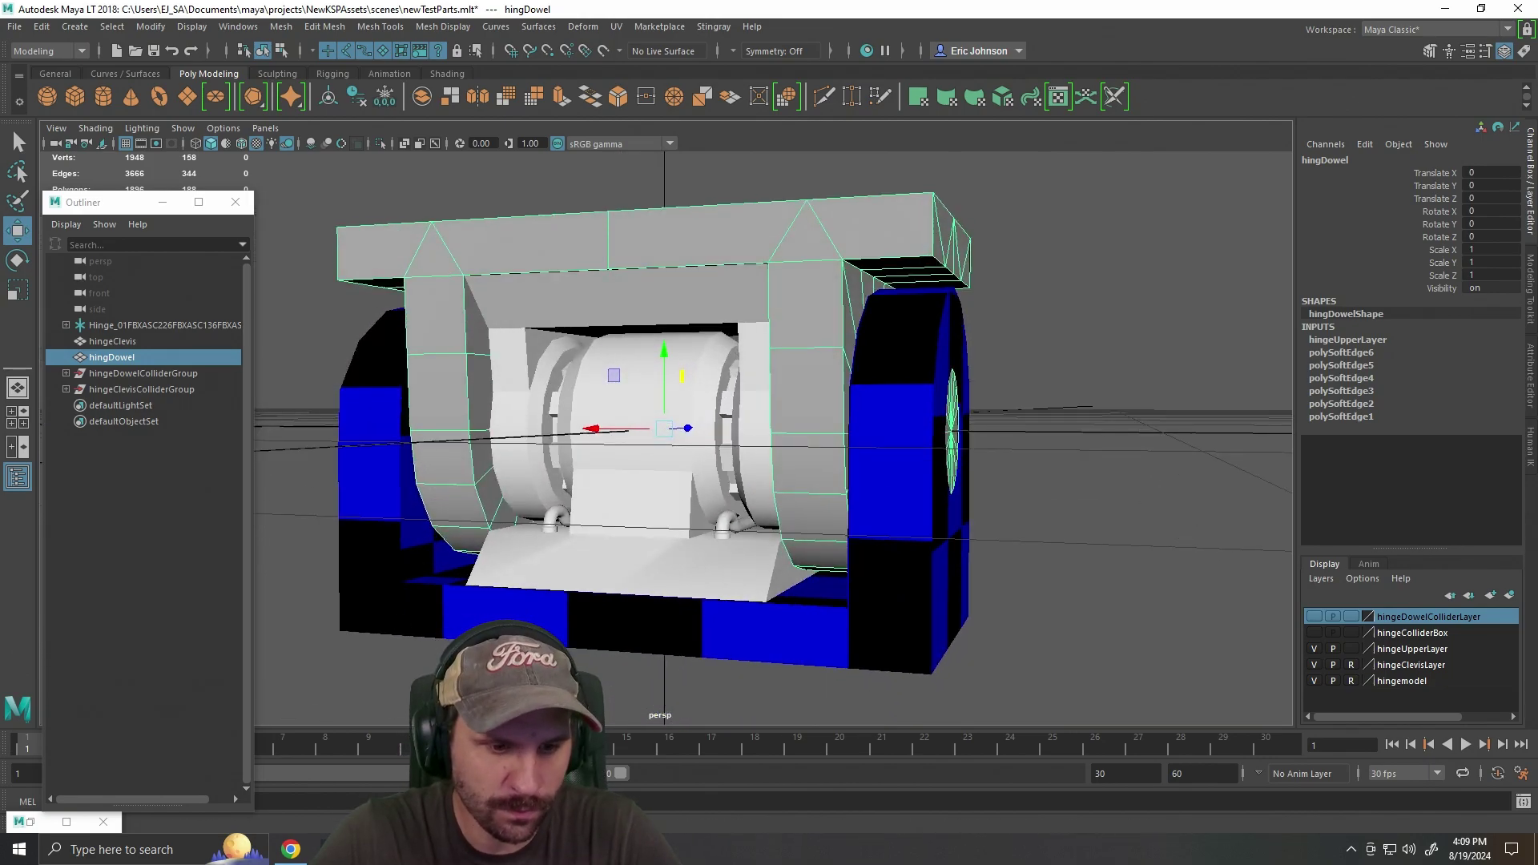
# Switch to GIMP, hide the background layer, and inspect the two textured tab faces against their UV outlines.
pyautogui.hotkey('alt', 'Tab')
pyautogui.scroll(-2, 1175, 533)
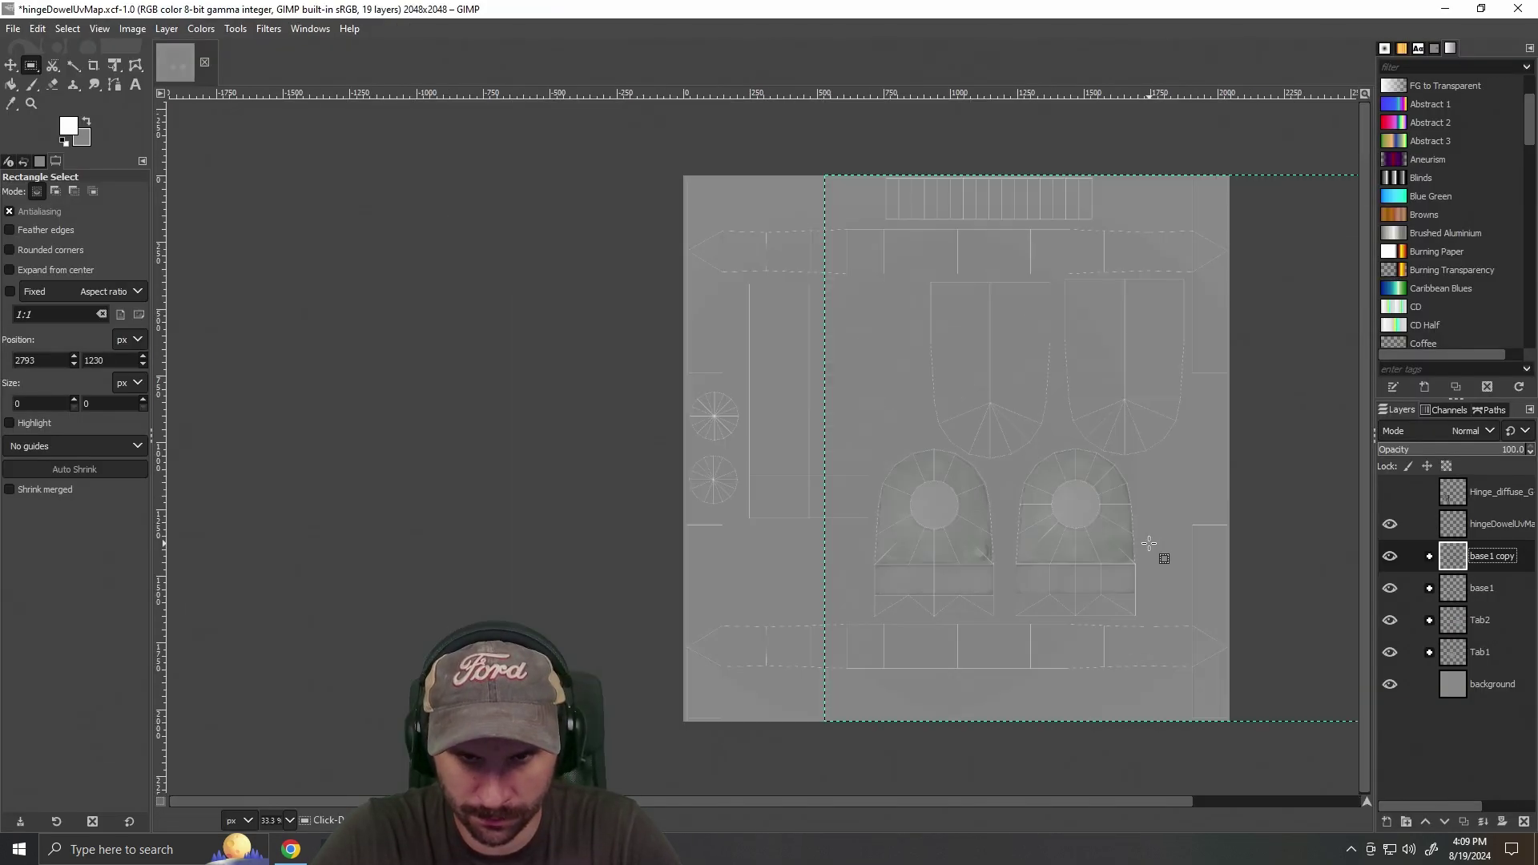
pyautogui.scroll(1, 1159, 556)
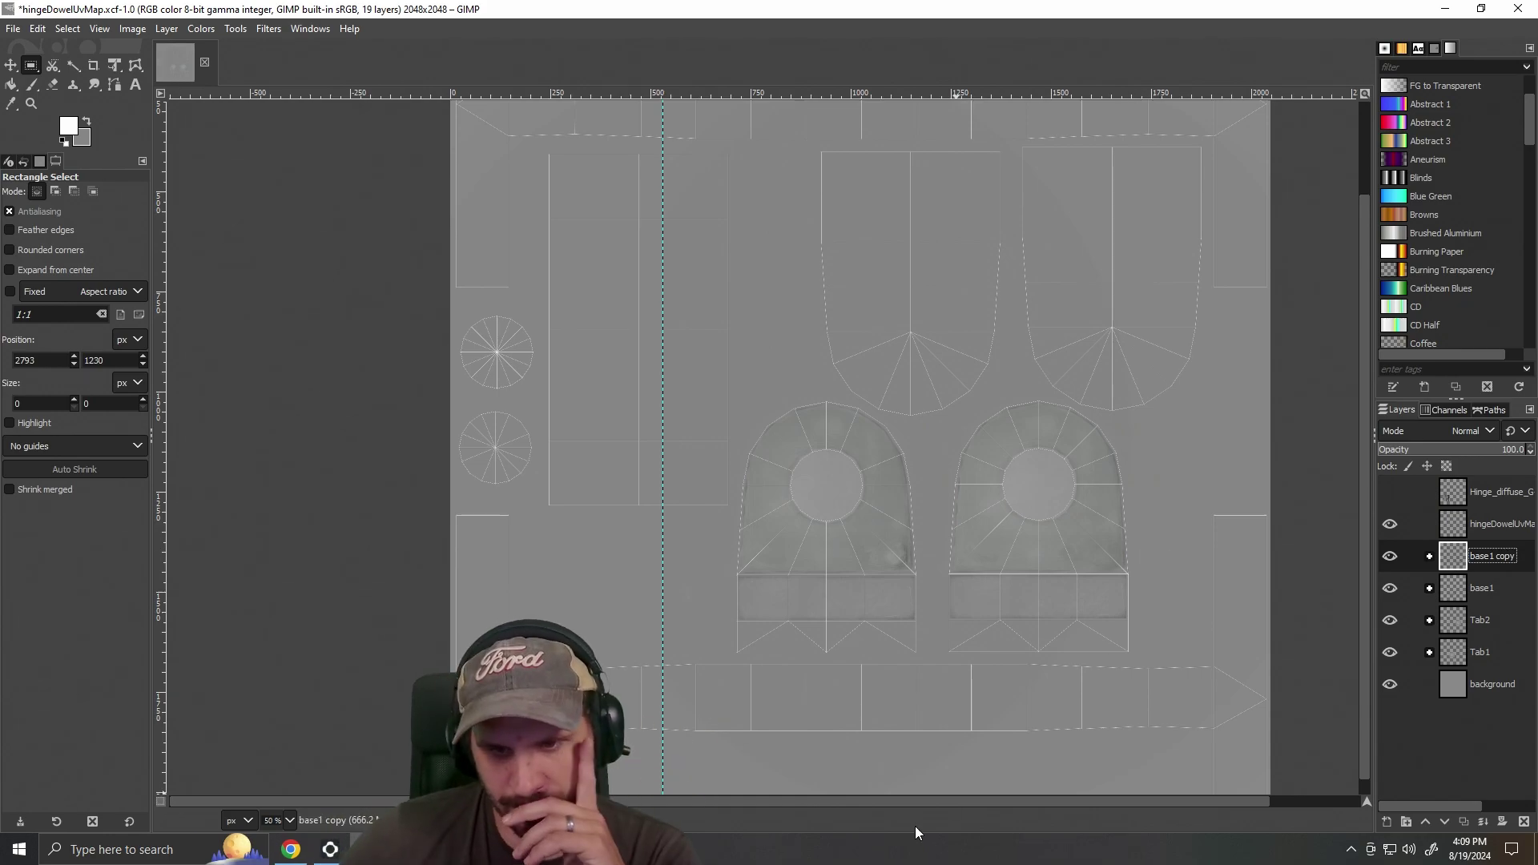
pyautogui.moveTo(862, 802); pyautogui.dragTo(919, 801)
pyautogui.scroll(2, 880, 680)
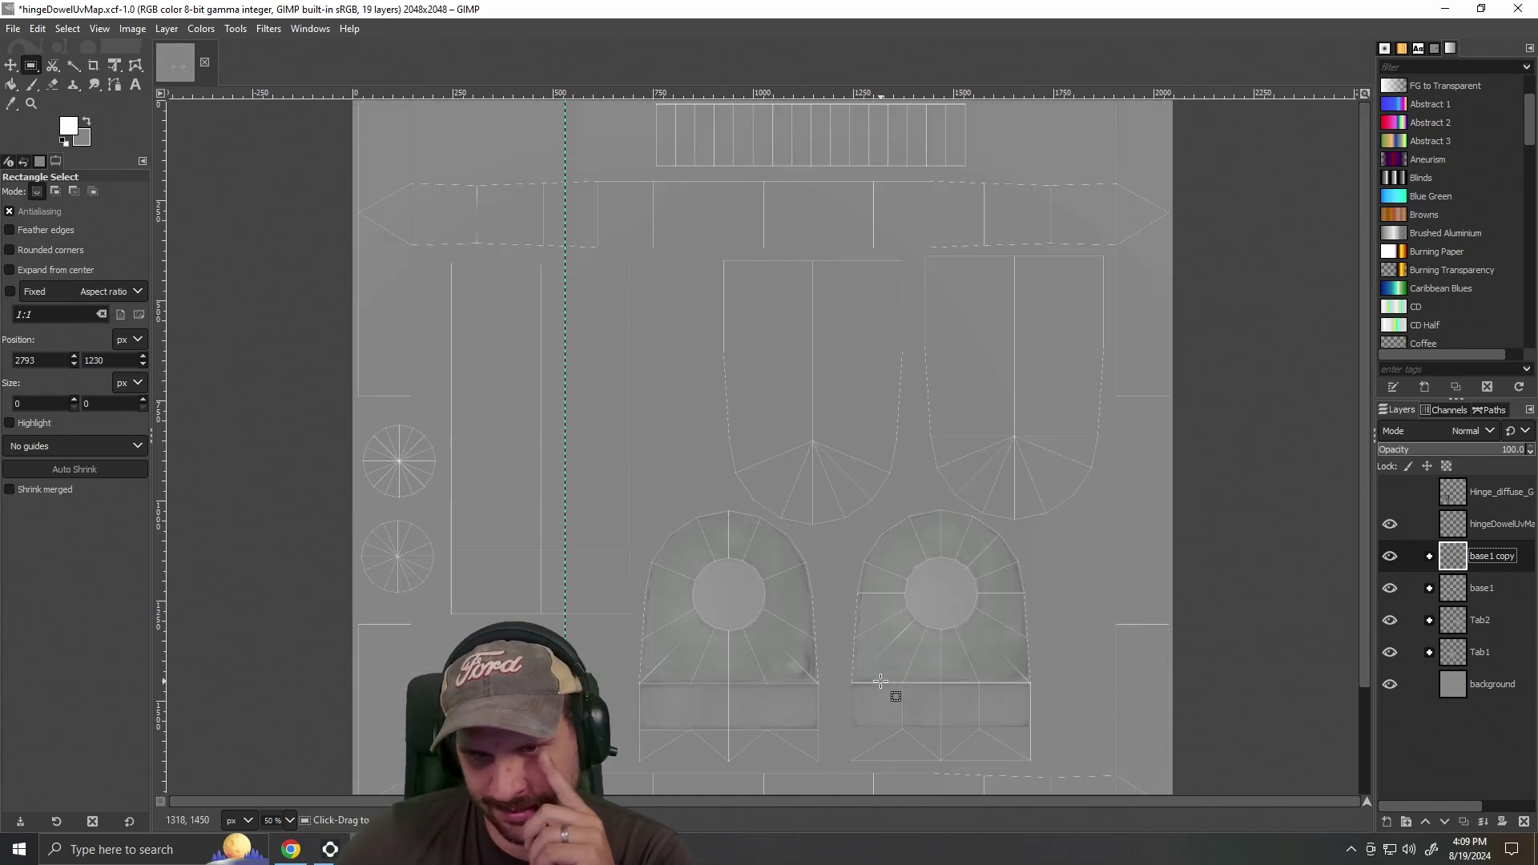
pyautogui.scroll(-2, 880, 681)
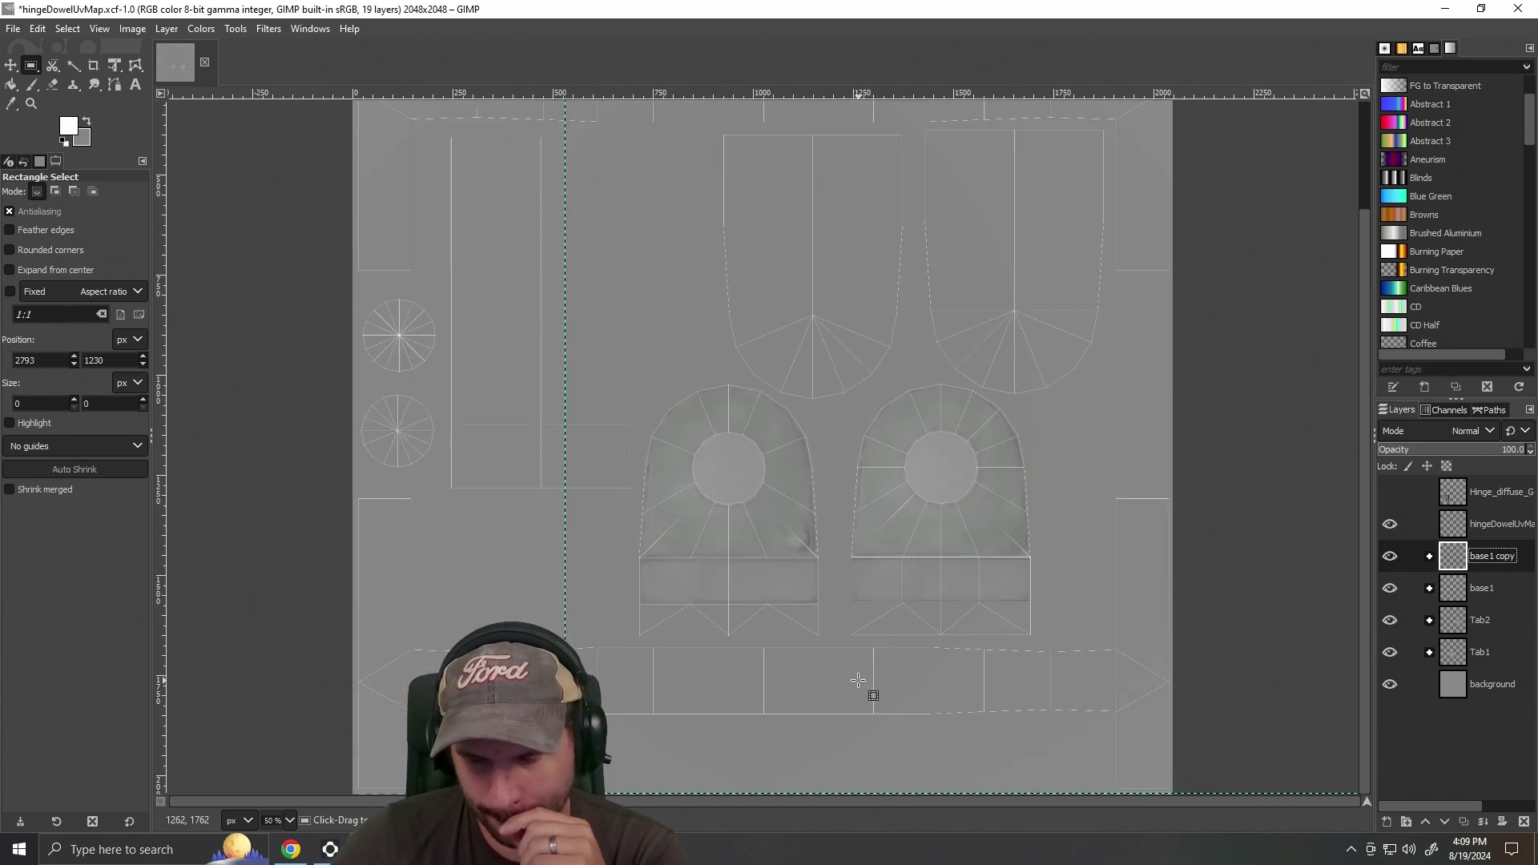
pyautogui.click(1390, 685)
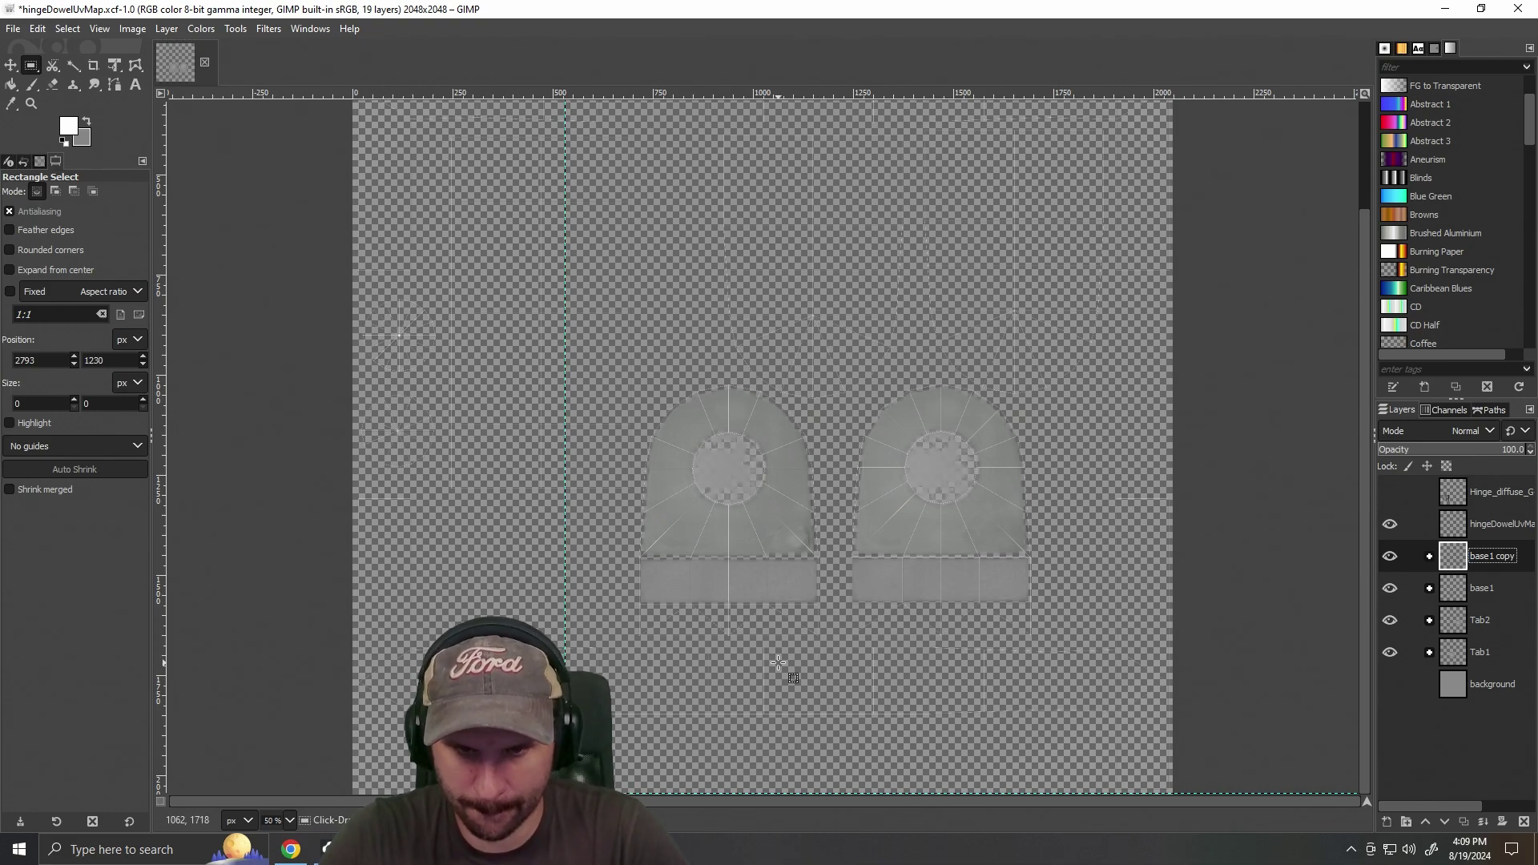
pyautogui.scroll(2, 777, 663)
pyautogui.moveTo(808, 802); pyautogui.dragTo(876, 793)
pyautogui.scroll(2, 870, 708)
pyautogui.scroll(-2, 870, 706)
pyautogui.scroll(3, 871, 706)
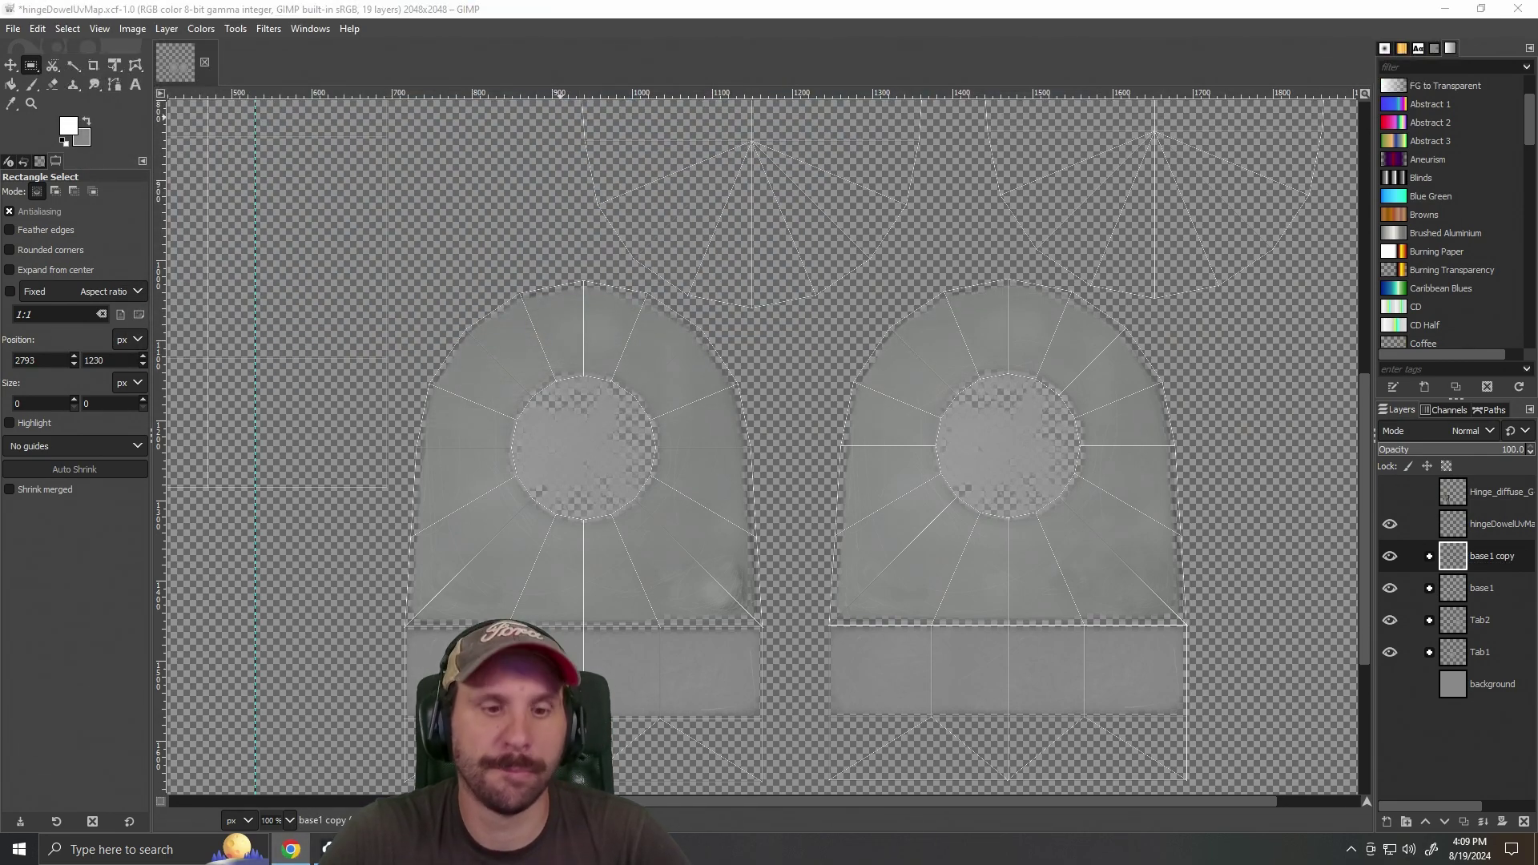
# Switch to Kerbal Space Program and study how the blue hinge's frame meets the G-11 hinges from the front and side.
pyautogui.hotkey('alt', 'Tab')
pyautogui.moveTo(1114, 607); pyautogui.dragTo(1199, 511)
pyautogui.scroll(5, 1266, 504)
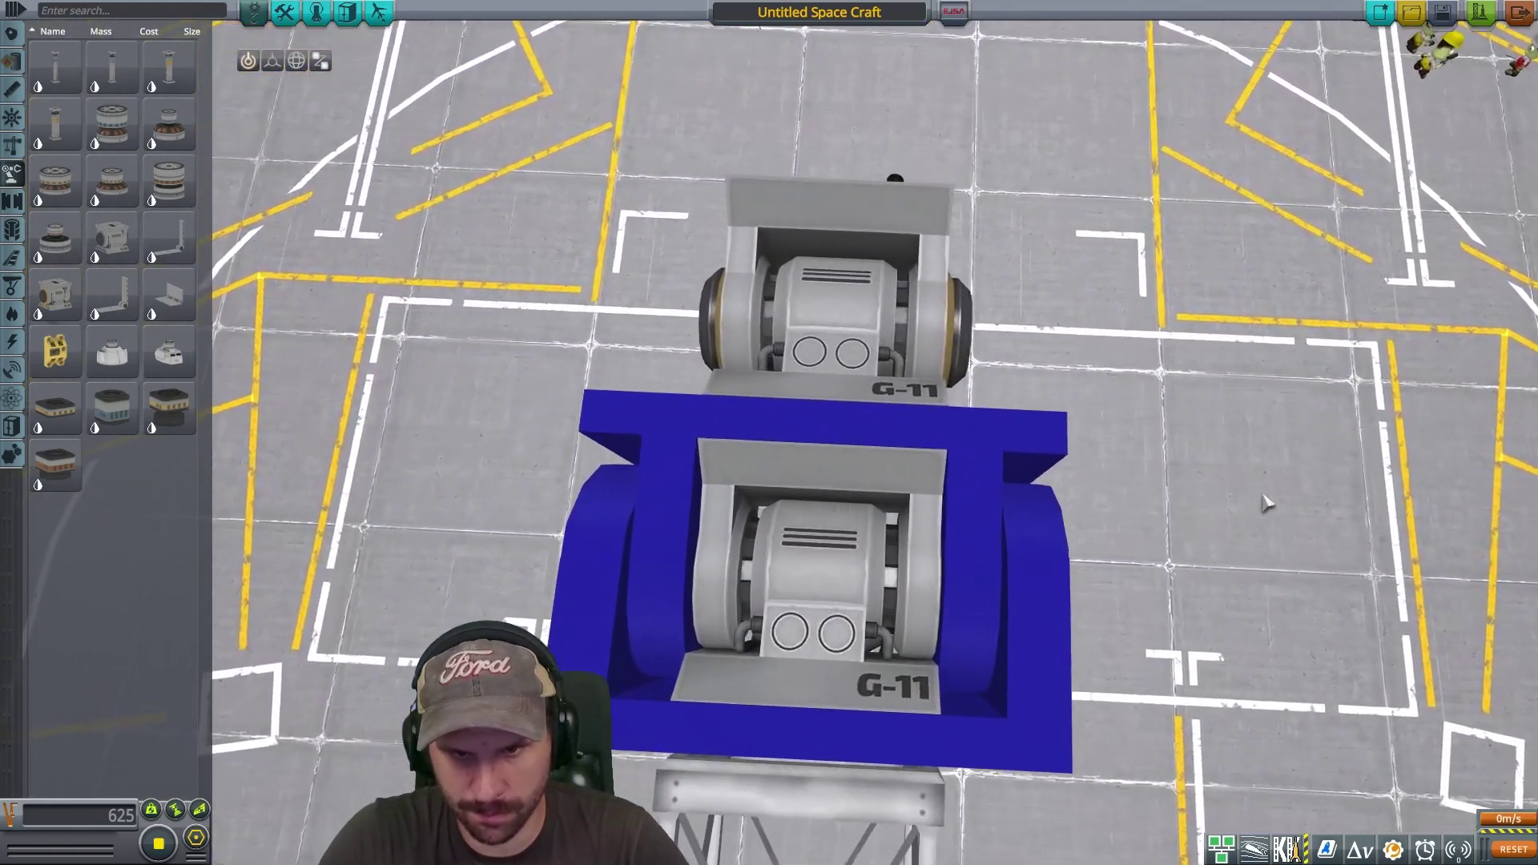
pyautogui.scroll(-3, 1271, 506)
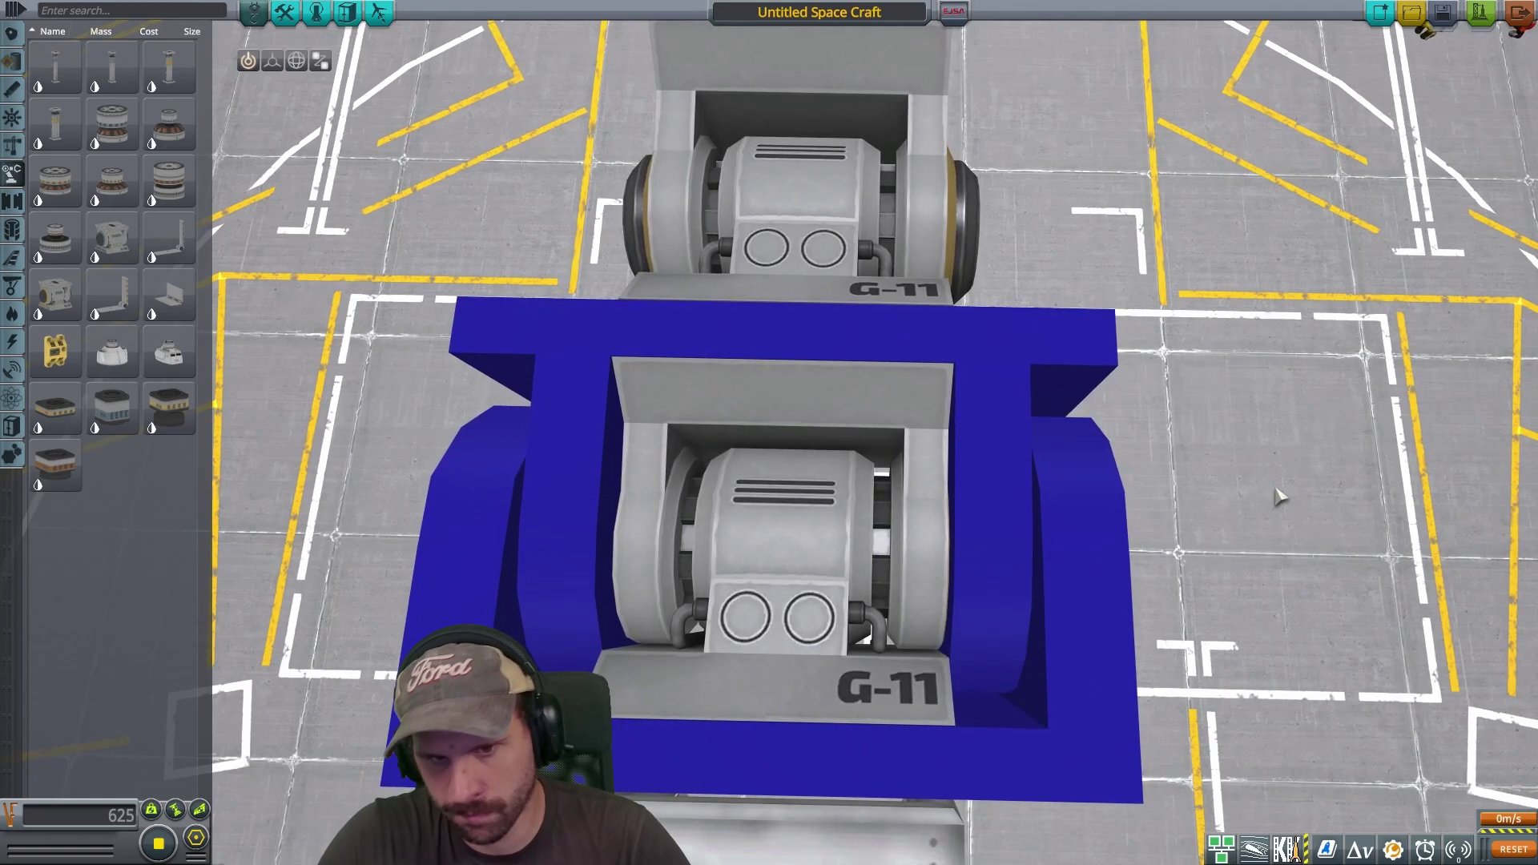
pyautogui.scroll(-5, 1301, 491)
pyautogui.moveTo(1302, 490); pyautogui.dragTo(995, 395)
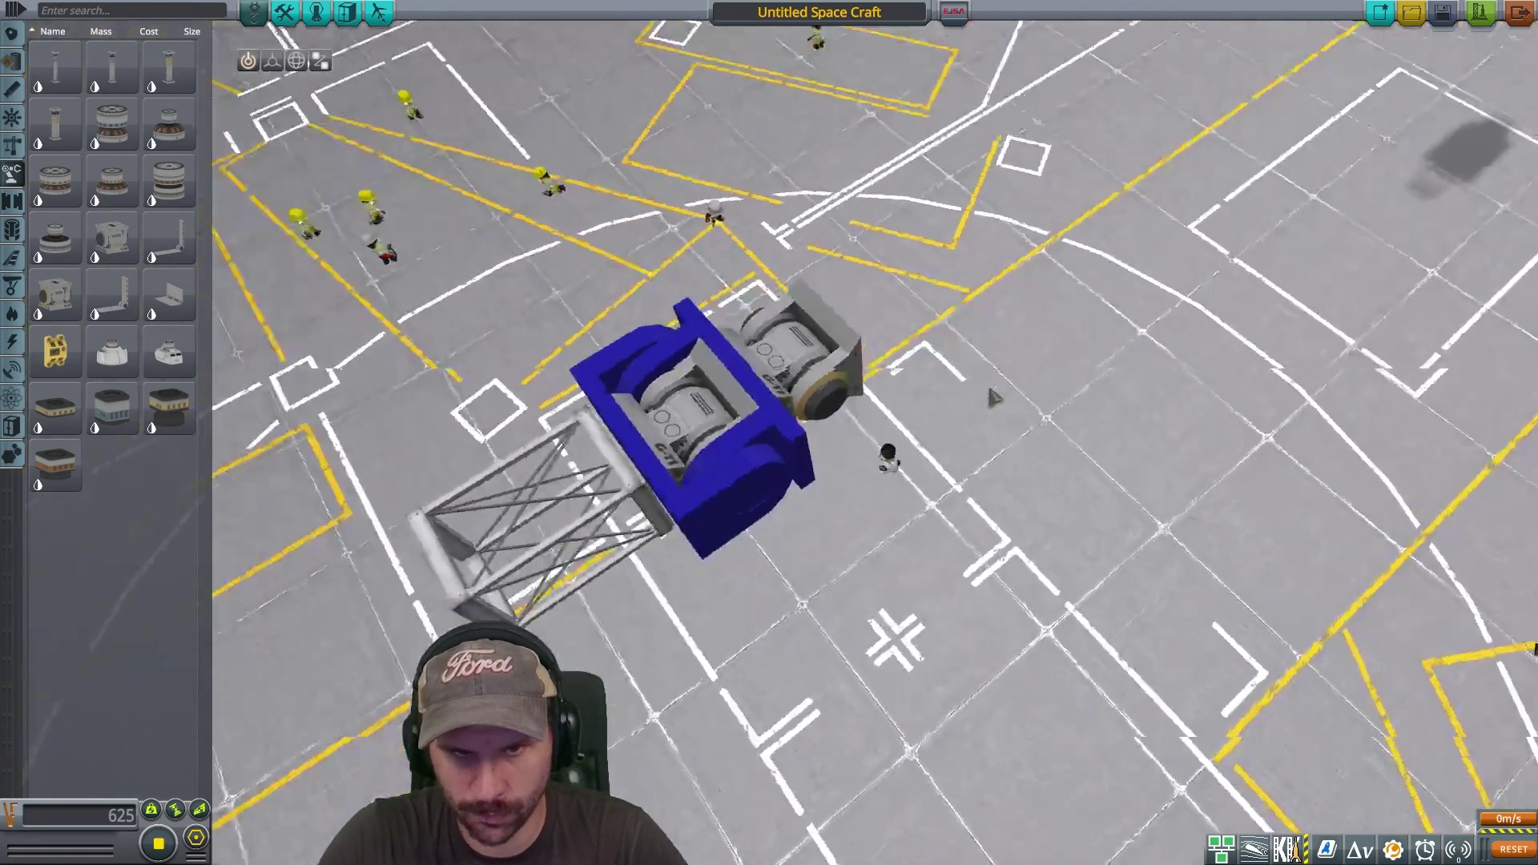
pyautogui.moveTo(1158, 535); pyautogui.dragTo(1078, 508)
pyautogui.scroll(4, 1078, 508)
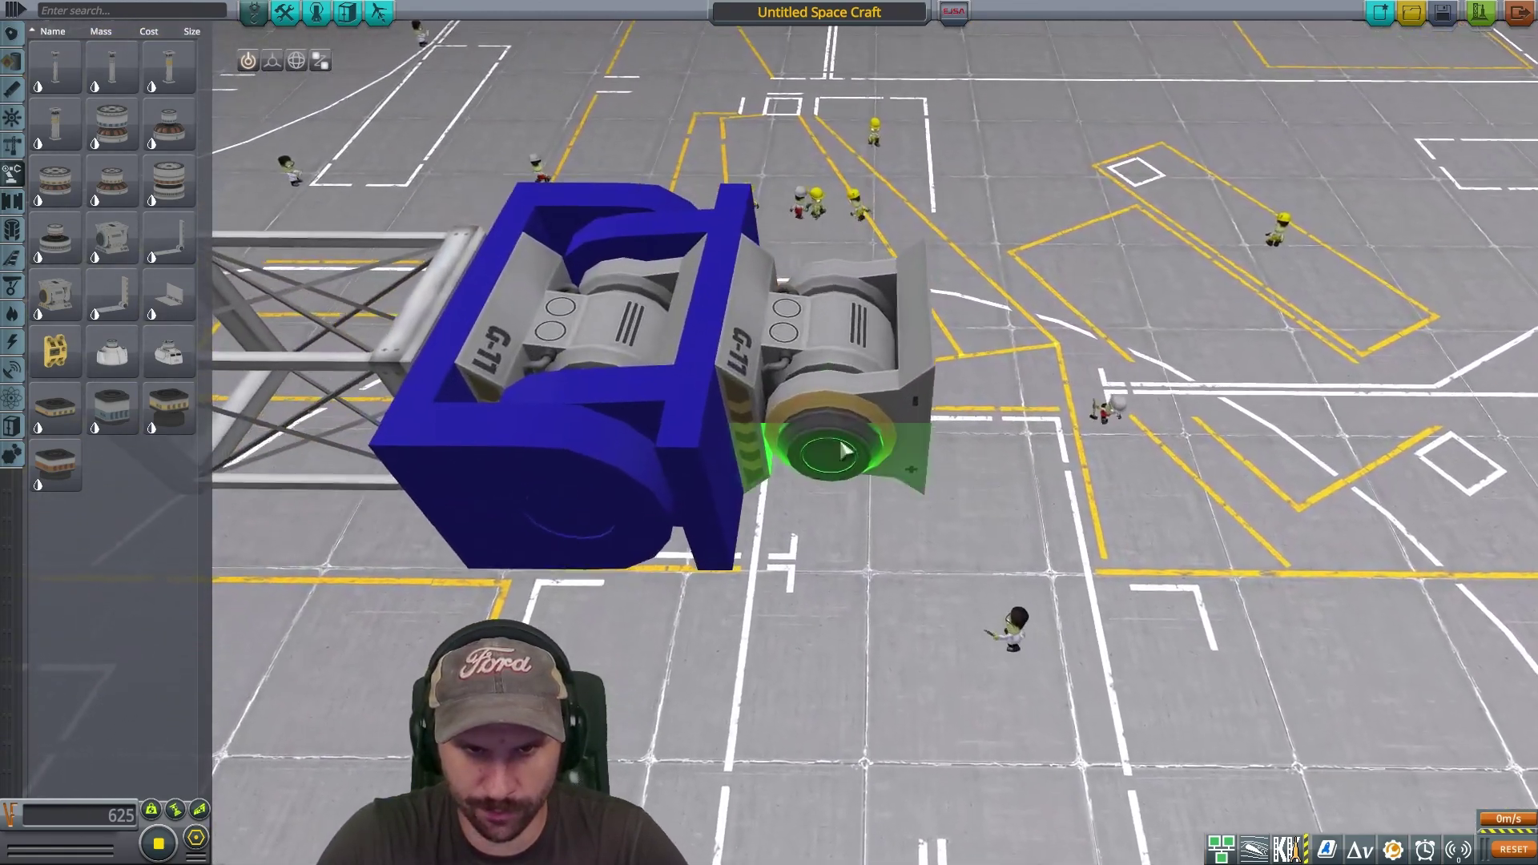
# Detach the blue dowel piece with its outer G-11 hinge from the clevis, and reattach it in the same place.
pyautogui.click(841, 447)
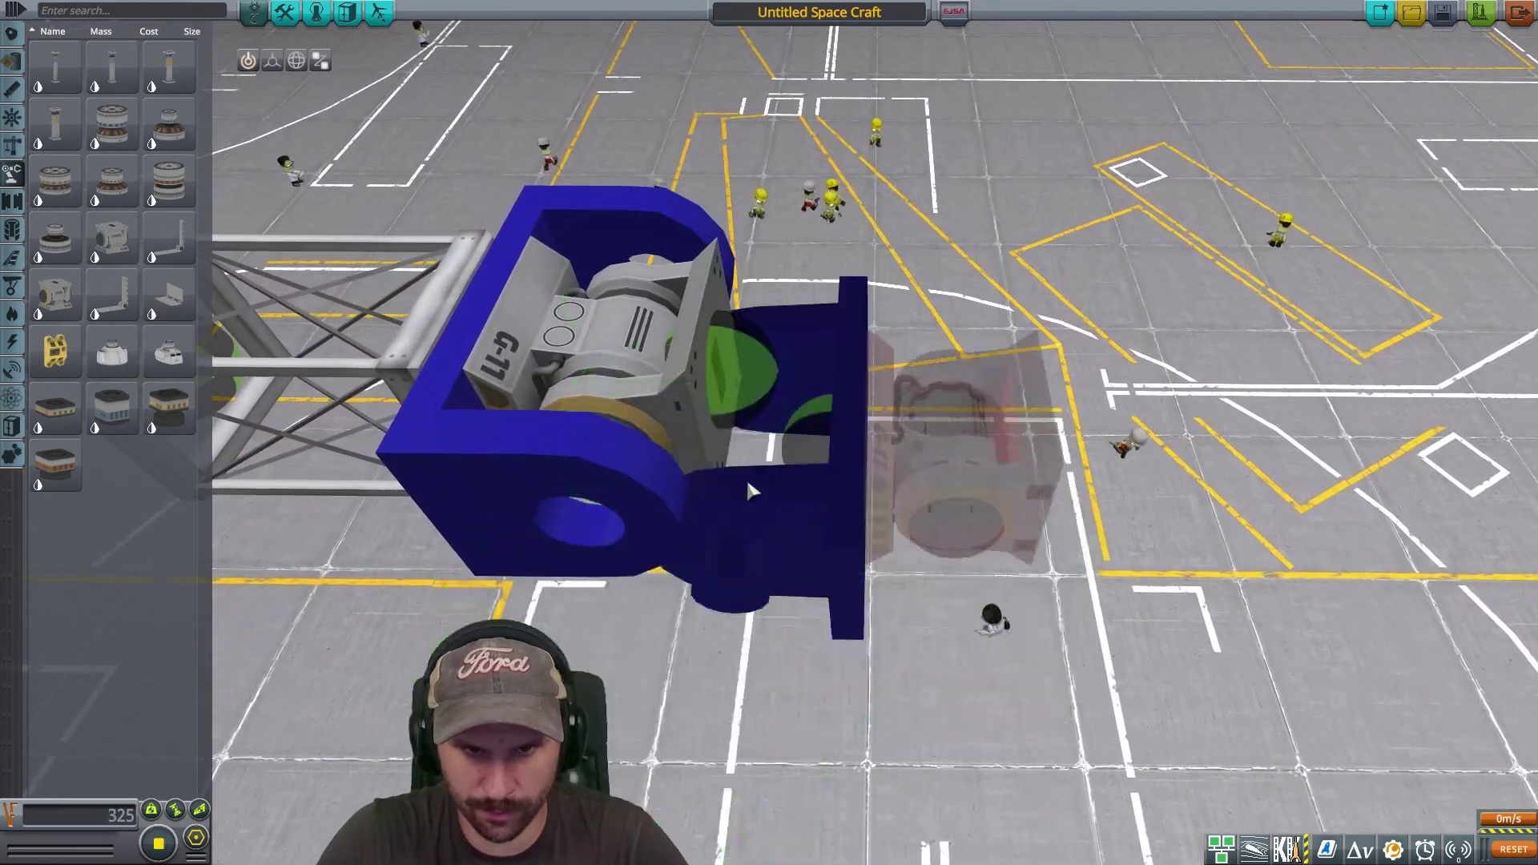
pyautogui.click(704, 421)
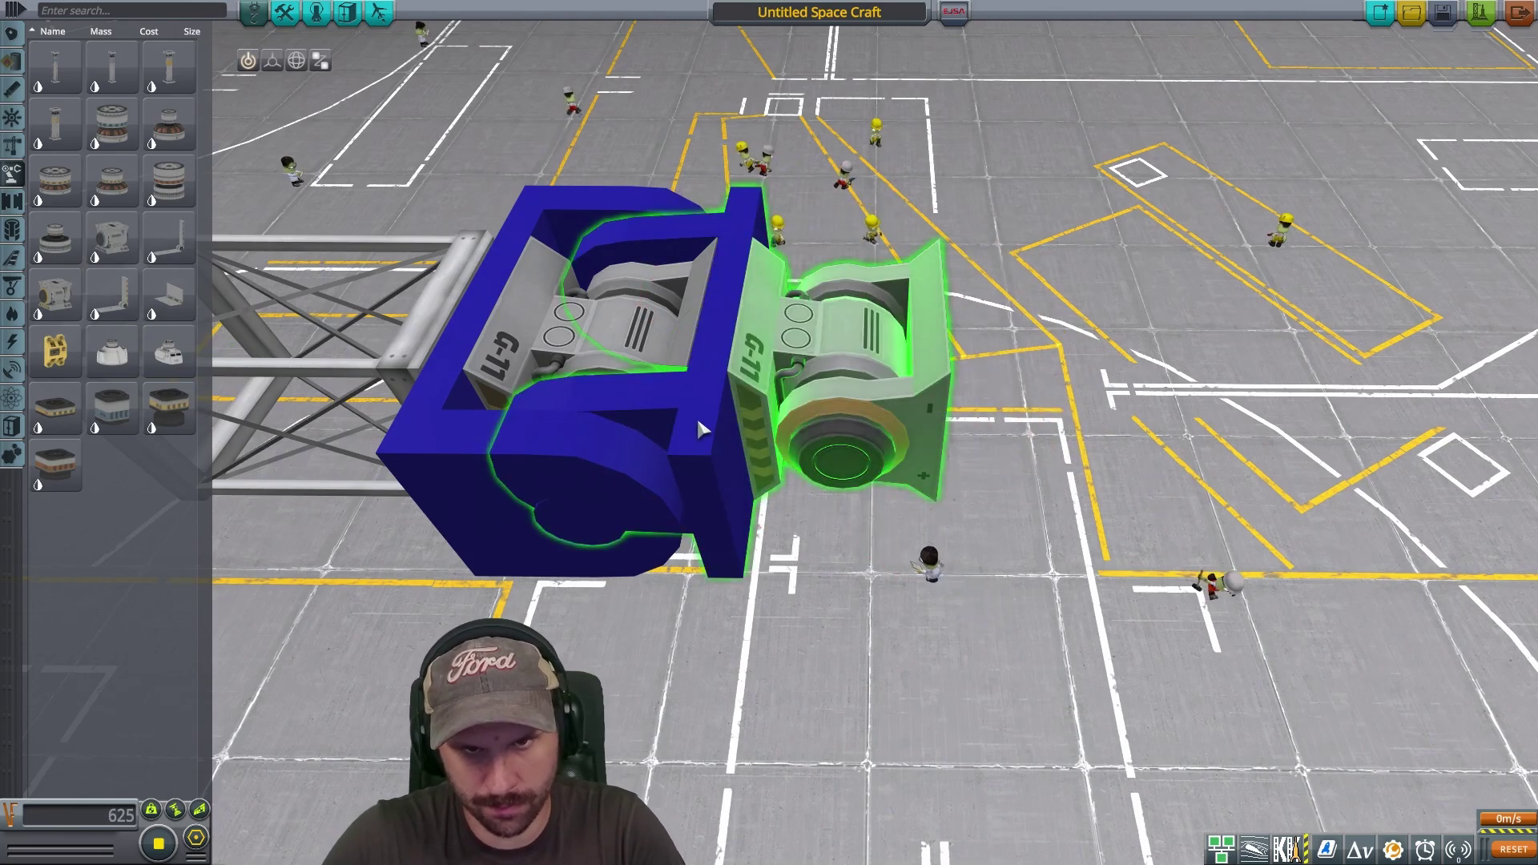
pyautogui.press('2')
pyautogui.click(699, 393)
pyautogui.press('1')
# Examine the outer G-11 hinge's end cap, coloured ring, chevron stripes and plate markings close up, and compare them with the blue hinge.
pyautogui.moveTo(1009, 609); pyautogui.dragTo(1266, 627)
pyautogui.scroll(-2, 1195, 410)
pyautogui.scroll(-3, 1287, 514)
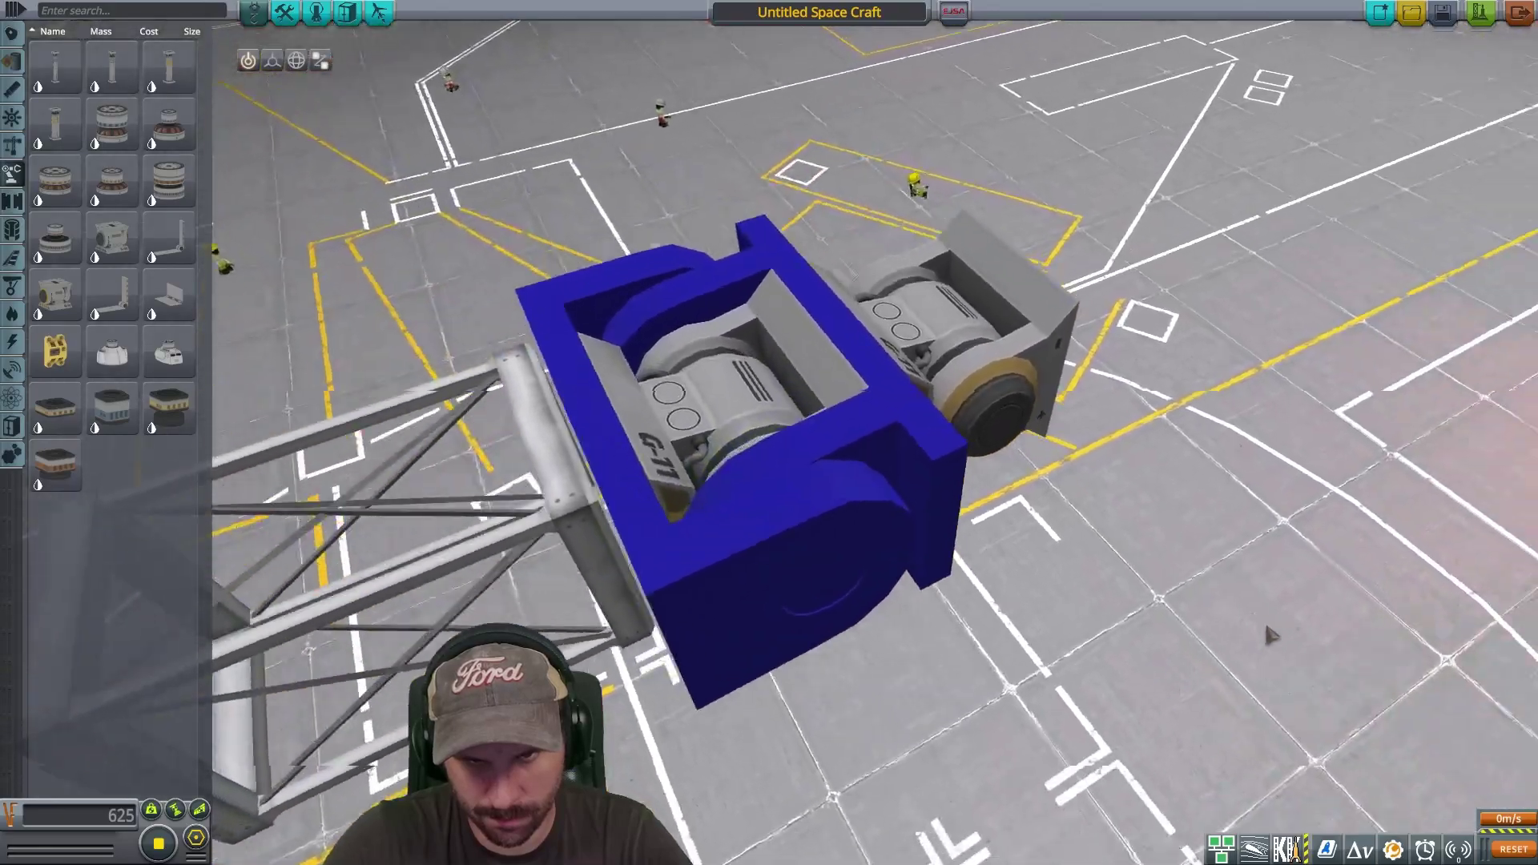
pyautogui.moveTo(1266, 628); pyautogui.dragTo(1163, 362)
pyautogui.scroll(2, 1145, 515)
pyautogui.scroll(3, 1163, 376)
pyautogui.scroll(2, 1168, 352)
pyautogui.scroll(-1, 1167, 353)
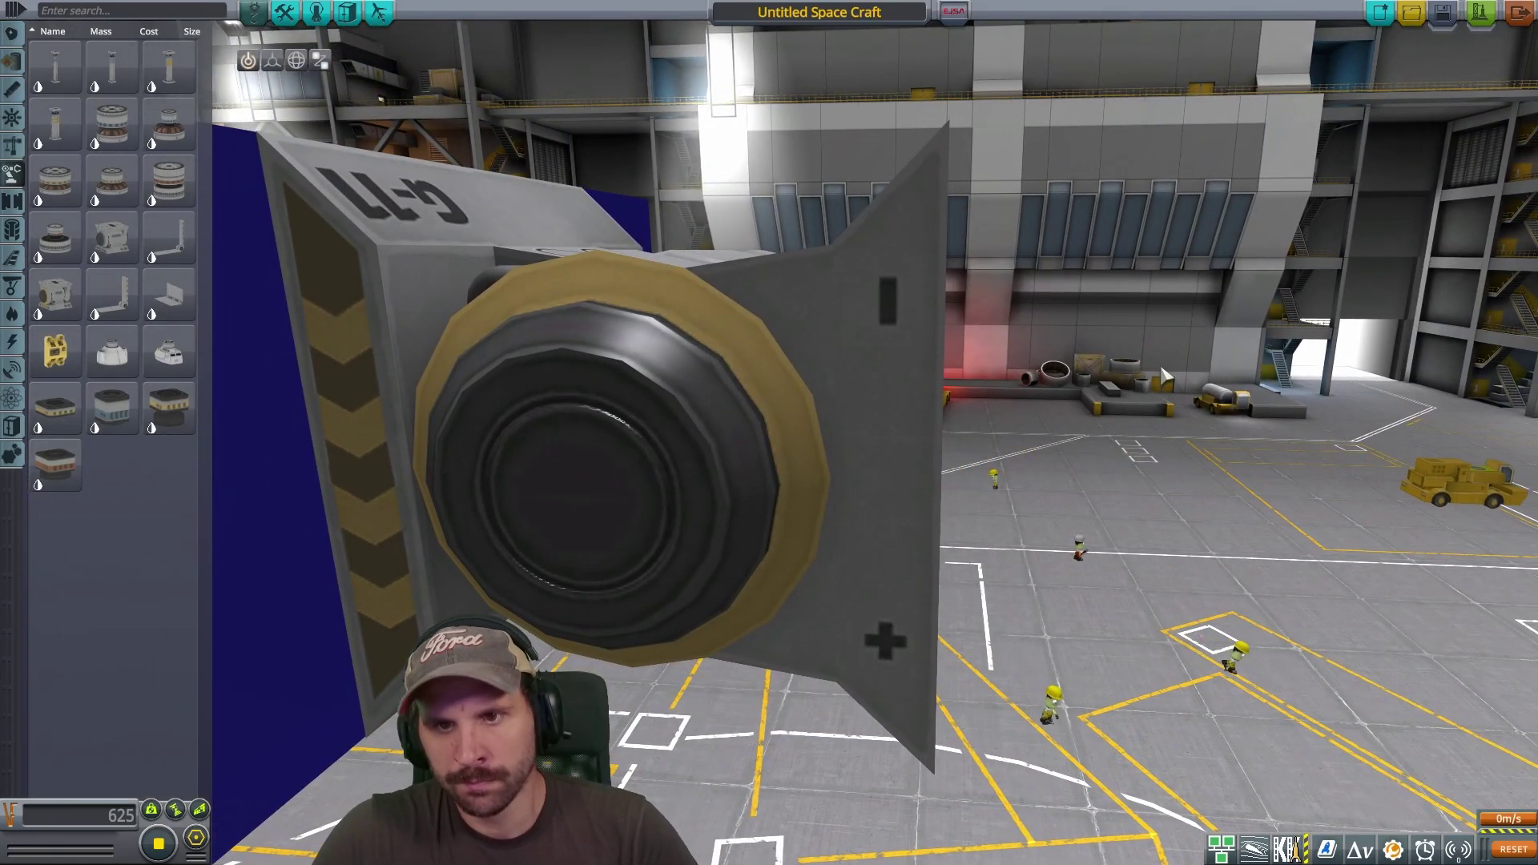
pyautogui.scroll(-4, 1168, 376)
pyautogui.moveTo(1171, 377); pyautogui.dragTo(1146, 677)
pyautogui.scroll(-2, 1158, 449)
pyautogui.scroll(-2, 1161, 629)
pyautogui.moveTo(1048, 709); pyautogui.dragTo(1039, 684)
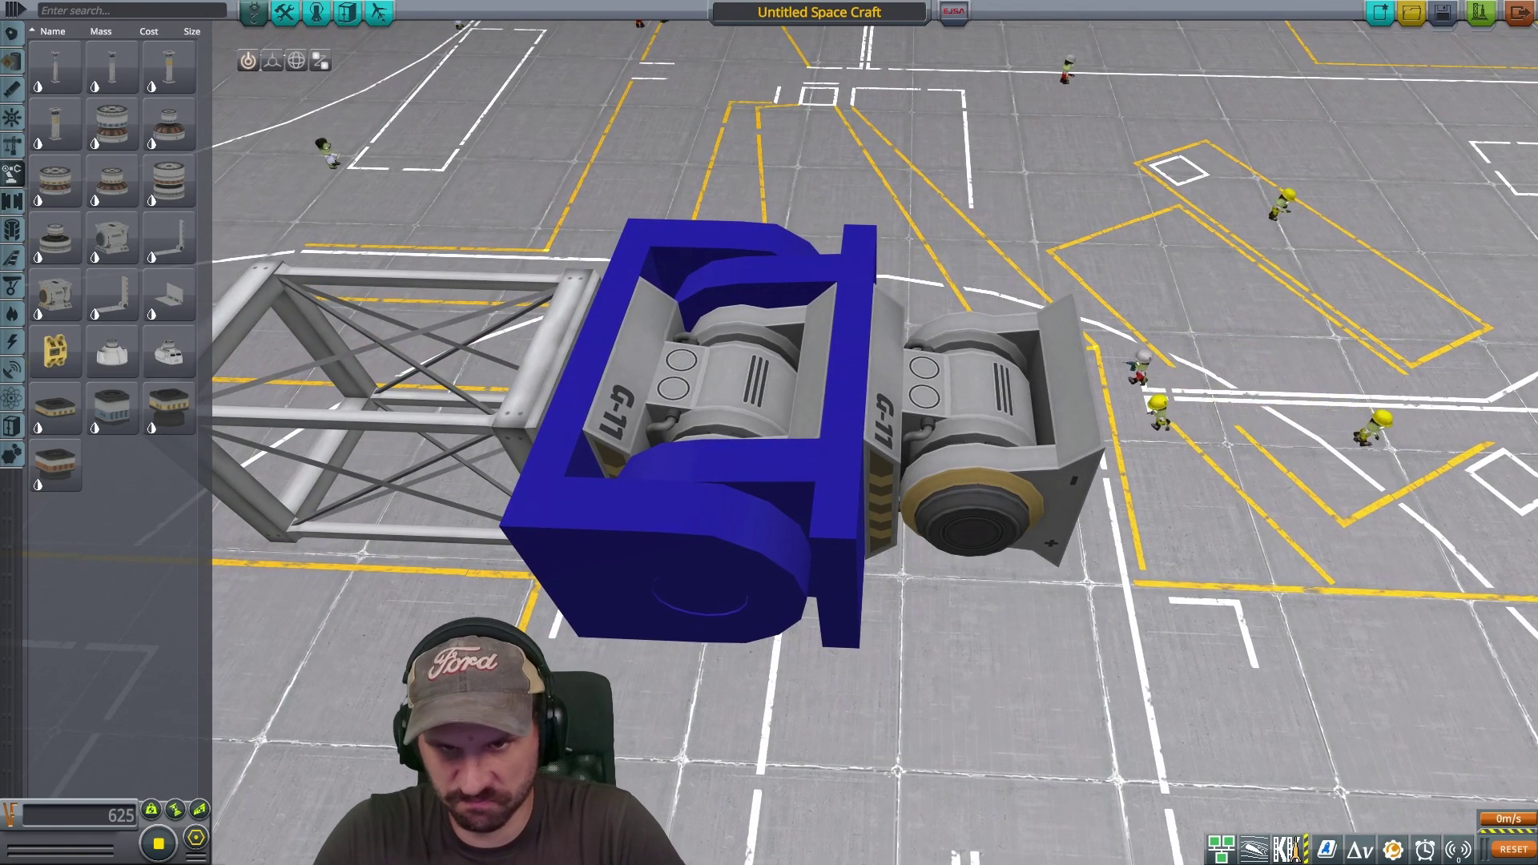
# Switch to GIMP and inspect the strips beneath the two tab faces with the background layer shown and hidden.
pyautogui.hotkey('alt', 'Tab')
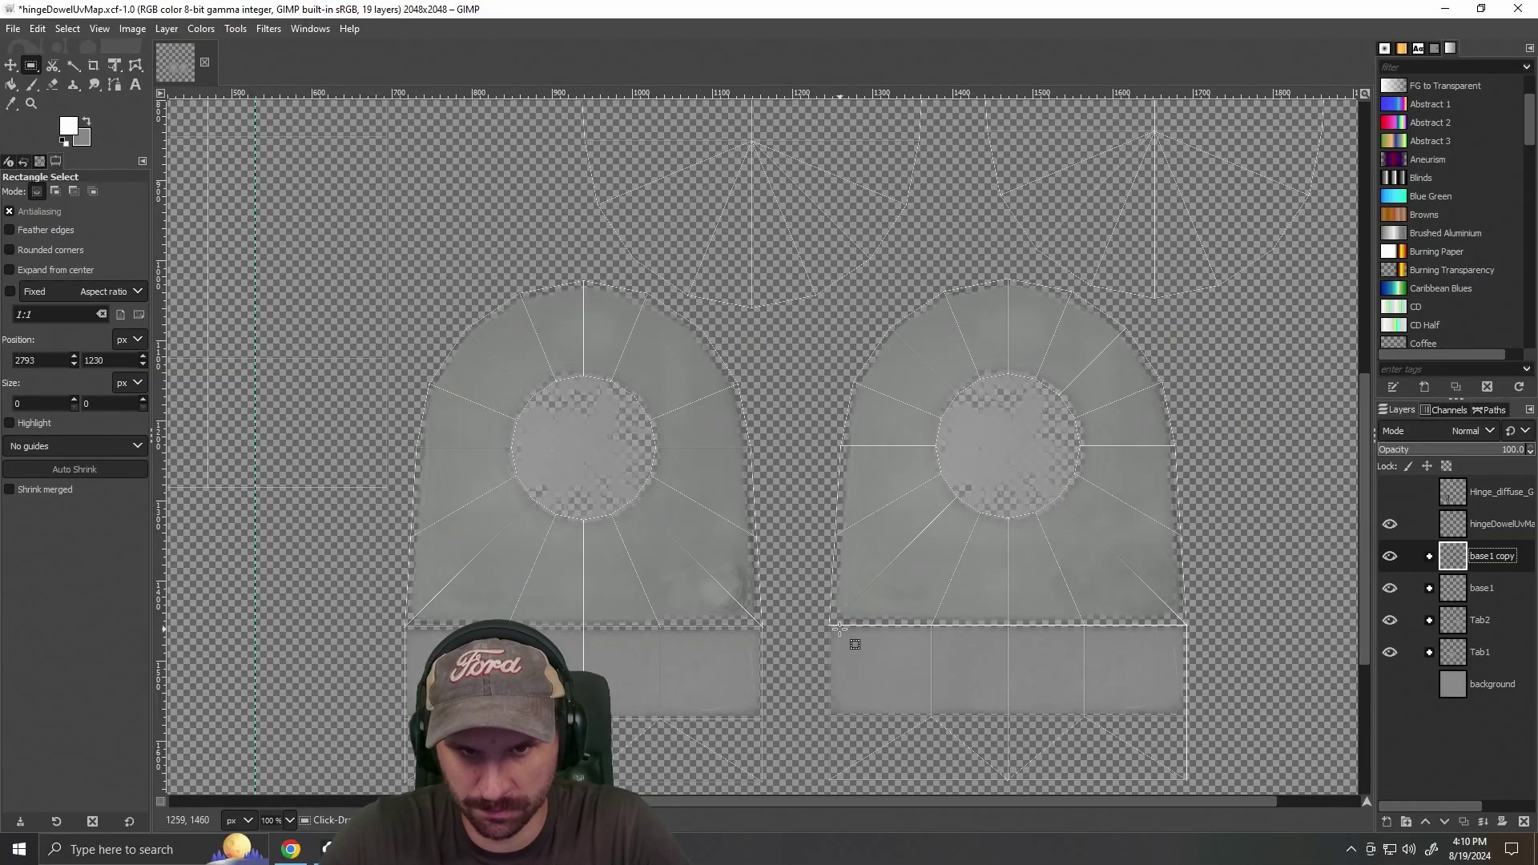
pyautogui.scroll(-1, 859, 611)
pyautogui.scroll(-1, 1002, 628)
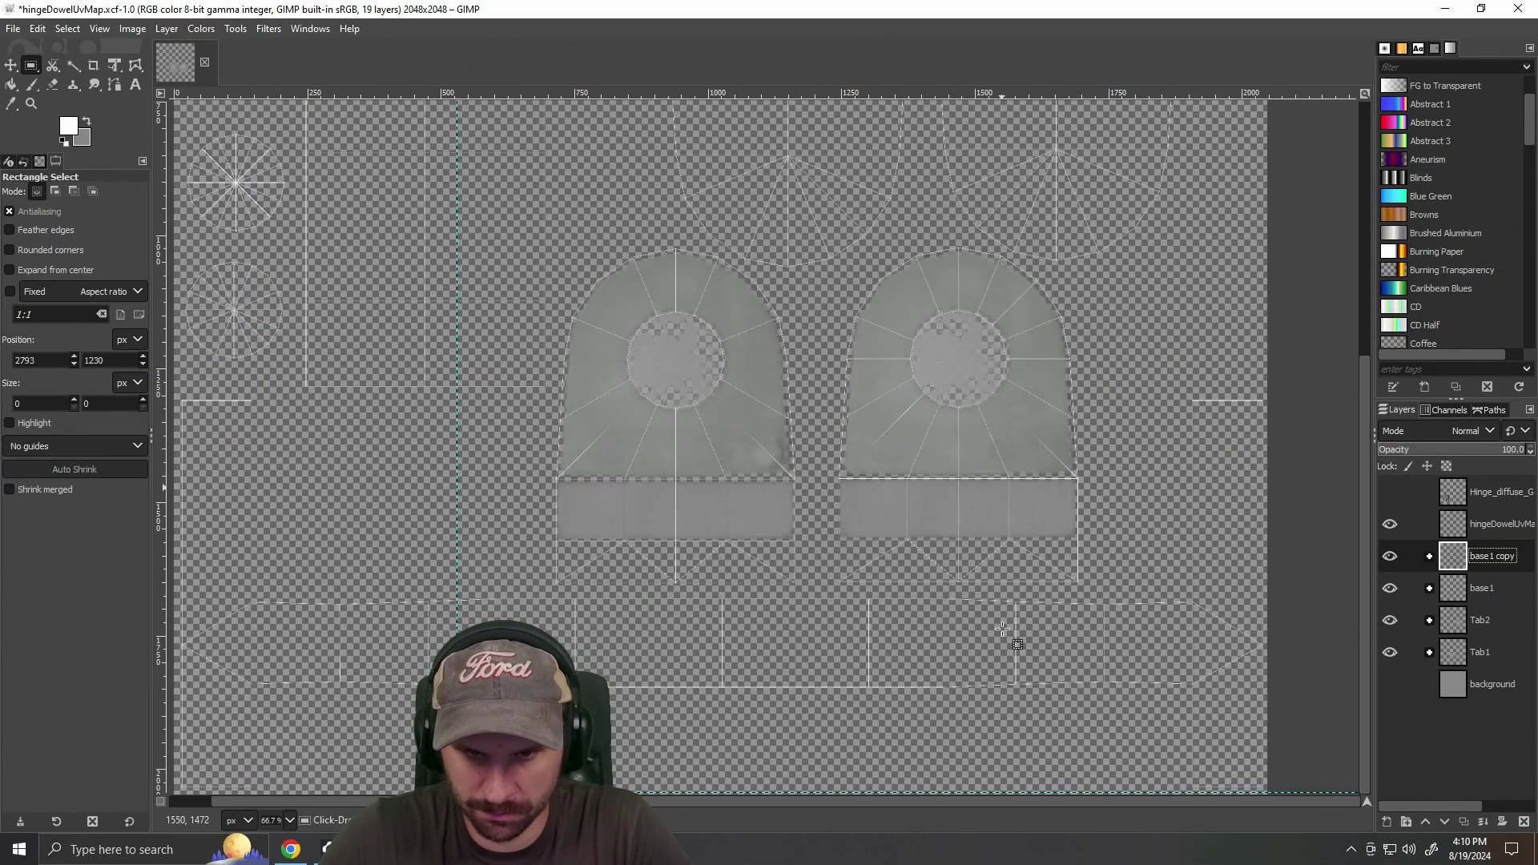
pyautogui.scroll(1, 1002, 629)
pyautogui.click(1390, 684)
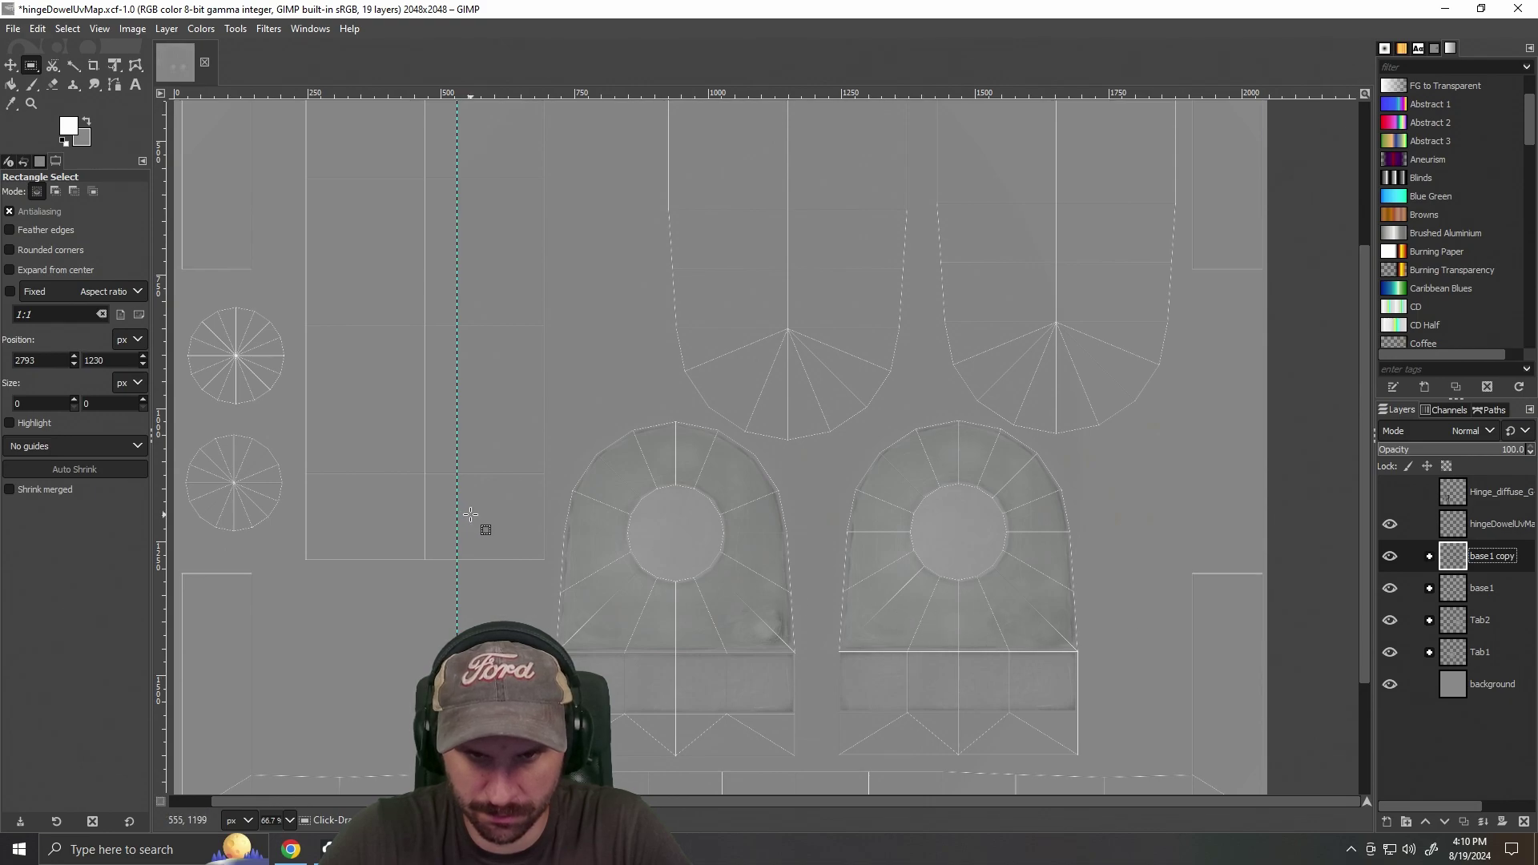
pyautogui.keyDown('ctrl'); pyautogui.scroll(-1, 470, 514); pyautogui.keyUp('ctrl')
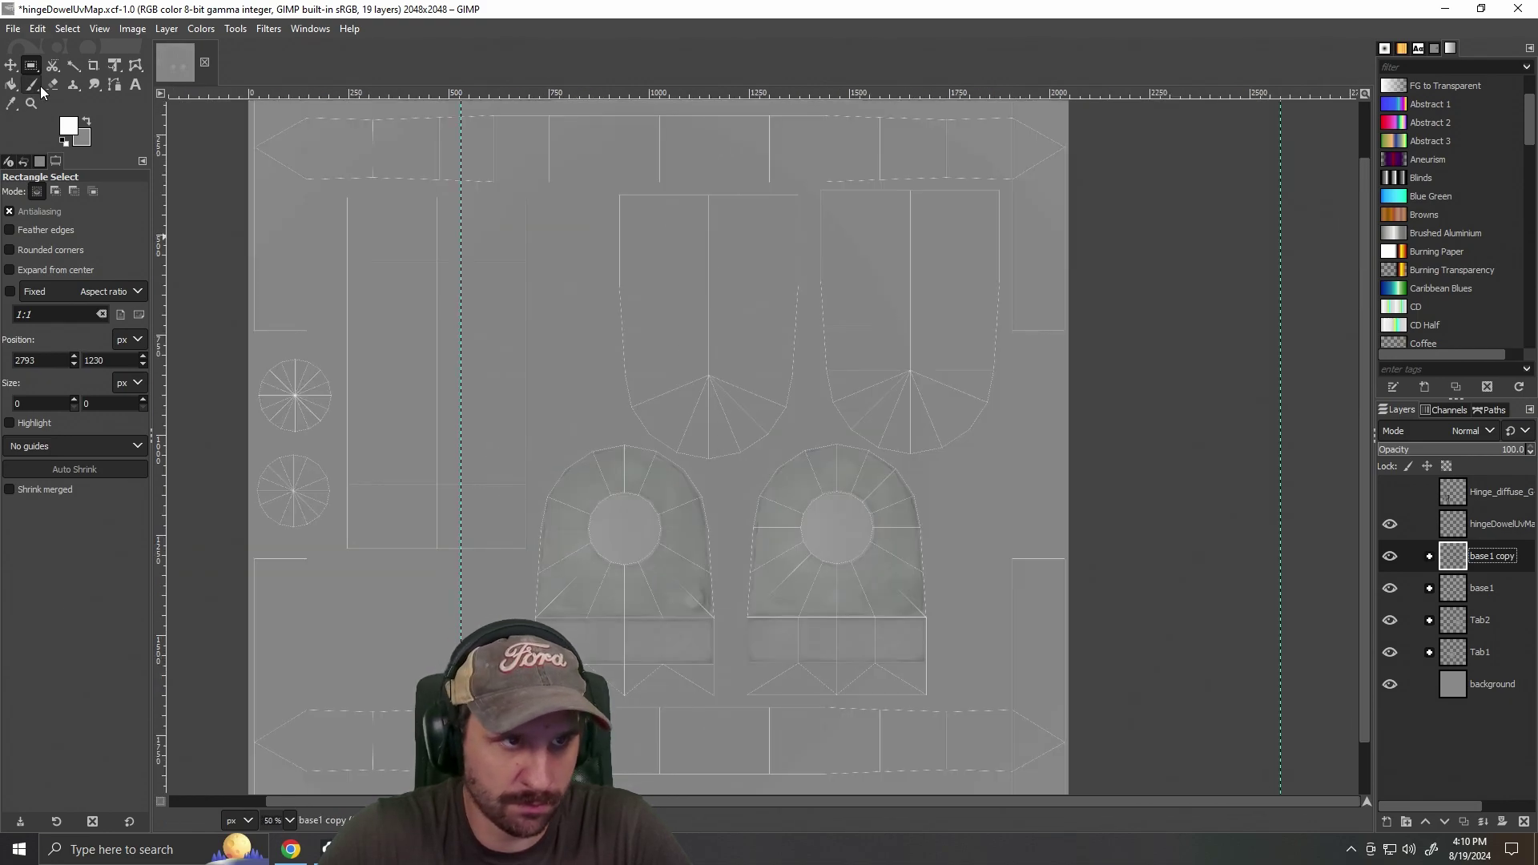
pyautogui.click(52, 84)
pyautogui.click(1388, 684)
pyautogui.keyDown('ctrl'); pyautogui.scroll(2, 1218, 688); pyautogui.keyUp('ctrl')
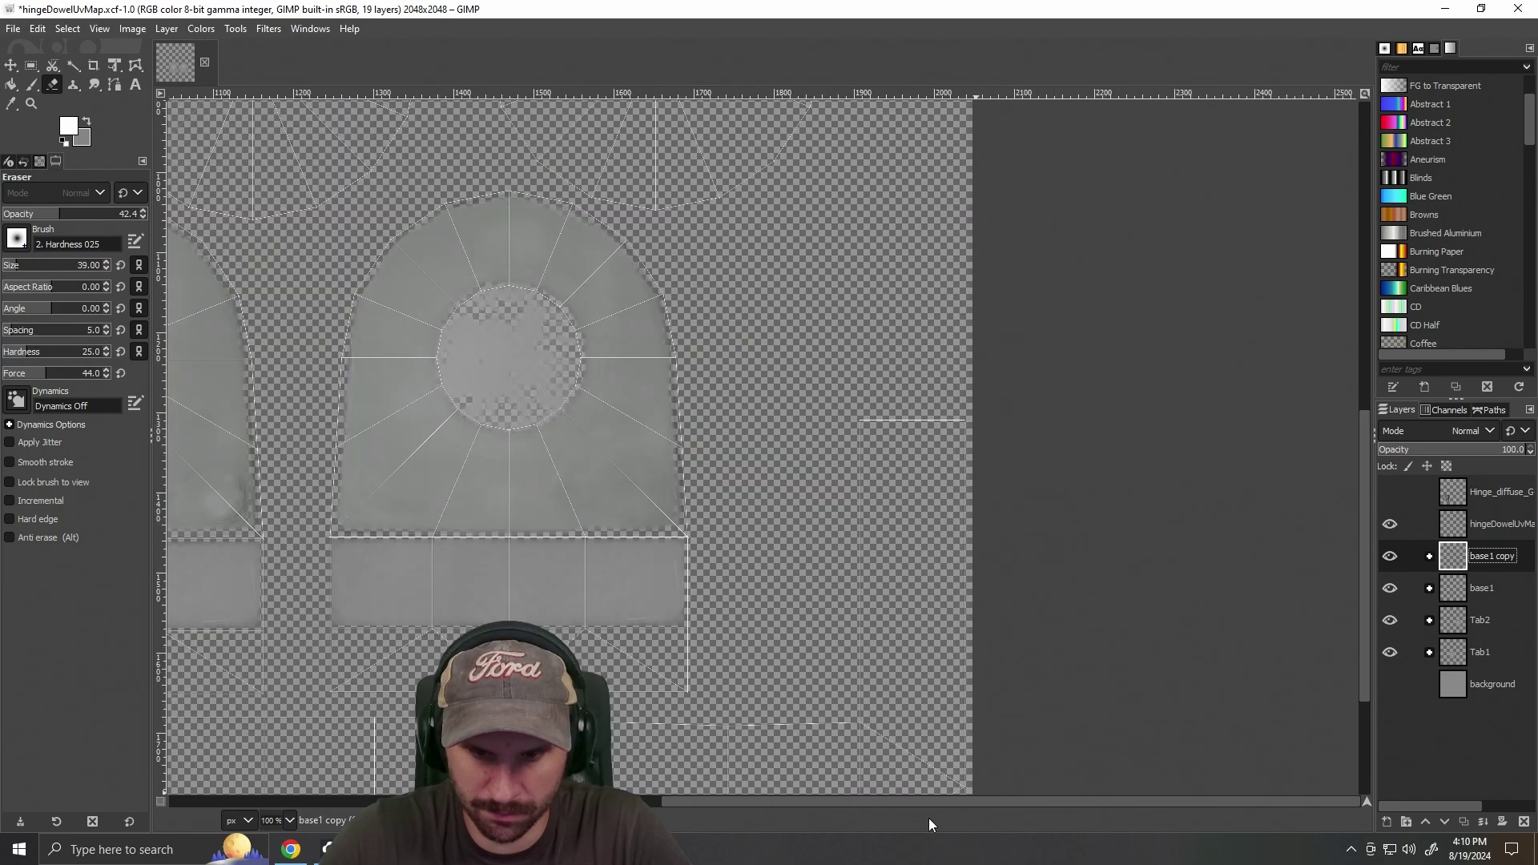
pyautogui.hscroll(-5, 829, 804)
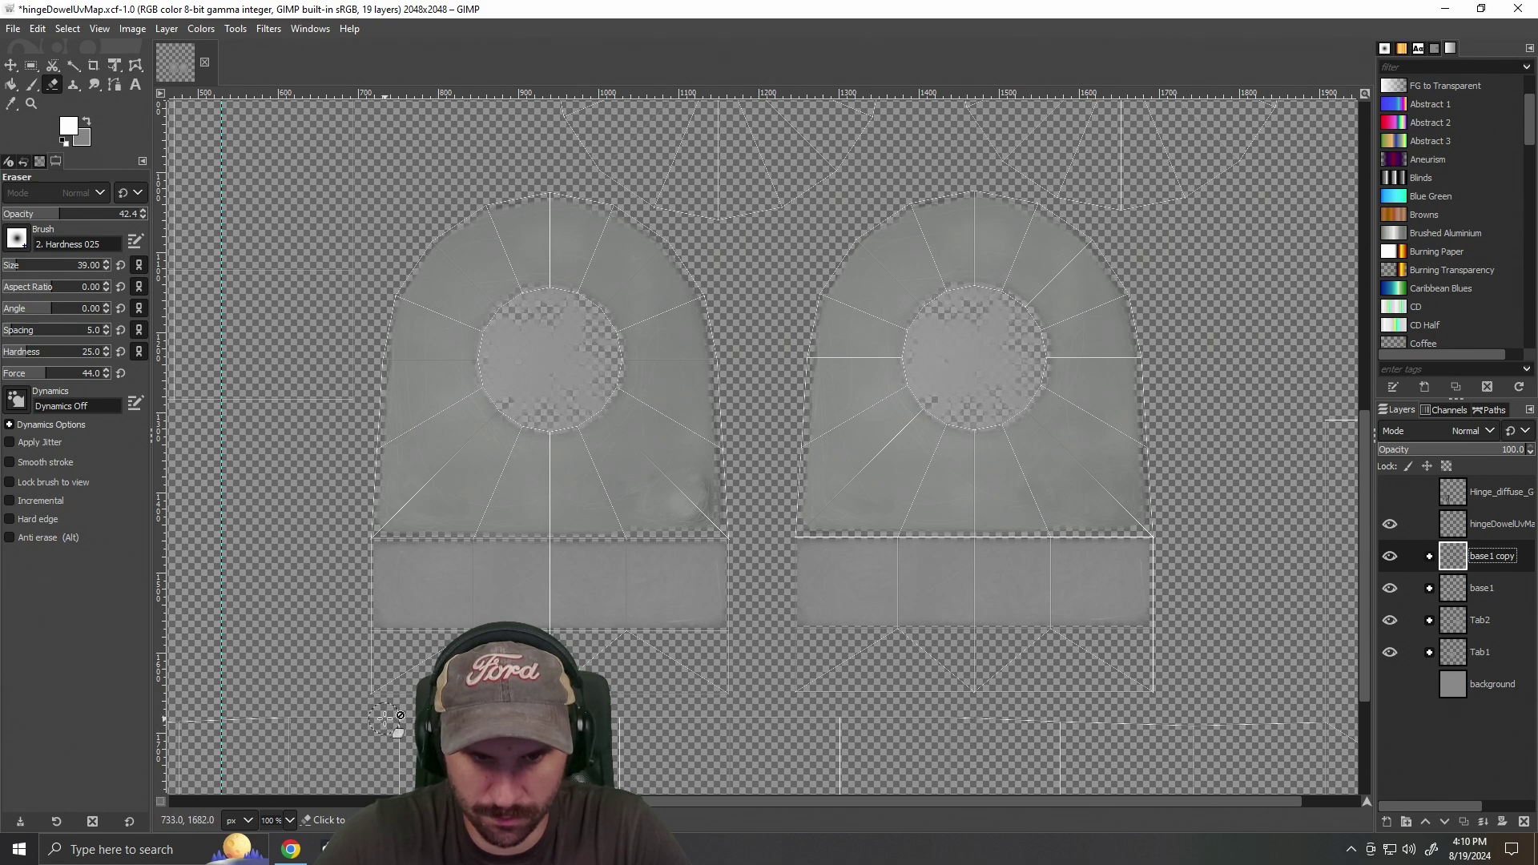
pyautogui.scroll(3, 386, 720)
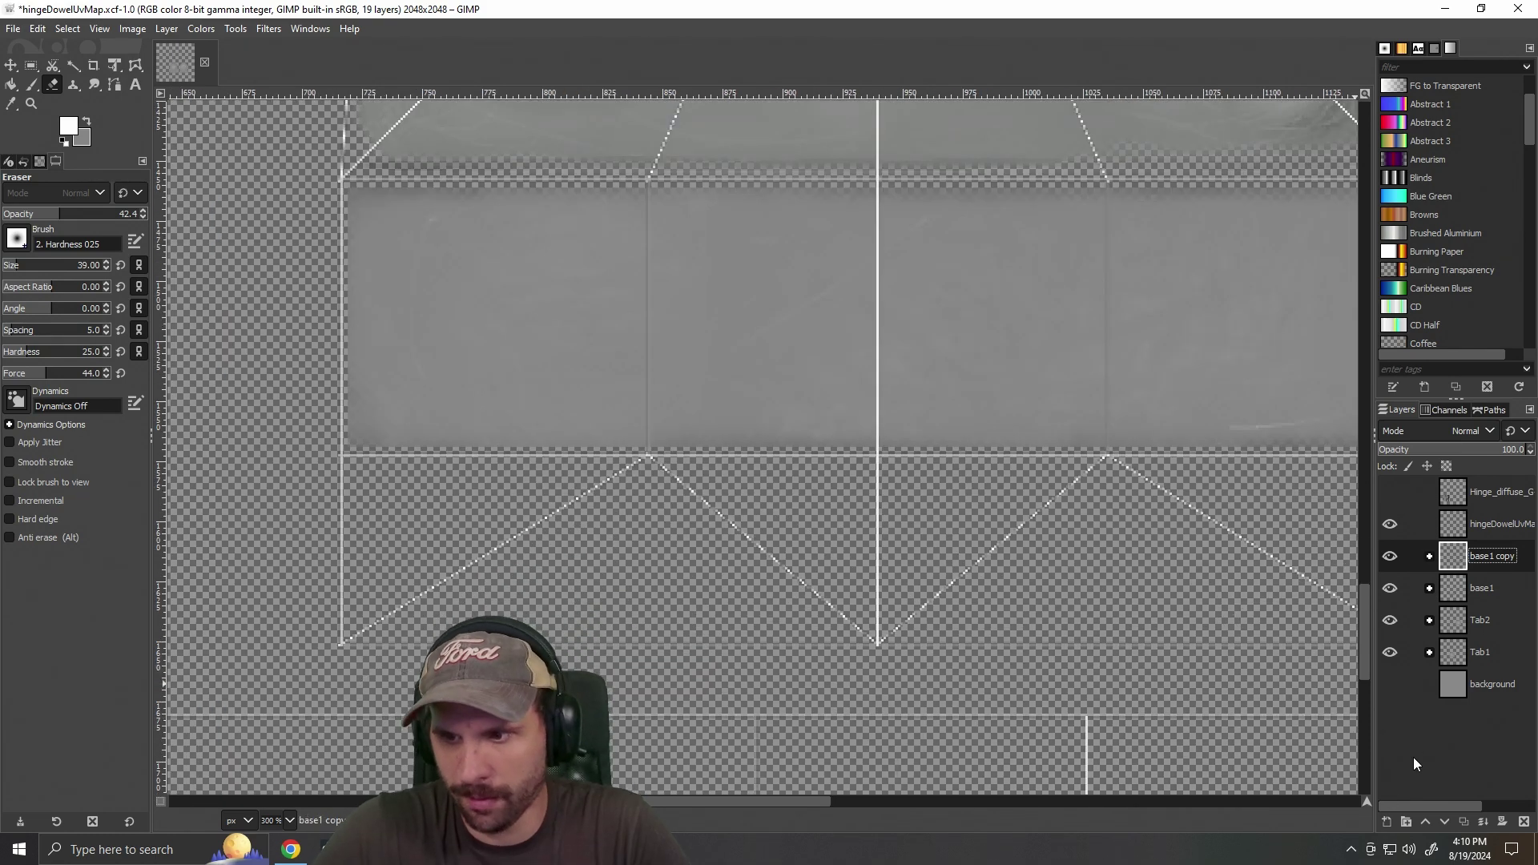
pyautogui.click(1404, 823)
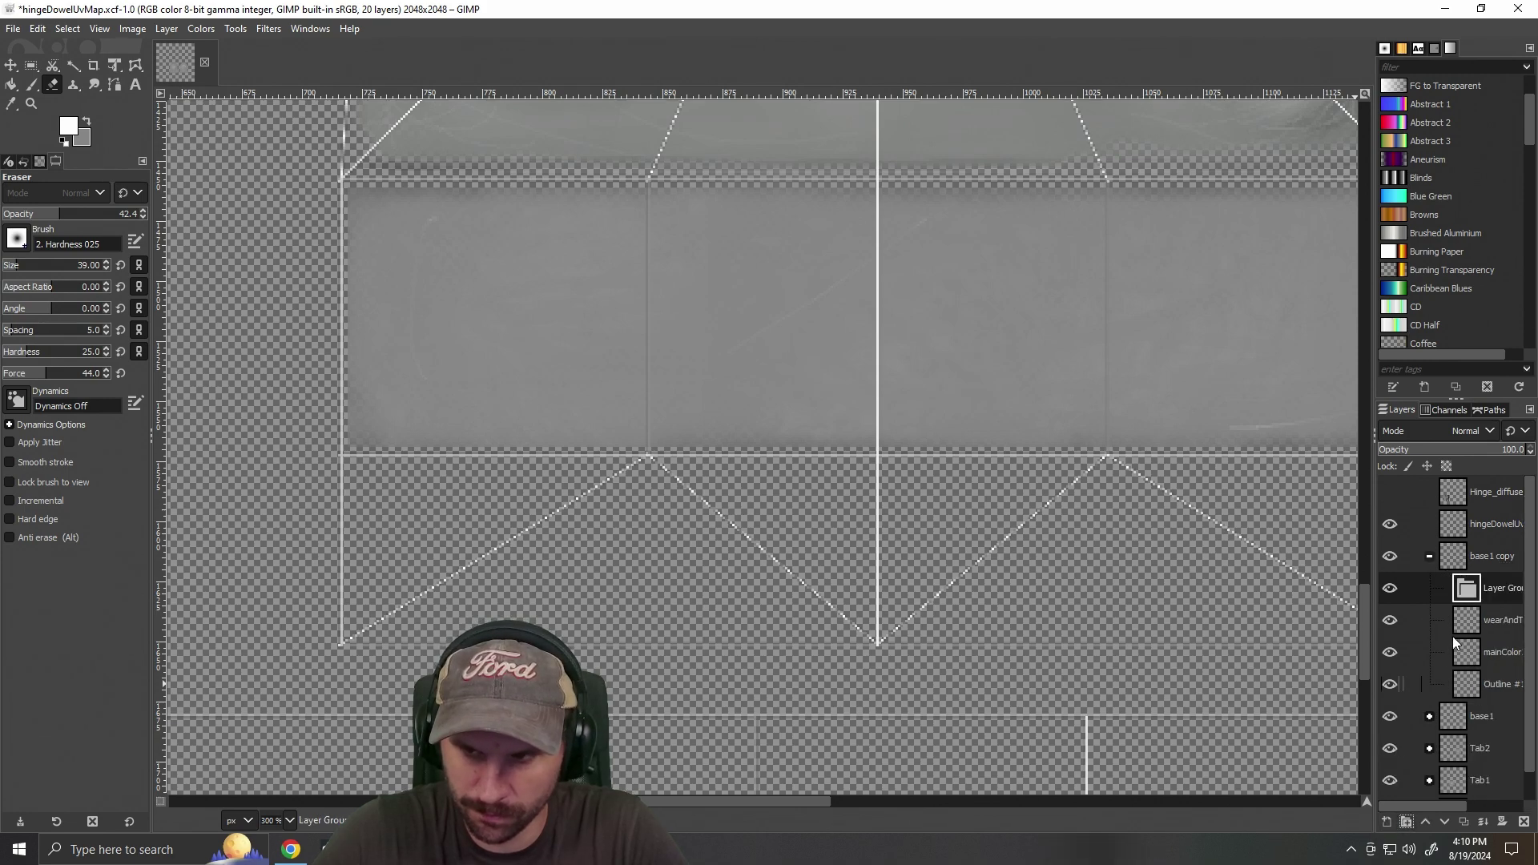
pyautogui.rightClick(1484, 589)
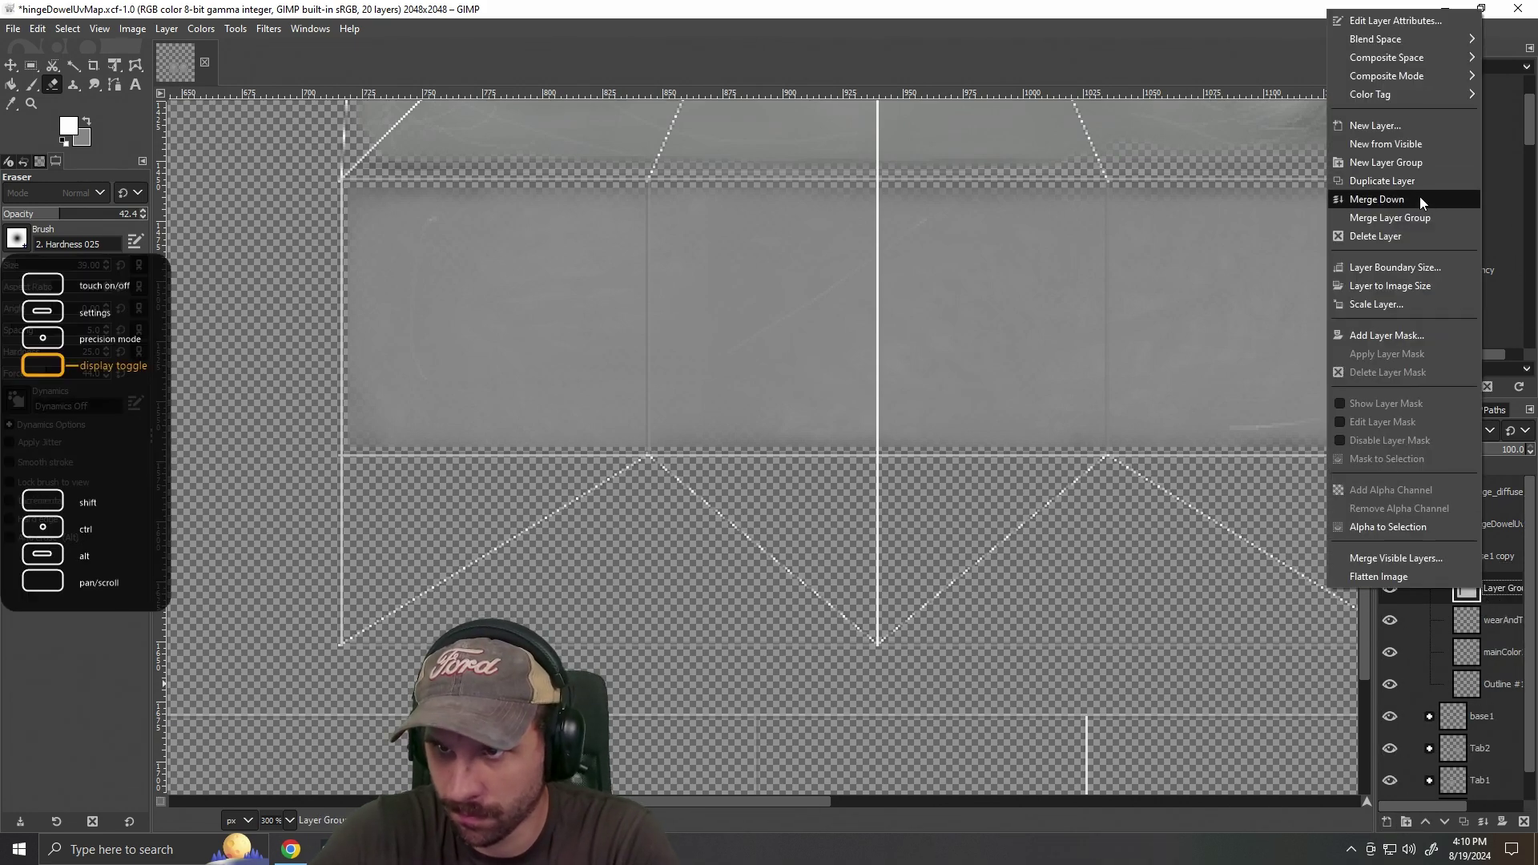
pyautogui.click(1425, 236)
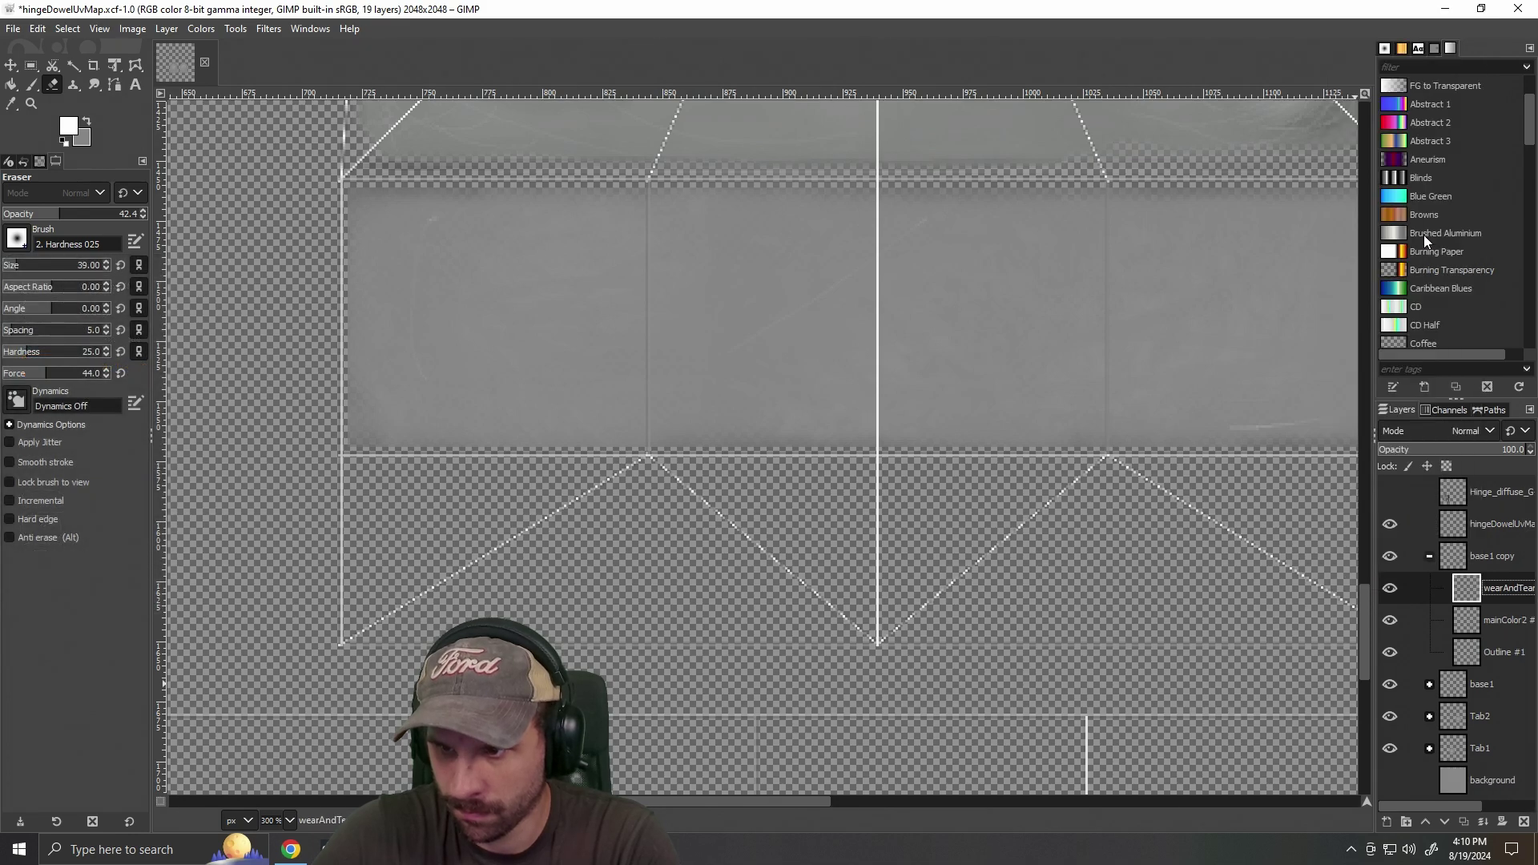
pyautogui.click(1428, 556)
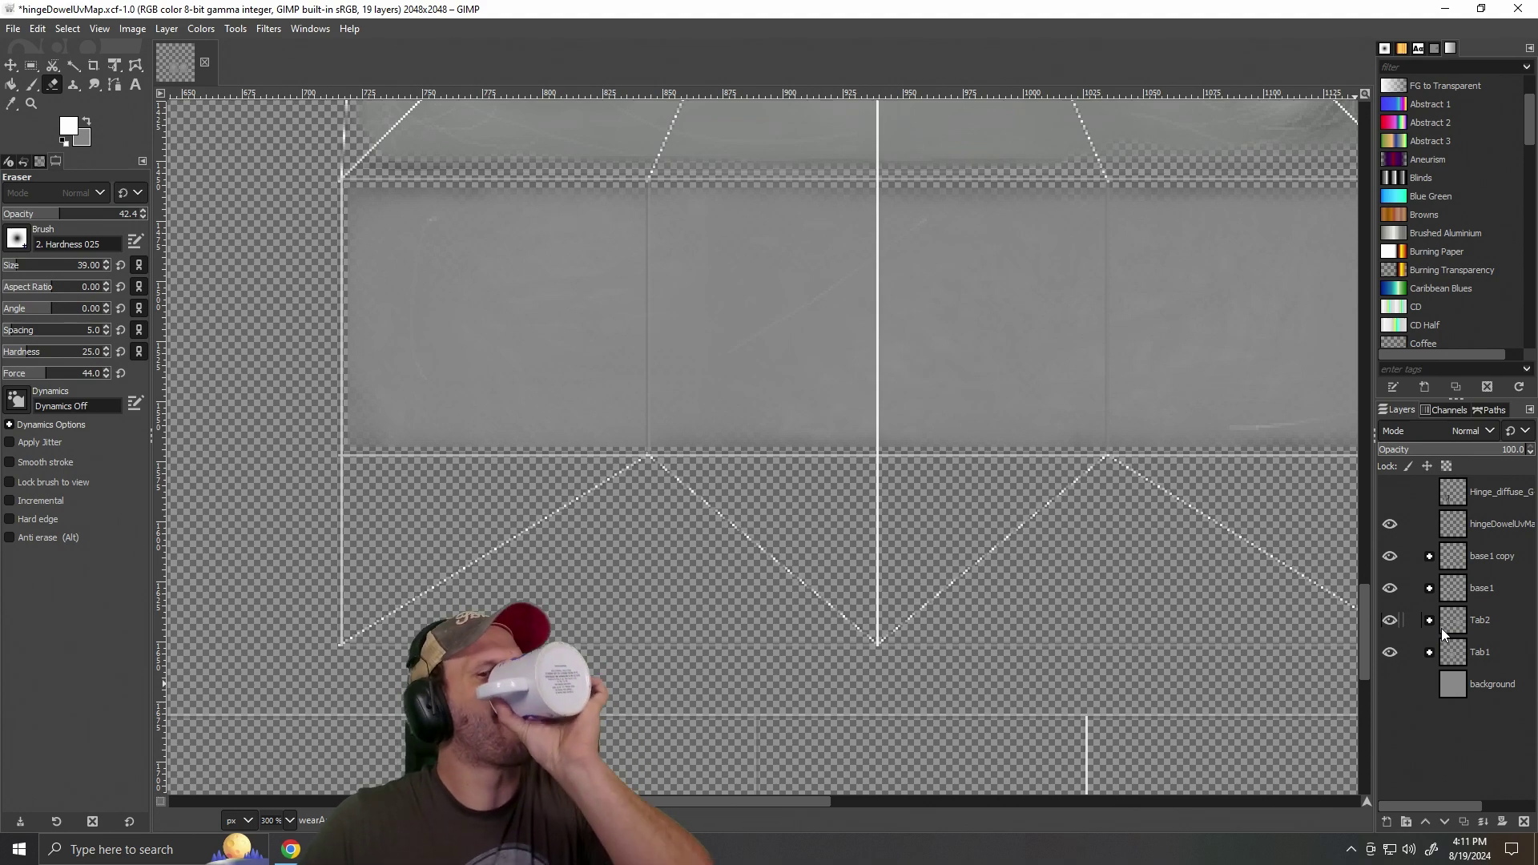
# Show the background layer and examine how the strip and the triangular UV outlines beneath the first tab face line up against it.
pyautogui.click(1390, 683)
pyautogui.click(1389, 684)
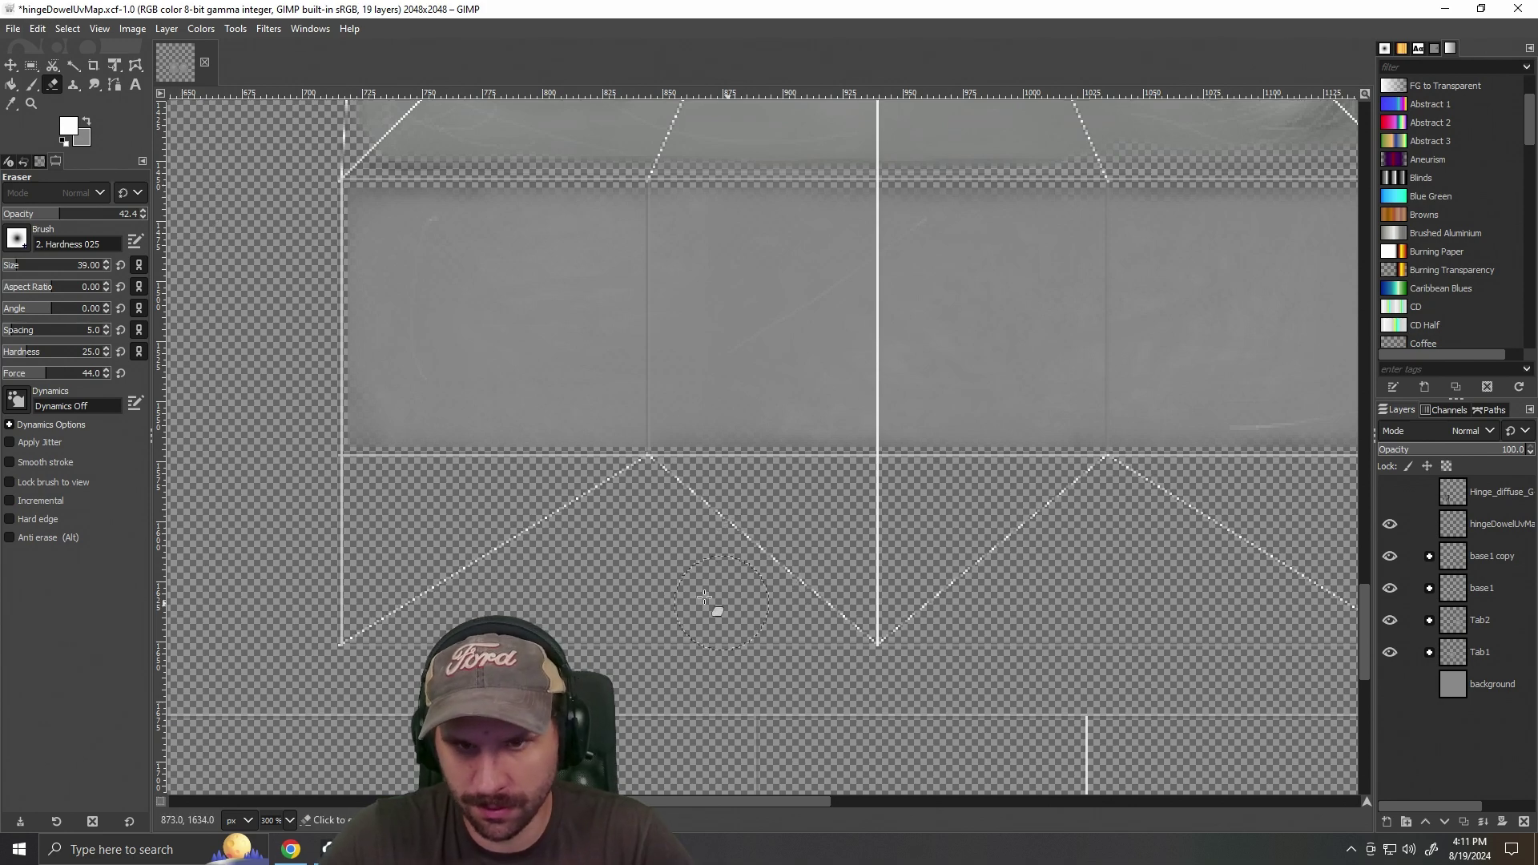
pyautogui.scroll(-4, 705, 607)
pyautogui.scroll(1, 693, 595)
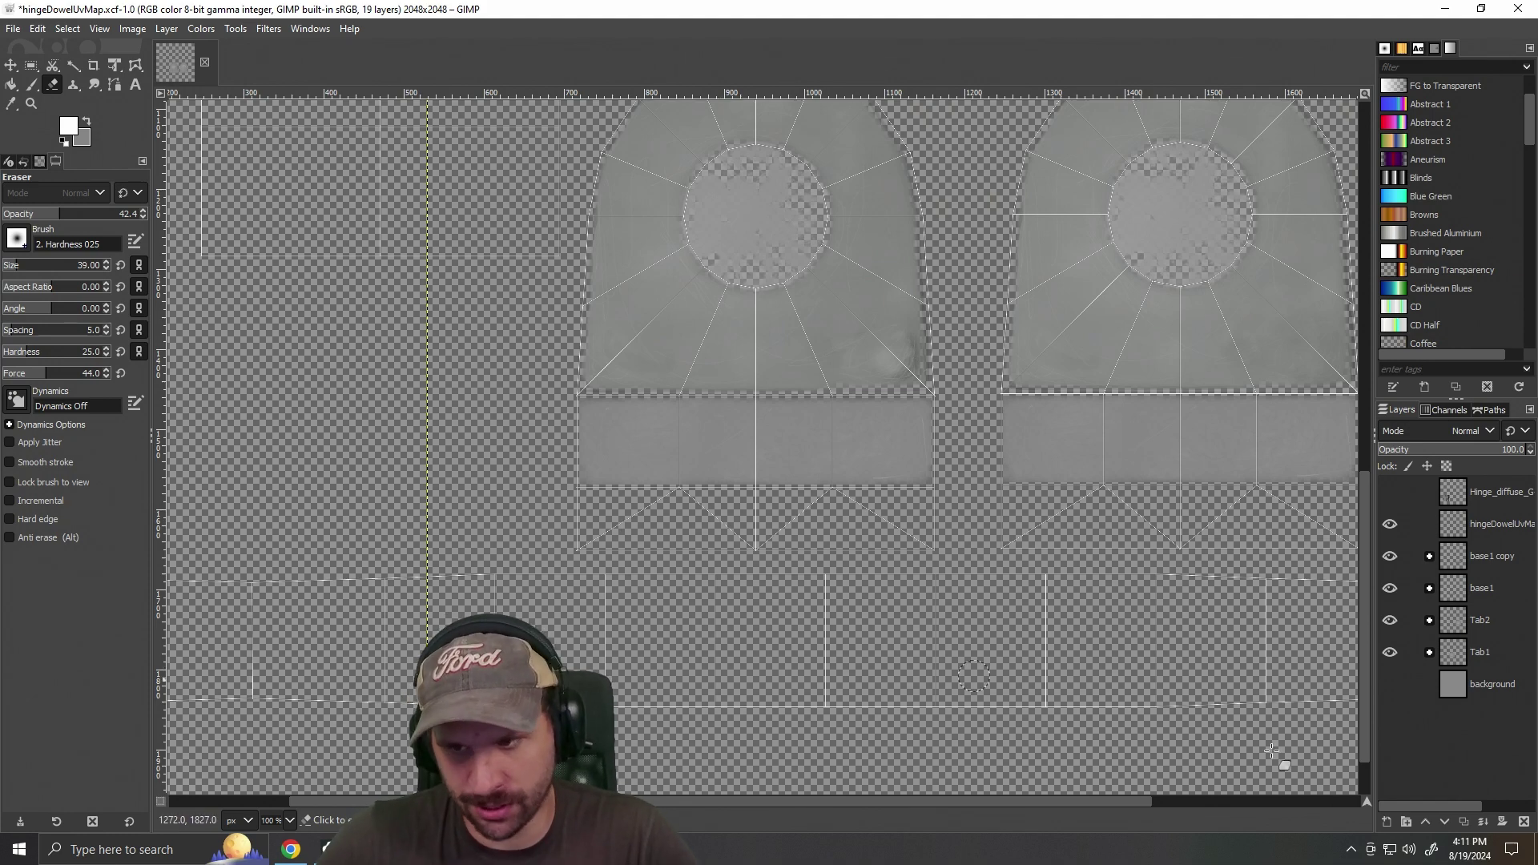
pyautogui.click(1390, 684)
pyautogui.scroll(2, 589, 565)
pyautogui.scroll(1, 590, 564)
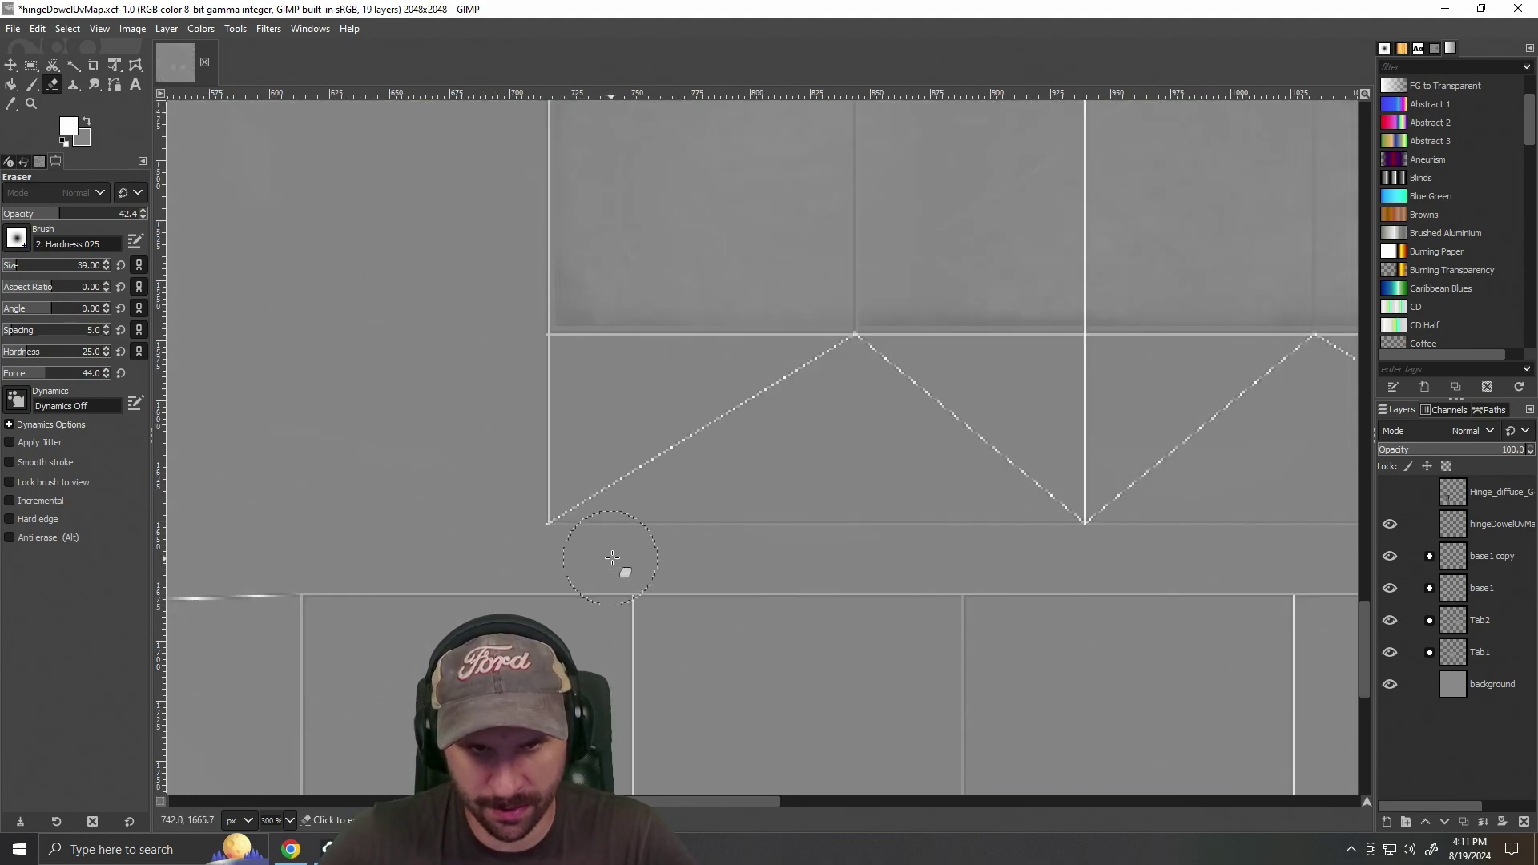
pyautogui.moveTo(733, 800); pyautogui.dragTo(812, 801)
pyautogui.scroll(3, 773, 718)
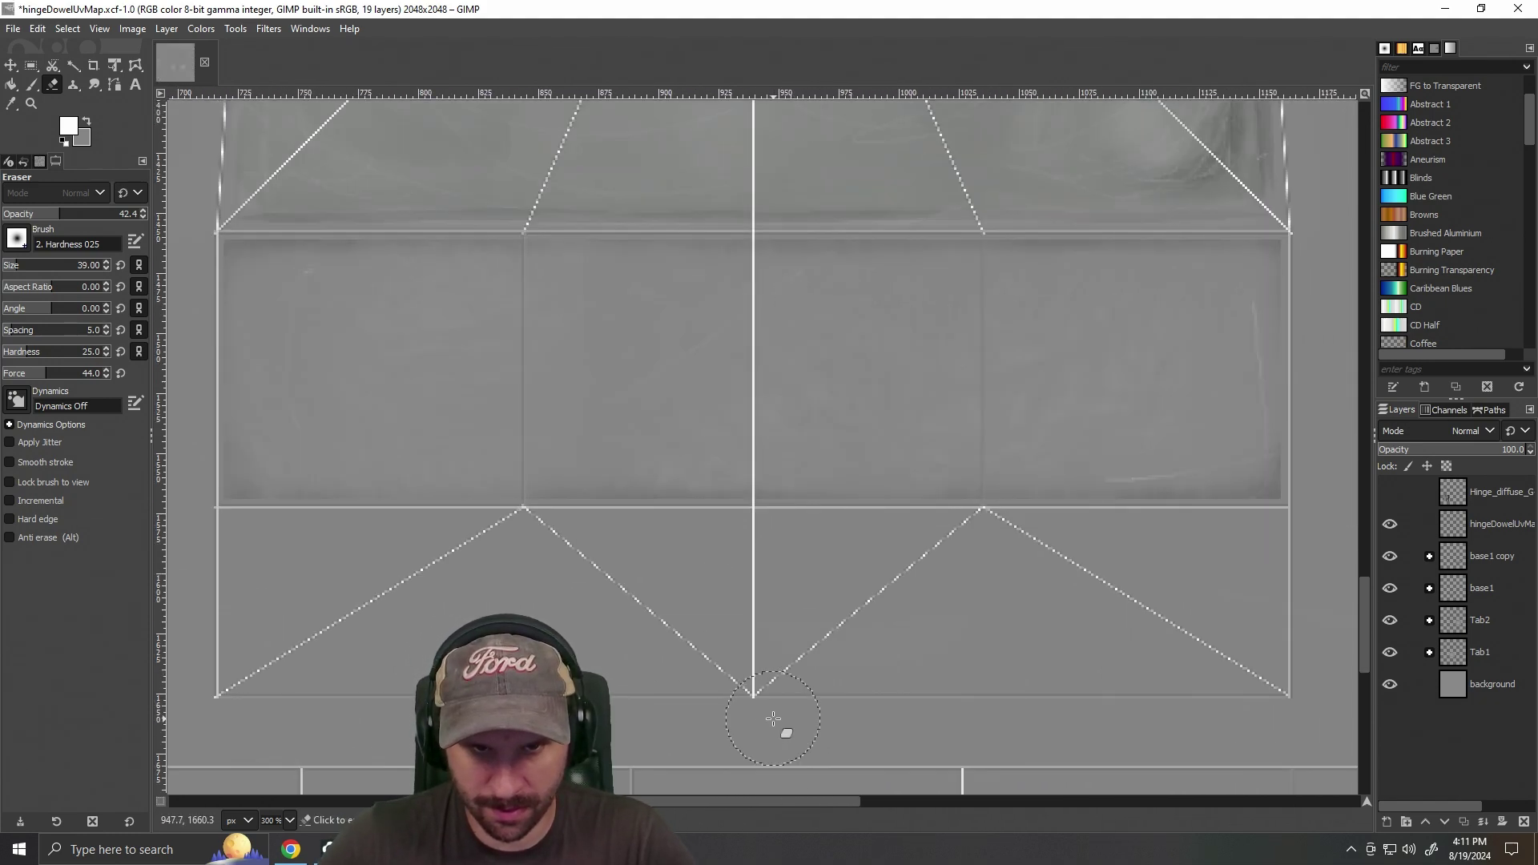
pyautogui.scroll(-1, 773, 718)
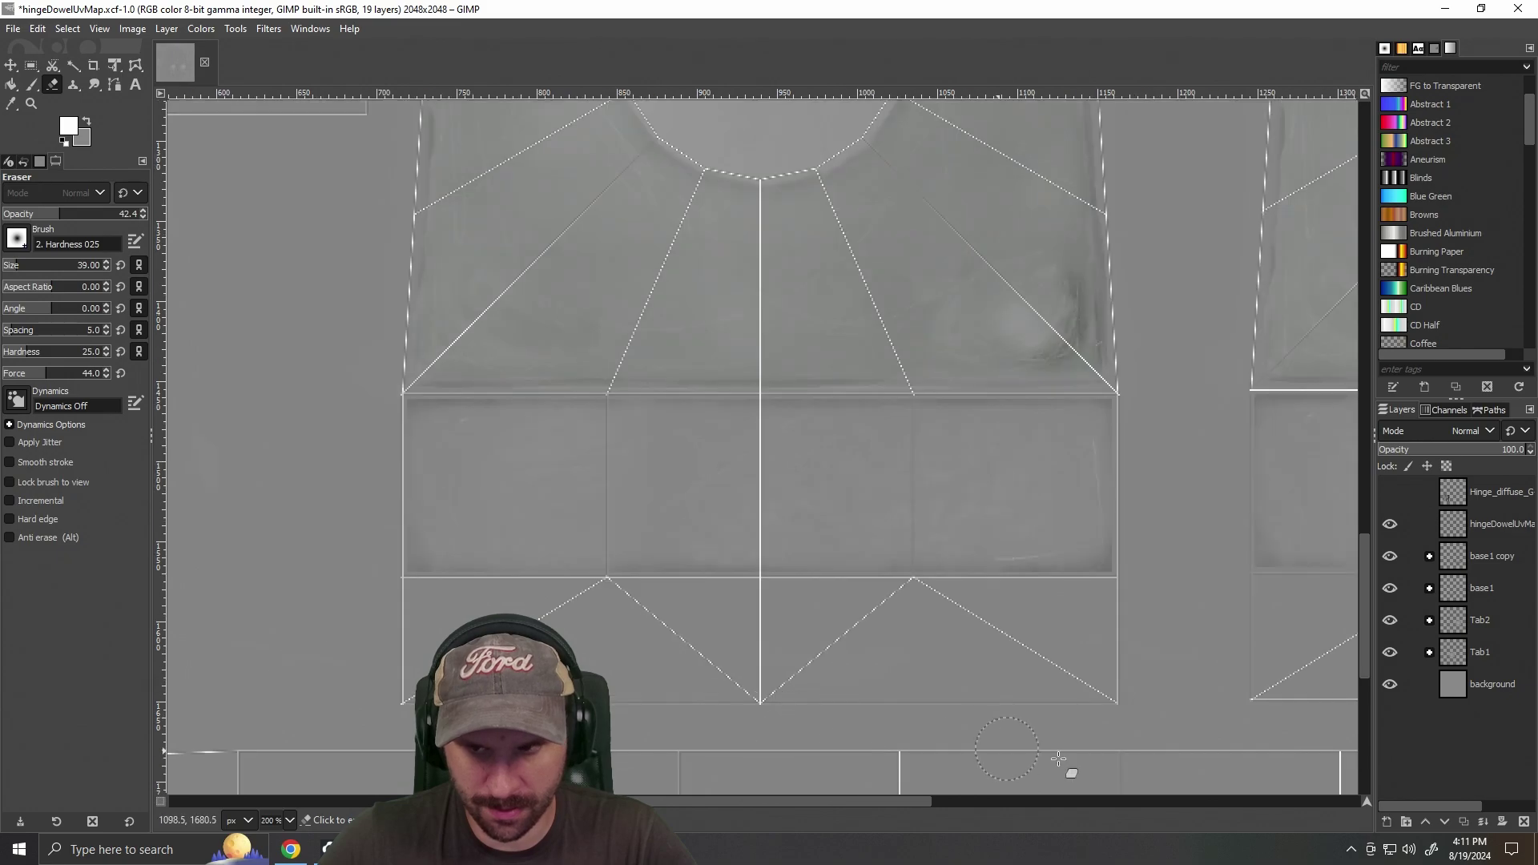
# Bucket-fill the background layer with a slightly lighter gray.
pyautogui.click(1473, 683)
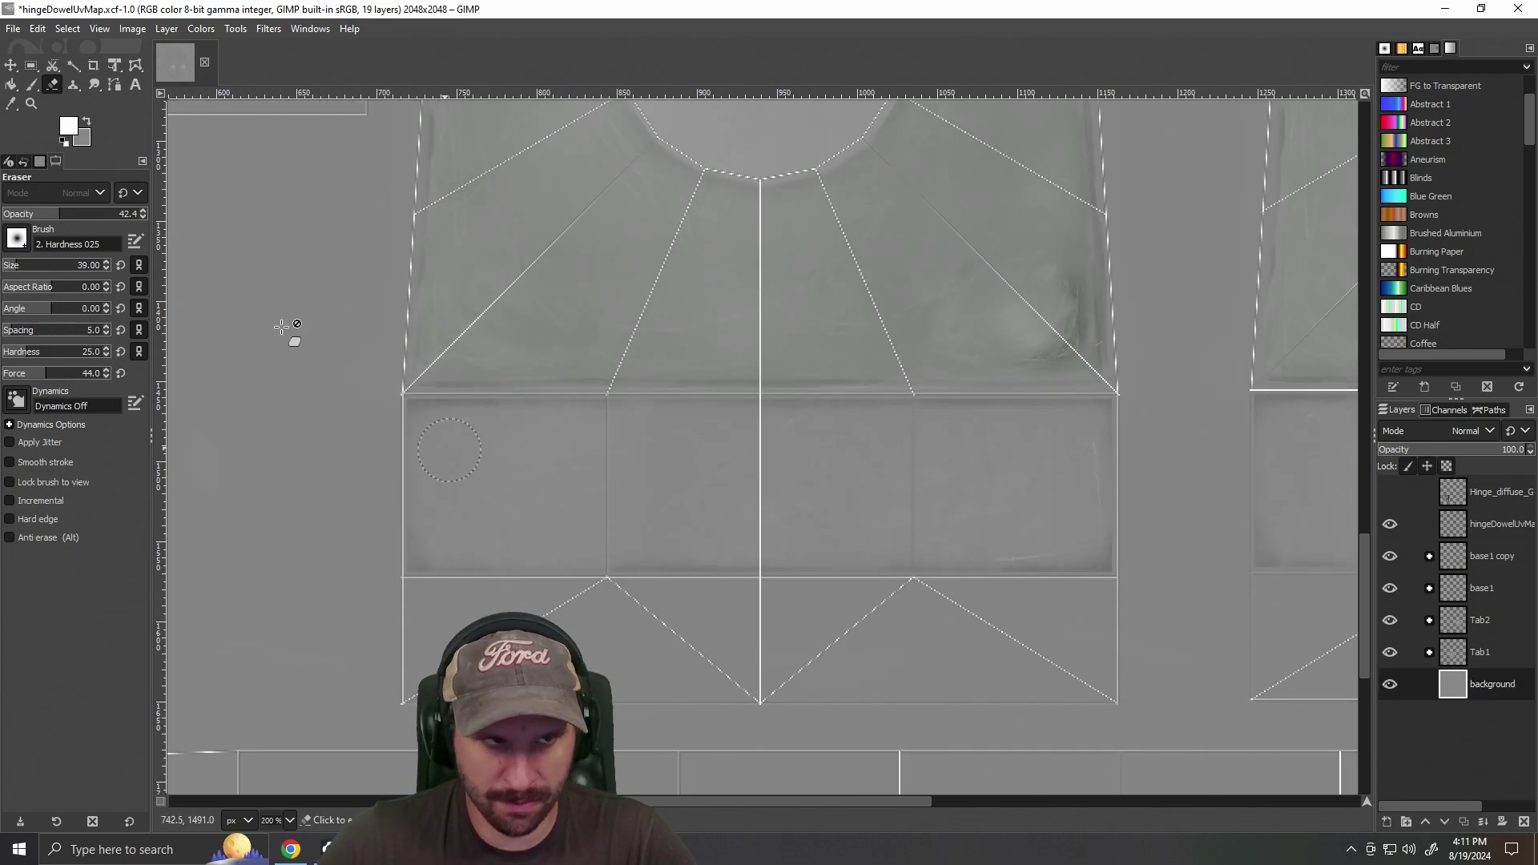
pyautogui.scroll(-3, 584, 527)
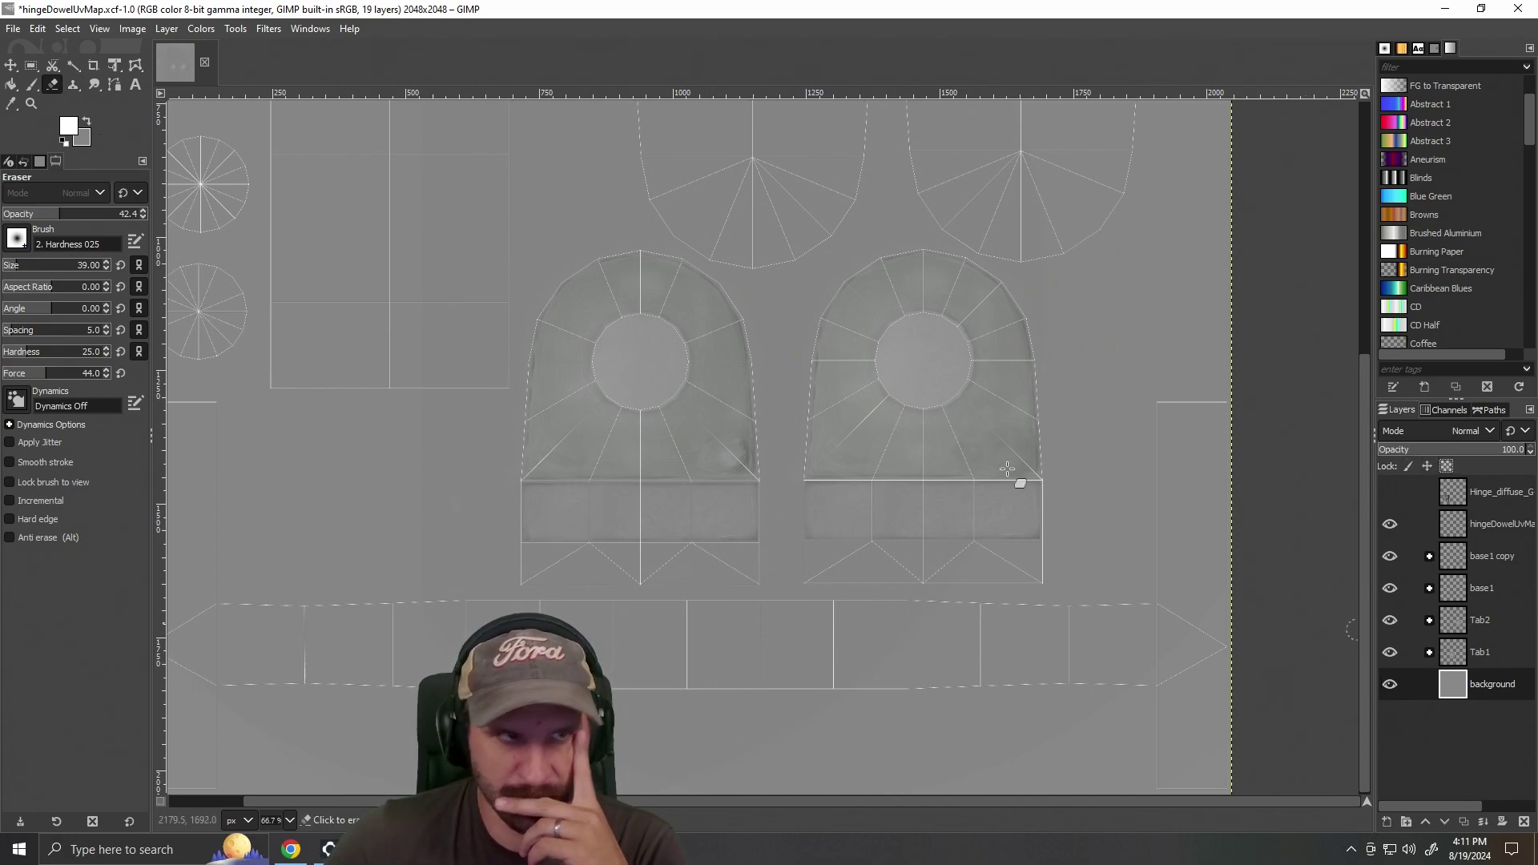
pyautogui.click(86, 122)
pyautogui.click(69, 126)
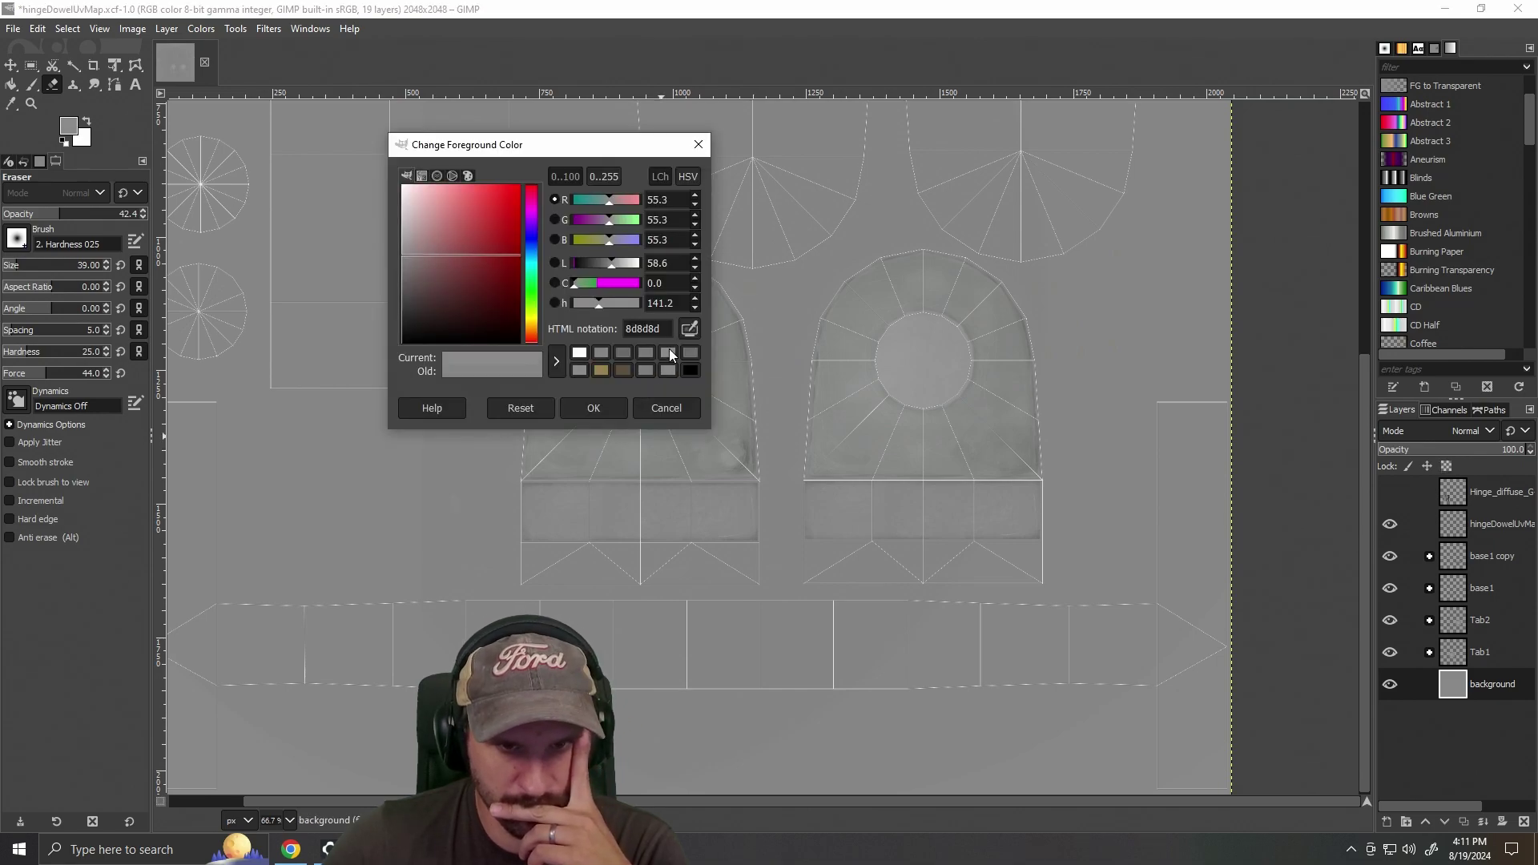
pyautogui.click(594, 407)
pyautogui.hotkey('shift', 'b')
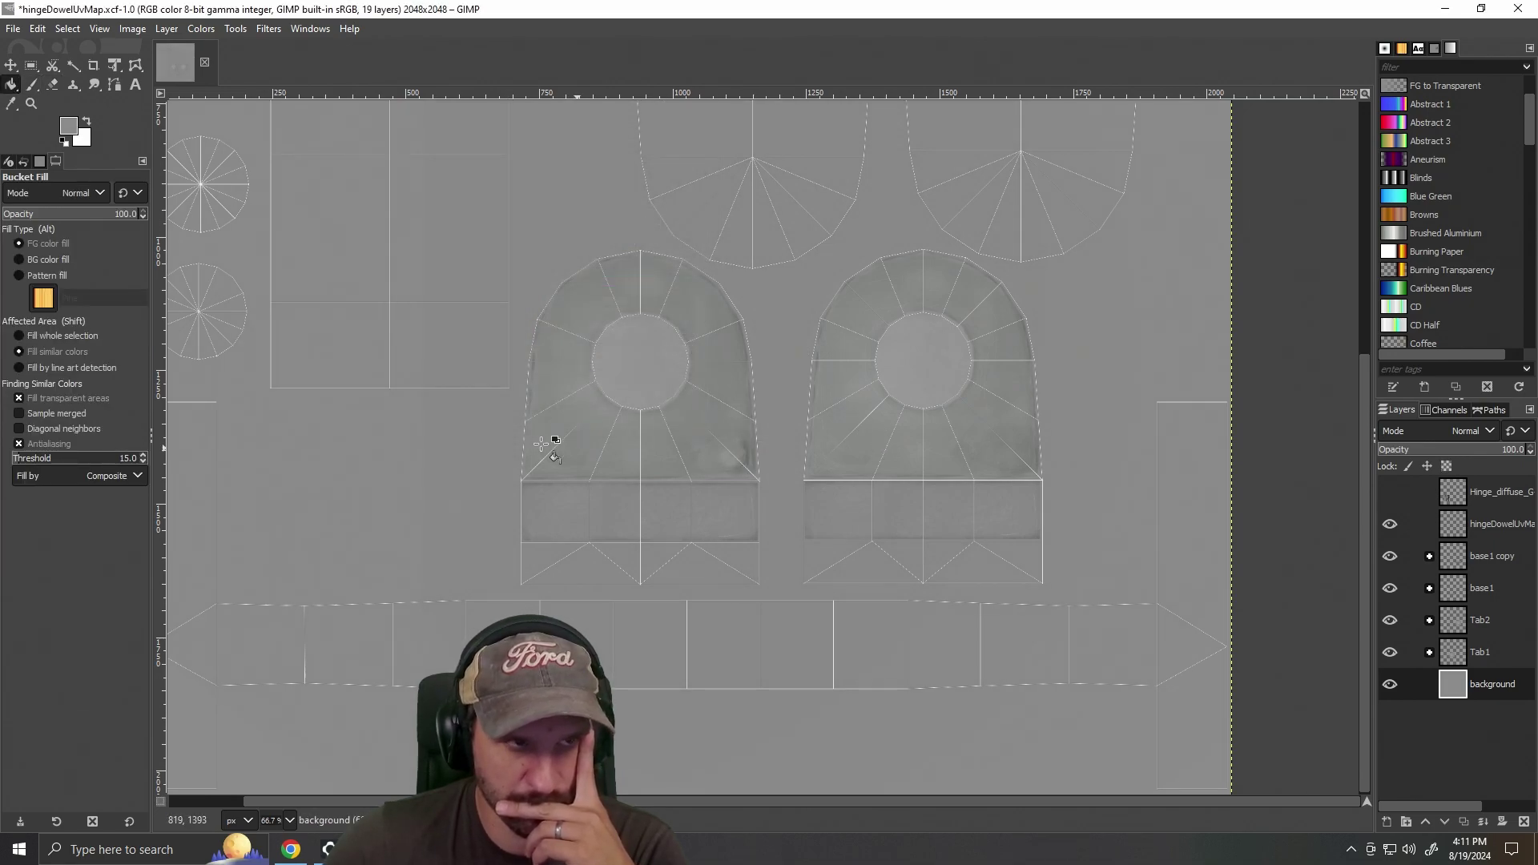
pyautogui.click(69, 127)
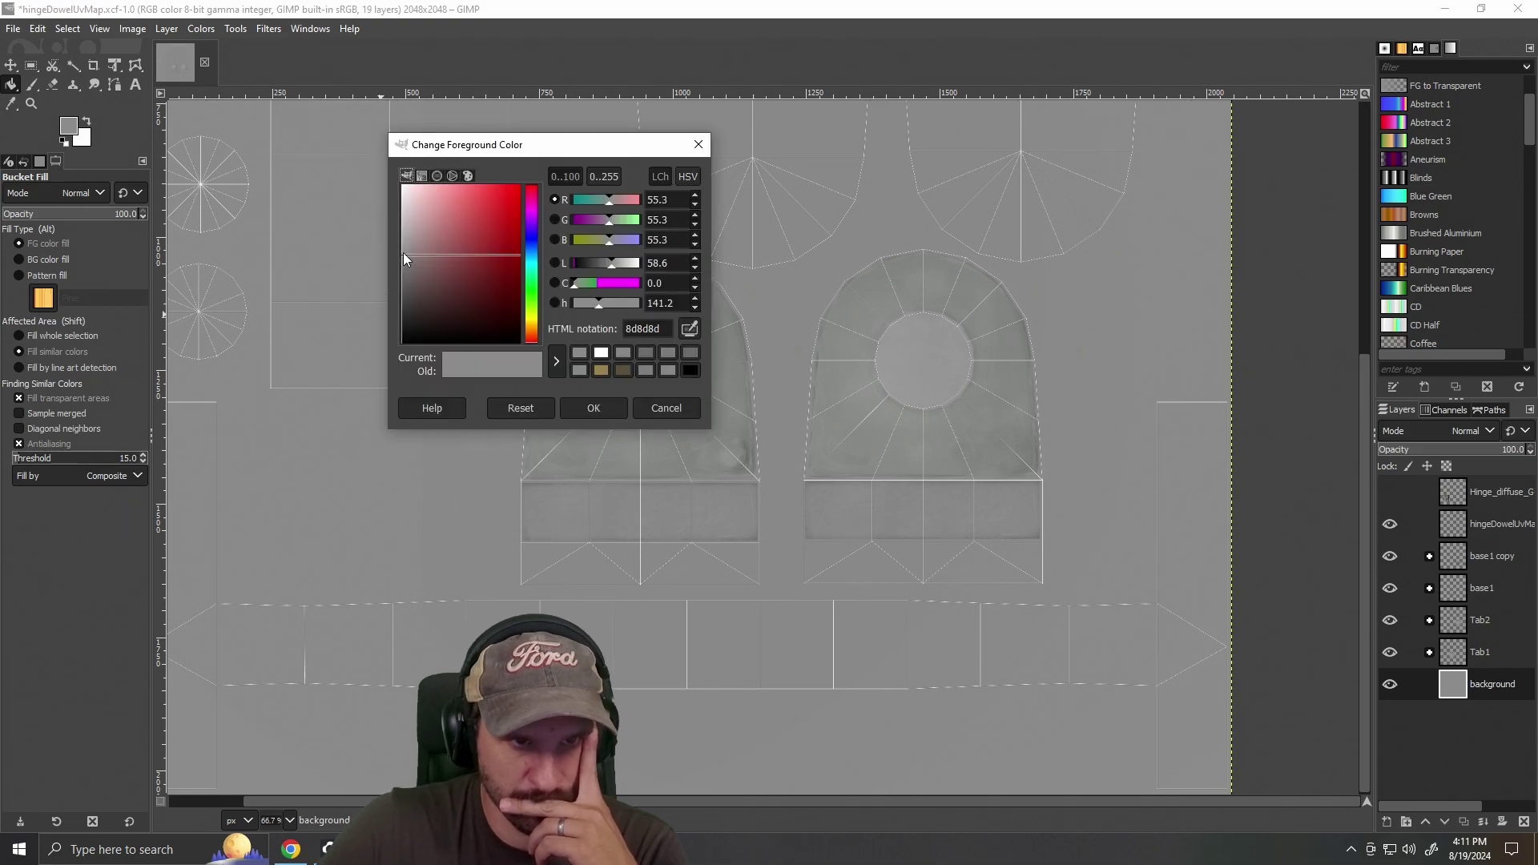
pyautogui.click(593, 407)
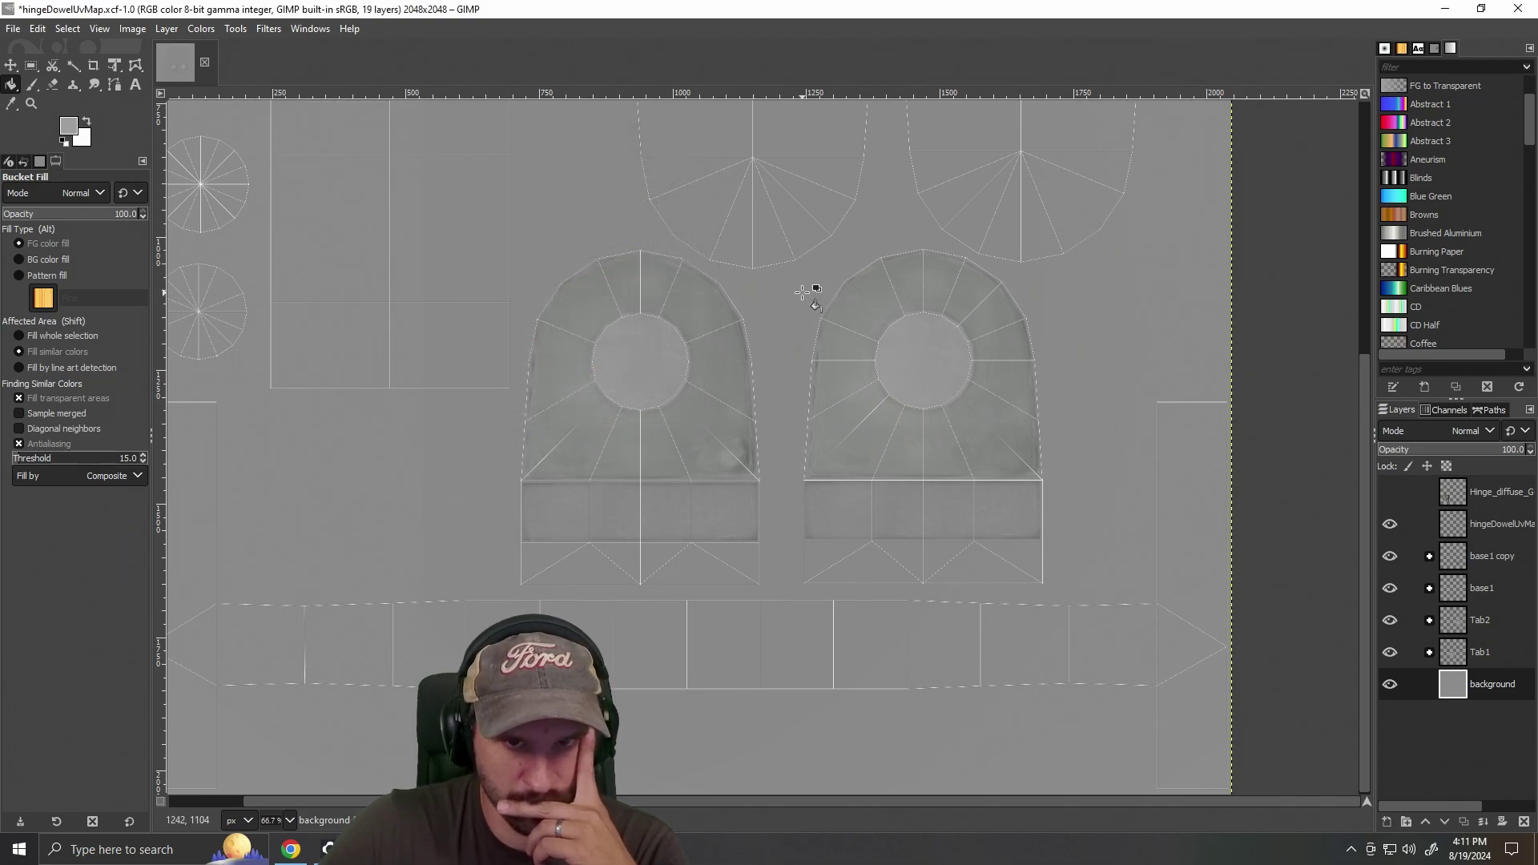
pyautogui.click(801, 293)
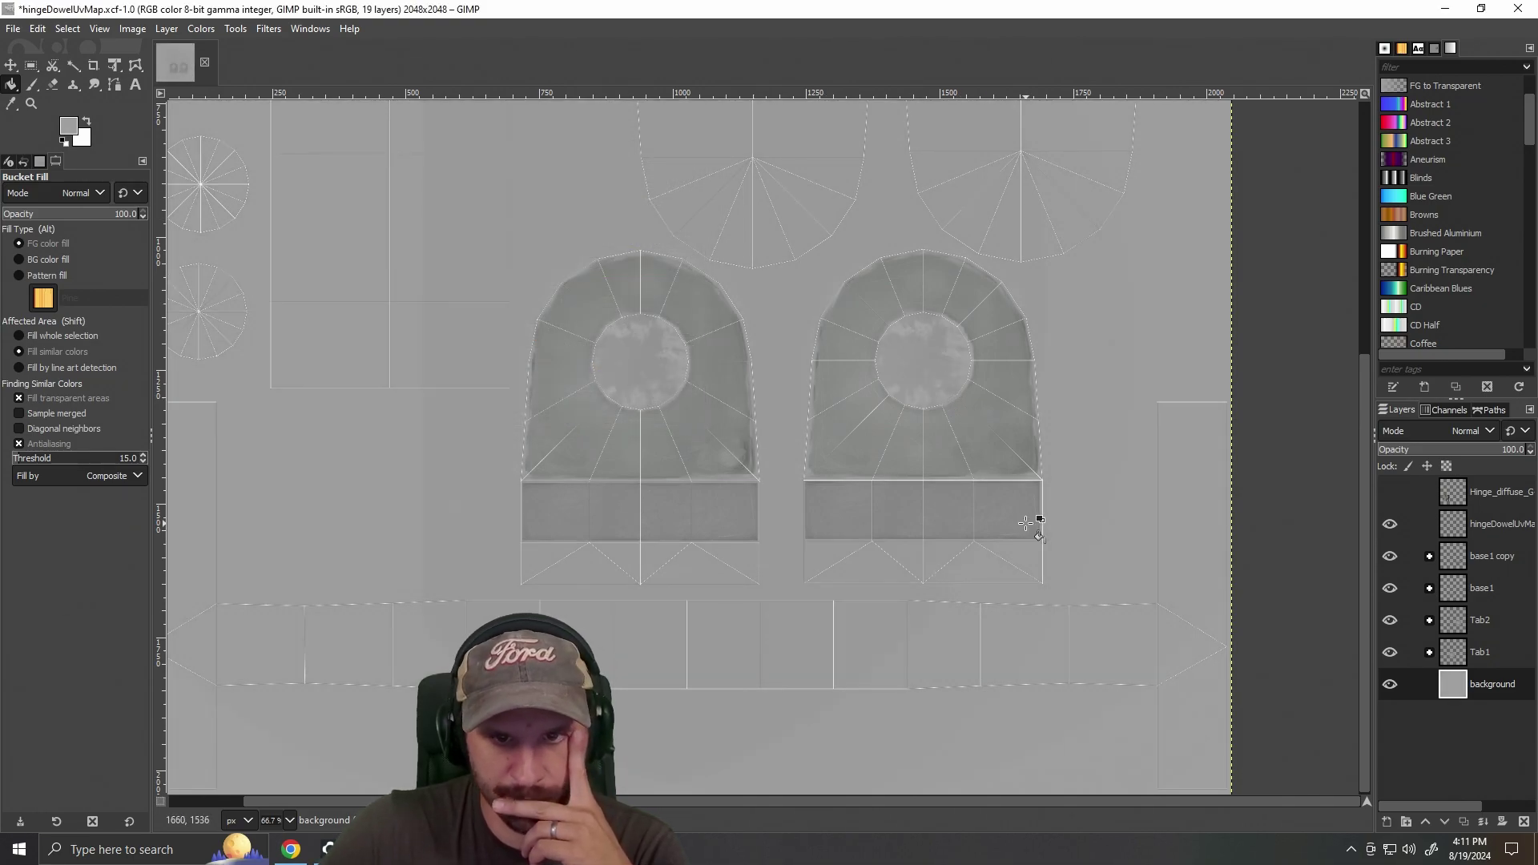
pyautogui.keyDown('ctrl'); pyautogui.scroll(2, 565, 585); pyautogui.keyUp('ctrl')
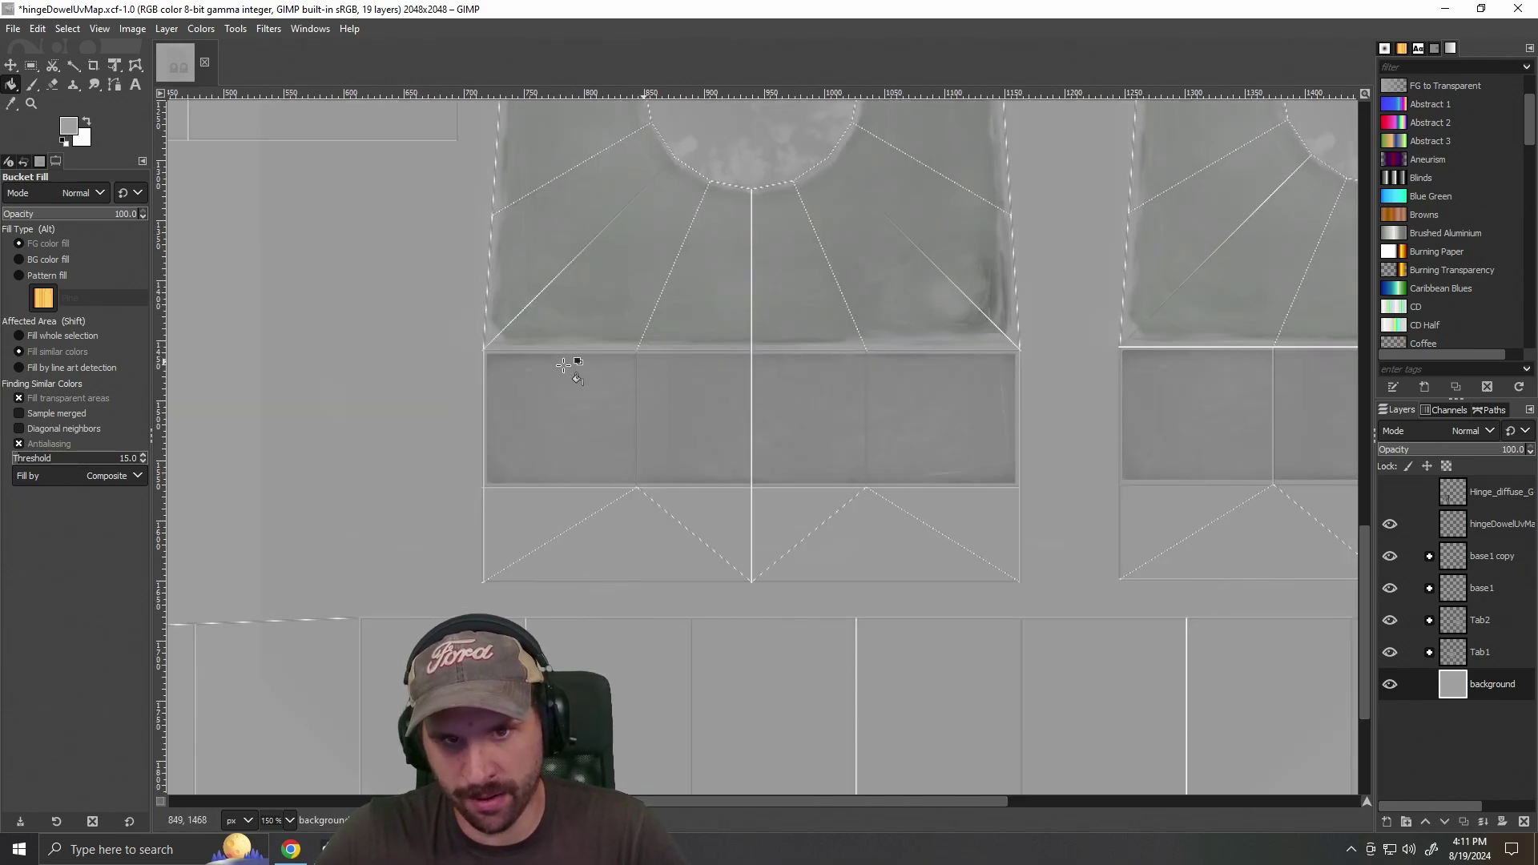
# Hide the hinge dowel UV outline layer and show the Hinge_diffuse reference layer to compare its plate grays with the background.
pyautogui.click(1391, 523)
pyautogui.keyDown('ctrl'); pyautogui.scroll(-4, 1228, 486); pyautogui.keyUp('ctrl')
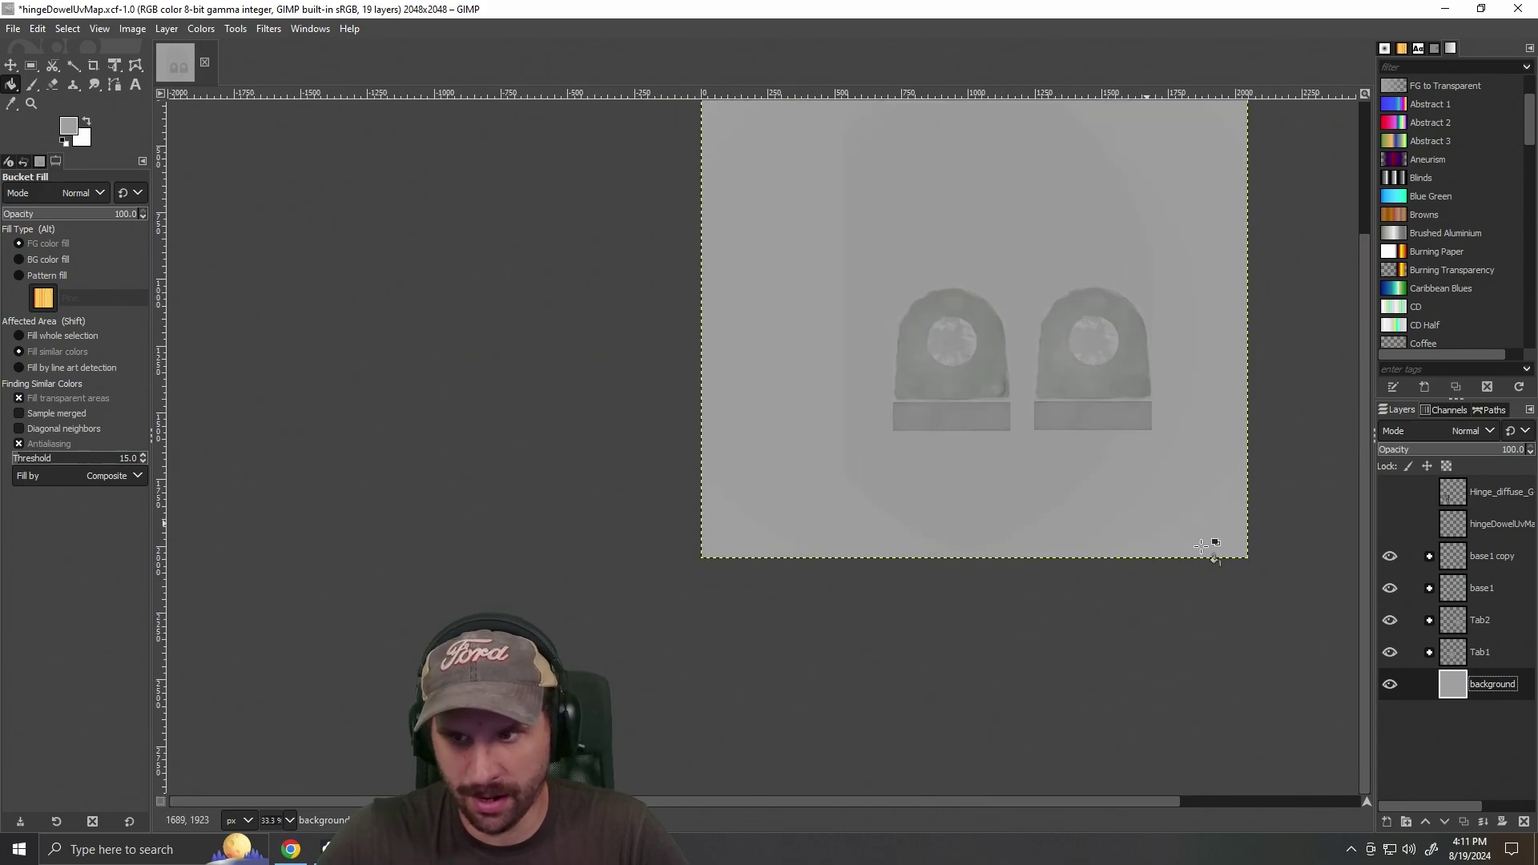
pyautogui.click(1390, 491)
pyautogui.keyDown('ctrl'); pyautogui.scroll(4, 933, 481); pyautogui.keyUp('ctrl')
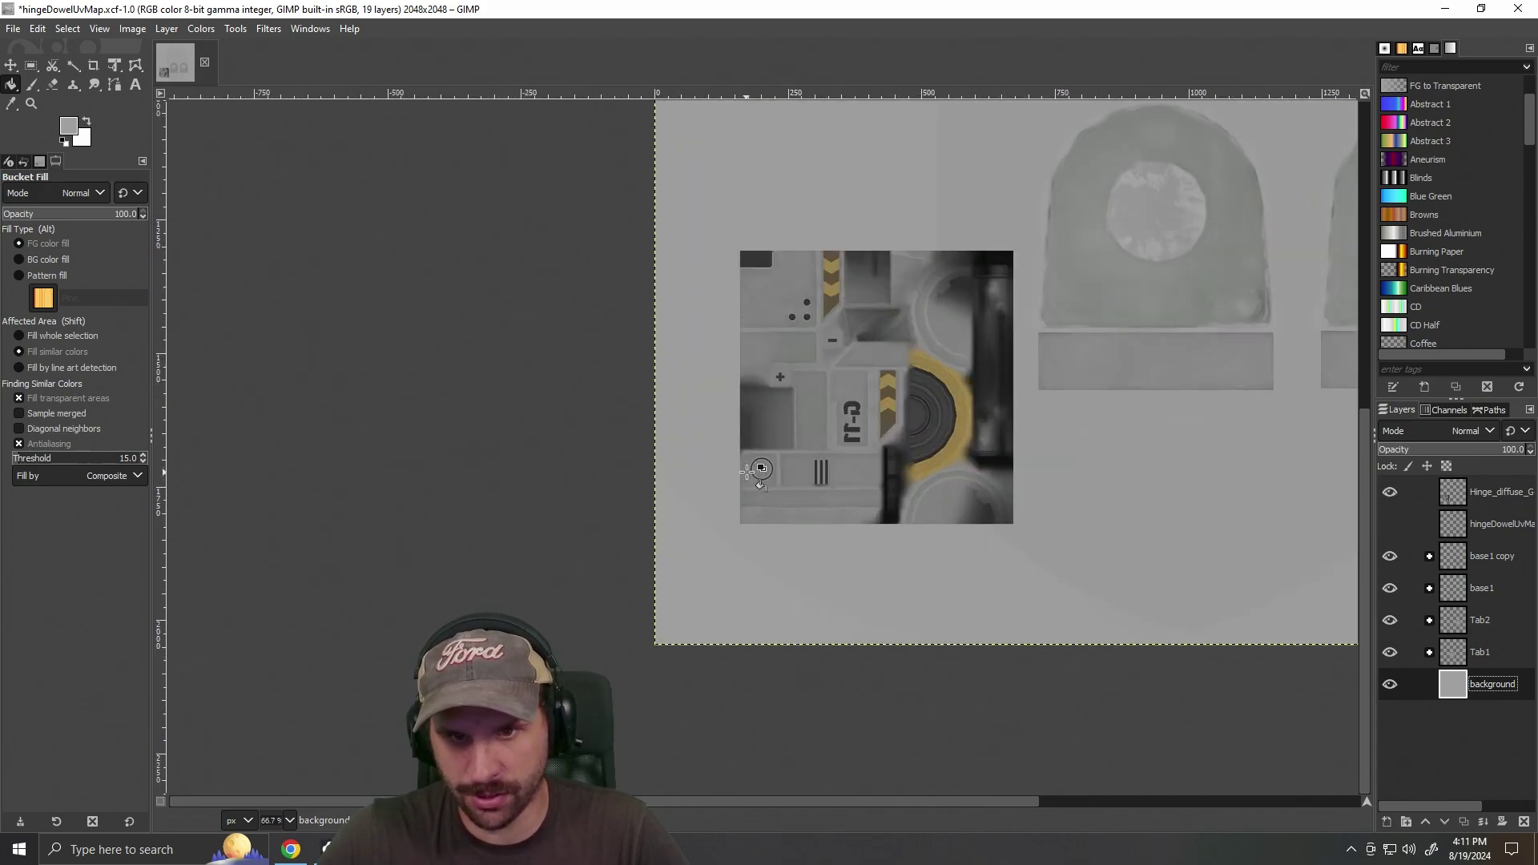
pyautogui.scroll(3, 830, 447)
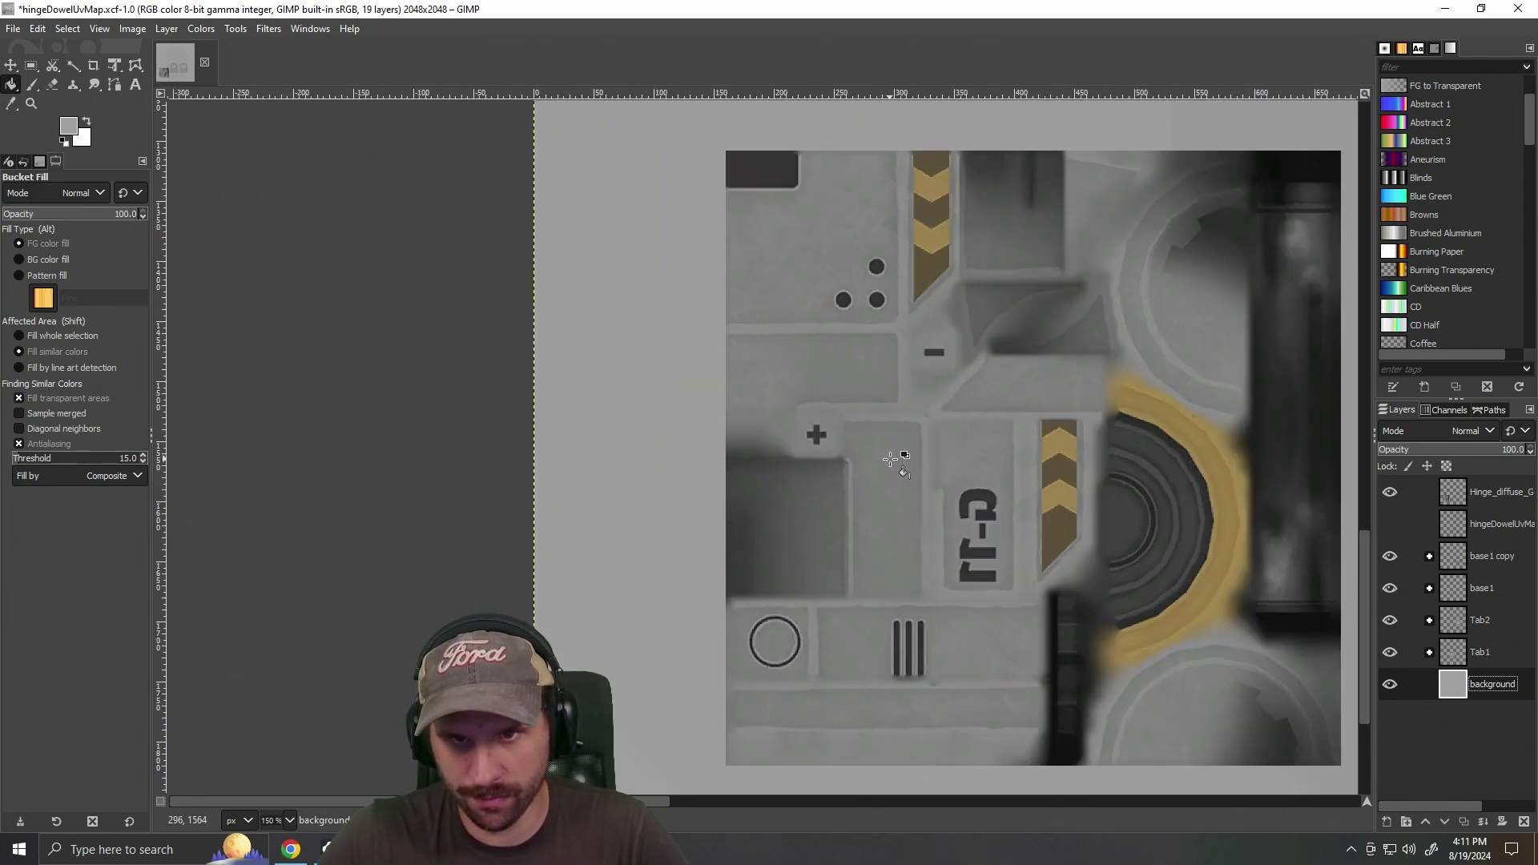
# Sample a plate gray from the hinge reference texture as the foreground color and refill the background layer with it.
pyautogui.click(72, 130)
pyautogui.moveTo(404, 243); pyautogui.dragTo(400, 254)
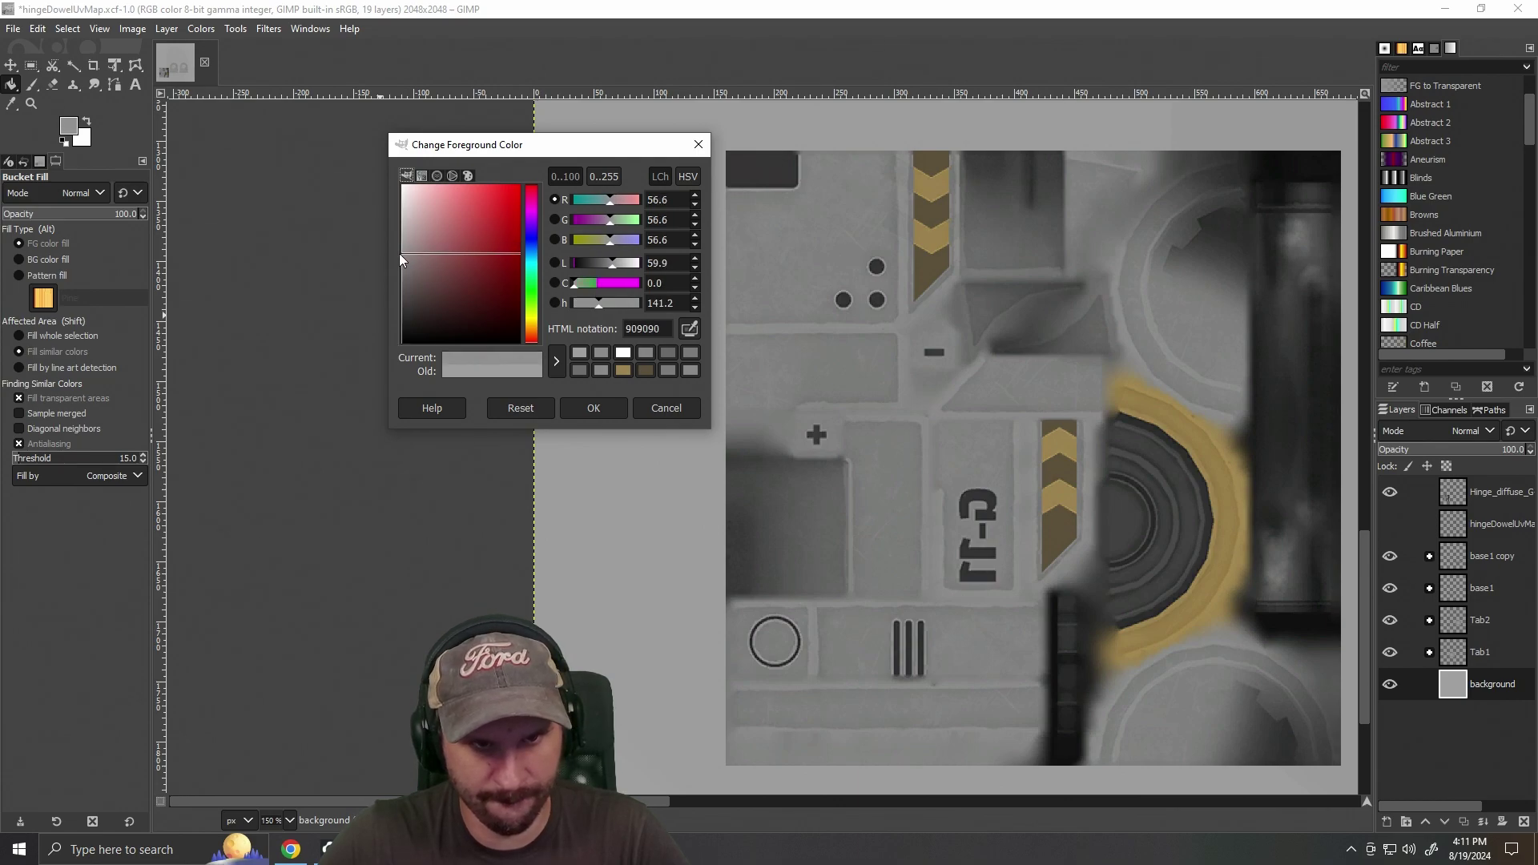
pyautogui.click(902, 387)
pyautogui.click(591, 408)
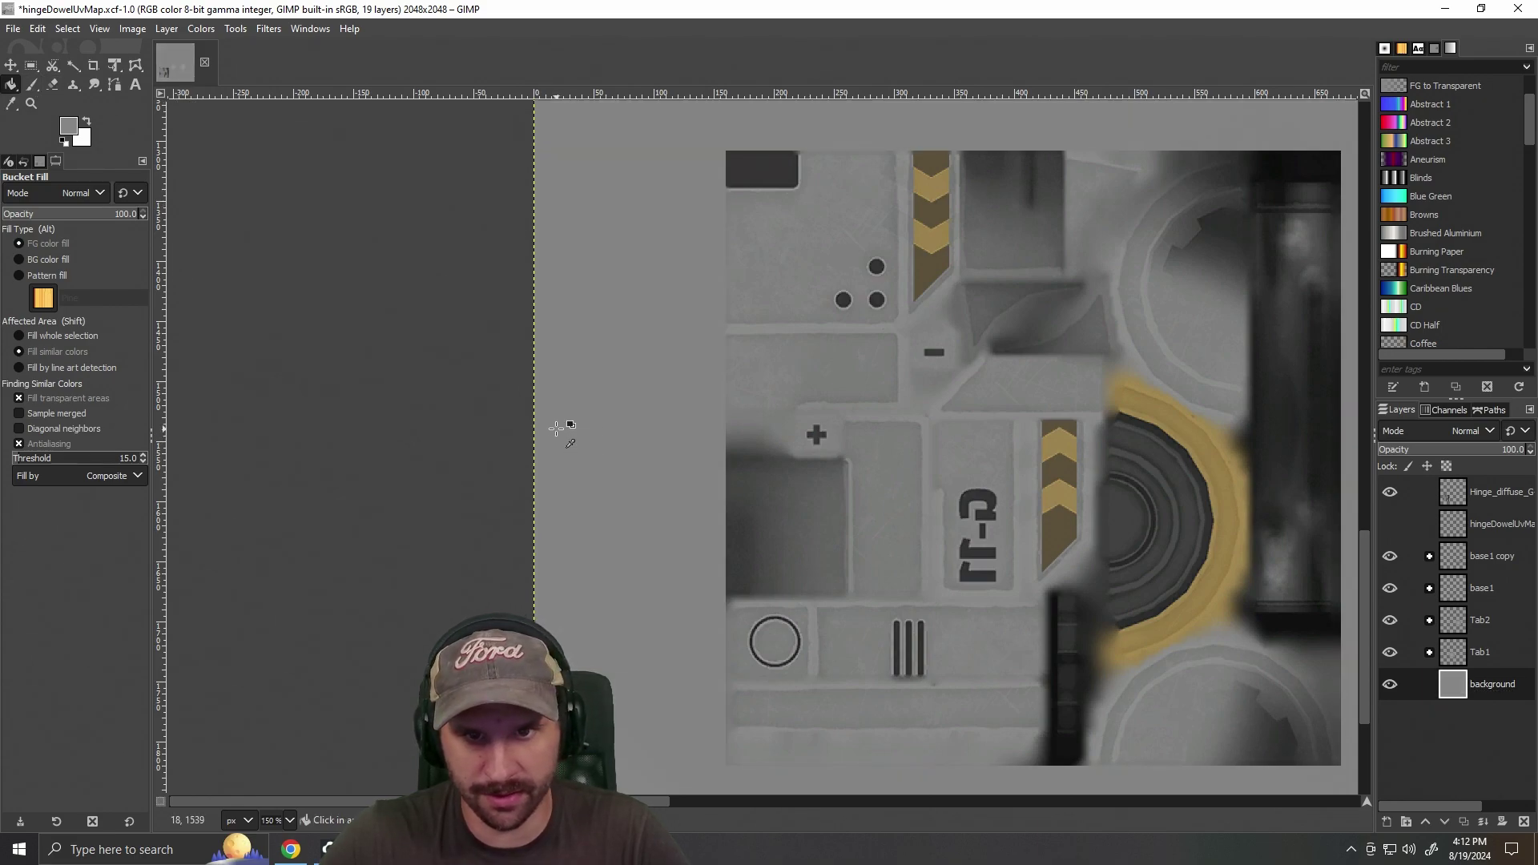
pyautogui.scroll(-1, 563, 429)
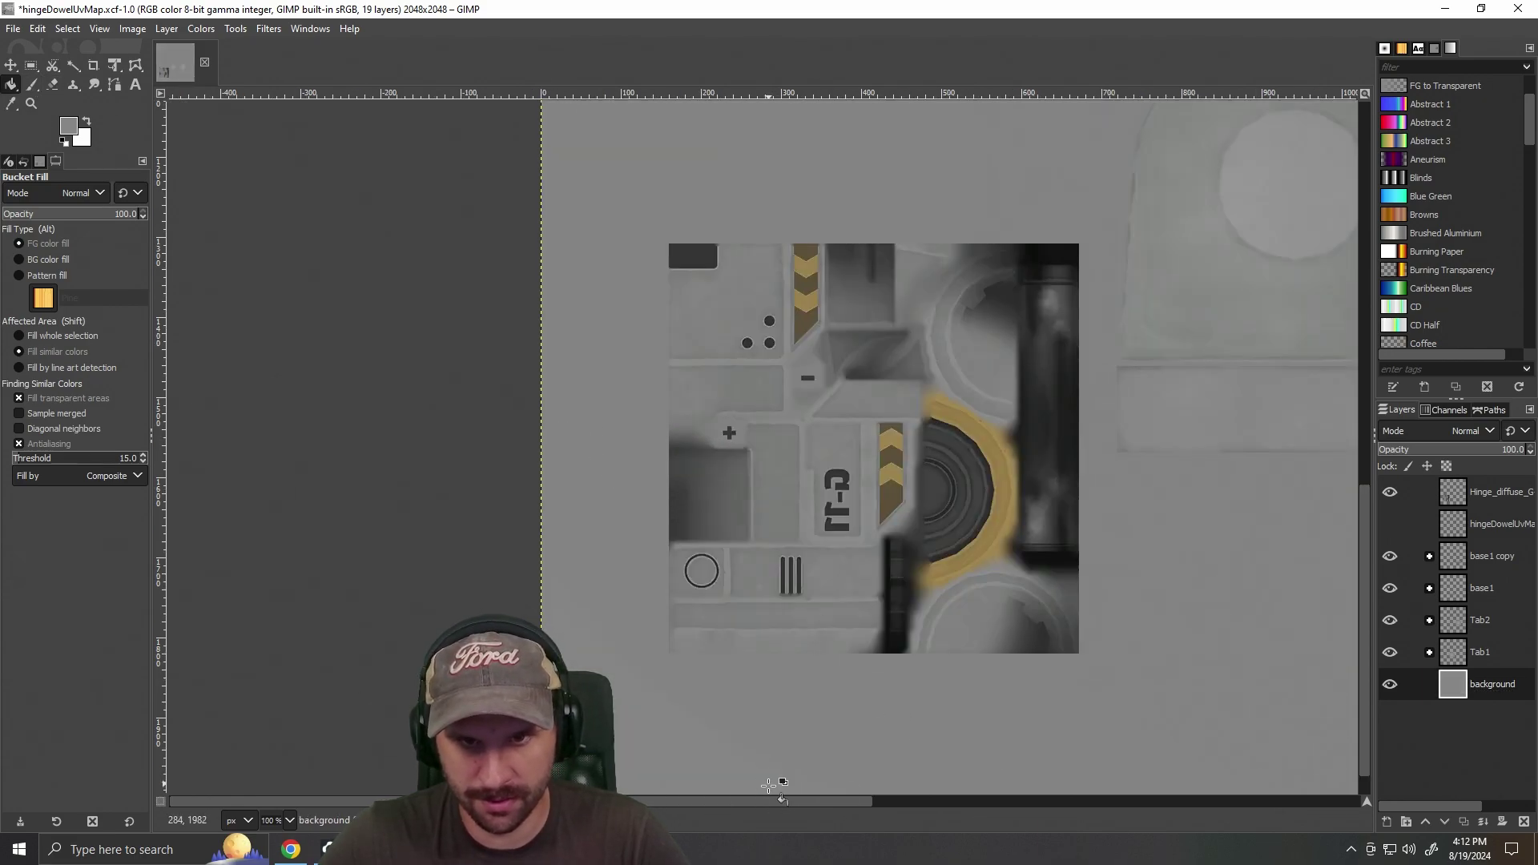
pyautogui.click(69, 126)
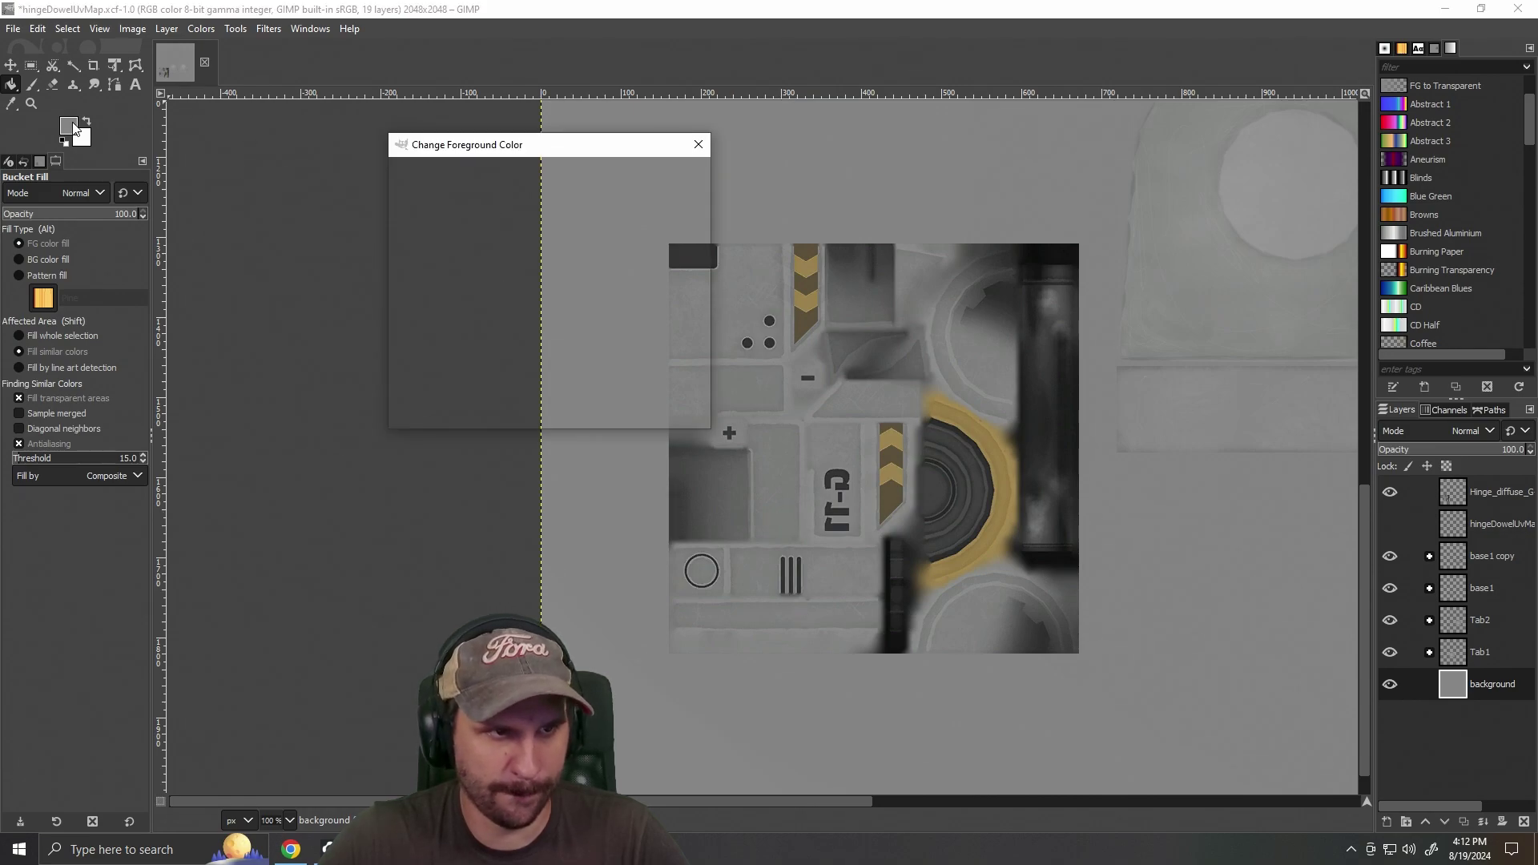
pyautogui.click(777, 358)
pyautogui.click(590, 409)
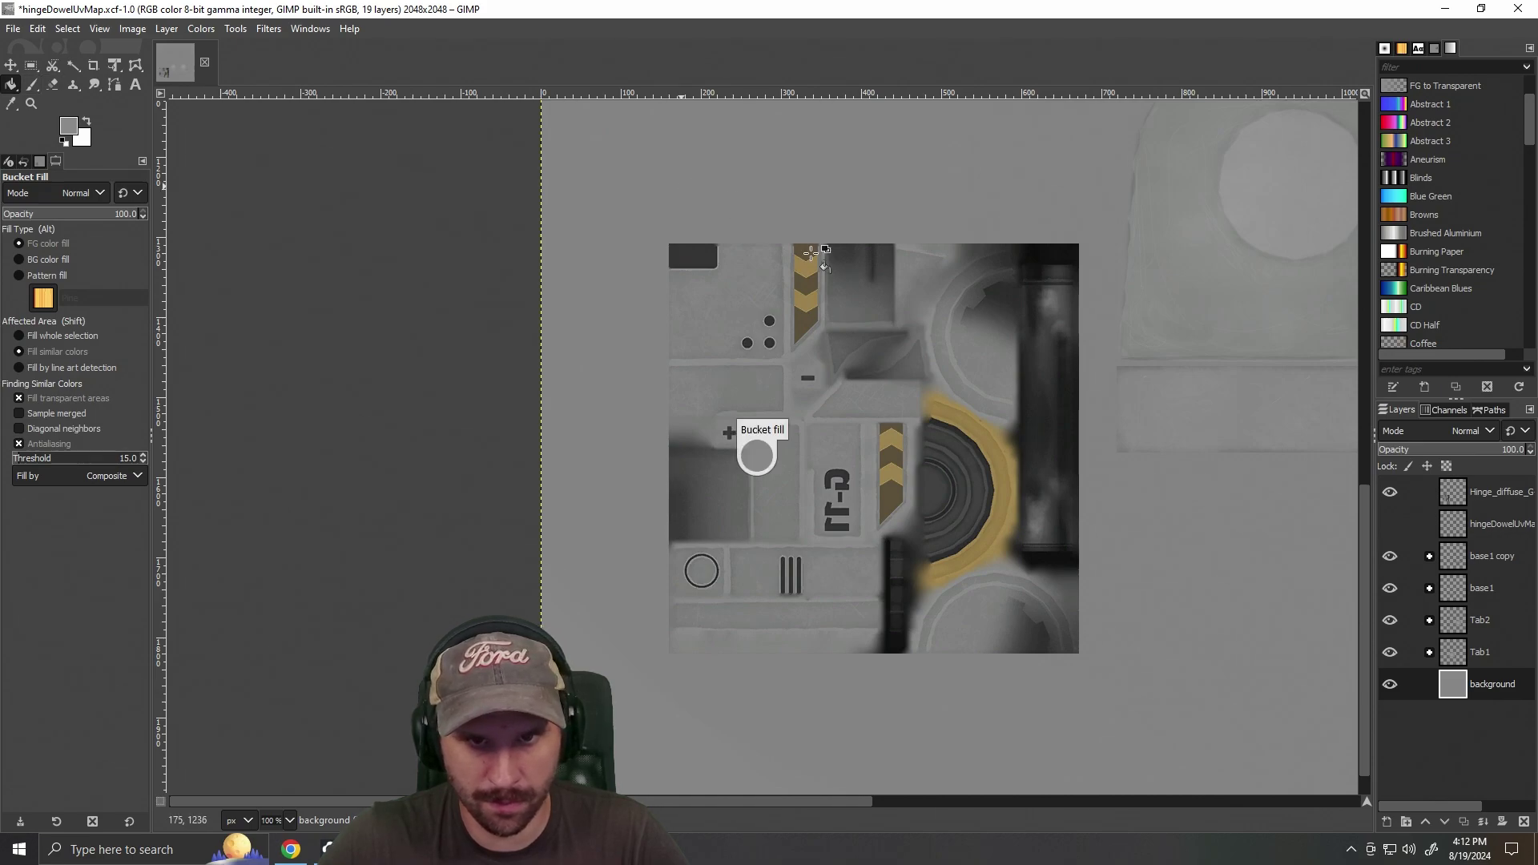
# Hide the Hinge_diffuse reference layer and check how the two tab faces blend with the refilled background.
pyautogui.moveTo(788, 802); pyautogui.dragTo(884, 802)
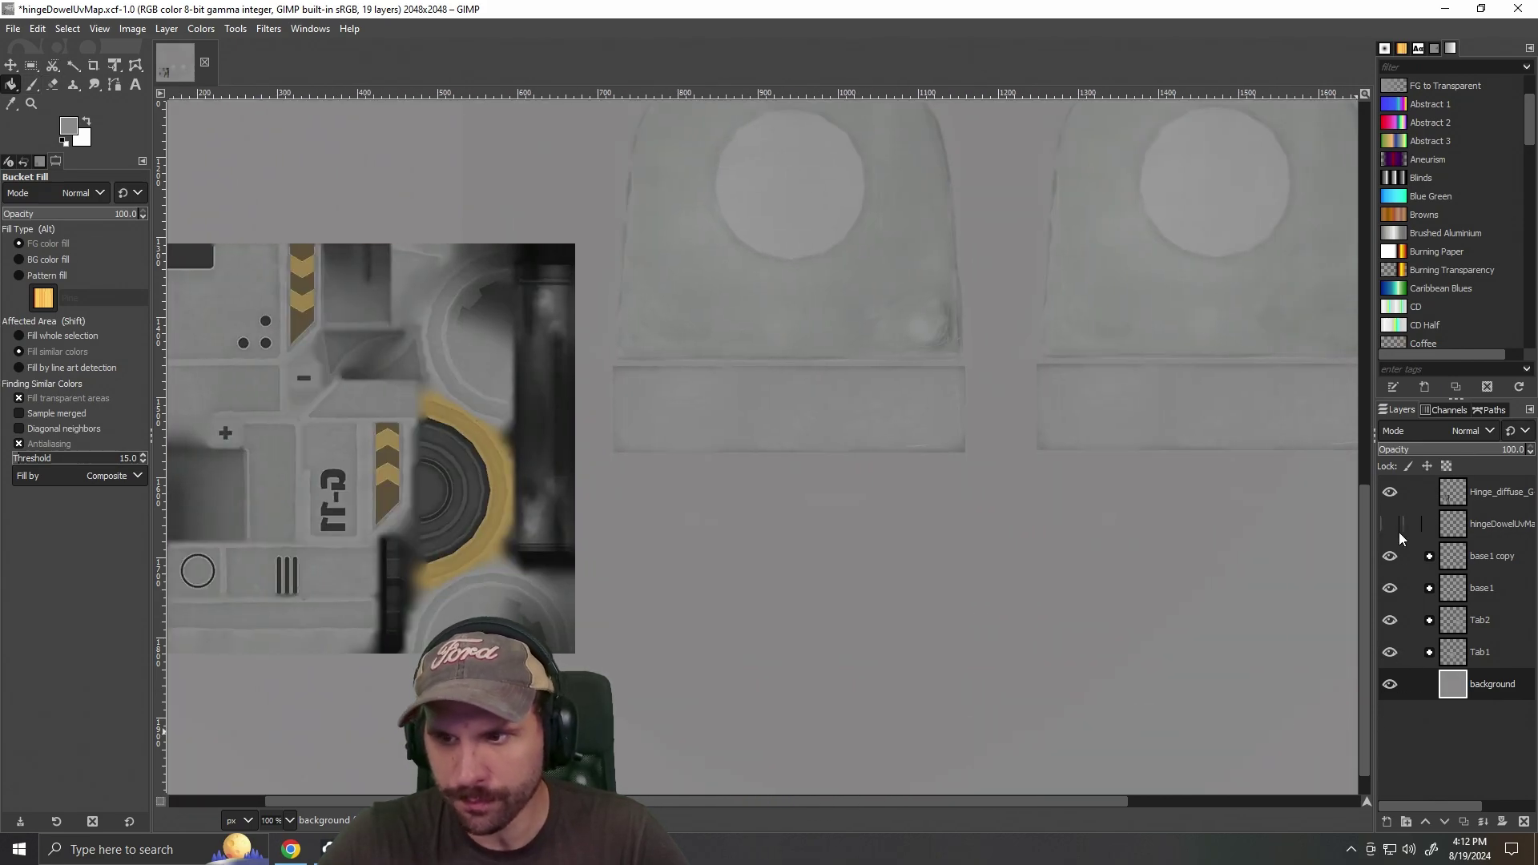
pyautogui.click(1390, 493)
pyautogui.scroll(-2, 1089, 484)
pyautogui.scroll(-1, 1206, 601)
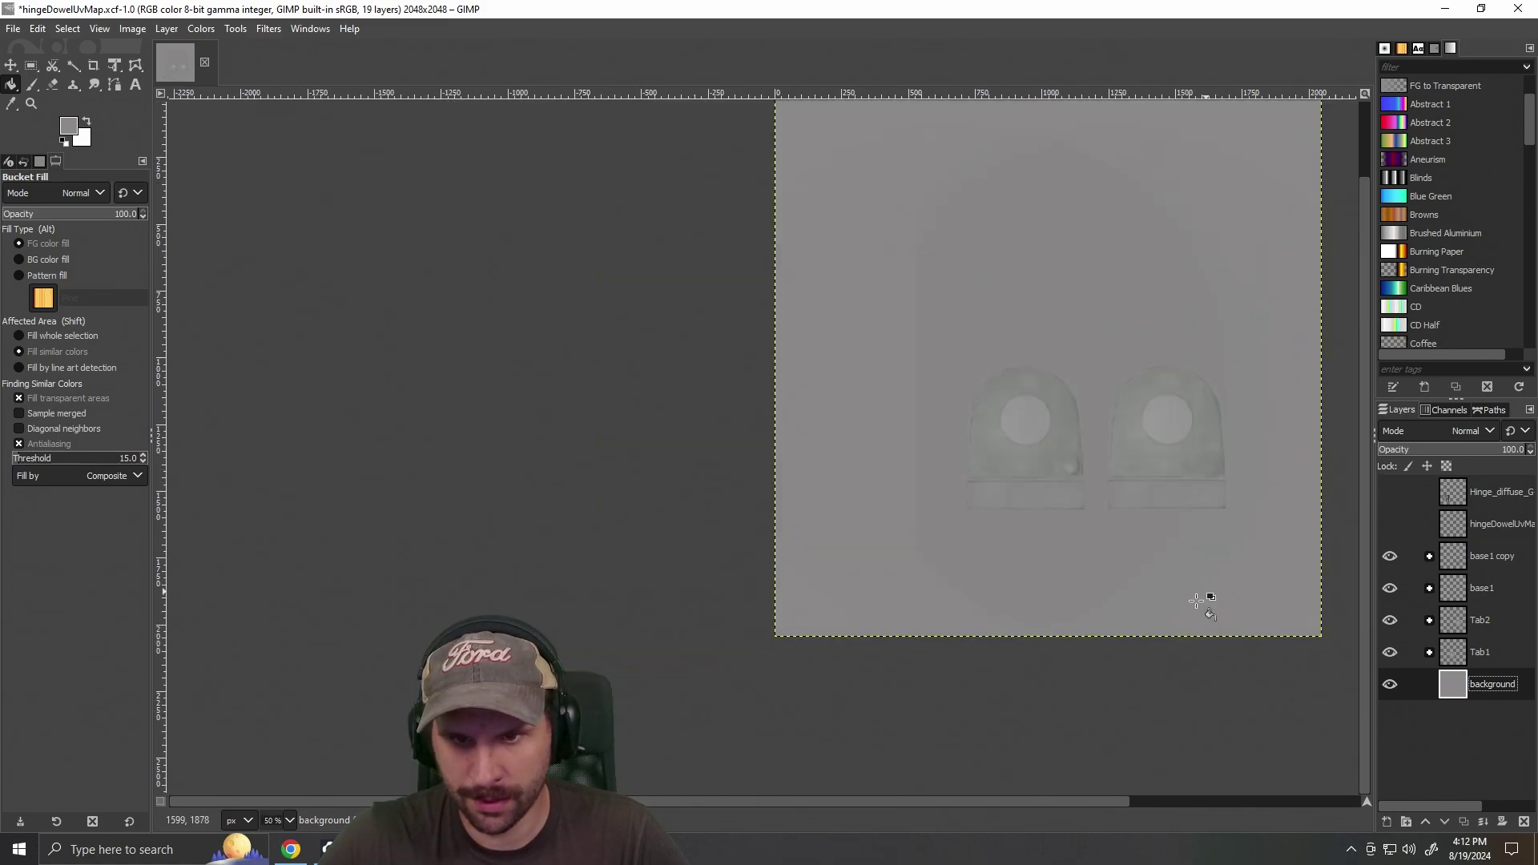
pyautogui.moveTo(862, 802); pyautogui.dragTo(948, 805)
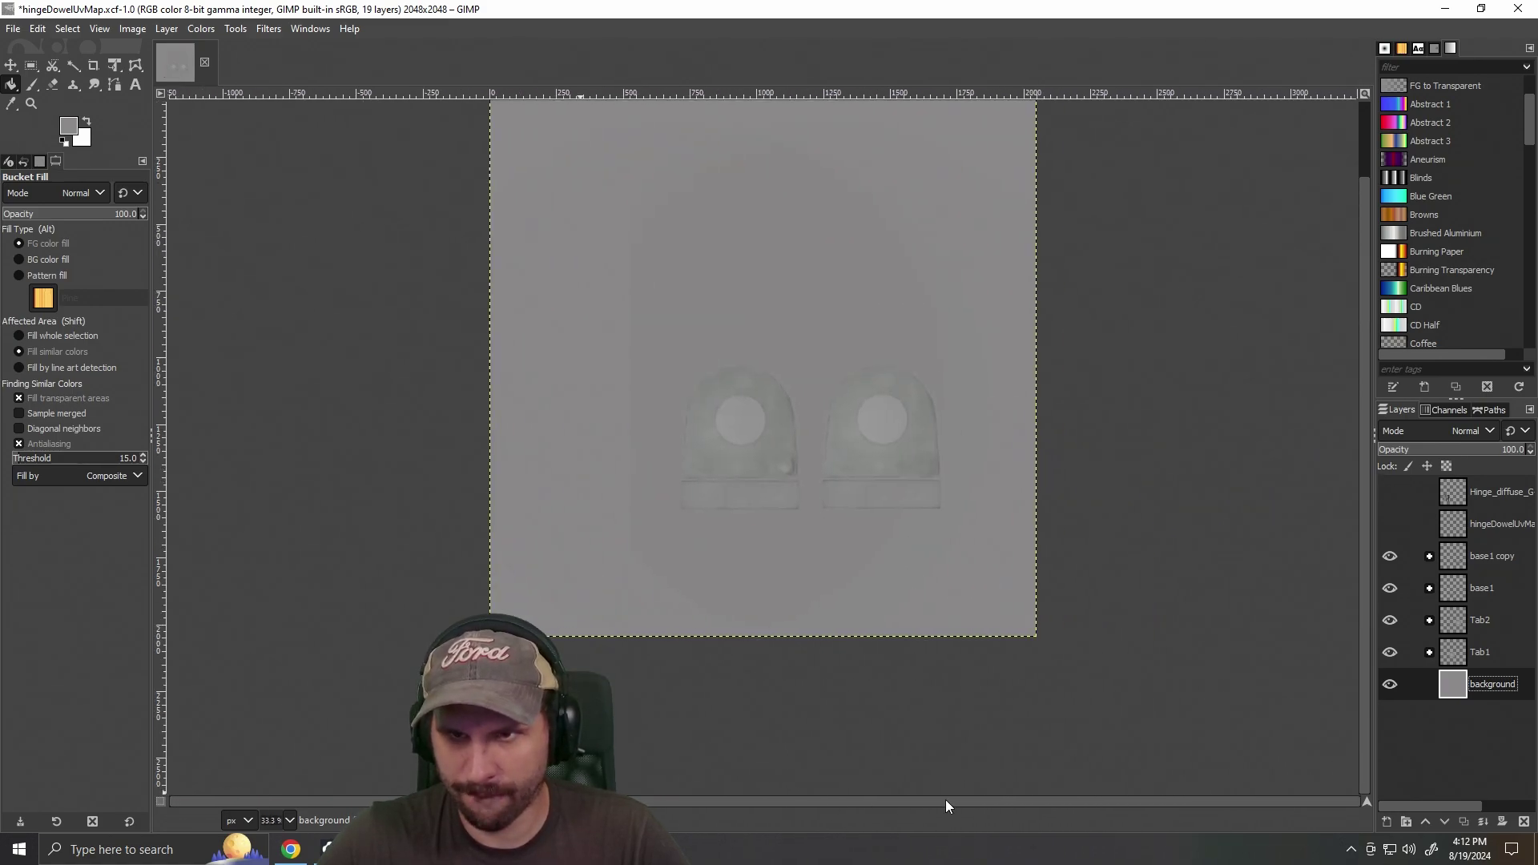
# Toggle the visibility of the Tab1, Tab2 and base layers to compare the tab faces with the background gray.
pyautogui.scroll(2, 947, 735)
pyautogui.scroll(1, 1161, 622)
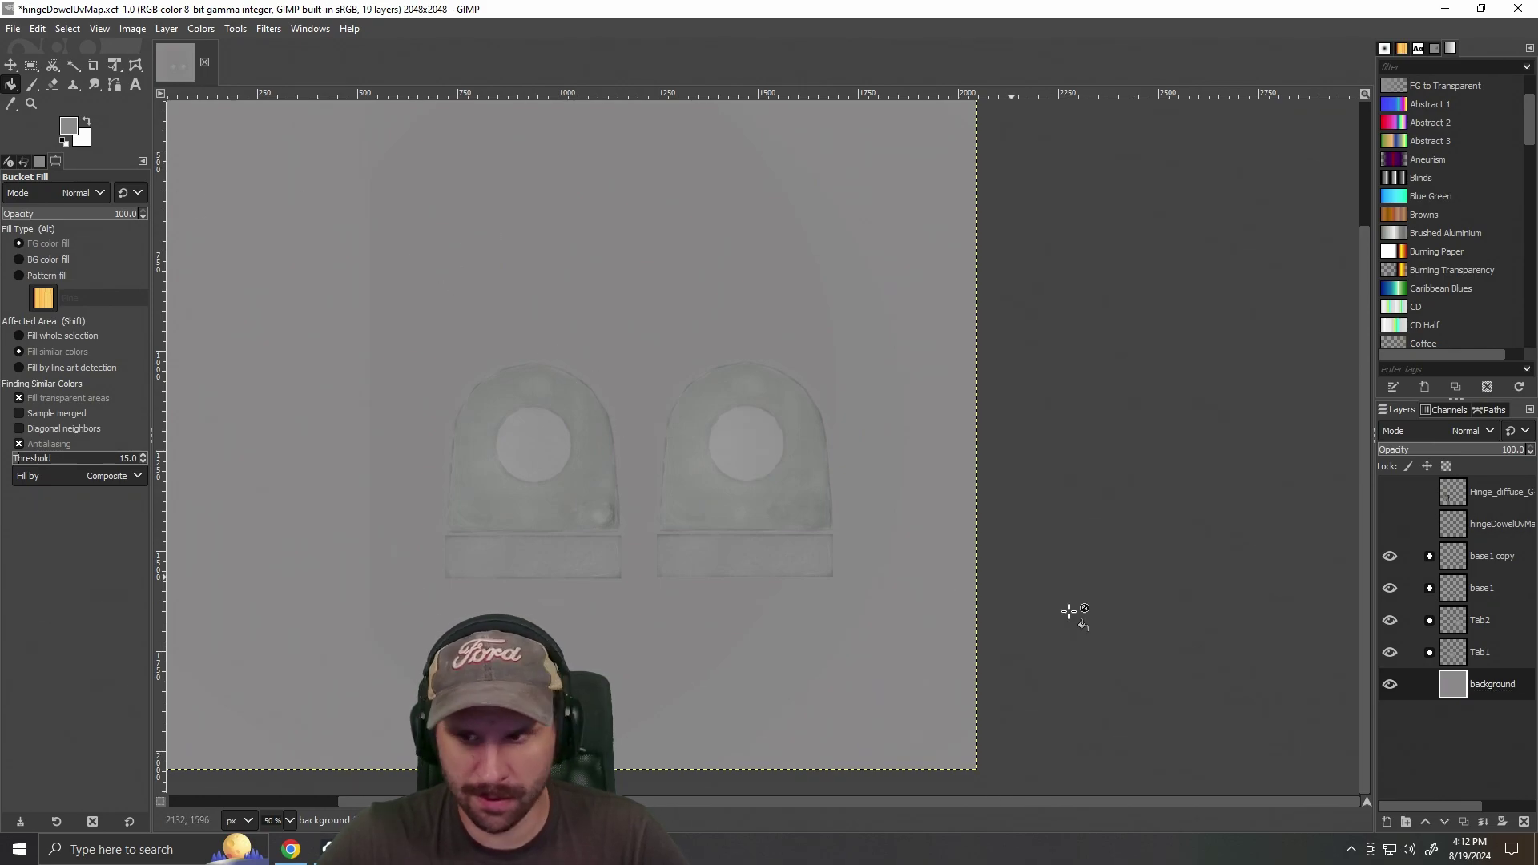
pyautogui.click(1391, 655)
pyautogui.click(1391, 655)
pyautogui.click(1390, 655)
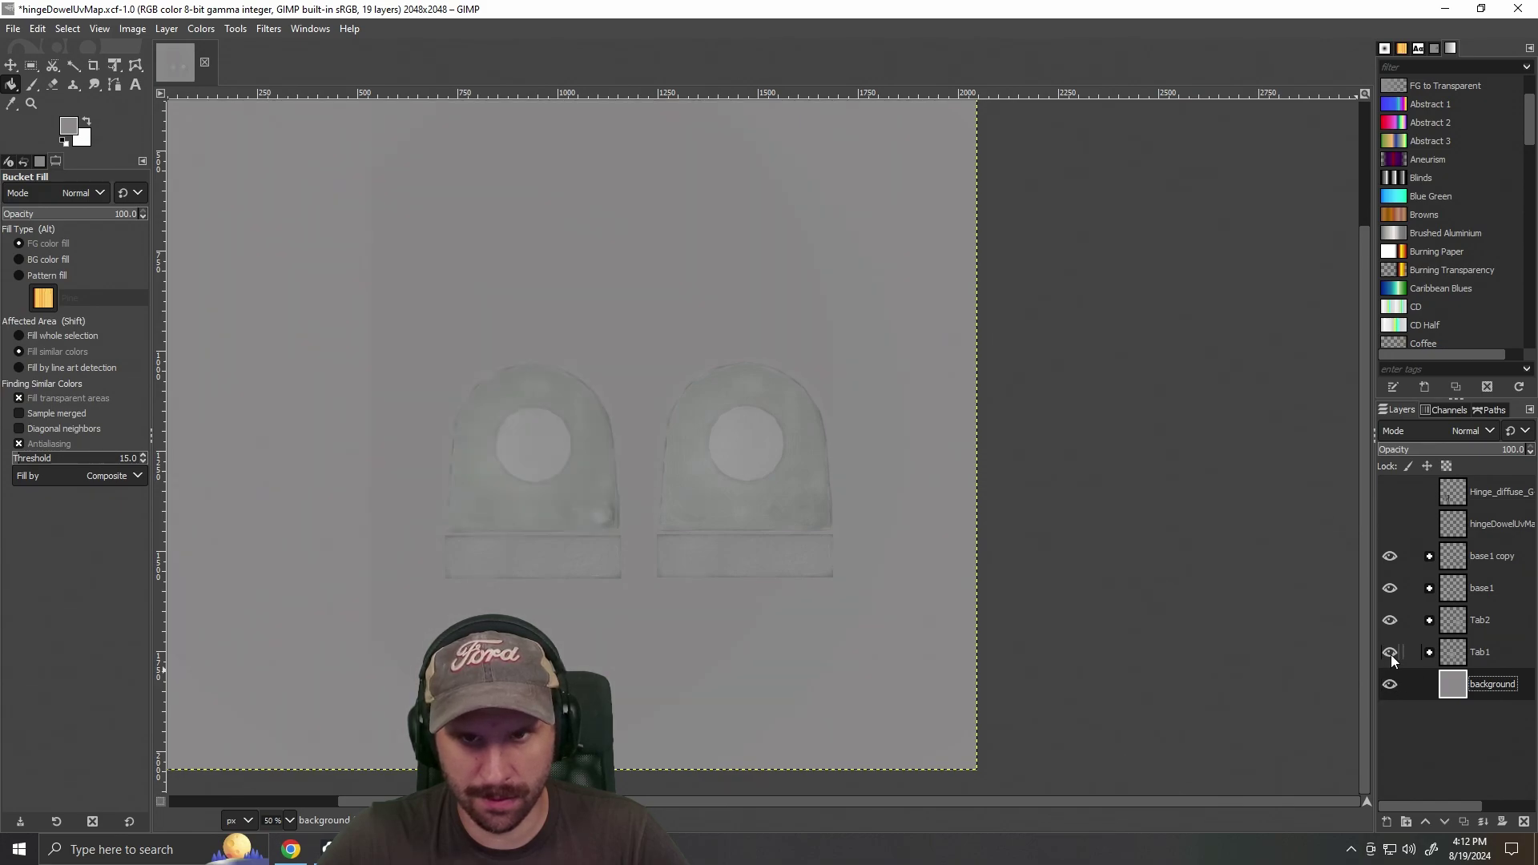
pyautogui.click(1390, 655)
pyautogui.click(1391, 655)
pyautogui.click(1394, 620)
pyautogui.click(1394, 620)
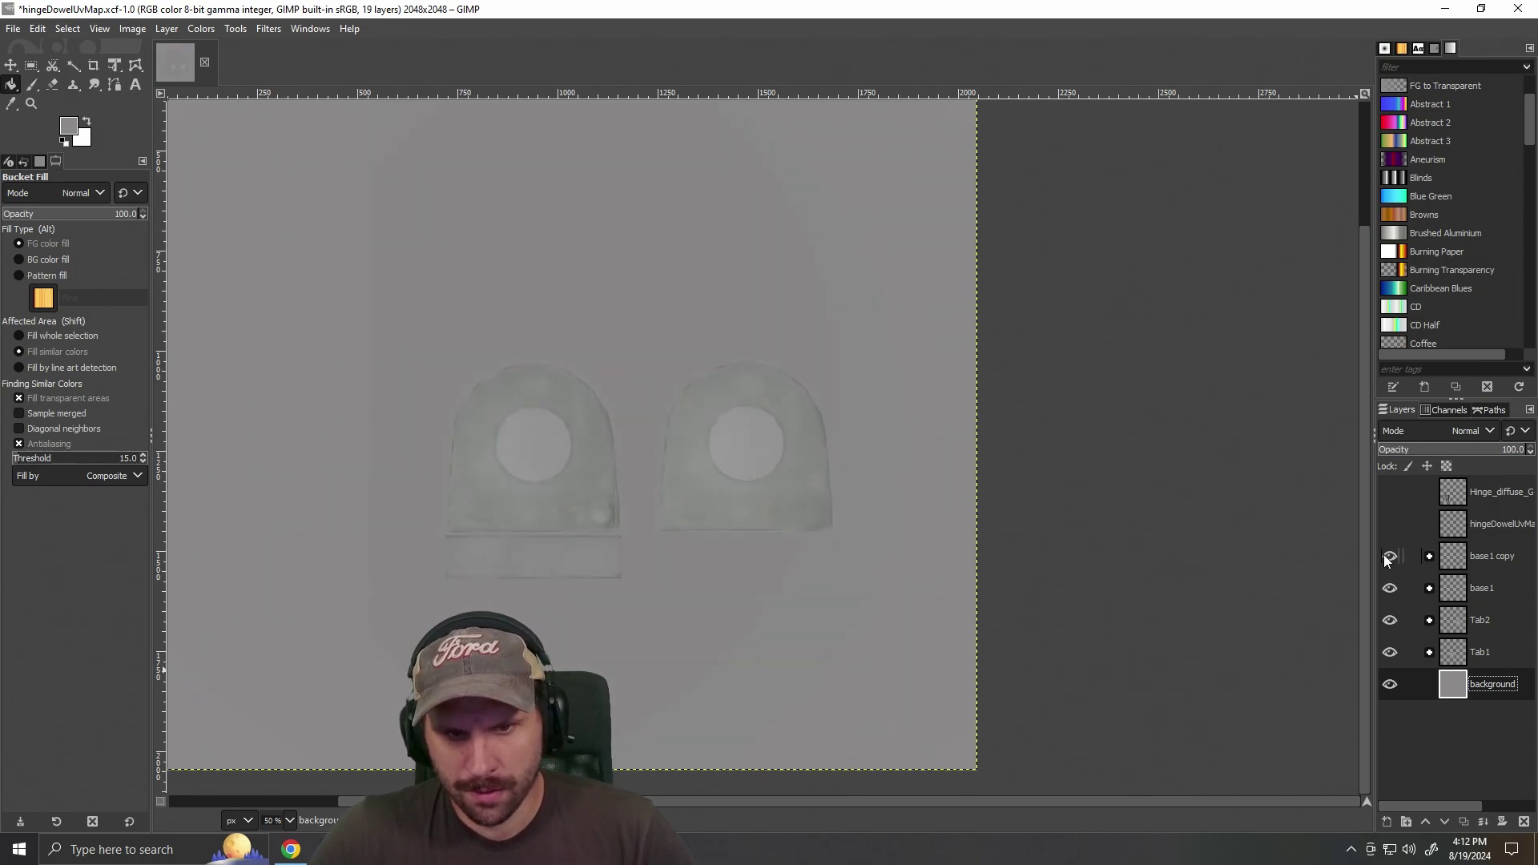
pyautogui.scroll(1, 367, 563)
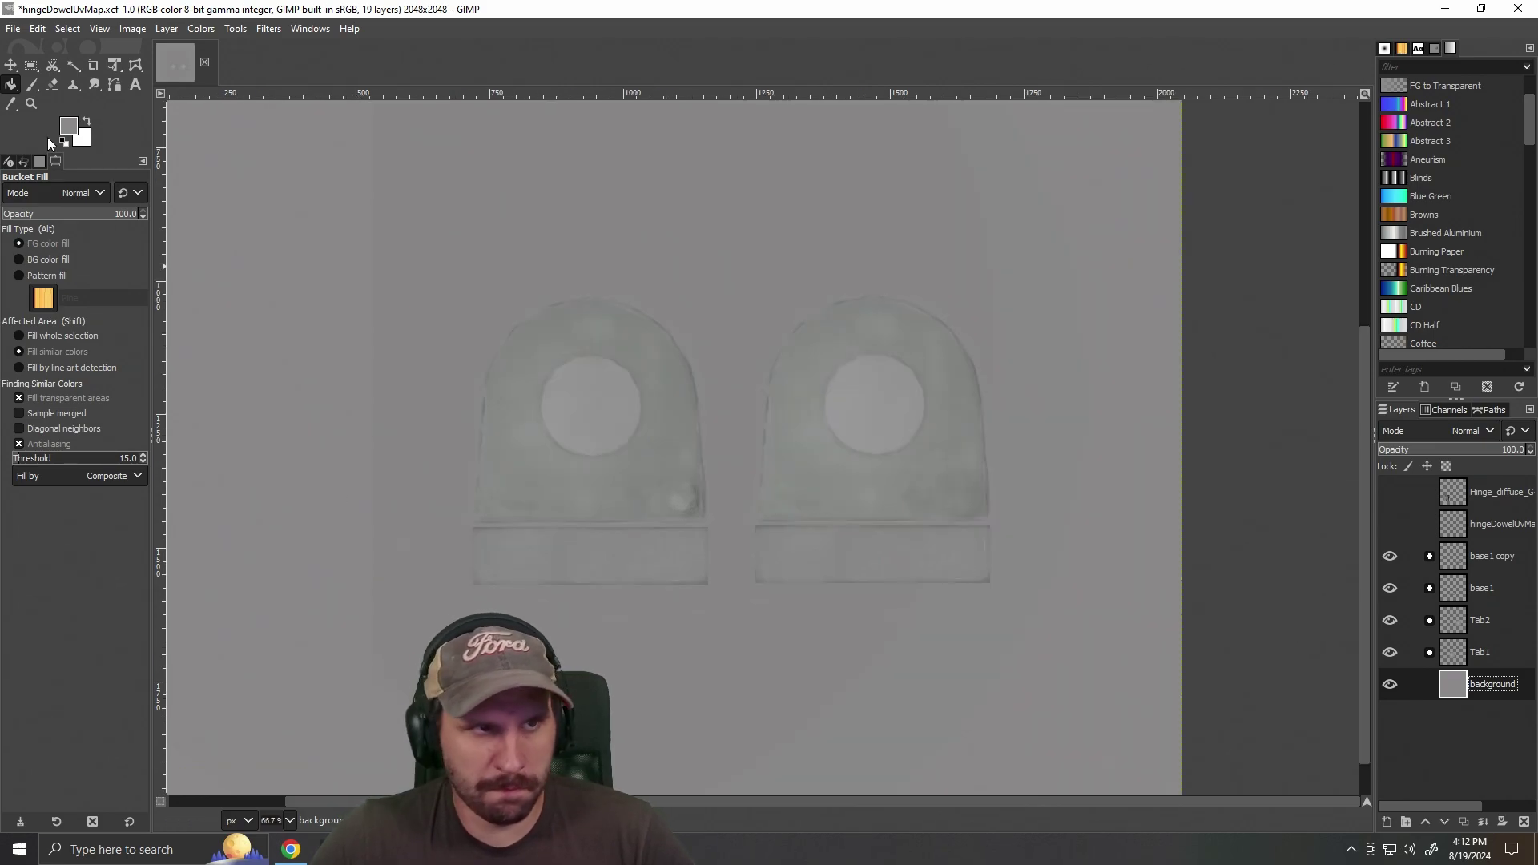
# Export the texture as hingeDowelUvMapPainted.png in the images folder, replacing the existing file.
pyautogui.click(14, 29)
pyautogui.click(210, 277)
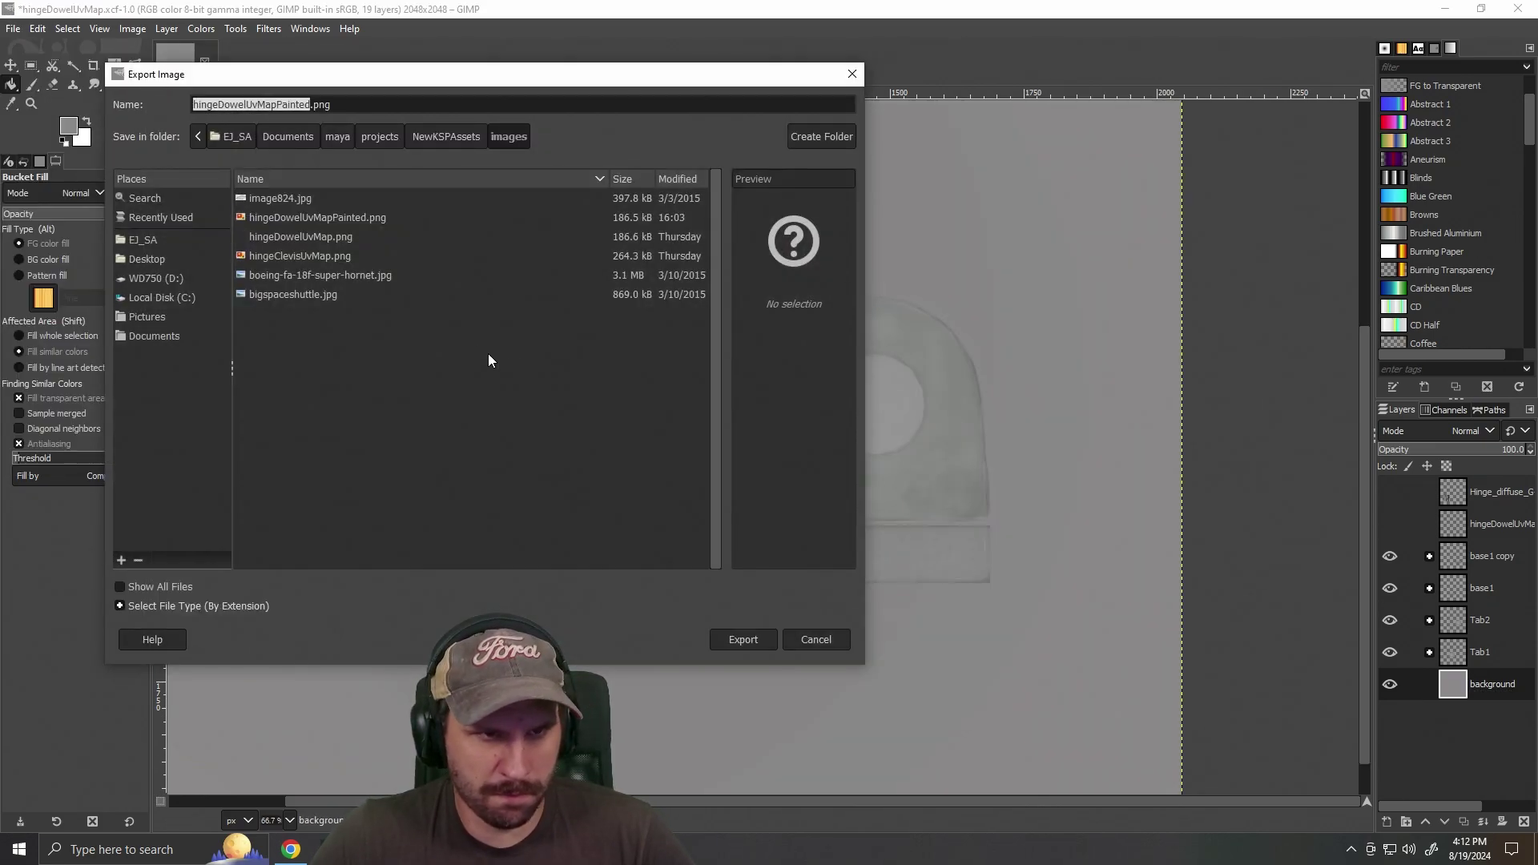
pyautogui.click(743, 639)
pyautogui.click(528, 447)
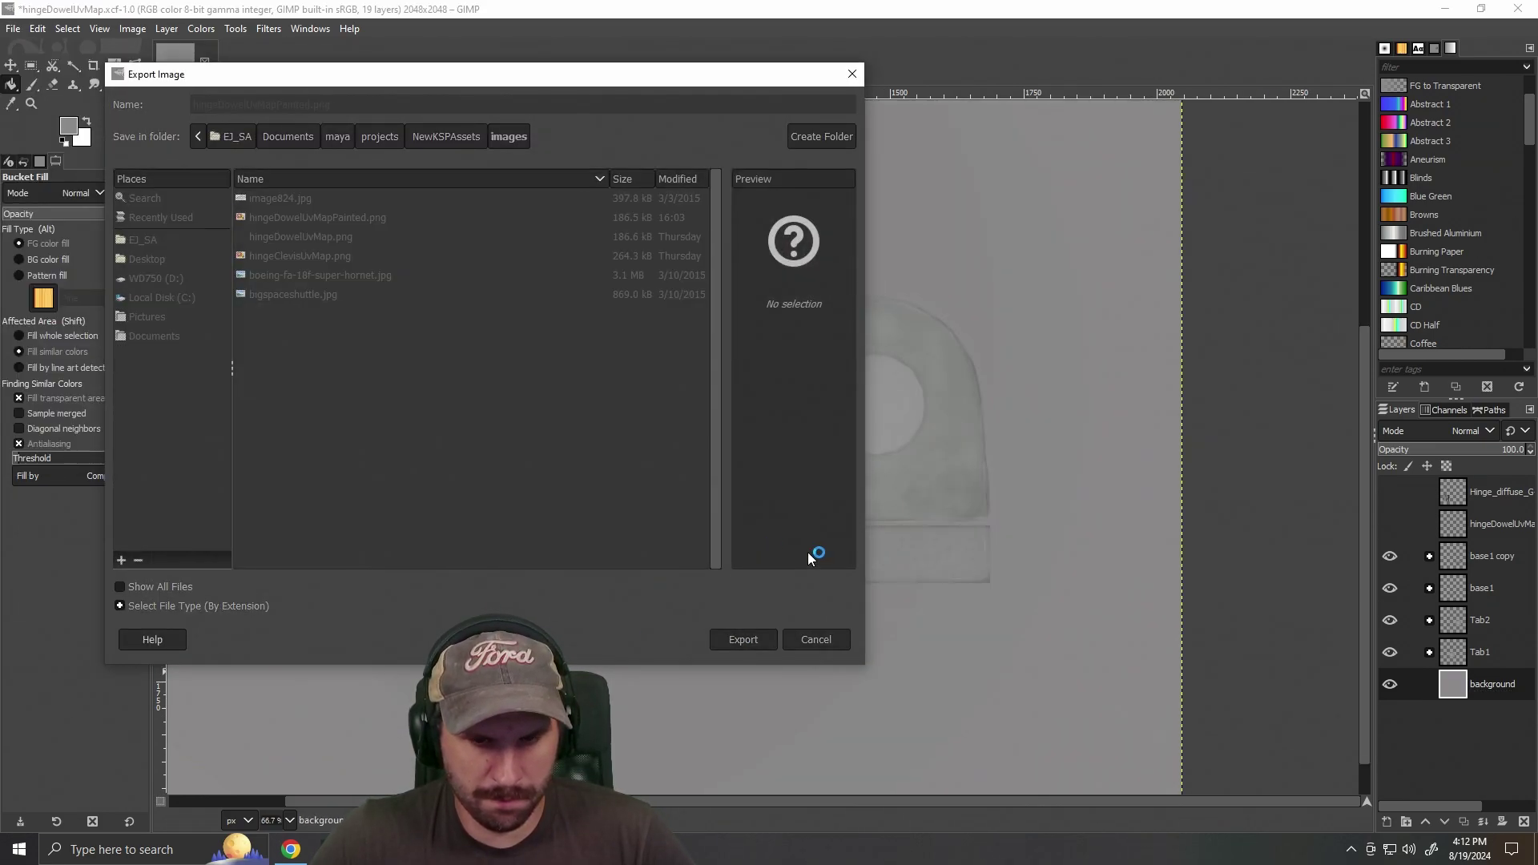
pyautogui.click(775, 613)
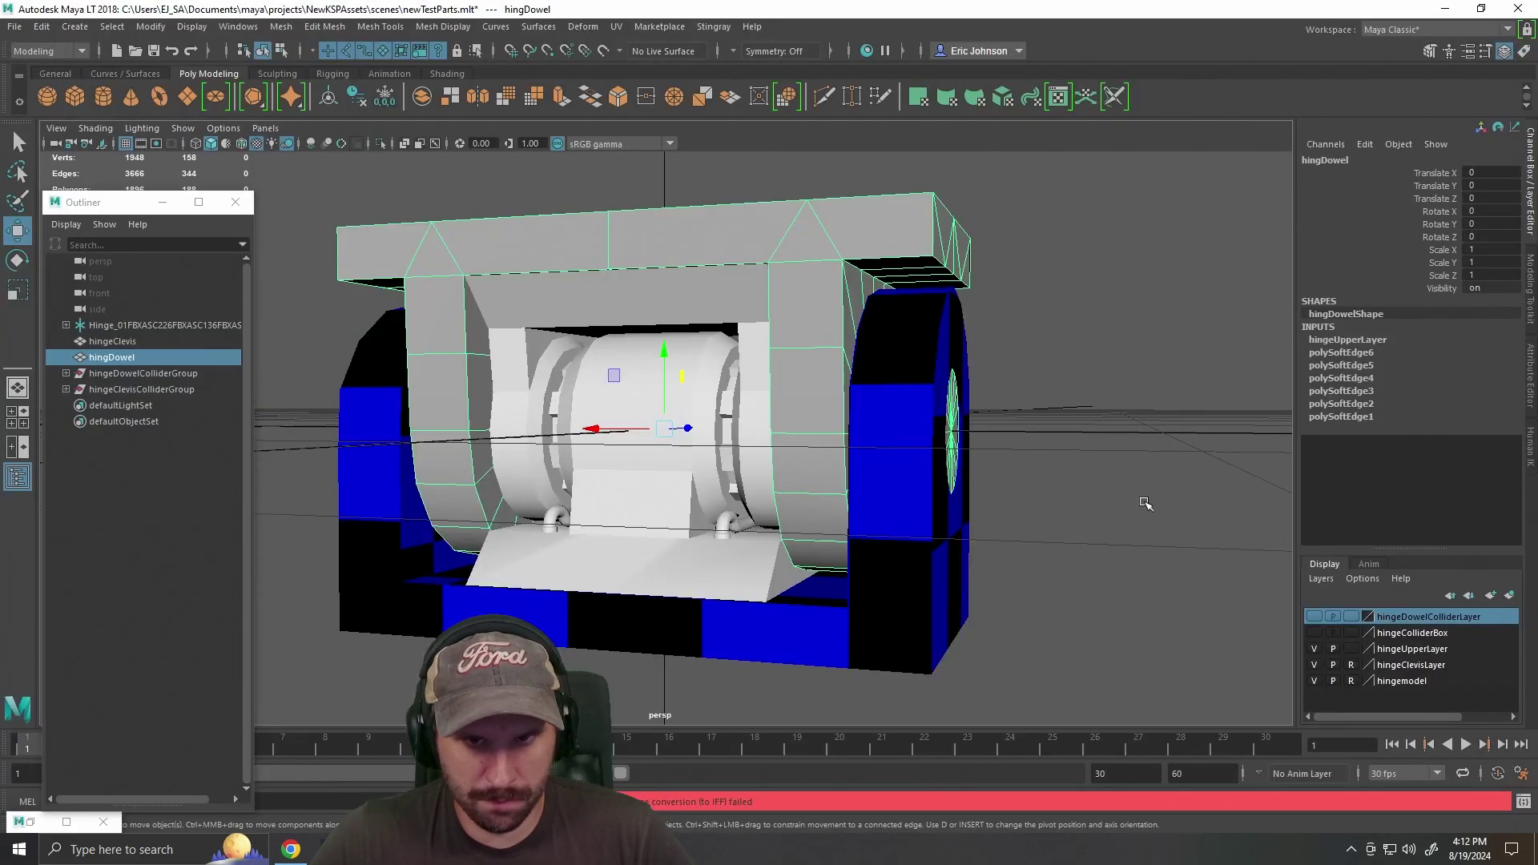
# Switch to Maya LT and examine the painted texture on the hinge dowel from several angles.
pyautogui.click(1139, 491)
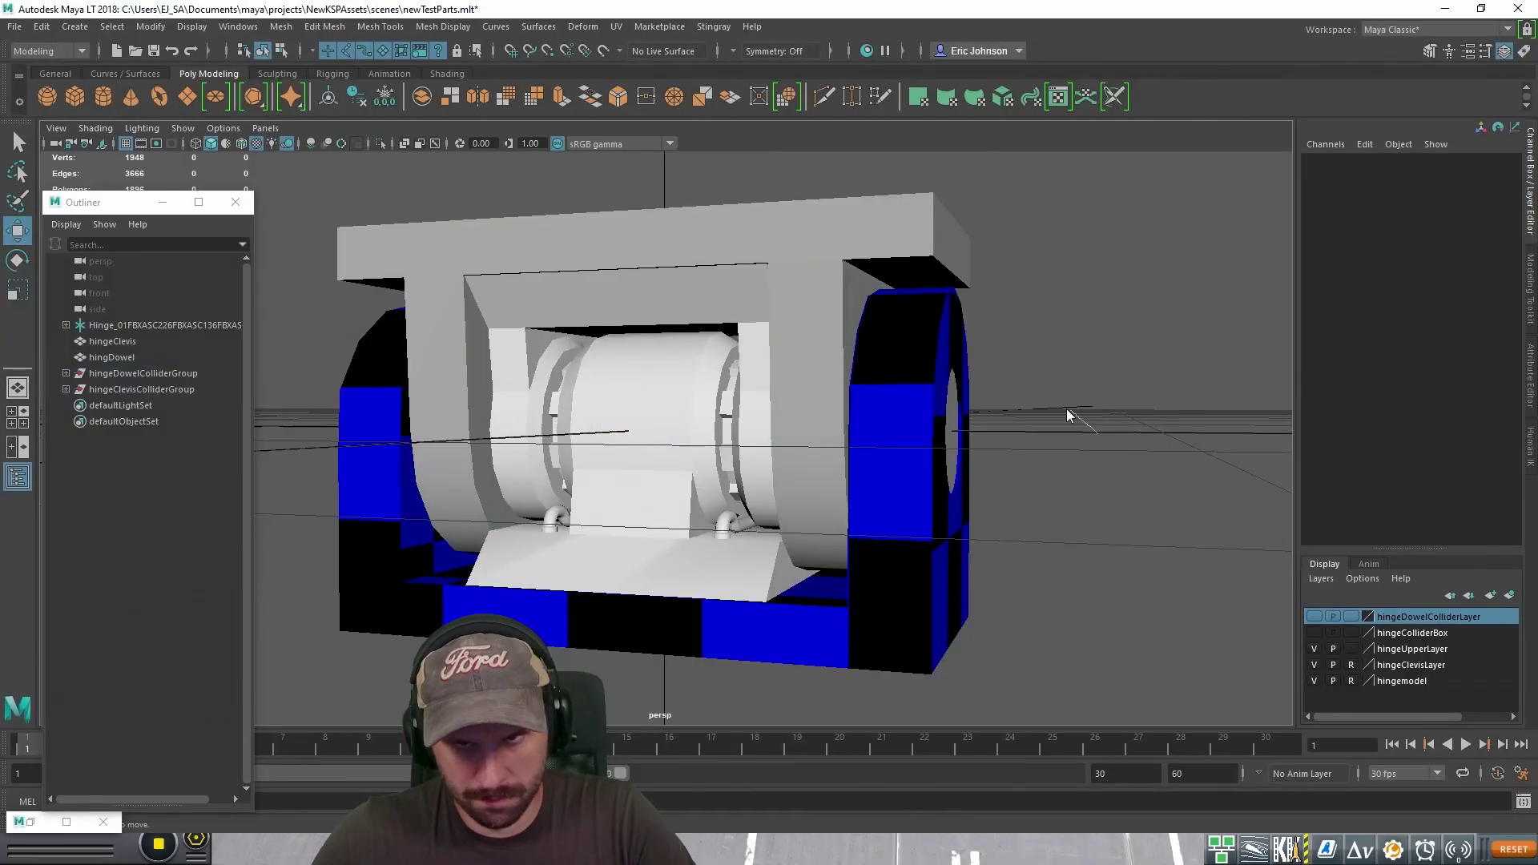
pyautogui.moveTo(1092, 436); pyautogui.dragTo(675, 344)
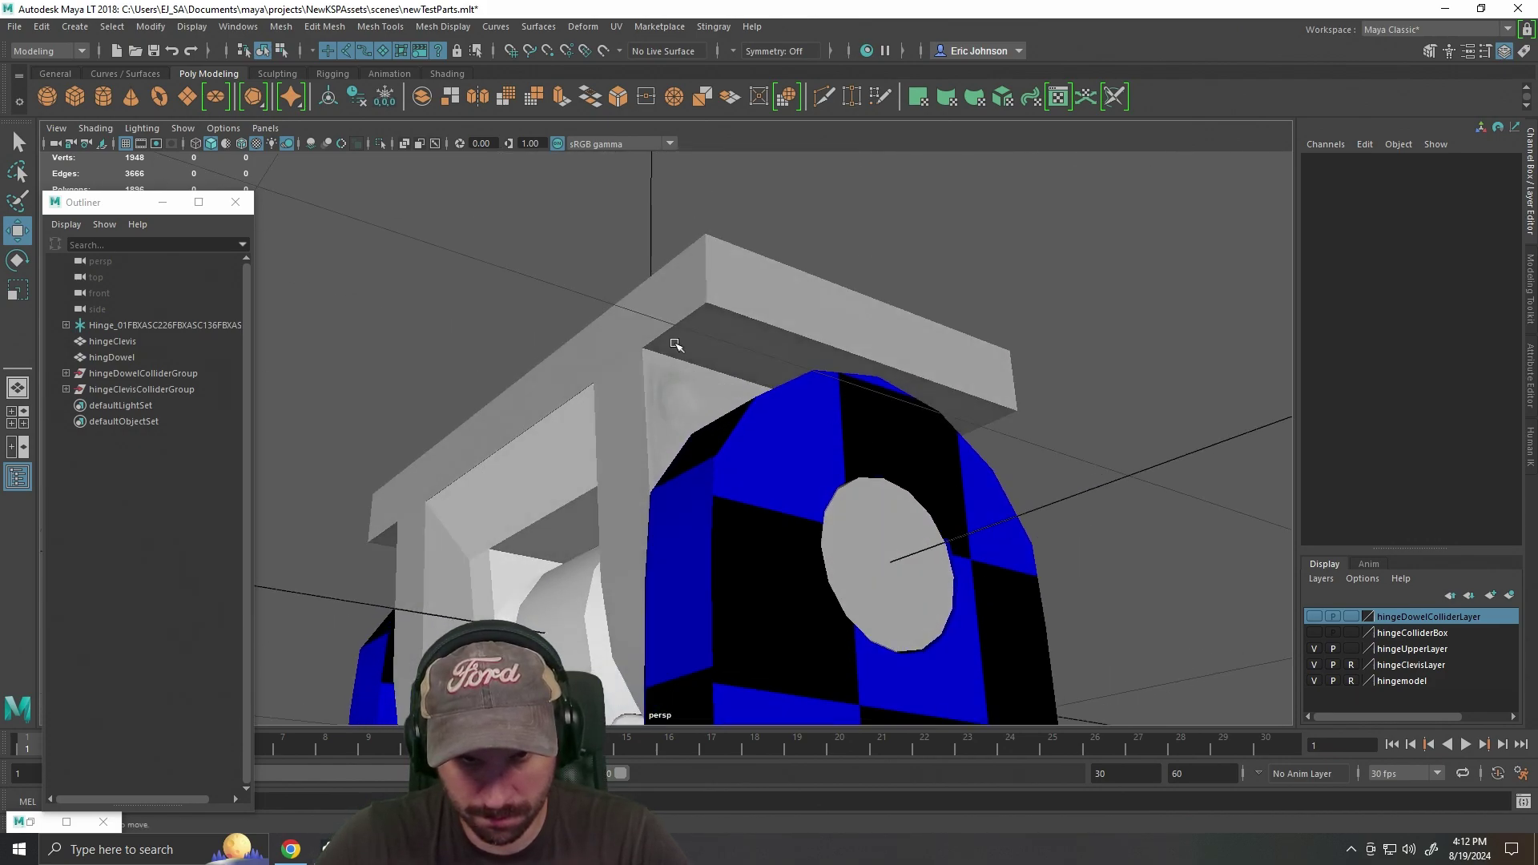
pyautogui.click(675, 344)
pyautogui.scroll(-4, 766, 415)
pyautogui.moveTo(653, 519); pyautogui.dragTo(873, 496)
pyautogui.click(933, 269)
pyautogui.scroll(3, 905, 591)
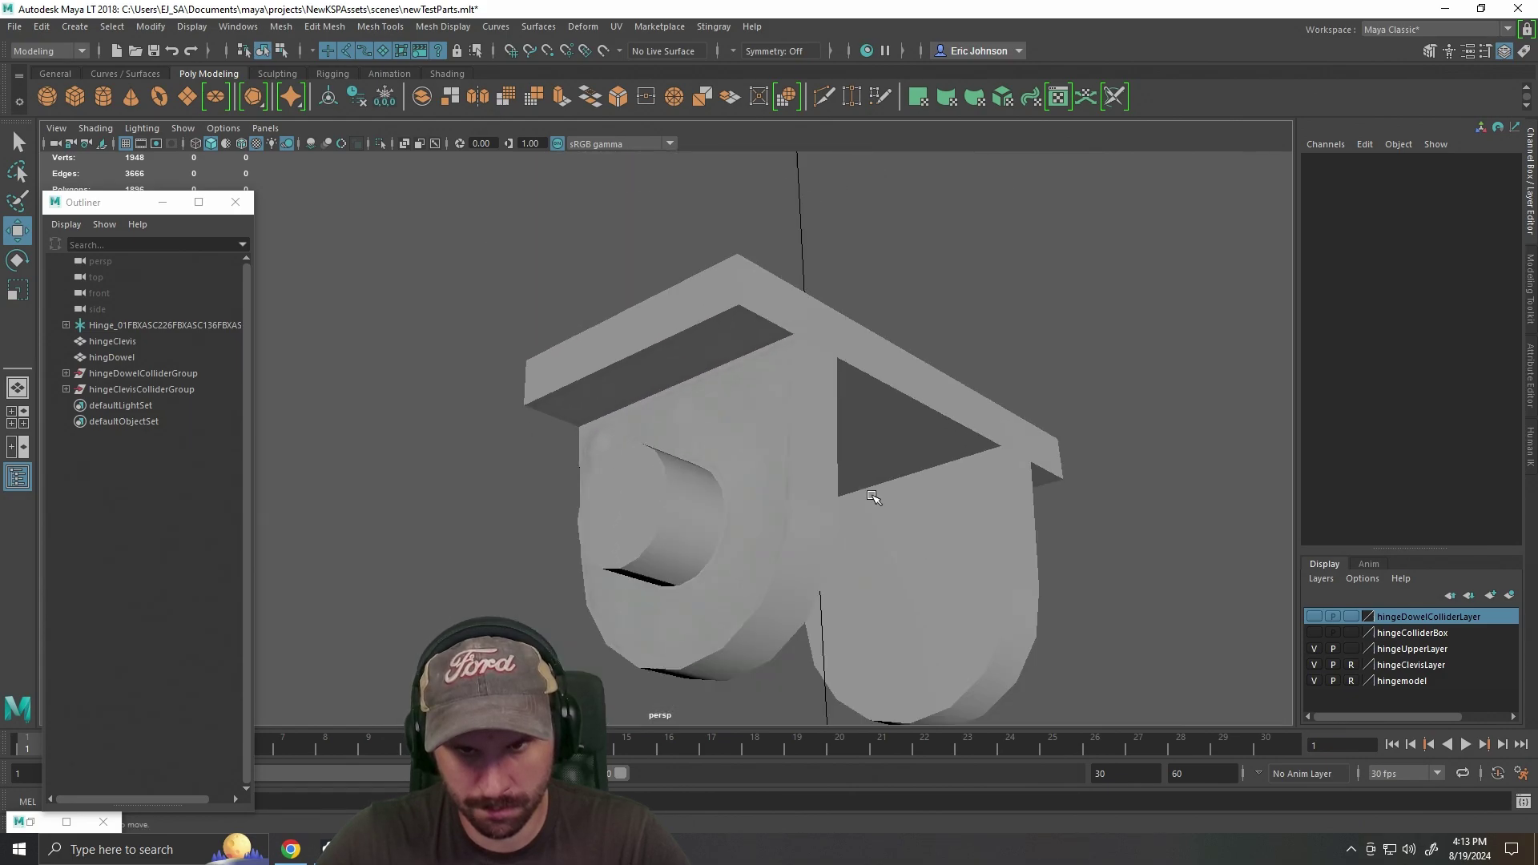
pyautogui.scroll(-1, 873, 496)
pyautogui.hotkey('ctrl', 'z')
pyautogui.hotkey('ctrl', 'z')
pyautogui.hotkey('ctrl', 'z')
pyautogui.press('f')
# Switch to Unity and set the Y position of the hingeDowel_0 object to 0.
pyautogui.hotkey('alt', 'Tab')
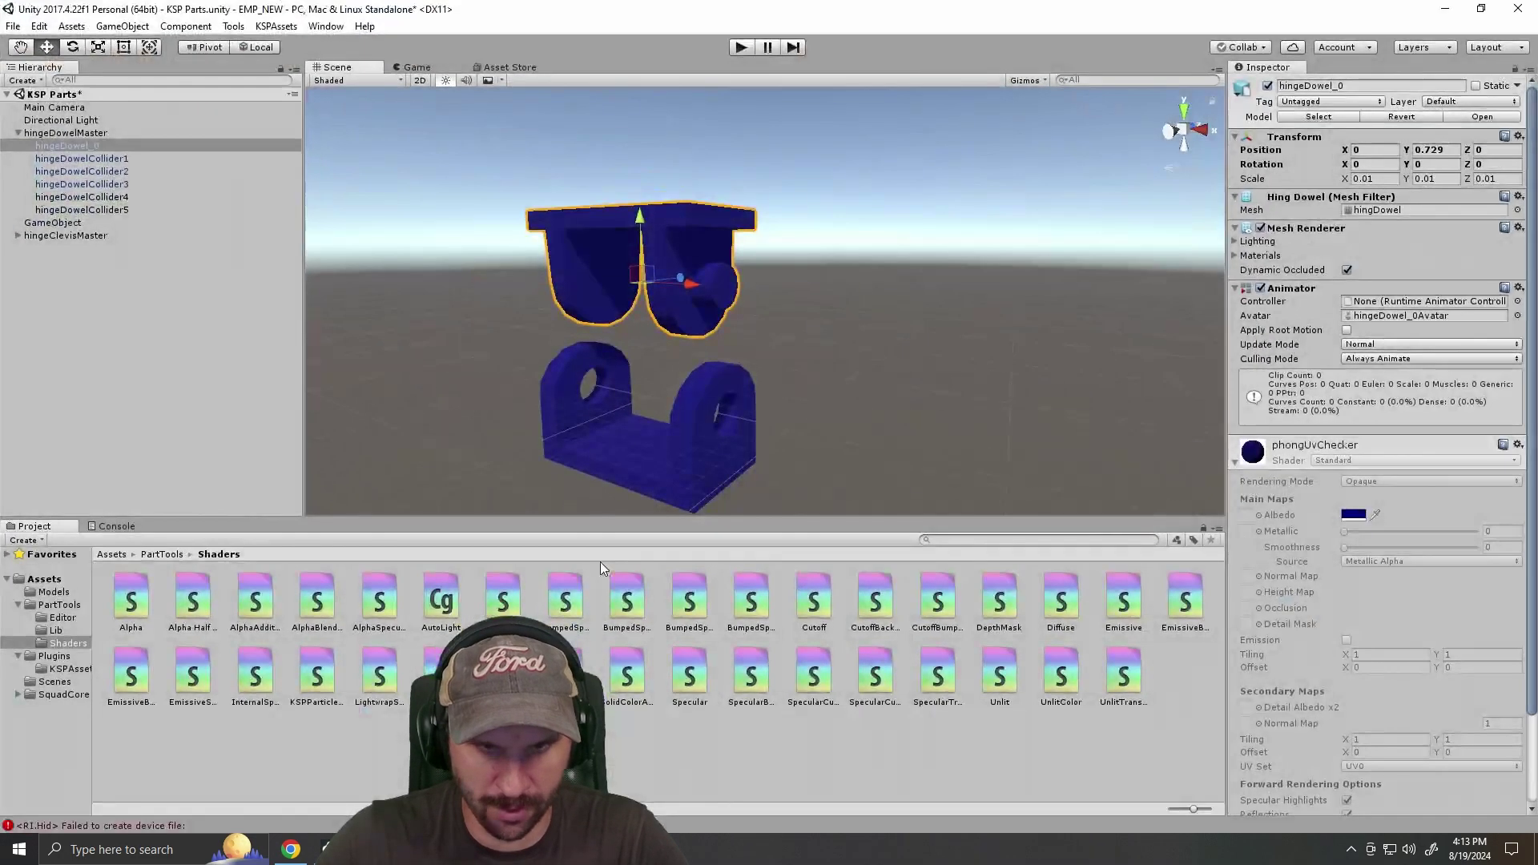
pyautogui.click(841, 281)
pyautogui.click(680, 209)
pyautogui.moveTo(742, 295); pyautogui.dragTo(825, 248)
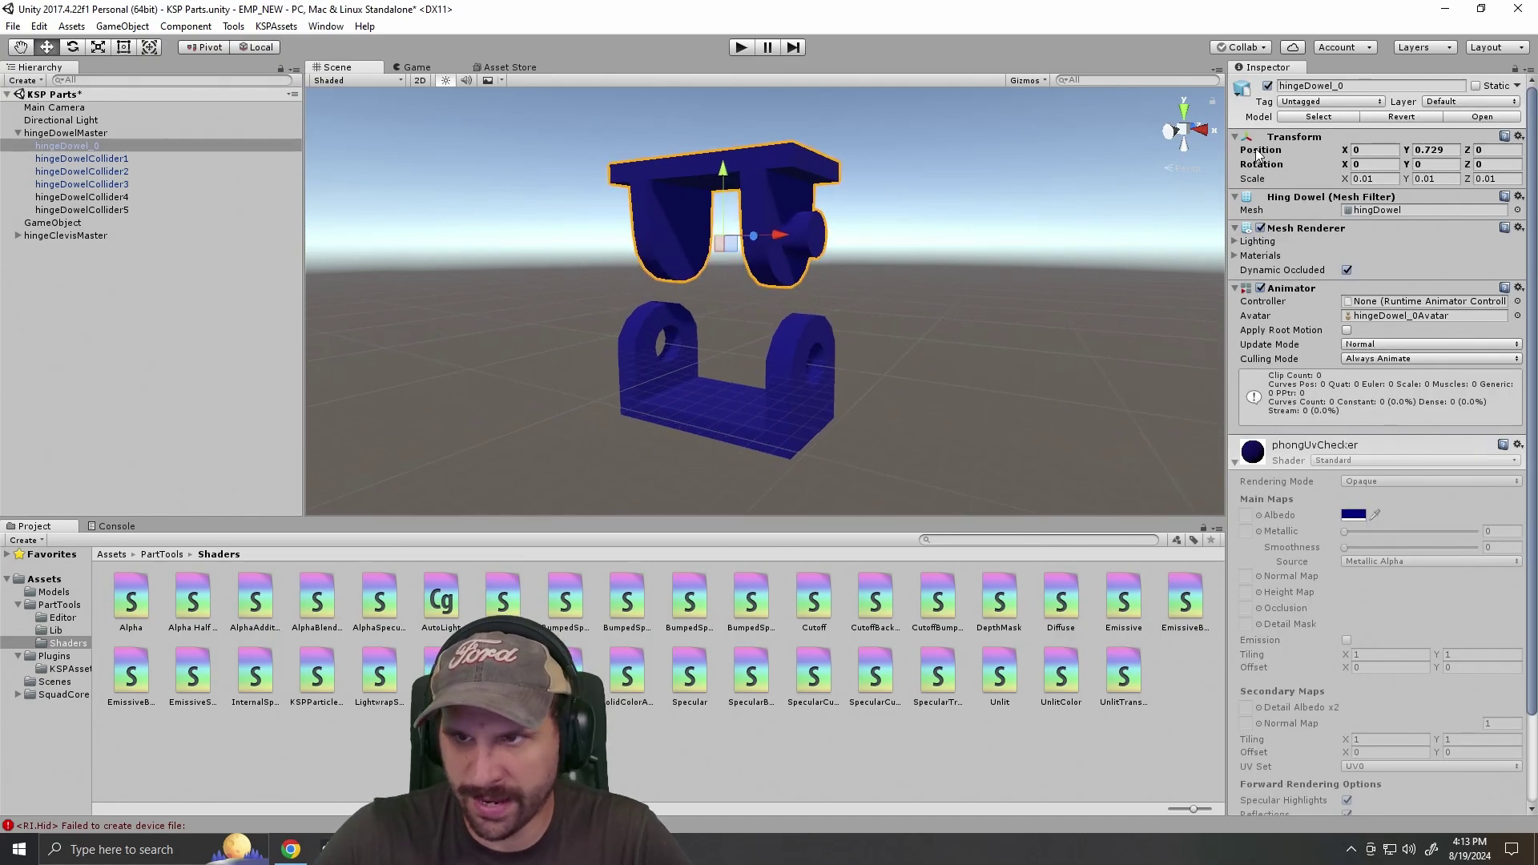
pyautogui.click(1434, 150)
pyautogui.write('0')
pyautogui.click(1040, 310)
pyautogui.click(752, 290)
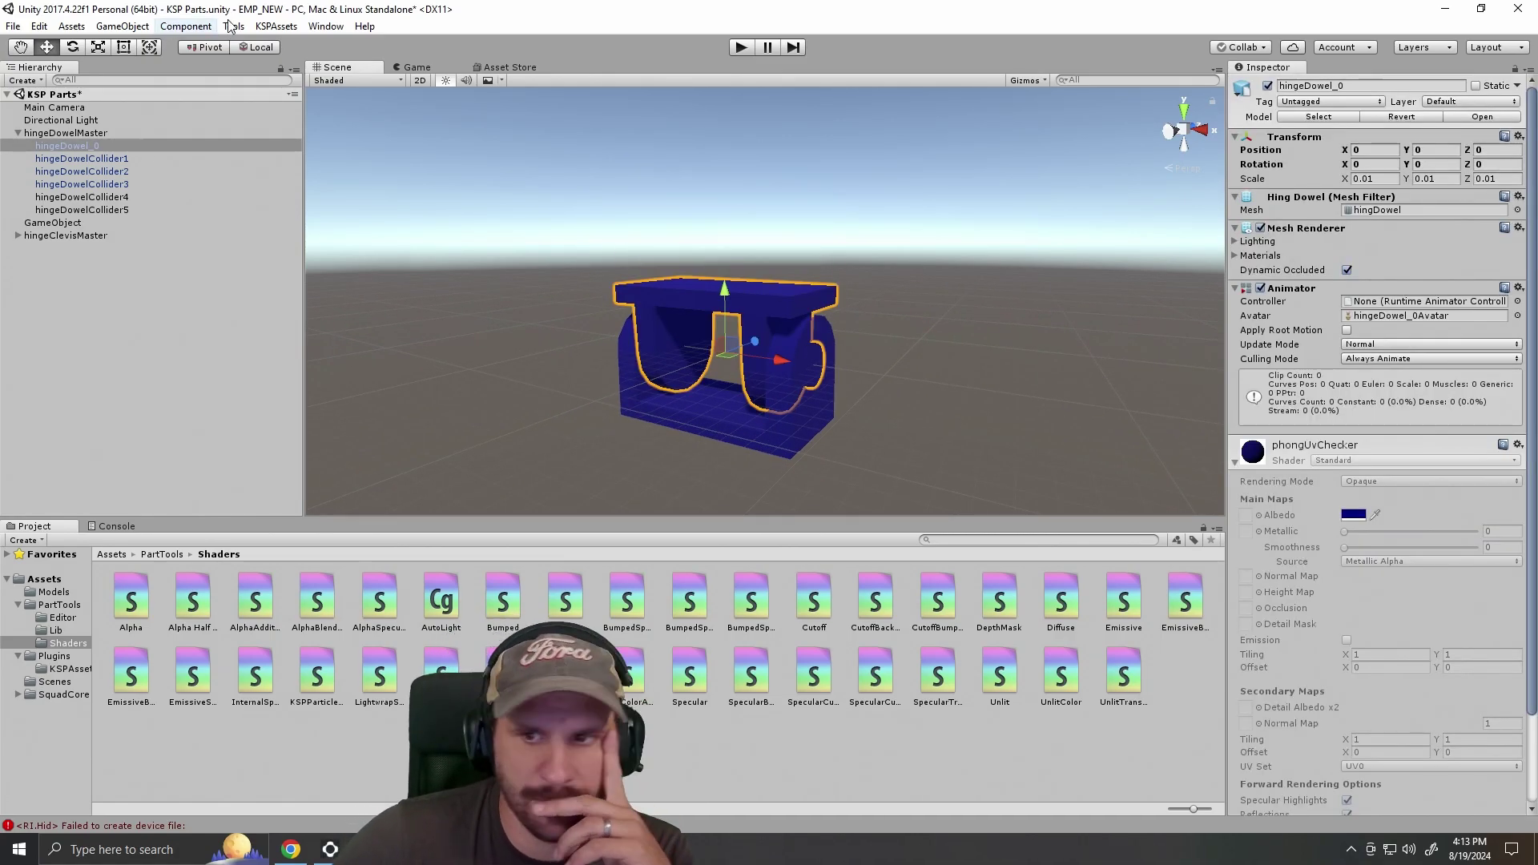
# Look through the dowel's phongUvChecker material header and the component options for a way to change its material.
pyautogui.click(1503, 447)
pyautogui.click(833, 596)
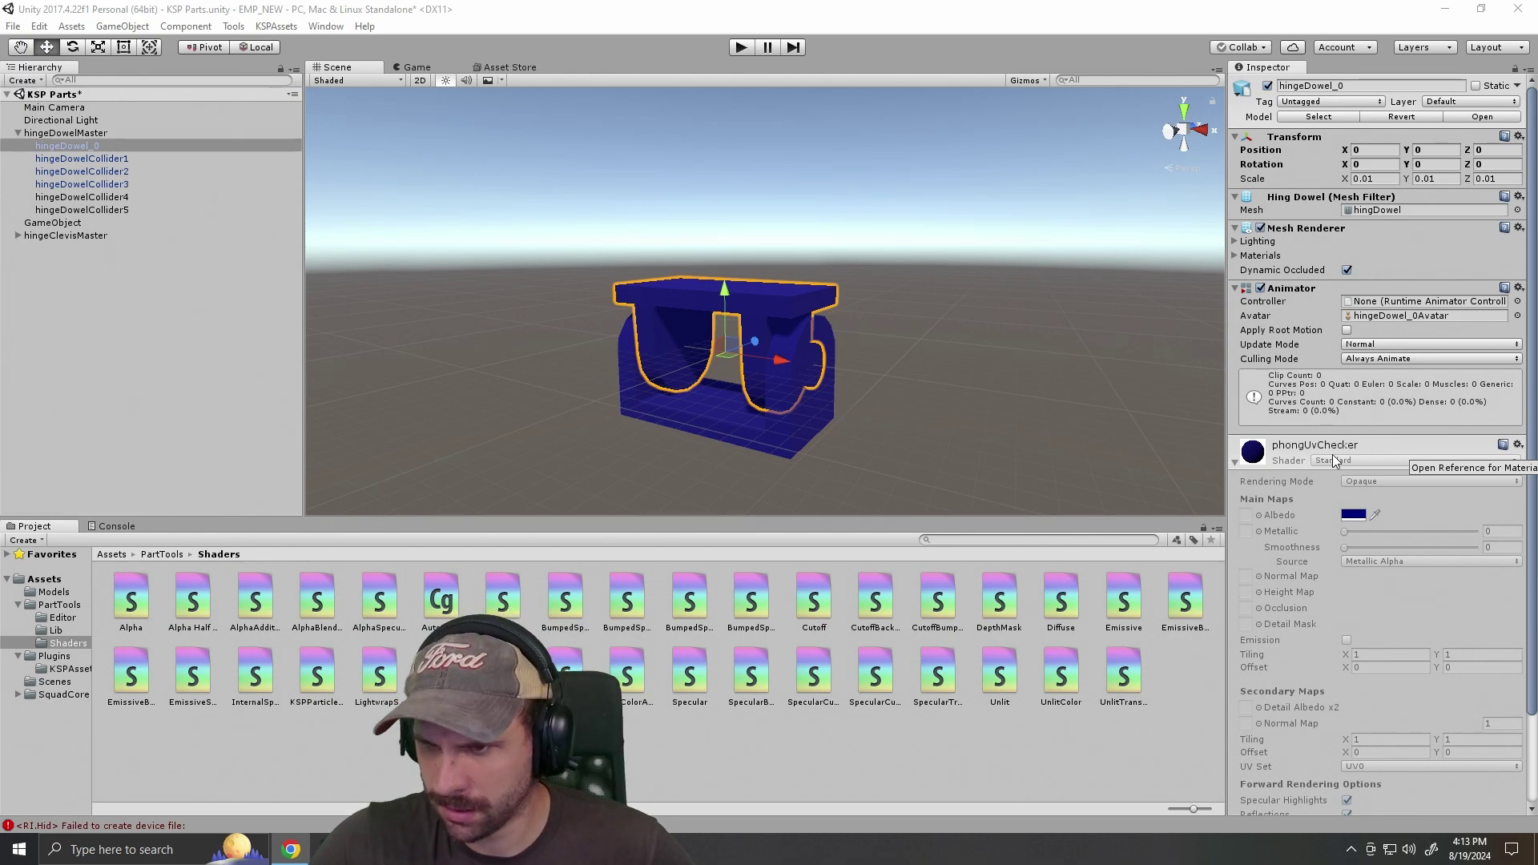
pyautogui.click(1310, 446)
pyautogui.click(1310, 446)
pyautogui.click(1310, 447)
pyautogui.click(1311, 447)
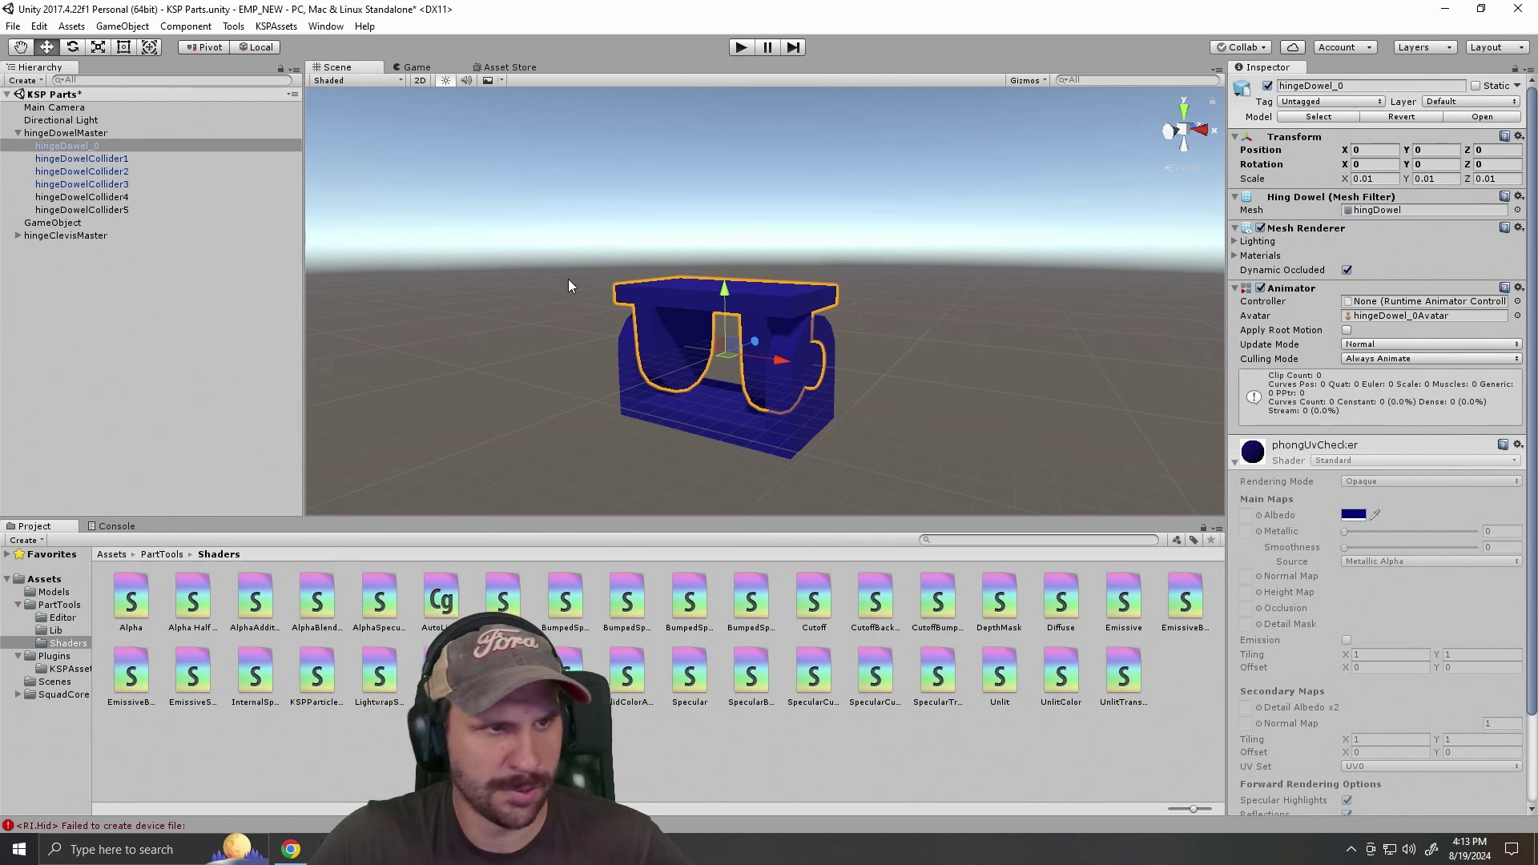
pyautogui.click(147, 26)
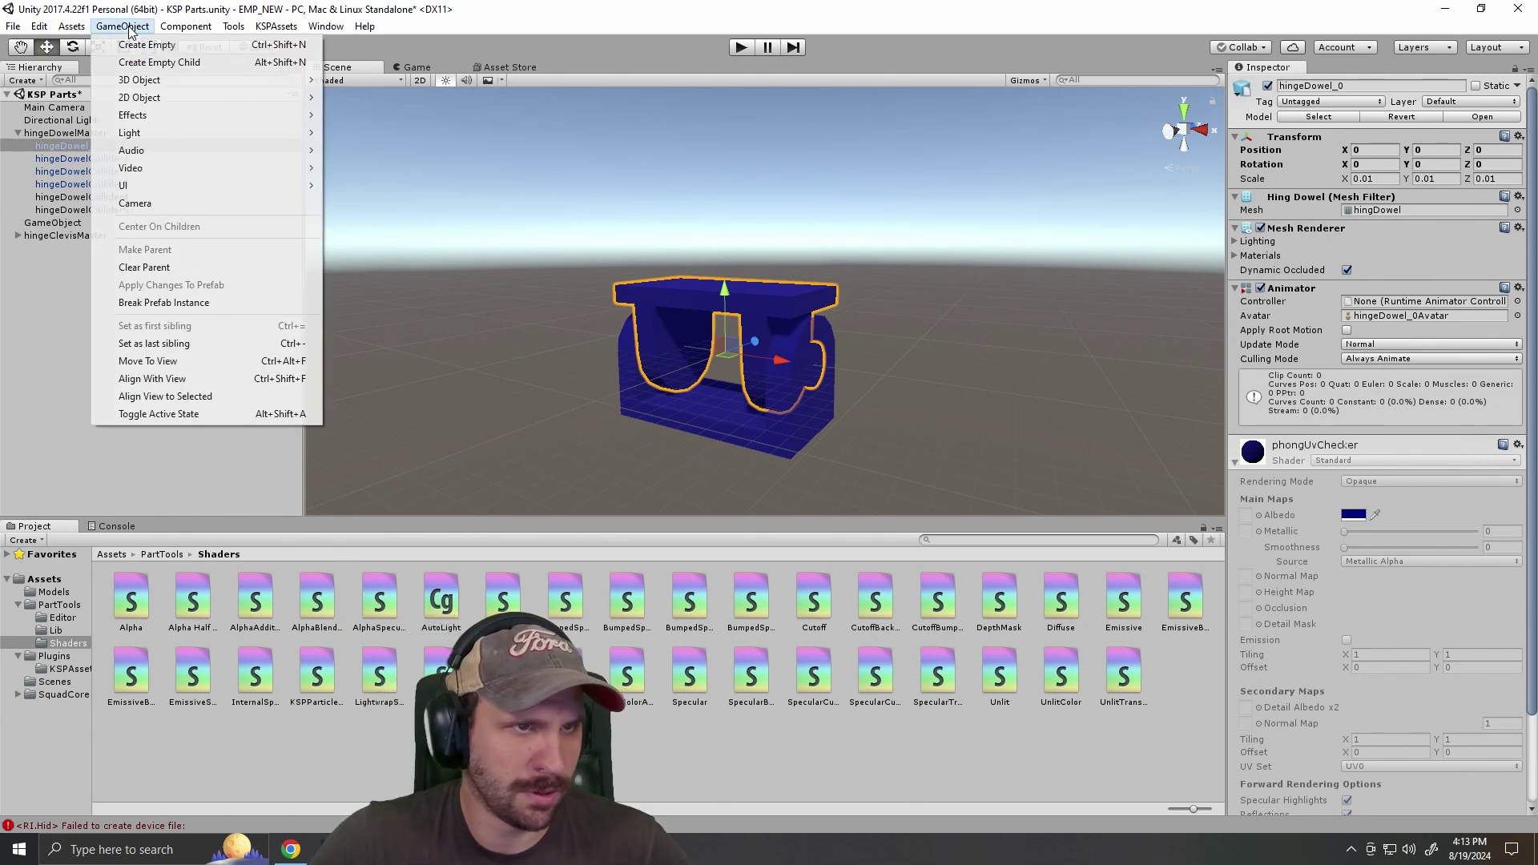
pyautogui.click(185, 26)
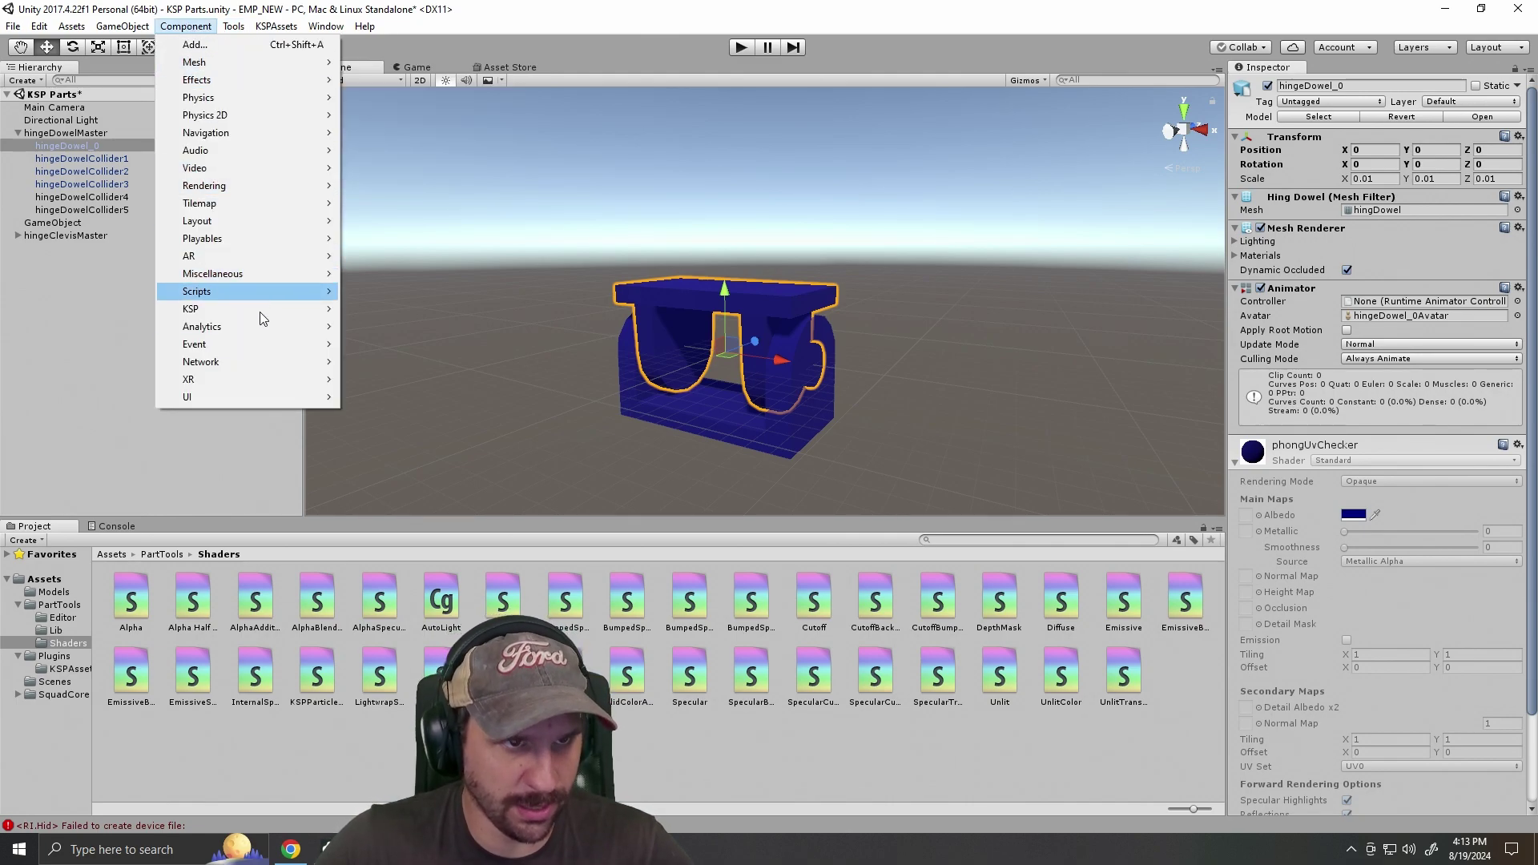
pyautogui.click(241, 43)
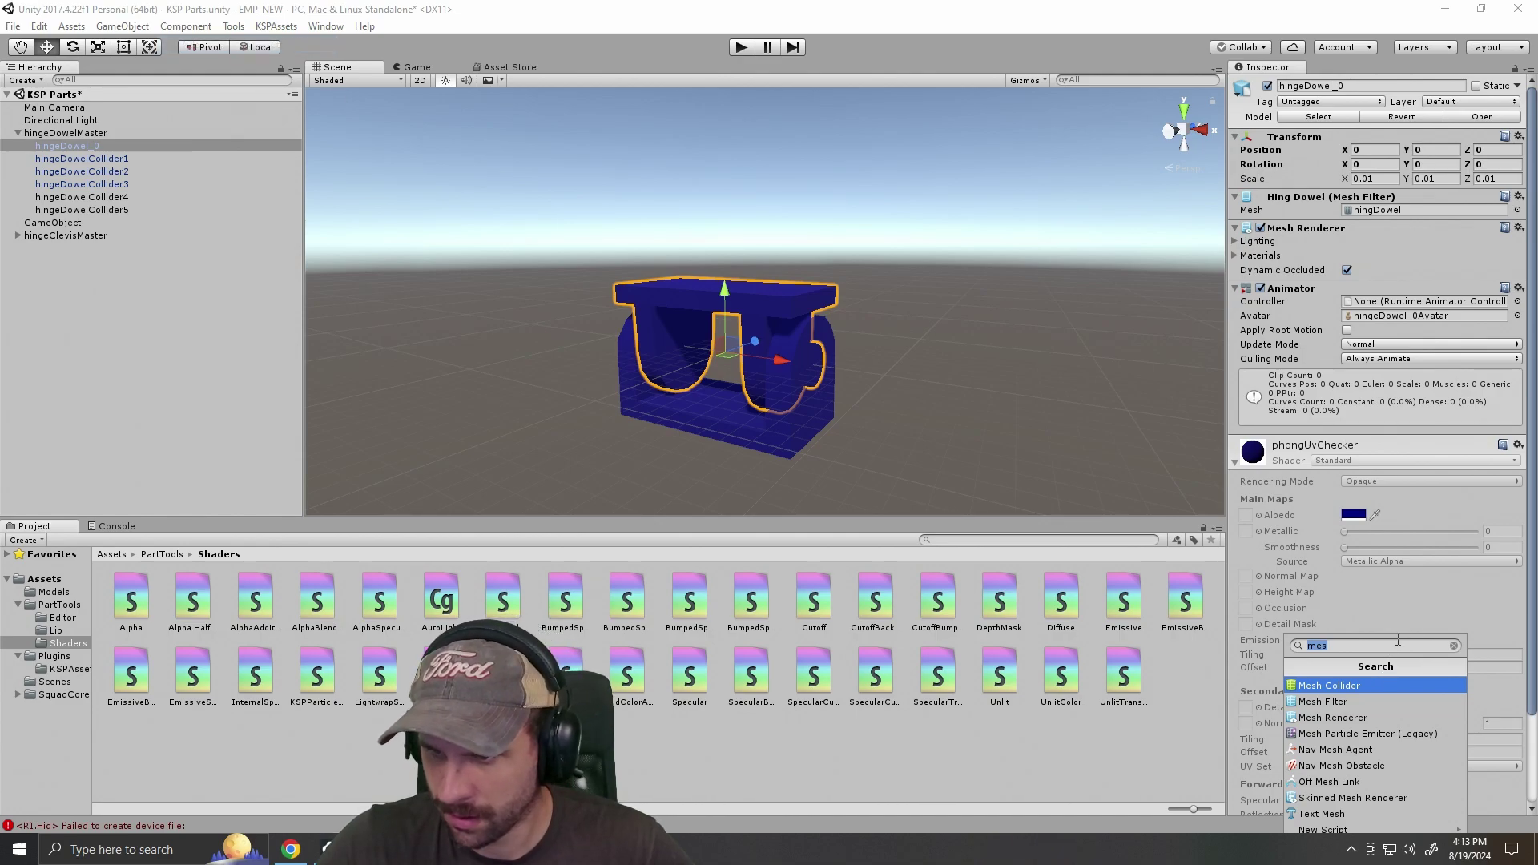
pyautogui.click(1426, 594)
# Examine the properties of the Standard shader used by phongUvChecker, then reselect the hinge dowel.
pyautogui.scroll(-3, 1431, 600)
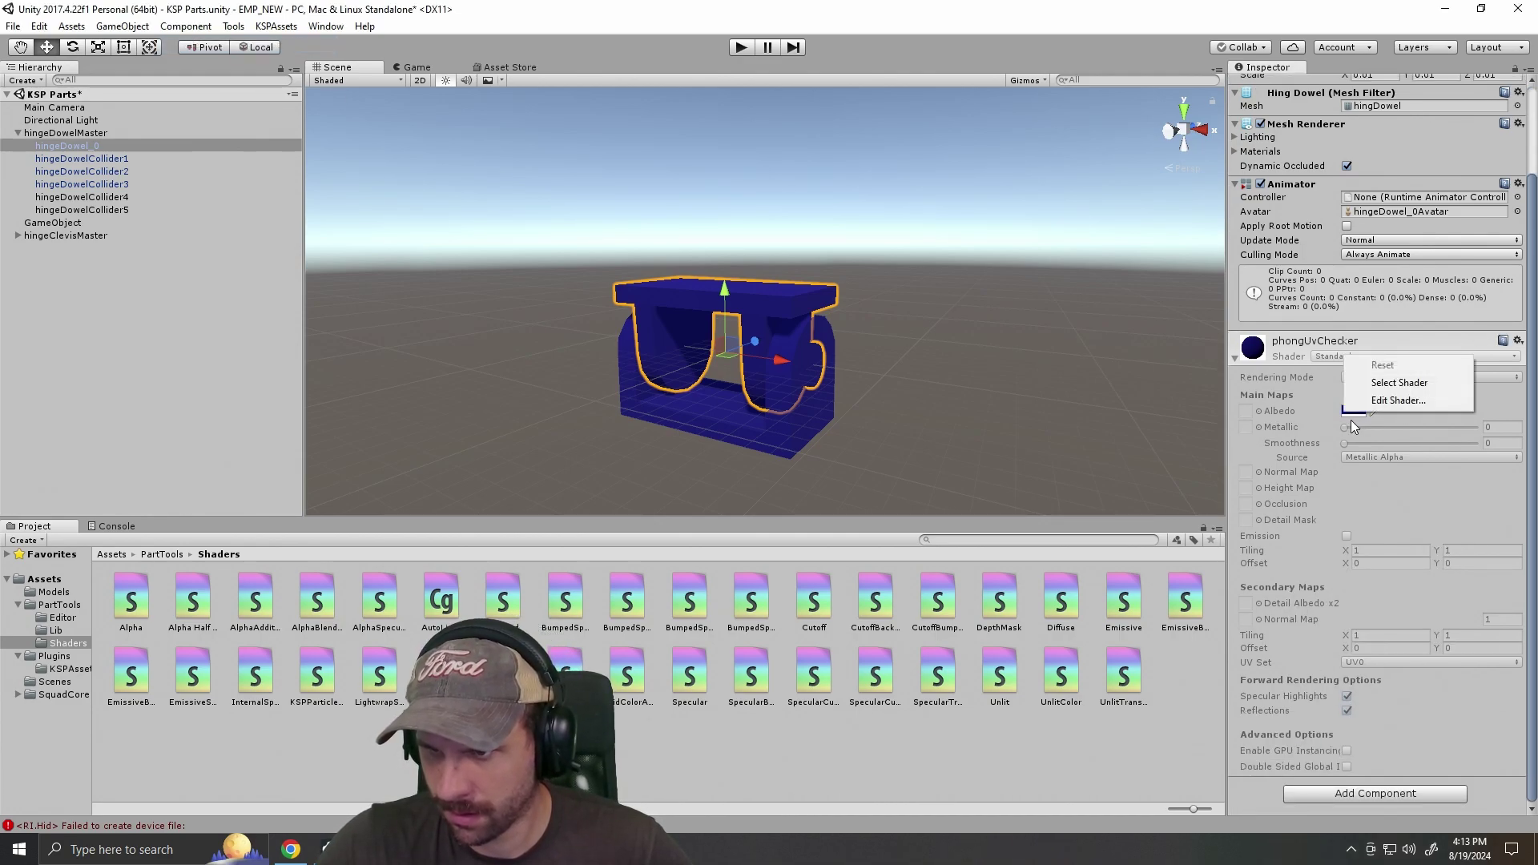
pyautogui.click(1399, 400)
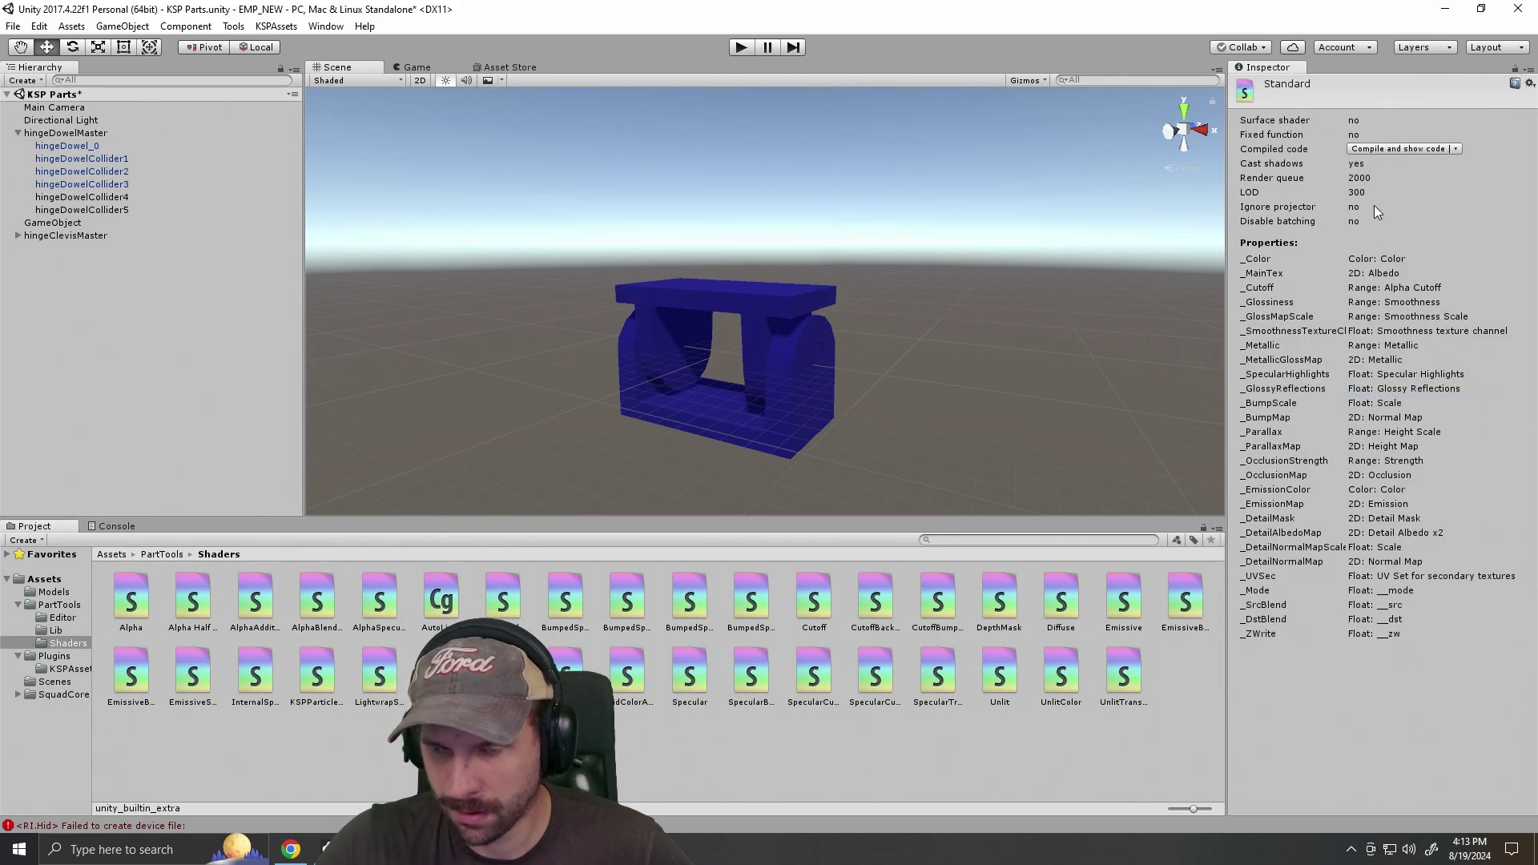
pyautogui.click(726, 288)
# Search the components that can be added to the hinge dowel for "mat" and browse the Miscellaneous and Mesh categories.
pyautogui.scroll(-3, 1379, 699)
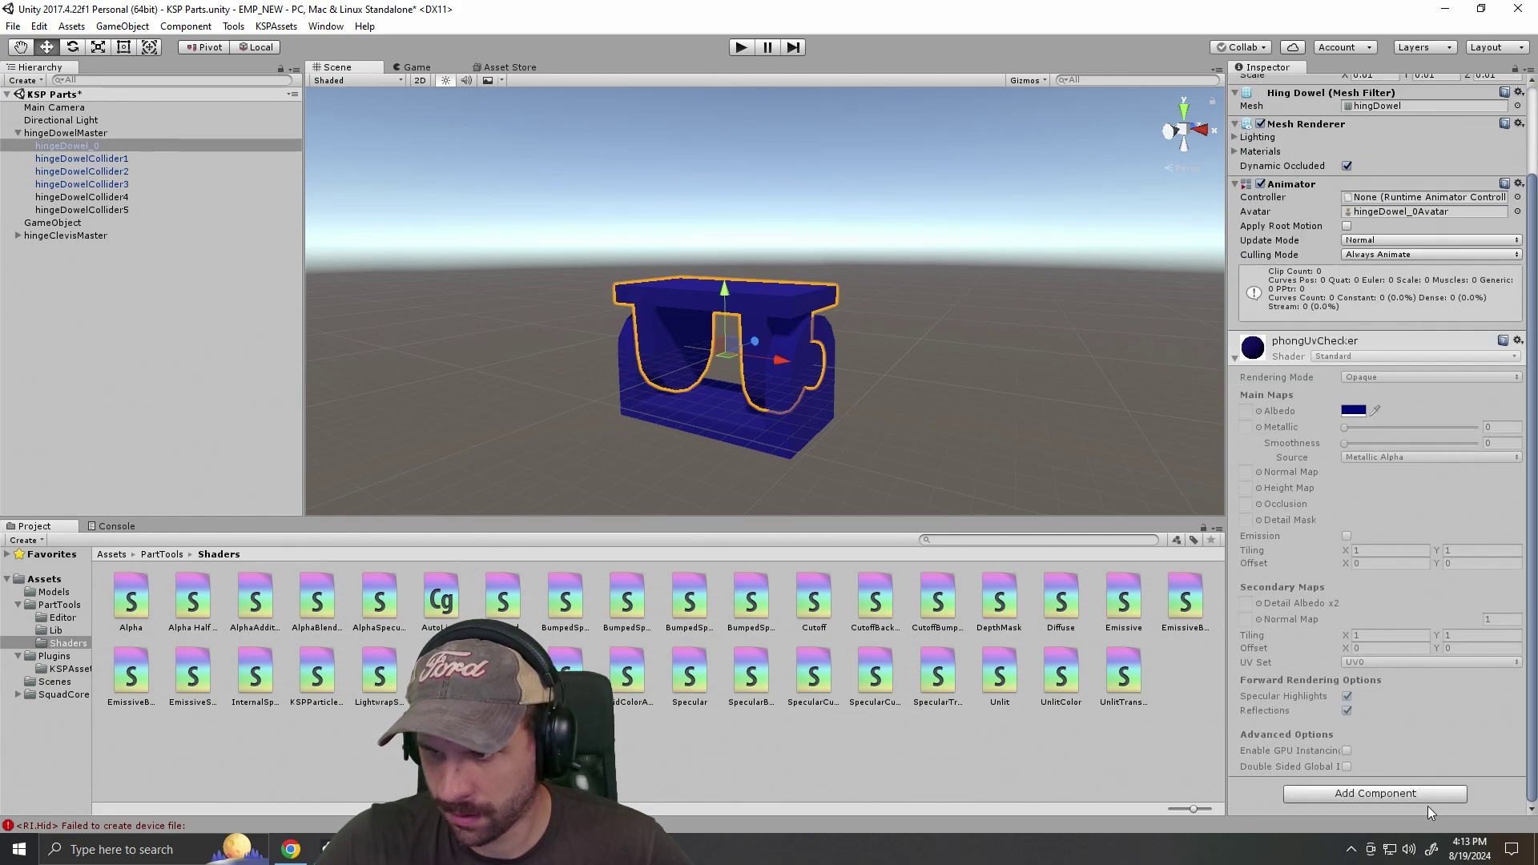
pyautogui.click(1377, 793)
pyautogui.click(995, 351)
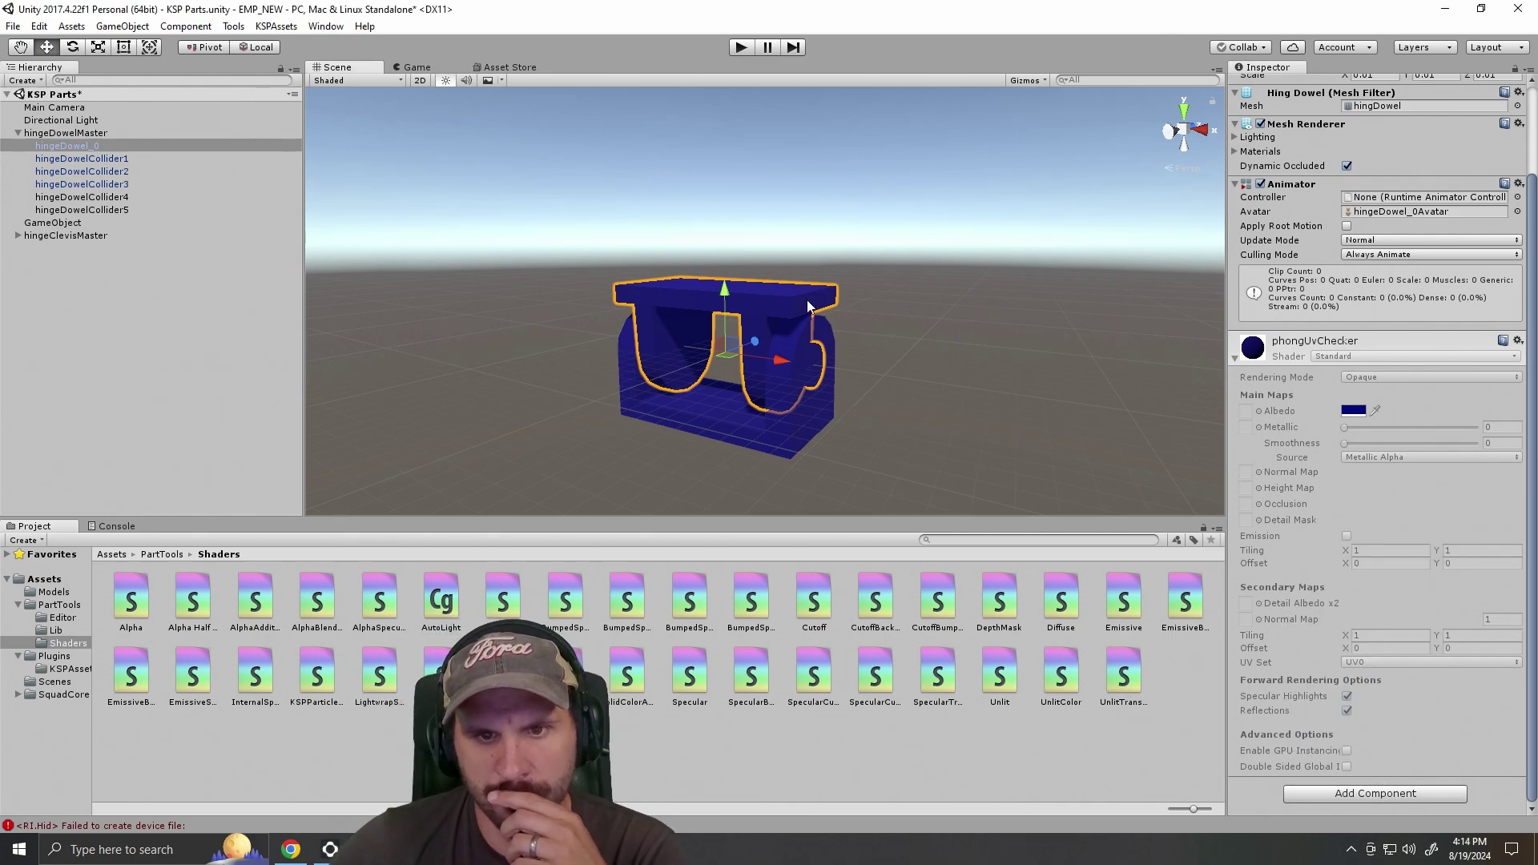
pyautogui.click(873, 244)
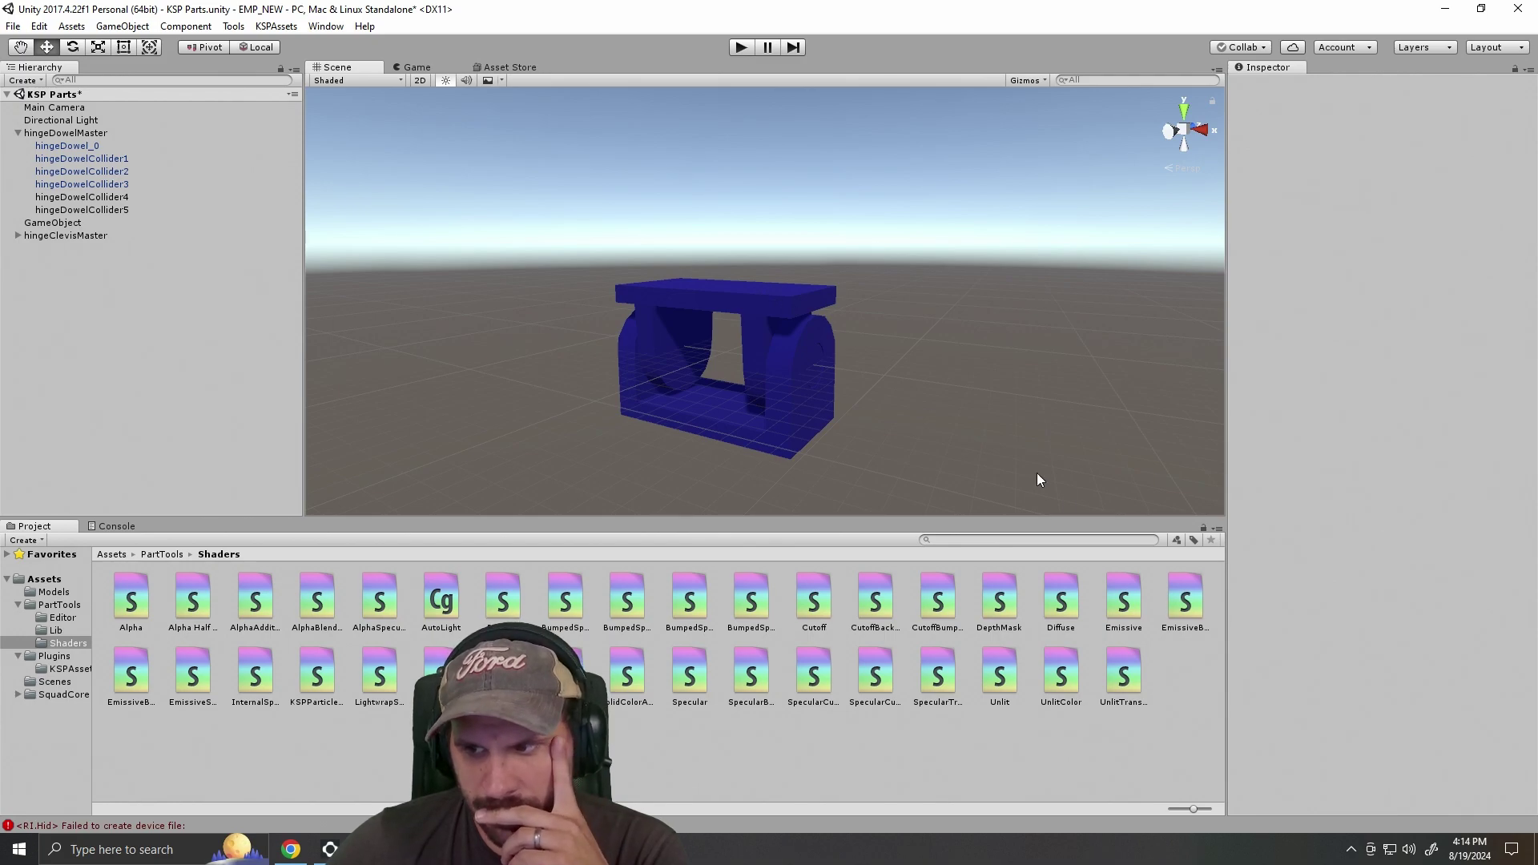
pyautogui.click(722, 286)
pyautogui.scroll(-5, 1382, 782)
pyautogui.click(1376, 793)
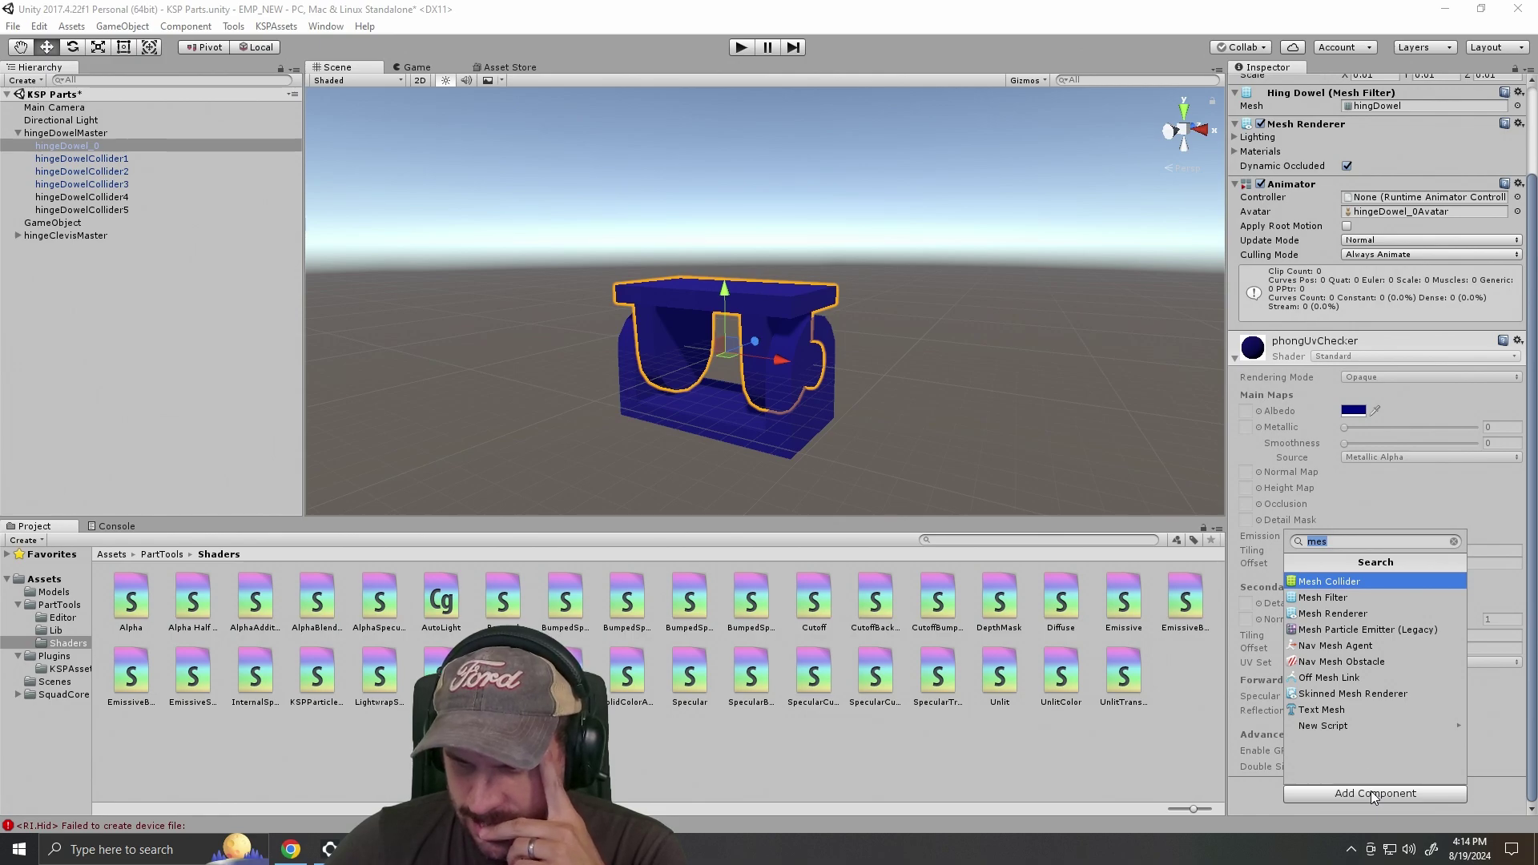
pyautogui.press('BackSpace')
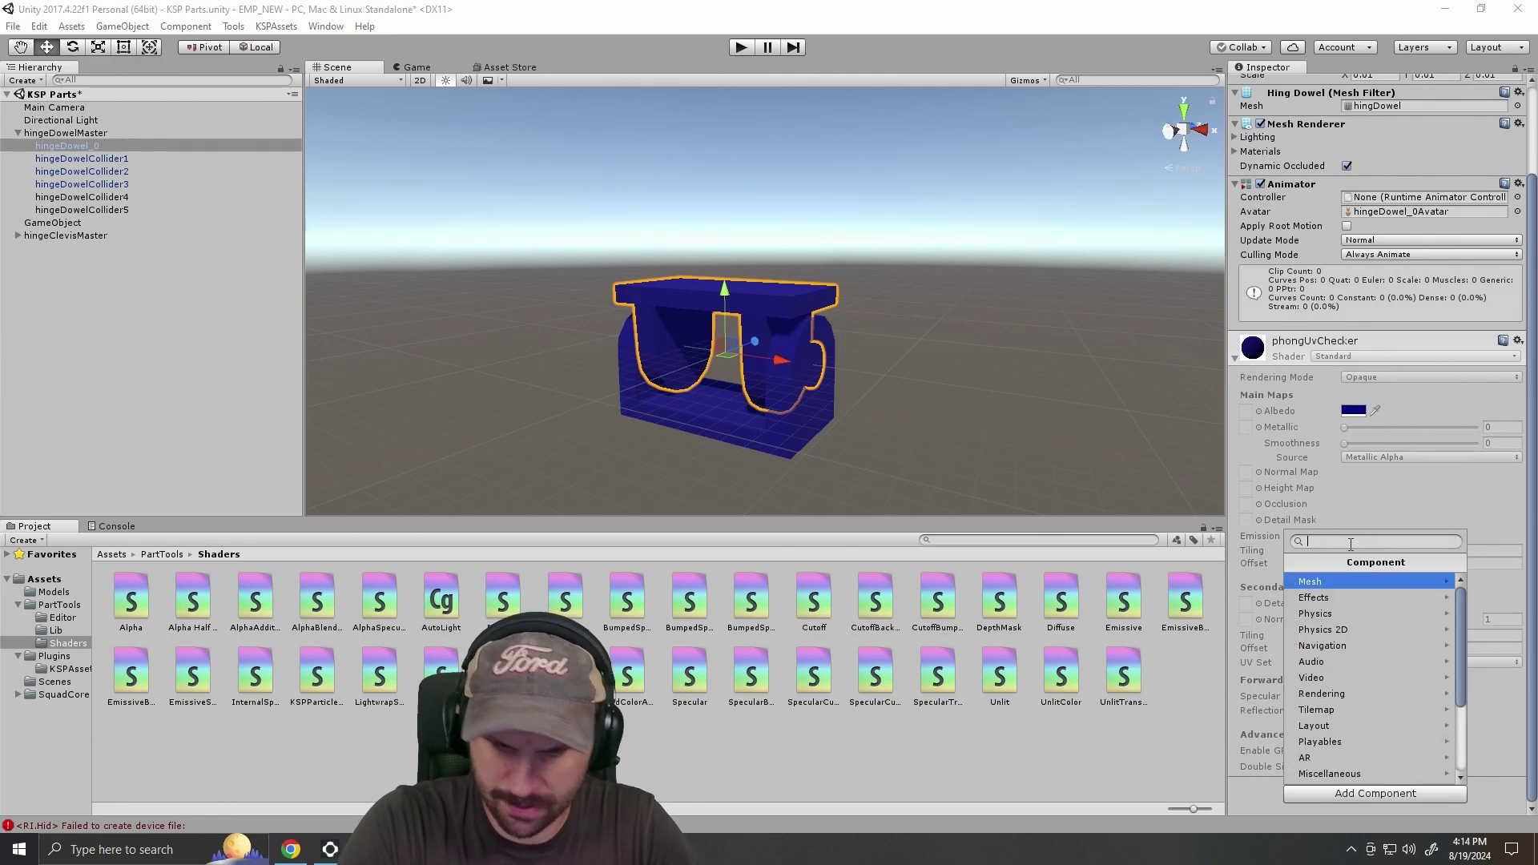
pyautogui.write('matew')
pyautogui.press('BackSpace')
pyautogui.press('BackSpace')
pyautogui.press('BackSpace')
pyautogui.press('BackSpace')
pyautogui.press('BackSpace')
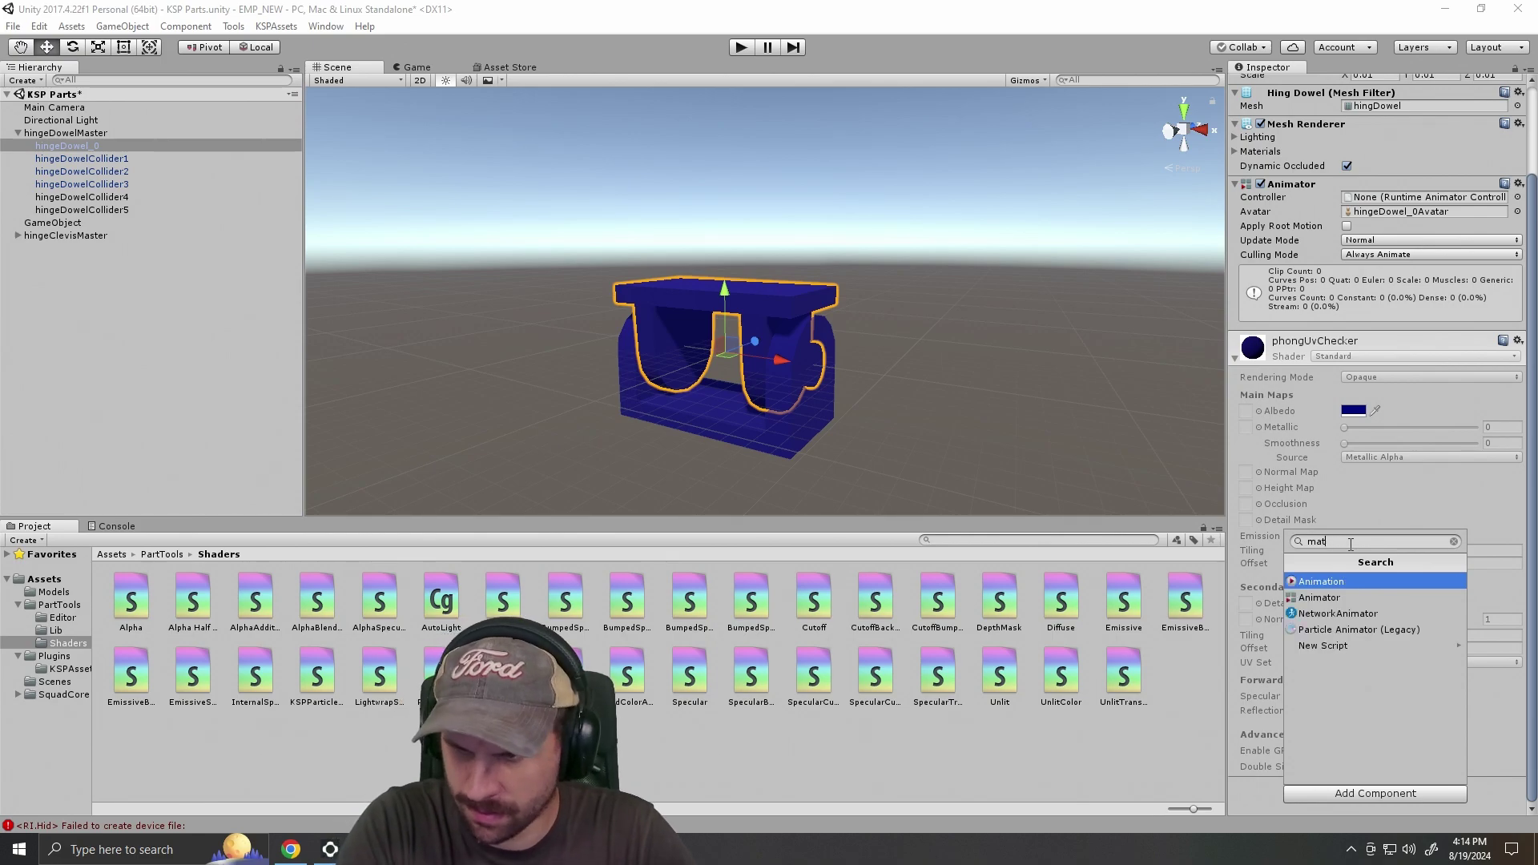
pyautogui.moveTo(1462, 619); pyautogui.dragTo(1475, 679)
pyautogui.click(1357, 649)
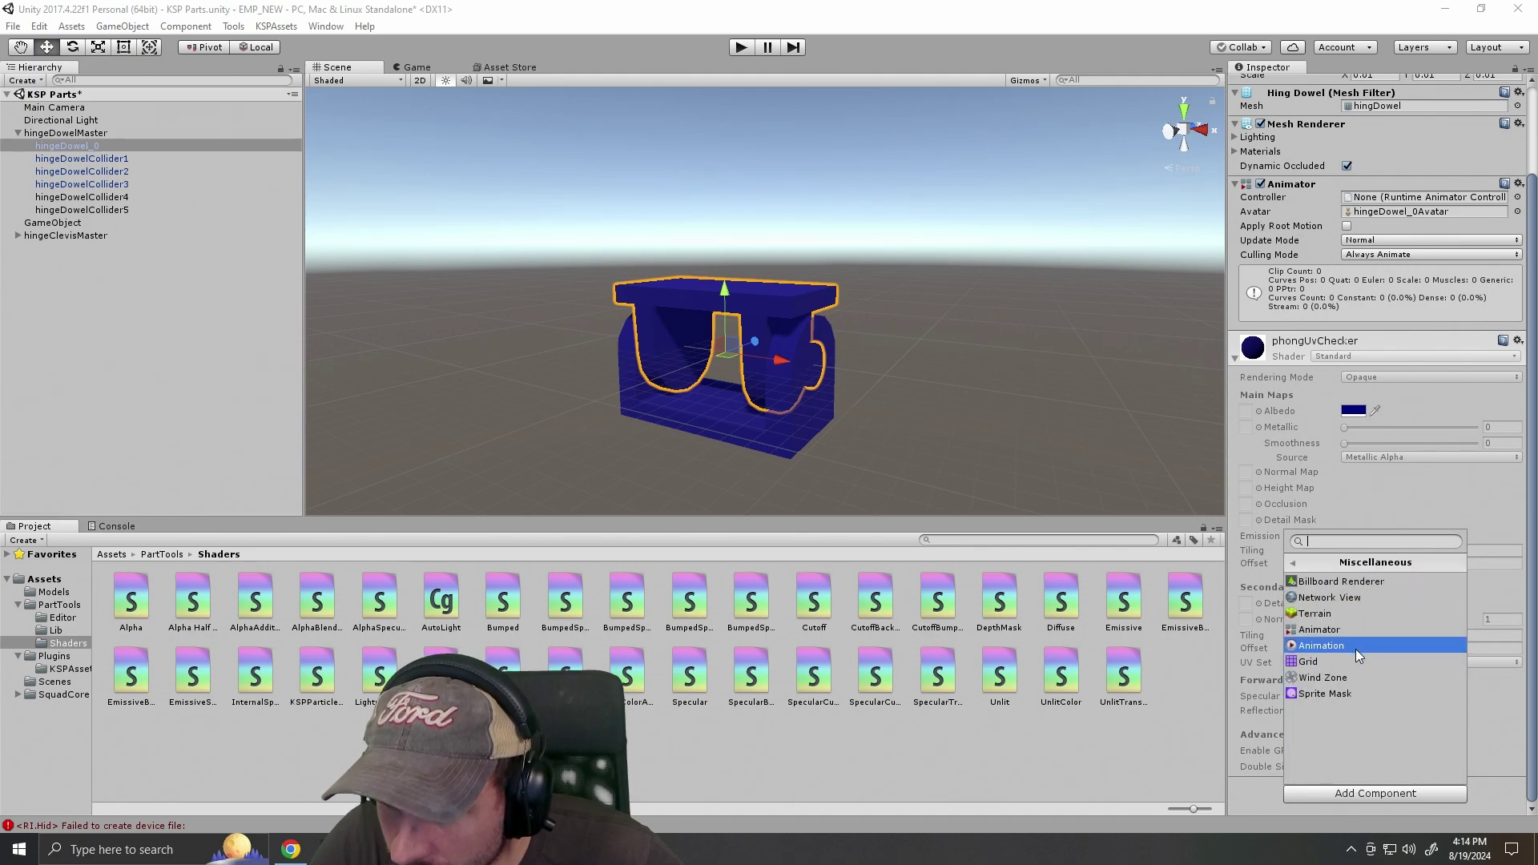
pyautogui.click(1295, 563)
pyautogui.scroll(5, 1329, 648)
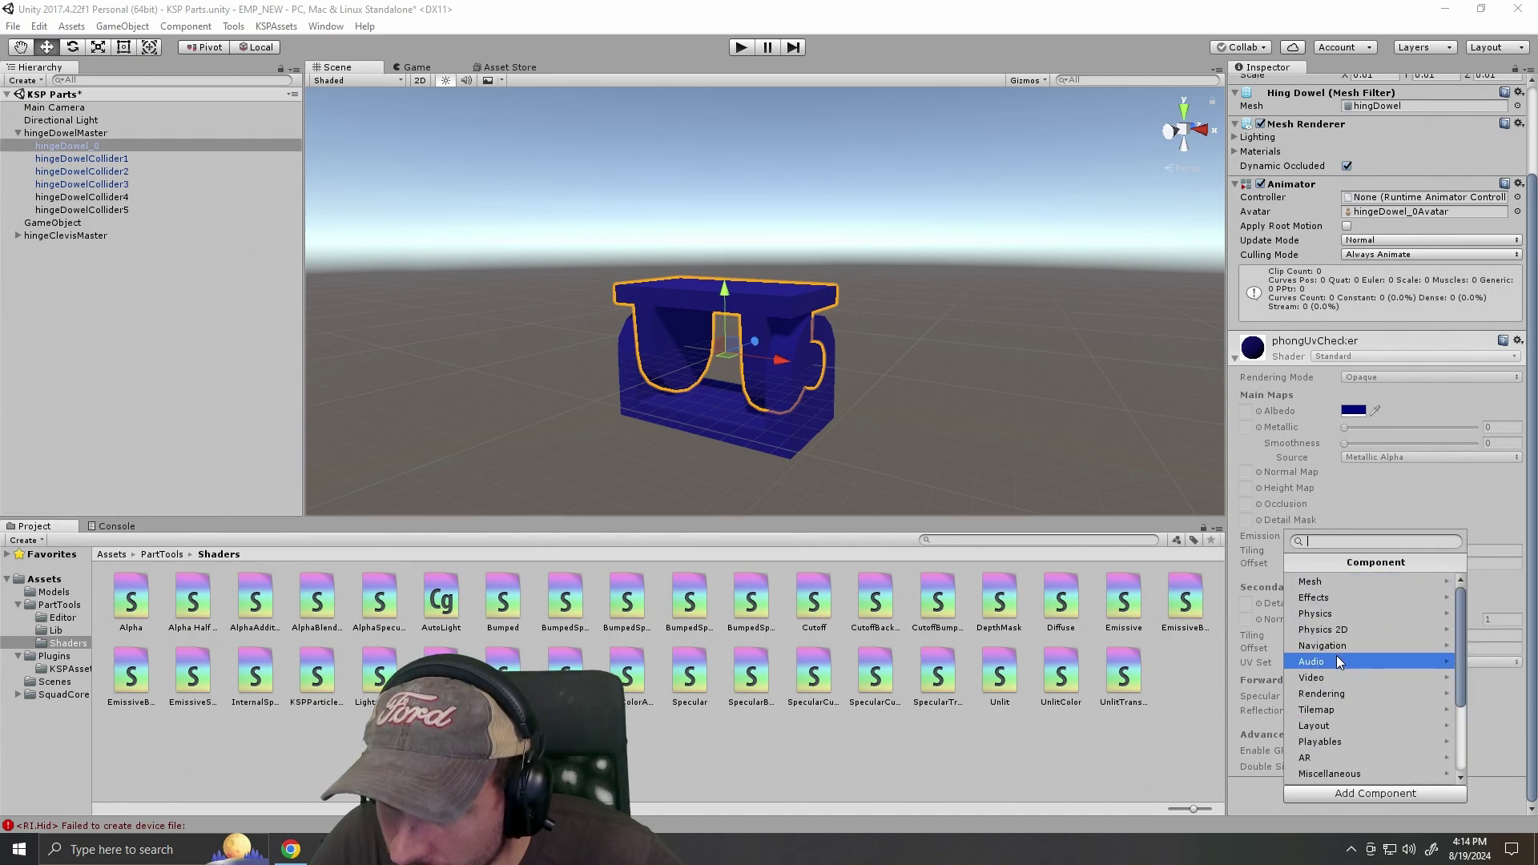
pyautogui.click(1336, 582)
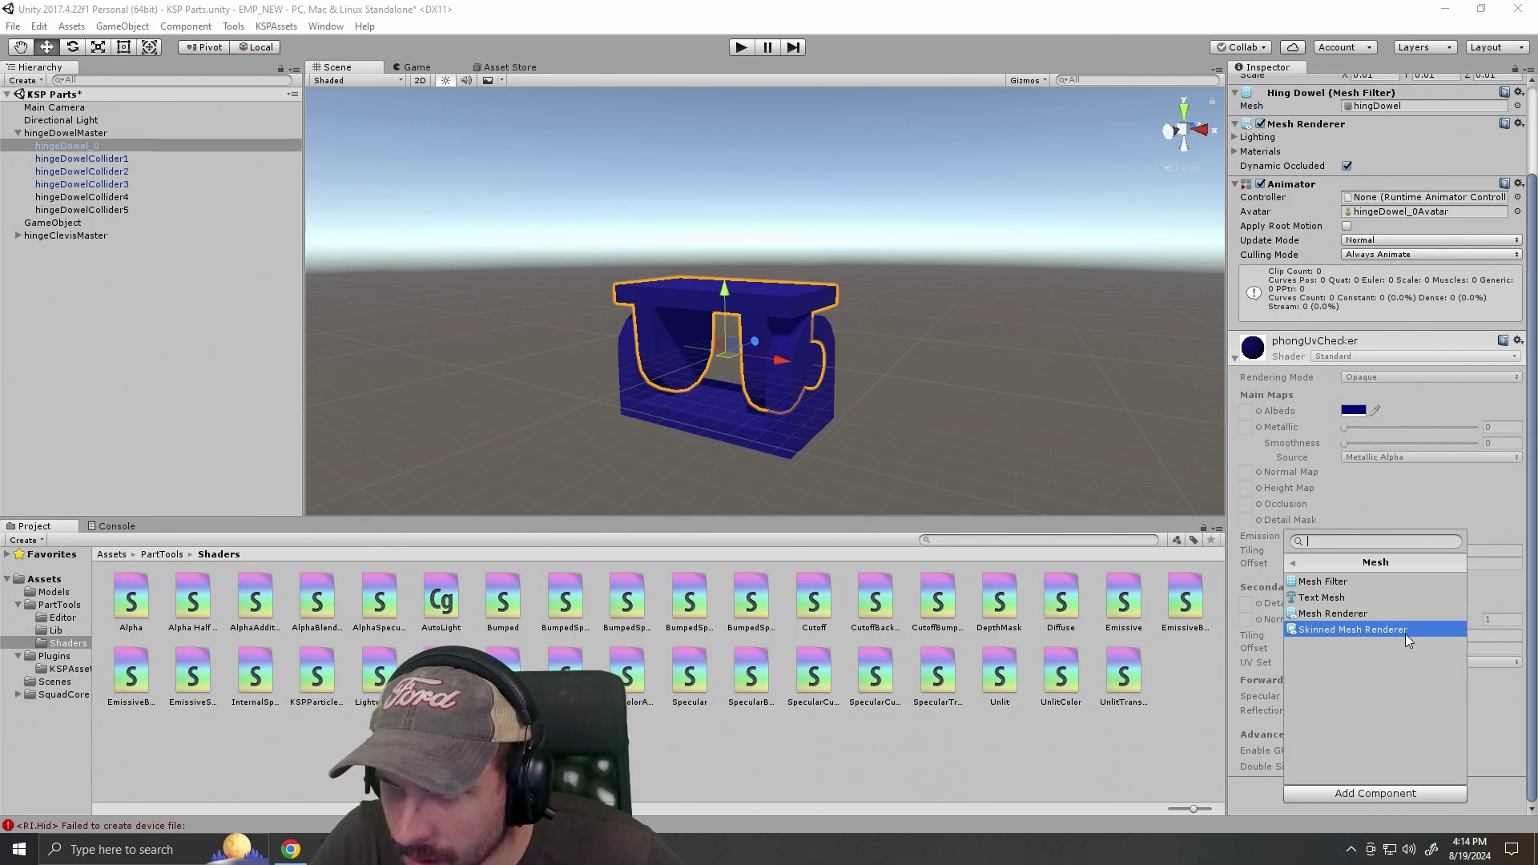
pyautogui.click(1486, 655)
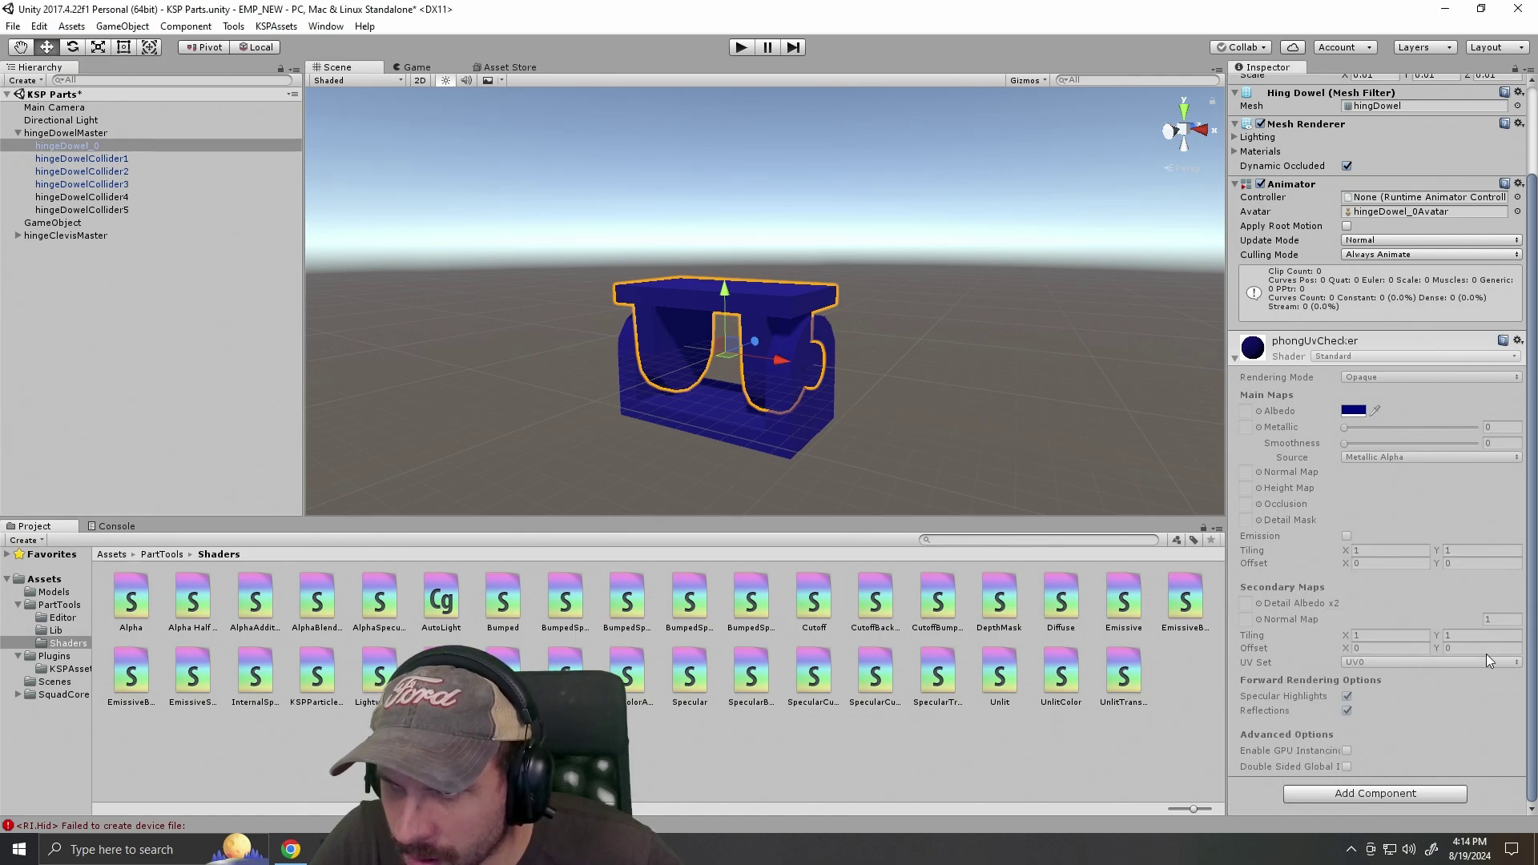
# Locate the dowel's phongUvChecker material in the Models assets folder and create a new material there.
pyautogui.click(1246, 151)
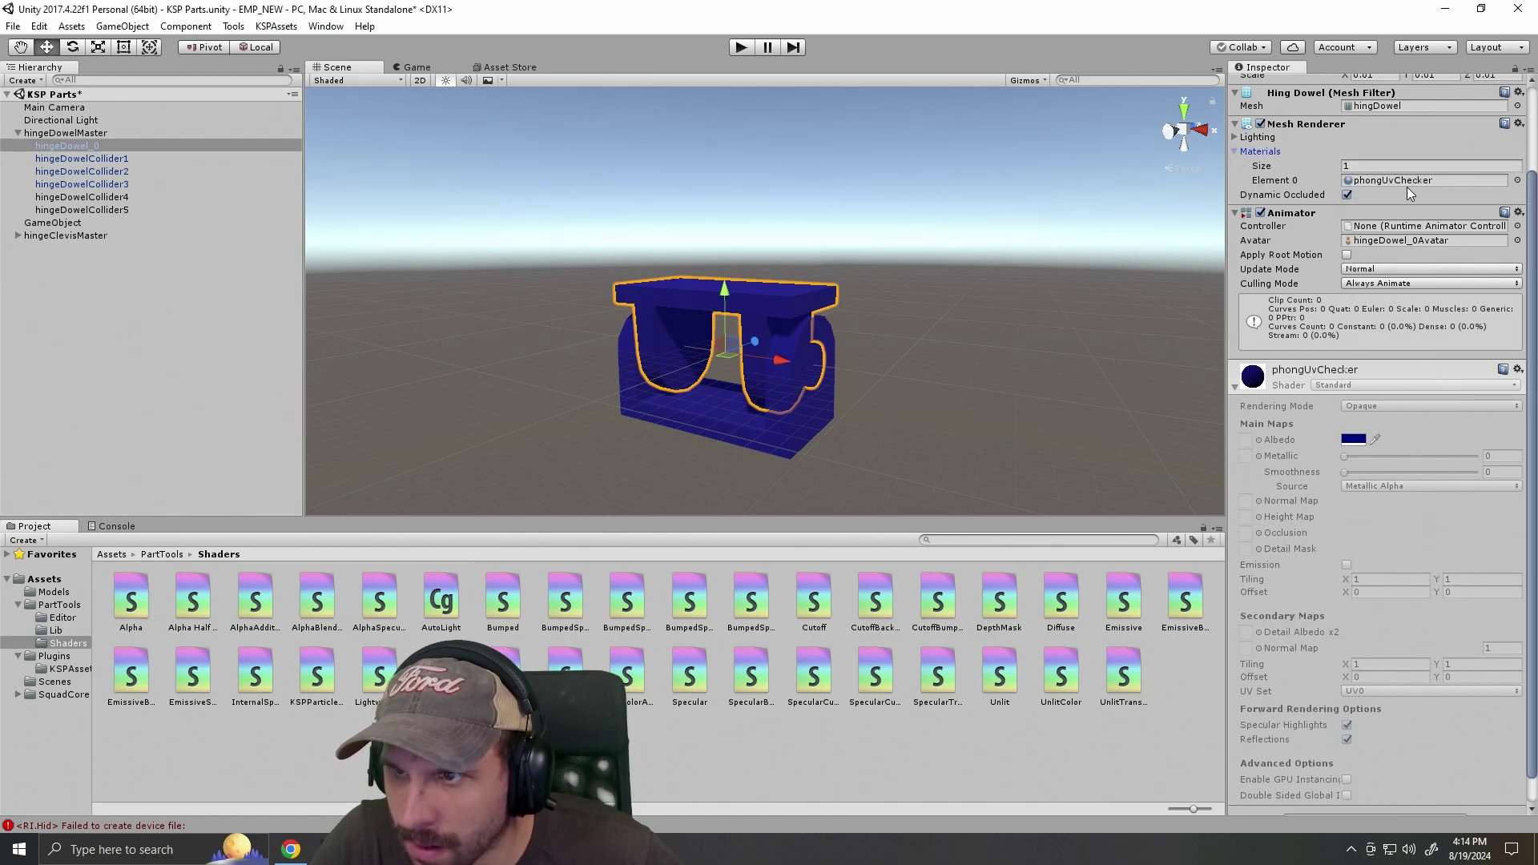
pyautogui.click(1364, 181)
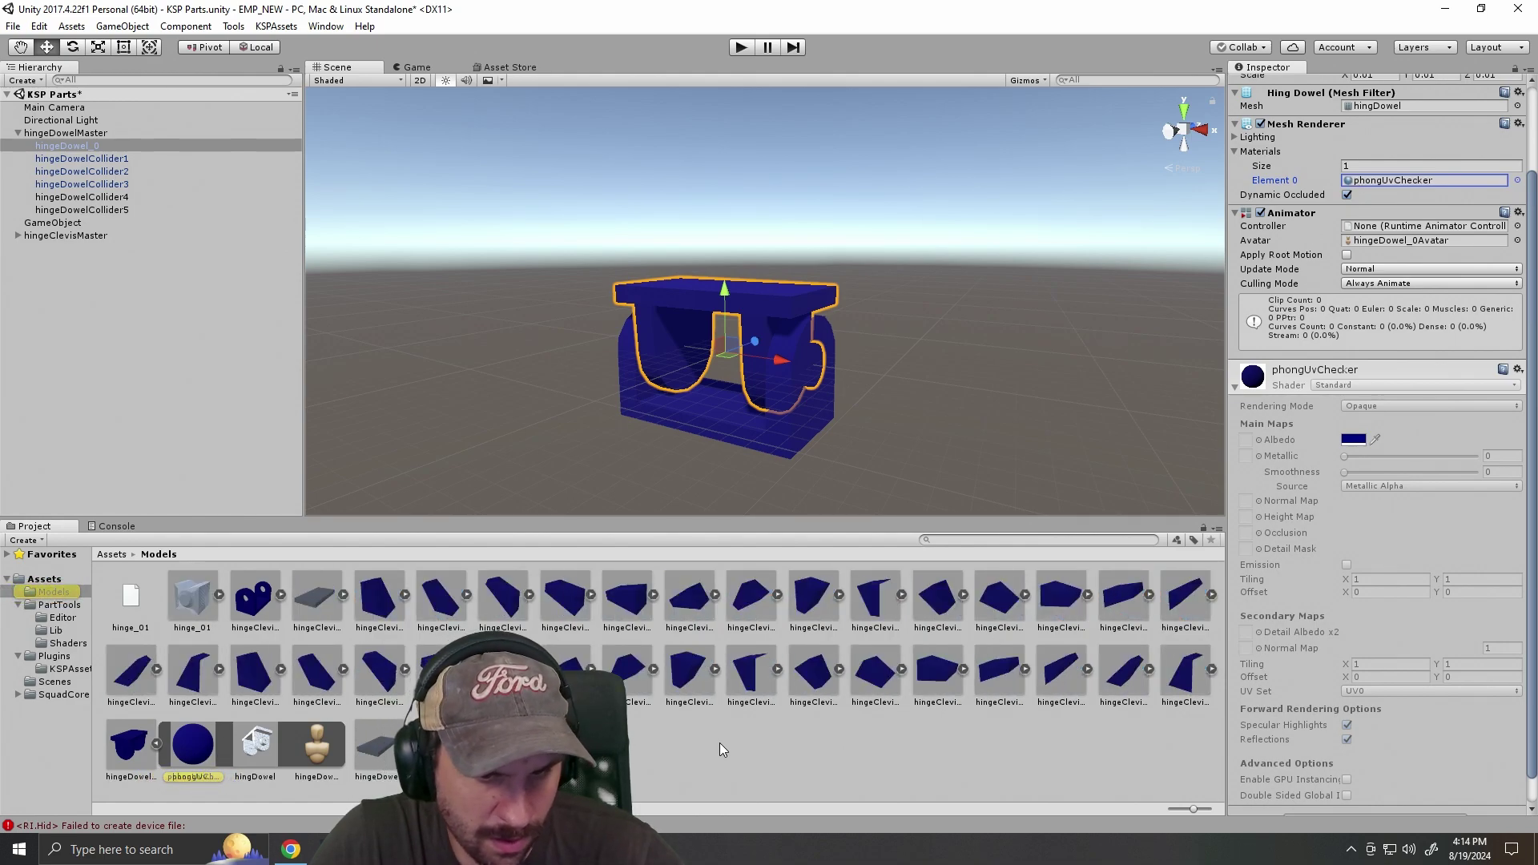
pyautogui.rightClick(640, 738)
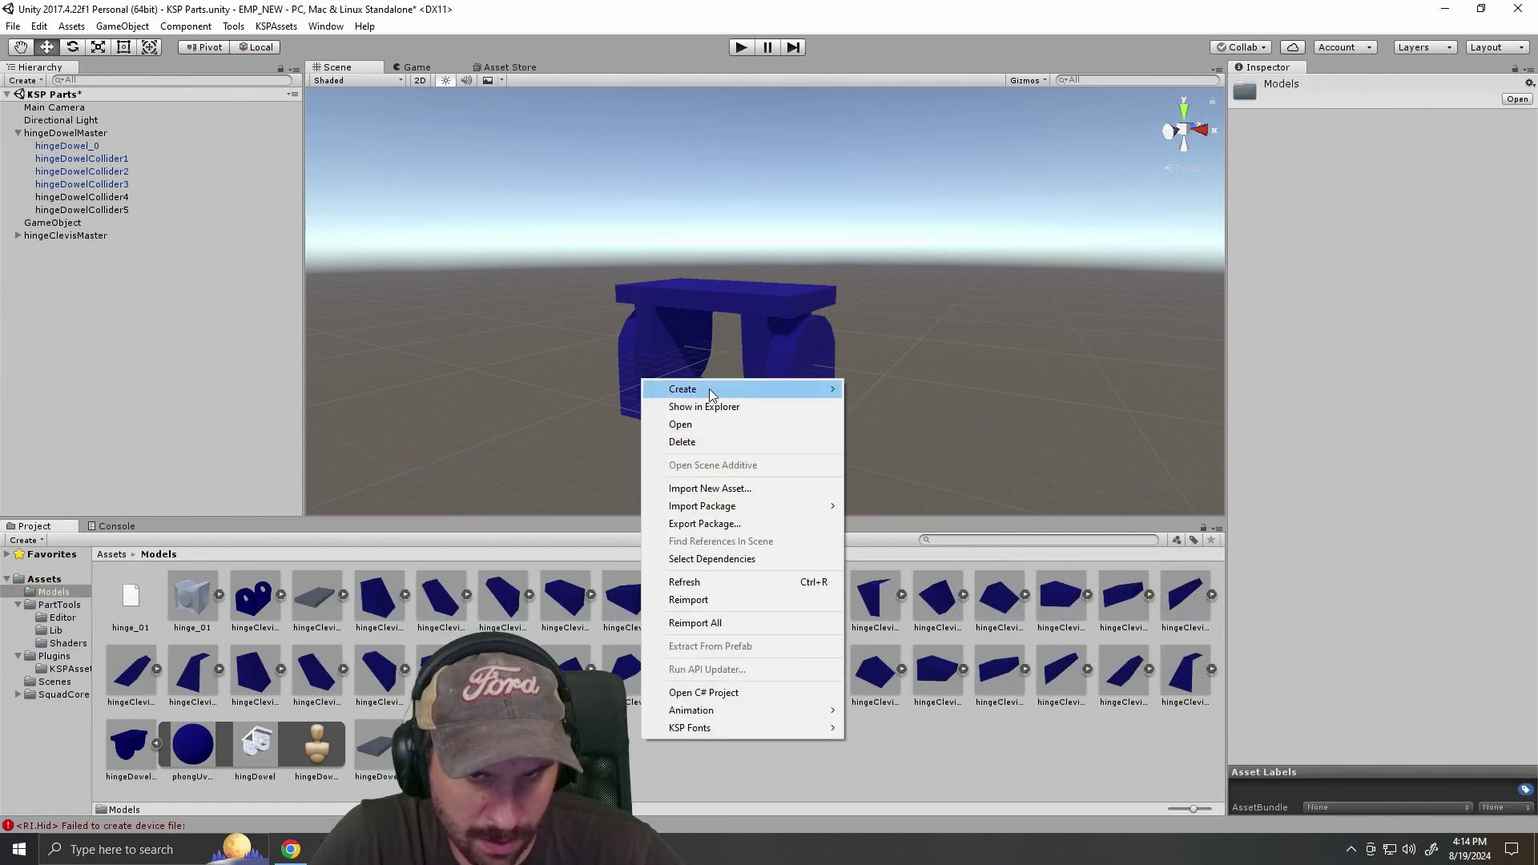
pyautogui.moveTo(709, 388)
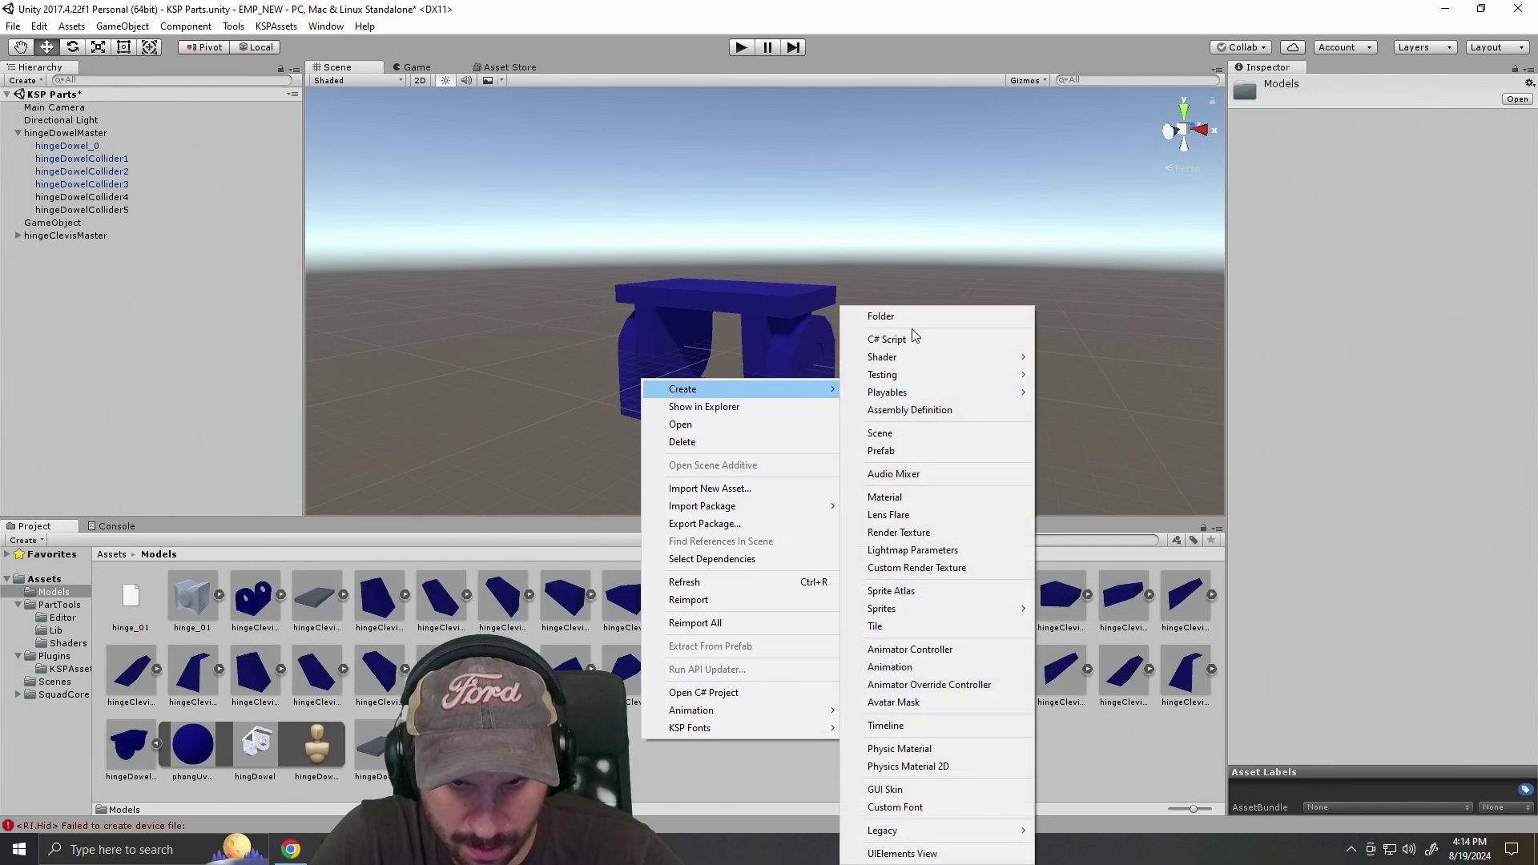
pyautogui.click(910, 497)
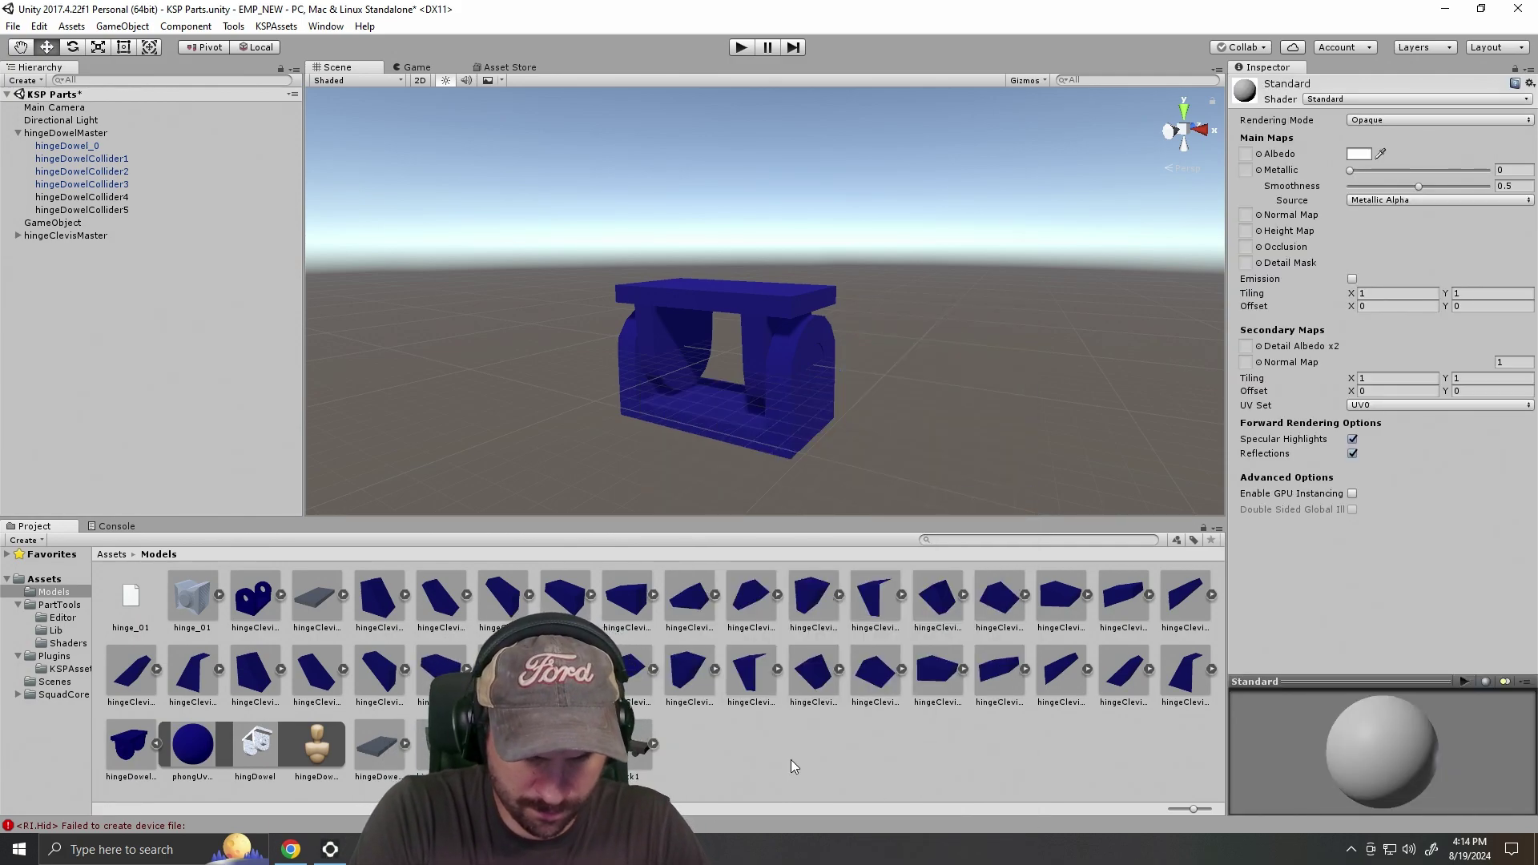
# Name the new material upperHingeMat.
pyautogui.write('upperHingeMat')
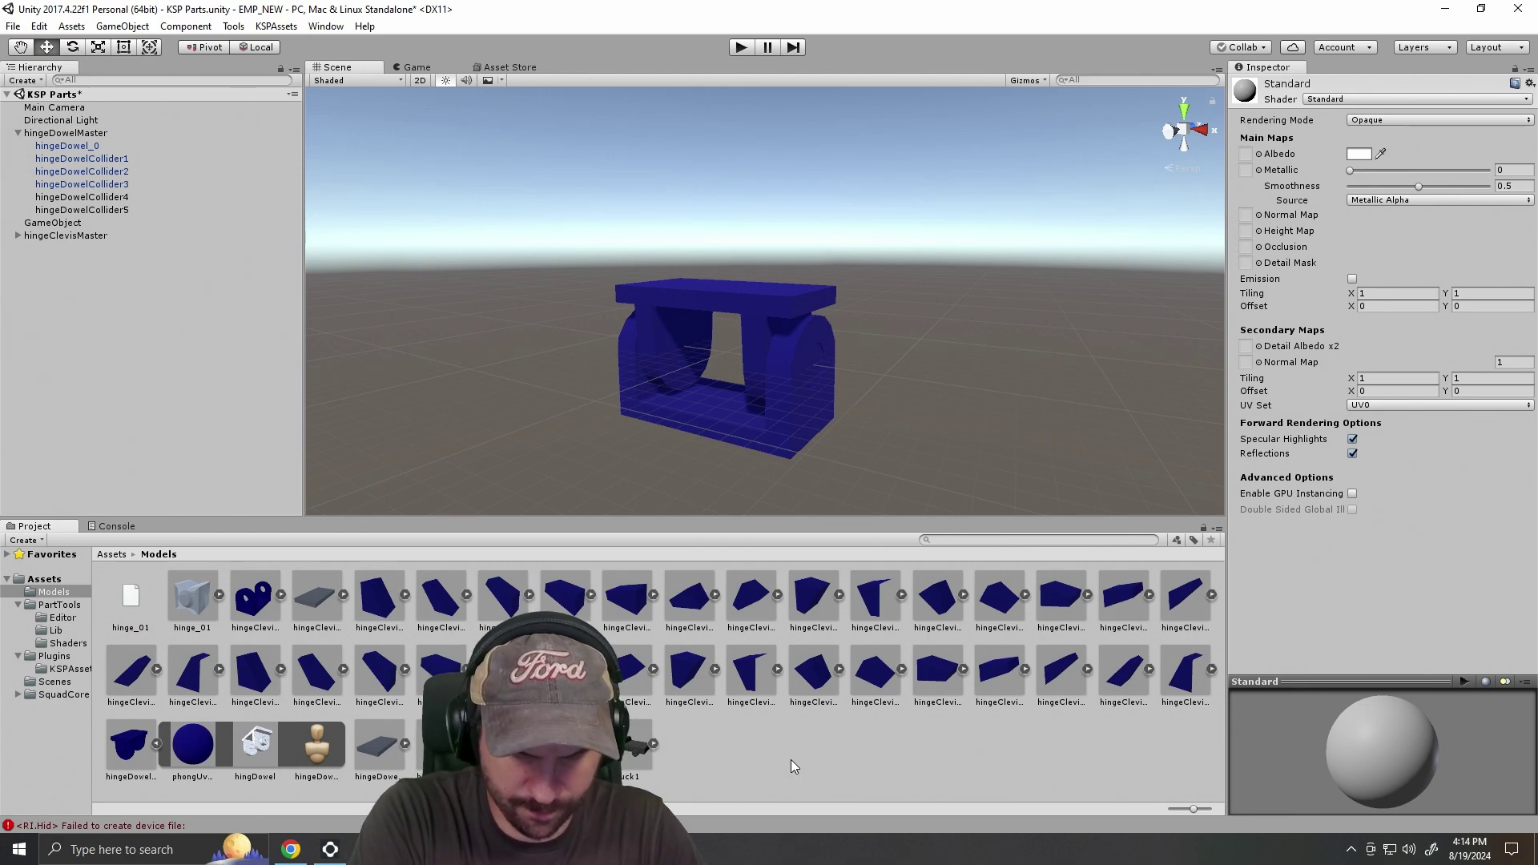
pyautogui.press('Return')
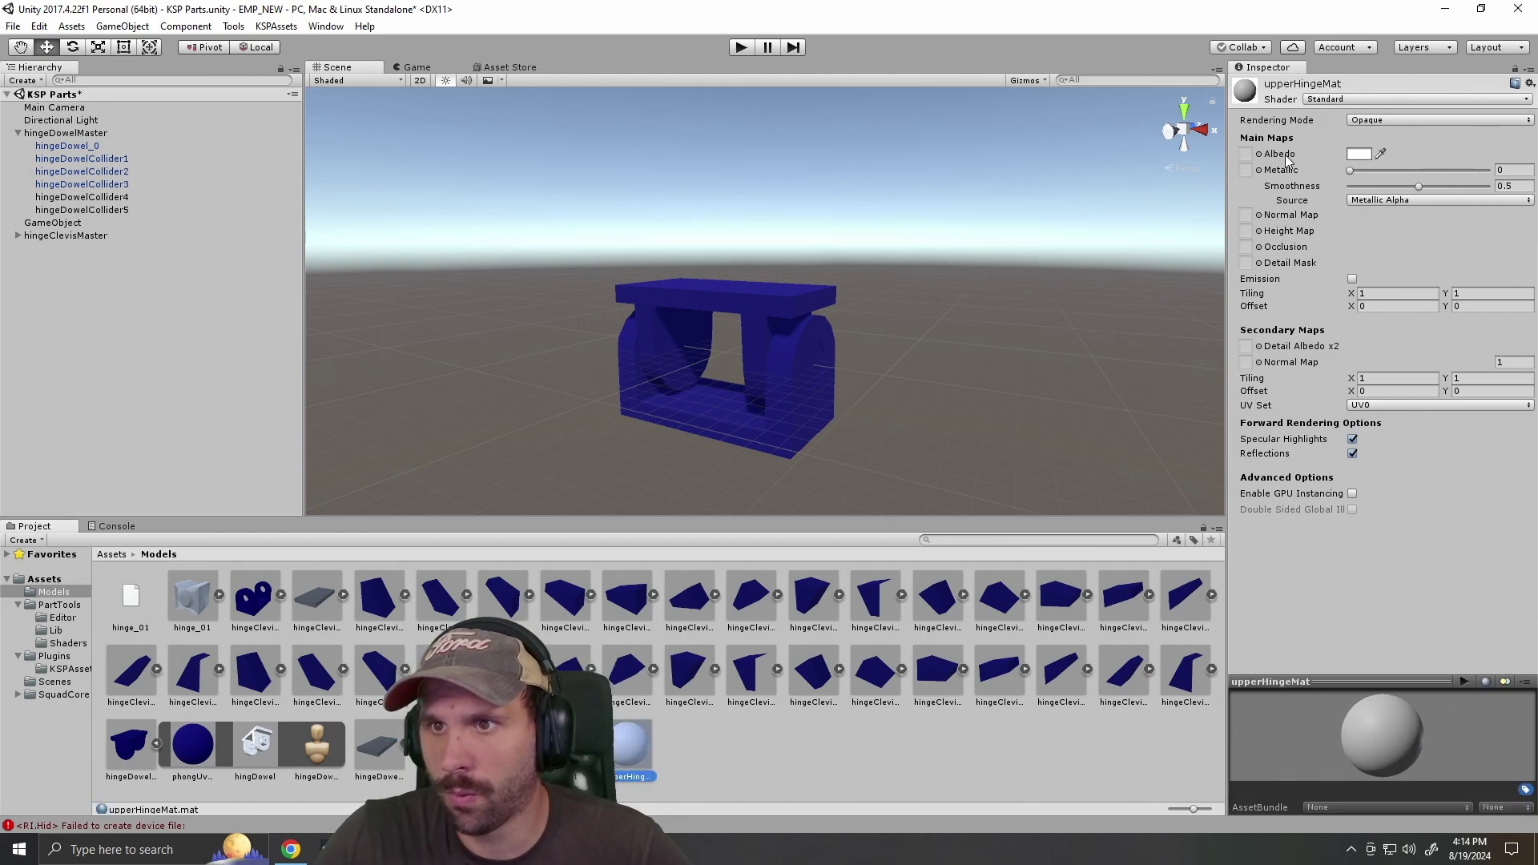
# Examine upperHingeMat's albedo colour, UV Set choices and the available KSP shaders without changing them.
pyautogui.click(1364, 154)
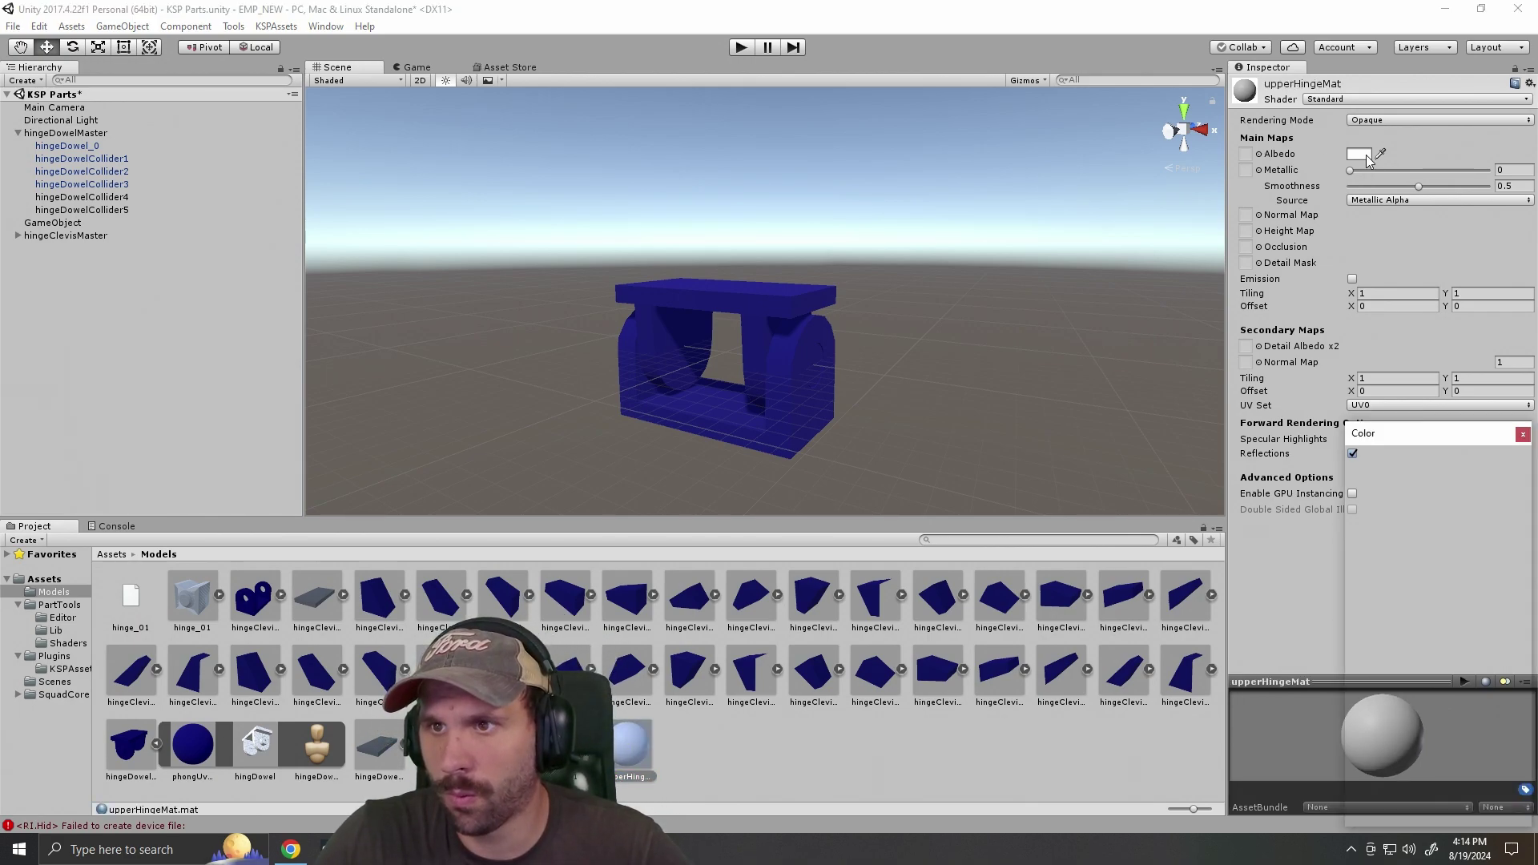
pyautogui.click(1520, 435)
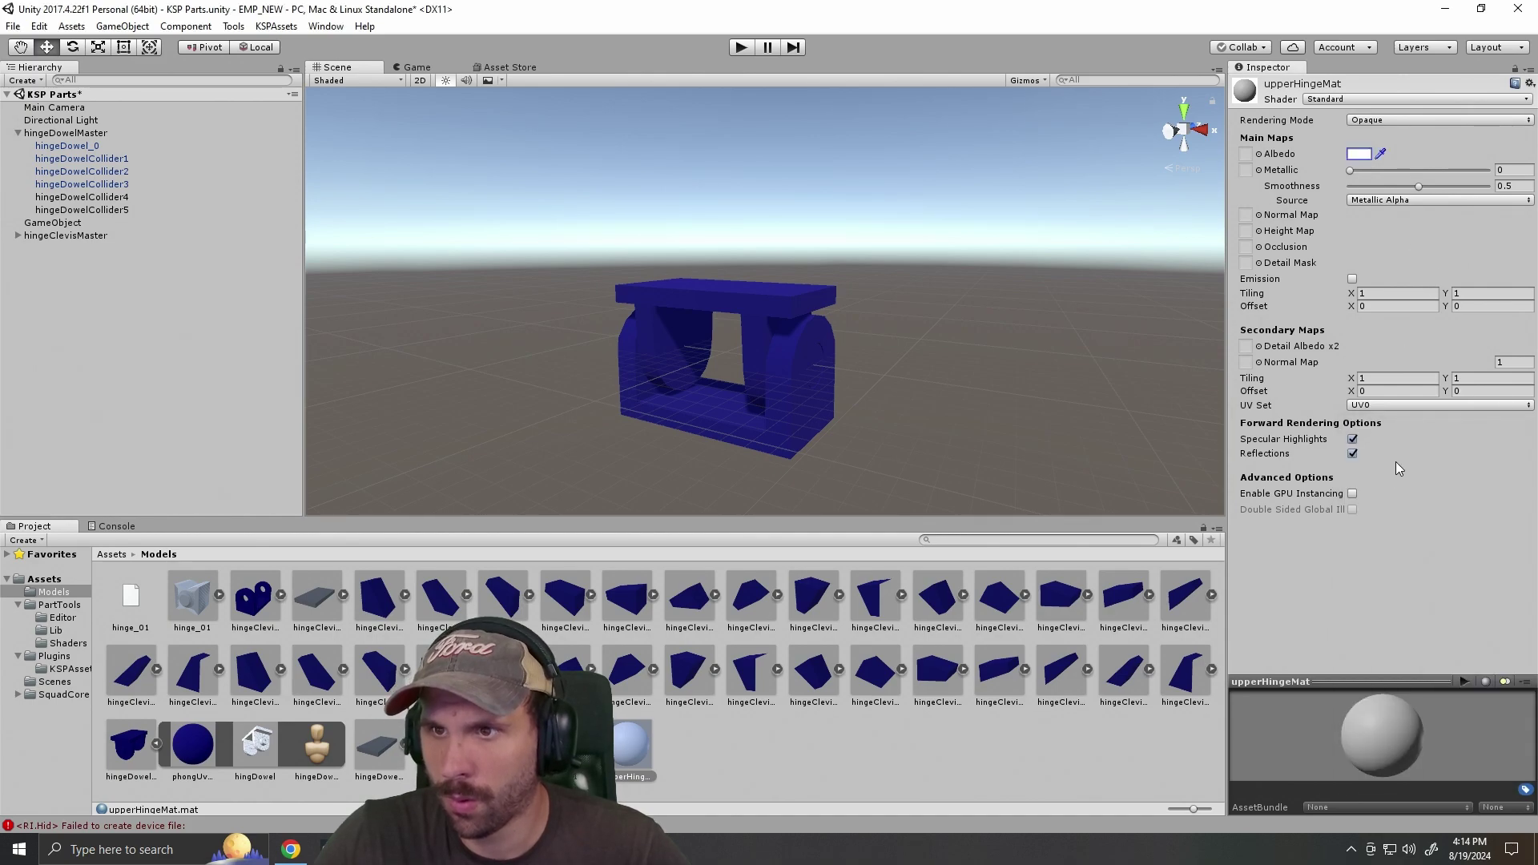
pyautogui.click(1376, 406)
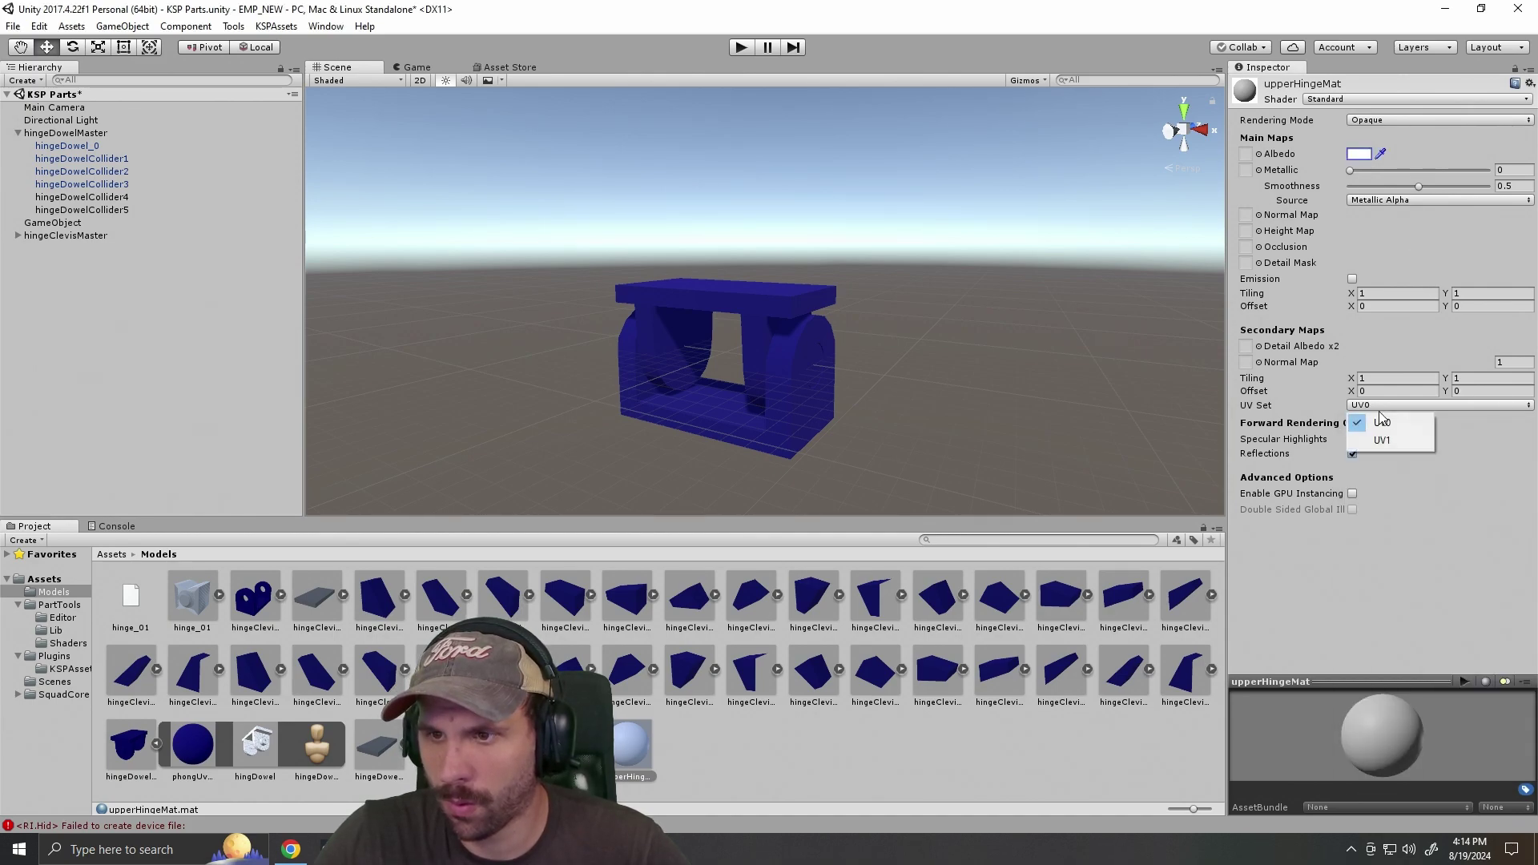
pyautogui.click(1473, 502)
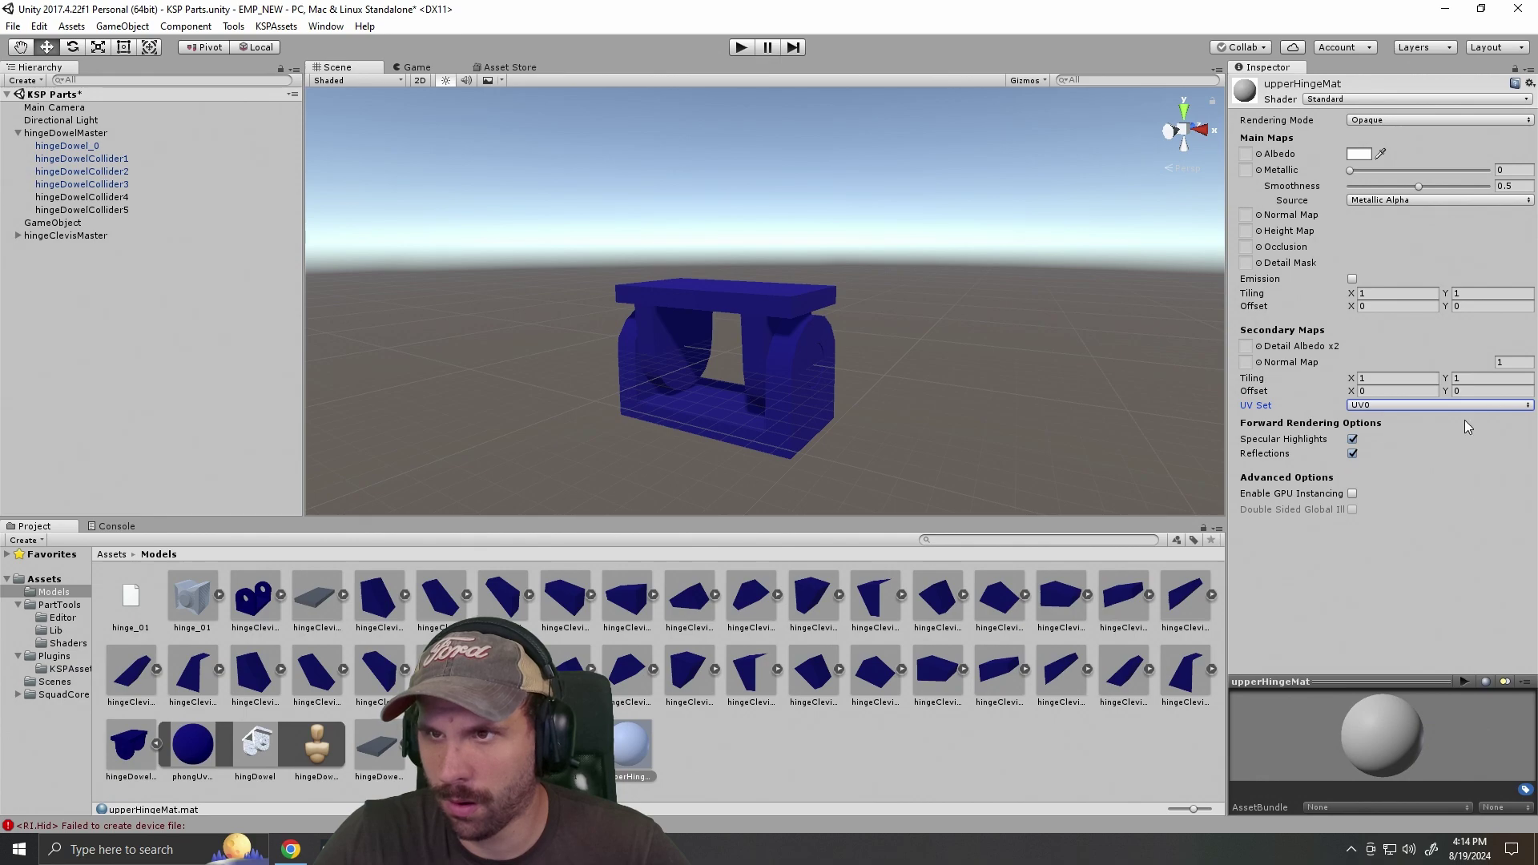
pyautogui.click(1347, 98)
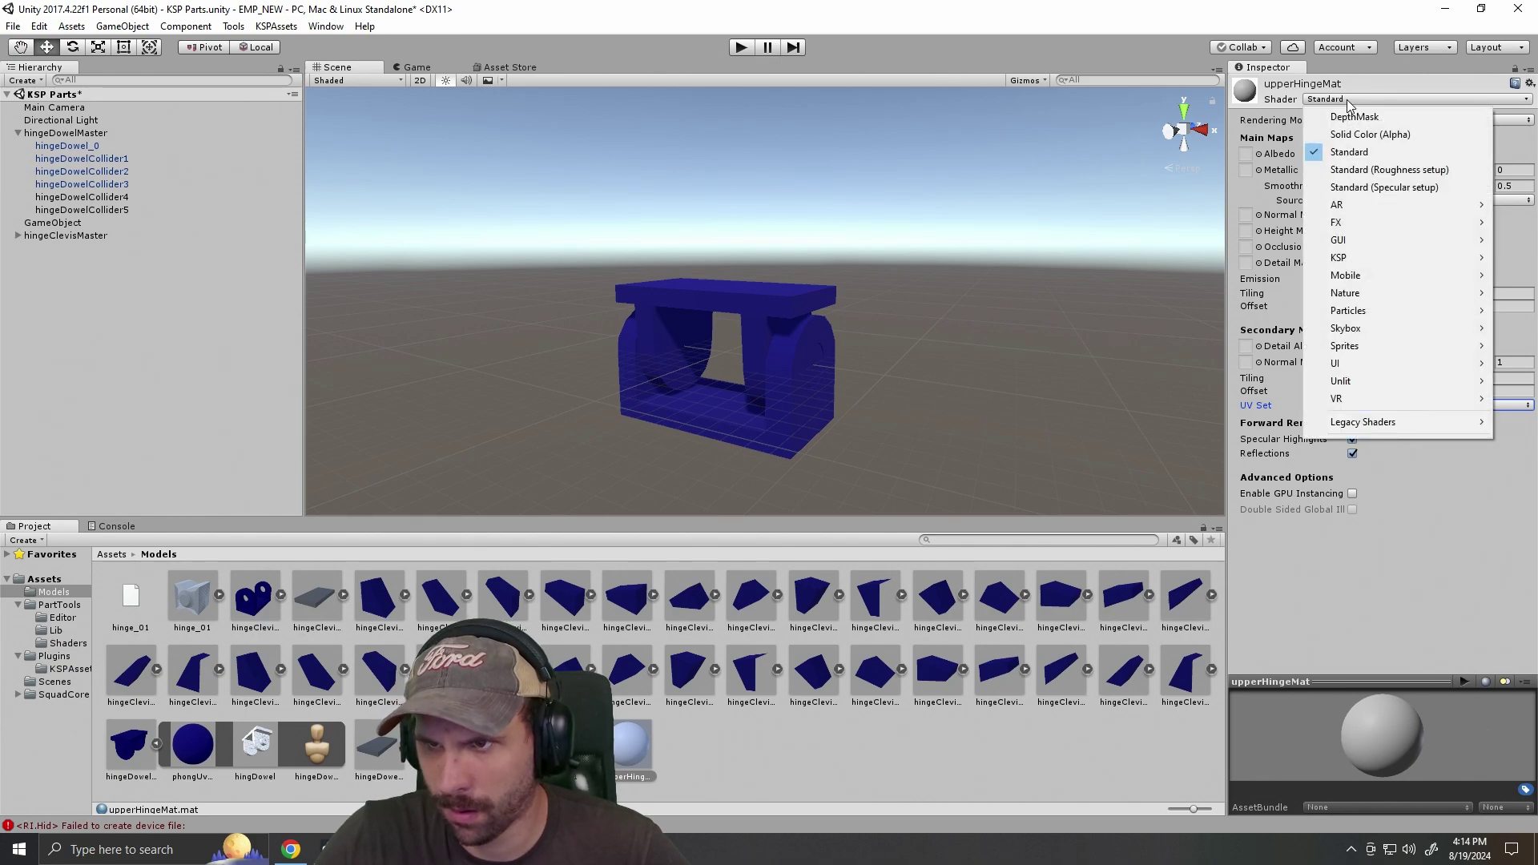
pyautogui.moveTo(1349, 262)
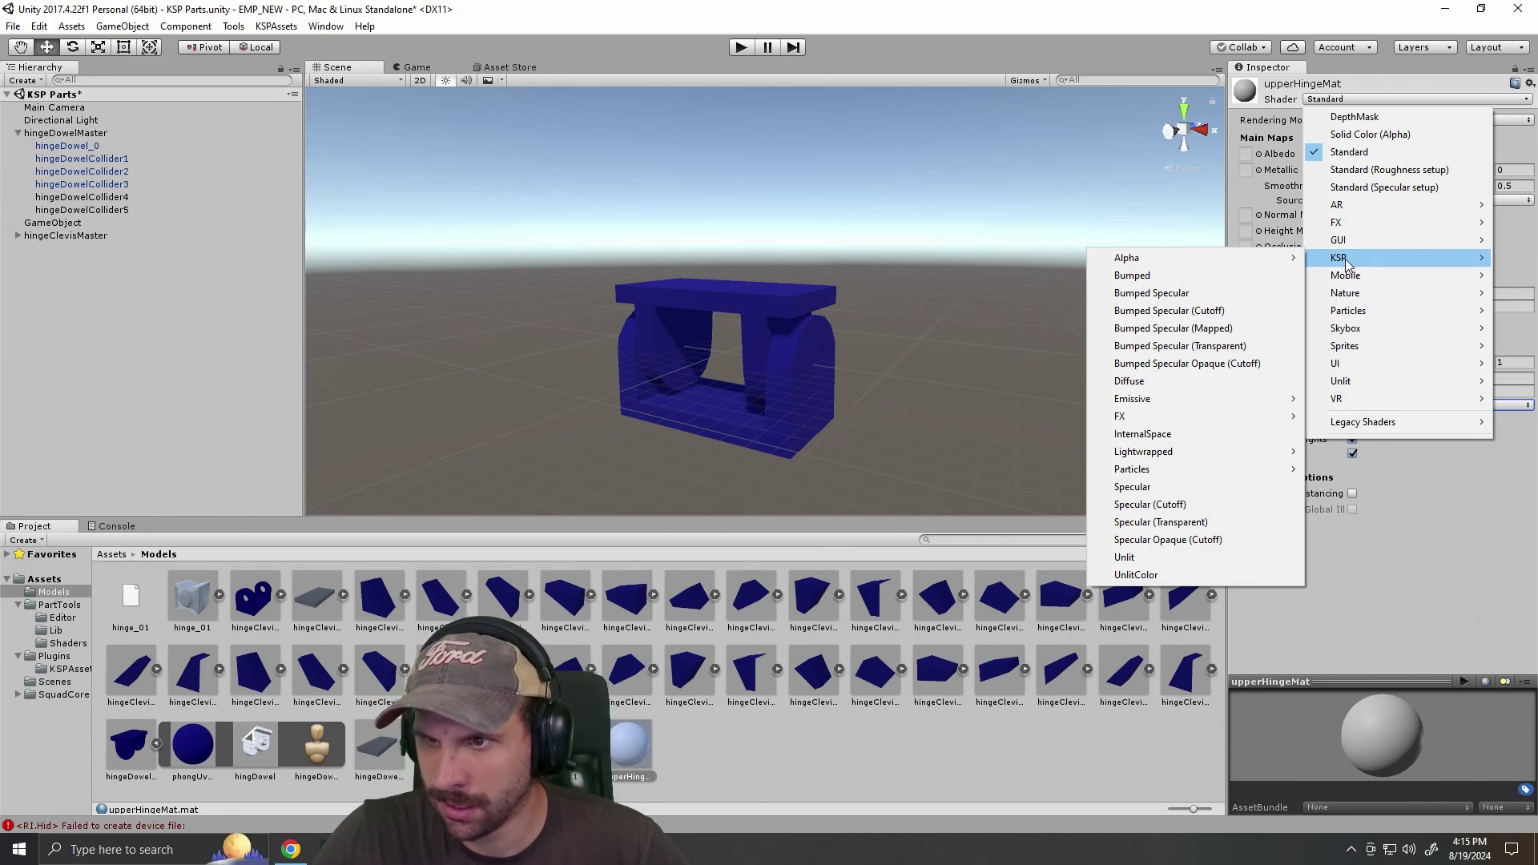
pyautogui.click(1419, 509)
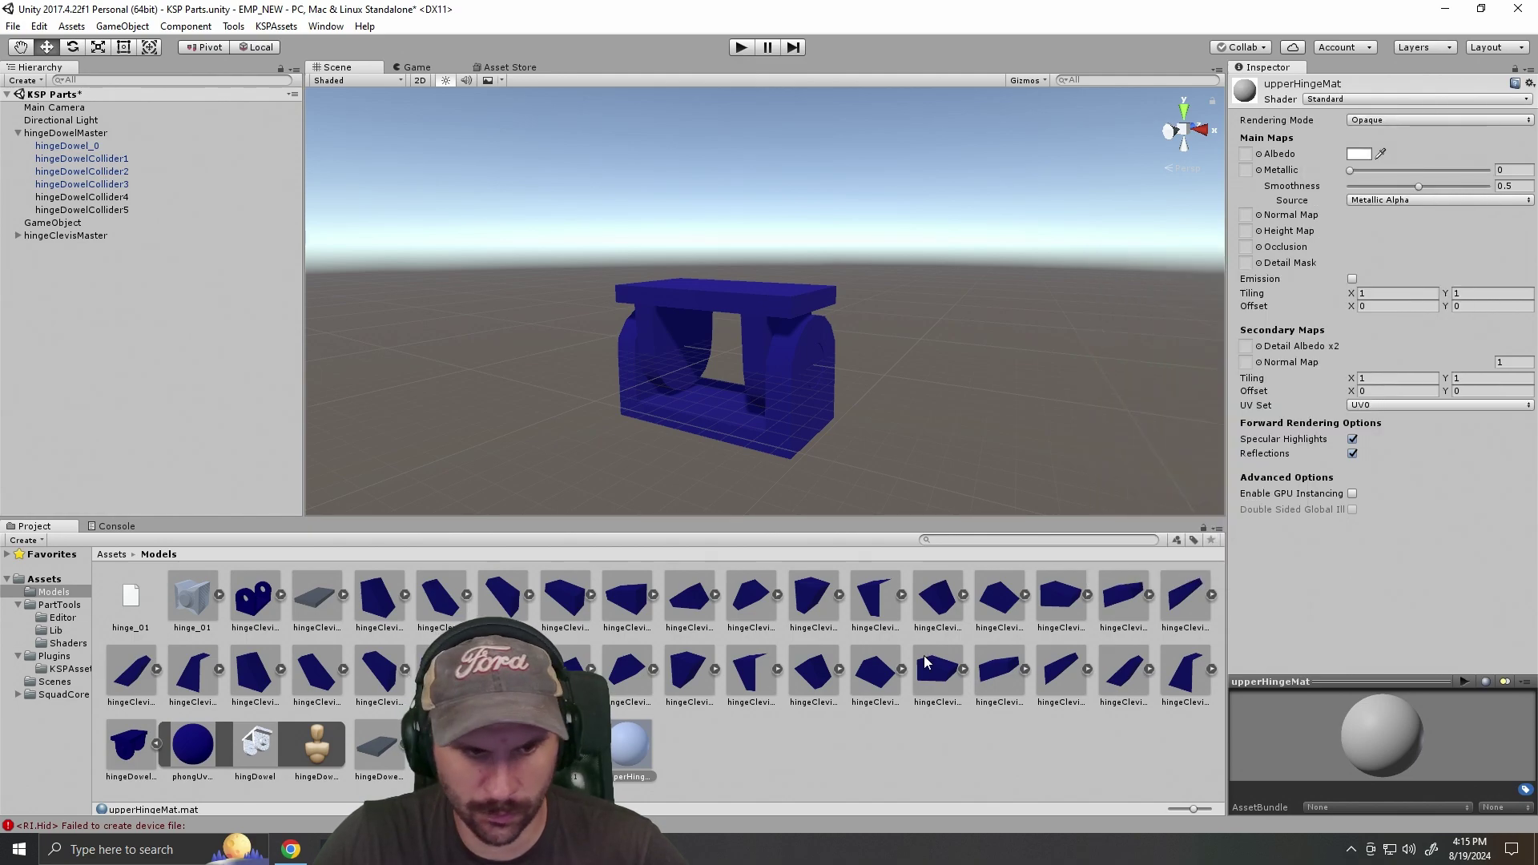
# Compare the phongUvChecker and upperHingeMat assets, check upperHingeMat's available asset actions, and reselect the hinge dowel.
pyautogui.click(307, 756)
pyautogui.click(256, 749)
pyautogui.click(204, 748)
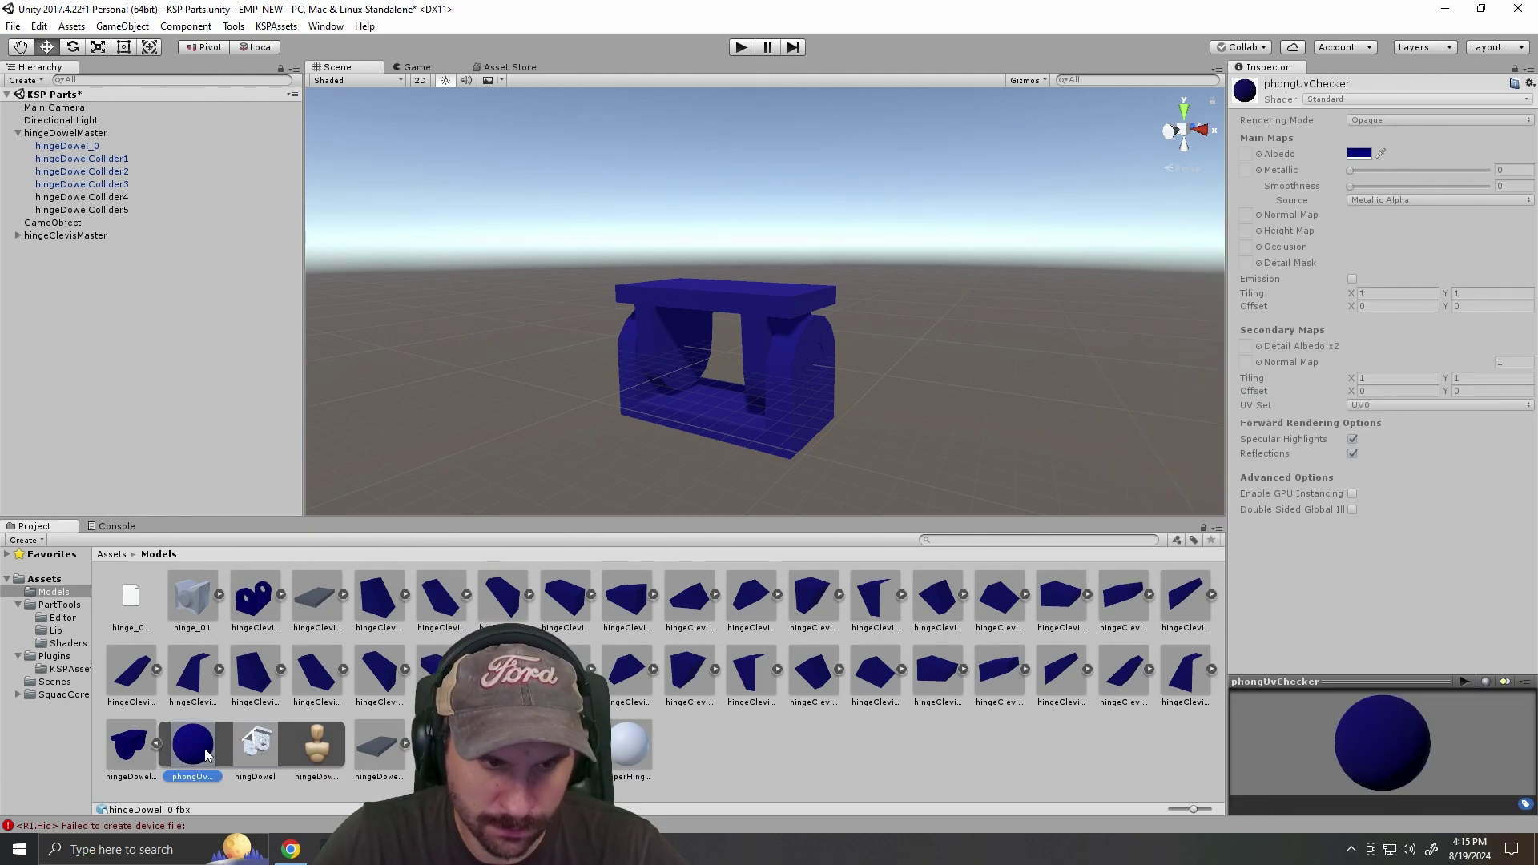
pyautogui.click(629, 749)
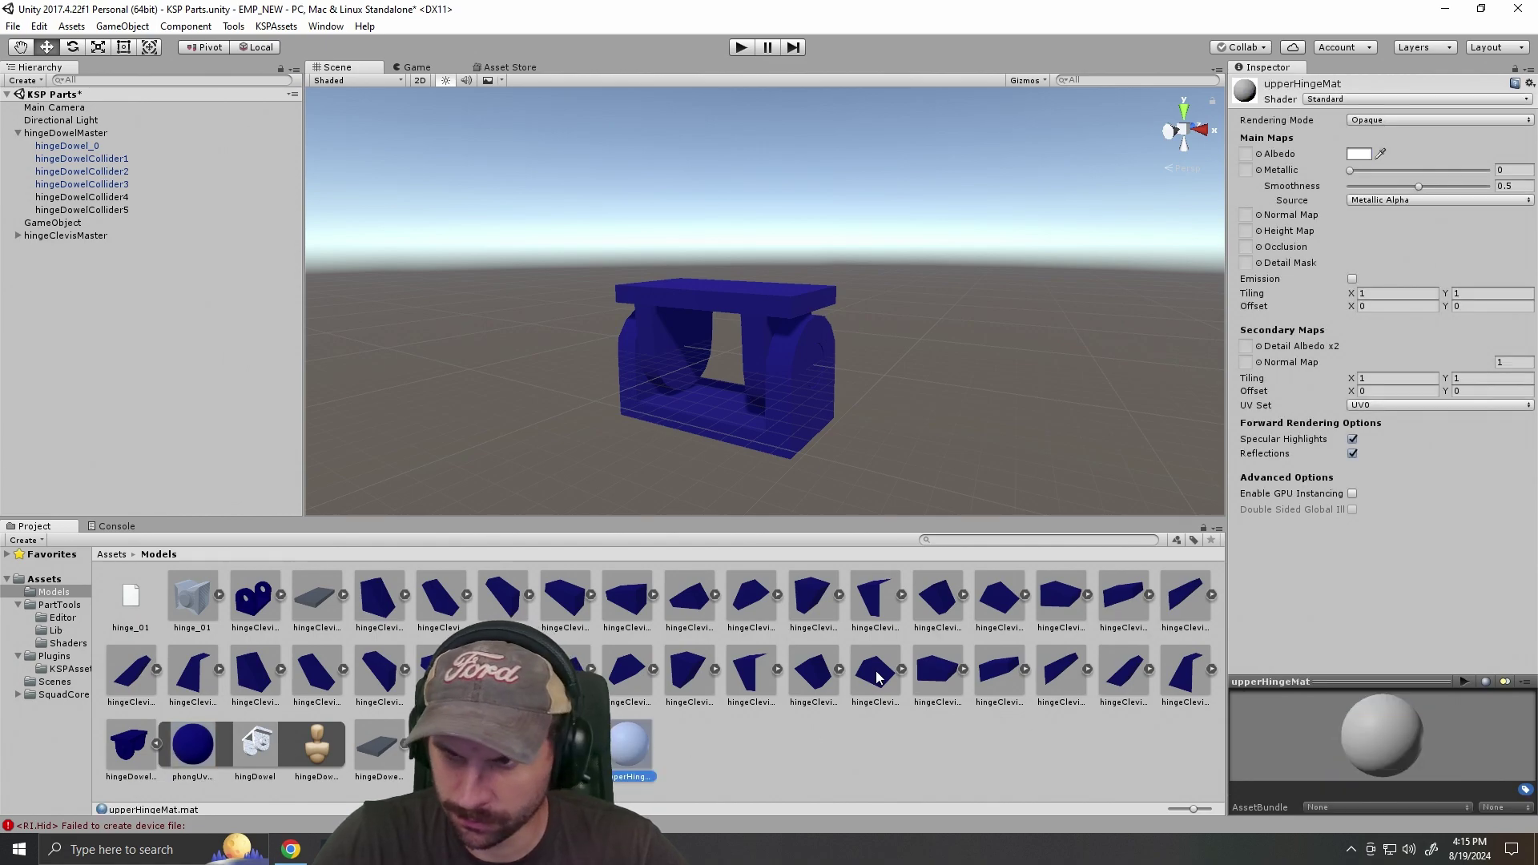
pyautogui.click(745, 308)
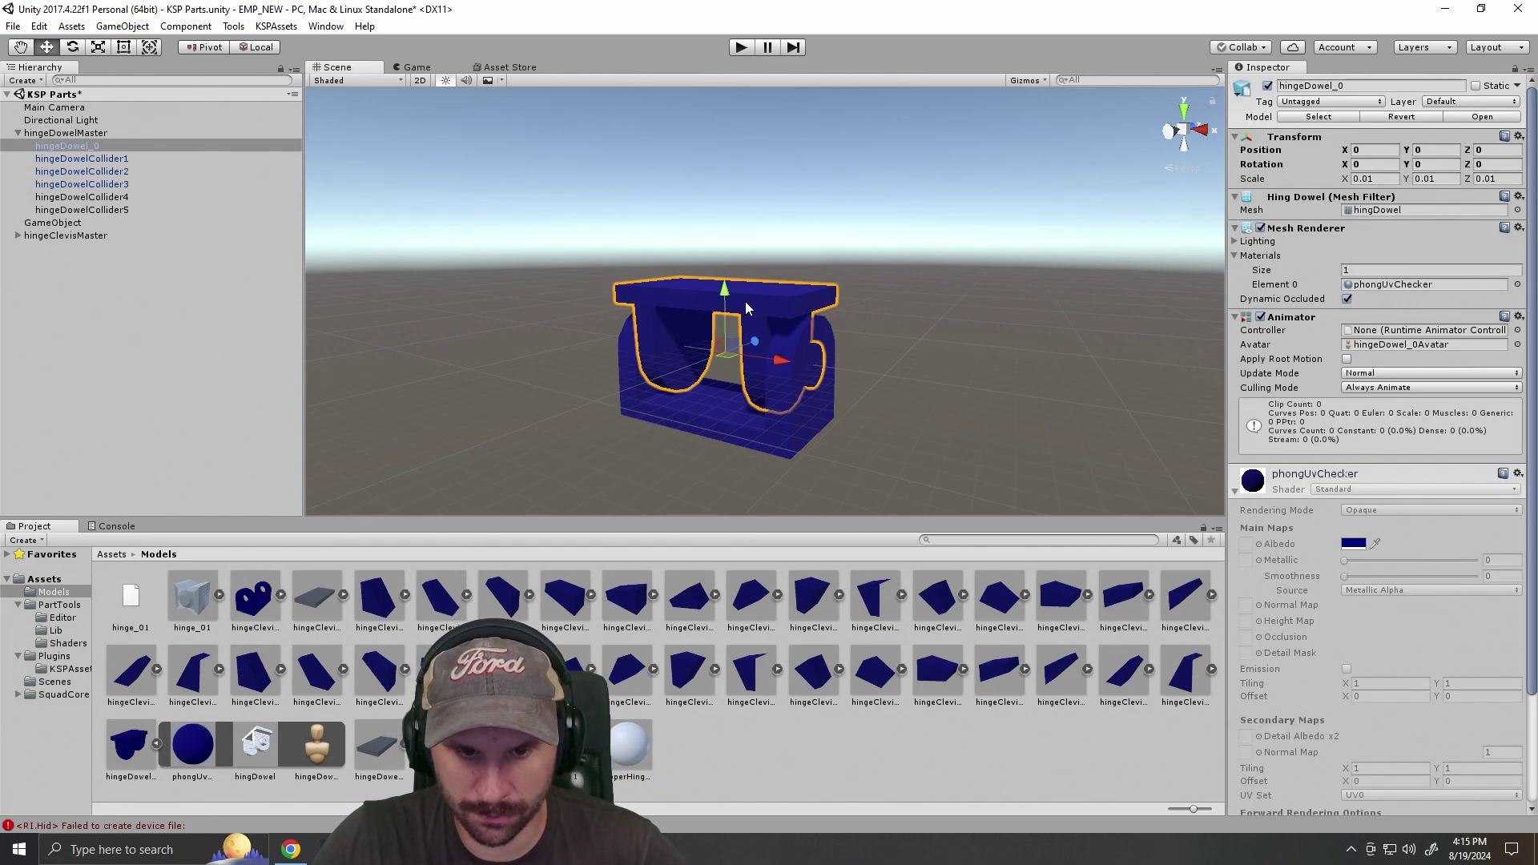
pyautogui.rightClick(634, 730)
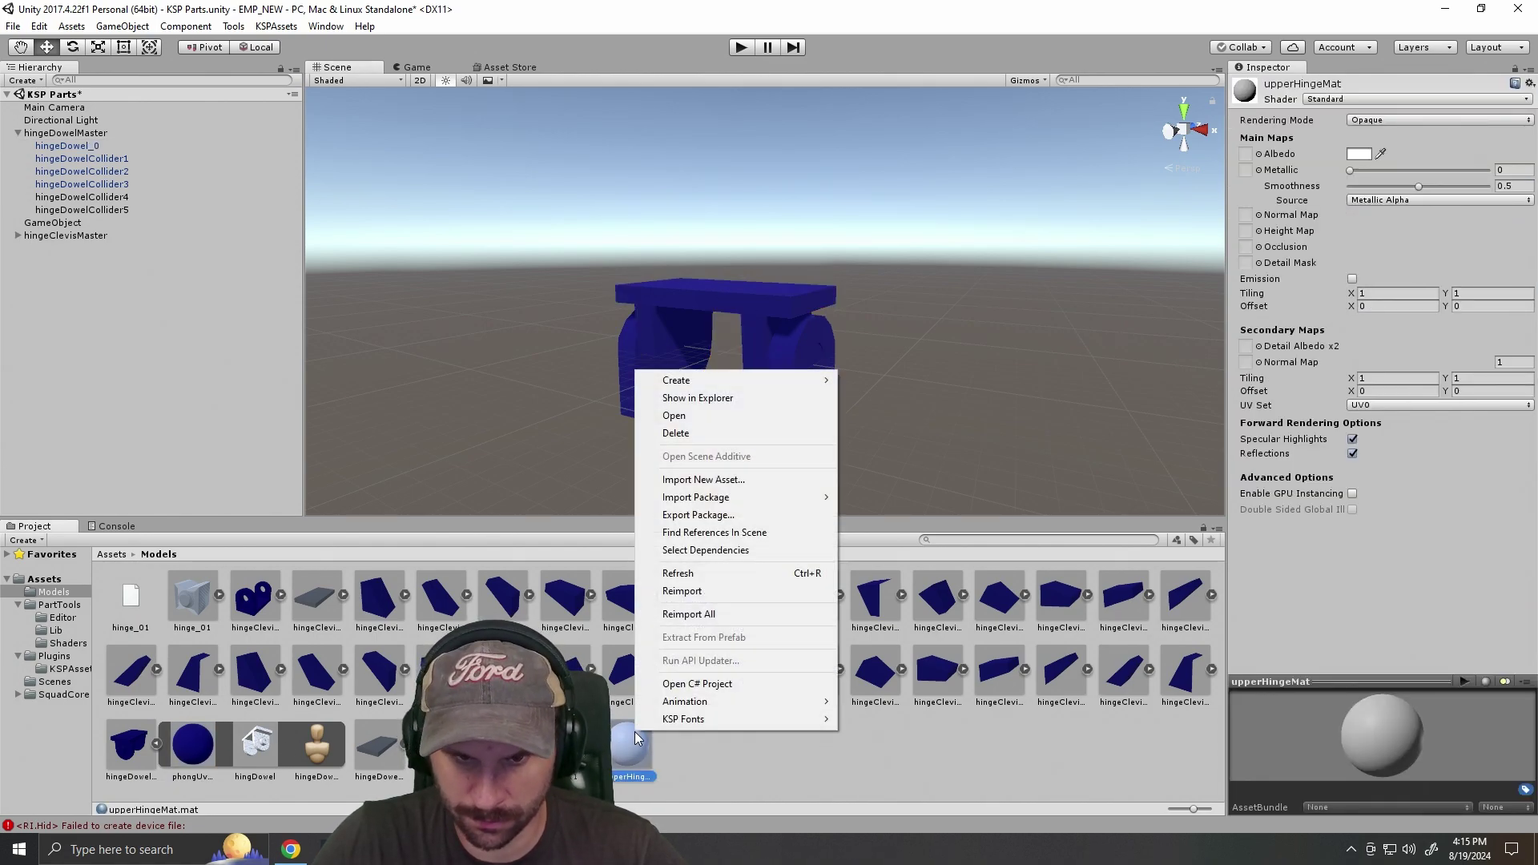
pyautogui.click(796, 770)
pyautogui.click(771, 303)
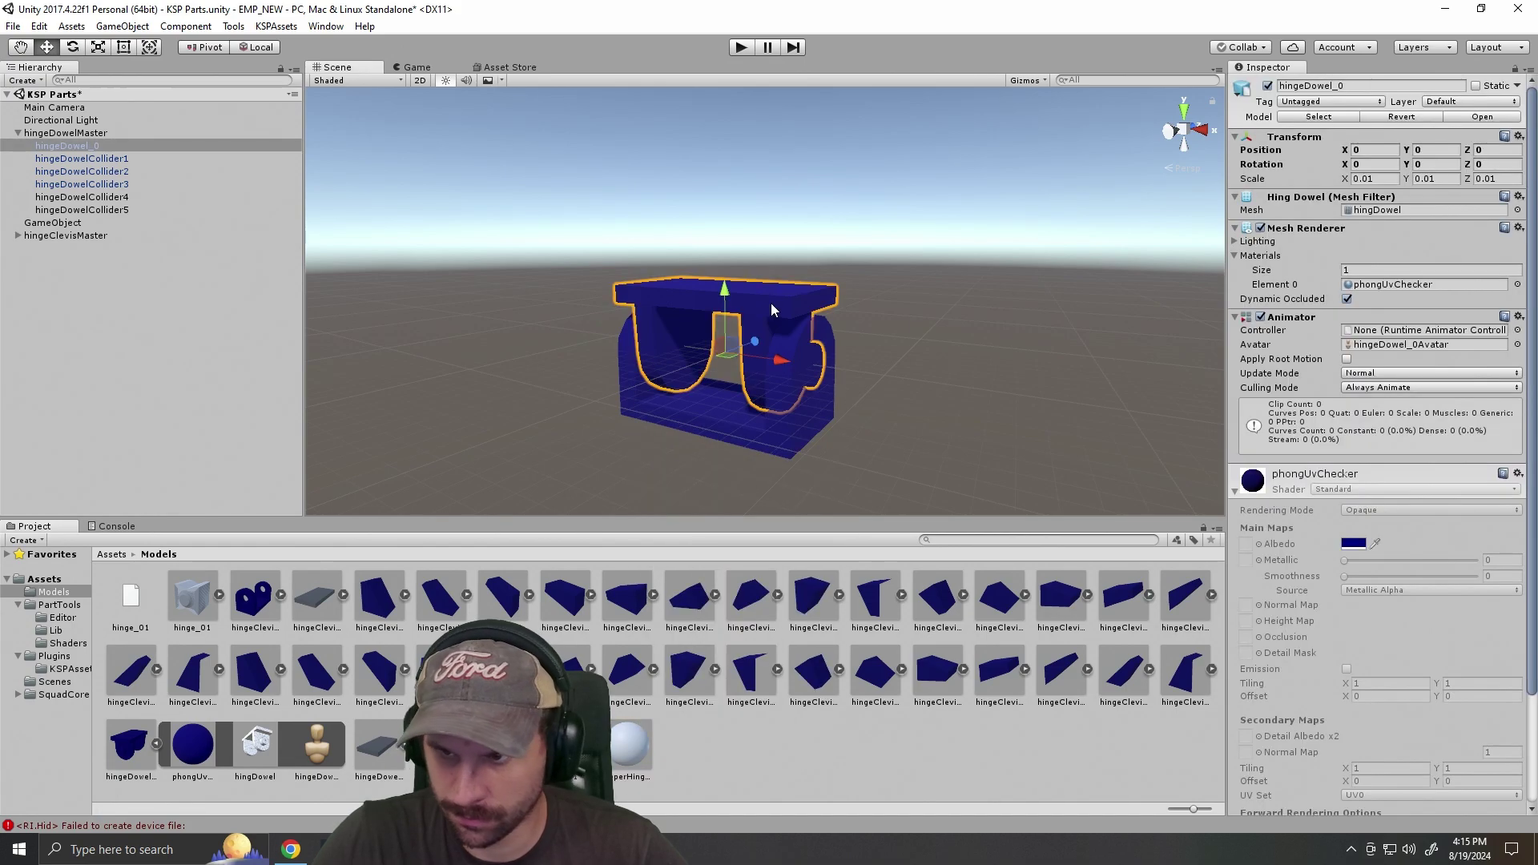
# Collapse the dowel's phongUvChecker properties and browse the addable component categories, including Rendering, for a material option.
pyautogui.click(1235, 489)
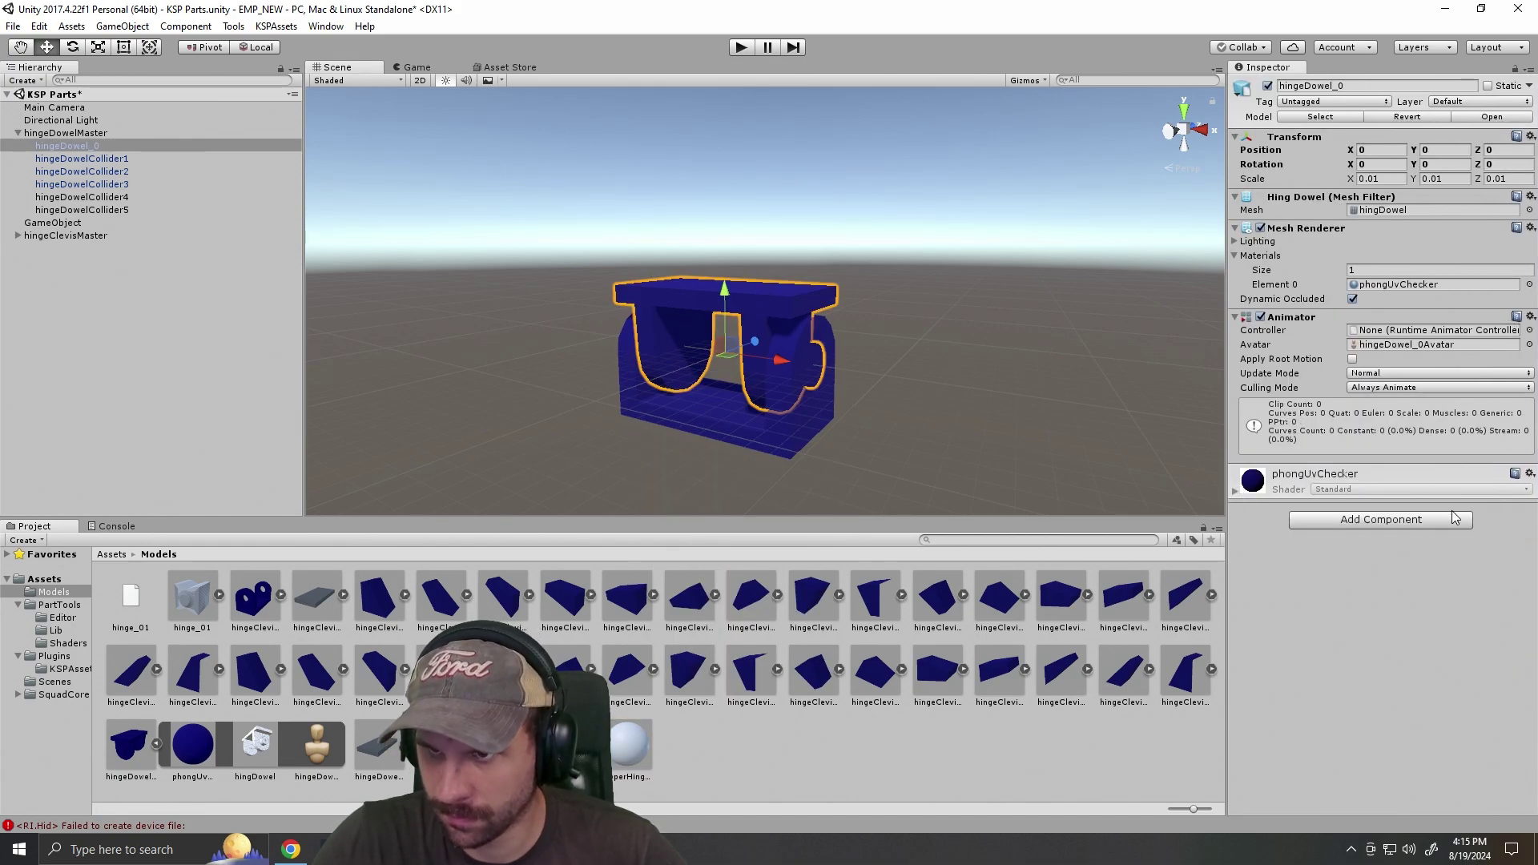
pyautogui.click(1416, 522)
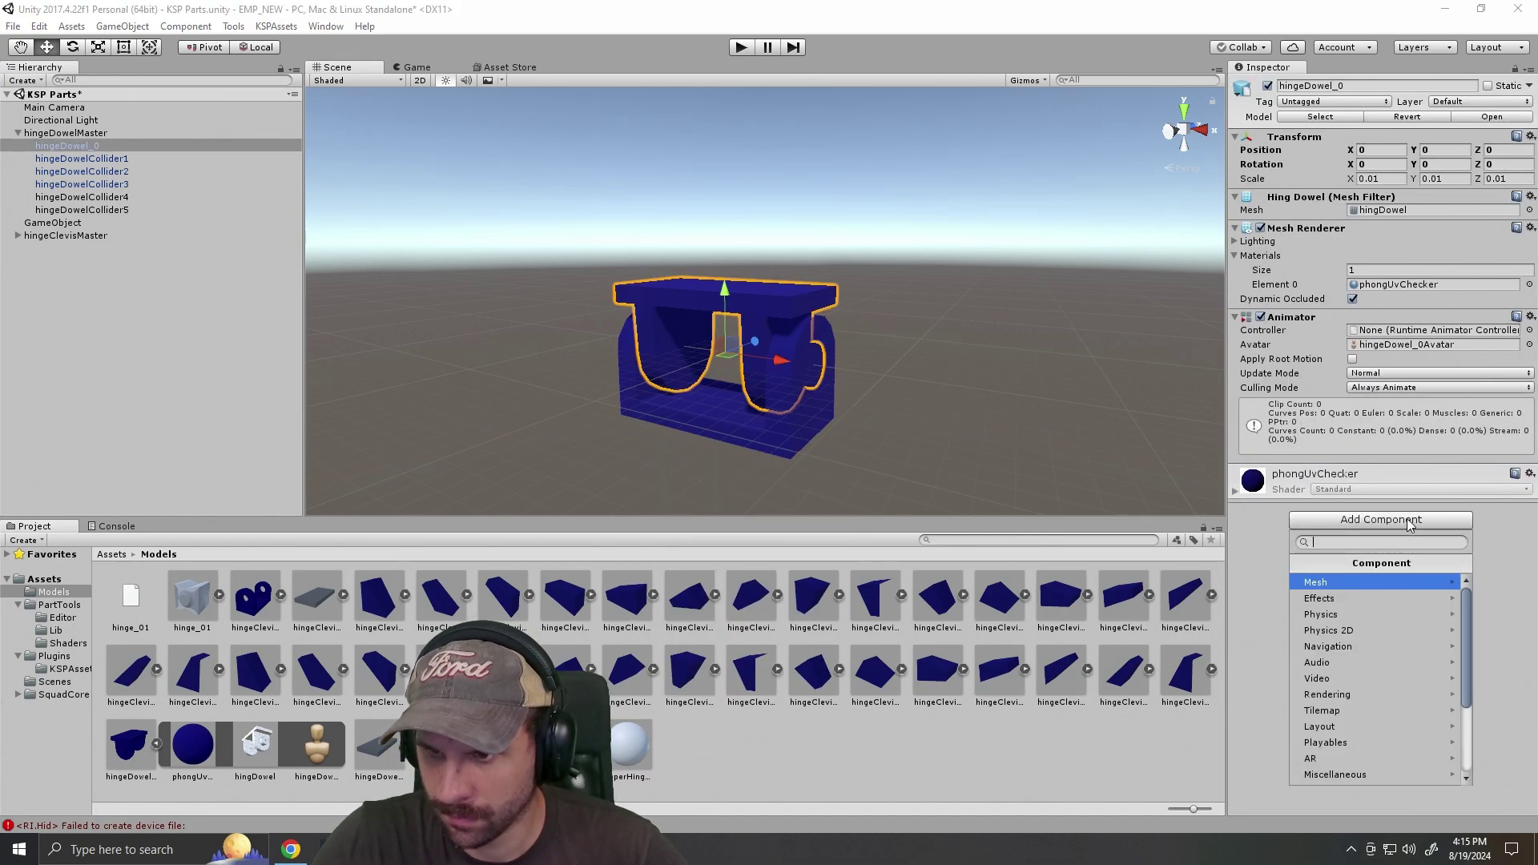
pyautogui.click(1410, 522)
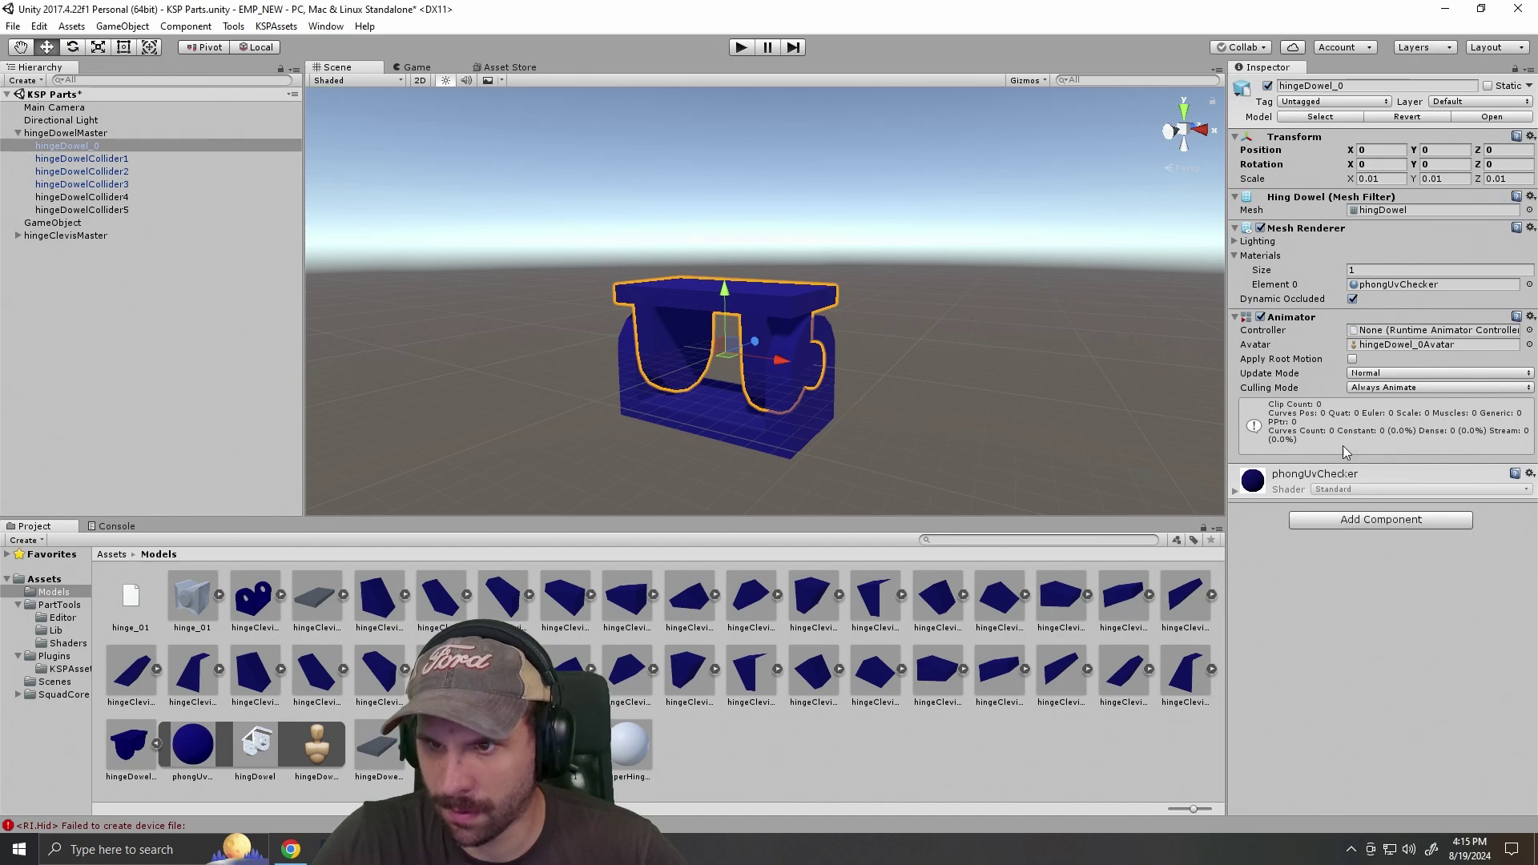
pyautogui.click(1374, 518)
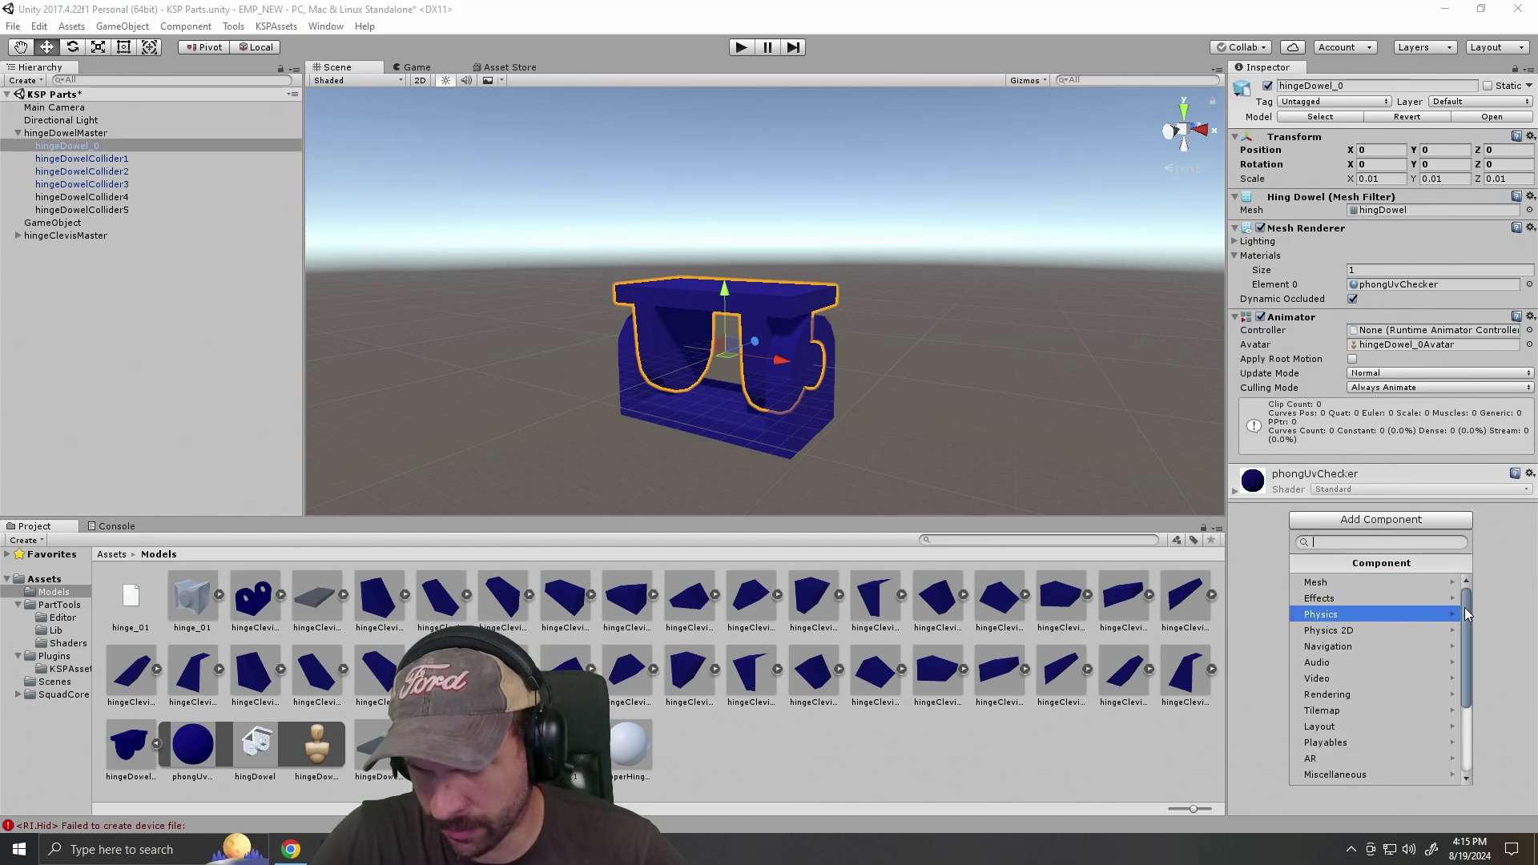
pyautogui.moveTo(1466, 625); pyautogui.dragTo(1468, 650)
pyautogui.click(1379, 638)
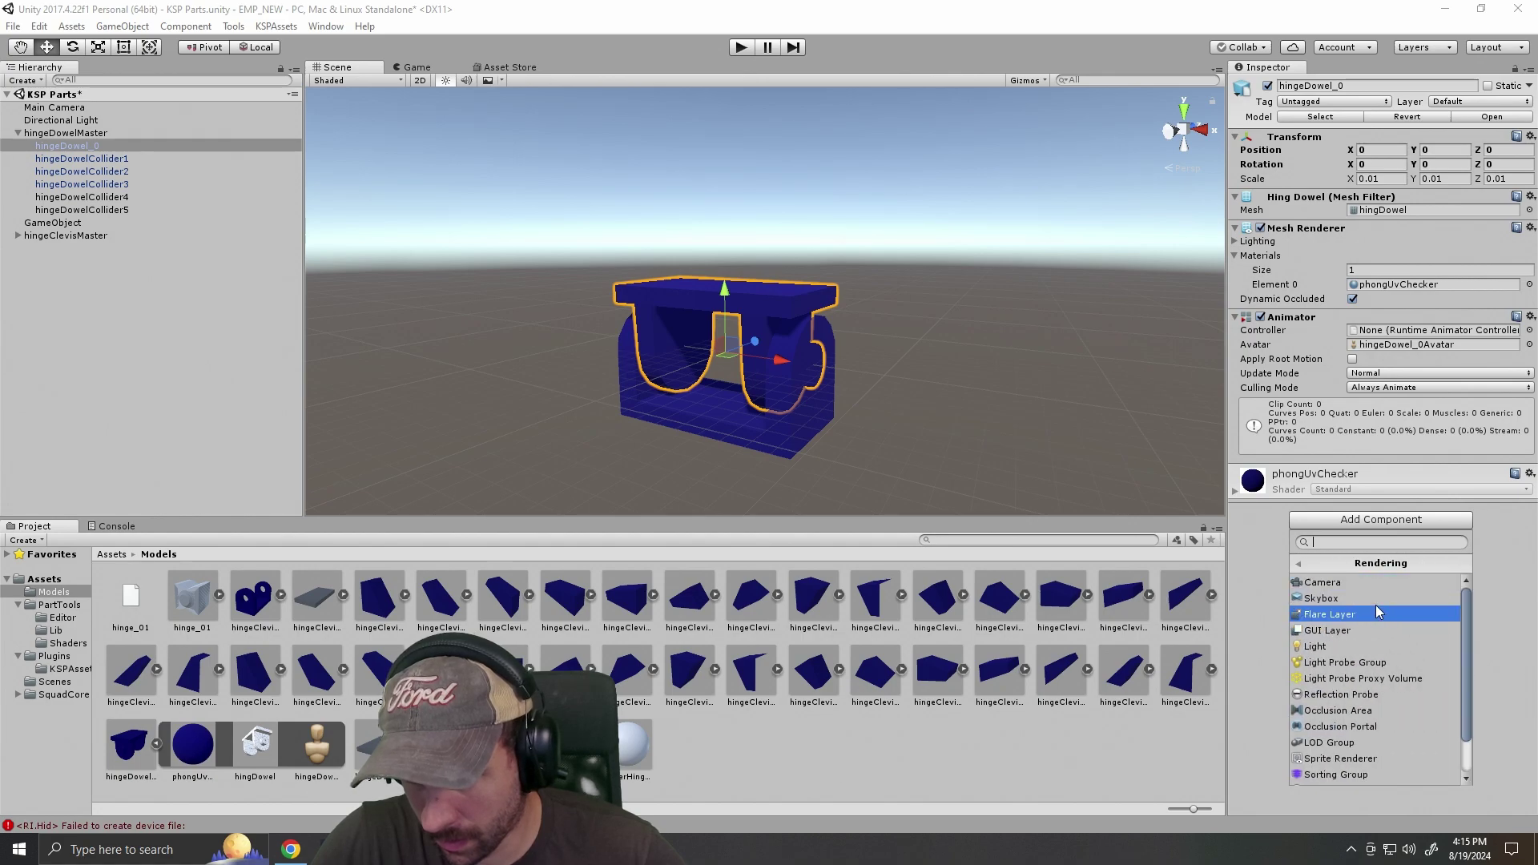
pyautogui.moveTo(1468, 650); pyautogui.dragTo(1472, 685)
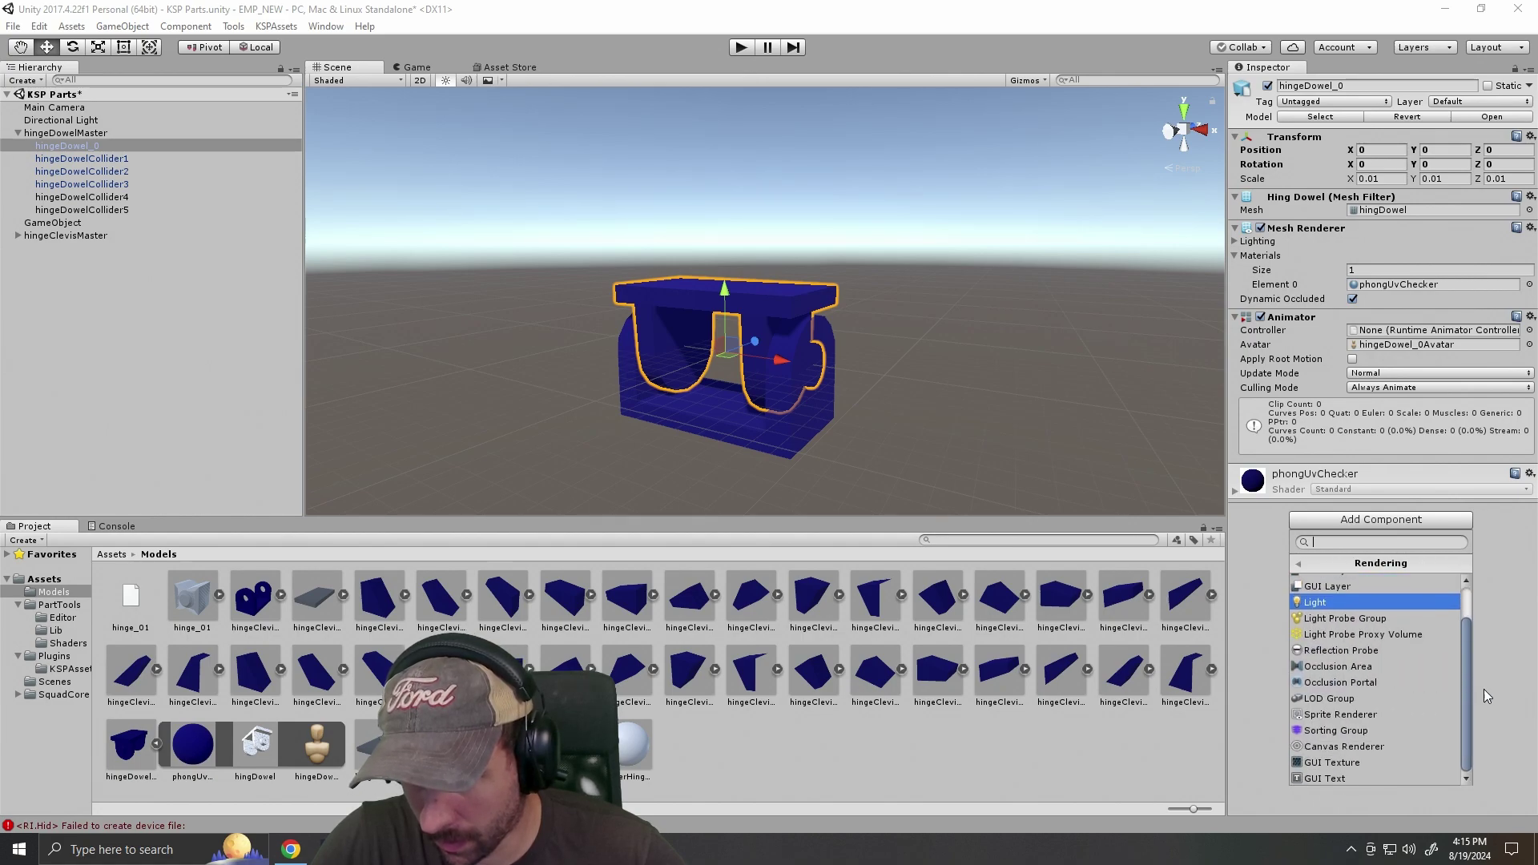
pyautogui.click(1509, 687)
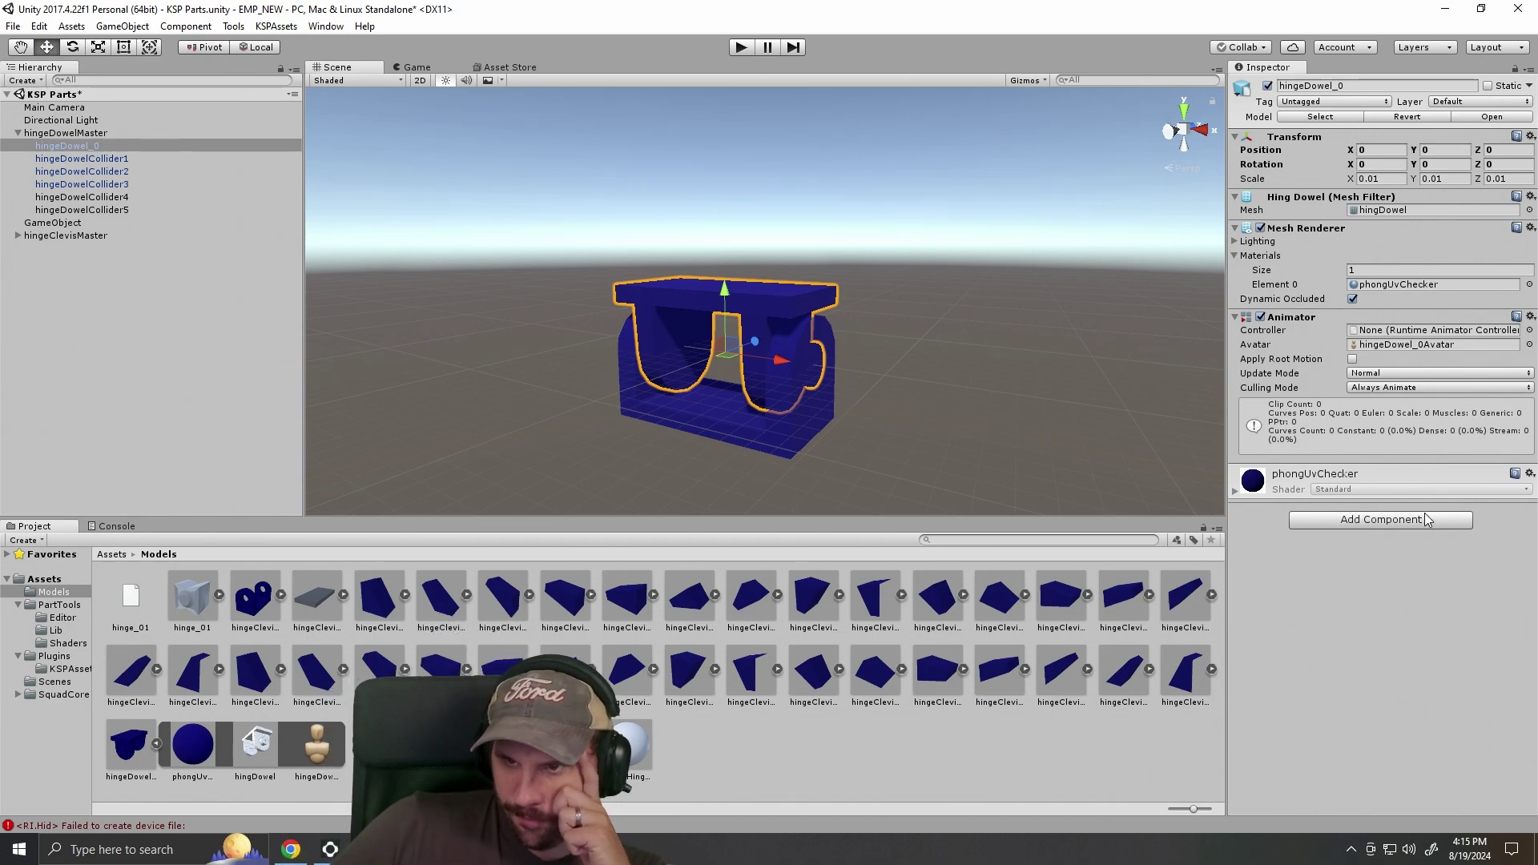
pyautogui.click(1391, 519)
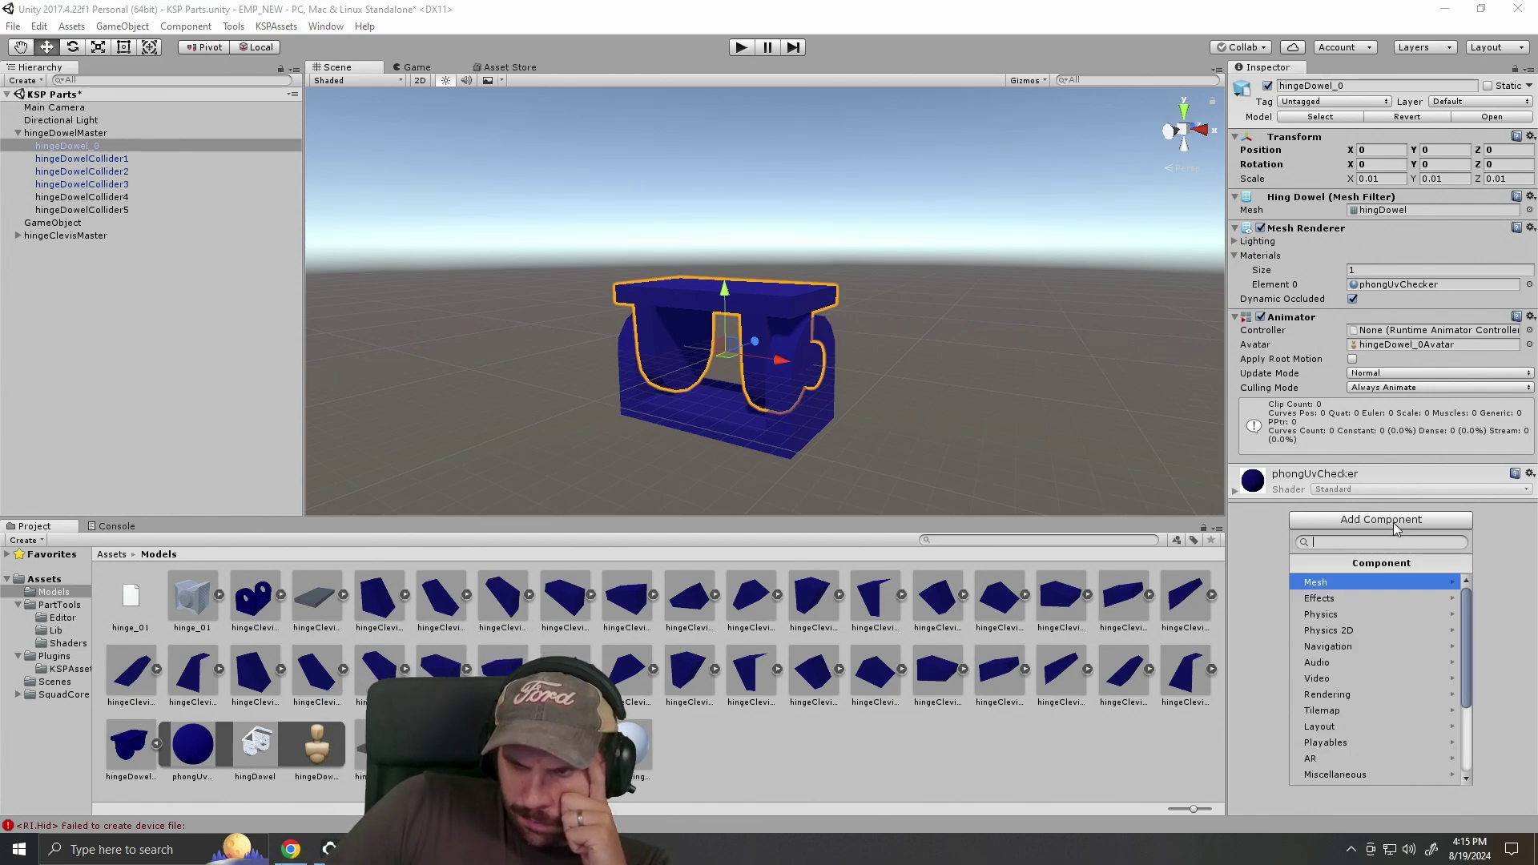
pyautogui.moveTo(1467, 644); pyautogui.dragTo(1482, 716)
pyautogui.click(1510, 690)
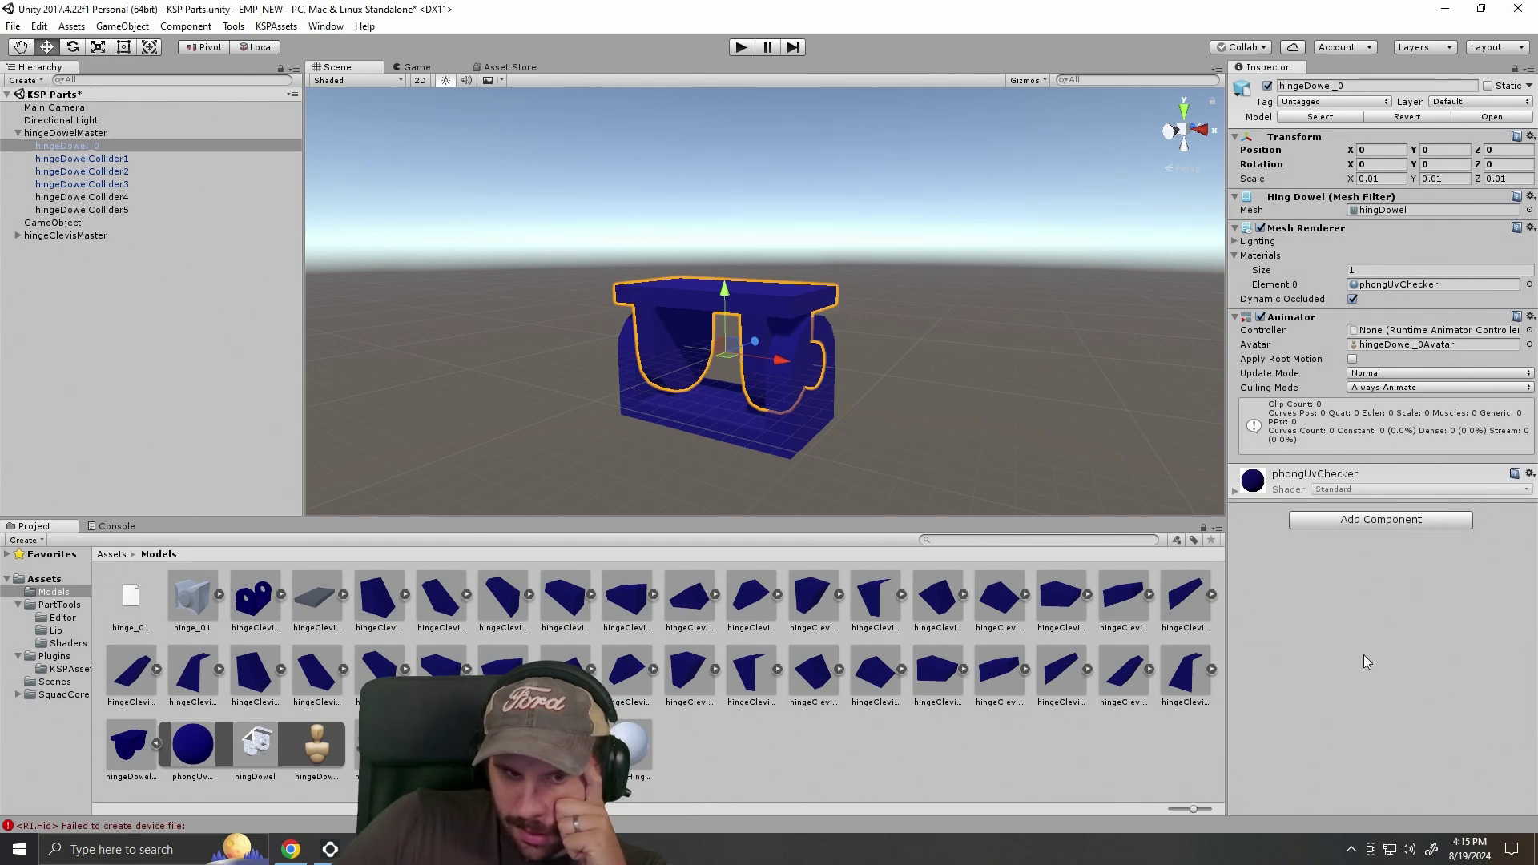
# Inspect upperHingeMat and the dowel model's sub-assets, then reselect the hinge dowel and expand its phongUvChecker material properties.
pyautogui.click(631, 752)
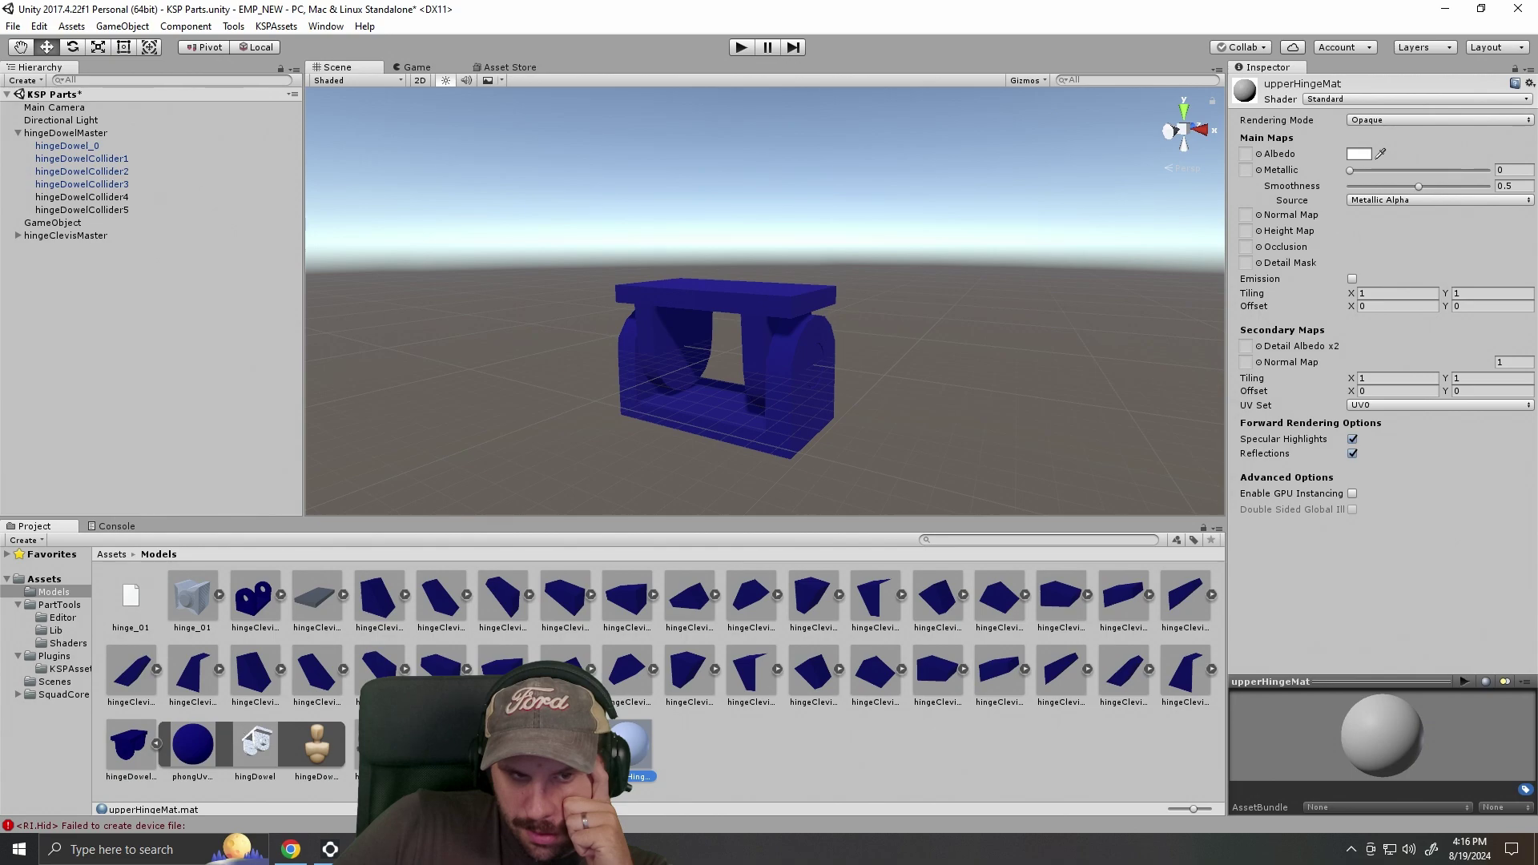
pyautogui.click(763, 298)
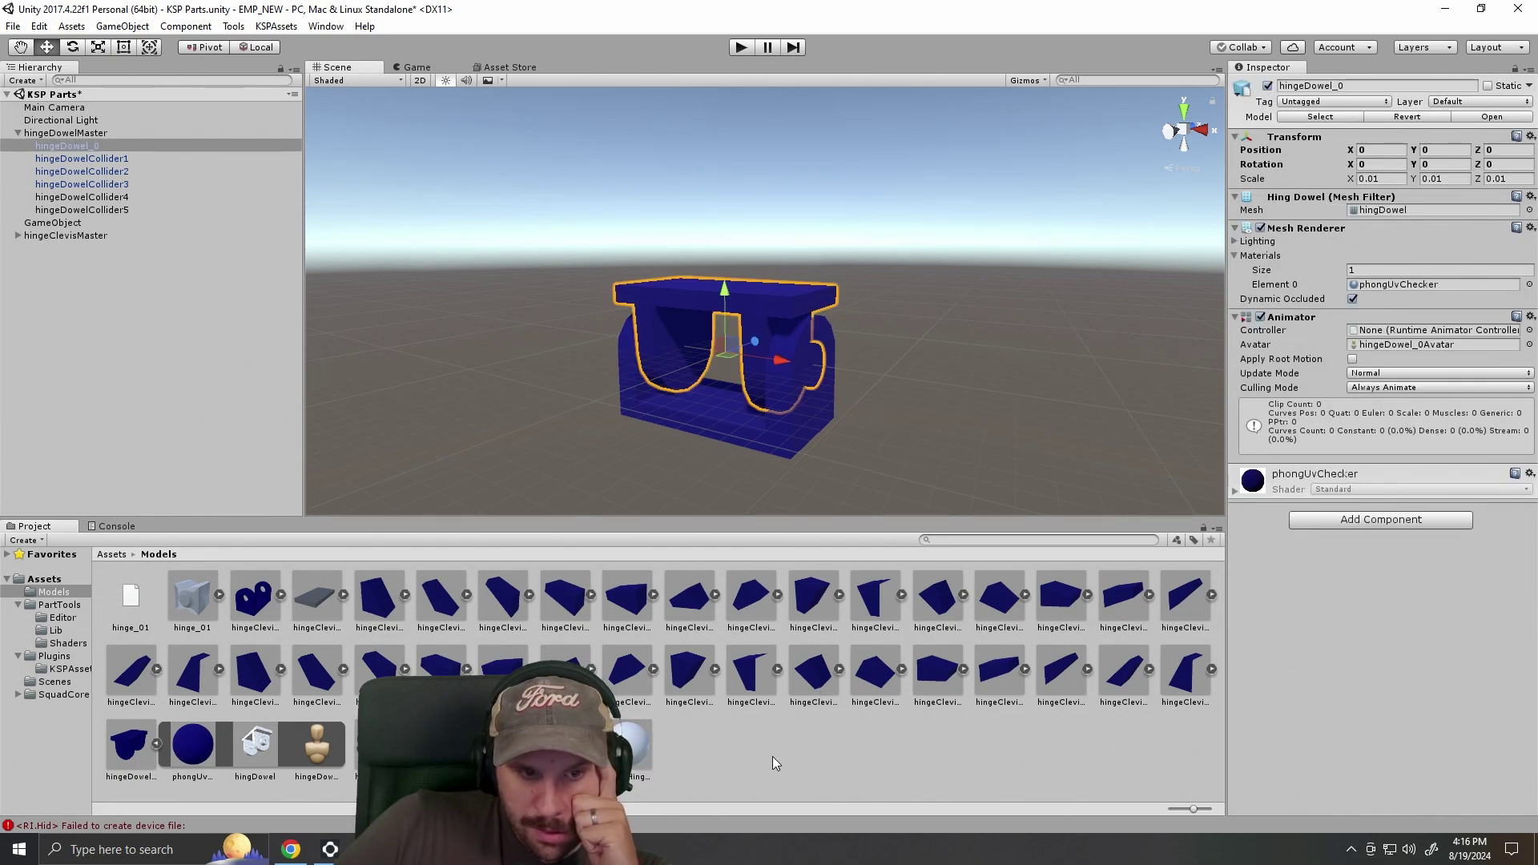
pyautogui.click(229, 751)
pyautogui.click(261, 759)
pyautogui.click(200, 756)
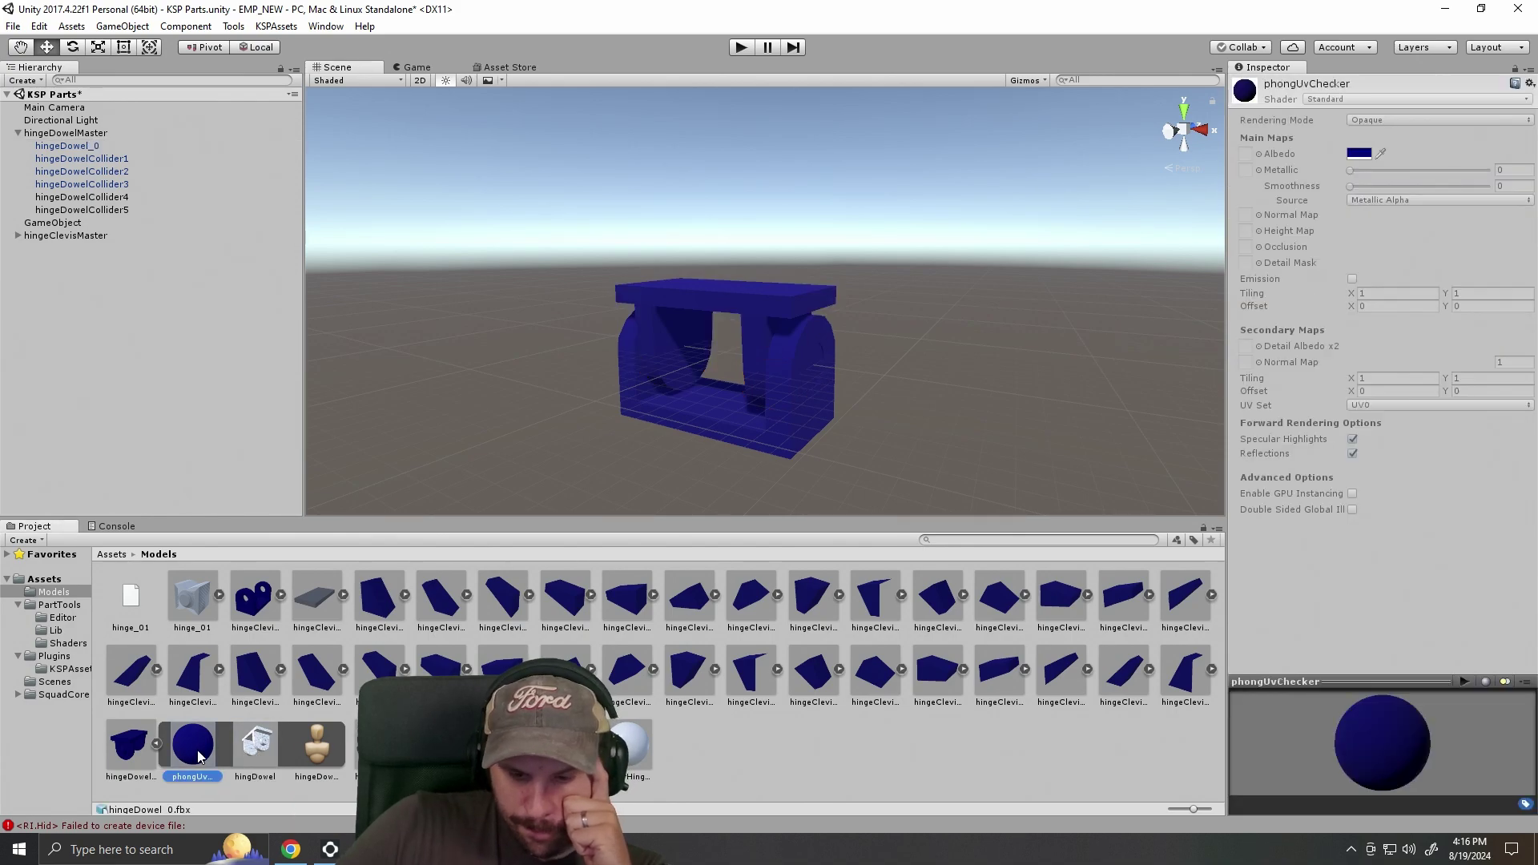
pyautogui.rightClick(200, 753)
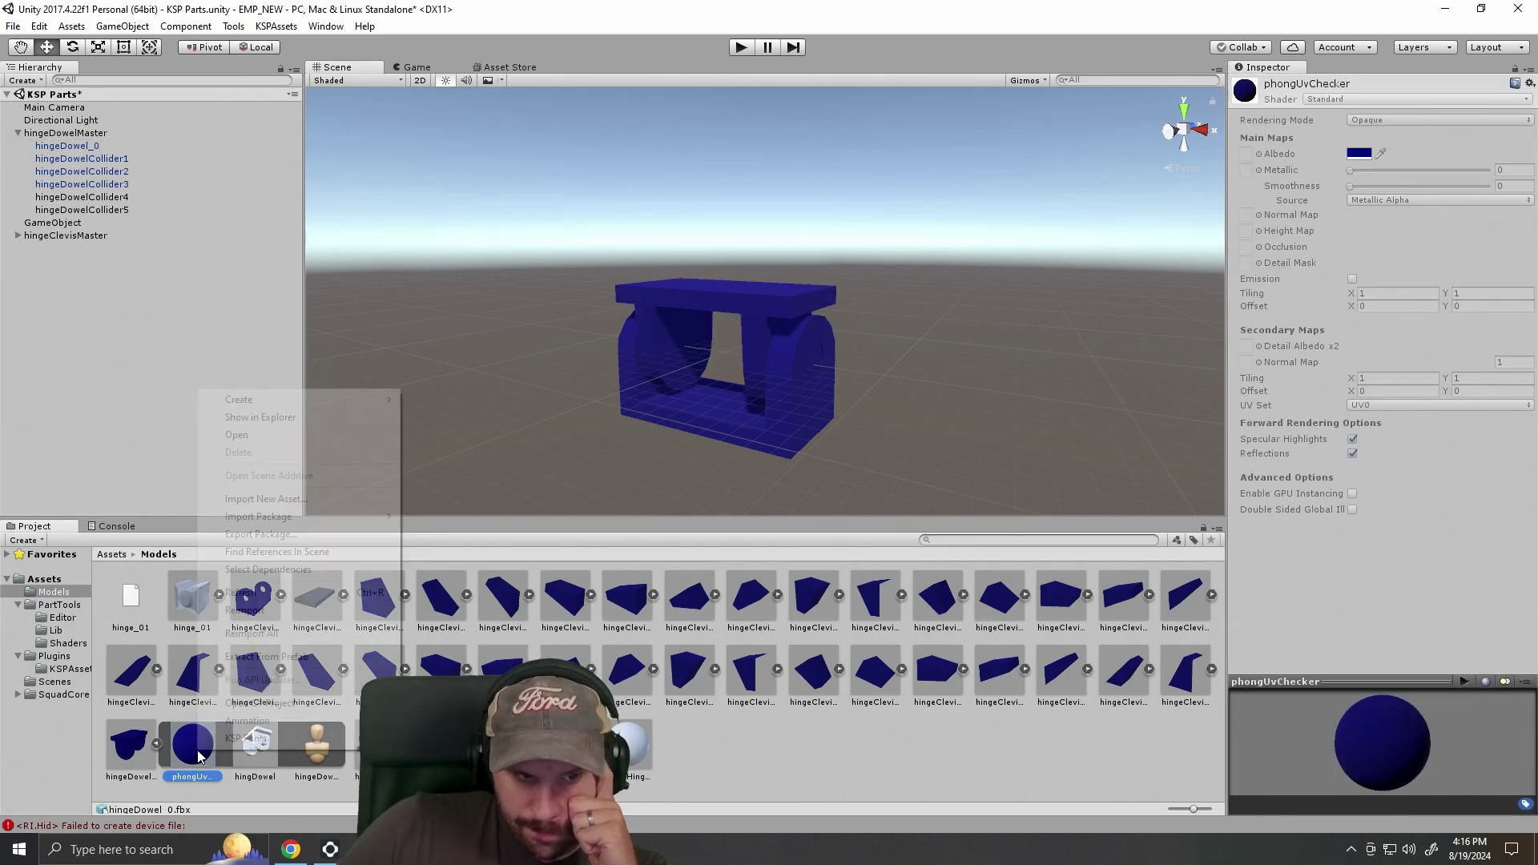
pyautogui.click(249, 758)
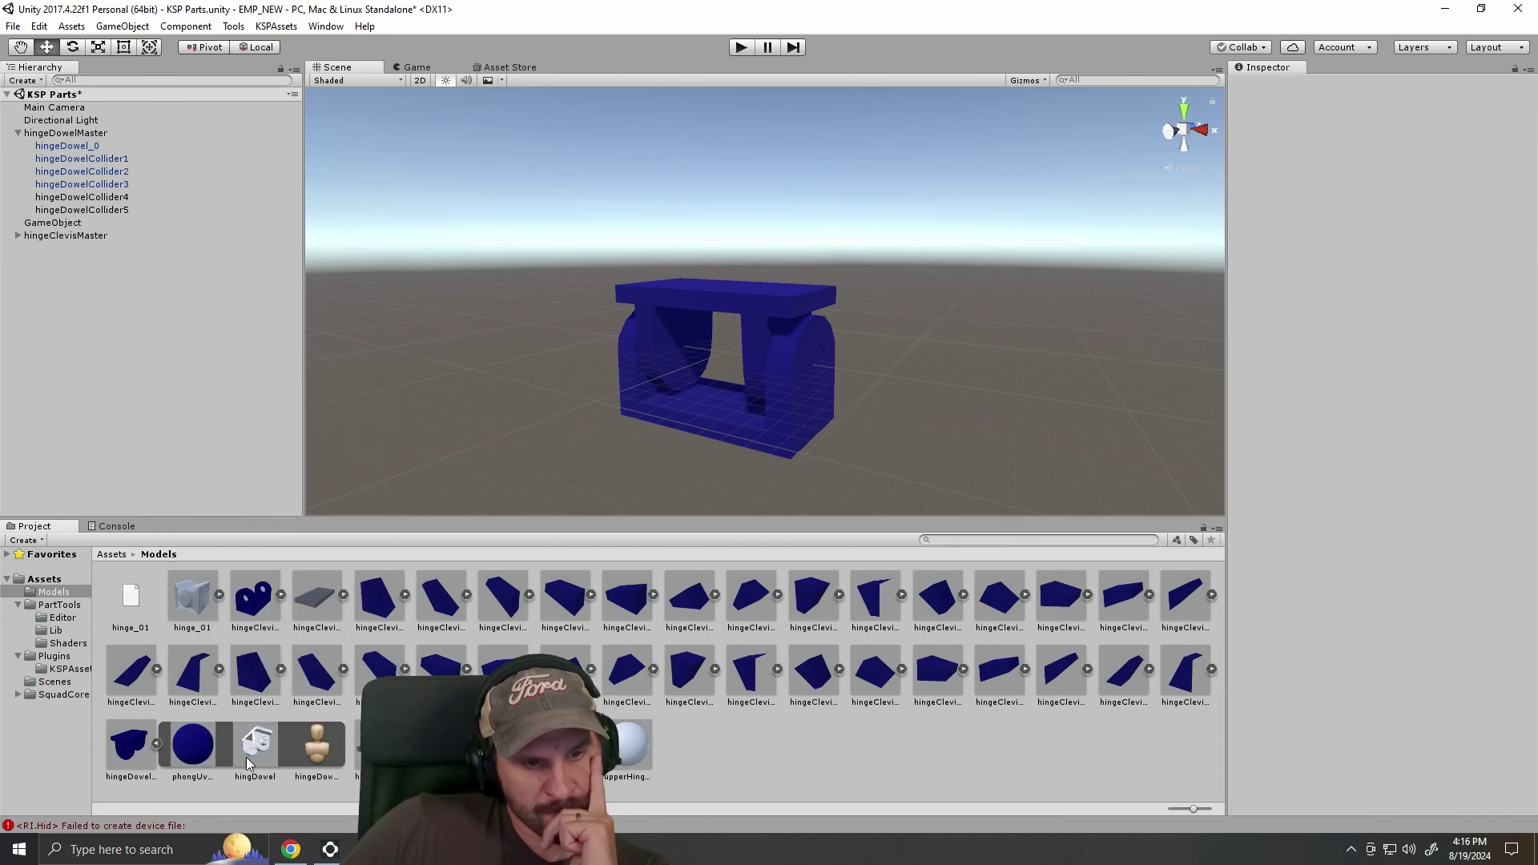
pyautogui.click(730, 314)
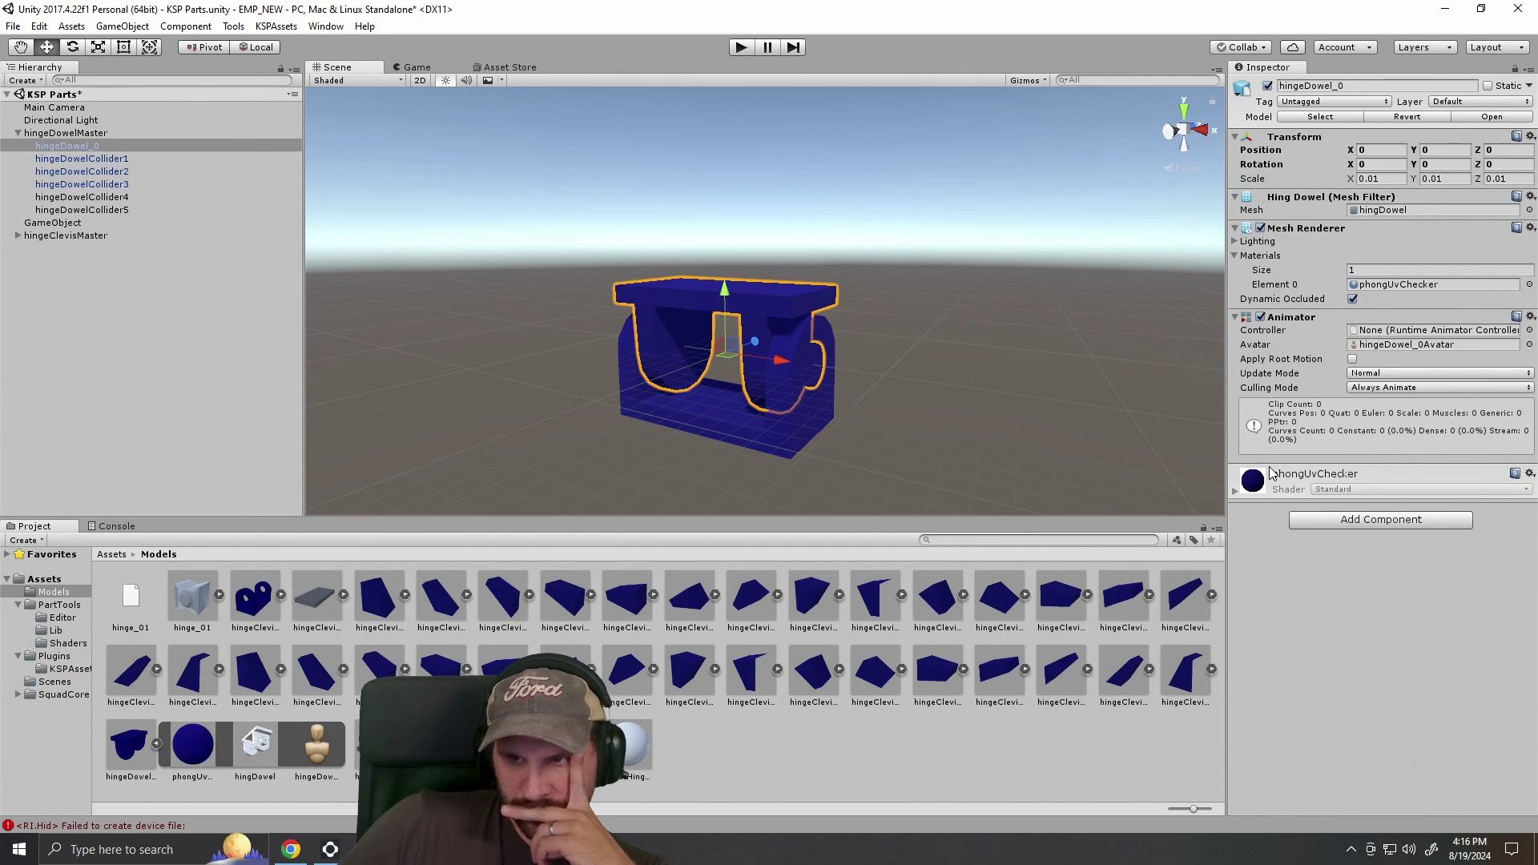
pyautogui.click(1236, 493)
# Examine the phongUvChecker material asset's preview with its different preview shapes, asset label control and display options.
pyautogui.click(192, 741)
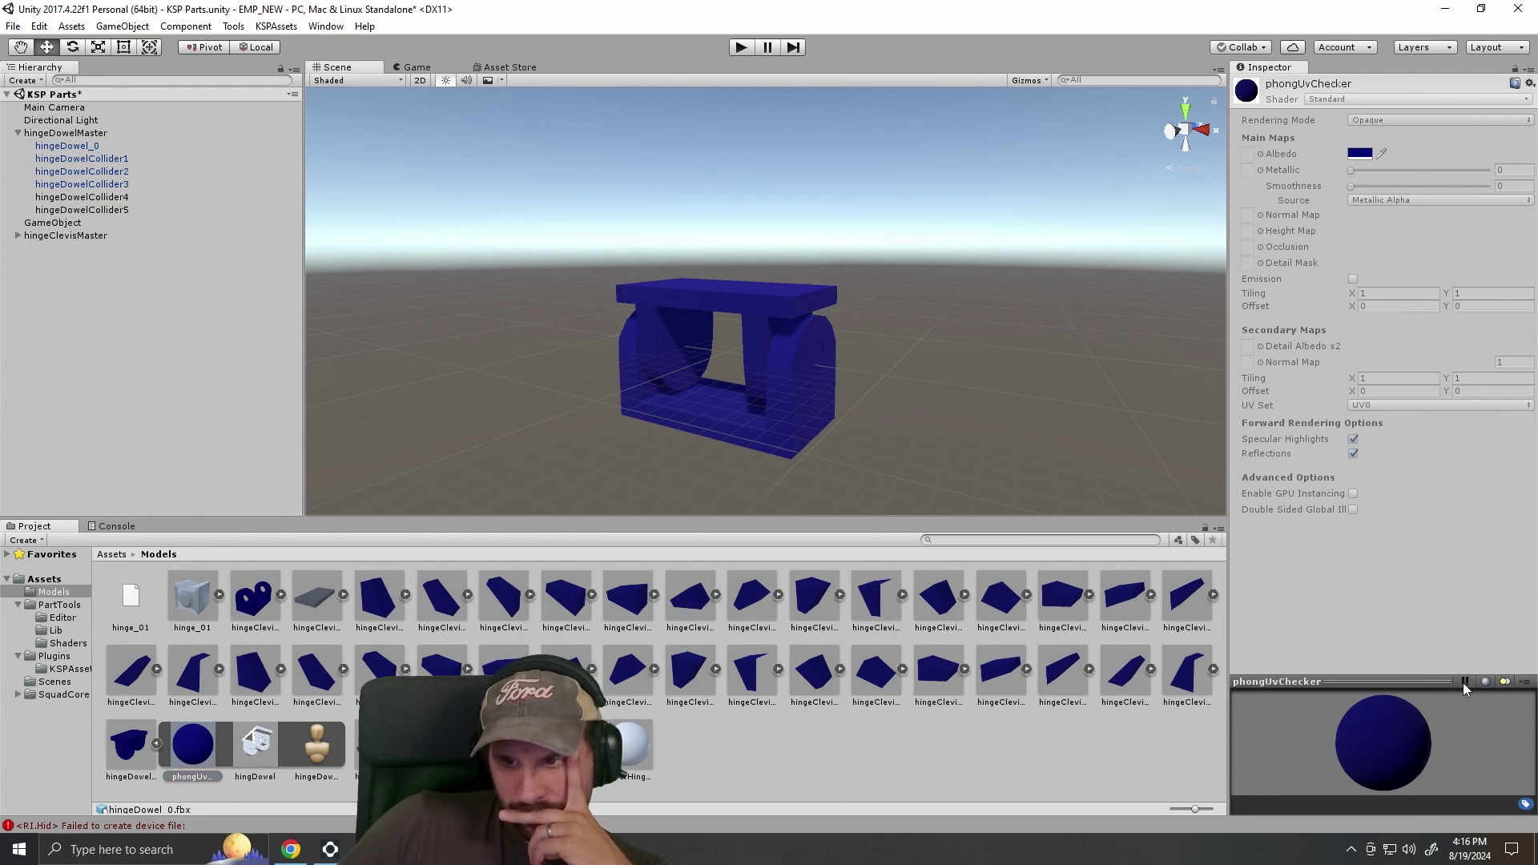
pyautogui.click(1488, 682)
pyautogui.click(1488, 682)
pyautogui.click(1487, 682)
pyautogui.click(1487, 683)
pyautogui.click(1487, 682)
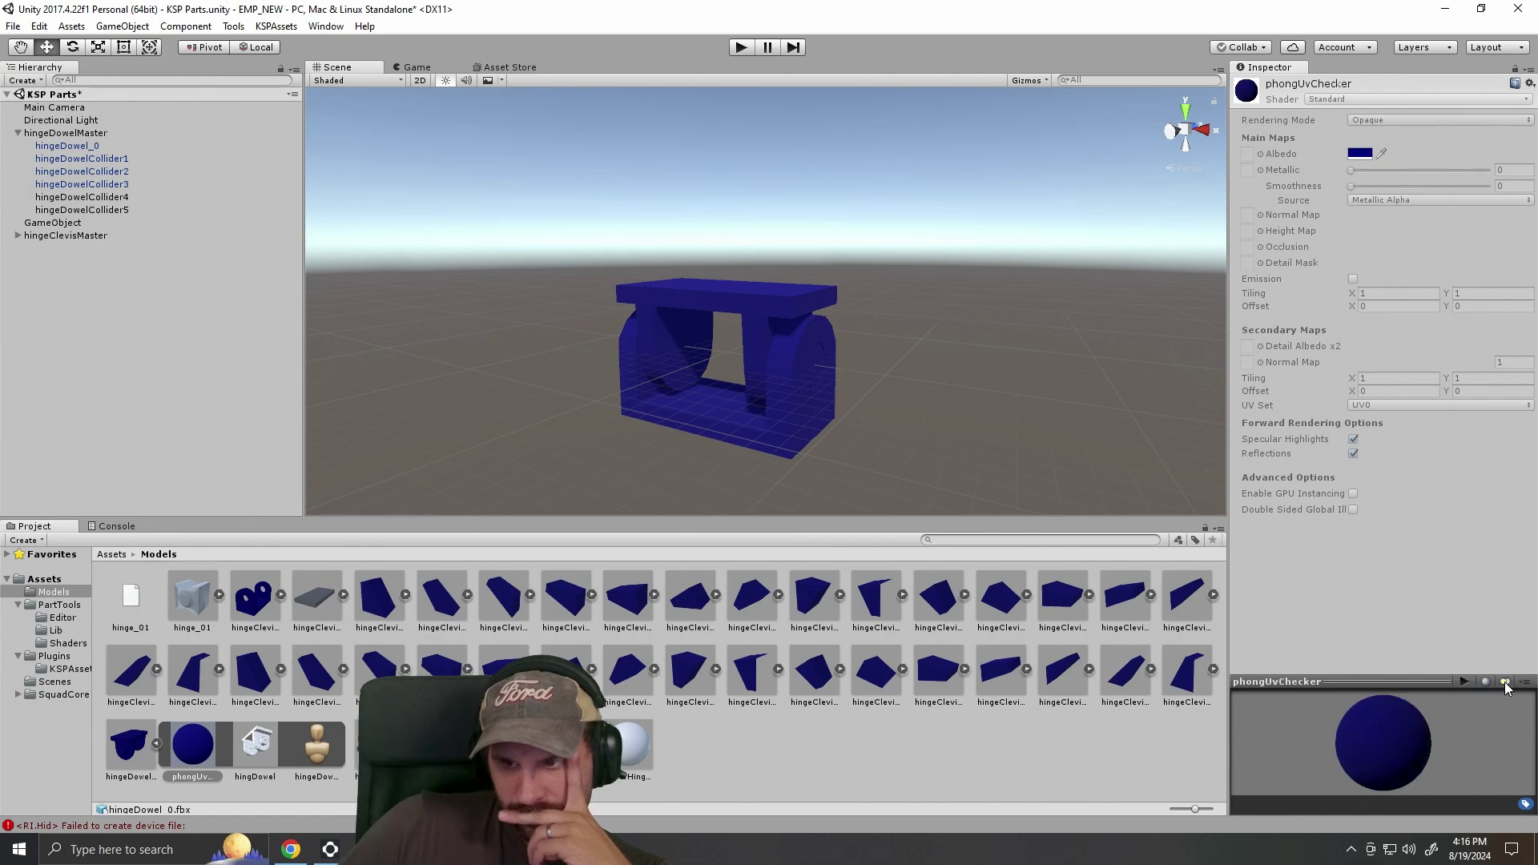
pyautogui.click(1524, 803)
pyautogui.click(1526, 804)
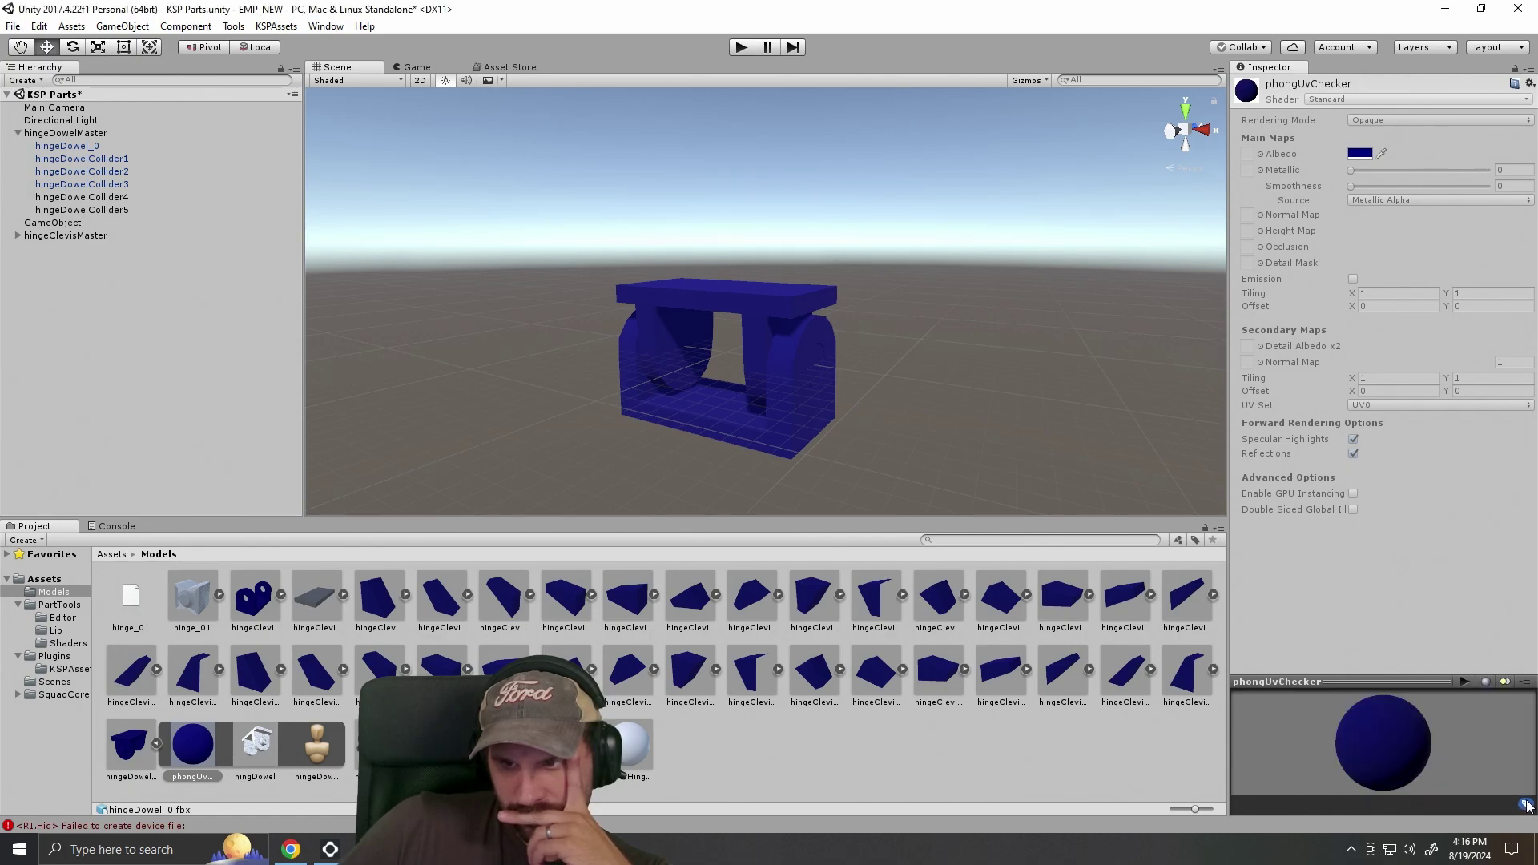
pyautogui.click(1525, 683)
pyautogui.click(1525, 683)
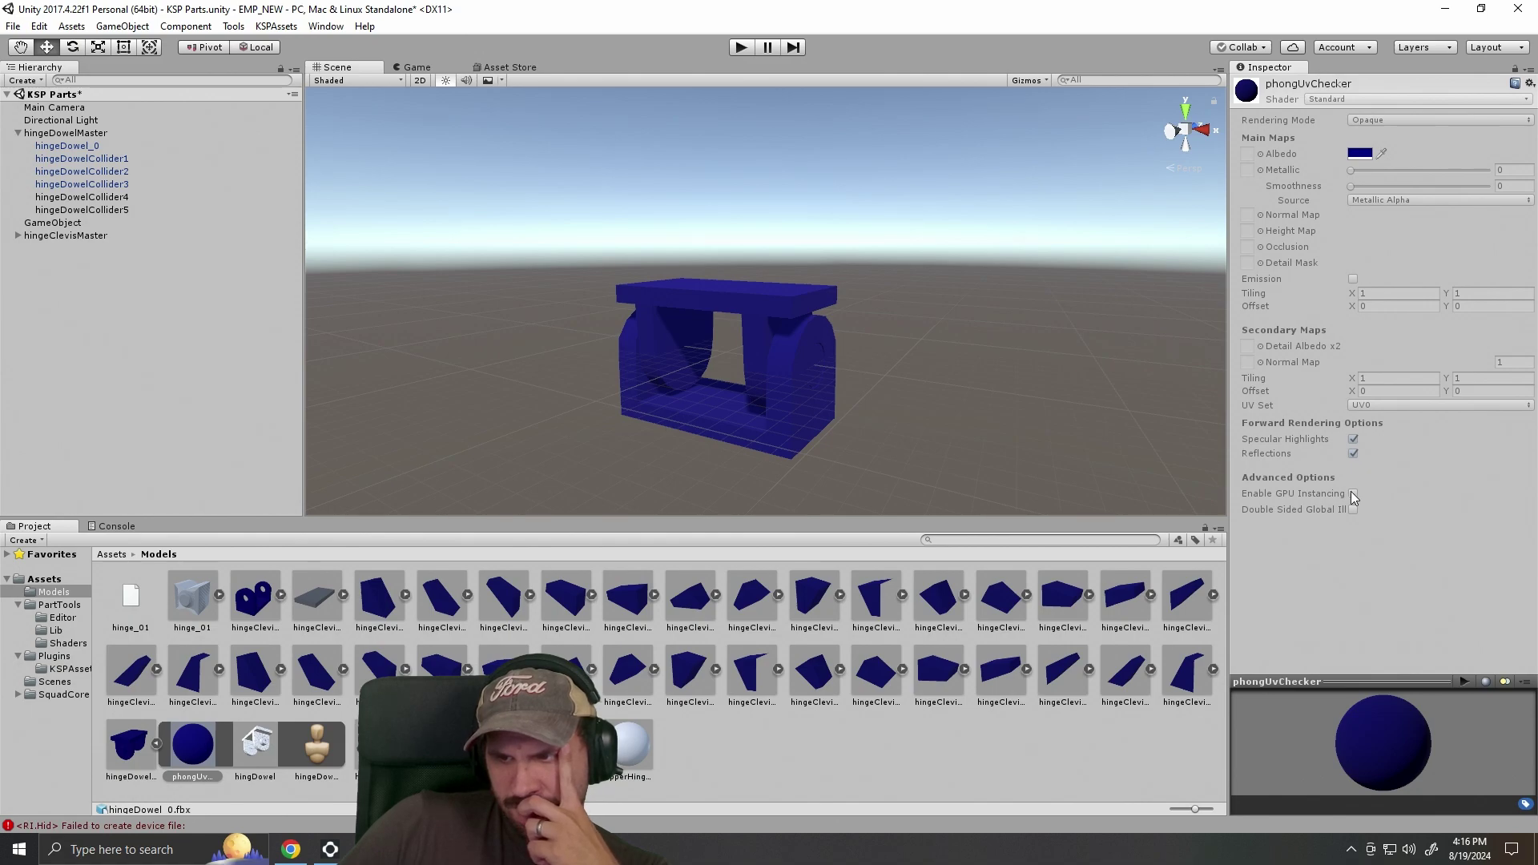
# Select the hinge dowel and examine its phongUvChecker material's context options and shader properties.
pyautogui.click(713, 285)
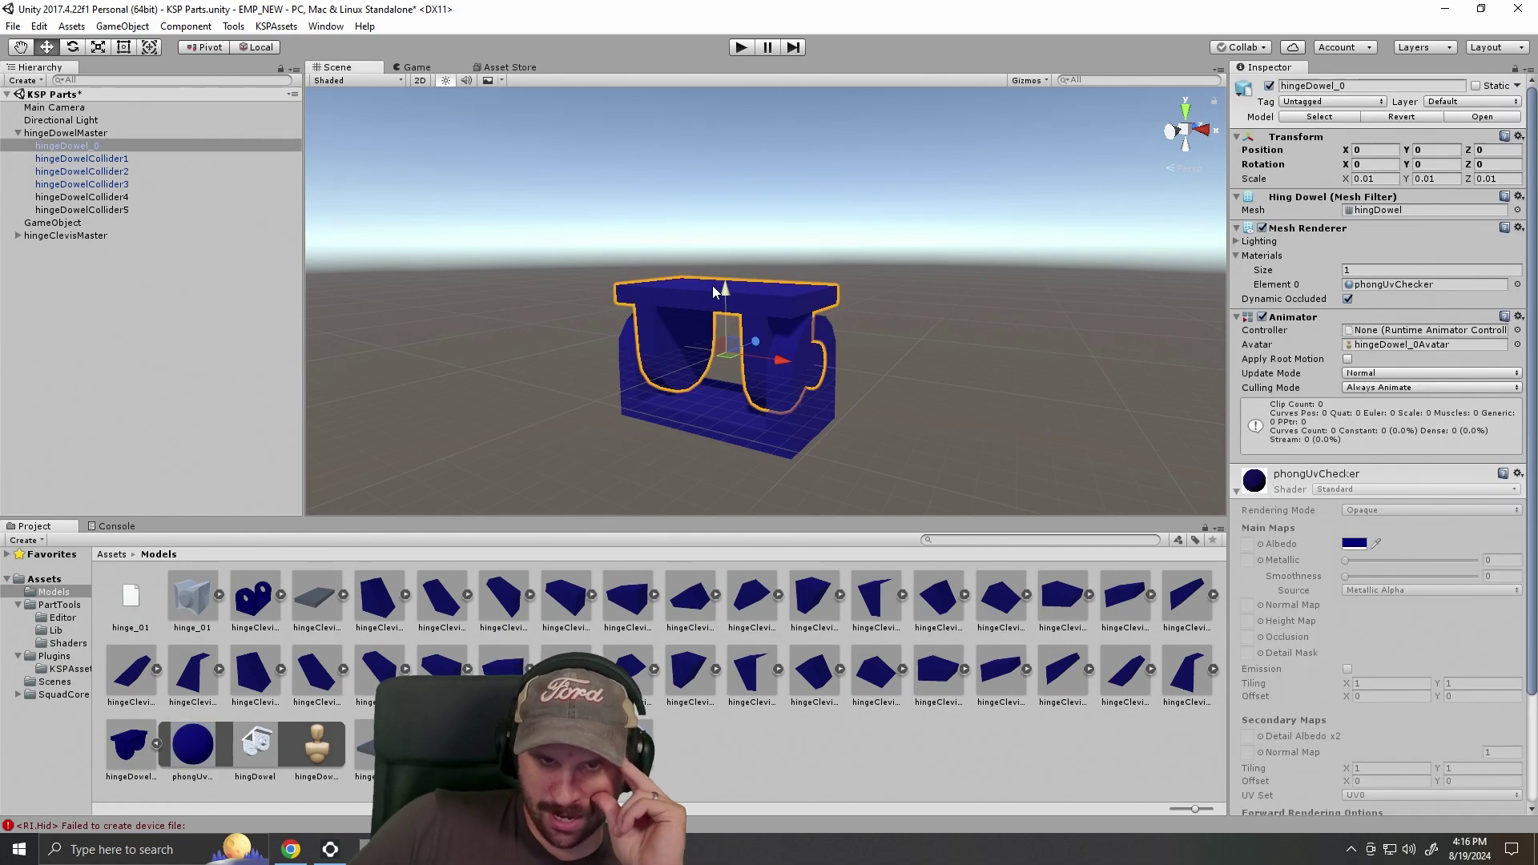
pyautogui.rightClick(1399, 474)
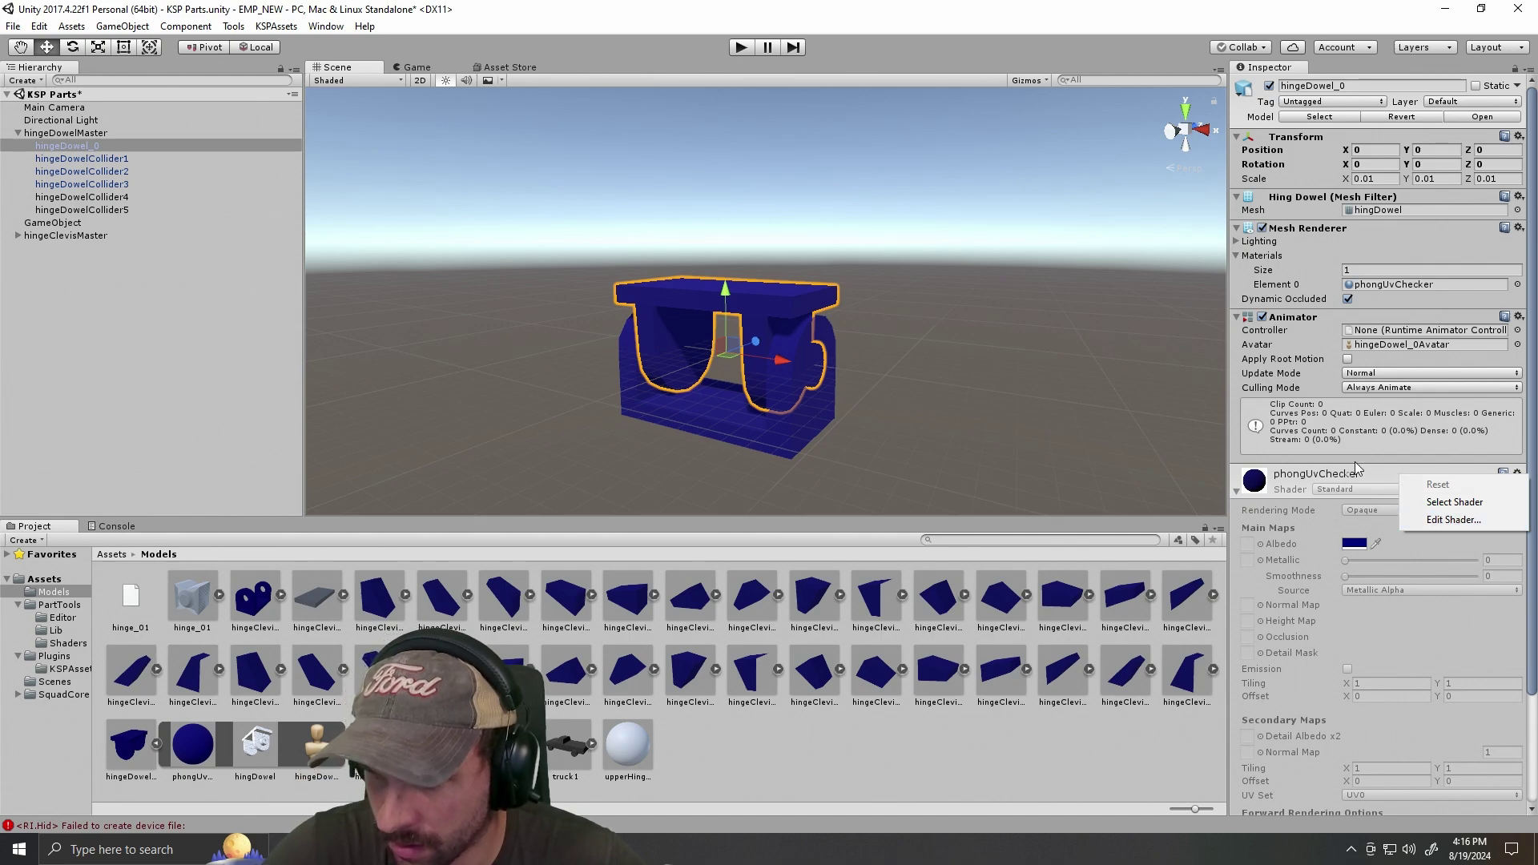
pyautogui.click(1235, 491)
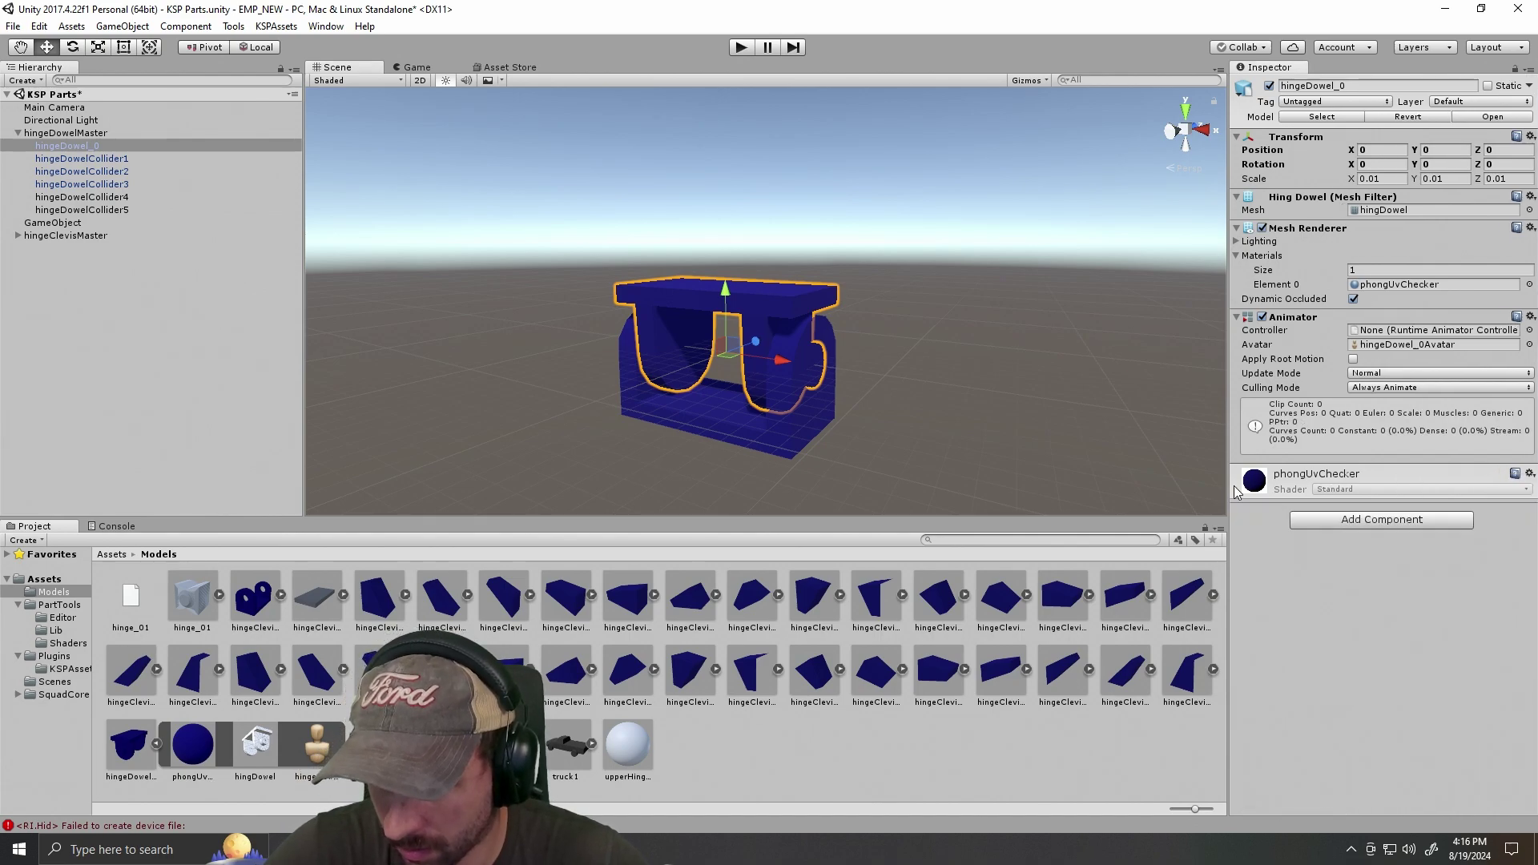
pyautogui.click(1530, 475)
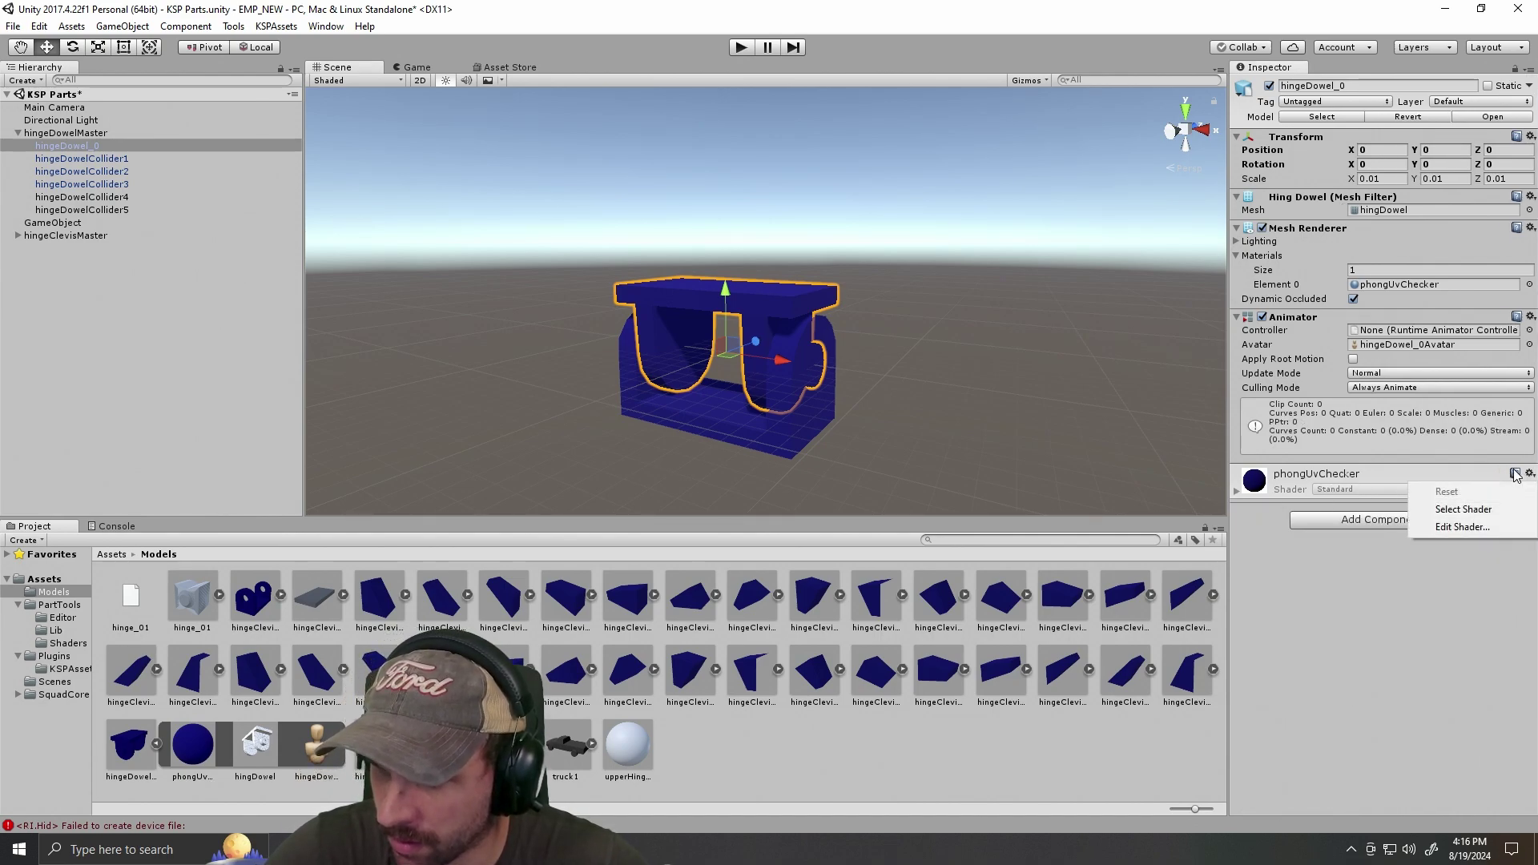
pyautogui.click(1514, 477)
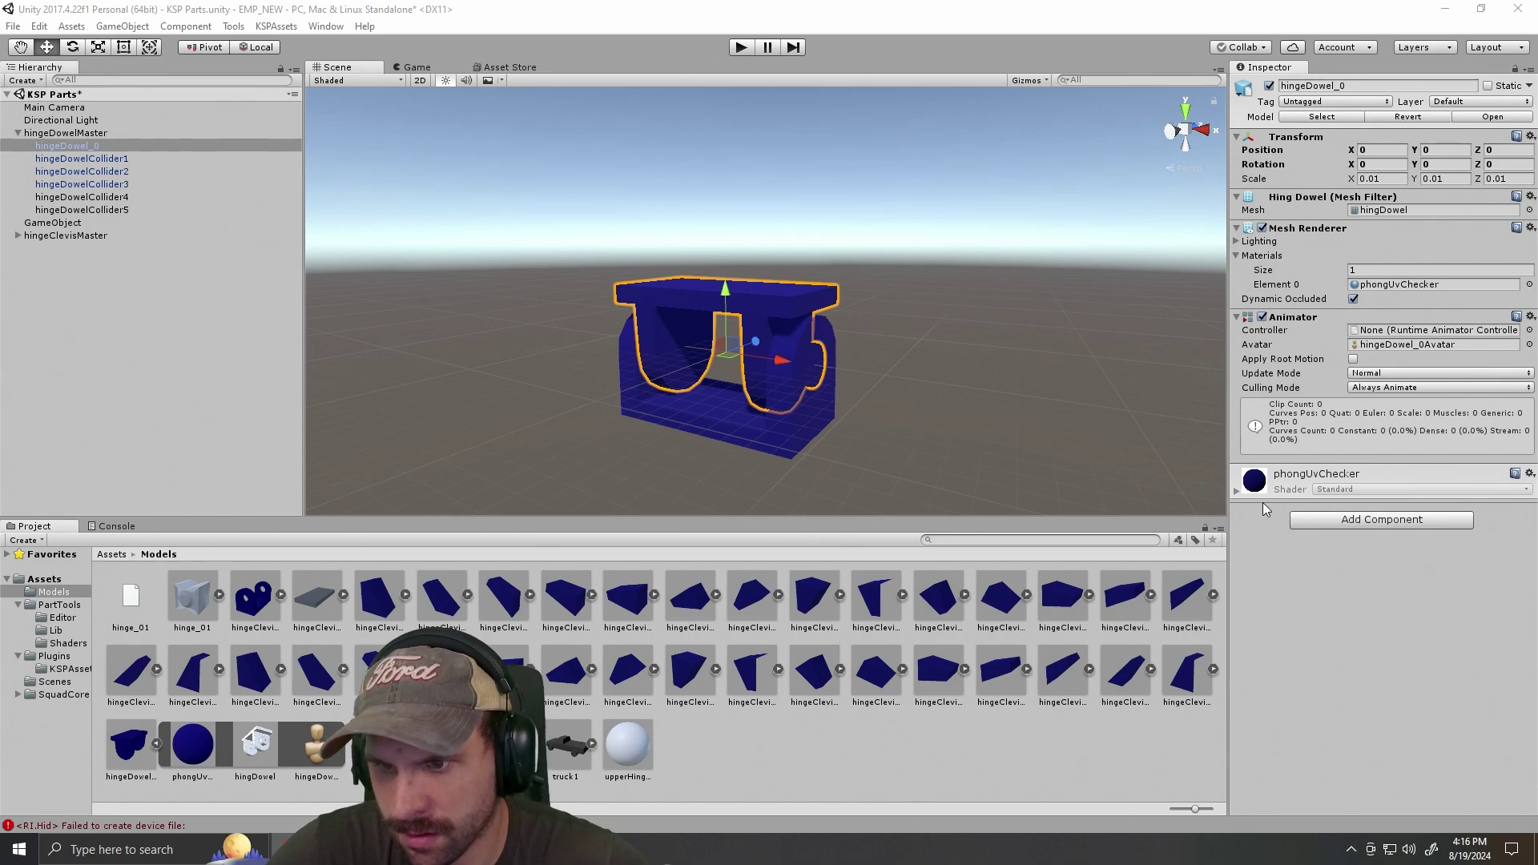
pyautogui.click(1236, 491)
pyautogui.scroll(-3, 1336, 576)
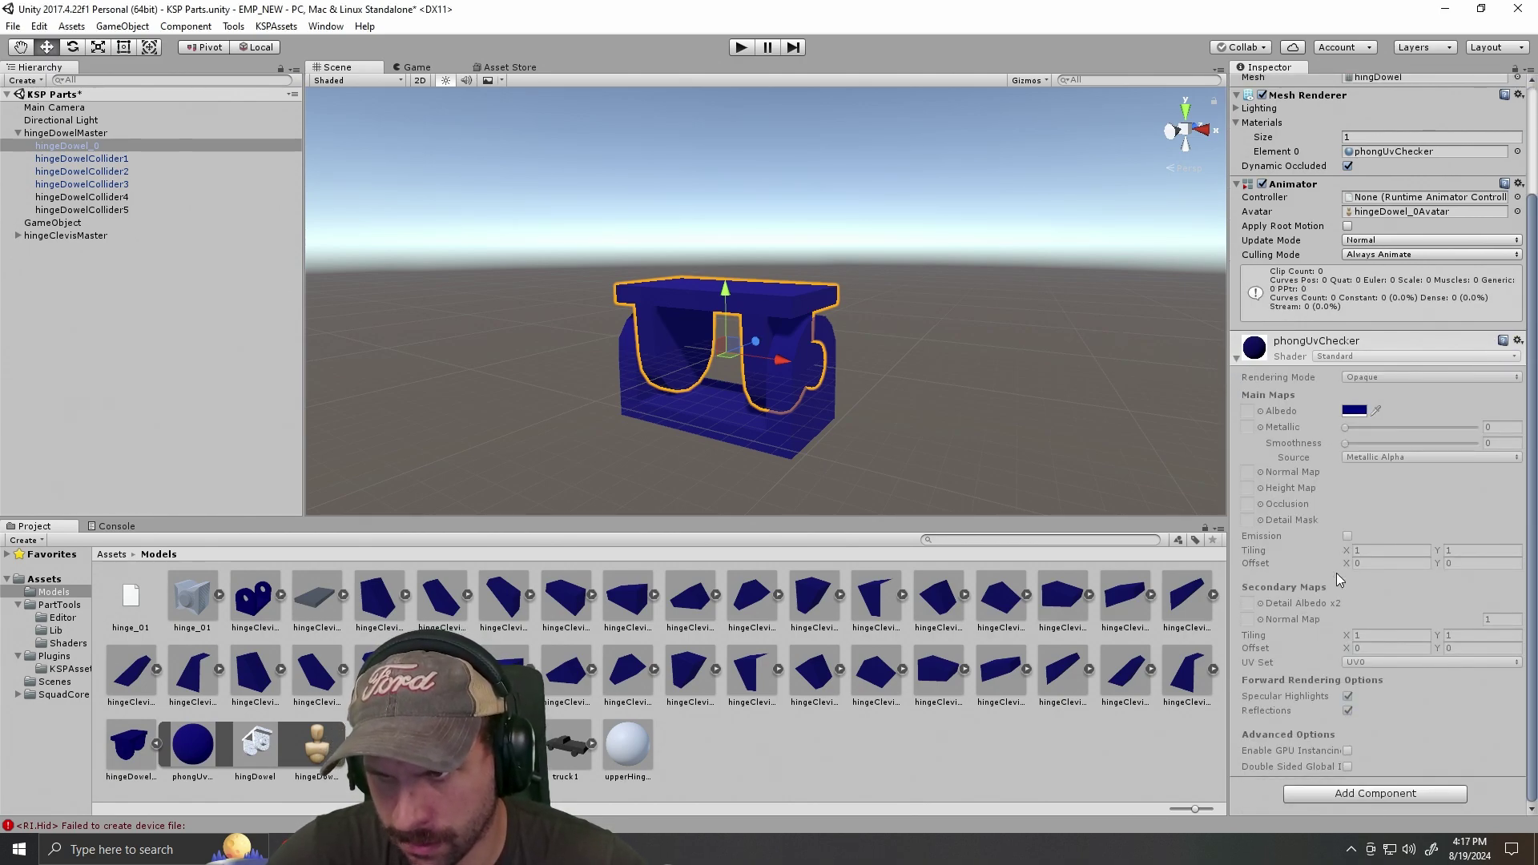
pyautogui.click(1263, 352)
# Search the components that can be added to the hinge dowel for "shade".
pyautogui.click(1371, 524)
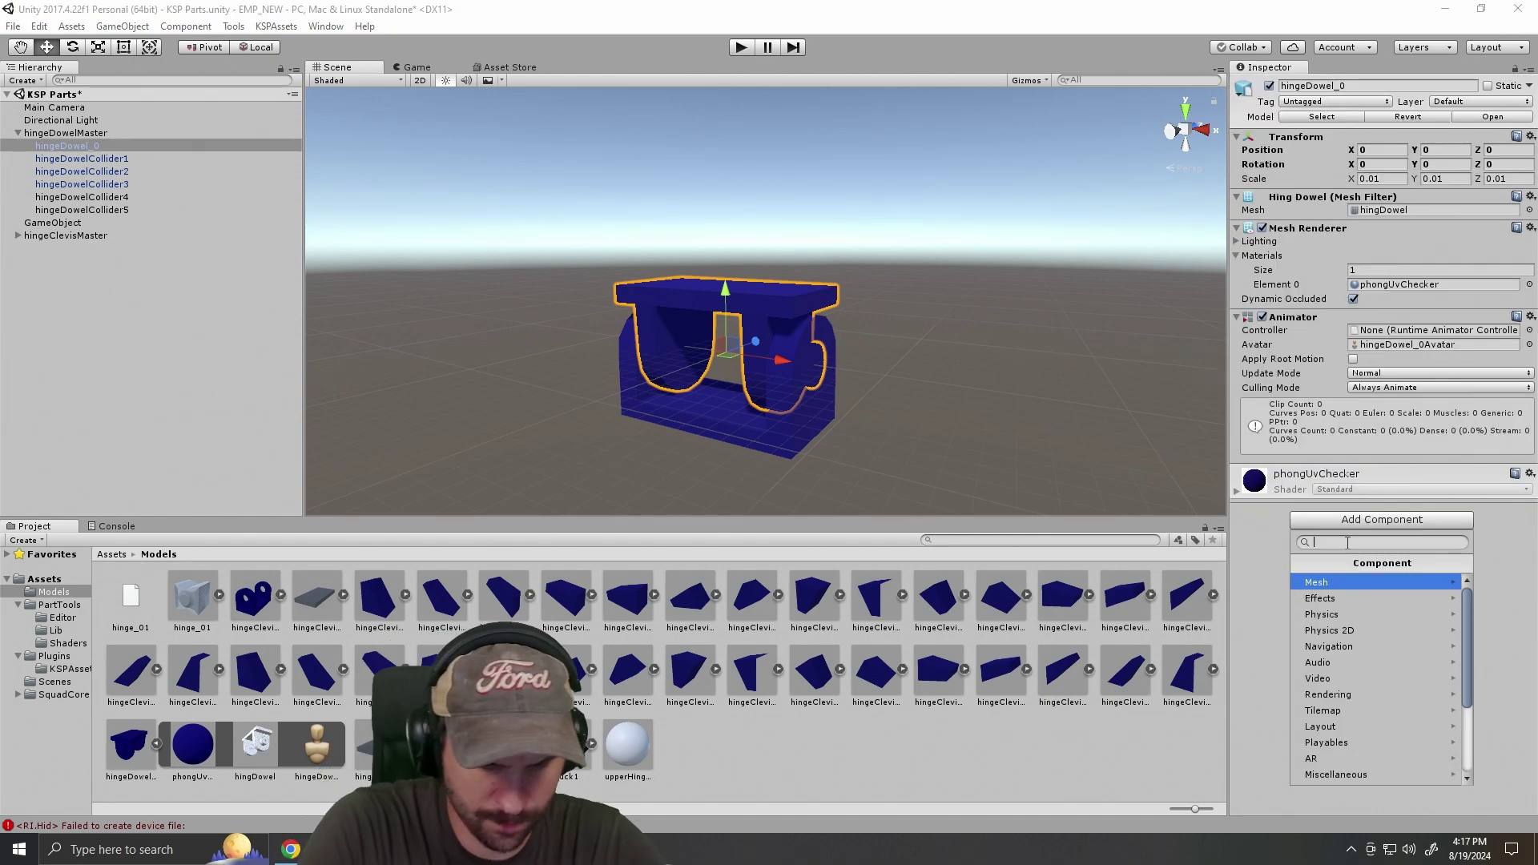
pyautogui.write('m')
pyautogui.press('BackSpace')
pyautogui.write('shade')
pyautogui.press('BackSpace')
pyautogui.press('BackSpace')
pyautogui.press('BackSpace')
pyautogui.press('BackSpace')
pyautogui.press('BackSpace')
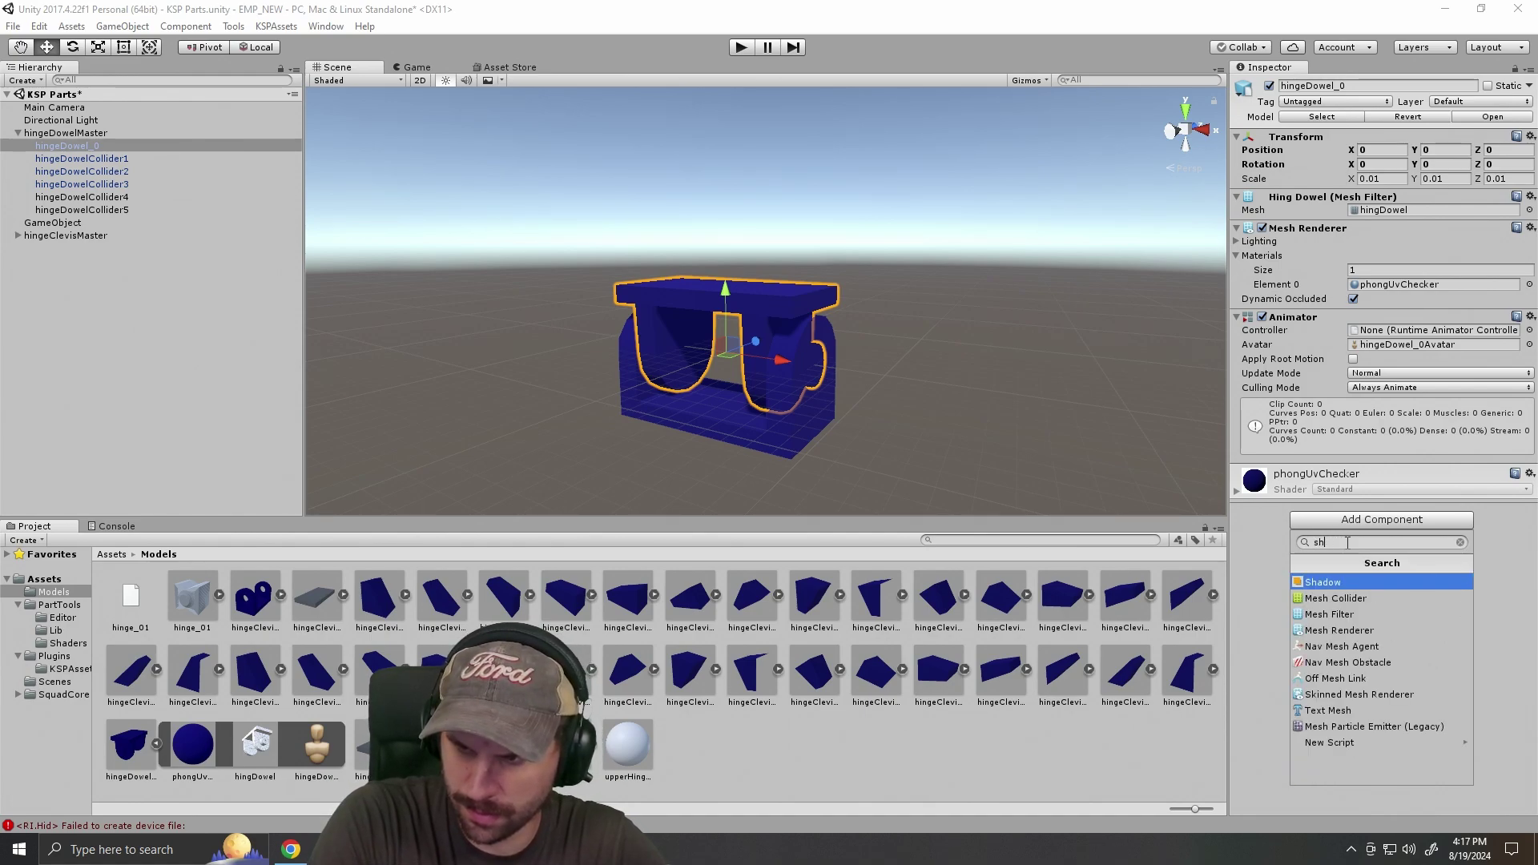
# Apply the upperHingeMat material to the hinge dowel in the scene, replacing phongUvChecker.
pyautogui.click(626, 750)
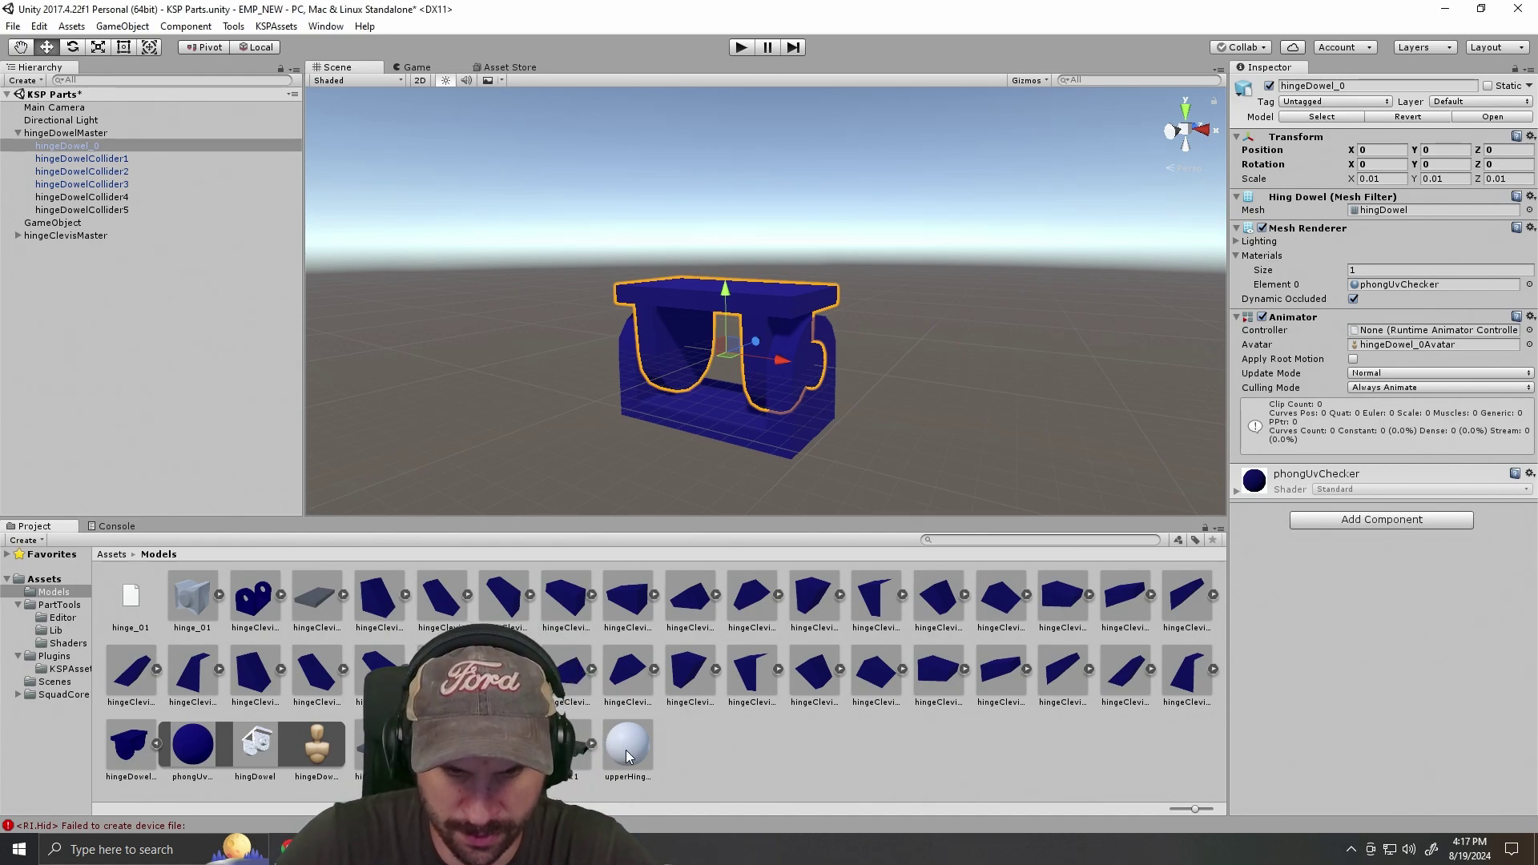
pyautogui.click(676, 743)
pyautogui.click(626, 750)
pyautogui.moveTo(626, 750); pyautogui.dragTo(774, 328)
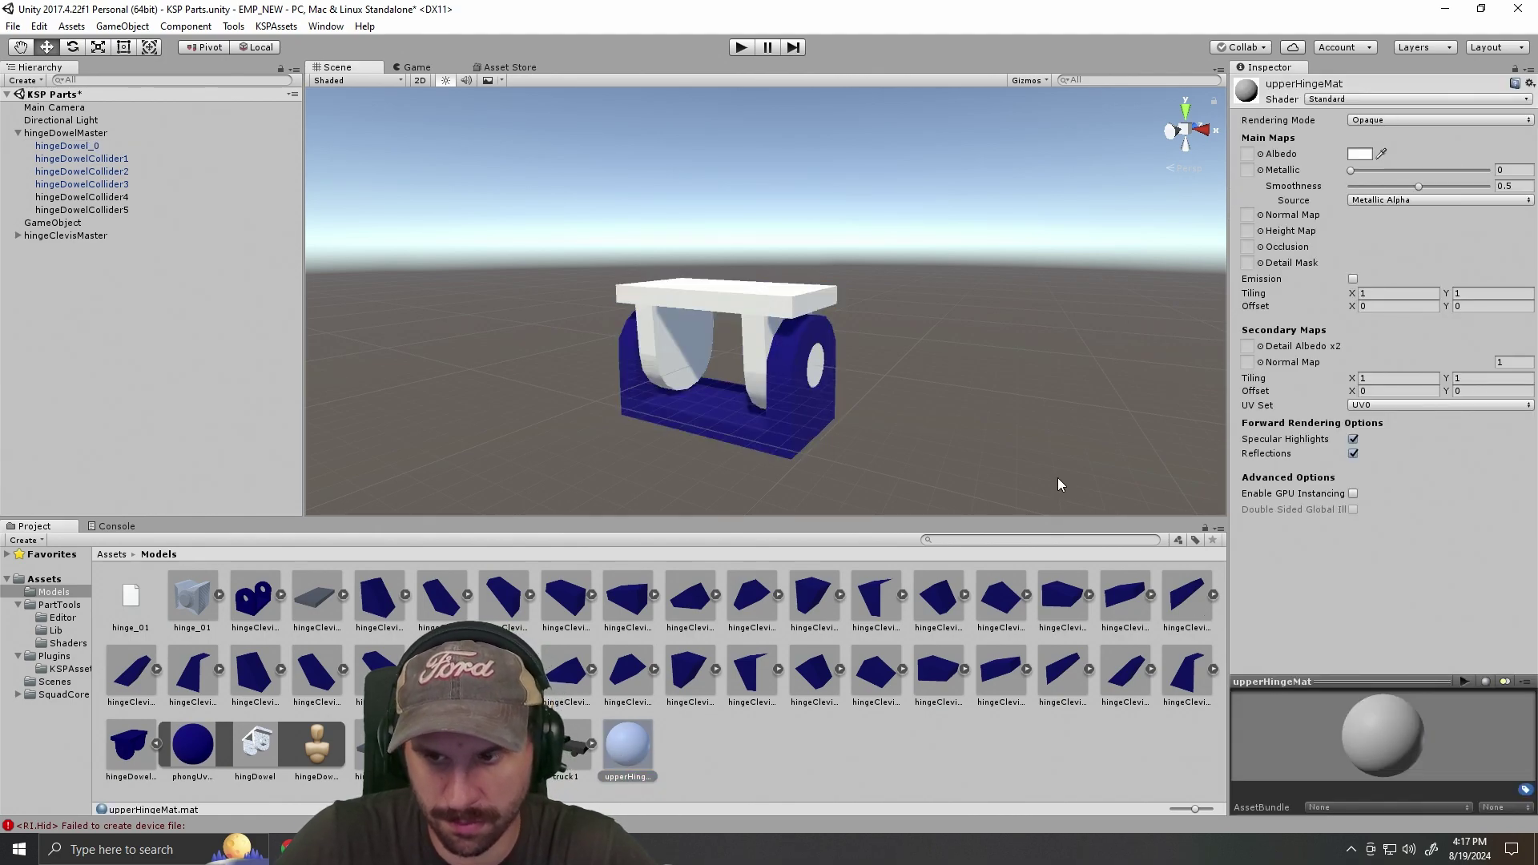
pyautogui.click(997, 396)
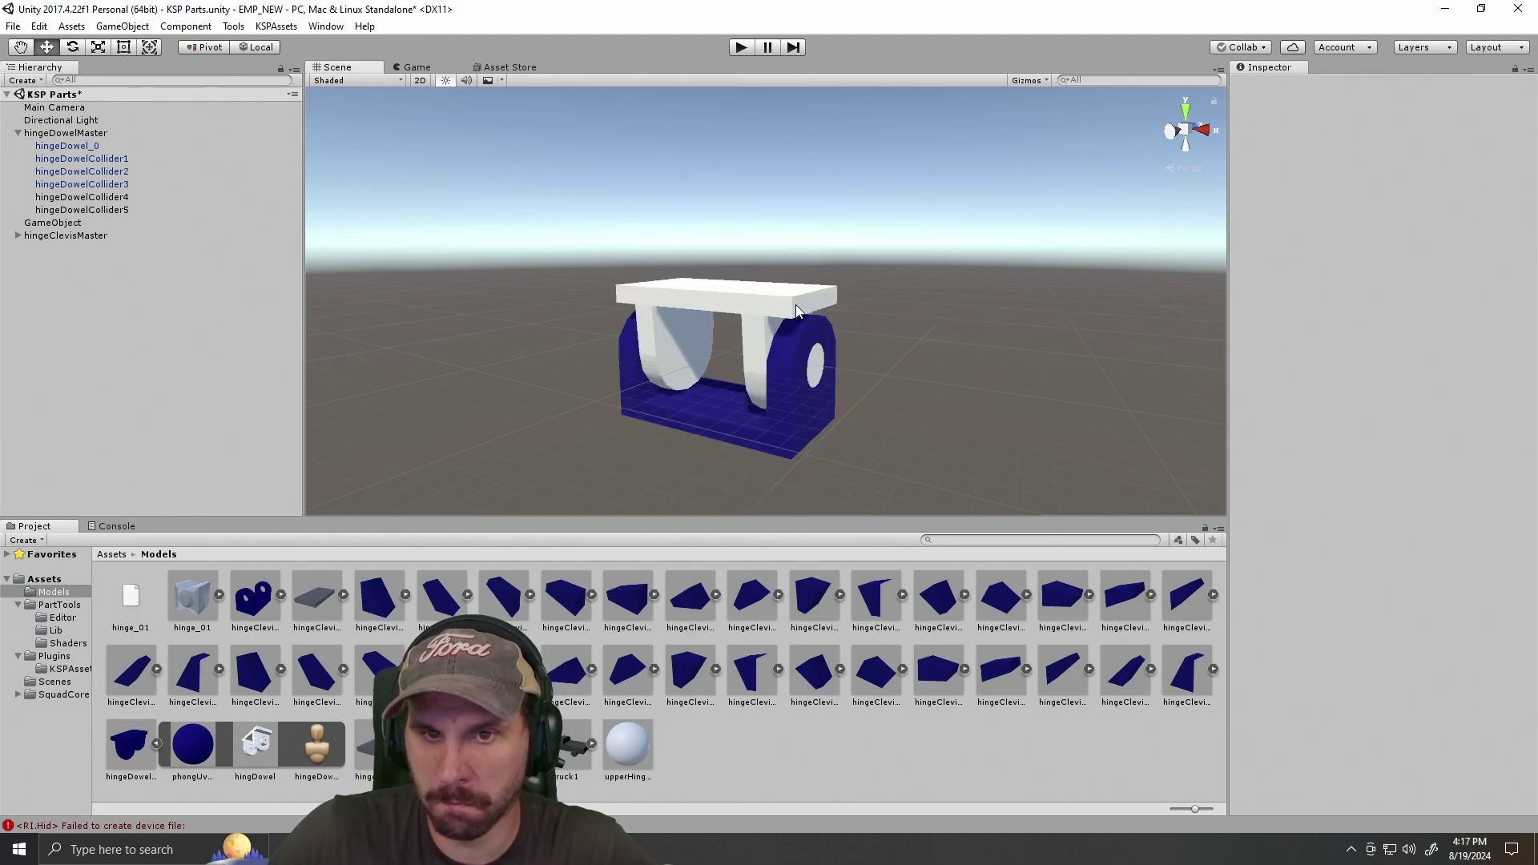
# Select the hinge dowel and examine upperHingeMat's shader, main map, secondary map and rendering properties.
pyautogui.click(795, 304)
pyautogui.scroll(6, 930, 427)
pyautogui.scroll(-3, 929, 428)
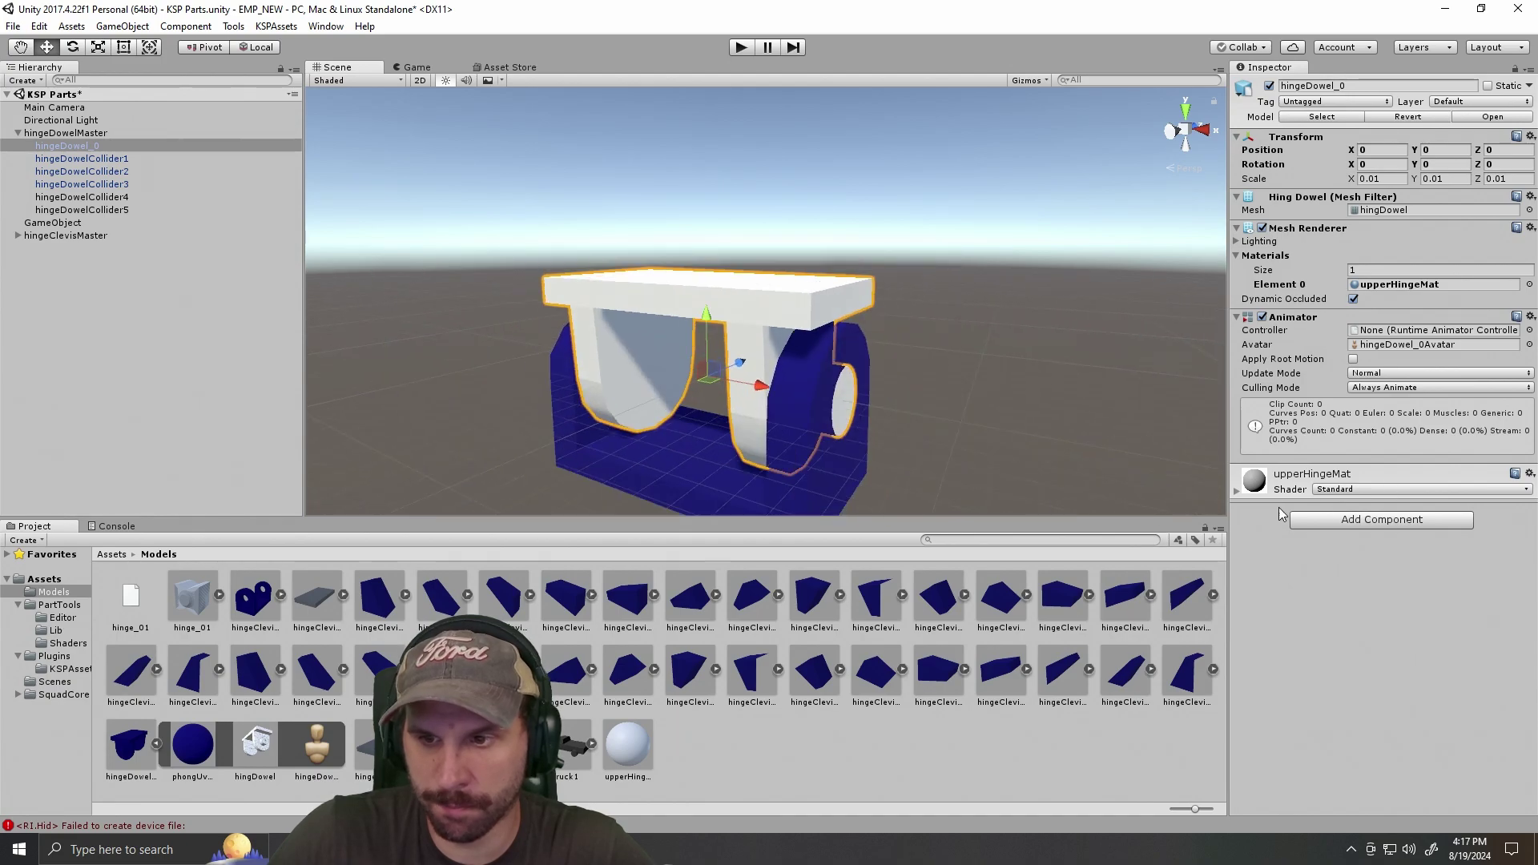
pyautogui.click(1237, 487)
pyautogui.scroll(-2, 1332, 543)
pyautogui.scroll(-2, 1333, 543)
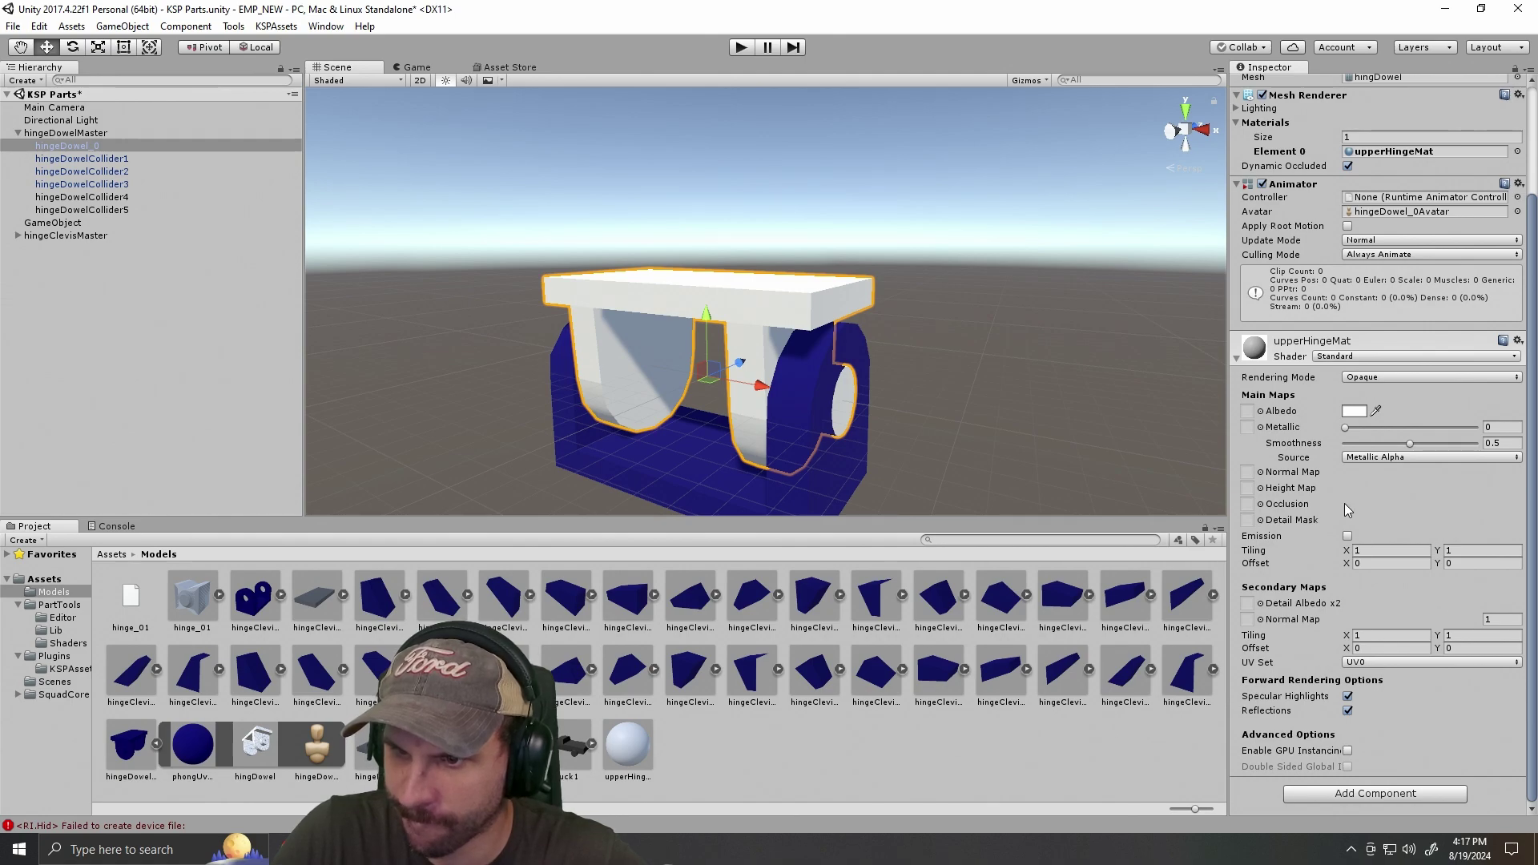
pyautogui.scroll(3, 1411, 613)
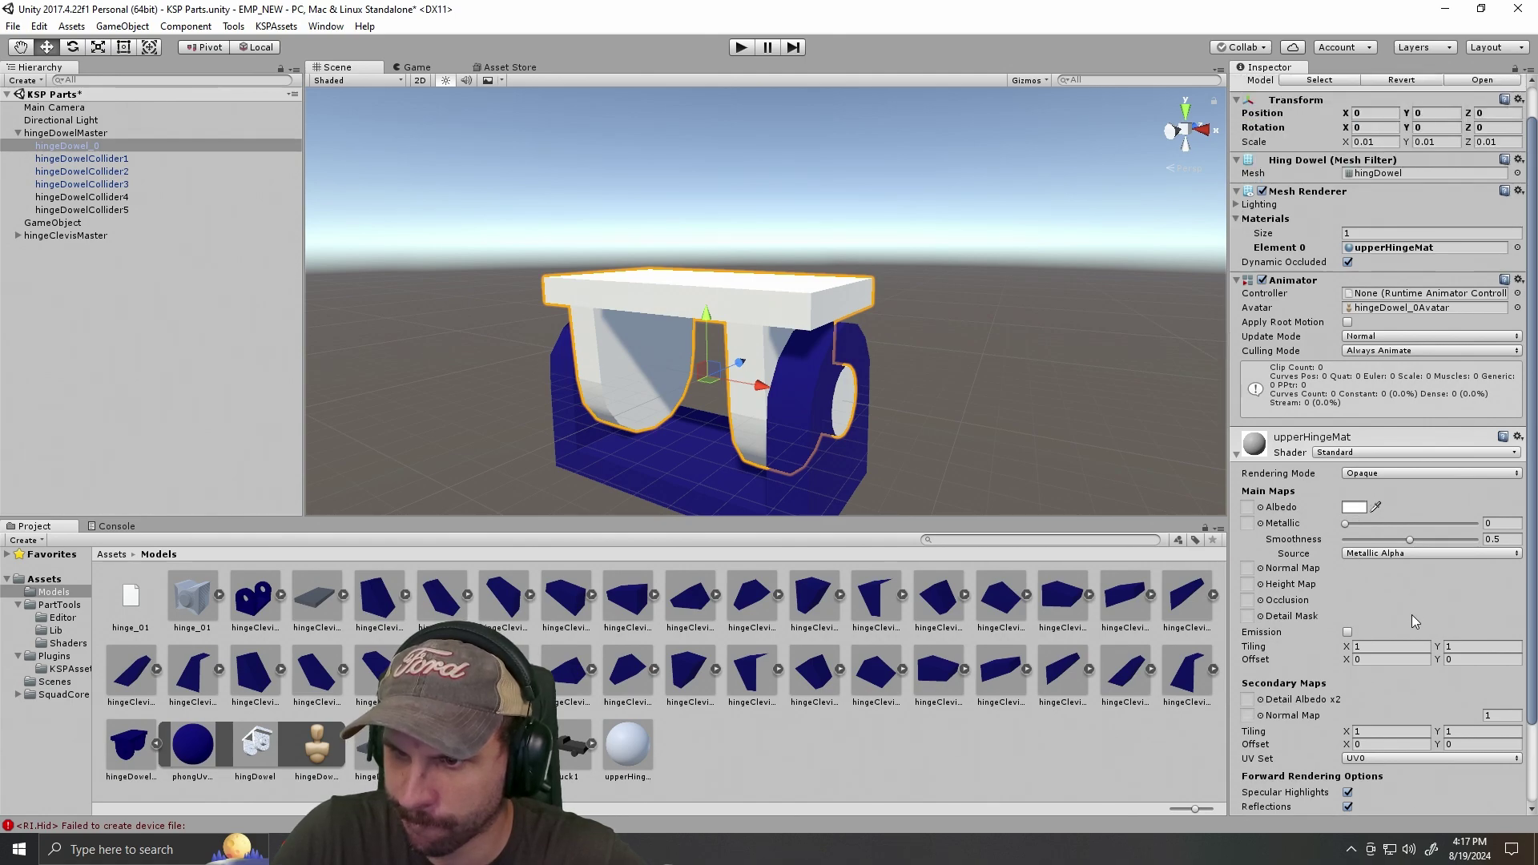
pyautogui.click(1355, 510)
pyautogui.click(1523, 437)
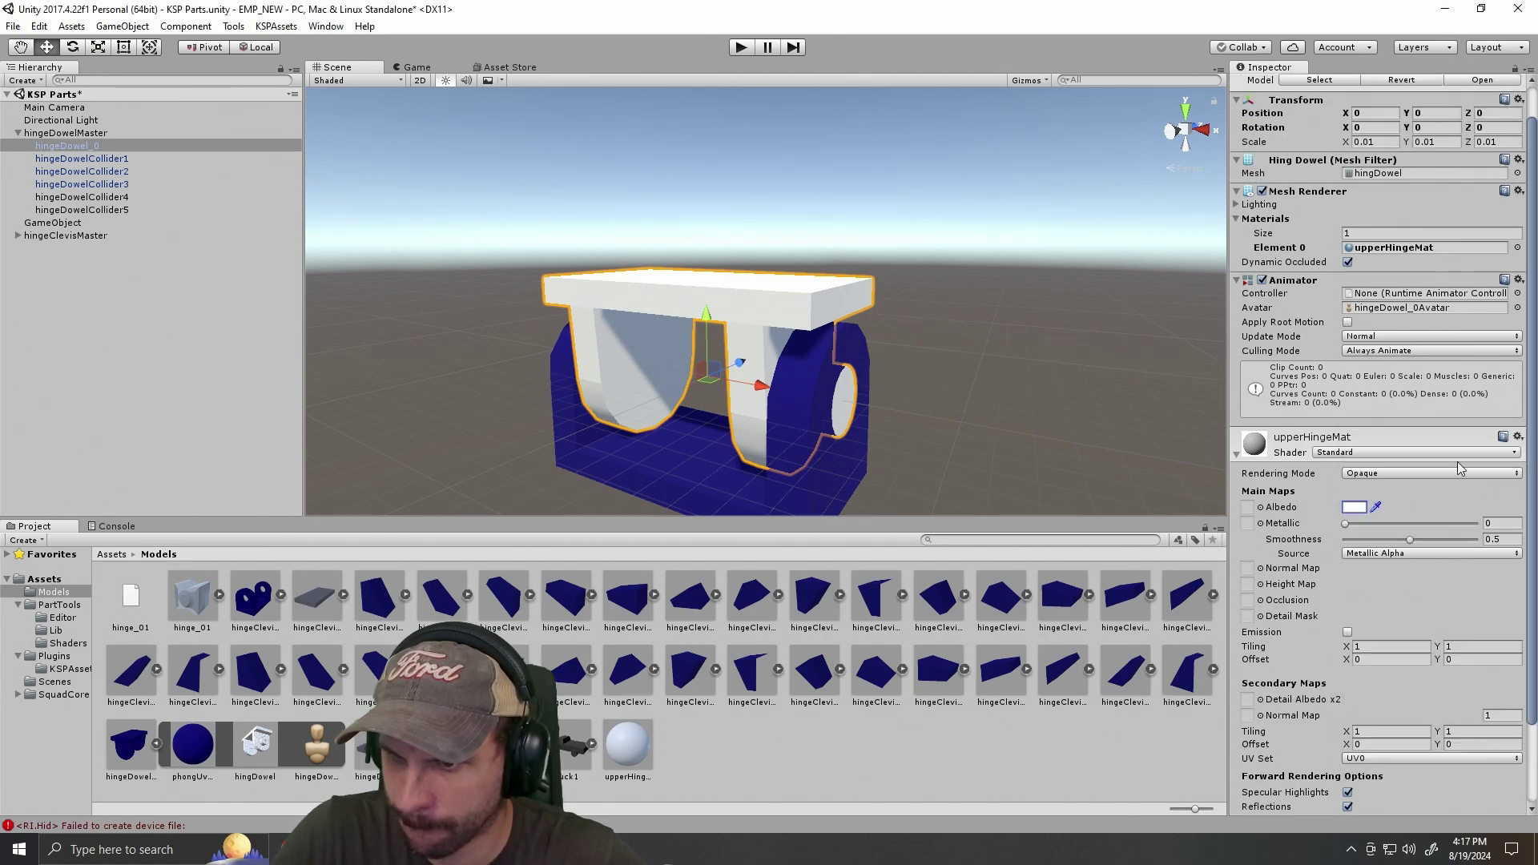
pyautogui.scroll(-3, 1362, 587)
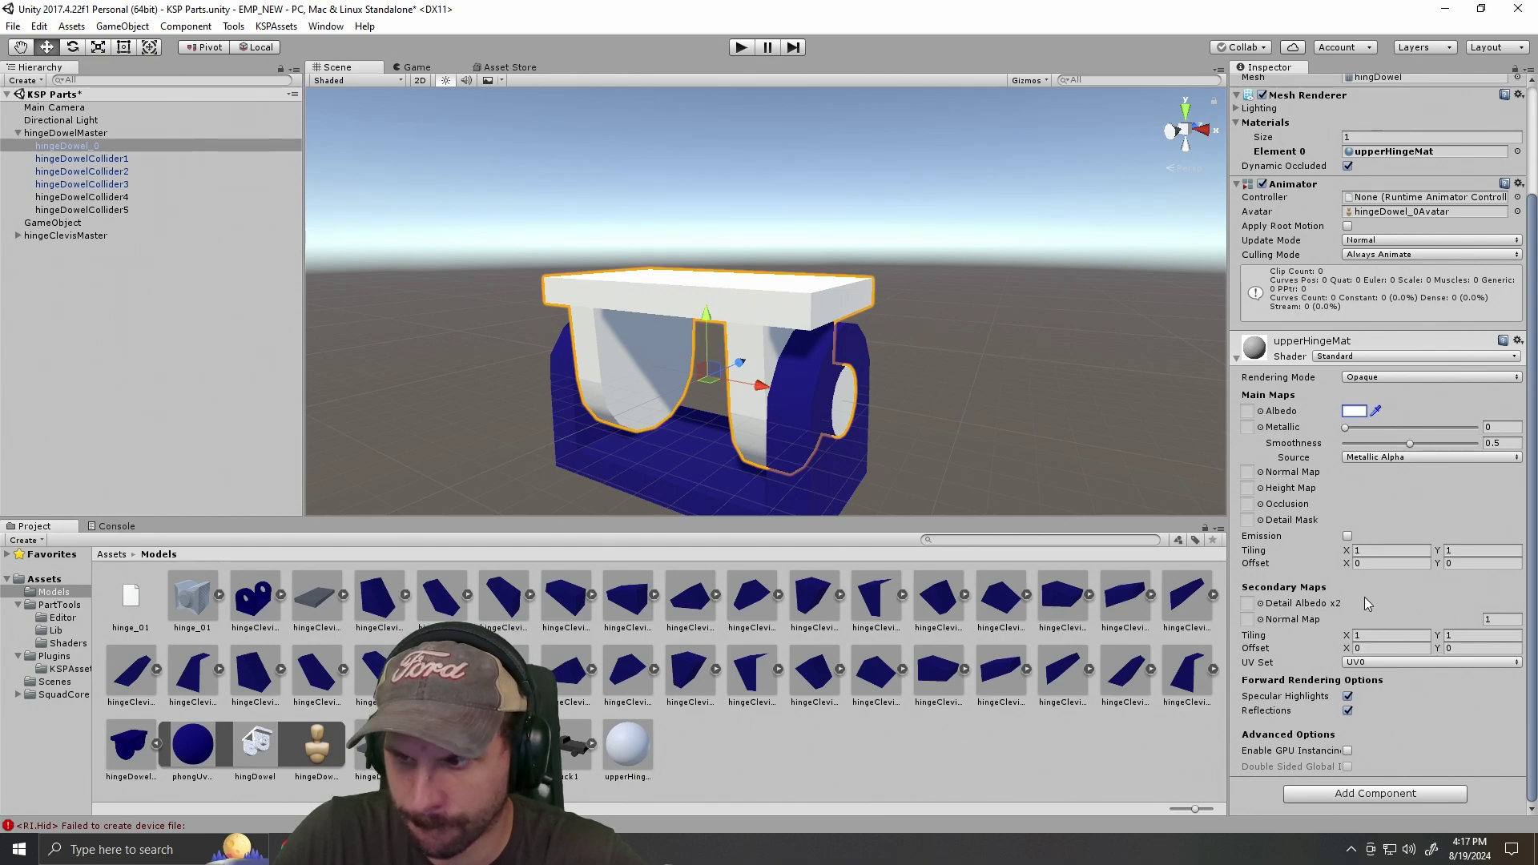
# Apply upperHingeMat to the lower clevis part of the hinge and reselect the dowel.
pyautogui.keyDown('alt'); pyautogui.moveTo(993, 375); pyautogui.dragTo(1069, 339); pyautogui.keyUp('alt')
pyautogui.click(969, 395)
pyautogui.moveTo(627, 749); pyautogui.dragTo(664, 468)
pyautogui.keyDown('alt'); pyautogui.moveTo(1046, 402); pyautogui.dragTo(905, 419); pyautogui.keyUp('alt')
pyautogui.scroll(3, 999, 408)
pyautogui.keyDown('alt'); pyautogui.moveTo(999, 408); pyautogui.dragTo(1091, 388); pyautogui.keyUp('alt')
pyautogui.scroll(-2, 949, 345)
pyautogui.keyDown('alt'); pyautogui.moveTo(937, 388); pyautogui.dragTo(836, 176); pyautogui.keyUp('alt')
pyautogui.click(834, 156)
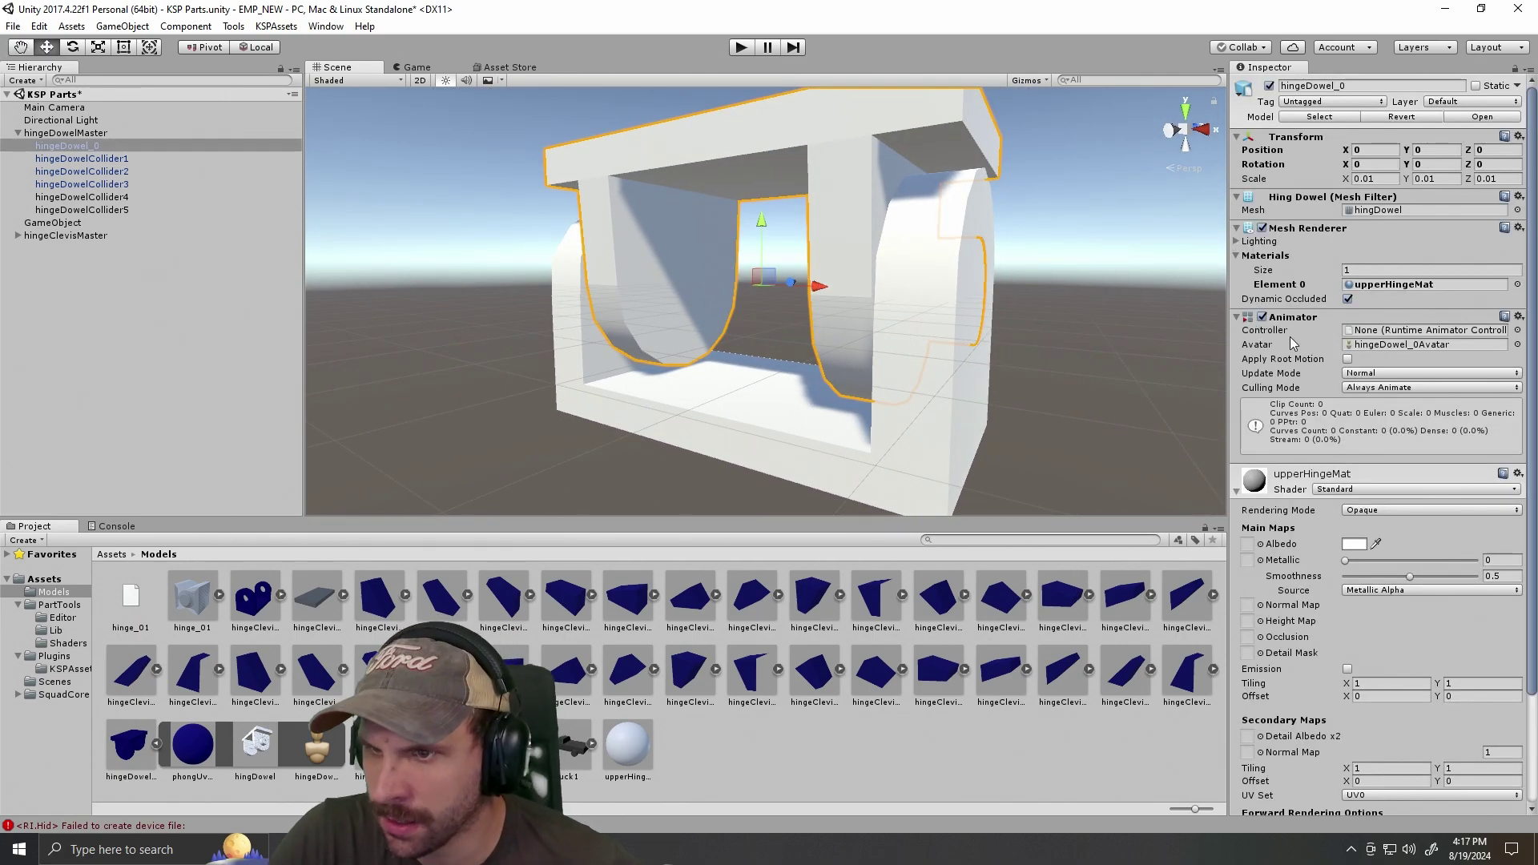
# Try the KSP Specular shader on upperHingeMat and undo the shader change.
pyautogui.click(1238, 494)
pyautogui.click(1237, 494)
pyautogui.click(1326, 490)
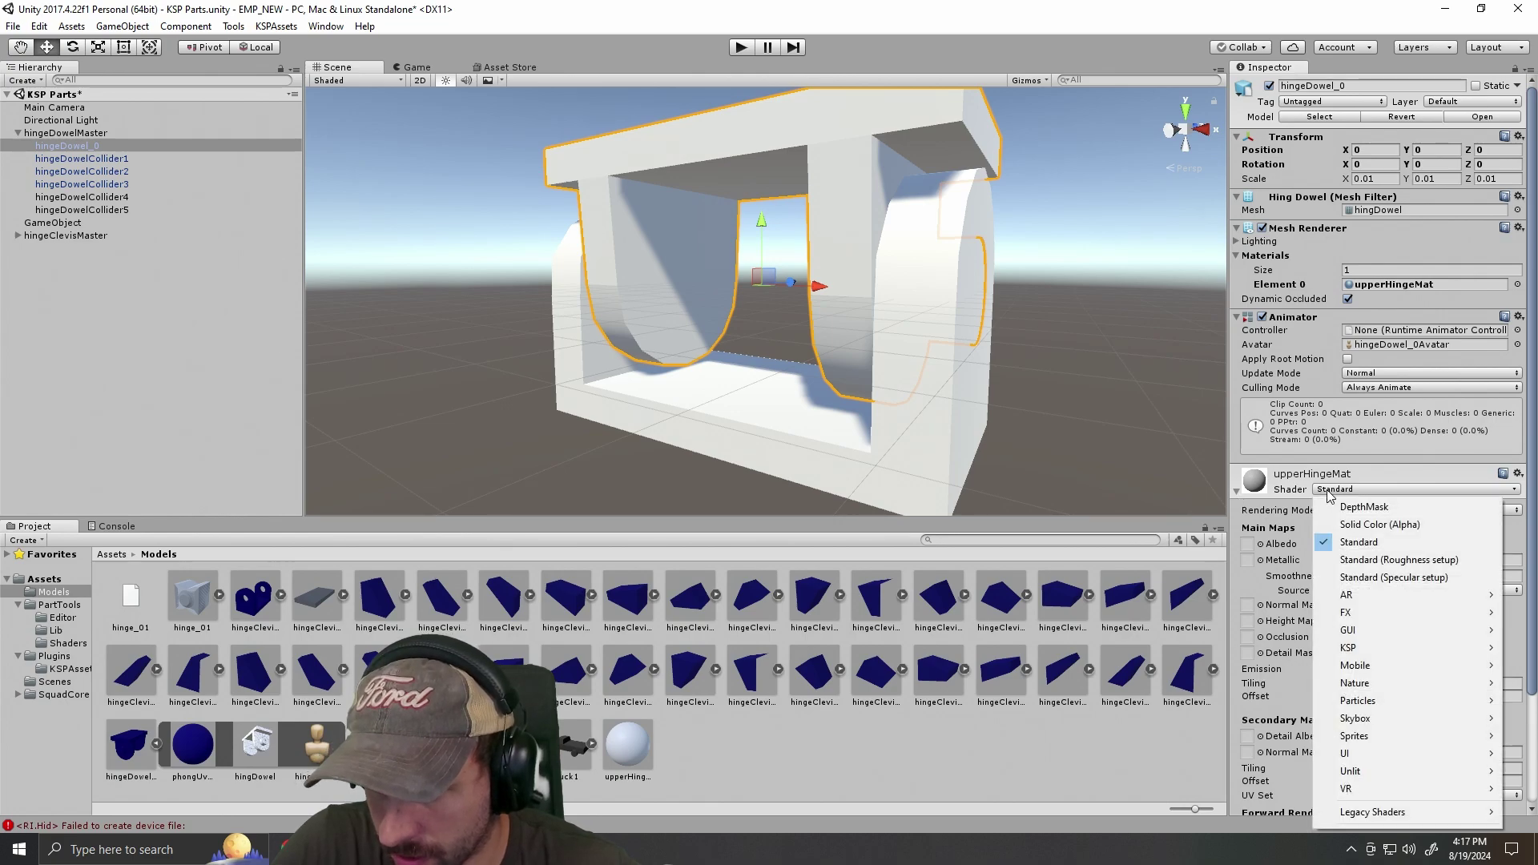
pyautogui.moveTo(1365, 655)
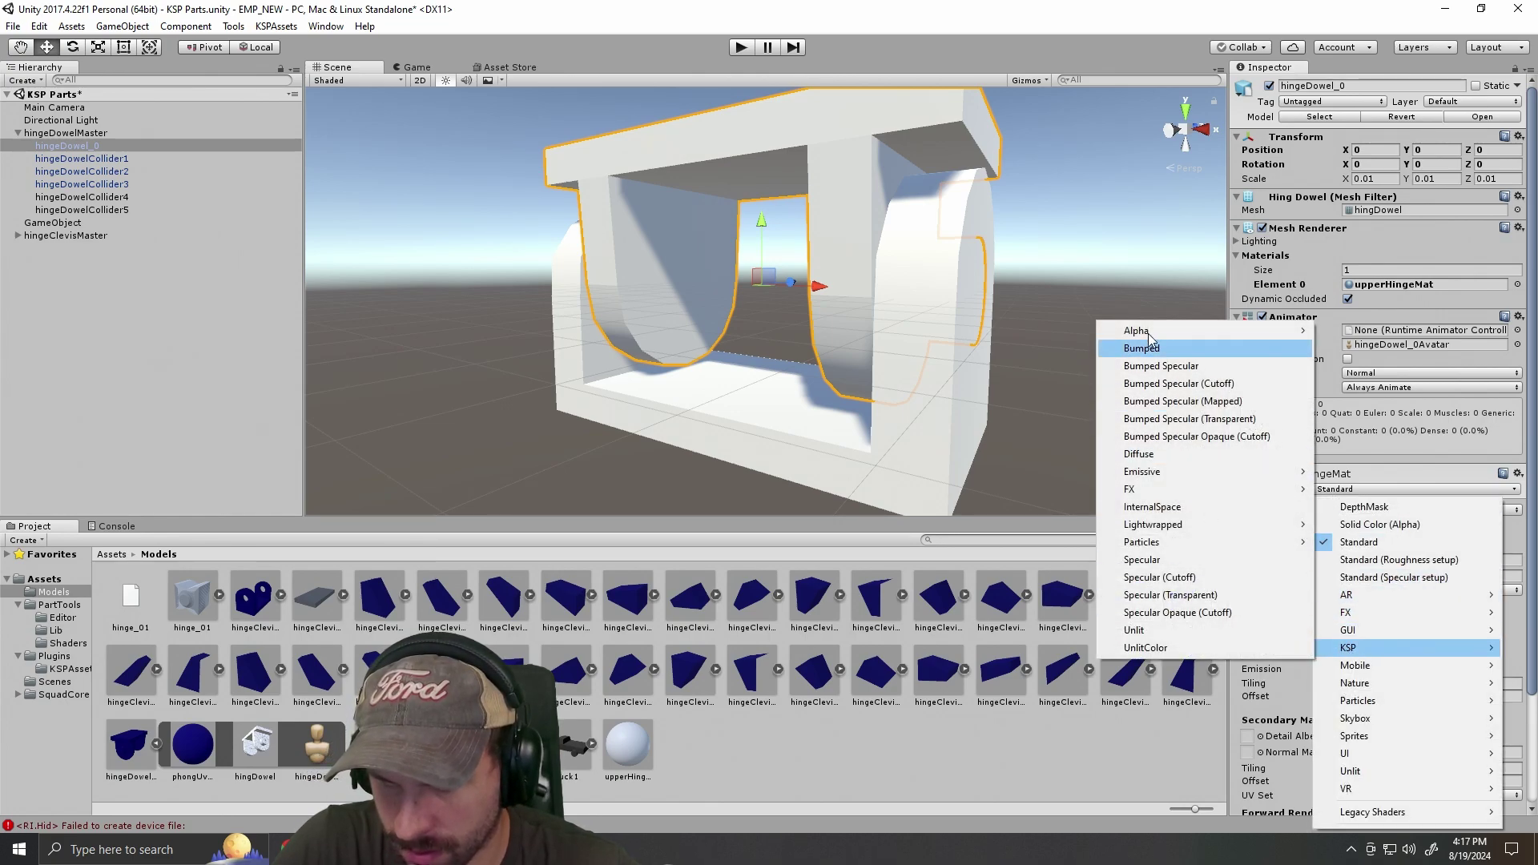
pyautogui.moveTo(1157, 338)
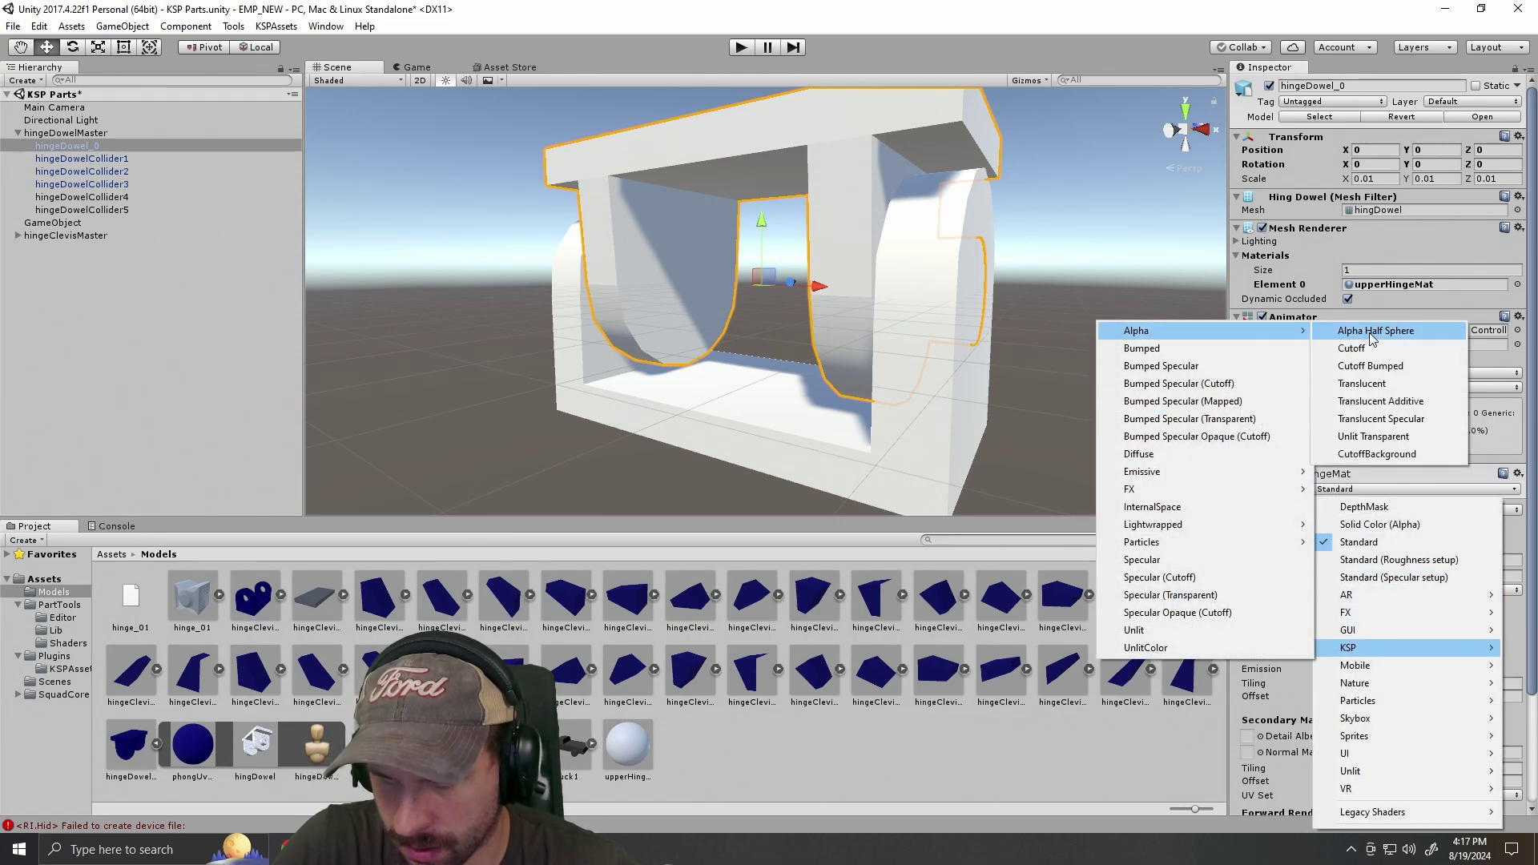
pyautogui.moveTo(1165, 498)
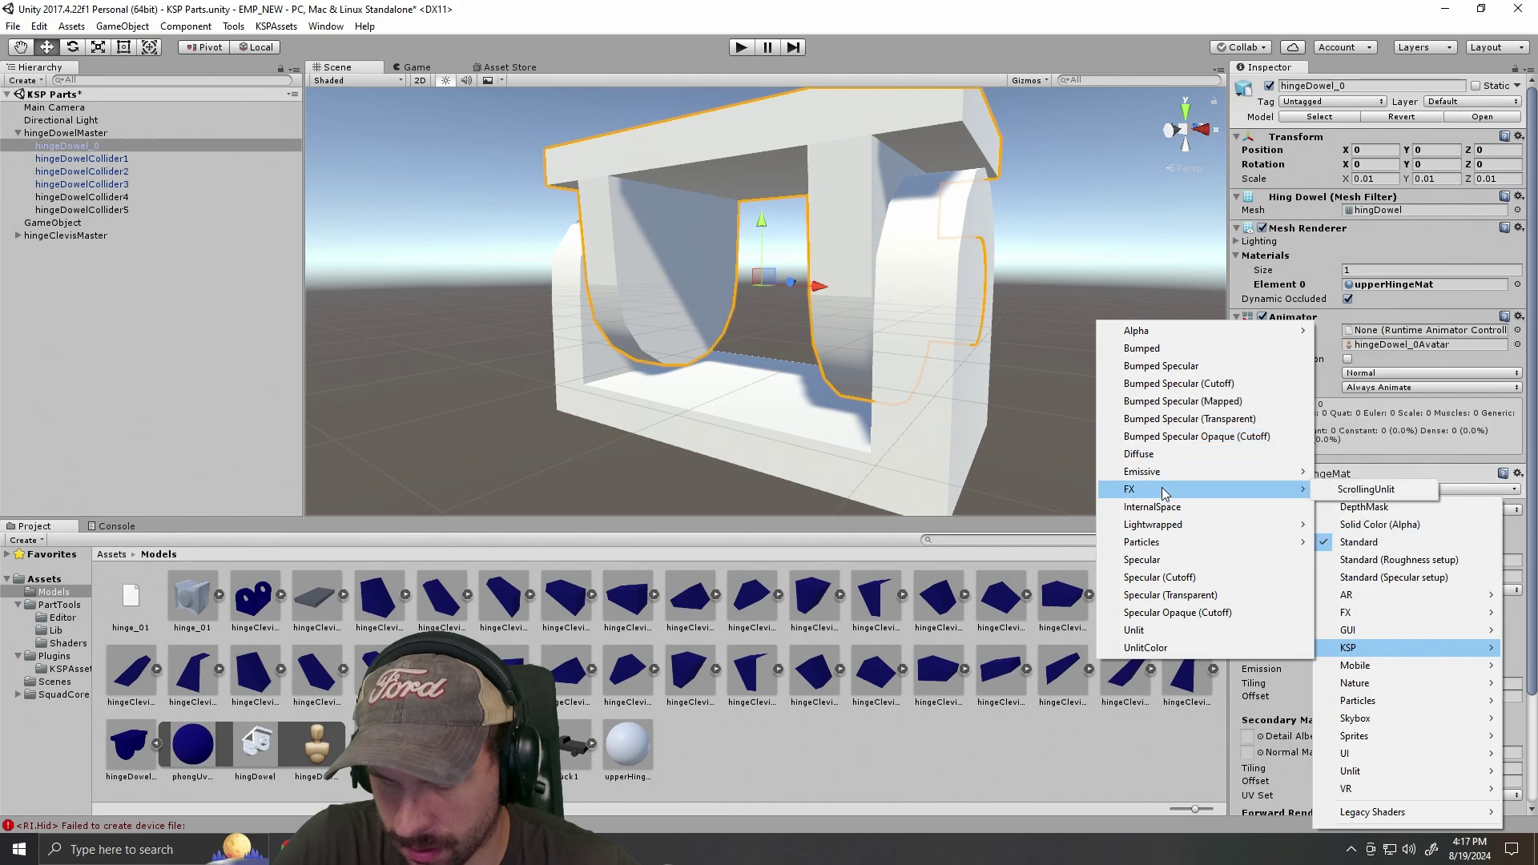
pyautogui.click(1171, 564)
pyautogui.moveTo(1102, 316); pyautogui.dragTo(1089, 351)
pyautogui.hotkey('ctrl', 'z')
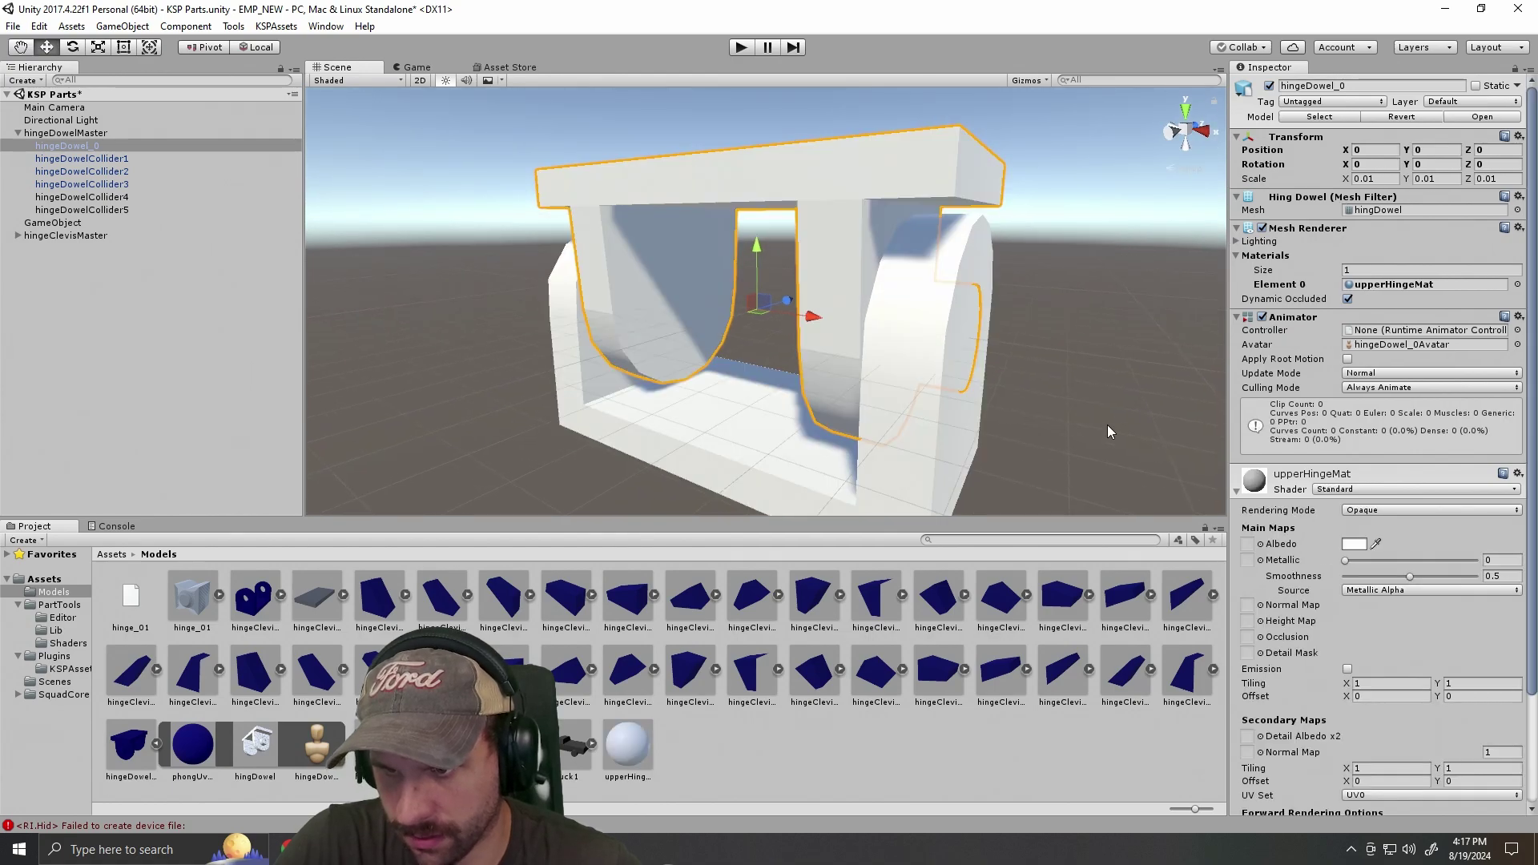
# Browse the KSP shader variants available for upperHingeMat without choosing one.
pyautogui.moveTo(1098, 434)
pyautogui.mouseDown()
pyautogui.moveTo(1054, 407)
pyautogui.moveTo(1093, 433)
pyautogui.moveTo(1077, 440)
pyautogui.mouseUp()
pyautogui.click(1343, 490)
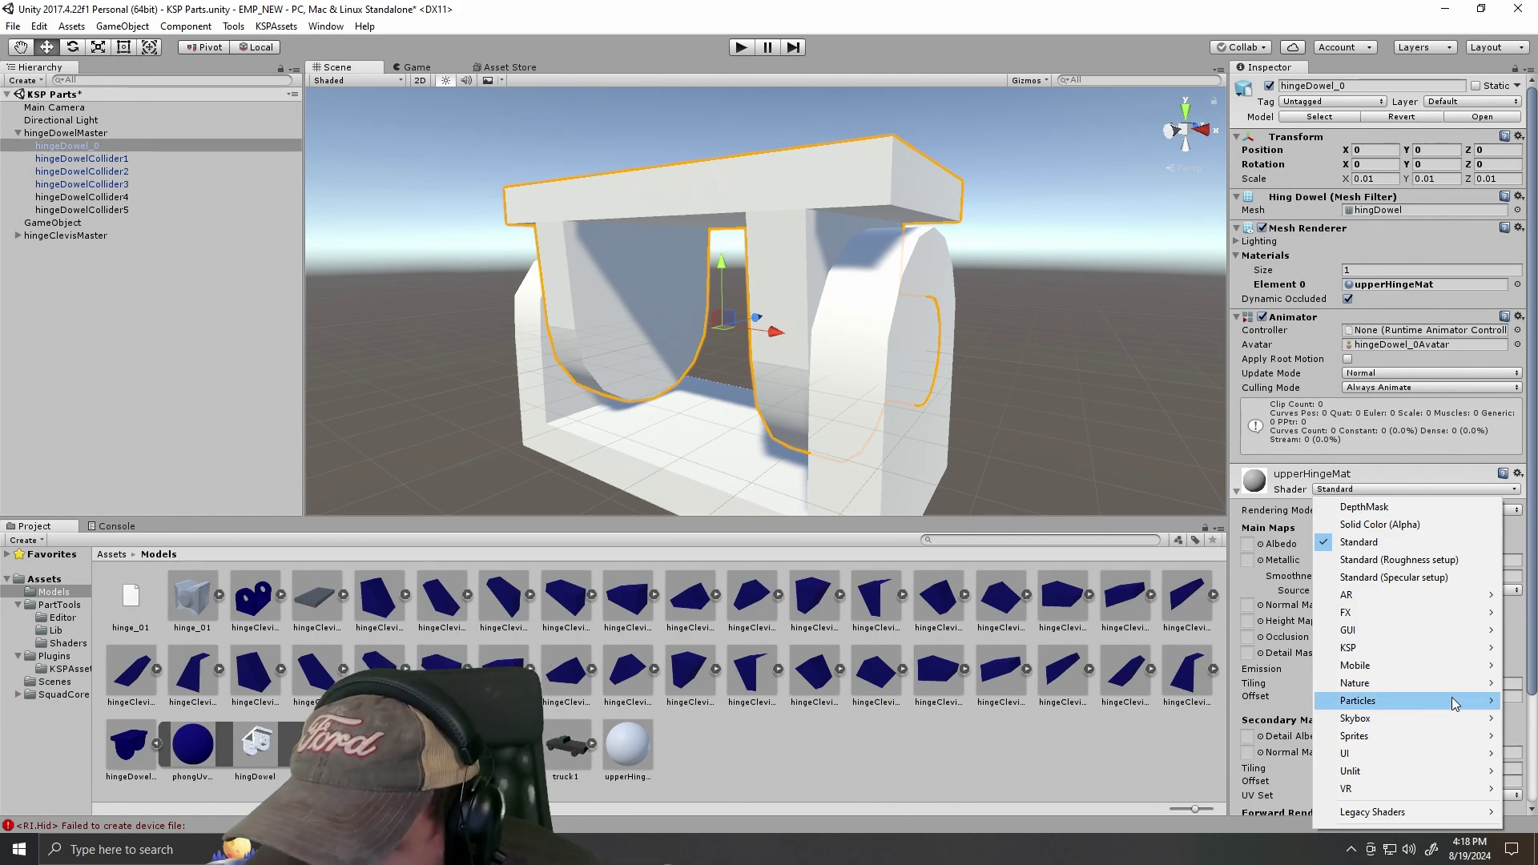
pyautogui.moveTo(1419, 685)
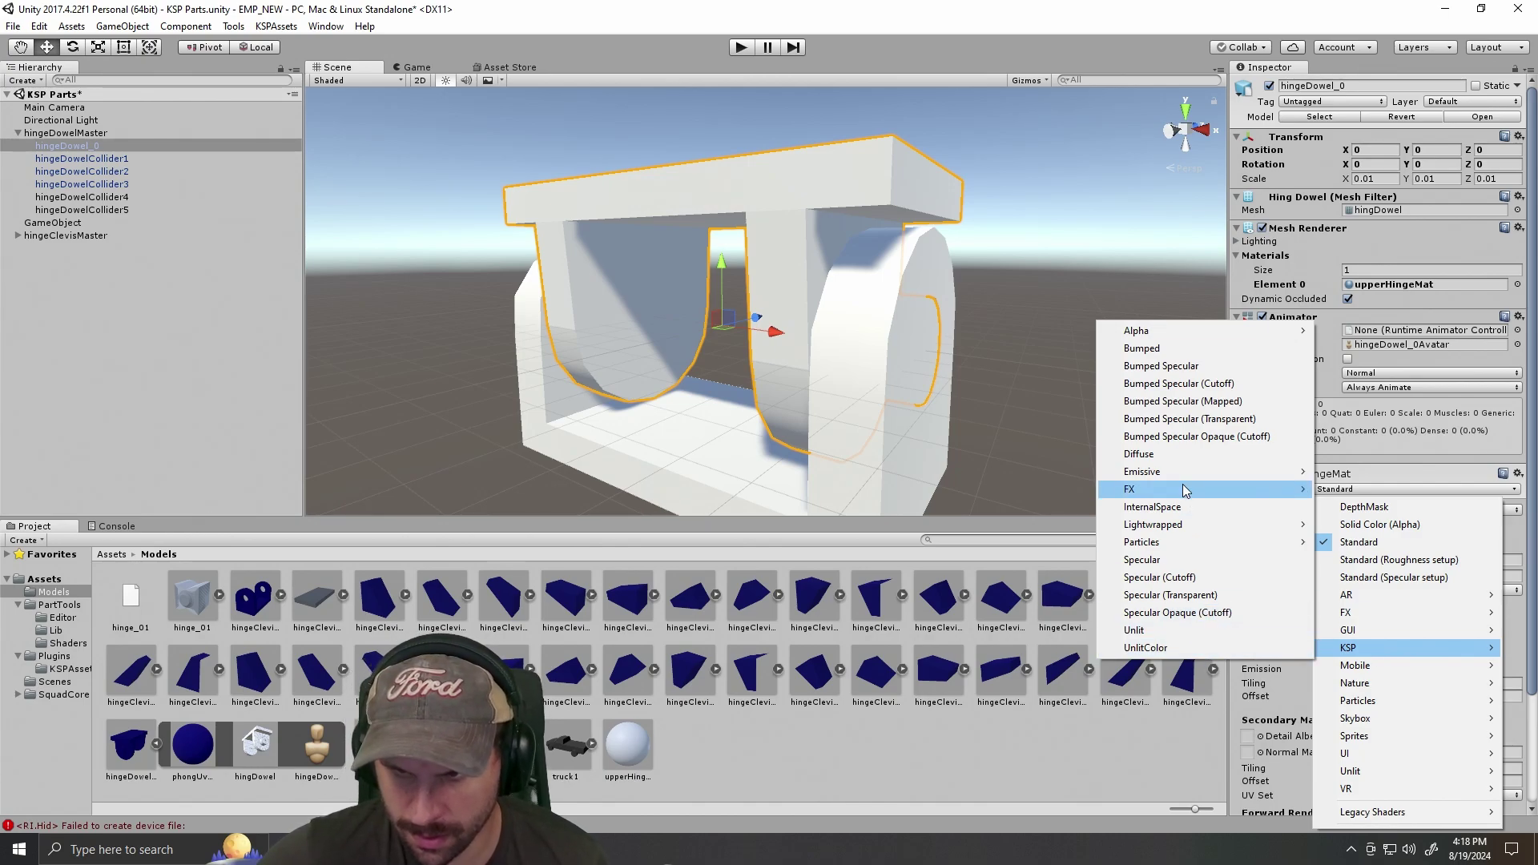
pyautogui.moveTo(1179, 474)
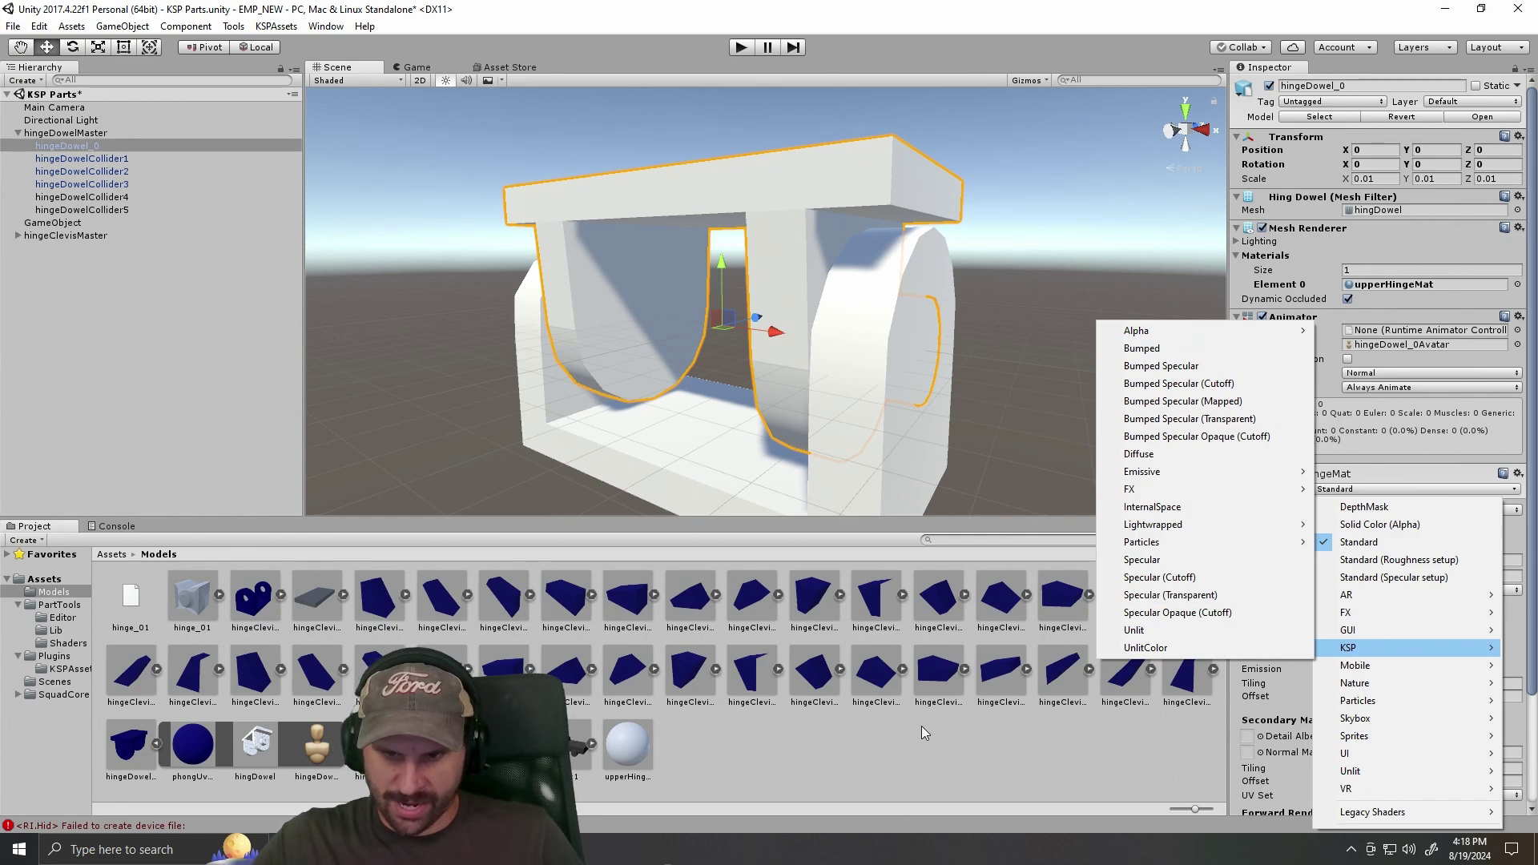
pyautogui.click(934, 749)
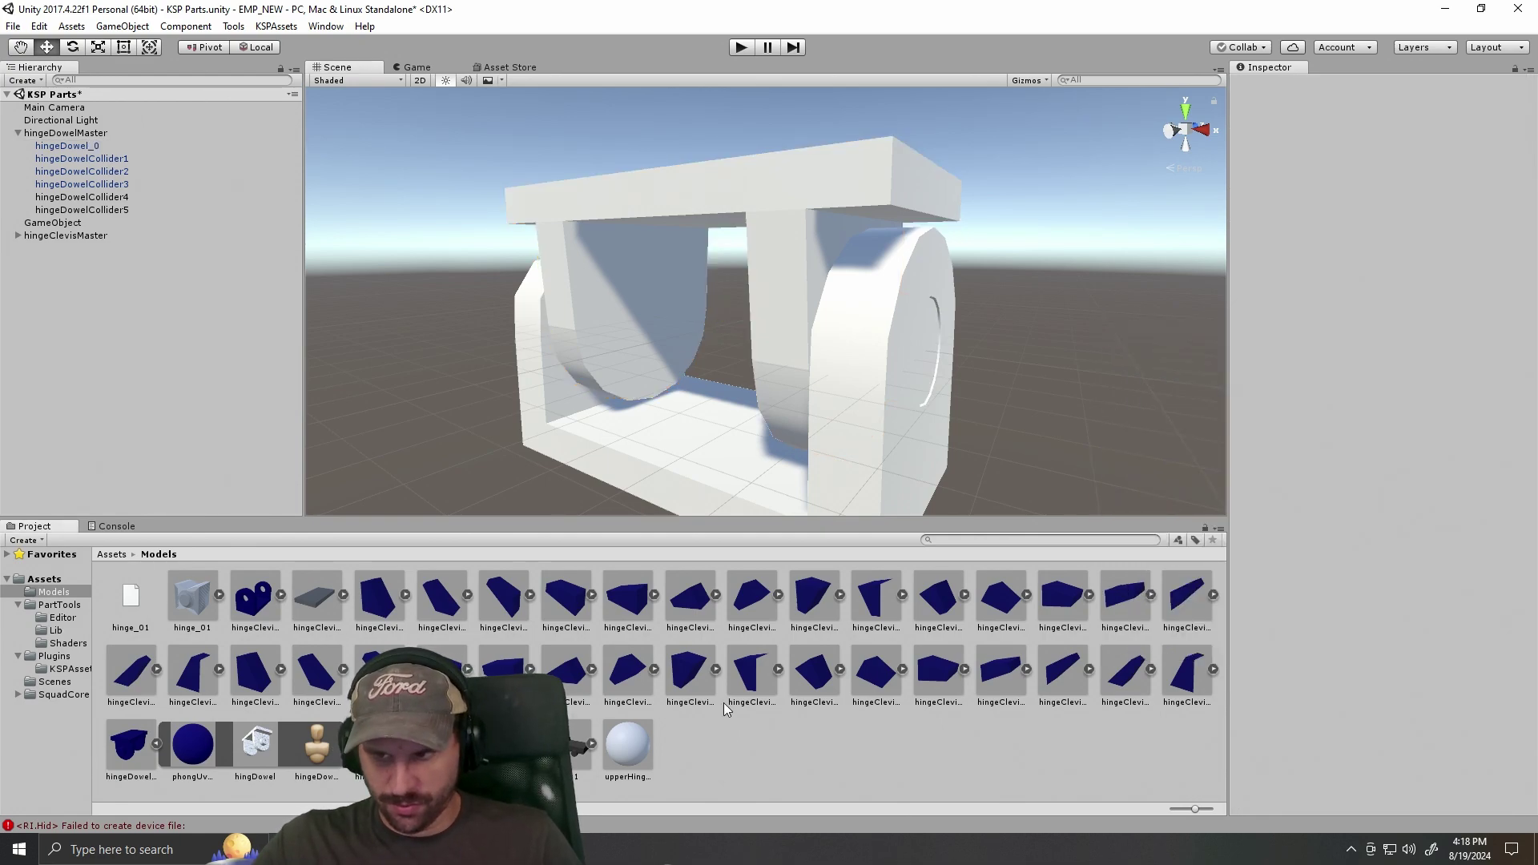
# Compare the upperHingeMat asset's properties with those shown on the hinge dowel.
pyautogui.click(628, 743)
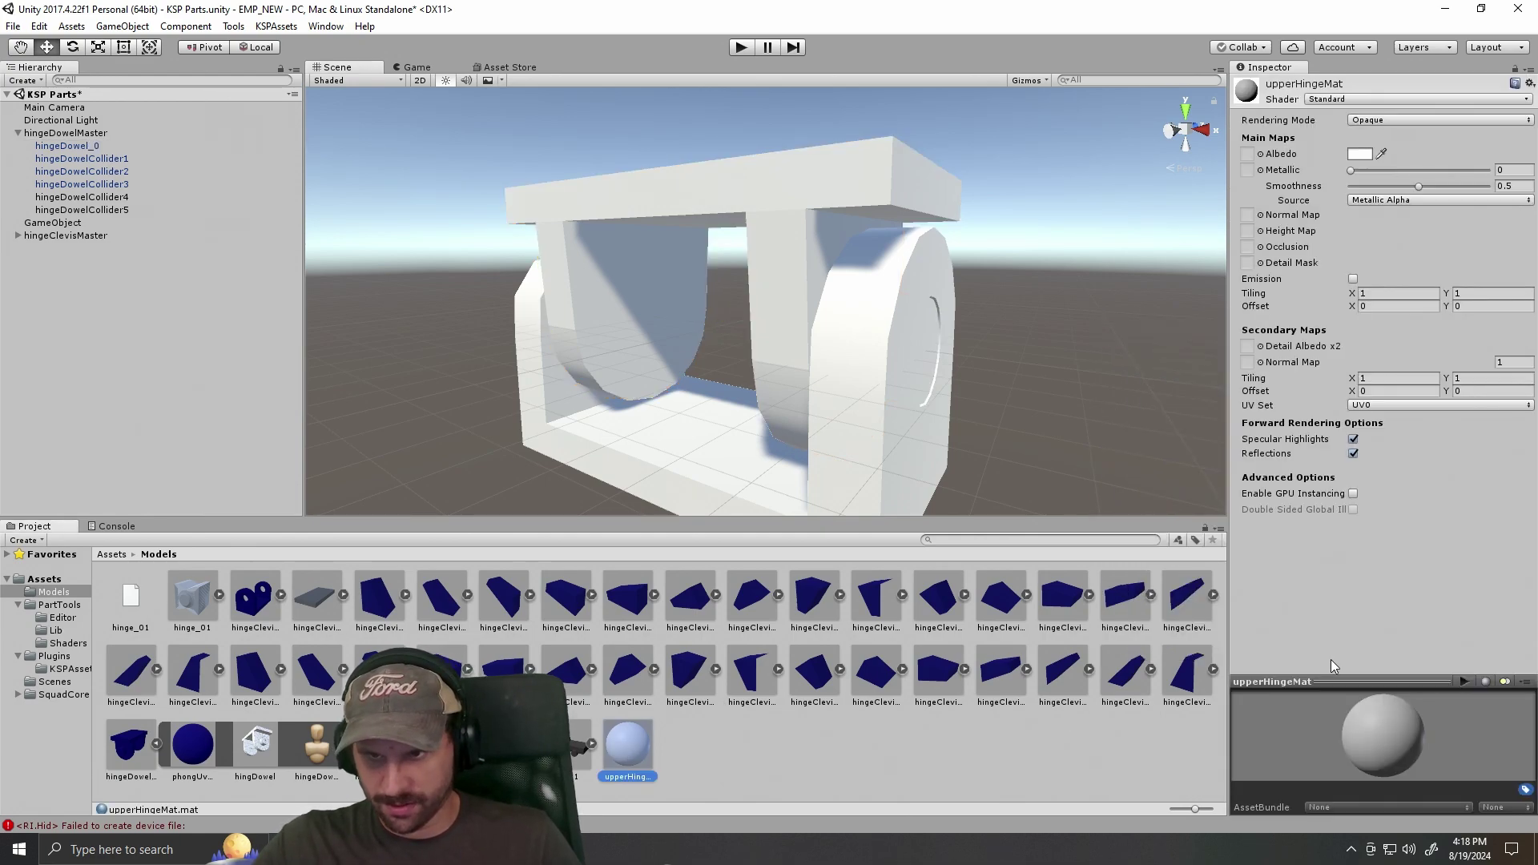
pyautogui.click(781, 184)
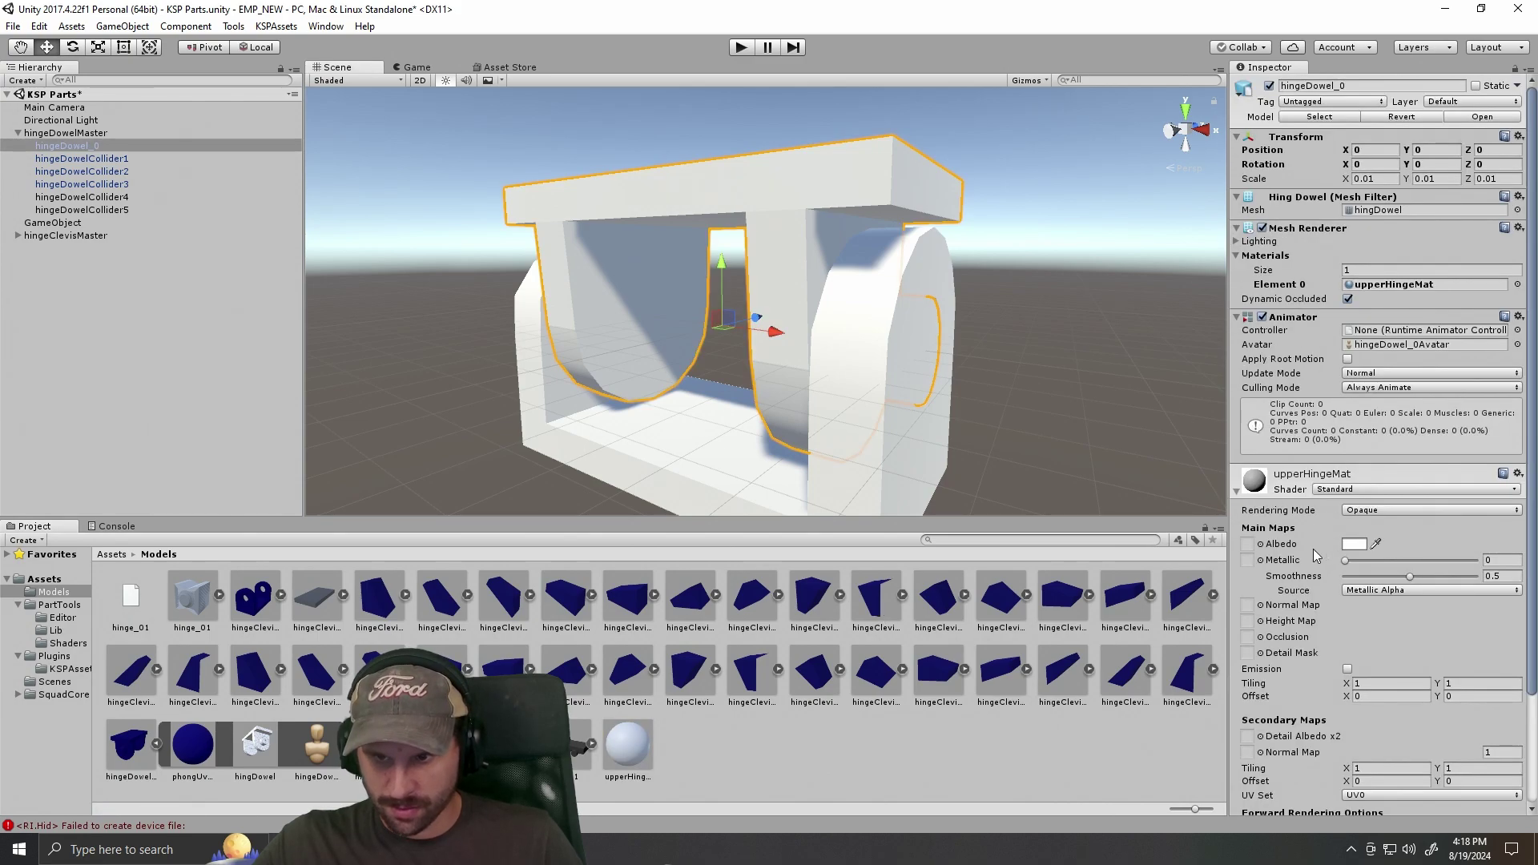
pyautogui.scroll(-3, 1305, 565)
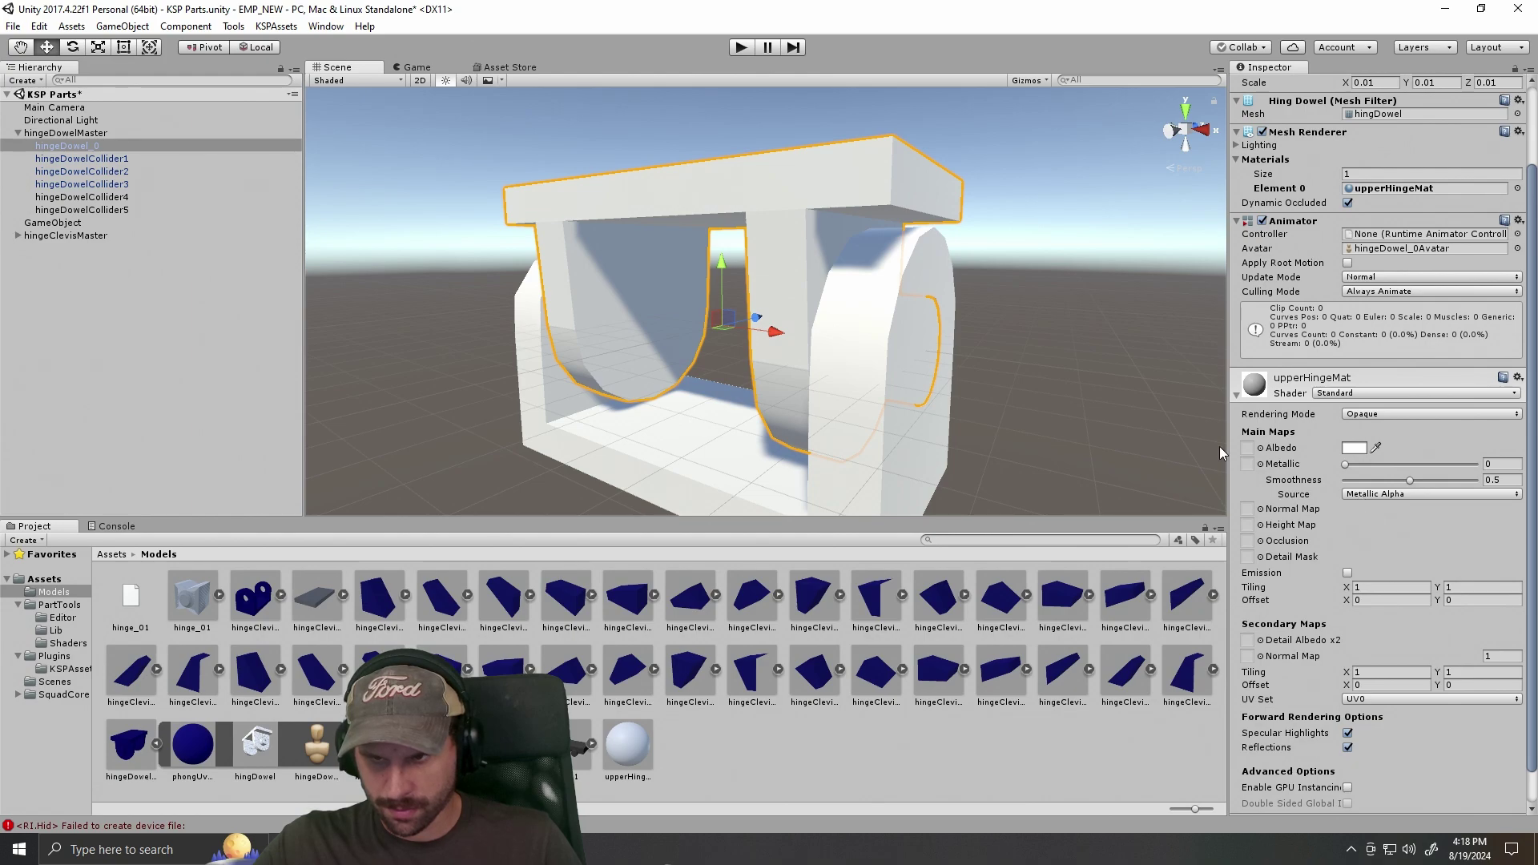
# Inspect the dowel model's avatar and mesh sub-assets, collapse them, and check the sub-assets of the neighbouring hinge models.
pyautogui.click(325, 752)
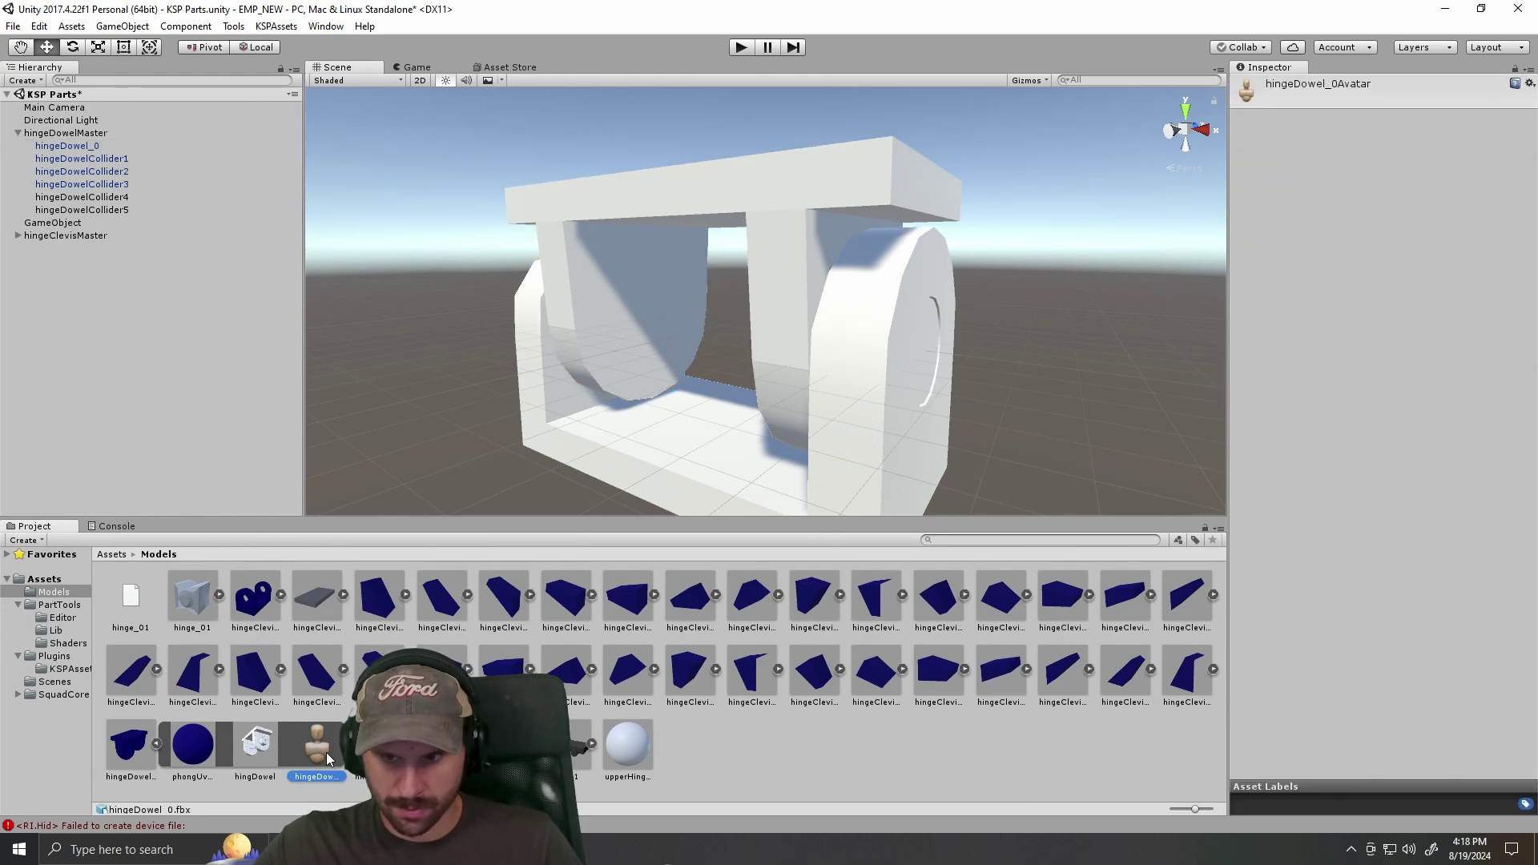
pyautogui.click(257, 760)
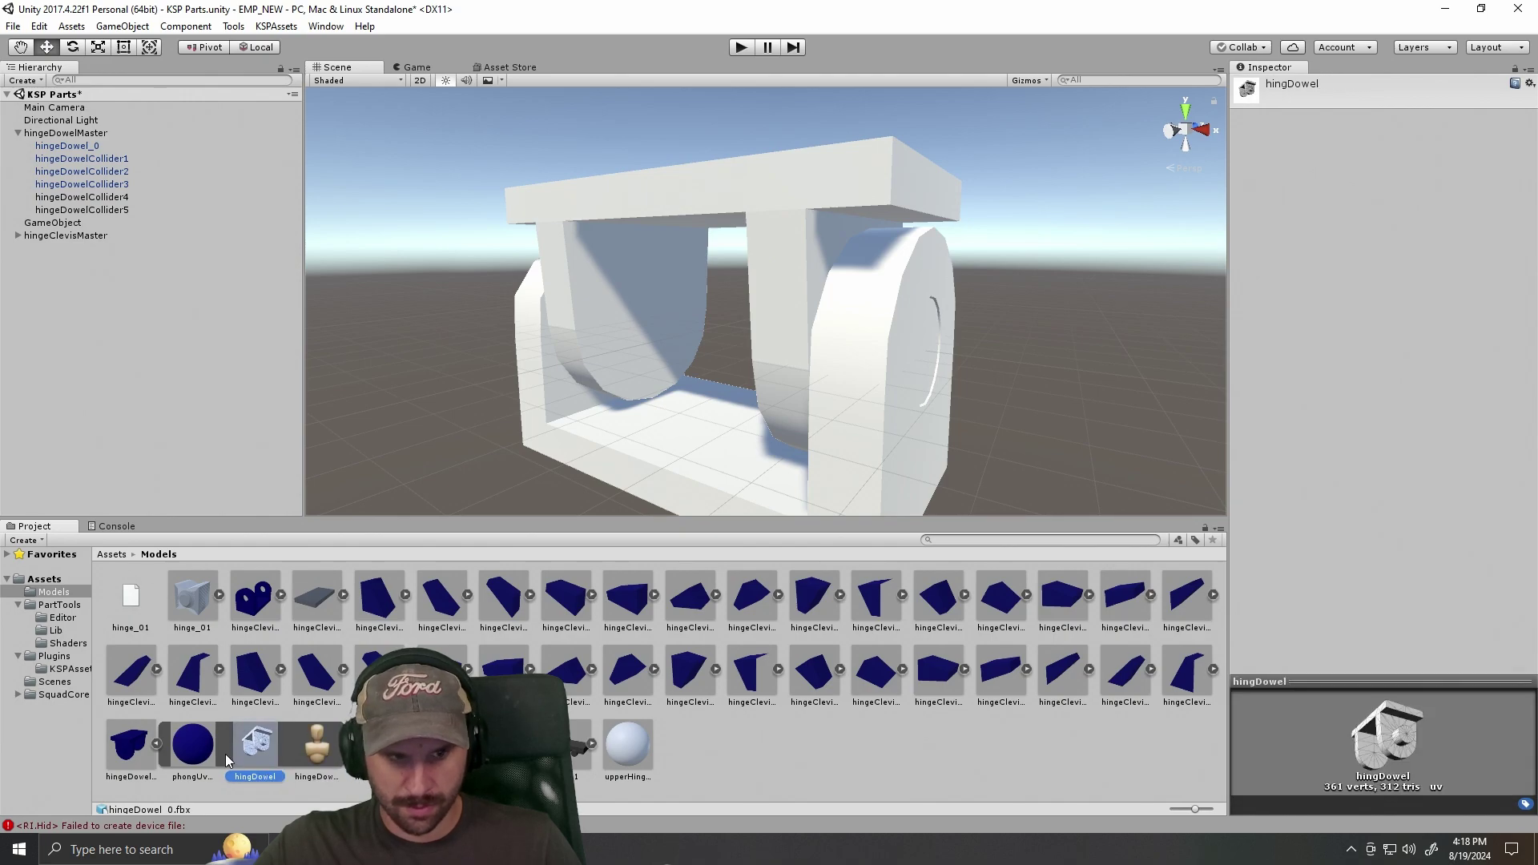
pyautogui.click(156, 744)
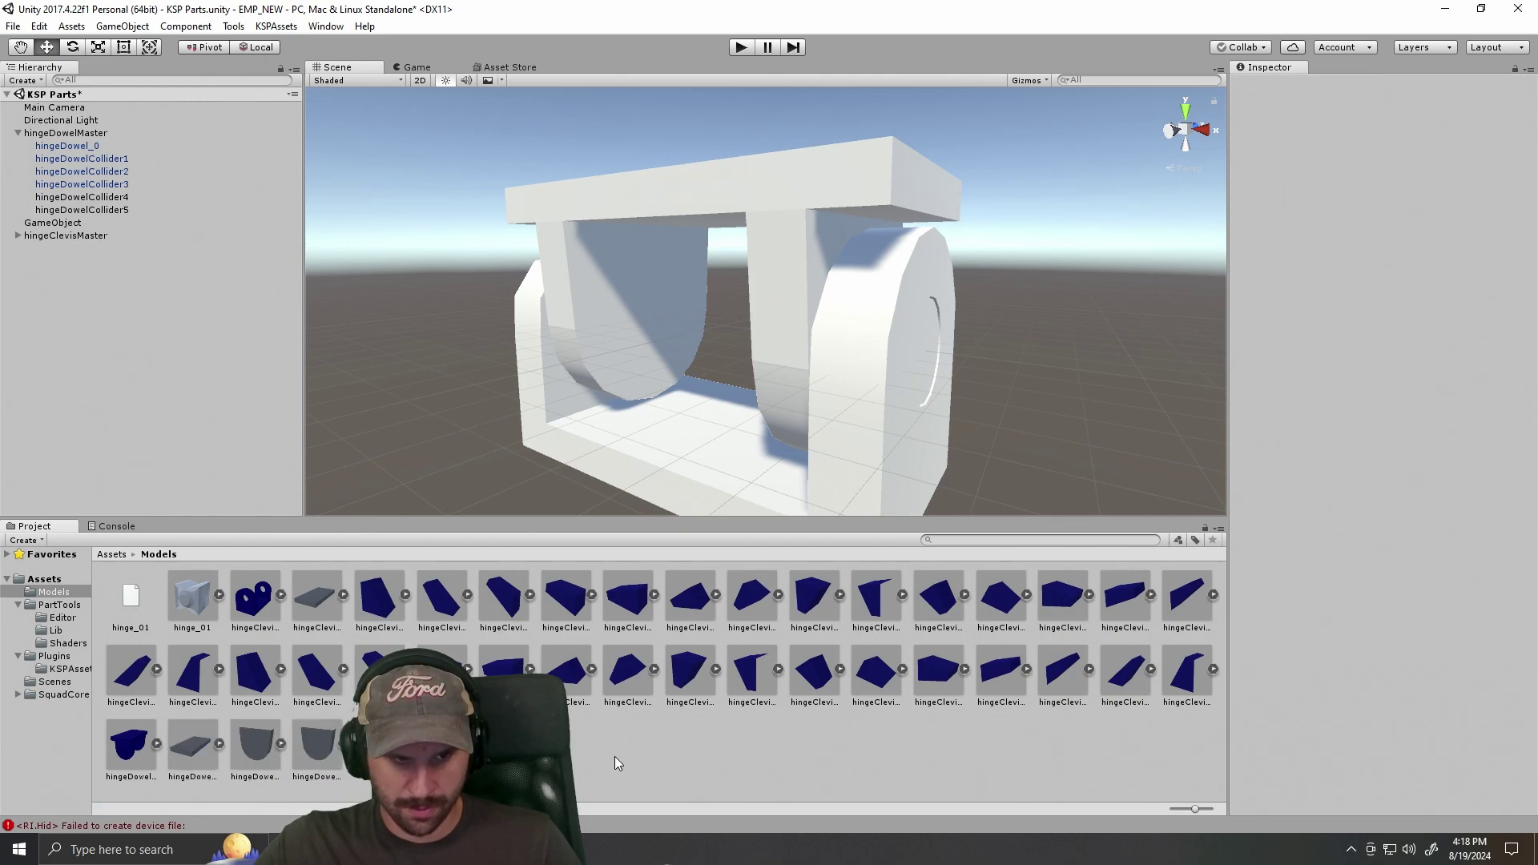
pyautogui.click(281, 595)
pyautogui.click(281, 595)
pyautogui.click(345, 594)
pyautogui.click(342, 595)
pyautogui.click(343, 744)
pyautogui.click(343, 744)
# Review the upperHingeMat asset, reselect the hinge dowel and check the options of its albedo color.
pyautogui.click(442, 744)
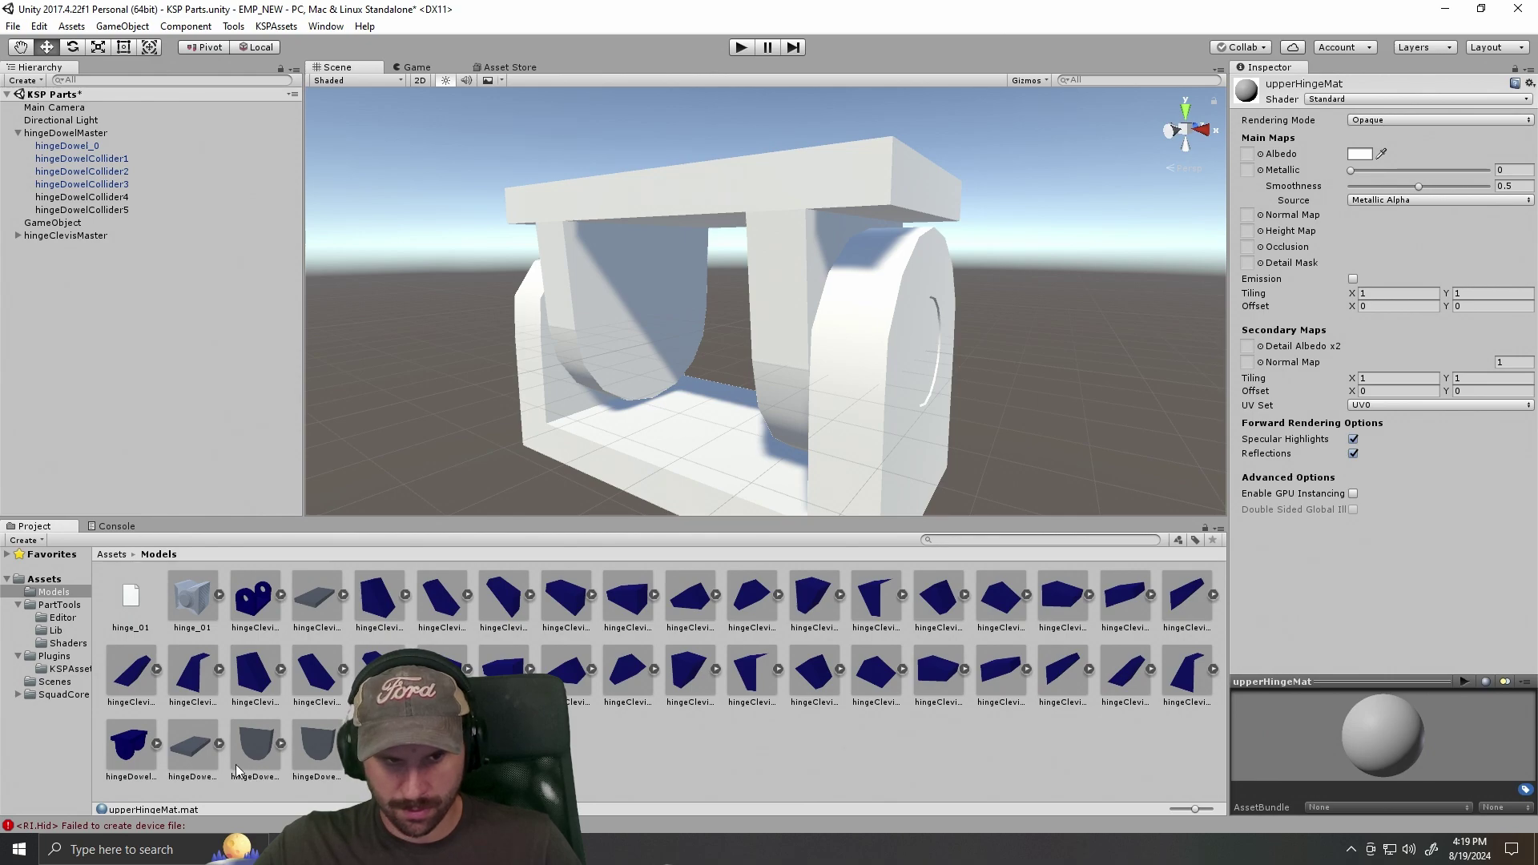
pyautogui.click(832, 206)
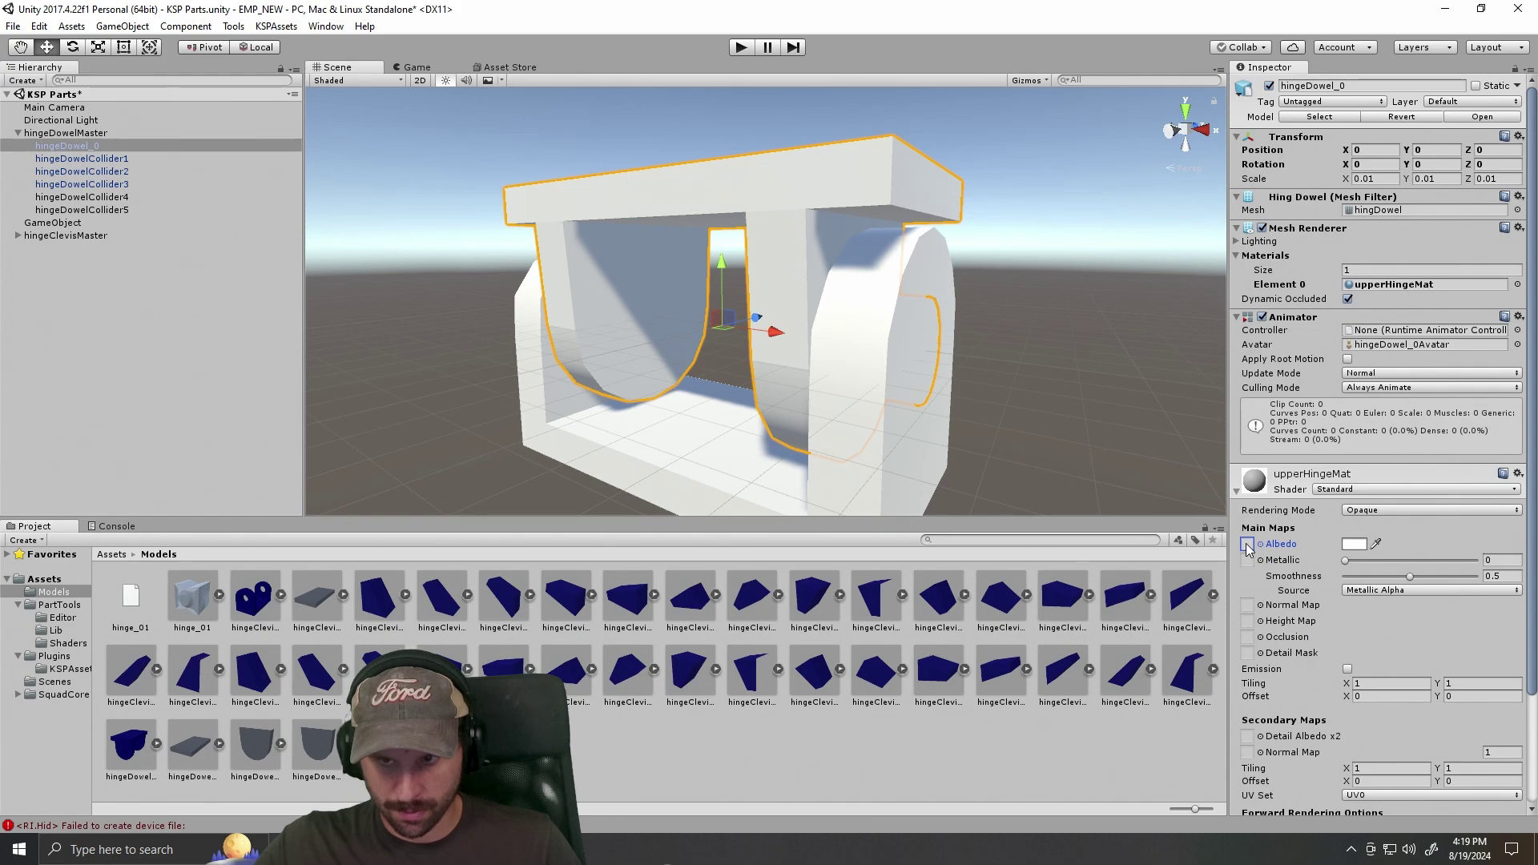
pyautogui.rightClick(1347, 547)
pyautogui.click(1468, 547)
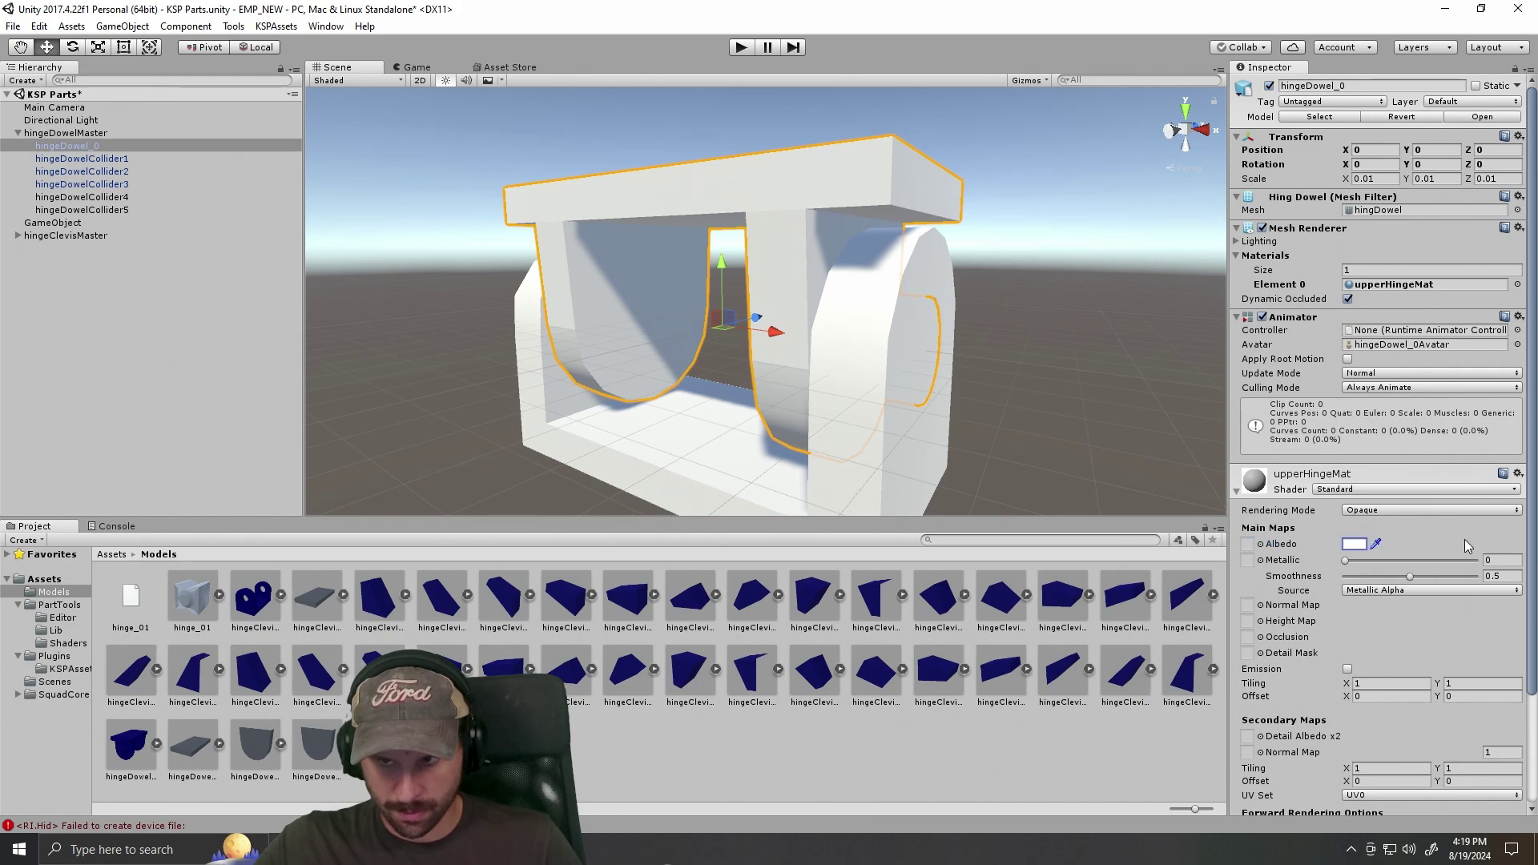
pyautogui.click(1519, 474)
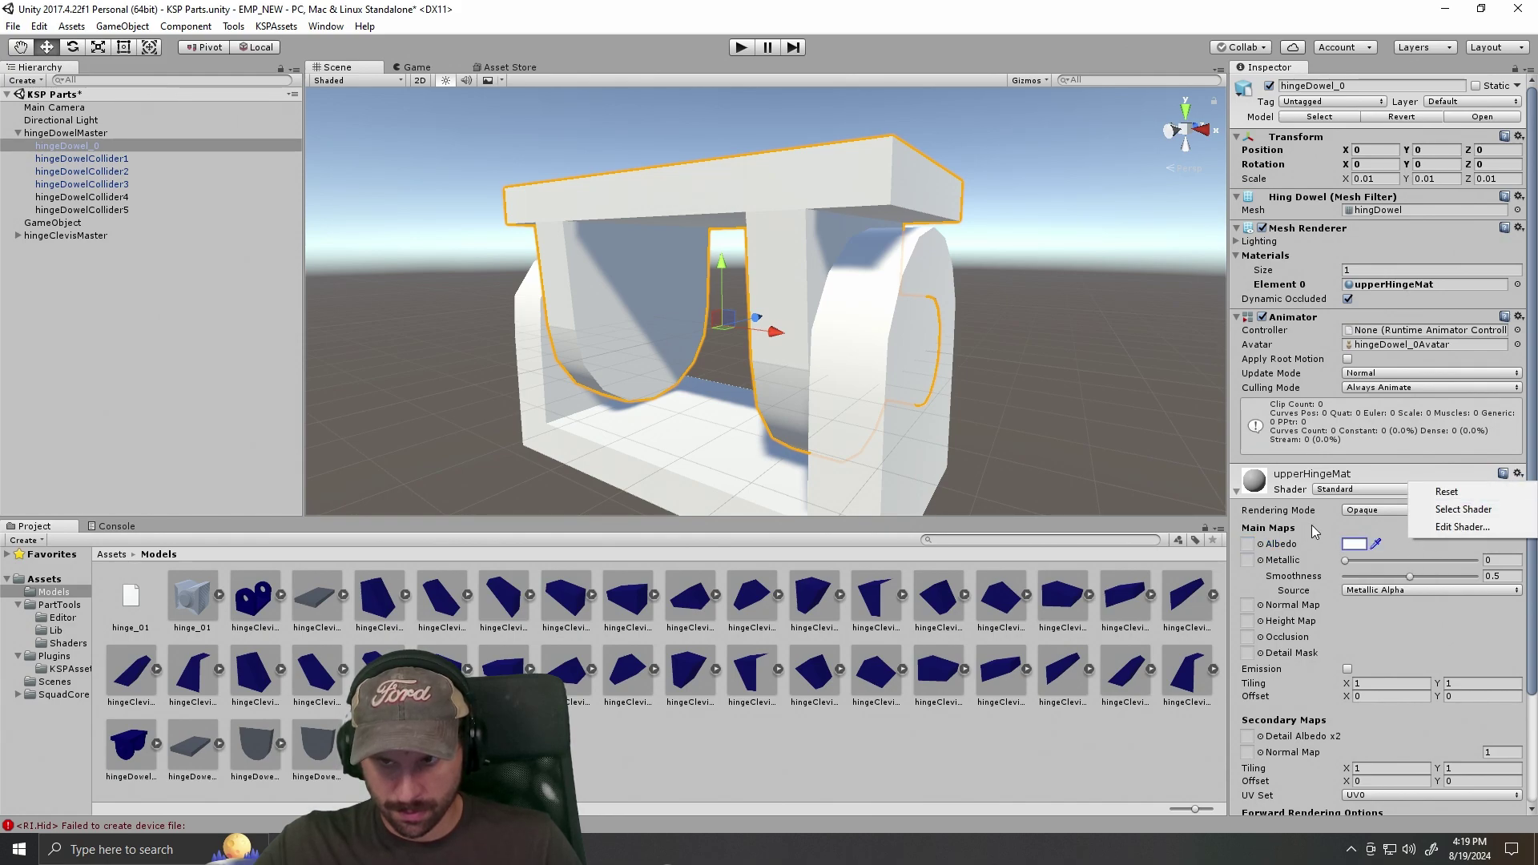
pyautogui.click(1335, 521)
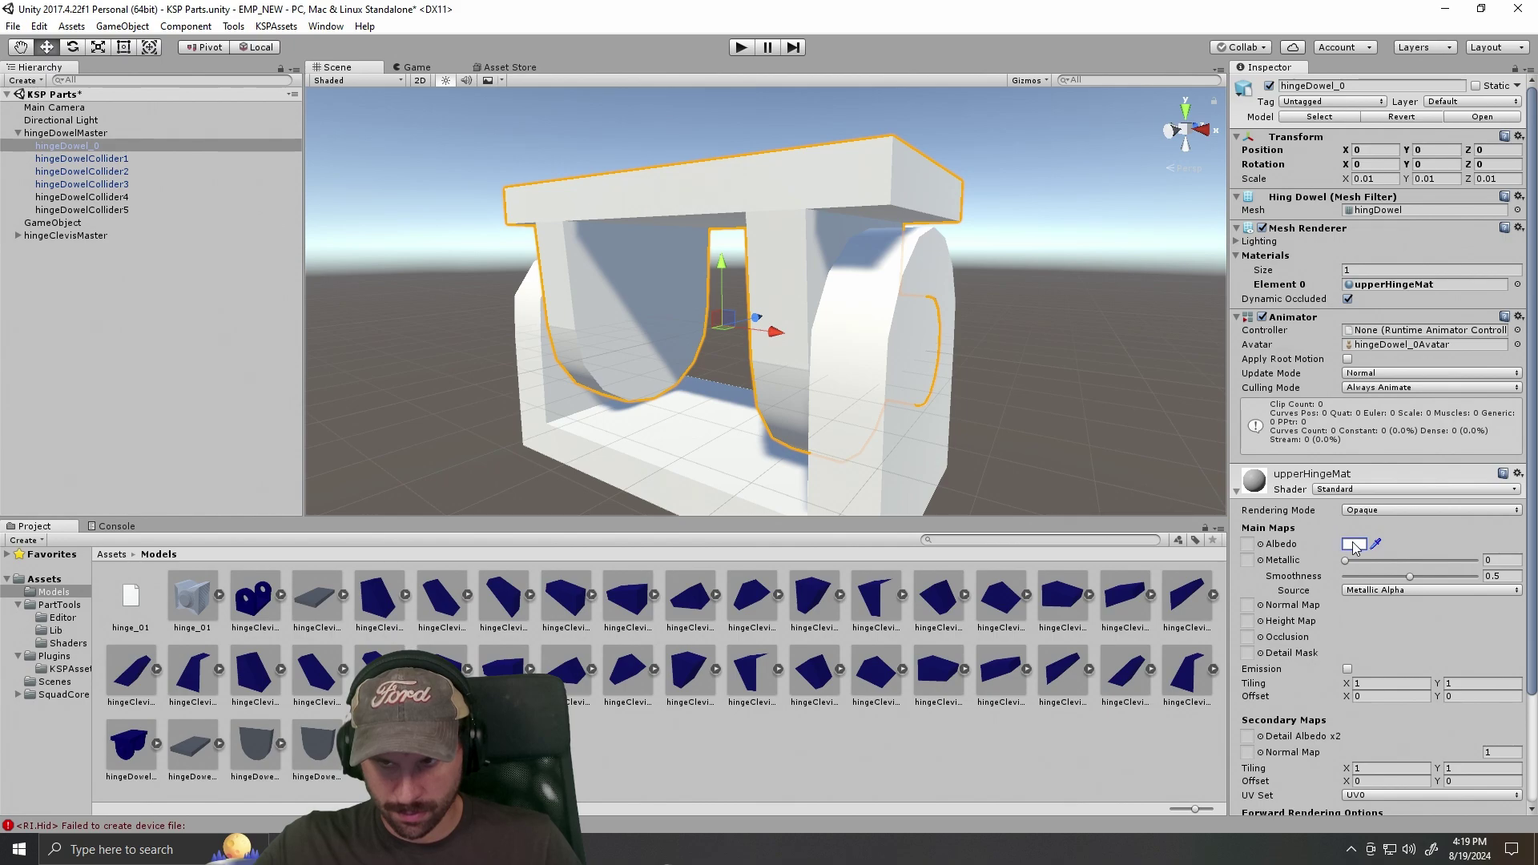
pyautogui.click(16, 28)
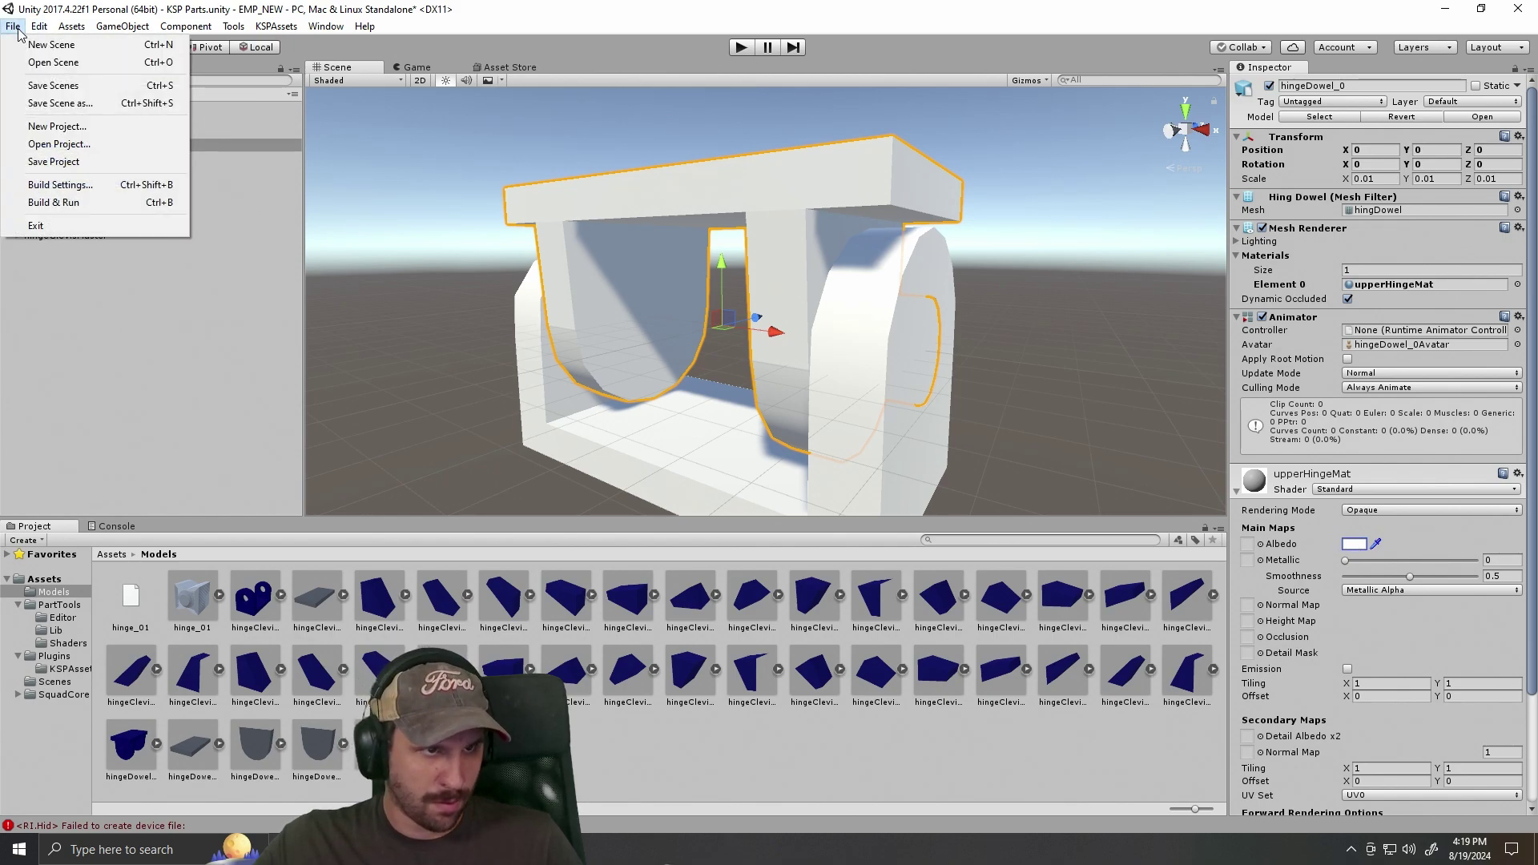
pyautogui.moveTo(39, 27)
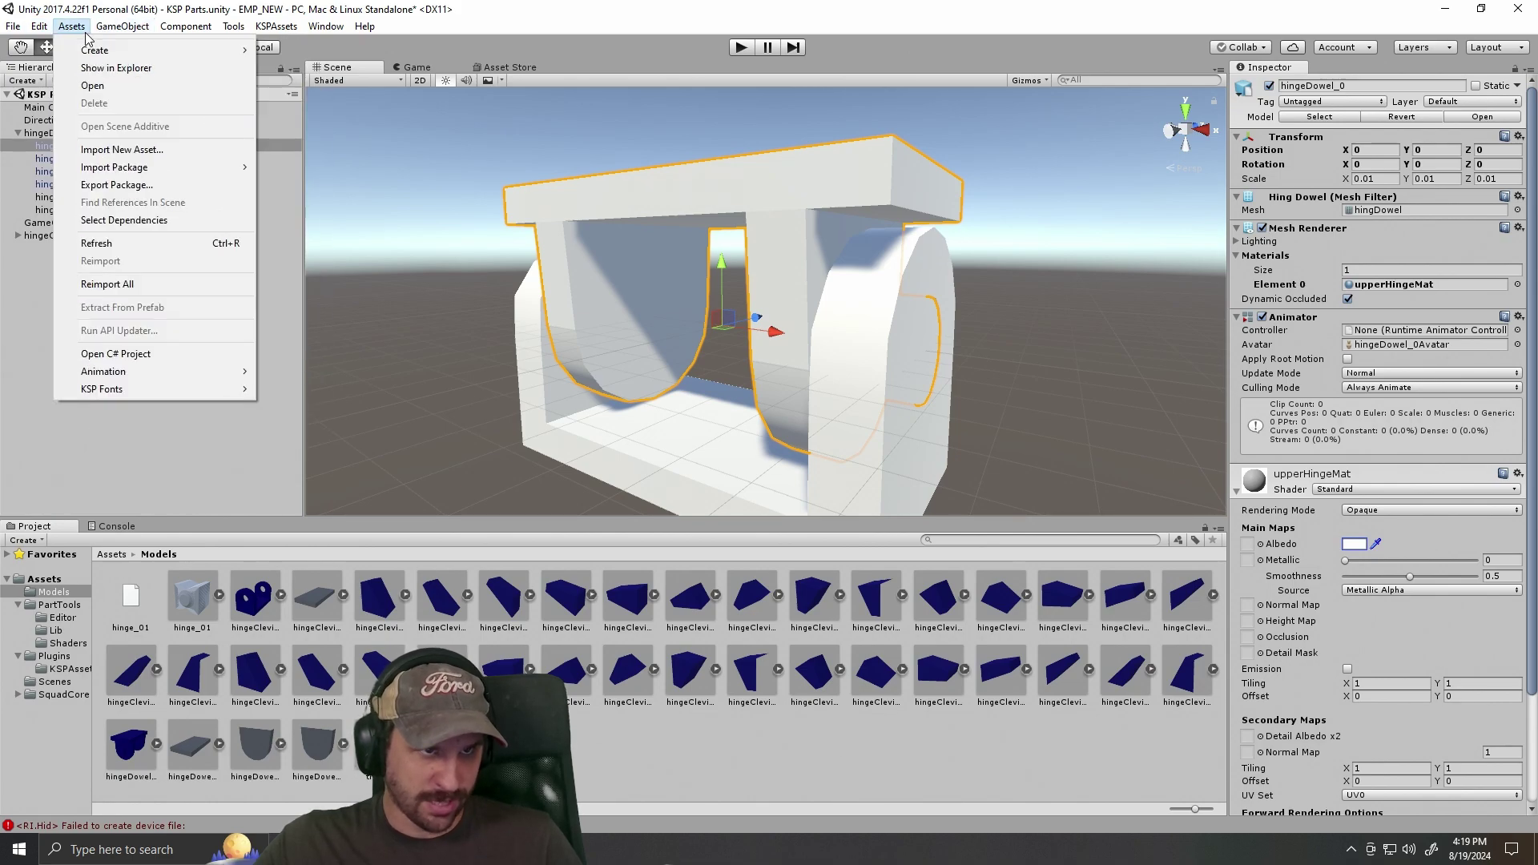
pyautogui.rightClick(35, 152)
# Return to the project's root Assets folder and show its location in File Explorer.
pyautogui.click(156, 646)
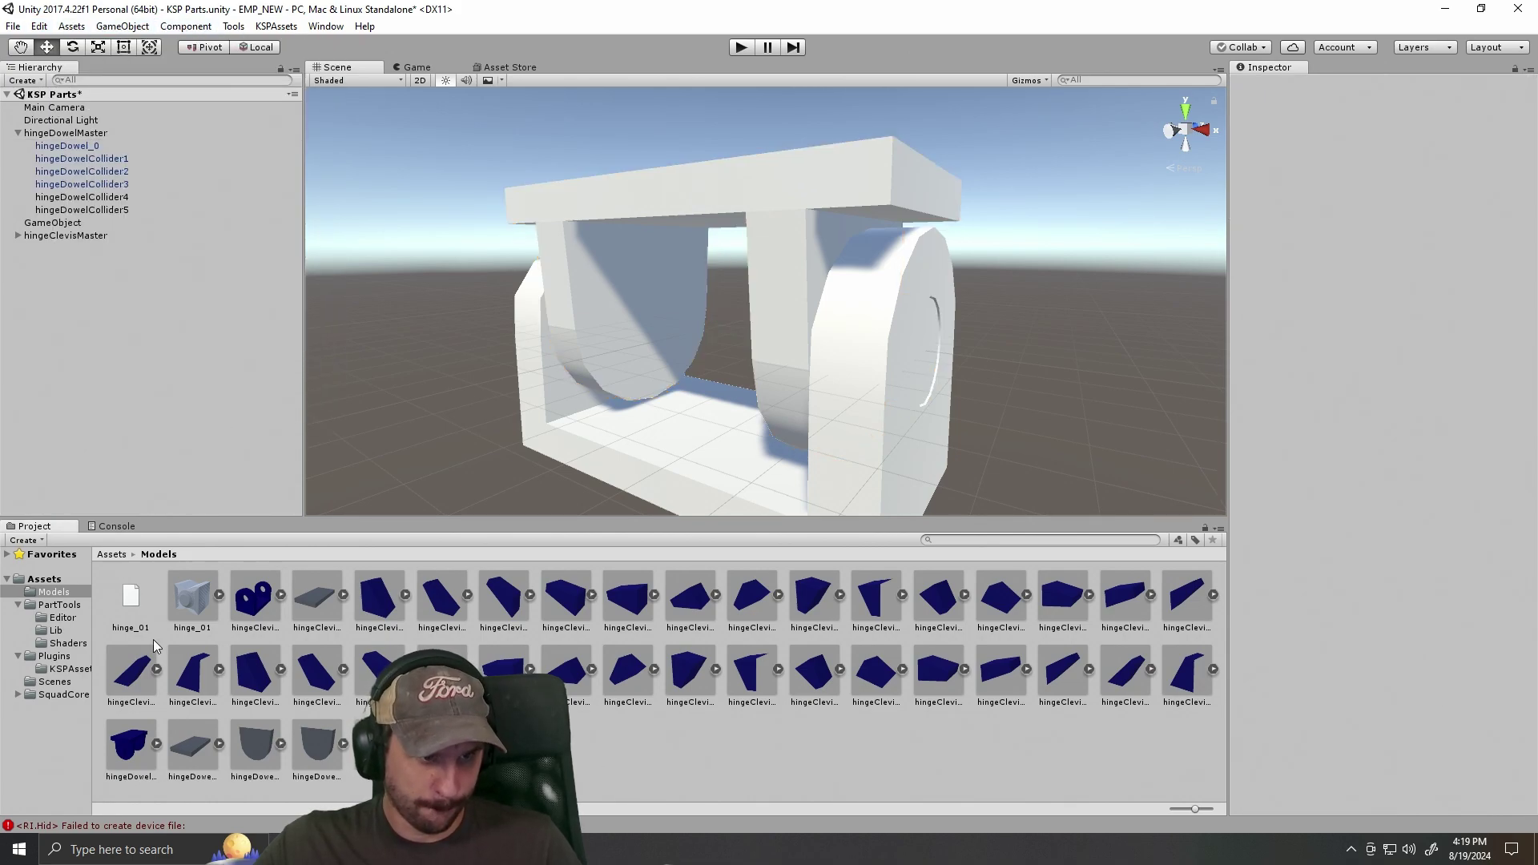
pyautogui.click(39, 582)
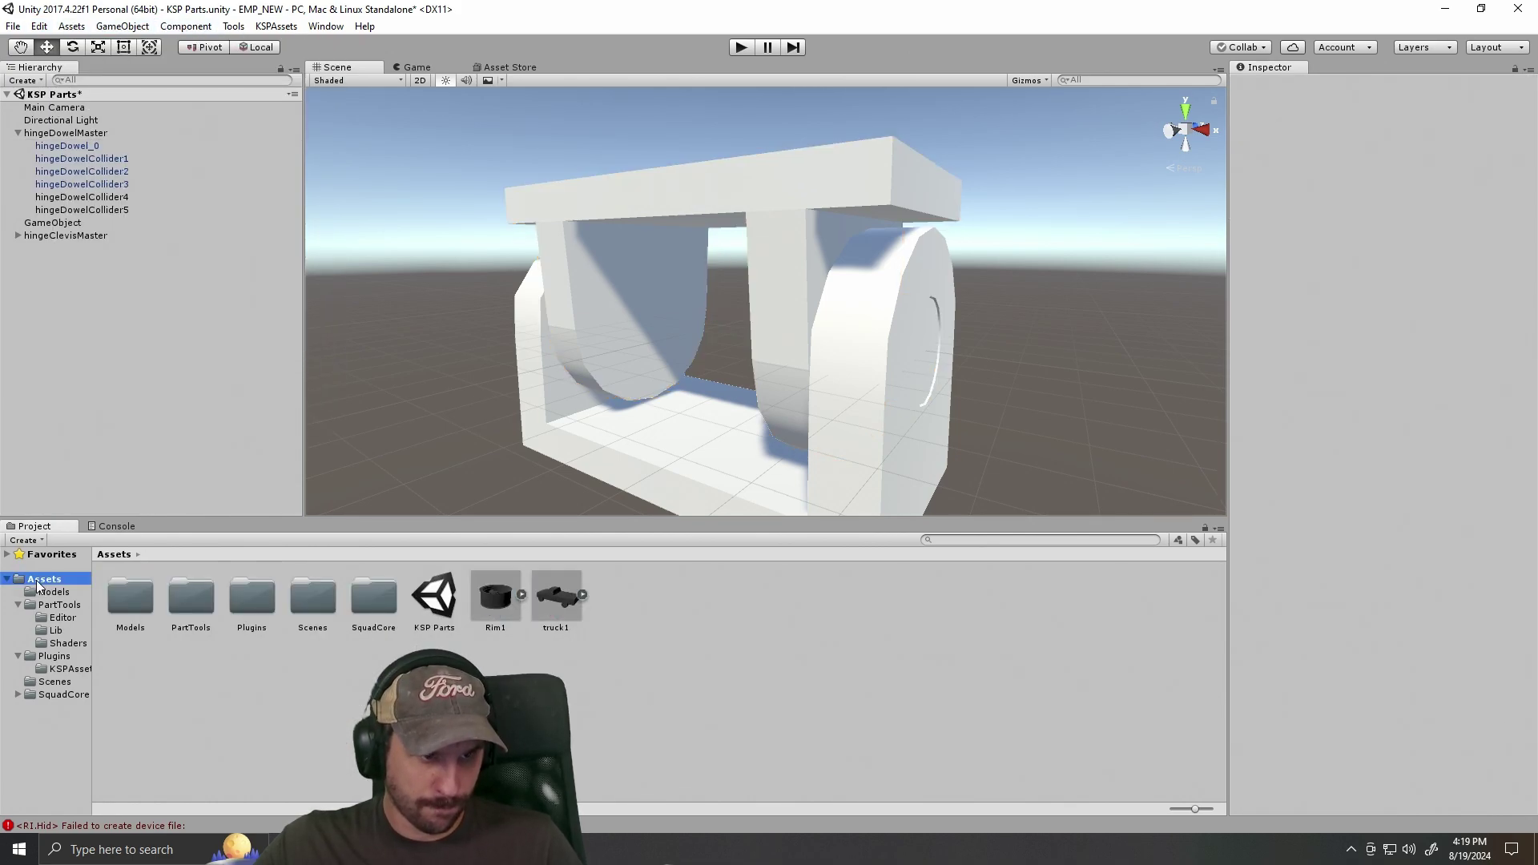
pyautogui.rightClick(38, 582)
pyautogui.click(114, 250)
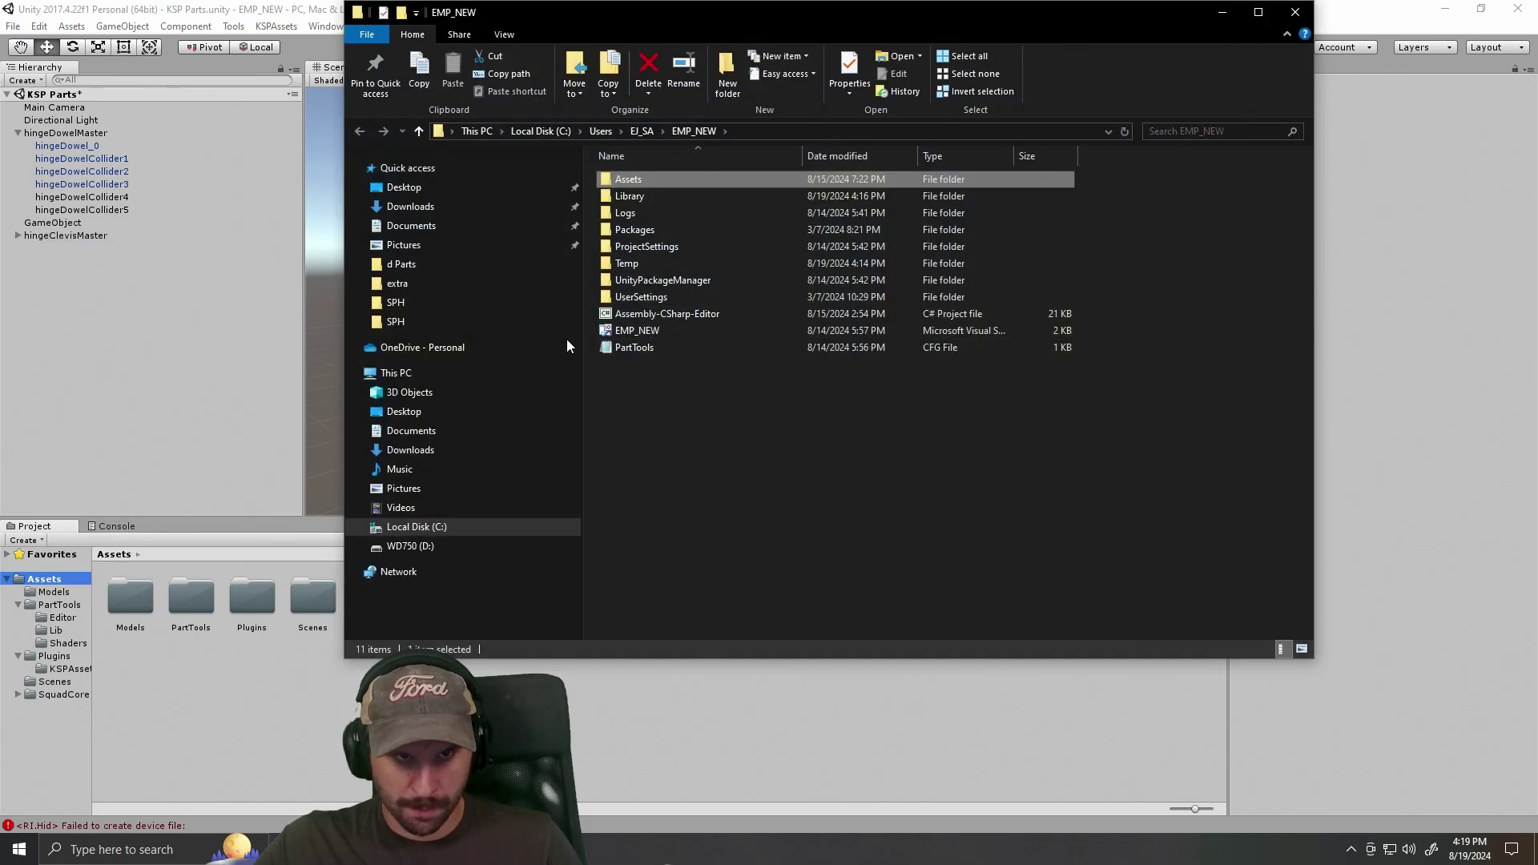
# Open Documents in a second File Explorer window and go to the maya/projects/NewKSPAssets/images folder.
pyautogui.rightClick(418, 226)
pyautogui.click(448, 258)
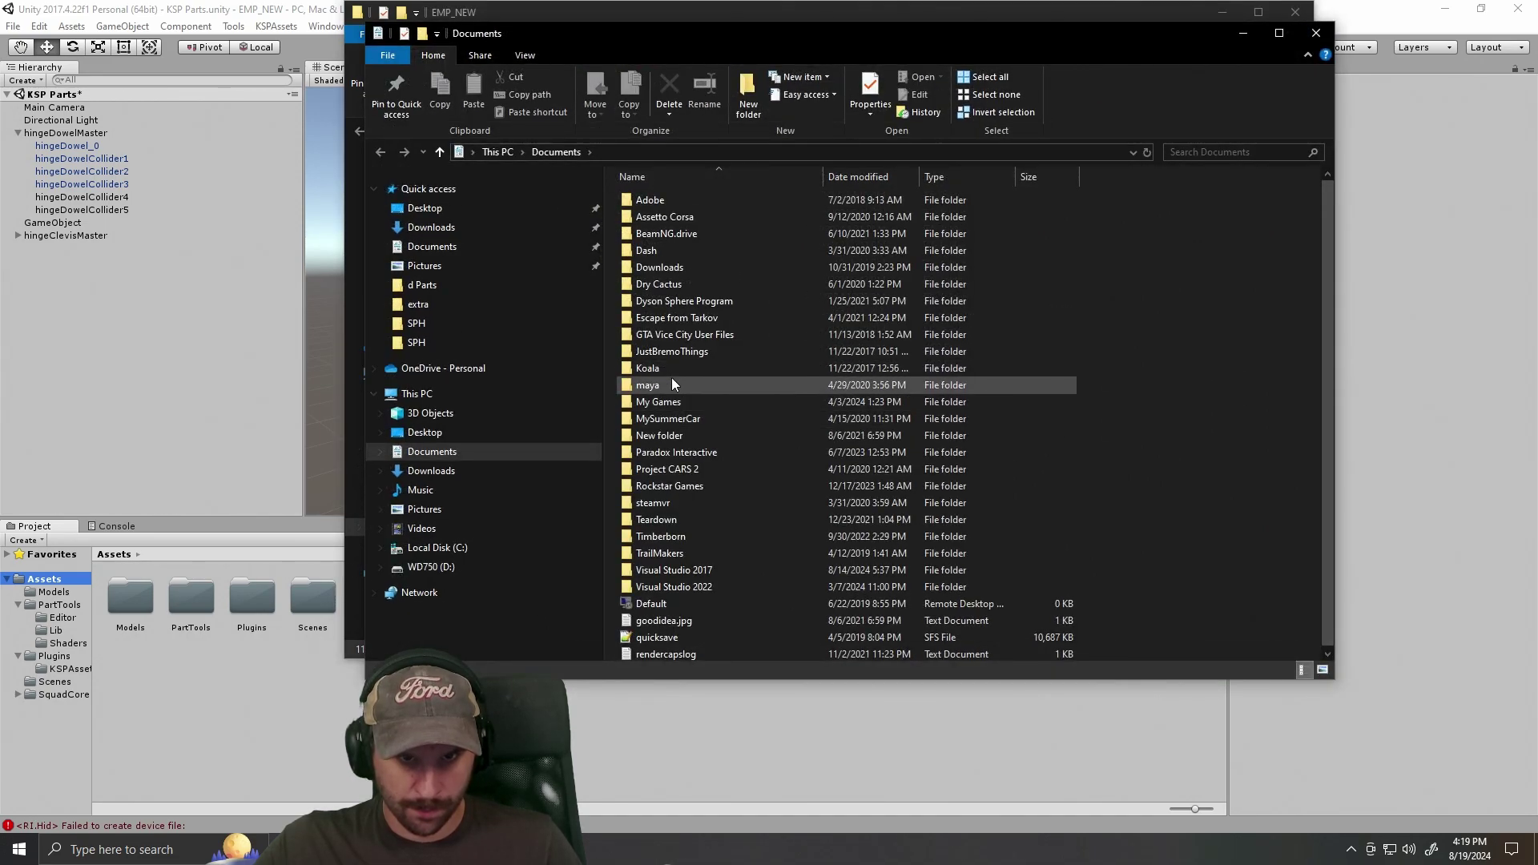
pyautogui.doubleClick(671, 384)
pyautogui.doubleClick(662, 232)
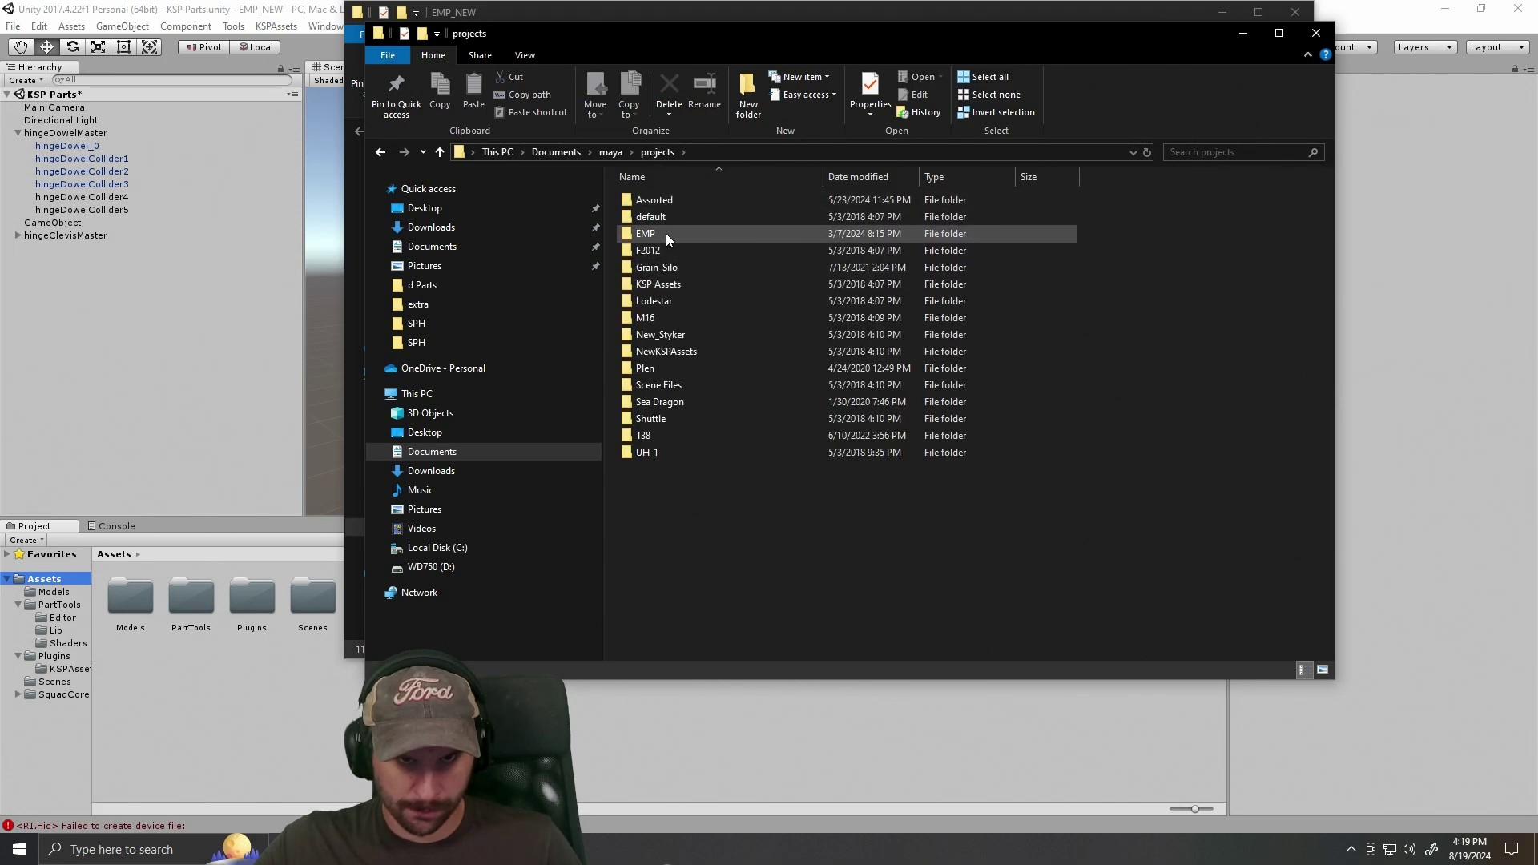
pyautogui.doubleClick(675, 352)
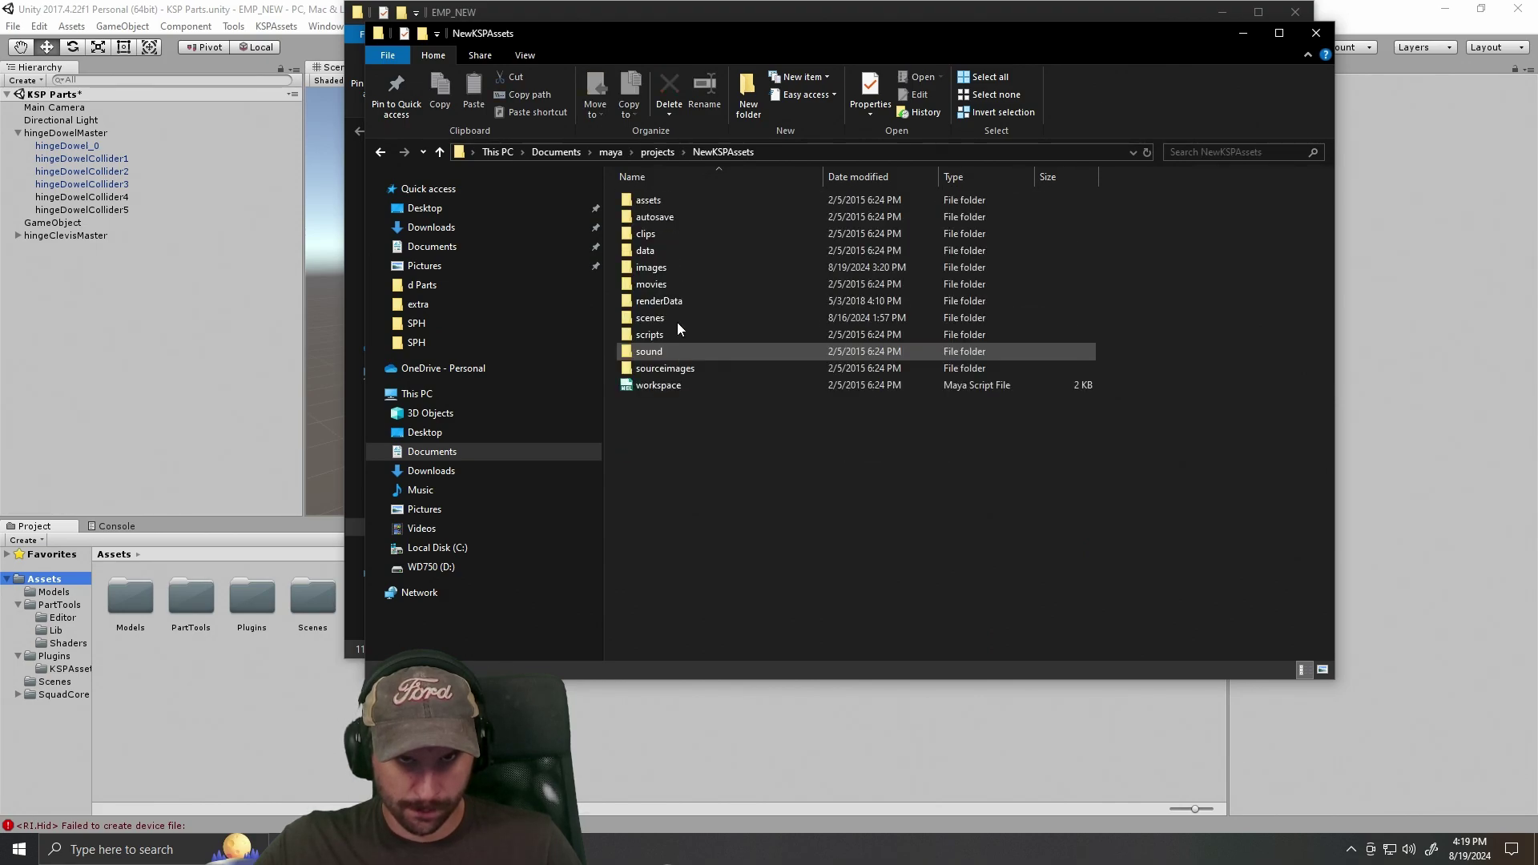
pyautogui.doubleClick(670, 268)
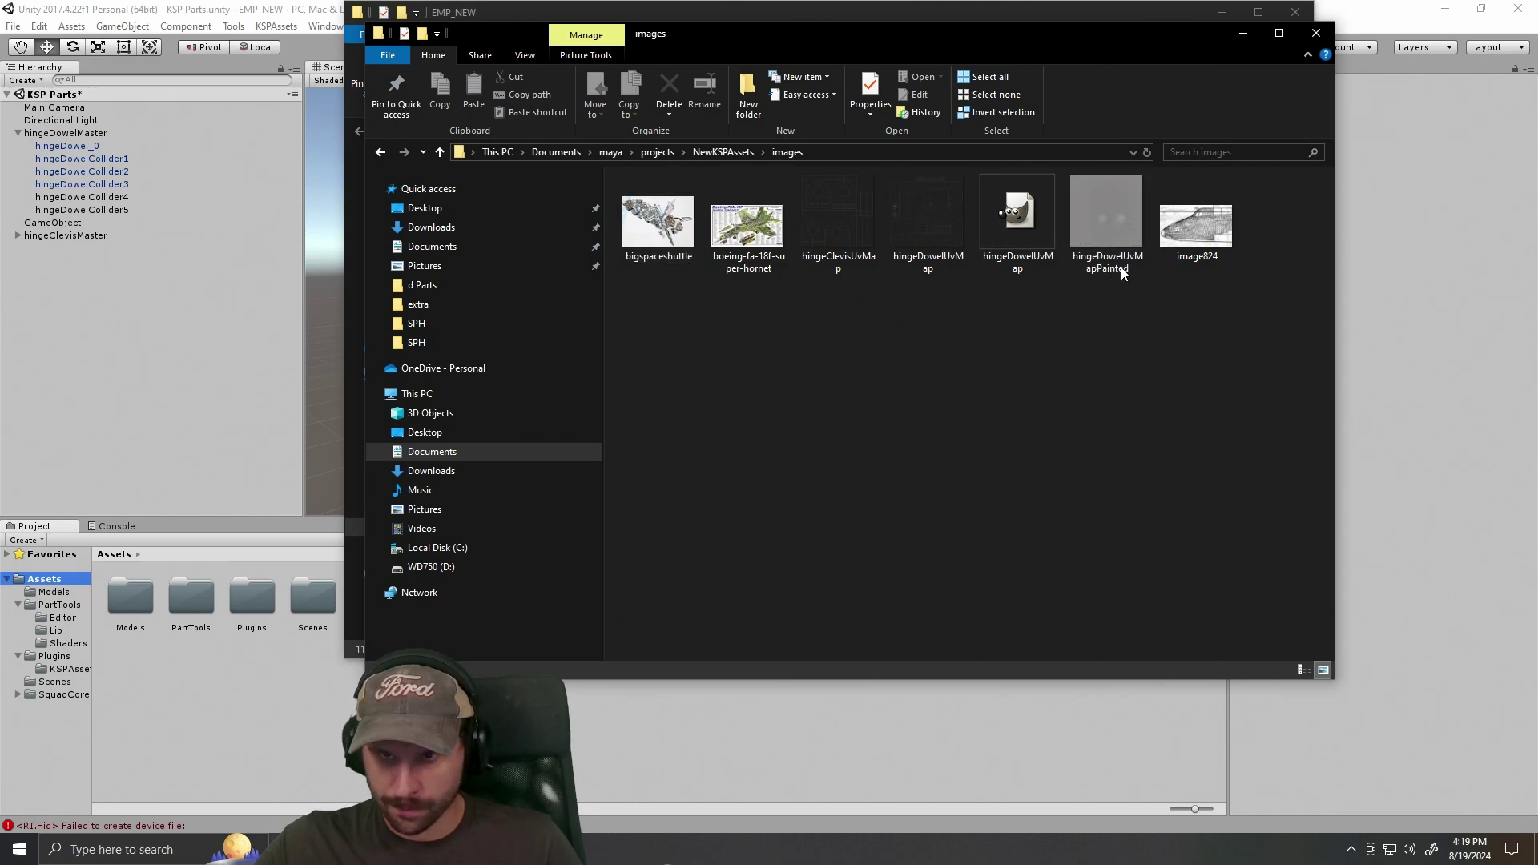
# Copy the hingeDowelUvMapPainted image into the EMP_NEW project's Assets folder and return to Unity.
pyautogui.click(1103, 209)
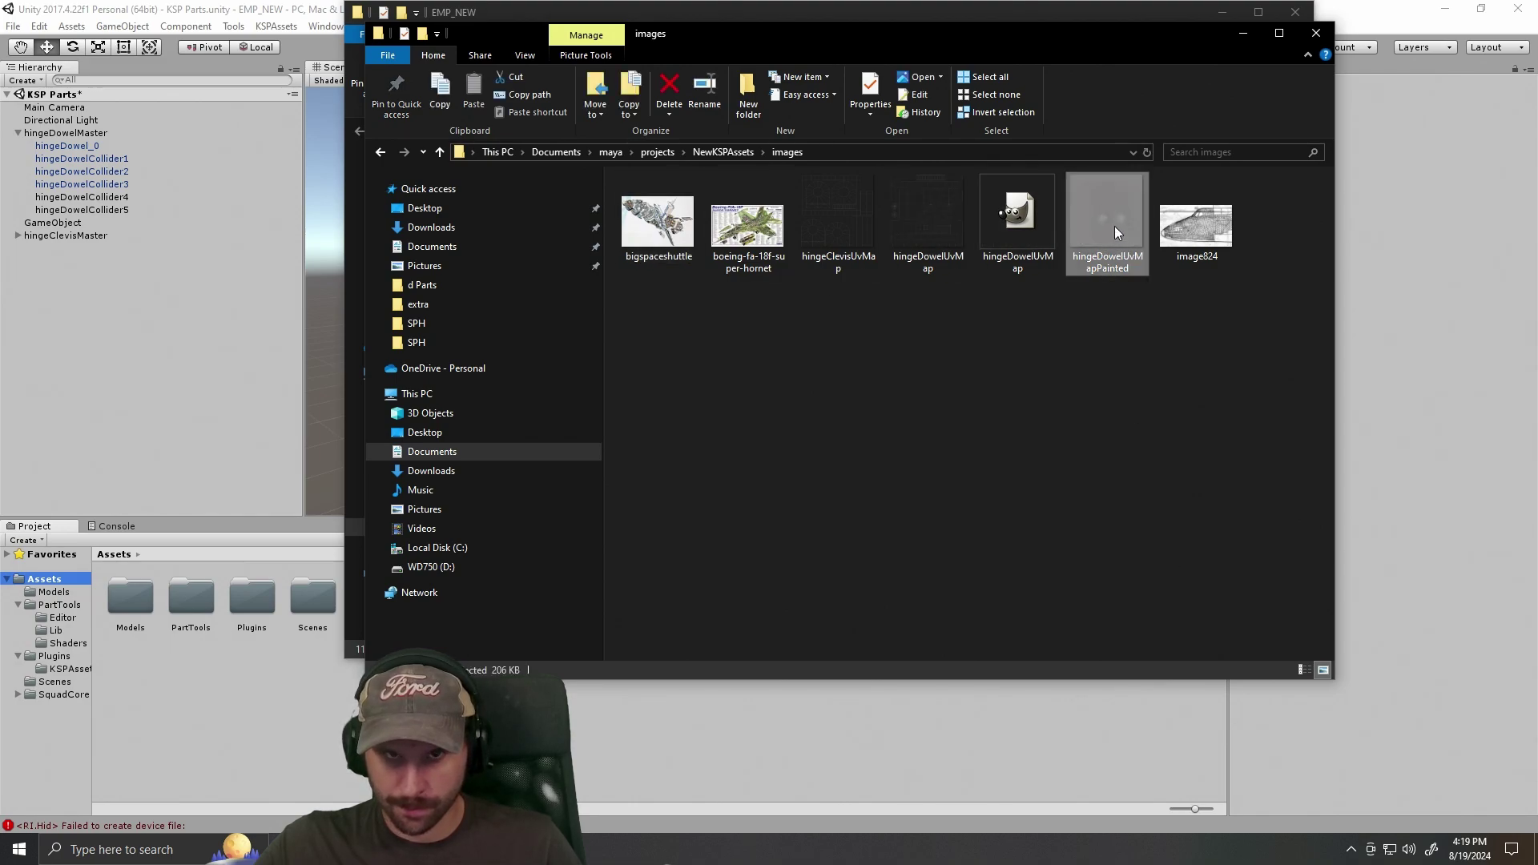
pyautogui.moveTo(1054, 43); pyautogui.dragTo(906, 327)
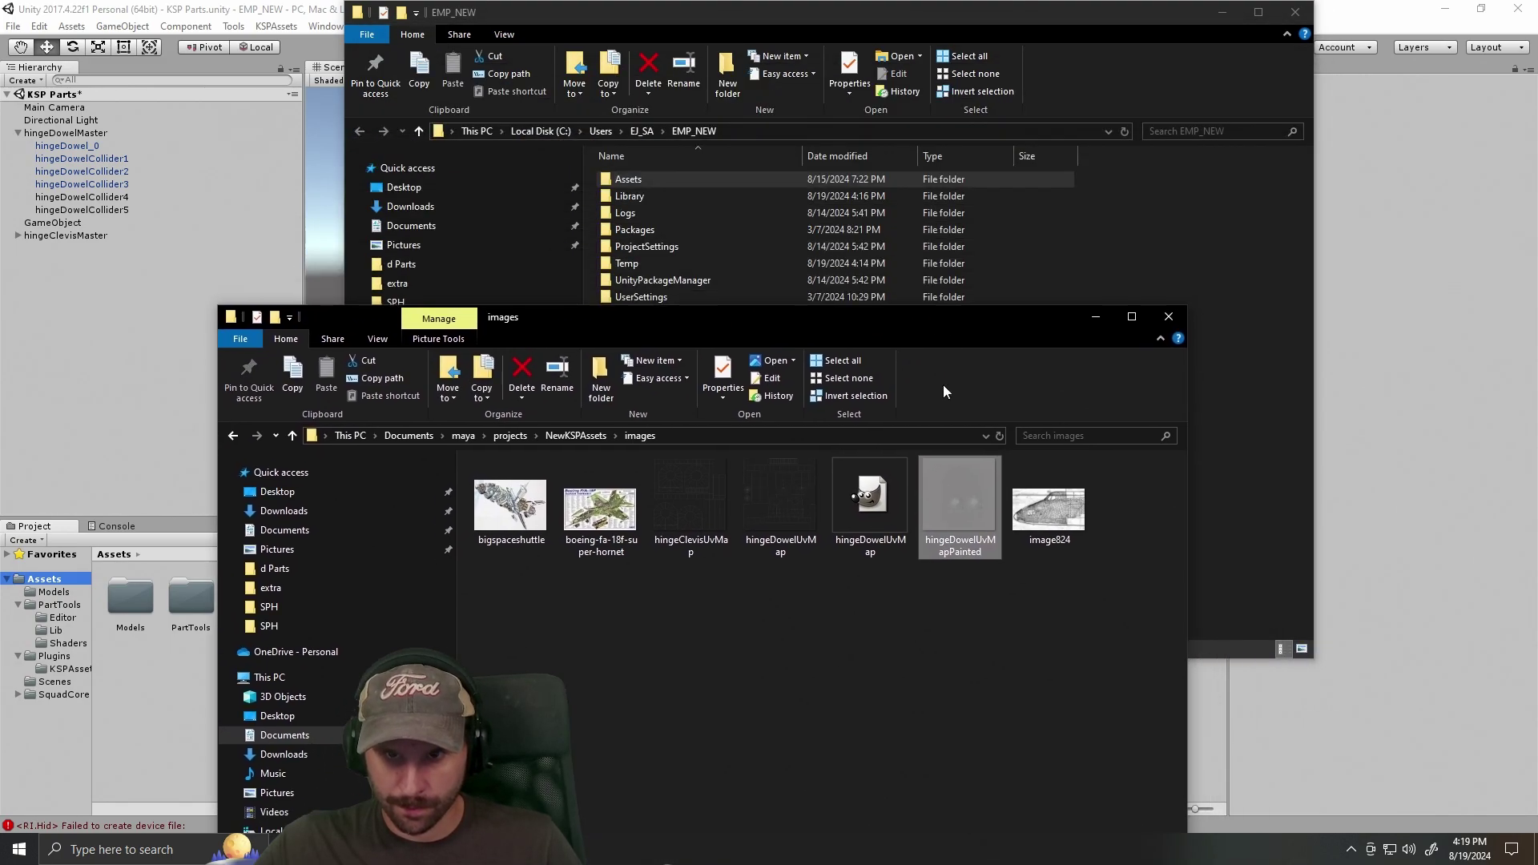
pyautogui.rightClick(967, 503)
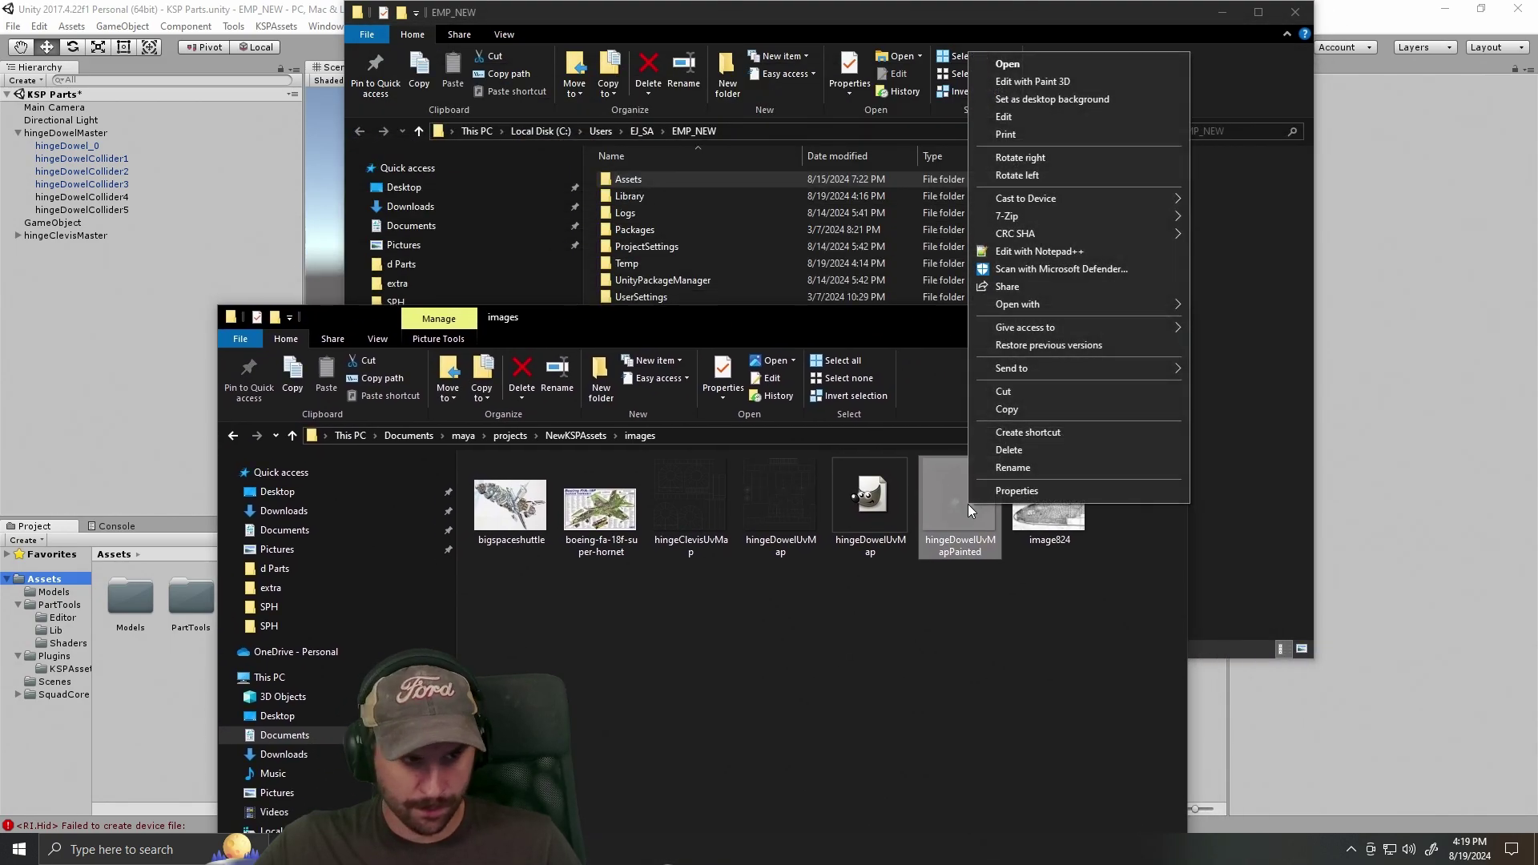
pyautogui.click(1017, 408)
pyautogui.click(1140, 232)
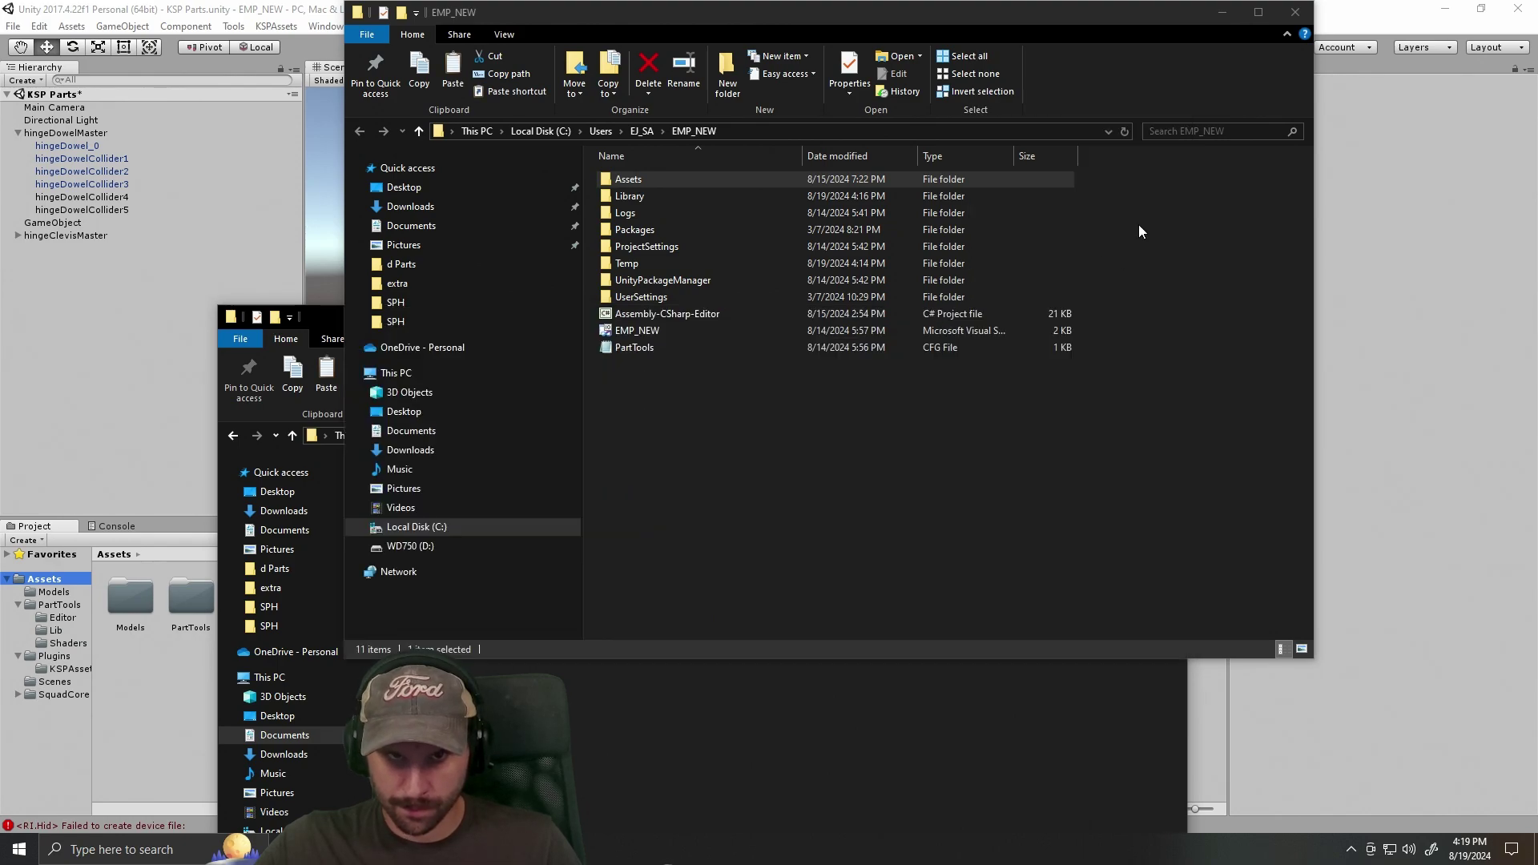
pyautogui.doubleClick(633, 177)
pyautogui.rightClick(631, 502)
pyautogui.click(690, 611)
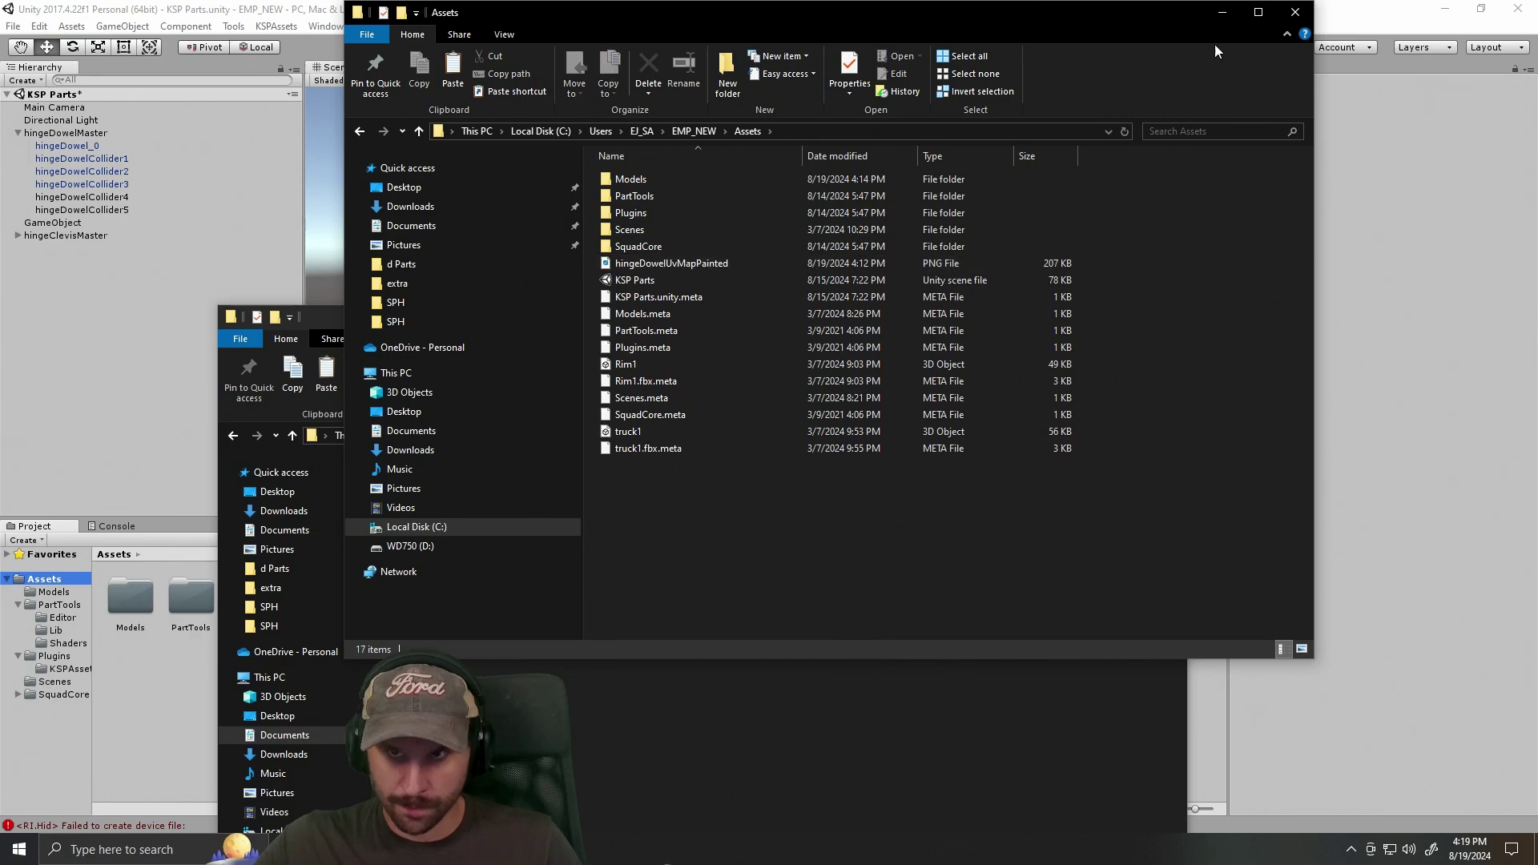
pyautogui.click(1221, 13)
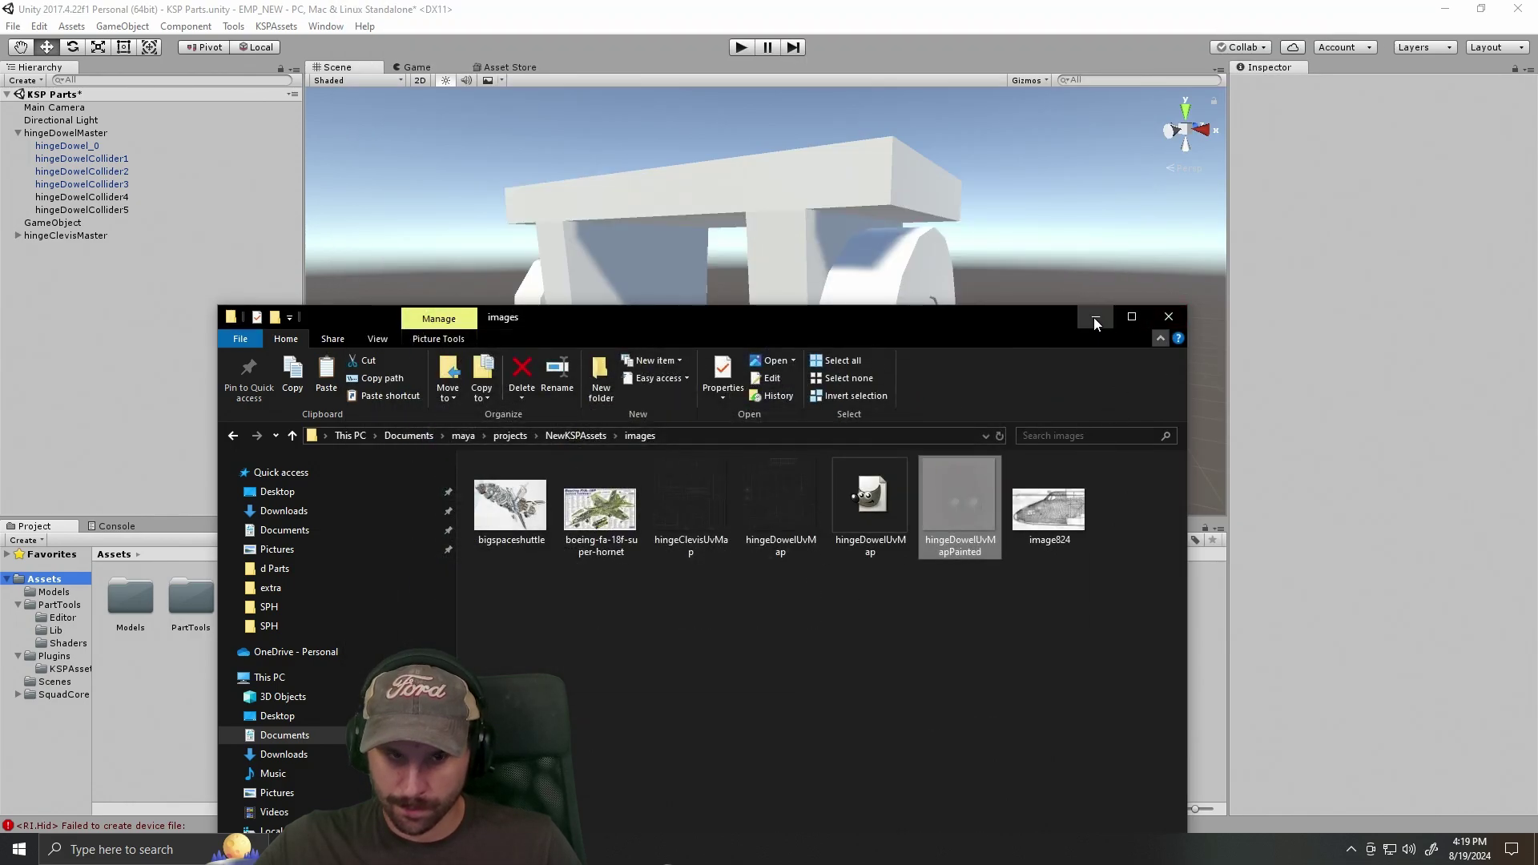
pyautogui.click(1094, 317)
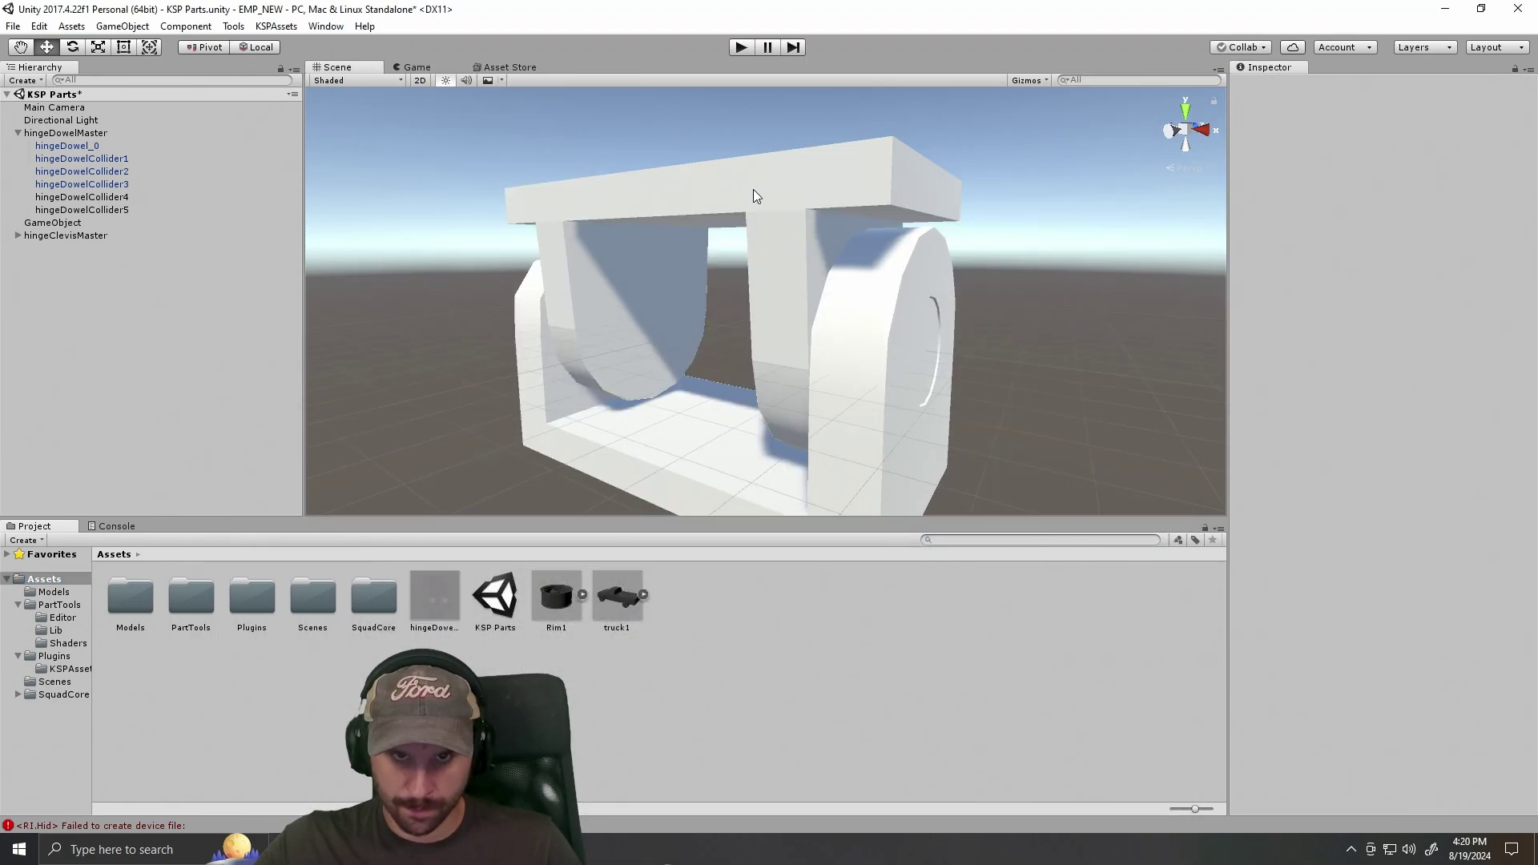
# Apply the imported hingeDowelUvMapPainted texture to the hinge dowel in the scene.
pyautogui.click(751, 190)
pyautogui.moveTo(437, 599); pyautogui.dragTo(809, 186)
pyautogui.click(438, 604)
pyautogui.click(818, 185)
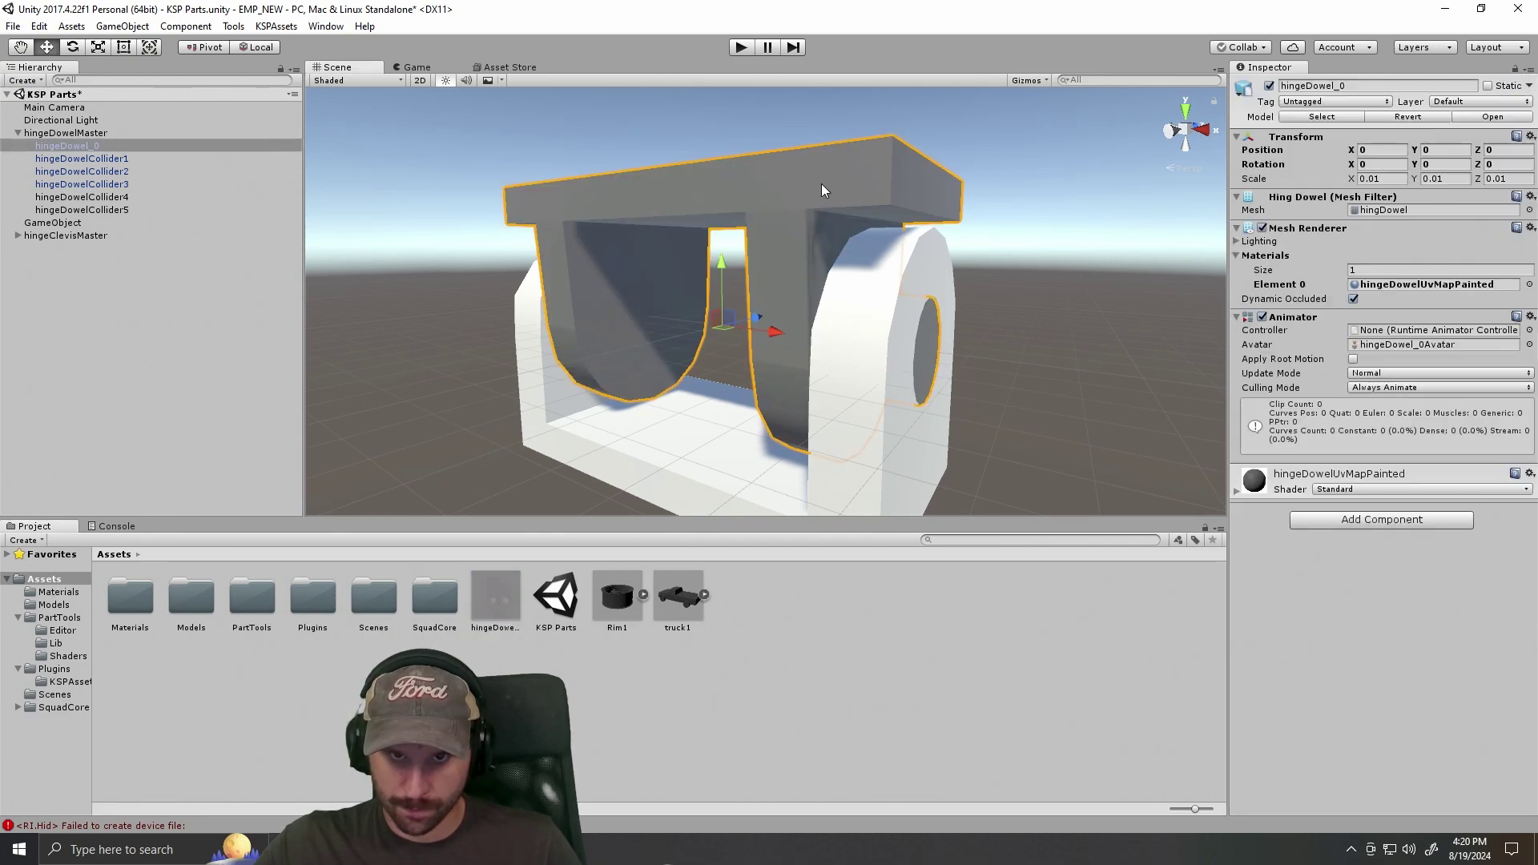
# Examine the painted texture on the hinge dowel's plate, tabs and pin from several angles.
pyautogui.click(1090, 320)
pyautogui.moveTo(1032, 262); pyautogui.dragTo(1006, 339)
pyautogui.click(742, 287)
pyautogui.press('f')
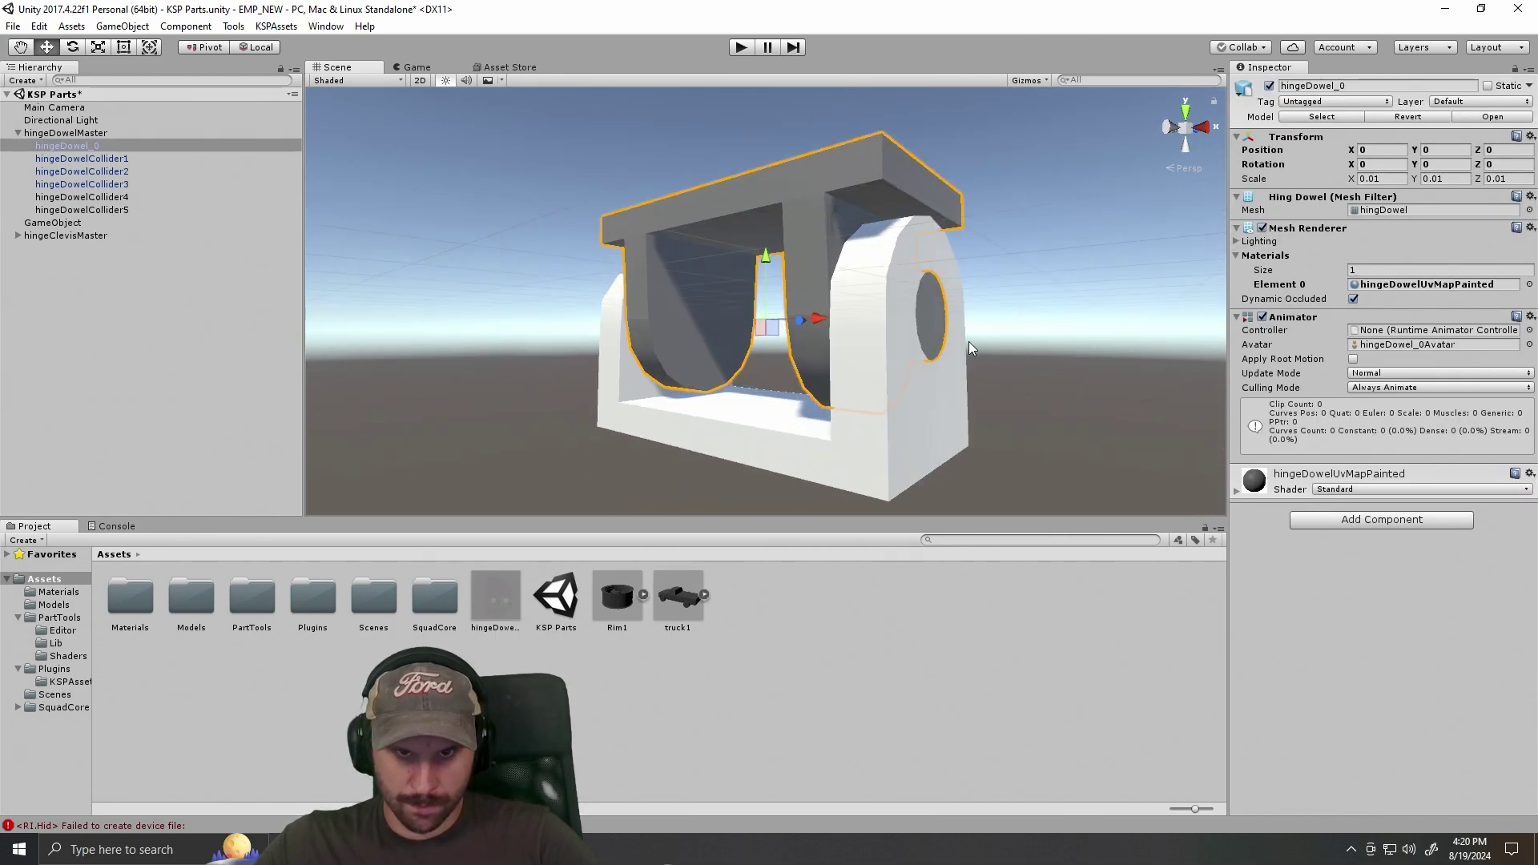
pyautogui.scroll(3, 968, 344)
pyautogui.scroll(5, 1083, 293)
pyautogui.moveTo(1098, 237); pyautogui.dragTo(879, 299)
pyautogui.click(1076, 206)
pyautogui.moveTo(941, 361); pyautogui.dragTo(926, 398)
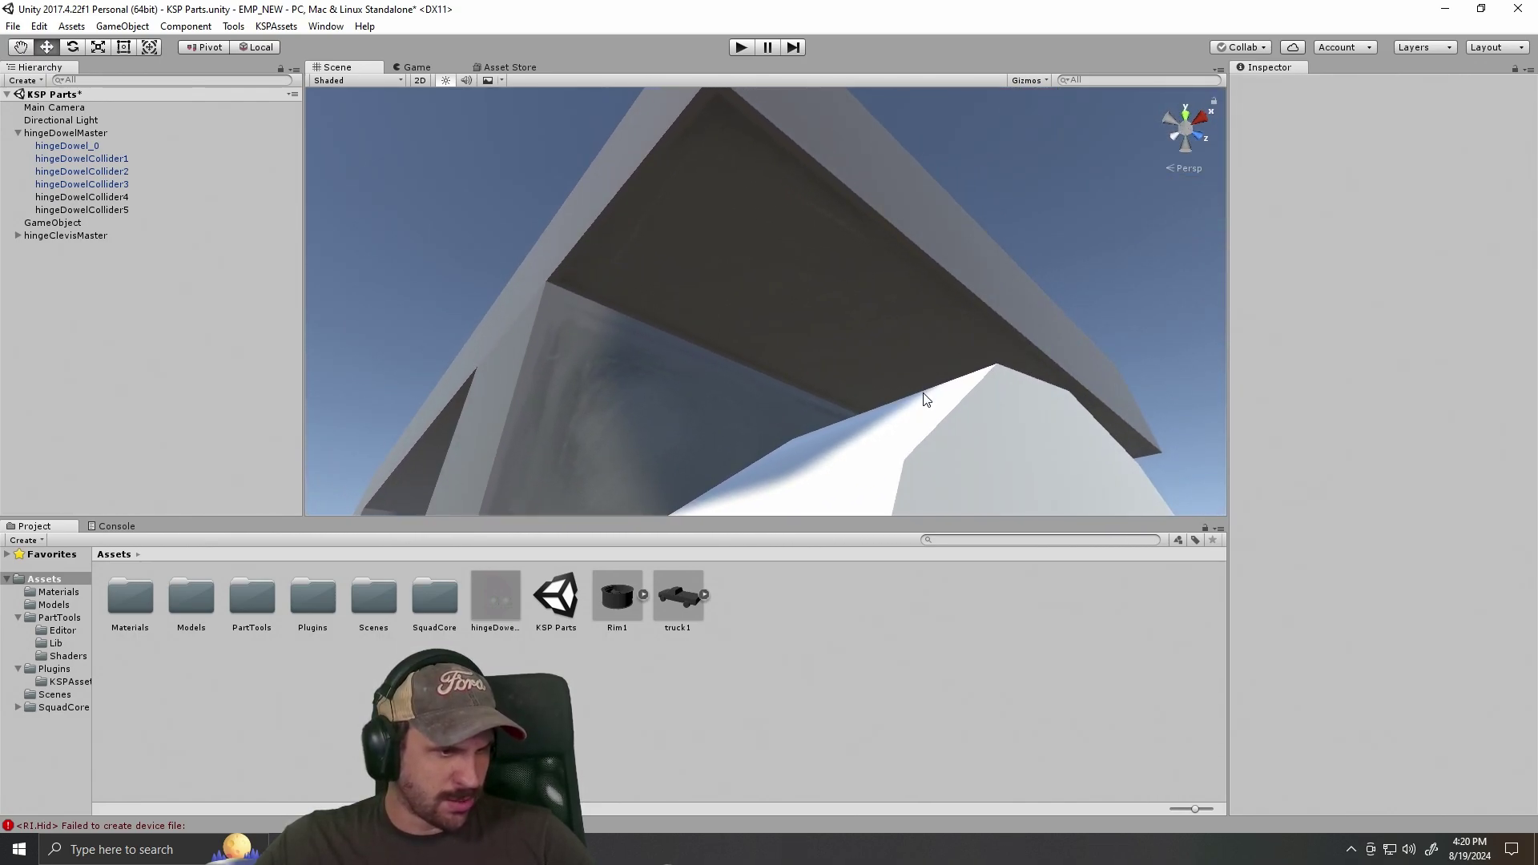
pyautogui.moveTo(889, 405); pyautogui.dragTo(899, 358)
pyautogui.moveTo(886, 417); pyautogui.dragTo(916, 423)
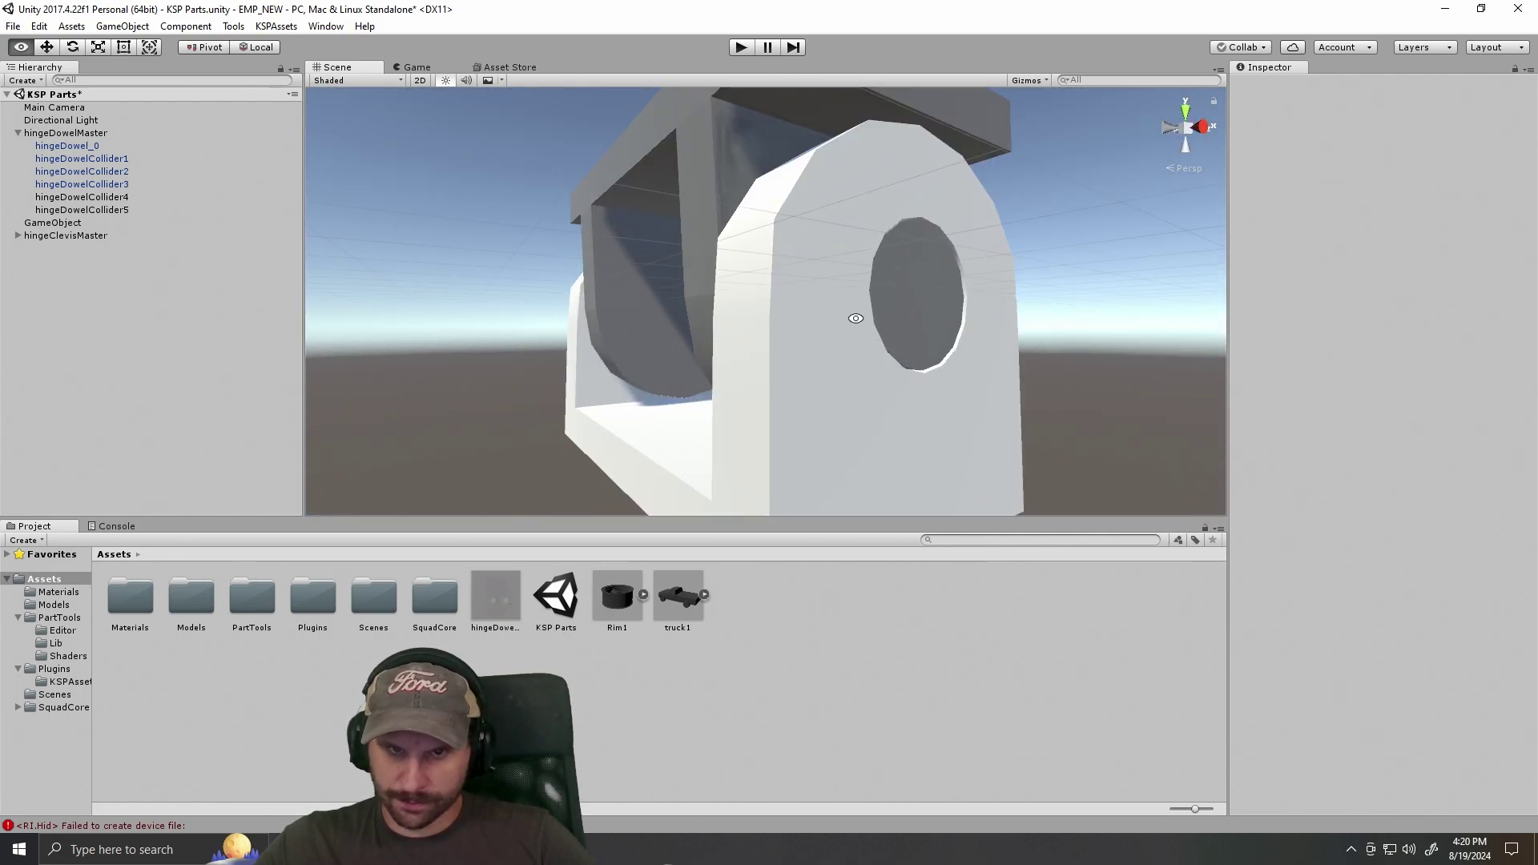
pyautogui.moveTo(826, 405); pyautogui.dragTo(1036, 381)
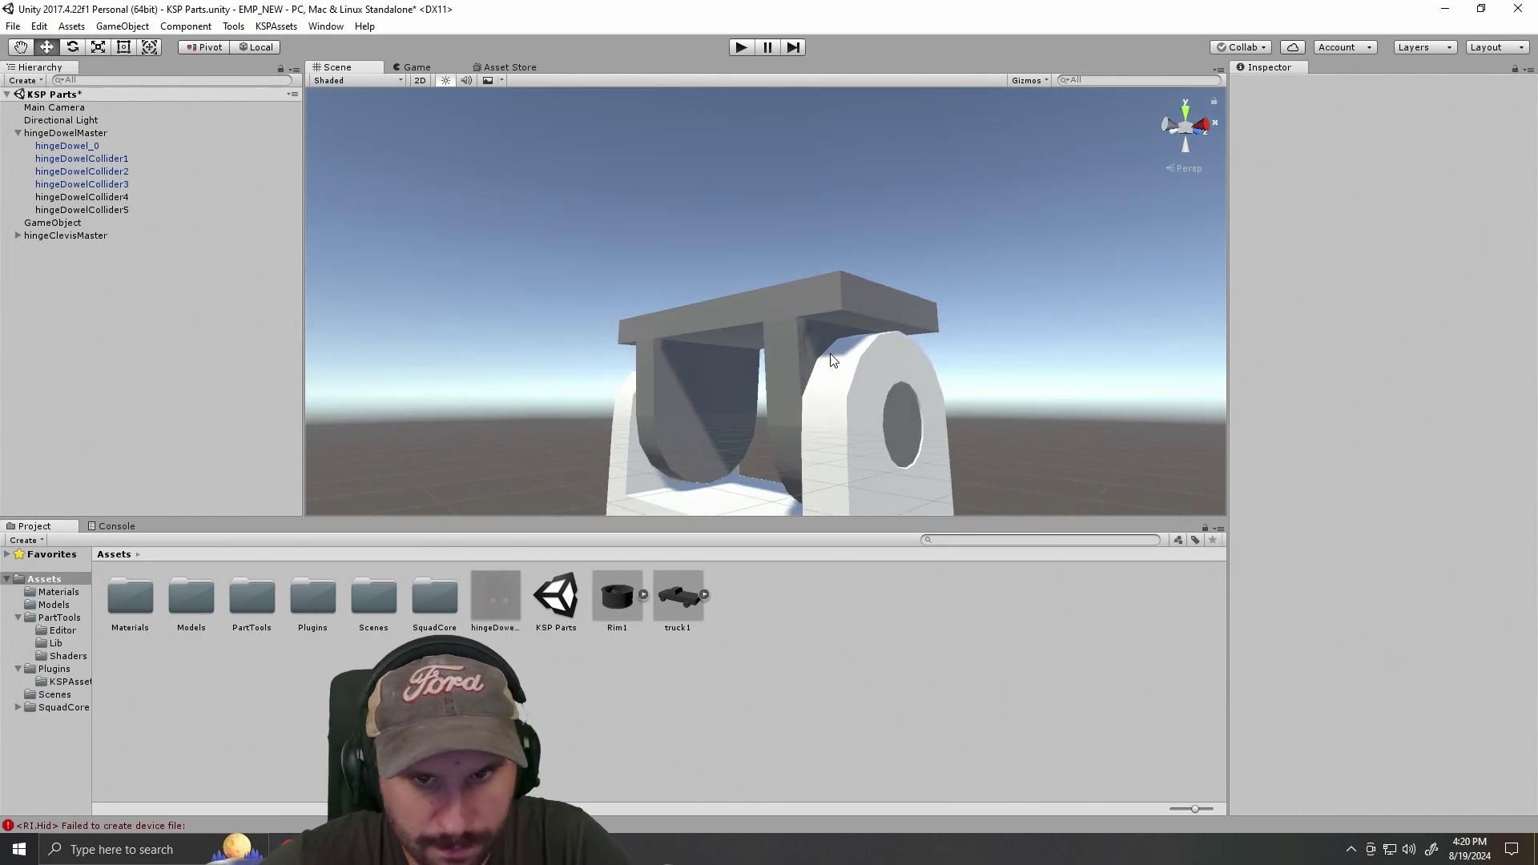
# Look over the whole hinge again, from below and up close around the dowel's pin end.
pyautogui.click(409, 849)
pyautogui.click(496, 784)
pyautogui.moveTo(1036, 411); pyautogui.dragTo(790, 454)
pyautogui.scroll(4, 790, 453)
pyautogui.click(677, 454)
pyautogui.press('f')
pyautogui.click(996, 309)
pyautogui.scroll(3, 1000, 392)
pyautogui.moveTo(995, 309); pyautogui.dragTo(1054, 299)
pyautogui.click(449, 849)
pyautogui.scroll(3, 918, 373)
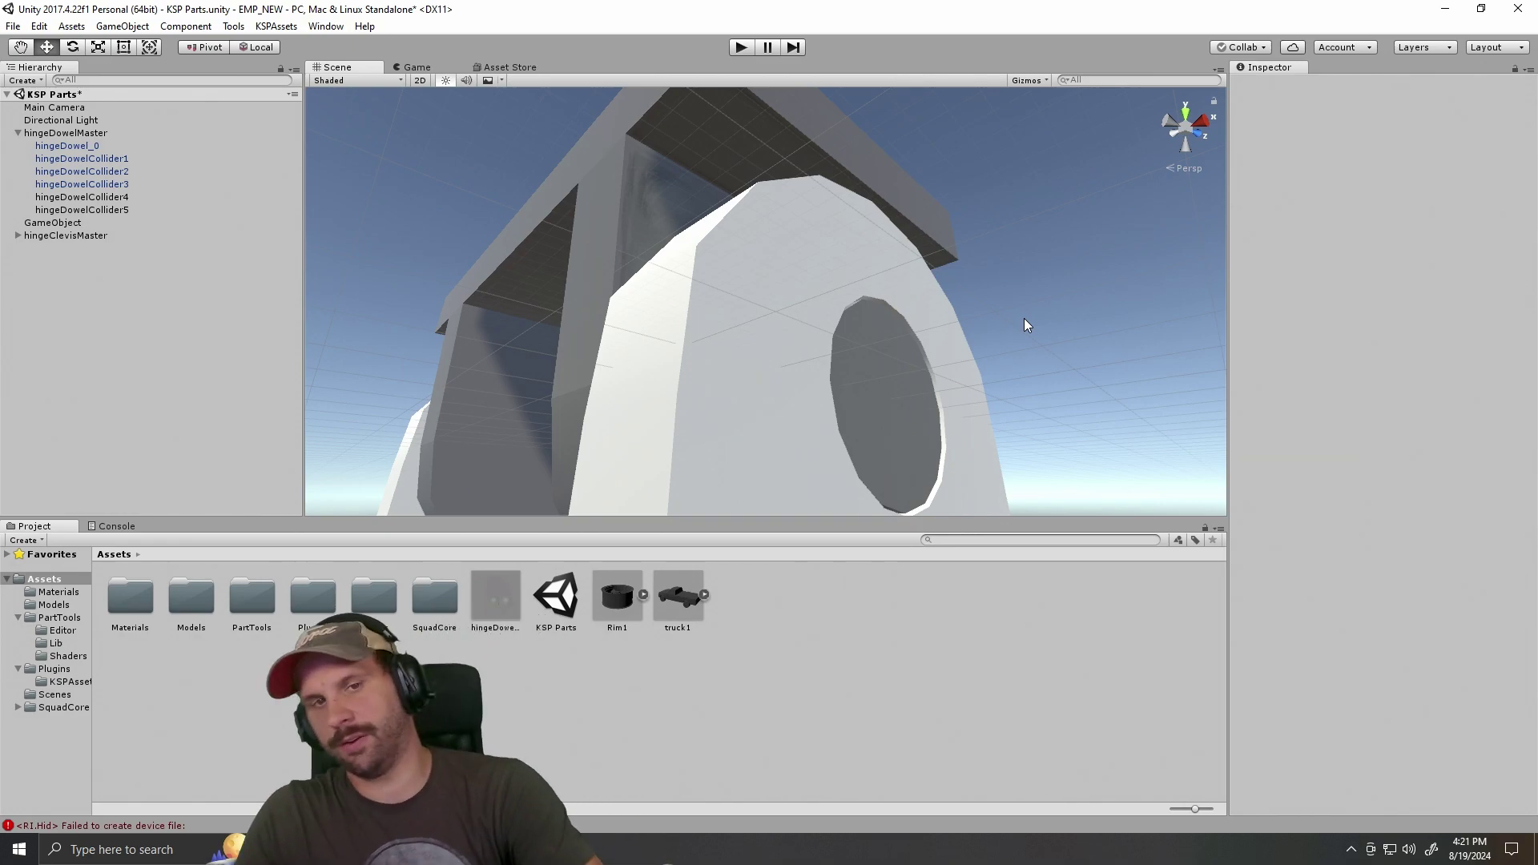
pyautogui.moveTo(1027, 324); pyautogui.dragTo(899, 410)
pyautogui.scroll(-5, 1017, 356)
# Check the hingeDowelUvMapPainted import settings and compare the texture with its layered source image in GIMP.
pyautogui.click(491, 598)
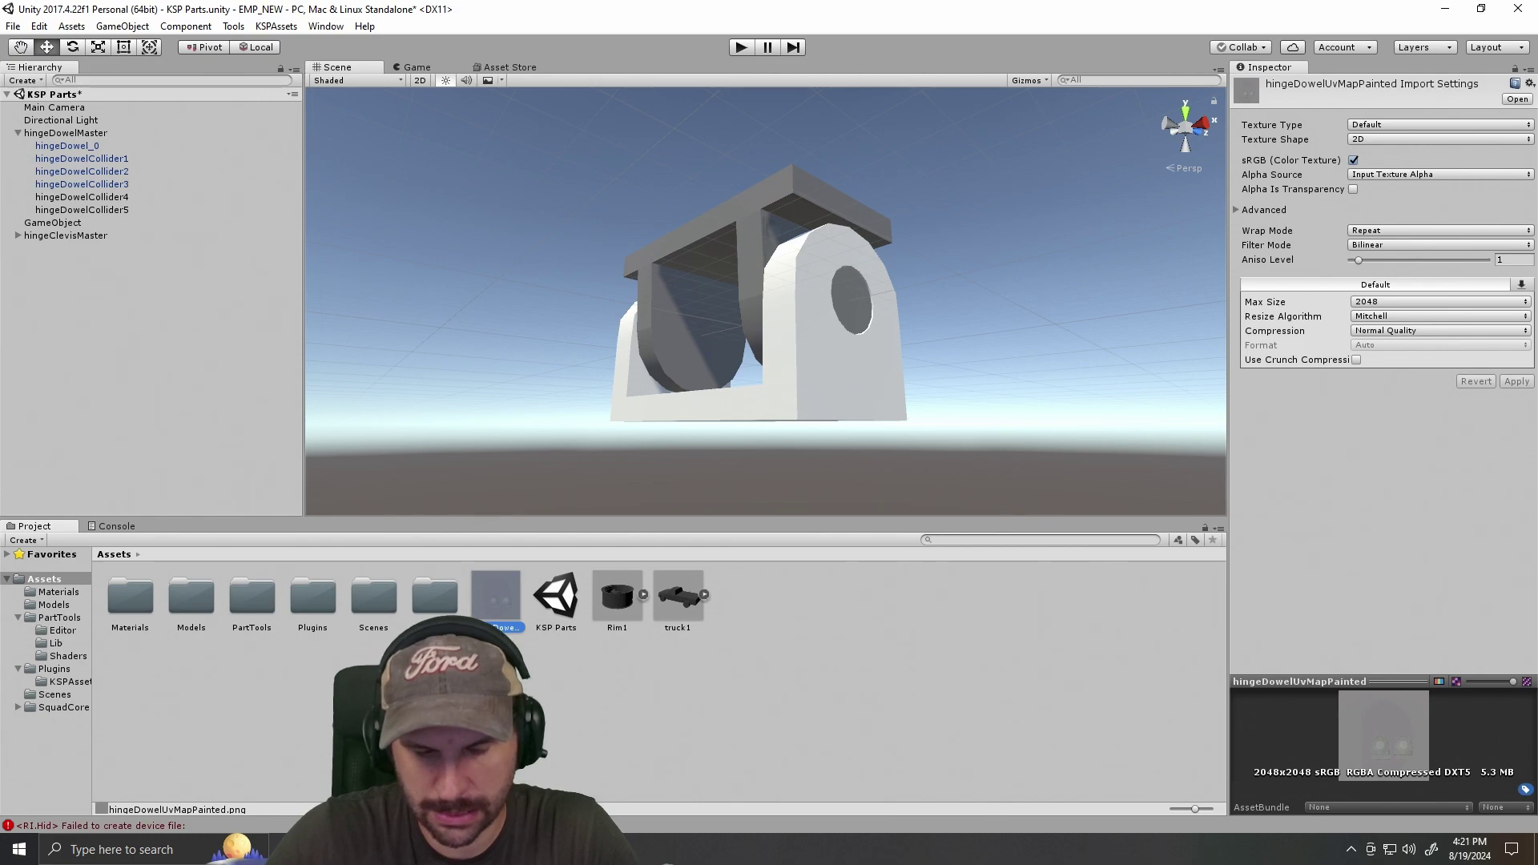
pyautogui.hotkey('alt', 'Tab')
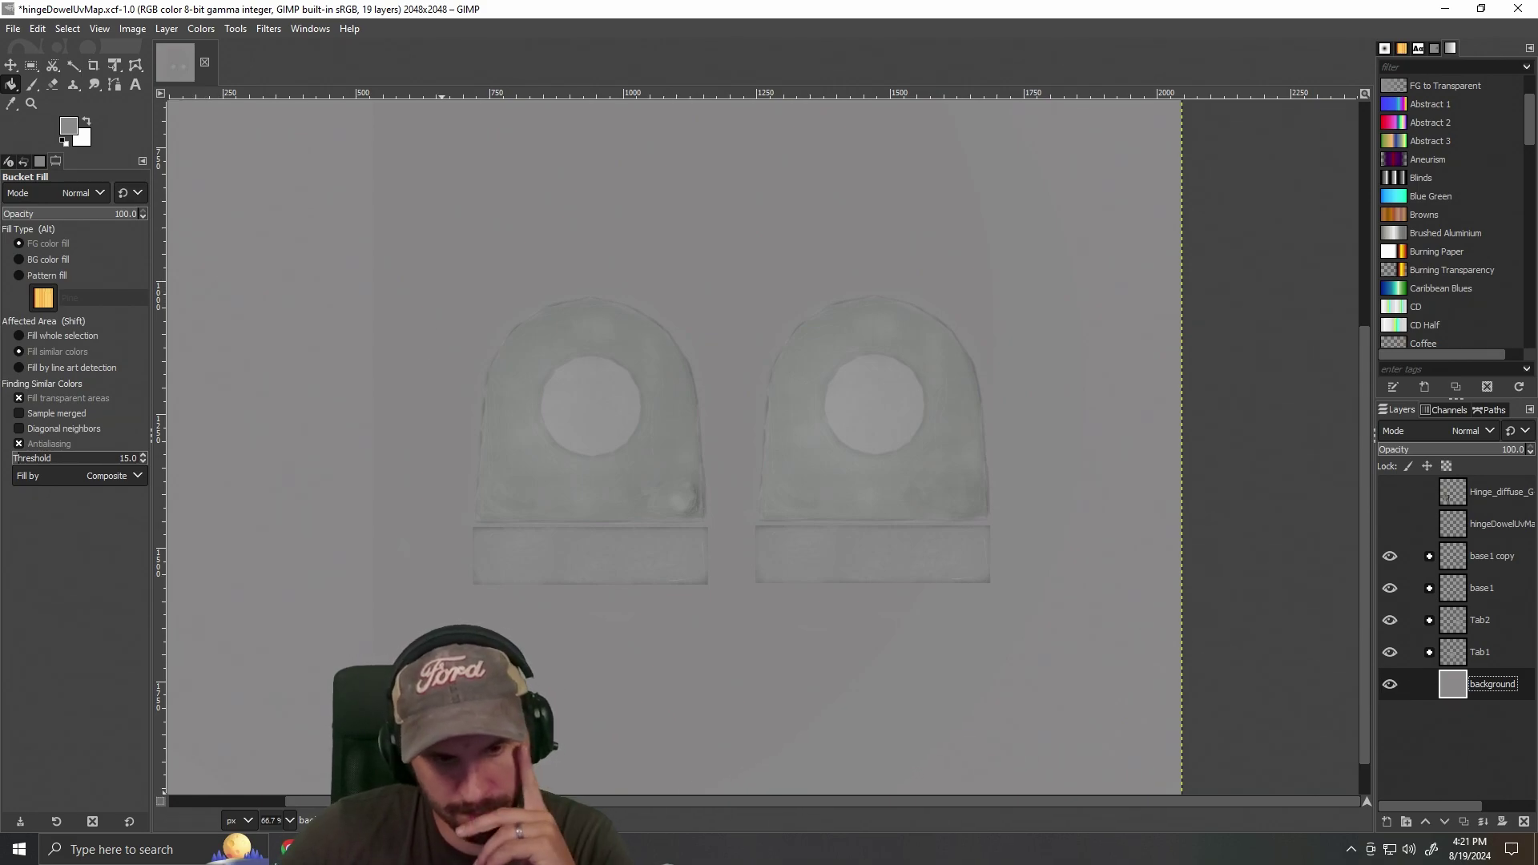
pyautogui.click(446, 849)
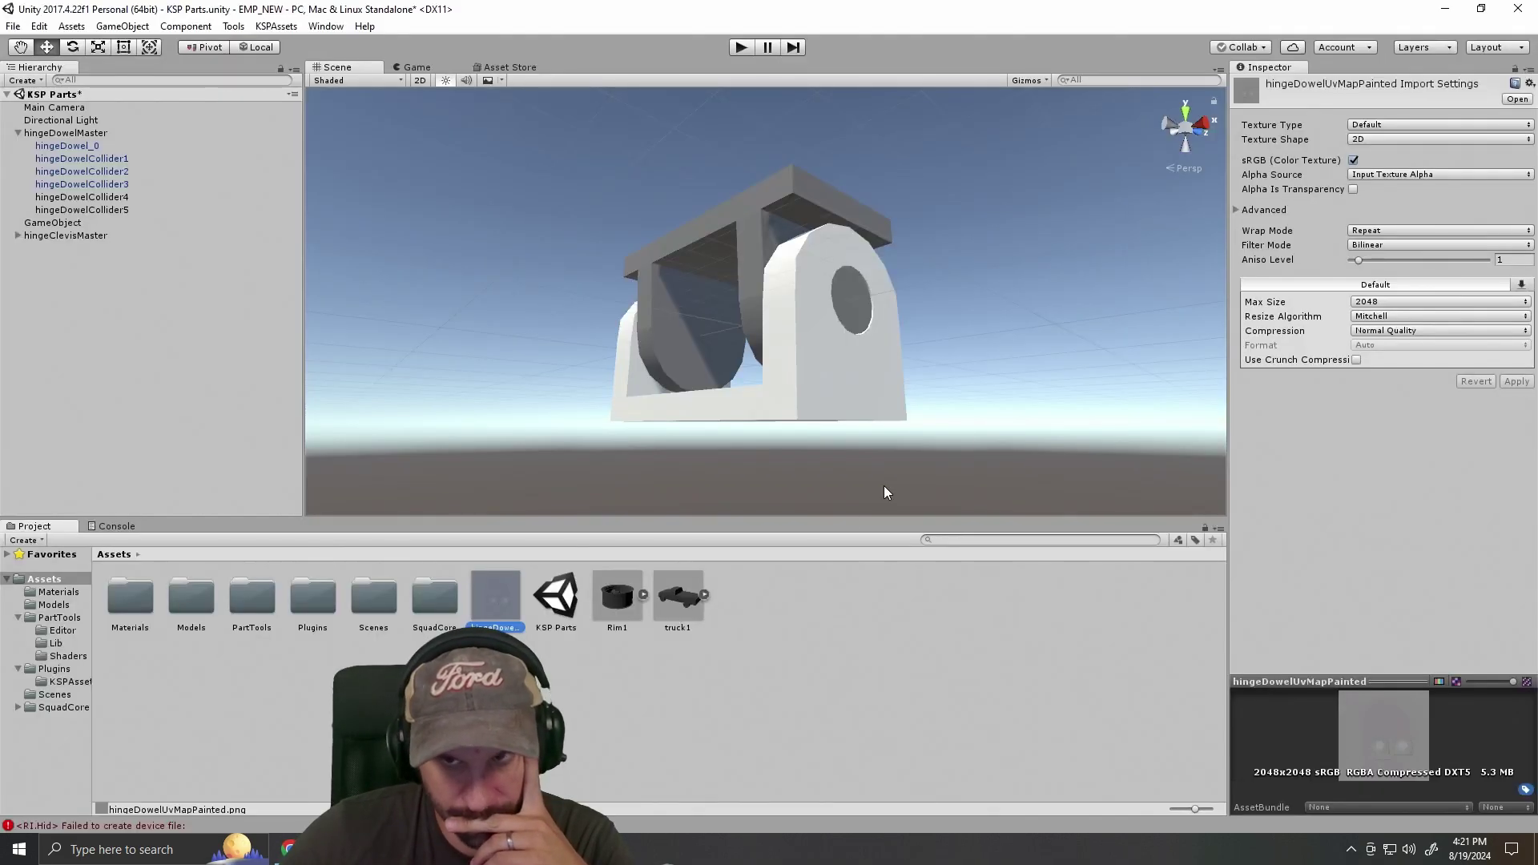
# Try a metallic value of about 0.51 on the hinge dowel's material and return it to 0.
pyautogui.click(784, 196)
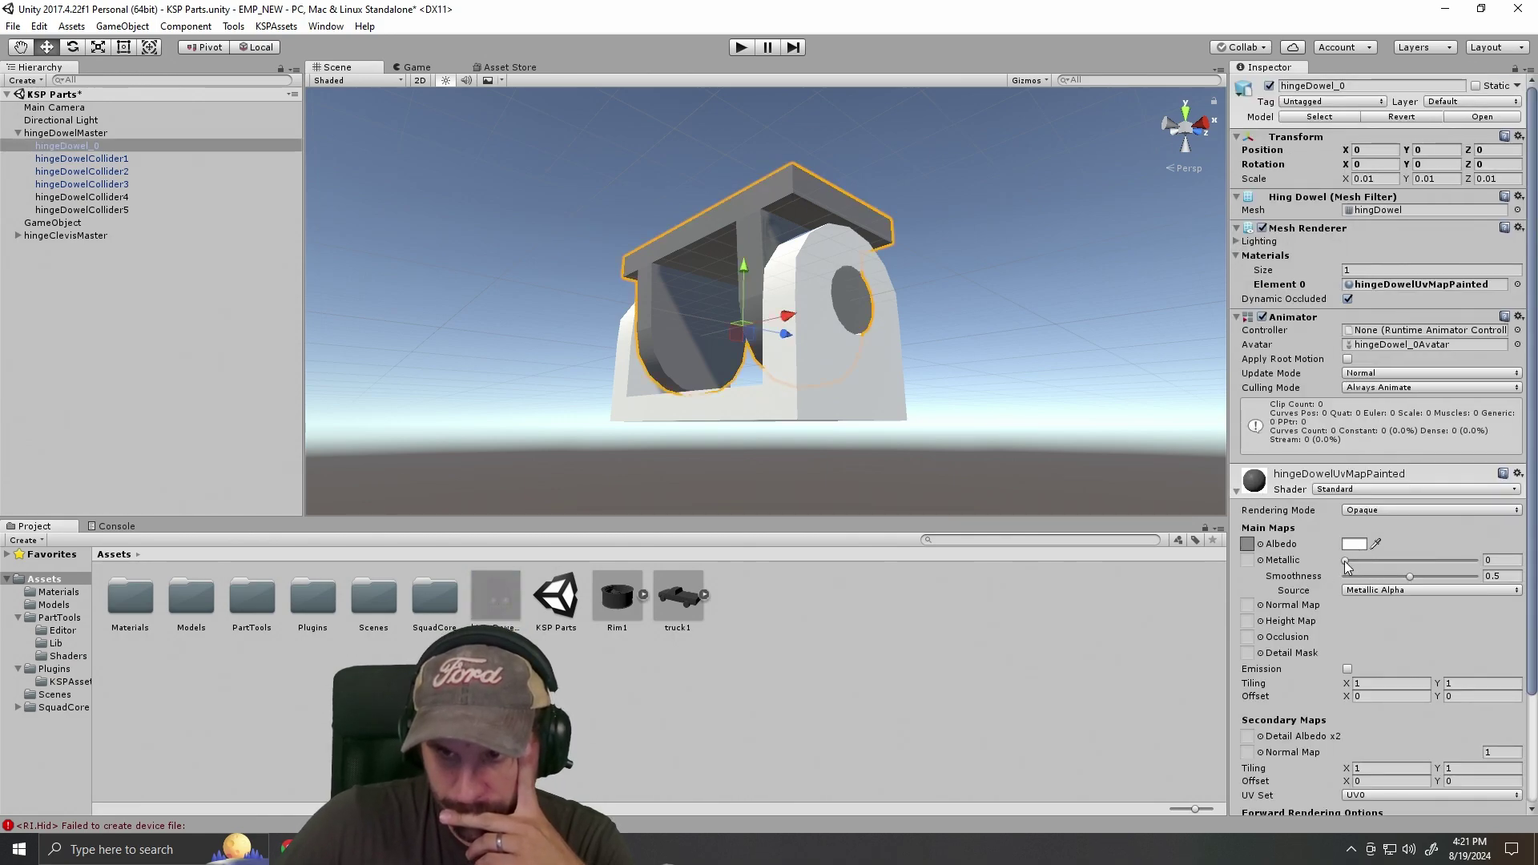
pyautogui.moveTo(1352, 561)
pyautogui.mouseDown()
pyautogui.moveTo(1442, 561)
pyautogui.moveTo(1409, 560)
pyautogui.mouseUp()
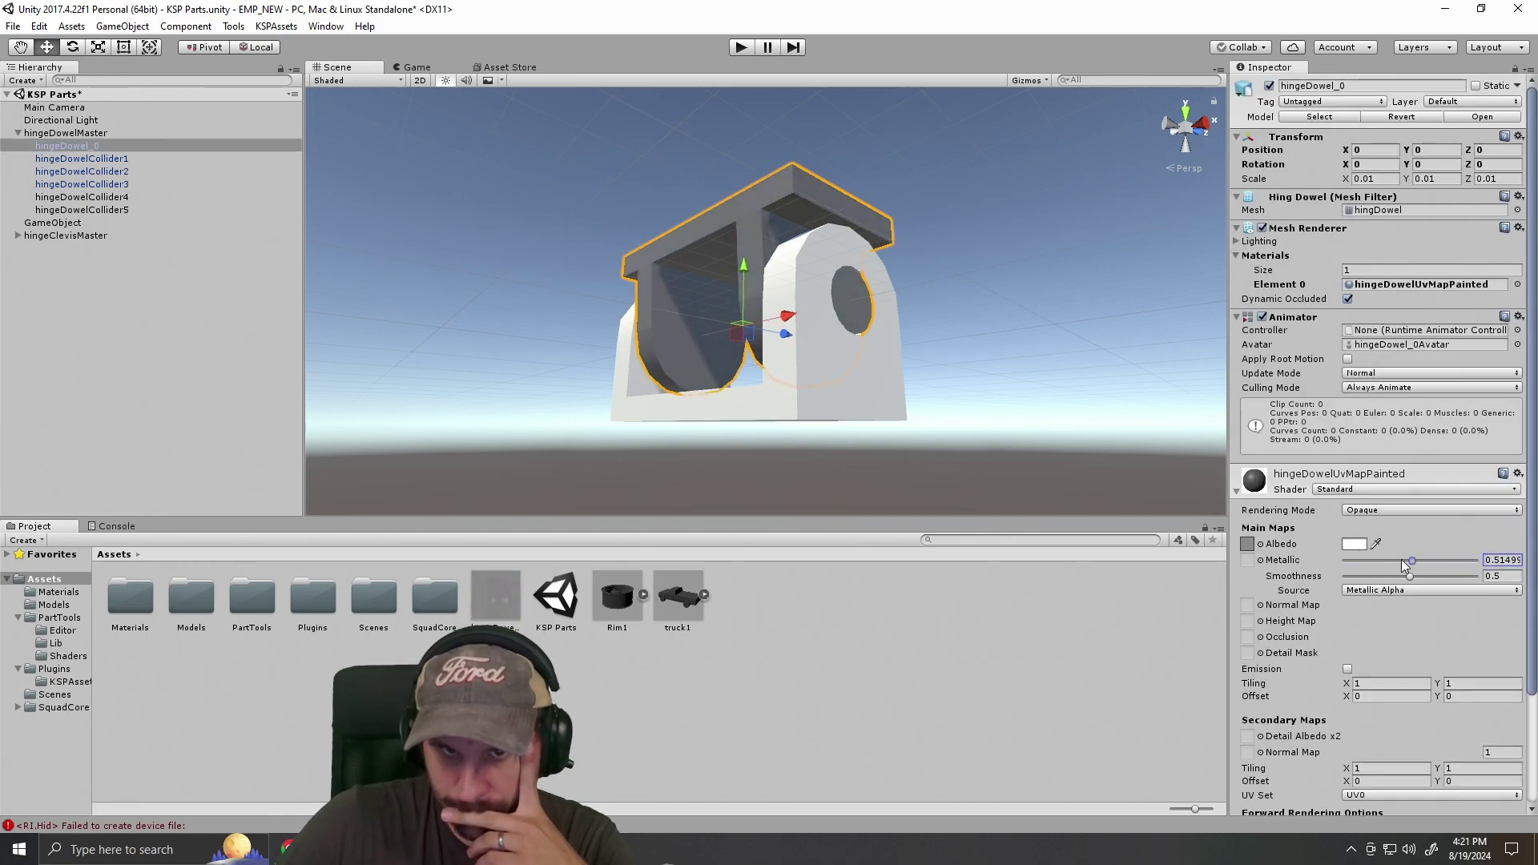
pyautogui.click(1247, 564)
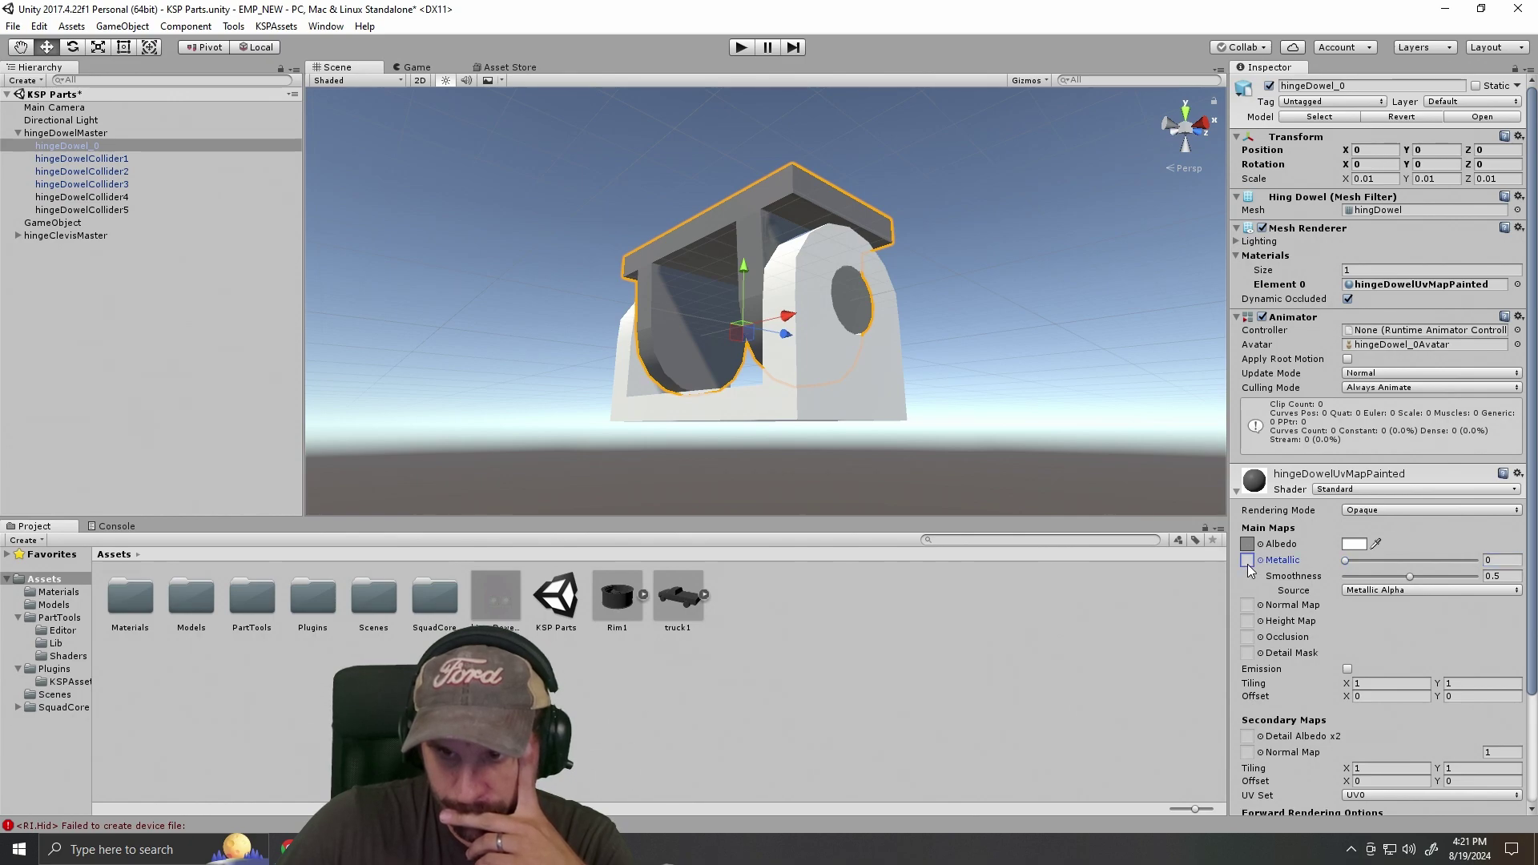
pyautogui.moveTo(1356, 564); pyautogui.dragTo(1296, 560)
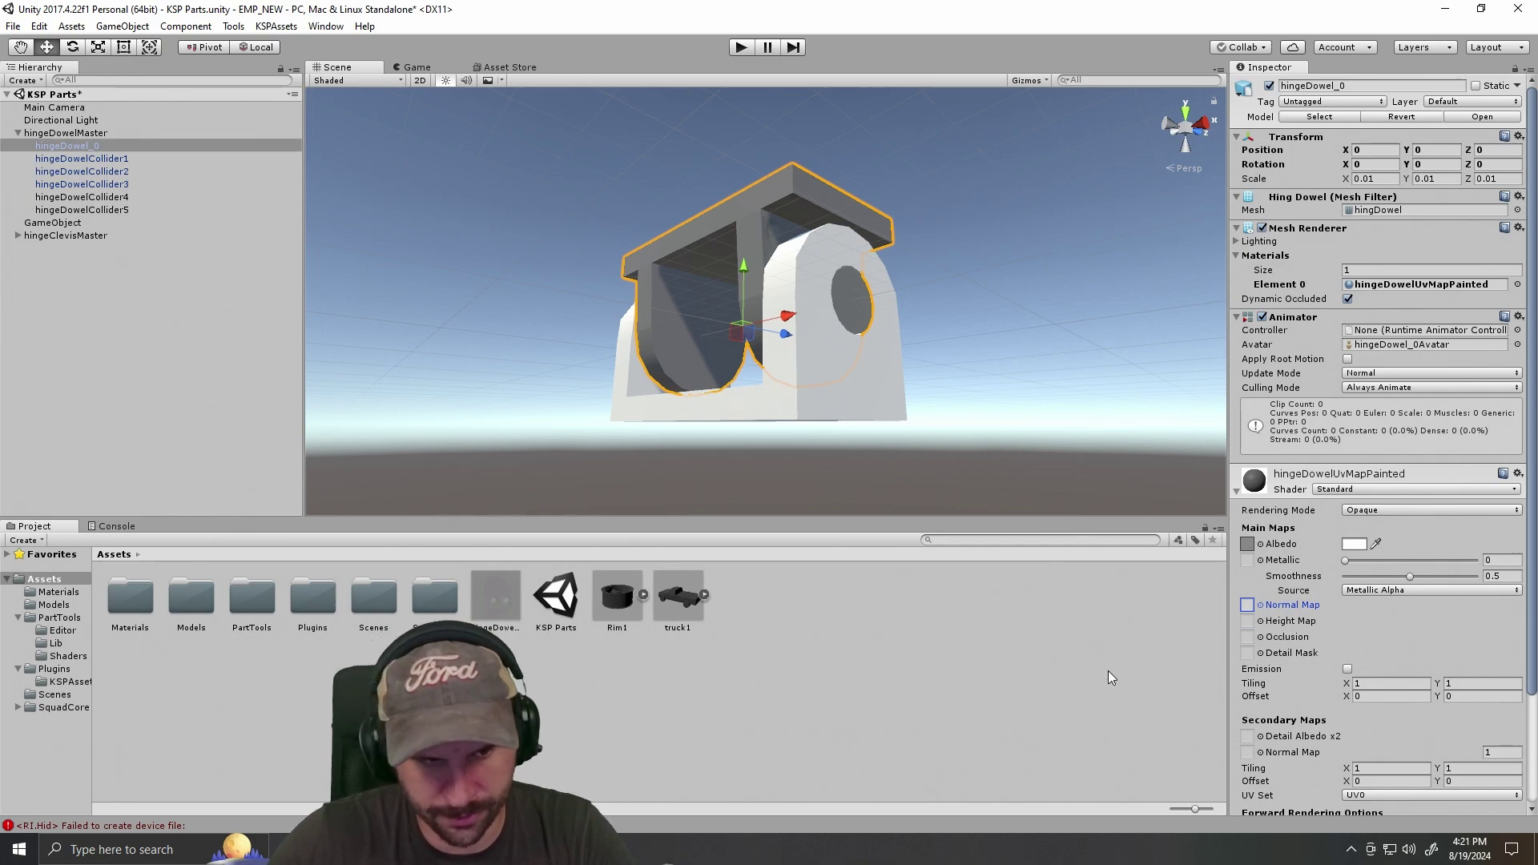
# Inspect the hinge from nearby and review the hingeDowelUvMapPainted texture's import settings again.
pyautogui.click(873, 687)
pyautogui.moveTo(931, 269); pyautogui.dragTo(916, 336)
pyautogui.scroll(5, 916, 336)
pyautogui.moveTo(814, 250); pyautogui.dragTo(919, 360)
pyautogui.moveTo(919, 360); pyautogui.dragTo(920, 400)
pyautogui.click(496, 606)
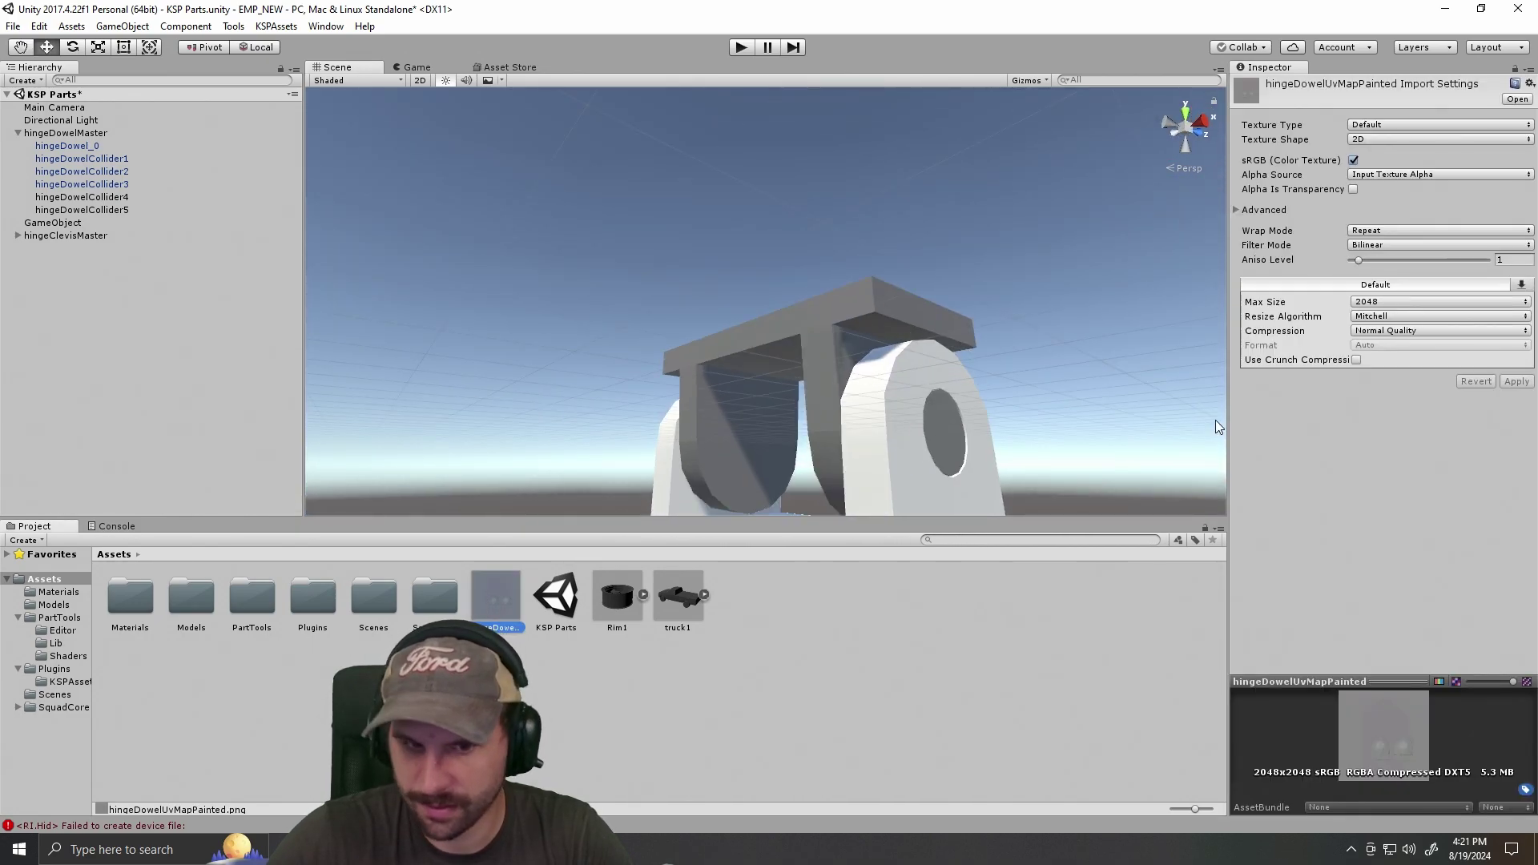
# Try the KSP/Emissive/Bumped Specular shader on the hinge dowel's hingeDowelUvMapPainted material.
pyautogui.click(852, 295)
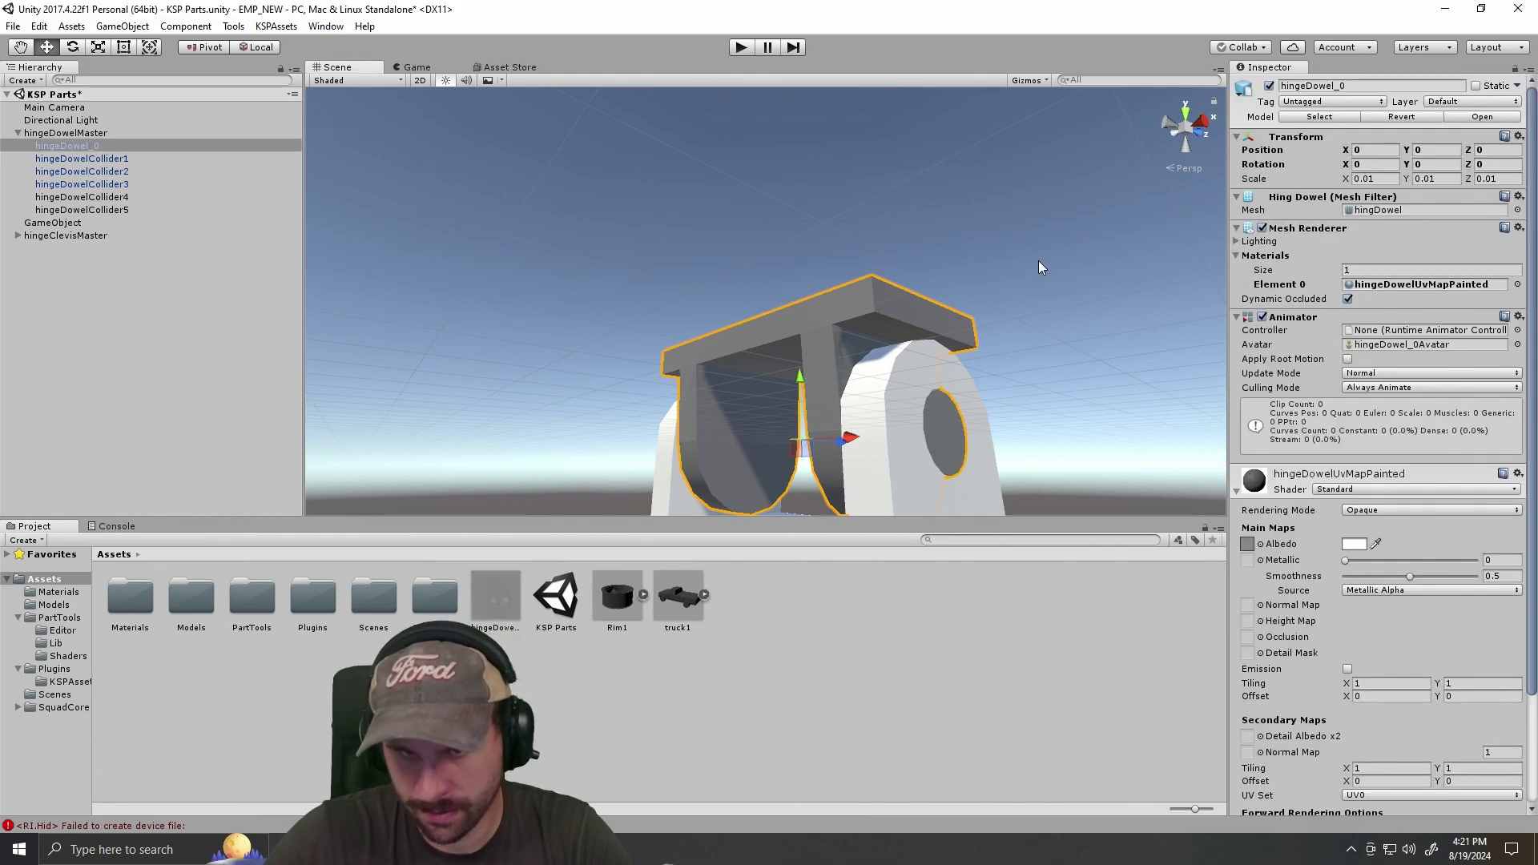
pyautogui.click(1084, 333)
pyautogui.moveTo(1084, 333); pyautogui.dragTo(958, 322)
pyautogui.click(695, 292)
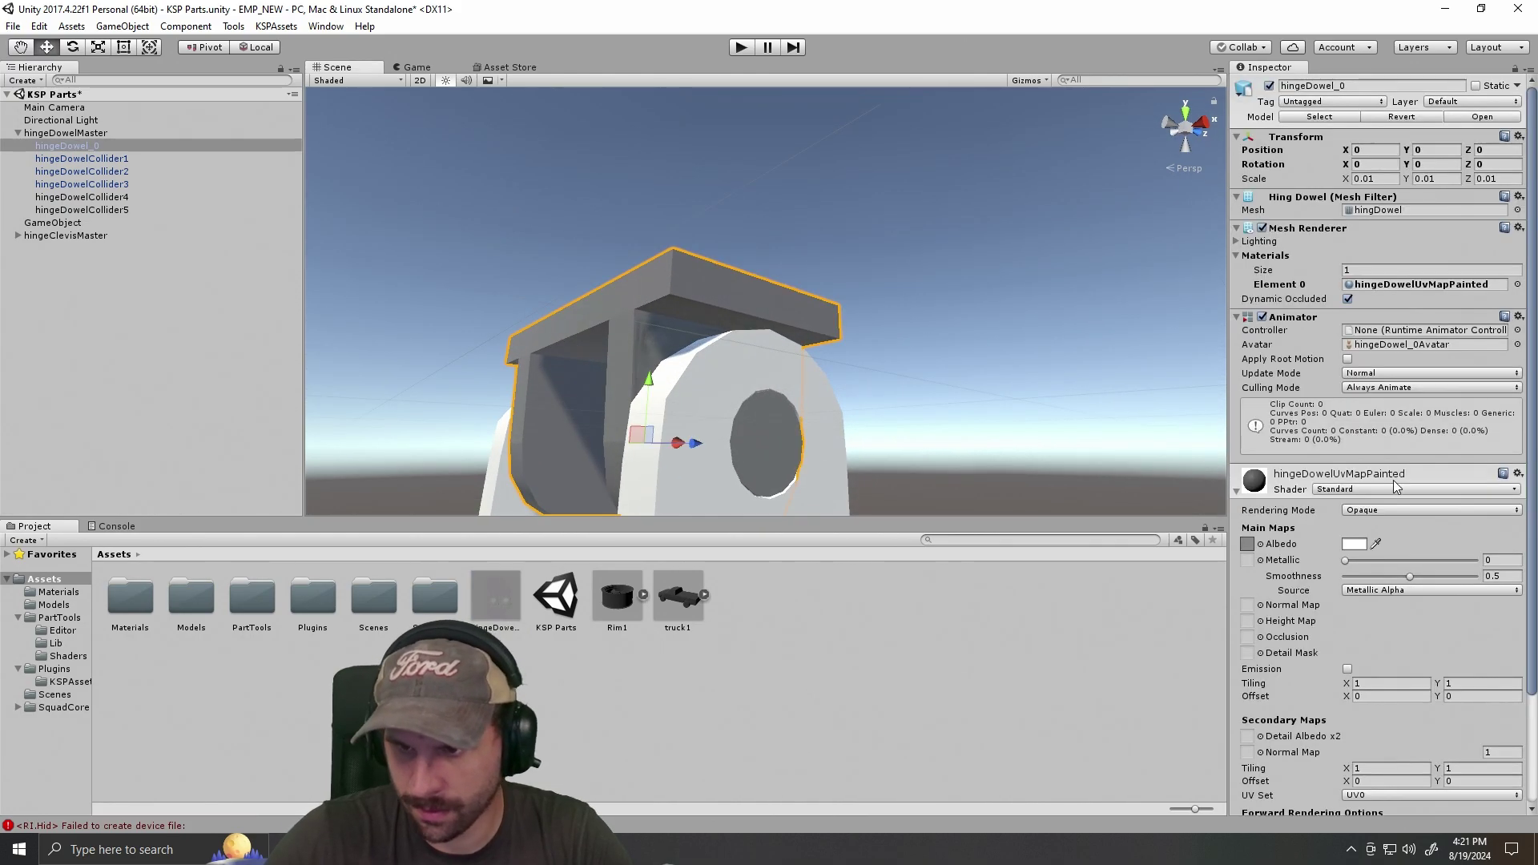
pyautogui.click(1351, 489)
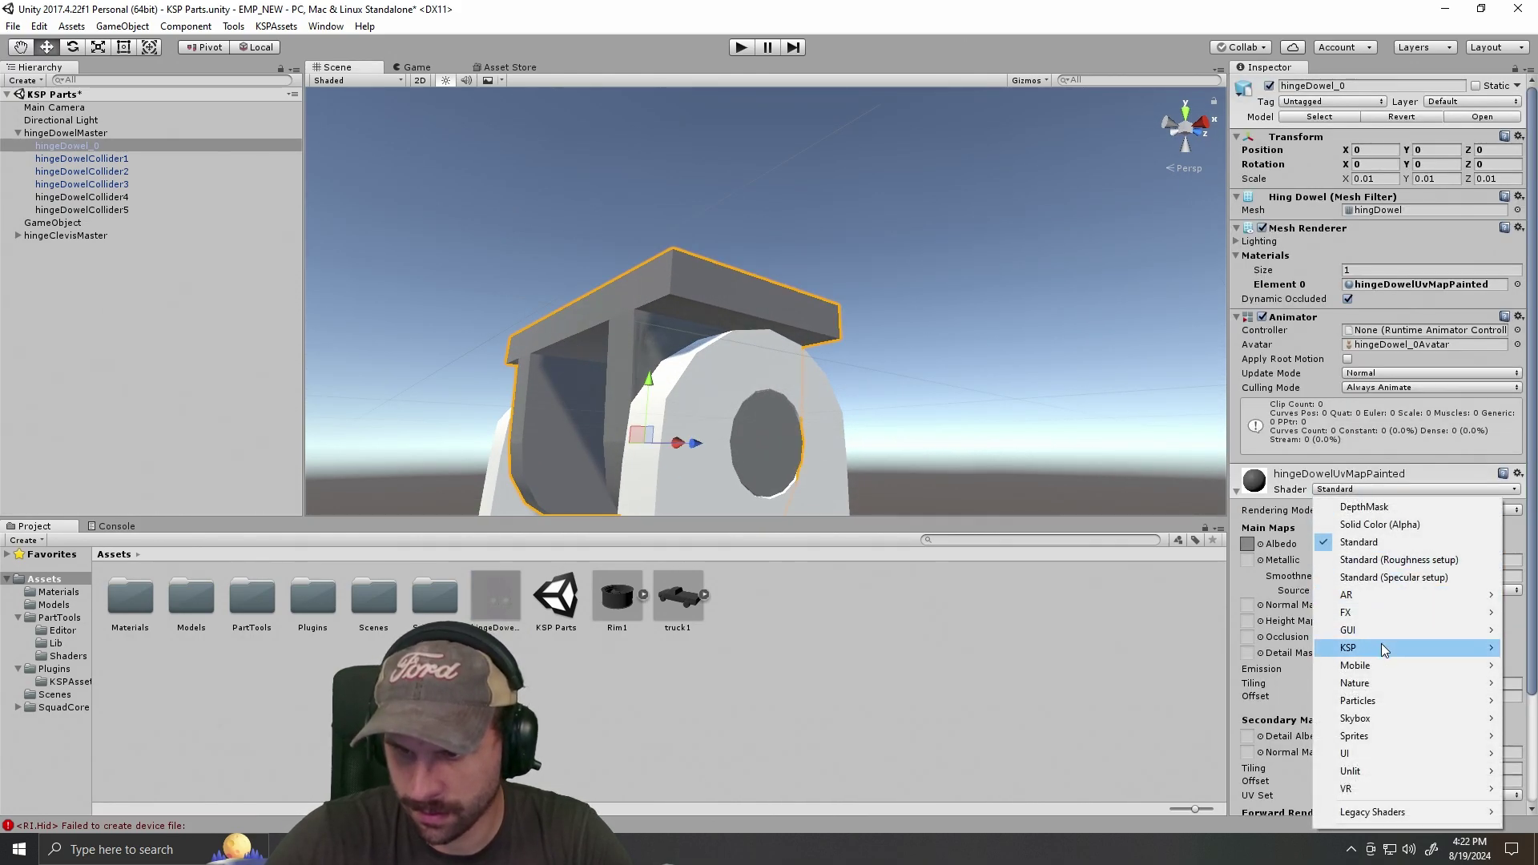
pyautogui.moveTo(1381, 646)
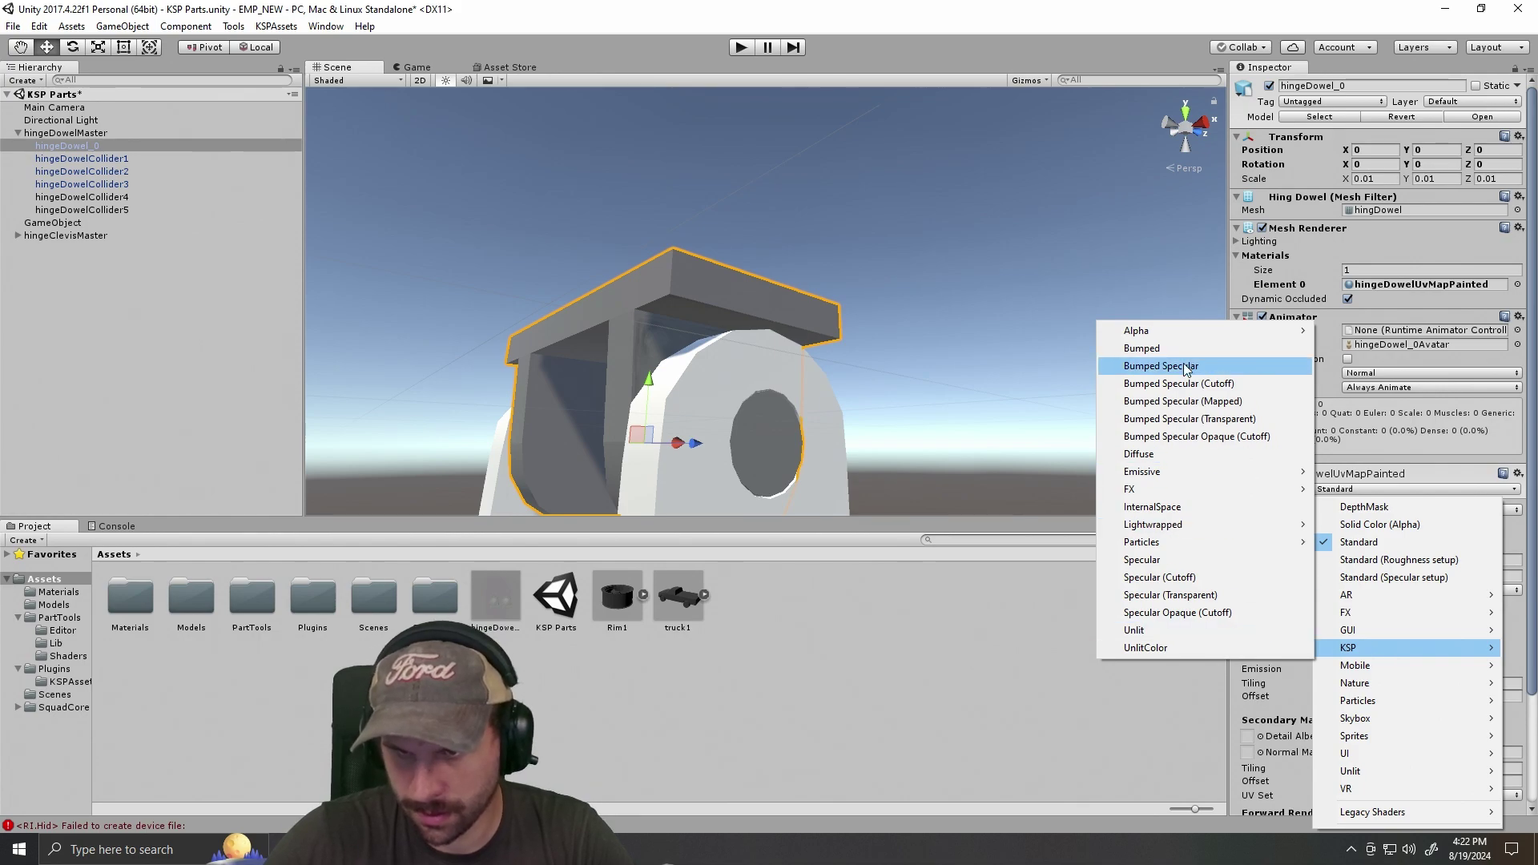
pyautogui.moveTo(1179, 333)
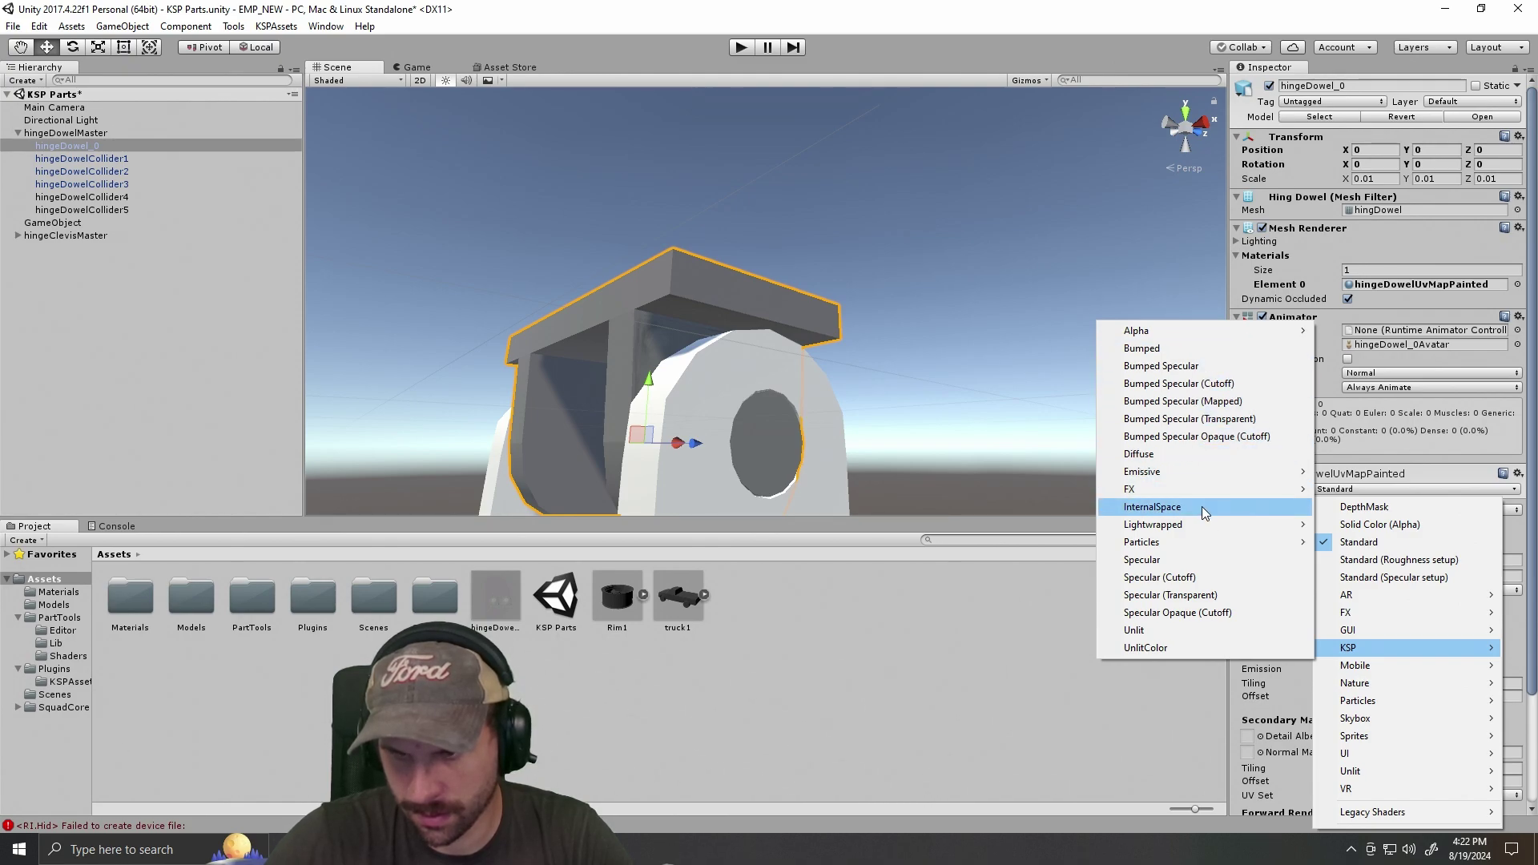
pyautogui.moveTo(1200, 492)
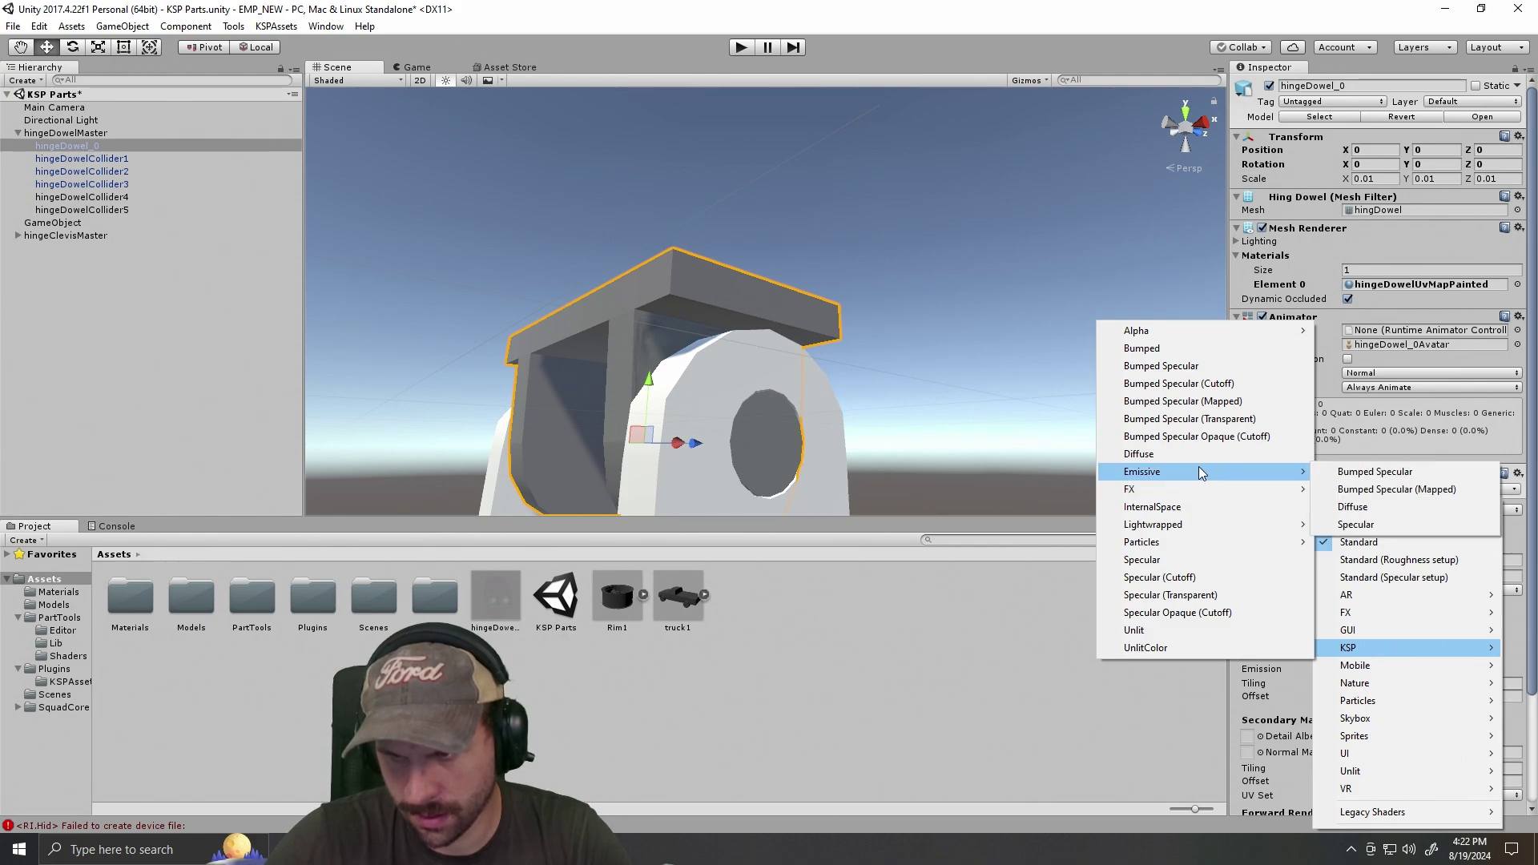
pyautogui.click(1374, 471)
# Examine the shading on the hinge dowel's plate and tabs from several angles, both close up and from farther away.
pyautogui.moveTo(1067, 381); pyautogui.dragTo(1118, 376)
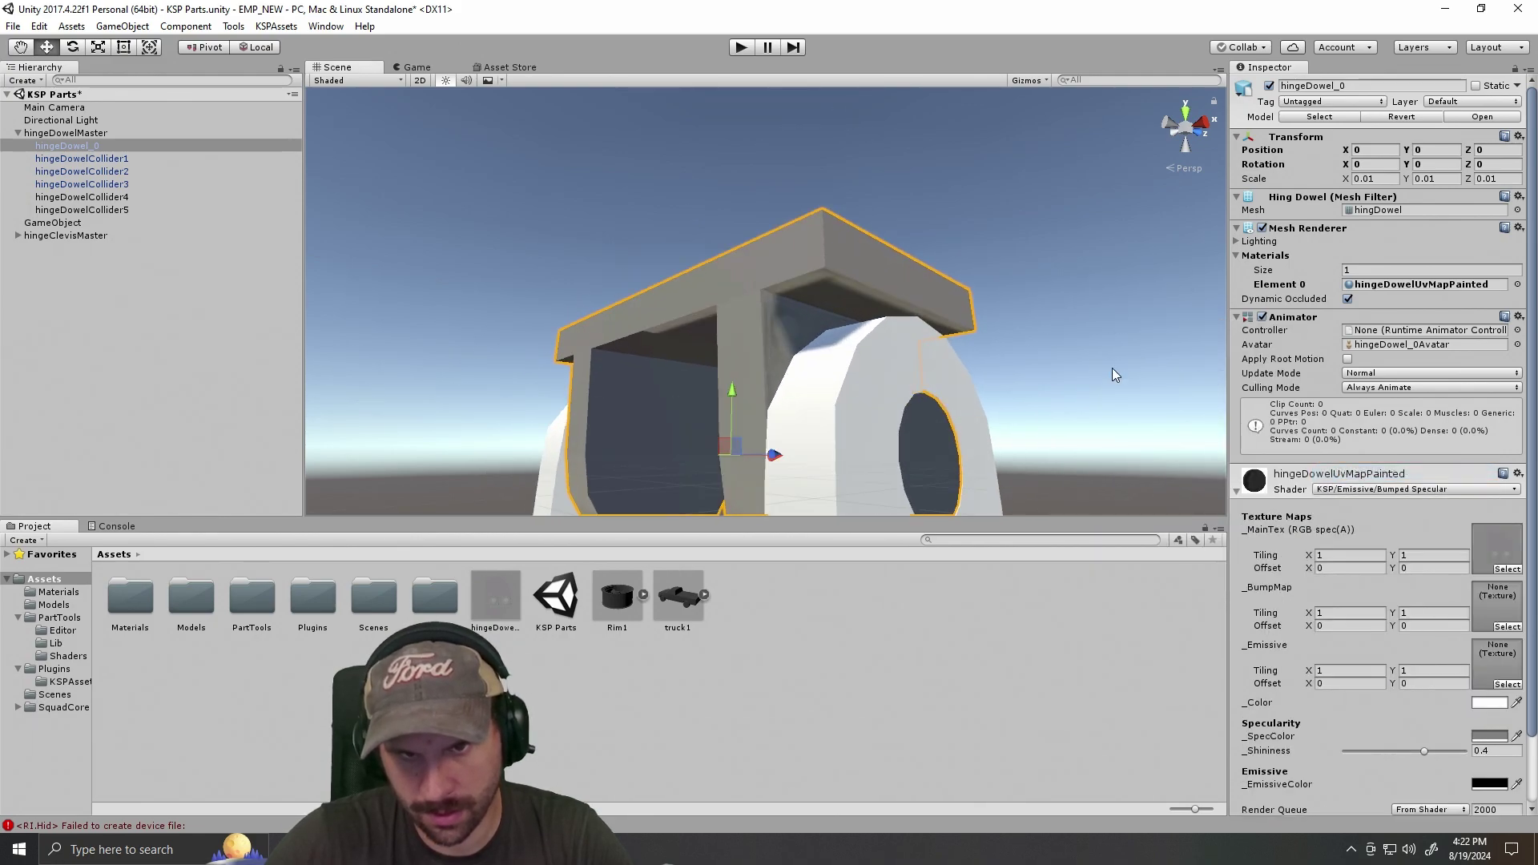
pyautogui.click(1118, 377)
pyautogui.scroll(4, 1019, 380)
pyautogui.click(740, 213)
pyautogui.scroll(-5, 989, 386)
pyautogui.moveTo(988, 386); pyautogui.dragTo(1040, 363)
pyautogui.scroll(3, 1002, 377)
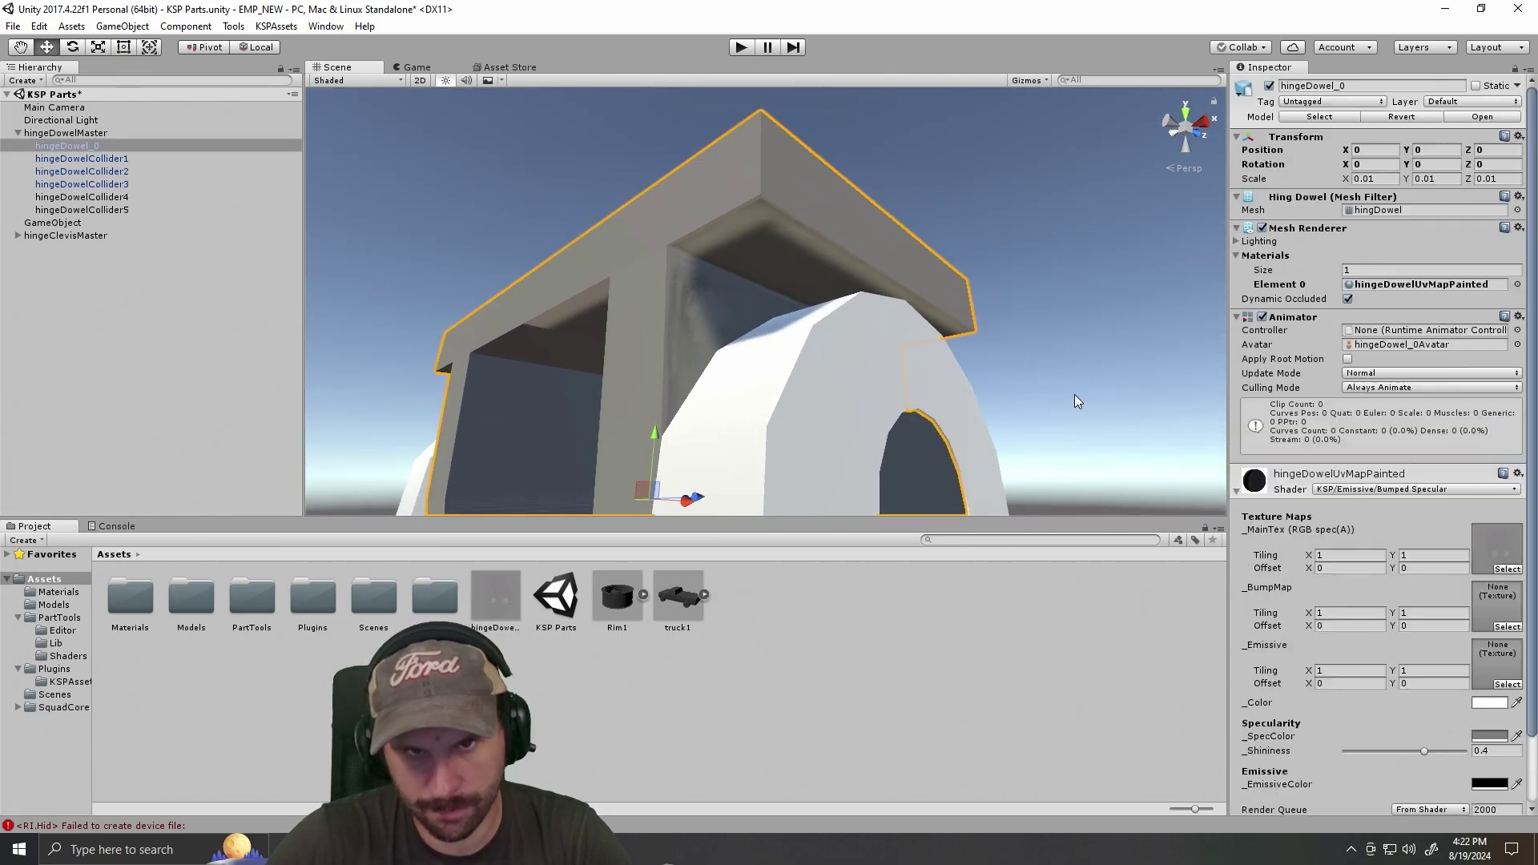
pyautogui.click(1094, 366)
pyautogui.scroll(-5, 1046, 357)
pyautogui.moveTo(1046, 357); pyautogui.dragTo(851, 364)
pyautogui.scroll(8, 998, 374)
pyautogui.scroll(-8, 928, 321)
pyautogui.scroll(8, 893, 296)
pyautogui.scroll(-5, 929, 329)
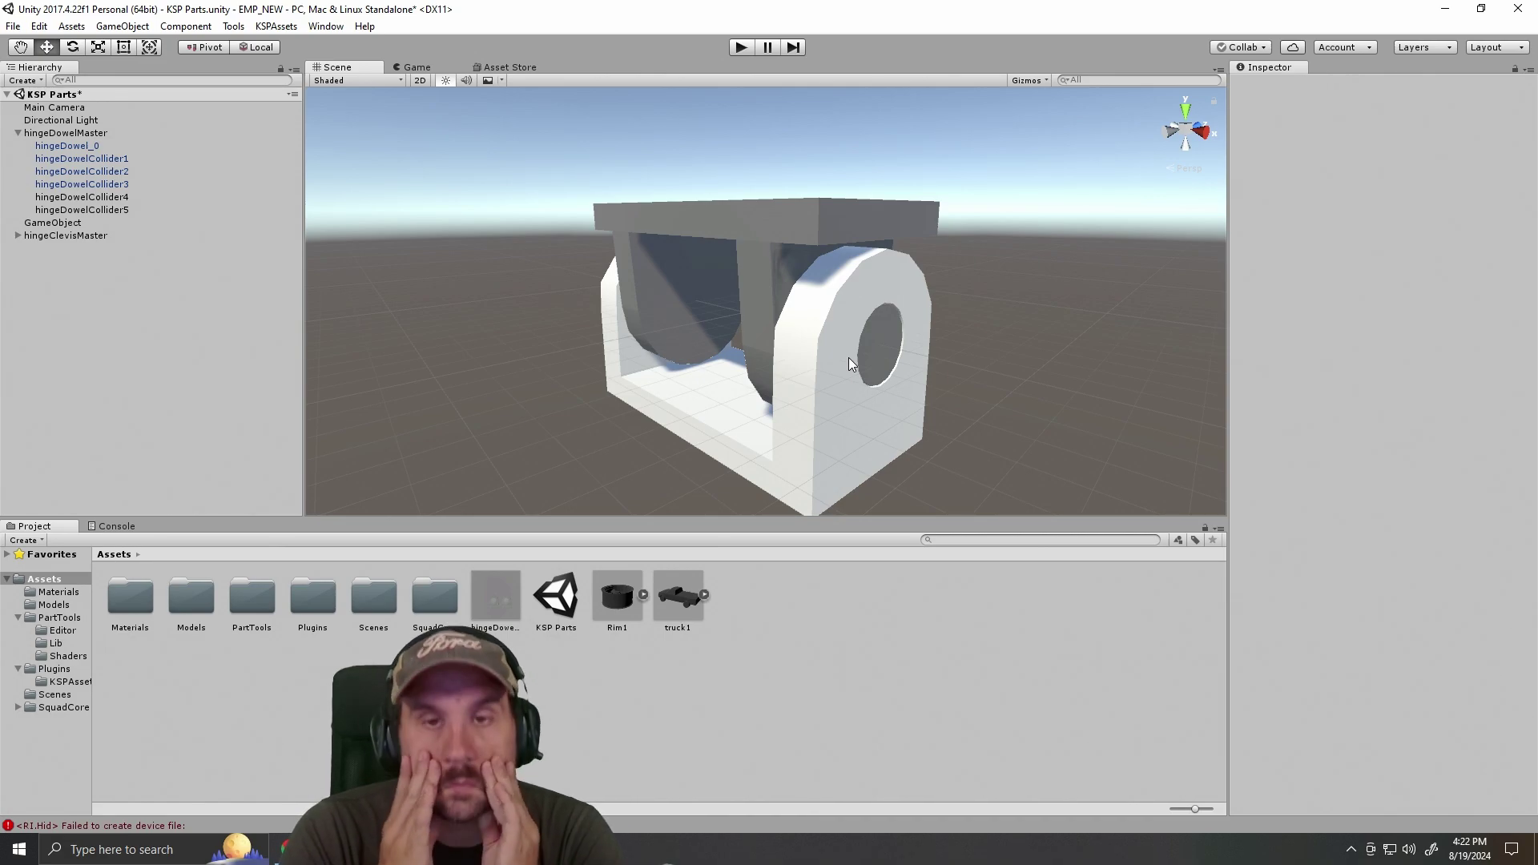
# Try the KSP/Diffuse shader on the hinge dowel's material and view the part from below.
pyautogui.click(784, 205)
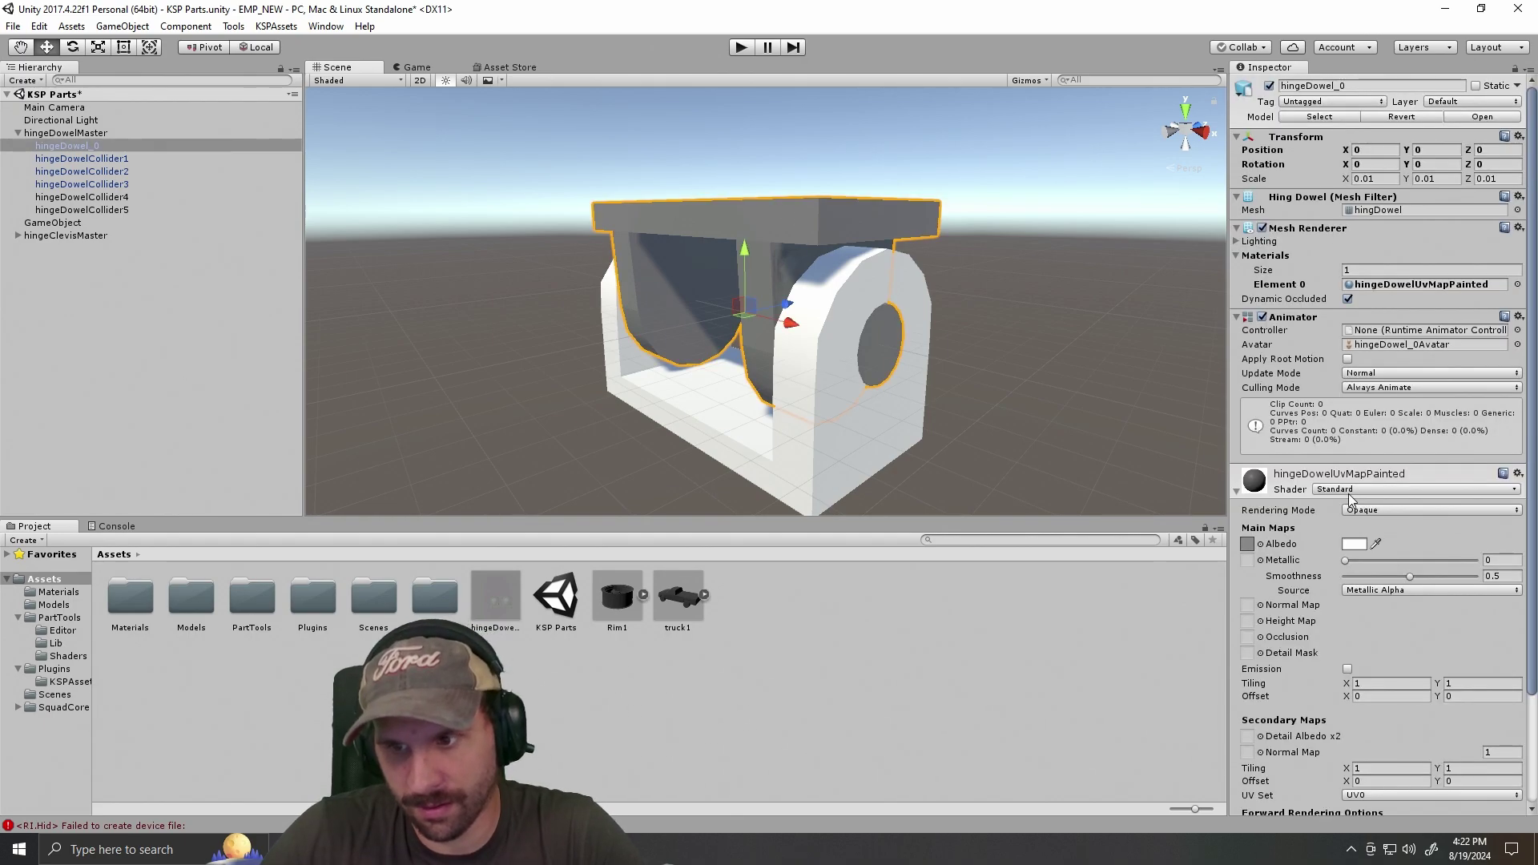
pyautogui.click(1344, 490)
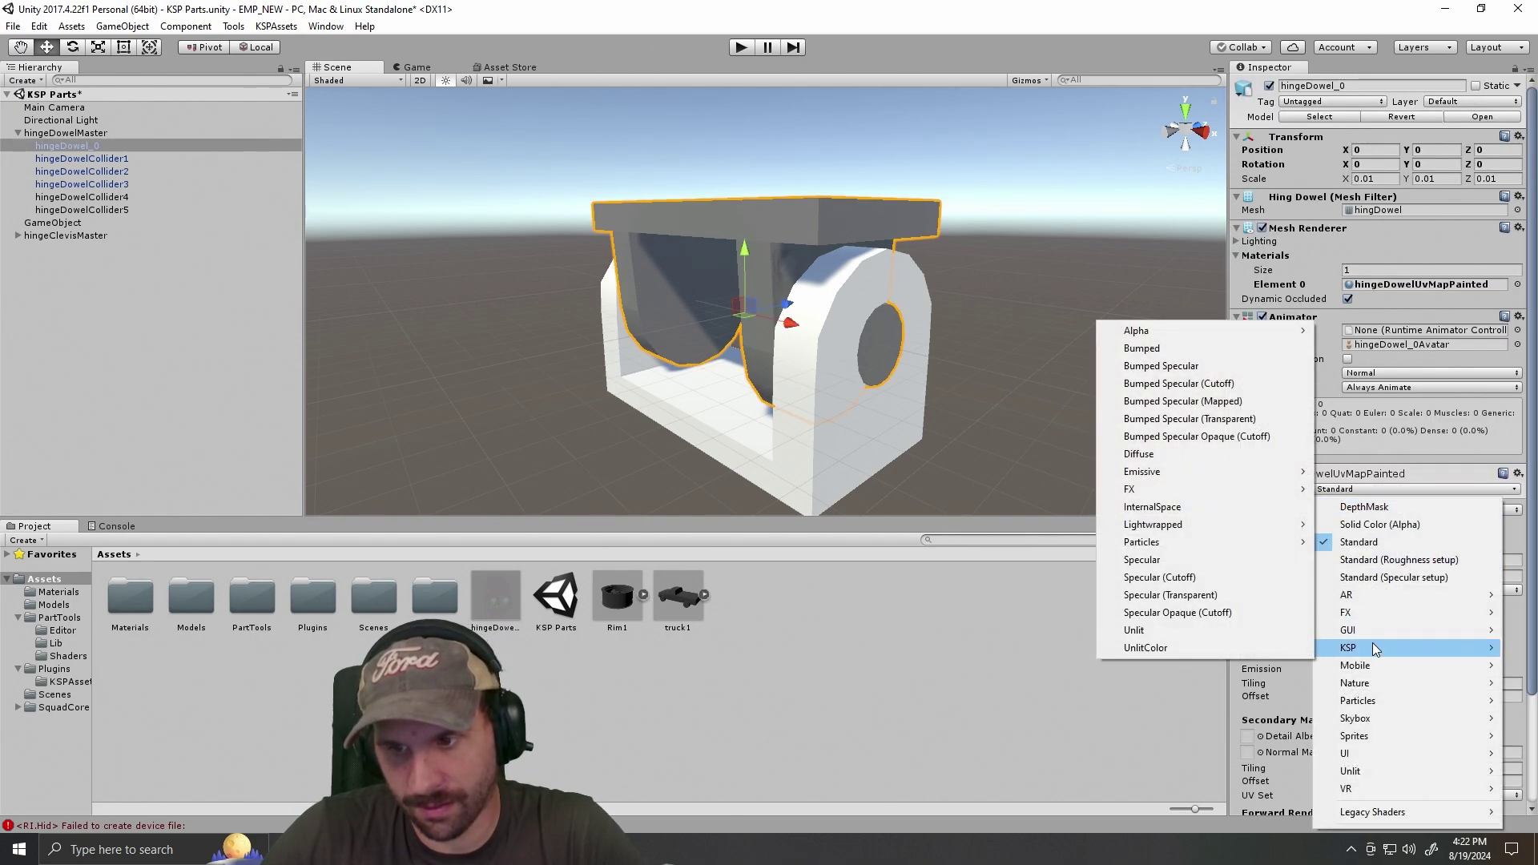
pyautogui.click(1199, 457)
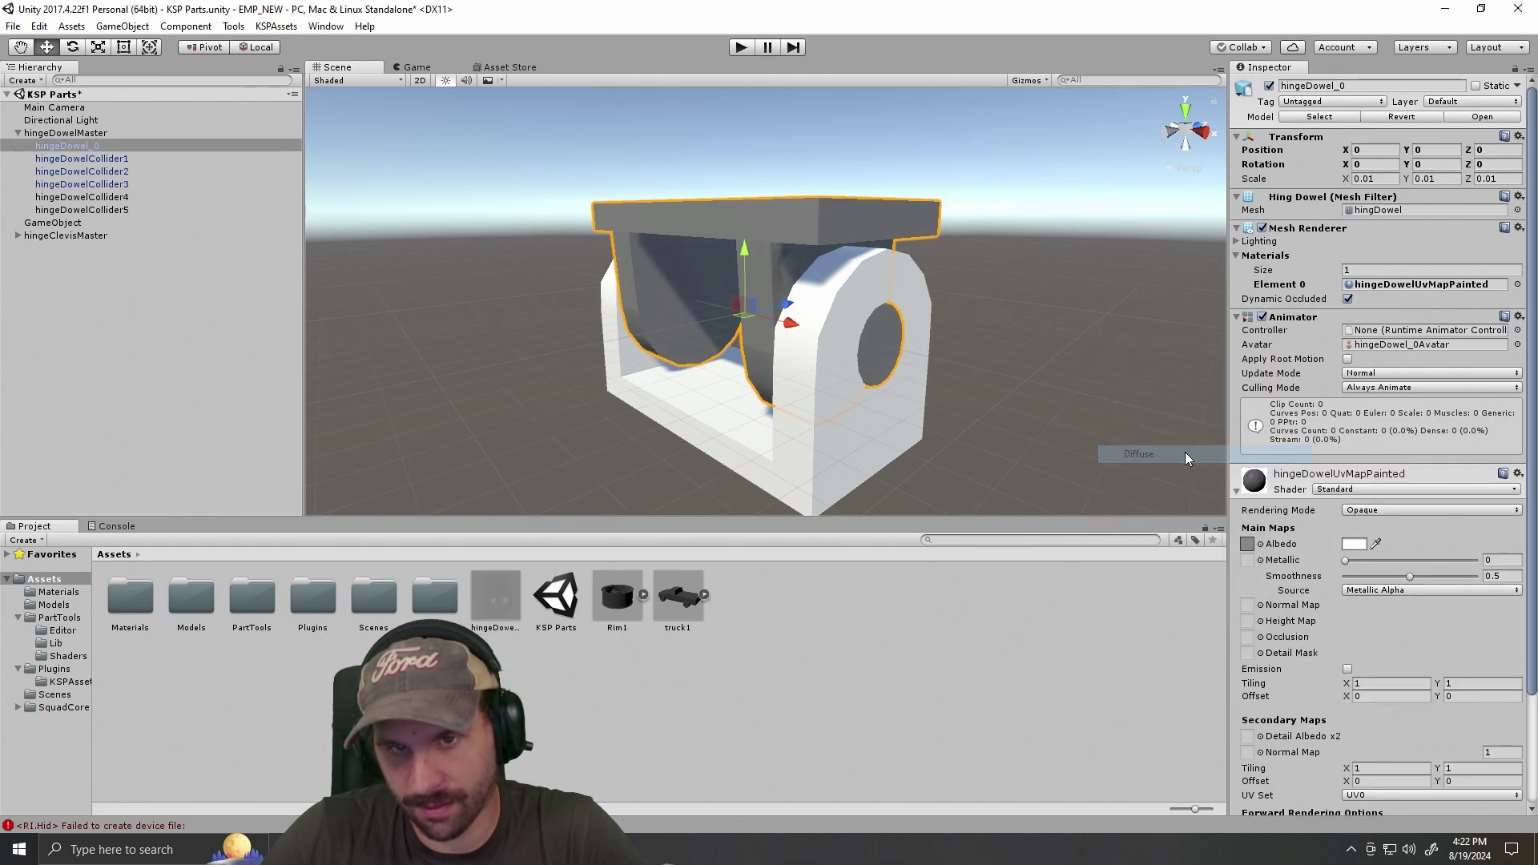
pyautogui.moveTo(1006, 364); pyautogui.dragTo(1156, 415)
pyautogui.scroll(3, 1009, 269)
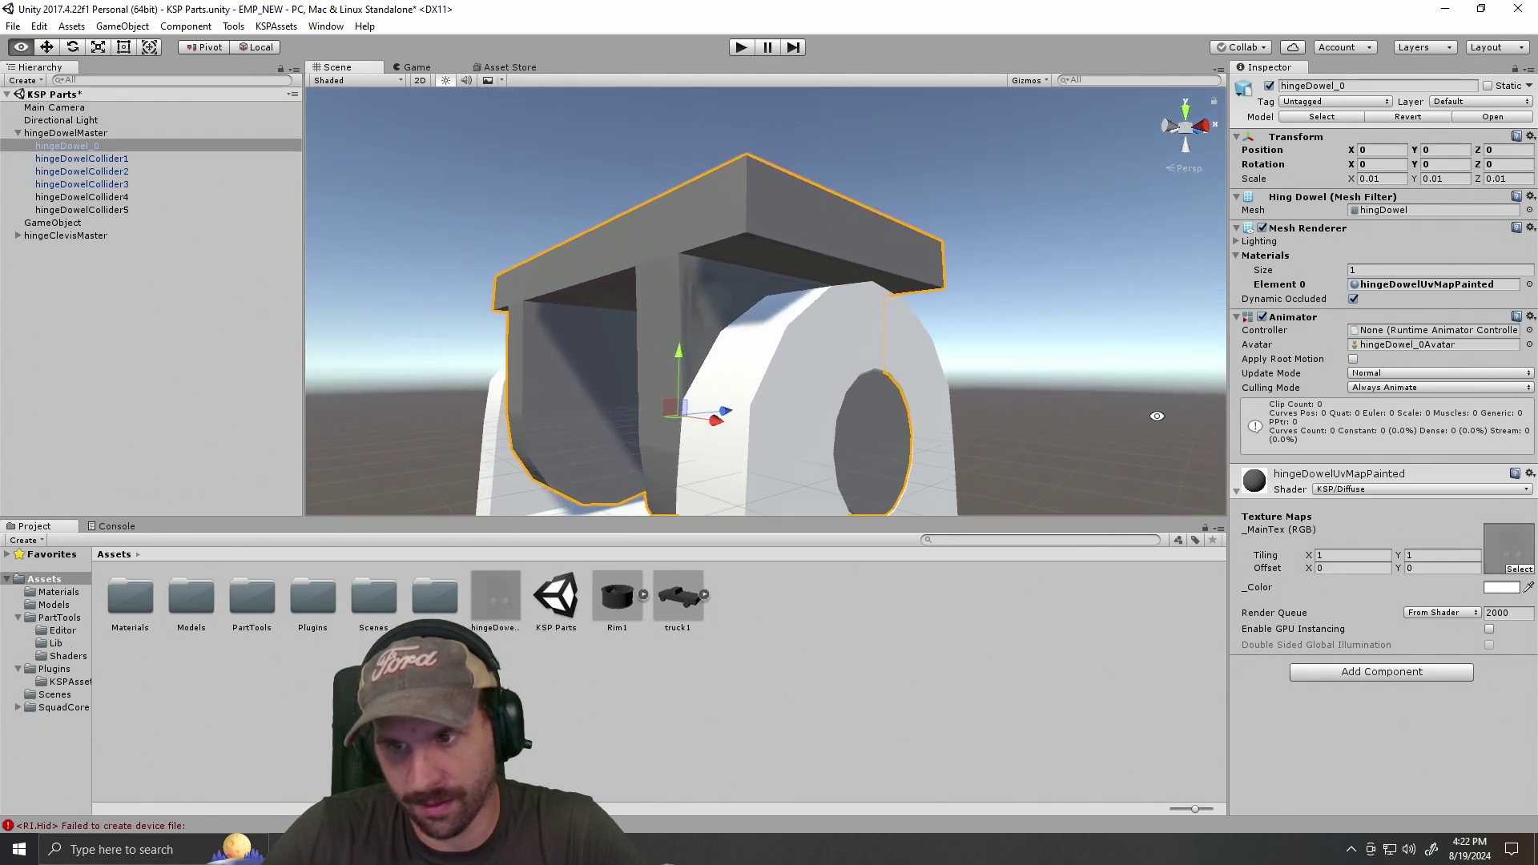
# Try the KSP/Specular shader on the hinge dowel's material.
pyautogui.click(1359, 490)
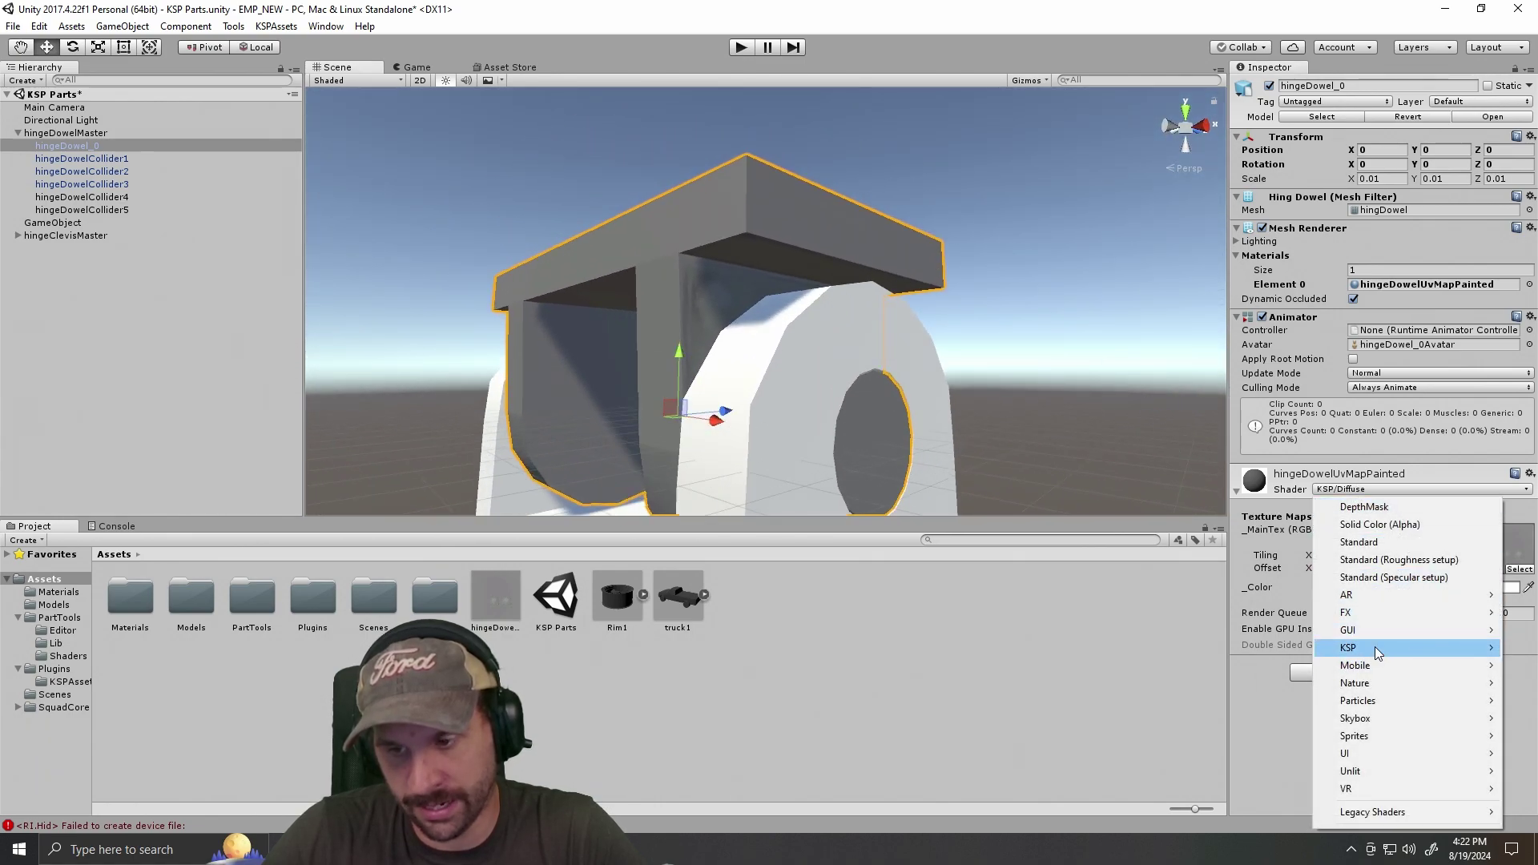
pyautogui.moveTo(1374, 646)
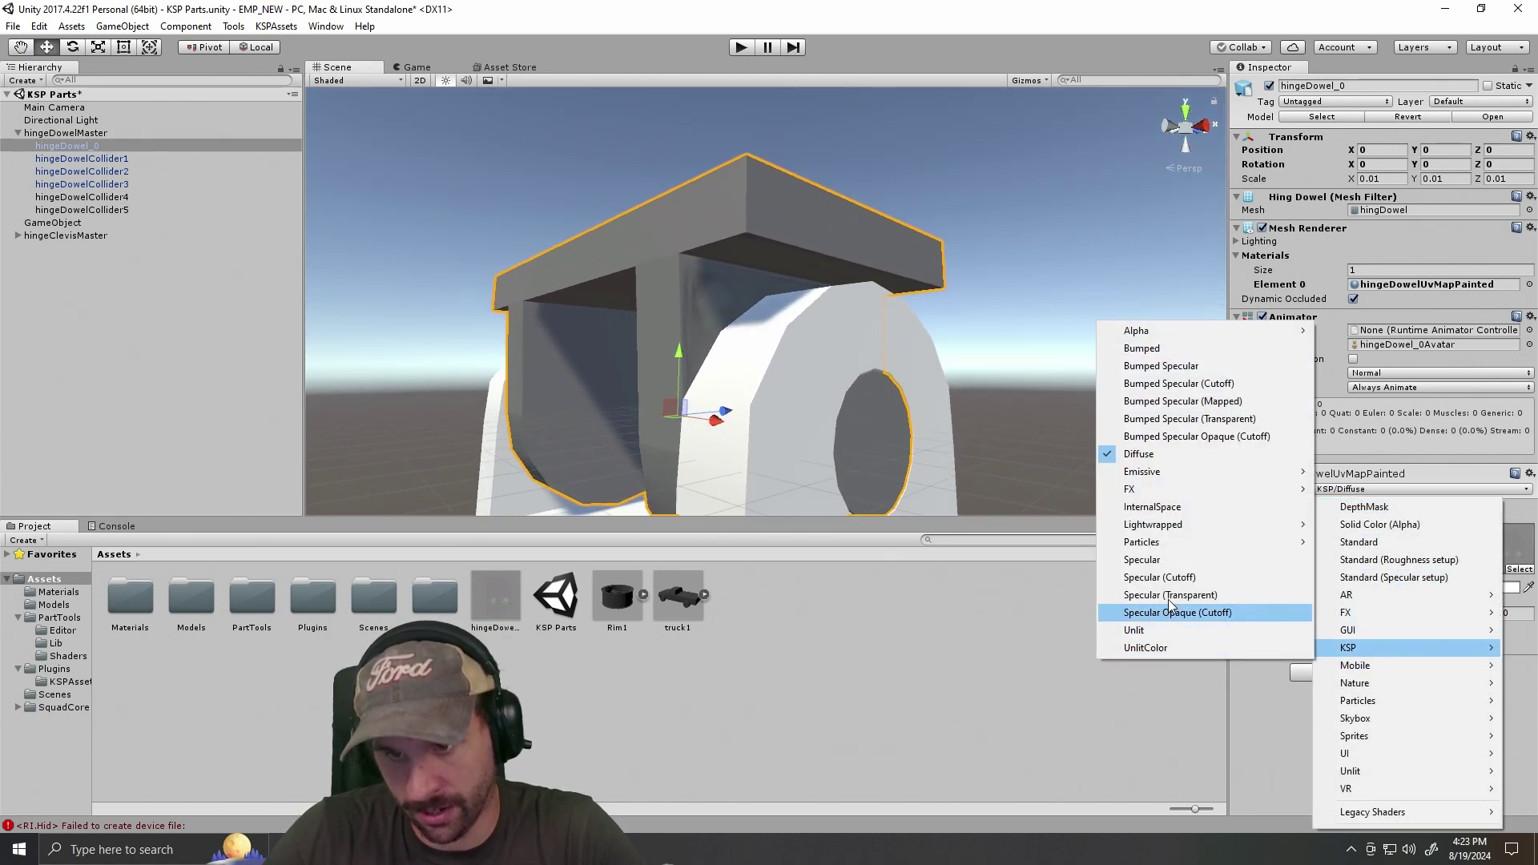
pyautogui.click(1172, 559)
pyautogui.moveTo(1009, 407)
pyautogui.mouseDown()
pyautogui.moveTo(1084, 423)
pyautogui.moveTo(991, 421)
pyautogui.mouseUp()
# Try the KSP/Alpha/Cutoff shader on the hinge dowel's material and check the part from another angle.
pyautogui.click(1368, 489)
pyautogui.moveTo(1387, 643)
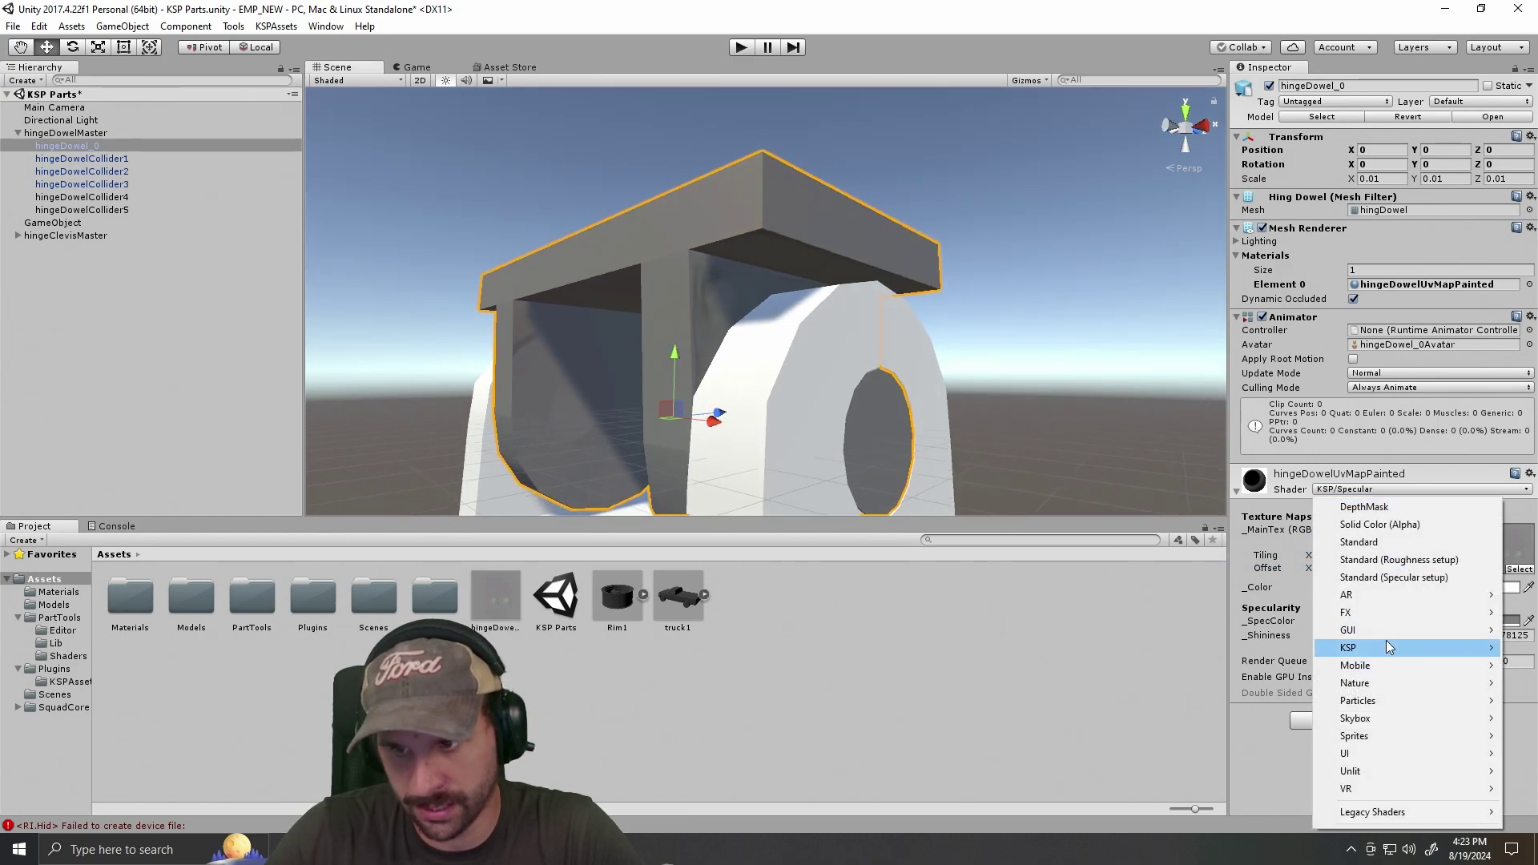
pyautogui.moveTo(1281, 331)
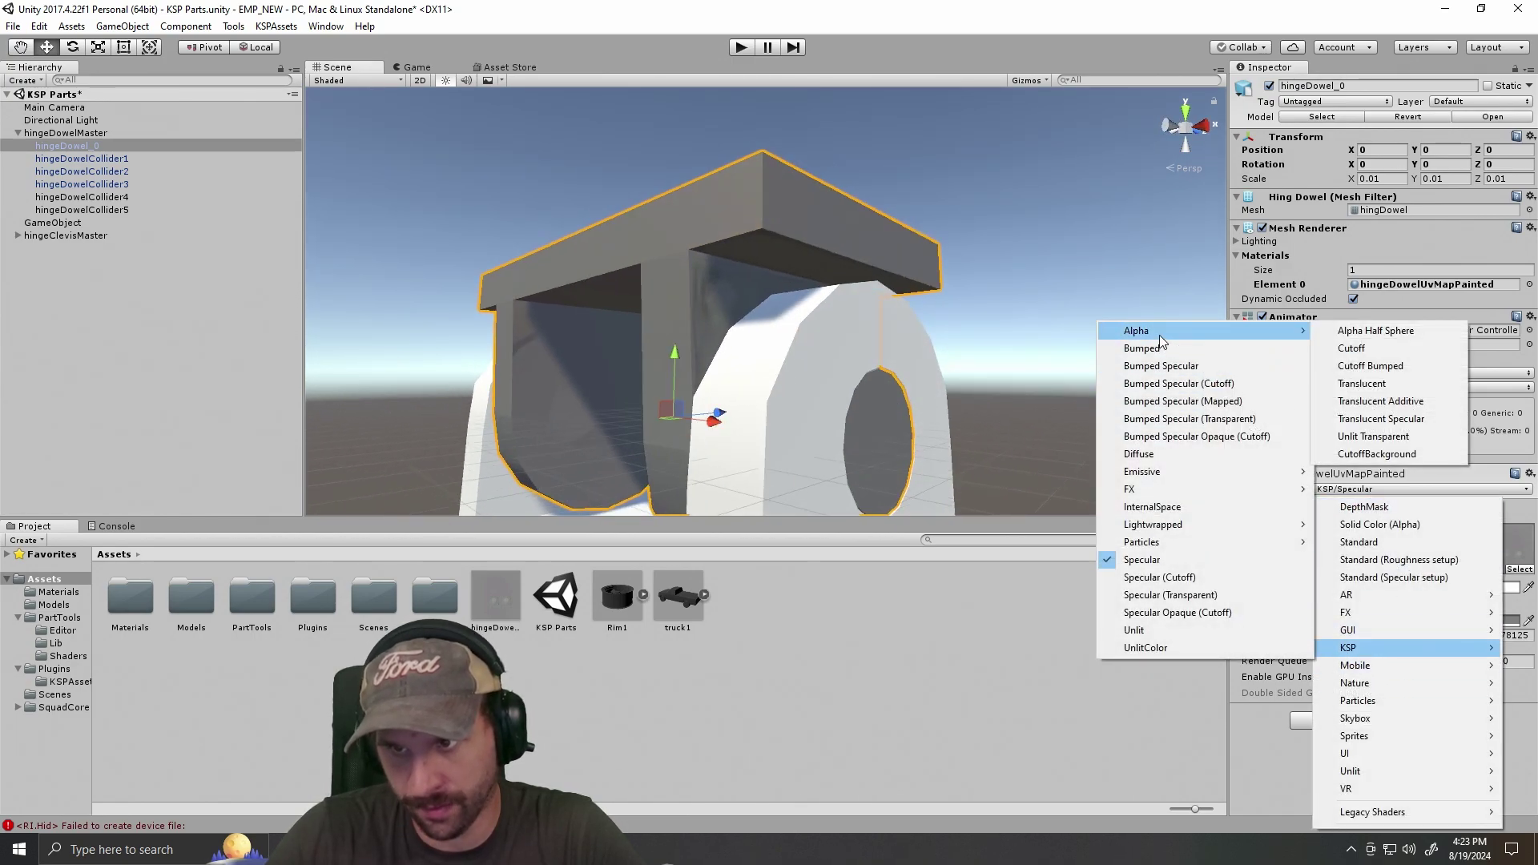
pyautogui.click(1398, 350)
pyautogui.moveTo(1001, 360); pyautogui.dragTo(1177, 464)
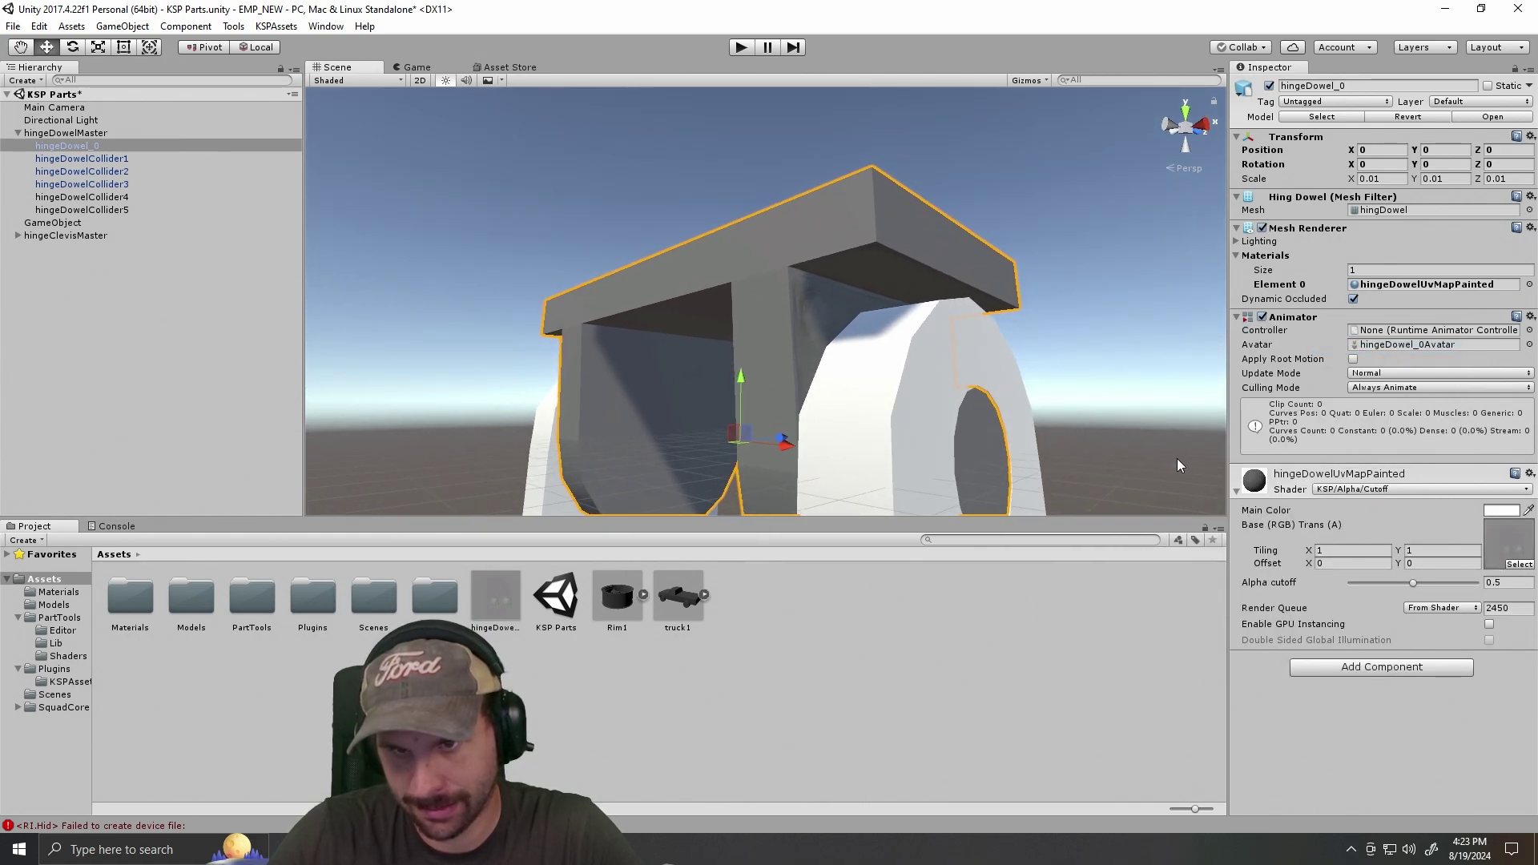
# Return the hinge dowel's material to the Standard shader and inspect the part from several angles.
pyautogui.click(1350, 493)
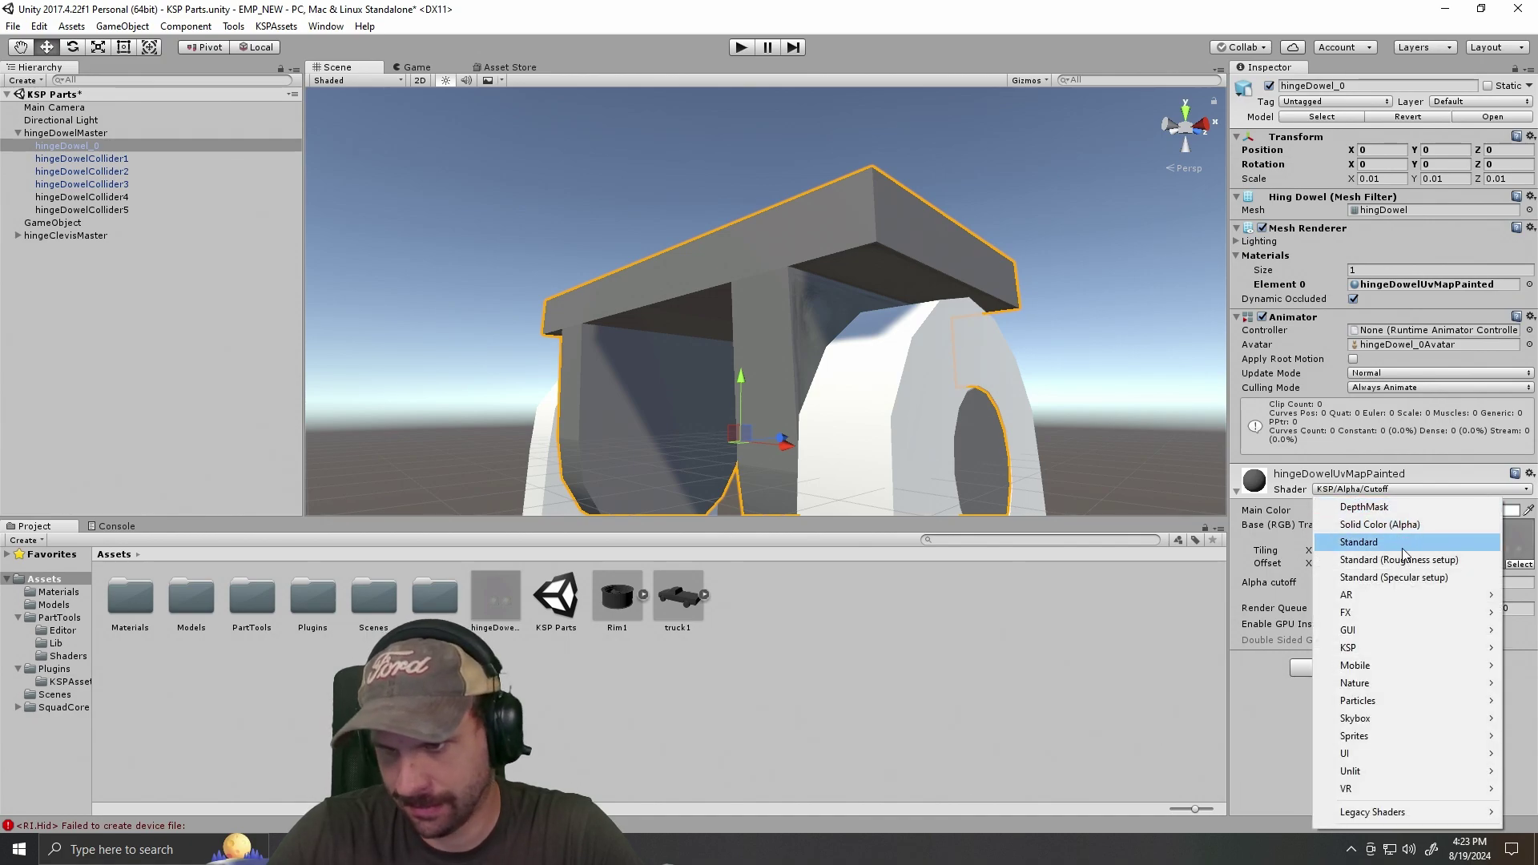
pyautogui.click(1362, 542)
pyautogui.moveTo(1157, 381); pyautogui.dragTo(961, 243)
pyautogui.scroll(12, 993, 296)
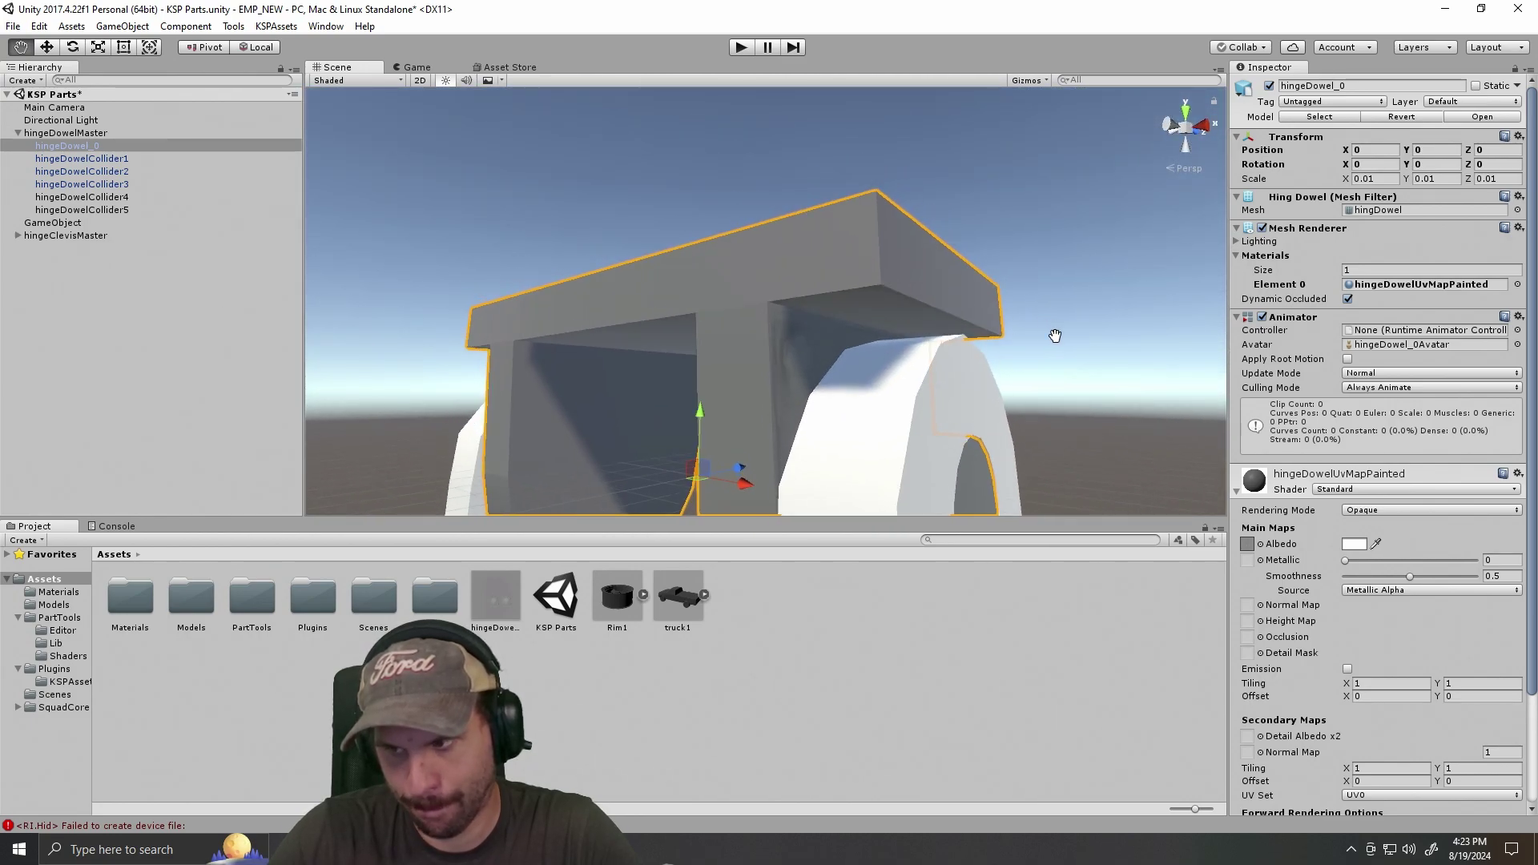
pyautogui.scroll(-3, 1036, 347)
pyautogui.moveTo(1036, 348); pyautogui.dragTo(1042, 294)
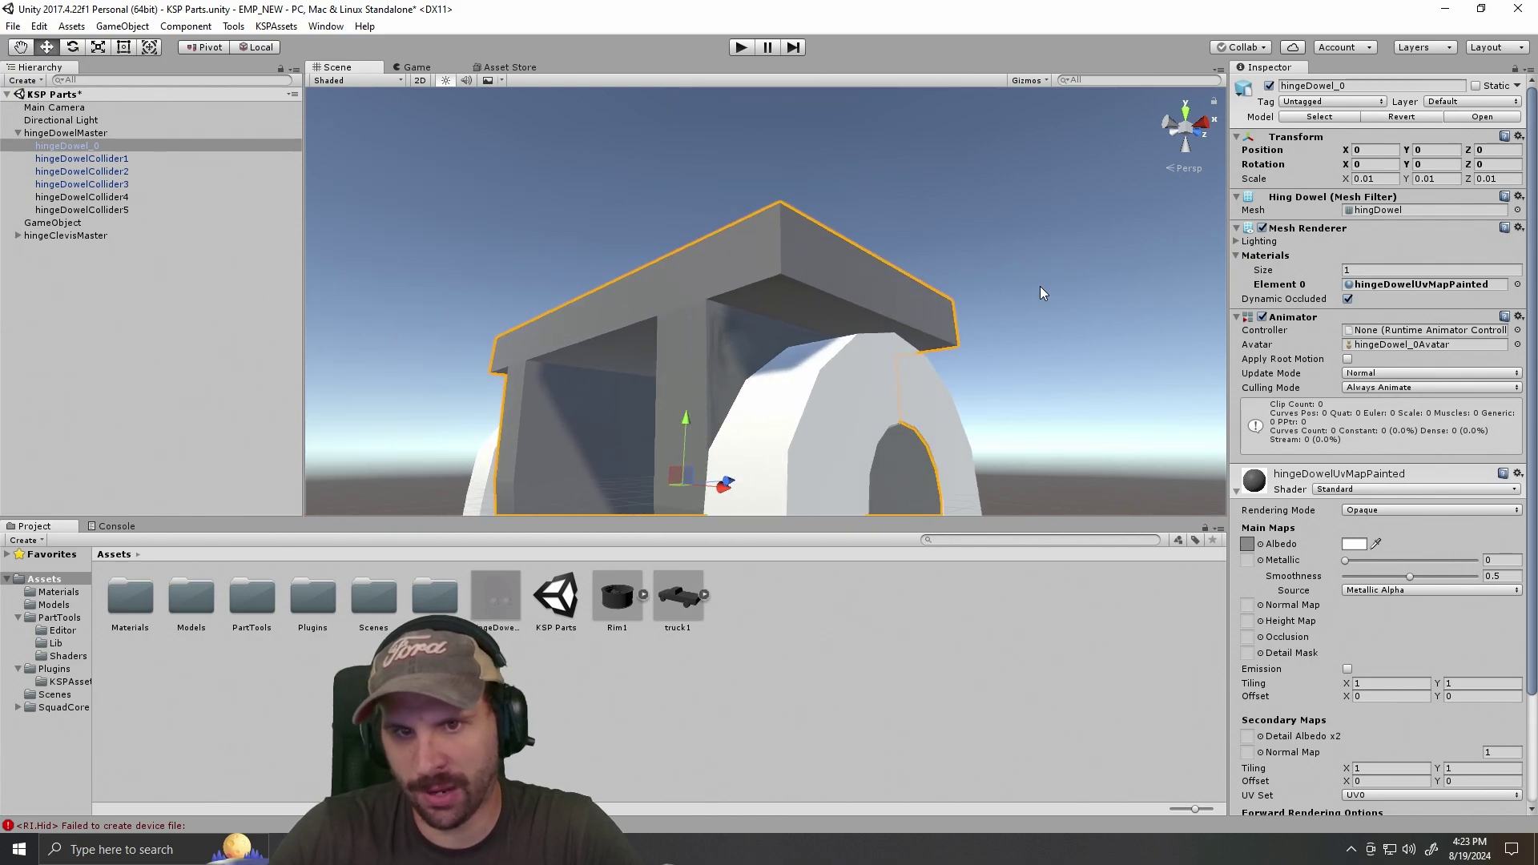
pyautogui.click(1041, 286)
pyautogui.click(774, 266)
pyautogui.moveTo(774, 266); pyautogui.dragTo(1031, 354)
pyautogui.scroll(-5, 997, 318)
pyautogui.scroll(6, 969, 316)
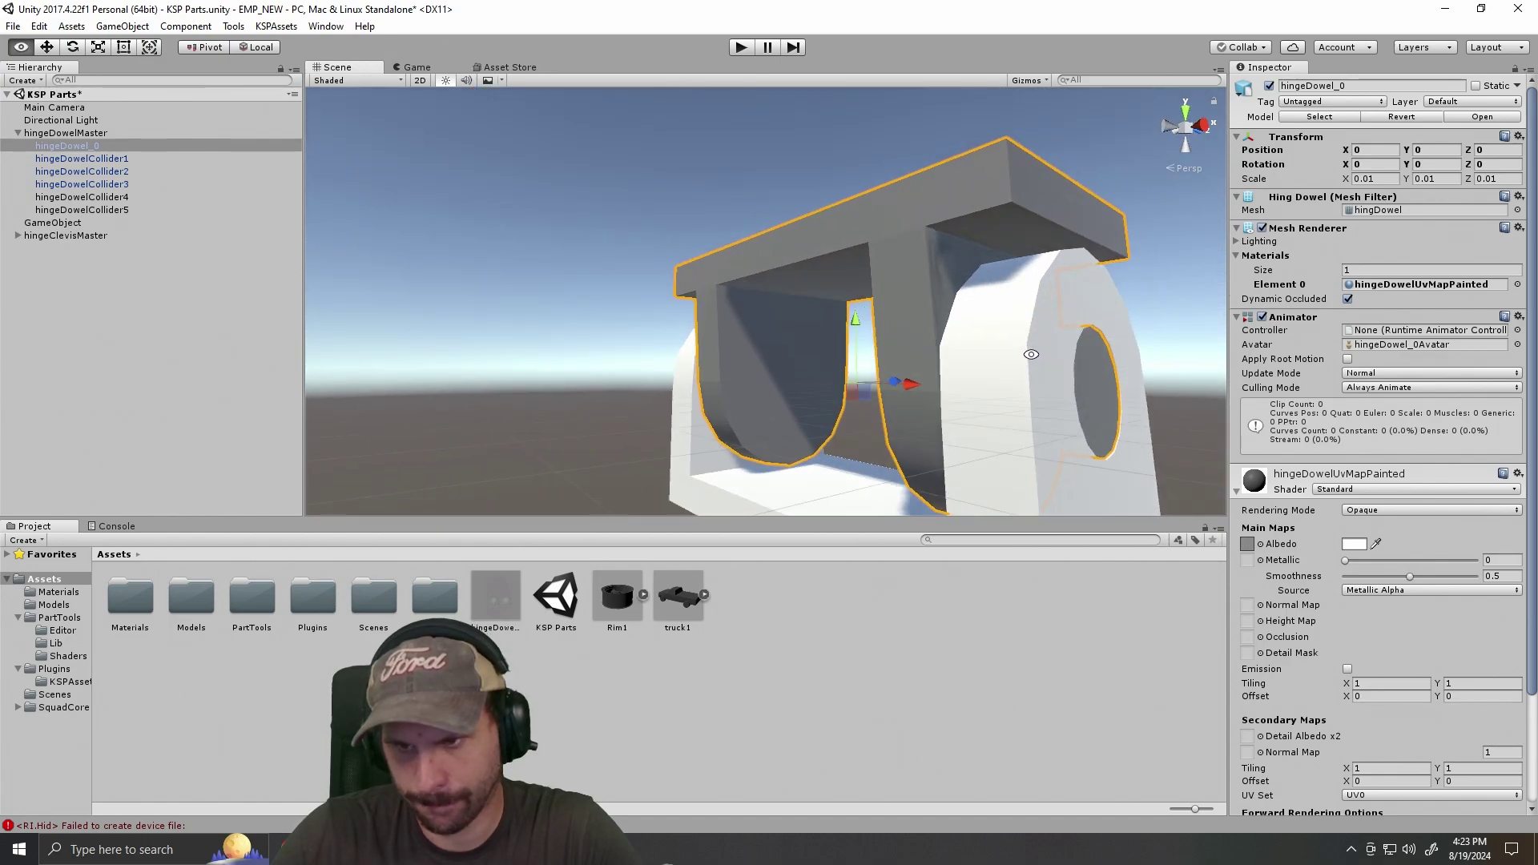
# Set the shader of the hinge dowel's hingeDowelUvMapPainted material to KSP/Diffuse.
pyautogui.click(1373, 488)
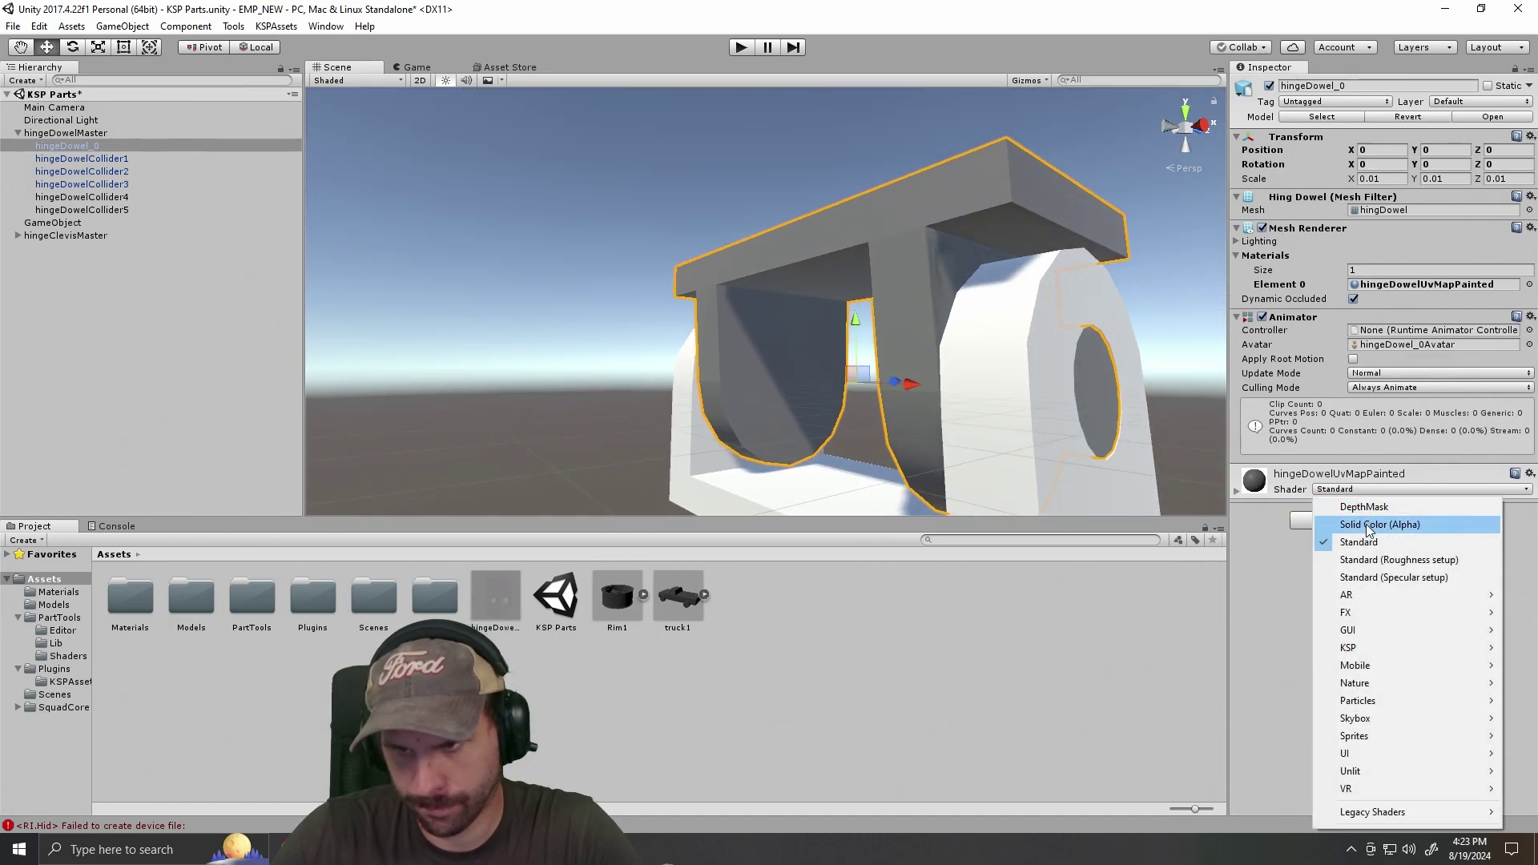
pyautogui.moveTo(1388, 647)
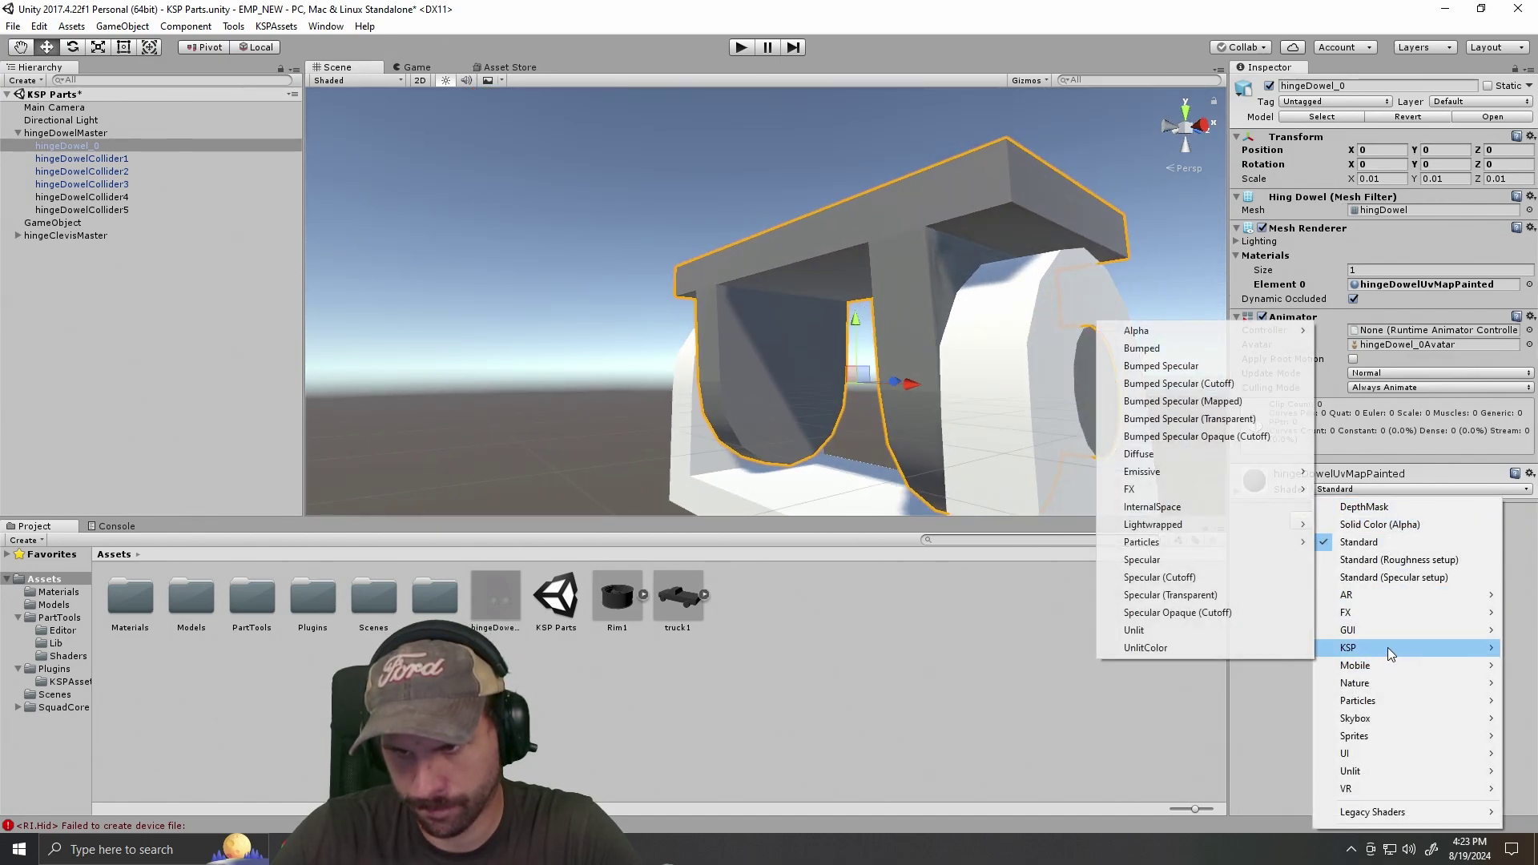
pyautogui.click(1198, 454)
pyautogui.moveTo(1156, 267); pyautogui.dragTo(1062, 382)
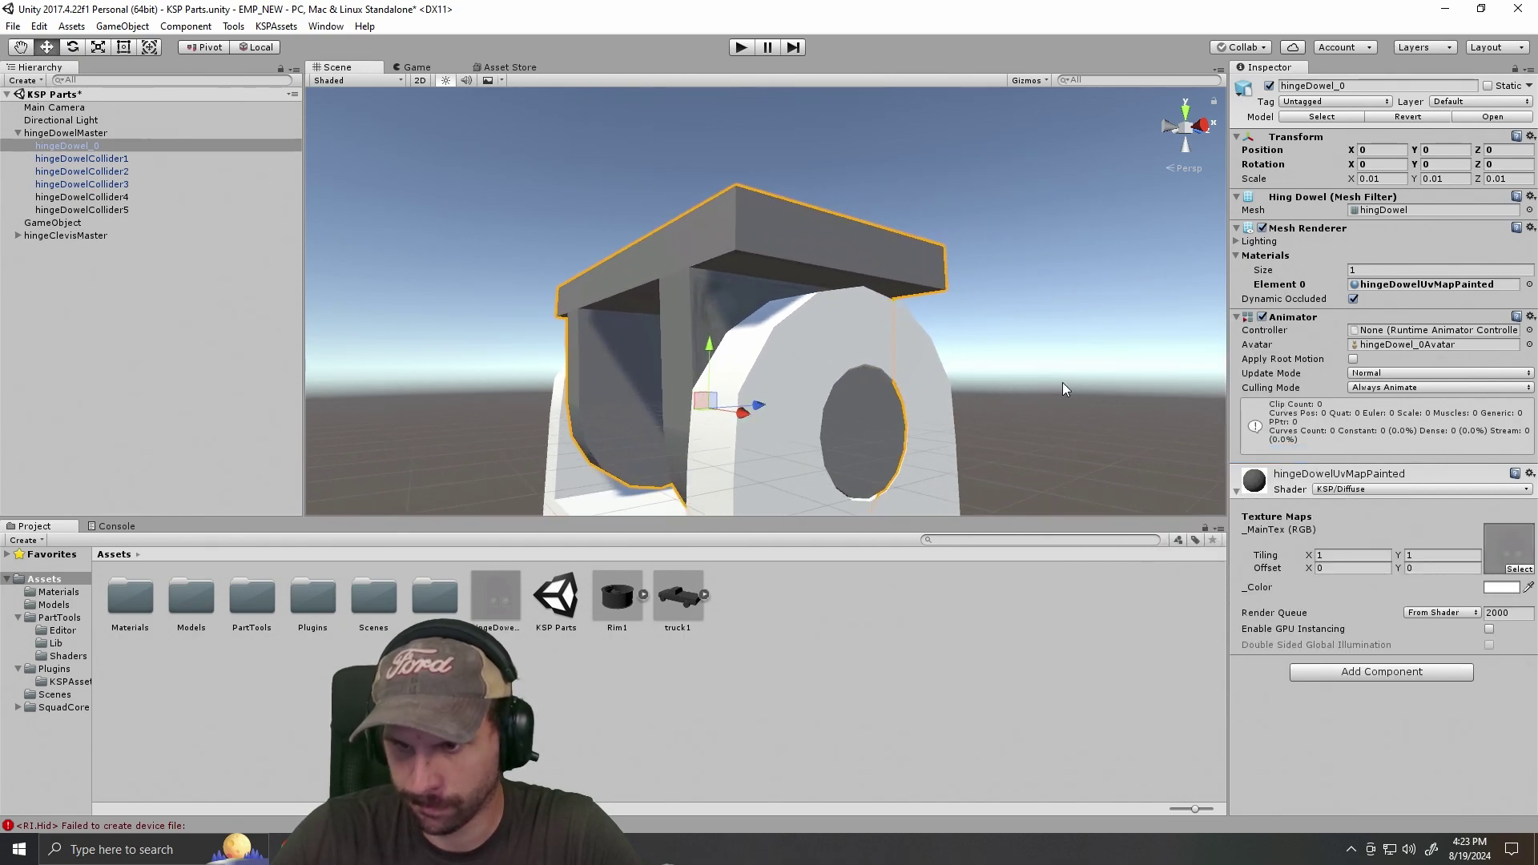
# Assign the hingeDowelUvMapPainted texture to the dowel material's _MainTex map.
pyautogui.click(1525, 569)
pyautogui.click(985, 655)
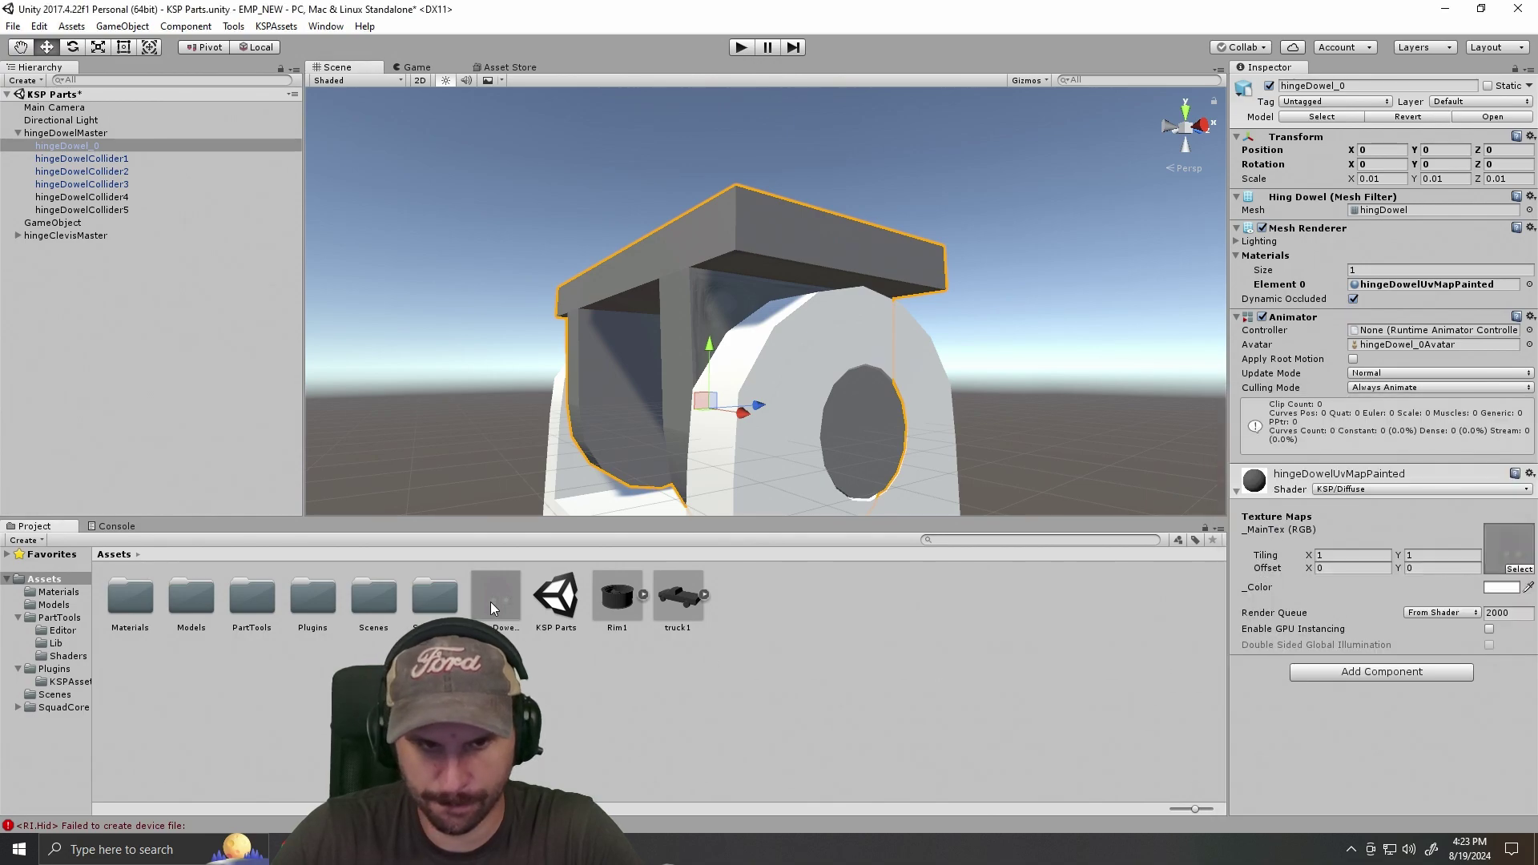
pyautogui.moveTo(493, 602); pyautogui.dragTo(1535, 551)
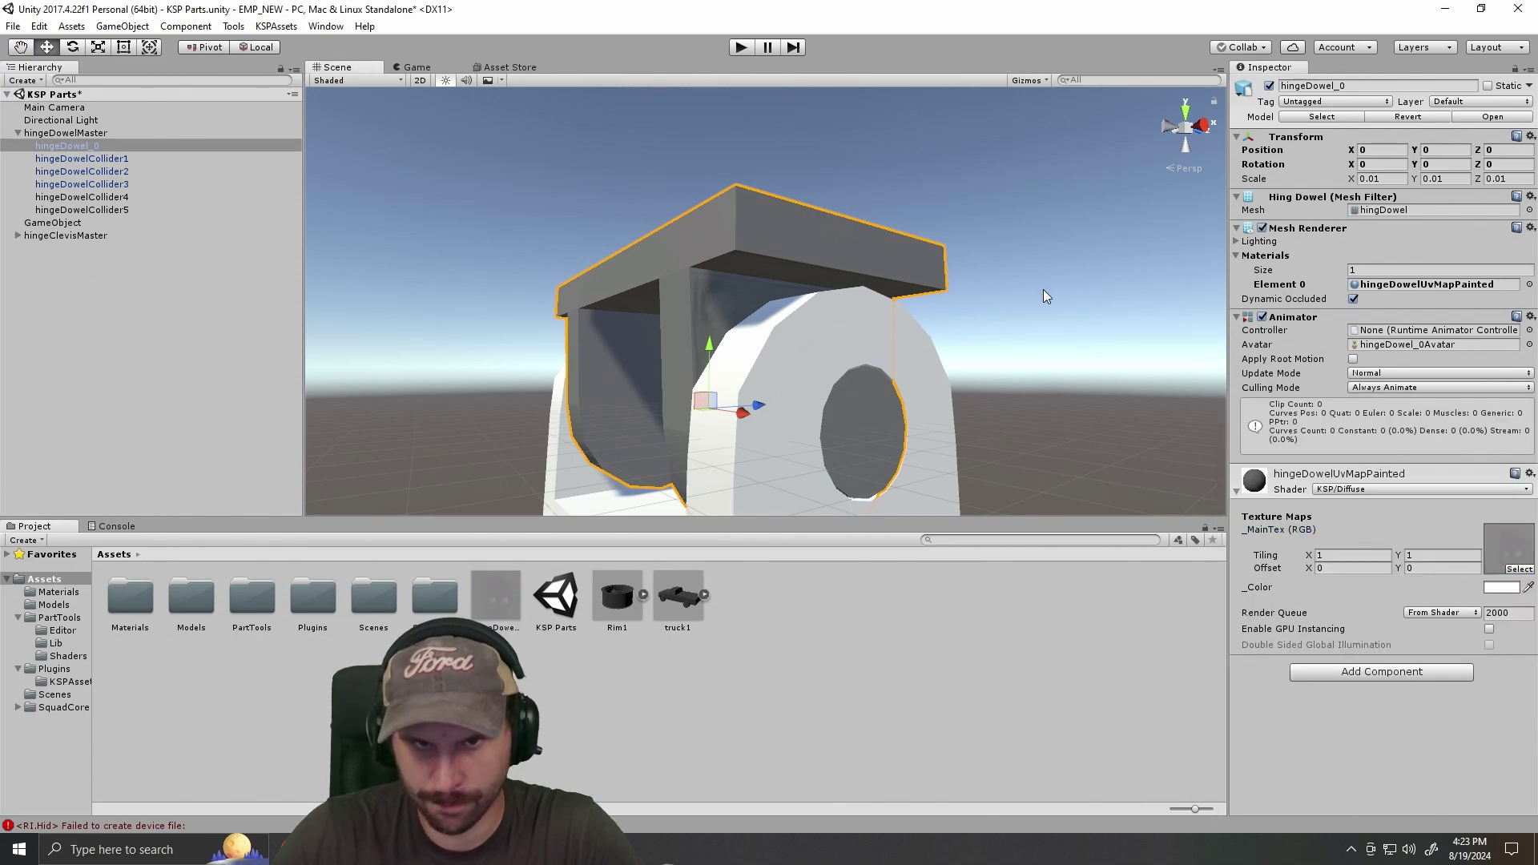
# Inspect the textured dowel's underside up close, with the view framed on the selected part.
pyautogui.click(1043, 290)
pyautogui.moveTo(1043, 290); pyautogui.dragTo(989, 311)
pyautogui.scroll(5, 1106, 361)
pyautogui.moveTo(1167, 339); pyautogui.dragTo(899, 291)
pyautogui.click(897, 285)
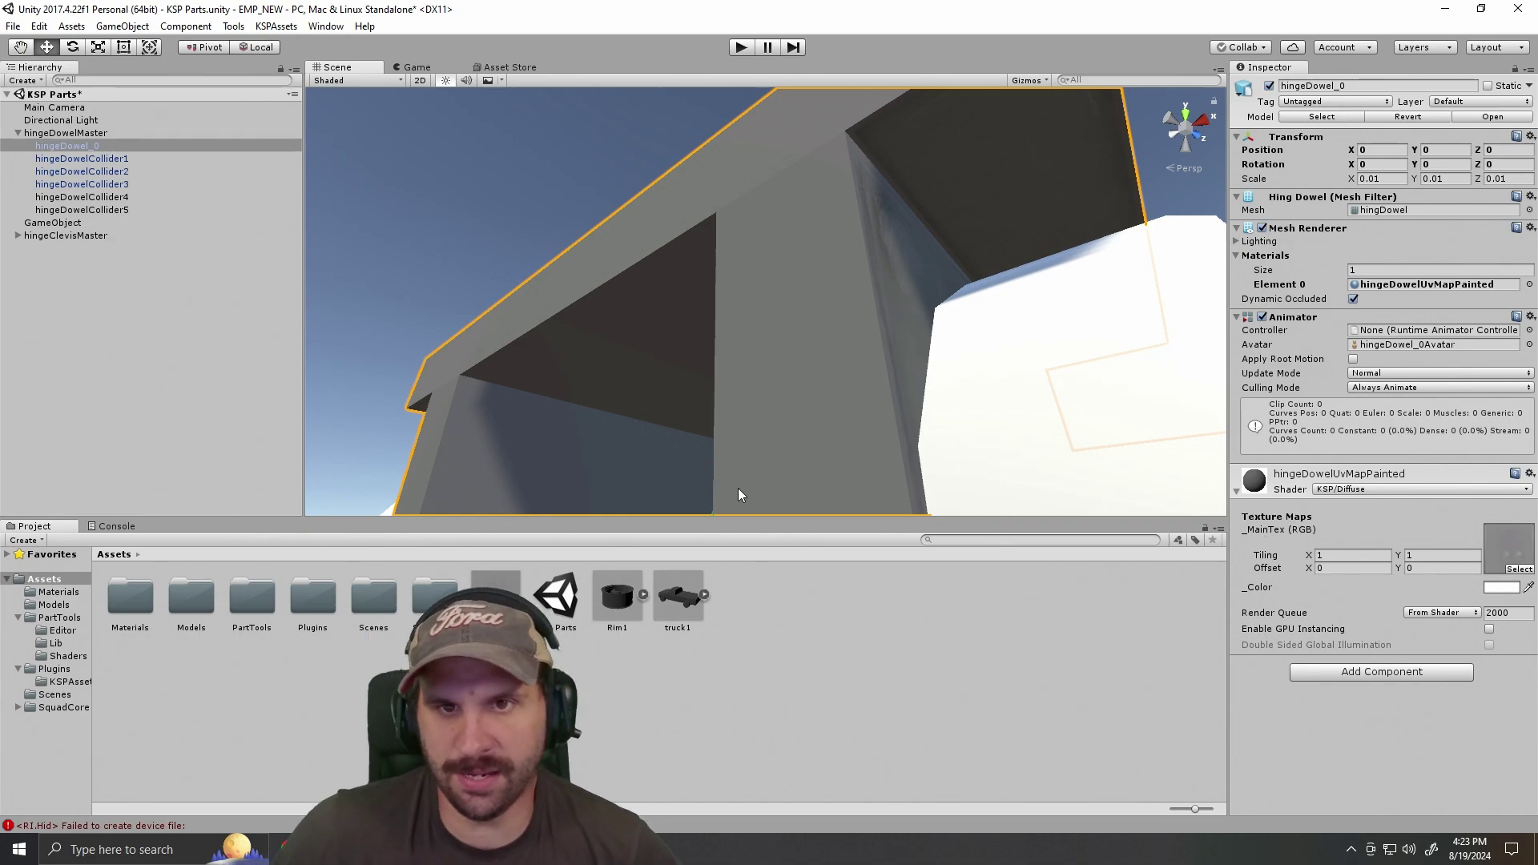
pyautogui.press('f')
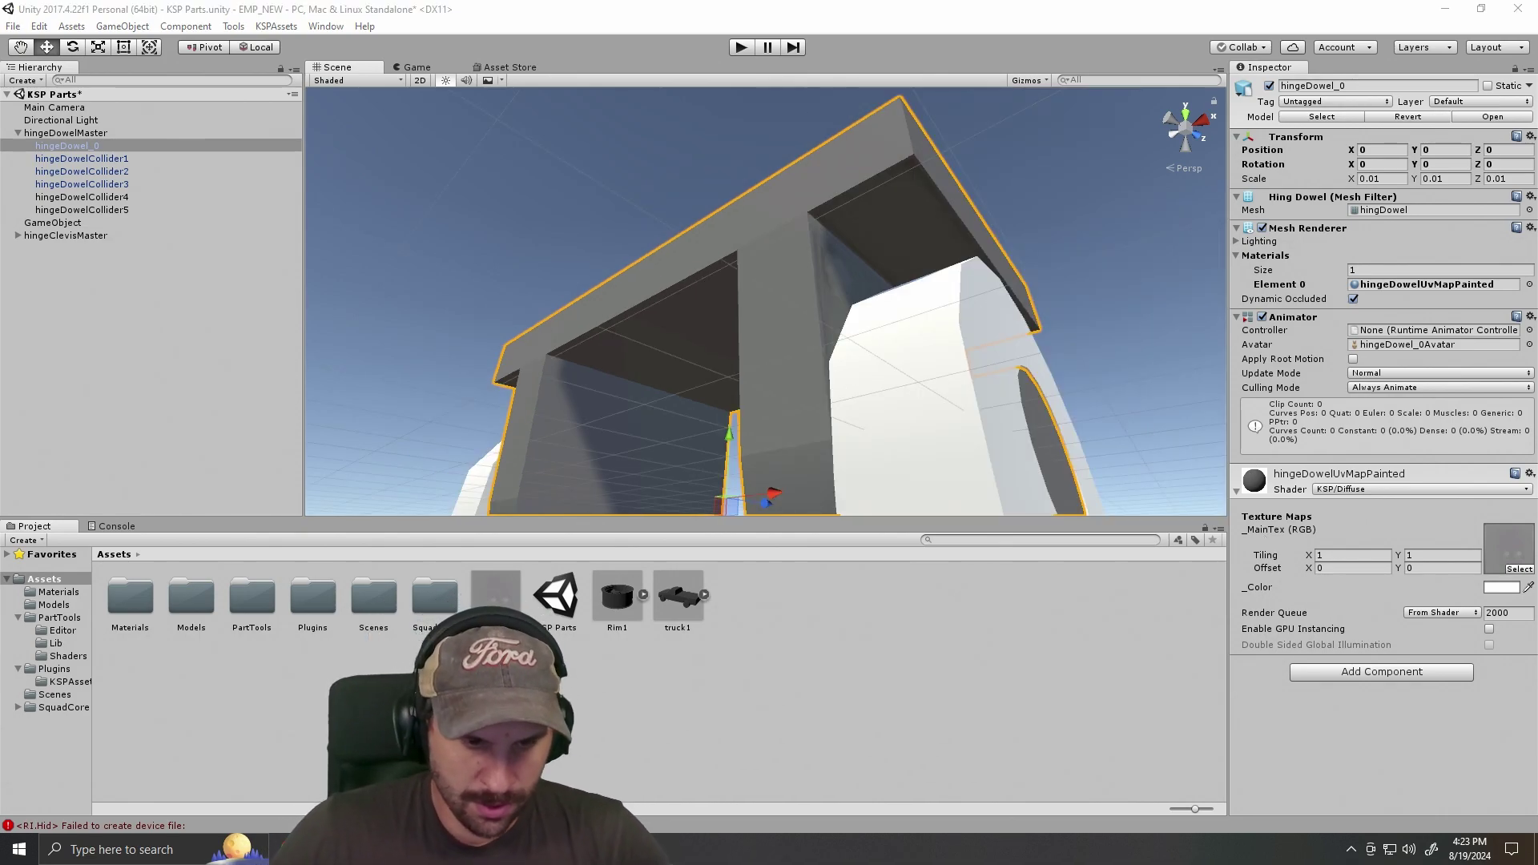
# Switch to GIMP and look over the layered hingeDowelUvMap image, including the two painted tabs and the base.
pyautogui.hotkey('alt', 'Tab')
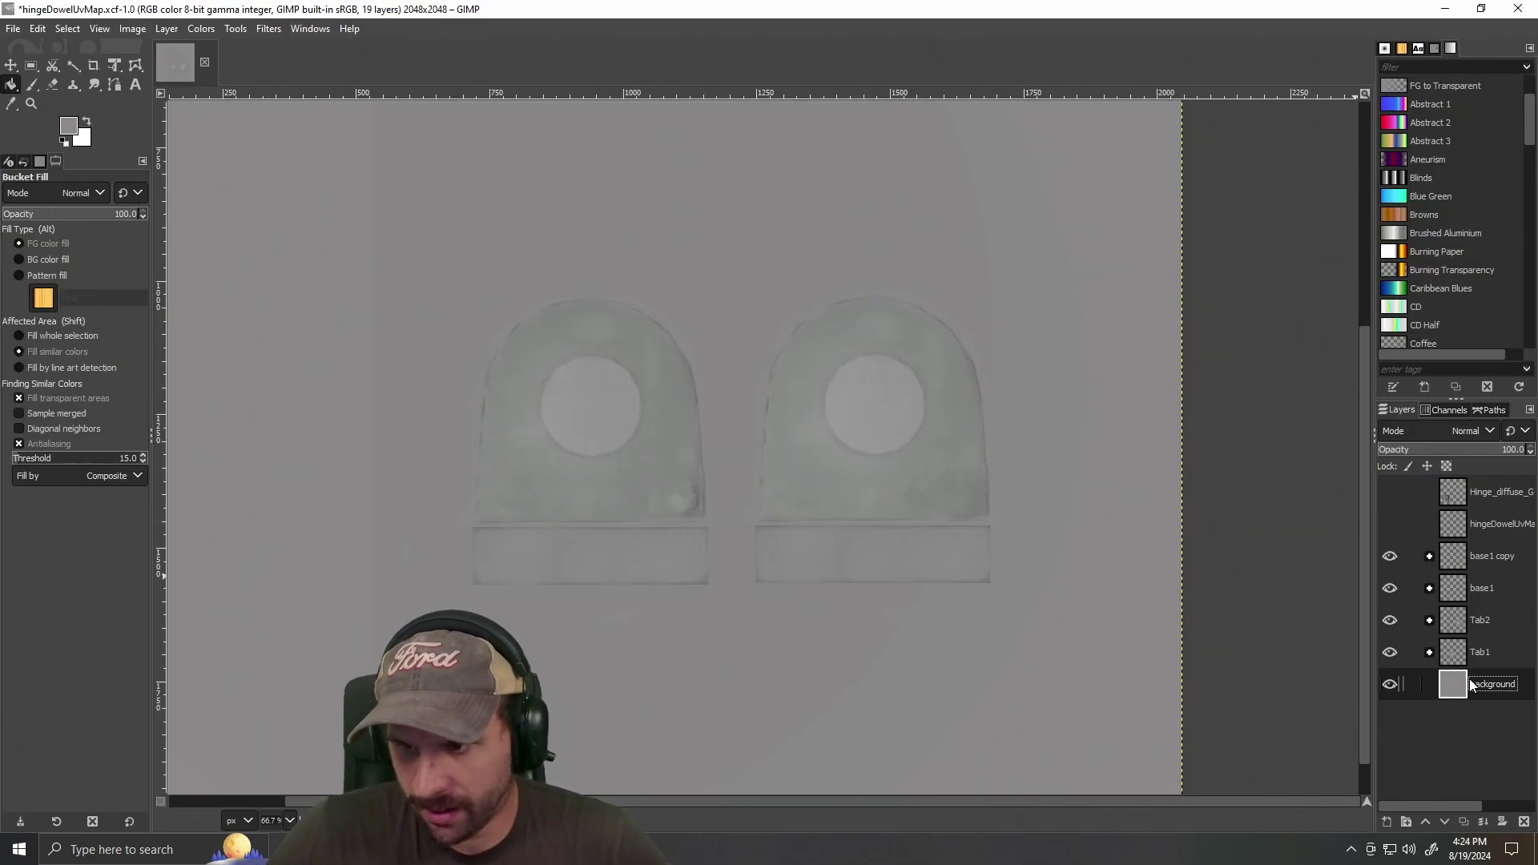
pyautogui.scroll(-2, 894, 495)
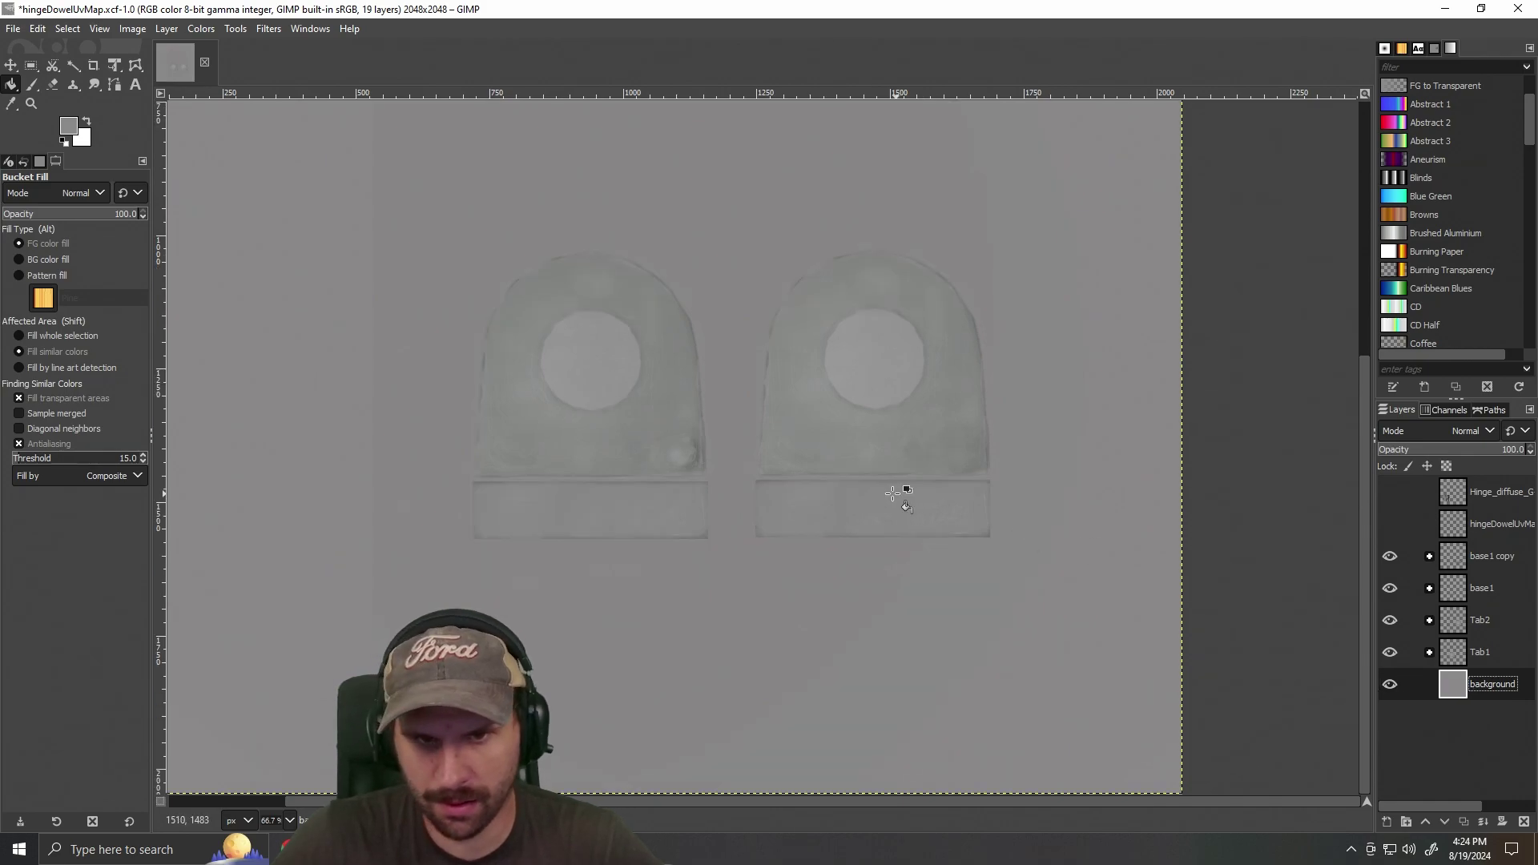
pyautogui.scroll(-2, 833, 491)
pyautogui.scroll(2, 833, 490)
pyautogui.scroll(-1, 829, 492)
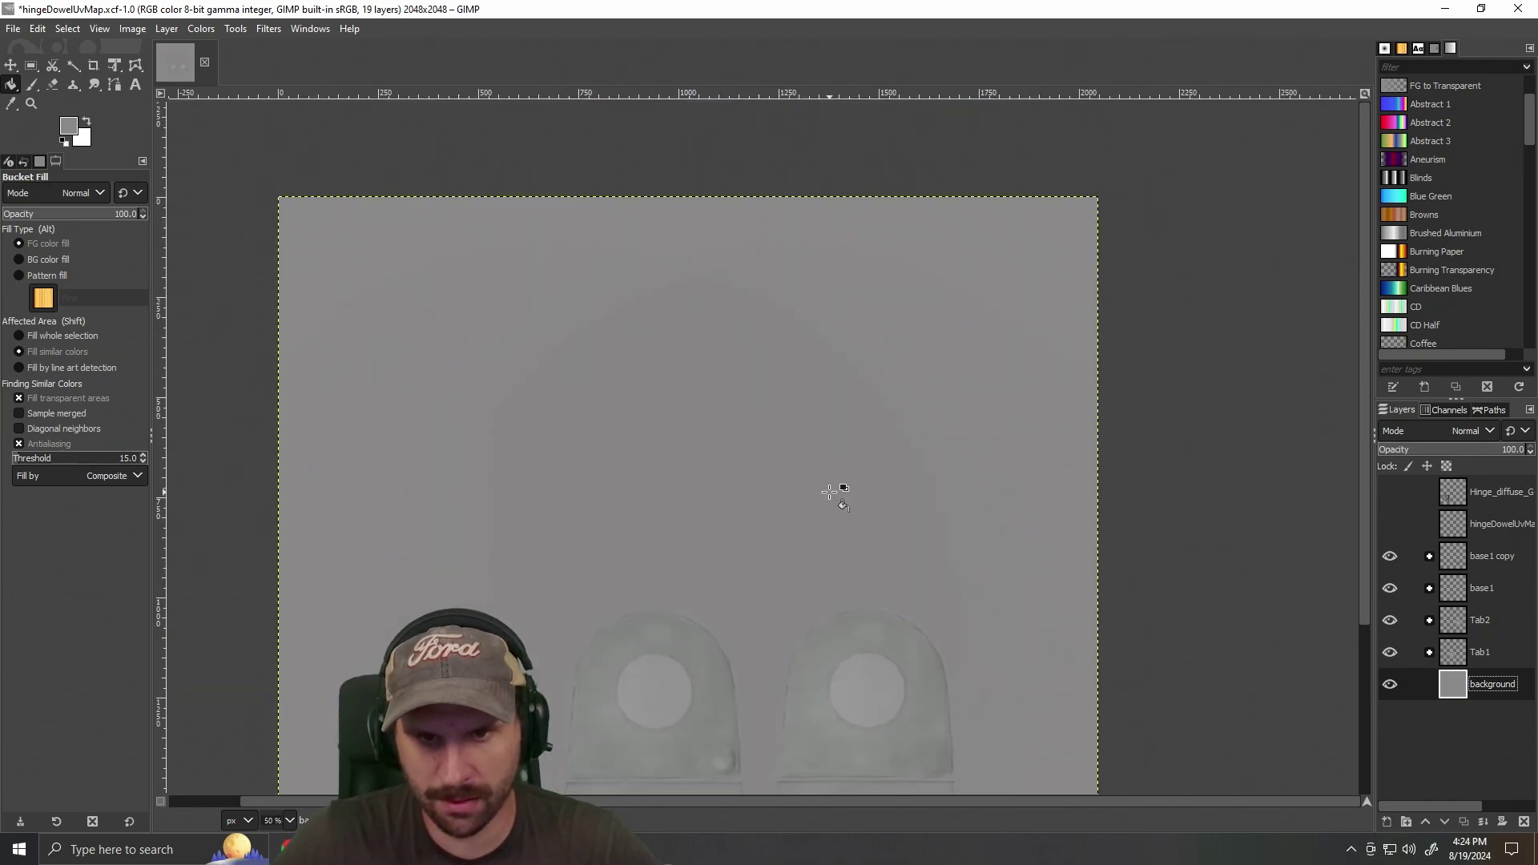
pyautogui.scroll(-5, 829, 492)
# Switch to the newTestParts scene in Maya and examine the underside of the hinge dowel's plate up close.
pyautogui.click(412, 849)
pyautogui.click(498, 777)
pyautogui.moveTo(1077, 255); pyautogui.dragTo(781, 292)
pyautogui.scroll(4, 1047, 374)
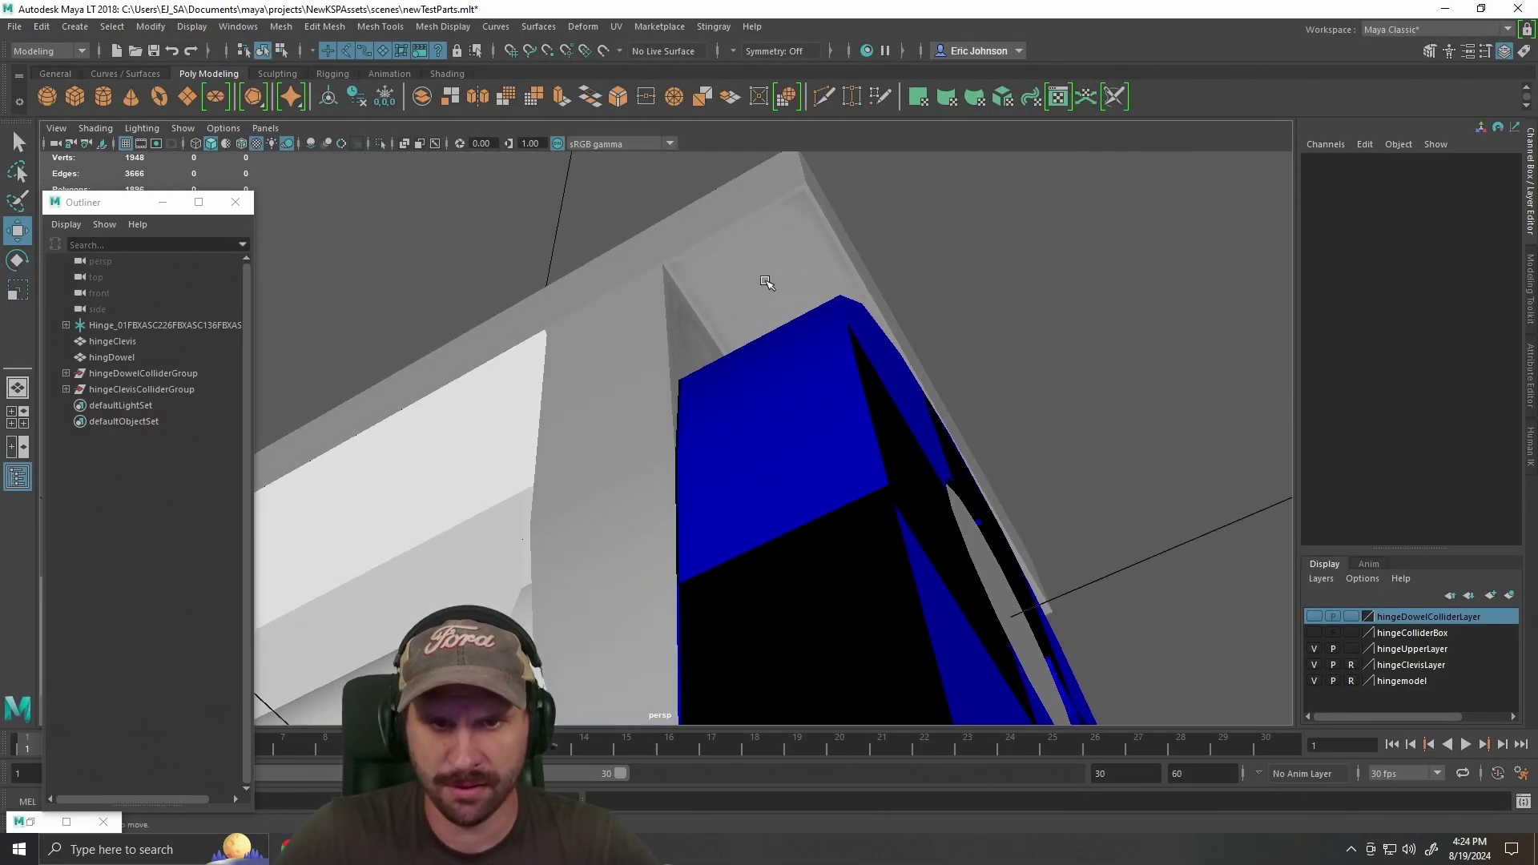
pyautogui.click(781, 291)
pyautogui.moveTo(995, 291); pyautogui.dragTo(1019, 320)
pyautogui.click(1019, 320)
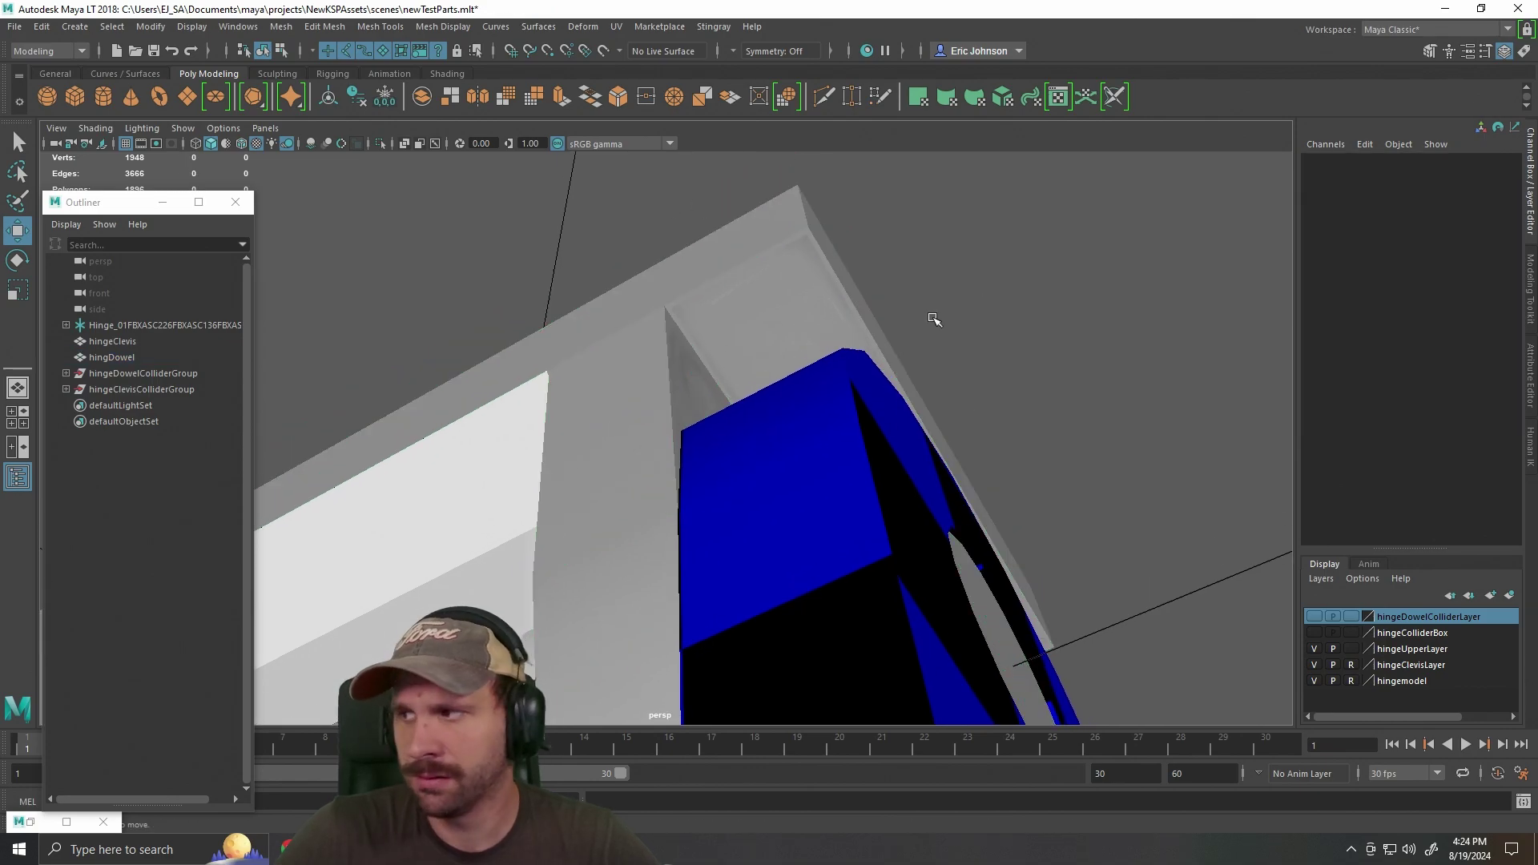
# Select the hingDowel mesh and view the whole hinge straight on.
pyautogui.moveTo(893, 317); pyautogui.dragTo(792, 438)
pyautogui.click(767, 423)
pyautogui.moveTo(895, 474); pyautogui.dragTo(920, 538)
pyautogui.scroll(-3, 921, 536)
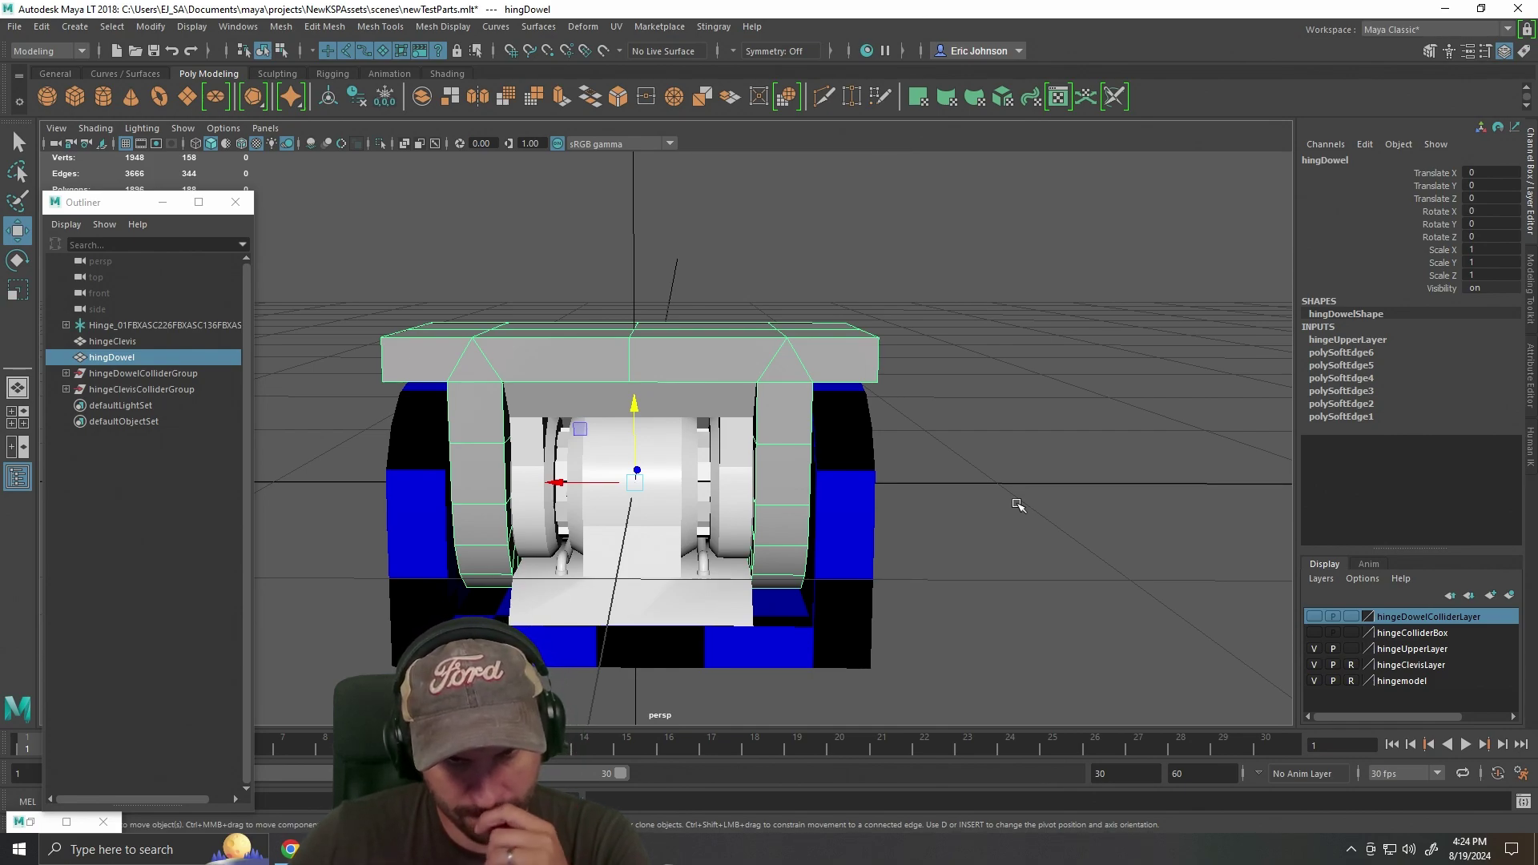
# Examine the hingDowel's UV shell layout in an enlarged UV Editor, without the UV Toolkit, and close the editor.
pyautogui.click(238, 26)
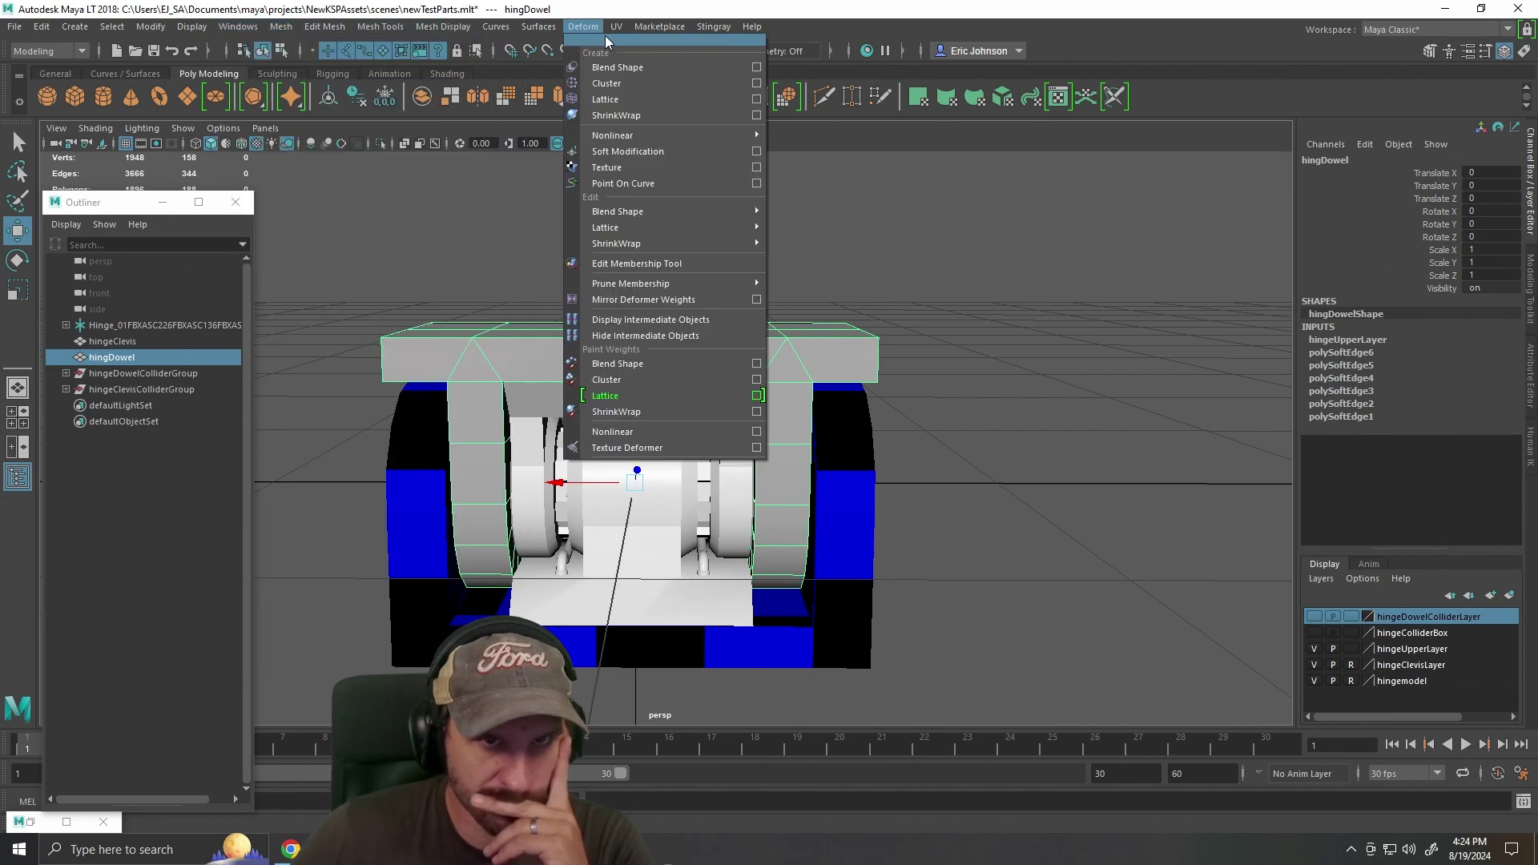
pyautogui.click(653, 56)
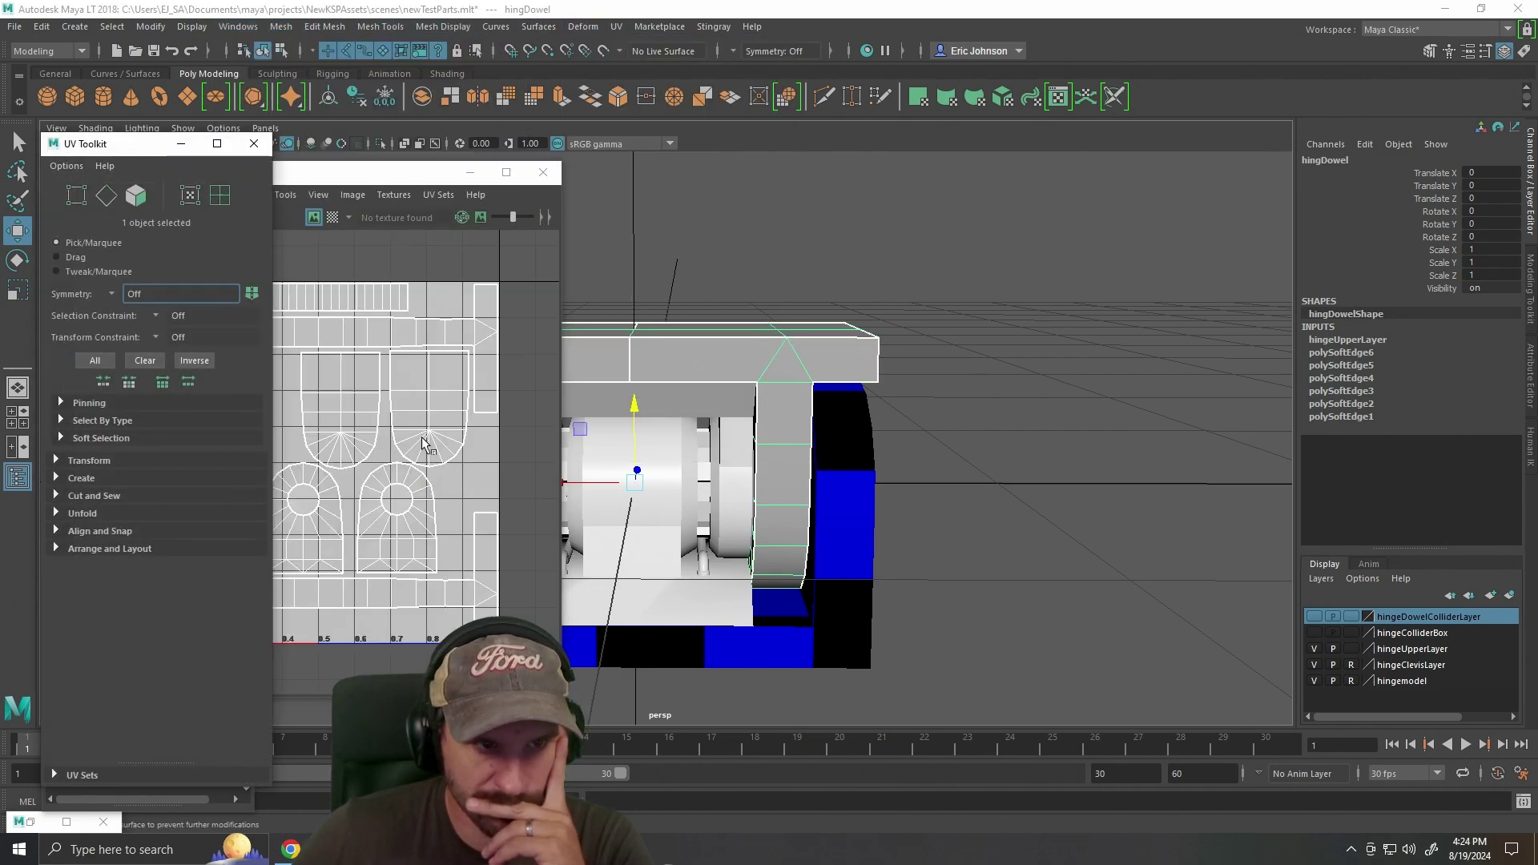
pyautogui.click(255, 145)
pyautogui.scroll(-4, 385, 493)
pyautogui.scroll(5, 380, 499)
pyautogui.click(506, 172)
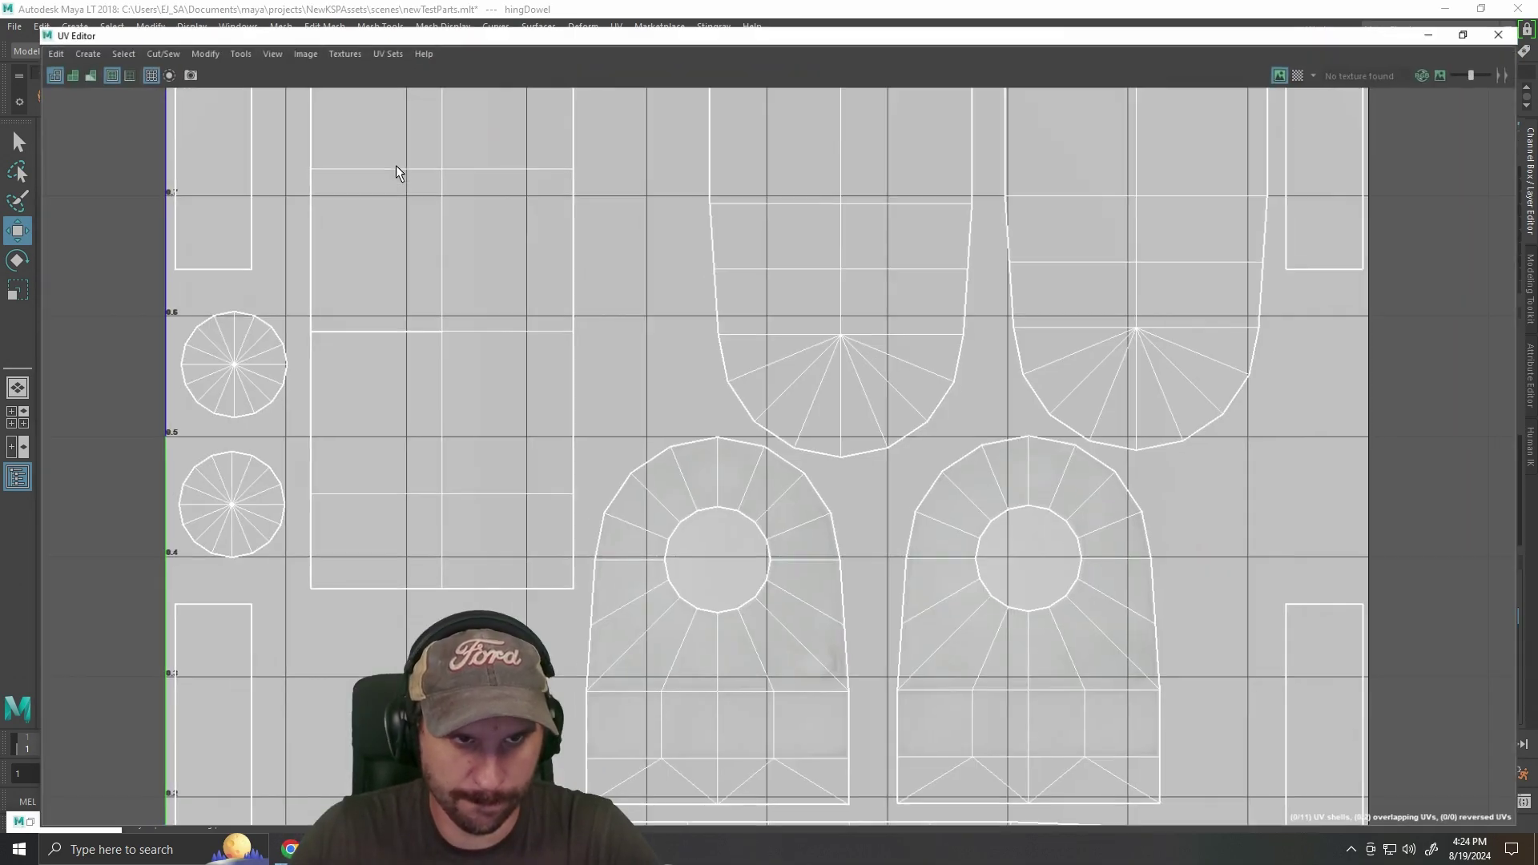
pyautogui.scroll(-4, 738, 525)
pyautogui.scroll(-4, 739, 526)
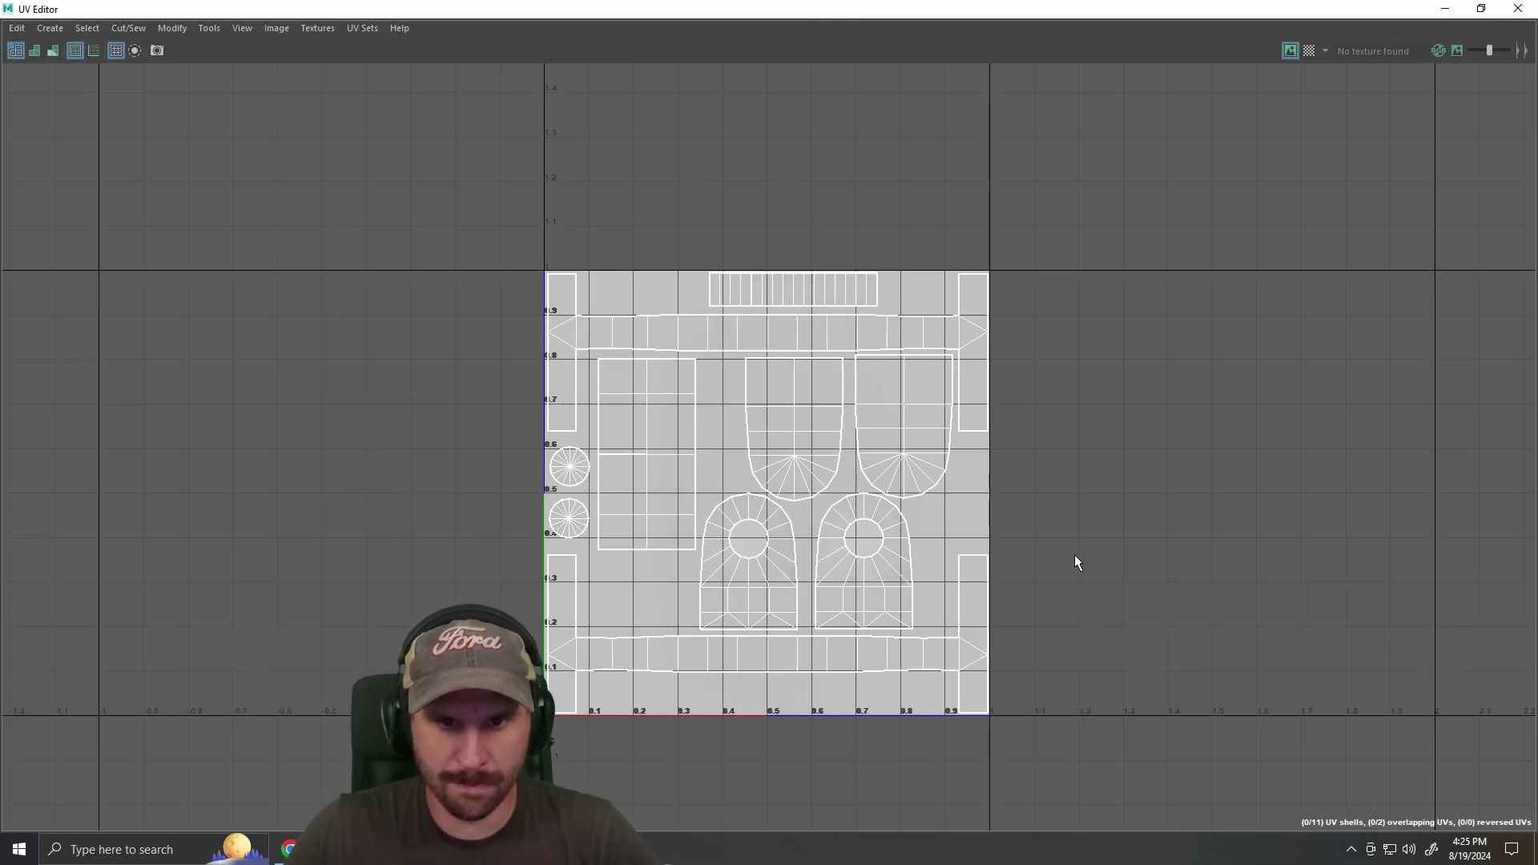
pyautogui.scroll(2, 1074, 554)
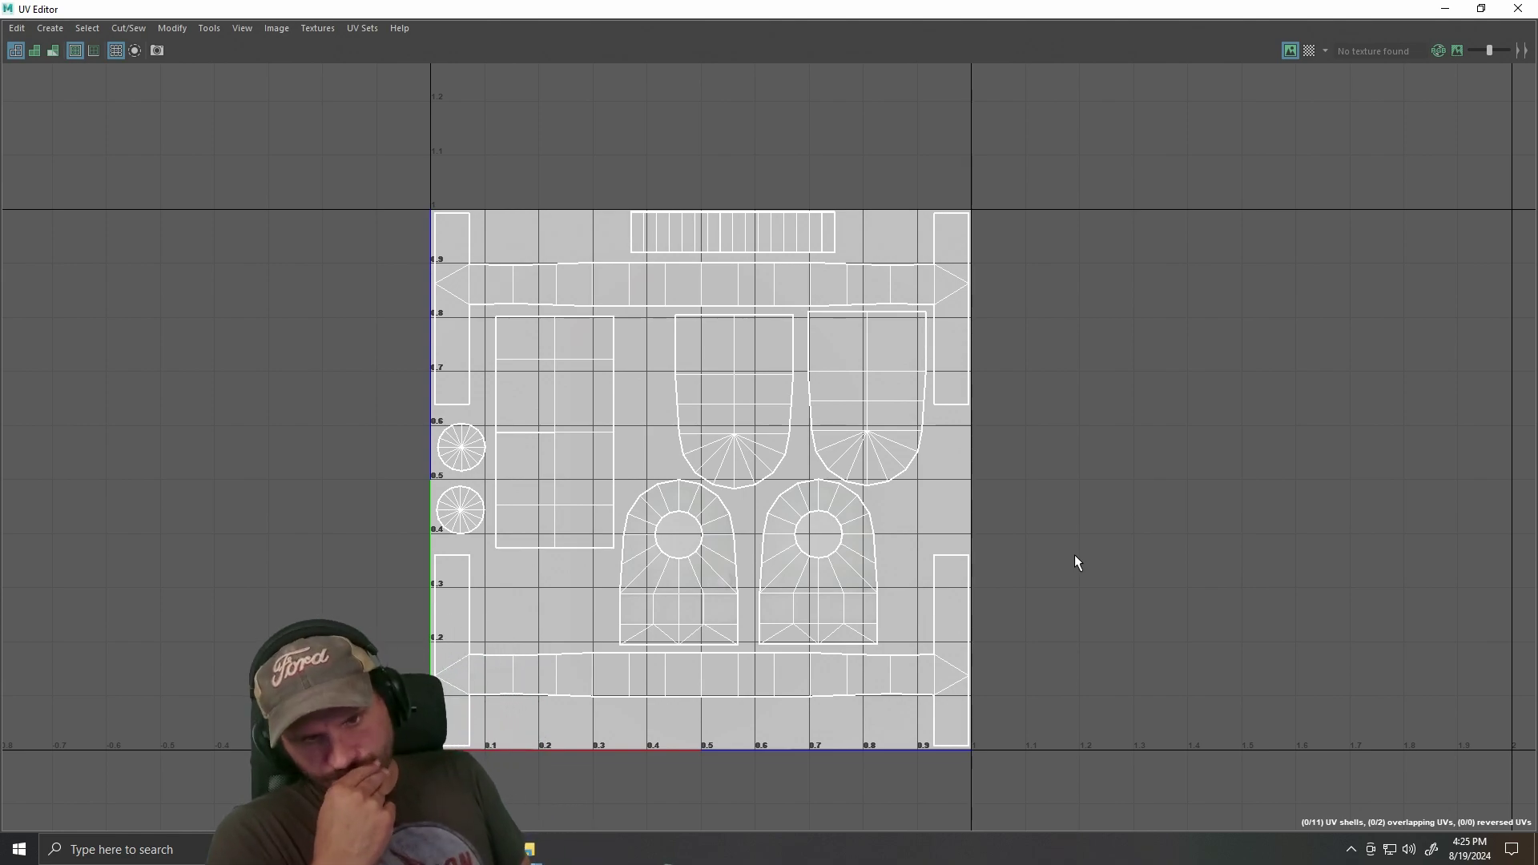
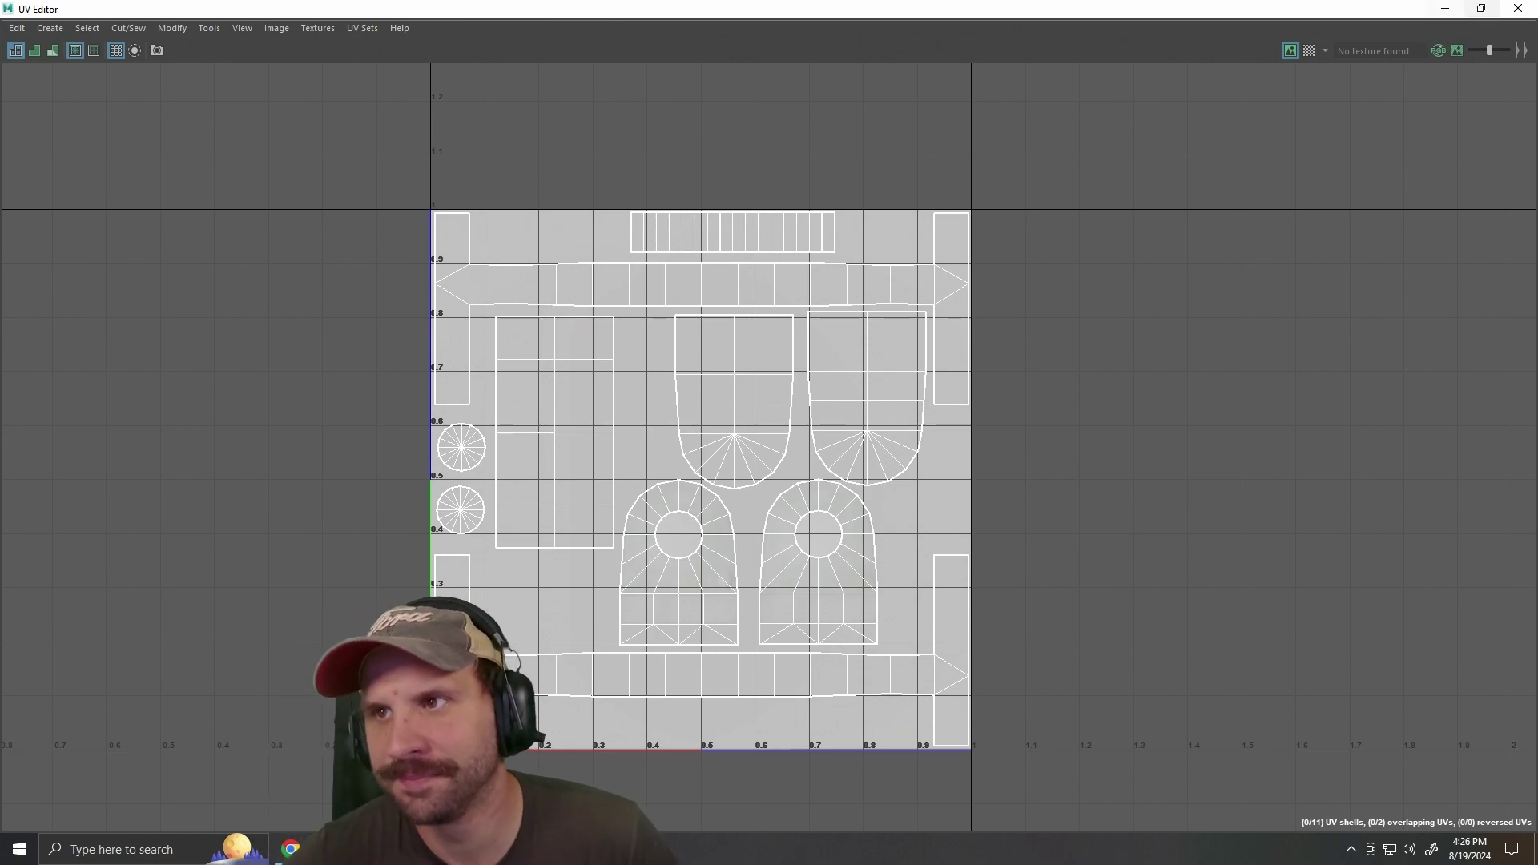
pyautogui.click(1518, 8)
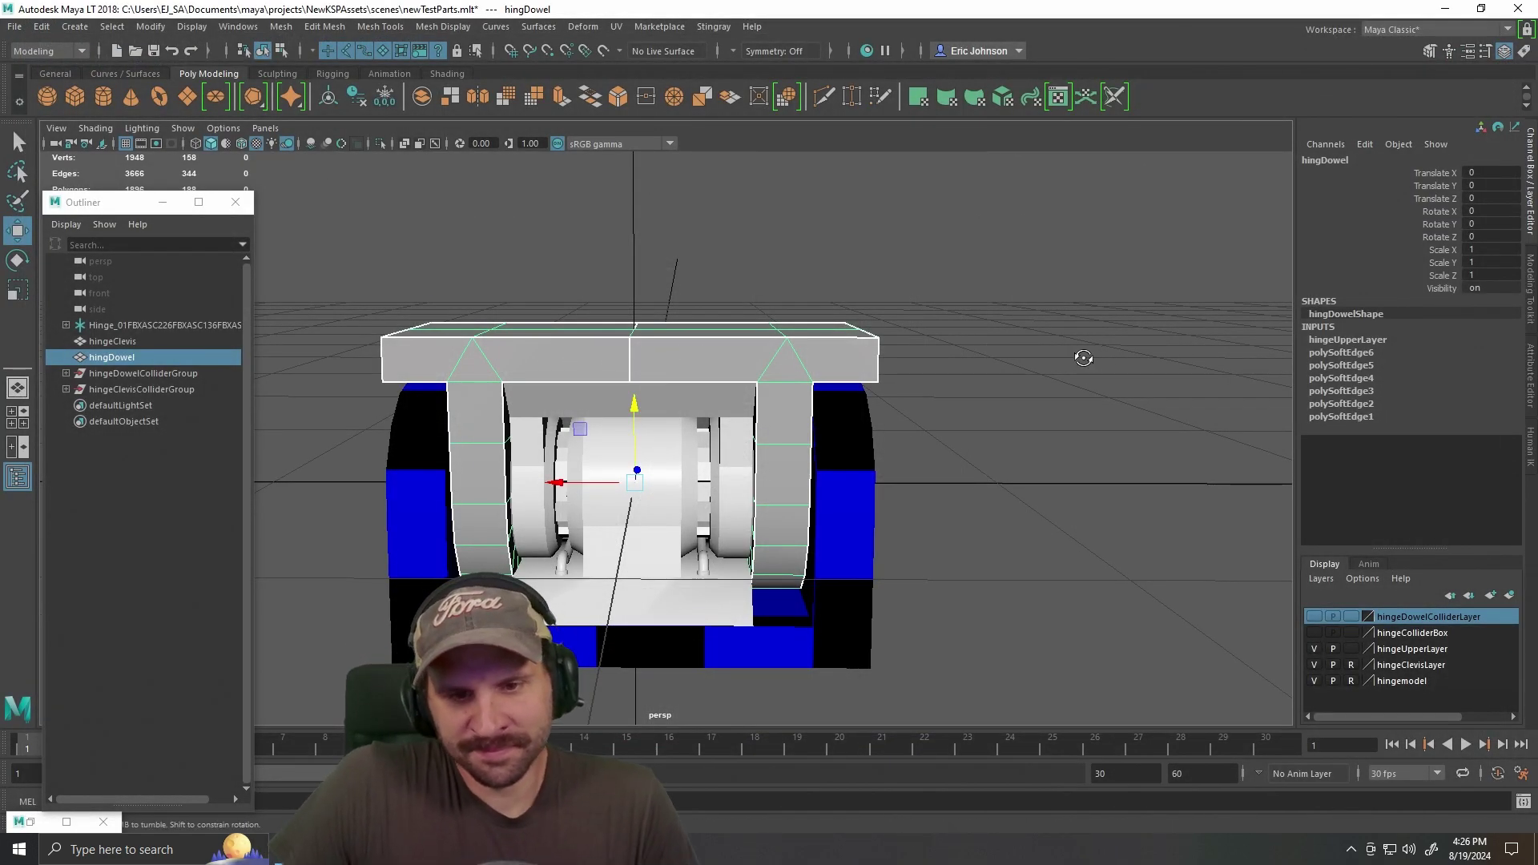
pyautogui.moveTo(1083, 358); pyautogui.dragTo(1065, 394)
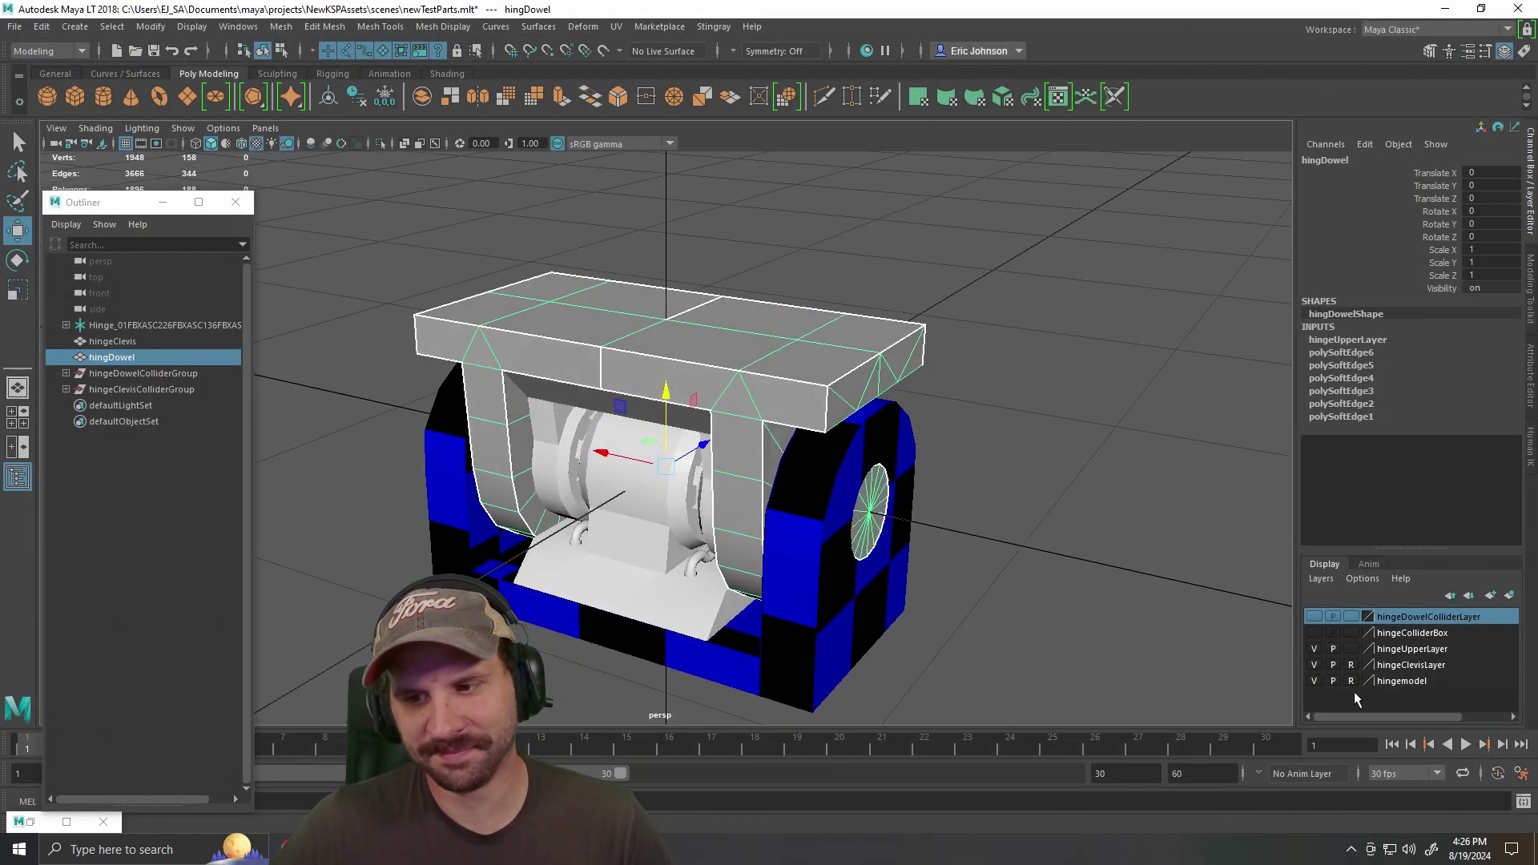
pyautogui.click(947, 561)
pyautogui.click(746, 353)
pyautogui.moveTo(869, 443); pyautogui.dragTo(938, 410)
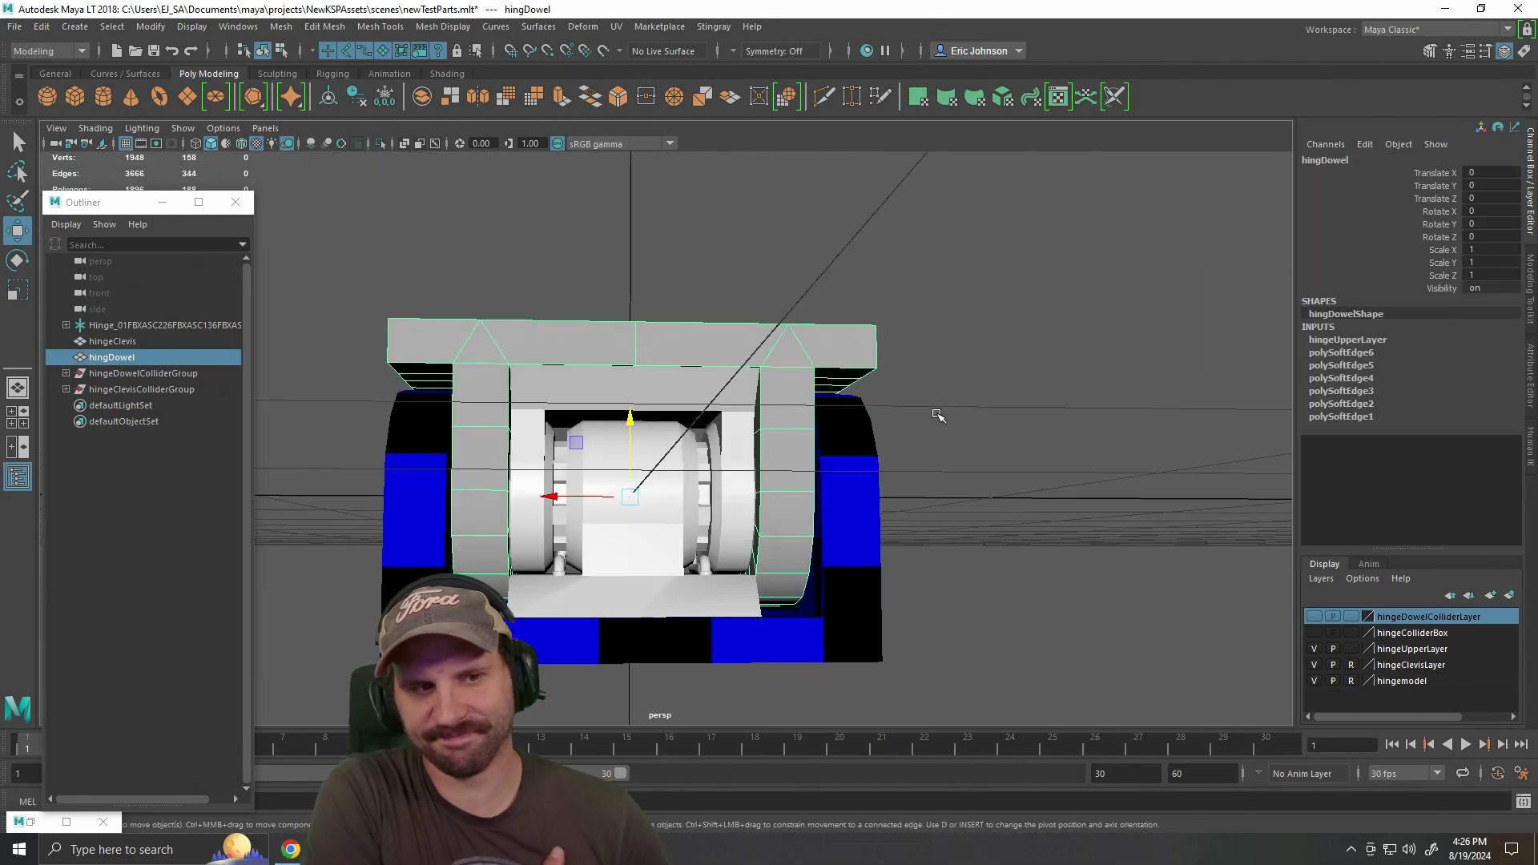
pyautogui.moveTo(938, 416); pyautogui.dragTo(767, 292)
# Save the scene under the new name newTestParts2.mlt in the project's scenes folder.
pyautogui.click(13, 26)
pyautogui.click(63, 105)
pyautogui.hotkey('ctrl', 'shift', 's')
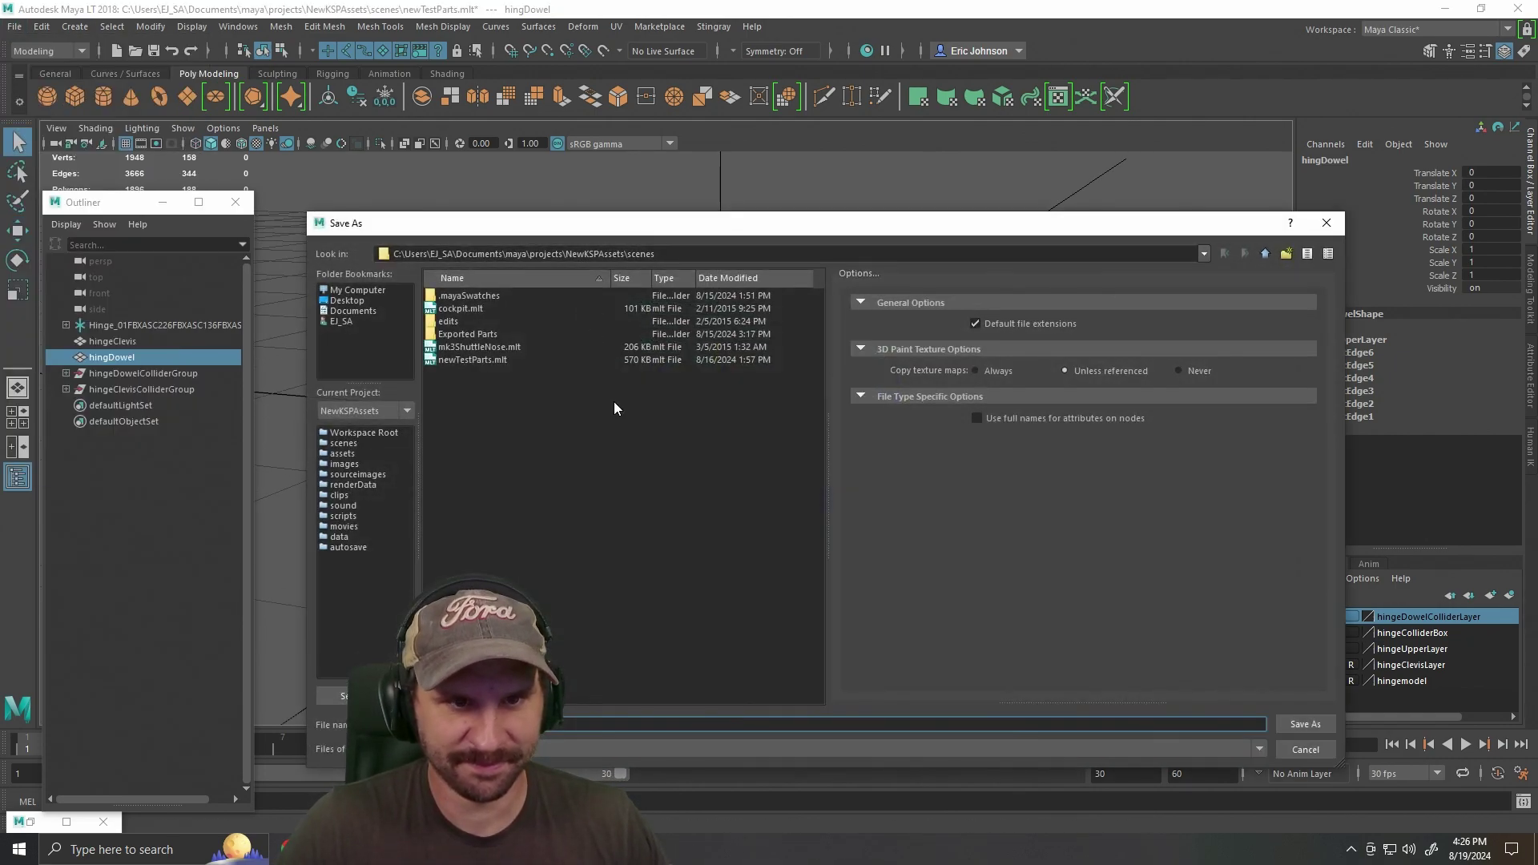
pyautogui.click(474, 360)
pyautogui.click(480, 724)
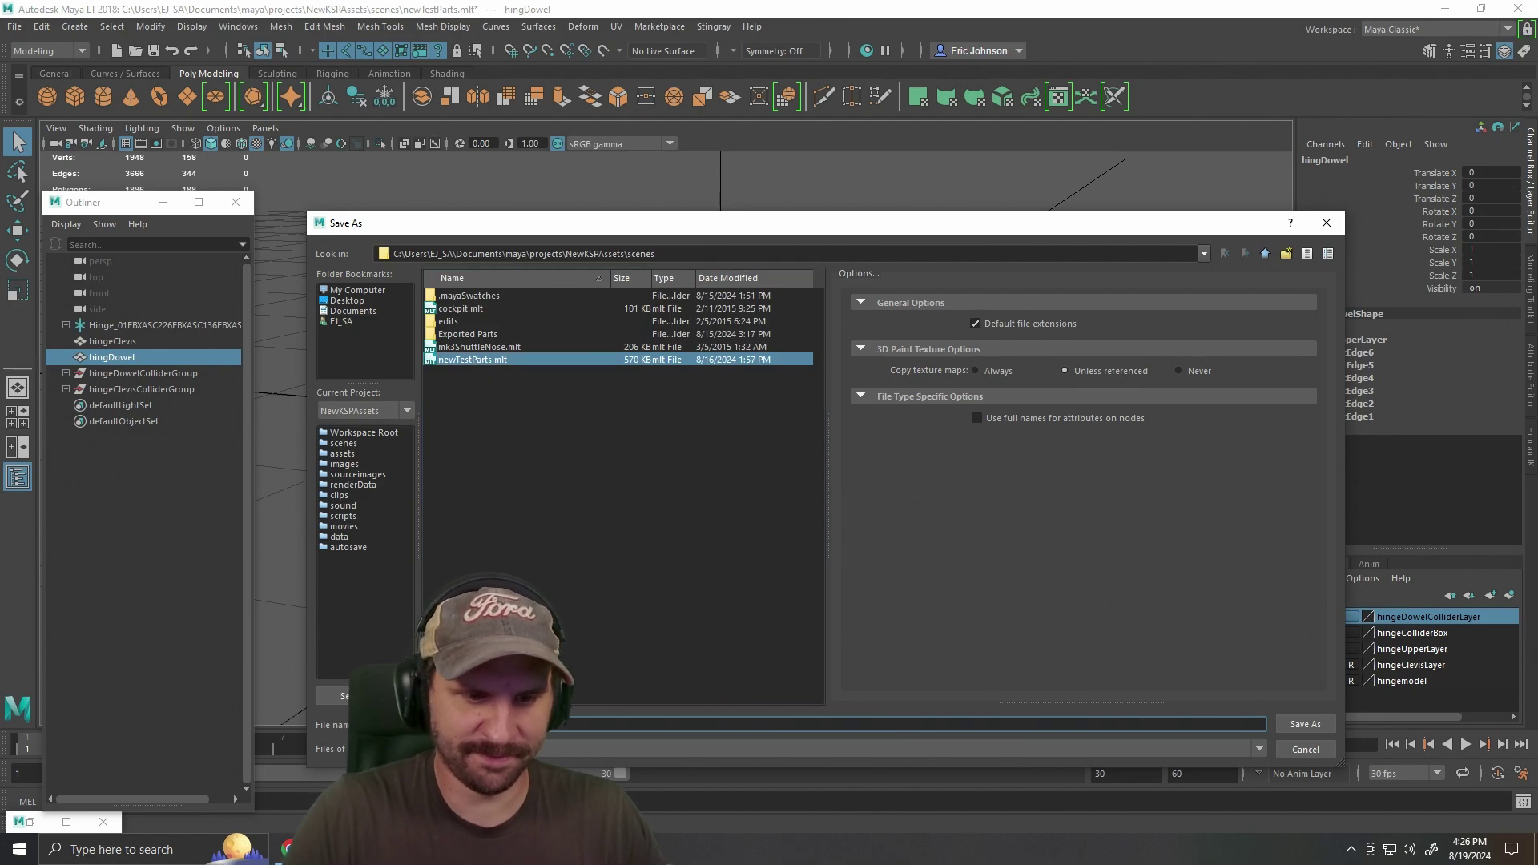
pyautogui.press('BackSpace')
pyautogui.press('Return')
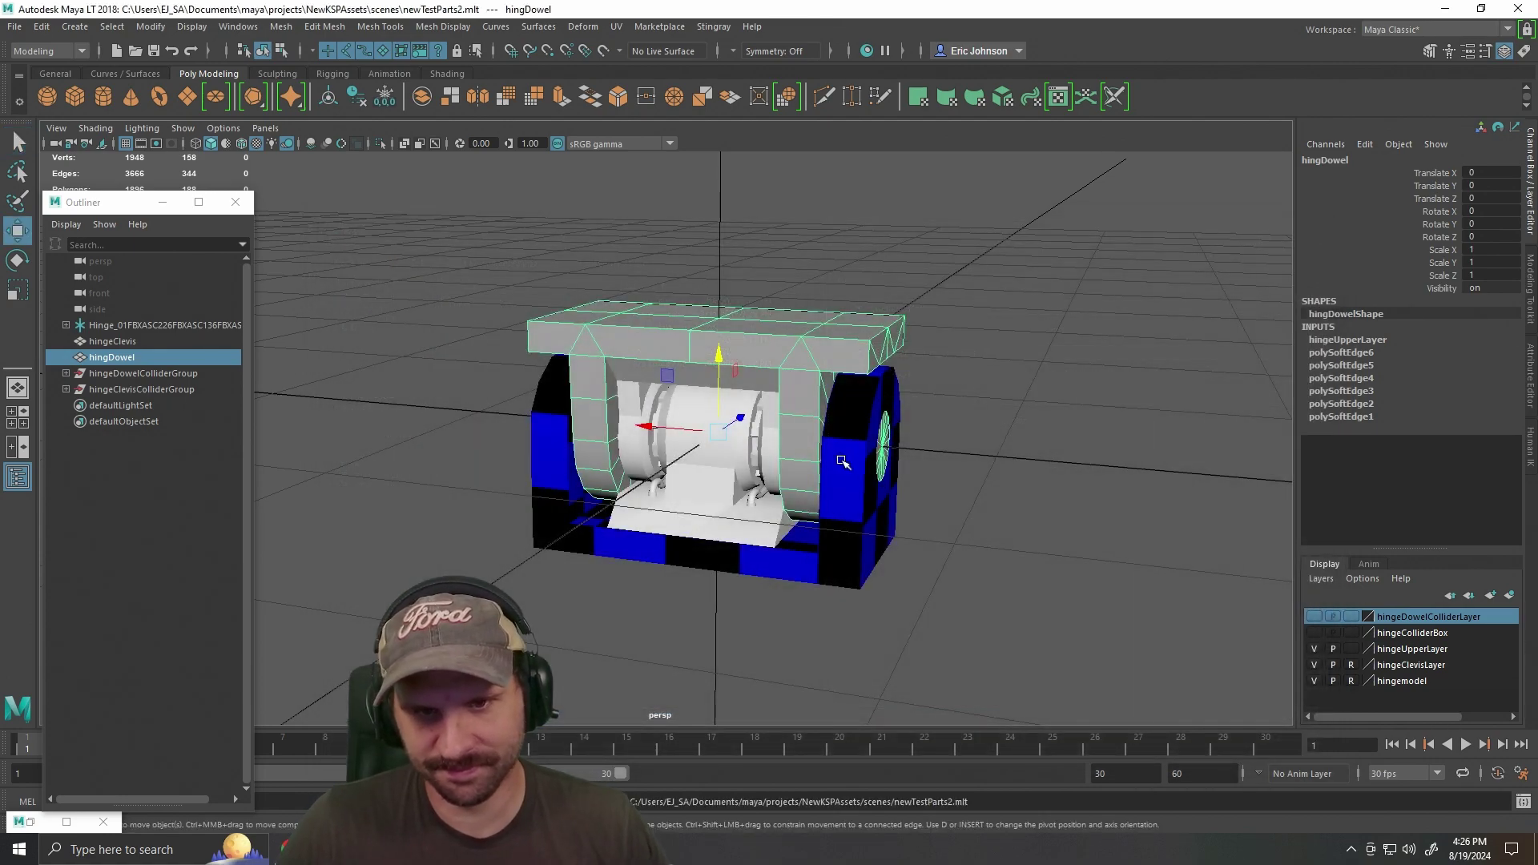
# Take the hingemodel and hingeClevisLayer display layers out of reference mode and hide the hingemodel layer.
pyautogui.moveTo(789, 353); pyautogui.dragTo(1108, 587)
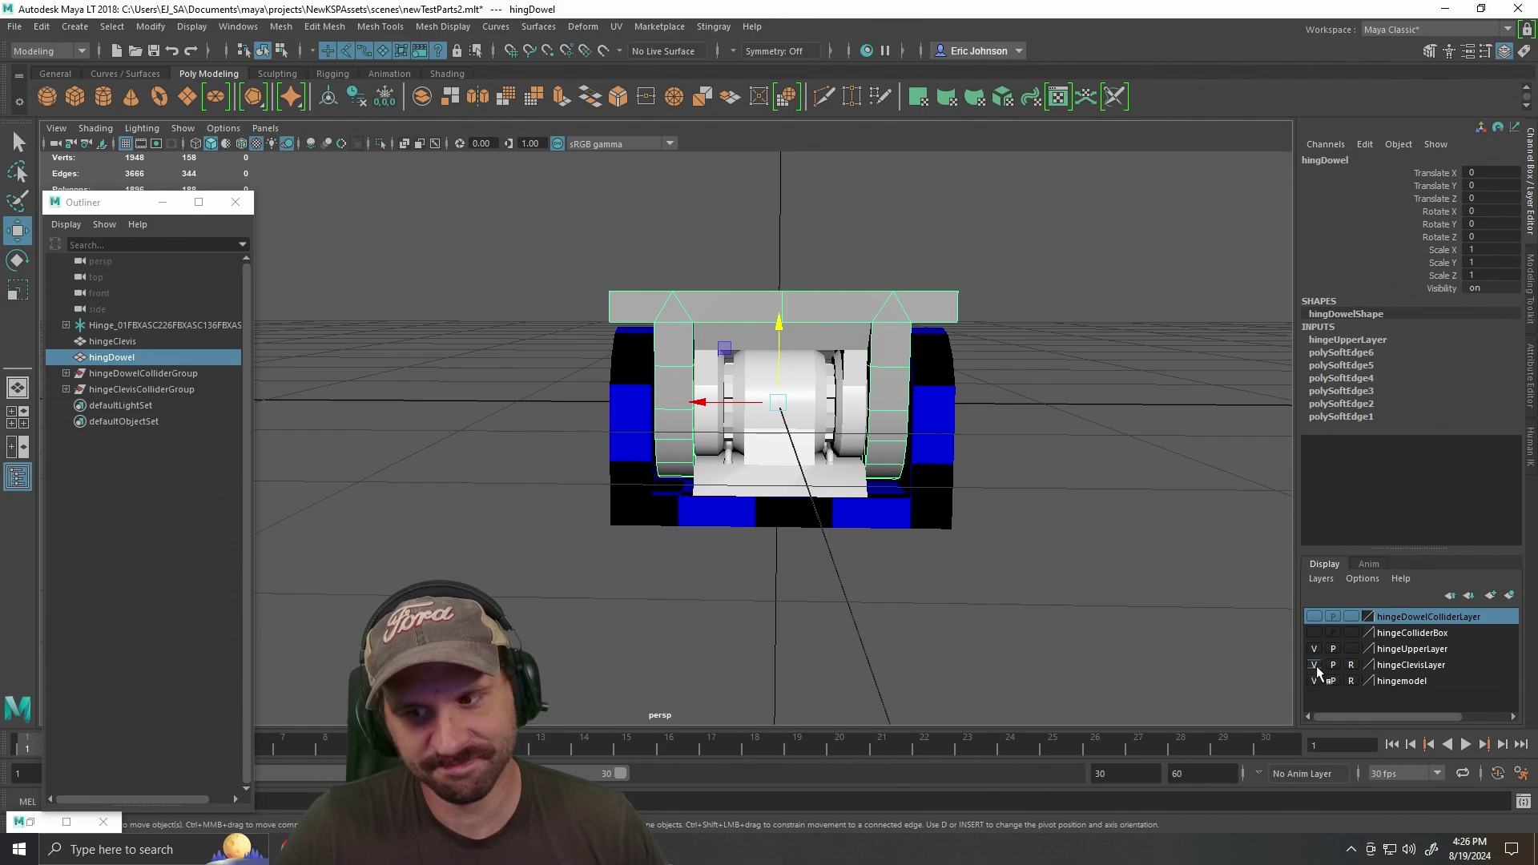
pyautogui.click(1350, 681)
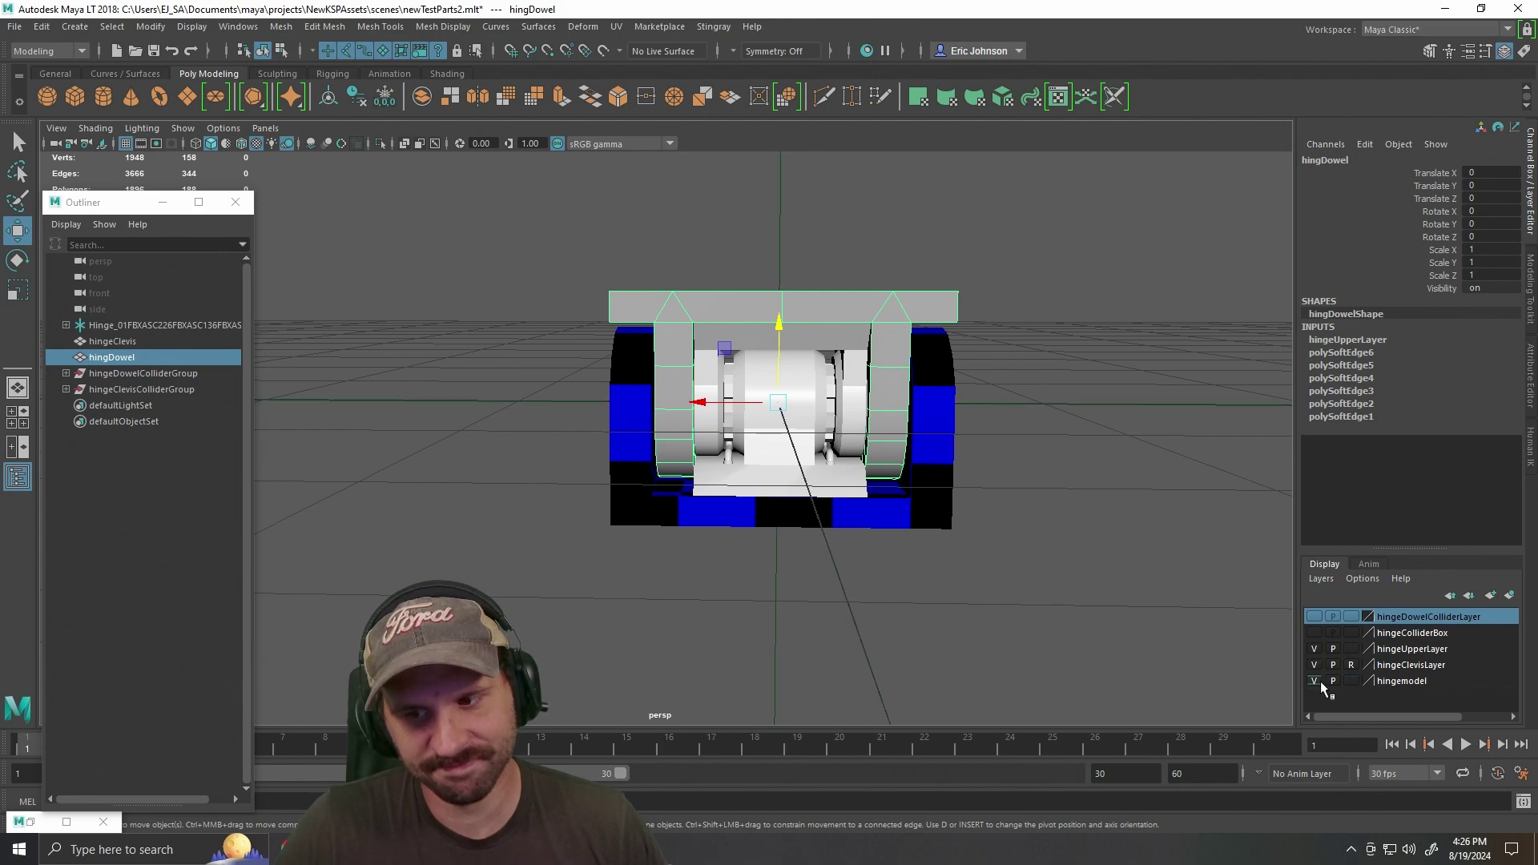
pyautogui.click(1318, 684)
pyautogui.moveTo(1061, 559); pyautogui.dragTo(1065, 591)
pyautogui.click(1065, 591)
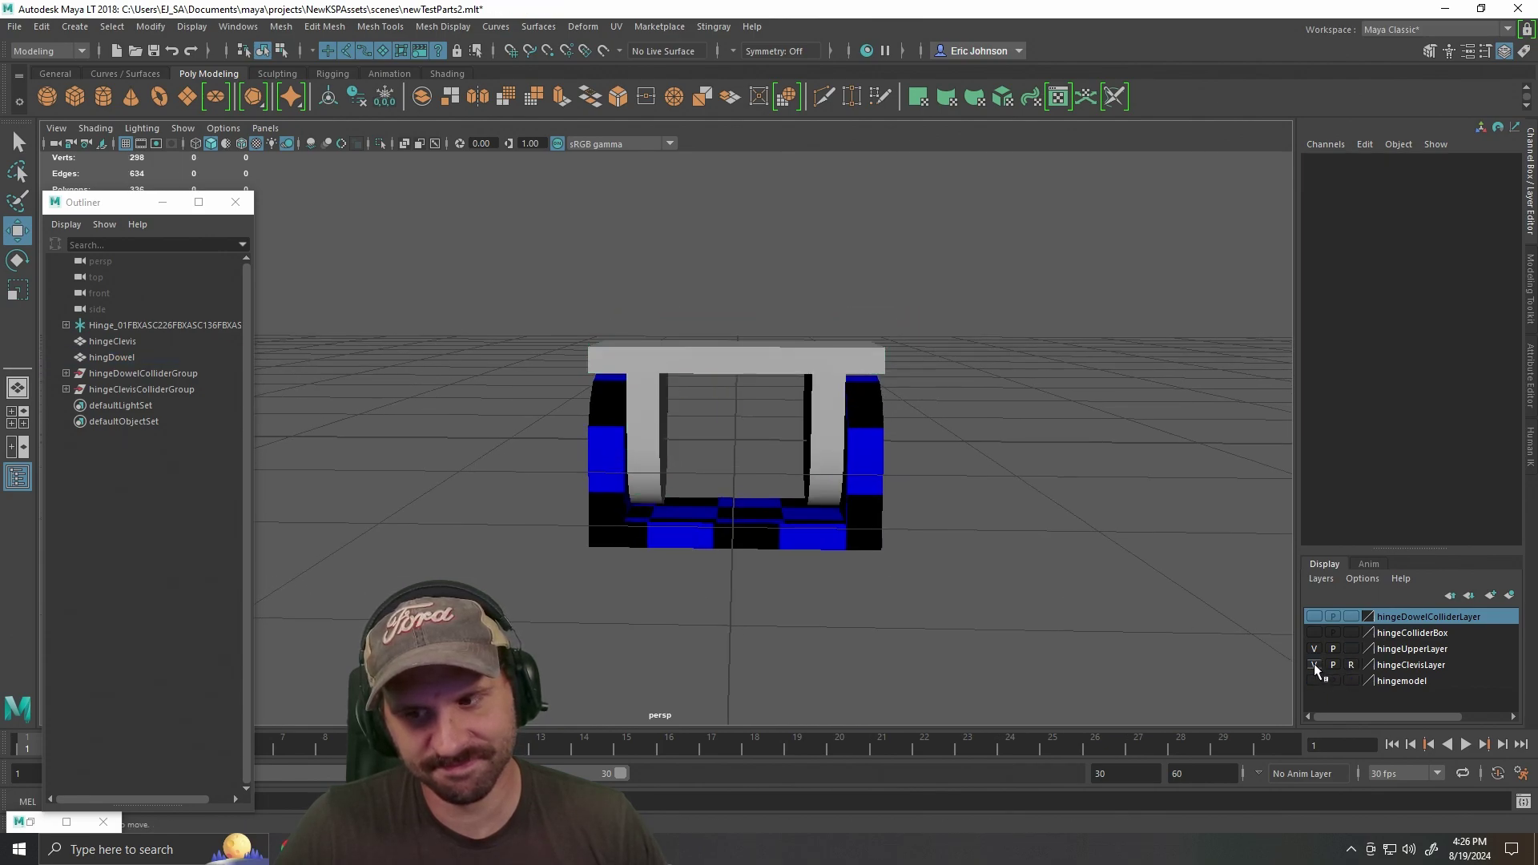
pyautogui.click(1351, 665)
# Split the hingeClevis base across its middle with a new edge ring, starting from the base's long upper front edge.
pyautogui.click(878, 458)
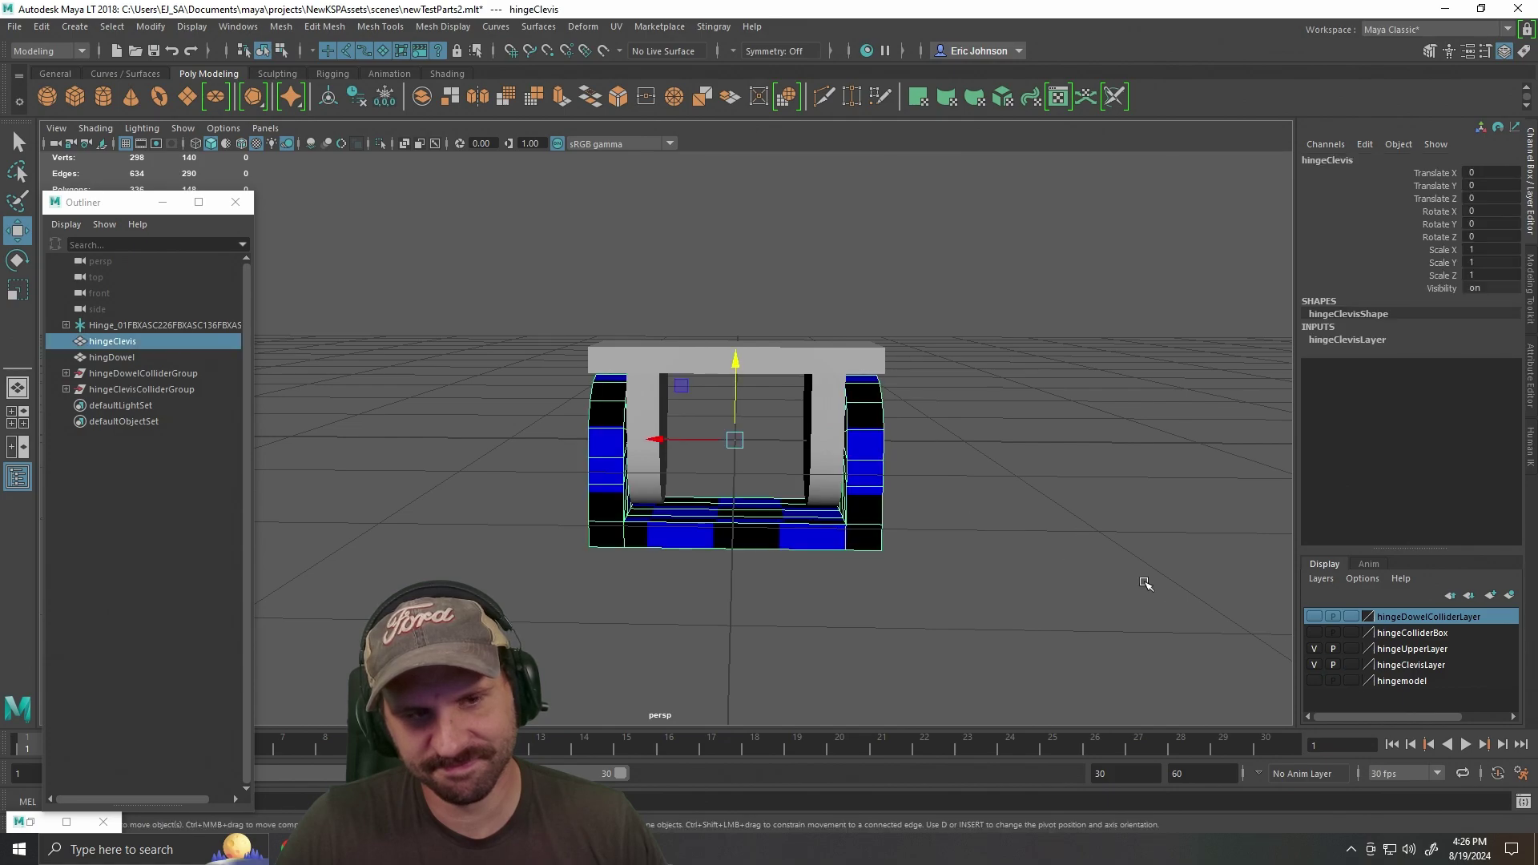
pyautogui.press('f')
pyautogui.moveTo(1093, 565); pyautogui.dragTo(755, 275)
pyautogui.click(797, 436)
pyautogui.moveTo(797, 436); pyautogui.dragTo(859, 486)
pyautogui.click(752, 512)
pyautogui.rightClick(752, 408)
pyautogui.click(674, 407)
pyautogui.click(707, 515)
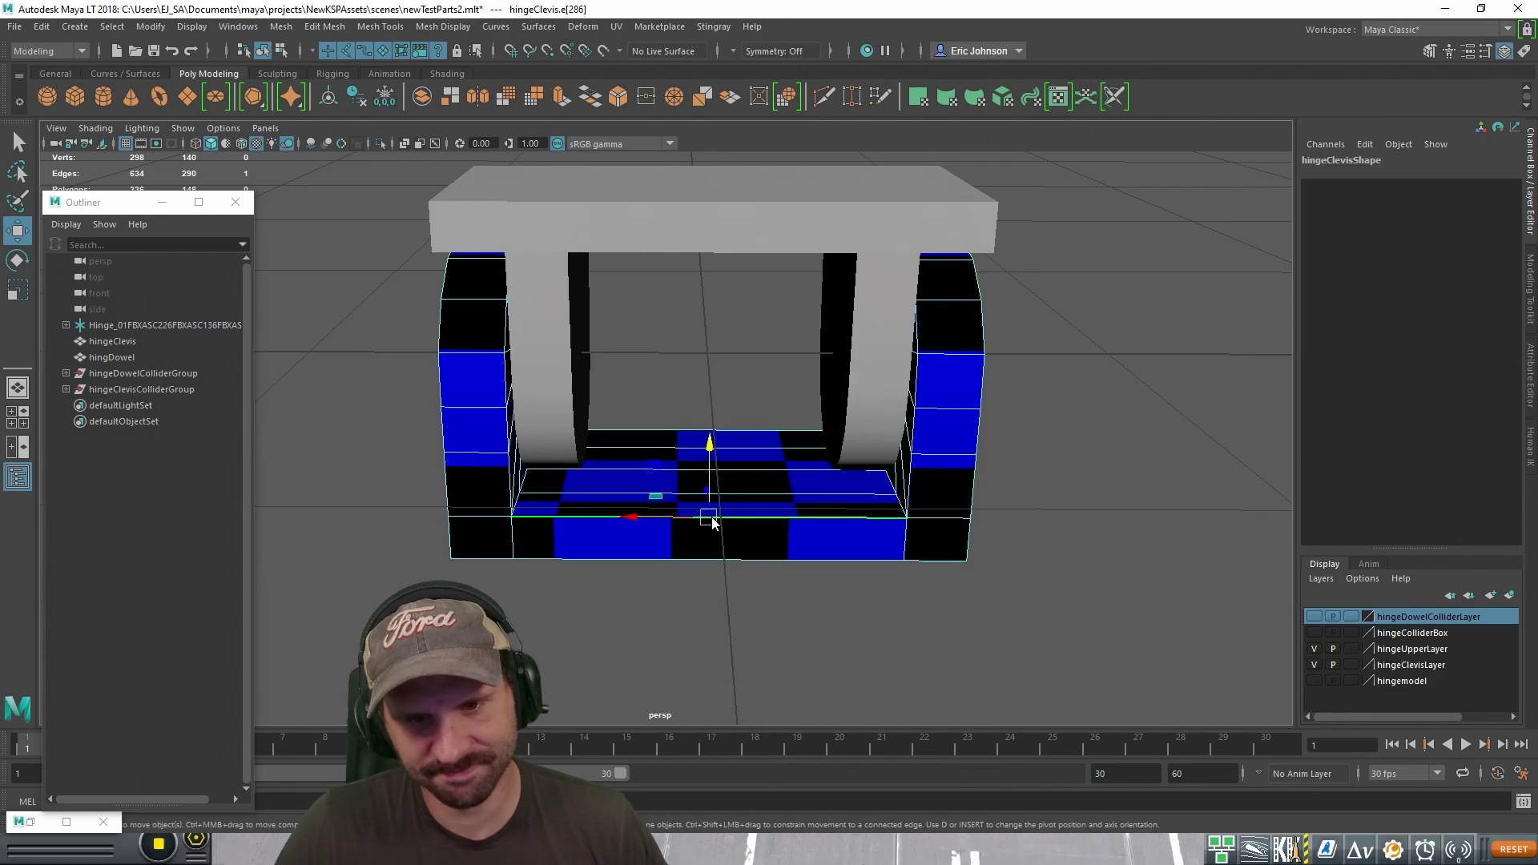
pyautogui.keyDown('ctrl'); pyautogui.rightClick(709, 516); pyautogui.keyUp('ctrl')
pyautogui.click(713, 564)
# Try to delete one half of the hingDowel's faces and set the hingeClevis to face selection.
pyautogui.moveTo(814, 624); pyautogui.dragTo(826, 661)
pyautogui.click(769, 244)
pyautogui.moveTo(725, 244); pyautogui.dragTo(676, 557)
pyautogui.rightClick(629, 298)
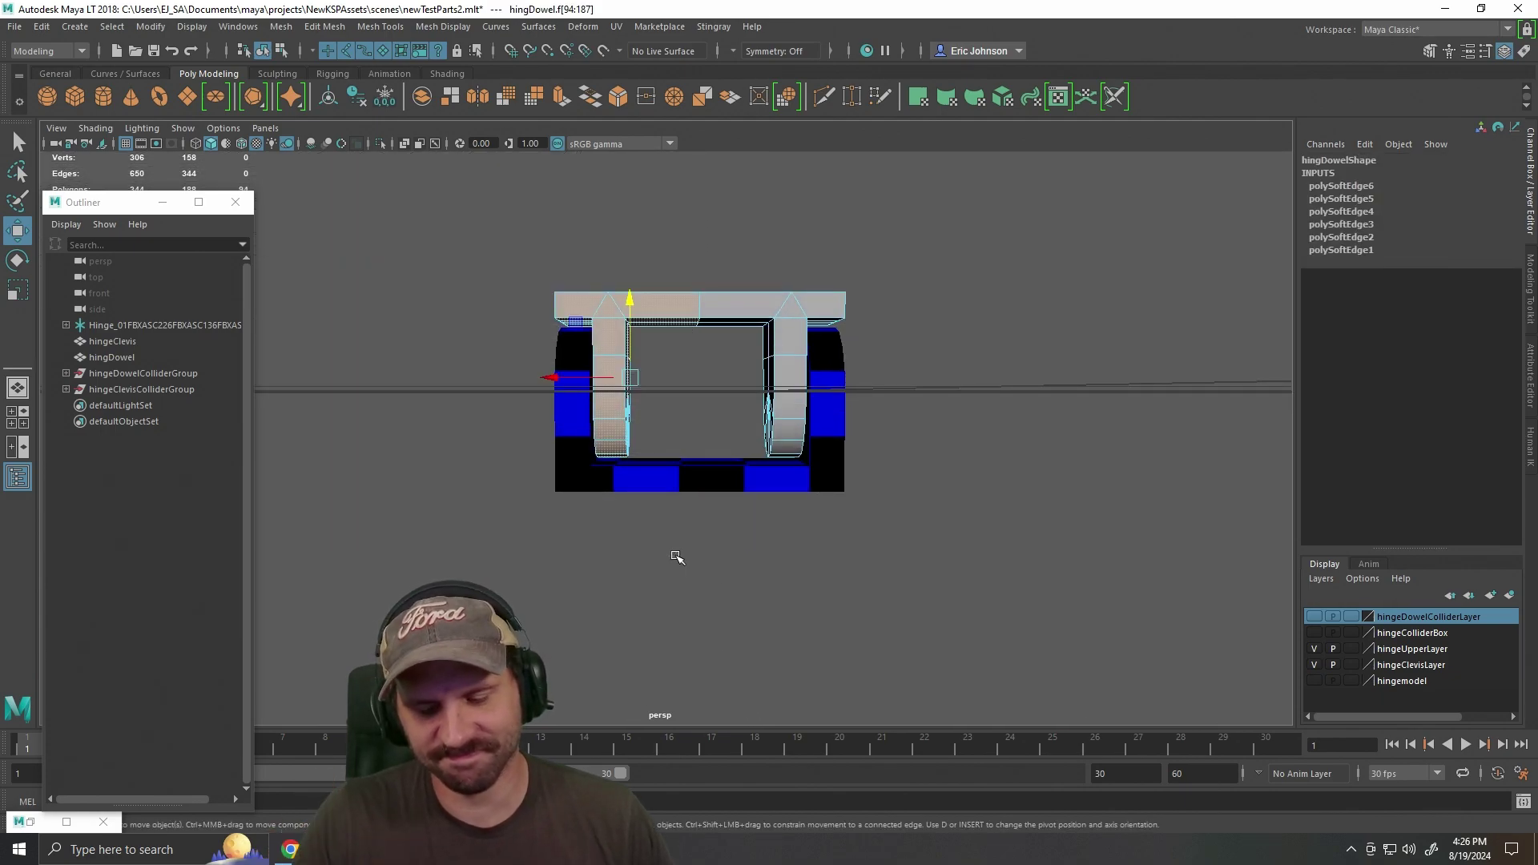
pyautogui.press('Delete')
pyautogui.keyDown('alt'); pyautogui.moveTo(749, 478); pyautogui.dragTo(753, 538); pyautogui.keyUp('alt')
pyautogui.rightClick(765, 291)
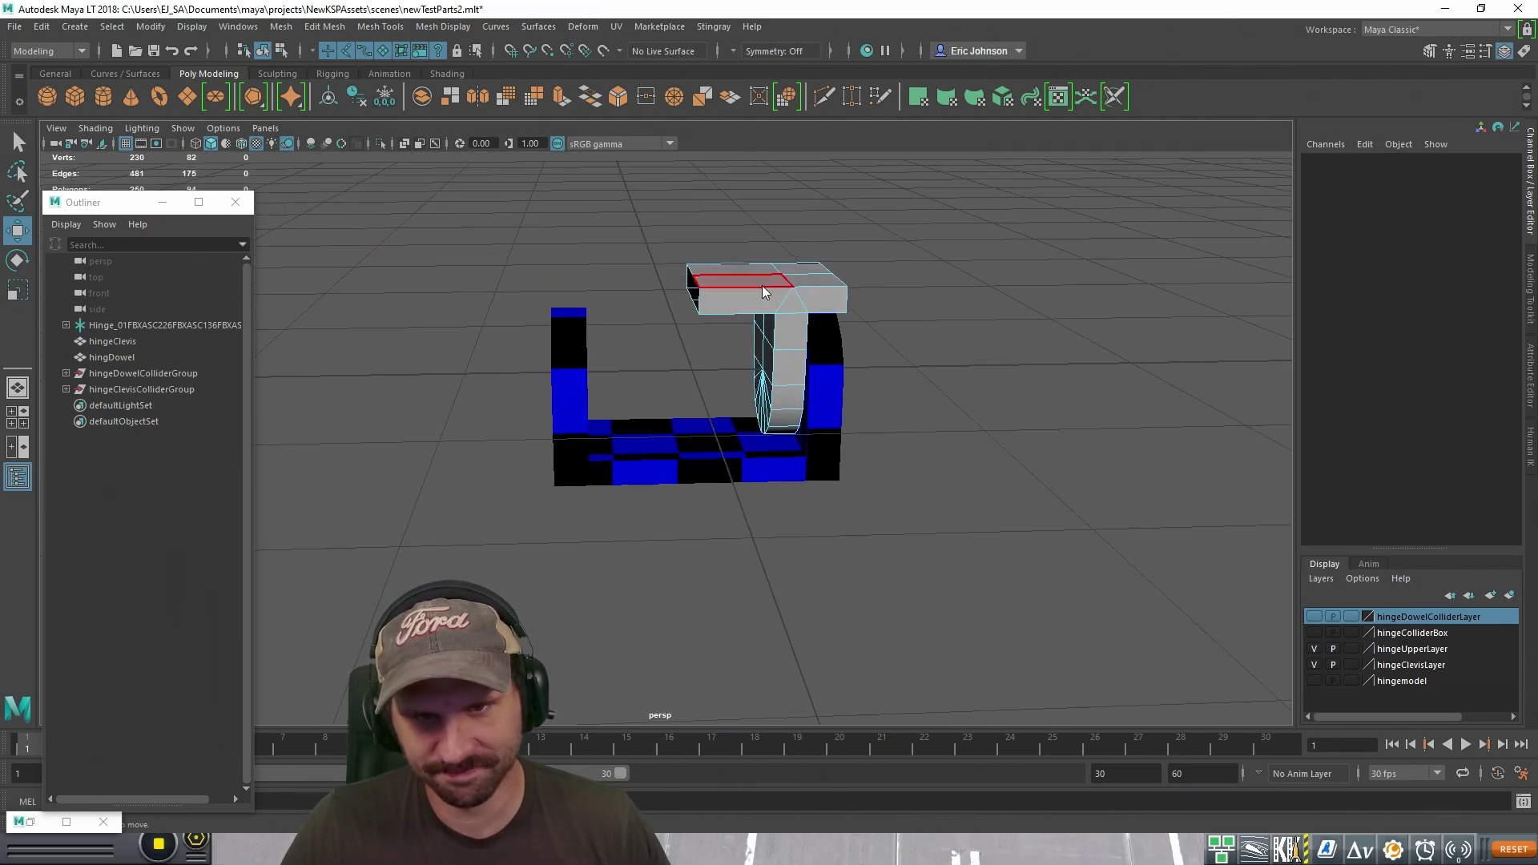
pyautogui.click(897, 372)
pyautogui.click(714, 469)
pyautogui.rightClick(694, 447)
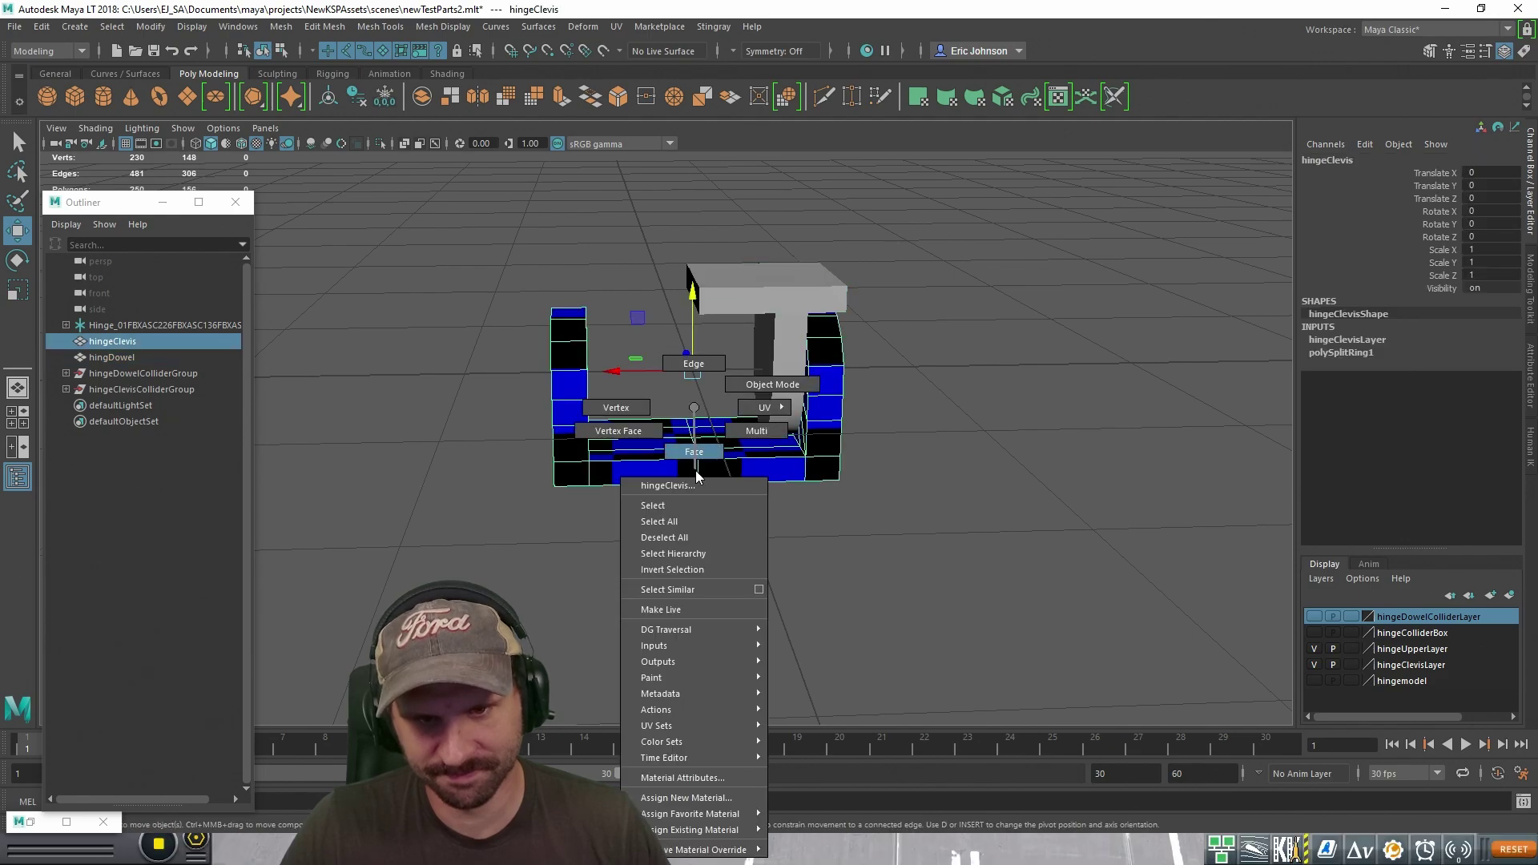
pyautogui.keyDown('alt'); pyautogui.moveTo(945, 420); pyautogui.dragTo(820, 505); pyautogui.keyUp('alt')
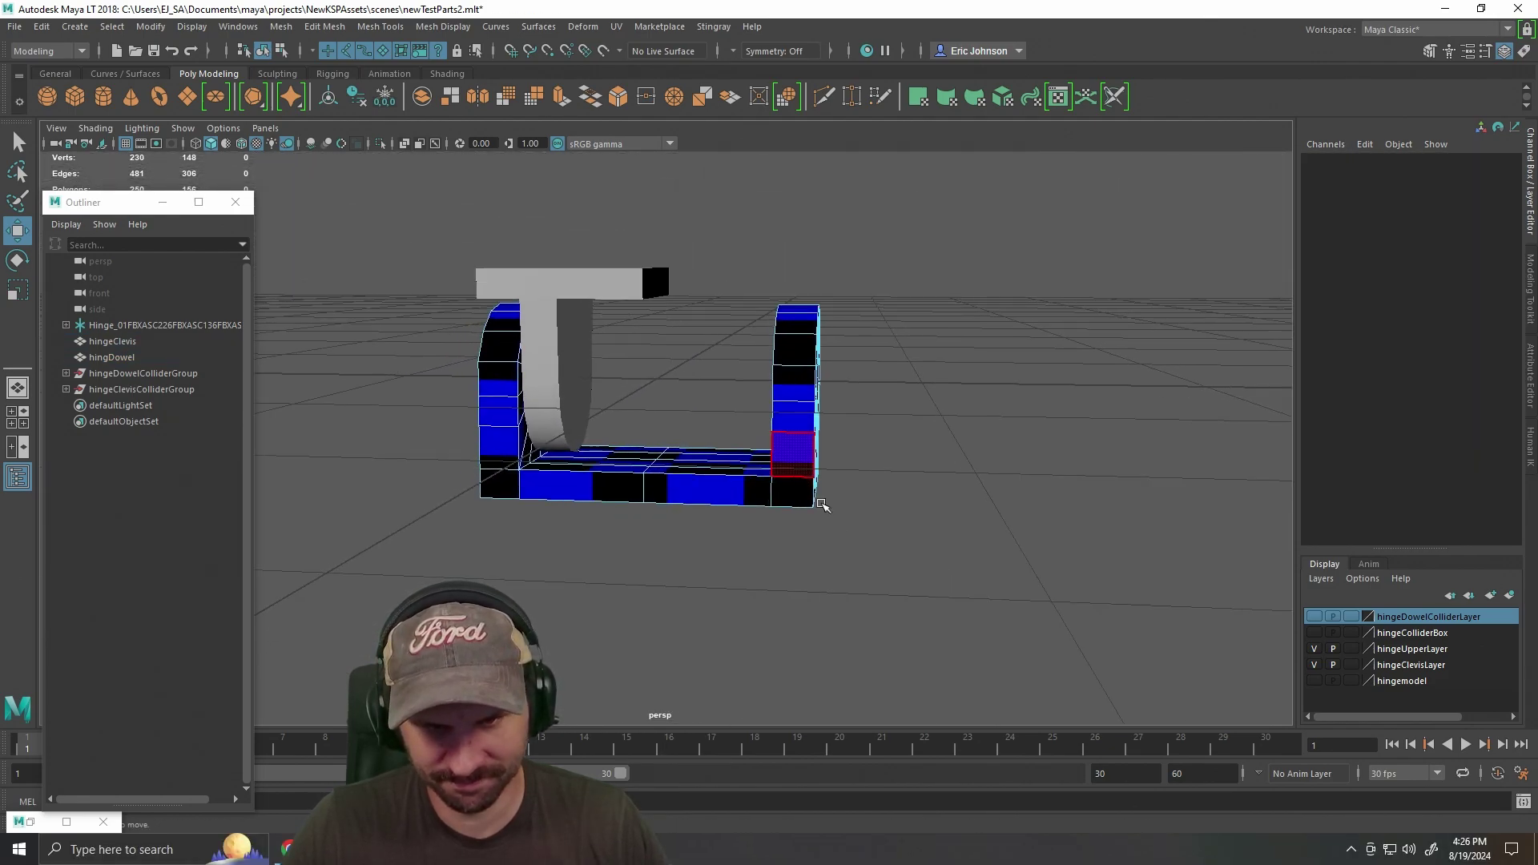
# Bring up the full-size front view and undo the deletion of the hingDowel half.
pyautogui.press('space')
pyautogui.press('space')
pyautogui.scroll(-3, 1000, 550)
pyautogui.press('space')
pyautogui.press('space')
pyautogui.scroll(-6, 685, 527)
pyautogui.keyDown('alt'); pyautogui.moveTo(793, 517); pyautogui.dragTo(912, 369); pyautogui.keyUp('alt')
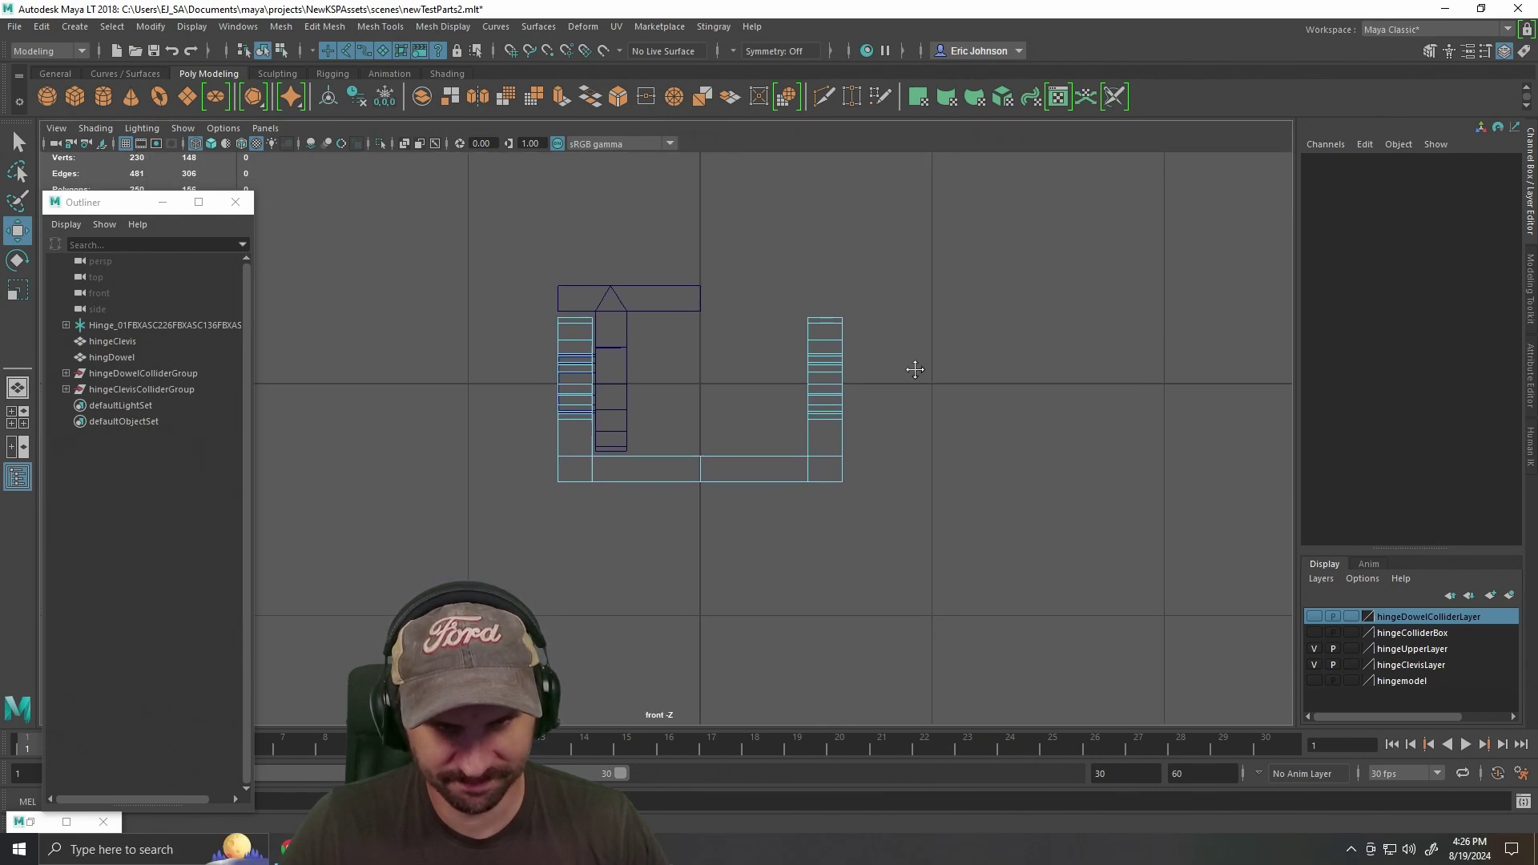
pyautogui.scroll(-1, 911, 369)
pyautogui.hotkey('ctrl', 'z')
pyautogui.hotkey('ctrl', 'z')
pyautogui.hotkey('ctrl', 'z')
pyautogui.hotkey('ctrl', 'z')
pyautogui.hotkey('ctrl', 'z')
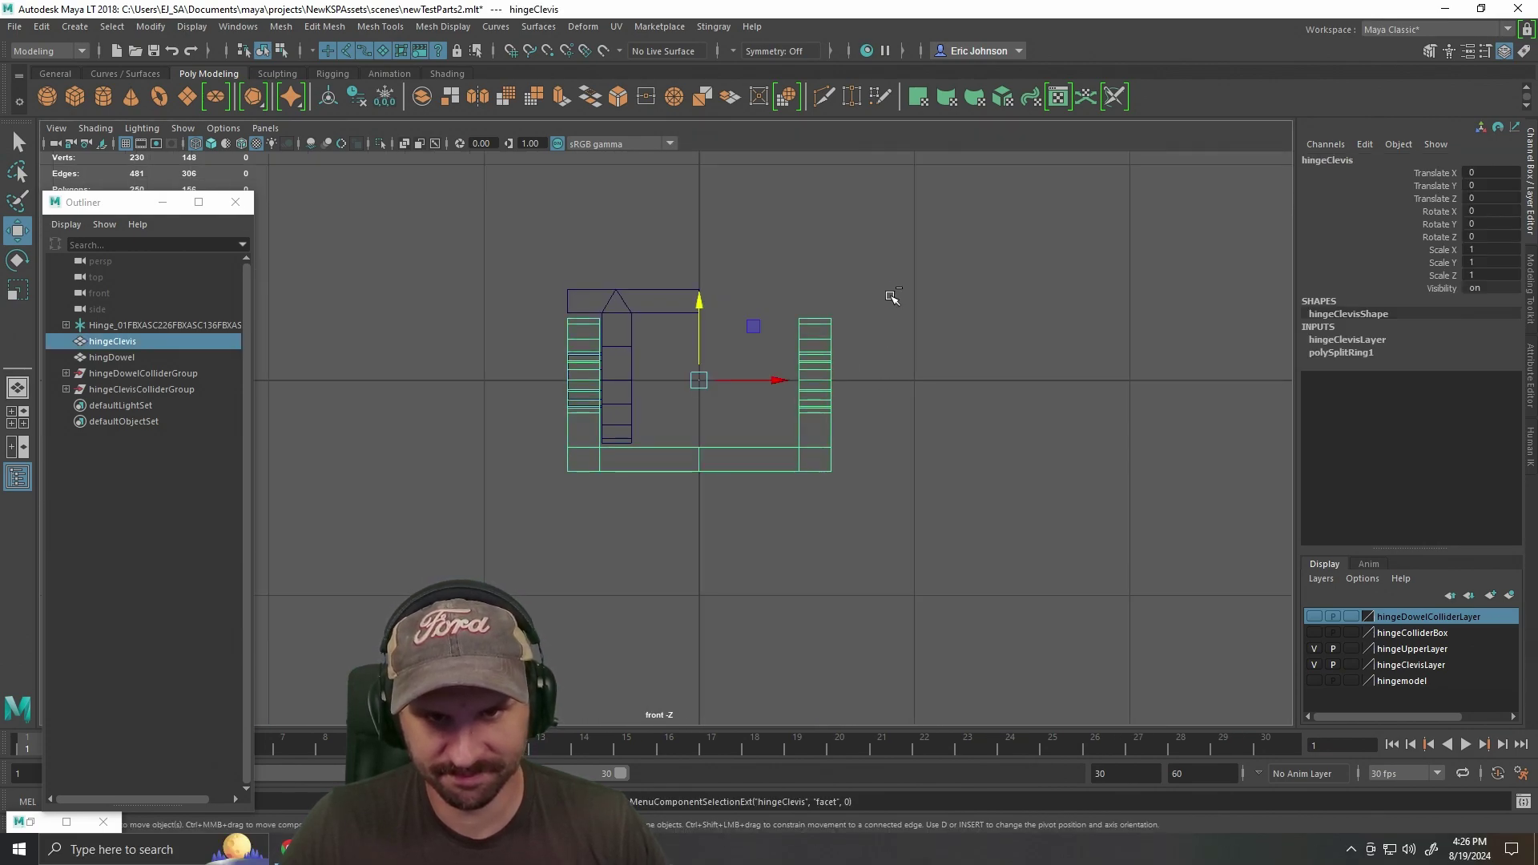
# Delete all hingDowel and hingeClevis faces left of the centre line in the front view, and return to object selection.
pyautogui.moveTo(539, 202); pyautogui.dragTo(653, 482)
pyautogui.press('Delete')
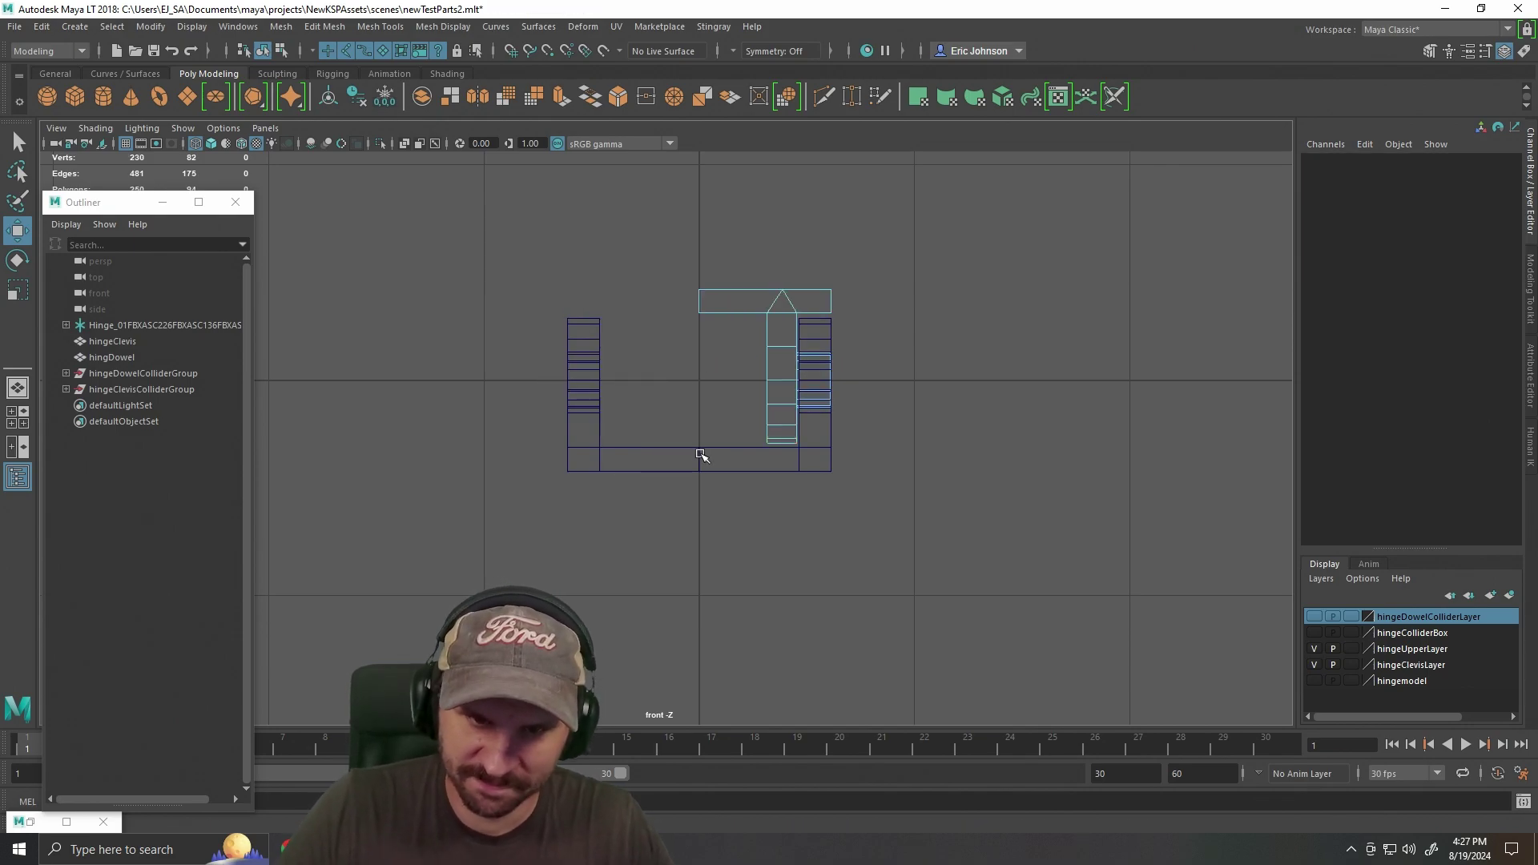
pyautogui.click(703, 453)
pyautogui.rightClick(703, 453)
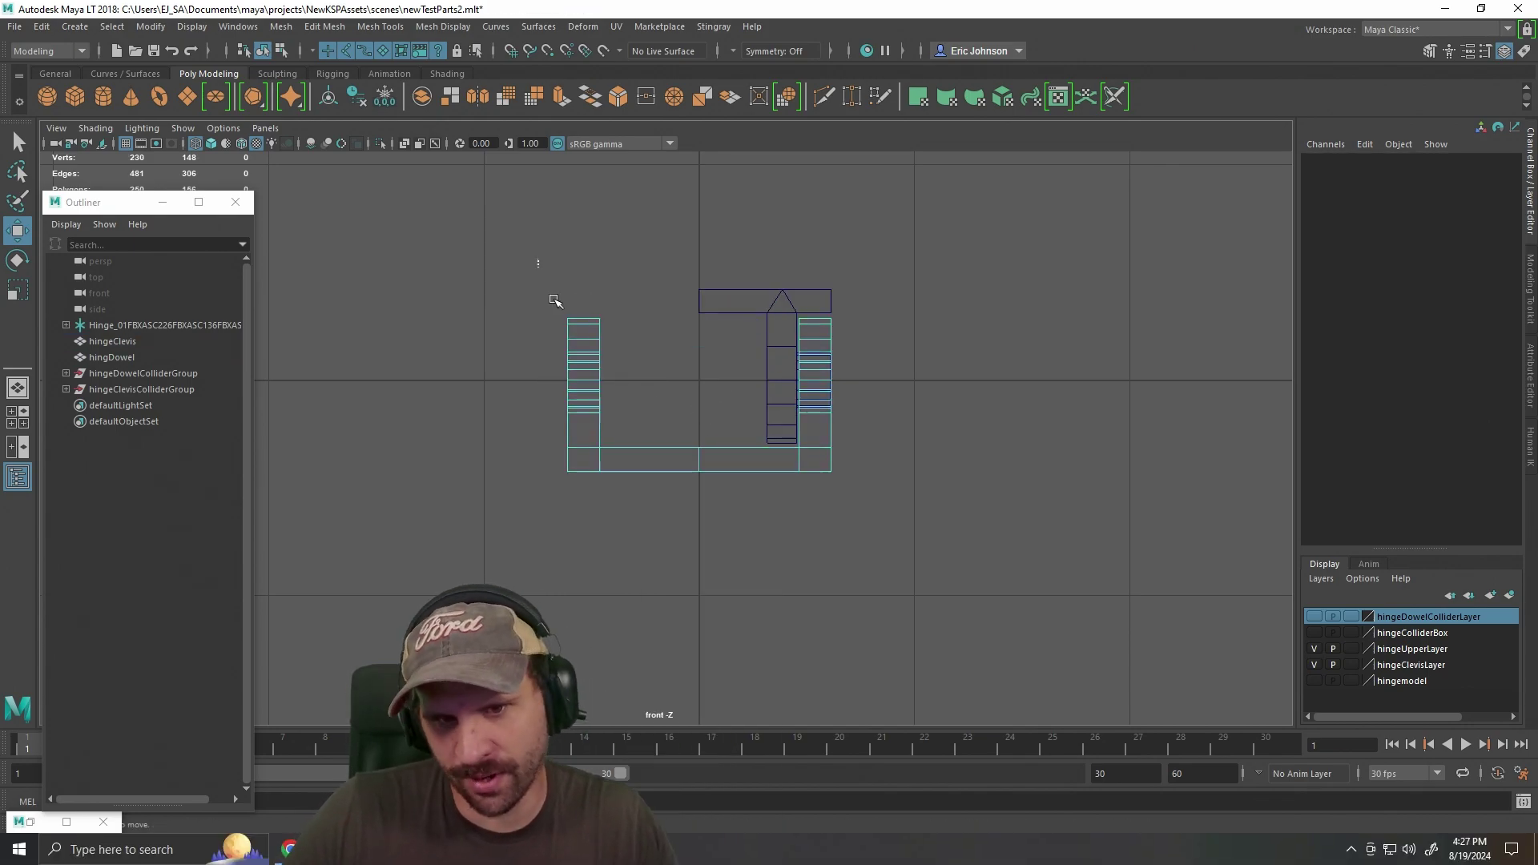
pyautogui.moveTo(542, 275); pyautogui.dragTo(651, 551)
pyautogui.press('Delete')
pyautogui.rightClick(824, 403)
pyautogui.click(913, 375)
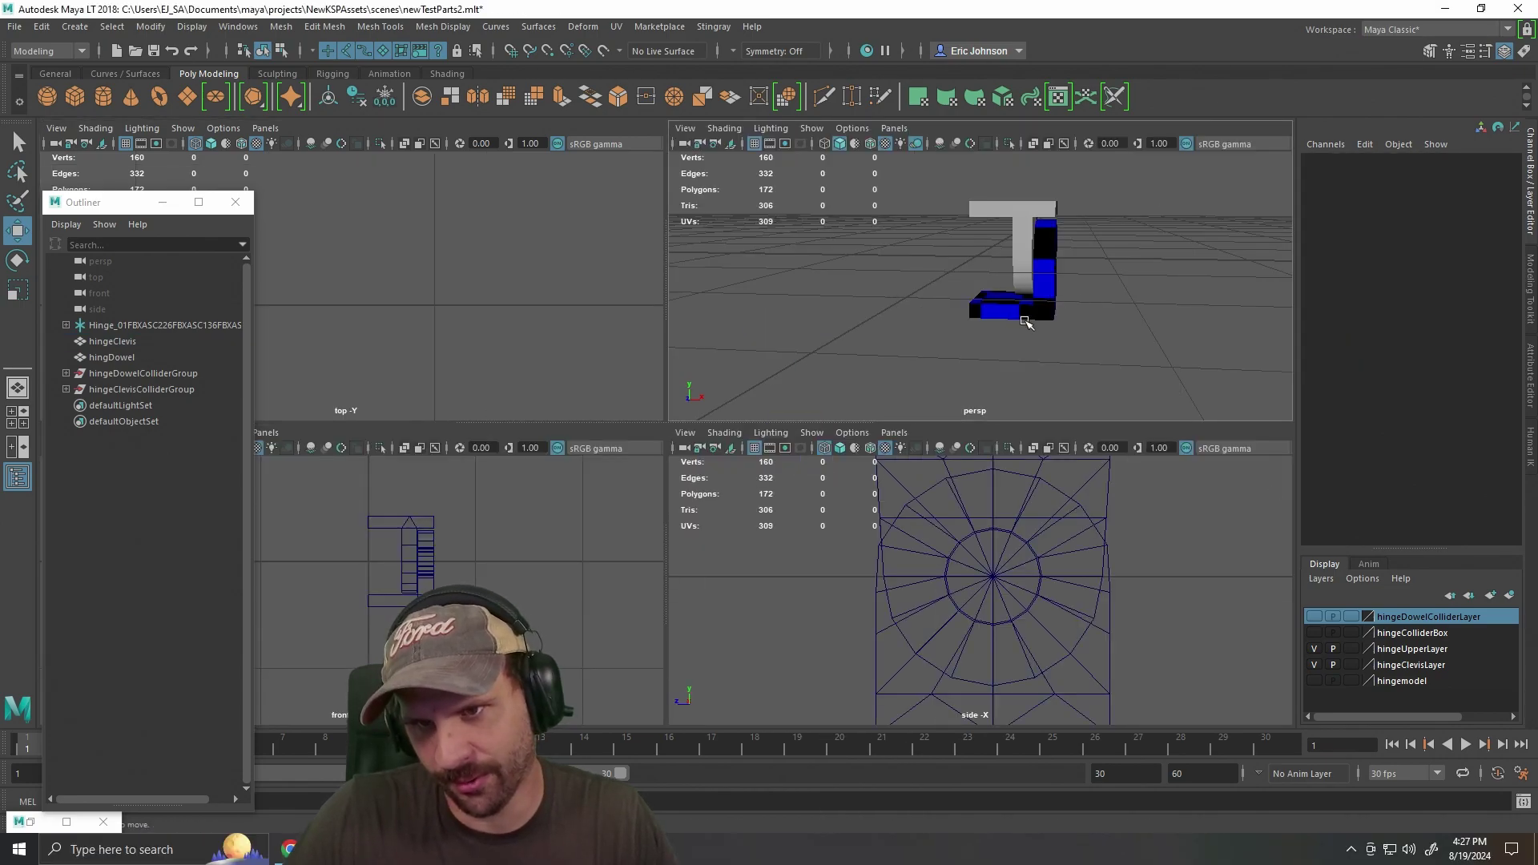
# Assign the blue-and-black checkered phong2 material to the halved hingDowel from the Hypershade in the perspective view.
pyautogui.press('space')
pyautogui.moveTo(1026, 320); pyautogui.dragTo(958, 350)
pyautogui.moveTo(774, 392); pyautogui.dragTo(862, 369)
pyautogui.click(737, 300)
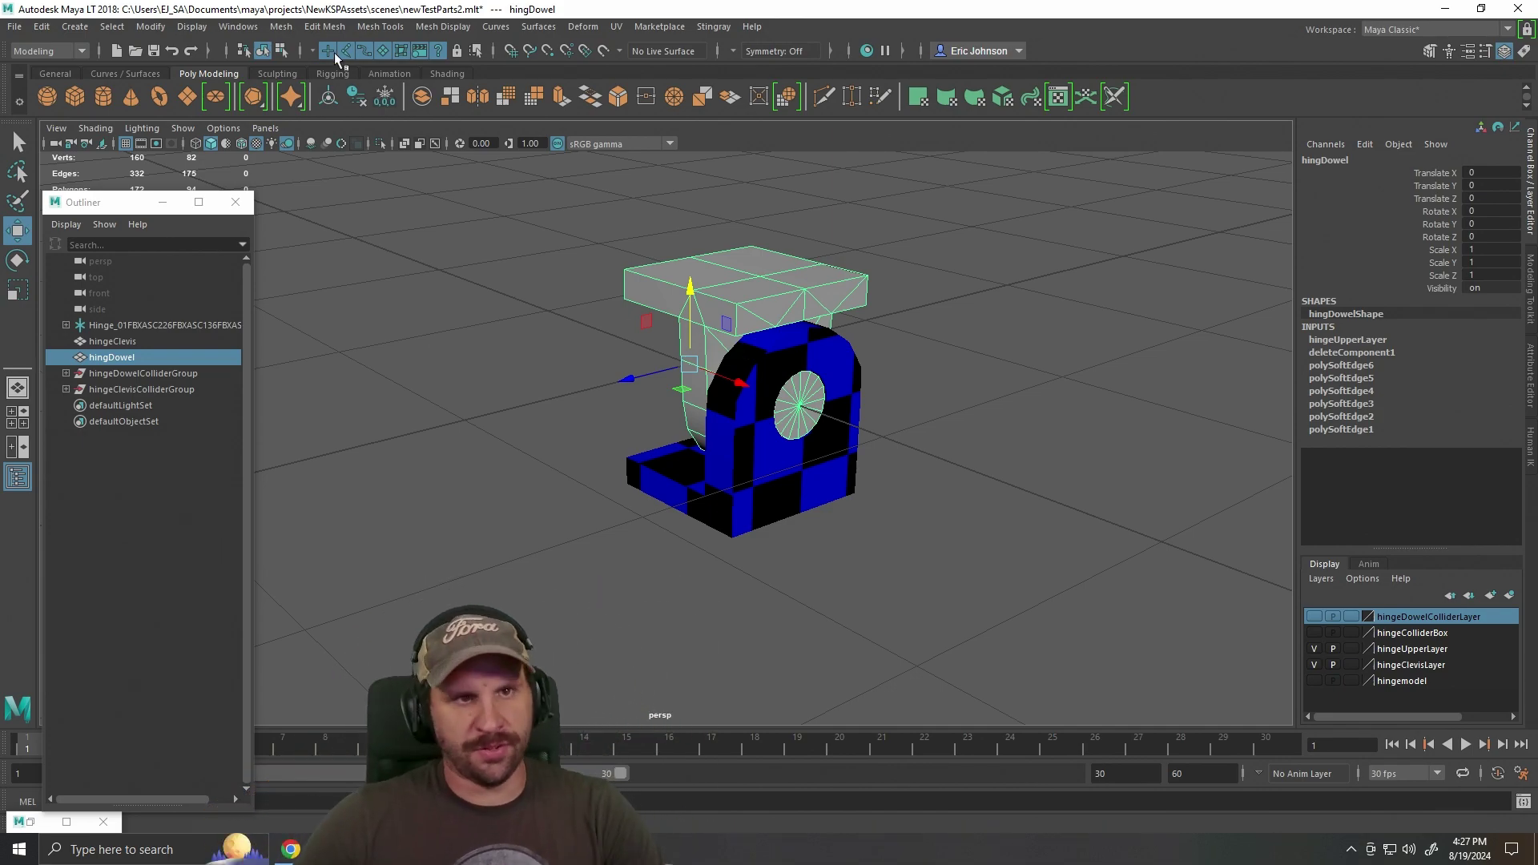
pyautogui.click(289, 29)
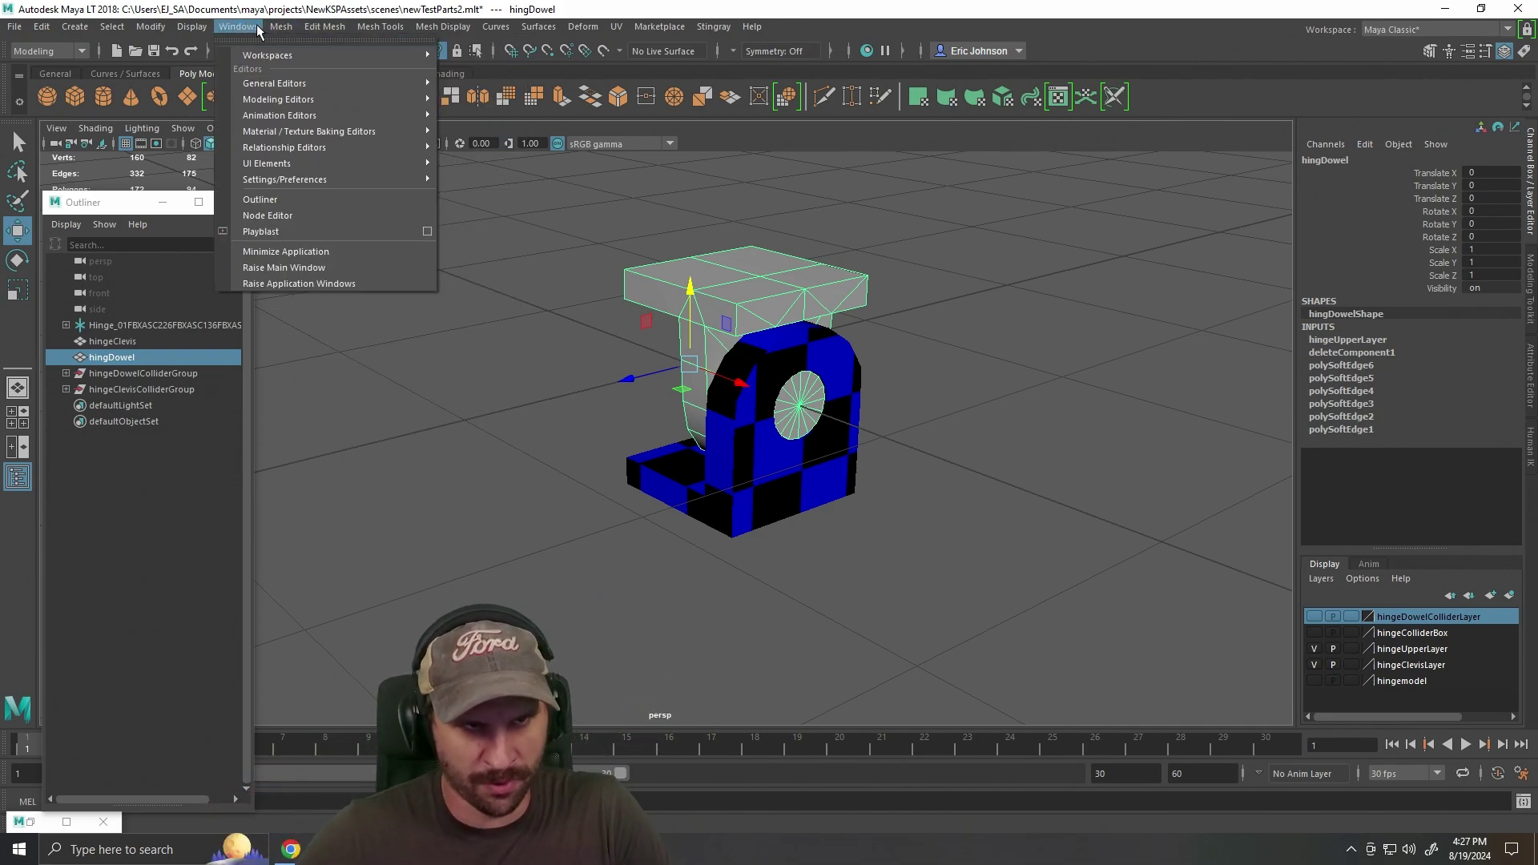
pyautogui.moveTo(272, 151)
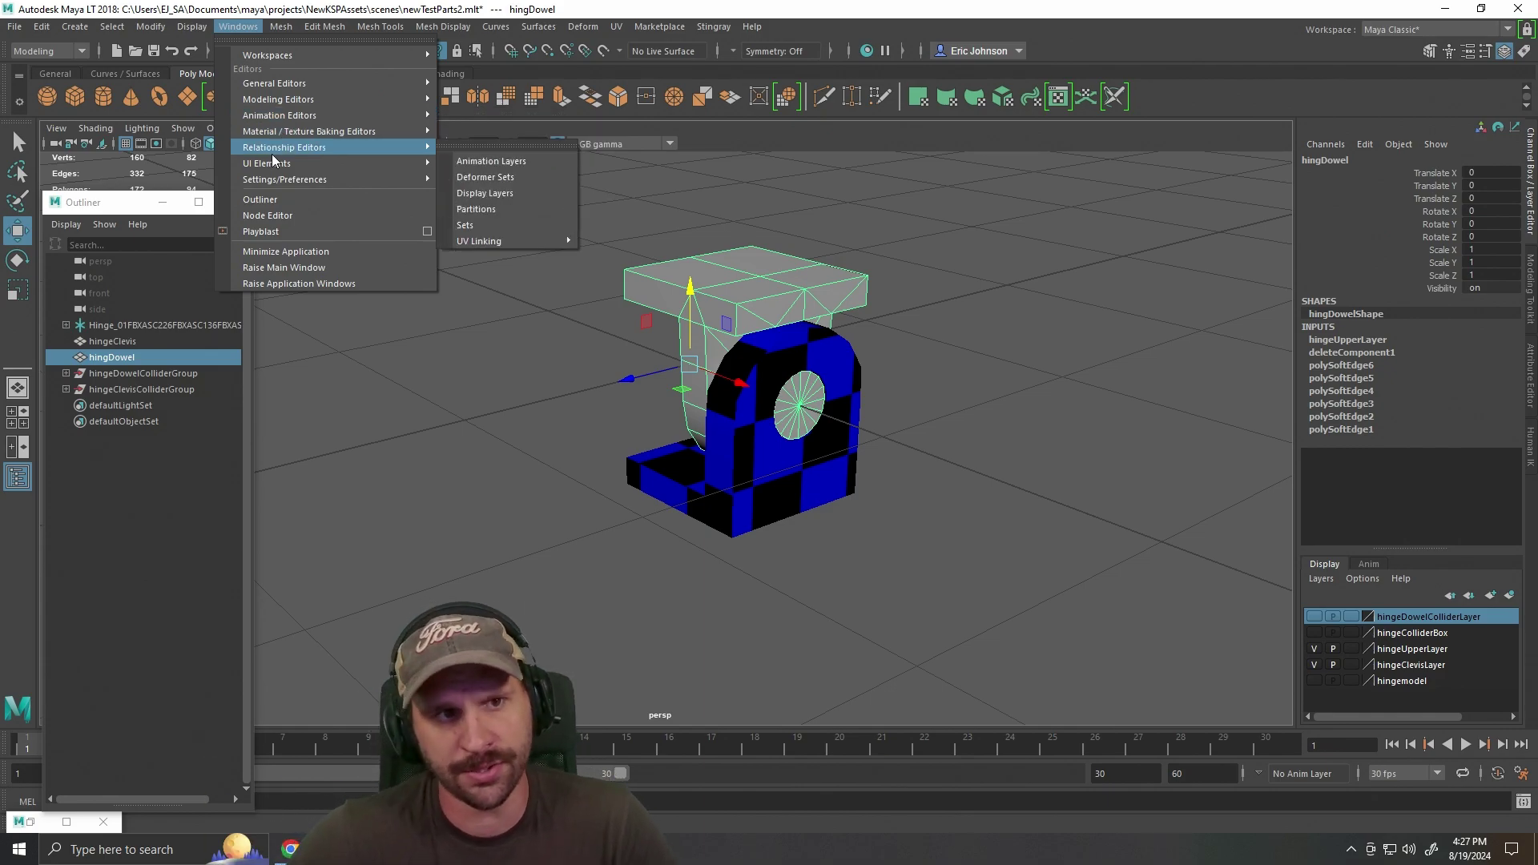
pyautogui.moveTo(329, 132)
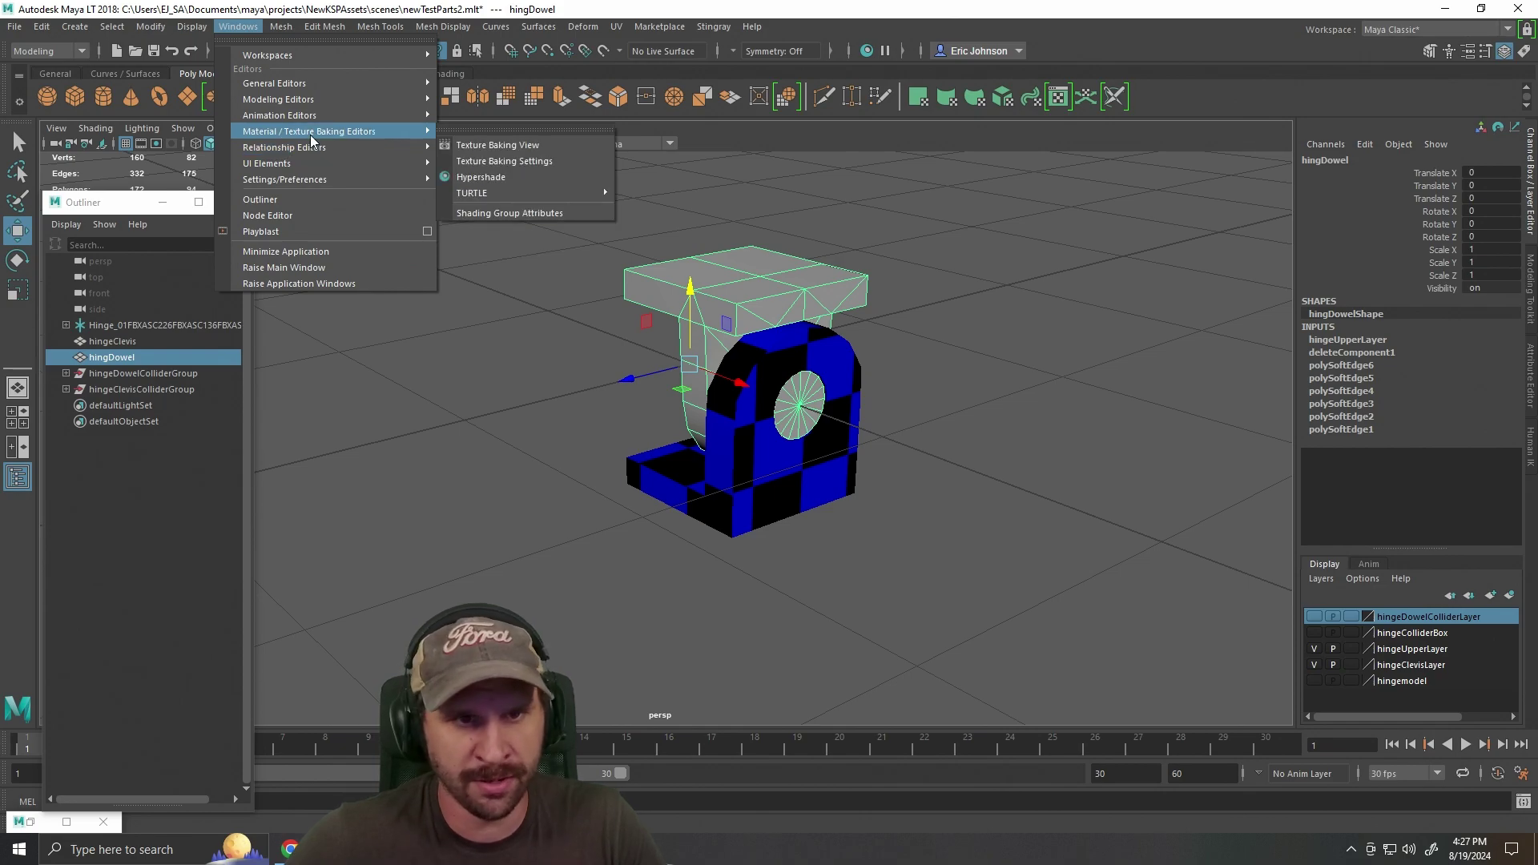
pyautogui.click(501, 177)
pyautogui.rightClick(219, 253)
pyautogui.click(215, 212)
pyautogui.click(928, 137)
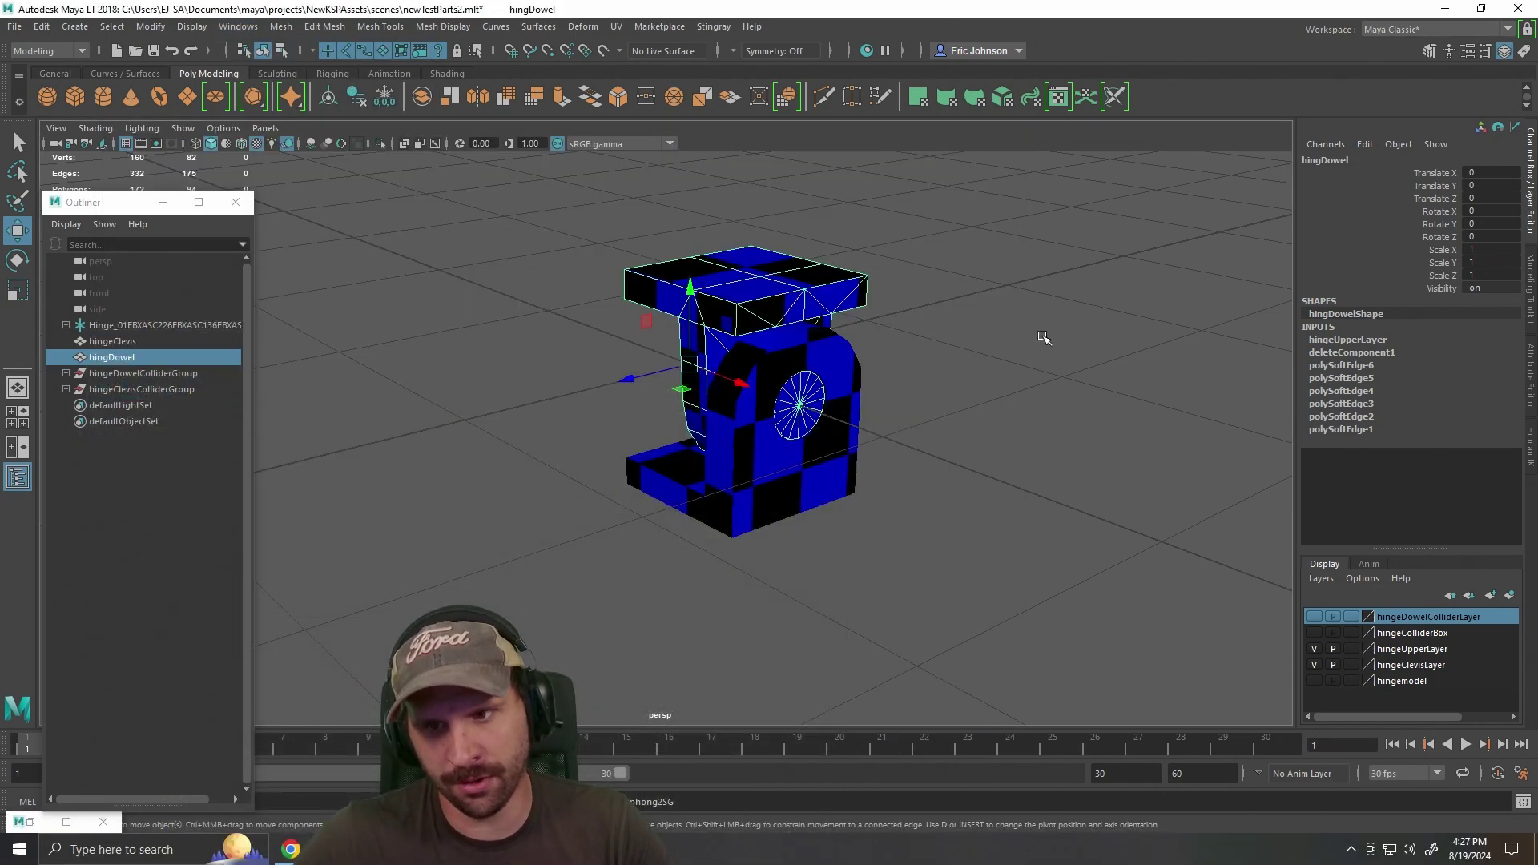
pyautogui.click(1041, 337)
pyautogui.moveTo(955, 409); pyautogui.dragTo(939, 508)
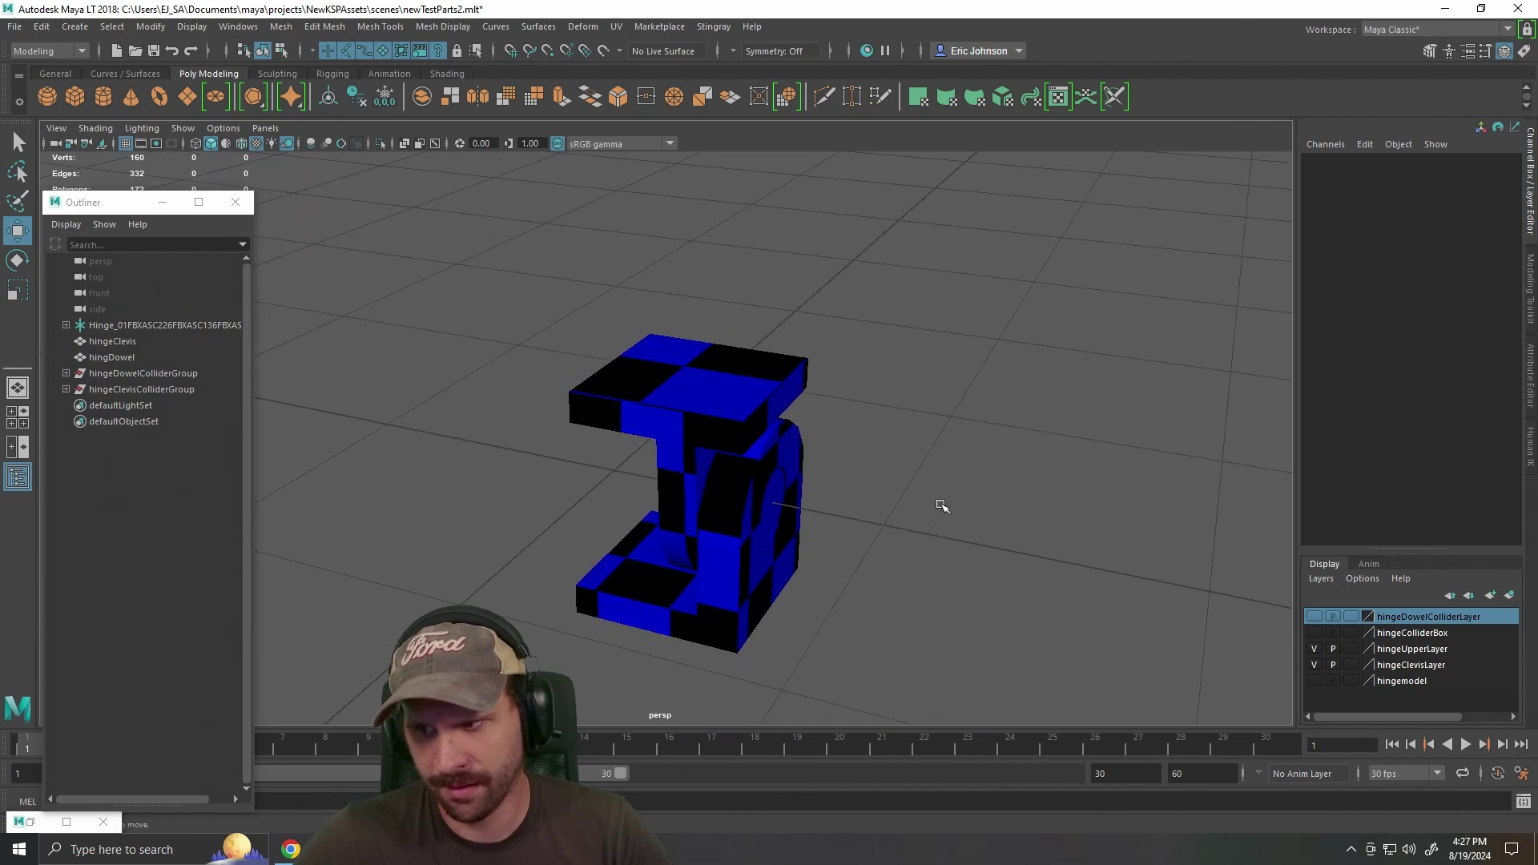
pyautogui.scroll(4, 957, 495)
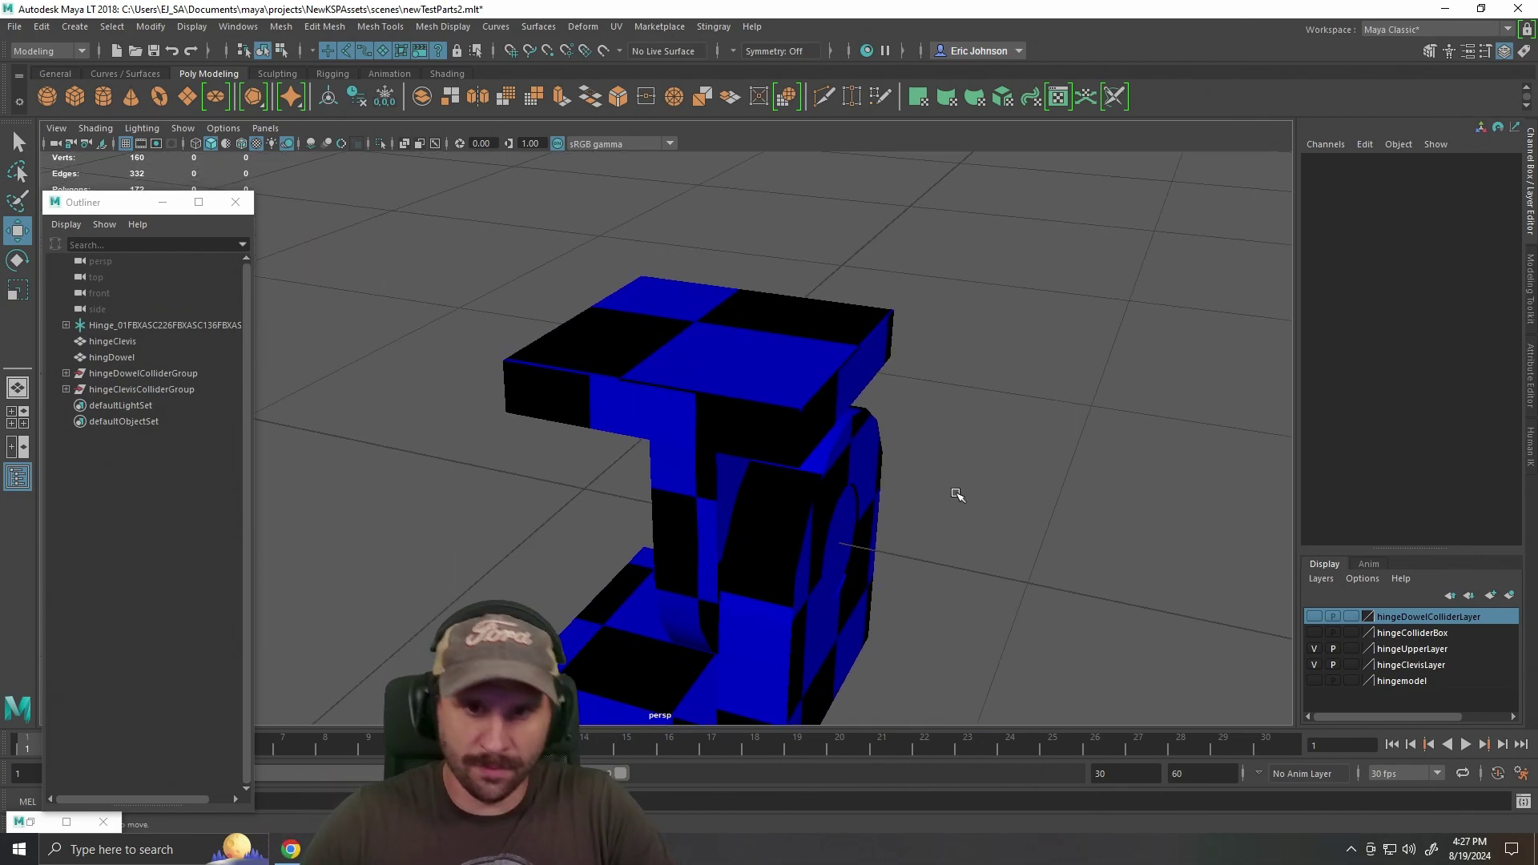
# Examine the halved hingDowel's UV shells over the checker texture in an enlarged UV Editor.
pyautogui.click(723, 417)
pyautogui.click(617, 28)
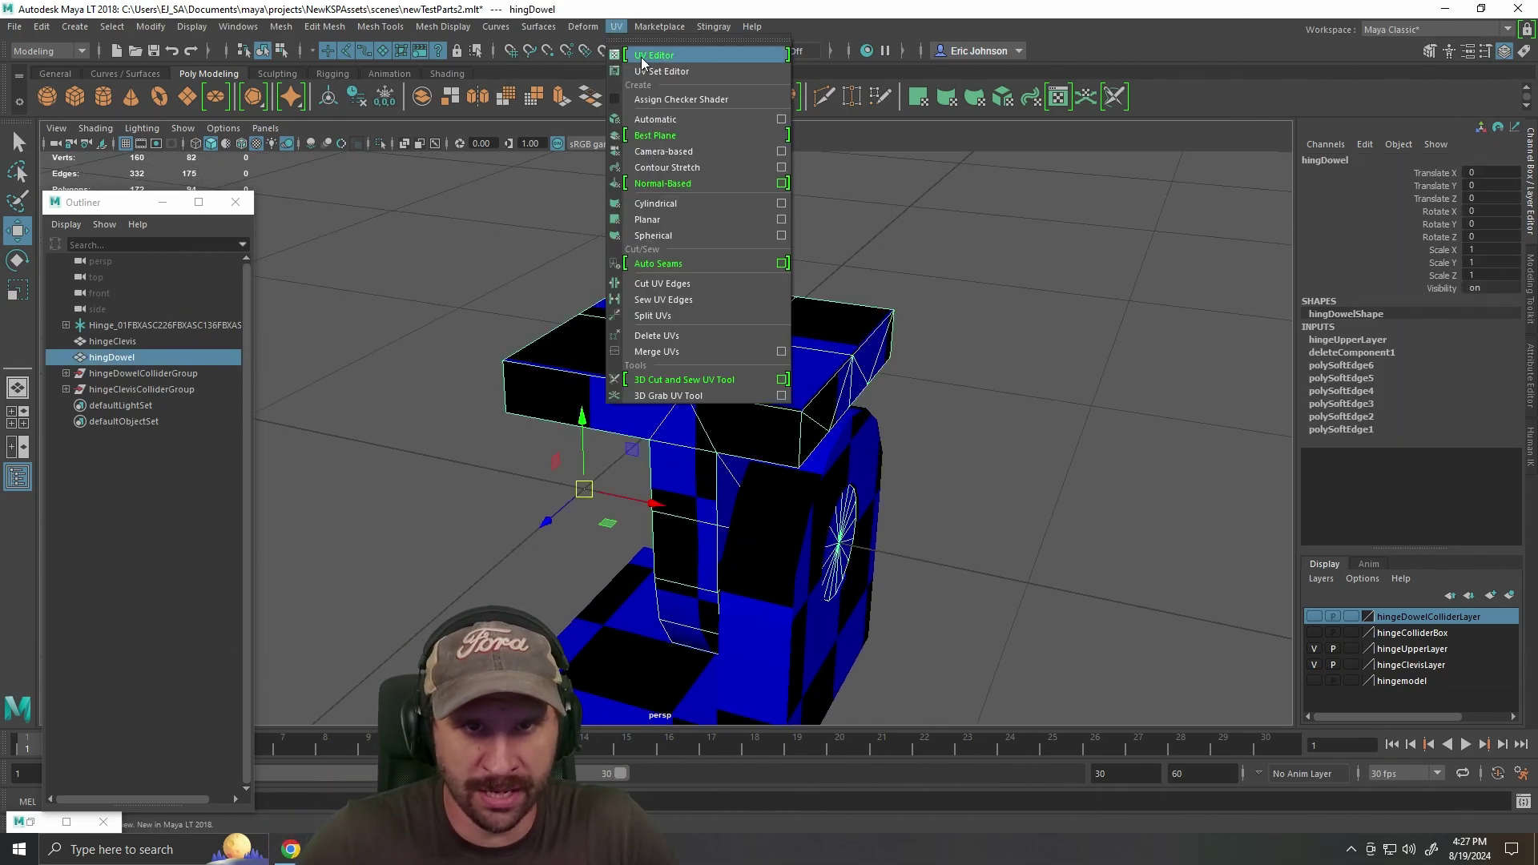
pyautogui.click(638, 58)
pyautogui.moveTo(1041, 406); pyautogui.dragTo(1008, 369)
pyautogui.moveTo(484, 156); pyautogui.dragTo(1100, 651)
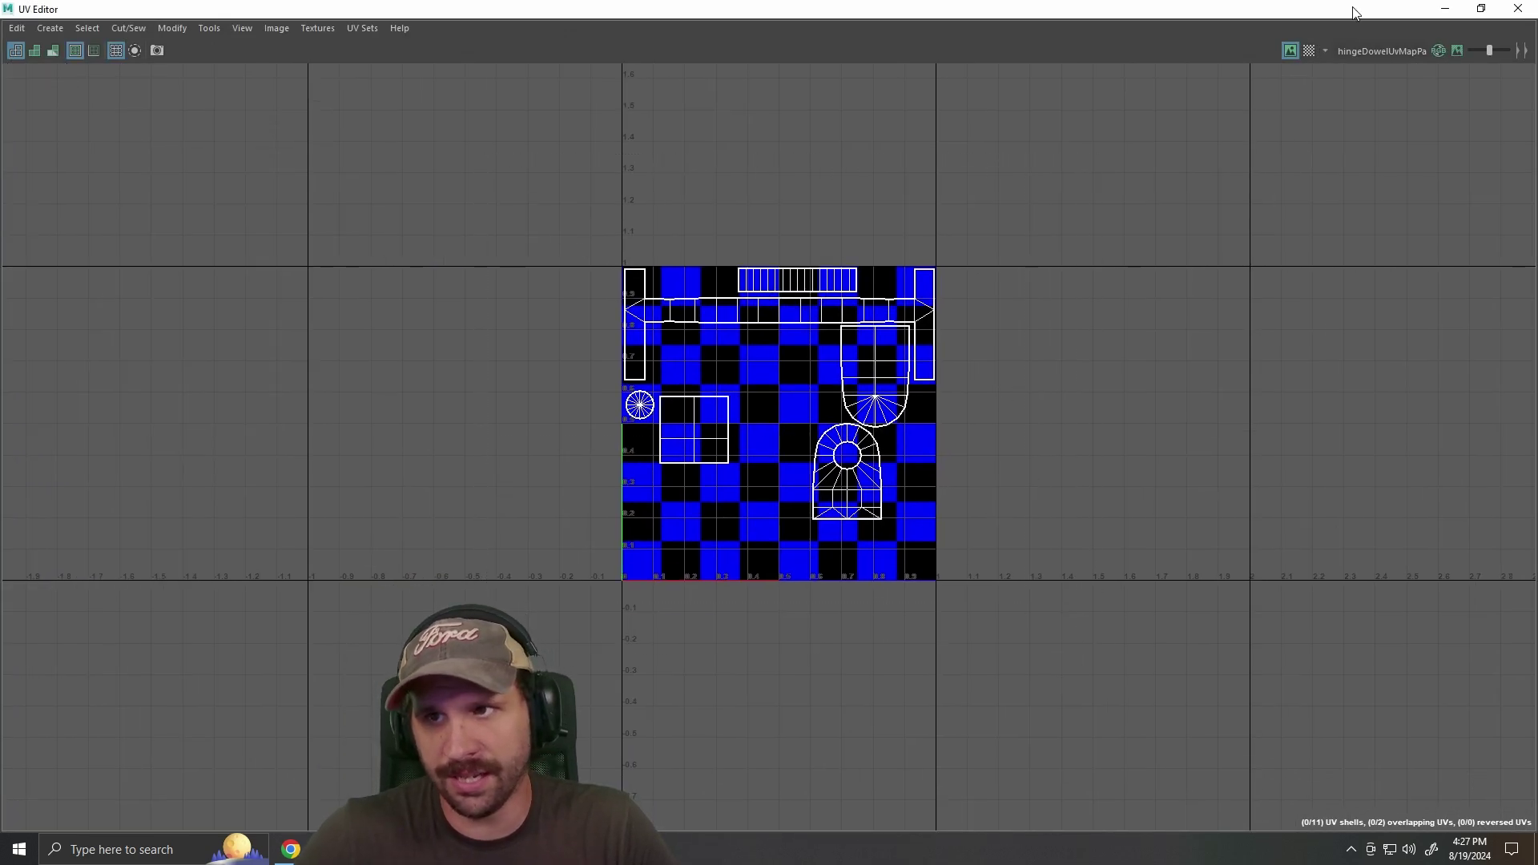
# Shrink and reposition the UV Editor window so it sits beside the hinge model in the perspective view.
pyautogui.moveTo(879, 17); pyautogui.dragTo(700, 213)
pyautogui.doubleClick(747, 220)
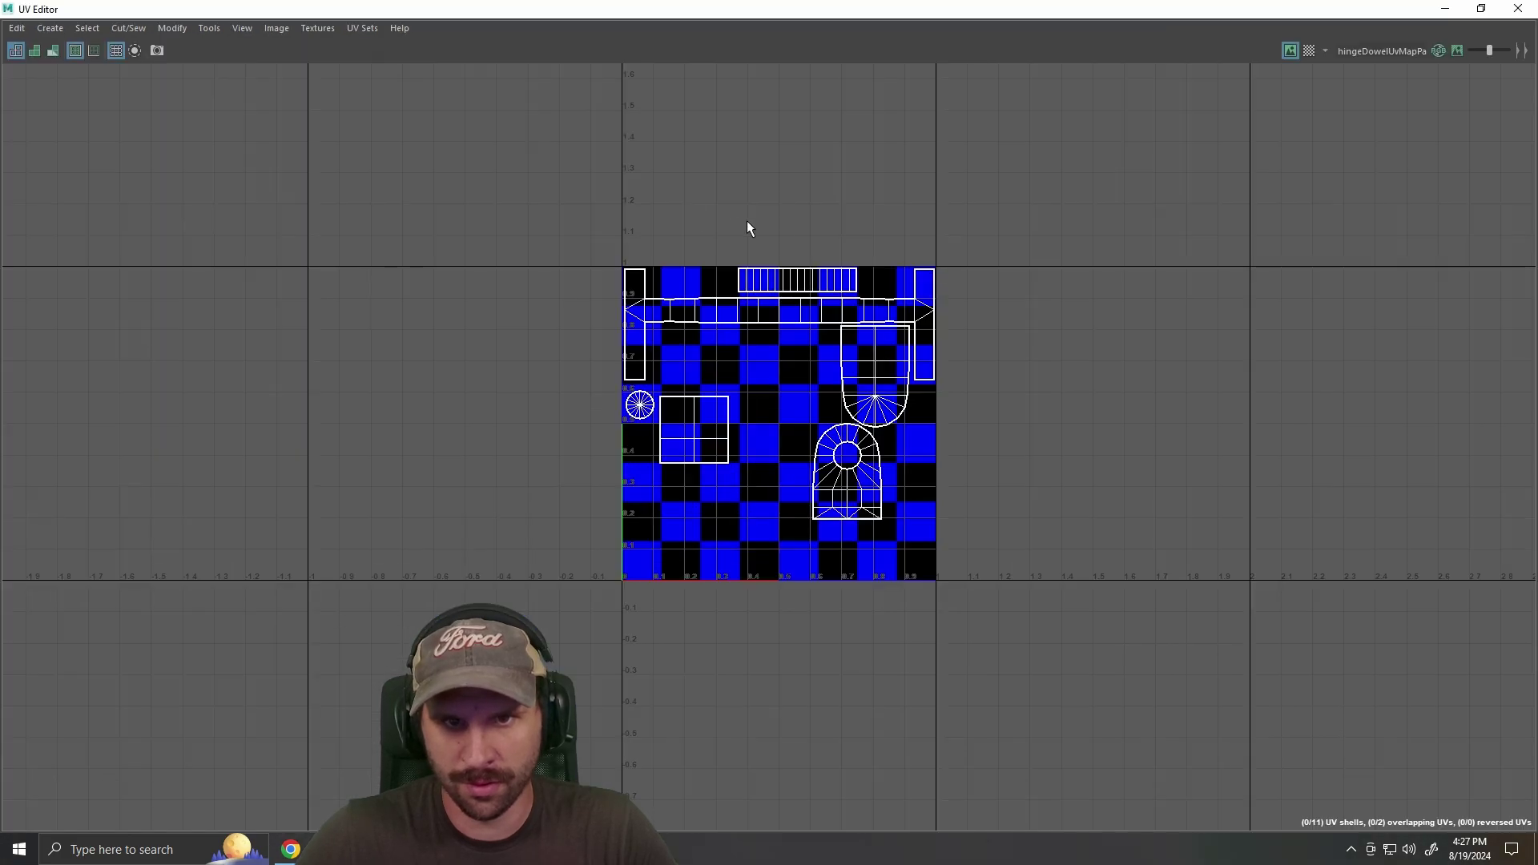
pyautogui.doubleClick(1283, 17)
pyautogui.moveTo(1333, 196); pyautogui.dragTo(346, 532)
pyautogui.moveTo(152, 552); pyautogui.dragTo(388, 134)
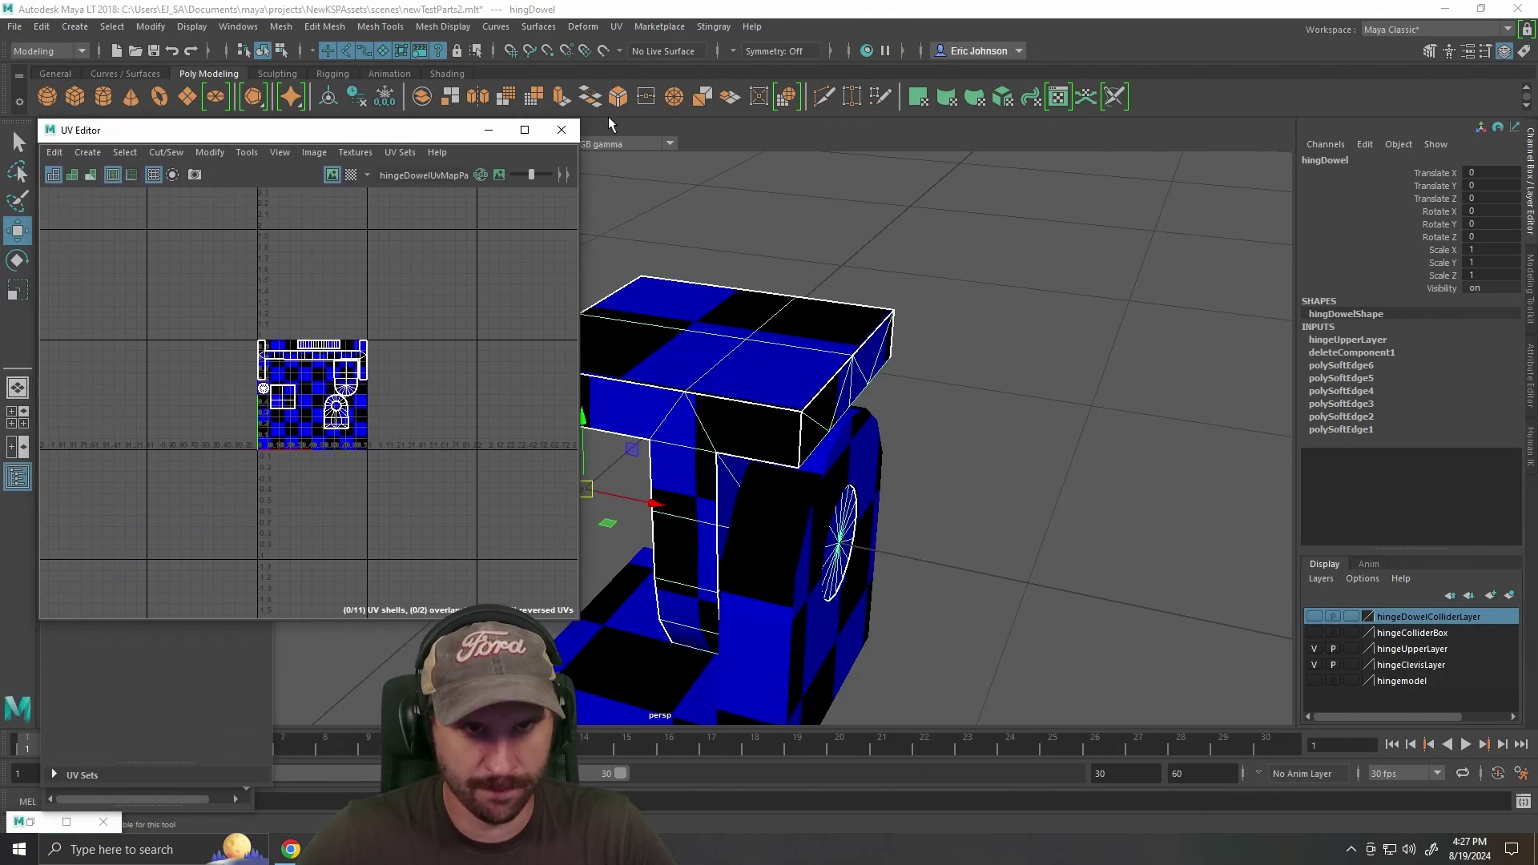
pyautogui.moveTo(582, 128); pyautogui.dragTo(441, 280)
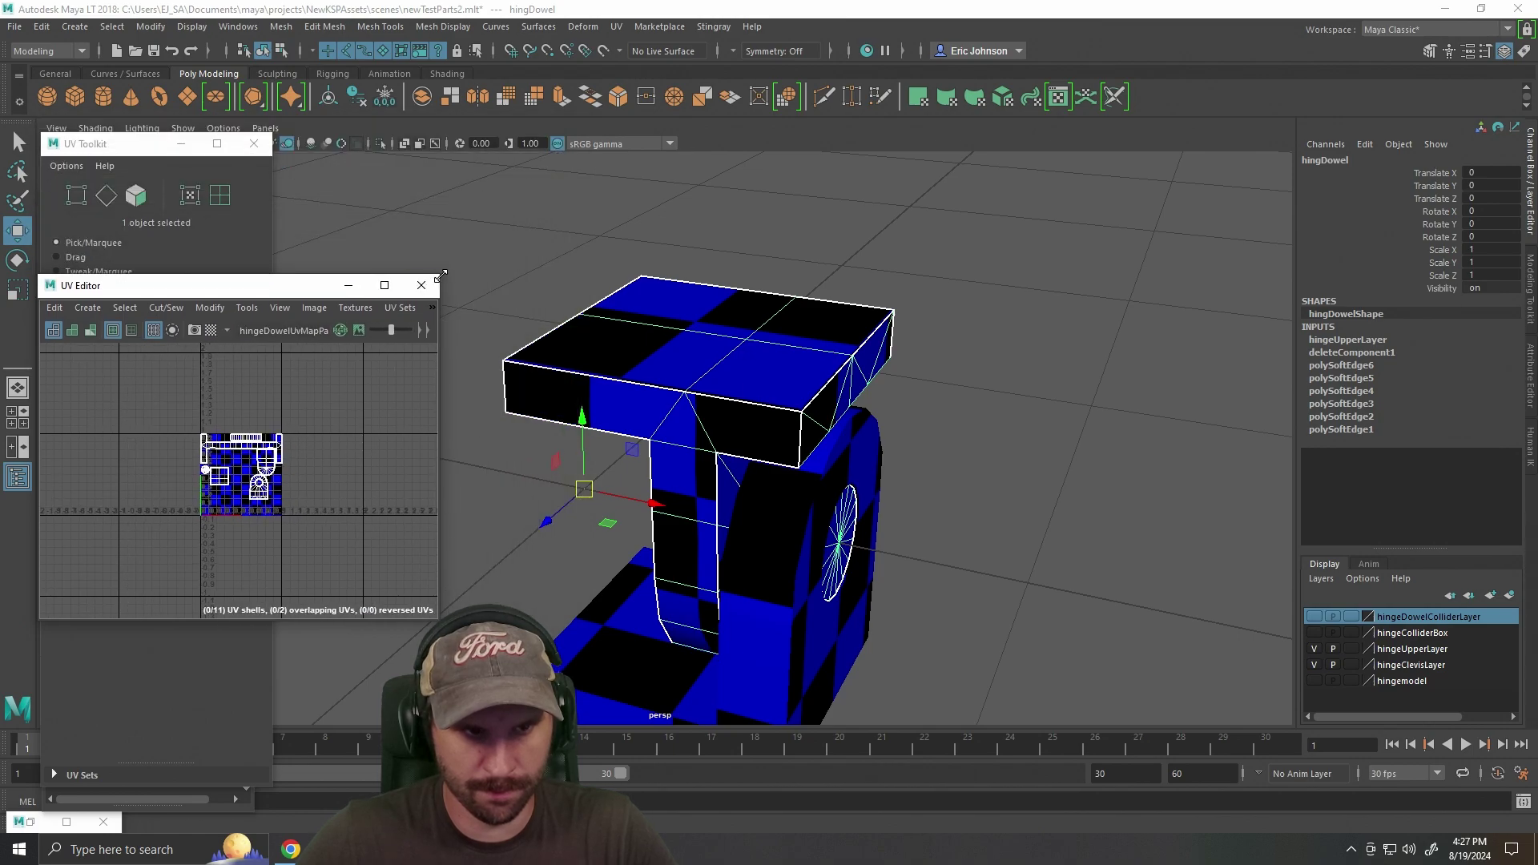
pyautogui.scroll(3, 368, 491)
pyautogui.moveTo(273, 293); pyautogui.dragTo(320, 219)
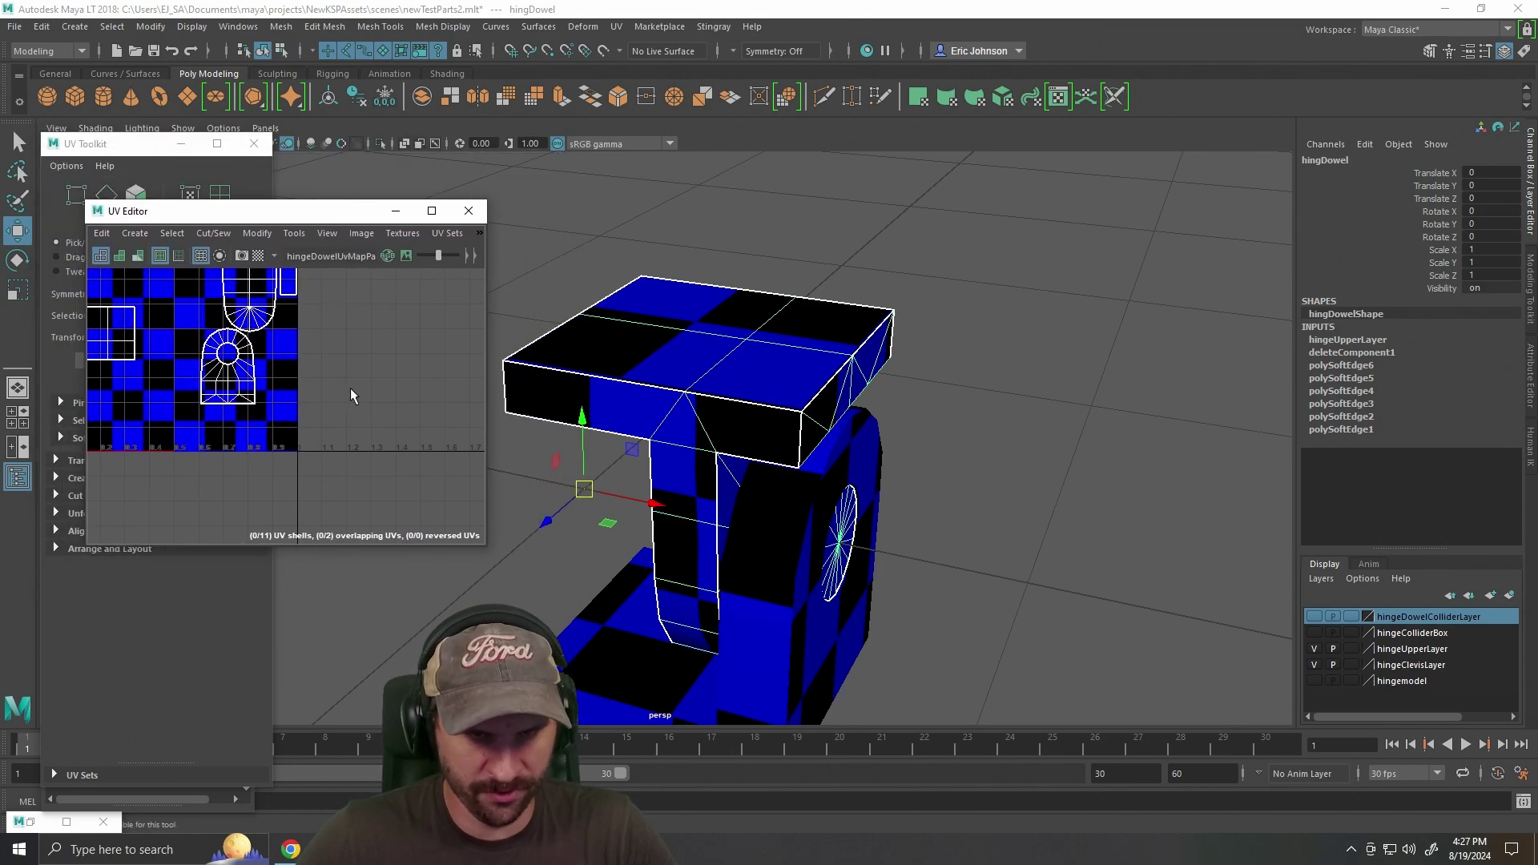
# Clear the selection, reselect only hingDowel, and show all its UV shells in the UV Editor.
pyautogui.moveTo(720, 357); pyautogui.dragTo(823, 352)
pyautogui.hotkey('ctrl', 'z')
pyautogui.rightClick(773, 361)
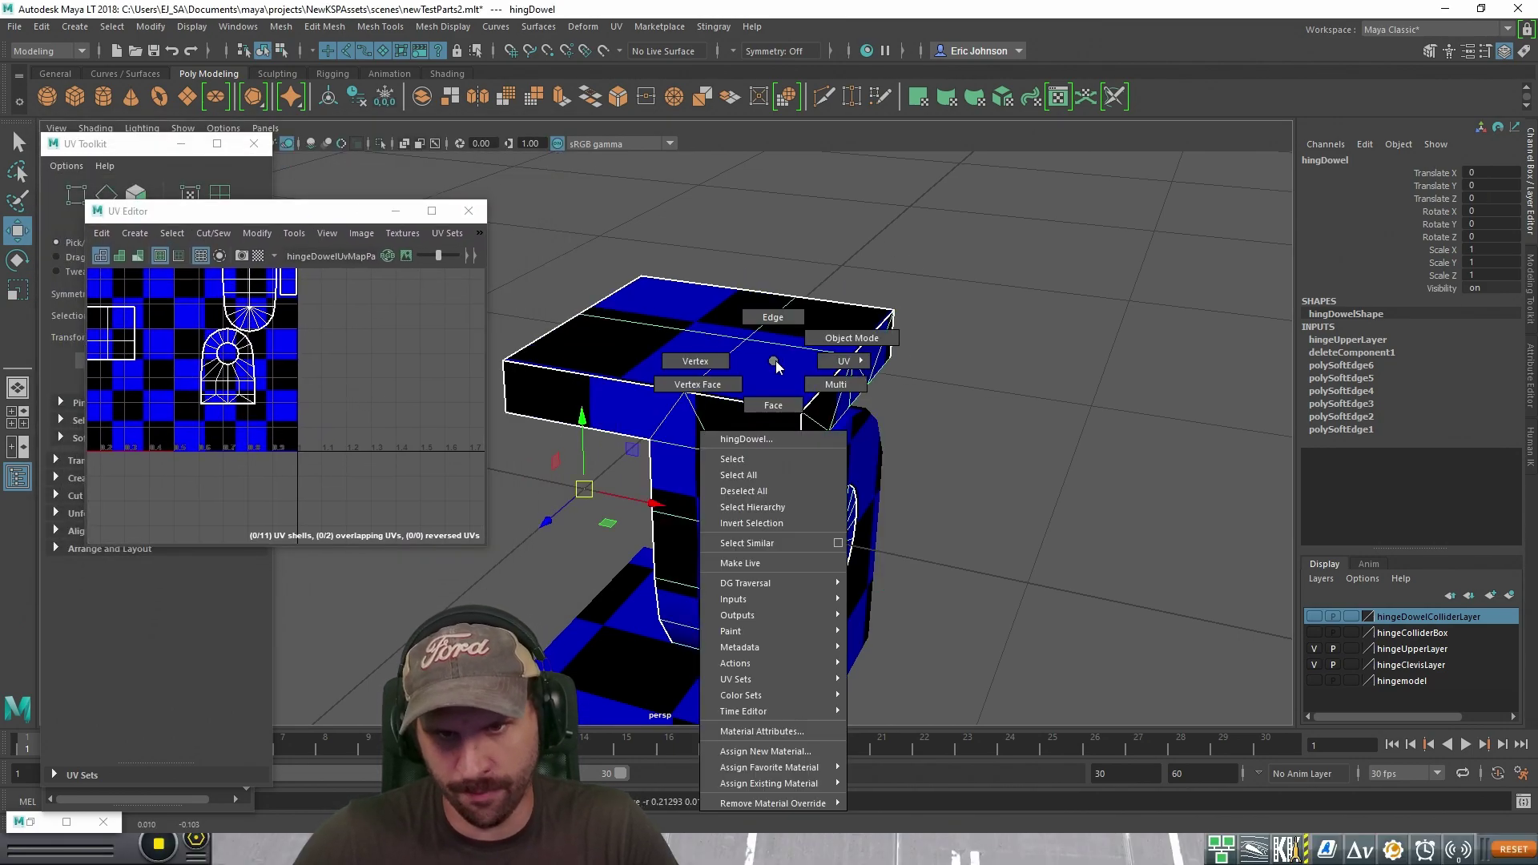
pyautogui.click(1140, 261)
pyautogui.scroll(-4, 929, 341)
pyautogui.click(659, 417)
pyautogui.scroll(-2, 359, 372)
pyautogui.scroll(1, 359, 366)
pyautogui.scroll(-1, 384, 370)
pyautogui.moveTo(383, 370); pyautogui.dragTo(470, 398)
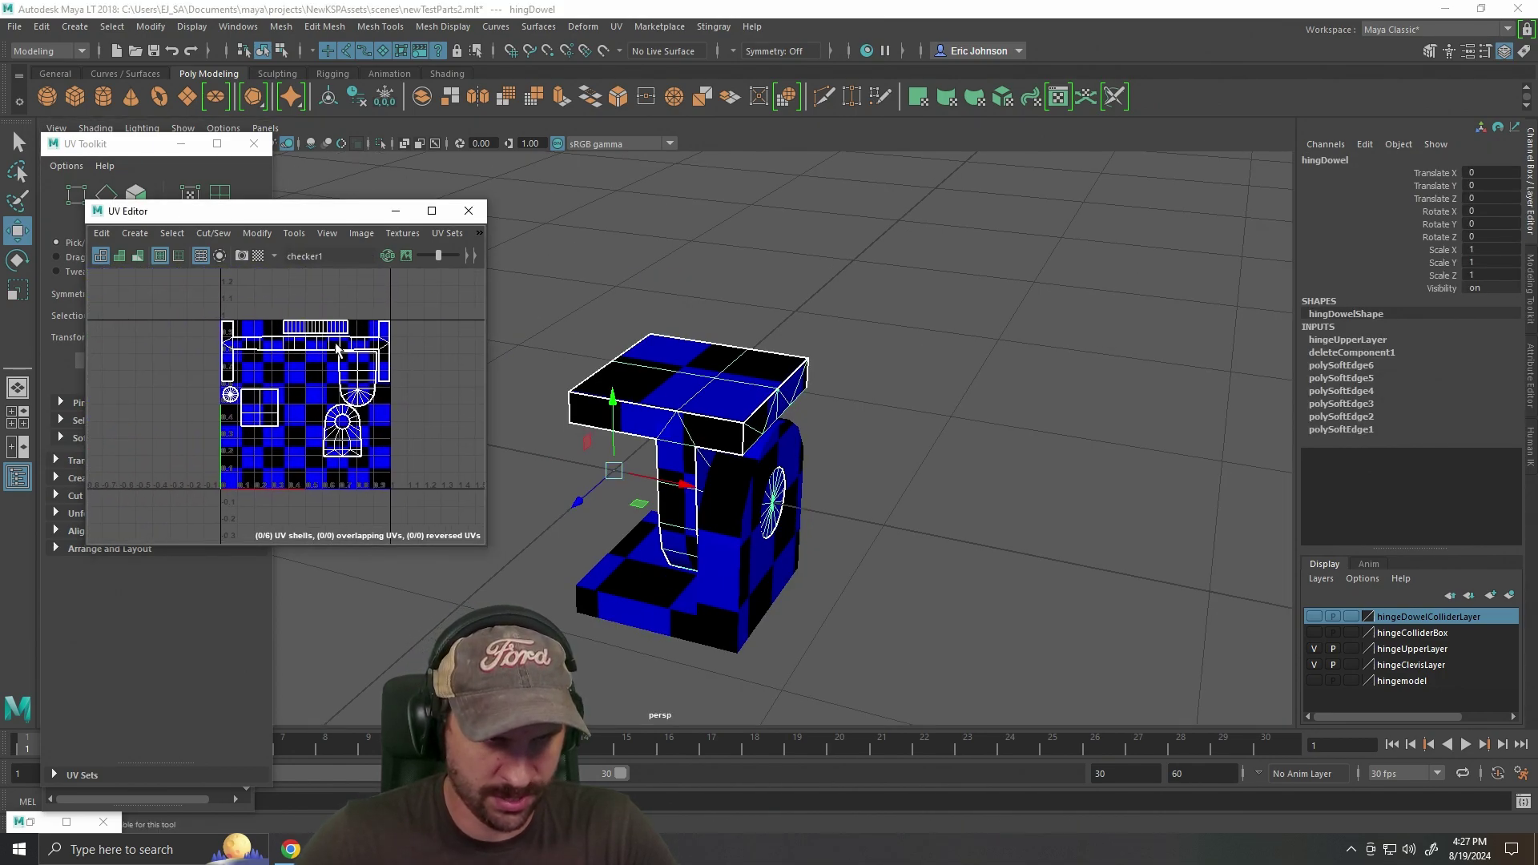
# Select all of hingDowel's UV shells and apply automatic UV mapping to them.
pyautogui.moveTo(407, 460); pyautogui.dragTo(433, 487)
pyautogui.rightClick(314, 335)
pyautogui.click(257, 313)
pyautogui.moveTo(167, 284); pyautogui.dragTo(417, 480)
pyautogui.click(361, 233)
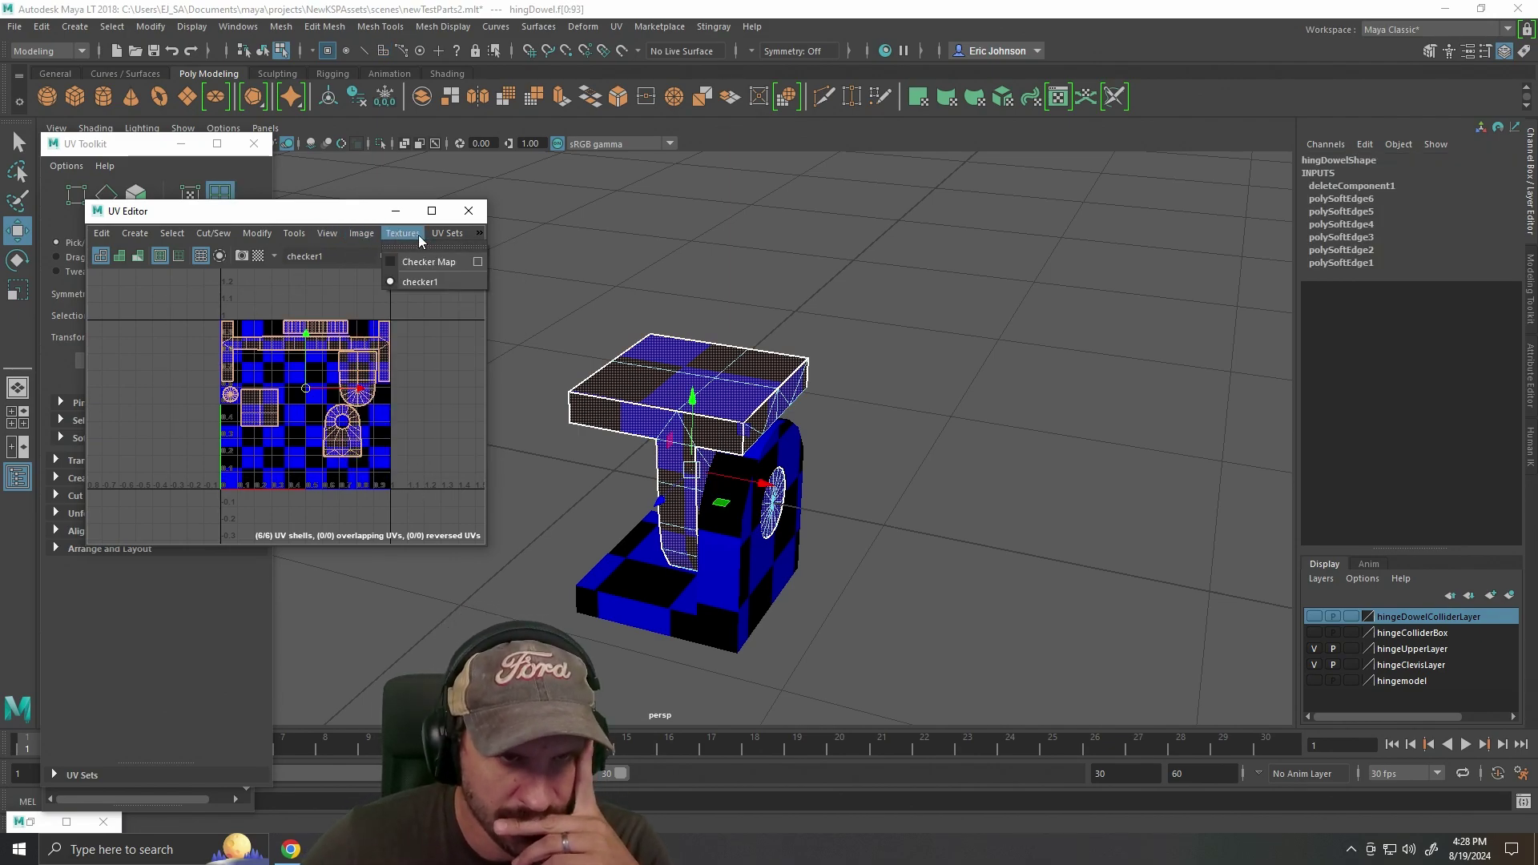
pyautogui.moveTo(438, 237)
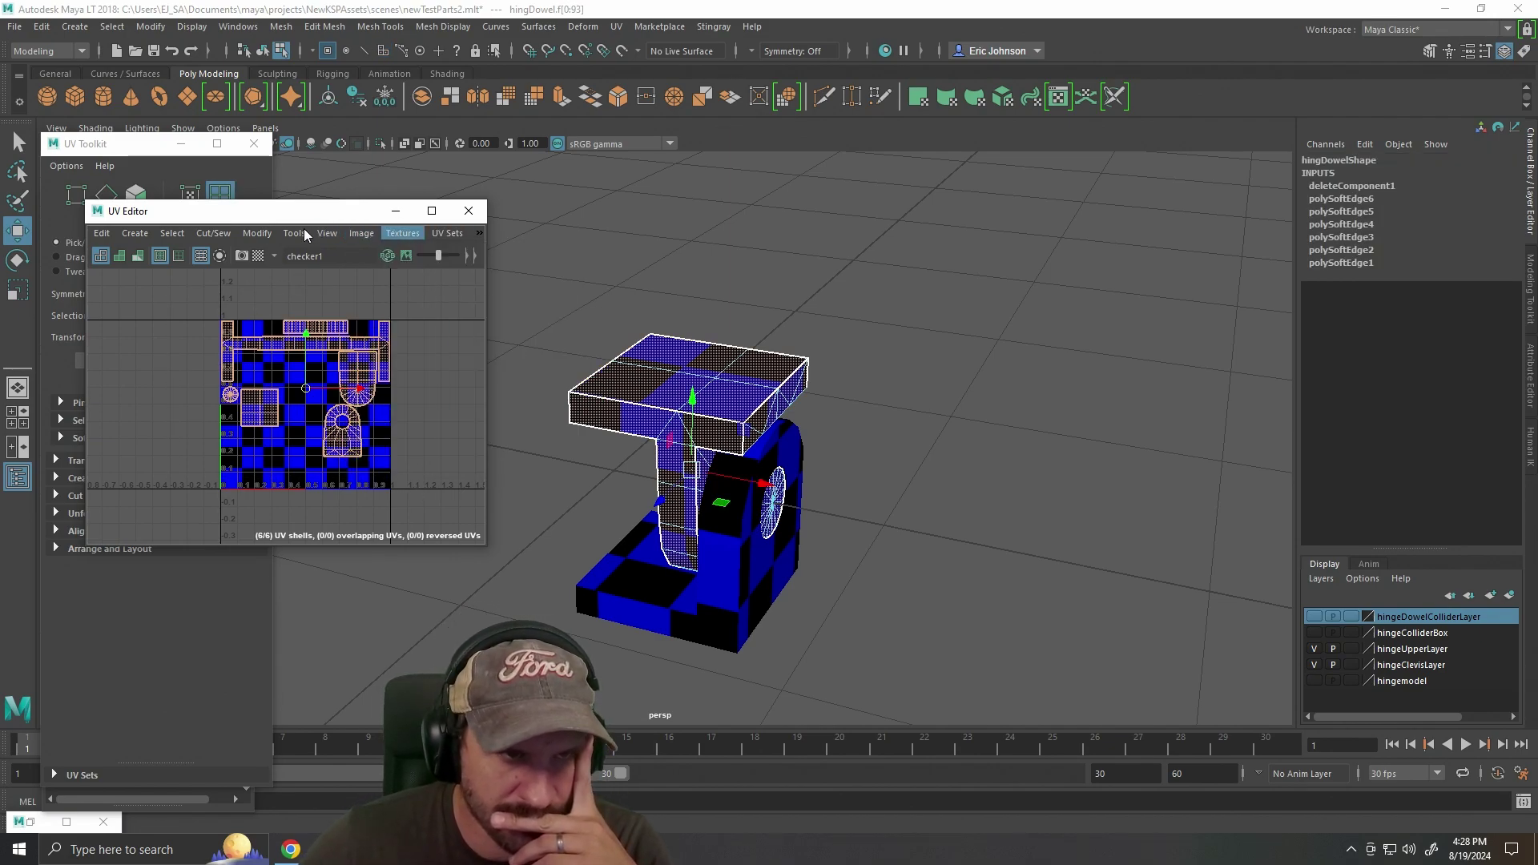
pyautogui.moveTo(255, 237)
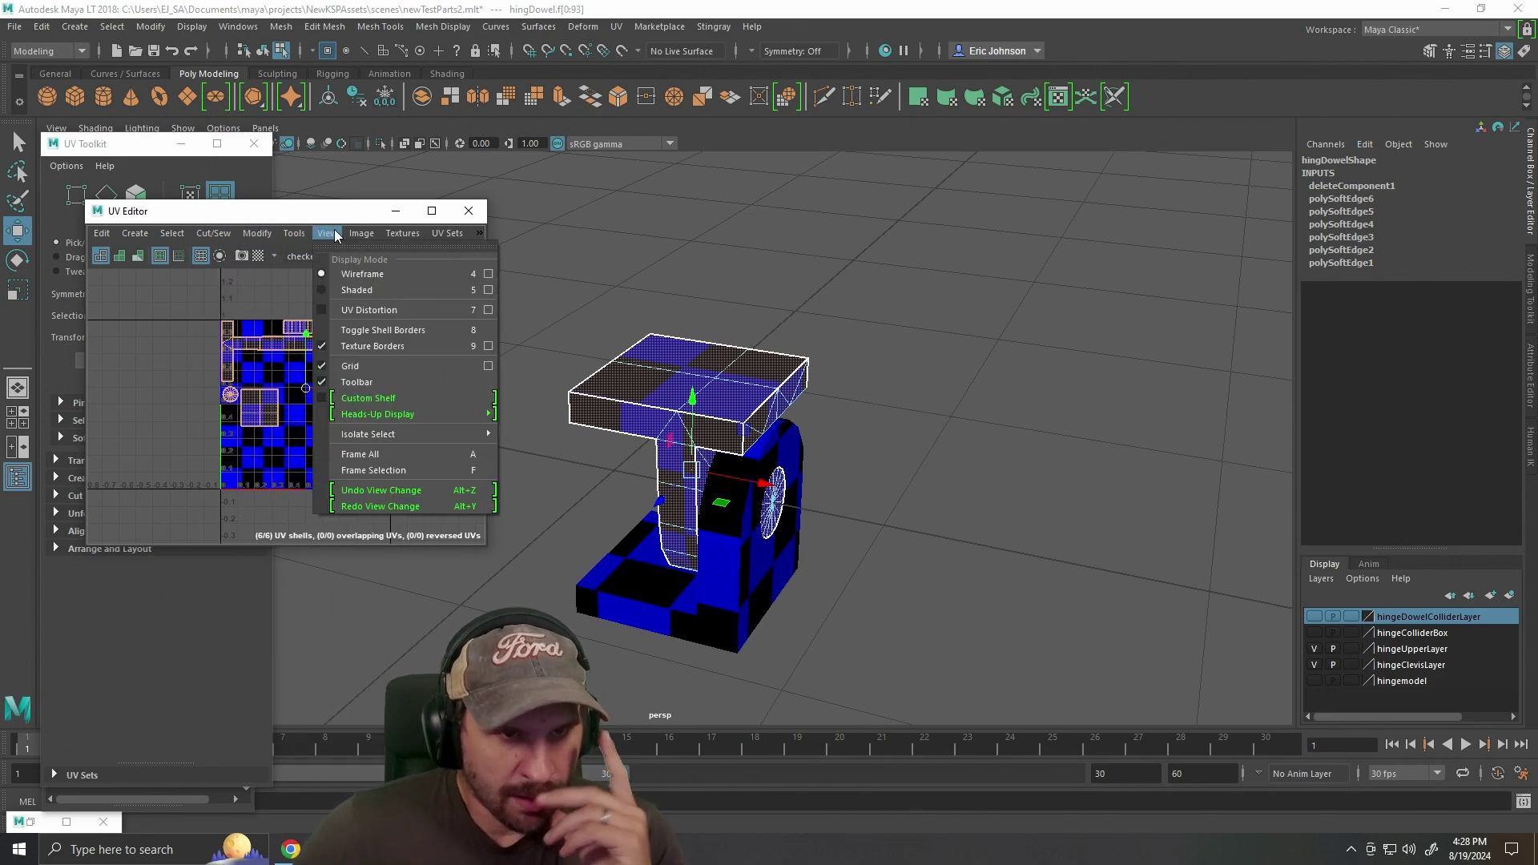
pyautogui.click(362, 210)
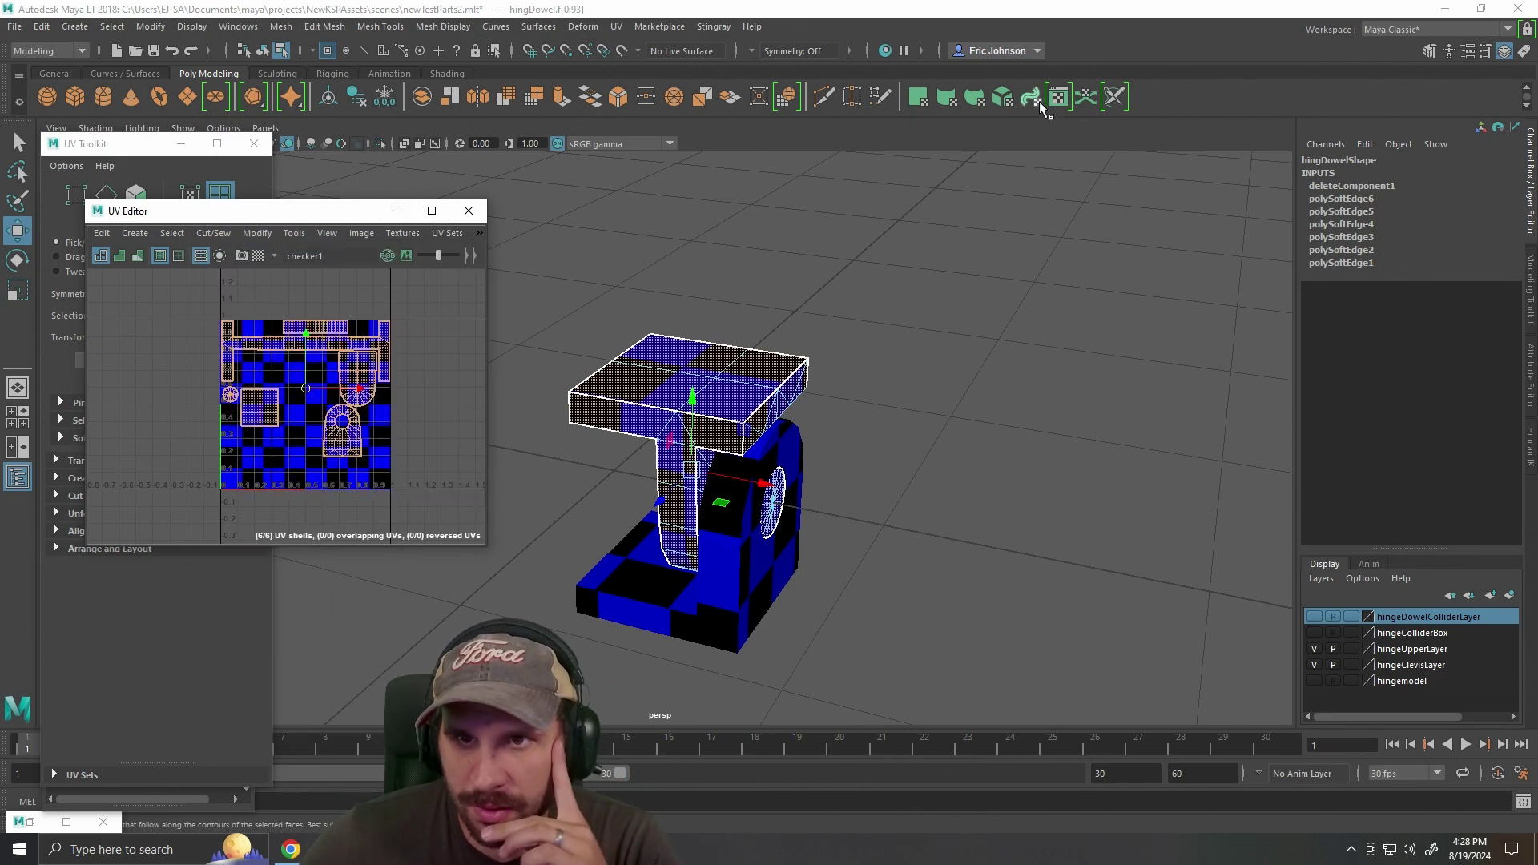
pyautogui.click(1002, 98)
pyautogui.click(394, 307)
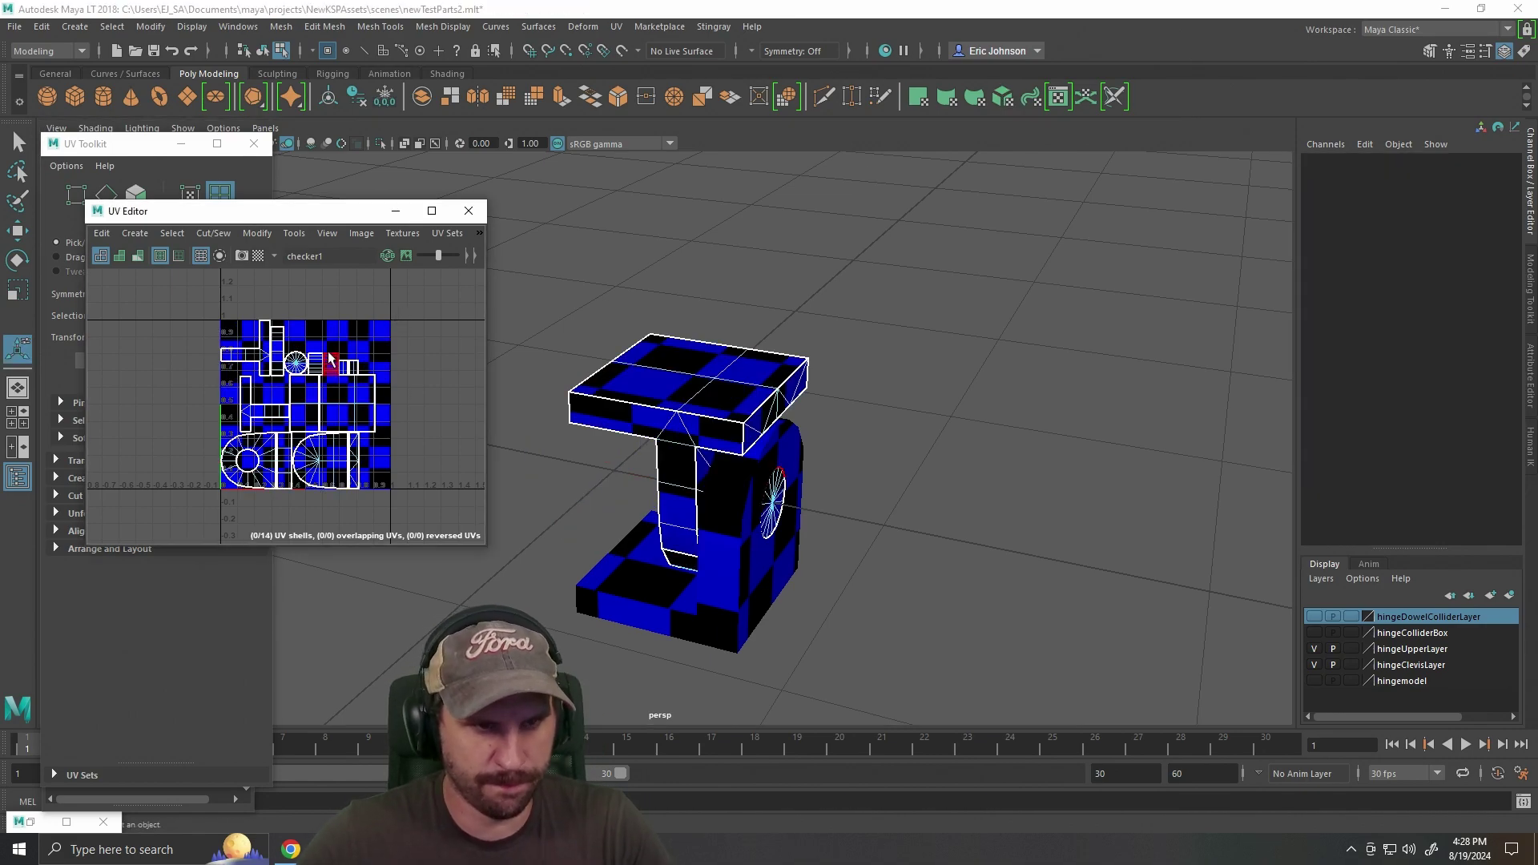
# Move and enlarge the UV Editor window to view the complete automatically mapped UV layout.
pyautogui.scroll(5, 332, 365)
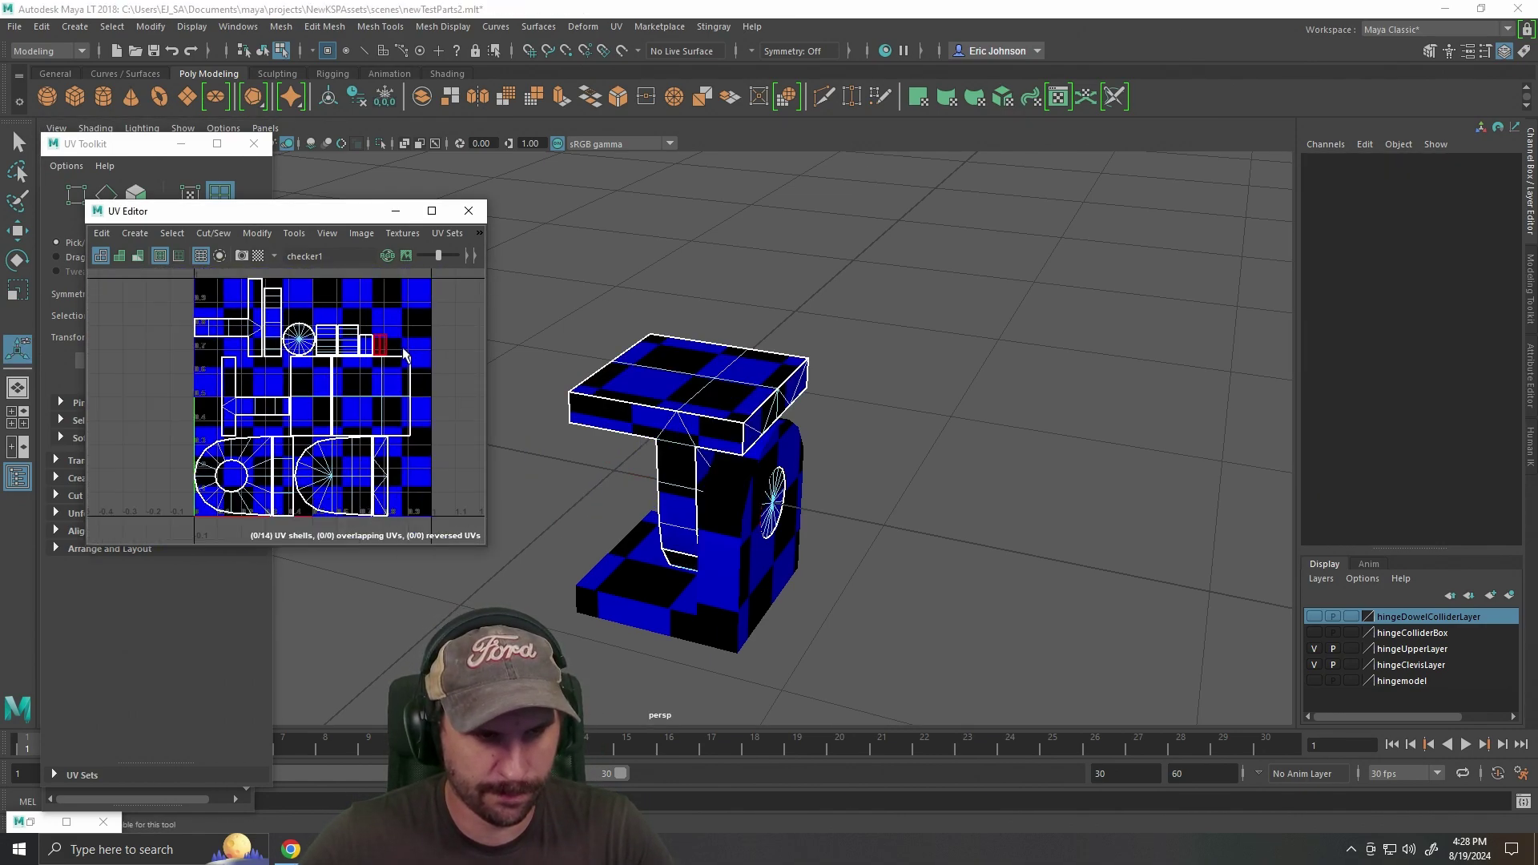
pyautogui.press('f')
pyautogui.moveTo(342, 211); pyautogui.dragTo(365, 156)
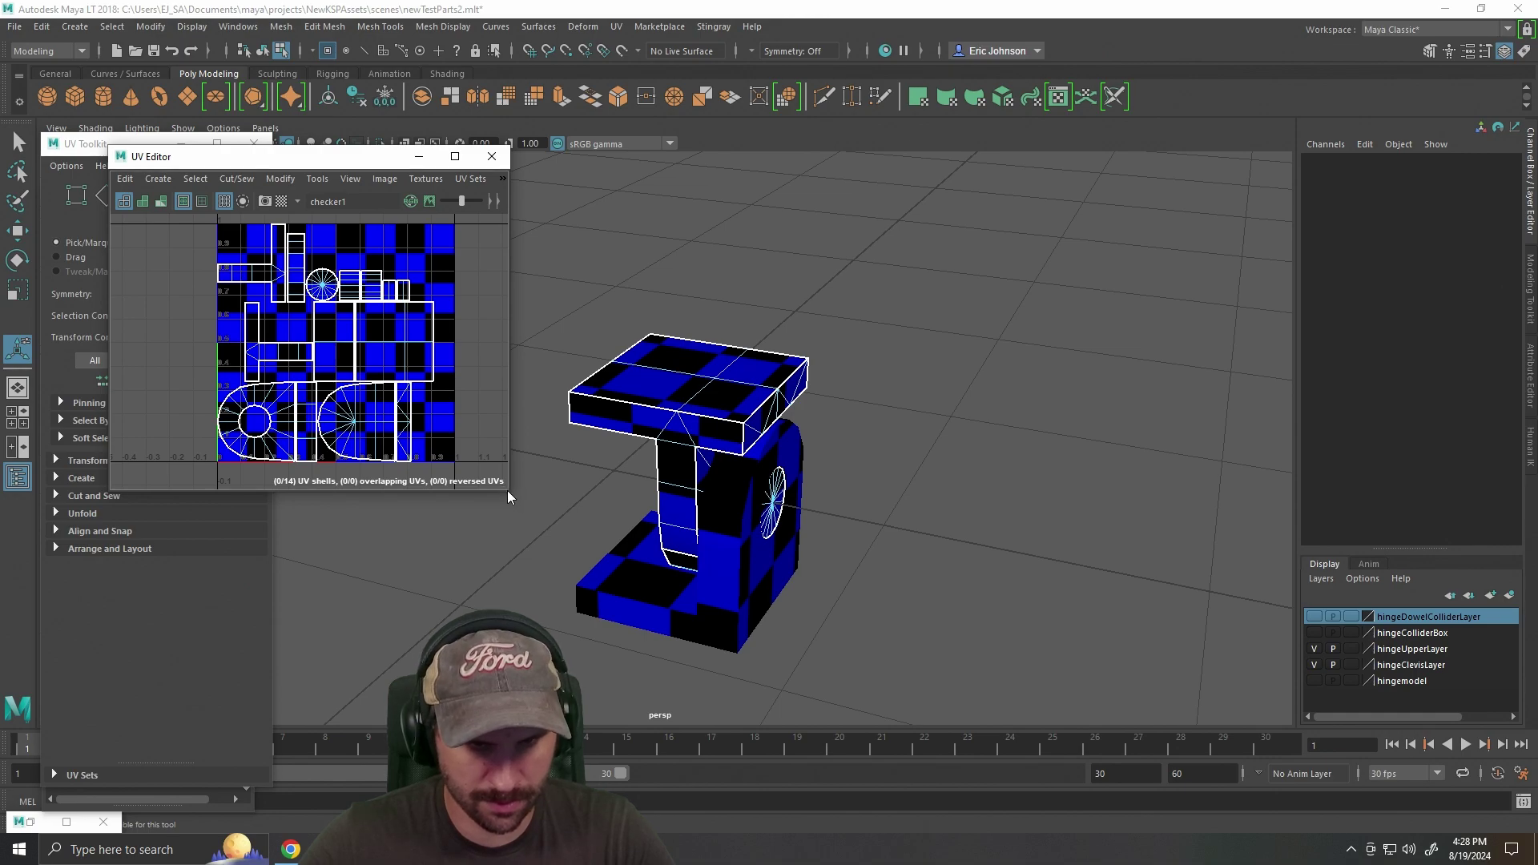
pyautogui.moveTo(506, 491); pyautogui.dragTo(551, 622)
# Return to object selection and examine the checker pattern on hingDowel against its automatically mapped shells from several angles.
pyautogui.rightClick(663, 425)
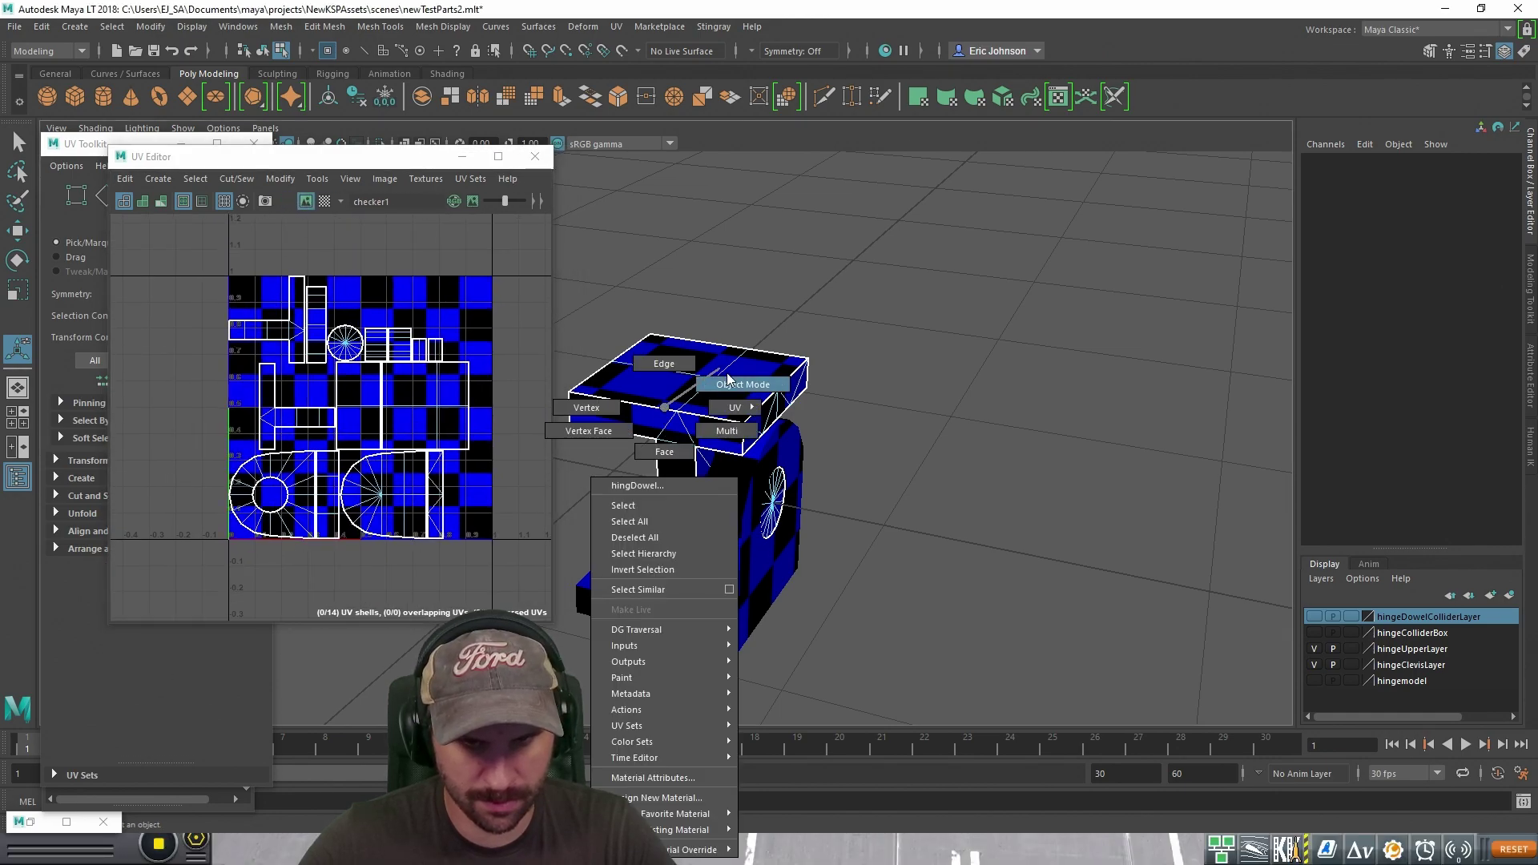
pyautogui.click(729, 380)
pyautogui.moveTo(905, 416); pyautogui.dragTo(1007, 416)
pyautogui.scroll(3, 362, 408)
pyautogui.moveTo(409, 386); pyautogui.dragTo(493, 409)
pyautogui.moveTo(670, 465); pyautogui.dragTo(781, 458)
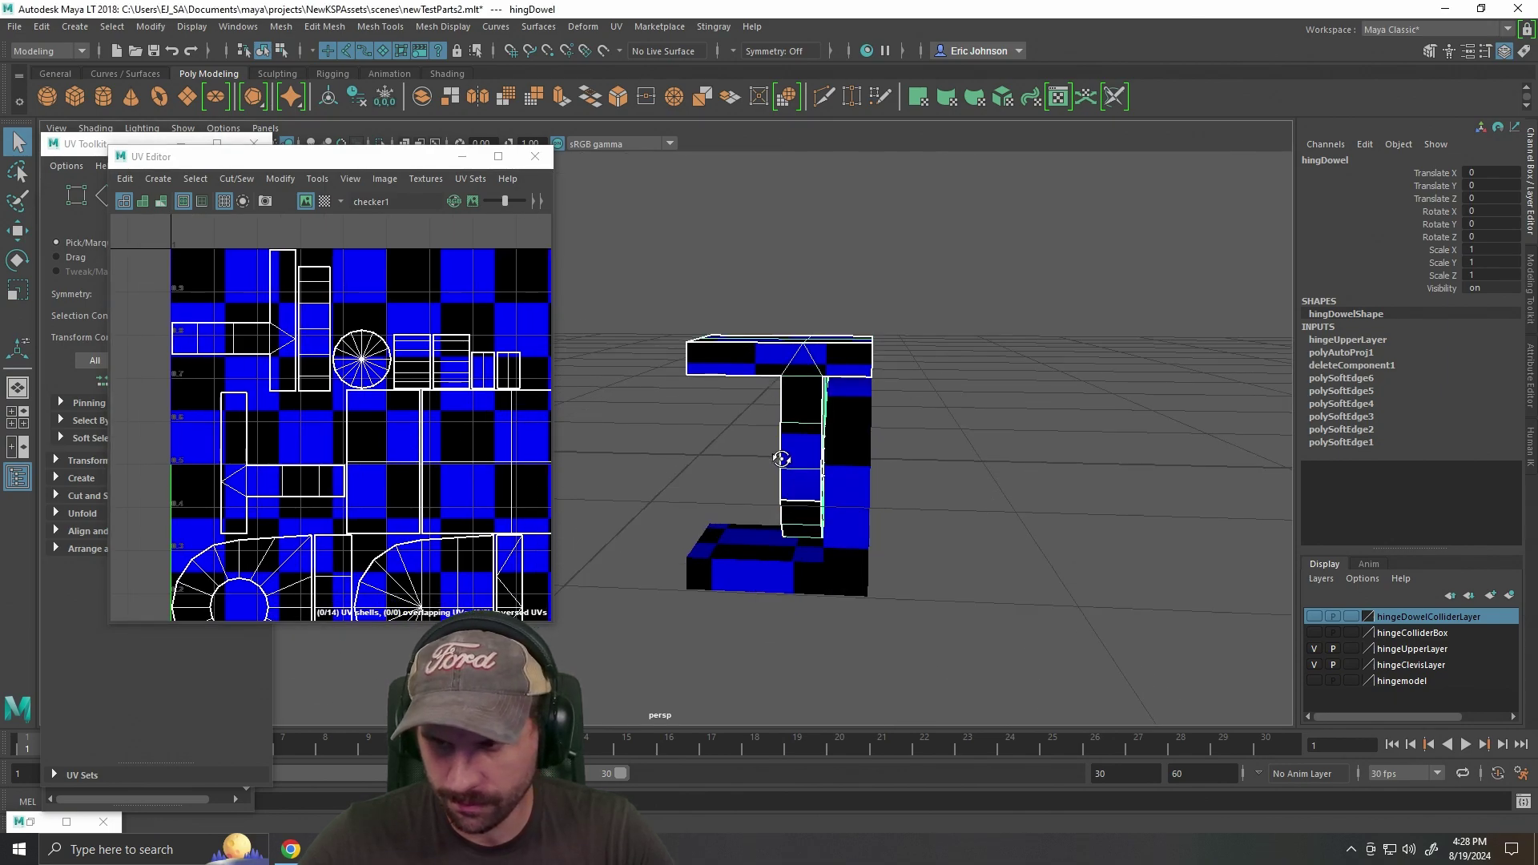
pyautogui.rightClick(782, 367)
pyautogui.click(1061, 420)
pyautogui.scroll(4, 1041, 425)
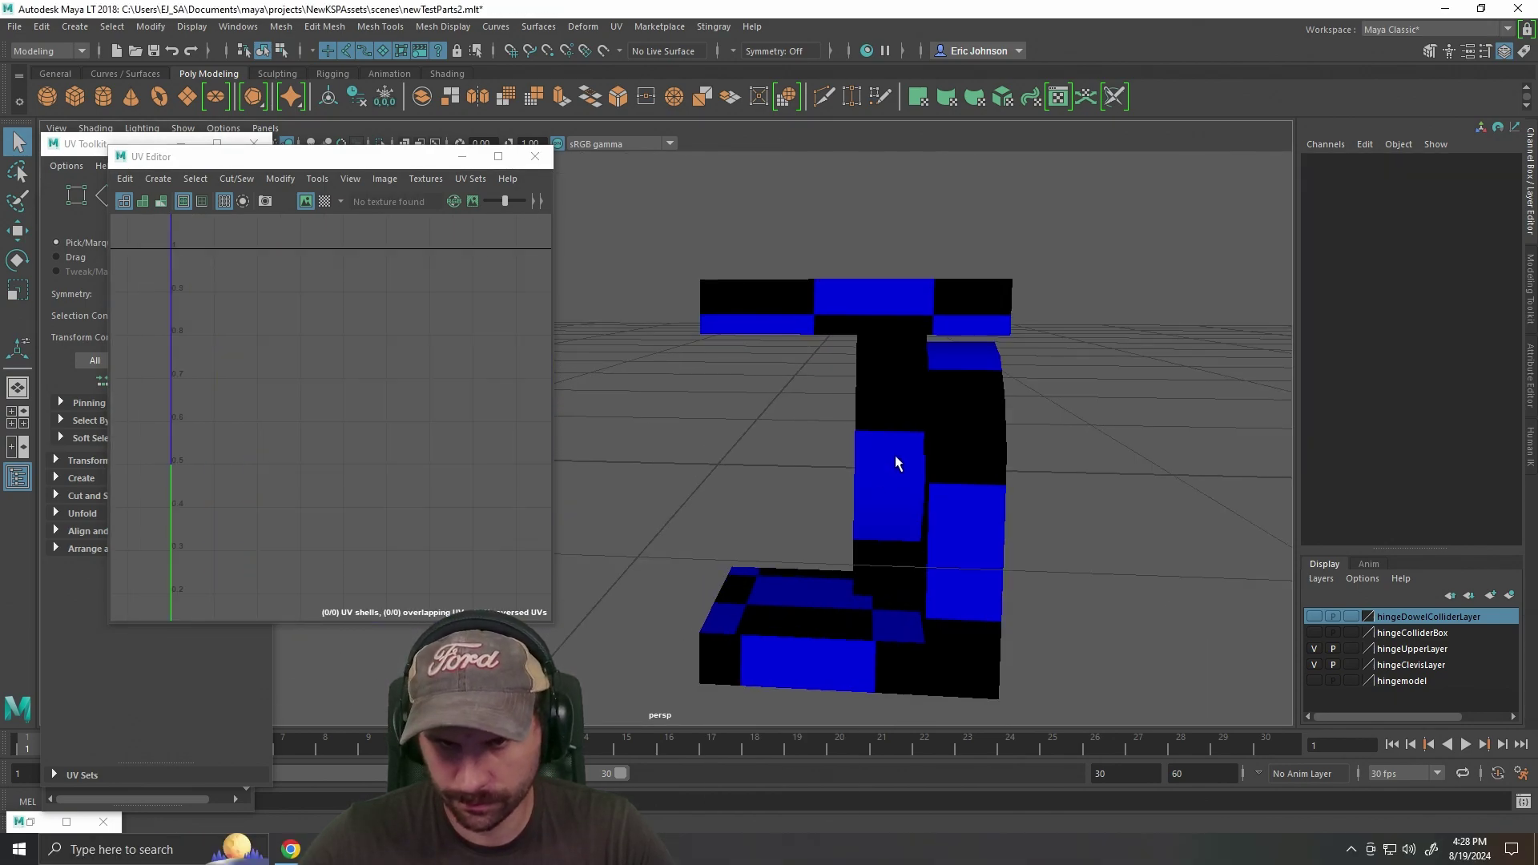
pyautogui.click(895, 455)
pyautogui.moveTo(963, 485); pyautogui.dragTo(935, 508)
pyautogui.click(1109, 495)
pyautogui.scroll(-5, 958, 432)
pyautogui.click(694, 374)
pyautogui.scroll(-5, 288, 403)
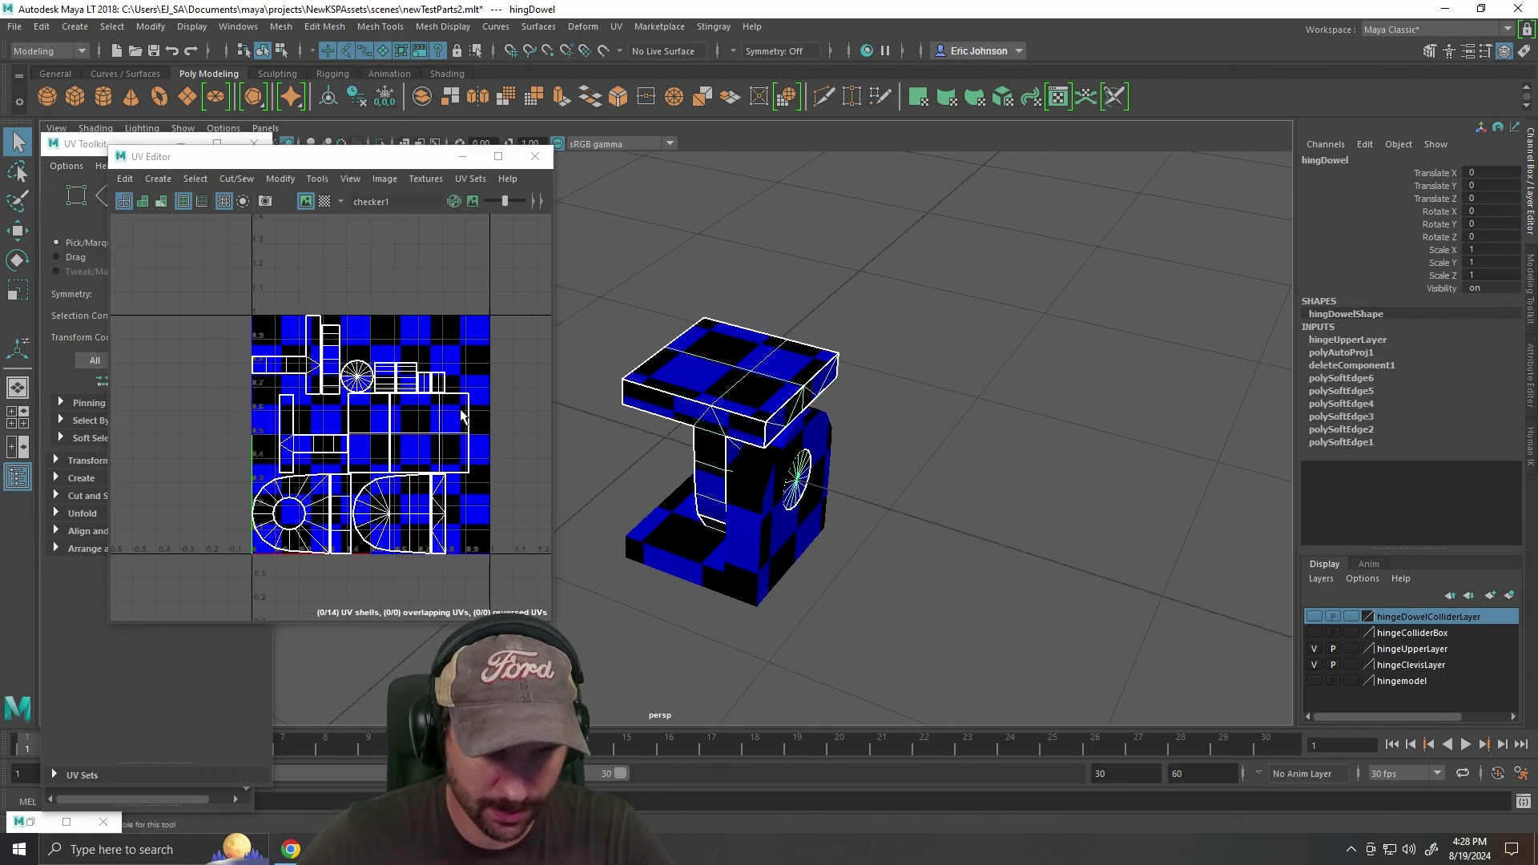
pyautogui.moveTo(458, 411); pyautogui.dragTo(410, 404)
pyautogui.scroll(2, 410, 404)
pyautogui.scroll(2, 411, 404)
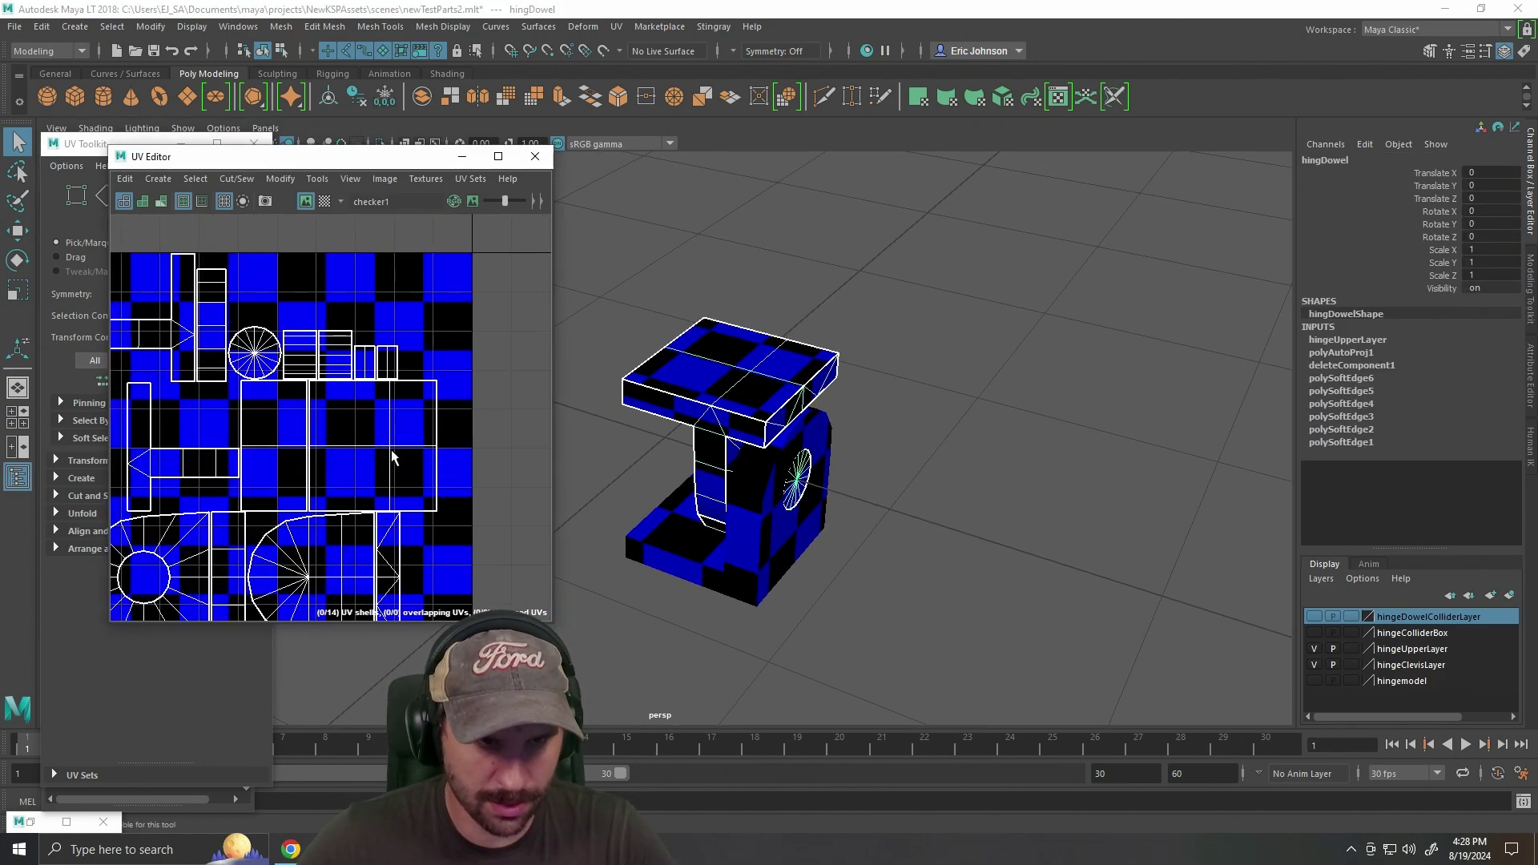
# Undo the automatic UV mapping of hingDowel.
pyautogui.hotkey('ctrl', 'z')
pyautogui.hotkey('ctrl', 'z')
pyautogui.hotkey('ctrl', 'z')
pyautogui.hotkey('ctrl', 'z')
pyautogui.hotkey('ctrl', 'z')
pyautogui.hotkey('ctrl', 'z')
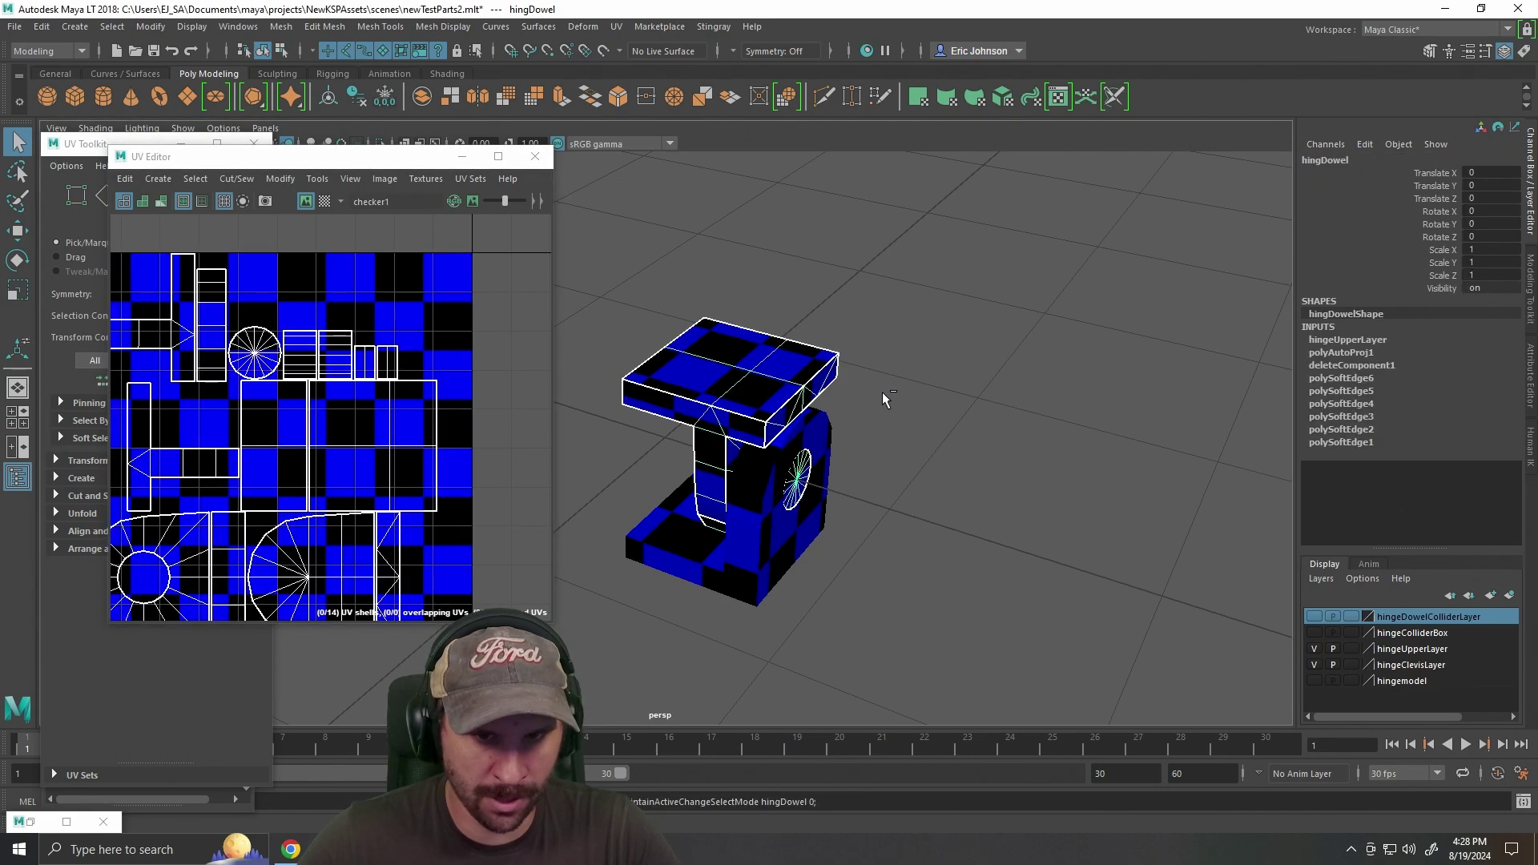
pyautogui.hotkey('ctrl', 'z')
pyautogui.hotkey('ctrl', 'z')
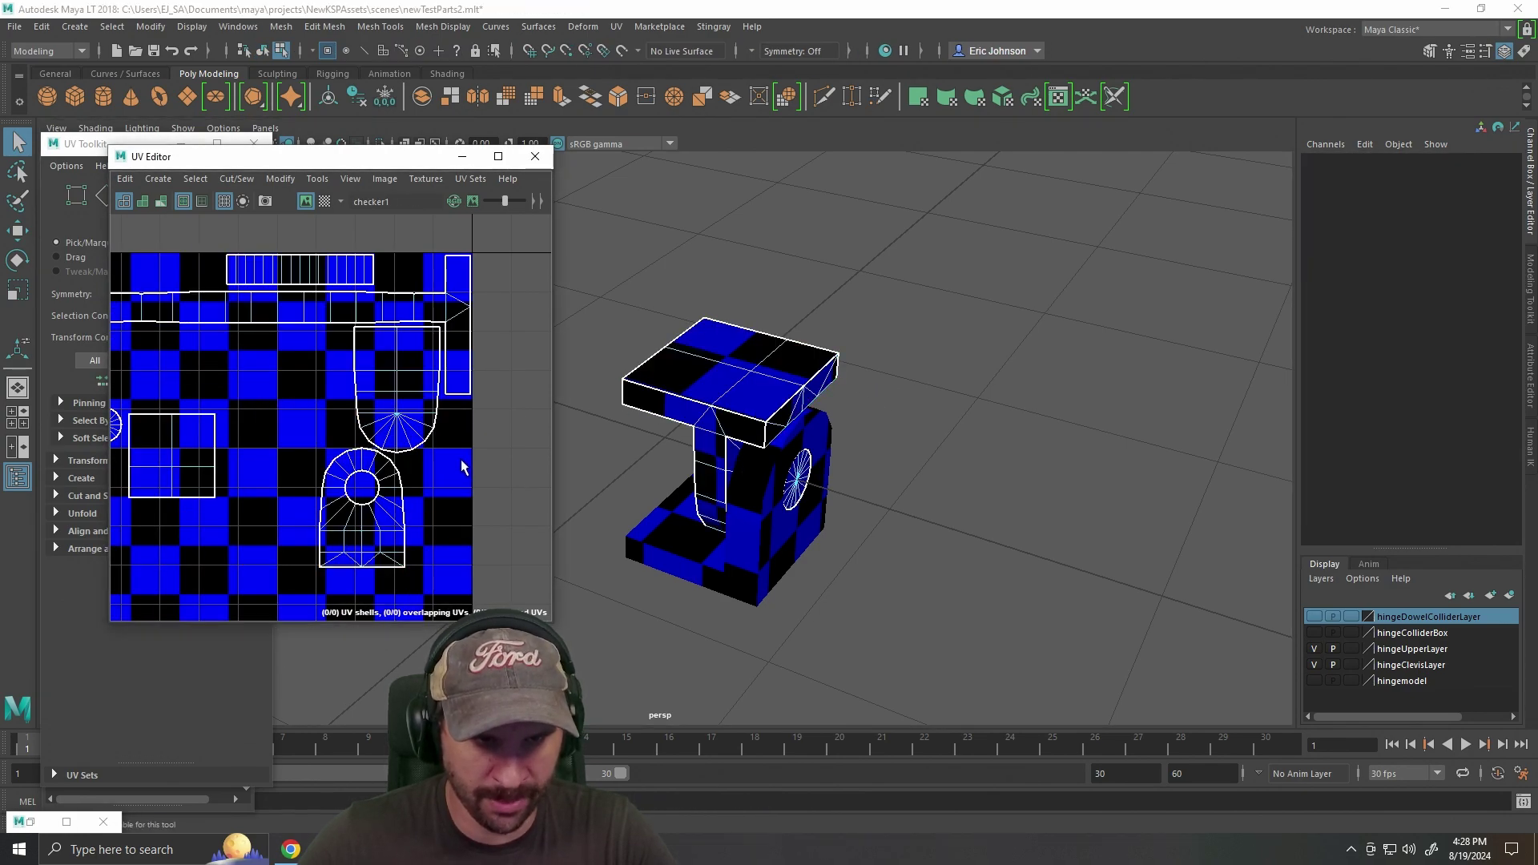
# Select all of hingDowel's original UV shells and look through the UV Editor's available commands.
pyautogui.moveTo(127, 250); pyautogui.dragTo(527, 589)
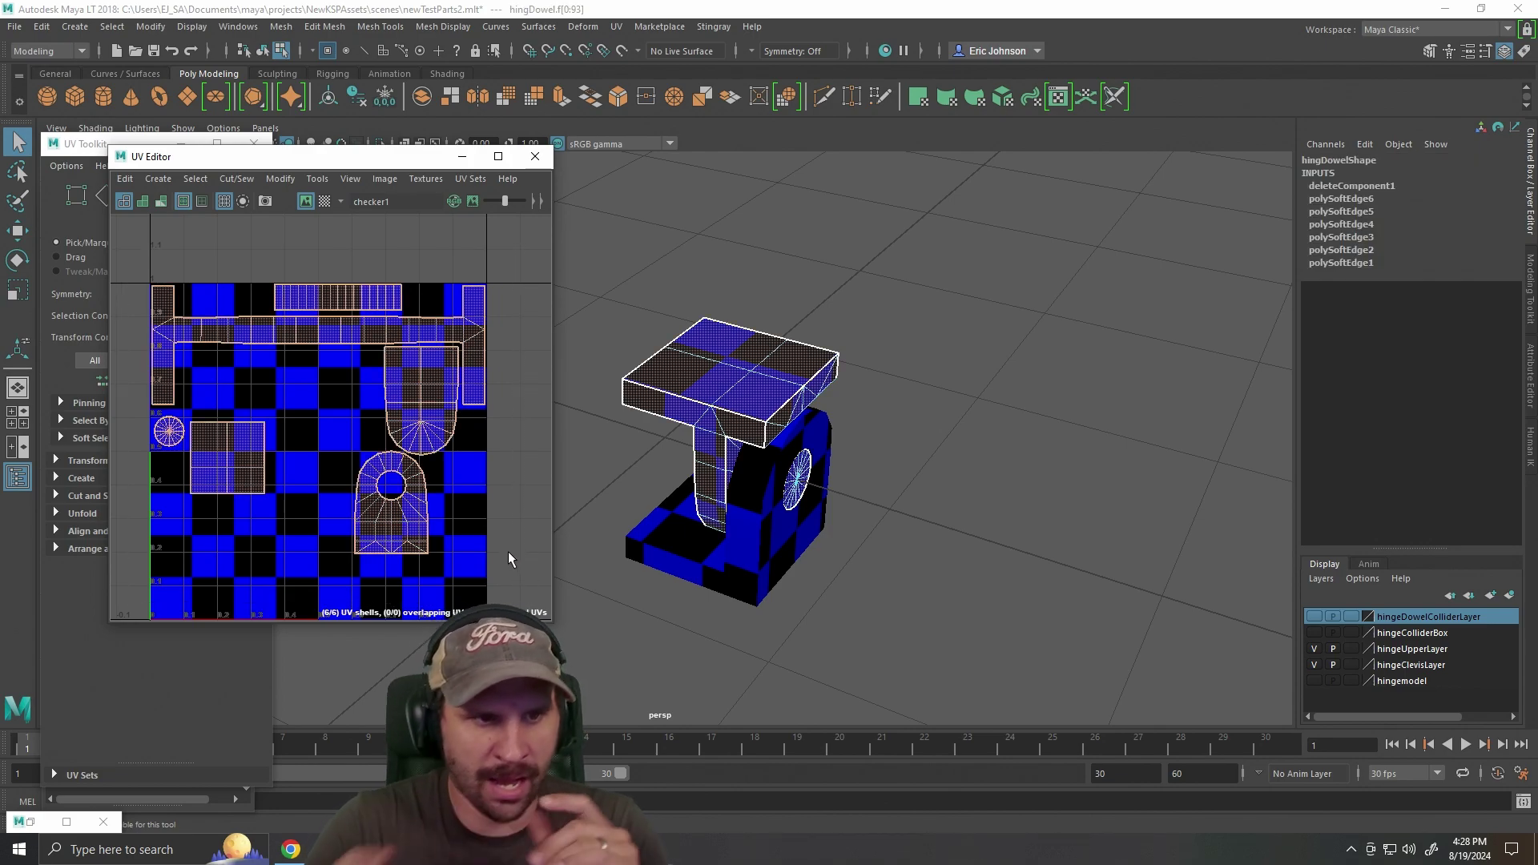
pyautogui.click(194, 179)
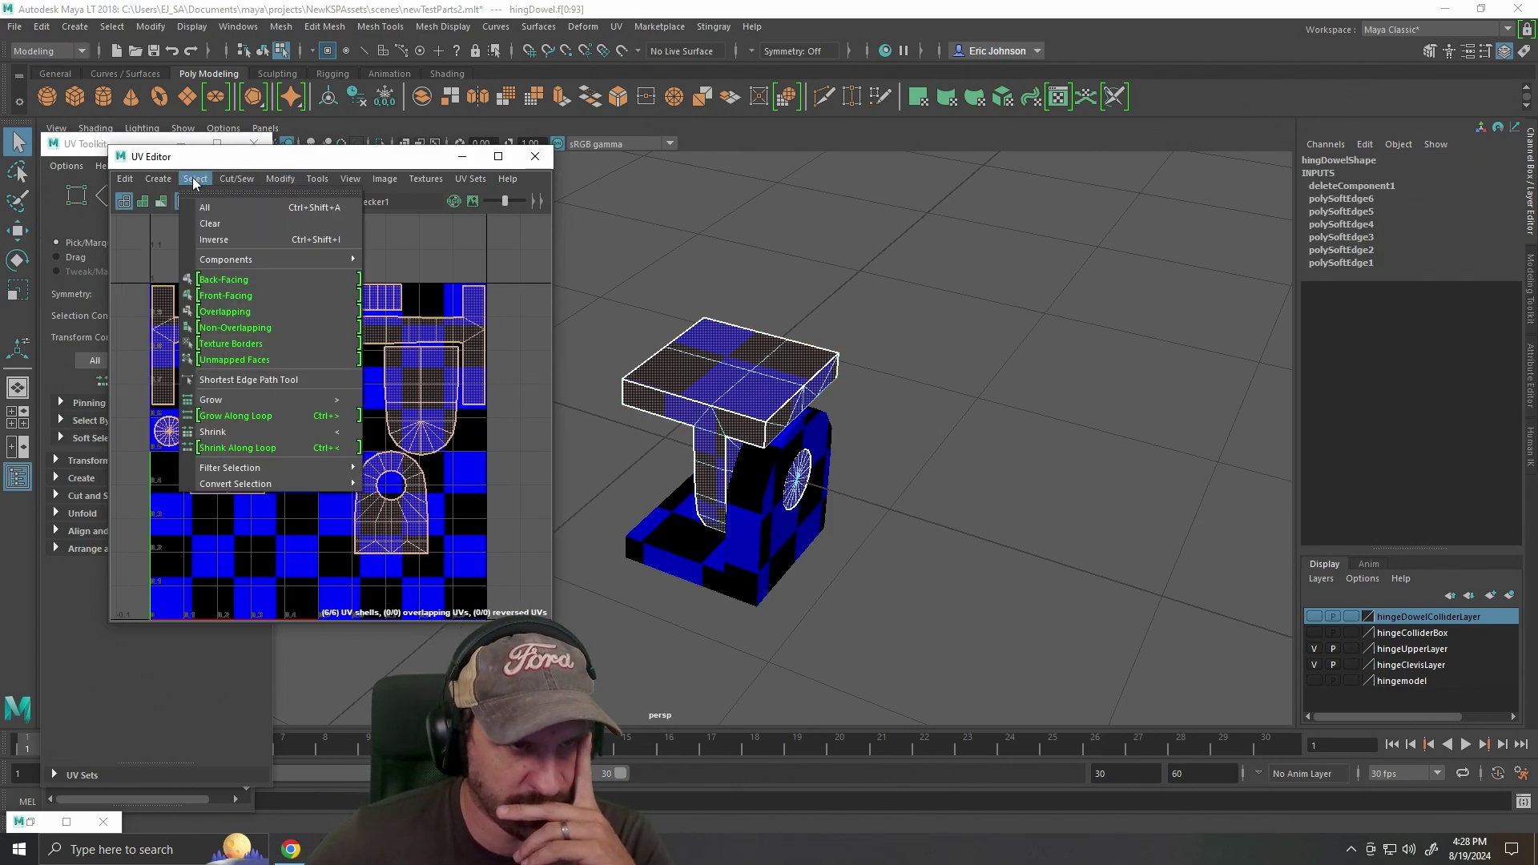
pyautogui.moveTo(309, 187)
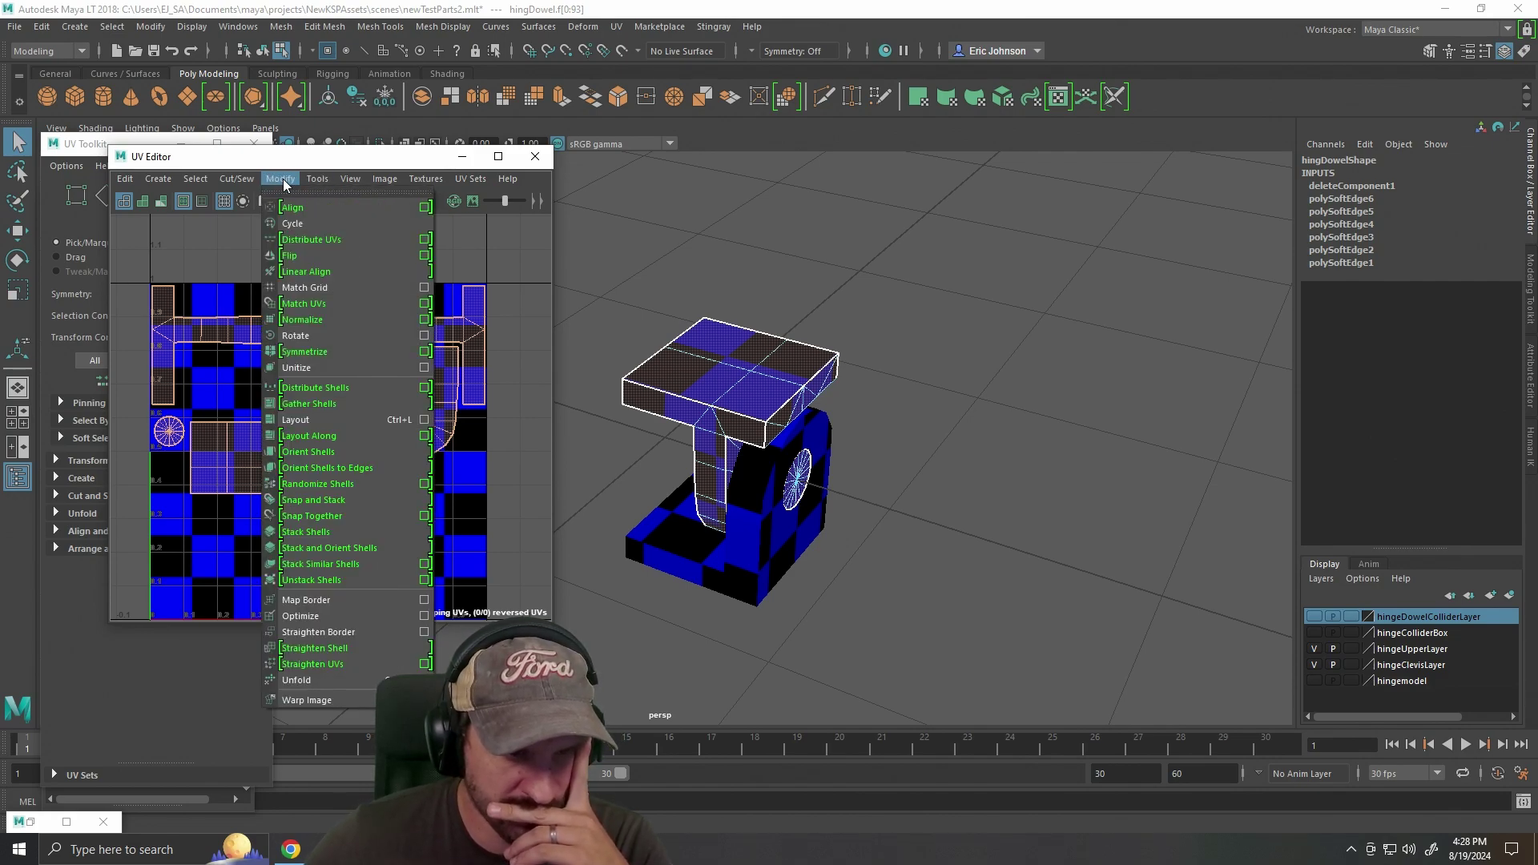
pyautogui.click(384, 183)
pyautogui.click(507, 179)
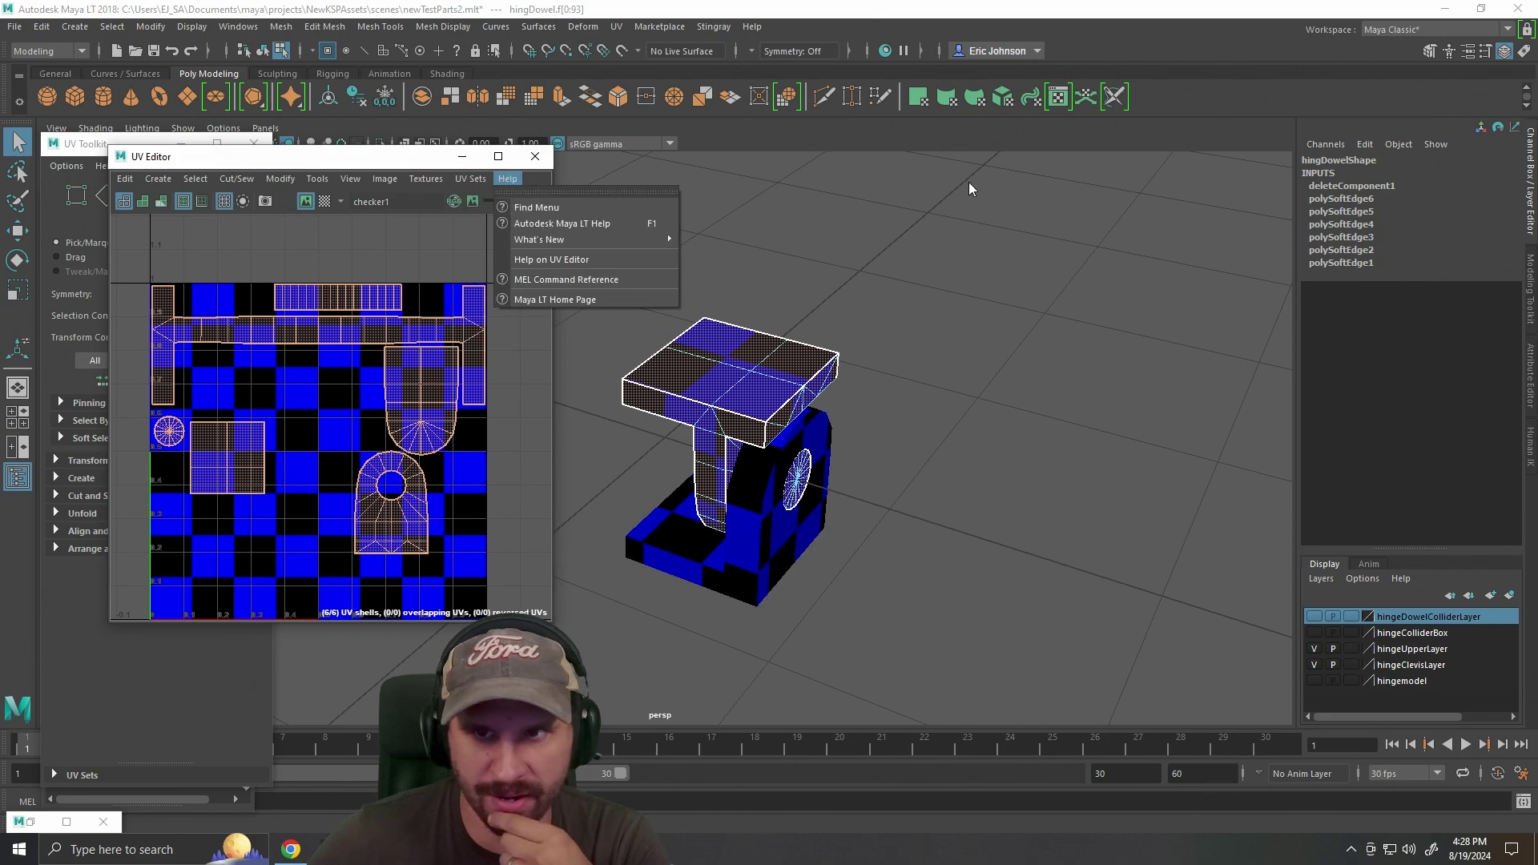
pyautogui.click(1002, 124)
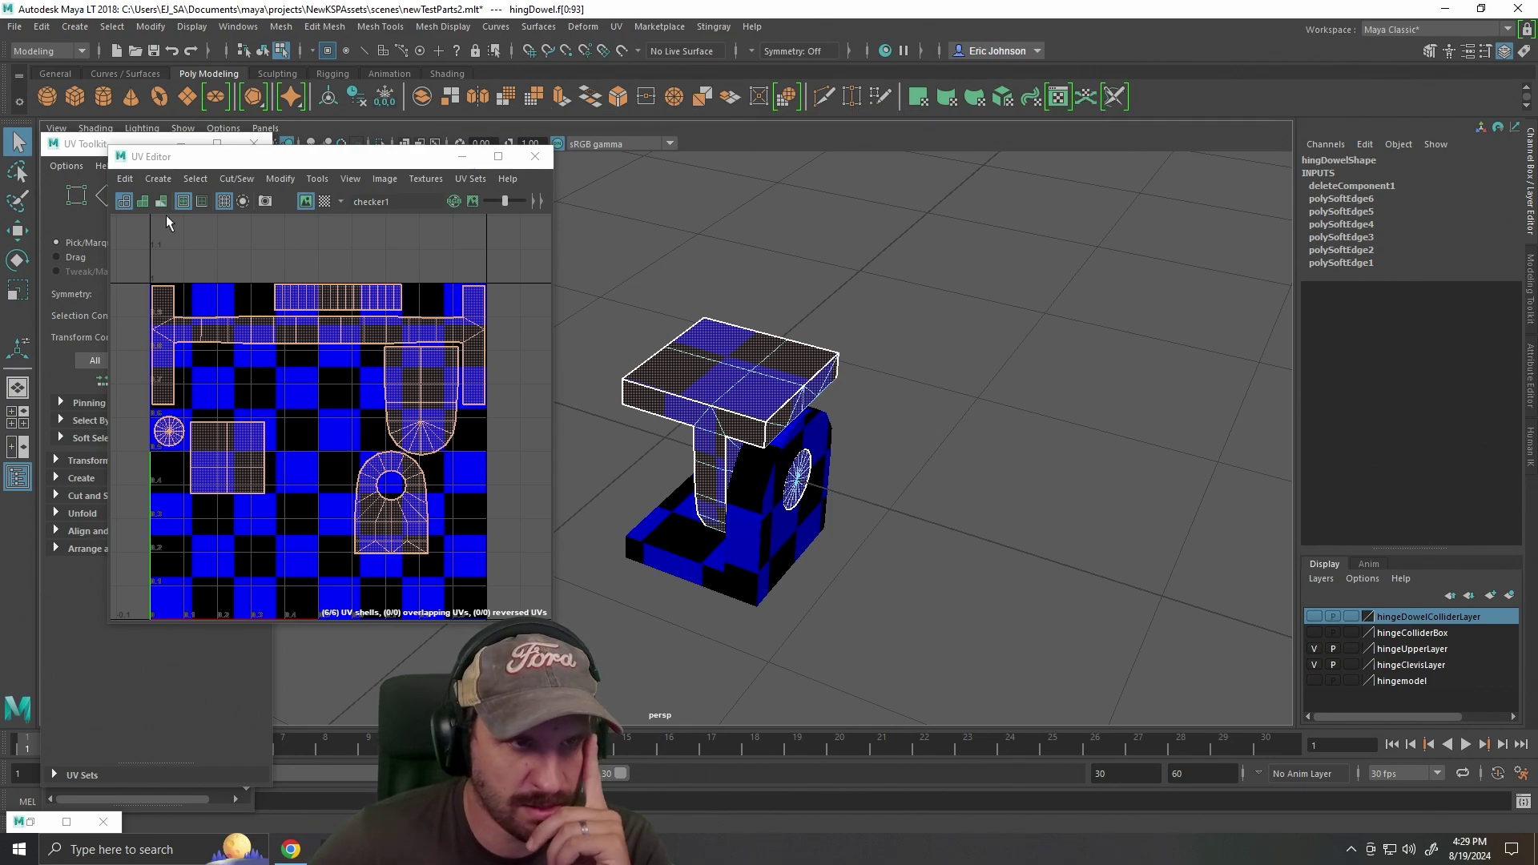
pyautogui.click(122, 180)
pyautogui.moveTo(146, 184)
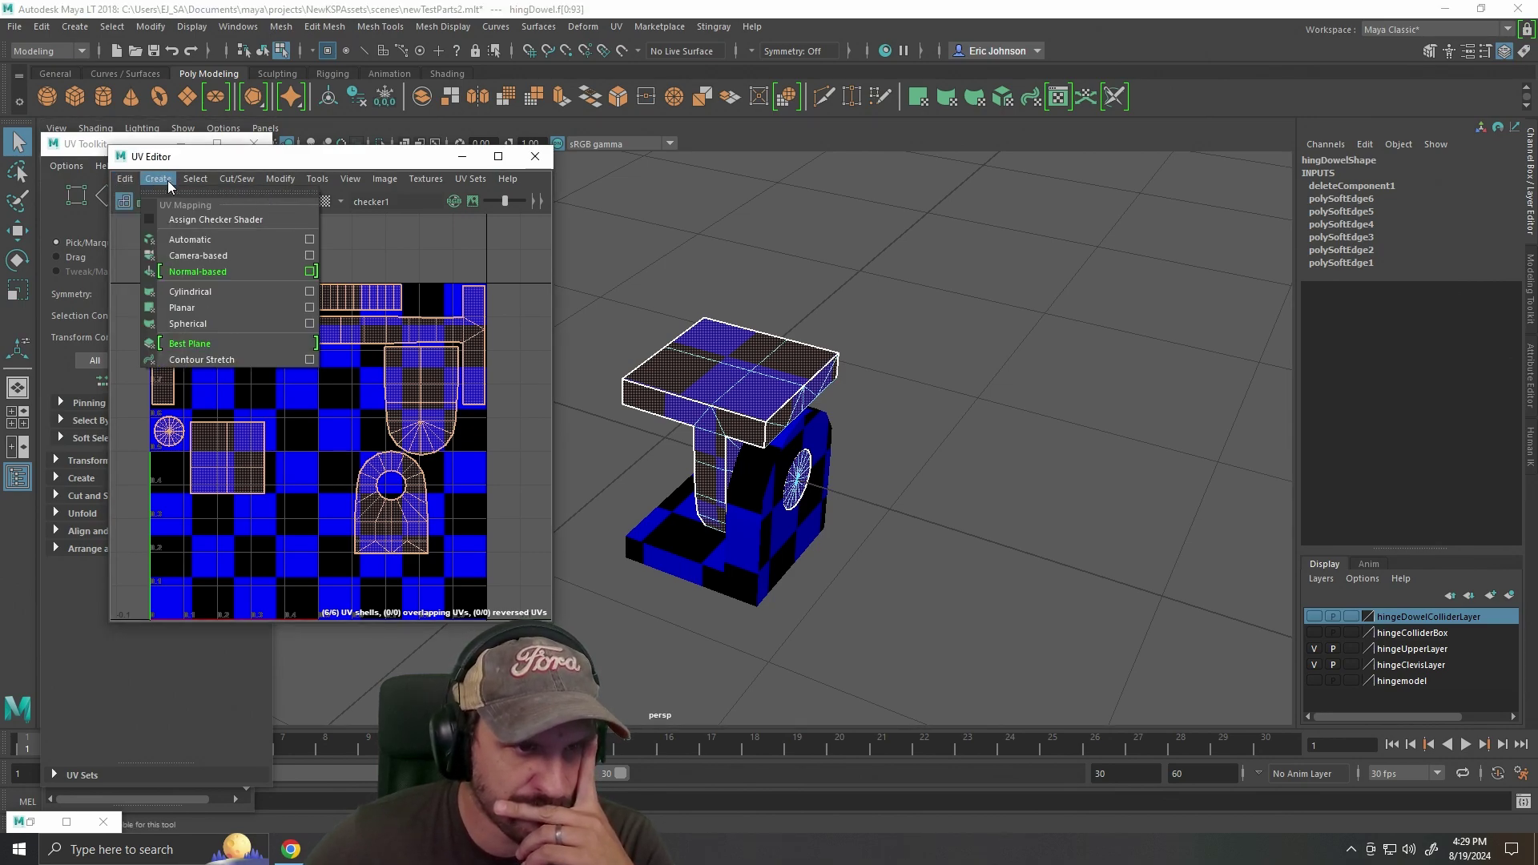
pyautogui.moveTo(206, 184)
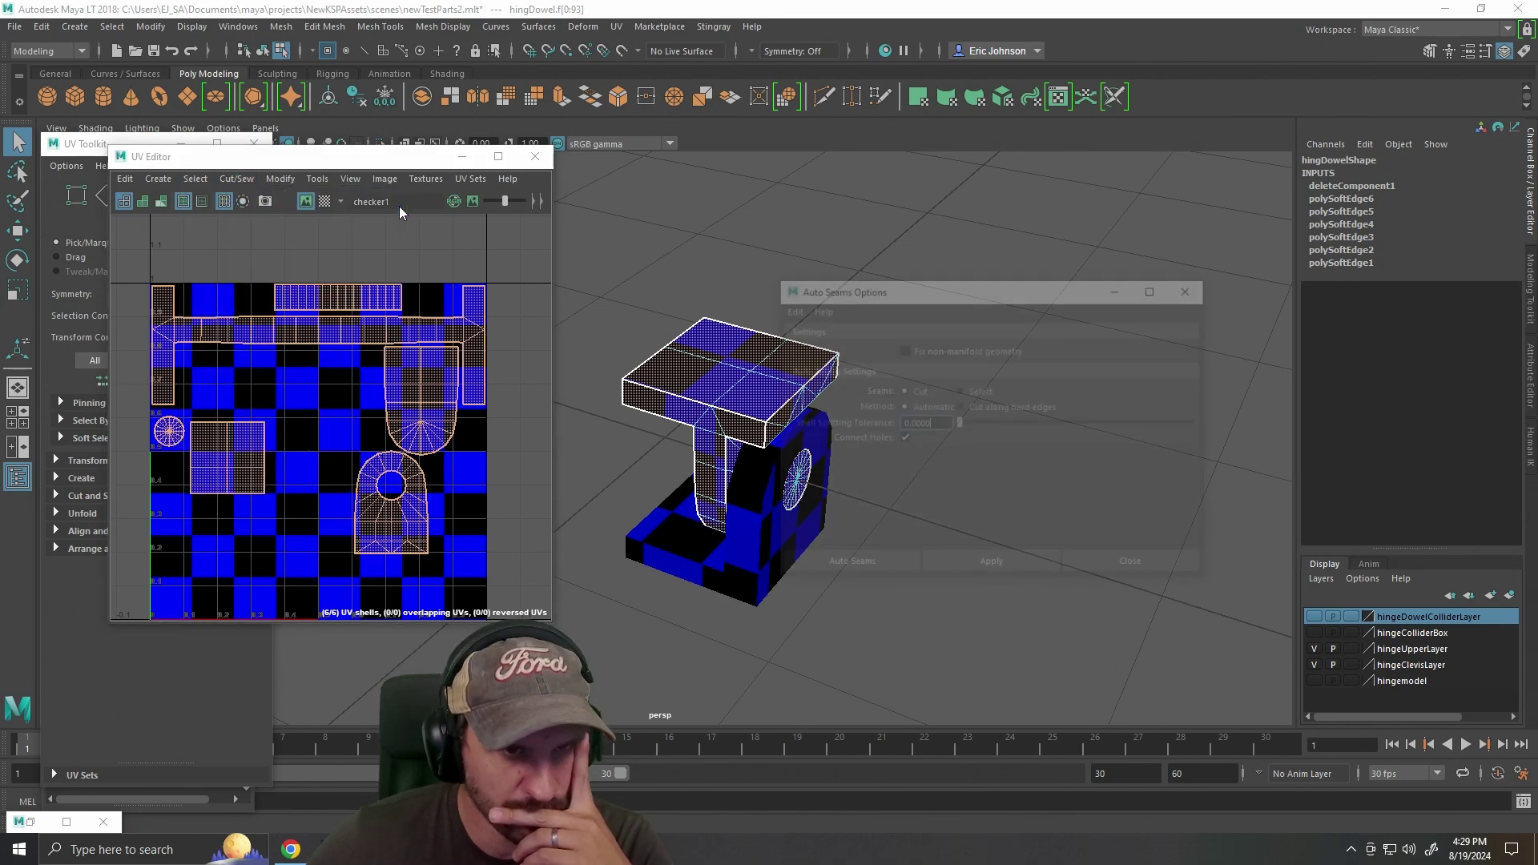
pyautogui.click(400, 208)
pyautogui.click(1159, 571)
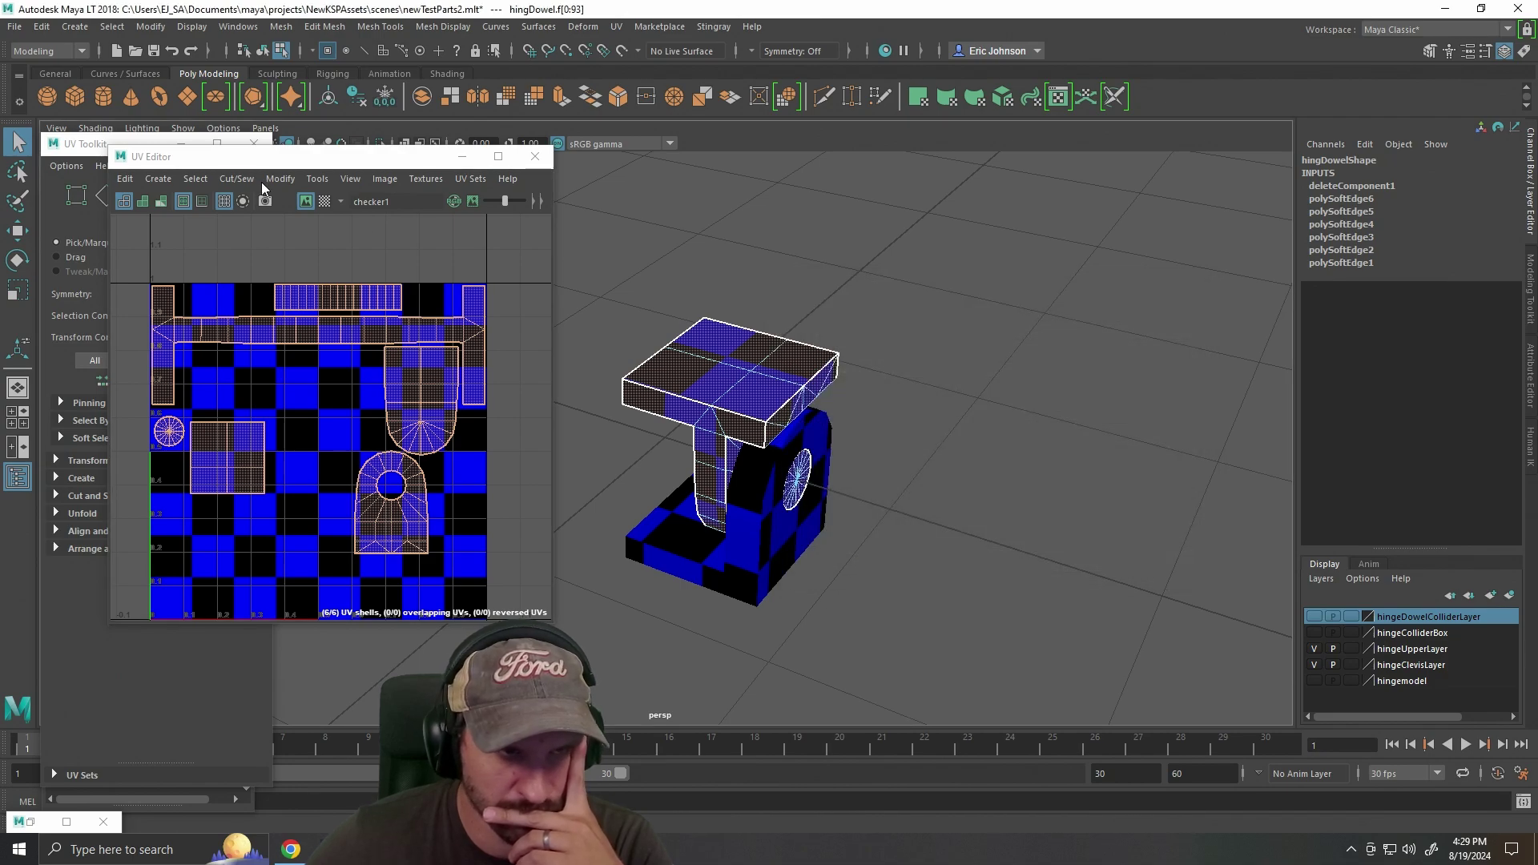
# Lay out all the selected hingDowel UV shells with the Layout command, and clear the selection.
pyautogui.click(238, 179)
pyautogui.moveTo(296, 175)
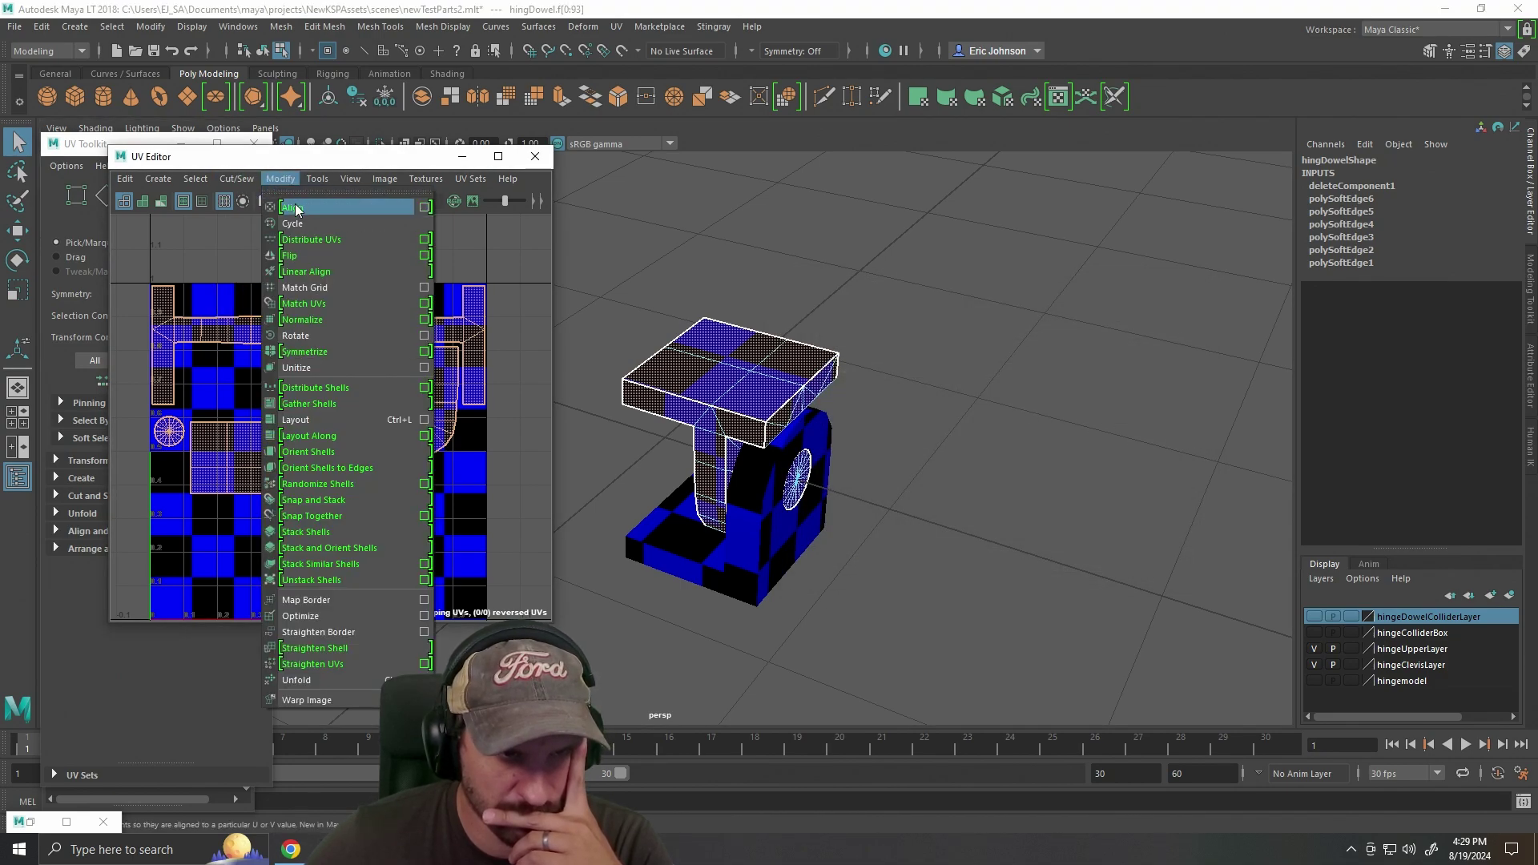
pyautogui.click(335, 421)
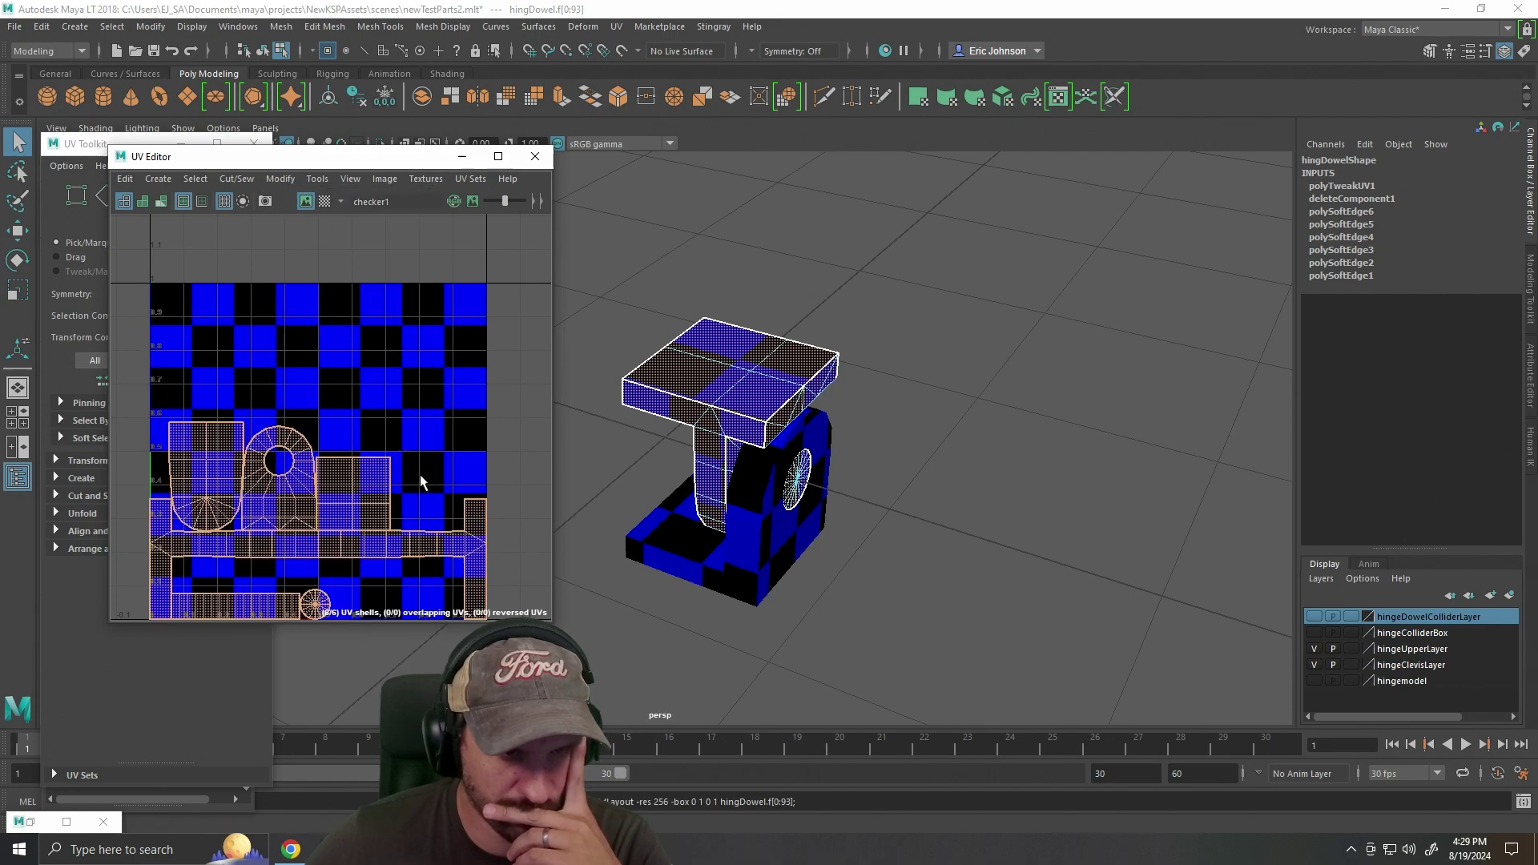
pyautogui.click(439, 437)
pyautogui.moveTo(454, 429); pyautogui.dragTo(462, 323)
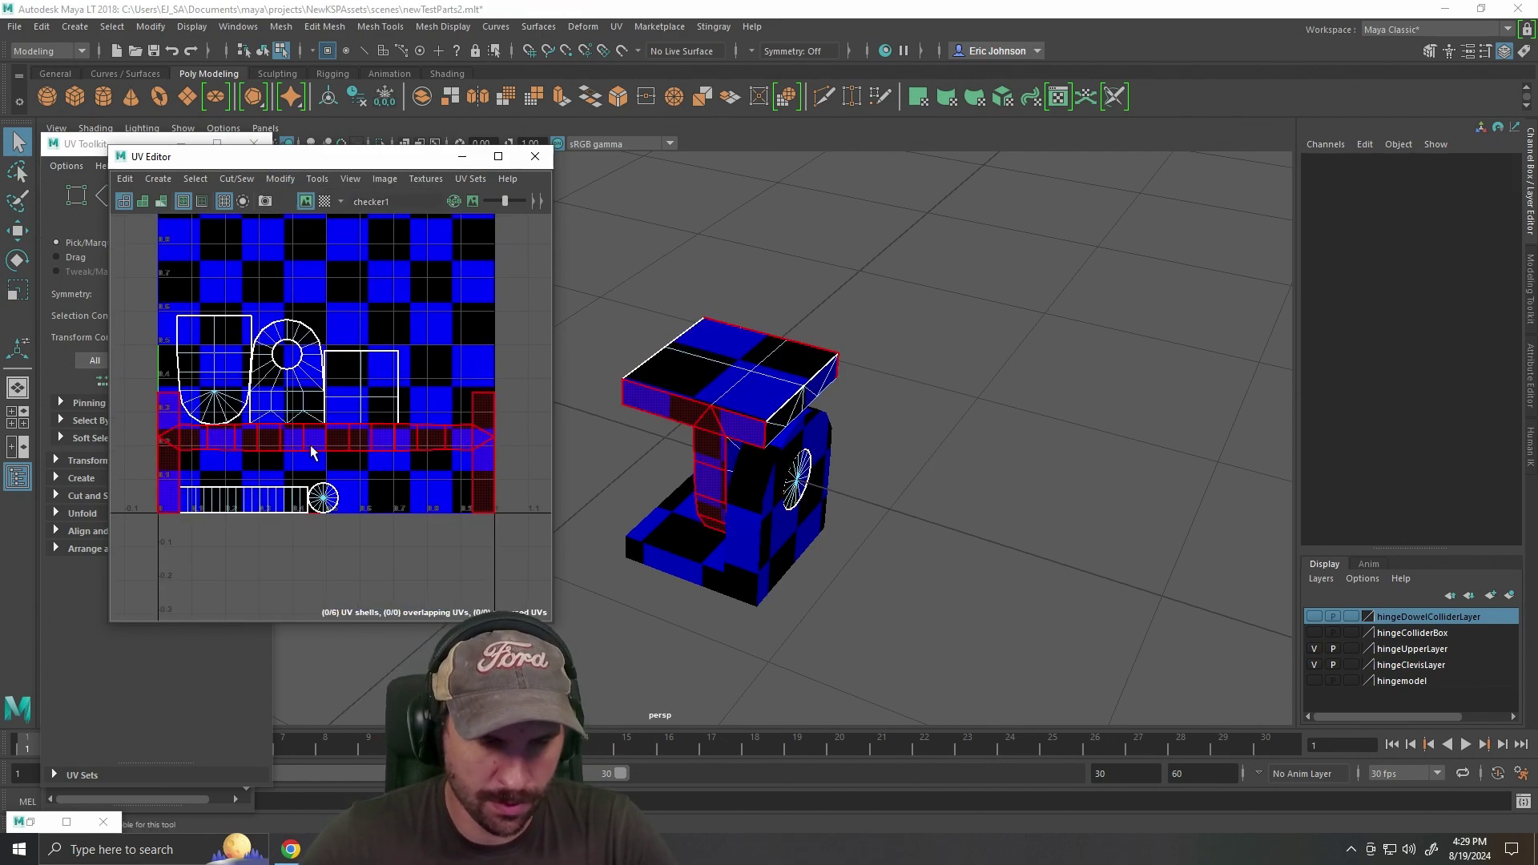
# Select the middle edge of the long side strip's UV shell, display the model in wireframe, and bring up the edge's cut and sew commands.
pyautogui.rightClick(319, 446)
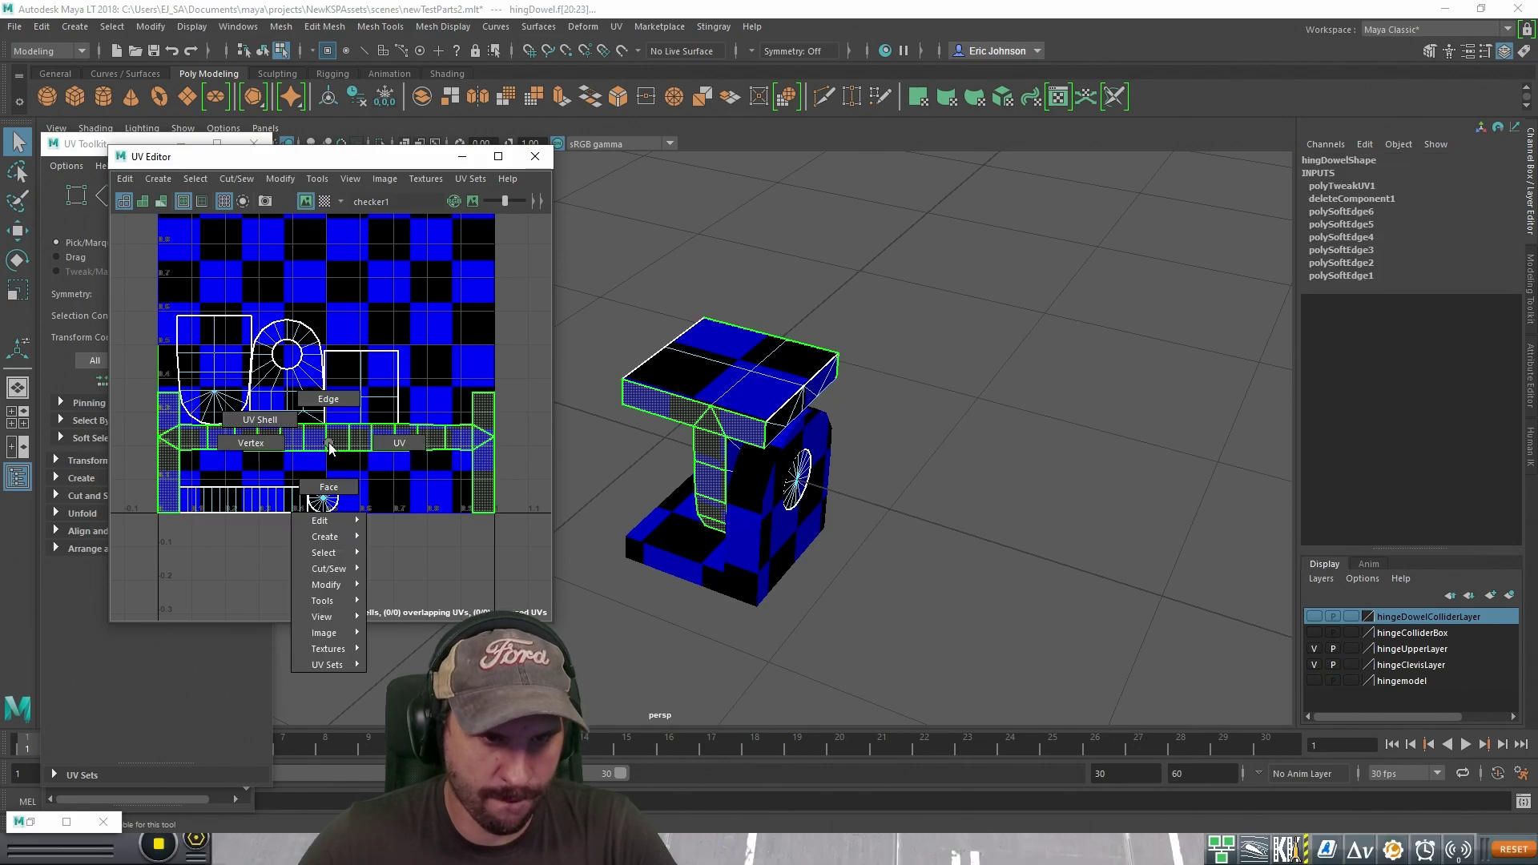
pyautogui.scroll(5, 327, 442)
pyautogui.click(312, 433)
pyautogui.moveTo(937, 542)
pyautogui.mouseDown()
pyautogui.moveTo(971, 481)
pyautogui.moveTo(1026, 497)
pyautogui.moveTo(1065, 553)
pyautogui.moveTo(945, 513)
pyautogui.mouseUp()
pyautogui.press('4')
pyautogui.scroll(3, 1008, 492)
pyautogui.scroll(-5, 381, 434)
pyautogui.keyDown('shift'); pyautogui.rightClick(342, 424); pyautogui.keyUp('shift')
pyautogui.keyDown('shift'); pyautogui.rightClick(342, 424); pyautogui.keyUp('shift')
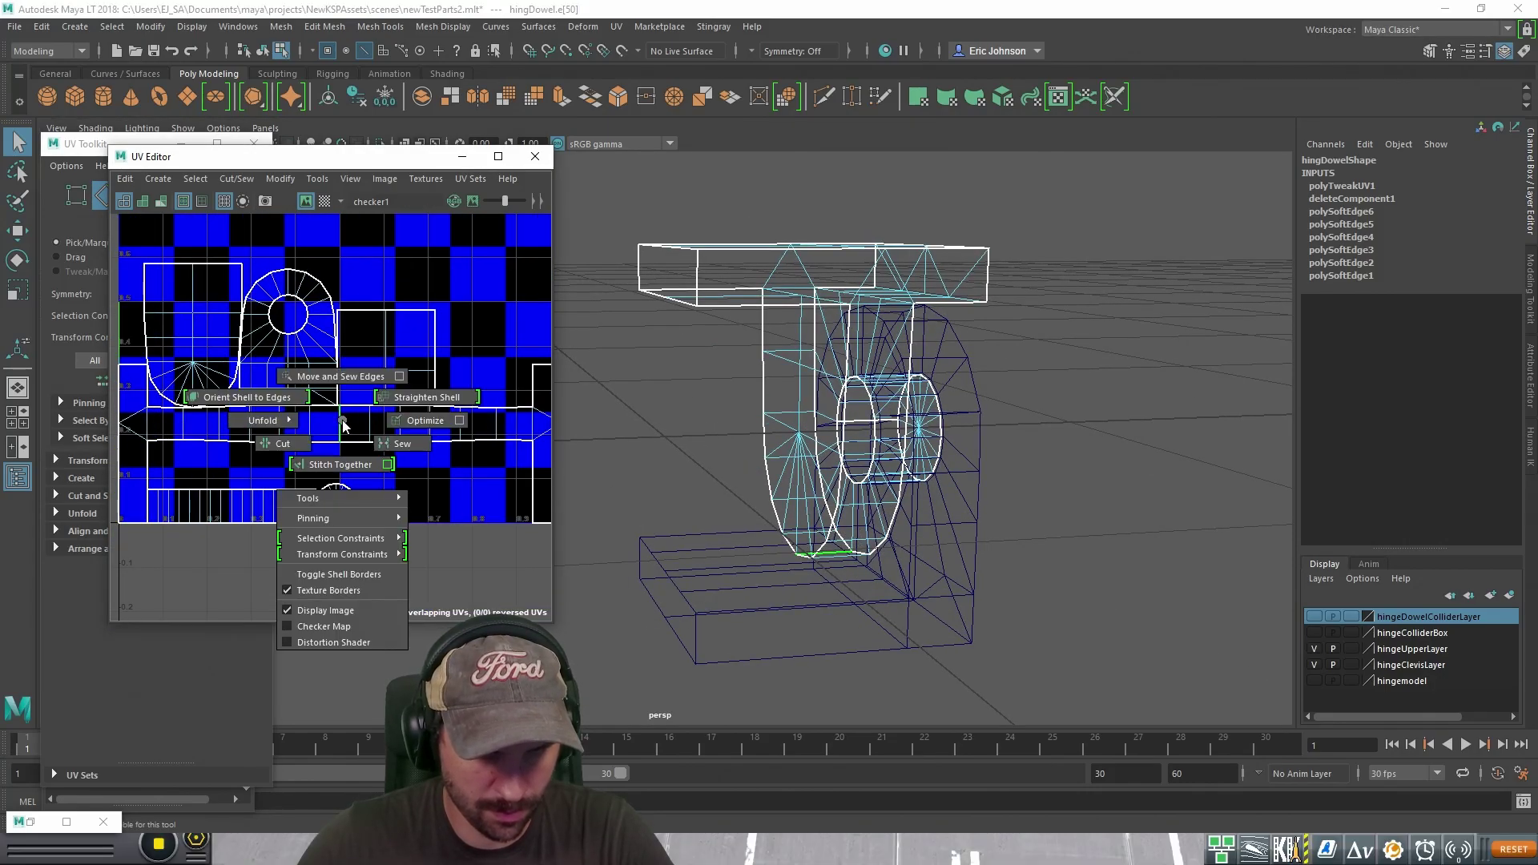
# Cut the UVs along the selected edge at the bottom of the rounded tab, and lay out all the UV shells.
pyautogui.click(298, 437)
pyautogui.scroll(-3, 362, 390)
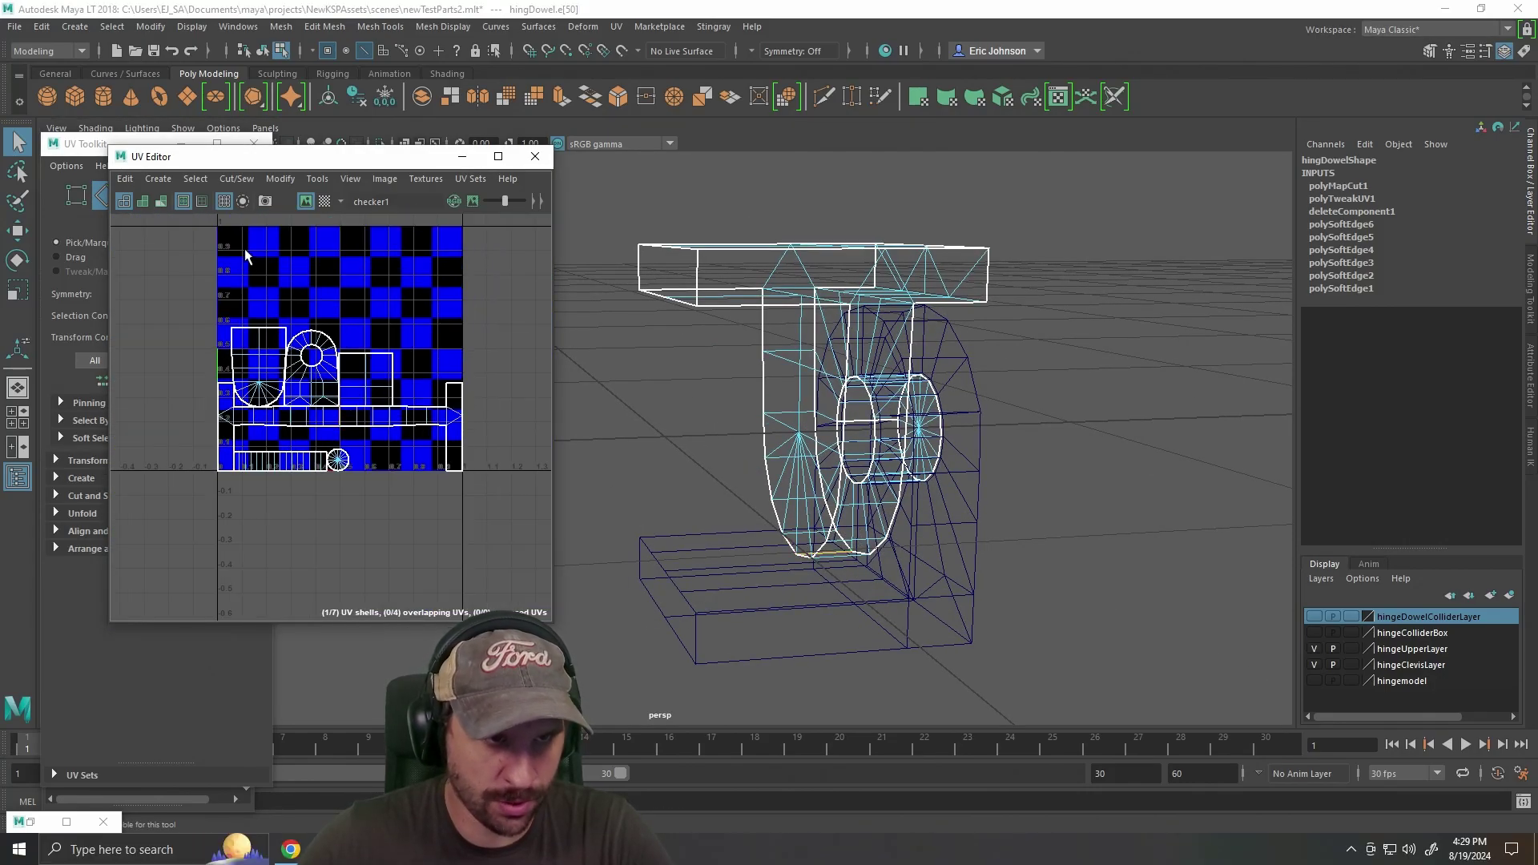
pyautogui.moveTo(168, 257); pyautogui.dragTo(524, 524)
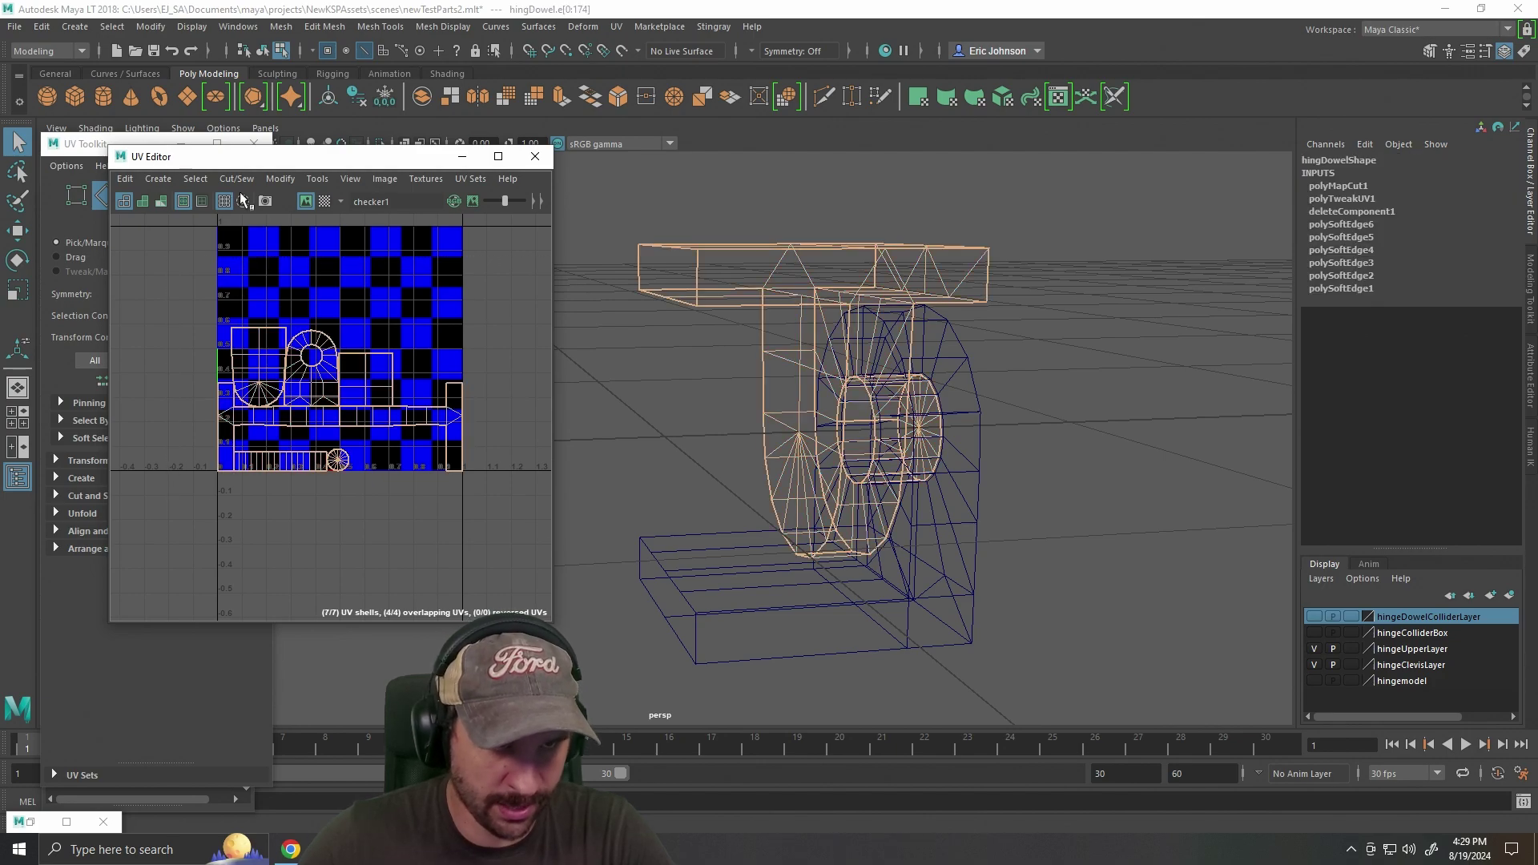
pyautogui.rightClick(313, 348)
pyautogui.click(251, 322)
pyautogui.moveTo(117, 256); pyautogui.dragTo(522, 527)
pyautogui.click(281, 177)
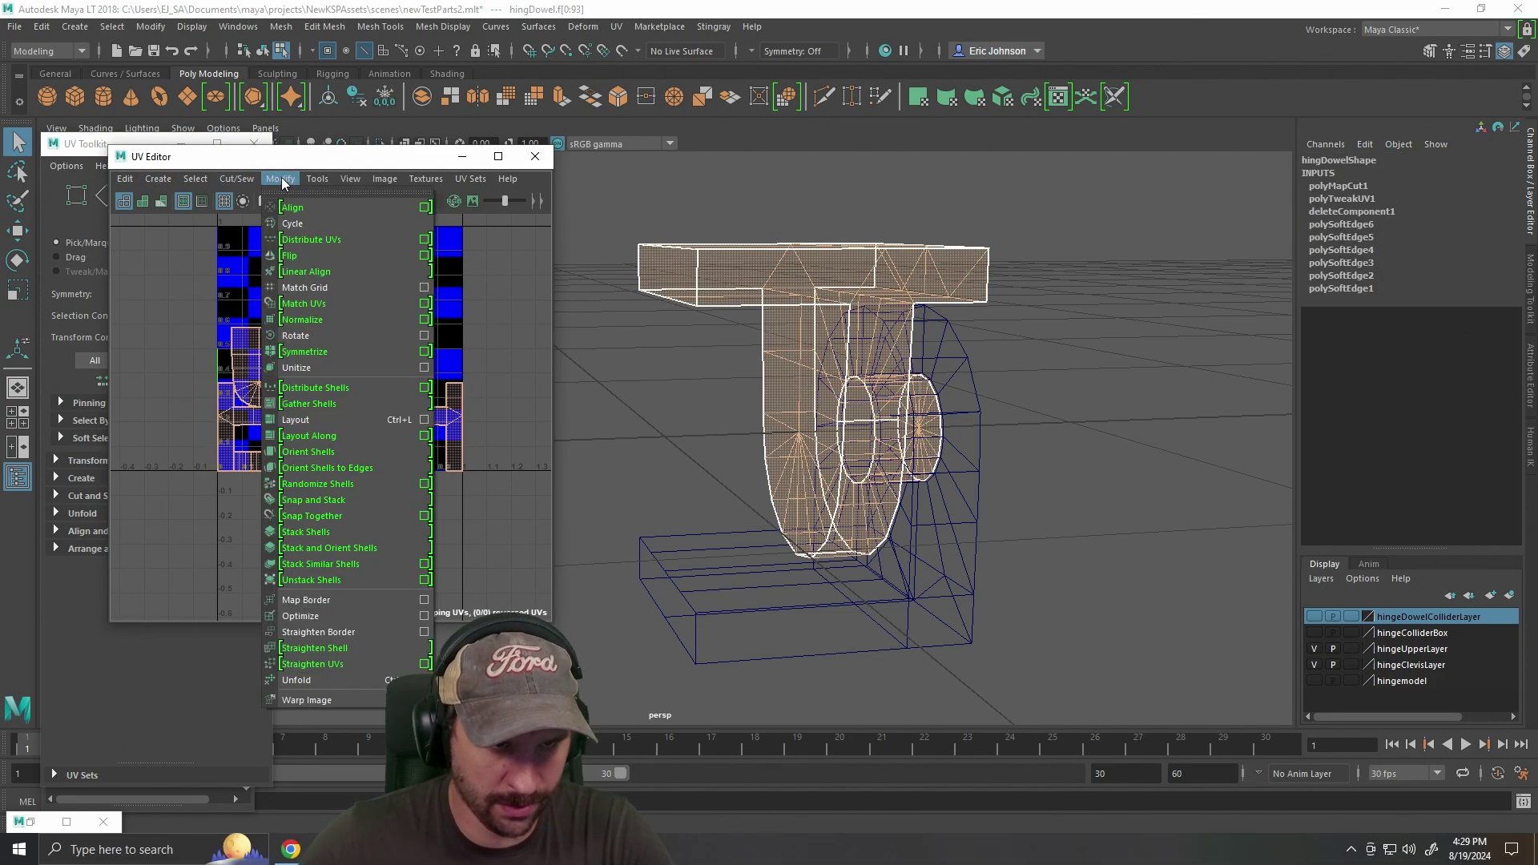
pyautogui.click(328, 421)
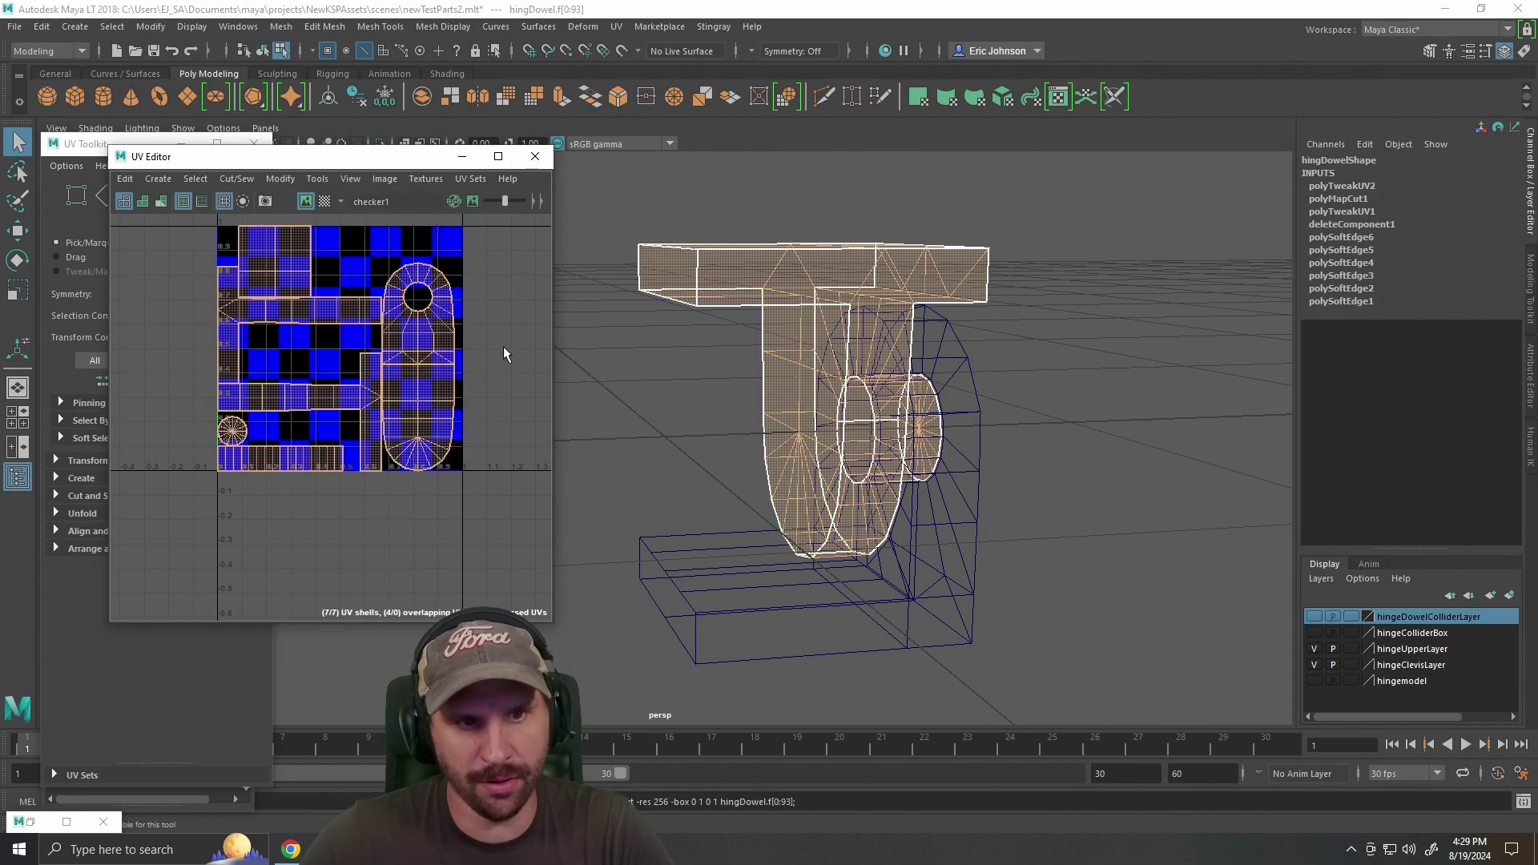
# Examine how the UV shells are arranged within the tile.
pyautogui.scroll(2, 503, 346)
pyautogui.click(483, 360)
pyautogui.scroll(1, 483, 362)
pyautogui.scroll(-3, 482, 362)
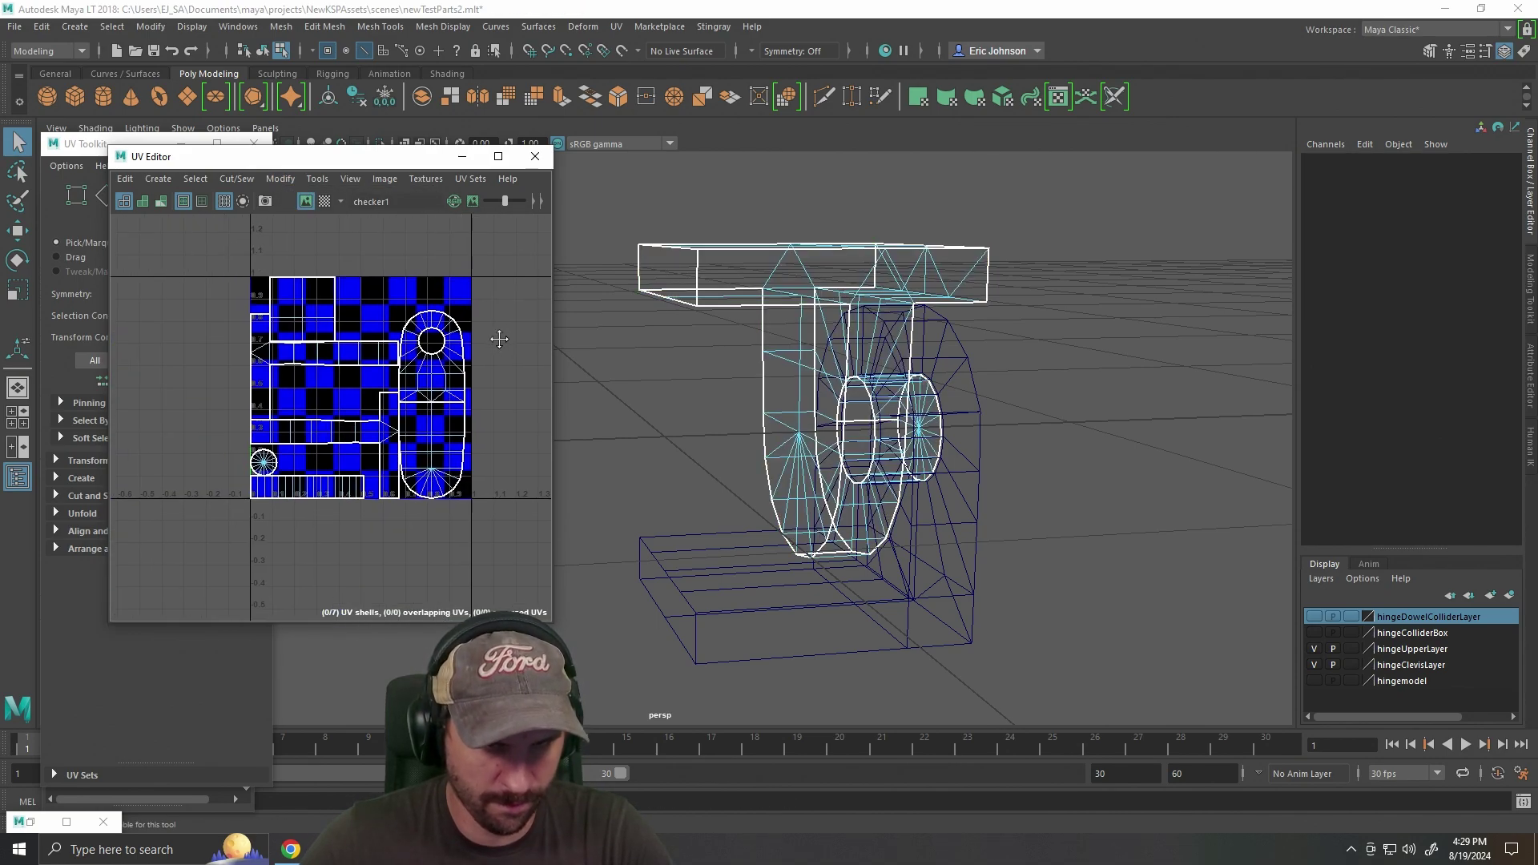
pyautogui.scroll(2, 480, 360)
pyautogui.moveTo(341, 262); pyautogui.dragTo(314, 263)
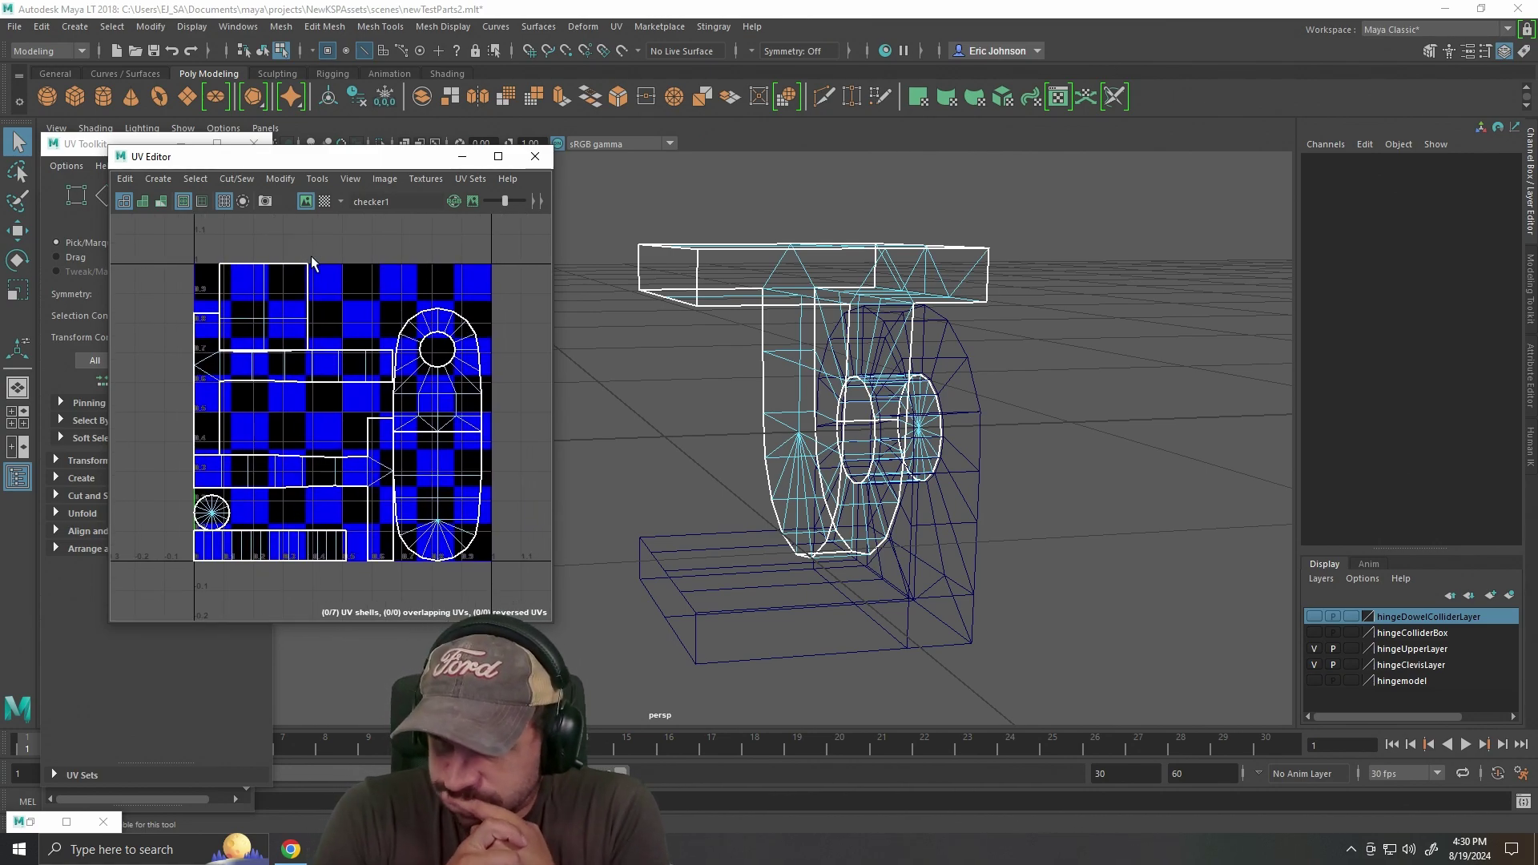
pyautogui.click(355, 362)
pyautogui.moveTo(356, 362); pyautogui.dragTo(413, 370)
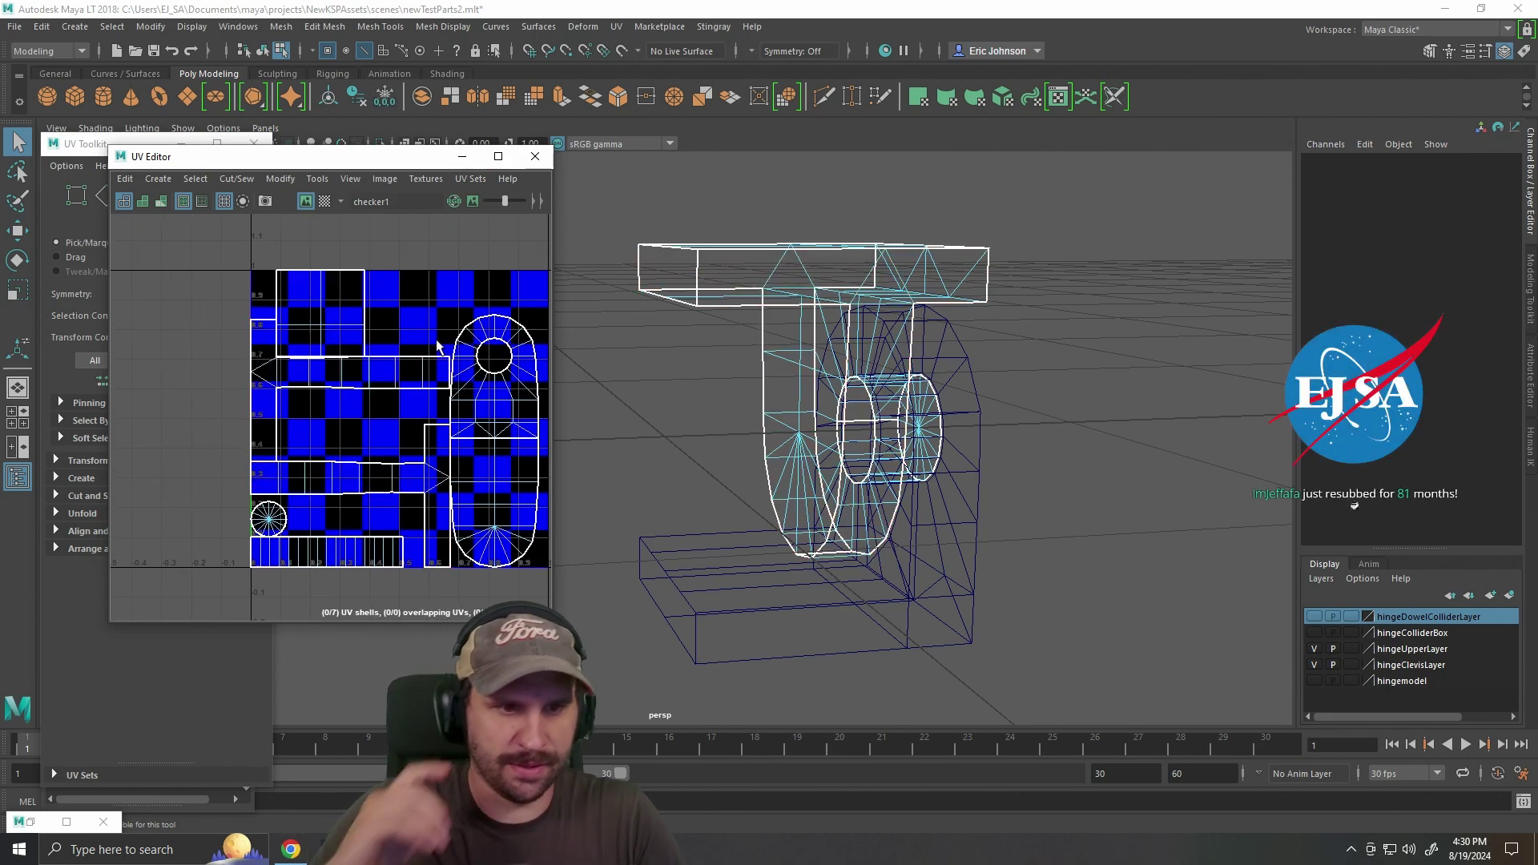
# Return the hinge part to object mode and display it shaded with its checker texture.
pyautogui.rightClick(786, 271)
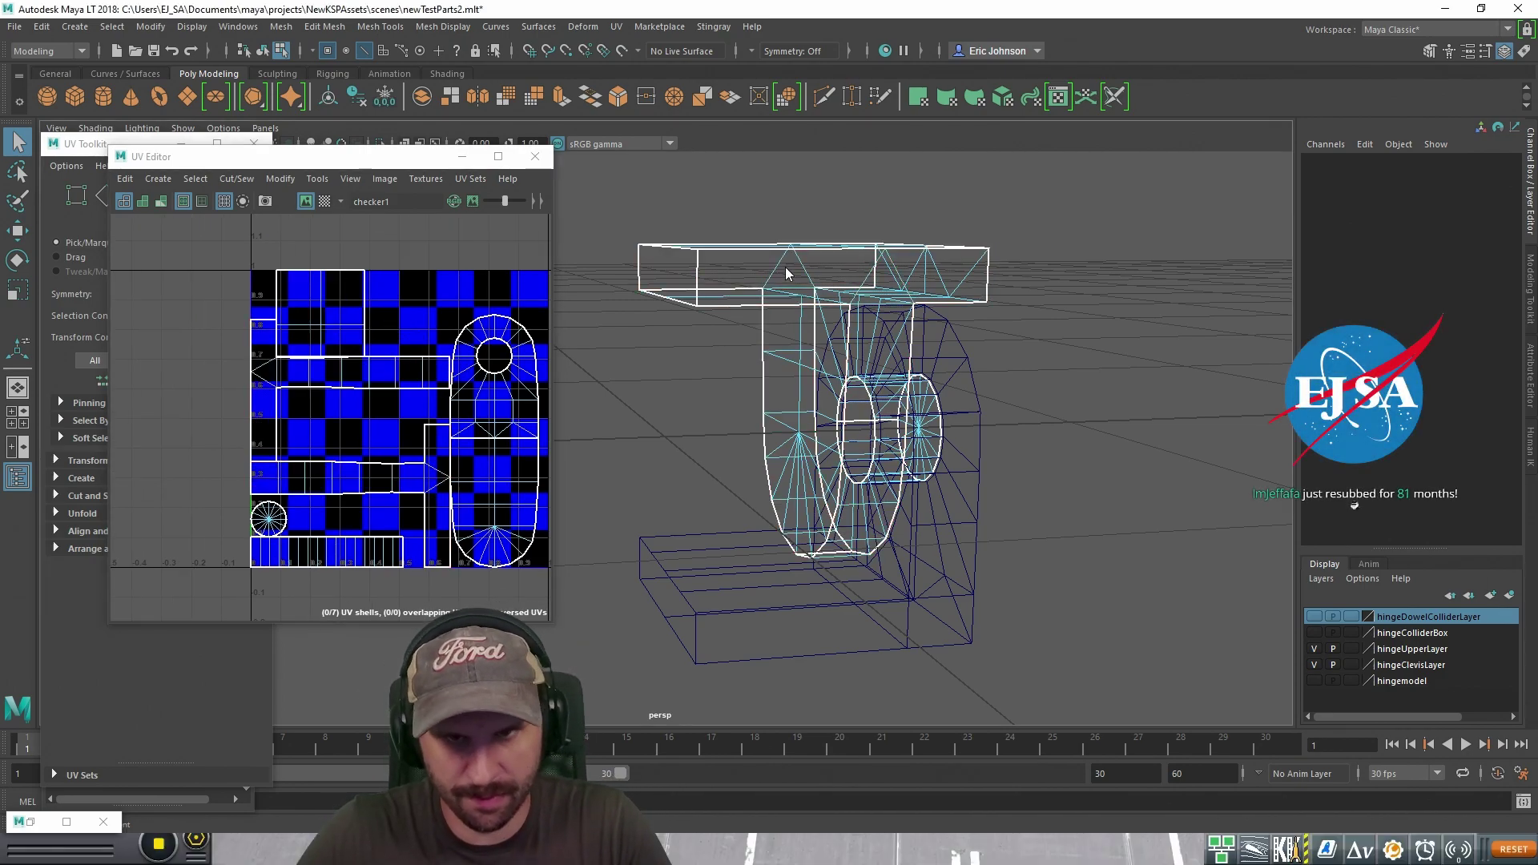
pyautogui.click(841, 242)
pyautogui.press('5')
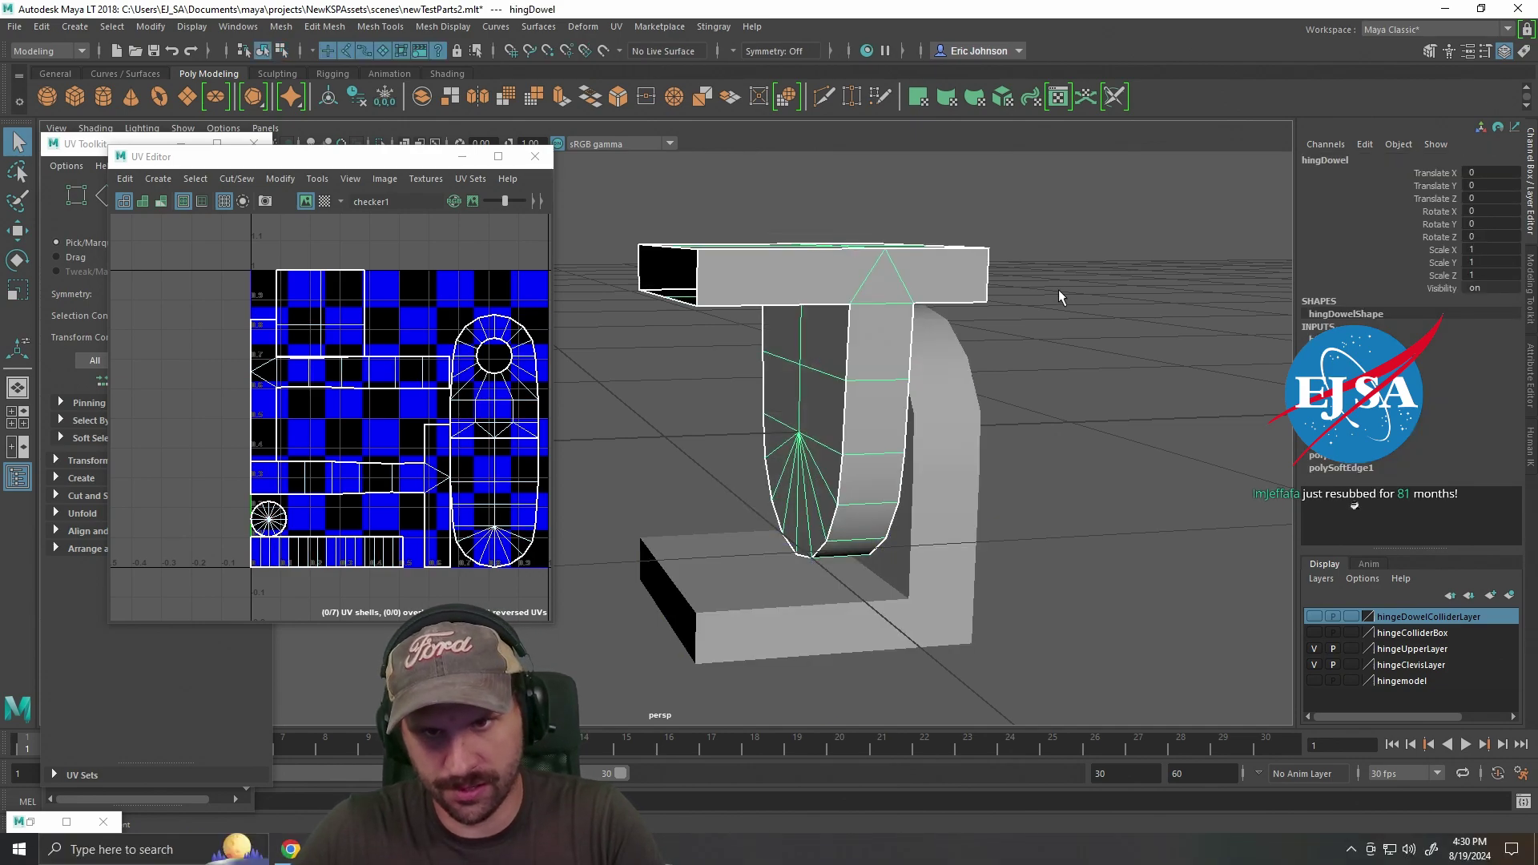
pyautogui.click(1096, 354)
pyautogui.moveTo(1096, 354)
pyautogui.mouseDown()
pyautogui.moveTo(1051, 399)
pyautogui.moveTo(882, 415)
pyautogui.moveTo(961, 438)
pyautogui.mouseUp()
pyautogui.press('6')
pyautogui.click(828, 365)
pyautogui.moveTo(828, 364); pyautogui.dragTo(632, 382)
pyautogui.moveTo(485, 423); pyautogui.dragTo(437, 419)
# Select the rounded UV shell with the circular hole and rotate it by -90 degrees twice.
pyautogui.rightClick(461, 430)
pyautogui.click(424, 399)
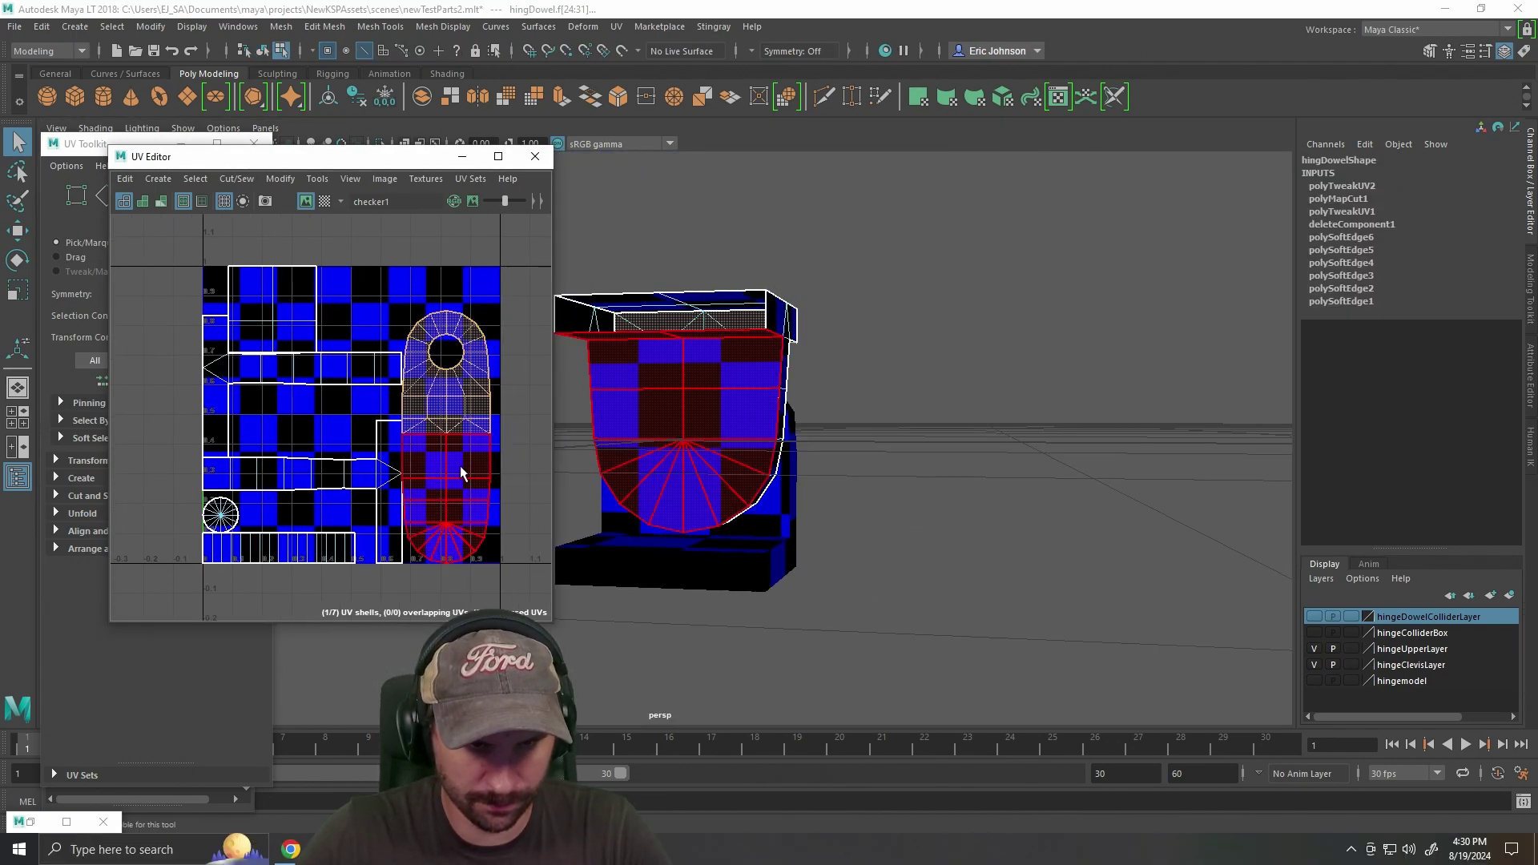
pyautogui.click(461, 467)
pyautogui.click(454, 378)
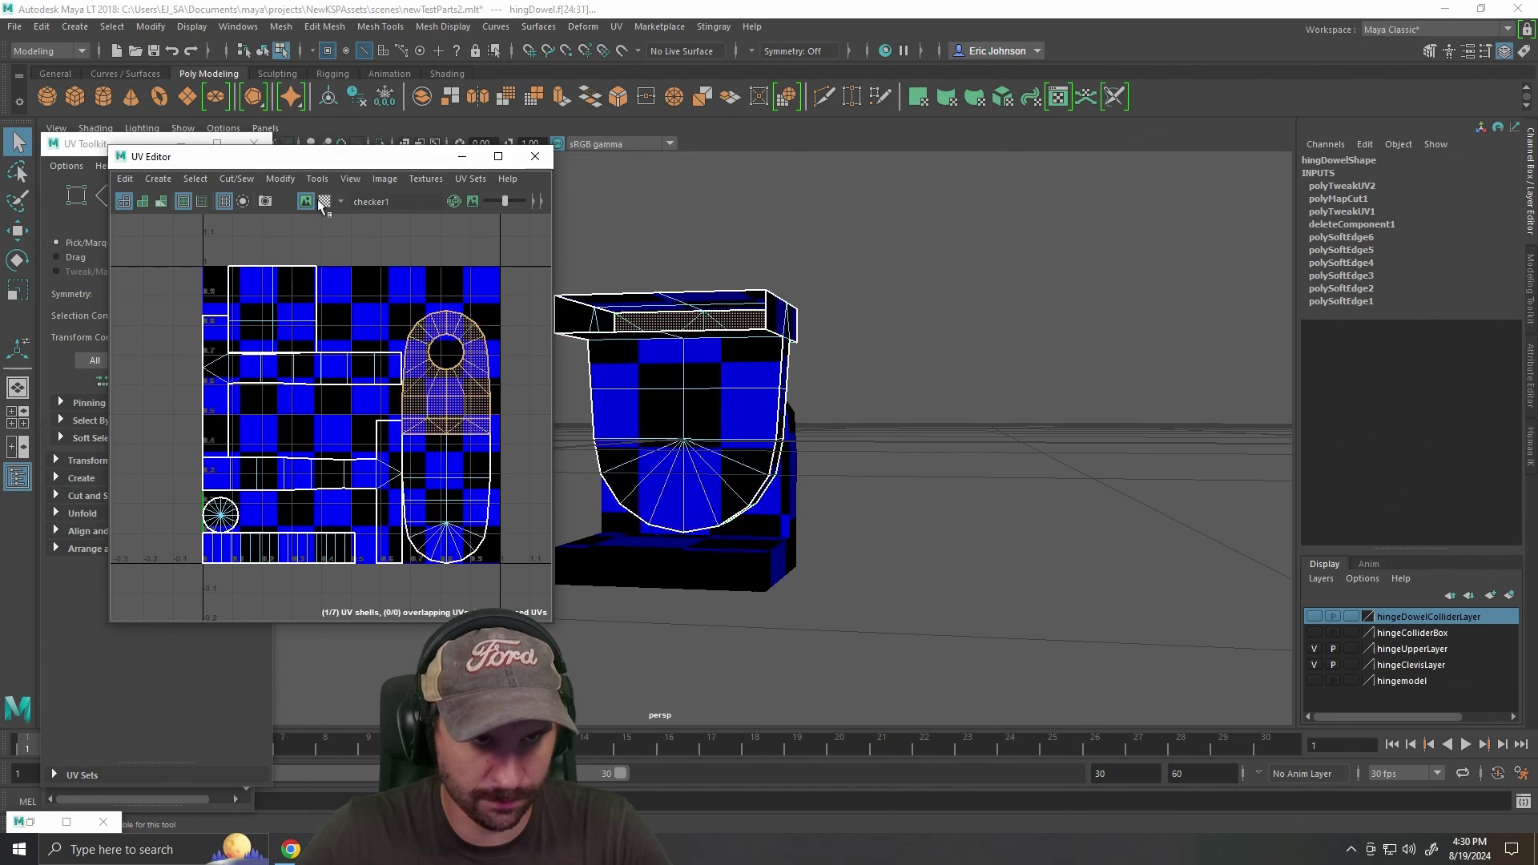
pyautogui.keyDown('shift'); pyautogui.rightClick(455, 361); pyautogui.keyUp('shift')
pyautogui.click(506, 406)
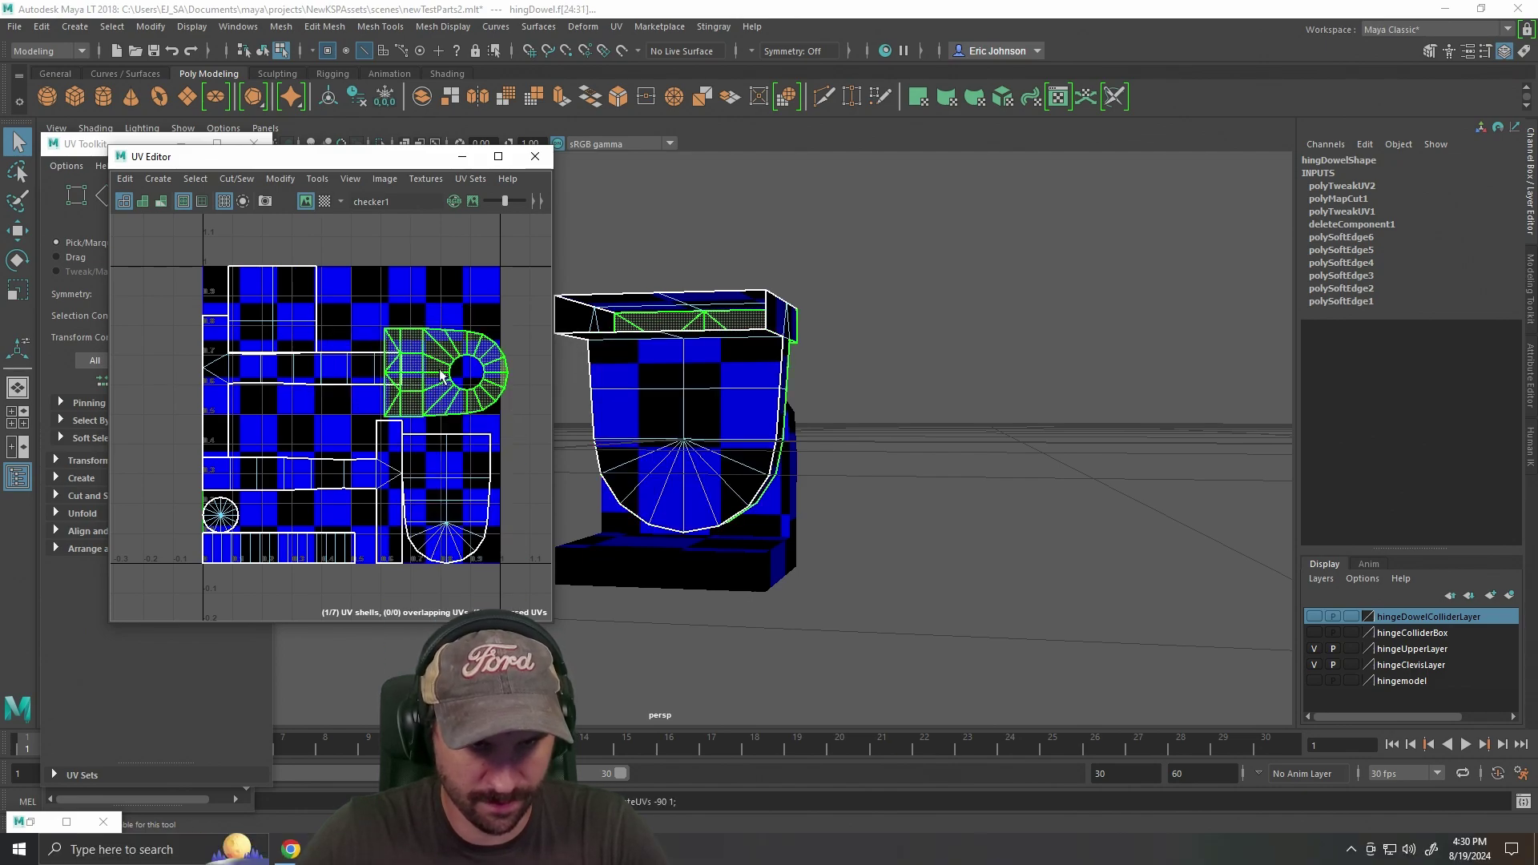
pyautogui.keyDown('shift'); pyautogui.rightClick(439, 360); pyautogui.keyUp('shift')
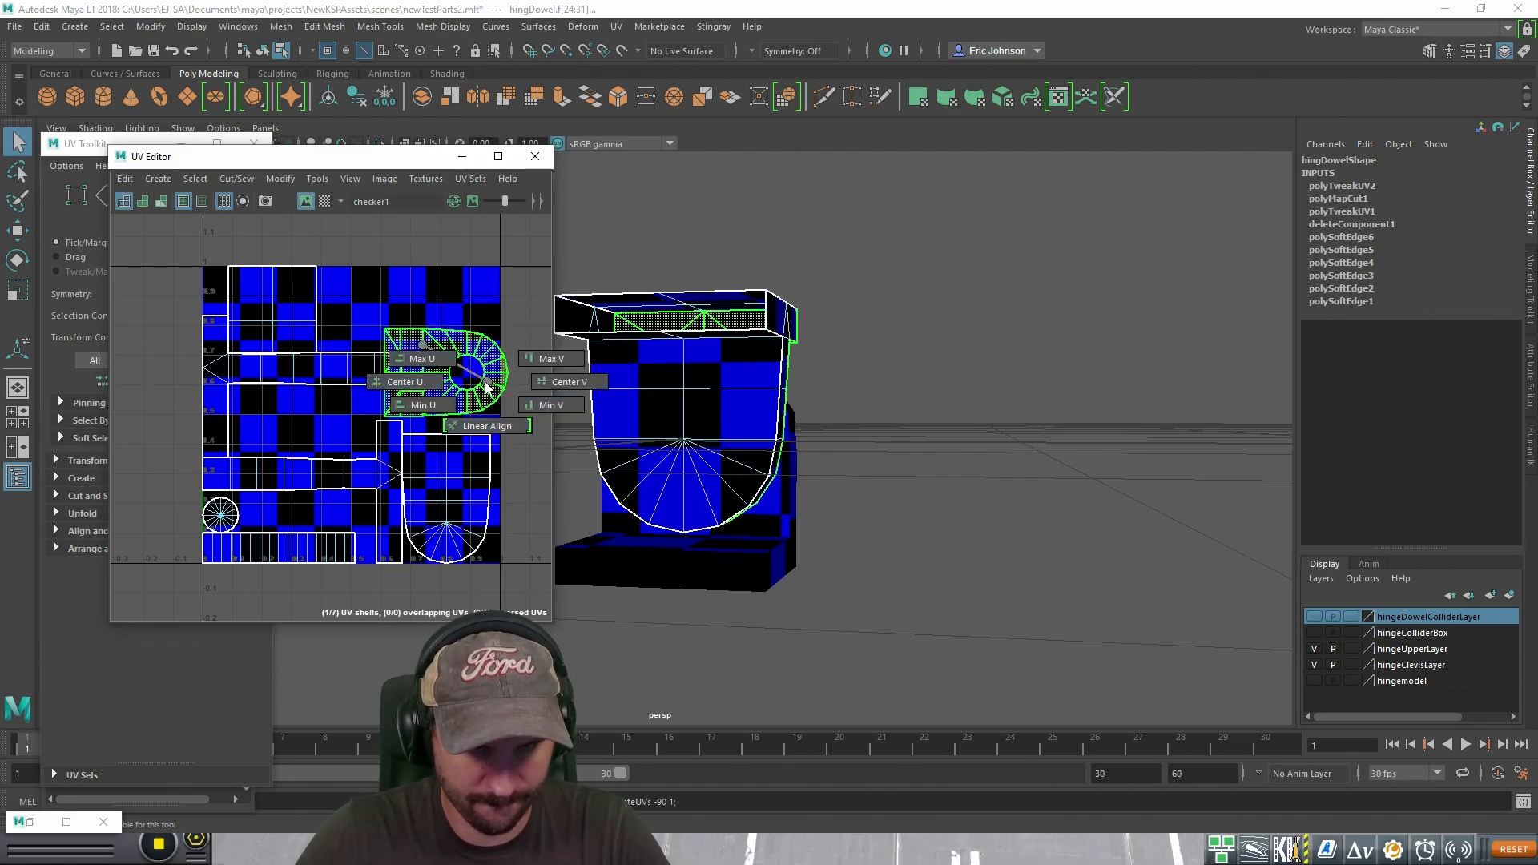
pyautogui.keyDown('shift'); pyautogui.rightClick(480, 362); pyautogui.keyUp('shift')
pyautogui.click(542, 407)
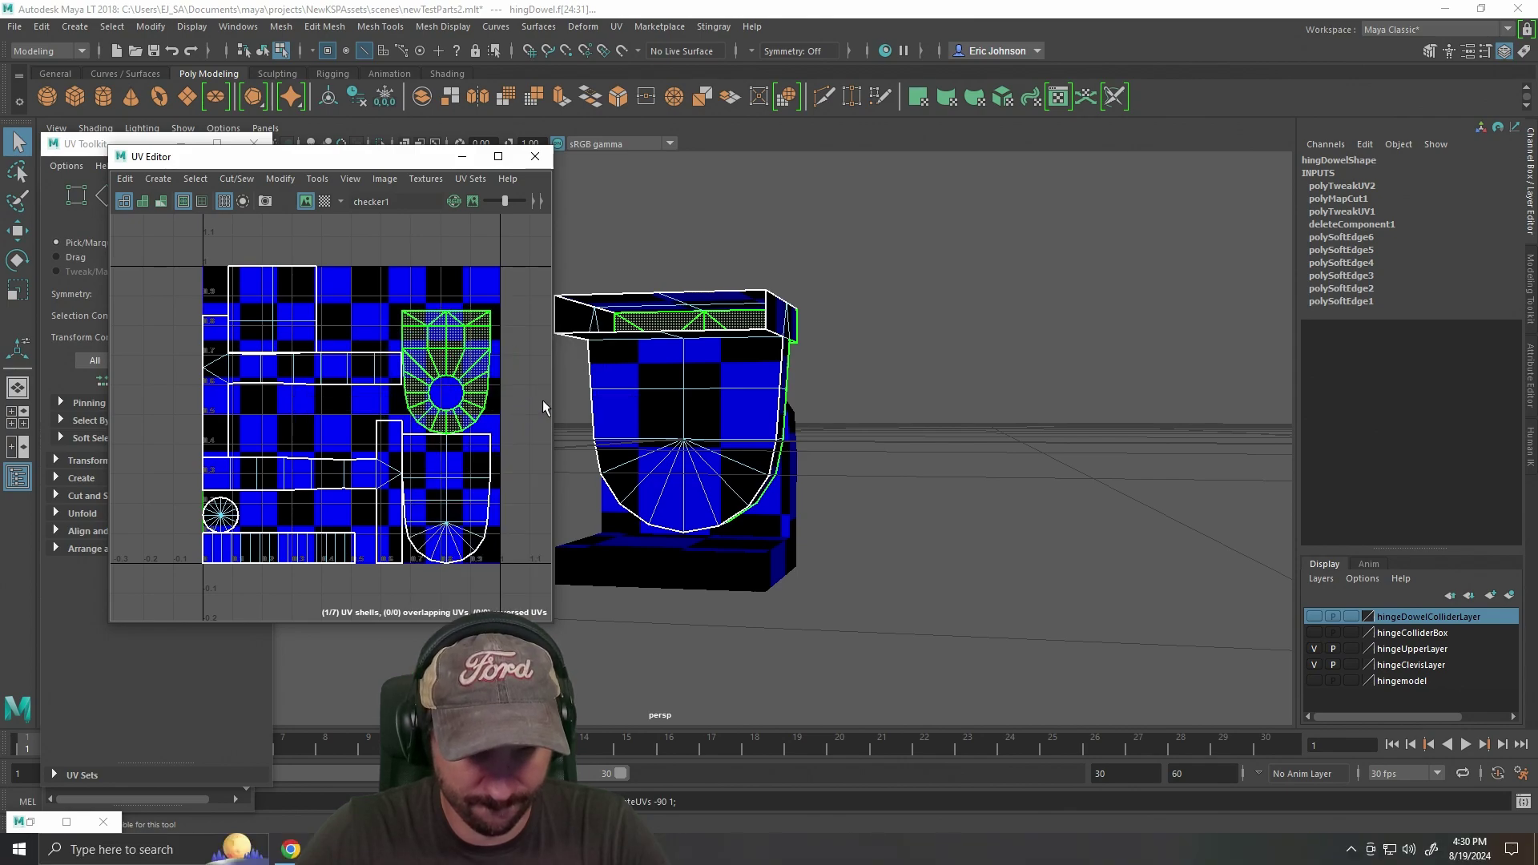
# Move the holed UV shell and the plain rounded shell below it upward, leaving a small gap between them.
pyautogui.click(507, 401)
pyautogui.click(469, 471)
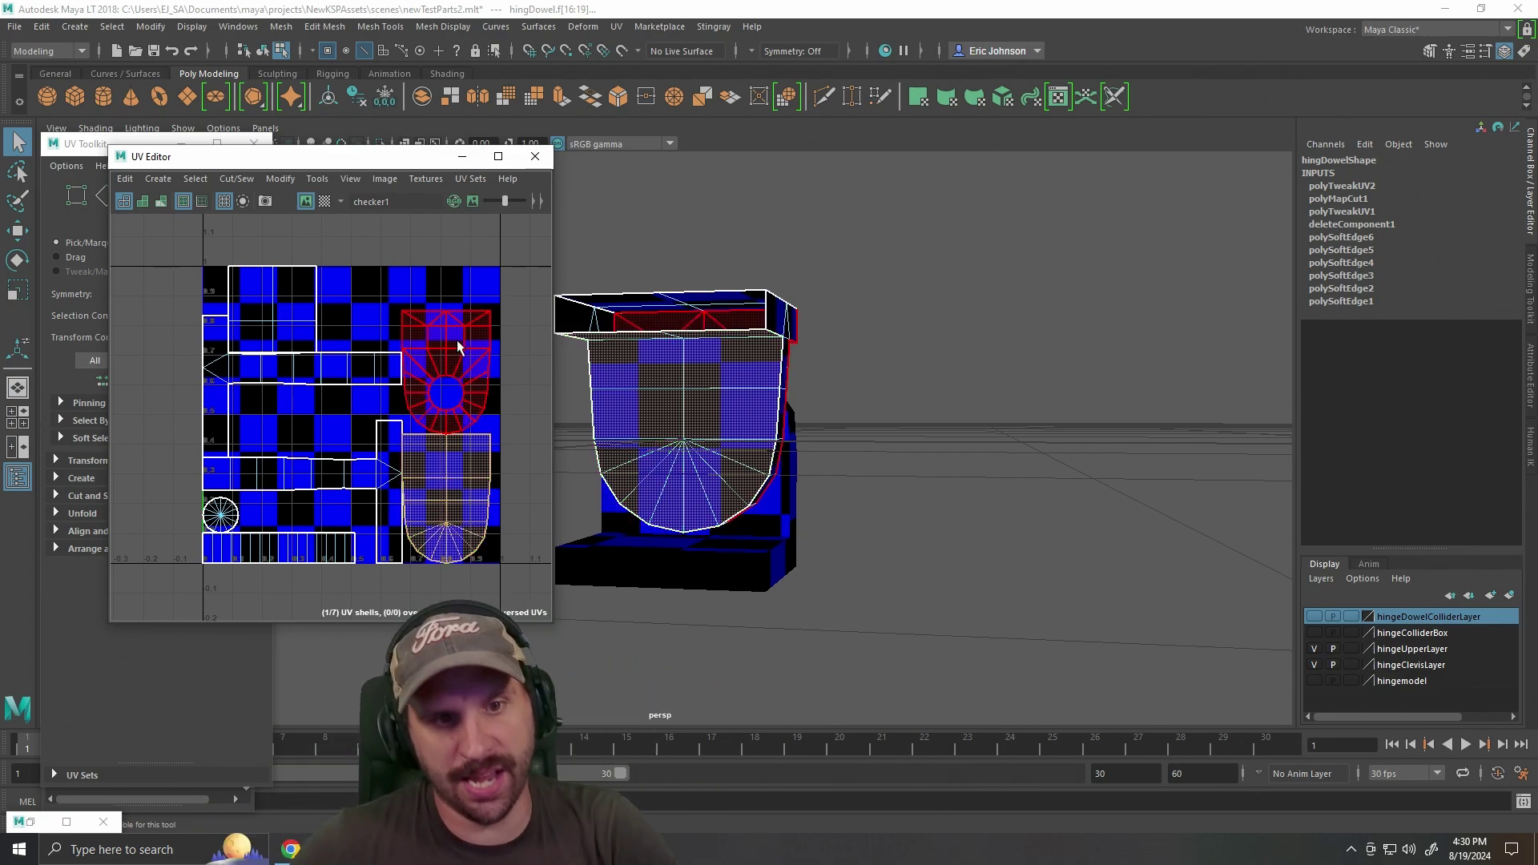
pyautogui.click(415, 334)
pyautogui.press('w')
pyautogui.moveTo(450, 376); pyautogui.dragTo(450, 340)
pyautogui.click(447, 511)
pyautogui.moveTo(446, 499); pyautogui.dragTo(449, 473)
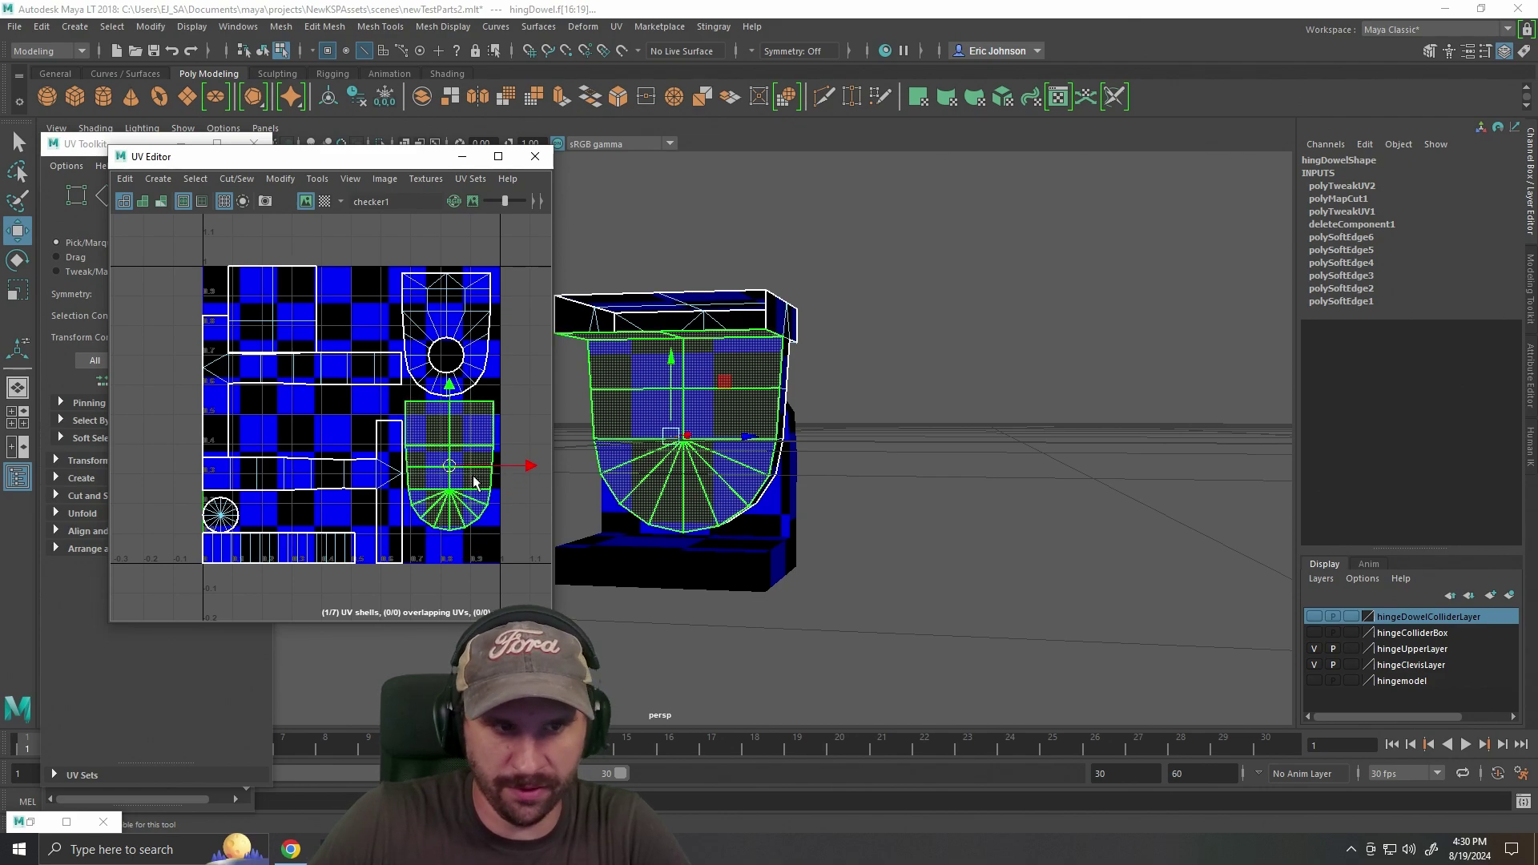
# Inspect the checker texture on the rounded tab from several sides, with the hinge part in object mode and deselected.
pyautogui.moveTo(1218, 490); pyautogui.dragTo(965, 506)
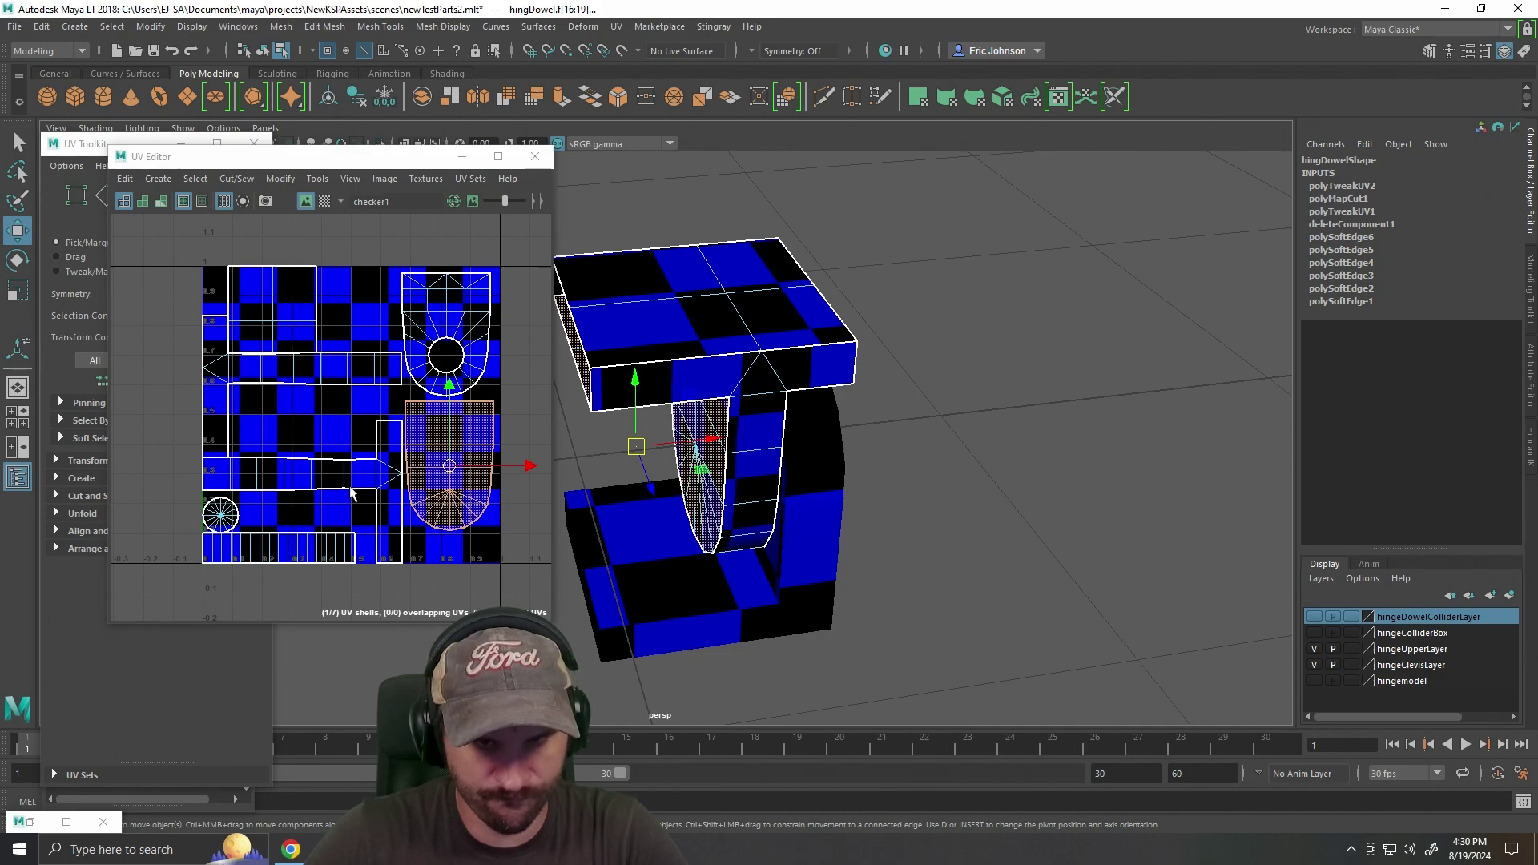
pyautogui.scroll(4, 350, 492)
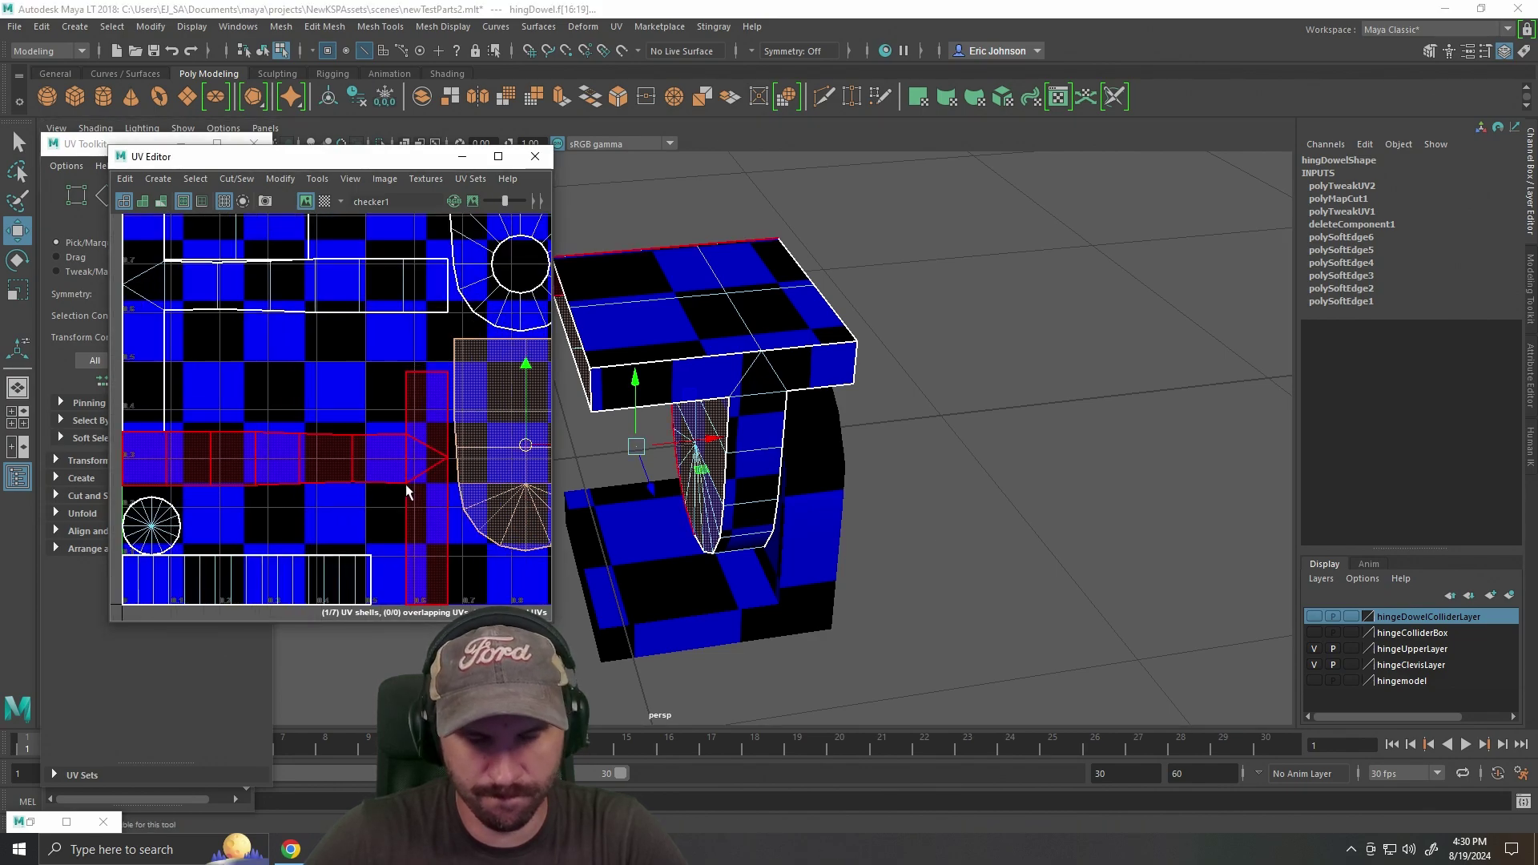
pyautogui.moveTo(869, 484); pyautogui.dragTo(988, 446)
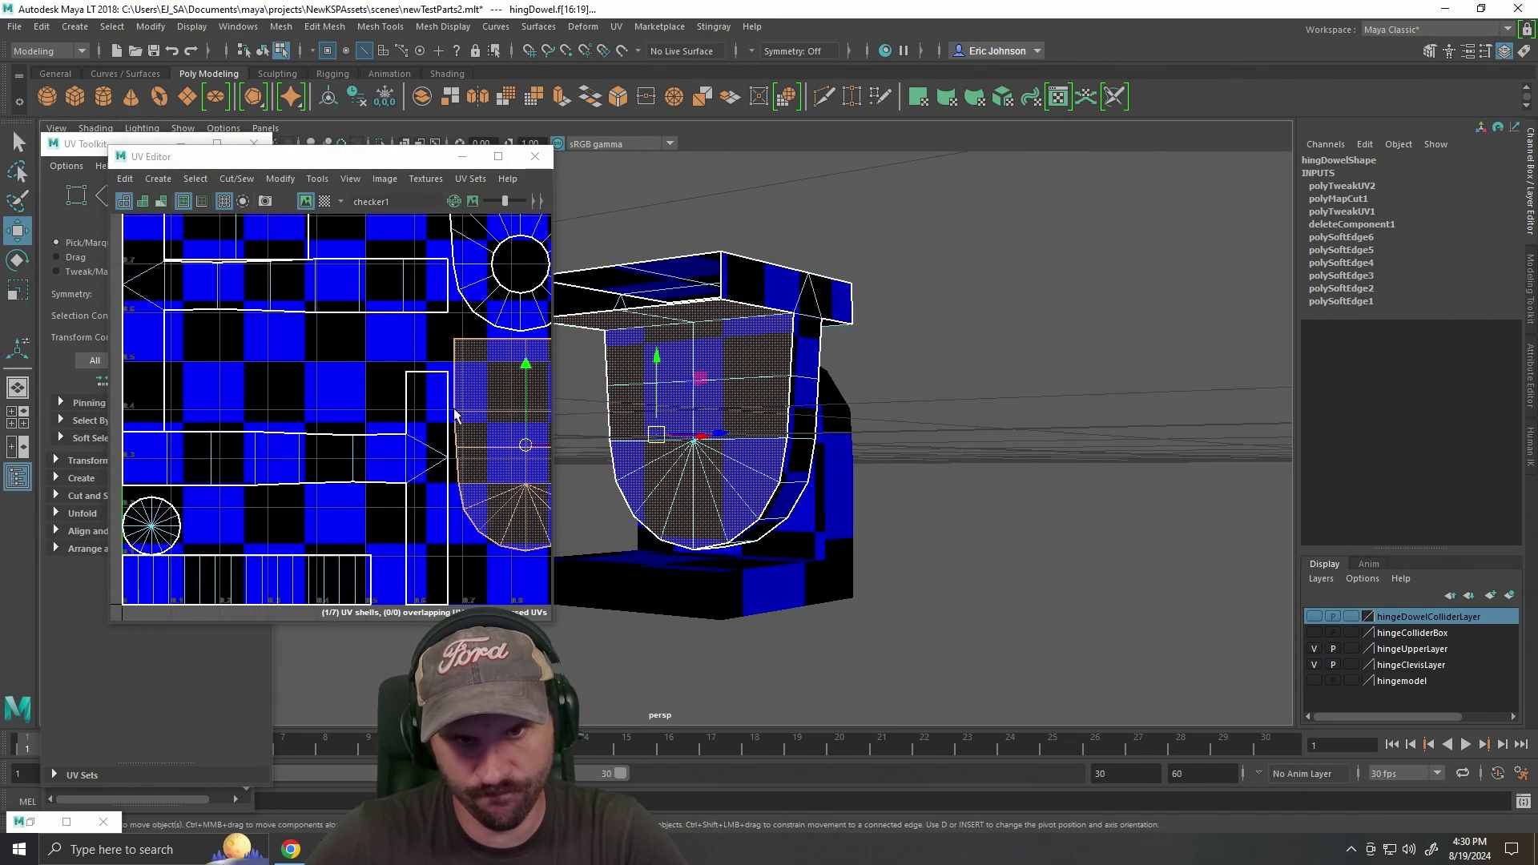
pyautogui.moveTo(1083, 441); pyautogui.dragTo(1114, 427)
pyautogui.moveTo(858, 440)
pyautogui.mouseDown()
pyautogui.moveTo(824, 464)
pyautogui.moveTo(861, 444)
pyautogui.mouseUp()
pyautogui.rightClick(773, 395)
pyautogui.click(1006, 378)
pyautogui.scroll(1, 879, 433)
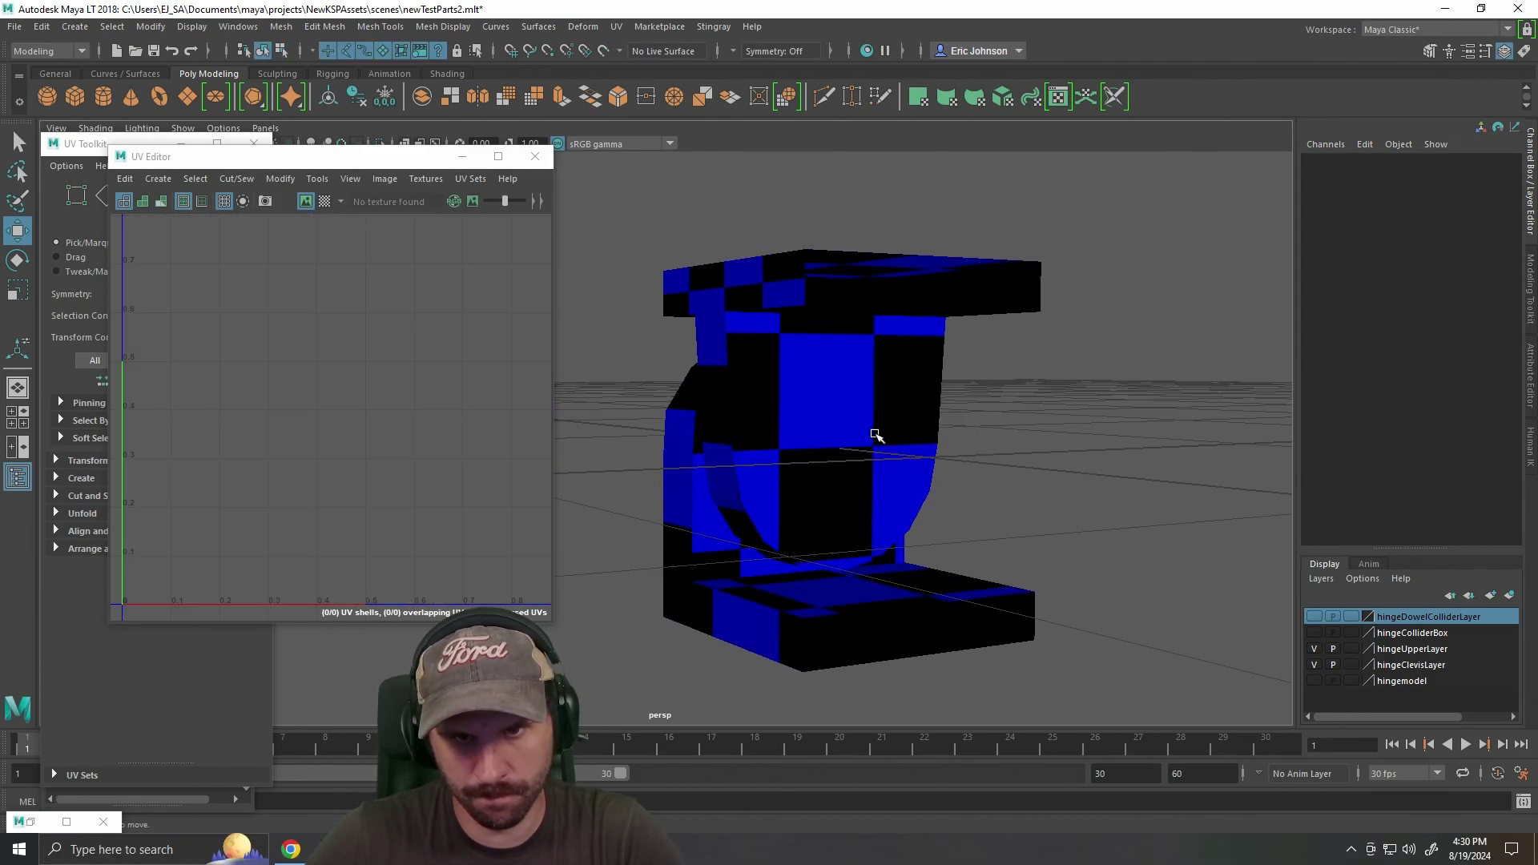
# Try to narrow the upper part of the rounded tab by scaling its middle horizontal edges inward.
pyautogui.click(821, 405)
pyautogui.moveTo(821, 405); pyautogui.dragTo(797, 417)
pyautogui.rightClick(715, 397)
pyautogui.click(716, 354)
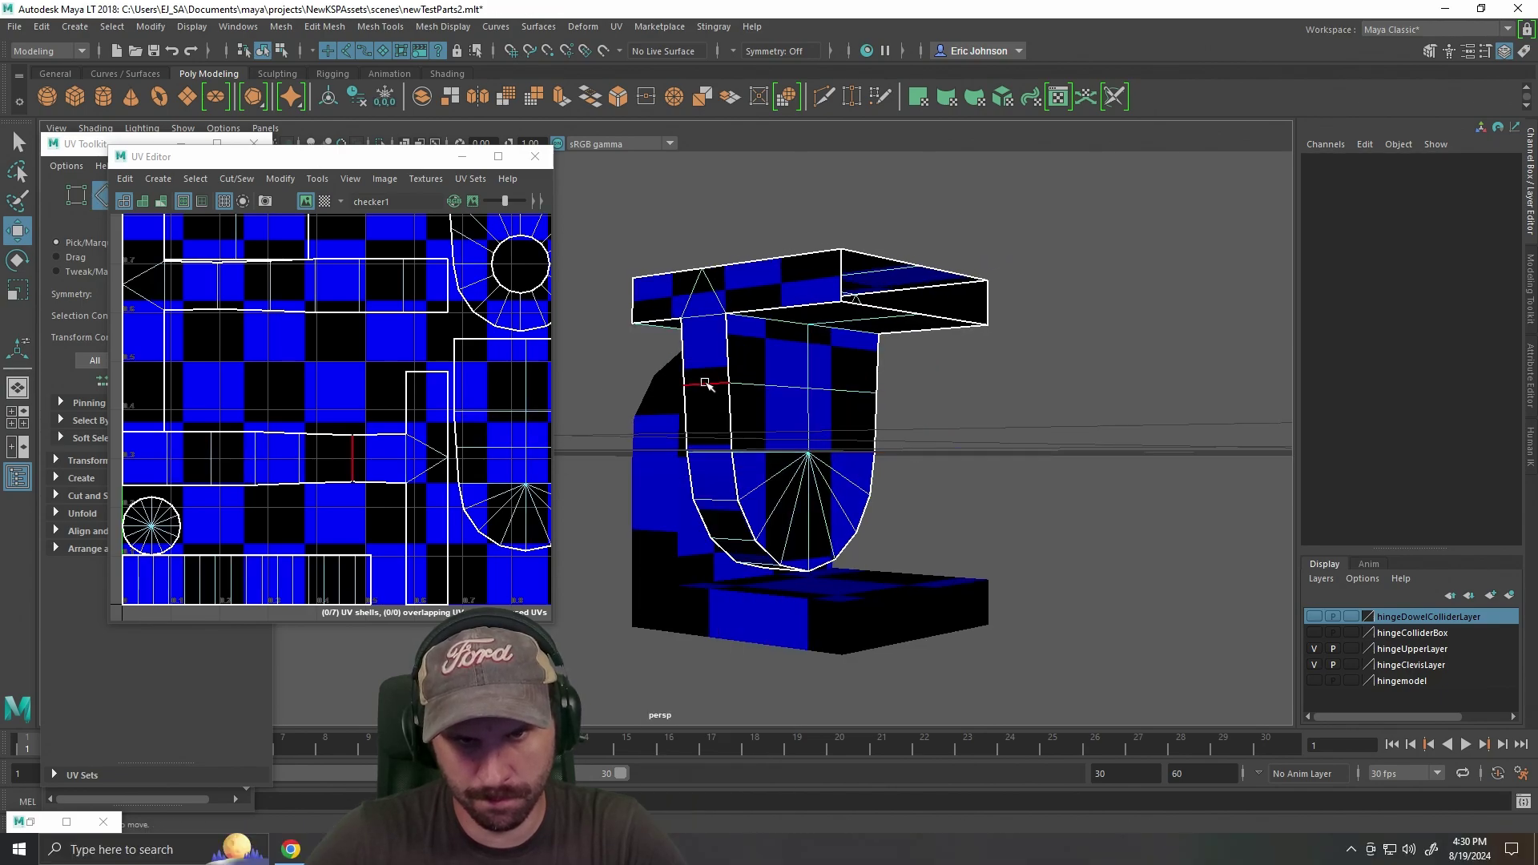
pyautogui.click(707, 383)
pyautogui.moveTo(1048, 454); pyautogui.dragTo(870, 344)
pyautogui.moveTo(760, 439); pyautogui.dragTo(911, 388)
pyautogui.press('r')
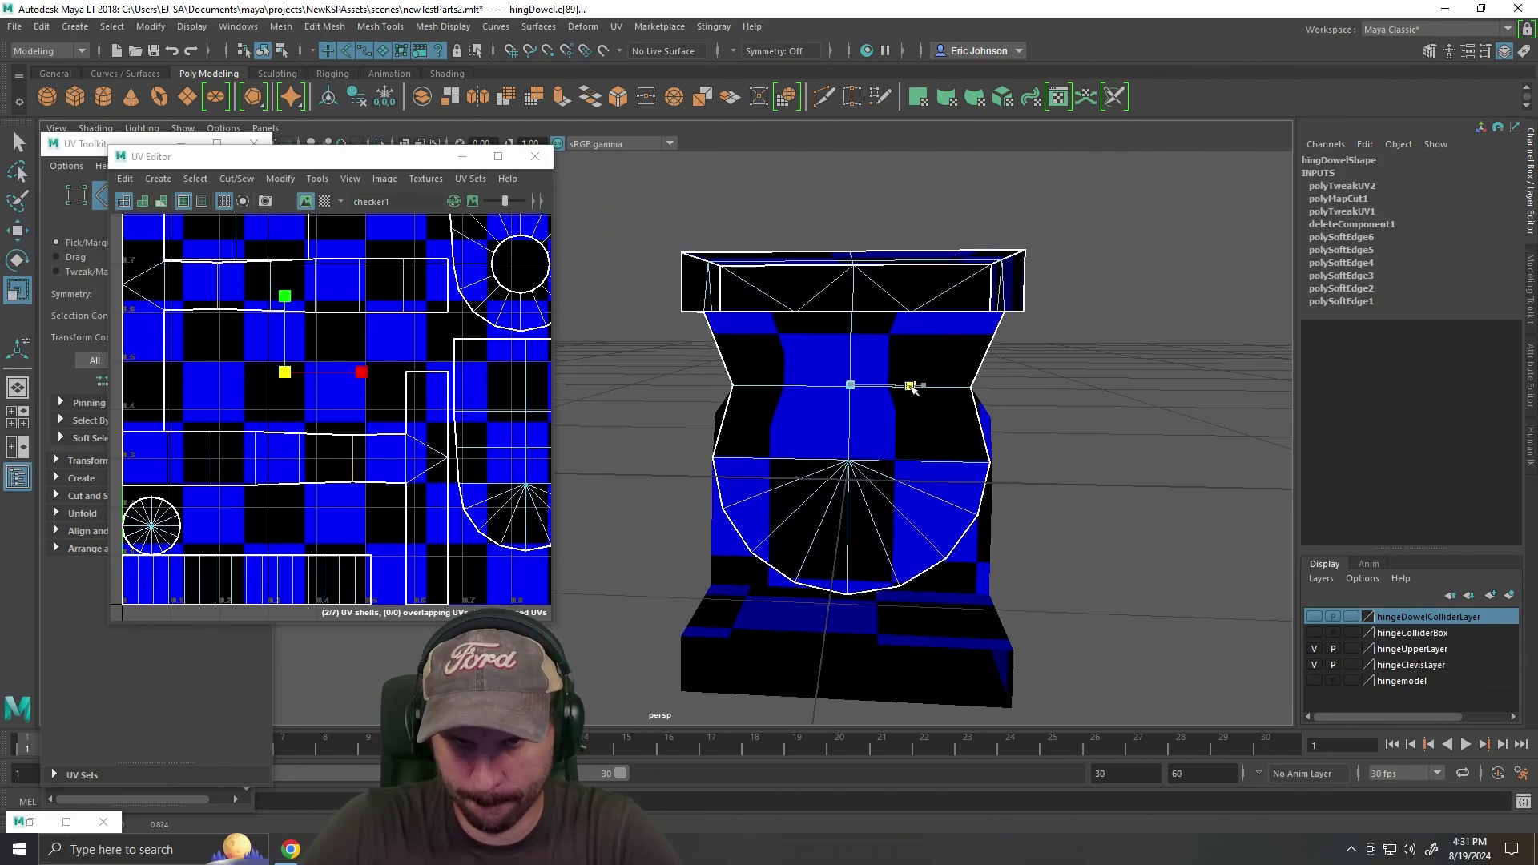
# Return to object mode and examine the tab's narrowed profile and its UV layout from several views.
pyautogui.moveTo(1090, 413); pyautogui.dragTo(1144, 408)
pyautogui.rightClick(790, 343)
pyautogui.click(868, 316)
pyautogui.click(1130, 292)
pyautogui.moveTo(1130, 292); pyautogui.dragTo(1161, 360)
pyautogui.click(990, 388)
pyautogui.click(711, 316)
pyautogui.moveTo(721, 481); pyautogui.dragTo(954, 464)
pyautogui.scroll(-6, 690, 453)
pyautogui.scroll(4, 763, 454)
pyautogui.moveTo(763, 454); pyautogui.dragTo(660, 445)
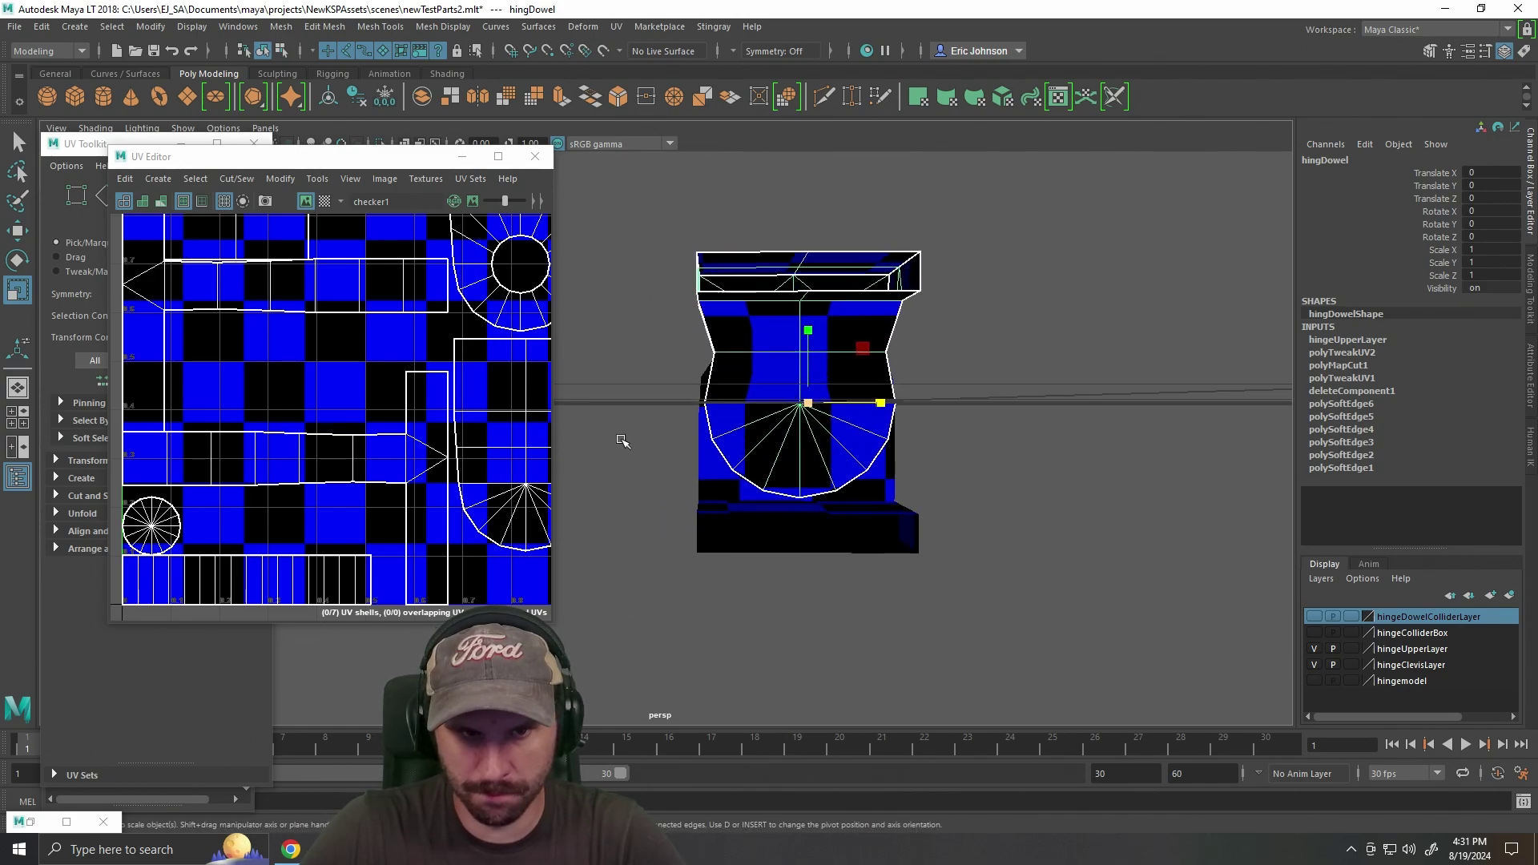
pyautogui.scroll(-4, 882, 409)
pyautogui.scroll(-4, 377, 367)
pyautogui.scroll(1, 875, 384)
pyautogui.moveTo(876, 384); pyautogui.dragTo(896, 464)
pyautogui.rightClick(657, 311)
pyautogui.click(719, 287)
pyautogui.click(1002, 357)
pyautogui.click(804, 330)
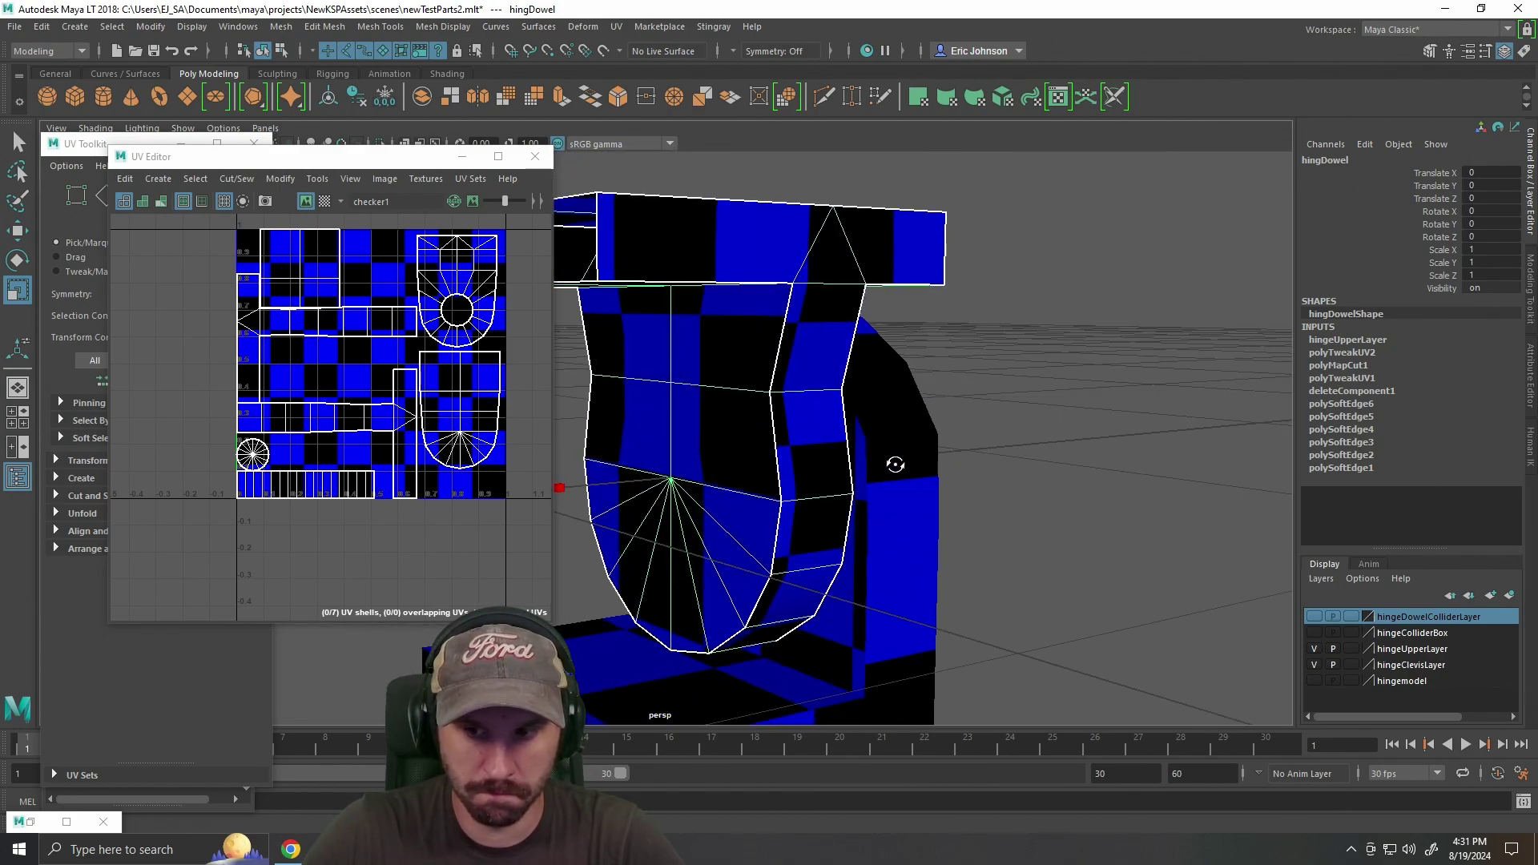
# Show the hingemodel layer as reference geometry and compare it with the narrowed tab from several angles.
pyautogui.click(1315, 680)
pyautogui.click(1358, 680)
pyautogui.click(1352, 681)
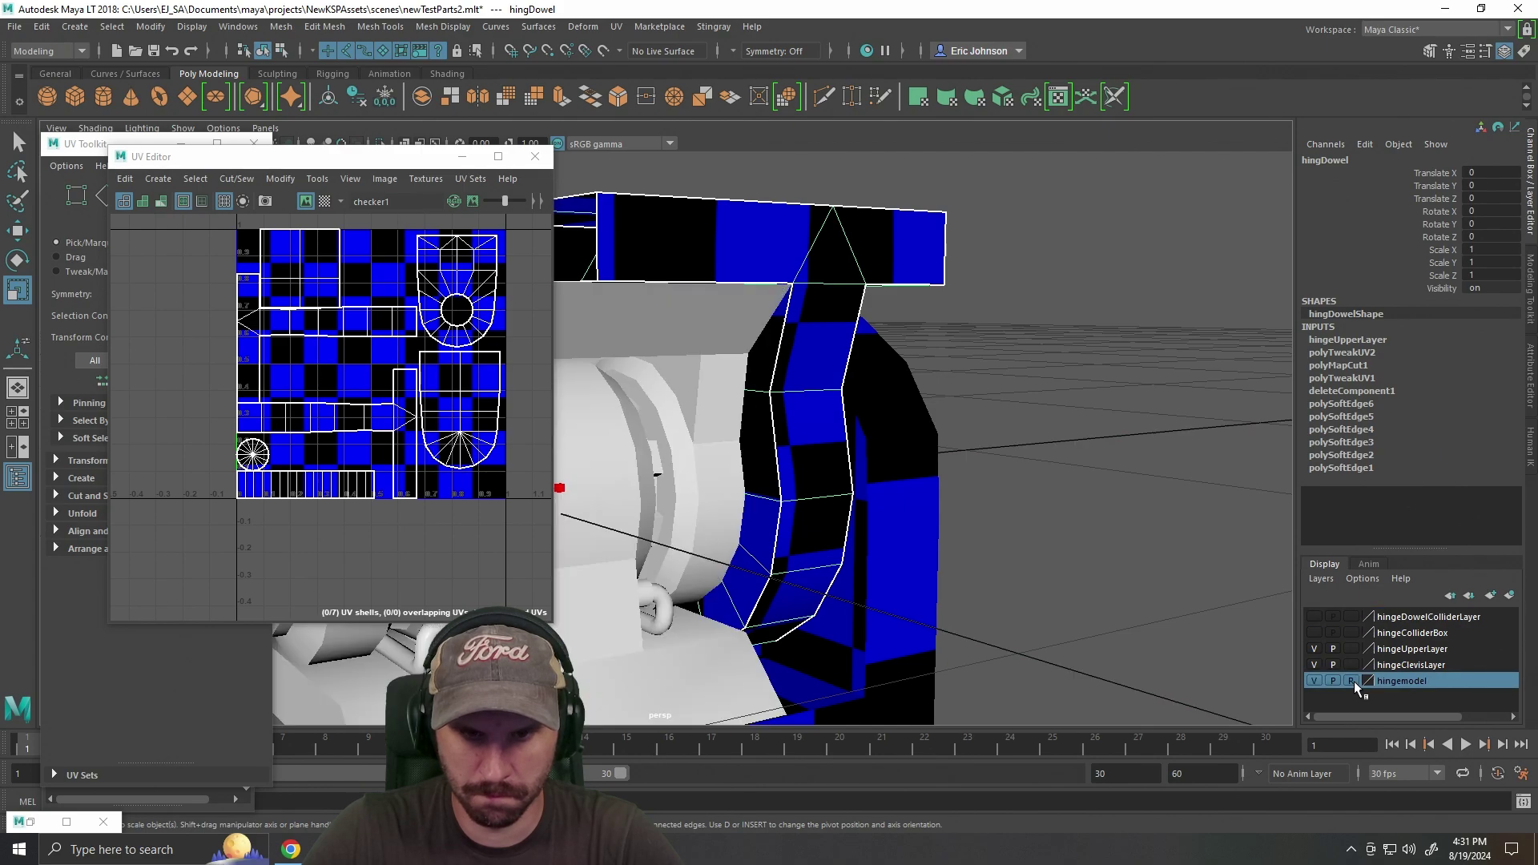
pyautogui.moveTo(1056, 439)
pyautogui.mouseDown()
pyautogui.moveTo(978, 446)
pyautogui.moveTo(985, 419)
pyautogui.moveTo(1047, 419)
pyautogui.mouseUp()
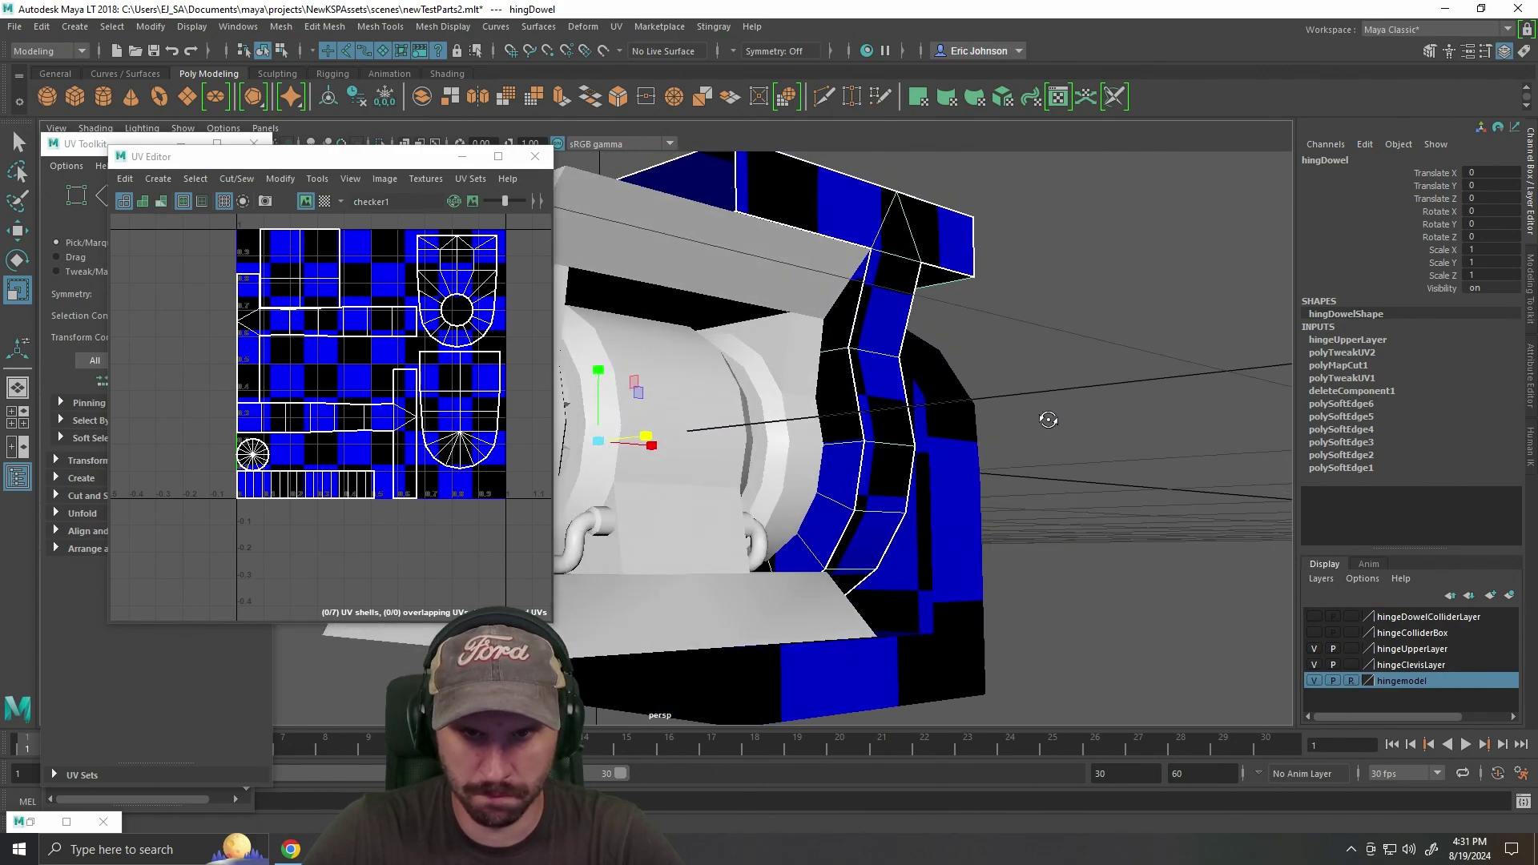
pyautogui.moveTo(929, 376); pyautogui.dragTo(1058, 353)
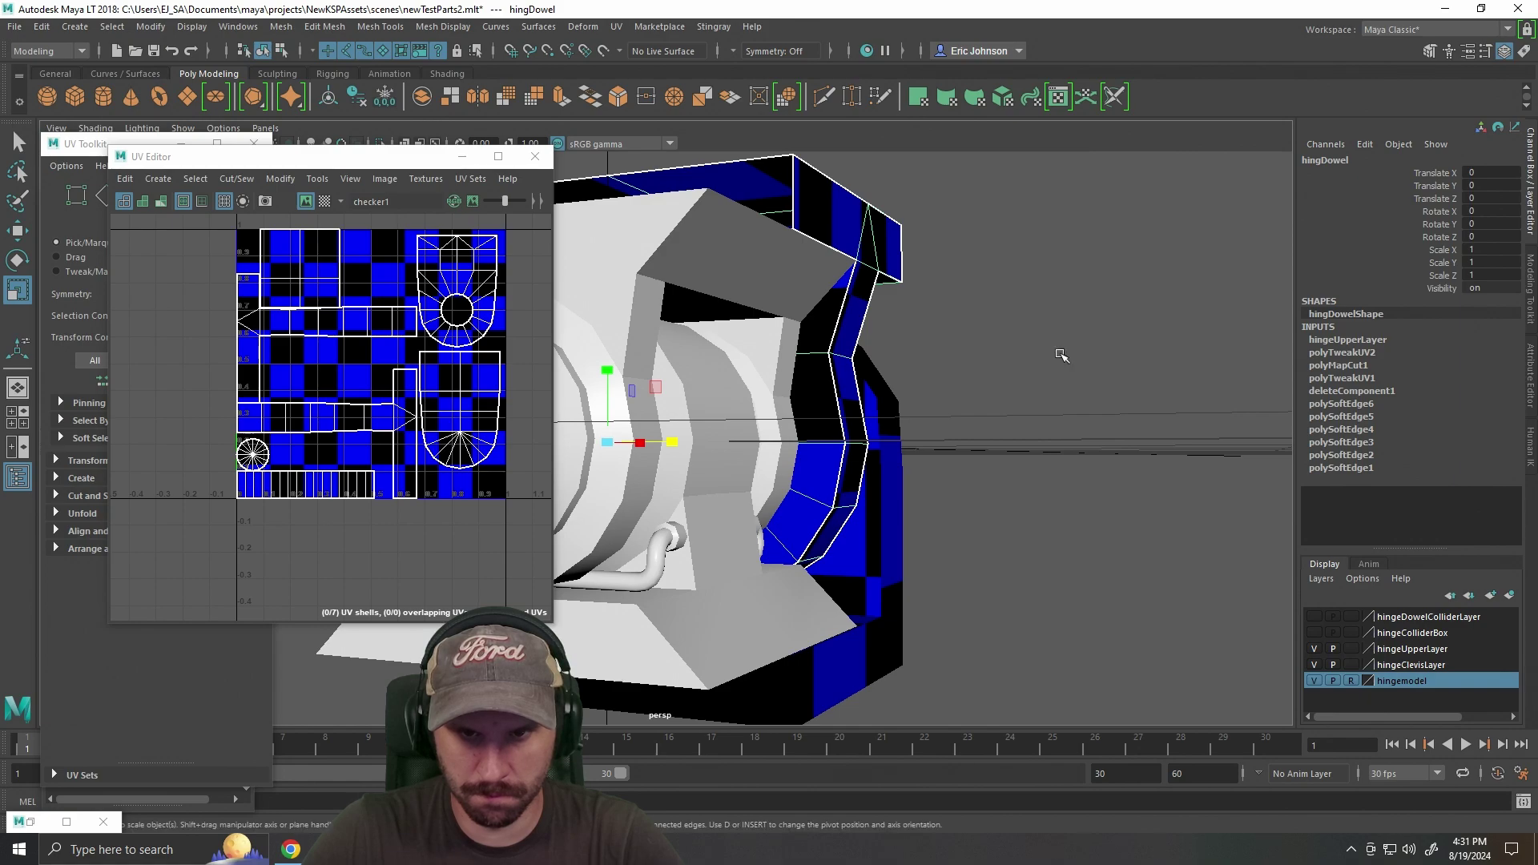
pyautogui.moveTo(1061, 354); pyautogui.dragTo(937, 365)
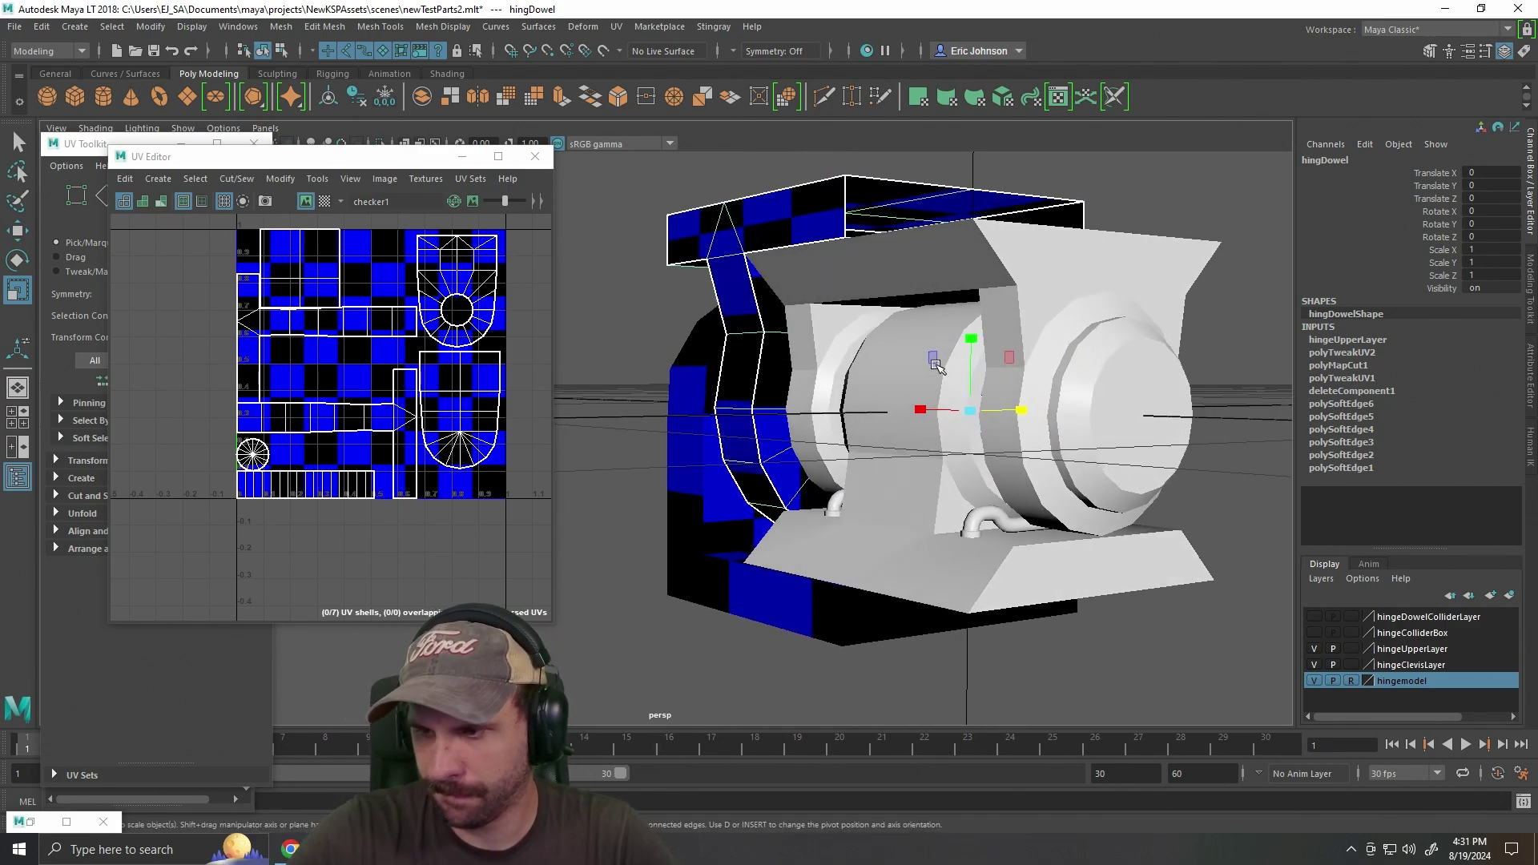
pyautogui.moveTo(790, 349); pyautogui.dragTo(824, 358)
# Undo the hingemodel layer display changes and the inward scaling of the tab's edges.
pyautogui.hotkey('ctrl', 'z')
pyautogui.hotkey('ctrl', 'z')
pyautogui.hotkey('ctrl', 'z')
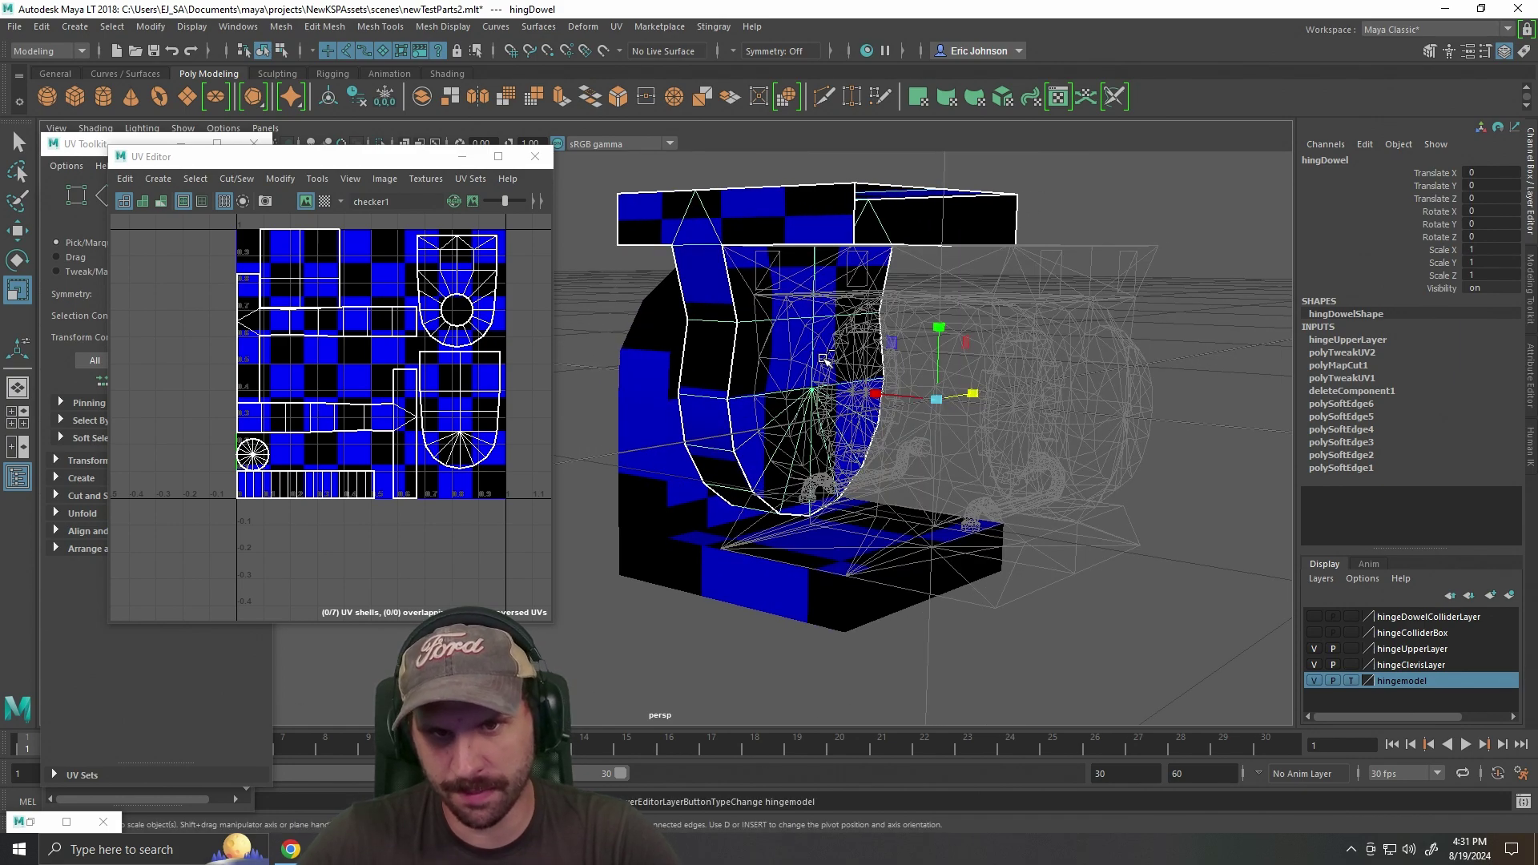
pyautogui.press('w')
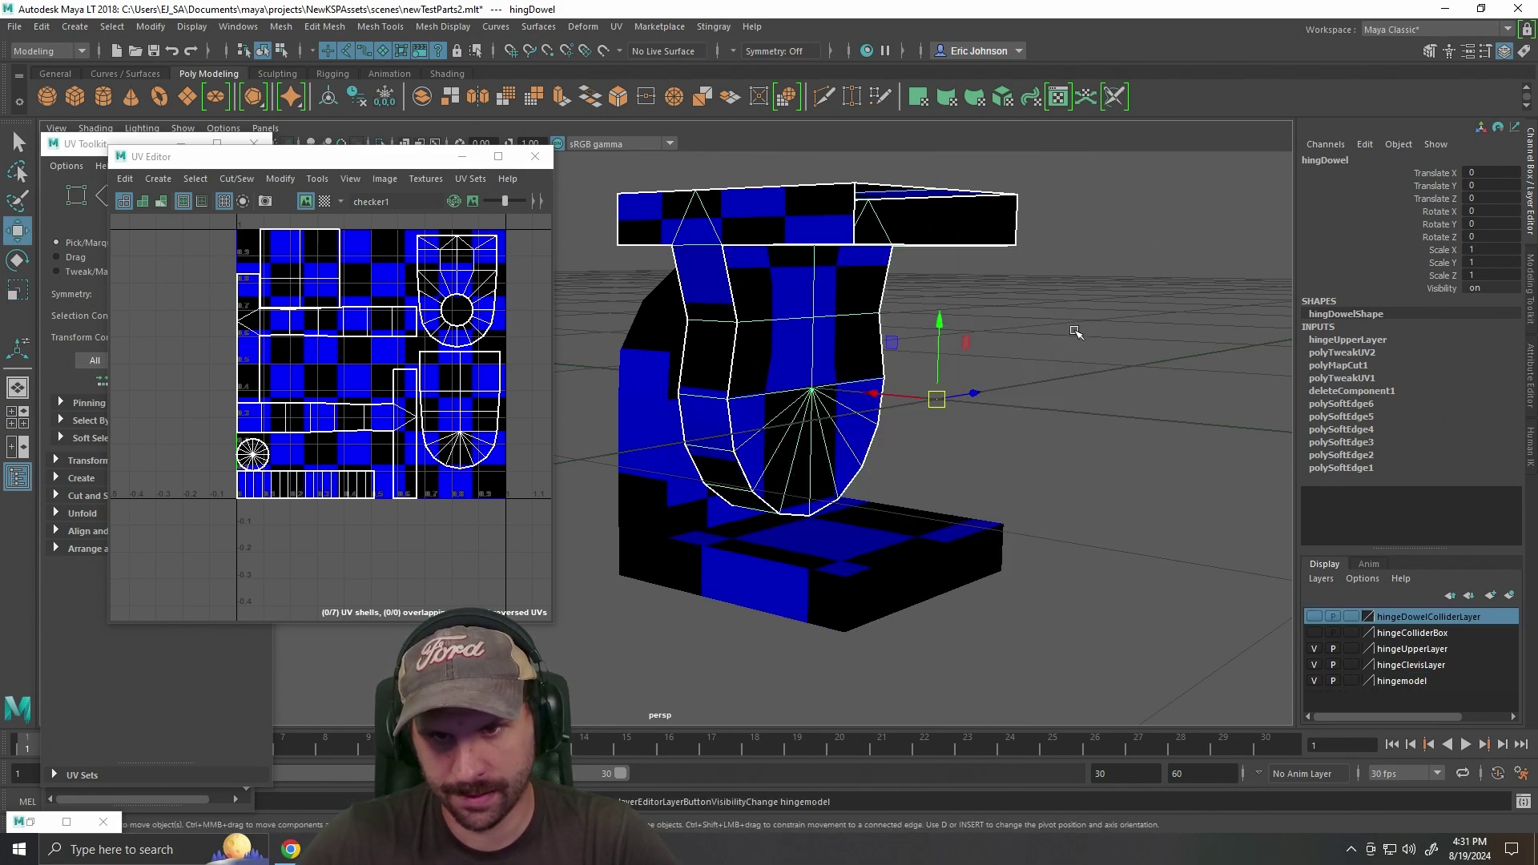
pyautogui.click(917, 340)
pyautogui.click(723, 323)
pyautogui.click(1054, 382)
pyautogui.hotkey('ctrl', 'z')
pyautogui.hotkey('ctrl', 'z')
pyautogui.hotkey('ctrl', 'z')
pyautogui.hotkey('ctrl', 'z')
pyautogui.hotkey('ctrl', 'z')
pyautogui.hotkey('ctrl', 'z')
pyautogui.hotkey('ctrl', 'z')
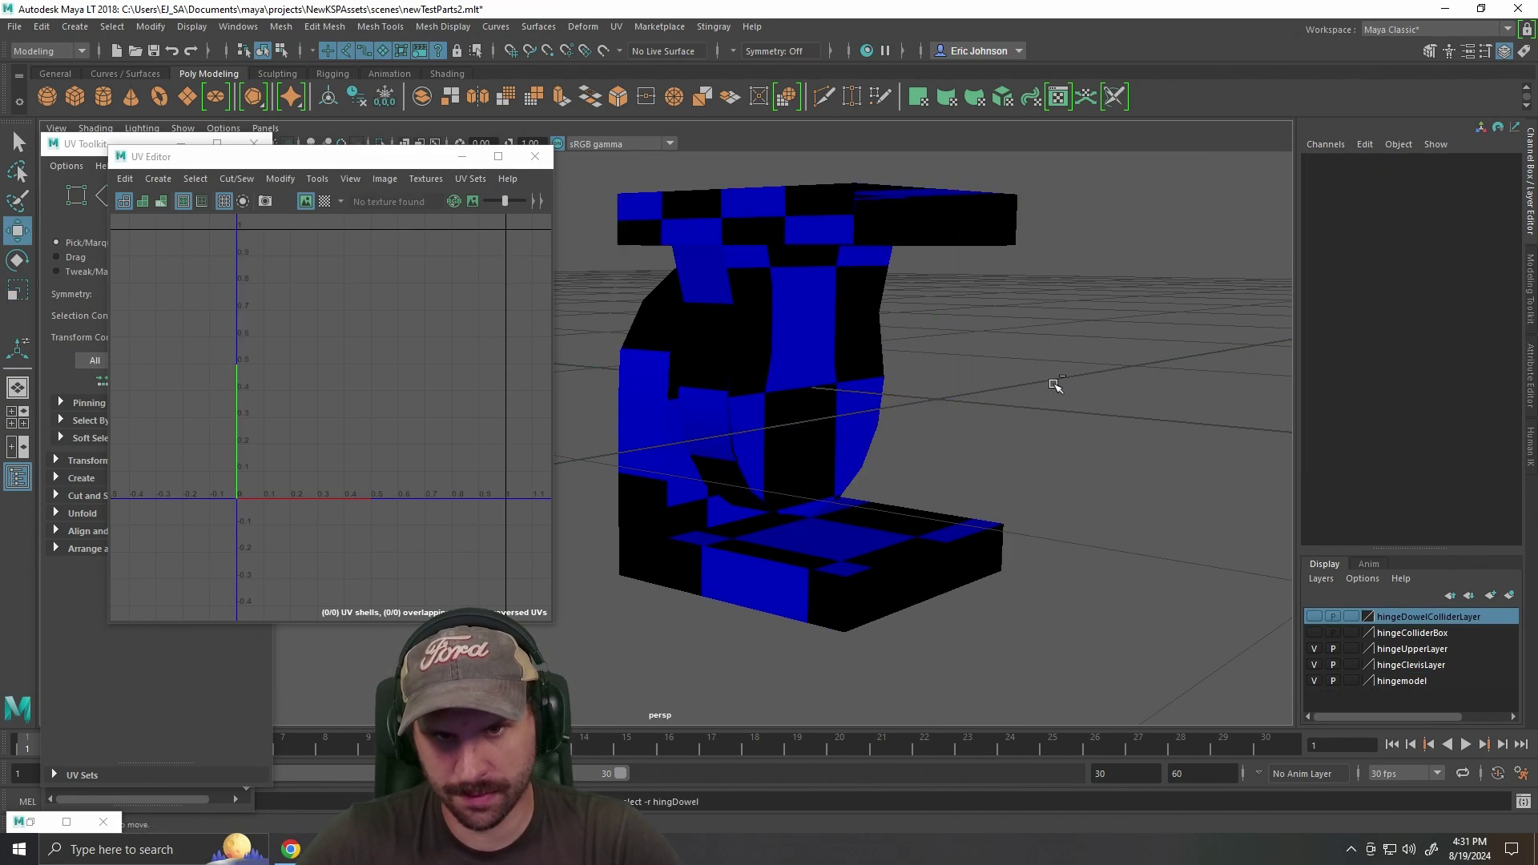
# Show the hingemodel layer again and inspect how the hinge model sits against the tab.
pyautogui.click(1054, 383)
pyautogui.moveTo(1078, 385); pyautogui.dragTo(890, 390)
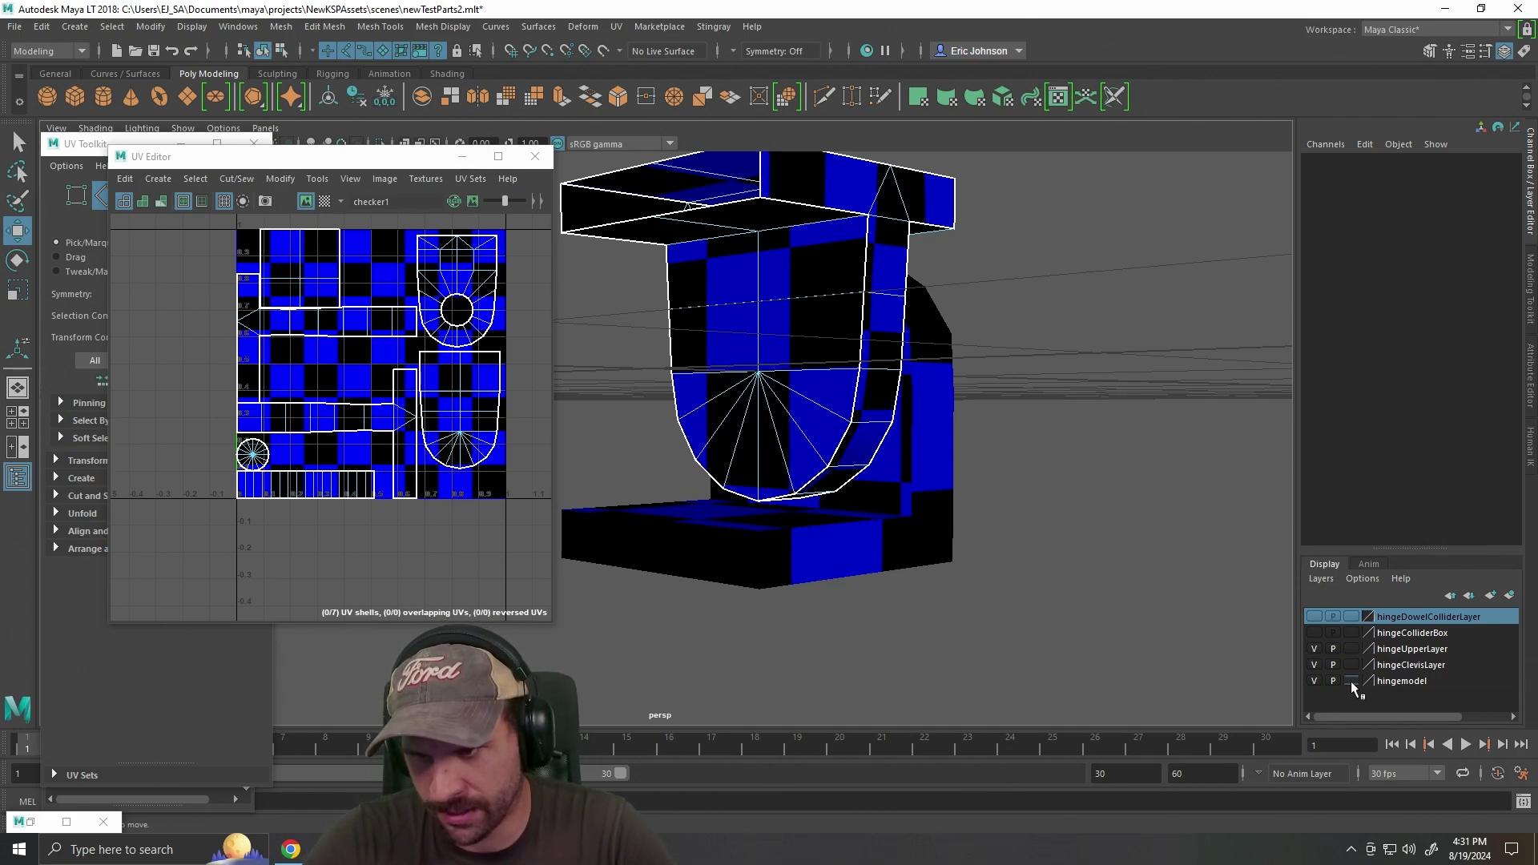
pyautogui.click(1314, 680)
pyautogui.moveTo(1092, 511); pyautogui.dragTo(947, 288)
pyautogui.moveTo(1106, 355); pyautogui.dragTo(1100, 445)
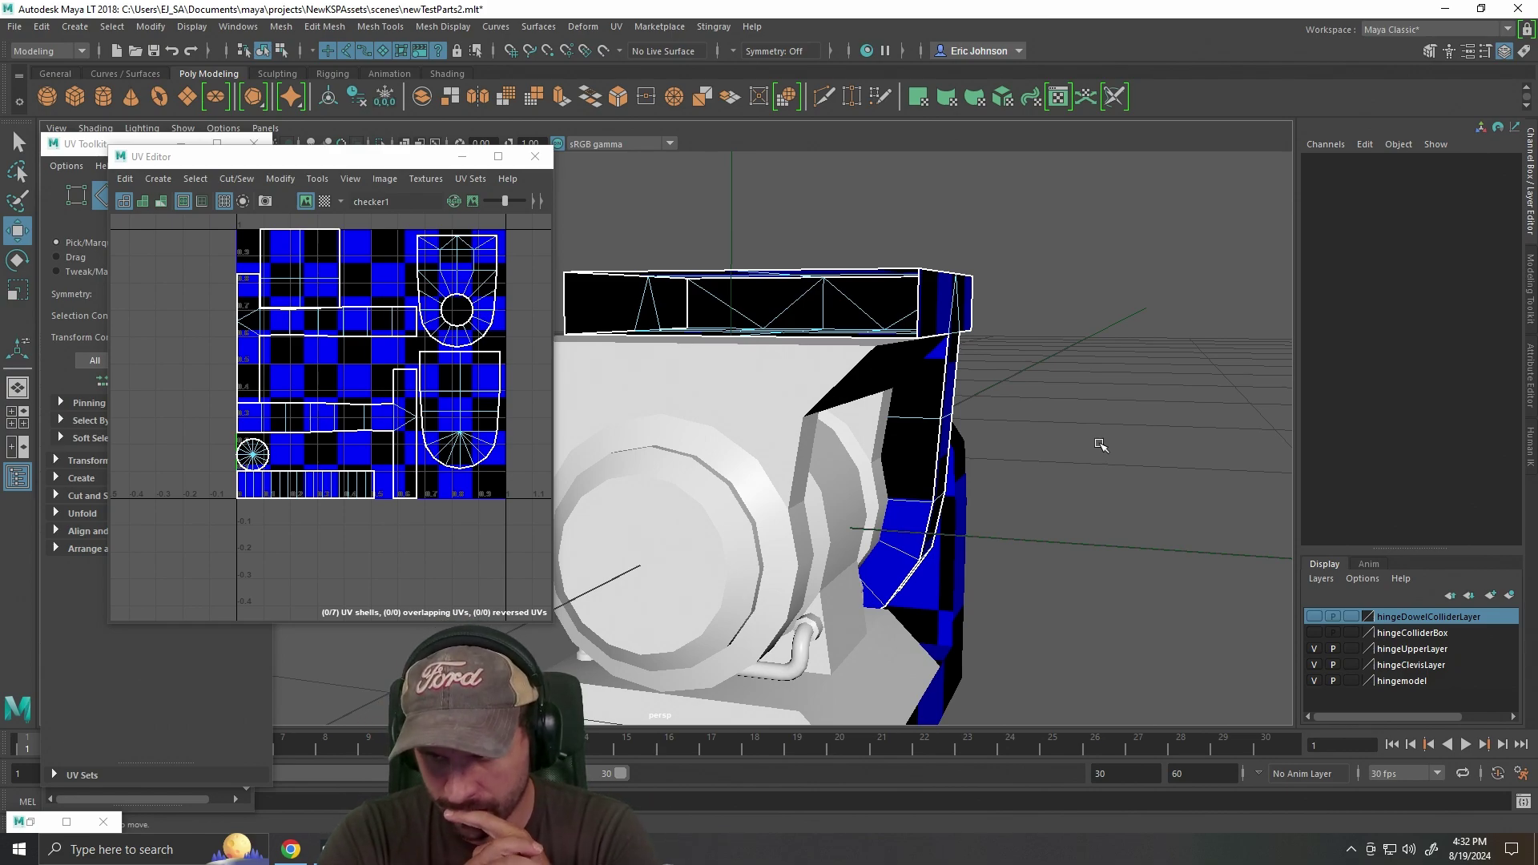
pyautogui.moveTo(1106, 446); pyautogui.dragTo(1096, 488)
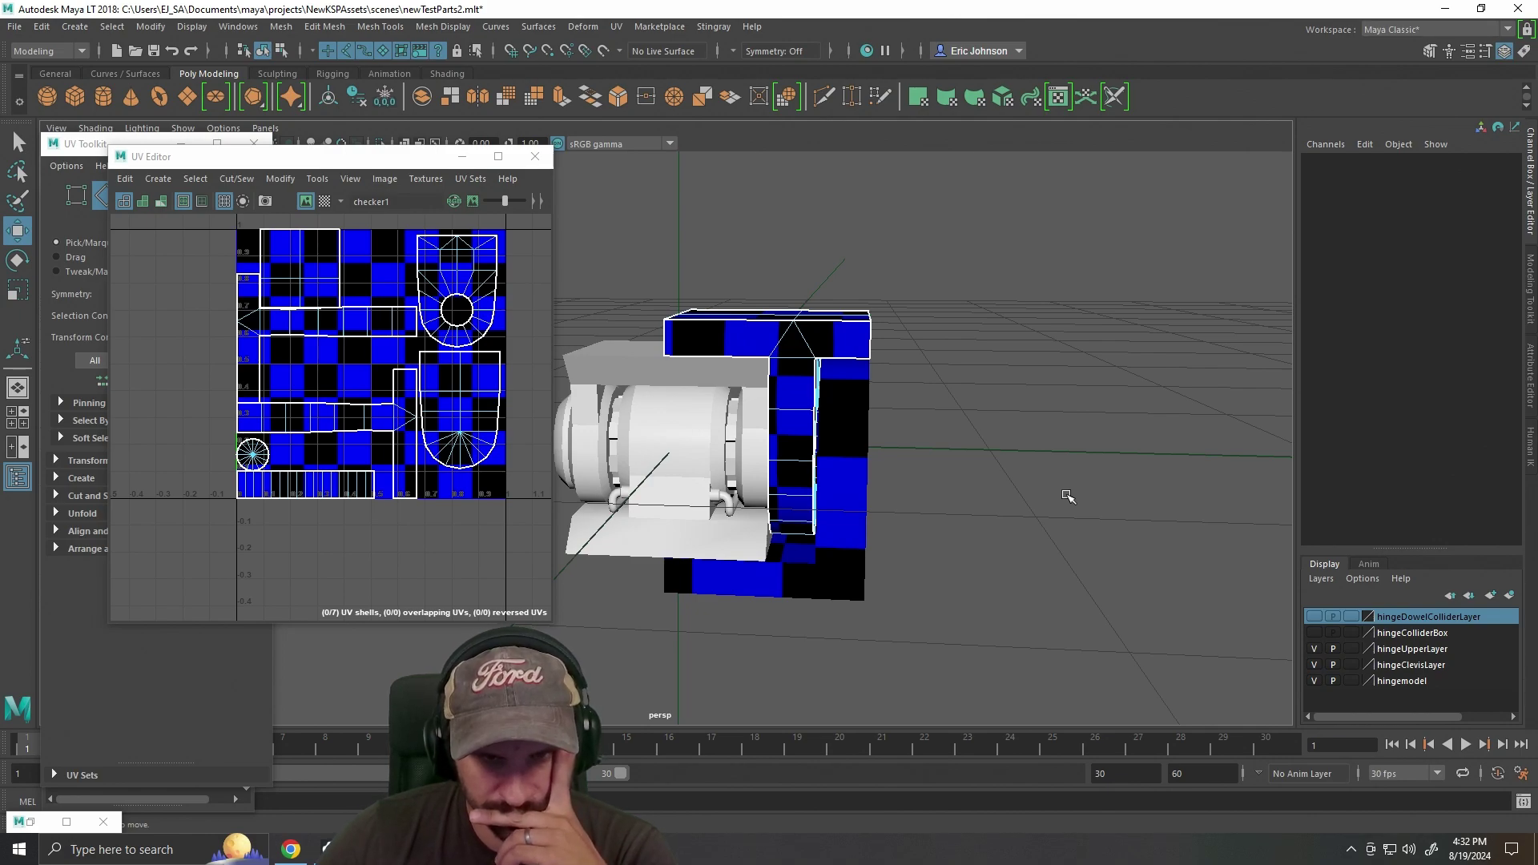
# Switch to the hingeDowelUvMap.xcf image in GIMP.
pyautogui.click(562, 849)
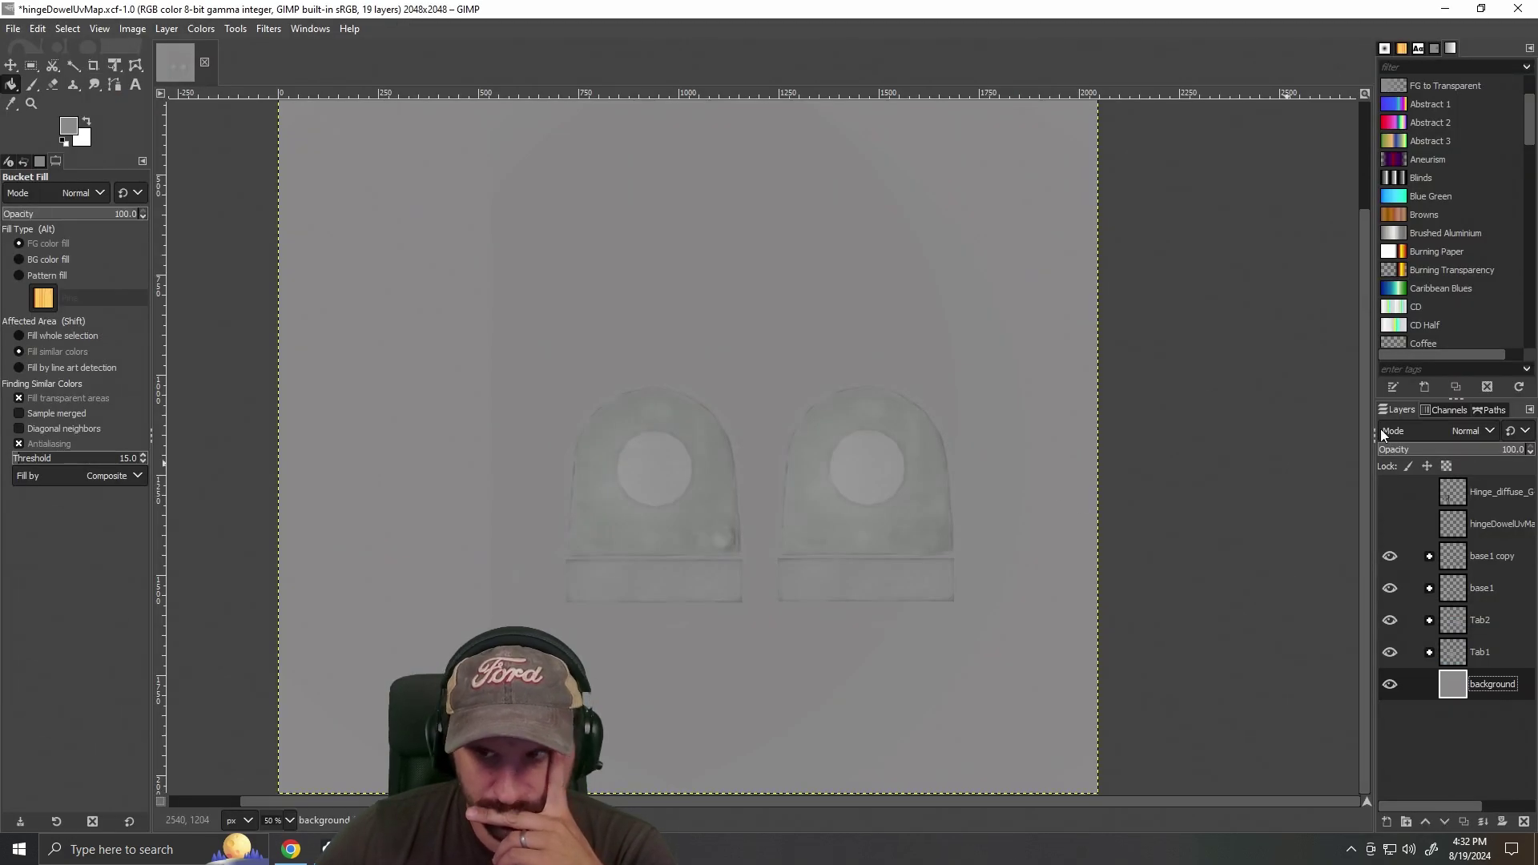
# Show and hide the Hinge_diffuse layer over the dowel map, then return to the hinge model in Maya.
pyautogui.click(1389, 493)
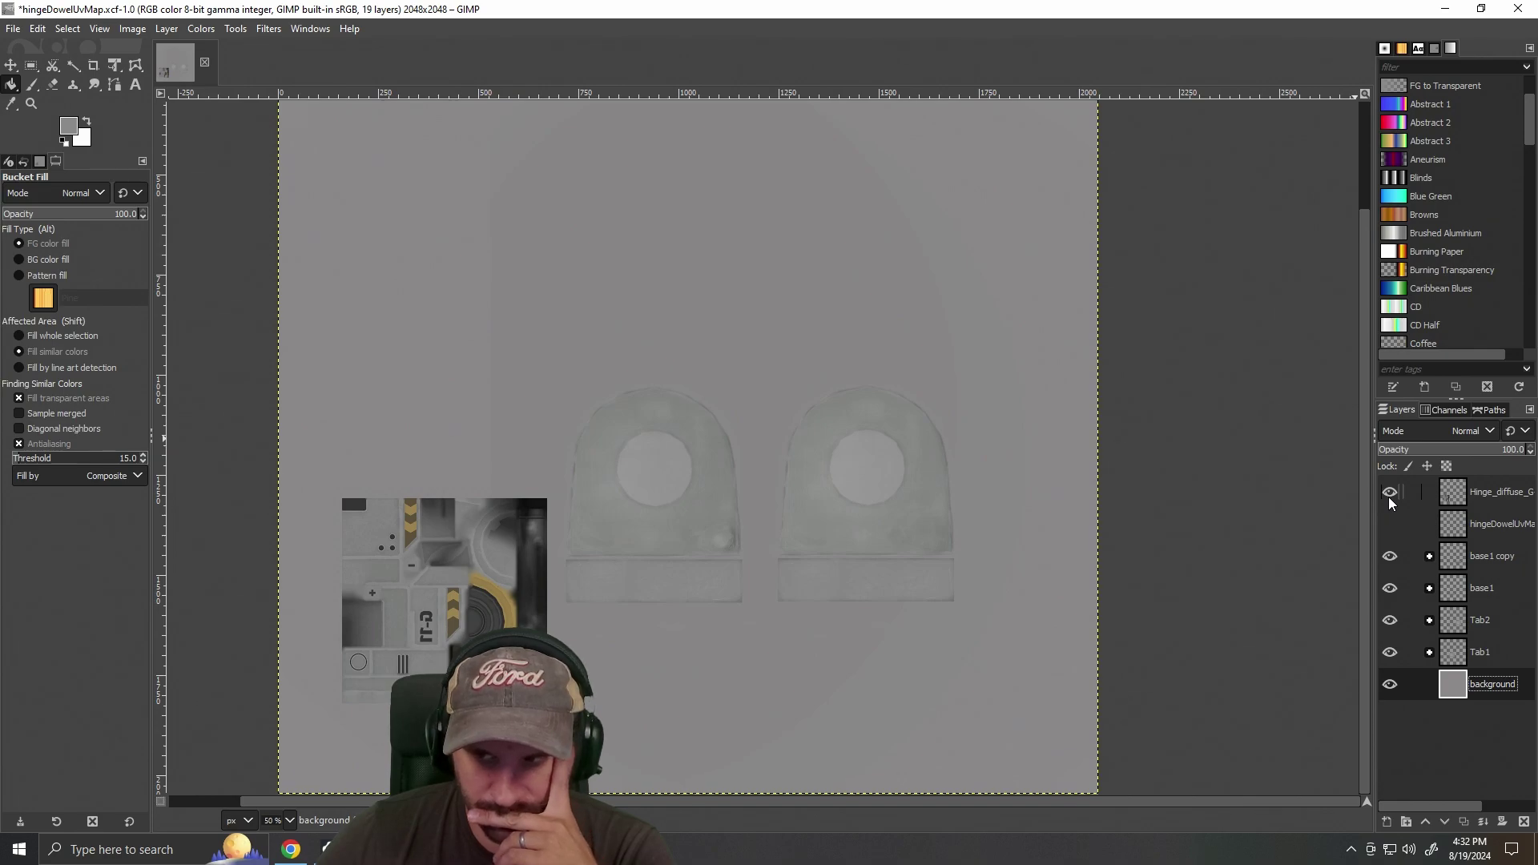
pyautogui.click(1389, 495)
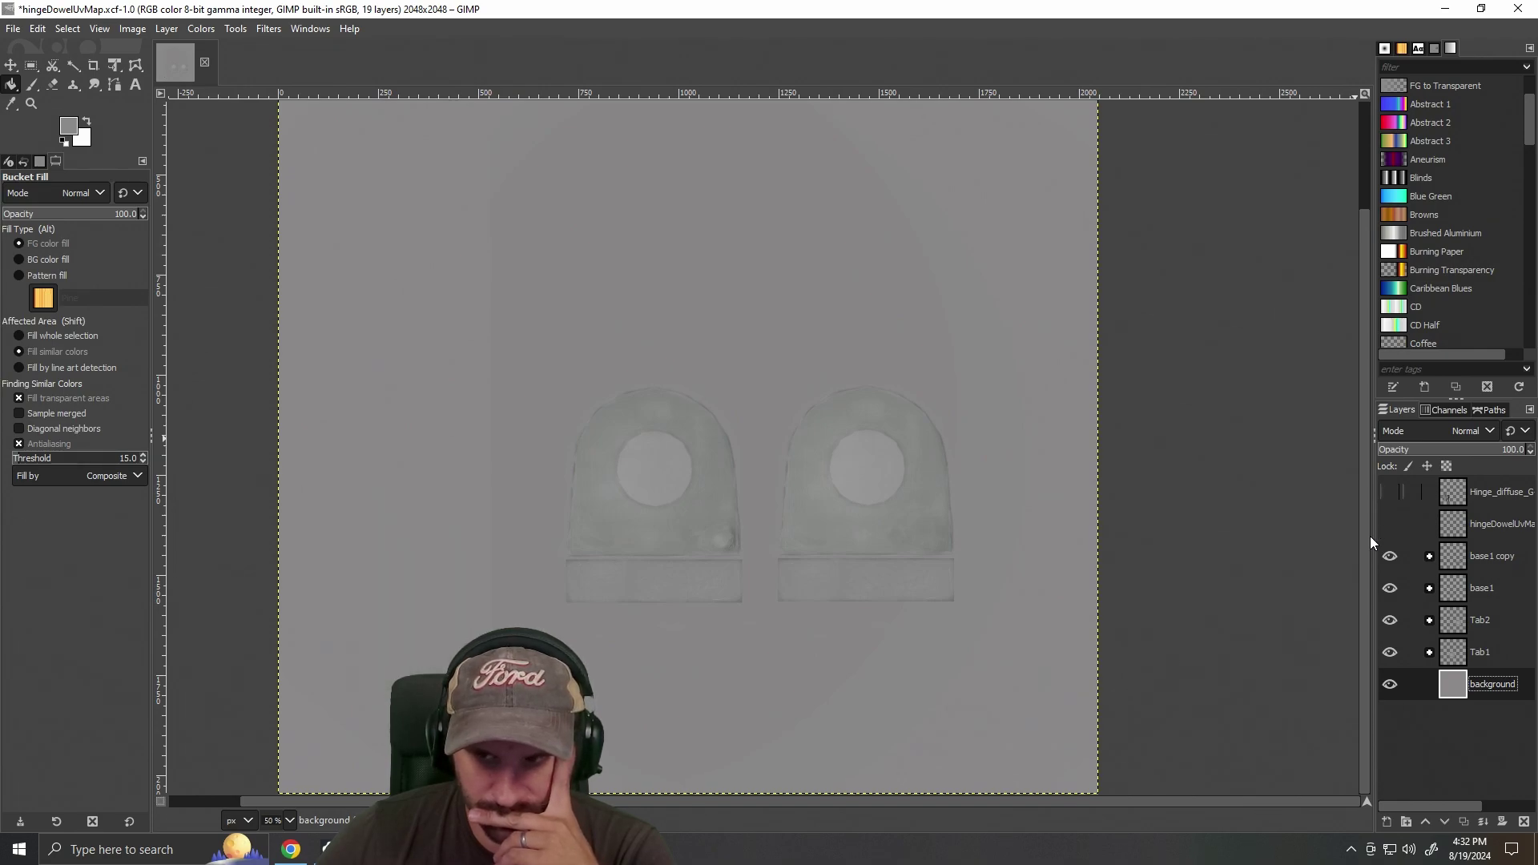
pyautogui.click(324, 847)
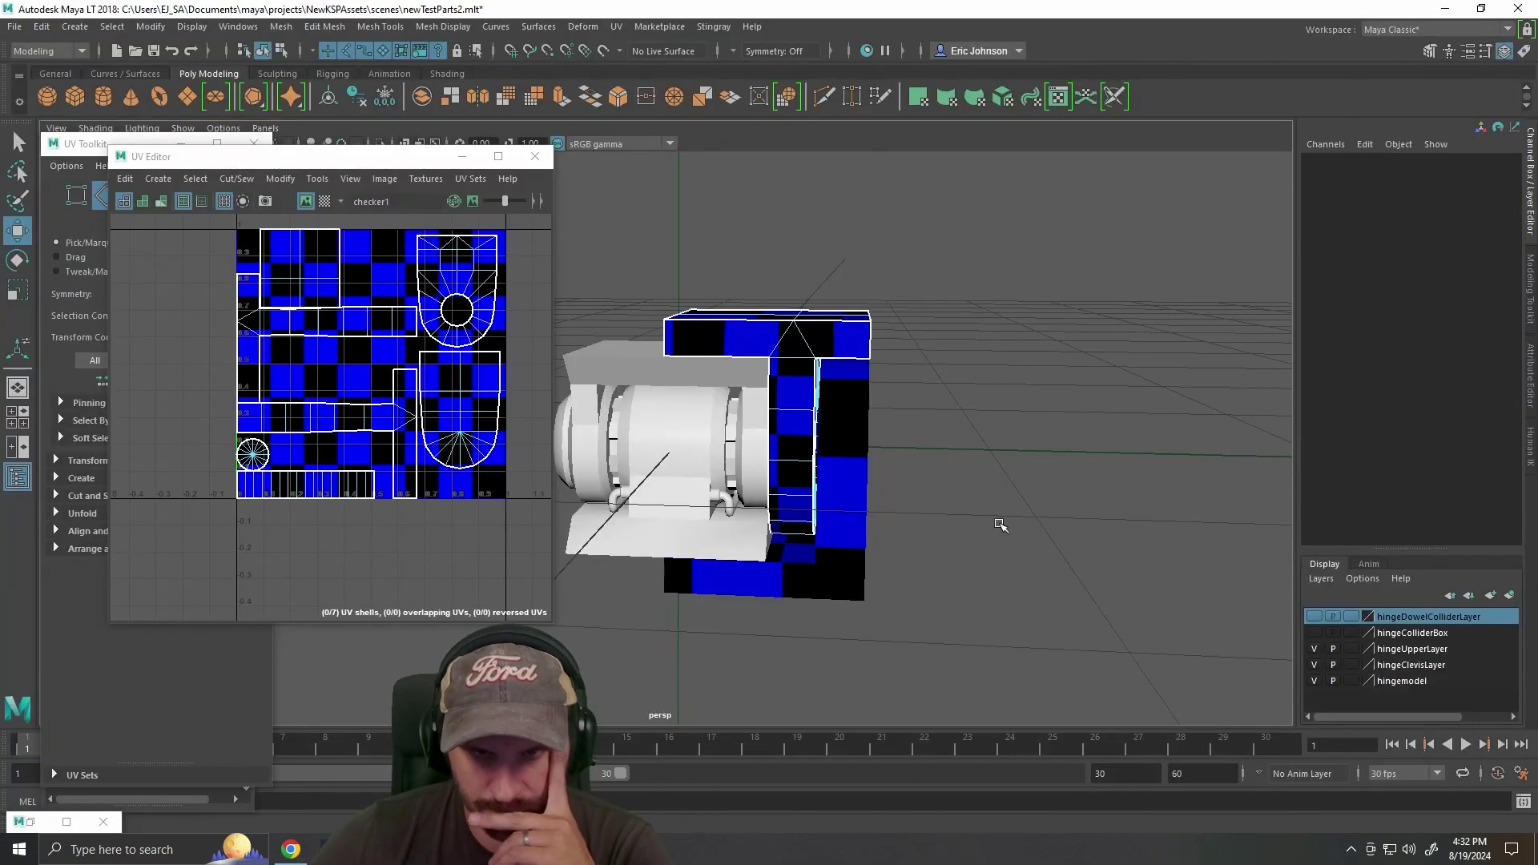
pyautogui.moveTo(1005, 481); pyautogui.dragTo(843, 529)
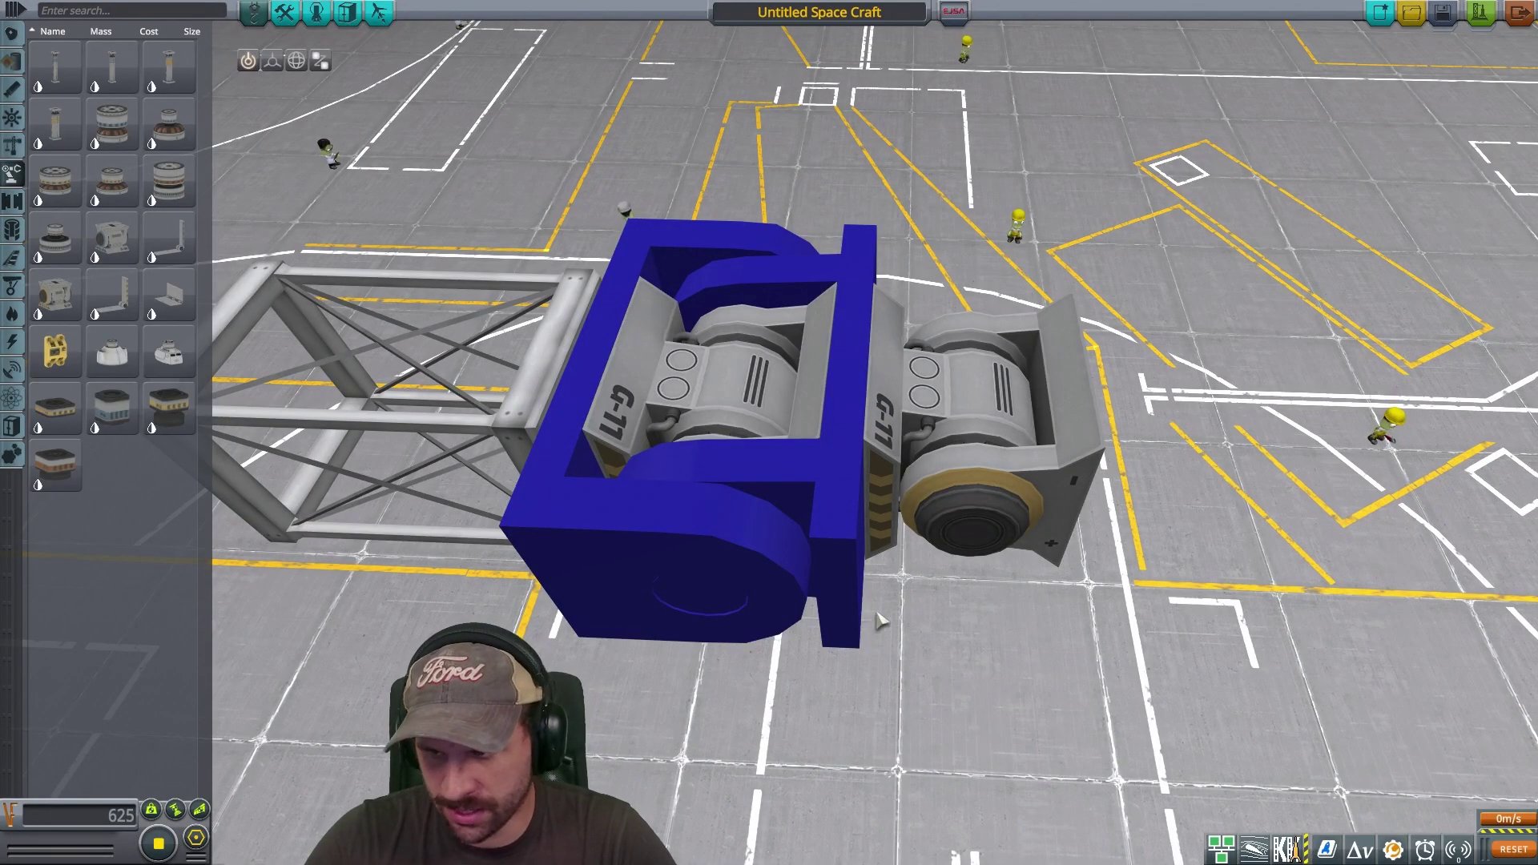
# Switch to Kerbal Space Program and examine up close how the G-11 hinge fits between the blue tabs.
pyautogui.scroll(5, 1071, 652)
pyautogui.moveTo(881, 621); pyautogui.dragTo(1043, 628)
pyautogui.scroll(-8, 1092, 615)
pyautogui.scroll(4, 1119, 665)
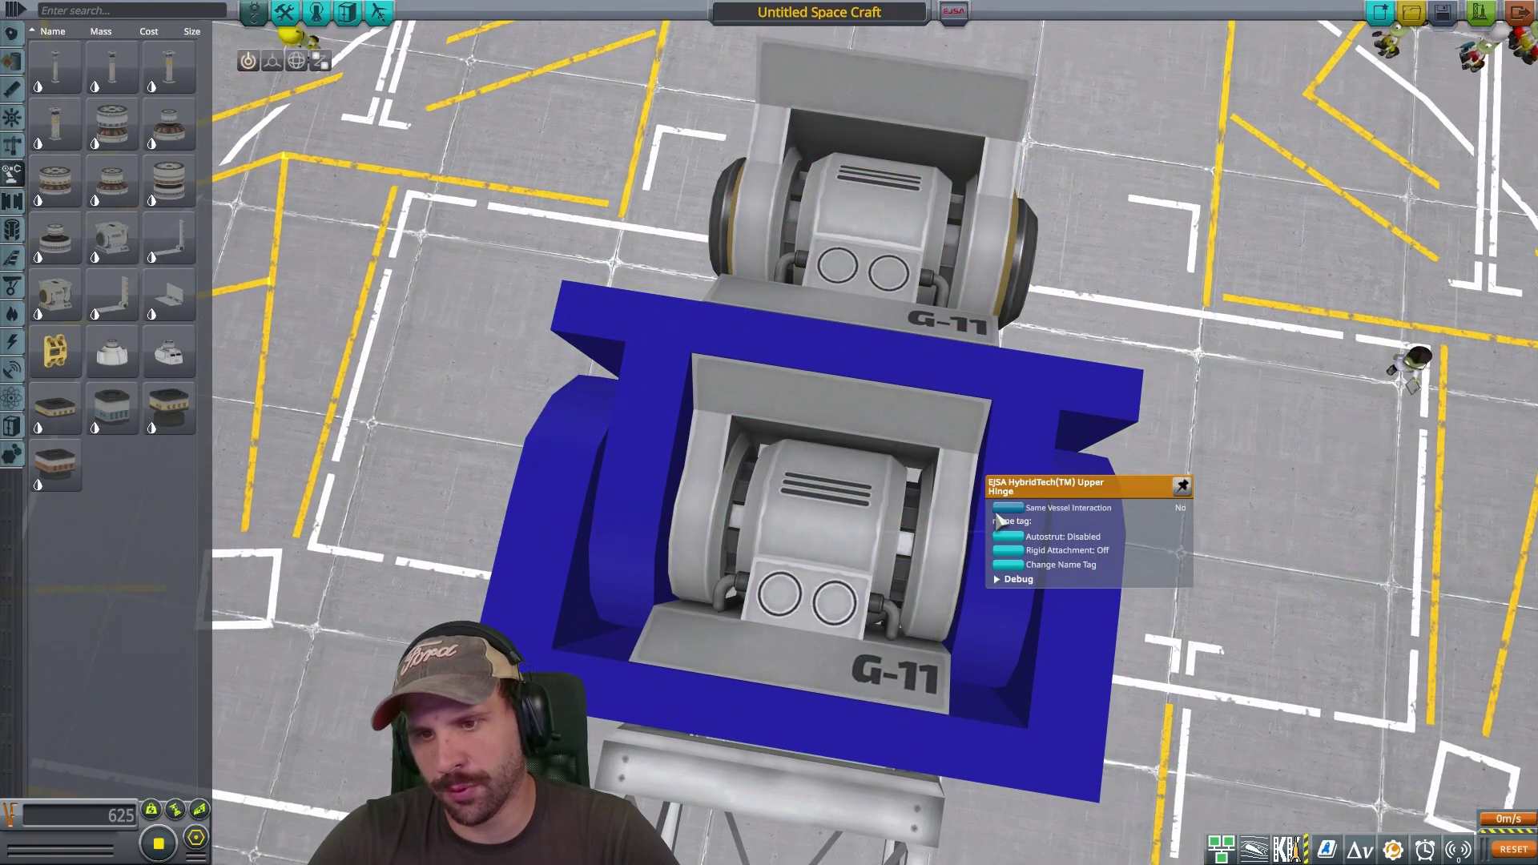
pyautogui.rightClick(1308, 395)
pyautogui.rightClick(1043, 643)
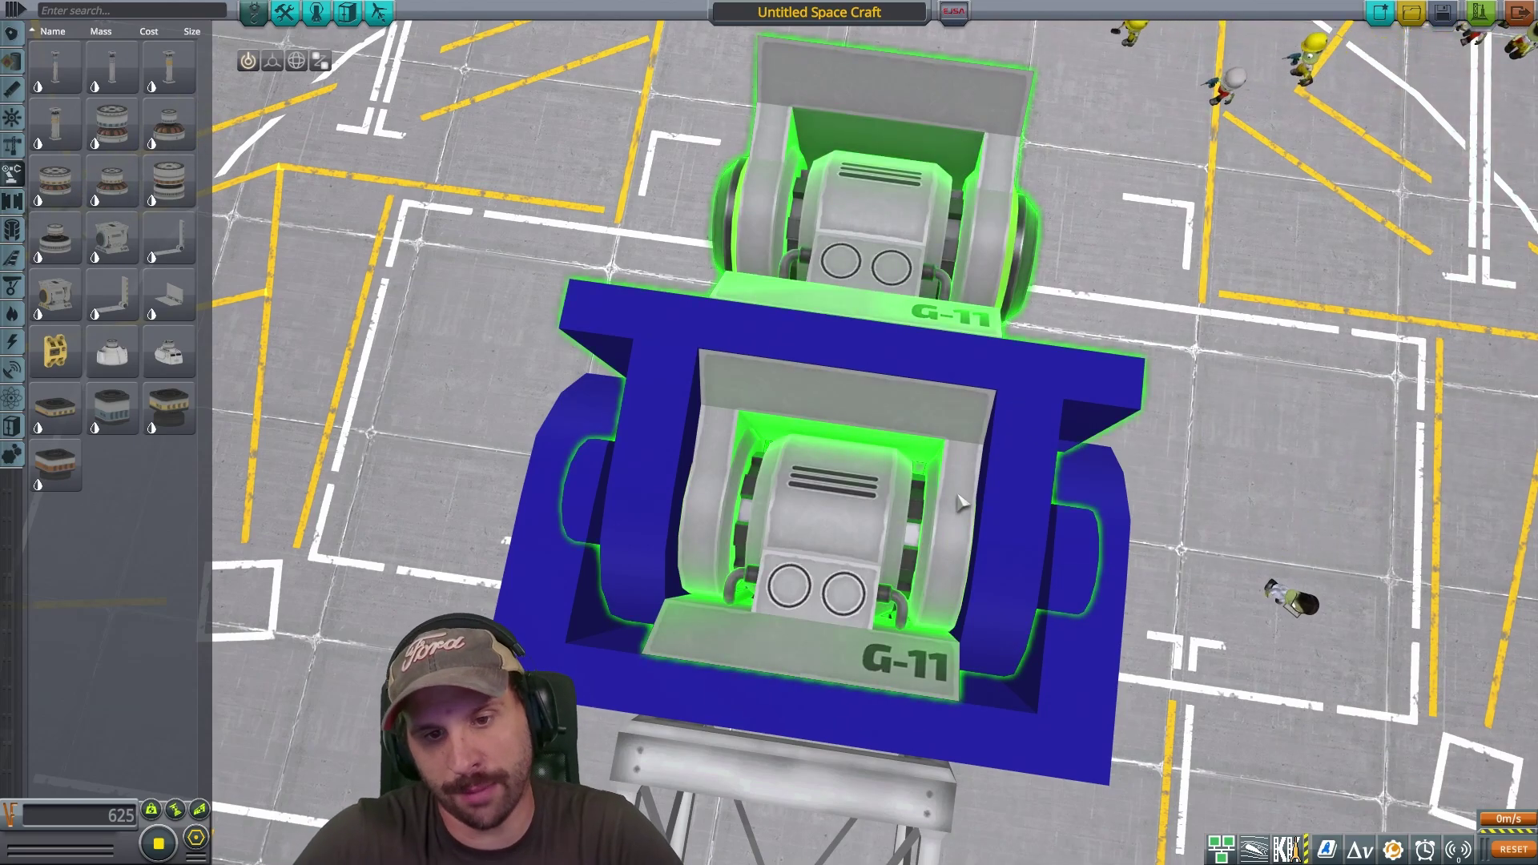
pyautogui.scroll(2, 1314, 532)
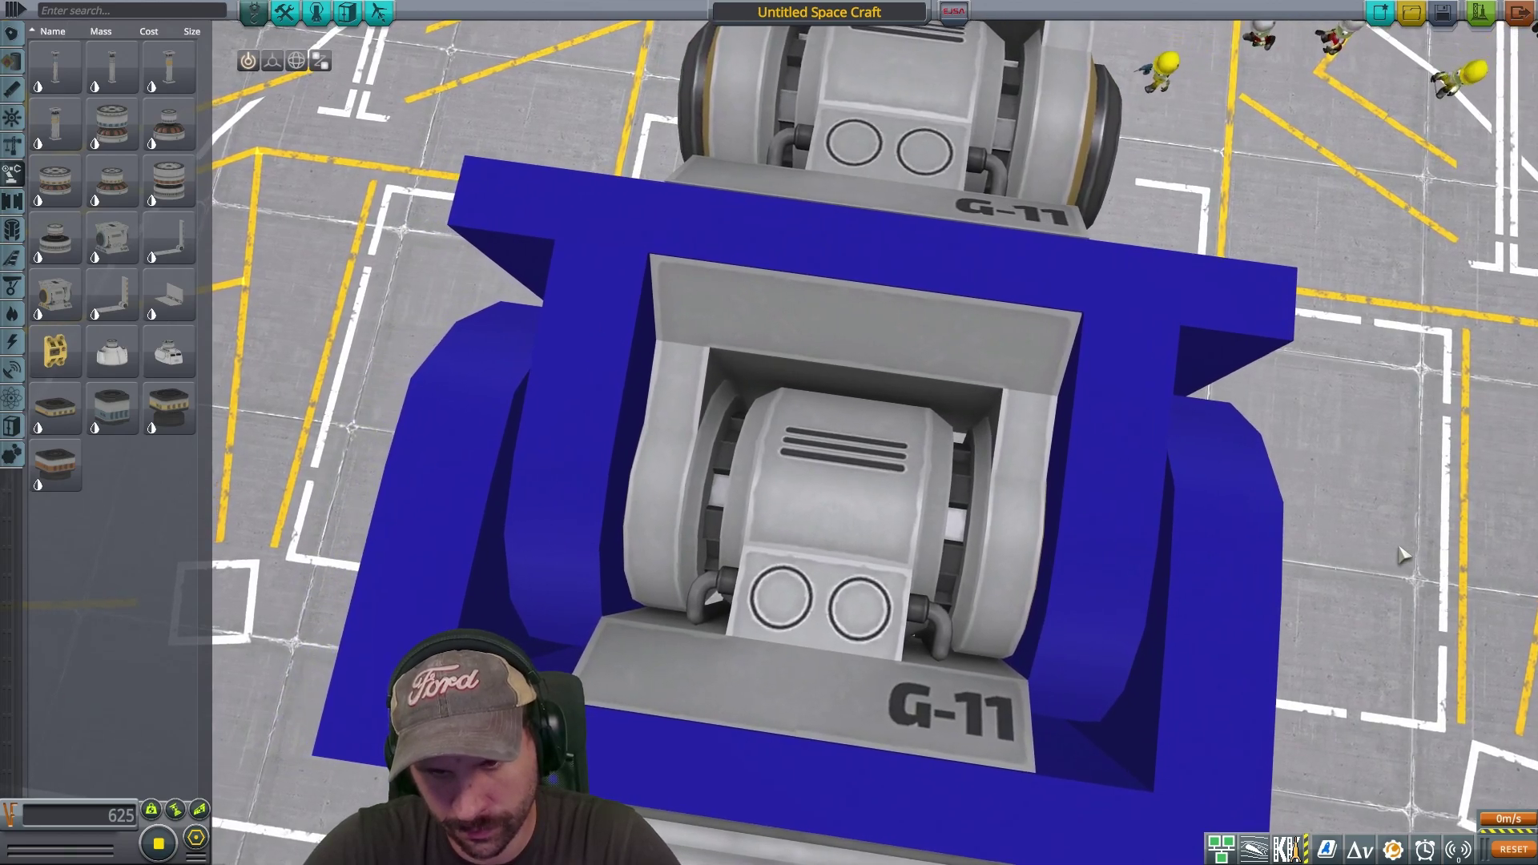
pyautogui.moveTo(1407, 557); pyautogui.dragTo(1448, 548)
pyautogui.scroll(-2, 1447, 548)
pyautogui.scroll(3, 1450, 551)
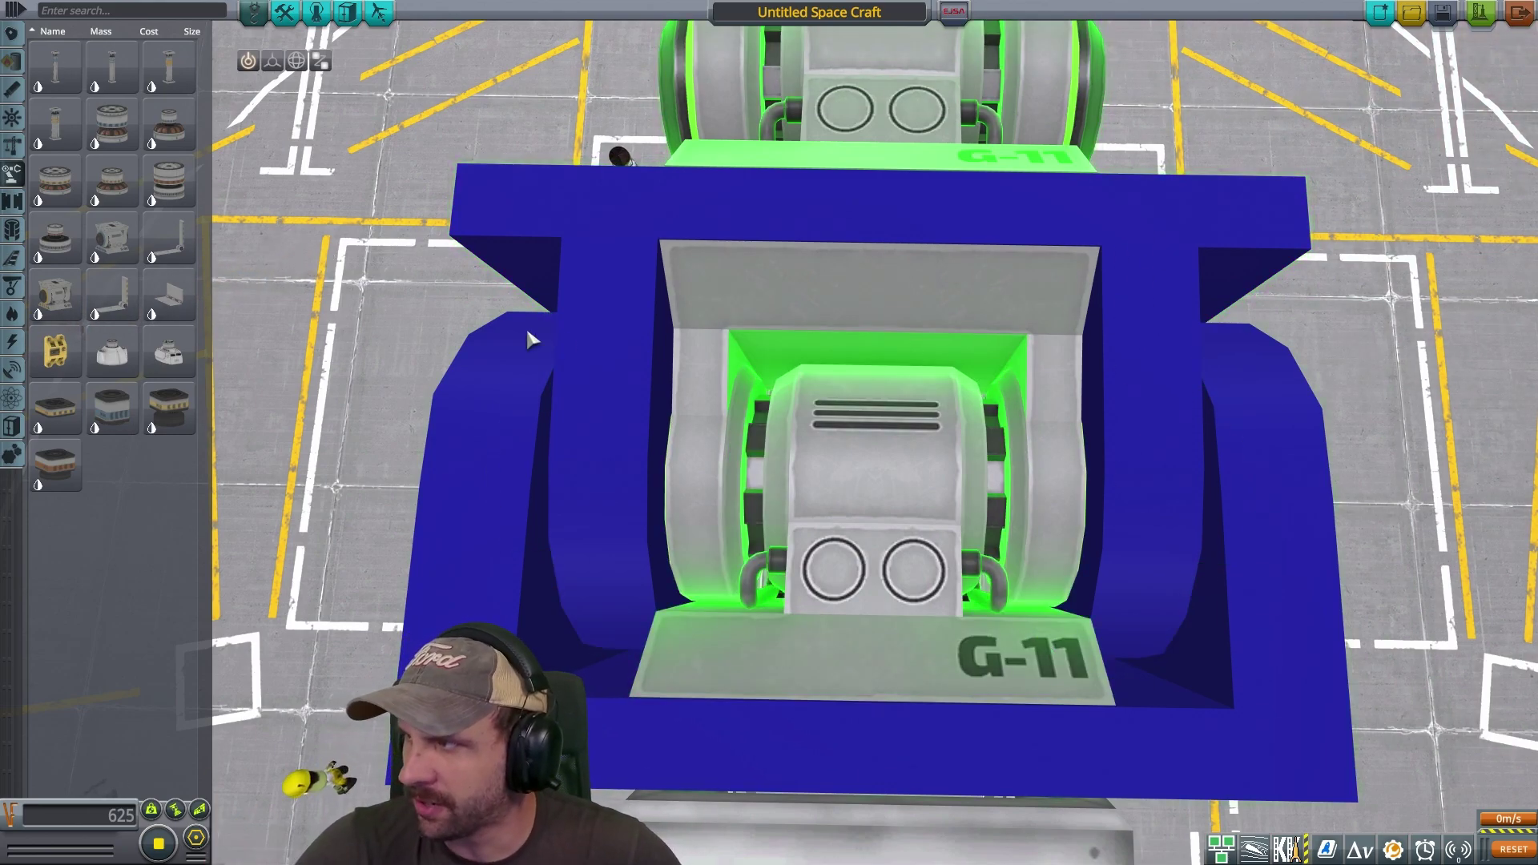
pyautogui.scroll(5, 1474, 529)
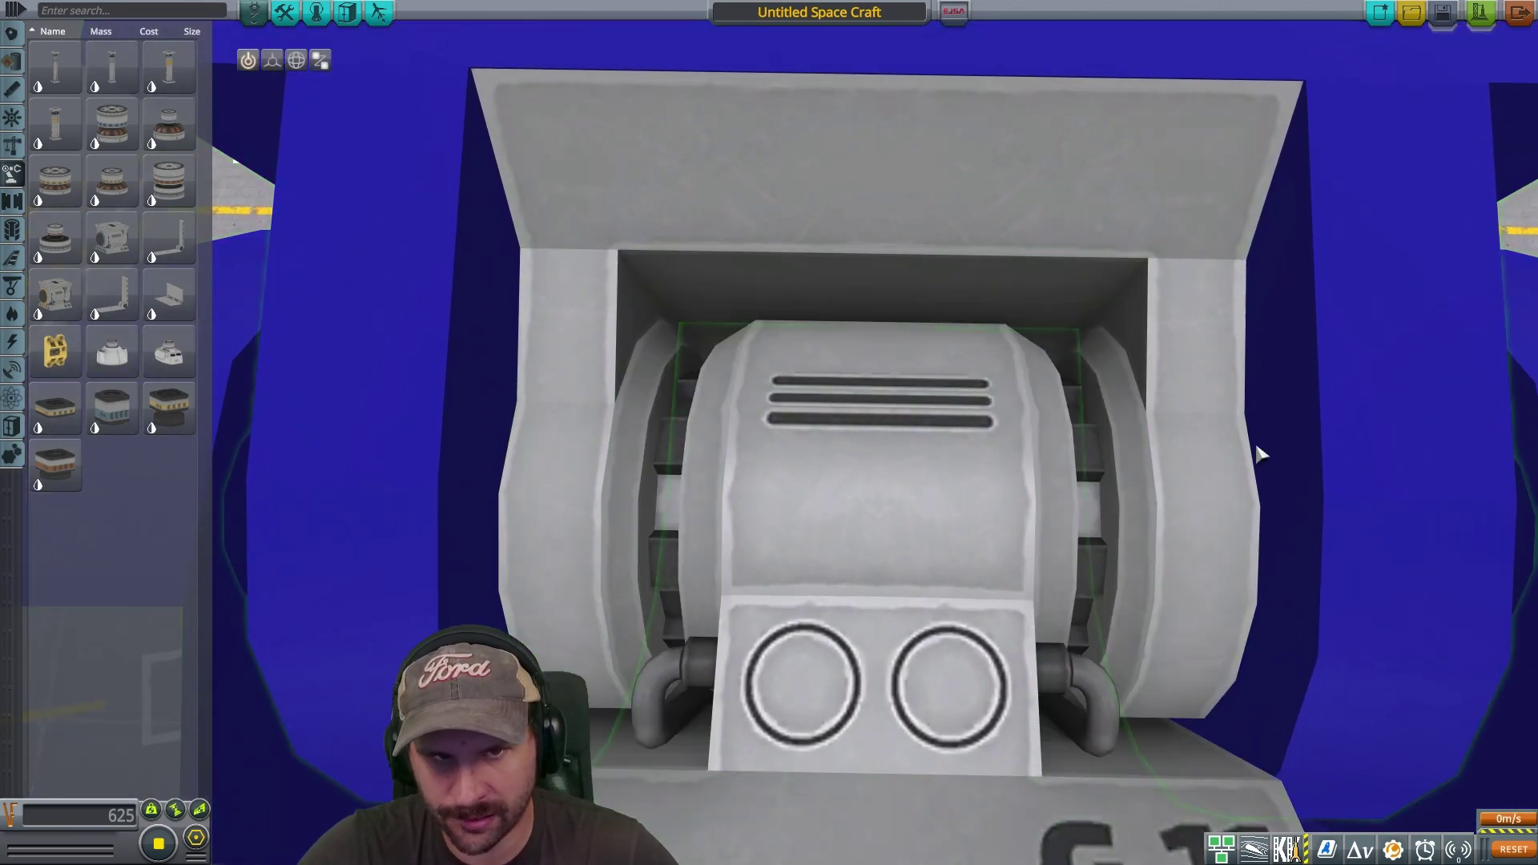
pyautogui.scroll(-5, 1198, 521)
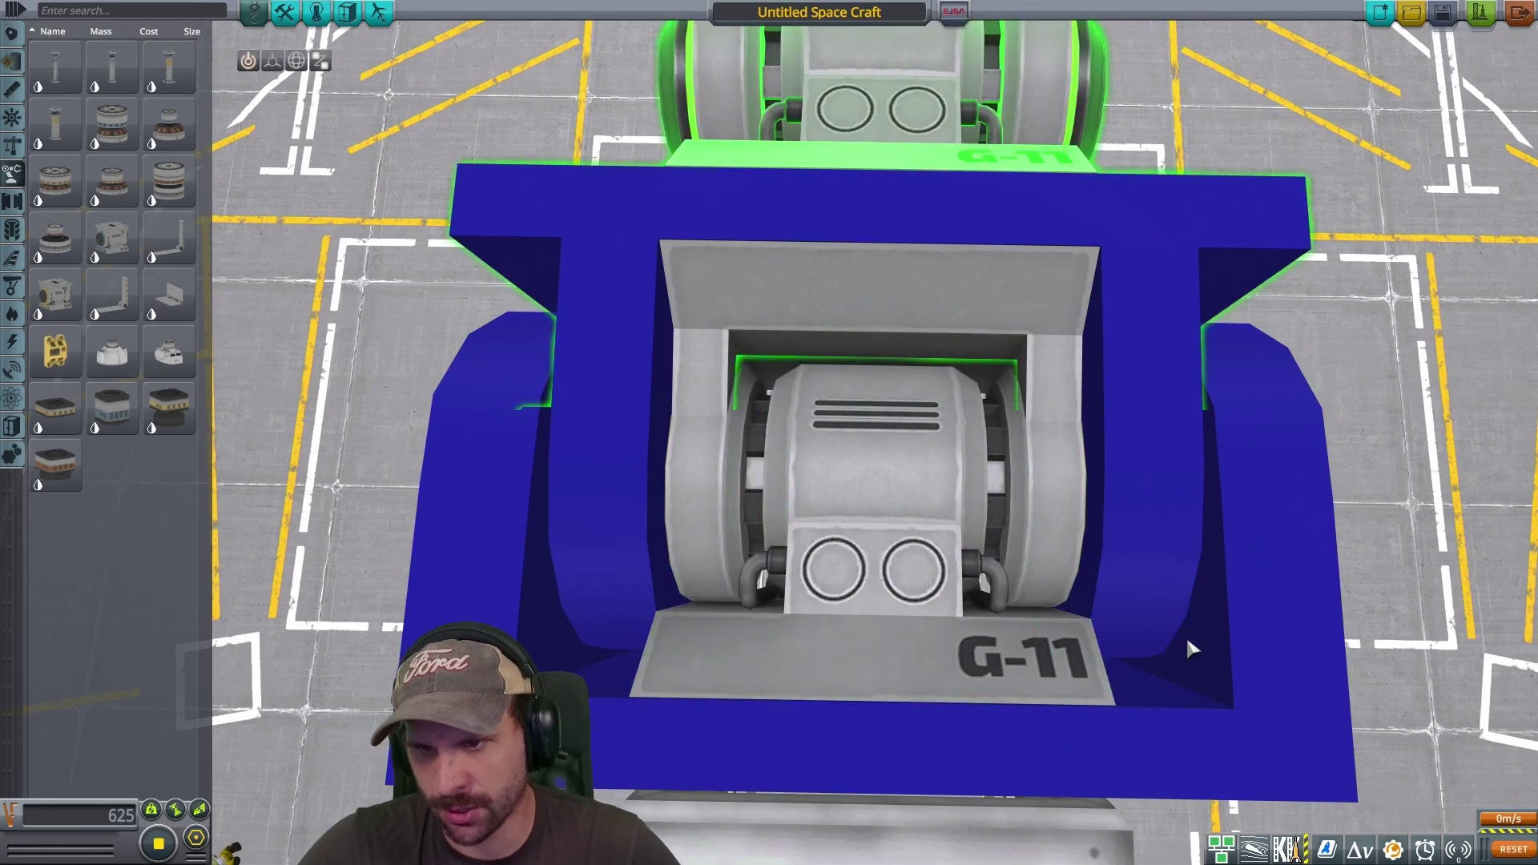
# Examine the blue clevis, its tabs and the attached hinges from raised oblique and overhead angles.
pyautogui.scroll(-6, 1359, 436)
pyautogui.moveTo(1394, 450); pyautogui.dragTo(1209, 395)
pyautogui.scroll(3, 1201, 388)
pyautogui.moveTo(1209, 388); pyautogui.dragTo(1257, 369)
pyautogui.scroll(3, 1215, 374)
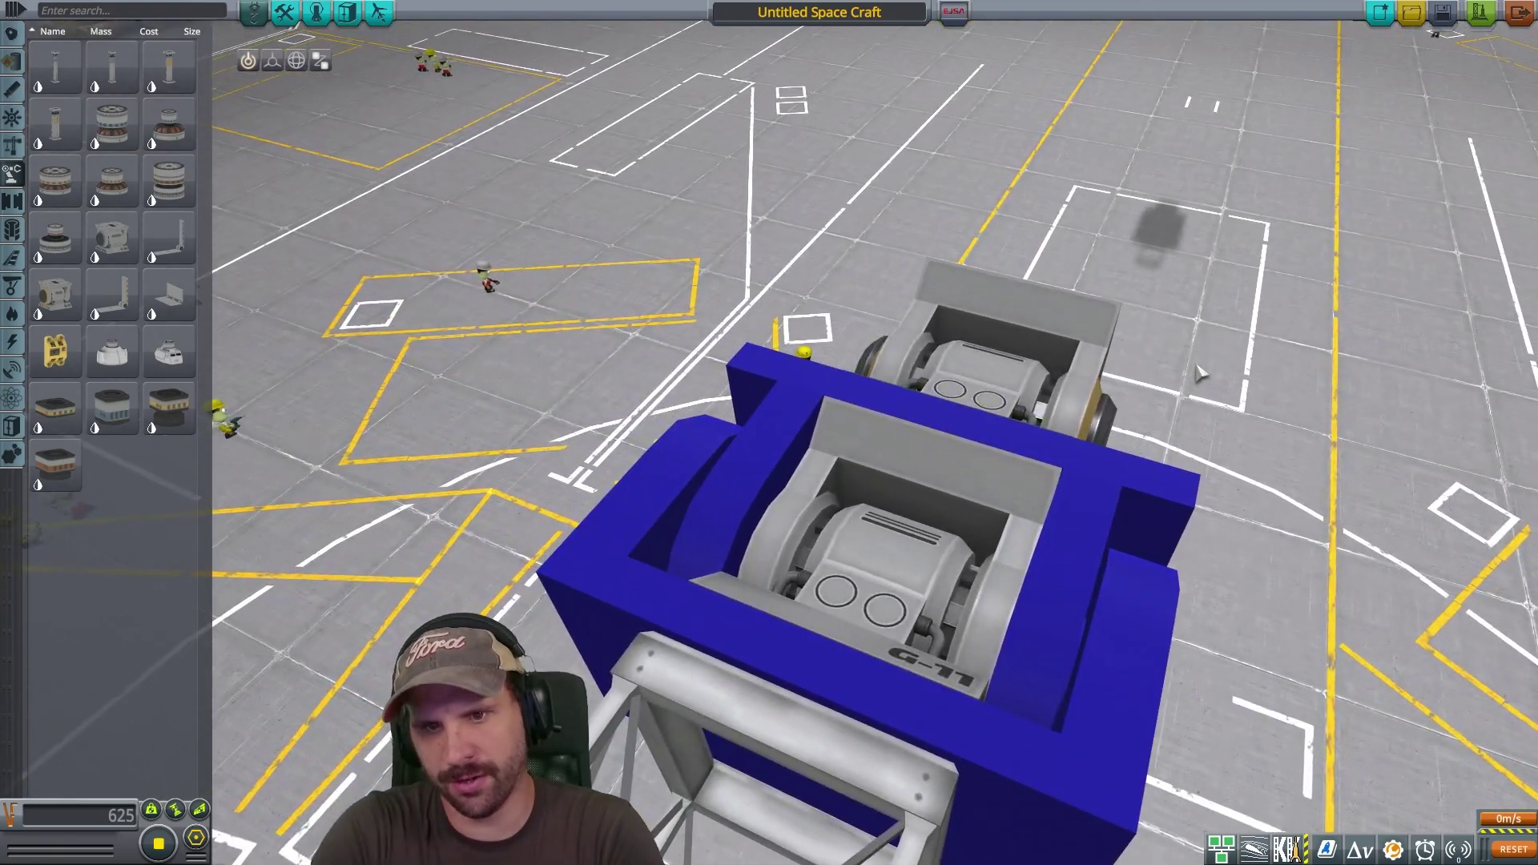
pyautogui.moveTo(1199, 372); pyautogui.dragTo(1301, 491)
pyautogui.scroll(-4, 1260, 486)
pyautogui.scroll(5, 1260, 486)
pyautogui.scroll(-3, 1301, 491)
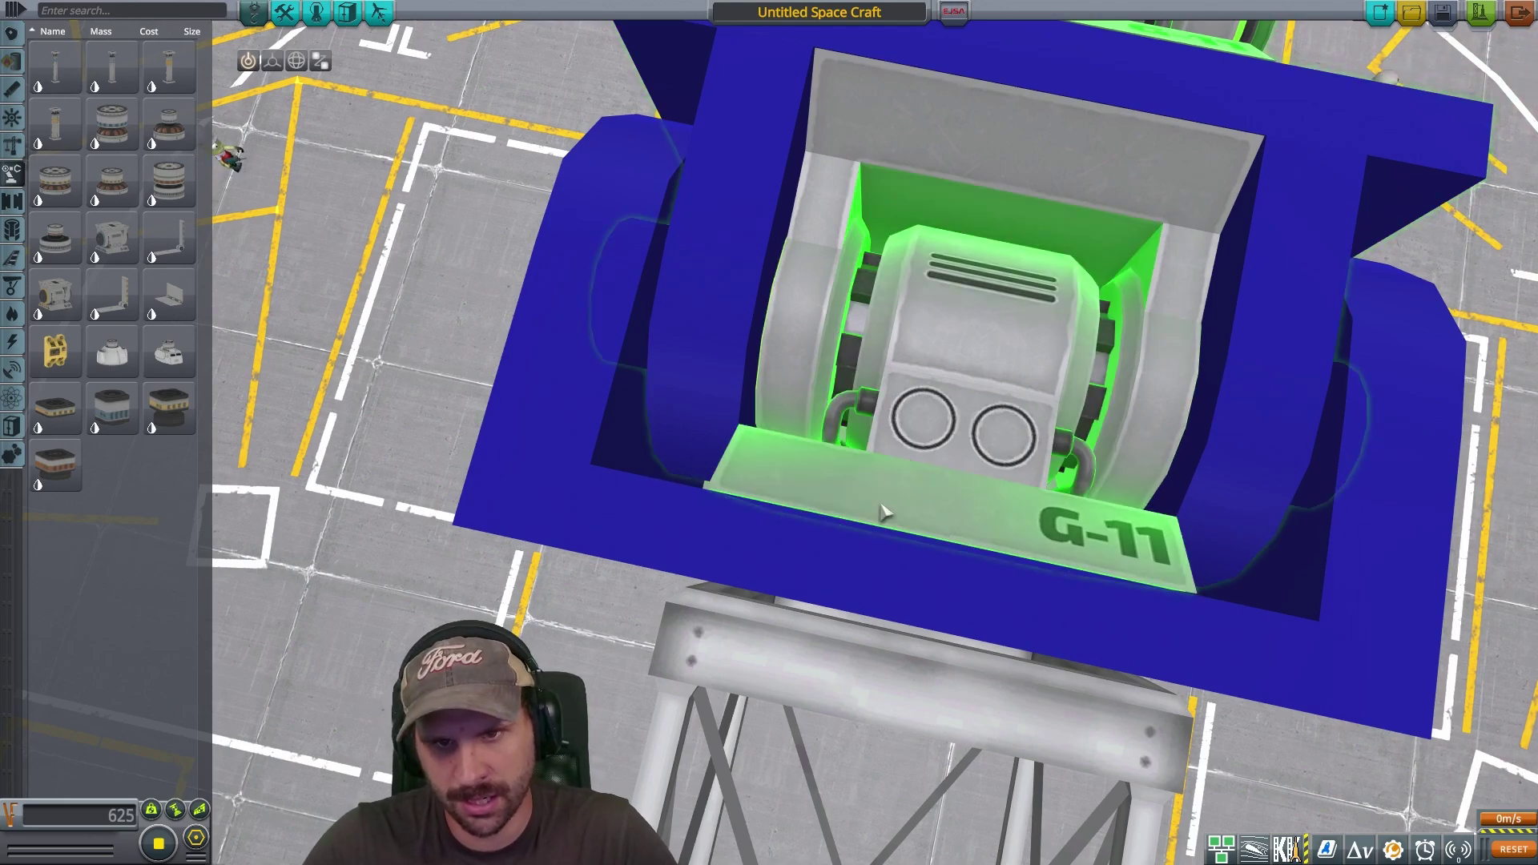
pyautogui.scroll(-5, 855, 421)
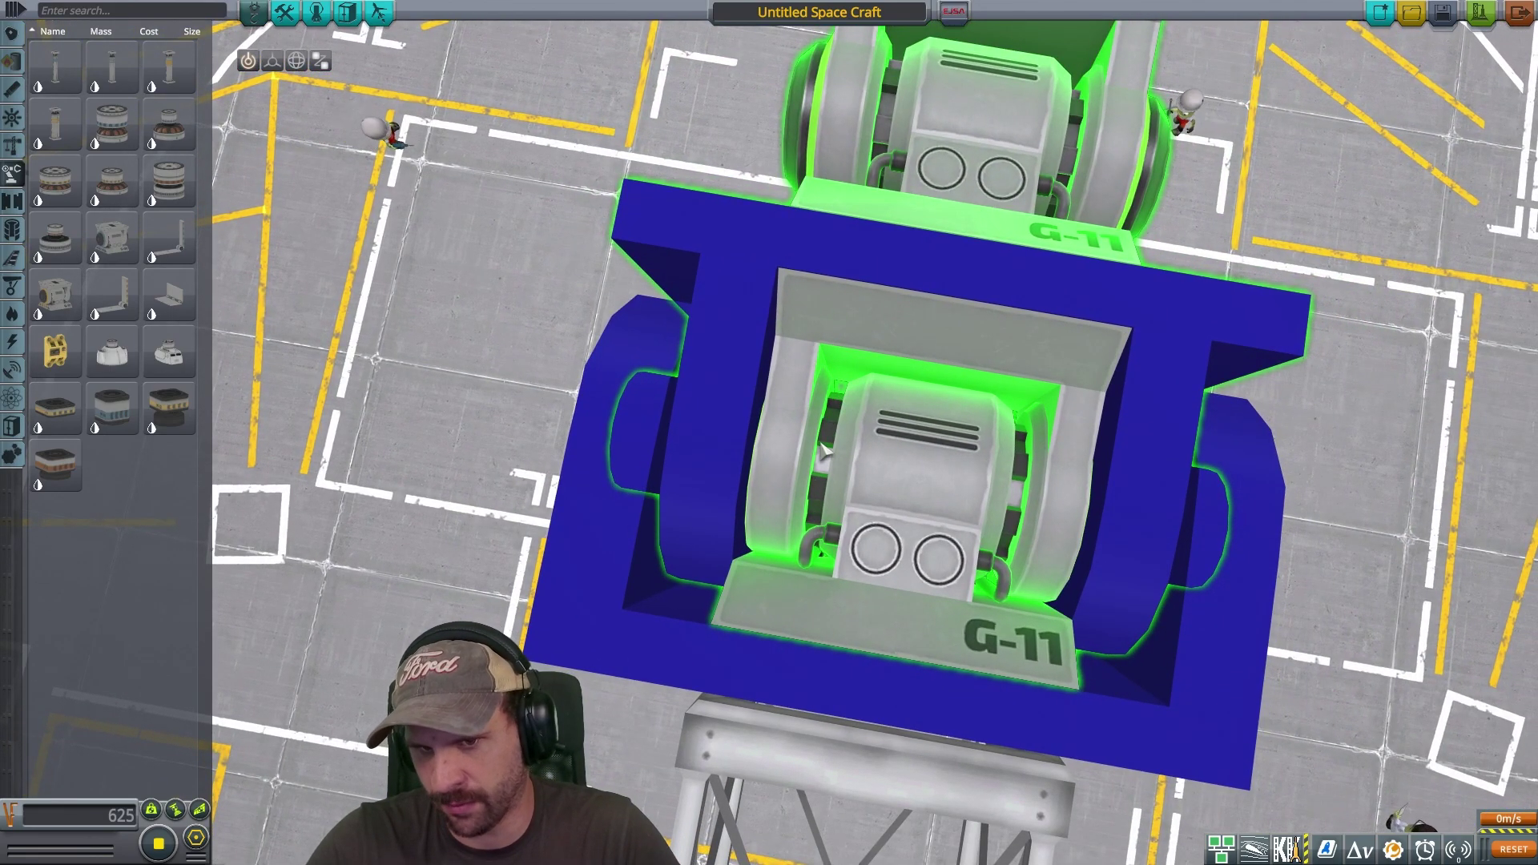
pyautogui.moveTo(1424, 450); pyautogui.dragTo(975, 356)
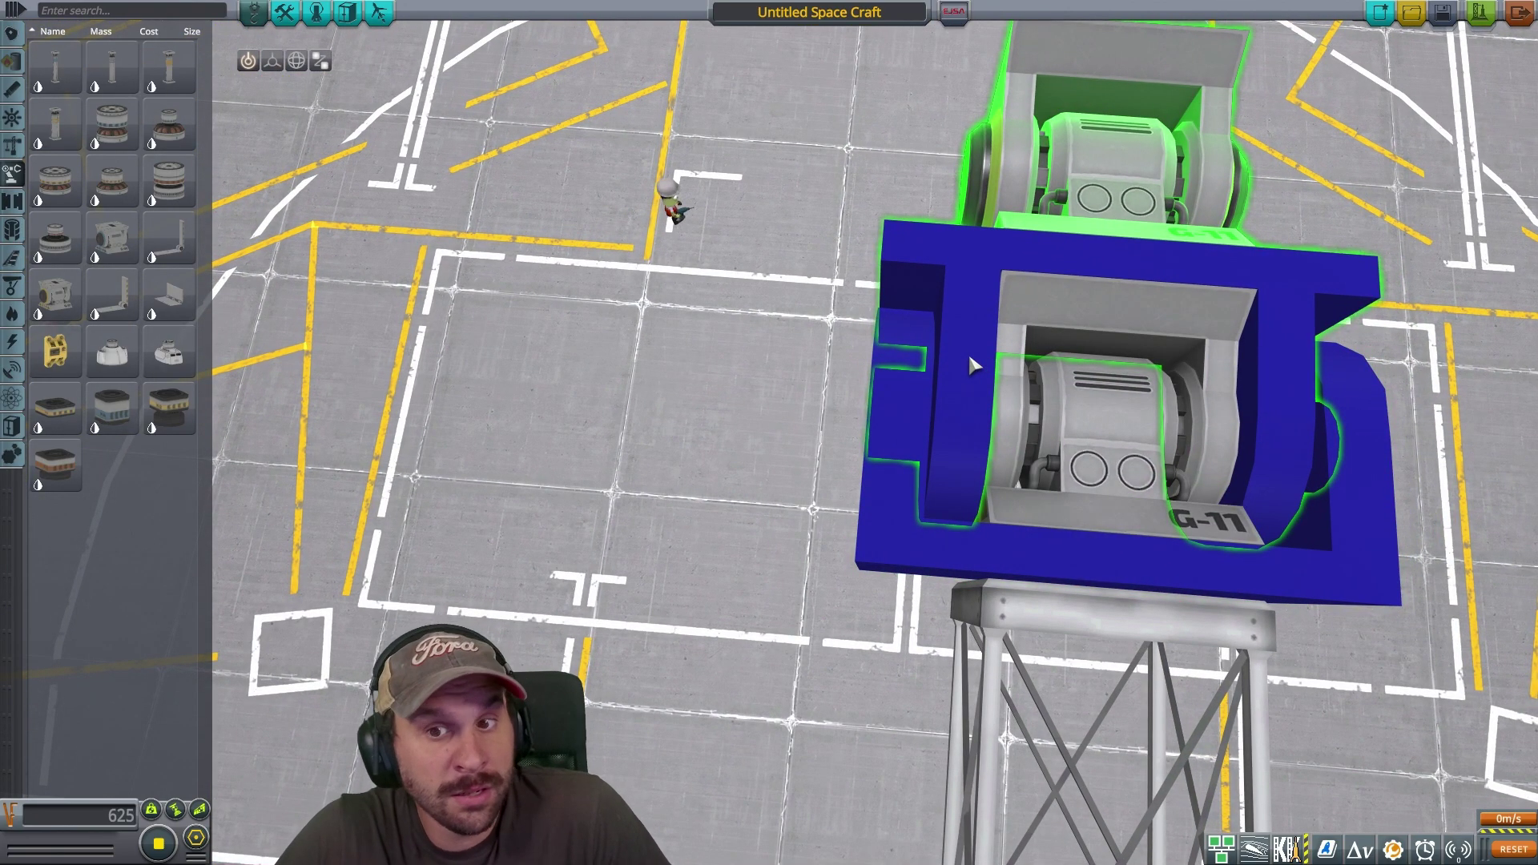
pyautogui.moveTo(669, 474); pyautogui.dragTo(1372, 618)
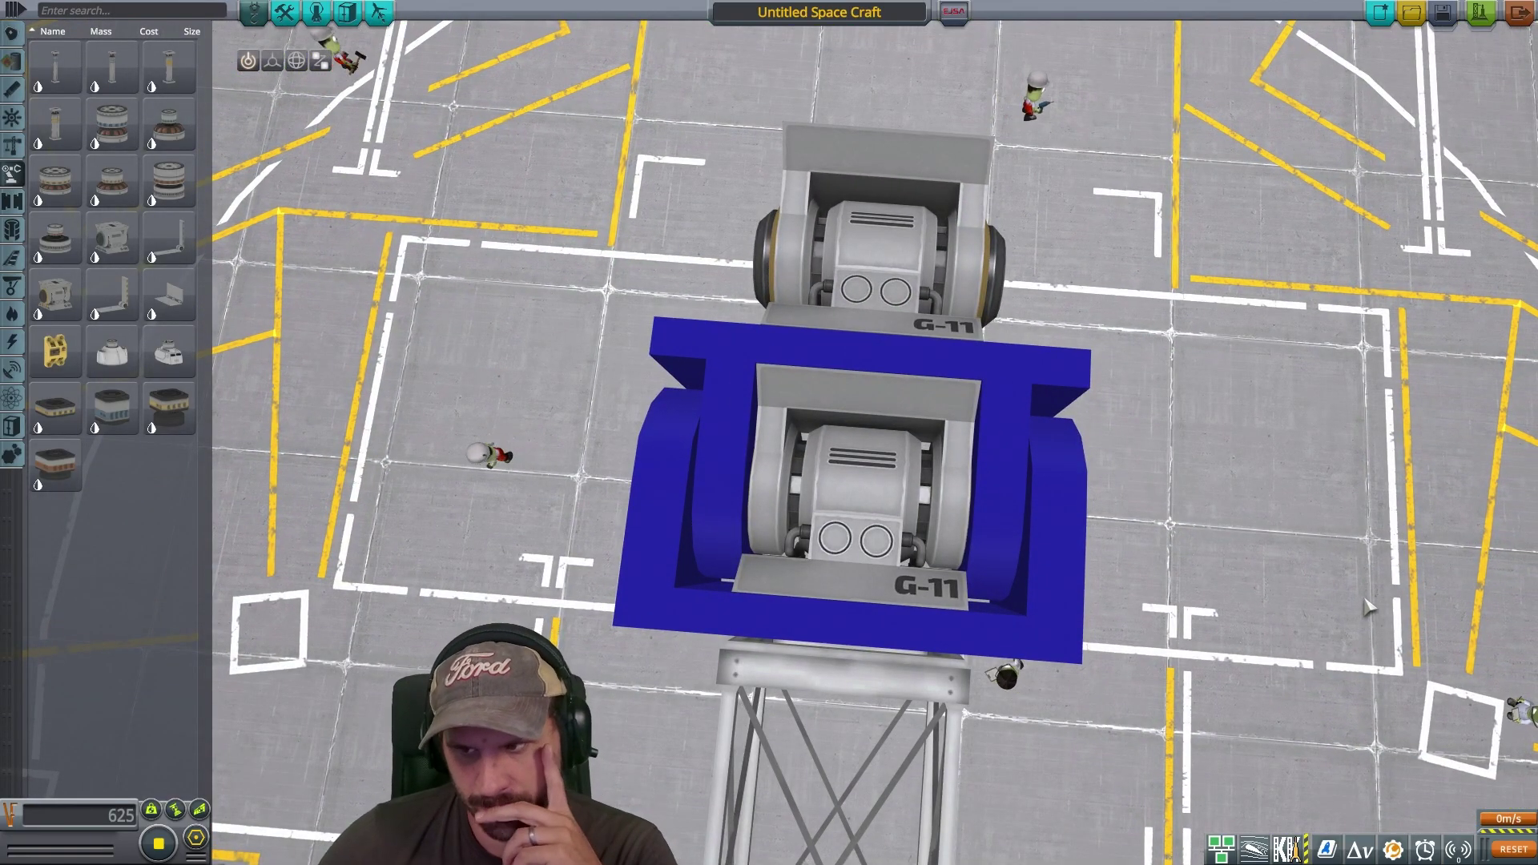
pyautogui.scroll(3, 1365, 594)
pyautogui.moveTo(1366, 593); pyautogui.dragTo(1376, 578)
pyautogui.scroll(2, 1373, 577)
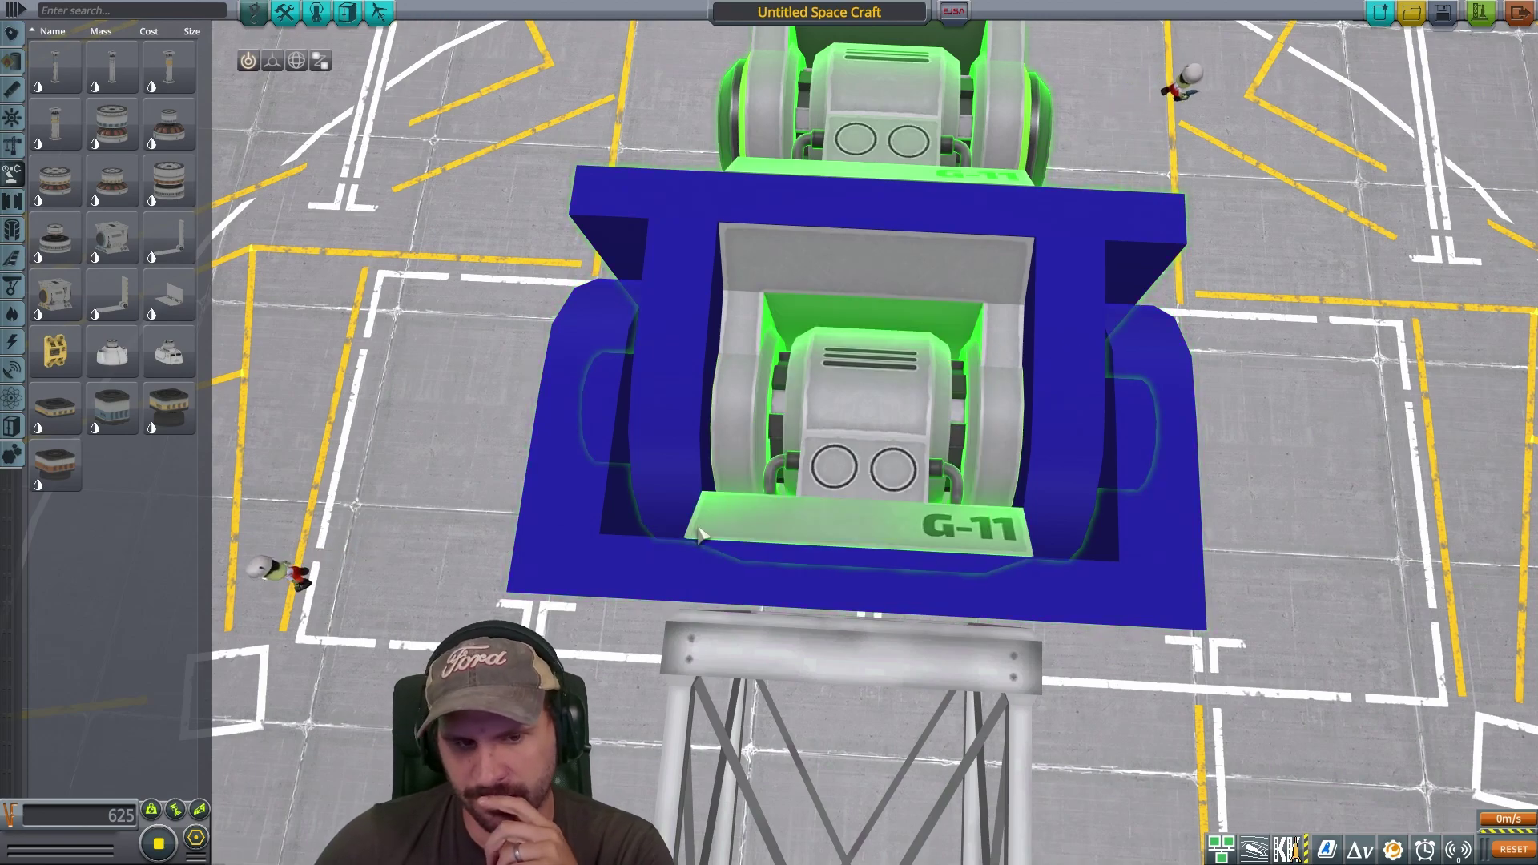
pyautogui.scroll(-5, 699, 535)
# Switch back to Maya and select an upper edge at the start of the dowel tab's rounded part.
pyautogui.hotkey('alt', 'Tab')
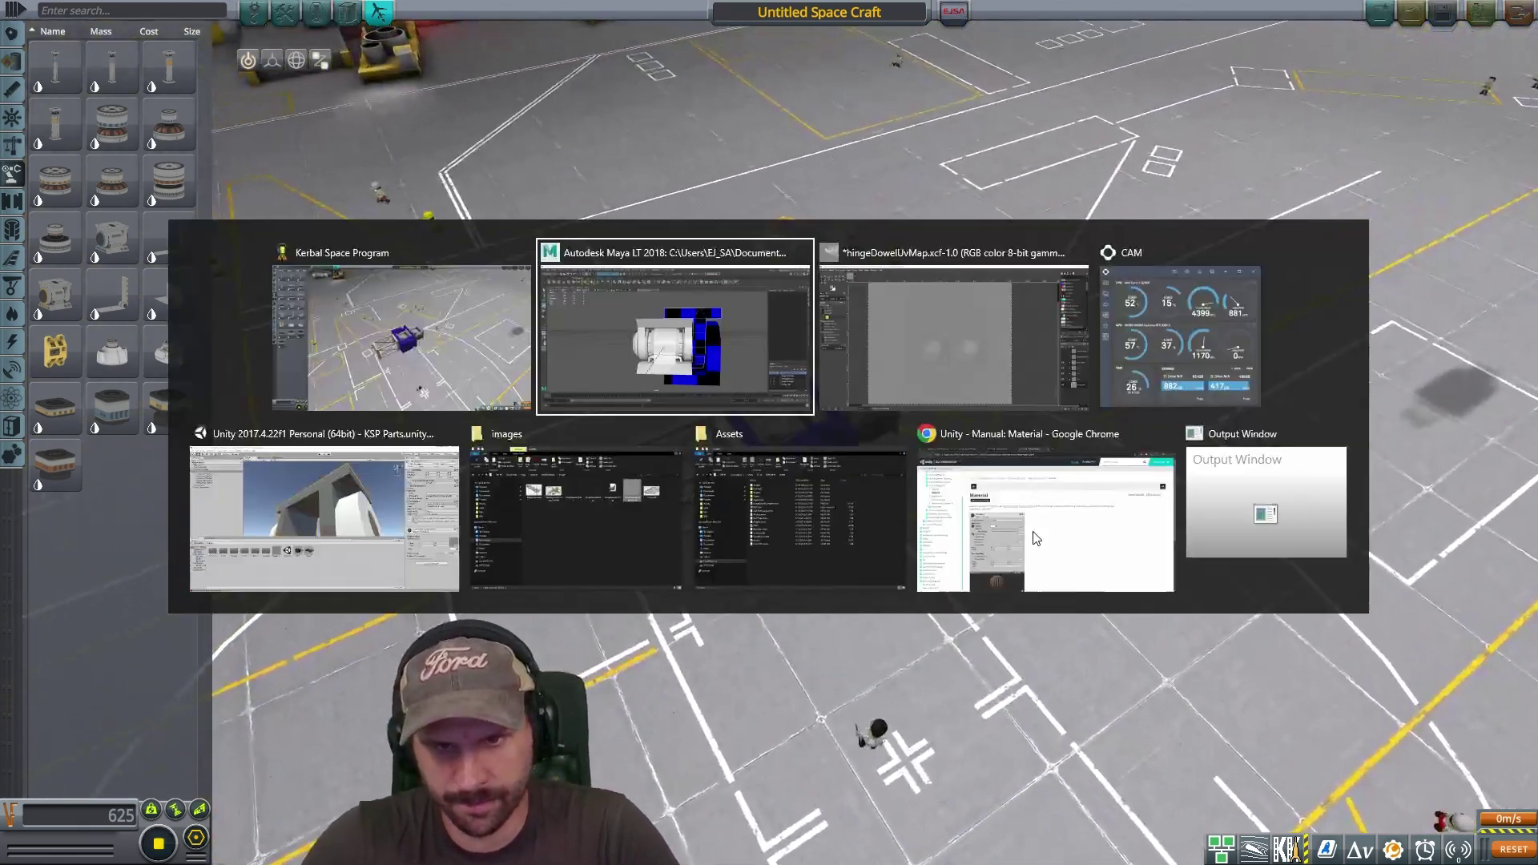
pyautogui.moveTo(1124, 484); pyautogui.dragTo(970, 526)
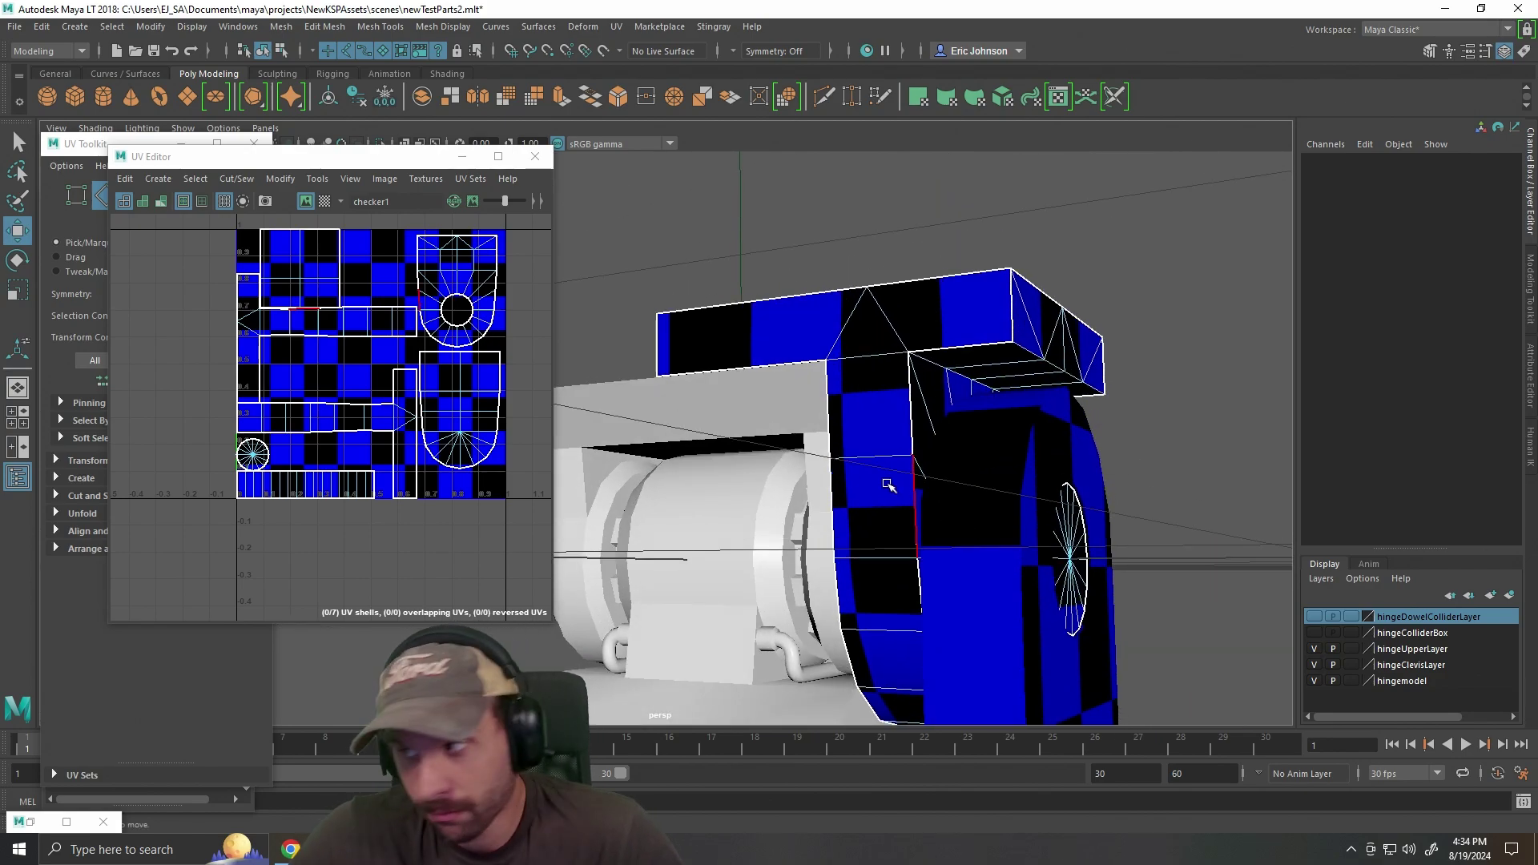
pyautogui.scroll(-3, 888, 485)
pyautogui.moveTo(951, 473); pyautogui.dragTo(905, 421)
pyautogui.moveTo(631, 445); pyautogui.dragTo(878, 425)
pyautogui.rightClick(862, 408)
pyautogui.click(864, 364)
pyautogui.click(859, 403)
# Inspect the selected tab edge against the reference hinge in textured, shaded and wireframe display.
pyautogui.moveTo(1110, 419); pyautogui.dragTo(964, 470)
pyautogui.press('5')
pyautogui.press('6')
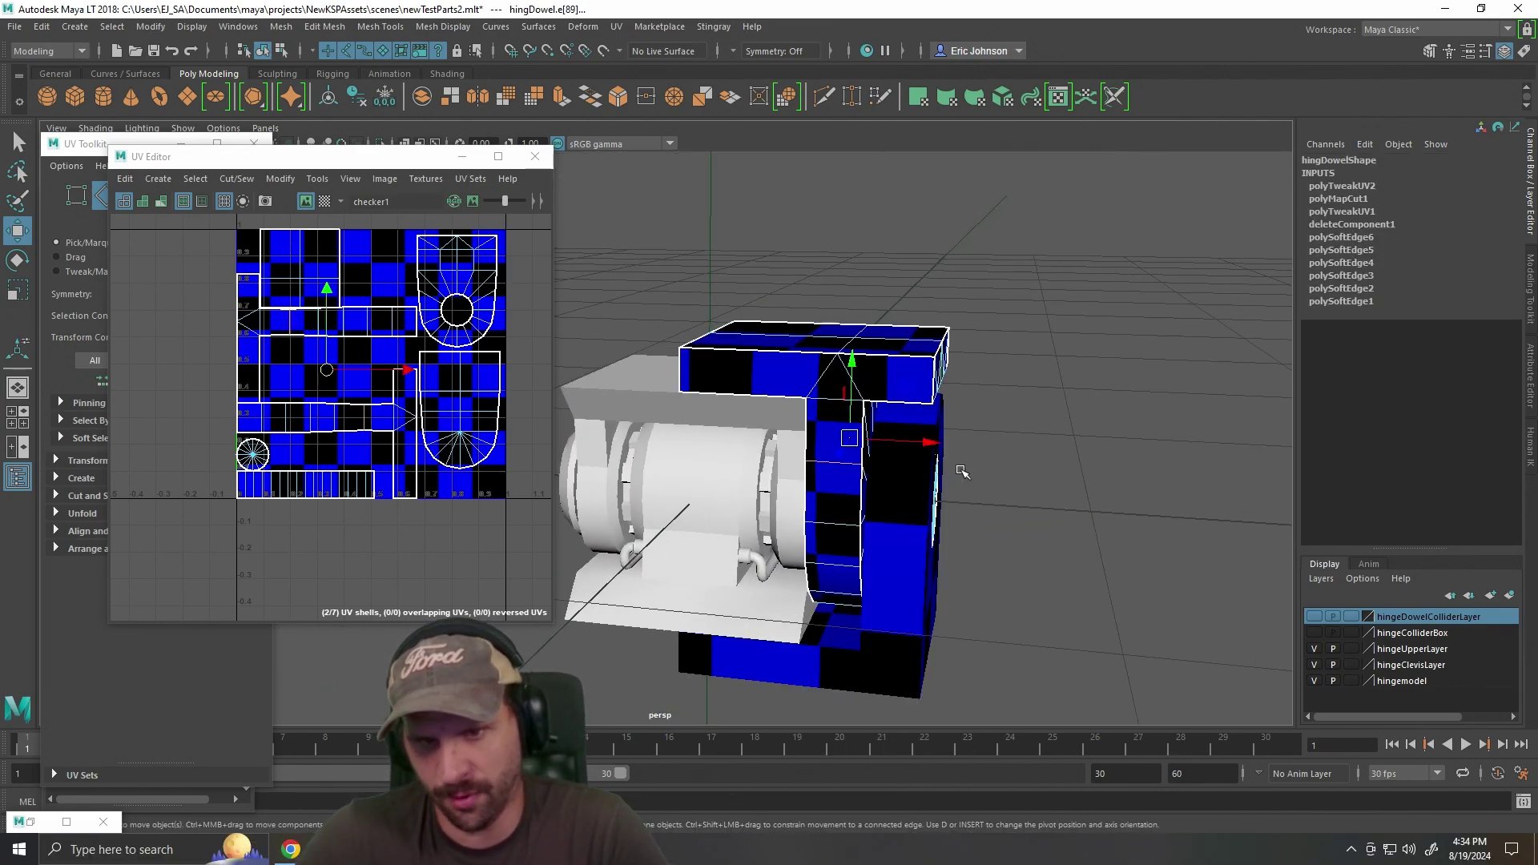
pyautogui.press('4')
pyautogui.press('6')
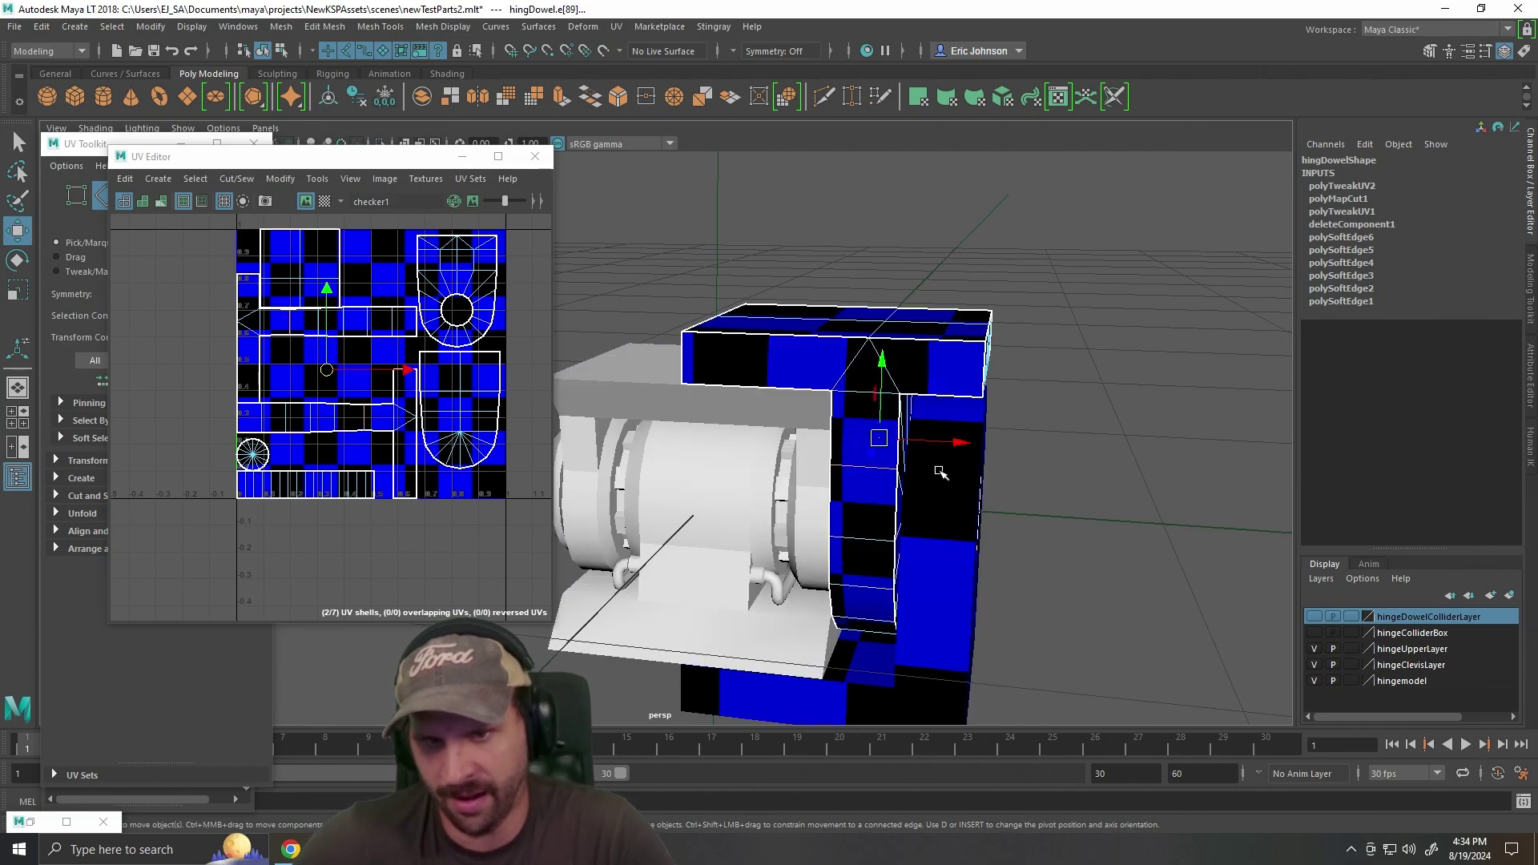
pyautogui.moveTo(961, 471)
pyautogui.mouseDown()
pyautogui.moveTo(834, 515)
pyautogui.moveTo(883, 507)
pyautogui.mouseUp()
pyautogui.scroll(3, 877, 506)
pyautogui.press('f')
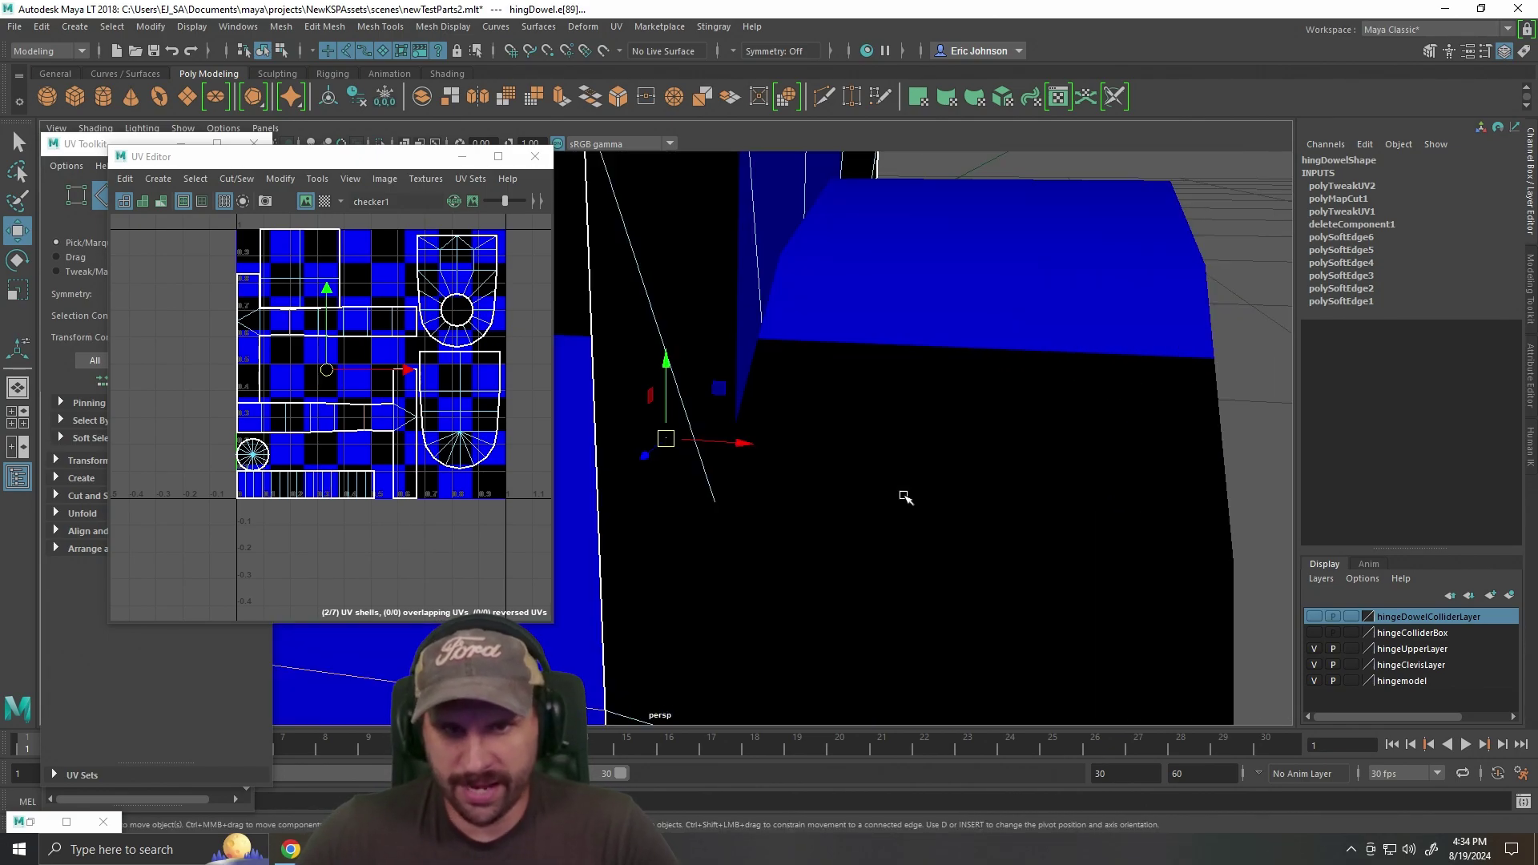
pyautogui.scroll(-8, 904, 499)
pyautogui.moveTo(899, 511); pyautogui.dragTo(985, 487)
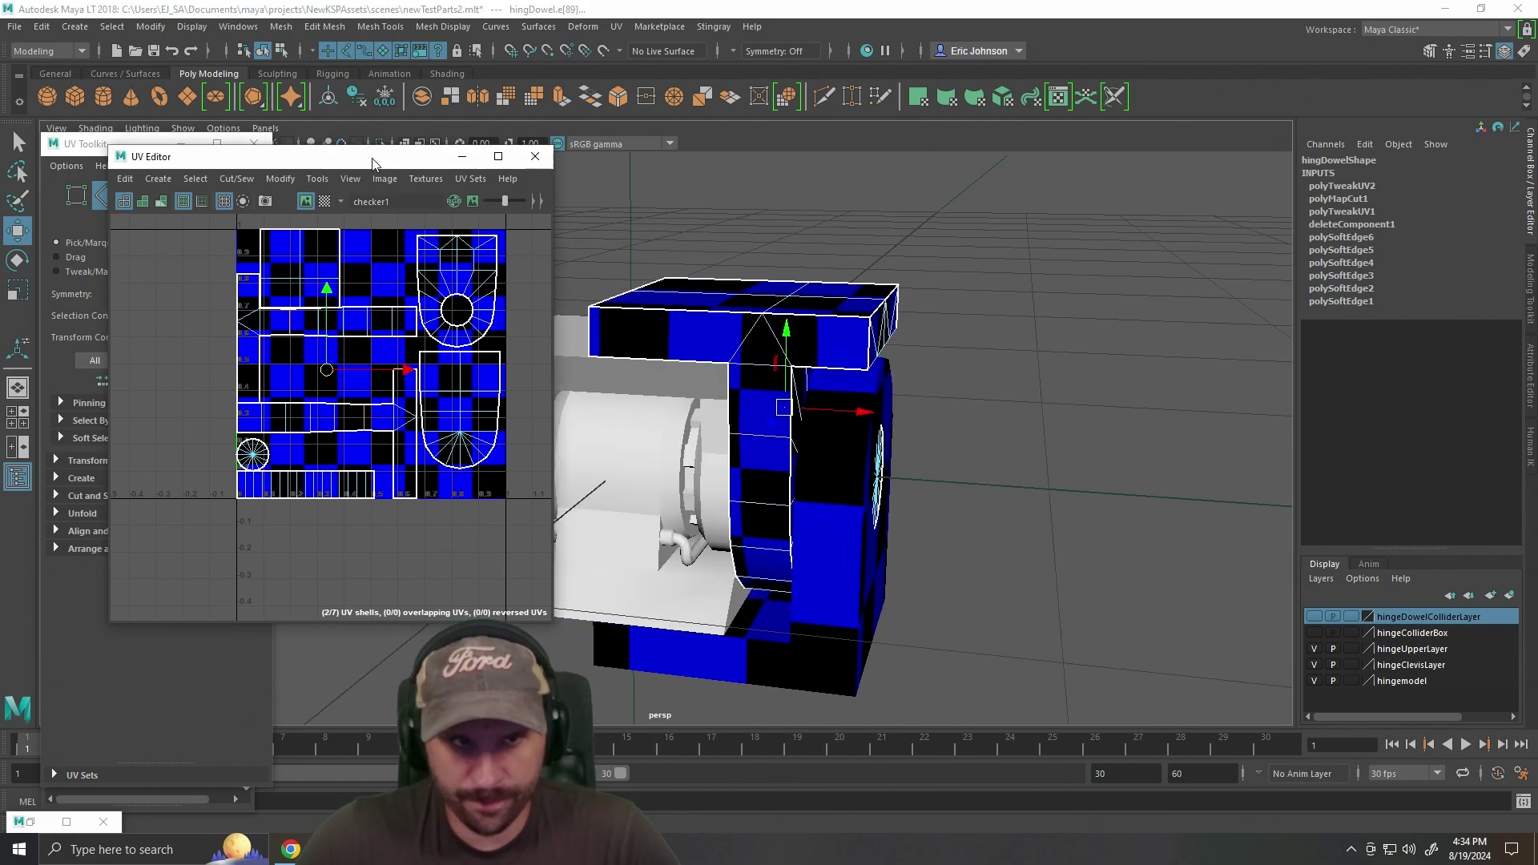
# Move the UV Editor clear of the model and select the pair of upper edges on the dowel tab.
pyautogui.moveTo(377, 158); pyautogui.dragTo(281, 334)
pyautogui.scroll(3, 1060, 470)
pyautogui.moveTo(1060, 470)
pyautogui.mouseDown()
pyautogui.moveTo(1121, 431)
pyautogui.moveTo(830, 436)
pyautogui.moveTo(1034, 436)
pyautogui.moveTo(978, 497)
pyautogui.moveTo(1065, 464)
pyautogui.moveTo(1031, 470)
pyautogui.mouseUp()
pyautogui.scroll(1, 852, 417)
pyautogui.click(866, 423)
pyautogui.keyDown('alt'); pyautogui.moveTo(747, 481); pyautogui.dragTo(945, 482); pyautogui.keyUp('alt')
pyautogui.keyDown('alt'); pyautogui.moveTo(945, 482); pyautogui.dragTo(1001, 487); pyautogui.keyUp('alt')
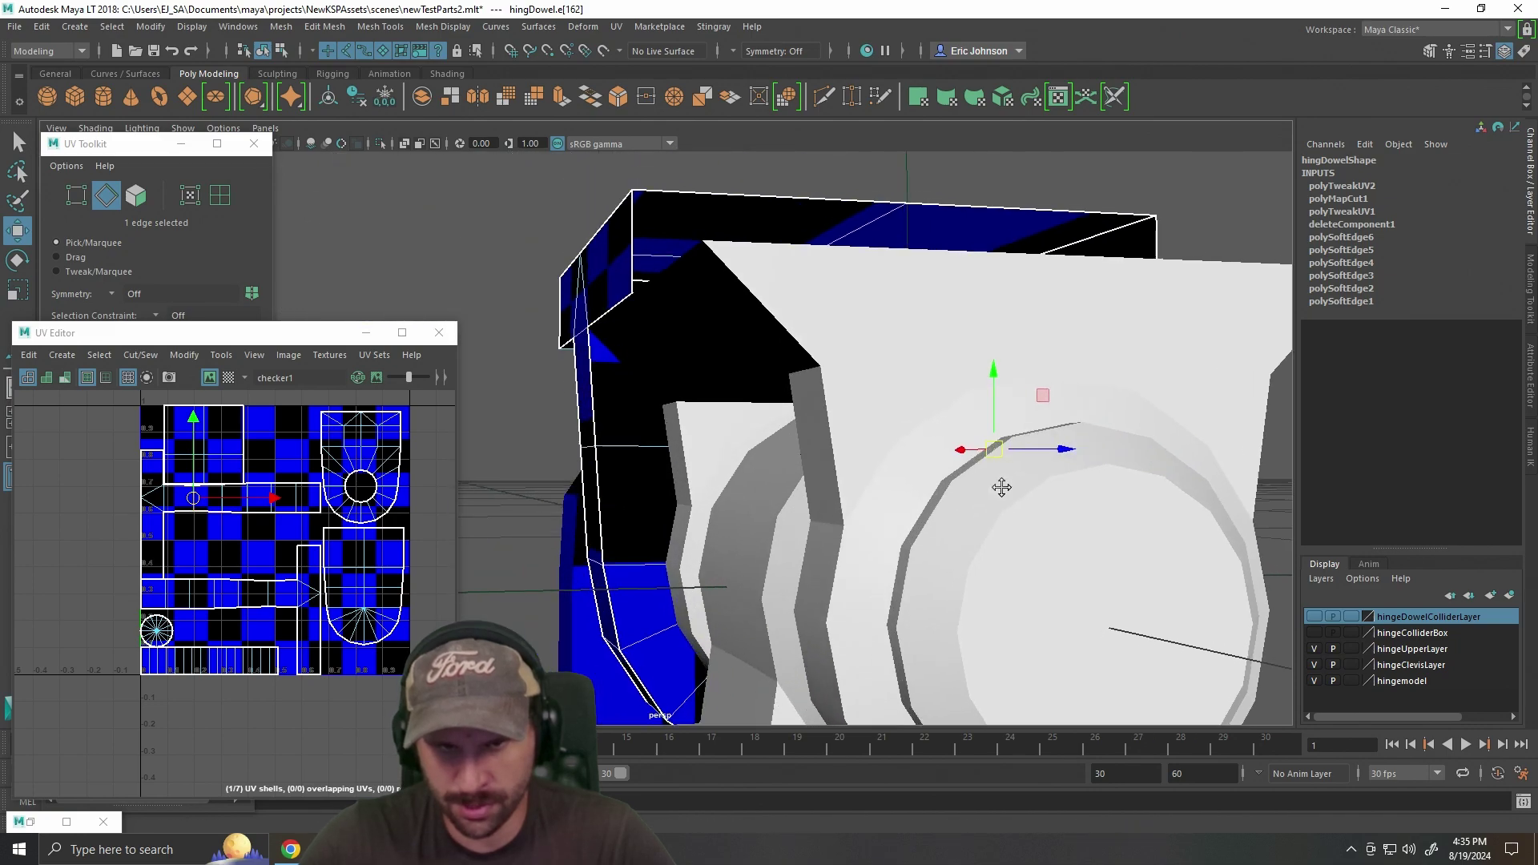
pyautogui.keyDown('shift'); pyautogui.click(599, 448); pyautogui.keyUp('shift')
# Lower the two selected tab edges slightly along the vertical axis.
pyautogui.press('f')
pyautogui.press('r')
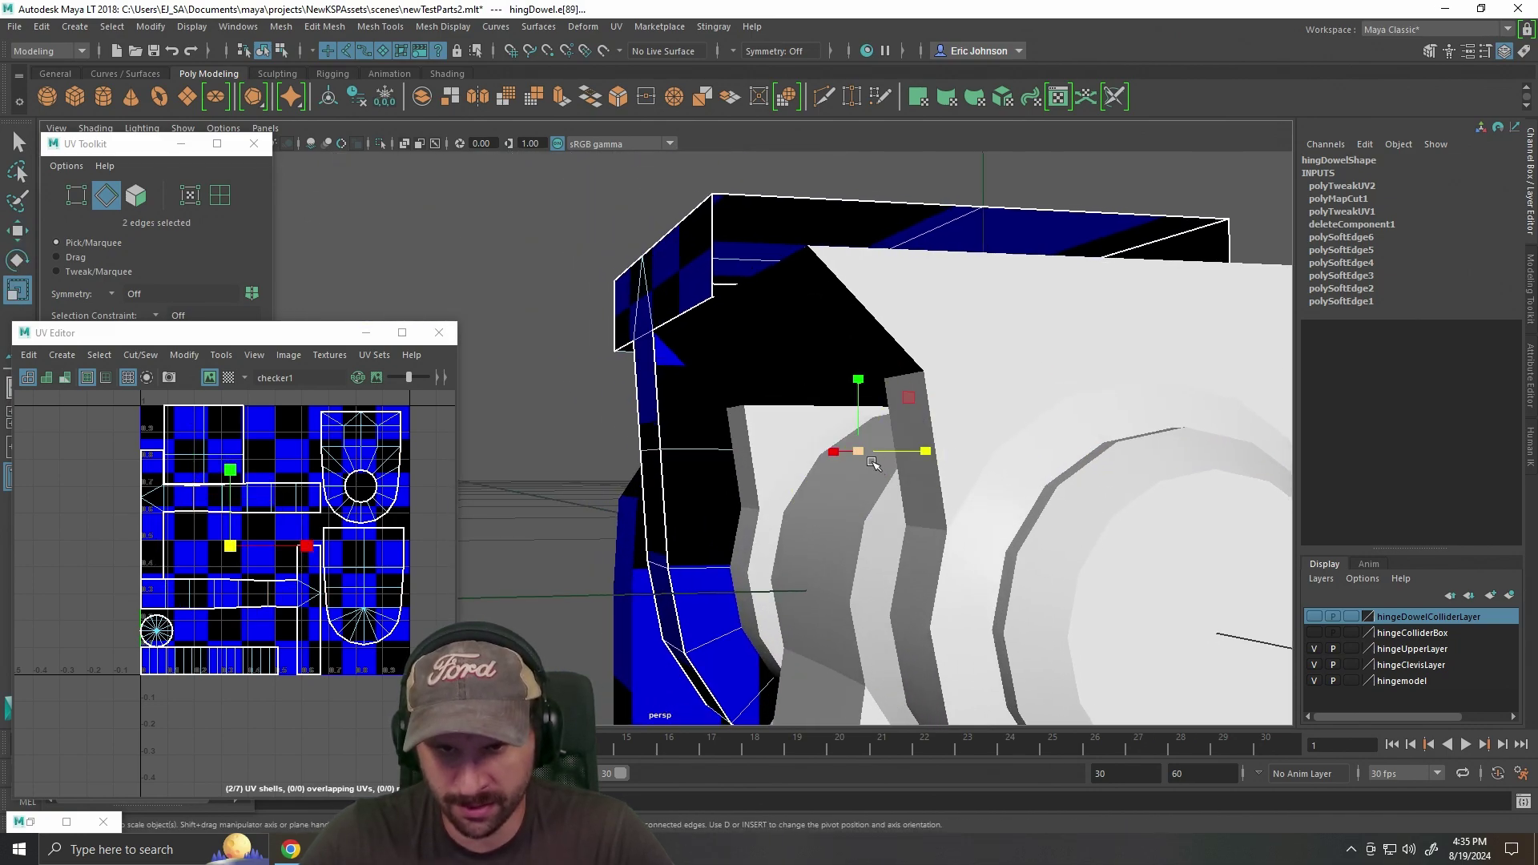
pyautogui.moveTo(863, 469)
pyautogui.keyDown('alt'); pyautogui.mouseDown()
pyautogui.moveTo(889, 425)
pyautogui.moveTo(943, 423)
pyautogui.mouseUp(); pyautogui.keyUp('alt')
pyautogui.press('4')
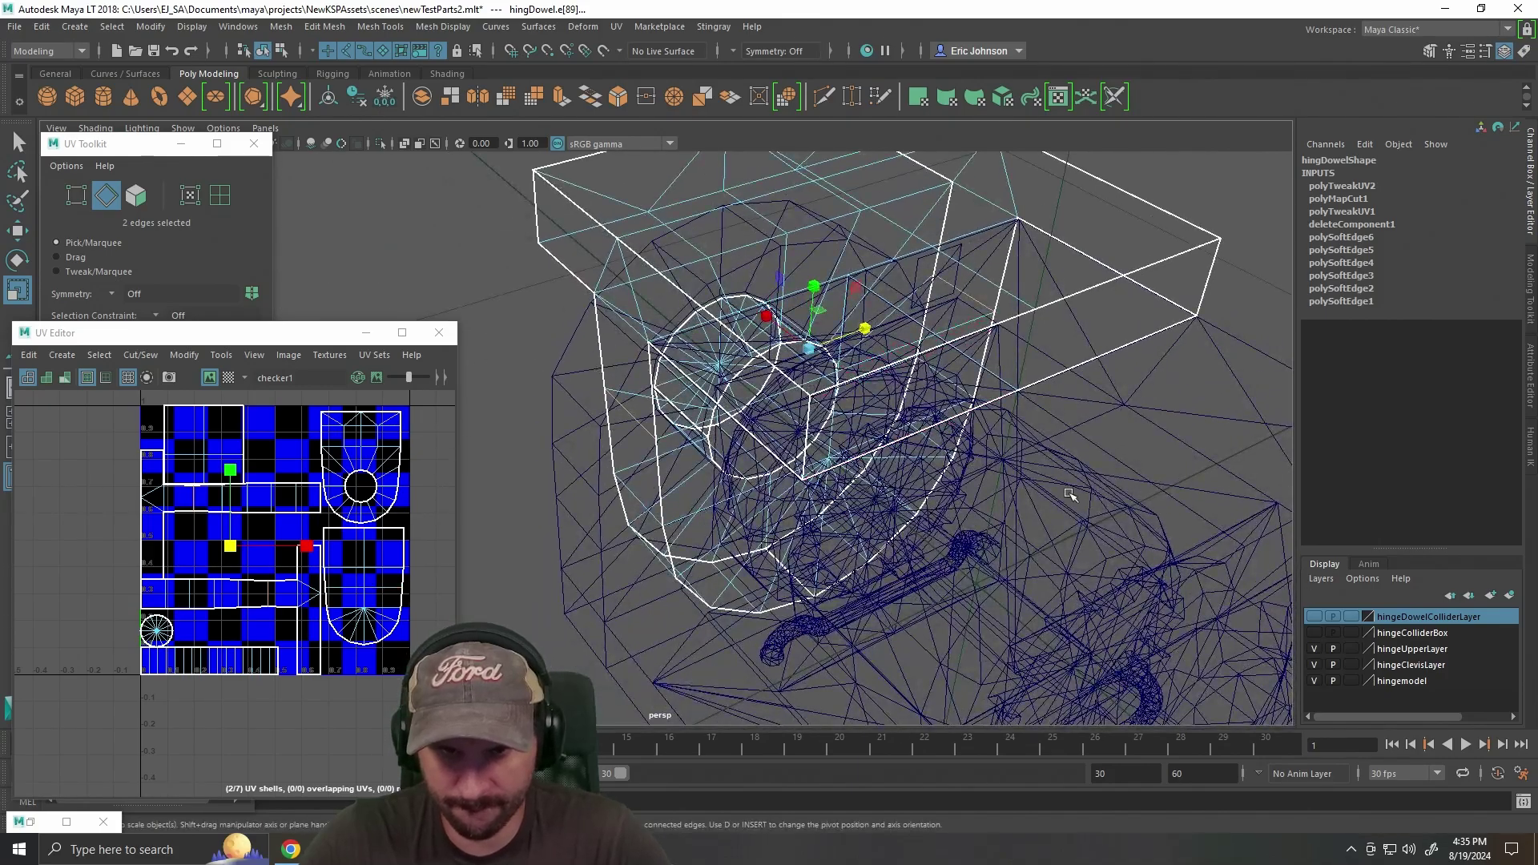
pyautogui.moveTo(870, 338)
pyautogui.keyDown('alt'); pyautogui.mouseDown()
pyautogui.moveTo(957, 375)
pyautogui.moveTo(905, 481)
pyautogui.moveTo(939, 469)
pyautogui.mouseUp(); pyautogui.keyUp('alt')
pyautogui.press('5')
pyautogui.press('w')
pyautogui.moveTo(861, 392); pyautogui.dragTo(862, 406)
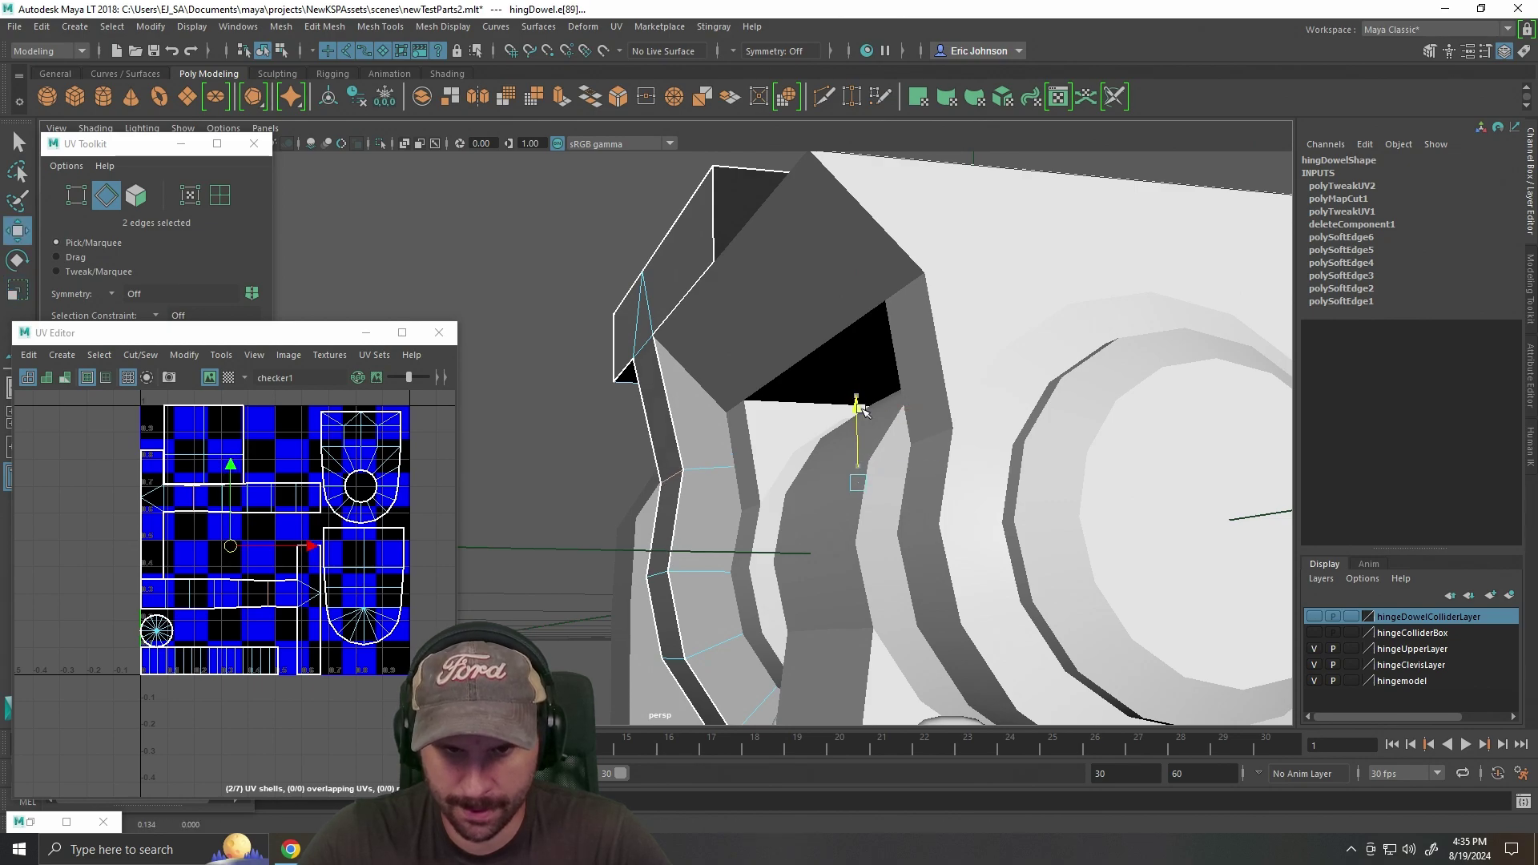
# Return the dowel part to object mode and clear the selection.
pyautogui.keyDown('alt'); pyautogui.moveTo(868, 435); pyautogui.dragTo(792, 442); pyautogui.keyUp('alt')
pyautogui.scroll(-5, 801, 440)
pyautogui.scroll(3, 732, 466)
pyautogui.rightClick(667, 407)
pyautogui.click(745, 385)
pyautogui.click(561, 293)
# Examine the dowel tab's contour beside the reference hinge from the front, side and close up.
pyautogui.keyDown('alt'); pyautogui.moveTo(580, 351); pyautogui.dragTo(763, 439); pyautogui.keyUp('alt')
pyautogui.scroll(4, 767, 440)
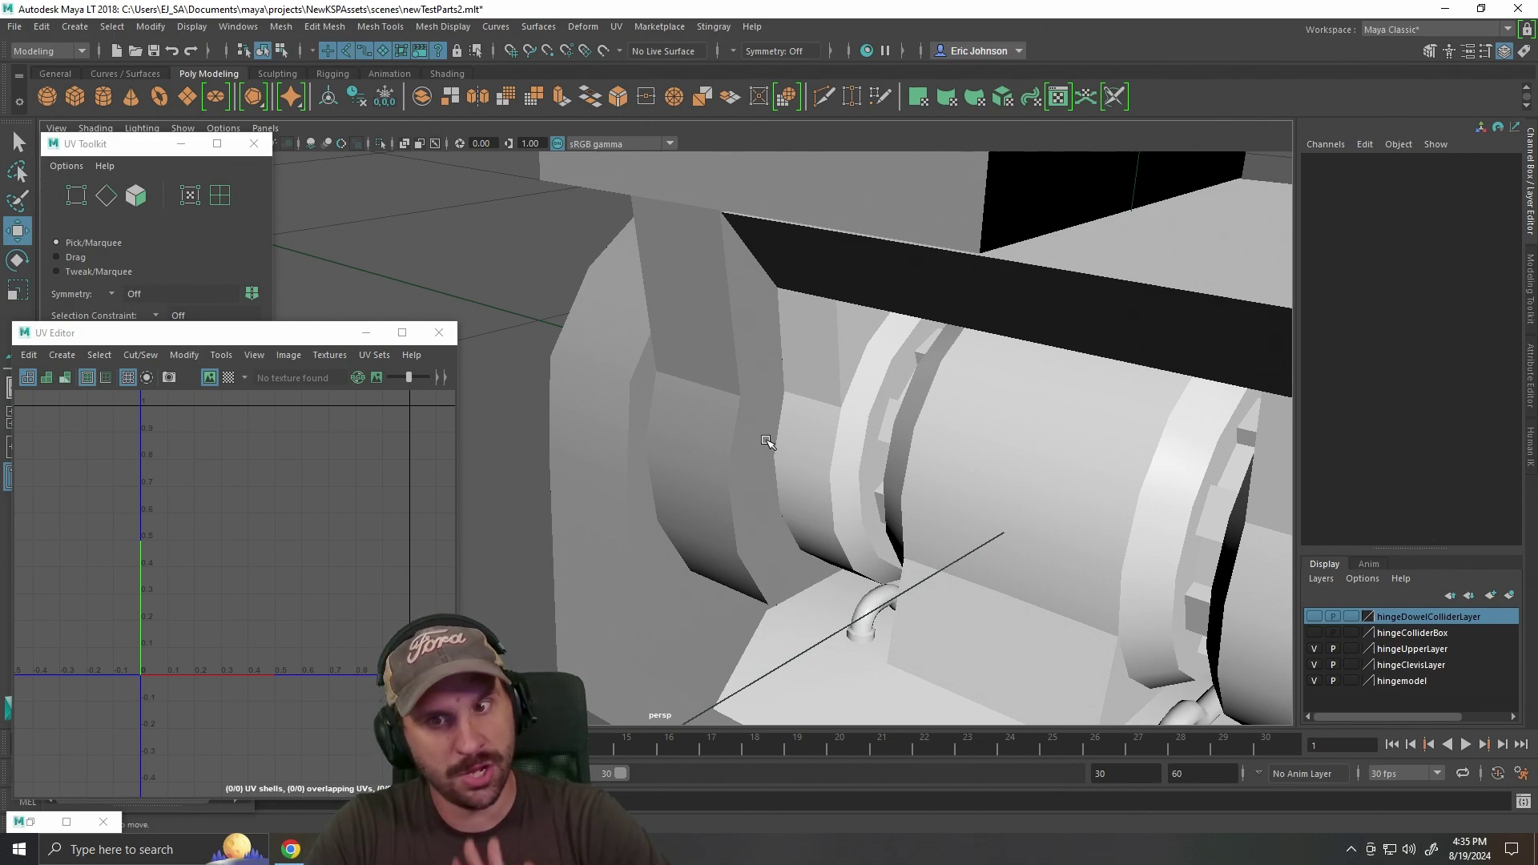
pyautogui.moveTo(758, 463); pyautogui.dragTo(862, 455)
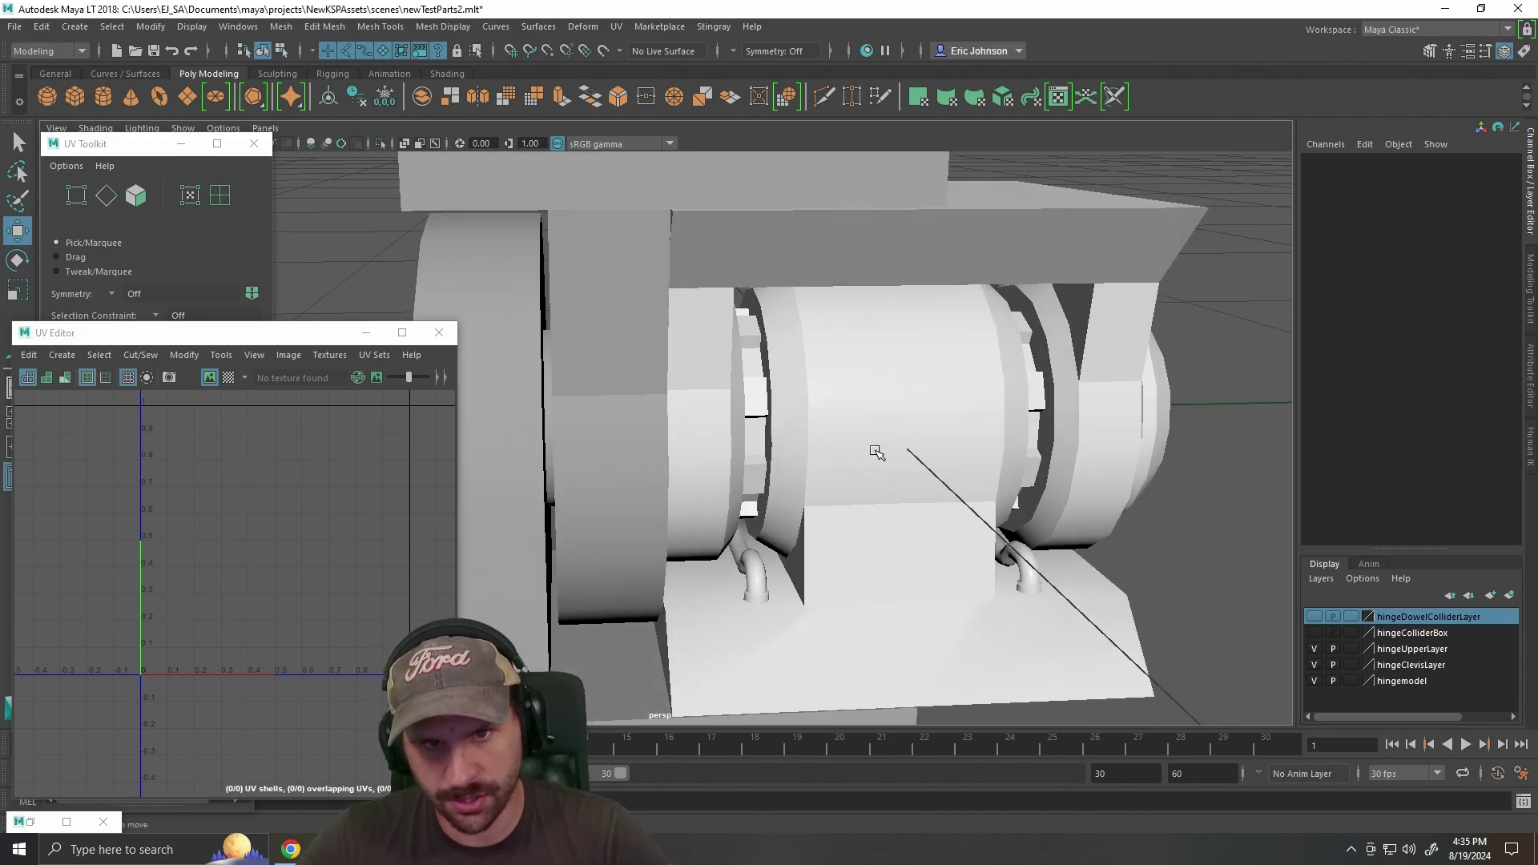
pyautogui.moveTo(767, 452); pyautogui.dragTo(735, 477)
pyautogui.scroll(-5, 734, 477)
pyautogui.moveTo(641, 472); pyautogui.dragTo(776, 398)
pyautogui.scroll(3, 818, 475)
pyautogui.moveTo(777, 455); pyautogui.dragTo(861, 446)
pyautogui.scroll(4, 721, 491)
pyautogui.scroll(-4, 772, 507)
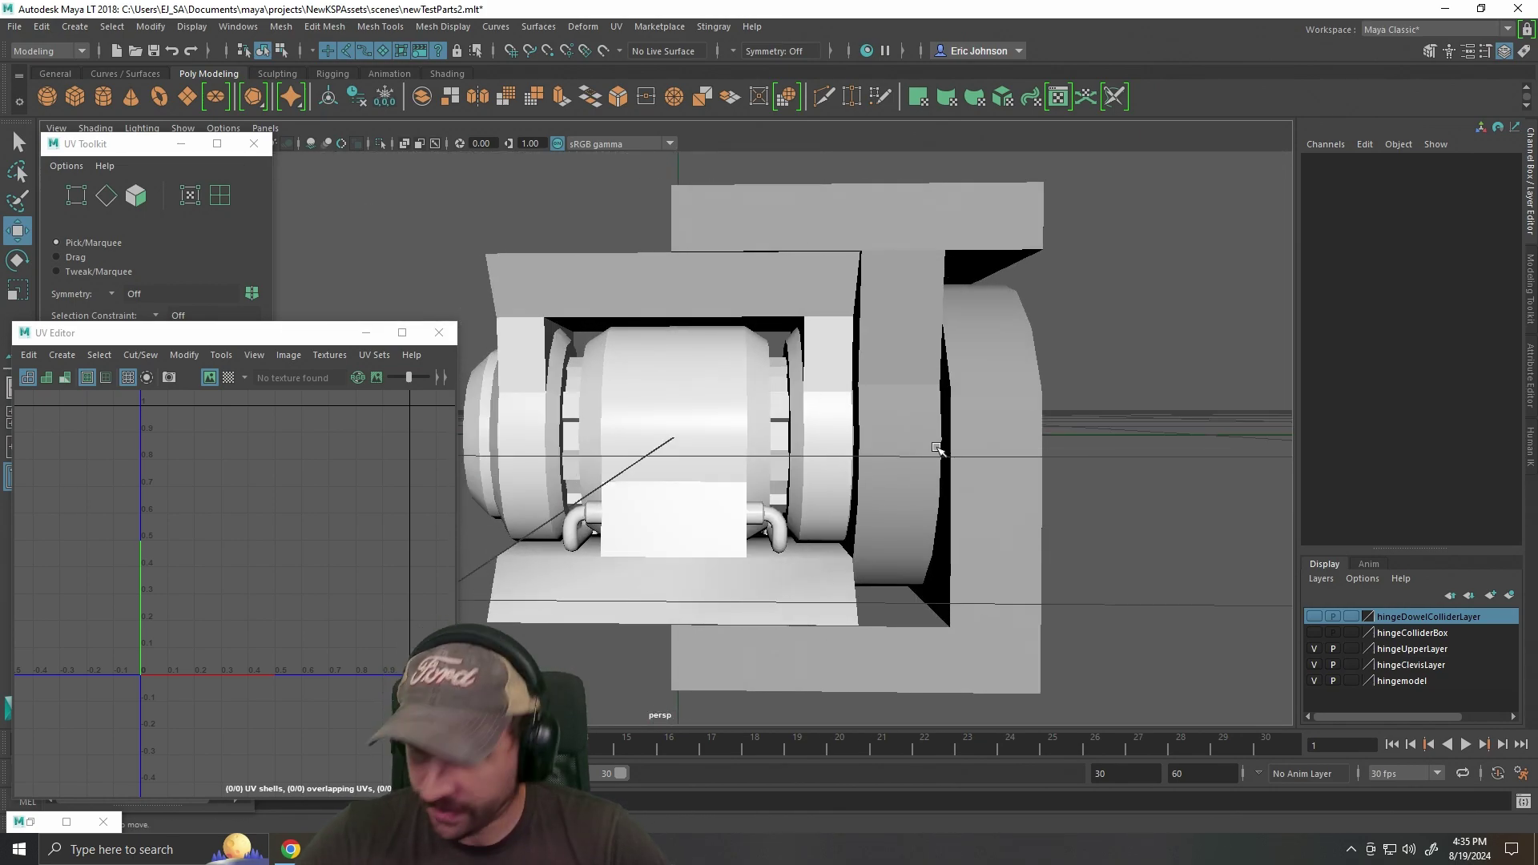
pyautogui.moveTo(896, 384); pyautogui.dragTo(986, 332)
pyautogui.scroll(4, 1177, 416)
pyautogui.scroll(3, 987, 333)
# Select the hingDowel object in the viewport.
pyautogui.click(929, 407)
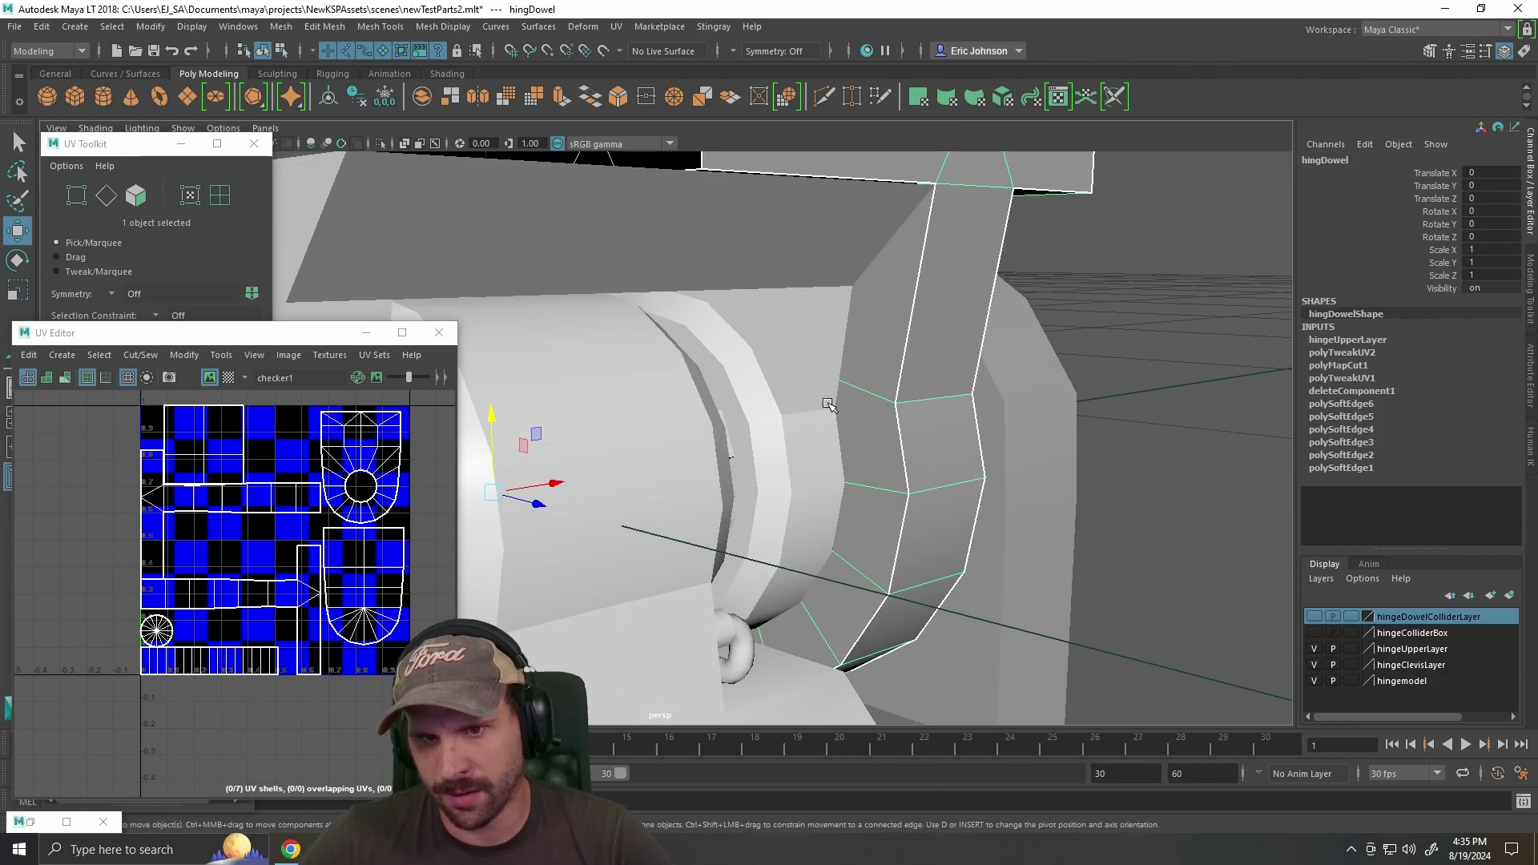
pyautogui.rightClick(993, 256)
pyautogui.click(1131, 246)
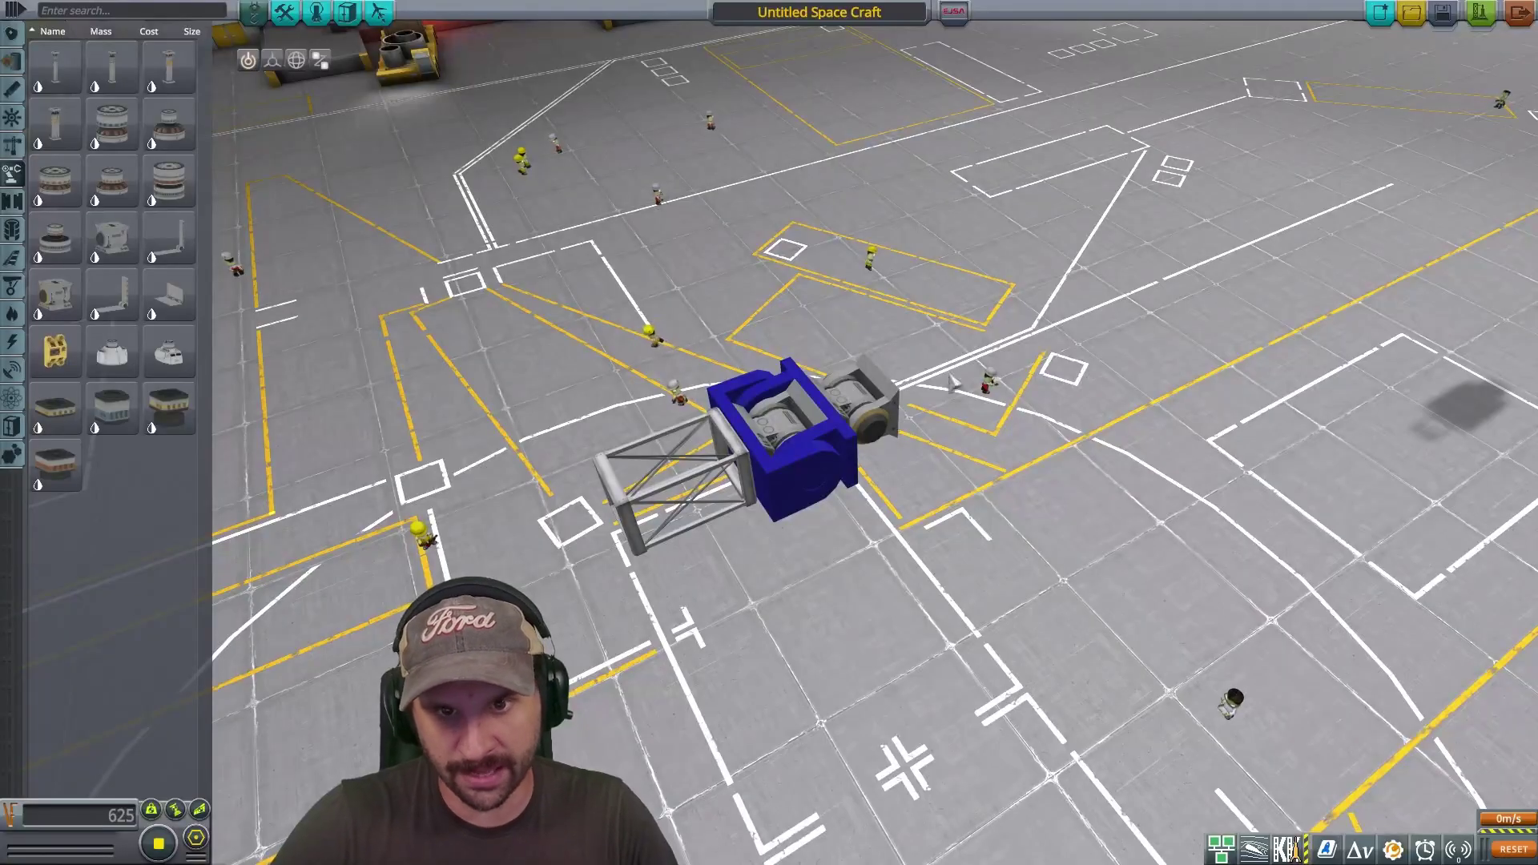
# Switch to Kerbal Space Program and delete the outer G-11 hinge from the end of the craft.
pyautogui.scroll(5, 1261, 457)
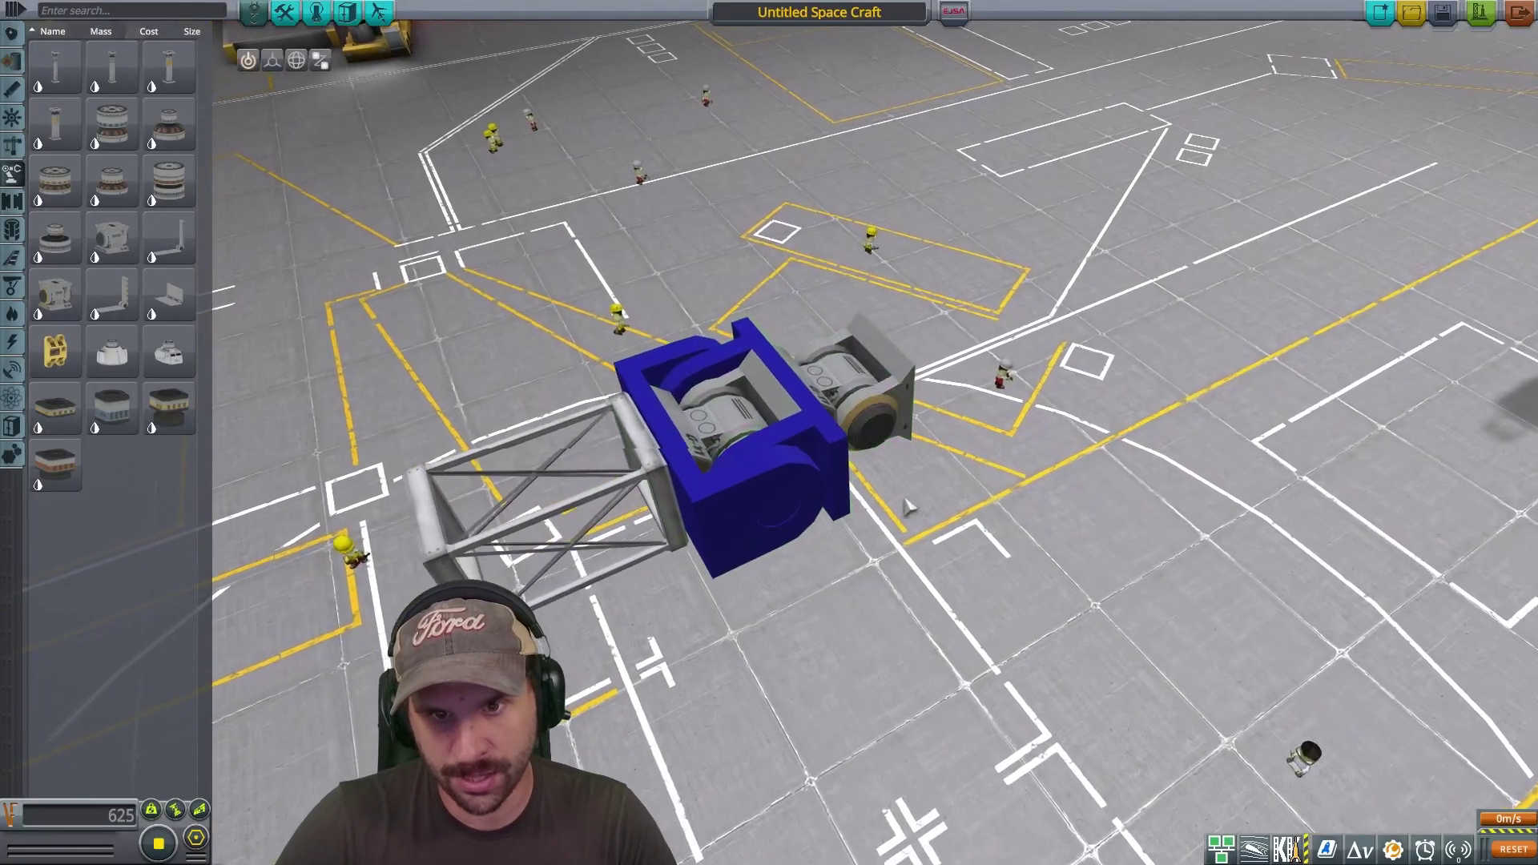
pyautogui.press('Delete')
pyautogui.moveTo(1212, 472); pyautogui.dragTo(1215, 590)
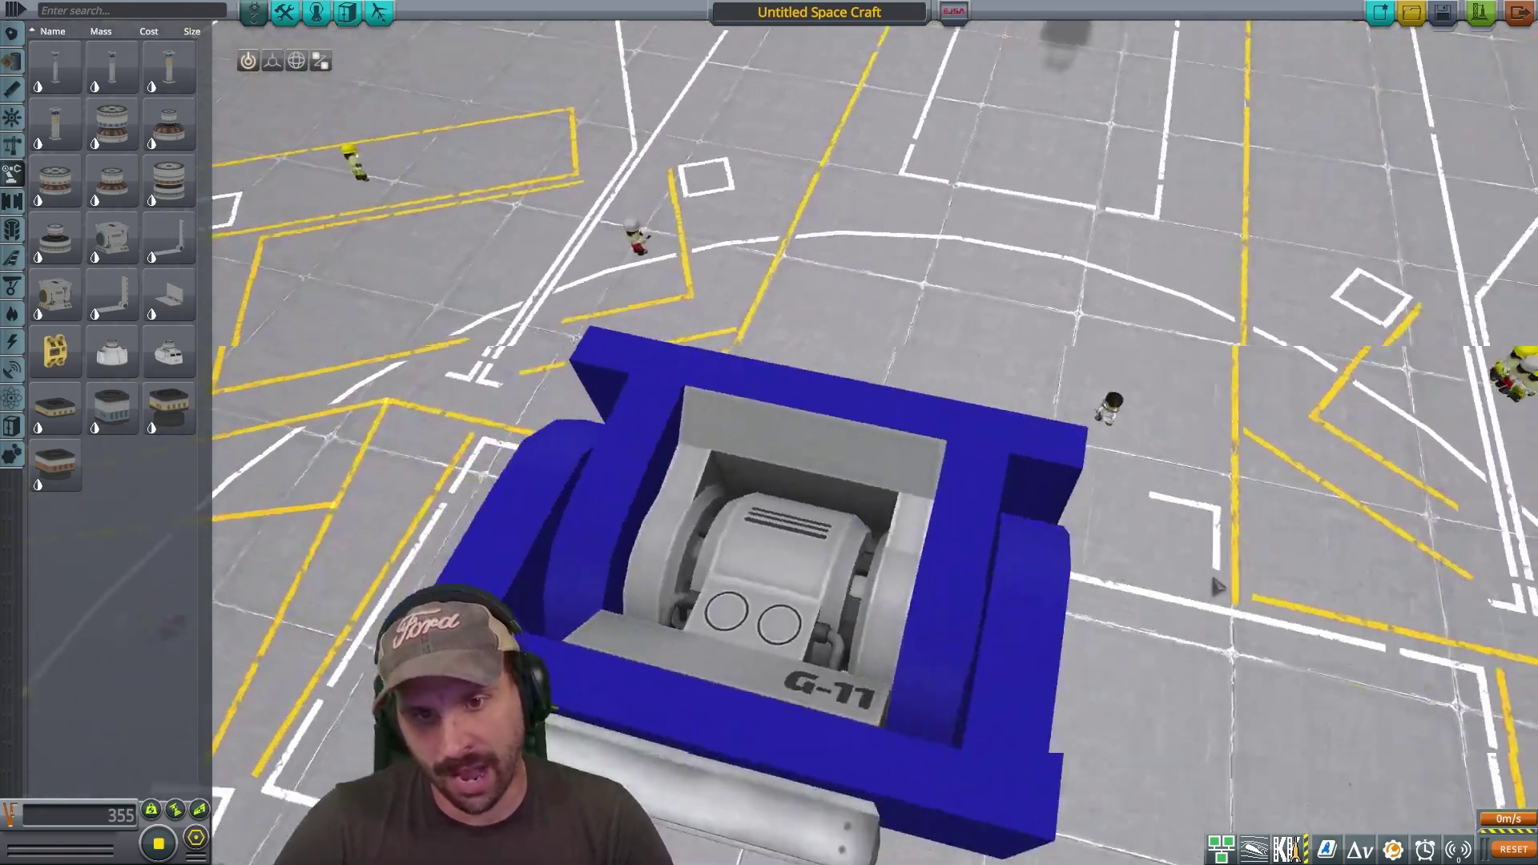
pyautogui.scroll(-5, 1206, 590)
pyautogui.scroll(-5, 1218, 636)
pyautogui.scroll(5, 1217, 641)
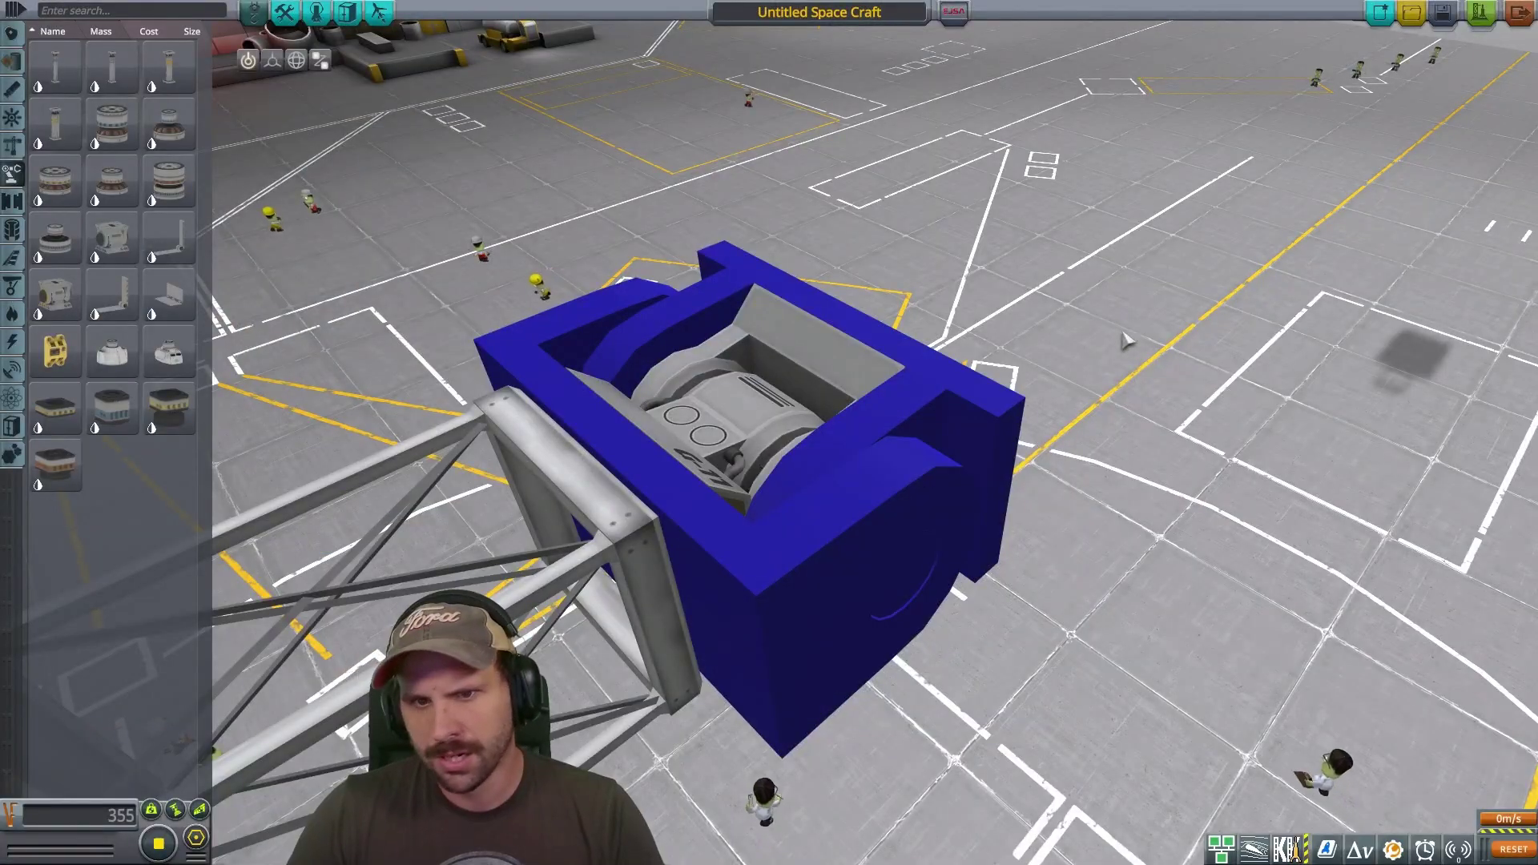
pyautogui.scroll(3, 1218, 397)
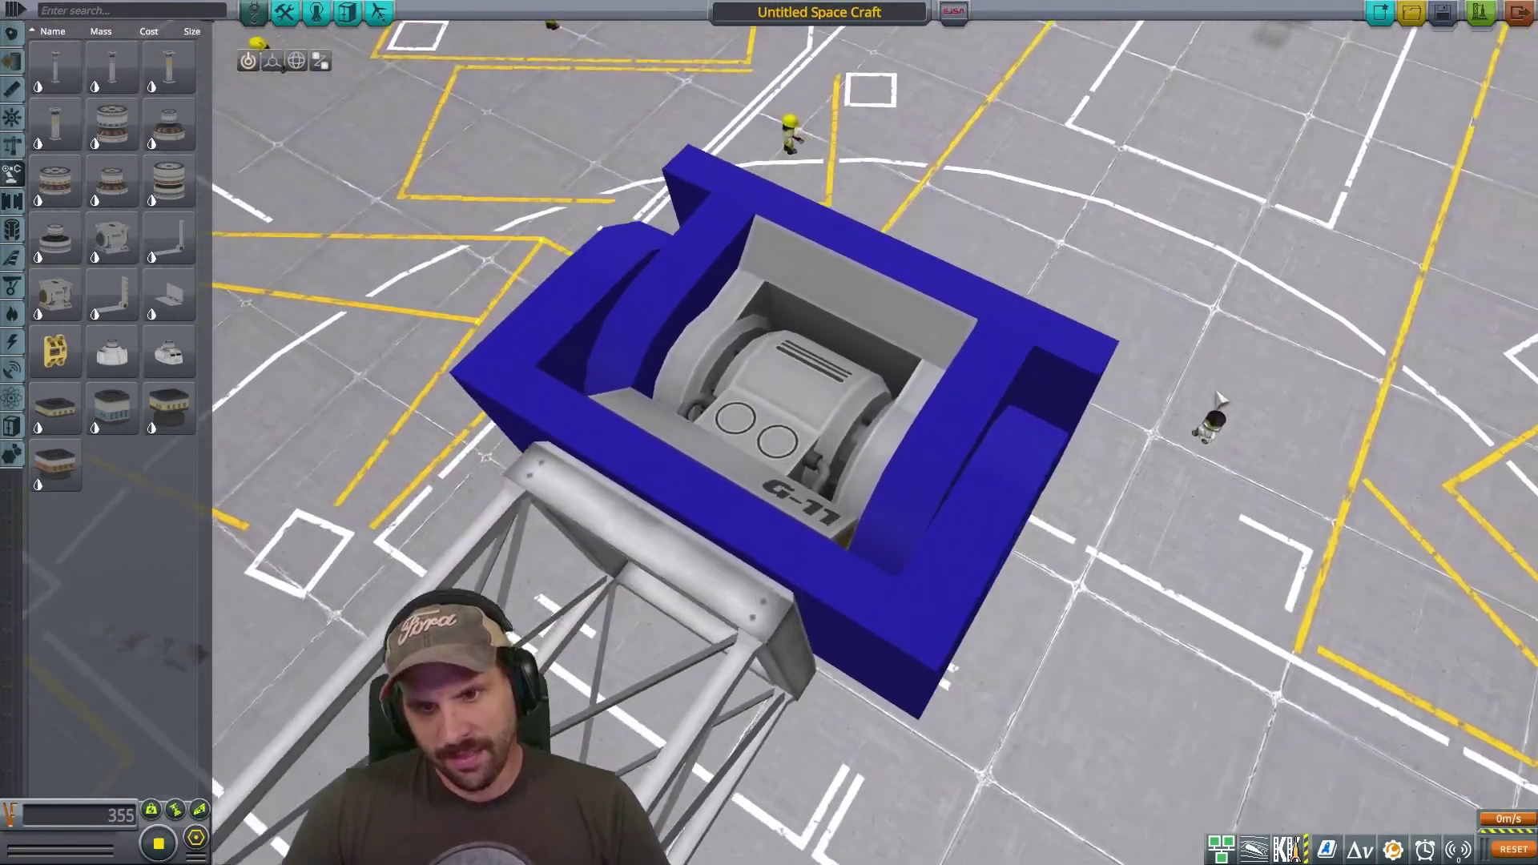
# Examine the blue hinge parts around the G-11 hinge from the side, from above and close up.
pyautogui.scroll(-2, 1217, 397)
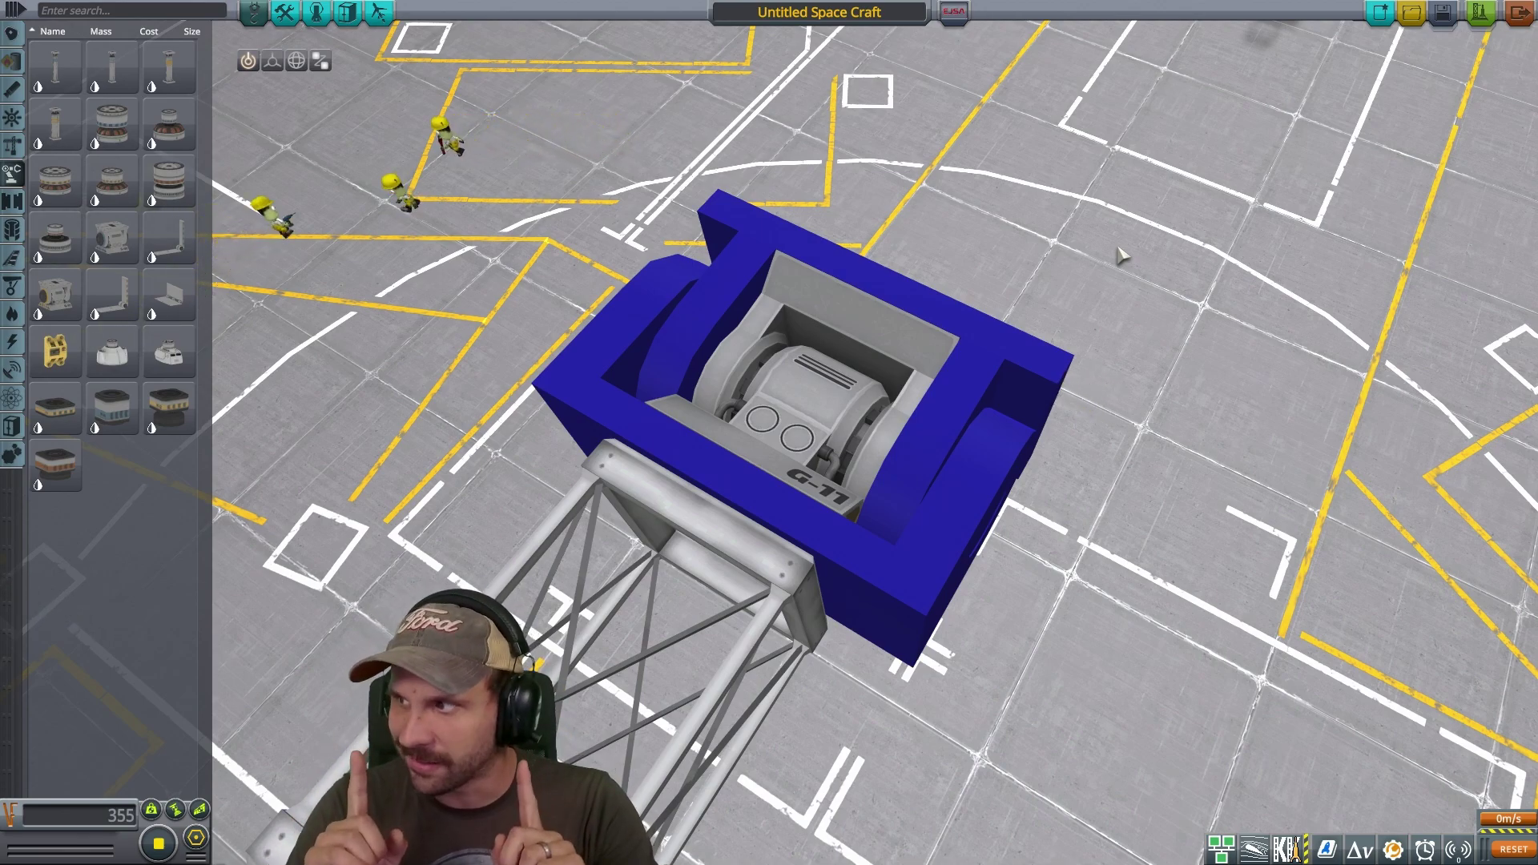
pyautogui.moveTo(1013, 264); pyautogui.dragTo(1345, 152)
pyautogui.scroll(3, 993, 357)
pyautogui.scroll(-5, 1105, 424)
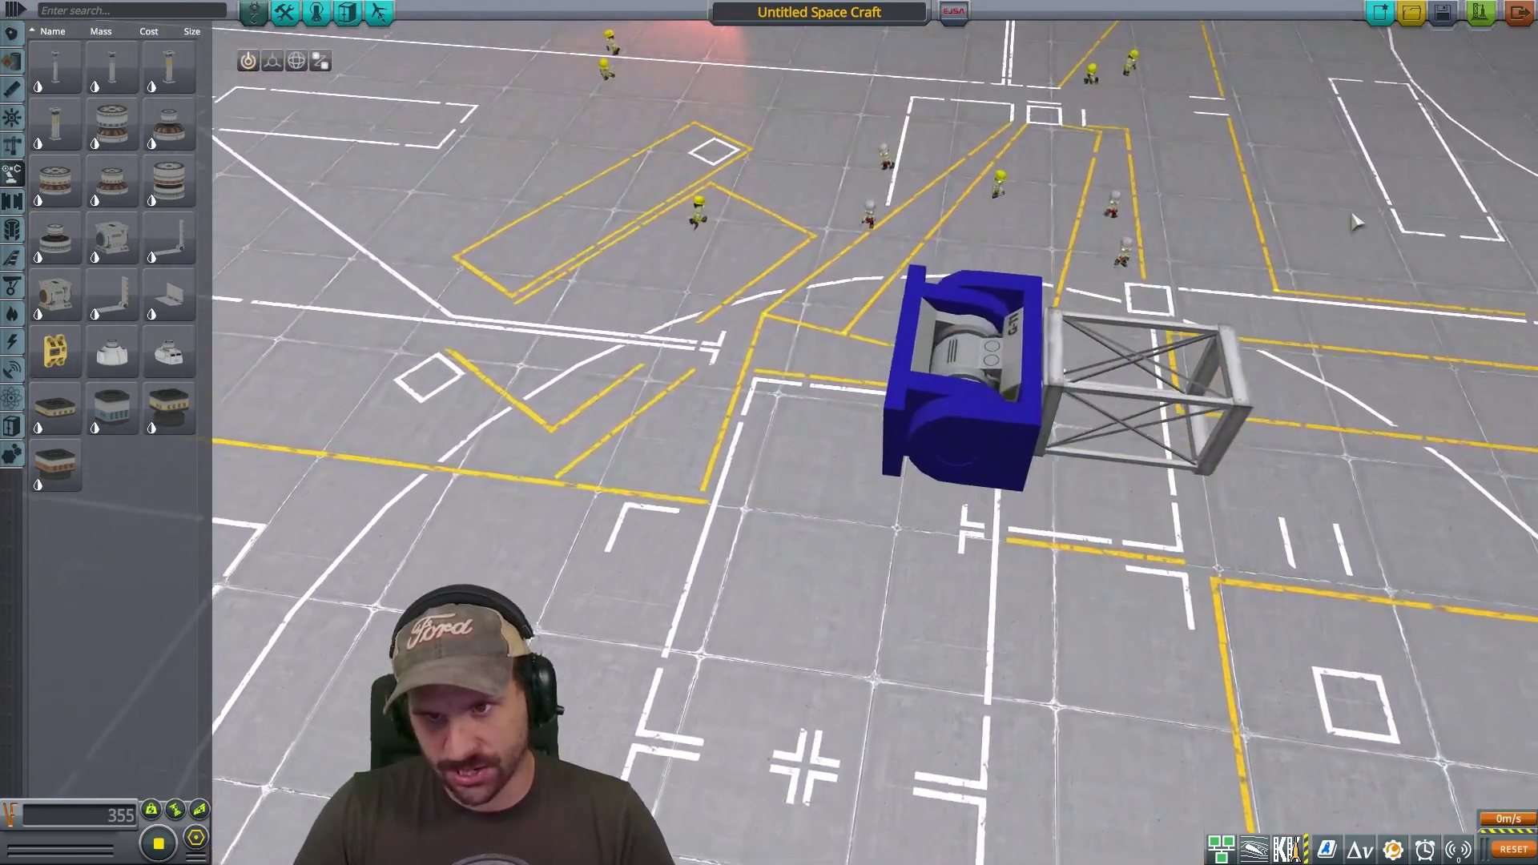
pyautogui.scroll(4, 1346, 152)
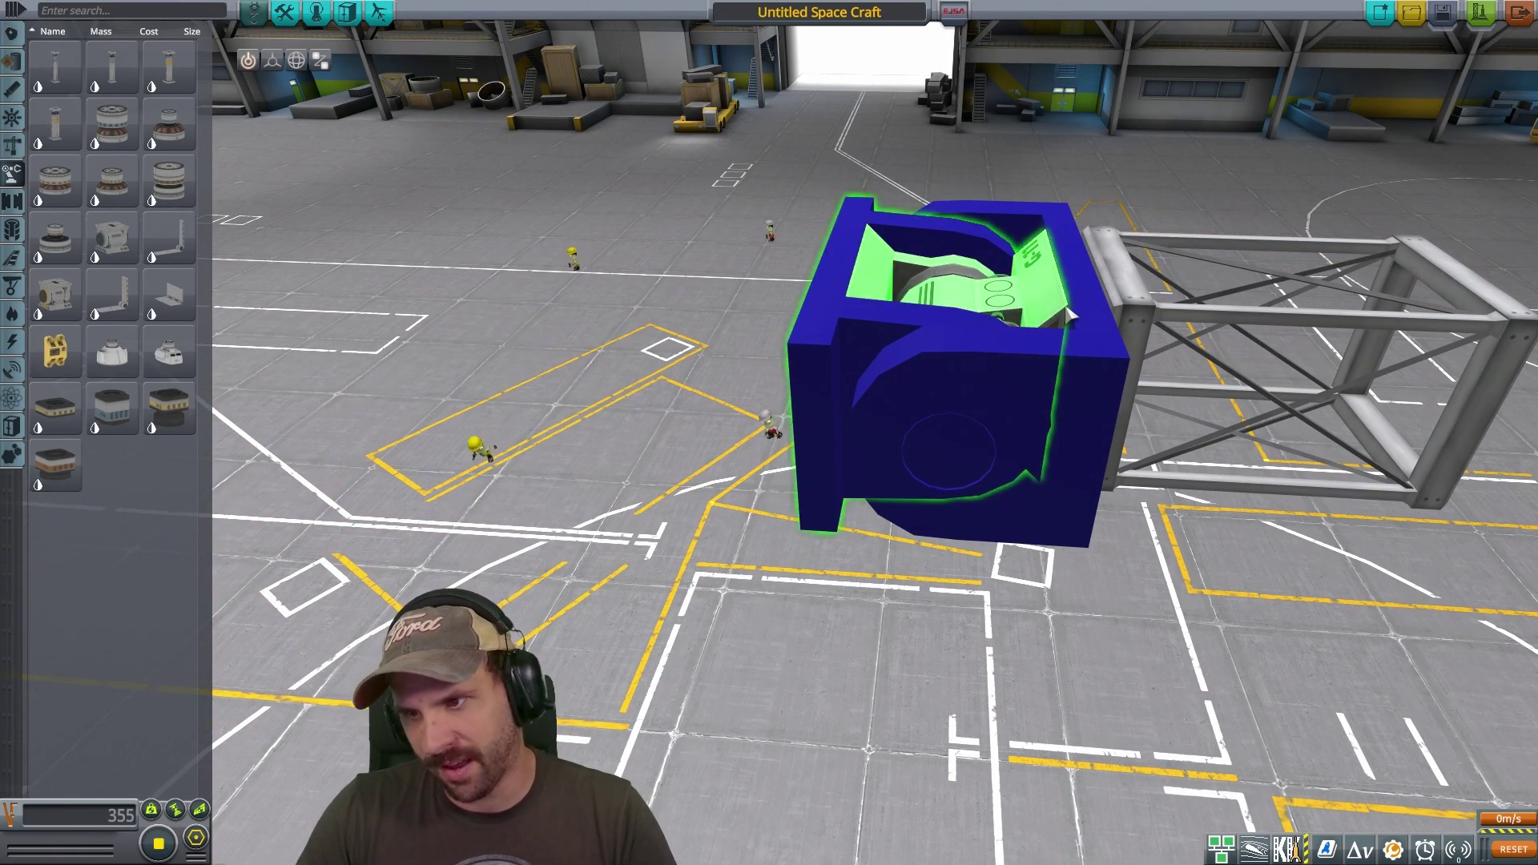
pyautogui.moveTo(1254, 182); pyautogui.dragTo(932, 392)
pyautogui.scroll(5, 931, 393)
pyautogui.scroll(-5, 931, 393)
pyautogui.moveTo(1194, 257)
pyautogui.mouseDown()
pyautogui.moveTo(1153, 220)
pyautogui.moveTo(1175, 261)
pyautogui.mouseUp()
pyautogui.scroll(5, 1175, 260)
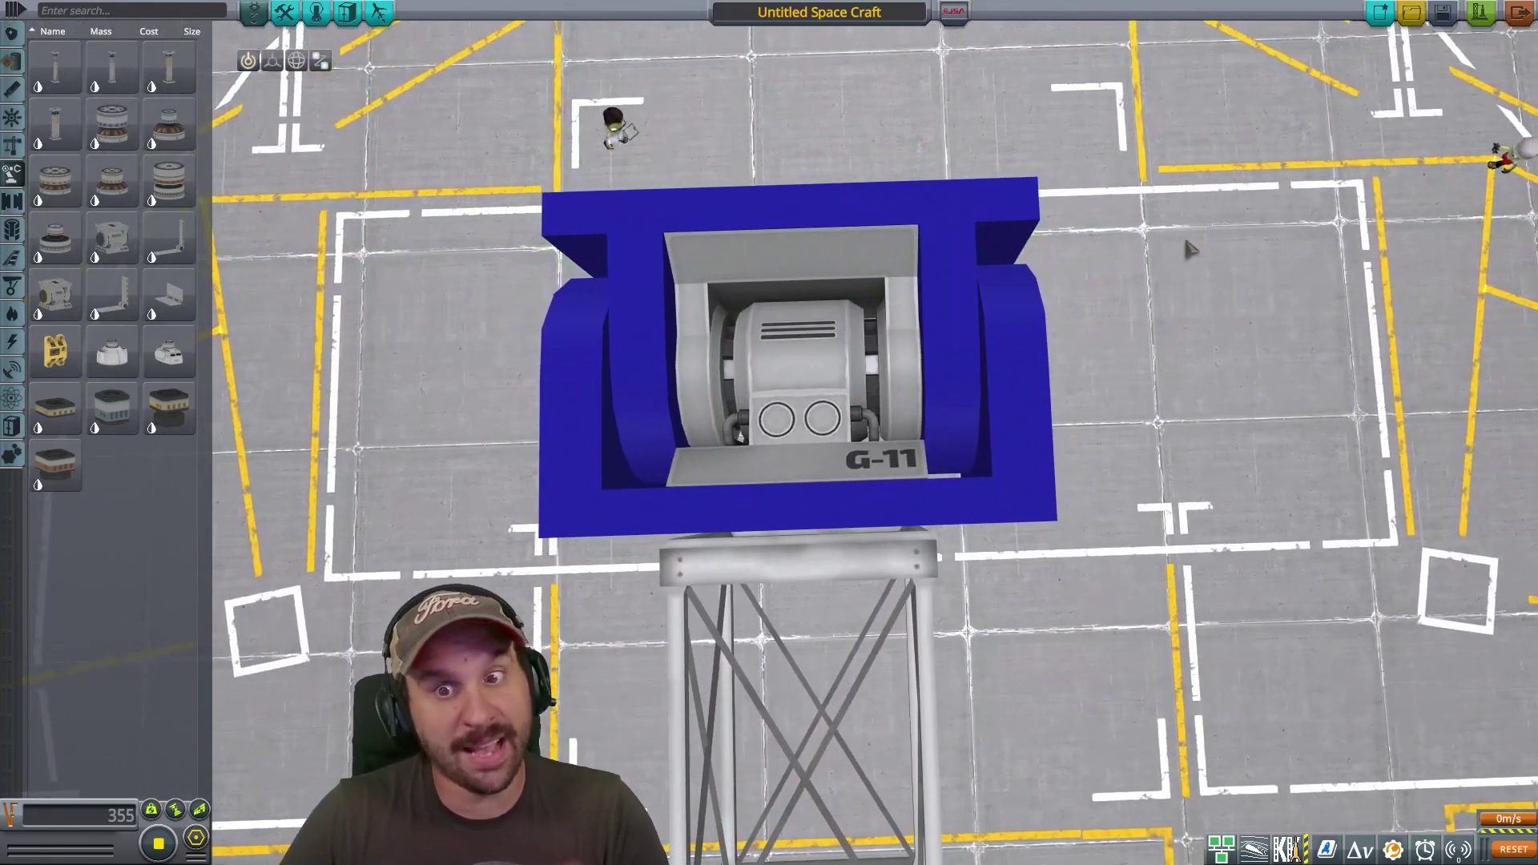
pyautogui.scroll(-5, 1175, 259)
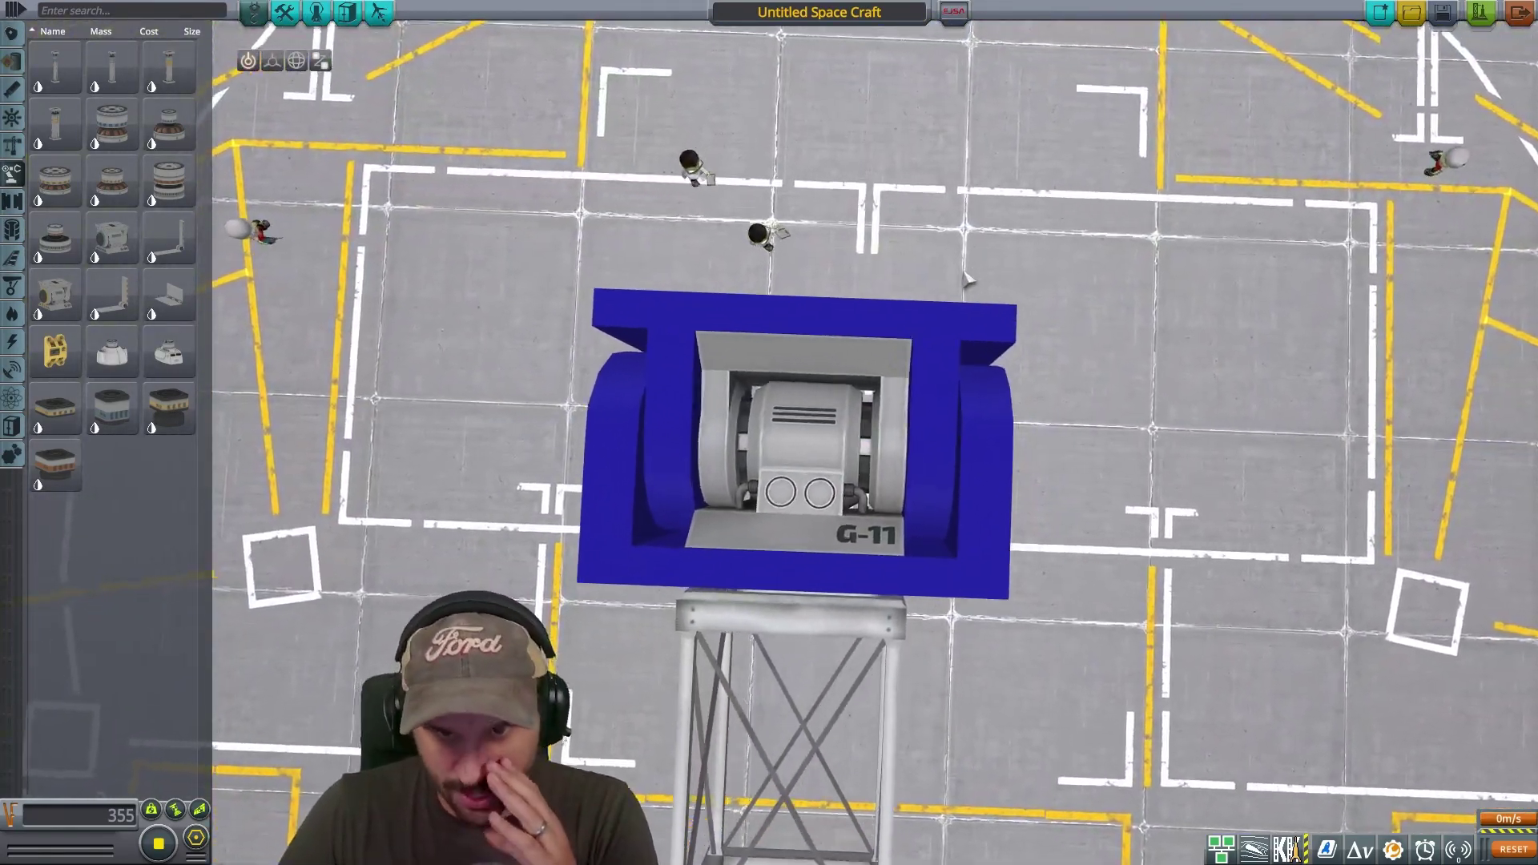
pyautogui.scroll(6, 948, 288)
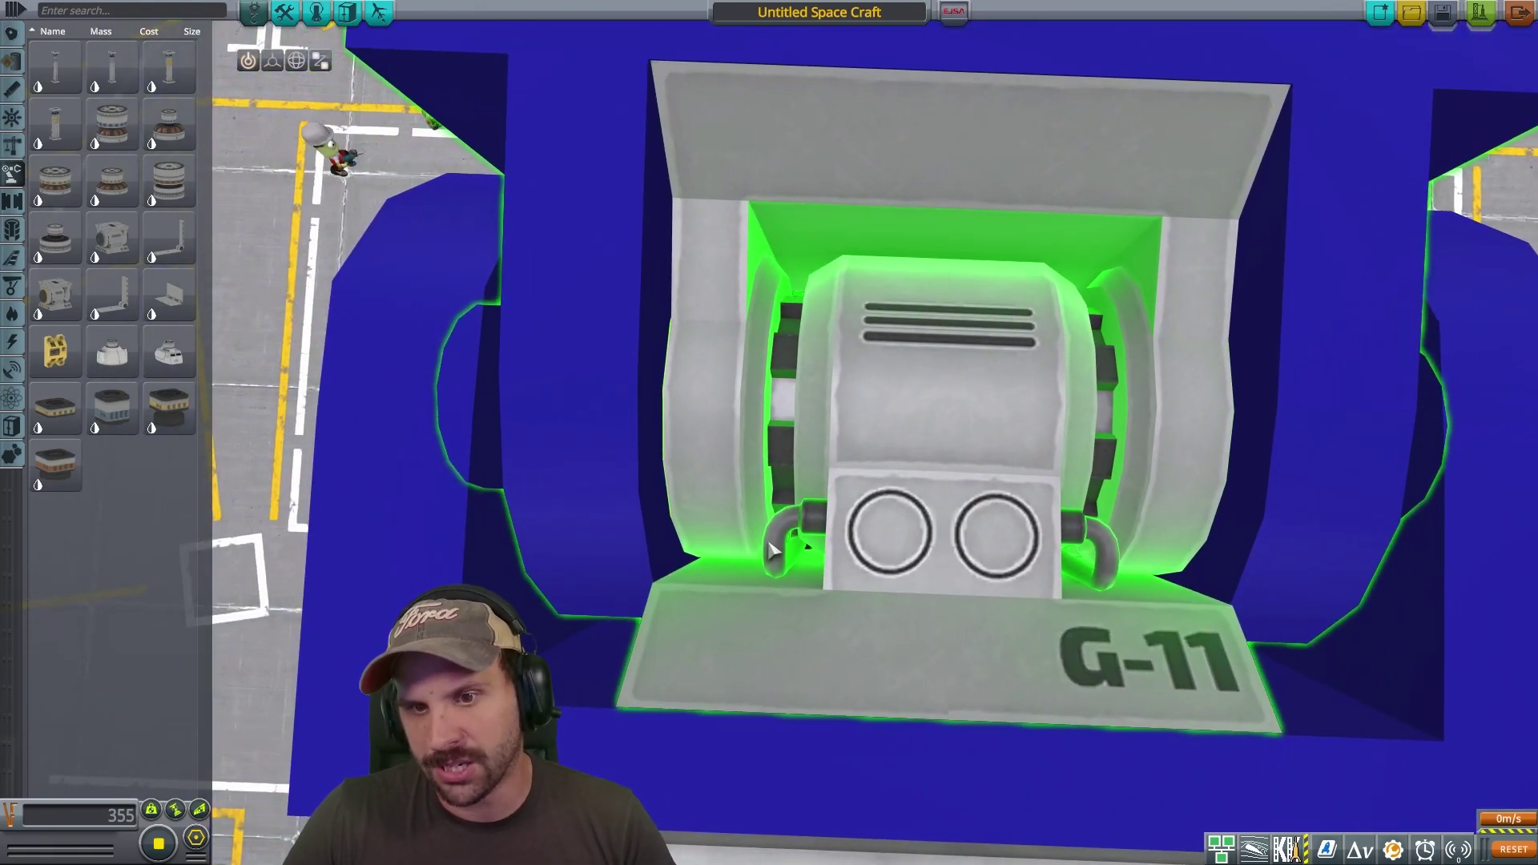
pyautogui.scroll(-5, 1249, 445)
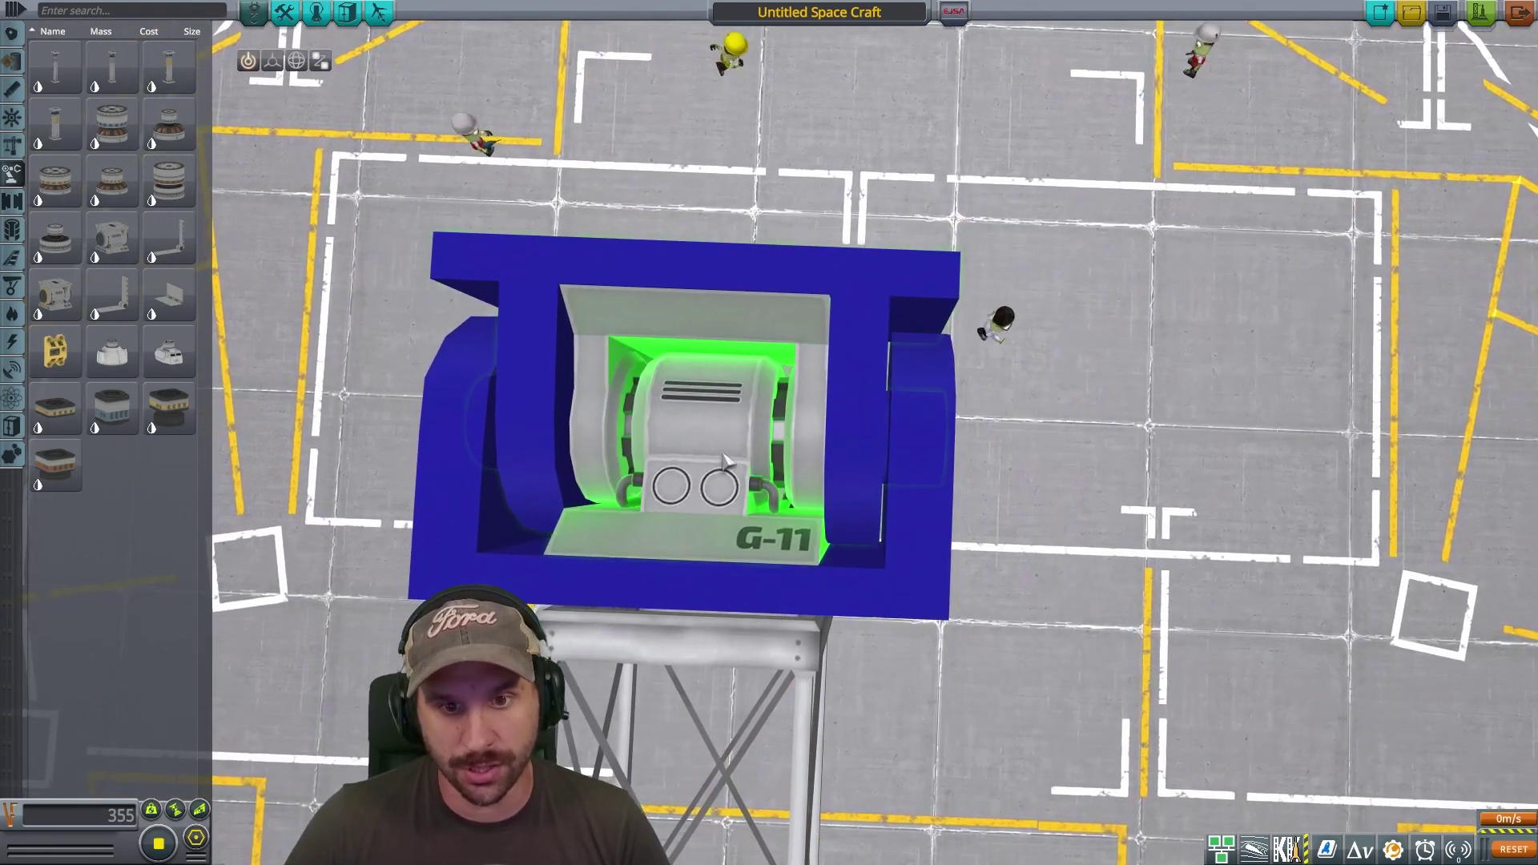
# Check the G-11 hinge's part settings and inspect the outline of the blue dowel plate beside its flared housing.
pyautogui.rightClick(724, 462)
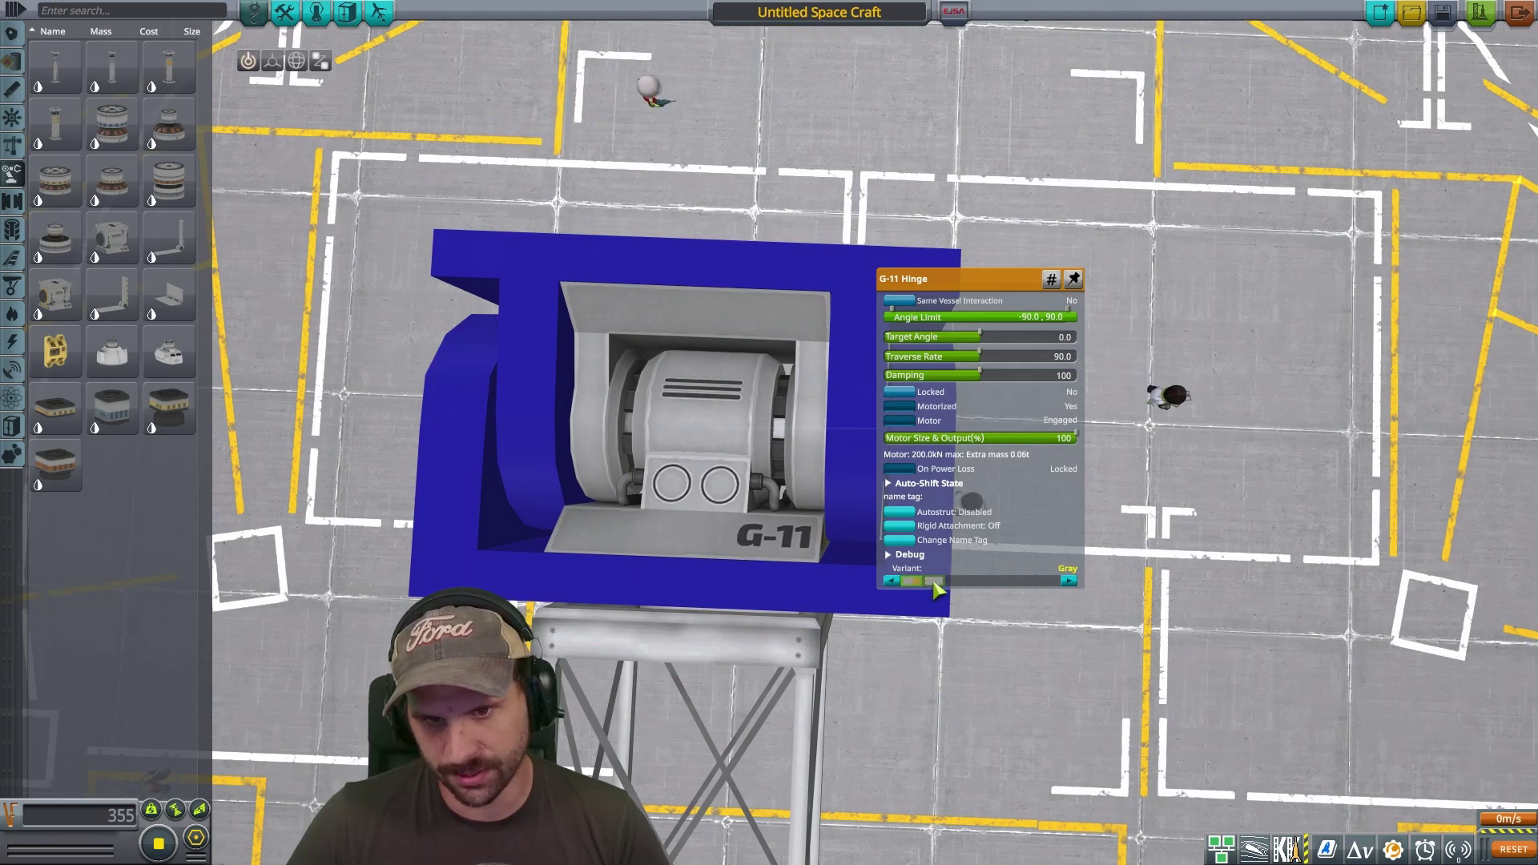
pyautogui.click(1263, 610)
pyautogui.moveTo(1102, 481); pyautogui.dragTo(979, 312)
pyautogui.scroll(-3, 1121, 377)
pyautogui.scroll(3, 937, 280)
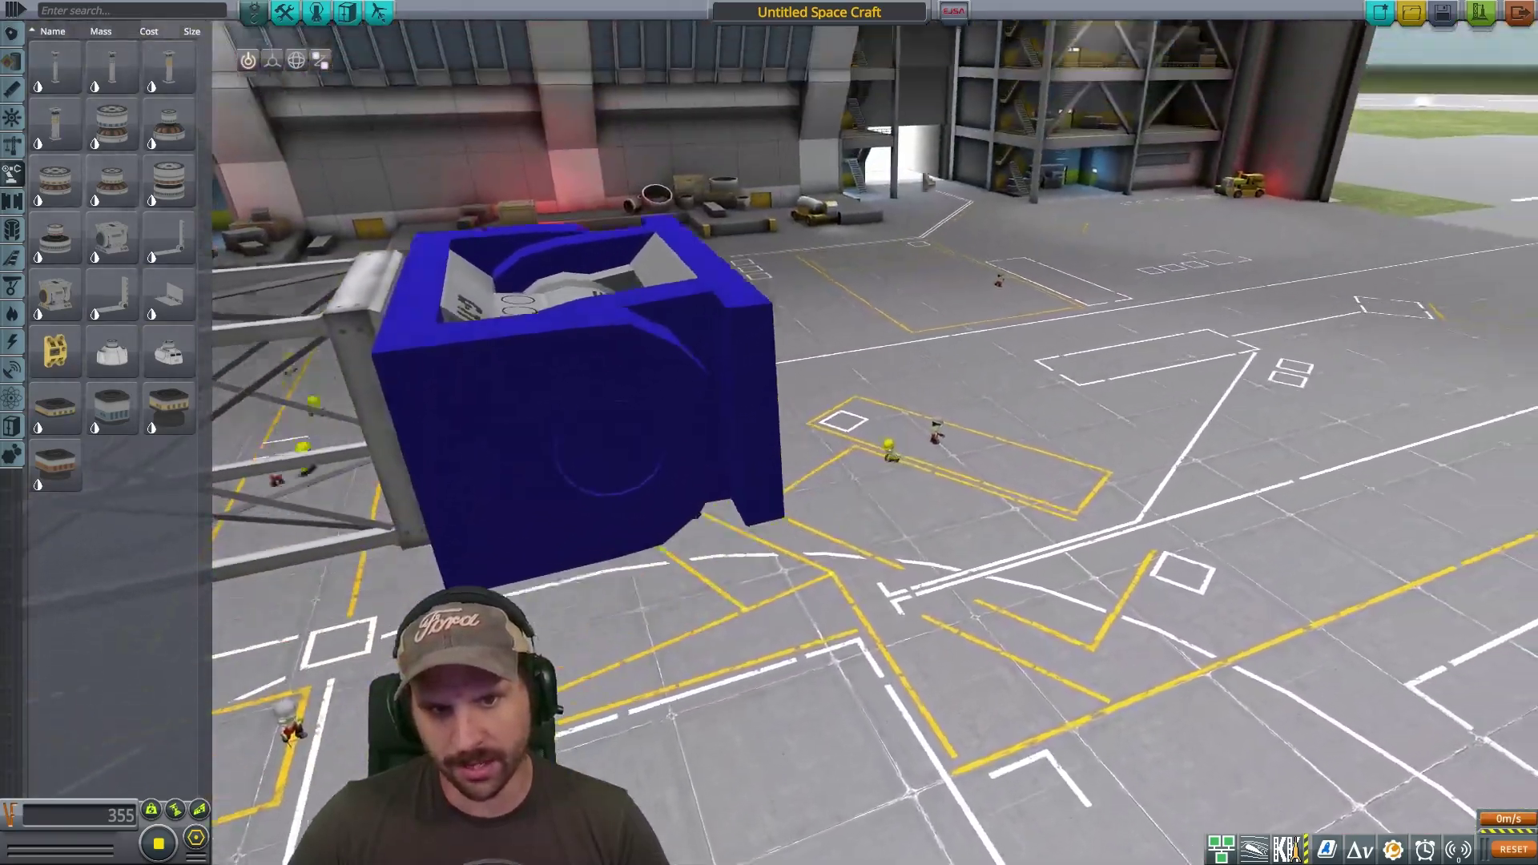
pyautogui.scroll(-4, 927, 181)
pyautogui.scroll(3, 905, 296)
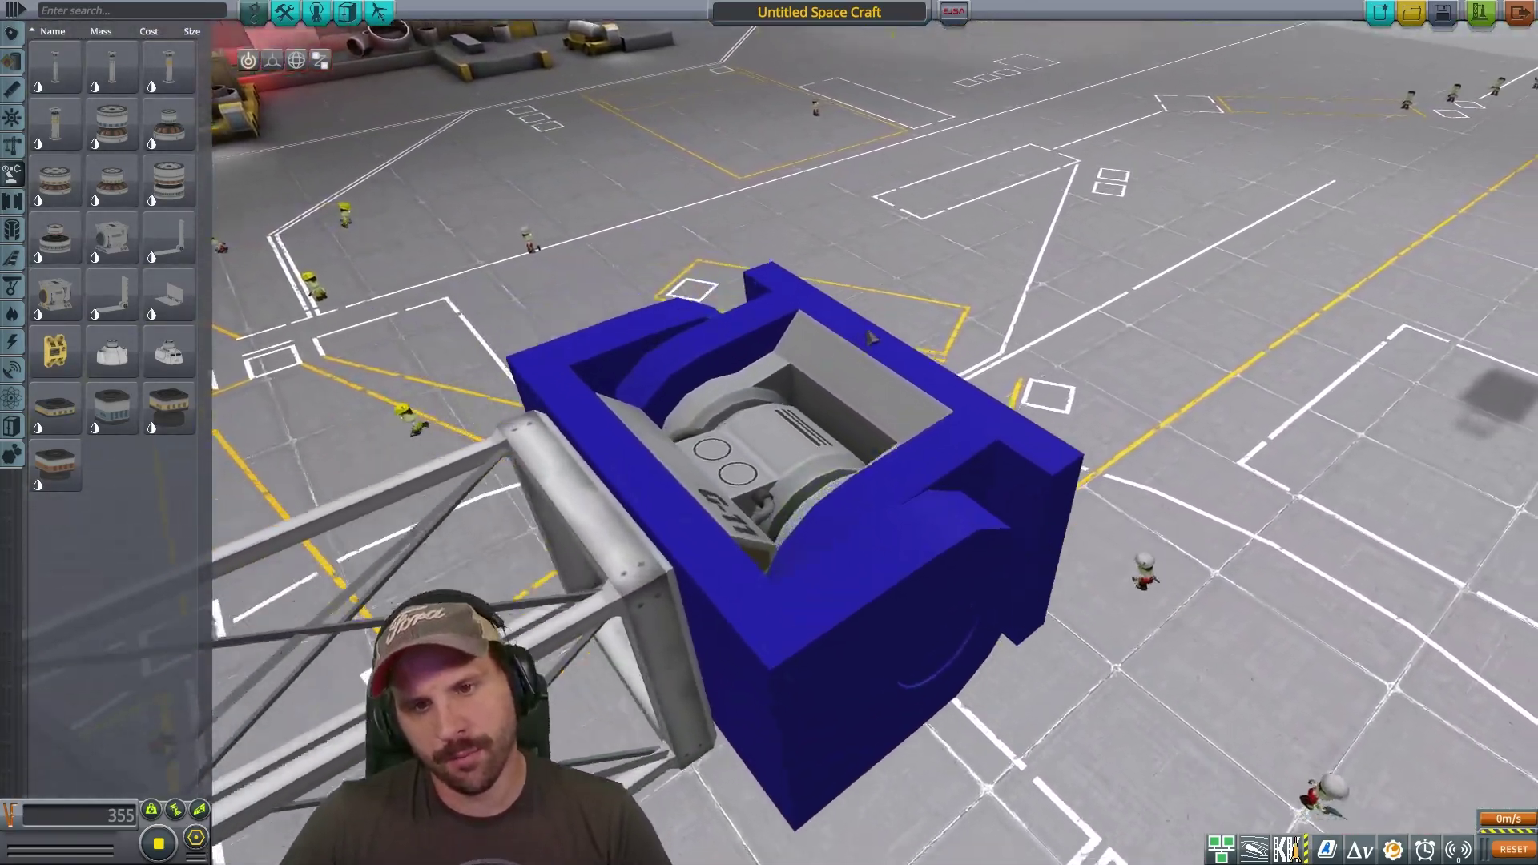
pyautogui.scroll(-3, 1023, 398)
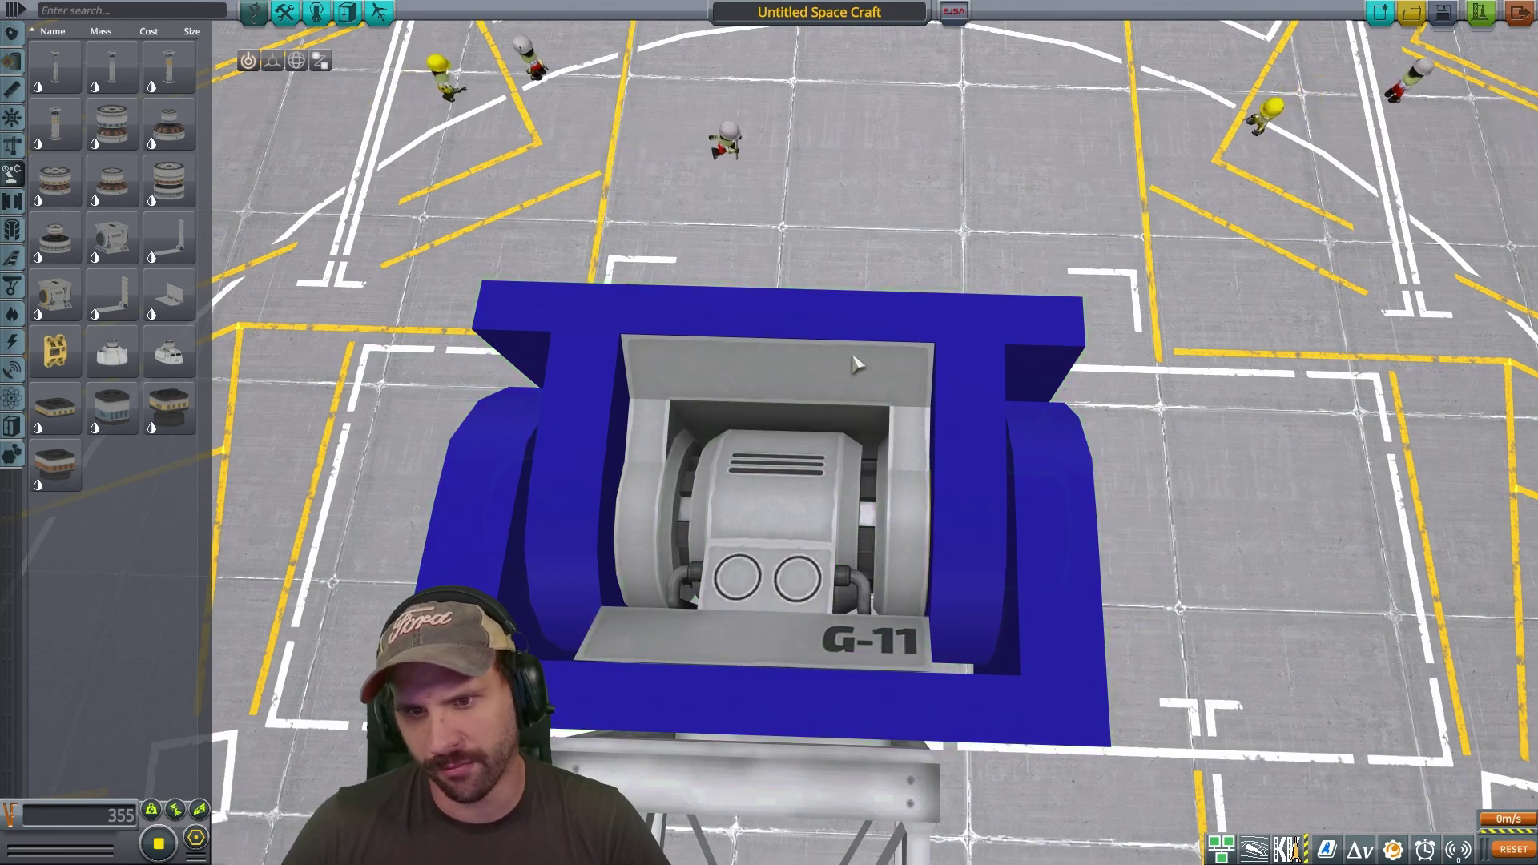
pyautogui.scroll(-2, 1209, 541)
pyautogui.moveTo(1209, 542); pyautogui.dragTo(1214, 534)
pyautogui.scroll(3, 1214, 534)
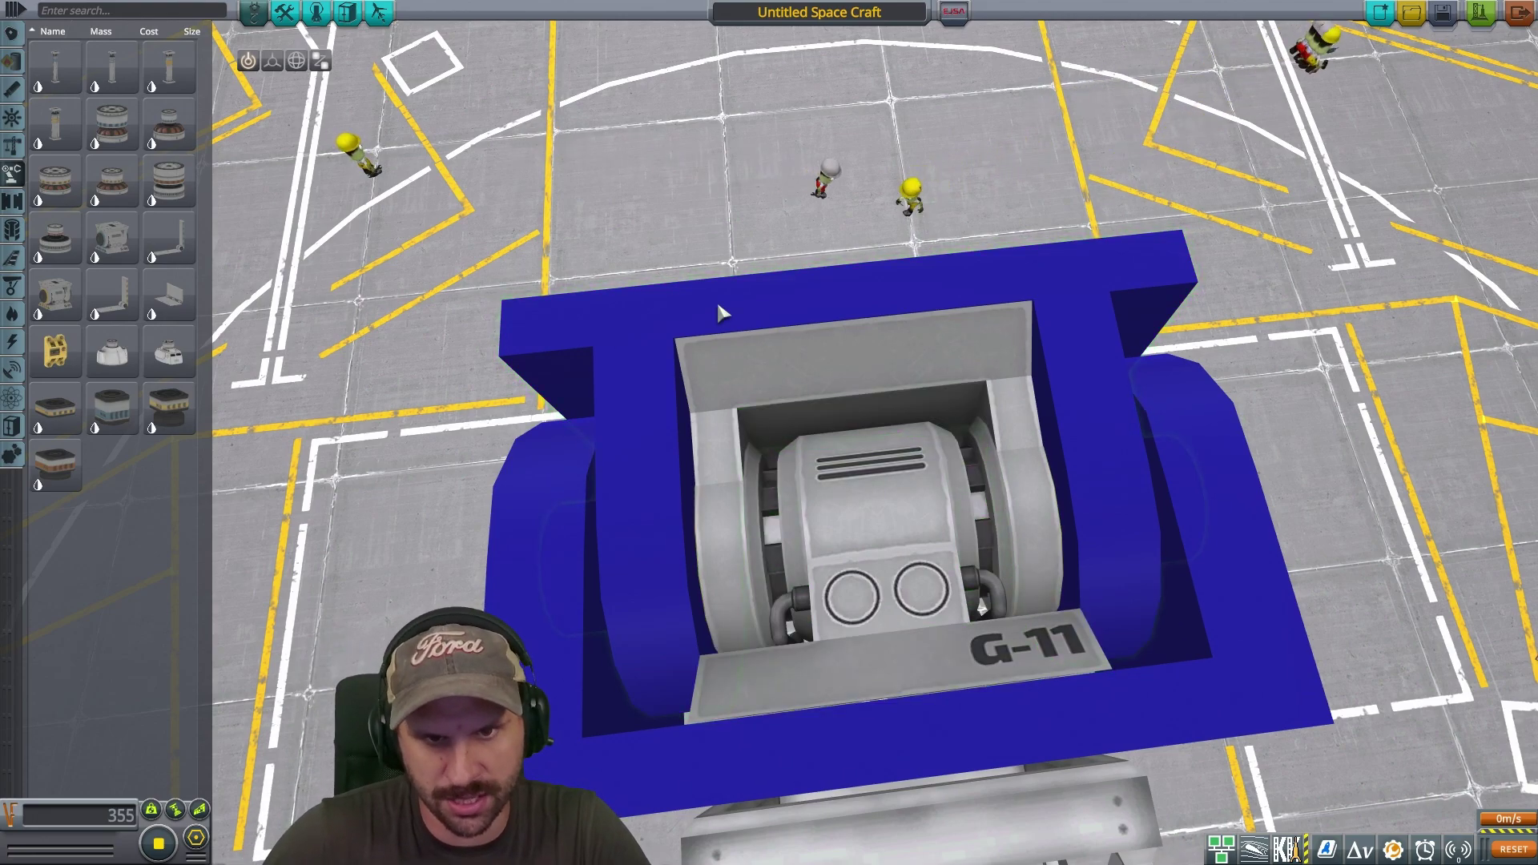
pyautogui.scroll(-6, 1434, 296)
# Switch to Maya and select the hingDowel object, with its upper plate and the reference hinge in close view.
pyautogui.hotkey('alt', 'Tab')
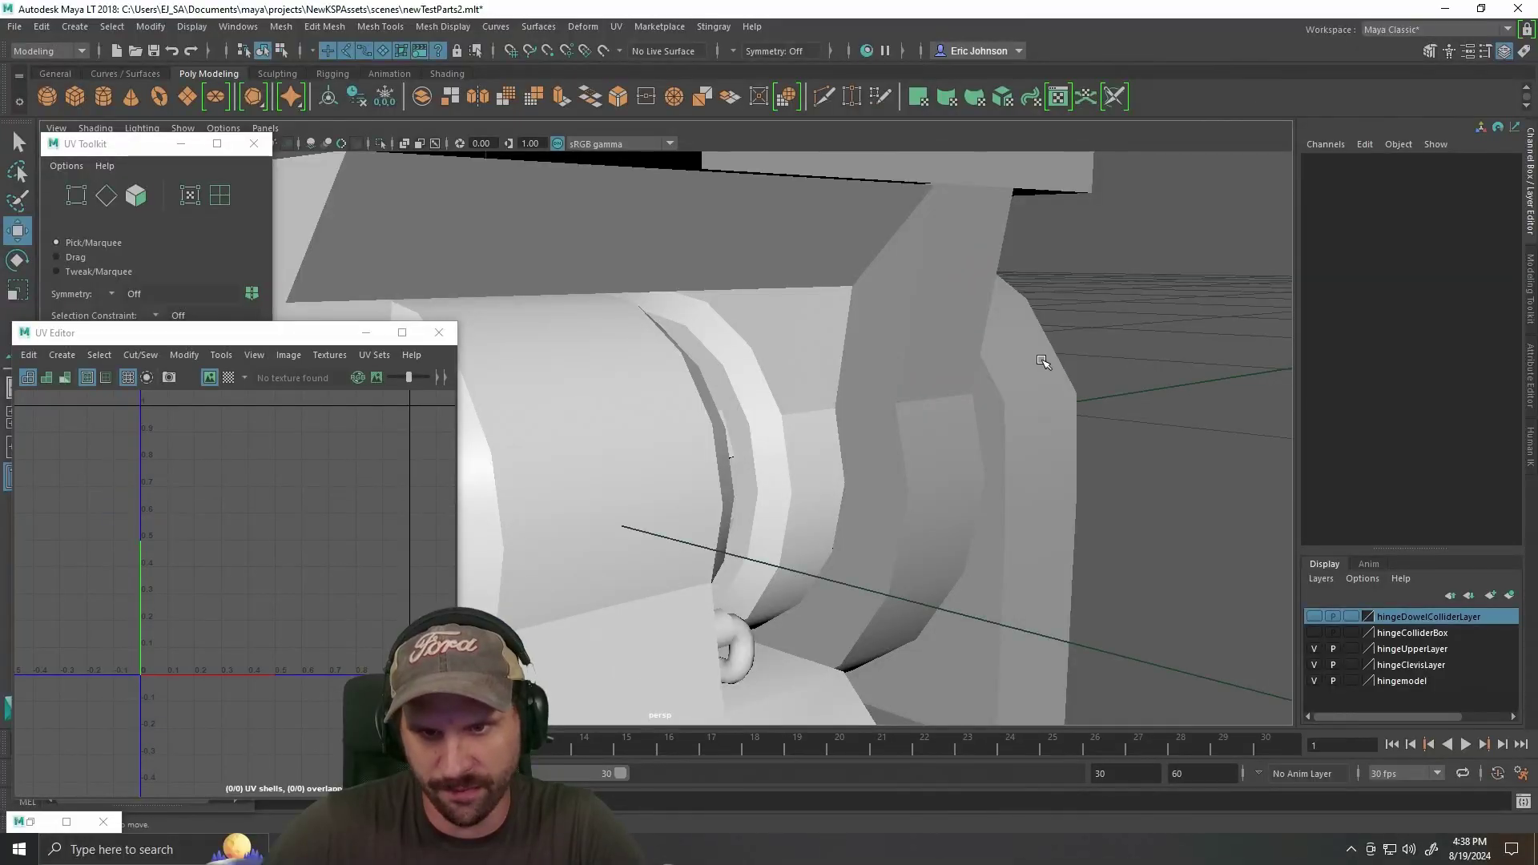
pyautogui.keyDown('alt'); pyautogui.moveTo(1103, 354); pyautogui.dragTo(937, 309); pyautogui.keyUp('alt')
pyautogui.click(977, 345)
pyautogui.scroll(-5, 933, 310)
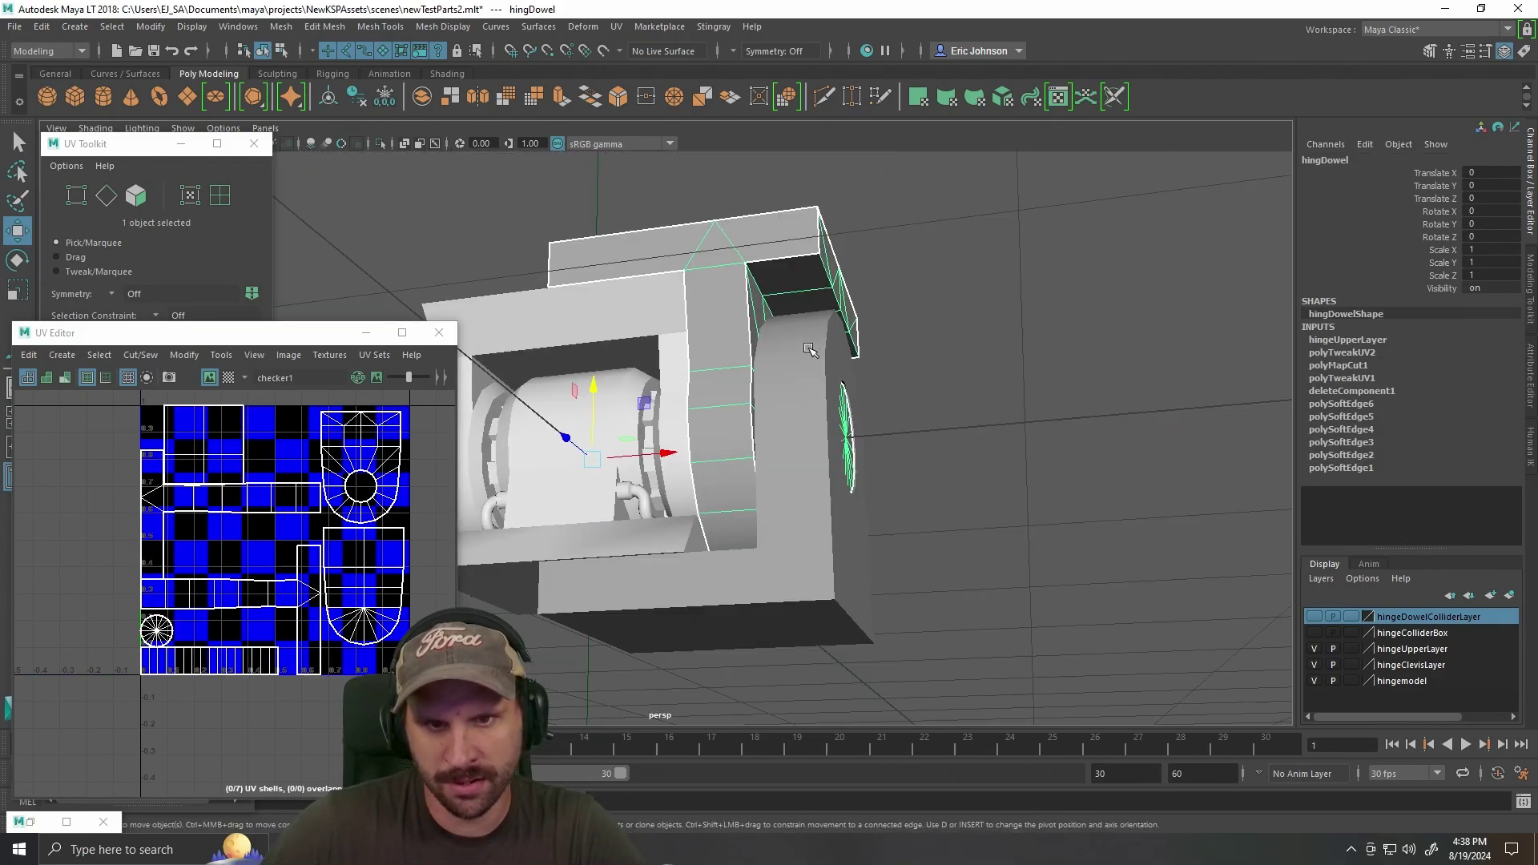
pyautogui.keyDown('alt'); pyautogui.moveTo(783, 357); pyautogui.dragTo(760, 366); pyautogui.keyUp('alt')
pyautogui.keyDown('alt'); pyautogui.moveTo(891, 484); pyautogui.dragTo(1030, 487); pyautogui.keyUp('alt')
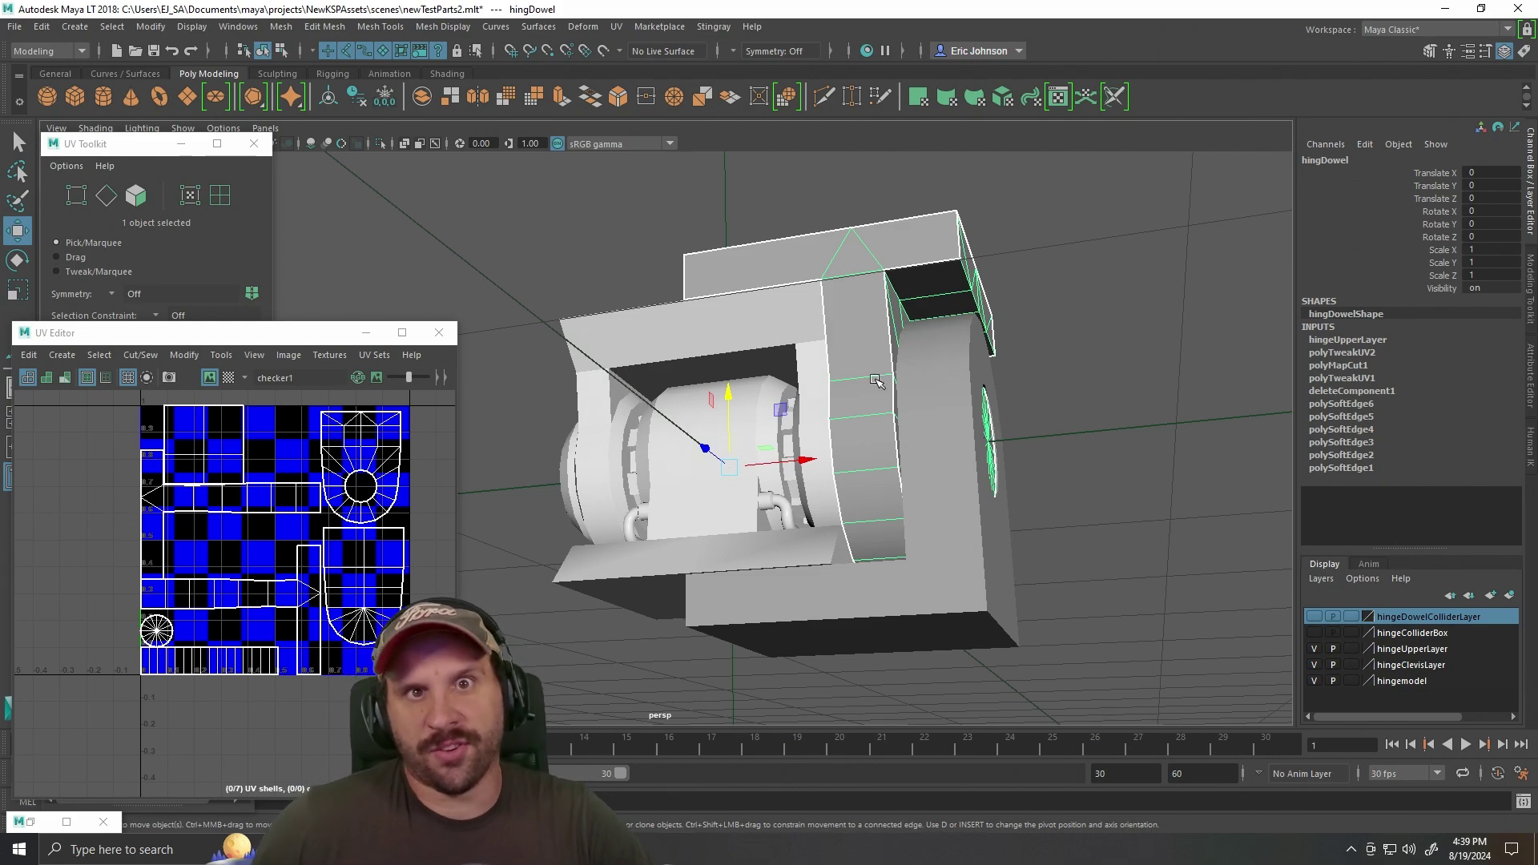
pyautogui.scroll(6, 733, 244)
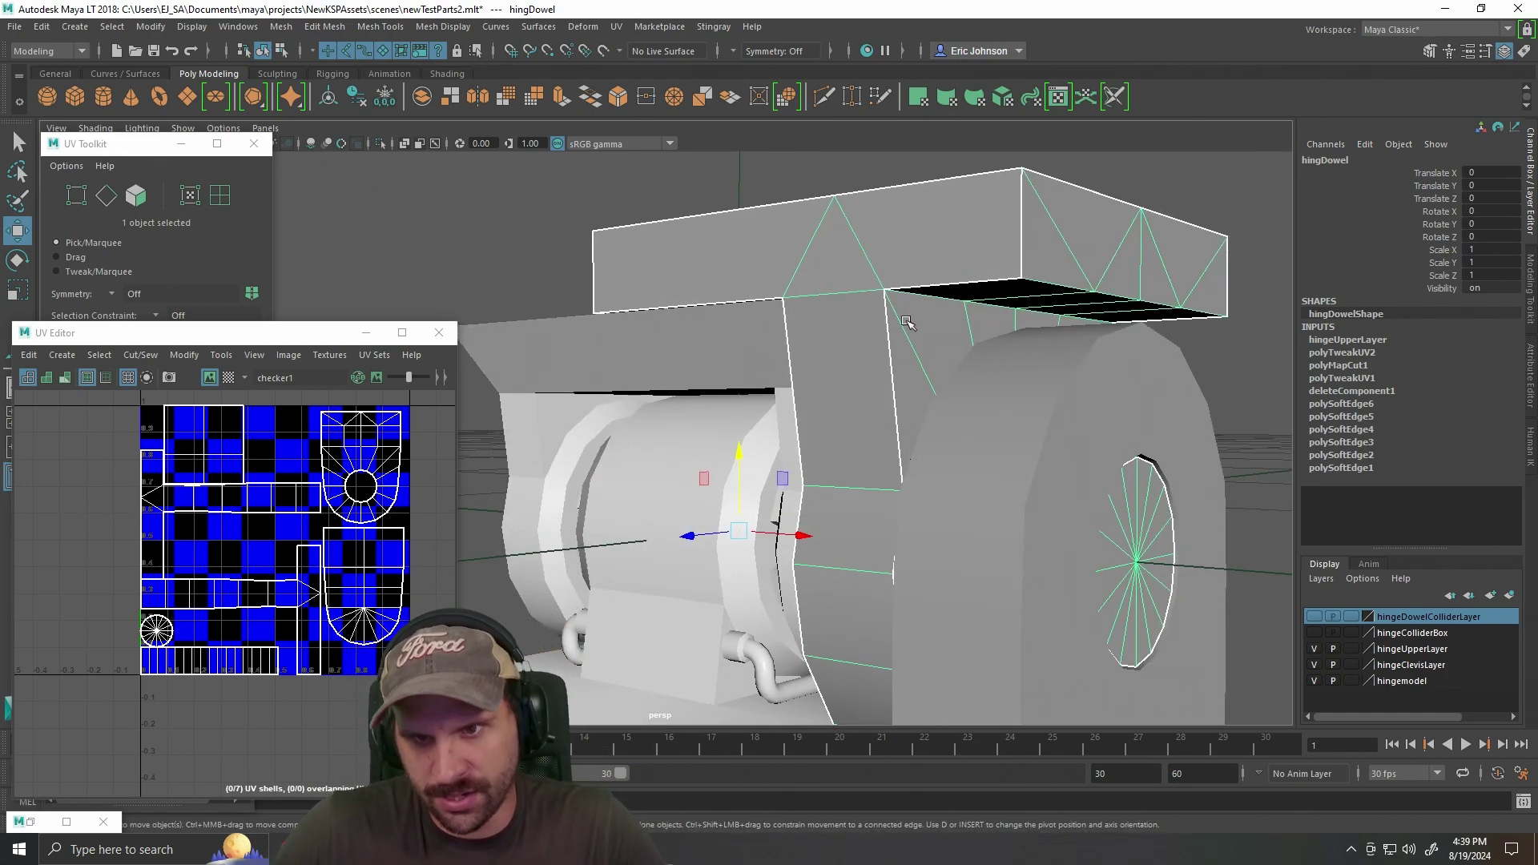
pyautogui.moveTo(929, 322); pyautogui.dragTo(748, 305)
pyautogui.rightClick(748, 304)
pyautogui.click(753, 265)
pyautogui.click(624, 236)
pyautogui.scroll(-5, 625, 240)
pyautogui.moveTo(625, 240)
pyautogui.mouseDown()
pyautogui.moveTo(591, 301)
pyautogui.moveTo(625, 315)
pyautogui.moveTo(625, 275)
pyautogui.moveTo(629, 305)
pyautogui.moveTo(570, 326)
pyautogui.moveTo(603, 295)
pyautogui.moveTo(809, 371)
pyautogui.moveTo(758, 345)
pyautogui.mouseUp()
pyautogui.rightClick(758, 345)
pyautogui.click(954, 289)
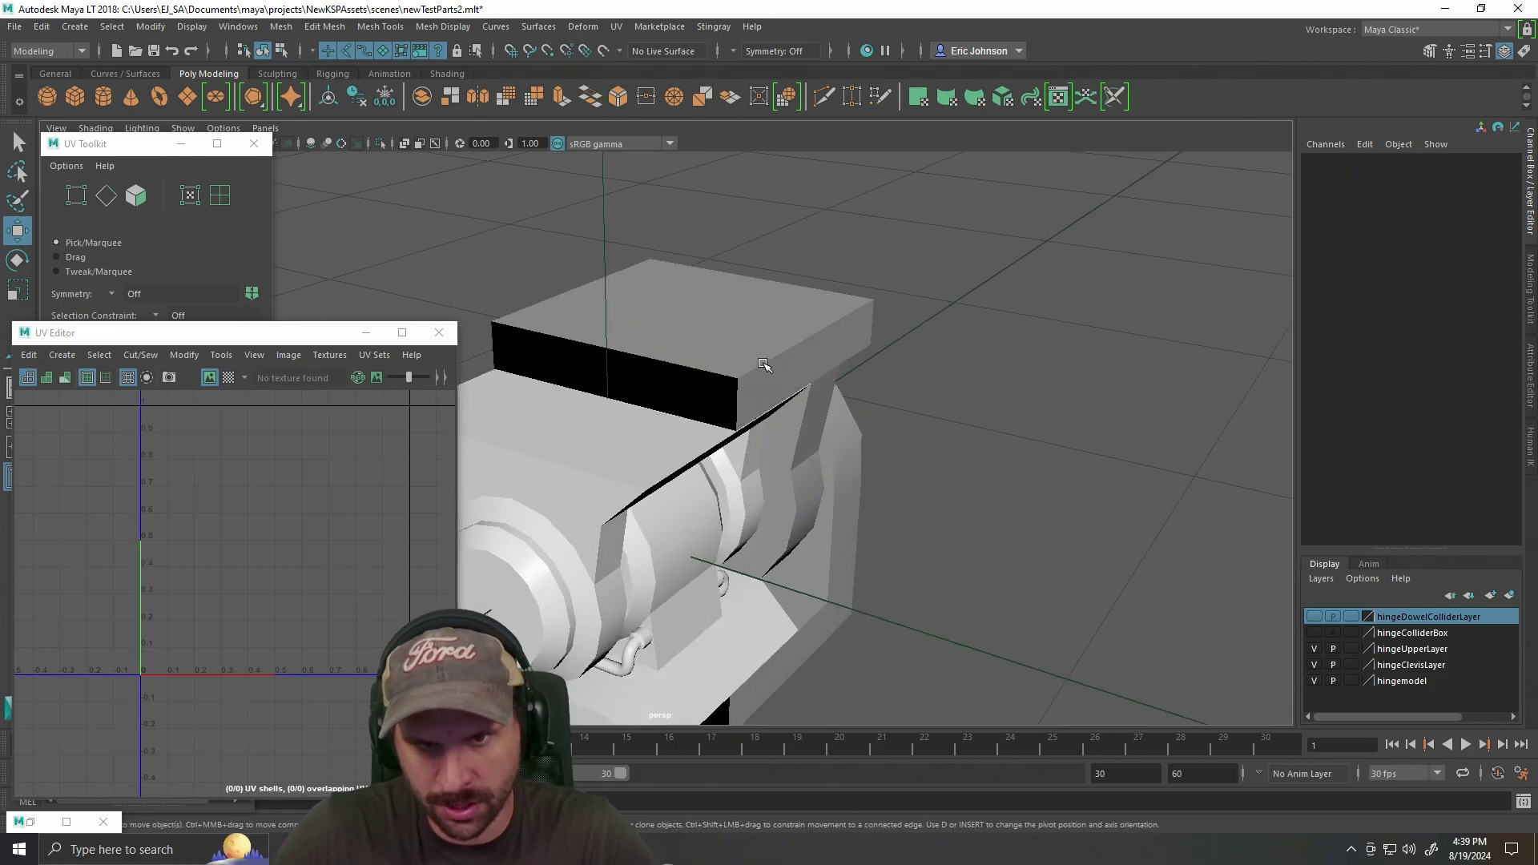
# Select the four outer edge segments along the two opposite sides of the hingDowel plate's top face.
pyautogui.click(763, 361)
pyautogui.rightClick(765, 361)
pyautogui.rightClick(763, 315)
pyautogui.click(763, 292)
pyautogui.click(859, 319)
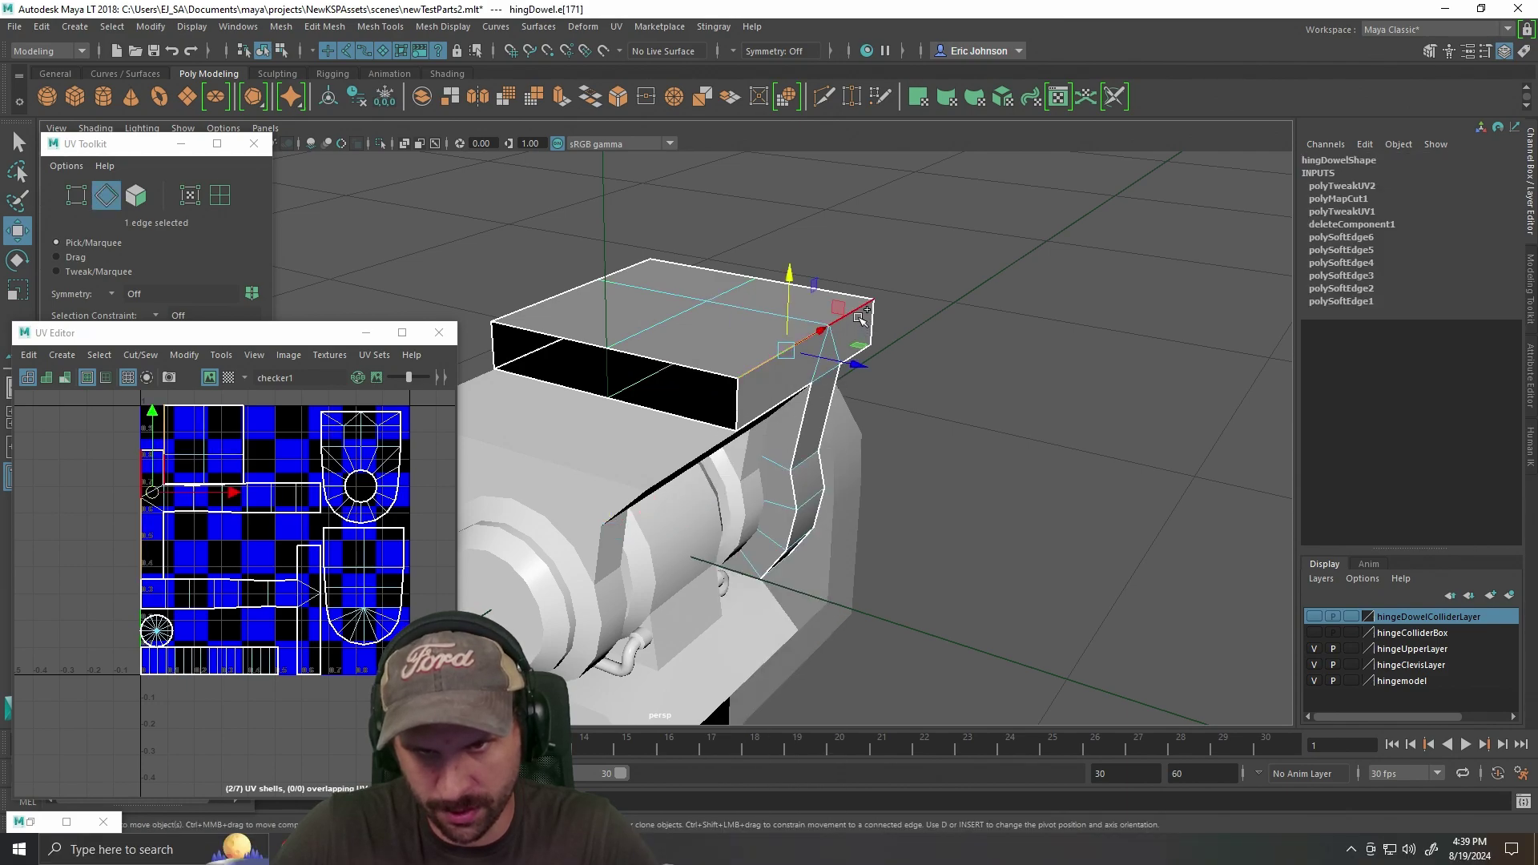
pyautogui.moveTo(867, 312); pyautogui.dragTo(761, 344)
pyautogui.keyDown('shift'); pyautogui.click(870, 451); pyautogui.keyUp('shift')
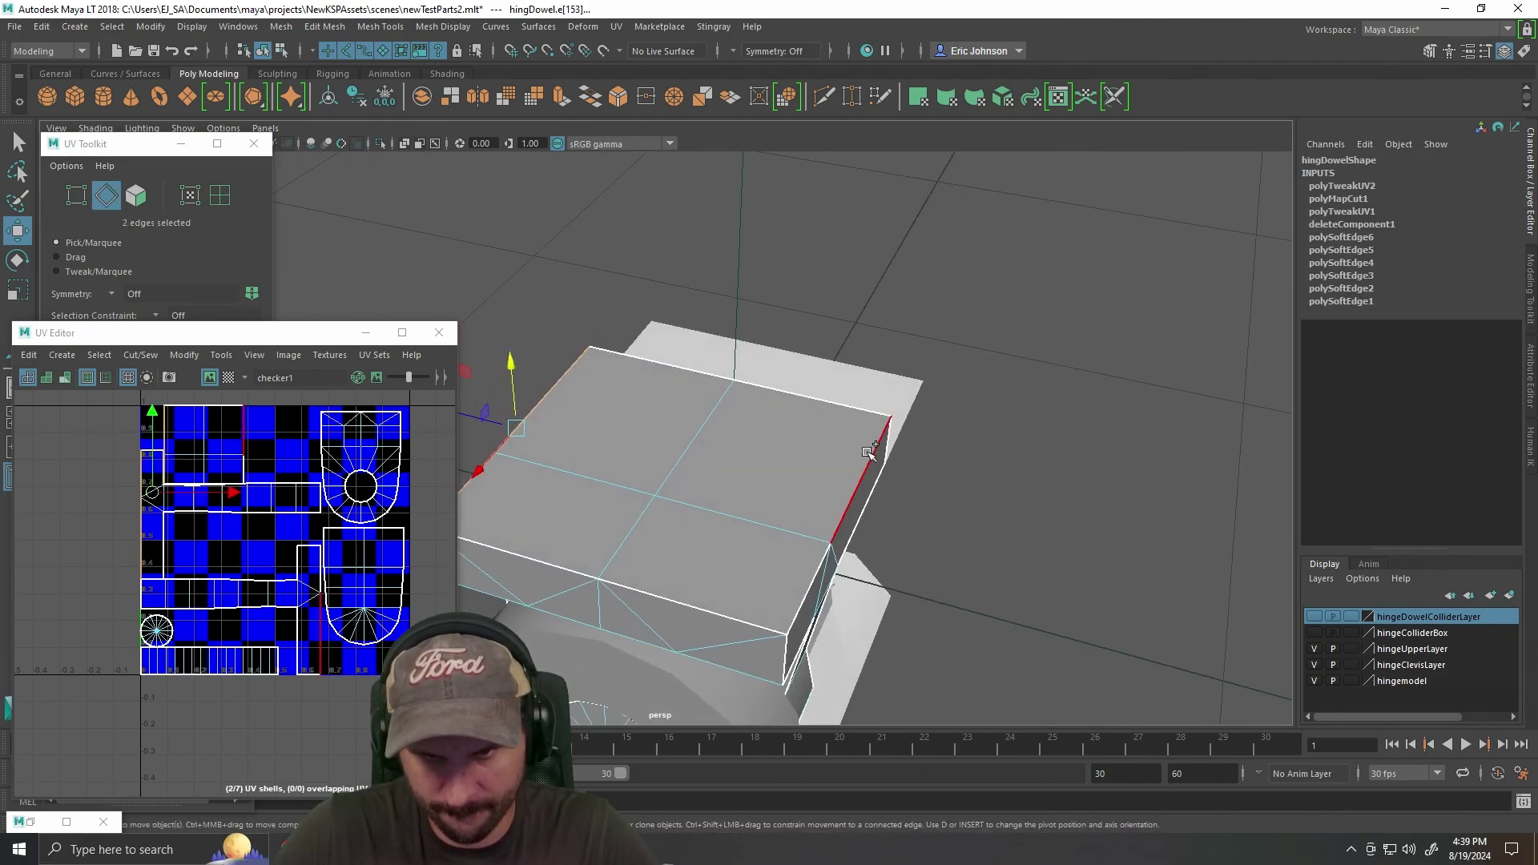
pyautogui.keyDown('shift'); pyautogui.click(802, 605); pyautogui.keyUp('shift')
# Scale the selected top edges outward along one axis to flare the plate's ends, refining the slope in the side view.
pyautogui.moveTo(985, 605); pyautogui.dragTo(1010, 516)
pyautogui.press('e')
pyautogui.press('r')
pyautogui.moveTo(719, 332); pyautogui.dragTo(684, 330)
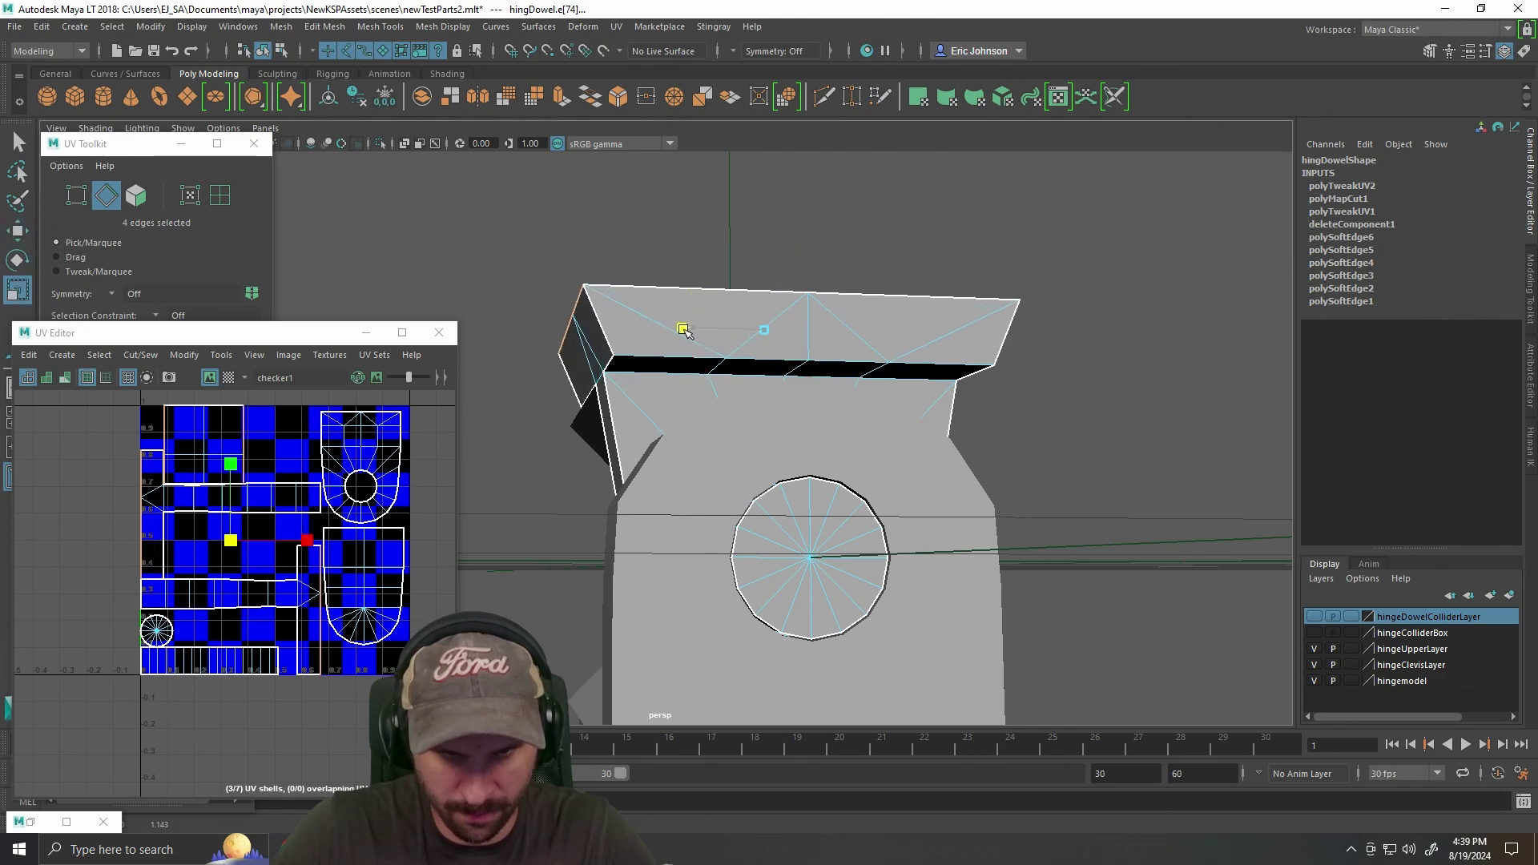
pyautogui.moveTo(633, 385); pyautogui.dragTo(930, 440)
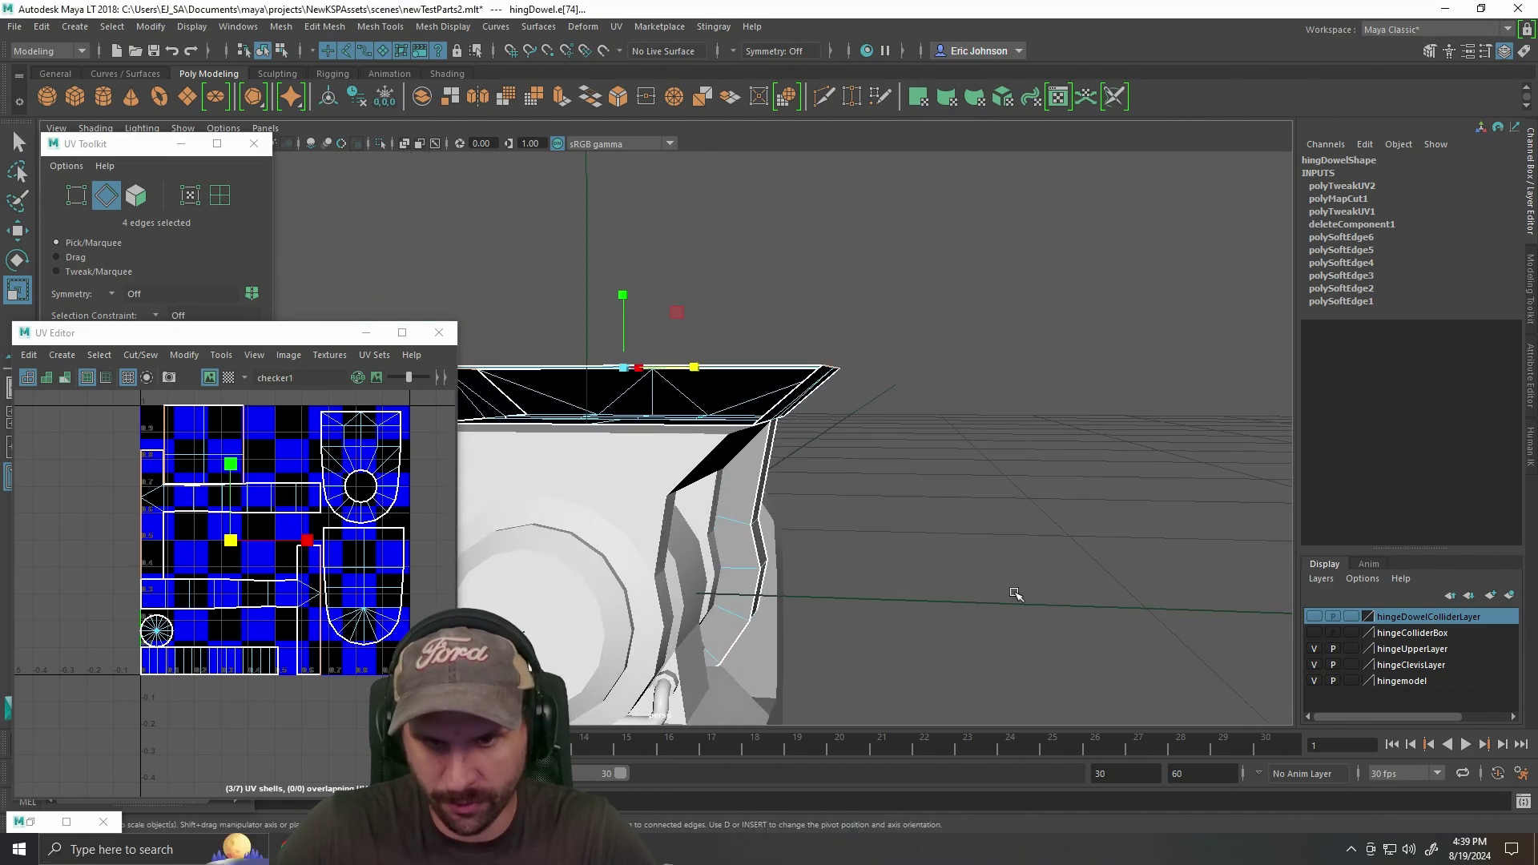
pyautogui.press('space')
pyautogui.press('space')
pyautogui.moveTo(1074, 395); pyautogui.dragTo(961, 618)
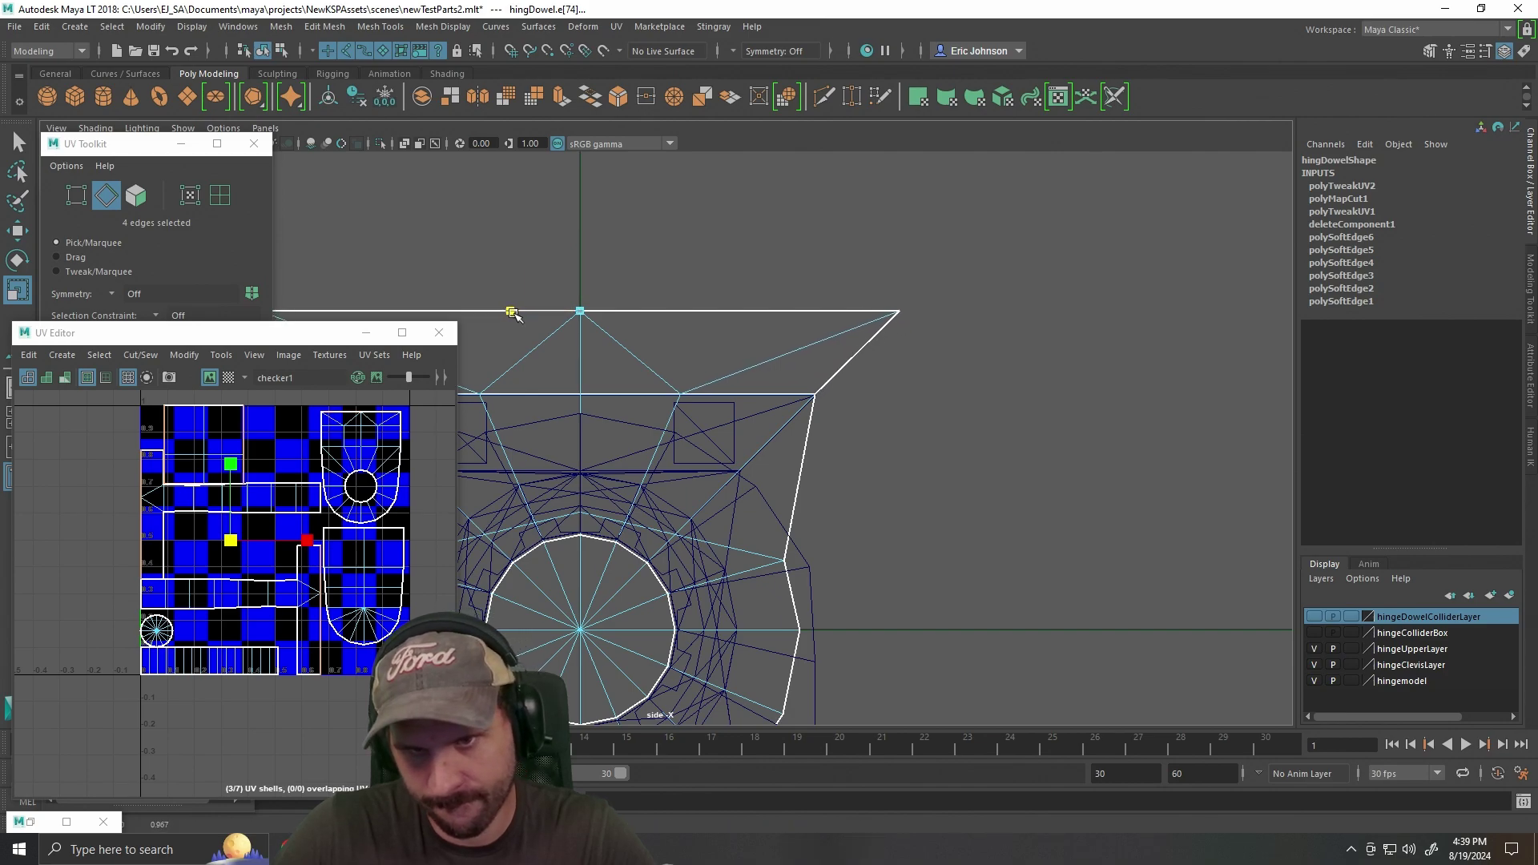
pyautogui.scroll(-2, 1150, 401)
pyautogui.press('space')
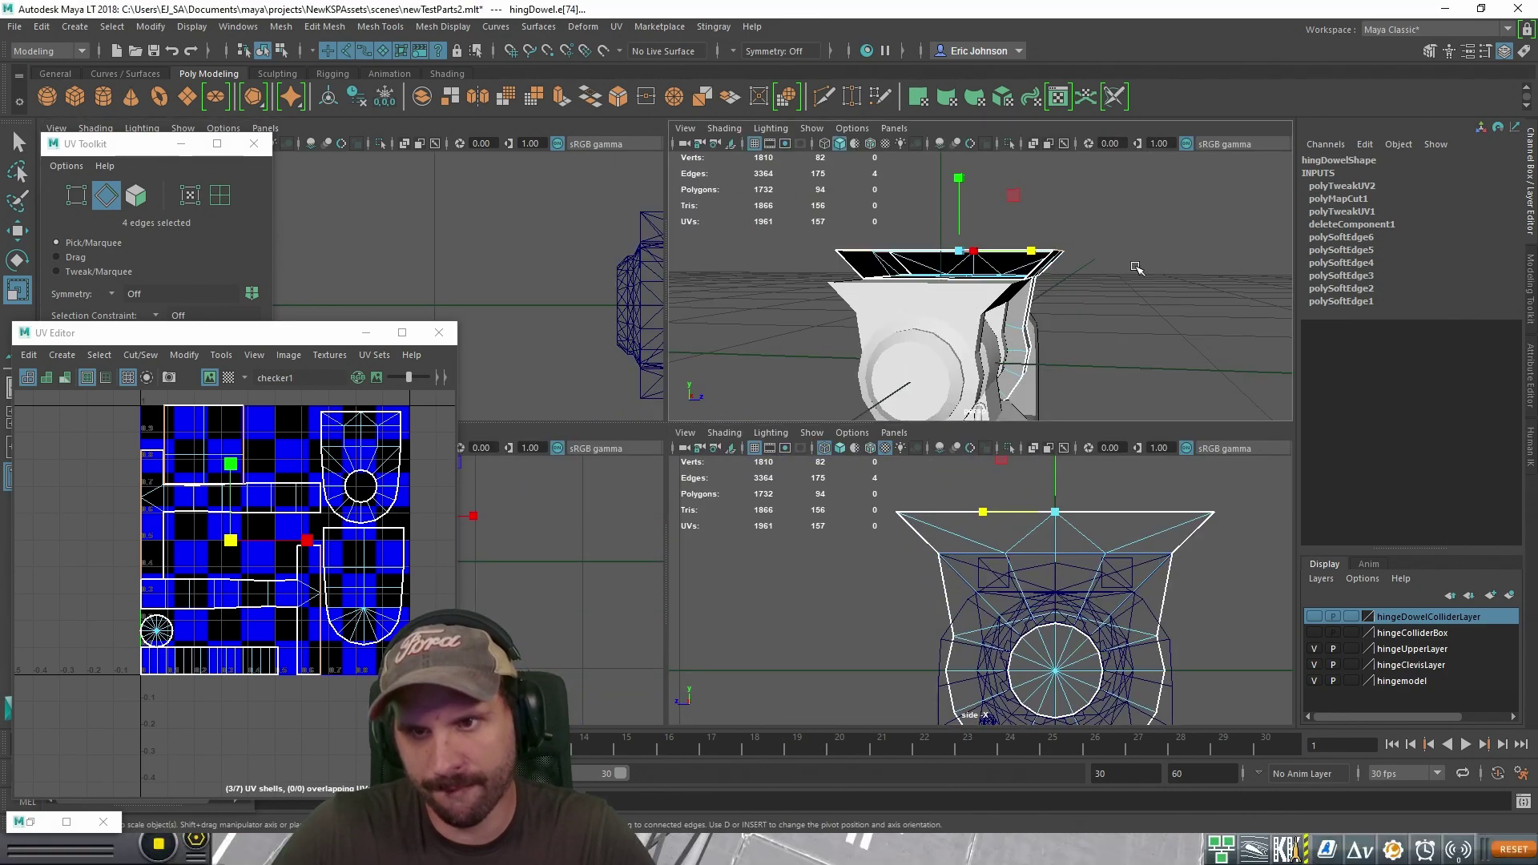
# Return to the perspective view, put the dowel part in object mode and clear the selection.
pyautogui.press('space')
pyautogui.moveTo(1038, 302); pyautogui.dragTo(973, 365)
pyautogui.rightClick(825, 304)
pyautogui.click(903, 280)
pyautogui.click(1122, 362)
# Examine the flared dowel plate against the reference hinge from the front, side and below.
pyautogui.moveTo(1122, 362); pyautogui.dragTo(915, 406)
pyautogui.scroll(3, 837, 473)
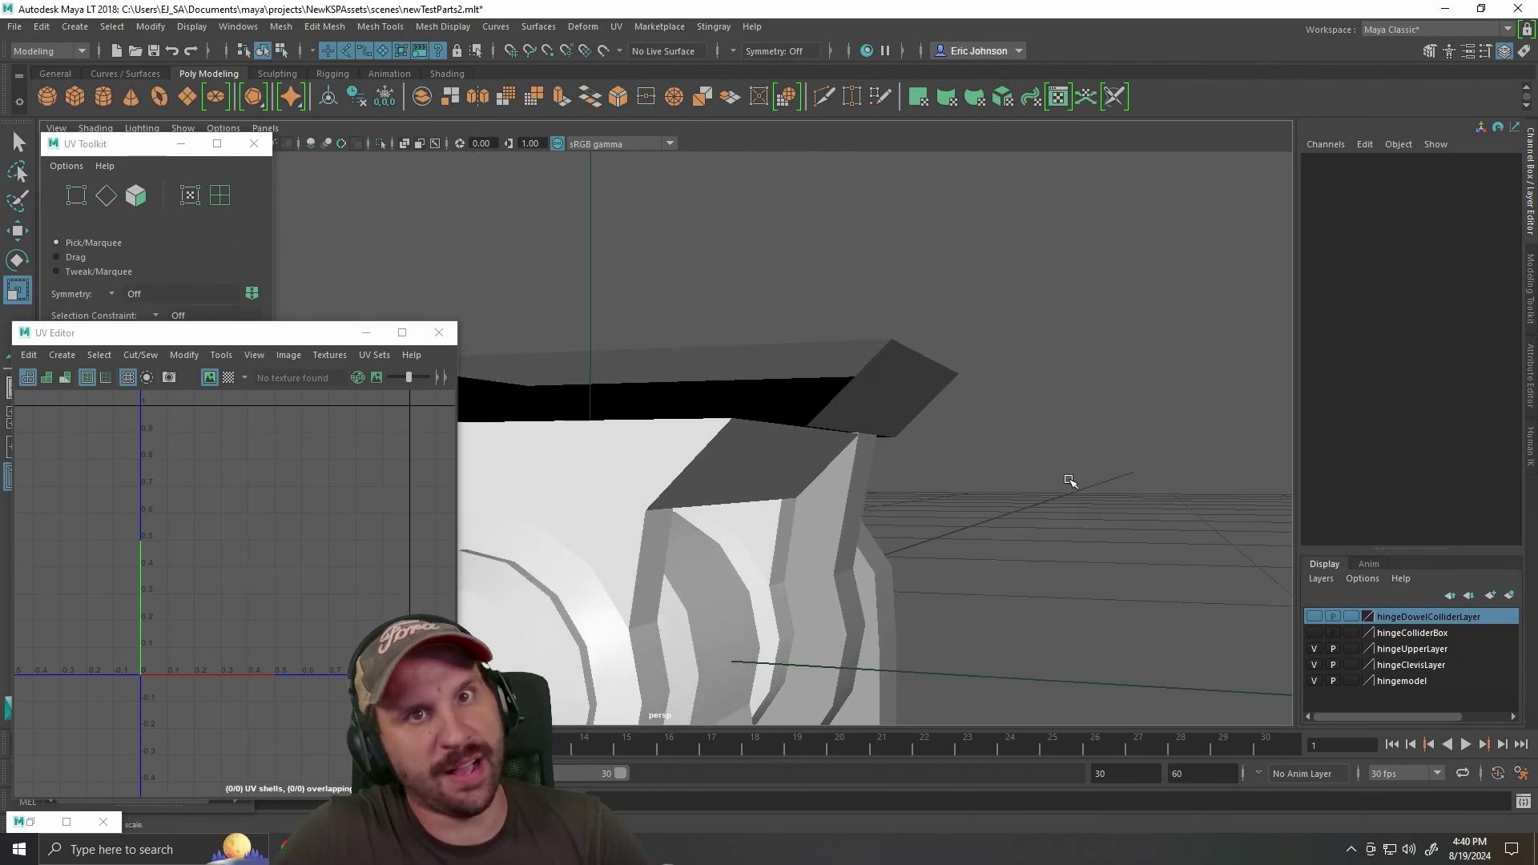
pyautogui.moveTo(1069, 481); pyautogui.dragTo(964, 483)
pyautogui.moveTo(1121, 446); pyautogui.dragTo(972, 467)
pyautogui.scroll(-5, 978, 441)
pyautogui.scroll(2, 908, 467)
pyautogui.scroll(4, 968, 457)
pyautogui.moveTo(944, 402); pyautogui.dragTo(870, 410)
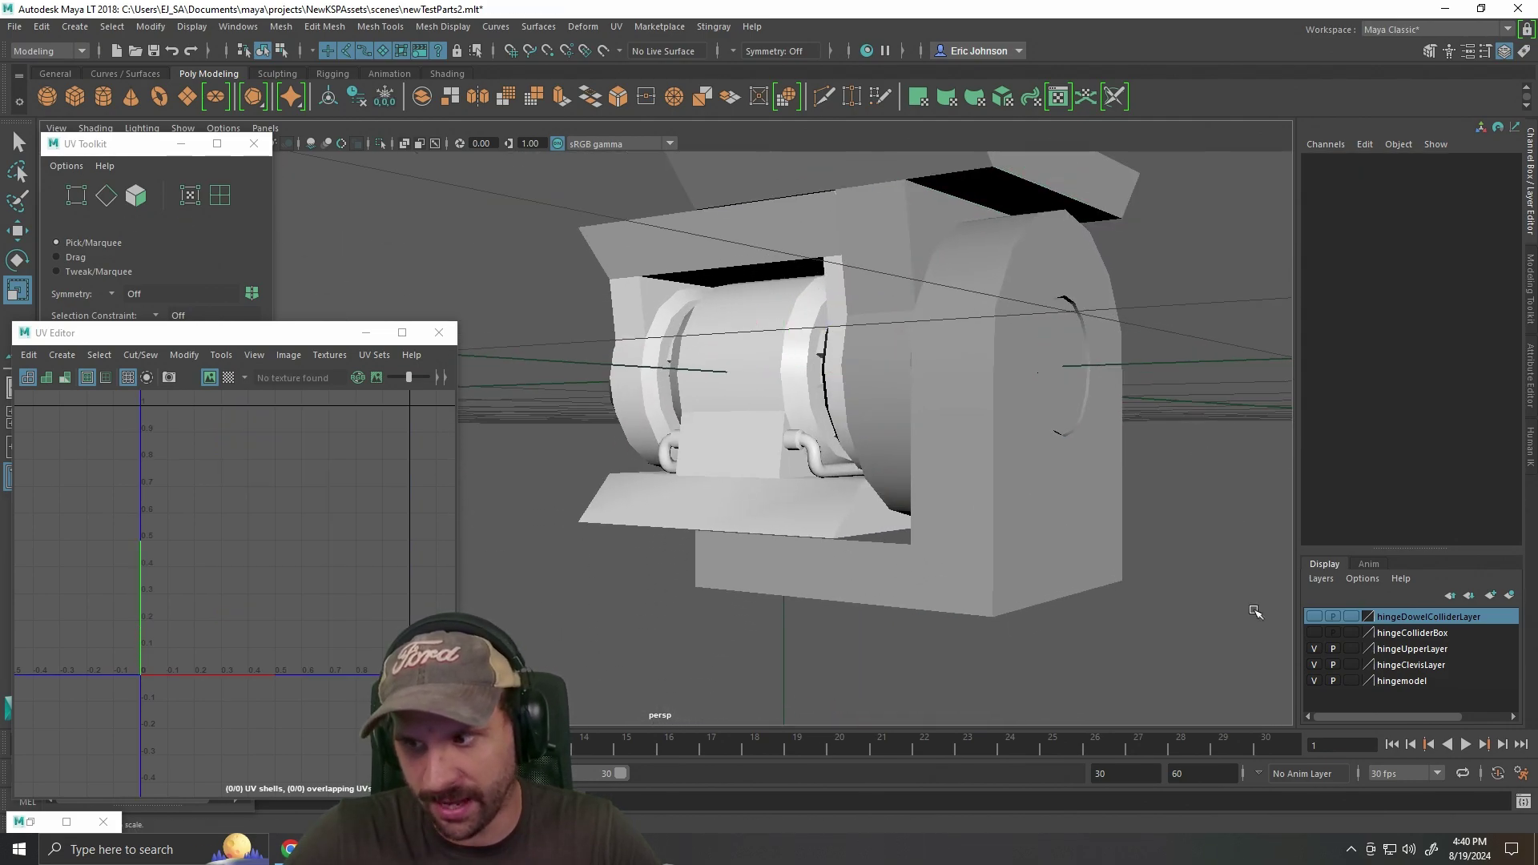
pyautogui.moveTo(1184, 618); pyautogui.dragTo(1122, 644)
pyautogui.scroll(-5, 1018, 594)
pyautogui.moveTo(1007, 591); pyautogui.dragTo(1153, 537)
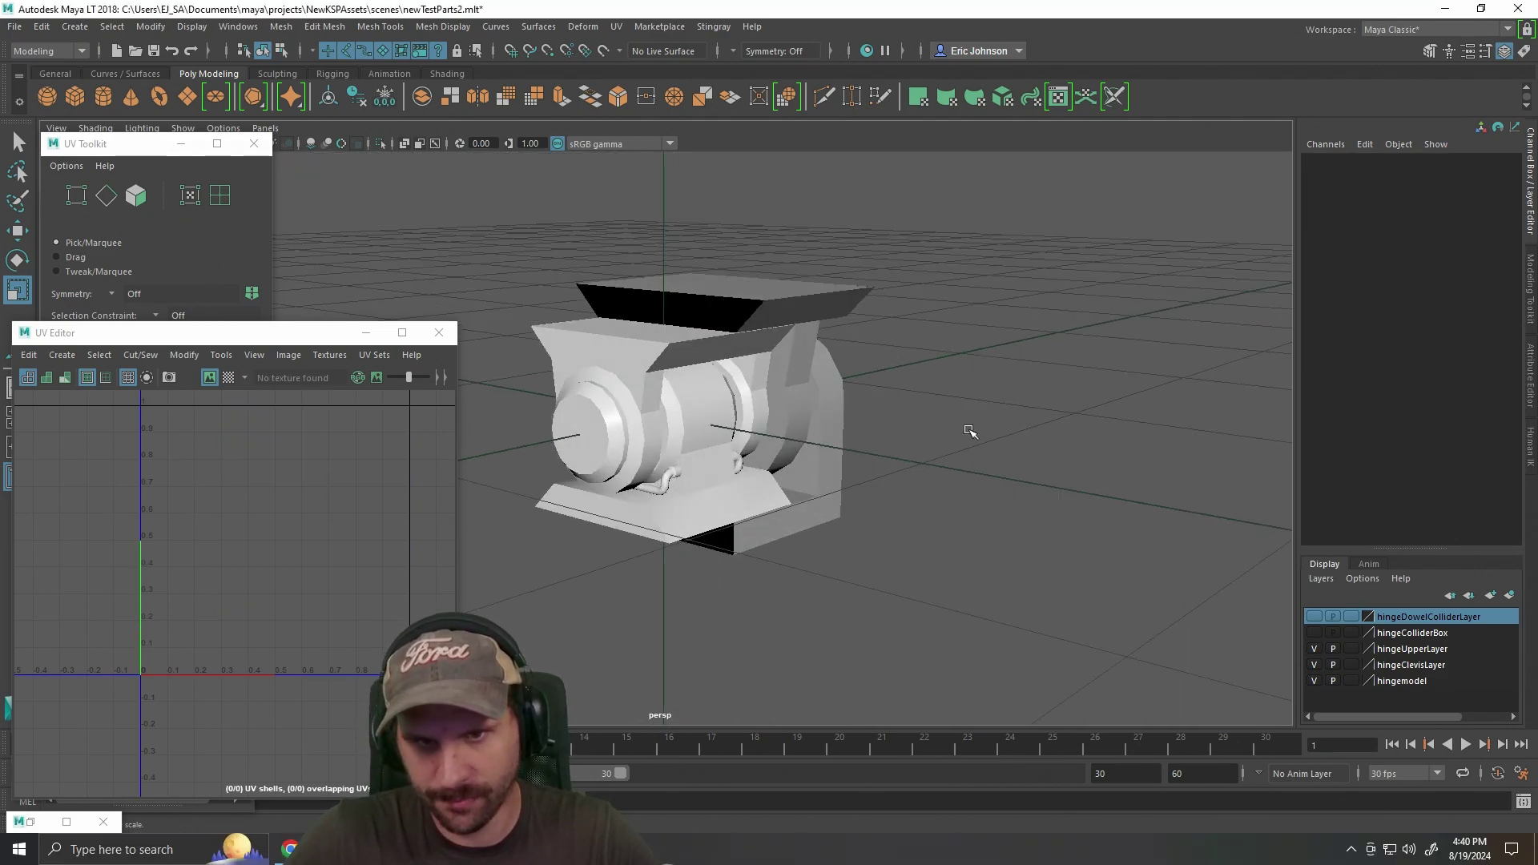
# Show the model in the side view and select the hingDowel object there.
pyautogui.press('space')
pyautogui.press('space')
pyautogui.press('space')
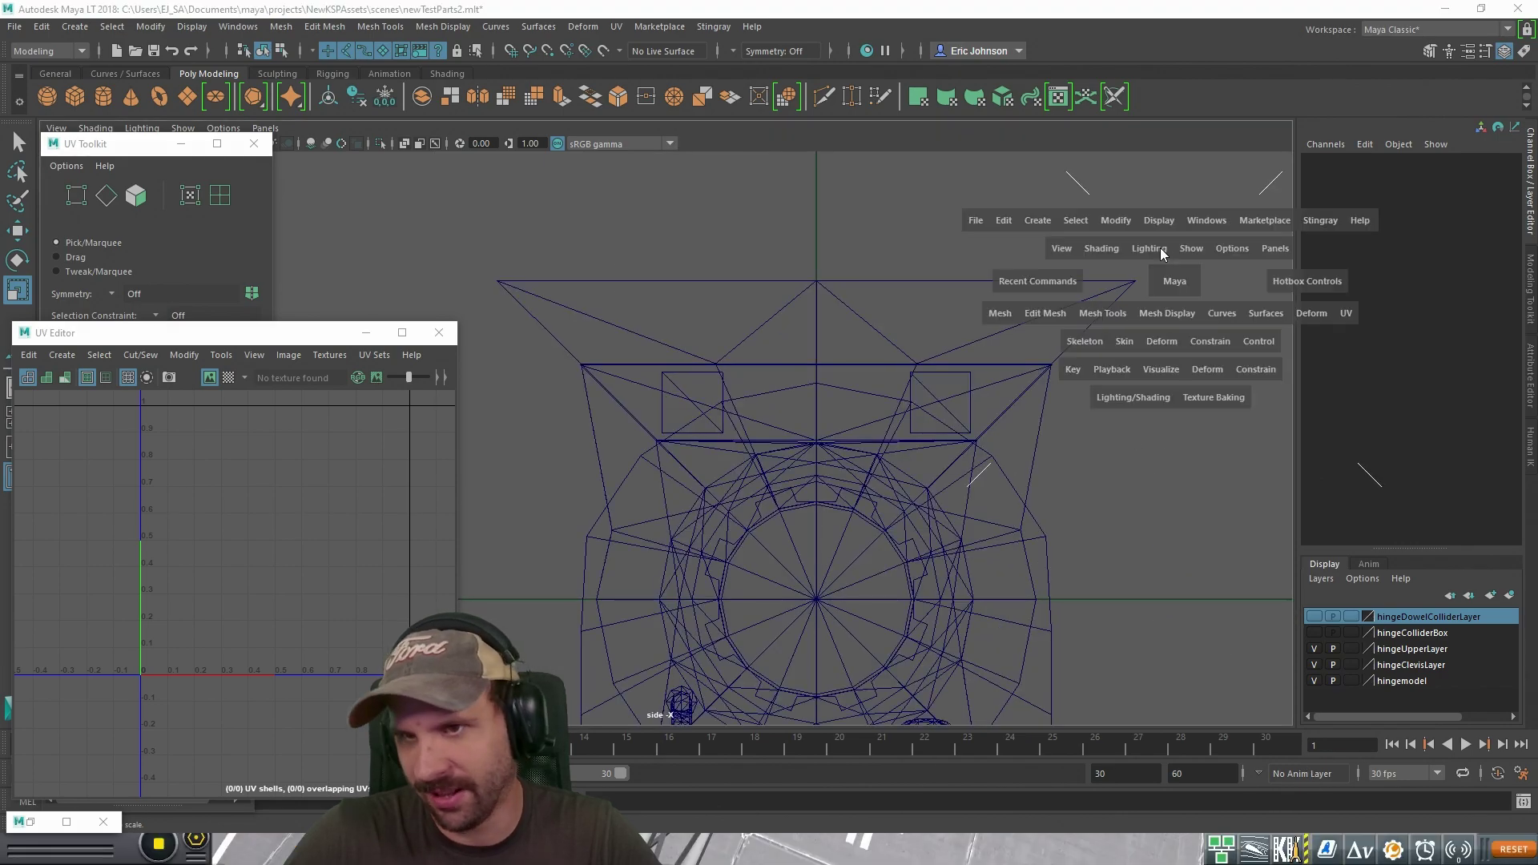
pyautogui.click(1031, 213)
pyautogui.press('space')
pyautogui.press('f')
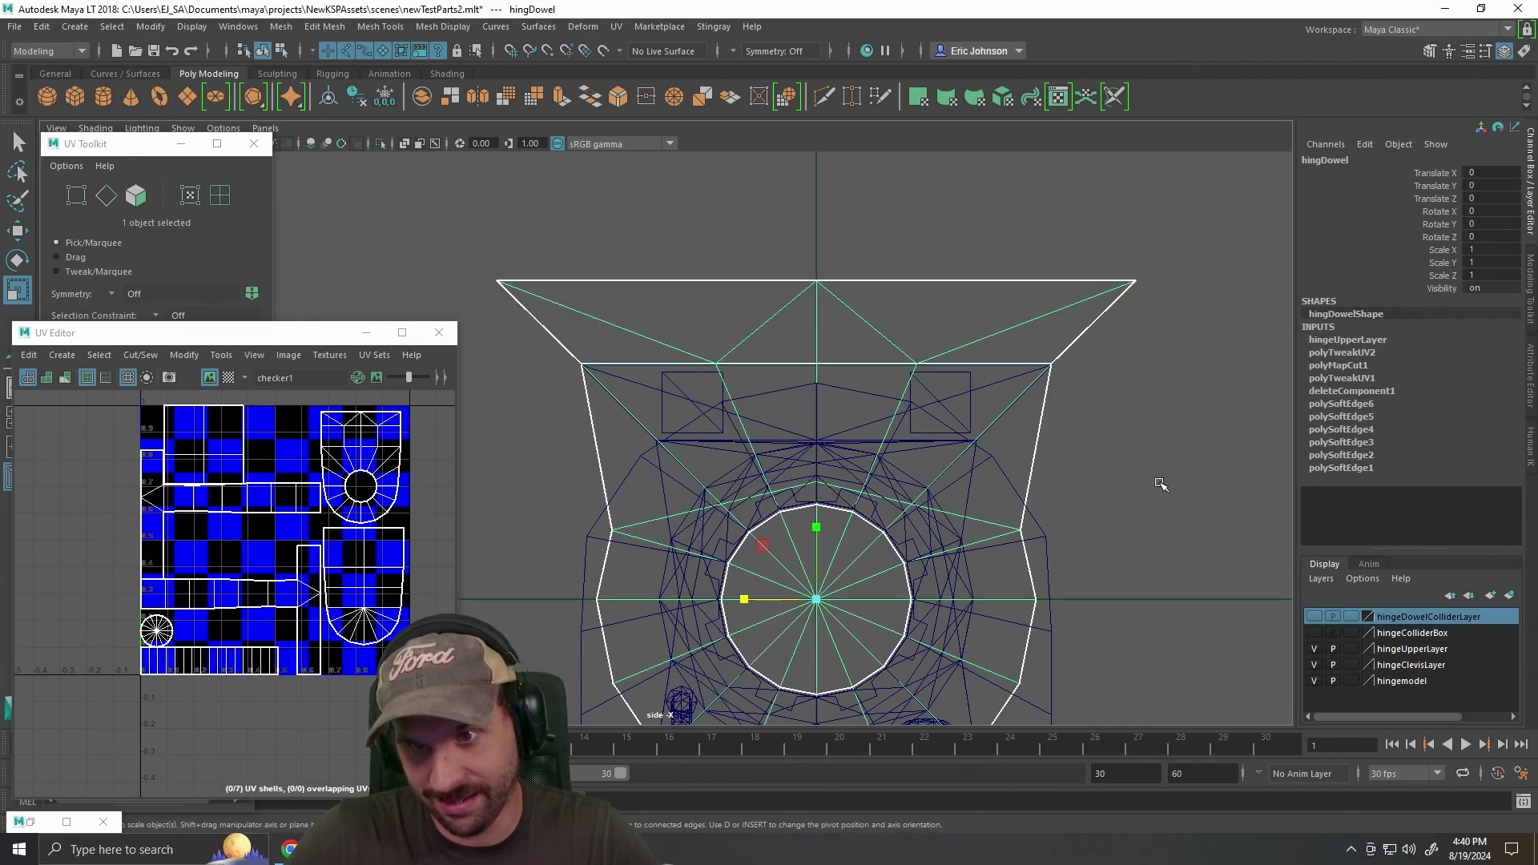
# Scale the outer corner vertices at the base of the dowel's flared plate slightly outward in the side view.
pyautogui.moveTo(1115, 458); pyautogui.dragTo(1083, 439)
pyautogui.scroll(2, 1084, 445)
pyautogui.scroll(1, 1084, 445)
pyautogui.rightClick(1086, 408)
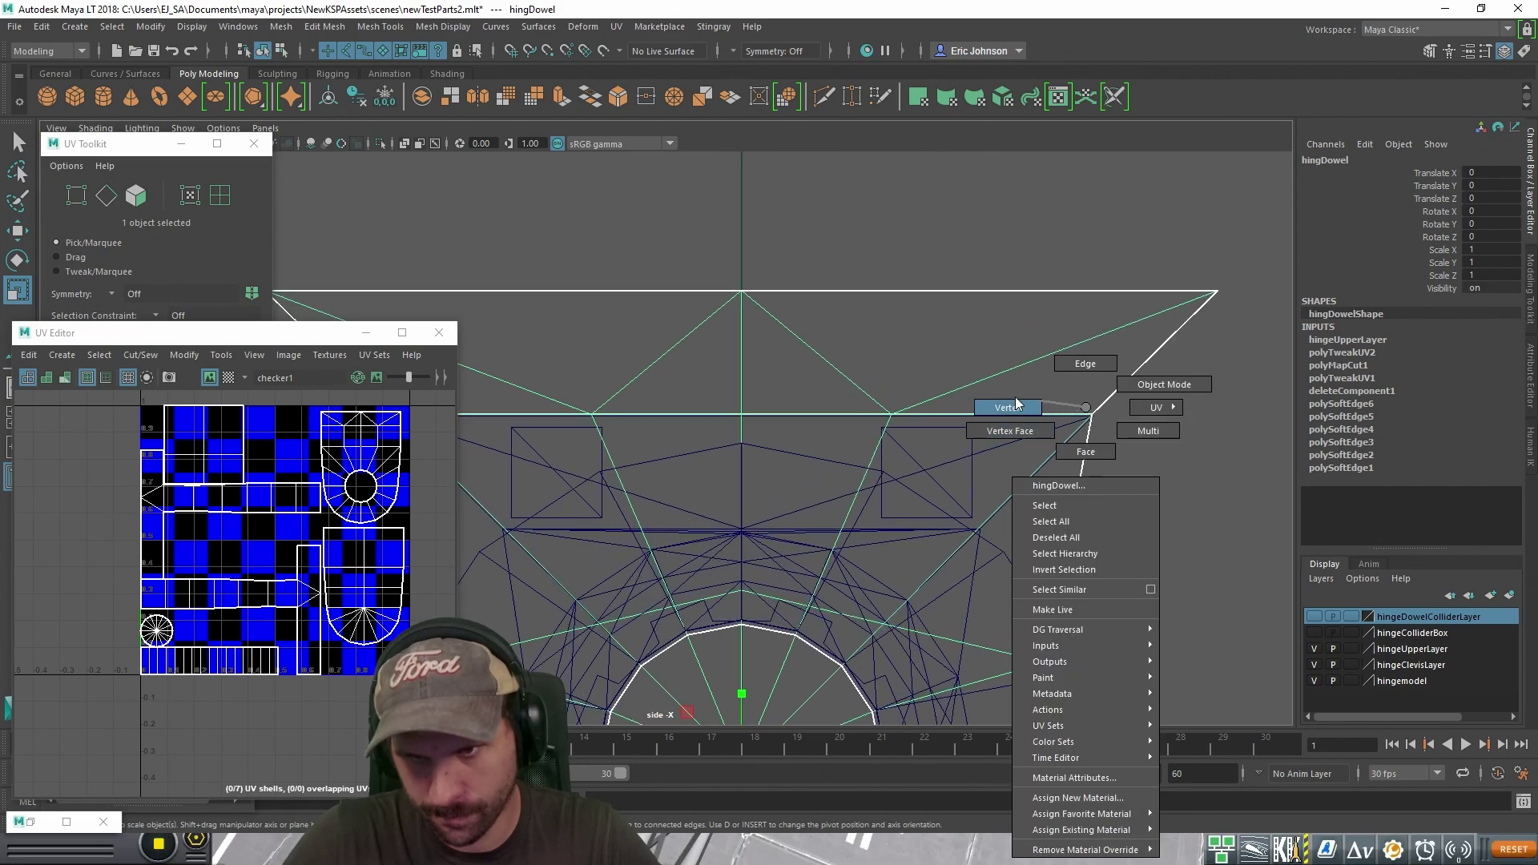
pyautogui.moveTo(1064, 388); pyautogui.dragTo(1116, 442)
pyautogui.moveTo(893, 479); pyautogui.dragTo(1041, 475)
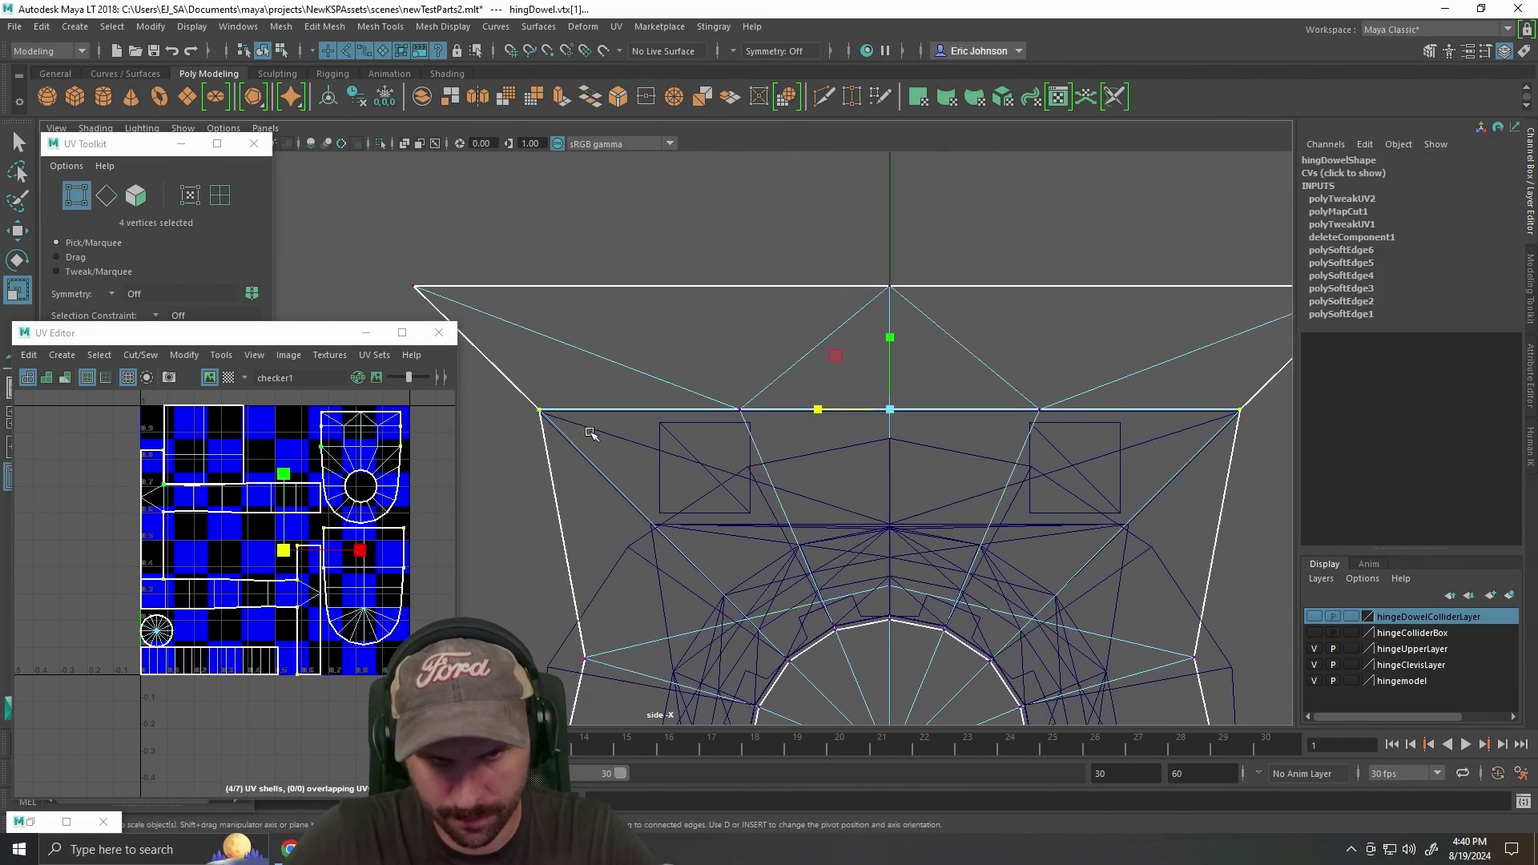
pyautogui.moveTo(817, 410)
pyautogui.mouseDown()
pyautogui.moveTo(879, 422)
pyautogui.moveTo(829, 416)
pyautogui.mouseUp()
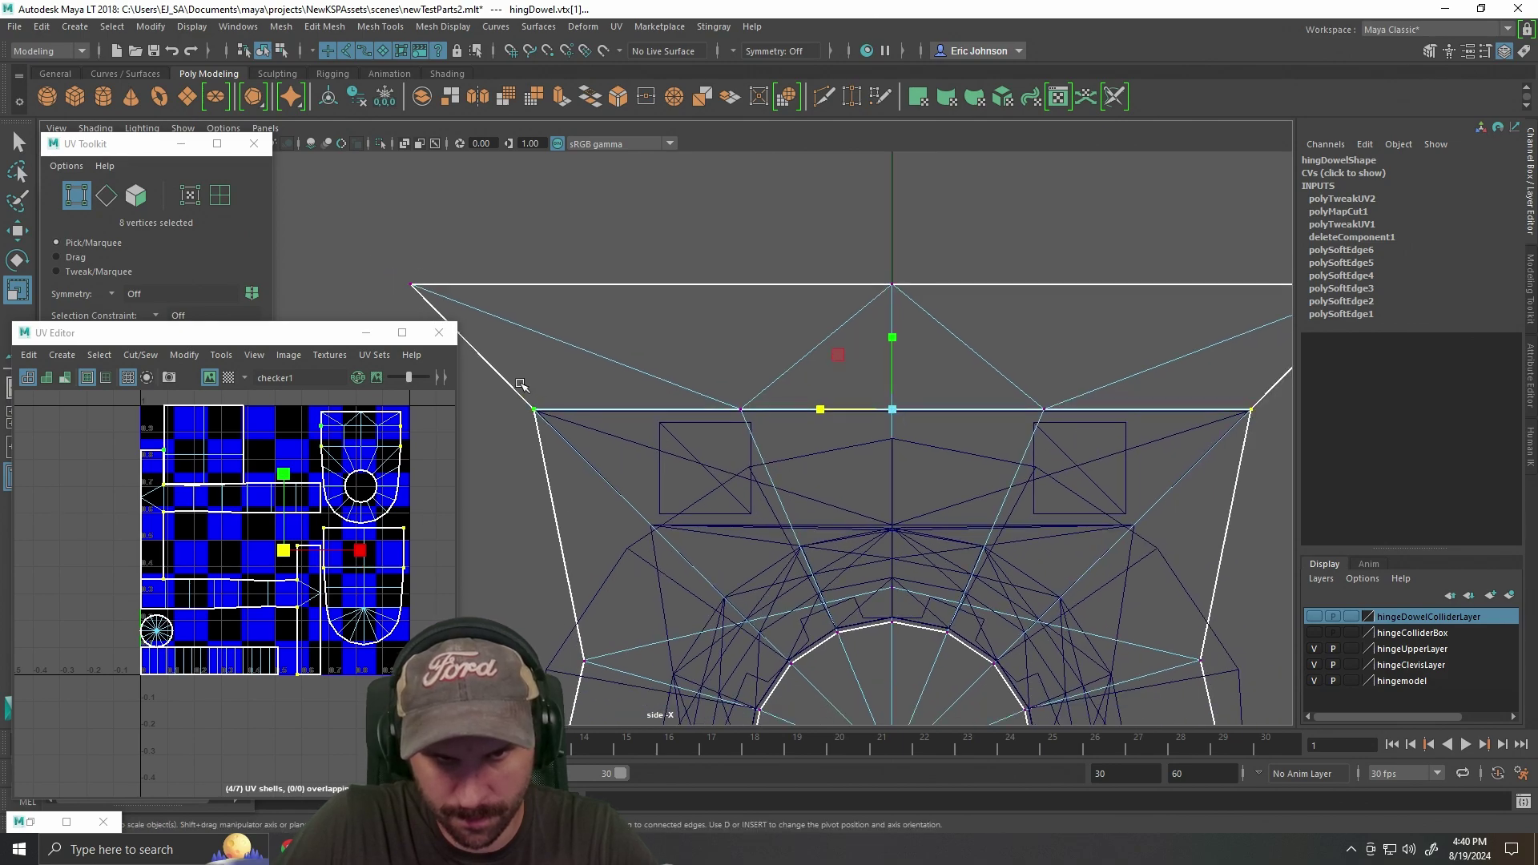
# Move the full row of vertices at the flared plate's base slightly down and return the part to object mode.
pyautogui.moveTo(1041, 436); pyautogui.dragTo(1315, 438)
pyautogui.moveTo(892, 337); pyautogui.dragTo(889, 341)
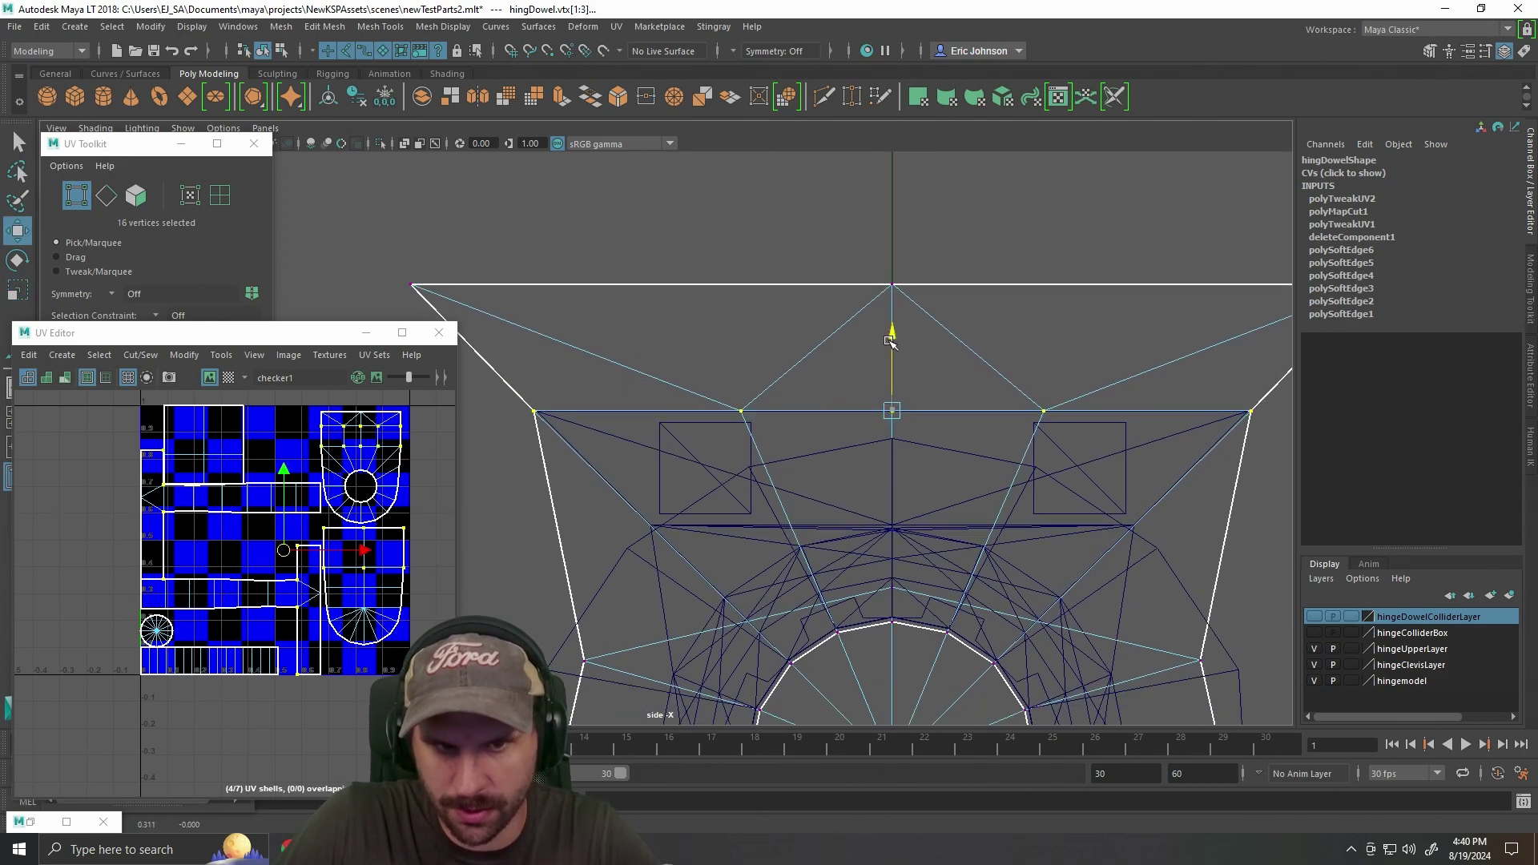
pyautogui.press('space')
pyautogui.press('space')
pyautogui.rightClick(858, 312)
pyautogui.click(1135, 319)
# Switch to Kerbal Space Program and examine the G-11 hinge's flared housing inside the blue parts.
pyautogui.hotkey('alt', 'Tab')
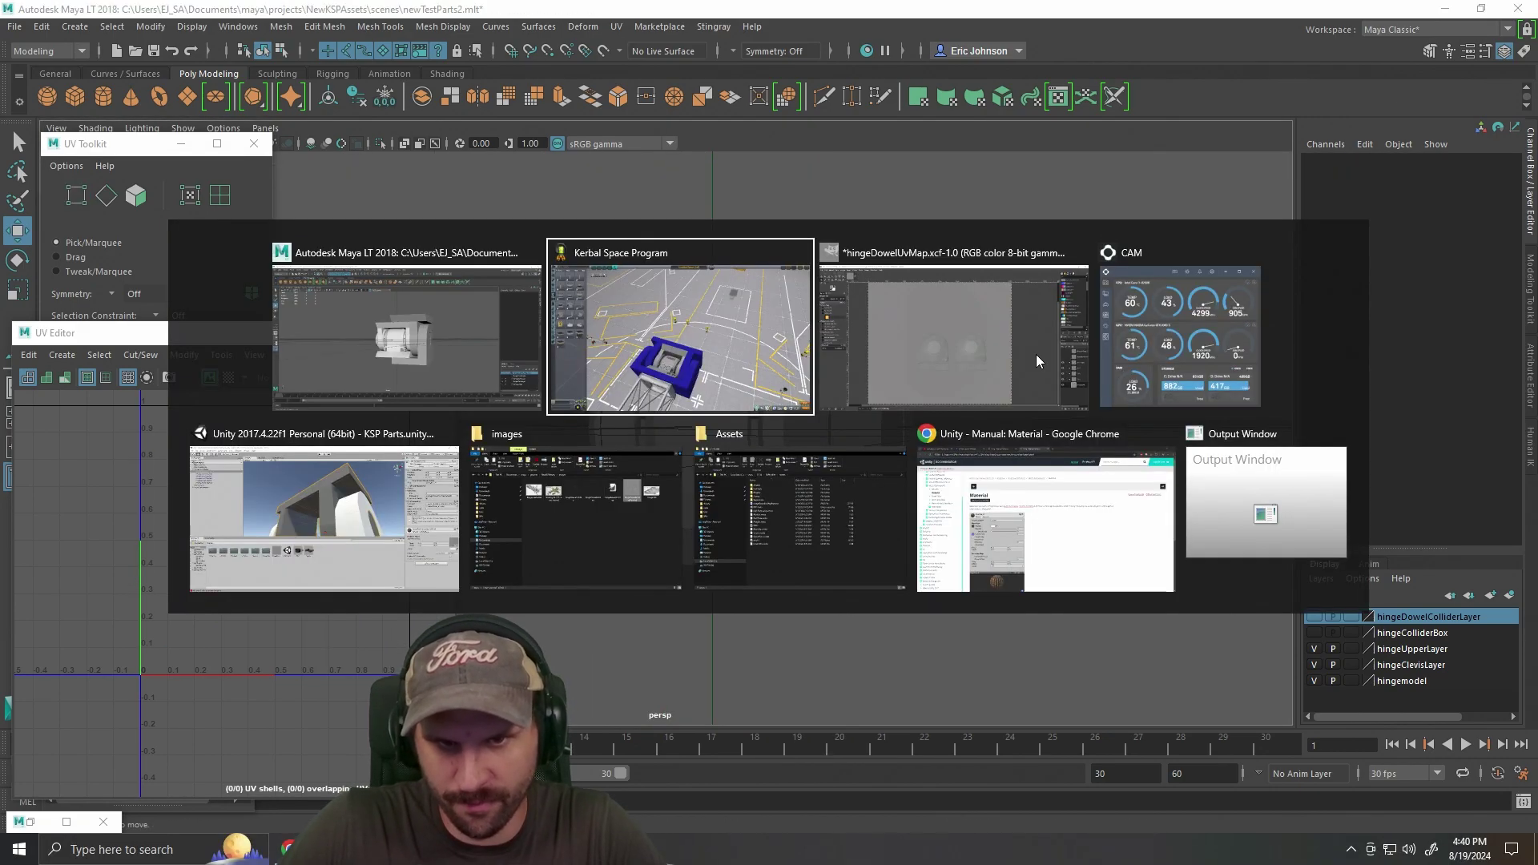
pyautogui.moveTo(968, 441); pyautogui.dragTo(813, 664)
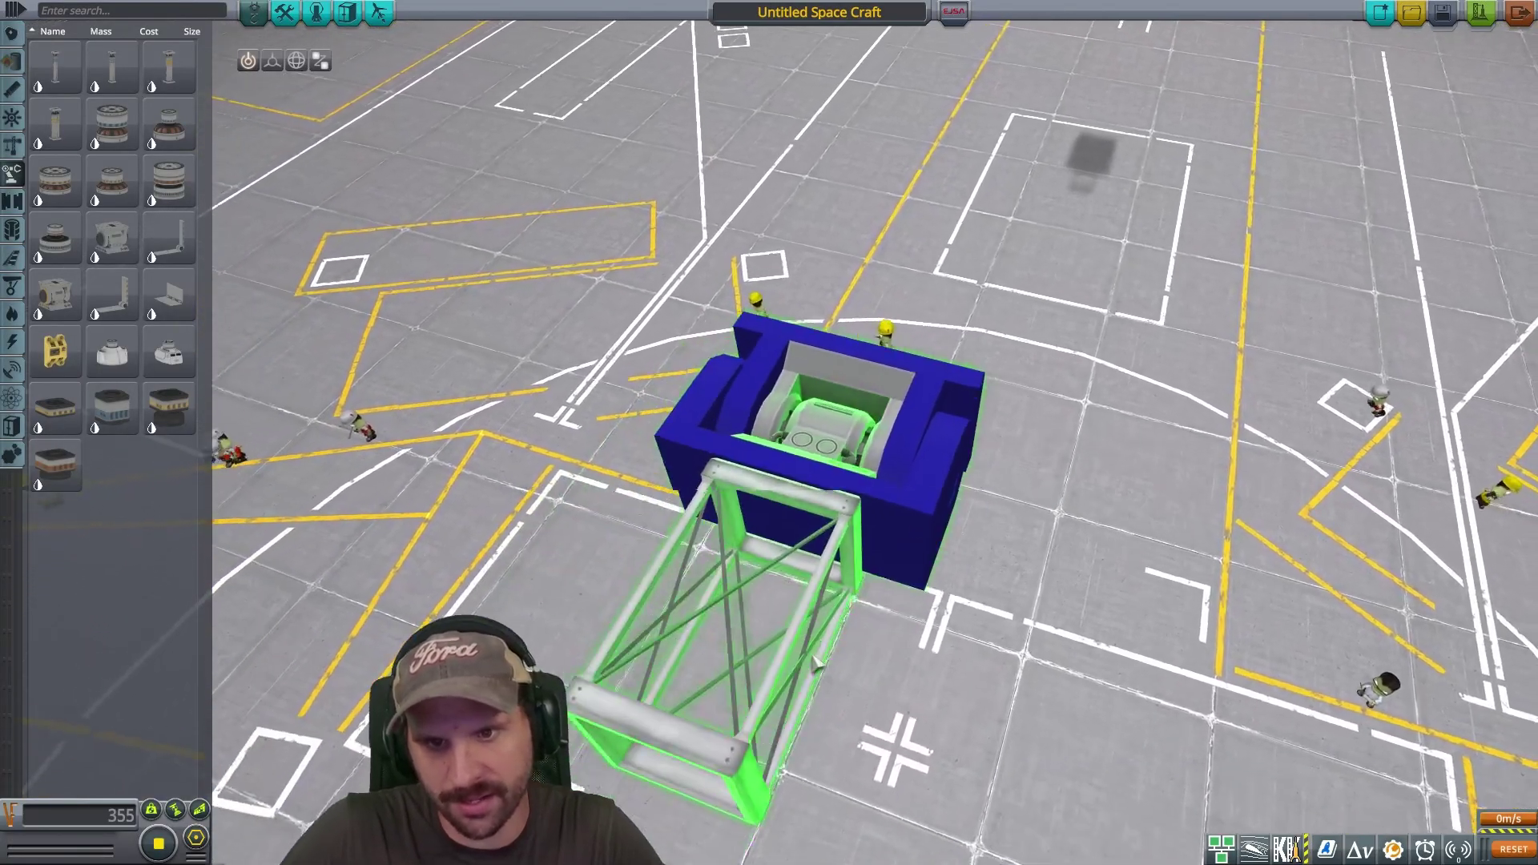
pyautogui.scroll(4, 781, 709)
pyautogui.moveTo(762, 731); pyautogui.dragTo(705, 736)
pyautogui.scroll(-5, 705, 735)
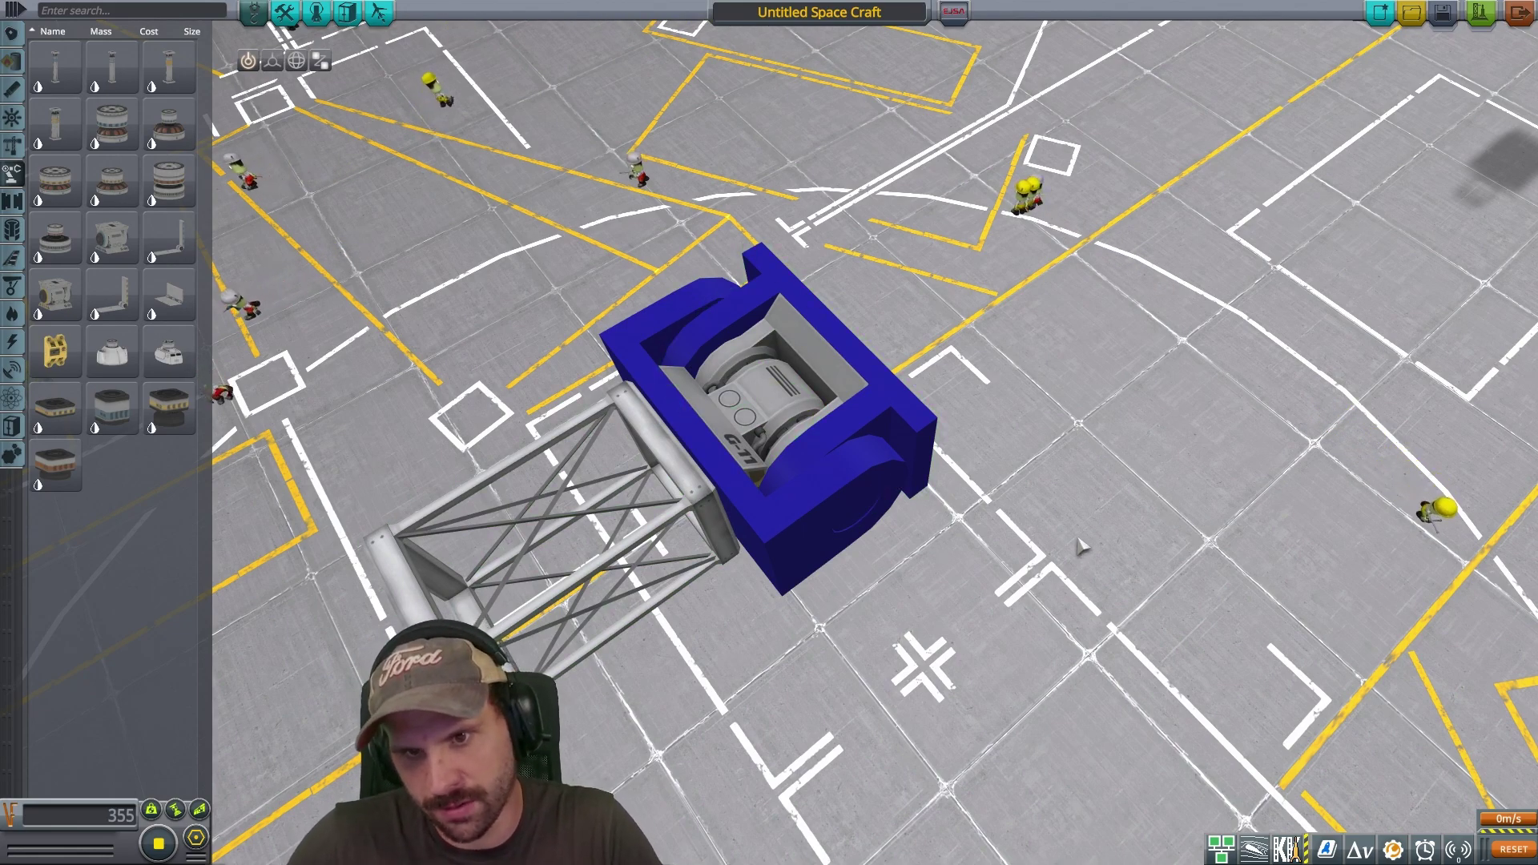
# Switch back to Maya and examine the hinge around hingDowel's pin end in shaded and wireframe display.
pyautogui.hotkey('alt', 'Tab')
pyautogui.moveTo(1051, 506); pyautogui.dragTo(831, 451)
pyautogui.scroll(4, 989, 577)
pyautogui.moveTo(1057, 357); pyautogui.dragTo(1010, 393)
pyautogui.moveTo(623, 427); pyautogui.dragTo(963, 512)
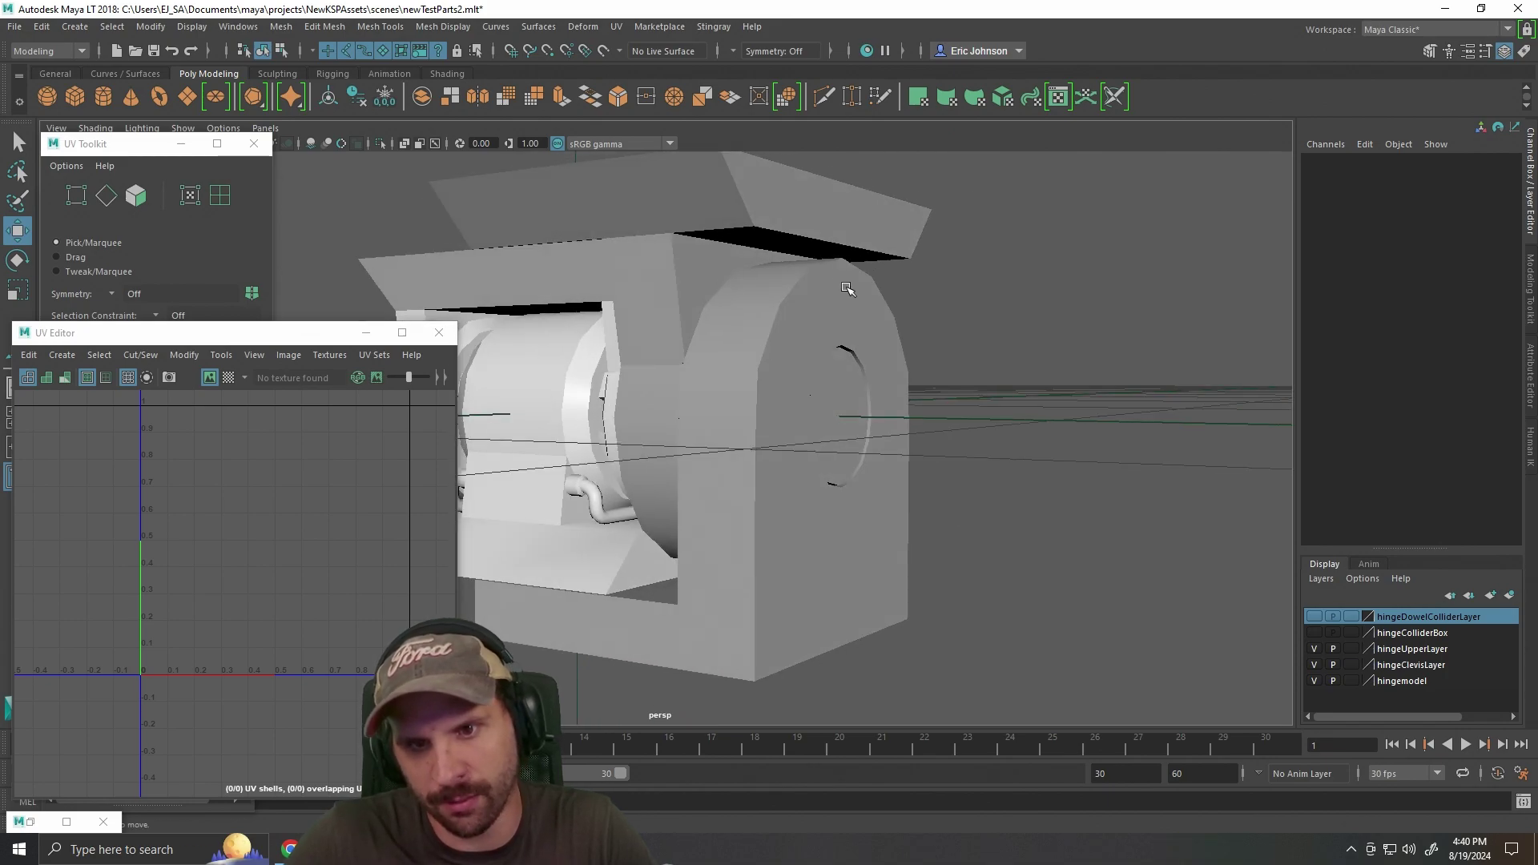
pyautogui.click(666, 360)
pyautogui.moveTo(988, 464); pyautogui.dragTo(829, 439)
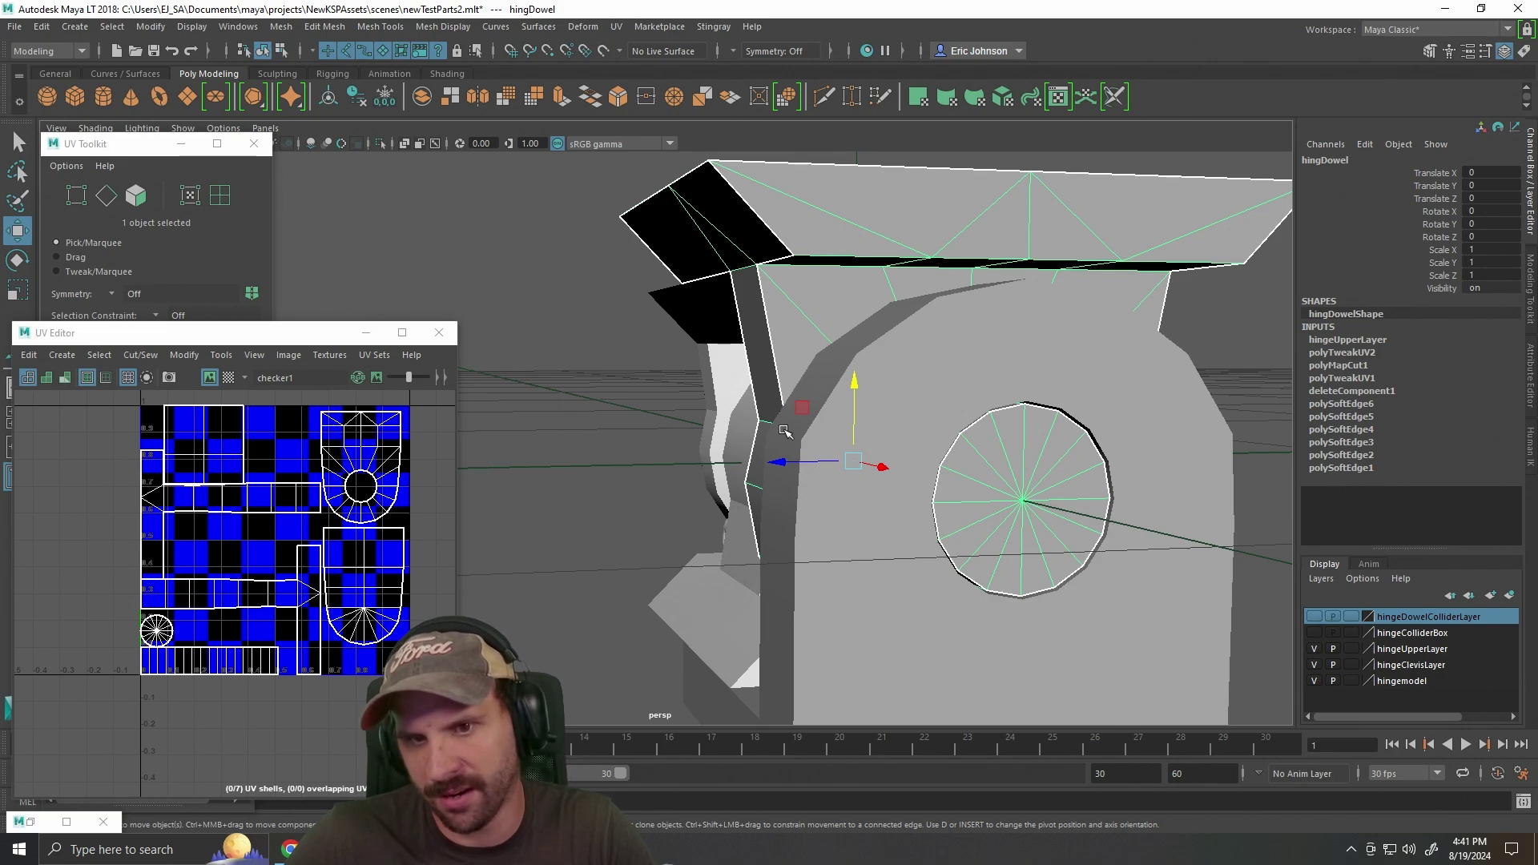
pyautogui.scroll(-2, 772, 450)
pyautogui.click(1113, 430)
pyautogui.moveTo(869, 440); pyautogui.dragTo(942, 444)
pyautogui.scroll(6, 942, 444)
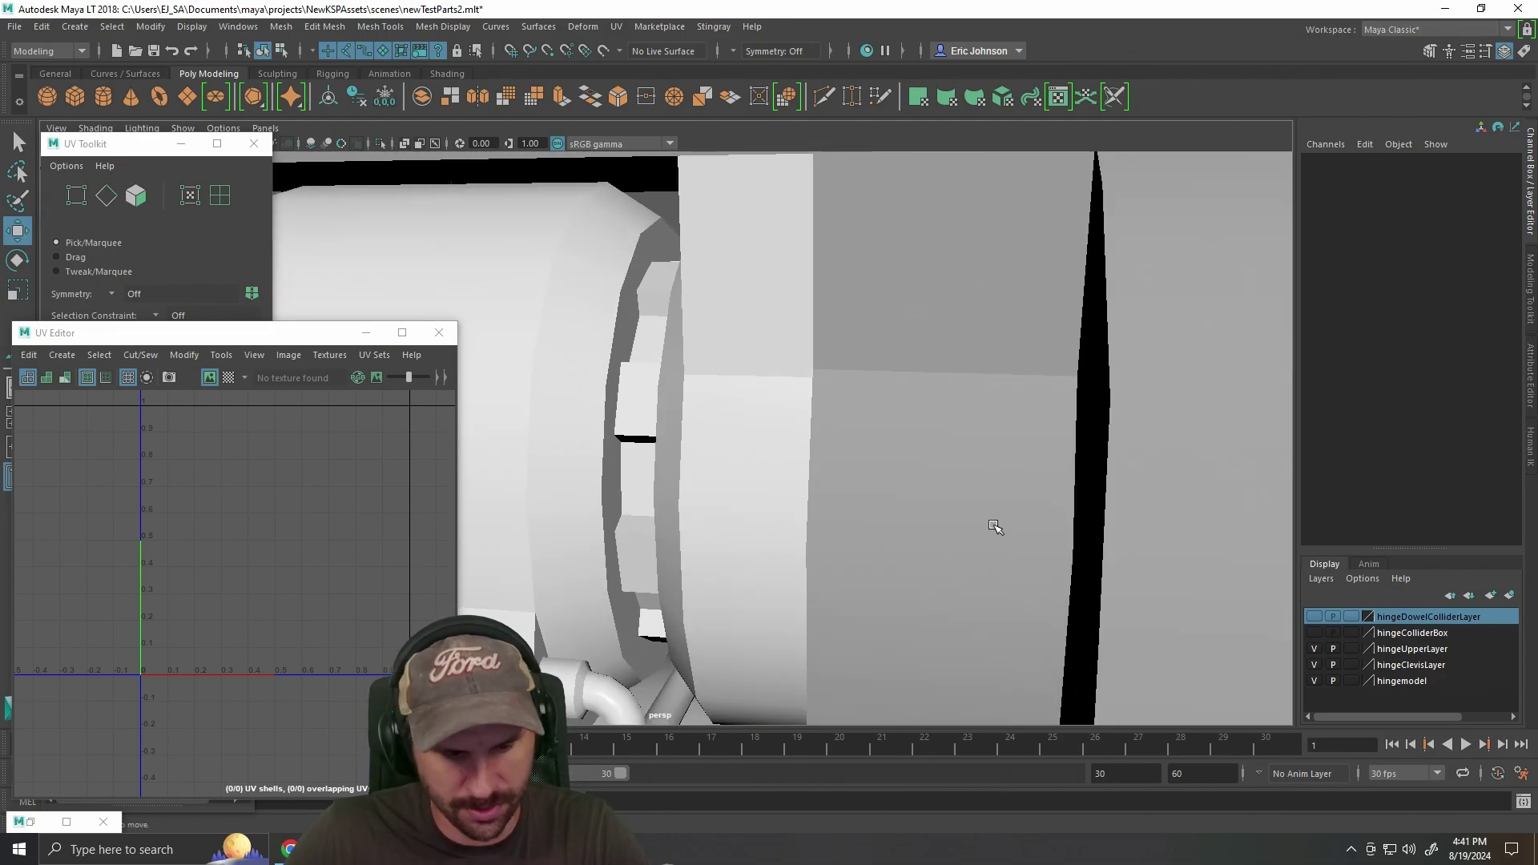
pyautogui.press('4')
pyautogui.scroll(-8, 1029, 523)
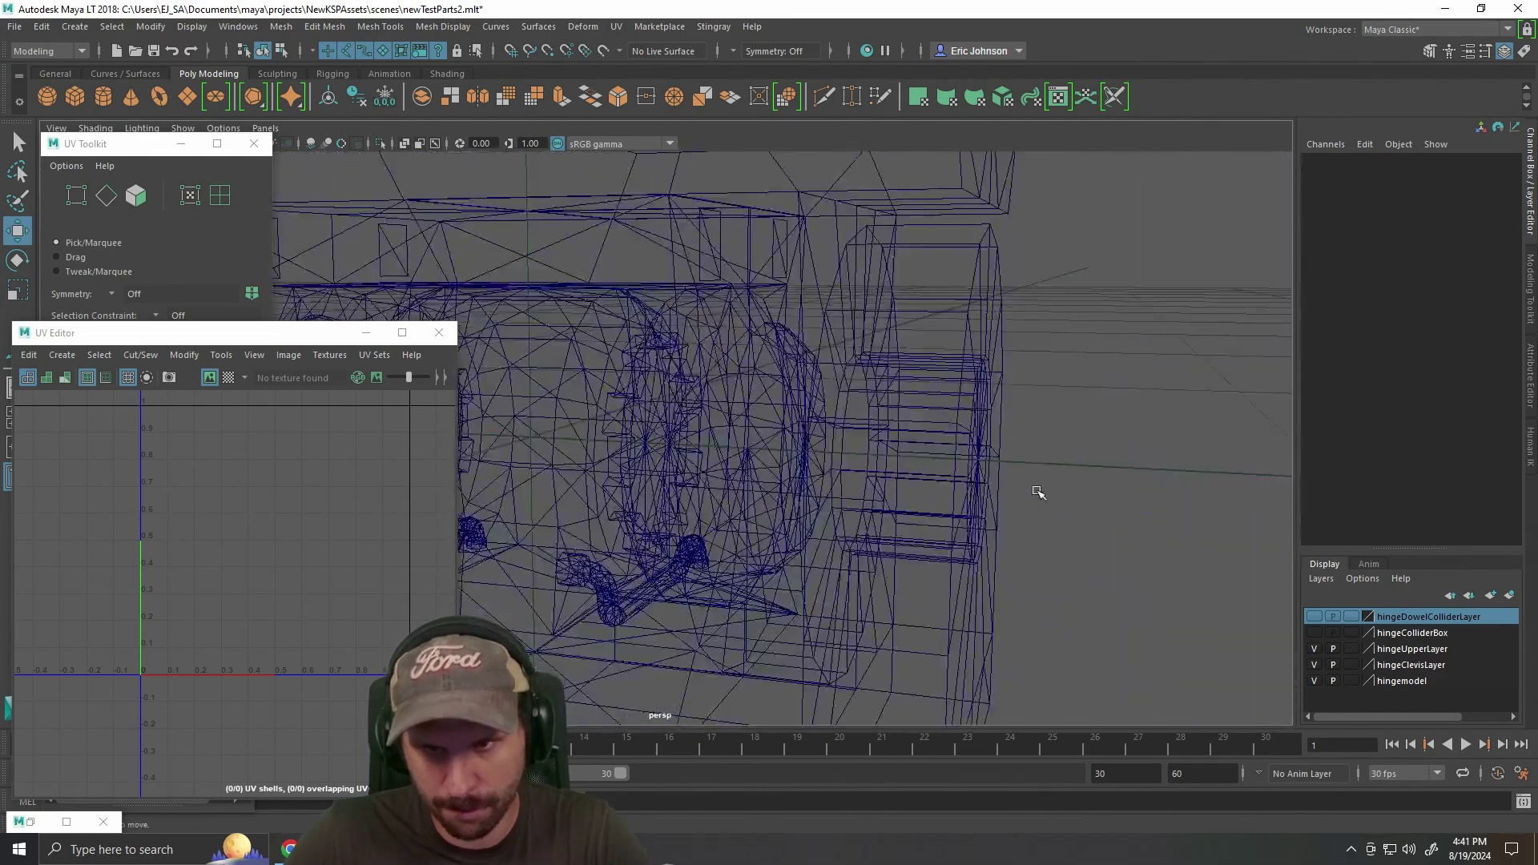
pyautogui.scroll(-8, 1021, 491)
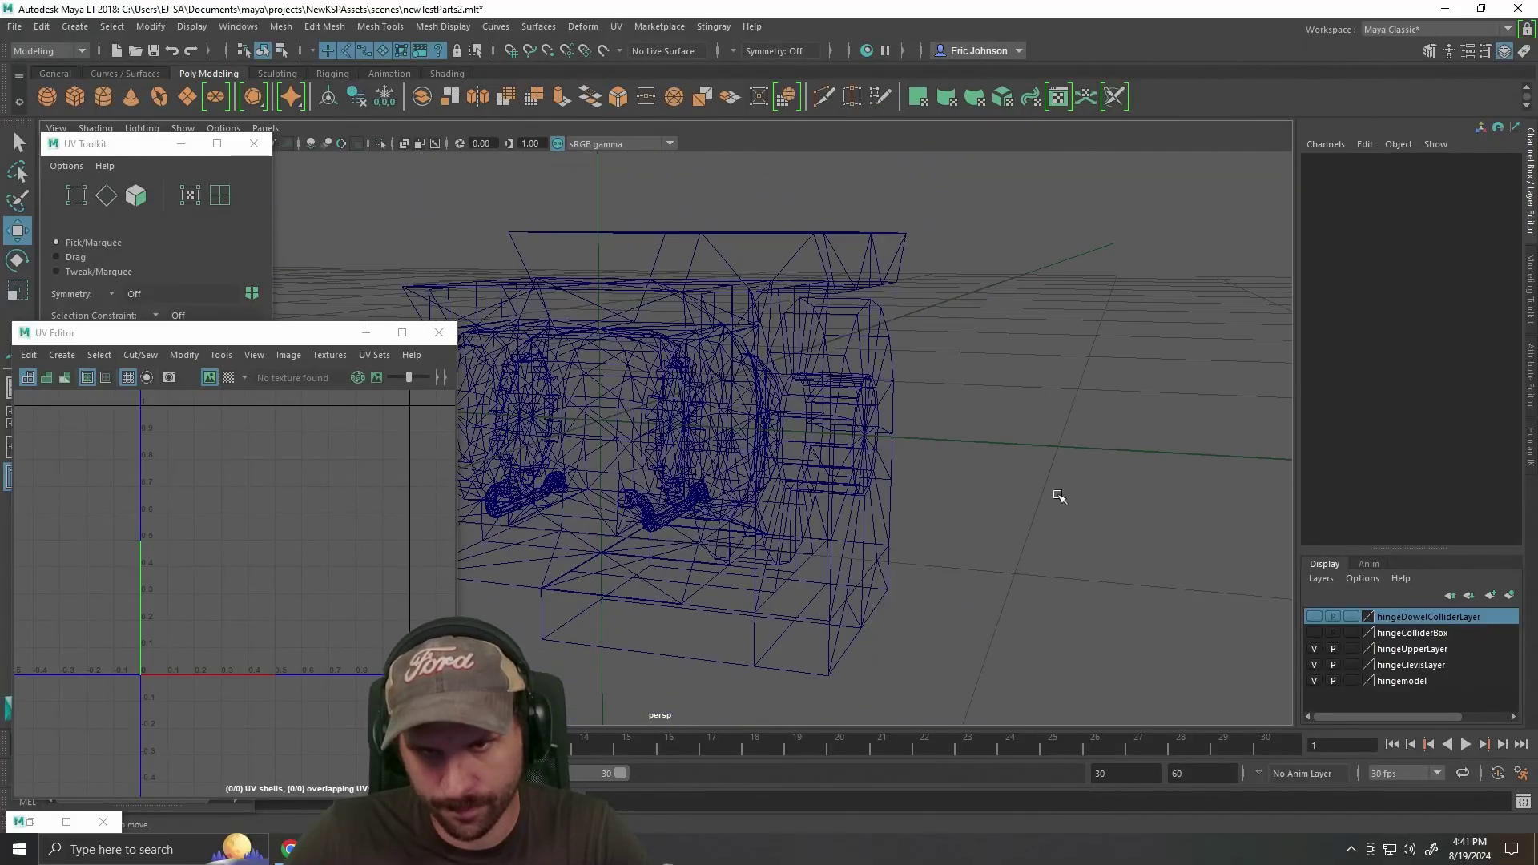
pyautogui.scroll(2, 1013, 509)
pyautogui.scroll(3, 1105, 510)
pyautogui.press('5')
# Put hingDowel in face selection mode and inspect its plate and pin in the side and top views.
pyautogui.click(875, 389)
pyautogui.rightClick(885, 396)
pyautogui.click(1002, 452)
pyautogui.press('space')
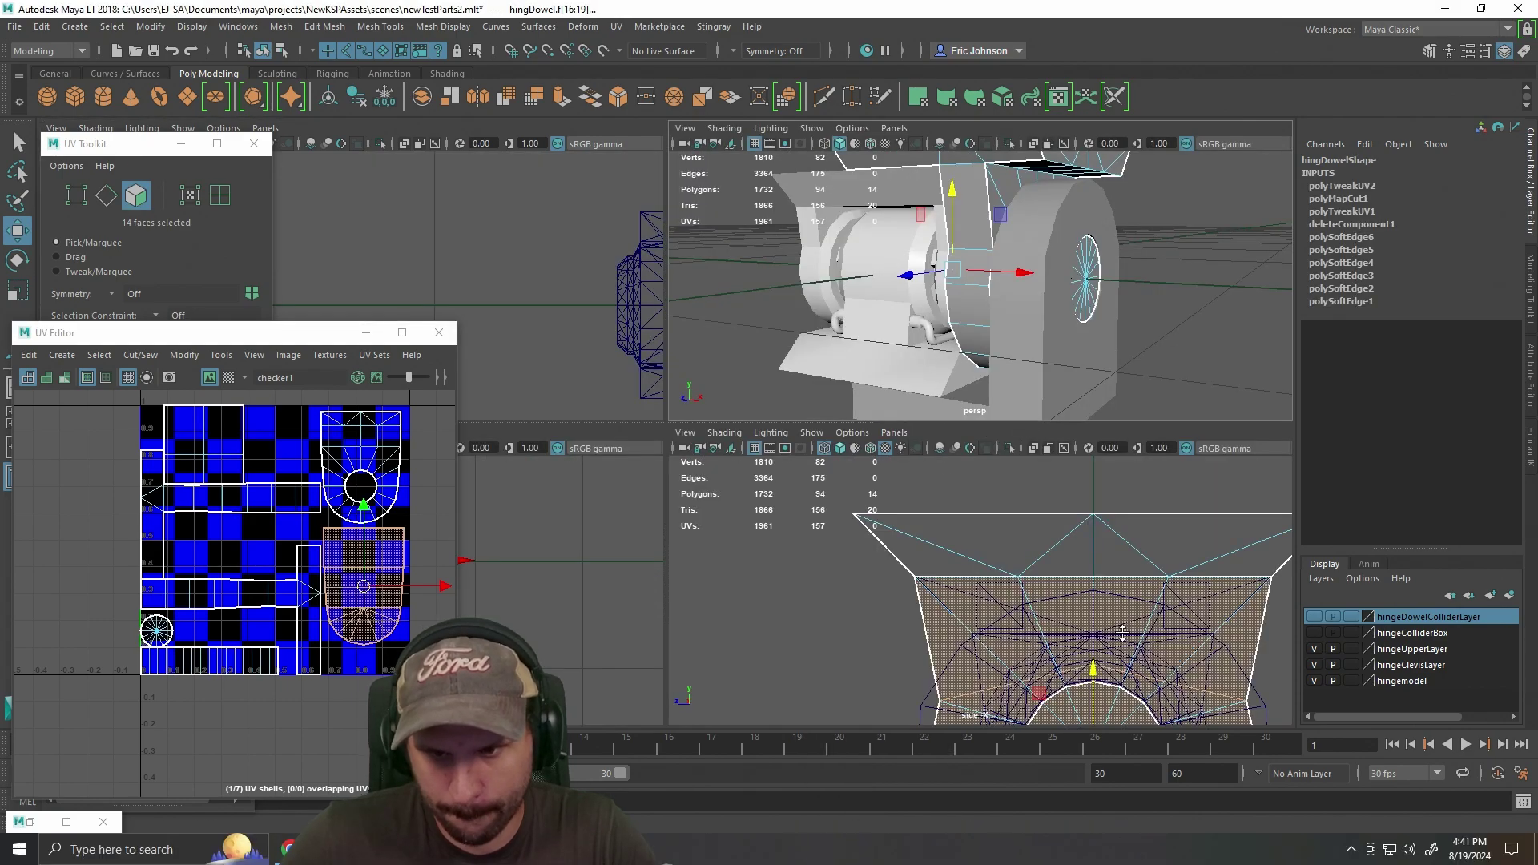
pyautogui.press('space')
pyautogui.press('space')
pyautogui.press('space')
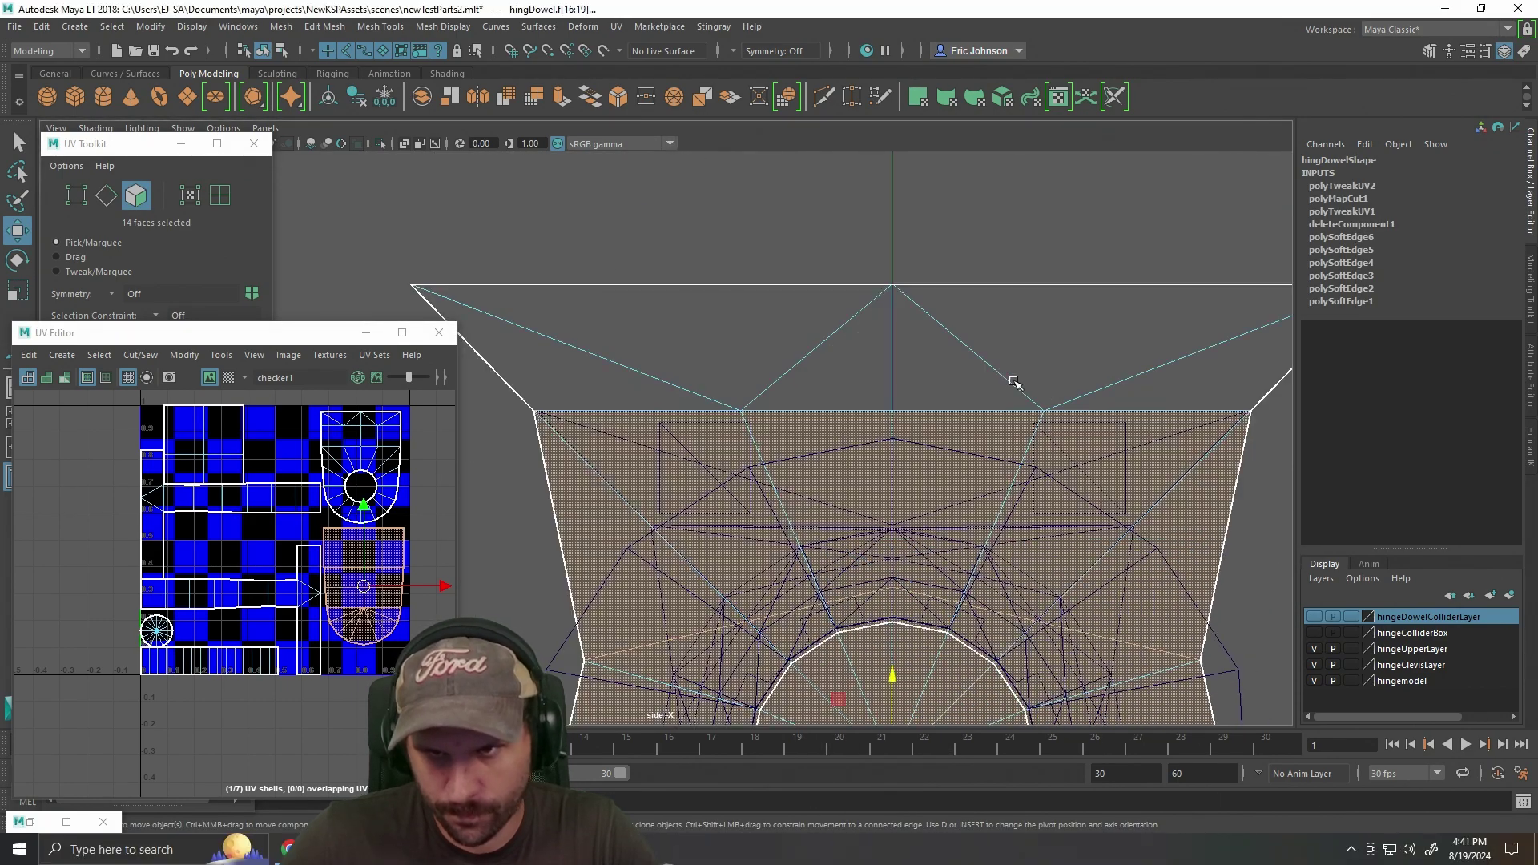
pyautogui.press('space')
pyautogui.press('space')
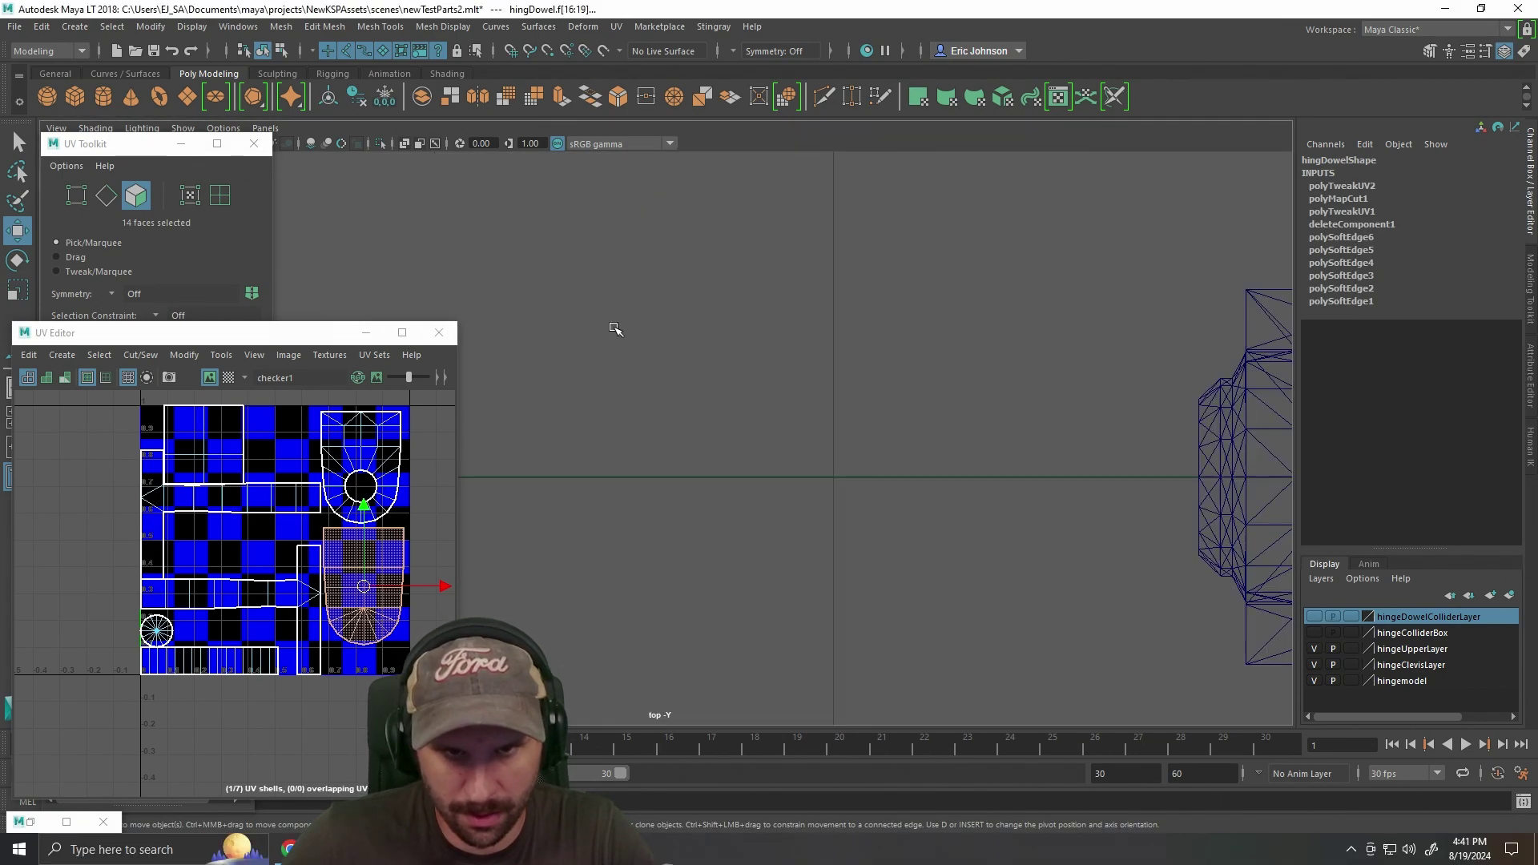
pyautogui.press('f')
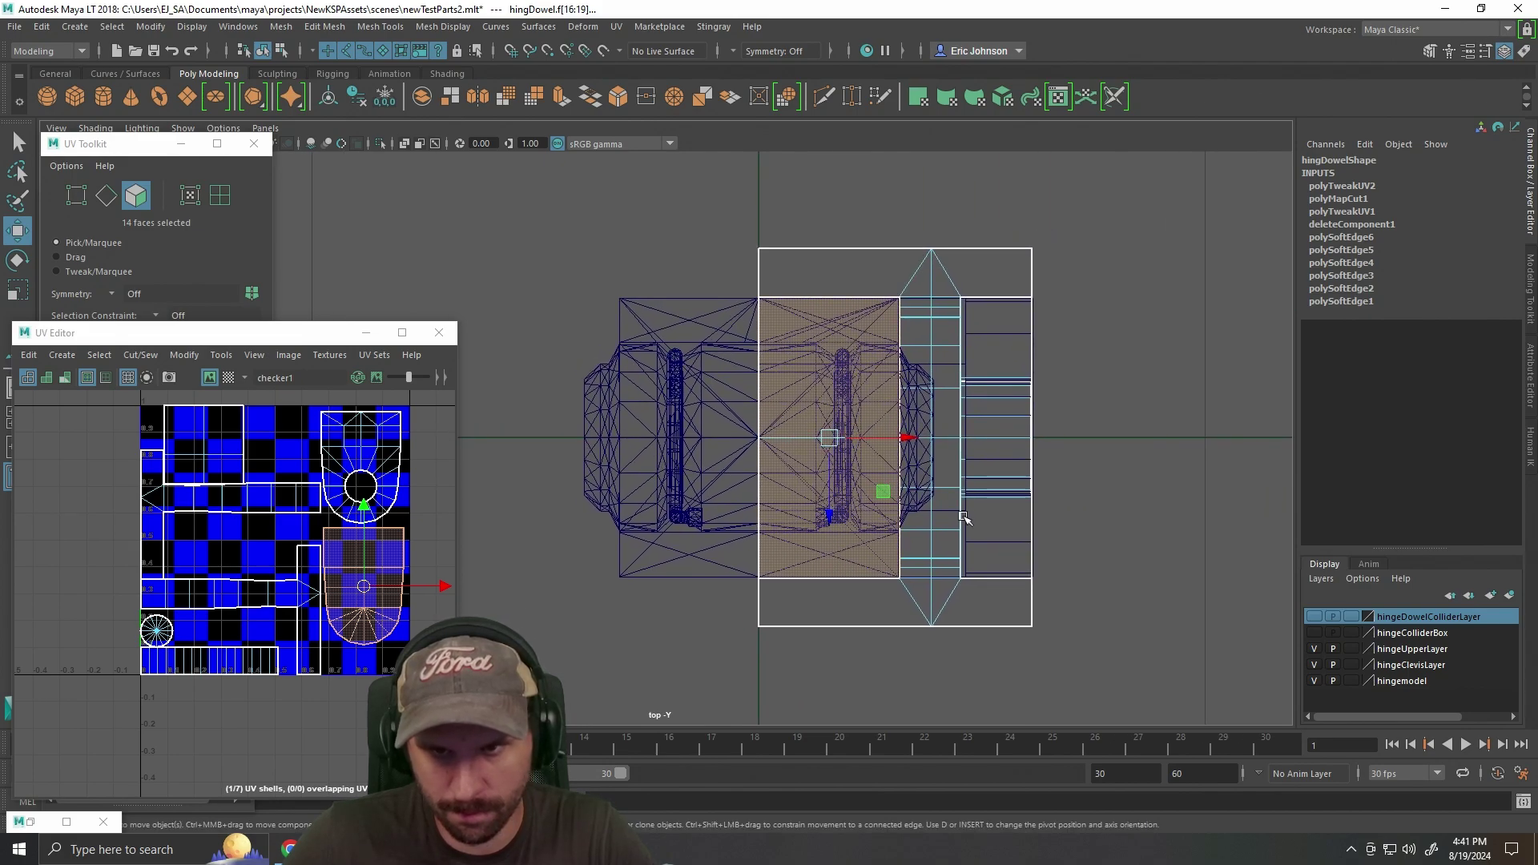
pyautogui.press('space')
pyautogui.press('space')
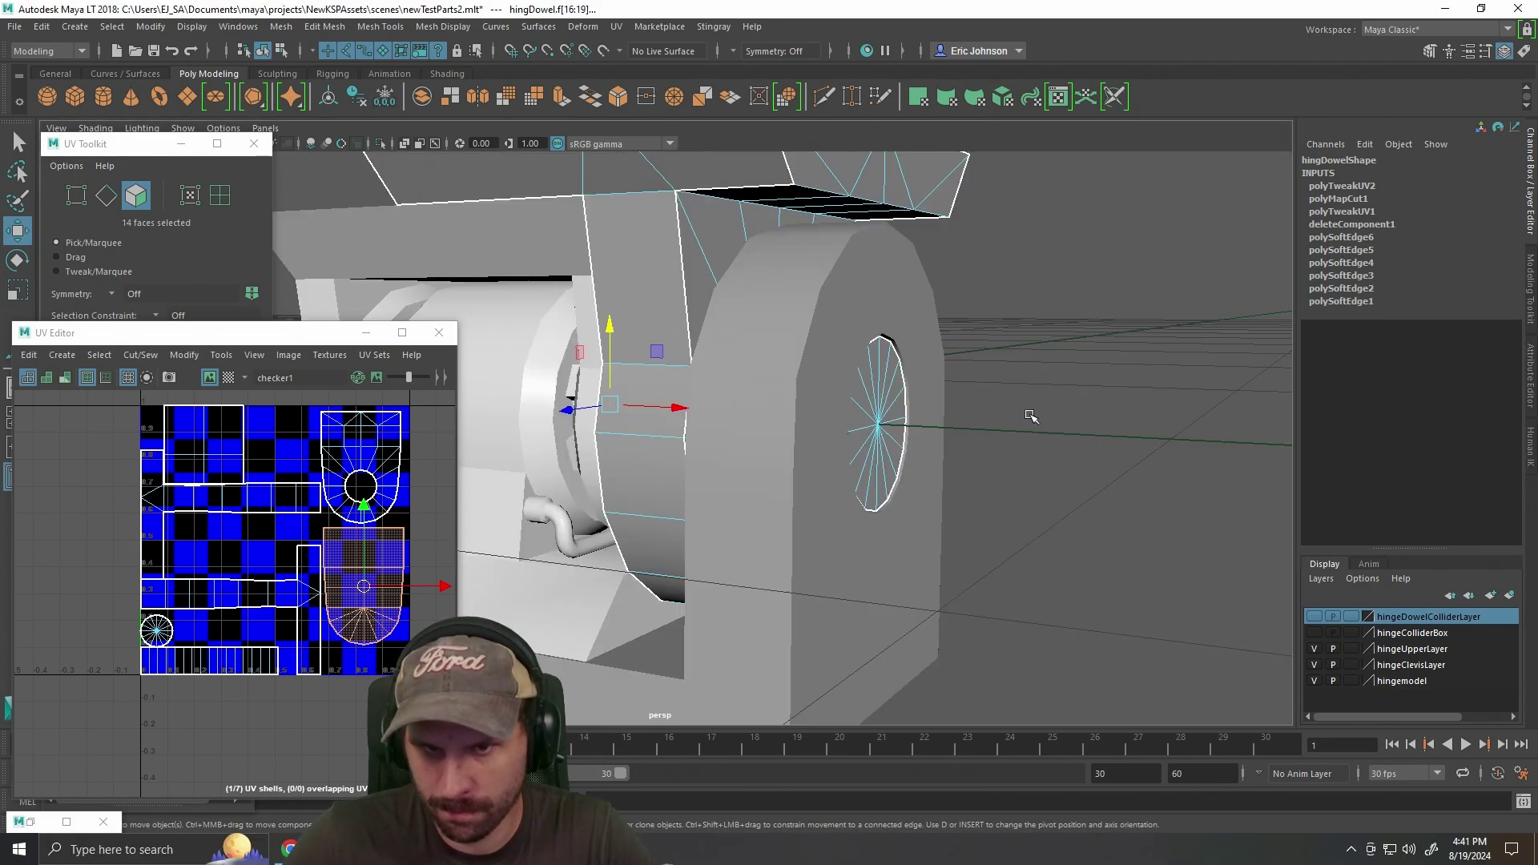
# Select the 16 faces of the round cap at the outer end of hingDowel's pin in wireframe display.
pyautogui.moveTo(1033, 415); pyautogui.dragTo(1014, 405)
pyautogui.press('4')
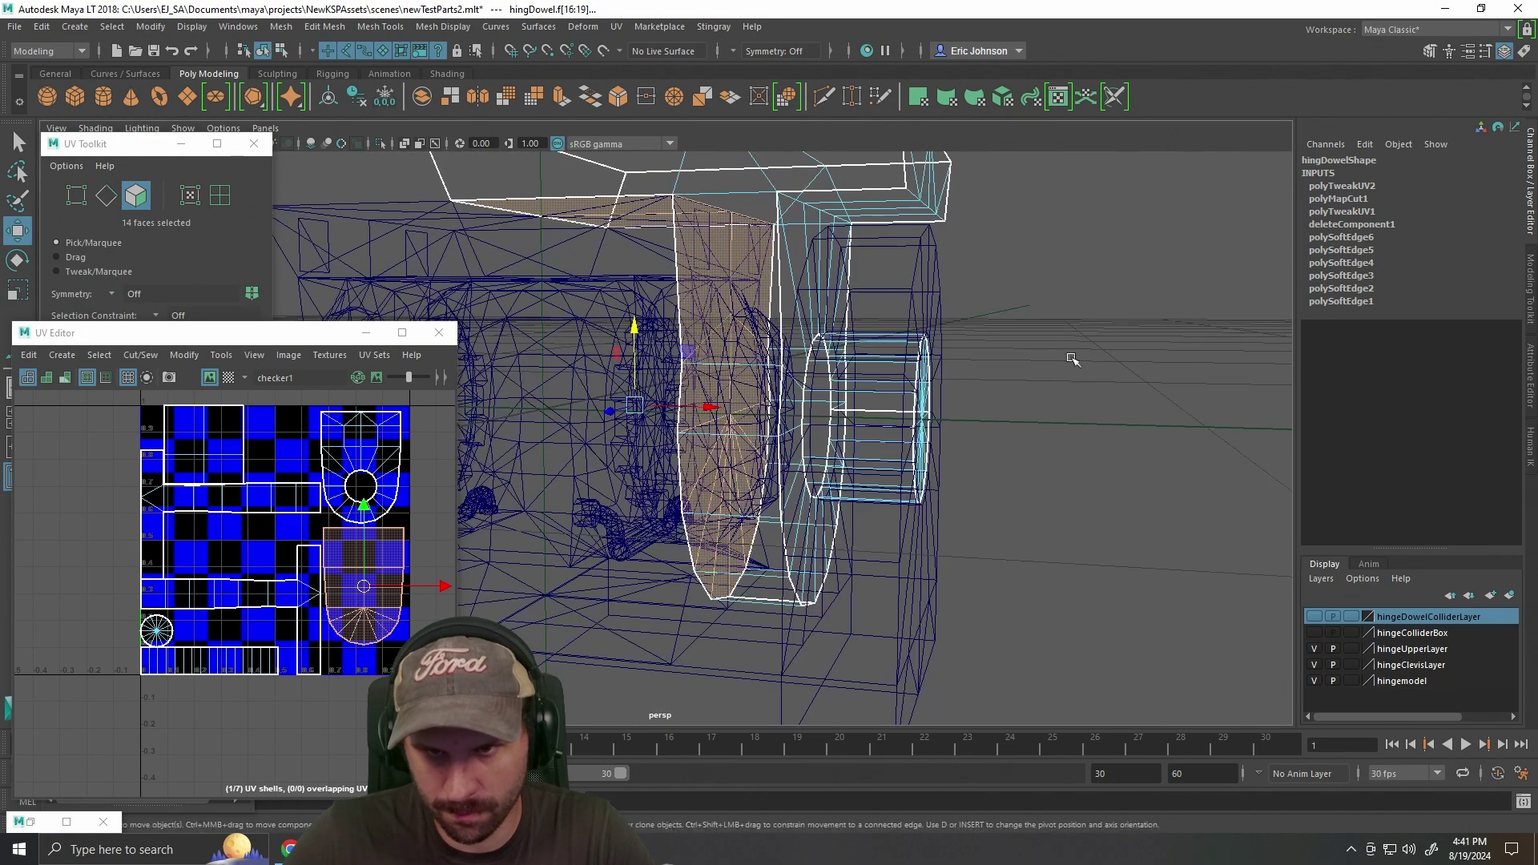
pyautogui.moveTo(913, 282); pyautogui.dragTo(939, 485)
pyautogui.press('f')
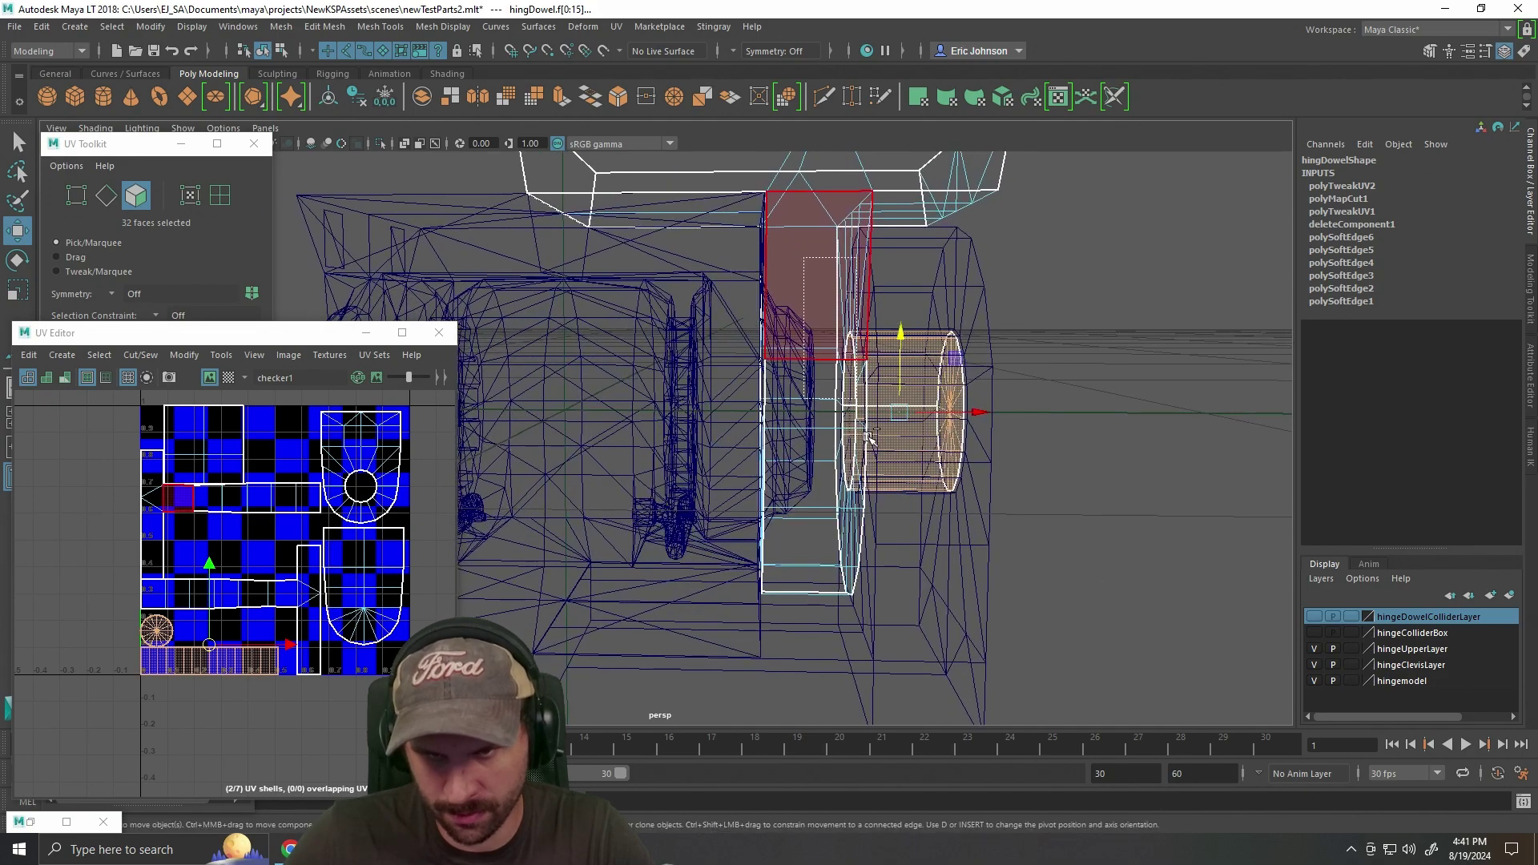
pyautogui.moveTo(859, 408); pyautogui.dragTo(901, 553)
pyautogui.moveTo(1167, 519); pyautogui.dragTo(1123, 506)
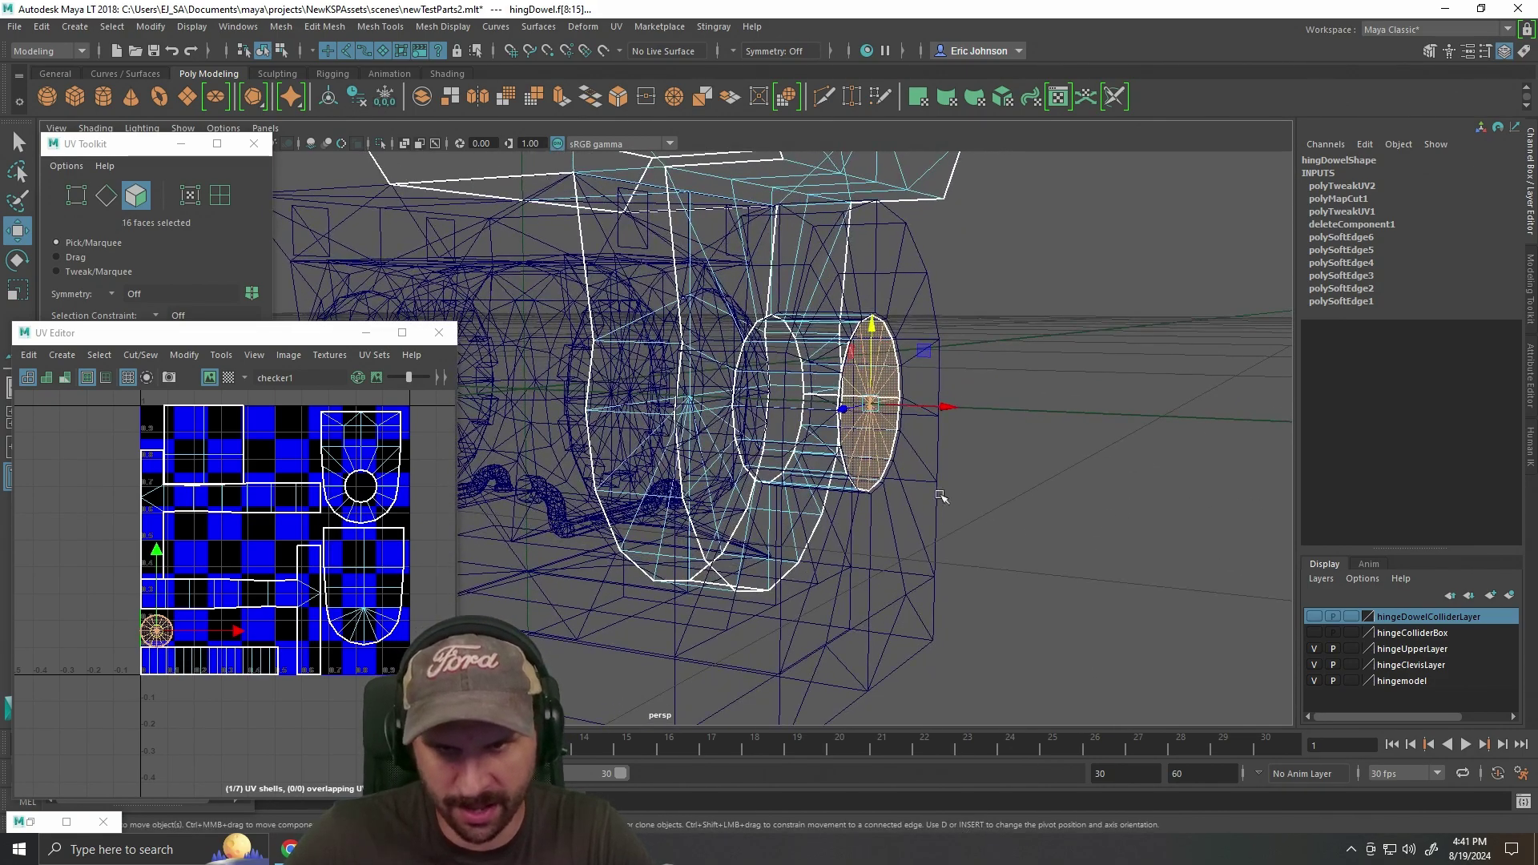
# Move the selected pin cap faces very slightly outward along X in the top view.
pyautogui.press('space')
pyautogui.press('space')
pyautogui.press('space')
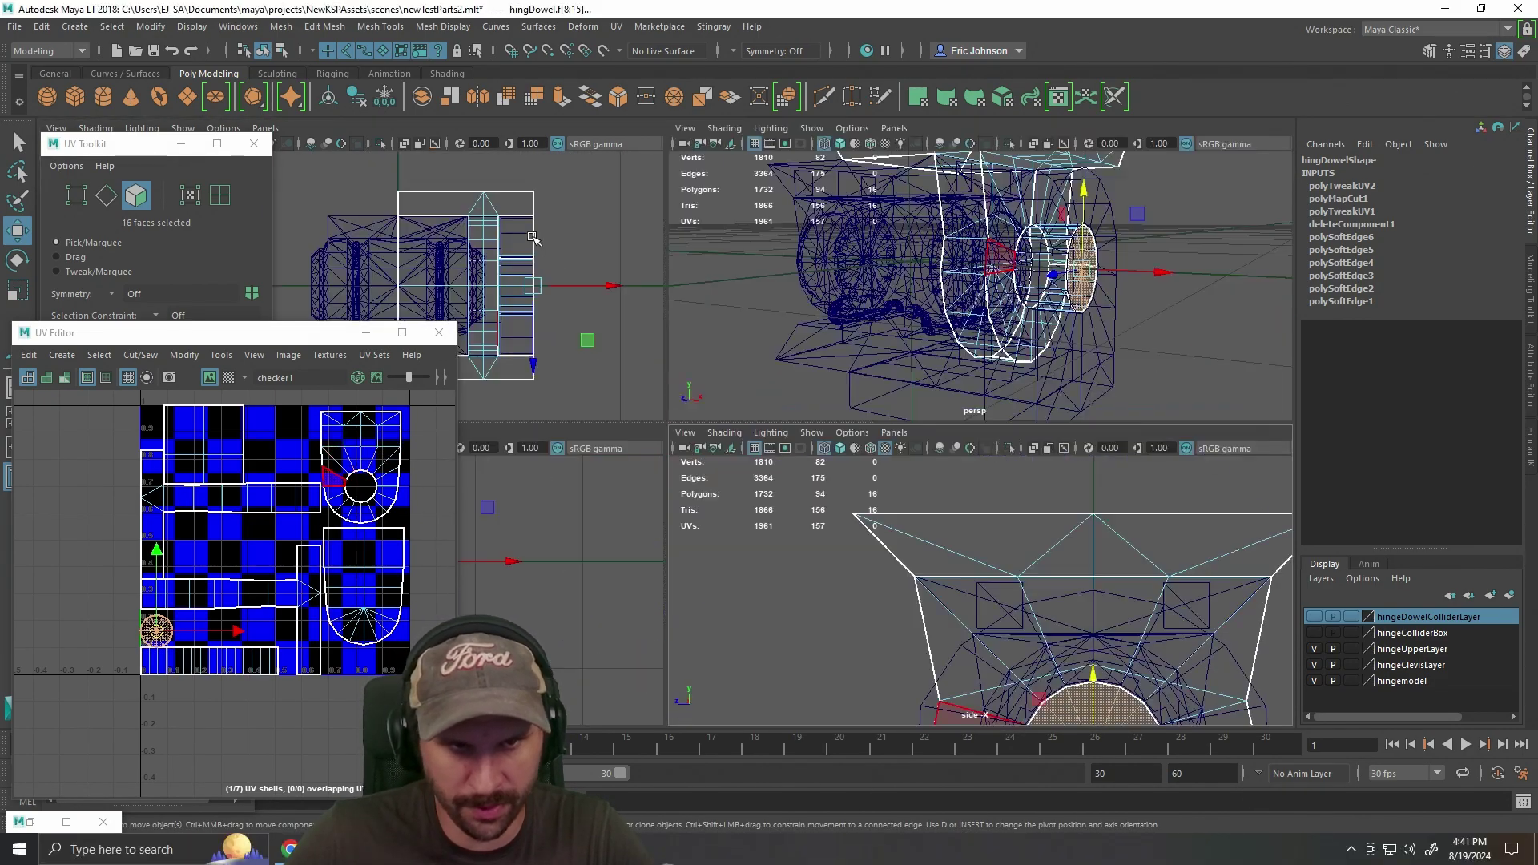
pyautogui.press('space')
pyautogui.scroll(5, 711, 312)
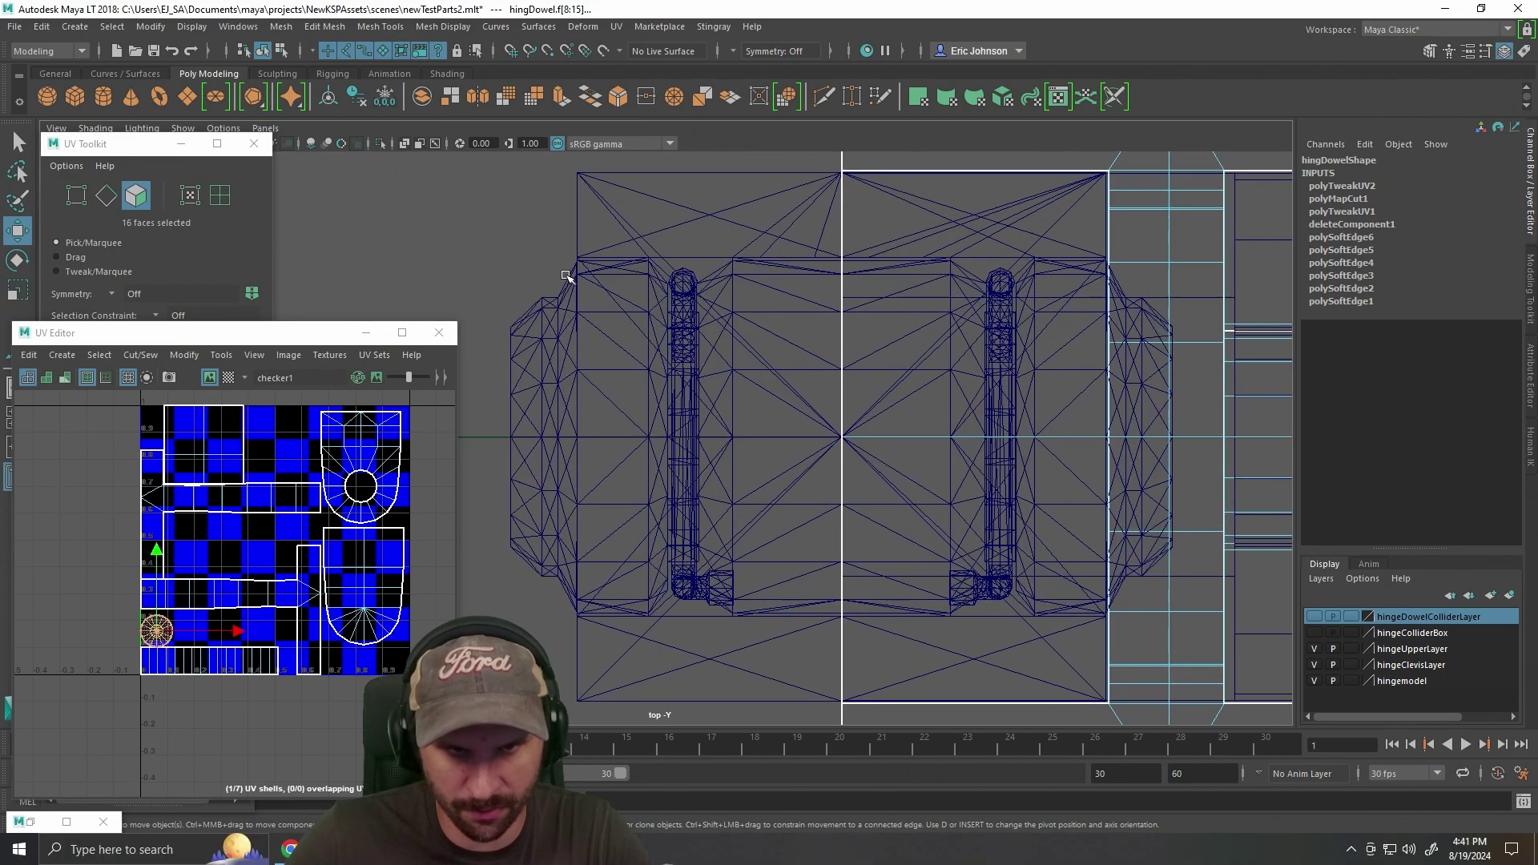
pyautogui.moveTo(1071, 398); pyautogui.dragTo(877, 384)
pyautogui.scroll(3, 1098, 419)
pyautogui.scroll(4, 762, 489)
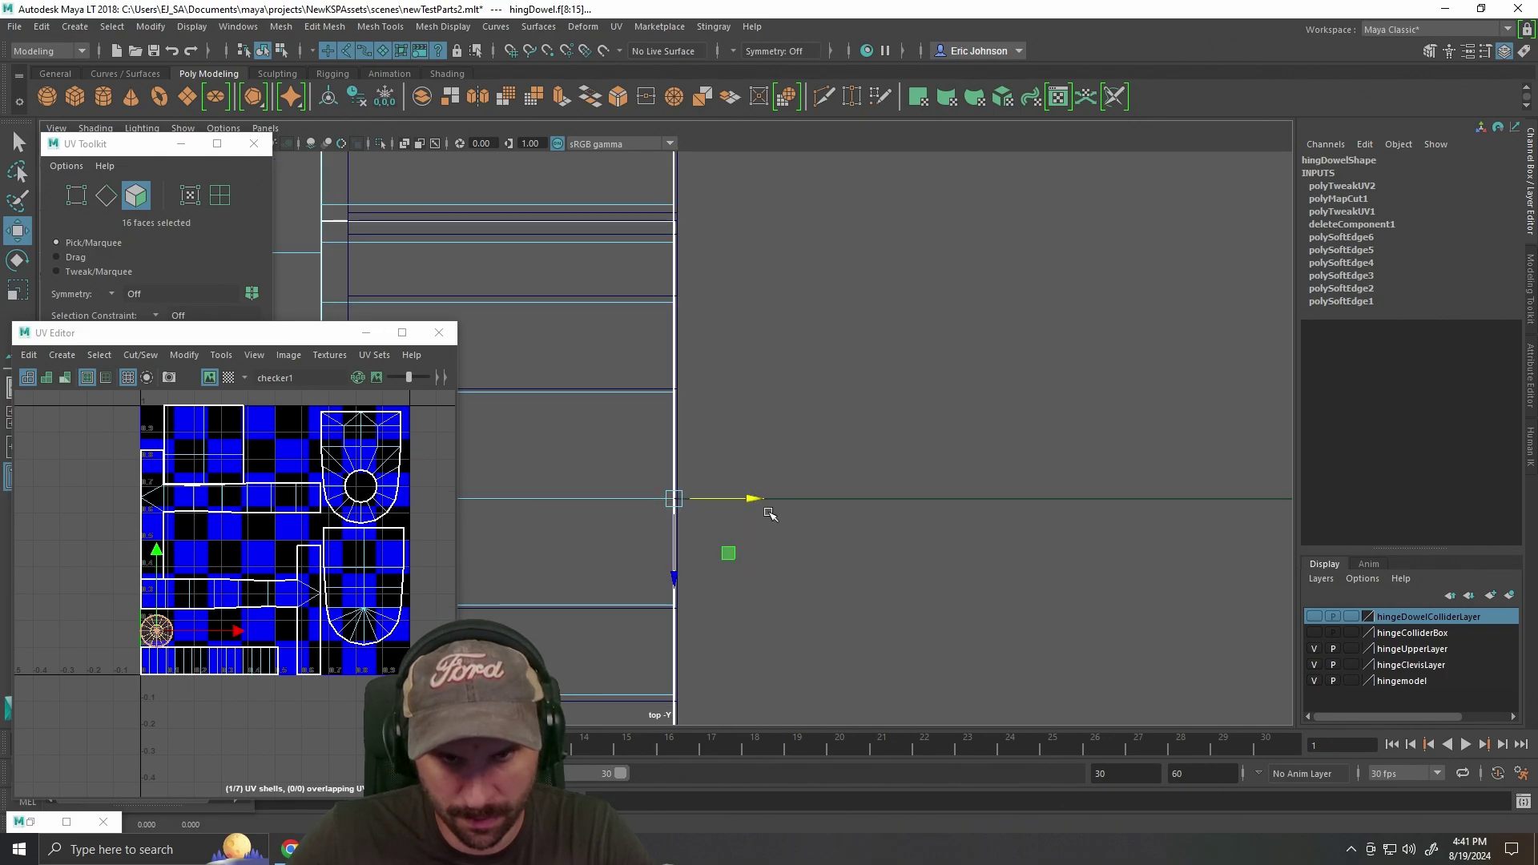
pyautogui.press('space')
pyautogui.press('space')
pyautogui.moveTo(1061, 360); pyautogui.dragTo(1077, 409)
pyautogui.press('space')
pyautogui.press('space')
pyautogui.click(705, 496)
pyautogui.press('space')
pyautogui.press('space')
pyautogui.moveTo(753, 415); pyautogui.dragTo(801, 402)
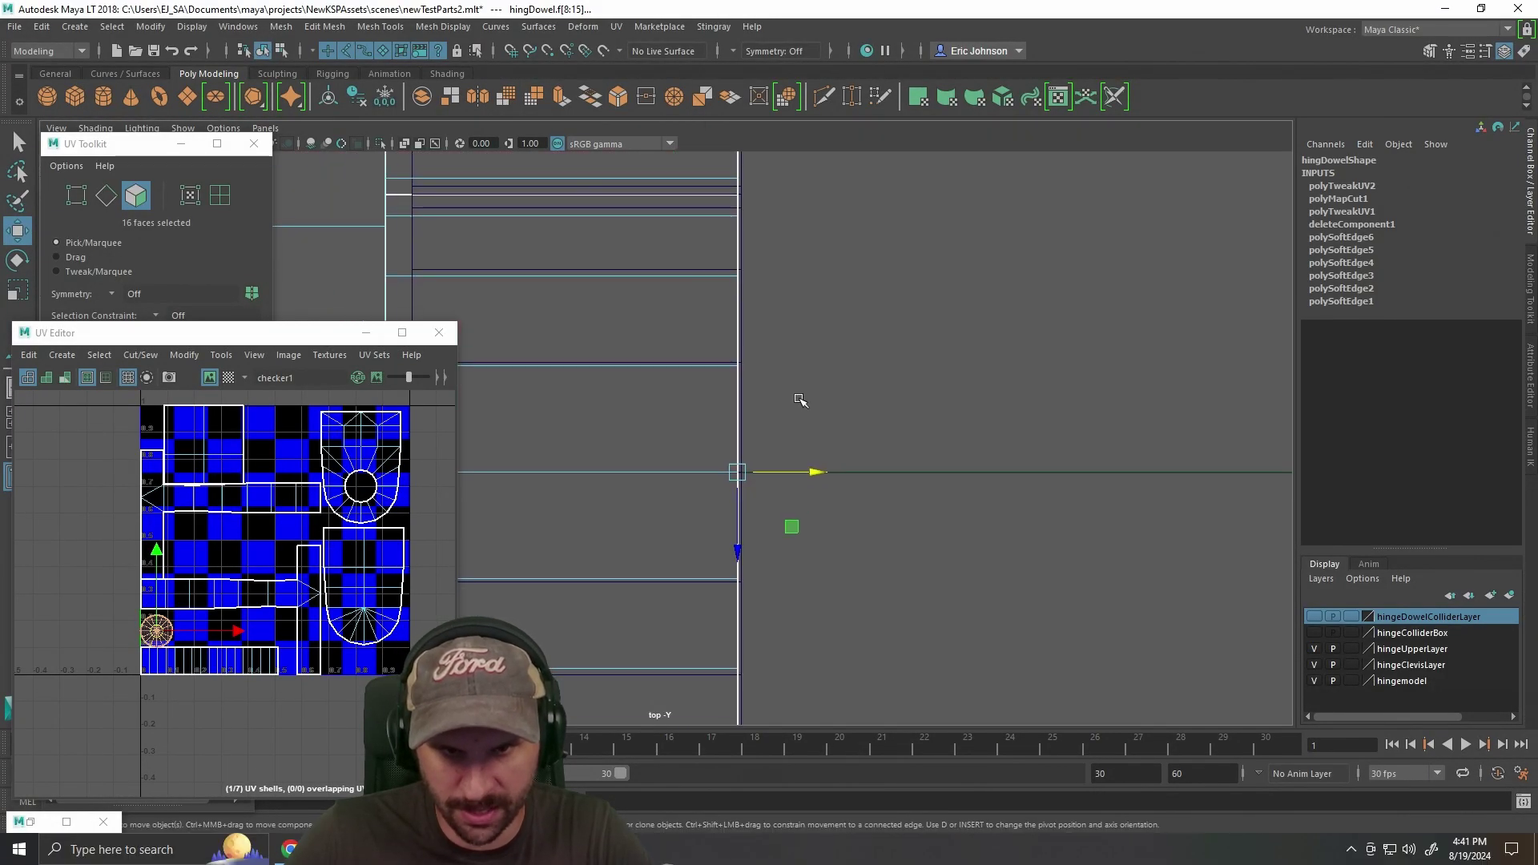
pyautogui.scroll(2, 793, 404)
pyautogui.moveTo(836, 485); pyautogui.dragTo(838, 485)
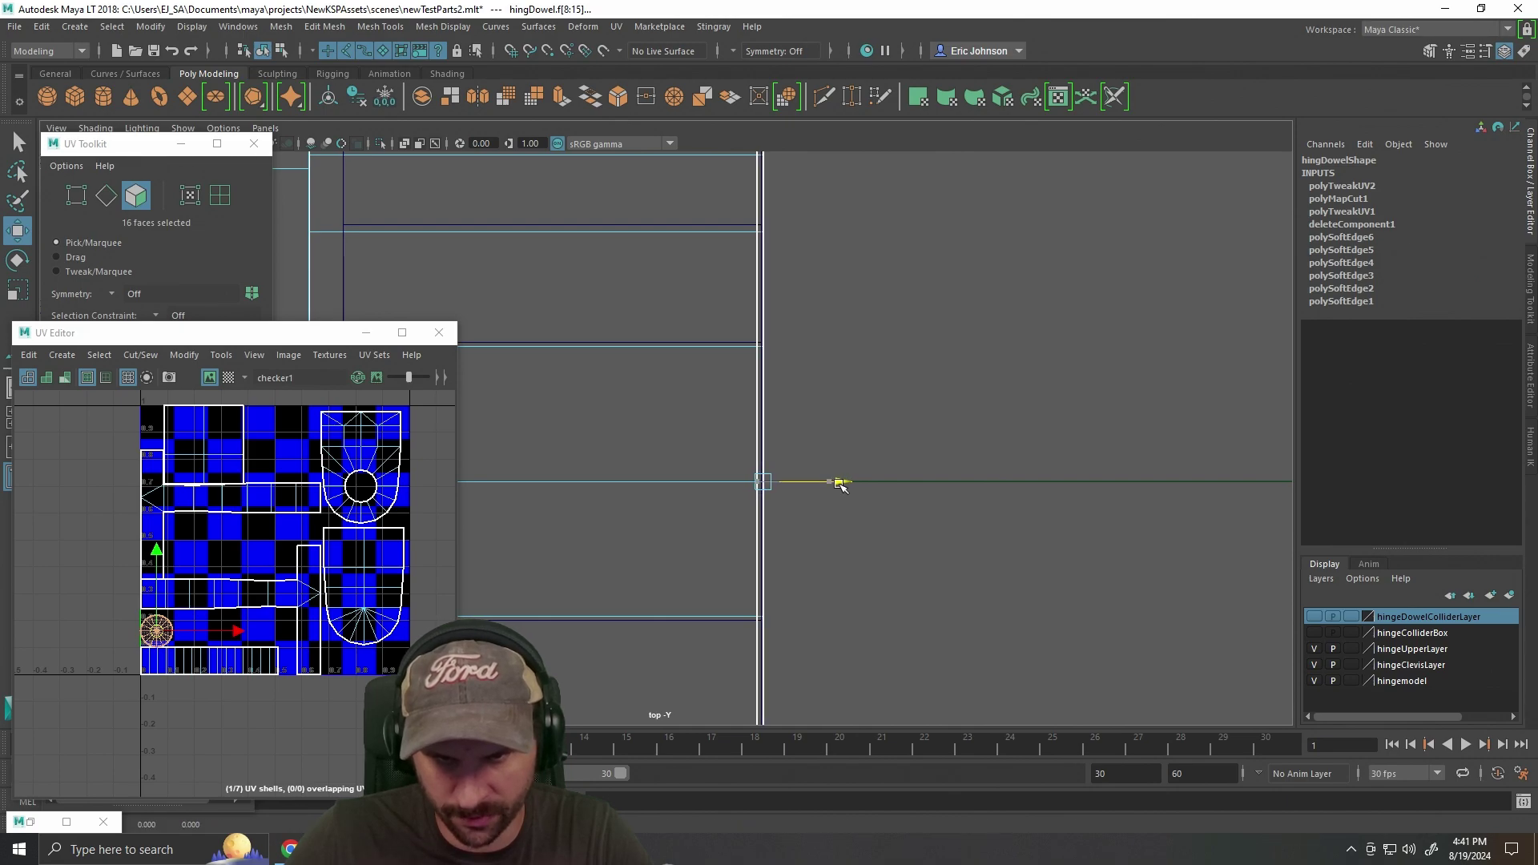
pyautogui.press('f')
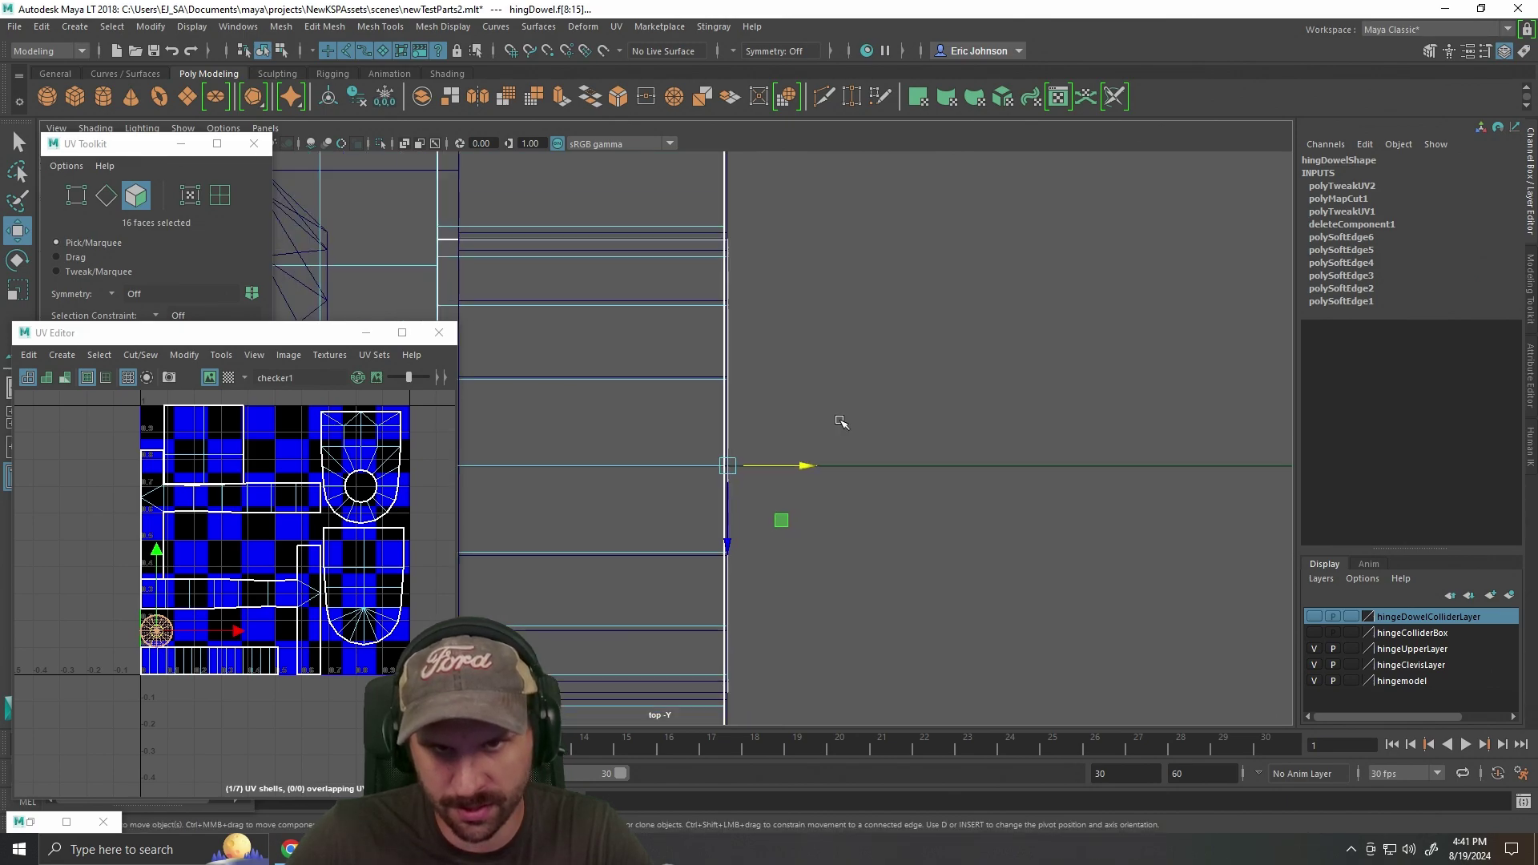
# Flatten hingDowel's outermost vertices along X in the top view and shift them slightly outward, flush with the clevis's outer face.
pyautogui.rightClick(681, 232)
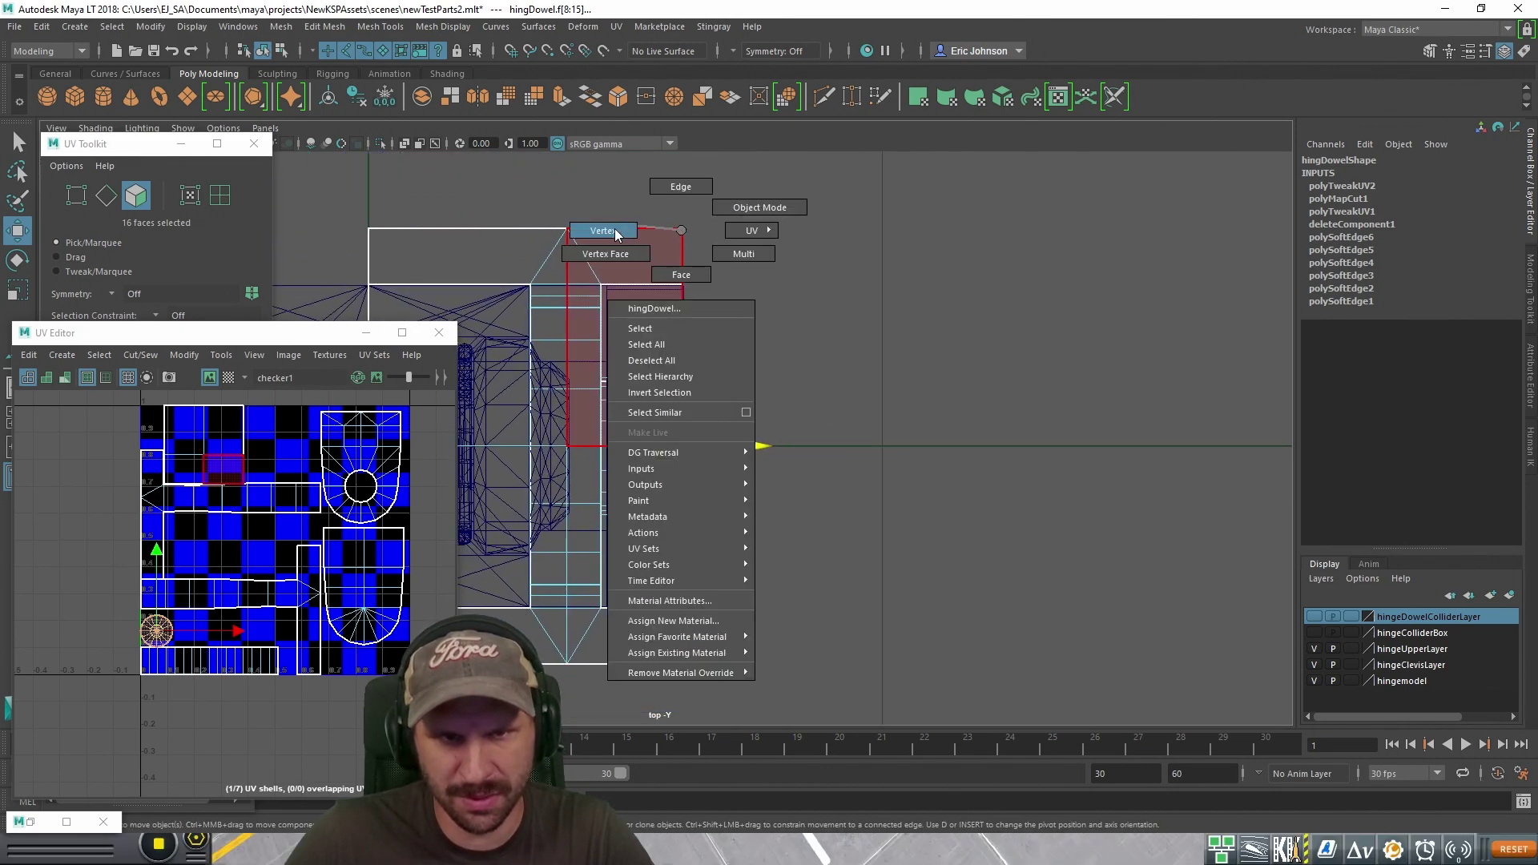
pyautogui.click(686, 240)
pyautogui.moveTo(724, 798); pyautogui.dragTo(747, 785)
pyautogui.press('e')
pyautogui.press('r')
pyautogui.press('w')
pyautogui.scroll(8, 597, 437)
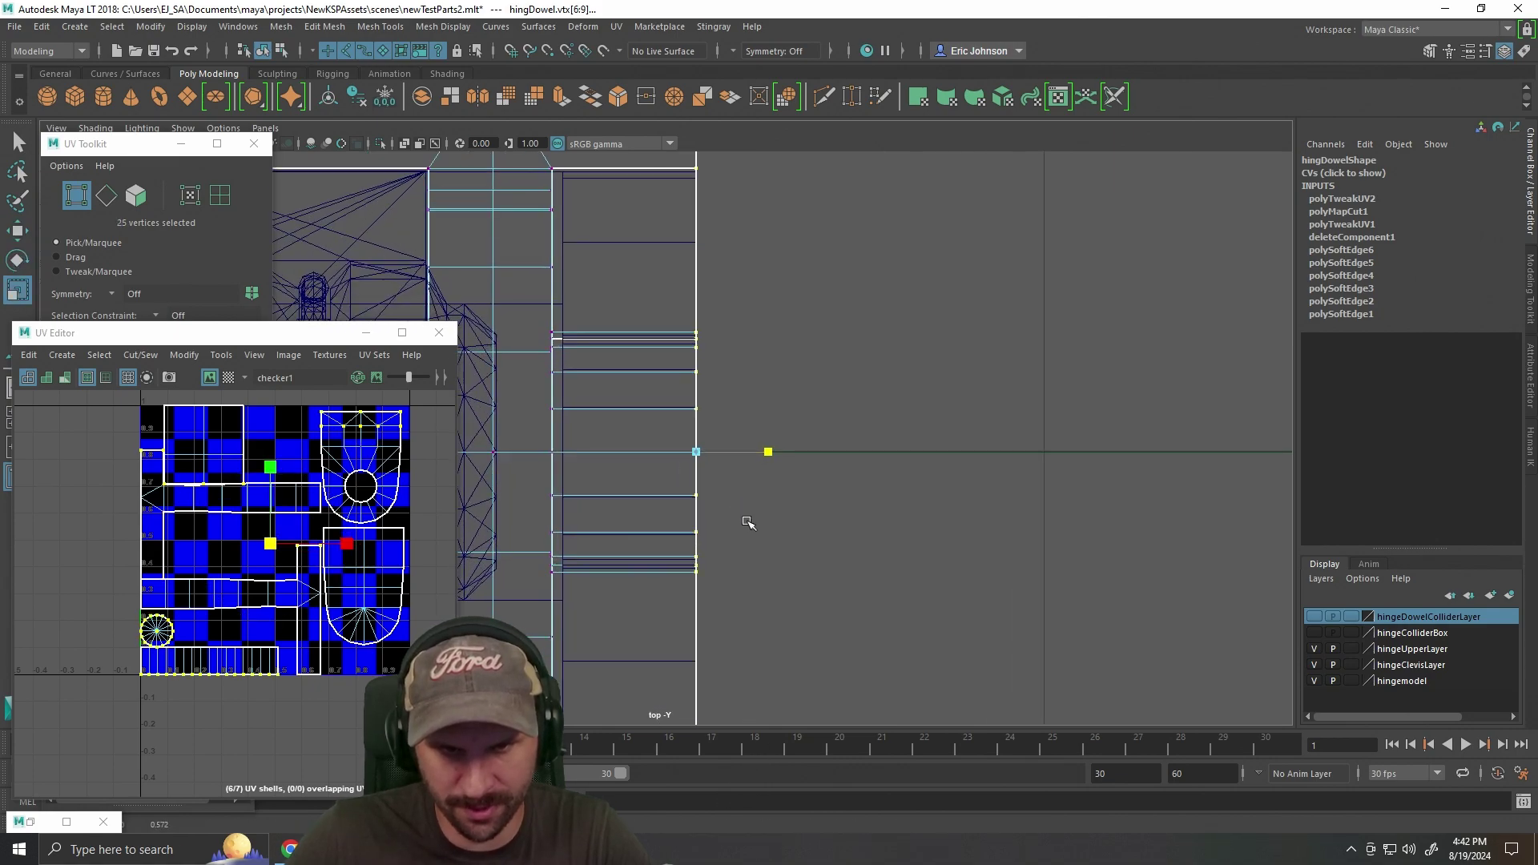
pyautogui.scroll(3, 1001, 503)
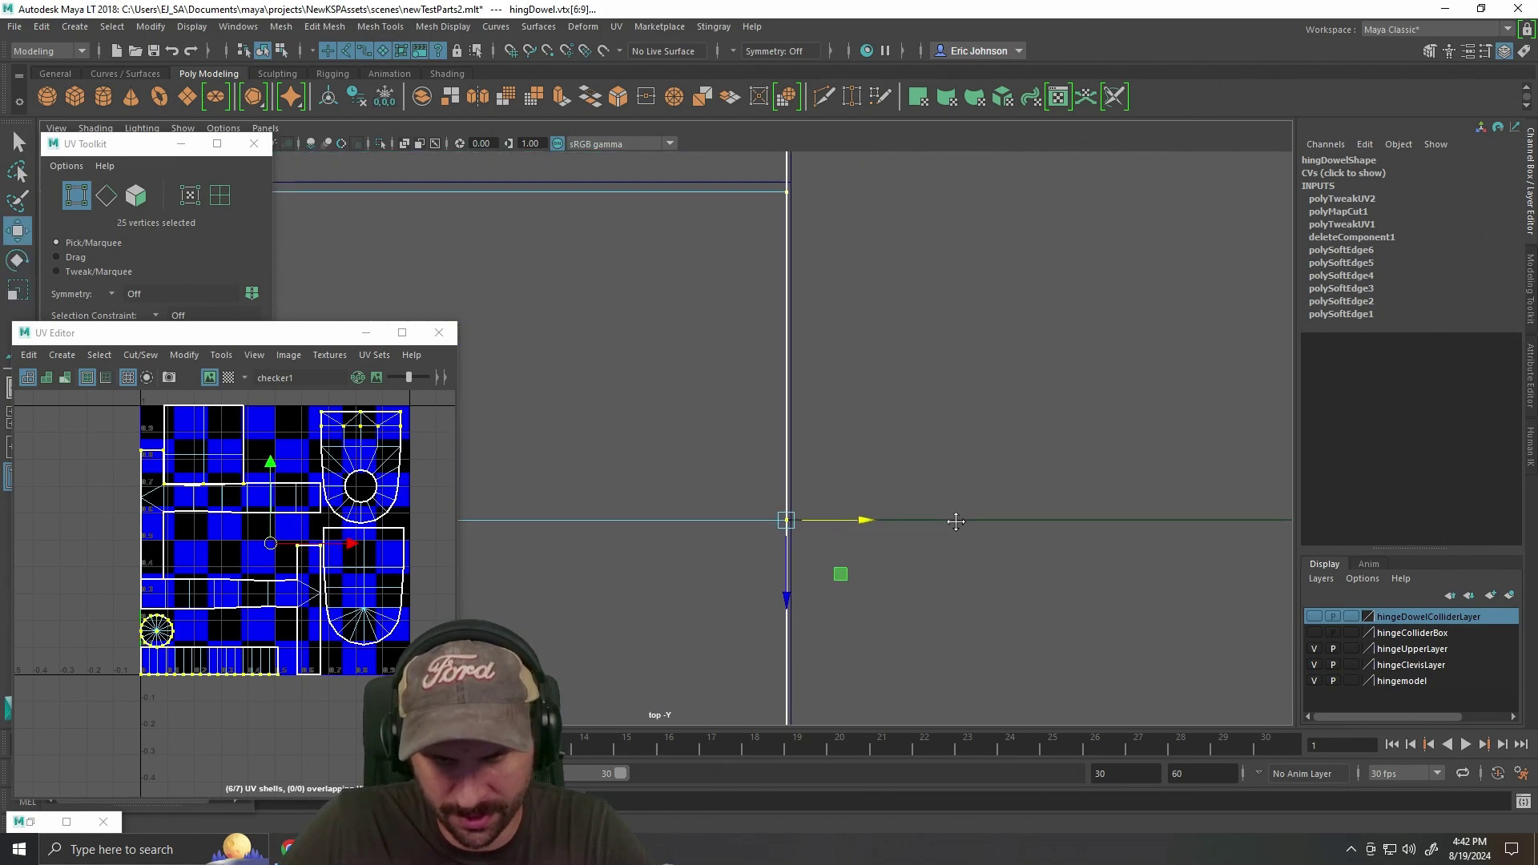
pyautogui.moveTo(854, 529); pyautogui.dragTo(857, 530)
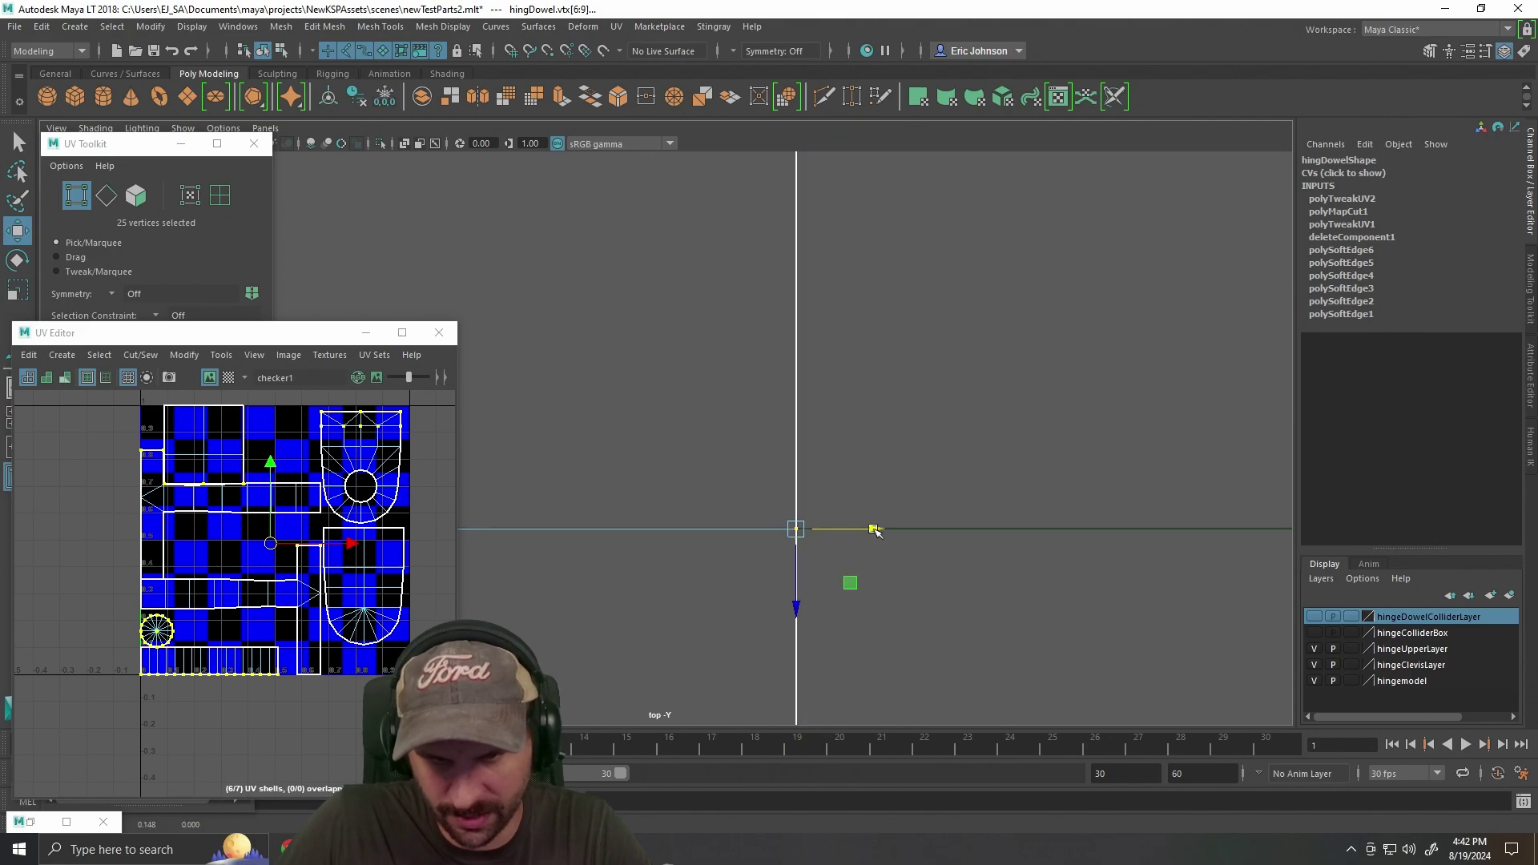
# Return hingDowel to object mode and check its outer end in the perspective view.
pyautogui.press('space')
pyautogui.press('space')
pyautogui.keyDown('alt'); pyautogui.moveTo(972, 374); pyautogui.dragTo(843, 263); pyautogui.keyUp('alt')
pyautogui.rightClick(776, 200)
pyautogui.click(1001, 266)
pyautogui.scroll(-3, 996, 284)
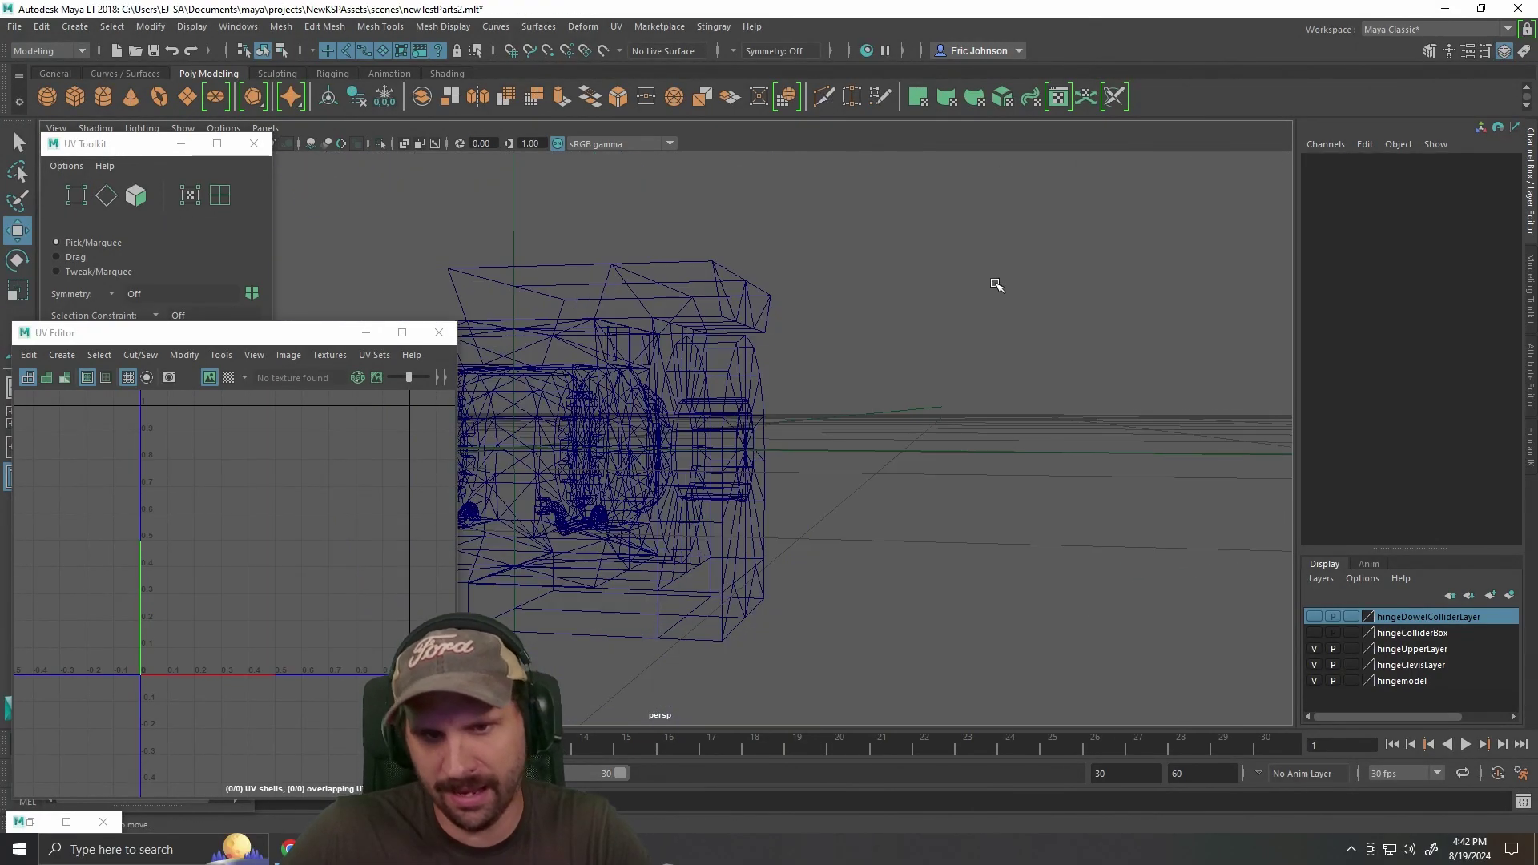
pyautogui.moveTo(997, 285); pyautogui.dragTo(1022, 378)
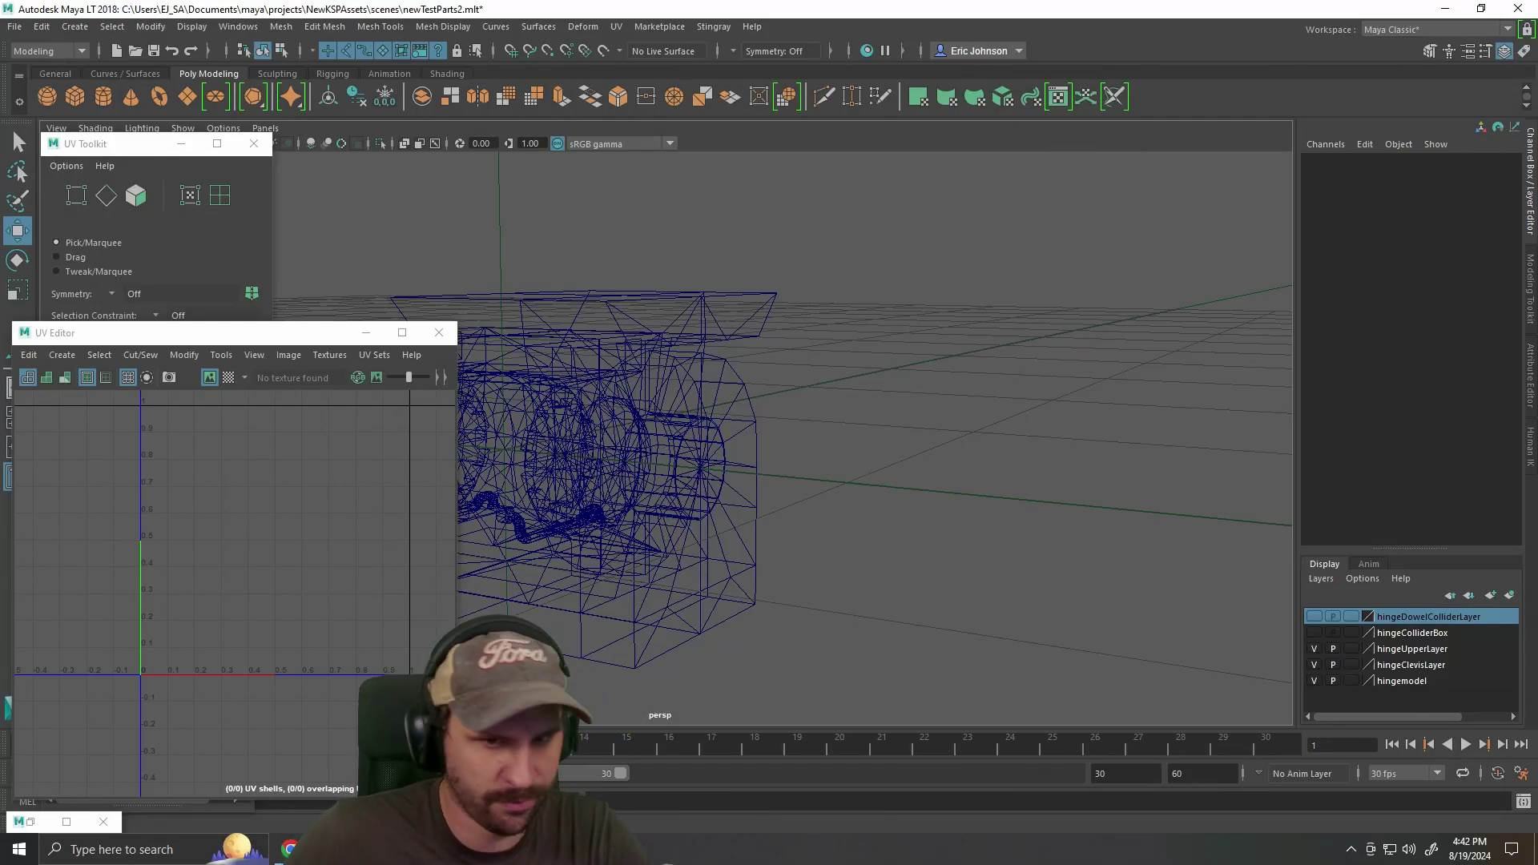
# Reselect the 16 cap faces at the outer end of hingDowel's pin.
pyautogui.click(658, 301)
pyautogui.keyDown('alt'); pyautogui.moveTo(825, 401); pyautogui.dragTo(727, 341); pyautogui.keyUp('alt')
pyautogui.scroll(4, 951, 484)
pyautogui.rightClick(713, 333)
pyautogui.keyDown('alt'); pyautogui.moveTo(834, 447); pyautogui.dragTo(869, 412); pyautogui.keyUp('alt')
pyautogui.scroll(-4, 851, 459)
pyautogui.moveTo(793, 488); pyautogui.dragTo(833, 540)
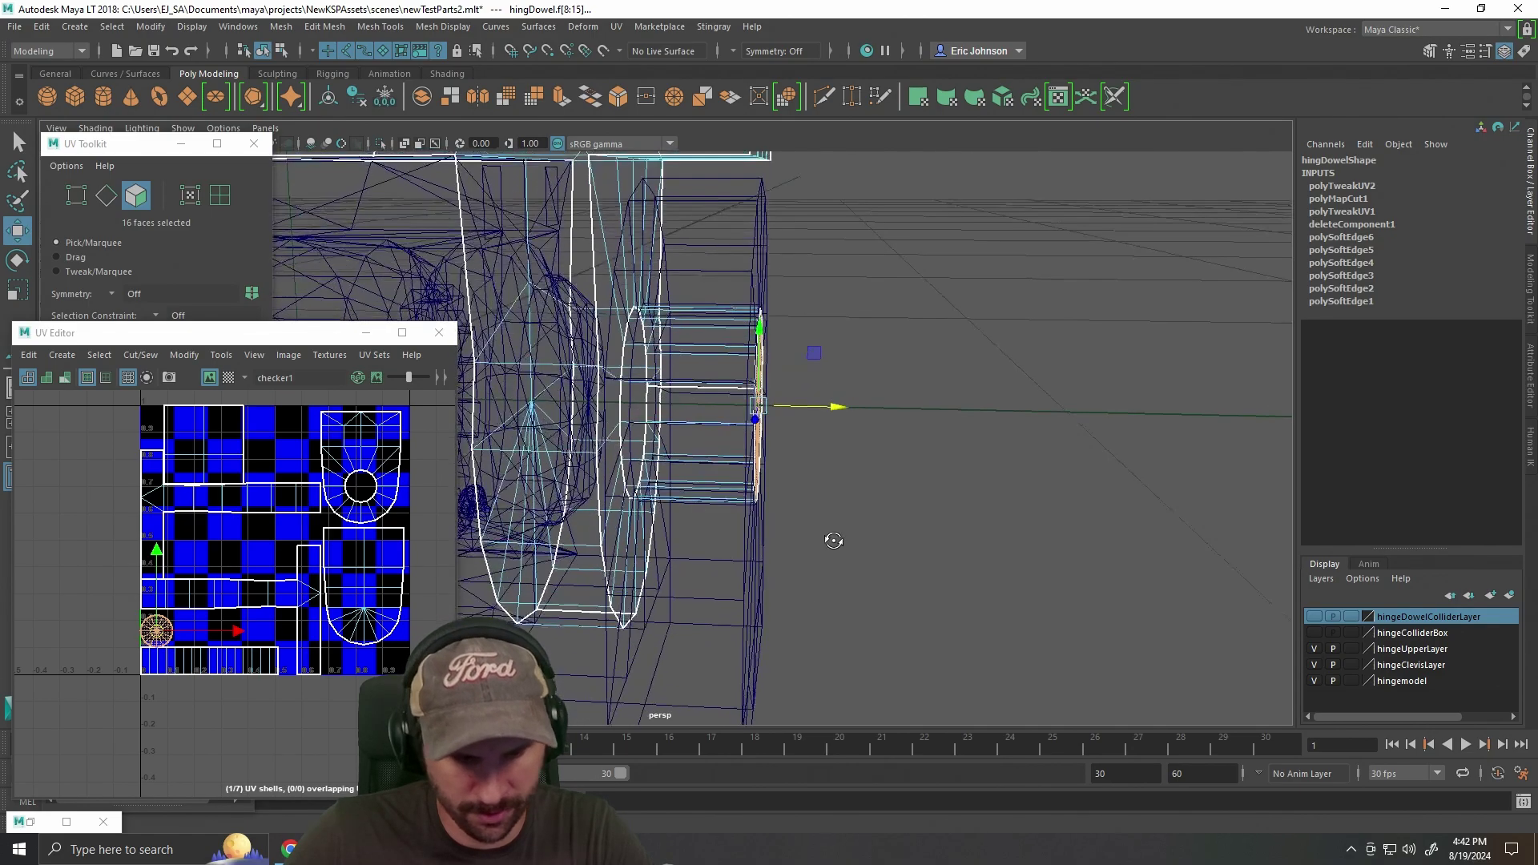
# Extrude the pin cap faces slightly outward and scale them down to form a beveled edge.
pyautogui.hotkey('ctrl', 'e')
pyautogui.keyDown('alt'); pyautogui.moveTo(955, 460); pyautogui.dragTo(856, 443); pyautogui.keyUp('alt')
pyautogui.press('w')
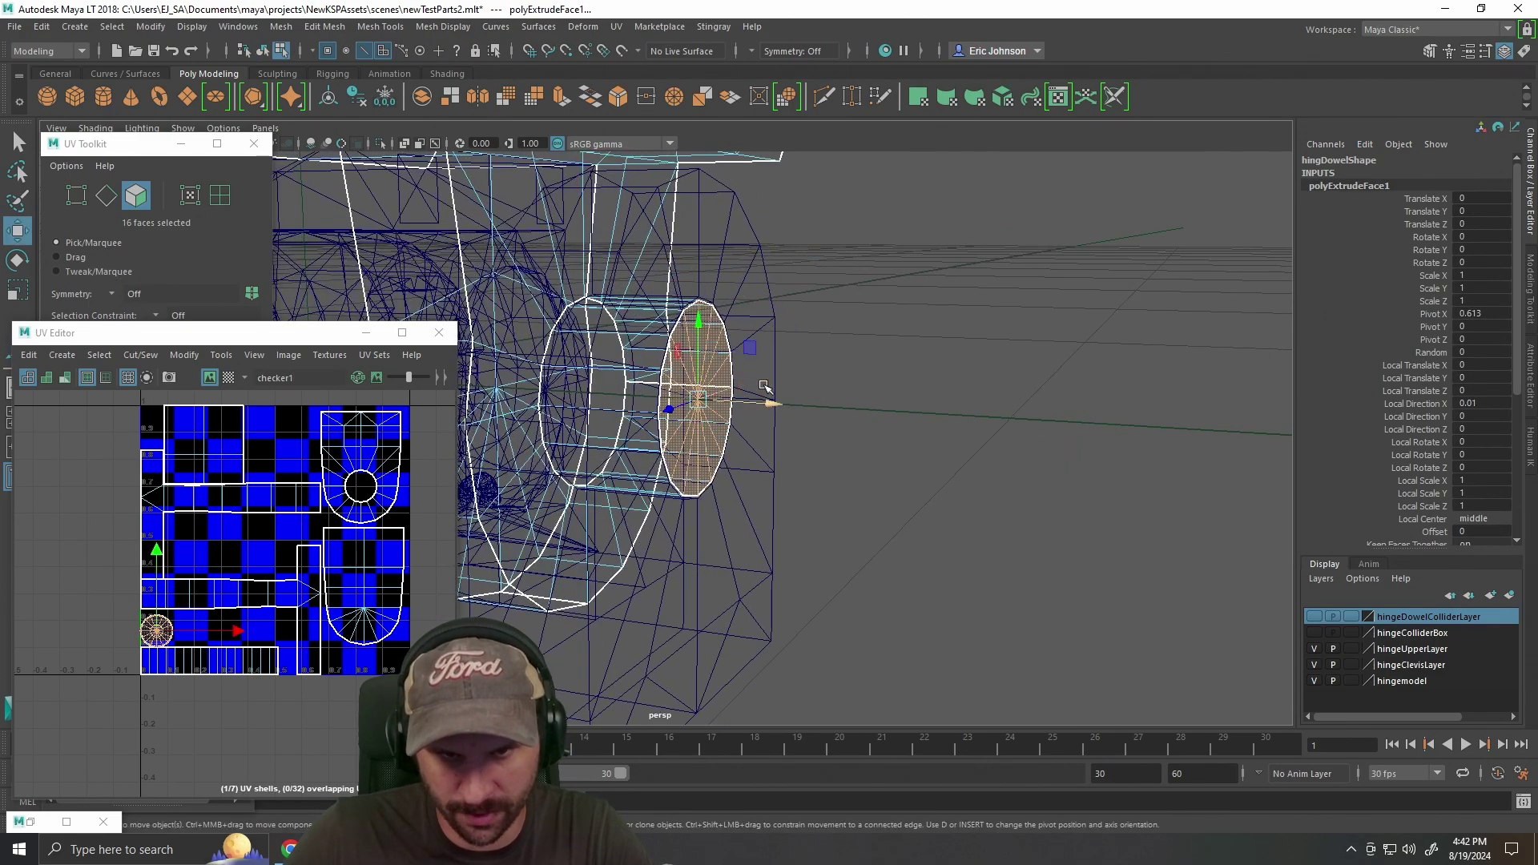
pyautogui.press('r')
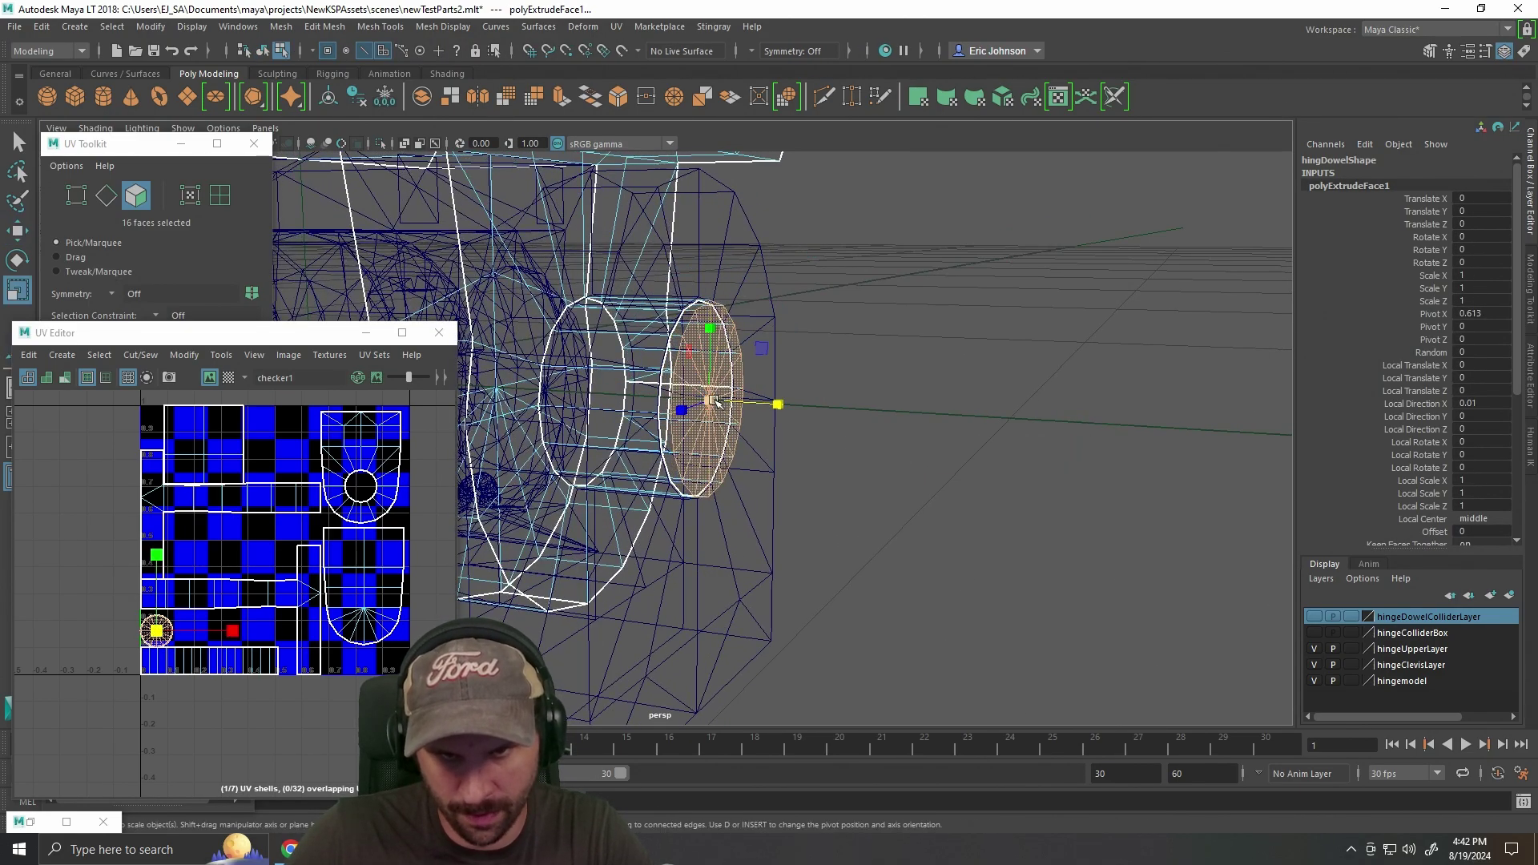
pyautogui.moveTo(809, 439)
pyautogui.mouseDown()
pyautogui.moveTo(865, 468)
pyautogui.moveTo(820, 464)
pyautogui.mouseUp()
pyautogui.press('w')
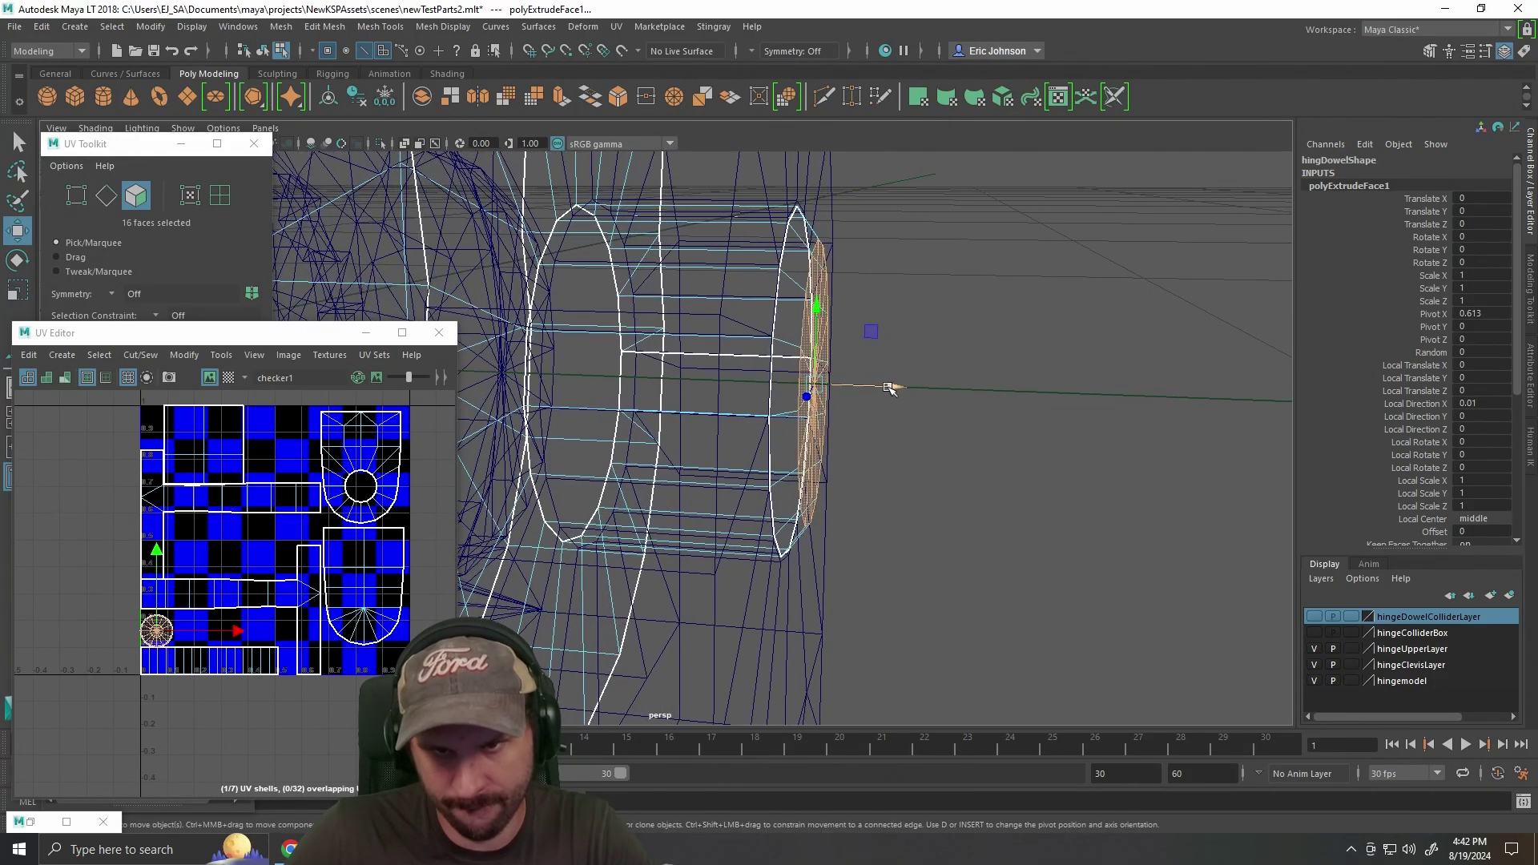
pyautogui.moveTo(1011, 420); pyautogui.dragTo(992, 479)
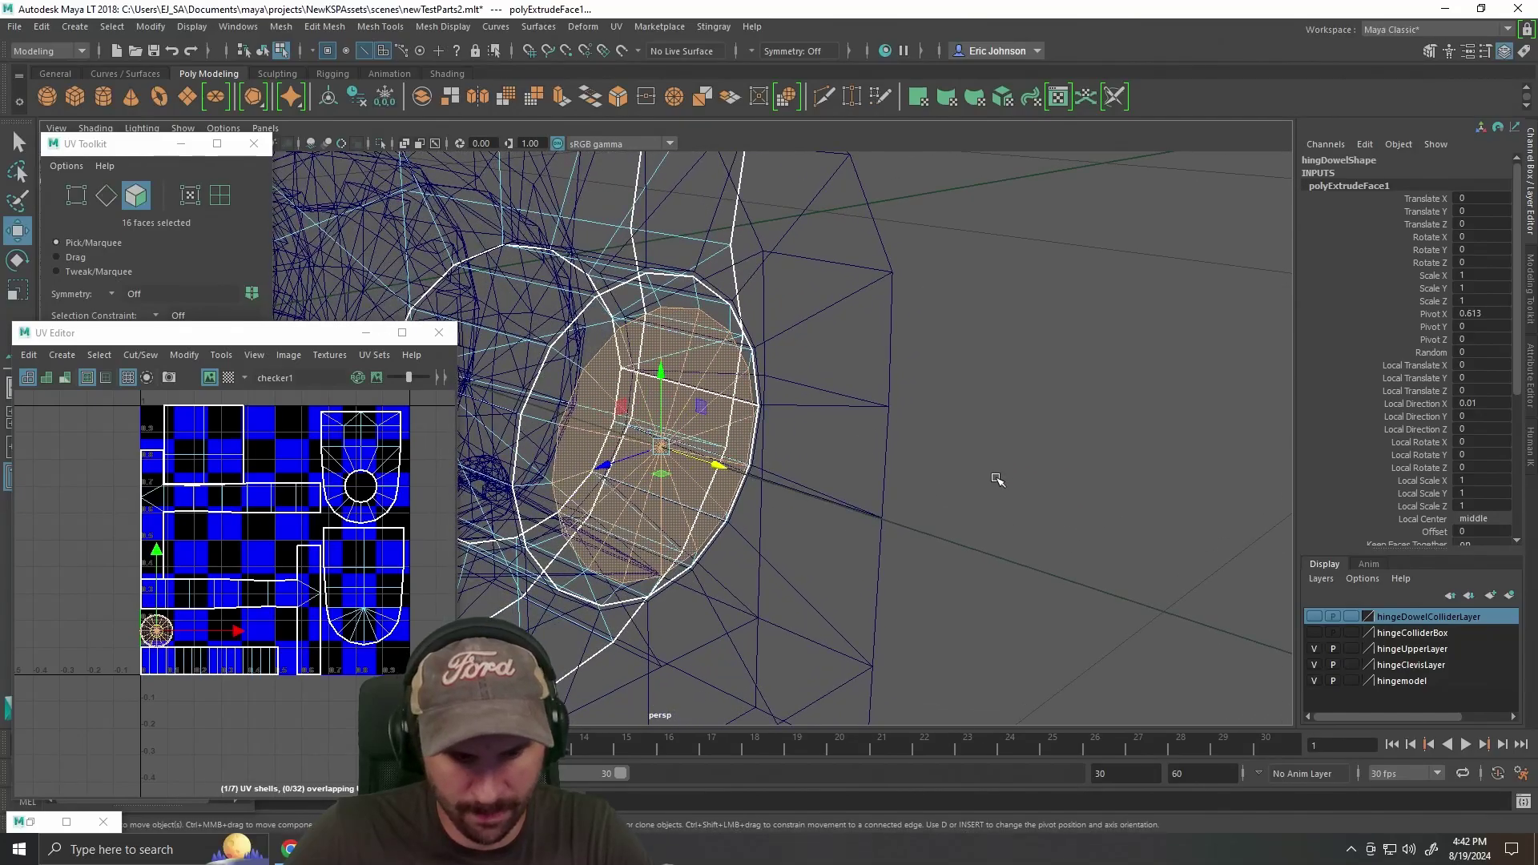
# Extrude the reduced cap faces a second time, straight outward by a small amount.
pyautogui.hotkey('ctrl', 'e')
pyautogui.press('w')
pyautogui.moveTo(721, 467); pyautogui.dragTo(742, 475)
pyautogui.moveTo(949, 520); pyautogui.dragTo(1003, 497)
# Extrude the cap faces a third time, move them slightly outward and scale them down to a smaller end disc.
pyautogui.hotkey('ctrl', 'e')
pyautogui.press('w')
pyautogui.moveTo(893, 386); pyautogui.dragTo(803, 384)
pyautogui.press('e')
pyautogui.press('r')
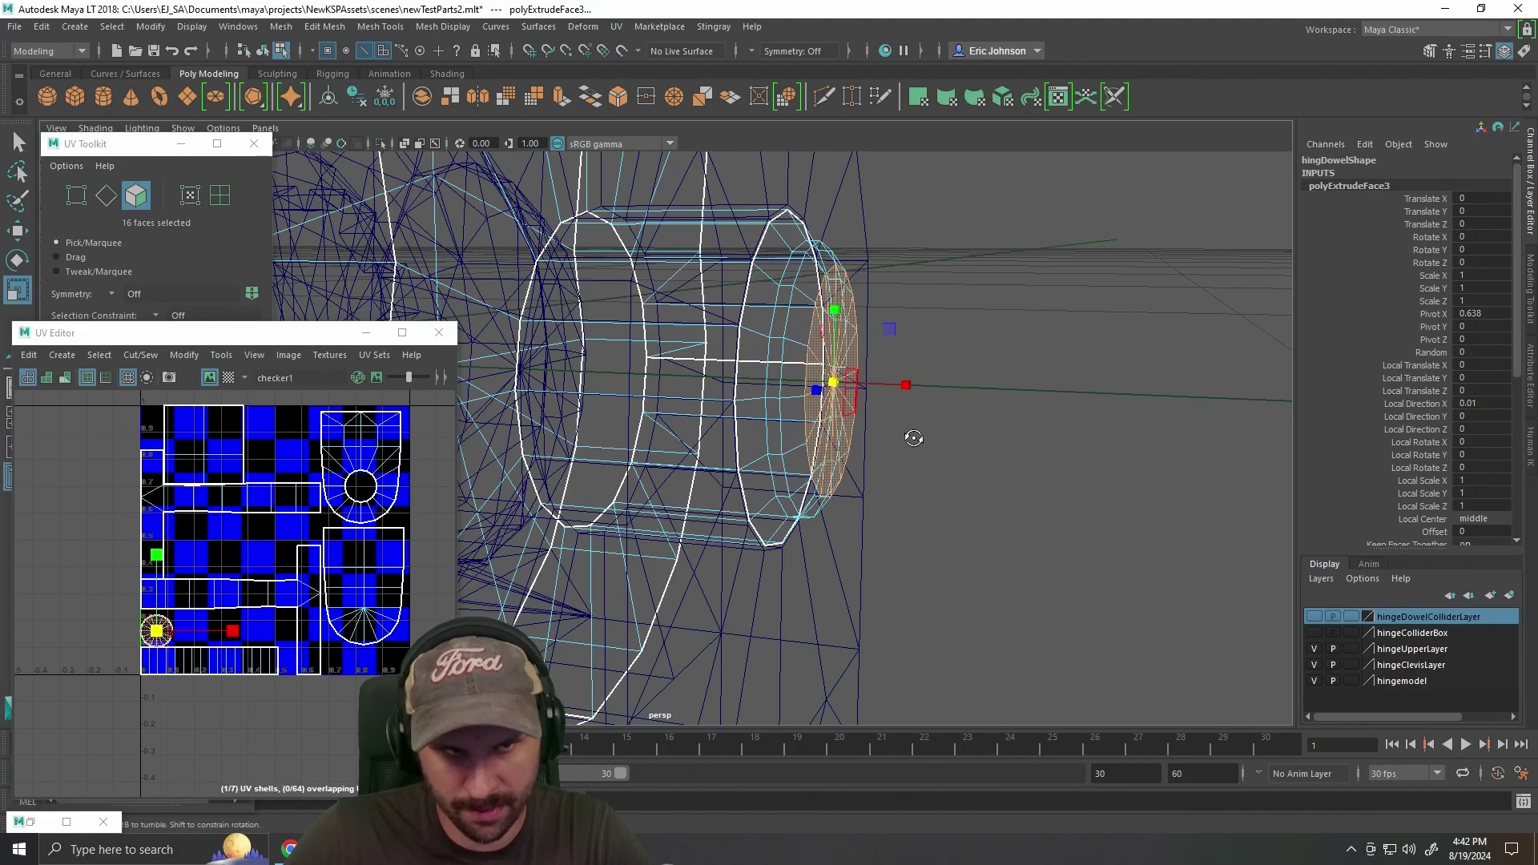
pyautogui.moveTo(909, 438); pyautogui.dragTo(945, 454)
pyautogui.moveTo(679, 362); pyautogui.dragTo(768, 381)
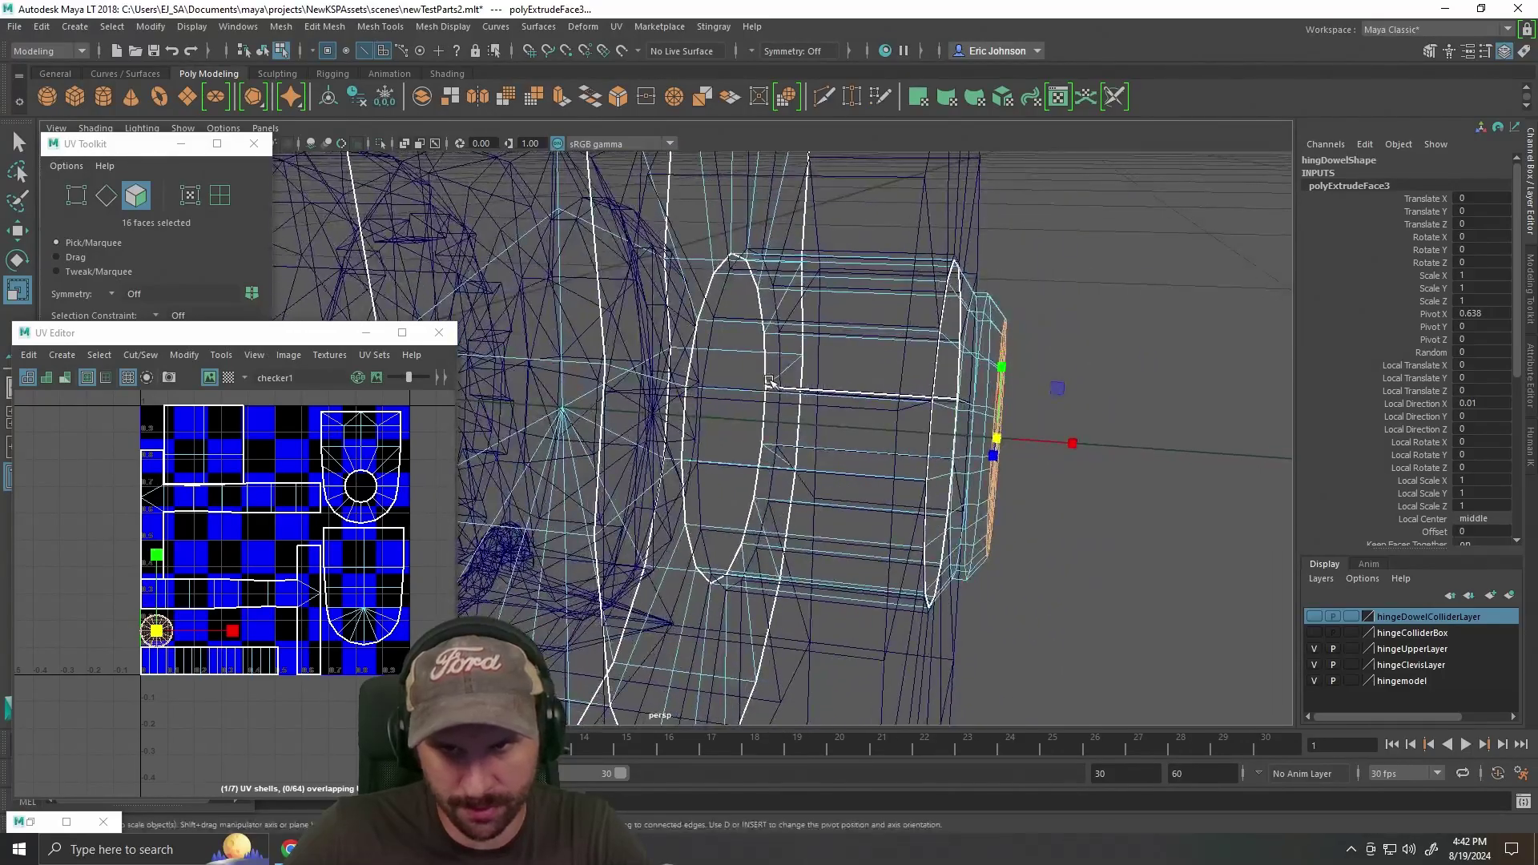
pyautogui.moveTo(1218, 415); pyautogui.dragTo(1259, 410)
pyautogui.moveTo(1226, 340); pyautogui.dragTo(1069, 367)
# Return hingDowel to object mode and inspect its stepped pin cap in shaded display with the object selected.
pyautogui.rightClick(816, 353)
pyautogui.click(889, 336)
pyautogui.click(1130, 375)
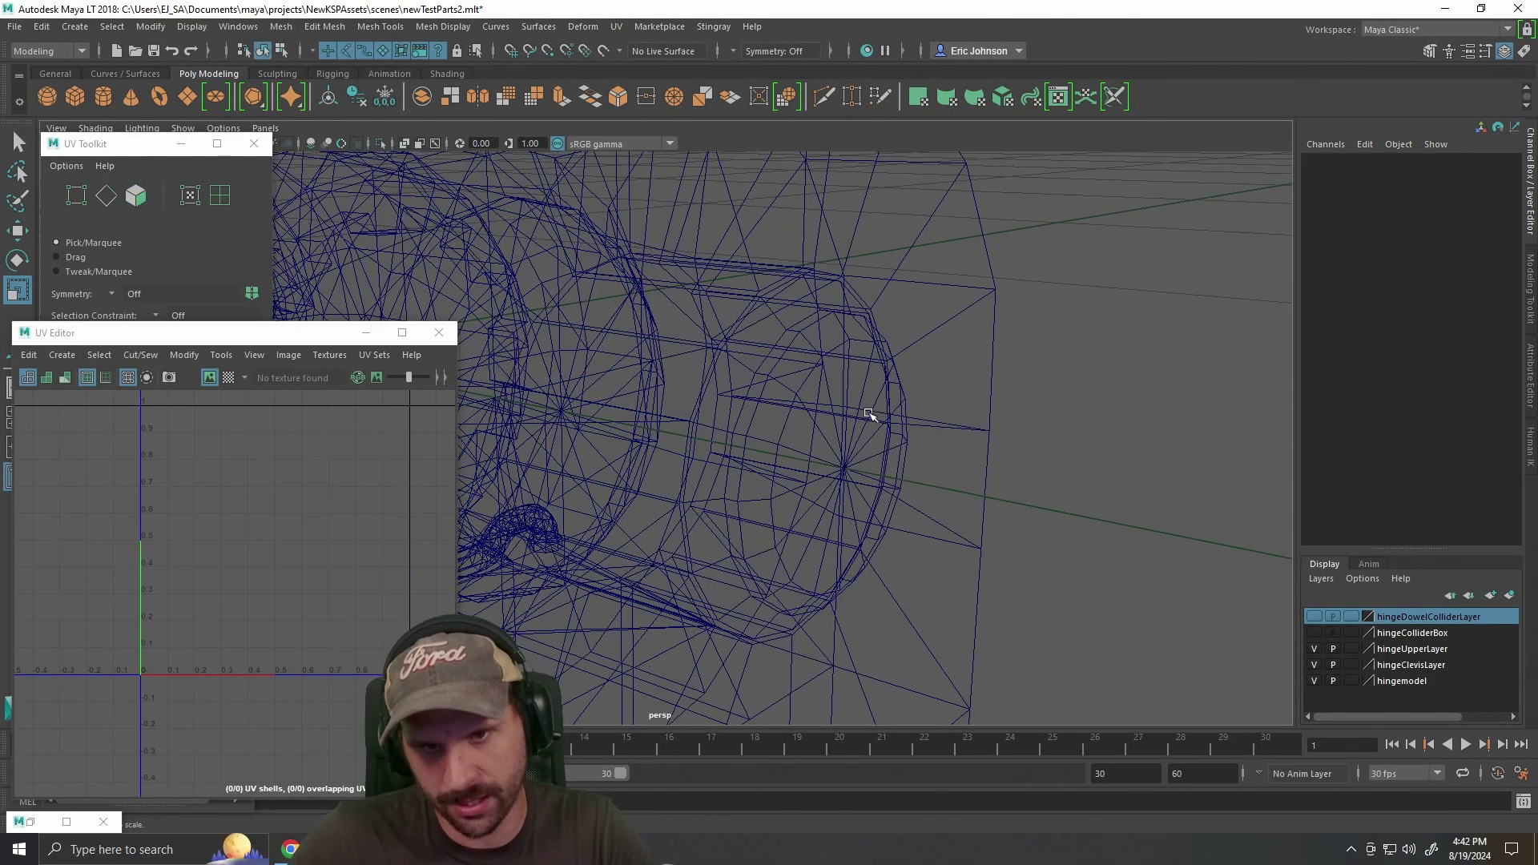
pyautogui.press('5')
pyautogui.moveTo(1074, 489); pyautogui.dragTo(940, 493)
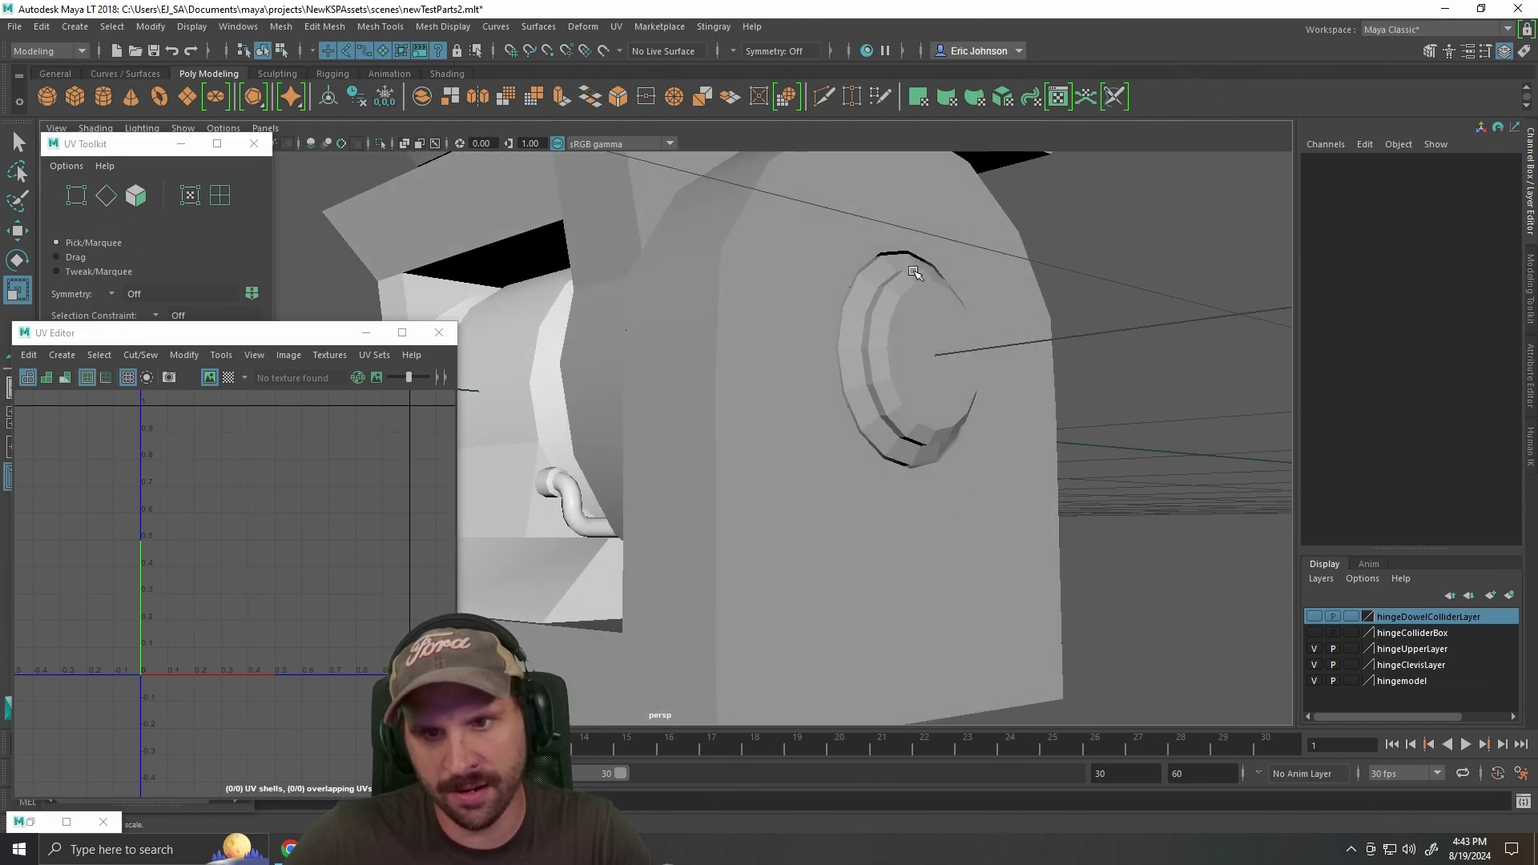
pyautogui.click(935, 354)
pyautogui.moveTo(954, 402); pyautogui.dragTo(929, 429)
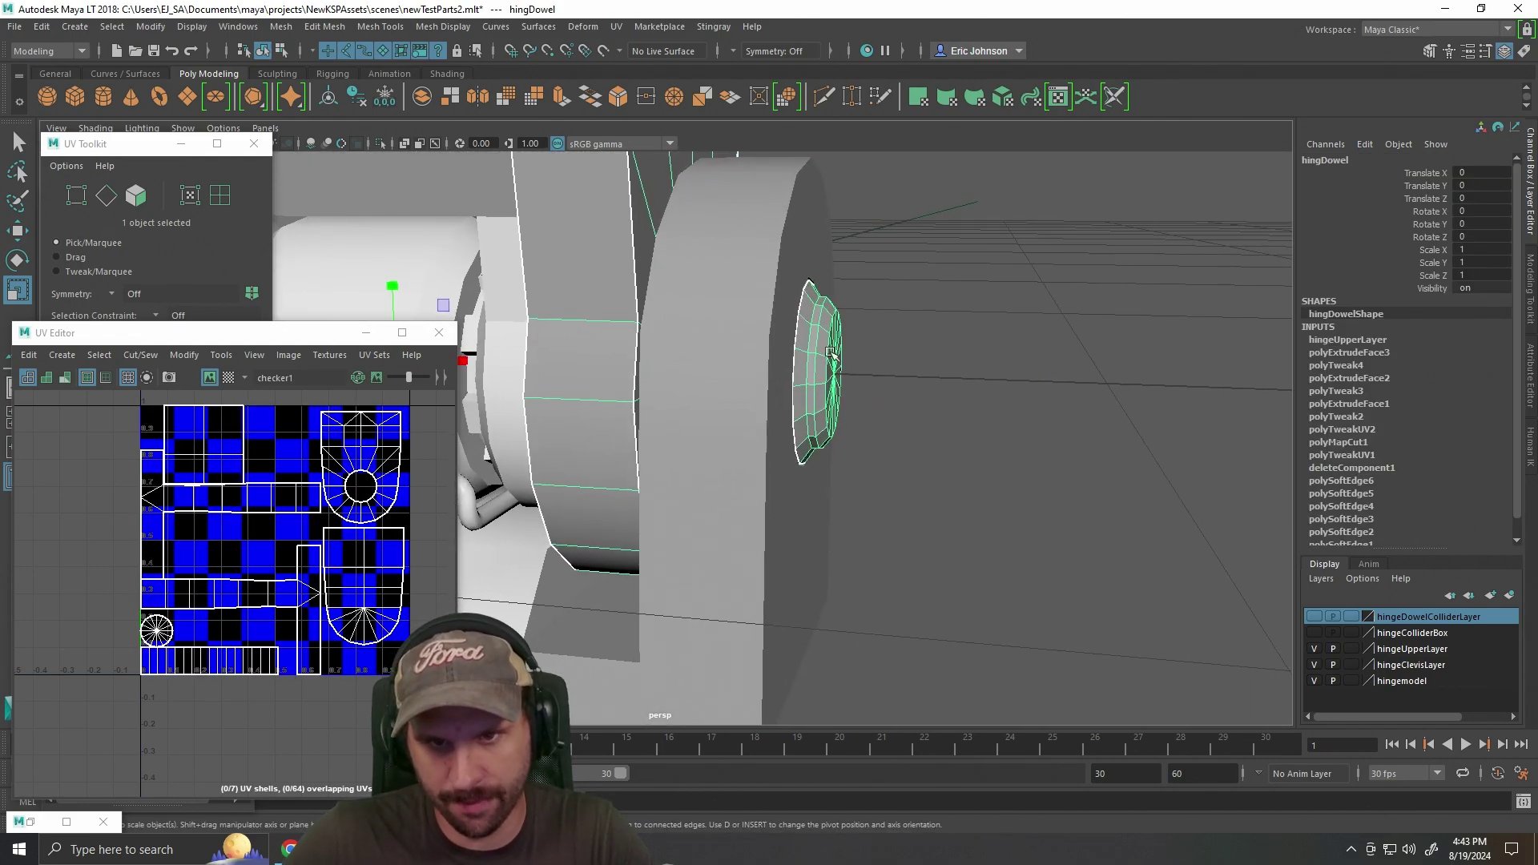
# Select all edges of the hingDowel pin end and cap, soften them, and return the part to object mode.
pyautogui.rightClick(825, 348)
pyautogui.moveTo(930, 346); pyautogui.dragTo(954, 349)
pyautogui.press('4')
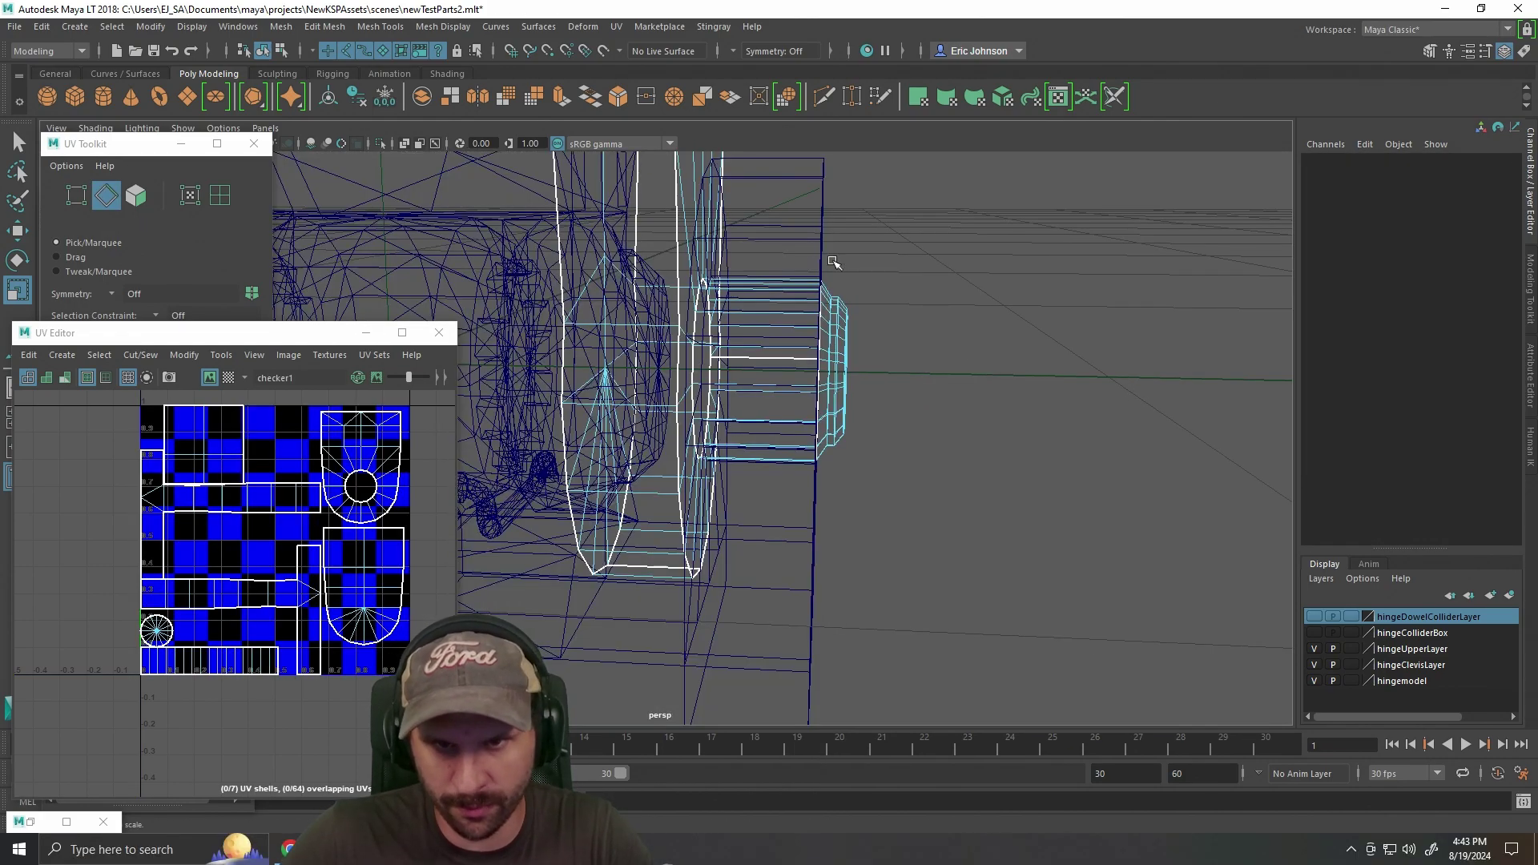
pyautogui.moveTo(967, 501); pyautogui.dragTo(767, 239)
pyautogui.moveTo(1086, 443); pyautogui.dragTo(1016, 441)
pyautogui.scroll(4, 1015, 441)
pyautogui.keyDown('shift'); pyautogui.rightClick(953, 273); pyautogui.keyUp('shift')
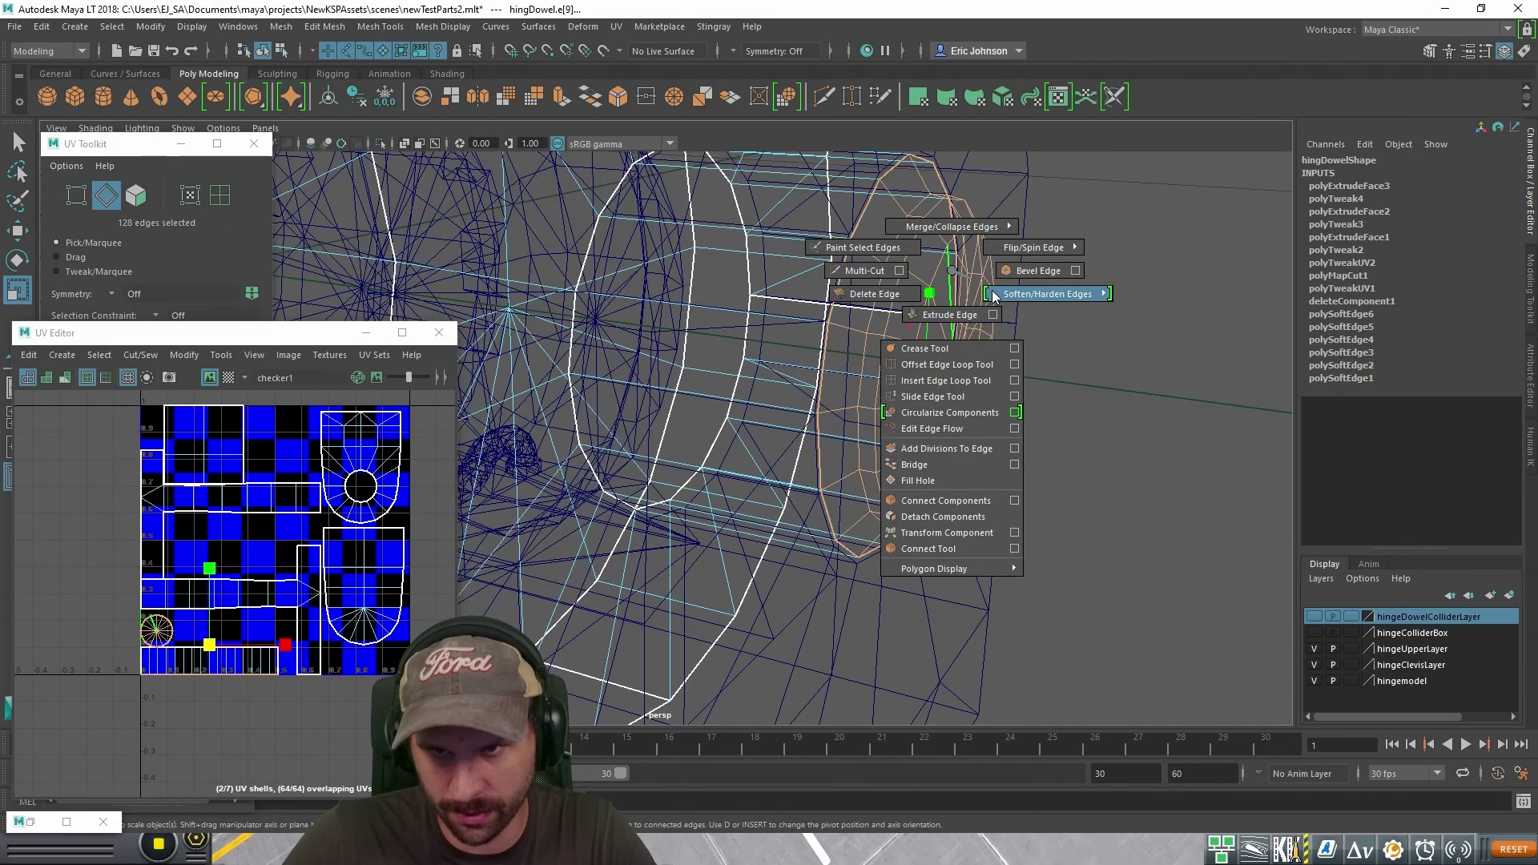
pyautogui.click(1107, 334)
pyautogui.press('w')
pyautogui.rightClick(937, 234)
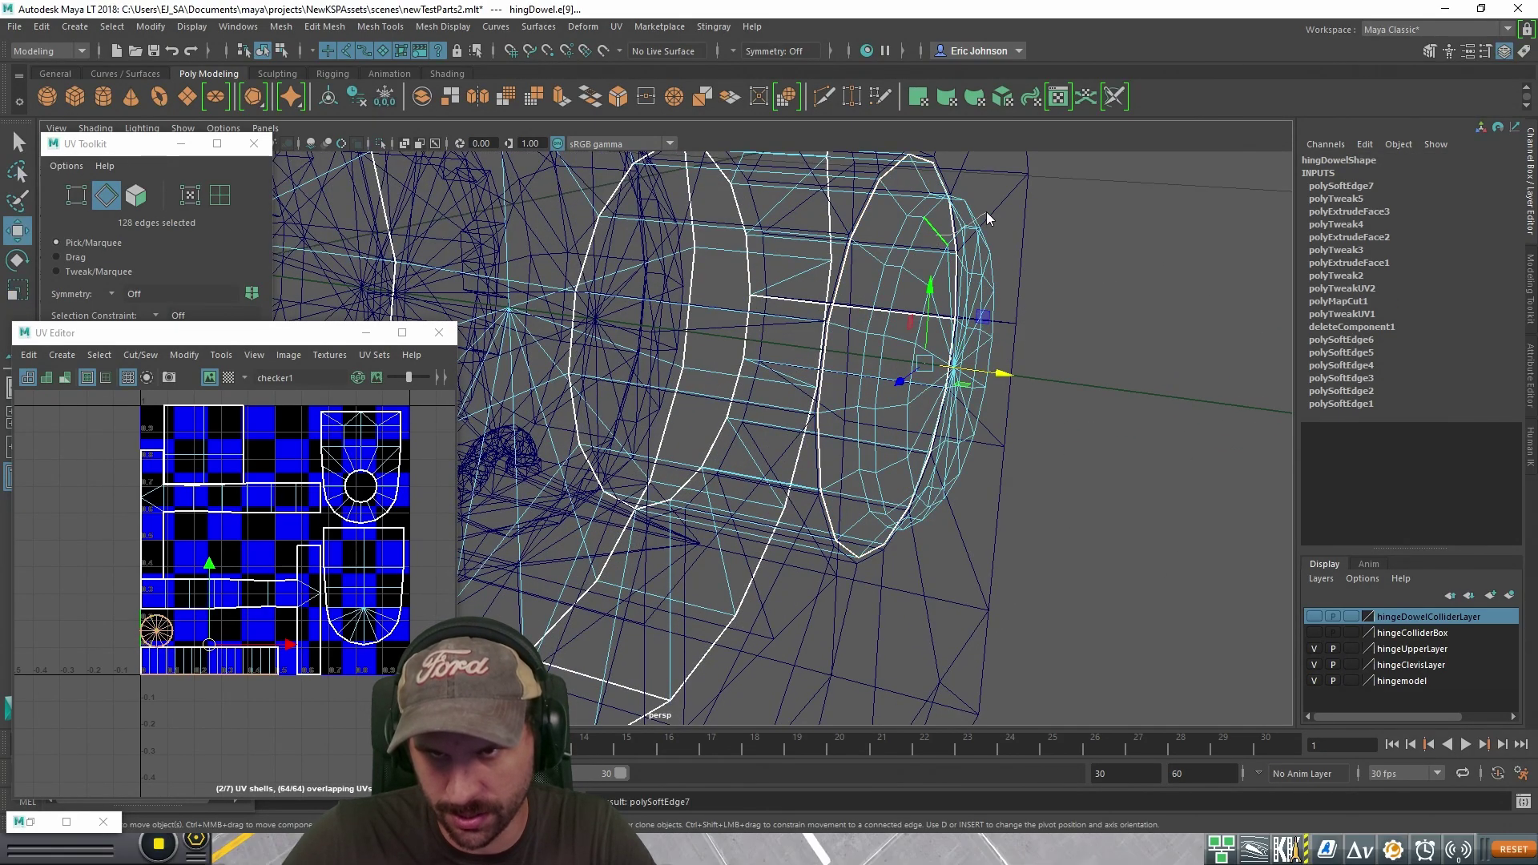
pyautogui.click(1017, 210)
pyautogui.click(1121, 240)
# In shaded display, convert one pin cap edge of hingDowel to its full edge loop and harden that loop.
pyautogui.moveTo(1120, 249); pyautogui.dragTo(1075, 485)
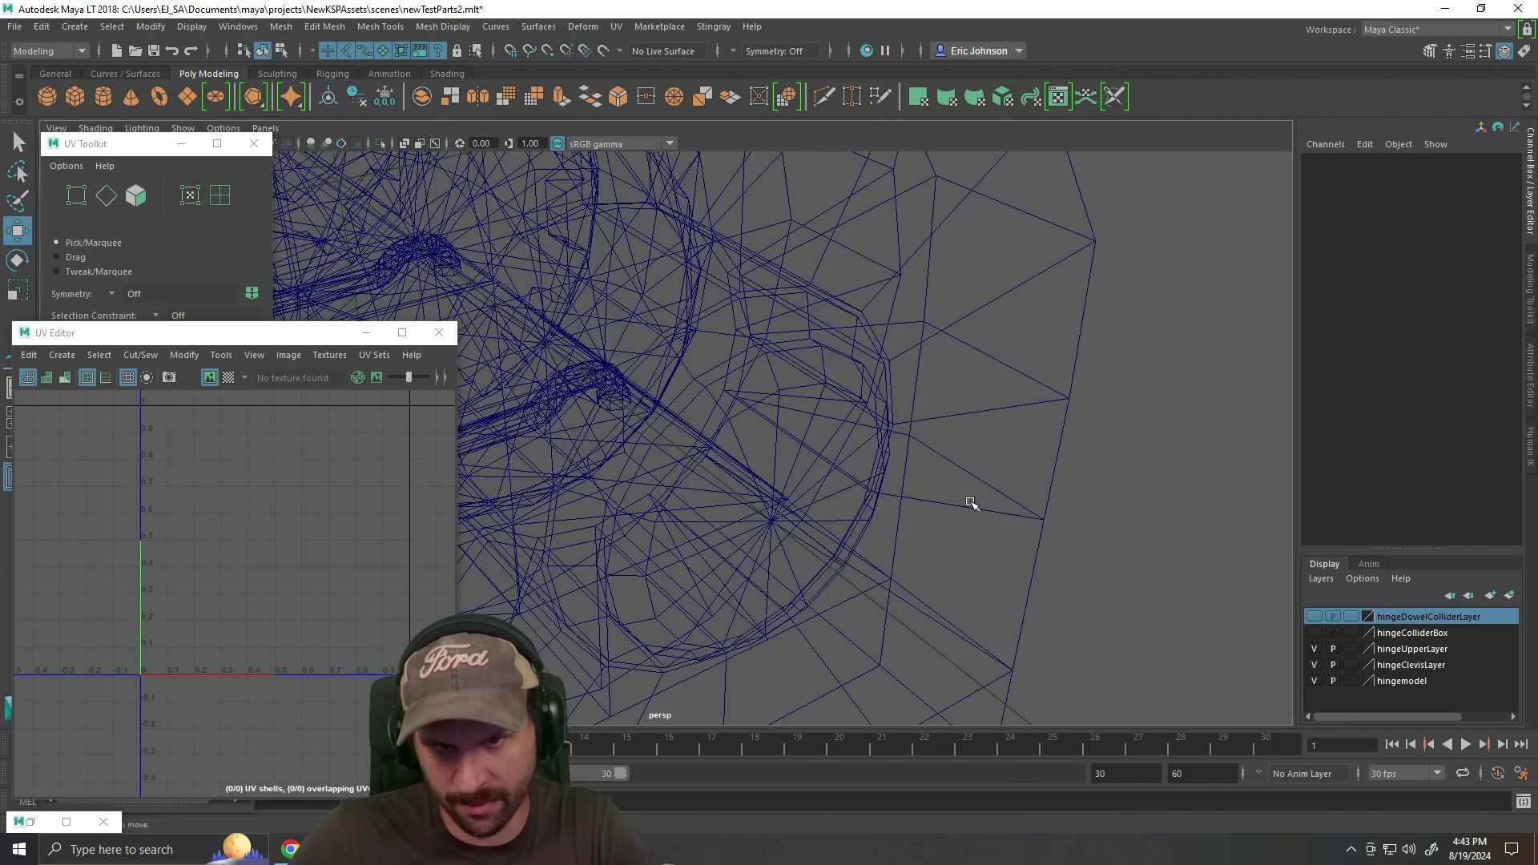
pyautogui.press('5')
pyautogui.click(771, 454)
pyautogui.moveTo(772, 454); pyautogui.dragTo(800, 432)
pyautogui.rightClick(911, 354)
pyautogui.click(920, 272)
pyautogui.keyDown('ctrl'); pyautogui.rightClick(921, 273); pyautogui.keyUp('ctrl')
pyautogui.moveTo(965, 298)
pyautogui.click(1001, 316)
pyautogui.keyDown('shift'); pyautogui.rightClick(929, 288); pyautogui.keyUp('shift')
pyautogui.moveTo(988, 302)
pyautogui.click(1041, 323)
# Select the three concentric edge loops around the stepped pin cap, harden them, and return to object mode.
pyautogui.click(934, 311)
pyautogui.keyDown('ctrl'); pyautogui.rightClick(930, 312); pyautogui.keyUp('ctrl')
pyautogui.moveTo(993, 338)
pyautogui.click(1046, 361)
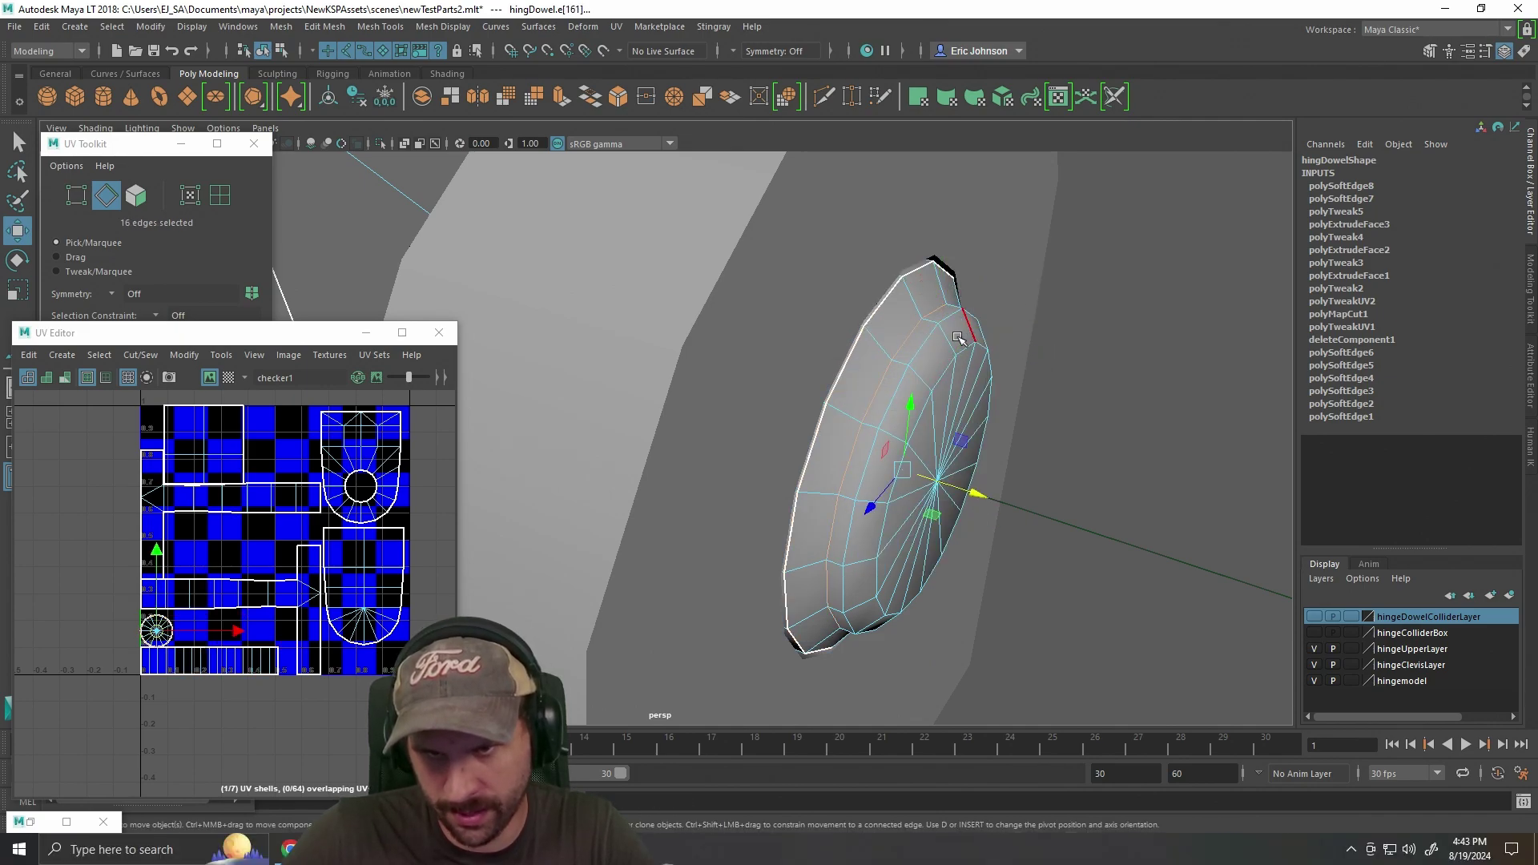
pyautogui.click(952, 318)
pyautogui.keyDown('ctrl'); pyautogui.rightClick(951, 318); pyautogui.keyUp('ctrl')
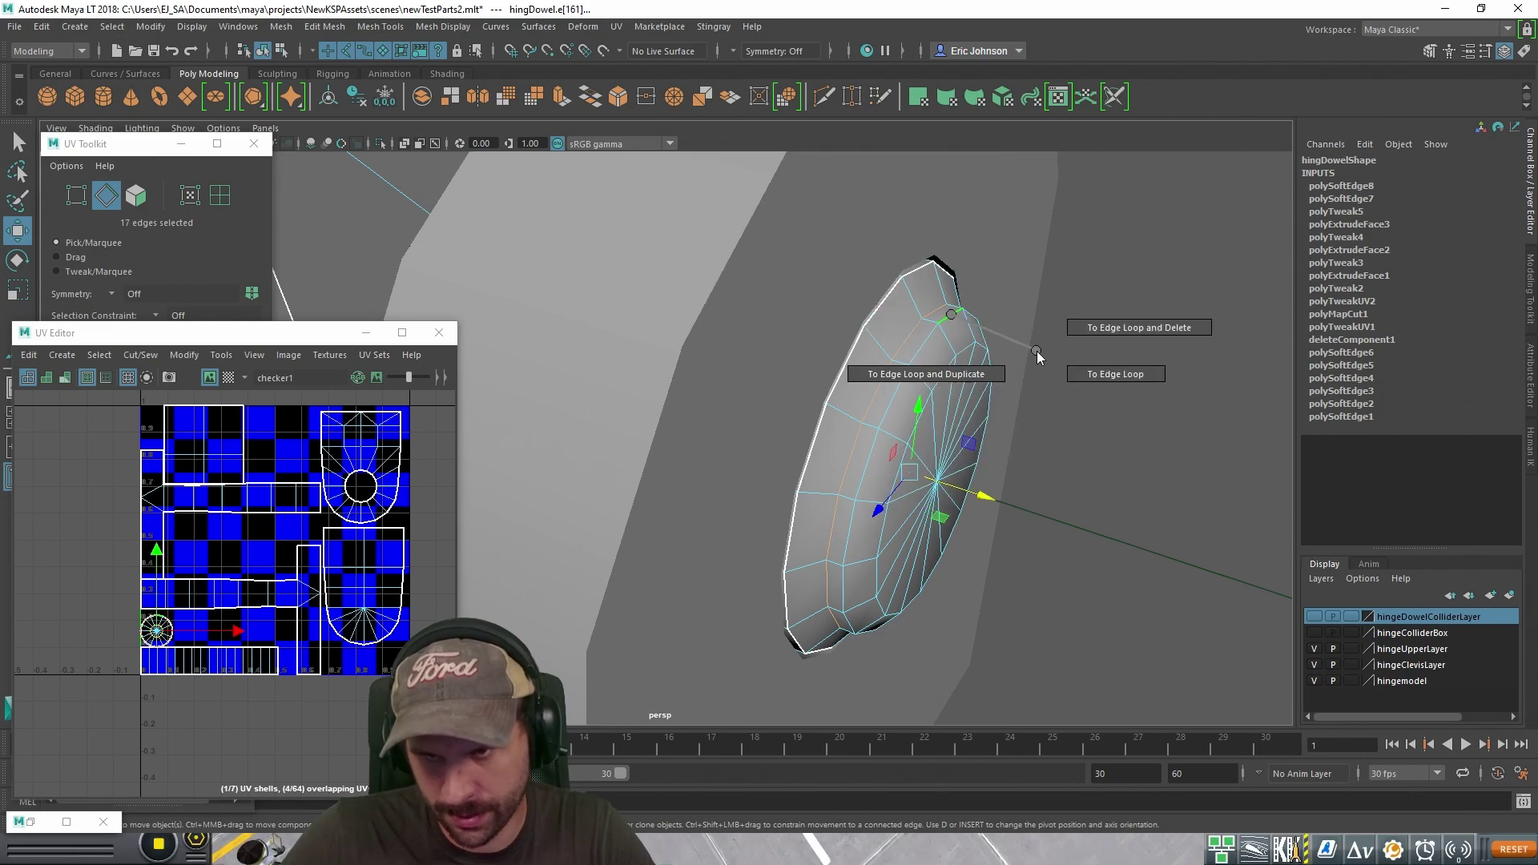
pyautogui.click(1049, 366)
pyautogui.keyDown('ctrl'); pyautogui.rightClick(967, 352); pyautogui.keyUp('ctrl')
pyautogui.moveTo(1034, 370)
pyautogui.click(1066, 393)
pyautogui.keyDown('shift'); pyautogui.rightClick(943, 319); pyautogui.keyUp('shift')
pyautogui.moveTo(997, 339)
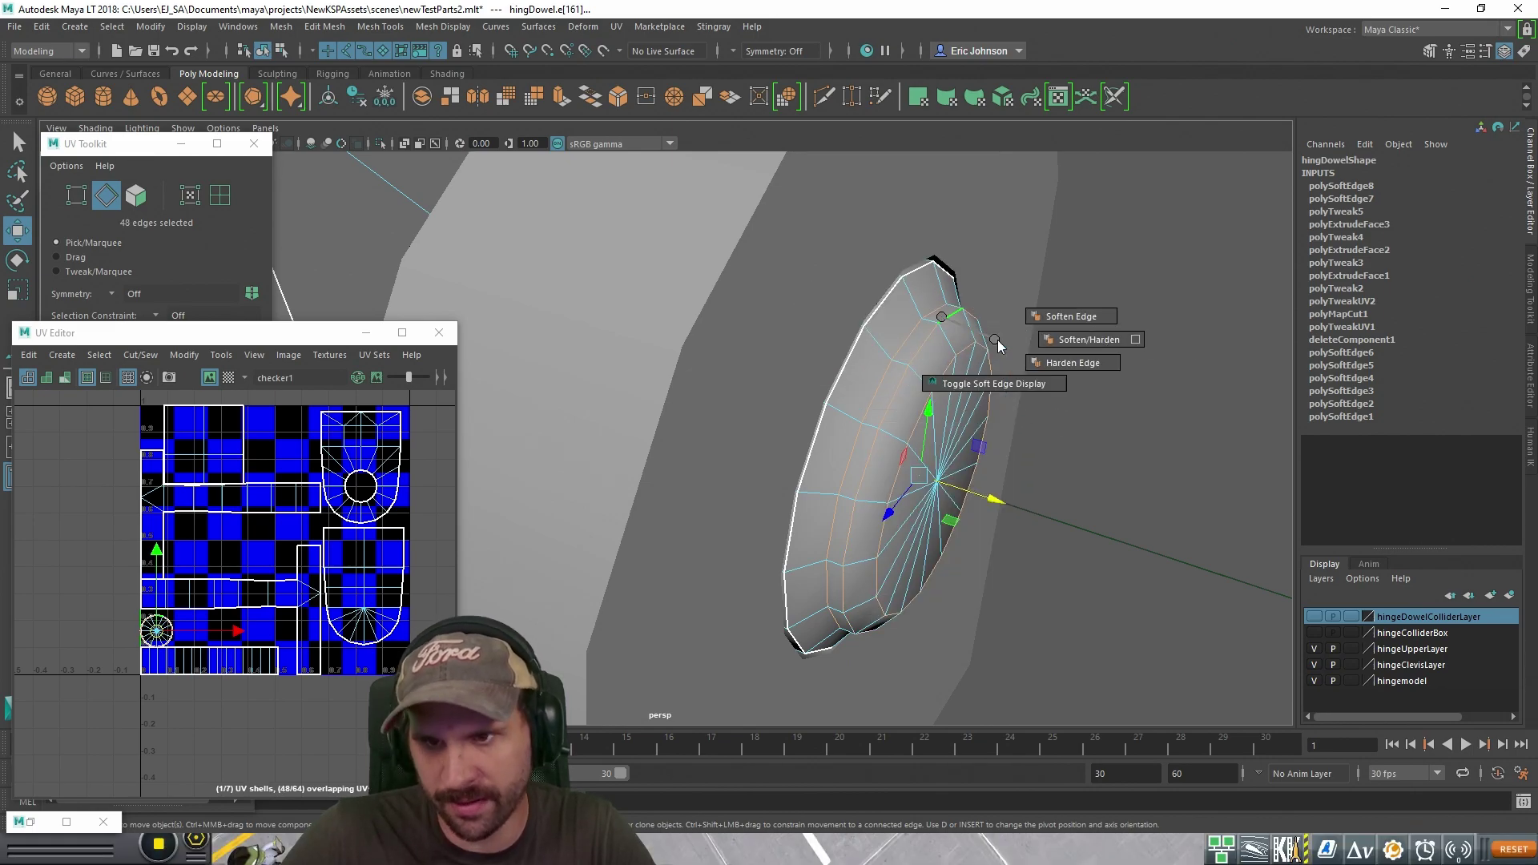
pyautogui.click(1068, 366)
pyautogui.rightClick(918, 333)
pyautogui.click(1006, 310)
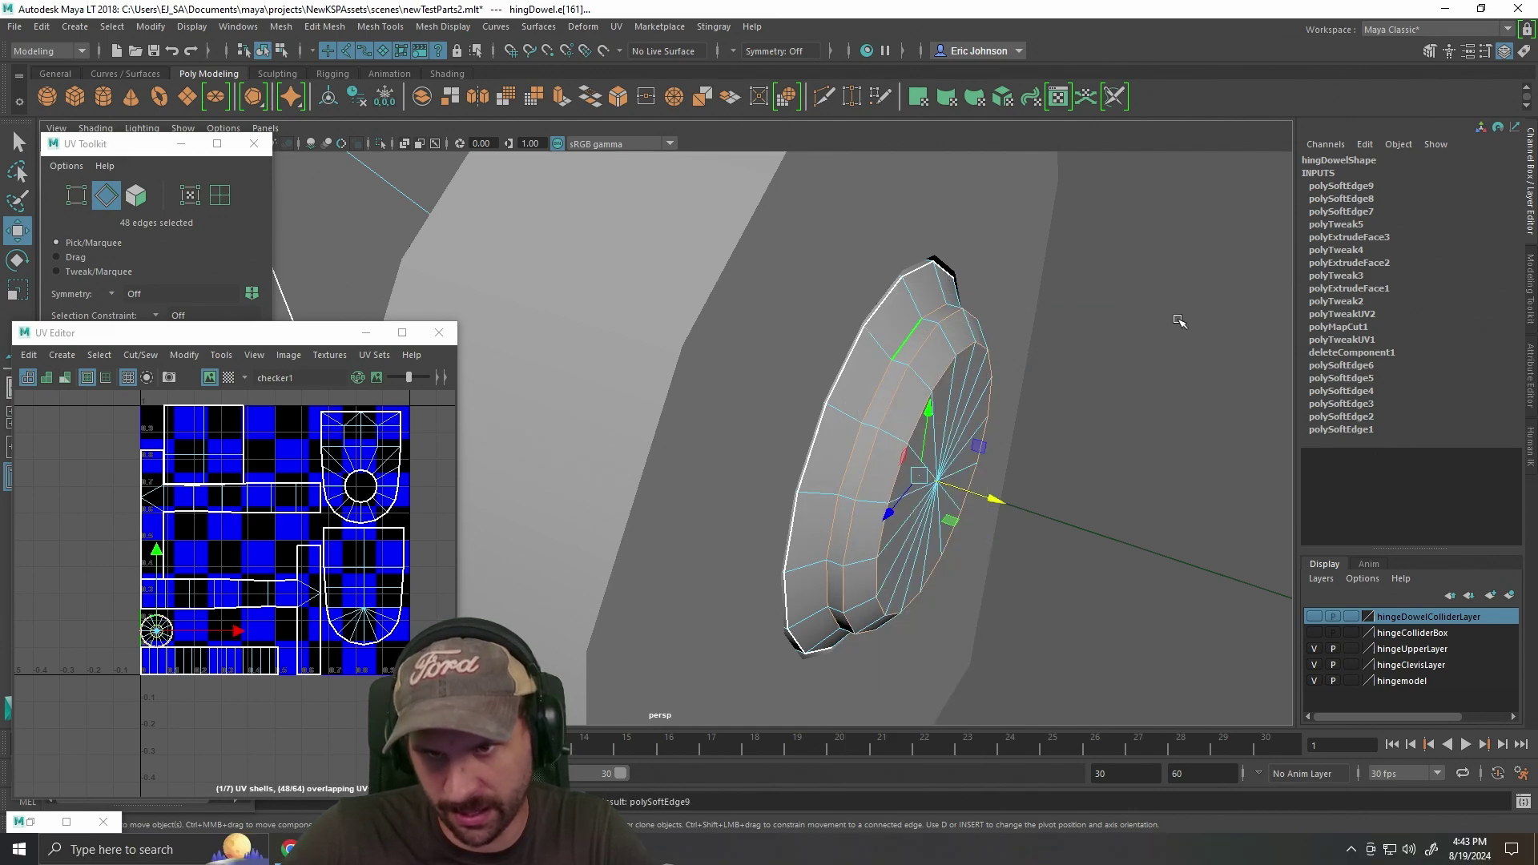
# Select hingDowel as a whole object and minimize the UV Toolkit and Outliner windows.
pyautogui.click(1161, 511)
pyautogui.scroll(-5, 1153, 517)
pyautogui.moveTo(1133, 517); pyautogui.dragTo(1006, 566)
pyautogui.scroll(3, 1006, 567)
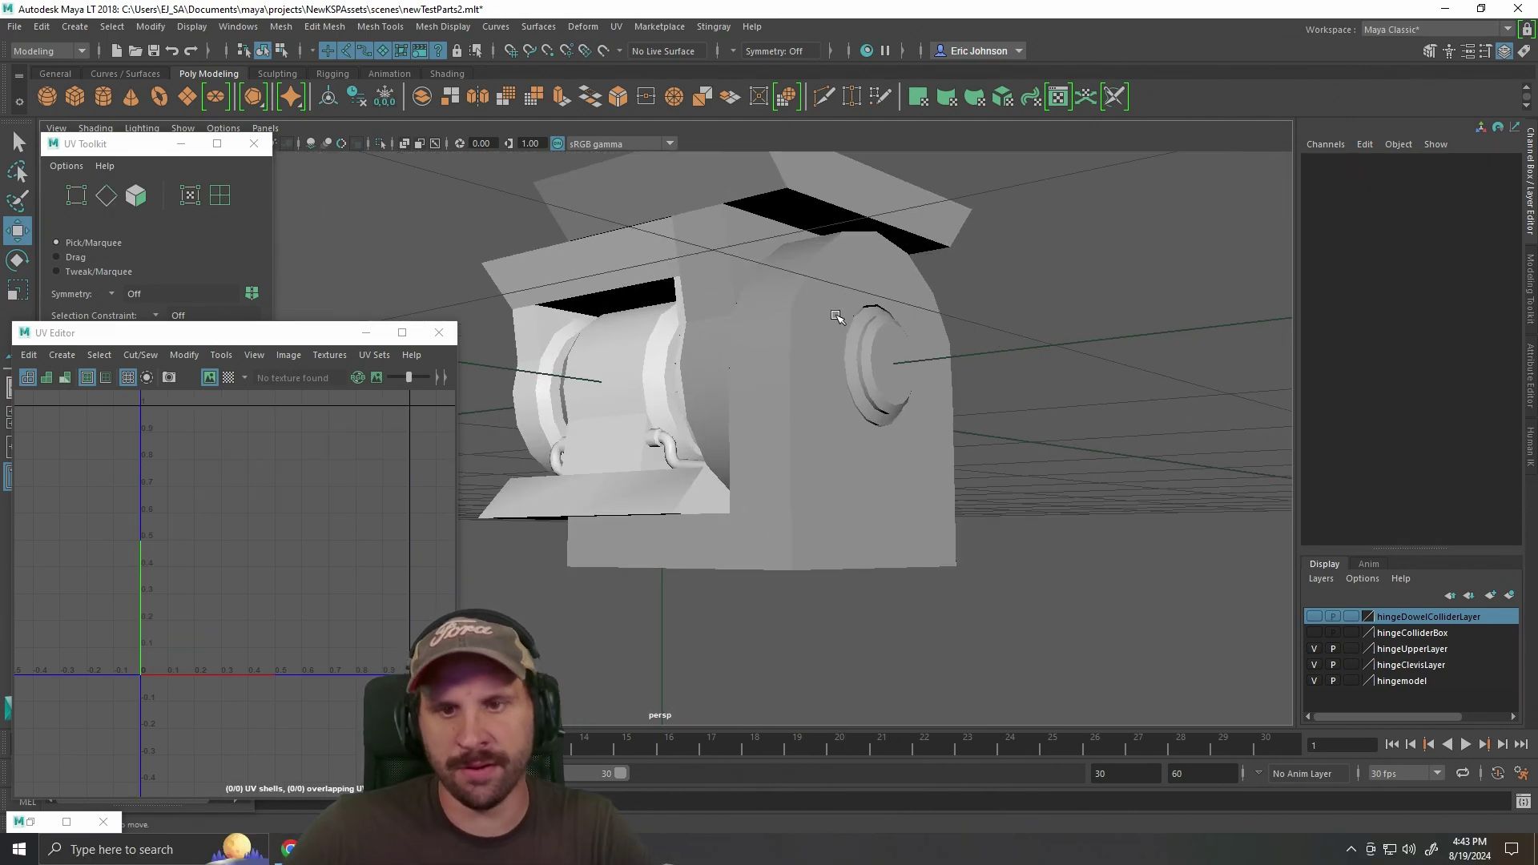
pyautogui.click(863, 353)
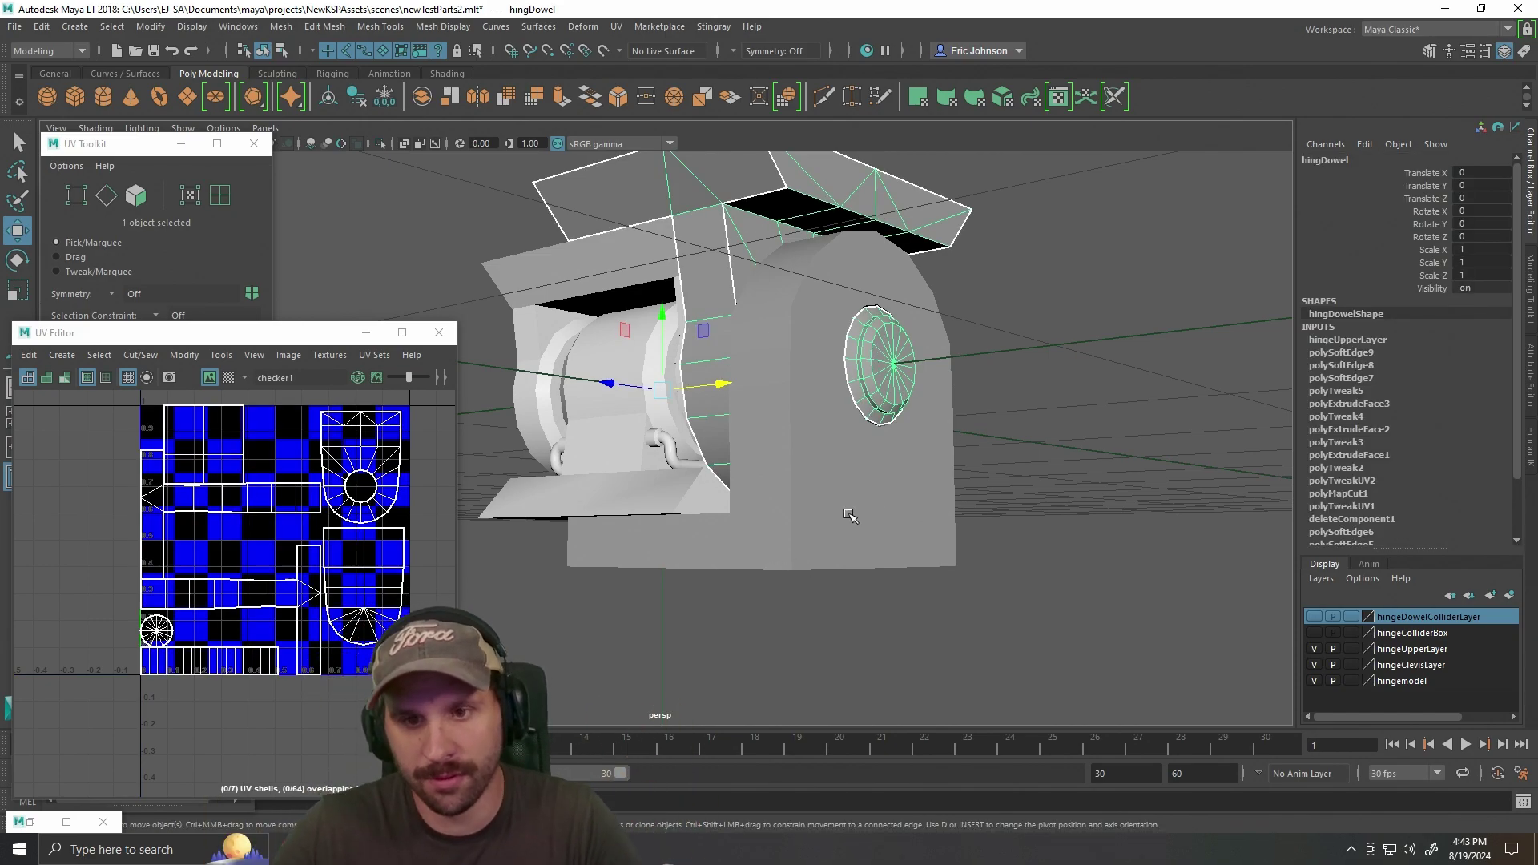
pyautogui.click(178, 146)
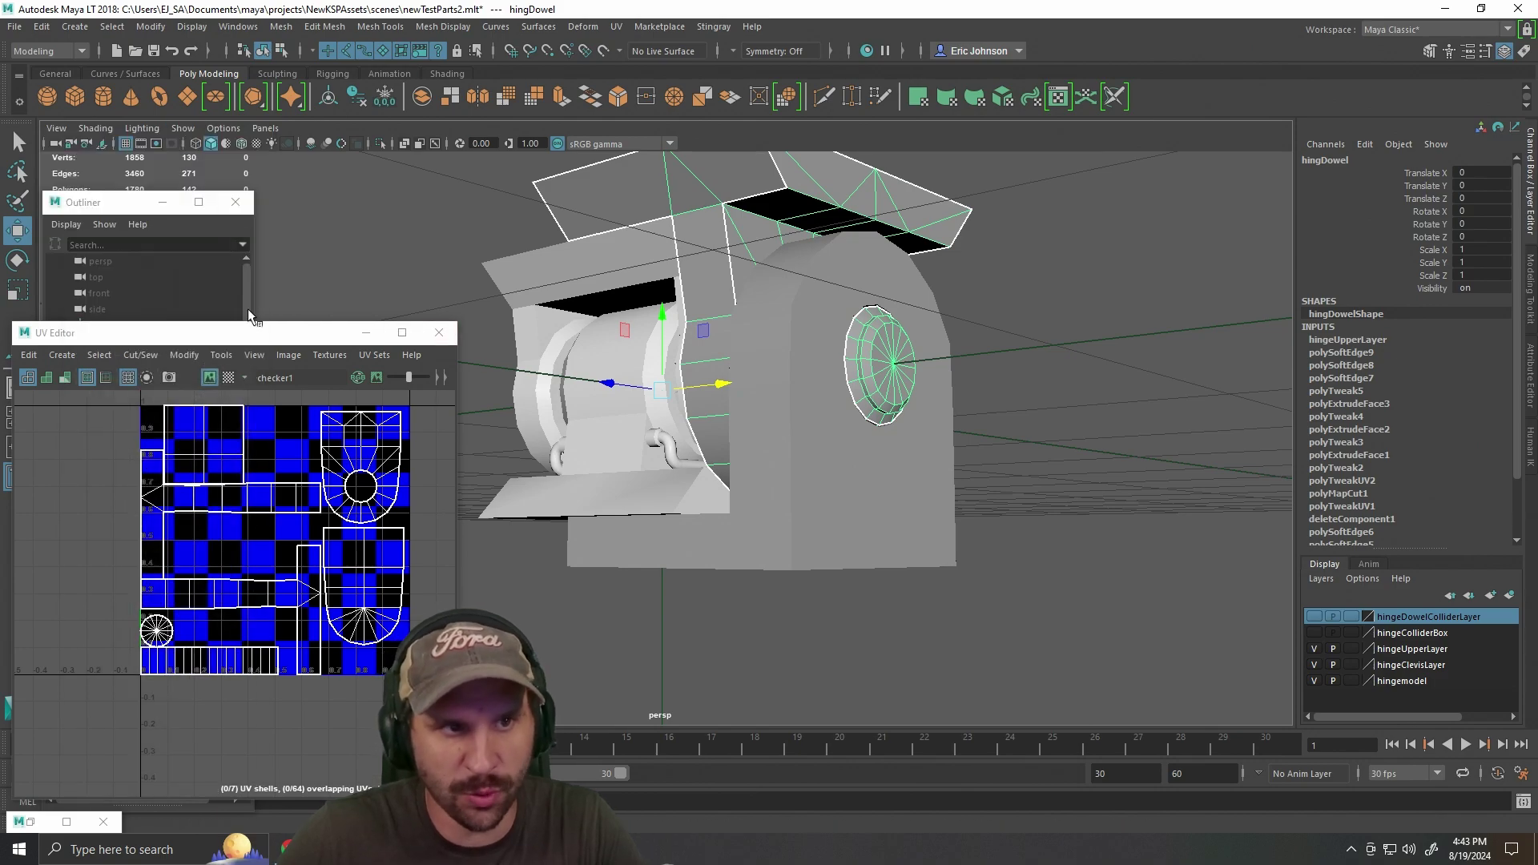
pyautogui.click(157, 205)
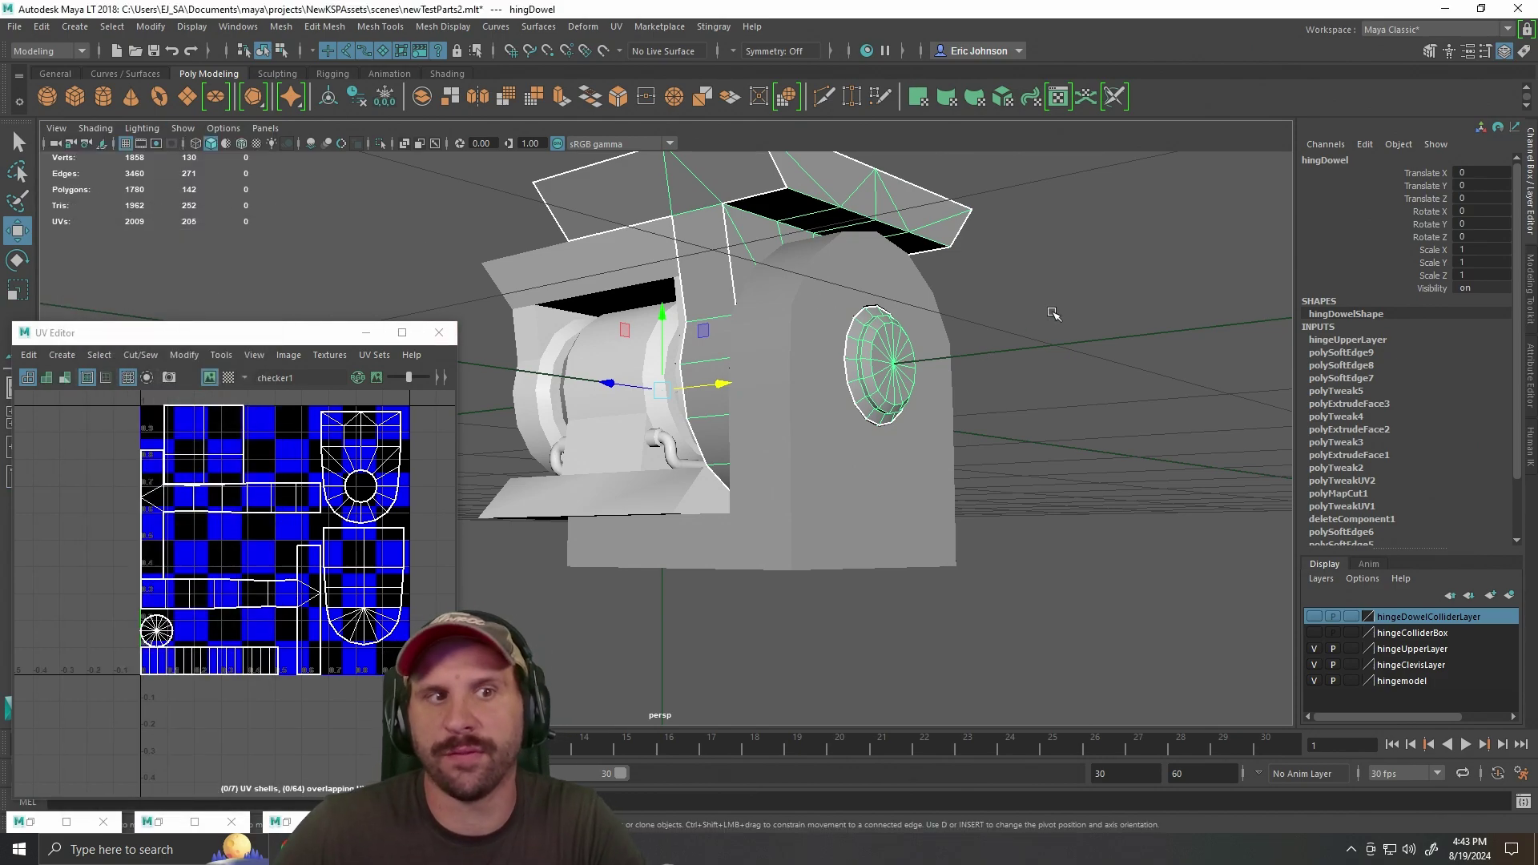
# Examine hingDowel's pin, cap and upper plate within the hinge assembly in wireframe and shaded display.
pyautogui.rightClick(787, 250)
pyautogui.click(865, 210)
pyautogui.click(861, 249)
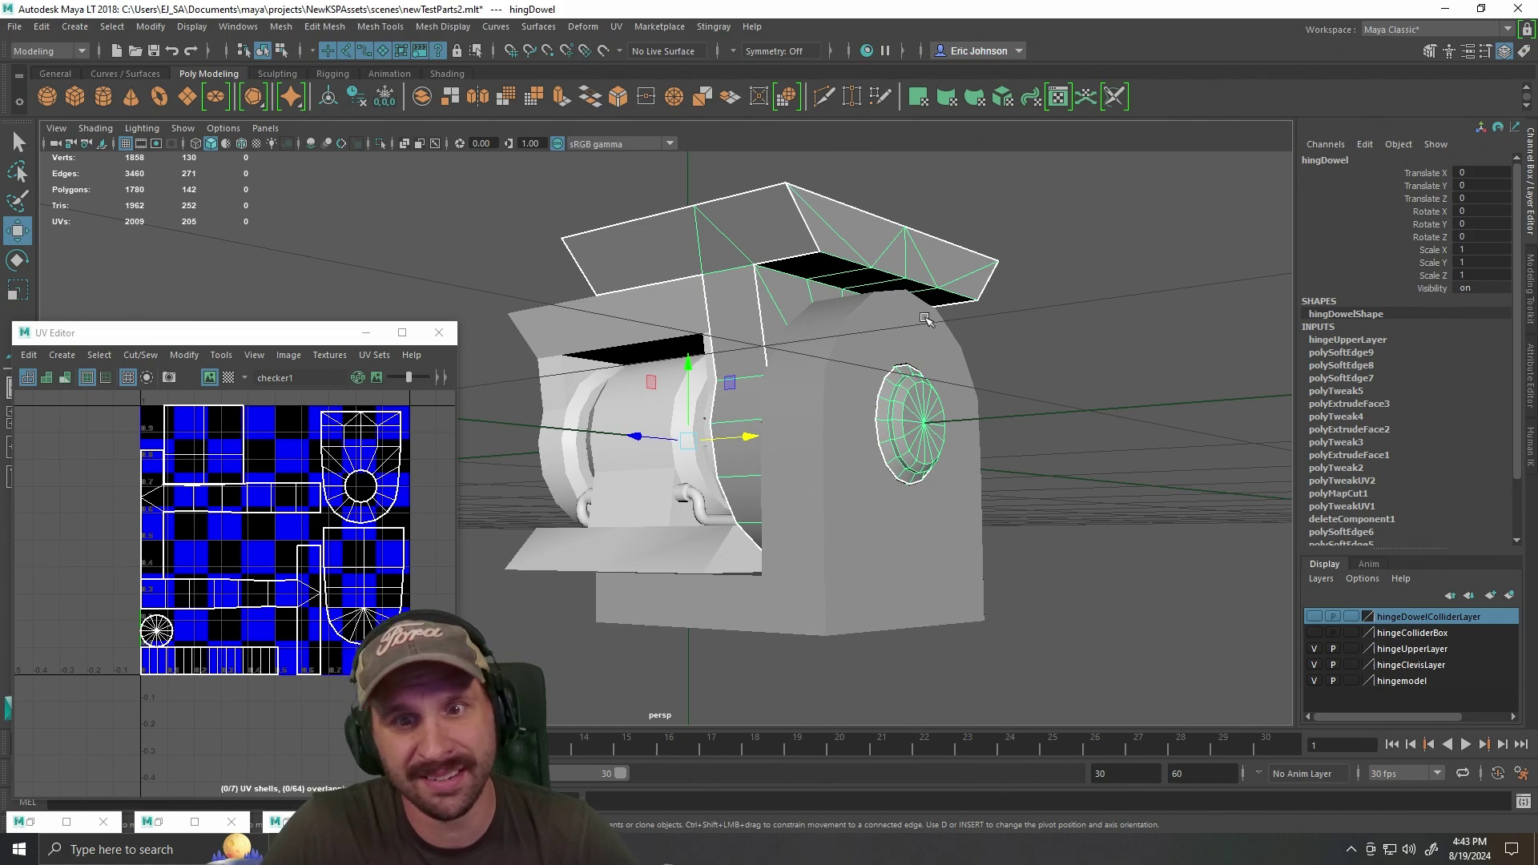
pyautogui.moveTo(1031, 360)
pyautogui.mouseDown()
pyautogui.moveTo(1012, 424)
pyautogui.moveTo(1052, 422)
pyautogui.moveTo(988, 429)
pyautogui.moveTo(1091, 401)
pyautogui.moveTo(1074, 401)
pyautogui.moveTo(1105, 446)
pyautogui.moveTo(975, 425)
pyautogui.moveTo(1067, 416)
pyautogui.moveTo(989, 404)
pyautogui.mouseUp()
pyautogui.press('4')
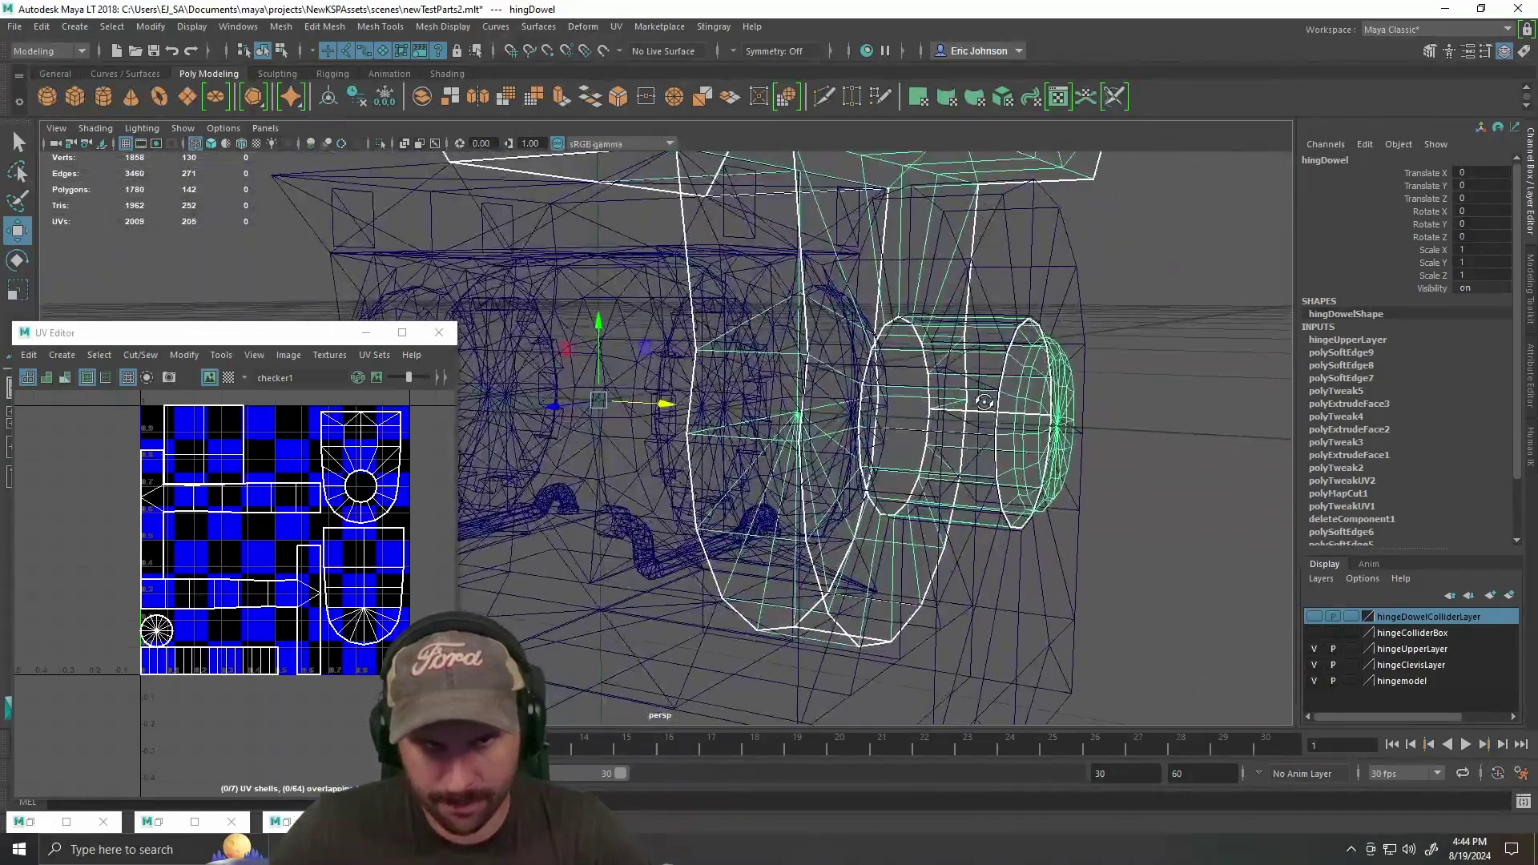
pyautogui.press('5')
pyautogui.scroll(-5, 951, 408)
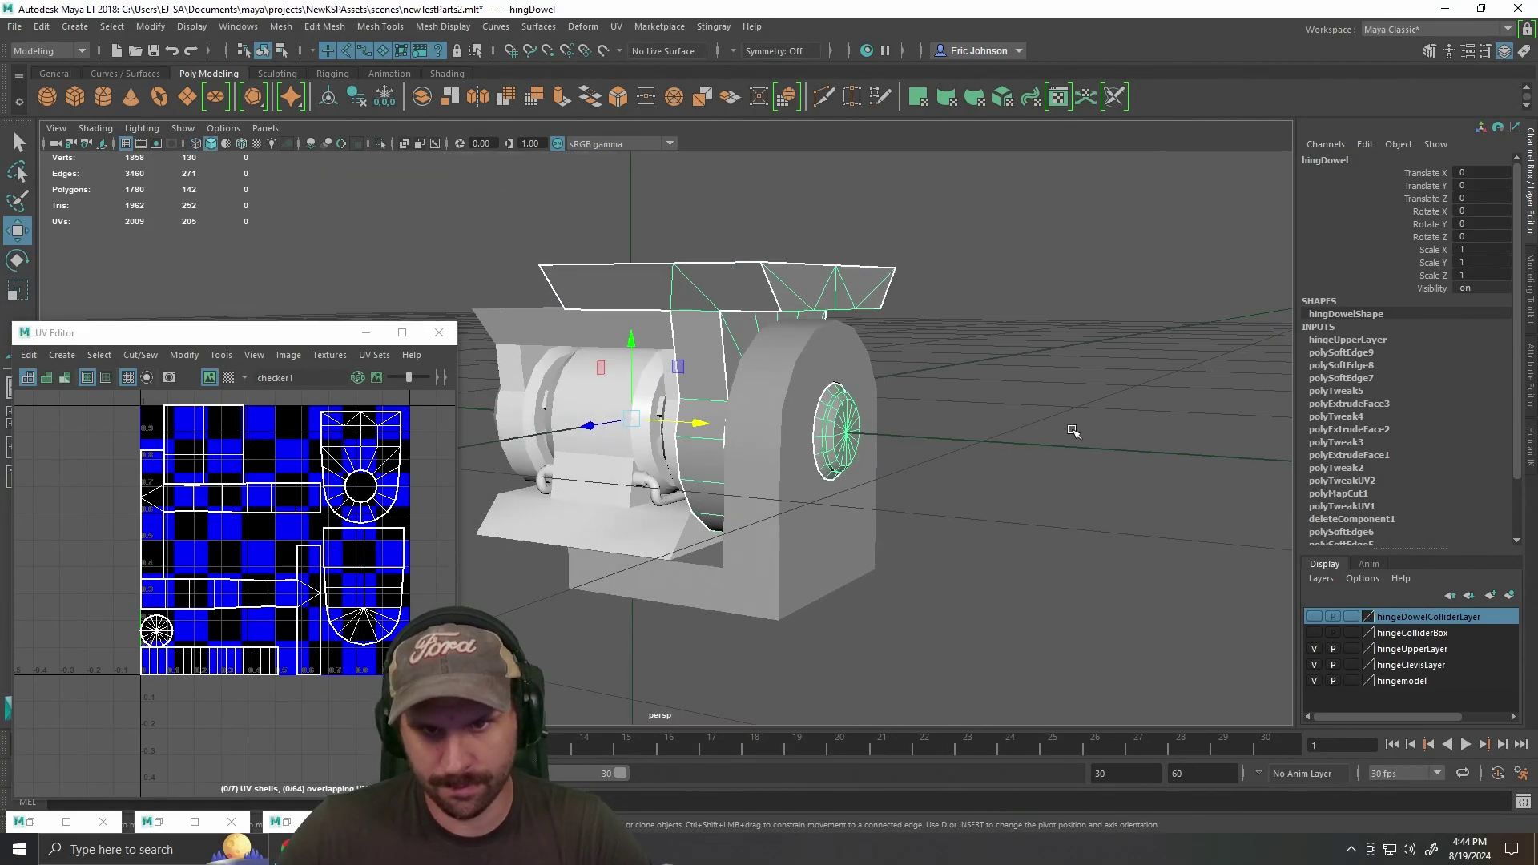
pyautogui.click(1074, 433)
pyautogui.rightClick(745, 290)
pyautogui.click(954, 436)
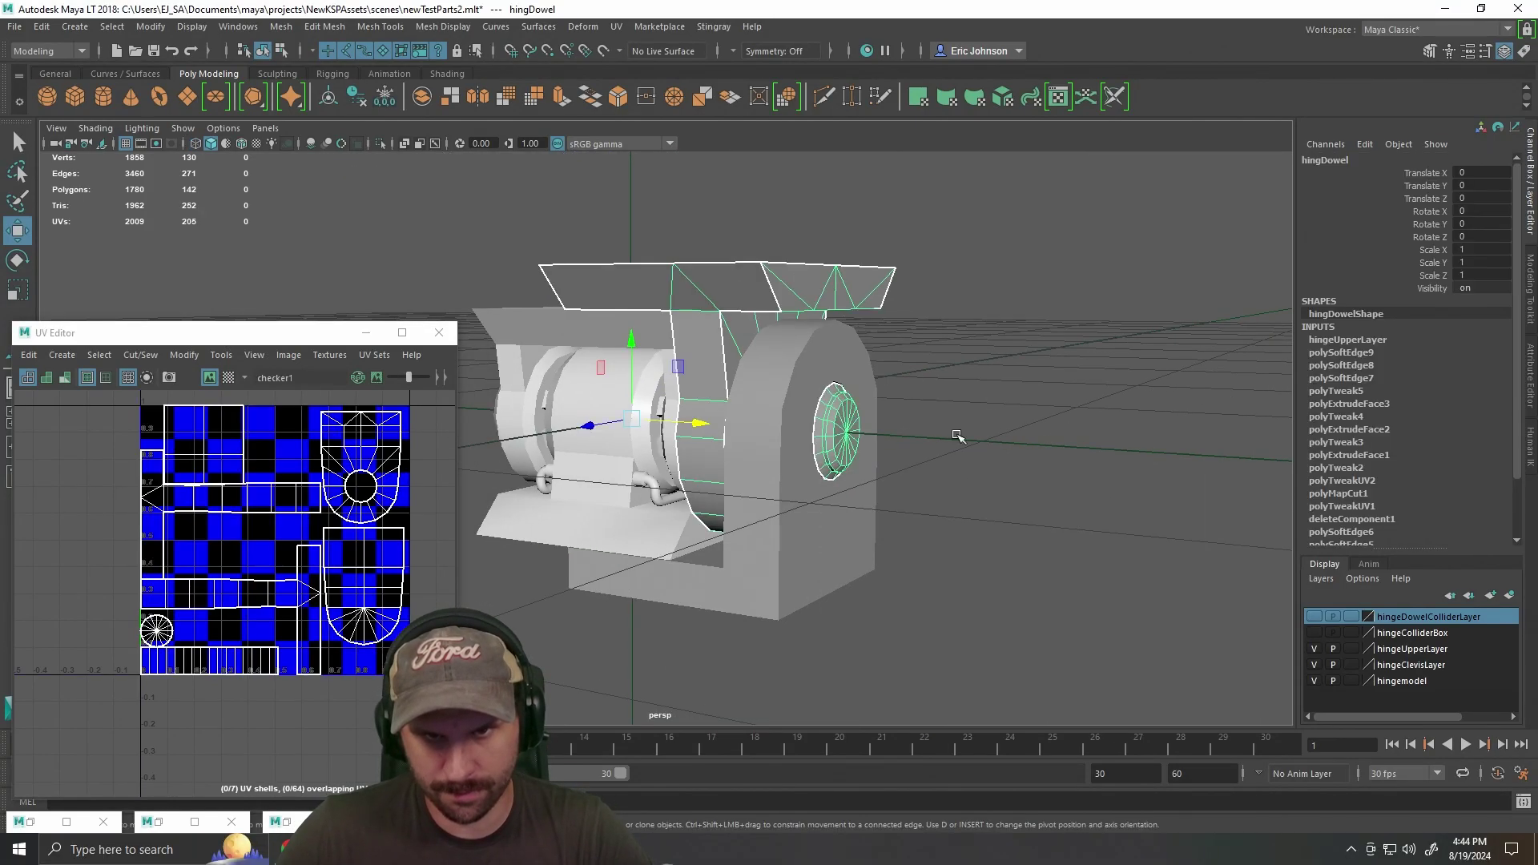
pyautogui.click(1019, 297)
pyautogui.moveTo(990, 278); pyautogui.dragTo(913, 304)
pyautogui.click(882, 308)
pyautogui.moveTo(905, 362); pyautogui.dragTo(1007, 366)
pyautogui.scroll(3, 996, 412)
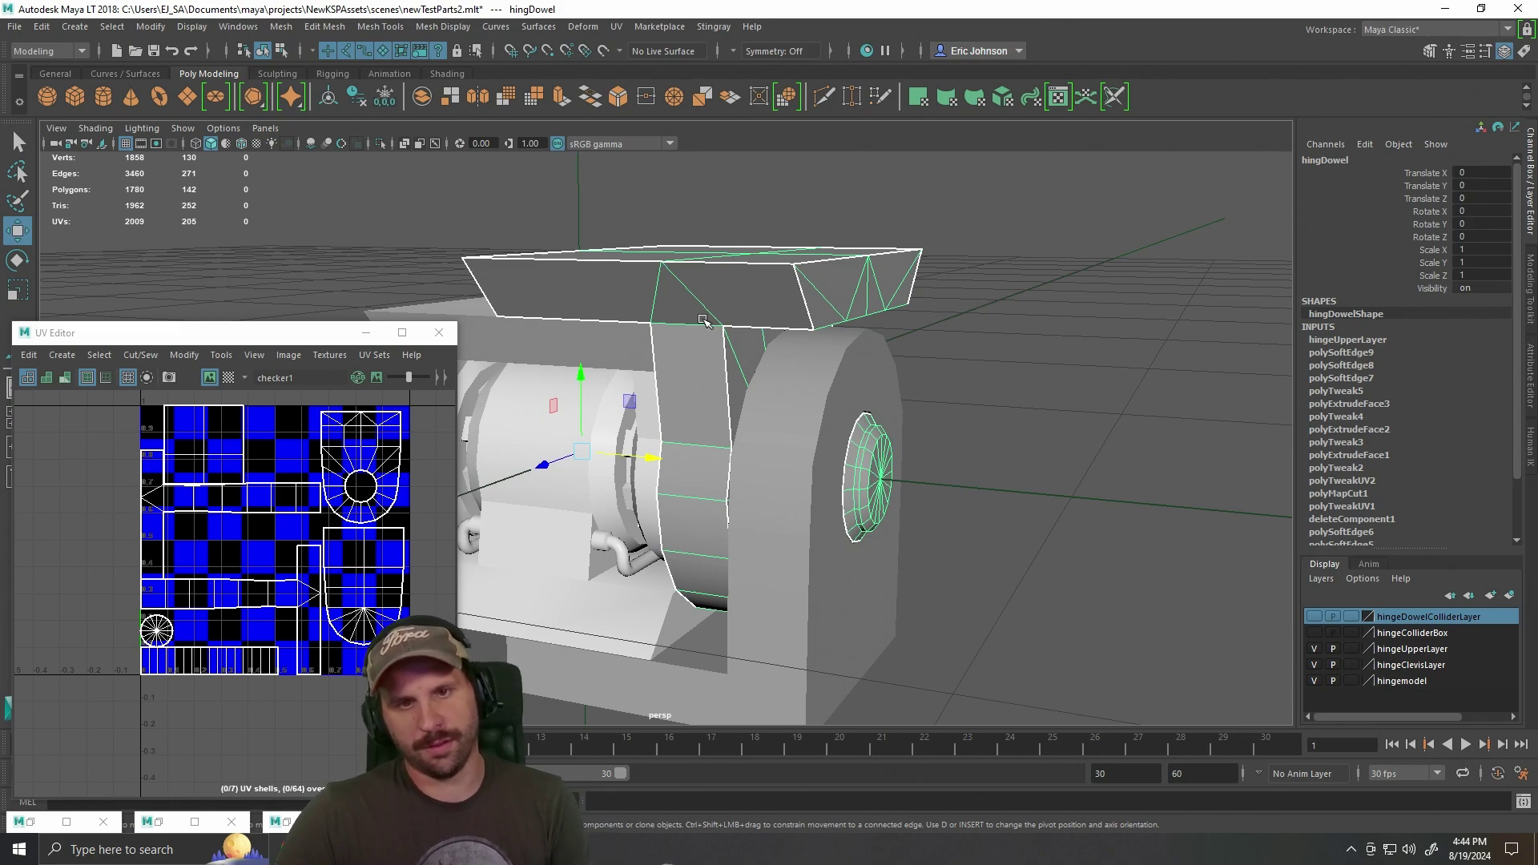
pyautogui.keyDown('alt'); pyautogui.moveTo(1037, 412); pyautogui.dragTo(945, 344); pyautogui.keyUp('alt')
pyautogui.scroll(-3, 807, 406)
pyautogui.keyDown('alt'); pyautogui.moveTo(633, 316); pyautogui.dragTo(699, 333); pyautogui.keyUp('alt')
pyautogui.rightClick(679, 350)
pyautogui.click(848, 274)
pyautogui.click(717, 350)
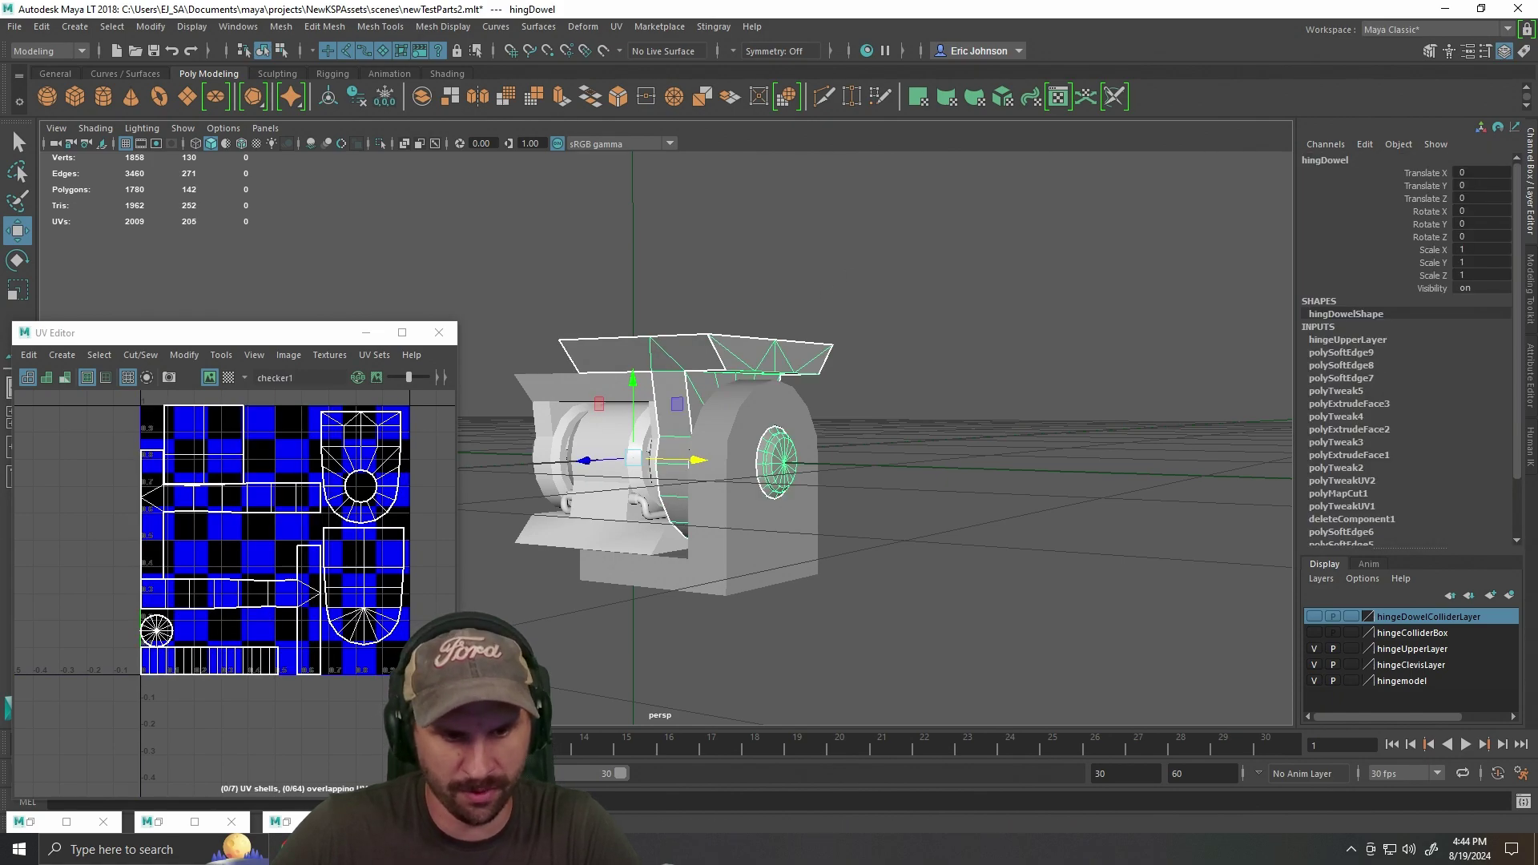
# Switch to GIMP, save the texture image over the existing hingeDowelUvMap.xcf, and return to Maya.
pyautogui.click(448, 849)
pyautogui.click(13, 28)
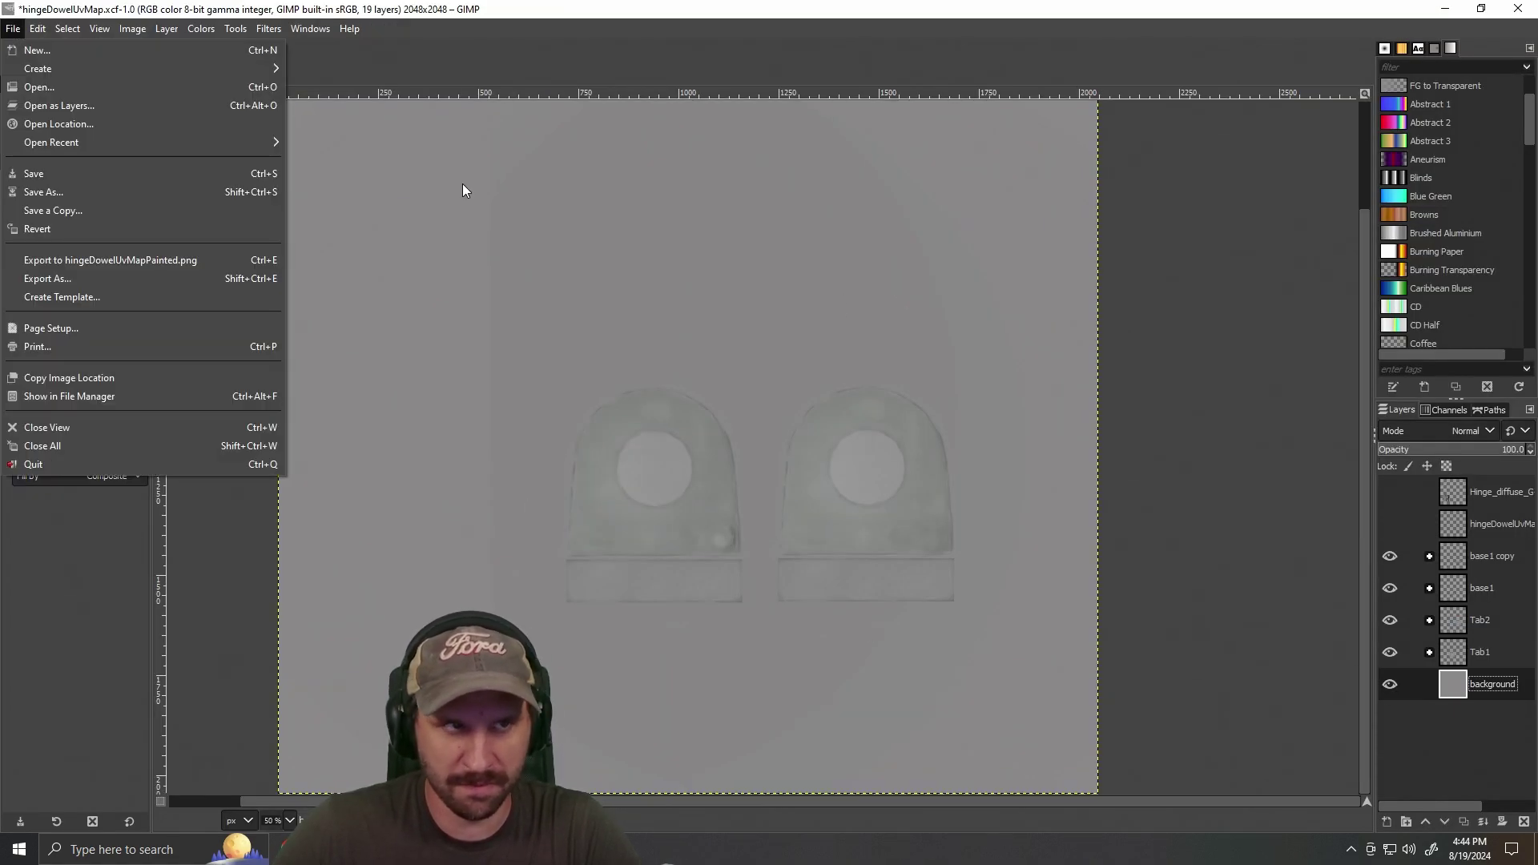
pyautogui.click(110, 192)
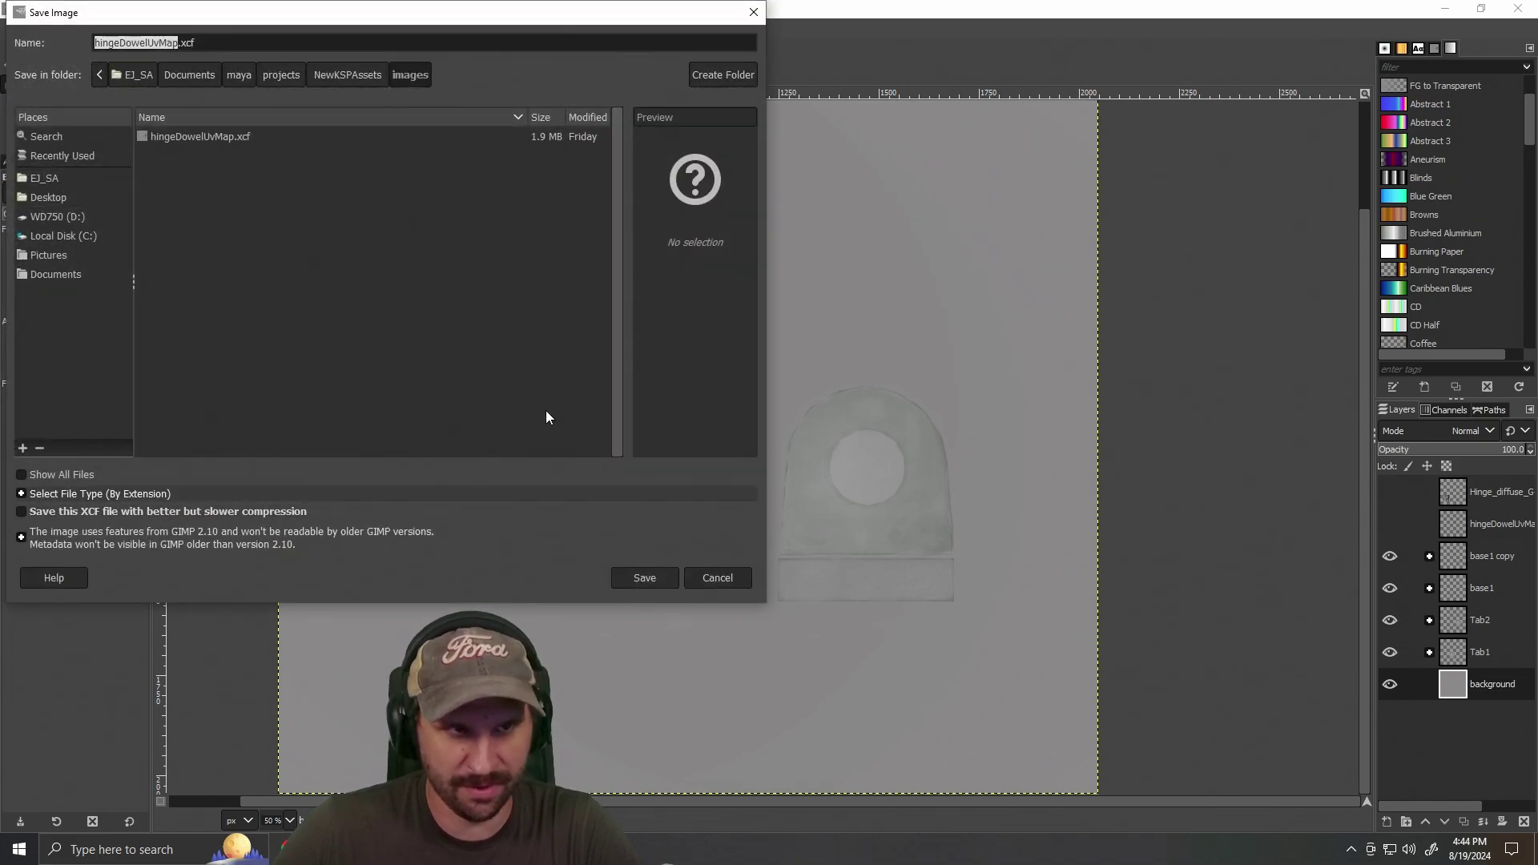
pyautogui.click(638, 577)
pyautogui.click(420, 378)
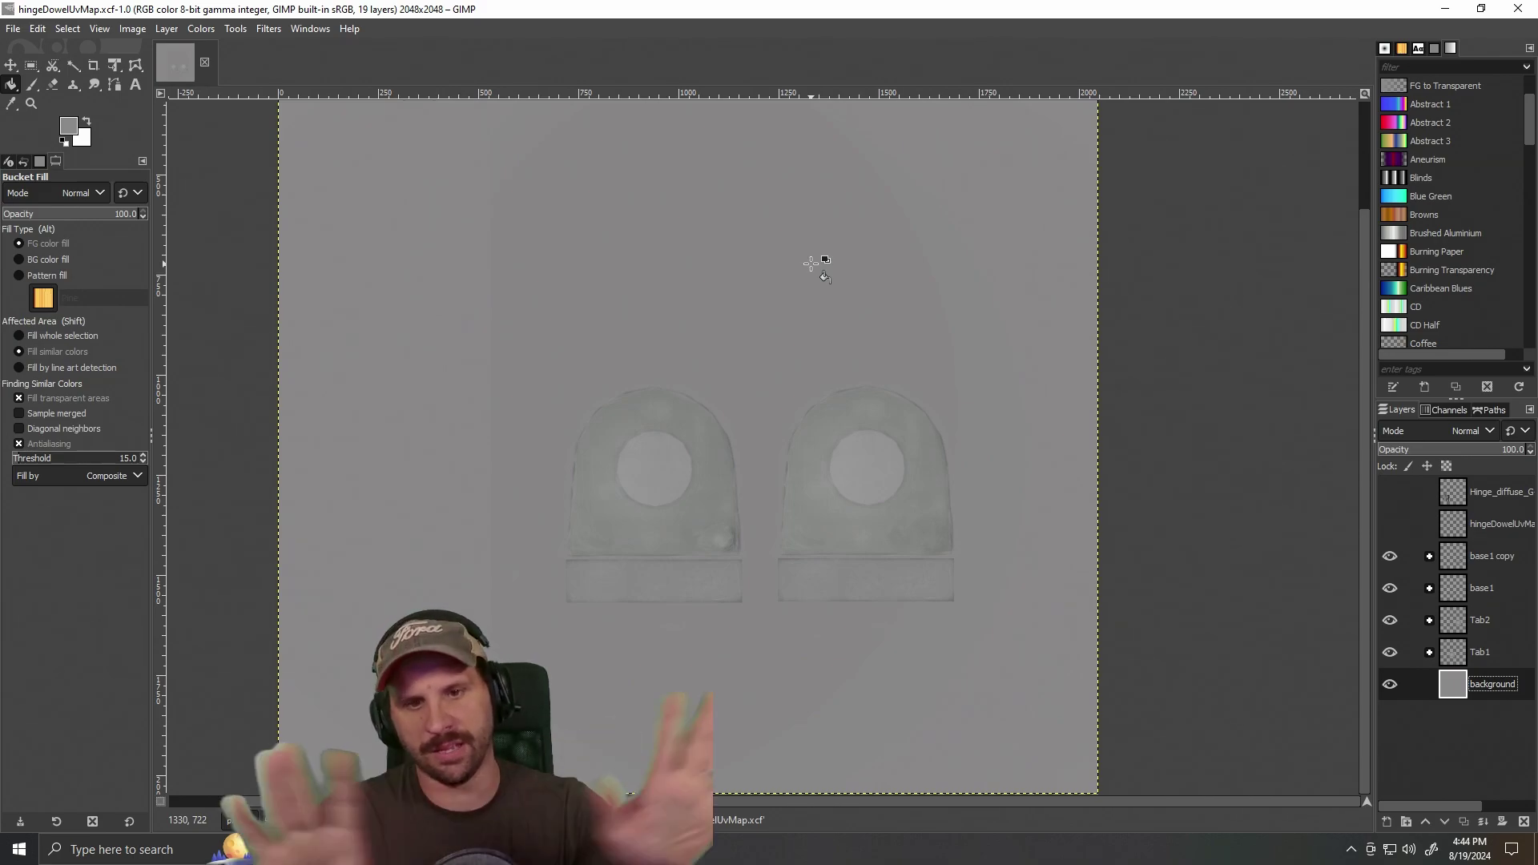
pyautogui.click(1389, 524)
pyautogui.click(1444, 8)
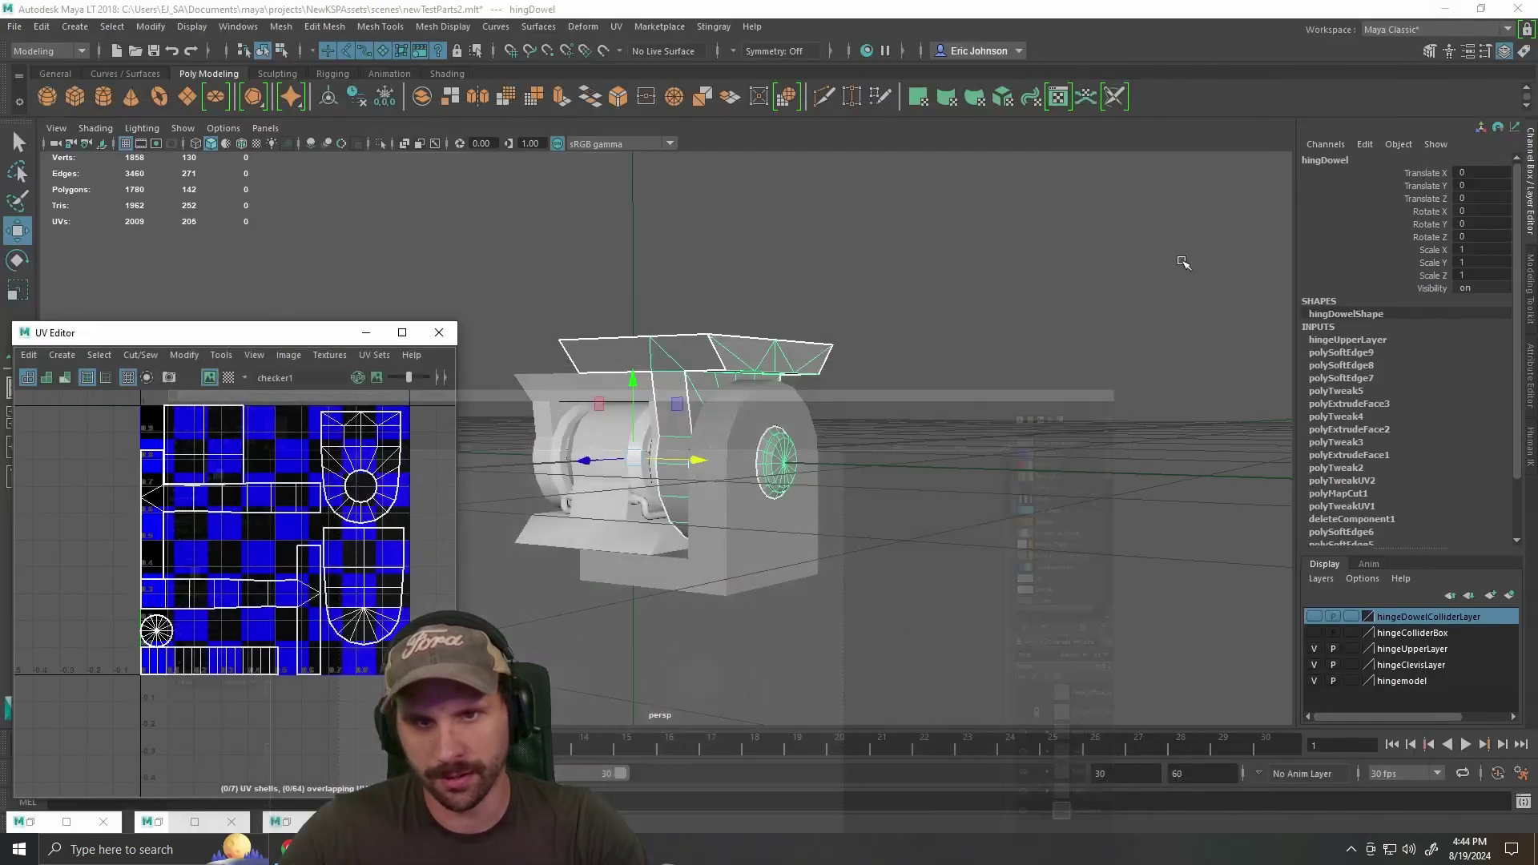
# Select the hingeClevis part in the hinge assembly and clear the UV Editor window from the viewport.
pyautogui.rightClick(695, 360)
pyautogui.click(888, 373)
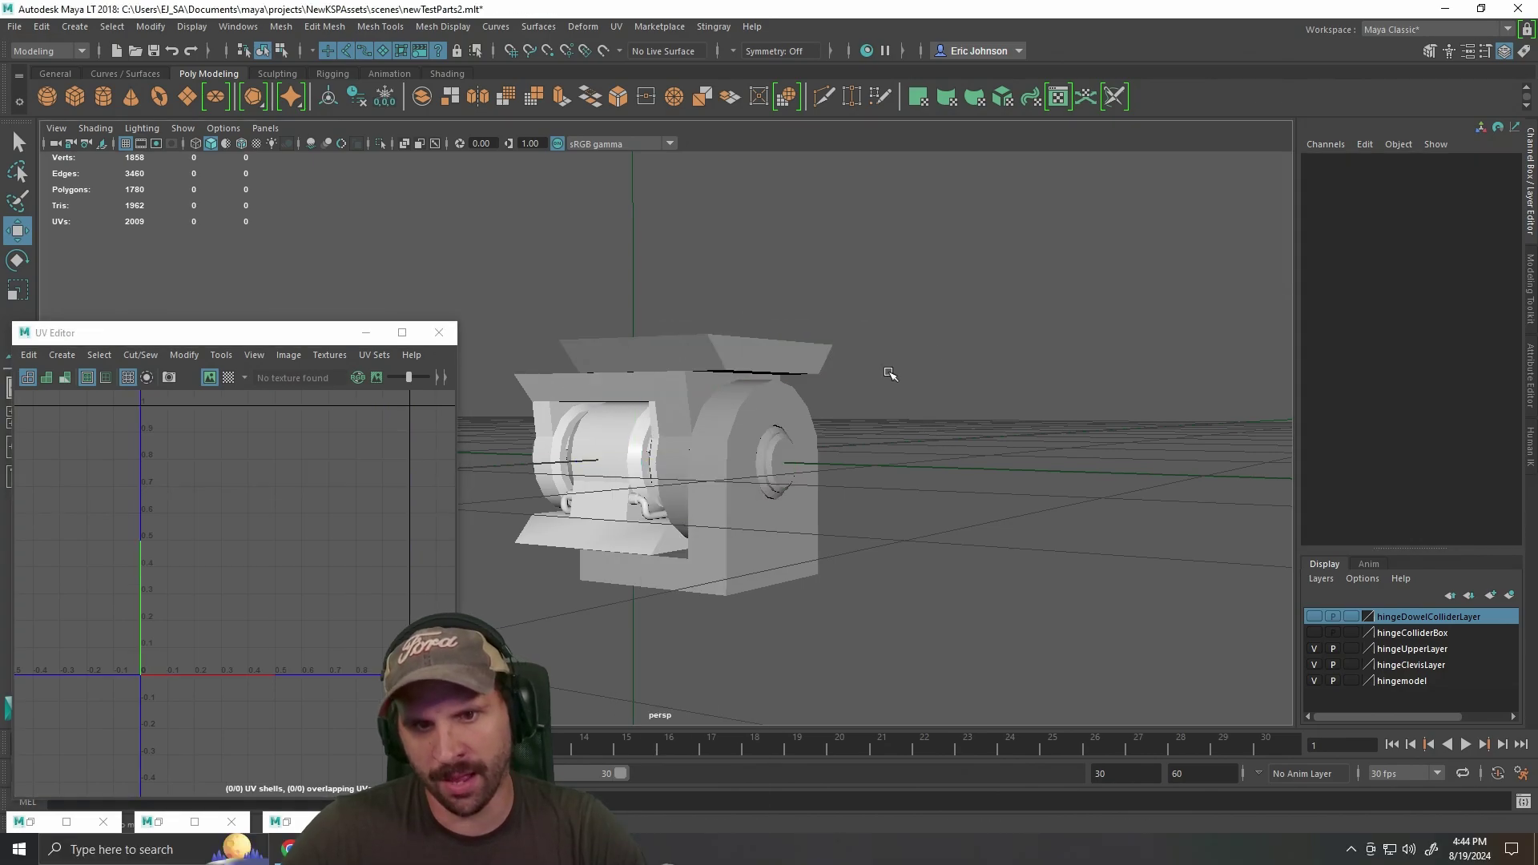
pyautogui.scroll(3, 841, 360)
pyautogui.click(728, 315)
pyautogui.moveTo(869, 439); pyautogui.dragTo(962, 578)
pyautogui.scroll(-3, 977, 408)
pyautogui.click(862, 603)
pyautogui.moveTo(830, 600); pyautogui.dragTo(673, 425)
pyautogui.click(684, 477)
pyautogui.moveTo(684, 477); pyautogui.dragTo(951, 529)
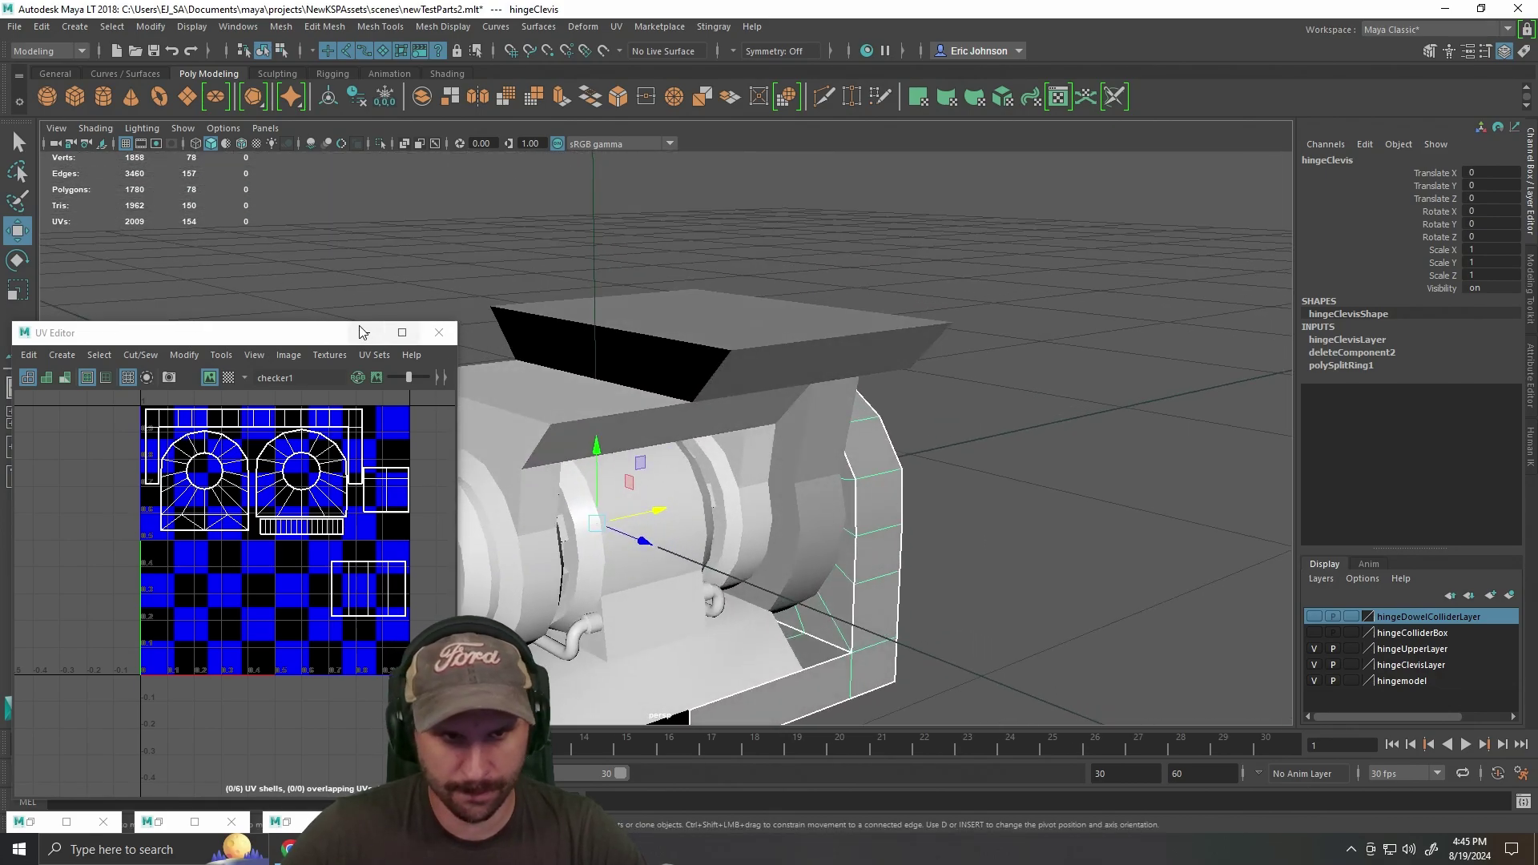
pyautogui.click(425, 340)
# Move hingDowel straight up out of the clevis to view its pin separately, and undo the move.
pyautogui.moveTo(1067, 532); pyautogui.dragTo(837, 409)
pyautogui.click(900, 355)
pyautogui.click(785, 419)
pyautogui.moveTo(903, 579); pyautogui.dragTo(892, 438)
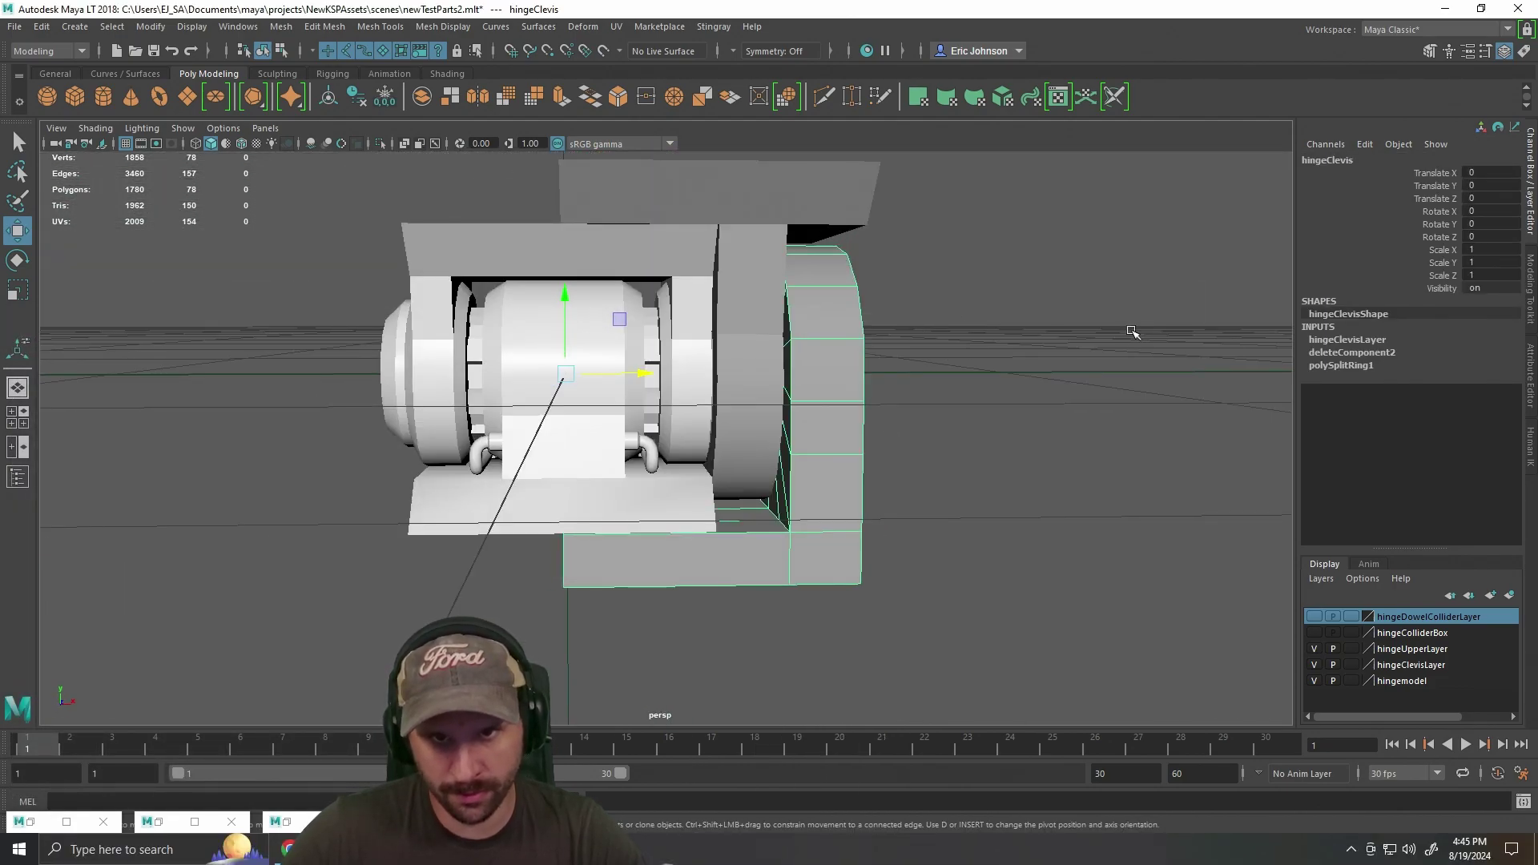
pyautogui.moveTo(1074, 326); pyautogui.dragTo(1043, 305)
pyautogui.scroll(-5, 1043, 305)
pyautogui.click(779, 296)
pyautogui.moveTo(838, 245); pyautogui.dragTo(857, 378)
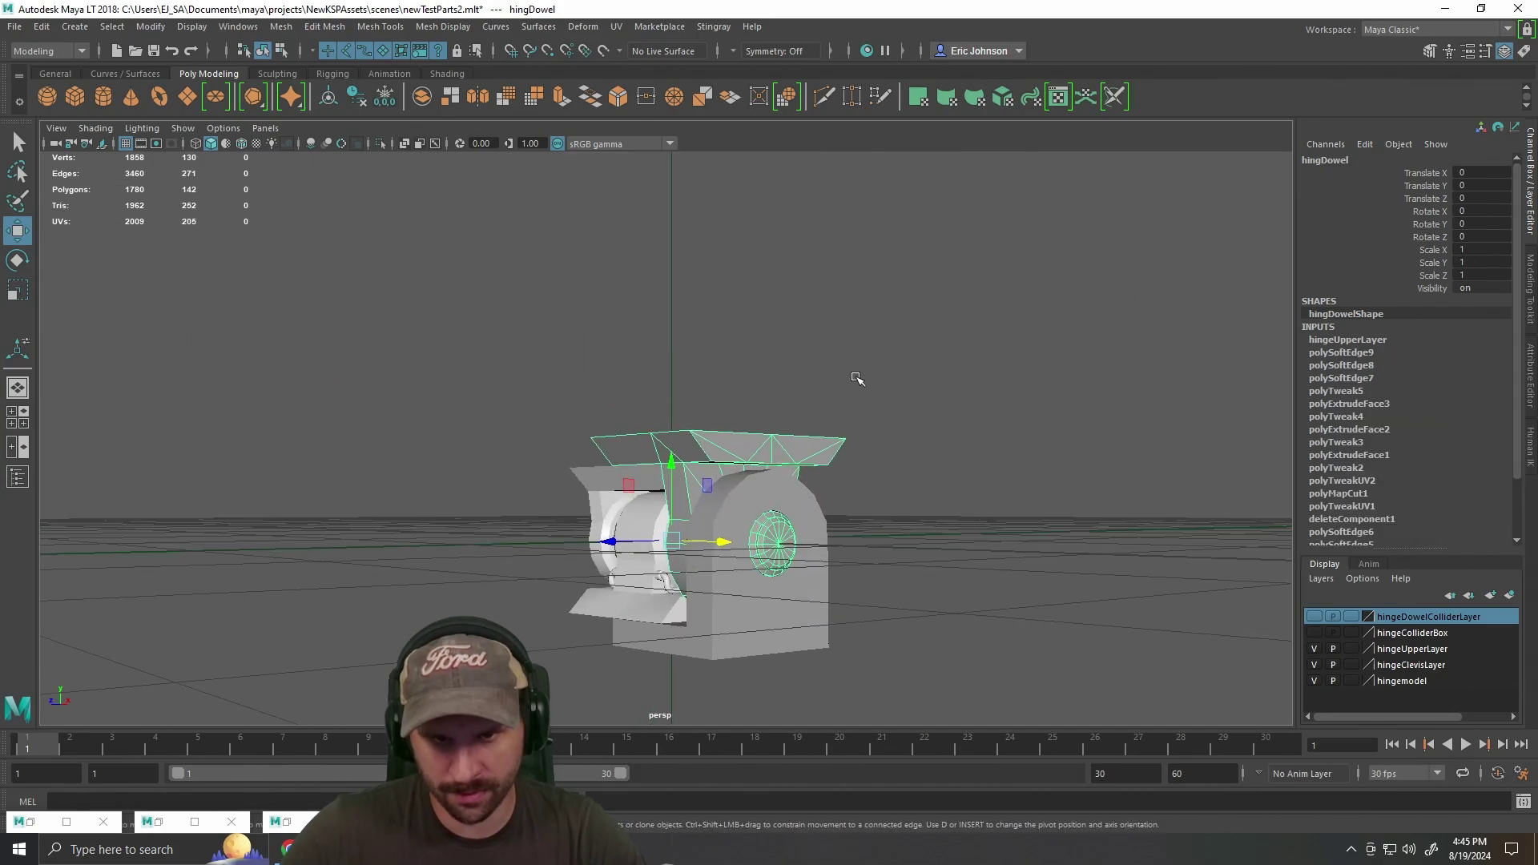
pyautogui.moveTo(678, 459); pyautogui.dragTo(674, 250)
pyautogui.click(1024, 351)
pyautogui.moveTo(856, 334); pyautogui.dragTo(910, 347)
pyautogui.moveTo(722, 330); pyautogui.dragTo(708, 552)
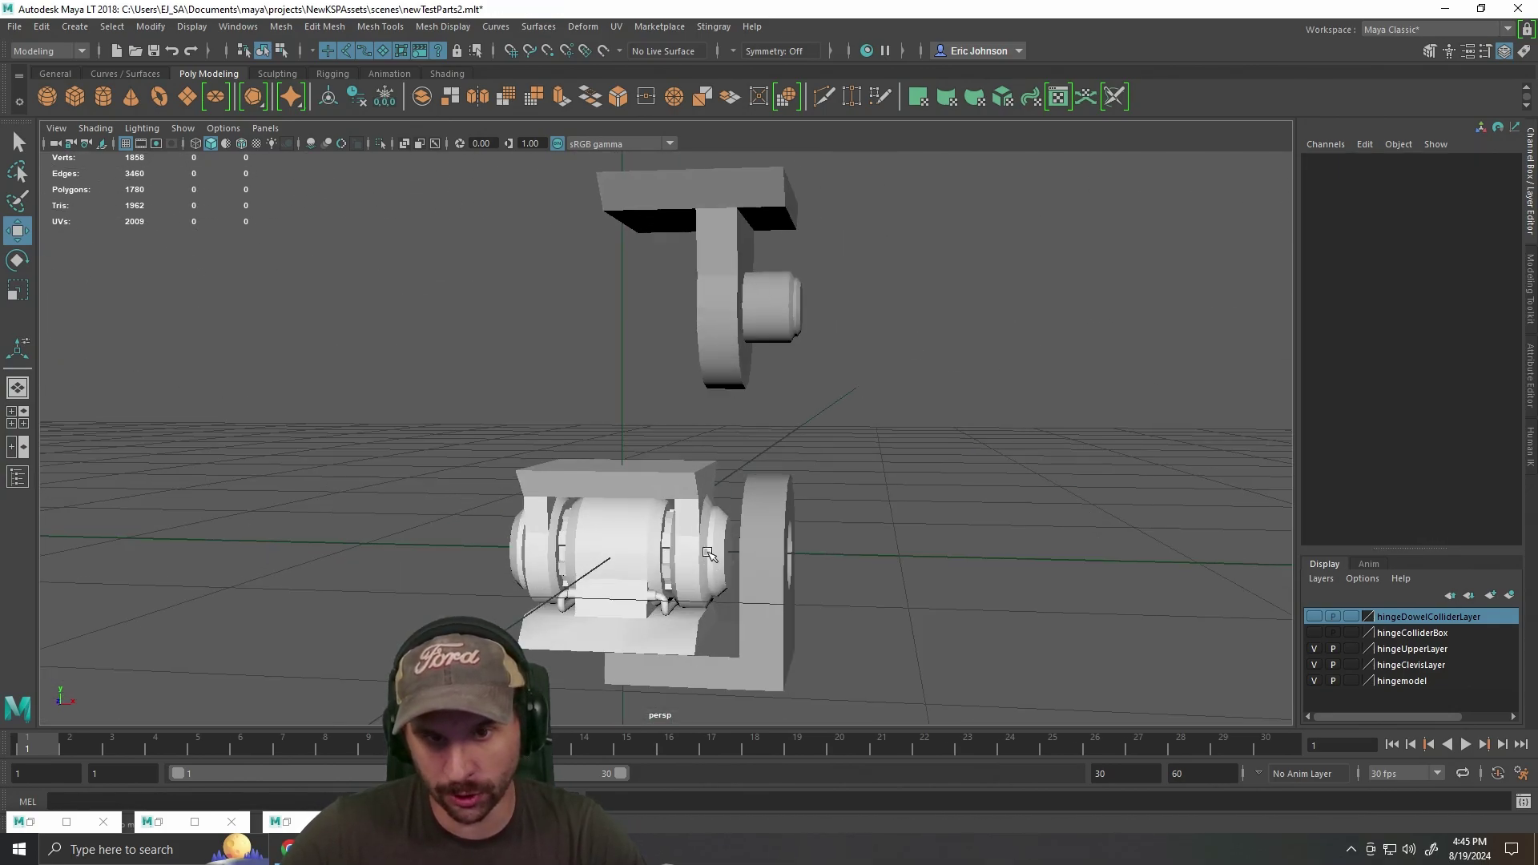
pyautogui.moveTo(979, 413); pyautogui.dragTo(949, 527)
pyautogui.hotkey('ctrl', 'z')
pyautogui.hotkey('ctrl', 'z')
# Select hingDowel and examine how it sits between the motor housing and the clevis.
pyautogui.click(951, 532)
pyautogui.click(709, 346)
pyautogui.scroll(2, 709, 346)
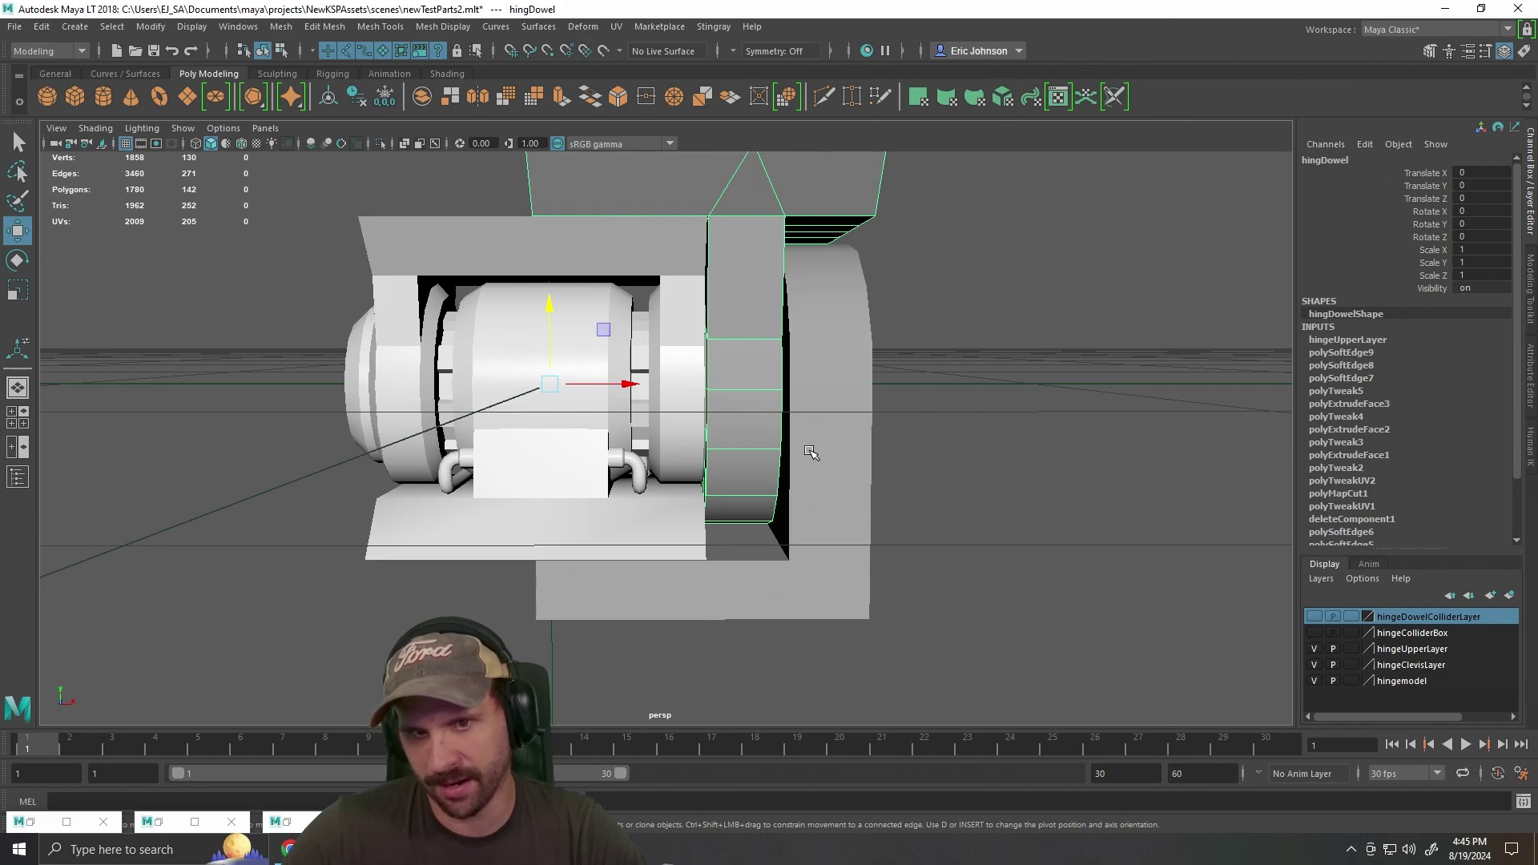
pyautogui.scroll(3, 808, 452)
pyautogui.scroll(-5, 809, 450)
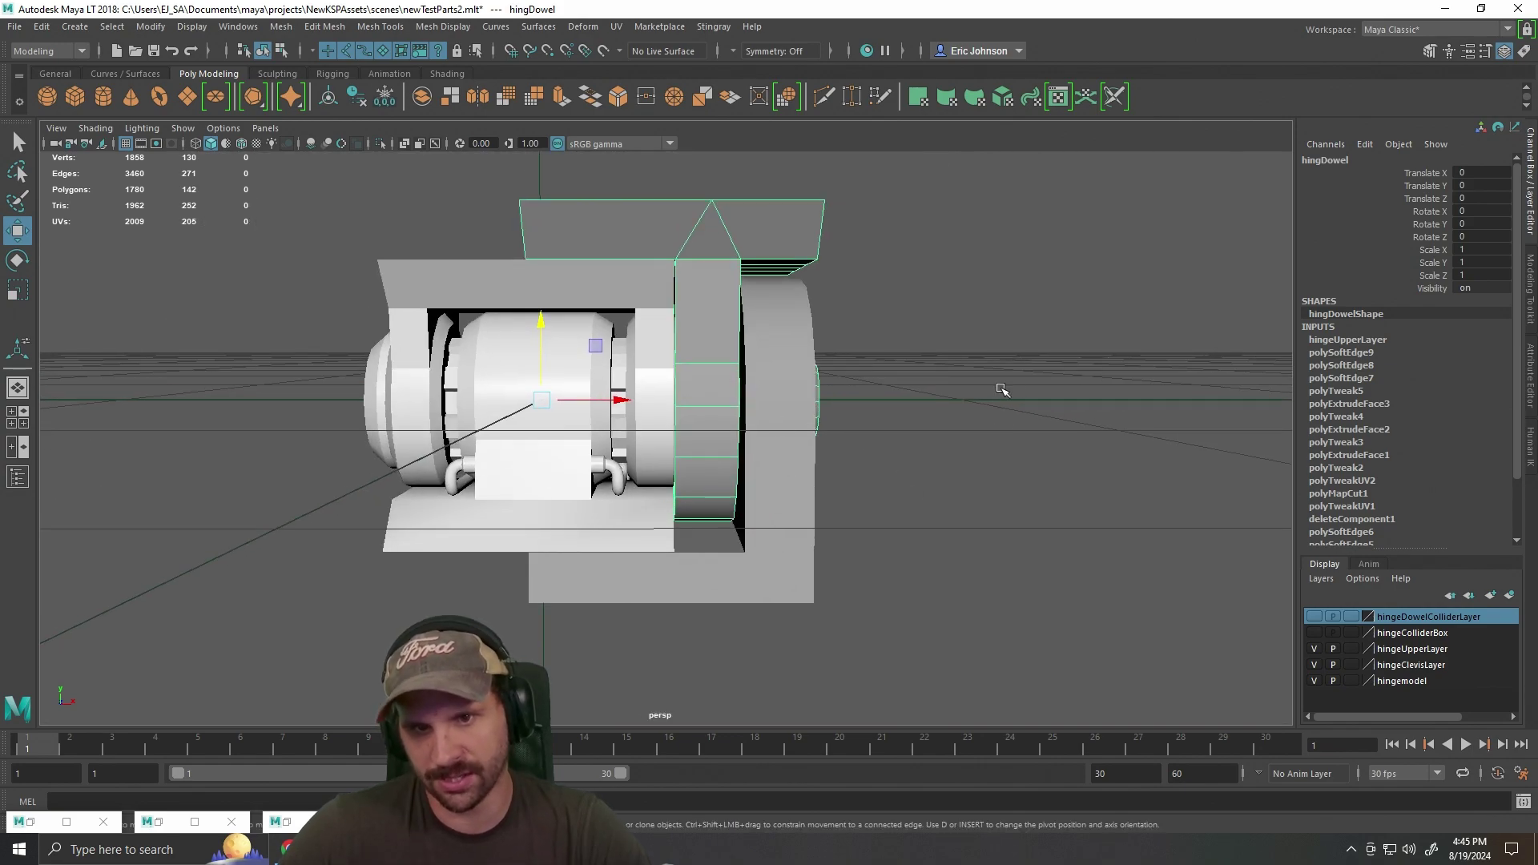
pyautogui.moveTo(1001, 390)
pyautogui.keyDown('alt'); pyautogui.mouseDown()
pyautogui.moveTo(975, 377)
pyautogui.moveTo(977, 390)
pyautogui.mouseUp(); pyautogui.keyUp('alt')
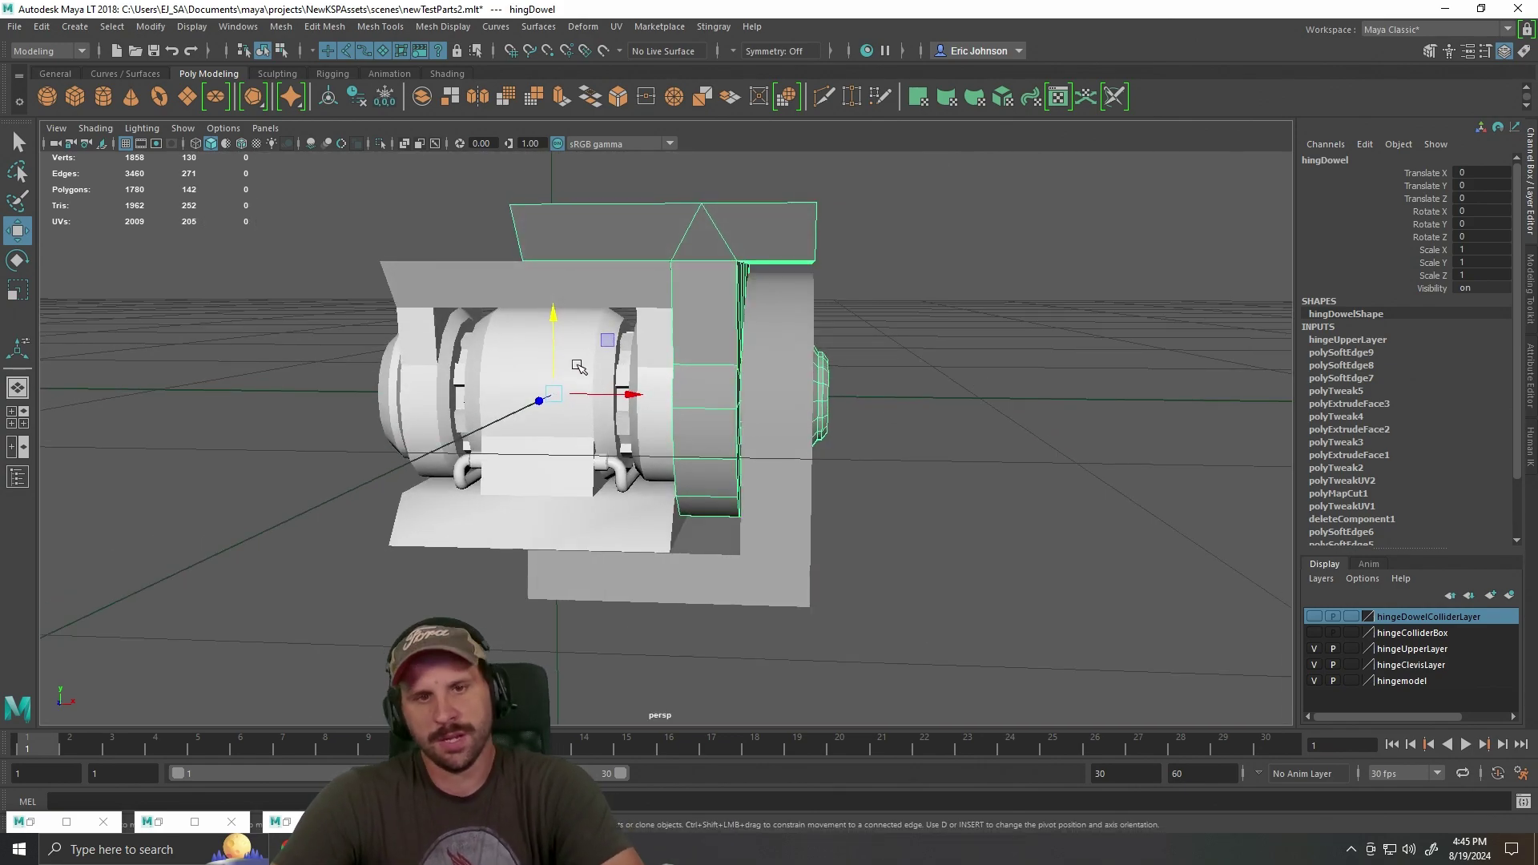
# Select hingeClevis and examine its pin hole and the gap beside the dowel up close in shaded and wireframe display.
pyautogui.click(910, 497)
pyautogui.click(752, 335)
pyautogui.keyDown('alt'); pyautogui.moveTo(776, 388); pyautogui.dragTo(793, 333); pyautogui.keyUp('alt')
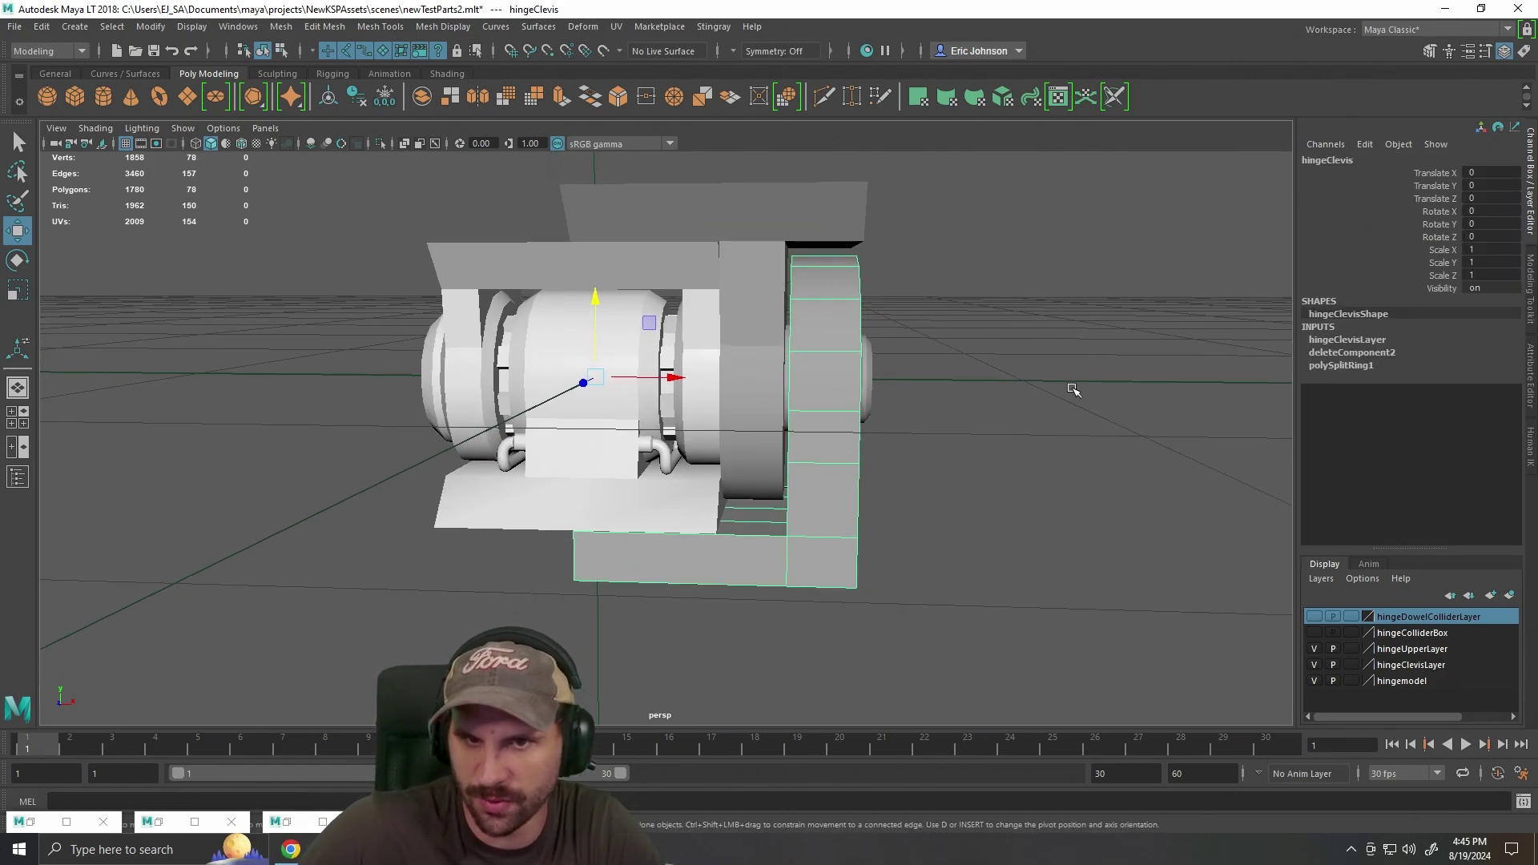
pyautogui.scroll(3, 1073, 389)
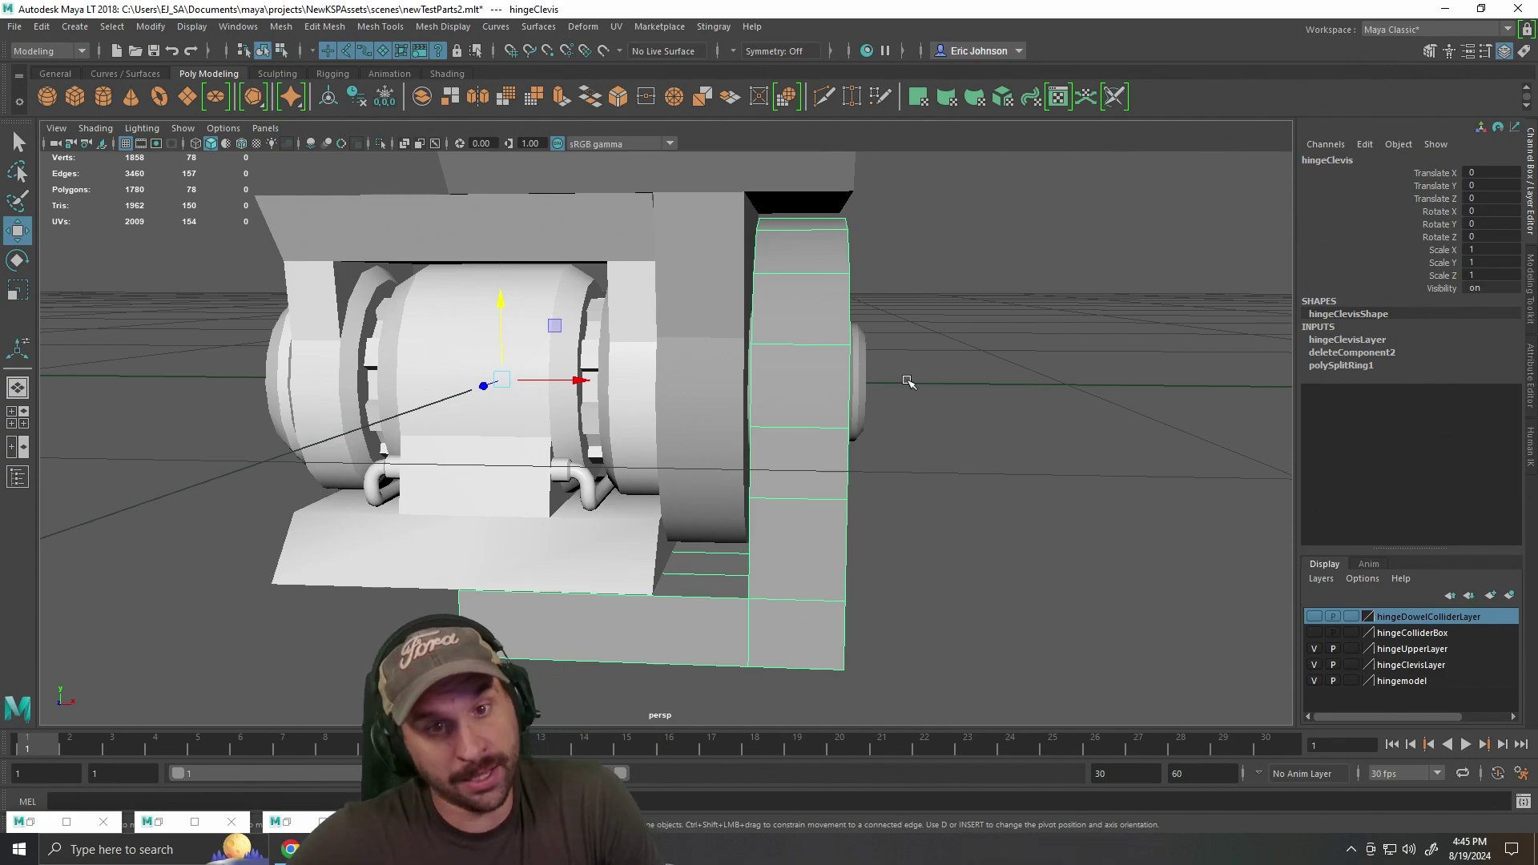
pyautogui.keyDown('alt'); pyautogui.moveTo(781, 309); pyautogui.dragTo(810, 323); pyautogui.keyUp('alt')
pyautogui.scroll(6, 647, 389)
pyautogui.keyDown('alt'); pyautogui.moveTo(647, 389); pyautogui.dragTo(669, 336); pyautogui.keyUp('alt')
pyautogui.scroll(5, 672, 491)
pyautogui.keyDown('alt'); pyautogui.moveTo(673, 491); pyautogui.dragTo(922, 449); pyautogui.keyUp('alt')
pyautogui.scroll(-10, 881, 457)
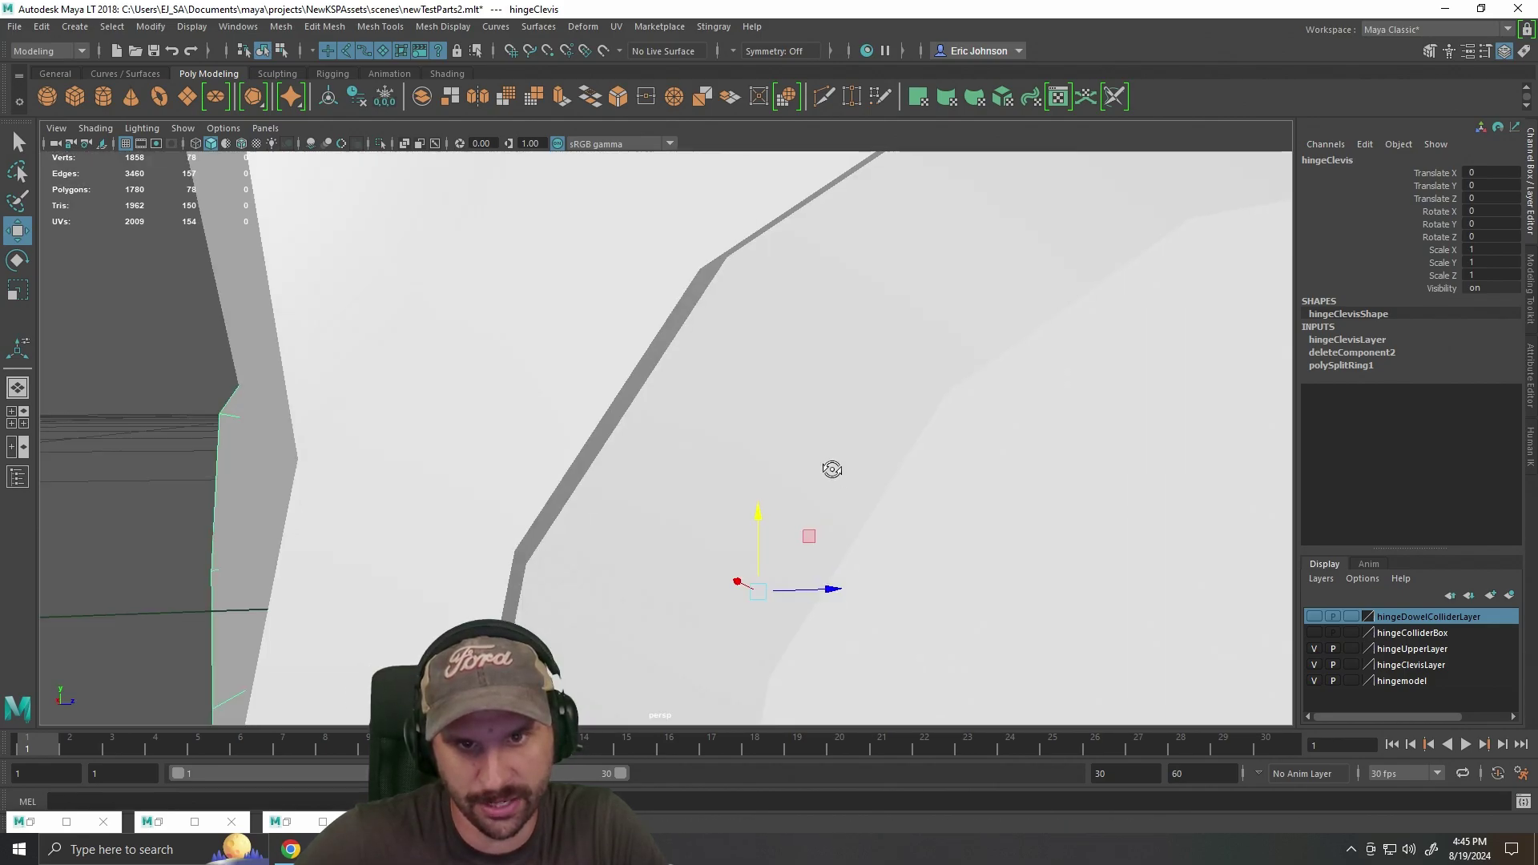
pyautogui.press('4')
pyautogui.scroll(5, 727, 490)
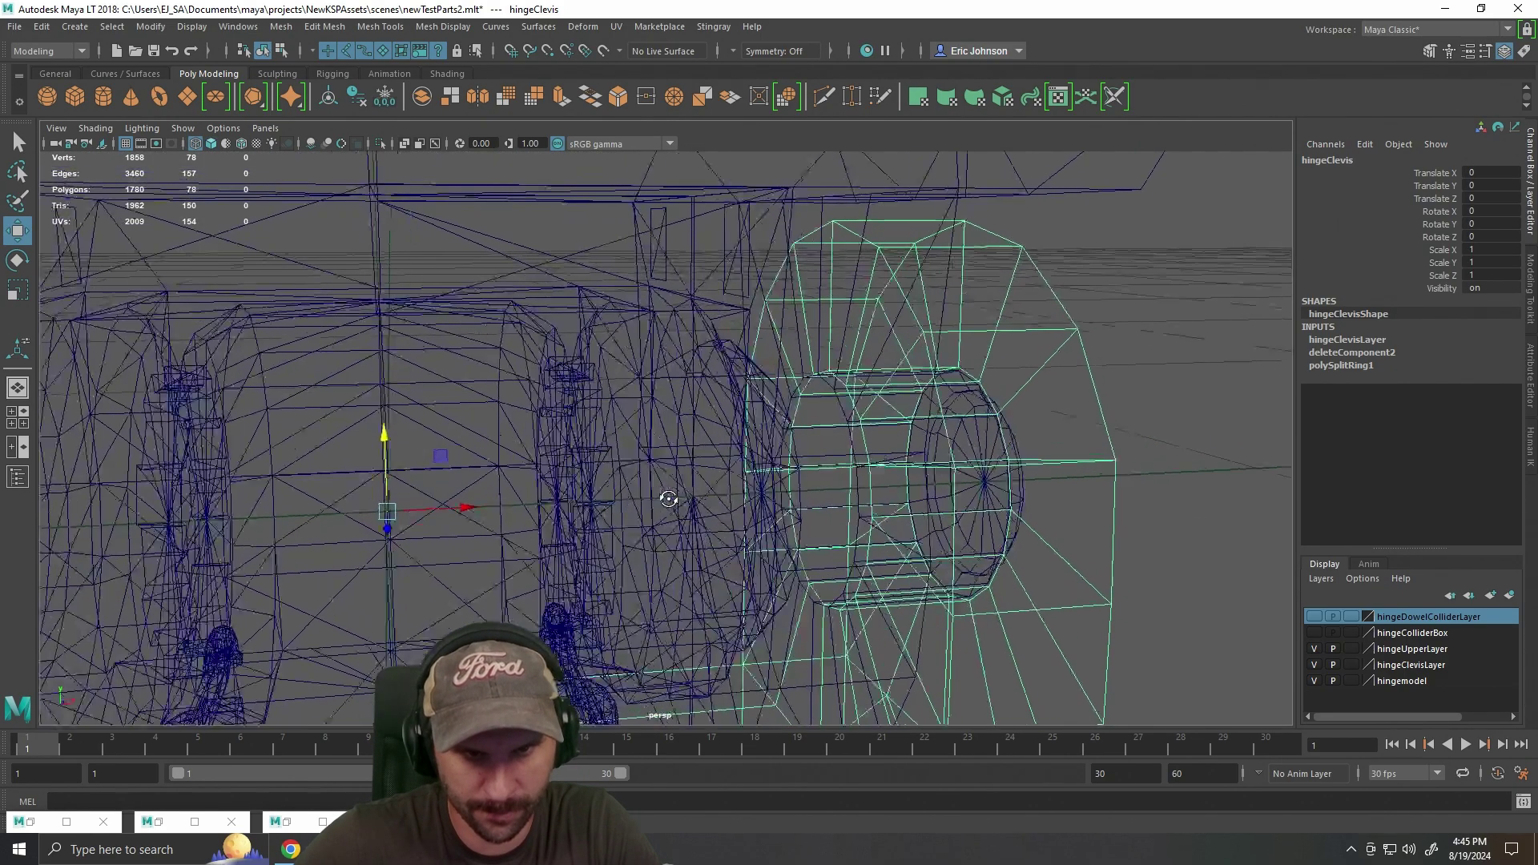
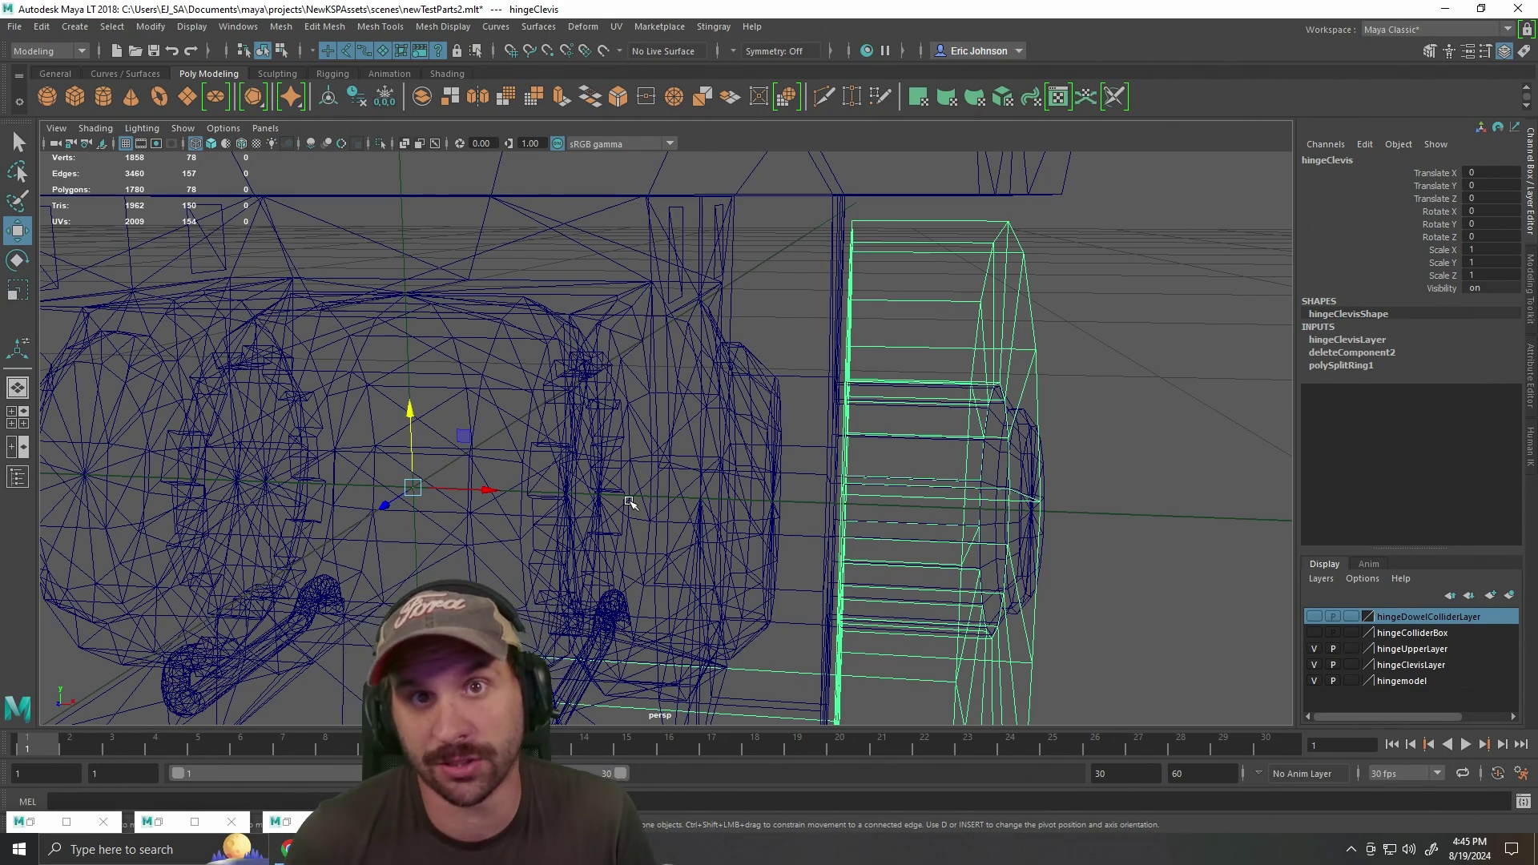
# Examine the whole hinge assembly in shaded display from the front, the pin end and underneath.
pyautogui.scroll(-5, 726, 404)
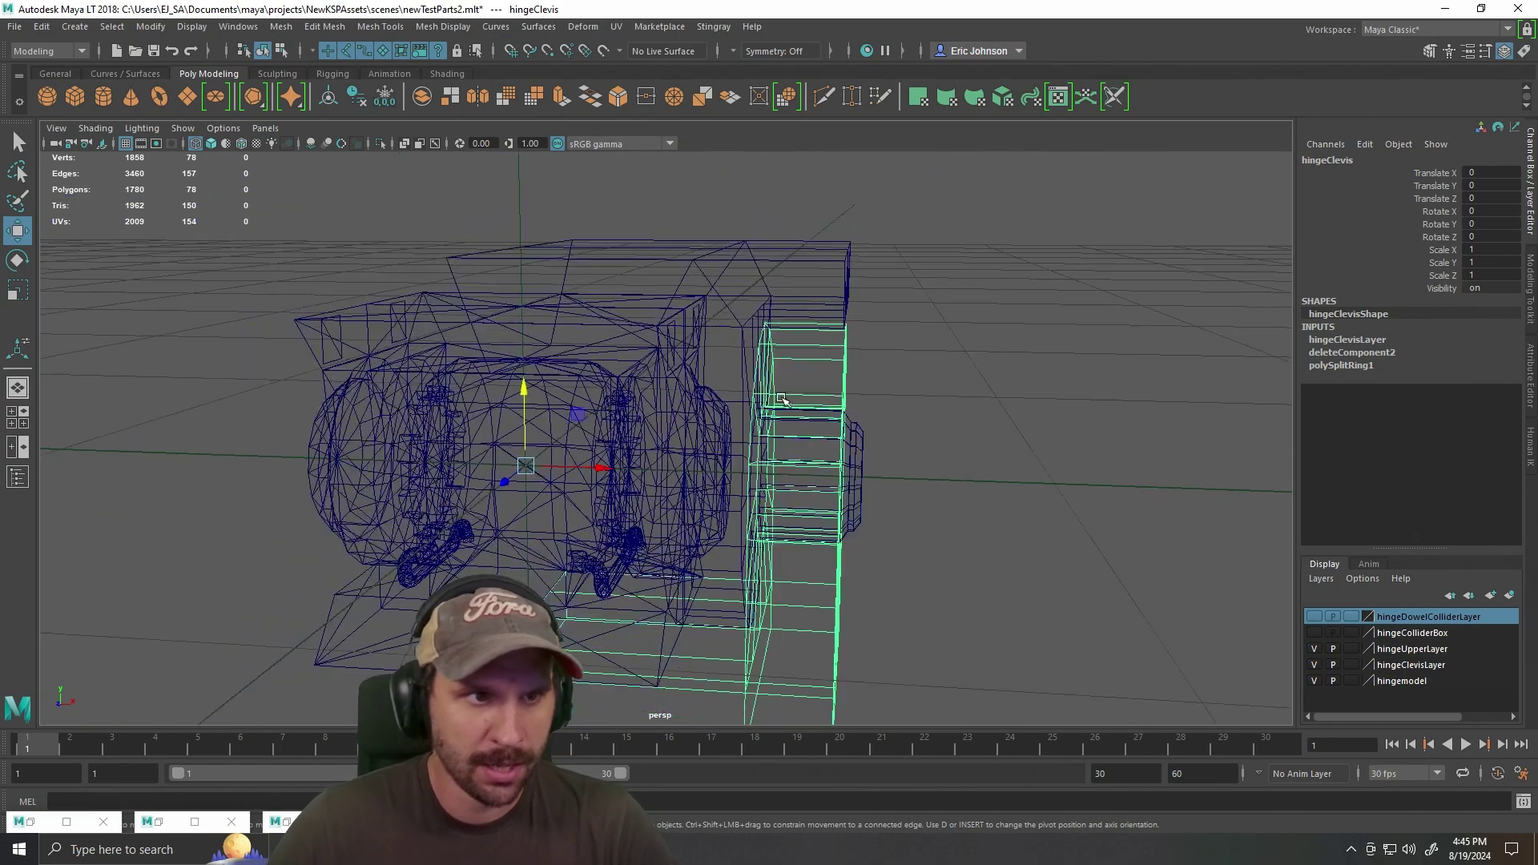
pyautogui.scroll(1, 980, 412)
pyautogui.click(980, 413)
pyautogui.moveTo(980, 412)
pyautogui.keyDown('alt'); pyautogui.mouseDown()
pyautogui.moveTo(810, 432)
pyautogui.moveTo(896, 418)
pyautogui.moveTo(1006, 440)
pyautogui.moveTo(977, 456)
pyautogui.moveTo(978, 481)
pyautogui.moveTo(895, 508)
pyautogui.moveTo(930, 497)
pyautogui.moveTo(717, 398)
pyautogui.mouseUp(); pyautogui.keyUp('alt')
pyautogui.press('5')
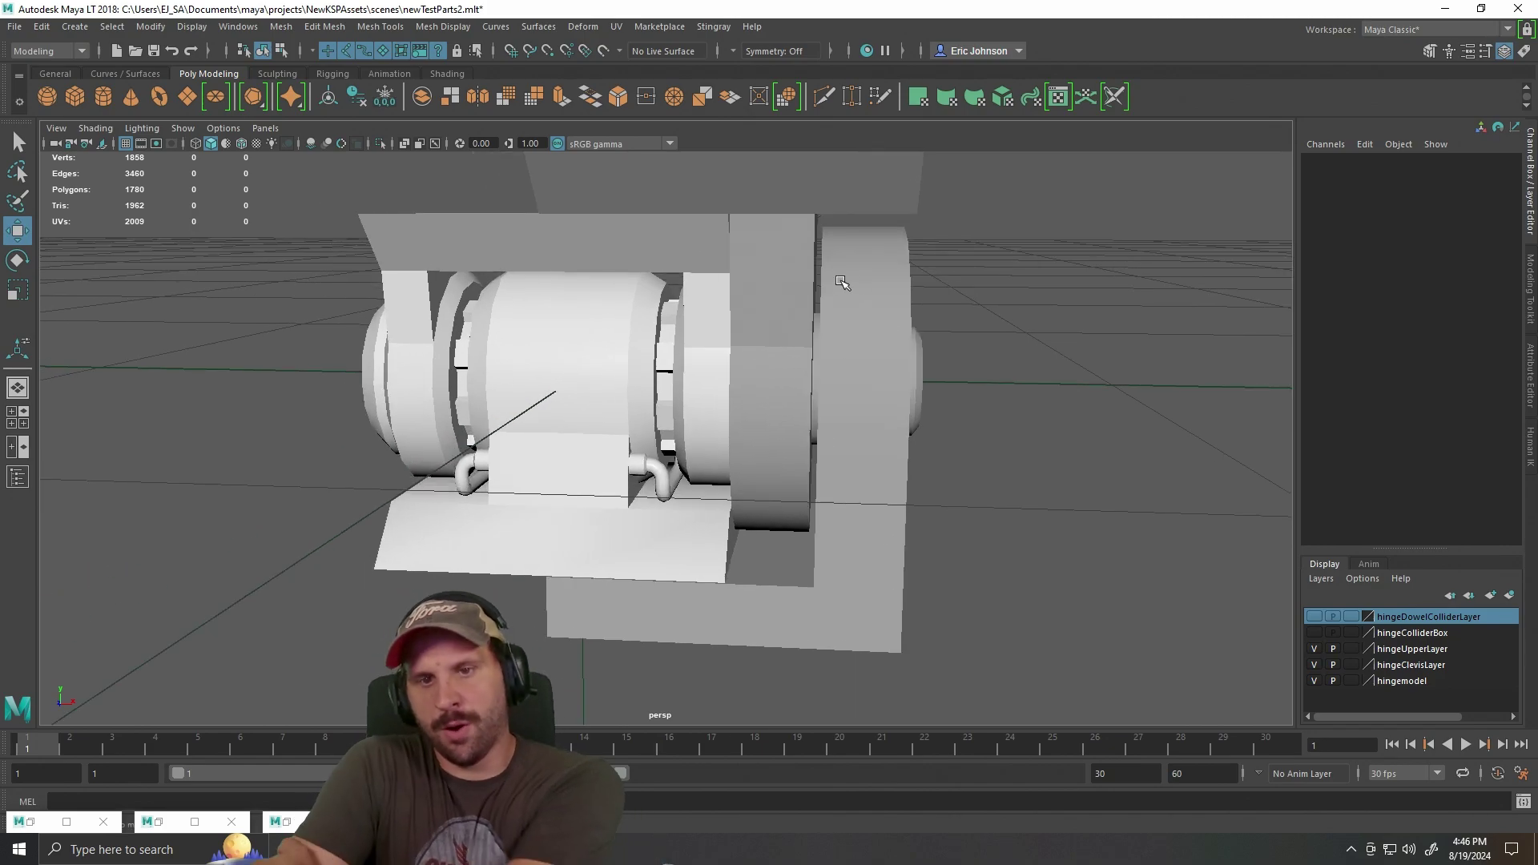
pyautogui.scroll(-5, 985, 412)
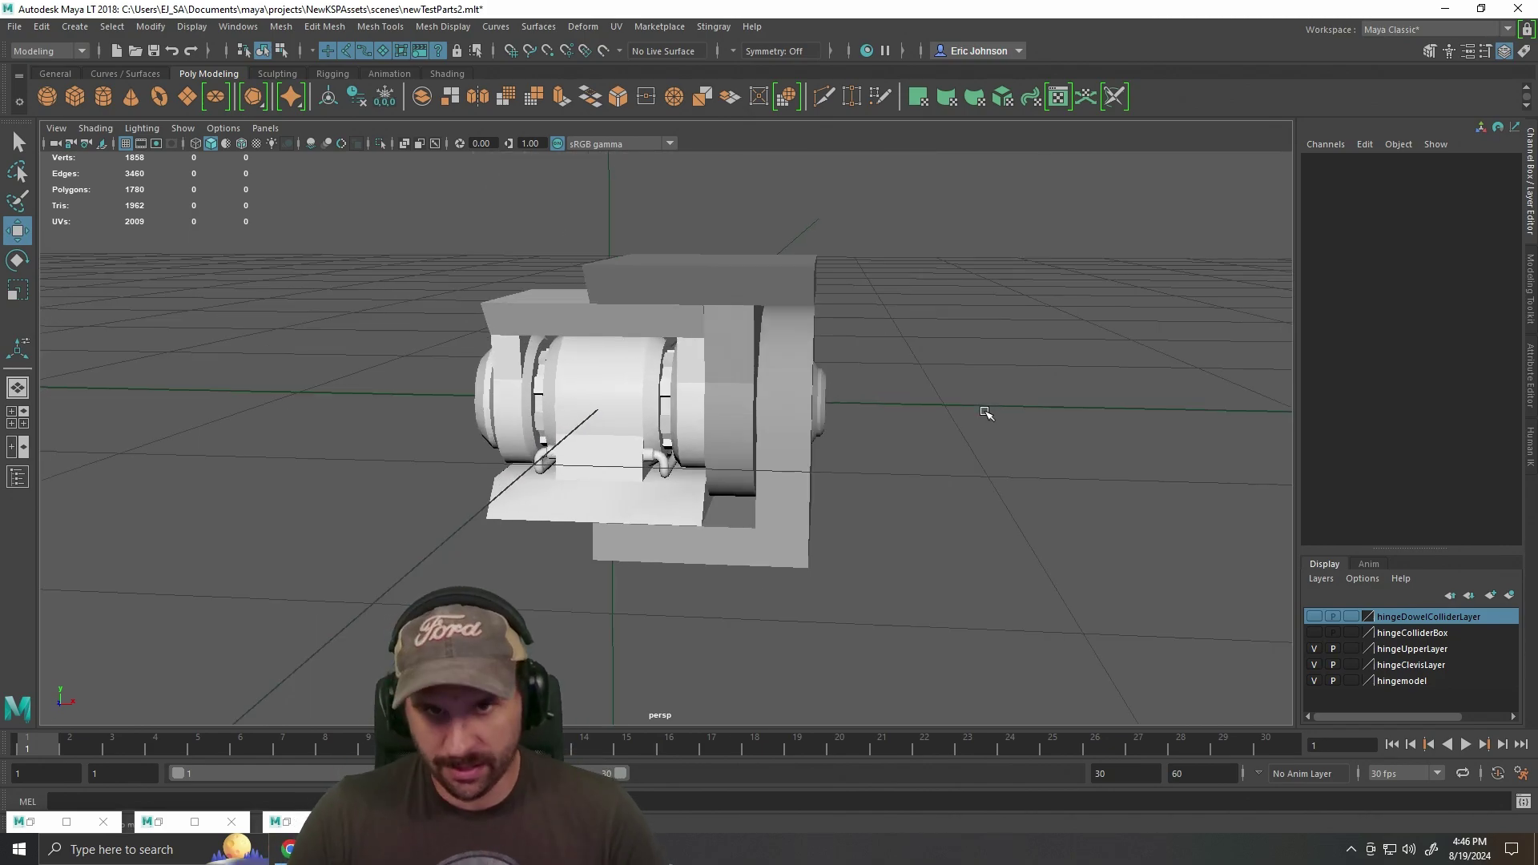
pyautogui.keyDown('alt'); pyautogui.moveTo(949, 396); pyautogui.dragTo(833, 458); pyautogui.keyUp('alt')
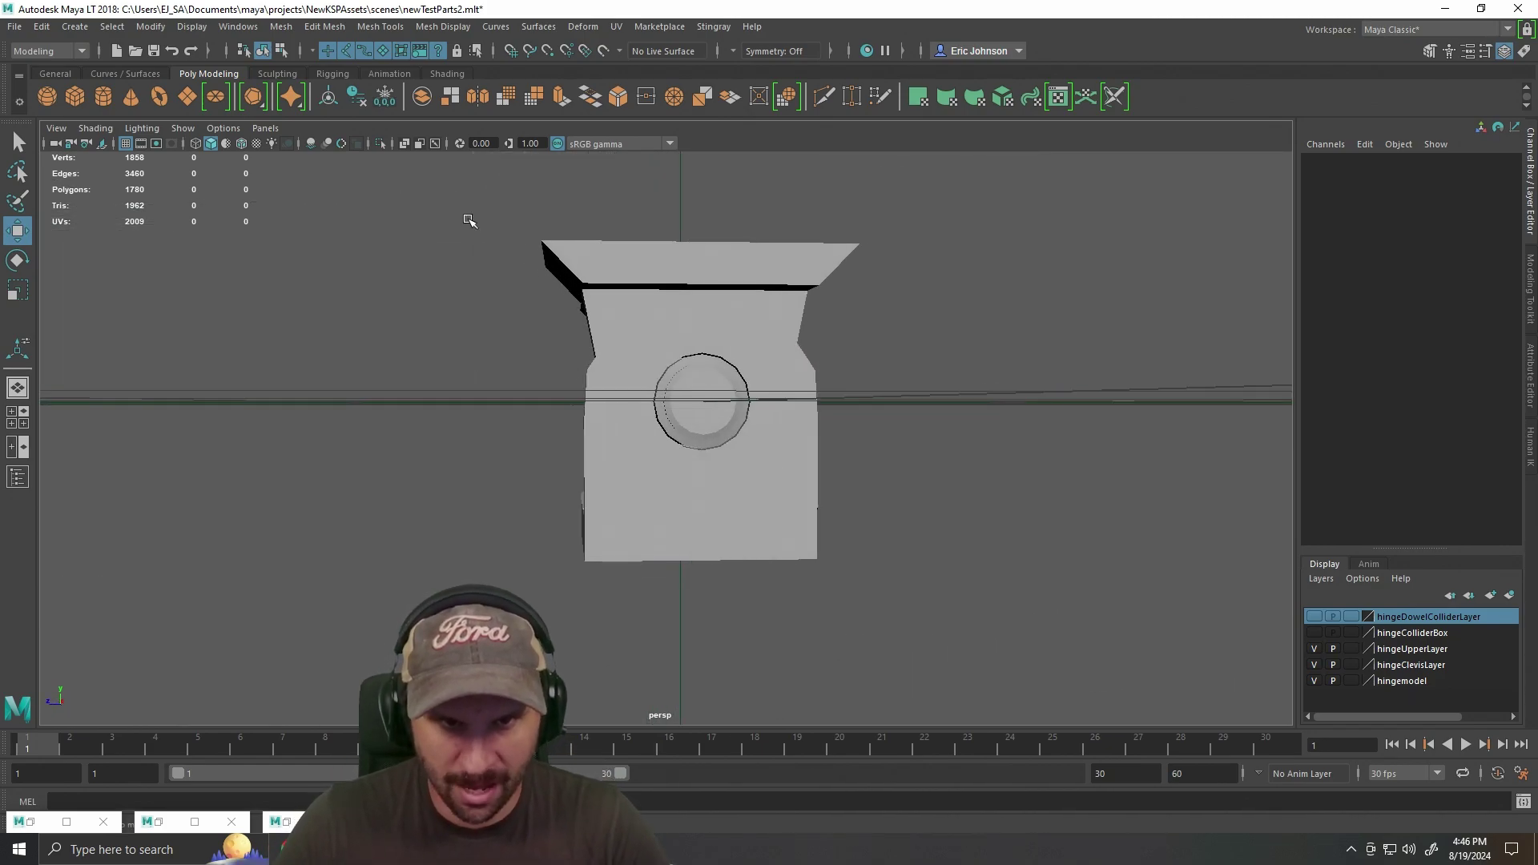
pyautogui.keyDown('alt'); pyautogui.moveTo(773, 517); pyautogui.dragTo(727, 361); pyautogui.keyUp('alt')
pyautogui.keyDown('alt'); pyautogui.moveTo(679, 461); pyautogui.dragTo(844, 491); pyautogui.keyUp('alt')
pyautogui.scroll(6, 749, 538)
pyautogui.keyDown('alt'); pyautogui.moveTo(641, 488); pyautogui.dragTo(755, 430); pyautogui.keyUp('alt')
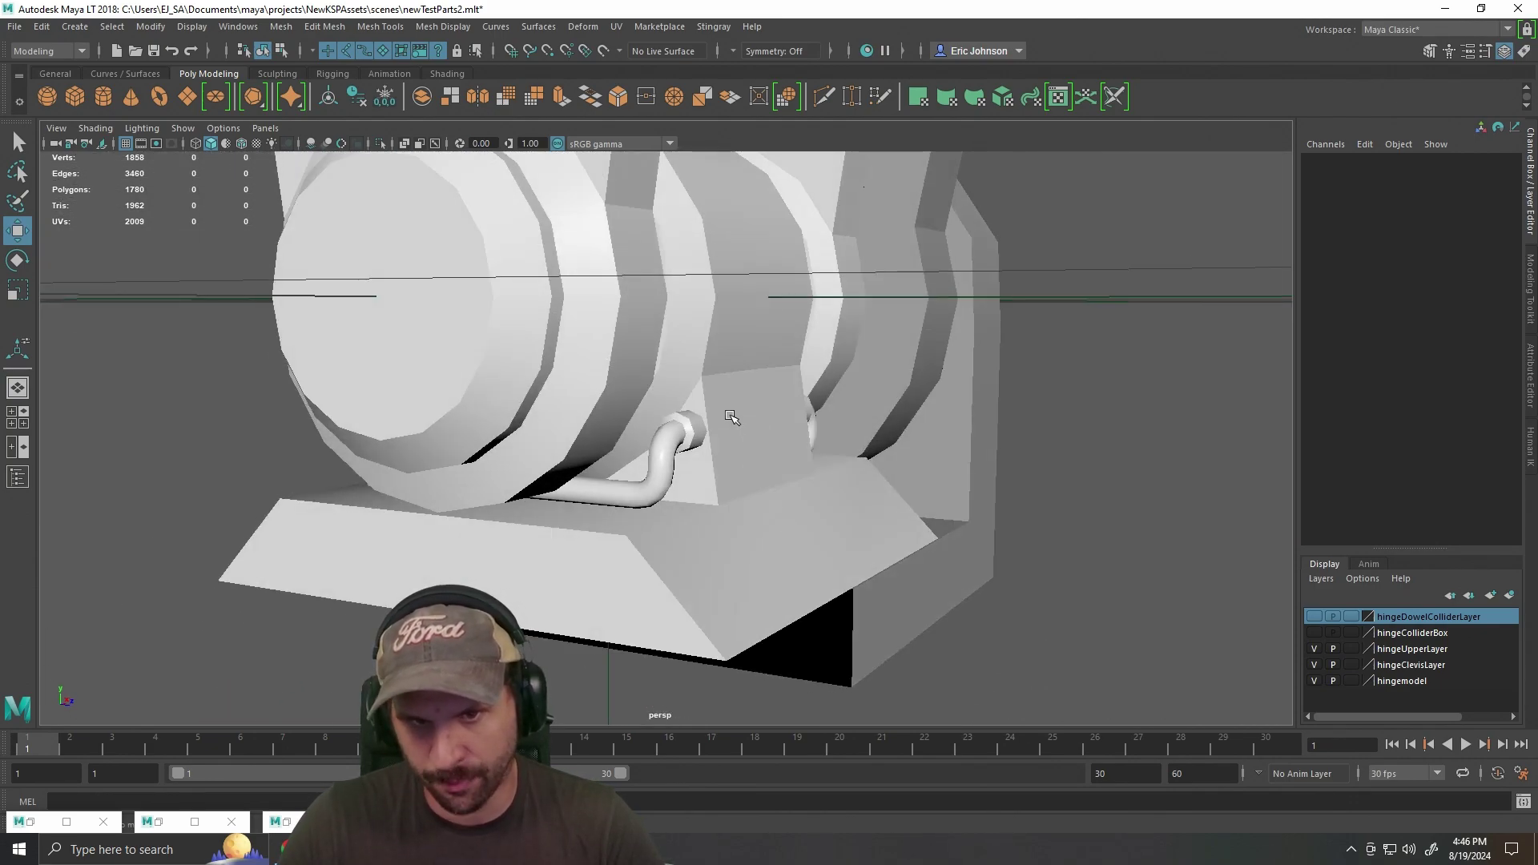
pyautogui.keyDown('alt'); pyautogui.moveTo(895, 273); pyautogui.dragTo(899, 379); pyautogui.keyUp('alt')
pyautogui.keyDown('alt'); pyautogui.moveTo(857, 528); pyautogui.dragTo(833, 391); pyautogui.keyUp('alt')
pyautogui.click(982, 440)
pyautogui.keyDown('alt'); pyautogui.moveTo(982, 440); pyautogui.dragTo(581, 469); pyautogui.keyUp('alt')
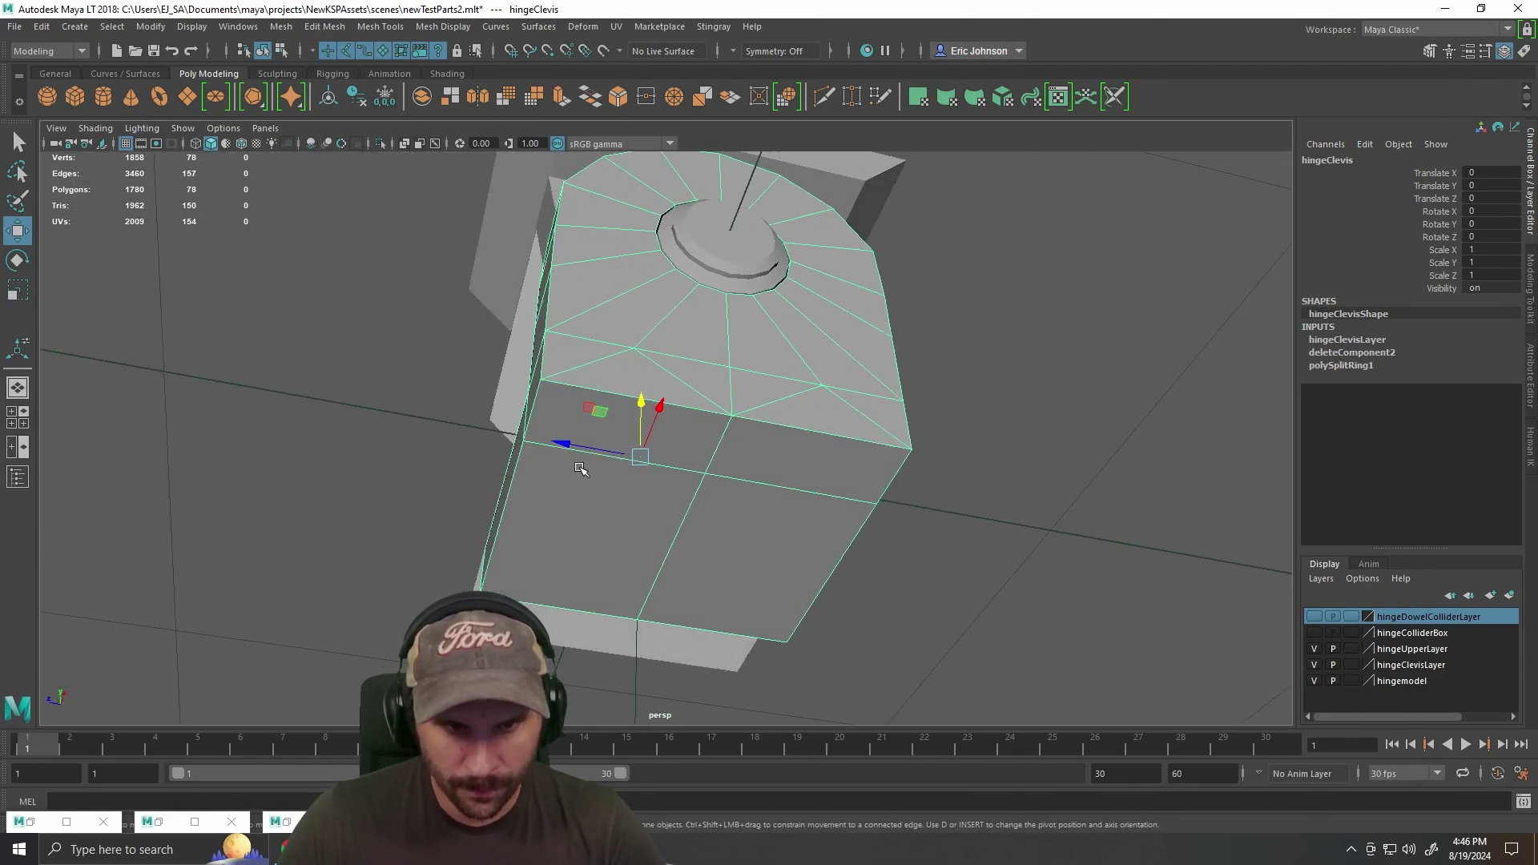
pyautogui.rightClick(558, 412)
pyautogui.click(535, 417)
pyautogui.keyDown('shift'); pyautogui.click(882, 592); pyautogui.keyUp('shift')
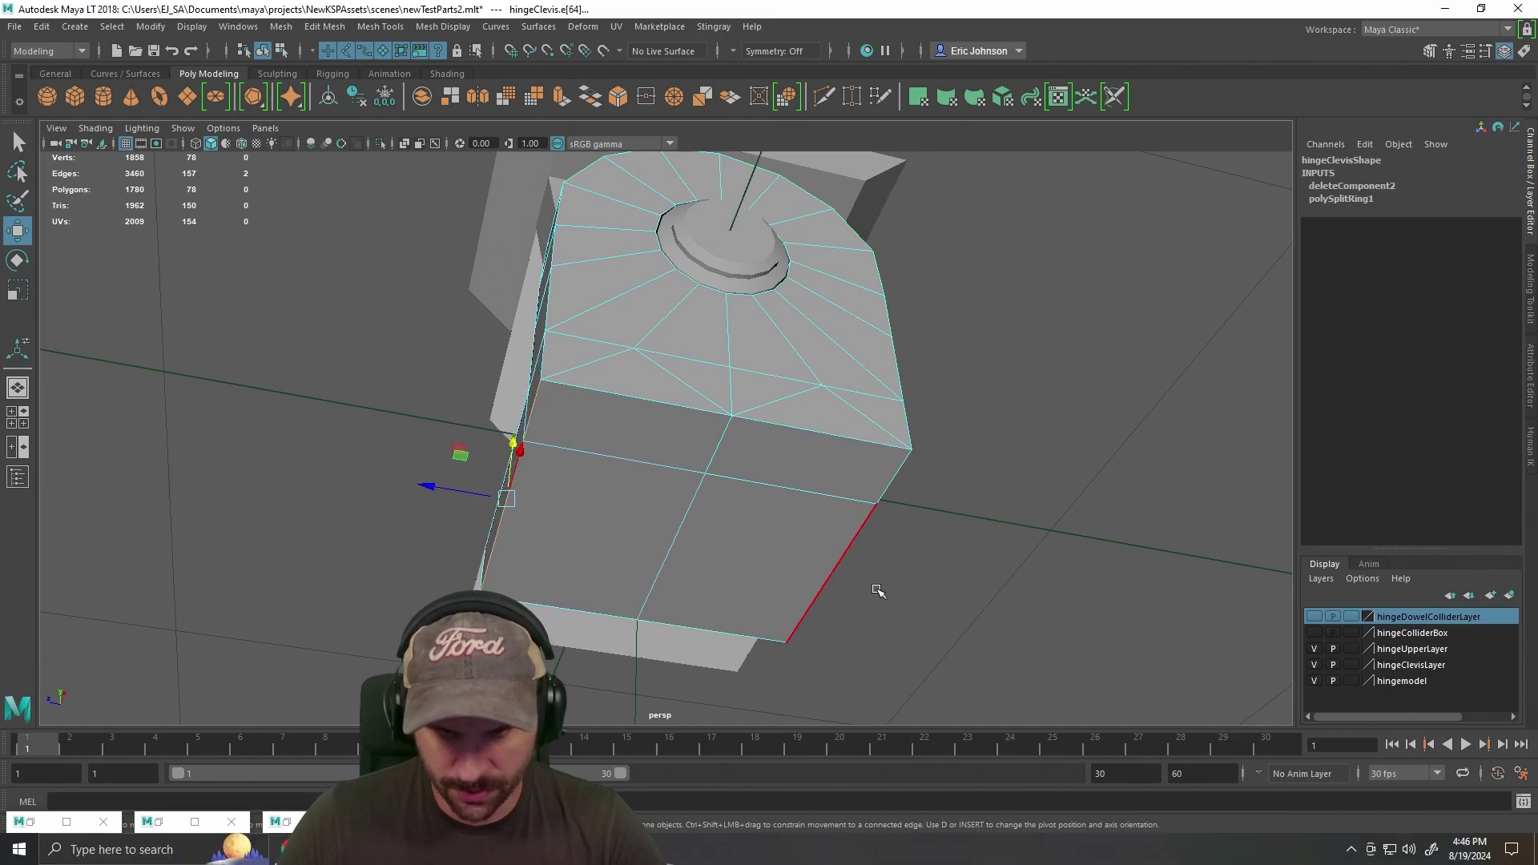
pyautogui.keyDown('shift'); pyautogui.click(855, 567); pyautogui.keyUp('shift')
pyautogui.keyDown('alt'); pyautogui.moveTo(943, 478); pyautogui.dragTo(934, 604); pyautogui.keyUp('alt')
pyautogui.rightClick(766, 406)
pyautogui.click(841, 382)
# Select all hingeClevis faces on one side of the centre line in the top view and delete that half.
pyautogui.rightClick(744, 398)
pyautogui.click(744, 442)
pyautogui.scroll(-4, 814, 508)
pyautogui.press('space')
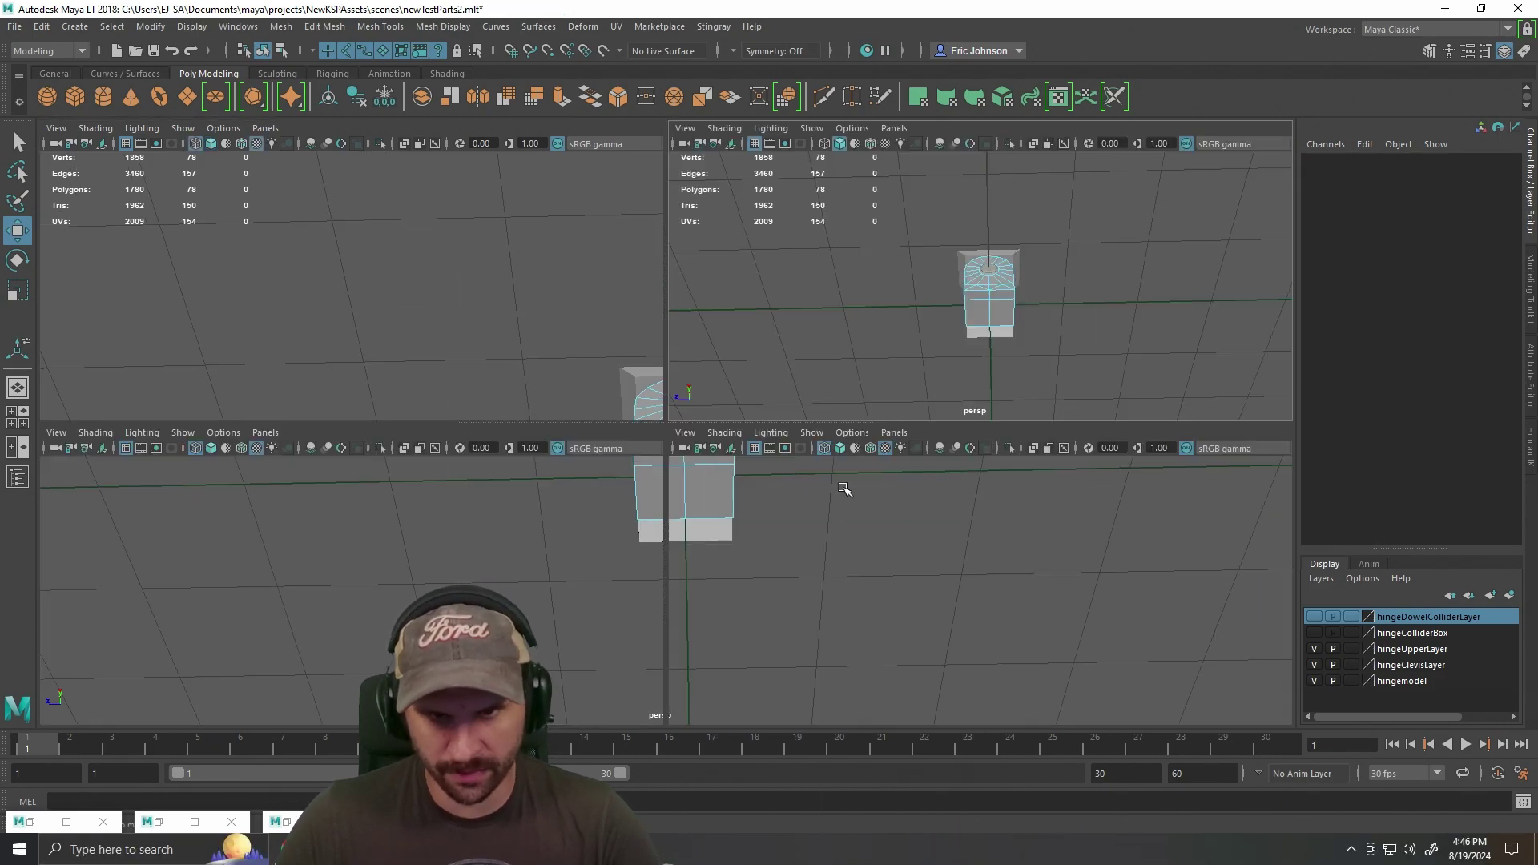
pyautogui.press('space')
pyautogui.press('space')
pyautogui.press('space')
pyautogui.scroll(-13, 710, 374)
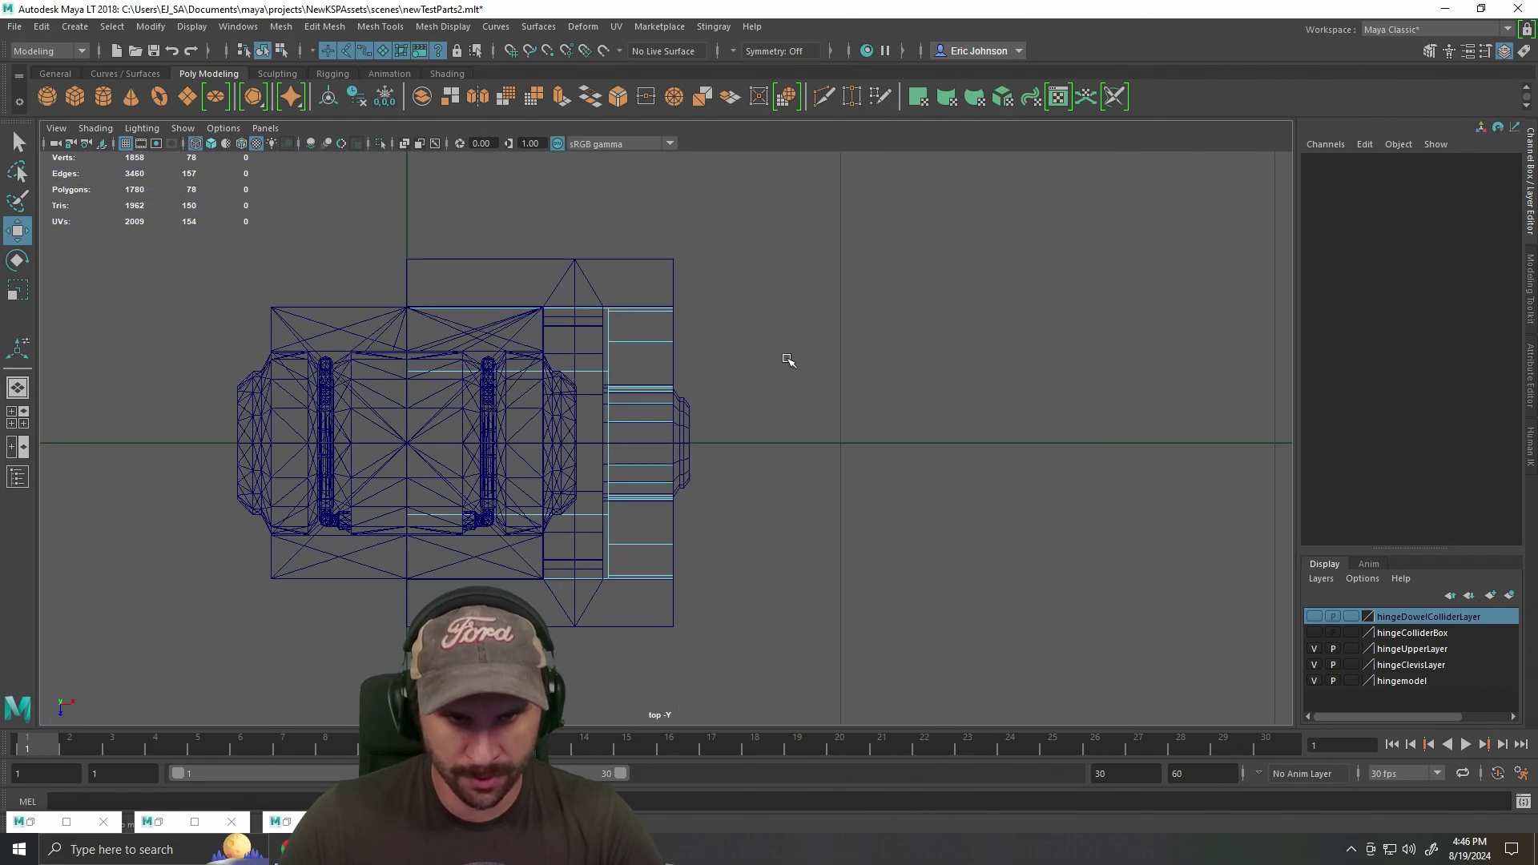
pyautogui.keyDown('alt'); pyautogui.moveTo(793, 362); pyautogui.dragTo(861, 373); pyautogui.keyUp('alt')
pyautogui.moveTo(371, 239); pyautogui.dragTo(864, 442)
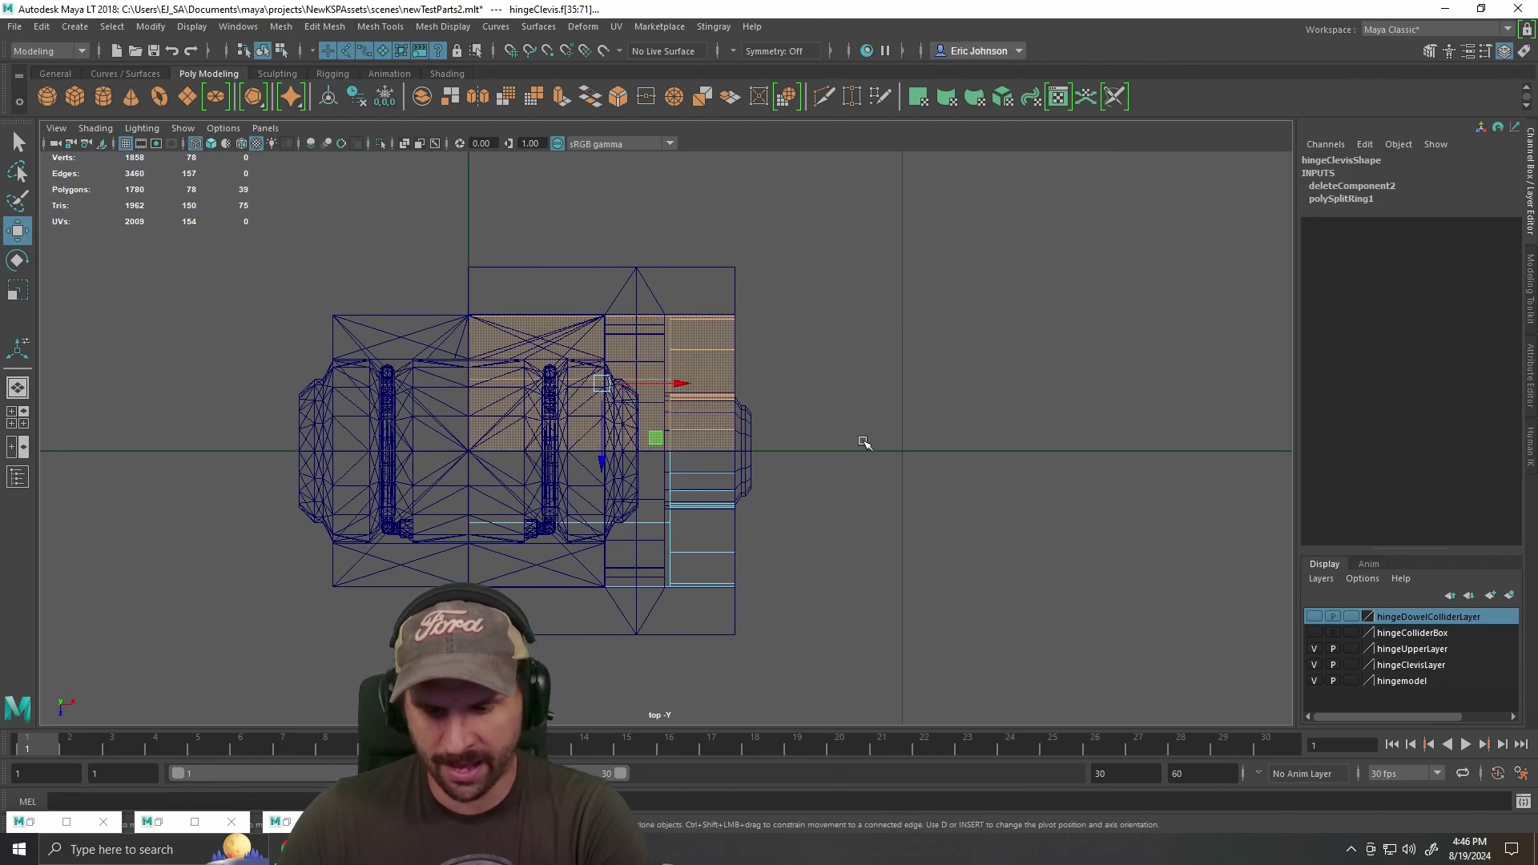
pyautogui.press('space')
pyautogui.press('space')
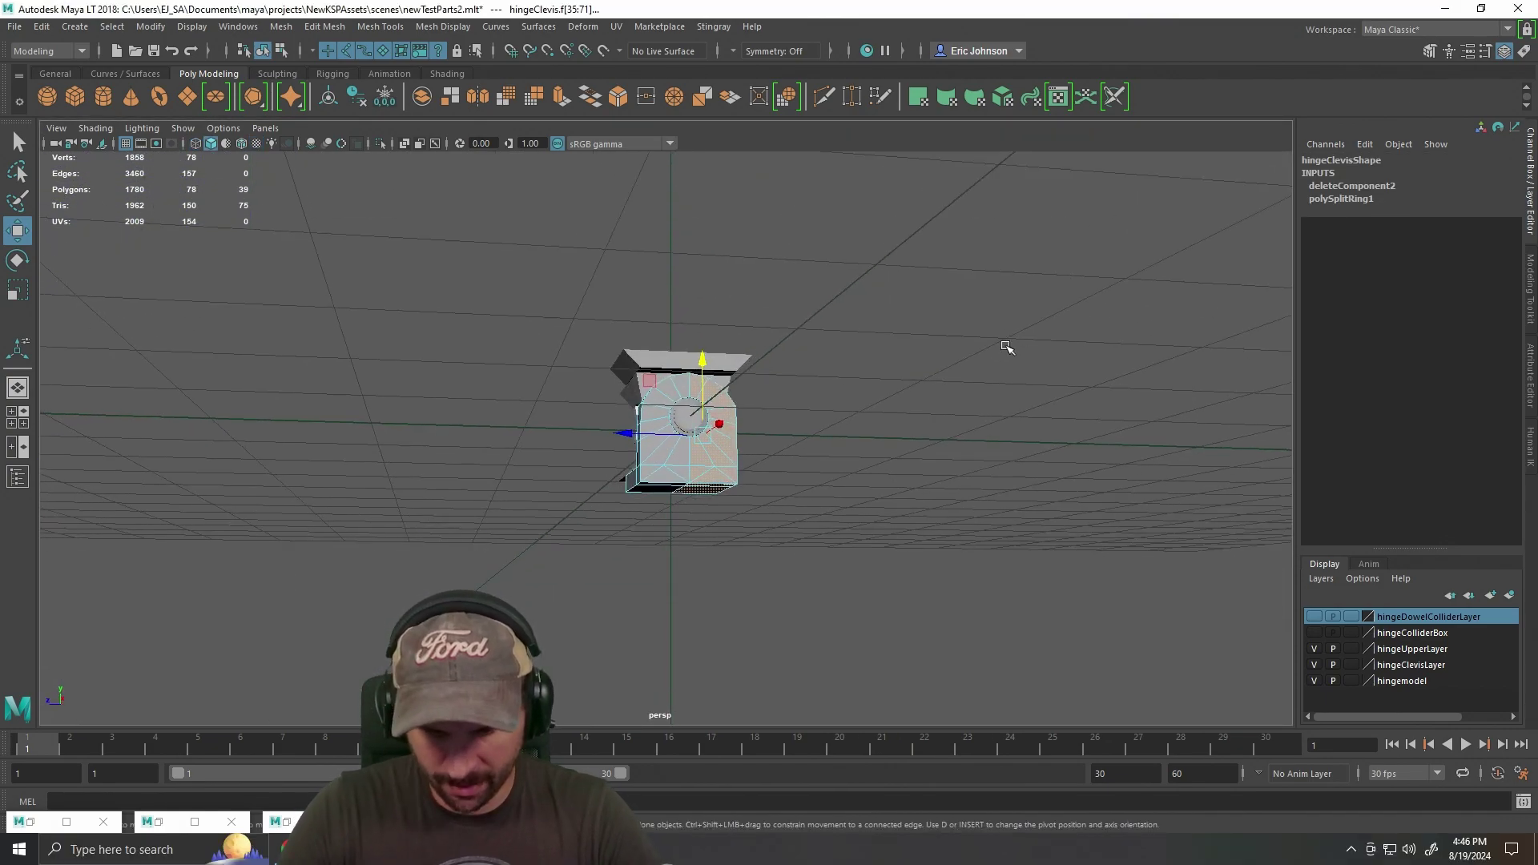
pyautogui.press('Delete')
# Move the two bottom outer side edges of the remaining clevis half outward in the top view to flare its base.
pyautogui.keyDown('alt'); pyautogui.moveTo(1005, 345); pyautogui.dragTo(649, 469); pyautogui.keyUp('alt')
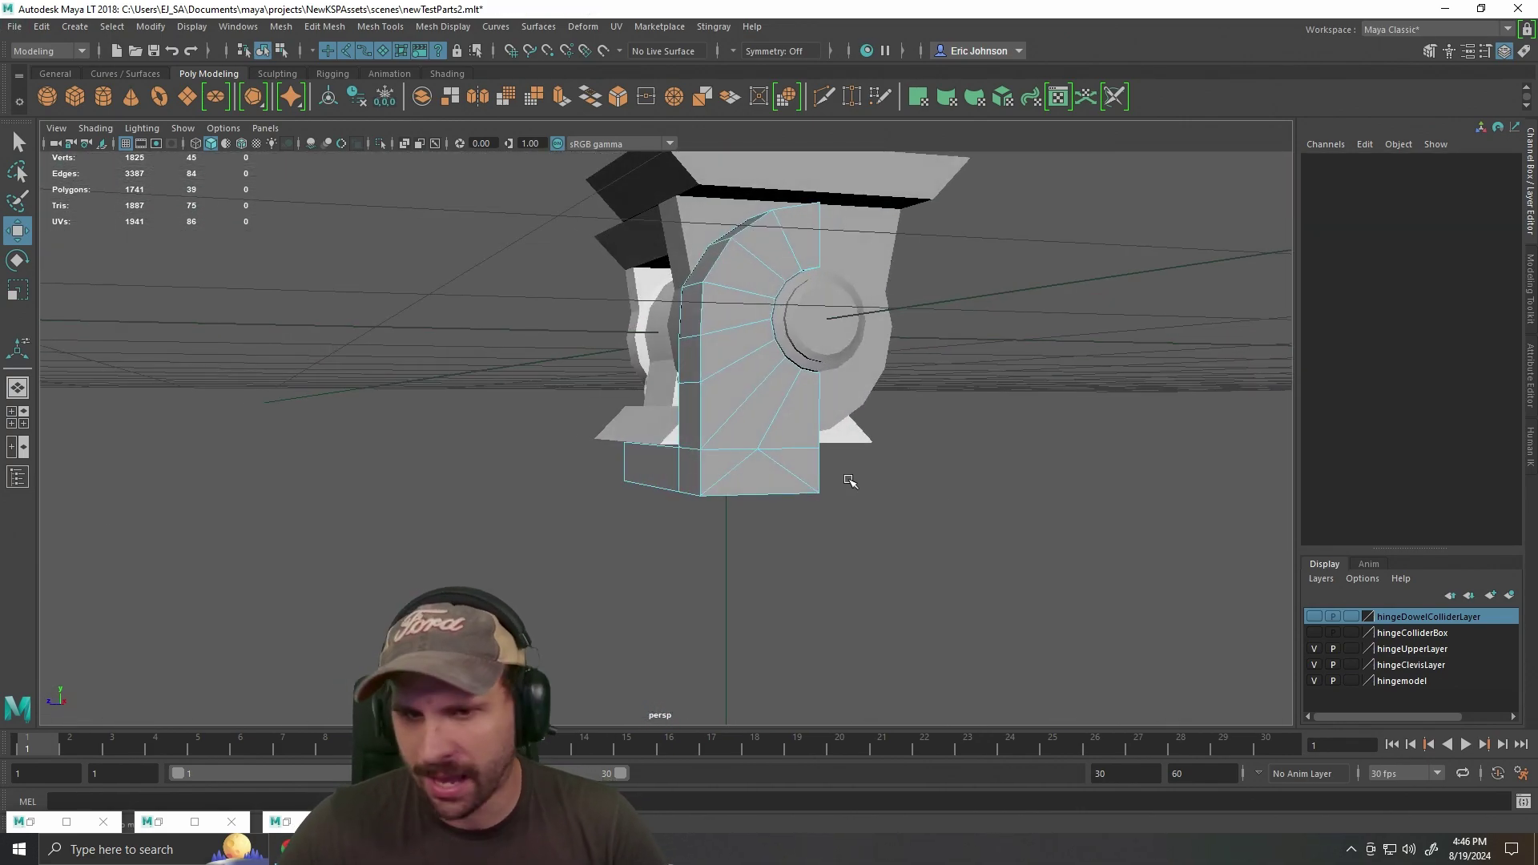
pyautogui.rightClick(745, 412)
pyautogui.scroll(3, 647, 553)
pyautogui.click(653, 521)
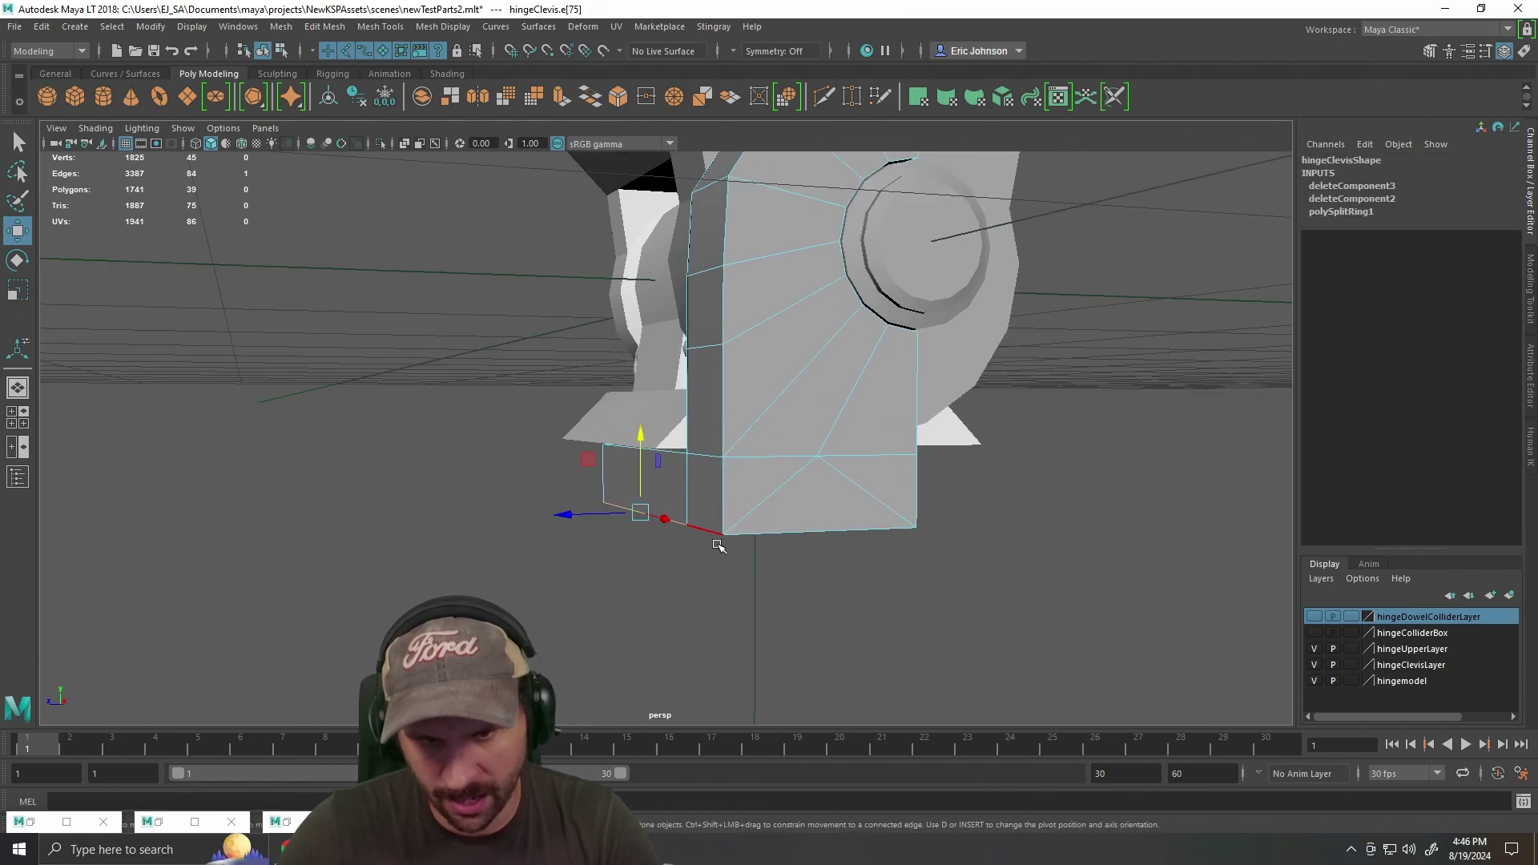
pyautogui.press('space')
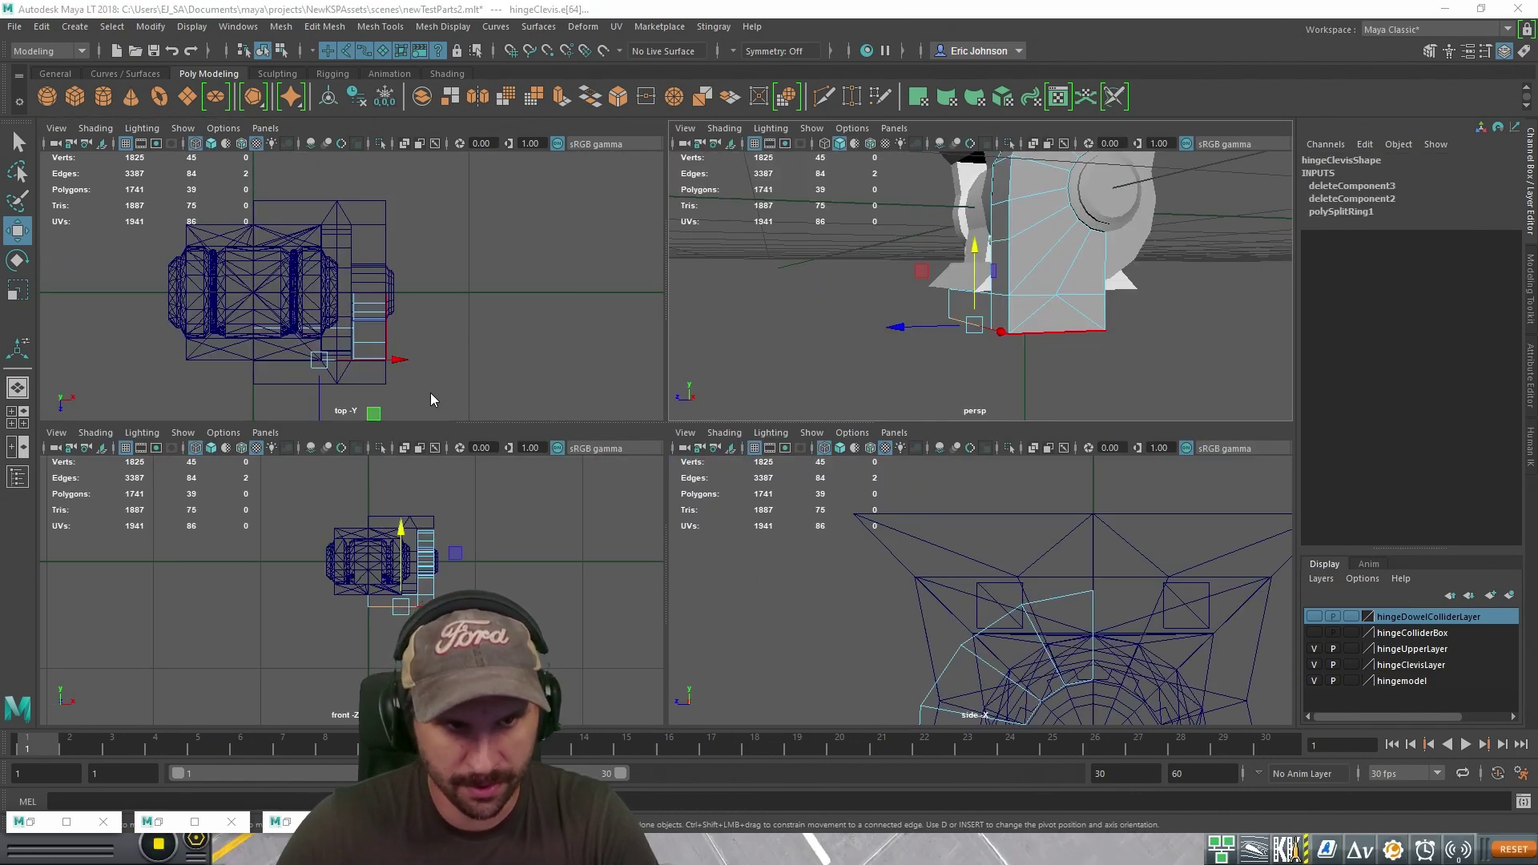
pyautogui.press('space')
pyautogui.scroll(5, 484, 473)
pyautogui.moveTo(492, 463); pyautogui.dragTo(495, 547)
pyautogui.press('space')
pyautogui.press('space')
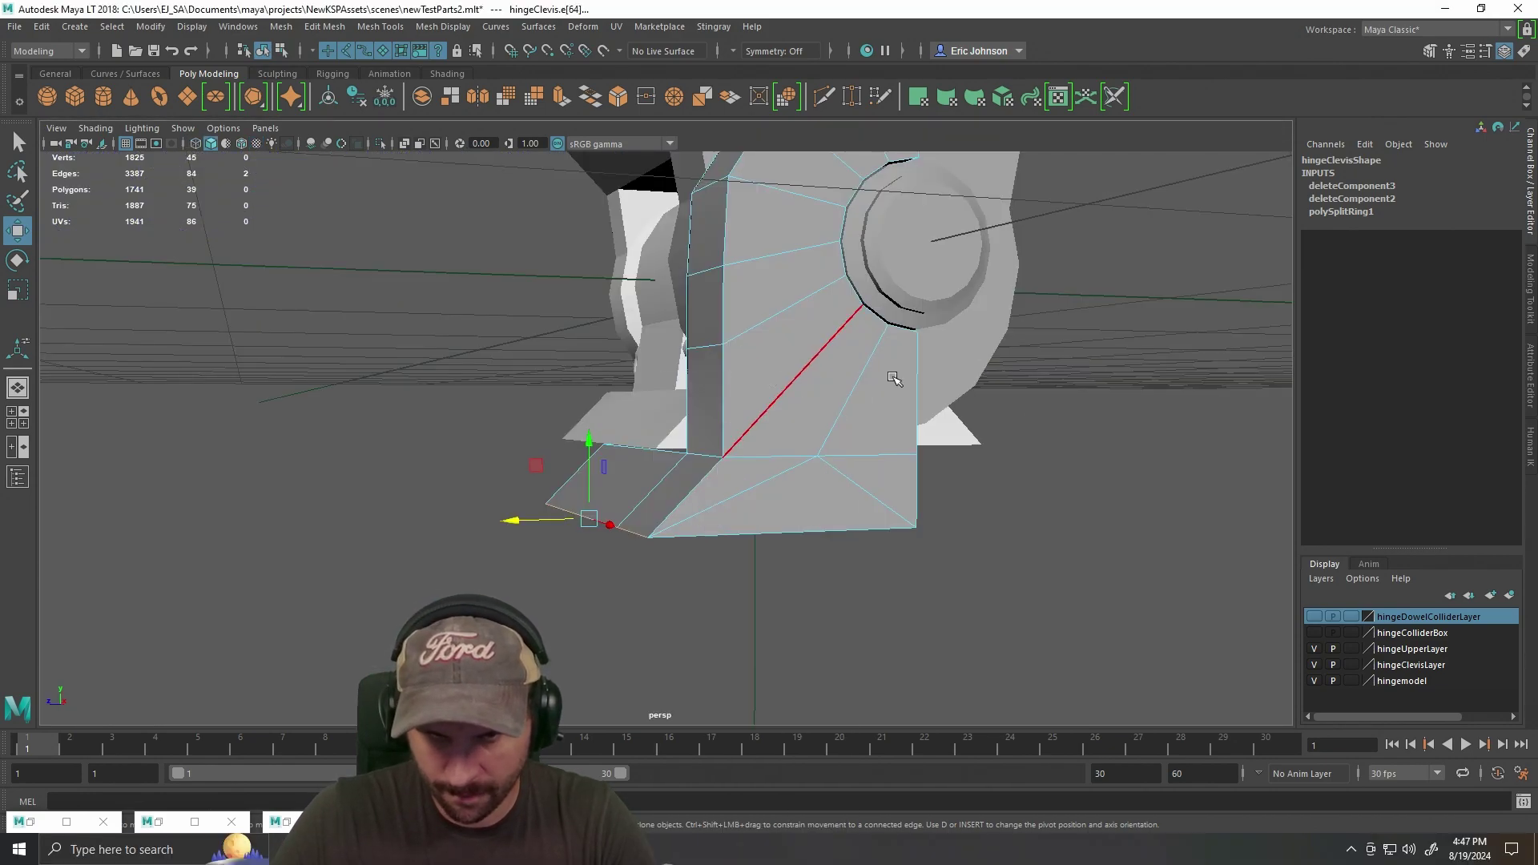
# Apply Soften/Harden Edges to the short corner edge where the clevis's upright meets its flared base.
pyautogui.click(934, 527)
pyautogui.scroll(-5, 934, 529)
pyautogui.moveTo(934, 529); pyautogui.dragTo(759, 440)
pyautogui.scroll(5, 838, 526)
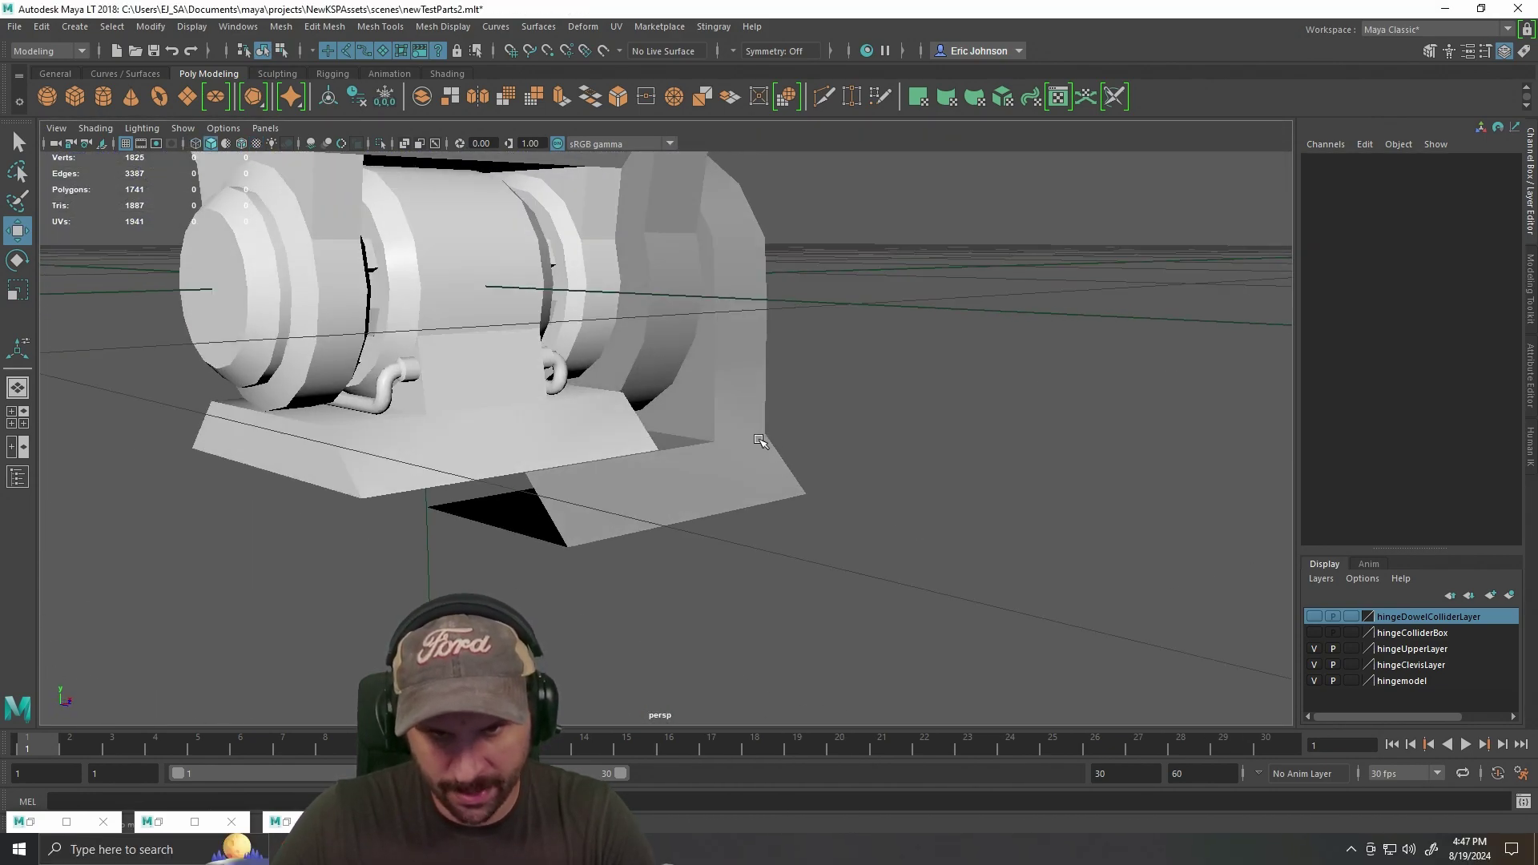
pyautogui.click(758, 442)
pyautogui.rightClick(743, 448)
pyautogui.keyDown('shift'); pyautogui.rightClick(742, 438); pyautogui.keyUp('shift')
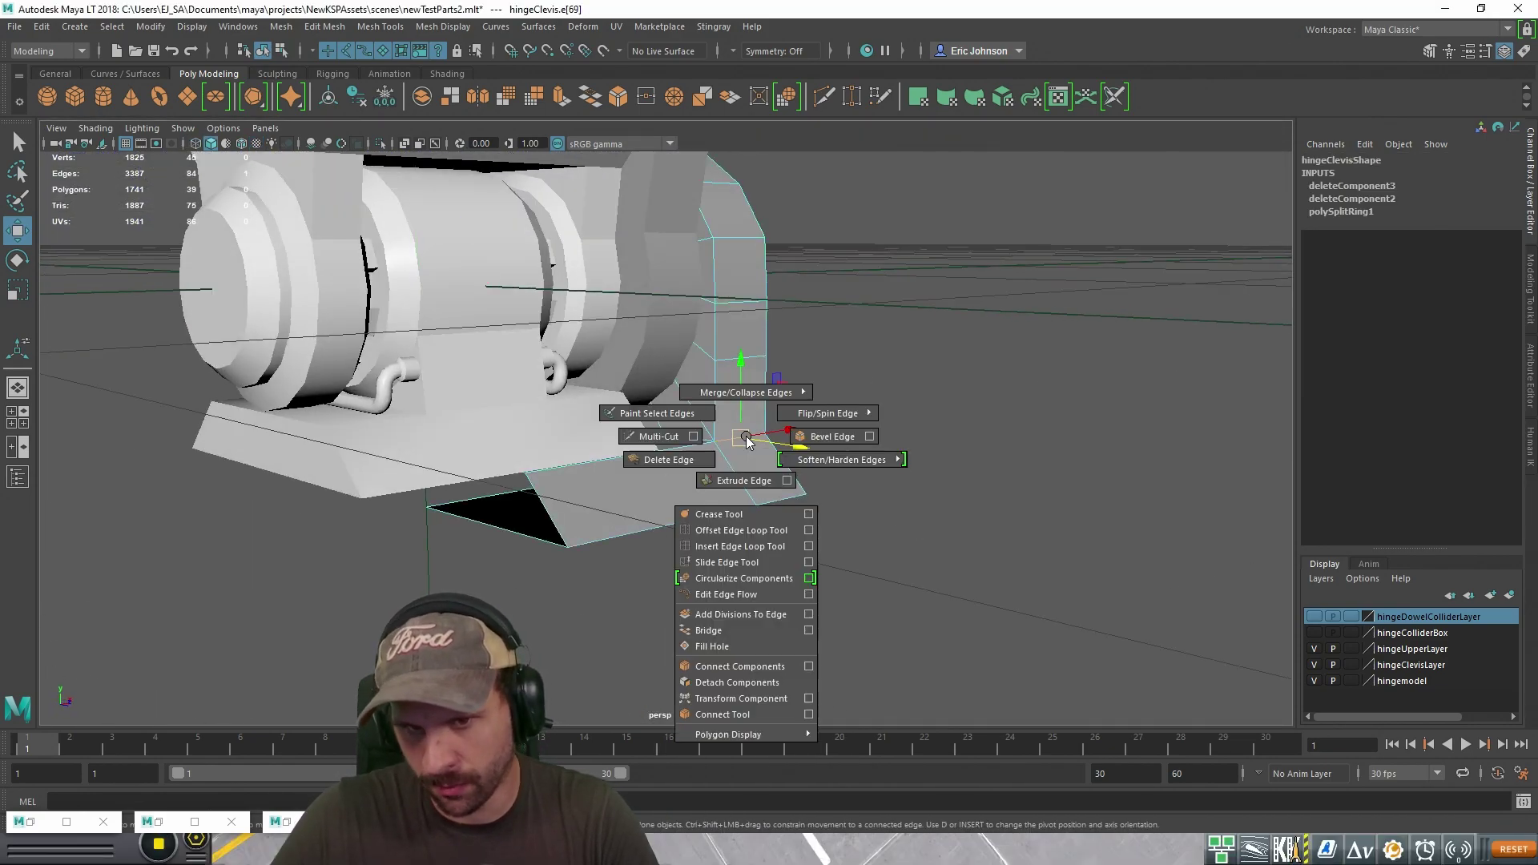
pyautogui.rightClick(734, 381)
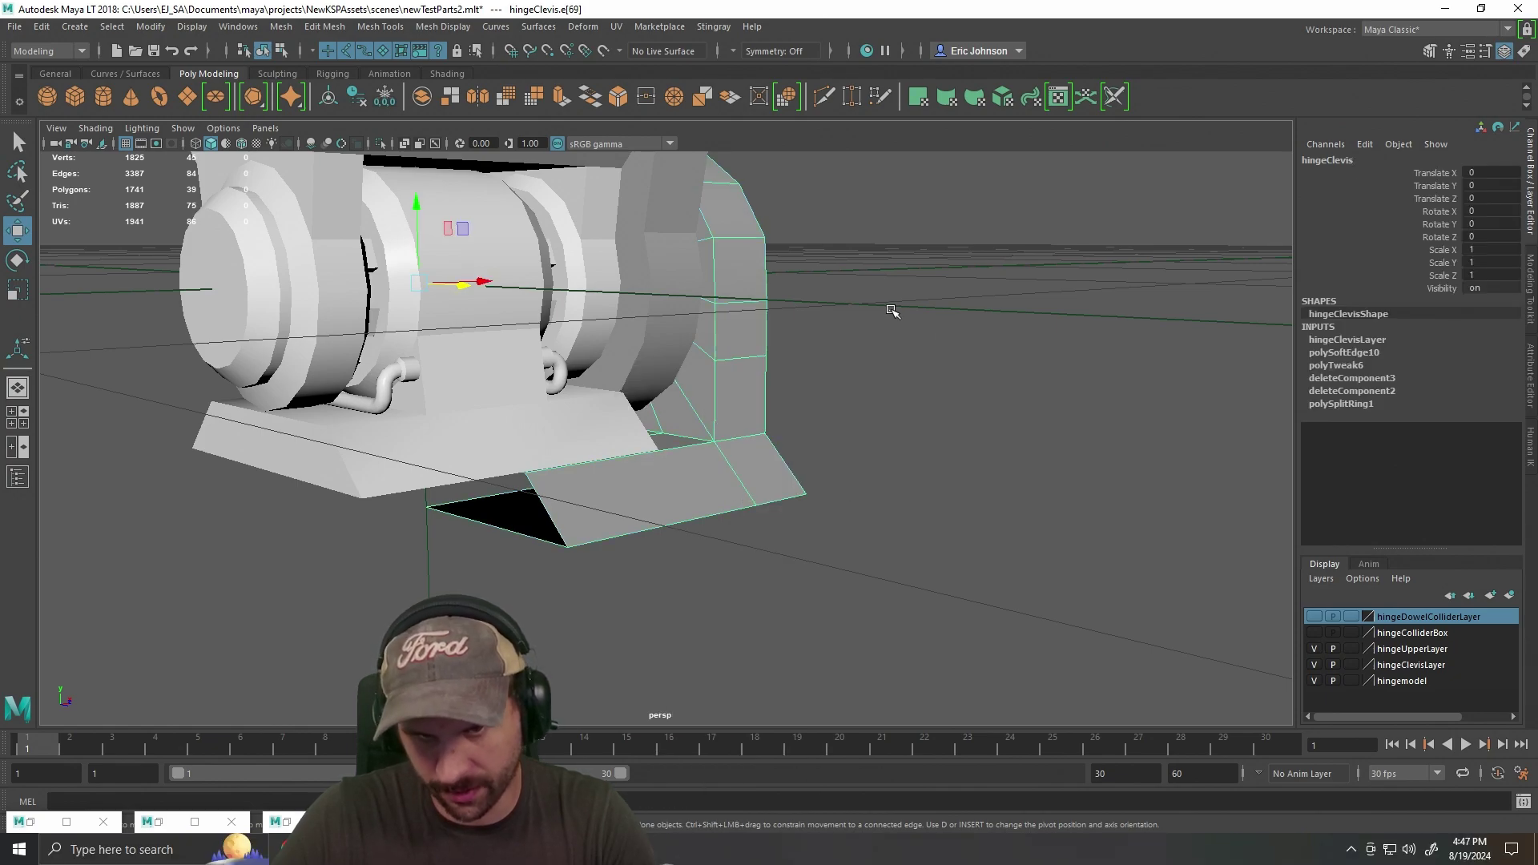
pyautogui.click(894, 314)
# Move the clevis upright's outer side edge just above the base corner inward to give the profile a notched waist.
pyautogui.scroll(-3, 958, 470)
pyautogui.moveTo(957, 470); pyautogui.dragTo(774, 503)
pyautogui.scroll(5, 774, 503)
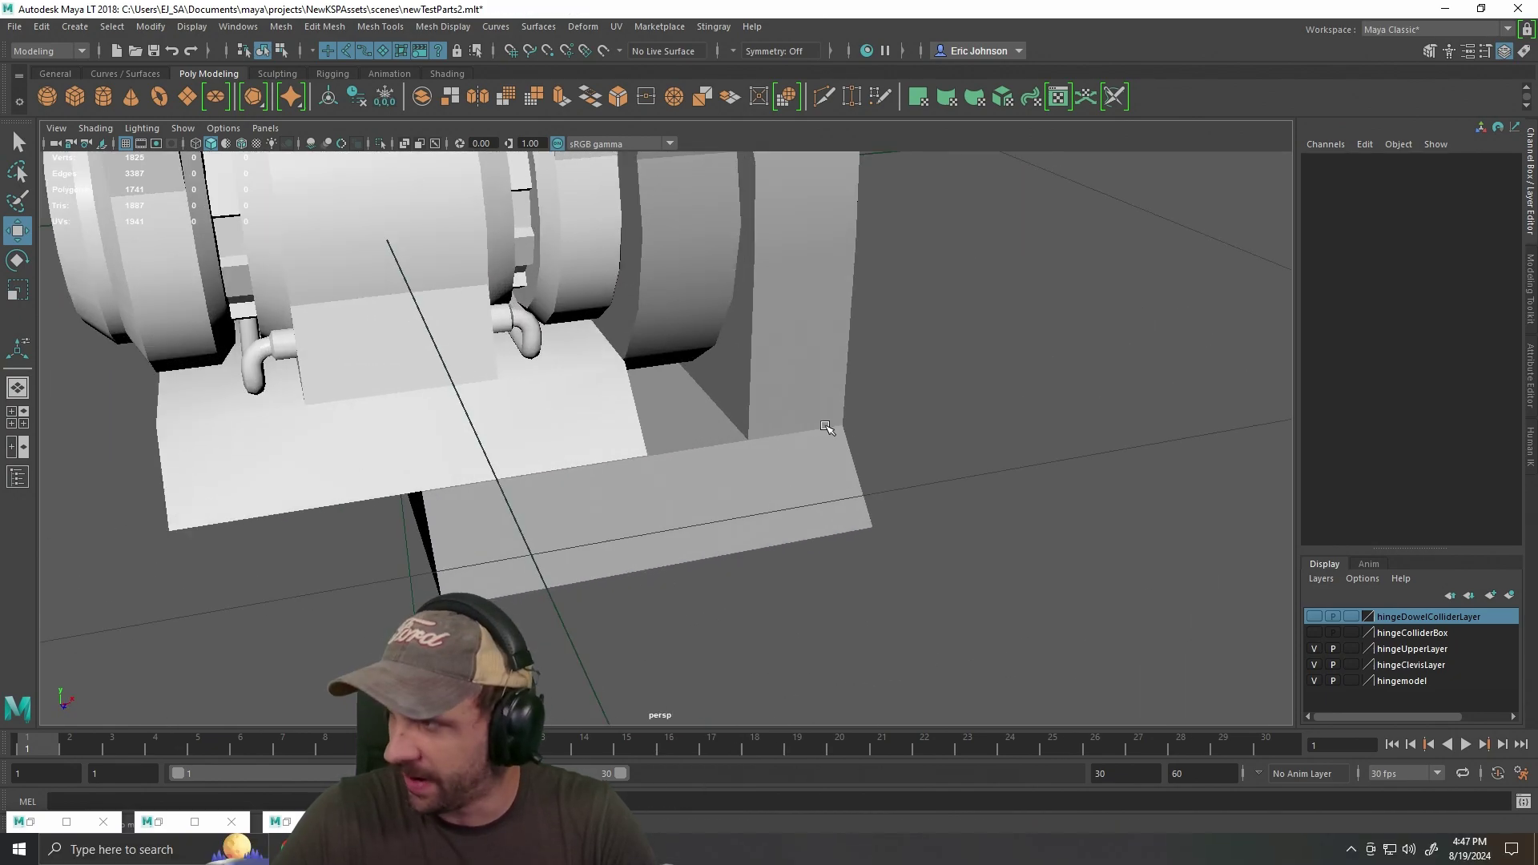
pyautogui.scroll(-6, 916, 435)
pyautogui.scroll(8, 593, 415)
pyautogui.moveTo(595, 353); pyautogui.dragTo(541, 422)
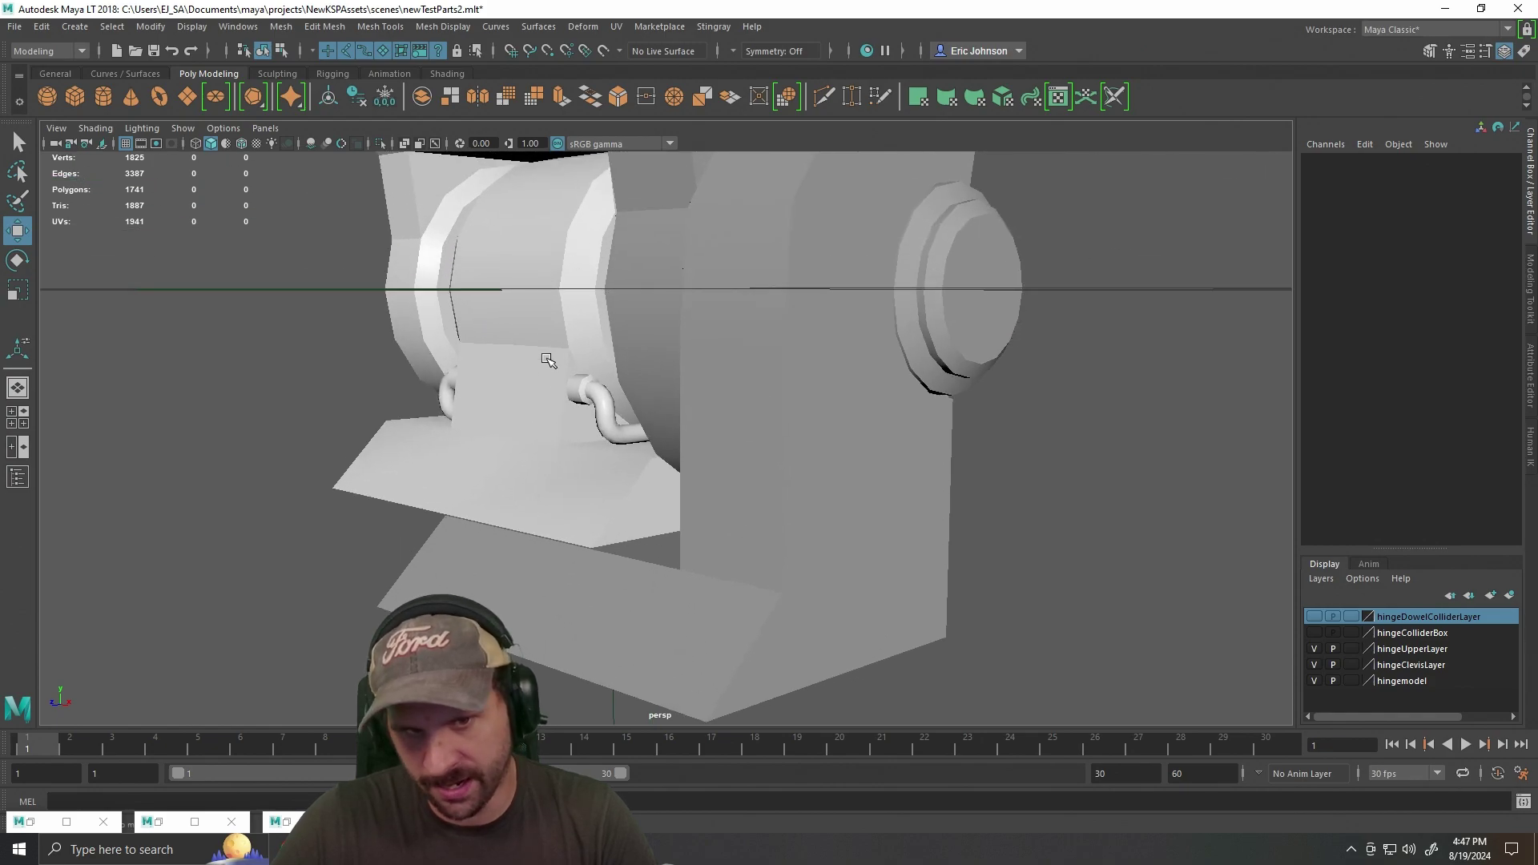
pyautogui.click(752, 526)
pyautogui.moveTo(804, 525); pyautogui.dragTo(660, 475)
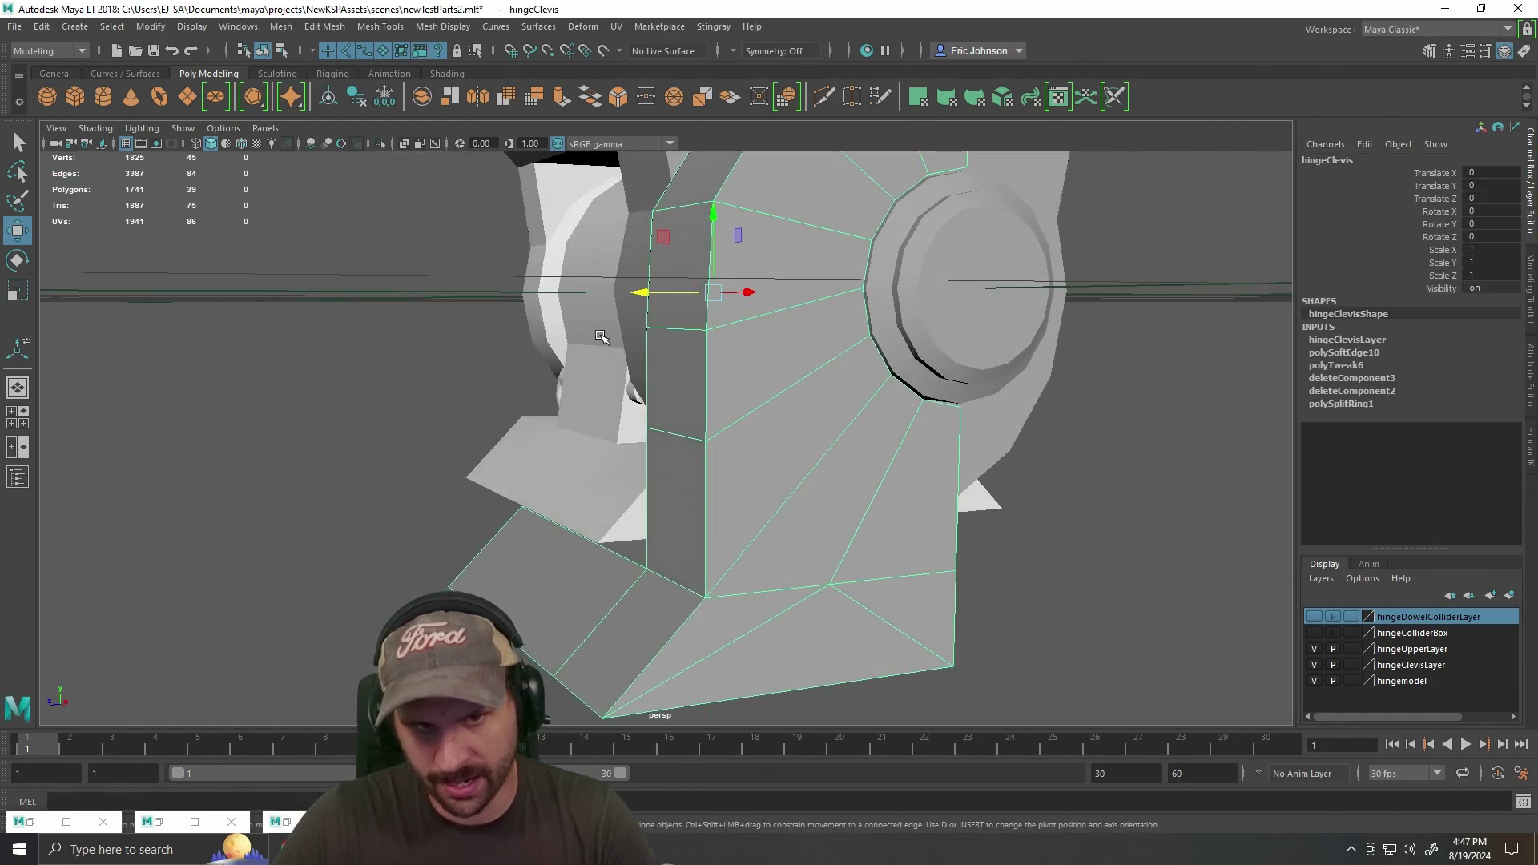
pyautogui.rightClick(695, 446)
pyautogui.click(675, 441)
pyautogui.moveTo(776, 475); pyautogui.dragTo(597, 464)
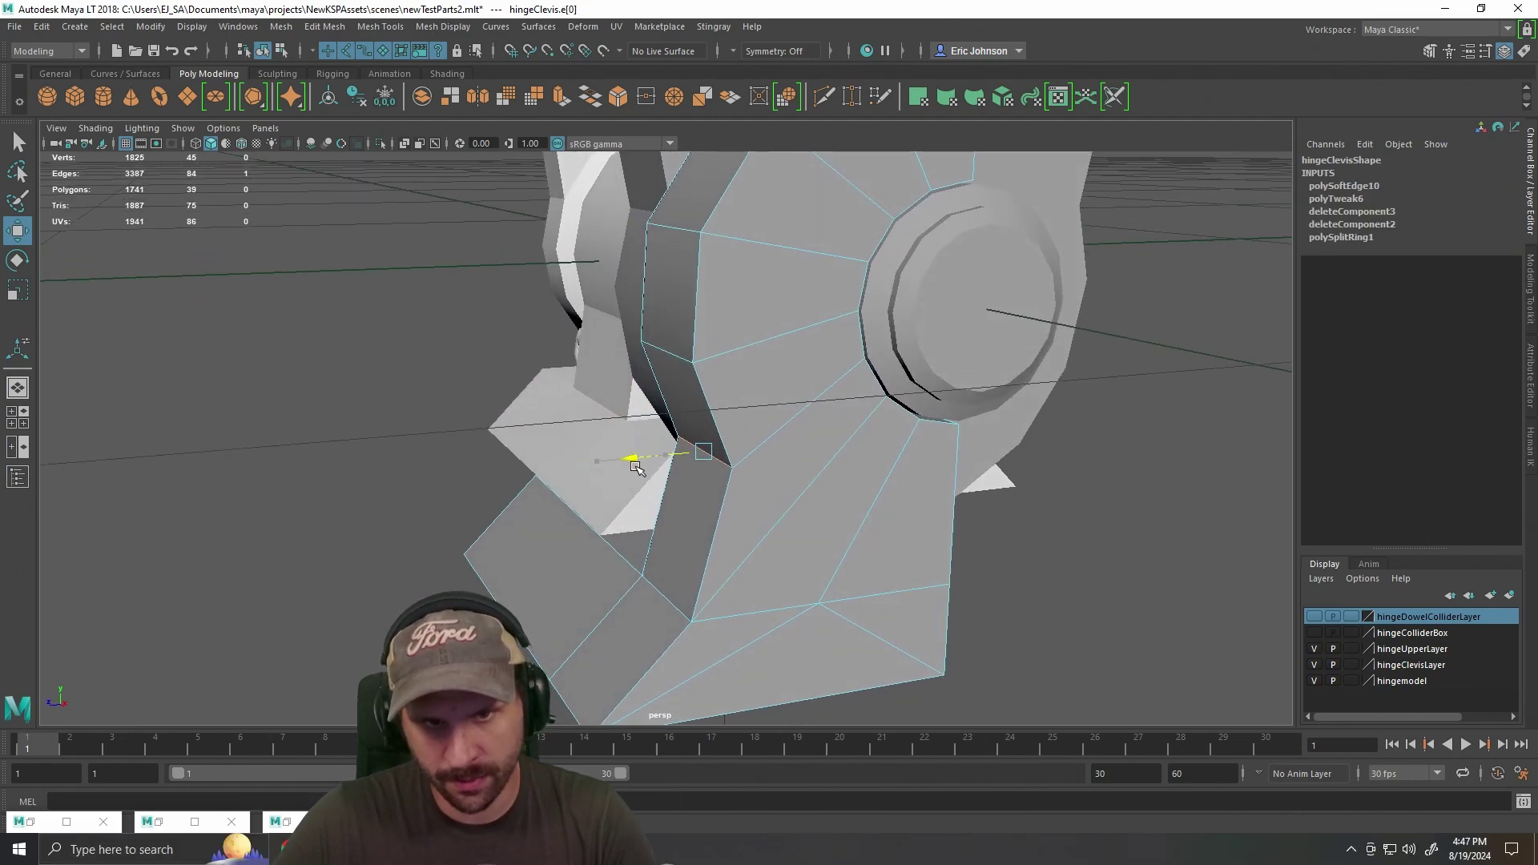
pyautogui.moveTo(636, 485)
pyautogui.mouseDown()
pyautogui.moveTo(782, 446)
pyautogui.moveTo(903, 464)
pyautogui.moveTo(831, 573)
pyautogui.moveTo(911, 501)
pyautogui.moveTo(638, 511)
pyautogui.mouseUp()
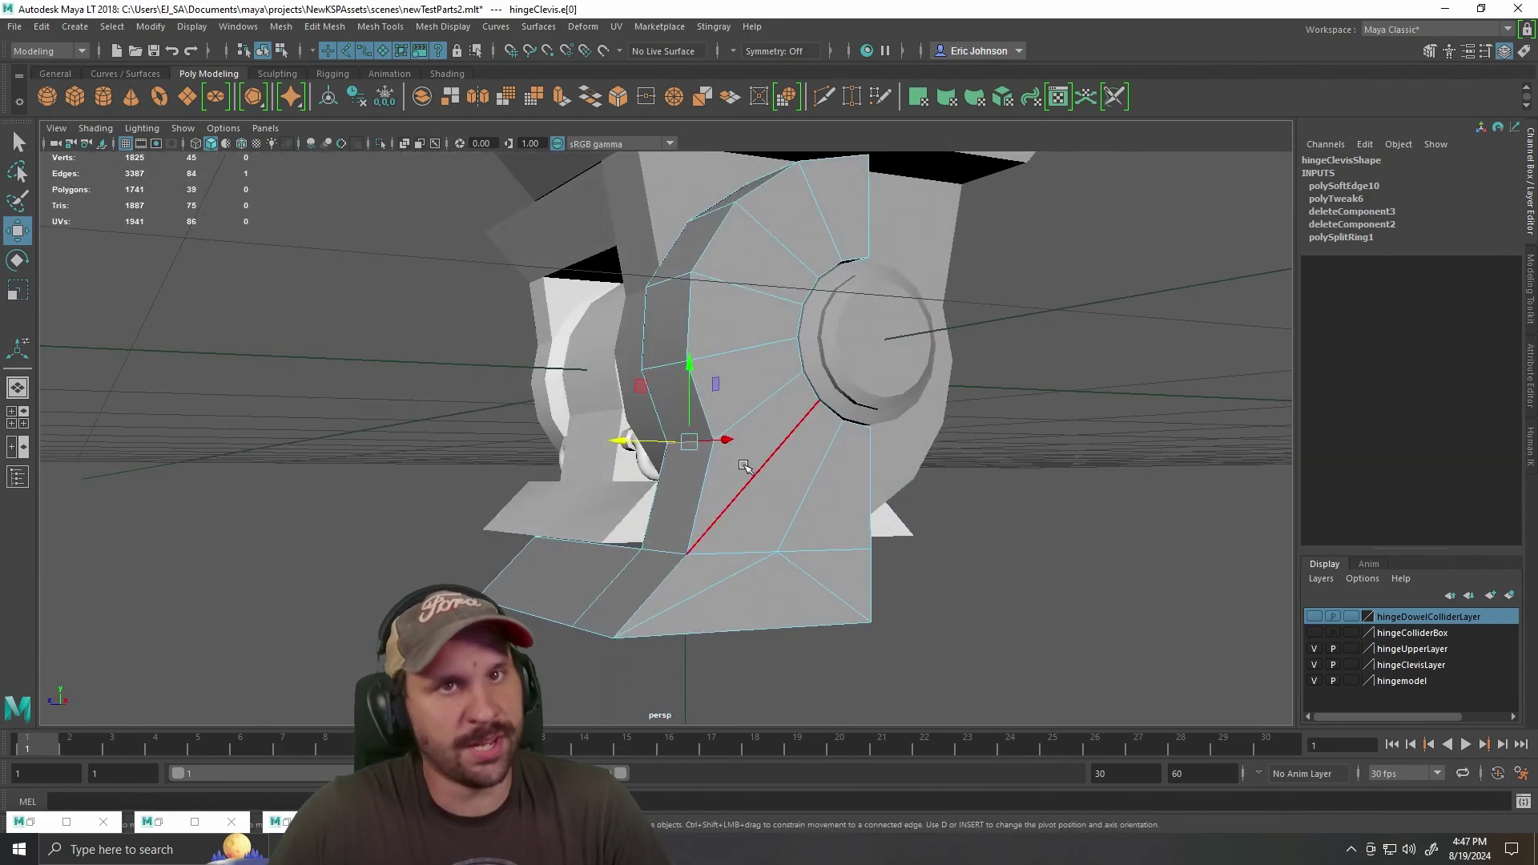
# Return hingeClevis to object selection and examine its notched profile beside the pin and motor housing.
pyautogui.rightClick(763, 391)
pyautogui.click(1098, 419)
pyautogui.moveTo(814, 597); pyautogui.dragTo(778, 514)
pyautogui.scroll(-7, 906, 590)
pyautogui.scroll(5, 906, 590)
pyautogui.click(898, 373)
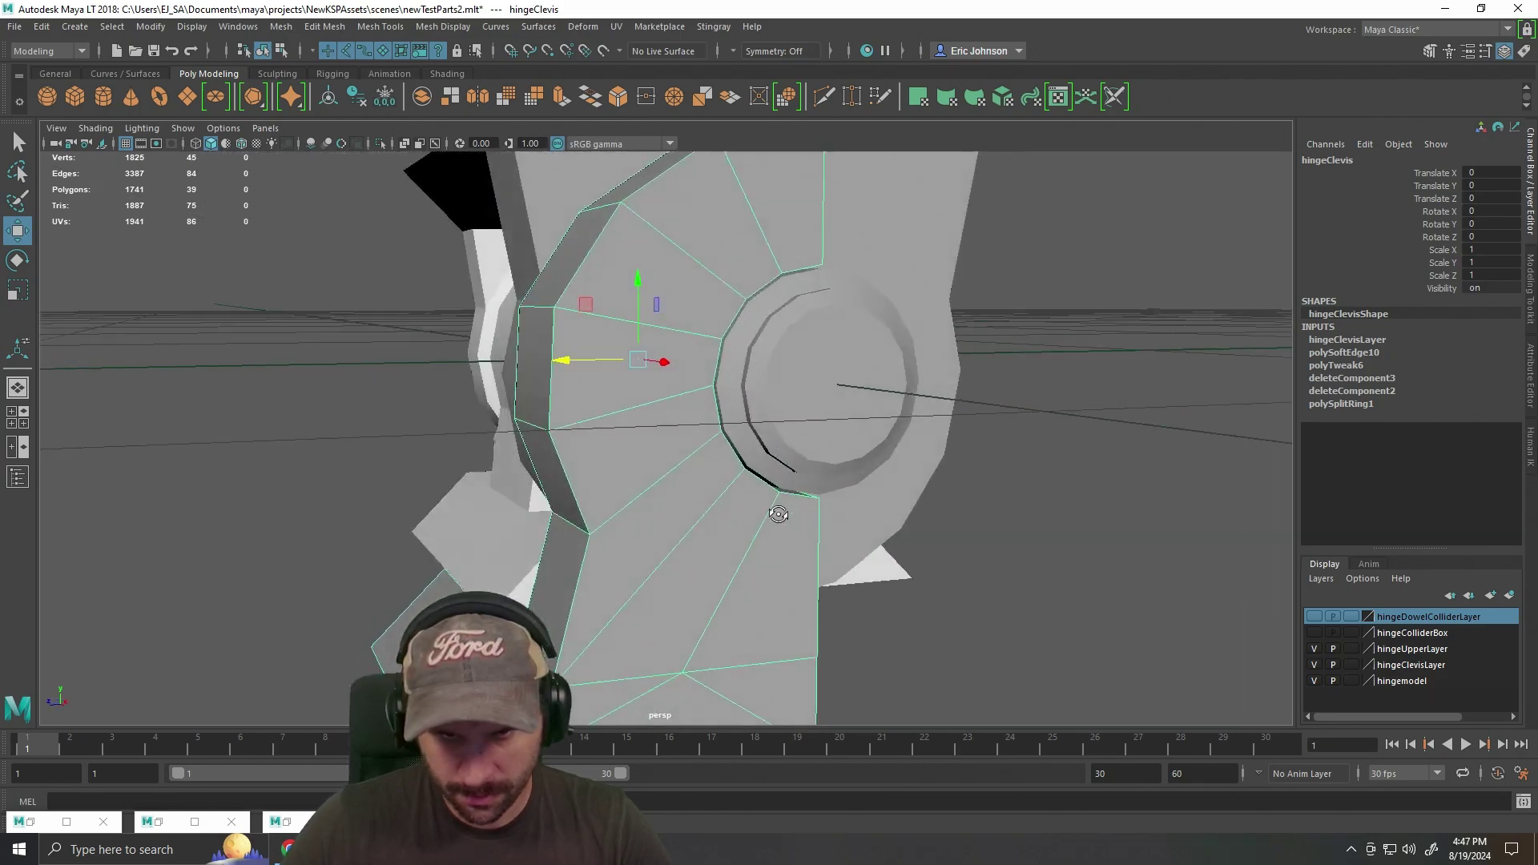
pyautogui.scroll(-5, 769, 526)
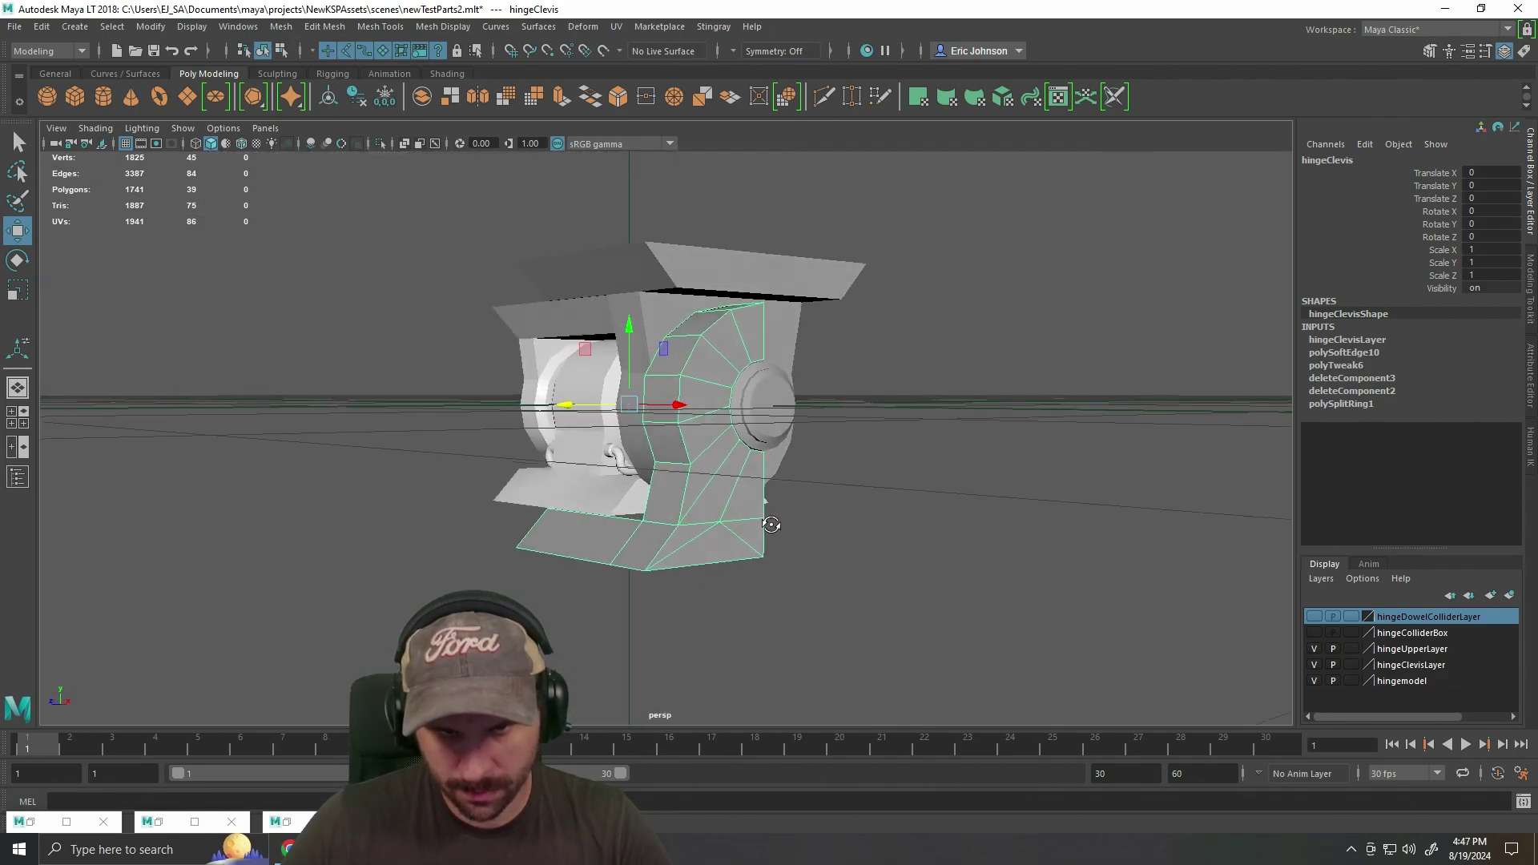
pyautogui.scroll(3, 776, 526)
pyautogui.moveTo(753, 523); pyautogui.dragTo(772, 571)
pyautogui.scroll(4, 746, 512)
# Raise the clevis's outer rim edge above the waist in the side view until it is level with the pin hole's centre.
pyautogui.rightClick(753, 409)
pyautogui.click(753, 365)
pyautogui.click(725, 579)
pyautogui.click(751, 474)
pyautogui.scroll(-3, 837, 490)
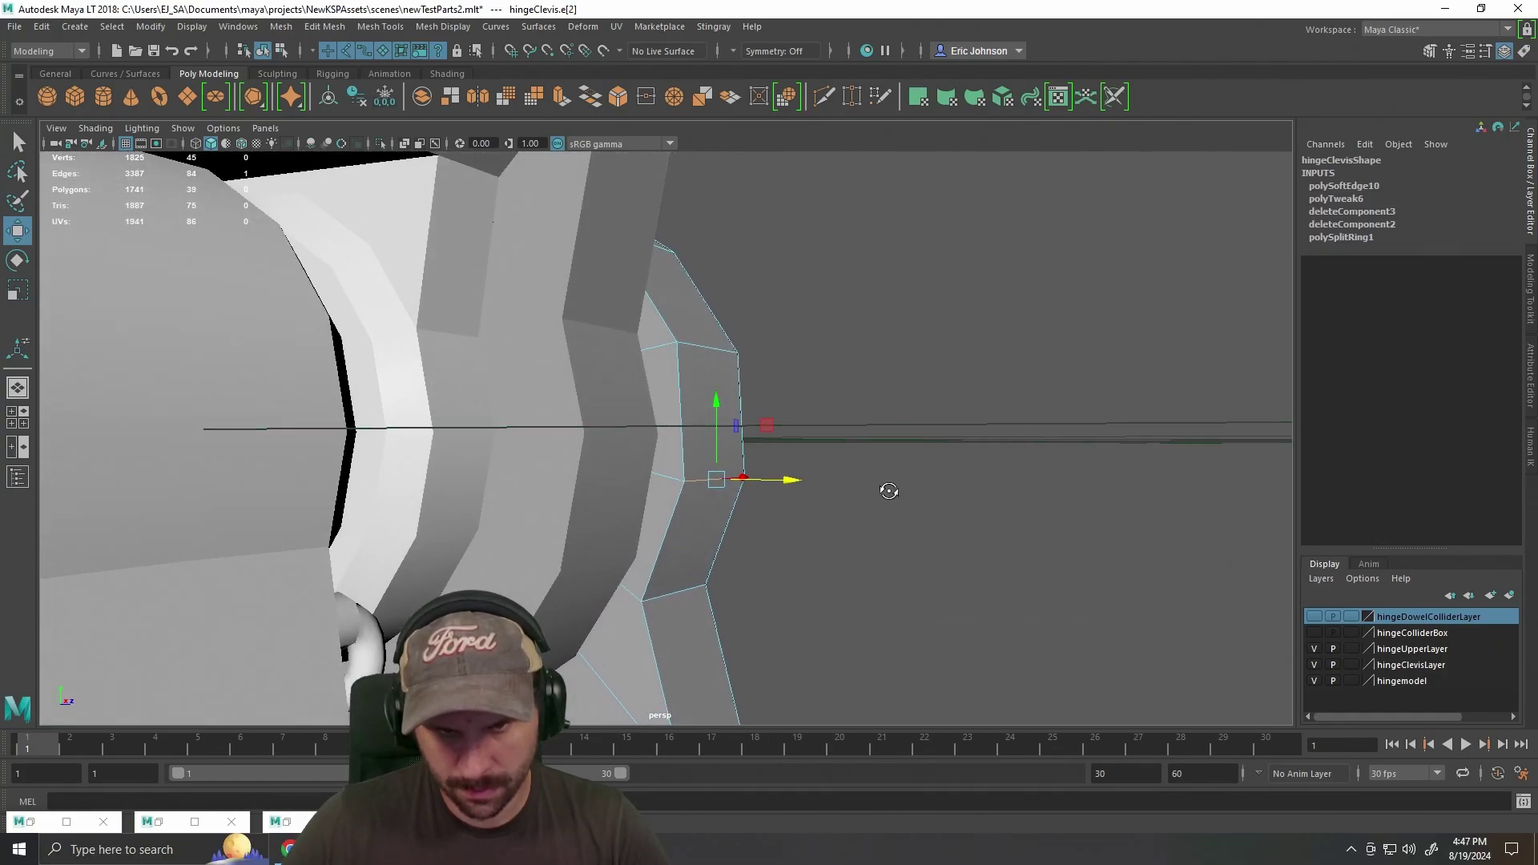
pyautogui.press('space')
pyautogui.press('space')
pyautogui.press('space')
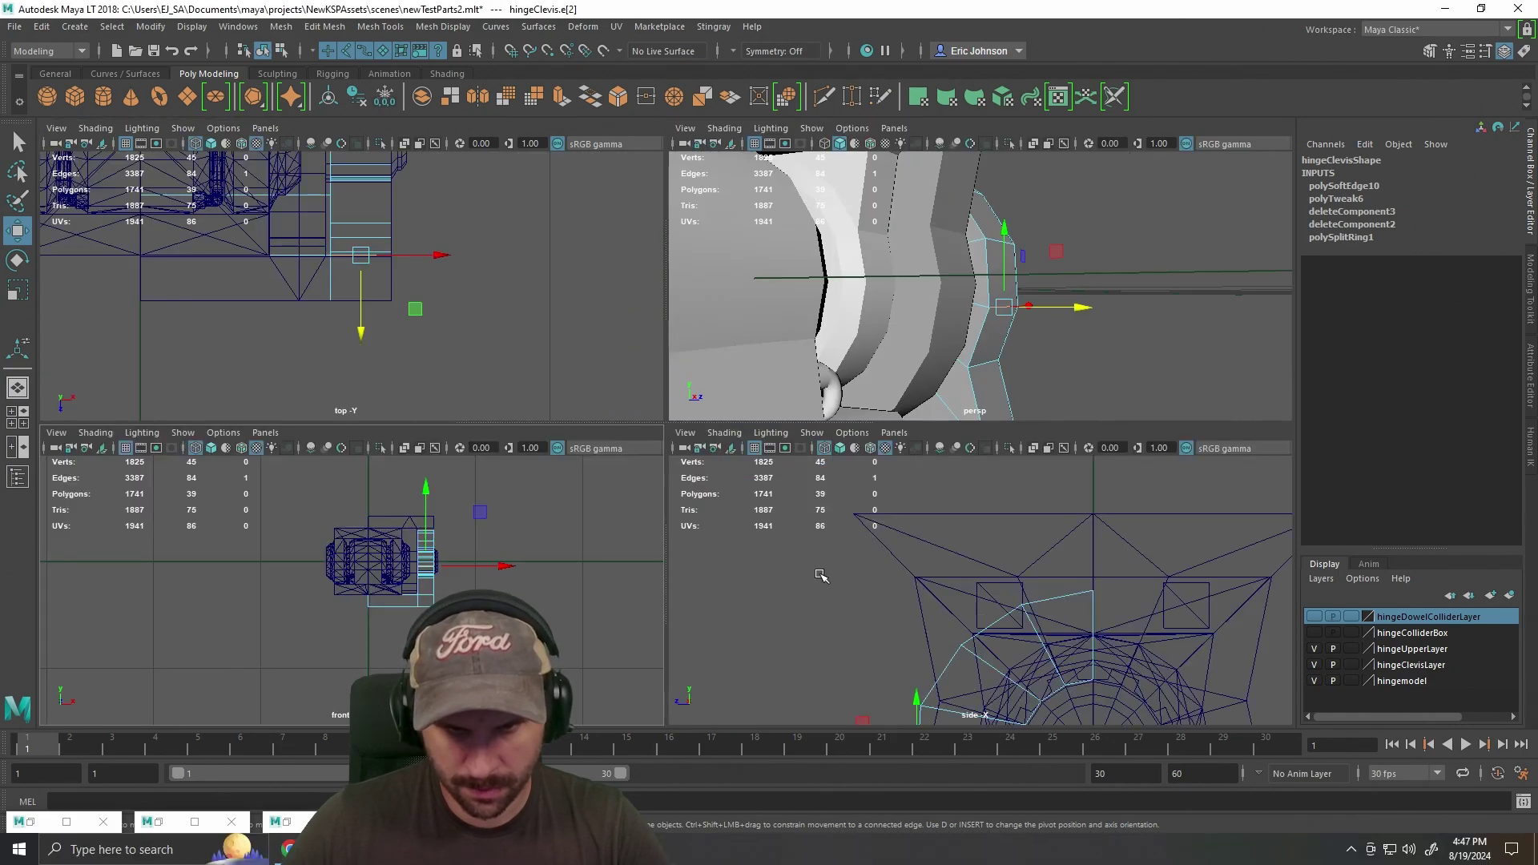
pyautogui.press('space')
pyautogui.scroll(3, 714, 523)
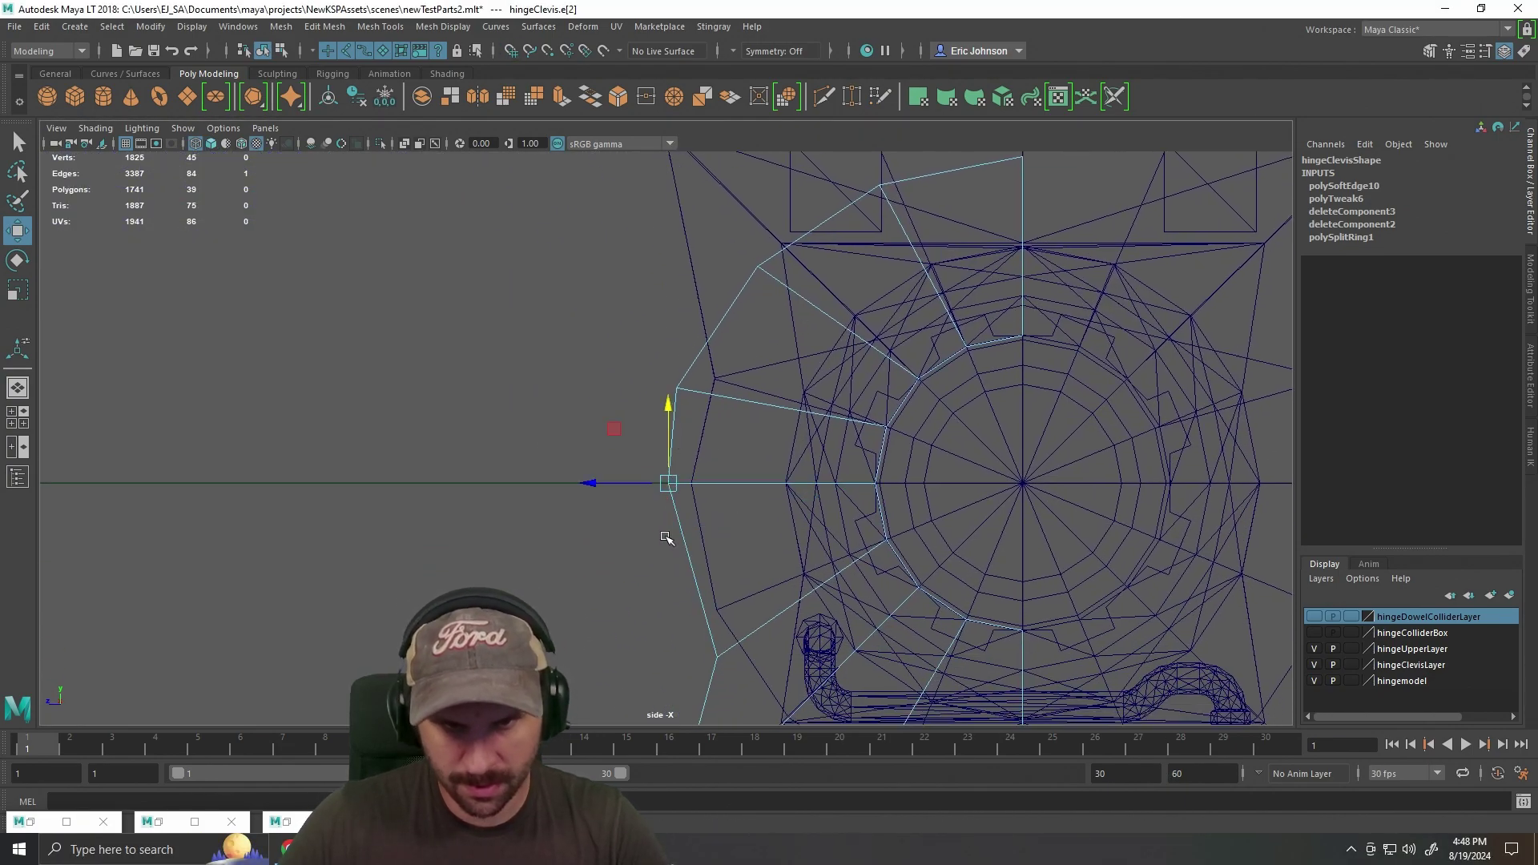
pyautogui.moveTo(866, 425); pyautogui.dragTo(801, 390)
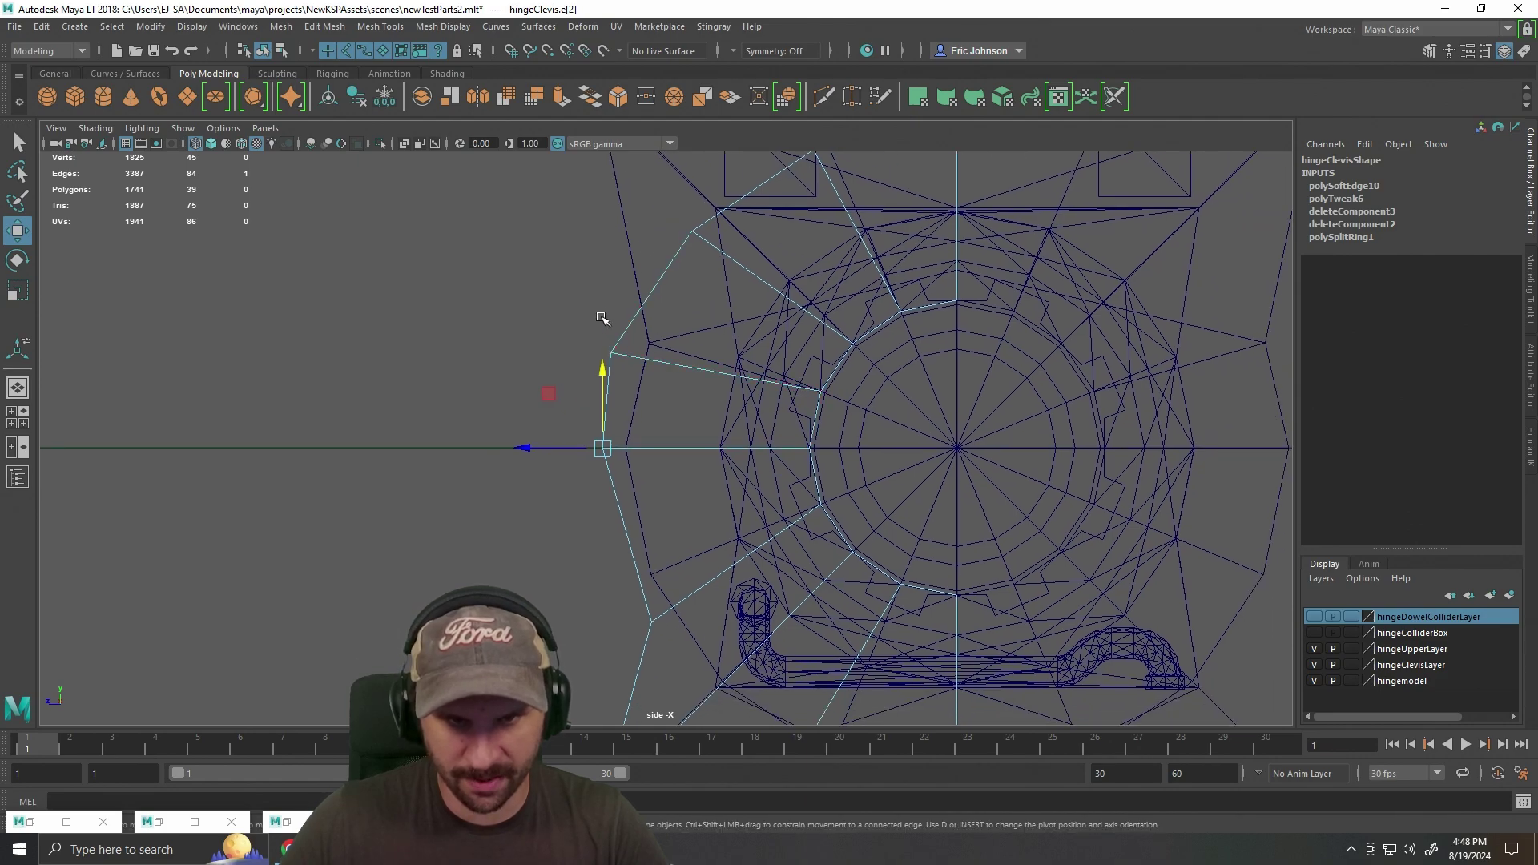
pyautogui.scroll(-2, 805, 343)
pyautogui.scroll(4, 697, 349)
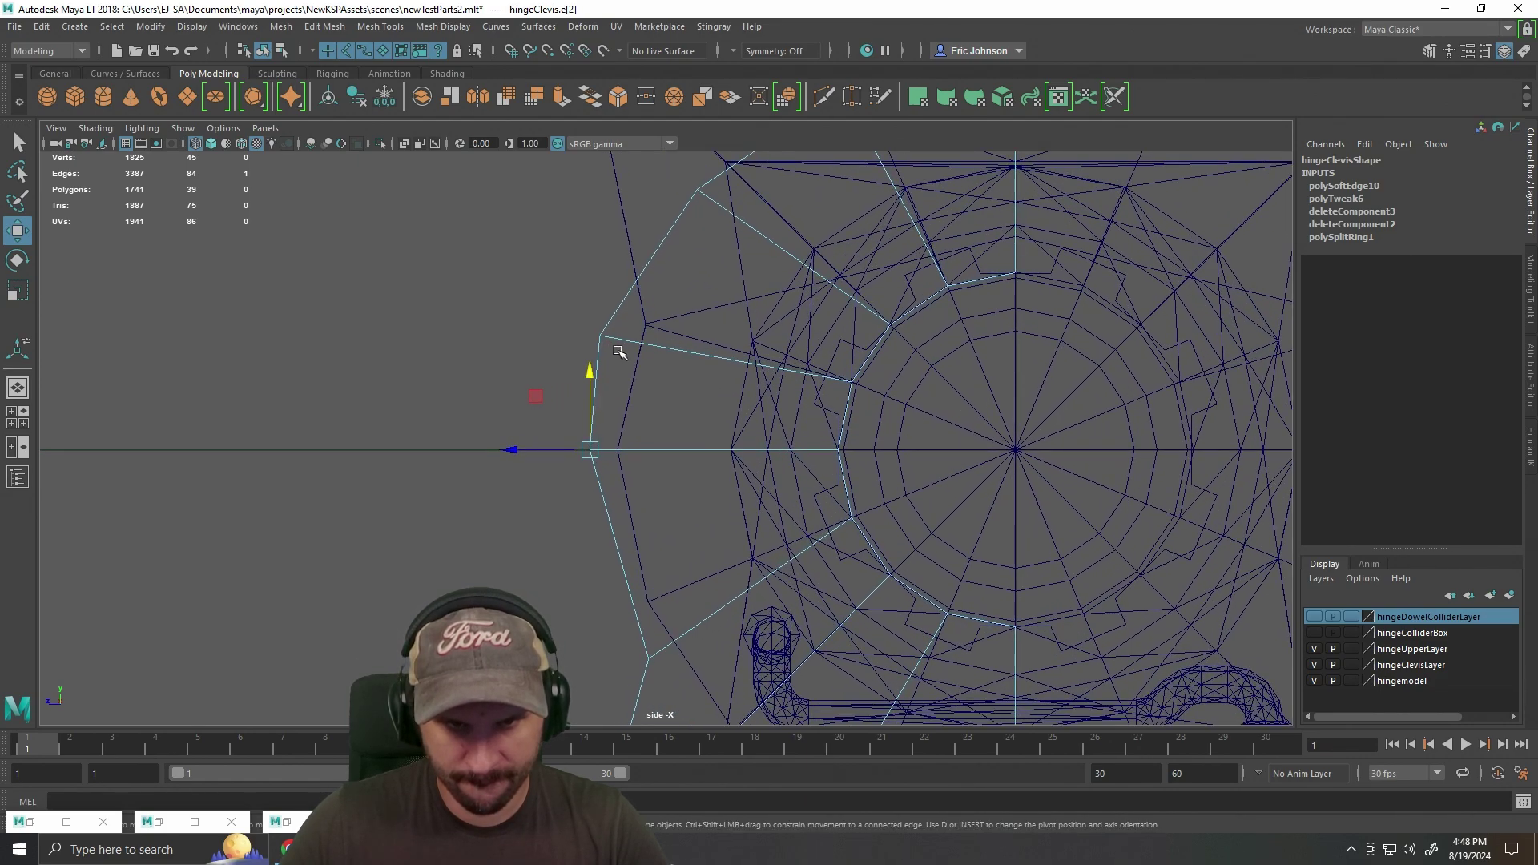
pyautogui.scroll(-2, 722, 479)
pyautogui.scroll(1, 744, 496)
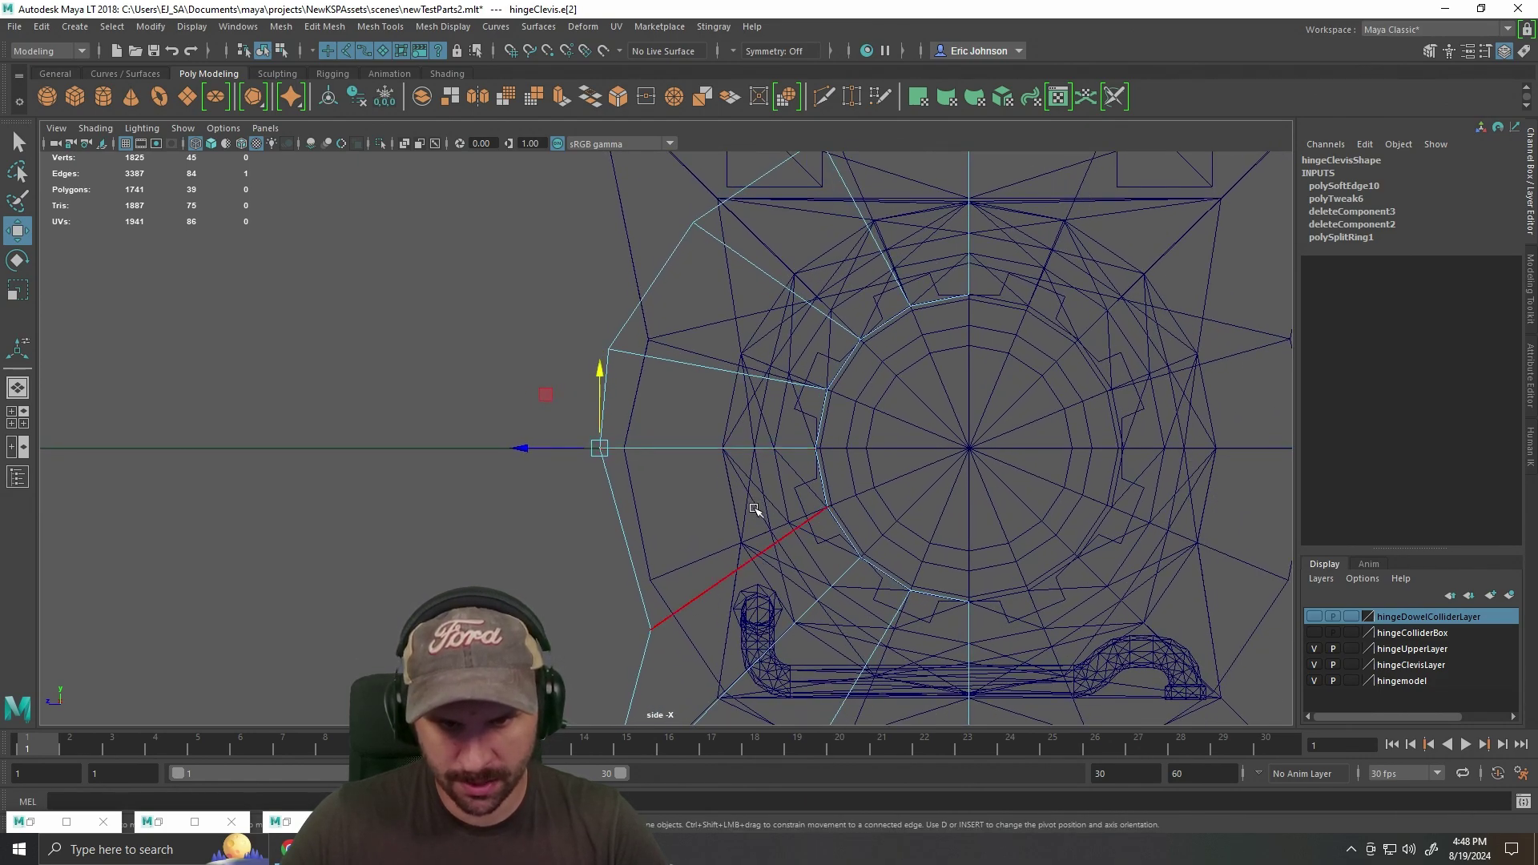
pyautogui.moveTo(754, 502); pyautogui.dragTo(762, 430)
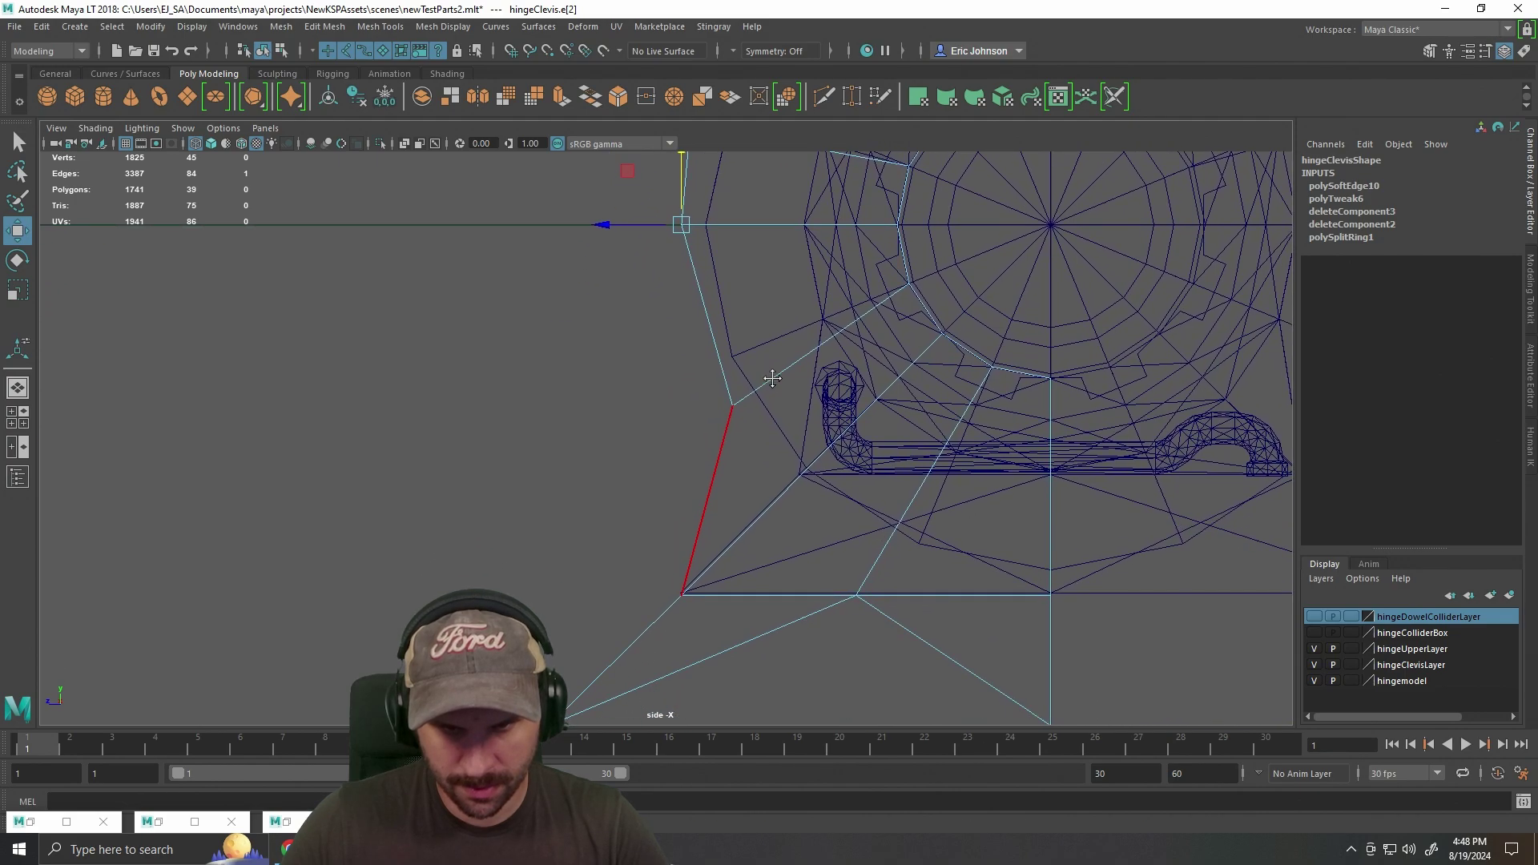
# Move the clevis's outer waist edge outward and upward in the side view to soften the notch above the flared base.
pyautogui.press('space')
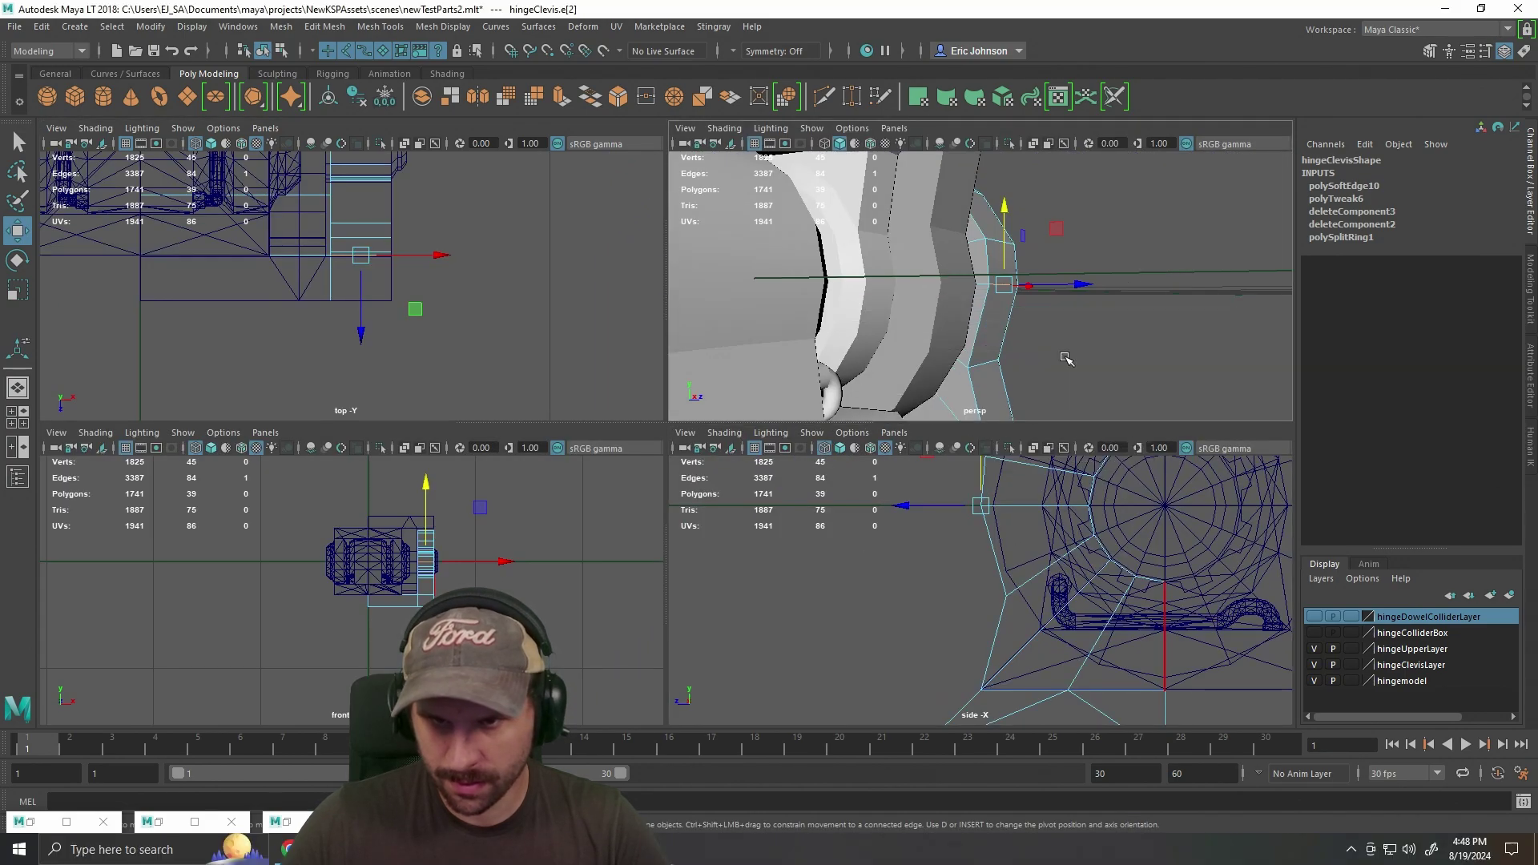
pyautogui.press('space')
pyautogui.moveTo(1019, 384); pyautogui.dragTo(899, 548)
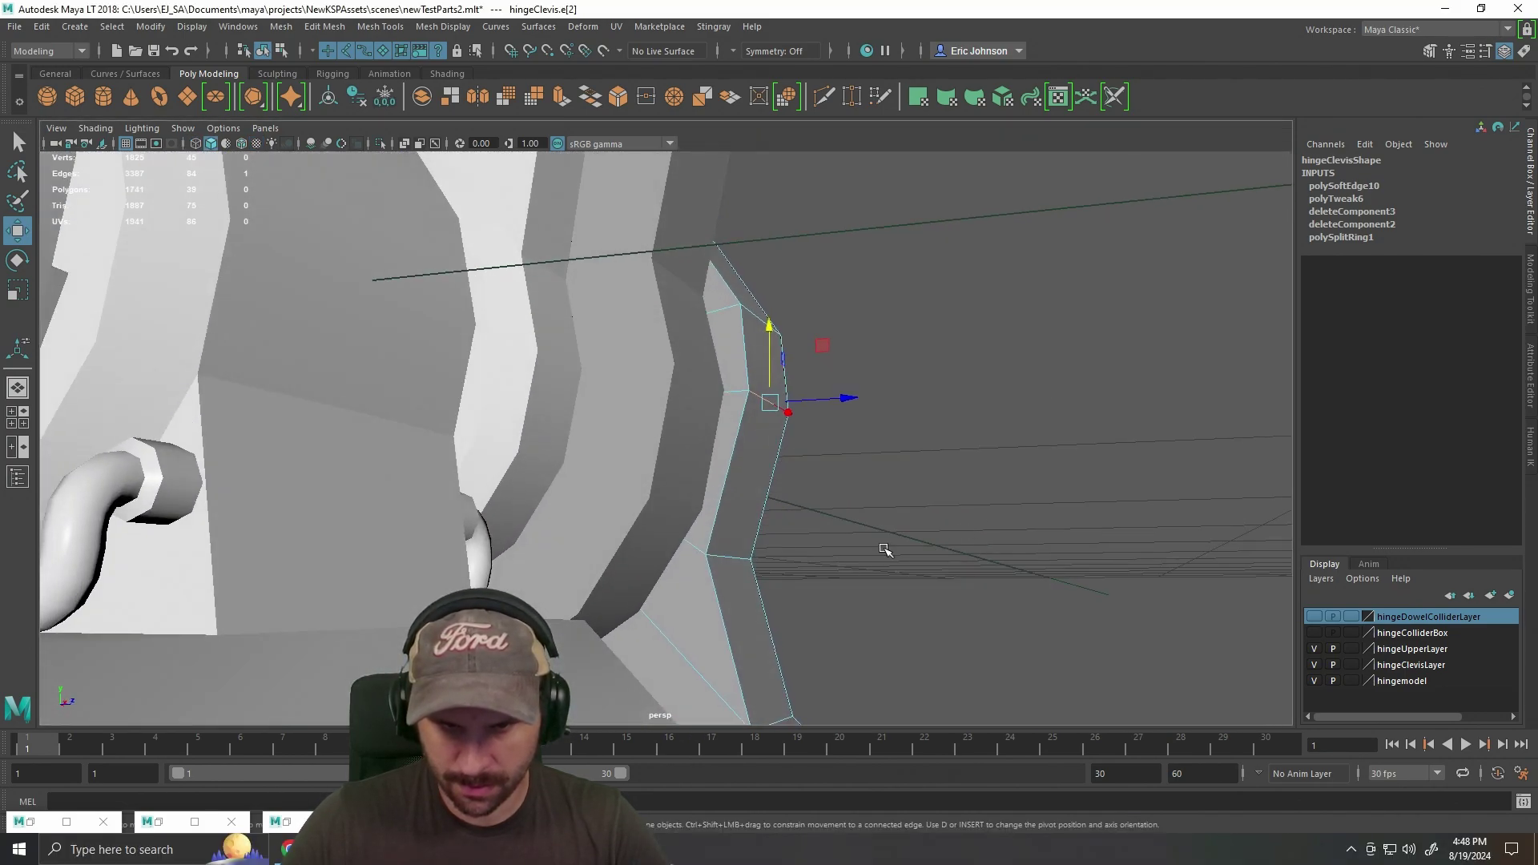
pyautogui.click(729, 558)
pyautogui.press('space')
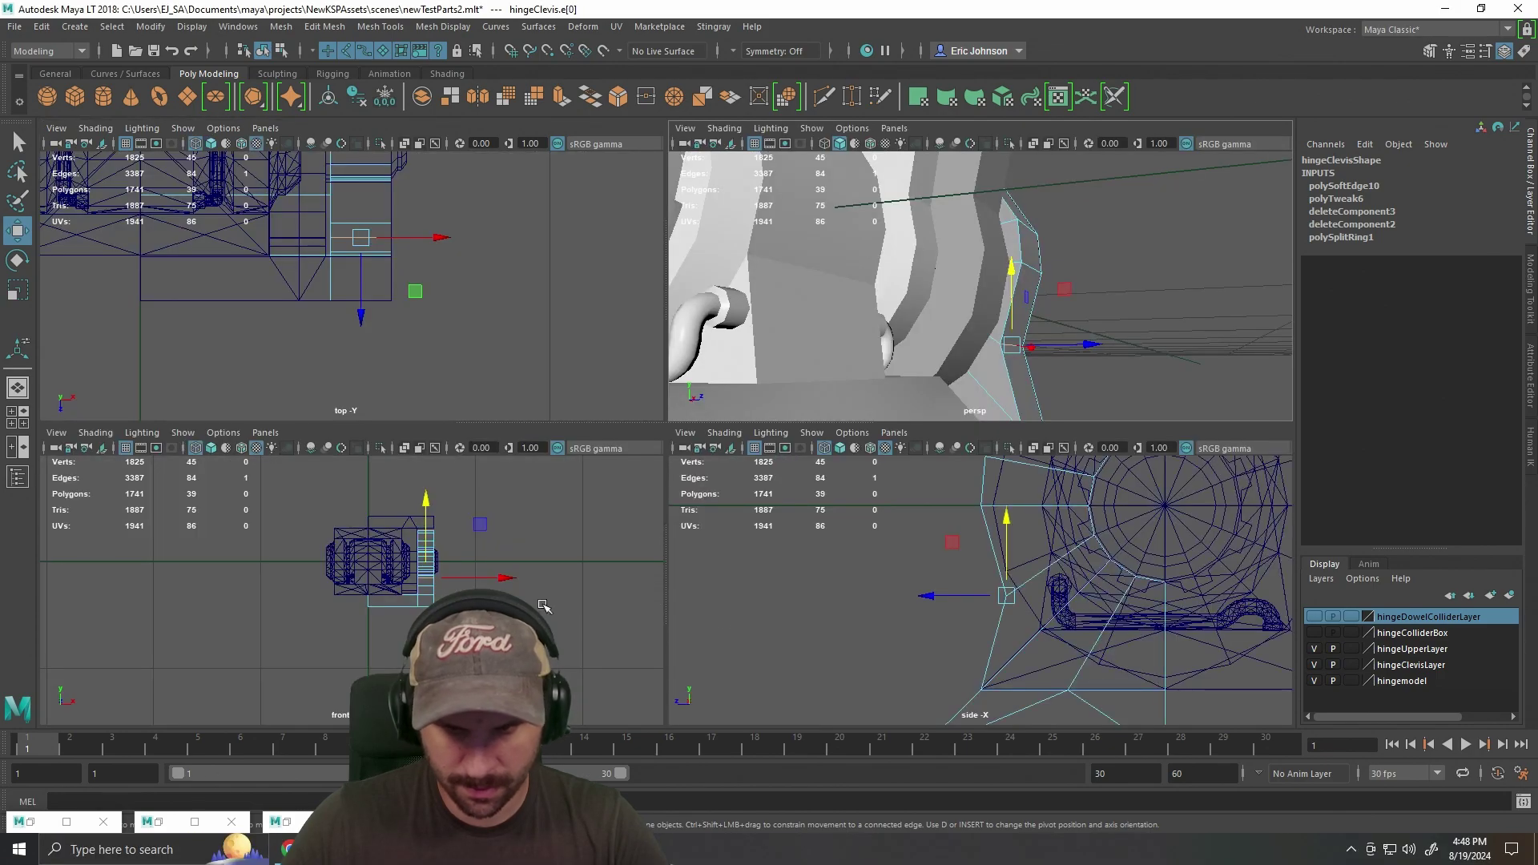
pyautogui.scroll(2, 789, 505)
pyautogui.press('space')
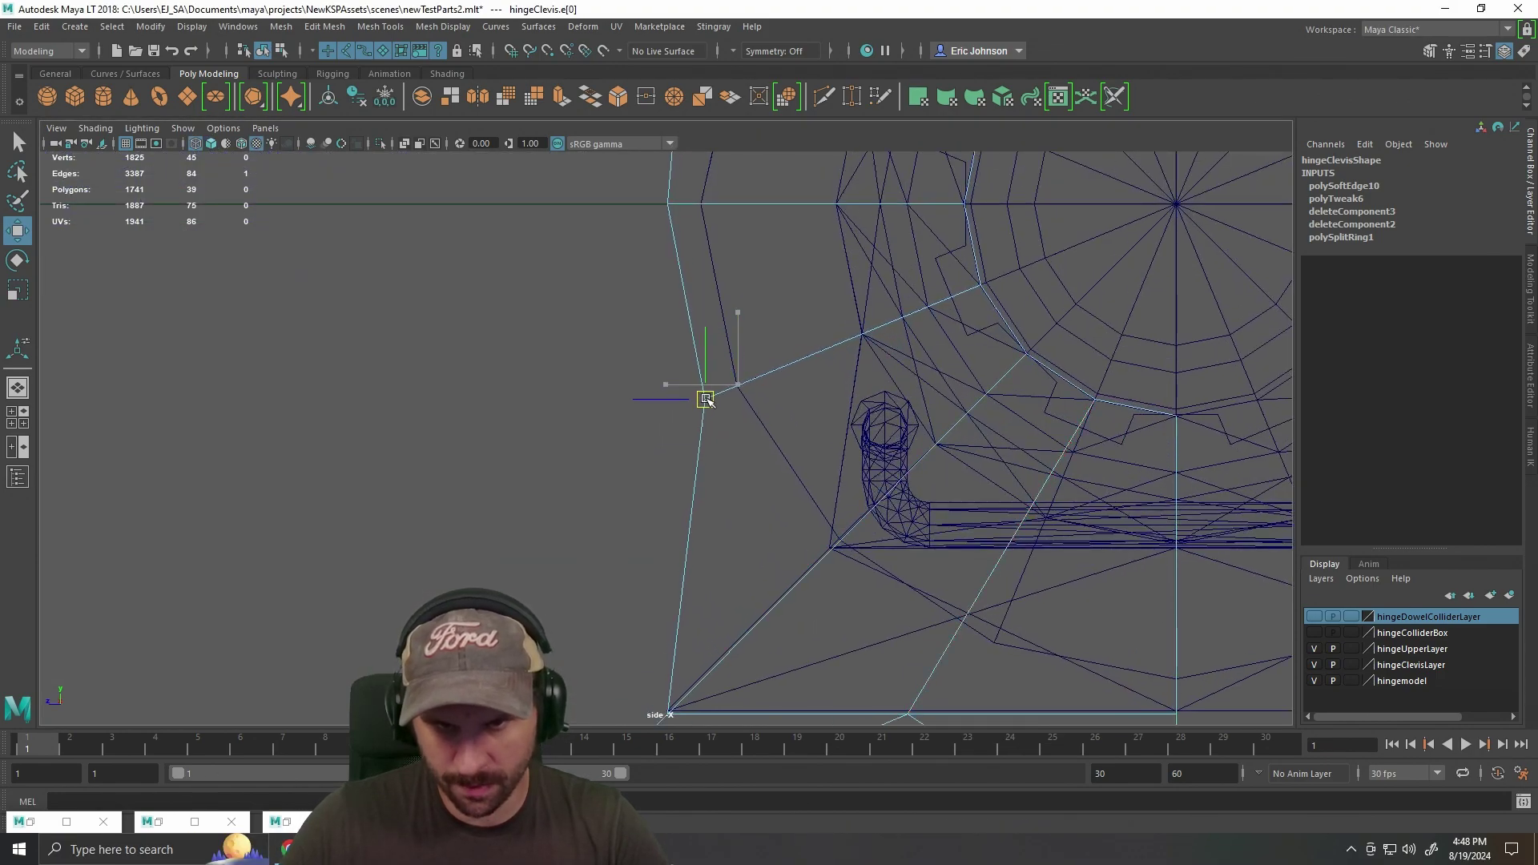
# Move the clevis's outer rim vertices just above the pin hole's centre line up and slightly inward to round the profile.
pyautogui.moveTo(872, 344); pyautogui.dragTo(797, 634)
pyautogui.scroll(1, 668, 337)
pyautogui.rightClick(615, 348)
pyautogui.moveTo(542, 293); pyautogui.dragTo(659, 392)
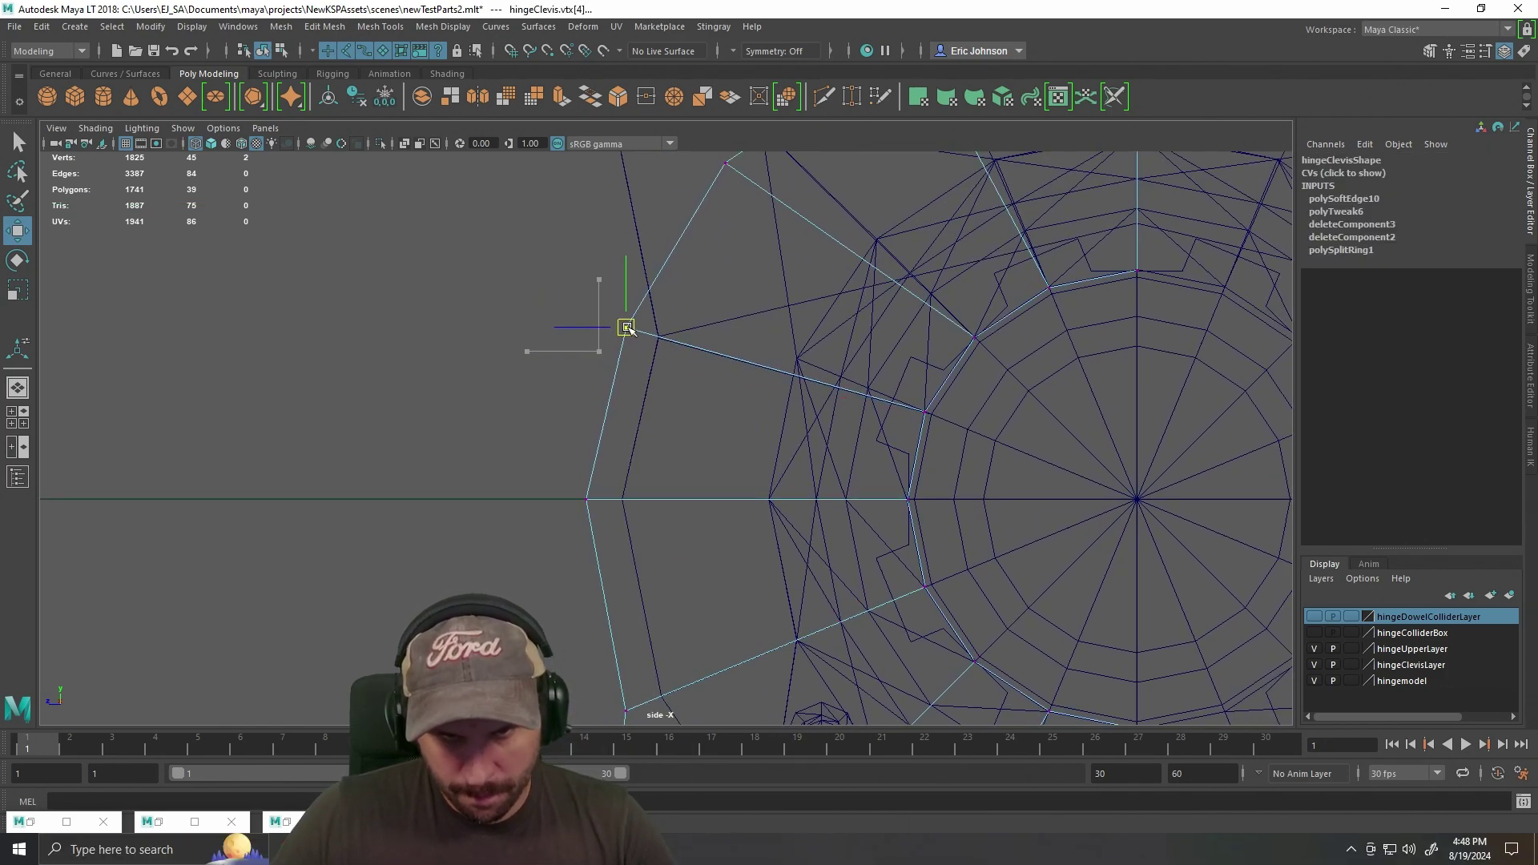
pyautogui.moveTo(833, 308); pyautogui.dragTo(730, 451)
pyautogui.scroll(-10, 730, 451)
pyautogui.moveTo(877, 553); pyautogui.dragTo(919, 473)
# Return to object selection and examine the rounded clevis profile against the rest of the hinge in the perspective view.
pyautogui.press('space')
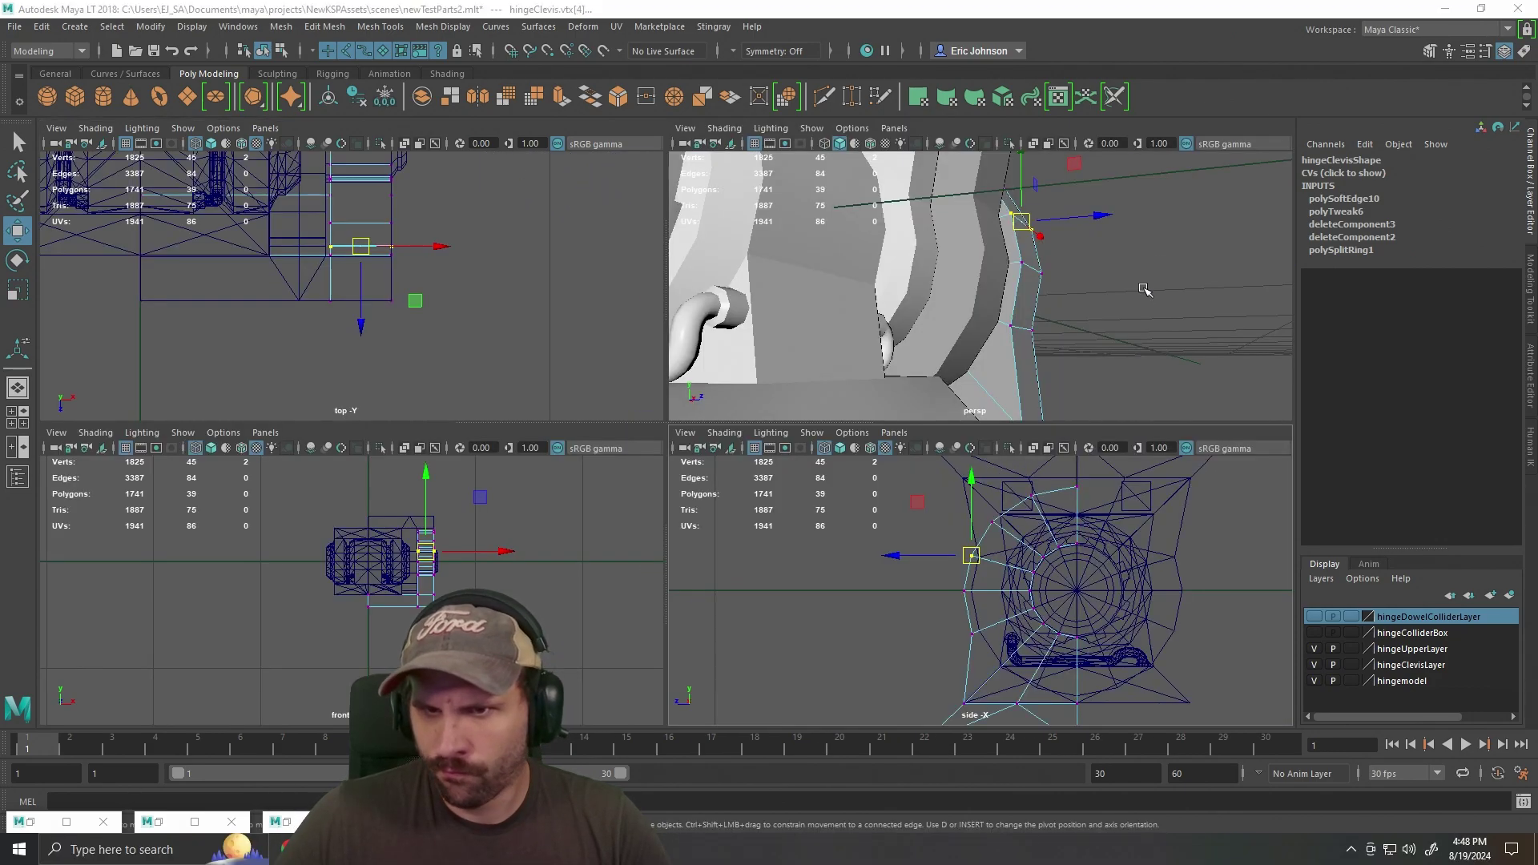
pyautogui.press('space')
pyautogui.moveTo(1092, 339); pyautogui.dragTo(786, 357)
pyautogui.rightClick(786, 358)
pyautogui.click(1121, 335)
pyautogui.scroll(-8, 1084, 466)
pyautogui.moveTo(1084, 467); pyautogui.dragTo(964, 453)
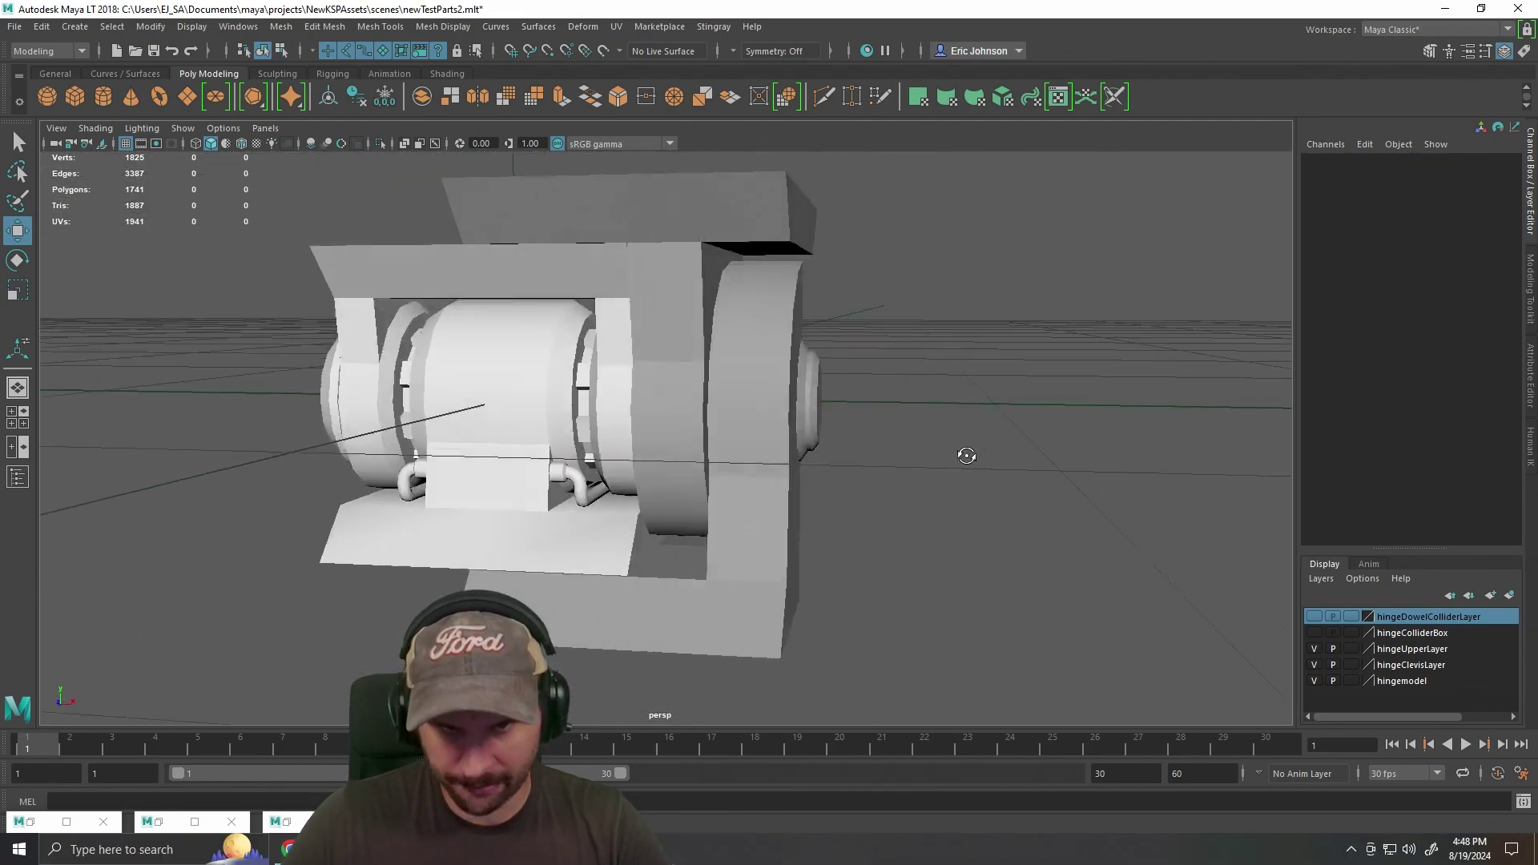
pyautogui.scroll(4, 763, 511)
pyautogui.moveTo(764, 511); pyautogui.dragTo(797, 528)
pyautogui.scroll(-5, 776, 536)
# Select the whole column of vertices along the inner side of the hingeClevis upright in the front view.
pyautogui.click(744, 451)
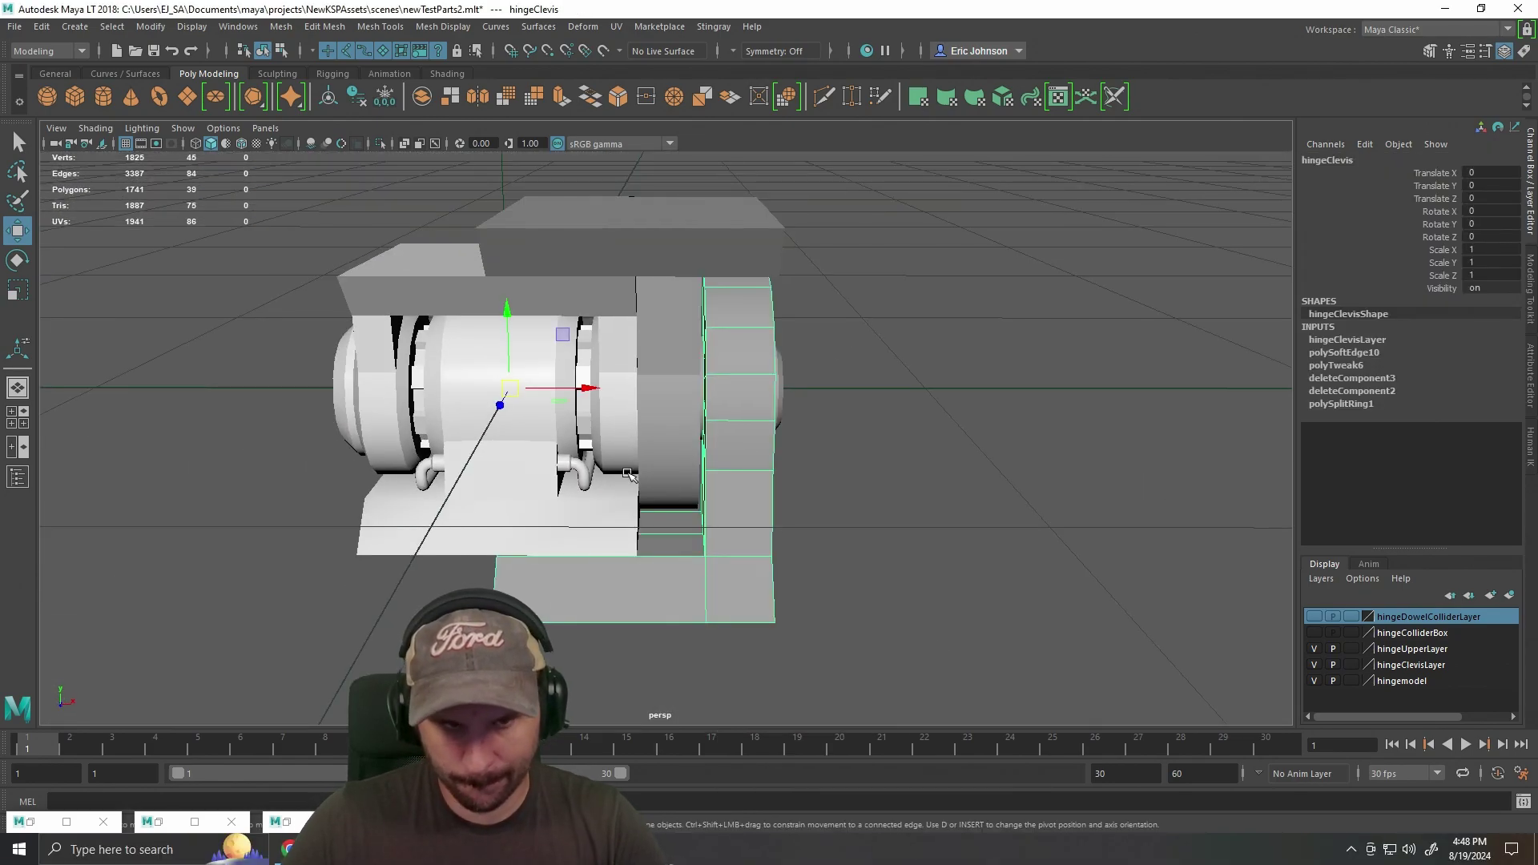
pyautogui.press('space')
pyautogui.press('space')
pyautogui.press('space')
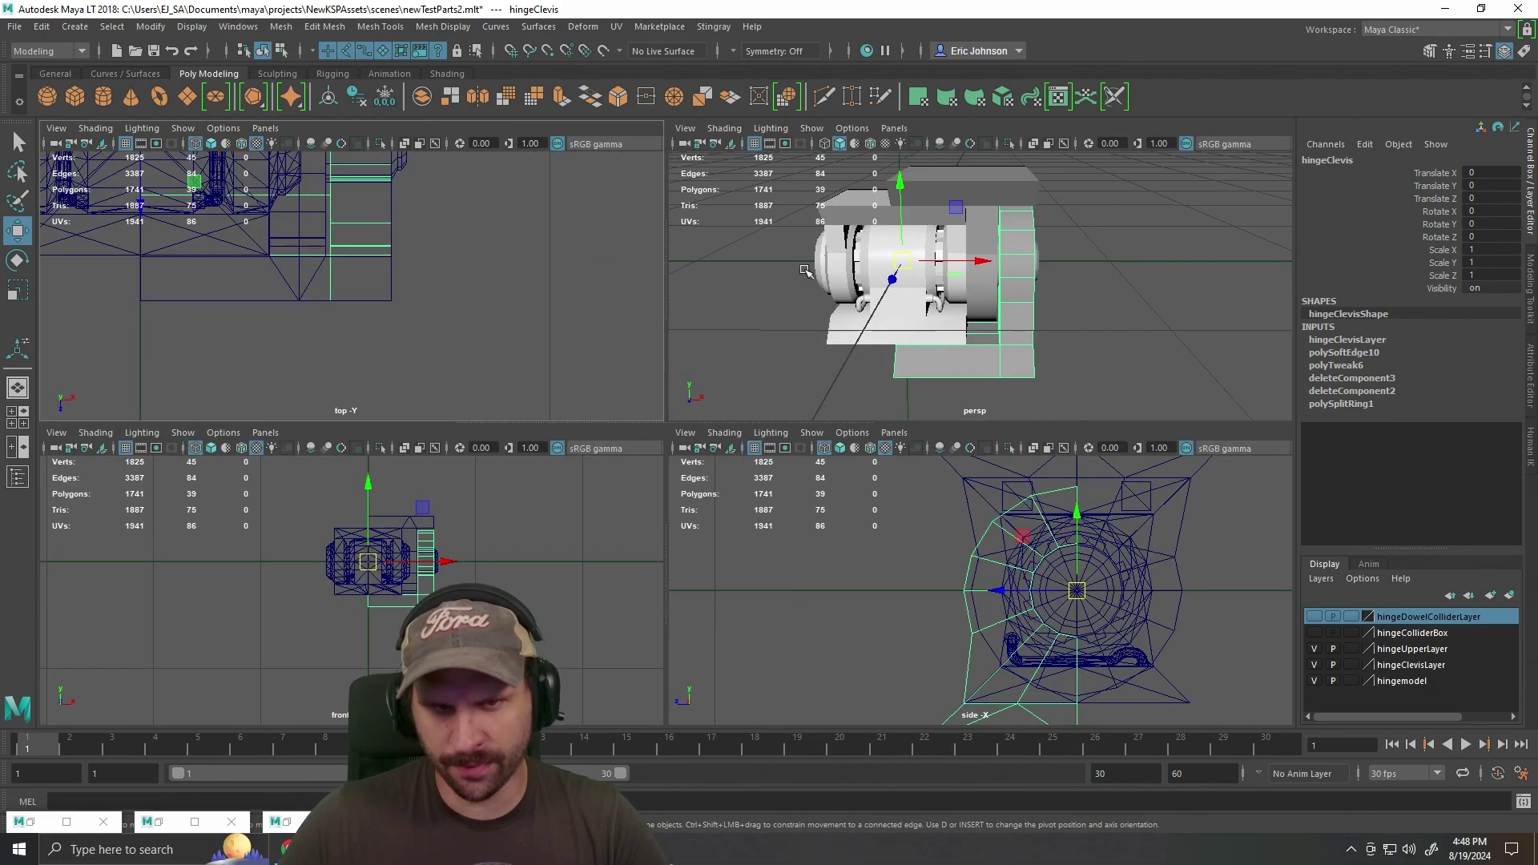
pyautogui.press('space')
pyautogui.scroll(2, 855, 389)
pyautogui.moveTo(855, 389); pyautogui.dragTo(764, 447)
pyautogui.rightClick(791, 343)
pyautogui.moveTo(761, 233); pyautogui.dragTo(775, 287)
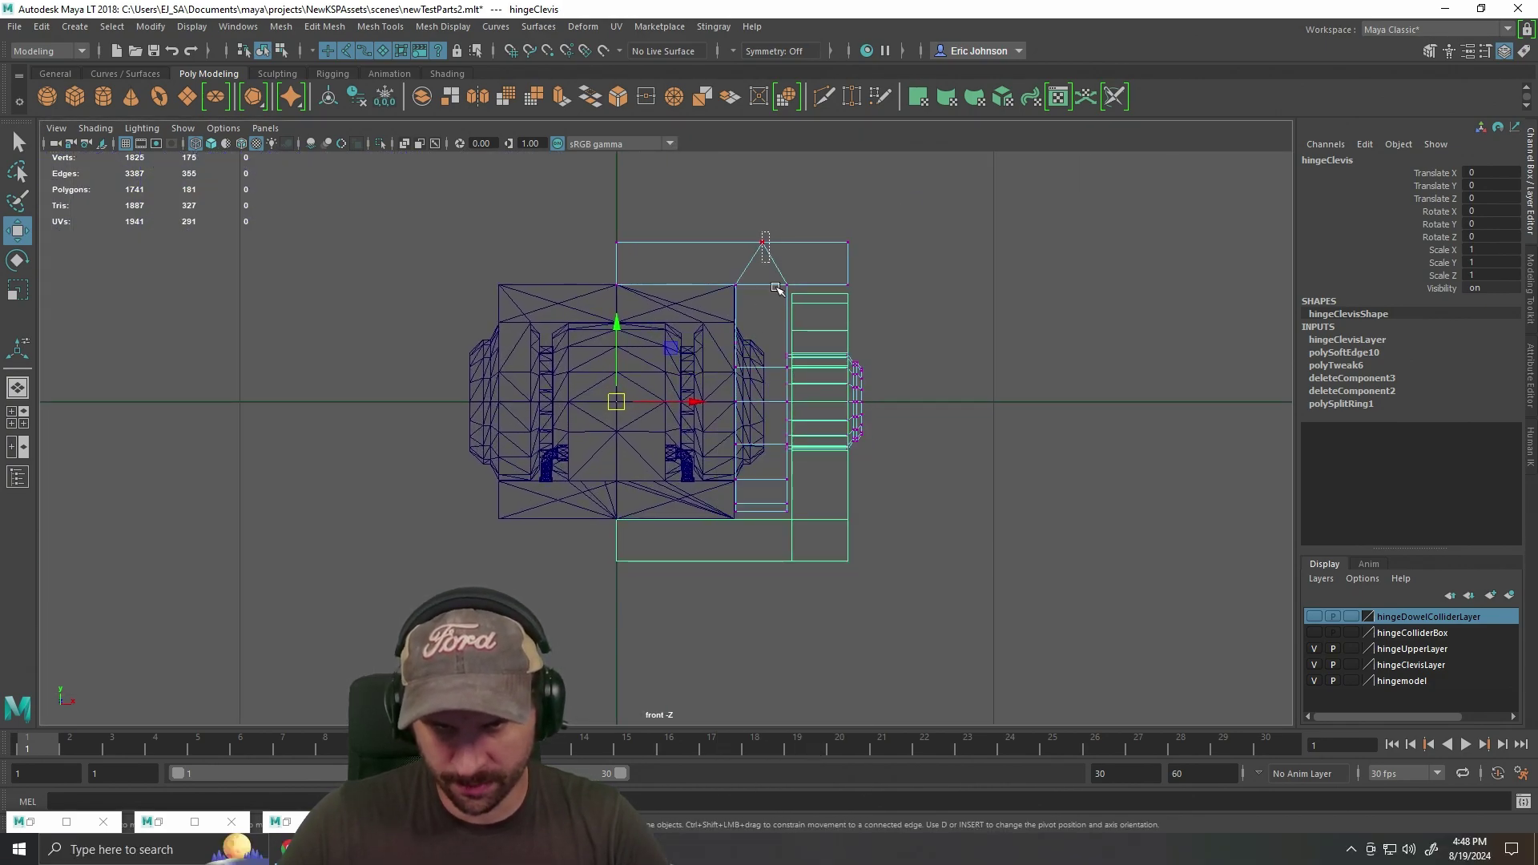
pyautogui.click(833, 328)
pyautogui.rightClick(835, 331)
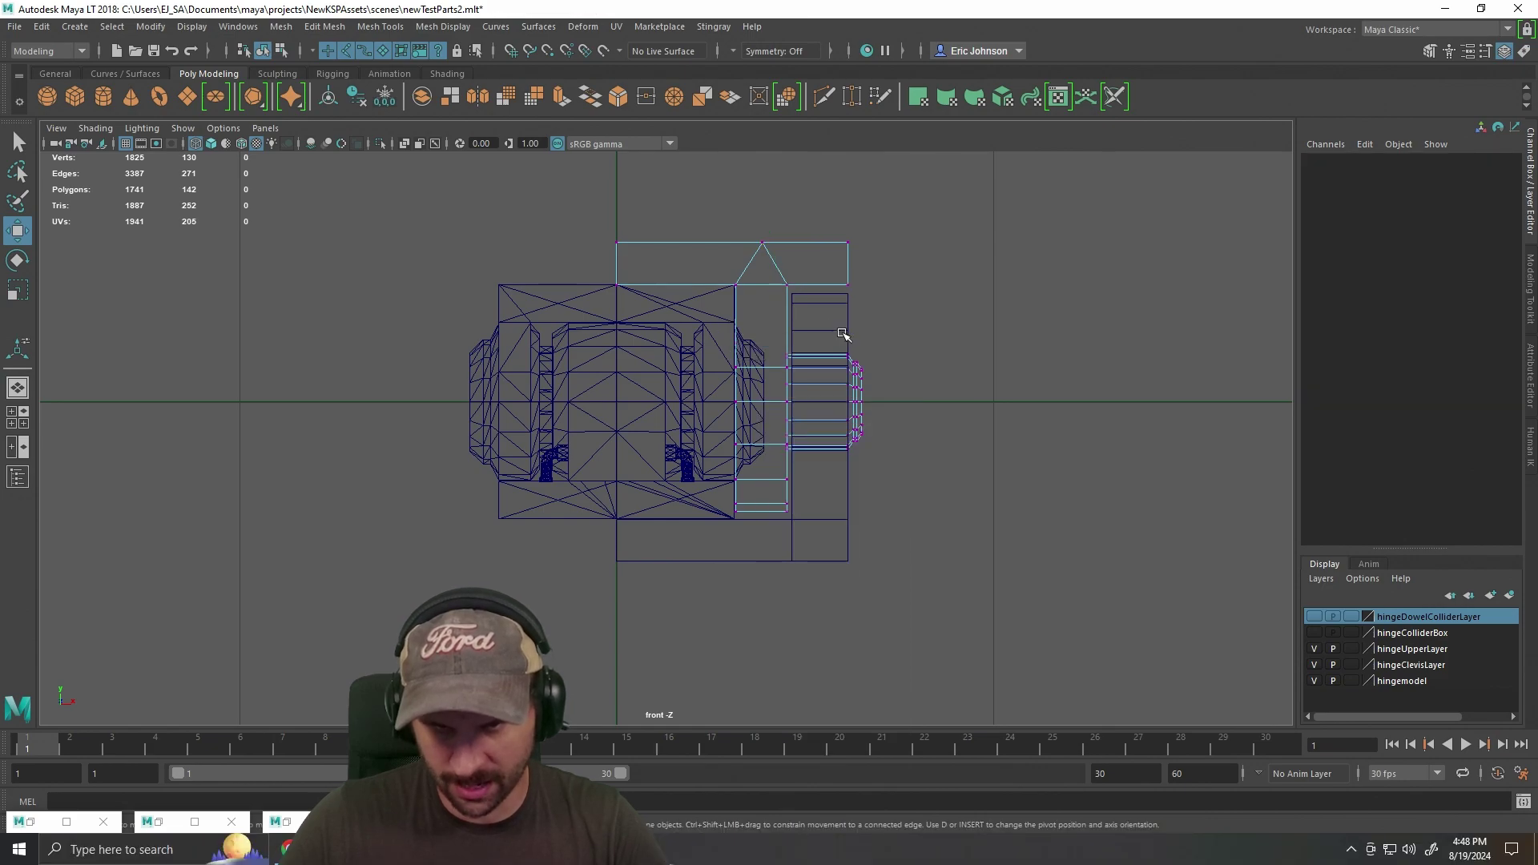
pyautogui.click(842, 333)
pyautogui.rightClick(837, 330)
pyautogui.click(871, 288)
pyautogui.moveTo(920, 679); pyautogui.dragTo(920, 679)
pyautogui.press('e')
pyautogui.press('r')
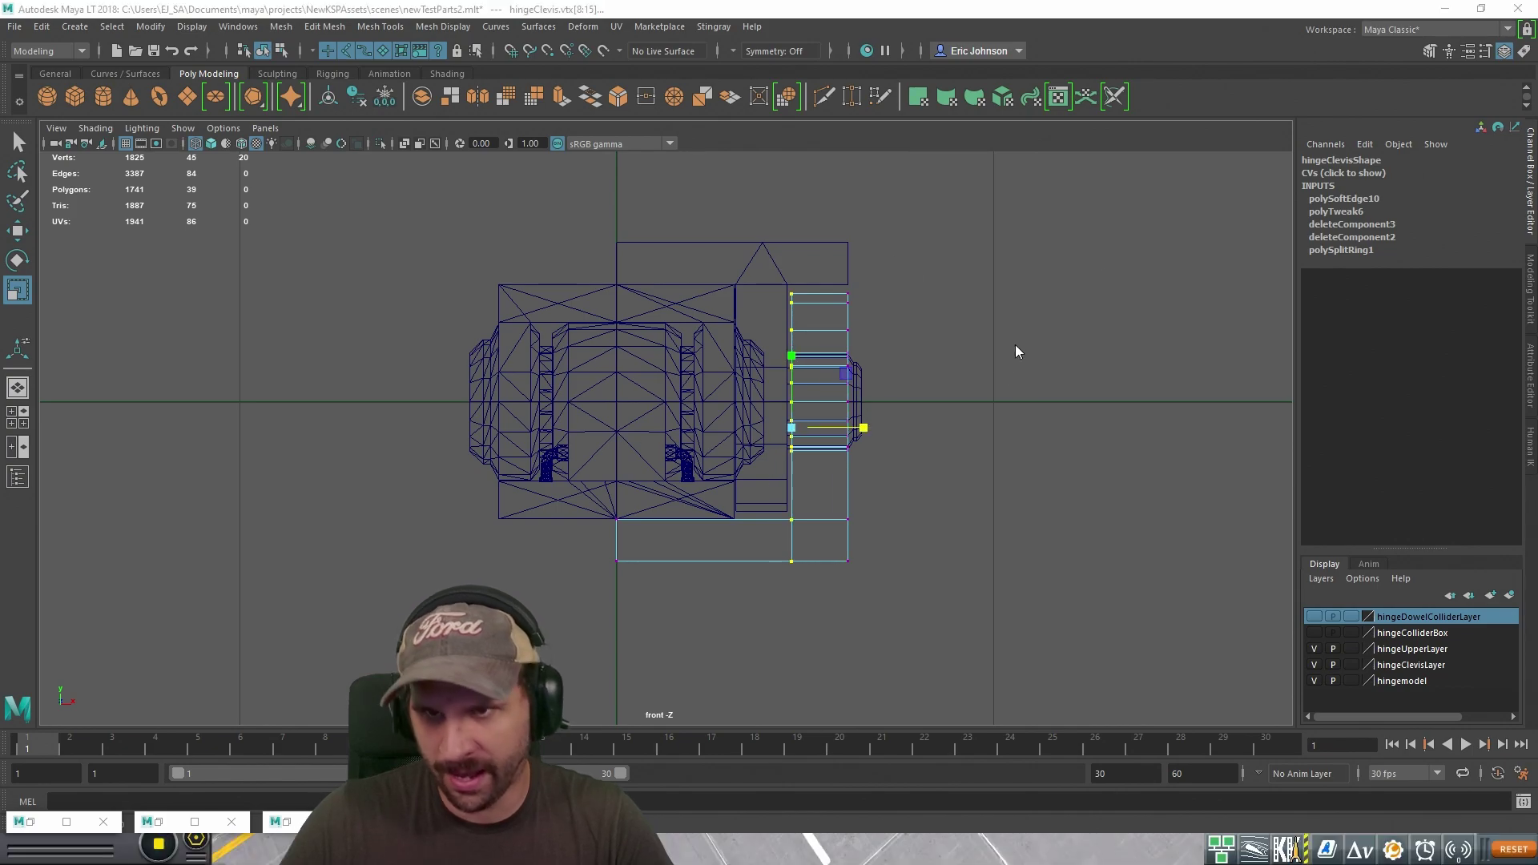
# Examine the clevis's inner side vertices and their clearance to the neighbouring hinge arm in the perspective and top views.
pyautogui.press('space')
pyautogui.press('space')
pyautogui.press('f')
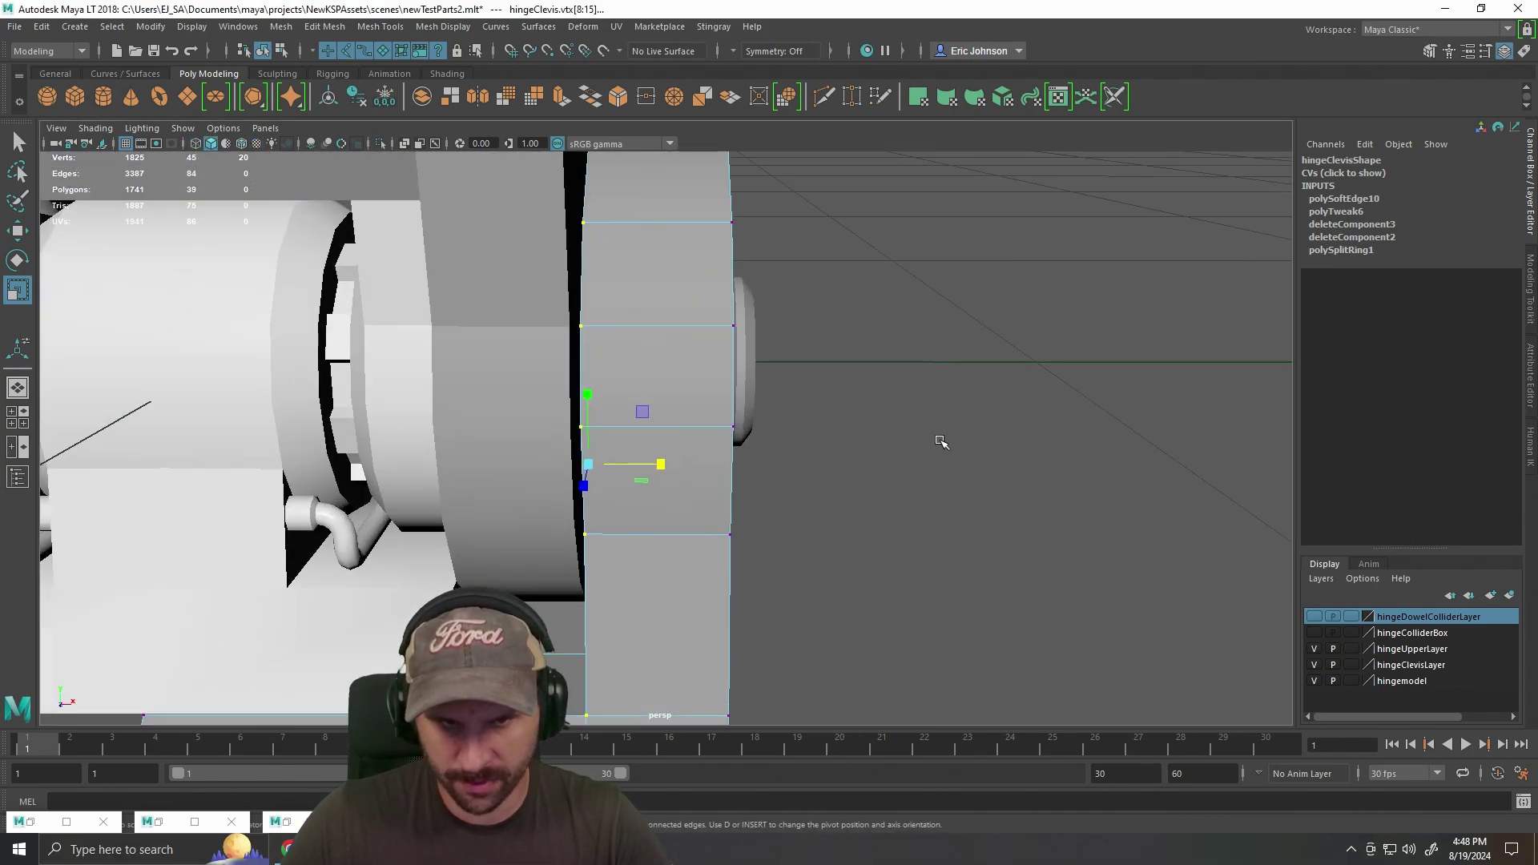
pyautogui.press('space')
pyautogui.press('space')
pyautogui.moveTo(655, 366); pyautogui.dragTo(628, 498)
pyautogui.press('w')
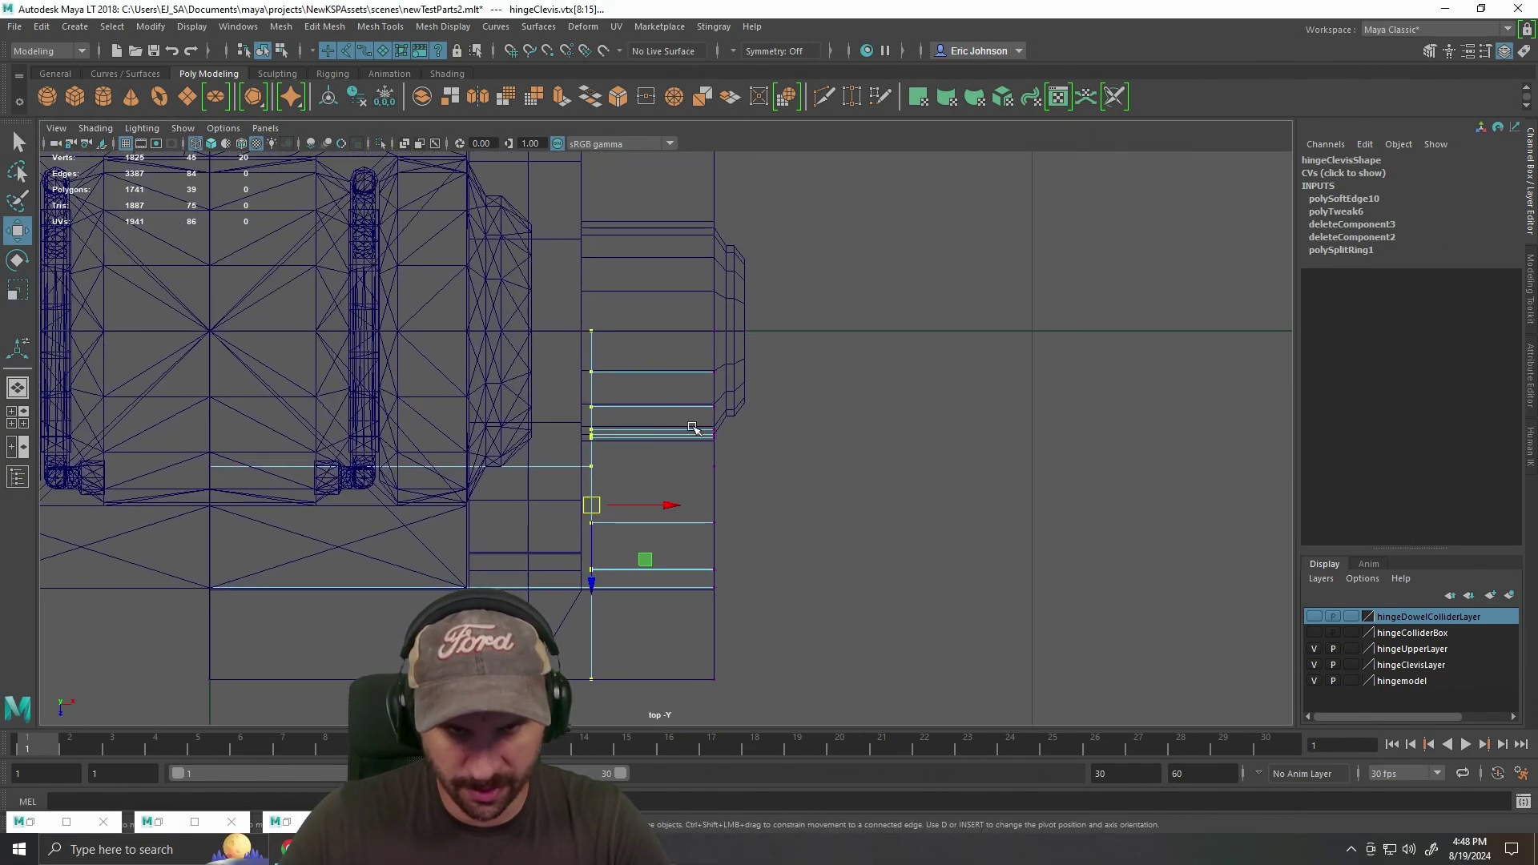
pyautogui.rightClick(661, 578)
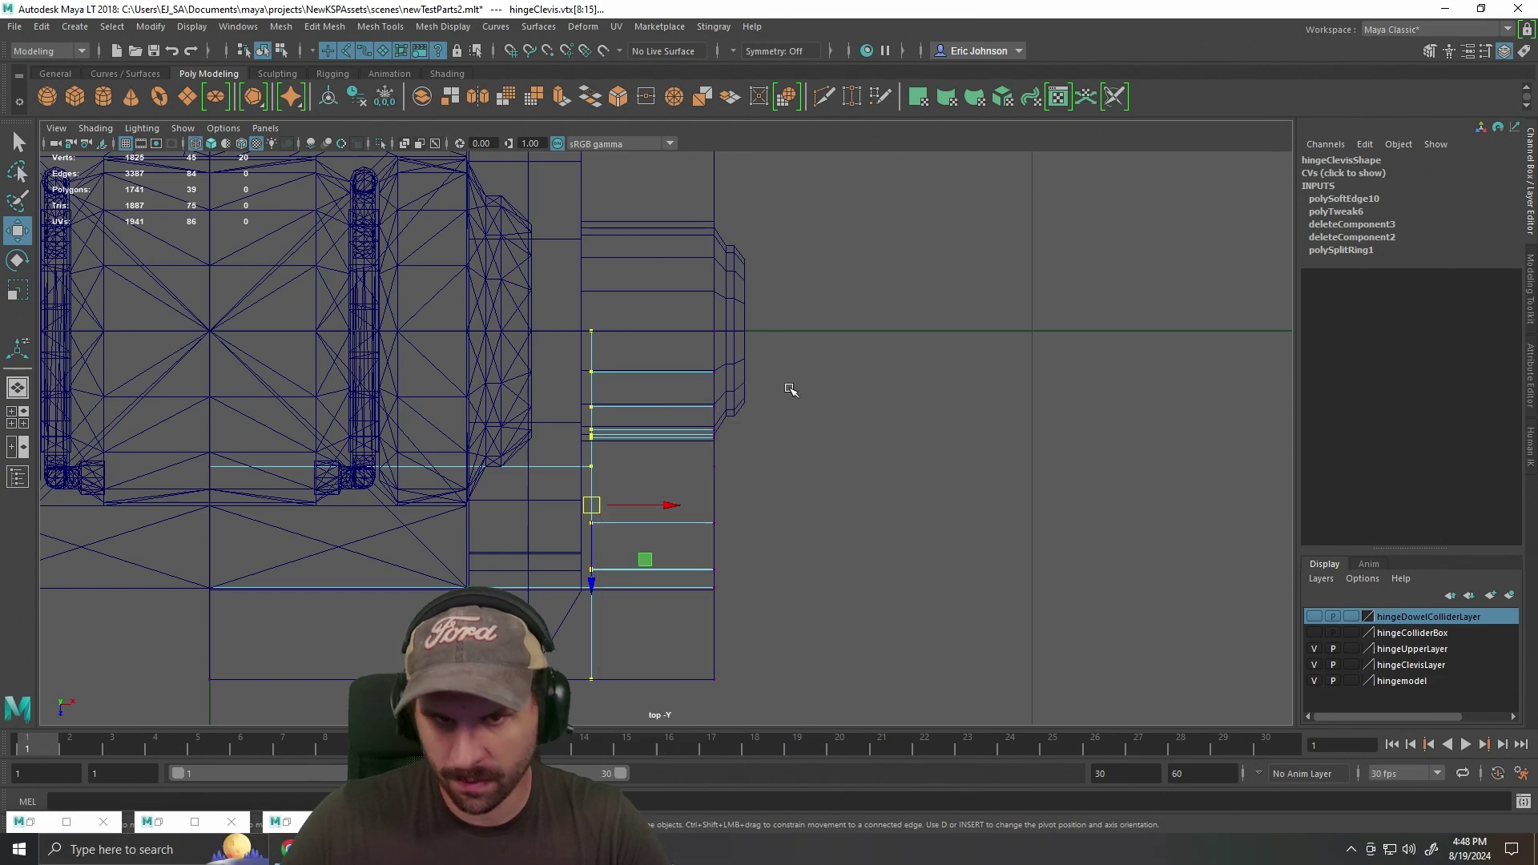
pyautogui.press('space')
pyautogui.scroll(-5, 712, 352)
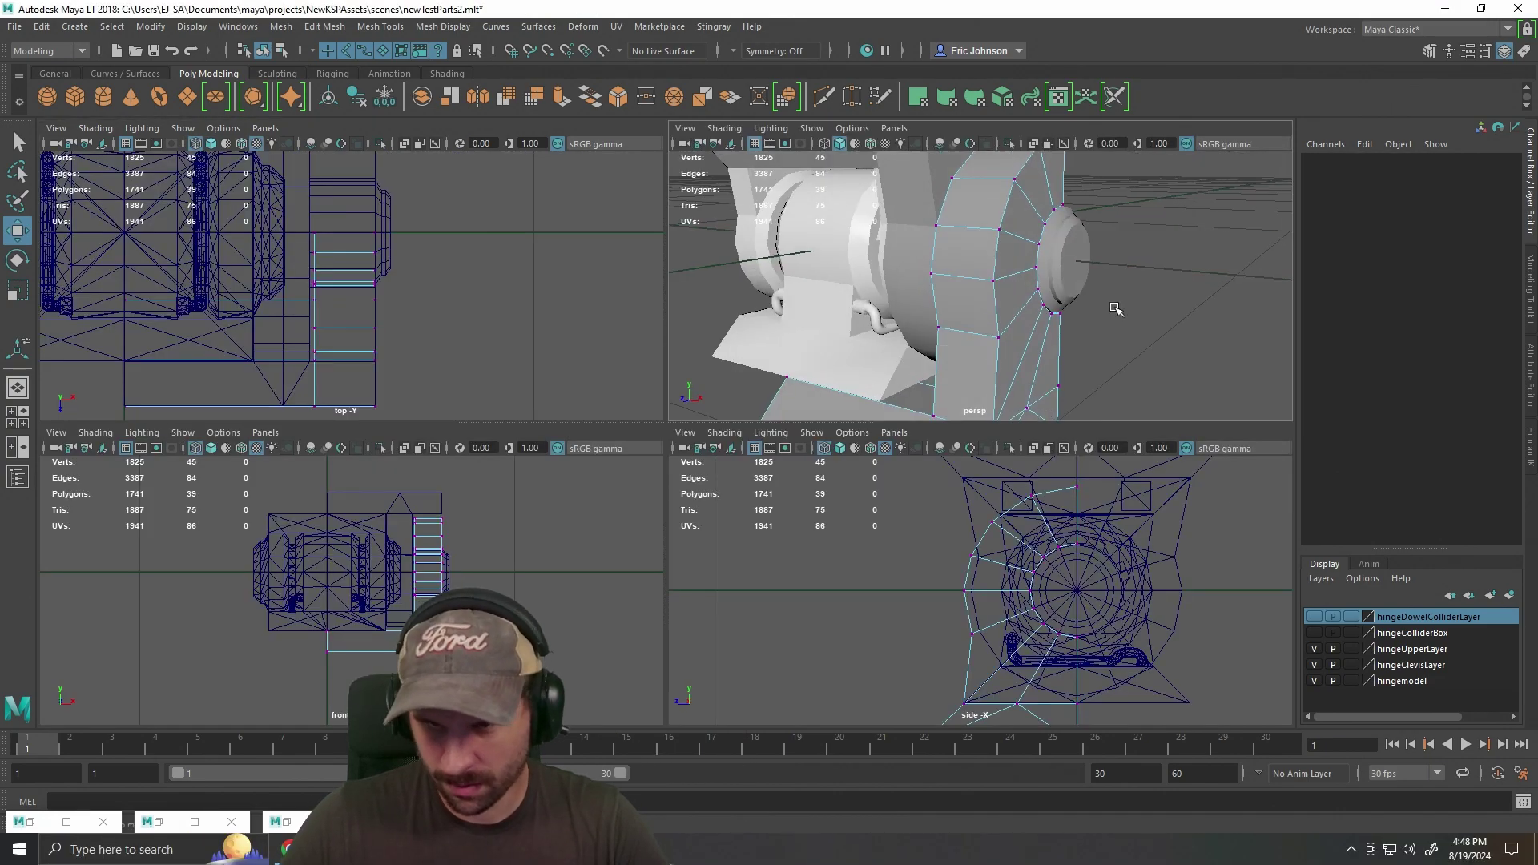
# Return the clevis to object selection and examine the whole hinge assembly around its outer side and pin cap.
pyautogui.press('space')
pyautogui.rightClick(592, 349)
pyautogui.click(935, 355)
pyautogui.moveTo(935, 355); pyautogui.dragTo(879, 473)
pyautogui.scroll(4, 803, 447)
pyautogui.click(711, 470)
pyautogui.moveTo(1030, 574); pyautogui.dragTo(1062, 460)
pyautogui.click(1057, 479)
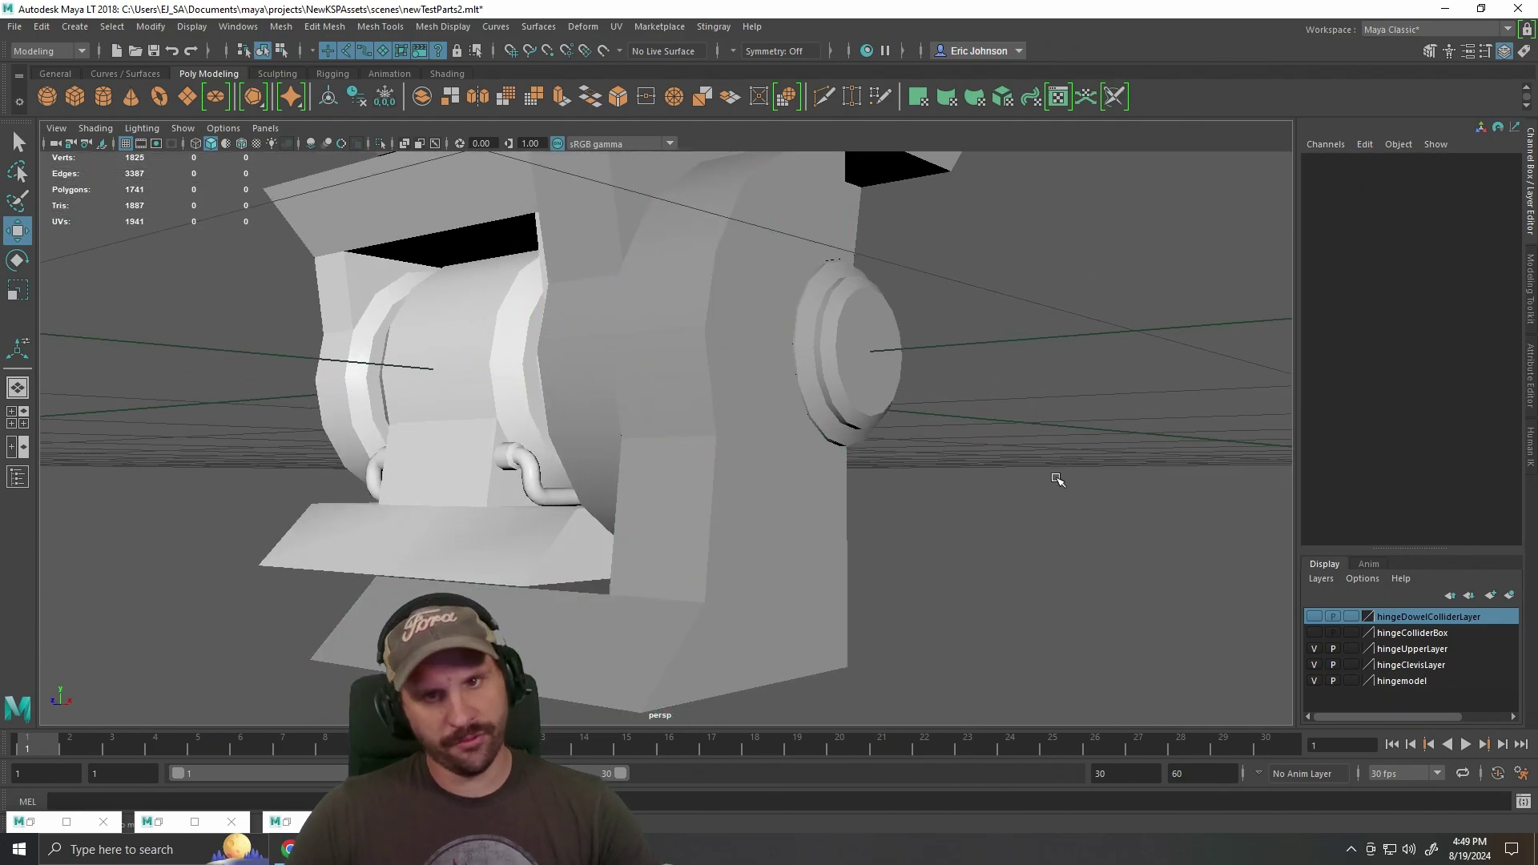
pyautogui.moveTo(1057, 479); pyautogui.dragTo(642, 314)
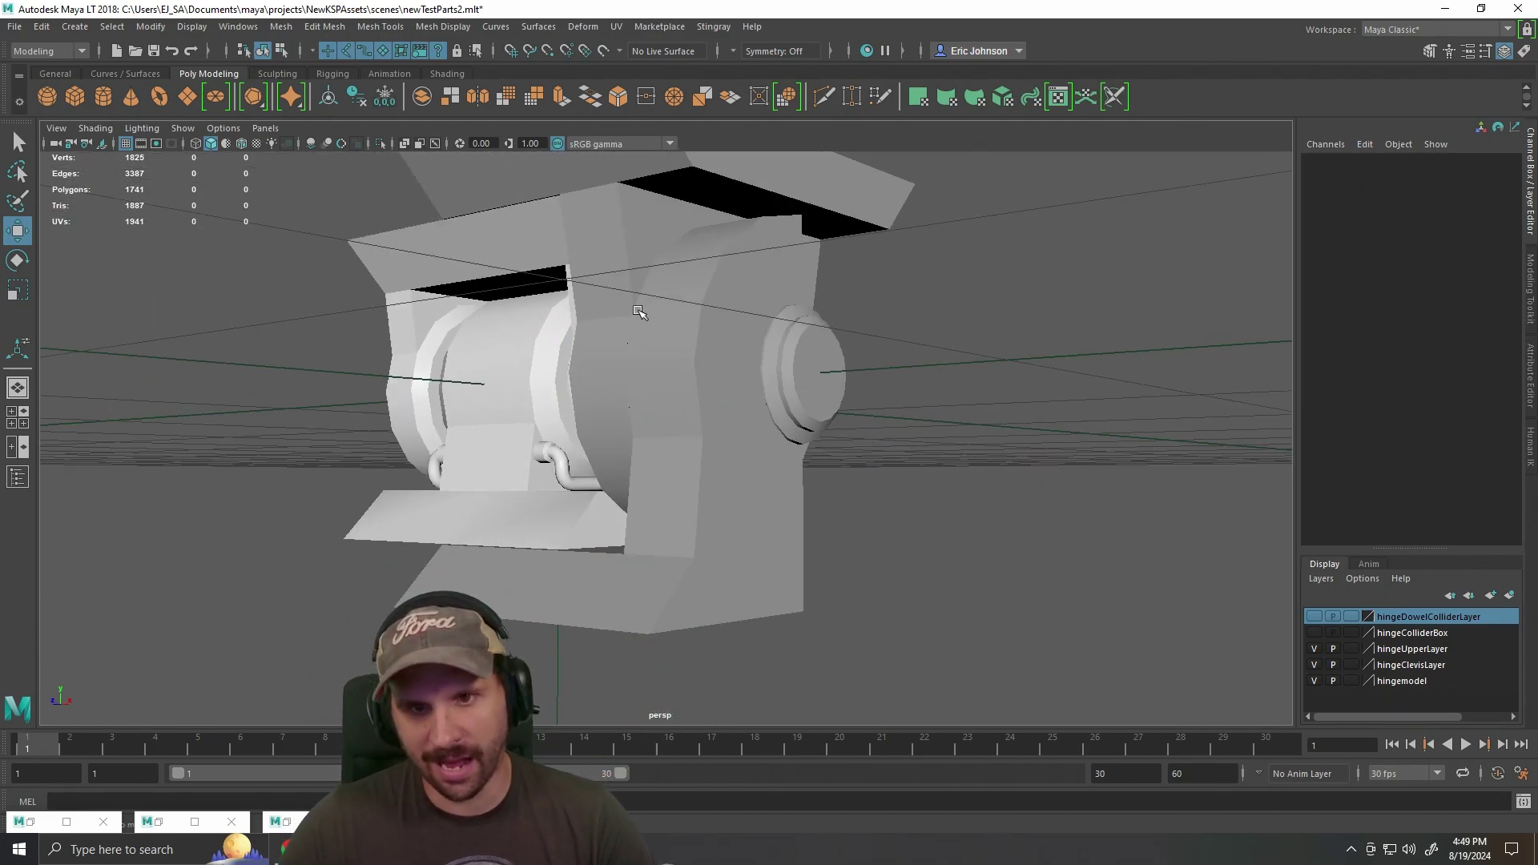
pyautogui.moveTo(1025, 447); pyautogui.dragTo(765, 549)
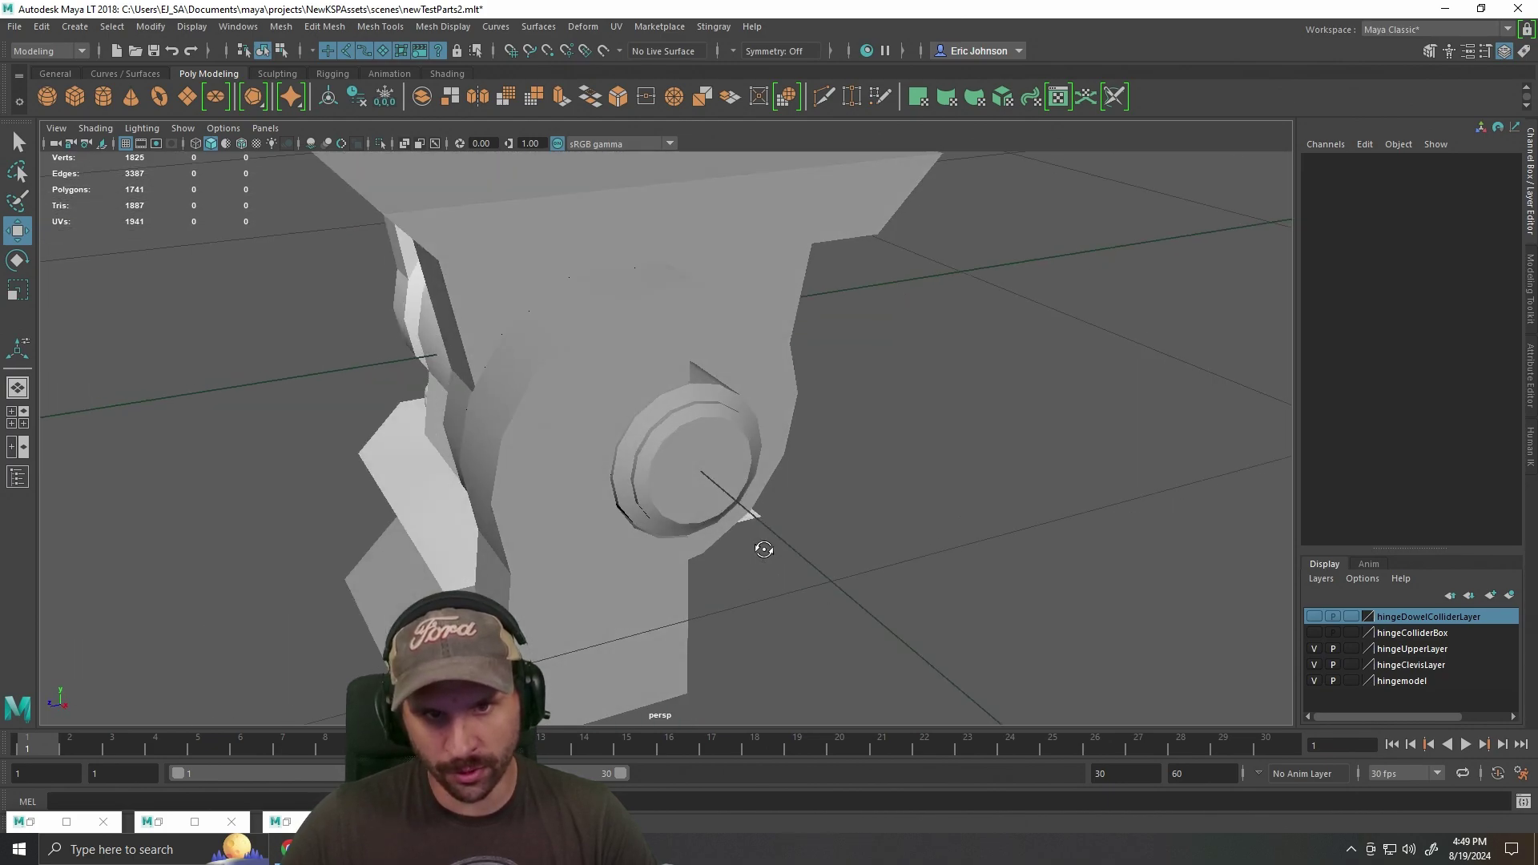
# Switch to Kerbal Space Program, attach a G-11 Hinge to the blue custom hinge, and view both from the side.
pyautogui.click(592, 456)
pyautogui.moveTo(592, 457); pyautogui.dragTo(818, 498)
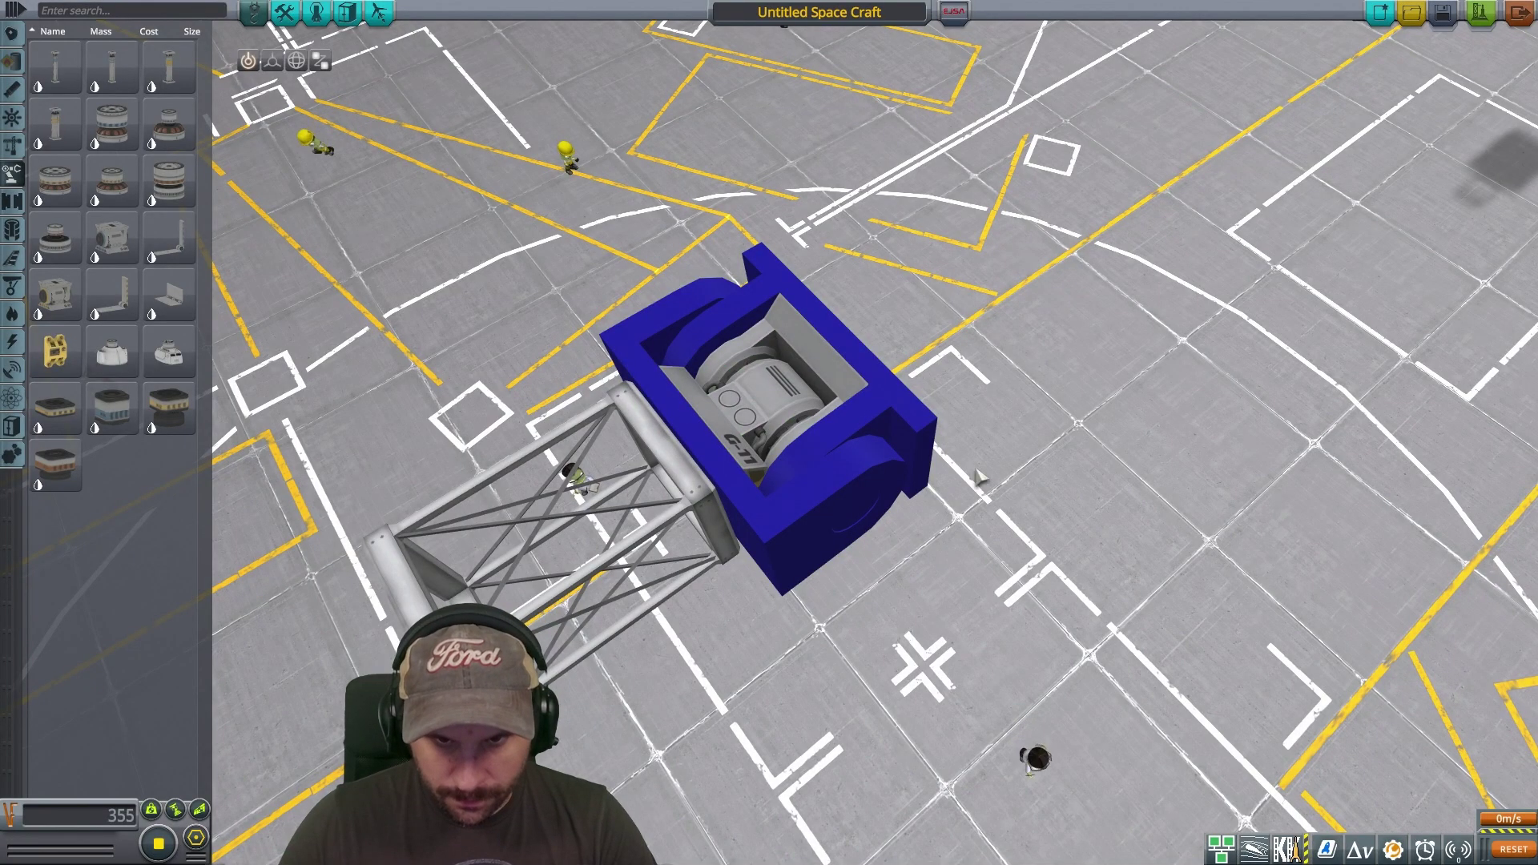
pyautogui.click(977, 366)
pyautogui.scroll(-2, 1273, 270)
pyautogui.press('Delete')
pyautogui.moveTo(1277, 270); pyautogui.dragTo(1274, 164)
pyautogui.scroll(3, 1185, 233)
pyautogui.scroll(3, 1233, 206)
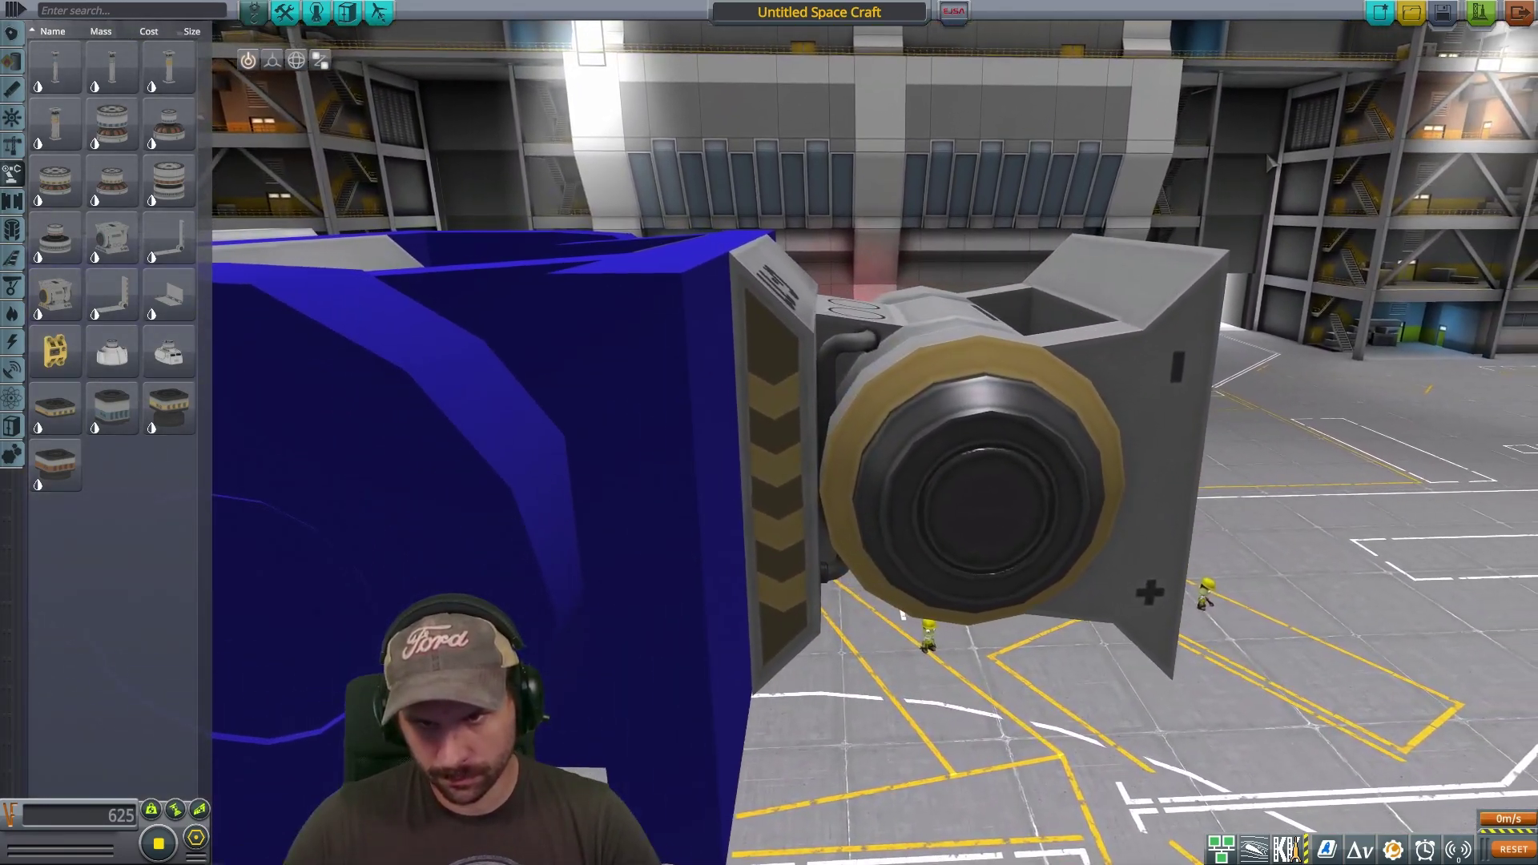
pyautogui.moveTo(1203, 186); pyautogui.dragTo(1268, 191)
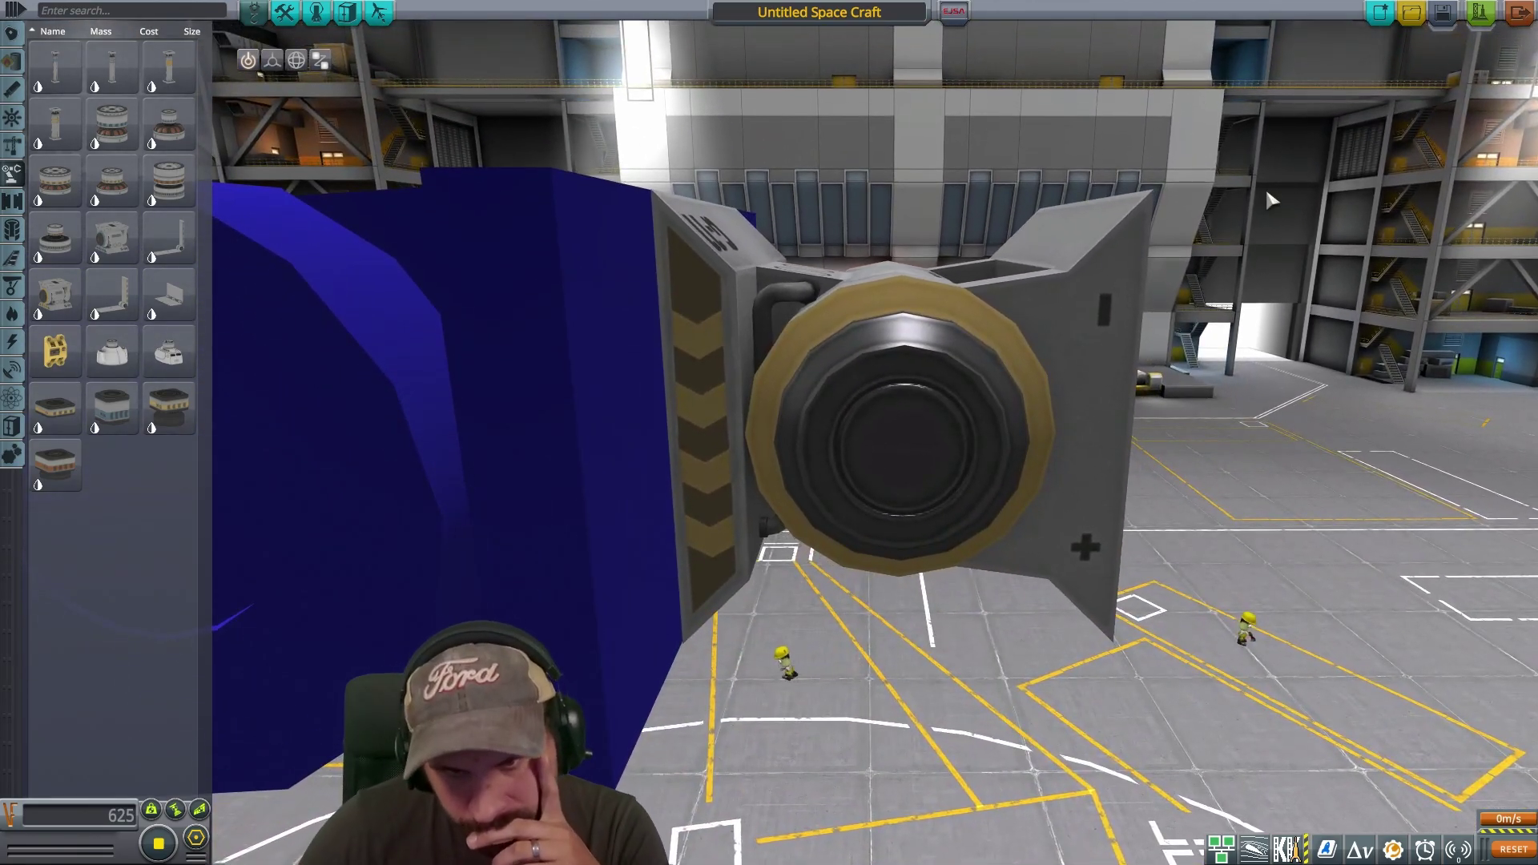
pyautogui.moveTo(1354, 300)
pyautogui.mouseDown()
pyautogui.moveTo(1348, 353)
pyautogui.moveTo(1354, 306)
pyautogui.moveTo(1368, 309)
pyautogui.moveTo(1348, 317)
pyautogui.mouseUp()
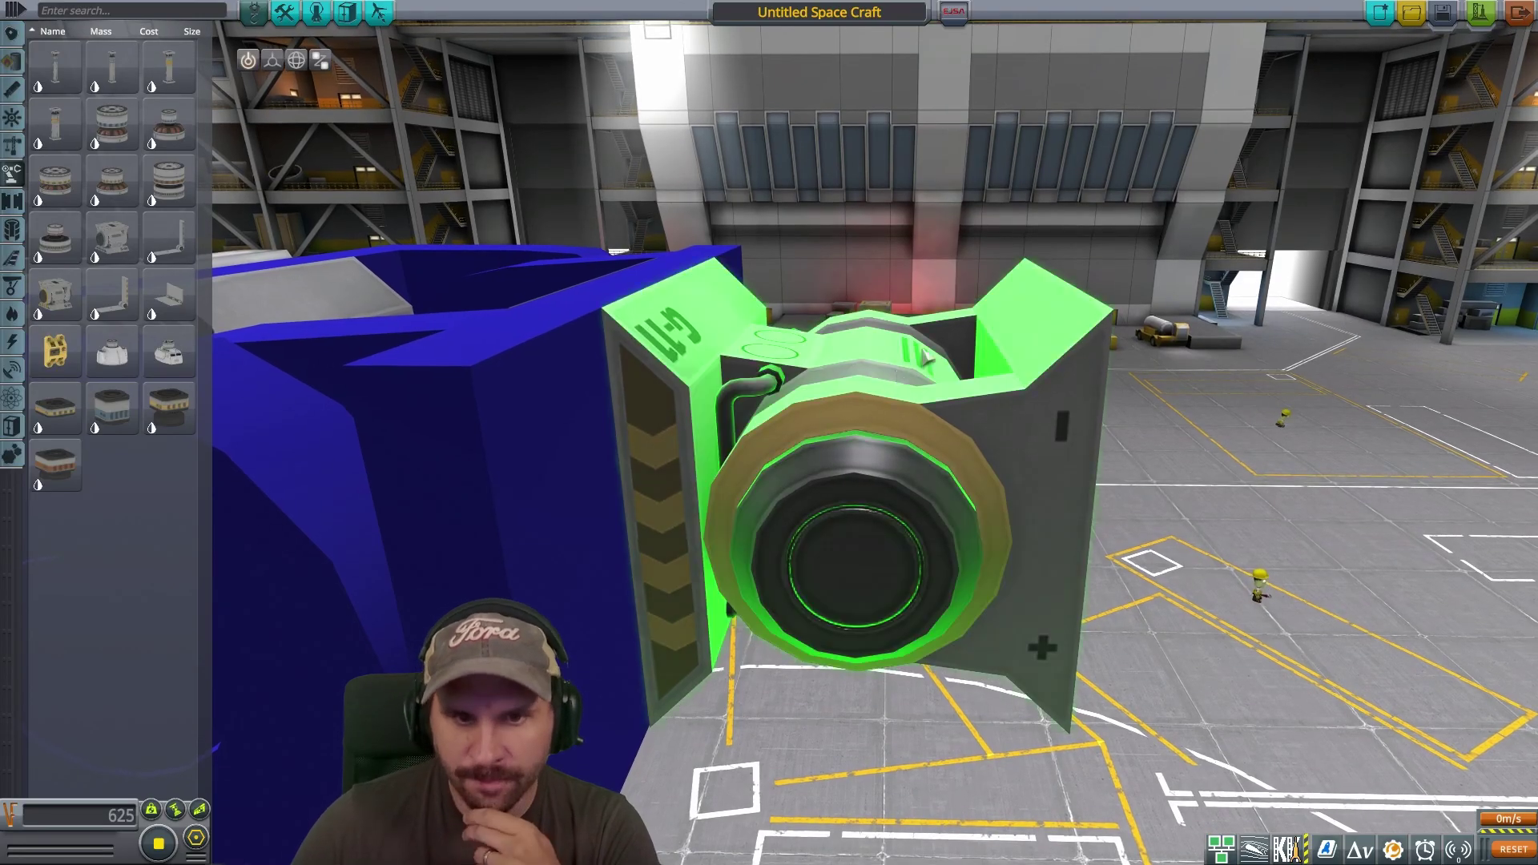
pyautogui.moveTo(1121, 481); pyautogui.dragTo(560, 560)
pyautogui.moveTo(970, 649); pyautogui.dragTo(1113, 401)
# Compare the G-11 Hinge's Gray variant with its Gray with Stripes variant.
pyautogui.rightClick(1106, 376)
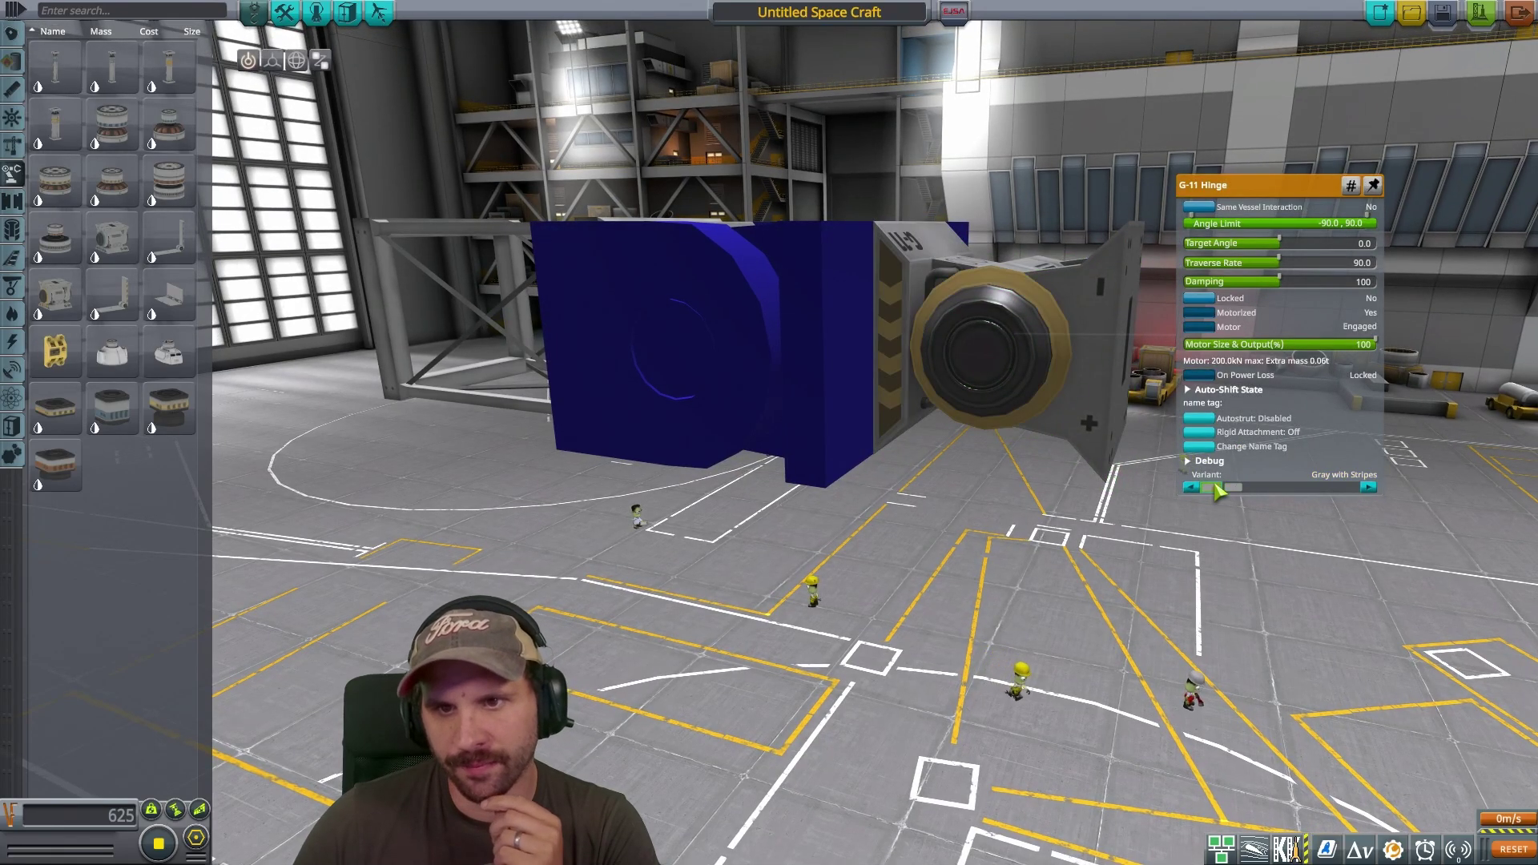
pyautogui.click(1233, 488)
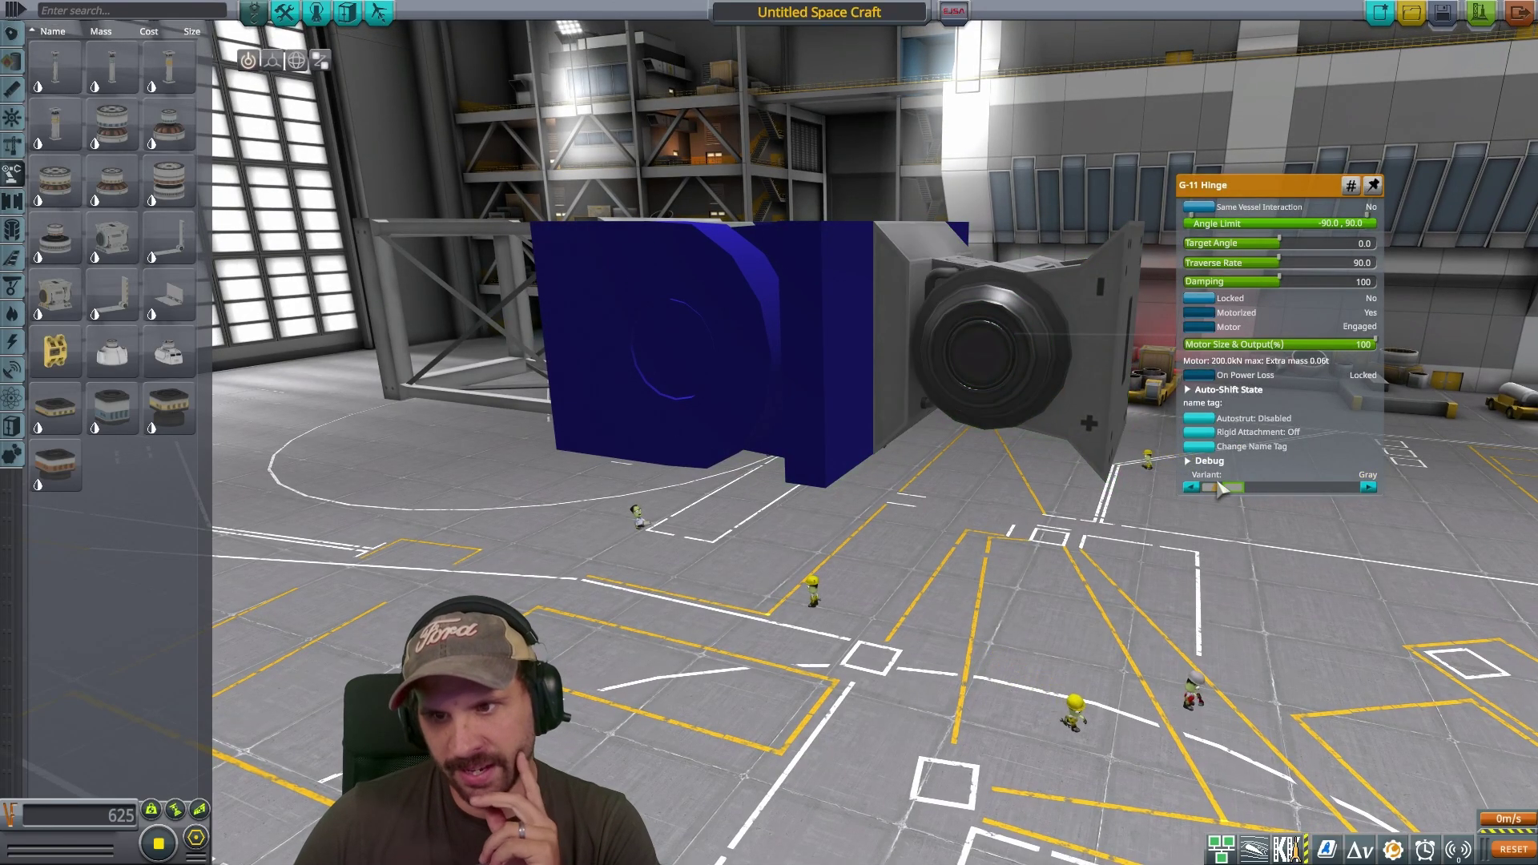
pyautogui.click(1213, 487)
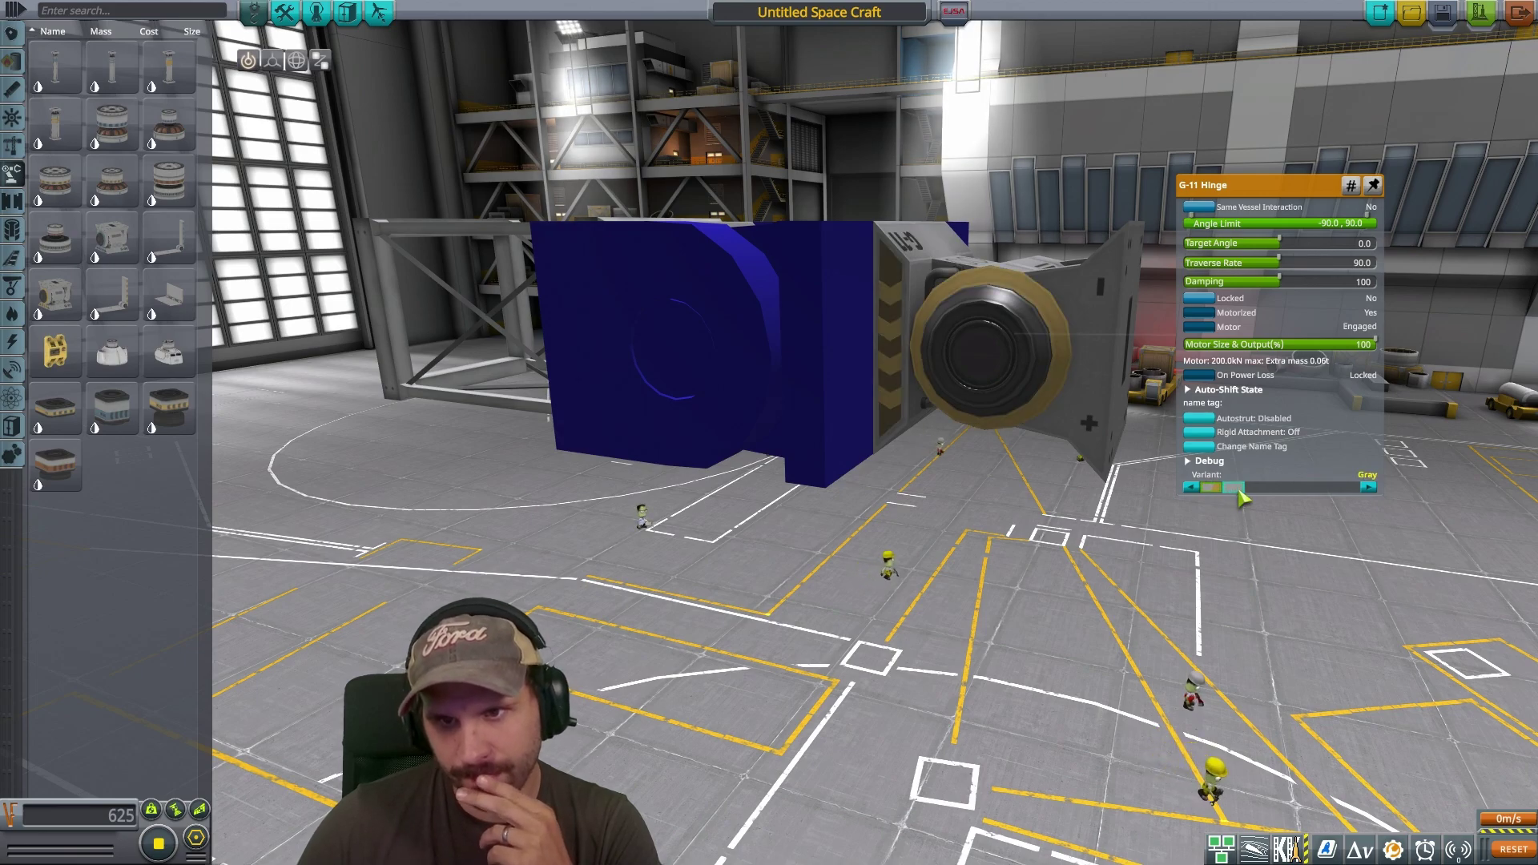
pyautogui.rightClick(1201, 513)
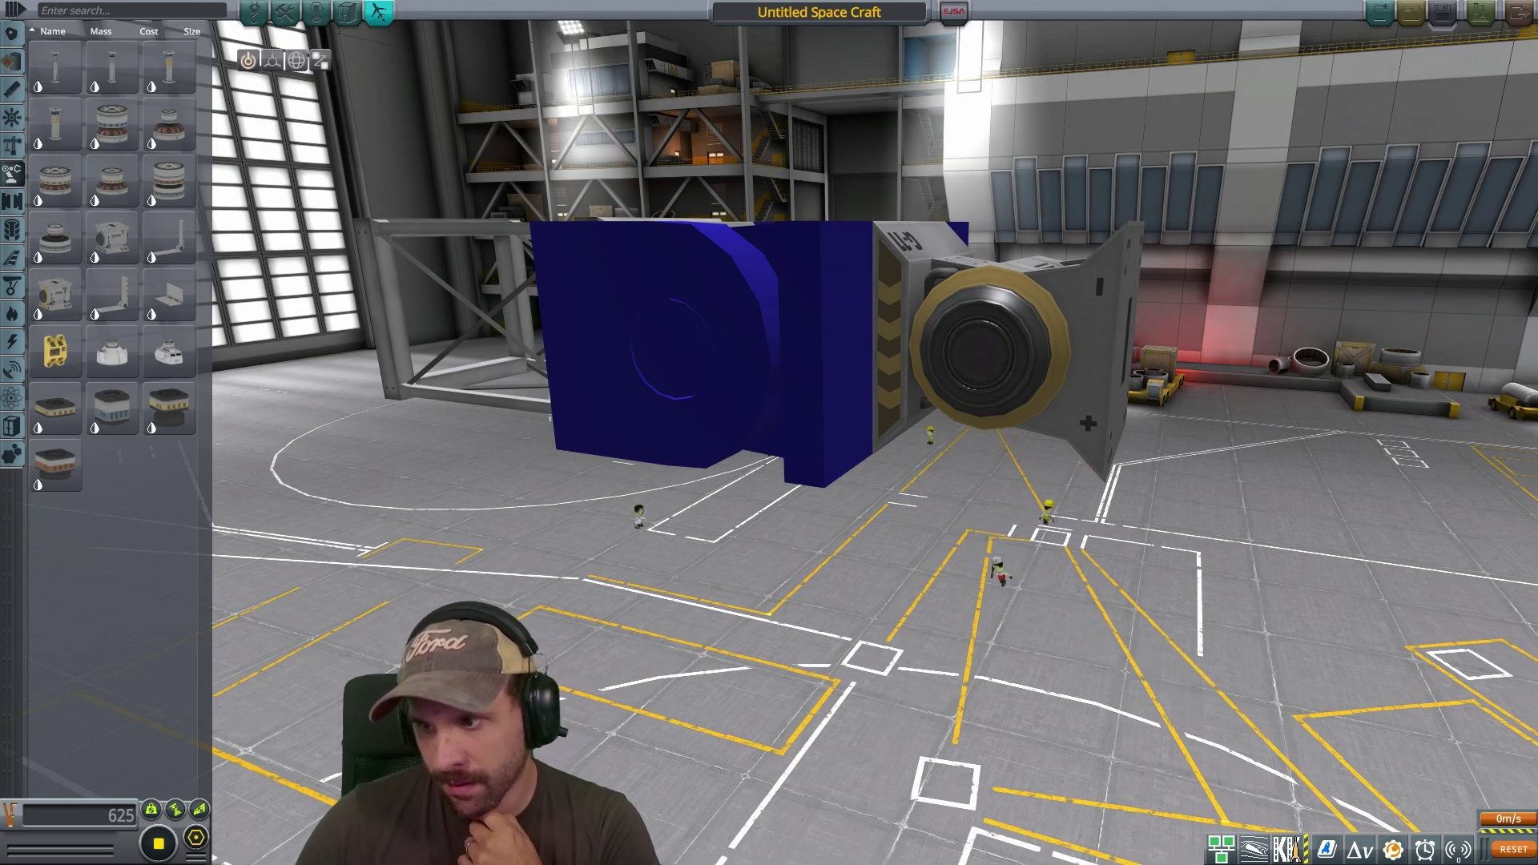
# Switch to GIMP and examine the hingeDowelUvMap.xcf texture layout beside the reference hinge texture.
pyautogui.moveTo(1184, 340); pyautogui.dragTo(1263, 619)
pyautogui.scroll(-5, 1263, 619)
pyautogui.moveTo(735, 680); pyautogui.dragTo(841, 591)
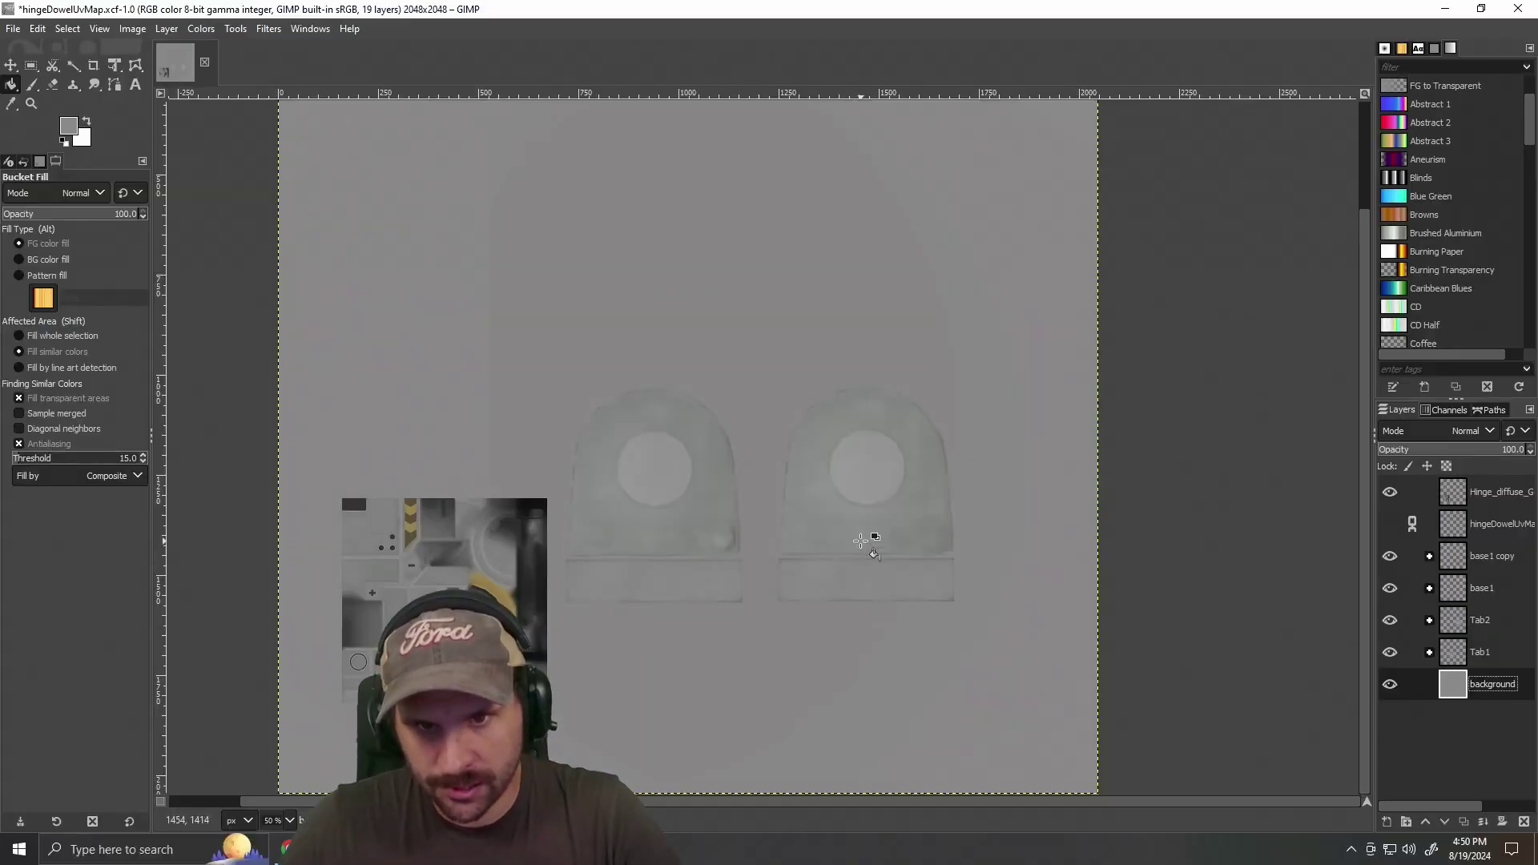
# Switch back to Maya, select hingDowel, and examine how it sits against the clevis.
pyautogui.click(402, 849)
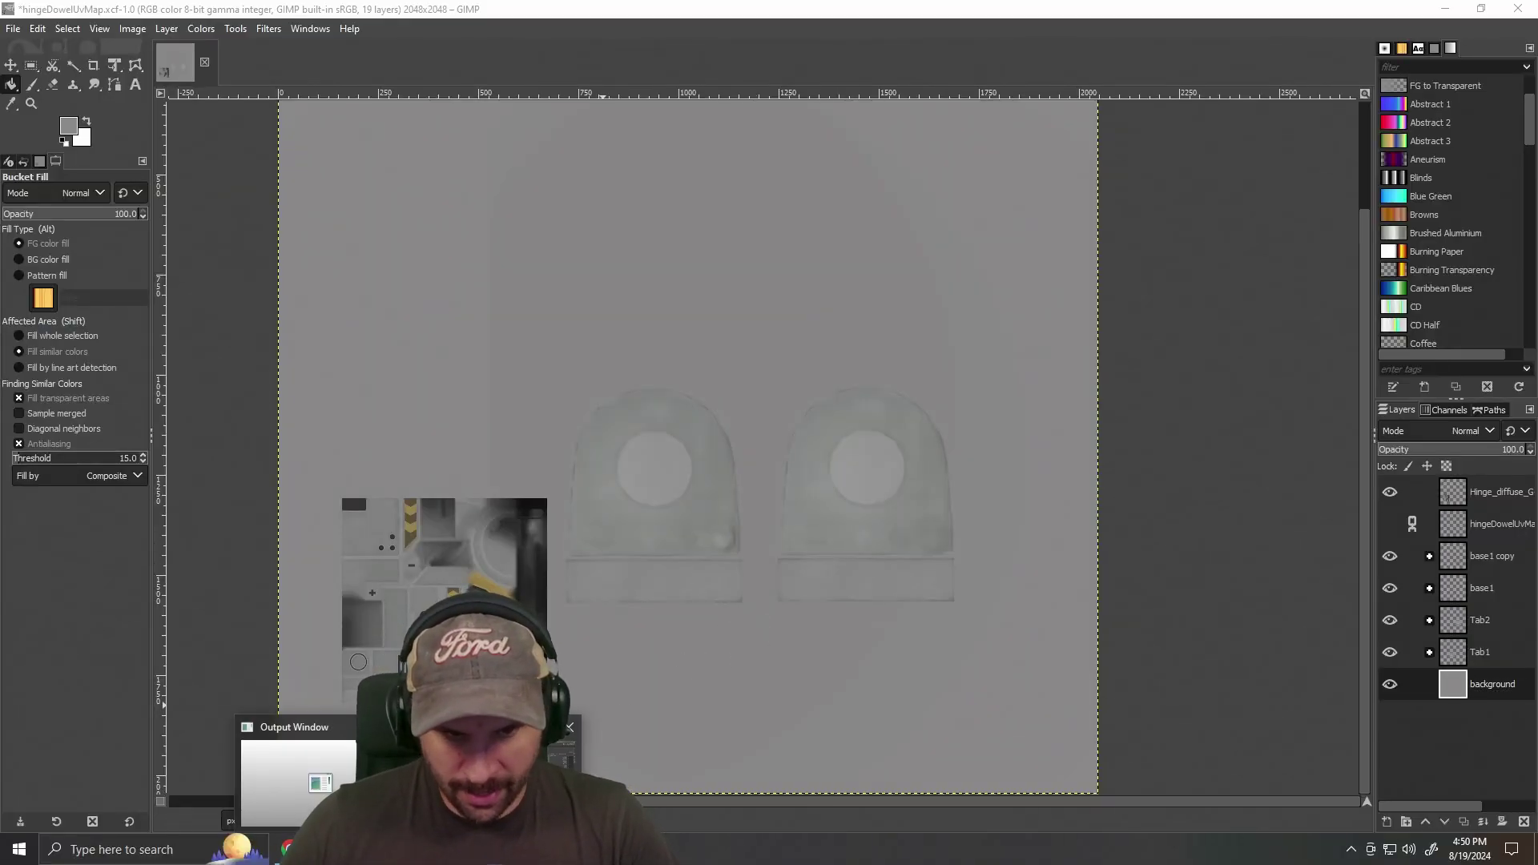
pyautogui.click(479, 775)
pyautogui.moveTo(992, 433); pyautogui.dragTo(614, 330)
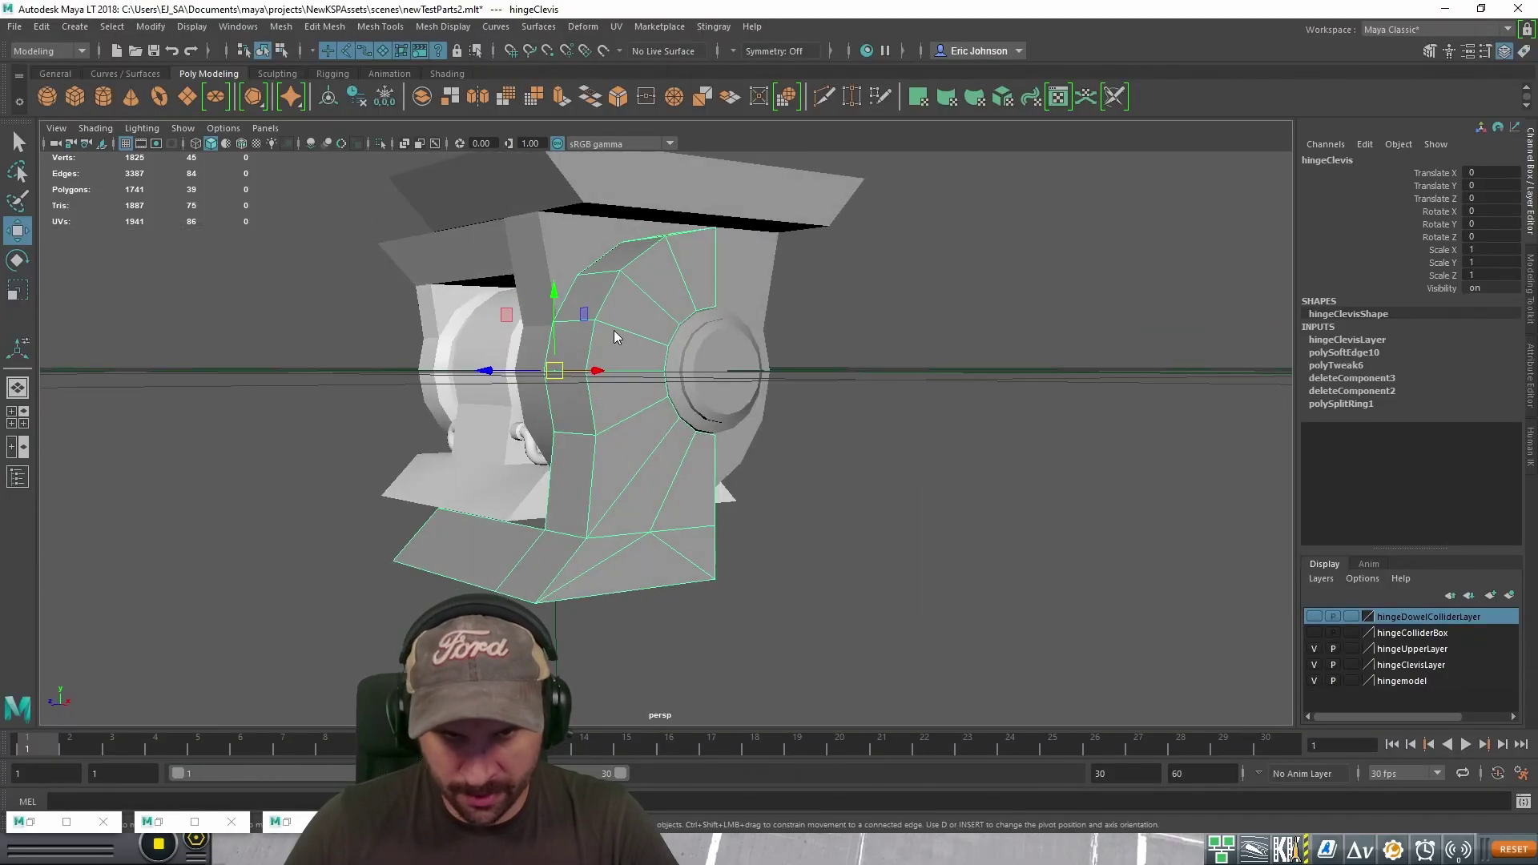
pyautogui.click(975, 387)
pyautogui.moveTo(625, 308); pyautogui.dragTo(682, 493)
pyautogui.click(966, 393)
pyautogui.moveTo(933, 396); pyautogui.dragTo(925, 366)
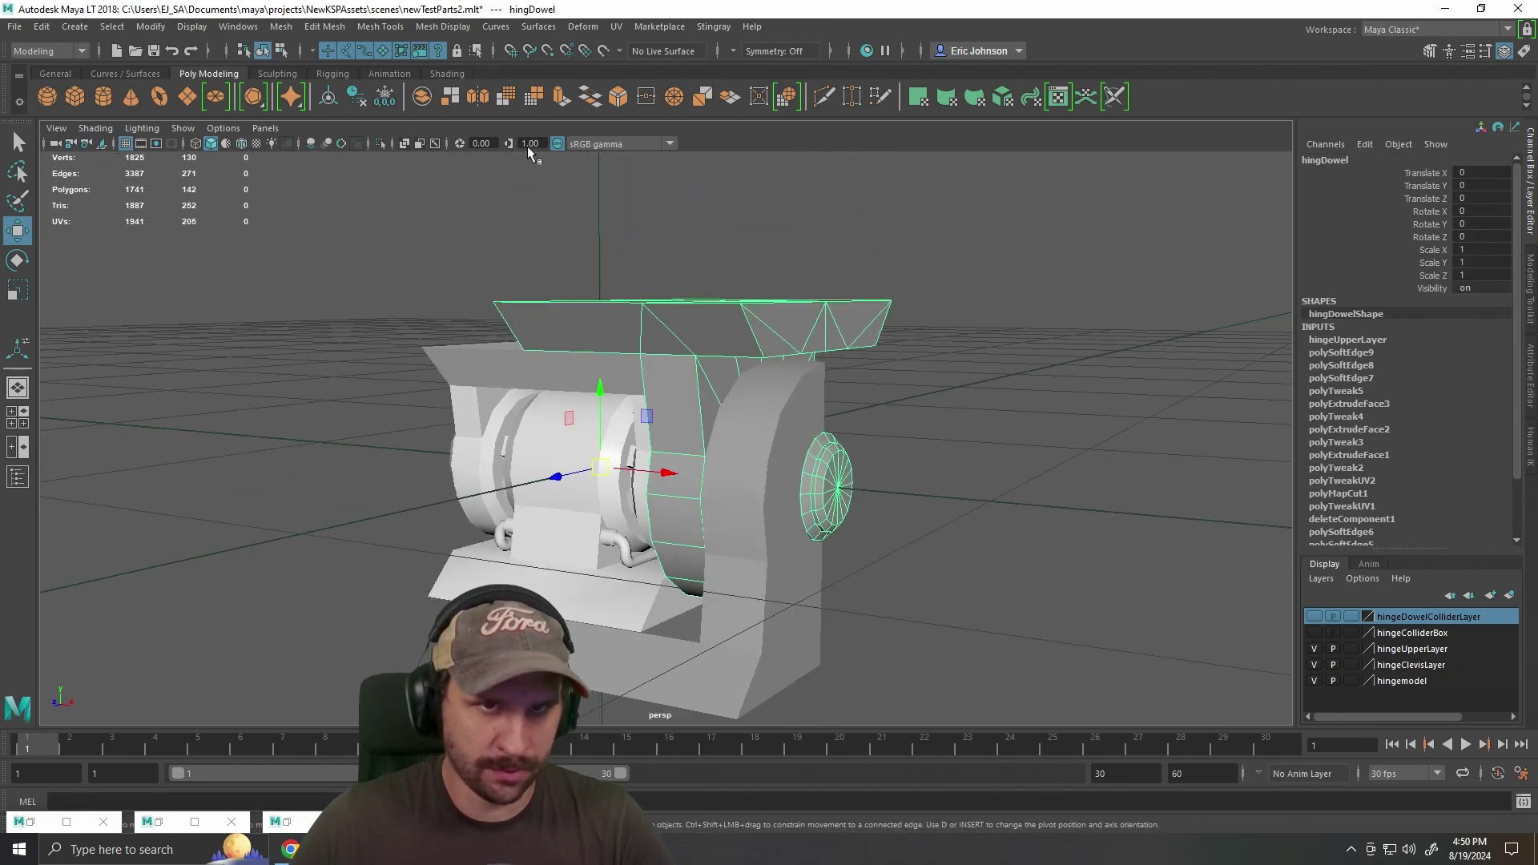
# Open the UV Editor for hingDowel and display the checker texture on the models in the perspective view.
pyautogui.click(615, 26)
pyautogui.click(652, 58)
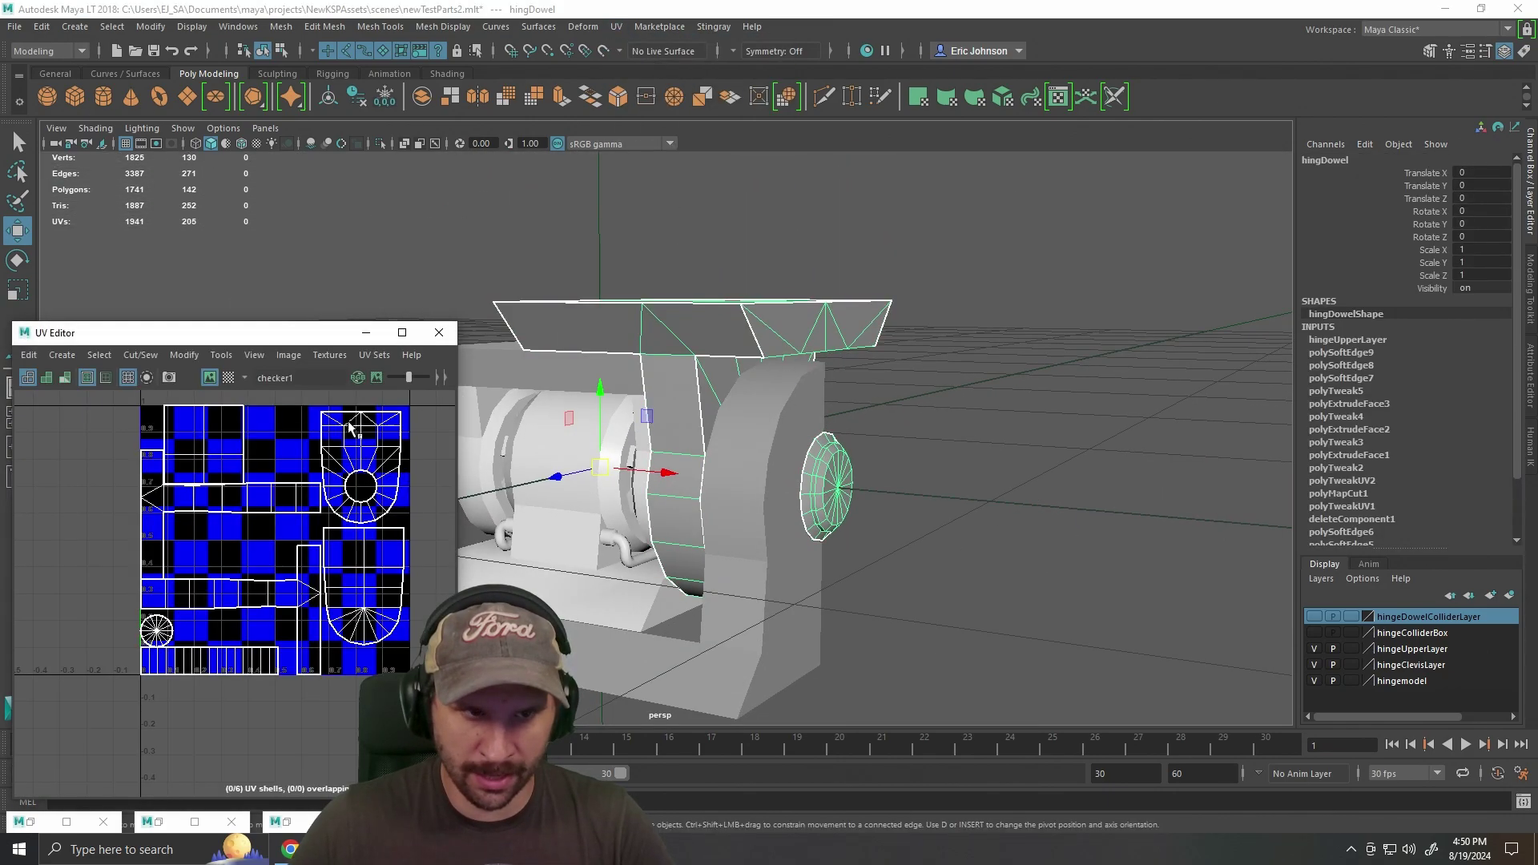
pyautogui.moveTo(252, 337); pyautogui.dragTo(330, 282)
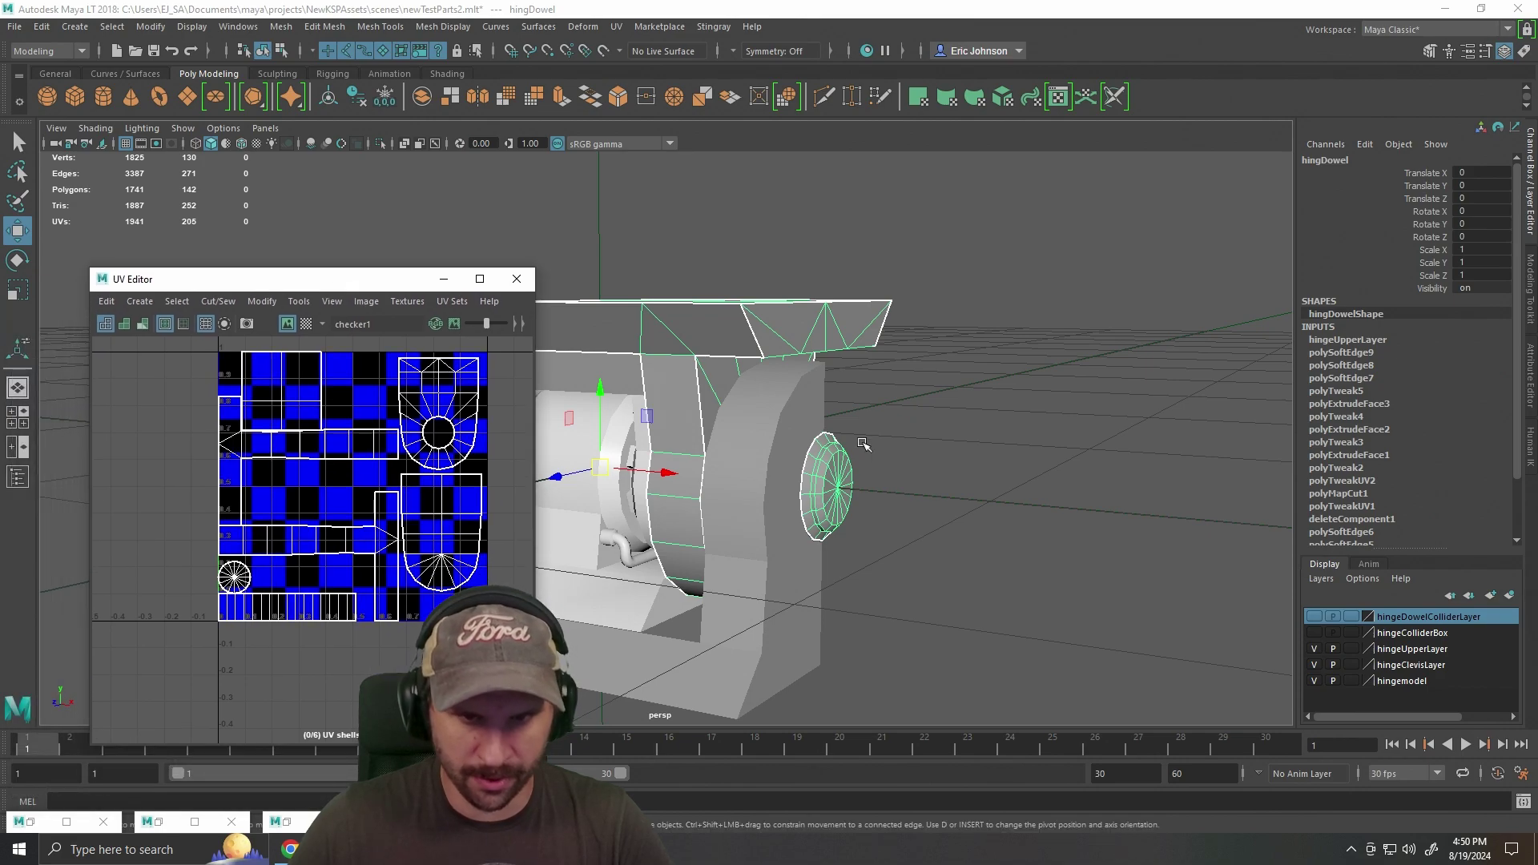
pyautogui.press('6')
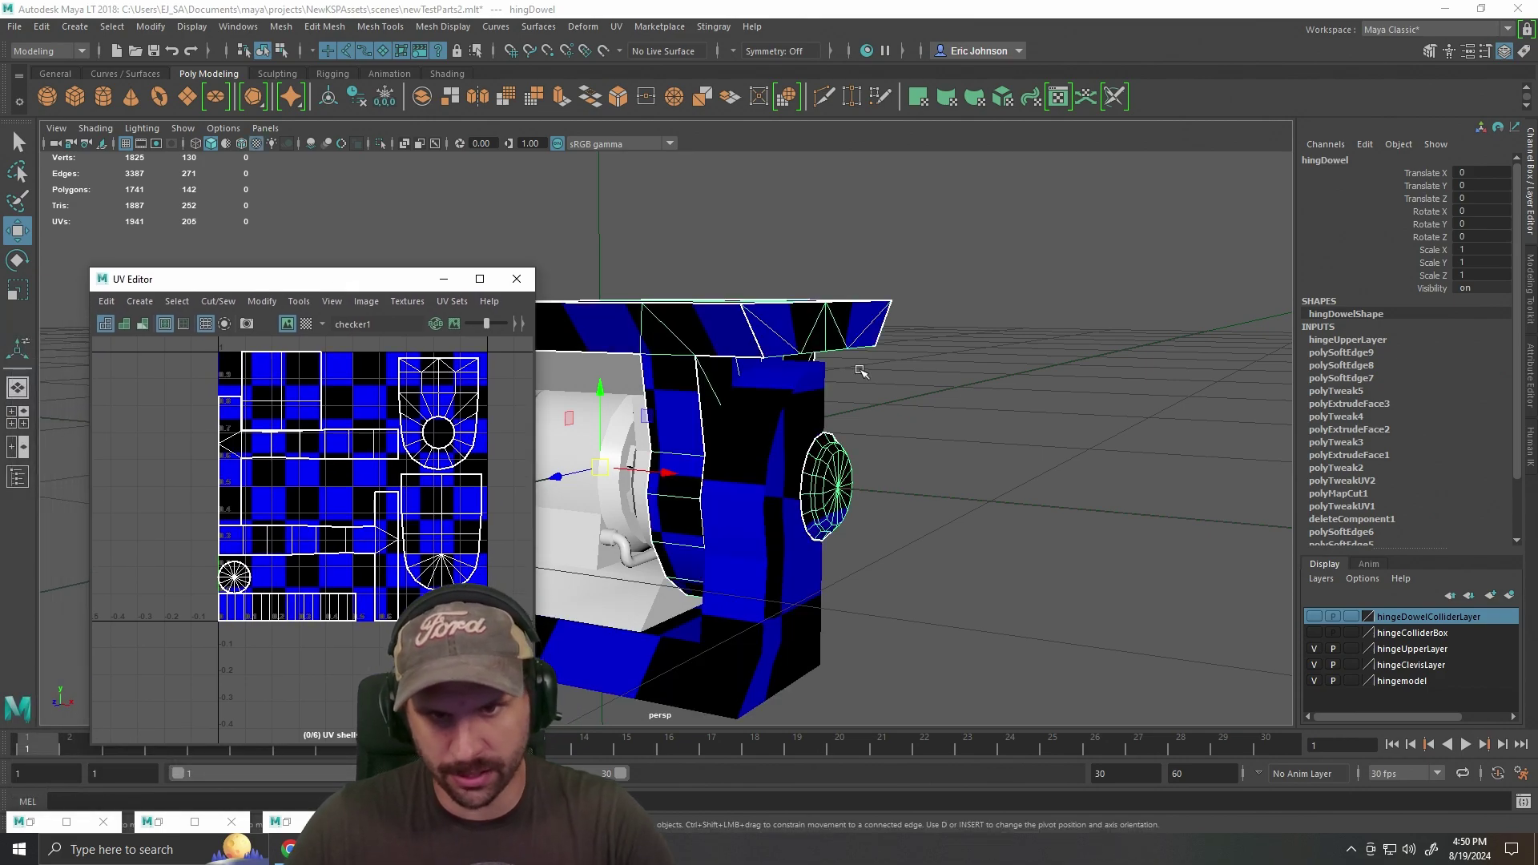
pyautogui.click(1033, 485)
pyautogui.moveTo(1036, 487); pyautogui.dragTo(924, 504)
pyautogui.click(697, 508)
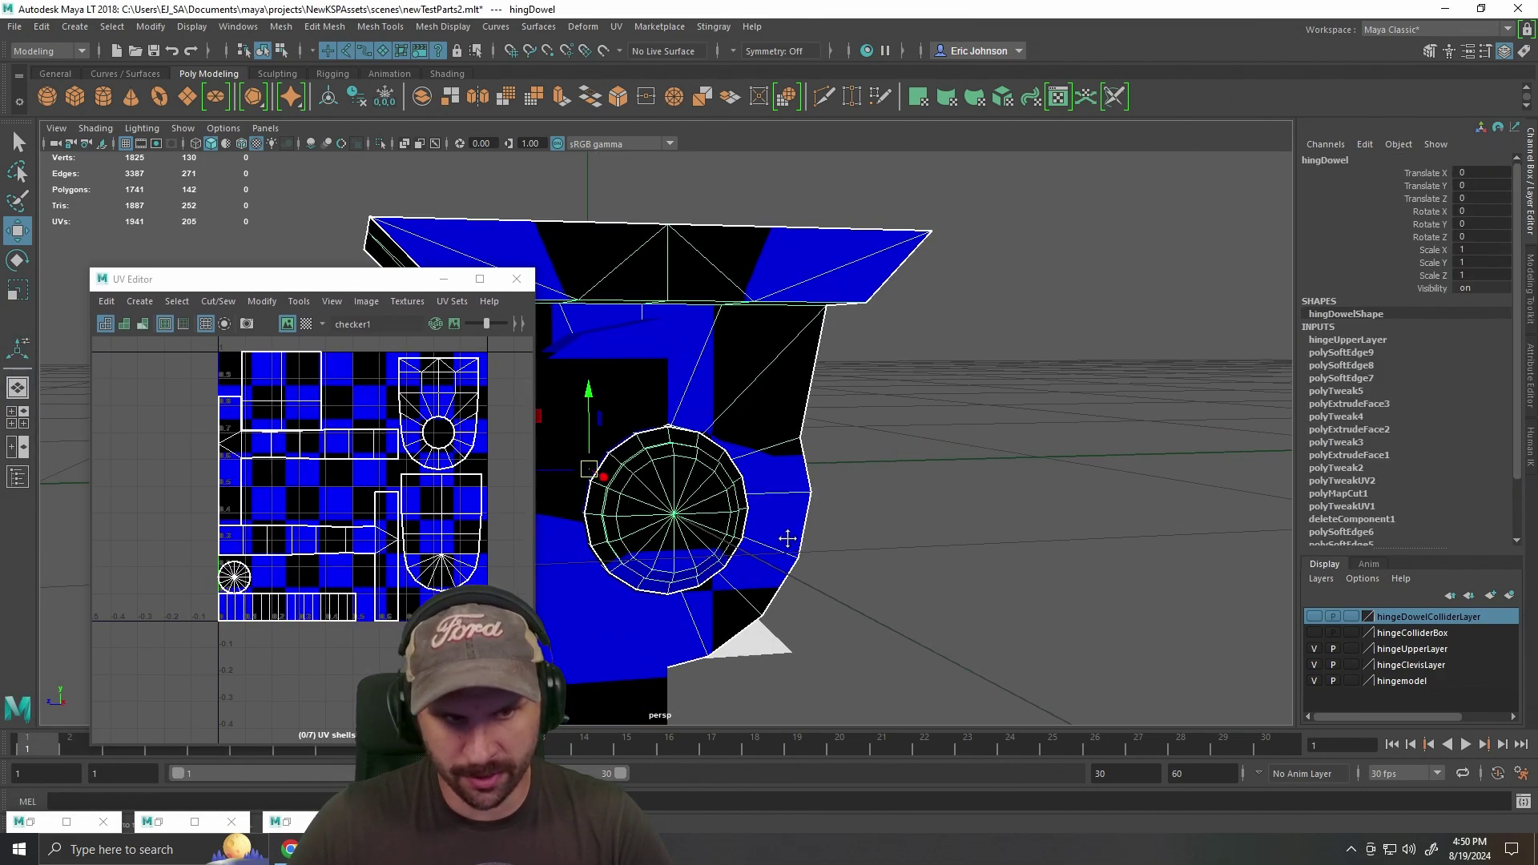
# Display the model in wireframe and select the faces of the dowel's protruding end cap.
pyautogui.moveTo(671, 280); pyautogui.dragTo(962, 511)
pyautogui.rightClick(896, 382)
pyautogui.click(897, 424)
pyautogui.press('4')
pyautogui.moveTo(900, 408); pyautogui.dragTo(910, 404)
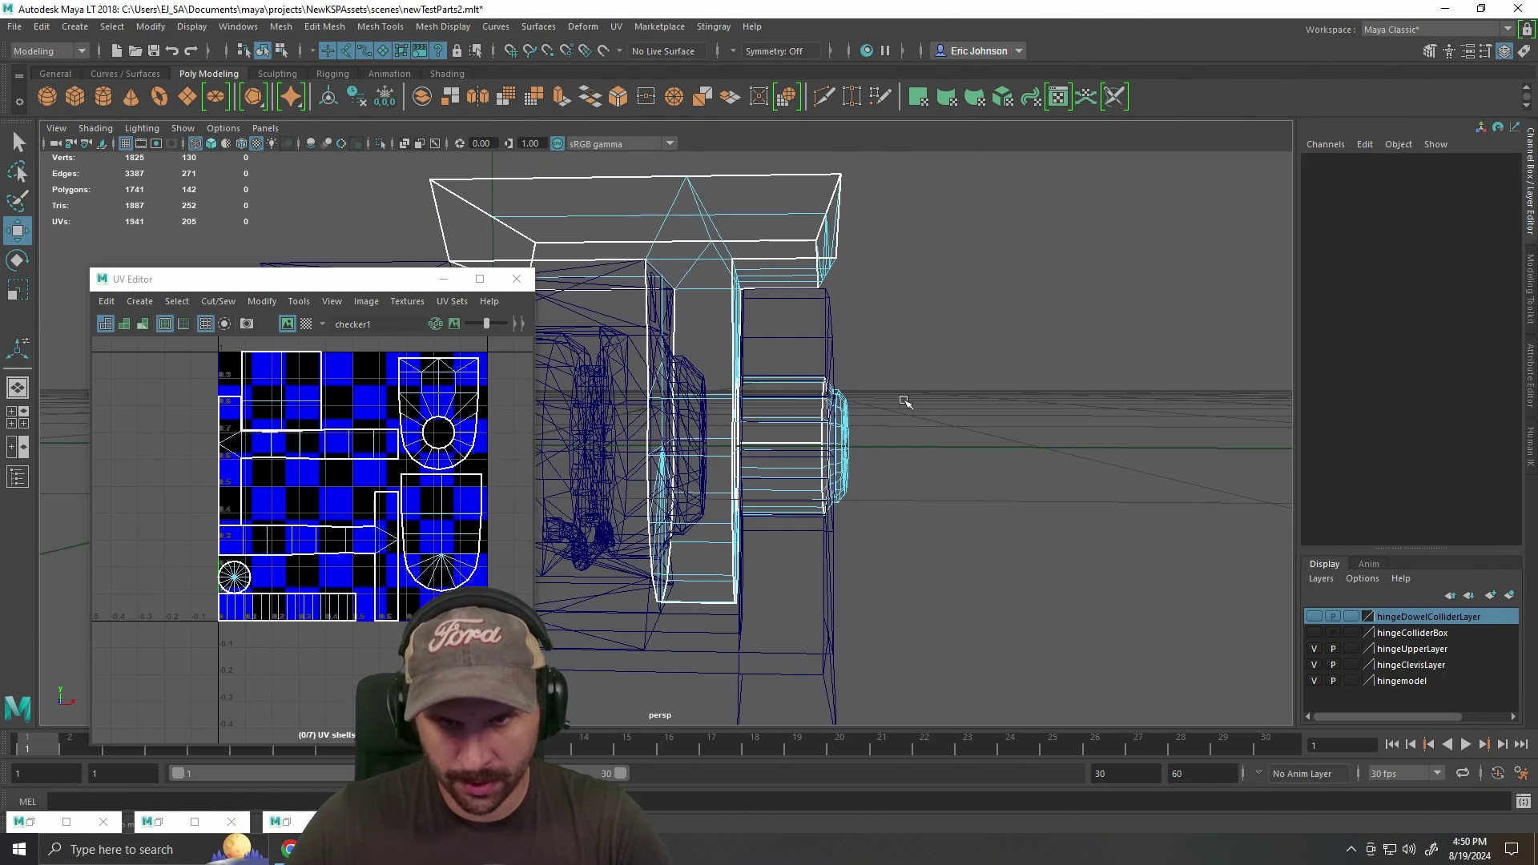
pyautogui.moveTo(923, 604); pyautogui.dragTo(820, 631)
pyautogui.moveTo(961, 566); pyautogui.dragTo(1002, 566)
pyautogui.scroll(4, 916, 560)
pyautogui.scroll(-4, 921, 559)
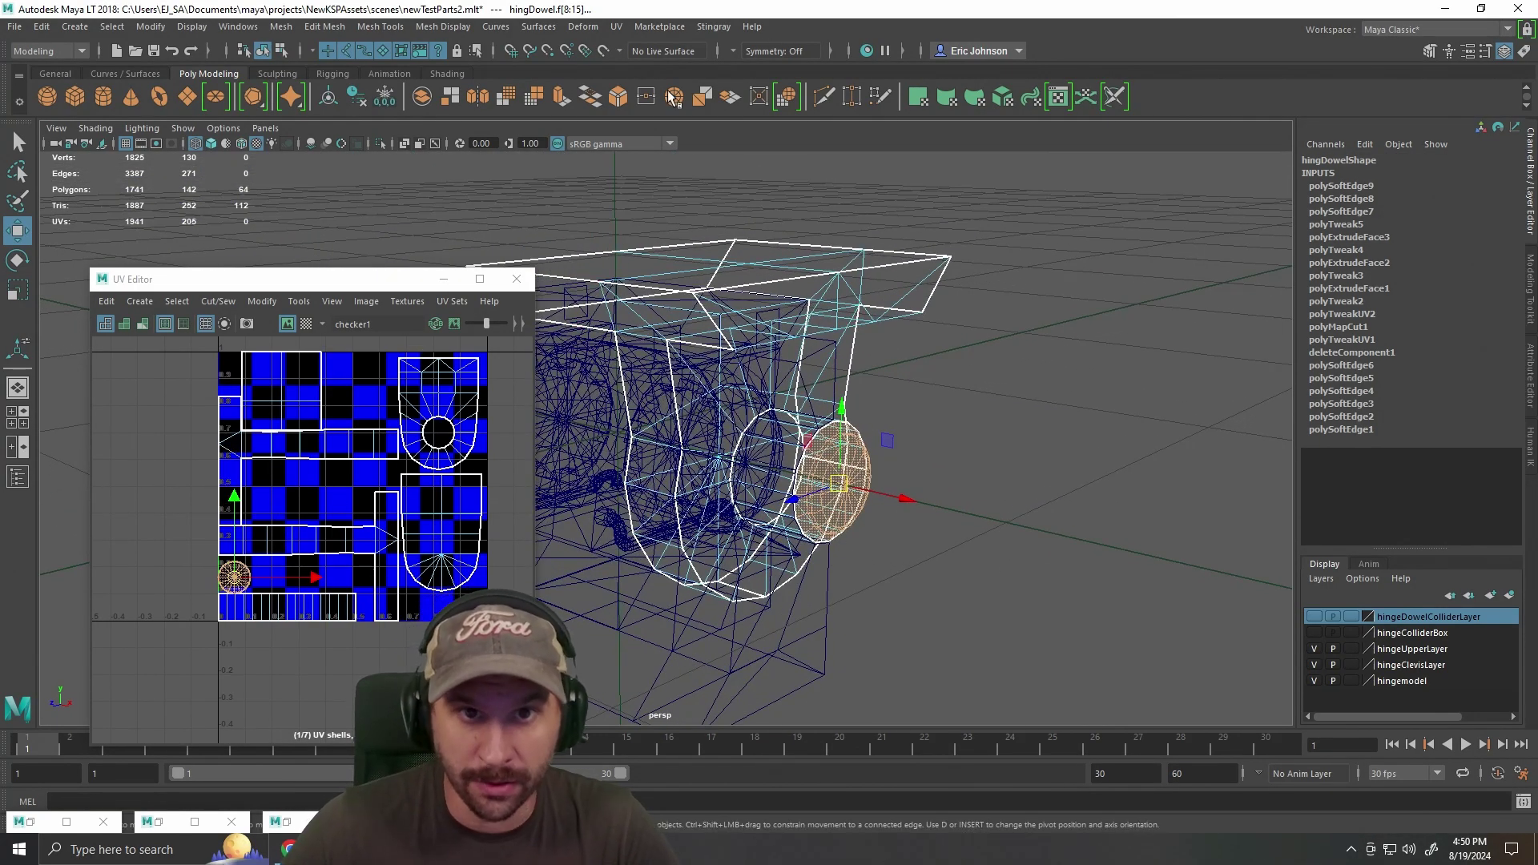
pyautogui.click(617, 27)
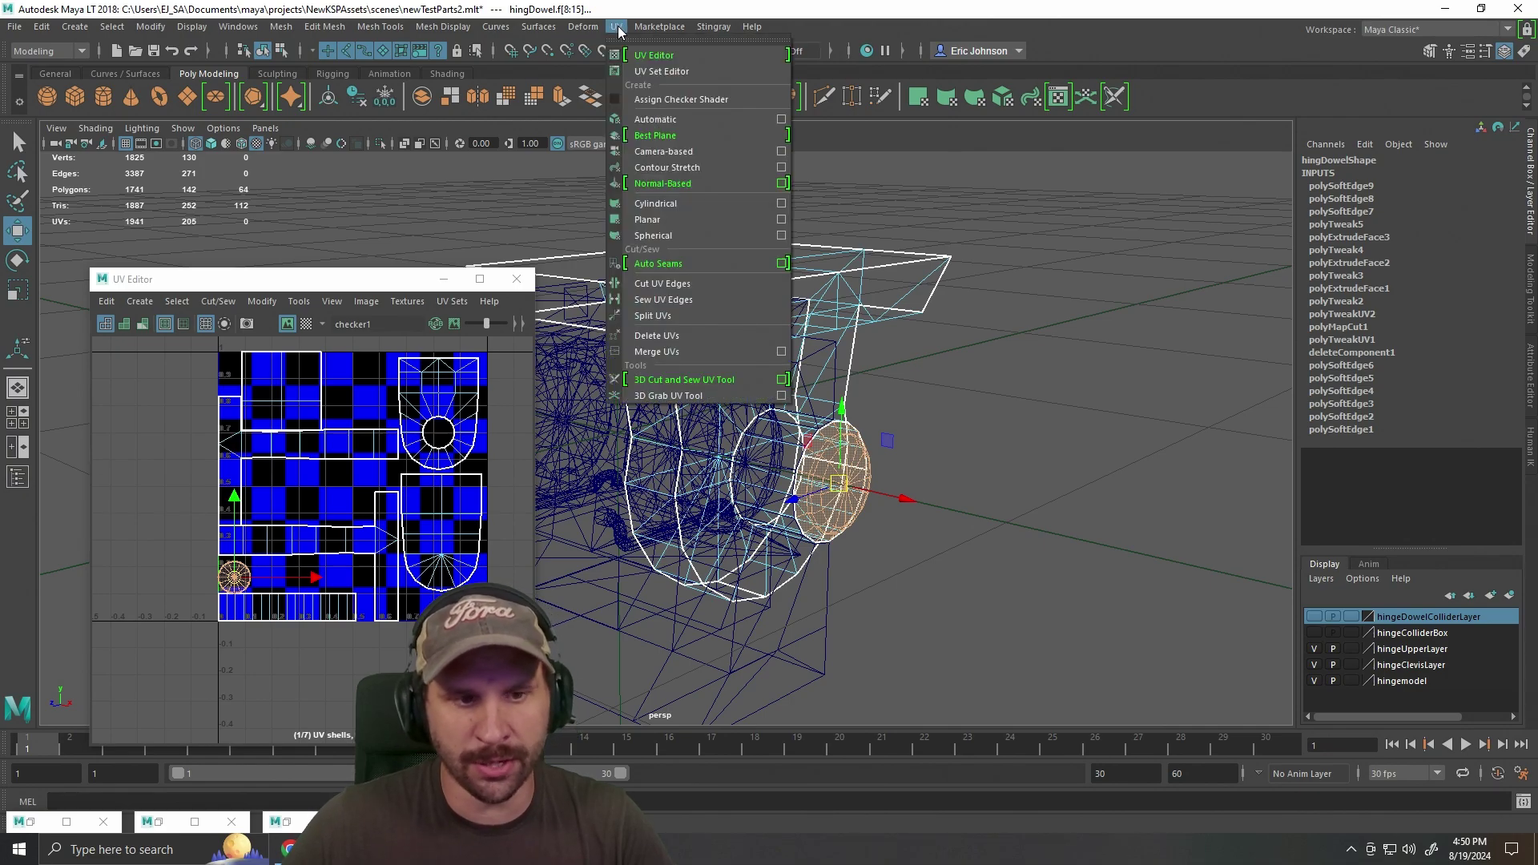
pyautogui.click(268, 306)
pyautogui.click(268, 305)
pyautogui.moveTo(355, 308)
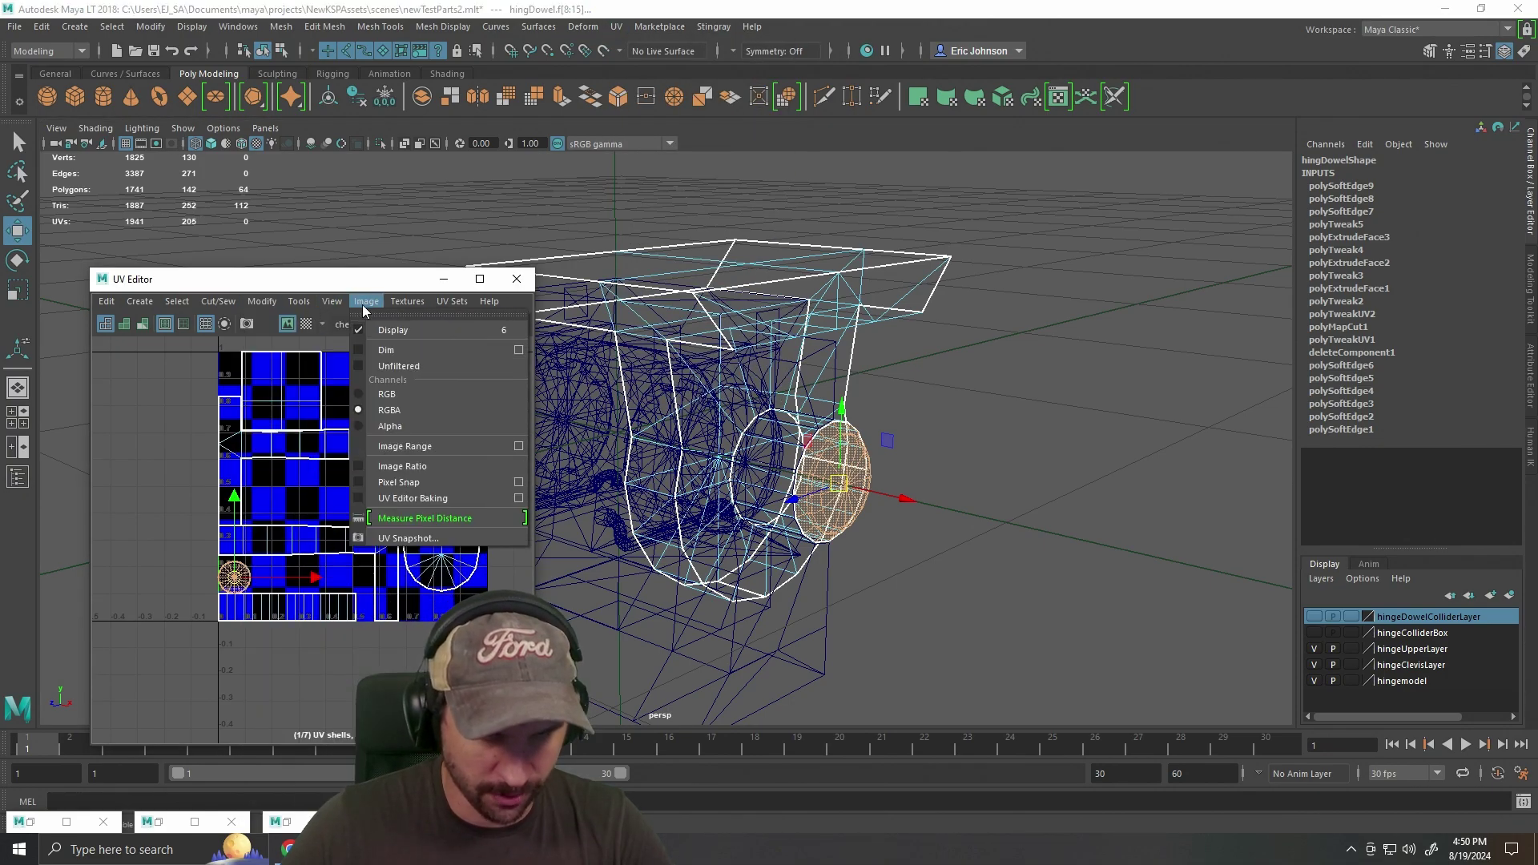
pyautogui.click(1103, 509)
pyautogui.moveTo(1102, 511); pyautogui.dragTo(985, 455)
pyautogui.scroll(3, 1014, 537)
pyautogui.scroll(4, 986, 456)
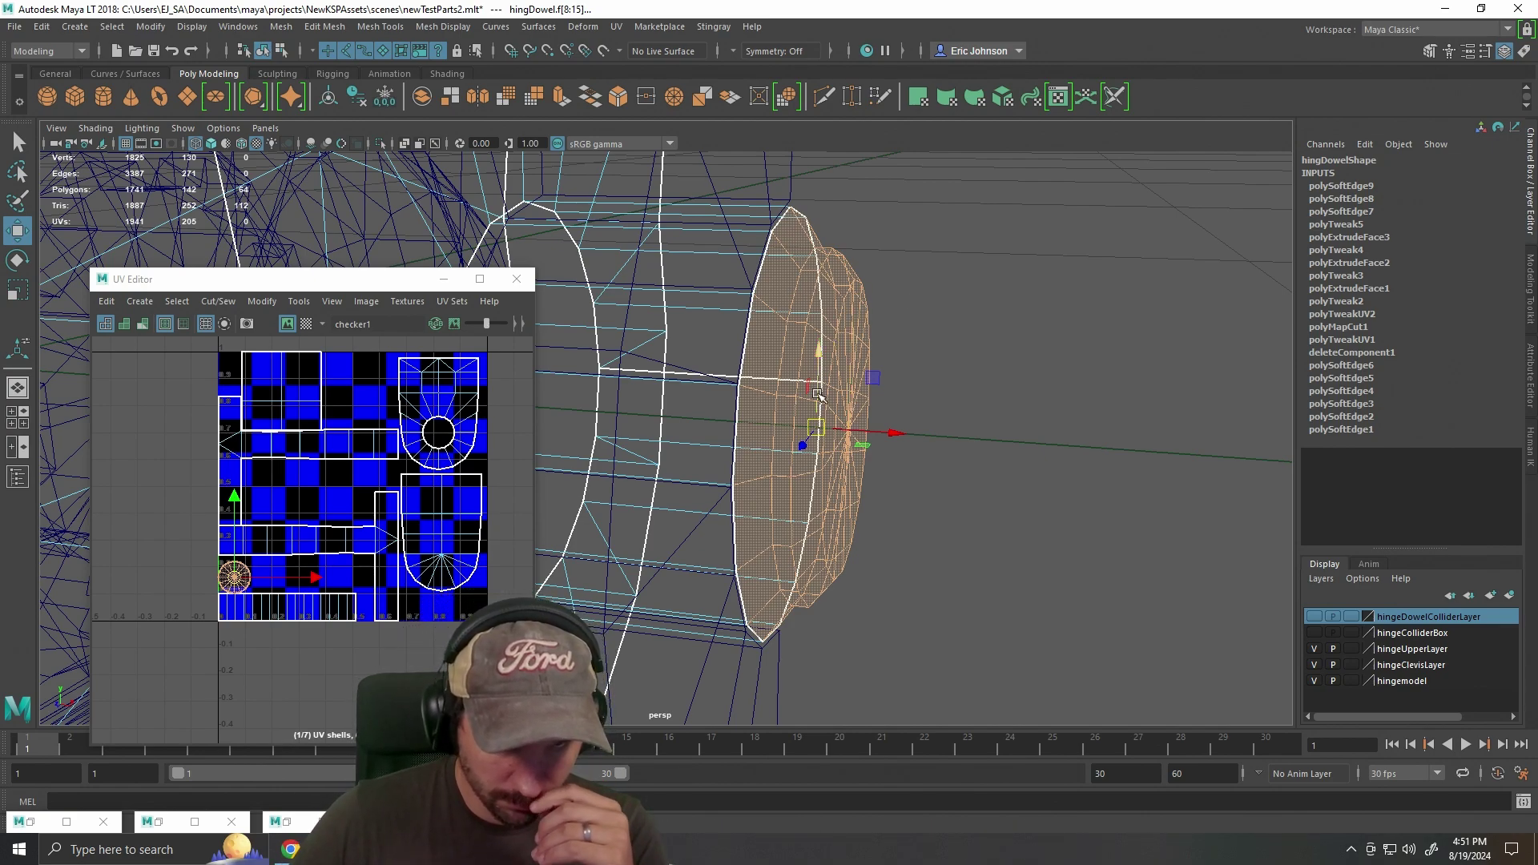
# Check the hingeDowelUvMap.xcf texture in GIMP and the hinge in Kerbal Space Program, and switch back to Maya.
pyautogui.hotkey('alt', 'Tab')
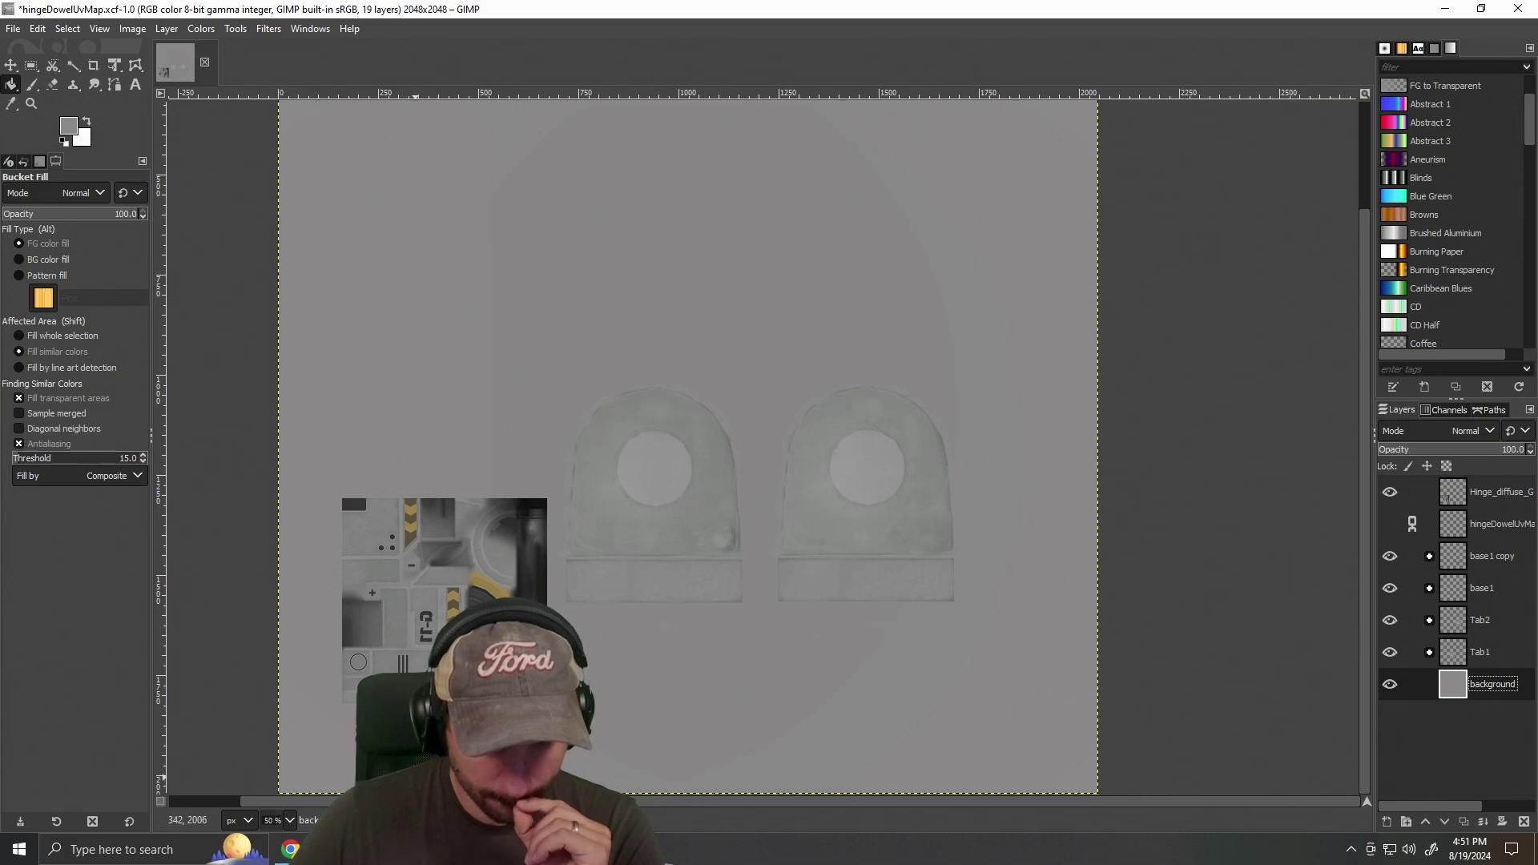
pyautogui.hotkey('alt', 'Tab')
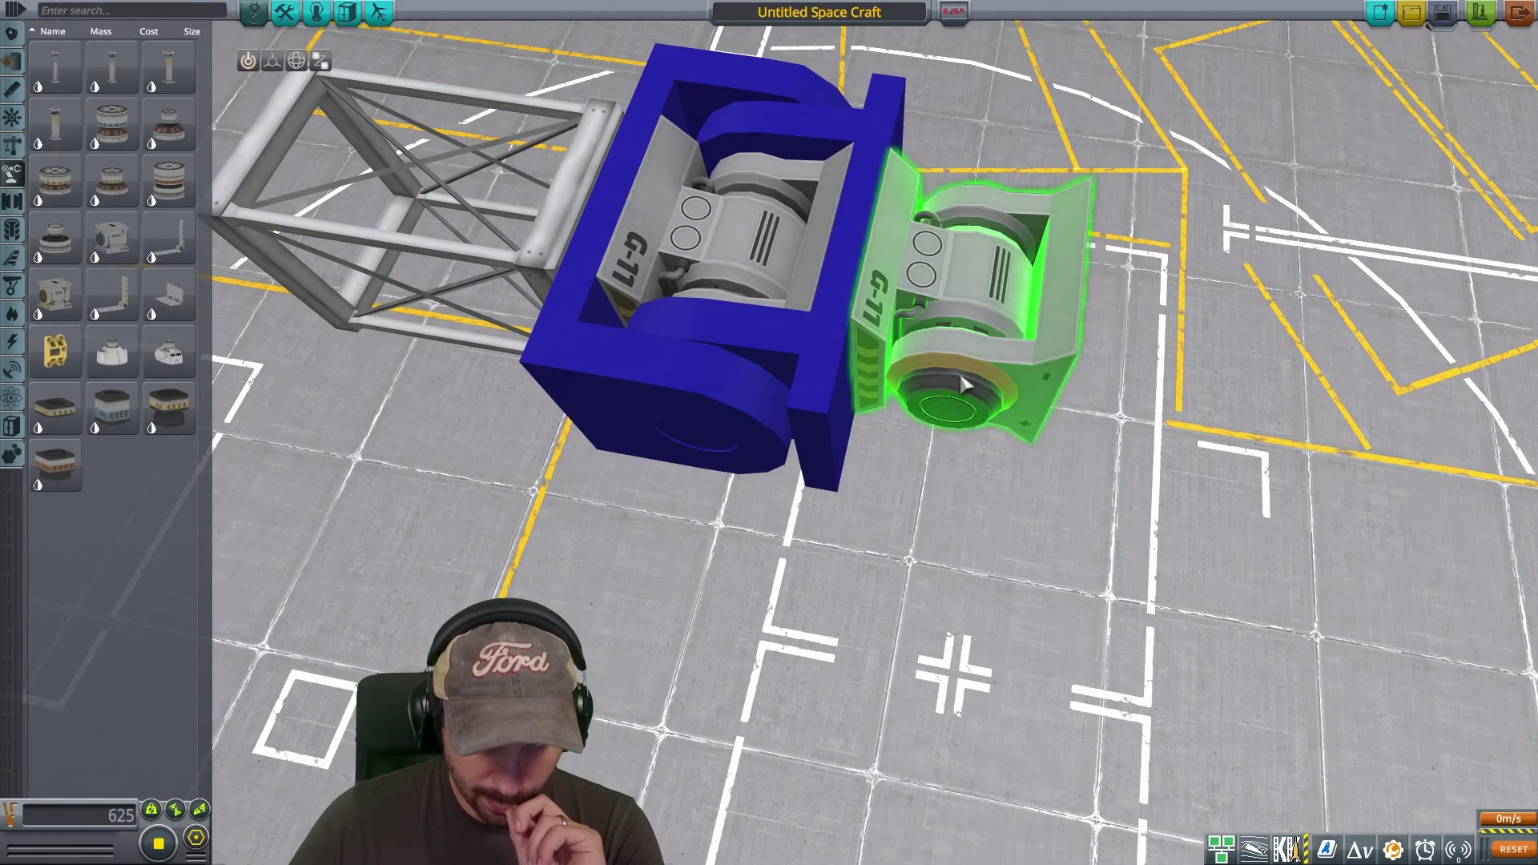
pyautogui.hotkey('alt', 'Tab')
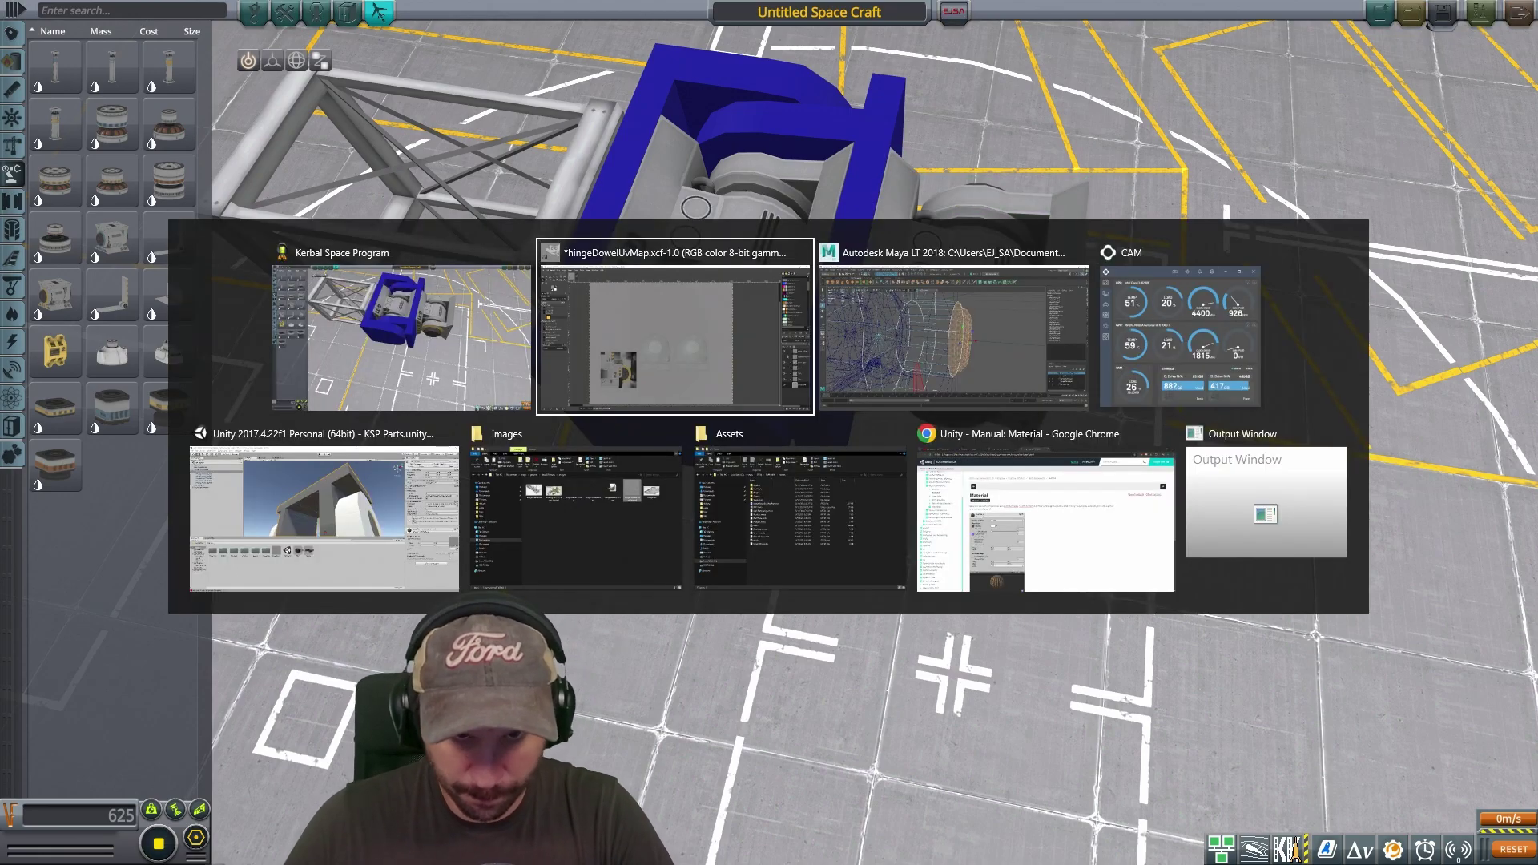
pyautogui.click(424, 849)
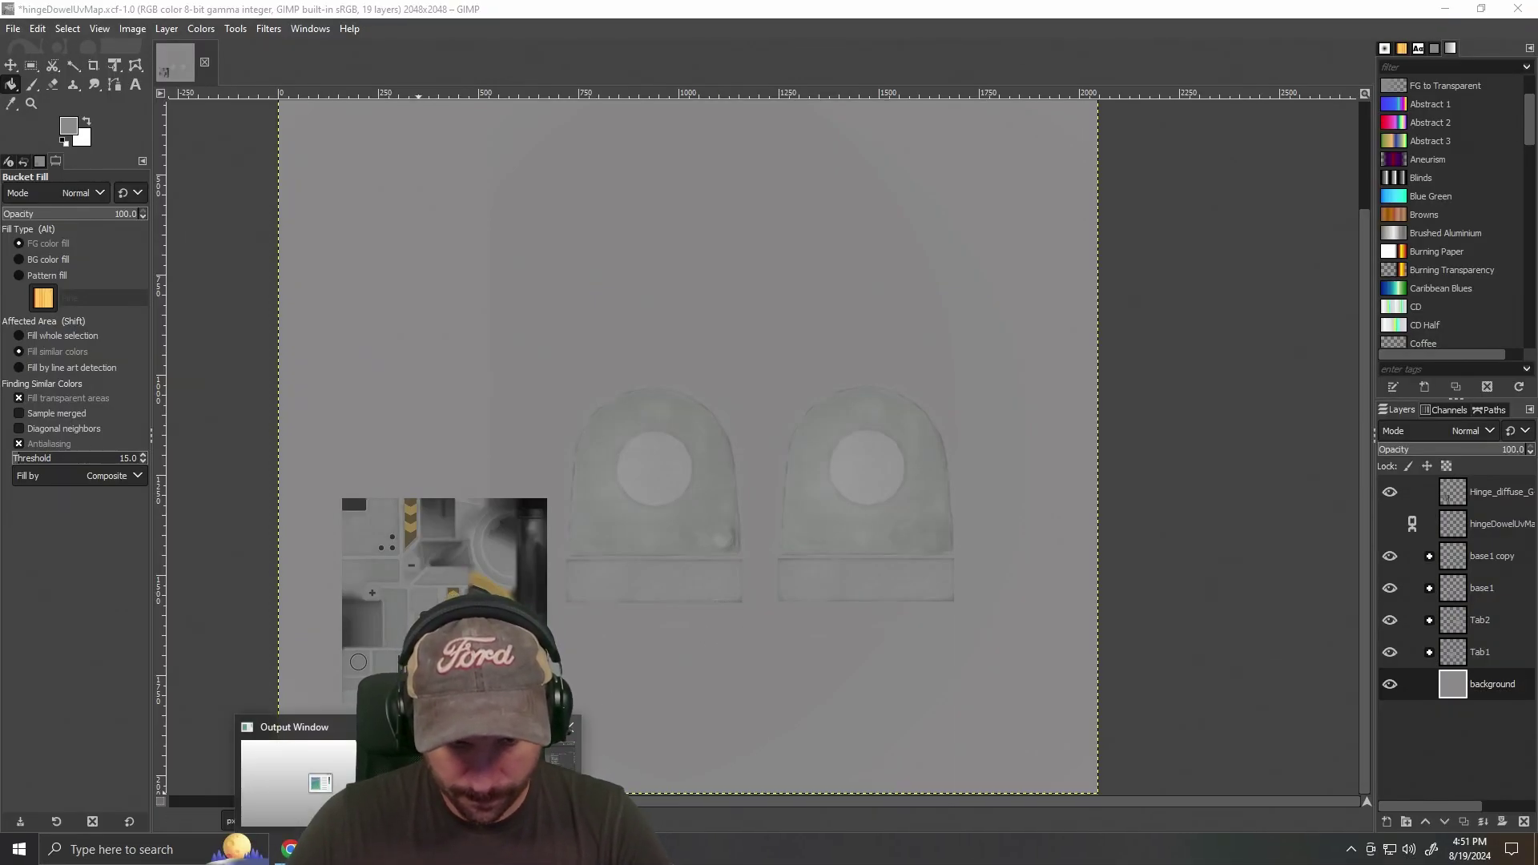
pyautogui.click(512, 772)
# In the top view, remove the thin rim band faces from the dowel cap's face selection.
pyautogui.moveTo(1079, 526); pyautogui.dragTo(1016, 549)
pyautogui.click(693, 551)
pyautogui.press('space')
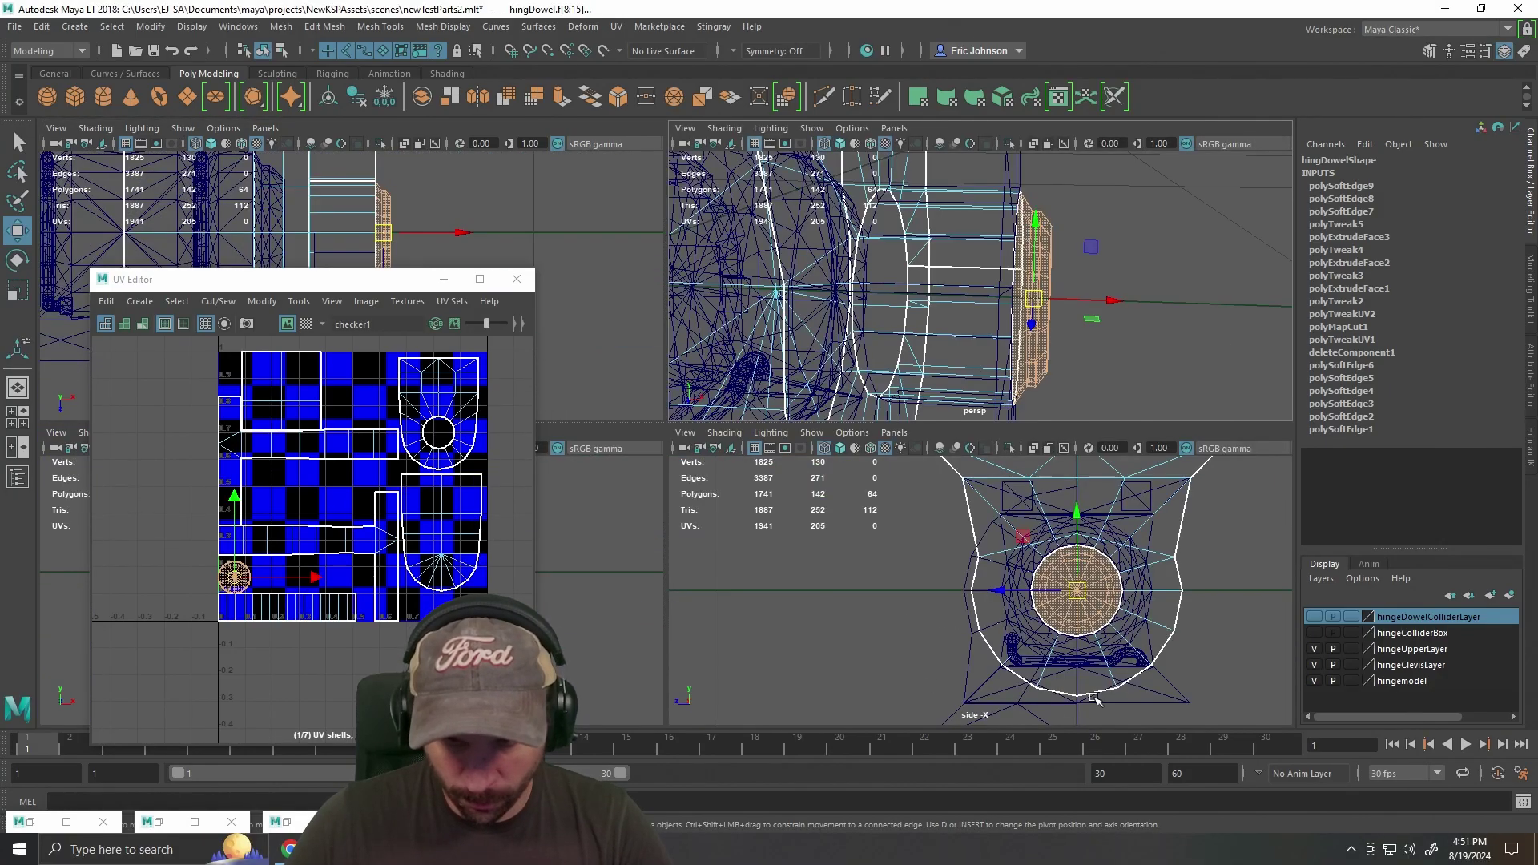
pyautogui.press('space')
pyautogui.moveTo(846, 359); pyautogui.dragTo(843, 430)
pyautogui.scroll(3, 844, 430)
pyautogui.scroll(2, 843, 430)
pyautogui.moveTo(966, 375); pyautogui.dragTo(903, 388)
pyautogui.rightClick(766, 277)
pyautogui.click(766, 319)
pyautogui.moveTo(771, 213); pyautogui.dragTo(772, 652)
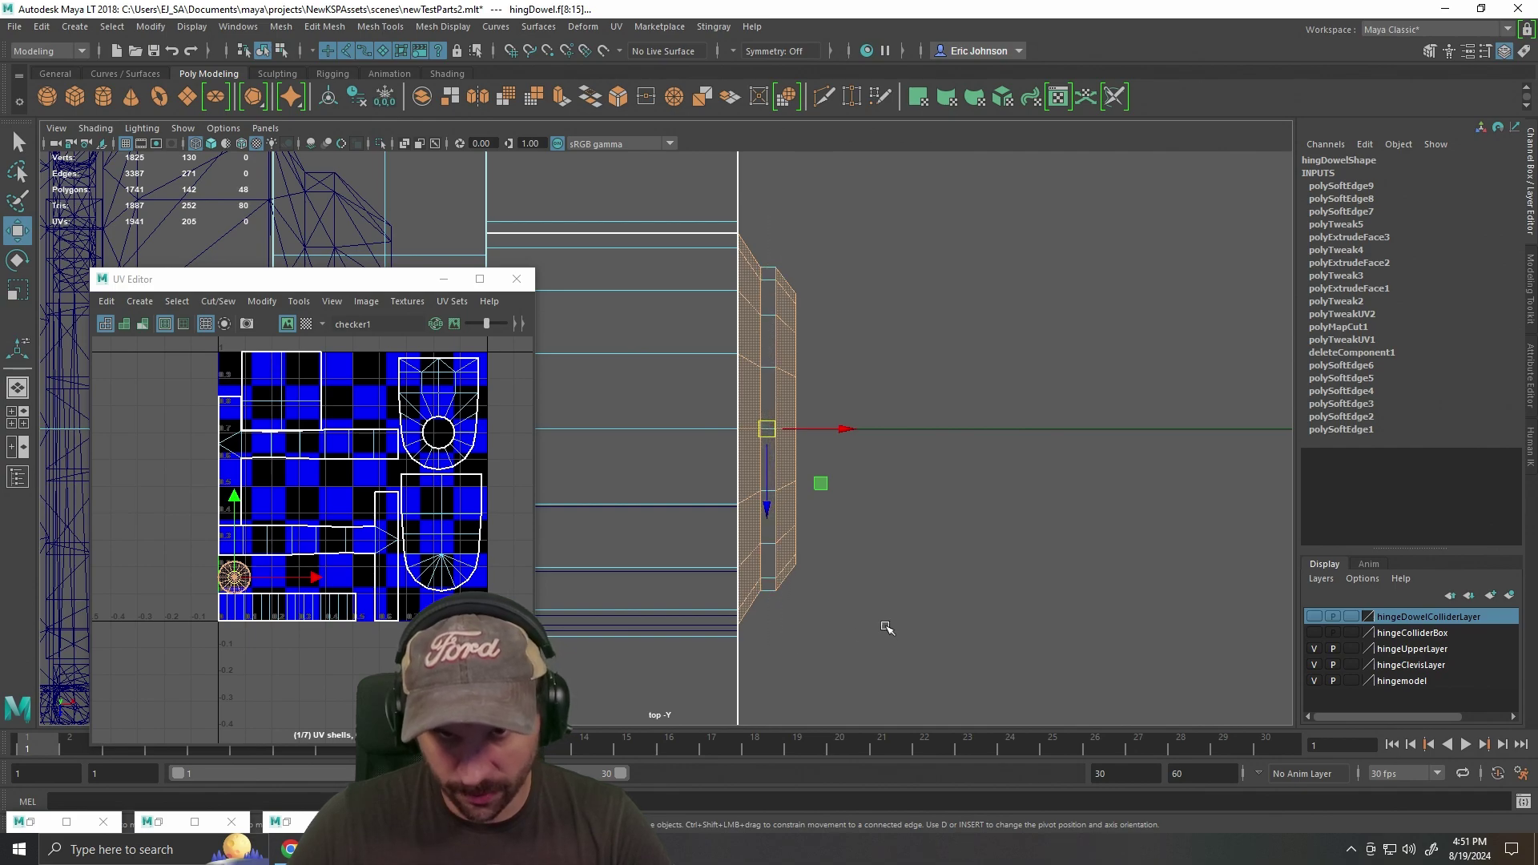
pyautogui.click(616, 27)
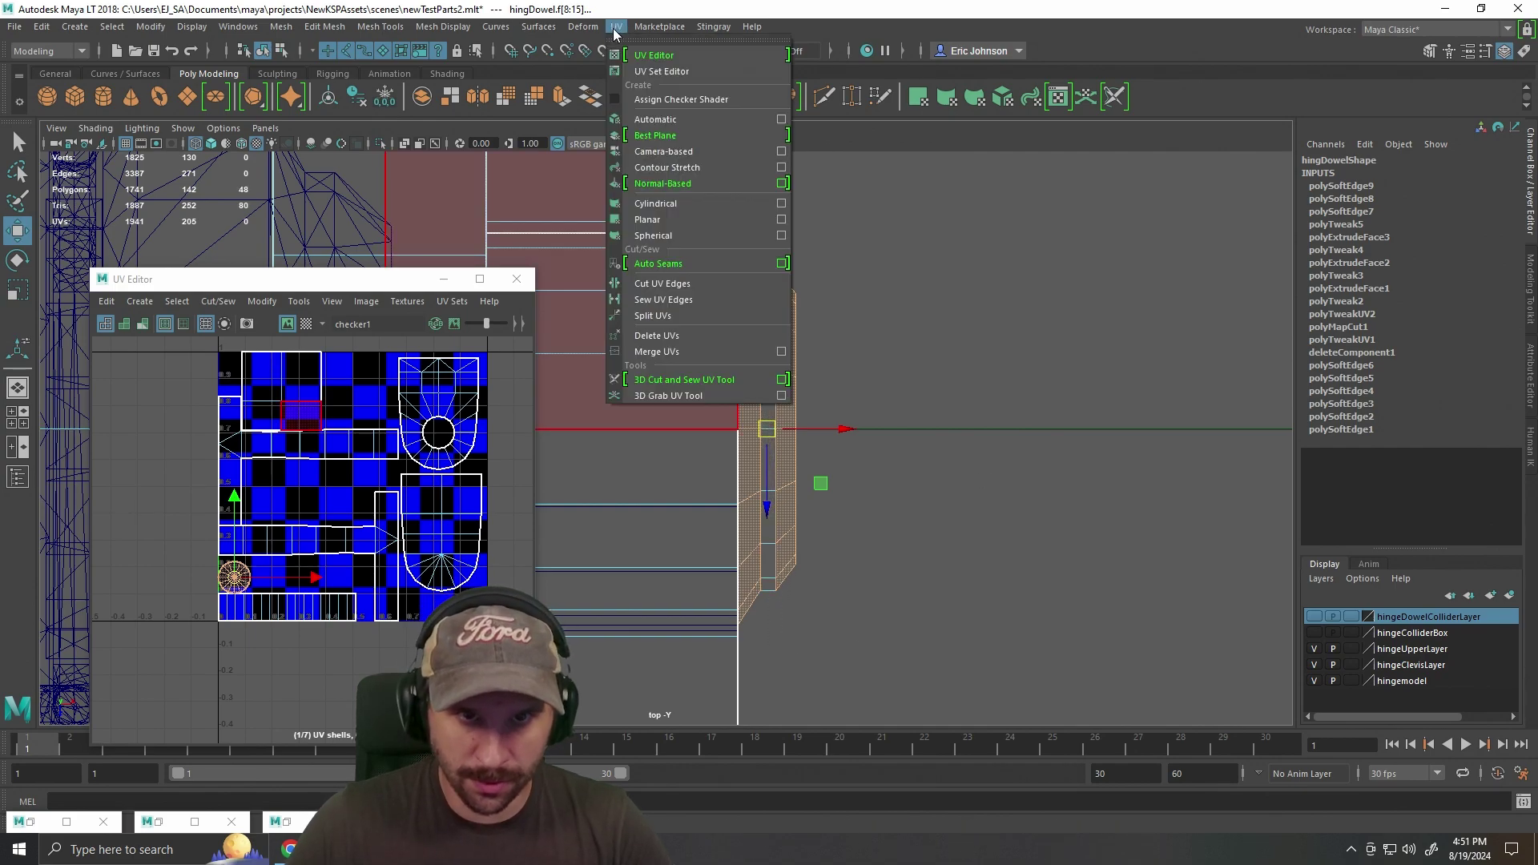
pyautogui.click(278, 274)
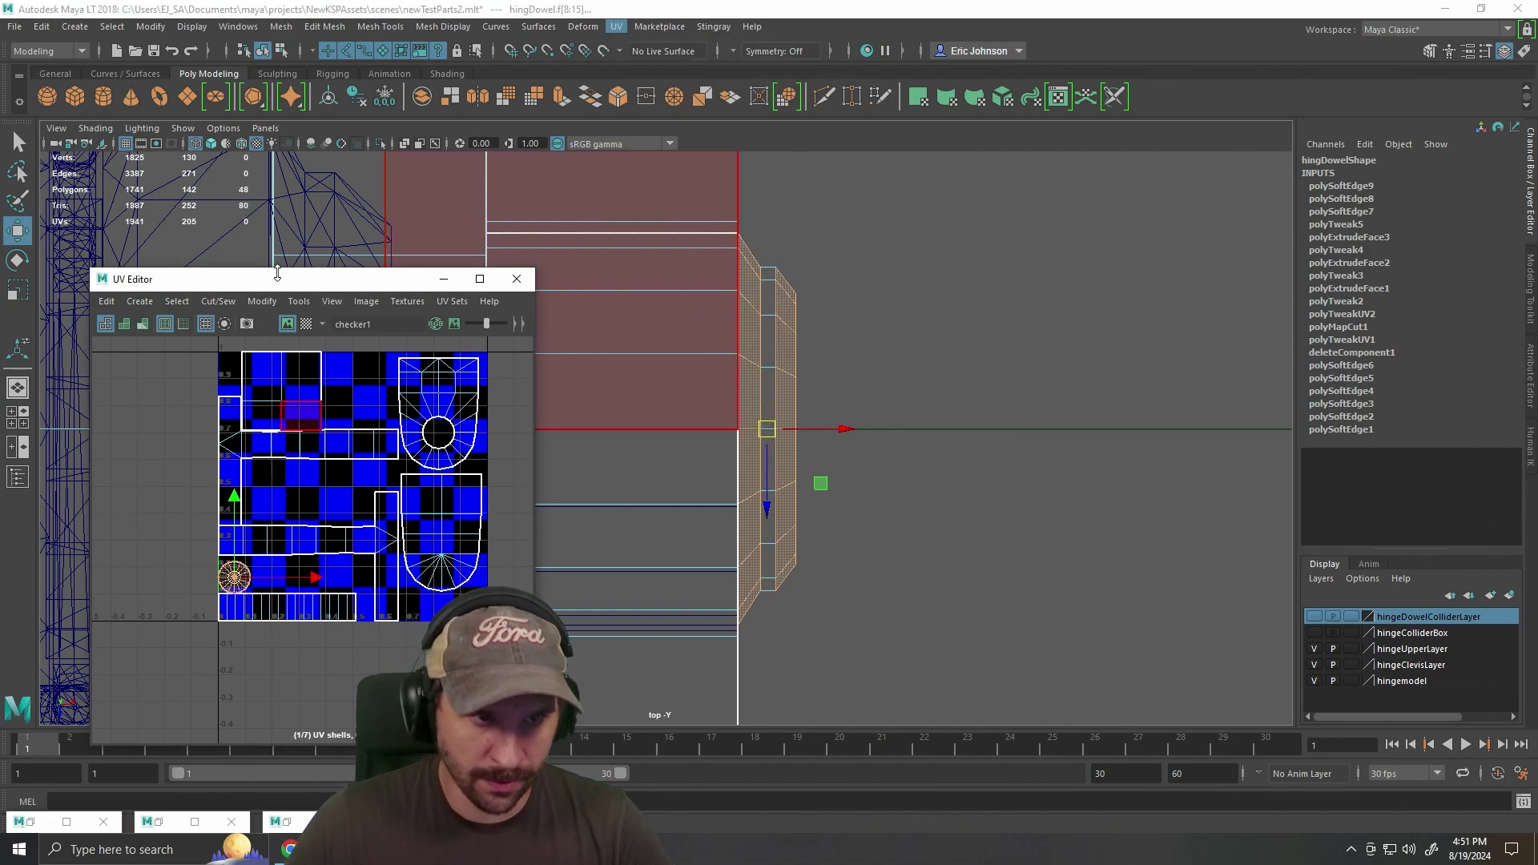
pyautogui.click(176, 302)
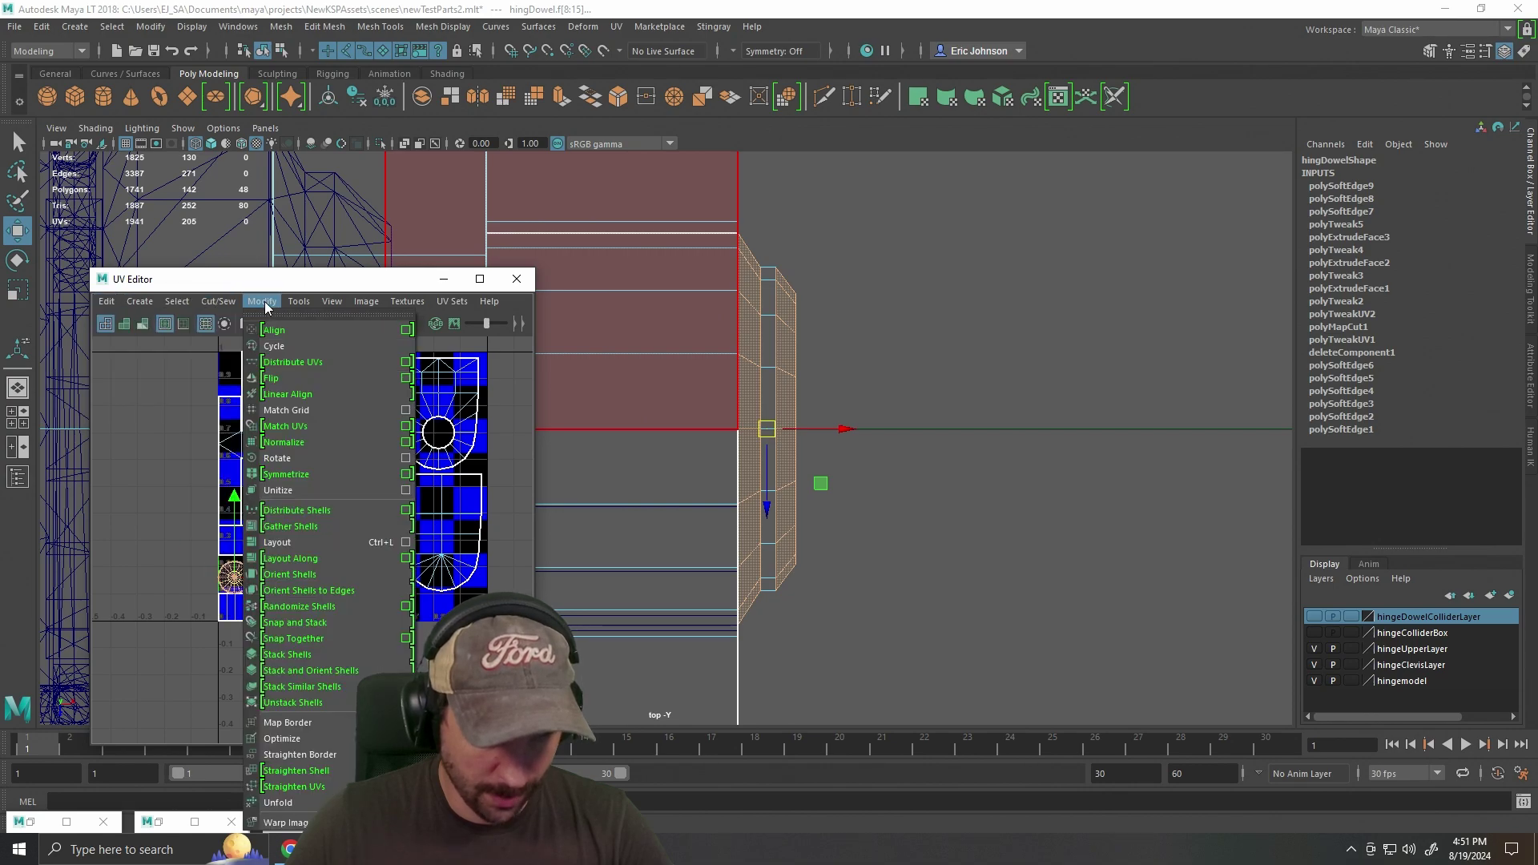
pyautogui.moveTo(336, 304)
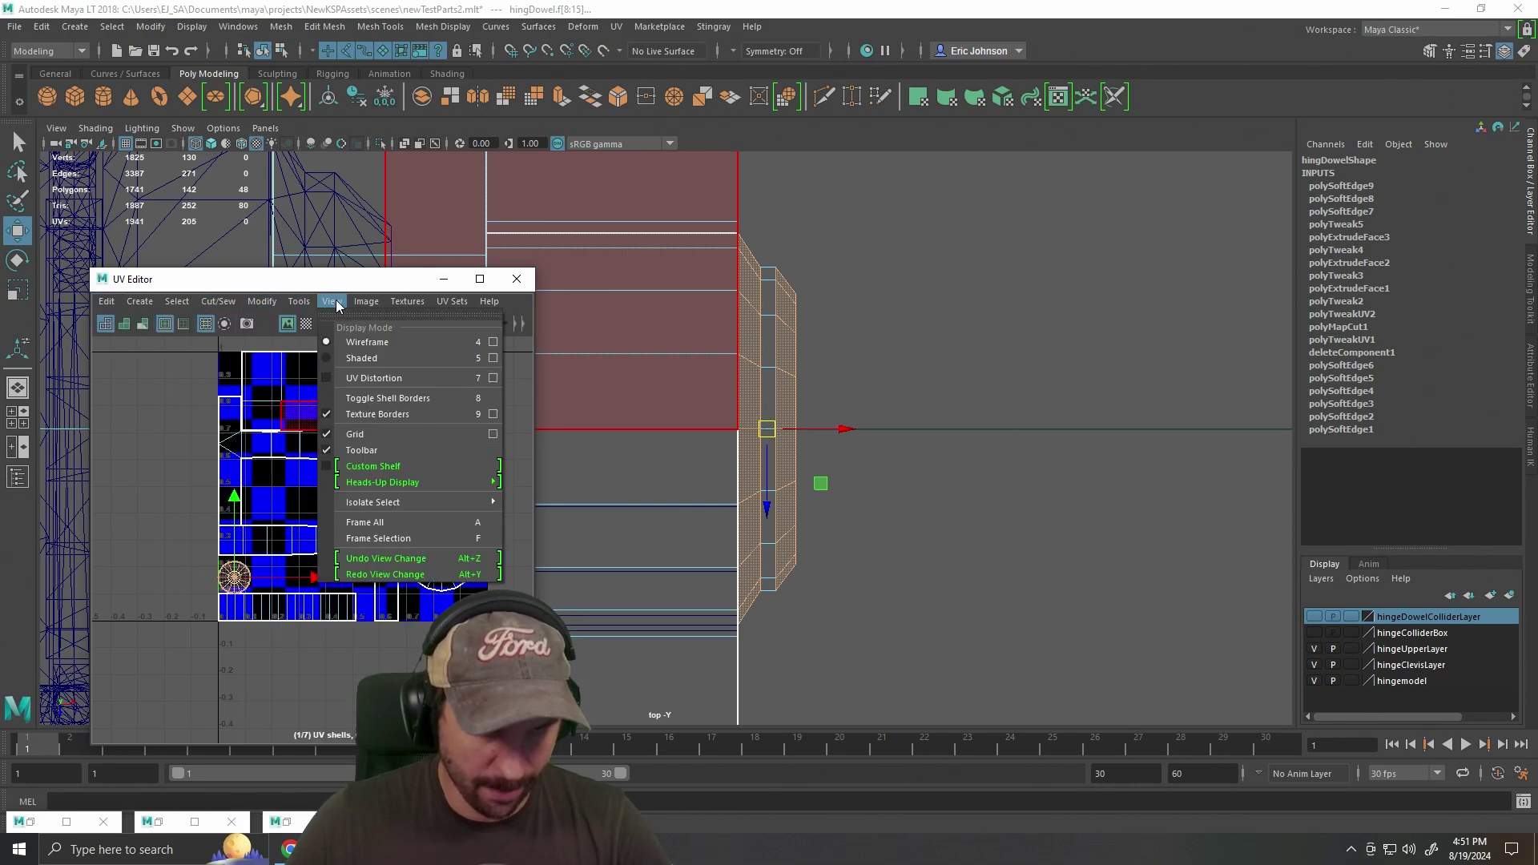
pyautogui.click(175, 302)
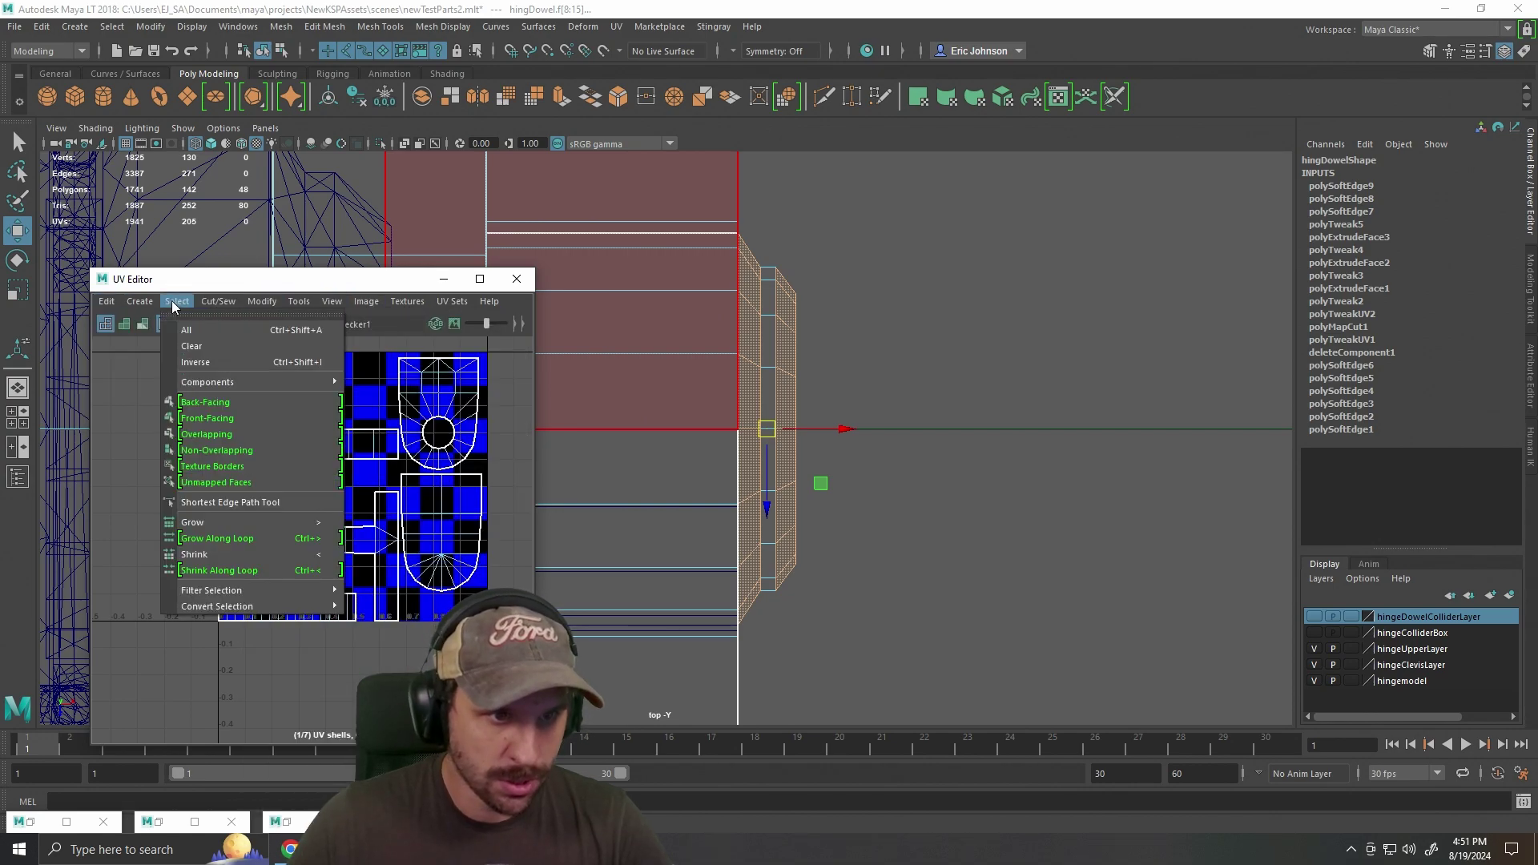
pyautogui.click(362, 302)
pyautogui.click(299, 302)
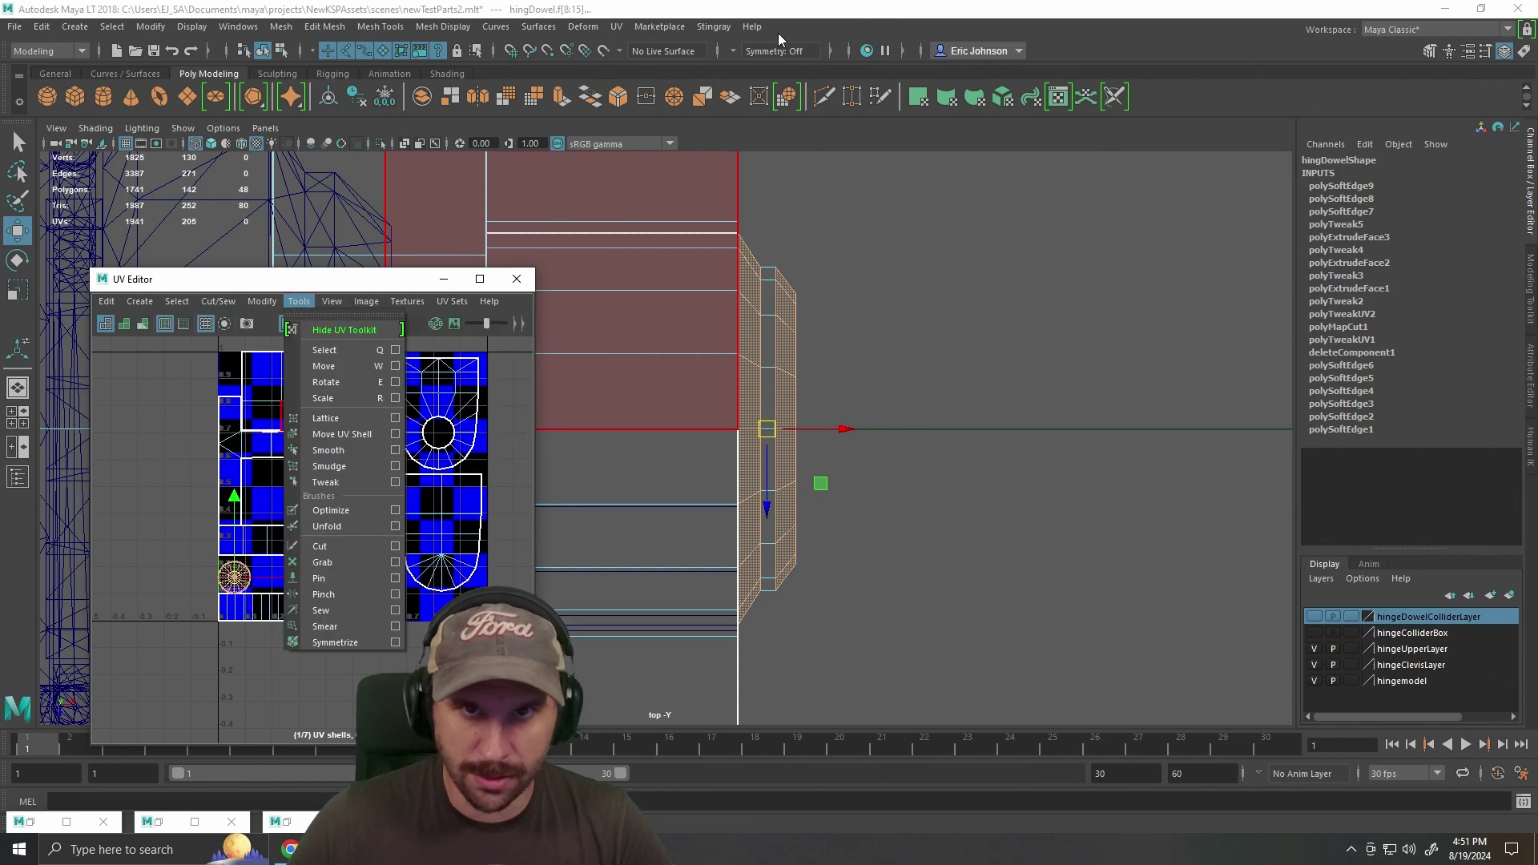
# Apply a planar UV projection to the selected cap faces and scale down the resulting circular shell.
pyautogui.click(920, 97)
pyautogui.moveTo(484, 369); pyautogui.dragTo(551, 443)
pyautogui.press('r')
pyautogui.moveTo(420, 562); pyautogui.dragTo(347, 572)
pyautogui.scroll(5, 358, 582)
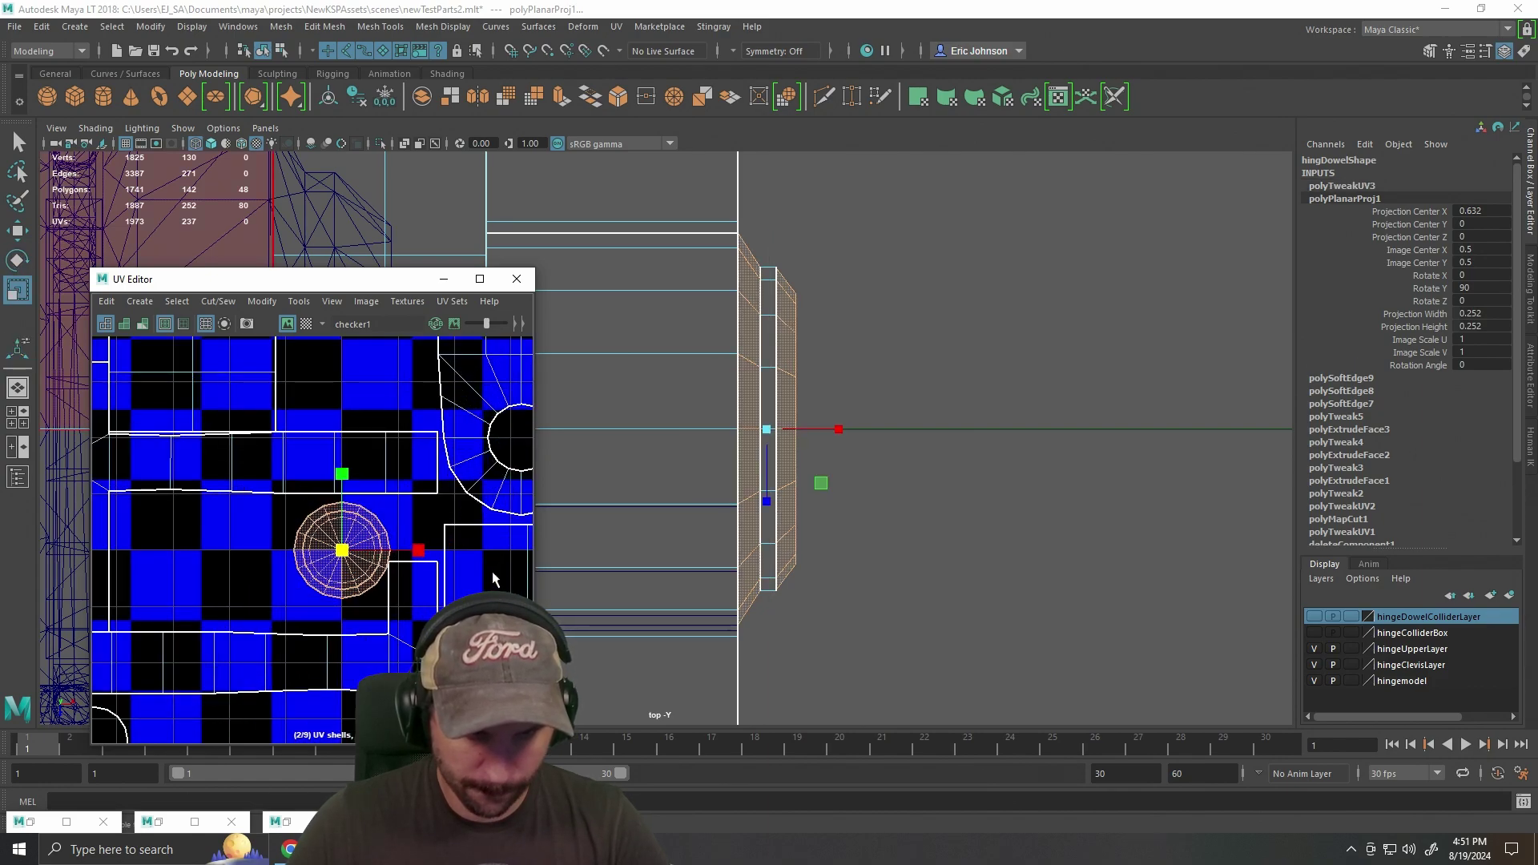
# Move the circular cap shell into the empty area of the UV layout and enlarge it slightly.
pyautogui.press('w')
pyautogui.moveTo(393, 513); pyautogui.dragTo(210, 690)
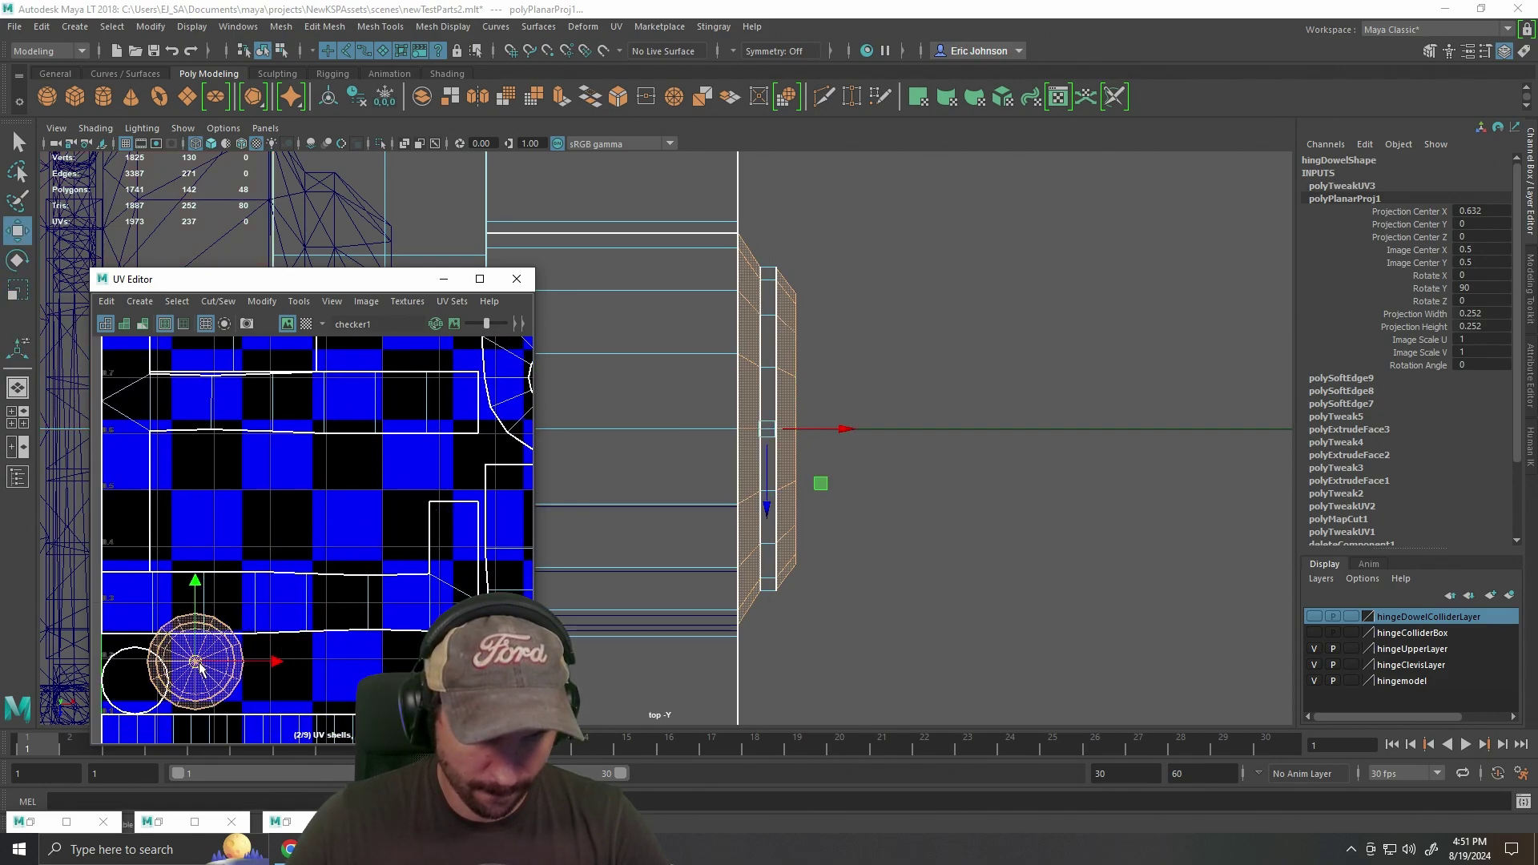
pyautogui.moveTo(263, 602); pyautogui.dragTo(335, 456)
pyautogui.press('e')
pyautogui.press('r')
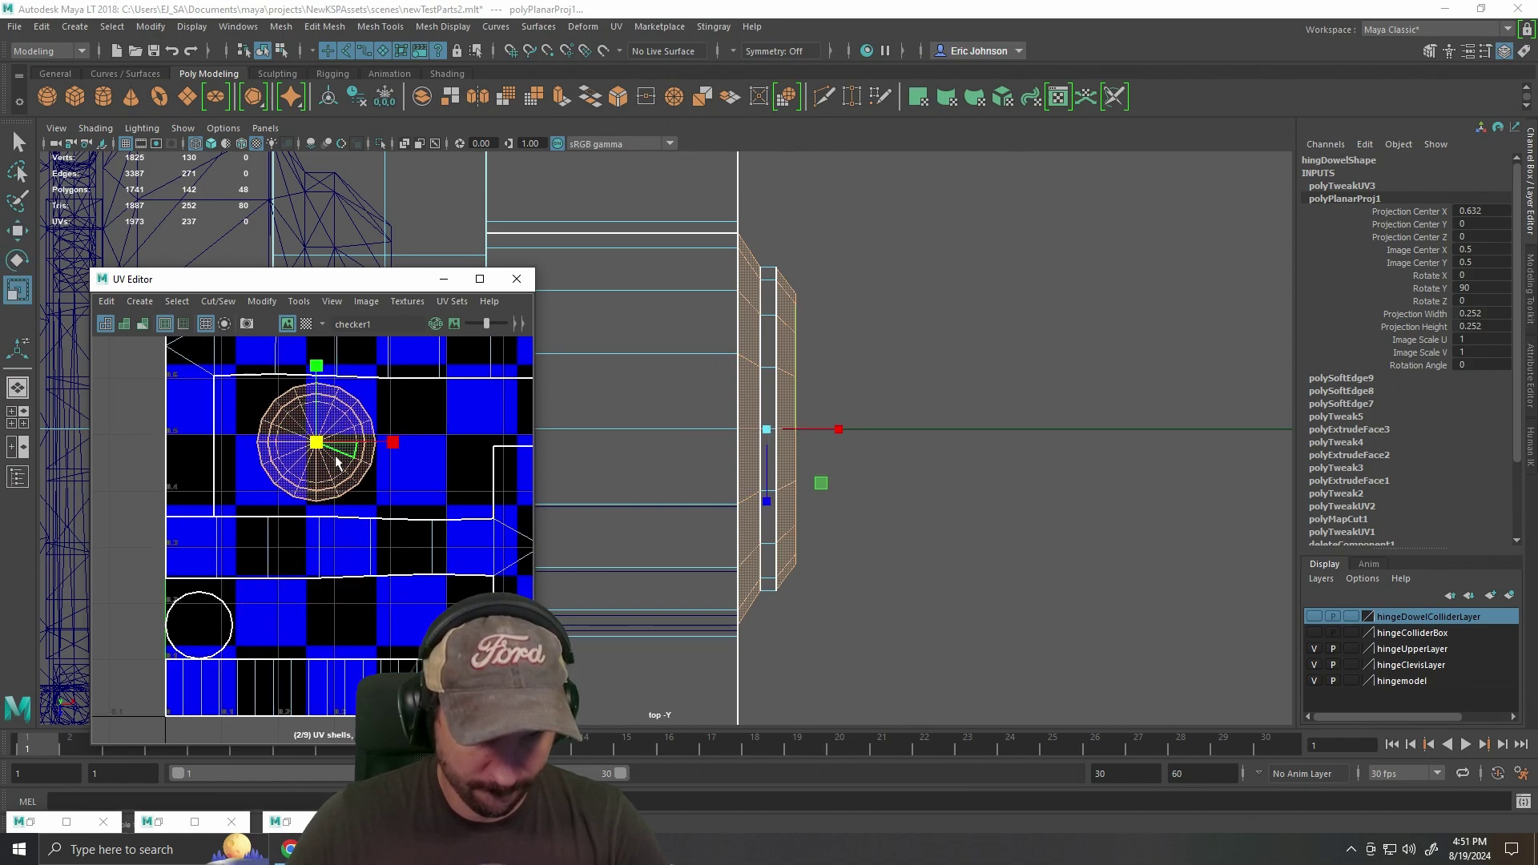
# Select only the thin rim band faces around the dowel's end cap.
pyautogui.click(210, 597)
pyautogui.rightClick(778, 273)
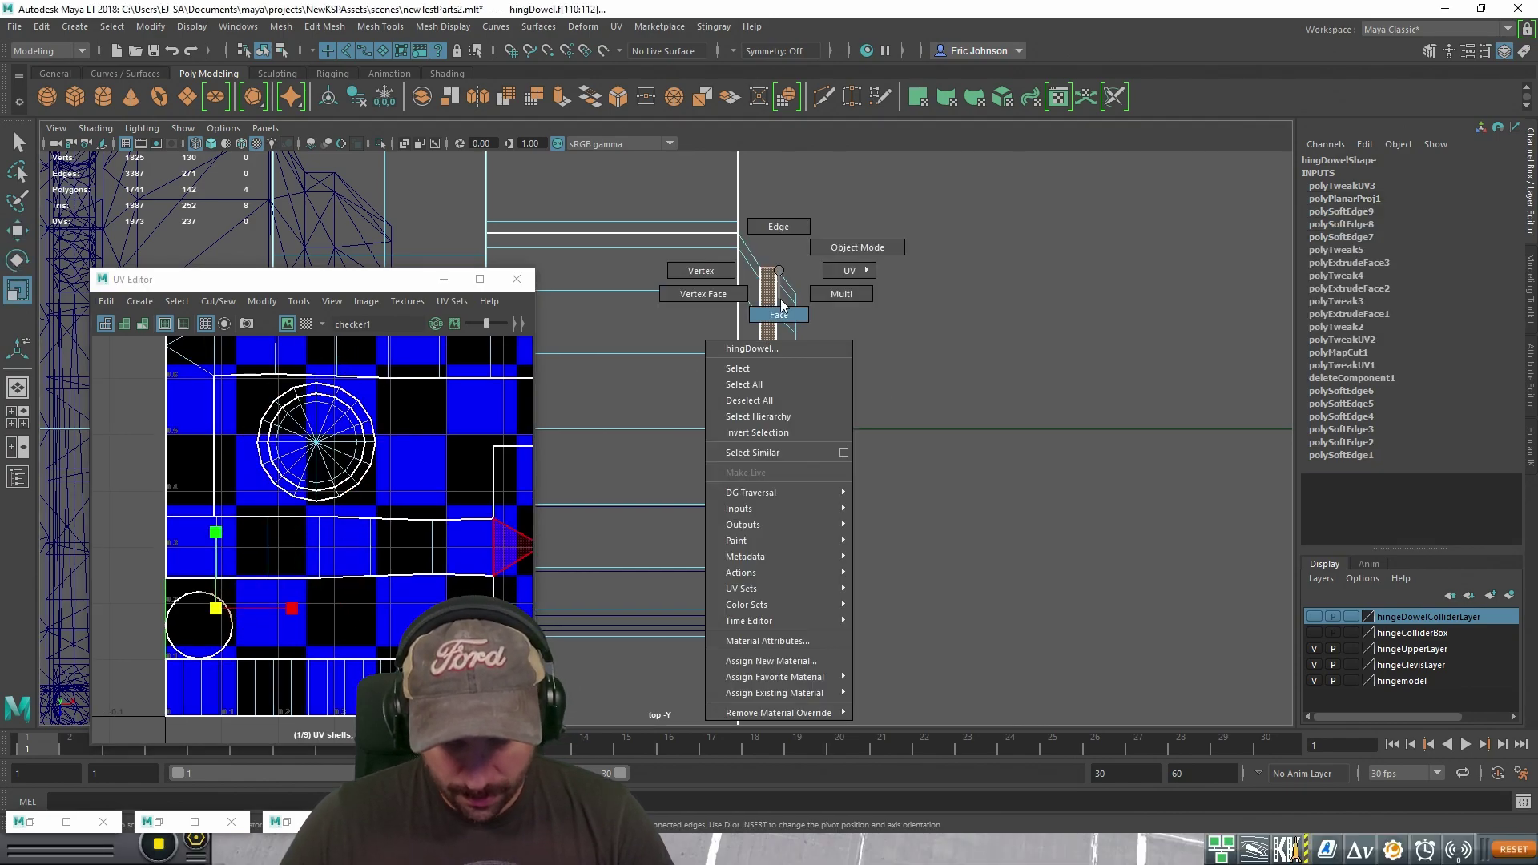
pyautogui.moveTo(763, 220); pyautogui.dragTo(772, 645)
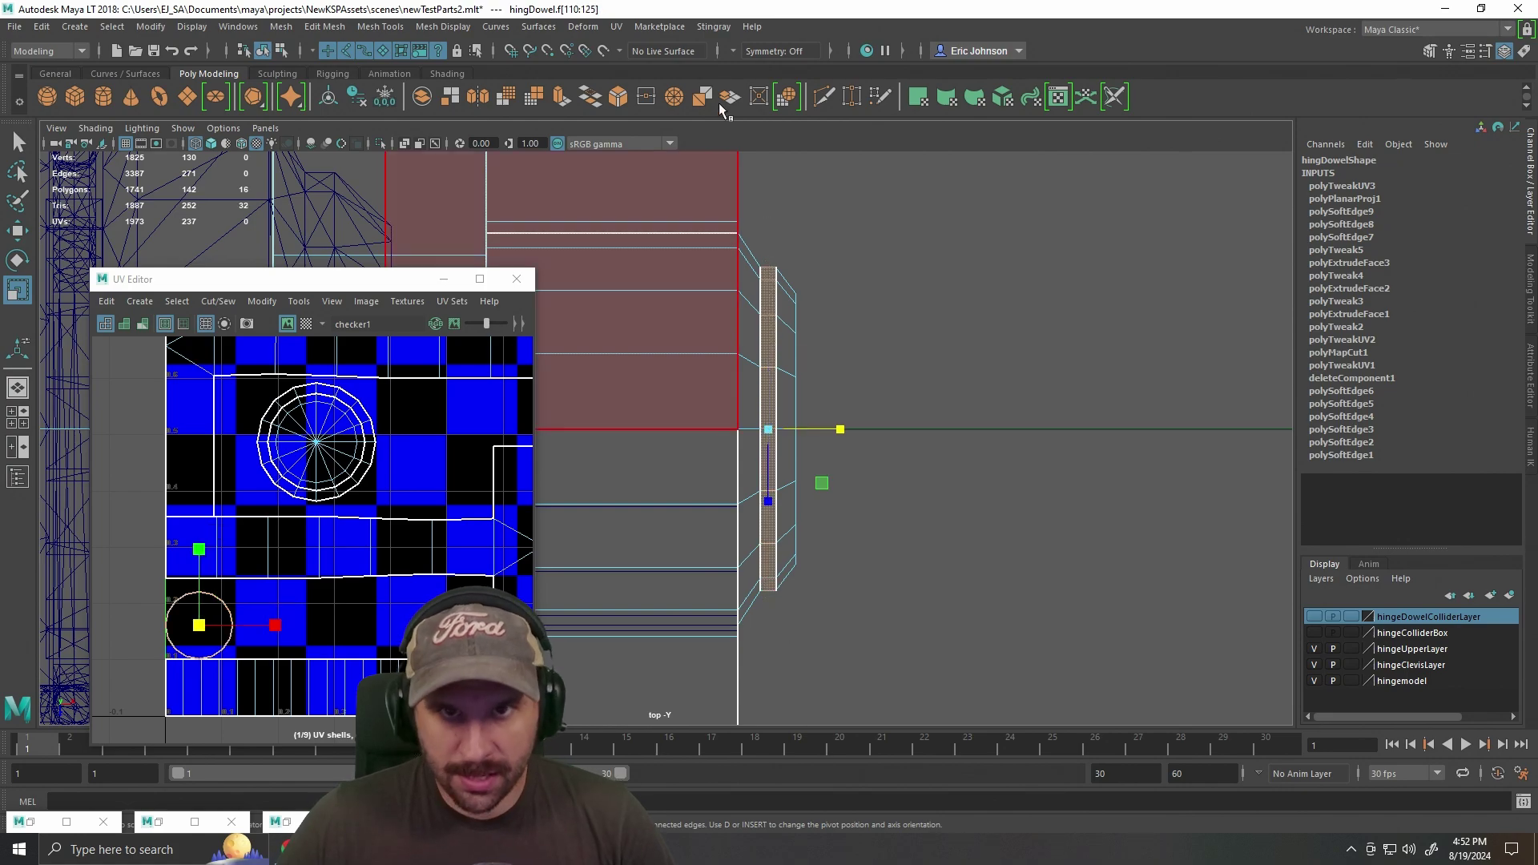
# Try cylindrical and spherical UV projections on the cap's rim band faces.
pyautogui.click(946, 96)
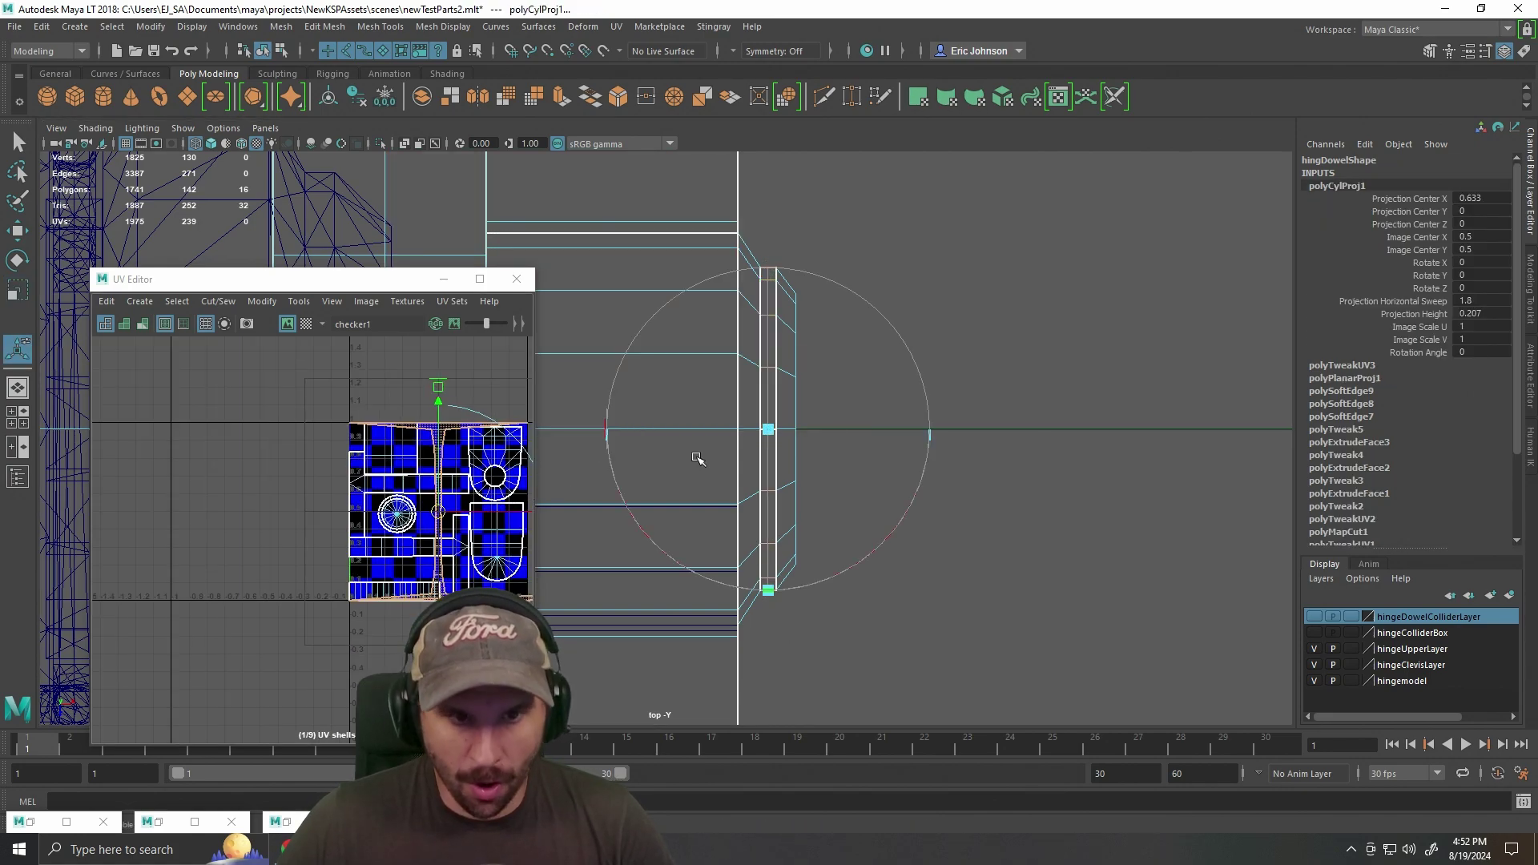
pyautogui.click(851, 298)
pyautogui.hotkey('ctrl', 'z')
pyautogui.moveTo(472, 415); pyautogui.dragTo(357, 654)
pyautogui.hotkey('ctrl', 'z')
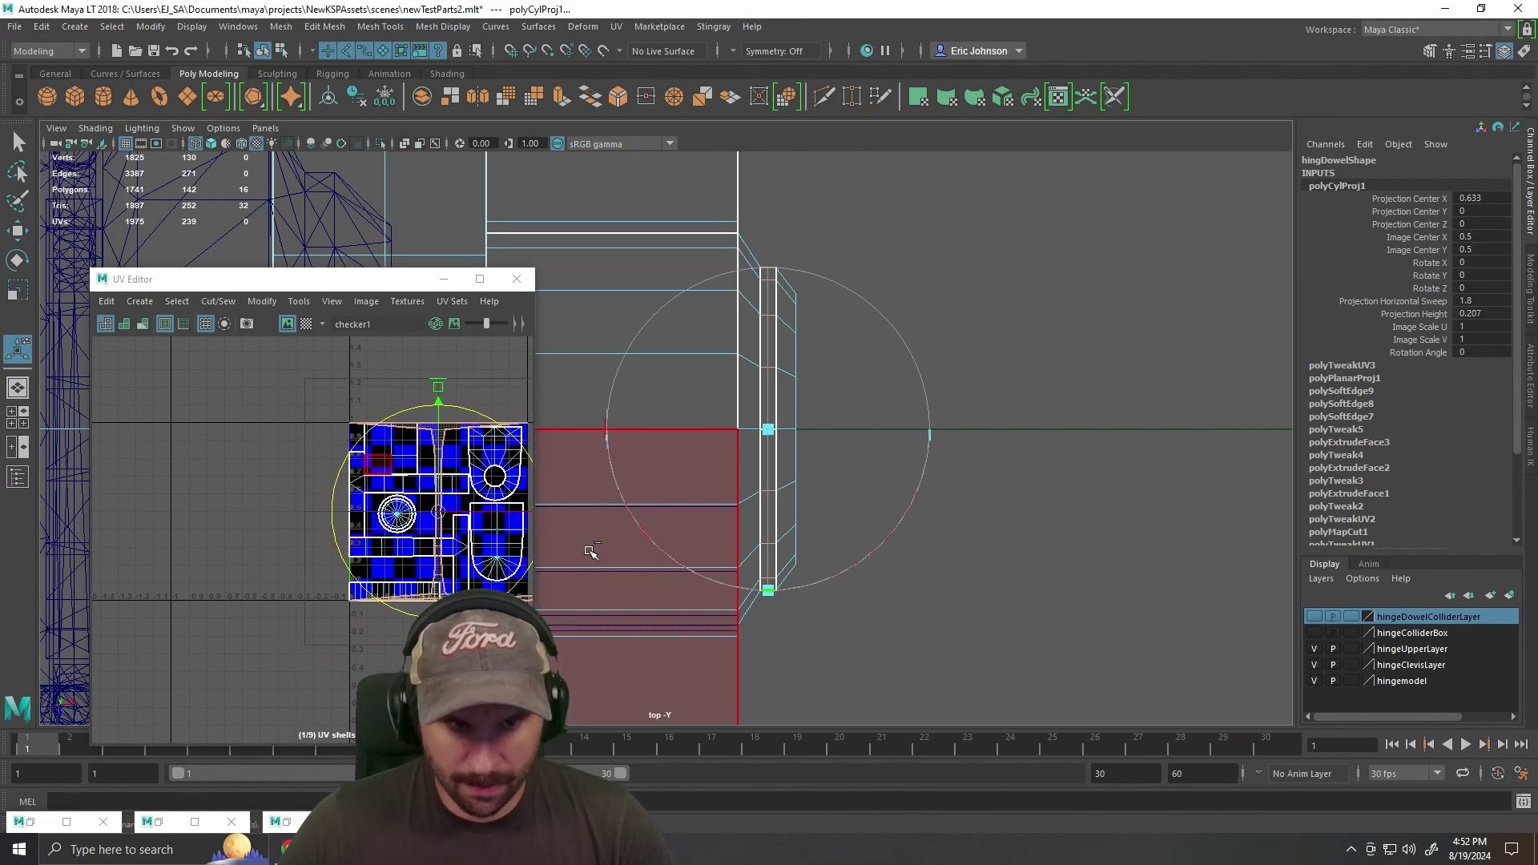
pyautogui.click(975, 96)
# Apply an automatic UV projection to the cap's rim band faces and scale the resulting shells down.
pyautogui.click(1002, 98)
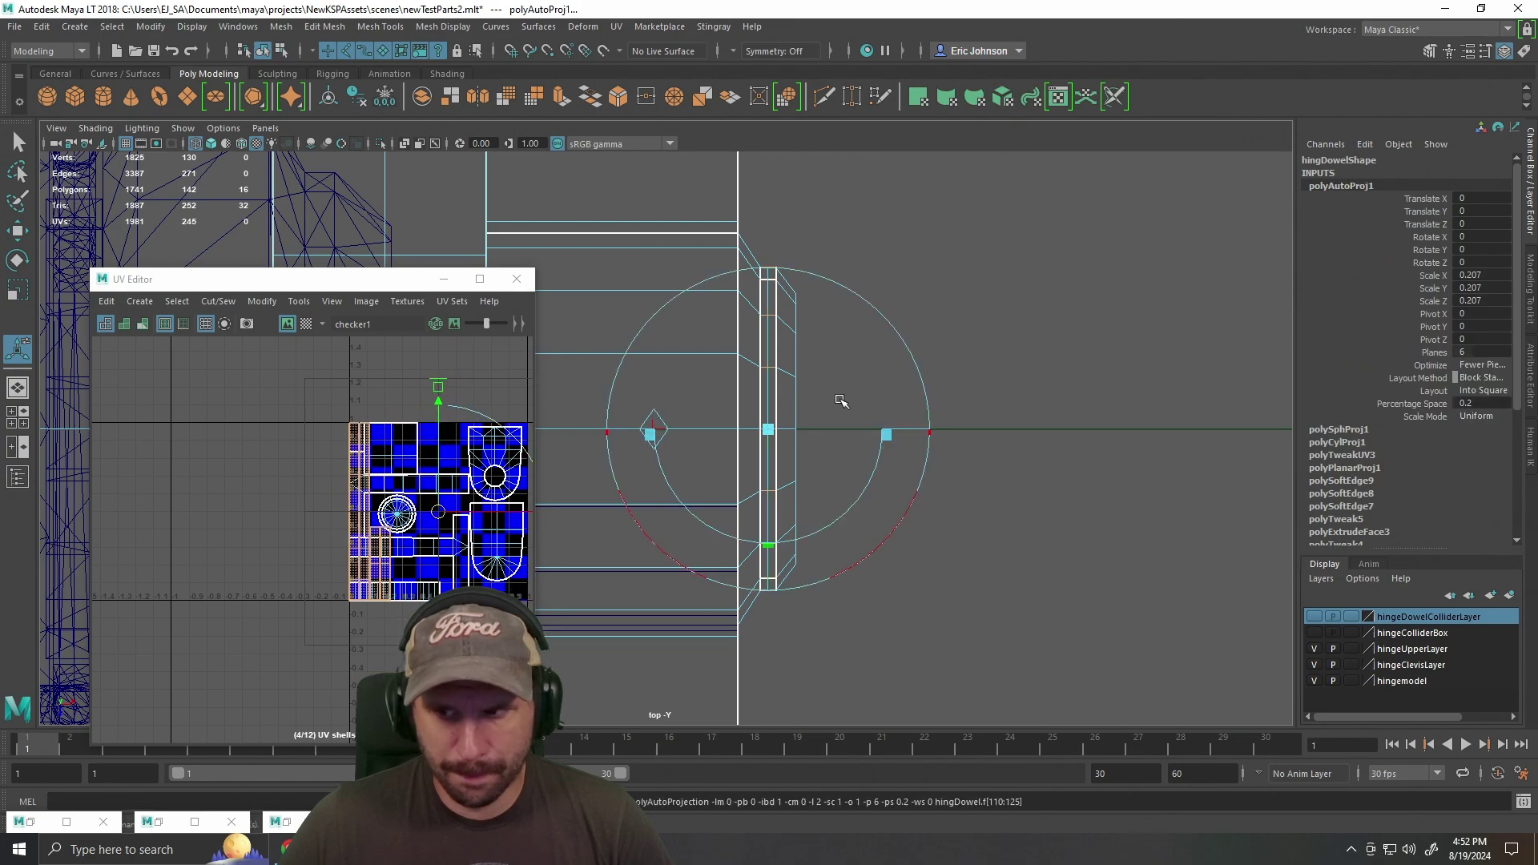
pyautogui.scroll(3, 490, 504)
pyautogui.scroll(-6, 490, 504)
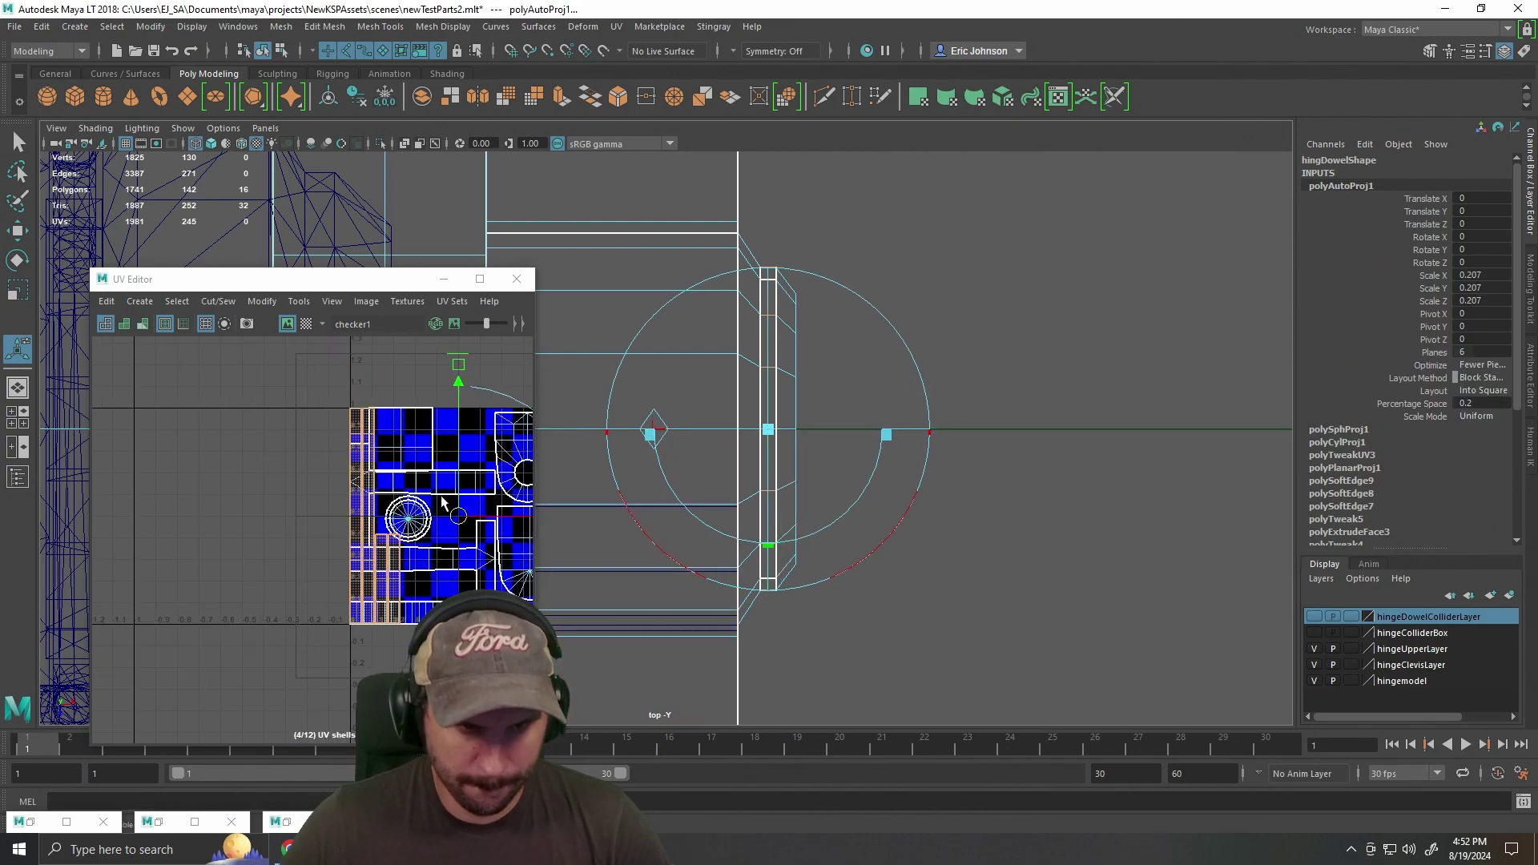
pyautogui.press('w')
pyautogui.press('e')
pyautogui.scroll(4, 451, 513)
pyautogui.press('r')
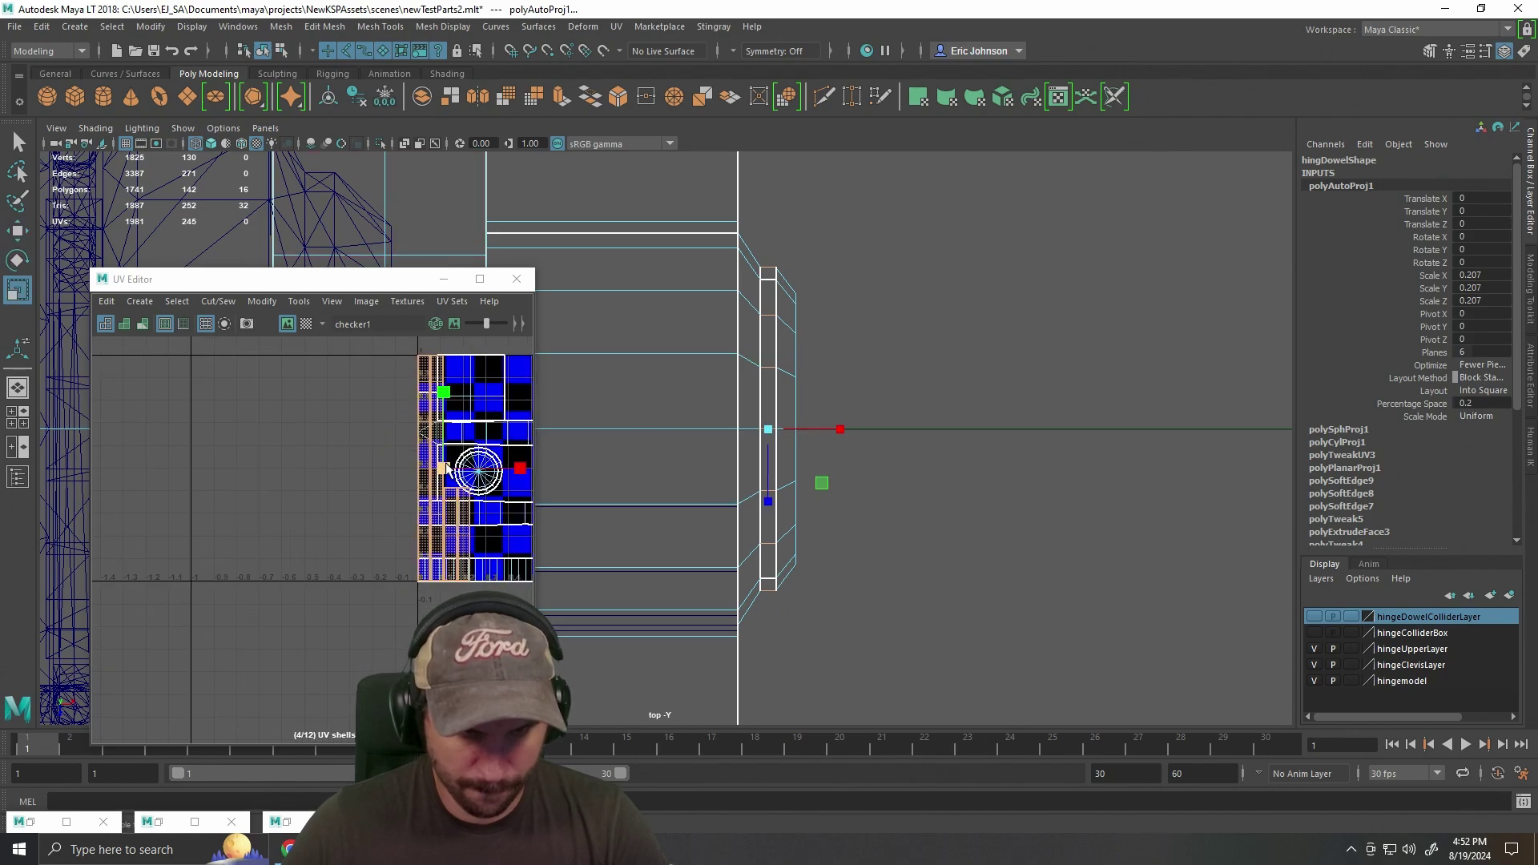
pyautogui.press('w')
pyautogui.scroll(5, 385, 472)
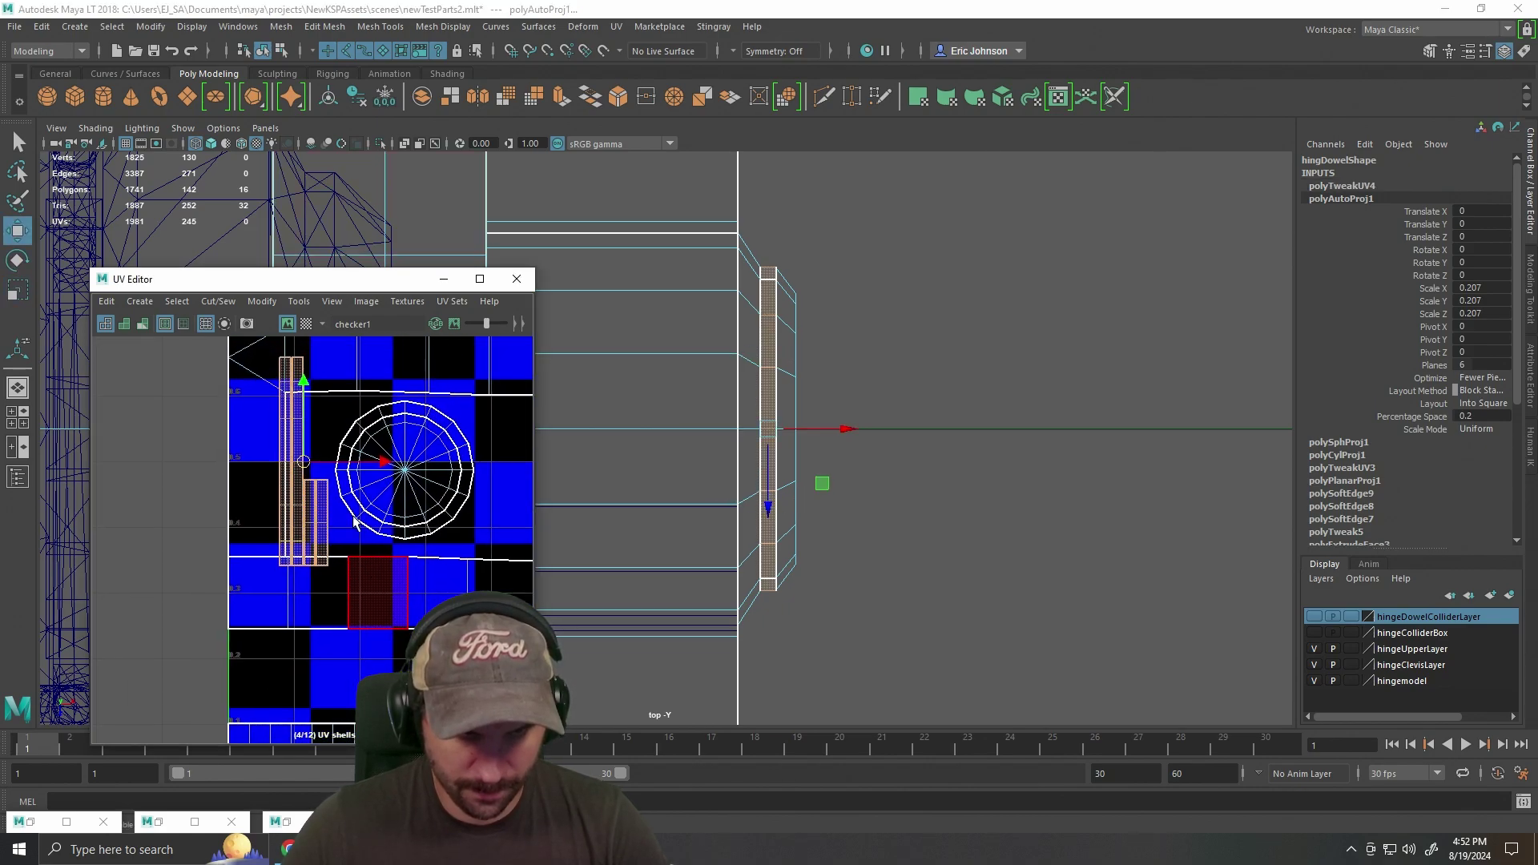
# Move the rim band's UV shells into the space beside the circular cap shell and shrink them further.
pyautogui.moveTo(309, 464); pyautogui.dragTo(401, 429)
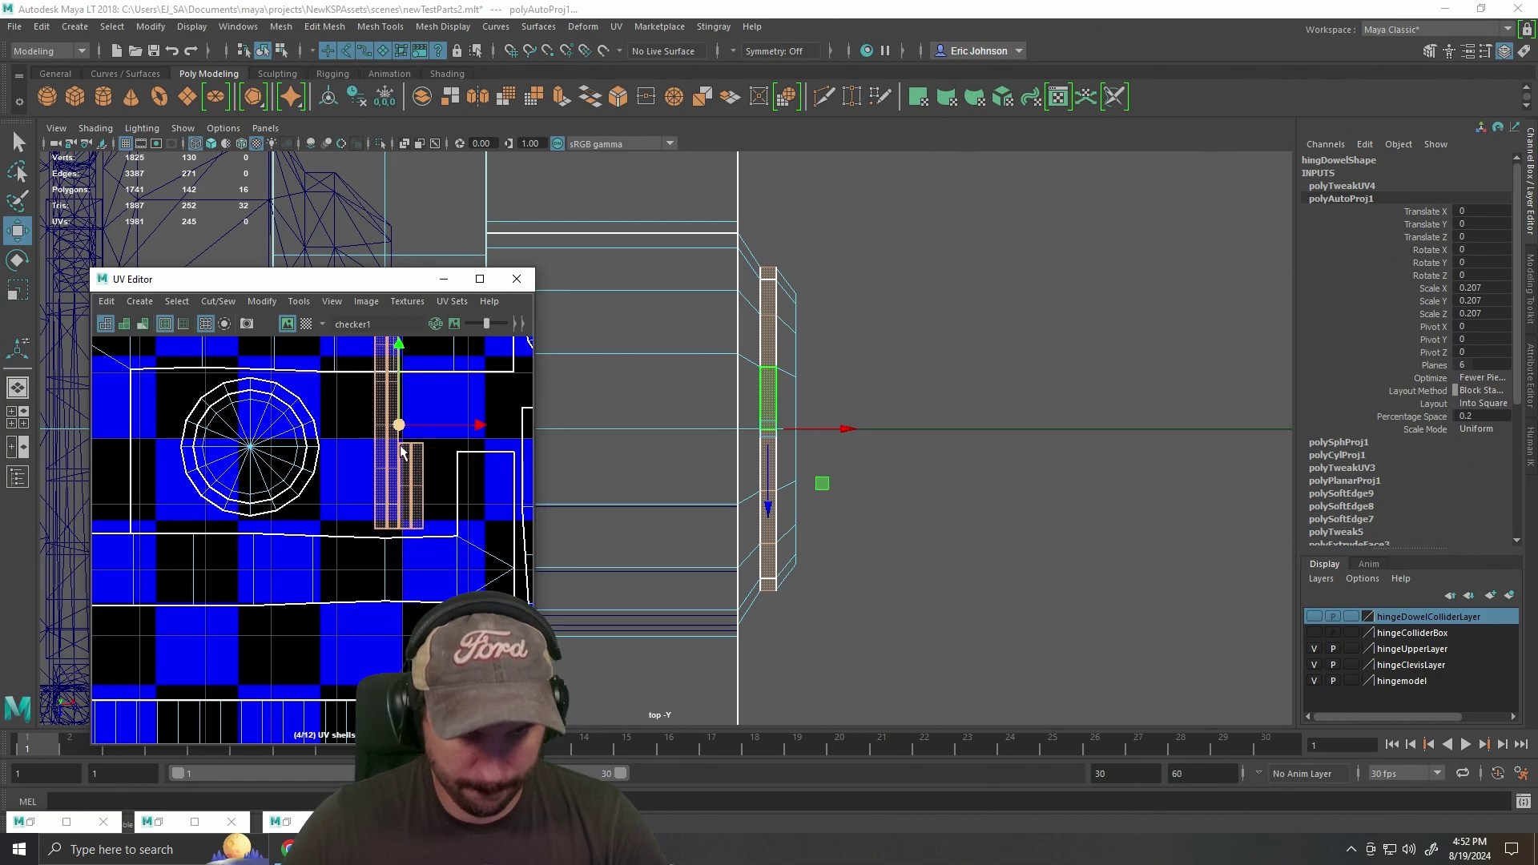
pyautogui.press('e')
pyautogui.press('r')
pyautogui.moveTo(400, 426); pyautogui.dragTo(381, 464)
pyautogui.press('w')
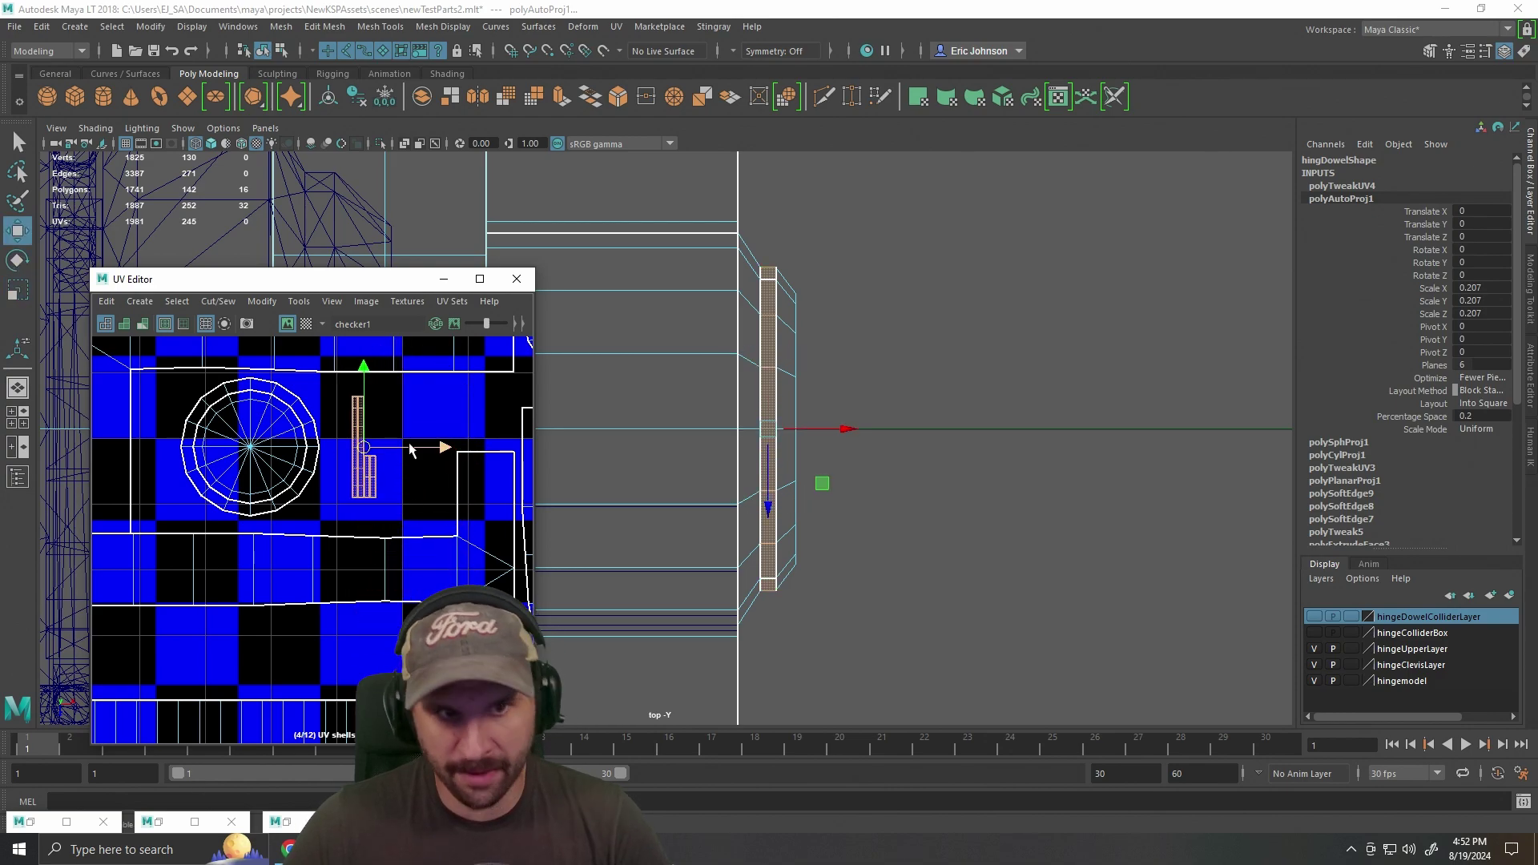
# Return to object mode and select hingDowel in the shaded perspective view.
pyautogui.rightClick(780, 295)
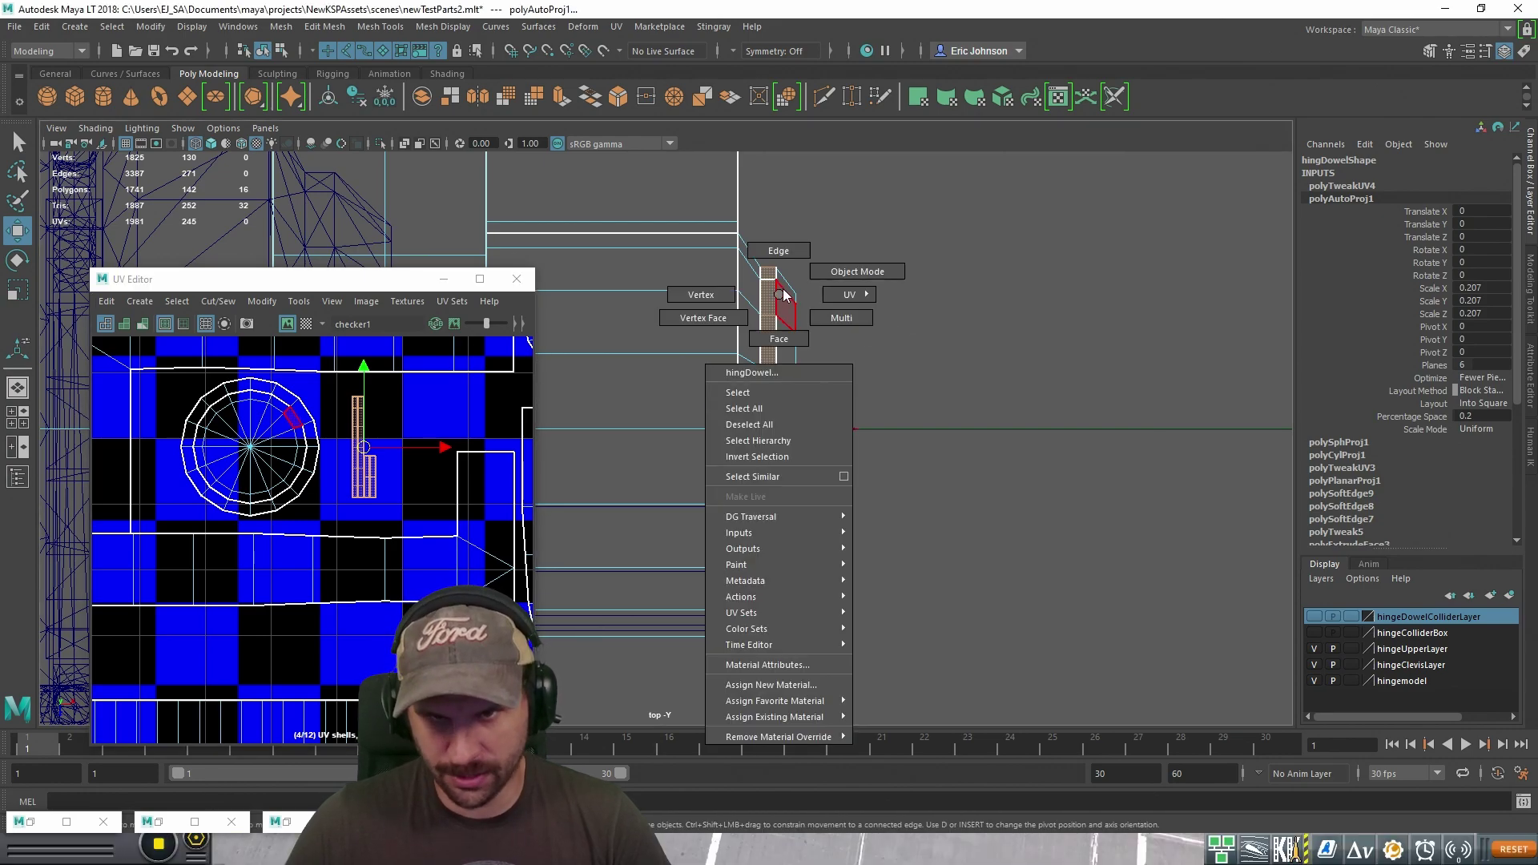
pyautogui.click(854, 271)
pyautogui.click(931, 278)
pyautogui.press('space')
pyautogui.press('space')
pyautogui.moveTo(998, 353)
pyautogui.mouseDown()
pyautogui.moveTo(910, 371)
pyautogui.moveTo(1015, 406)
pyautogui.moveTo(968, 440)
pyautogui.moveTo(789, 440)
pyautogui.moveTo(978, 420)
pyautogui.moveTo(929, 488)
pyautogui.moveTo(886, 512)
pyautogui.moveTo(920, 480)
pyautogui.moveTo(824, 508)
pyautogui.mouseUp()
pyautogui.scroll(-5, 889, 380)
pyautogui.press('5')
pyautogui.click(824, 507)
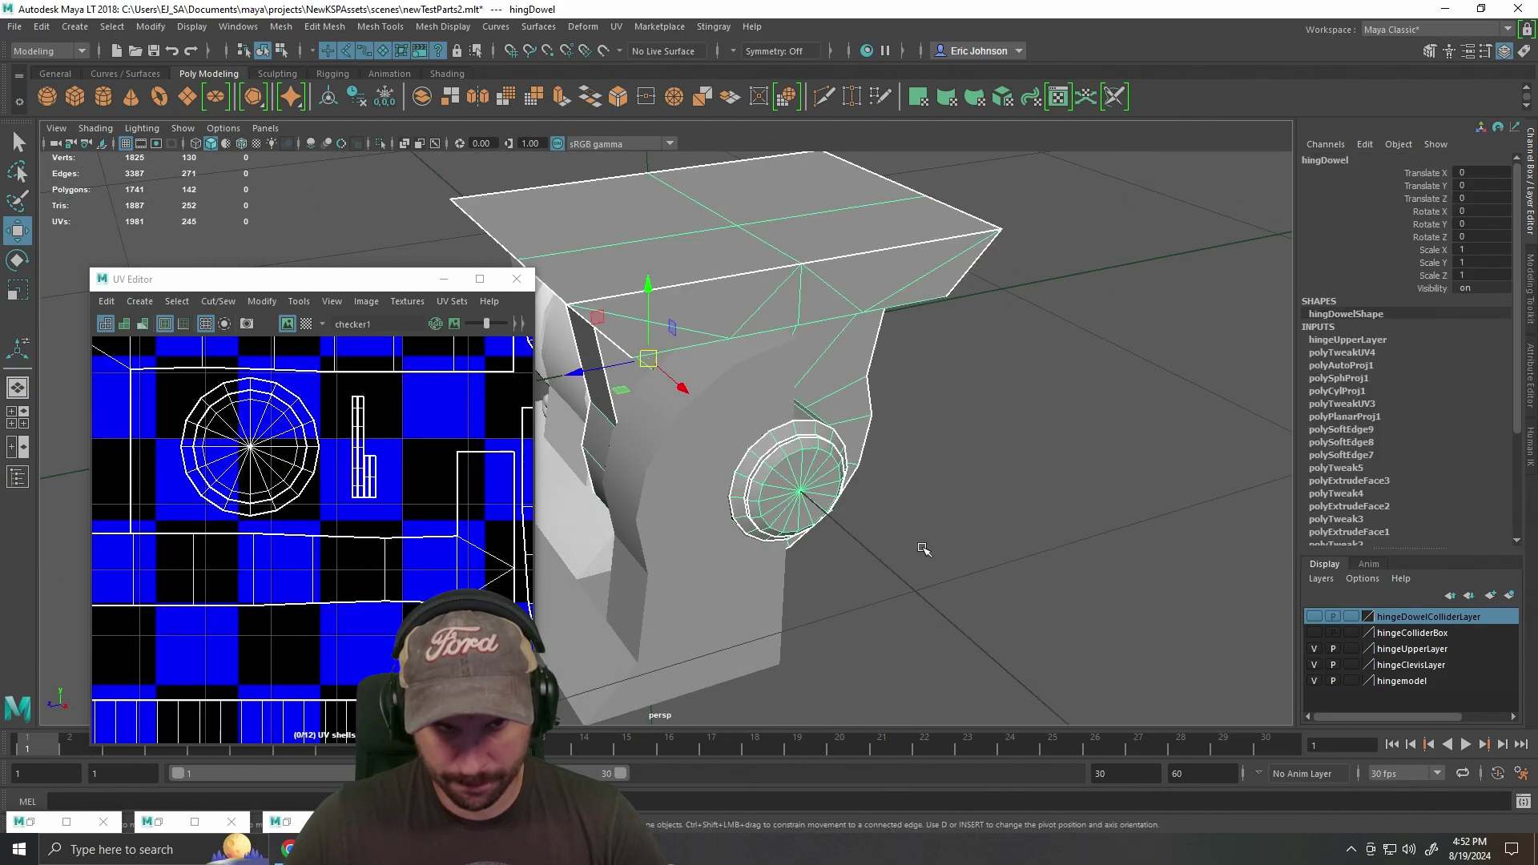
# Examine the dowel's end cap on the model together with its new shells in the UV layout.
pyautogui.moveTo(920, 549); pyautogui.dragTo(885, 539)
pyautogui.scroll(-2, 394, 481)
pyautogui.scroll(4, 394, 480)
pyautogui.moveTo(416, 457); pyautogui.dragTo(410, 513)
pyautogui.scroll(-2, 370, 531)
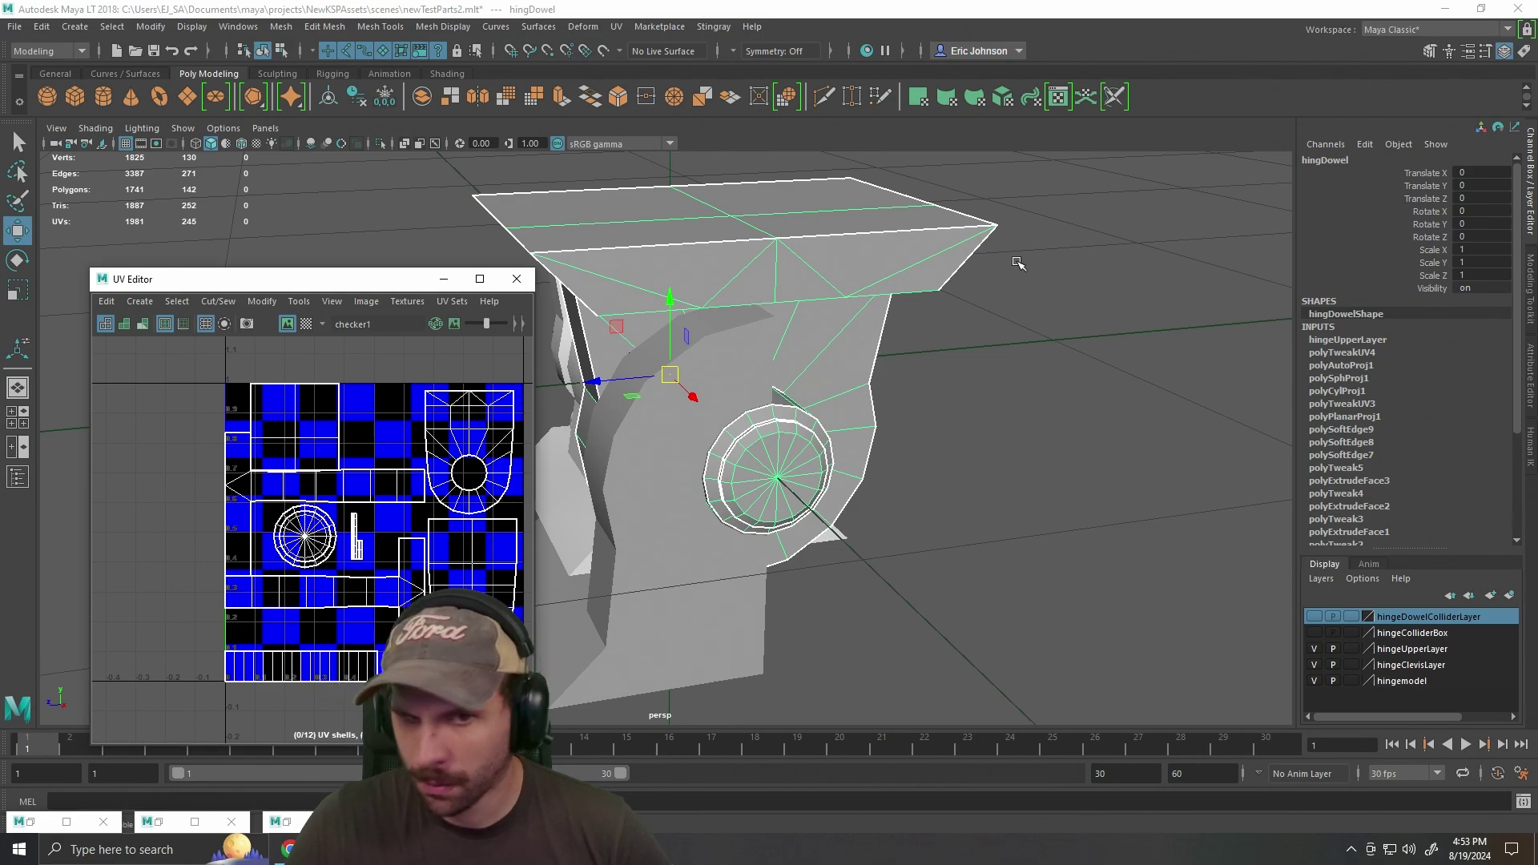
pyautogui.moveTo(999, 310); pyautogui.dragTo(1028, 268)
pyautogui.scroll(6, 961, 320)
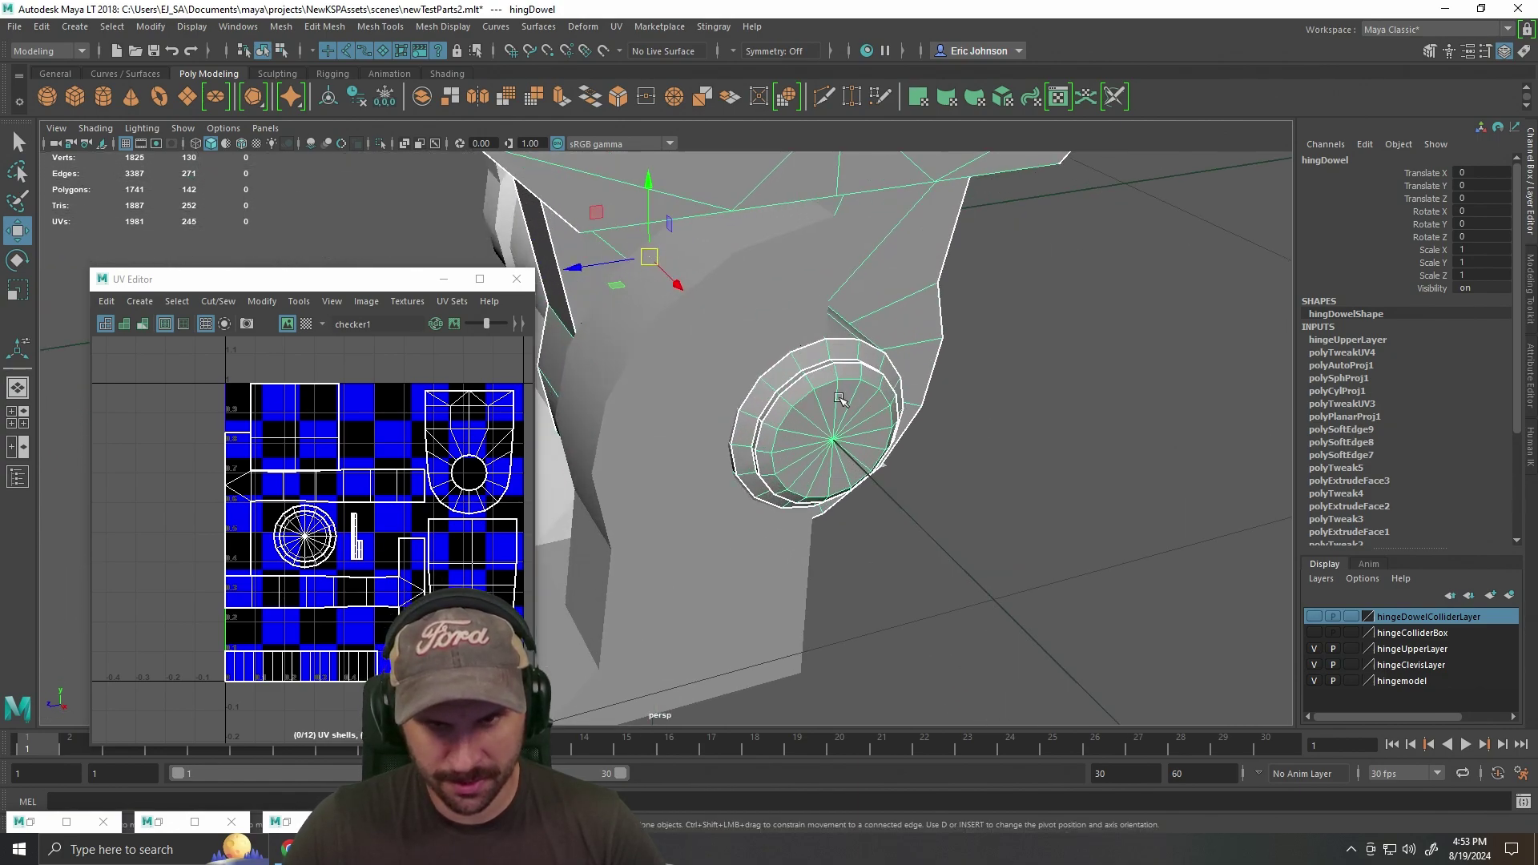
pyautogui.scroll(5, 367, 519)
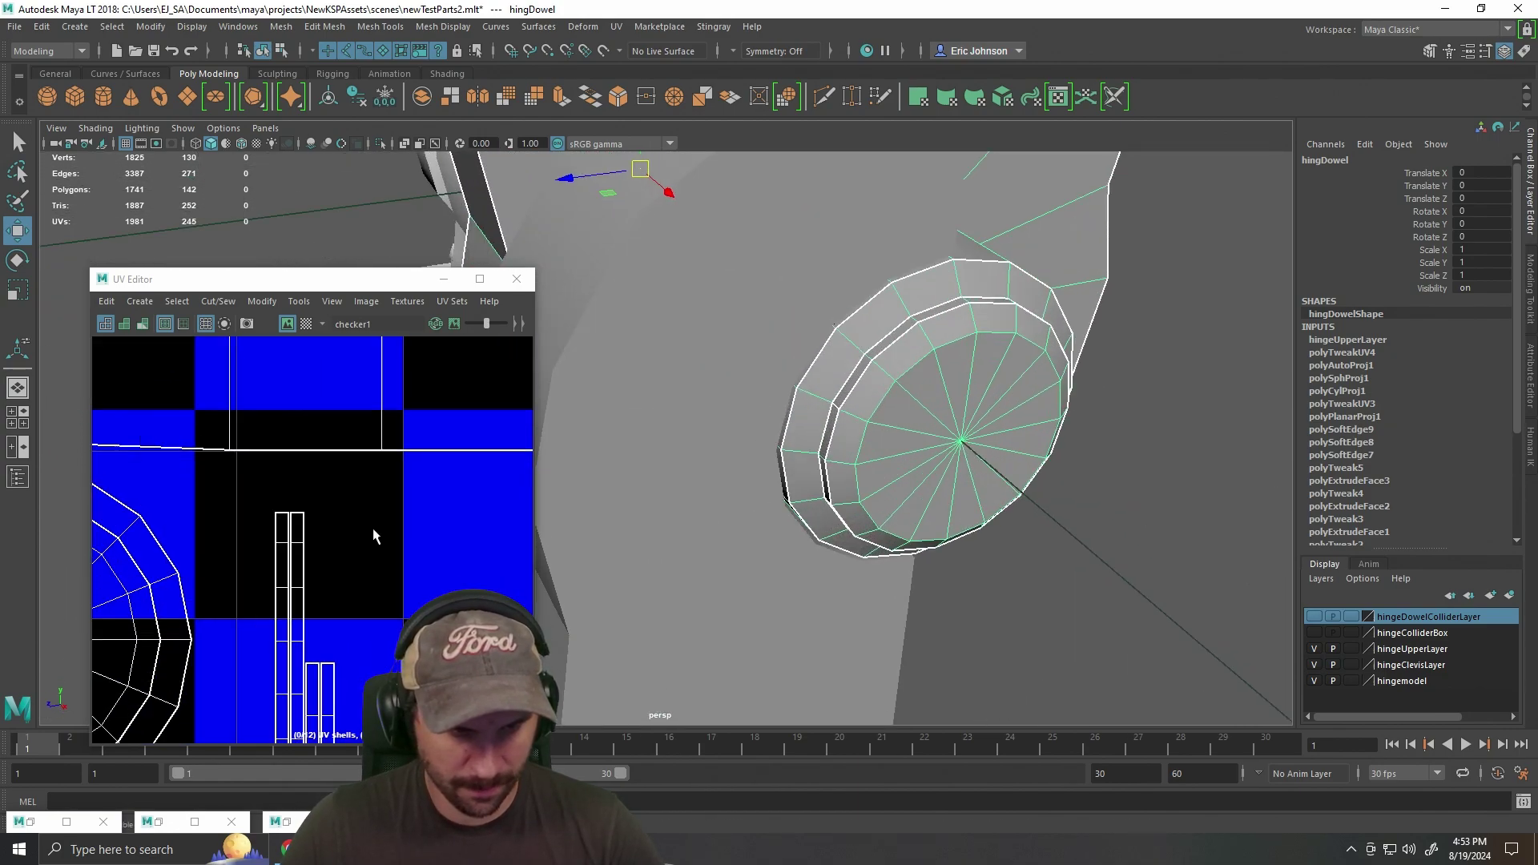
# Join the rim band's separate UV shells into one long strip with Move and Sew Edges.
pyautogui.rightClick(287, 553)
pyautogui.click(220, 530)
pyautogui.moveTo(243, 491); pyautogui.dragTo(342, 621)
pyautogui.moveTo(407, 561); pyautogui.dragTo(423, 464)
pyautogui.click(422, 463)
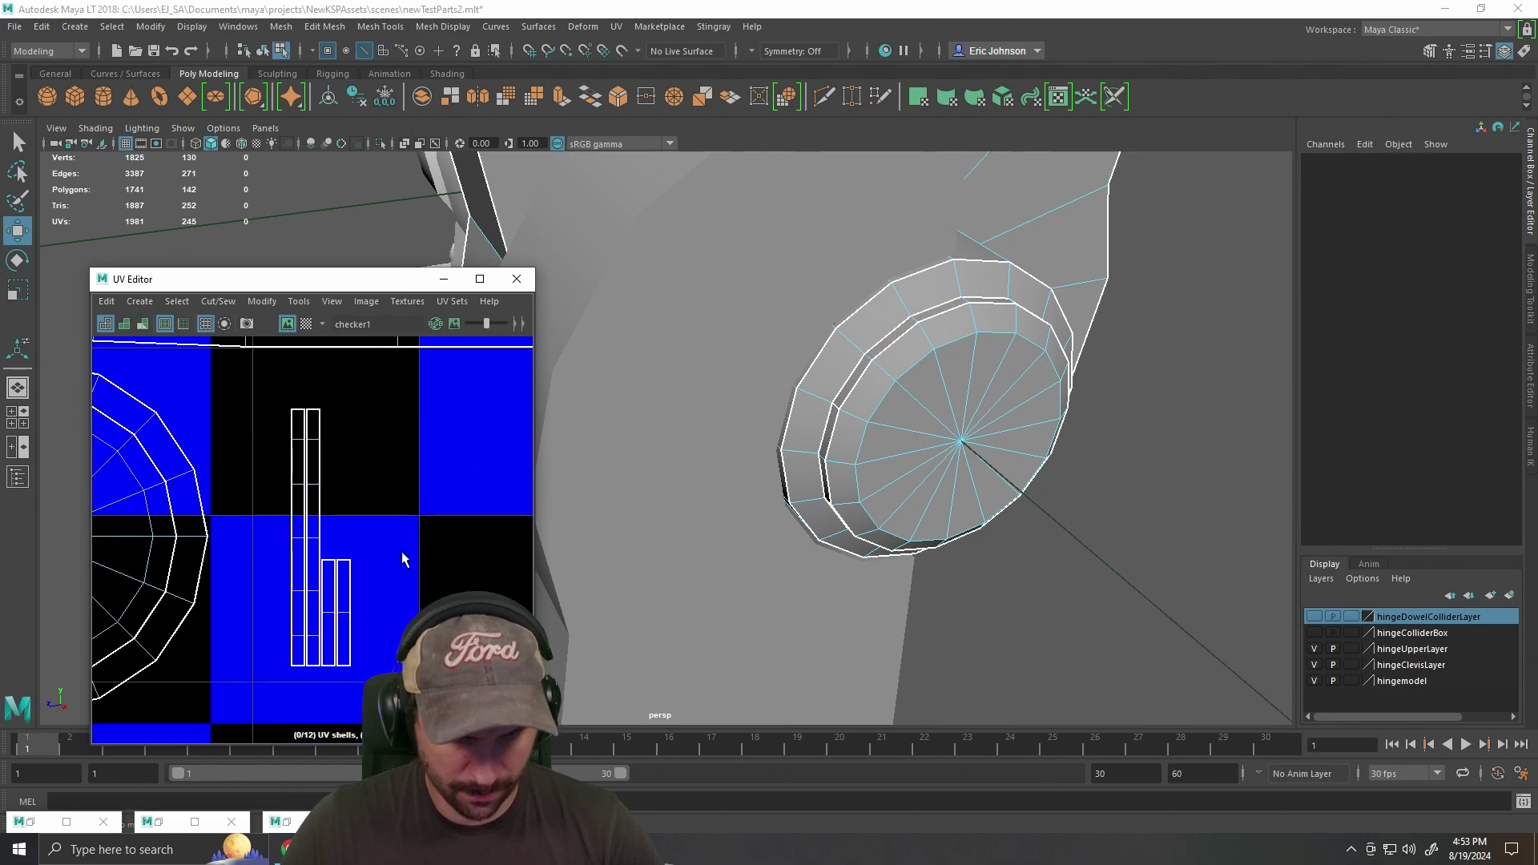
pyautogui.rightClick(294, 416)
pyautogui.click(294, 375)
pyautogui.keyDown('shift'); pyautogui.rightClick(297, 415); pyautogui.keyUp('shift')
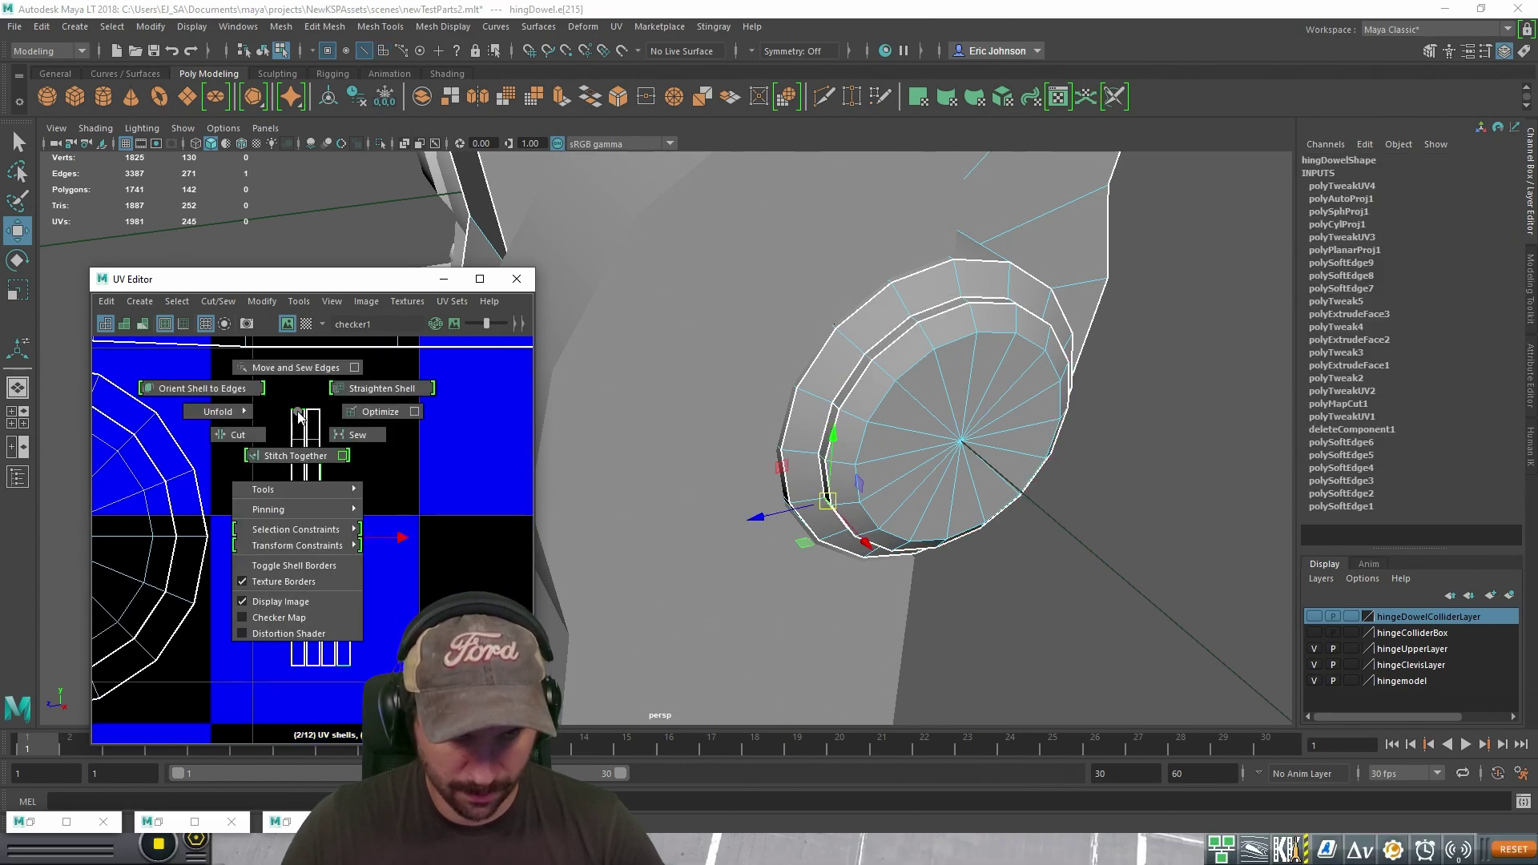
pyautogui.click(314, 402)
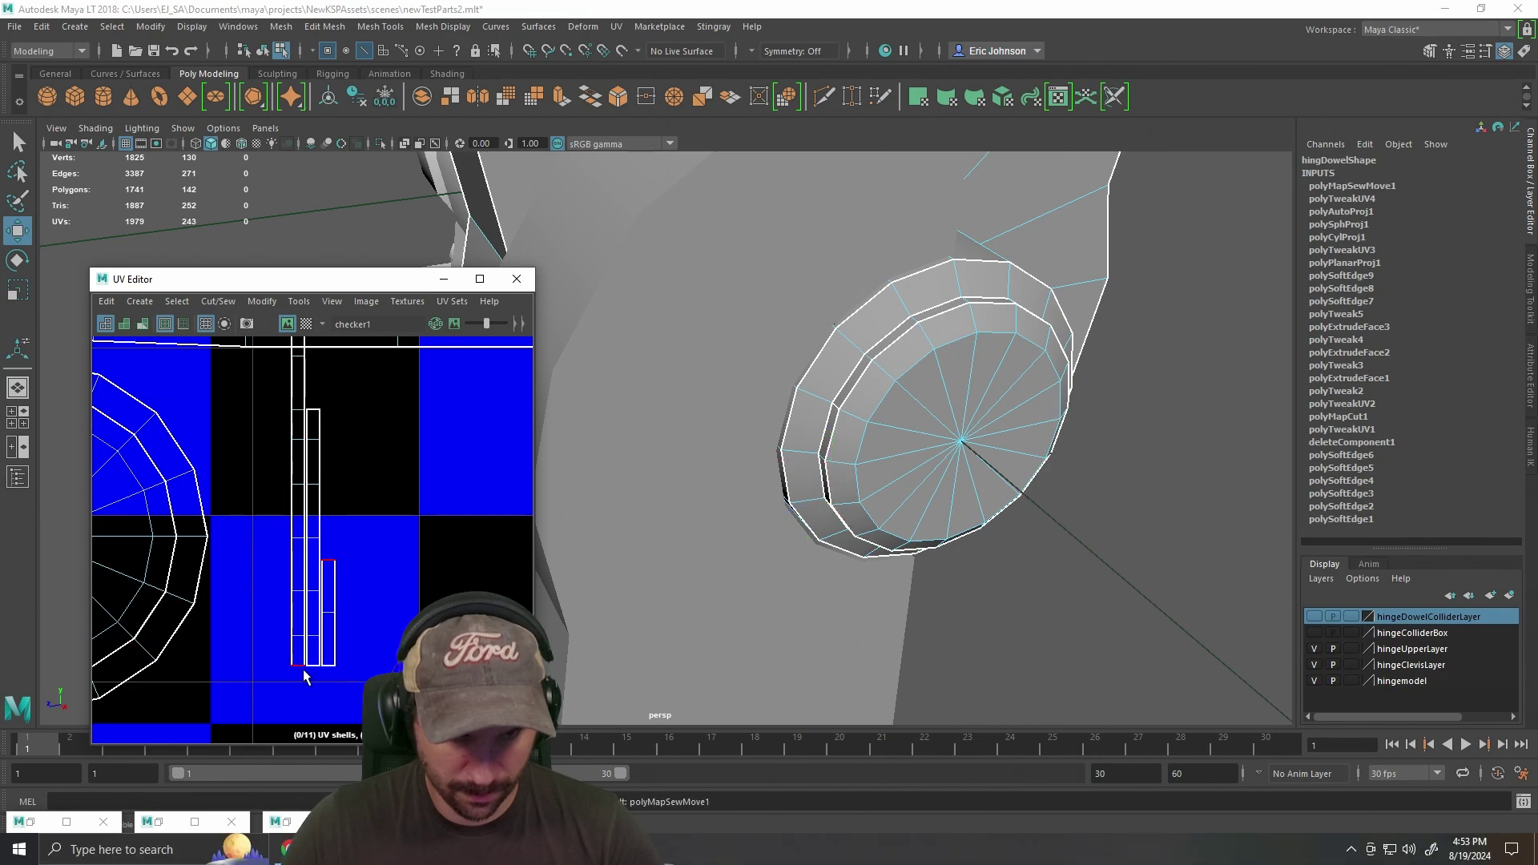
pyautogui.press('g')
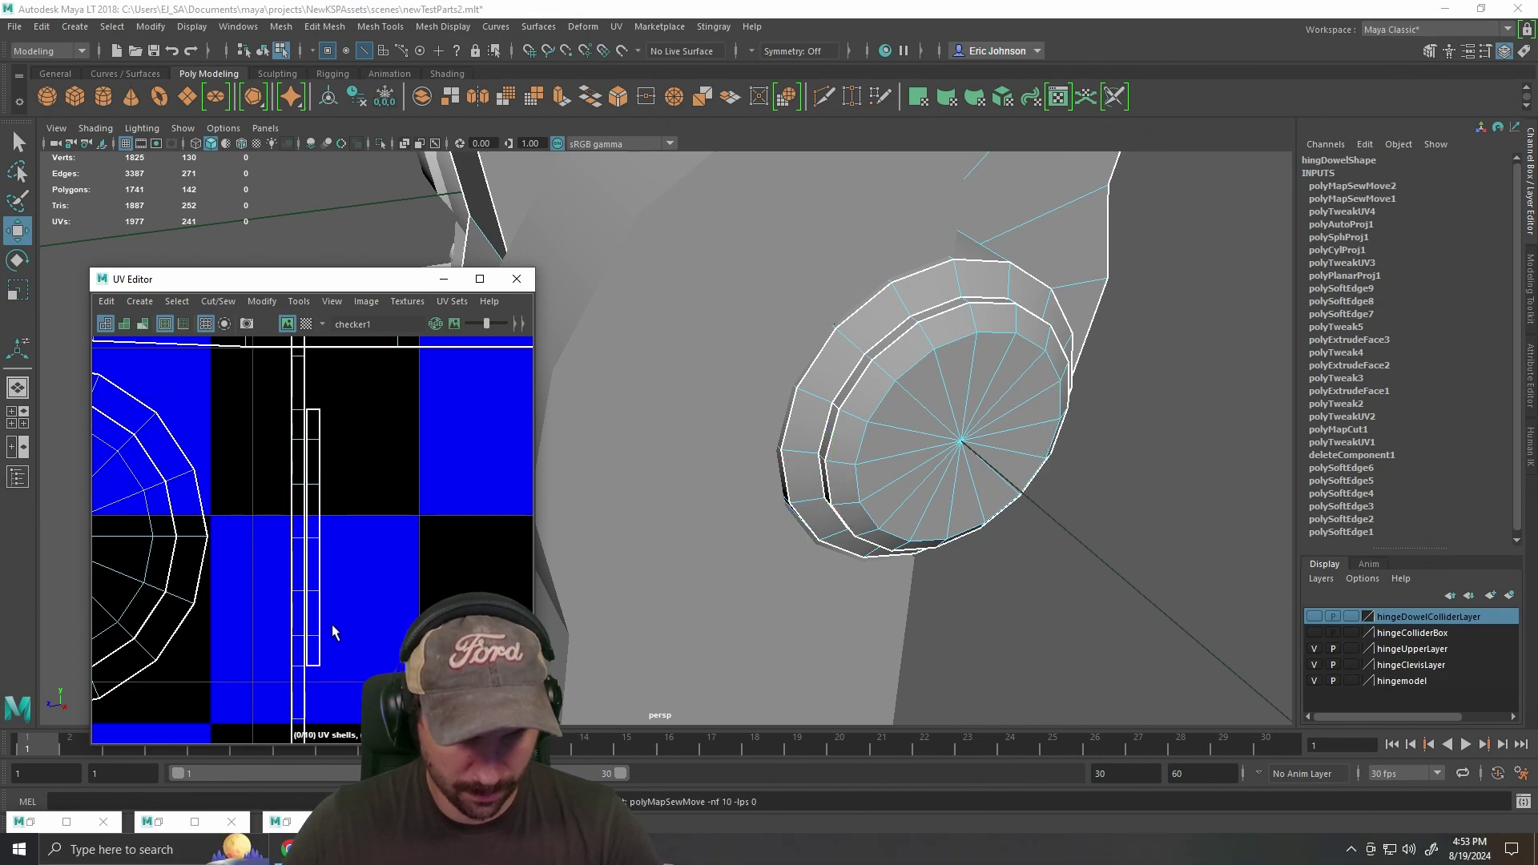
pyautogui.press('g')
pyautogui.scroll(-3, 376, 617)
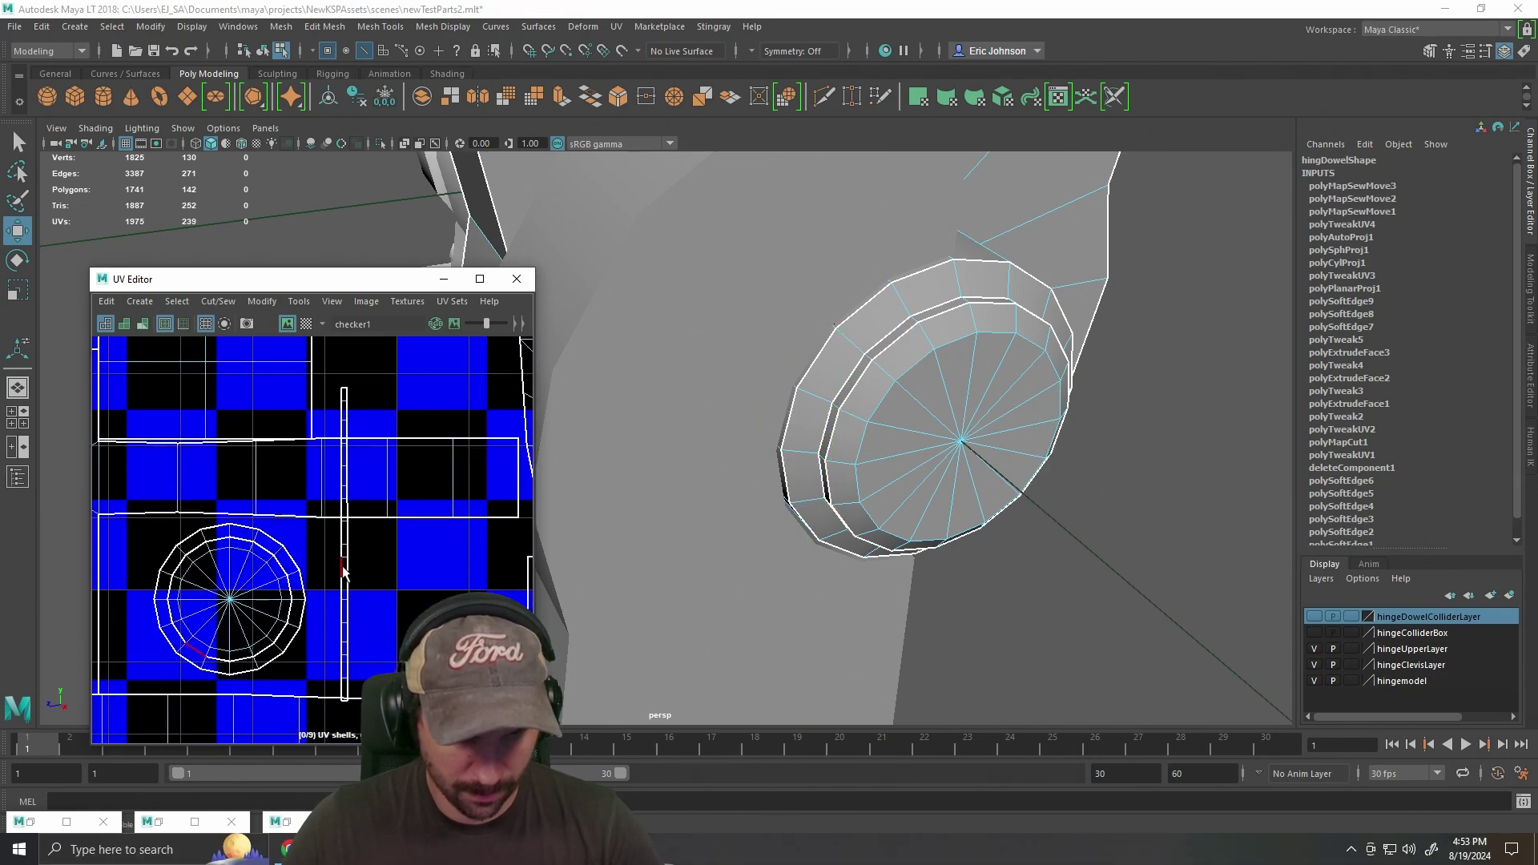
# Switch the UV Editor's display mode from wireframe to shaded.
pyautogui.click(366, 302)
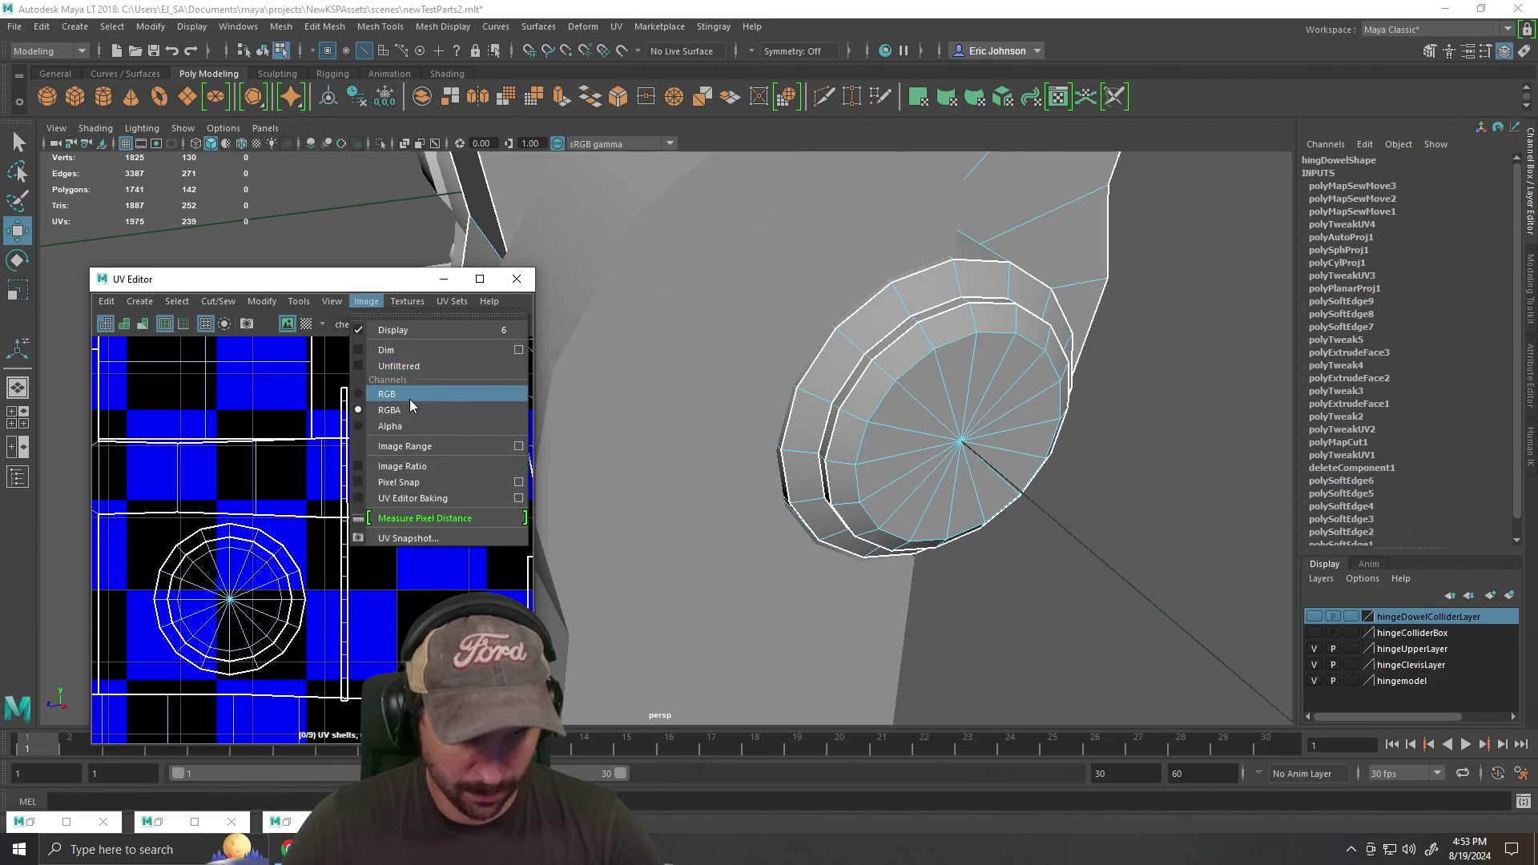
pyautogui.moveTo(324, 301)
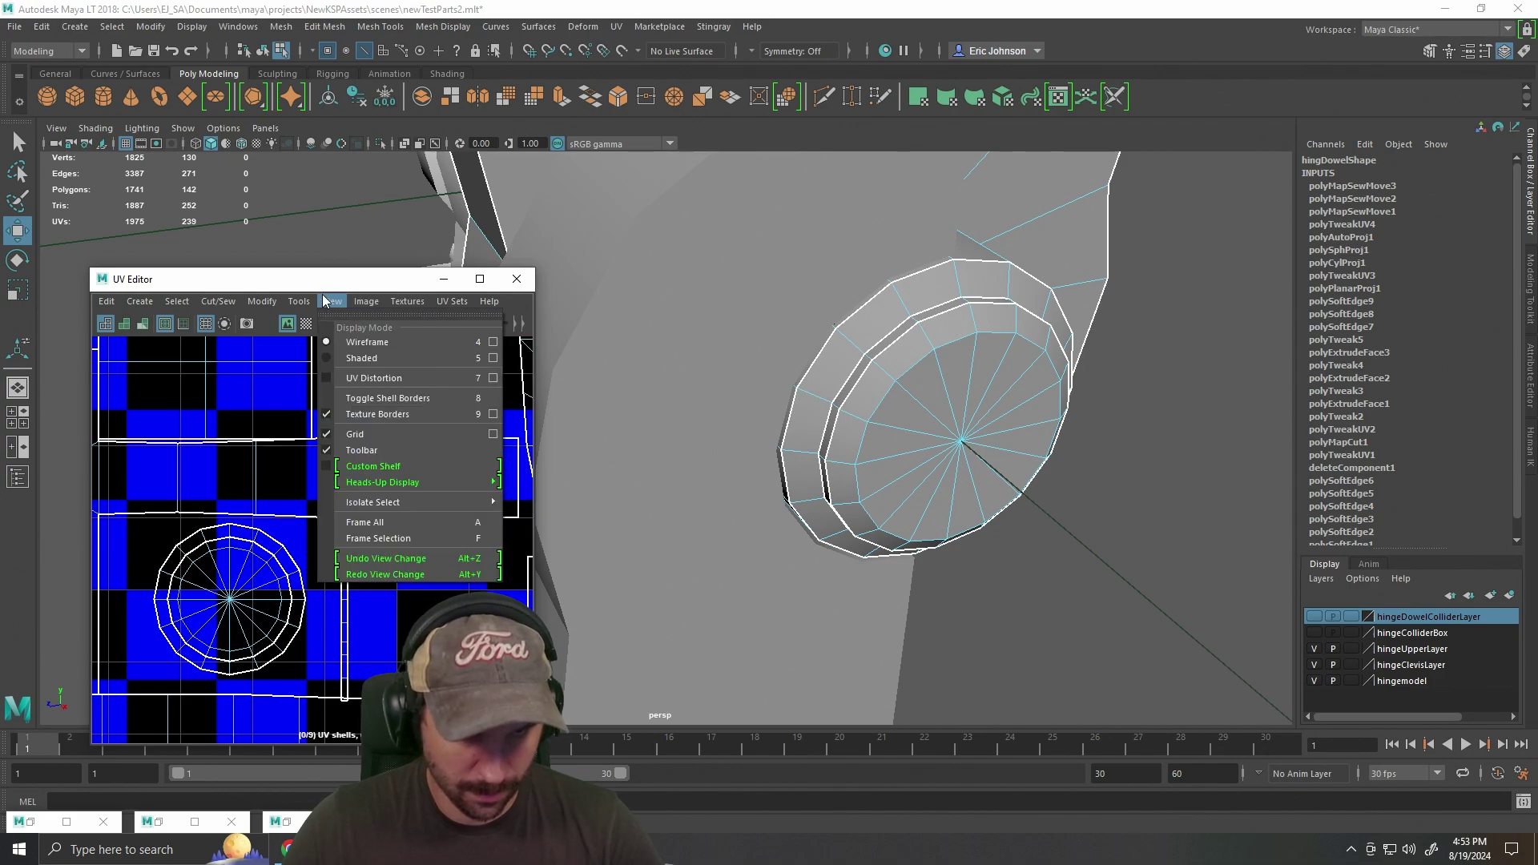
pyautogui.click(352, 358)
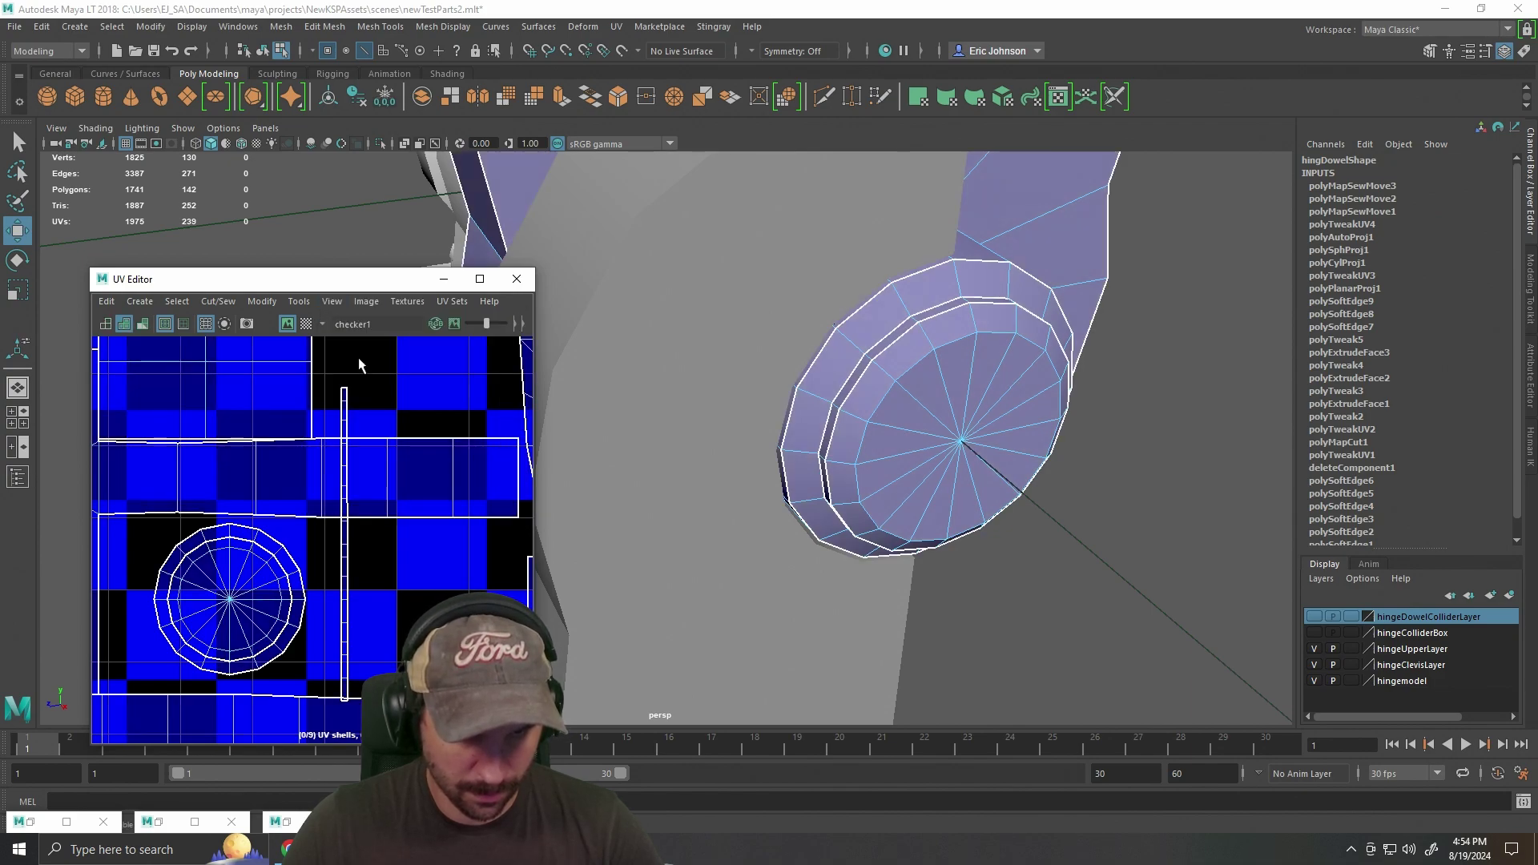
# Select the joined rim strip's UV shell and scale it down slightly.
pyautogui.scroll(1, 357, 370)
pyautogui.rightClick(342, 365)
pyautogui.click(283, 347)
pyautogui.moveTo(353, 361); pyautogui.dragTo(354, 393)
pyautogui.press('e')
pyautogui.press('r')
pyautogui.moveTo(342, 576); pyautogui.dragTo(280, 582)
pyautogui.moveTo(406, 584); pyautogui.dragTo(410, 497)
pyautogui.scroll(3, 417, 493)
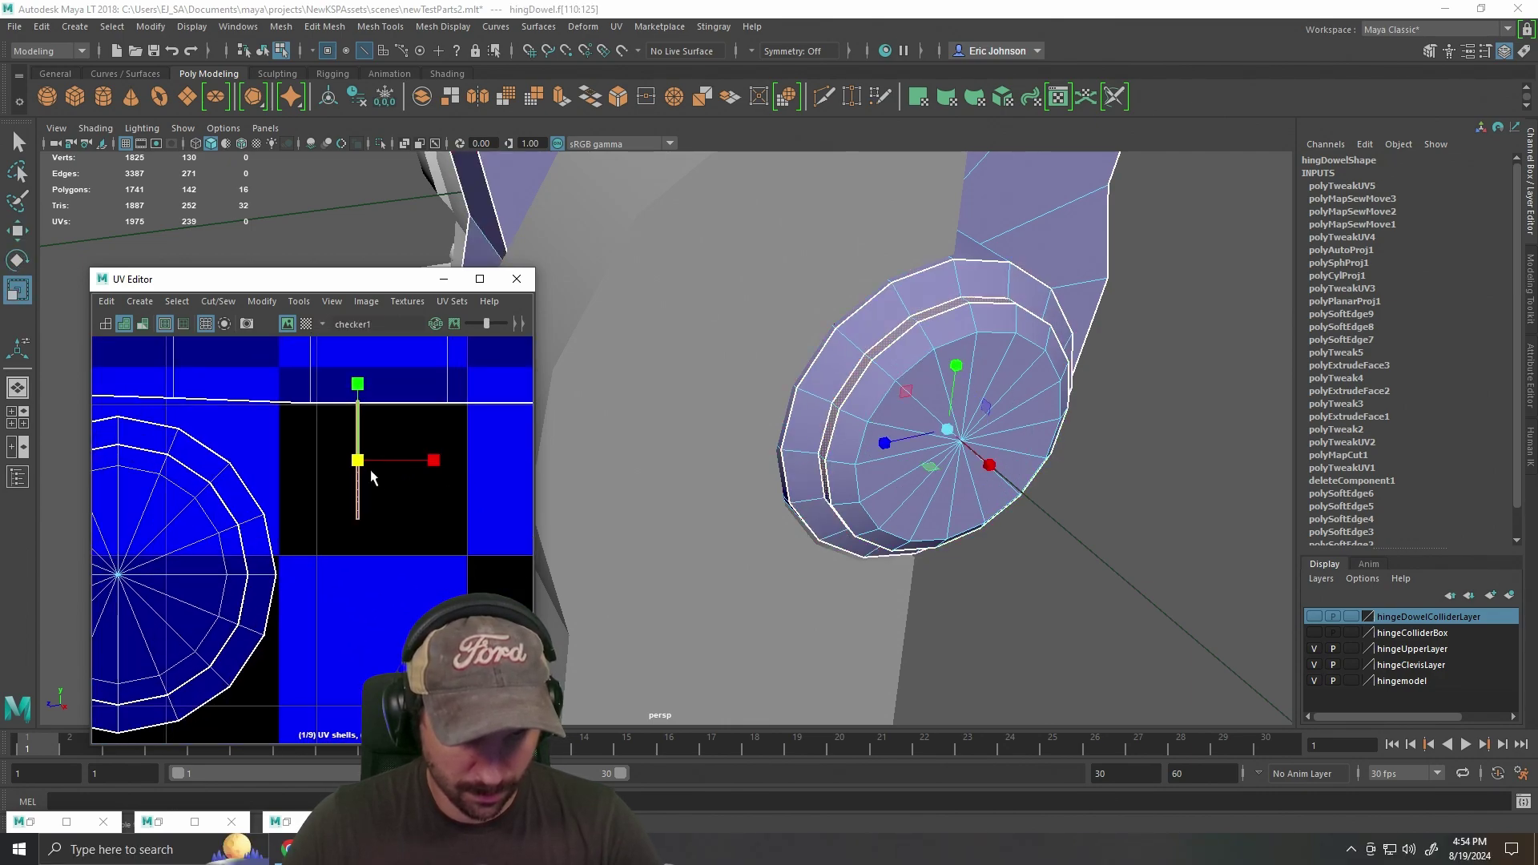
pyautogui.scroll(-6, 420, 489)
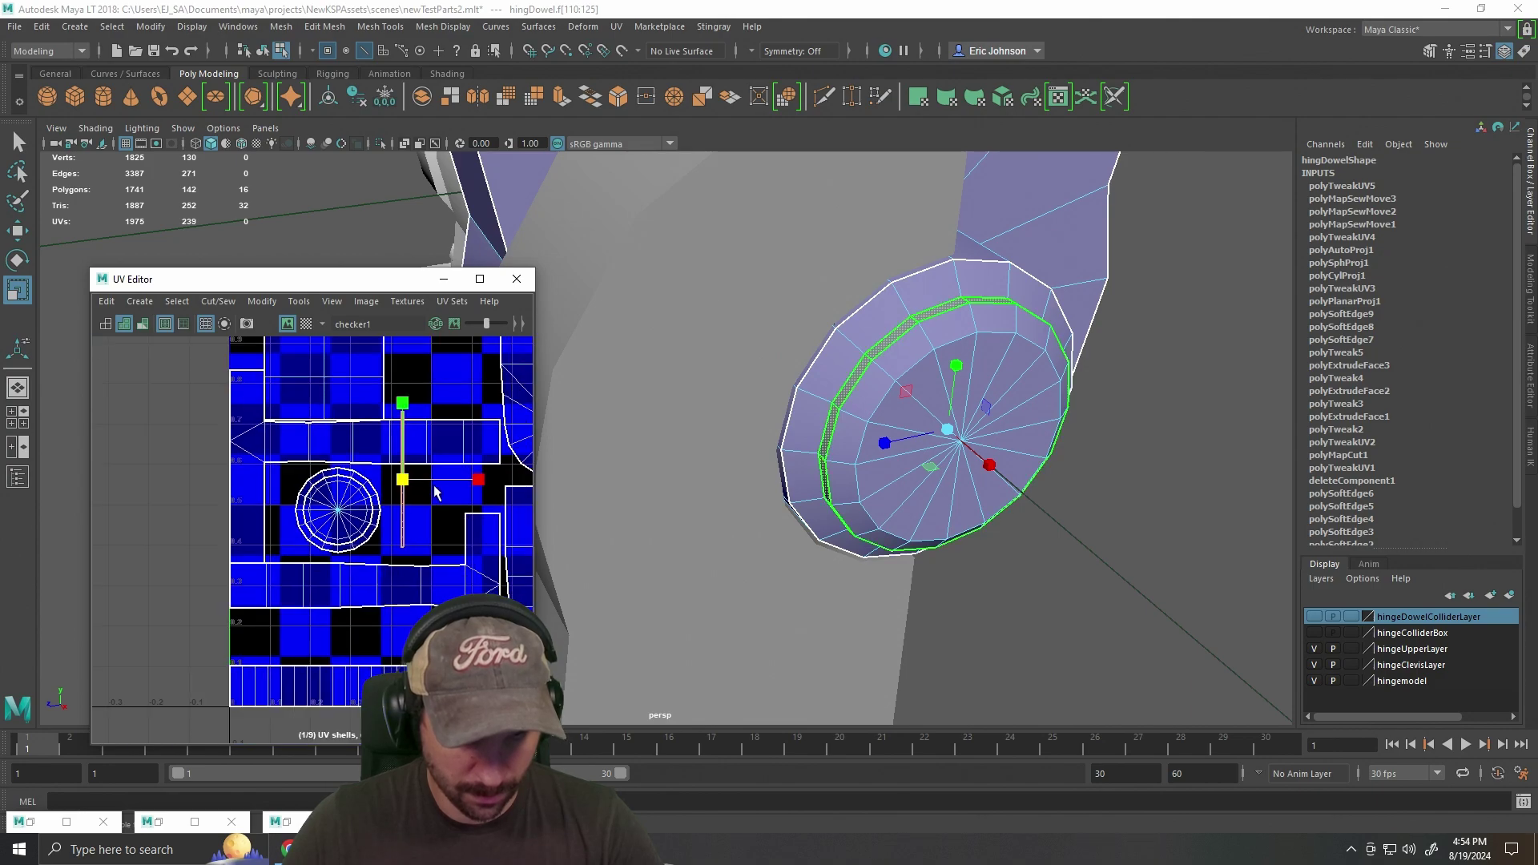
pyautogui.scroll(3, 453, 503)
pyautogui.rightClick(334, 496)
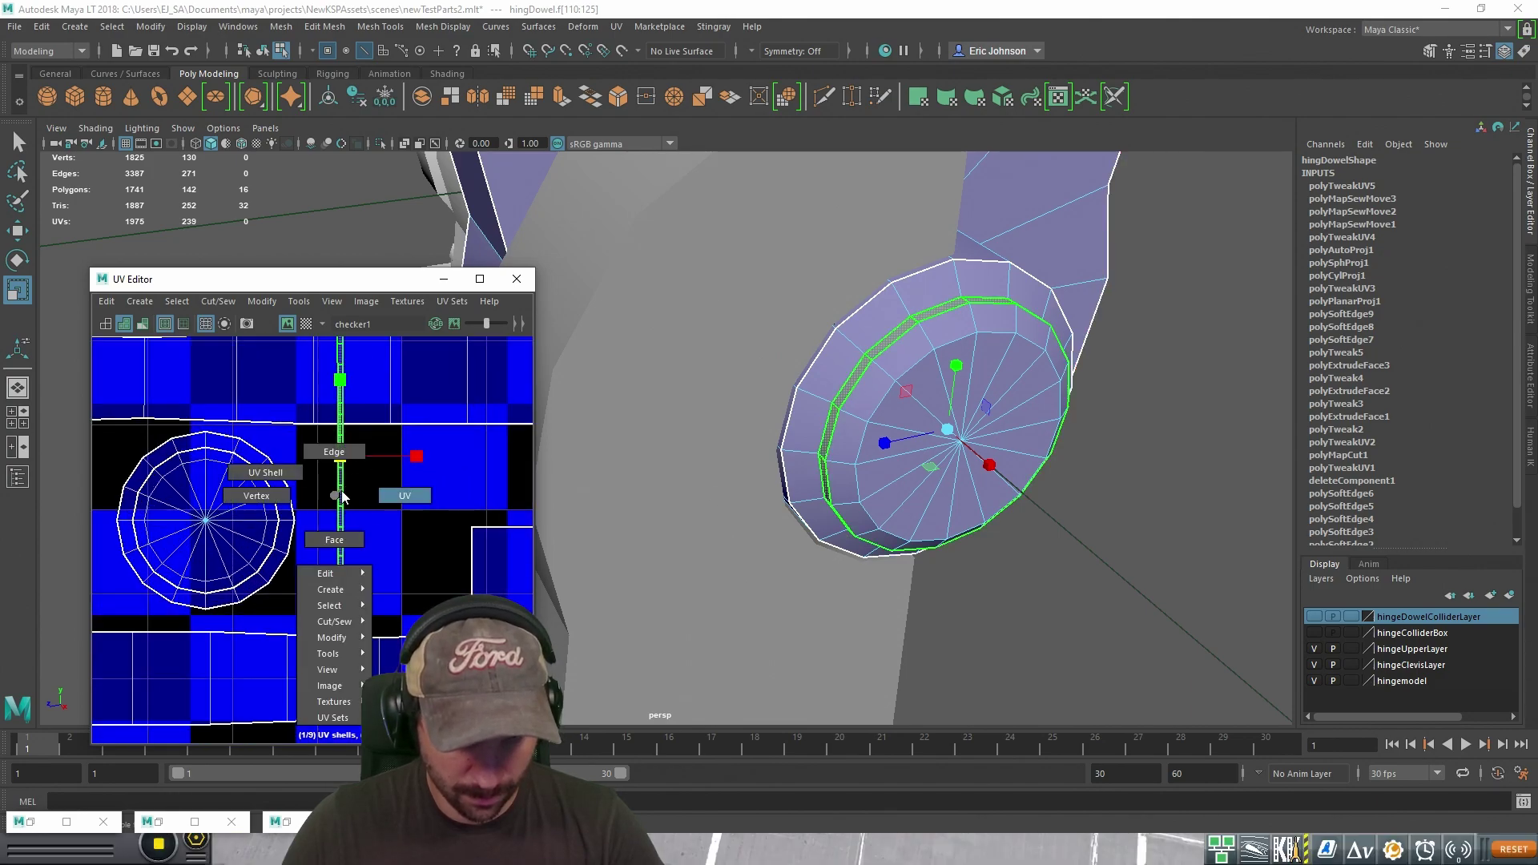
pyautogui.rightClick(341, 489)
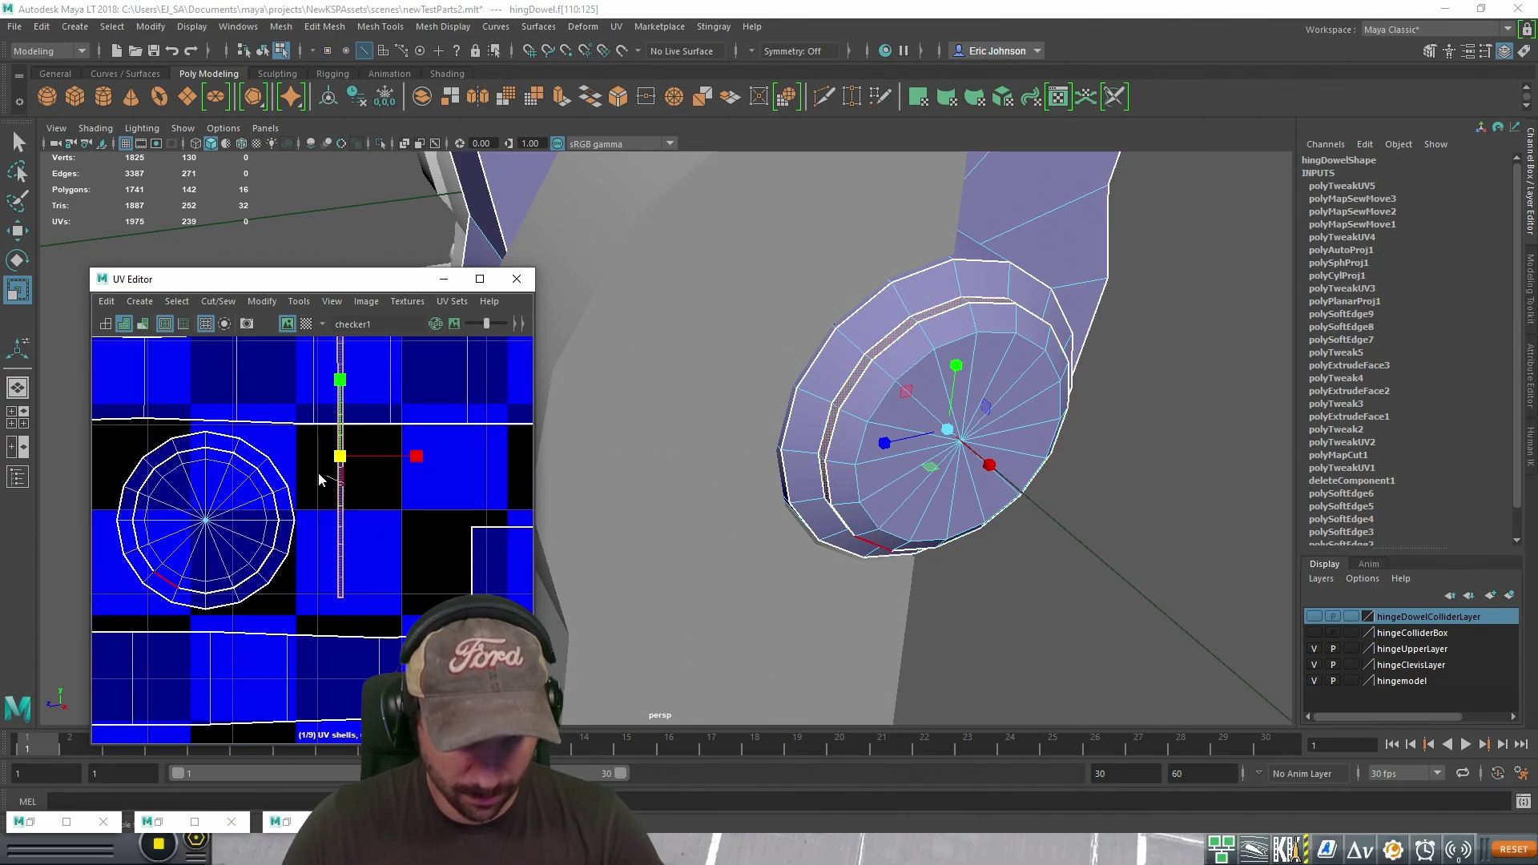
pyautogui.rightClick(342, 481)
pyautogui.click(341, 446)
pyautogui.click(421, 525)
pyautogui.click(405, 397)
pyautogui.click(413, 551)
# Move the rim strip's UV shell into the narrow margin between the lower rounded shell and the edge of the UV tile.
pyautogui.scroll(-5, 414, 552)
pyautogui.scroll(-4, 413, 552)
pyautogui.scroll(4, 732, 487)
pyautogui.scroll(-3, 517, 511)
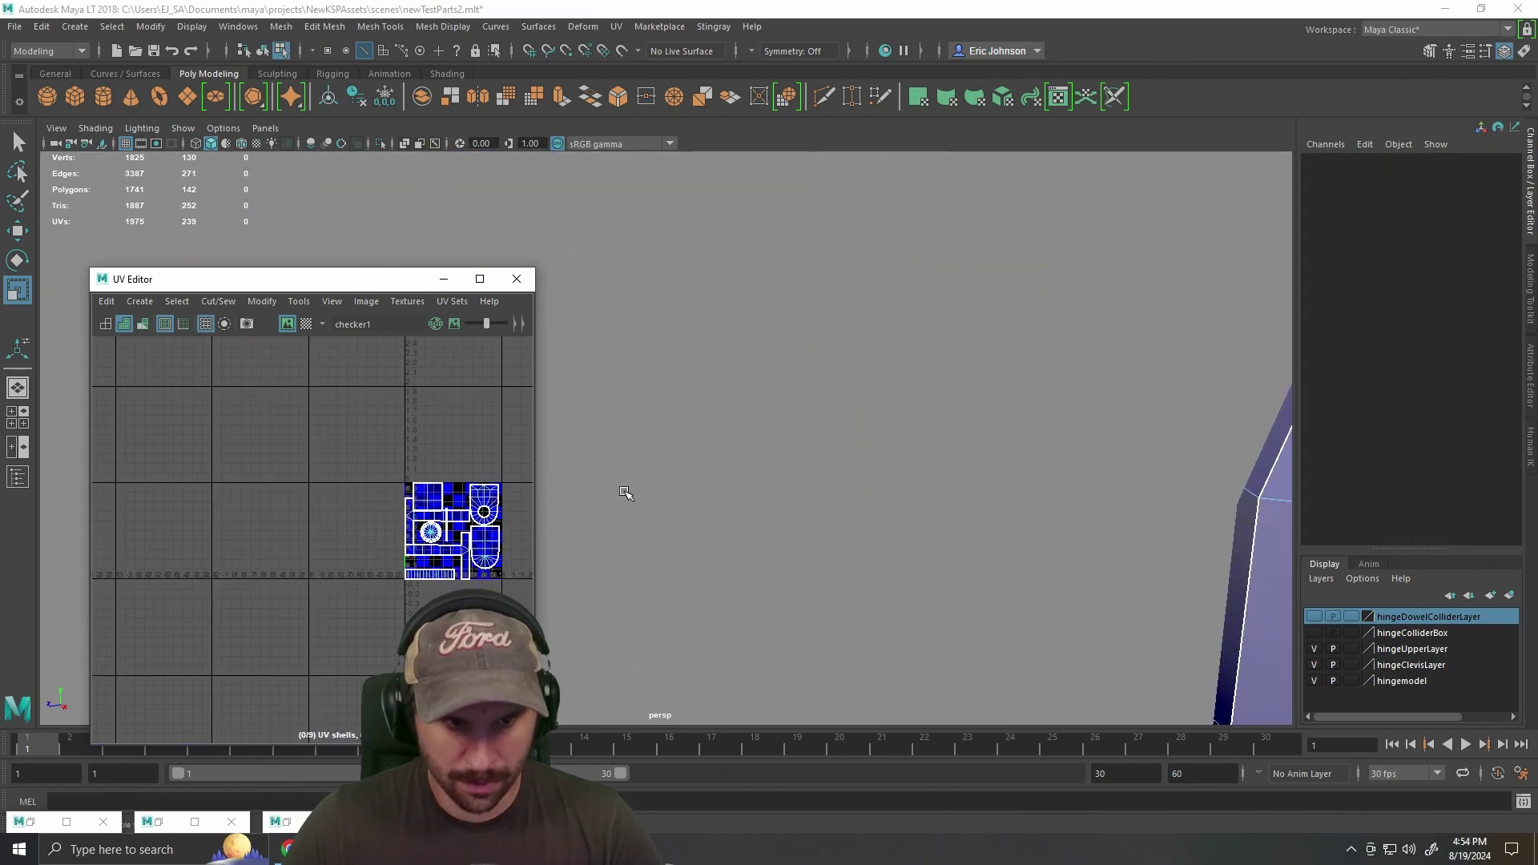
pyautogui.scroll(-4, 622, 497)
pyautogui.scroll(5, 462, 524)
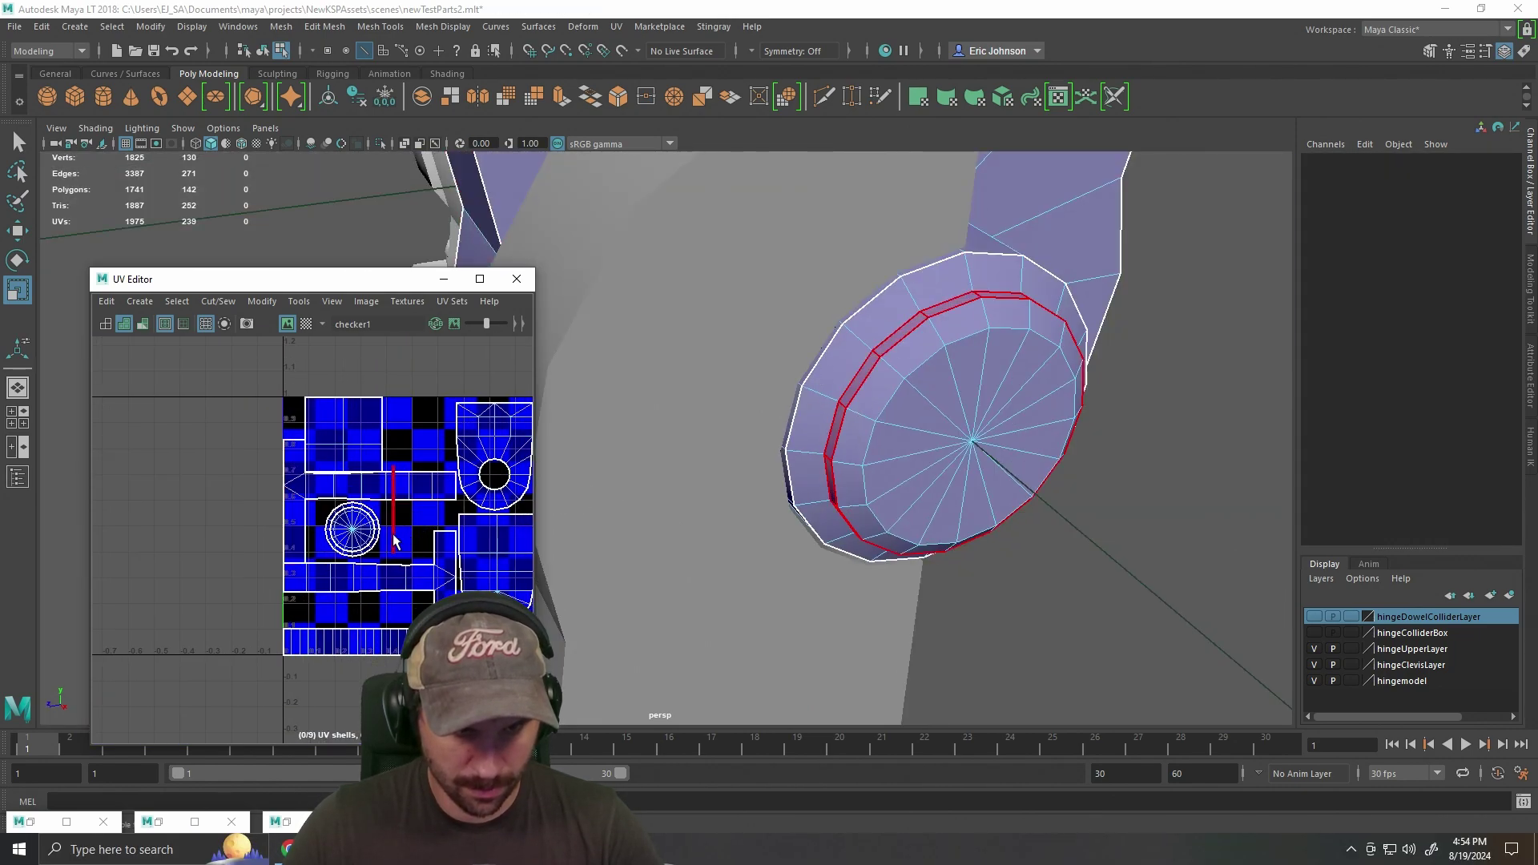
pyautogui.doubleClick(404, 555)
pyautogui.press('w')
pyautogui.moveTo(394, 512); pyautogui.dragTo(470, 581)
pyautogui.moveTo(474, 601); pyautogui.dragTo(441, 595)
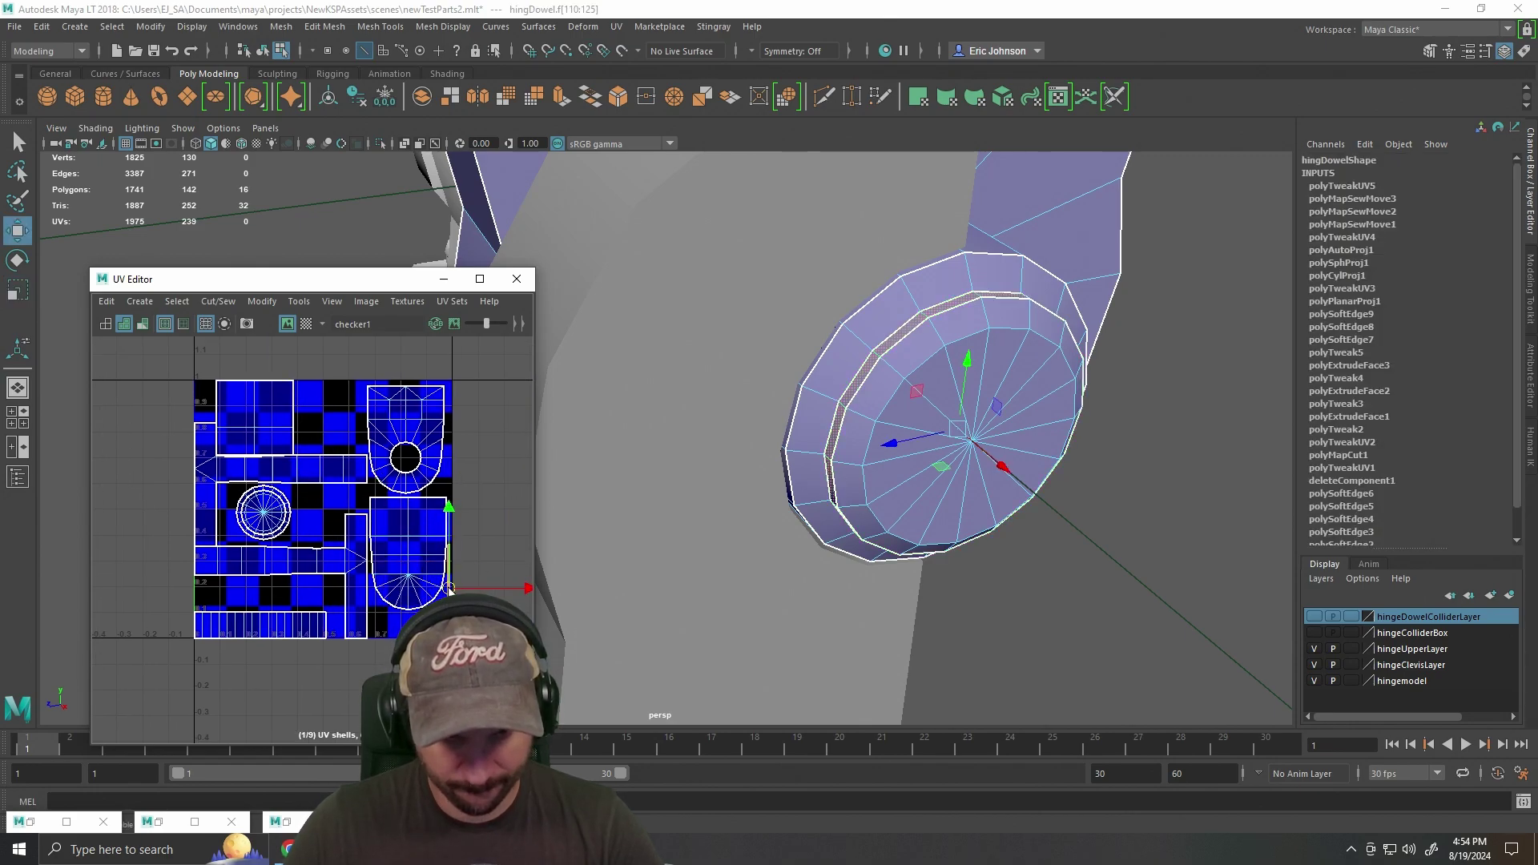
# Turn on textured display, return to object mode and check the checker pattern around the dowel's end cap.
pyautogui.press('6')
pyautogui.moveTo(993, 400); pyautogui.dragTo(892, 518)
pyautogui.rightClick(1021, 286)
pyautogui.click(1069, 261)
pyautogui.click(1139, 360)
pyautogui.scroll(-4, 1140, 360)
pyautogui.scroll(4, 1019, 457)
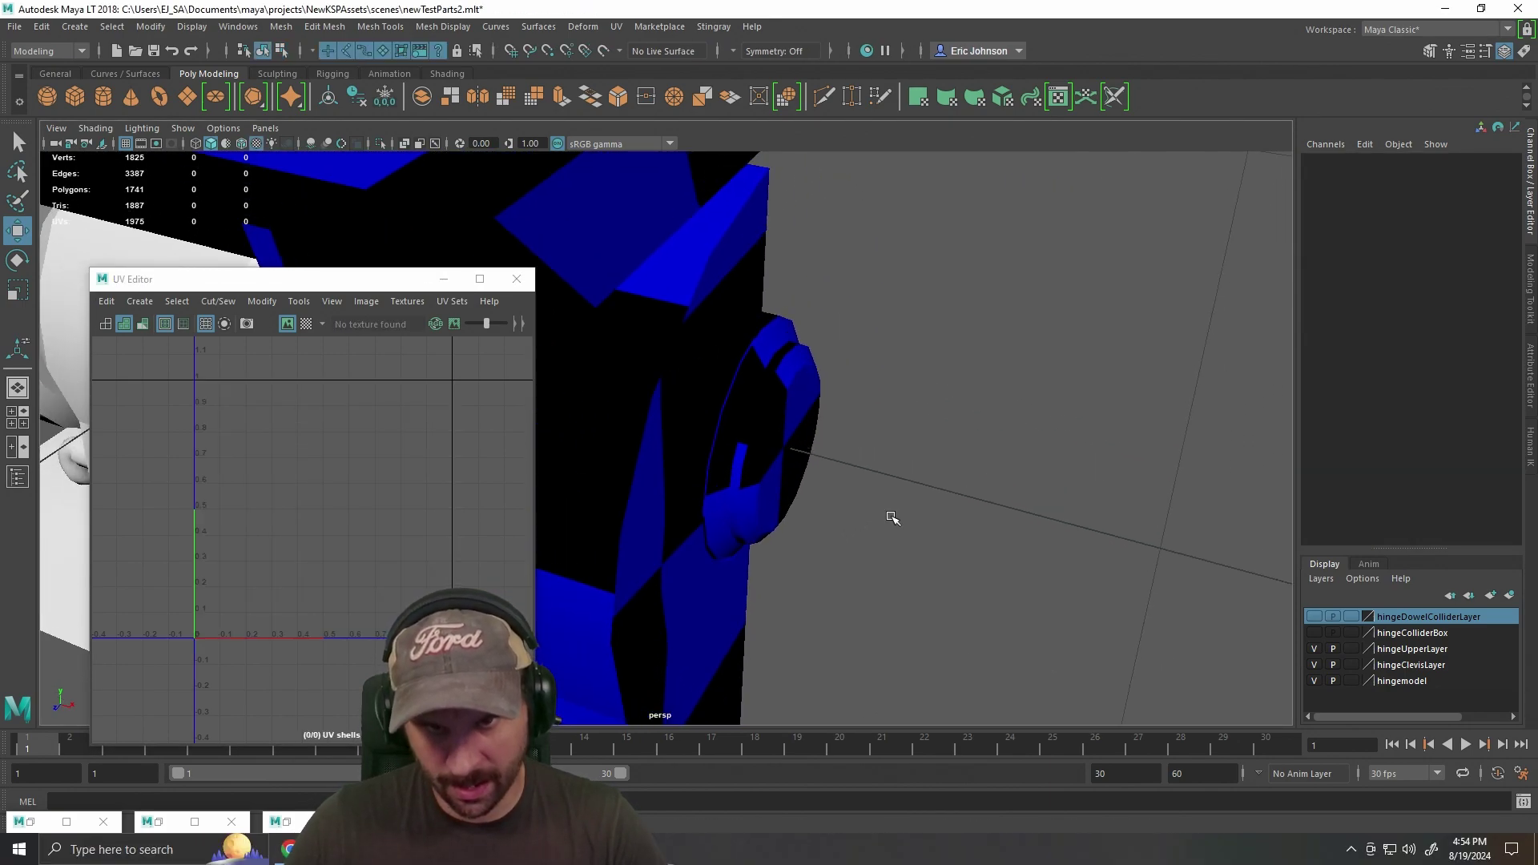
pyautogui.scroll(5, 940, 336)
pyautogui.scroll(-4, 985, 295)
pyautogui.scroll(2, 867, 345)
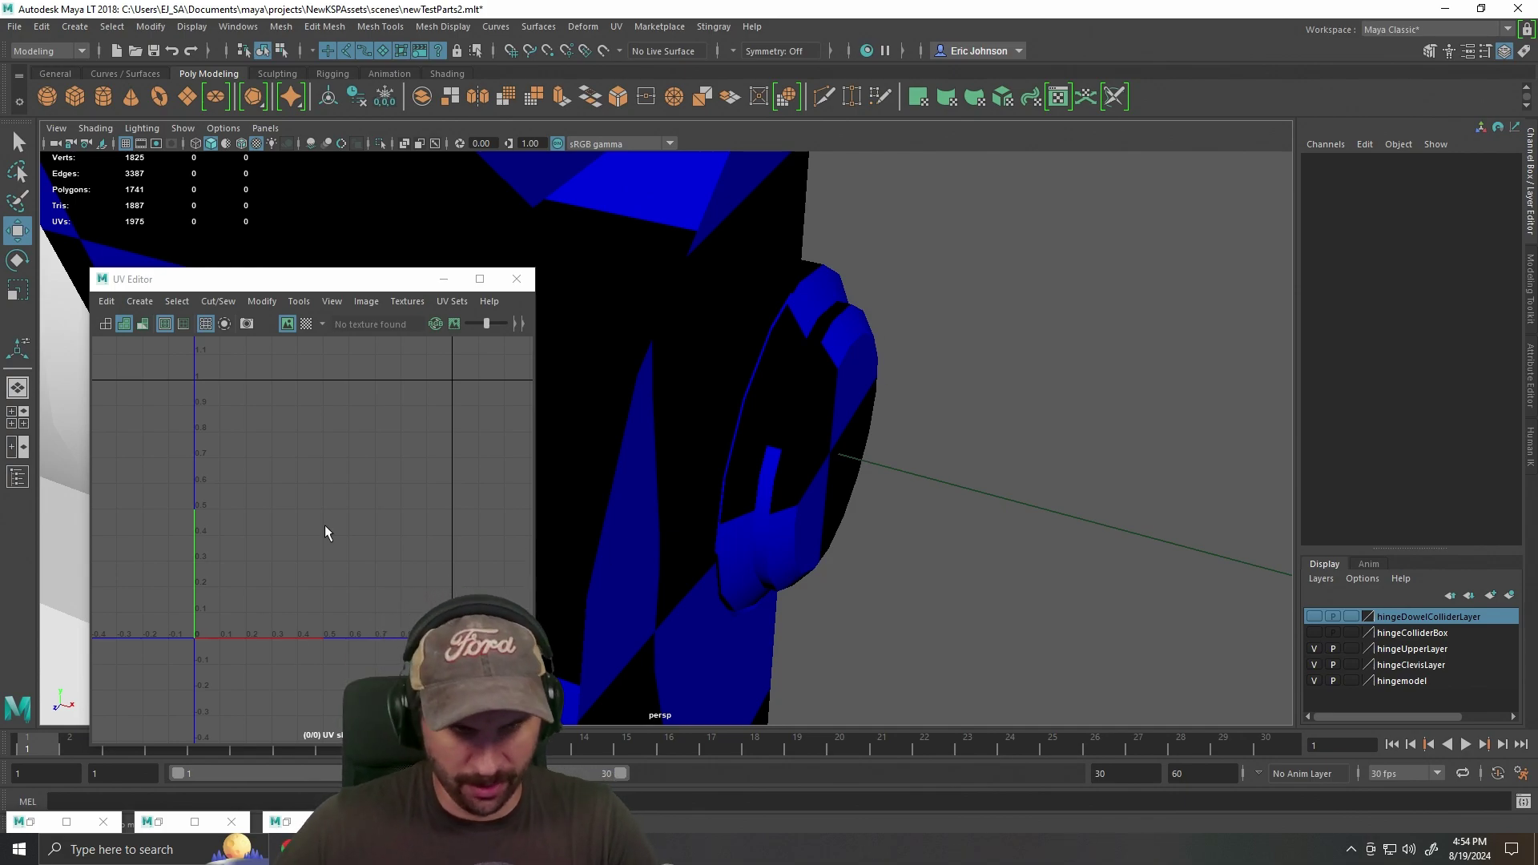
# Select hingDowel and compare the checker scale on its surfaces with its UV layout and the neighbouring parts.
pyautogui.click(794, 436)
pyautogui.scroll(4, 344, 545)
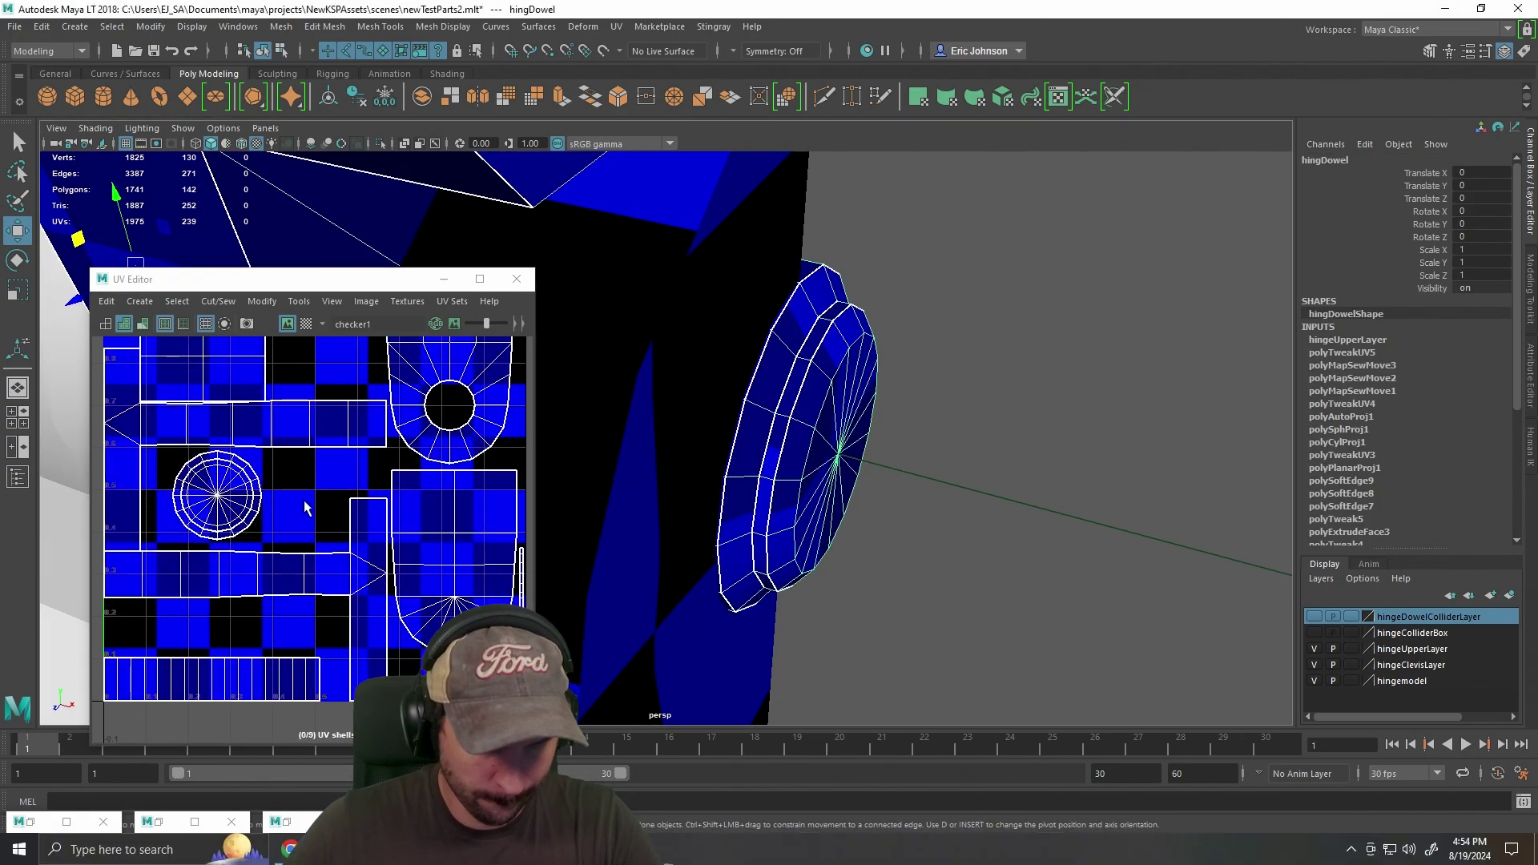
pyautogui.scroll(-3, 479, 473)
pyautogui.scroll(4, 388, 435)
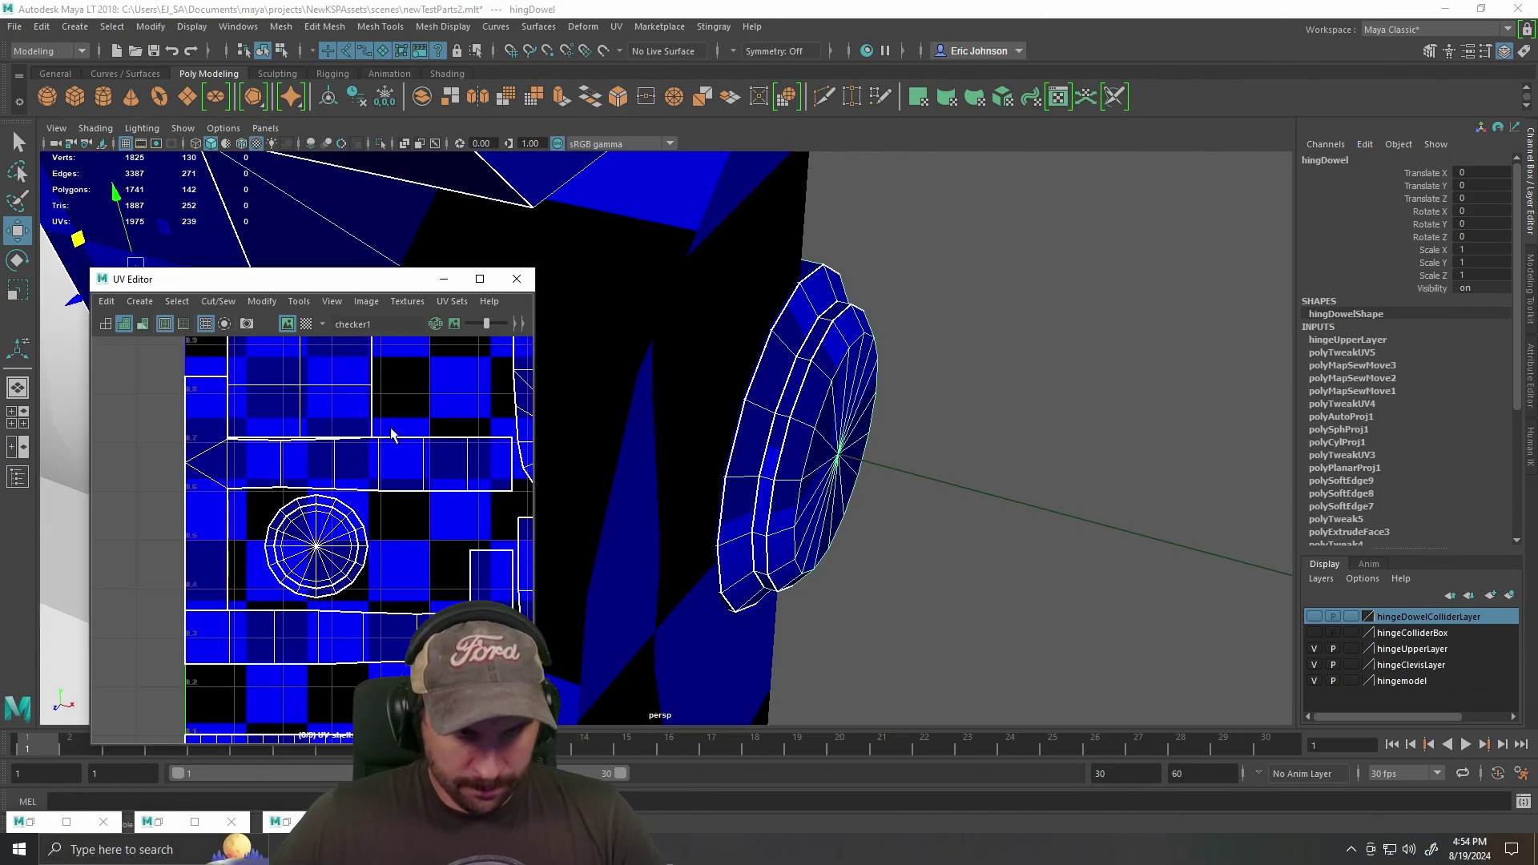
pyautogui.moveTo(845, 467); pyautogui.dragTo(1049, 472)
pyautogui.scroll(-5, 1077, 440)
pyautogui.rightClick(738, 224)
pyautogui.click(991, 275)
pyautogui.click(813, 295)
pyautogui.moveTo(916, 373); pyautogui.dragTo(961, 348)
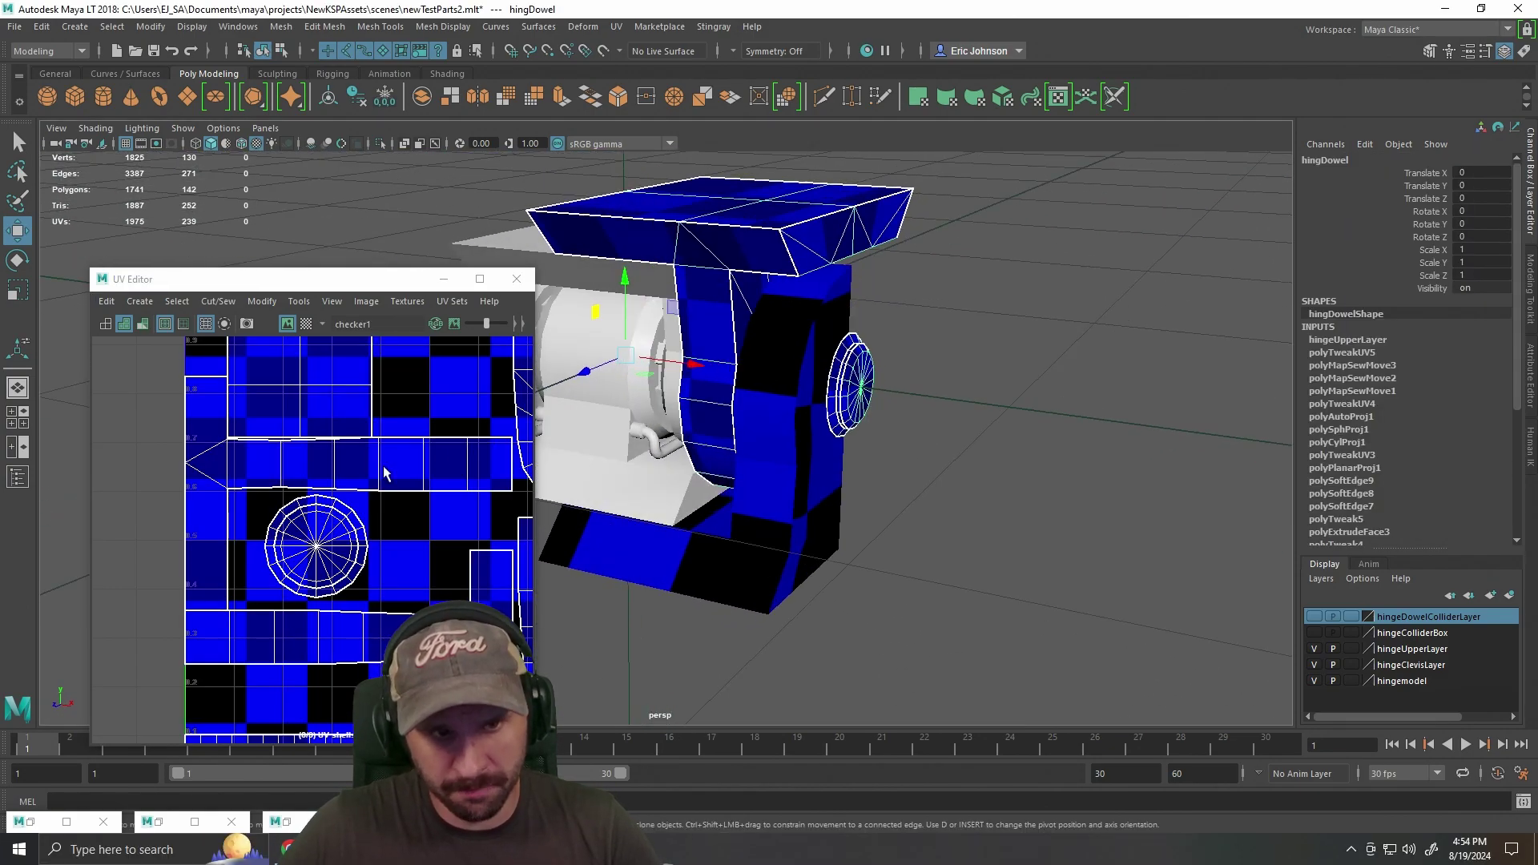
pyautogui.scroll(-4, 390, 472)
pyautogui.scroll(3, 384, 481)
pyautogui.scroll(2, 361, 478)
pyautogui.scroll(-4, 361, 478)
pyautogui.scroll(-3, 801, 491)
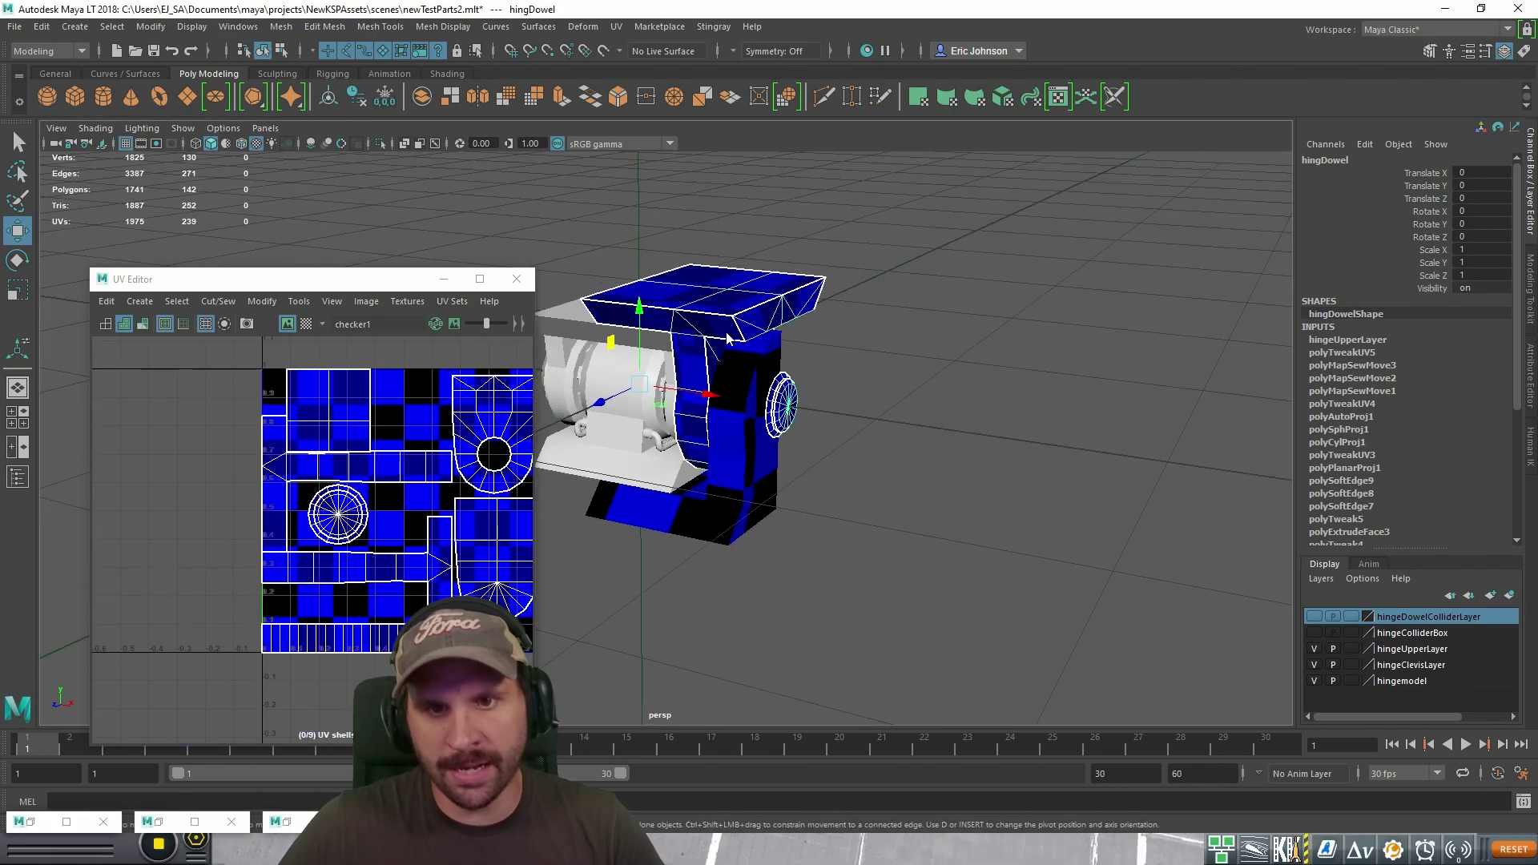
# Select hingeClevis and frame it in the perspective view.
pyautogui.click(900, 326)
pyautogui.moveTo(899, 326); pyautogui.dragTo(671, 492)
pyautogui.click(671, 492)
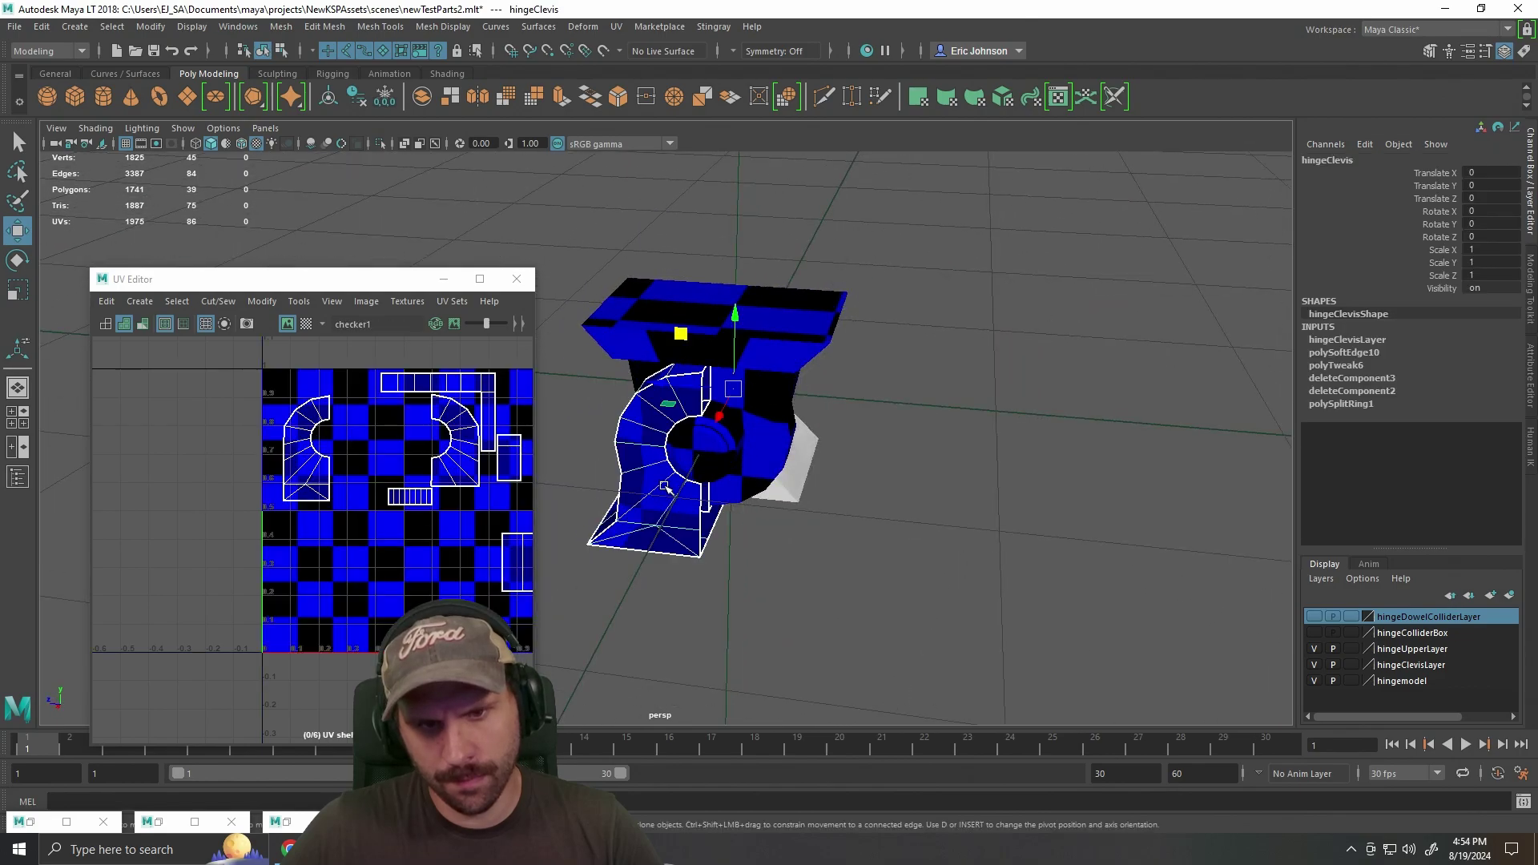
pyautogui.press('f')
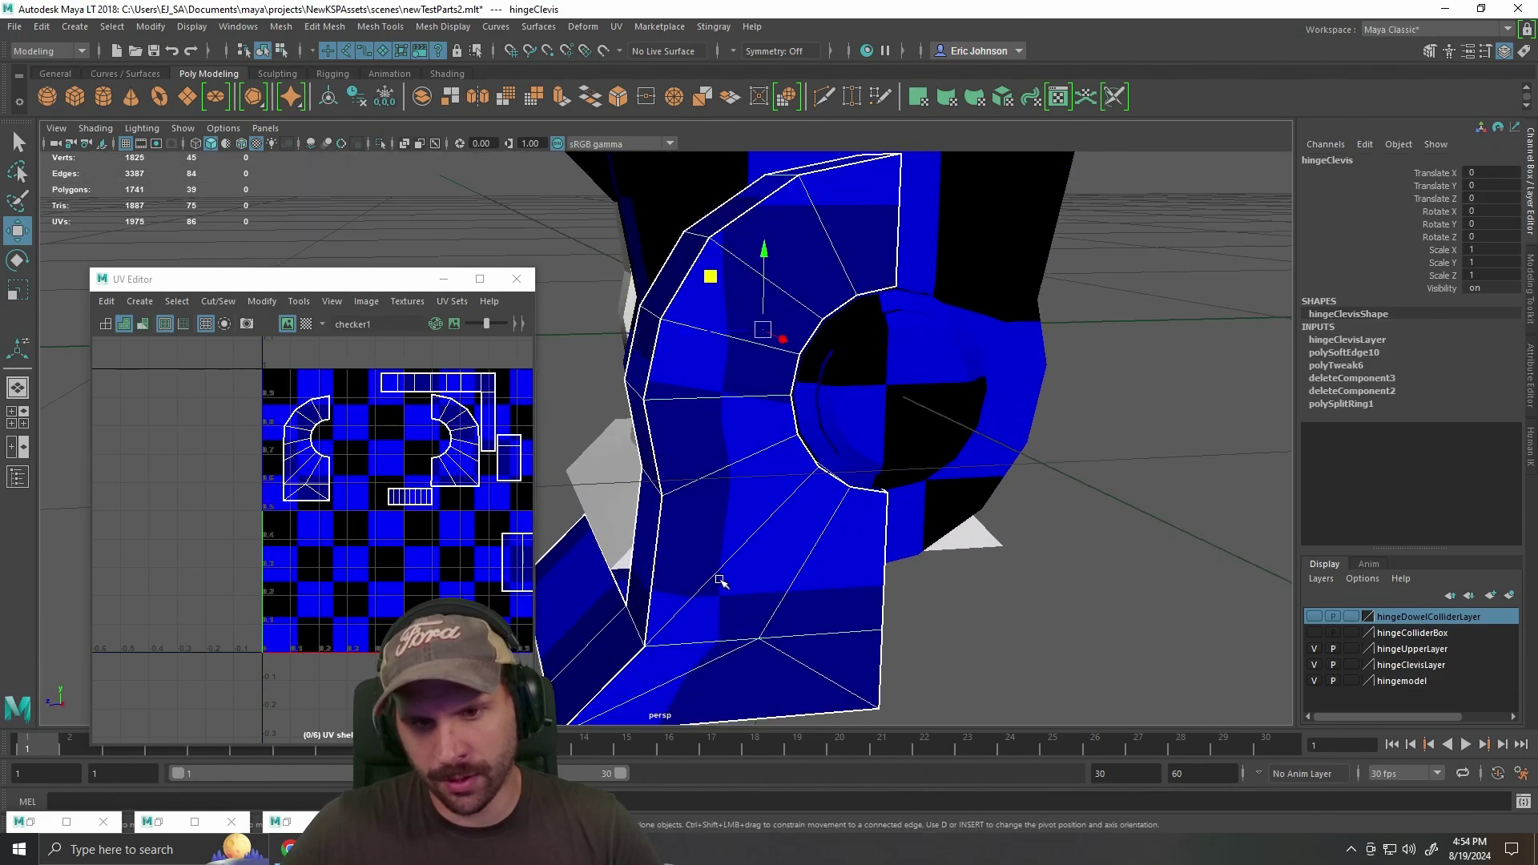
# Select all the flat outer side faces of the clevis, from the curved arm down to its base.
pyautogui.rightClick(725, 385)
pyautogui.click(850, 210)
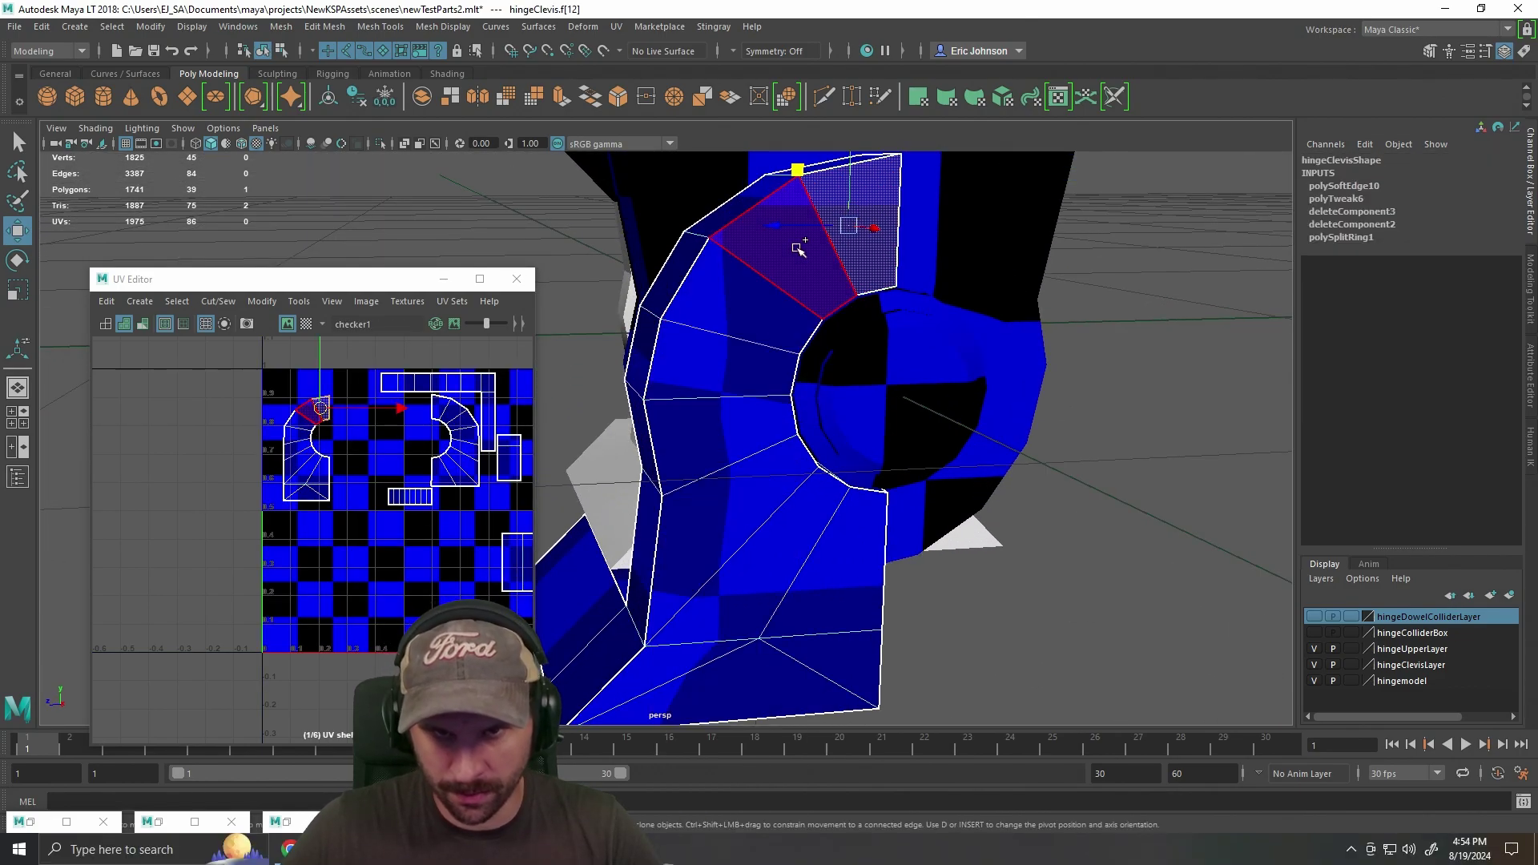
pyautogui.keyDown('shift'); pyautogui.click(793, 247); pyautogui.keyUp('shift')
pyautogui.keyDown('shift'); pyautogui.click(754, 317); pyautogui.keyUp('shift')
pyautogui.keyDown('shift'); pyautogui.click(721, 379); pyautogui.keyUp('shift')
pyautogui.keyDown('shift'); pyautogui.click(718, 440); pyautogui.keyUp('shift')
pyautogui.keyDown('shift'); pyautogui.click(718, 504); pyautogui.keyUp('shift')
pyautogui.keyDown('shift'); pyautogui.click(759, 567); pyautogui.keyUp('shift')
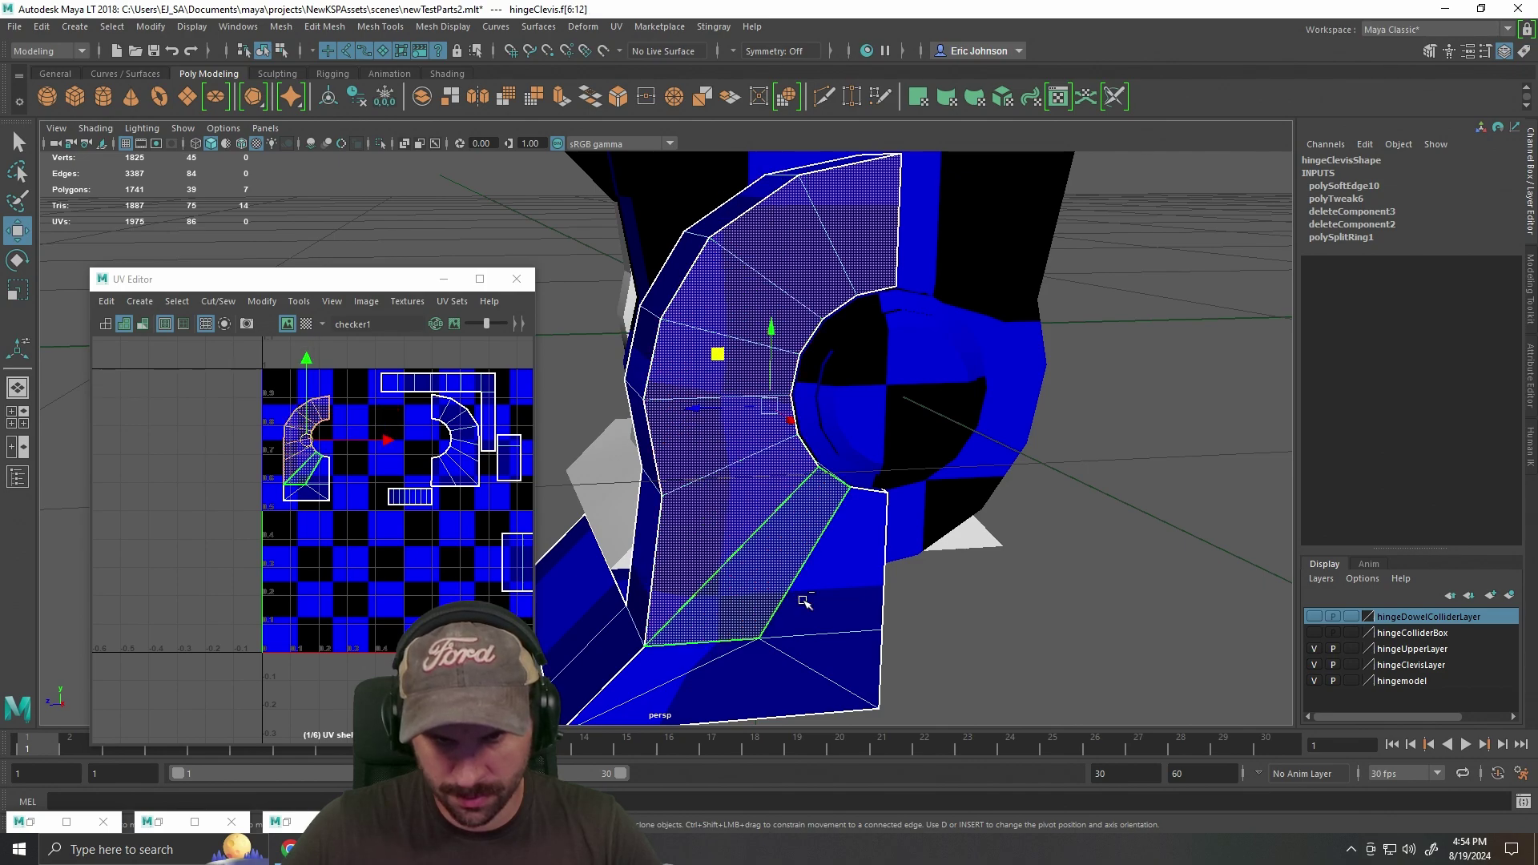
pyautogui.keyDown('shift'); pyautogui.click(816, 602); pyautogui.keyUp('shift')
pyautogui.moveTo(809, 696); pyautogui.dragTo(855, 649)
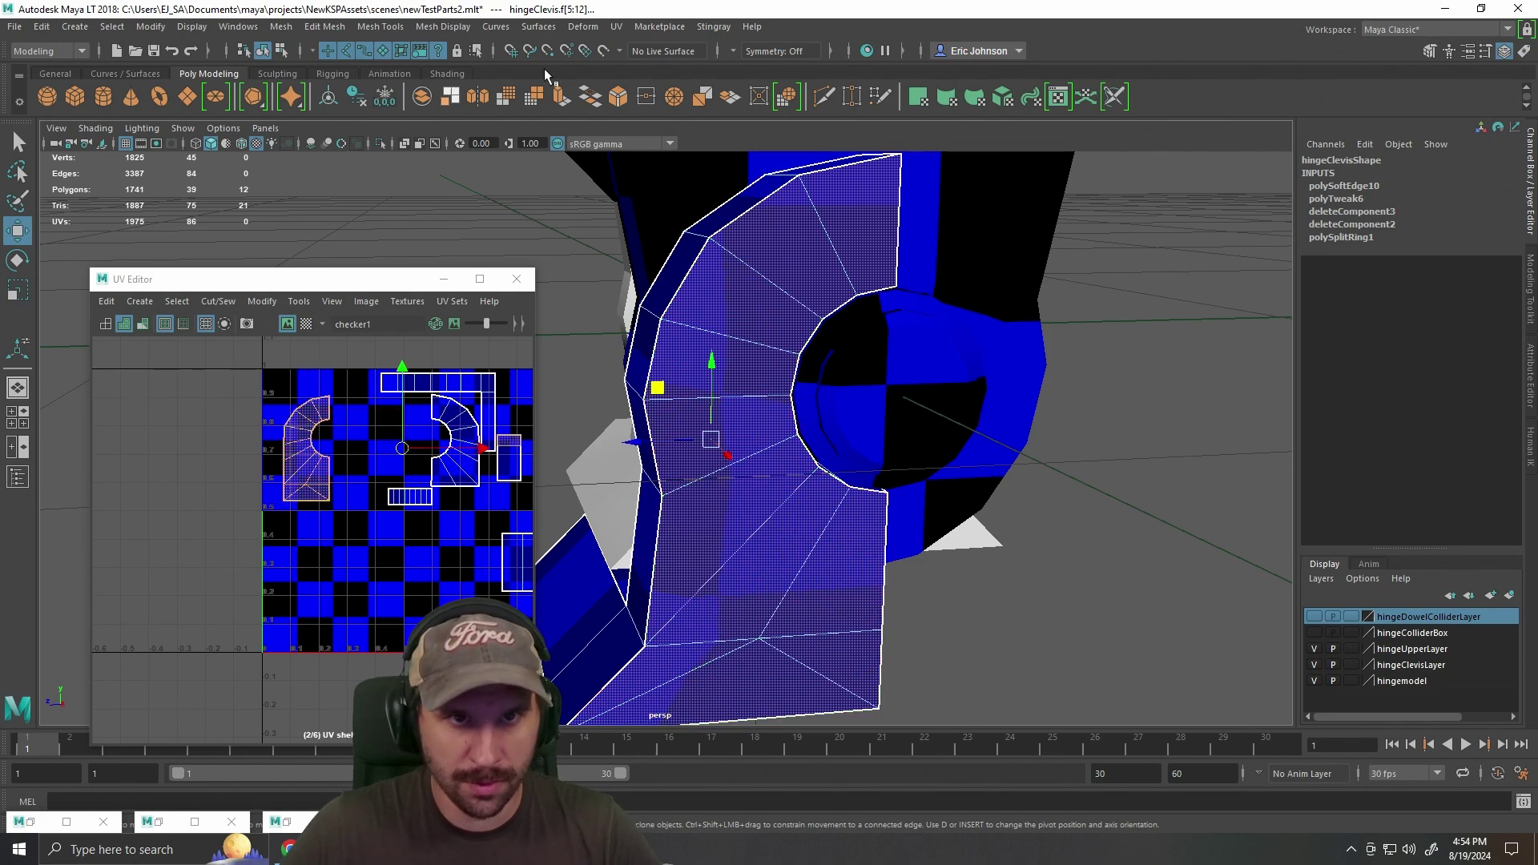
# Apply a planar UV projection to the selected clevis faces and narrow the resulting shell horizontally.
pyautogui.click(916, 99)
pyautogui.scroll(-3, 430, 517)
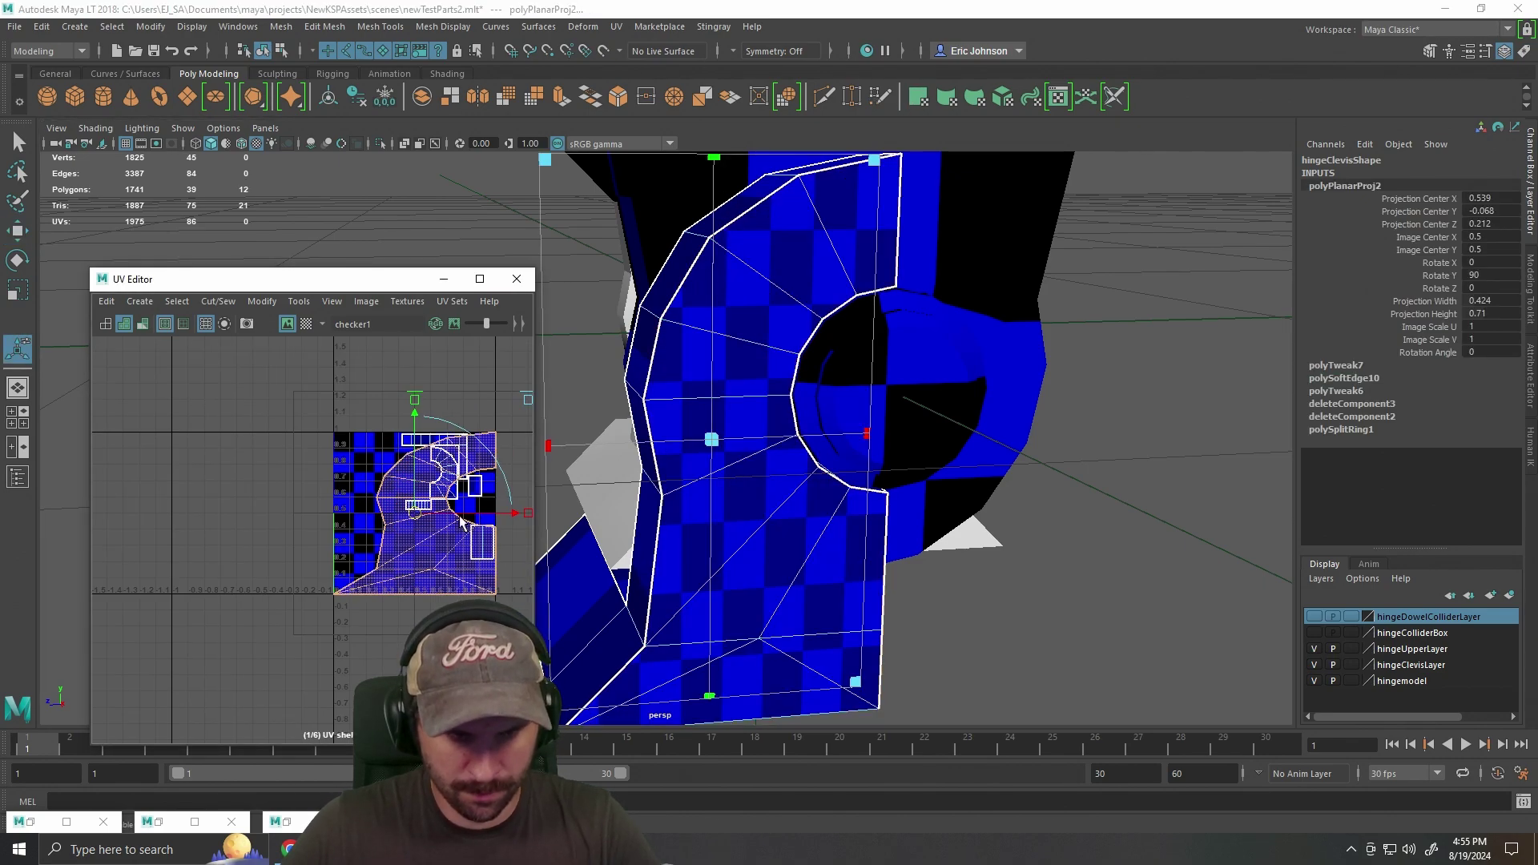
pyautogui.press('r')
pyautogui.moveTo(491, 513); pyautogui.dragTo(457, 522)
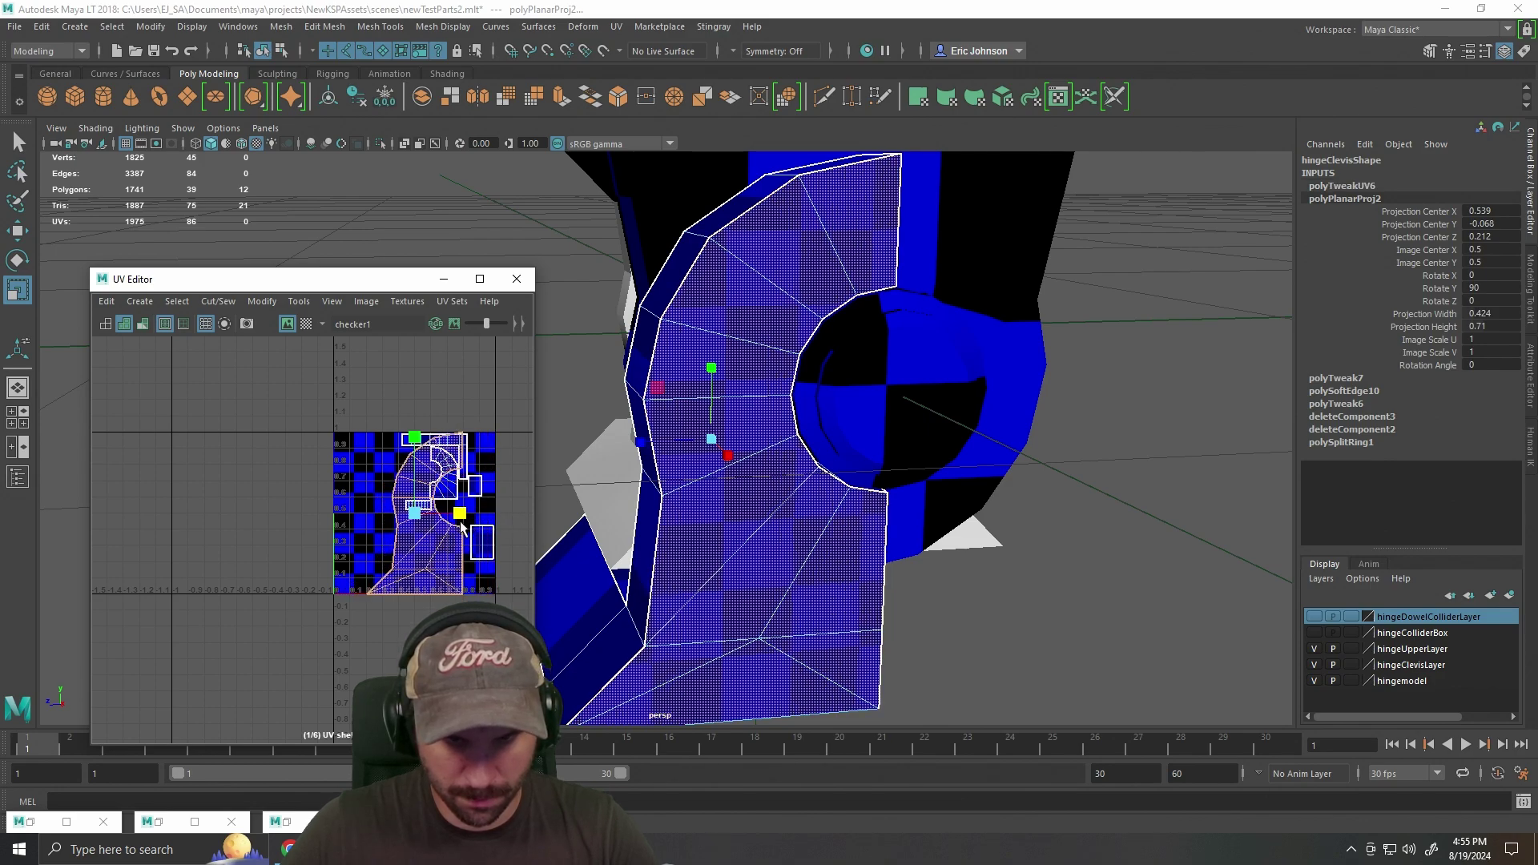
# Scale the projected clevis shell down, move it into the free upper corner of the UV tile and fine-tune its width.
pyautogui.press('w')
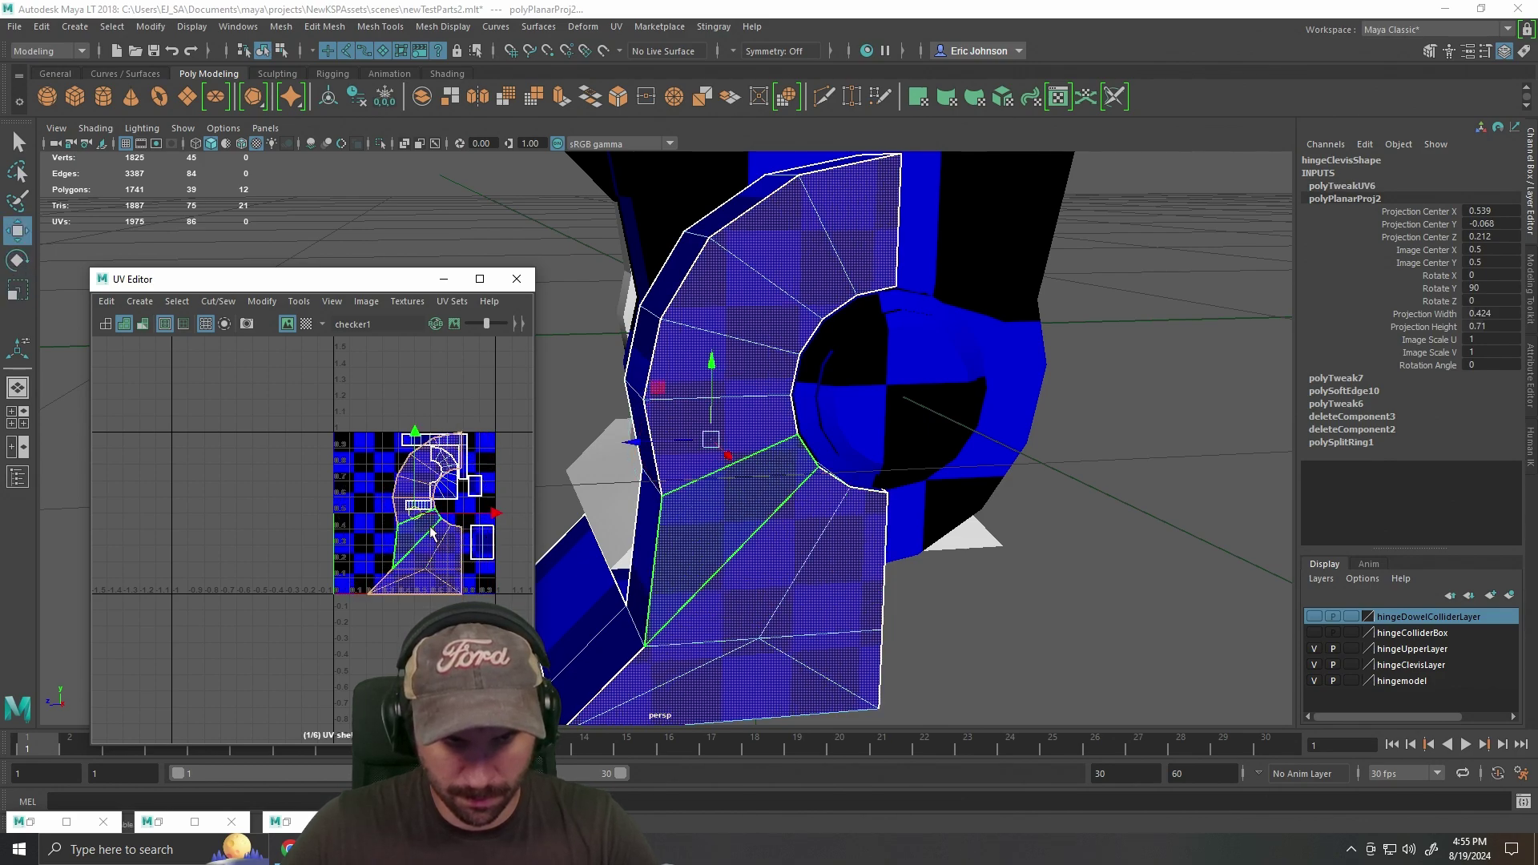
pyautogui.moveTo(415, 517); pyautogui.dragTo(377, 522)
pyautogui.press('r')
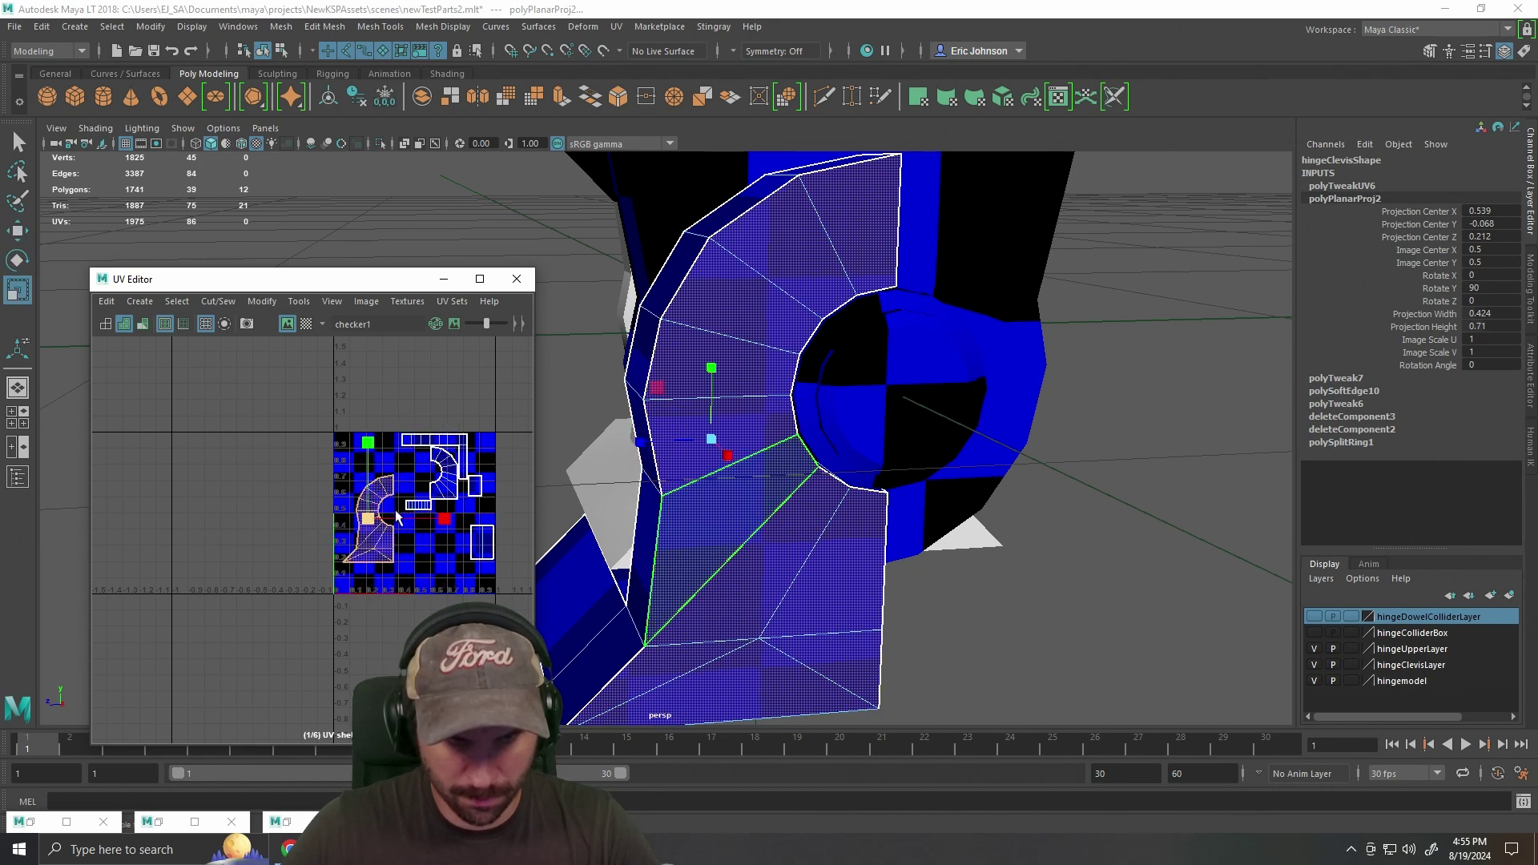
pyautogui.scroll(5, 393, 514)
pyautogui.press('w')
pyautogui.scroll(-4, 383, 553)
pyautogui.moveTo(339, 548); pyautogui.dragTo(322, 513)
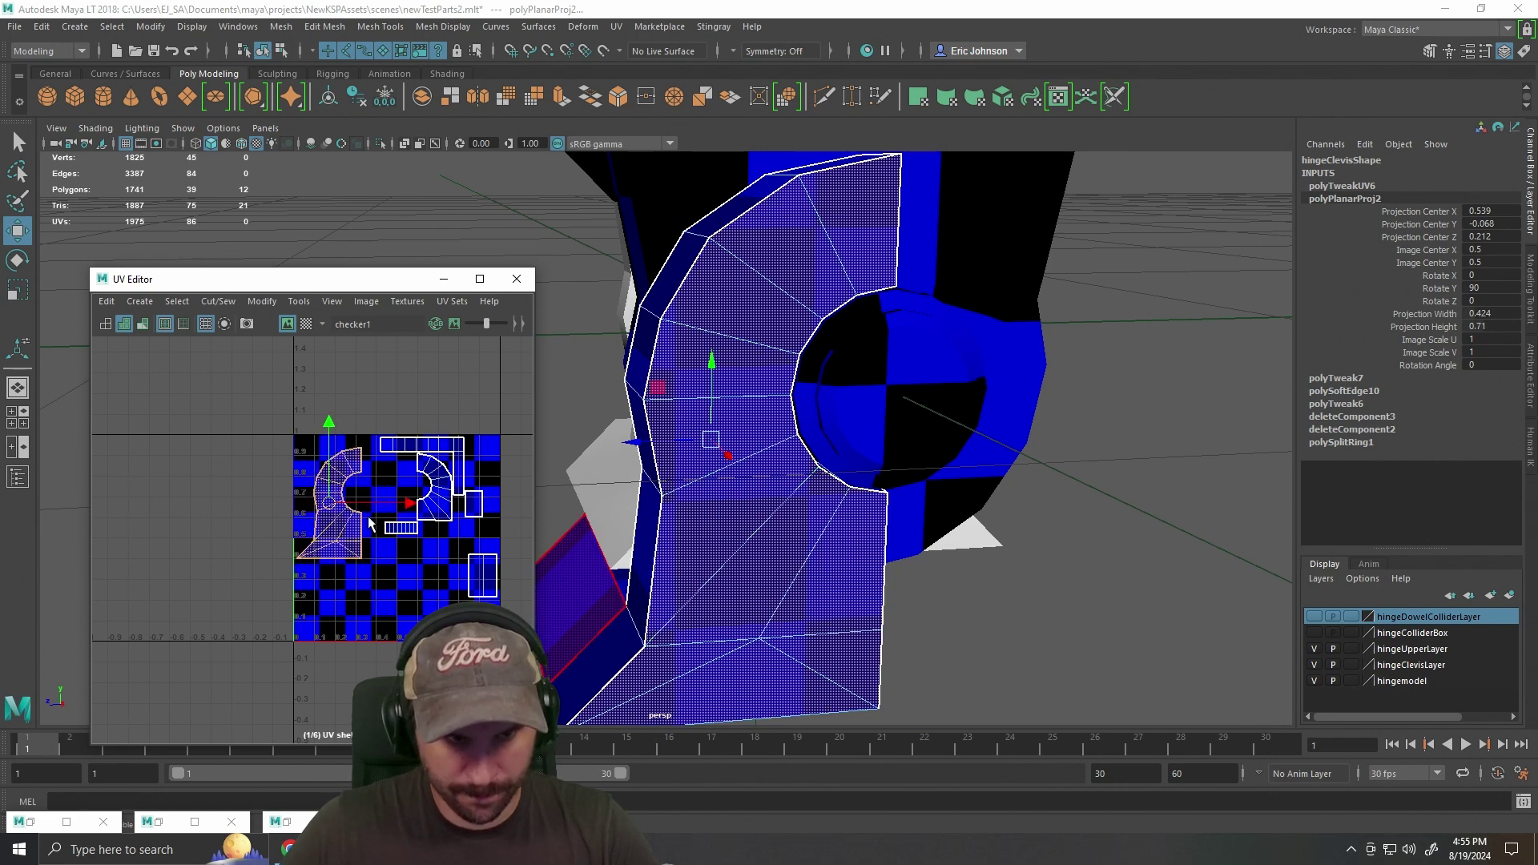
pyautogui.scroll(4, 368, 515)
pyautogui.press('r')
pyautogui.moveTo(337, 480); pyautogui.dragTo(342, 484)
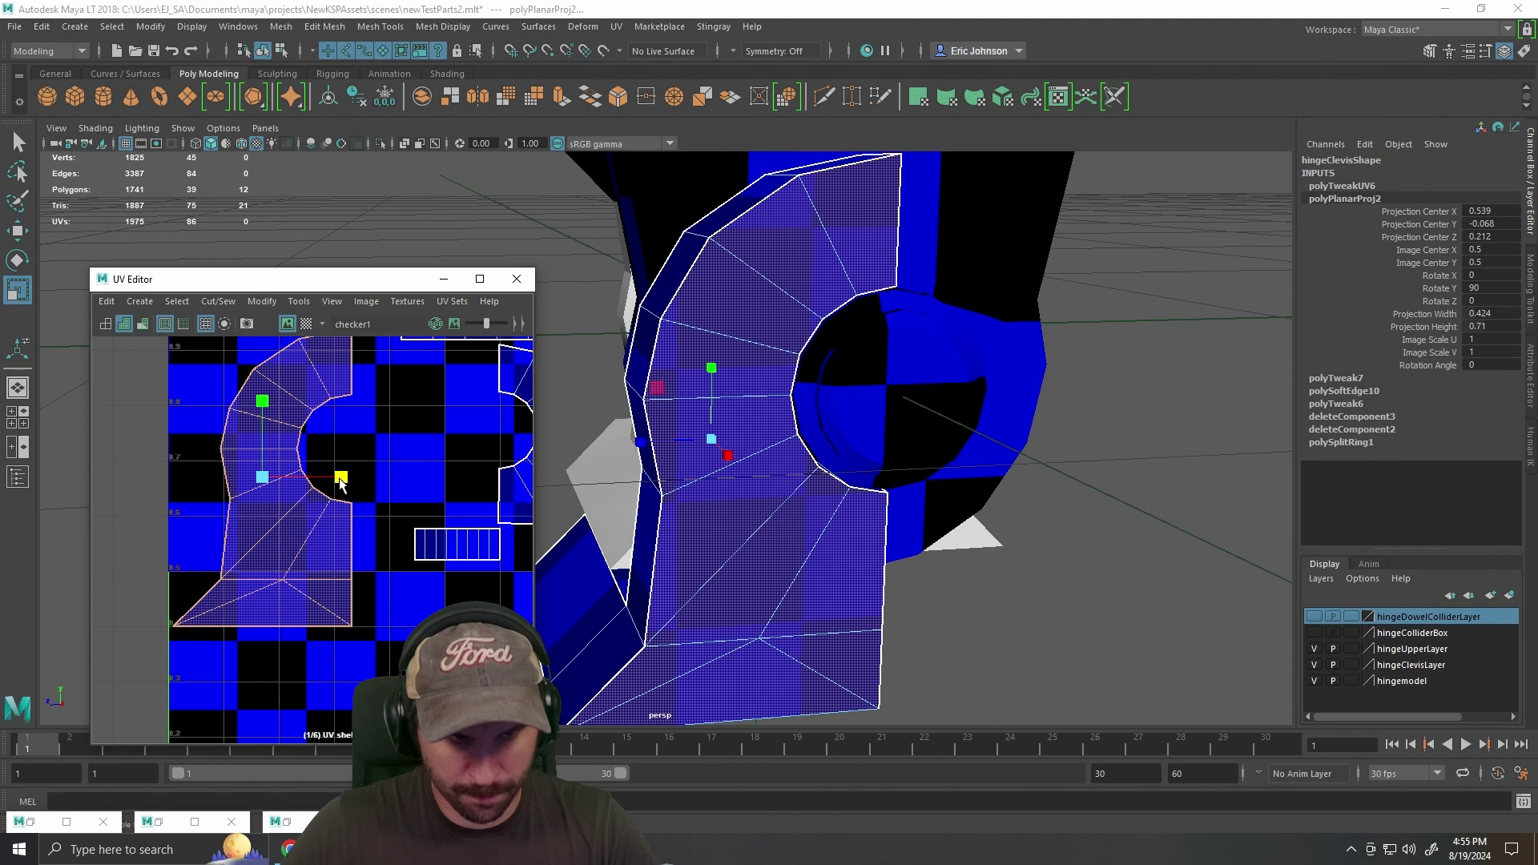
pyautogui.press('w')
# Return to object mode and examine the checker pattern on the clevis side from several angles.
pyautogui.rightClick(707, 346)
pyautogui.click(792, 323)
pyautogui.click(1077, 485)
pyautogui.scroll(-7, 1041, 493)
pyautogui.moveTo(969, 510); pyautogui.dragTo(868, 513)
pyautogui.scroll(5, 961, 482)
pyautogui.scroll(-3, 893, 457)
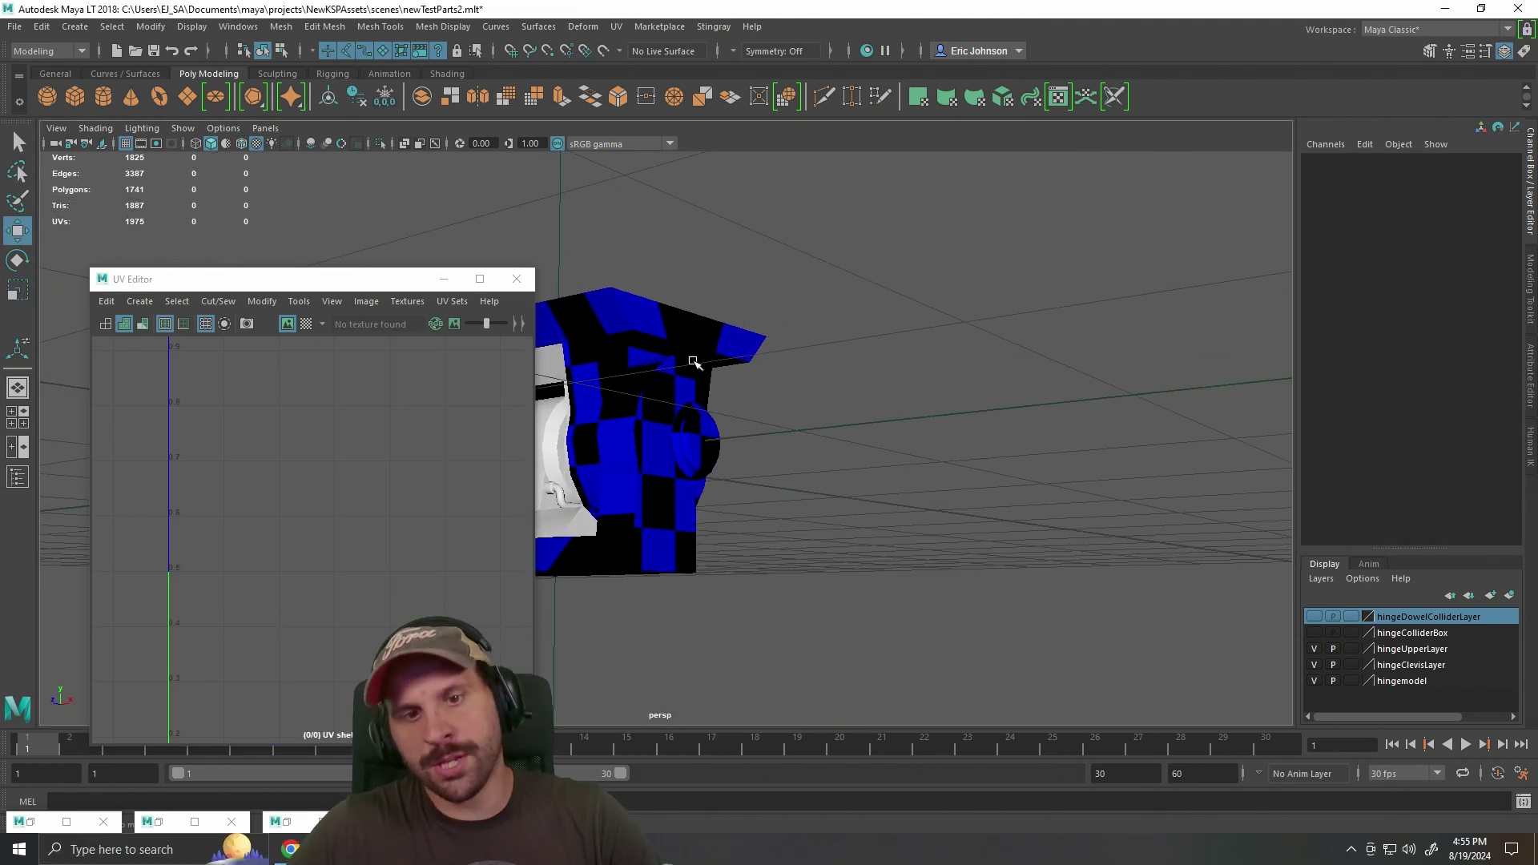
pyautogui.moveTo(693, 362); pyautogui.dragTo(695, 545)
pyautogui.moveTo(809, 533); pyautogui.dragTo(920, 492)
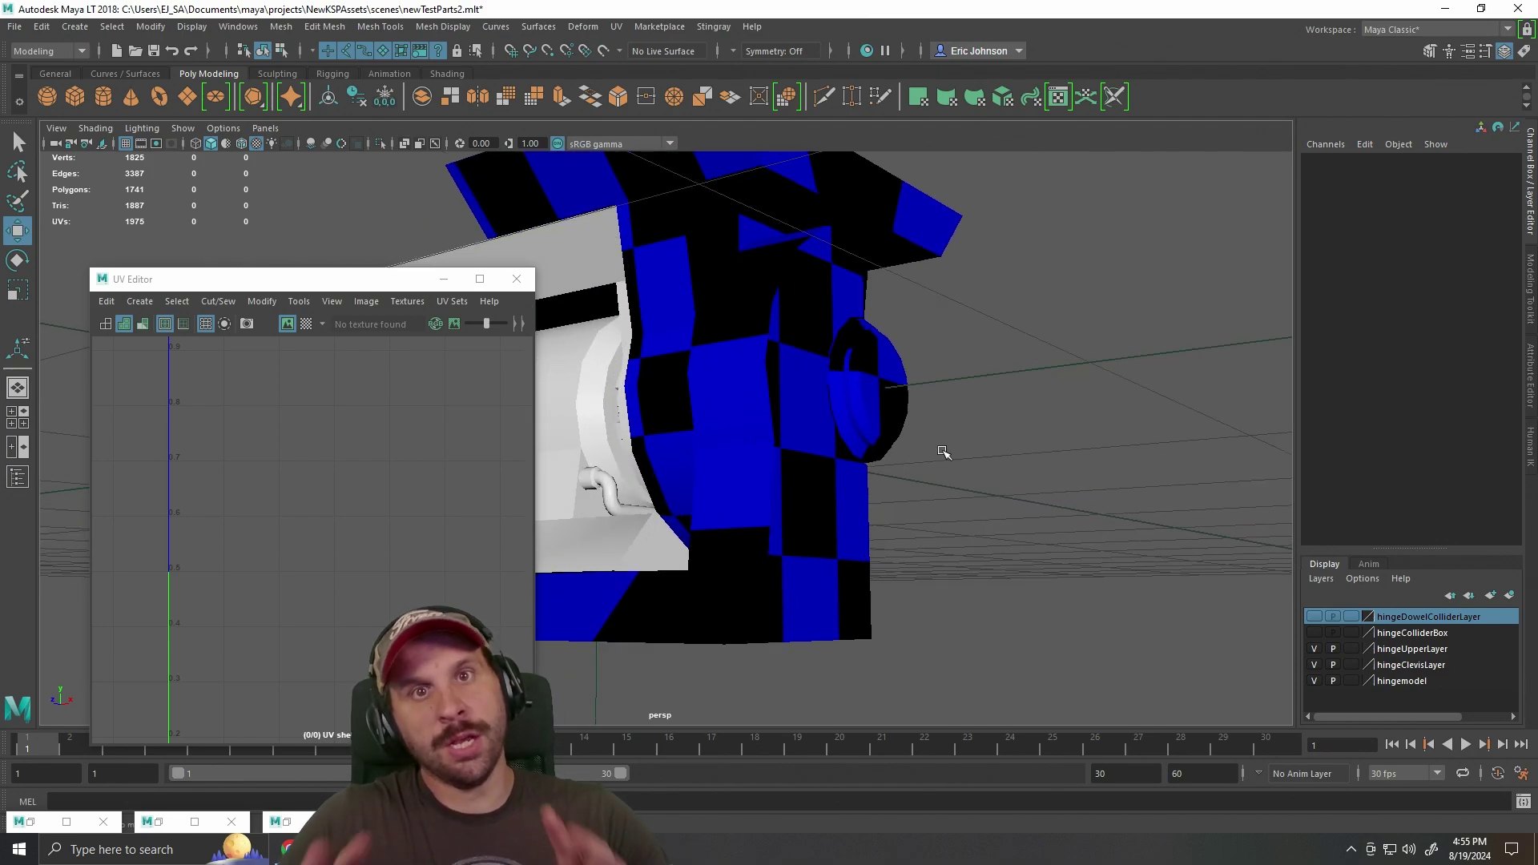
# Select hingeClevis and review the arrangement of its UV shells.
pyautogui.click(841, 482)
pyautogui.scroll(-5, 379, 627)
pyautogui.scroll(2, 380, 627)
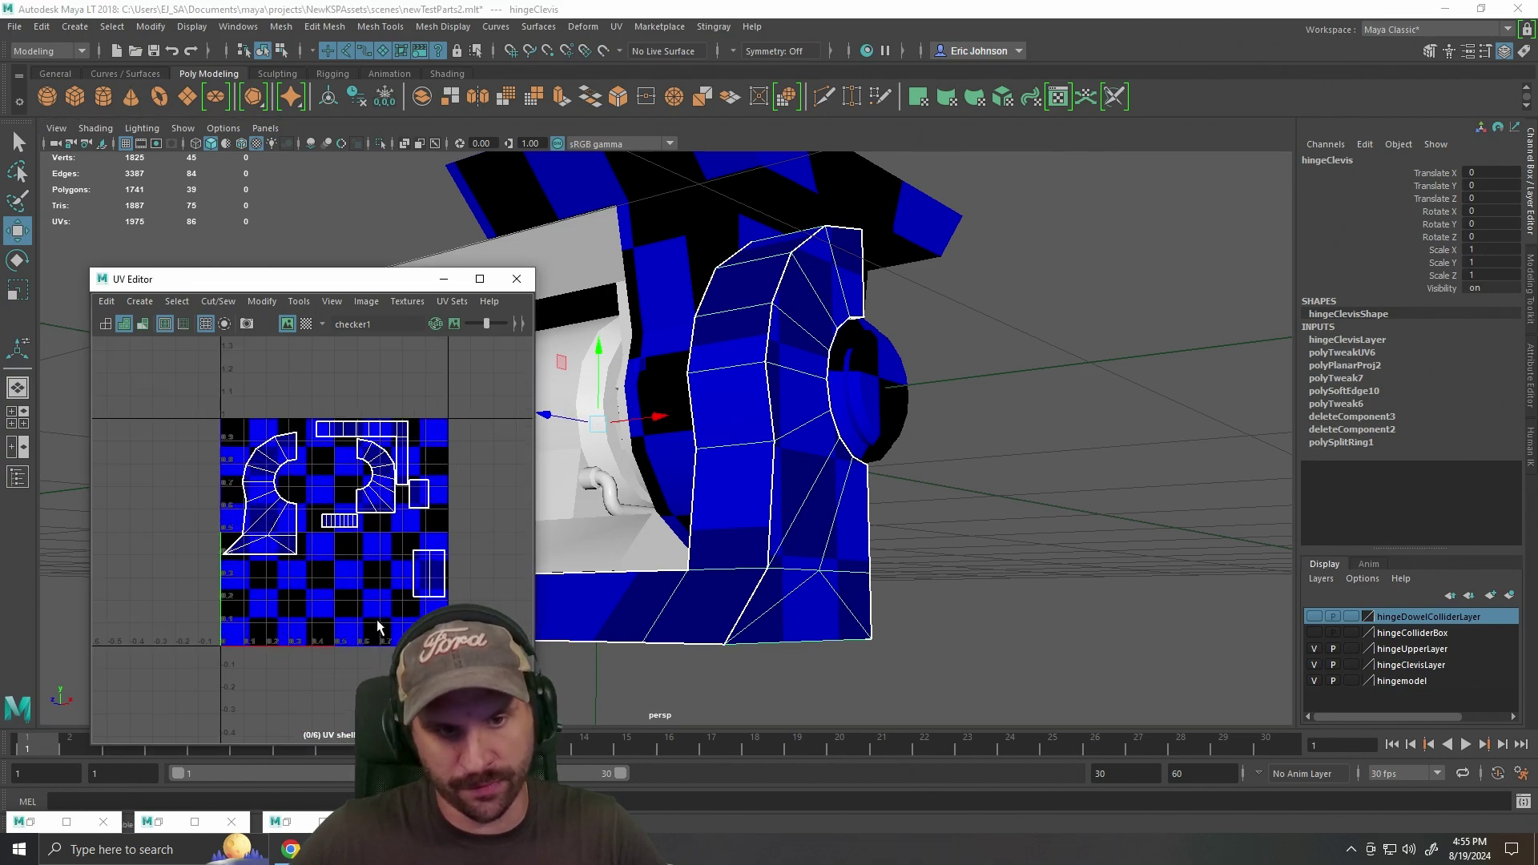
# Select the large curved side shell of the clevis in the UV Editor and stretch it vertically.
pyautogui.scroll(3, 380, 627)
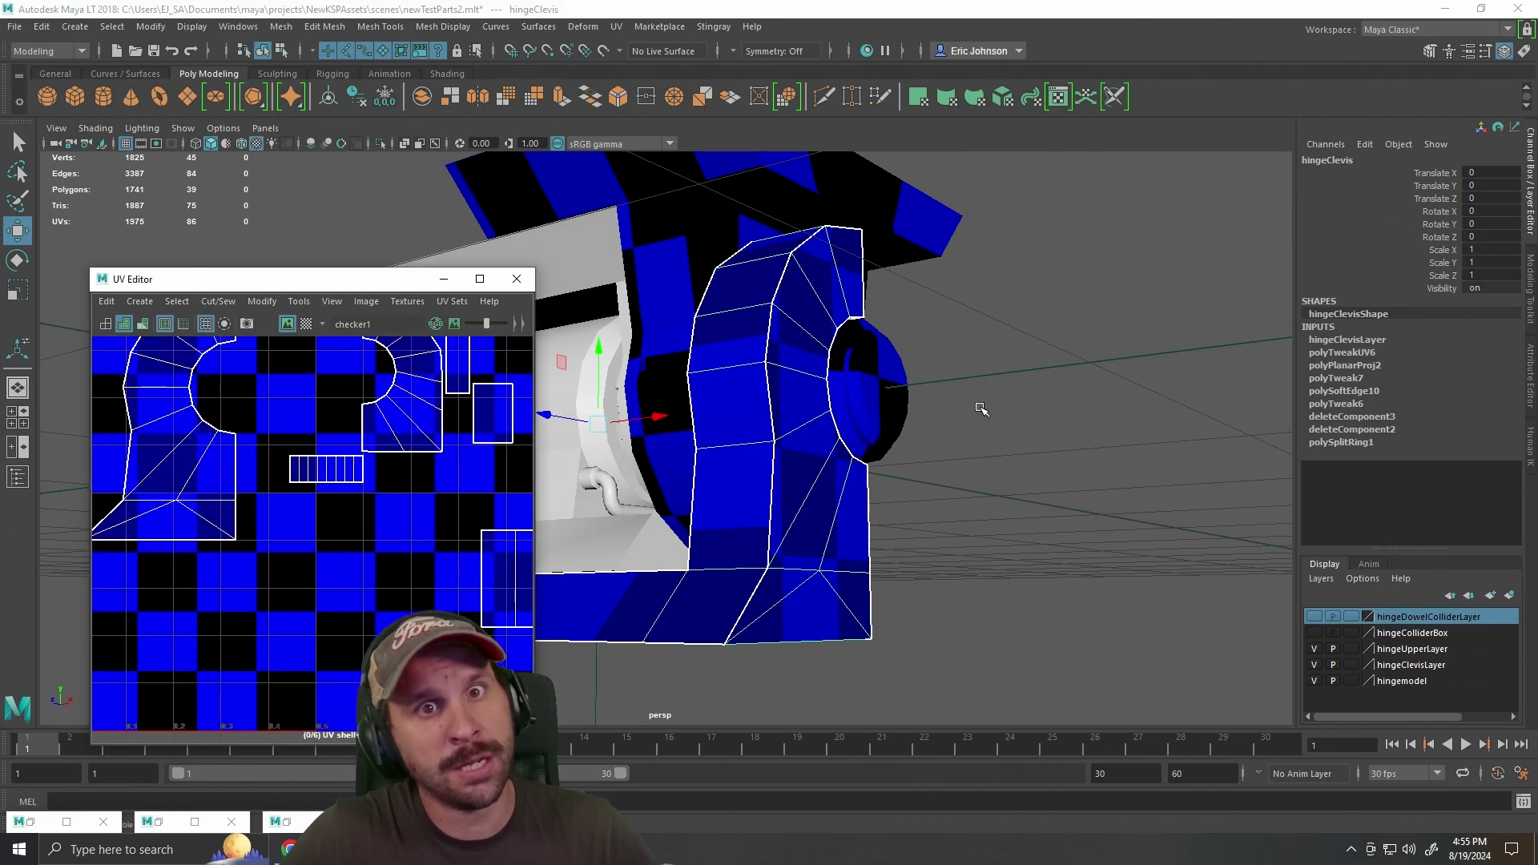
pyautogui.keyDown('alt'); pyautogui.click(888, 458); pyautogui.keyUp('alt')
pyautogui.click(177, 480)
pyautogui.moveTo(257, 453); pyautogui.dragTo(284, 486)
pyautogui.rightClick(207, 473)
pyautogui.click(137, 446)
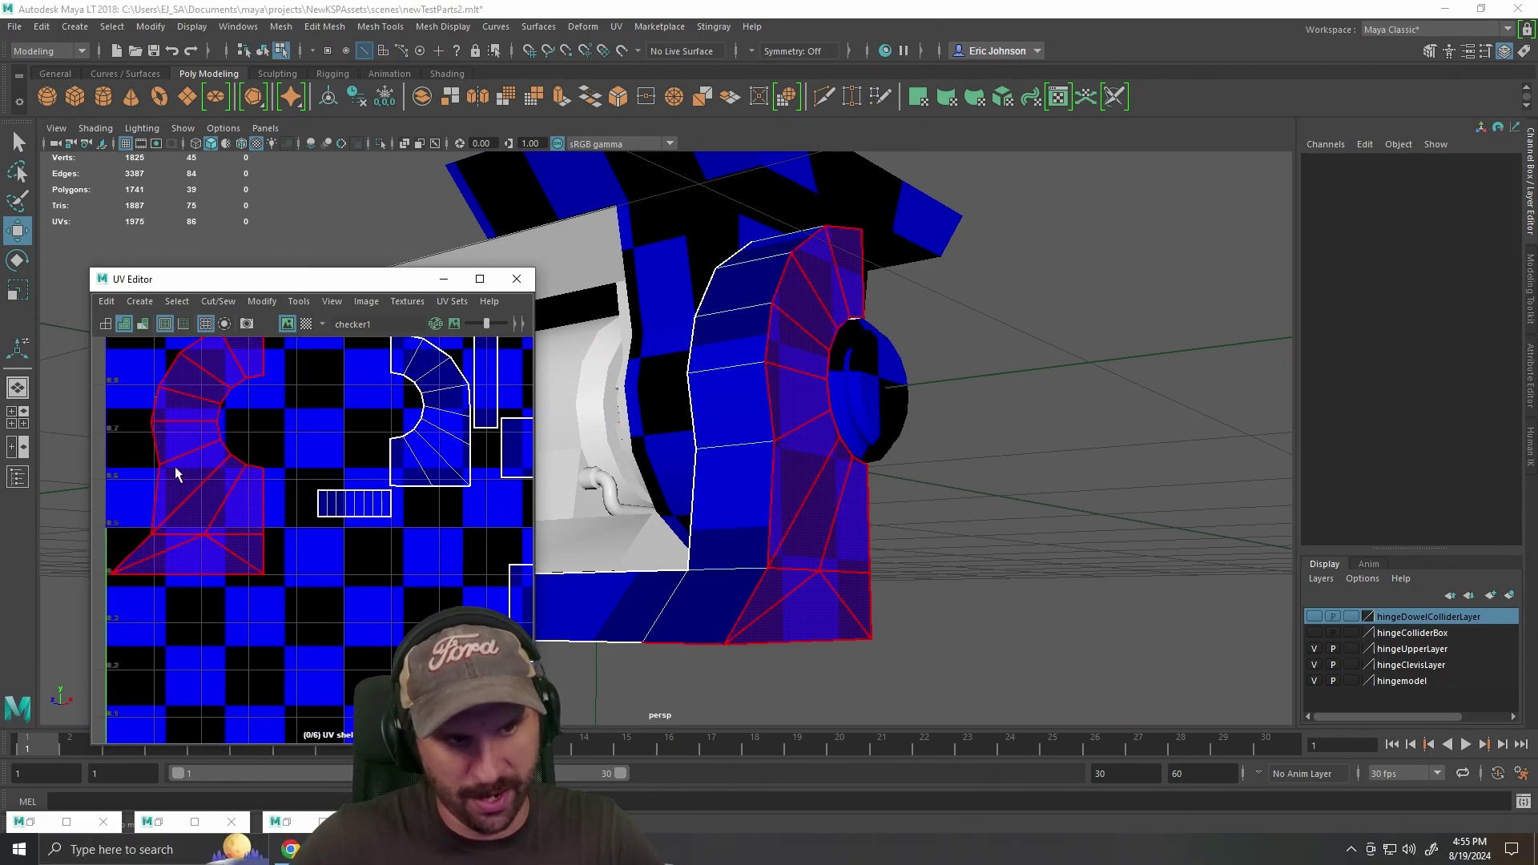
pyautogui.click(177, 474)
pyautogui.press('r')
pyautogui.moveTo(189, 370); pyautogui.dragTo(202, 340)
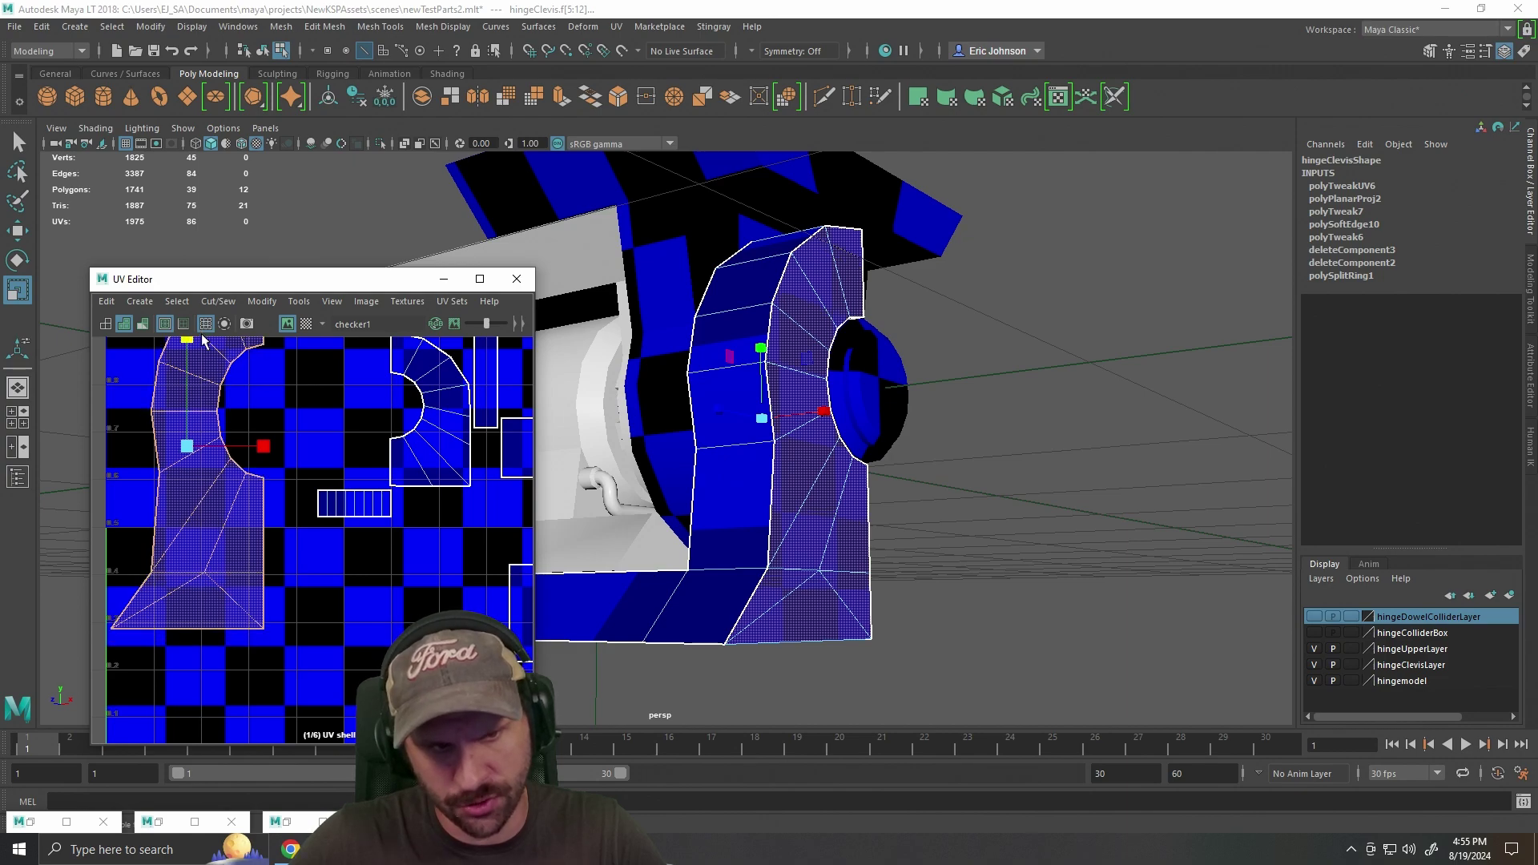
# Apply an automatic UV projection to the selected side faces of the clevis and return to object mode.
pyautogui.moveTo(779, 456); pyautogui.dragTo(869, 515)
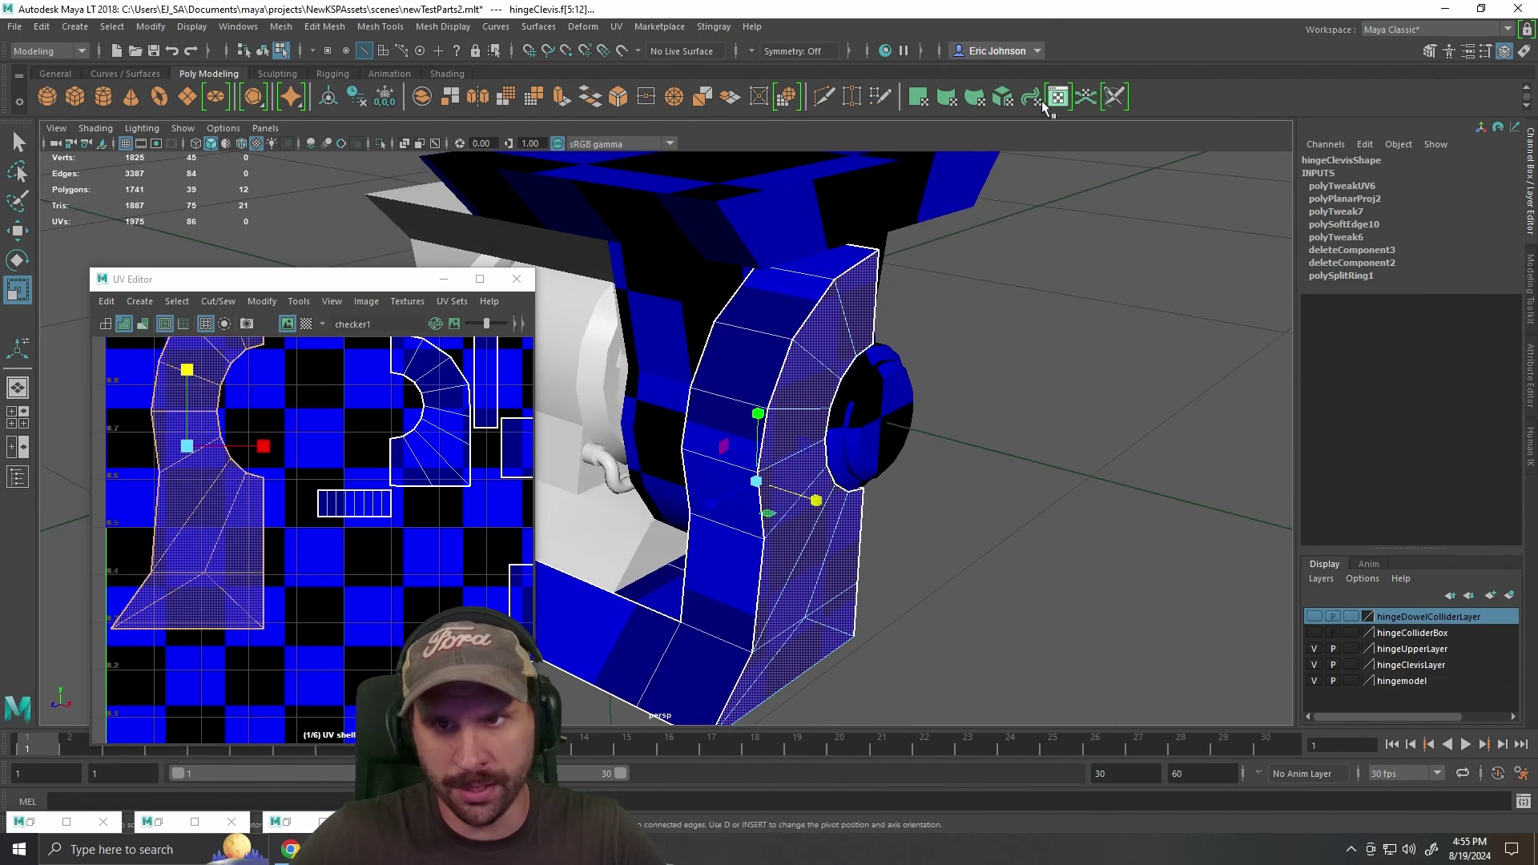
pyautogui.click(1002, 97)
pyautogui.moveTo(1093, 549); pyautogui.dragTo(1038, 569)
pyautogui.scroll(-1, 1033, 566)
pyautogui.rightClick(720, 407)
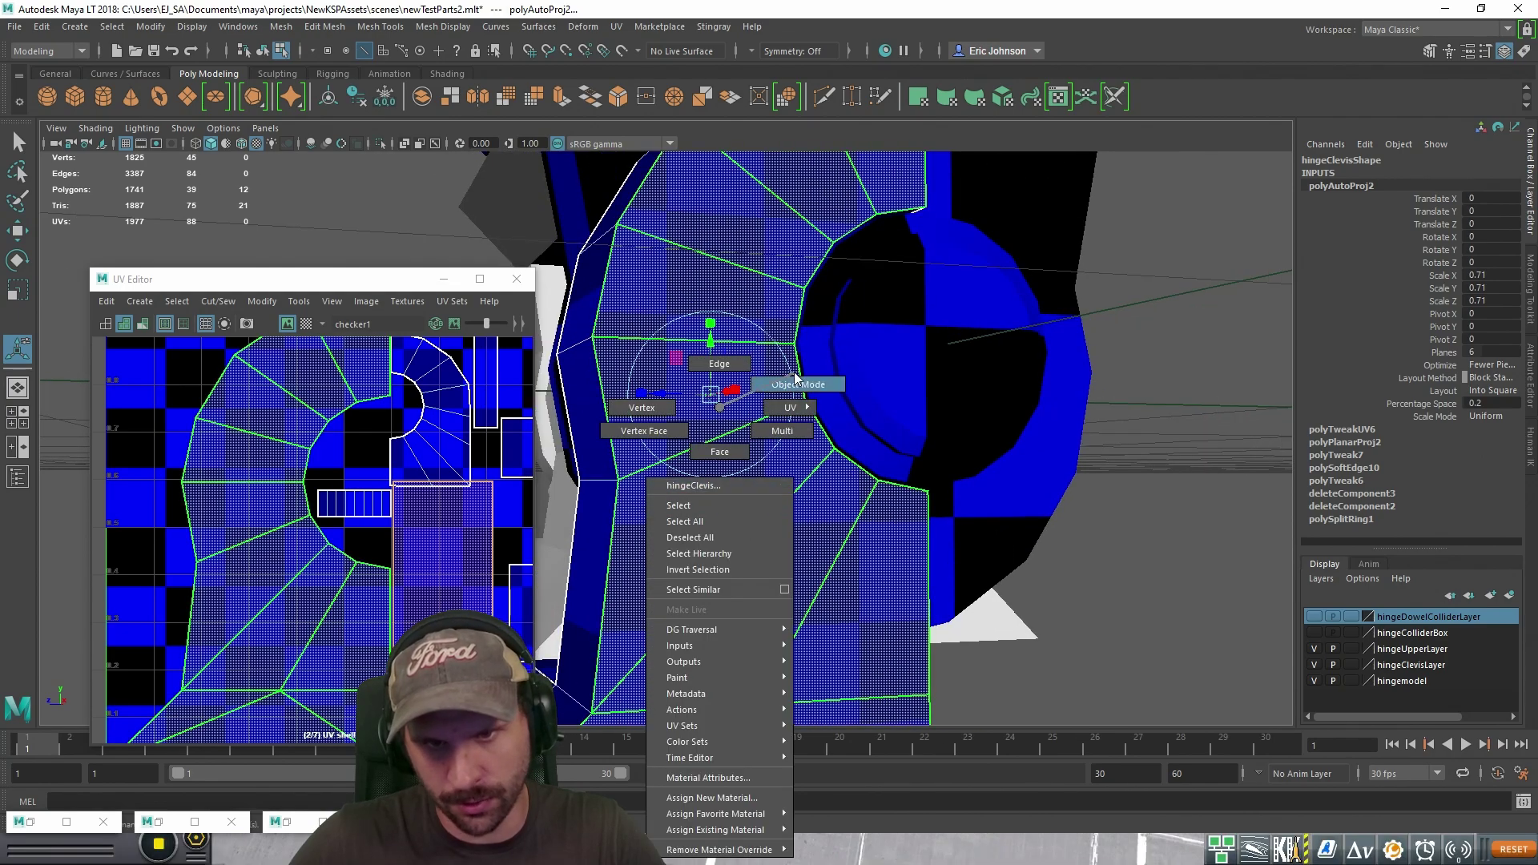
pyautogui.click(793, 383)
pyautogui.click(1150, 657)
# Reselect the clevis and examine its overlapping UV shells and mapping from several angles.
pyautogui.scroll(-4, 706, 497)
pyautogui.click(708, 503)
pyautogui.moveTo(761, 597); pyautogui.dragTo(869, 620)
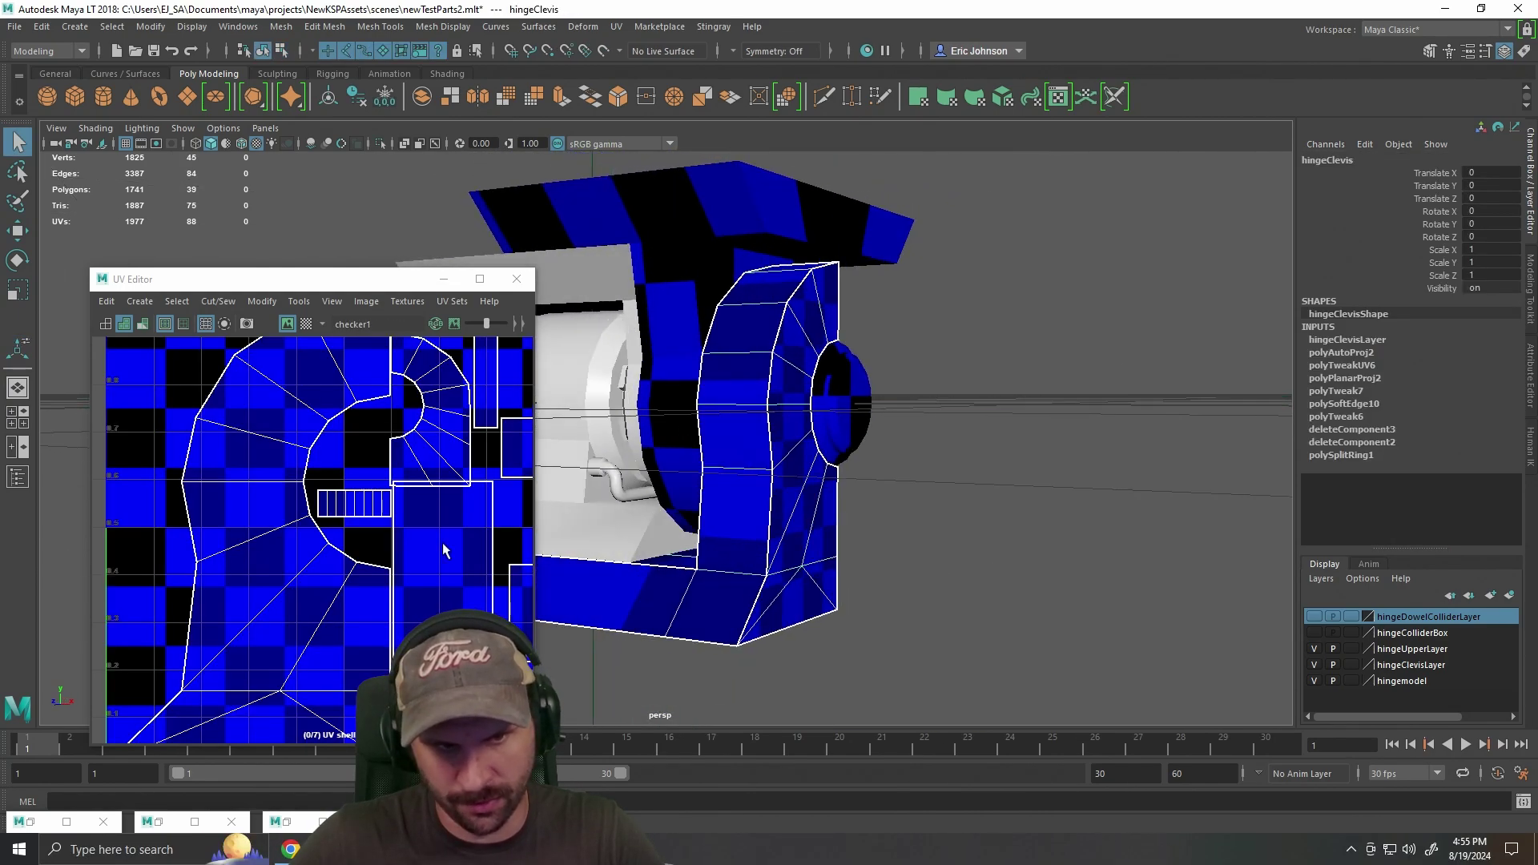
pyautogui.scroll(-4, 439, 530)
pyautogui.moveTo(940, 544); pyautogui.dragTo(996, 561)
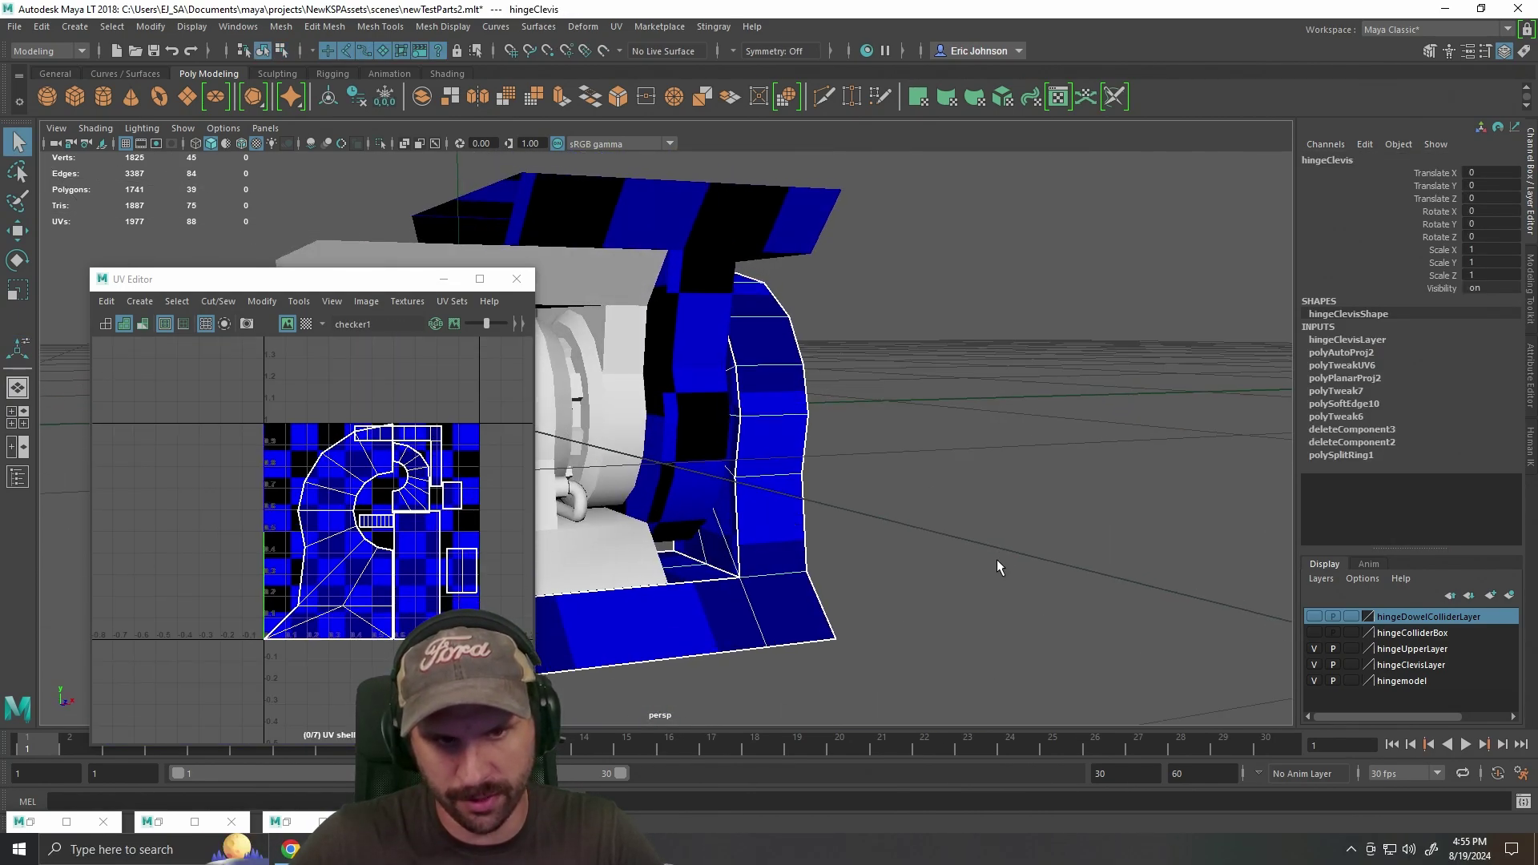
pyautogui.scroll(4, 353, 555)
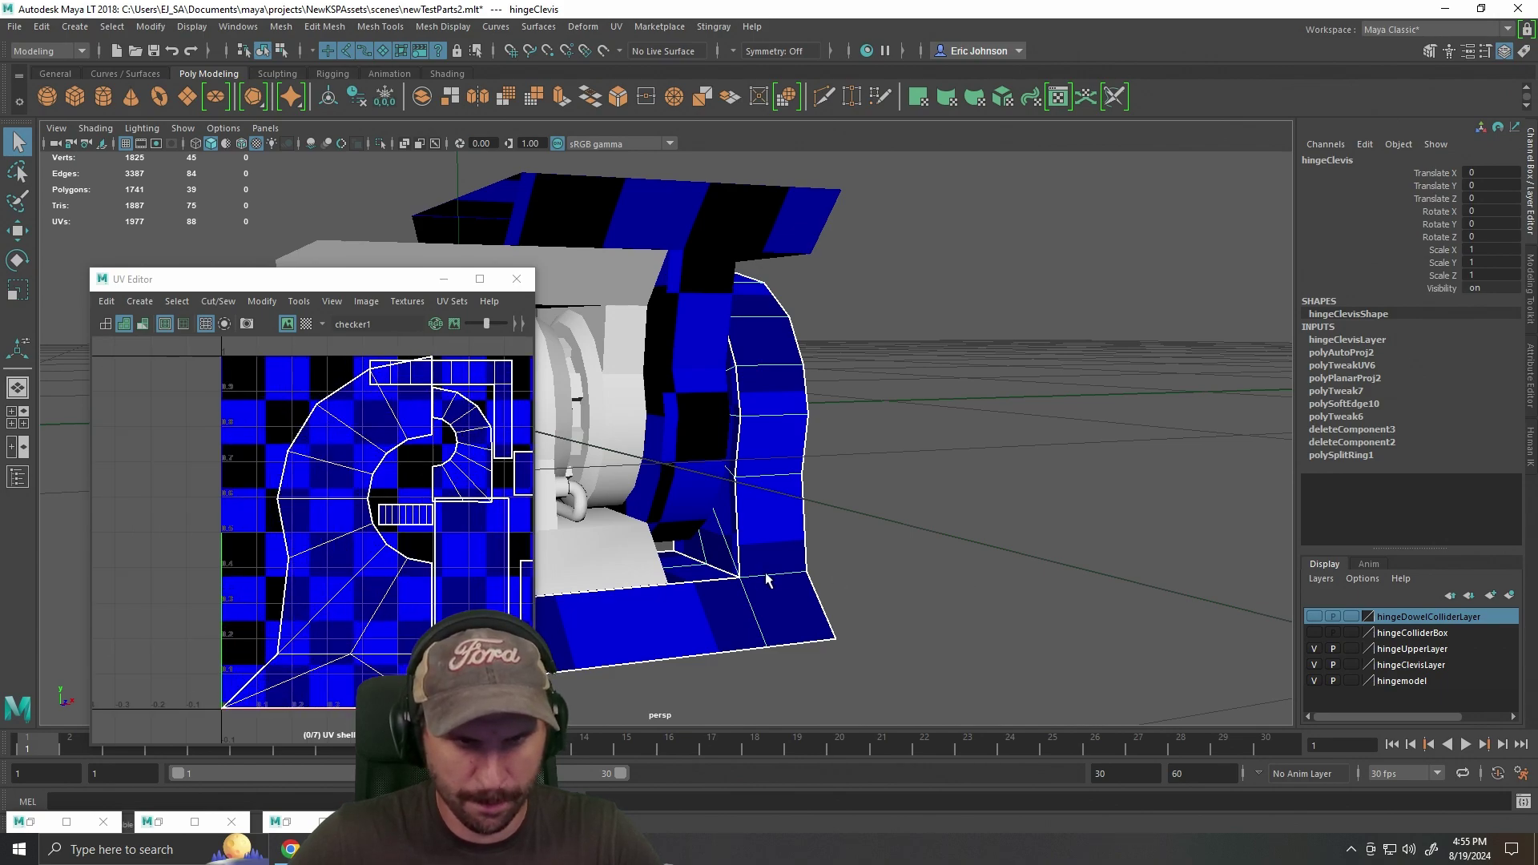
# Select the whole hingeClevis in object mode and remap it with an automatic UV projection.
pyautogui.moveTo(773, 594); pyautogui.dragTo(739, 602)
pyautogui.rightClick(738, 497)
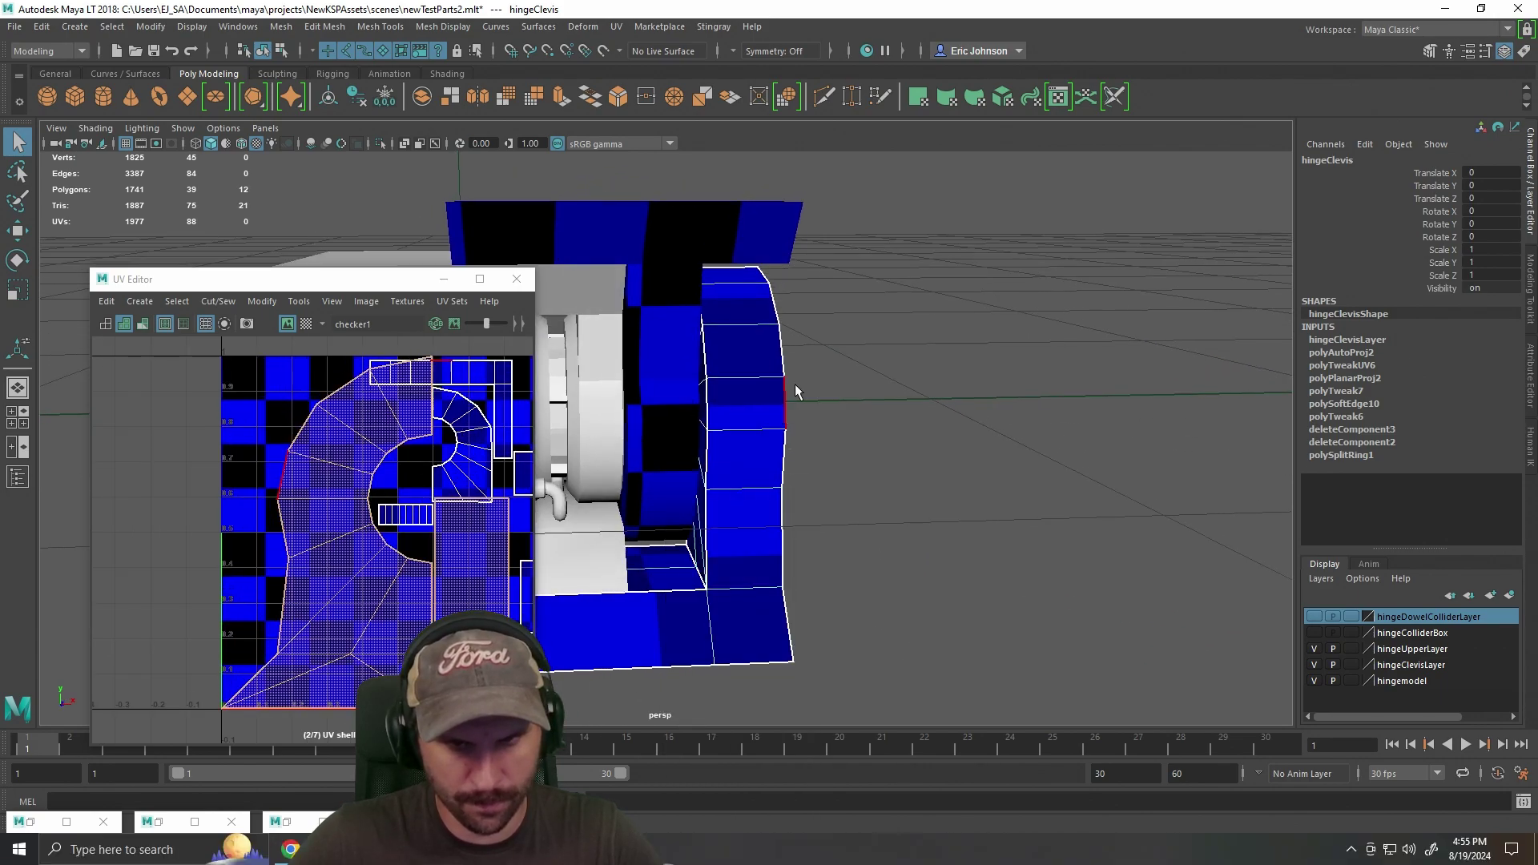
pyautogui.rightClick(729, 432)
pyautogui.click(943, 342)
pyautogui.click(755, 385)
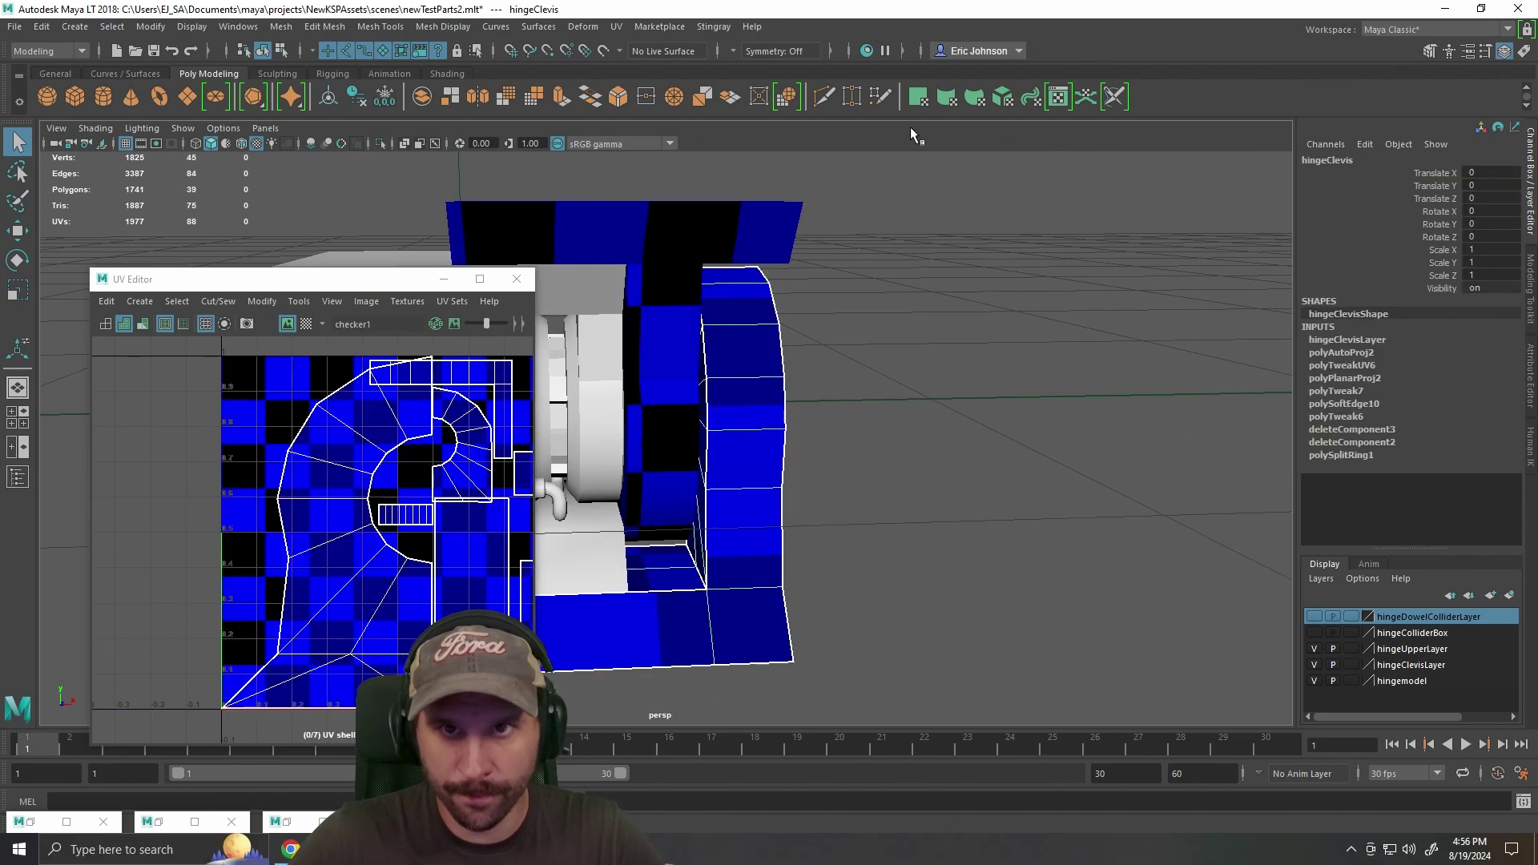
pyautogui.click(999, 104)
pyautogui.moveTo(903, 542); pyautogui.dragTo(967, 575)
pyautogui.click(967, 575)
pyautogui.scroll(-2, 720, 641)
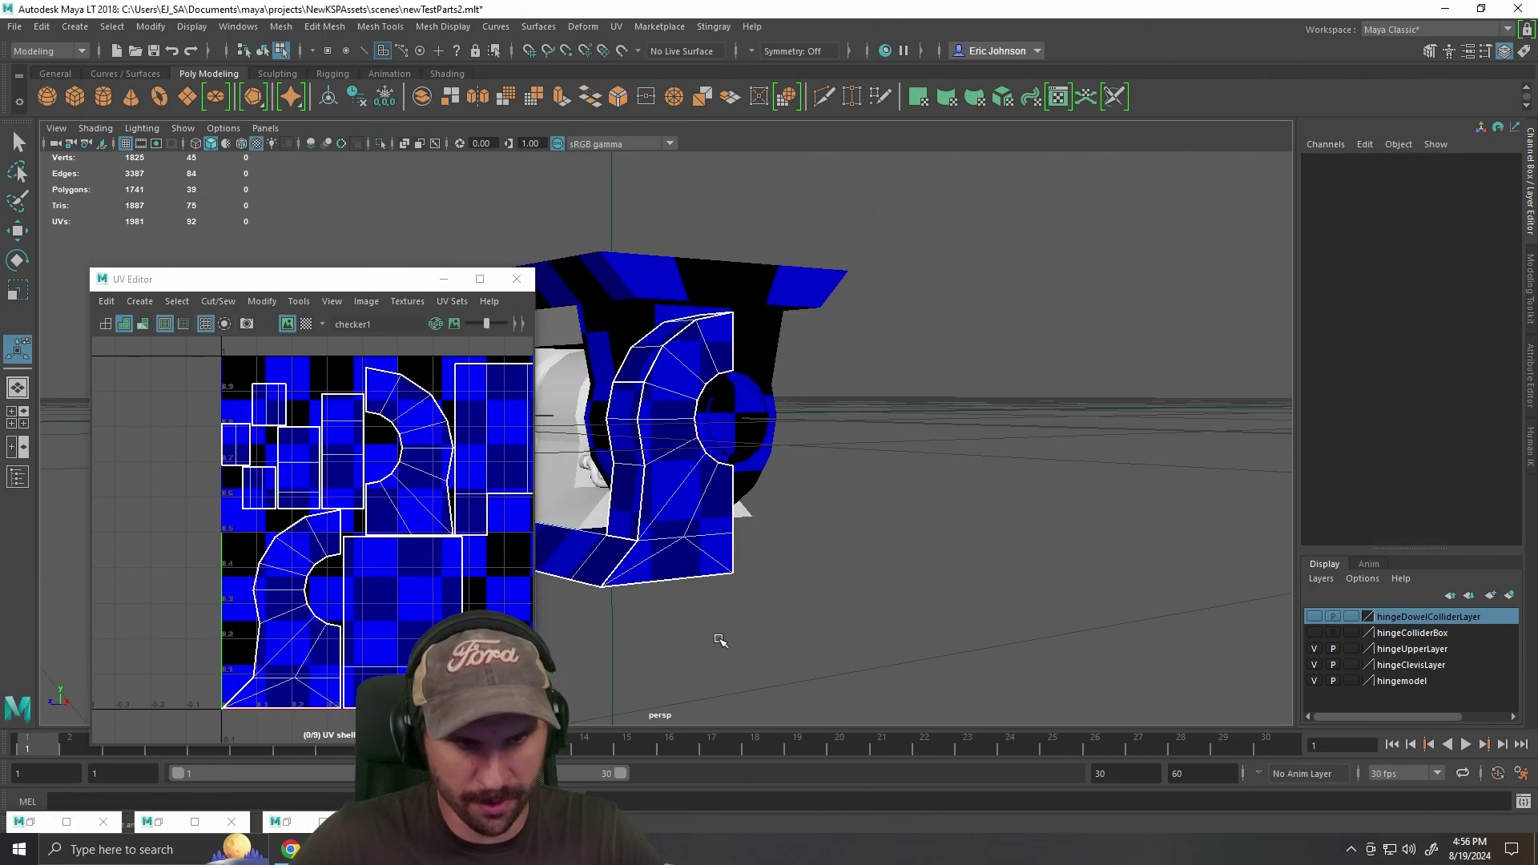
# Close the UV Editor, return to object mode and inspect the checker pattern across the clevis.
pyautogui.moveTo(680, 596); pyautogui.dragTo(873, 581)
pyautogui.click(516, 279)
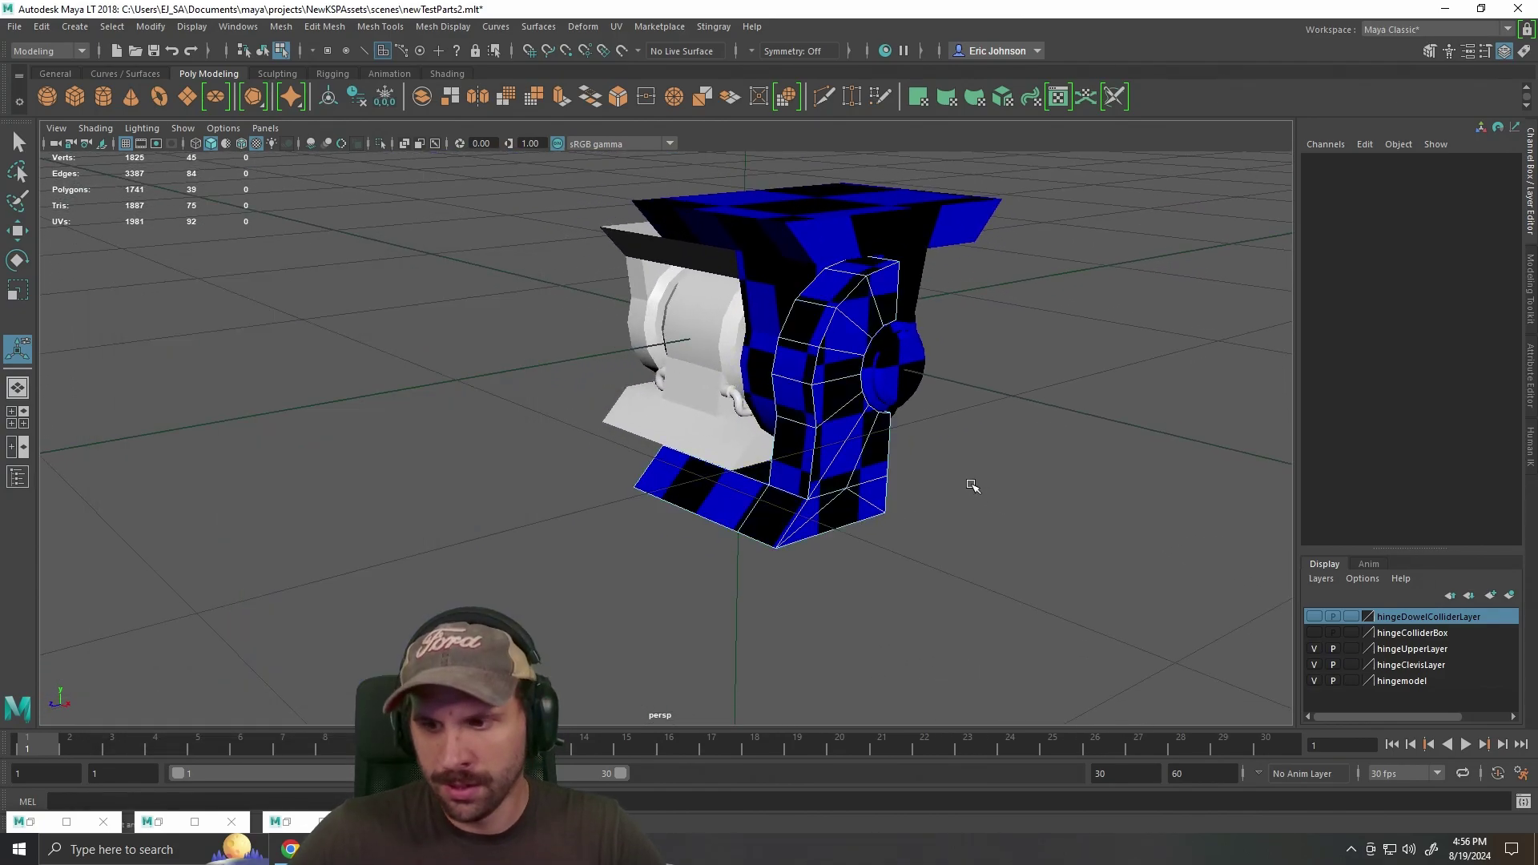
pyautogui.moveTo(974, 484); pyautogui.dragTo(903, 509)
pyautogui.rightClick(741, 346)
pyautogui.click(809, 323)
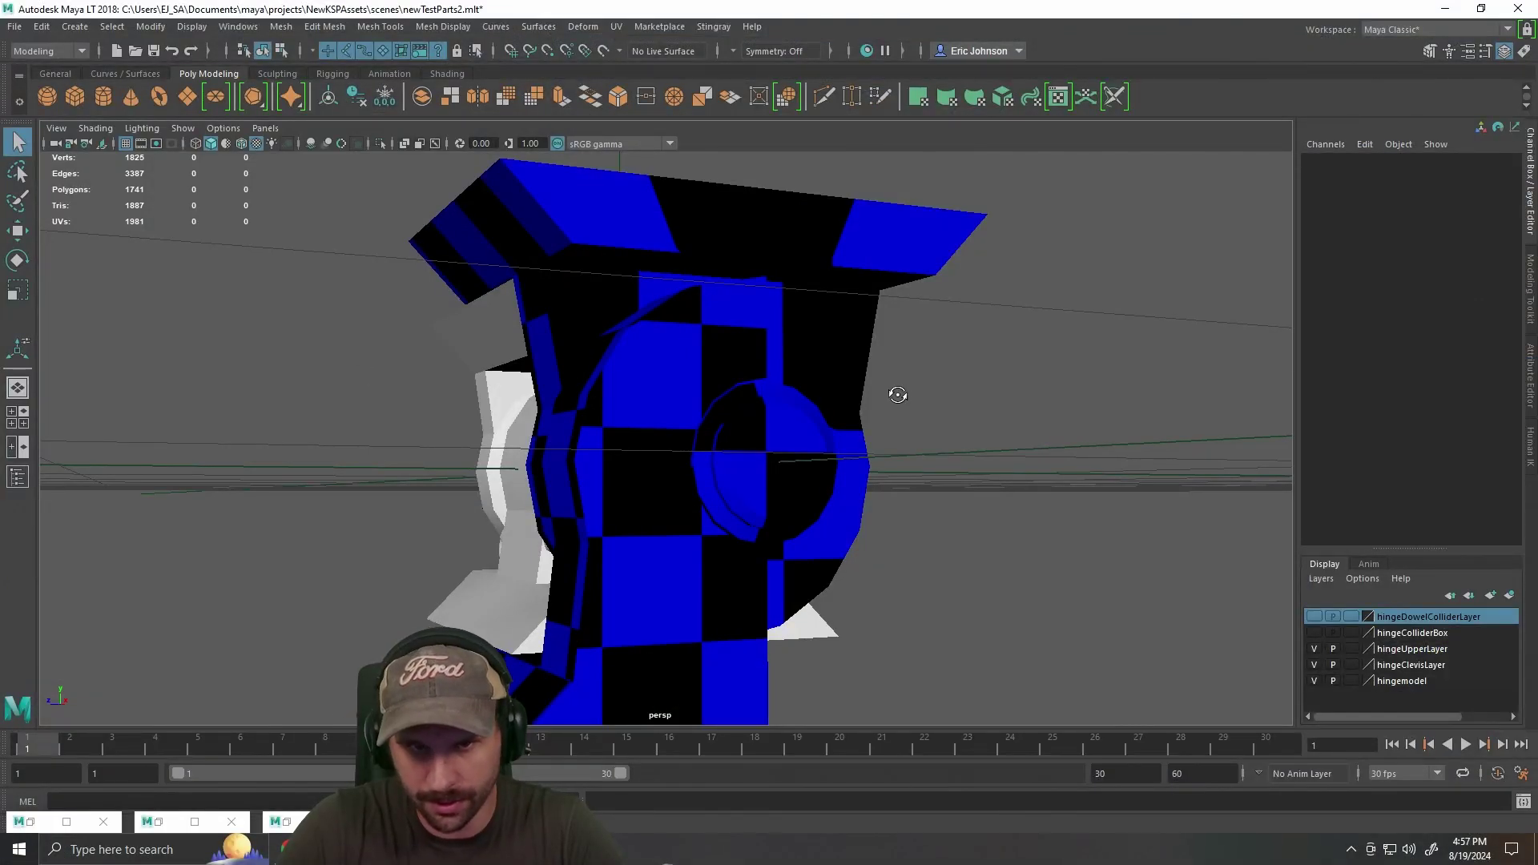
pyautogui.moveTo(892, 392); pyautogui.dragTo(705, 416)
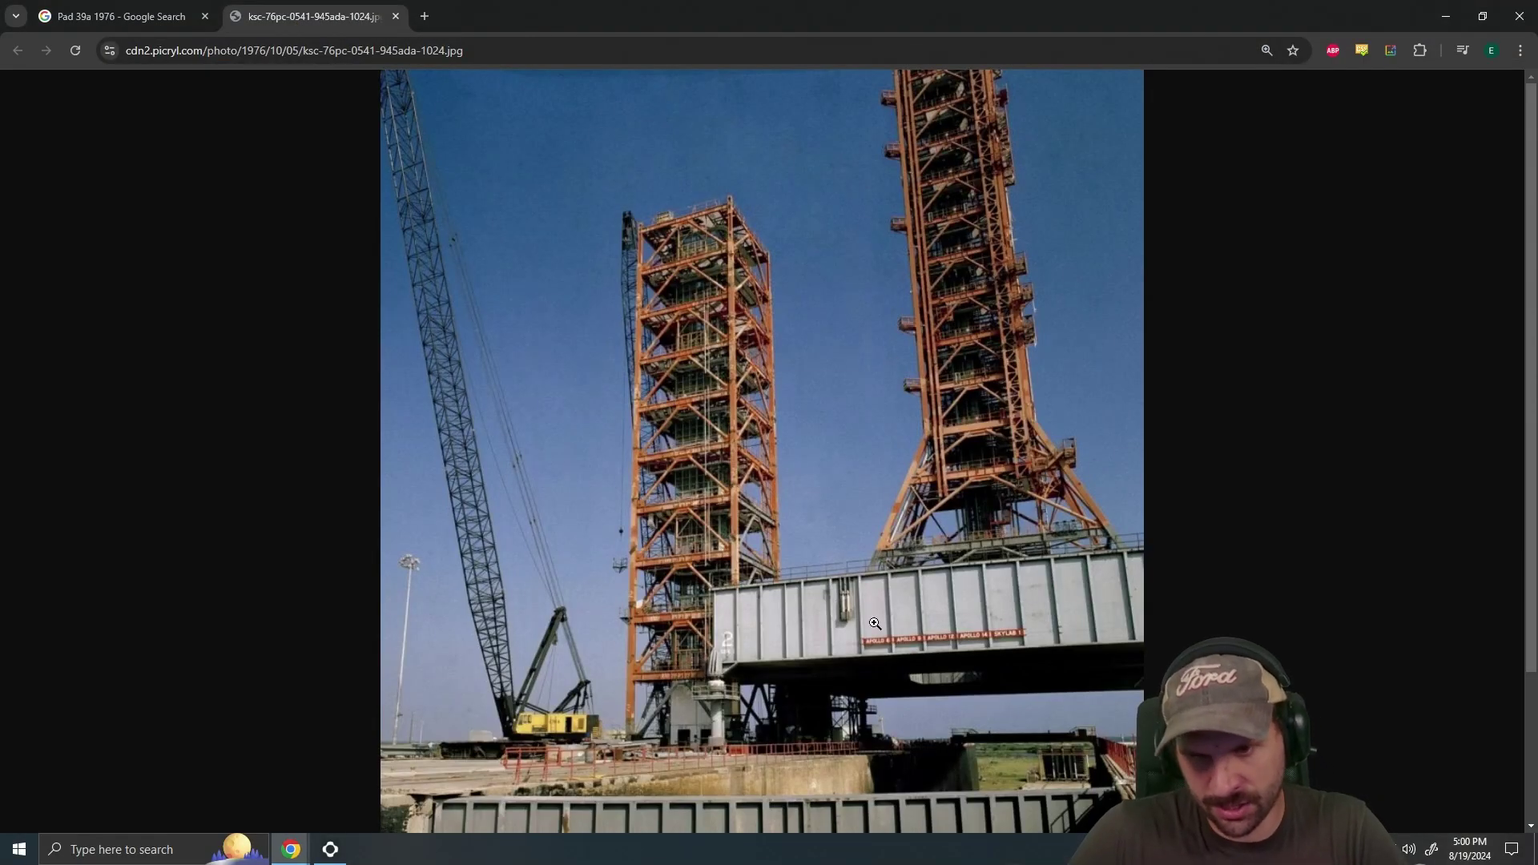
# Switch to Chrome and enlarge the 1976 Pad 39A photo to examine the orange launch tower's structure.
pyautogui.keyDown('ctrl'); pyautogui.scroll(4, 874, 617); pyautogui.keyUp('ctrl')
pyautogui.scroll(-1, 998, 665)
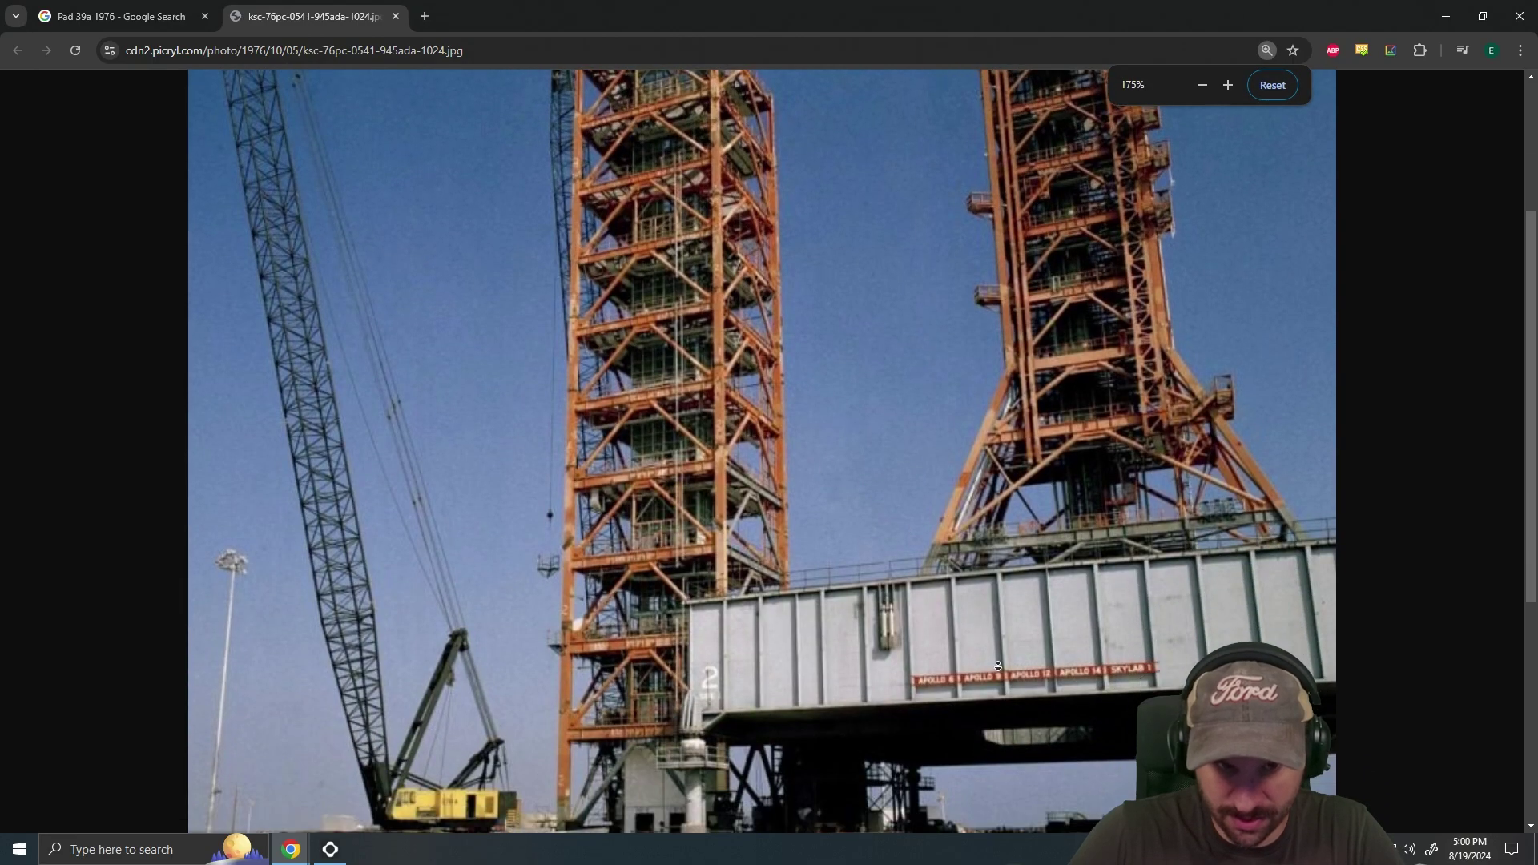
pyautogui.keyDown('ctrl'); pyautogui.scroll(-3, 997, 666); pyautogui.keyUp('ctrl')
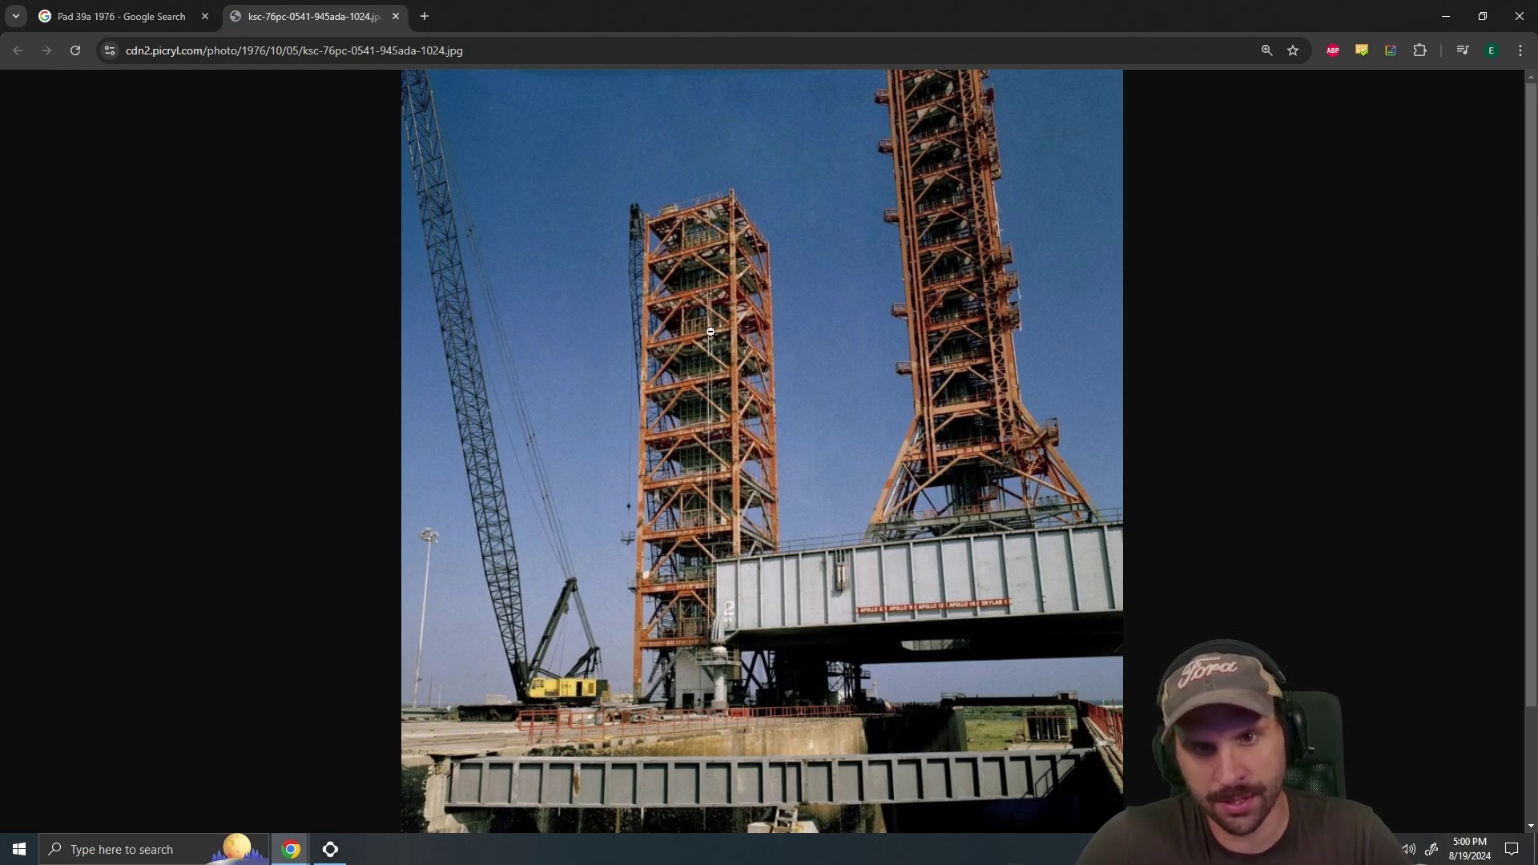
pyautogui.keyDown('ctrl'); pyautogui.scroll(2, 871, 365); pyautogui.keyUp('ctrl')
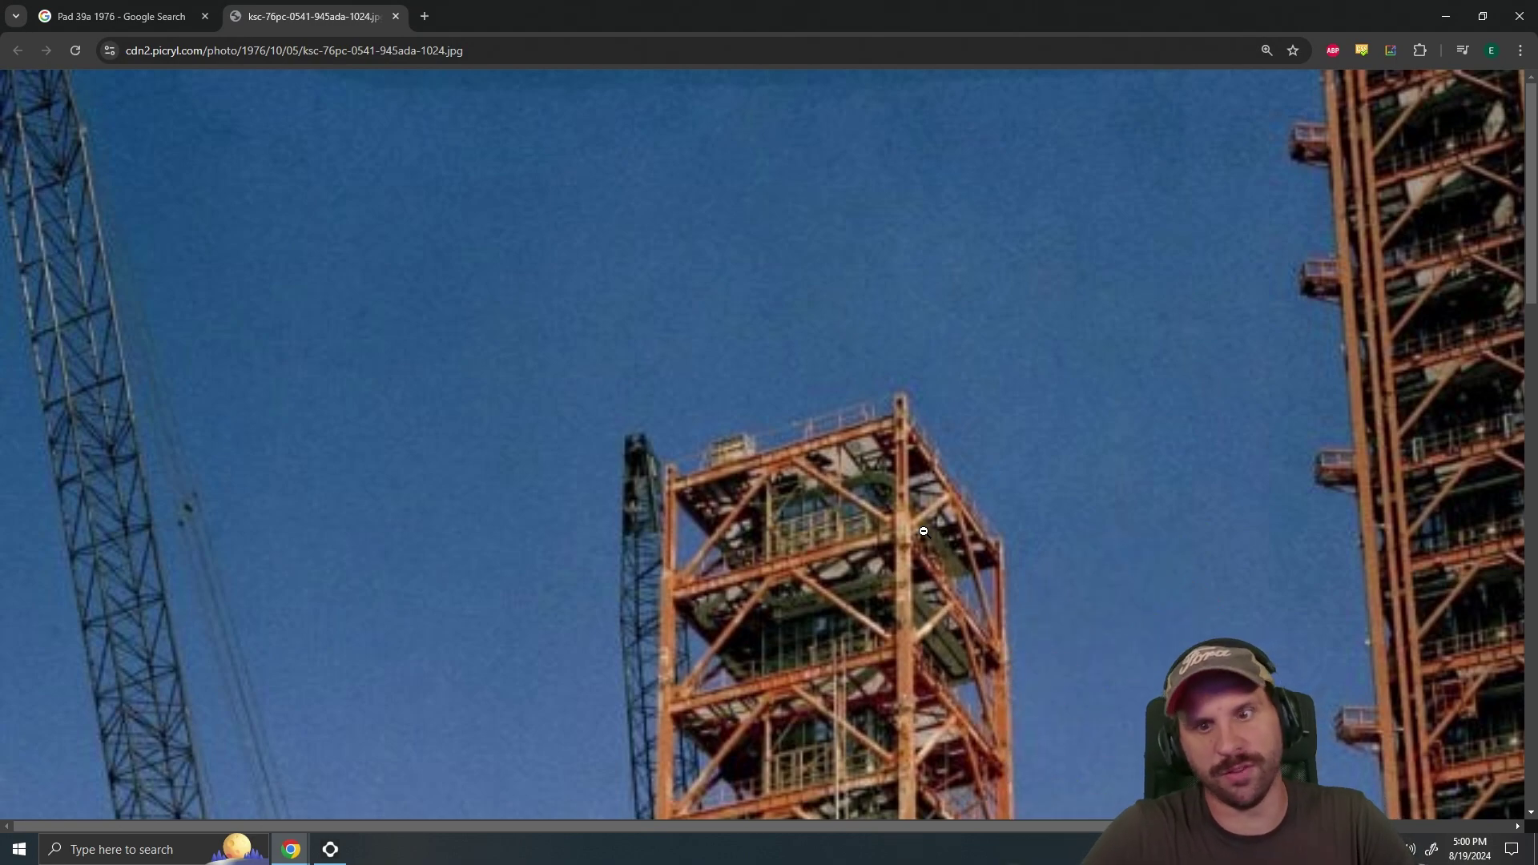
pyautogui.scroll(-2, 951, 479)
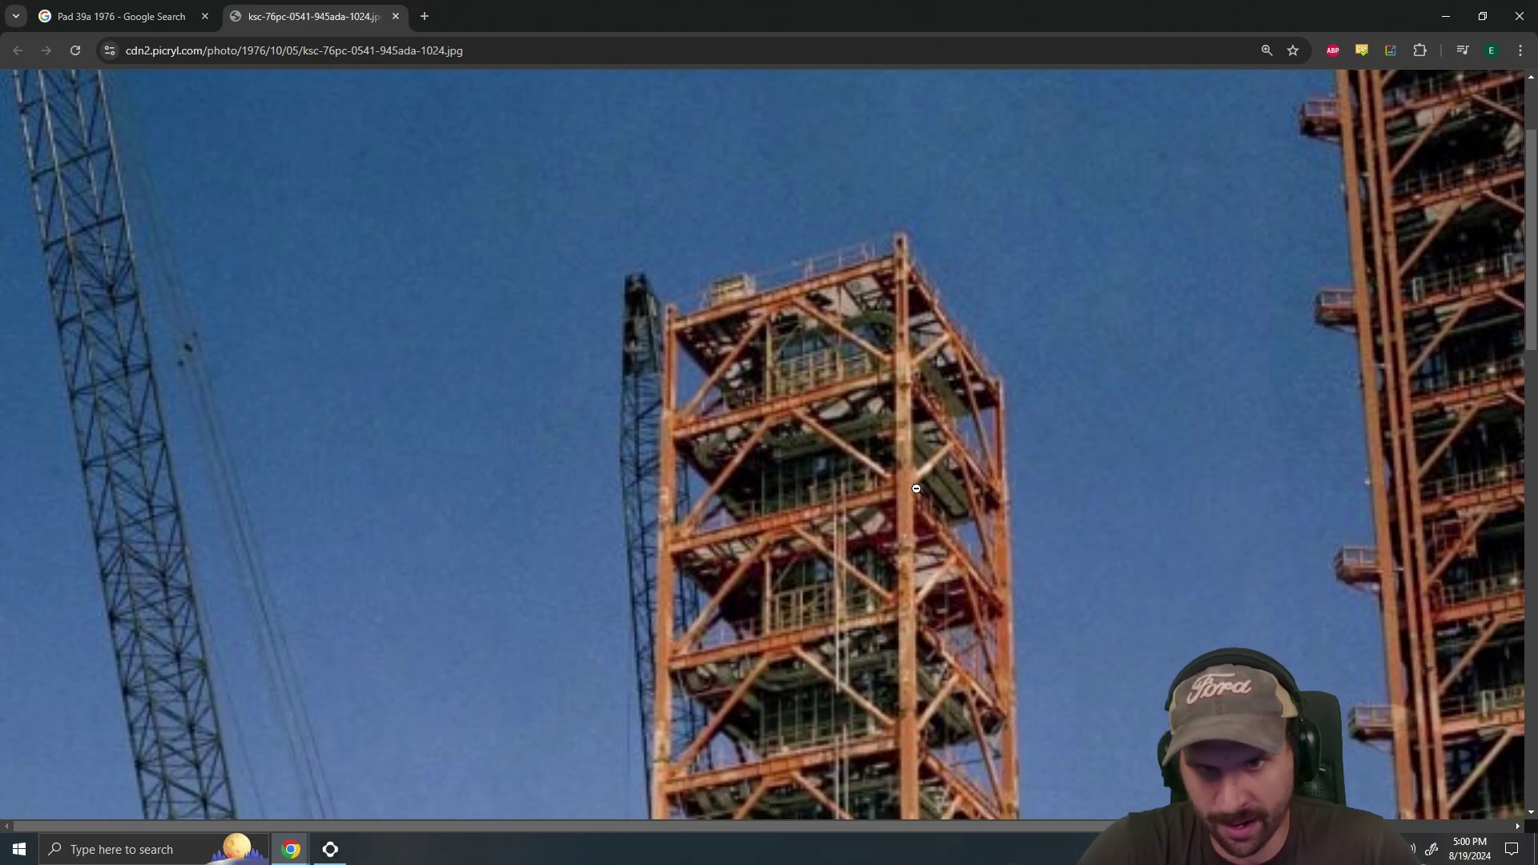
pyautogui.scroll(-3, 838, 487)
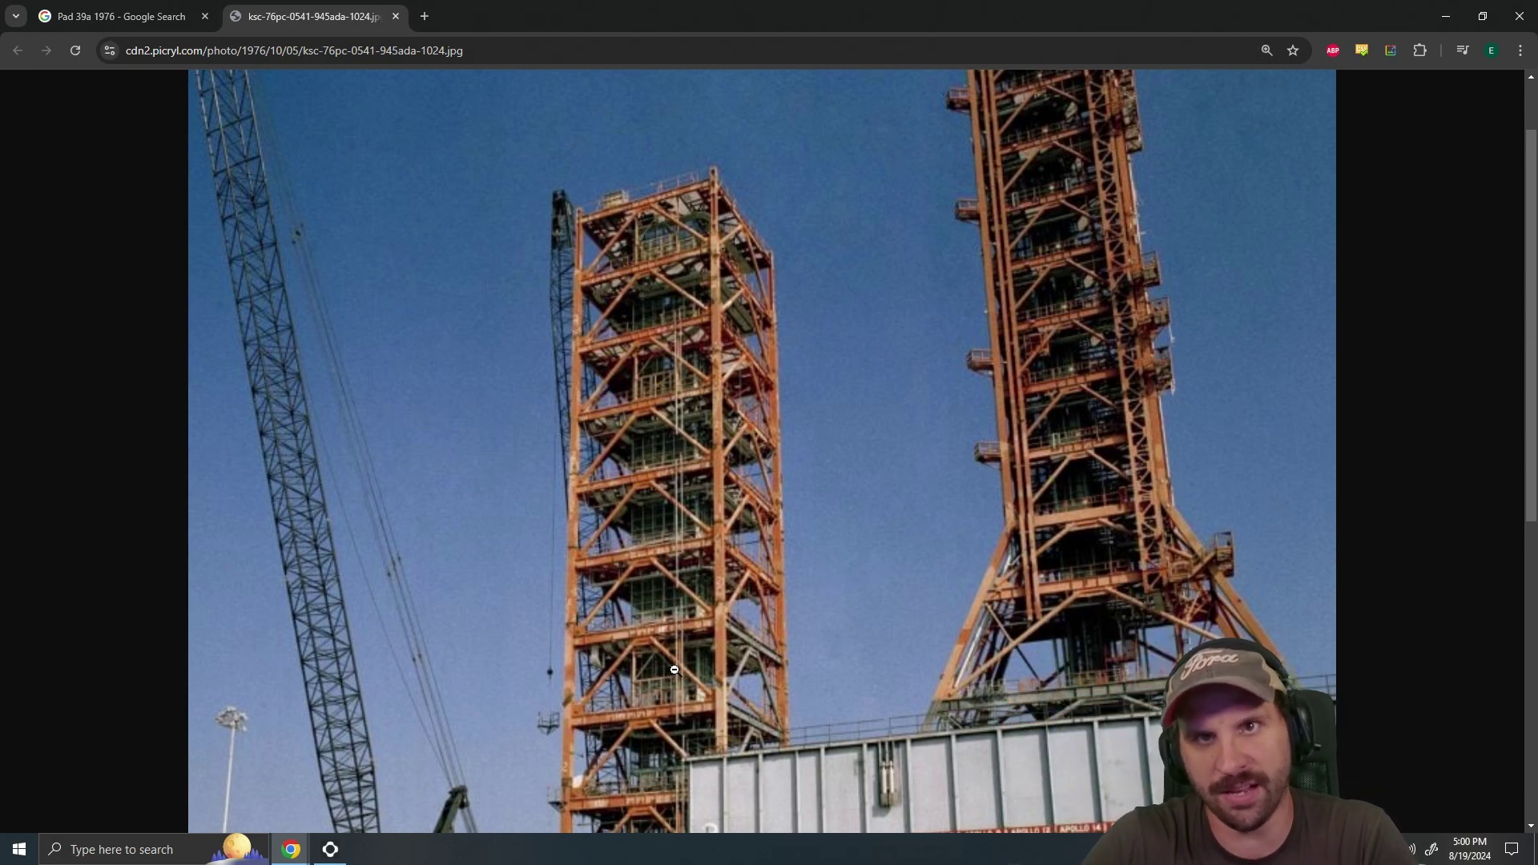
# Study the Pad 39A photo from the tower tops to the mobile launcher platform and its base.
pyautogui.click(12, 575)
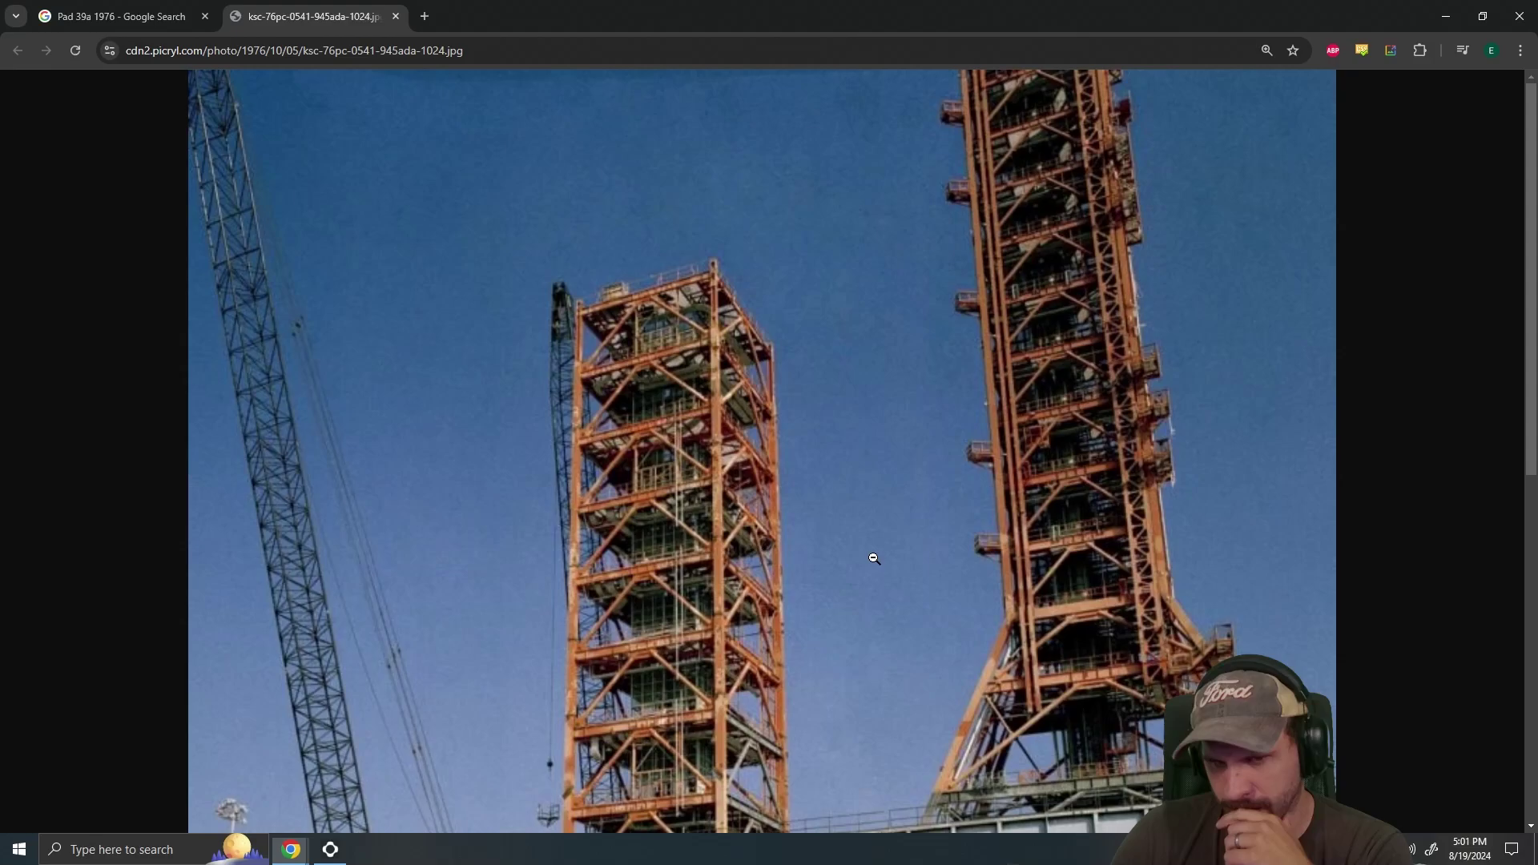
pyautogui.scroll(-6, 873, 558)
pyautogui.scroll(2, 985, 559)
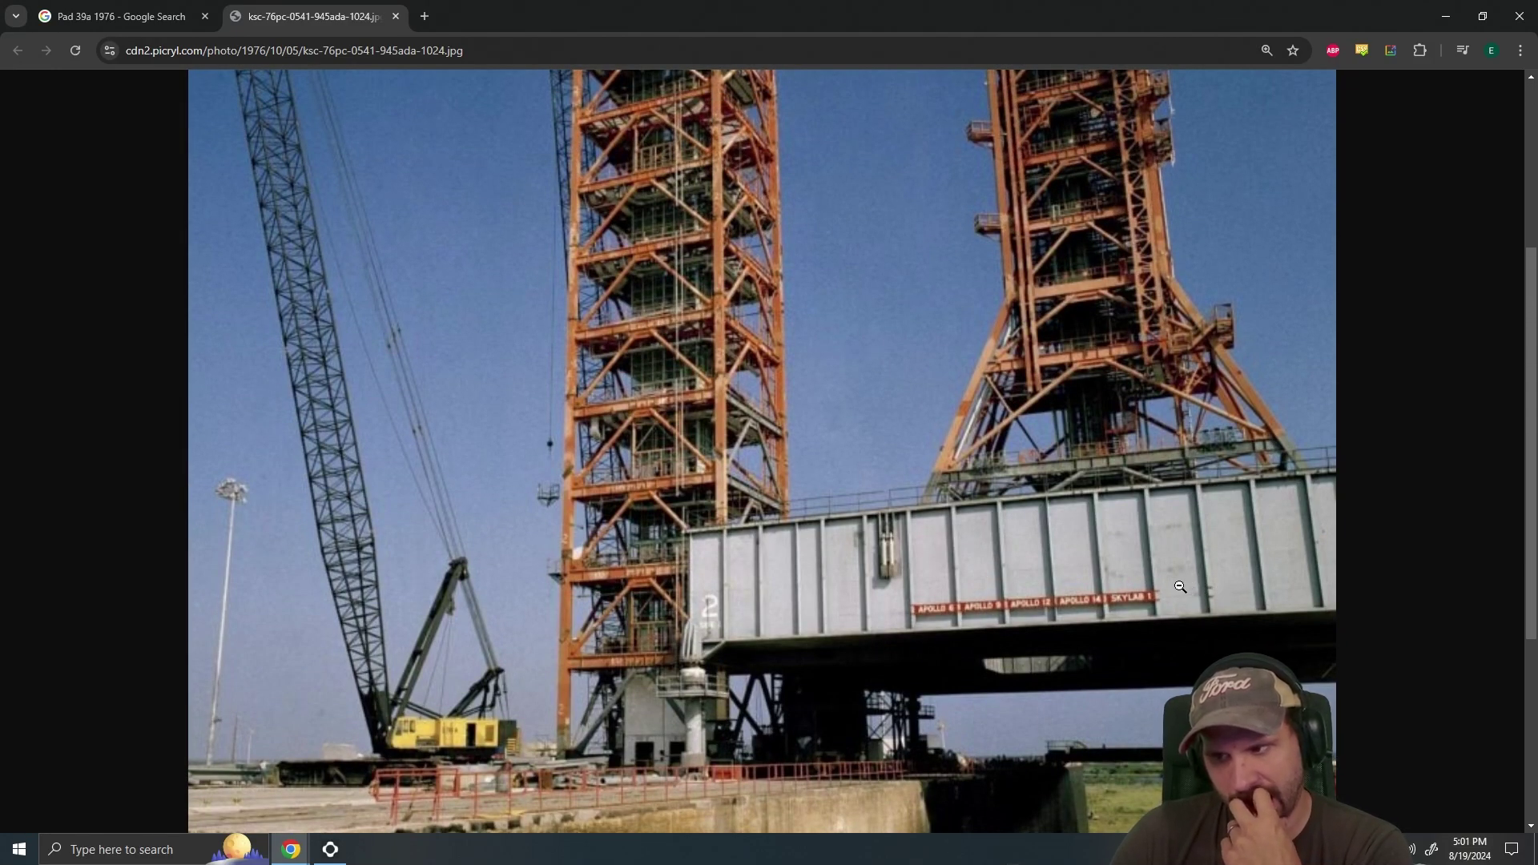
pyautogui.scroll(4, 1179, 587)
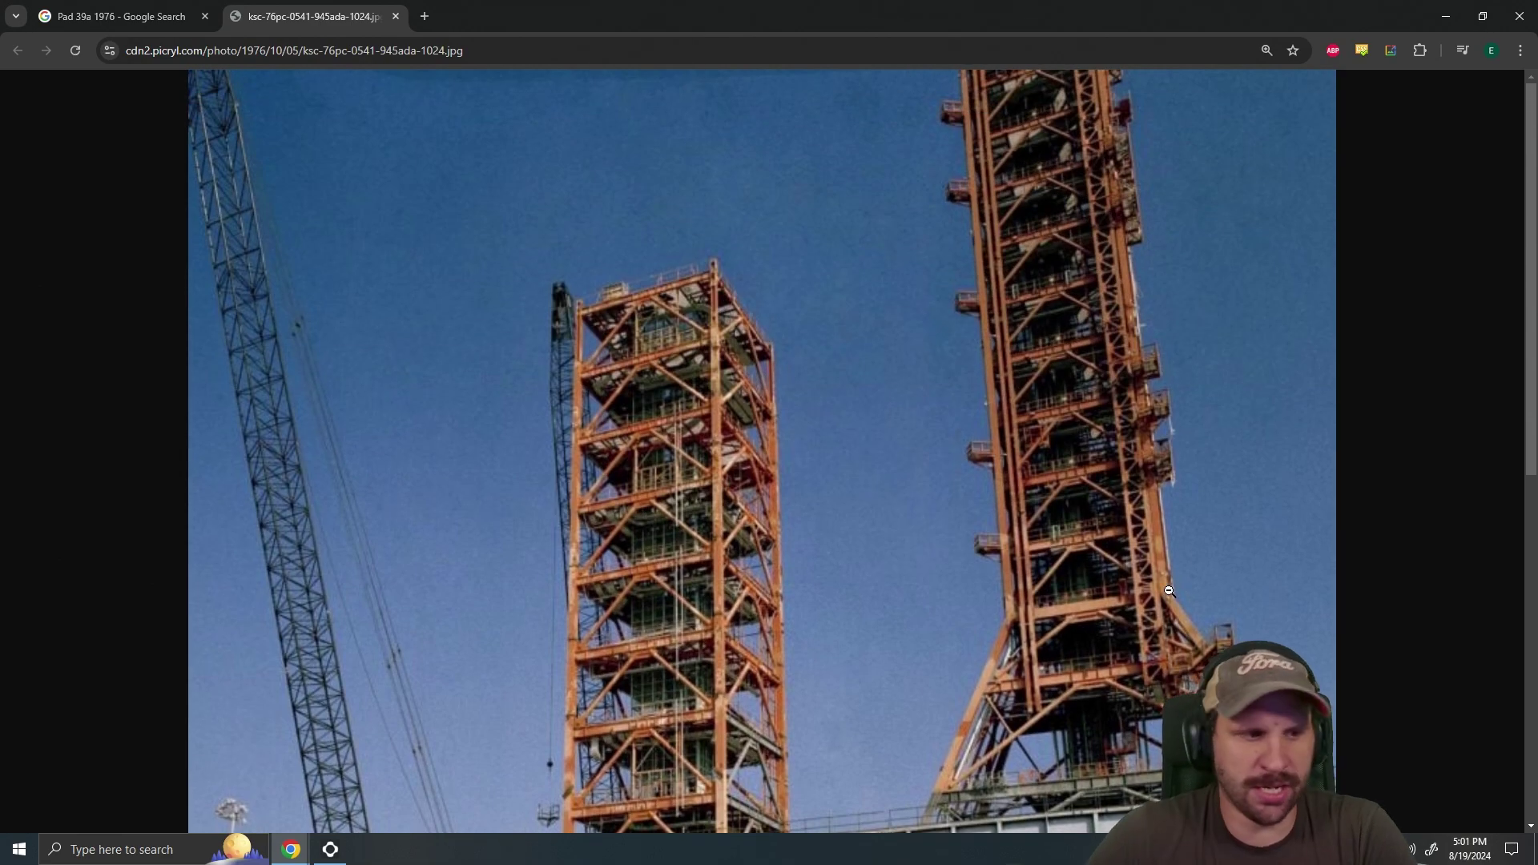
pyautogui.click(0, 388)
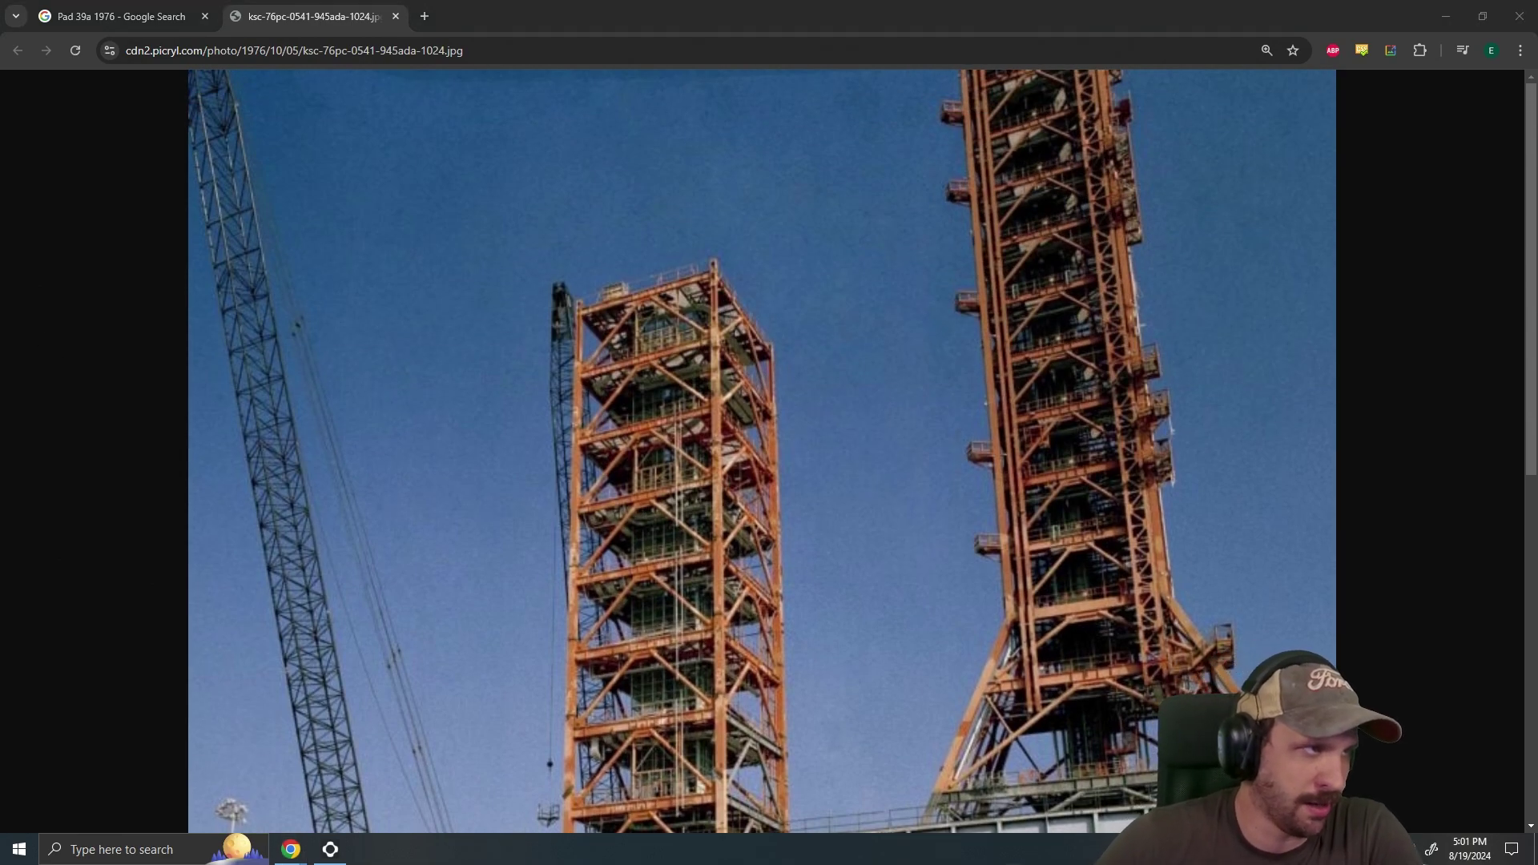
pyautogui.click(179, 808)
pyautogui.scroll(-6, 944, 484)
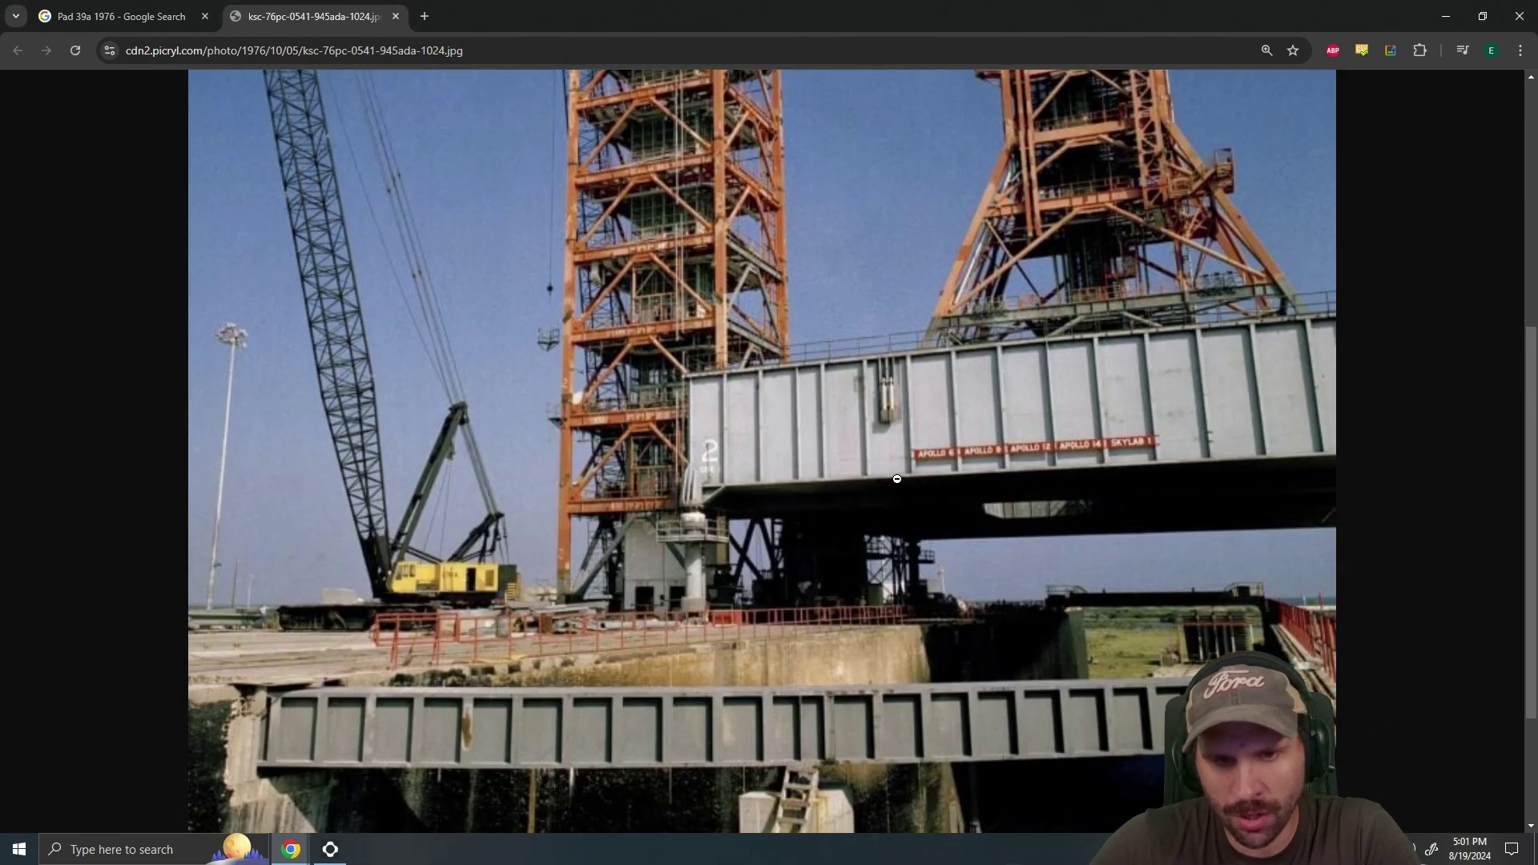
pyautogui.scroll(4, 899, 479)
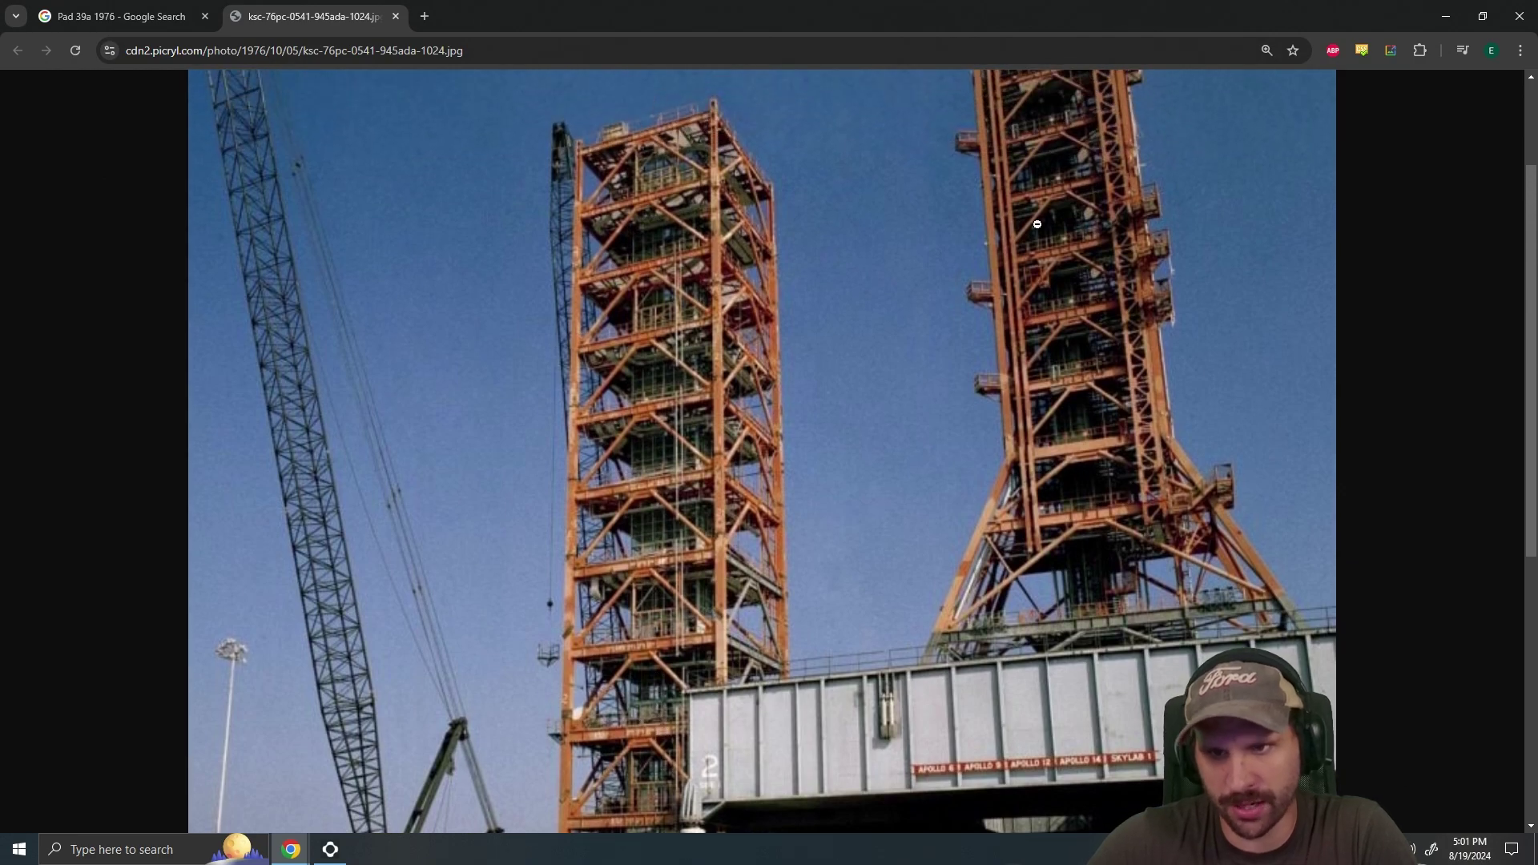
pyautogui.scroll(2, 987, 214)
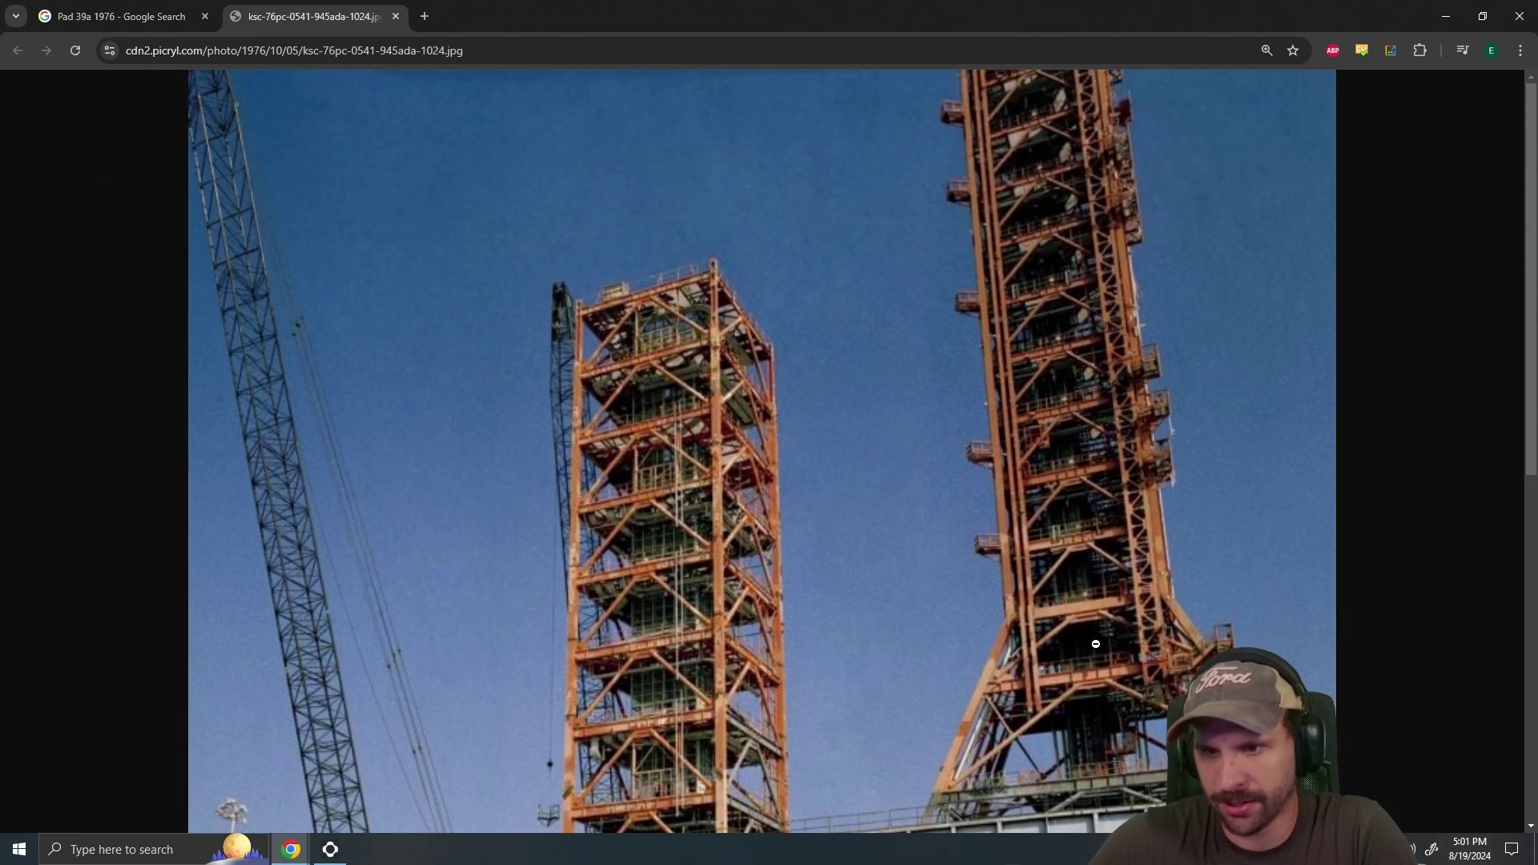
pyautogui.scroll(-4, 675, 219)
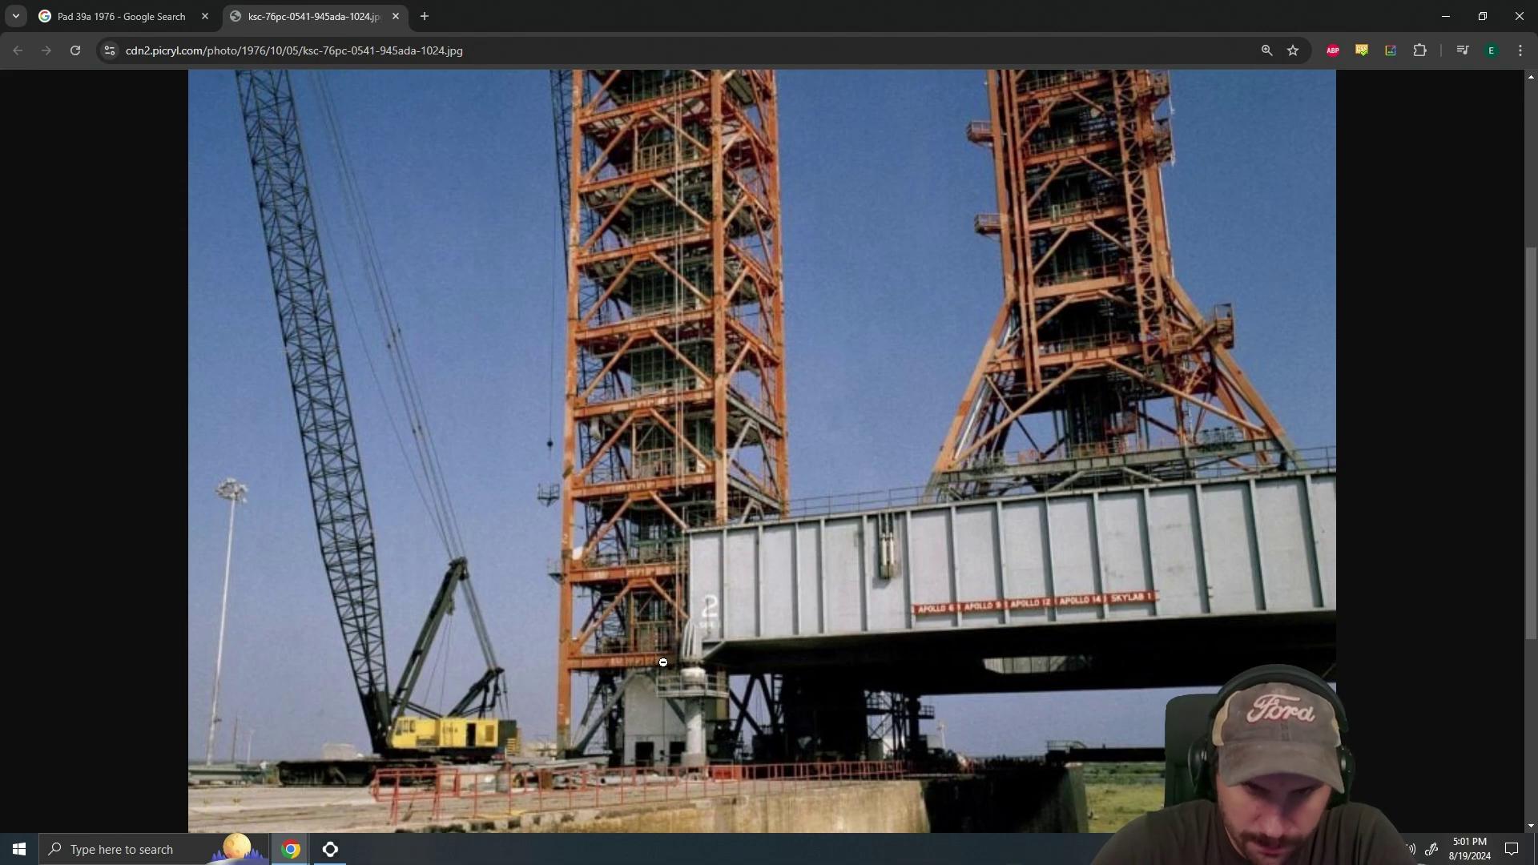
pyautogui.scroll(4, 663, 663)
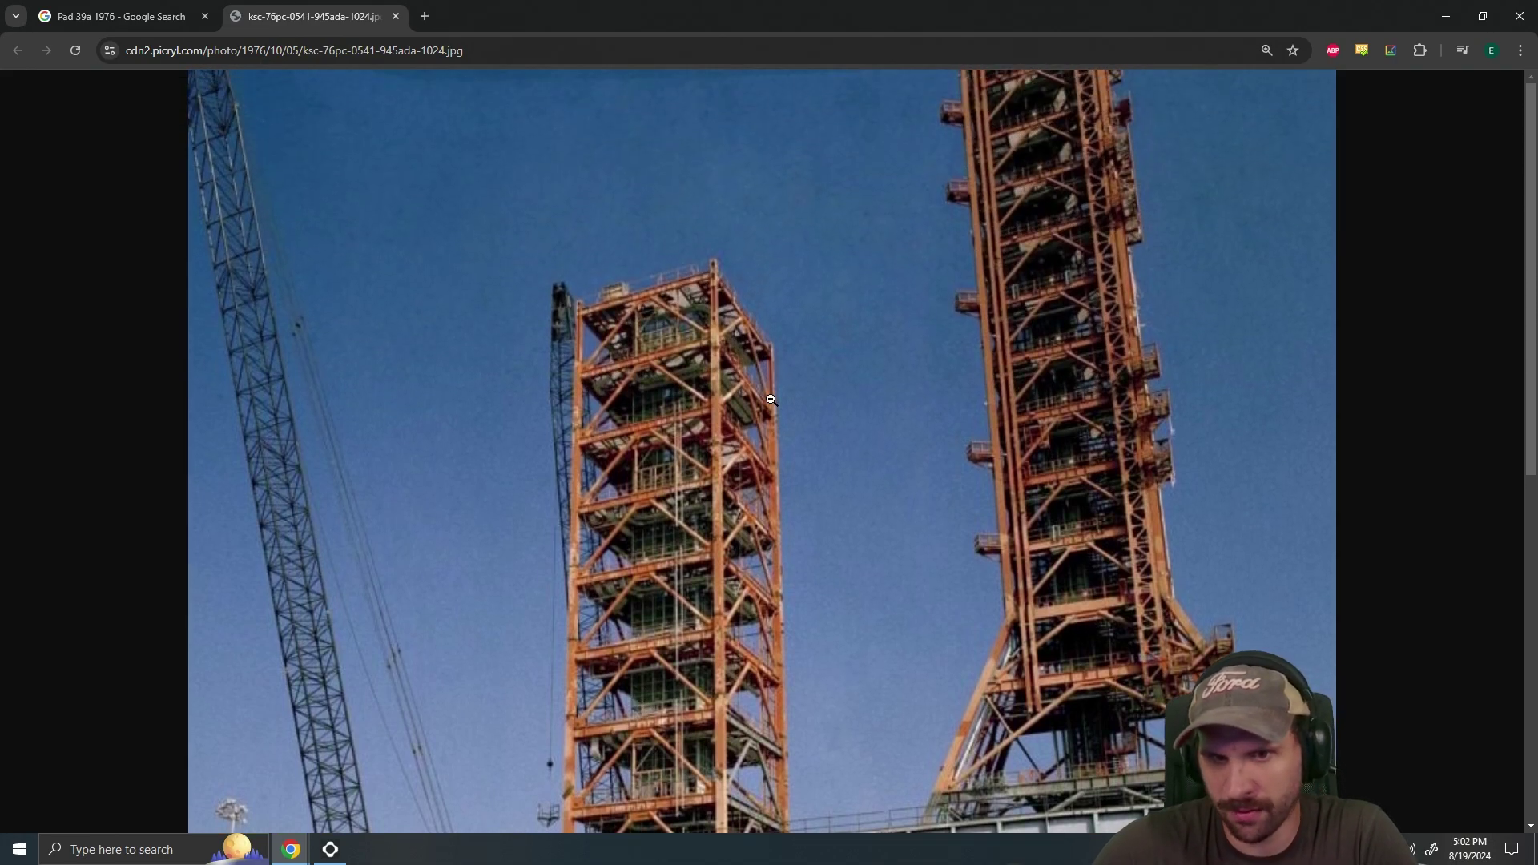
pyautogui.scroll(-5, 751, 399)
pyautogui.scroll(5, 657, 563)
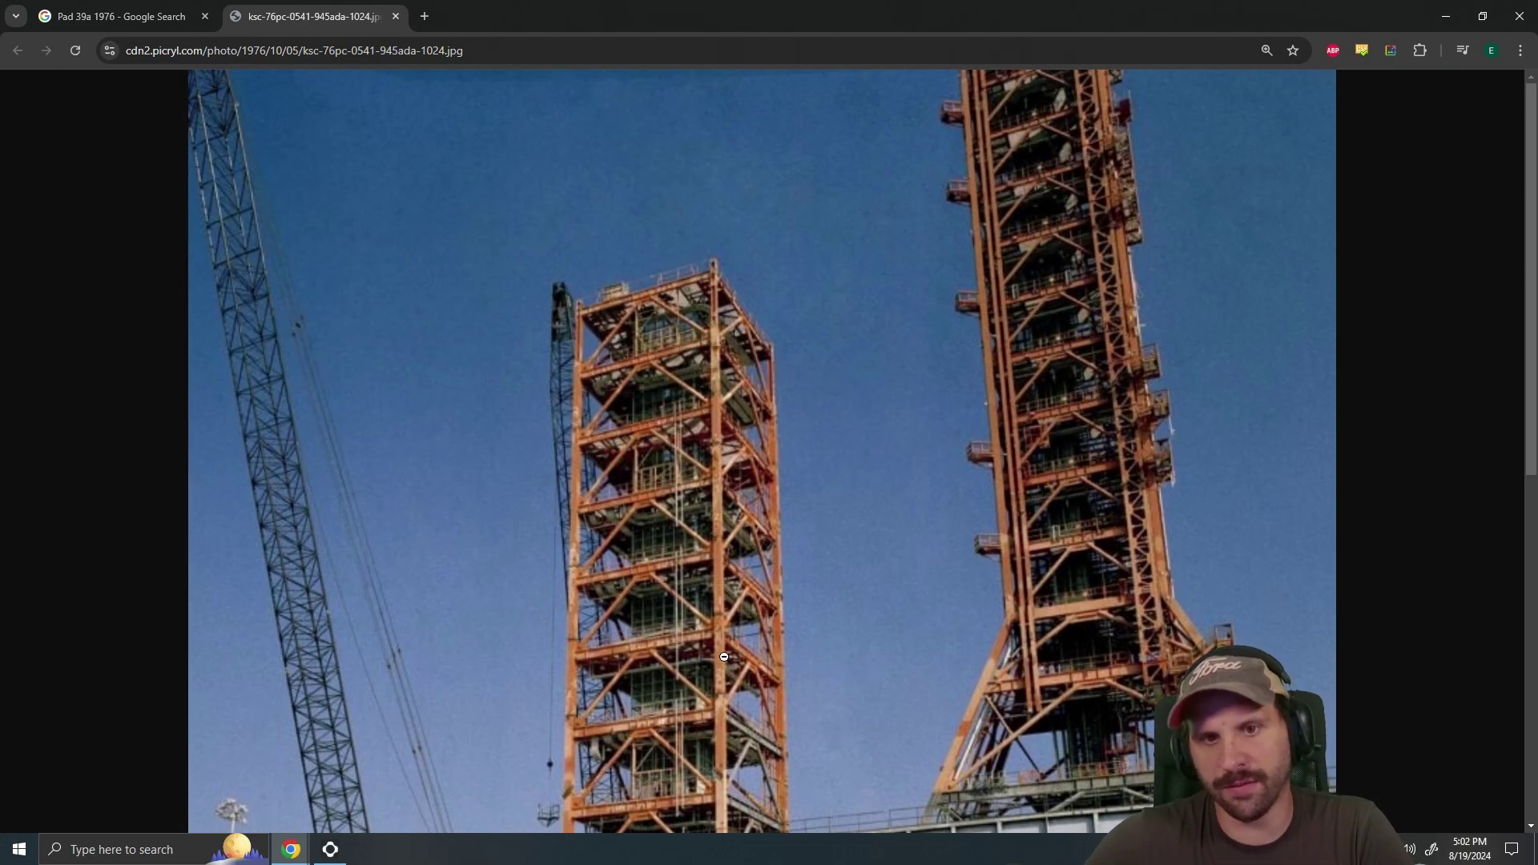
pyautogui.scroll(-6, 724, 655)
pyautogui.scroll(3, 659, 587)
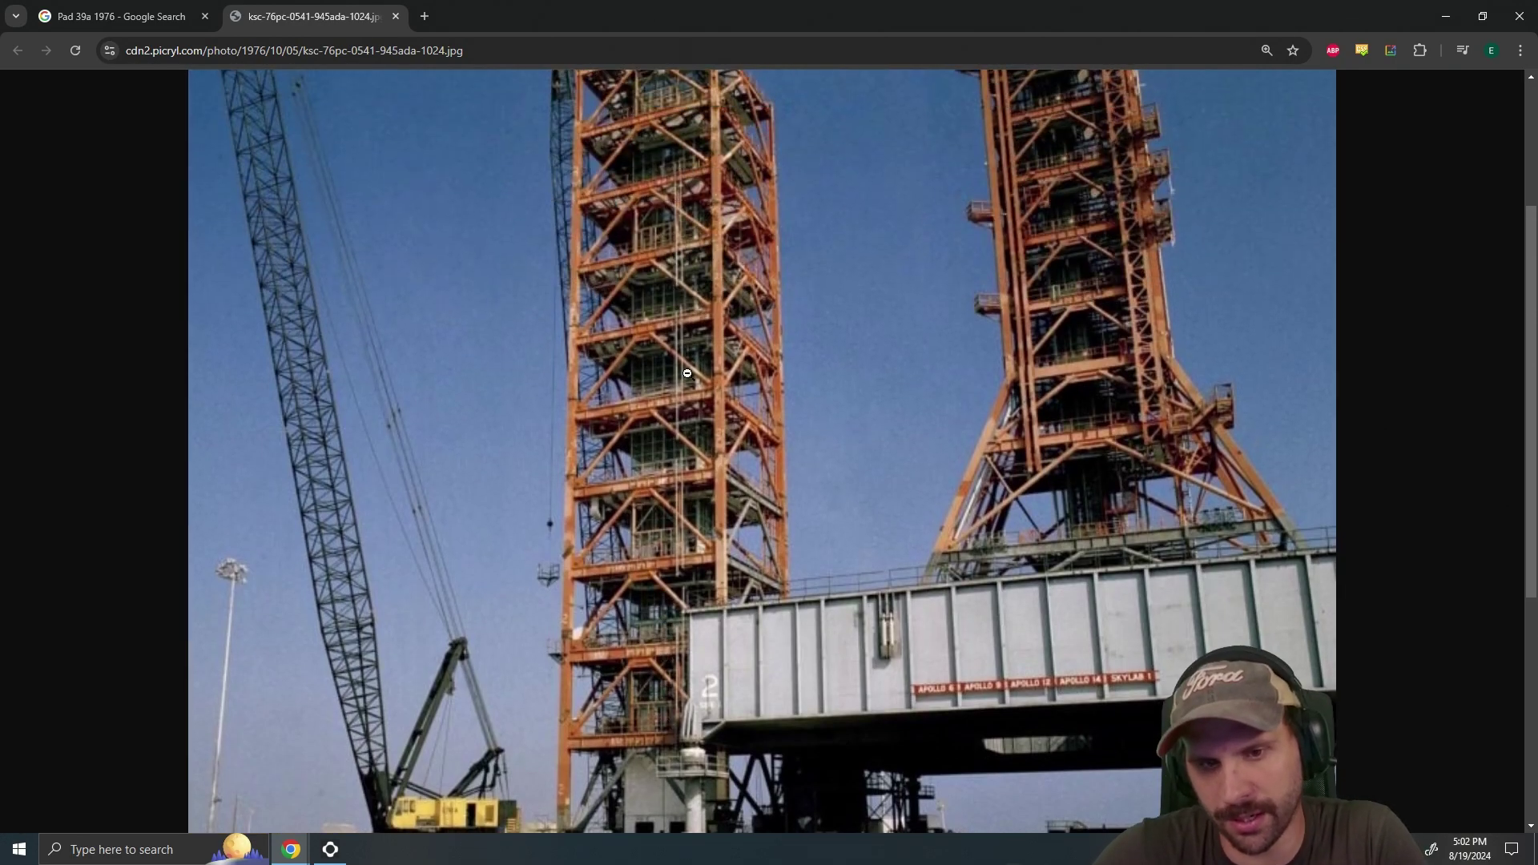
# Play the NASASpaceflight video "Unusual Starship V2 Hardware Spotted" full screen, skipping ahead 30 seconds and back 10 to view the Starfactory Expansion.
pyautogui.click(0, 415)
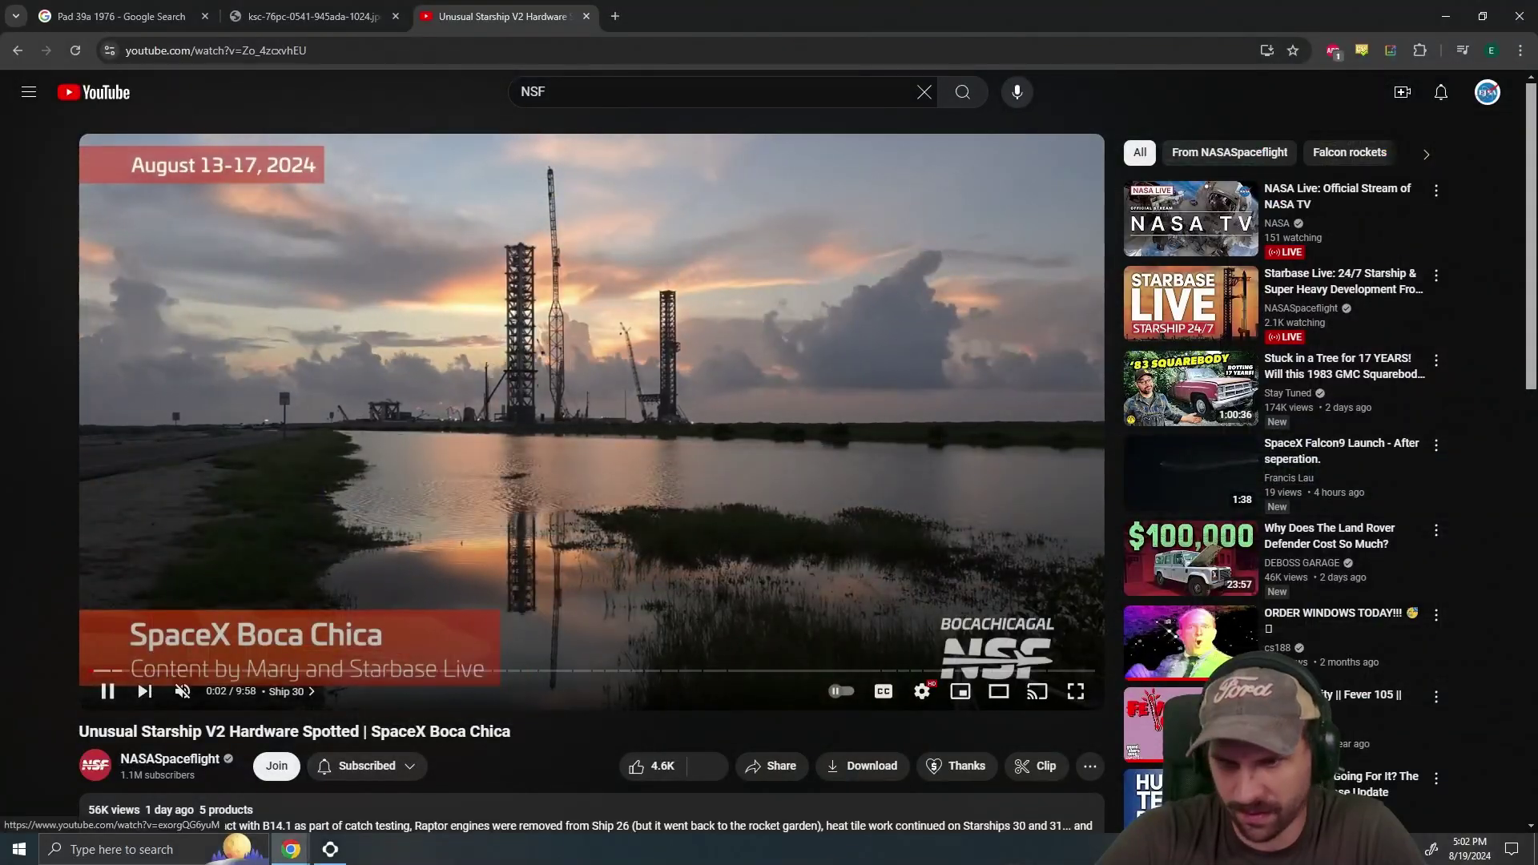
pyautogui.press('F11')
pyautogui.press('f')
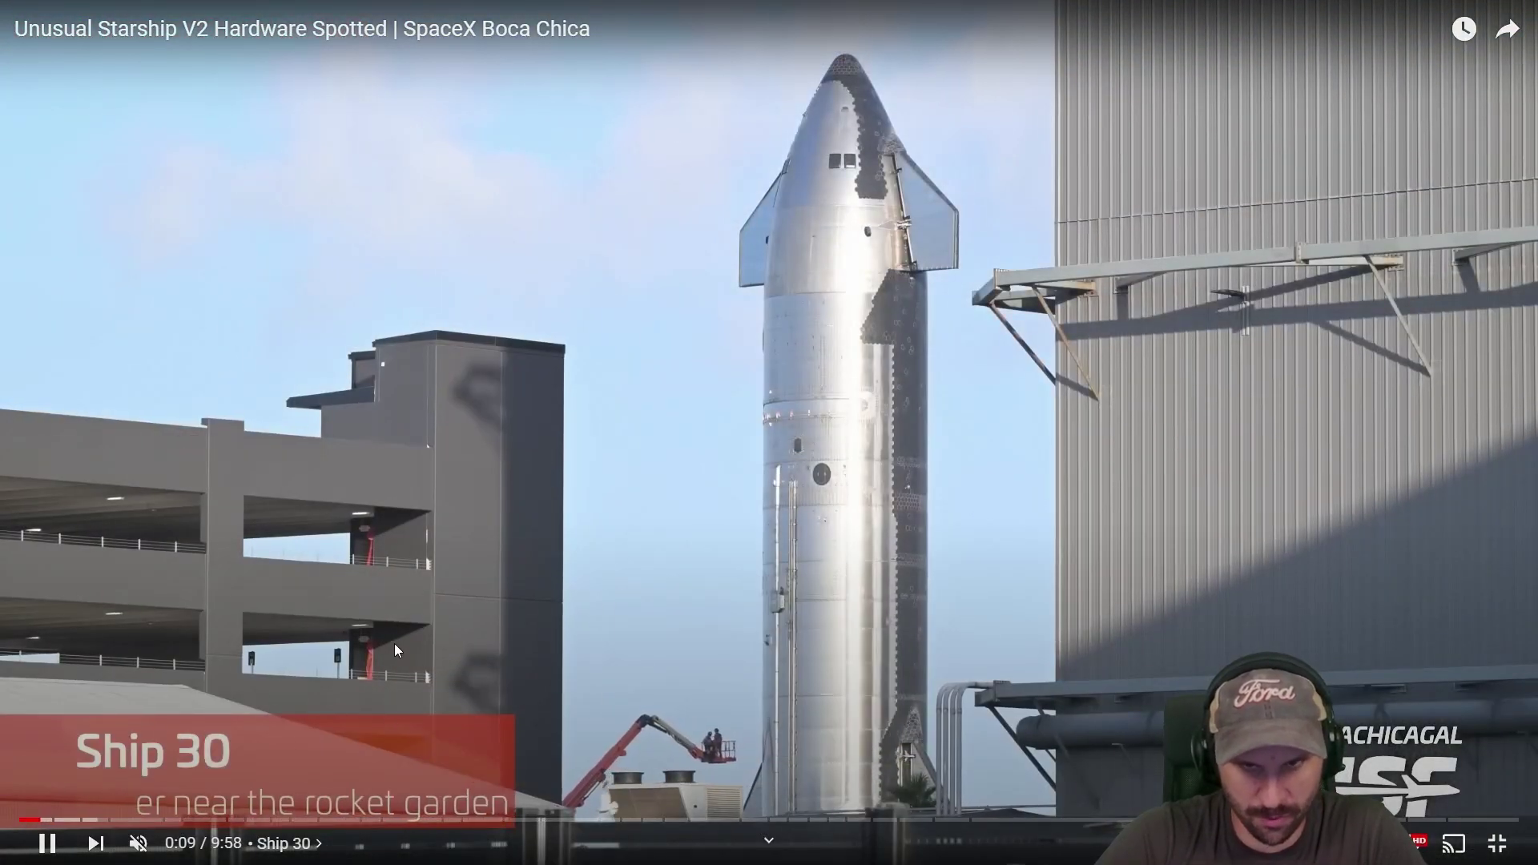
pyautogui.press('l')
pyautogui.press('l')
pyautogui.press('l')
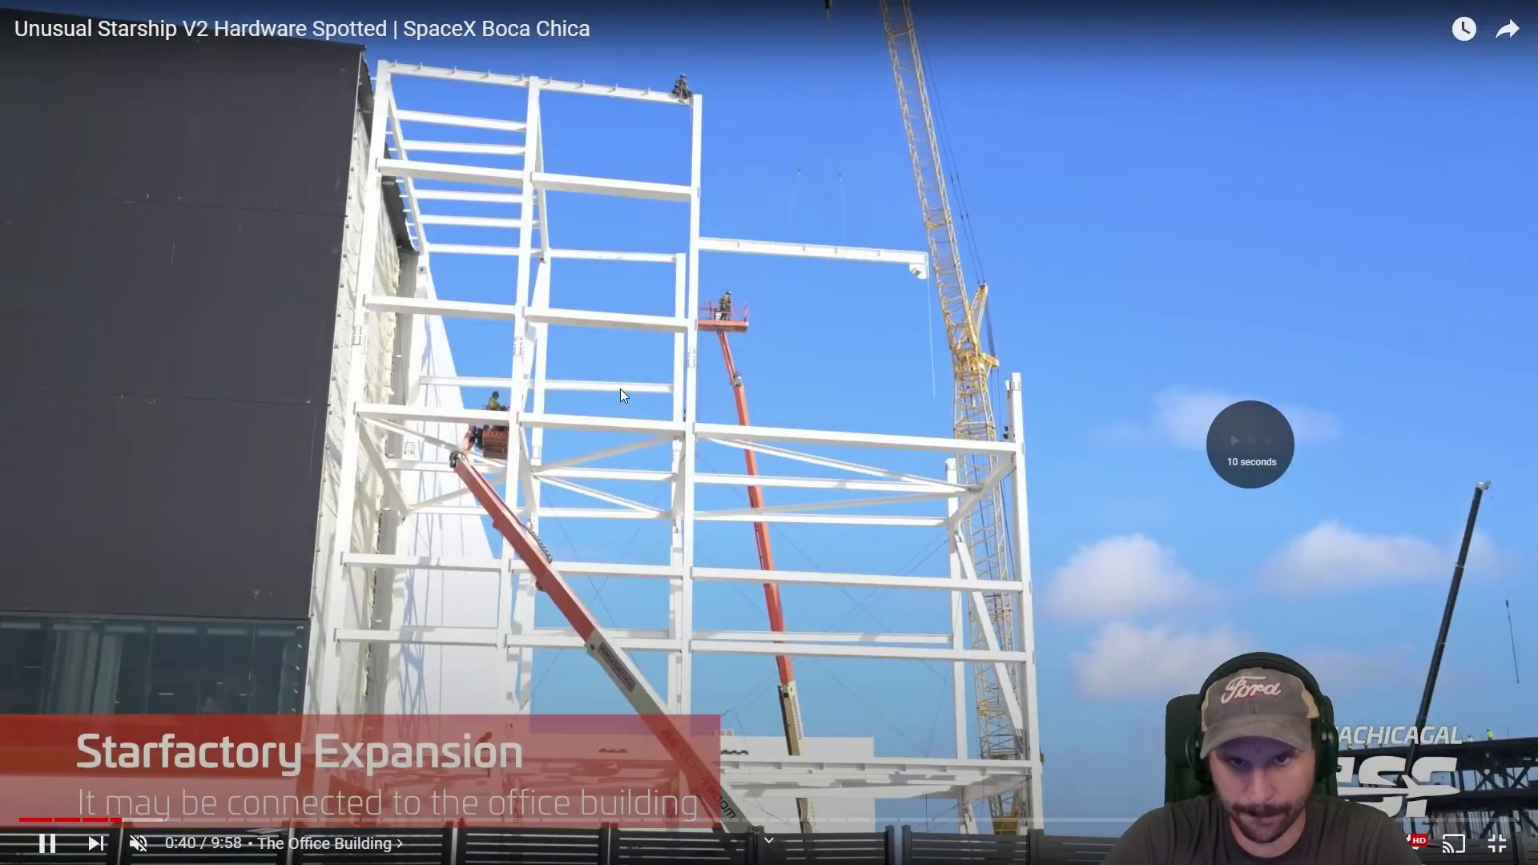
pyautogui.press('j')
pyautogui.press('k')
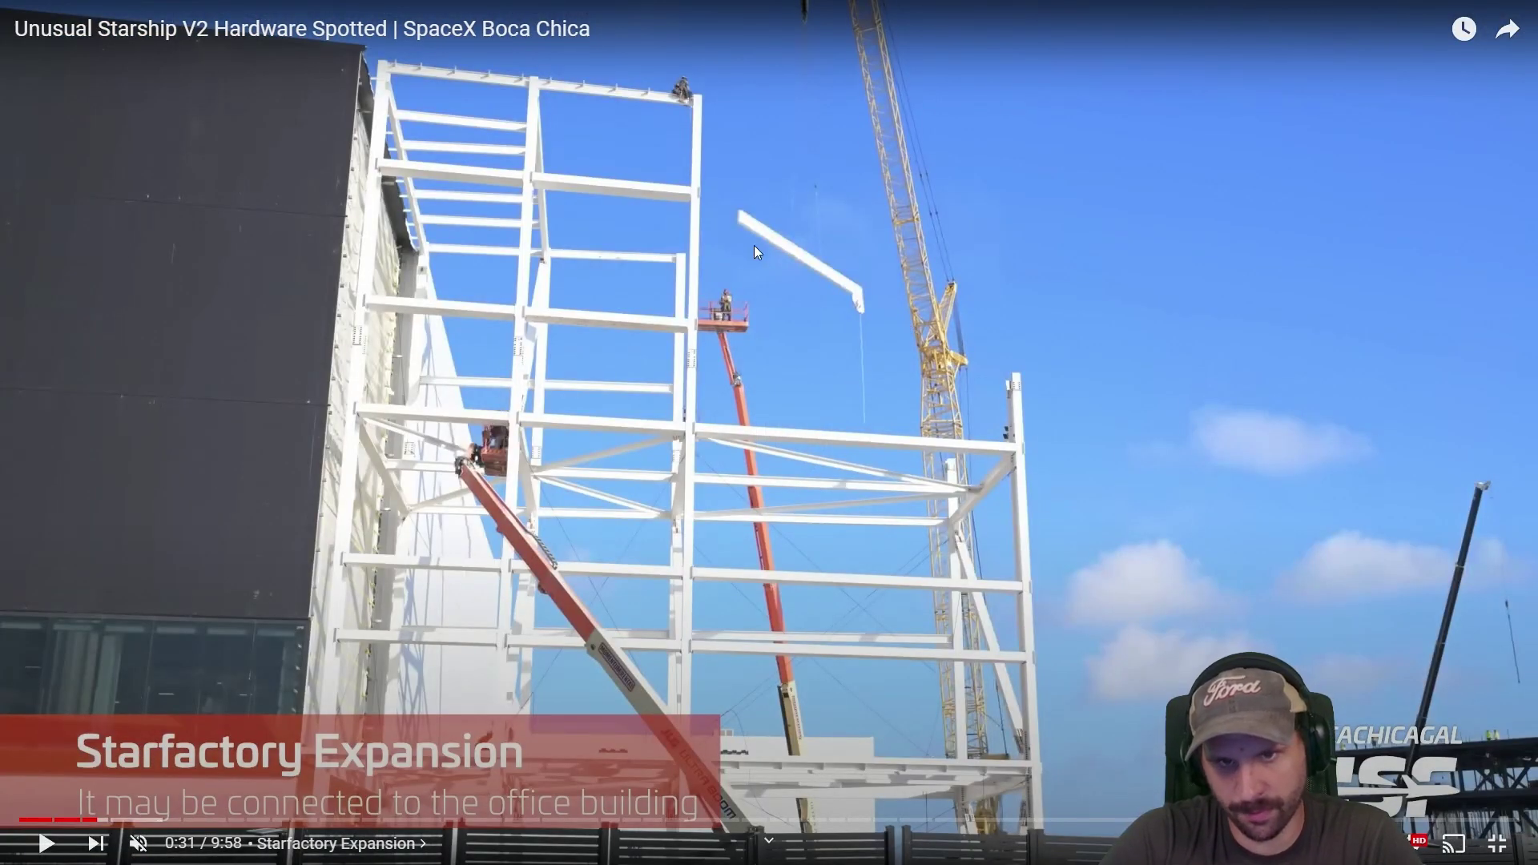
pyautogui.press('k')
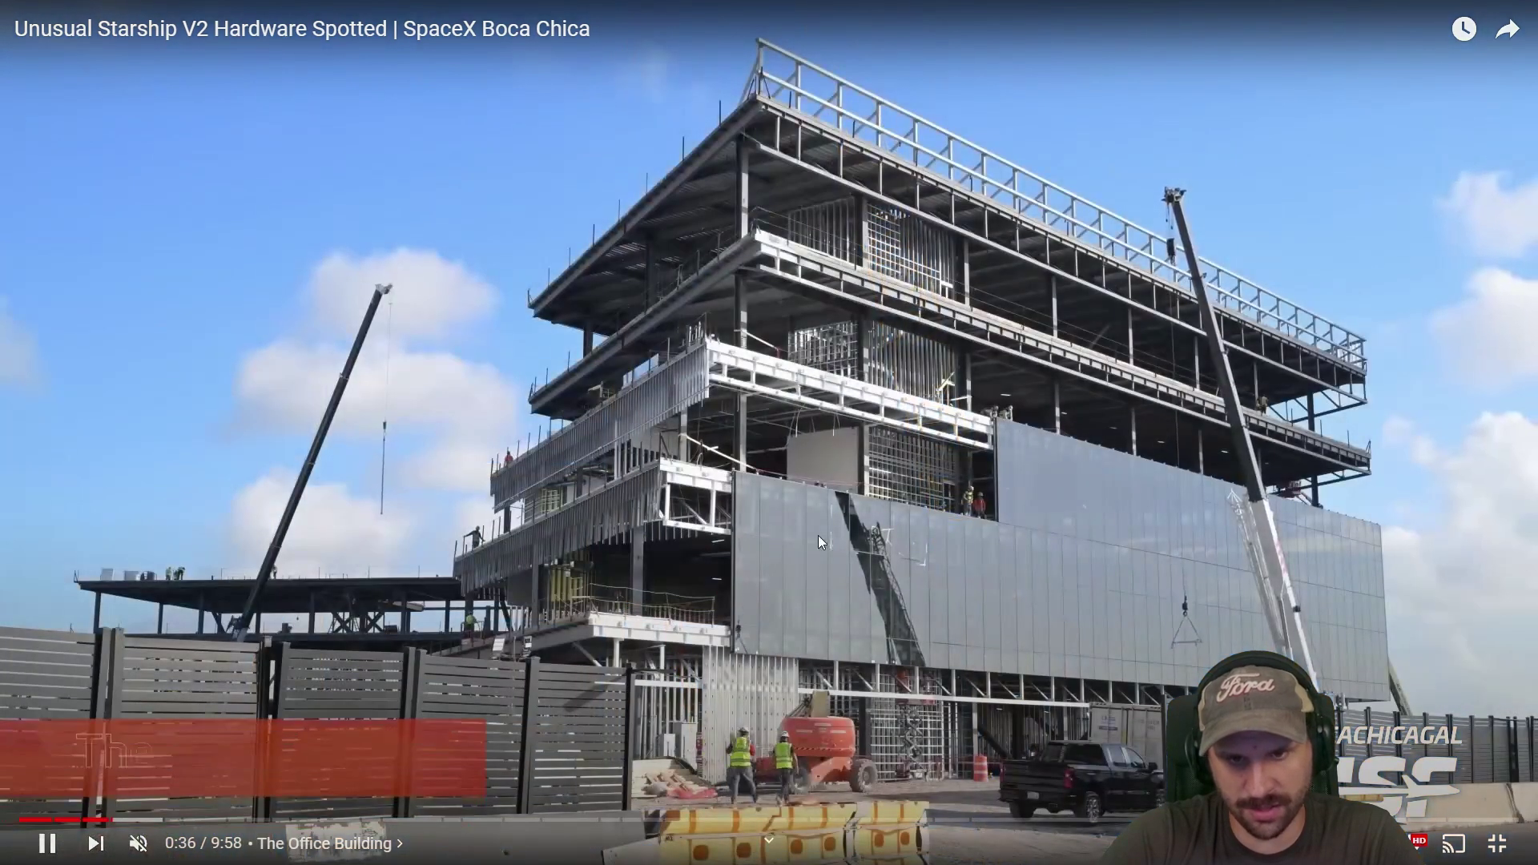
# Skip ahead through the Starship video in 10-second jumps, from the office building past Ship 26's lift to the Raptor transporter breakdown.
pyautogui.press('l')
pyautogui.press('l')
pyautogui.press('l')
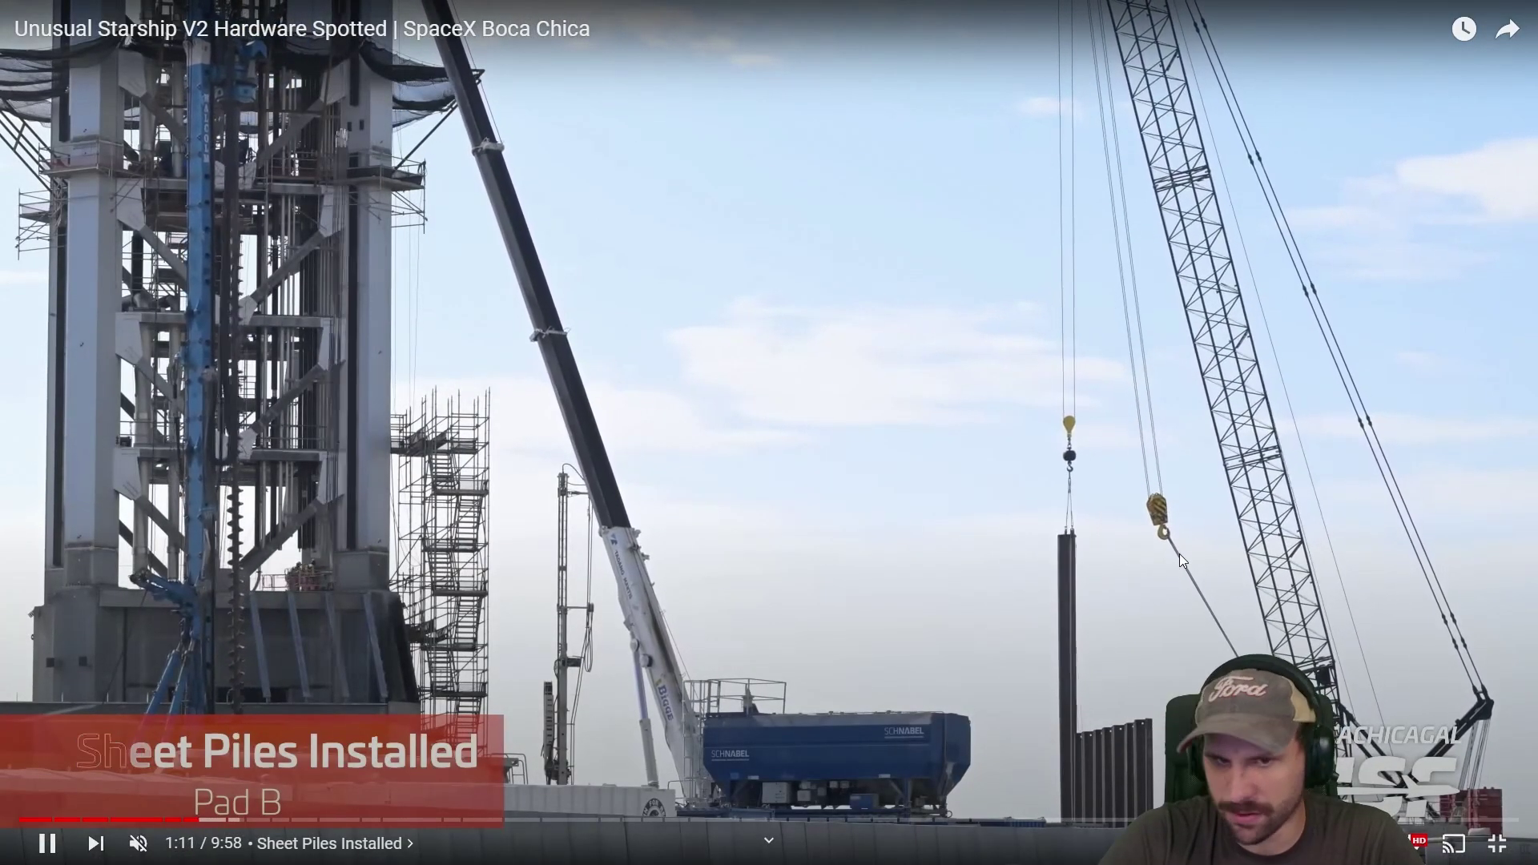
pyautogui.press('l')
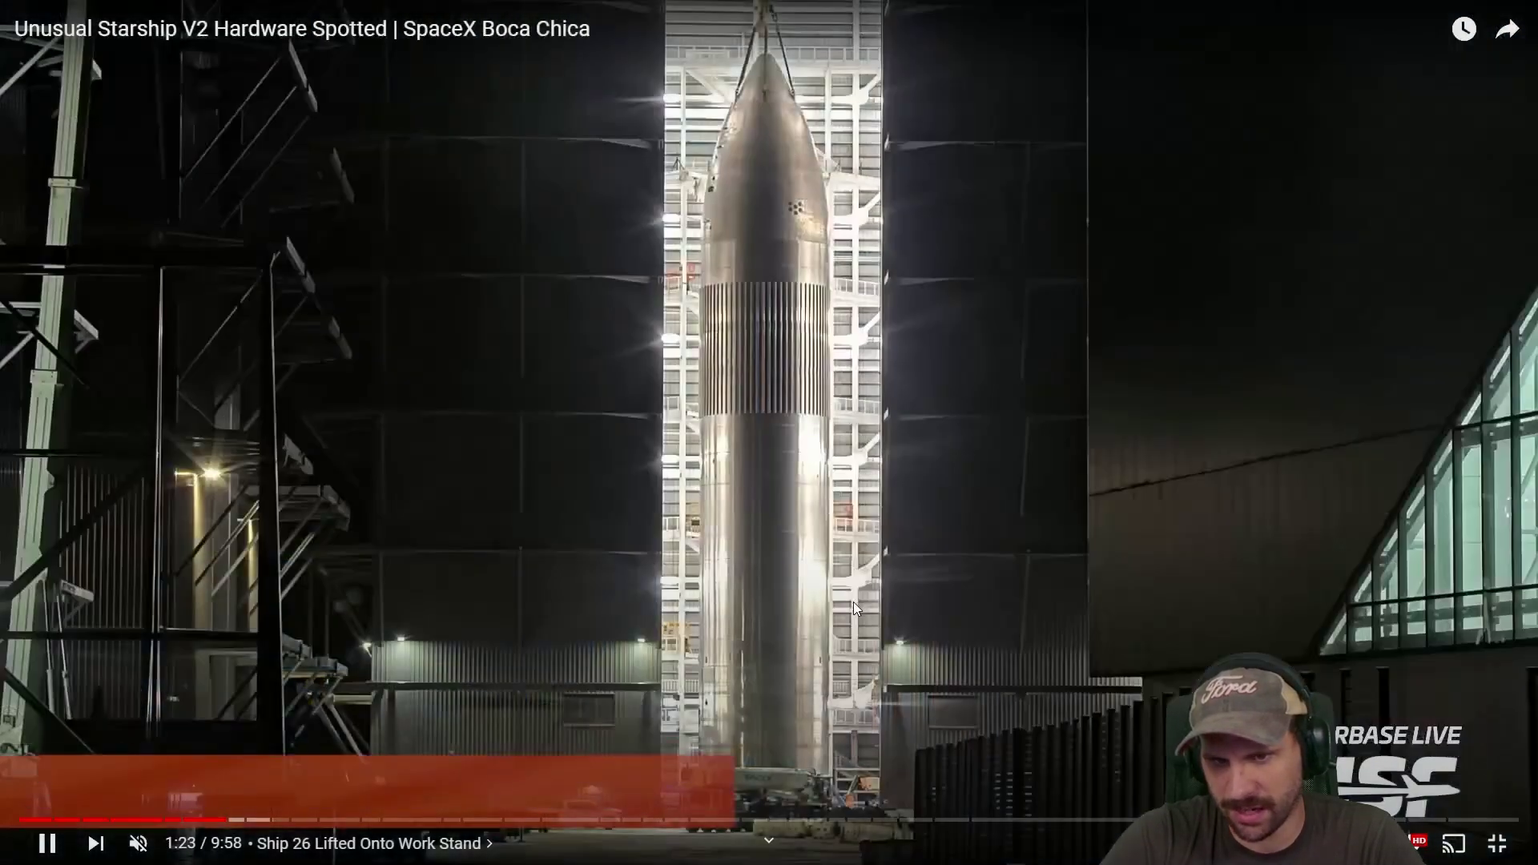
pyautogui.press('l')
pyautogui.press('l')
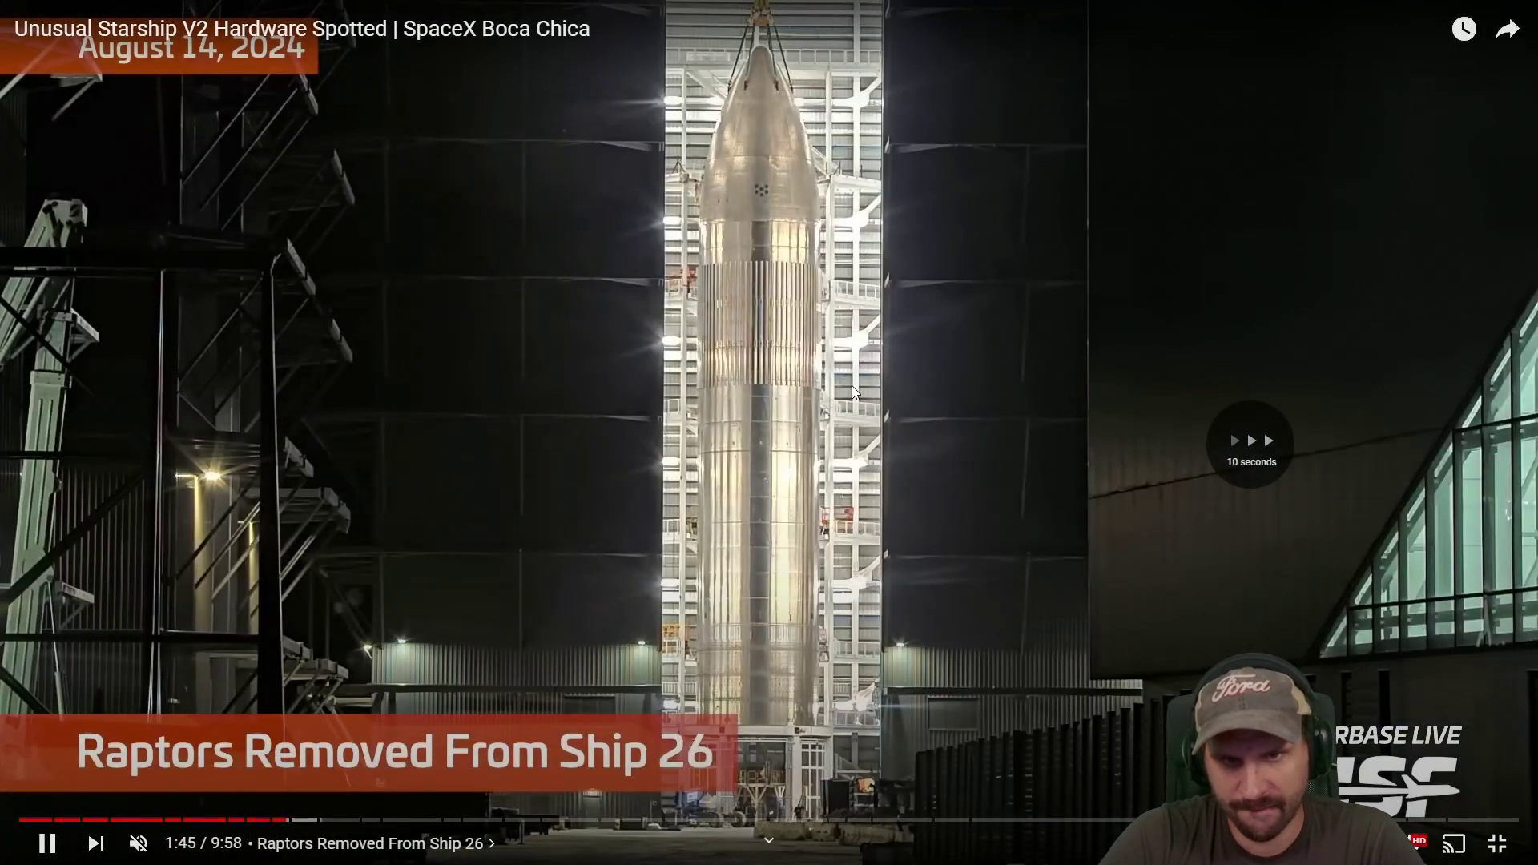
pyautogui.press('l')
pyautogui.press('l')
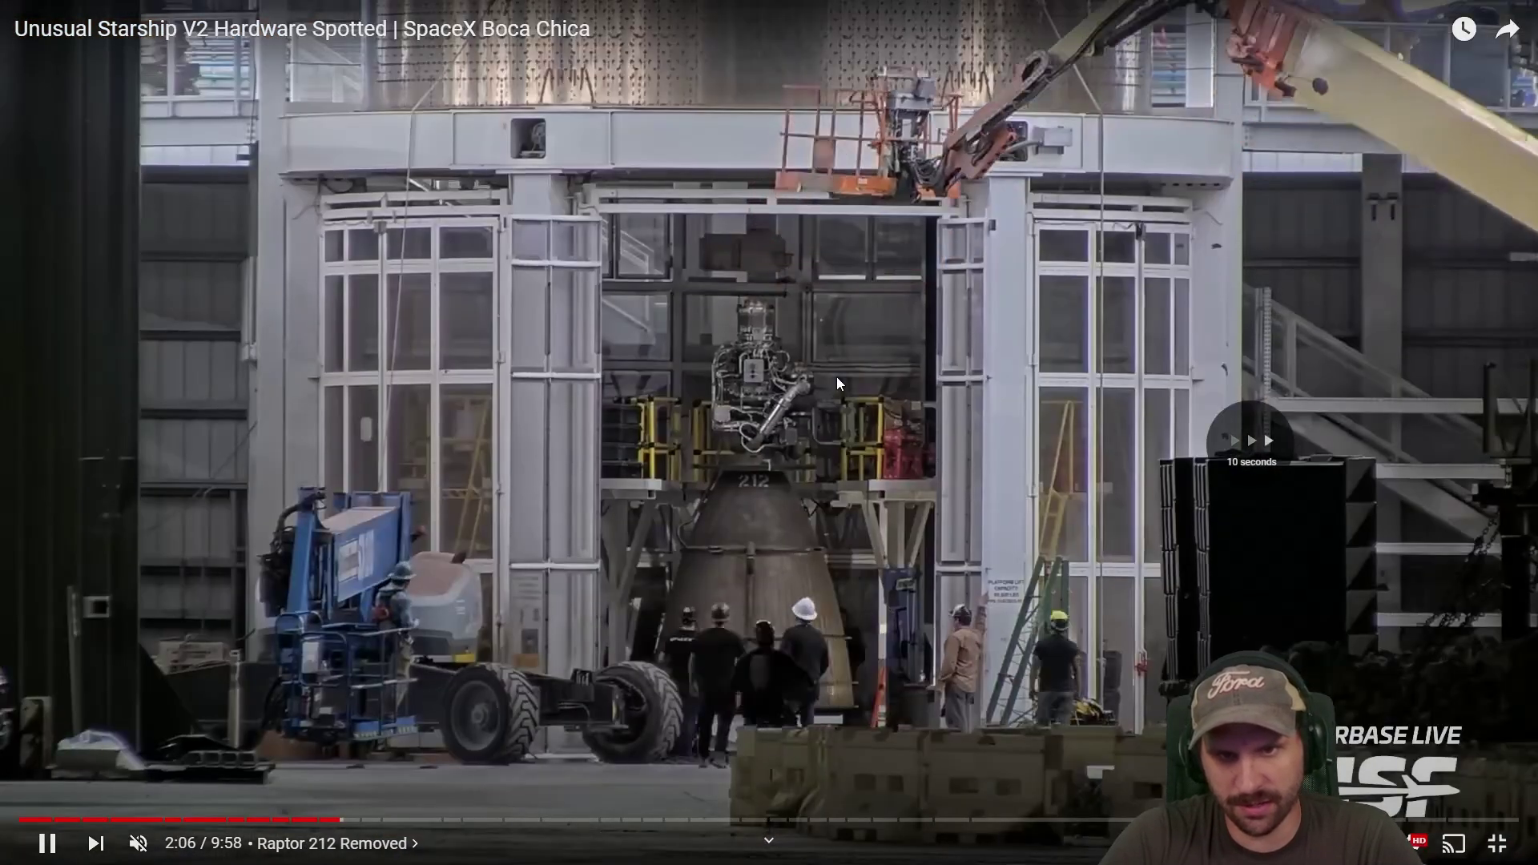
pyautogui.press('l')
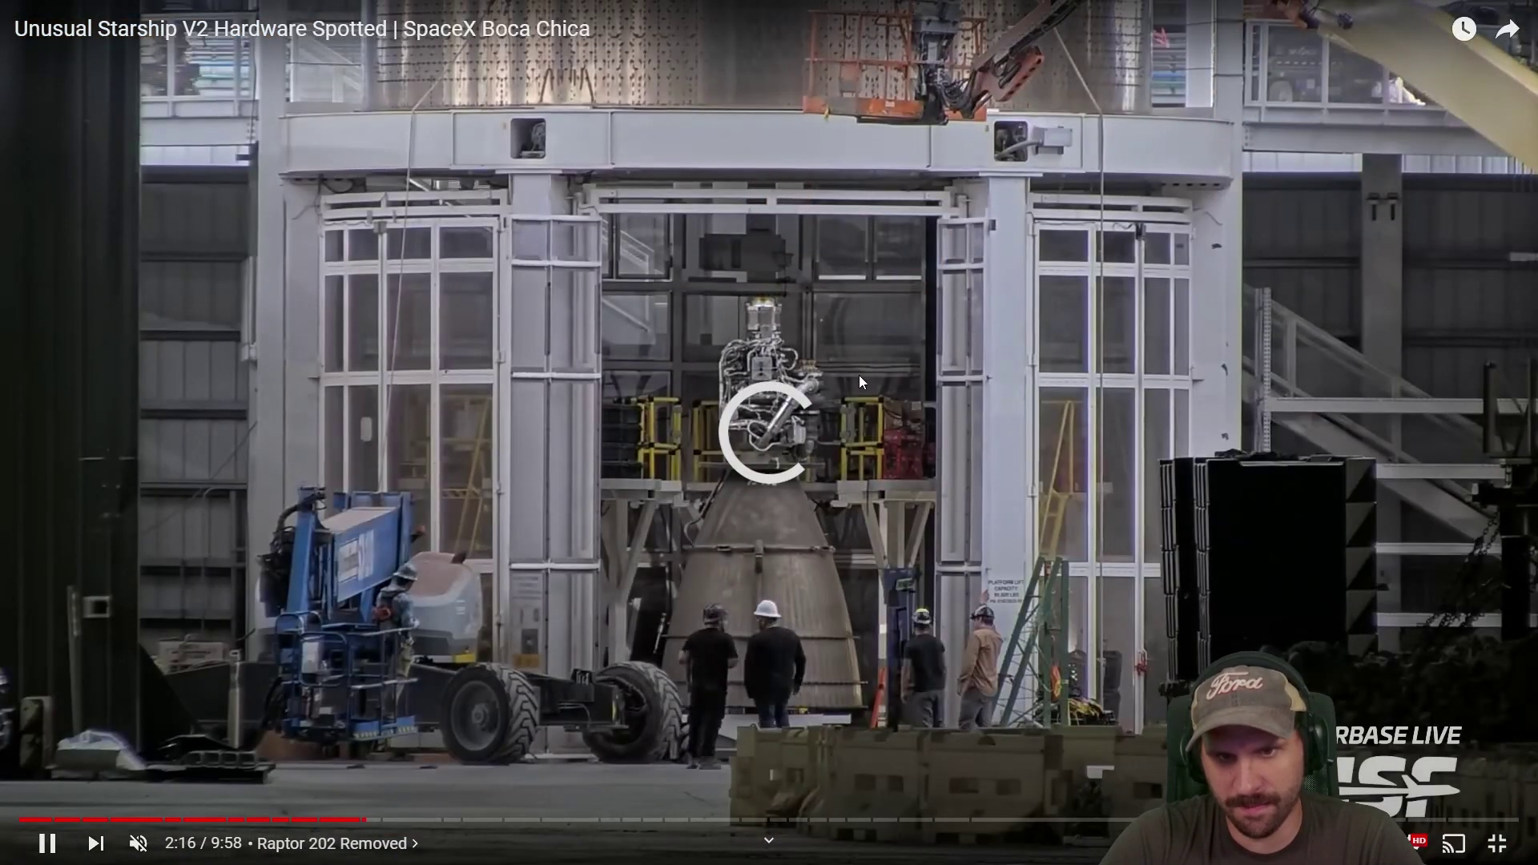
pyautogui.press('l')
pyautogui.press('l')
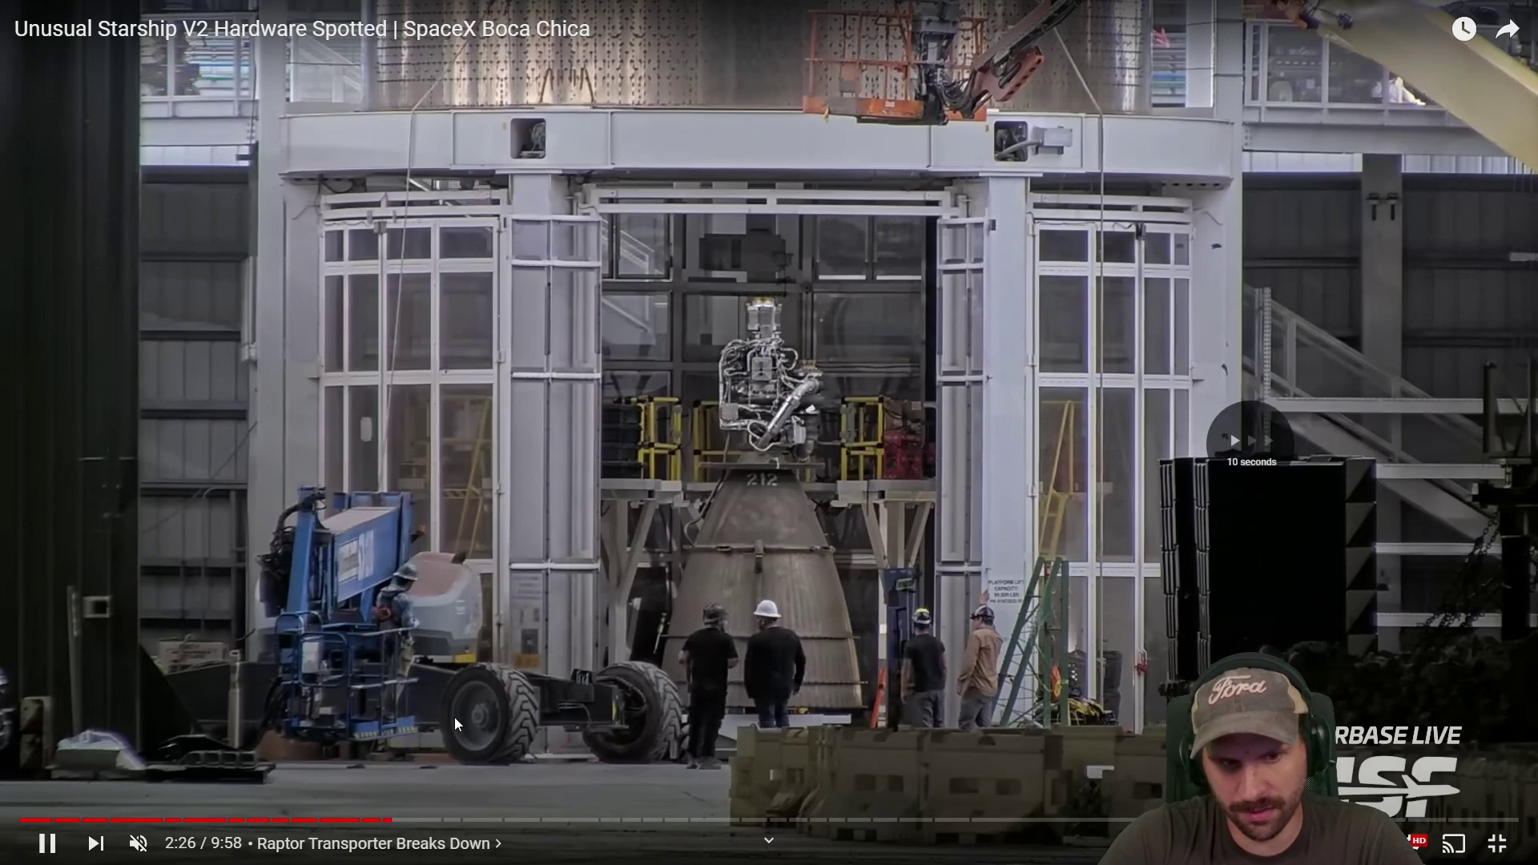
pyautogui.press('l')
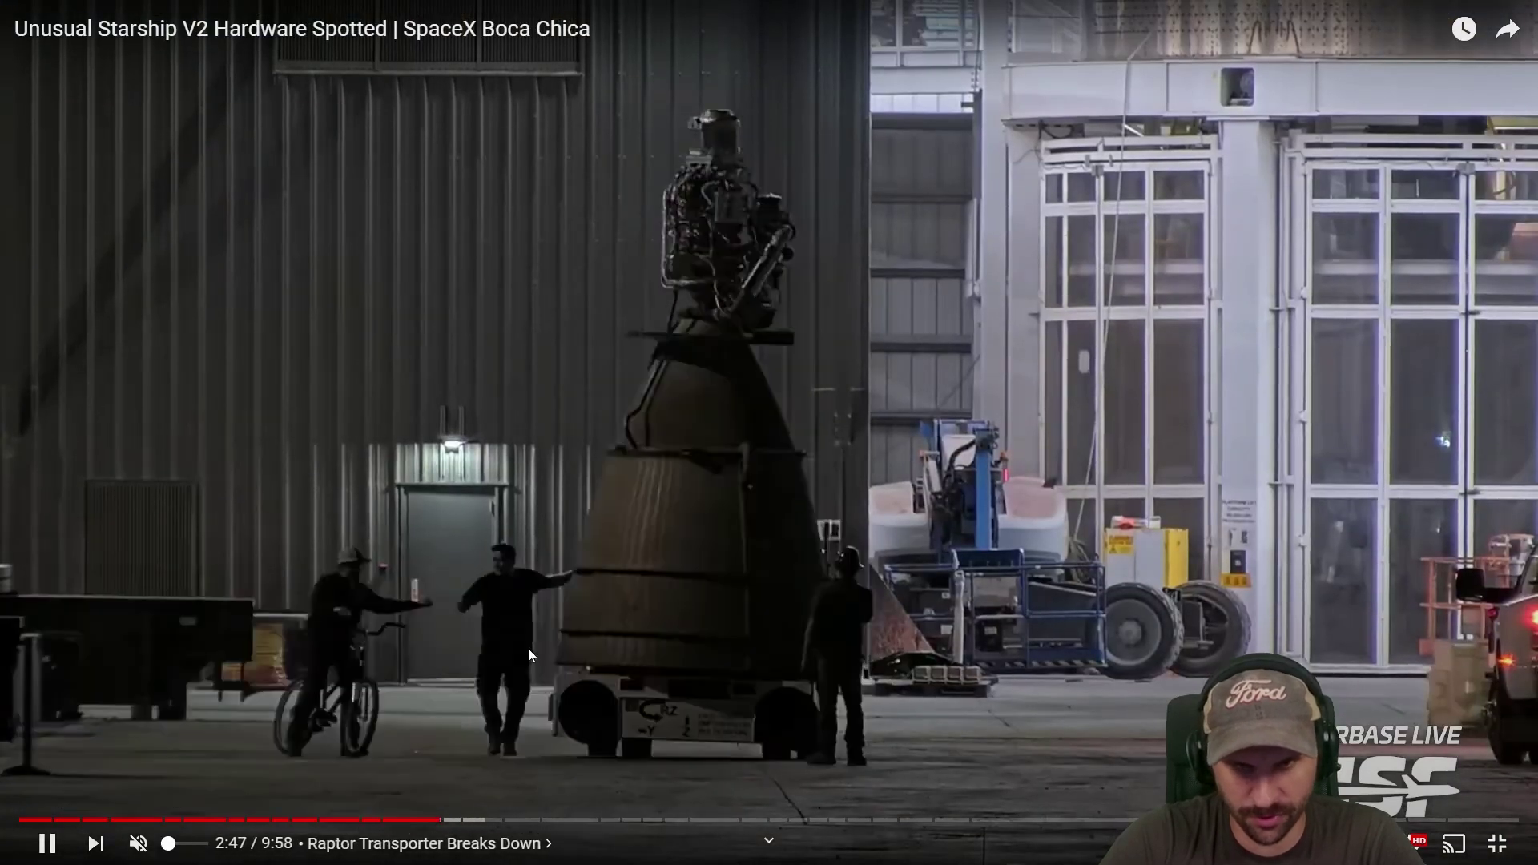
# Skip past the remaining Raptor removals to the "Chopsticks Moved Around" footage, going back 10 seconds to see the launch tower.
pyautogui.press('l')
pyautogui.press('l')
pyautogui.press('l')
pyautogui.press('l')
pyautogui.press('l')
pyautogui.press('l')
pyautogui.press('l')
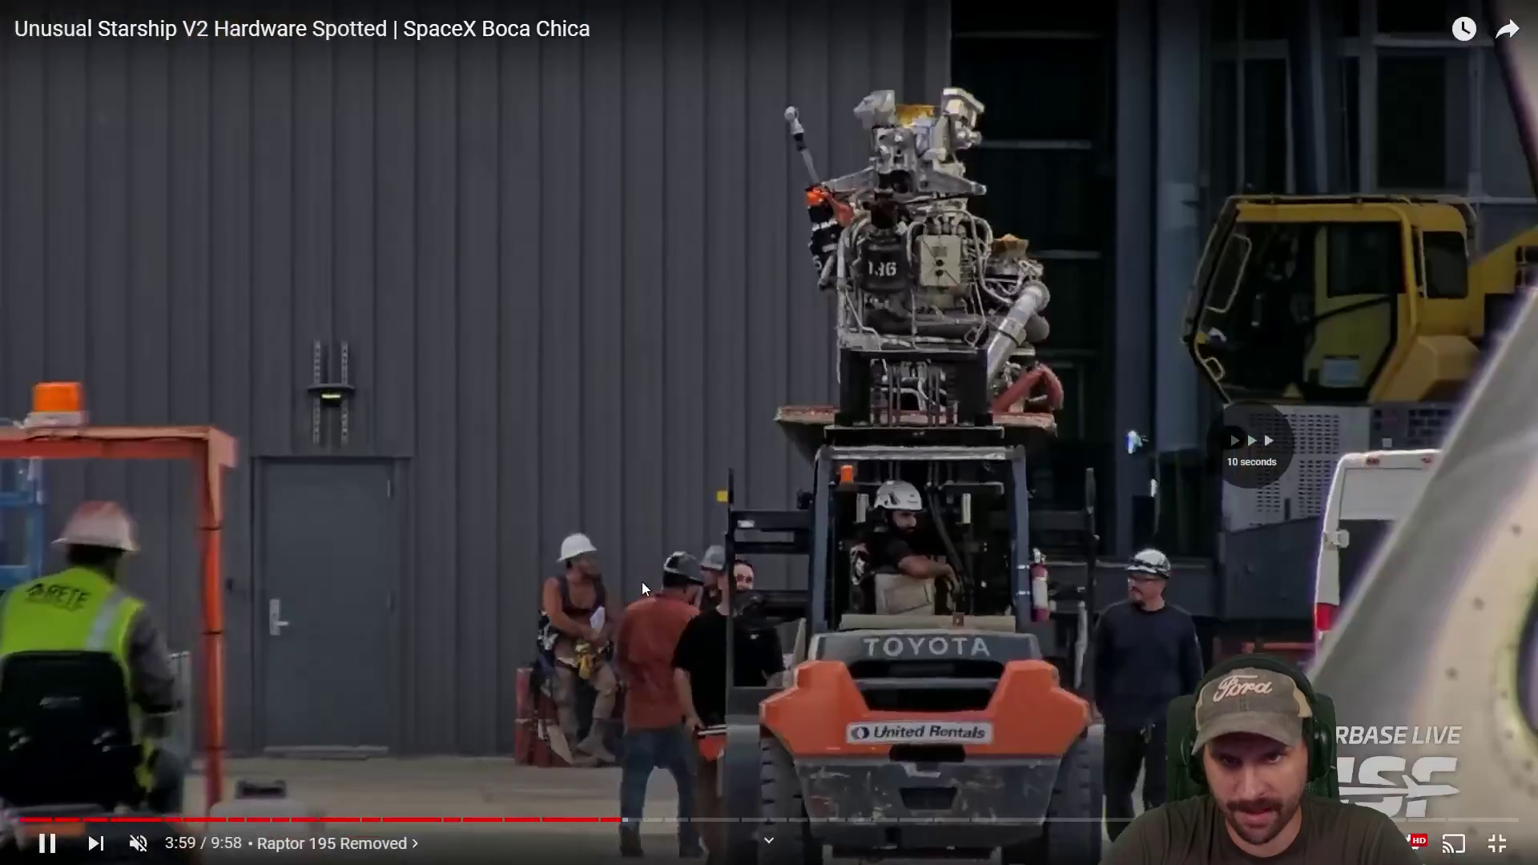
pyautogui.press('l')
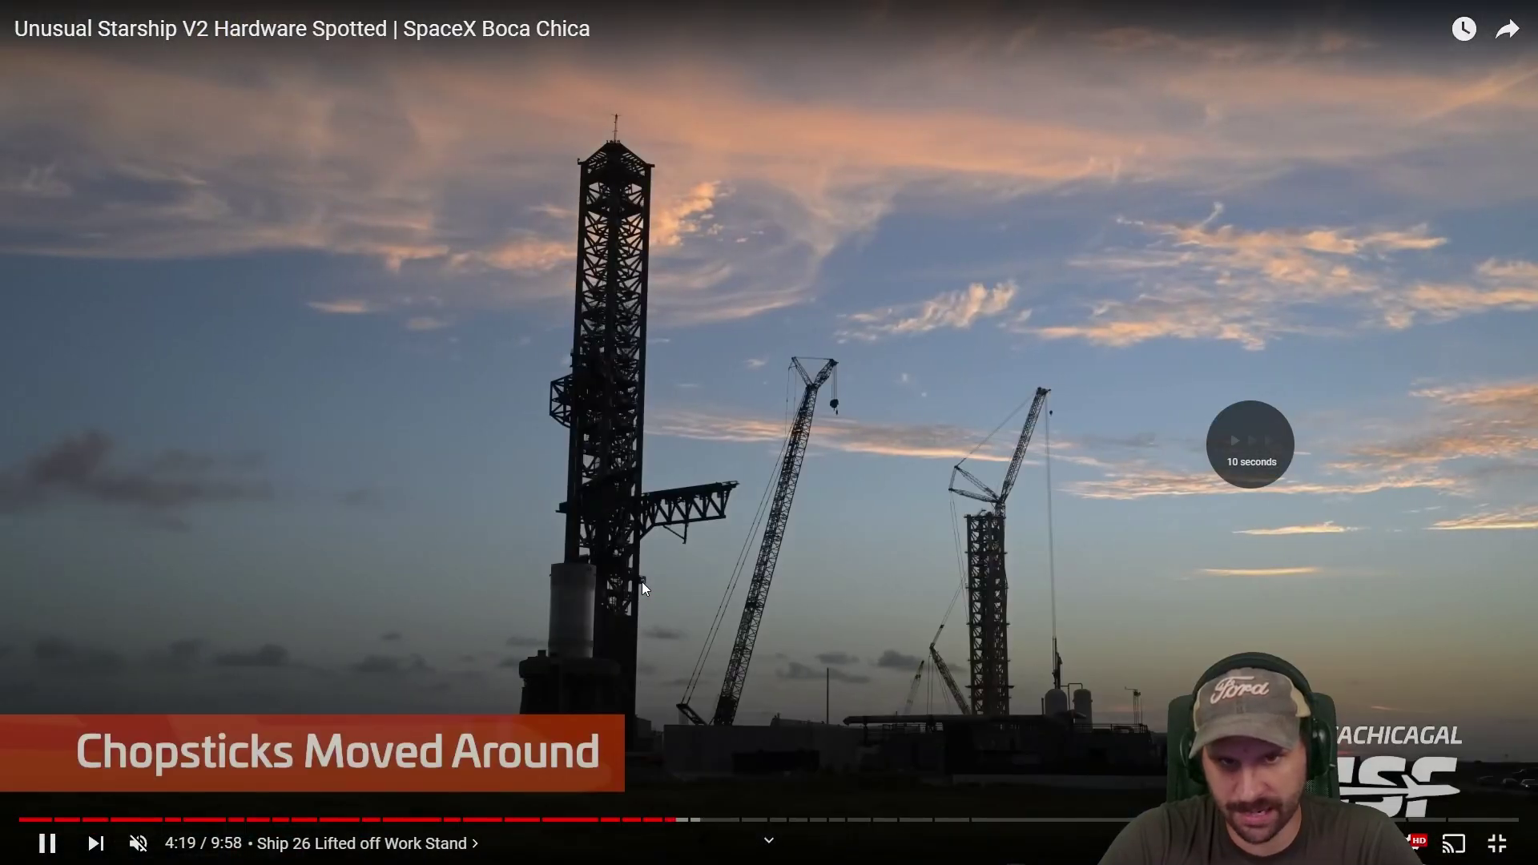
pyautogui.press('j')
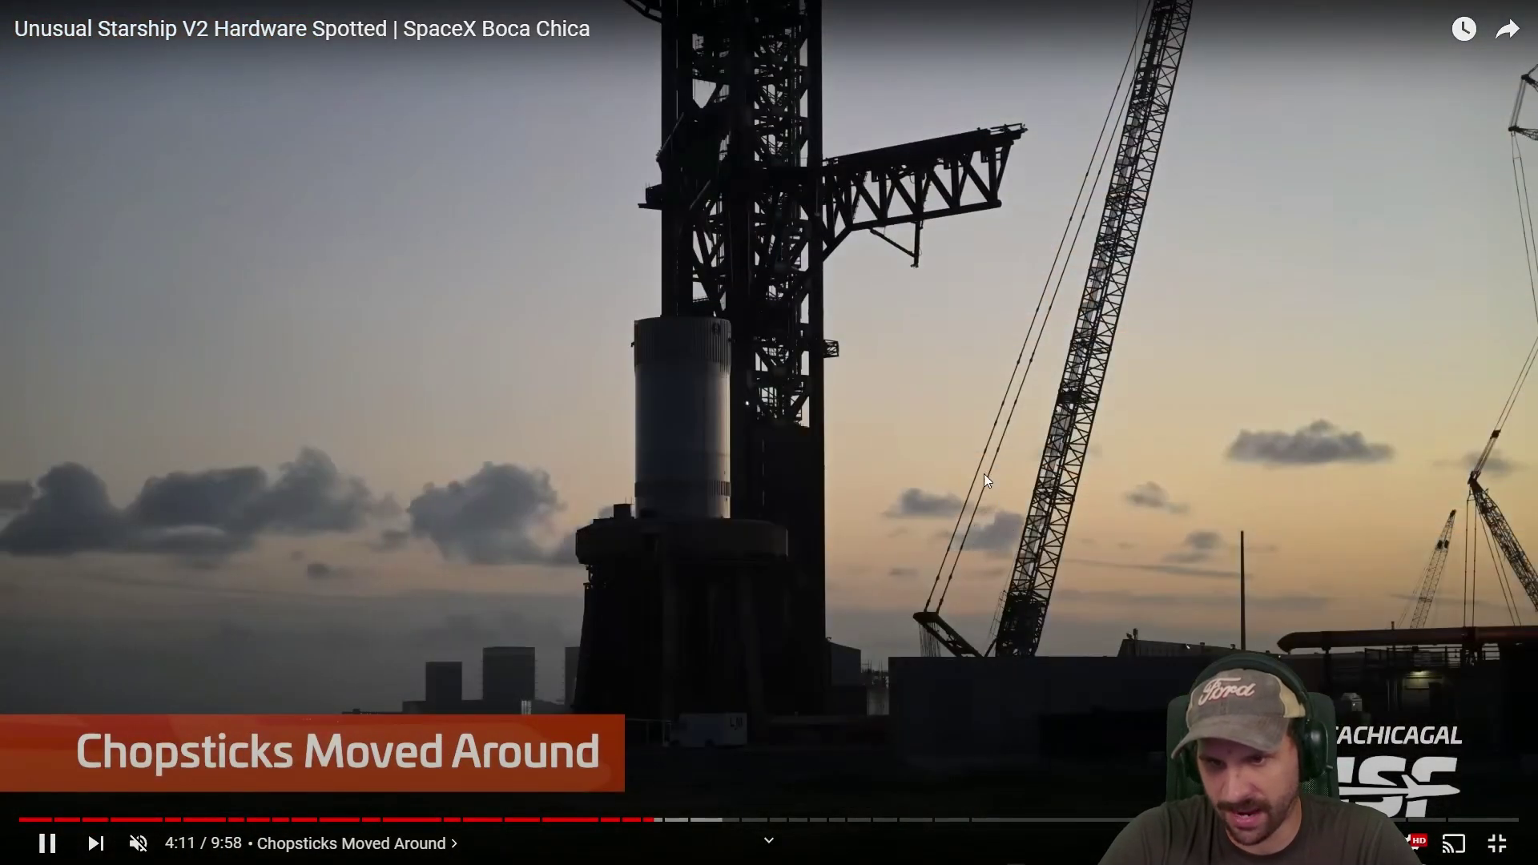
# Jump ahead 30 seconds to the "Module 8 Moved to Launch Site" chapter and pause on the tower module.
pyautogui.press('l')
pyautogui.press('l')
pyautogui.press('l')
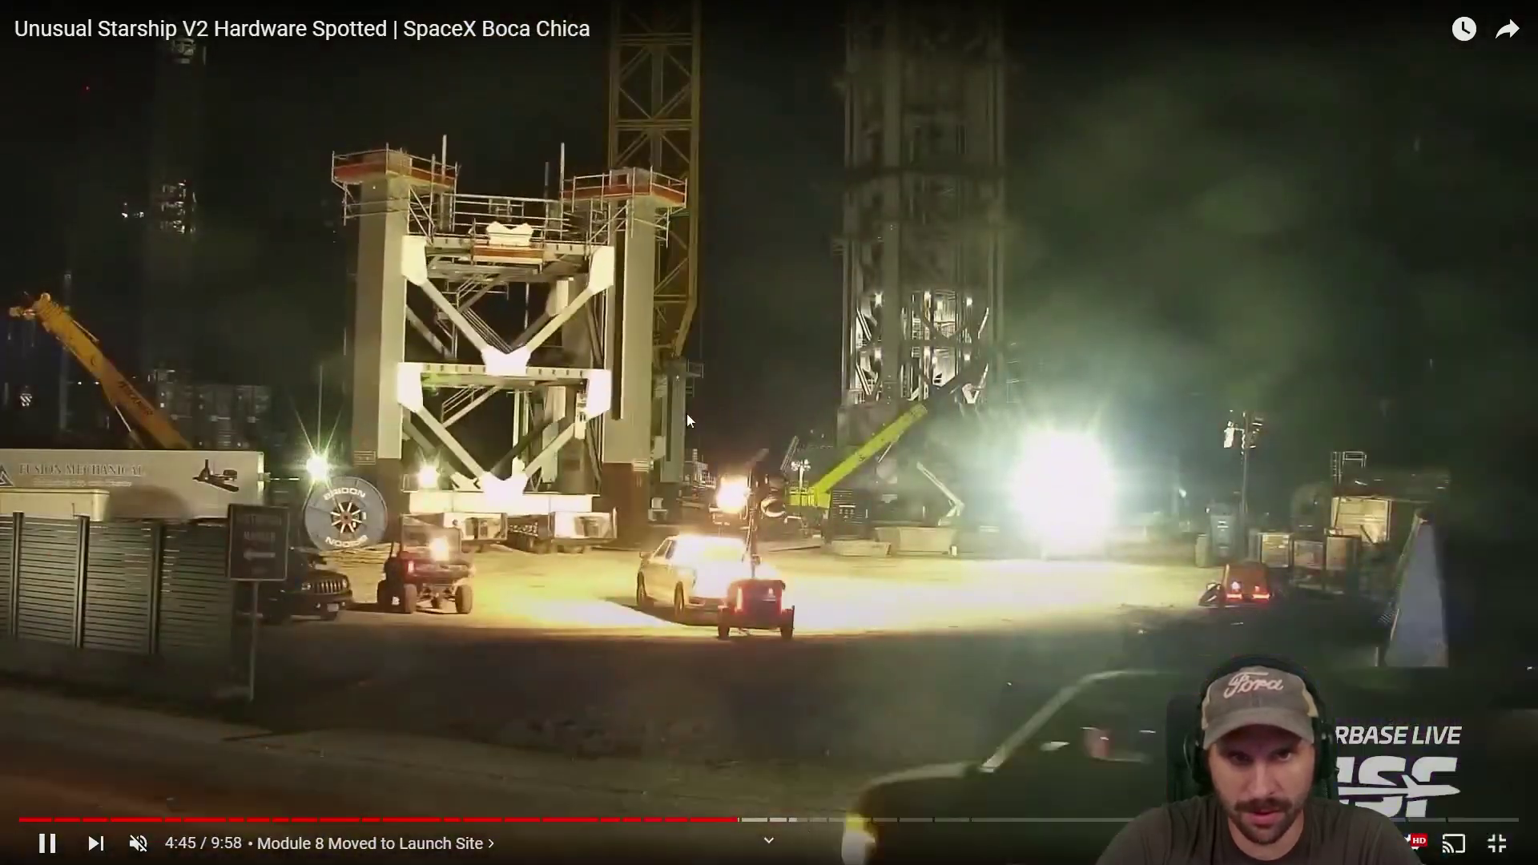
pyautogui.press('k')
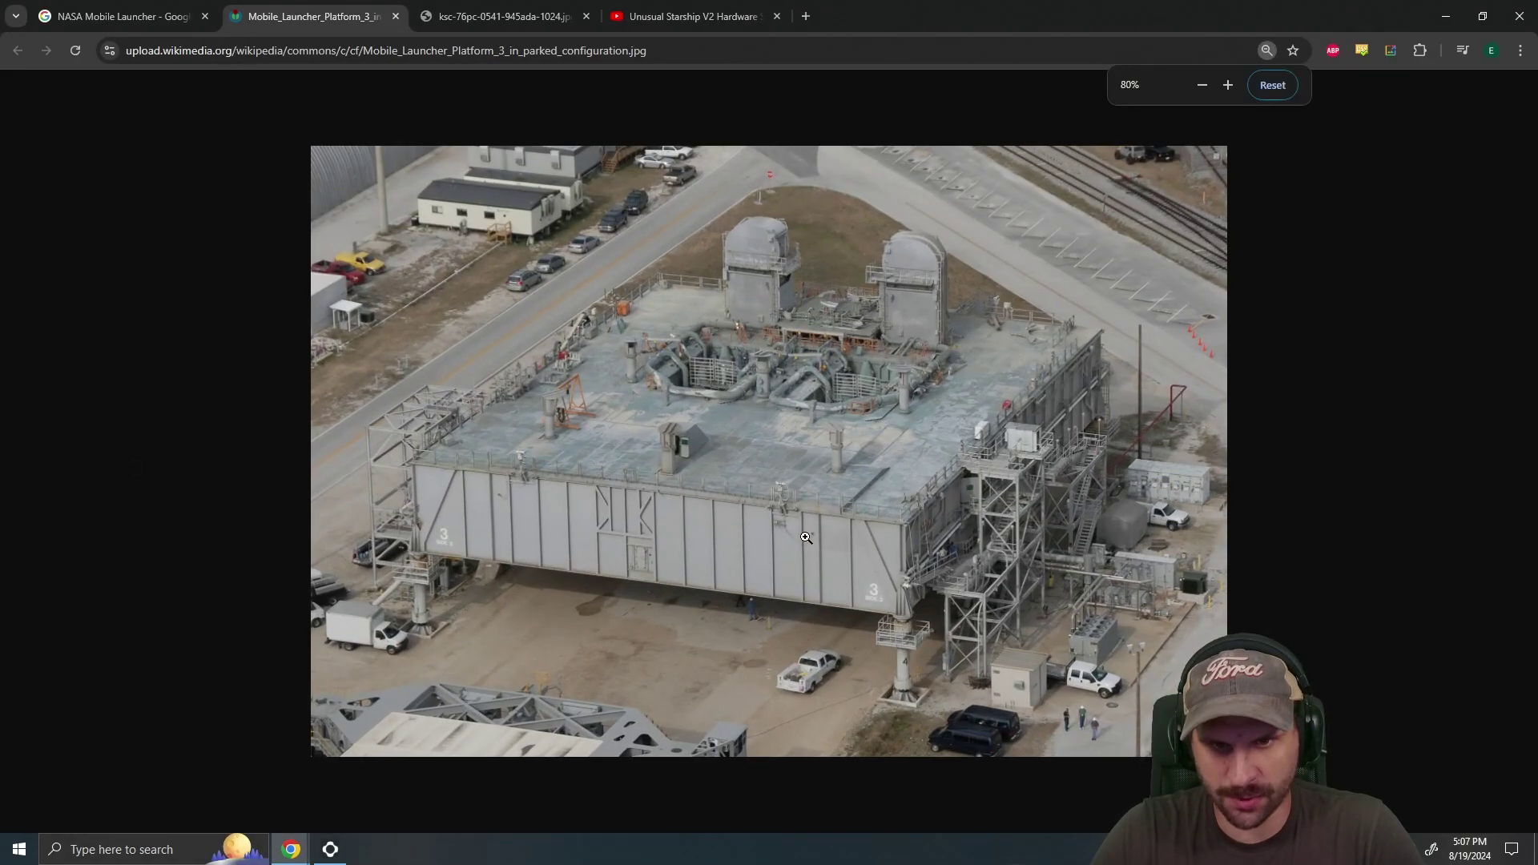
# Enlarge the Mobile Launcher Platform 3 photo and examine its deck, Side 3 corner and support pedestal 4.
pyautogui.scroll(4, 806, 538)
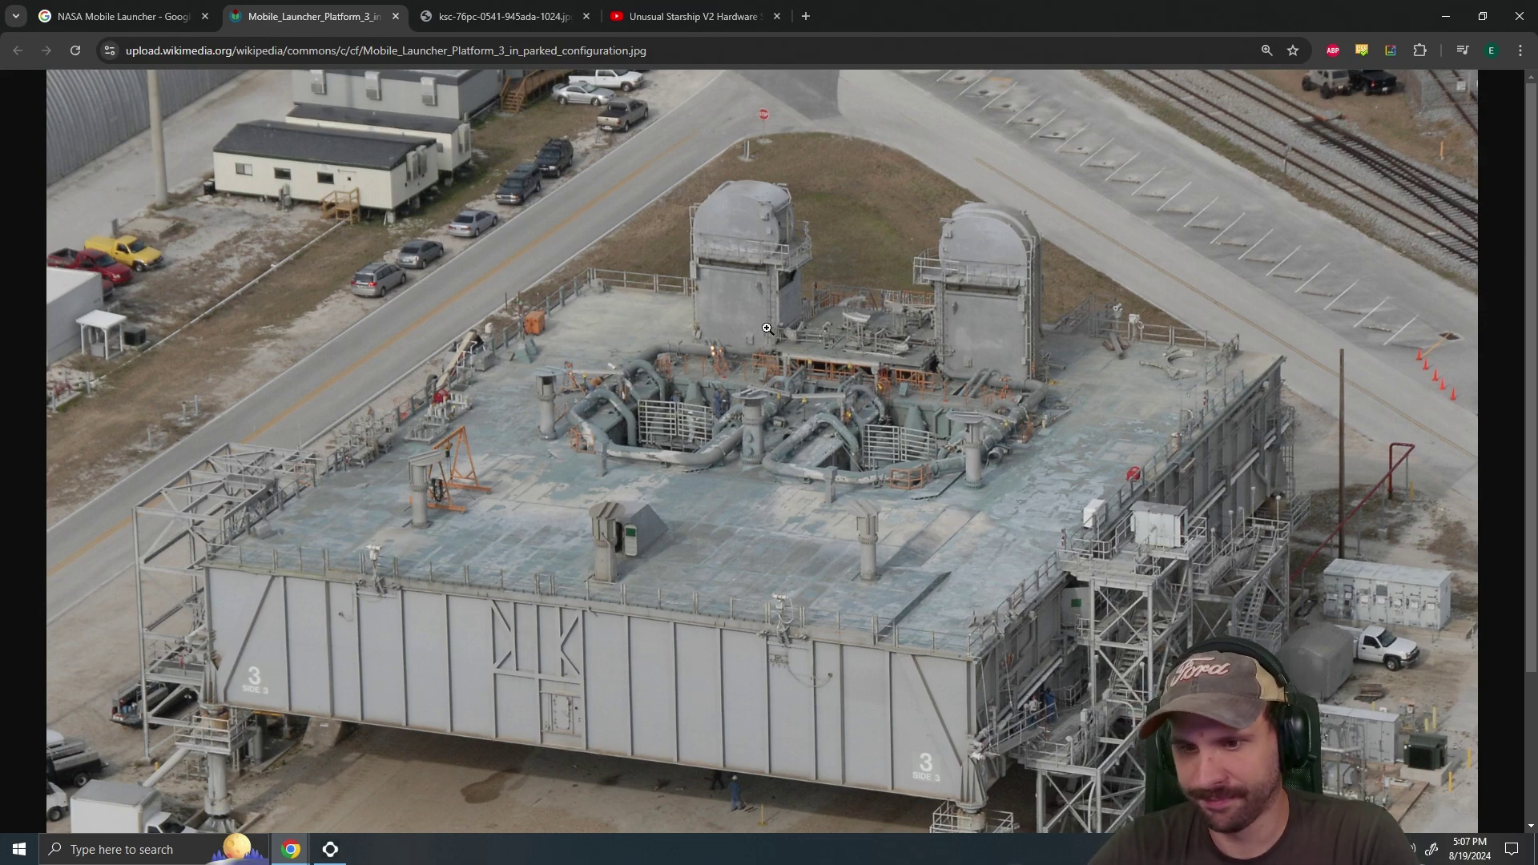
pyautogui.scroll(-2, 1219, 497)
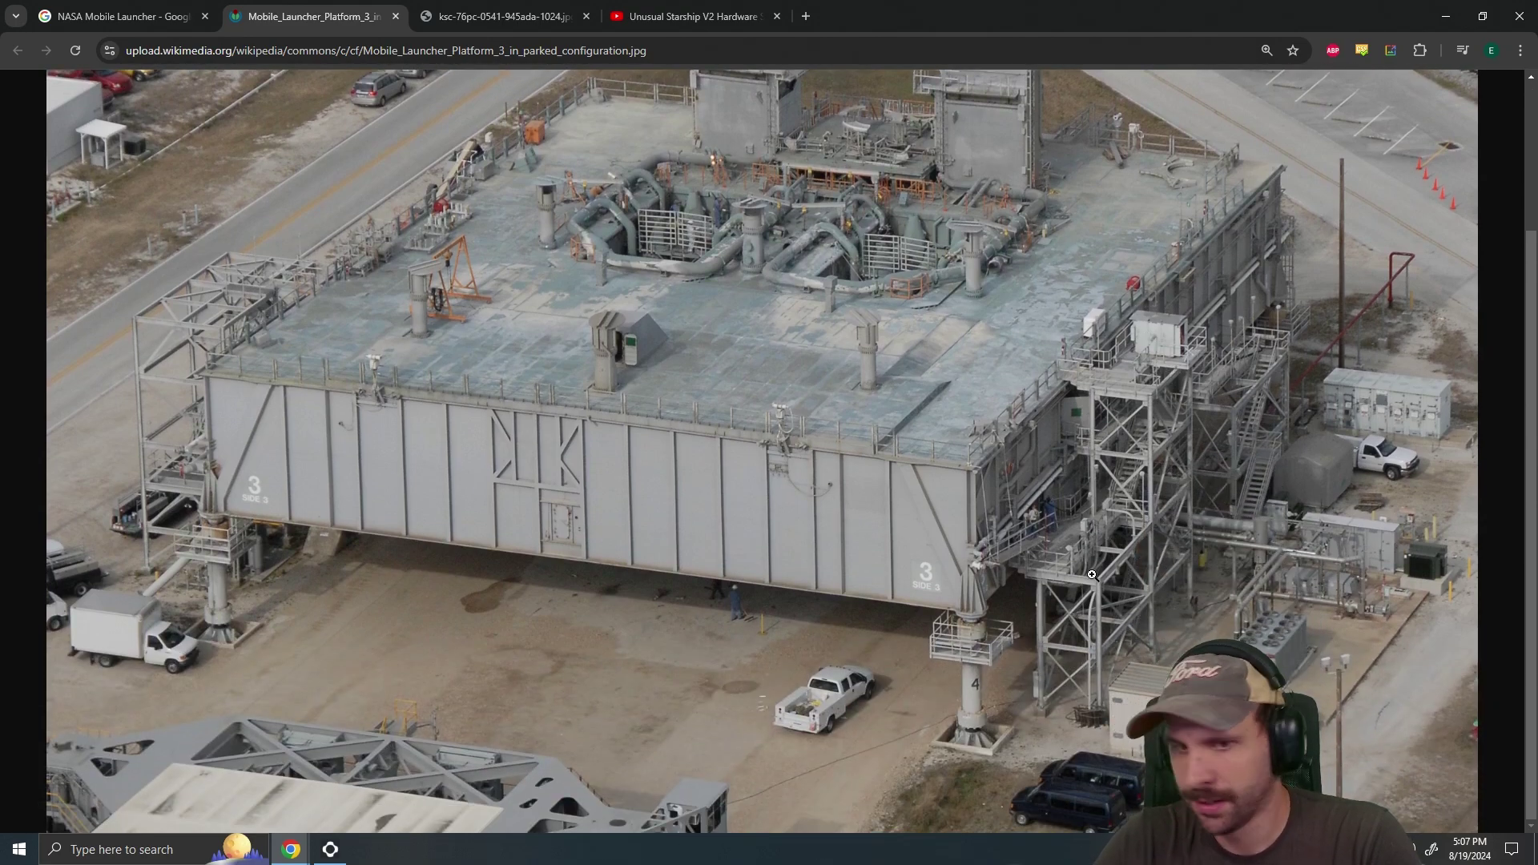
pyautogui.click(981, 617)
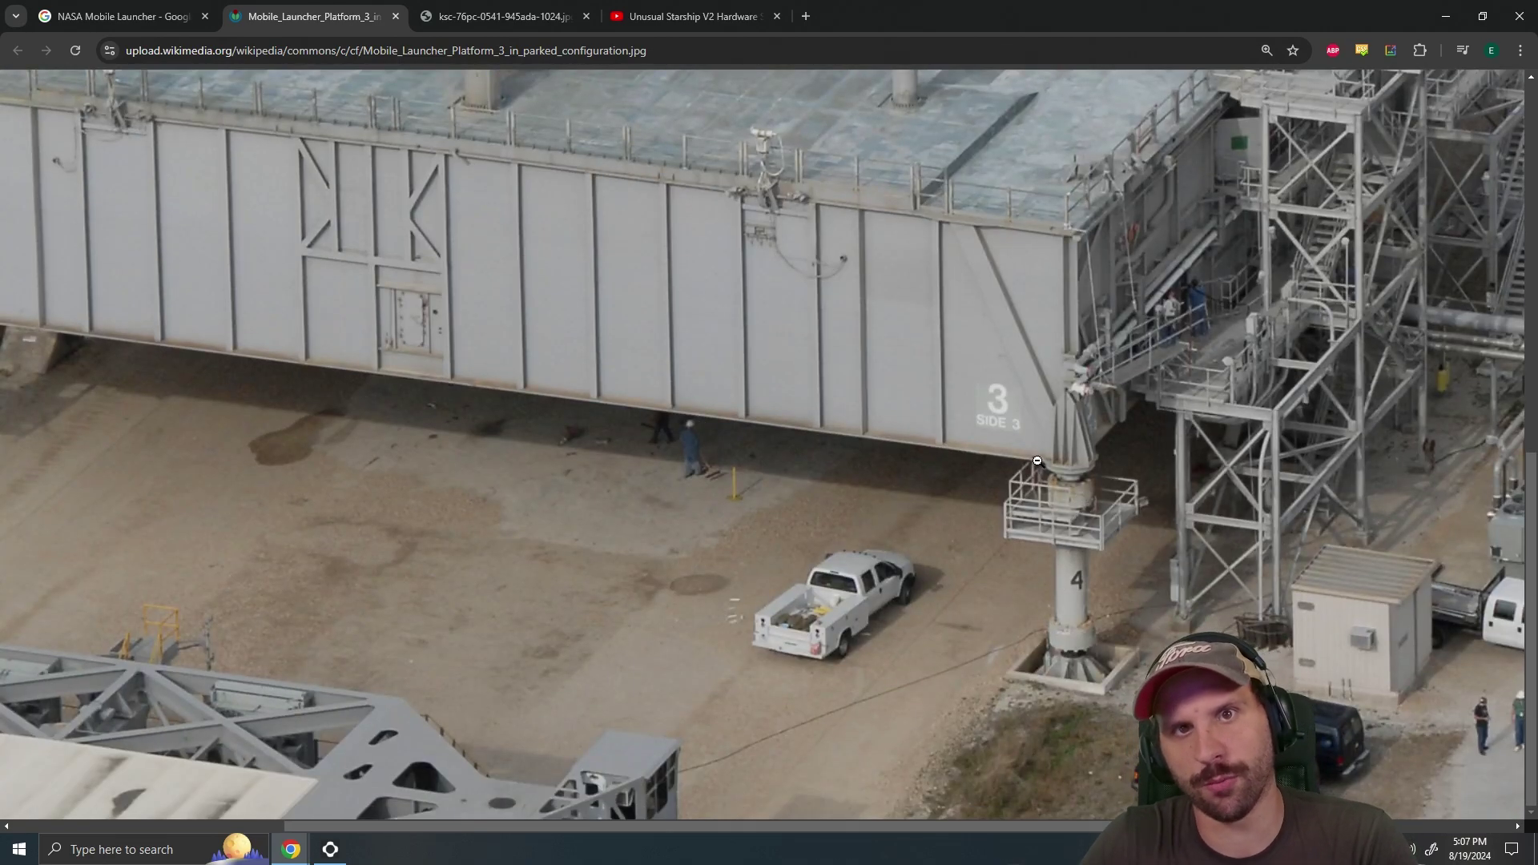
pyautogui.scroll(-2, 990, 519)
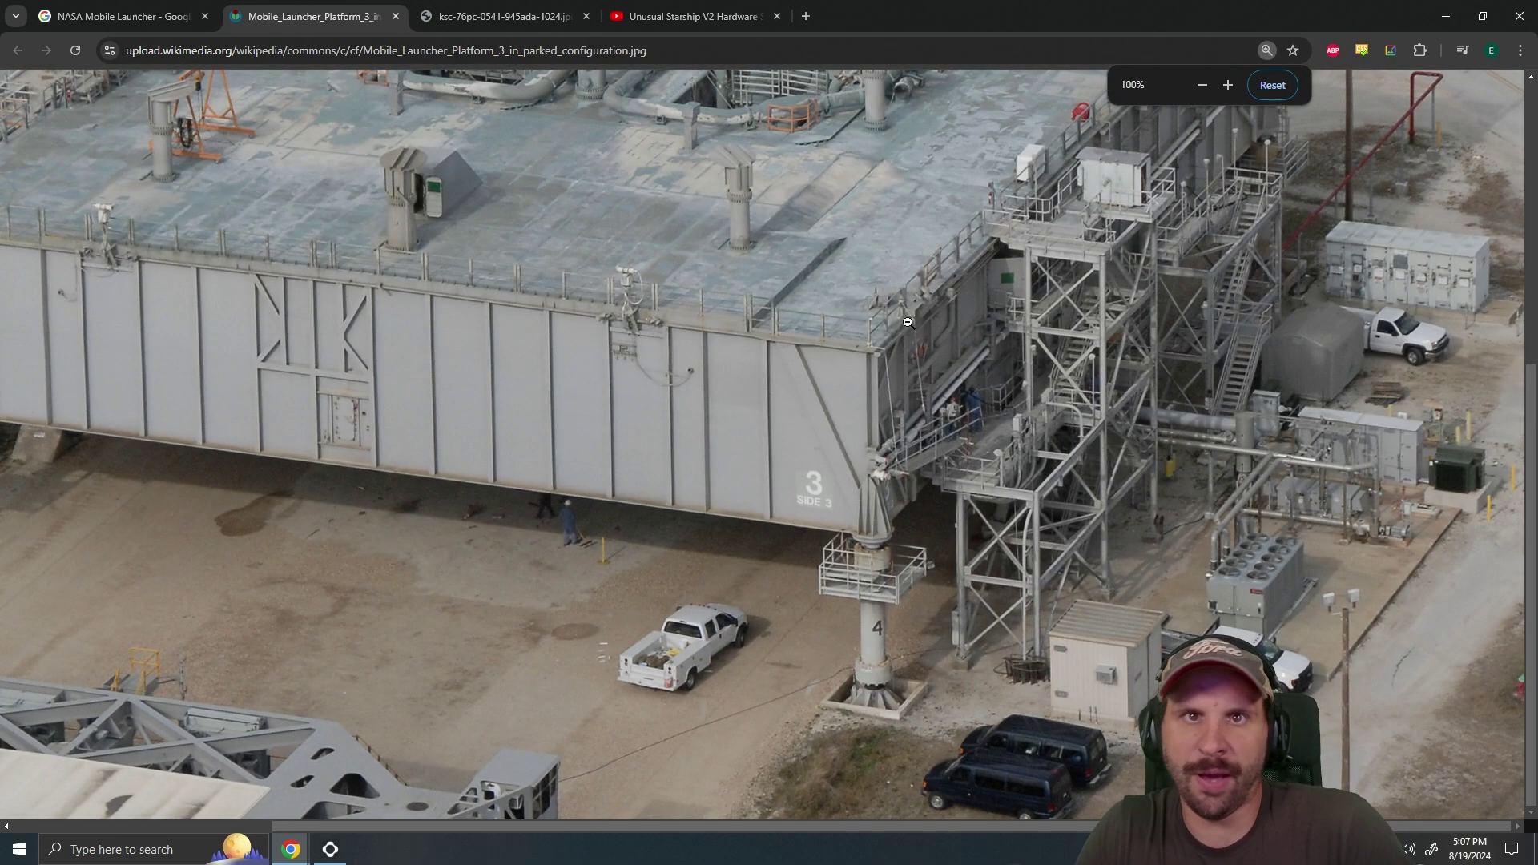
# Study the Platform 3 photo across its paneled side wall, deck equipment, side access towers and ground supports.
pyautogui.hscroll(-3, 1032, 530)
pyautogui.scroll(1, 1033, 530)
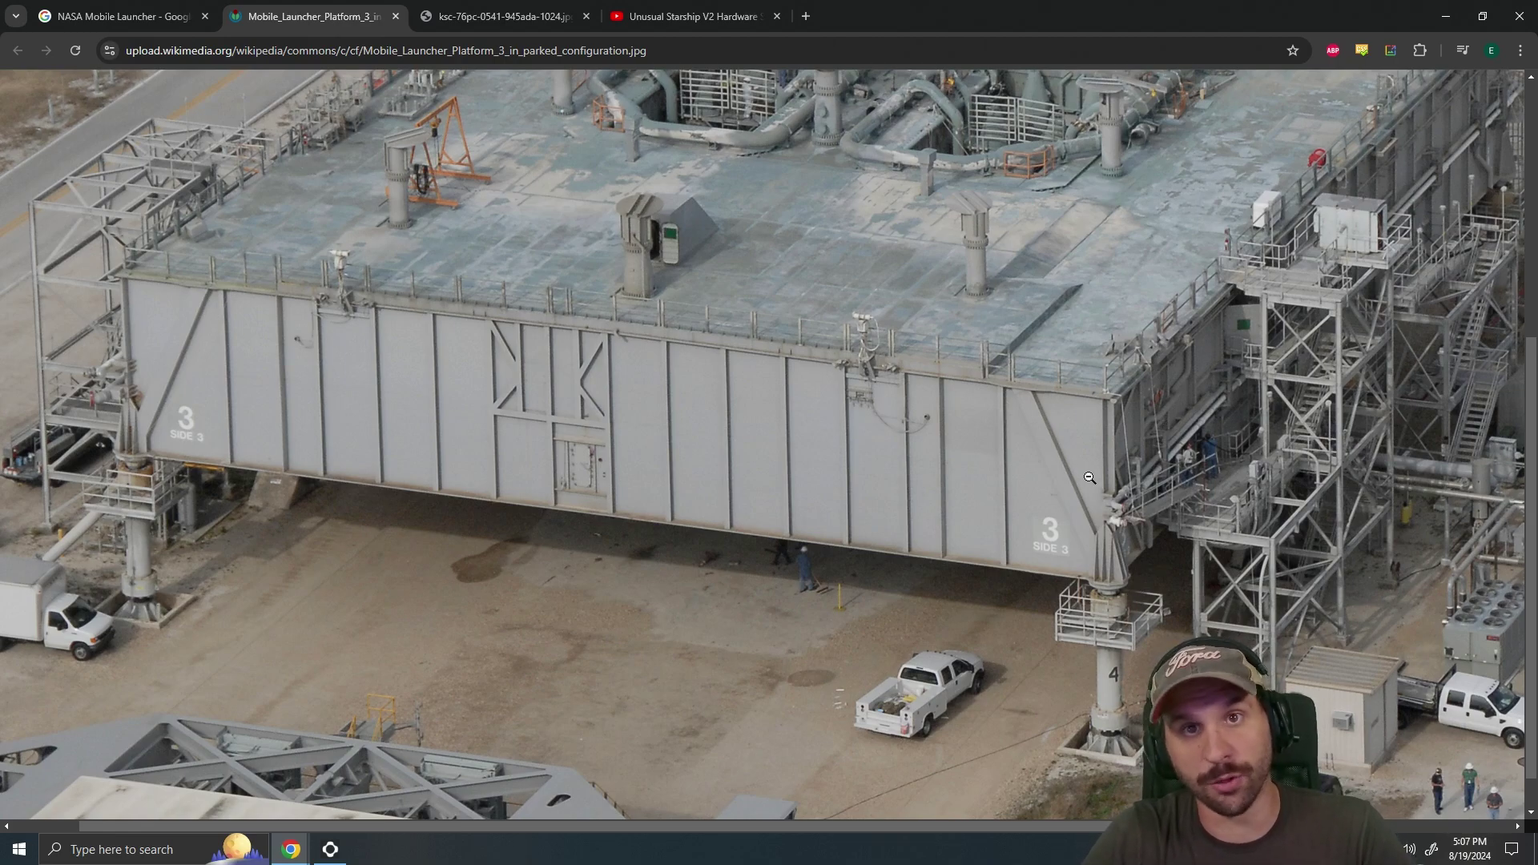
pyautogui.scroll(2, 919, 397)
pyautogui.click(0, 295)
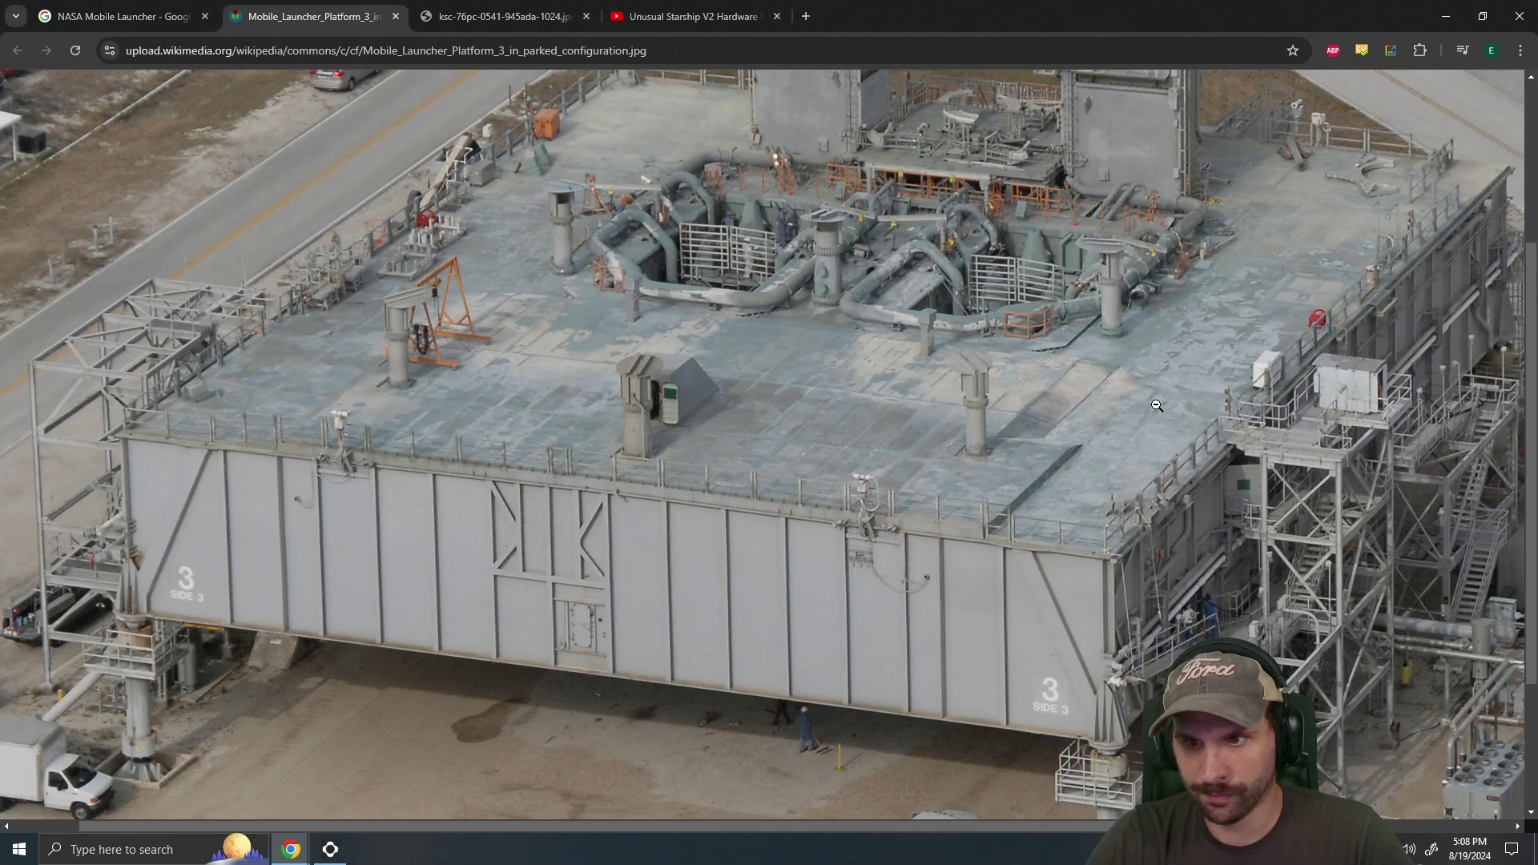
pyautogui.scroll(-3, 998, 403)
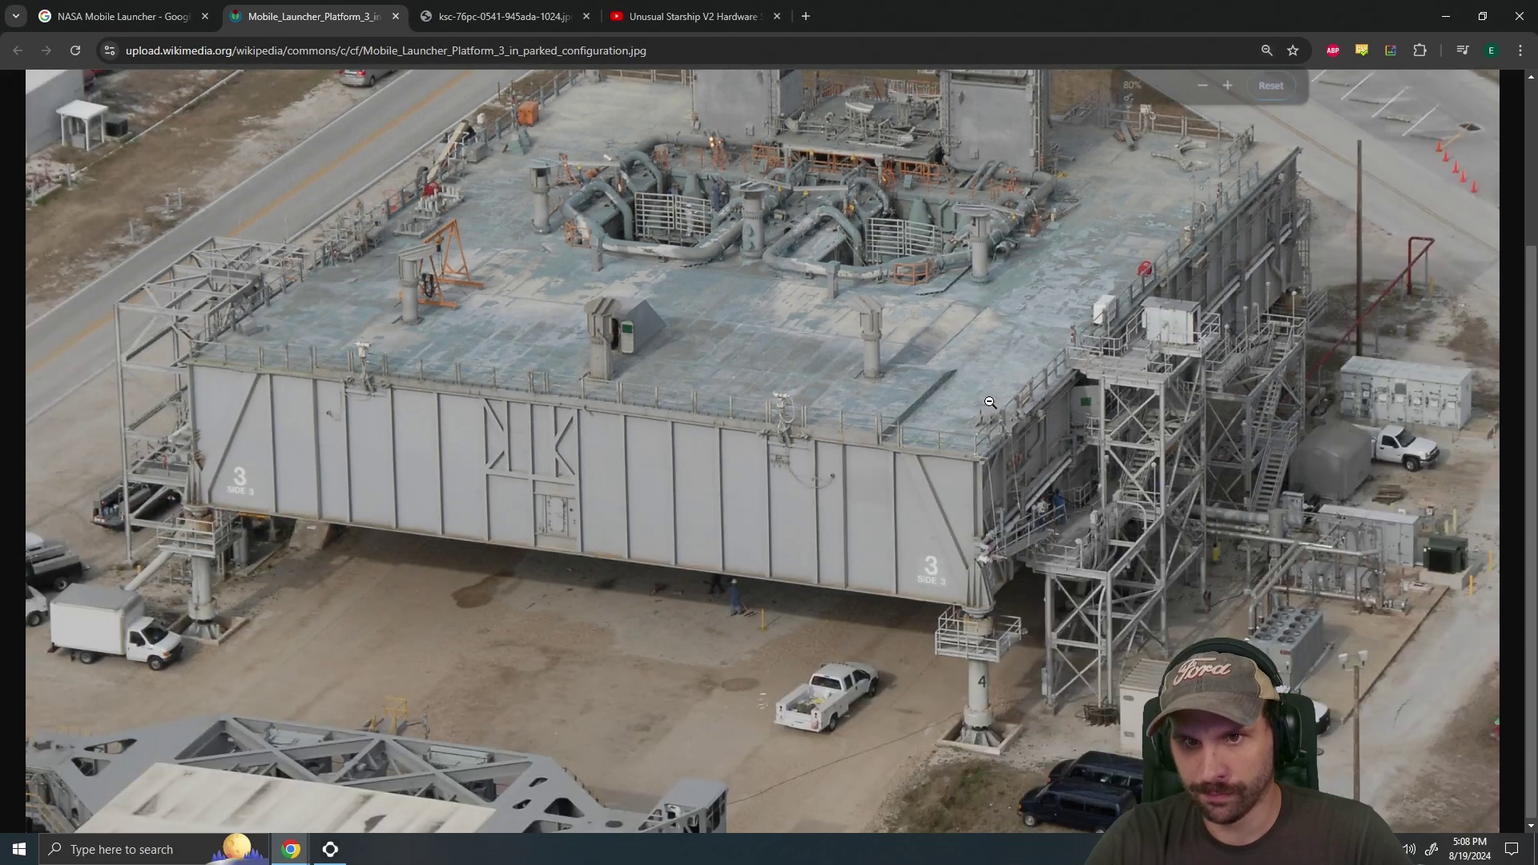
pyautogui.scroll(2, 983, 399)
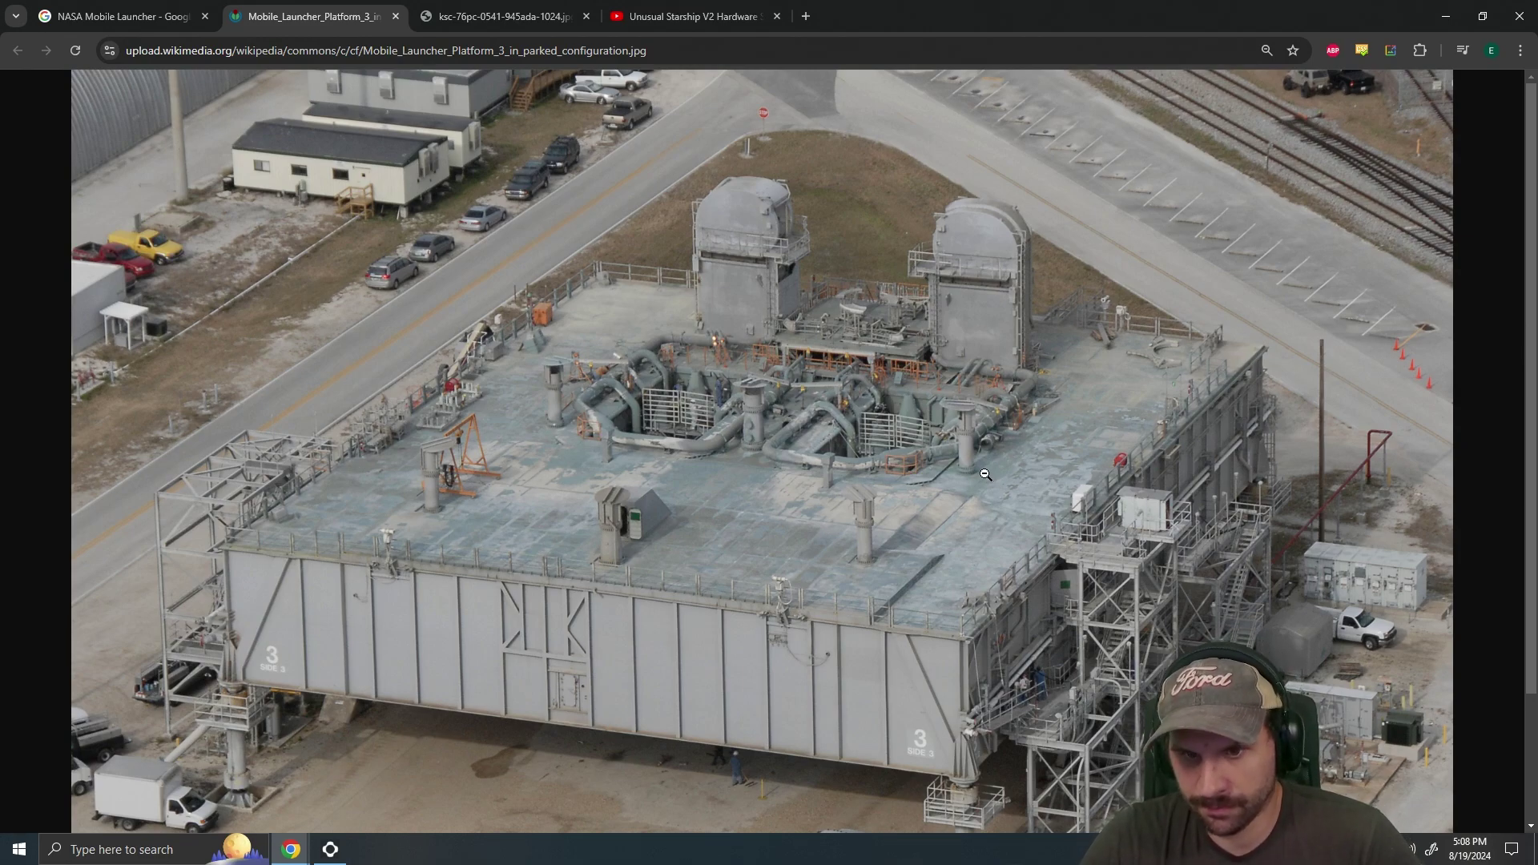
pyautogui.scroll(-2, 969, 476)
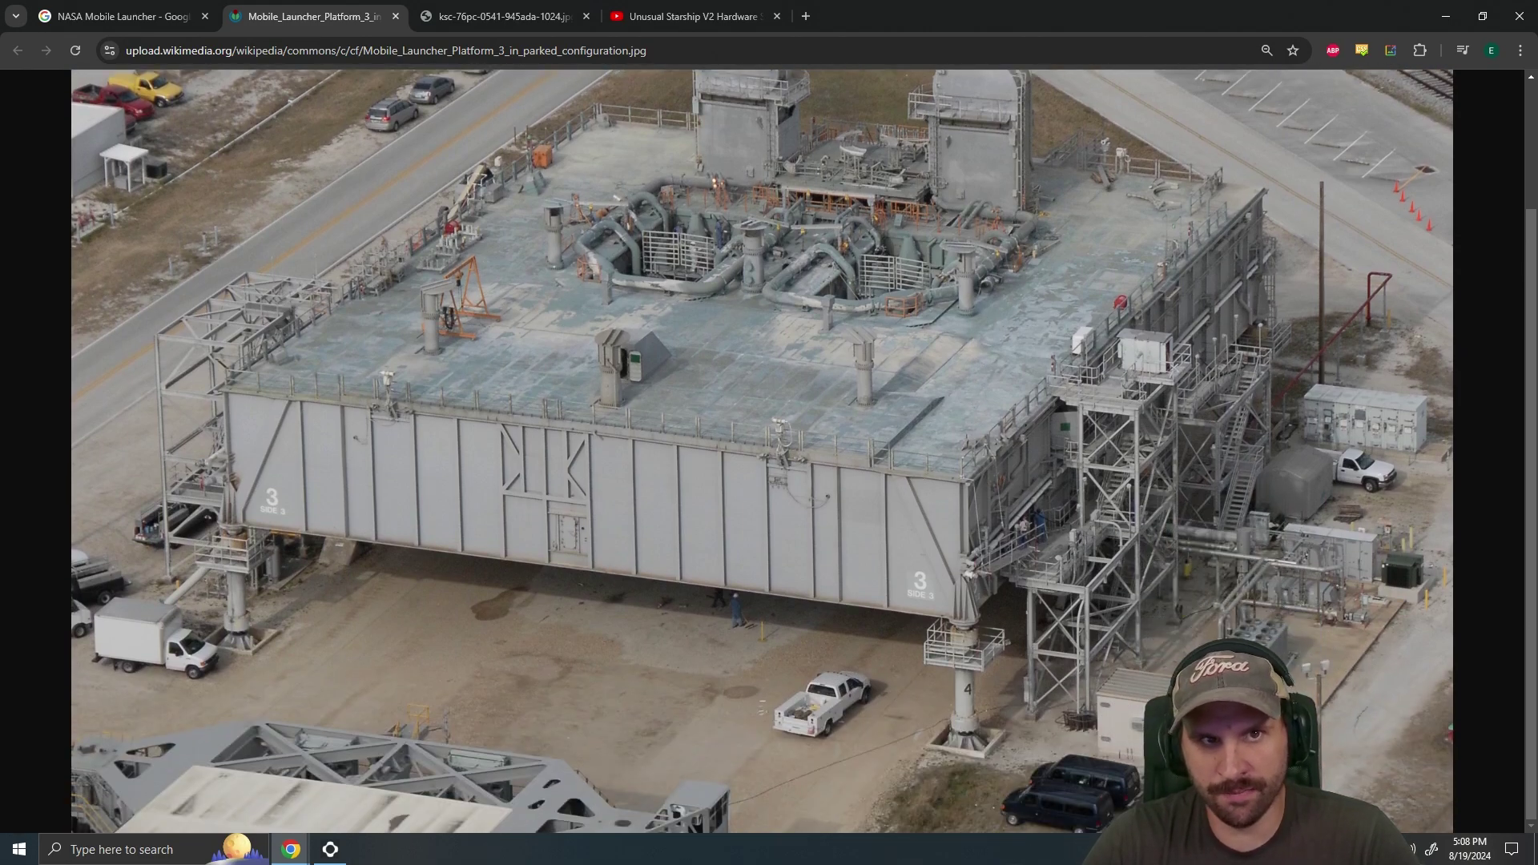
# Browse the NASA Mobile Launcher image results, previewing the collectSPACE shuttle launch platform photo and Reddit's Crawler-Transporter No. 2 photo.
pyautogui.click(171, 21)
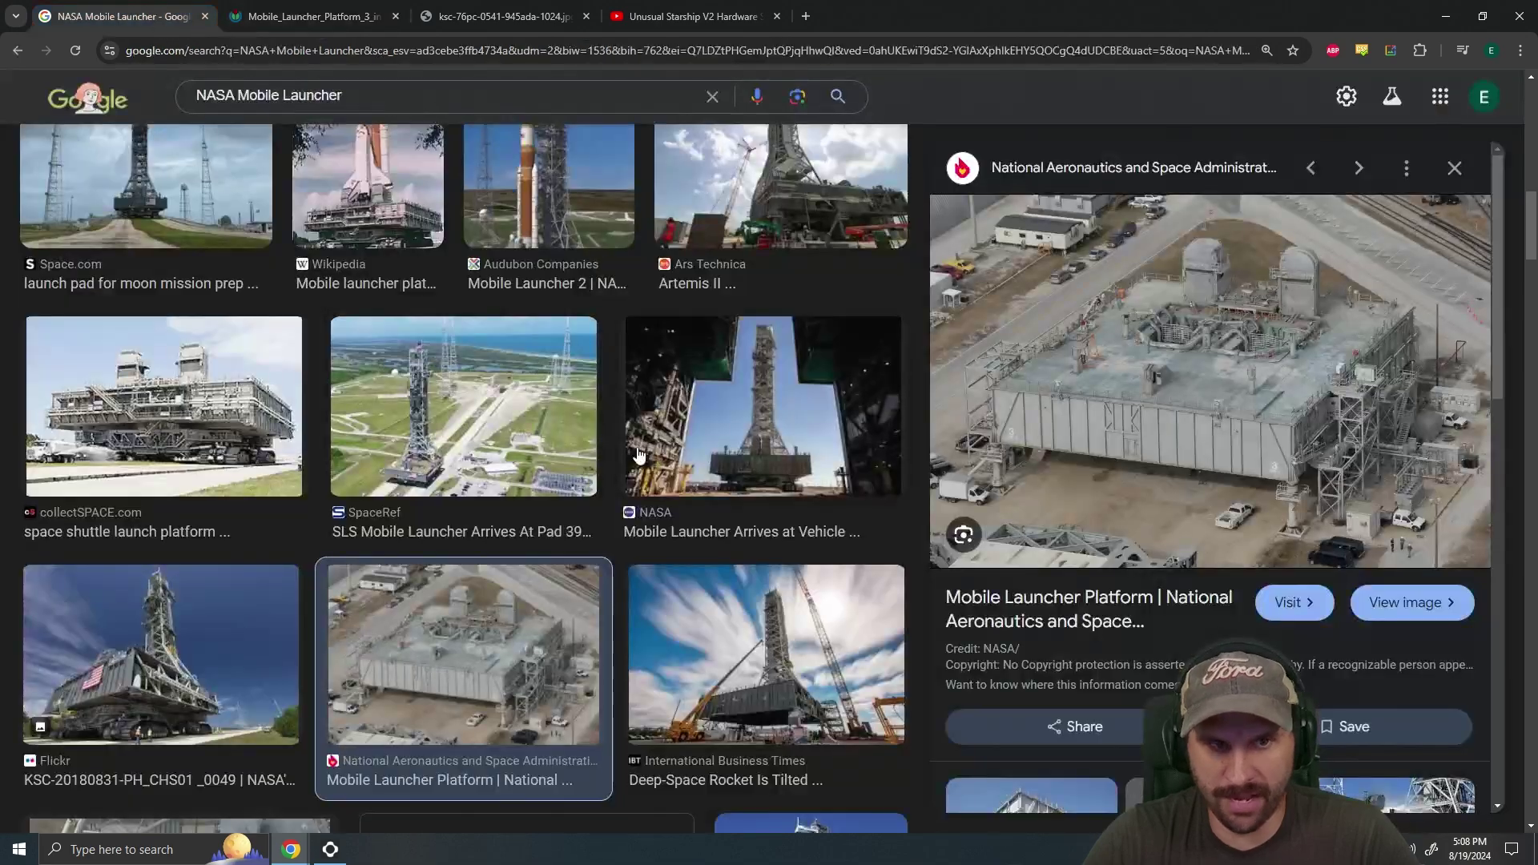
pyautogui.click(245, 390)
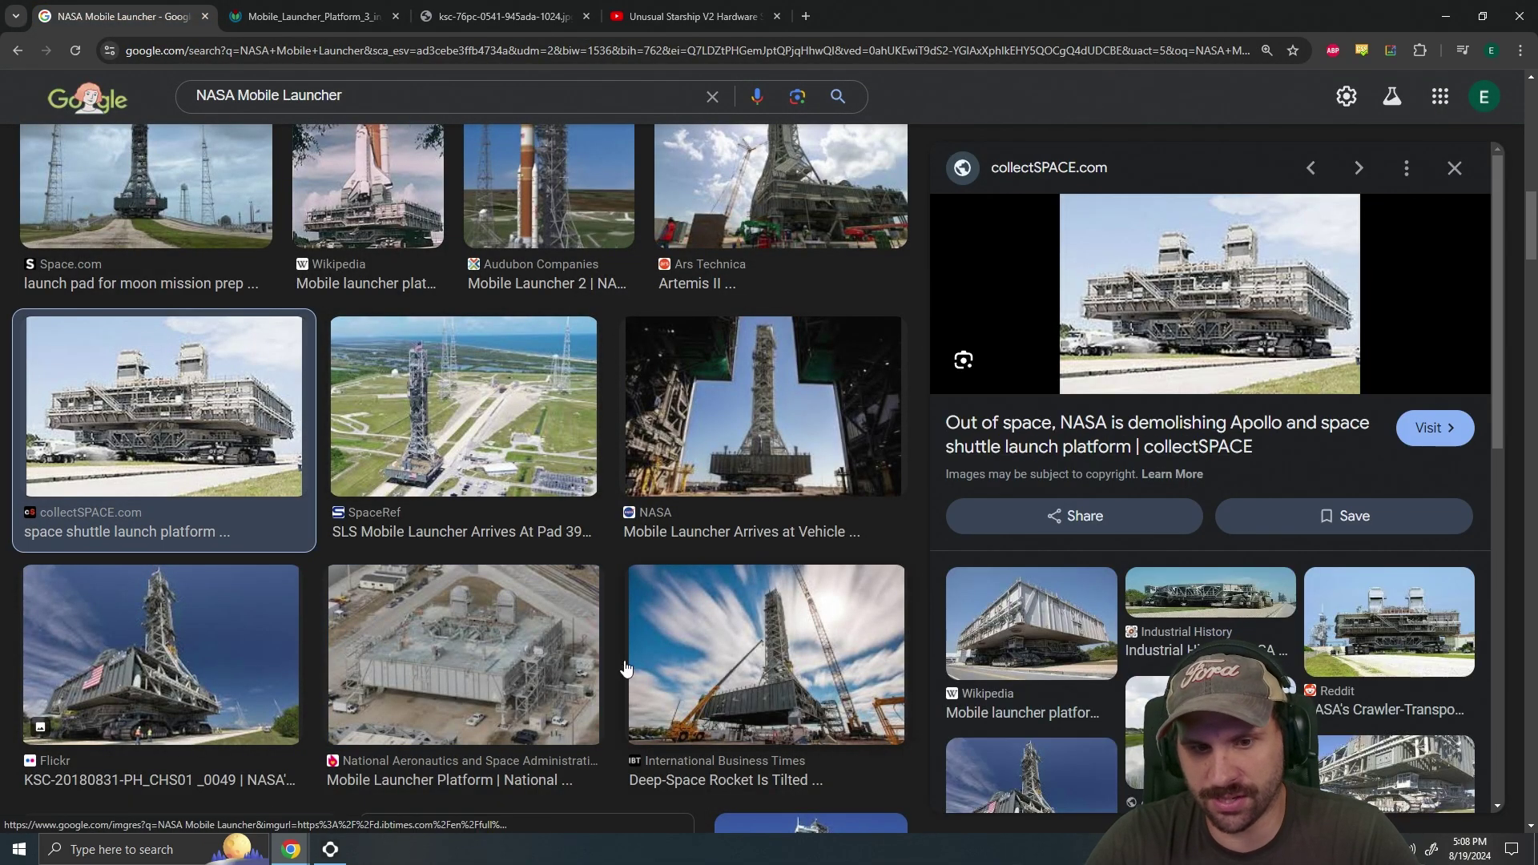
pyautogui.scroll(-8, 625, 668)
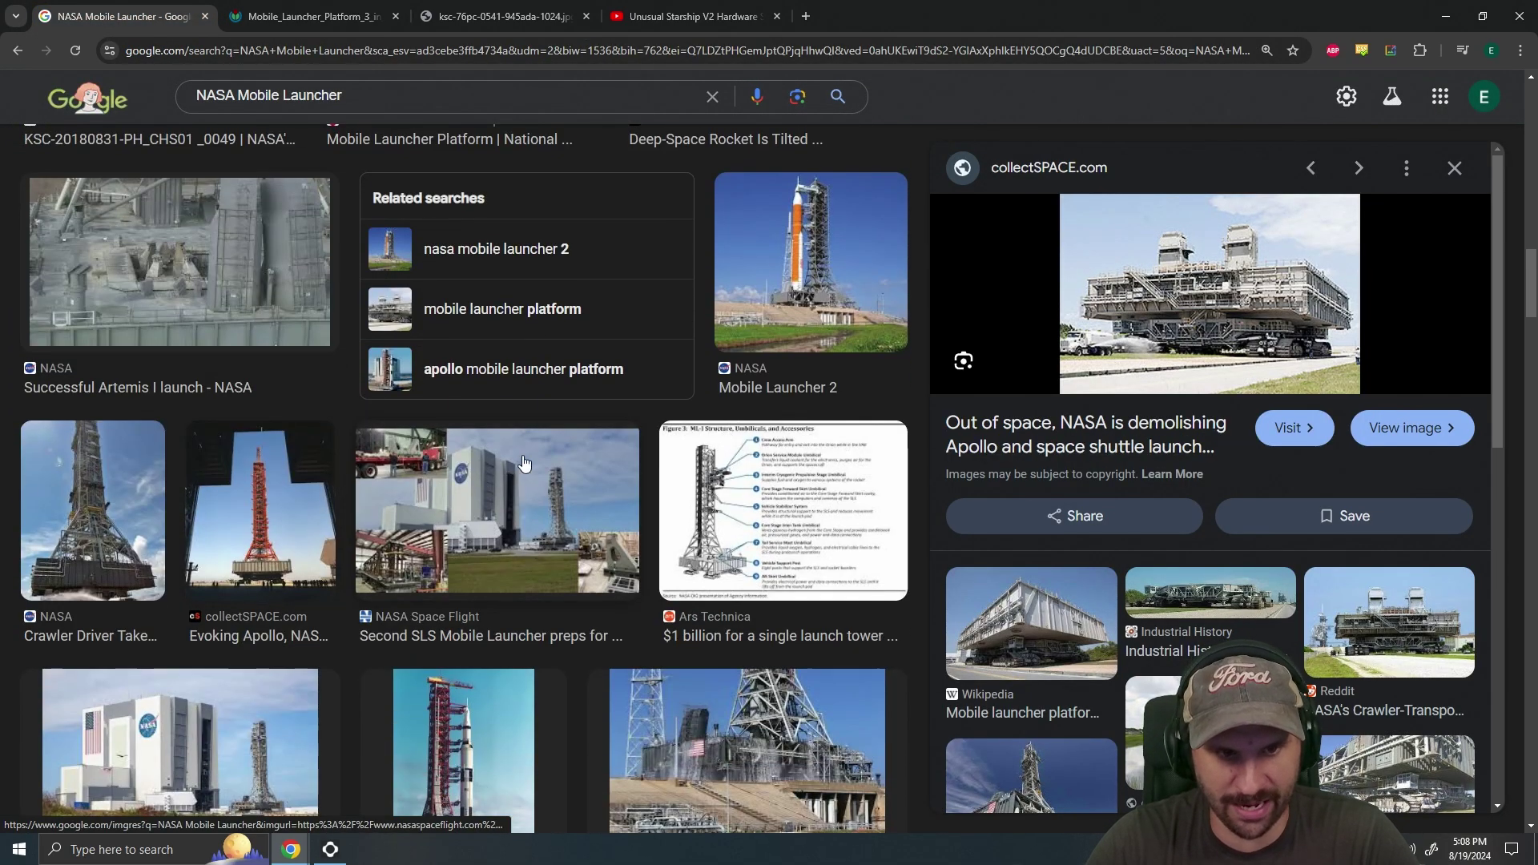
pyautogui.scroll(-4, 525, 465)
pyautogui.click(745, 717)
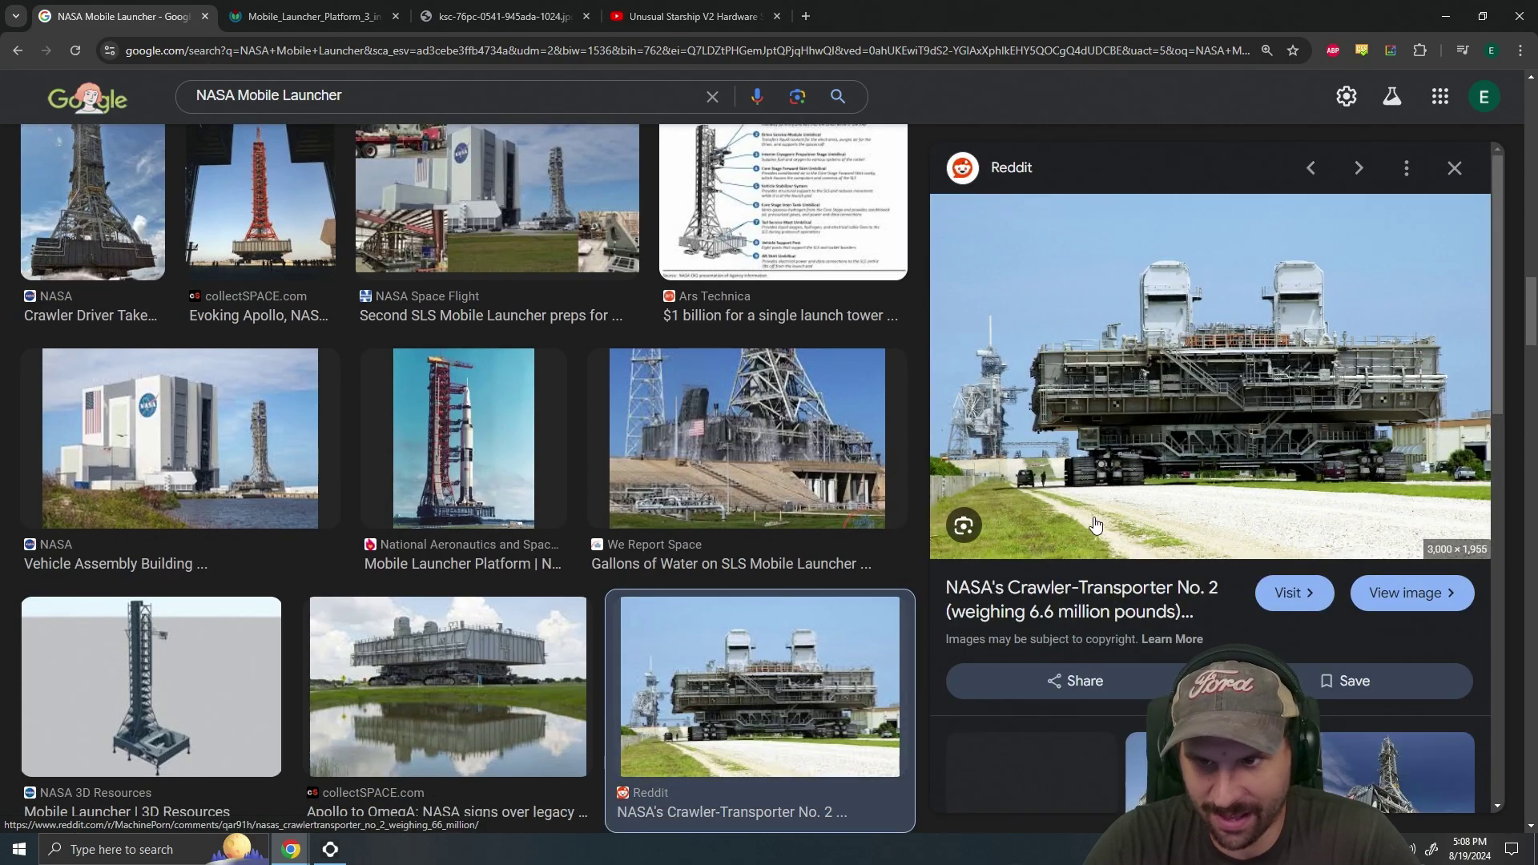
# Open the Crawler-Transporter No. 2 photo at full size and examine the platform's Side 1 and the crawler beneath it.
pyautogui.click(1409, 593)
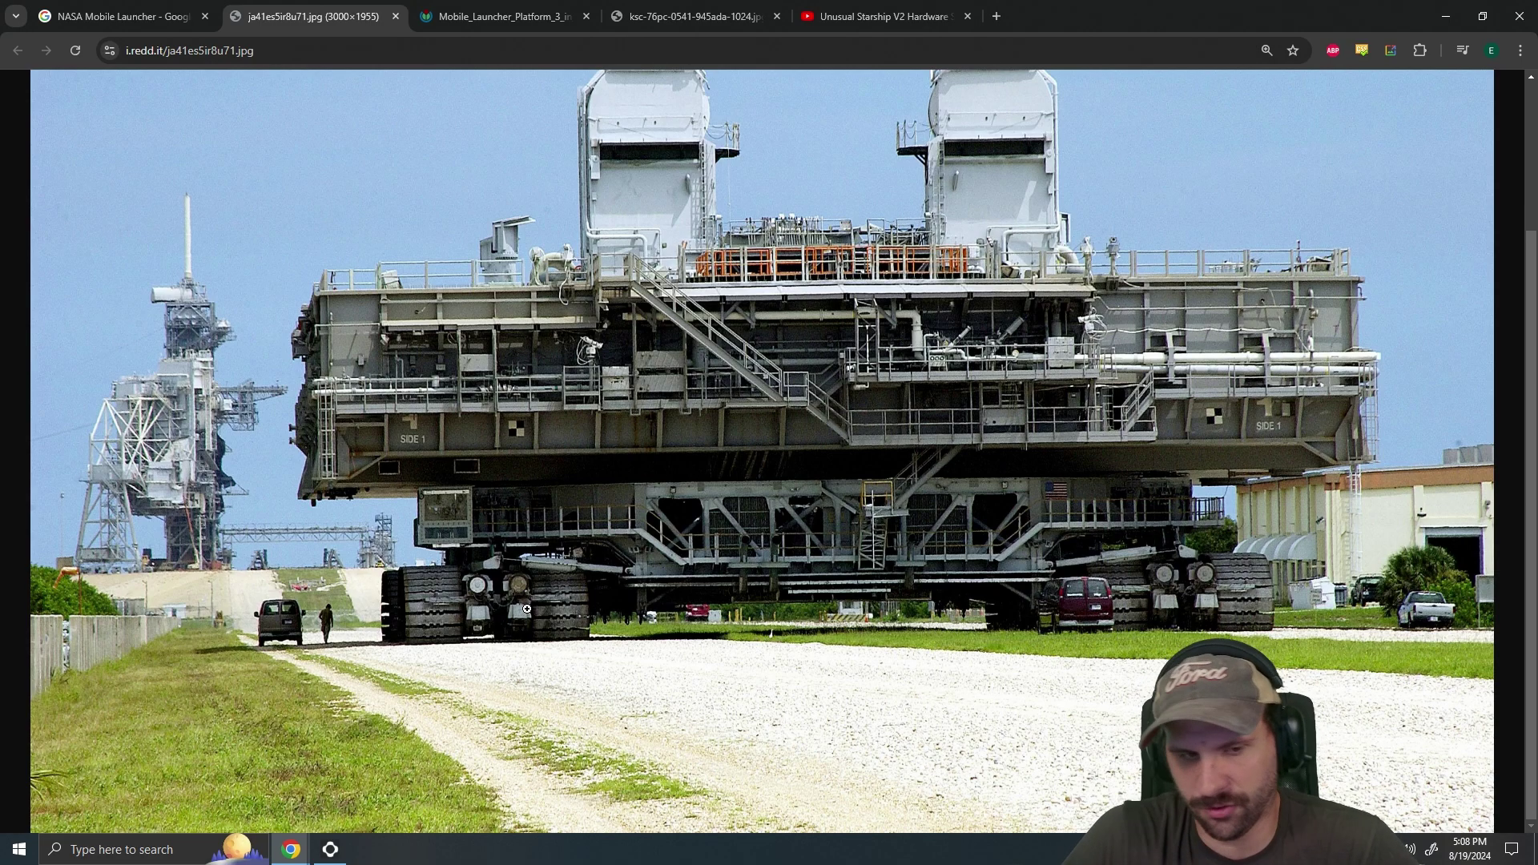
pyautogui.scroll(2, 803, 667)
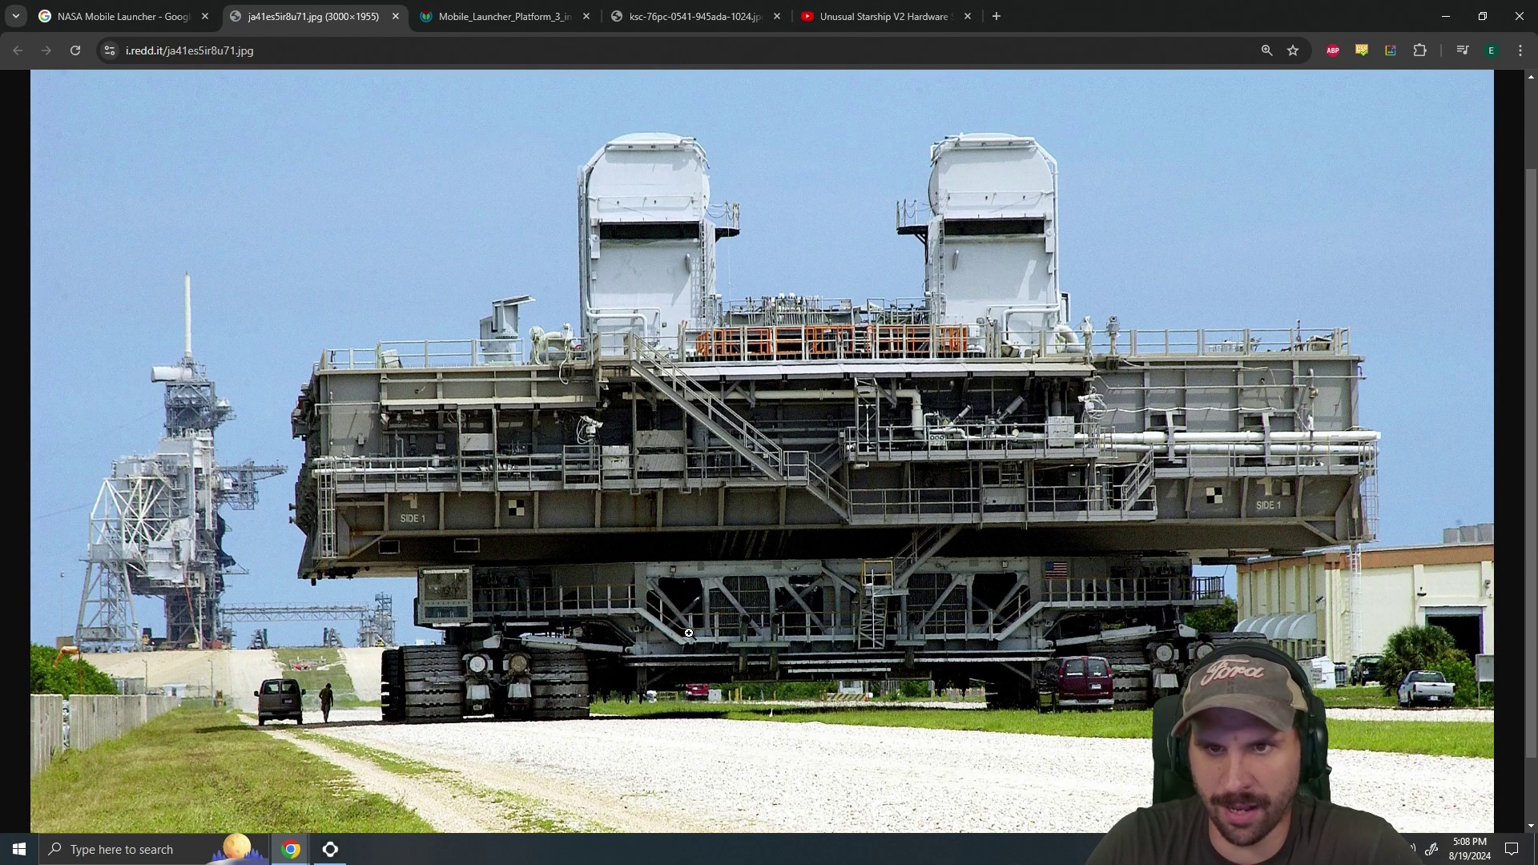
pyautogui.scroll(-1, 763, 429)
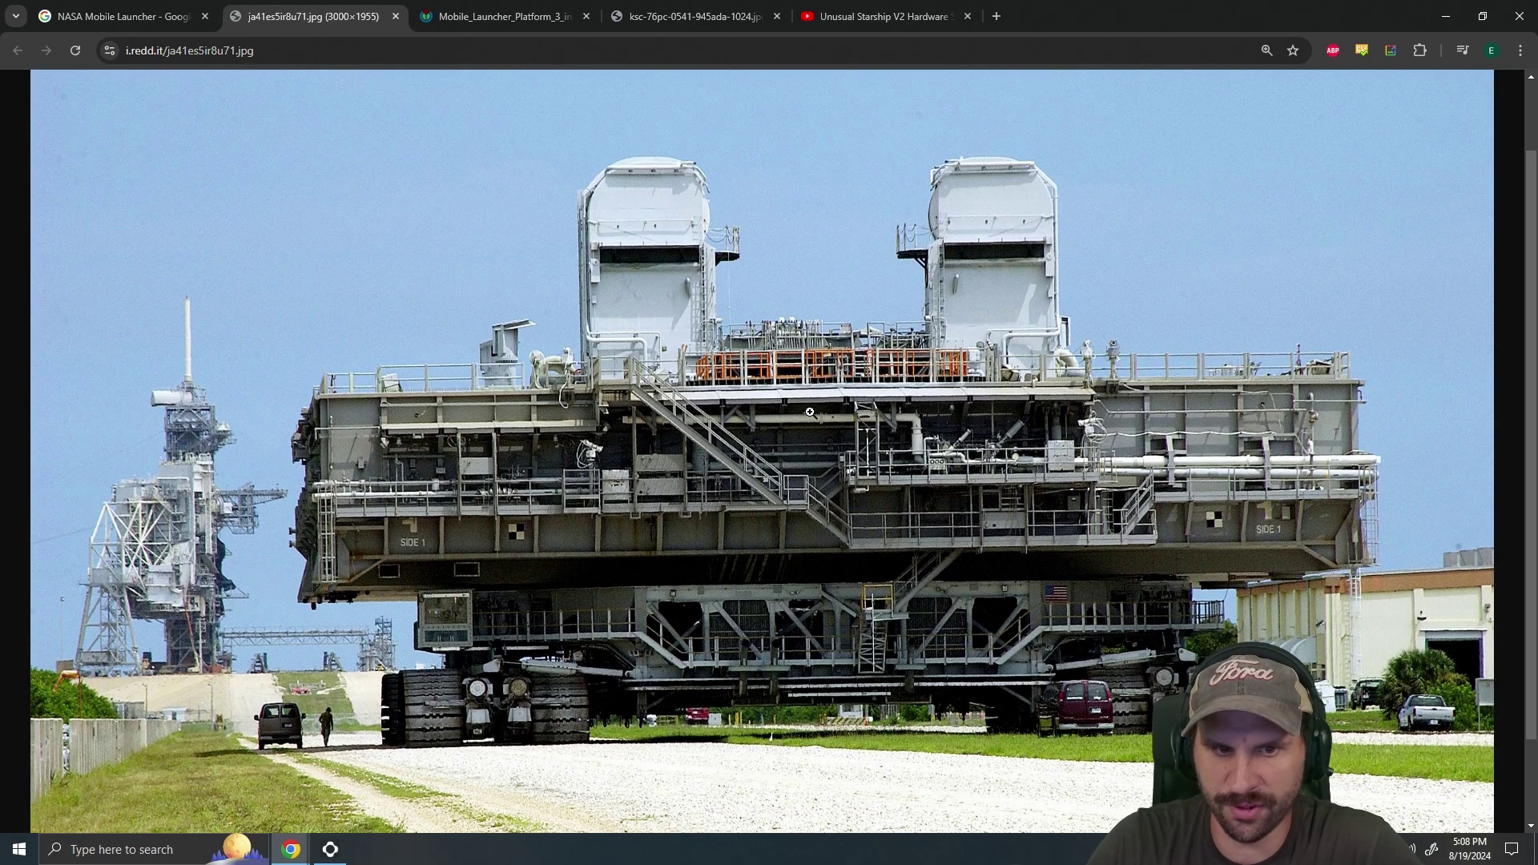